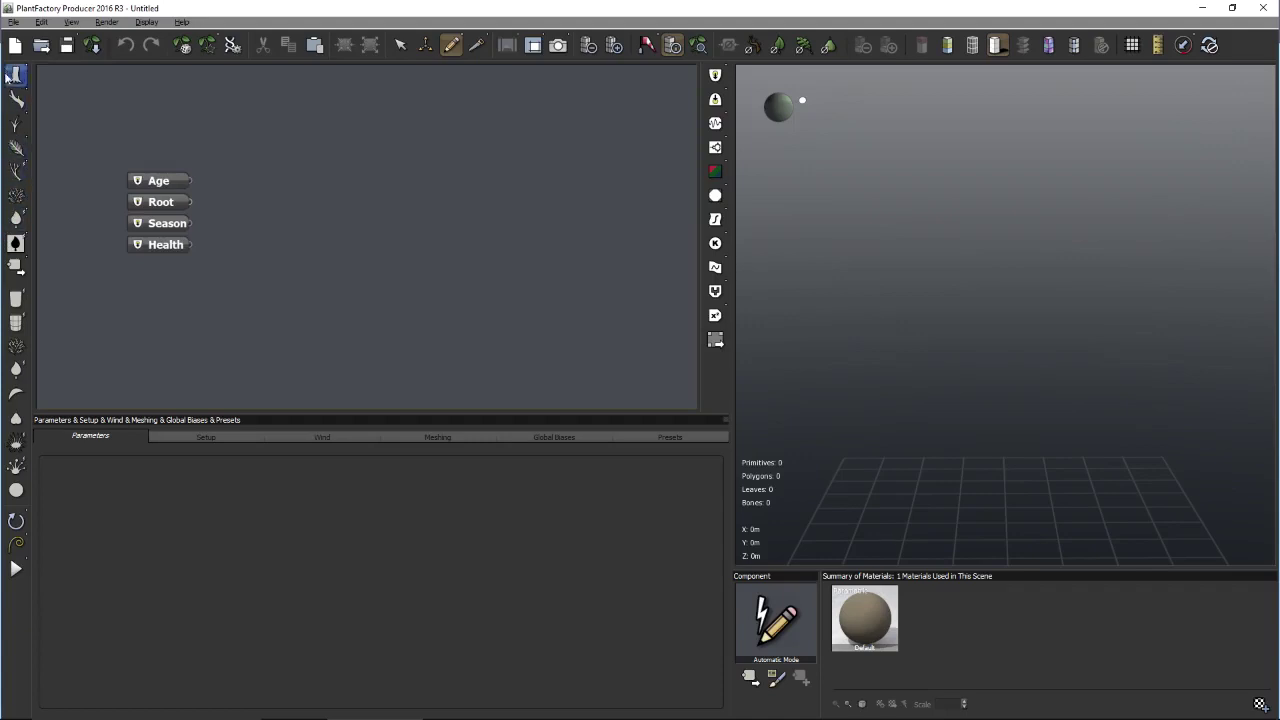
- Draw a curved trunk about 8.4 m long freehand from the ground grid, and undo it
mouse_move(996, 542)
mouse_down()
mouse_move(1031, 388)
mouse_move(1123, 250)
mouse_move(1145, 131)
mouse_up()
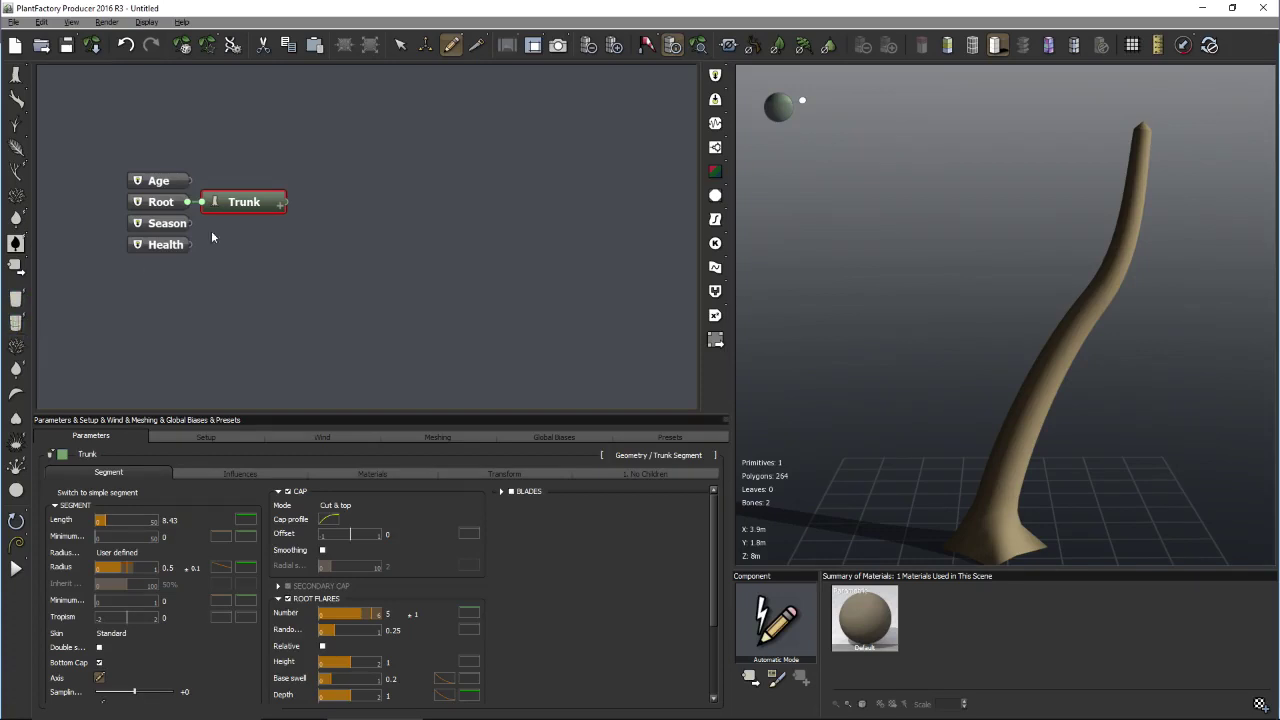
click(127, 46)
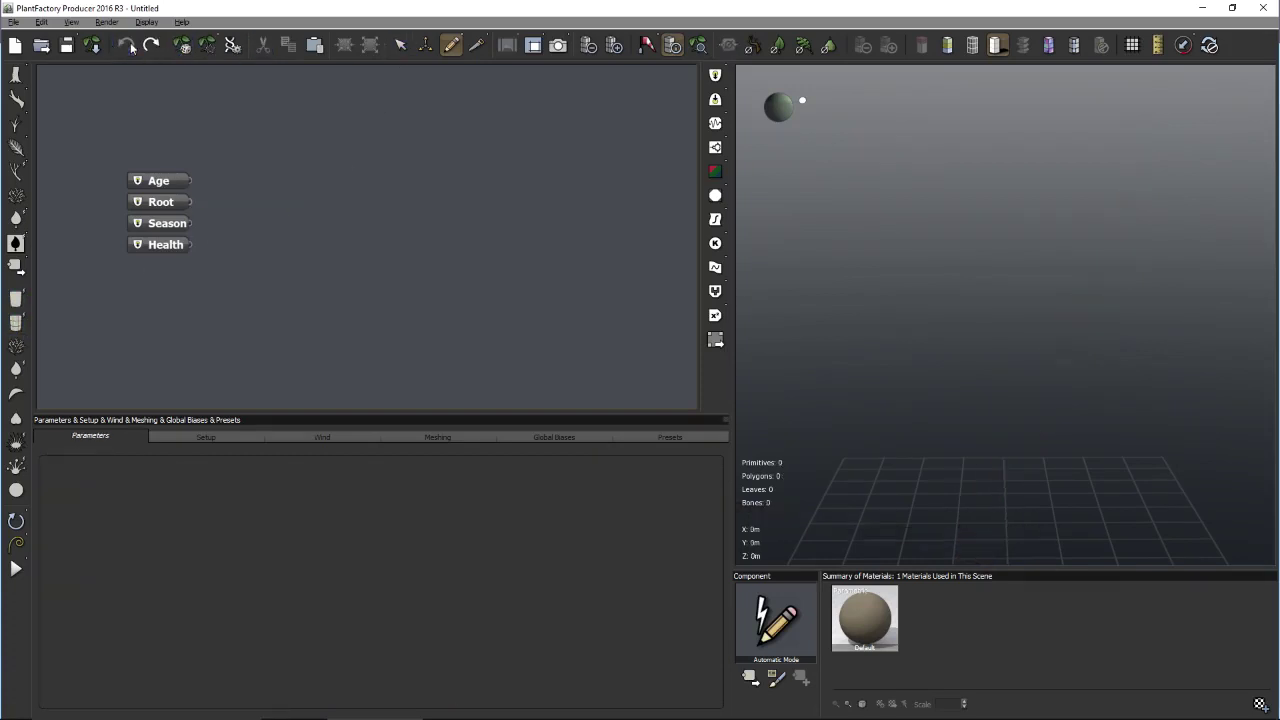
- Attach an advanced segment to the Root node and show its mesh wireframe in the 3D view
click(16, 322)
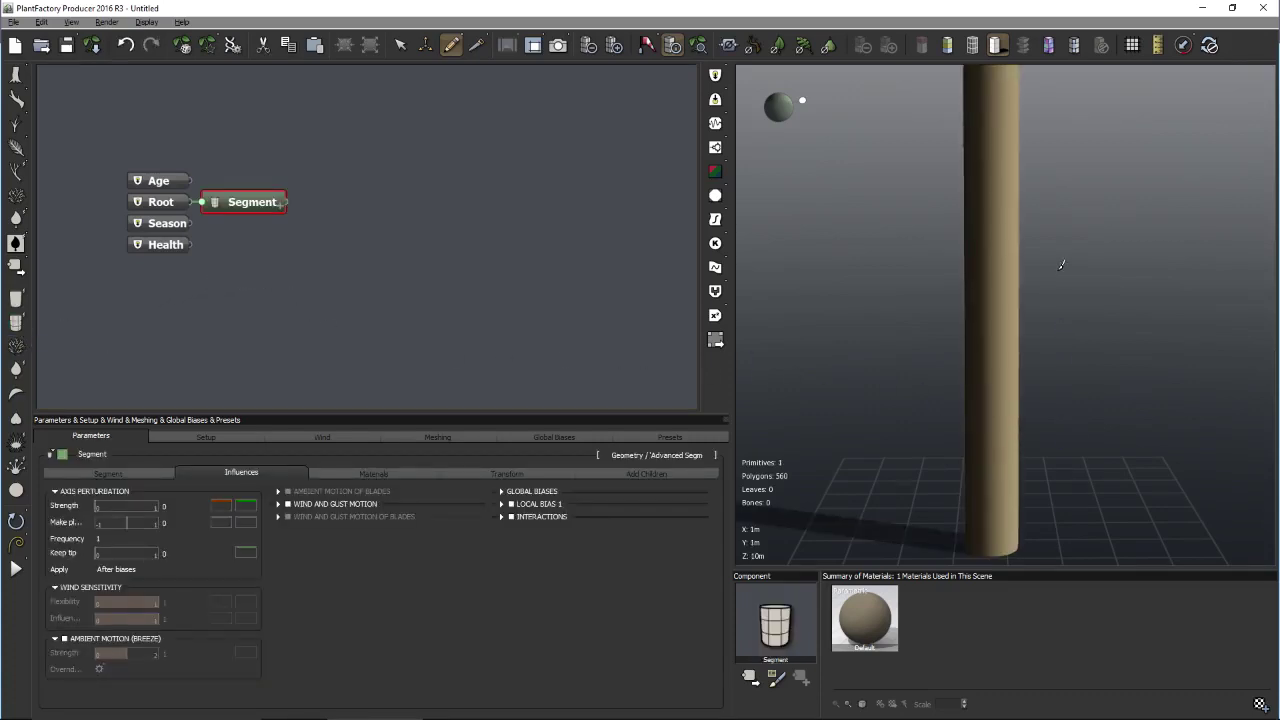
drag(1063, 263, 1060, 305)
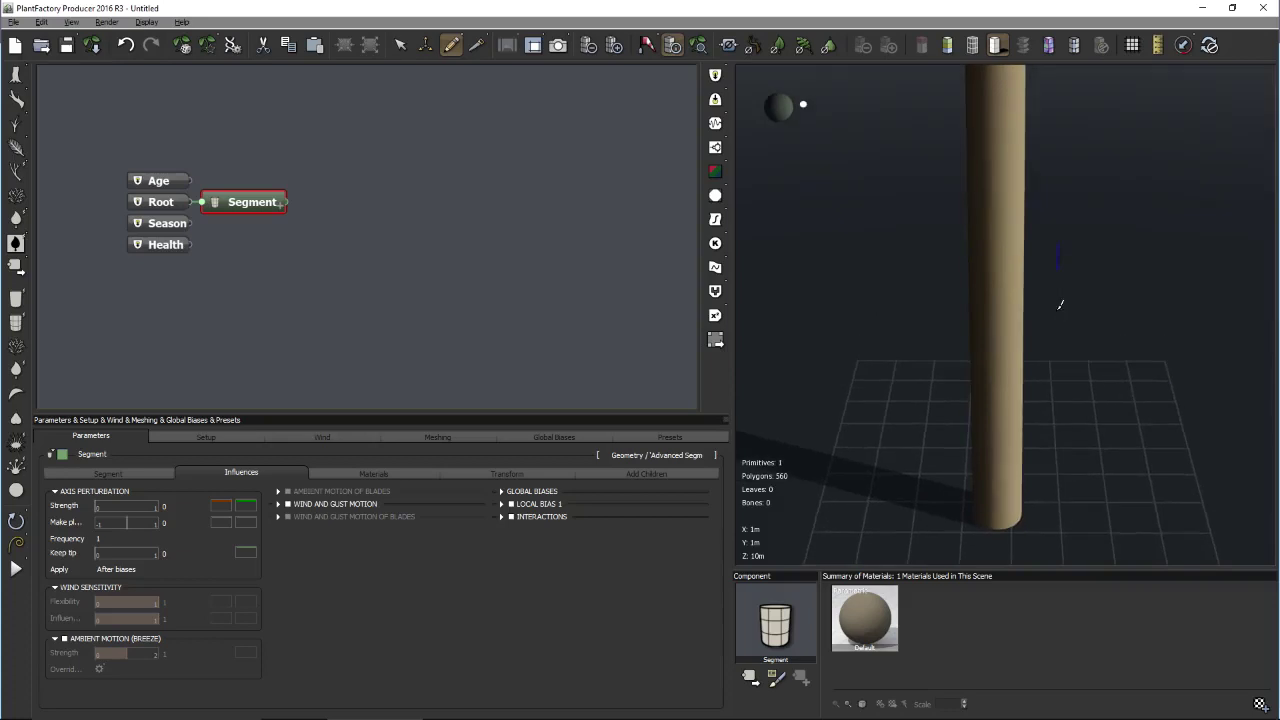
click(972, 45)
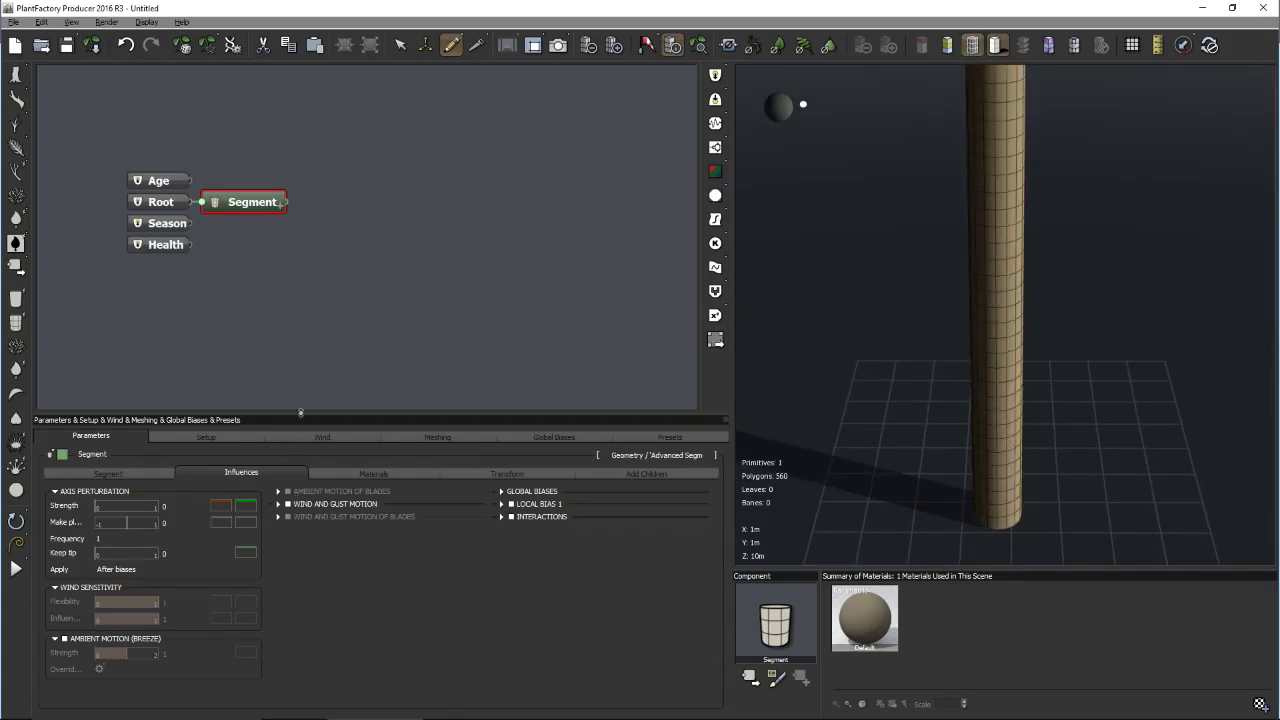
- Enlarge the parameter area and examine the advanced segment's geometry and influence settings
drag(300, 412, 317, 349)
click(94, 412)
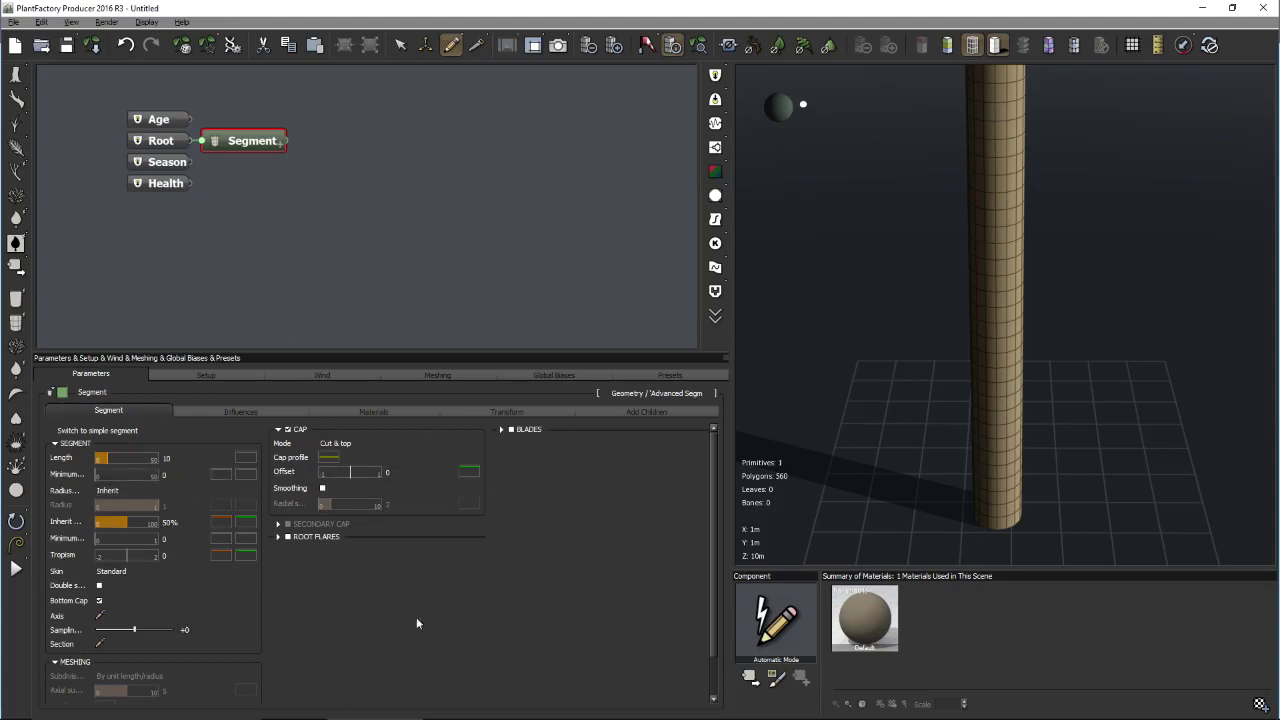
click(259, 410)
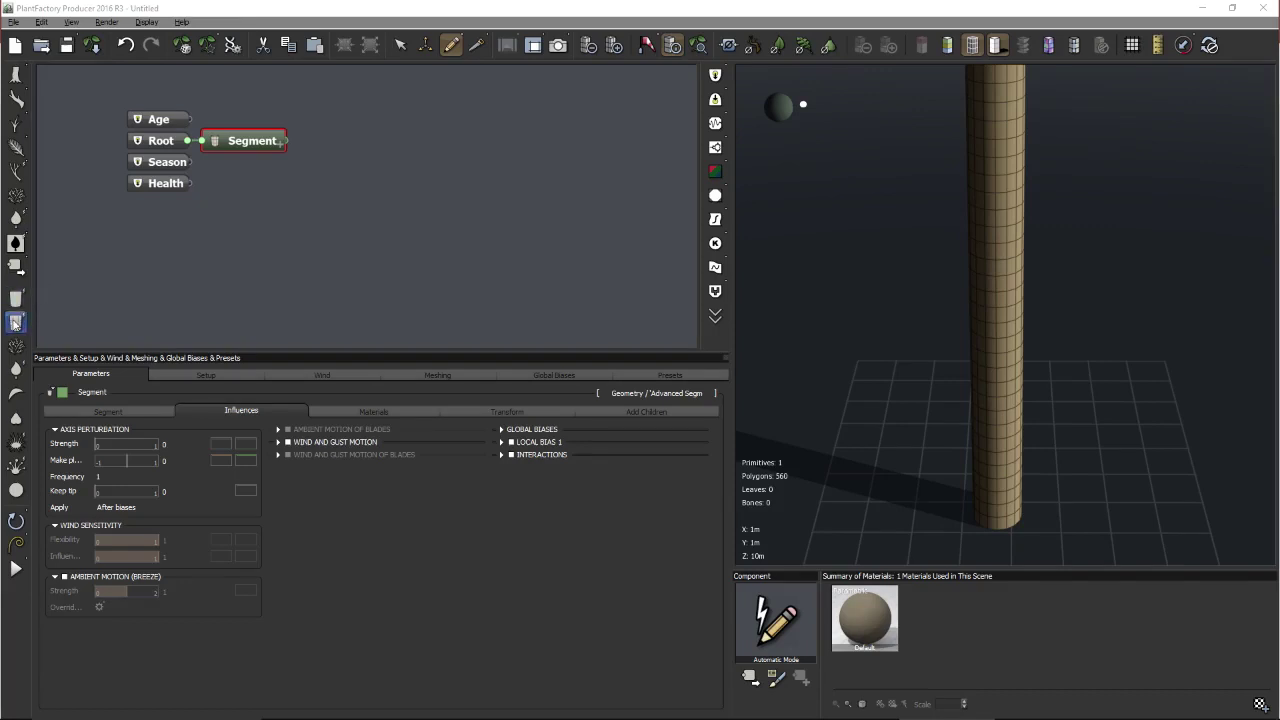
- Connect a second advanced segment as a child of the first, space the nodes apart and display the child's distribution settings
drag(15, 322, 470, 142)
drag(229, 145, 360, 153)
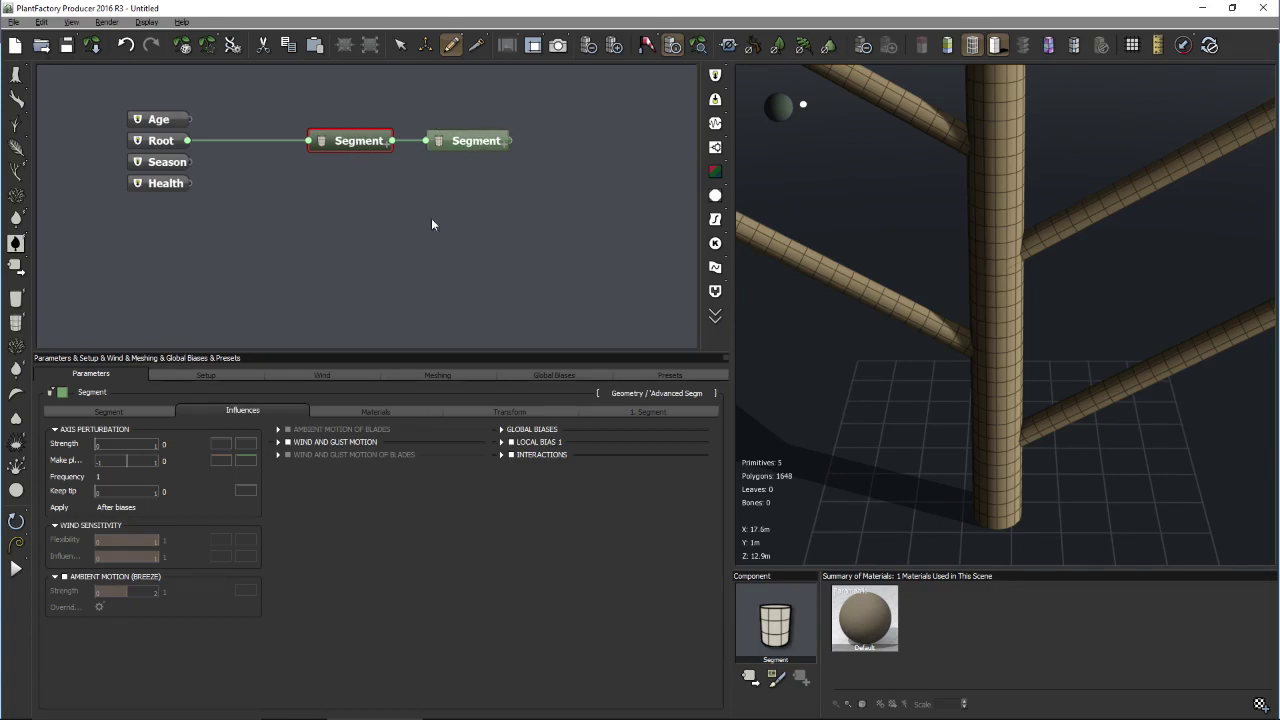
click(645, 412)
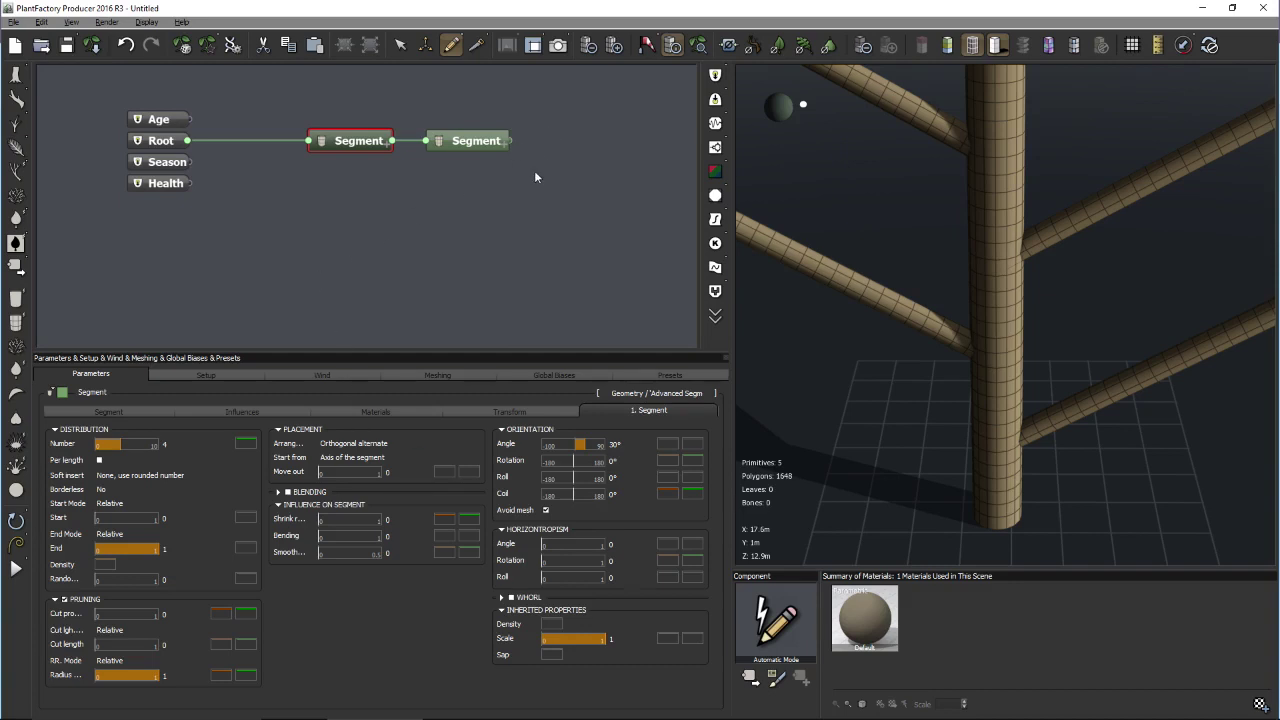
- Delete both advanced segments from the graph and attach a simple segment to the Root node
drag(534, 176, 346, 120)
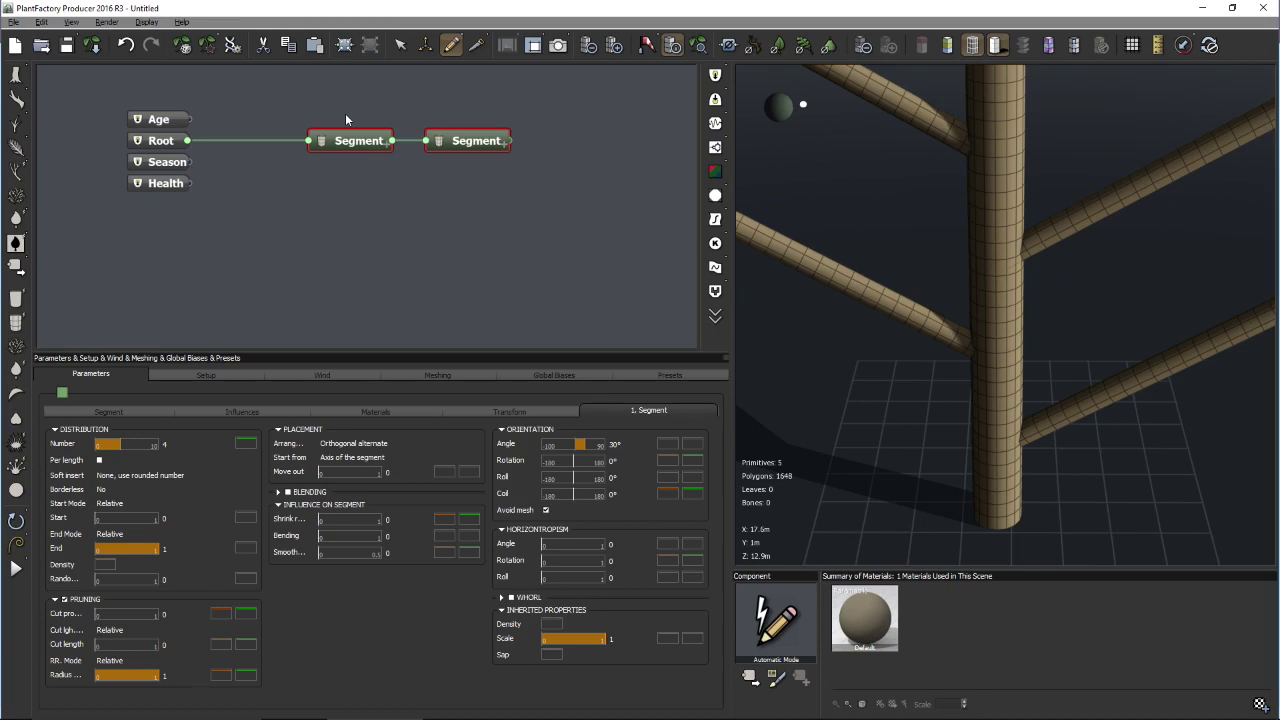
key(Delete)
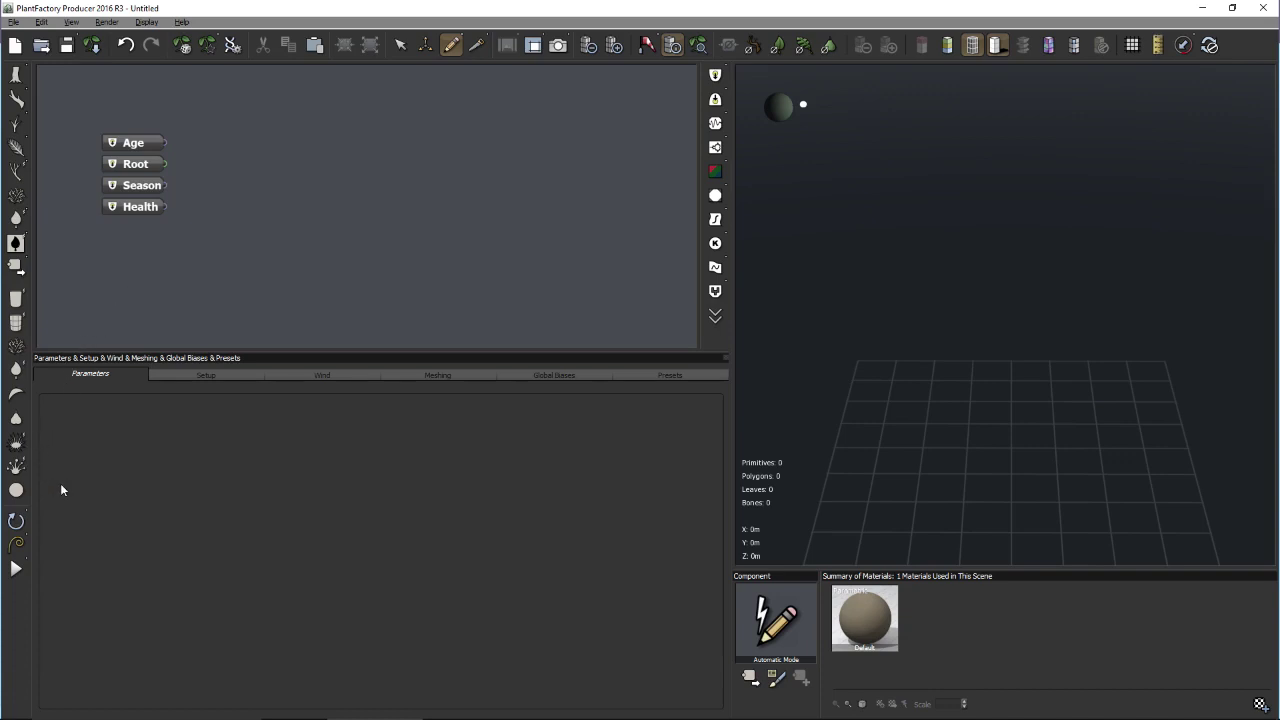
click(16, 298)
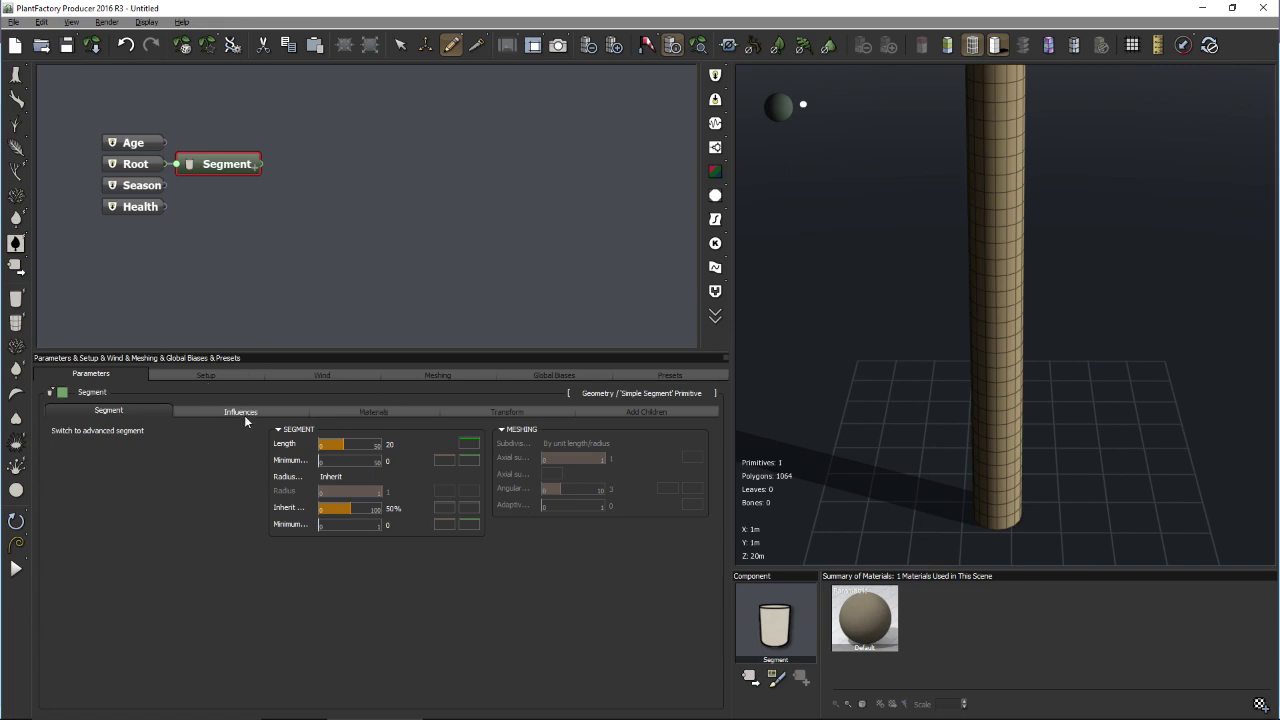
- Review the simple segment's influence and material settings, and convert it to an advanced segment
scroll(862, 250, up, 2)
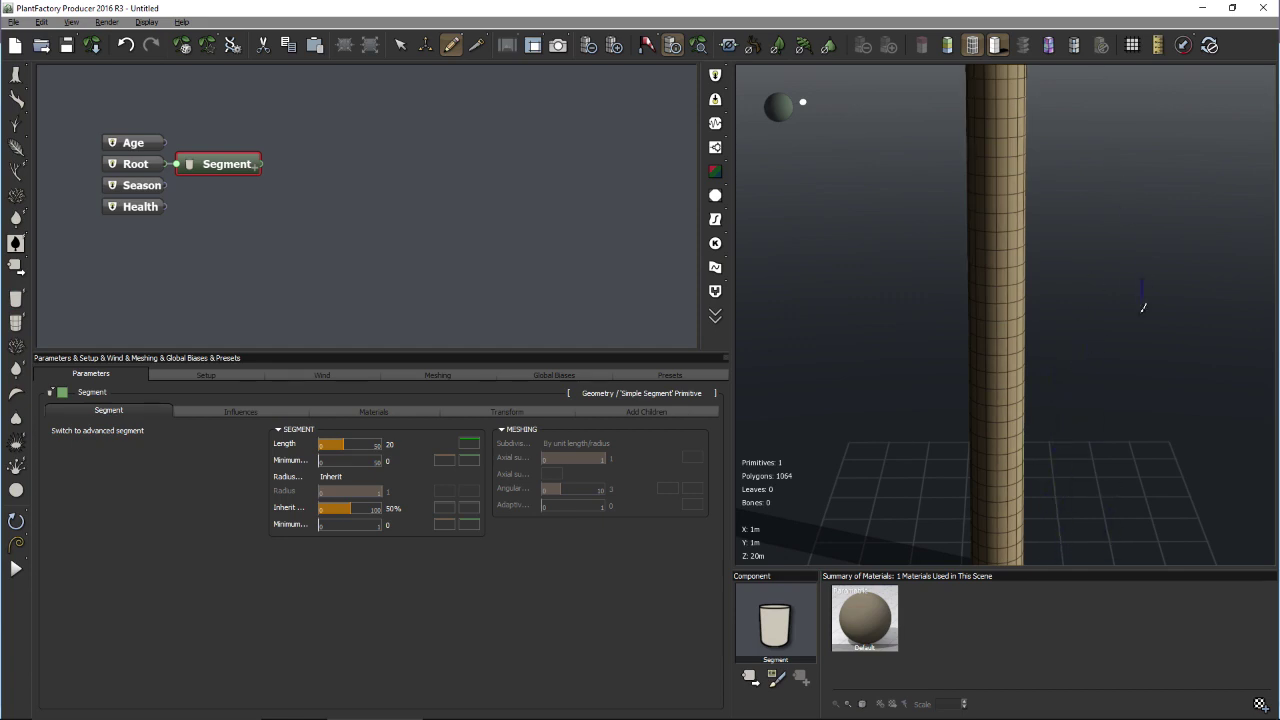
click(240, 412)
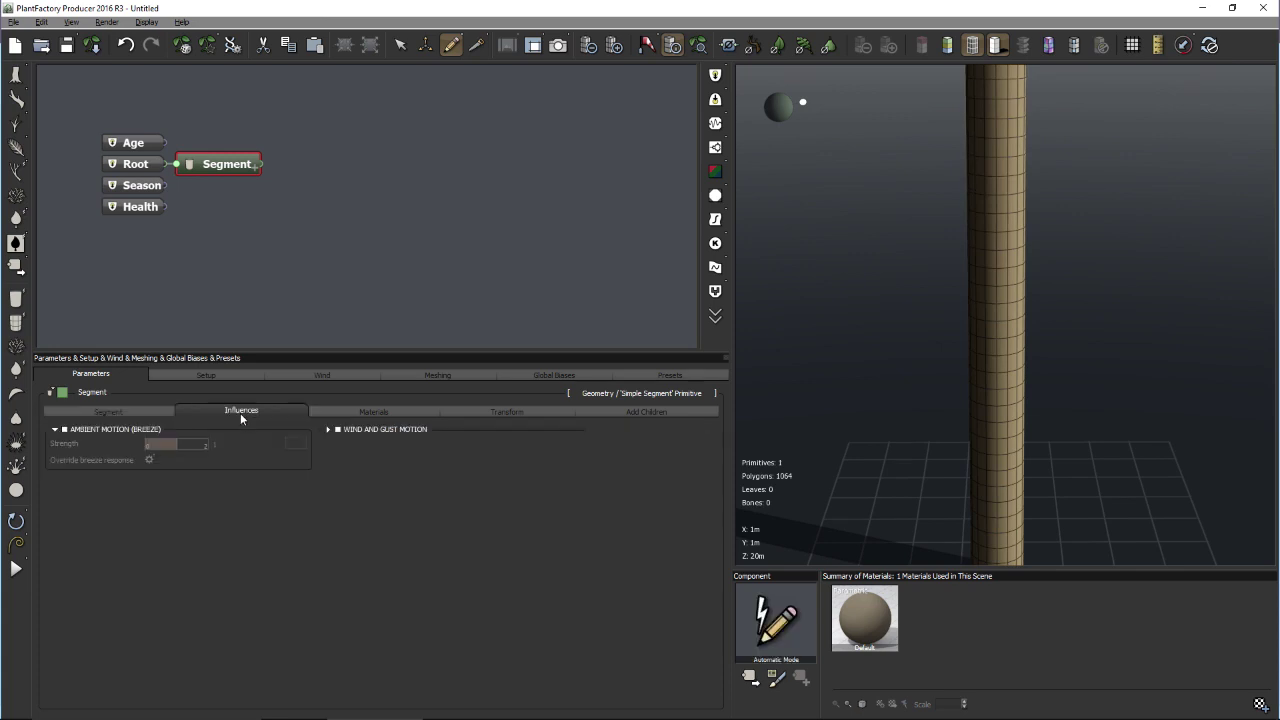
click(352, 417)
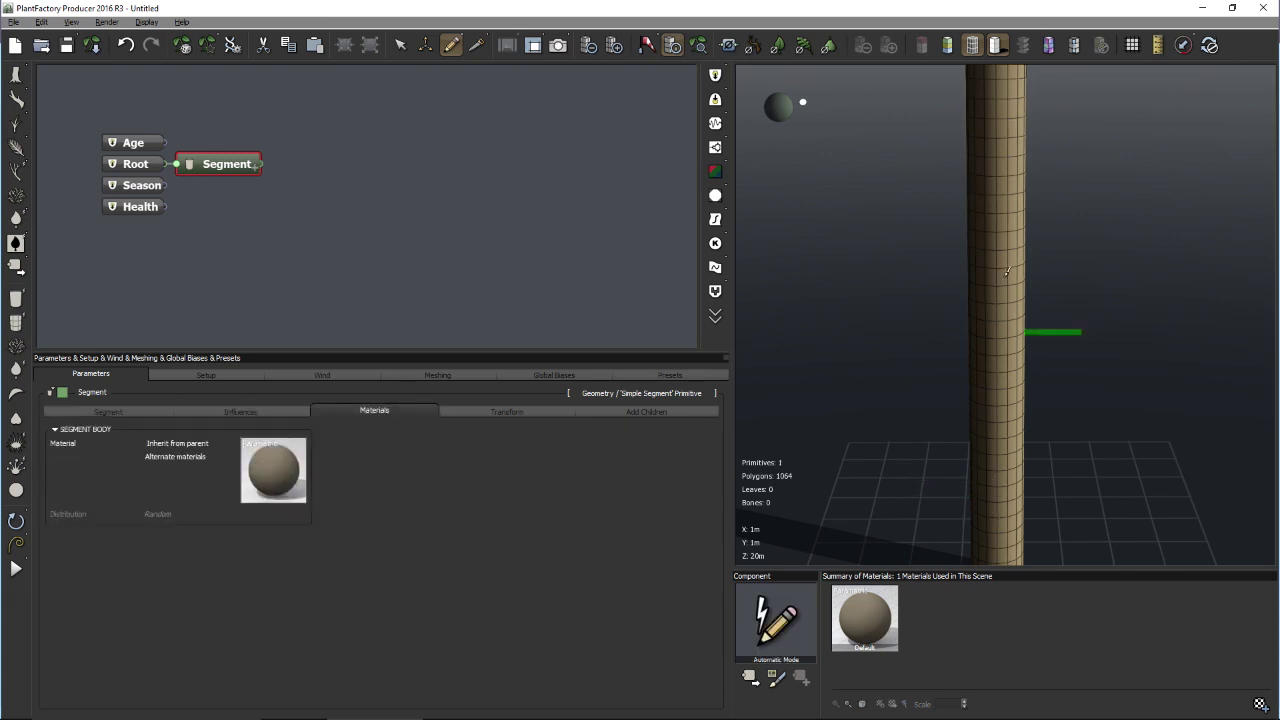
click(248, 413)
click(136, 410)
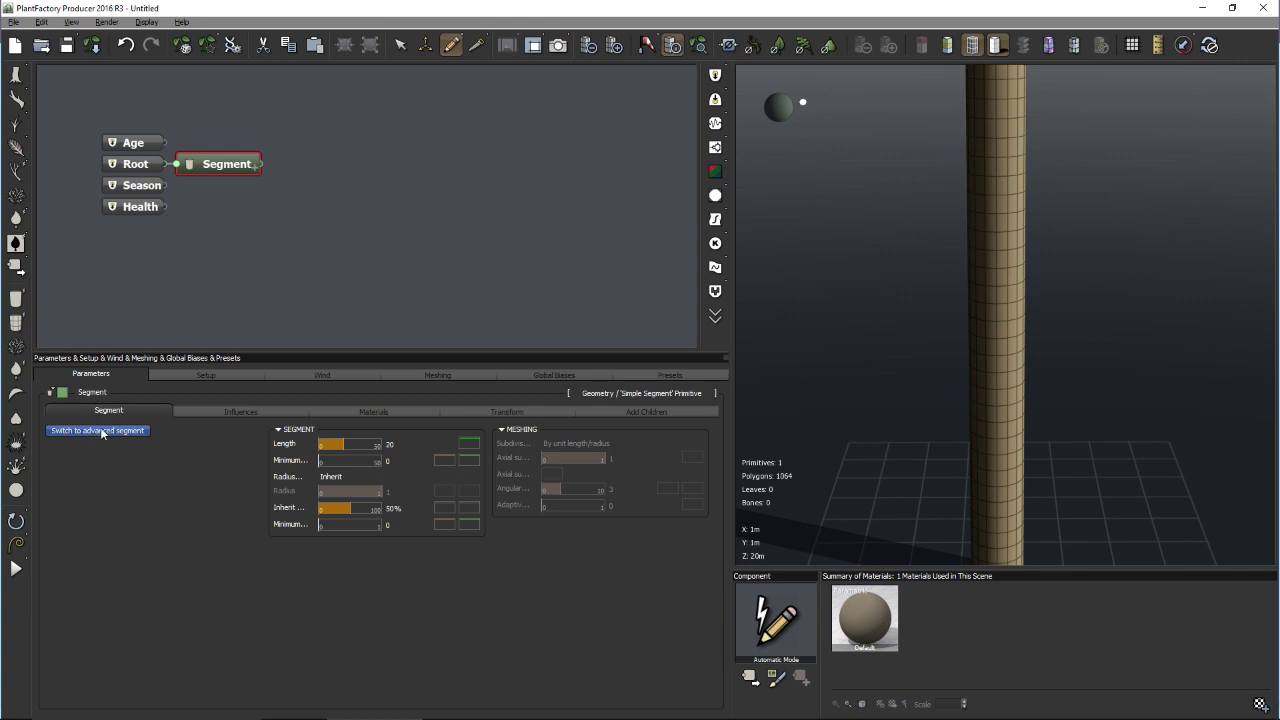
click(101, 432)
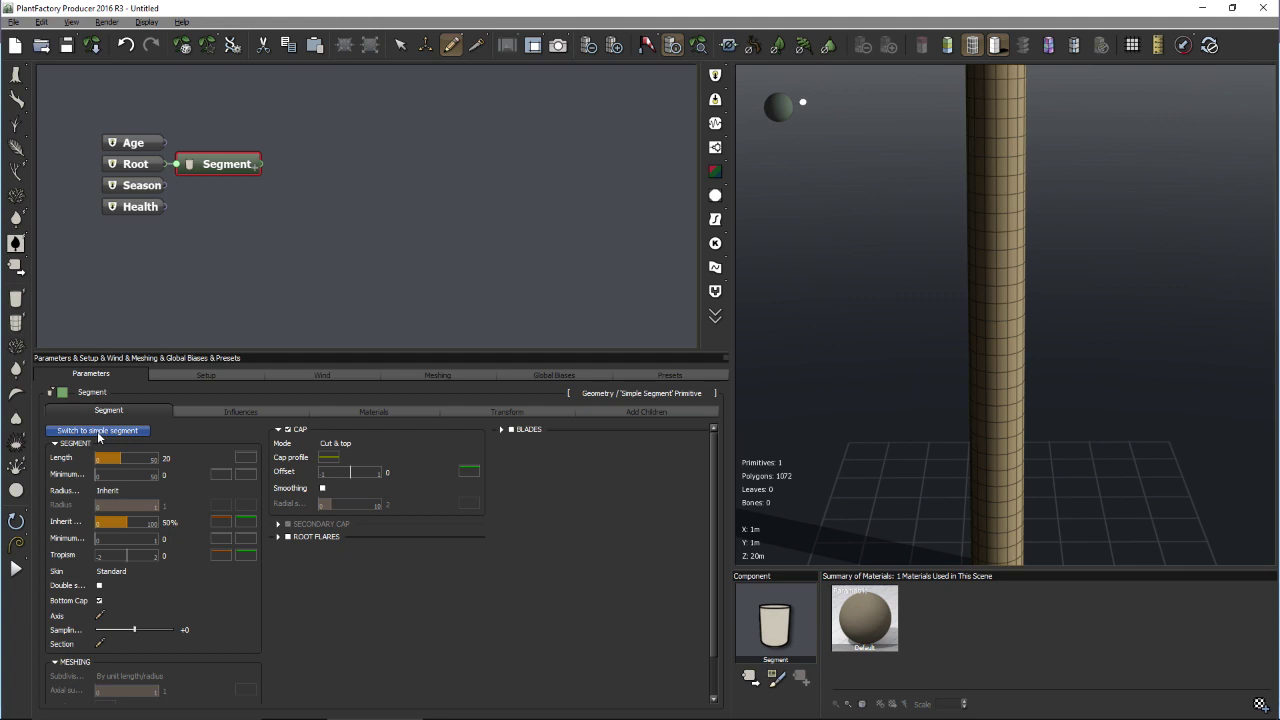
- Delete the segment, attach a leaf primitive to the Root node and frame the leaf in the 3D view
drag(284, 211, 196, 129)
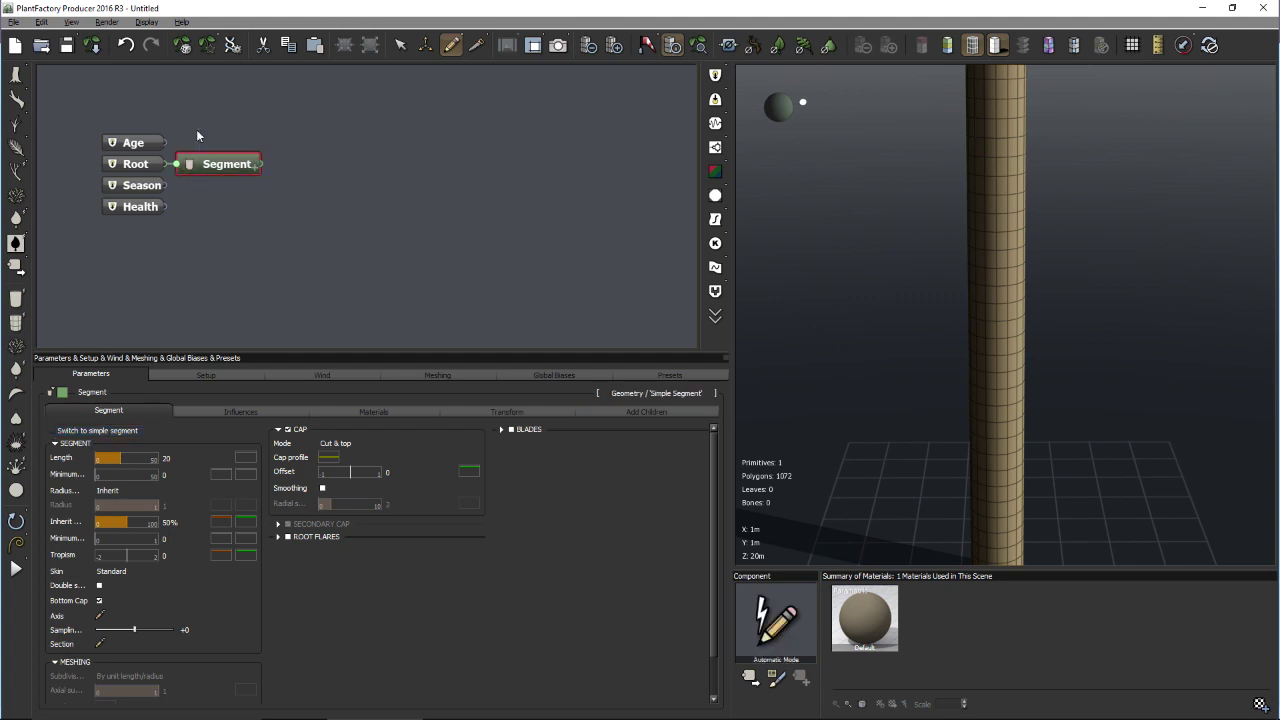
key(Delete)
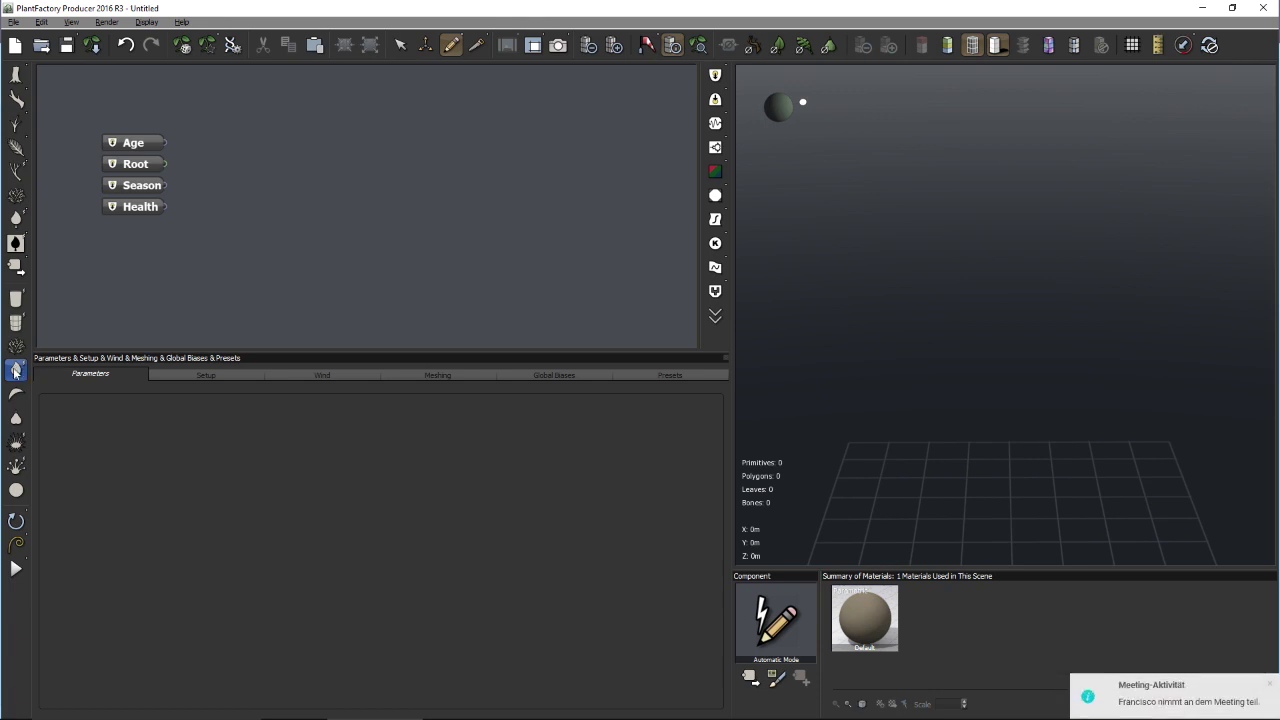
click(16, 370)
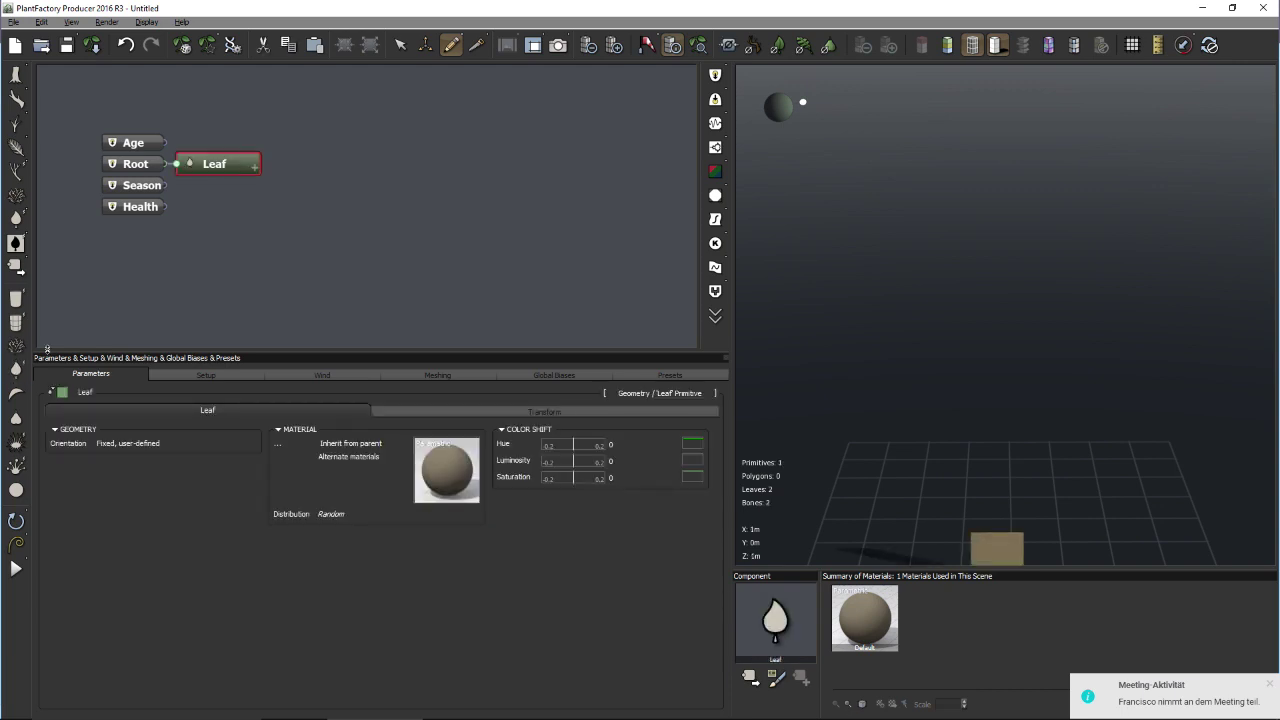
click(697, 46)
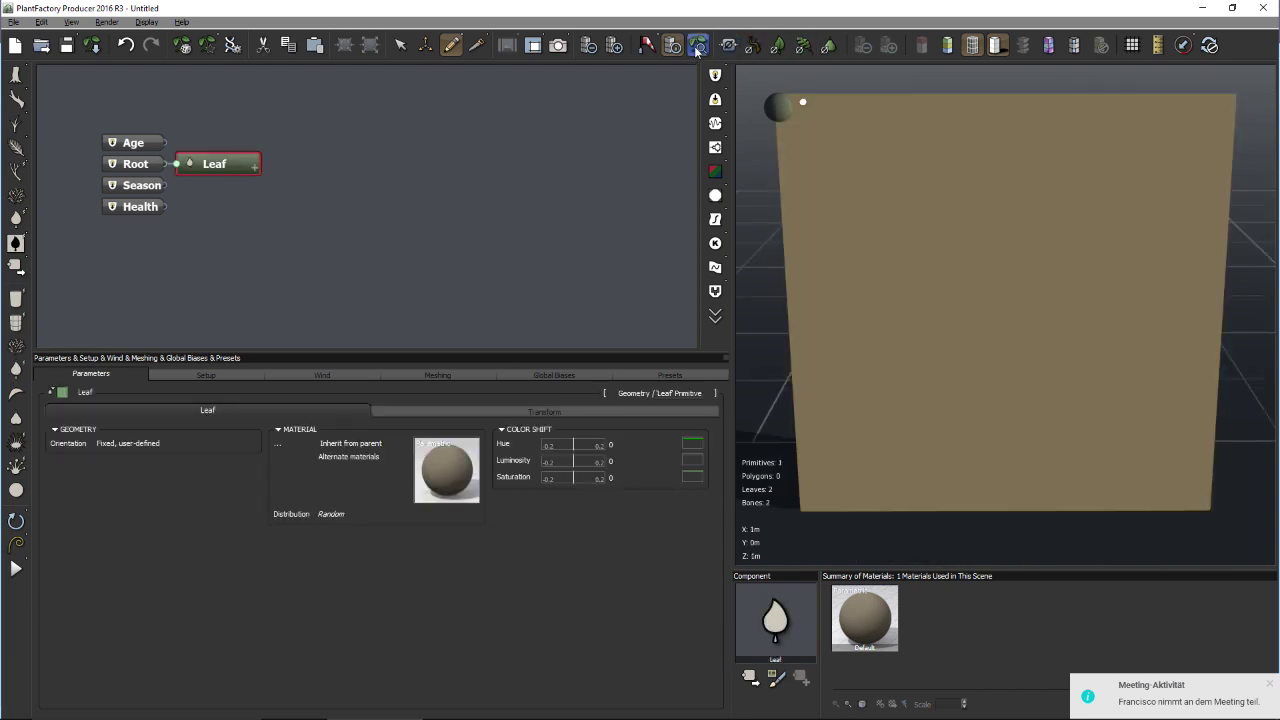
scroll(874, 221, down, 3)
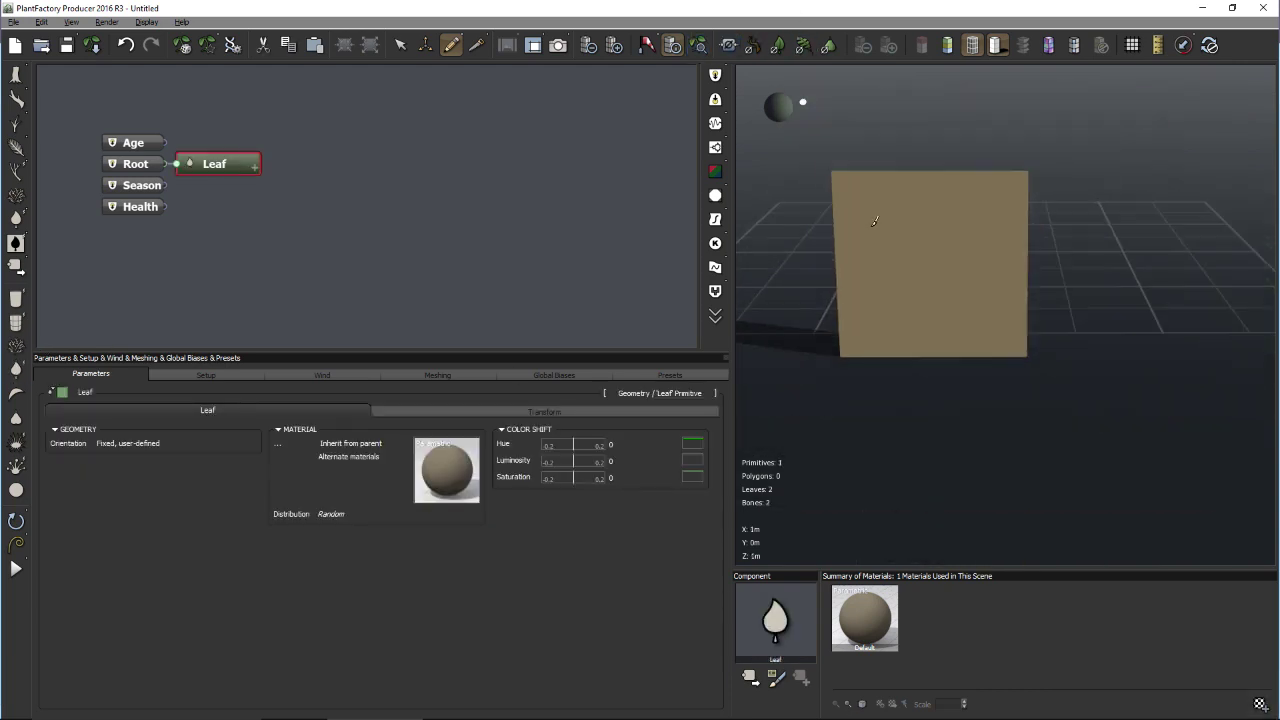
drag(958, 157, 976, 181)
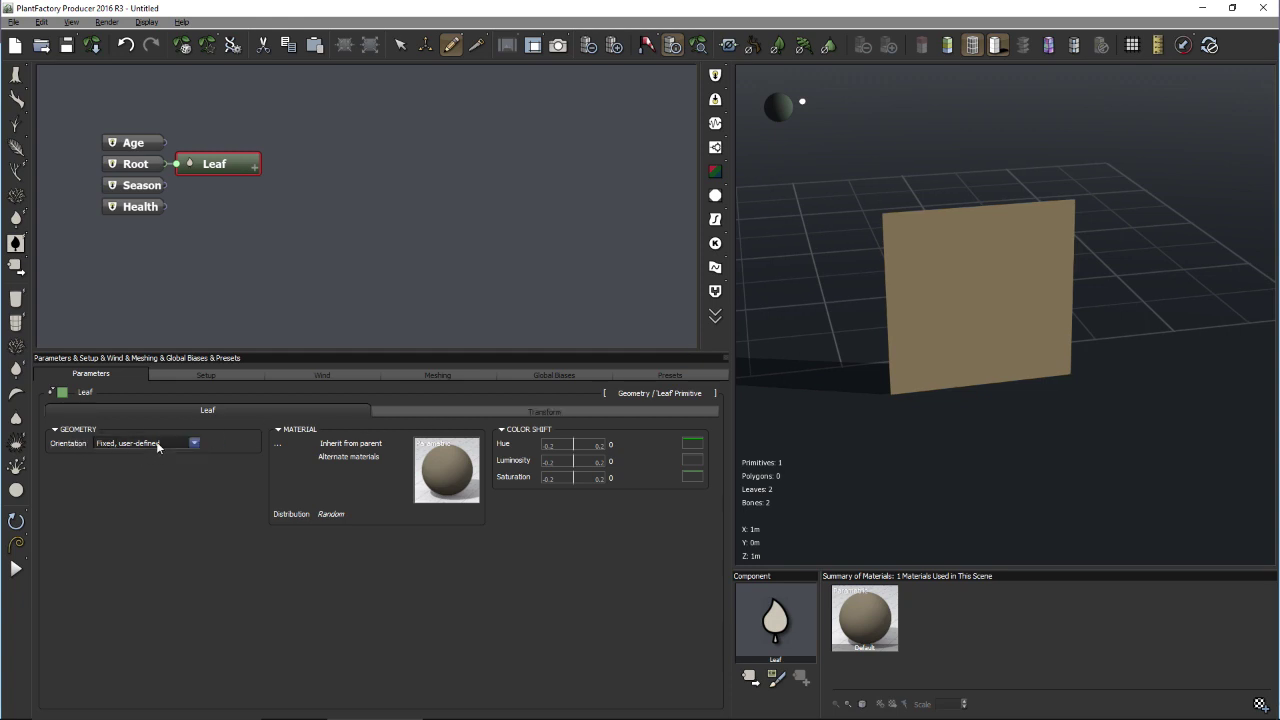
mouse_move(839, 343)
mouse_down()
mouse_move(1063, 357)
mouse_move(851, 320)
mouse_up()
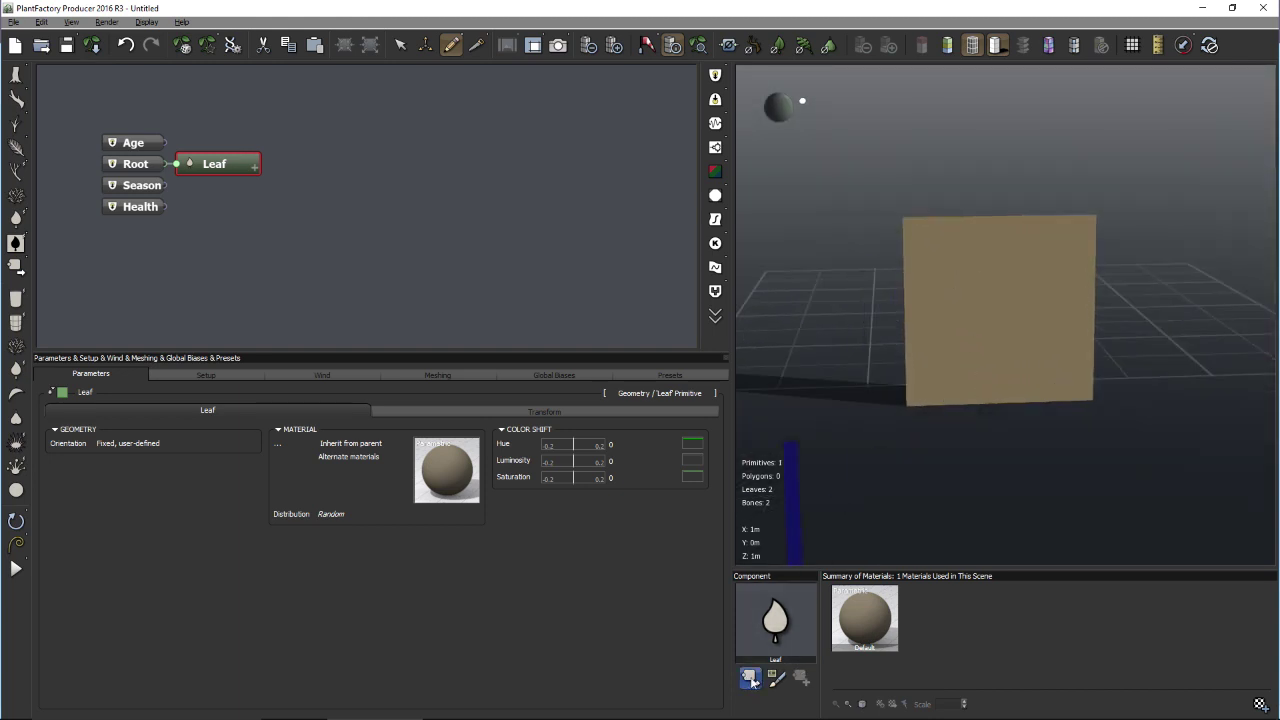
- Apply the Acer Leaf_Two_Sided material from the Leaves collection to the leaf and inspect it up close
mouse_move(310, 481)
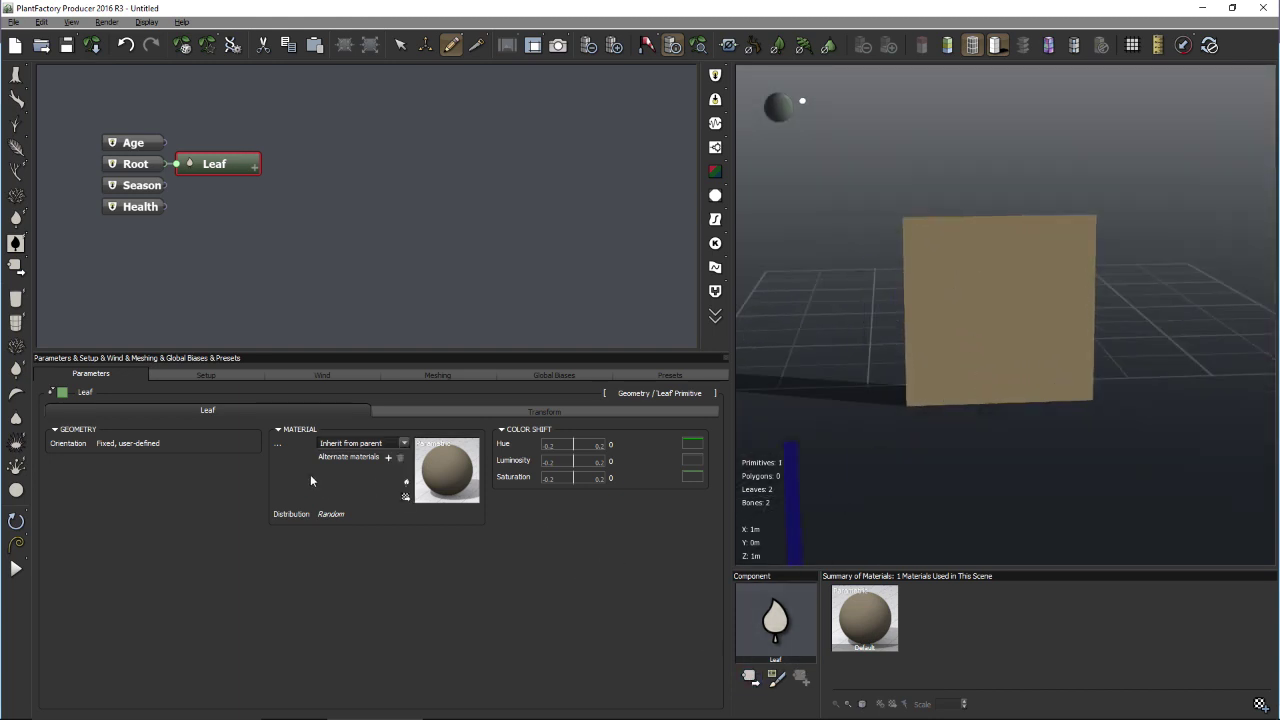
click(407, 498)
click(168, 100)
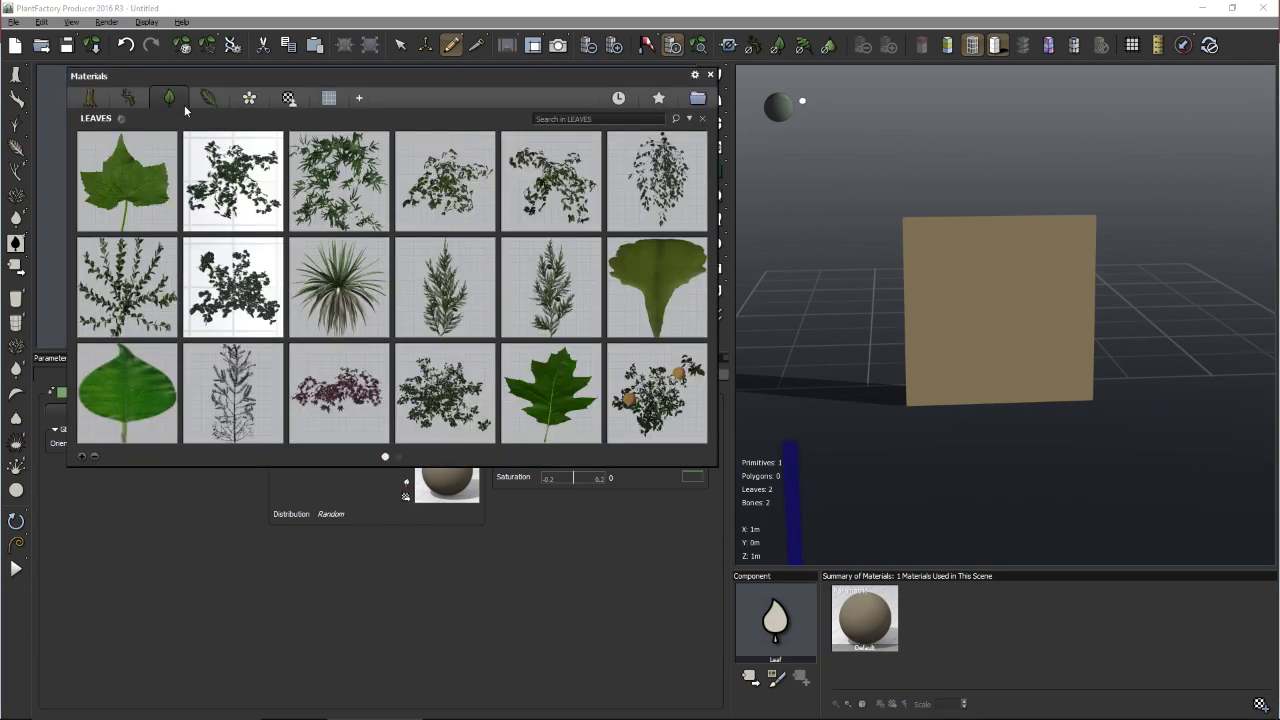
double_click(127, 181)
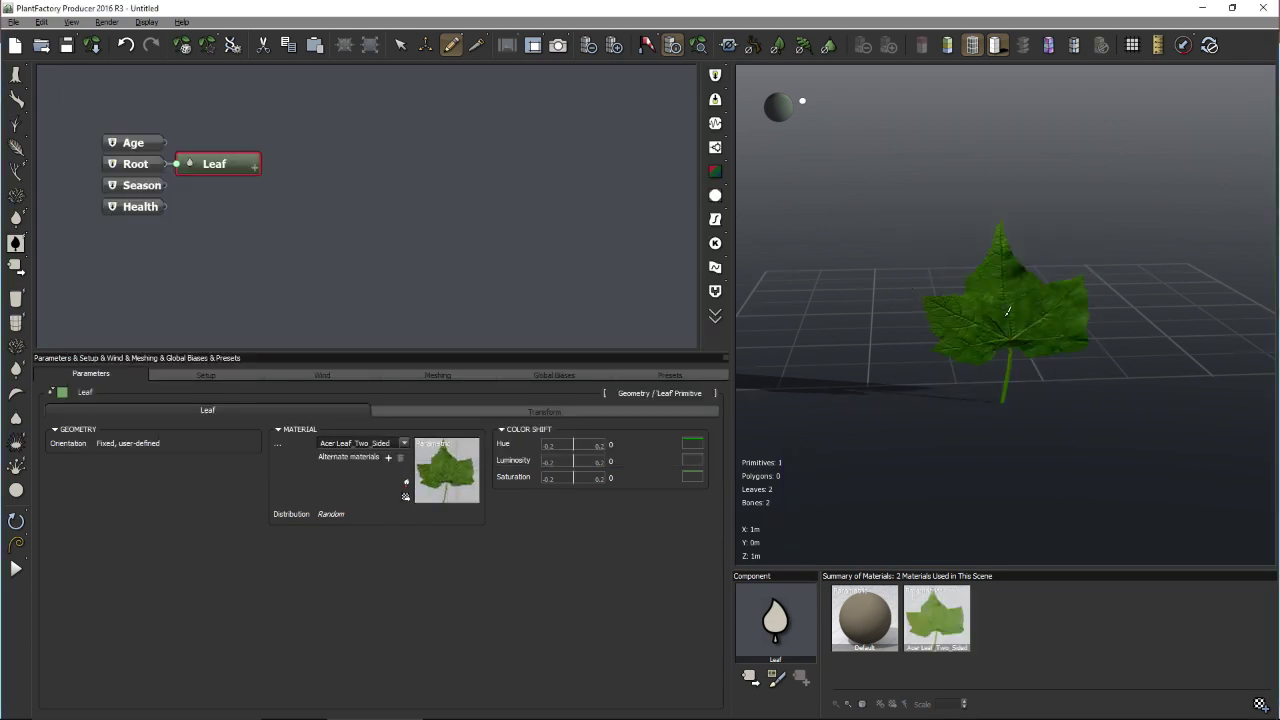
mouse_move(1008, 311)
mouse_down()
mouse_move(1045, 300)
mouse_move(1030, 340)
mouse_move(999, 305)
mouse_move(1010, 312)
mouse_up()
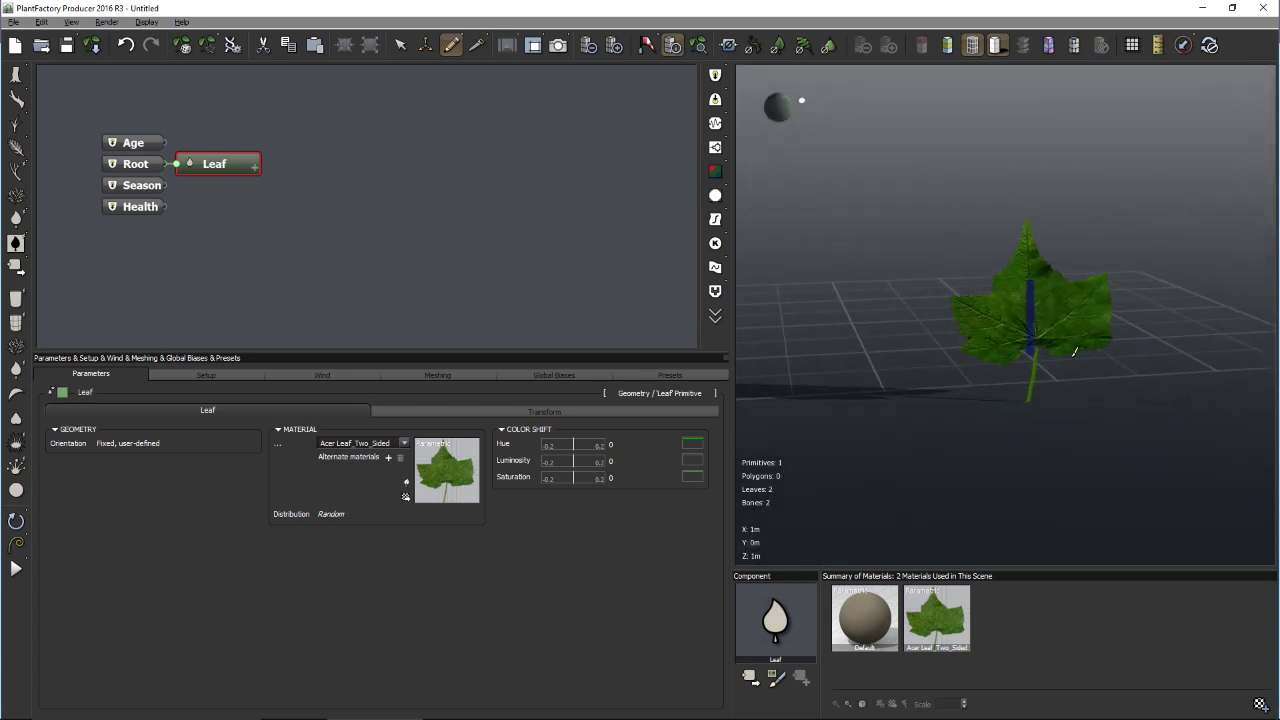
drag(1045, 230, 1093, 308)
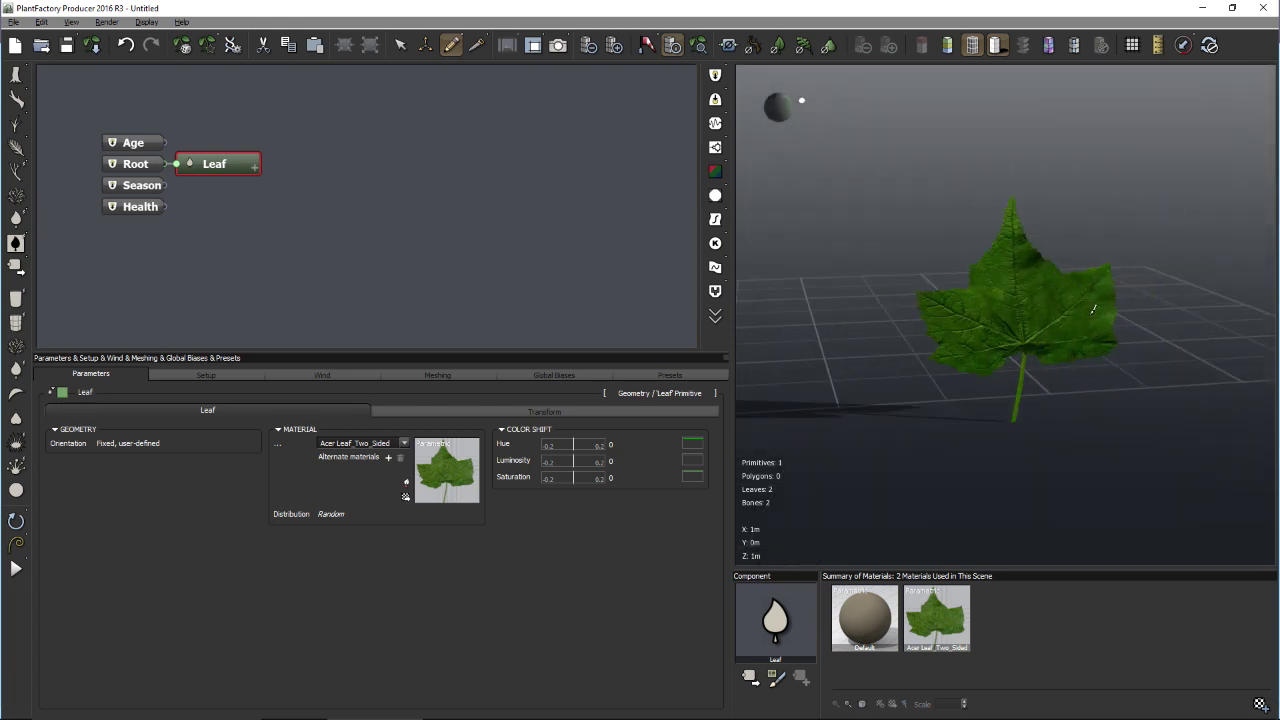
scroll(1093, 308, up, 2)
scroll(1093, 308, down, 2)
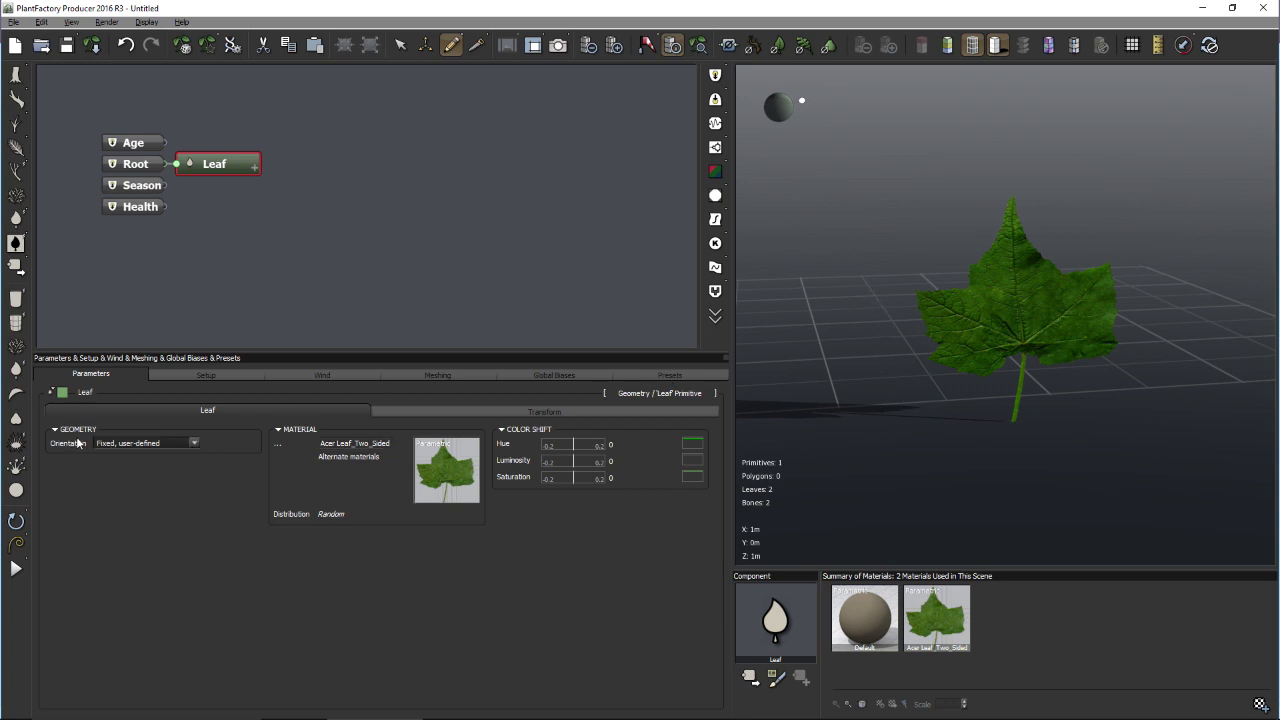
- Set the leaf's orientation to "Fixed, facing current camera" and check it from other viewing angles
click(193, 443)
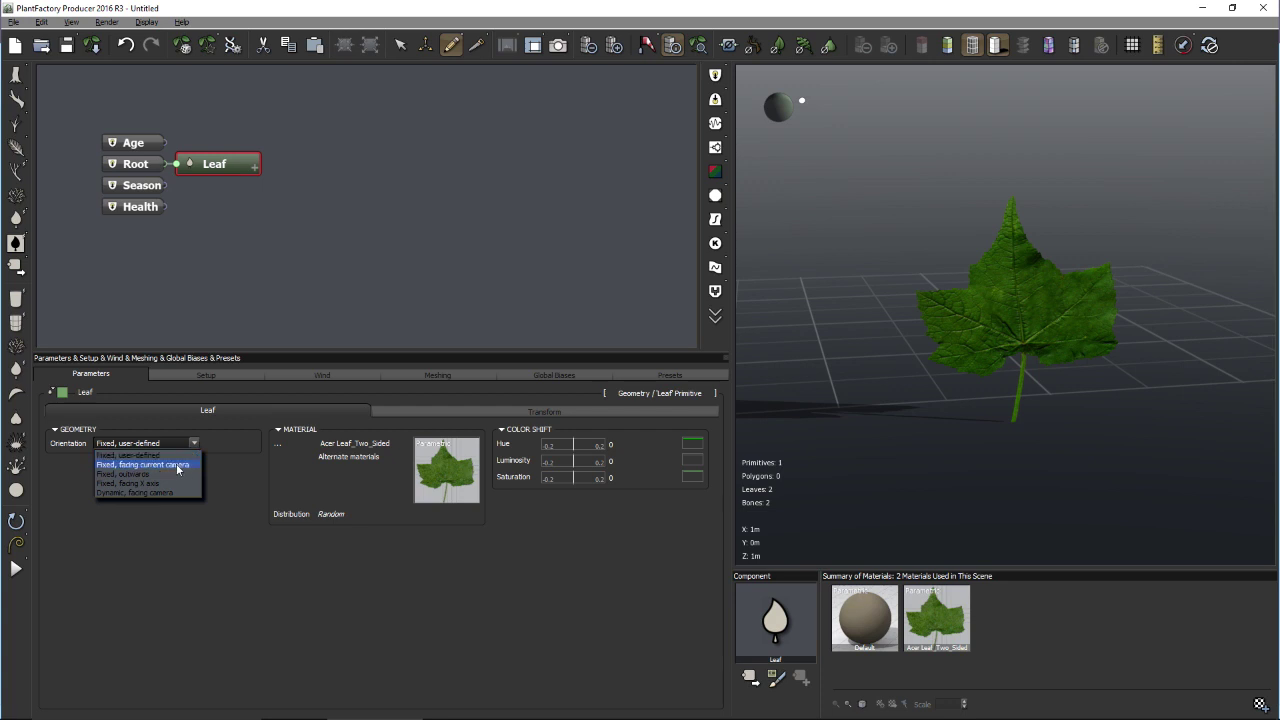
click(177, 466)
drag(1135, 385, 824, 238)
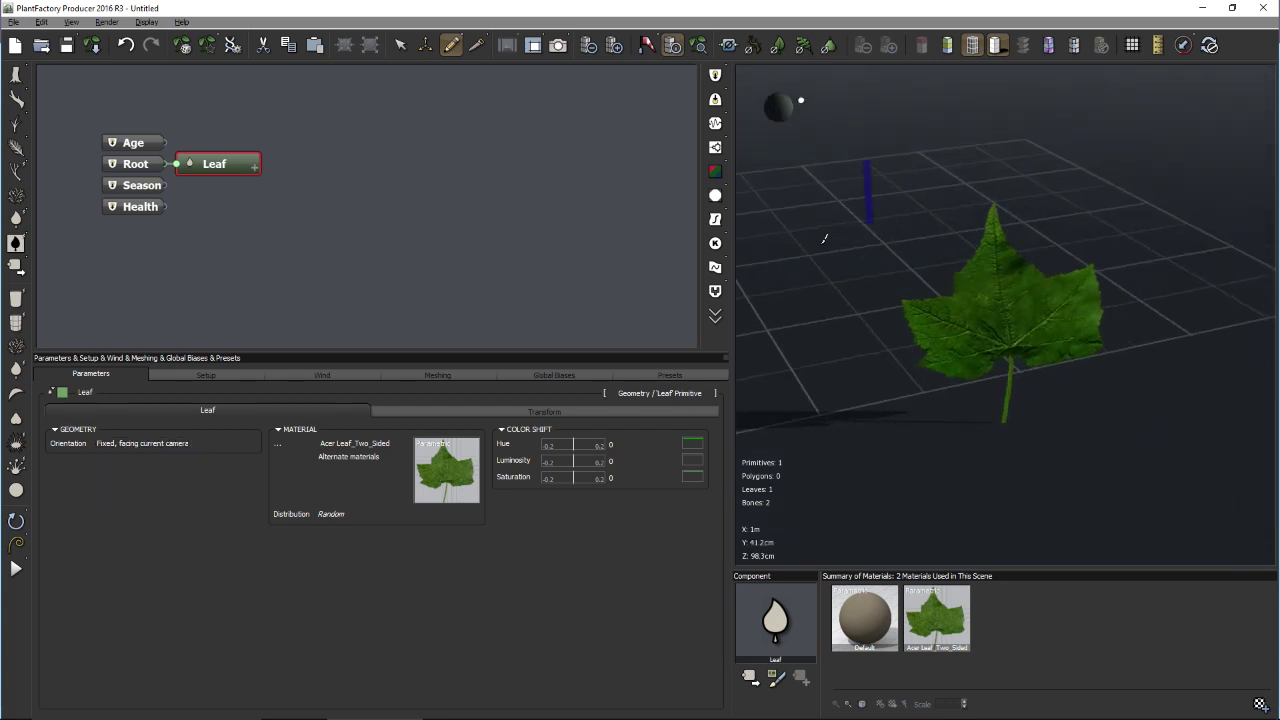
click(1162, 407)
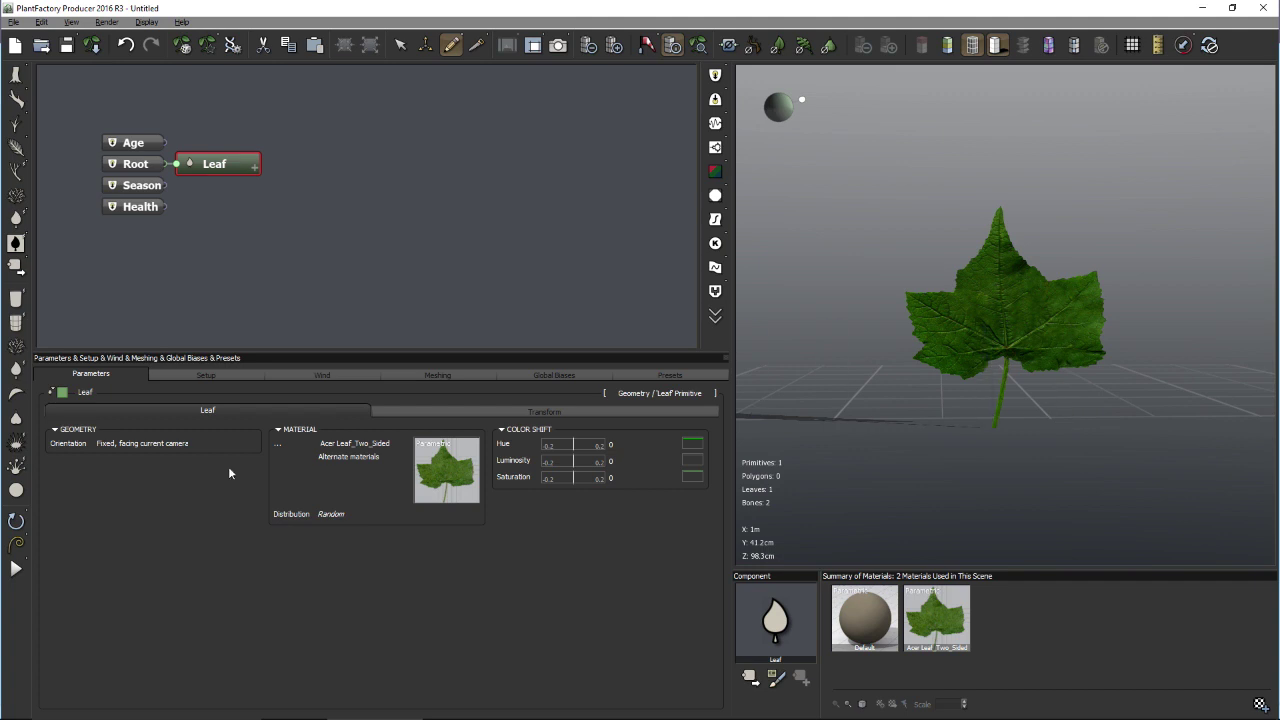
- Set the leaf's orientation to "Dynamic, facing camera"
click(200, 443)
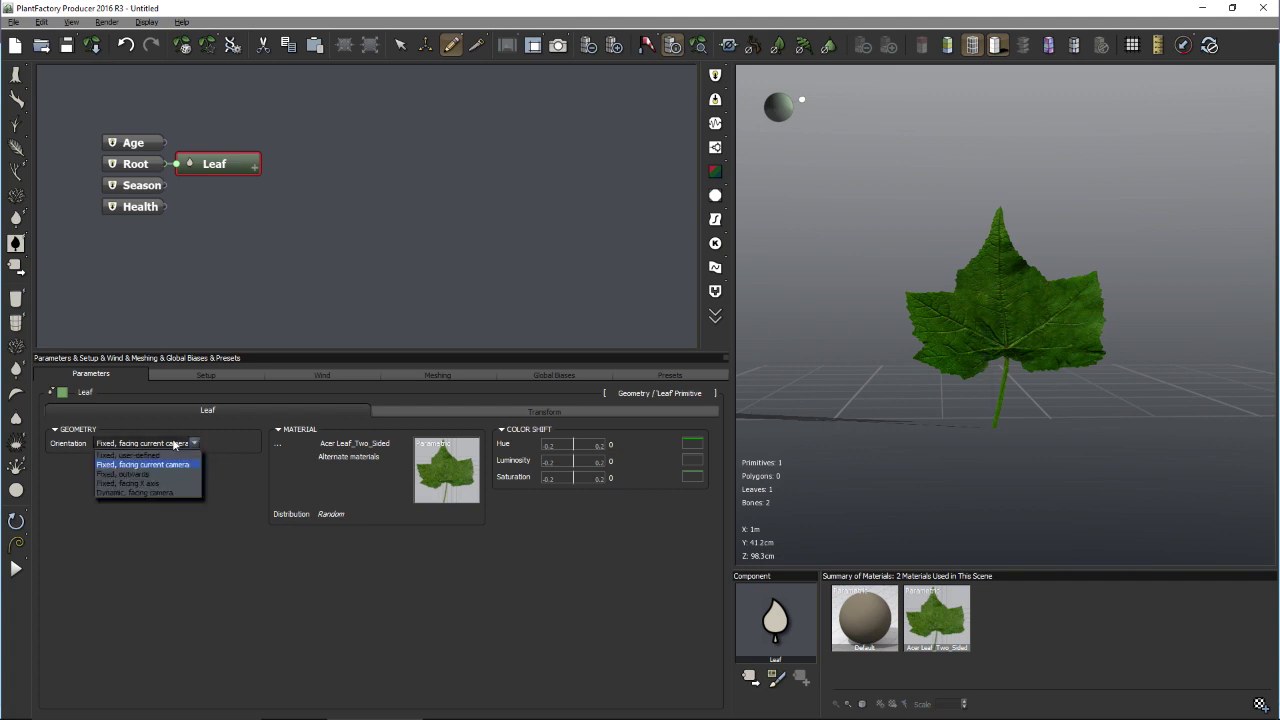
click(141, 493)
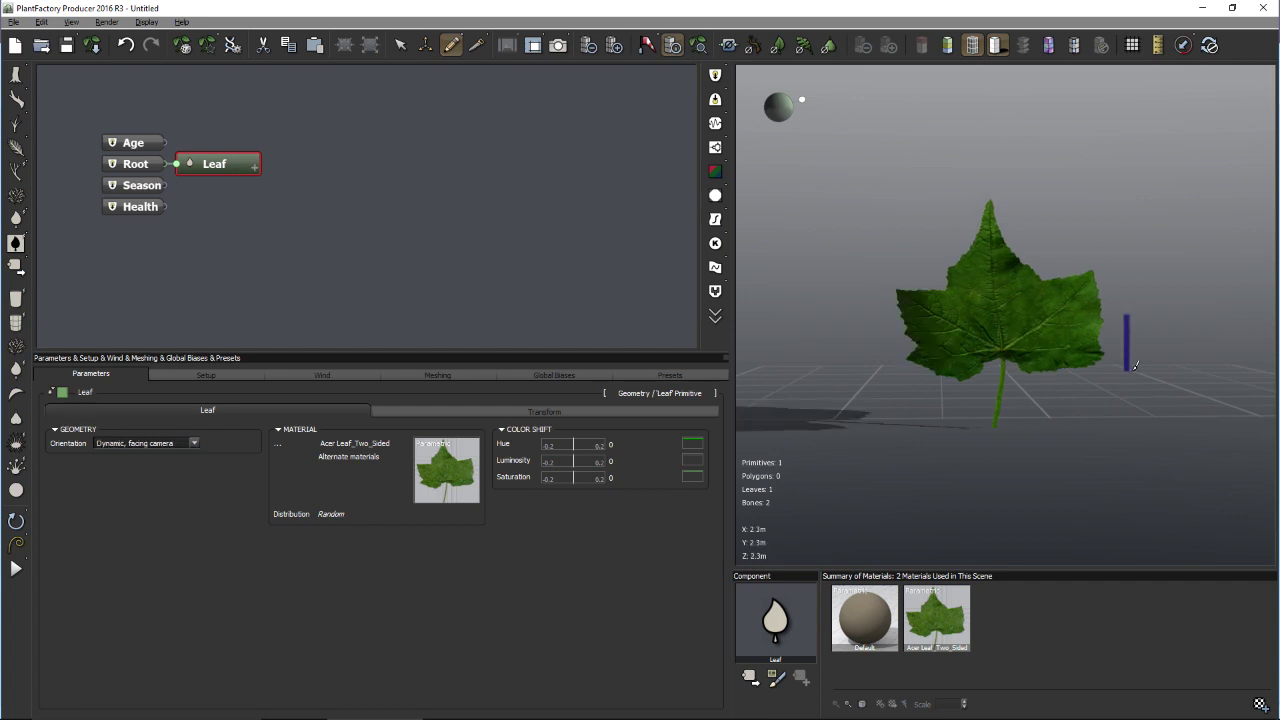
- Delete the leaf, attach an Object primitive to the Root node and slightly enlarge the node graph area
drag(1085, 332, 1140, 122)
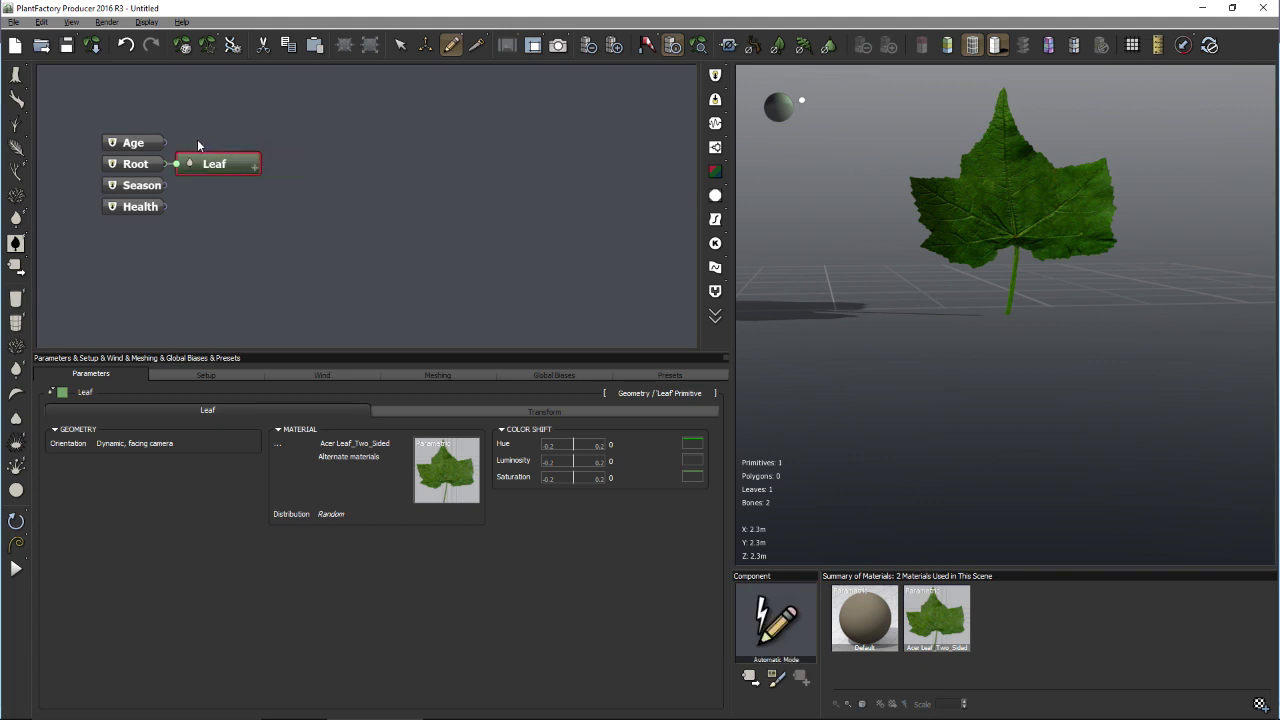
key(Delete)
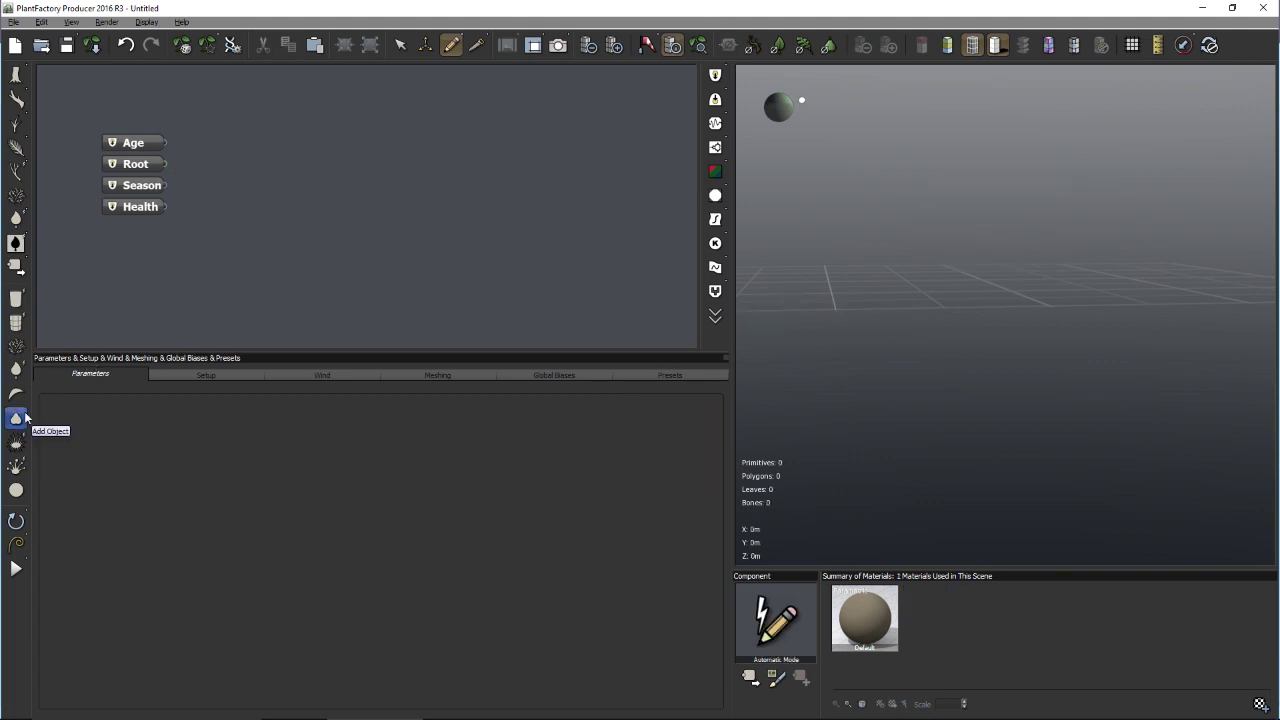
click(26, 418)
drag(219, 174, 252, 180)
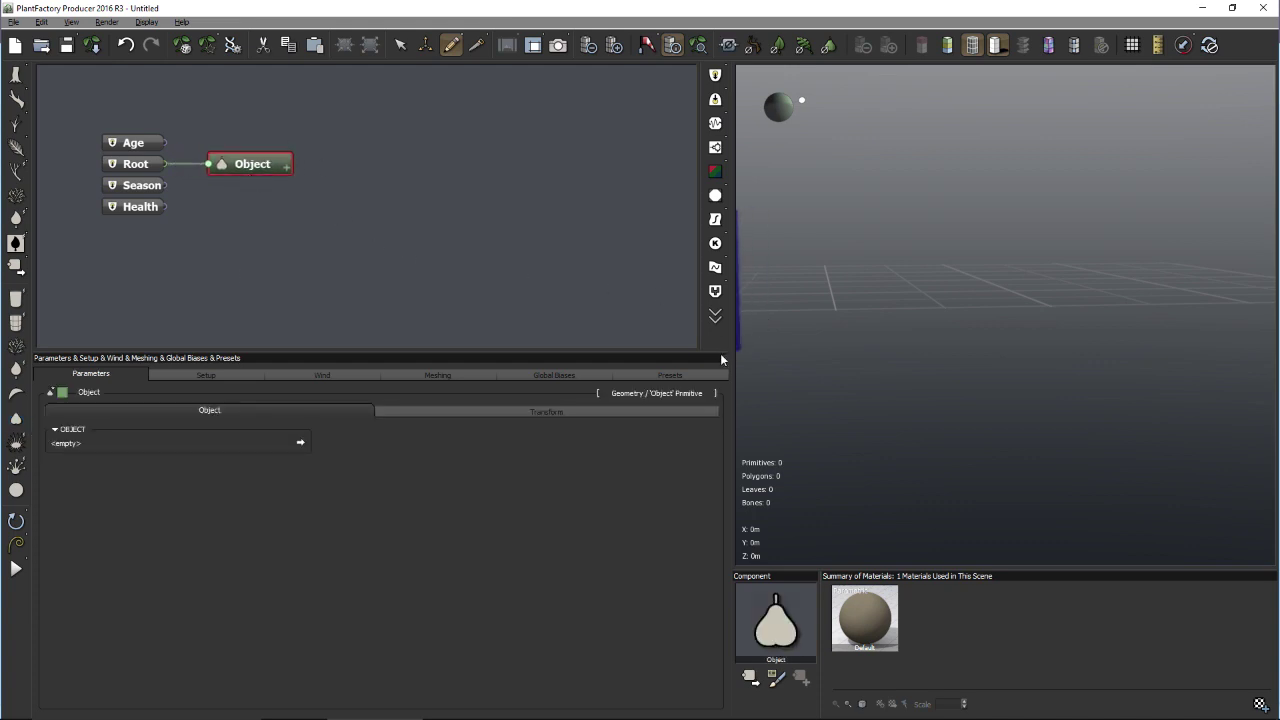
drag(718, 350, 714, 361)
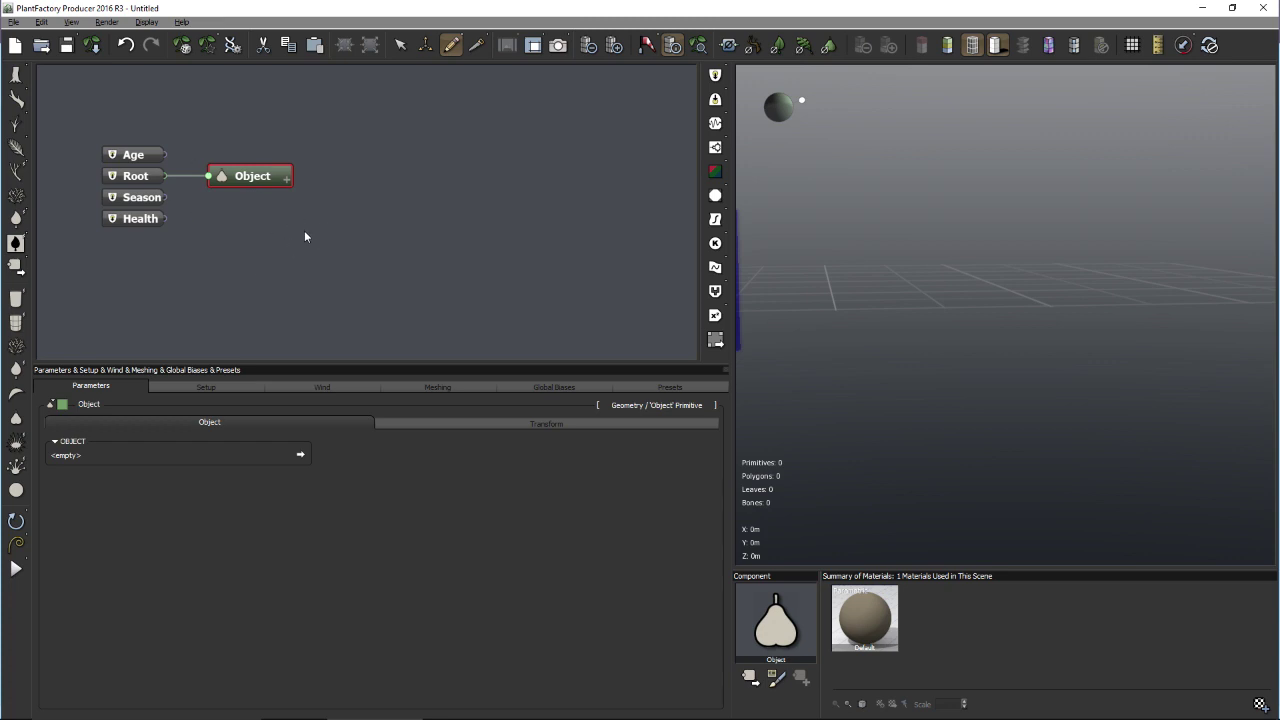
- Delete the Object primitive and attach a Ball primitive to the Root node in its place
drag(305, 236, 235, 139)
key(Delete)
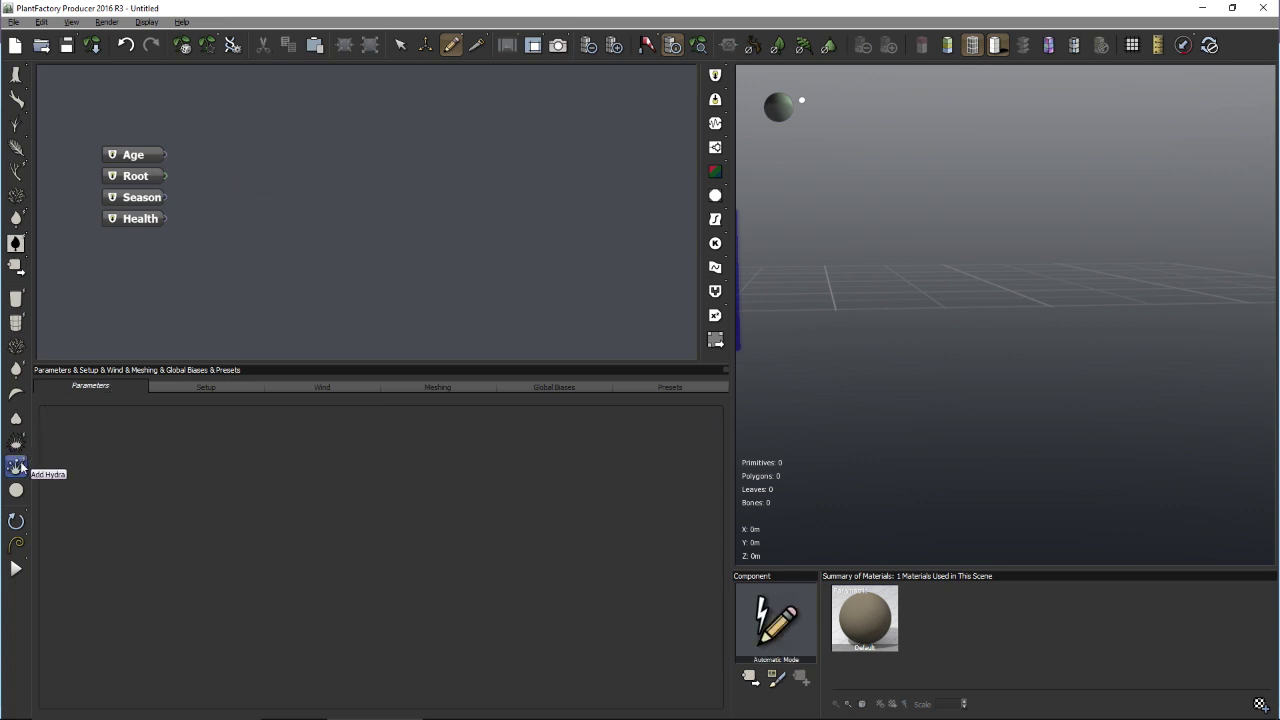
click(16, 441)
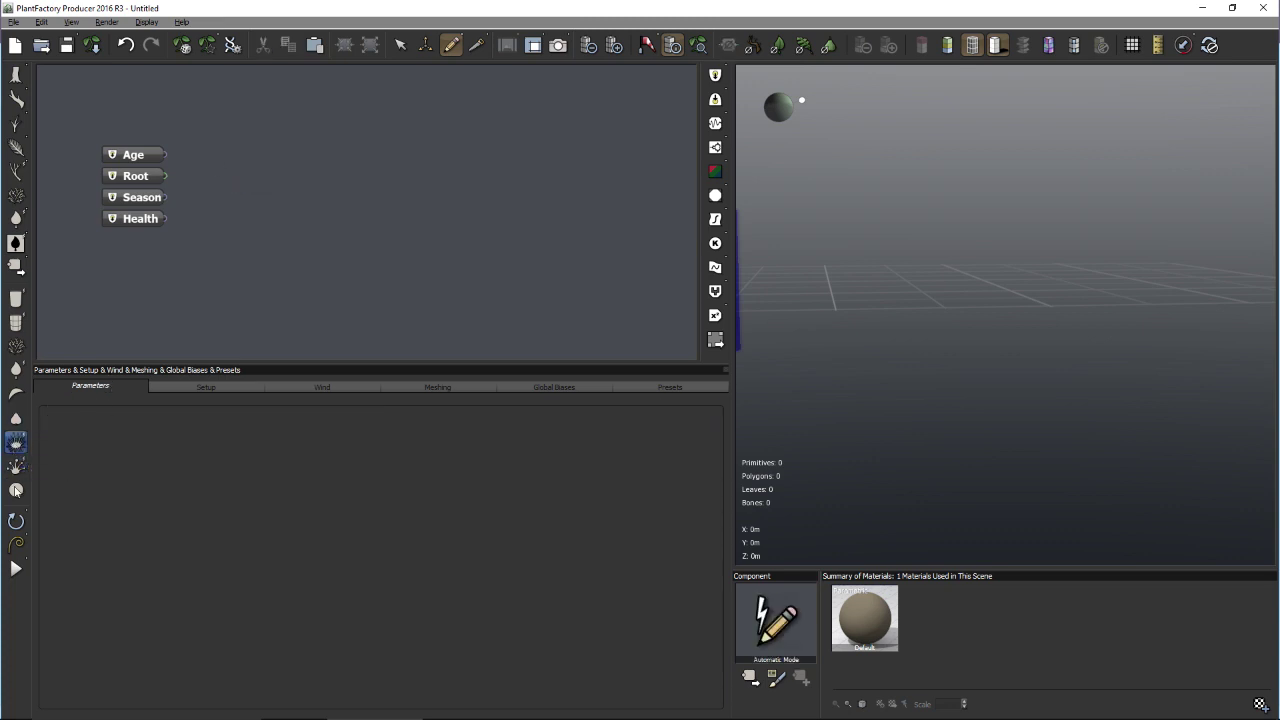
click(16, 491)
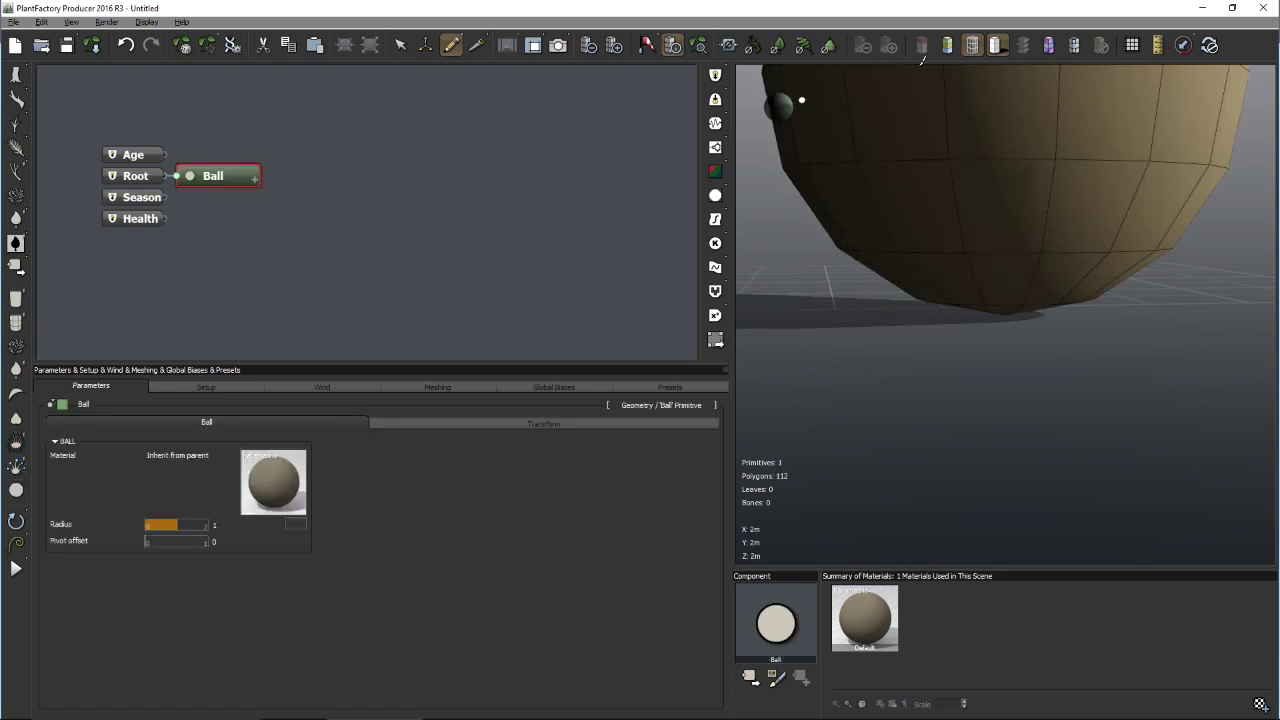
- Frame the ball in the 3D view and reduce its radius to 0.69
click(698, 45)
middle_drag(847, 217, 750, 285)
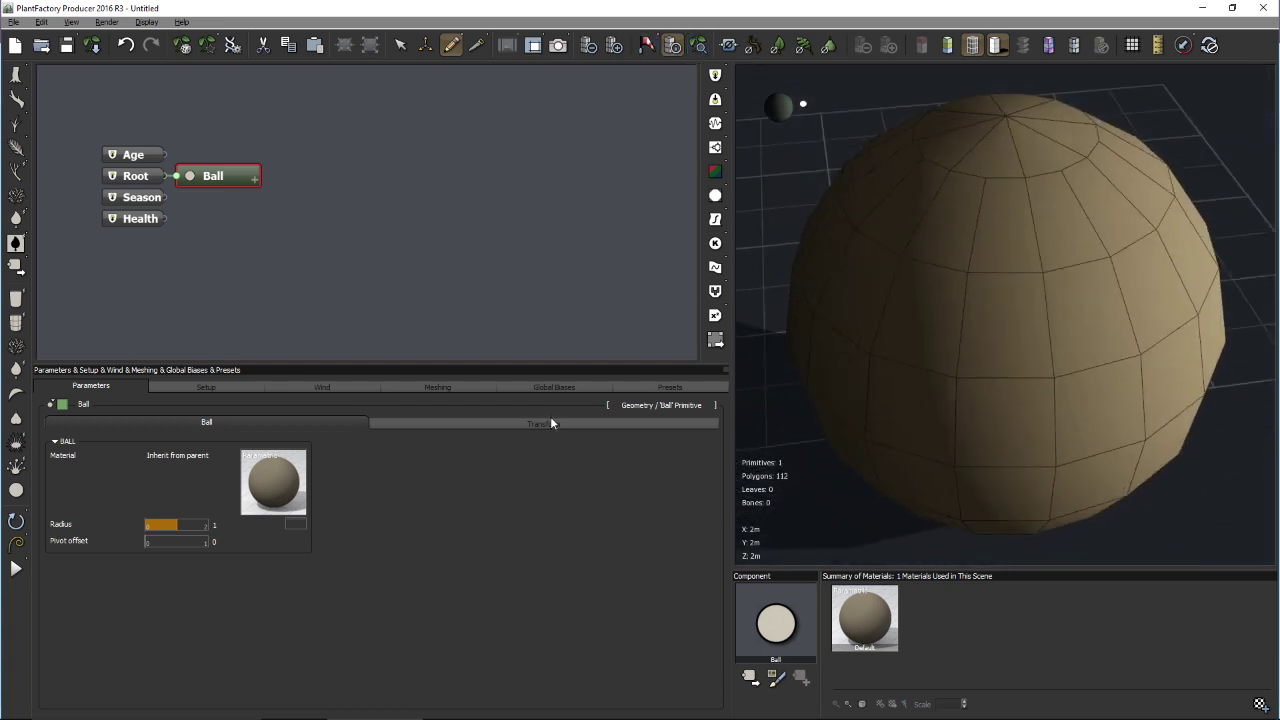
middle_drag(810, 377, 843, 320)
scroll(1017, 297, down, 3)
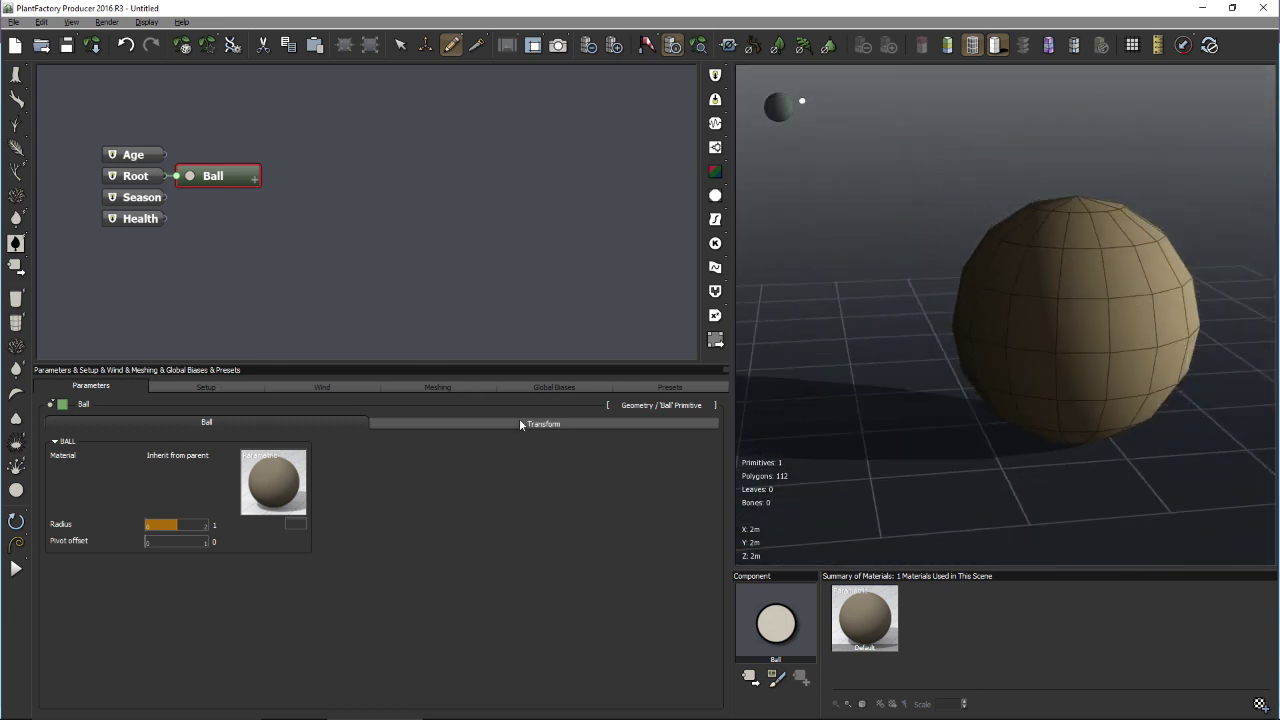
drag(188, 524, 175, 520)
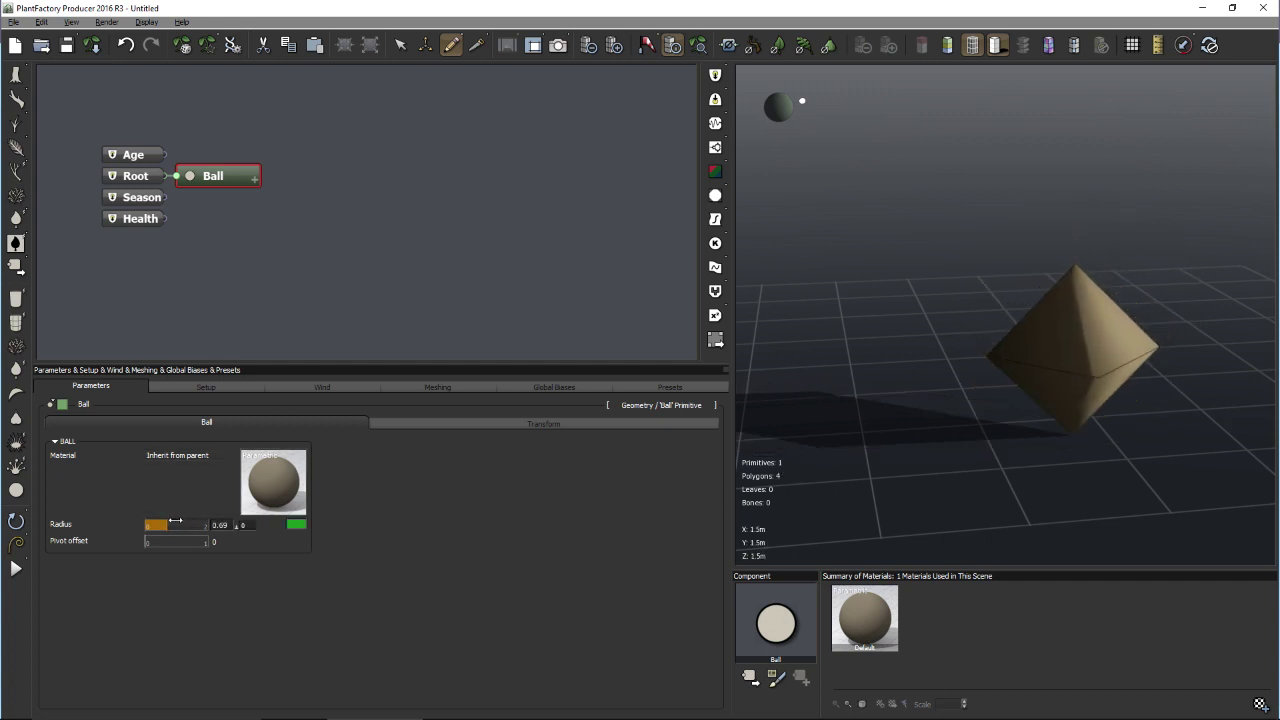
- Delete the ball and attach an Urchin primitive to the Root node
drag(240, 228, 200, 151)
key(Delete)
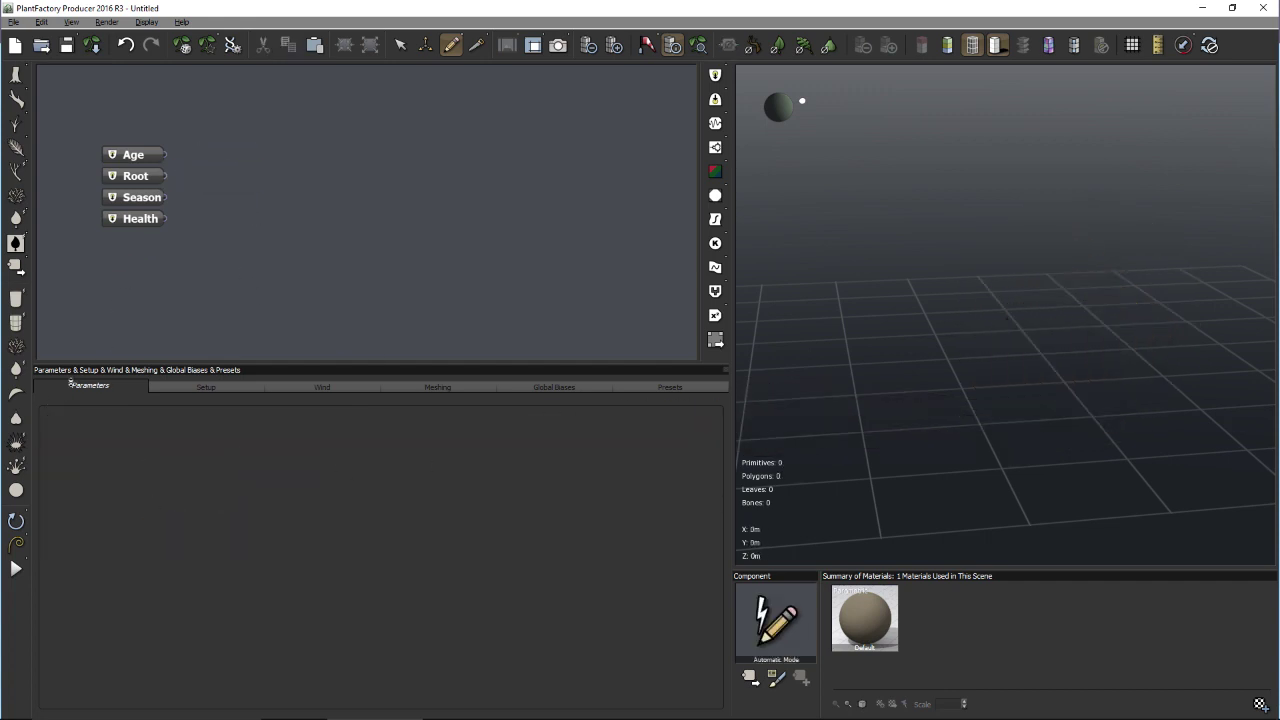
click(22, 445)
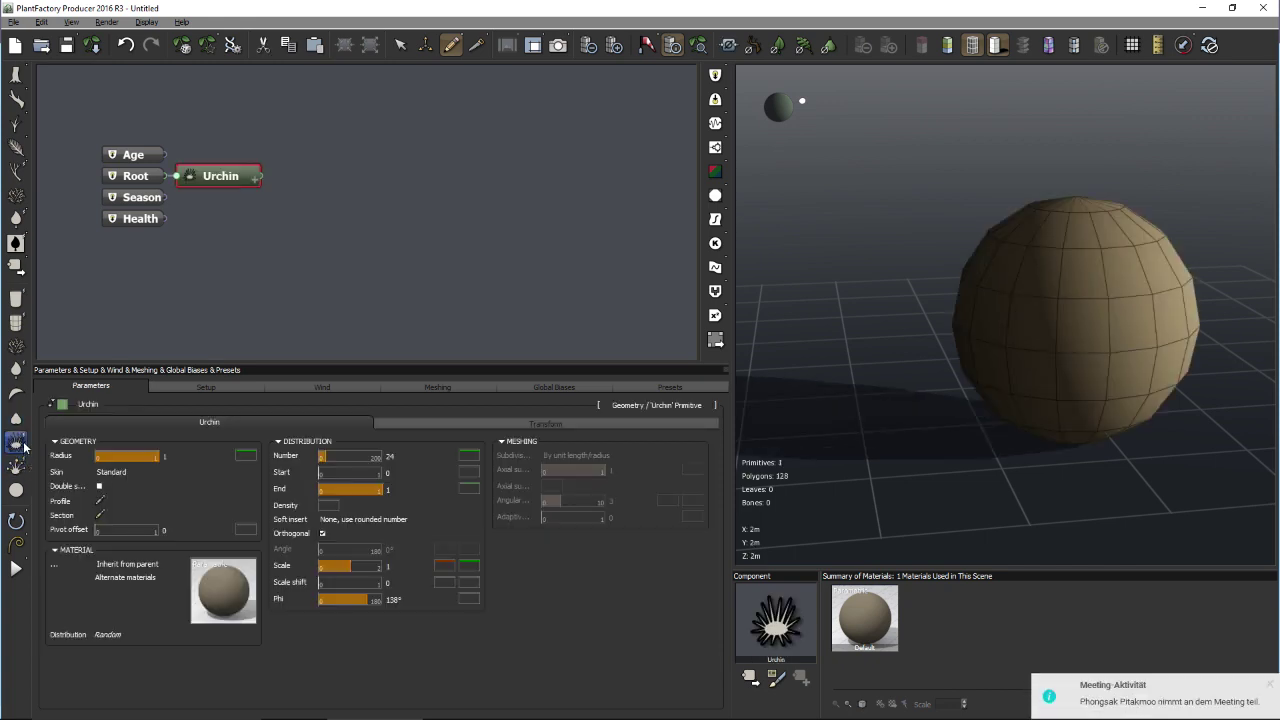
drag(1082, 365, 890, 337)
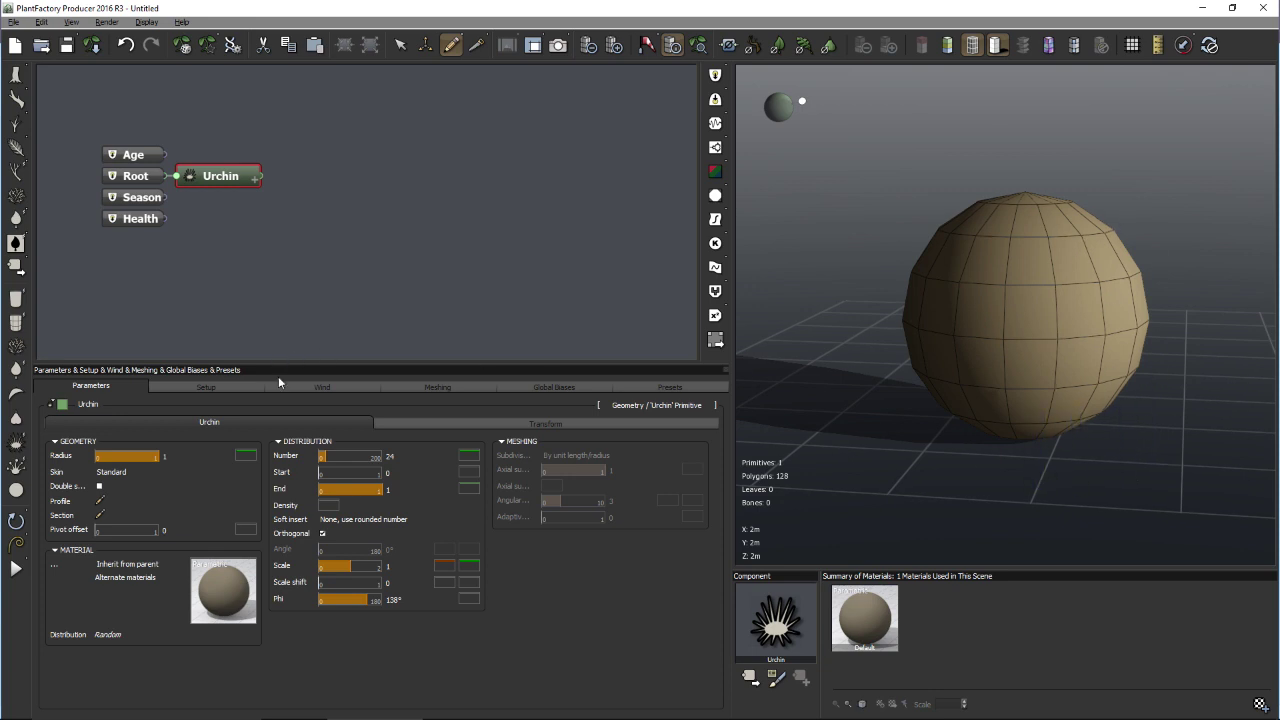
- Attach a simple segment to the Urchin and shorten the segment's length so the spikes fit the view
click(15, 298)
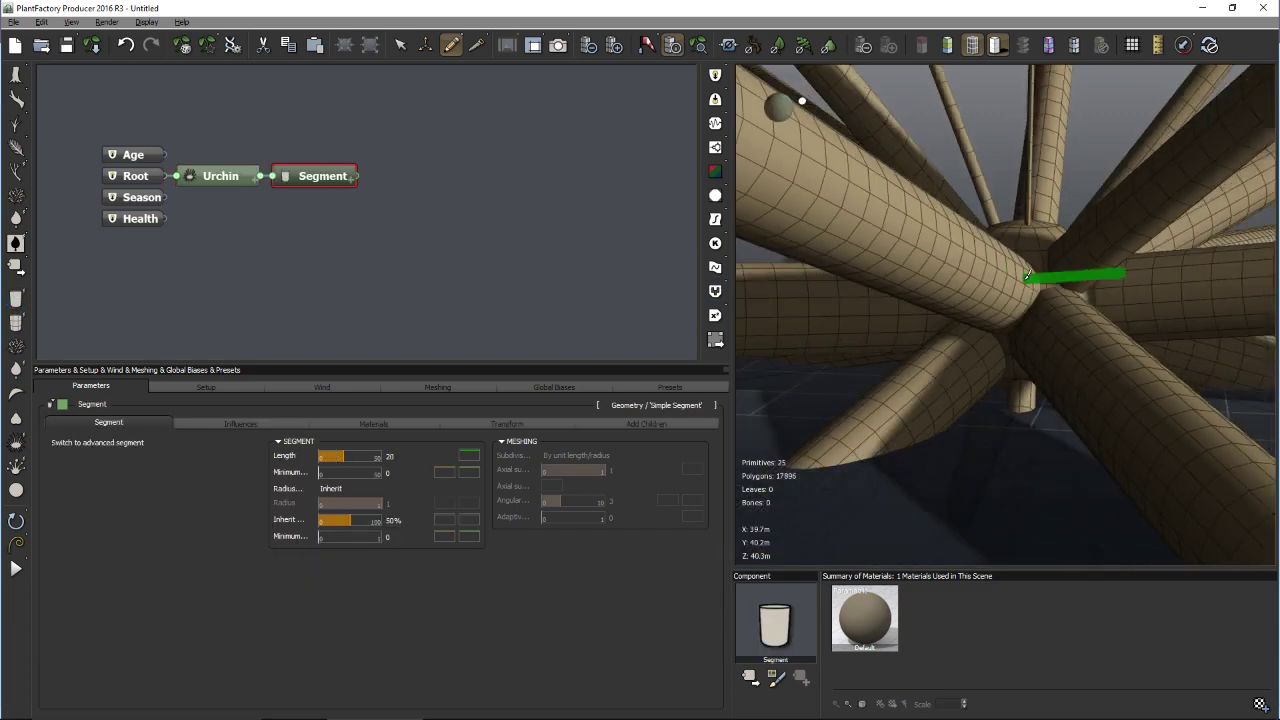
drag(970, 326, 905, 395)
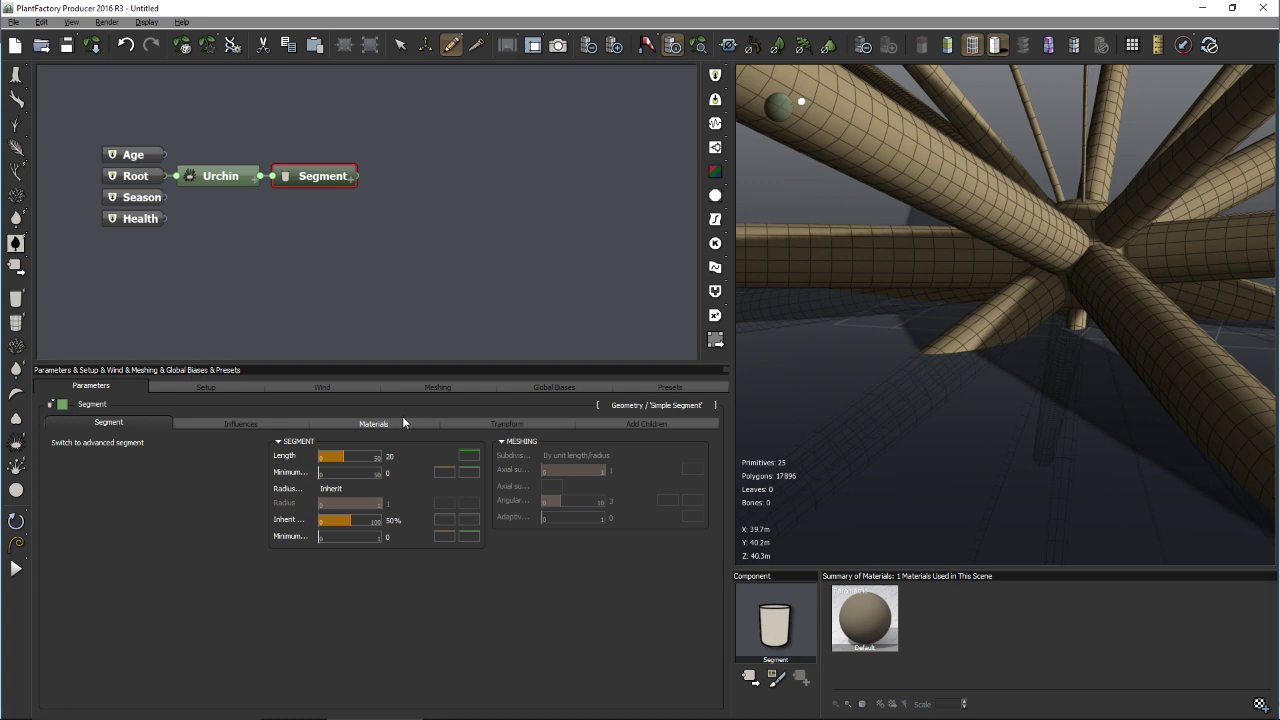
drag(371, 456, 345, 456)
- Set the Urchin's distribution to a number of 11.5, a phi of 98° and a start of 0.66
click(220, 174)
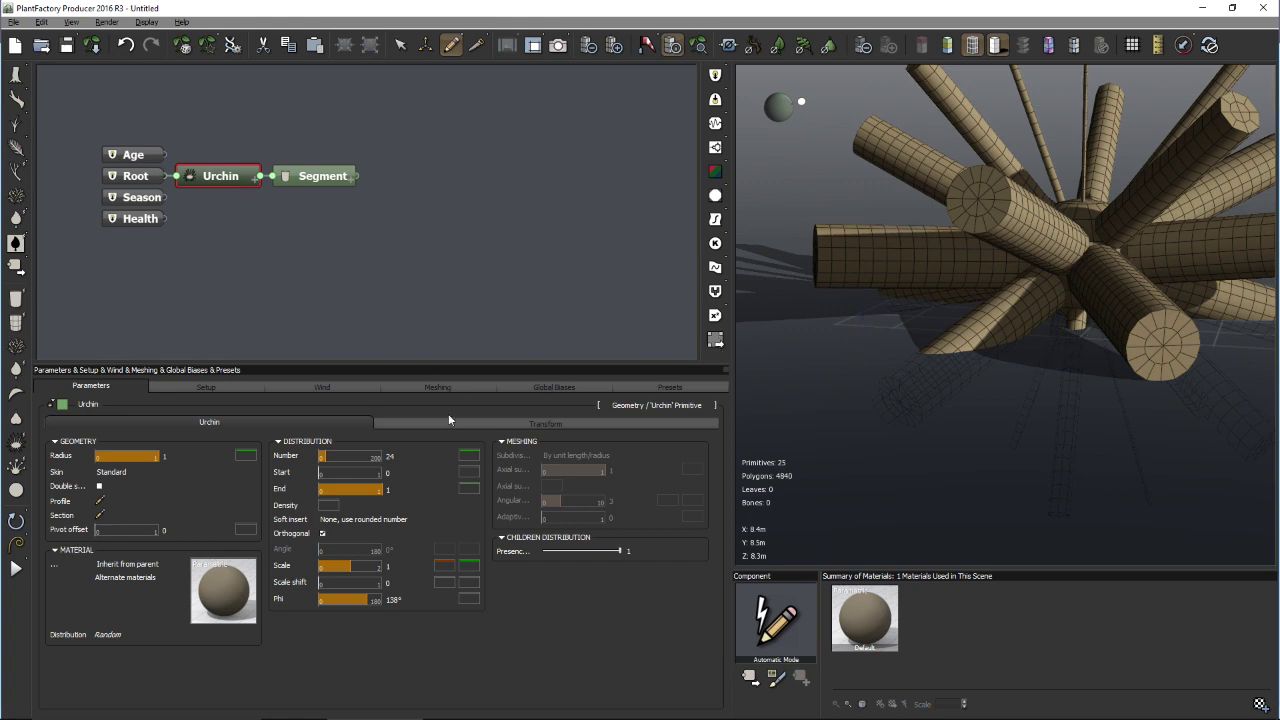
drag(370, 456, 356, 455)
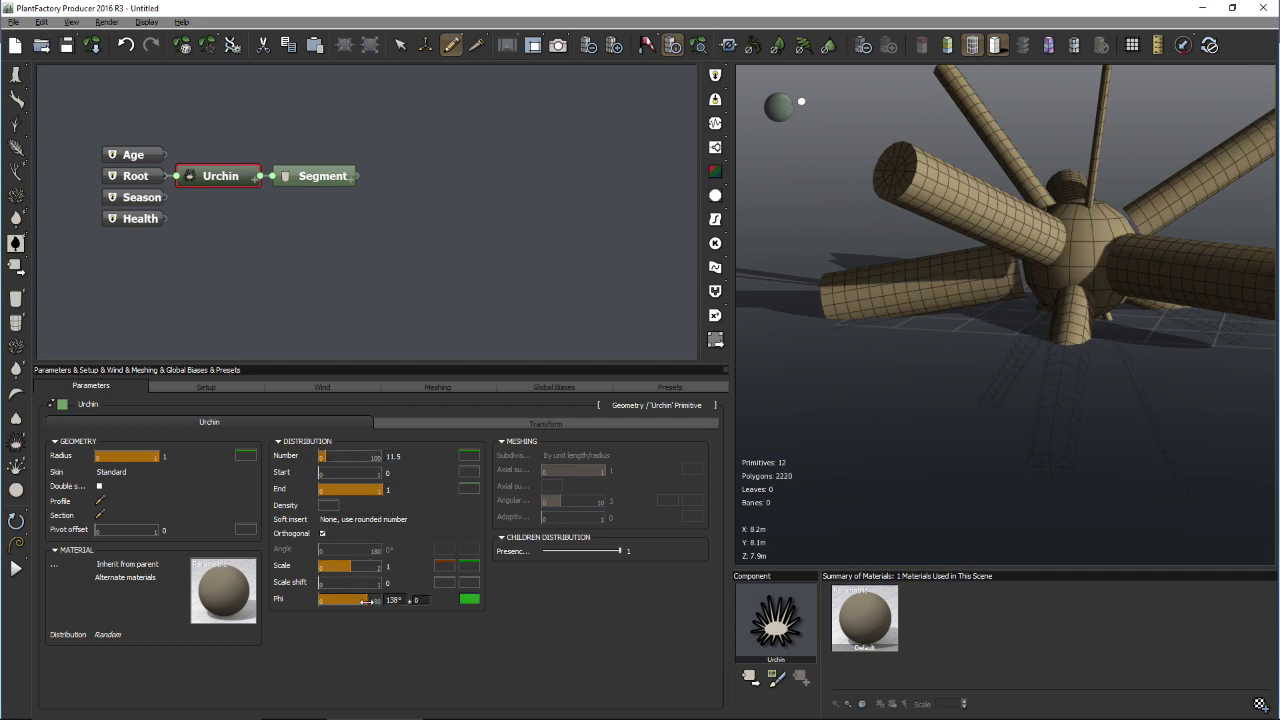
drag(366, 600, 318, 599)
drag(320, 598, 353, 595)
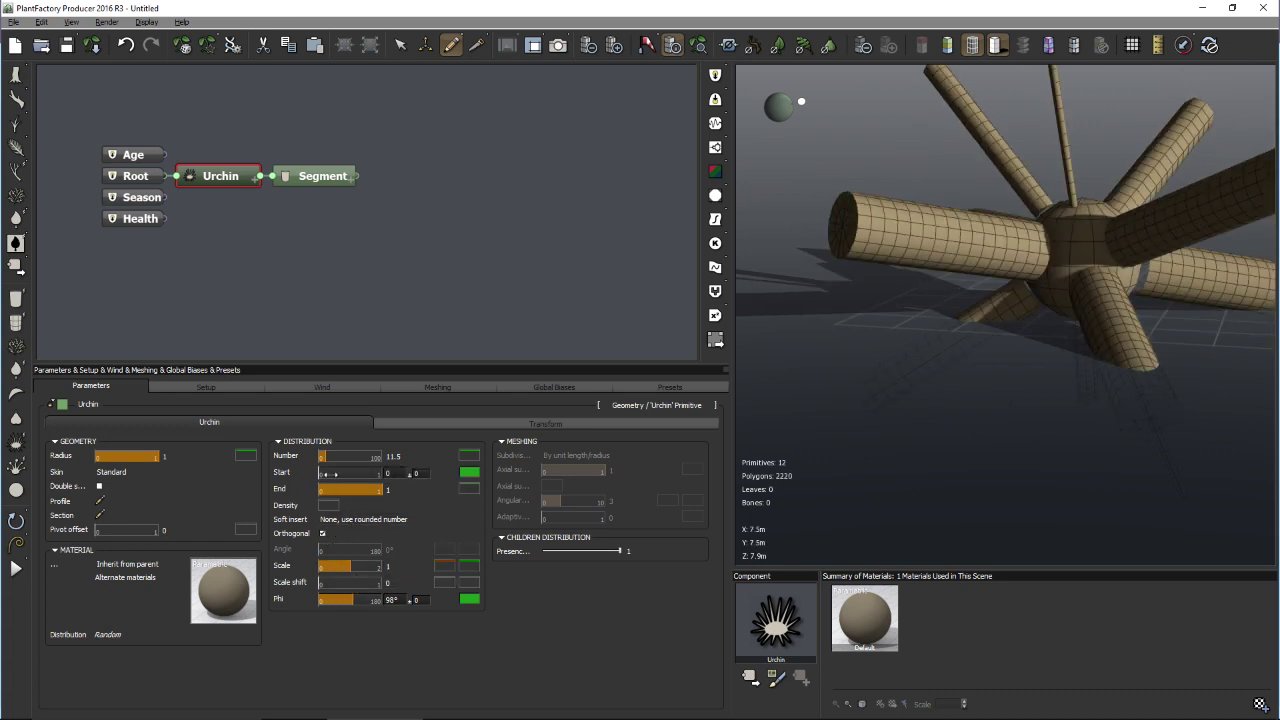
drag(362, 470, 372, 478)
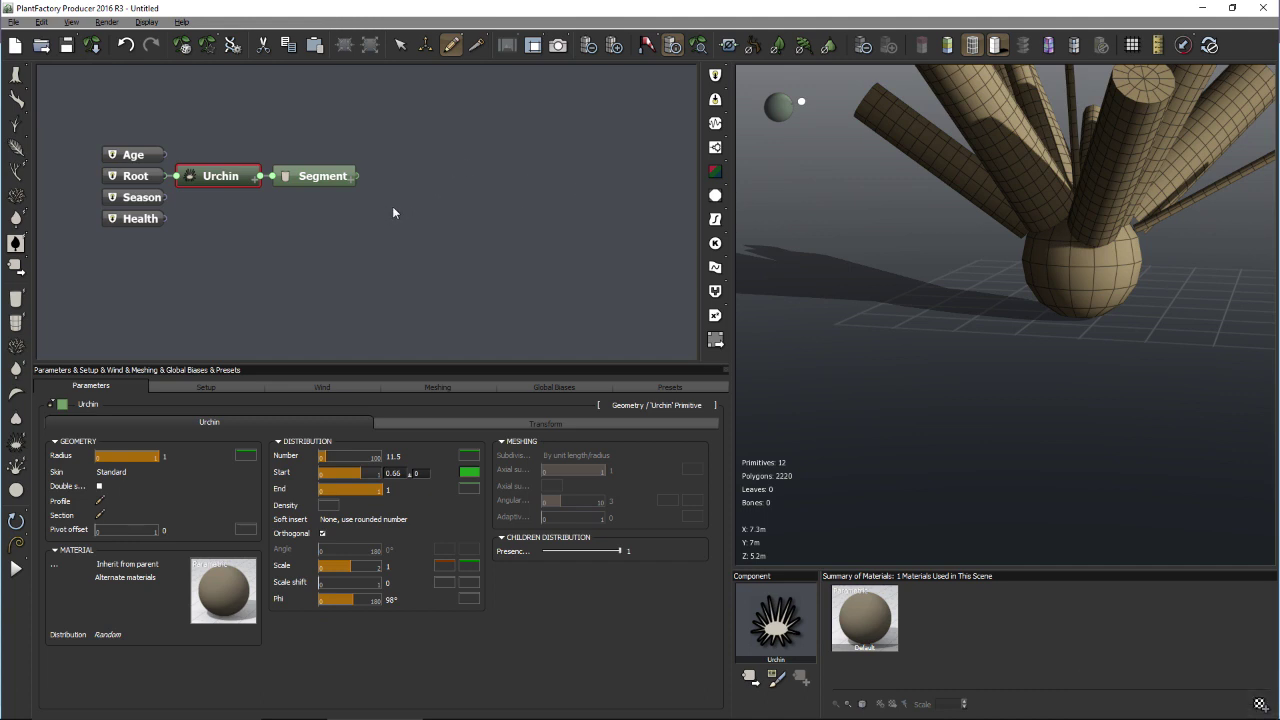
- Delete the Urchin and Segment nodes and start a new empty plant
drag(371, 210, 216, 149)
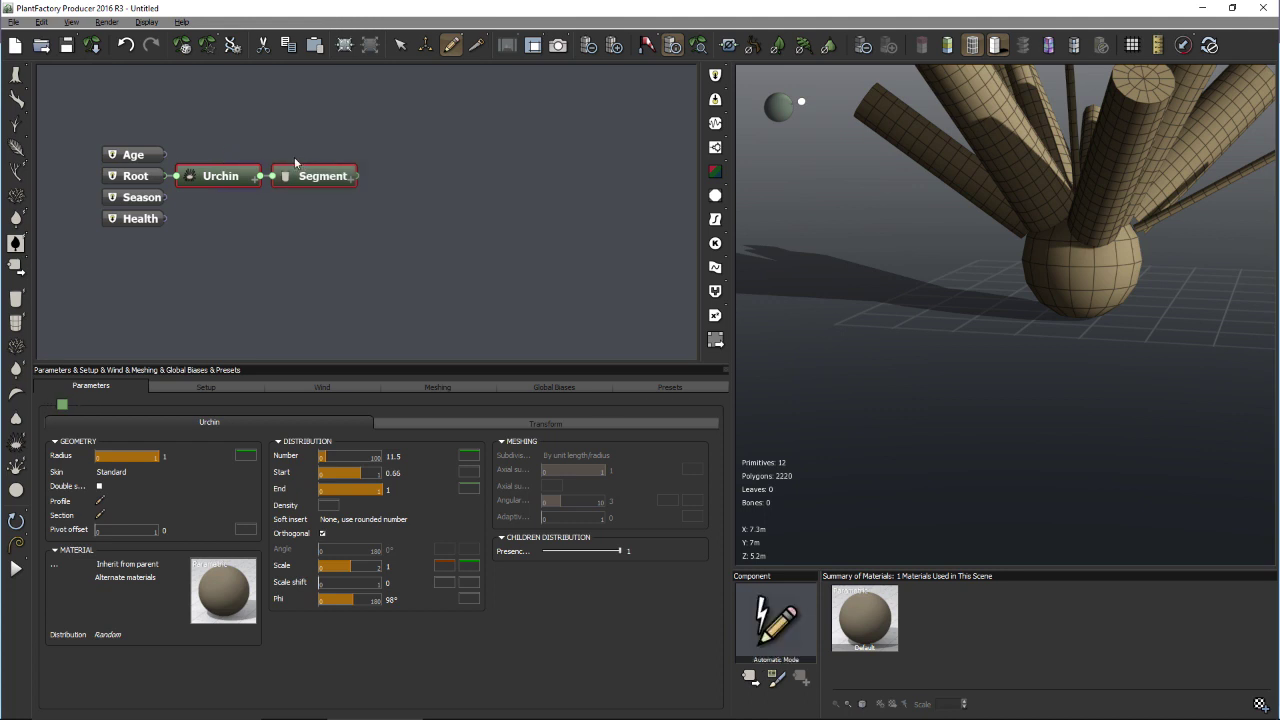
key(Delete)
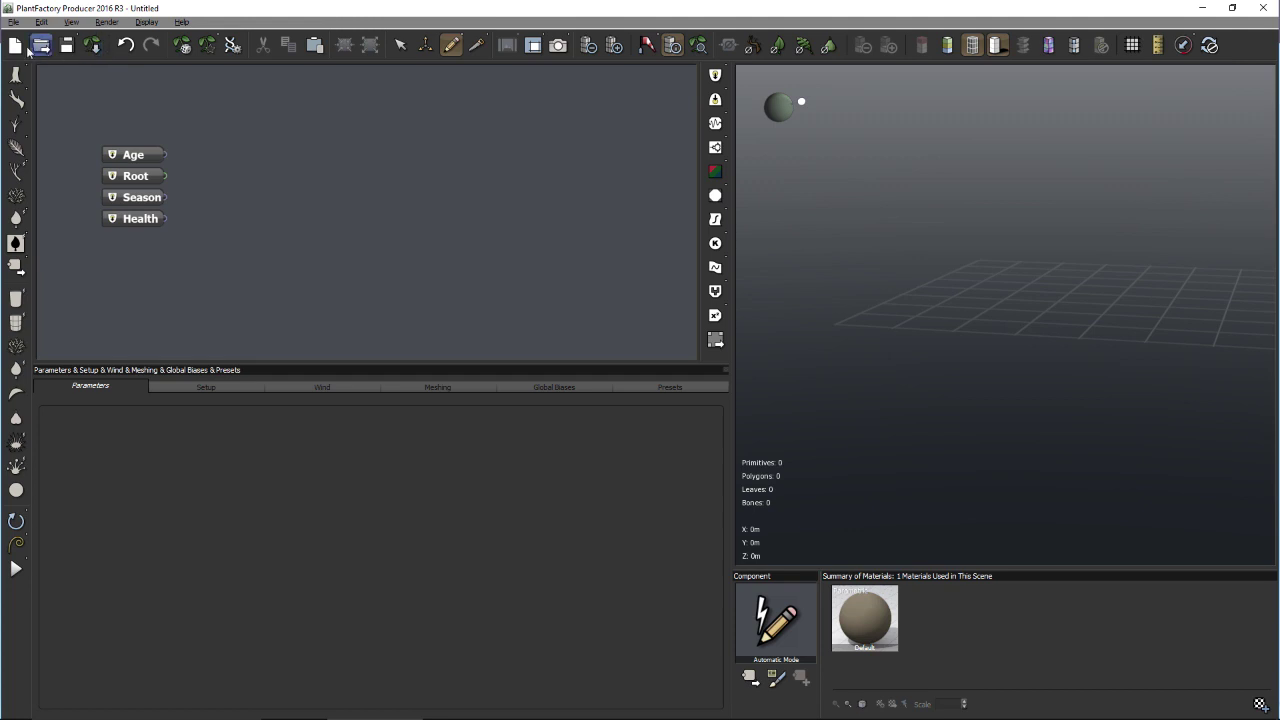
click(30, 50)
click(674, 390)
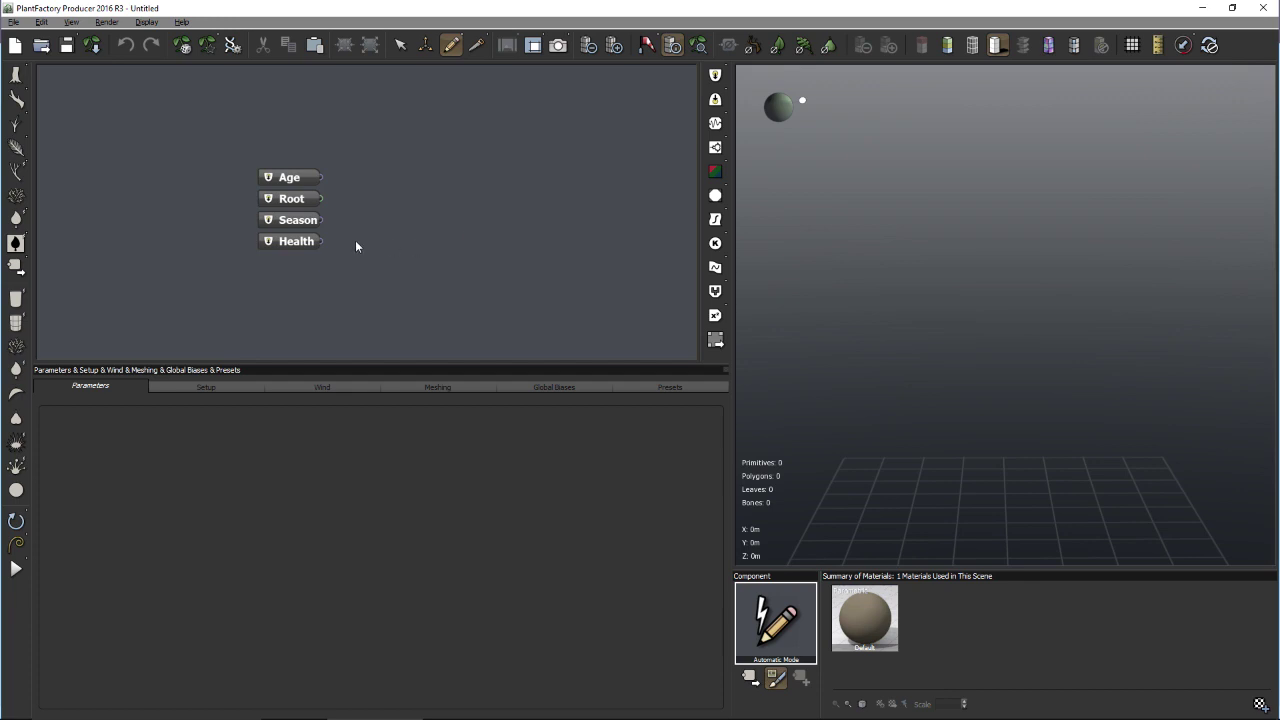
drag(427, 213, 300, 219)
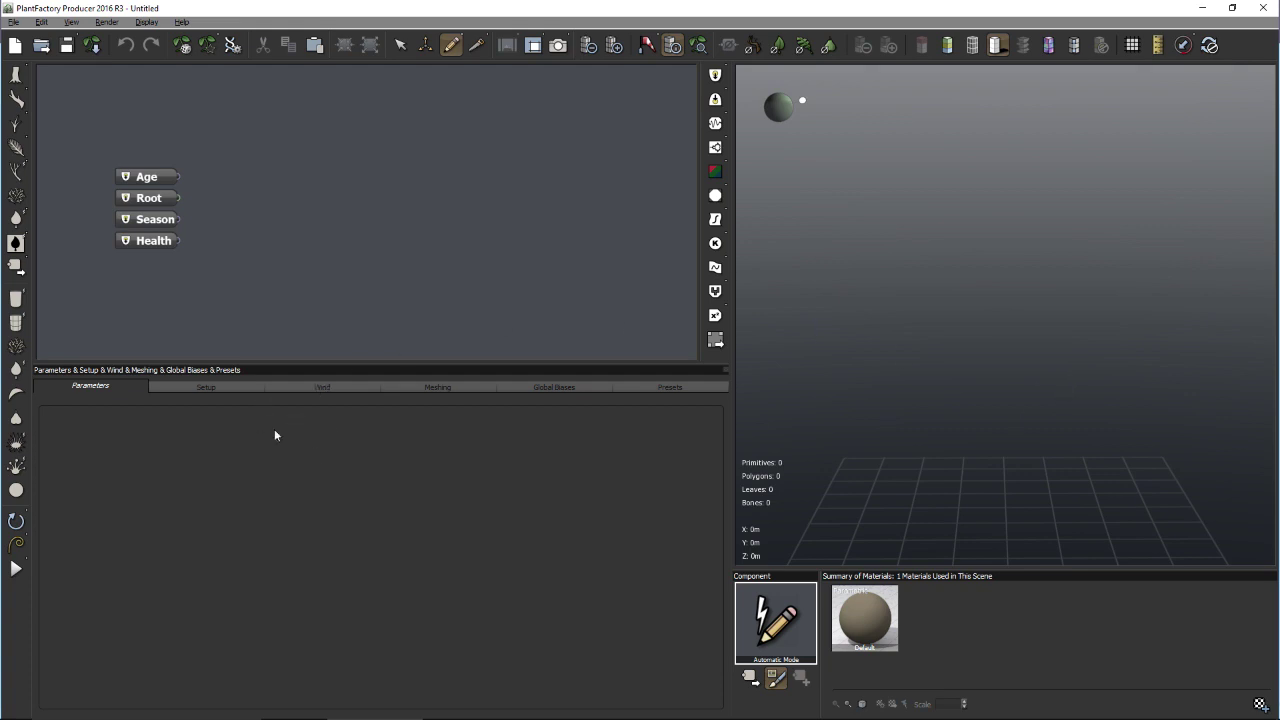
- Attach an advanced segment to the Root node, add a second advanced segment as its branches and frame the plant
click(16, 320)
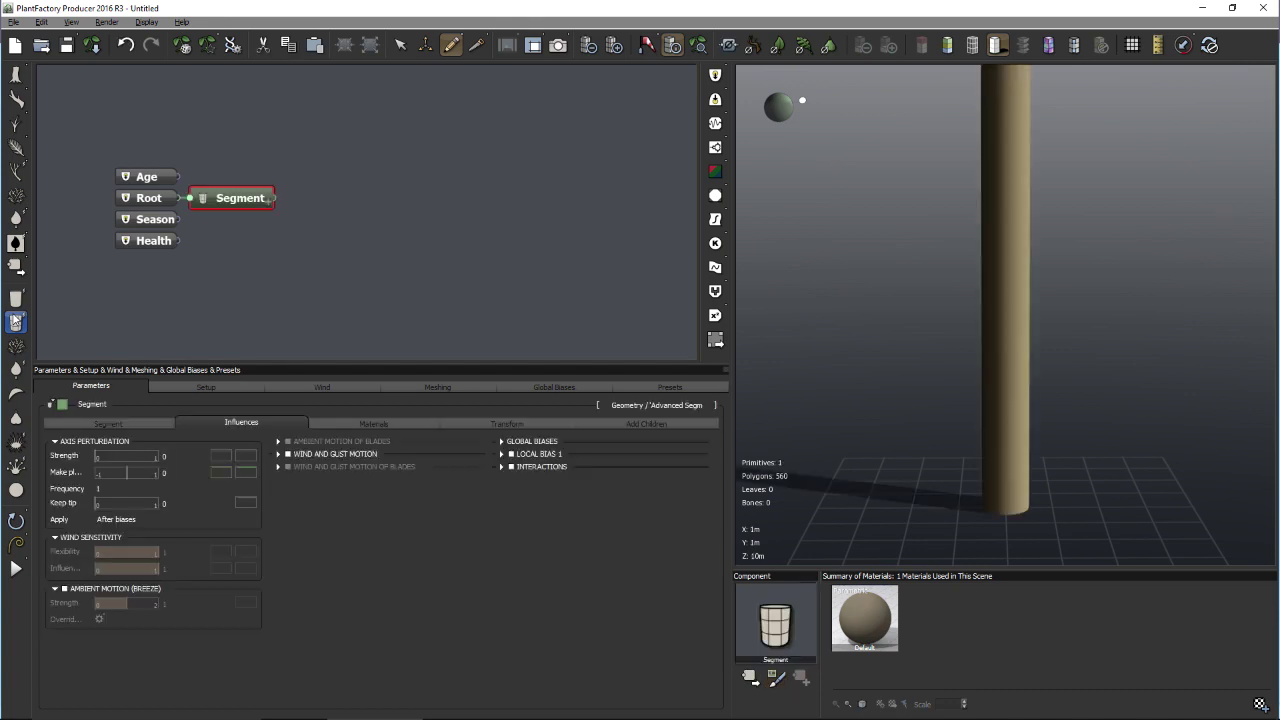
click(16, 320)
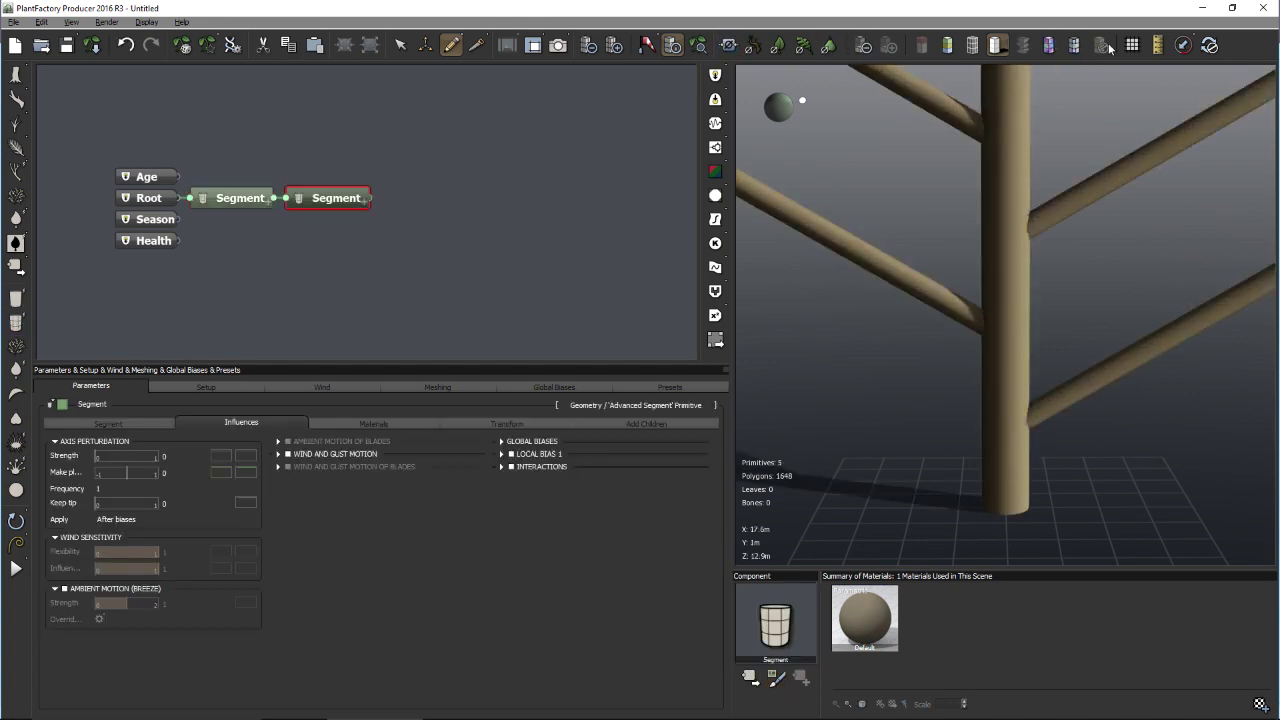
click(699, 45)
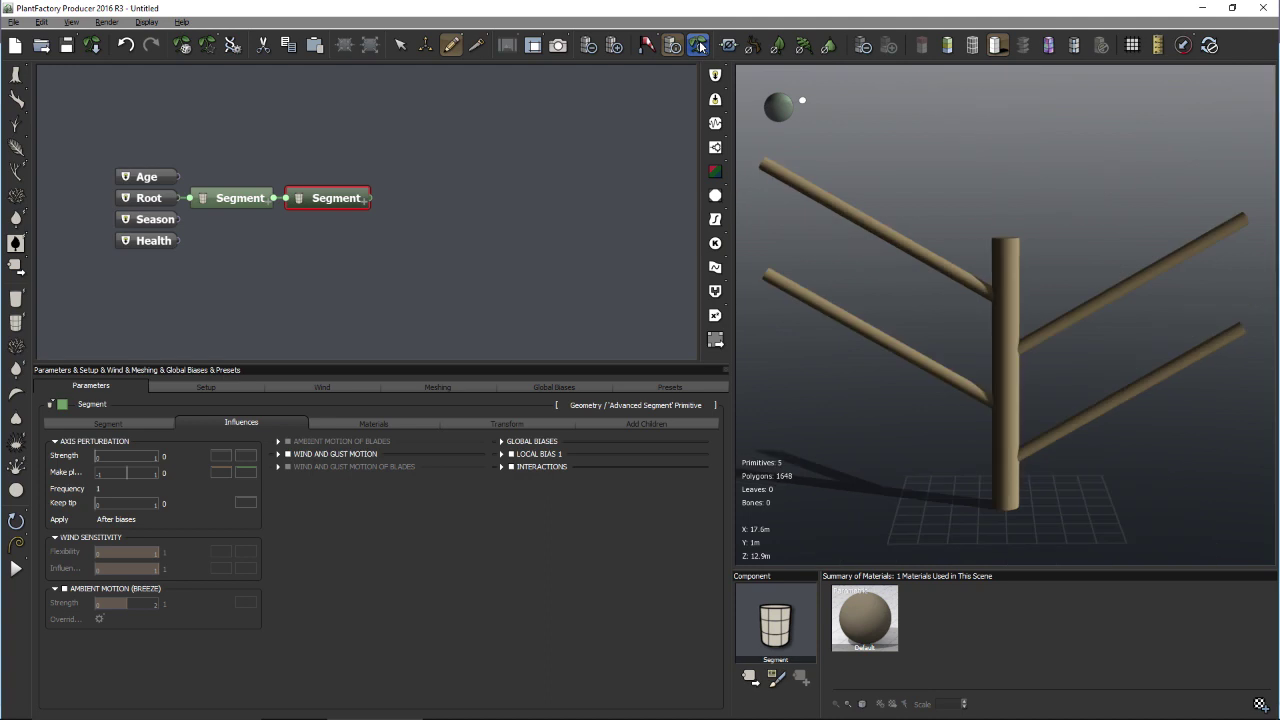
- Show the gizmo, highlight selected primitives and shorten only the upper right branch instance to a length of about 2.51
click(425, 45)
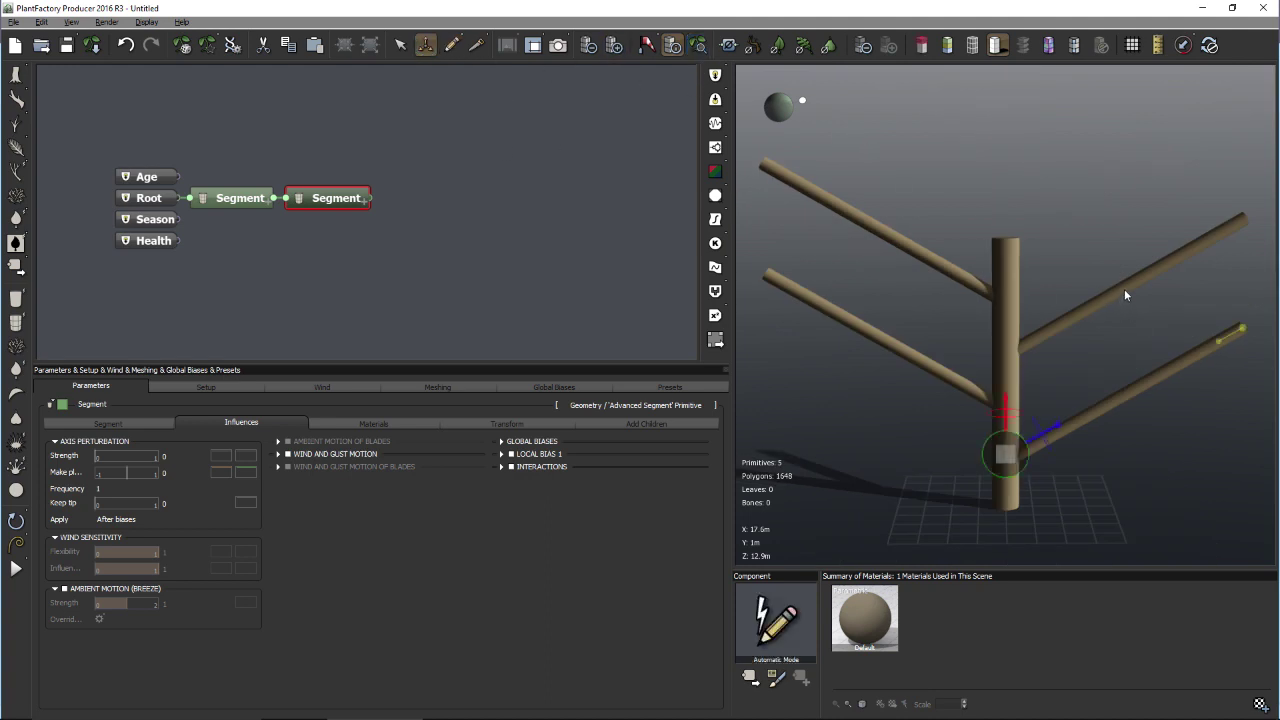
click(921, 45)
click(1145, 292)
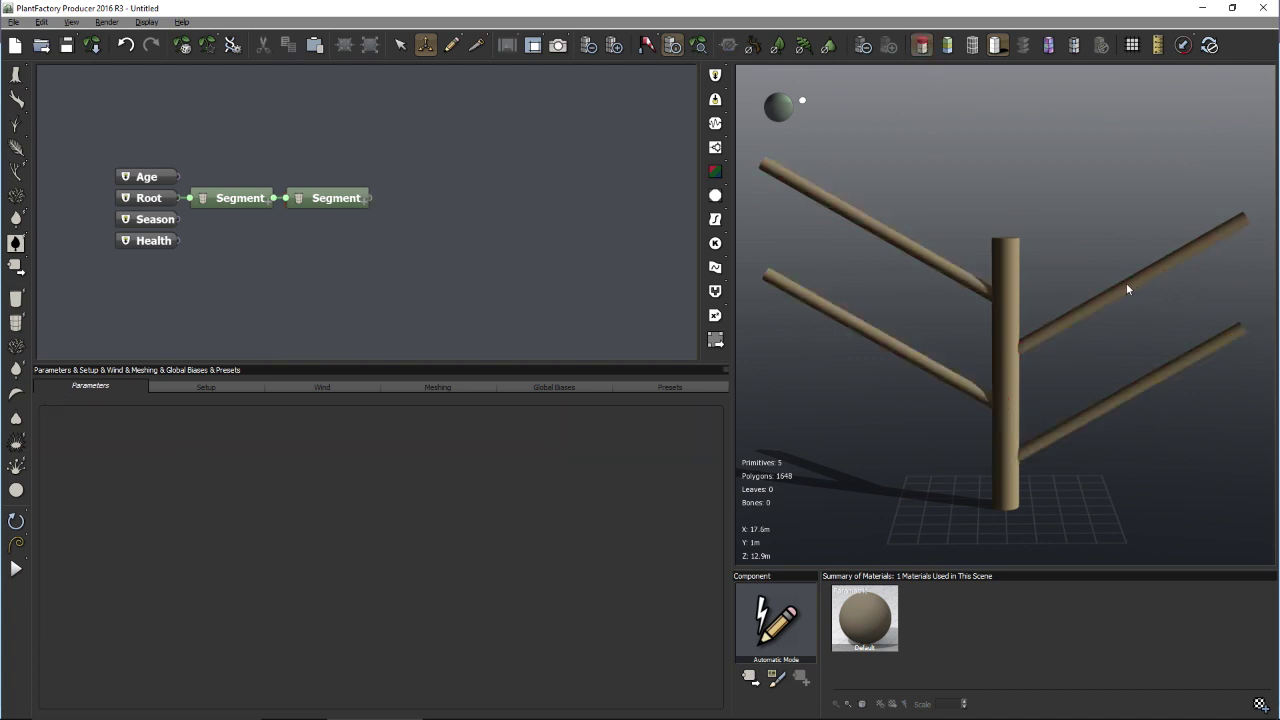
click(1126, 283)
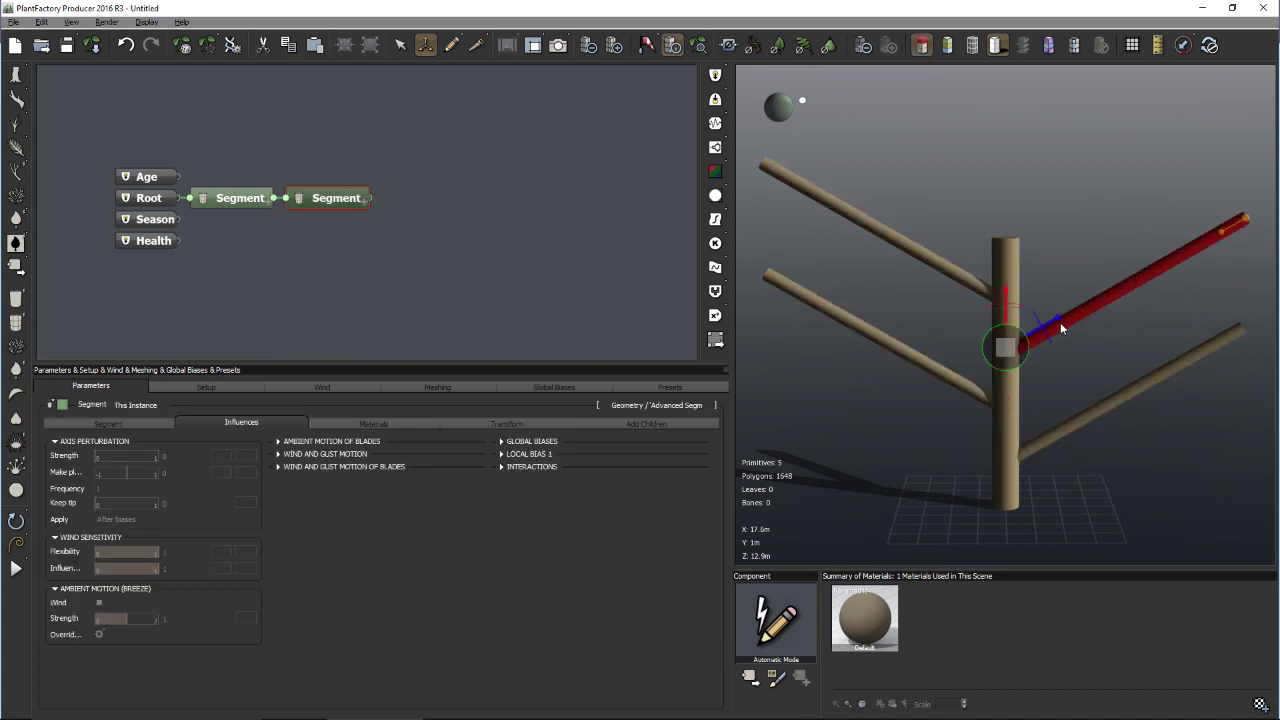
drag(1056, 313, 1011, 326)
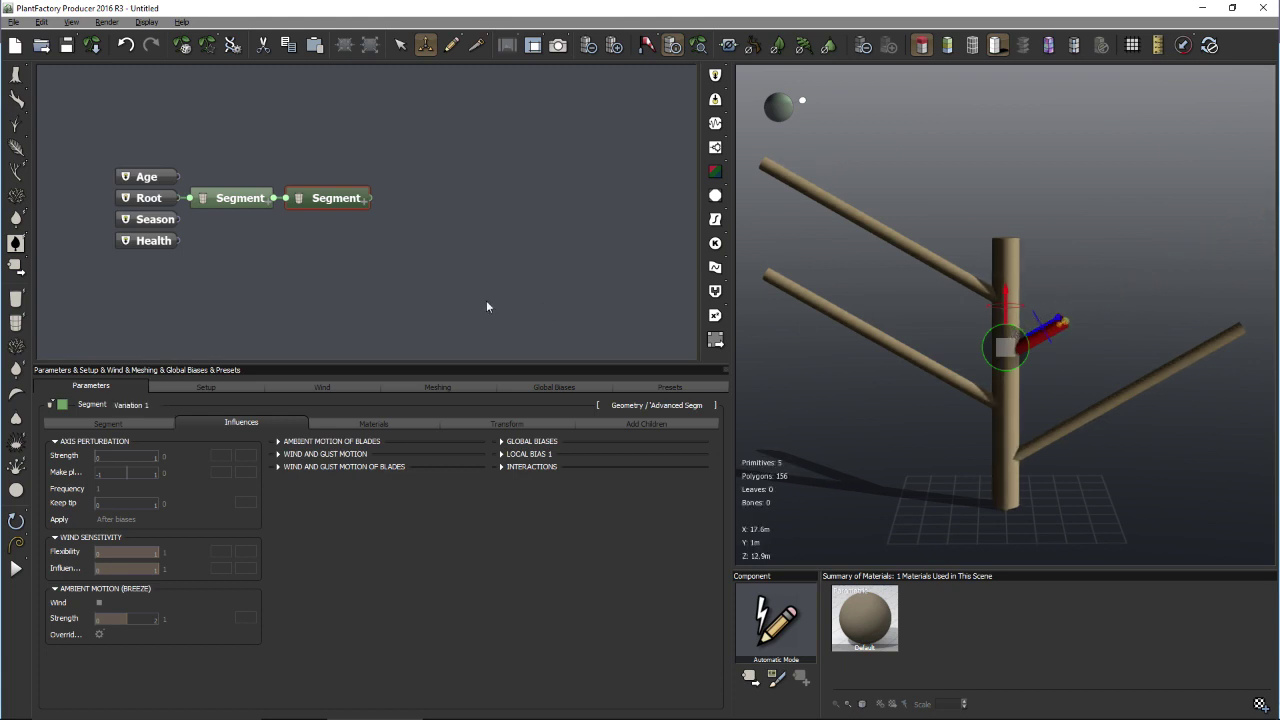
- Move the branch Segment node farther from its parent and display the segment parameters of its Variation 1
click(324, 210)
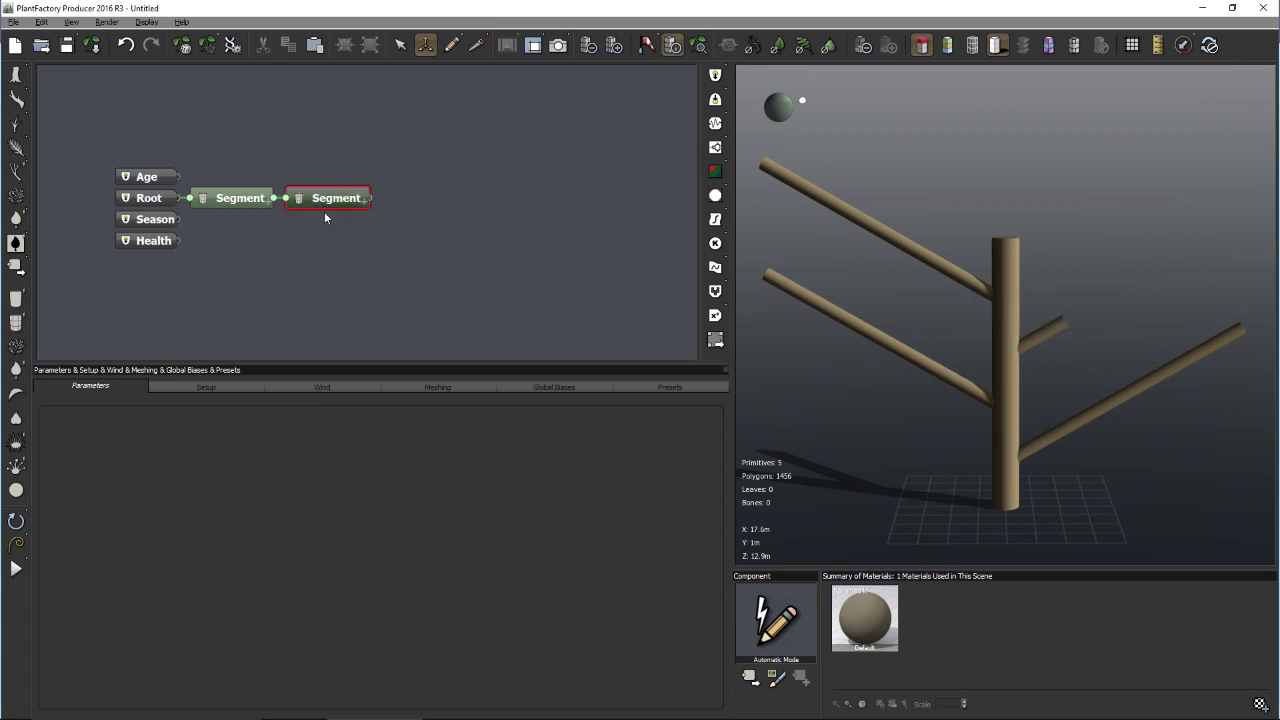
drag(324, 211, 388, 211)
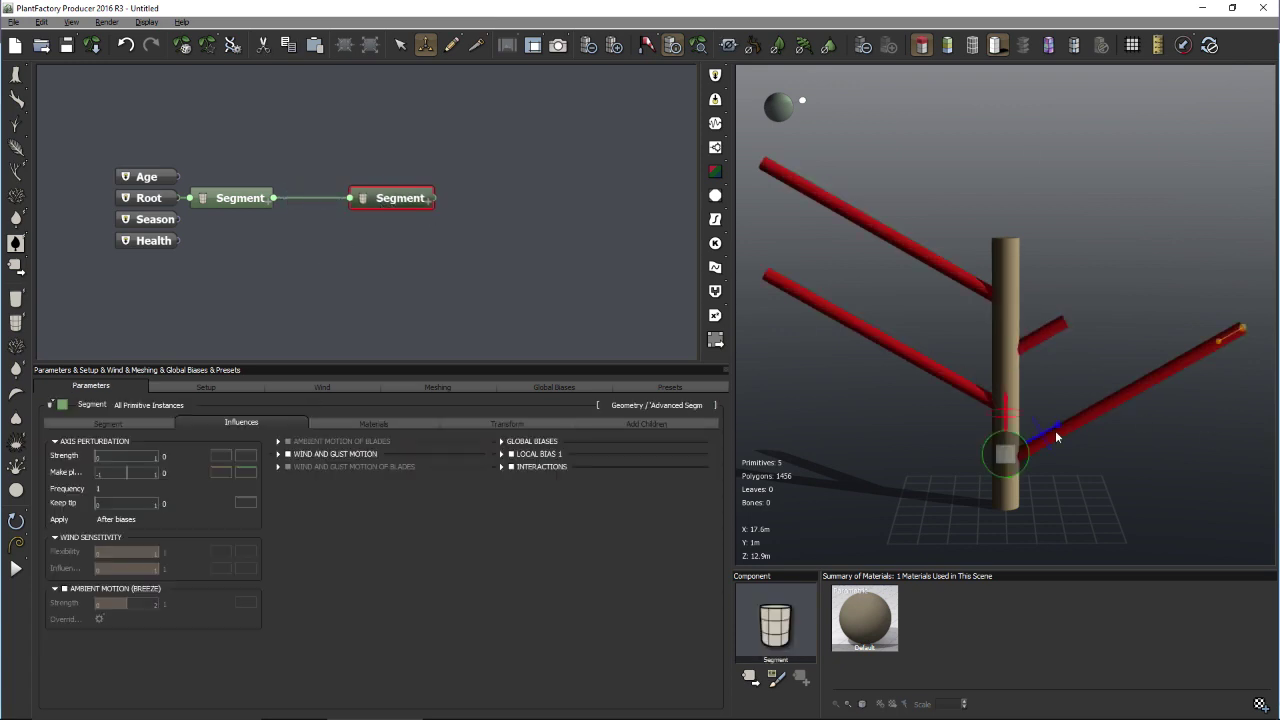
click(190, 405)
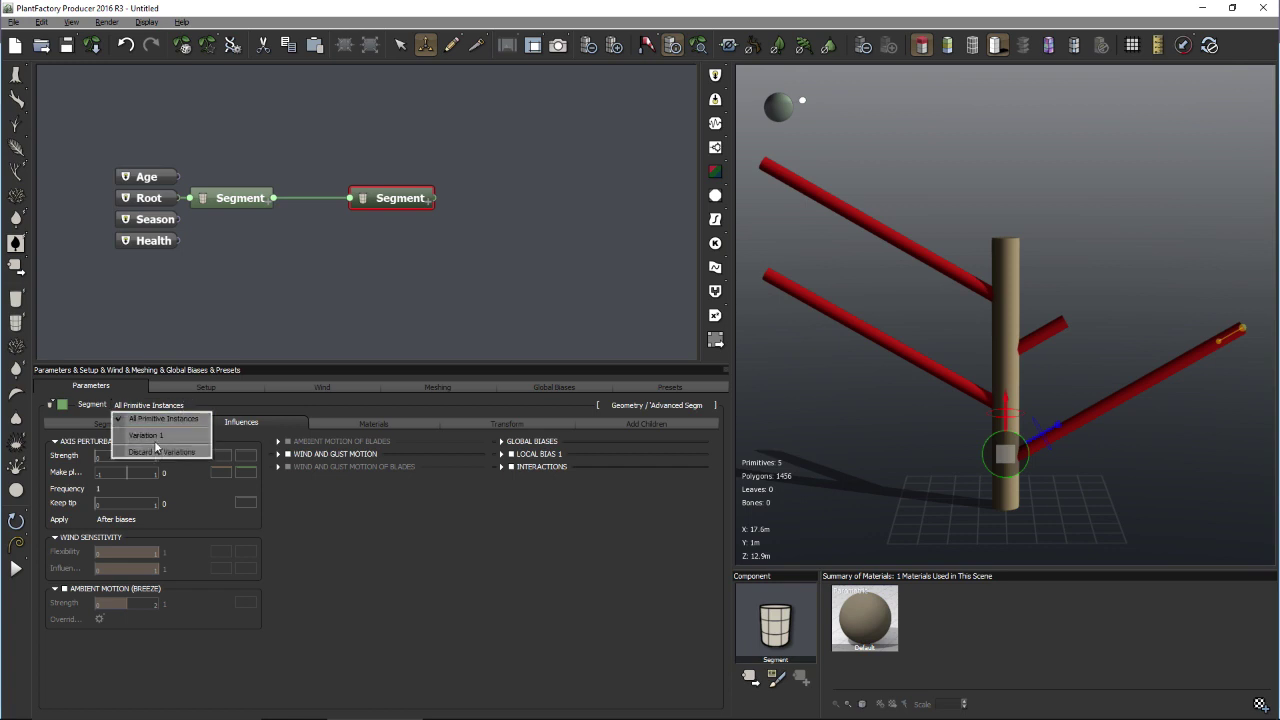
click(161, 436)
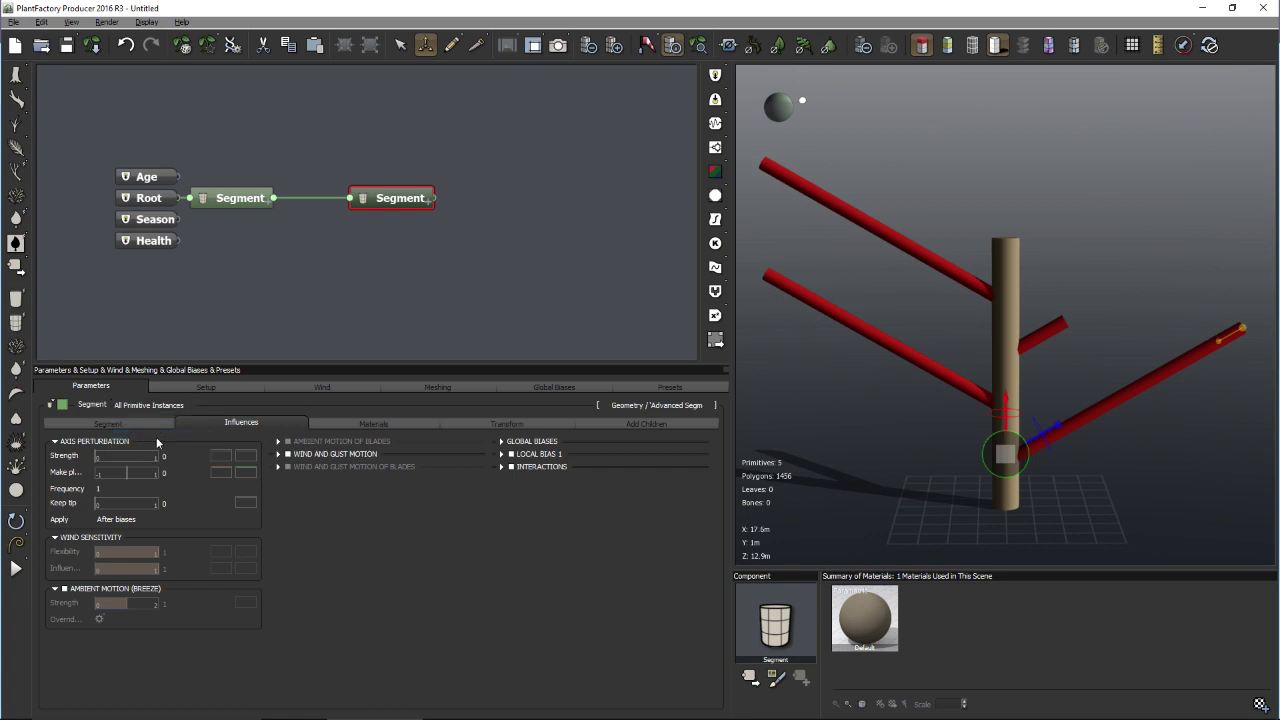
click(146, 424)
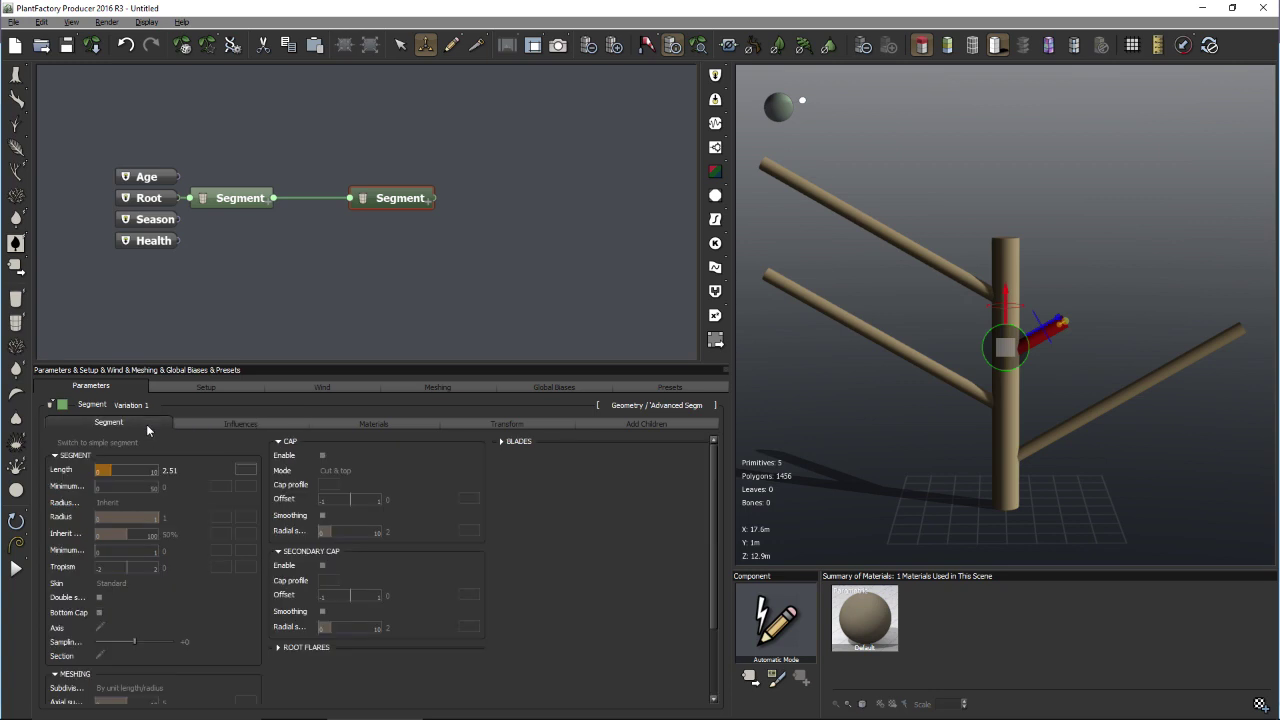
- Revert the Length variation of the shortened right-hand branch instance and deselect the branch
right_click(66, 473)
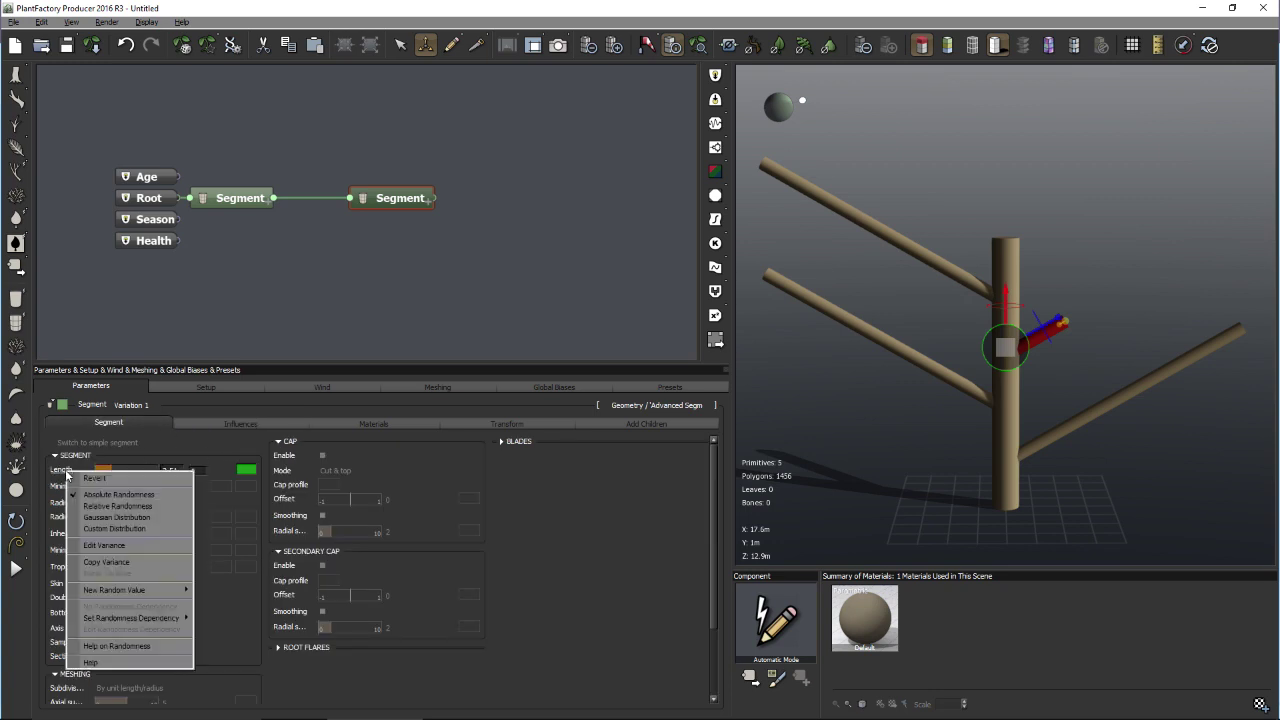
click(452, 488)
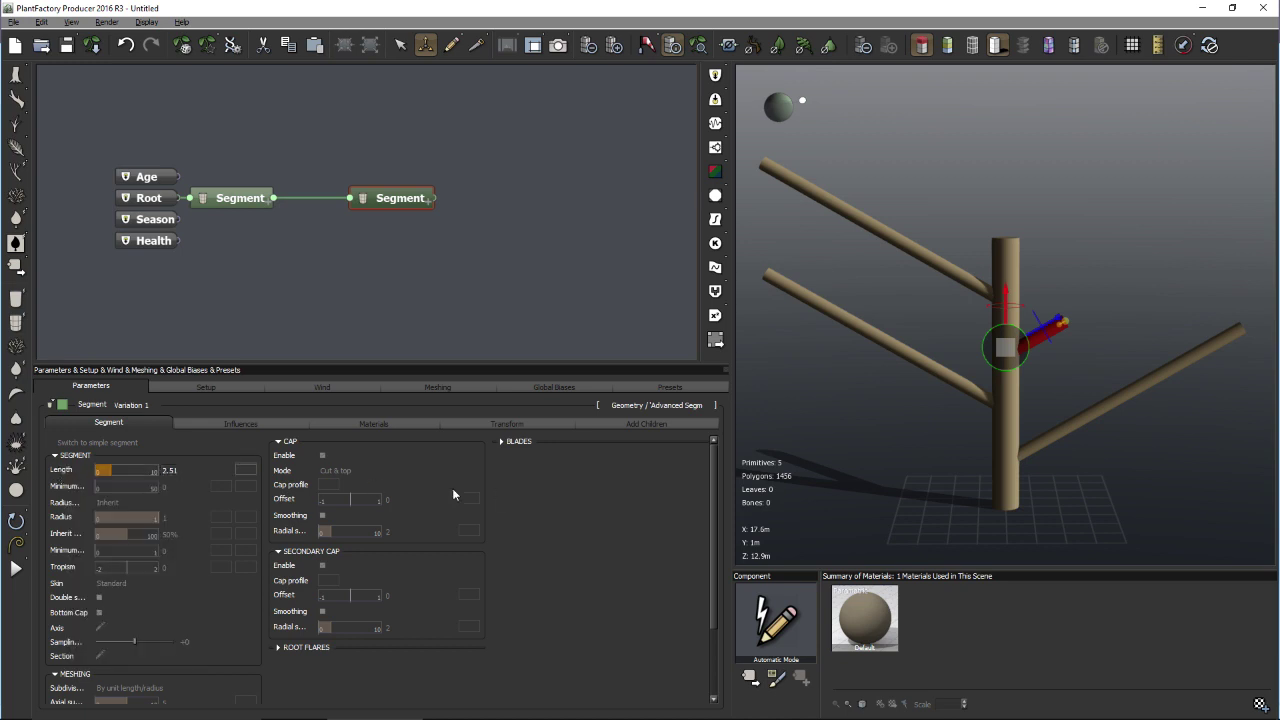
right_click(66, 473)
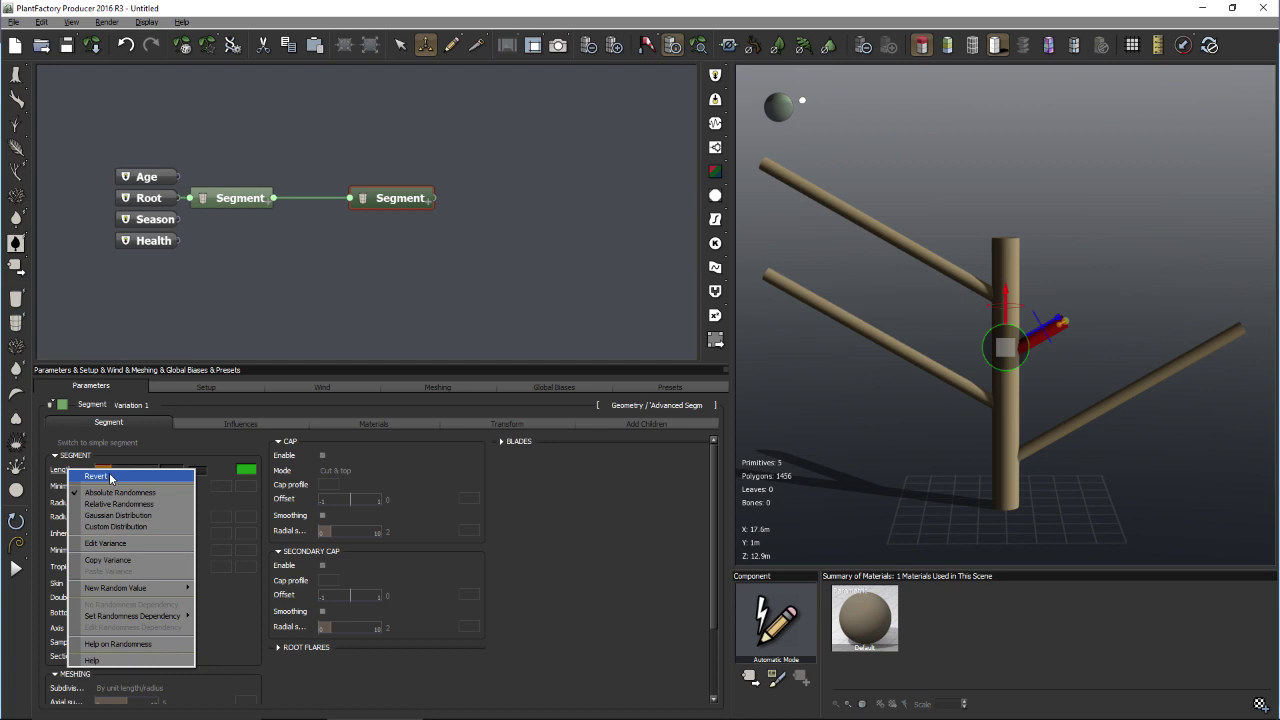
click(110, 478)
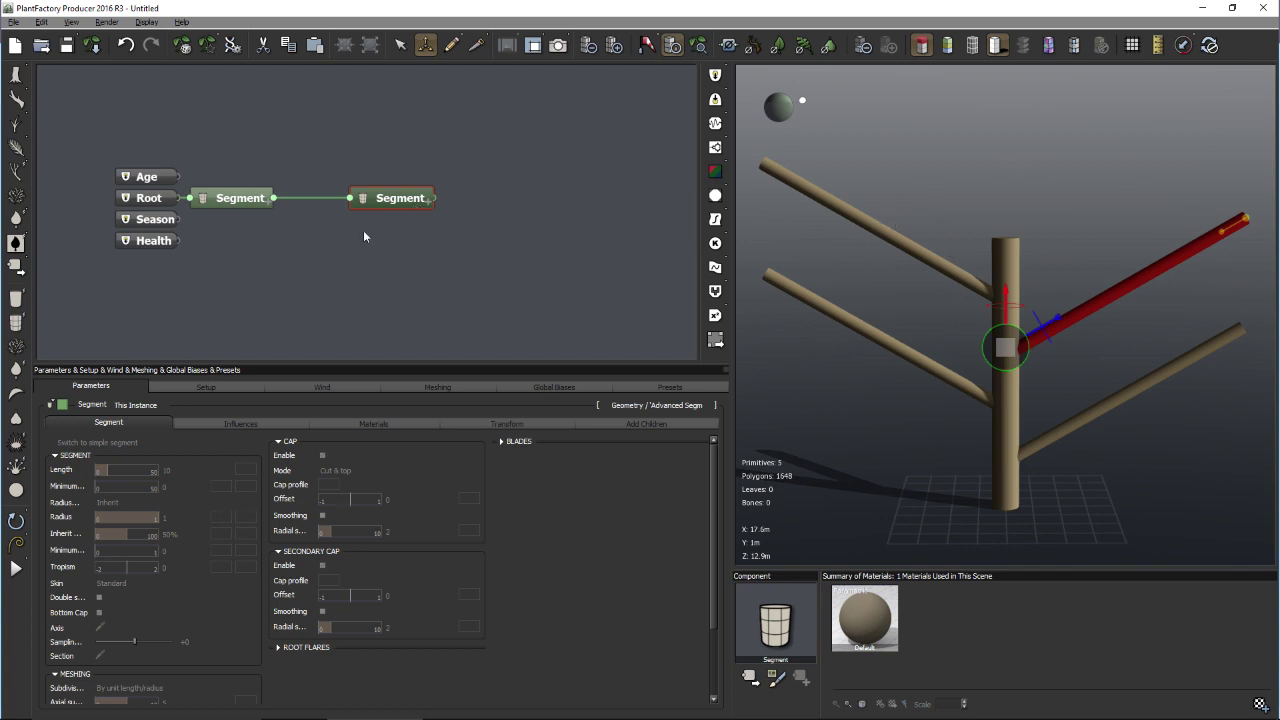
middle_drag(1150, 378, 1032, 270)
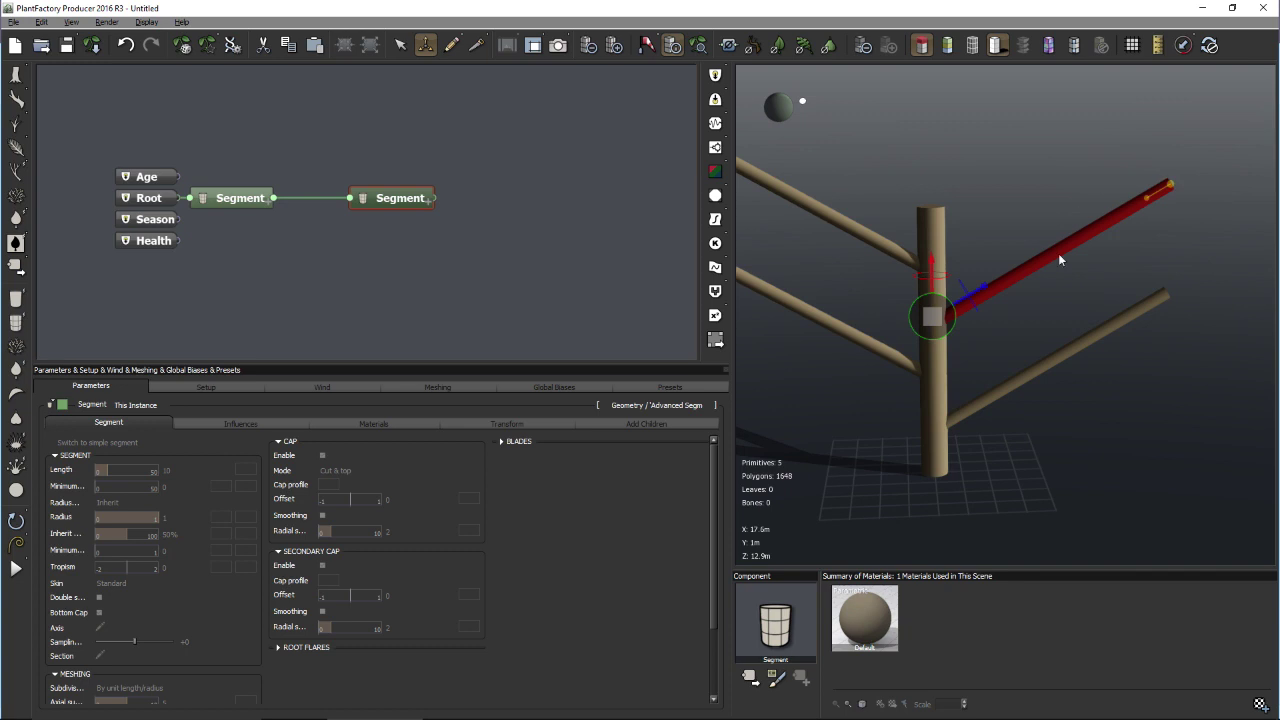
click(464, 304)
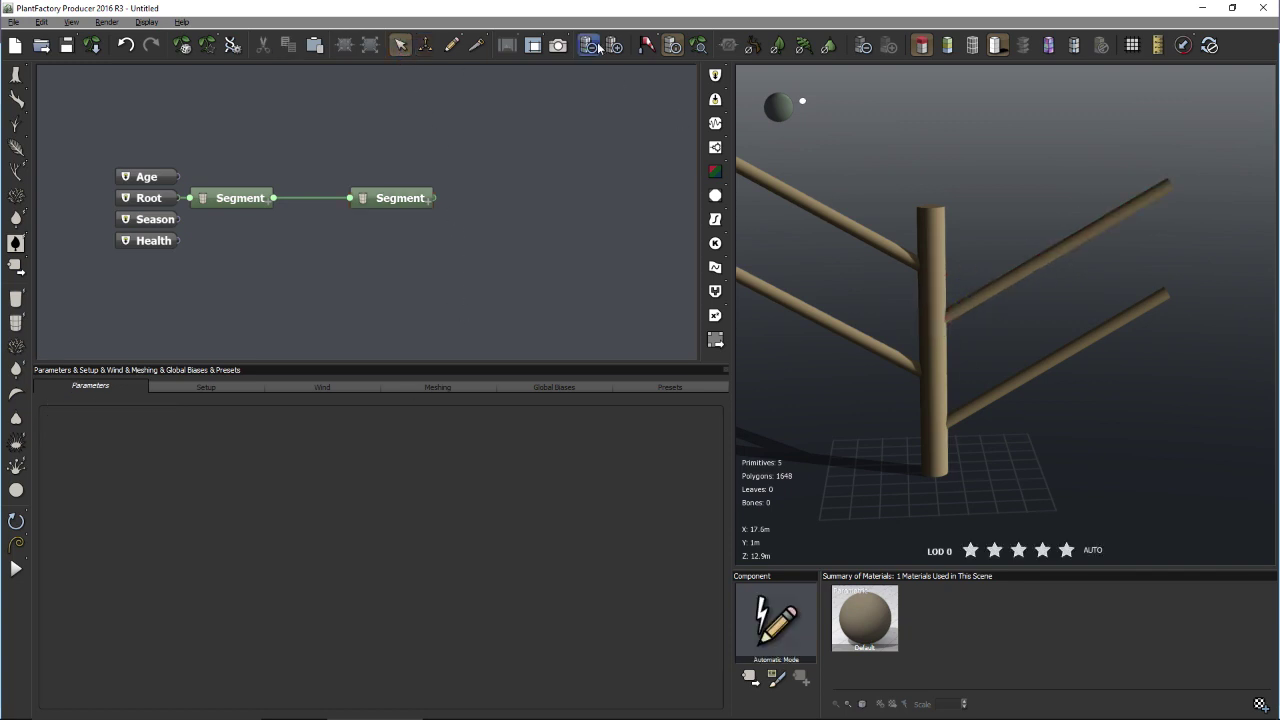
- Make the Length of the upper left branch instance unique and set it to about 16.25
click(428, 44)
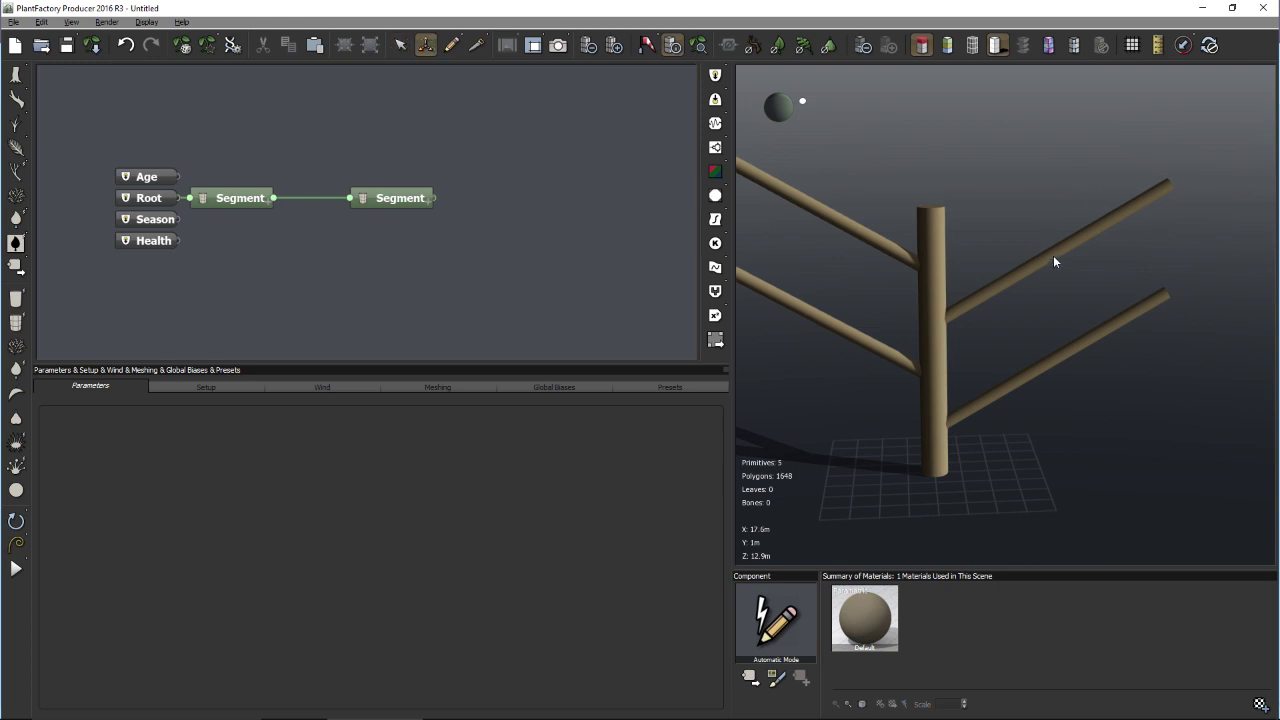
click(883, 248)
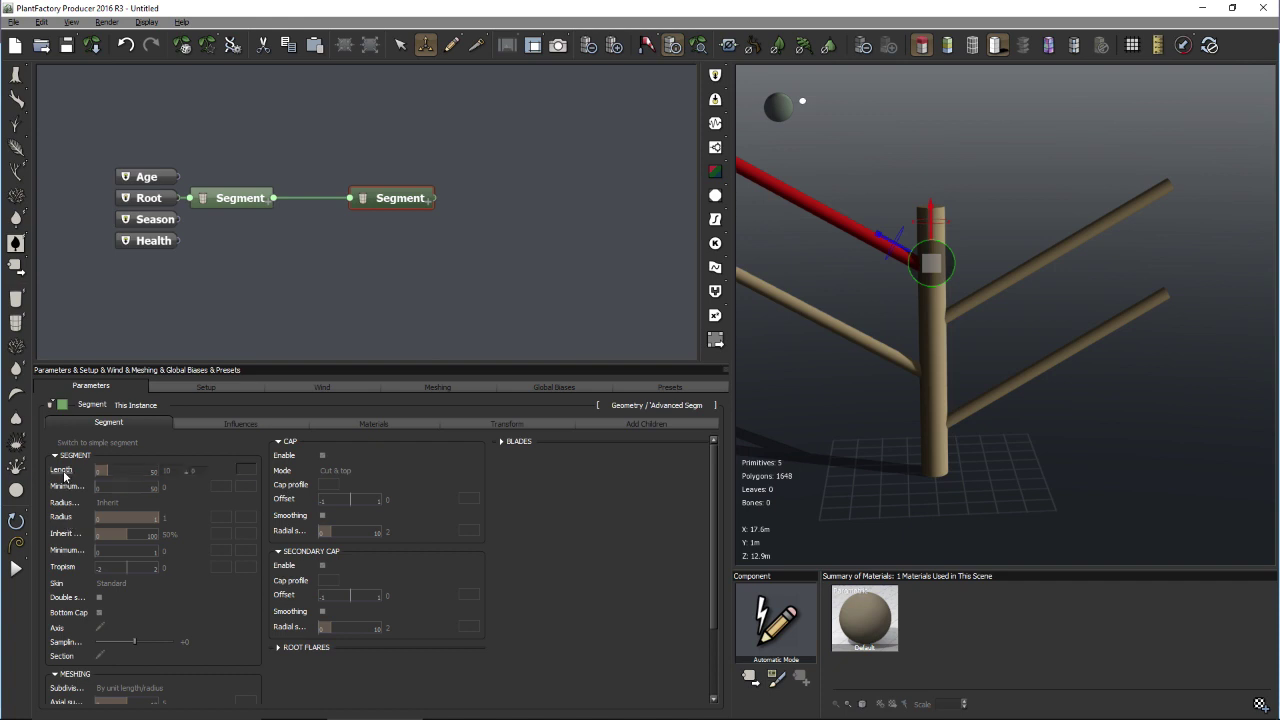
right_click(64, 477)
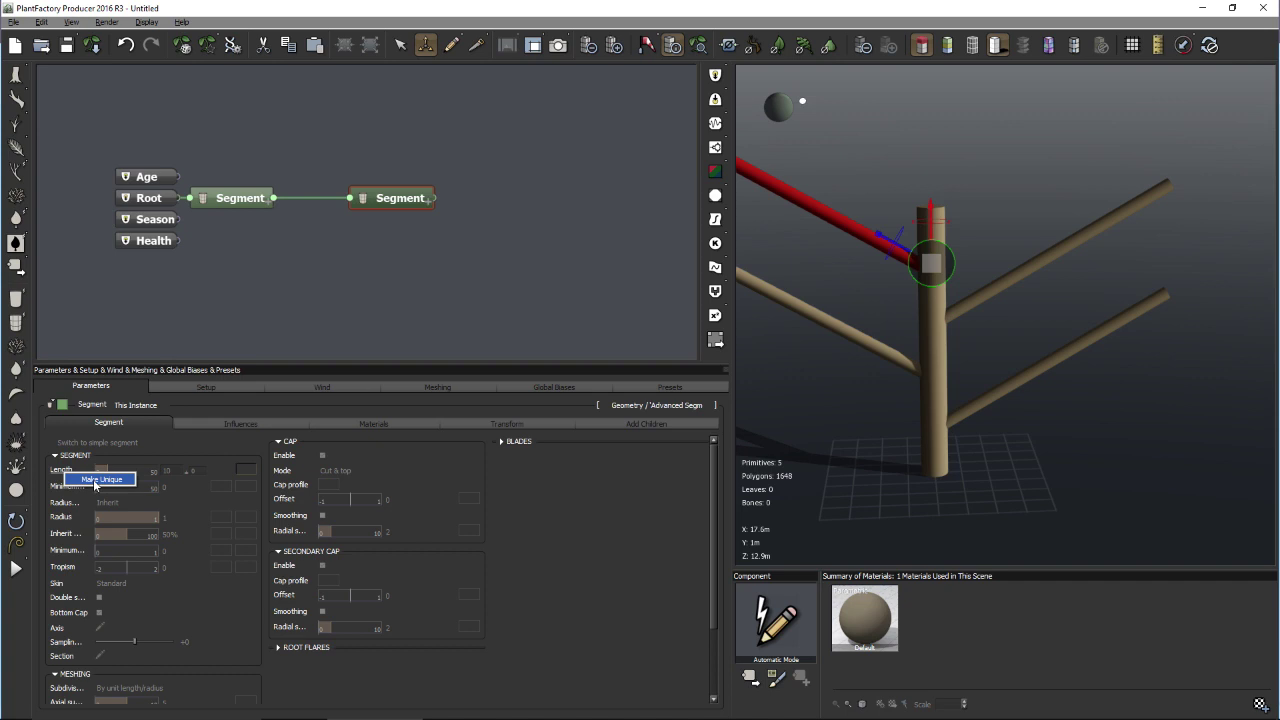
click(100, 480)
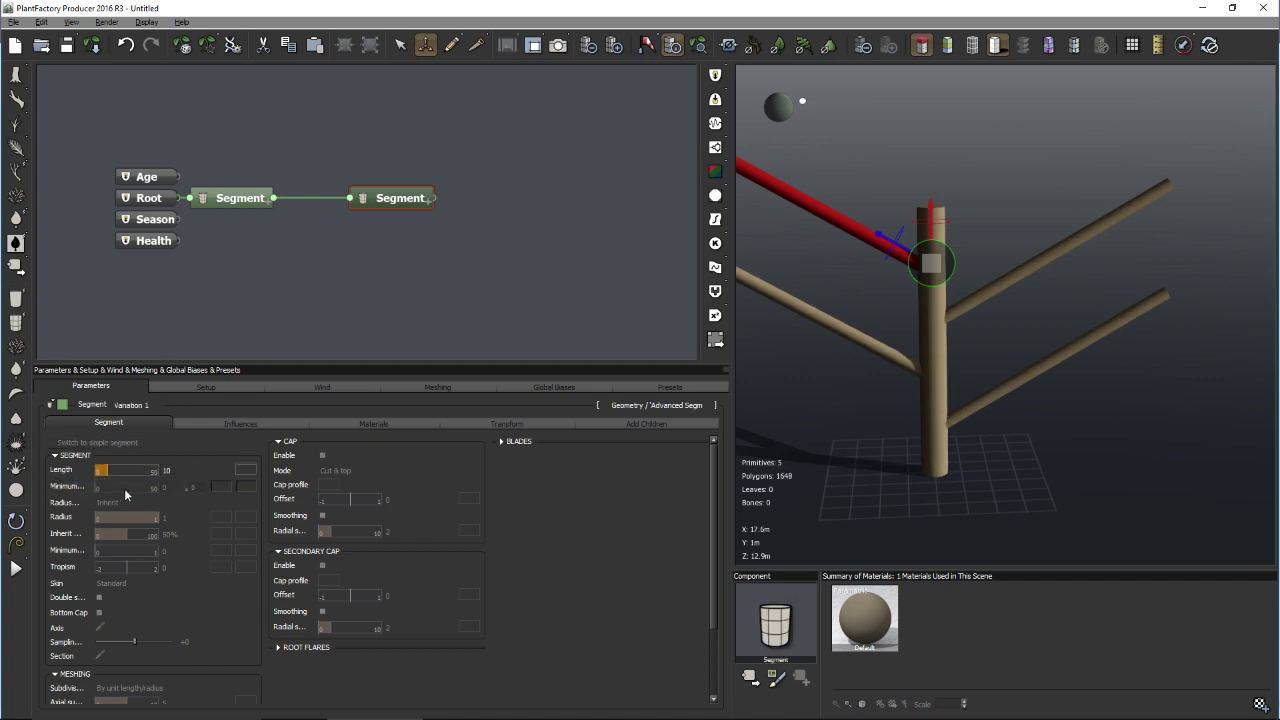
mouse_move(115, 471)
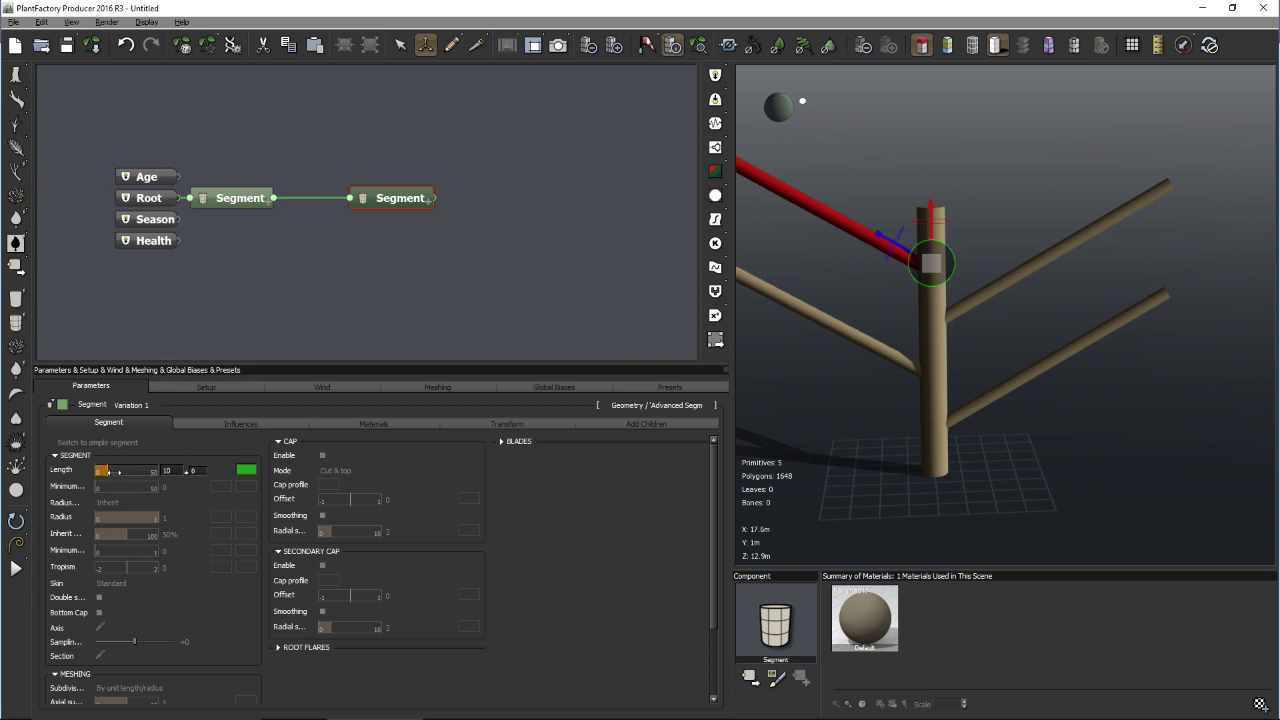
drag(115, 471, 140, 470)
click(708, 47)
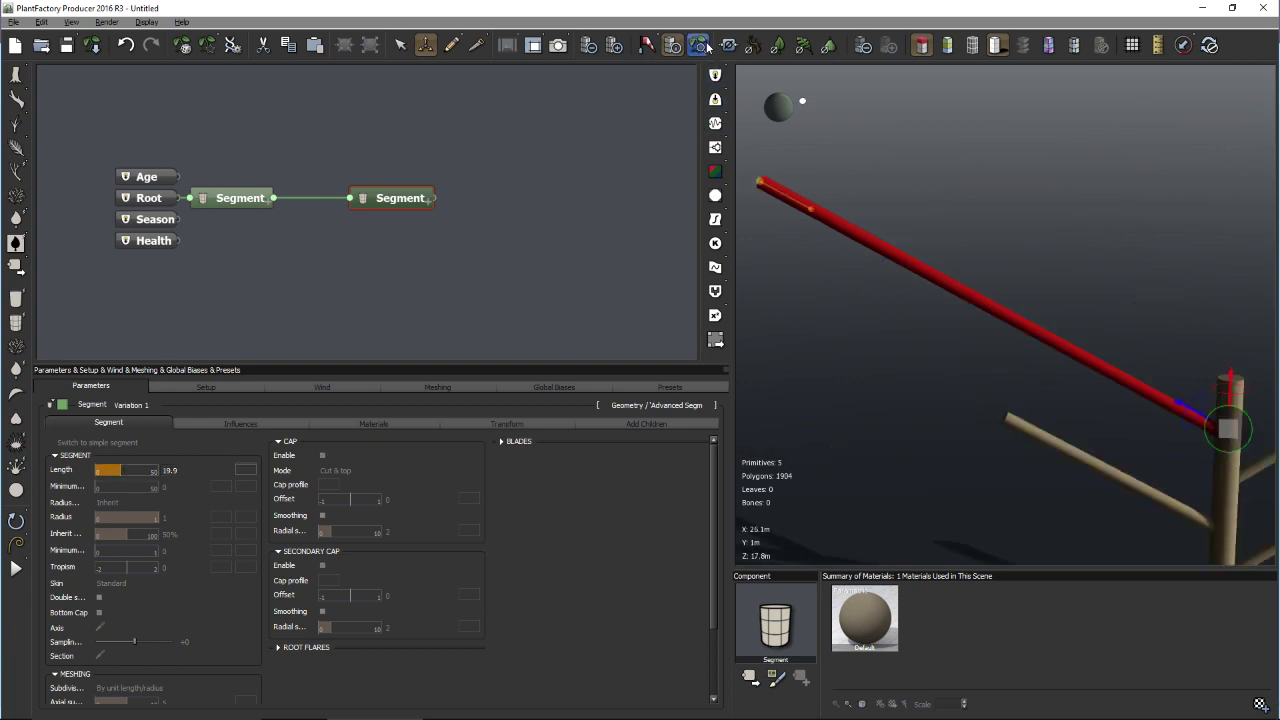
drag(136, 471, 128, 472)
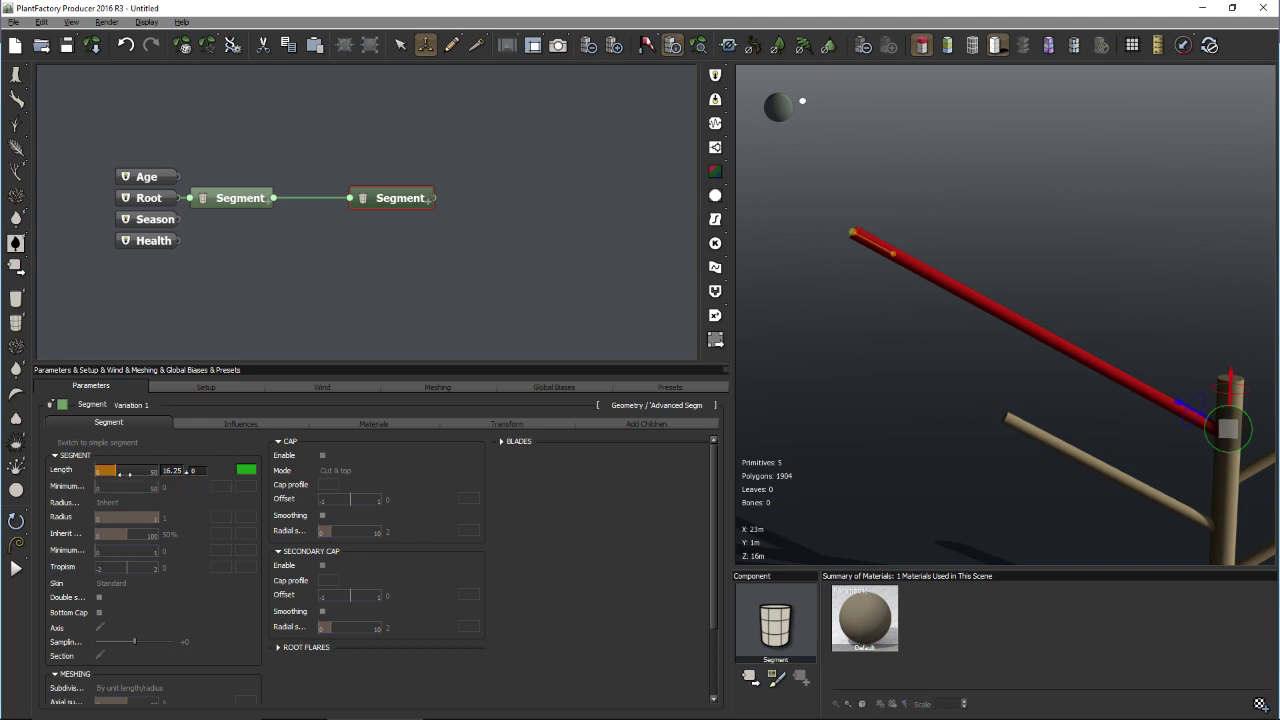
- Revert the unique Length of the upper left branch instance
right_click(62, 474)
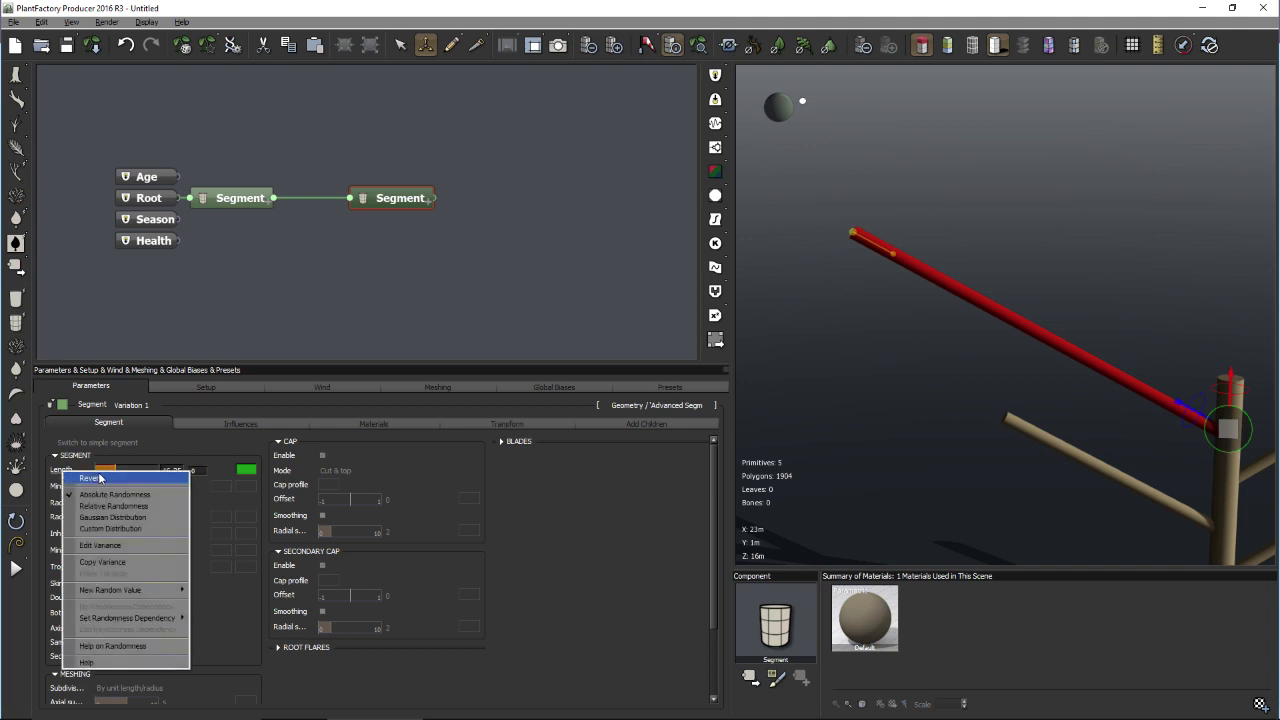
click(101, 479)
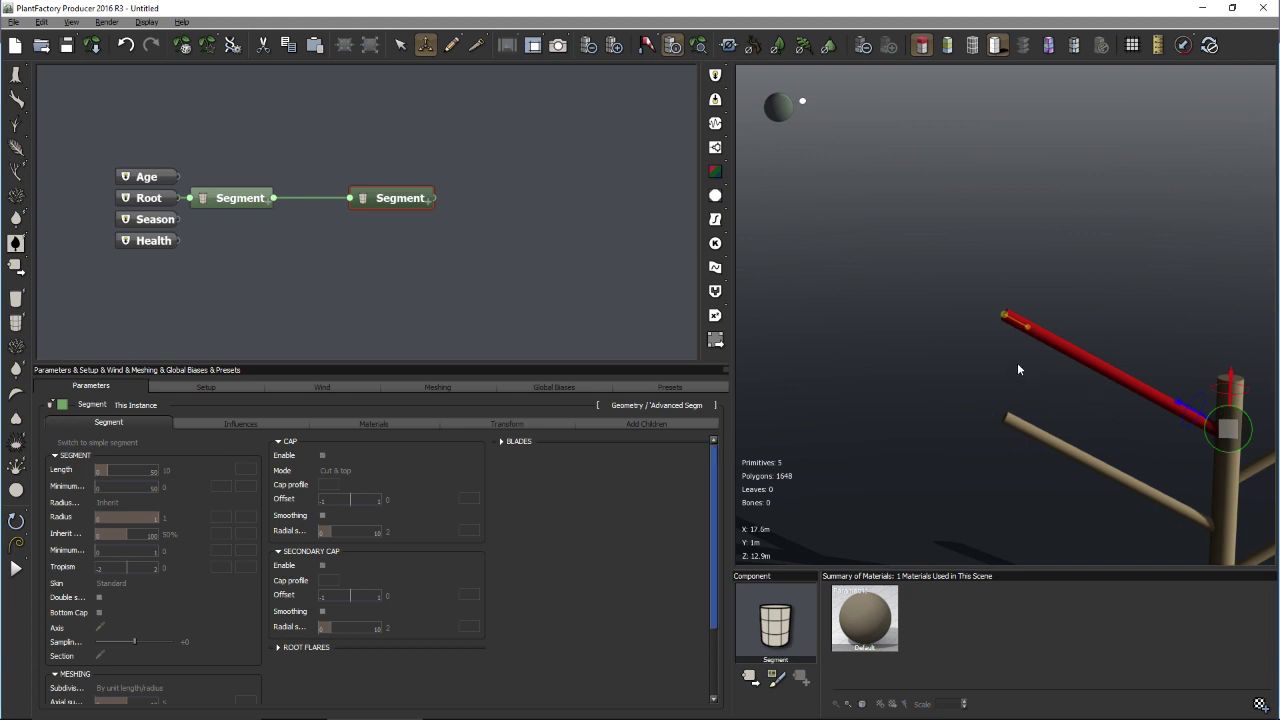
middle_drag(1044, 359, 1052, 413)
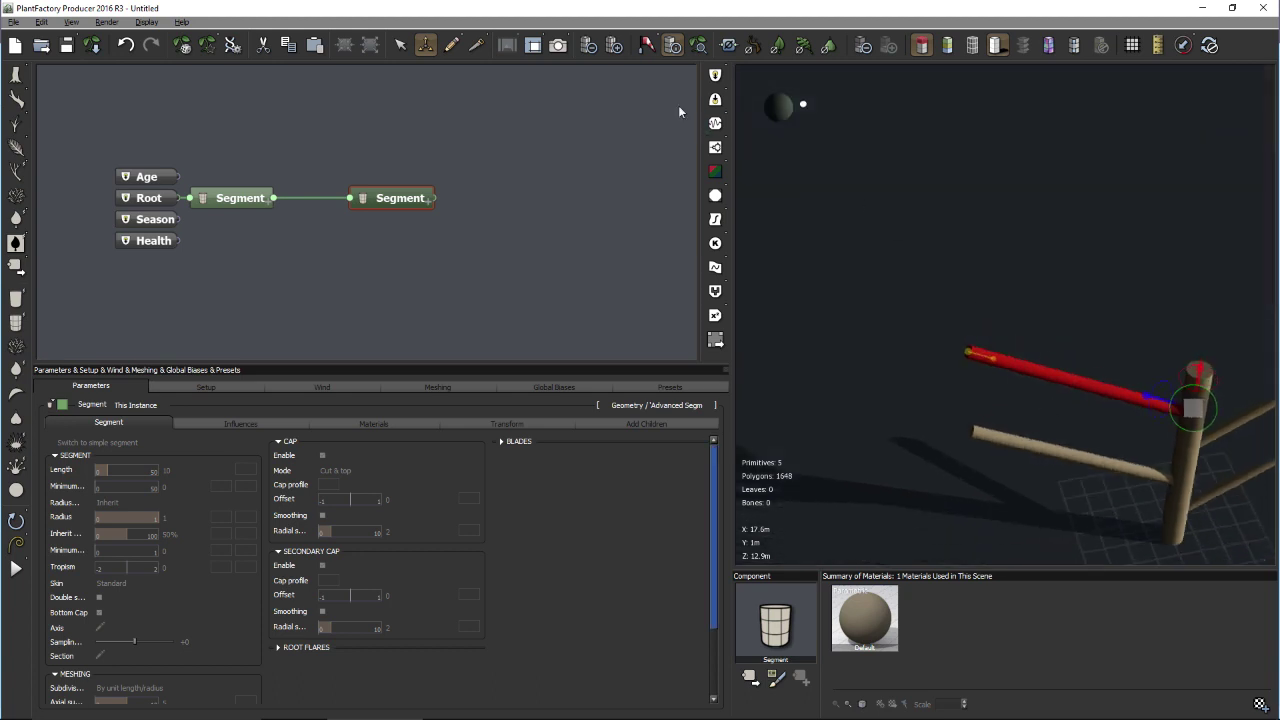
- Delete both Segment nodes from the graph
click(595, 185)
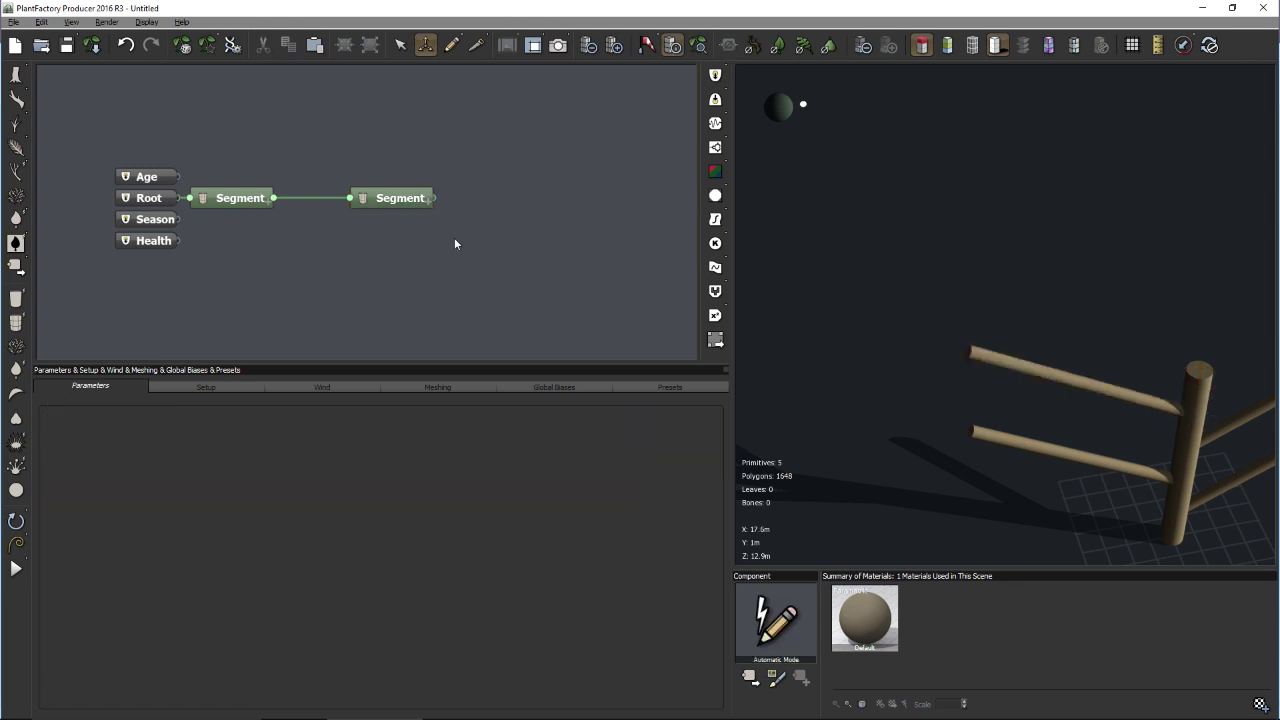
drag(455, 244, 231, 149)
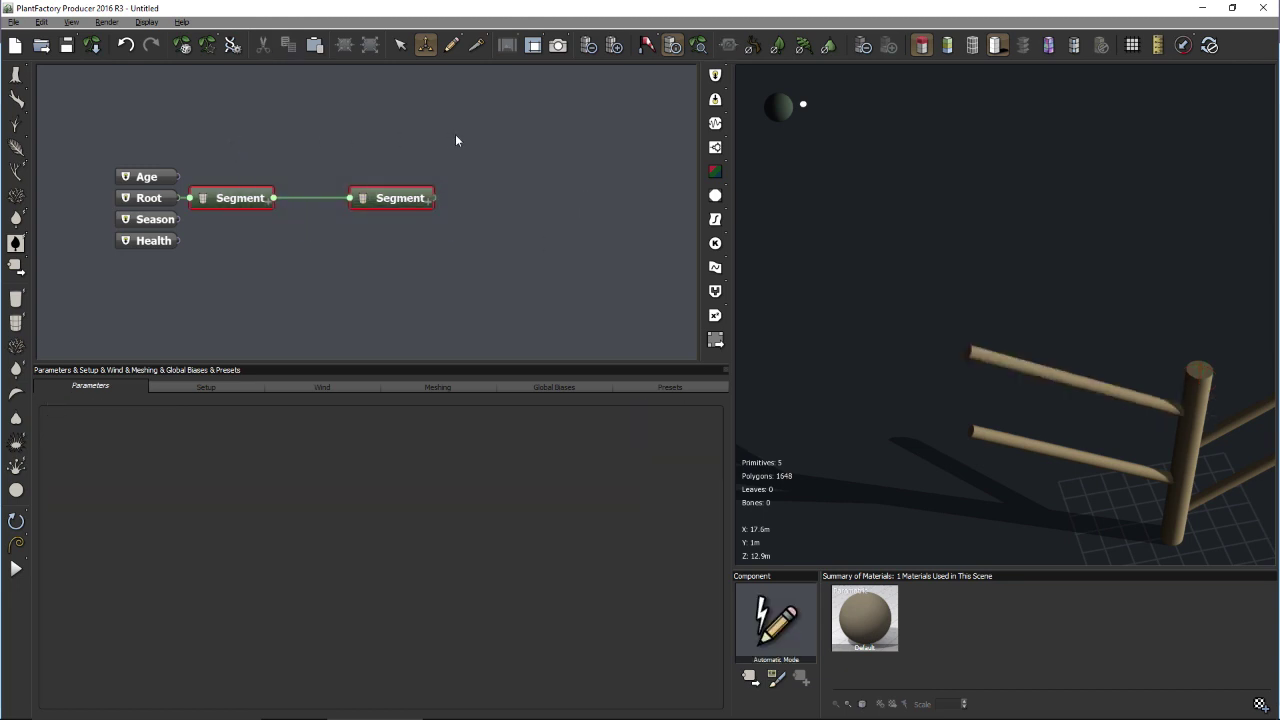
key(Delete)
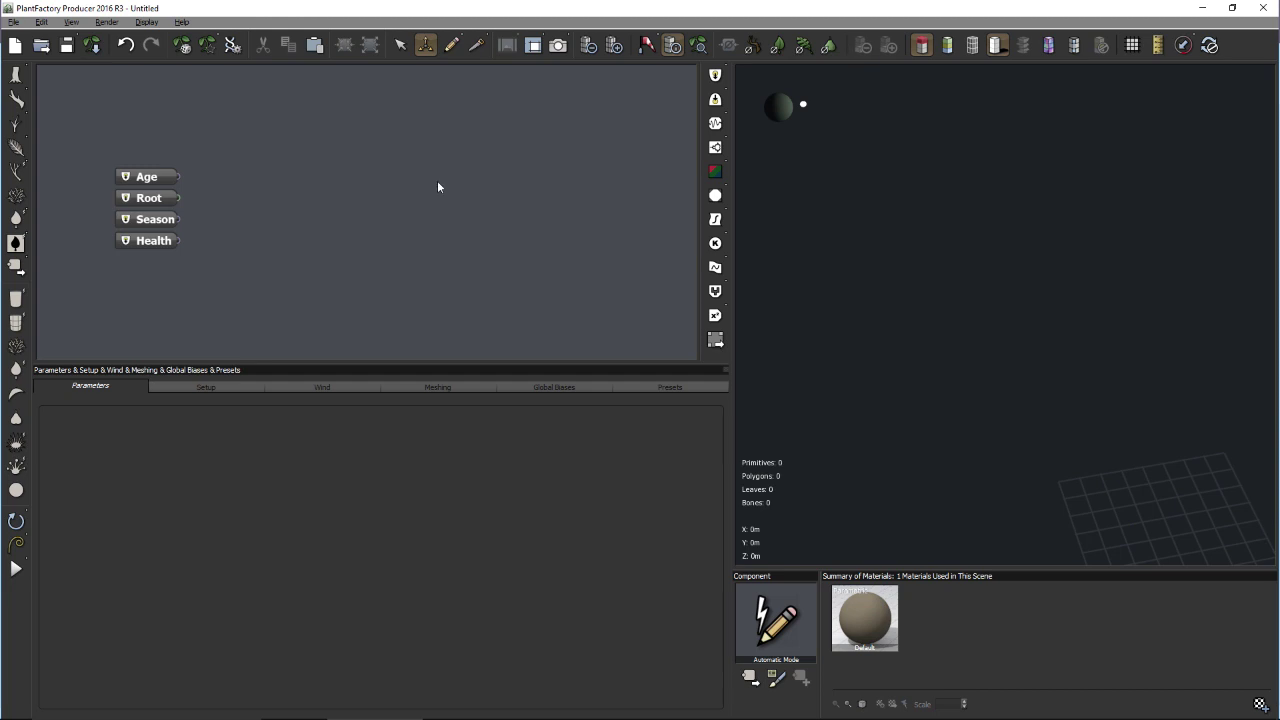
- Attach an Object primitive to the Root with the third recent palm leaf as its mesh, and set its global scale to about 0.33
middle_drag(437, 186, 389, 158)
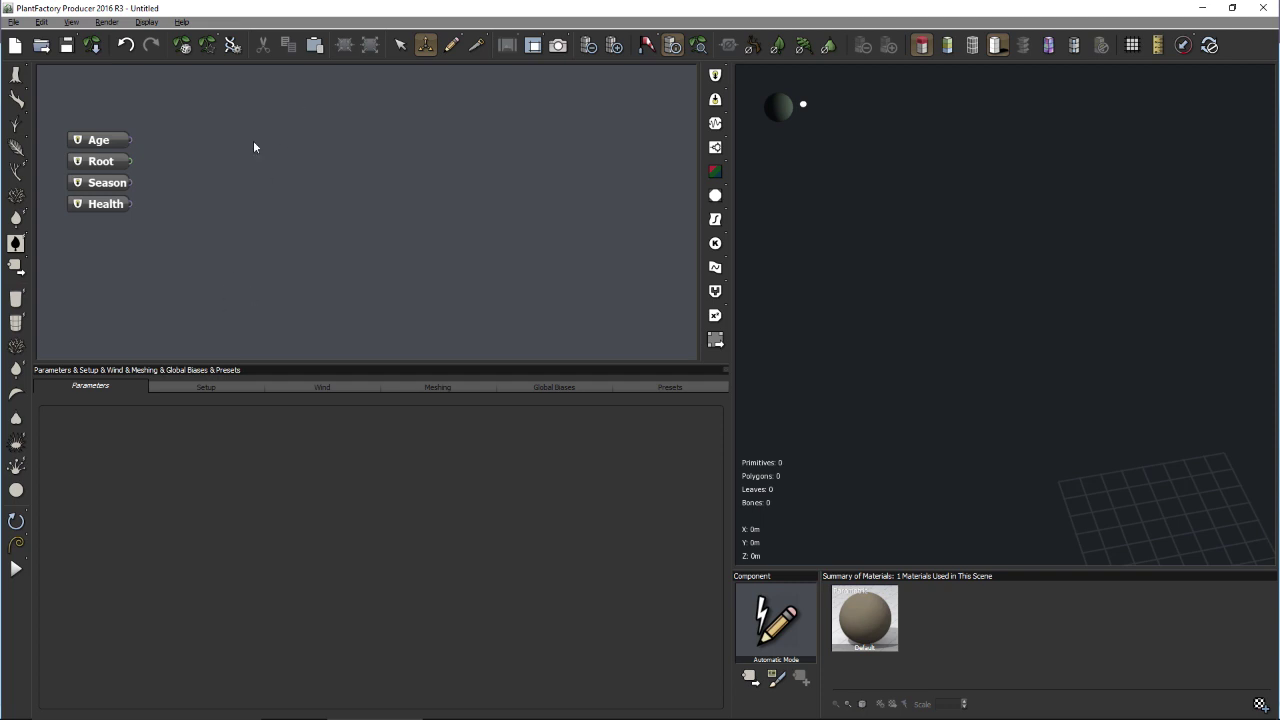
click(17, 421)
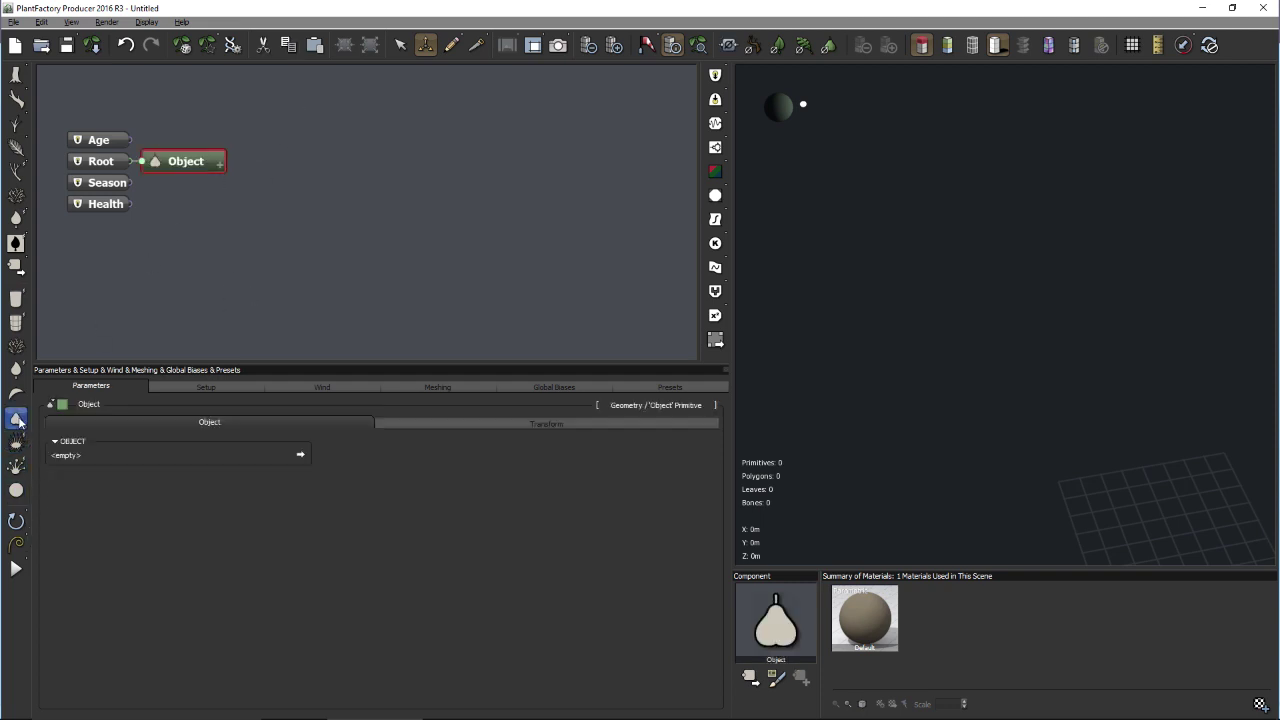
click(300, 454)
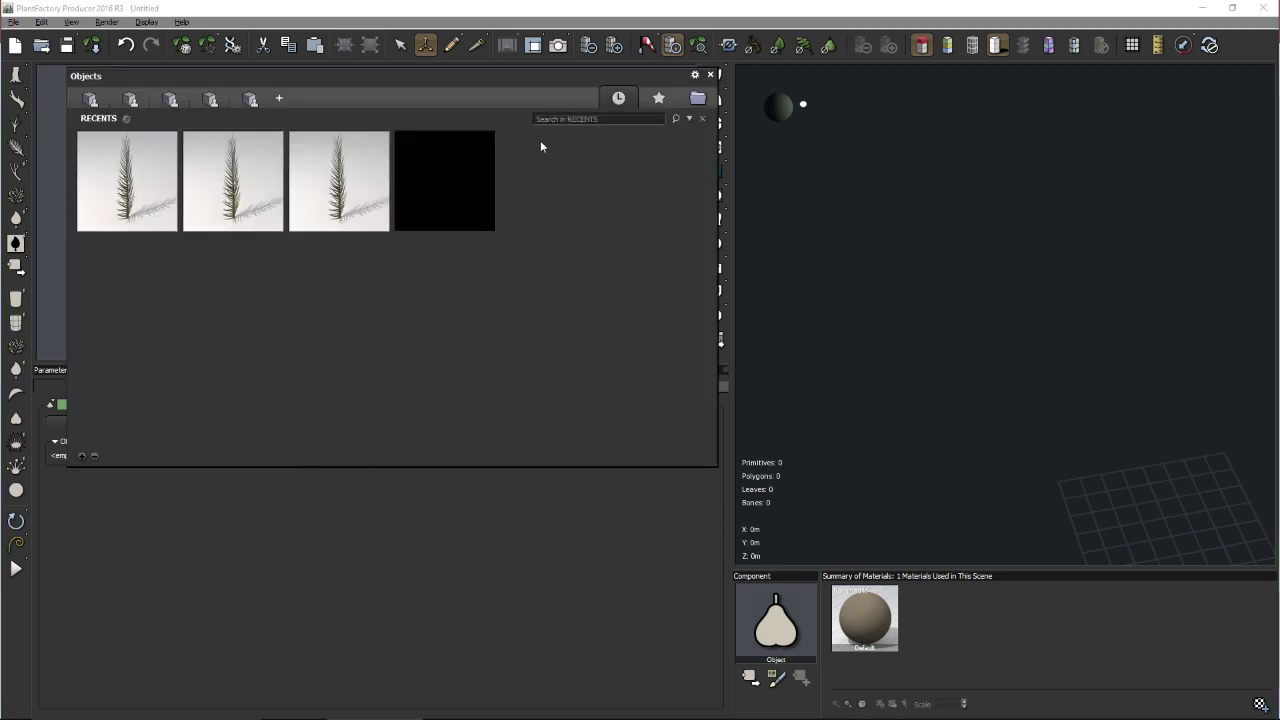
double_click(336, 162)
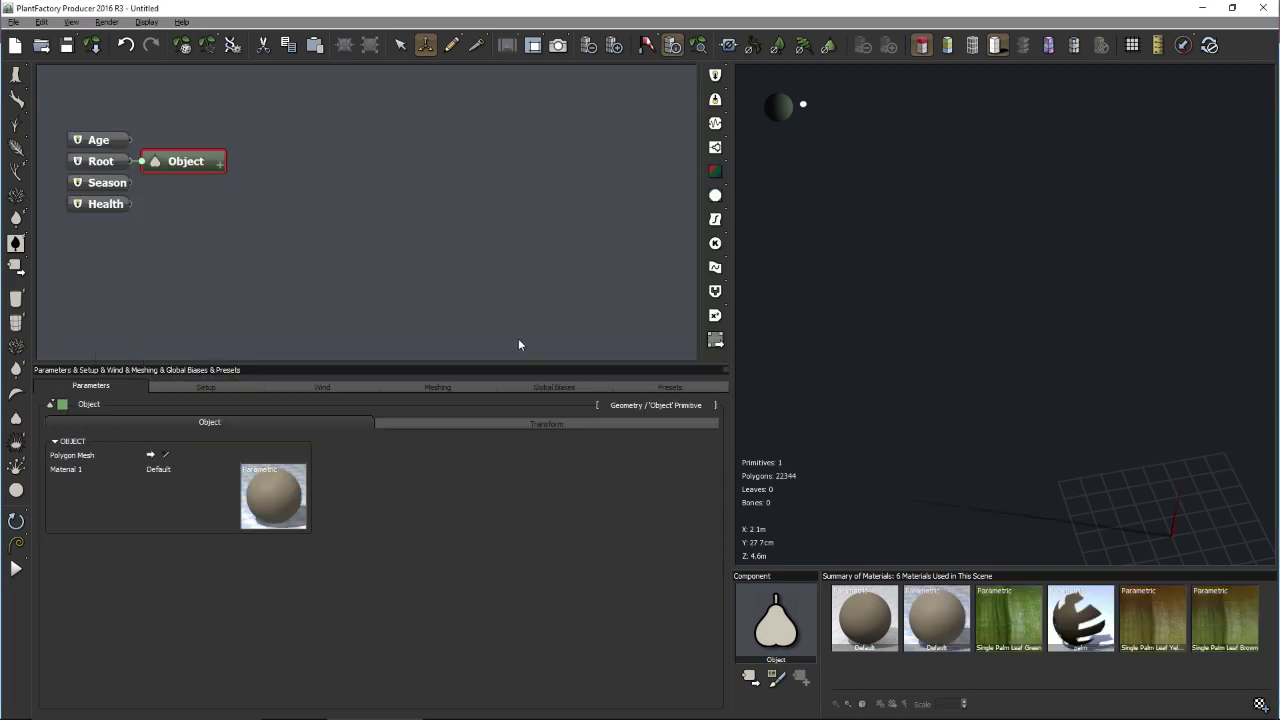
drag(1066, 346, 1039, 241)
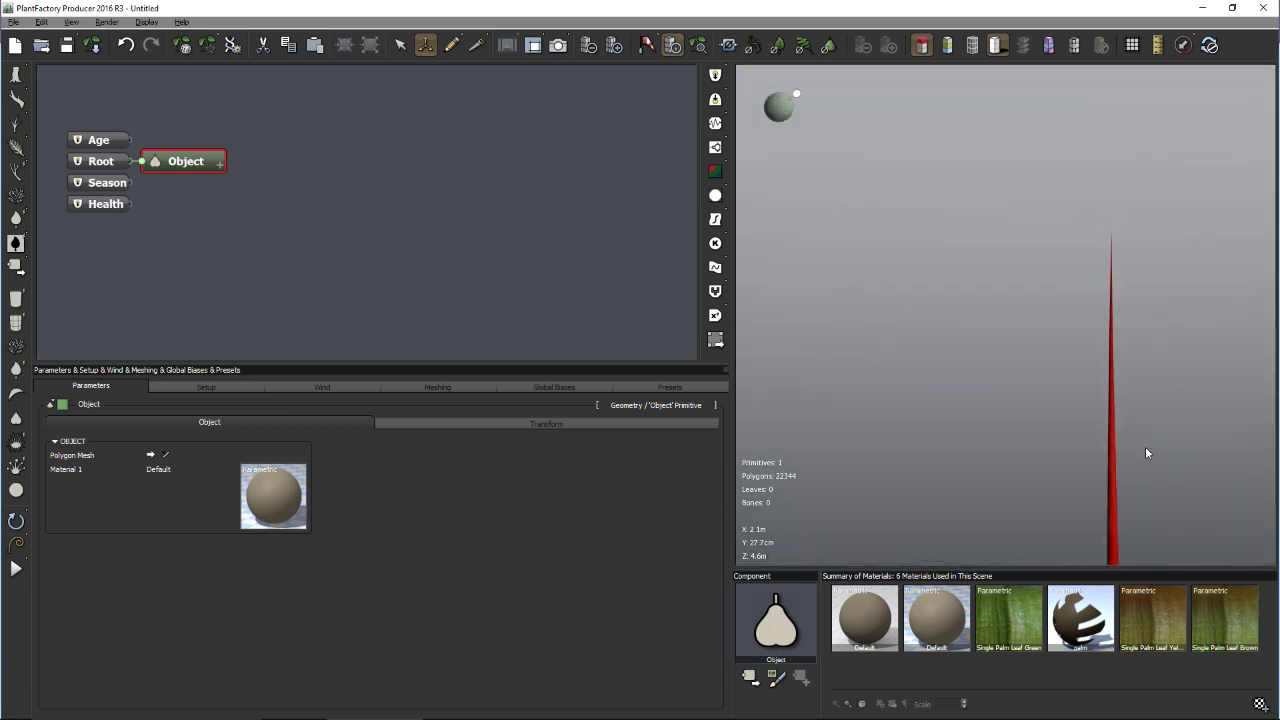
drag(1146, 452, 845, 479)
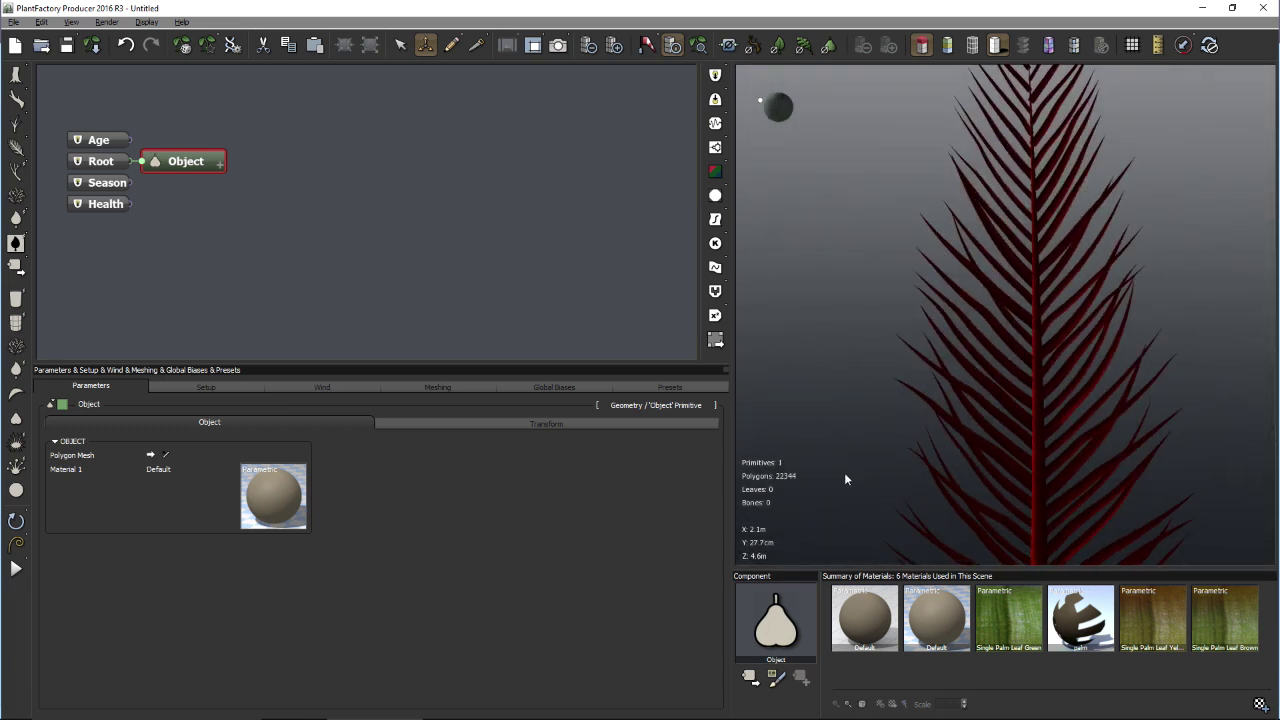
click(542, 424)
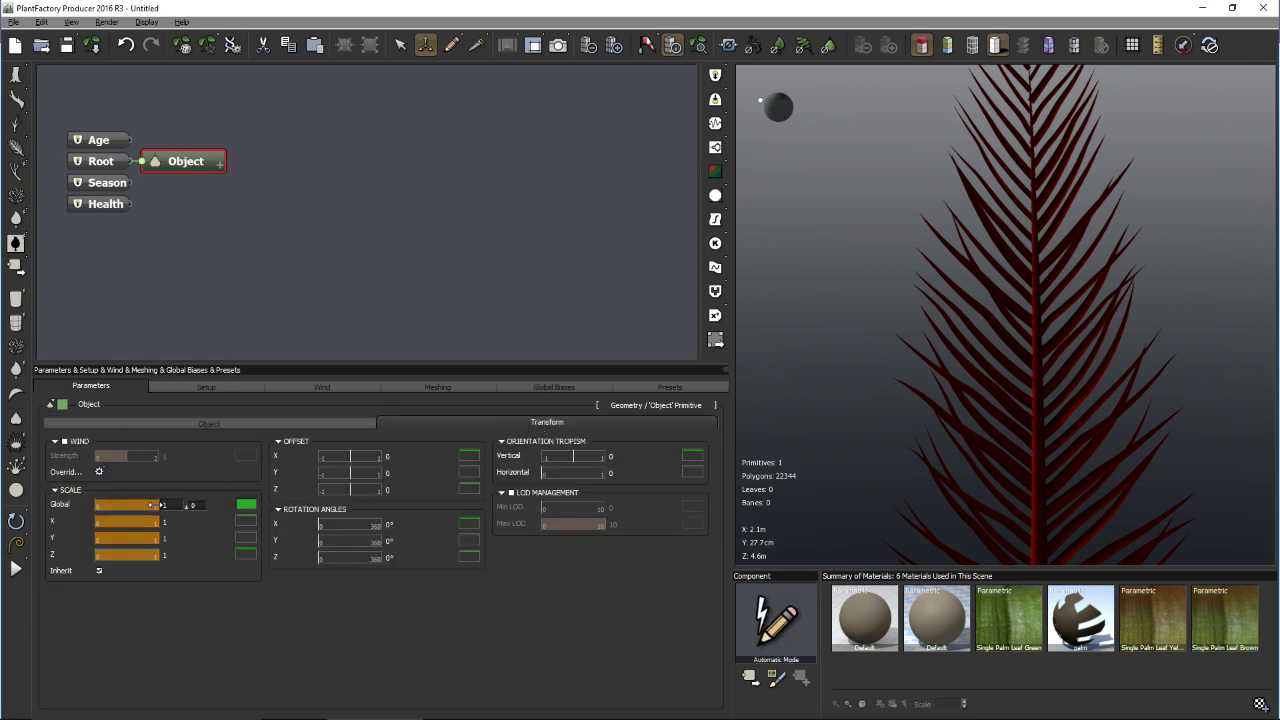
drag(150, 505, 104, 505)
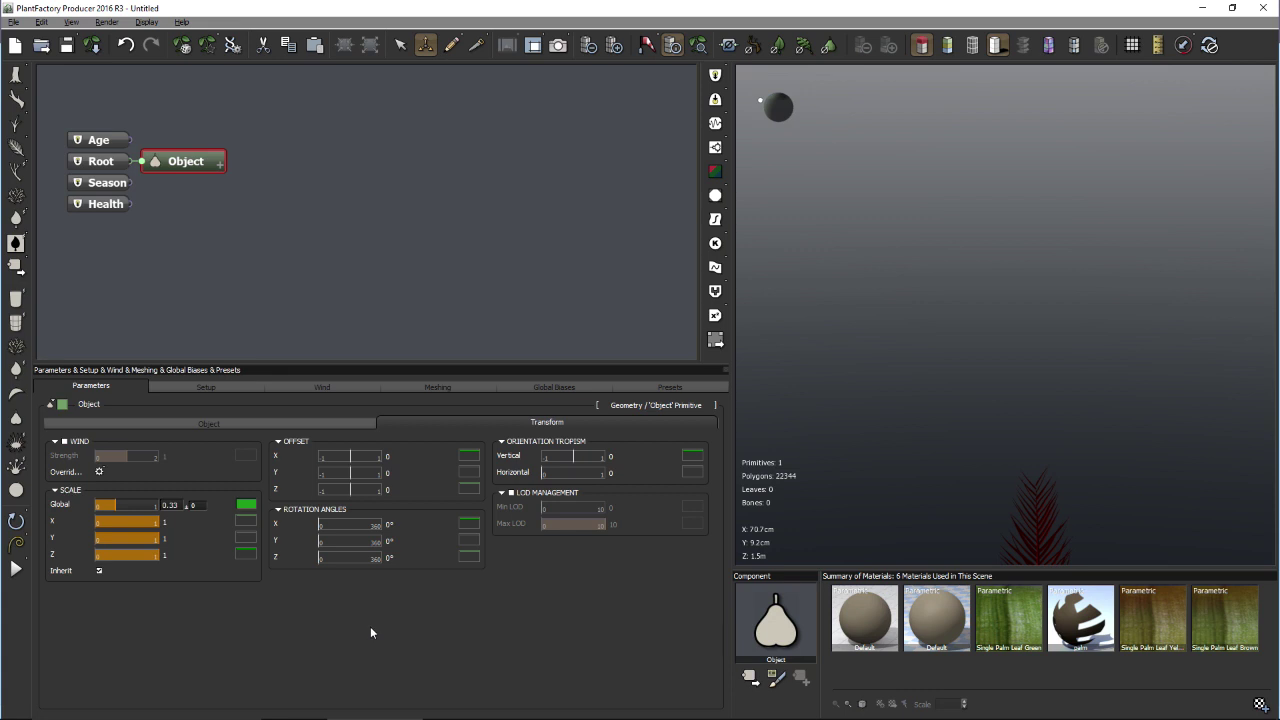
- Delete the Object node and start a new empty plant without saving the scene
drag(314, 207, 168, 135)
key(Delete)
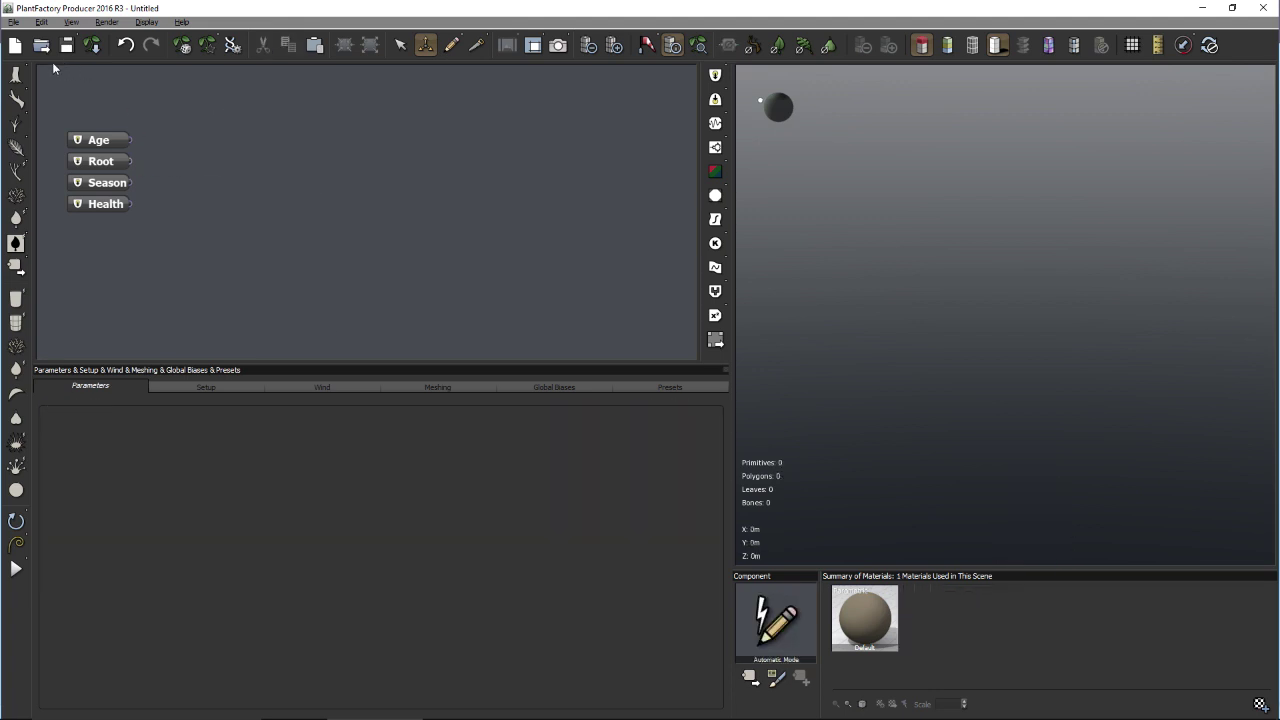
click(15, 45)
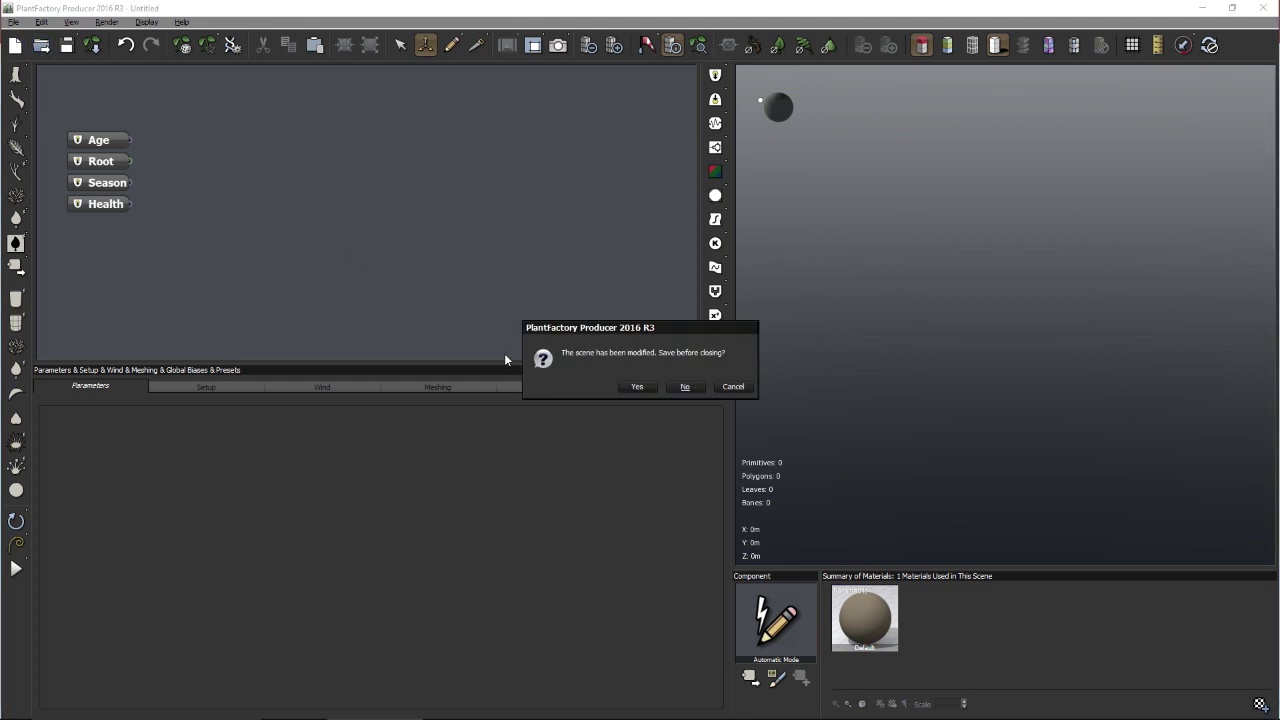
click(690, 387)
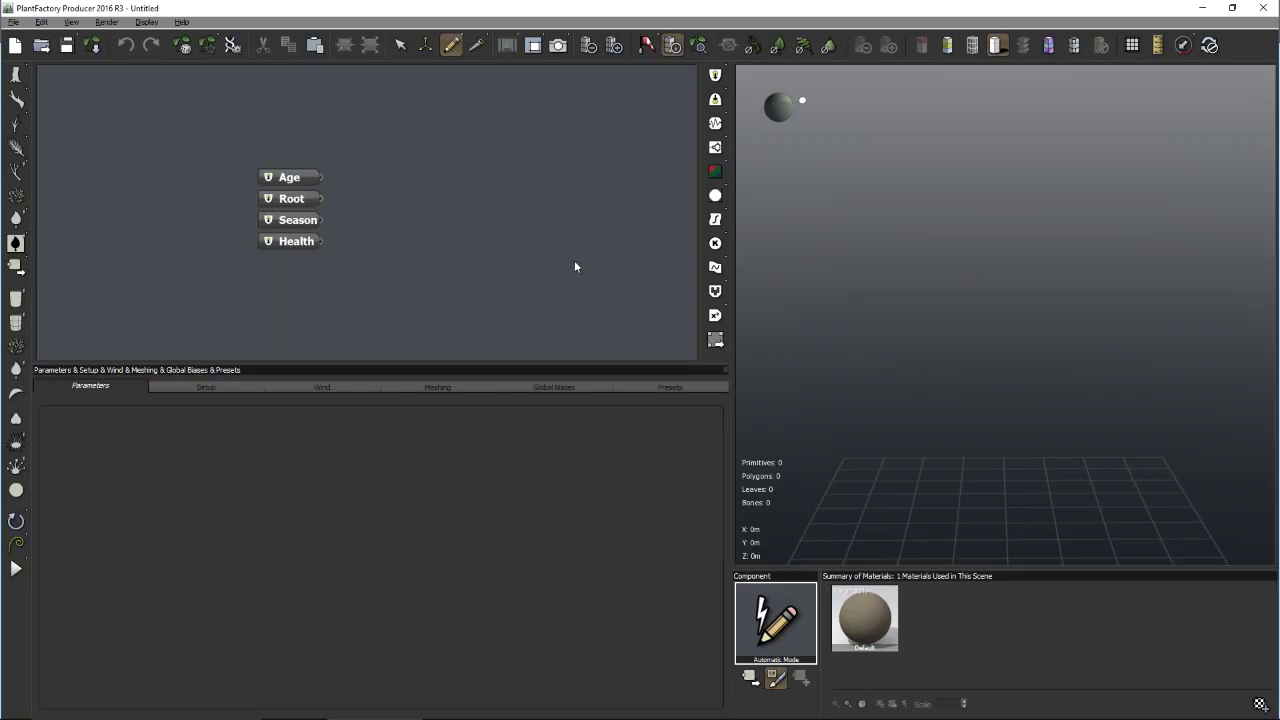
- Attach an advanced Segment primitive to the Root node and set its length to 7.5
mouse_move(575, 262)
middle_down()
mouse_move(488, 223)
mouse_move(394, 251)
mouse_move(393, 233)
middle_up()
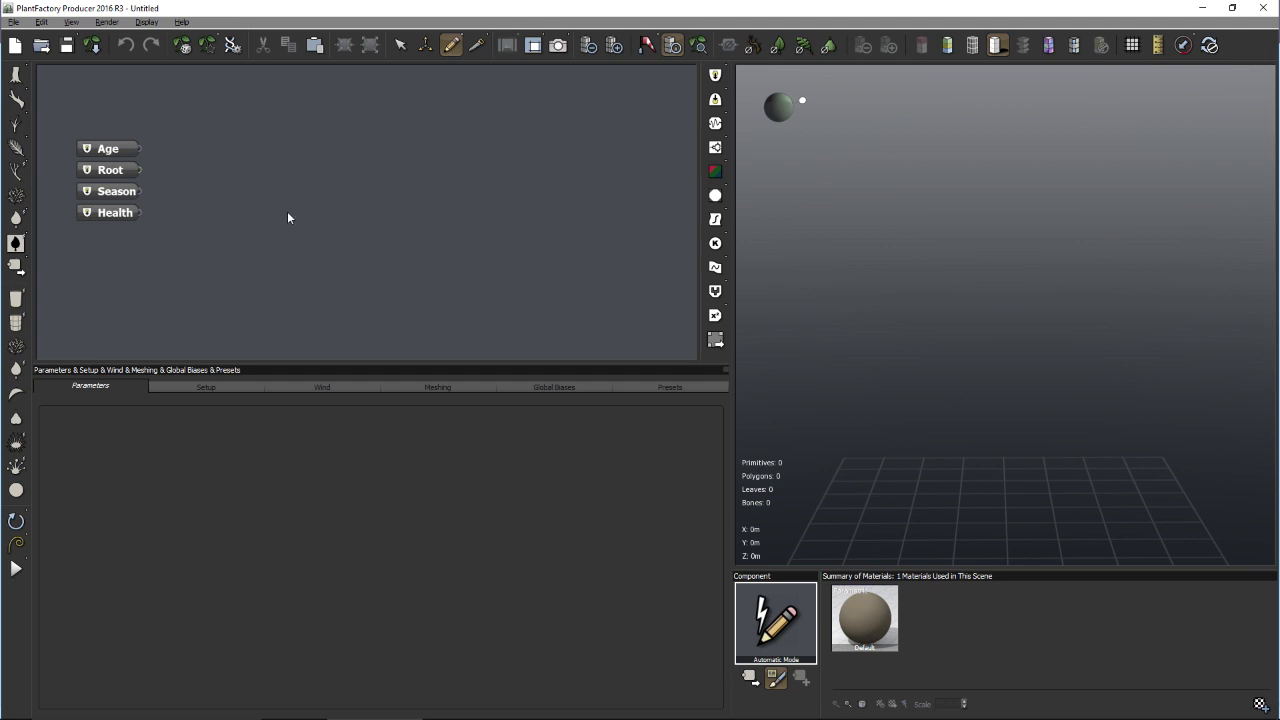
middle_drag(254, 189, 255, 235)
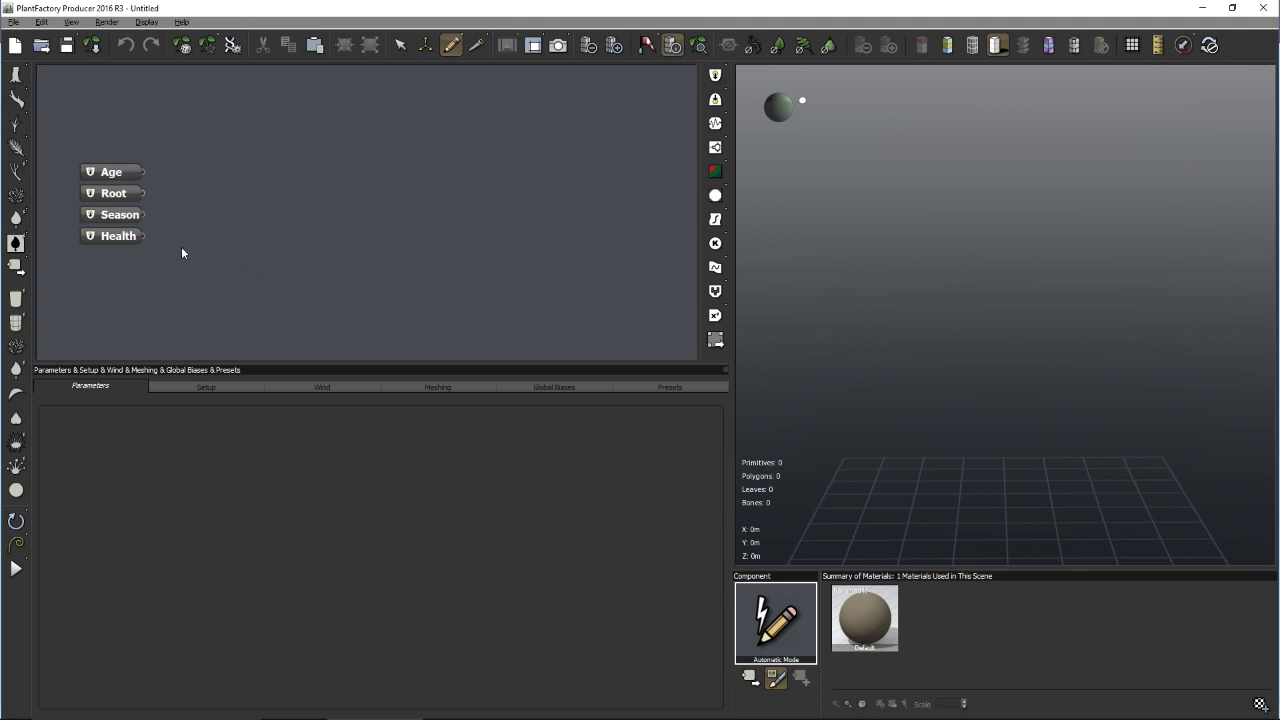
click(15, 322)
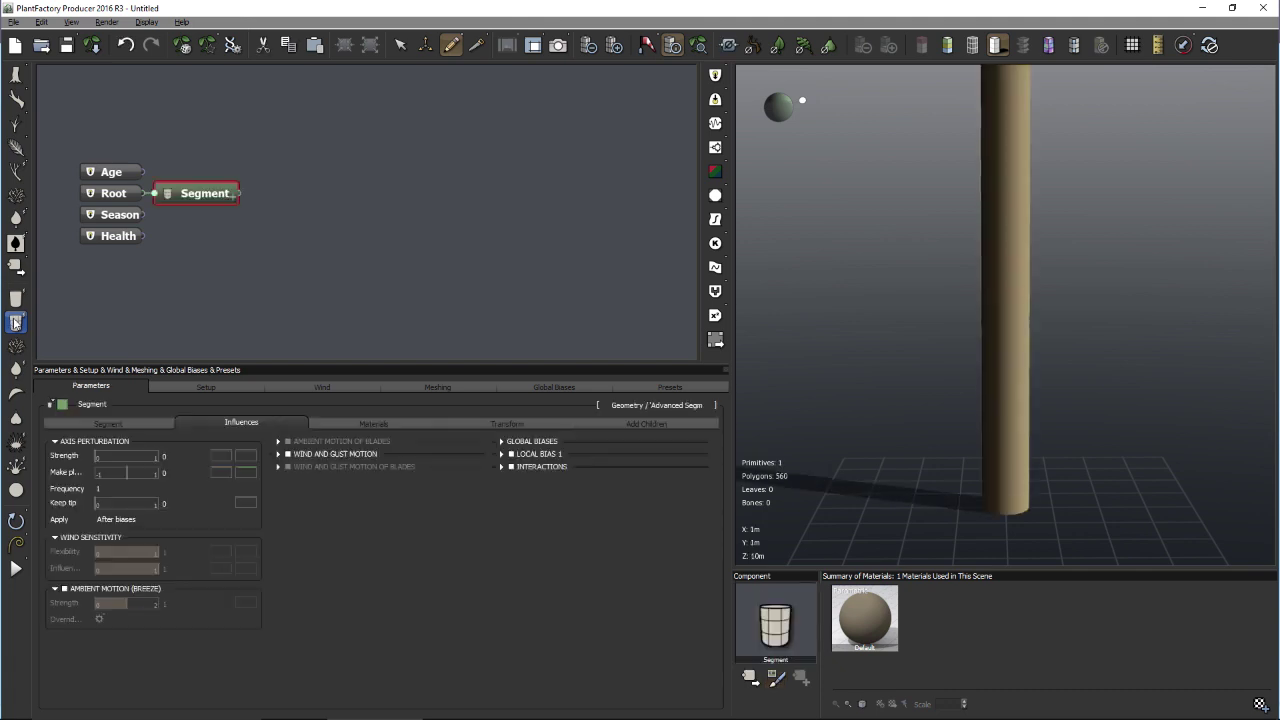
click(109, 424)
click(167, 471)
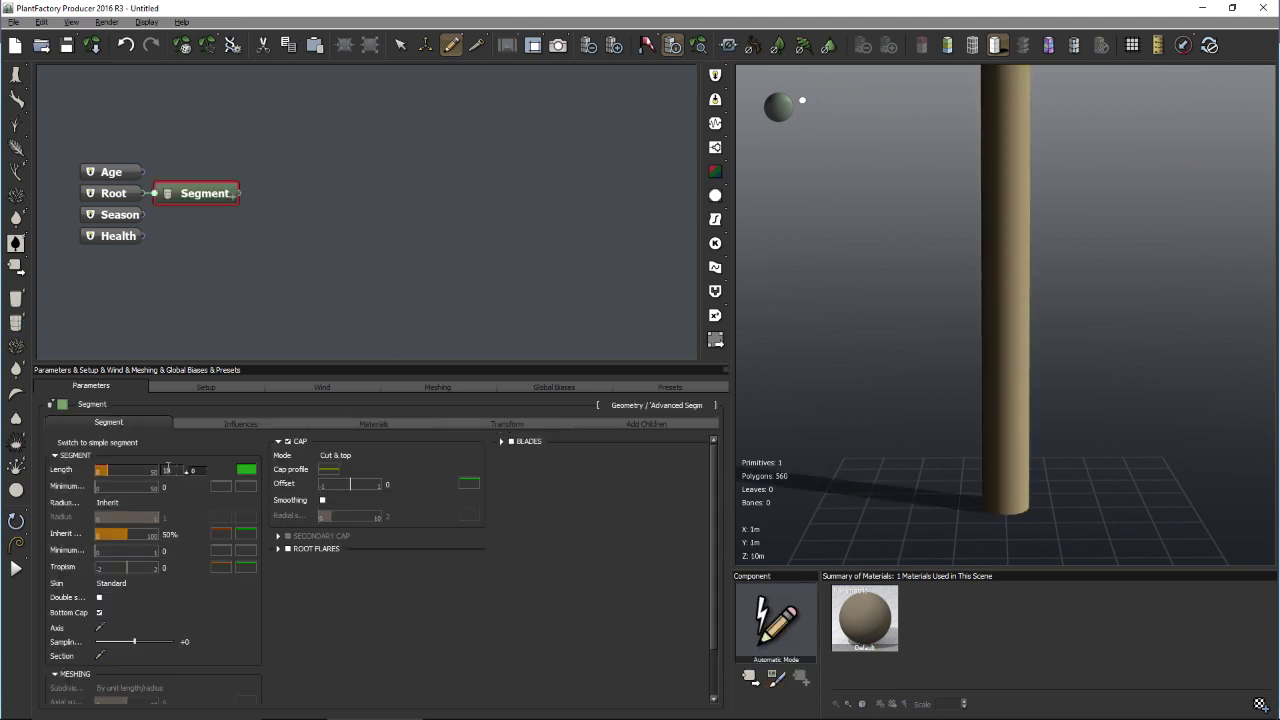
click(164, 470)
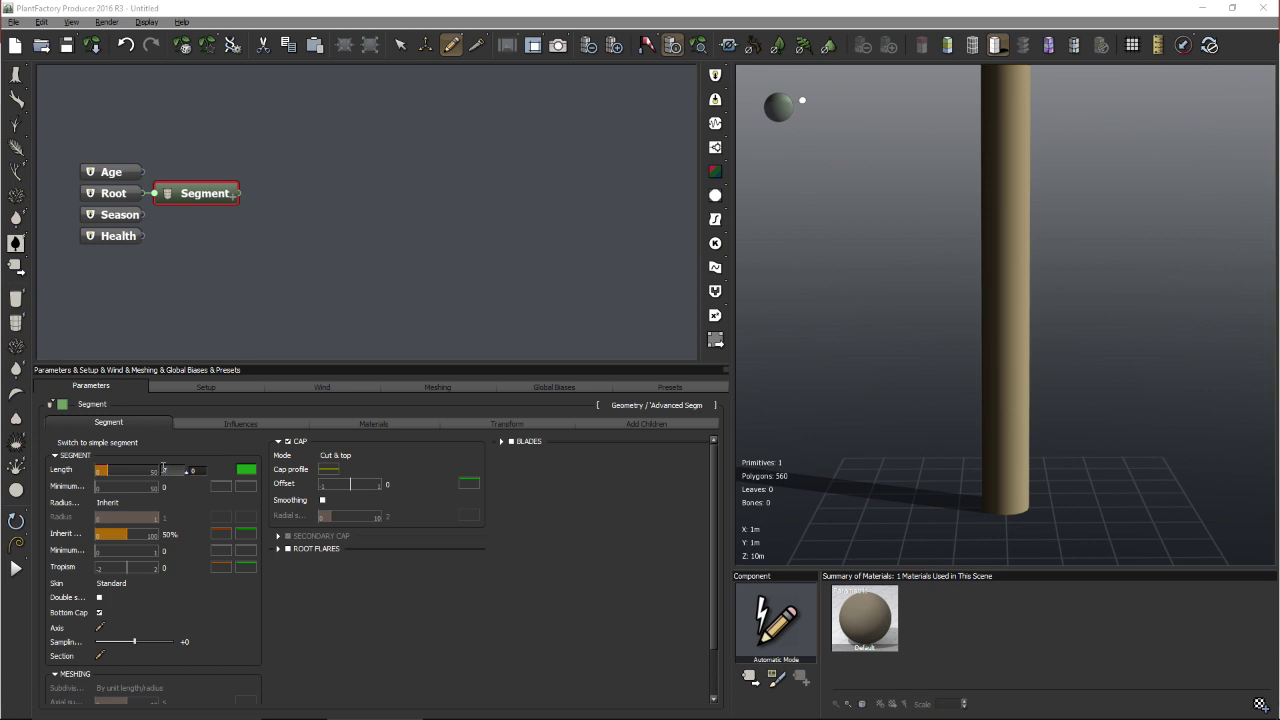
text(7.5)
key(Return)
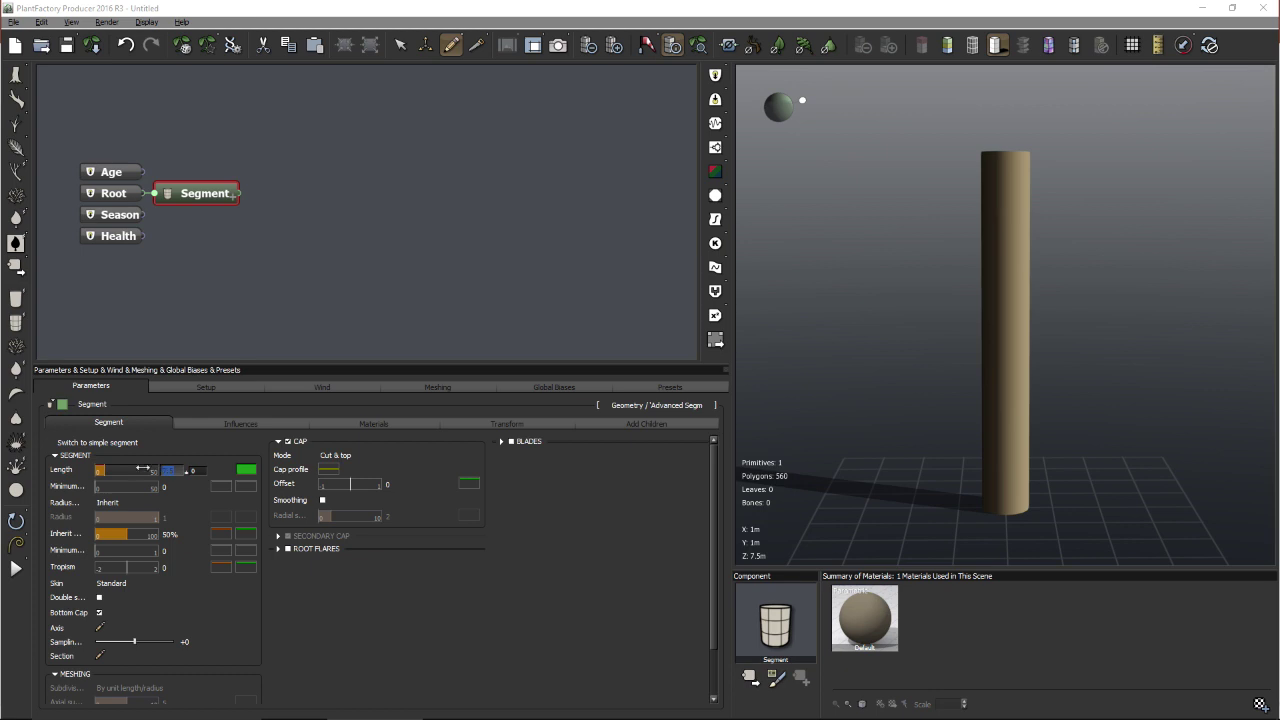
- Switch the segment's radius mode to User defined and set the radius to 0.1
click(152, 500)
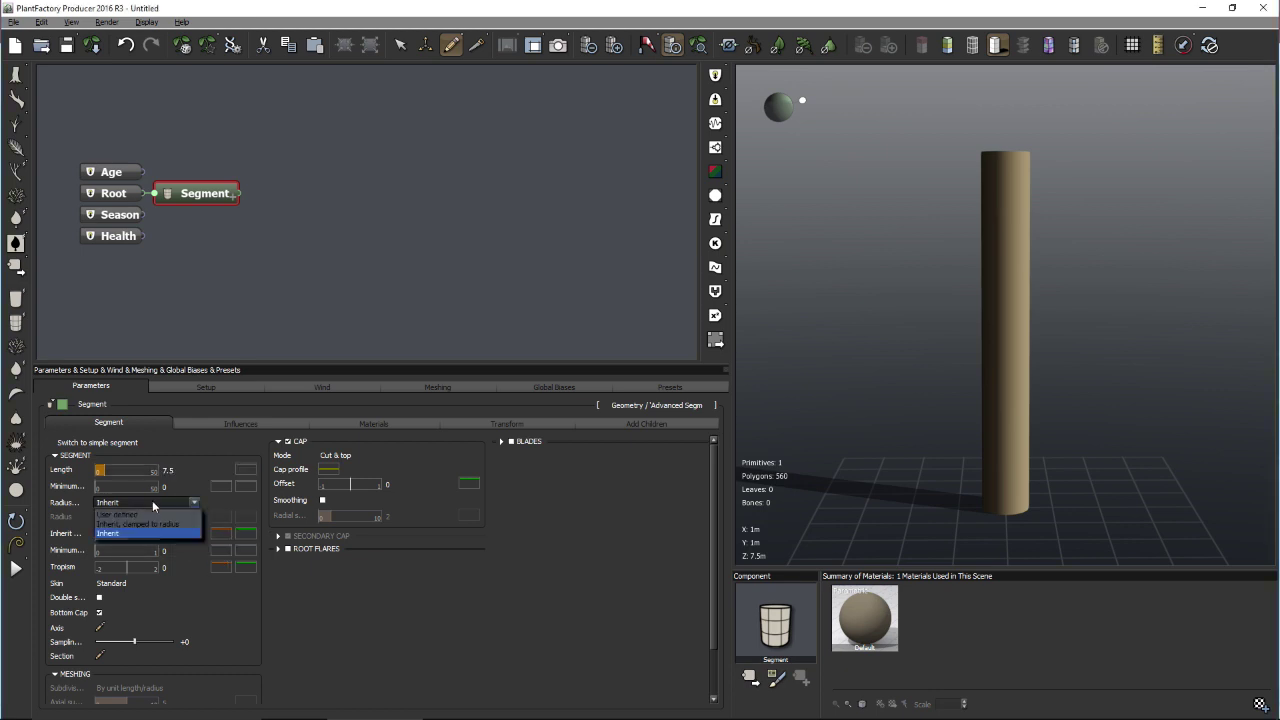
click(148, 522)
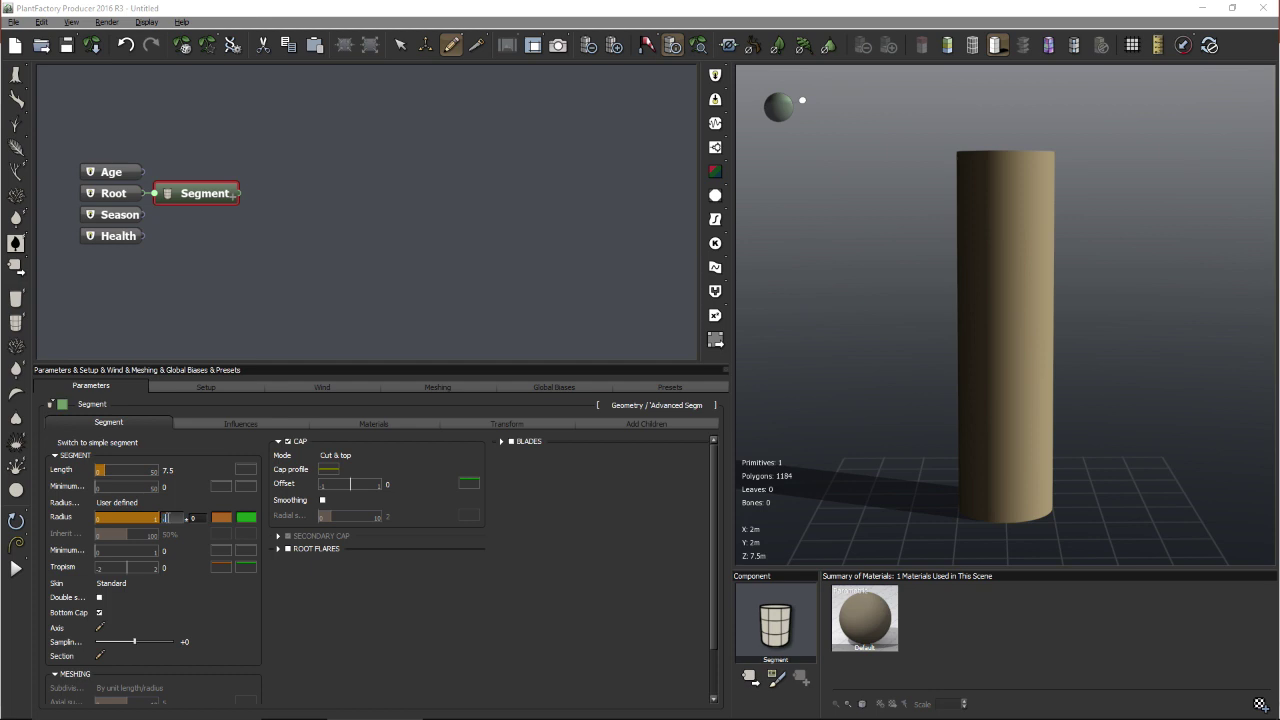
text(0.1)
key(Return)
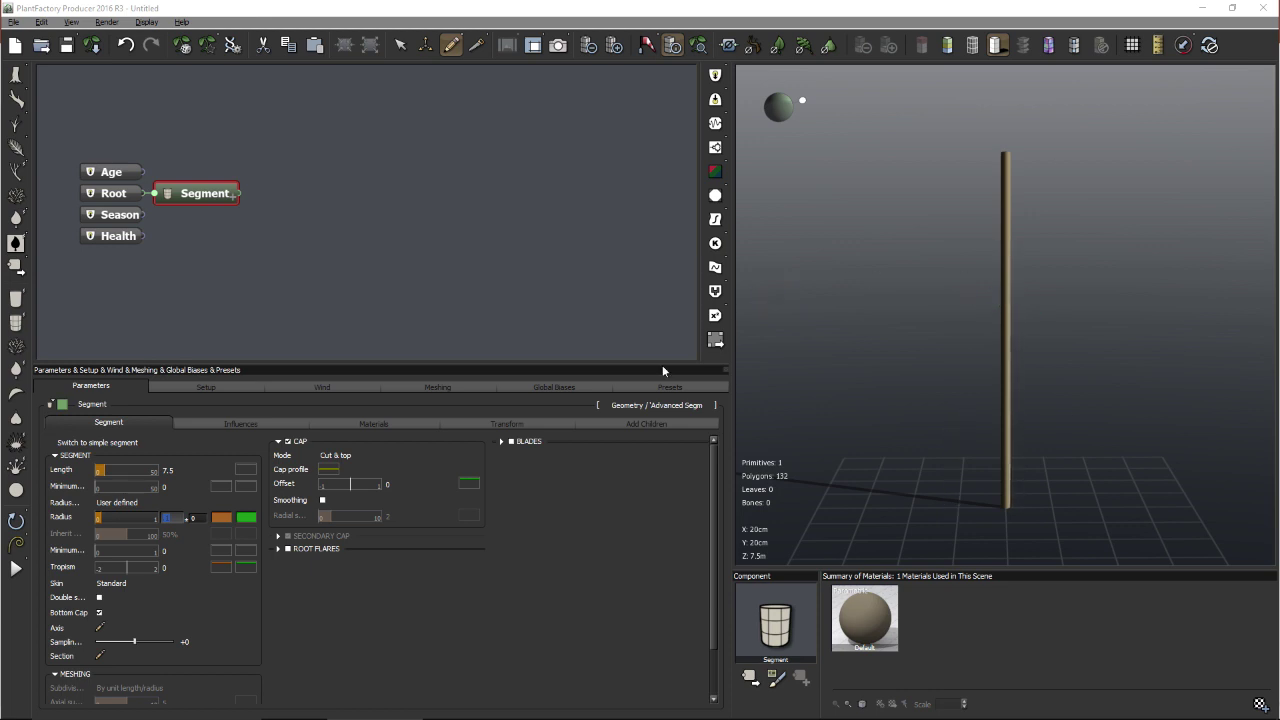
- Edit the segment's radius filter so the profile tapers linearly from 1 at the base to 0.5 at the tip
right_click(222, 517)
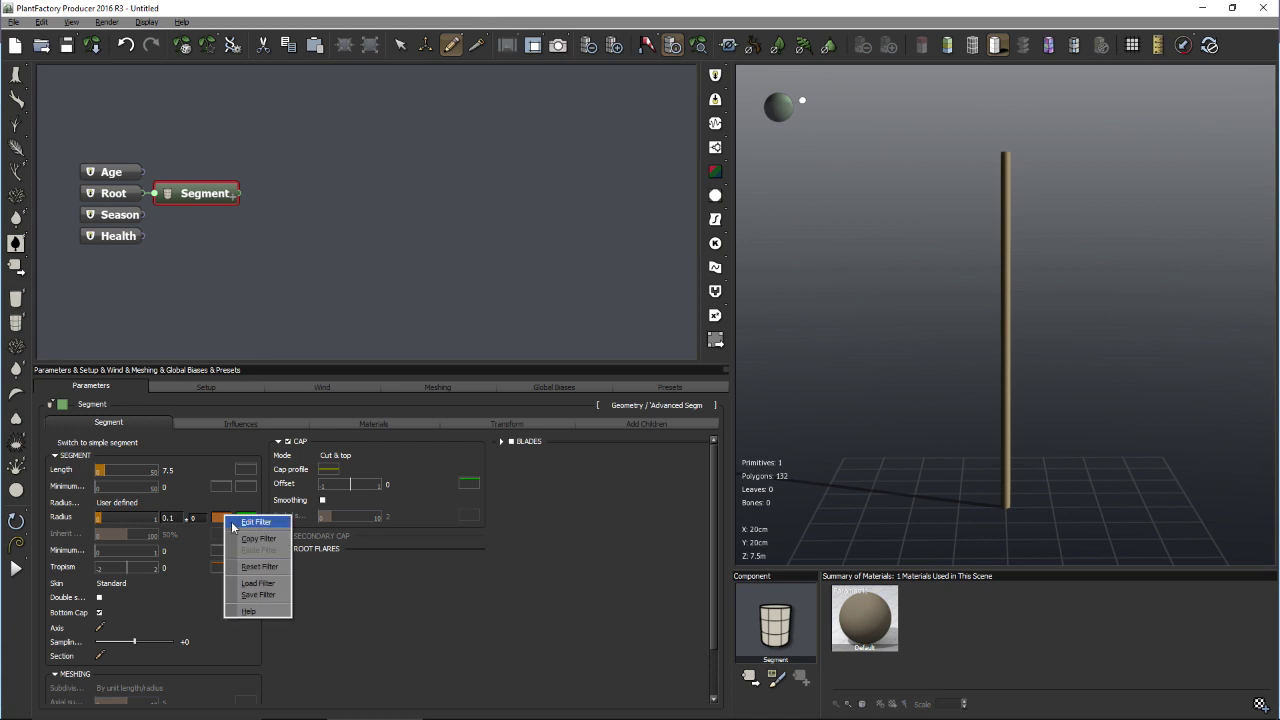
click(241, 524)
drag(415, 368, 686, 76)
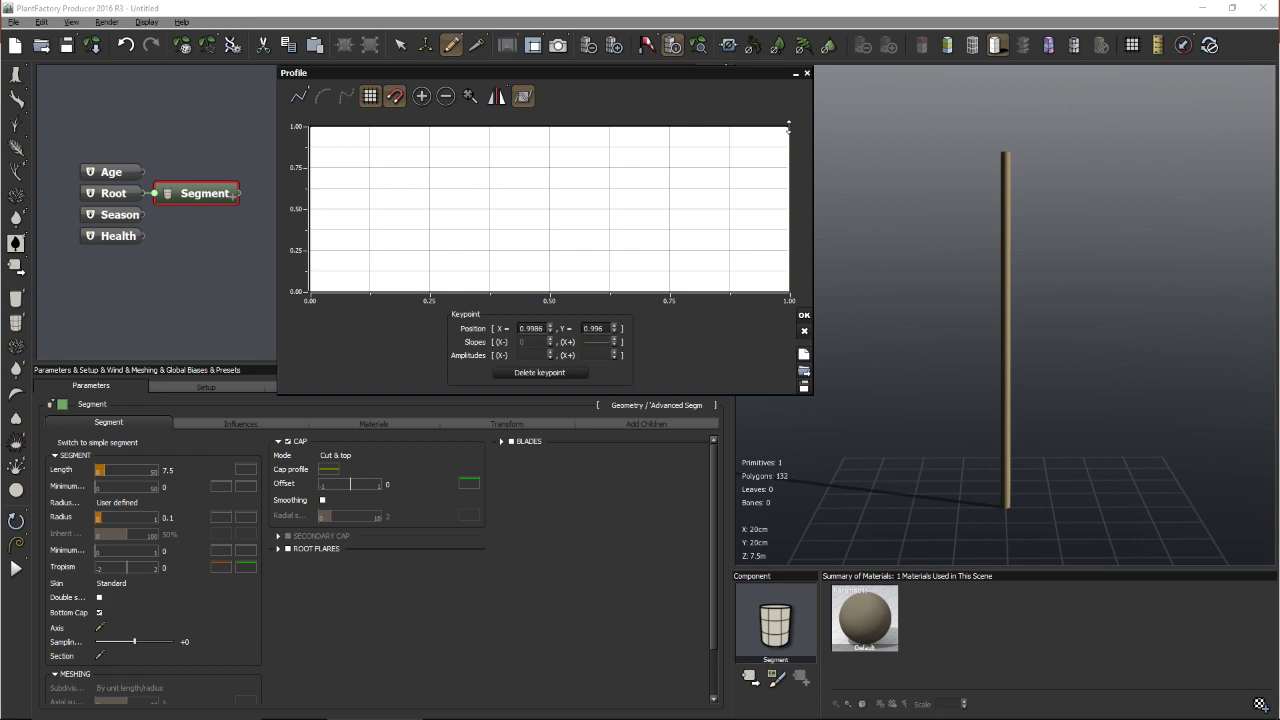
drag(789, 127, 794, 252)
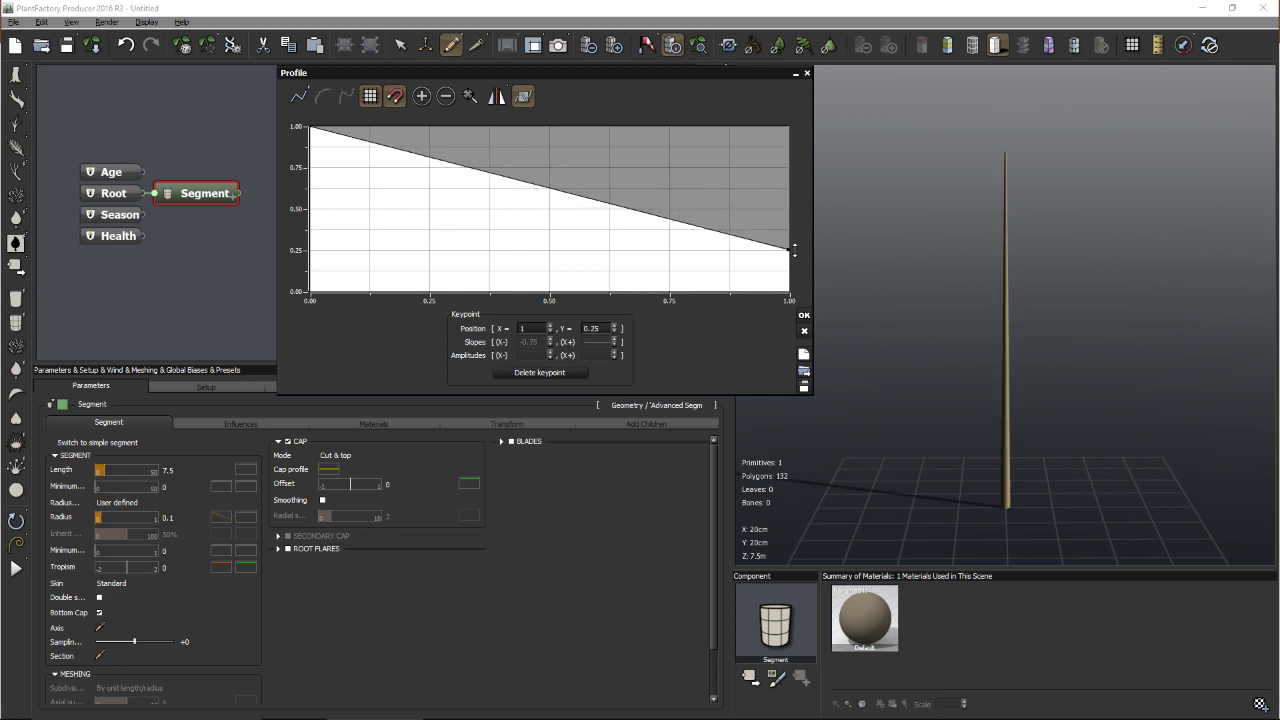
drag(794, 252, 785, 210)
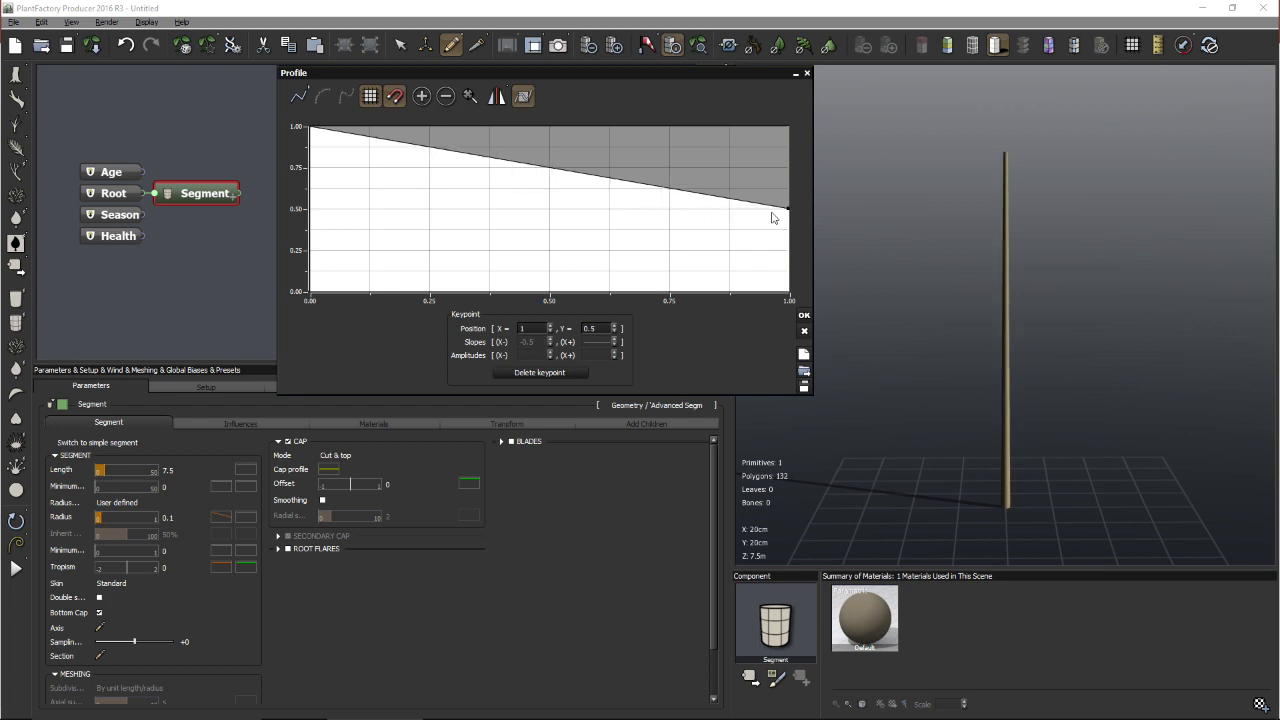
click(802, 316)
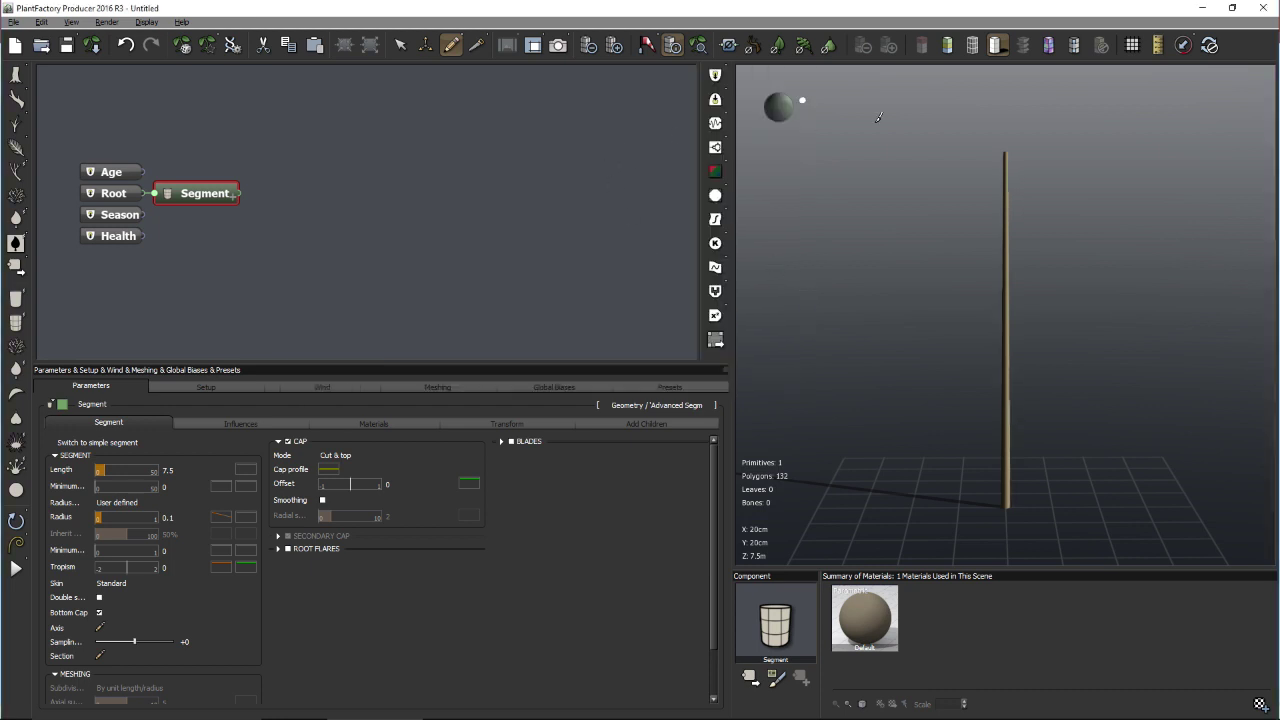
- Bend the segment with its upper tangent handle, then add and shift a middle point in the Axis Spline Editor and apply the curve
click(424, 47)
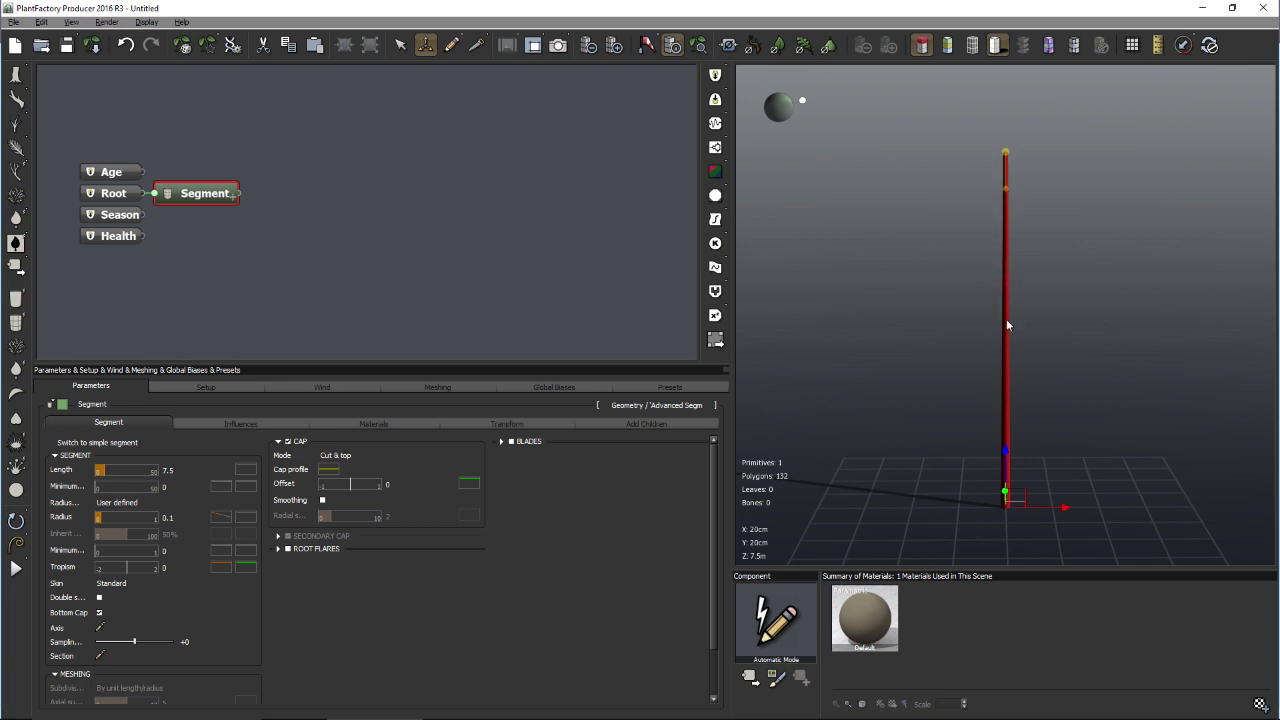
drag(1007, 190, 1072, 253)
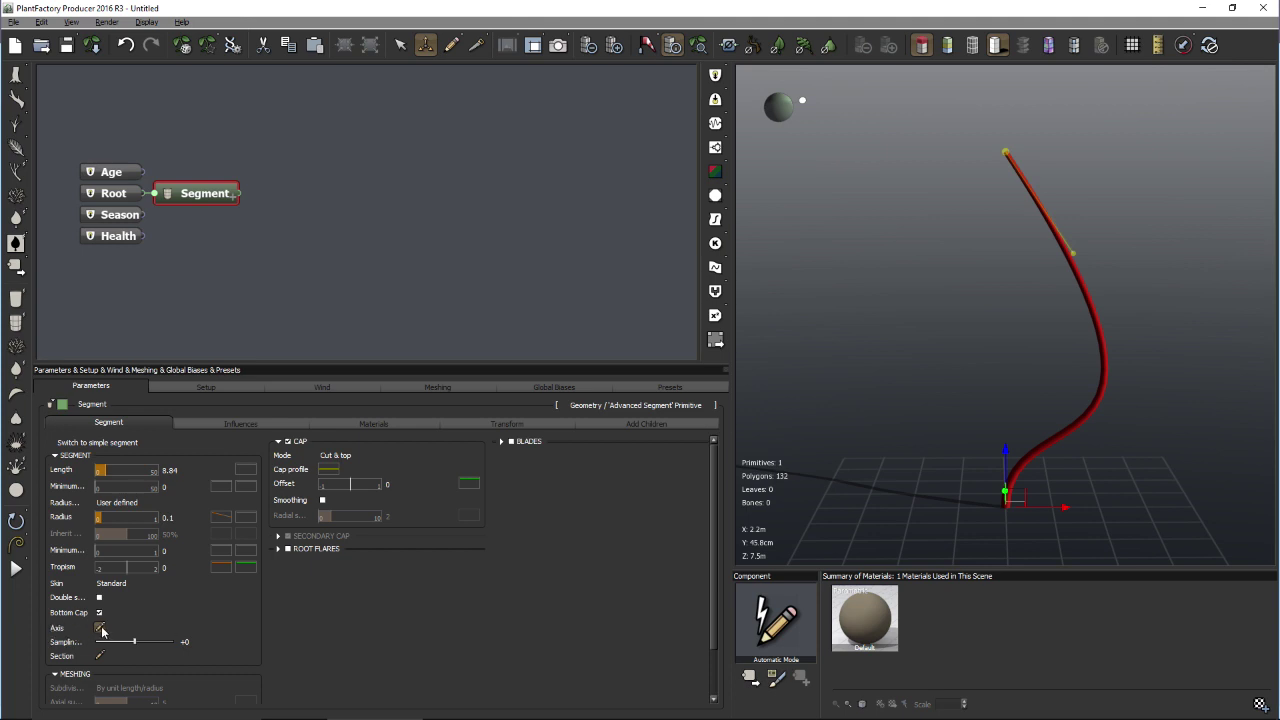
click(100, 628)
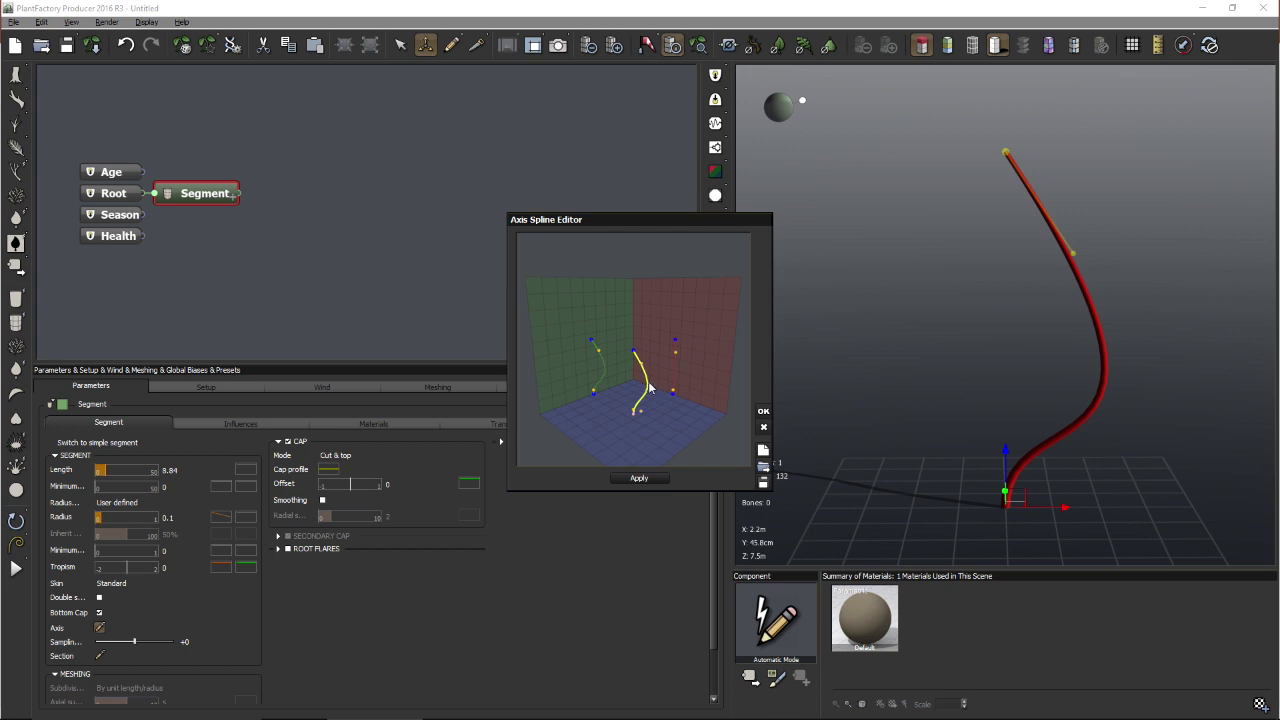
mouse_move(650, 388)
mouse_down()
mouse_move(575, 378)
mouse_move(658, 398)
mouse_up()
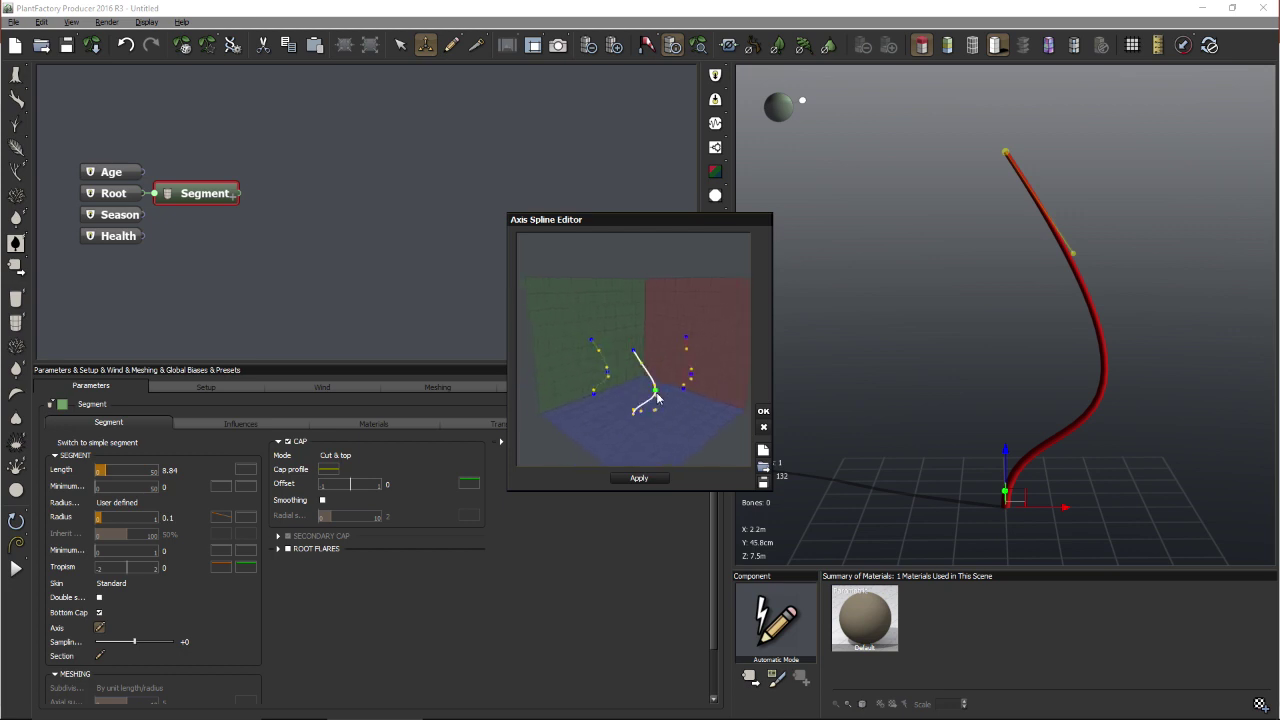
click(639, 478)
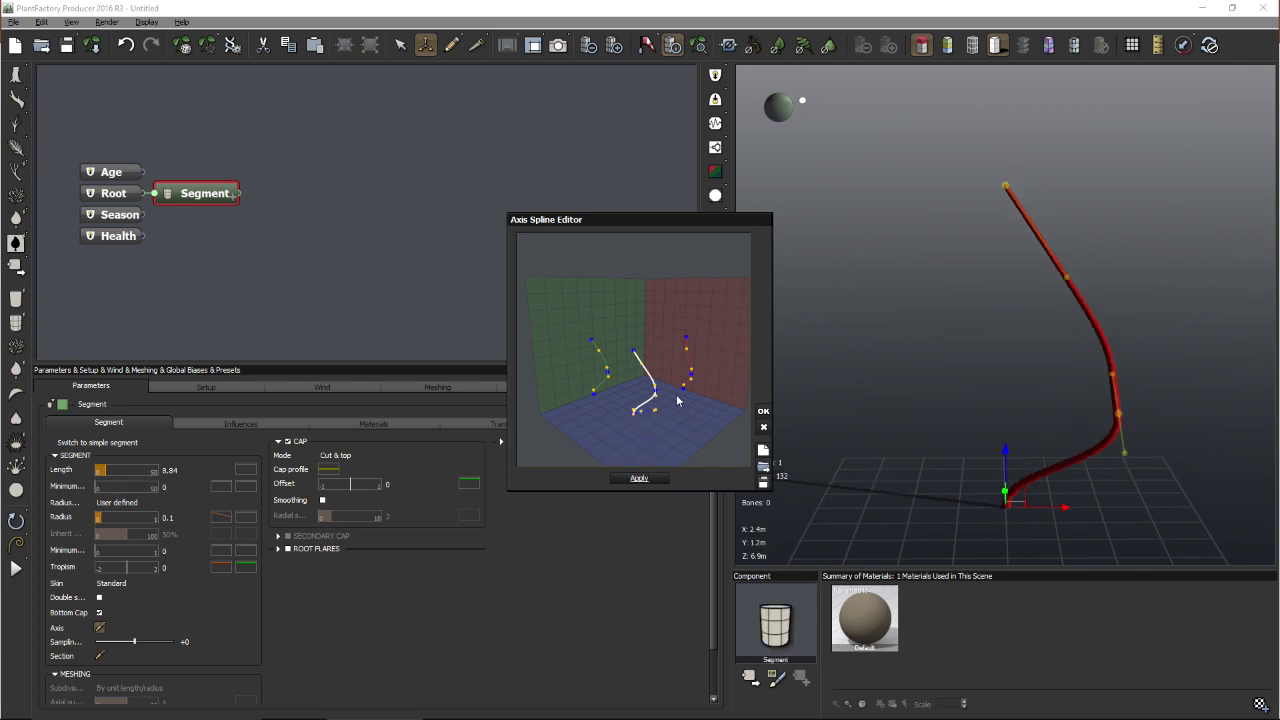
- Load the saved axis file Tree axis.axi from the Palm Tree folder as the segment's axis
click(764, 467)
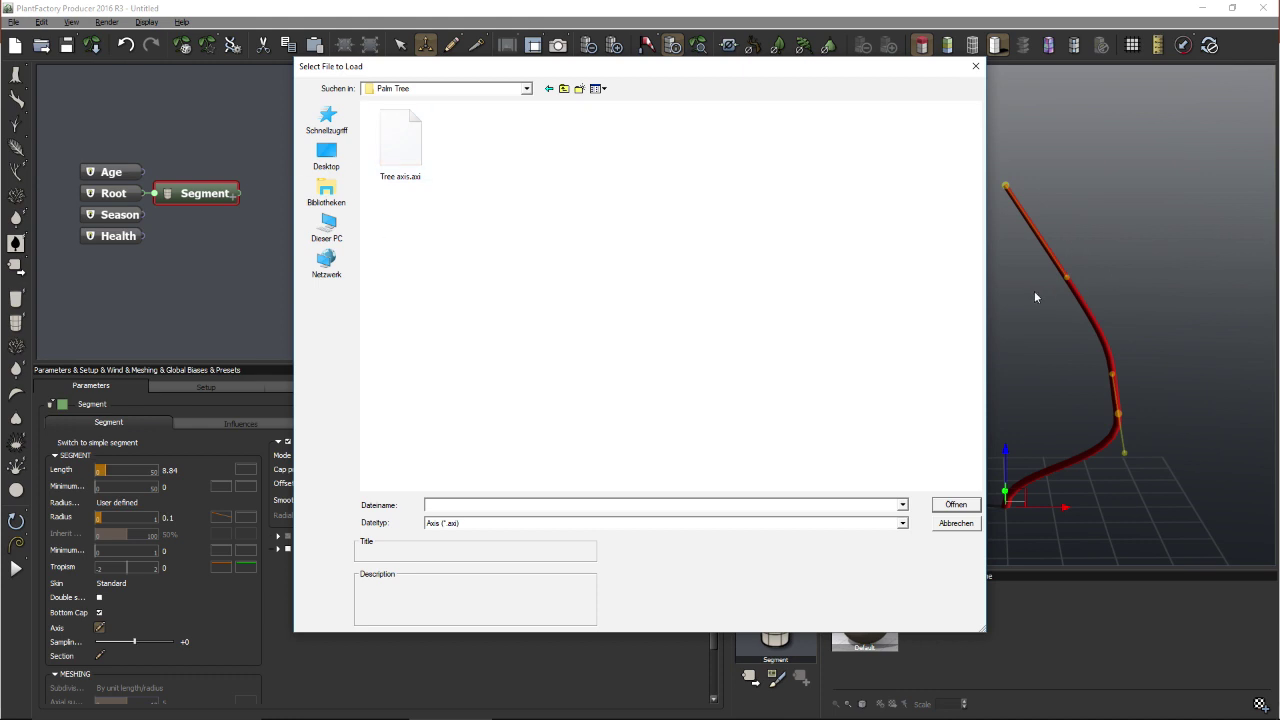
double_click(402, 143)
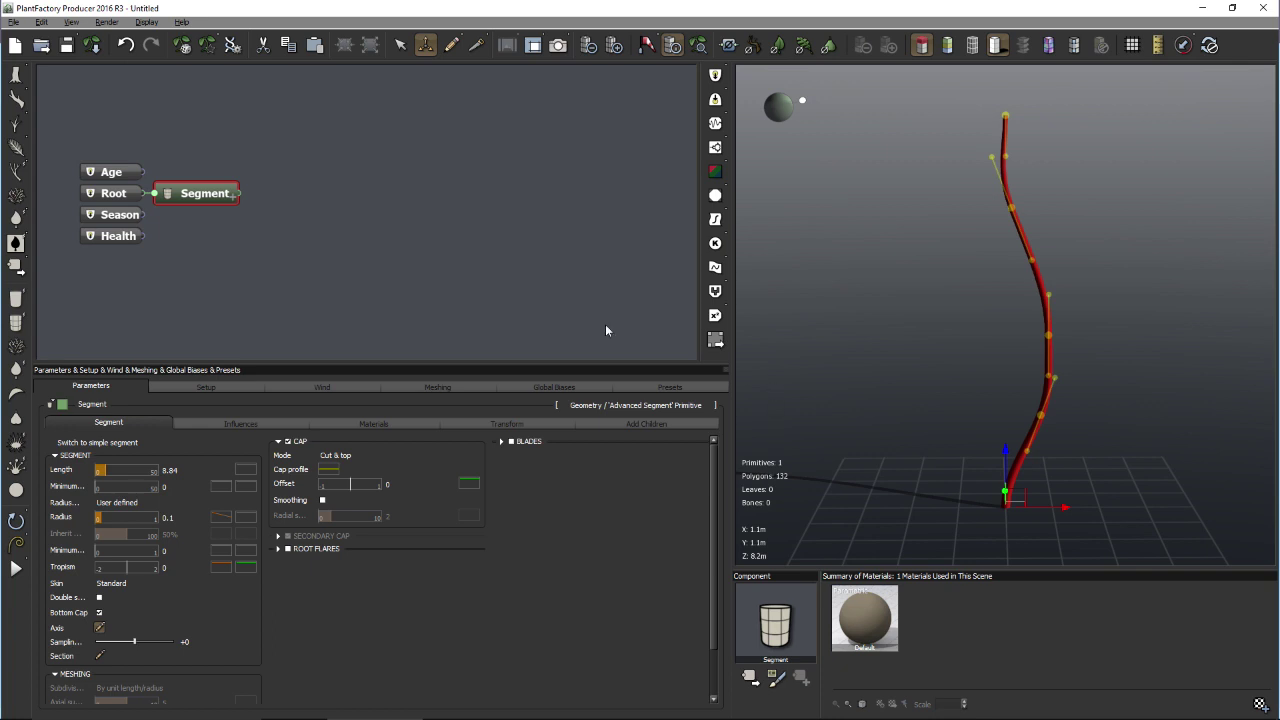
click(557, 315)
middle_drag(1004, 344, 852, 346)
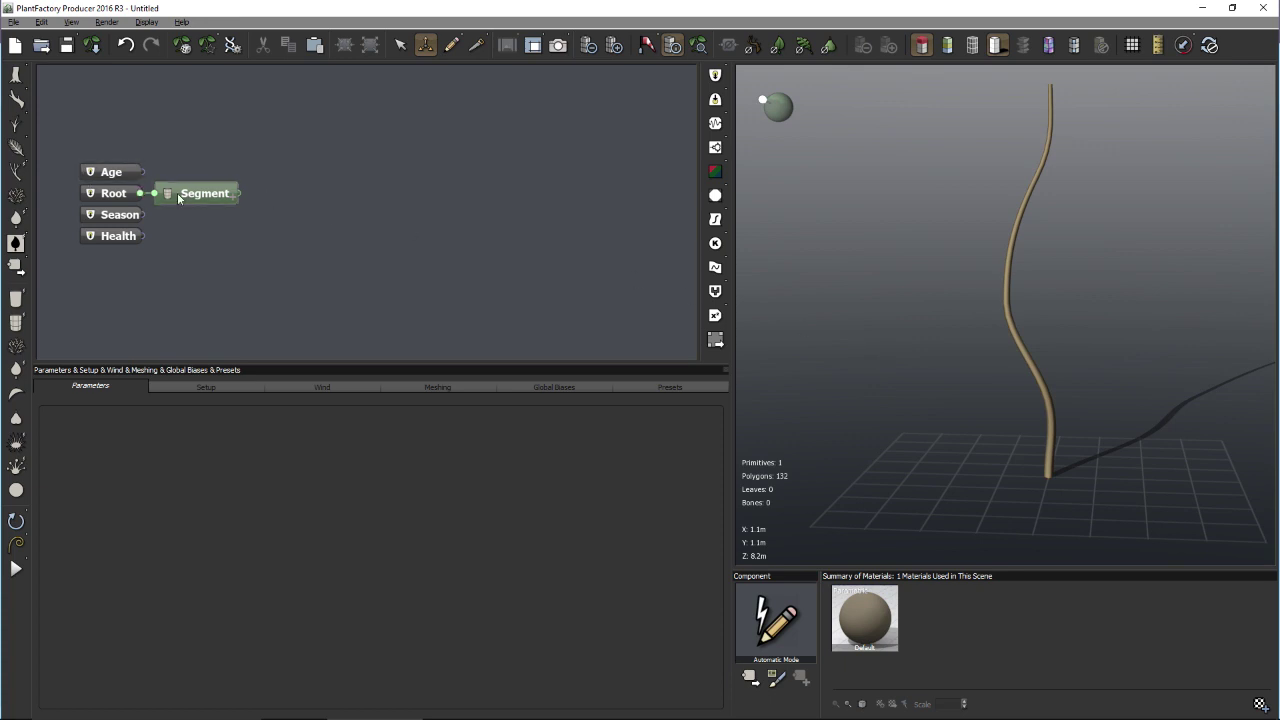
- Move the Segment node slightly away from the Root node and rename it Trunk
drag(177, 192, 232, 183)
double_click(250, 183)
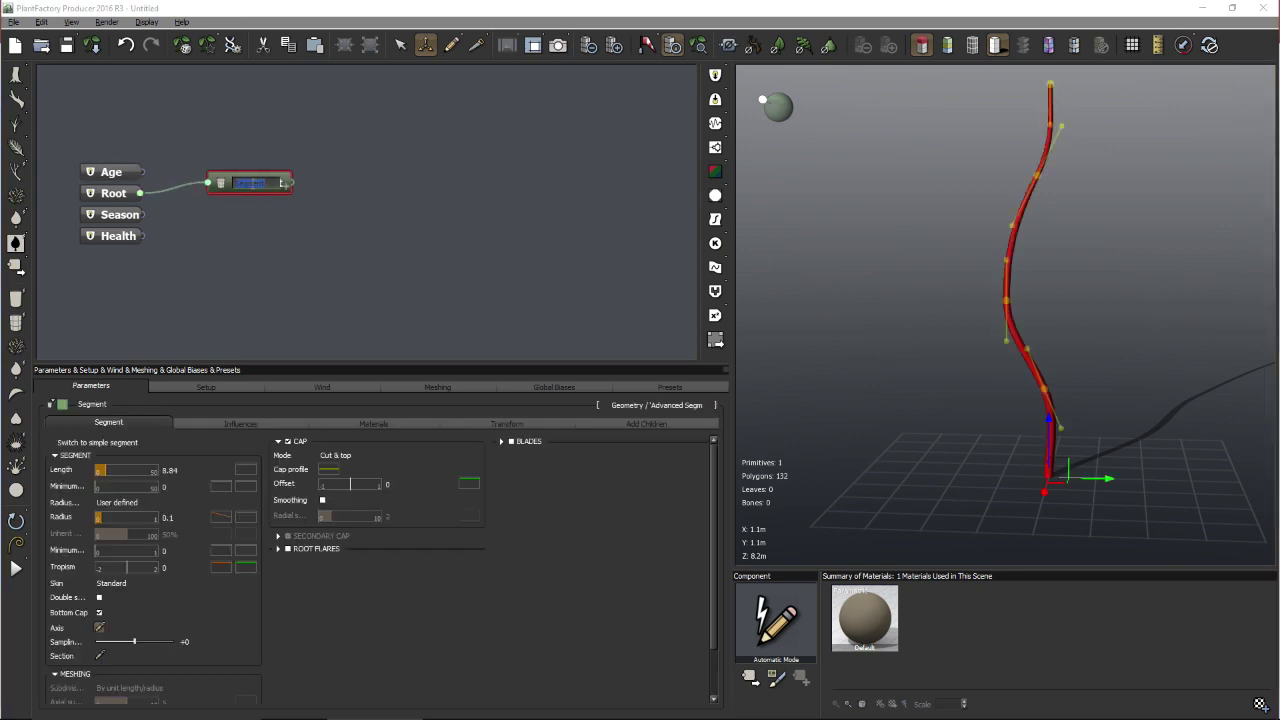
text(Trunk)
key(Return)
click(412, 224)
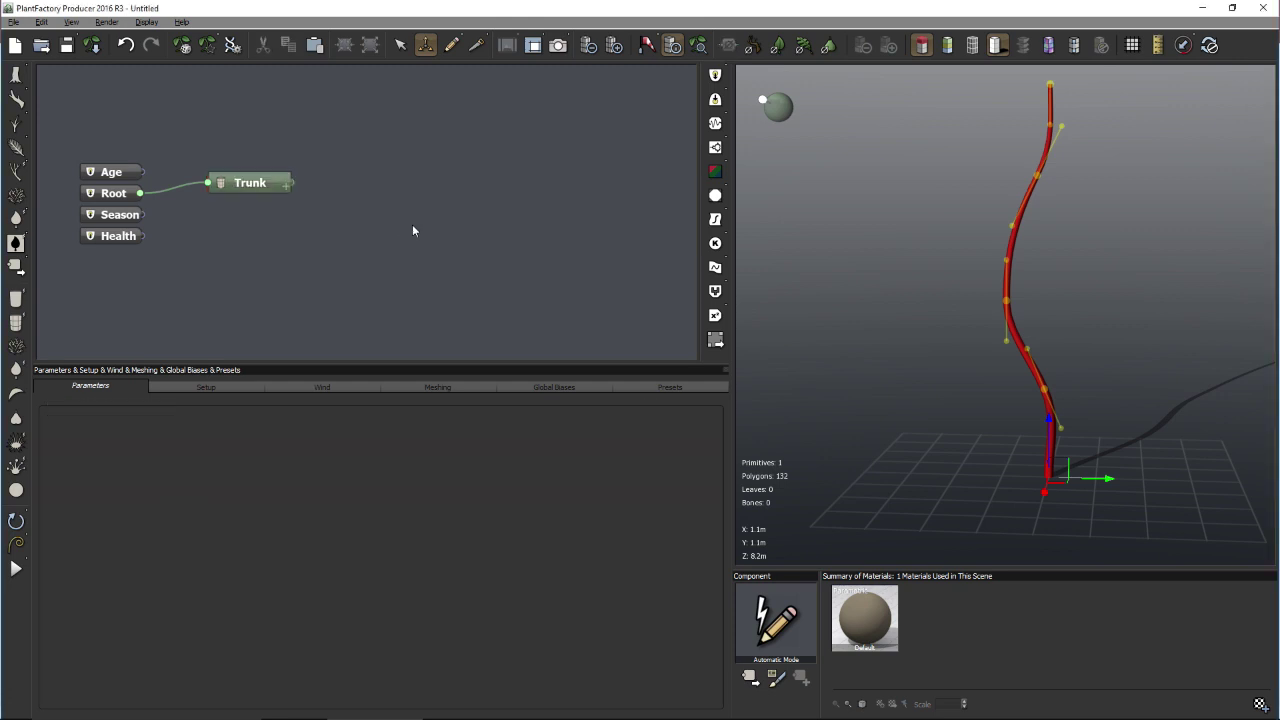
- Switch to the selection tool to hide the Trunk's axis handles and enable Root Flares on the Trunk
click(265, 183)
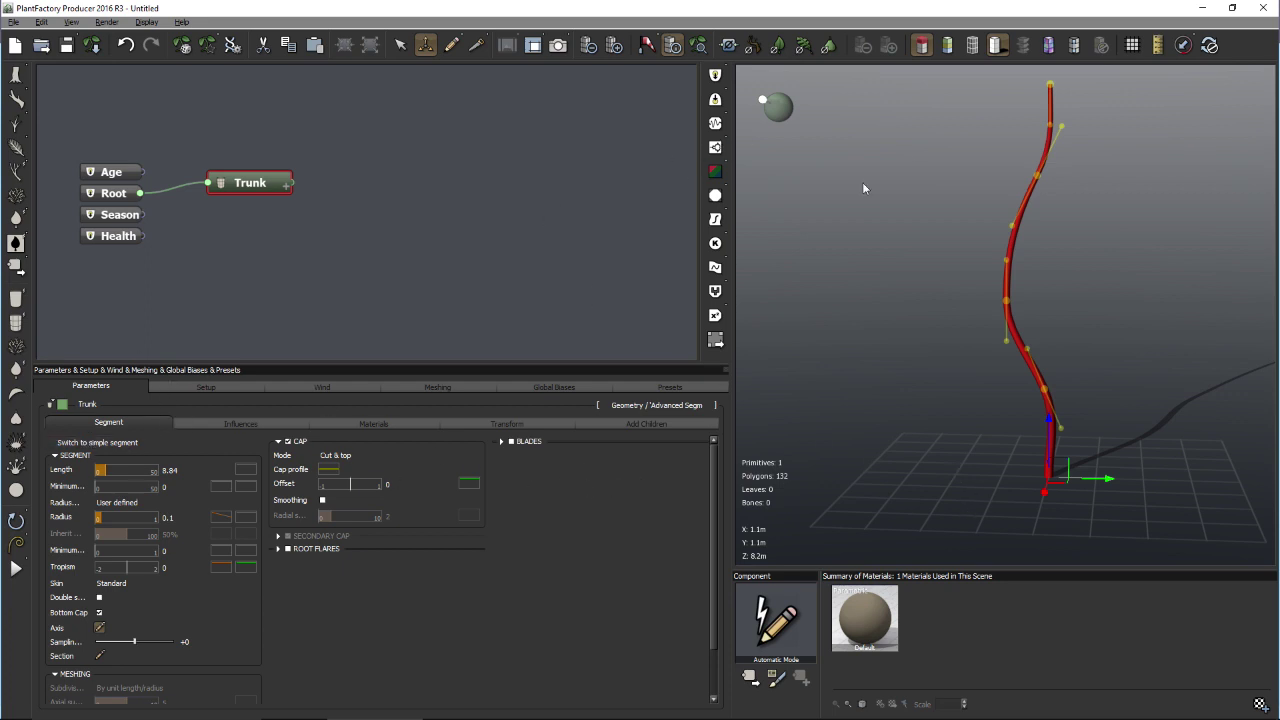
click(400, 45)
click(950, 49)
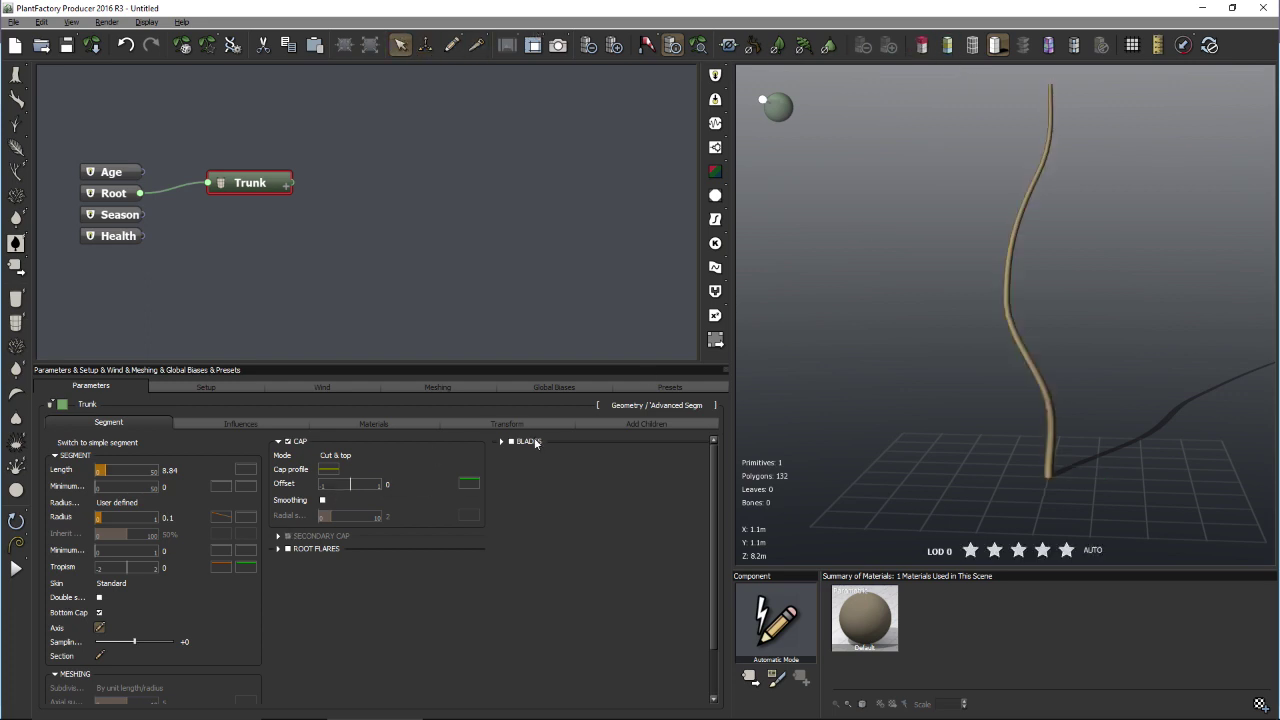
click(58, 456)
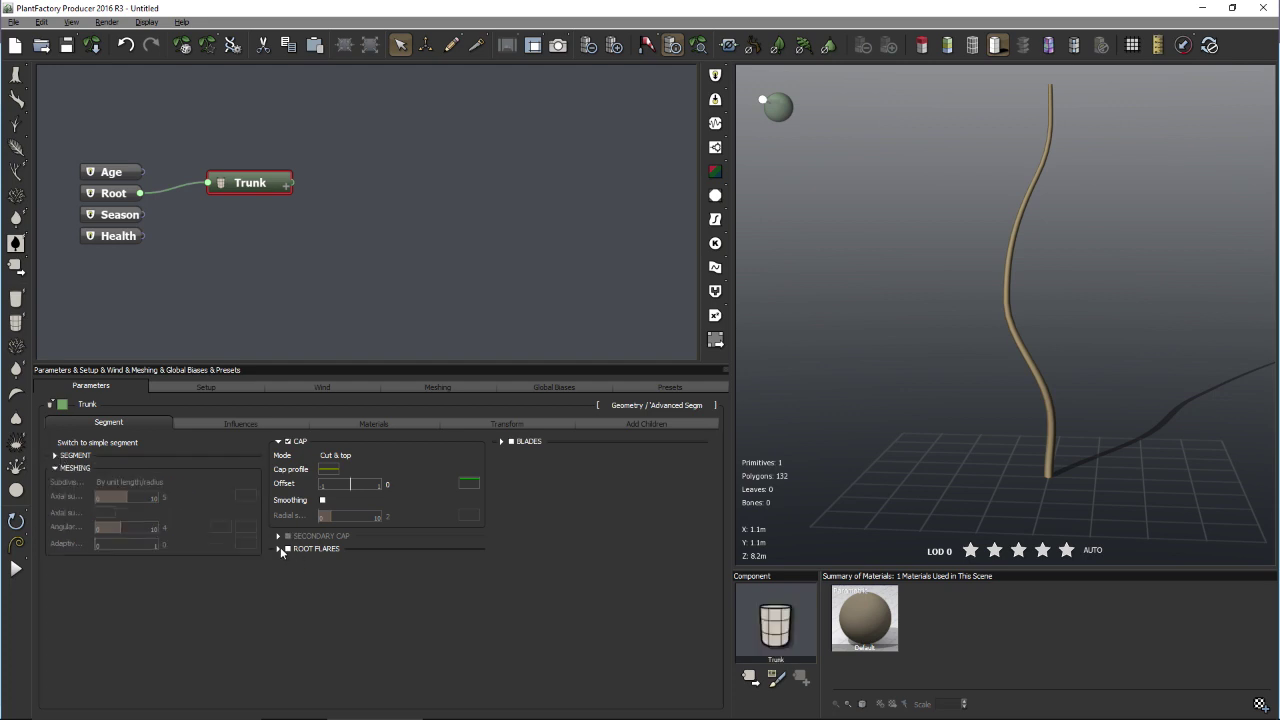
click(279, 549)
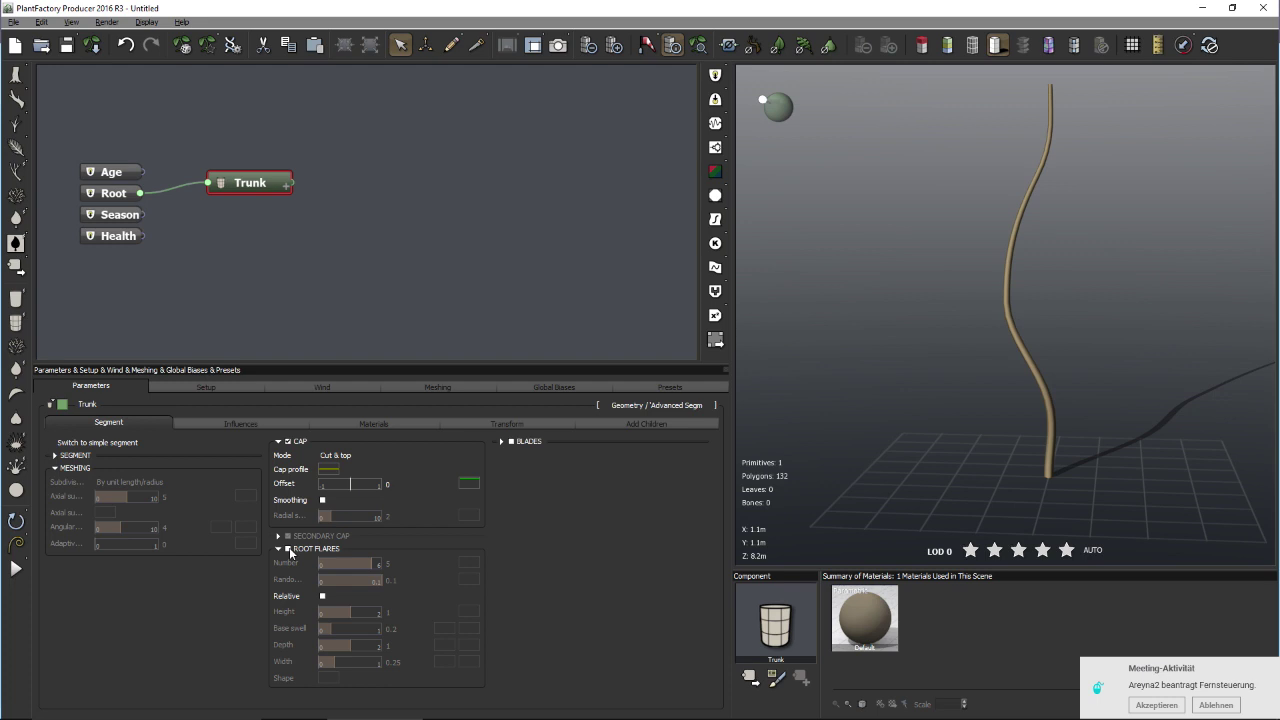
click(289, 549)
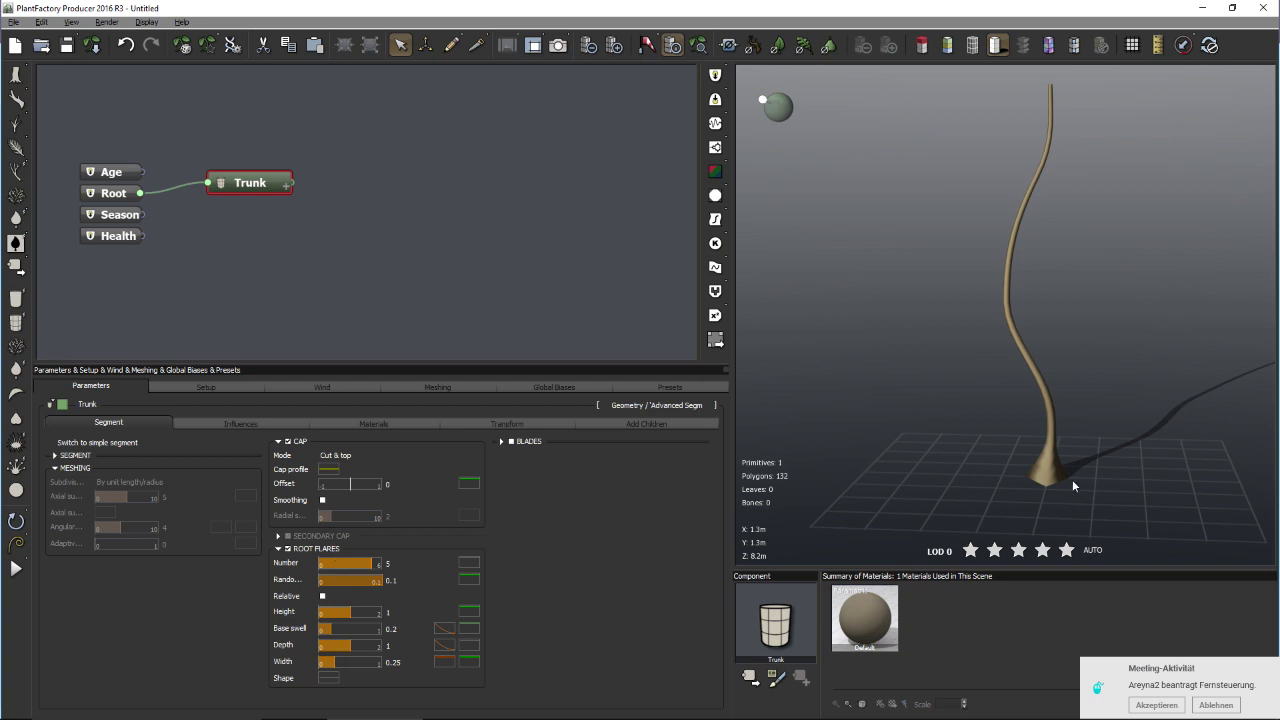
- Set the height of the Trunk's root flares to 0.42
scroll(1057, 474, up, 5)
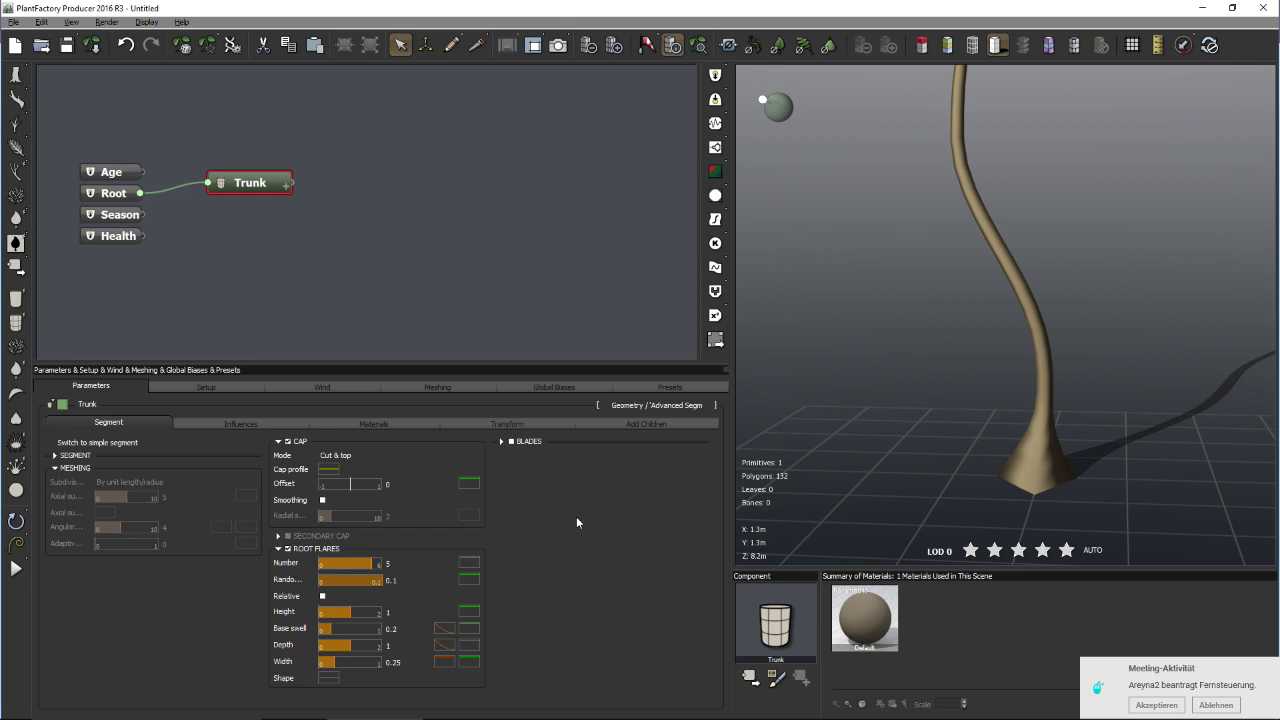
mouse_move(393, 563)
mouse_move(395, 612)
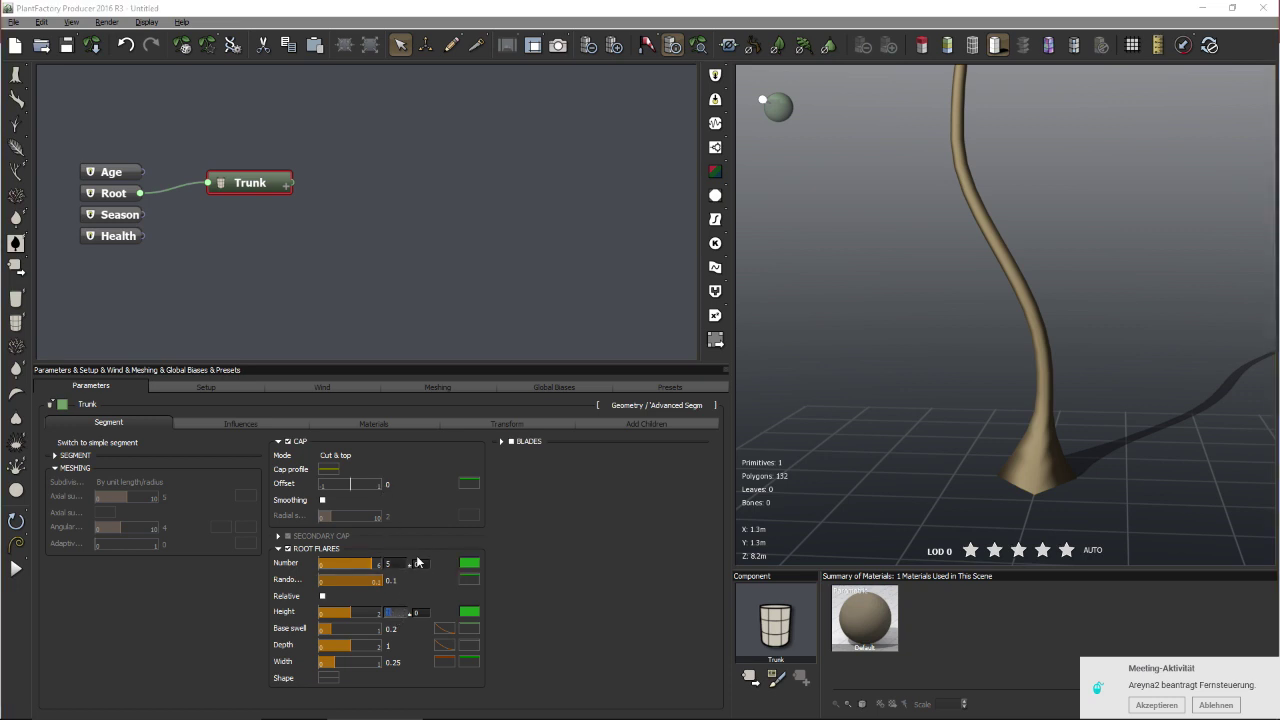
click(393, 612)
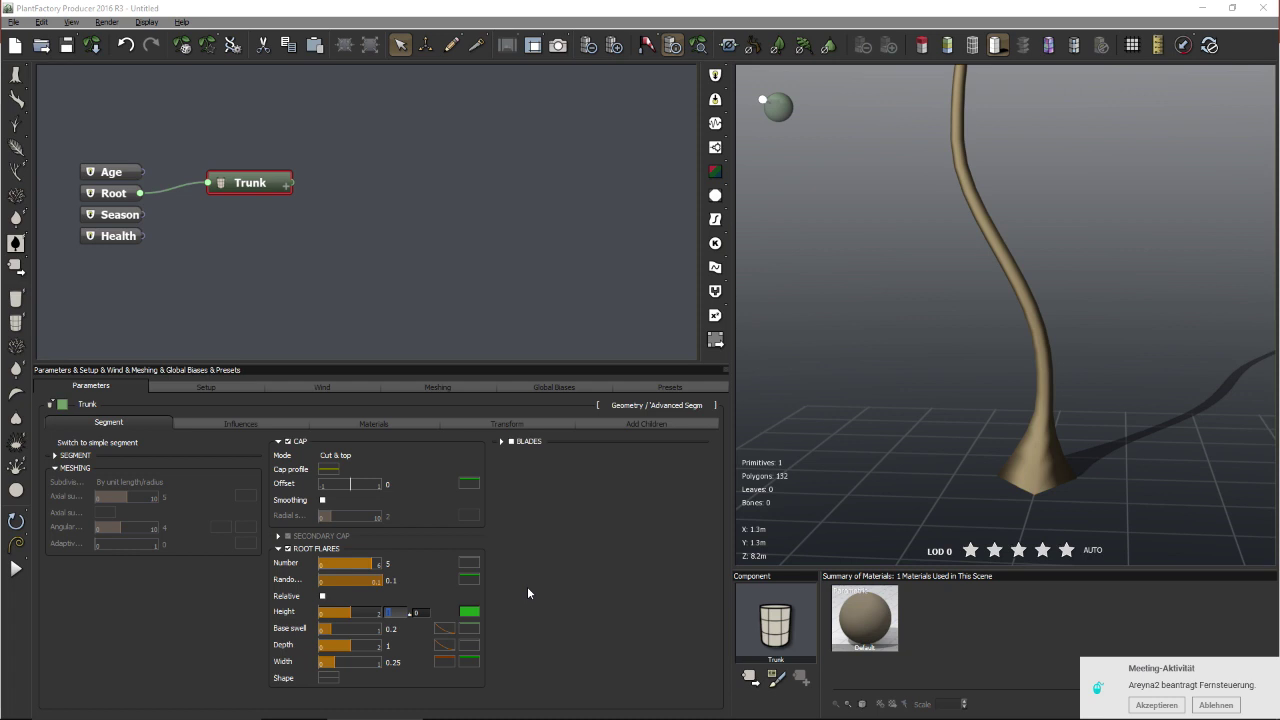
click(531, 533)
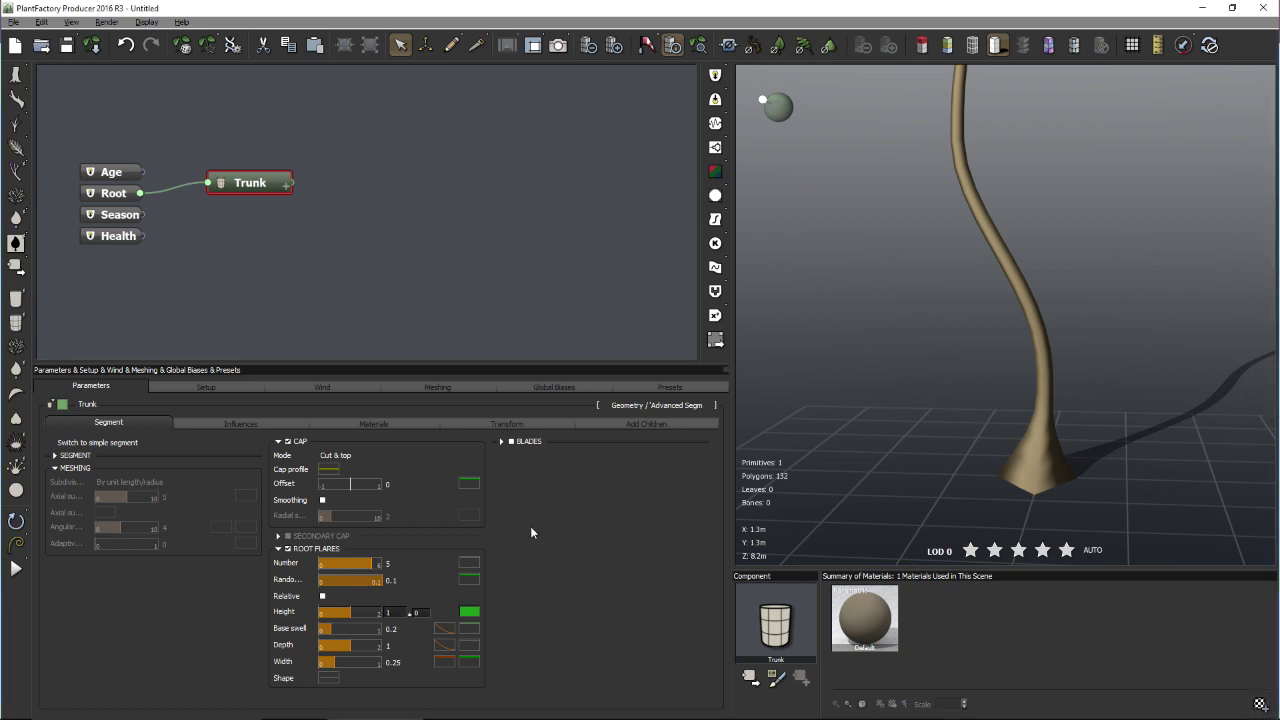
click(393, 613)
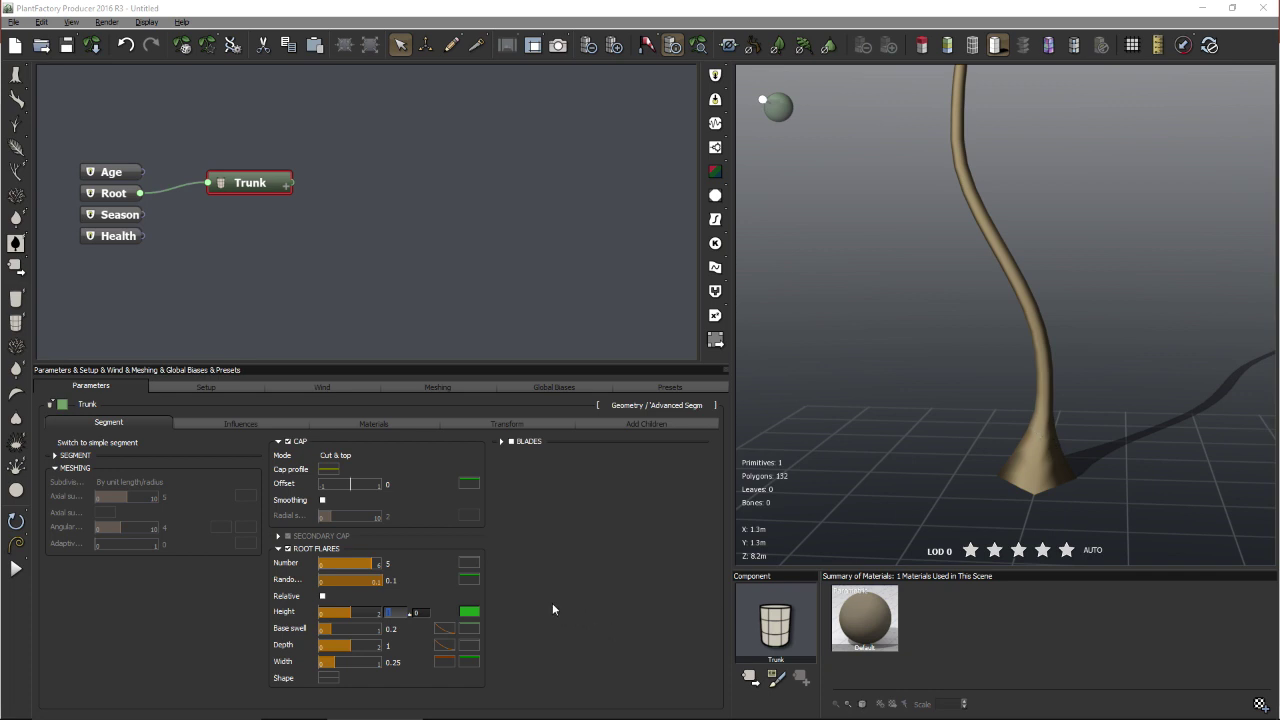
text(0.42)
key(Return)
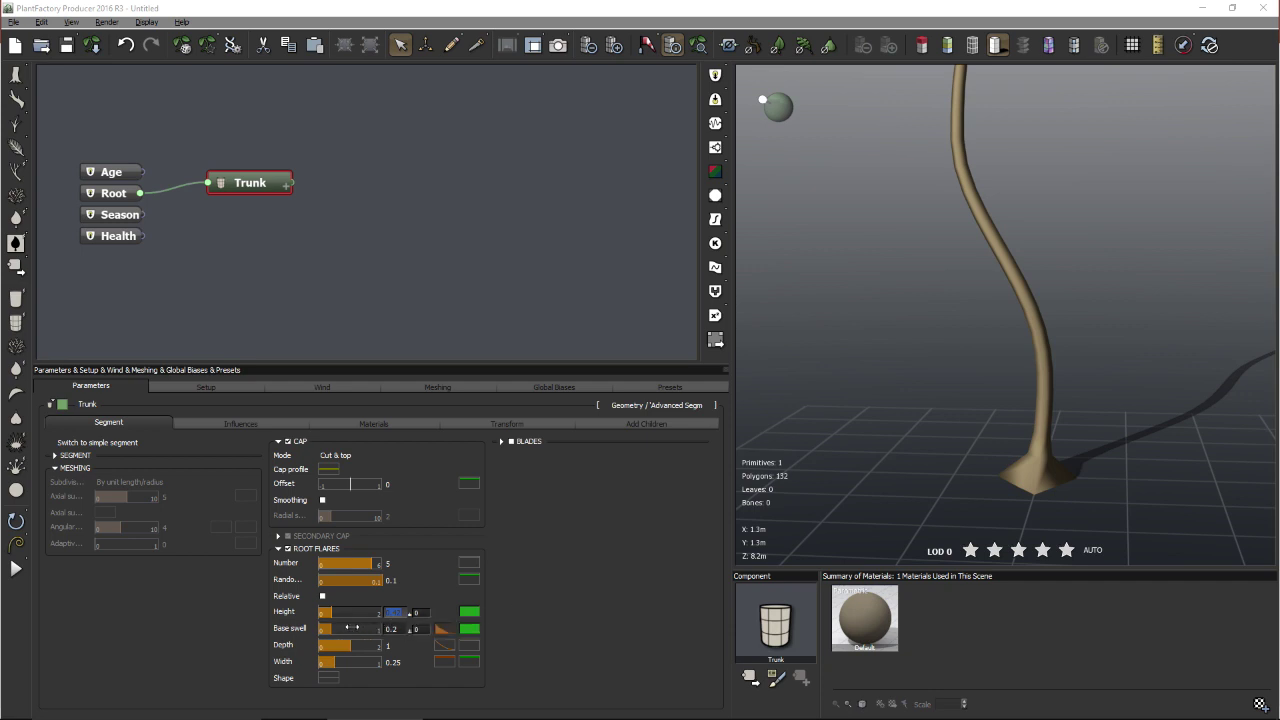
- Set the base swell of the Trunk's root flares to 0 and increase the plant's mesh resolution three times
drag(349, 627, 328, 627)
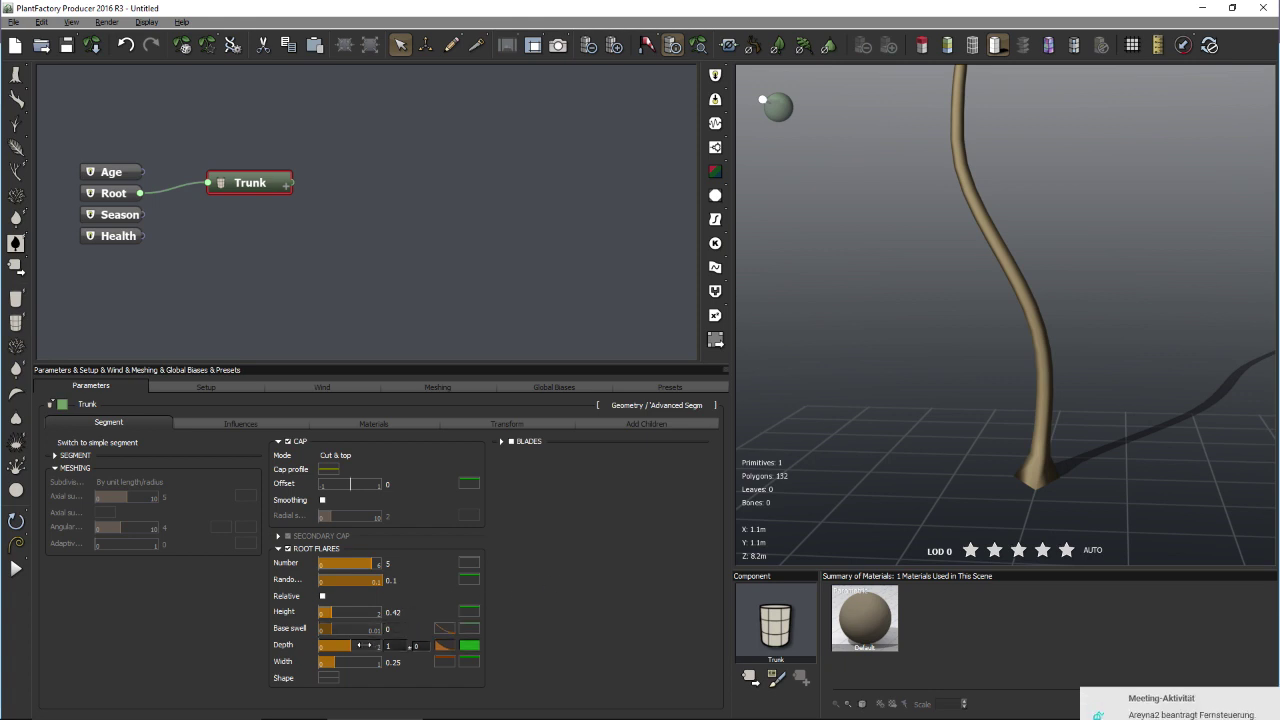
click(615, 47)
click(615, 47)
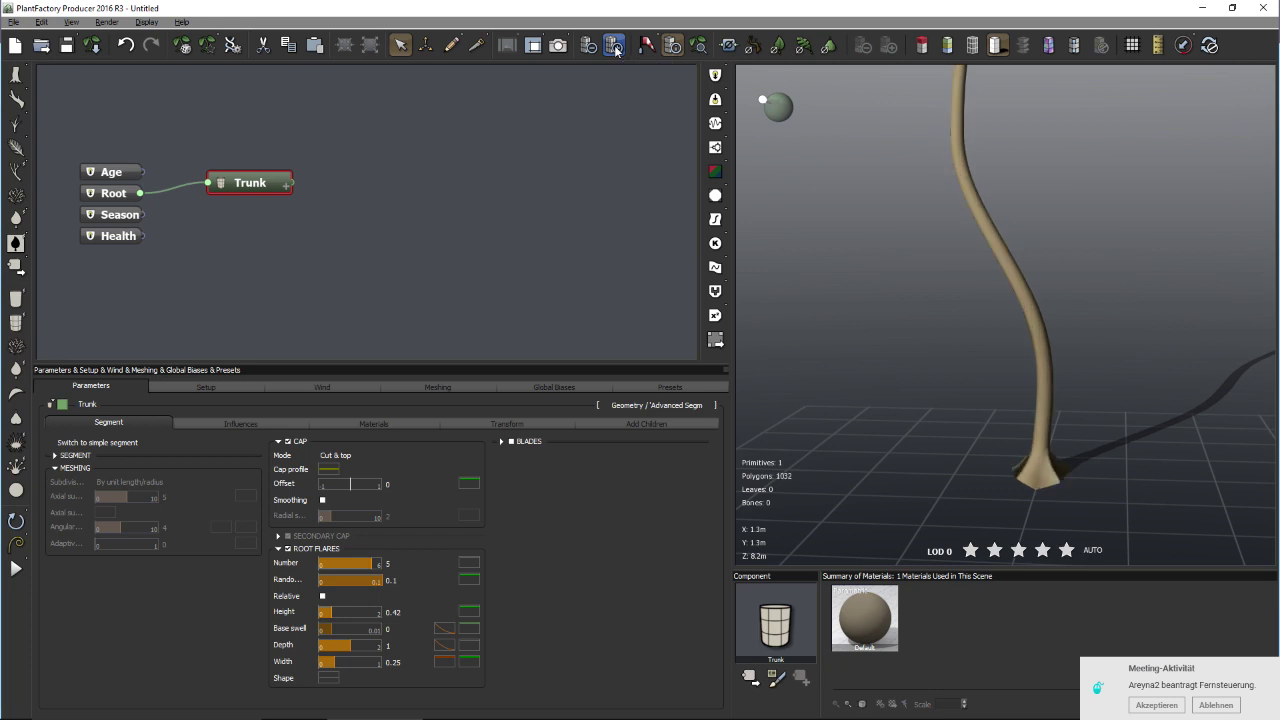
click(615, 47)
drag(1098, 420, 1089, 466)
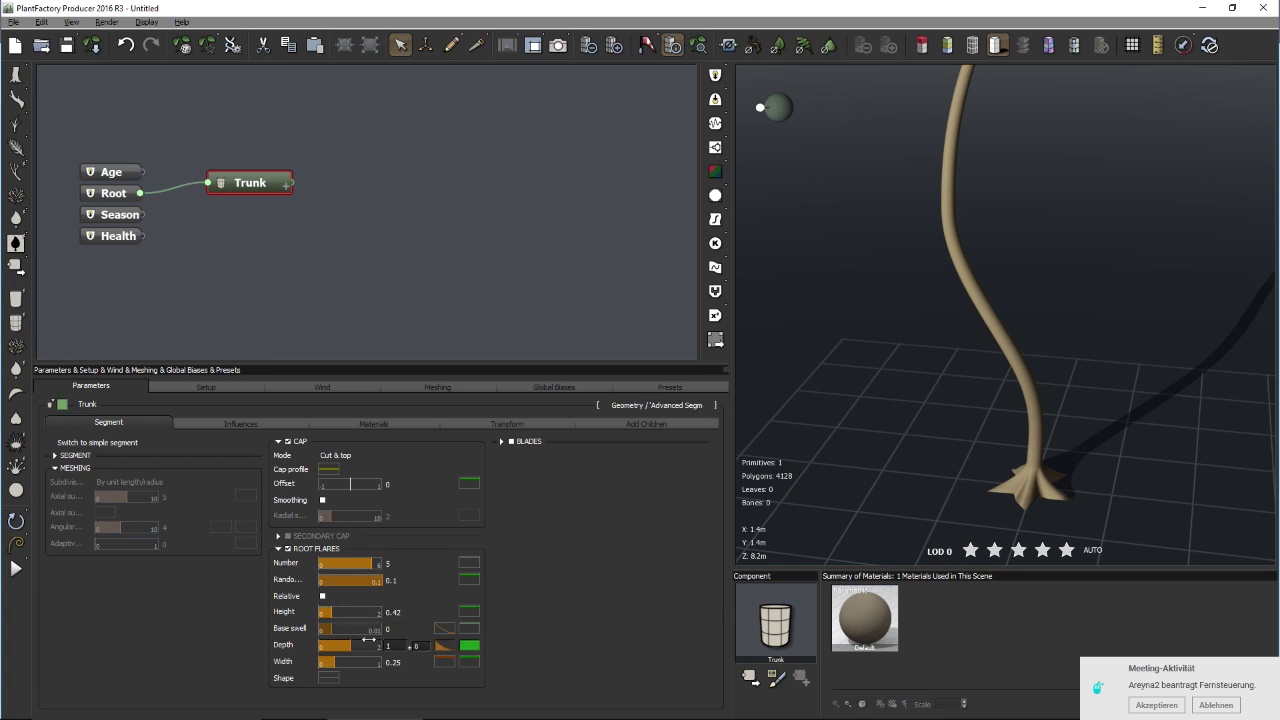
- Set the root flares' depth to 0.19 and width to 0.25, and decline the remote control request
drag(366, 640, 342, 636)
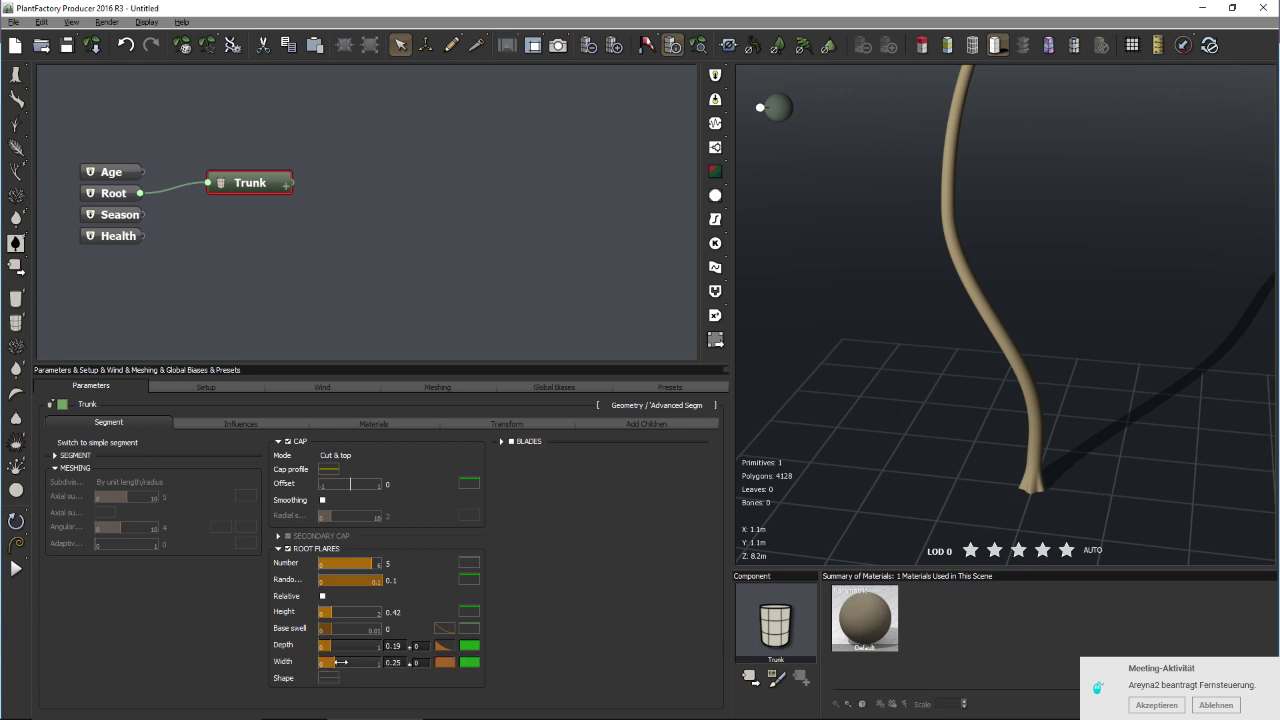
mouse_move(341, 662)
mouse_down()
mouse_move(371, 663)
mouse_move(332, 661)
mouse_up()
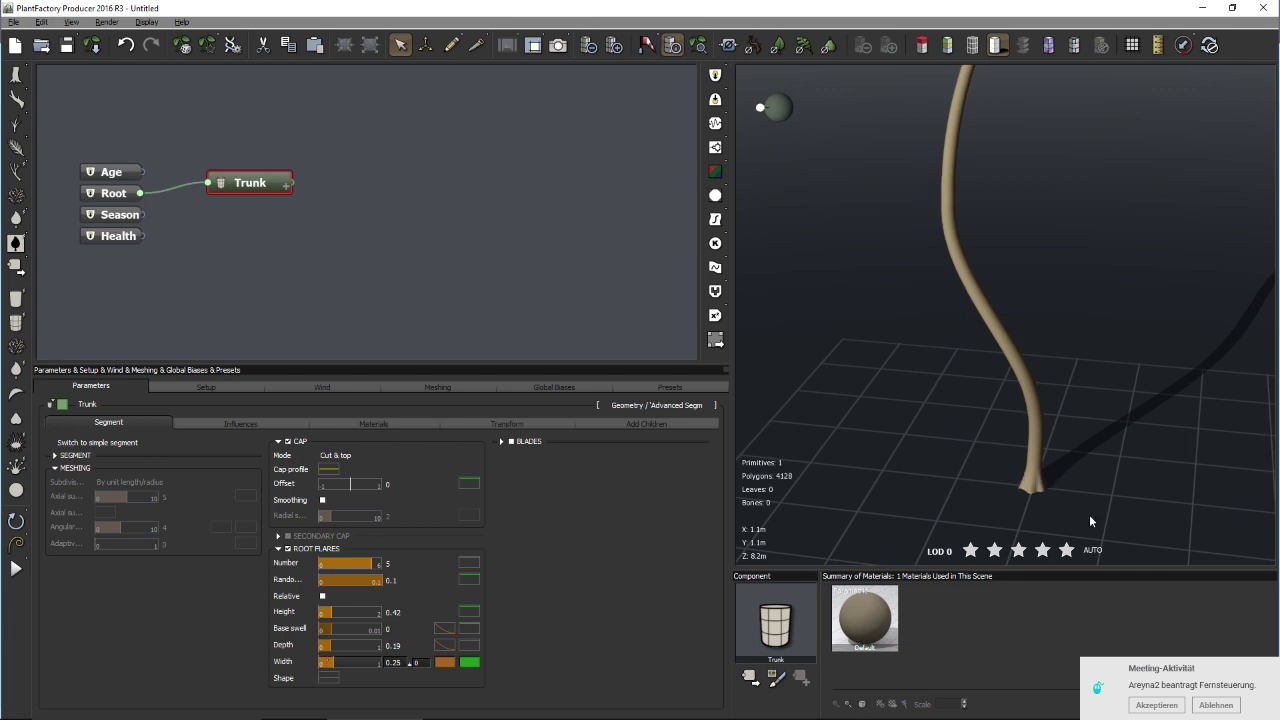
drag(1142, 460, 1067, 481)
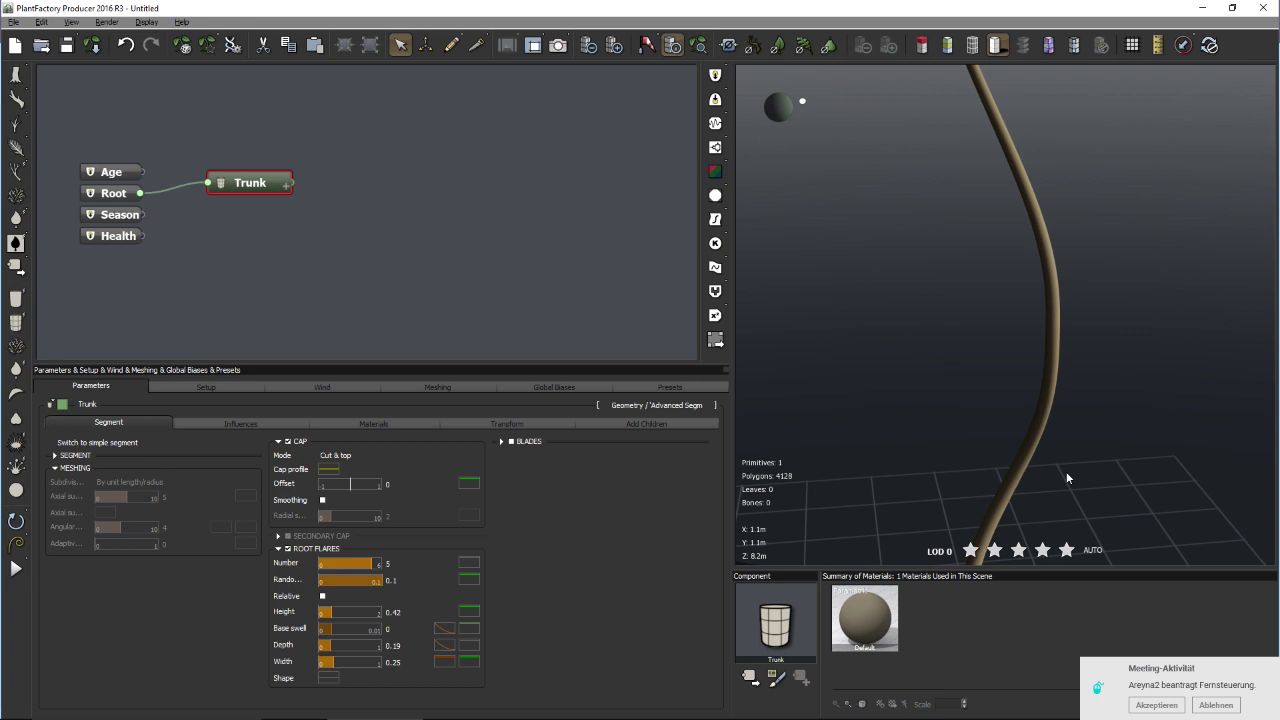
click(1216, 705)
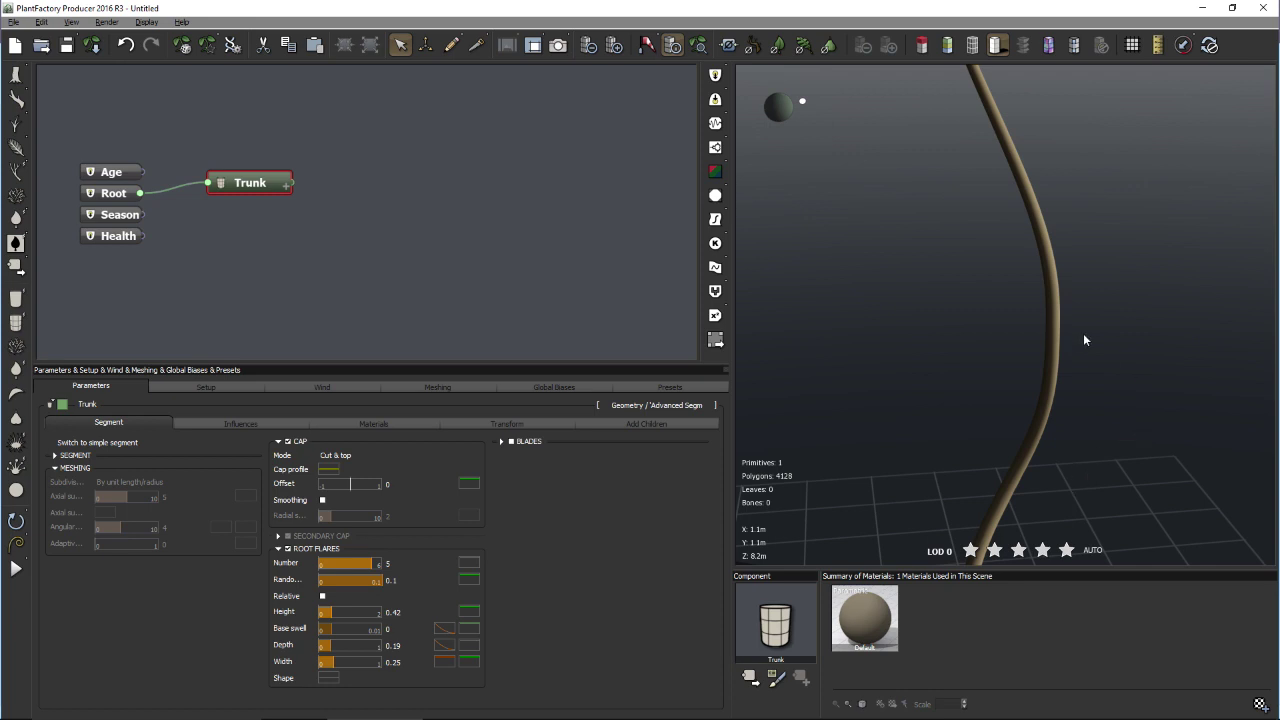
- Add an Urchin primitive as a child of the Trunk and move its node farther away from the Trunk node
click(705, 46)
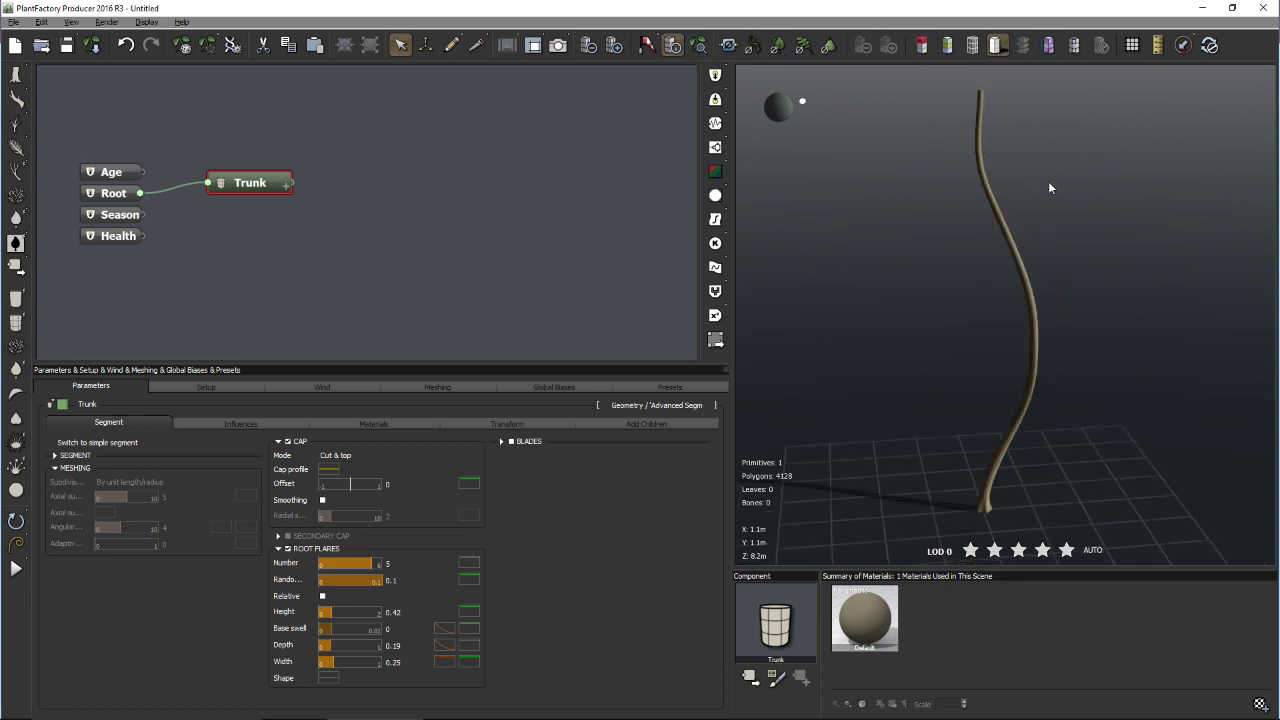
right_drag(1044, 181, 1043, 271)
right_click(1048, 284)
click(1012, 216)
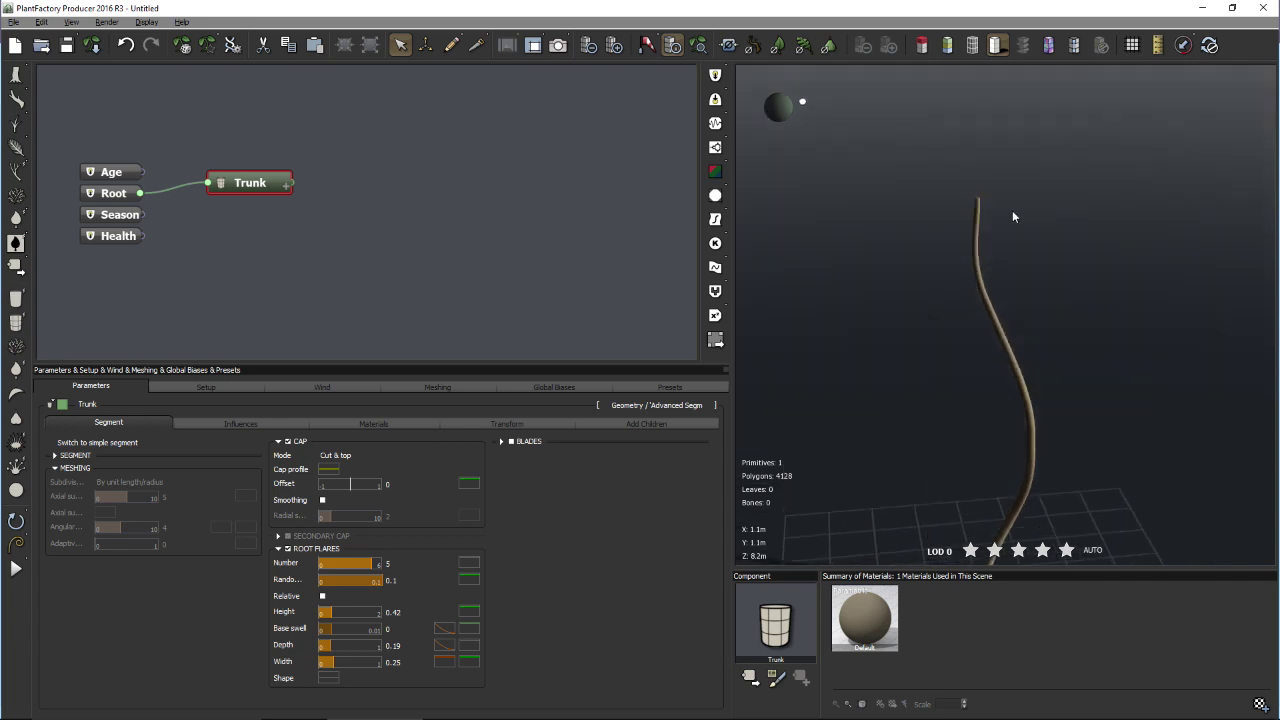
right_drag(1010, 214, 1012, 199)
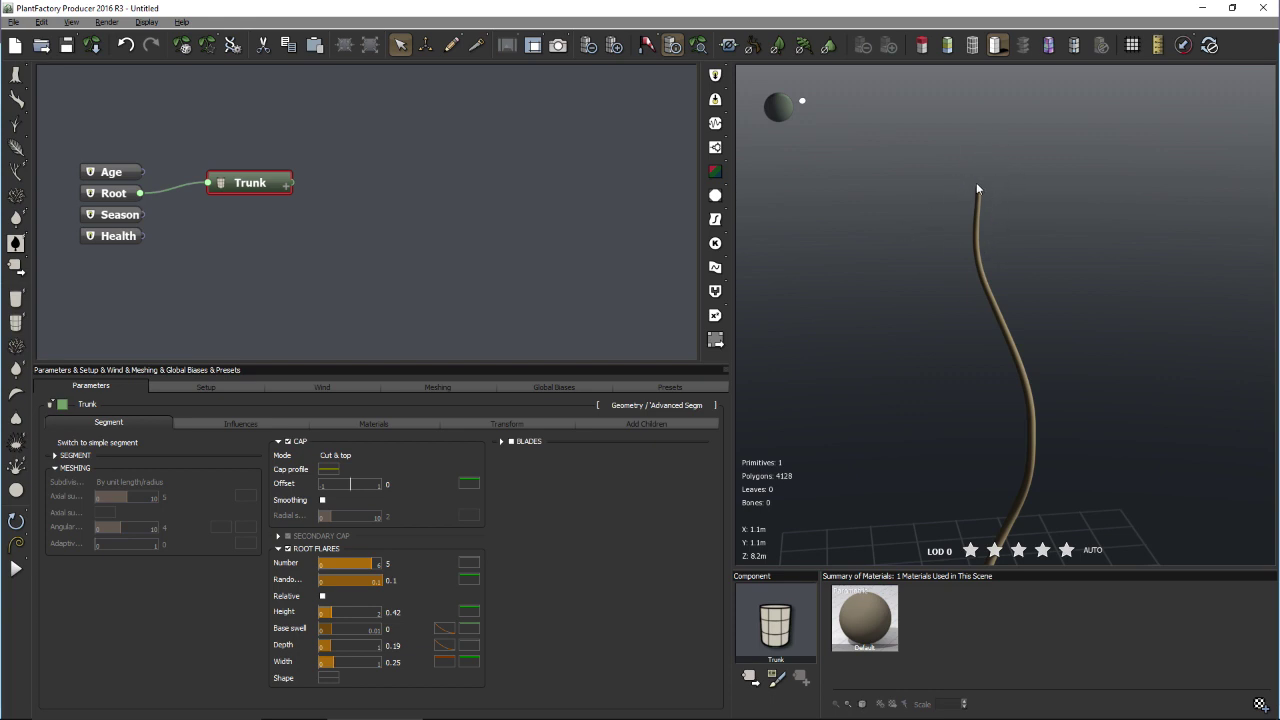
click(15, 447)
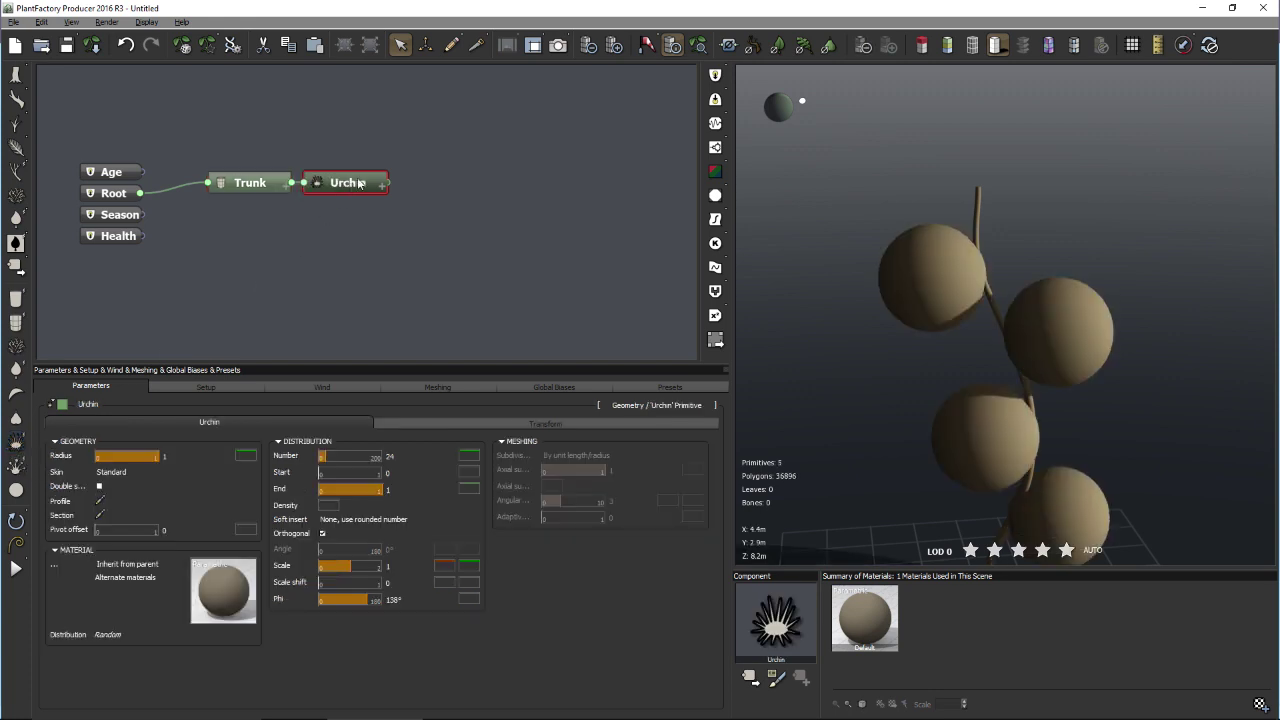
drag(355, 181, 428, 168)
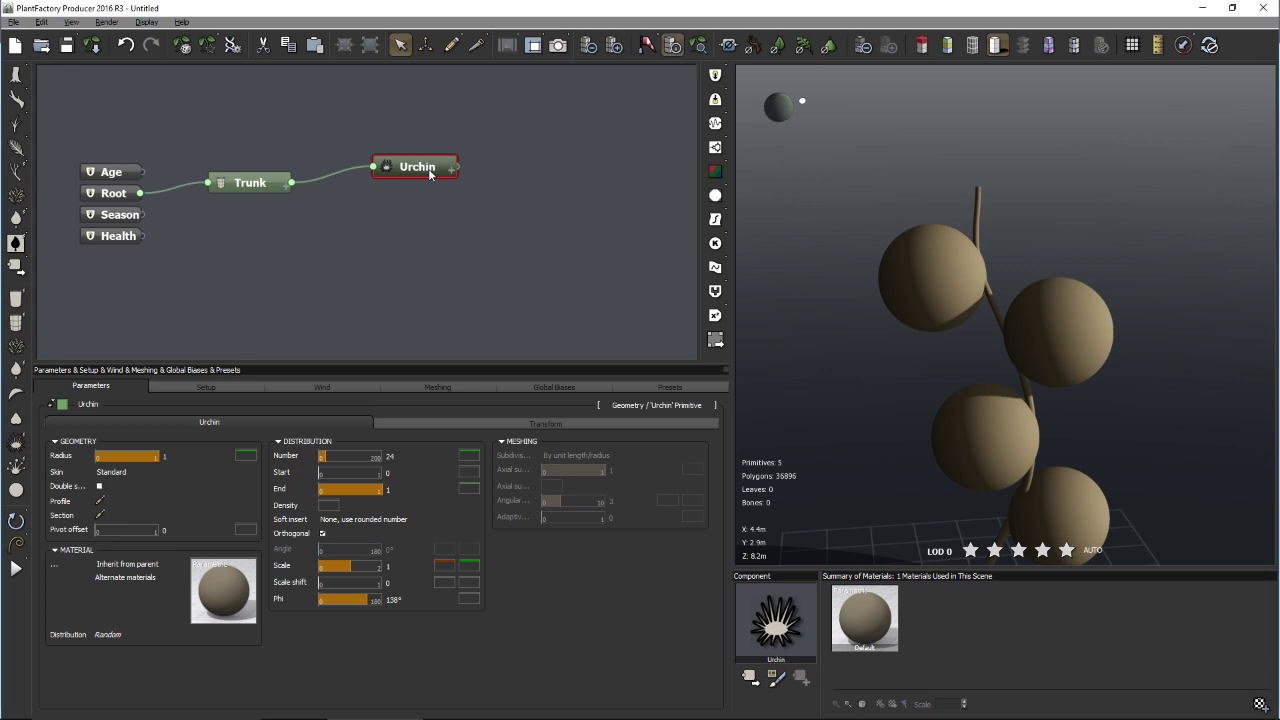
- In the Trunk's Urchin settings, disable pruning and make the Urchin start from Tip of the segment
click(265, 181)
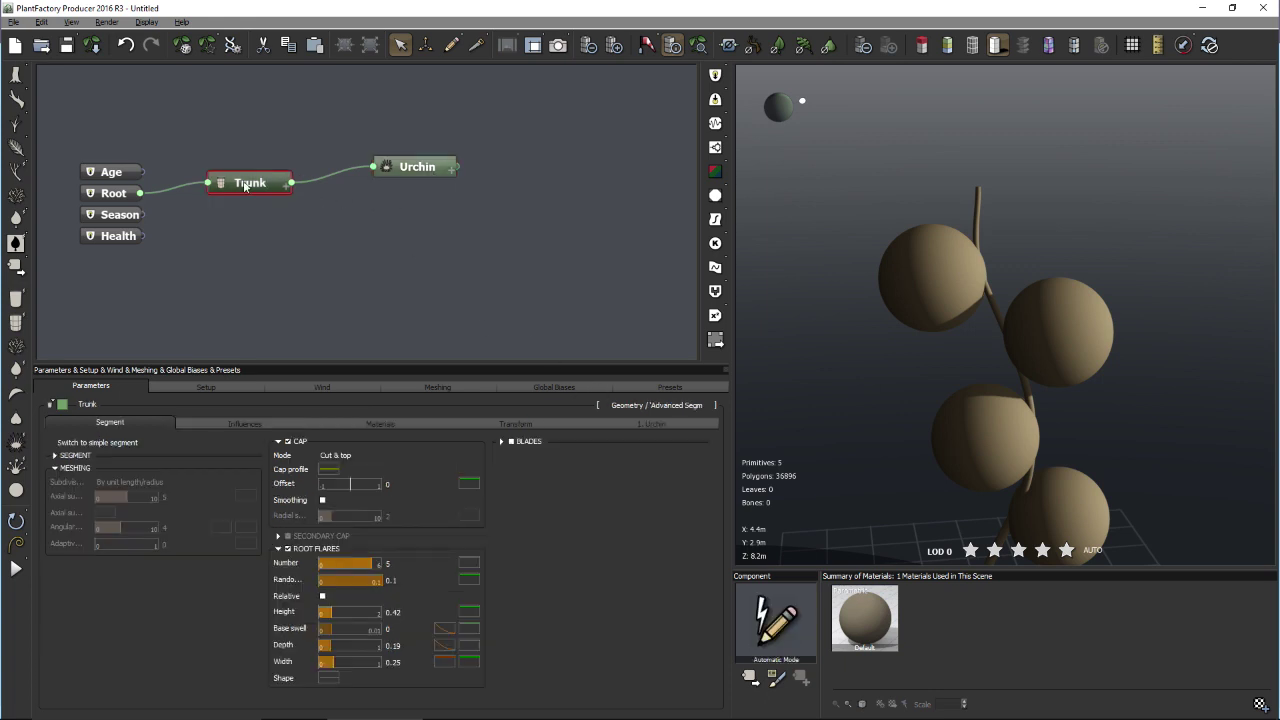
click(661, 429)
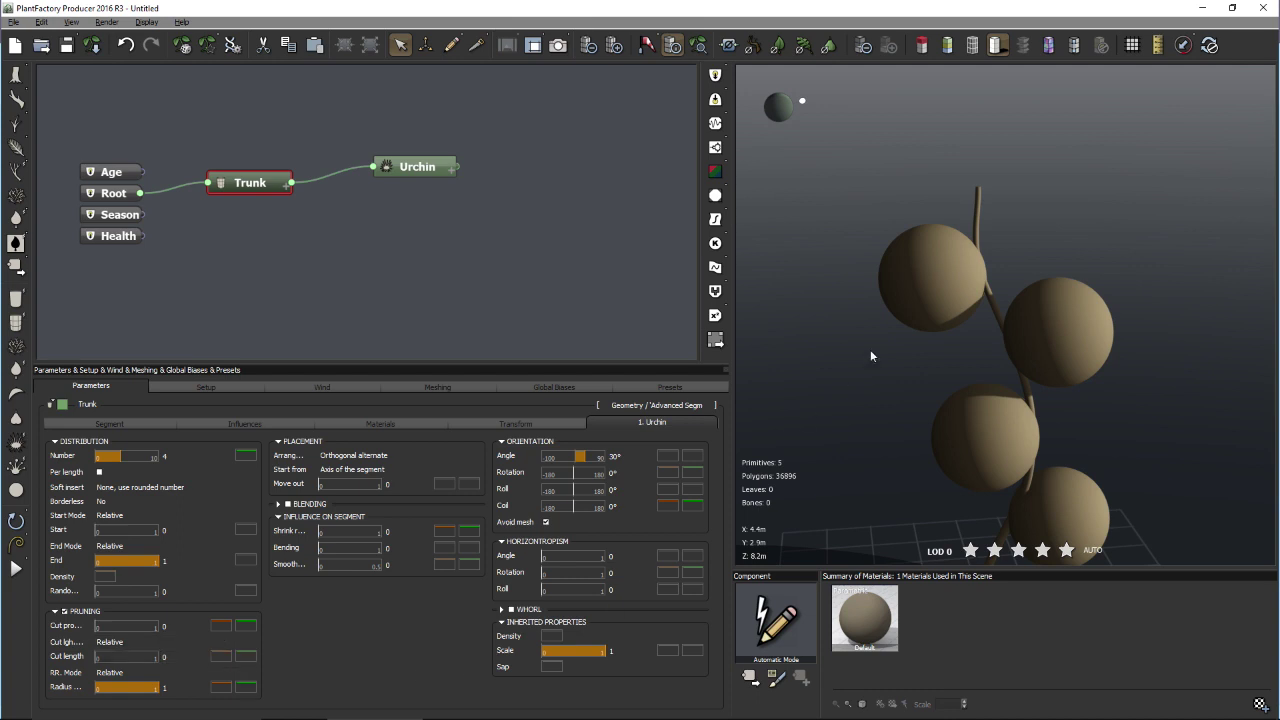
click(56, 611)
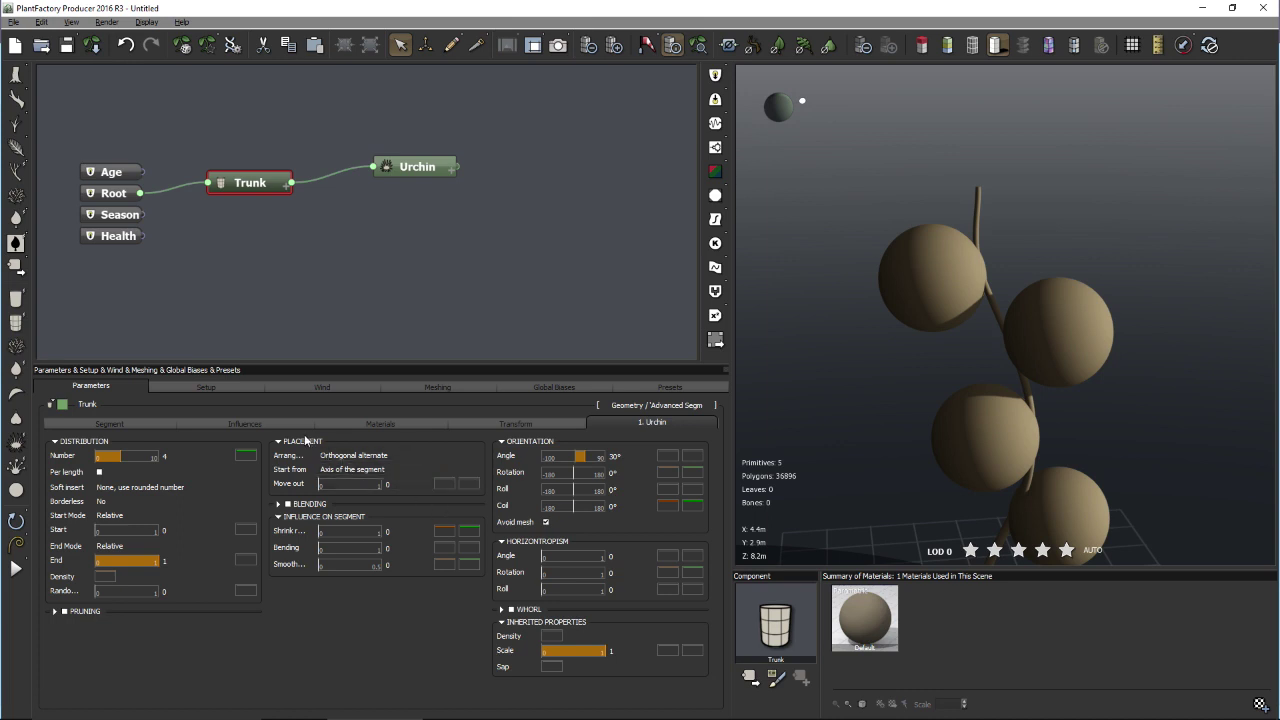
click(338, 475)
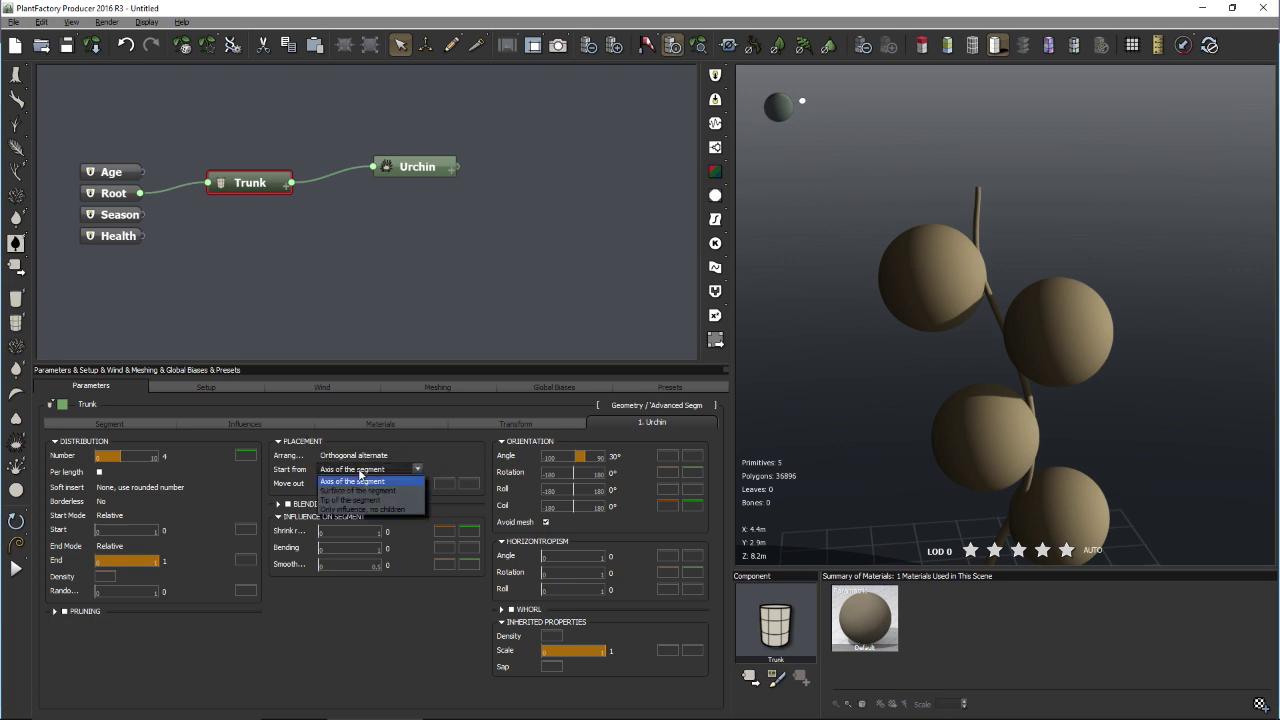
click(355, 503)
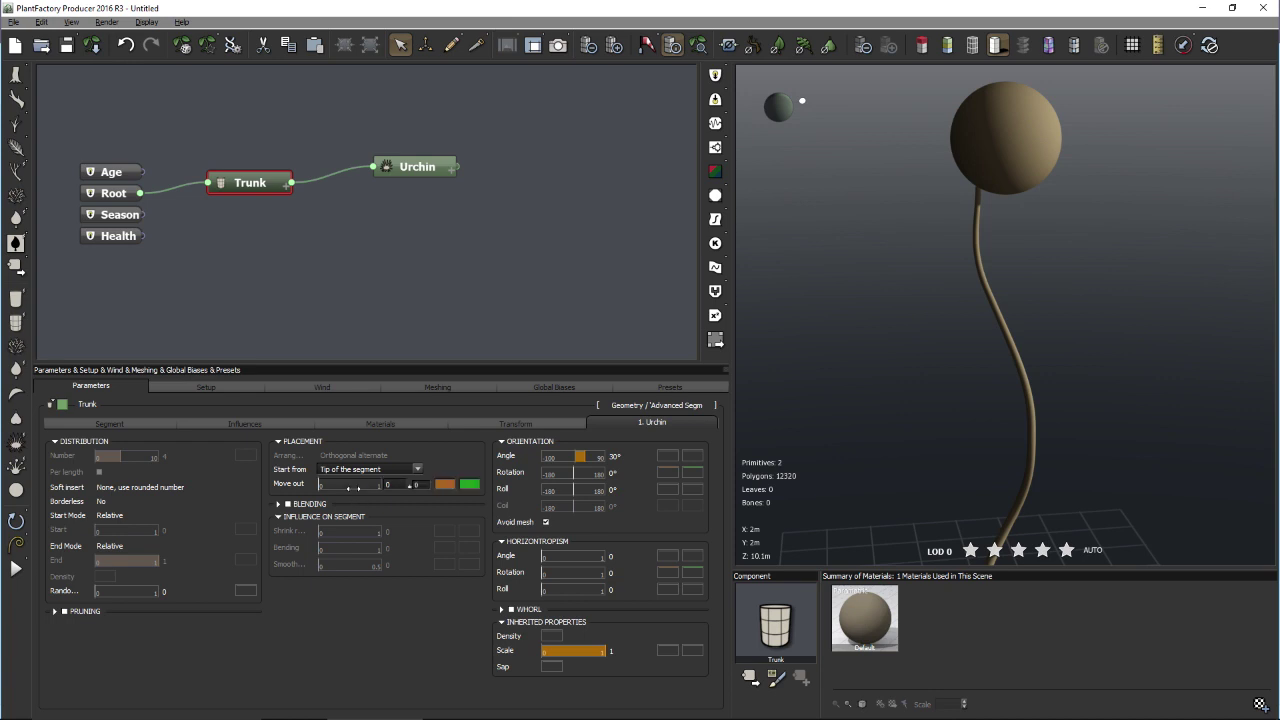
- Set the Urchin's orientation angle on the Trunk to 0° and check its alignment at the tip
click(619, 458)
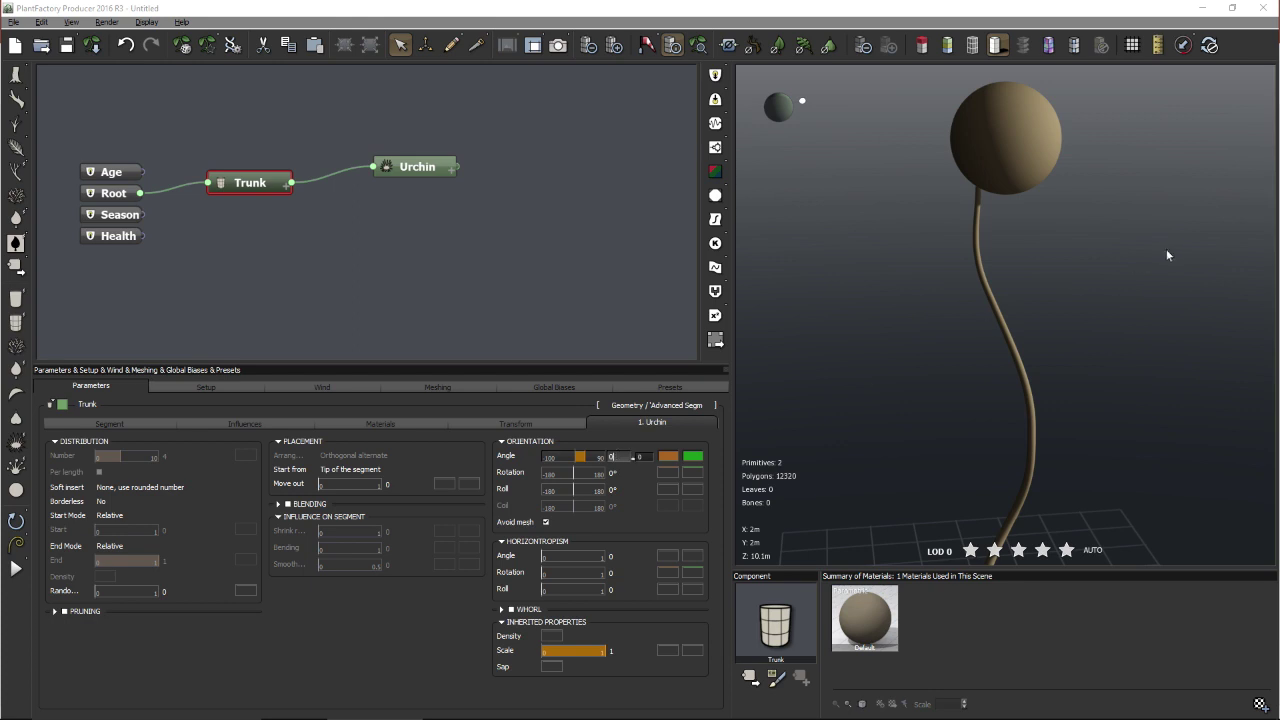
click(1070, 137)
drag(1080, 174, 1112, 198)
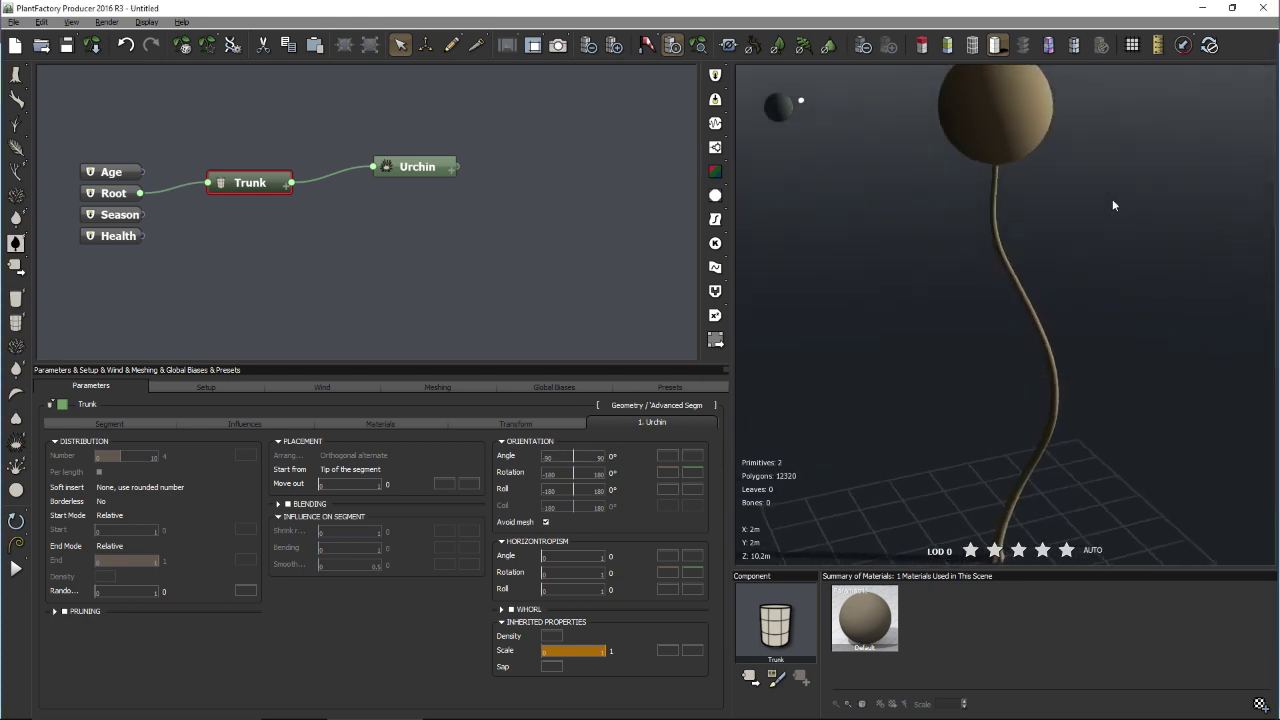
- Set the Urchin's radius to 0.07 and inspect it closely at the top of the Trunk
click(412, 170)
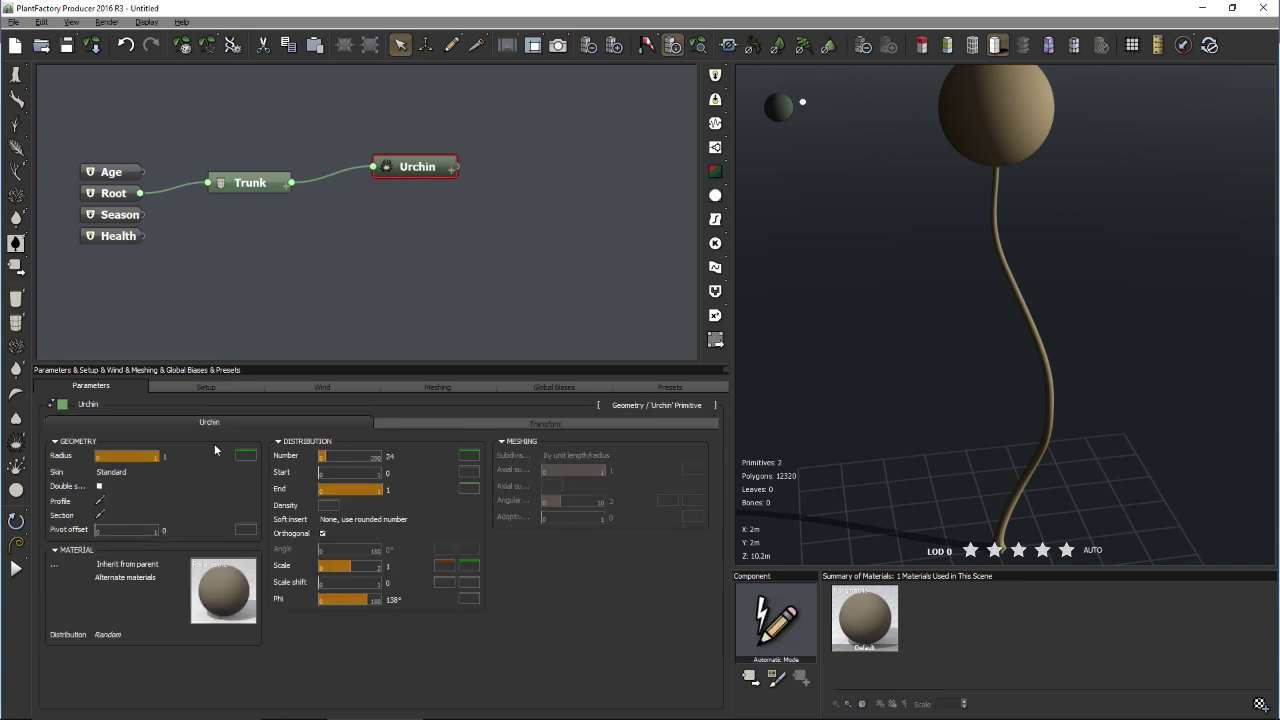
mouse_move(212, 457)
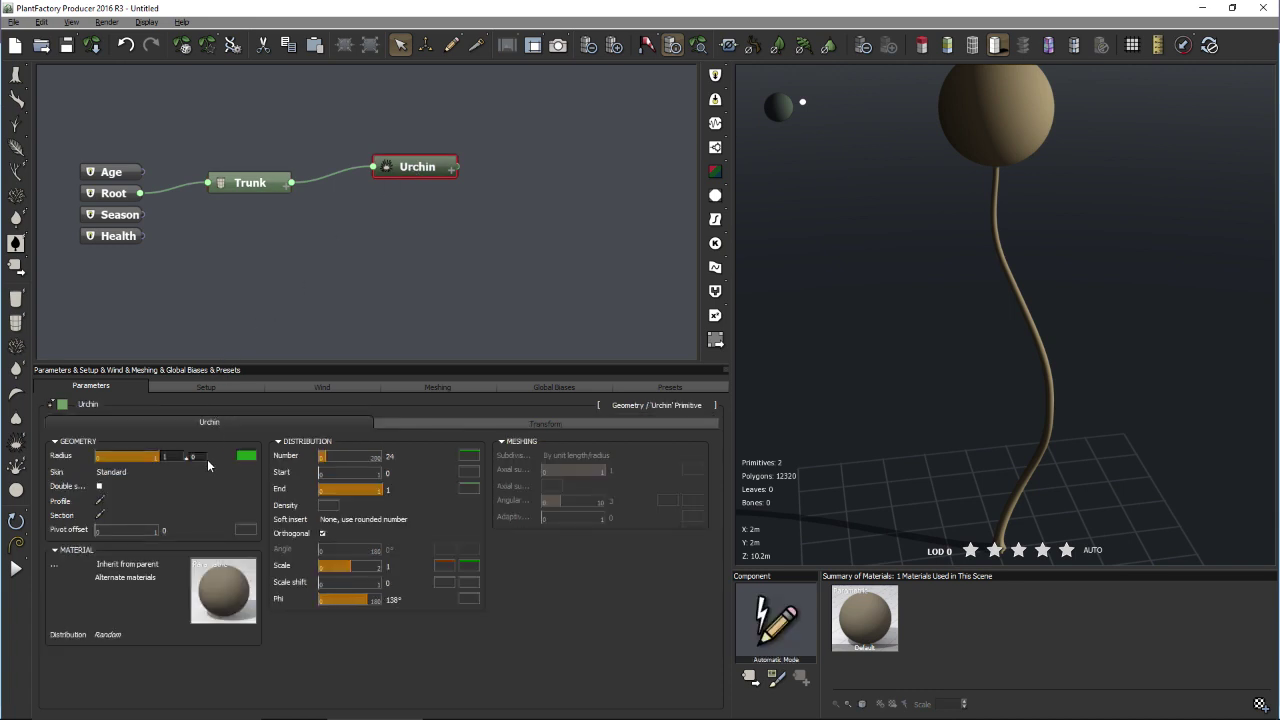
drag(158, 456, 92, 452)
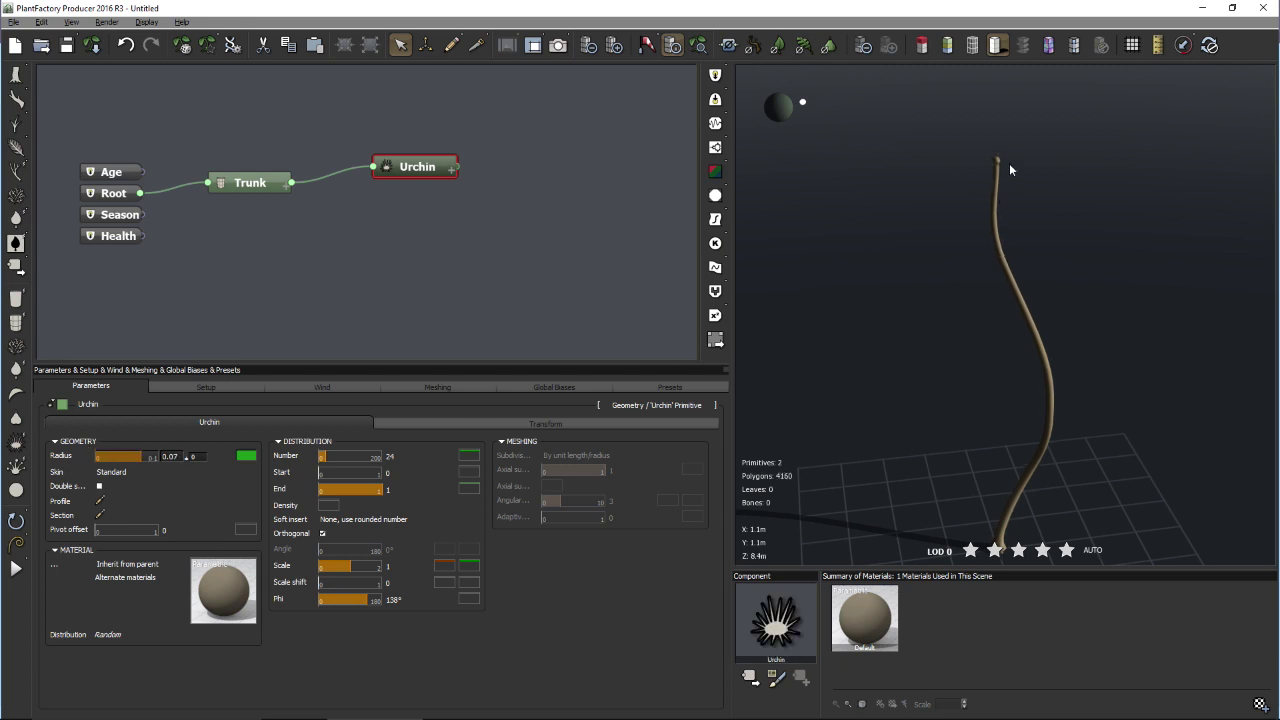
mouse_move(1009, 163)
mouse_down()
mouse_move(1005, 223)
mouse_move(1003, 176)
mouse_up()
scroll(1015, 186, up, 5)
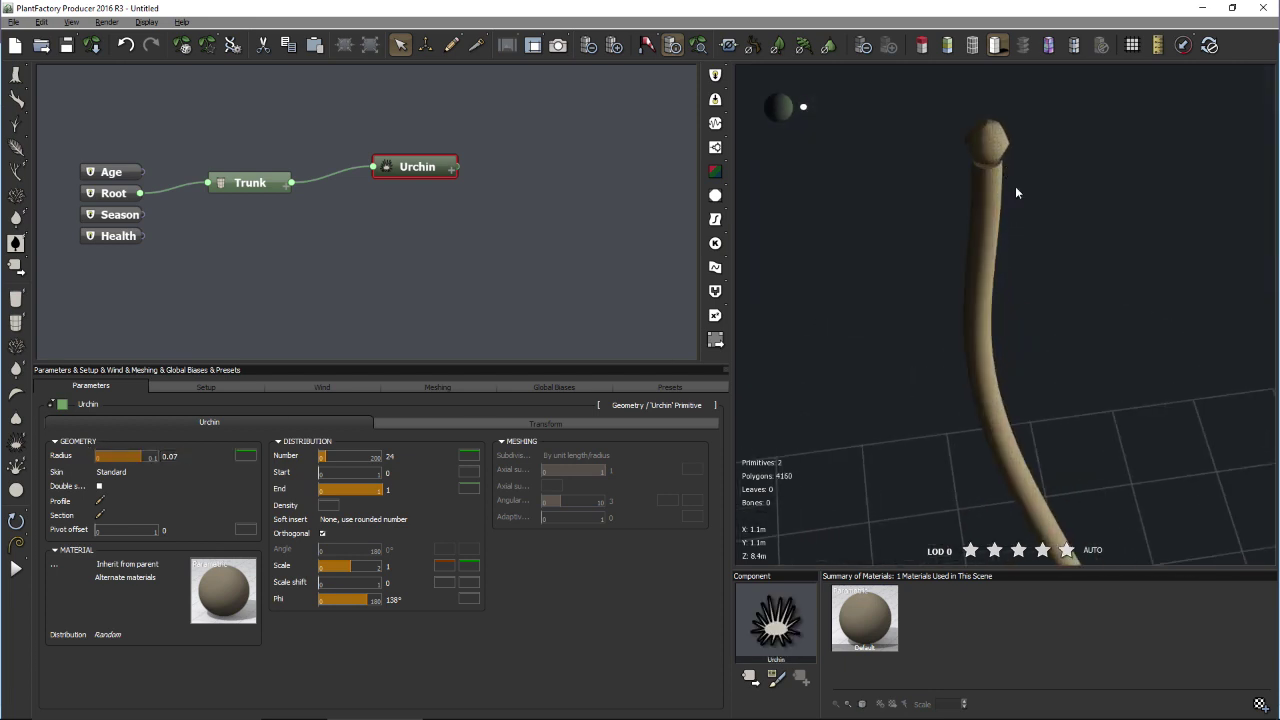
drag(1088, 177, 1069, 258)
right_click(1069, 258)
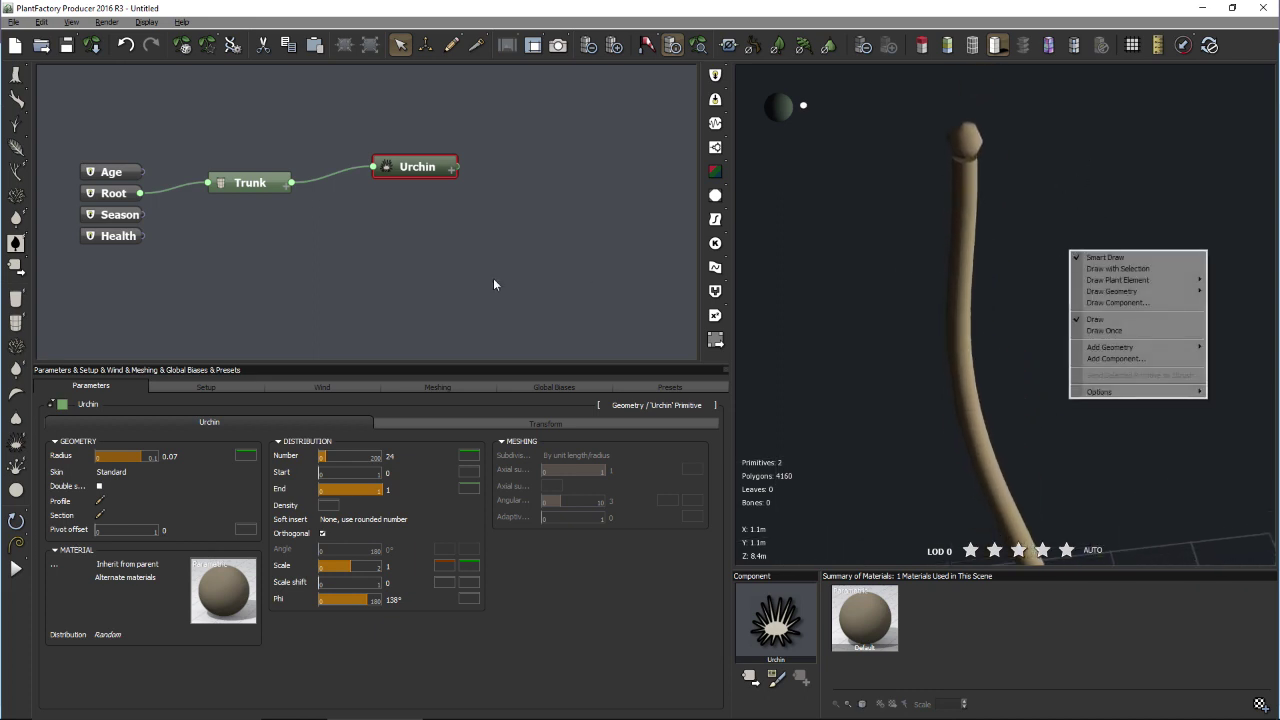
click(465, 260)
- Compare the Urchin's skin options None and Standard, ending on Standard
click(428, 163)
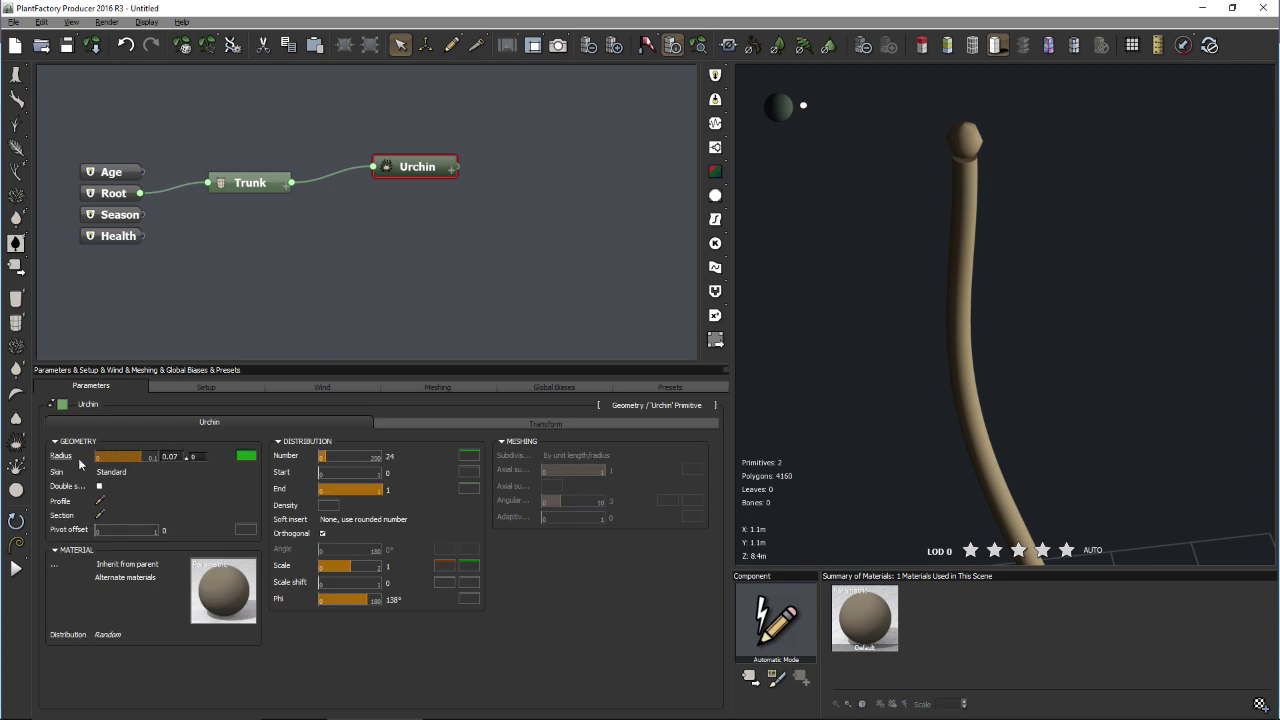
click(122, 477)
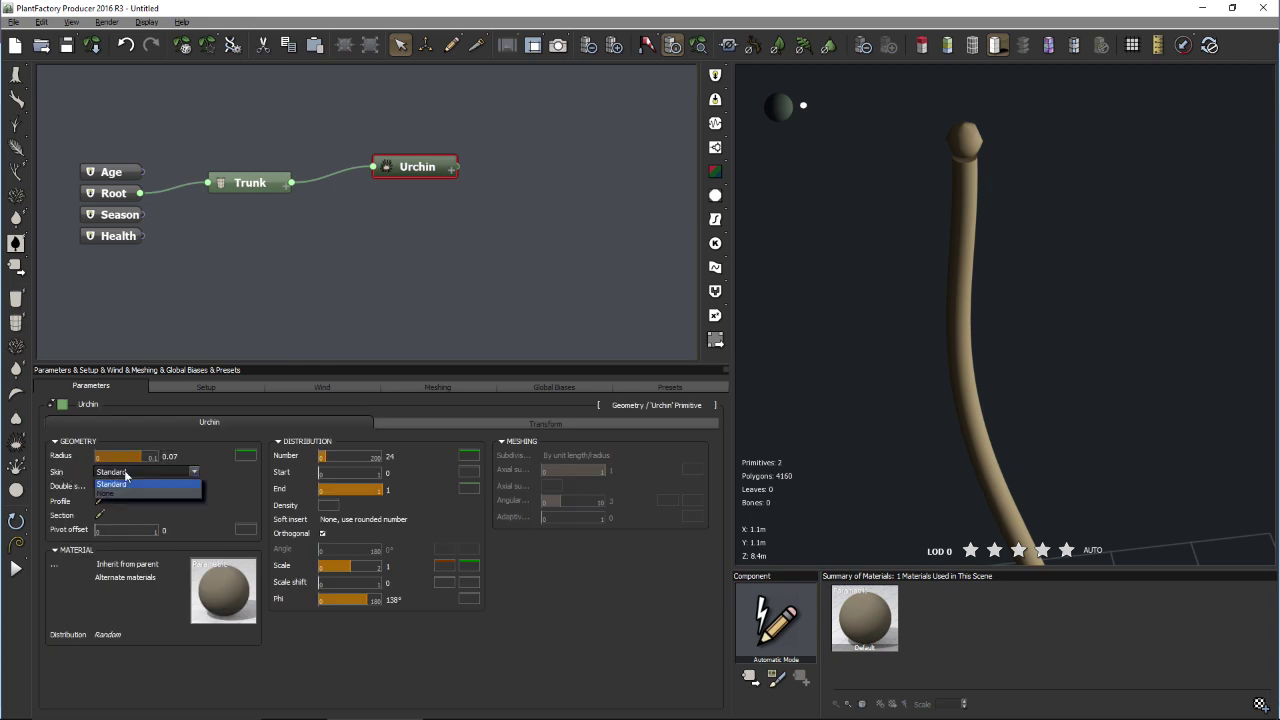
click(117, 494)
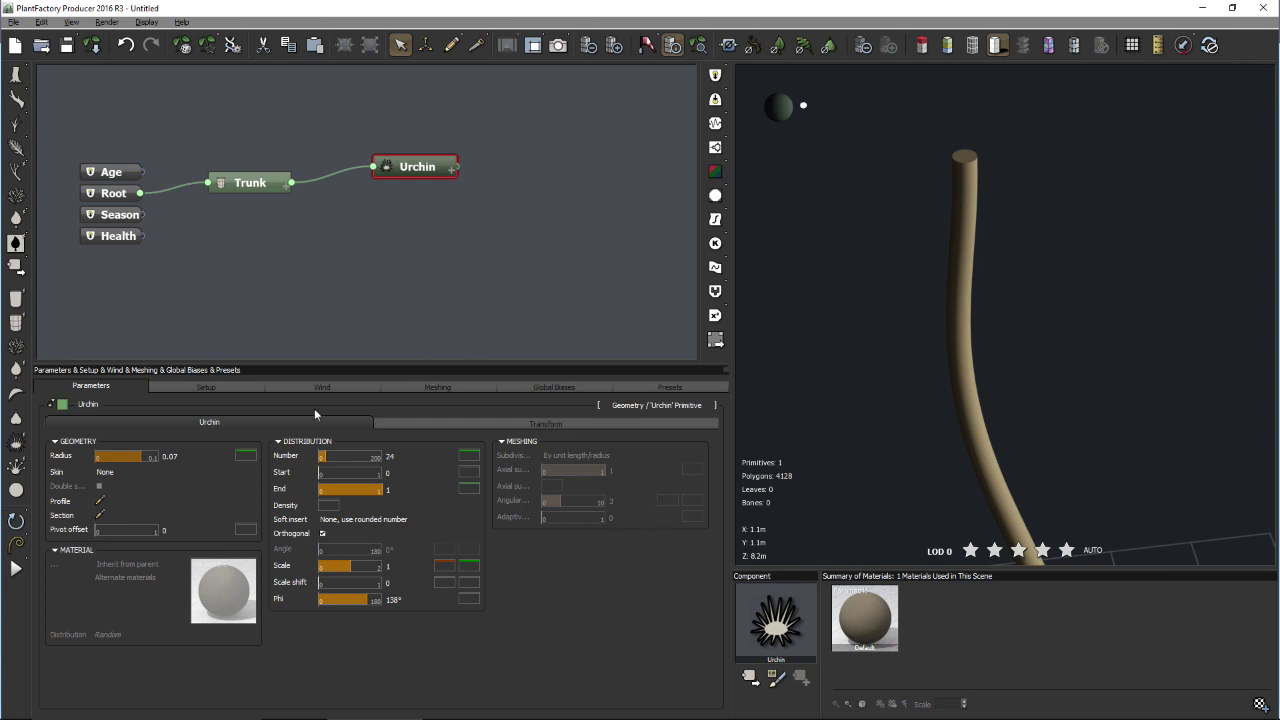
click(148, 472)
click(130, 484)
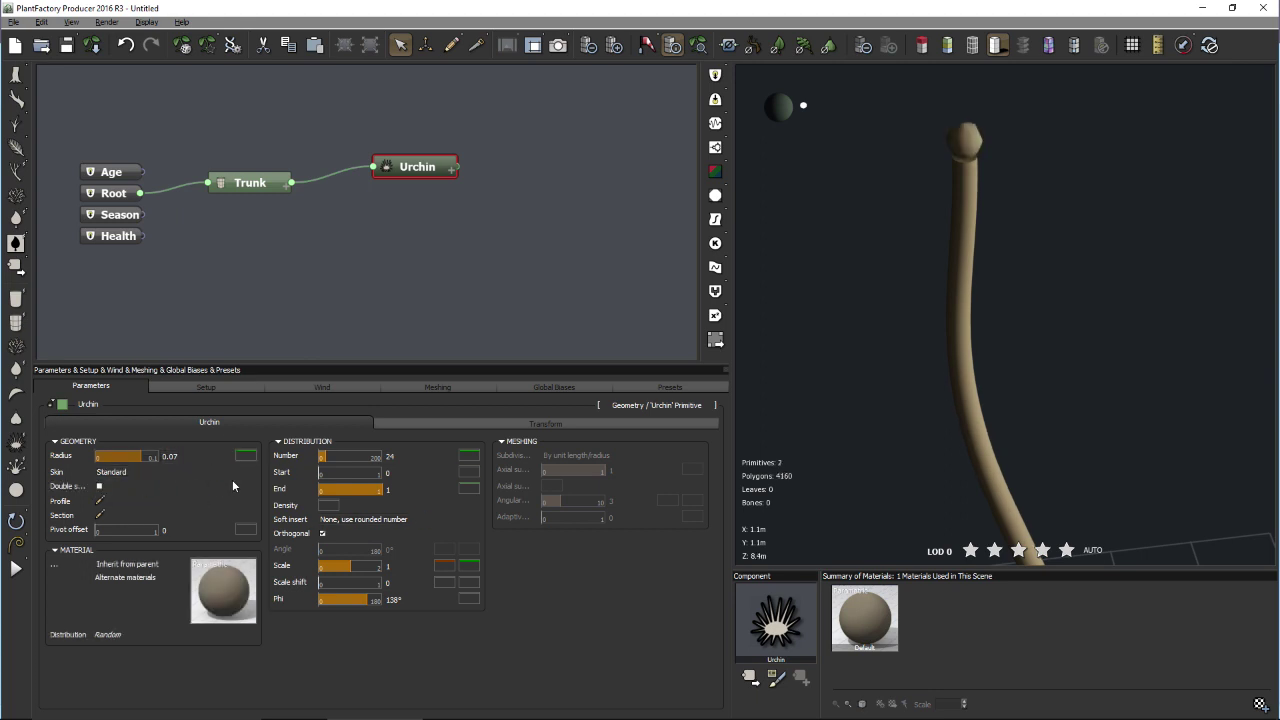
click(140, 472)
click(126, 492)
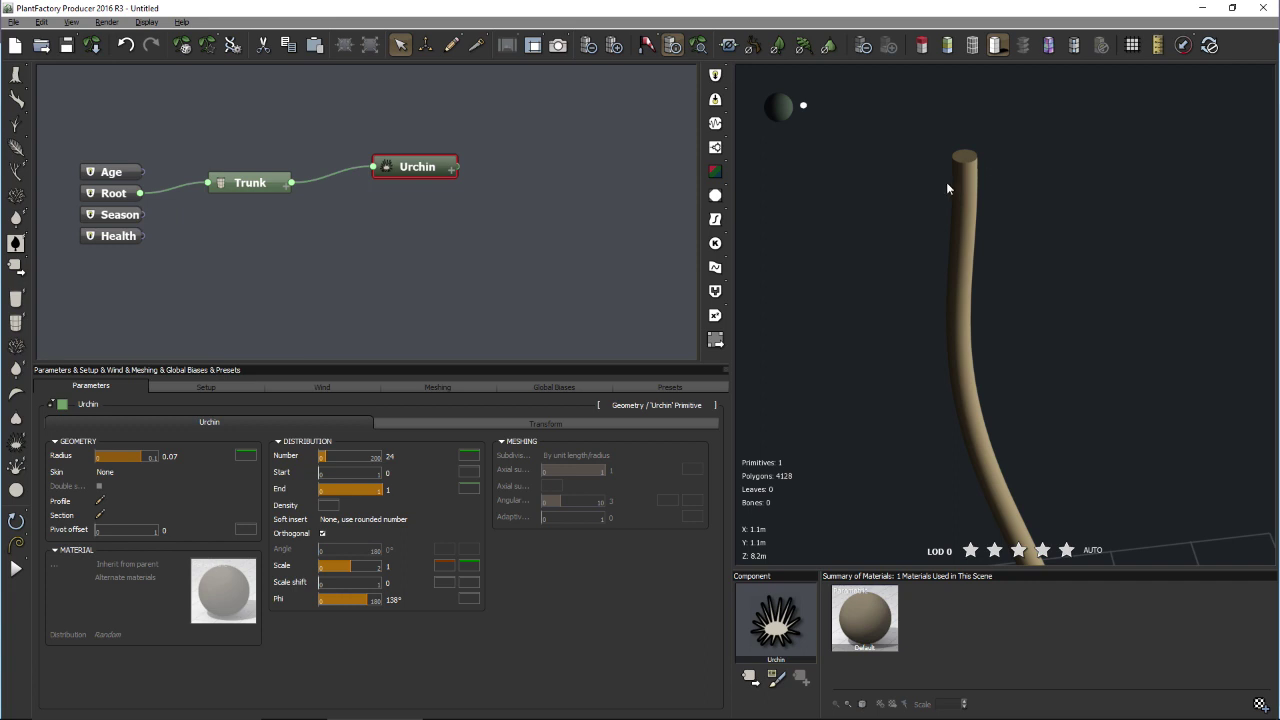
click(163, 472)
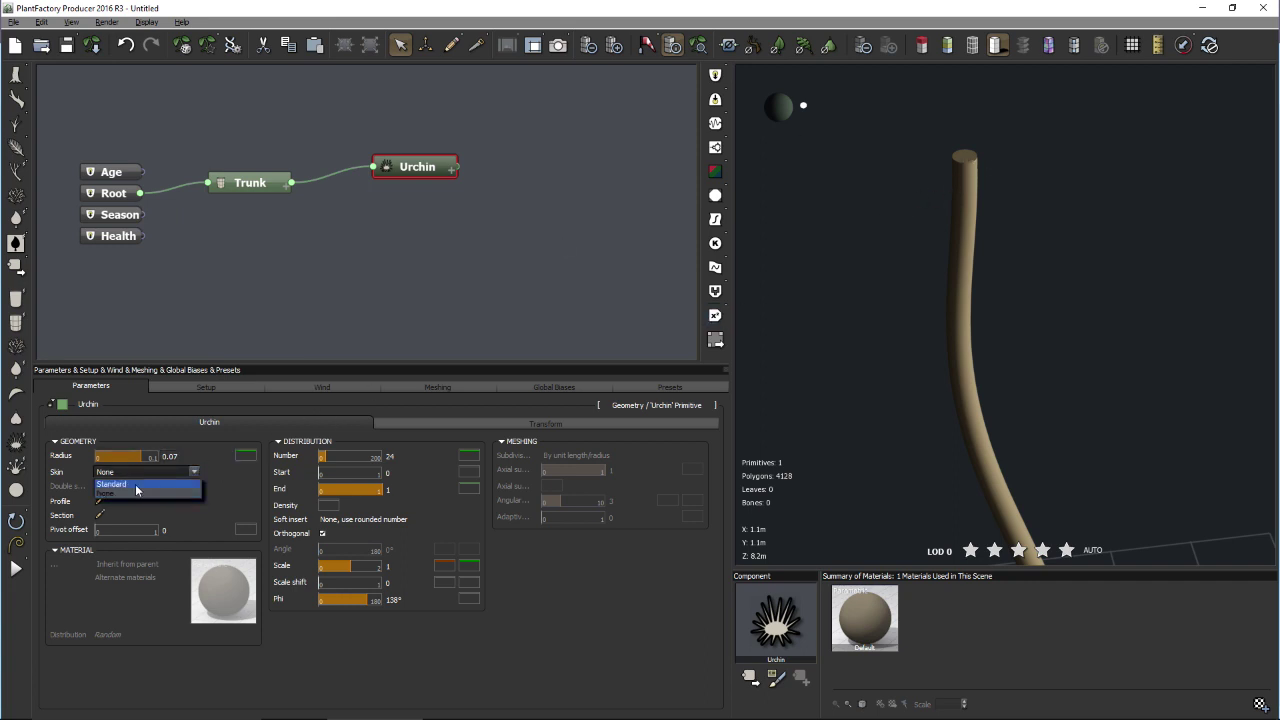
click(156, 484)
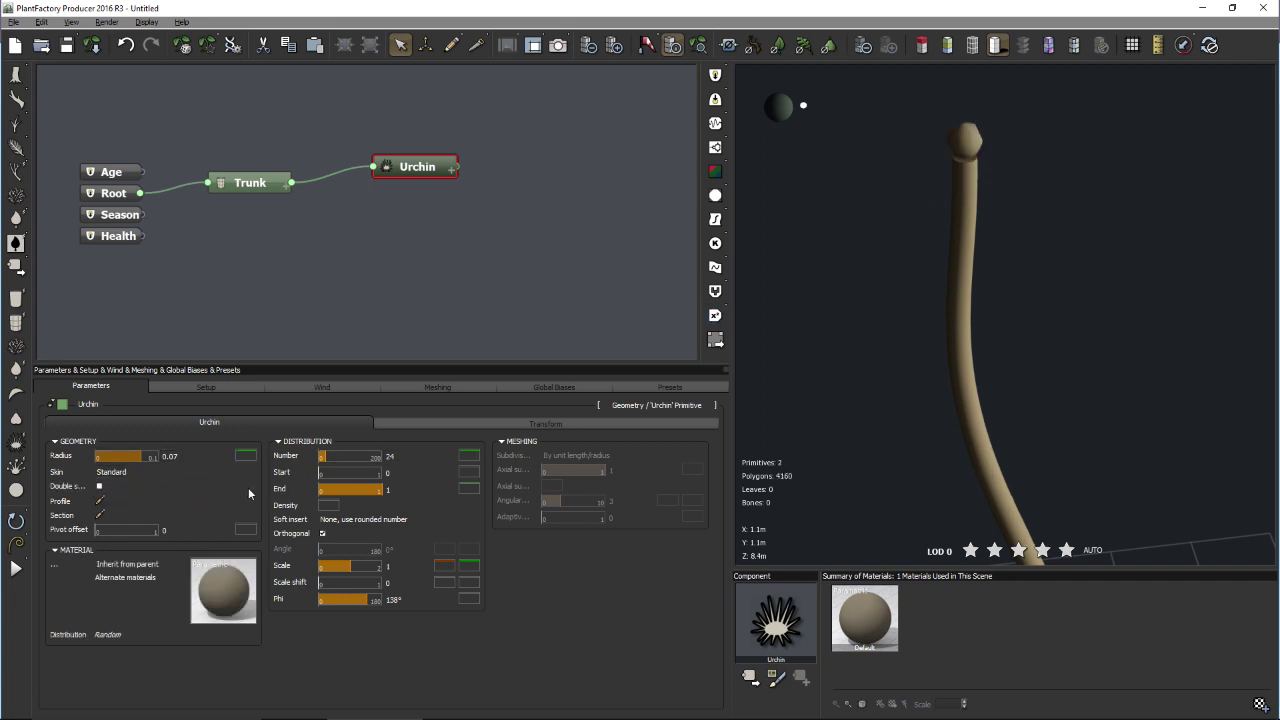
- Try a Z scale of 0 and a Z offset of -0.09 on the Urchin, resetting them to 1 and 0
click(502, 422)
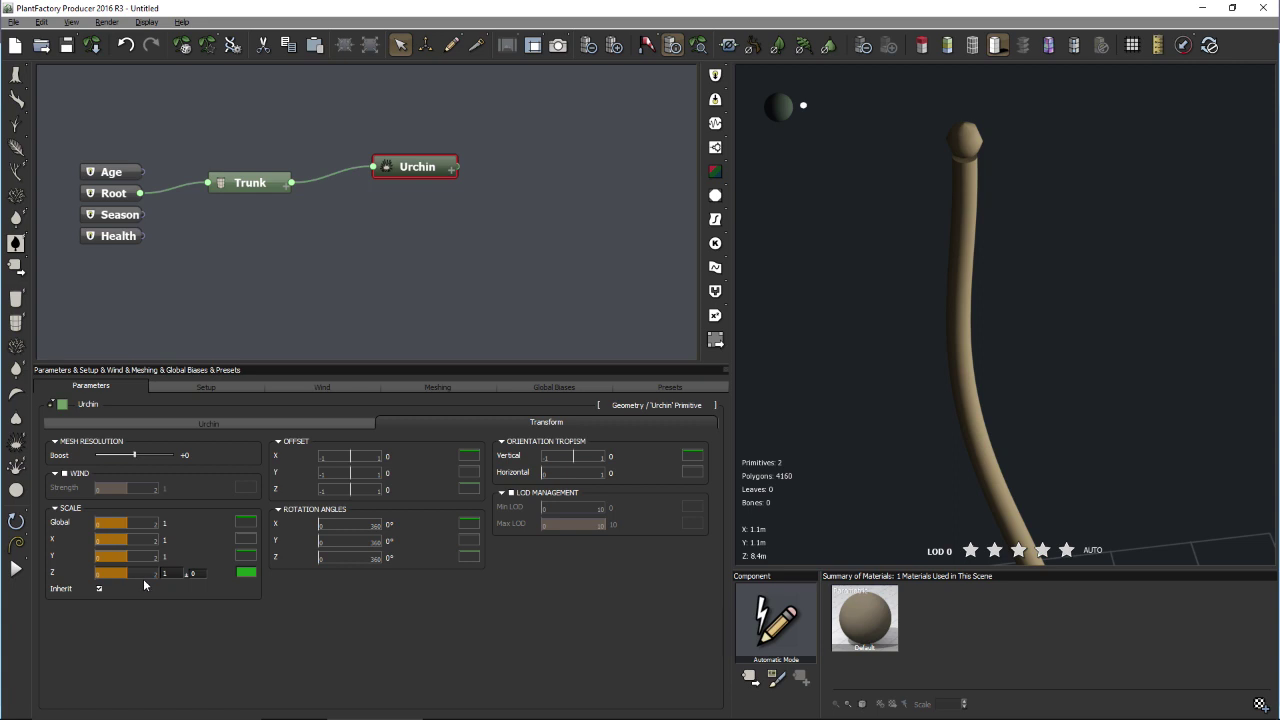
drag(140, 575, 130, 575)
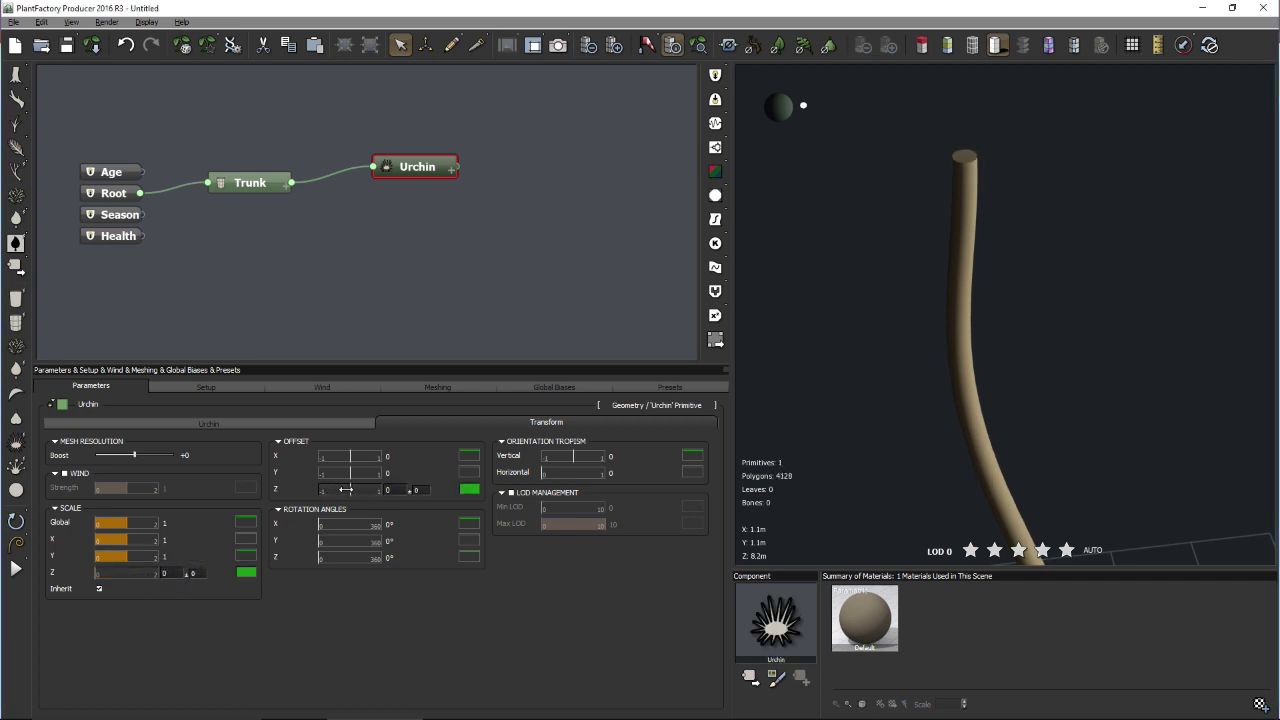
drag(345, 489, 323, 488)
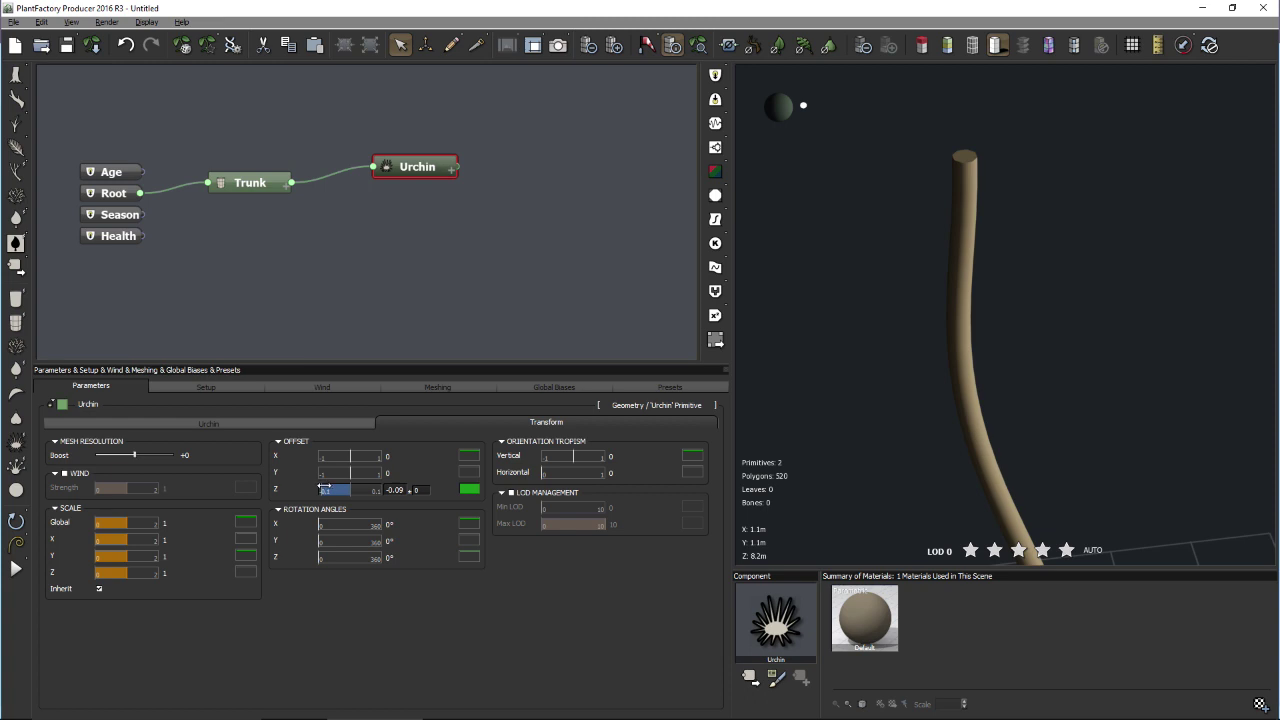
drag(323, 488, 336, 487)
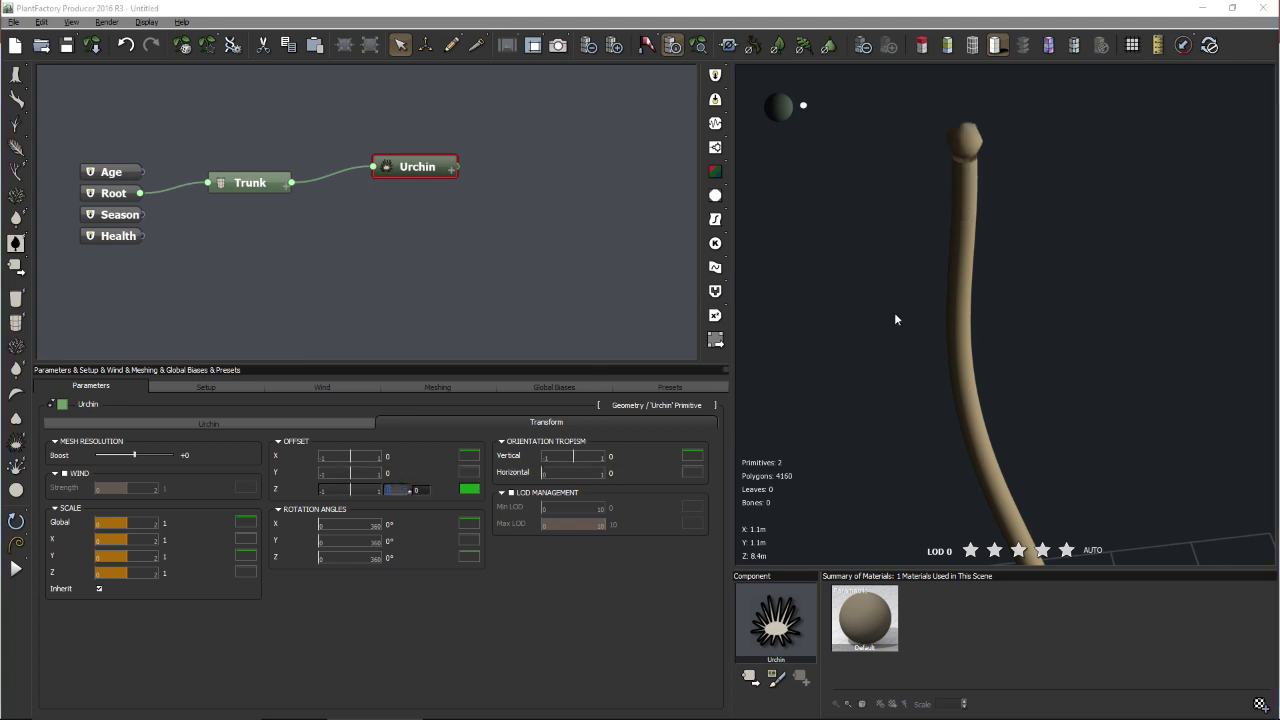
- Add an Advanced Segment primitive to the graph beside the Urchin node
scroll(1065, 185, up, 2)
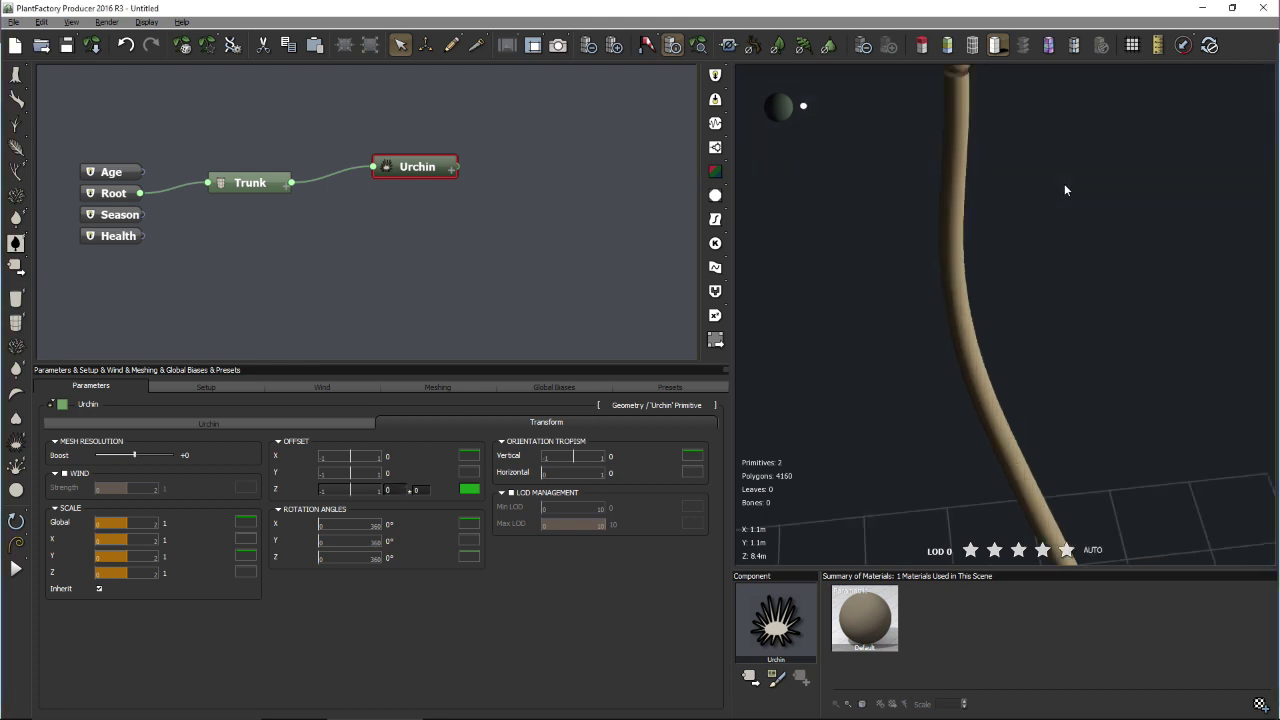
click(726, 46)
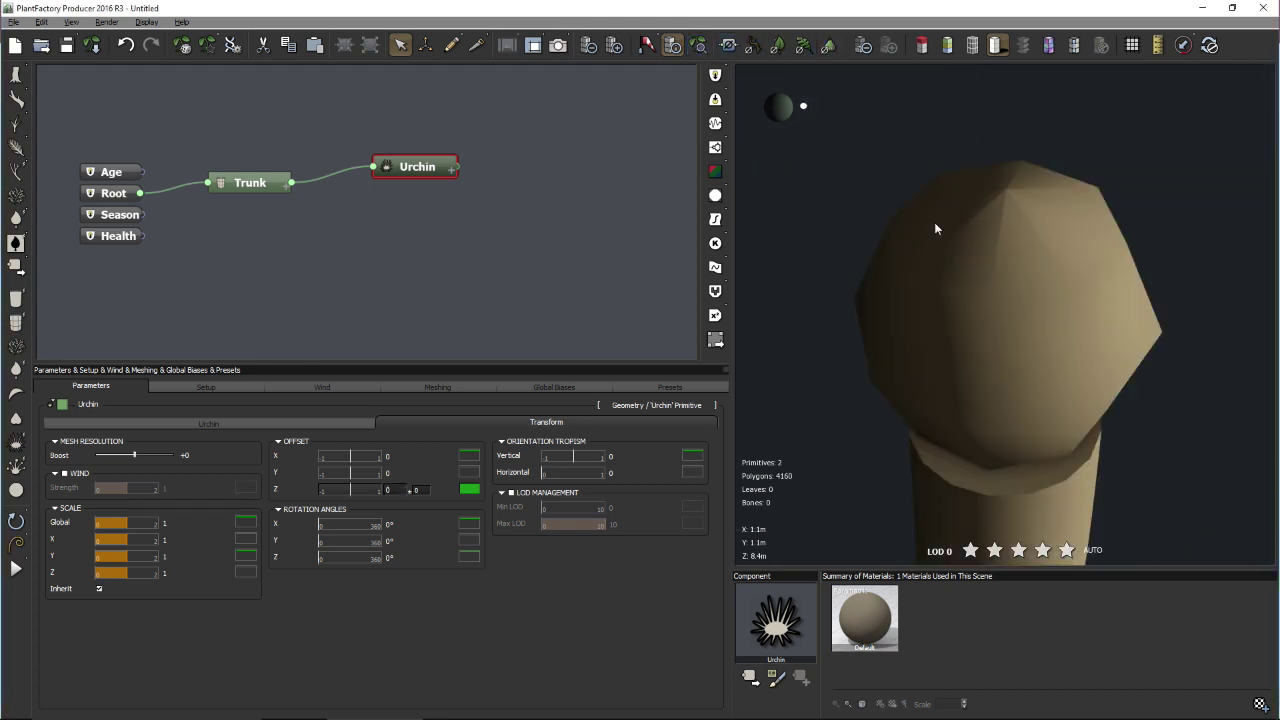
scroll(916, 232, down, 5)
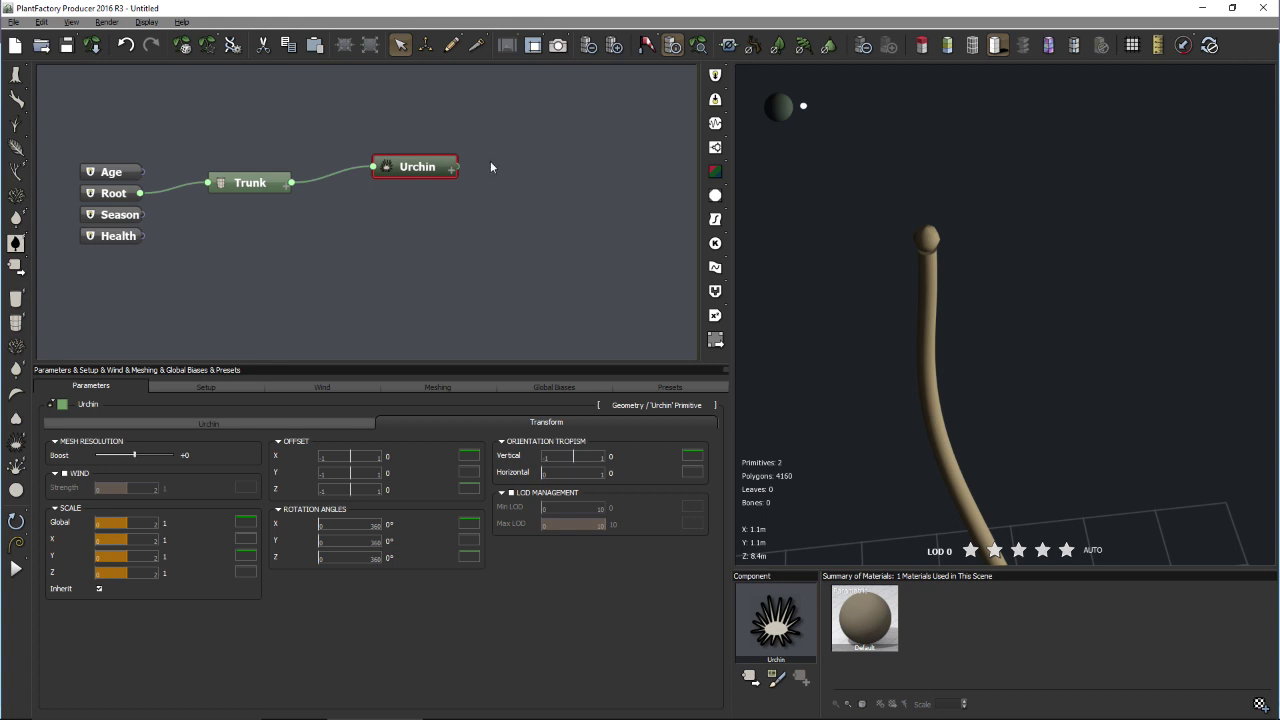
middle_drag(515, 160, 449, 163)
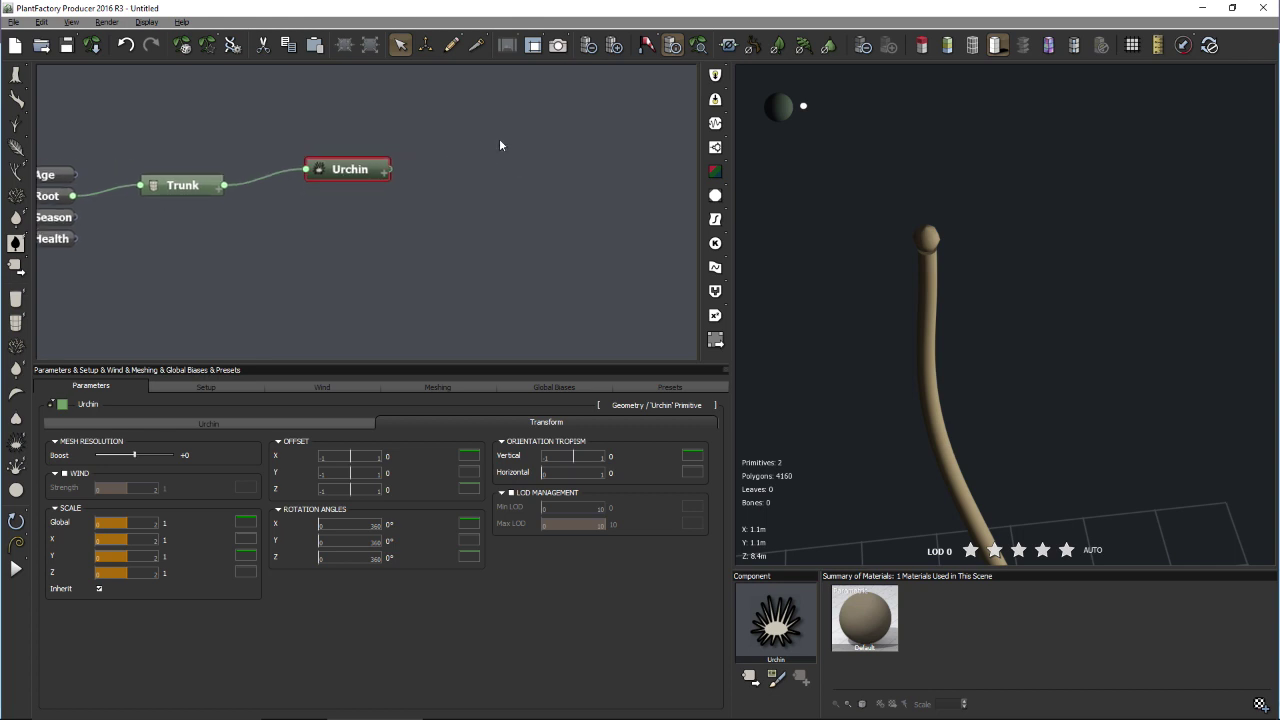
right_click(484, 176)
mouse_move(487, 180)
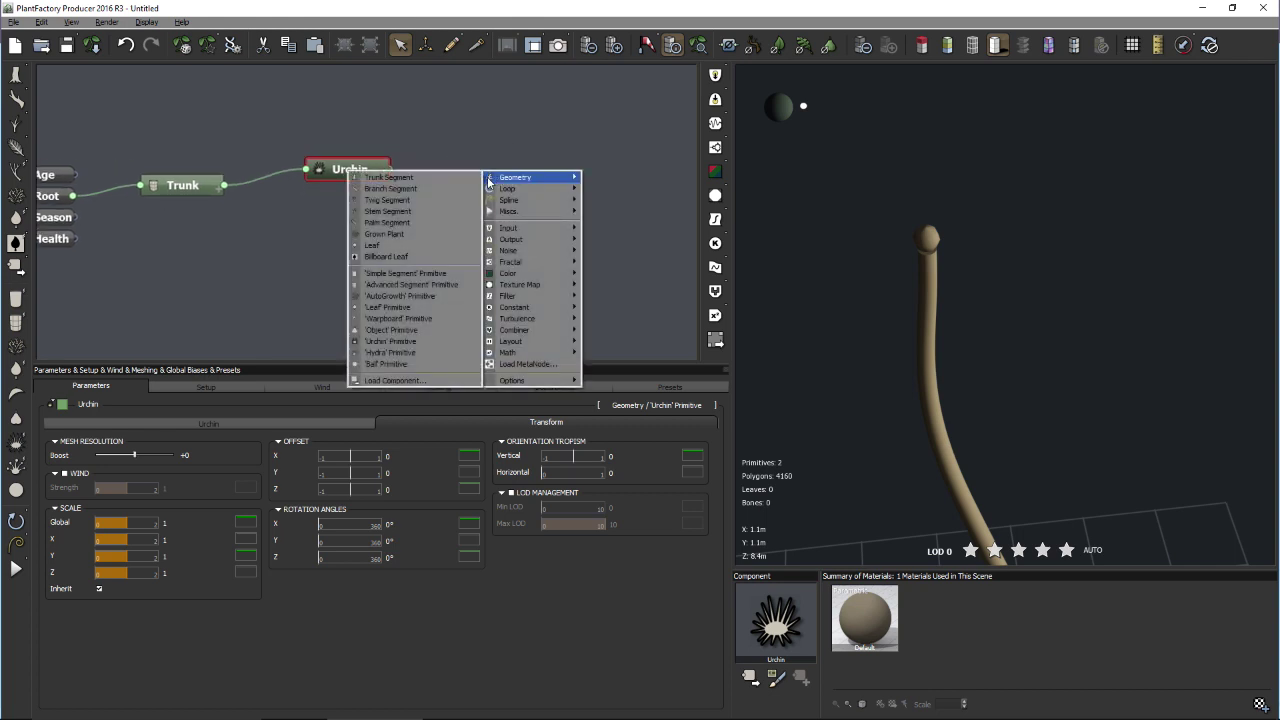
click(426, 287)
click(442, 146)
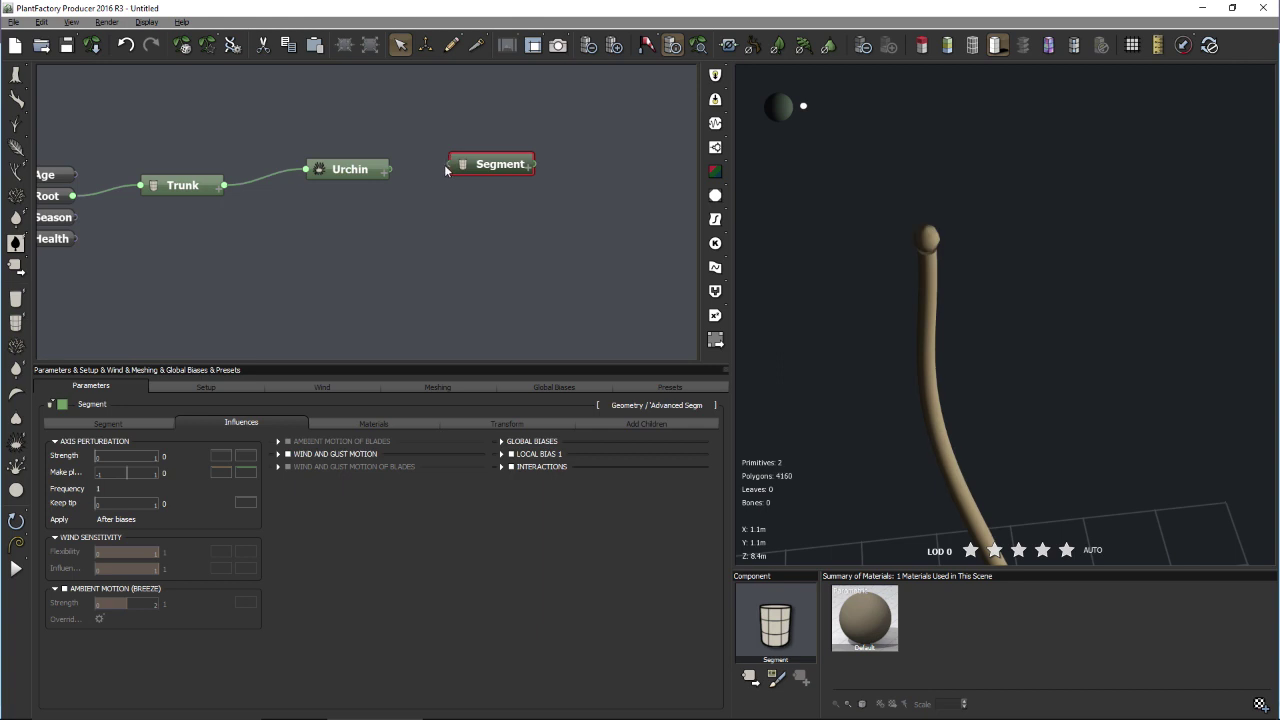
- Rename the new segment node as Palm Twig
double_click(486, 168)
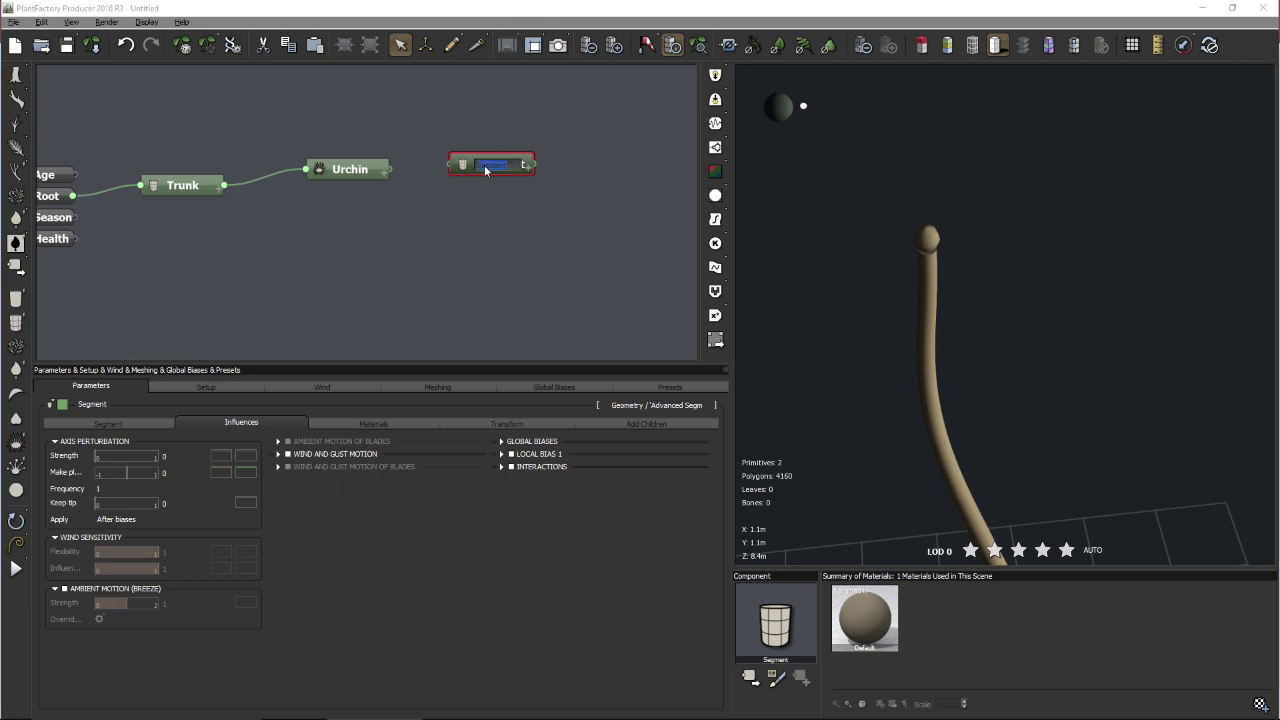
text(Palm)
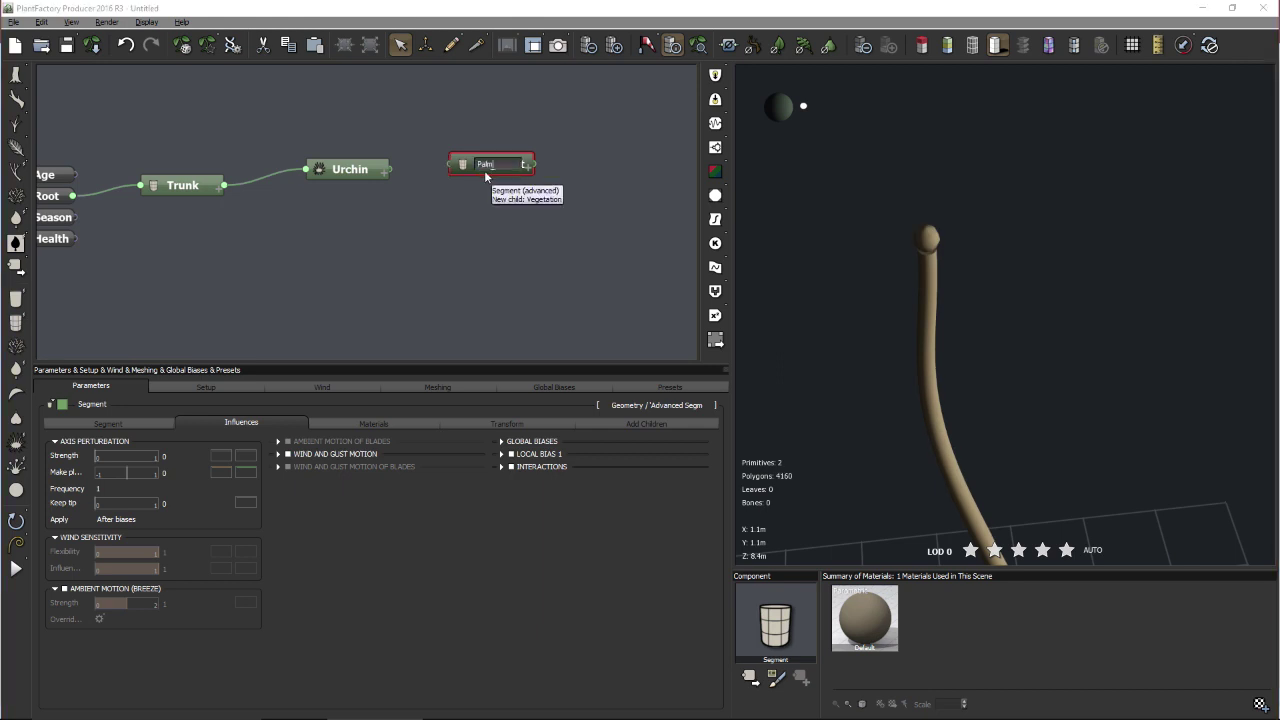
text( Twig)
key(Return)
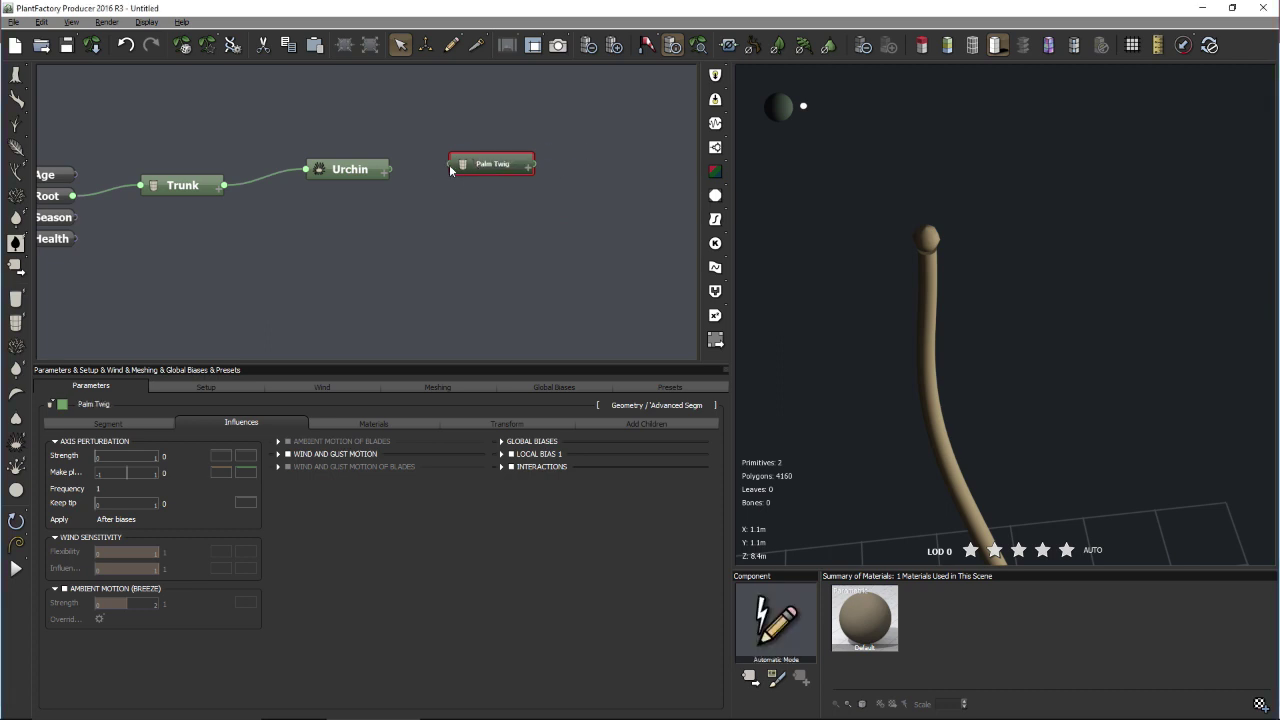
- Connect the Palm Twig node to the Urchin's output and inspect the twigs radiating from the trunk tip
drag(449, 166, 377, 173)
scroll(940, 320, up, 2)
drag(955, 340, 988, 317)
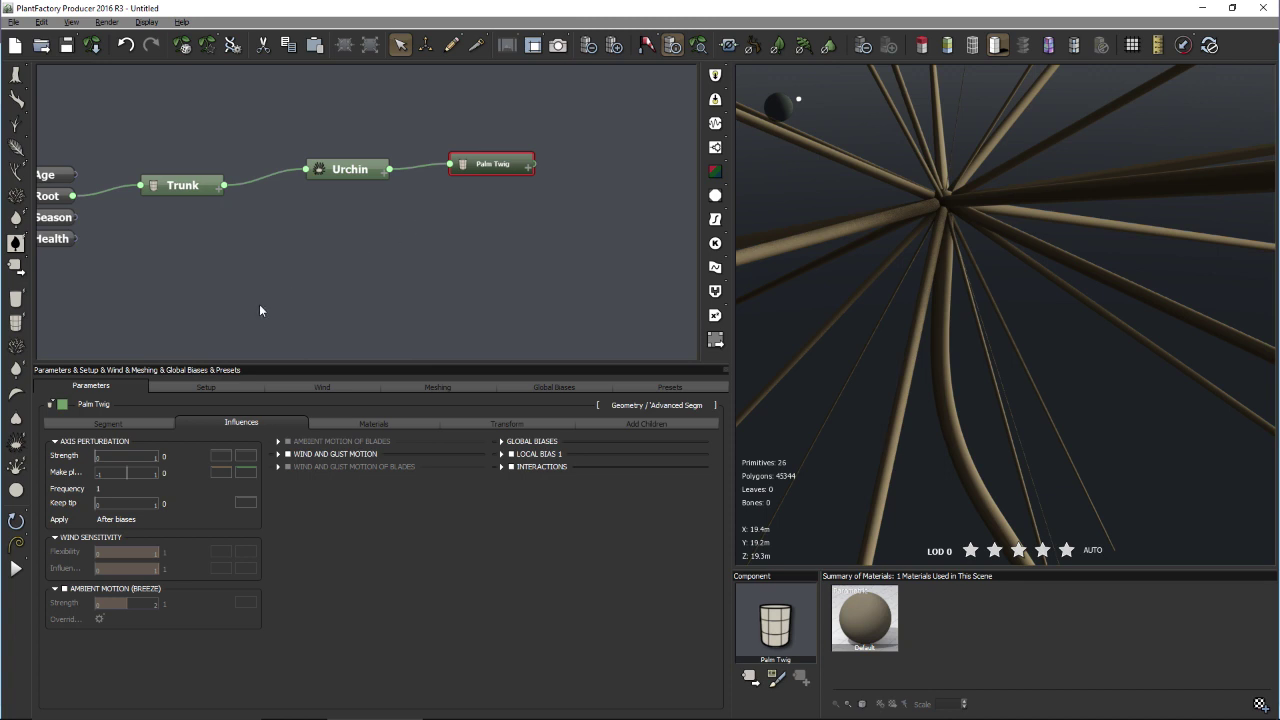
drag(1022, 239, 979, 286)
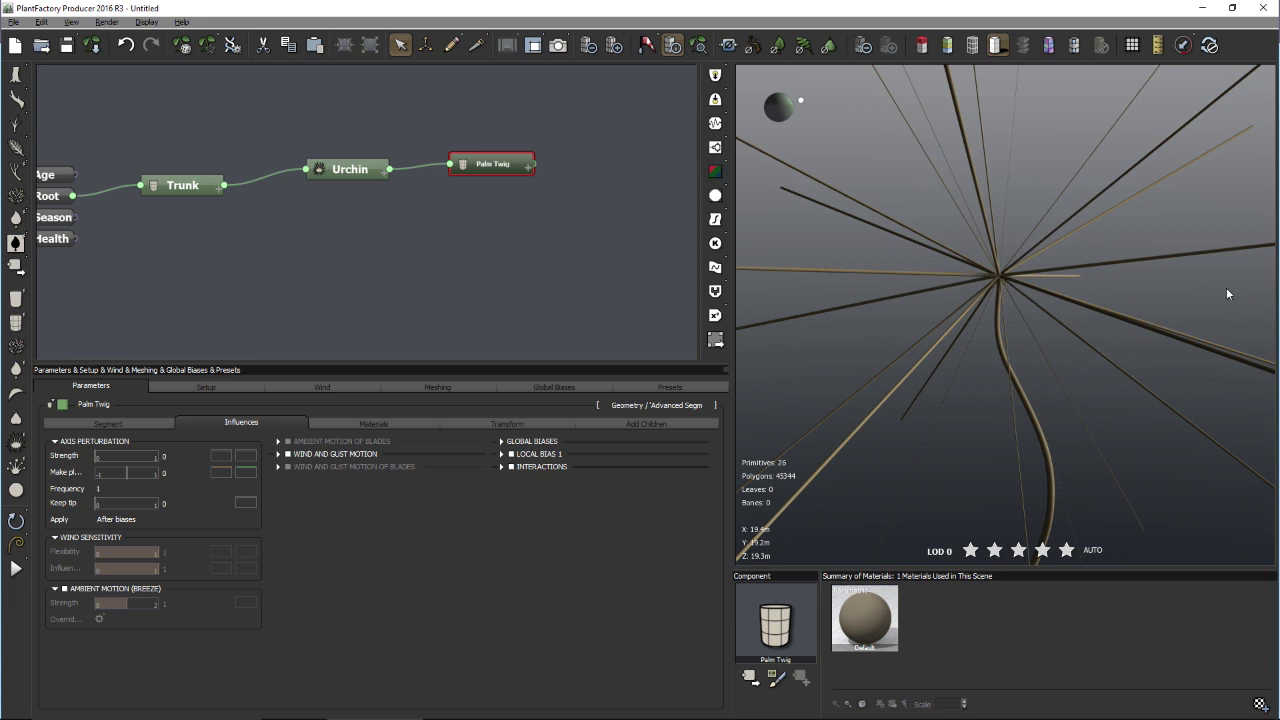
drag(1142, 289, 1057, 342)
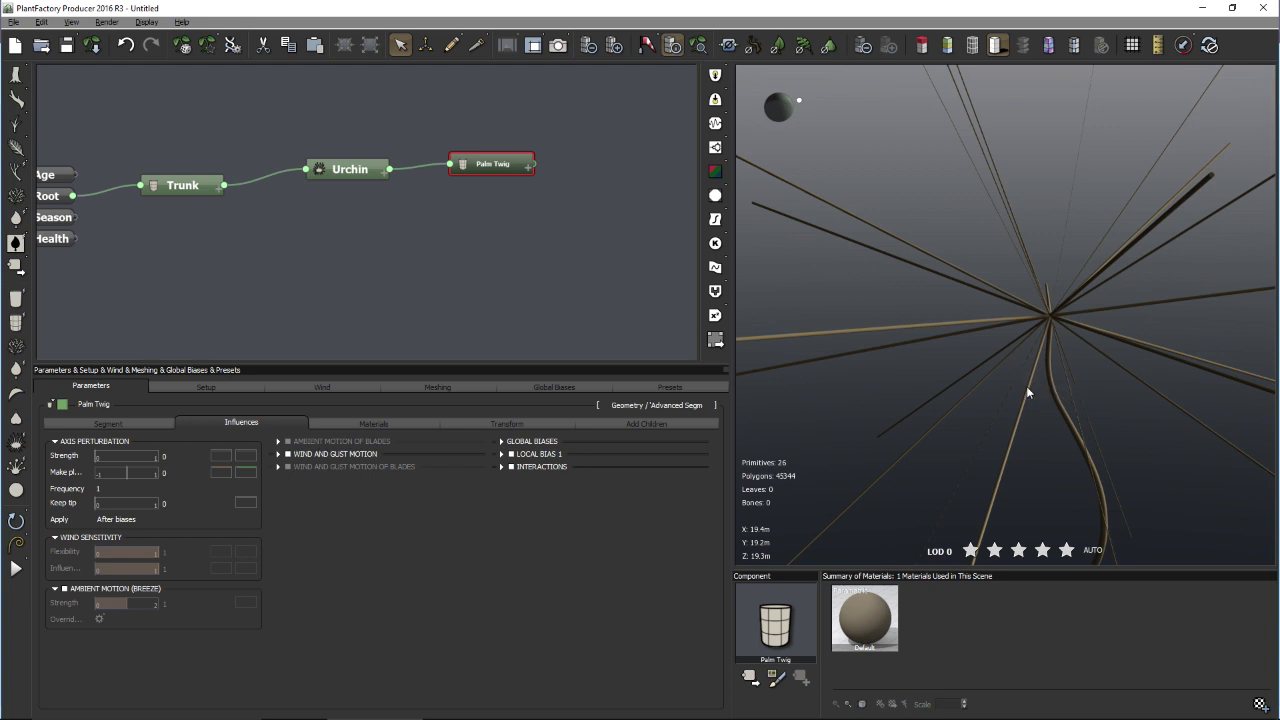
drag(1036, 306, 996, 348)
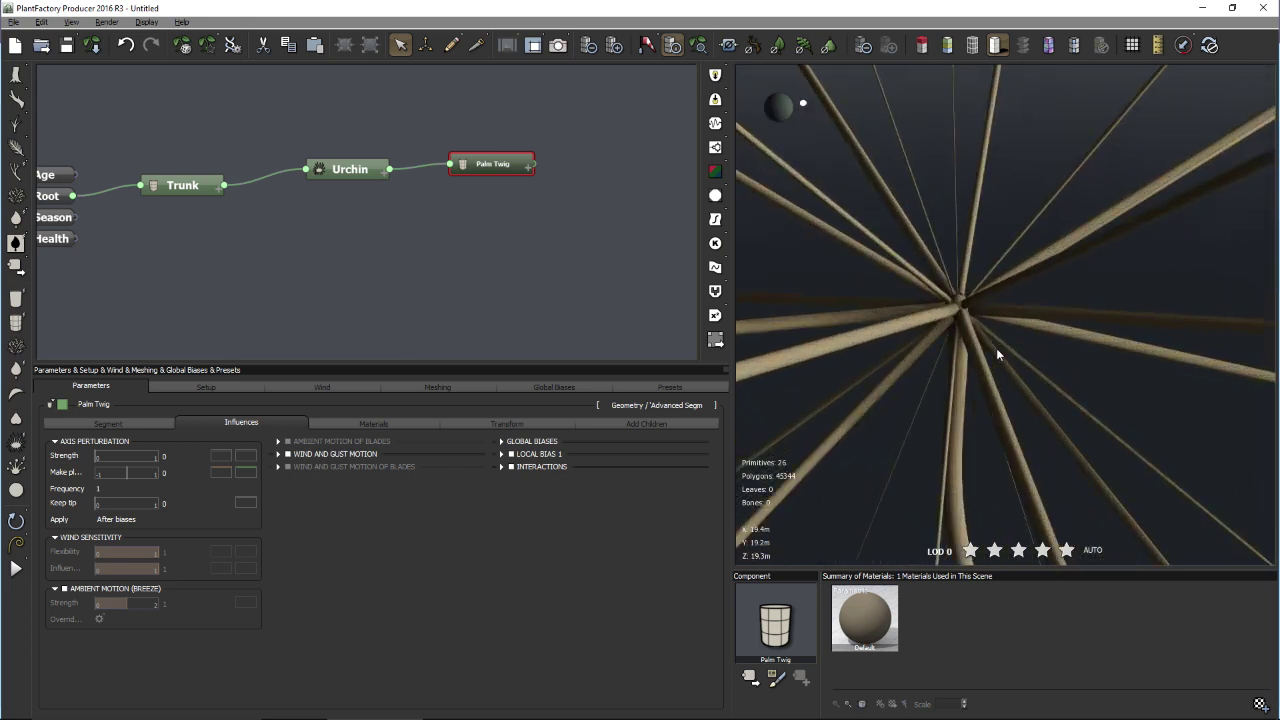
- Set the Palm Twig's length to 4.2 with a variation of 0.35
click(142, 418)
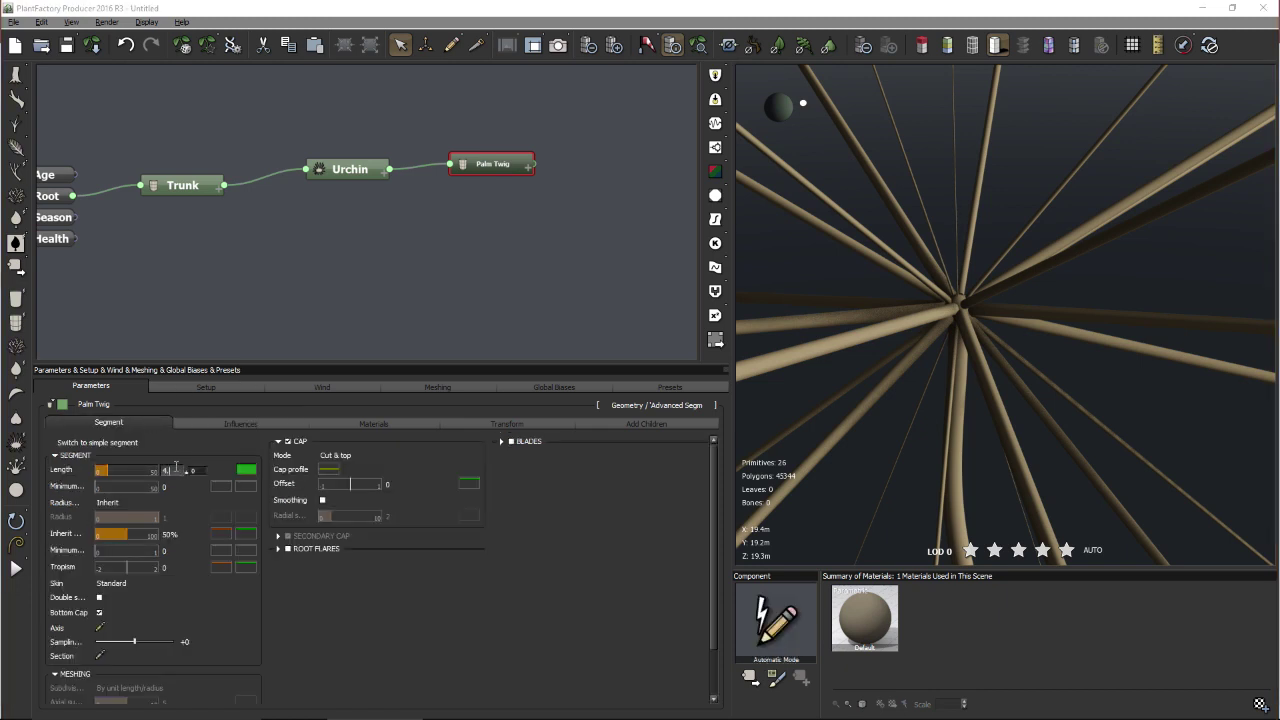
double_click(168, 470)
text(4)
key(Return)
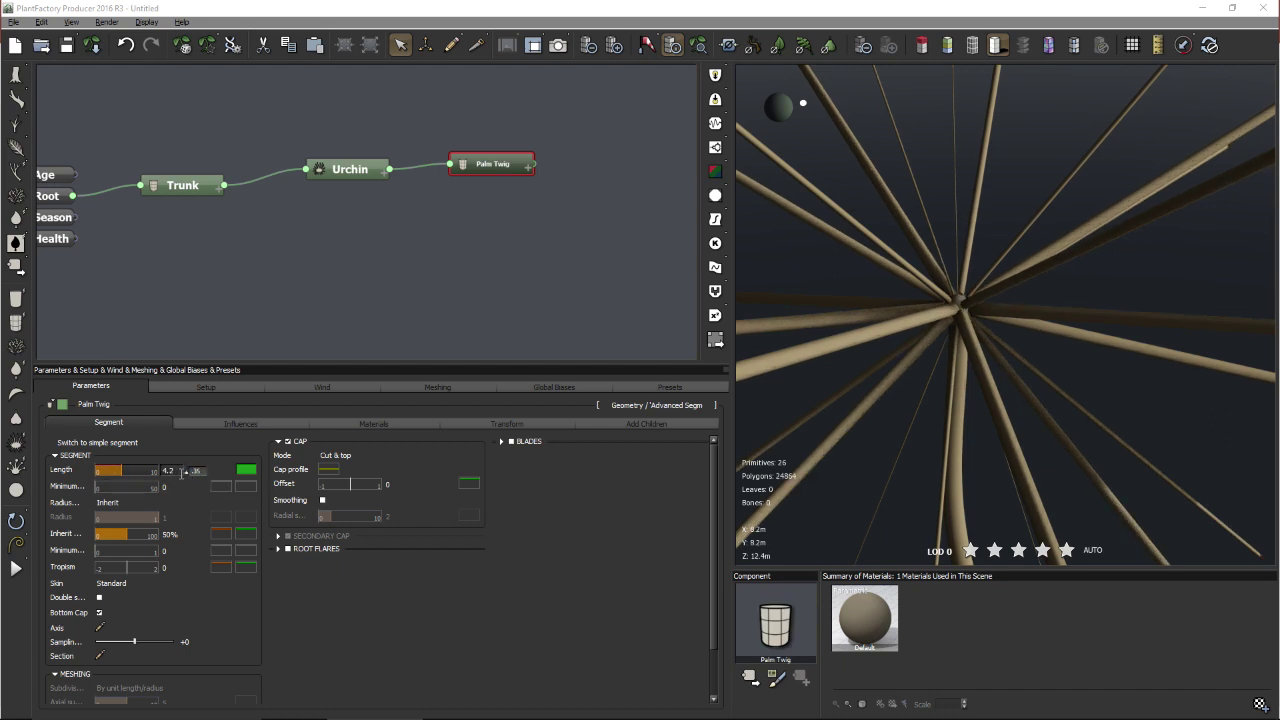
key(Return)
- Review the Palm Twig's radius modes and choose Inherit, clamped to radius
click(139, 499)
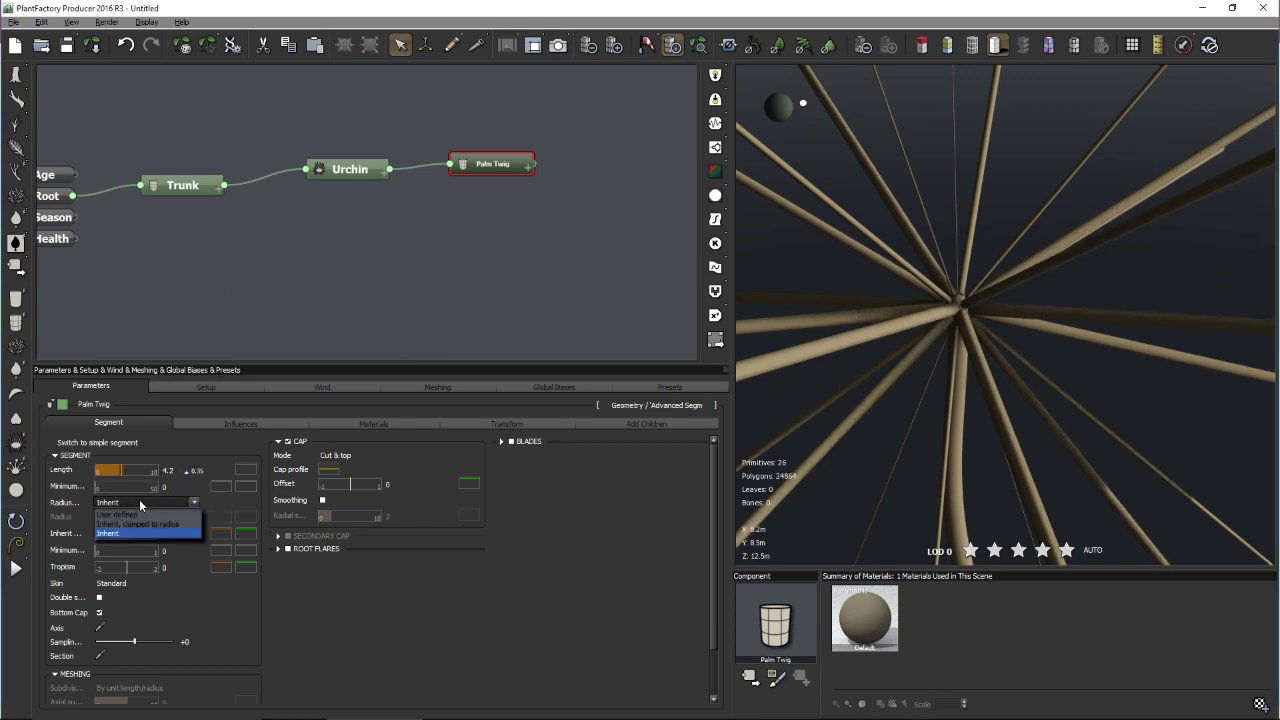
click(171, 538)
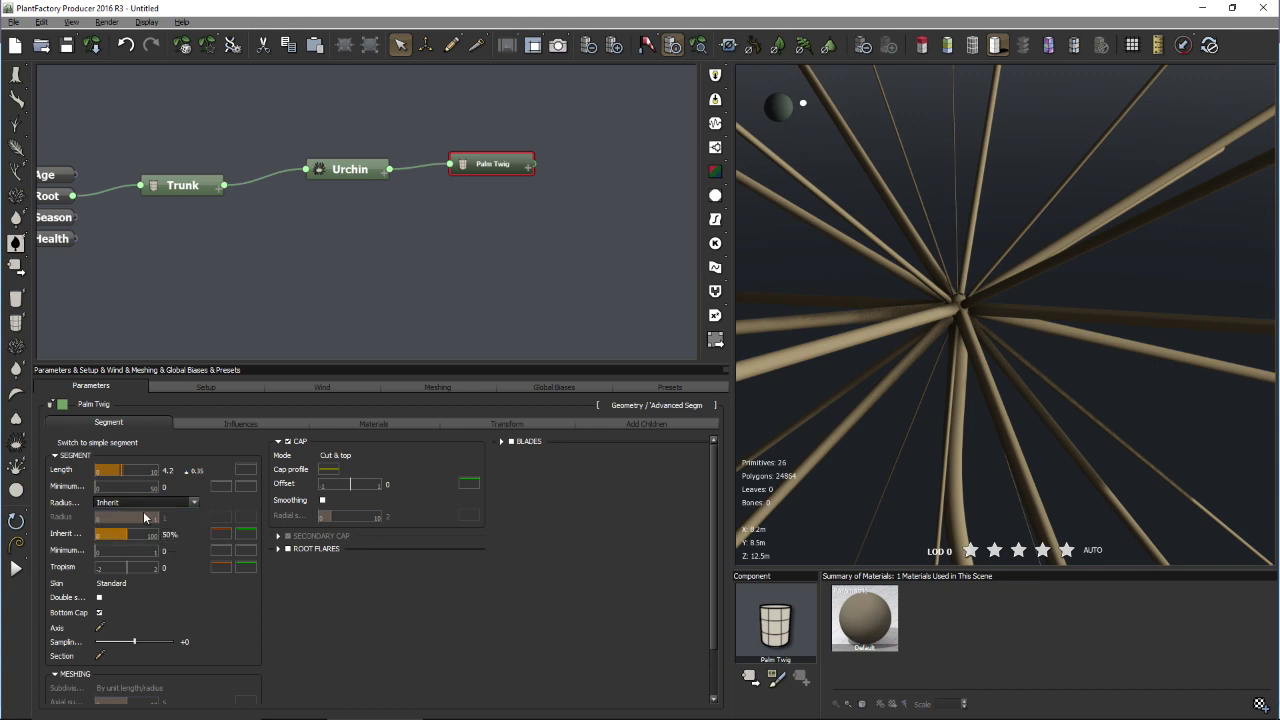
click(159, 502)
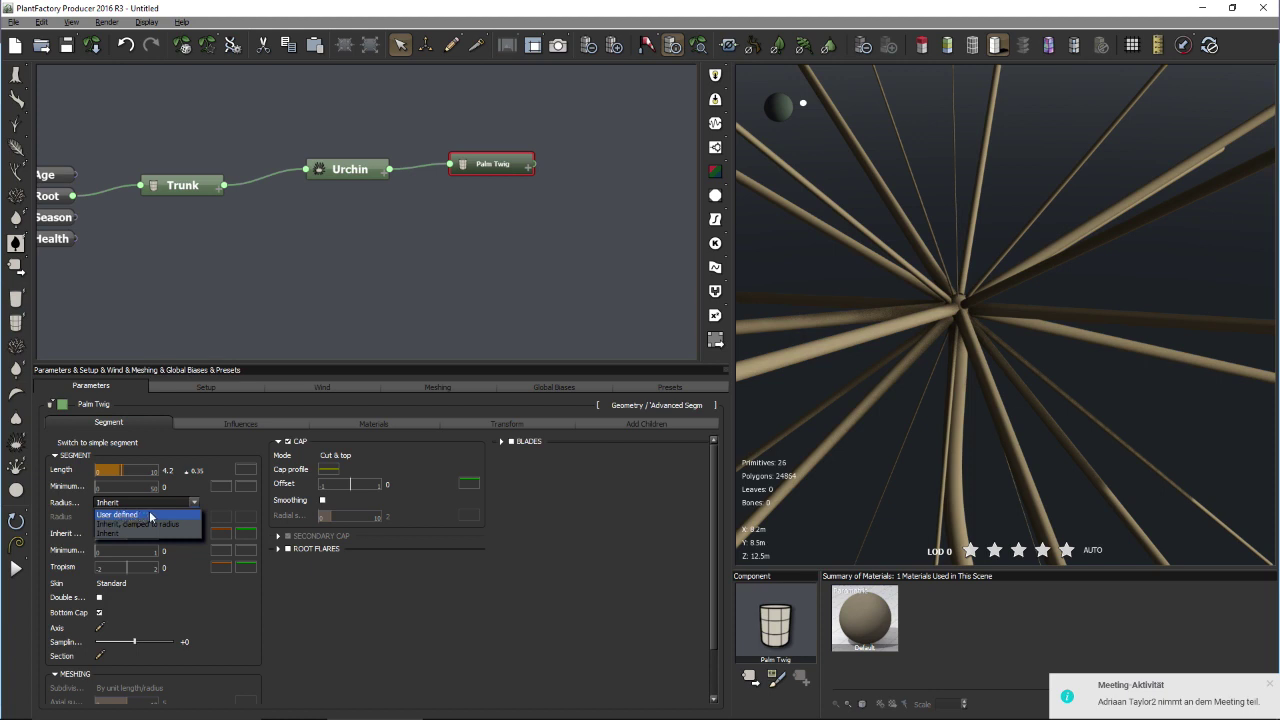
click(352, 596)
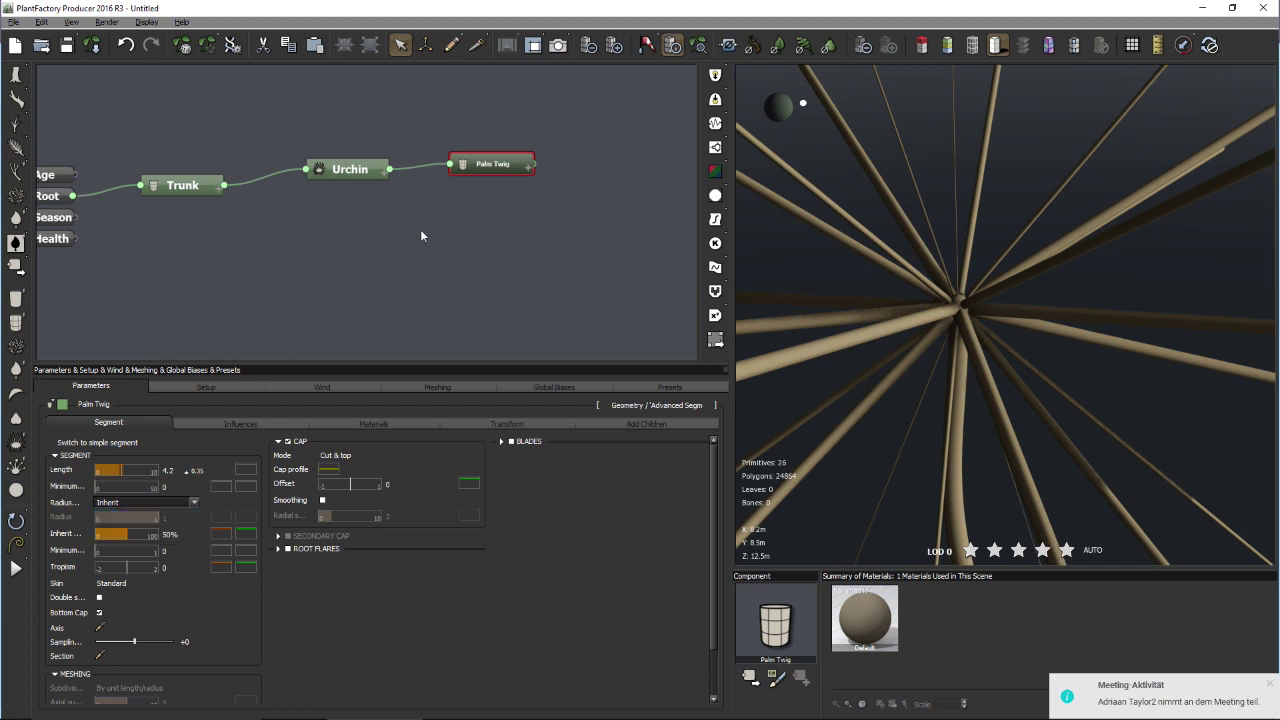
click(192, 504)
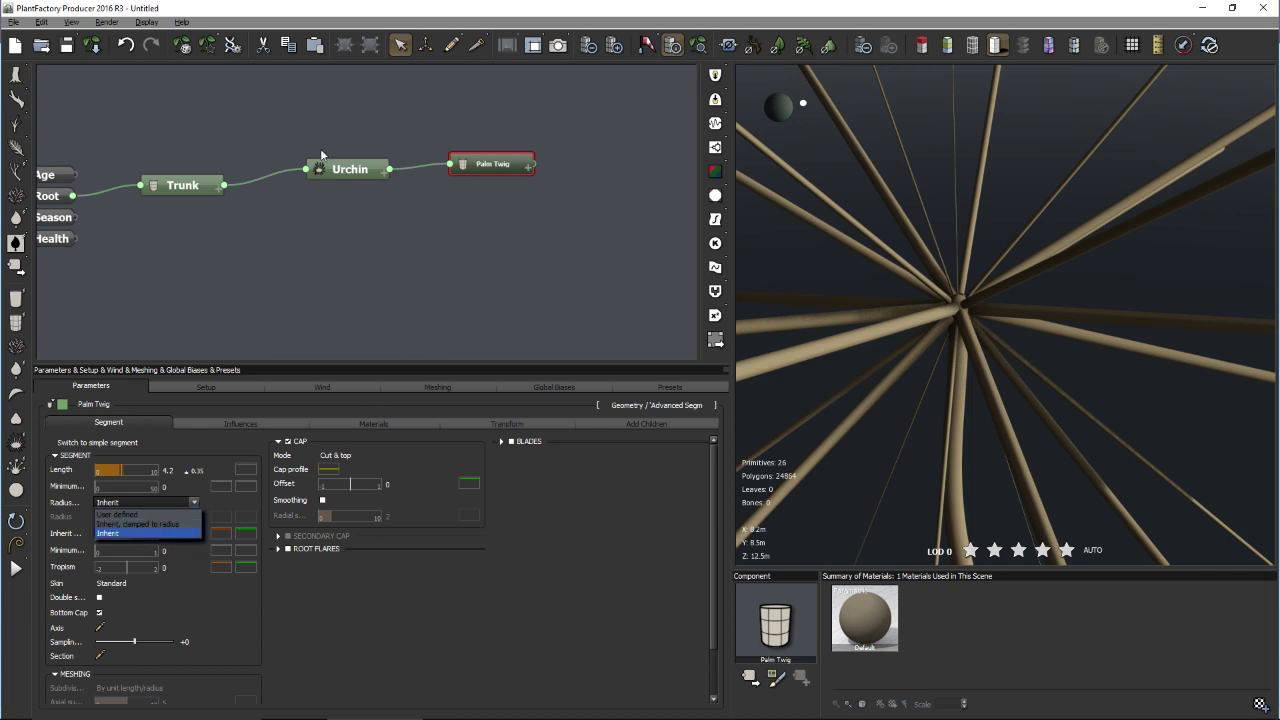
click(294, 235)
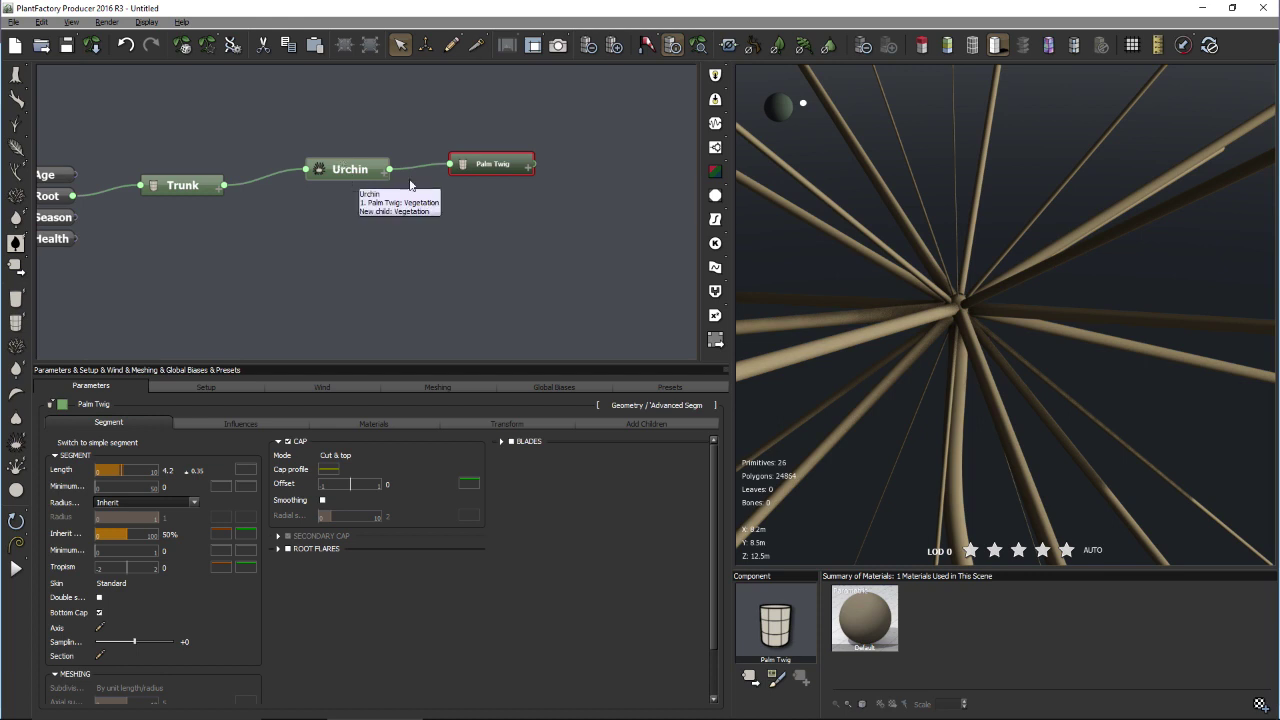
mouse_move(128, 532)
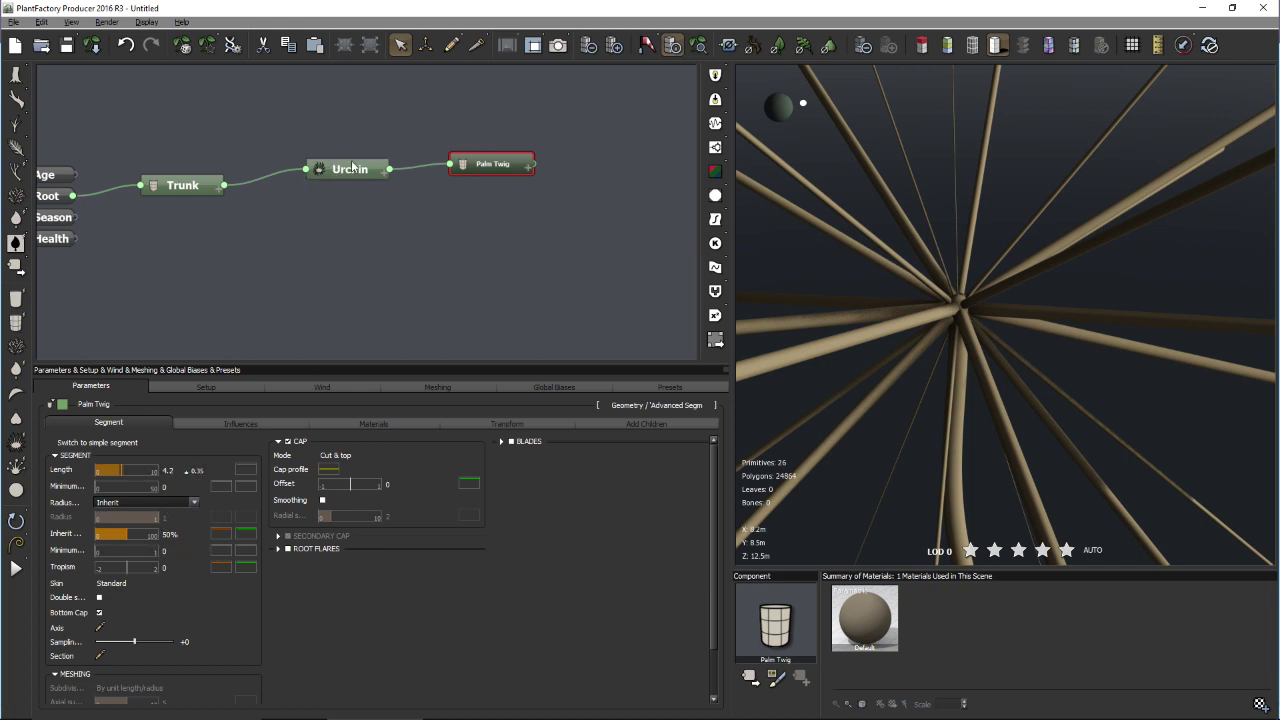
click(194, 503)
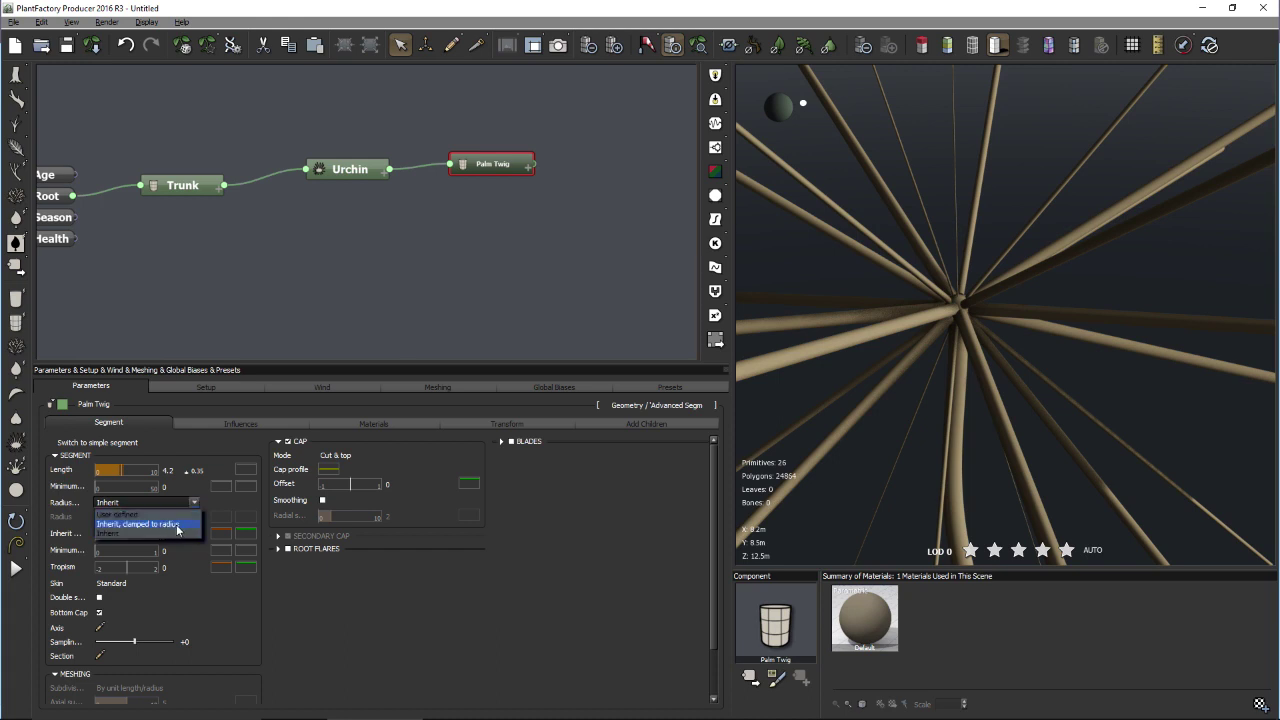
click(178, 525)
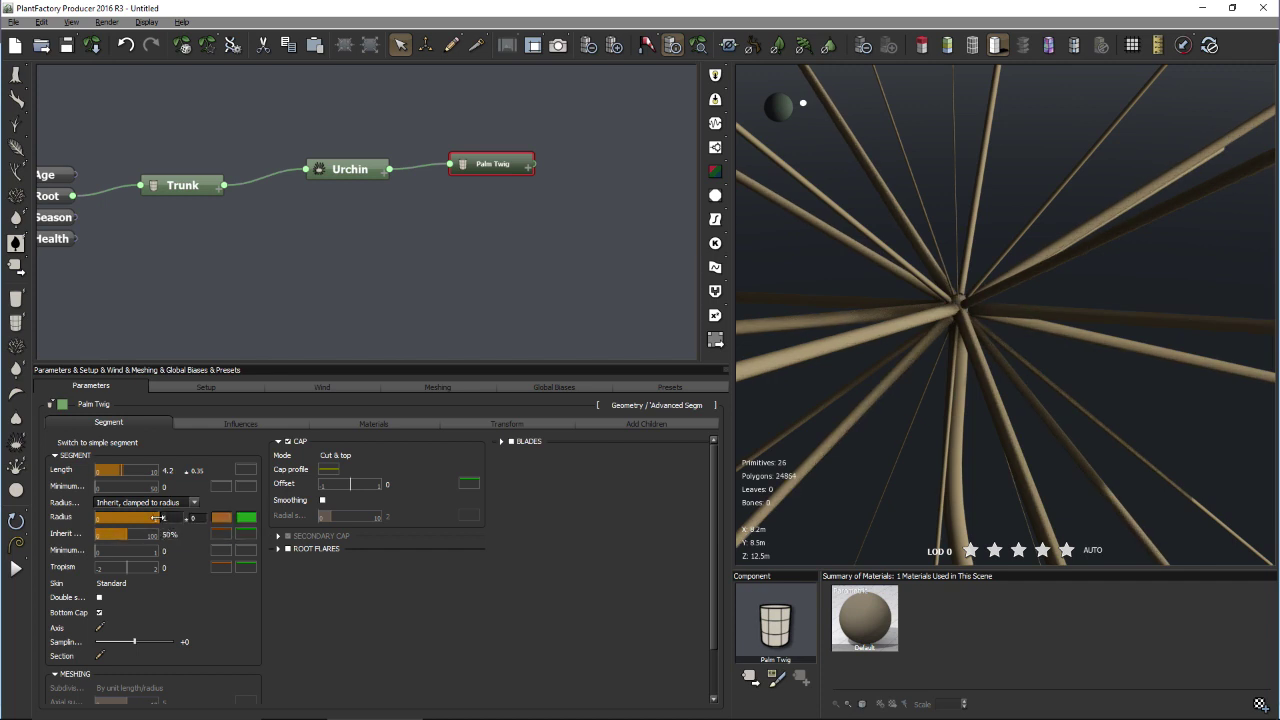
- Set the Palm Twig's radius to 0.07 and check the thickness of the twigs
click(157, 517)
drag(156, 517, 176, 519)
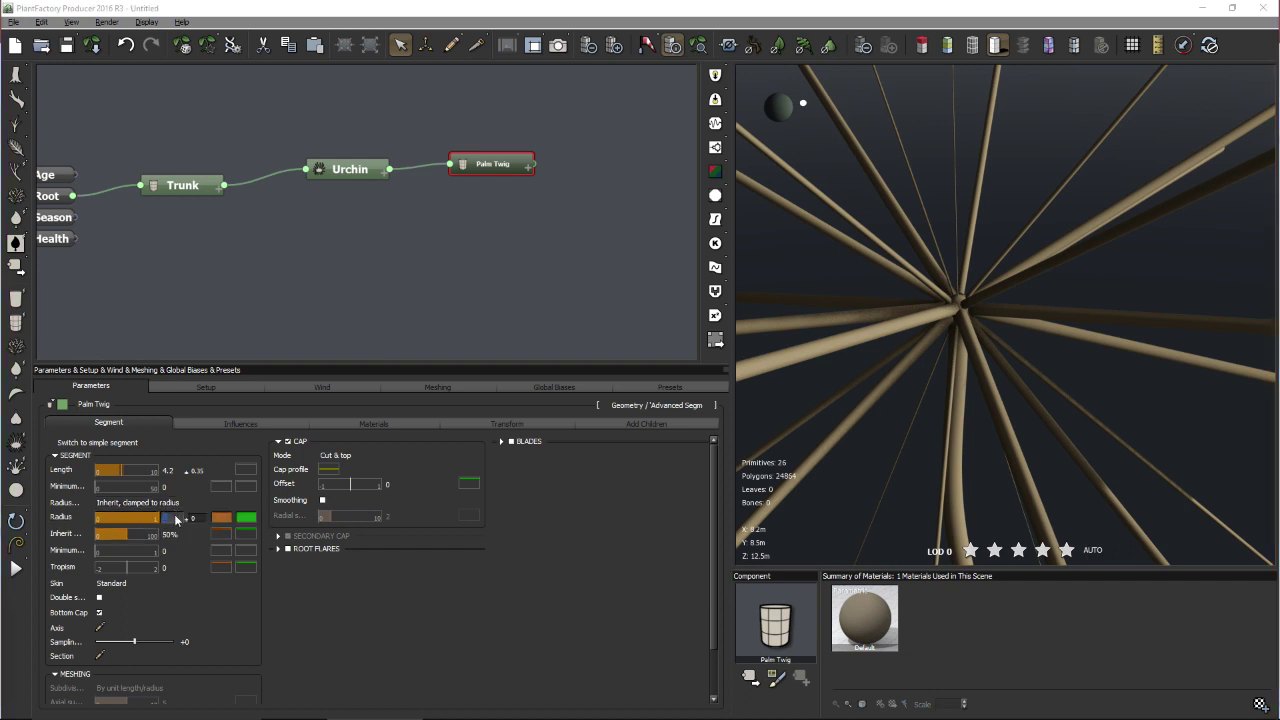
click(176, 518)
key(Return)
mouse_move(858, 444)
mouse_down()
mouse_move(880, 415)
mouse_move(872, 424)
mouse_up()
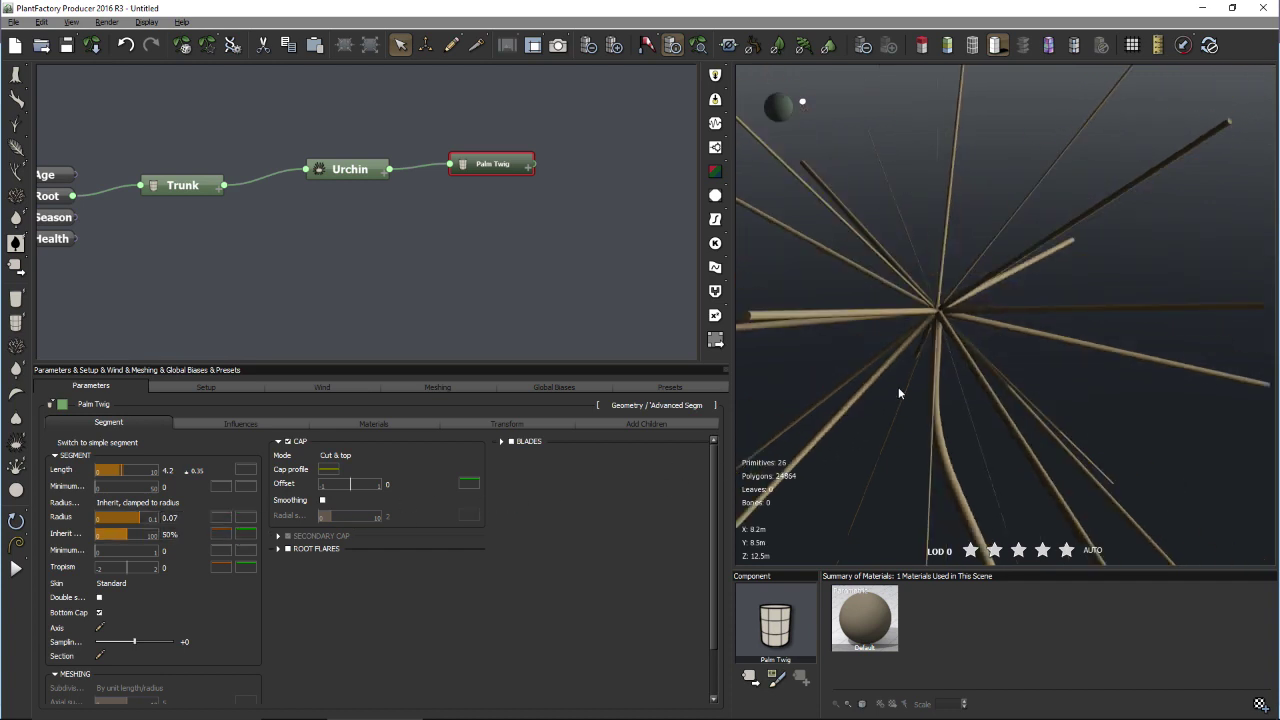
- Edit the Palm Twig's radius filter so the profile falls linearly from 1 at the base to 0 at the tip
right_click(226, 519)
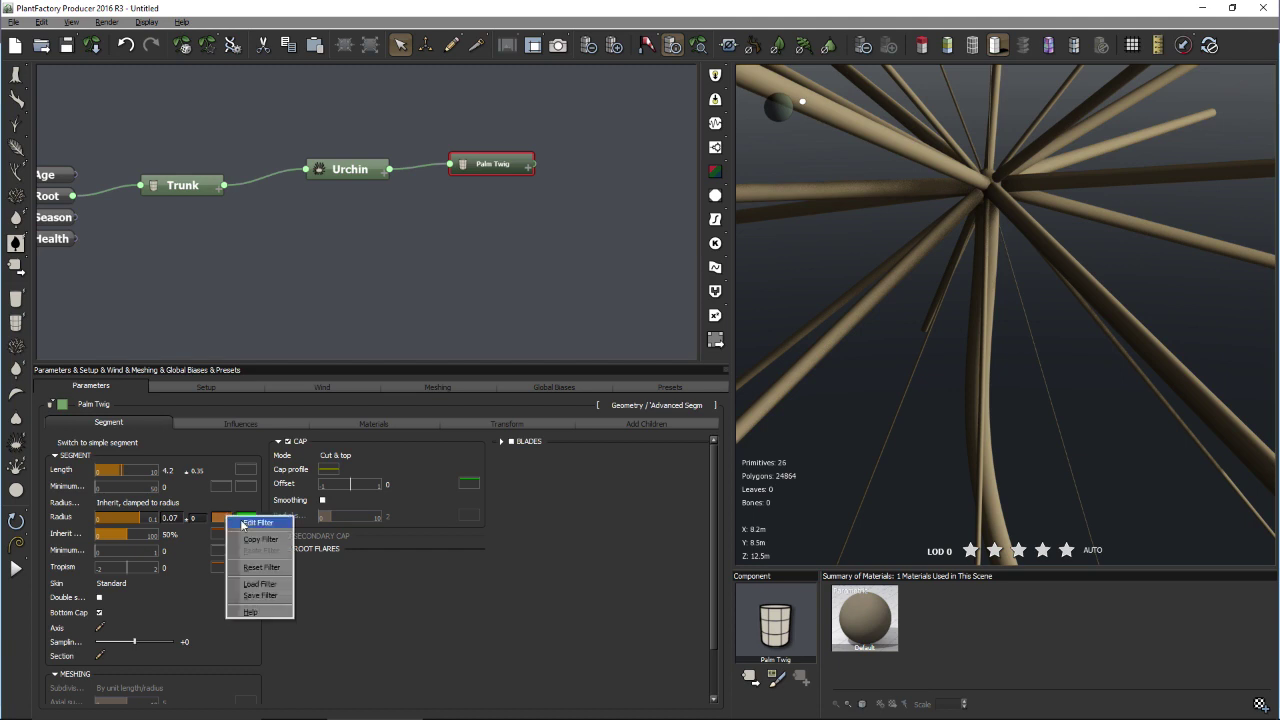
click(306, 289)
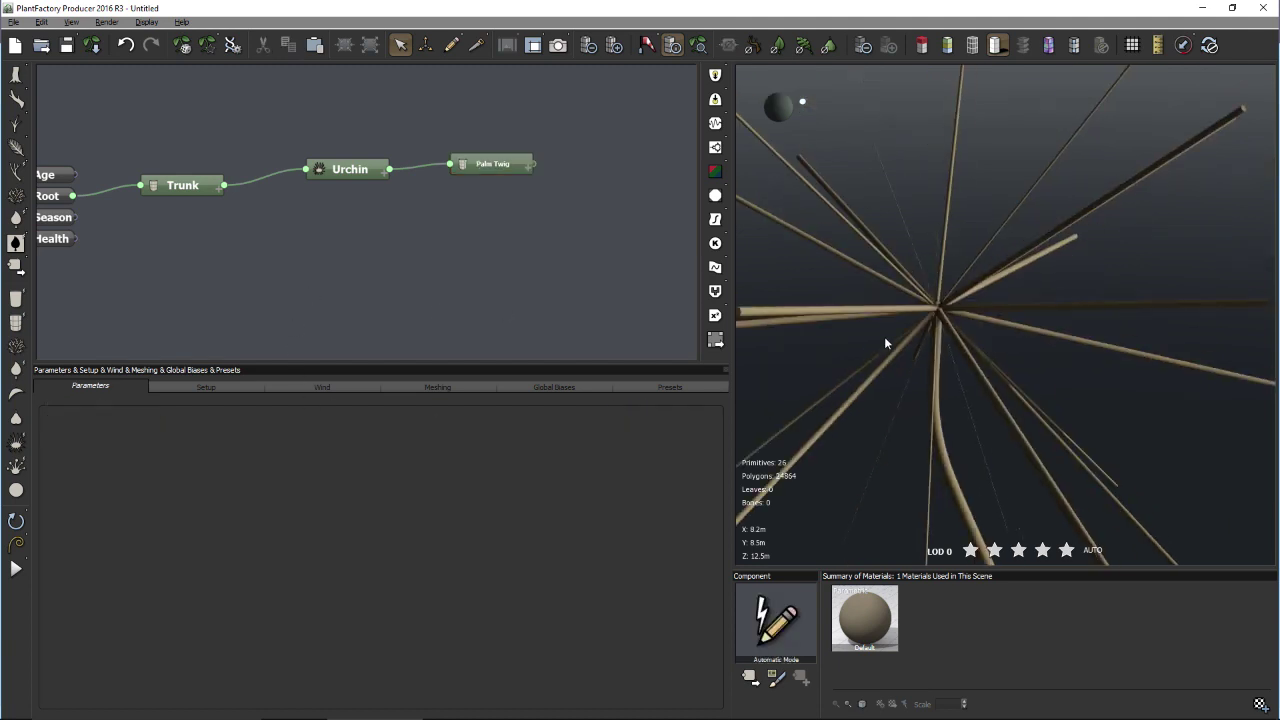
click(490, 165)
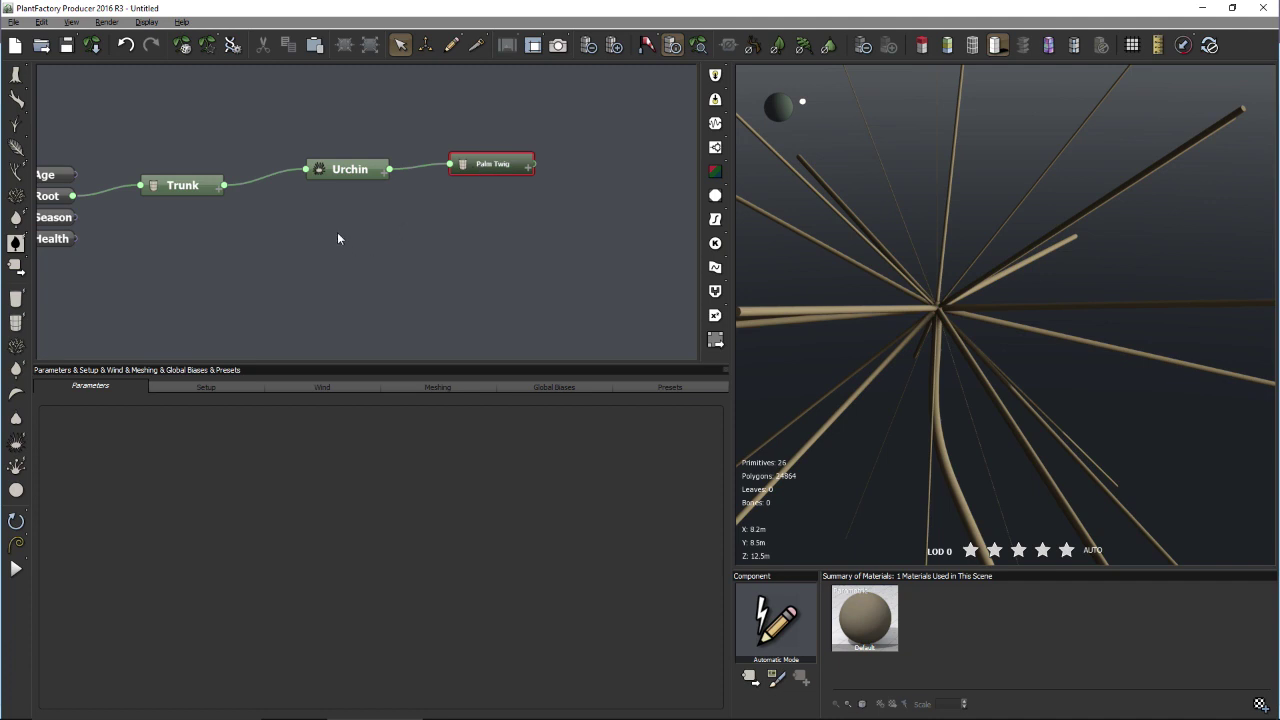
right_click(222, 518)
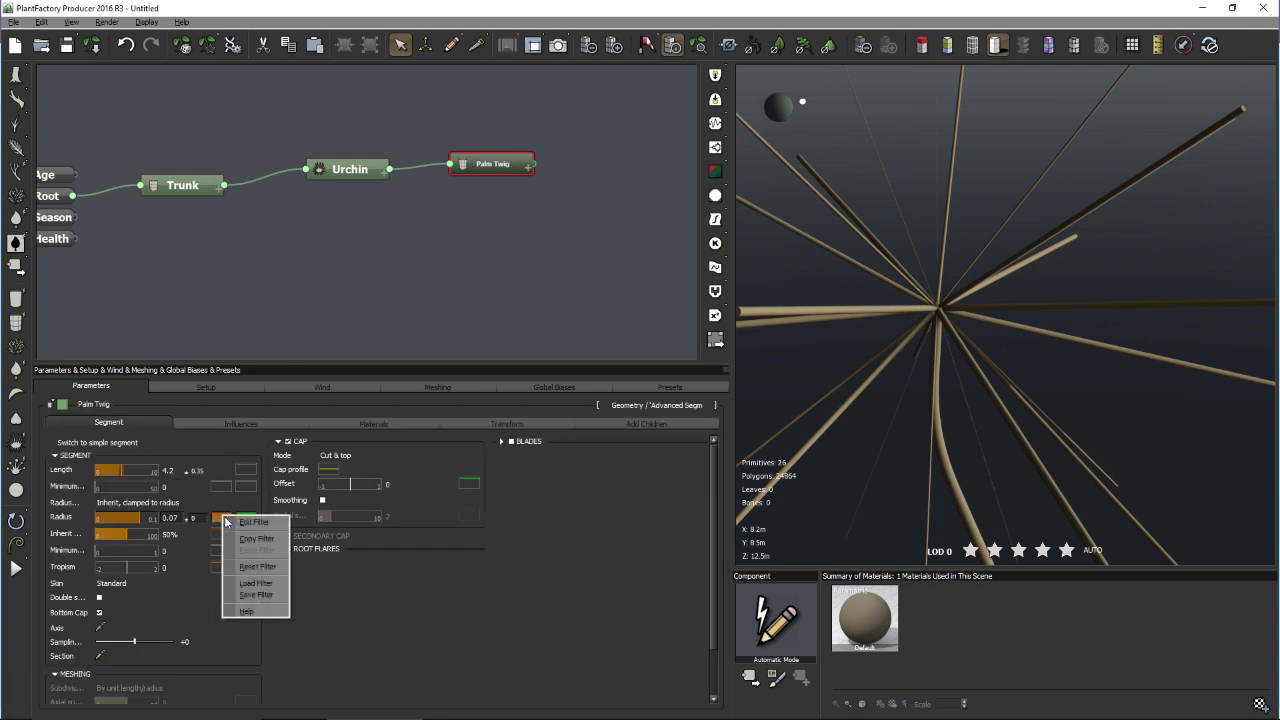
click(240, 522)
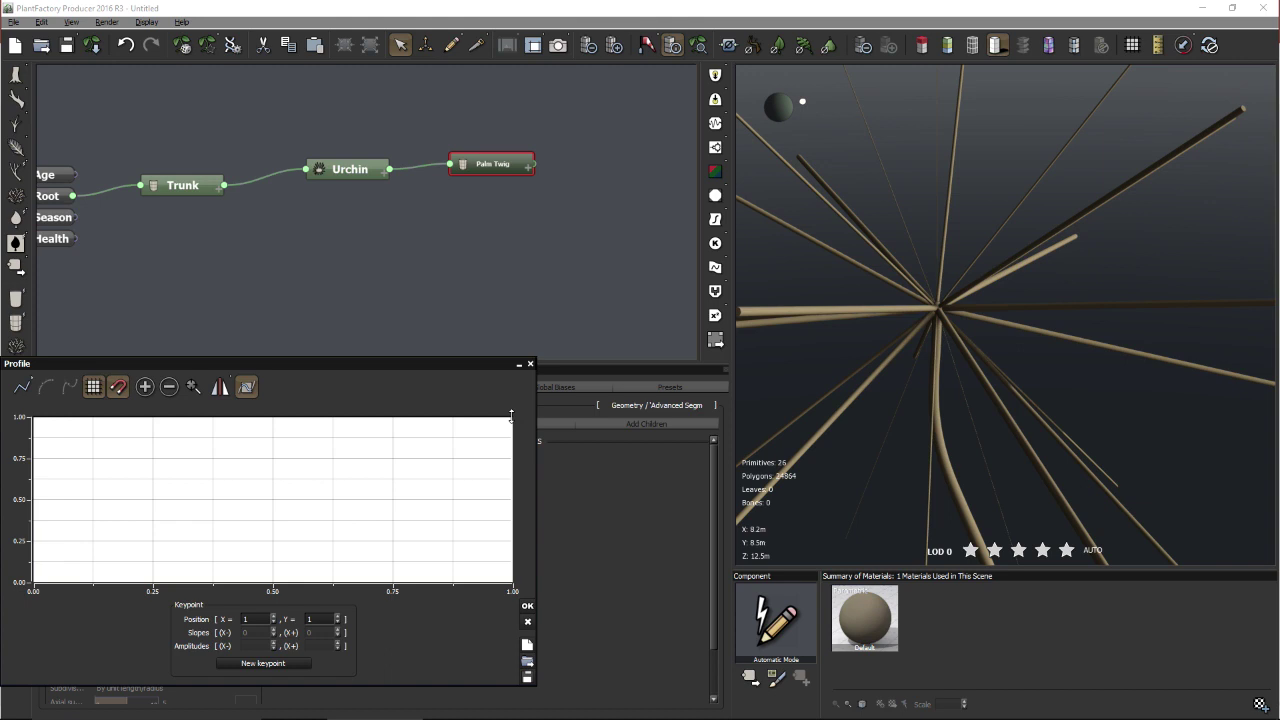
drag(511, 415, 513, 585)
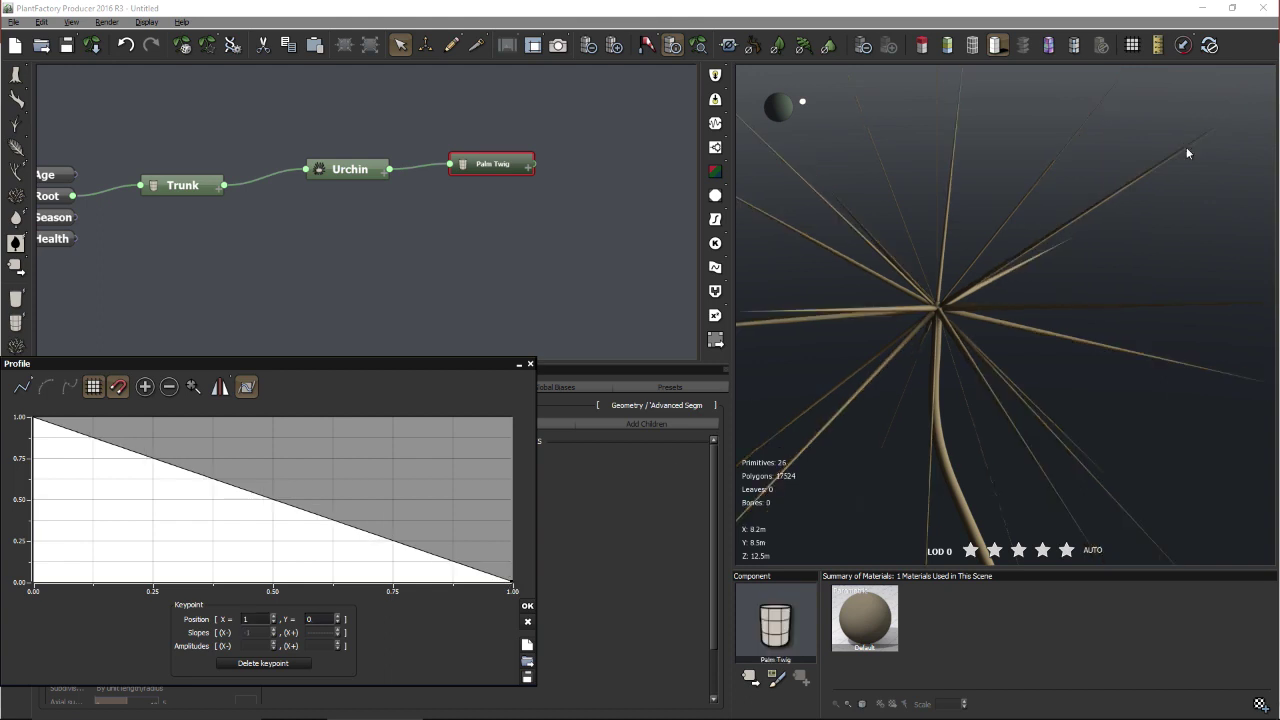
click(527, 606)
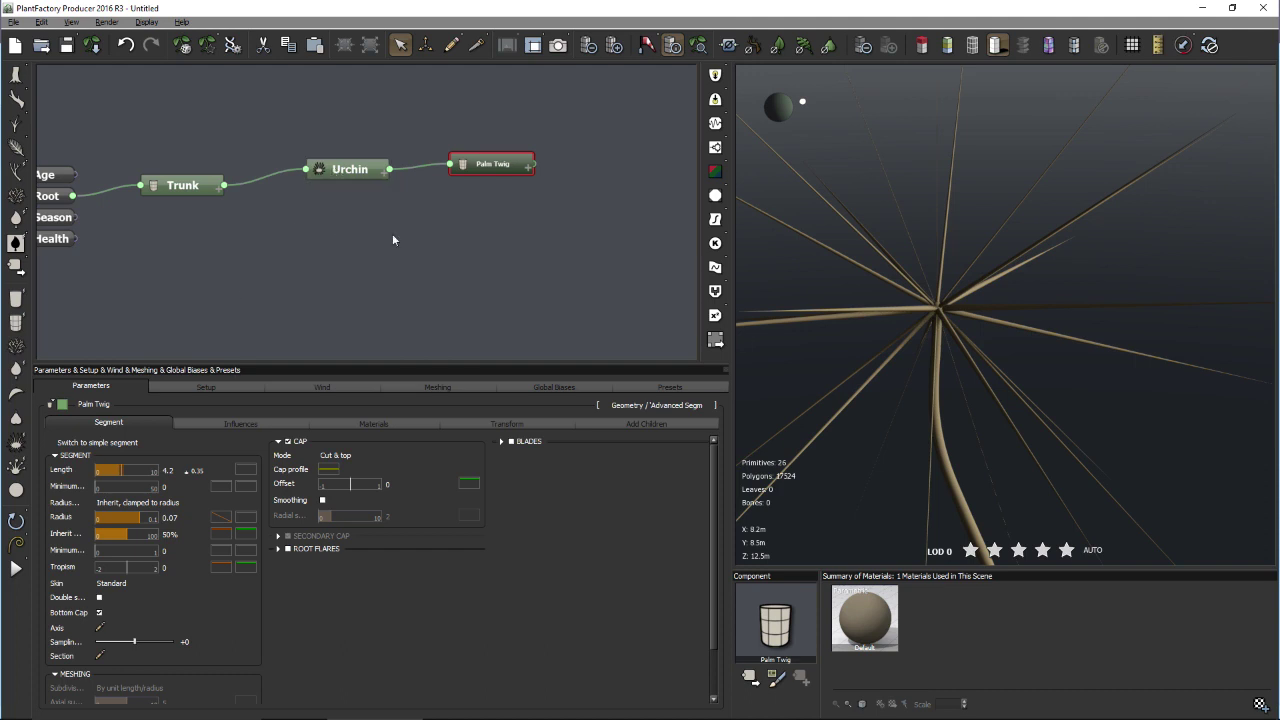
- Set the Urchin's distribution number to 20 with a variation of 4
mouse_move(948, 248)
middle_down()
mouse_move(946, 289)
mouse_move(952, 236)
mouse_move(1038, 170)
mouse_move(1046, 212)
mouse_move(968, 243)
middle_up()
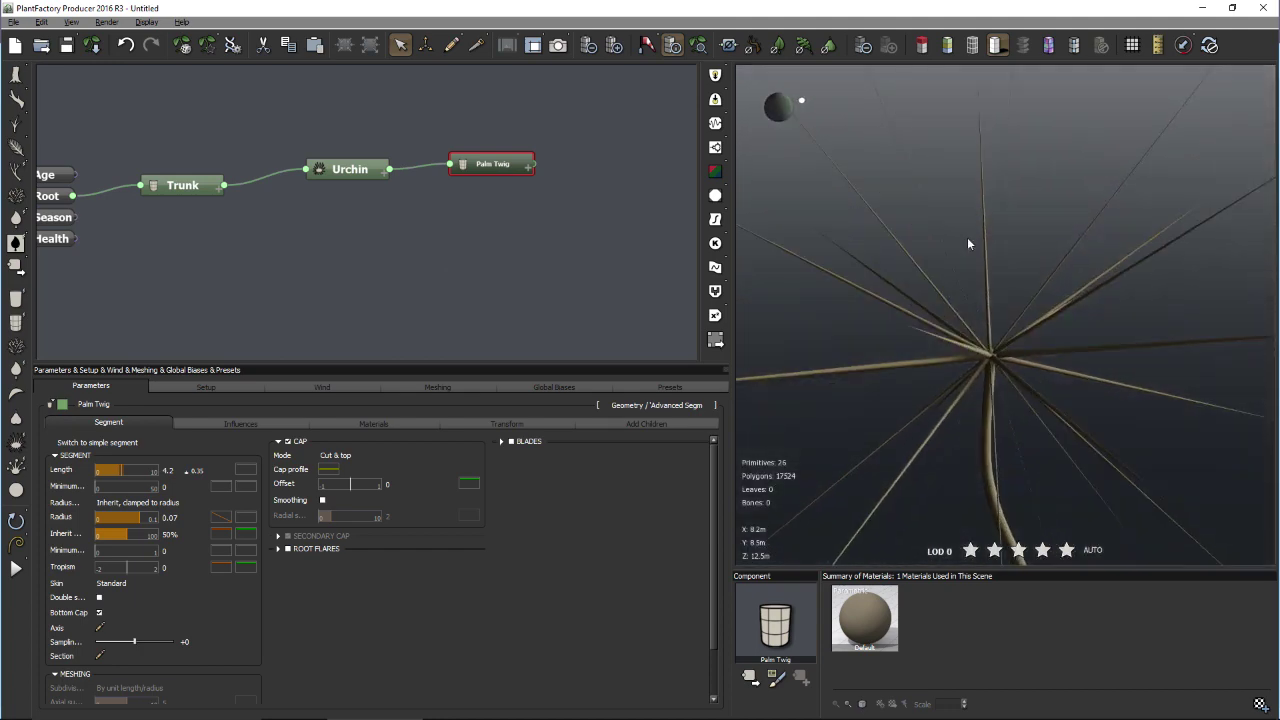
click(338, 174)
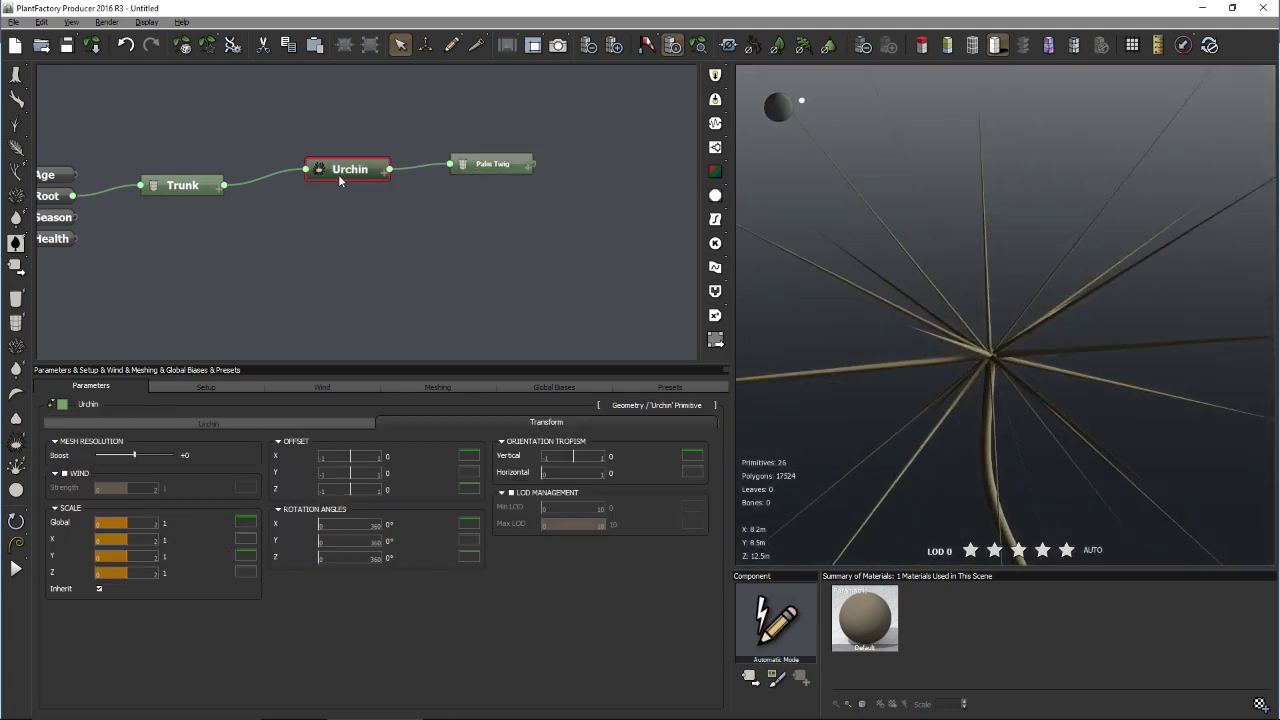
click(248, 424)
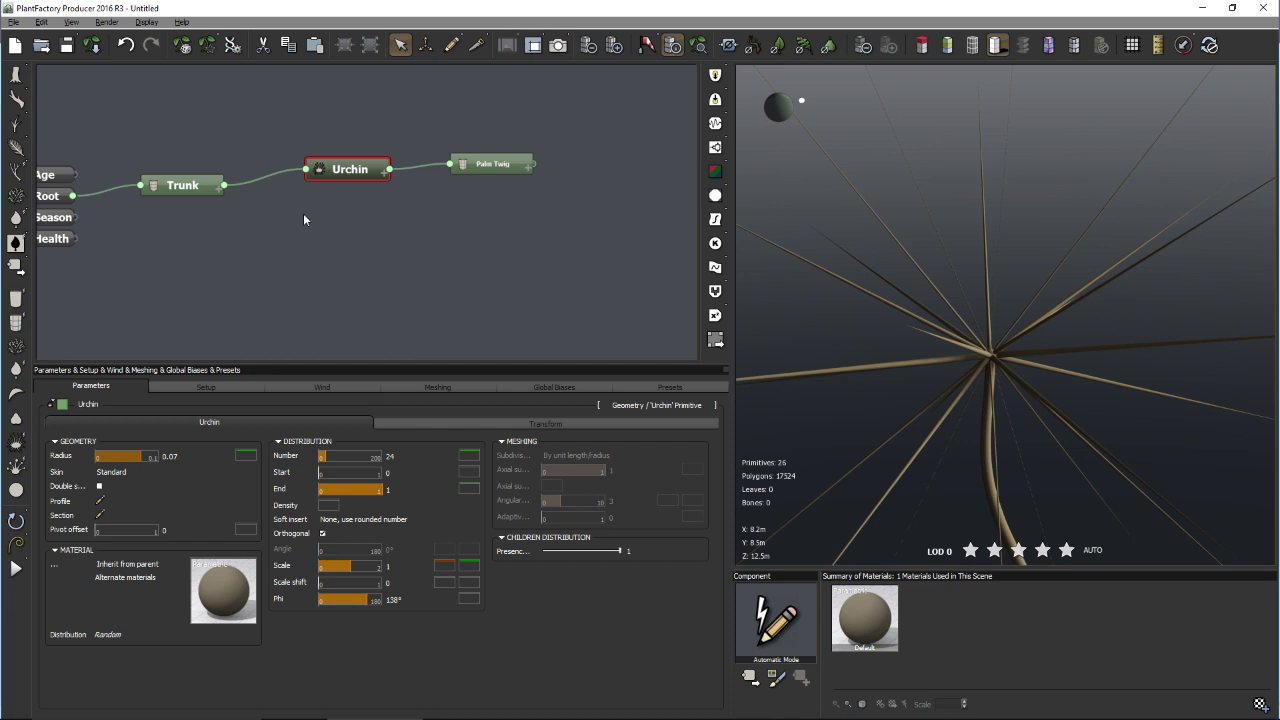
click(469, 456)
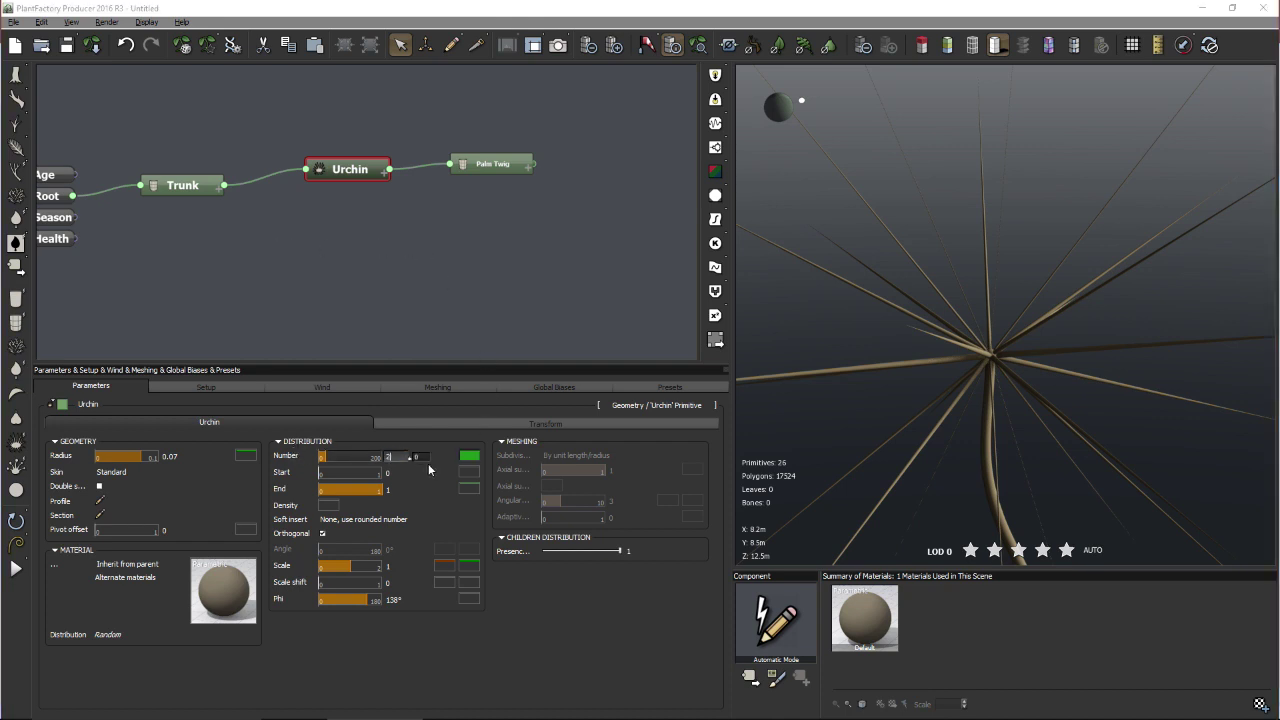
drag(390, 456, 427, 456)
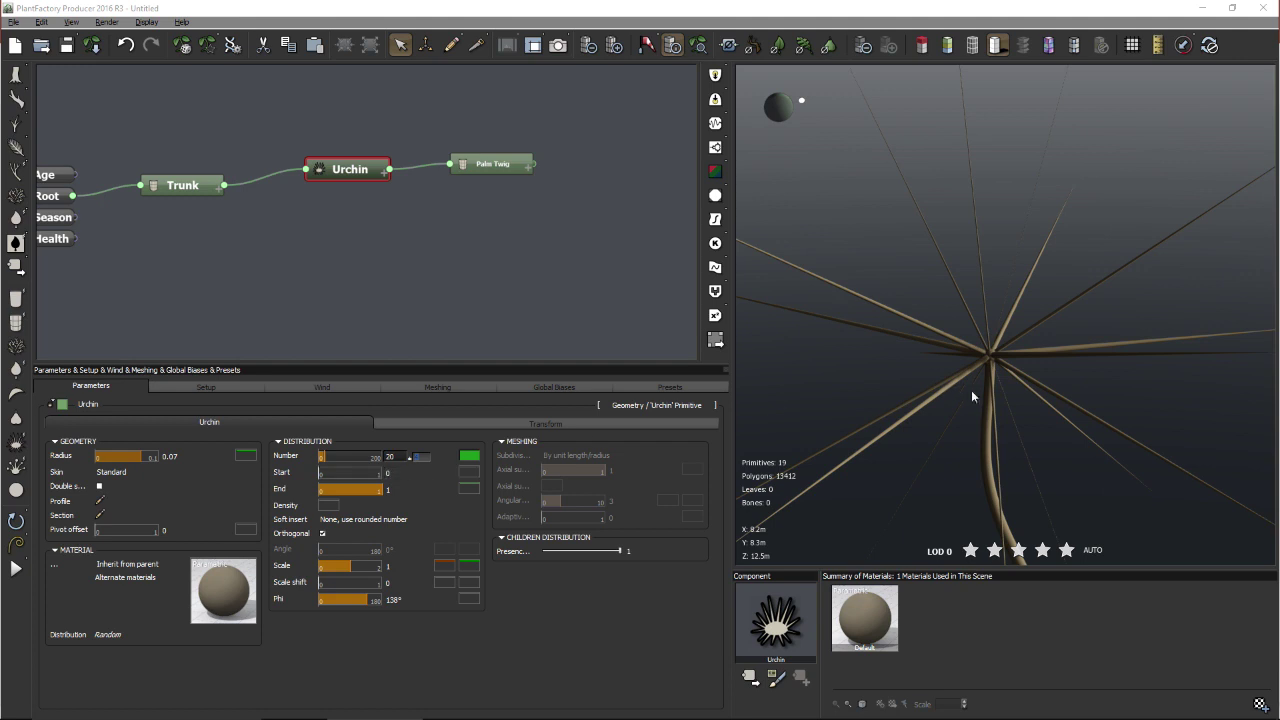
drag(966, 412, 1005, 332)
scroll(1005, 332, up, 5)
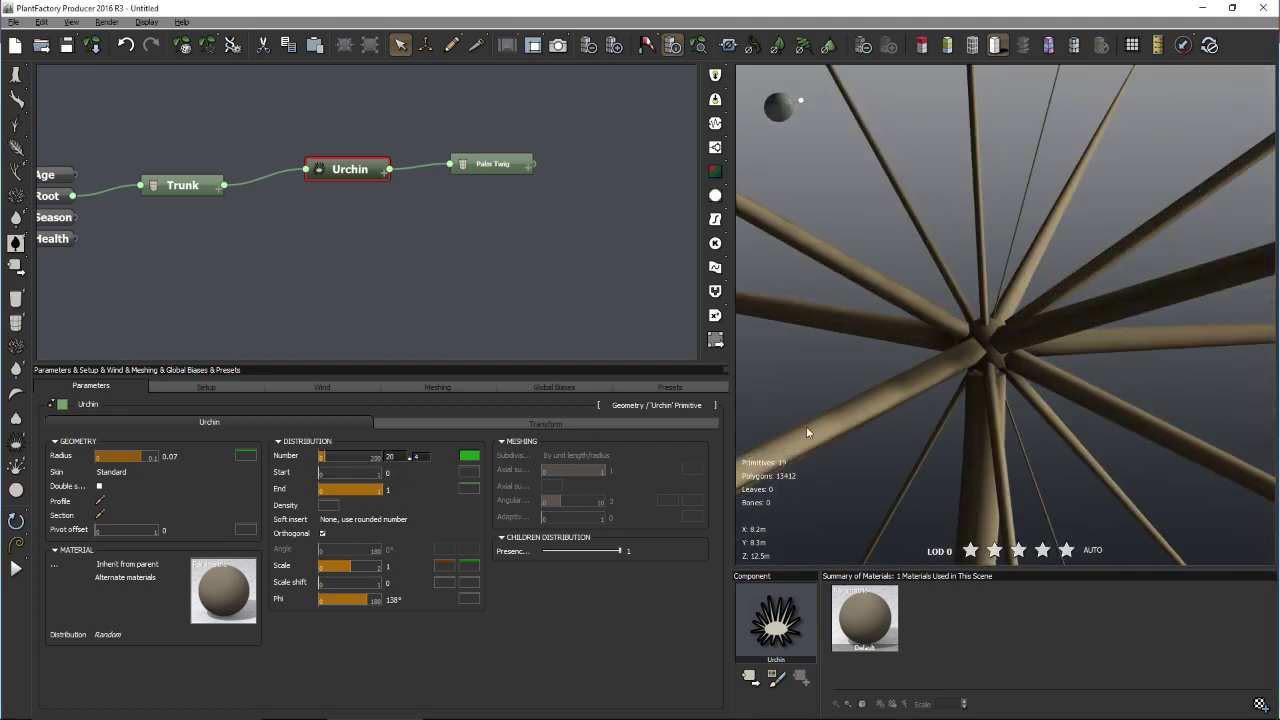
- Set the Urchin's distribution start to 0.59 and its phi angle to 81°
drag(328, 473, 370, 471)
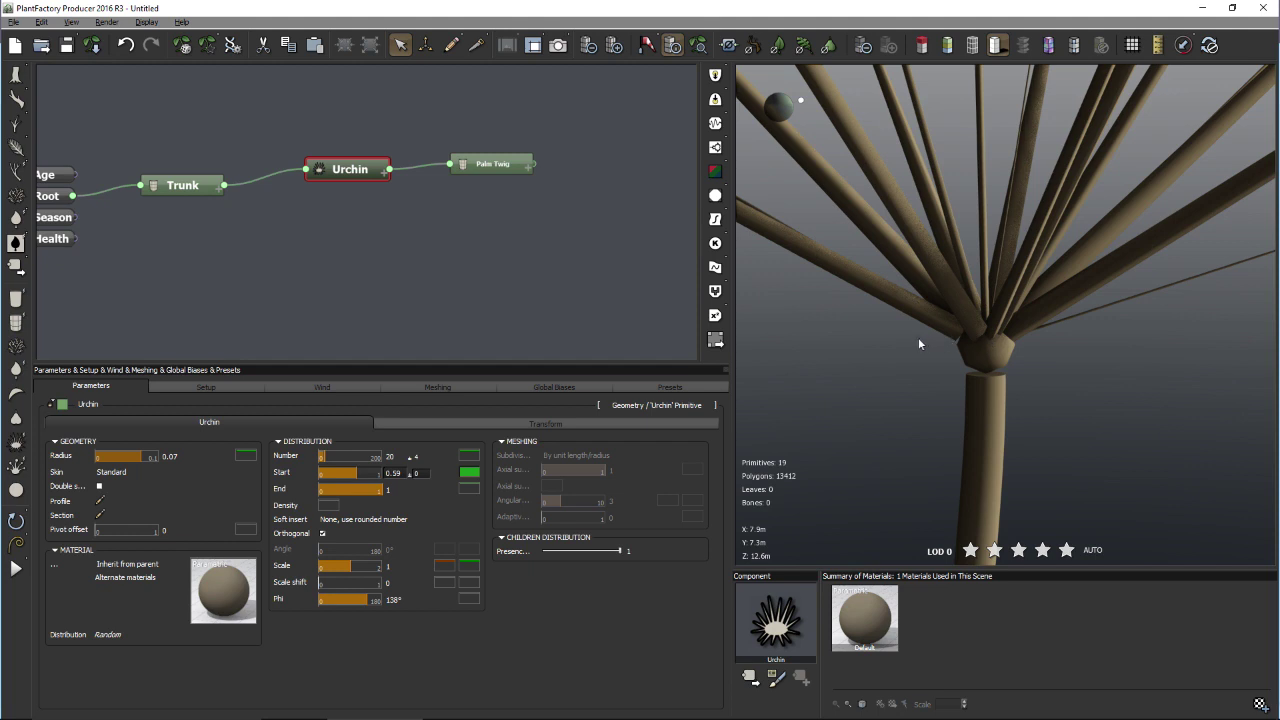
scroll(917, 337, down, 5)
drag(917, 339, 940, 323)
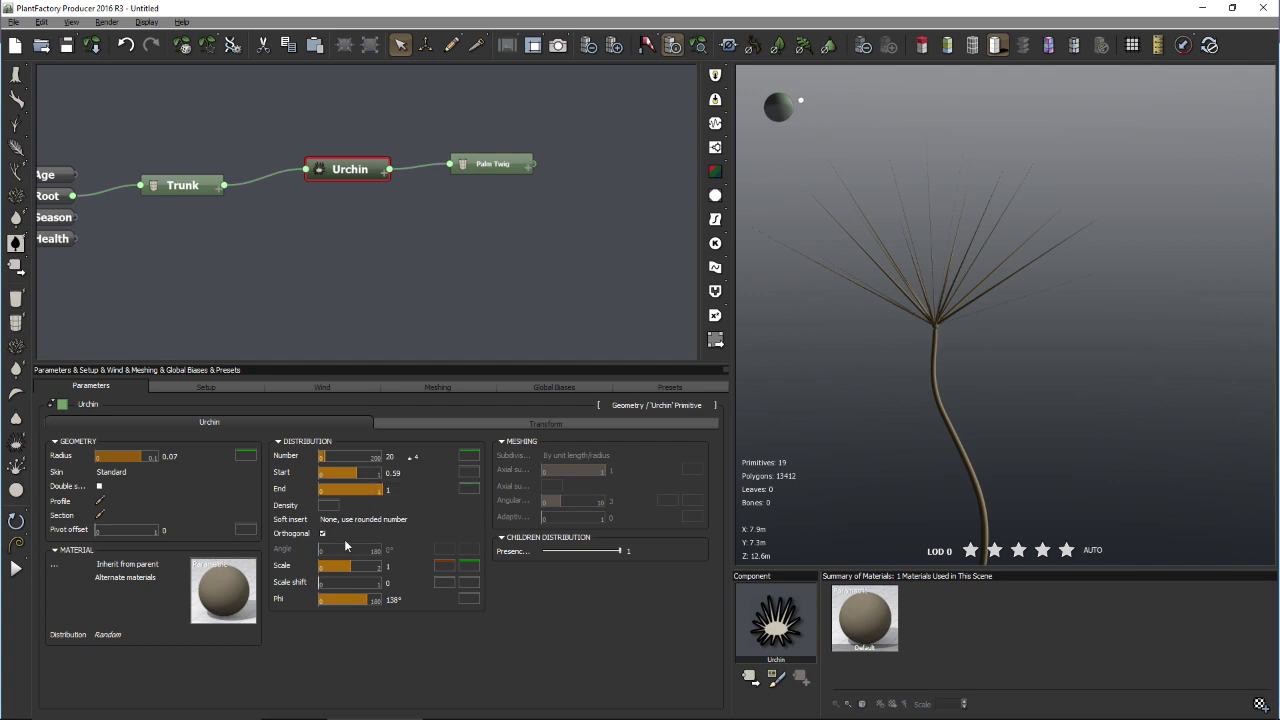
drag(362, 599, 347, 599)
drag(847, 278, 936, 299)
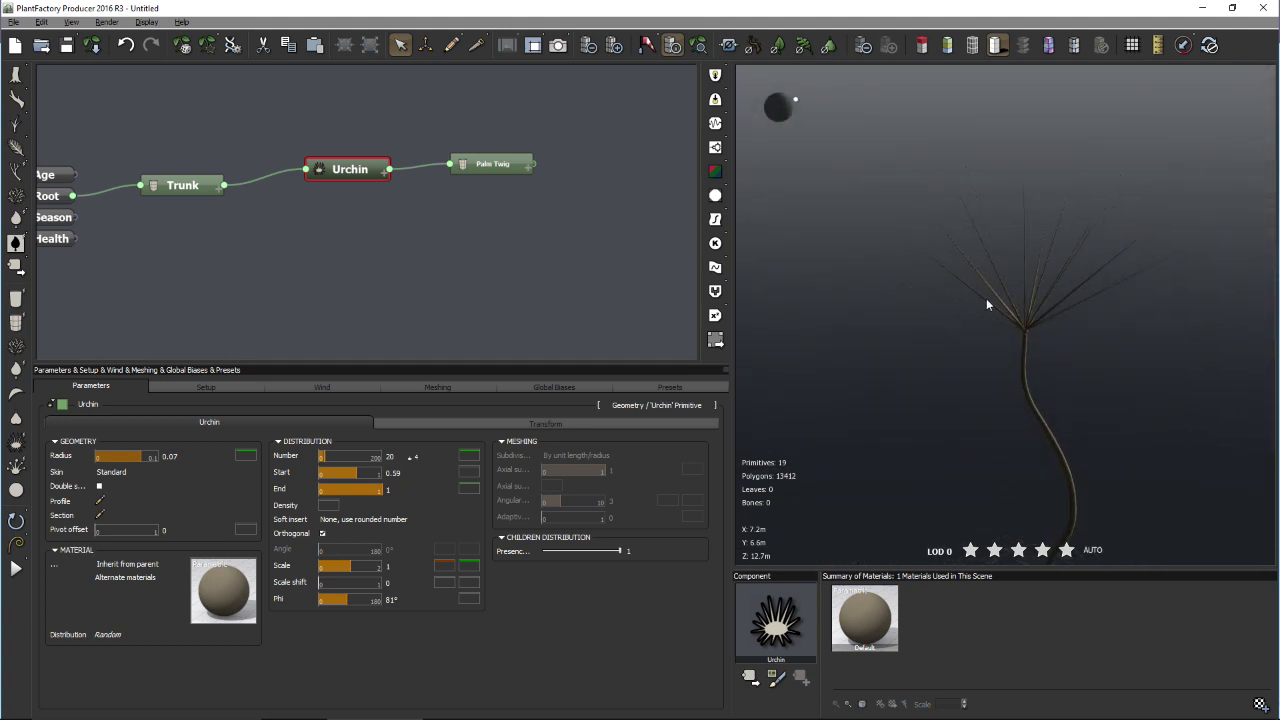
scroll(972, 293, up, 5)
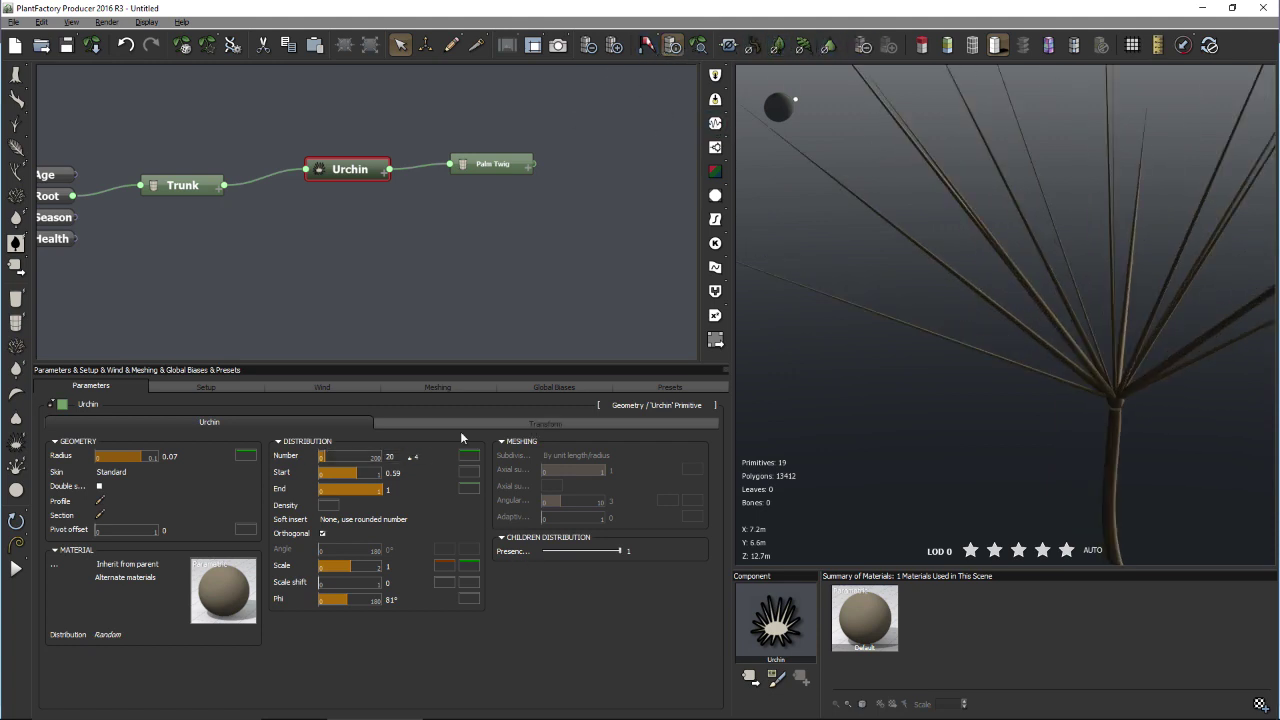
- Look over the Palm Twig's Local Bias 1 options and return to its segment parameters
click(481, 163)
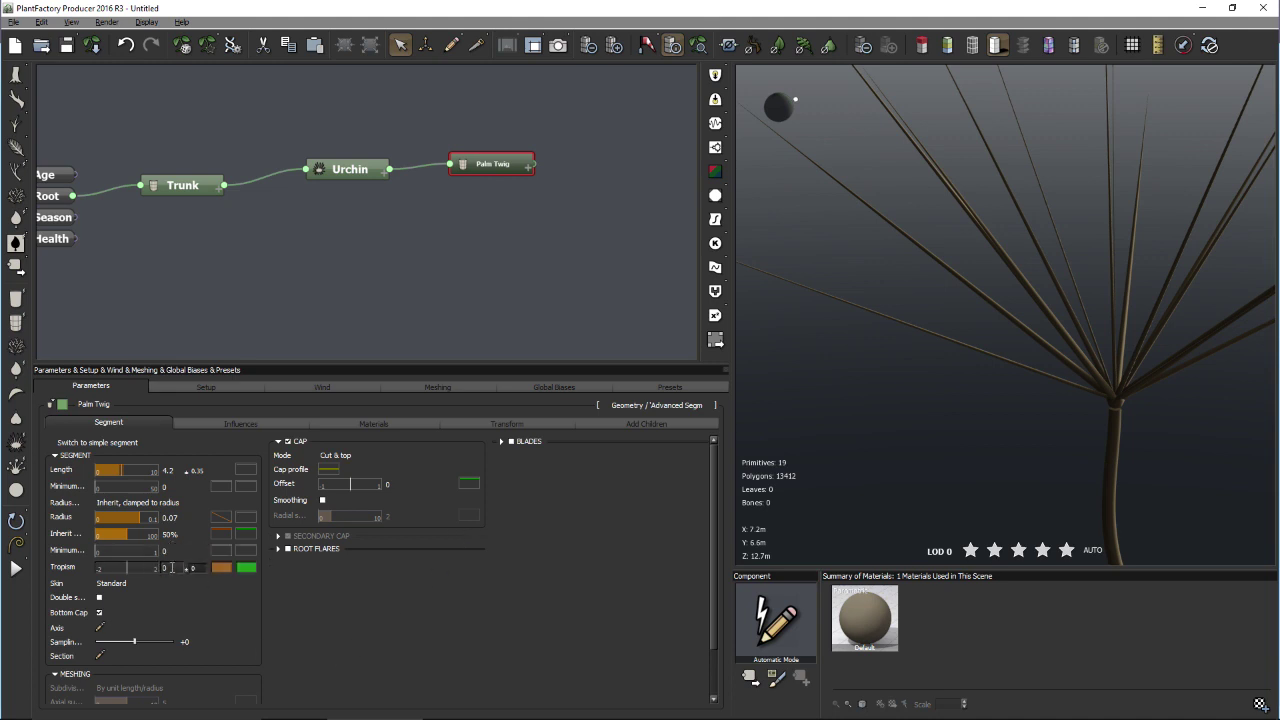
click(255, 424)
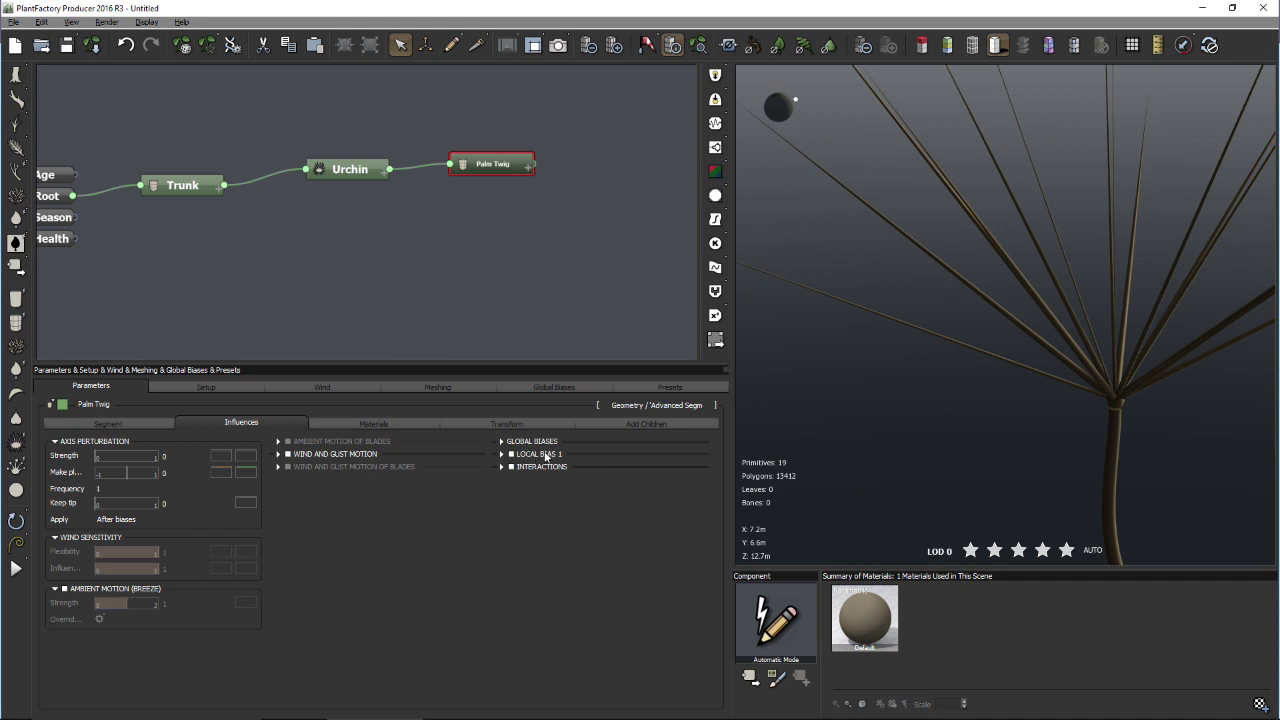
click(501, 454)
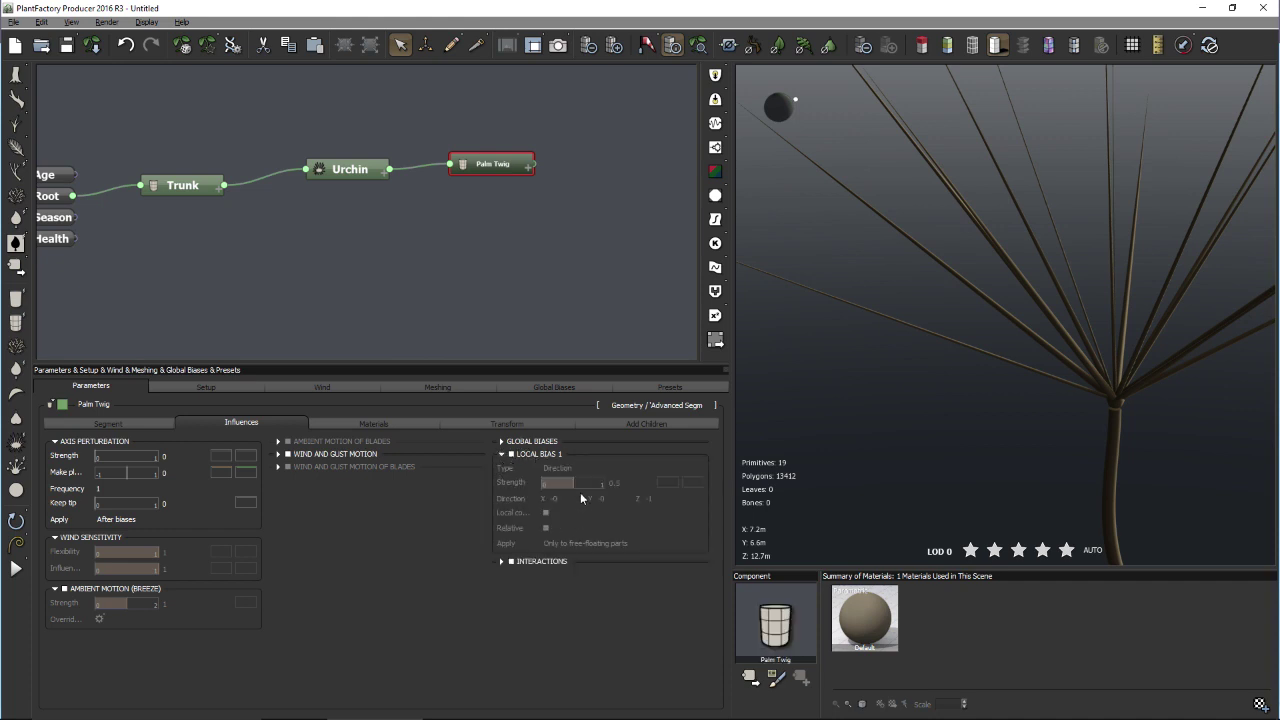
click(502, 454)
click(128, 422)
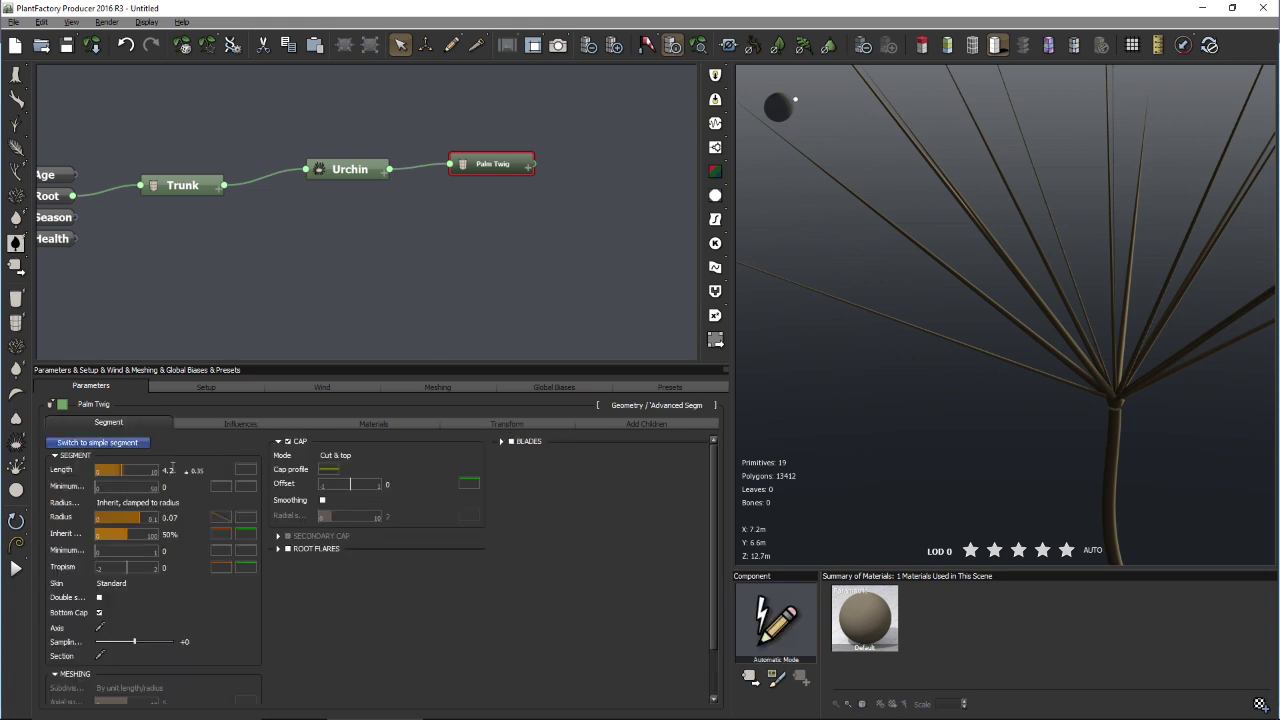
- Give the Palm Twig's tropism a variation of 0.43 and check the twigs' curvature
click(201, 570)
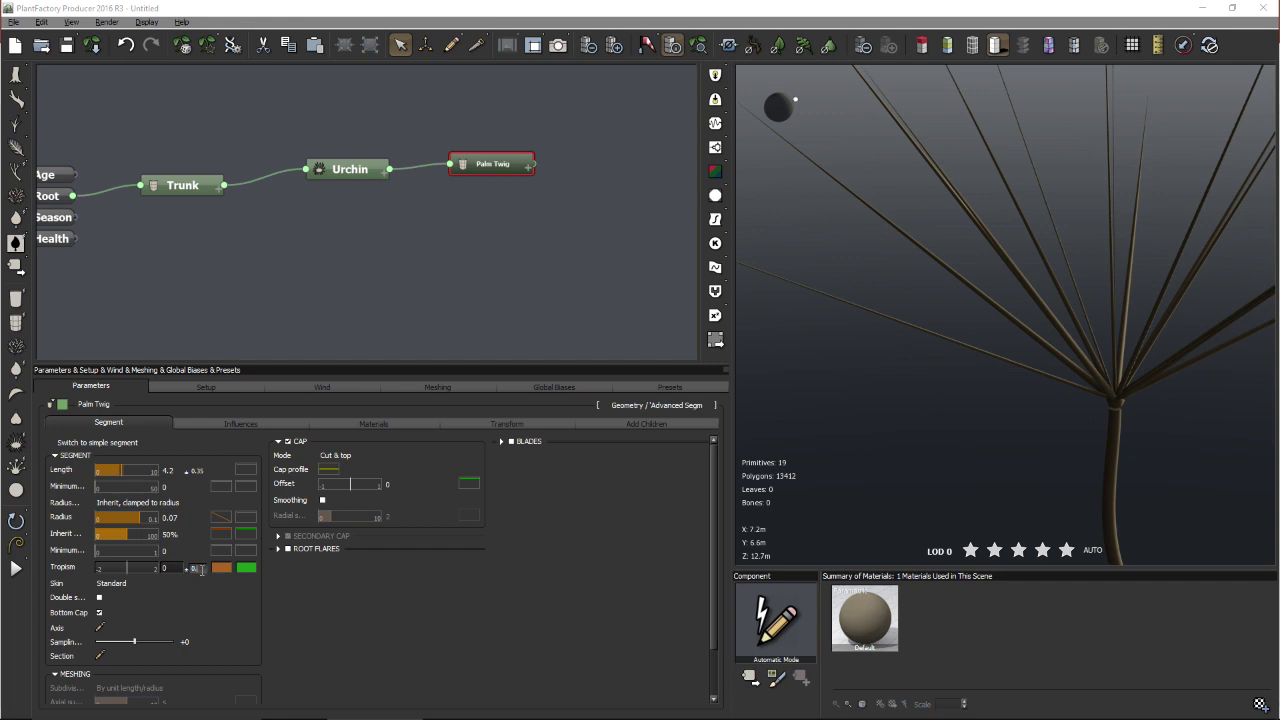
text(0.45)
key(Return)
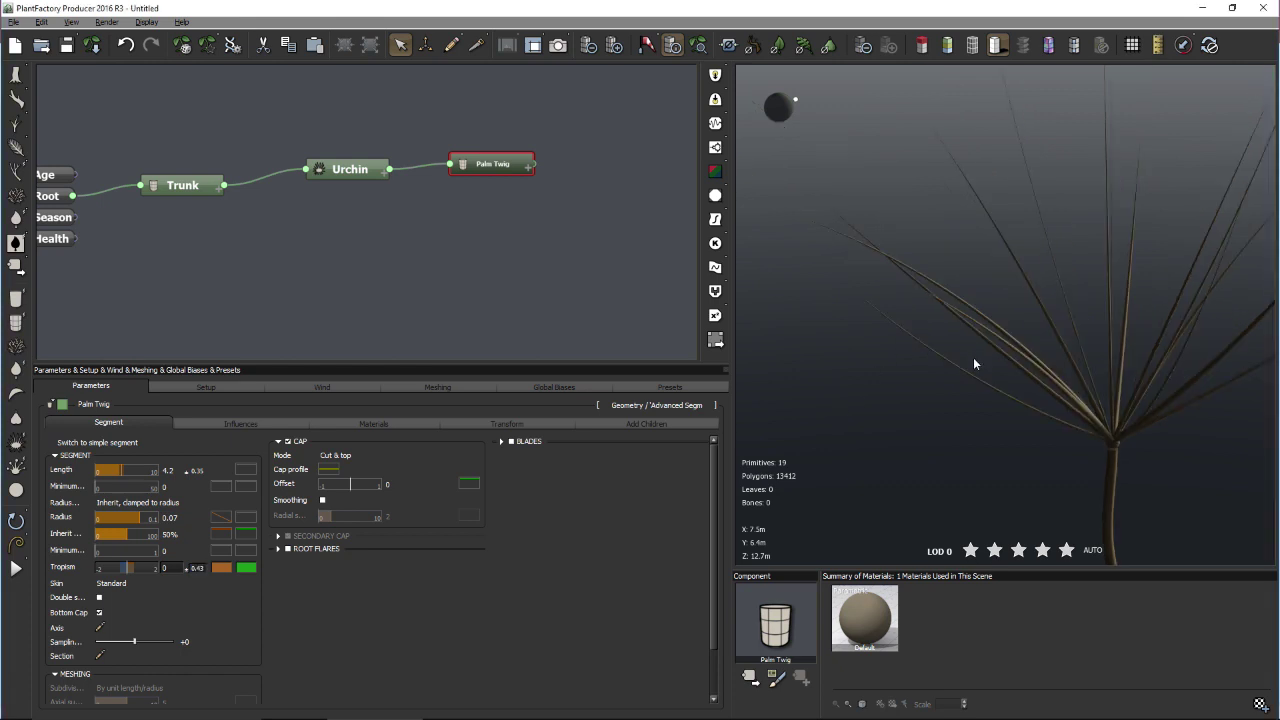
drag(1002, 454, 922, 382)
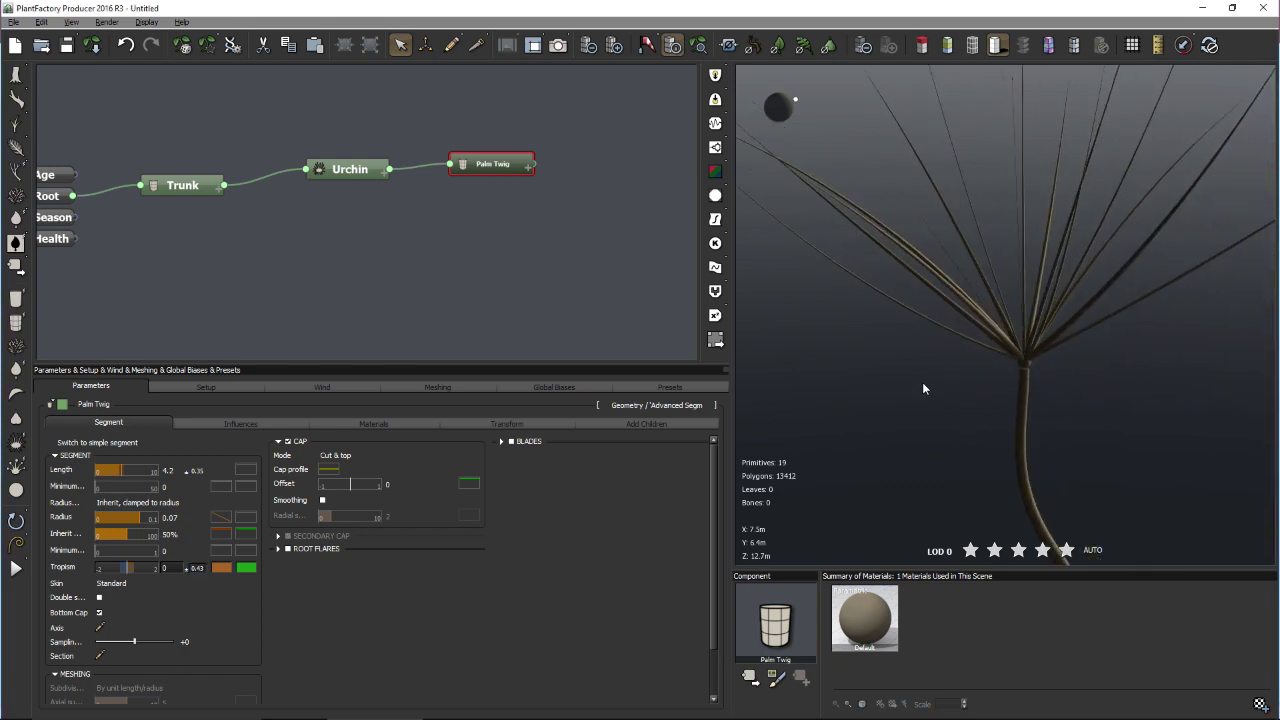
right_click(922, 382)
click(870, 349)
mouse_move(870, 349)
mouse_down()
mouse_move(852, 361)
mouse_move(861, 355)
mouse_up()
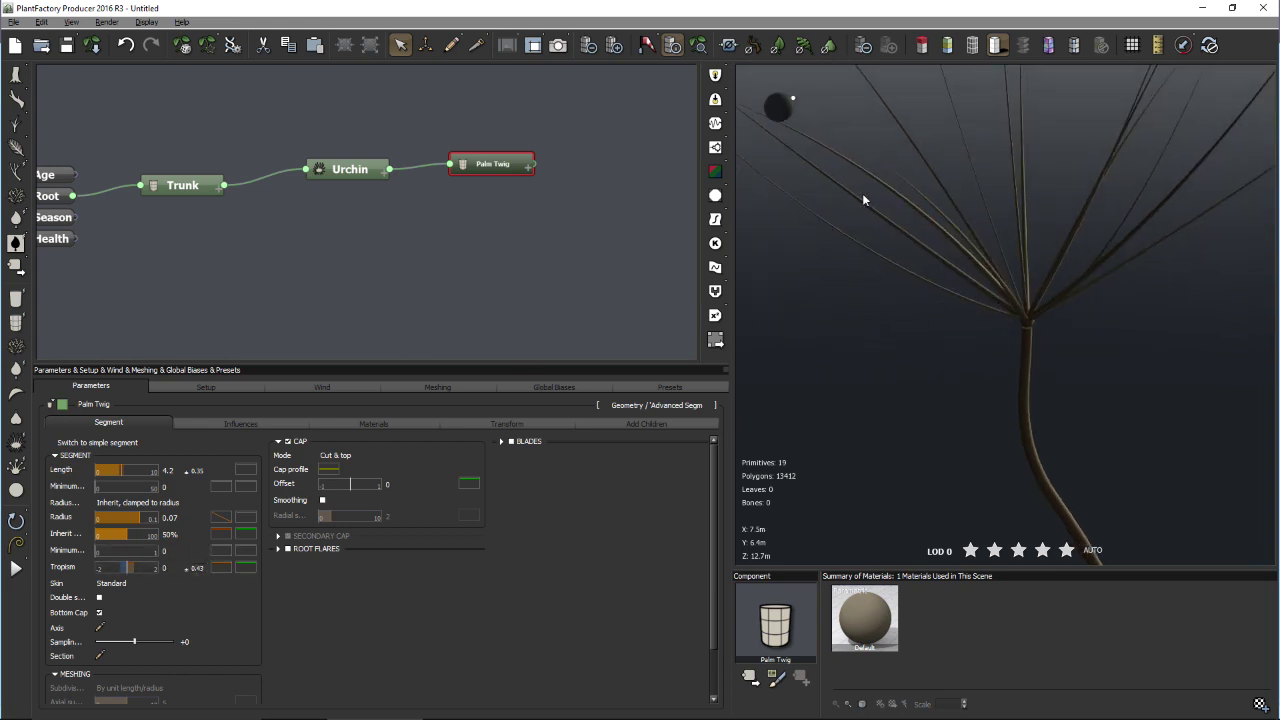
- Edit the Palm Twig's tropism filter so the profile rises linearly from 0.5 at the base to 1 at the tip
click(228, 568)
click(260, 577)
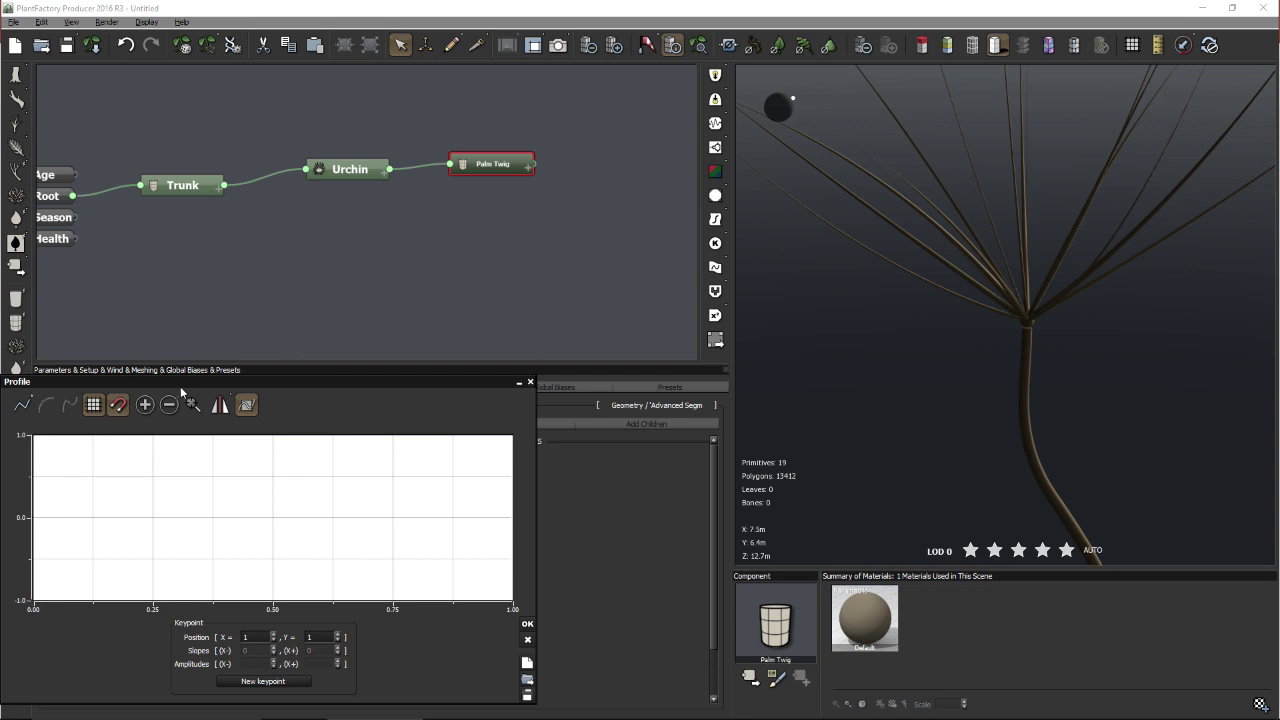
drag(181, 383, 478, 276)
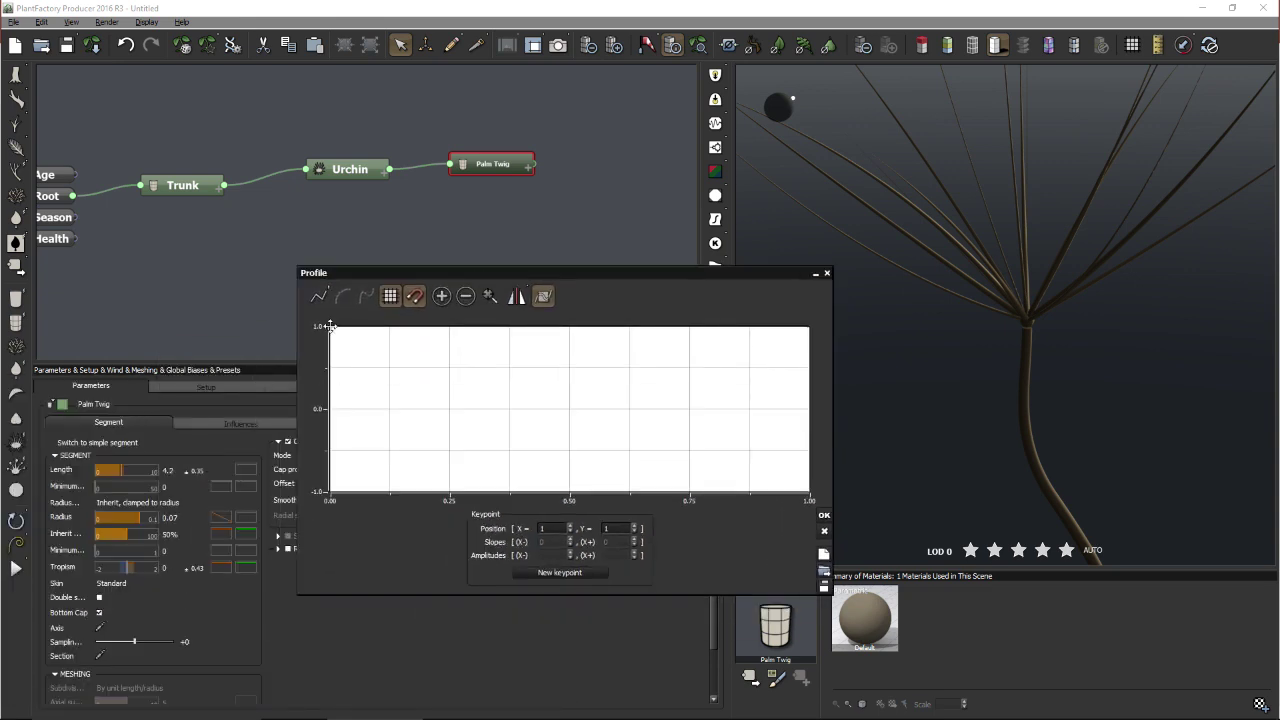
drag(329, 327, 315, 368)
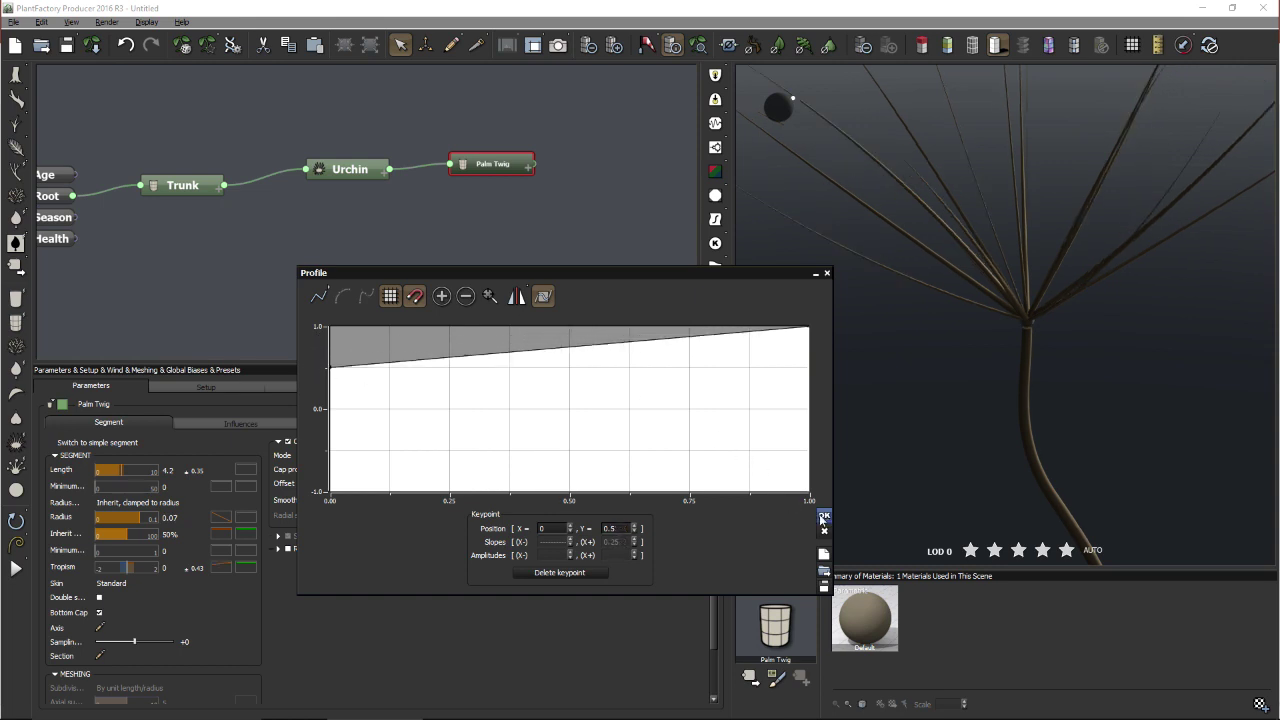
click(823, 517)
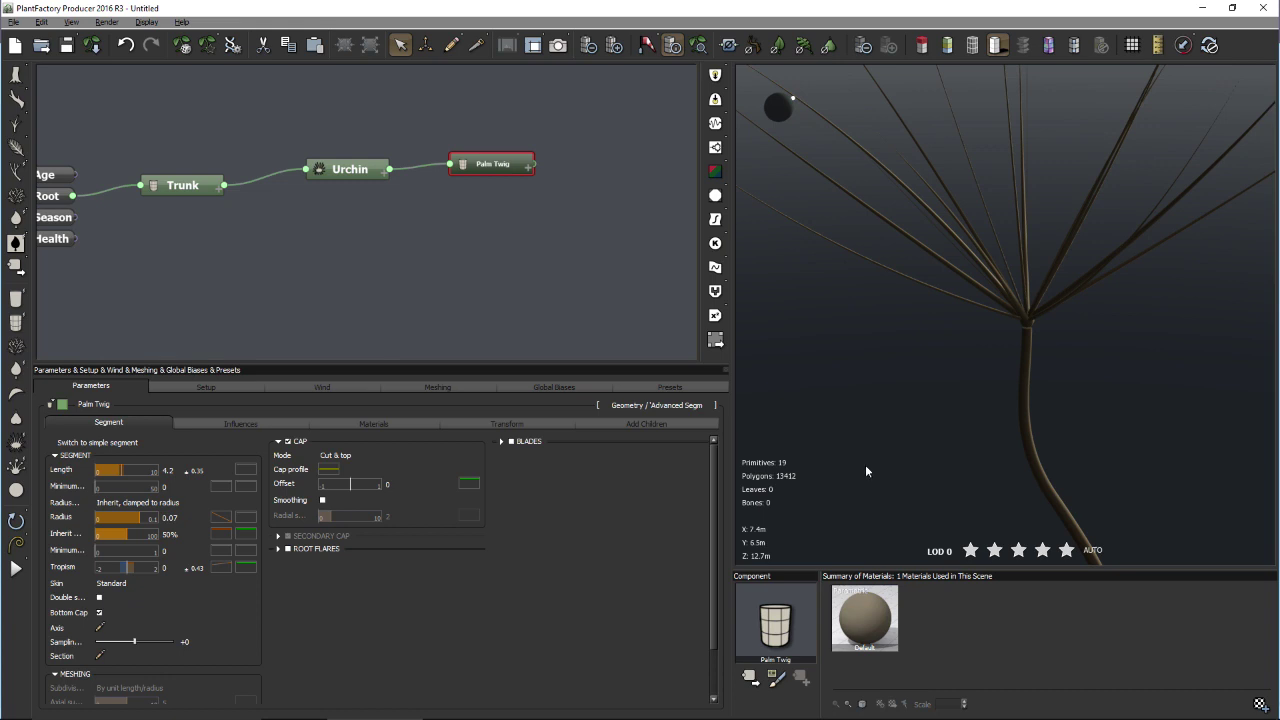
- Enable Local Bias 1 on the Palm Twig and set its type to Curl
click(277, 420)
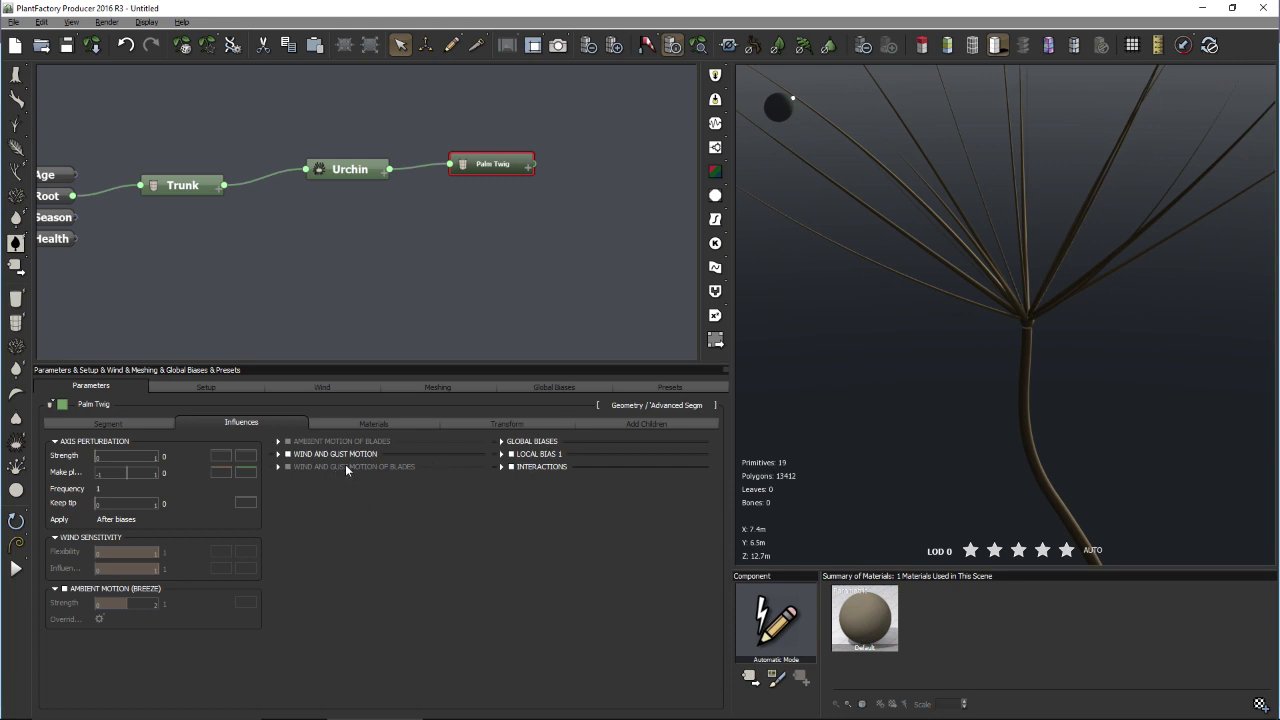
click(502, 454)
click(510, 454)
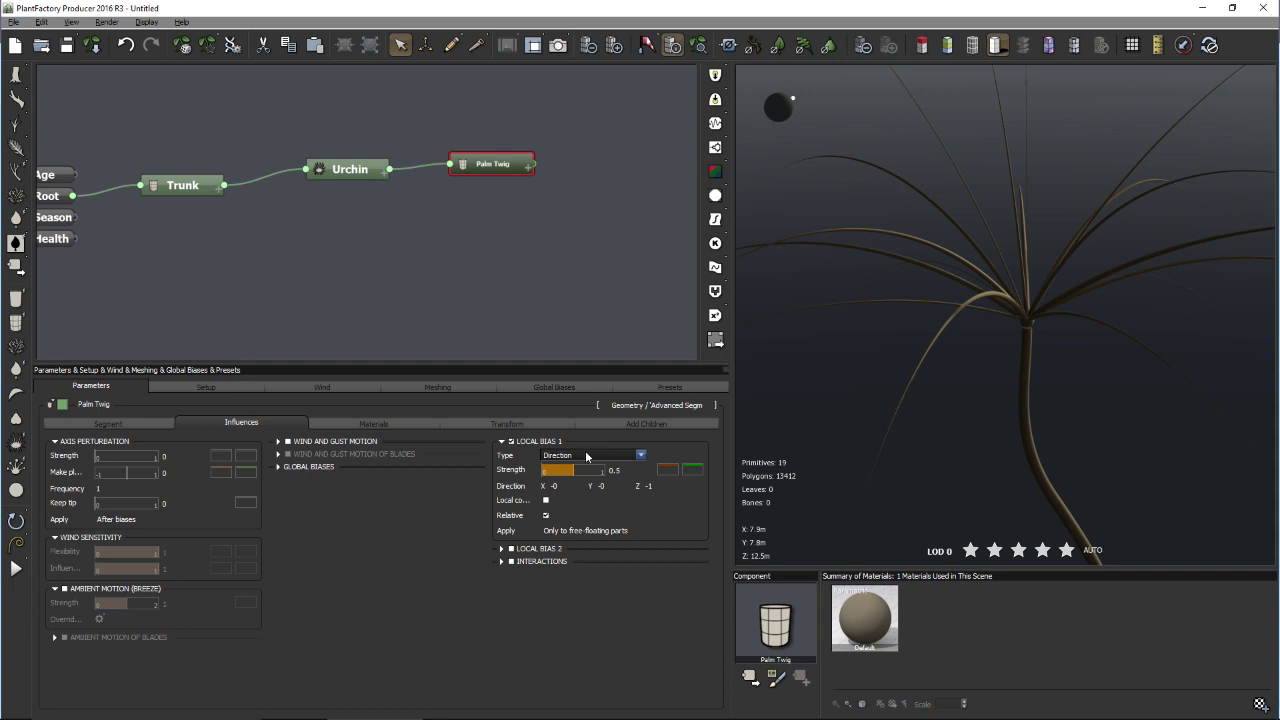
click(588, 456)
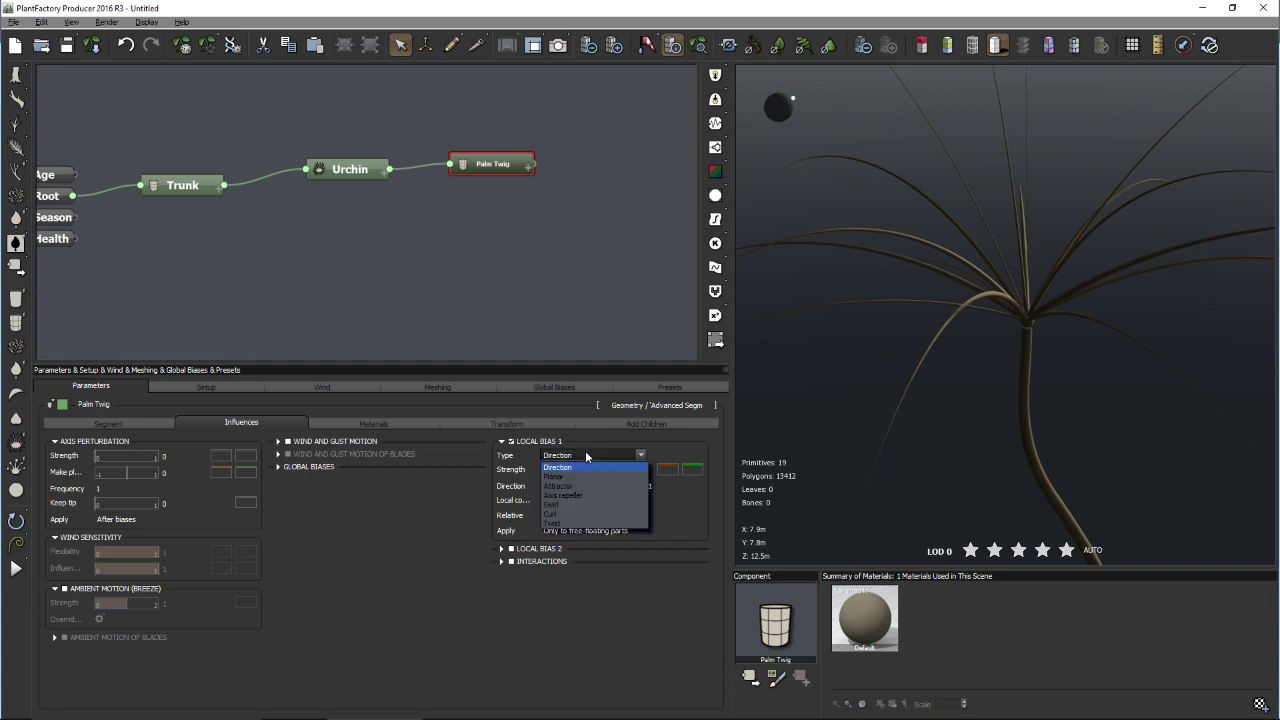
click(558, 514)
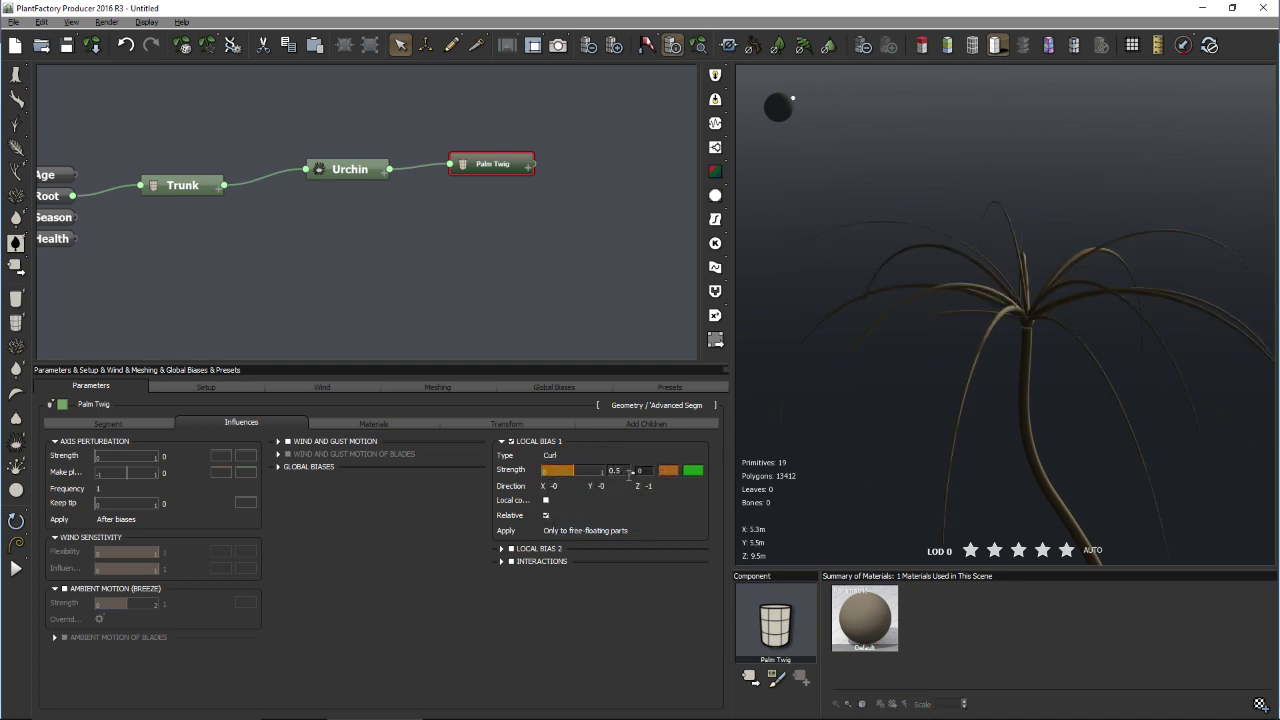
- Set the curl bias strength to 1 with a variation of 0.25 and check the drooping twigs
double_click(629, 475)
text(1)
key(Return)
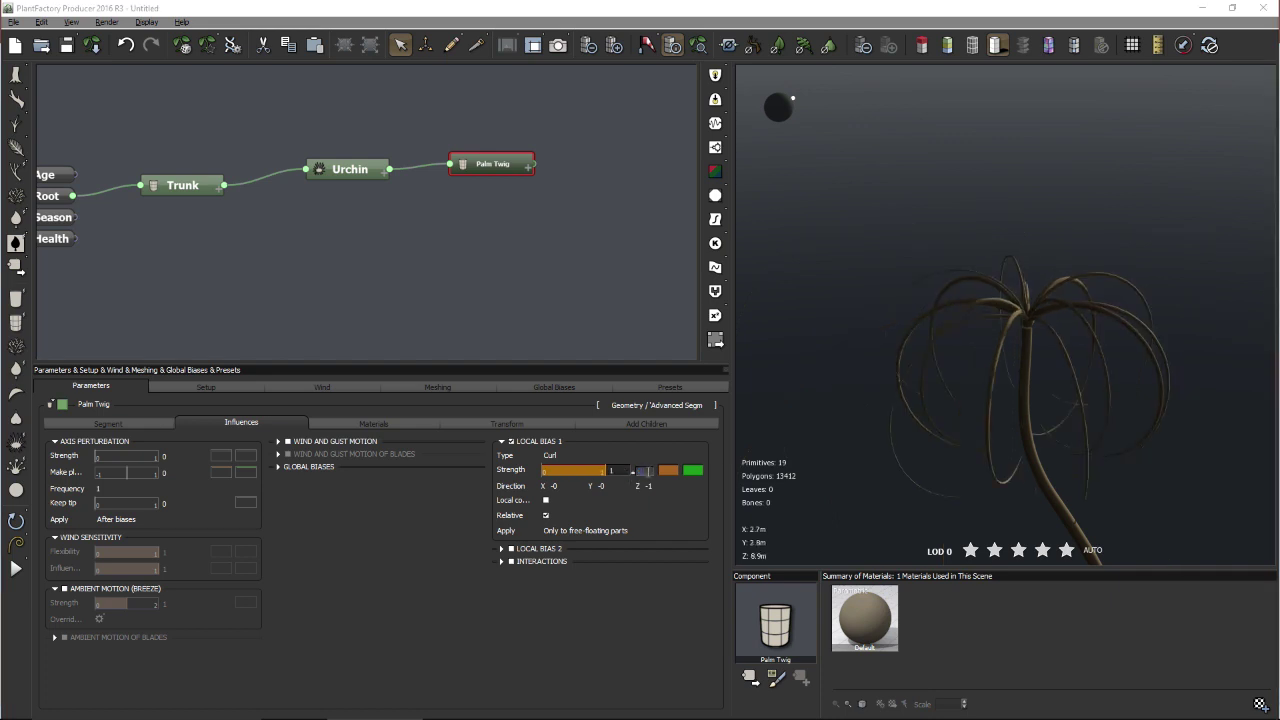
mouse_move(643, 471)
mouse_down()
mouse_move(652, 497)
mouse_move(662, 472)
mouse_up()
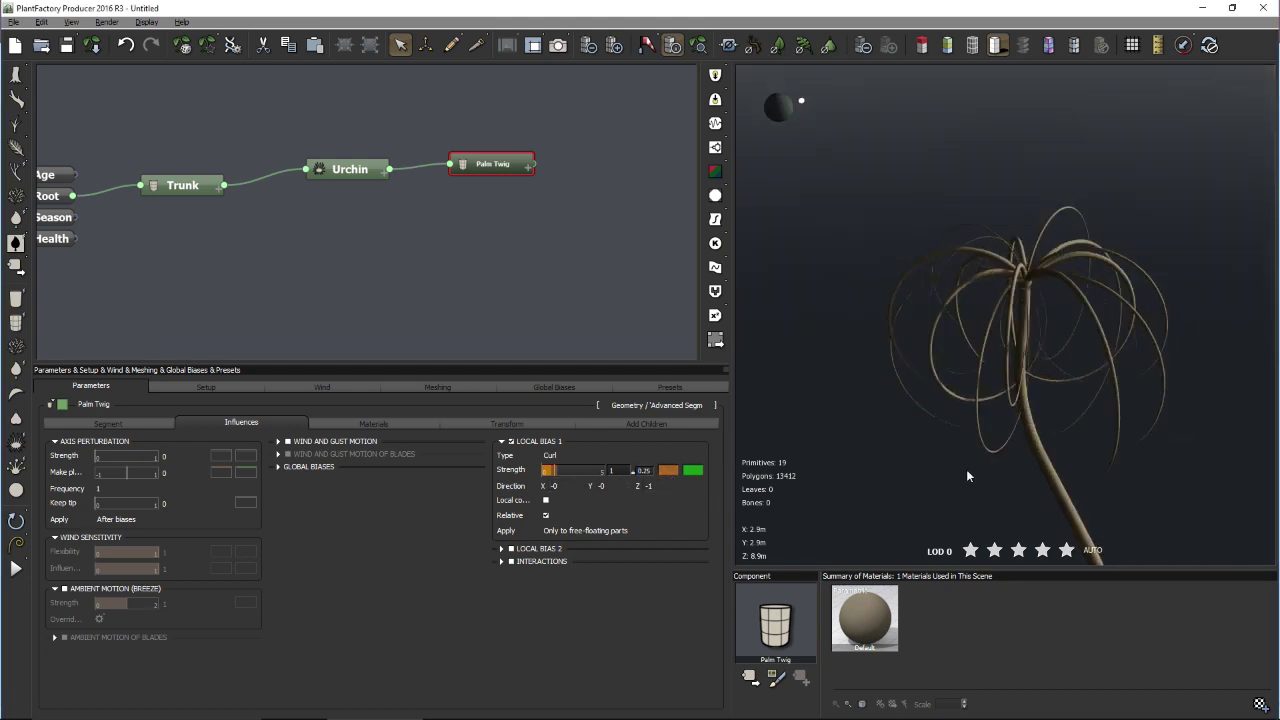
drag(1009, 450, 1058, 448)
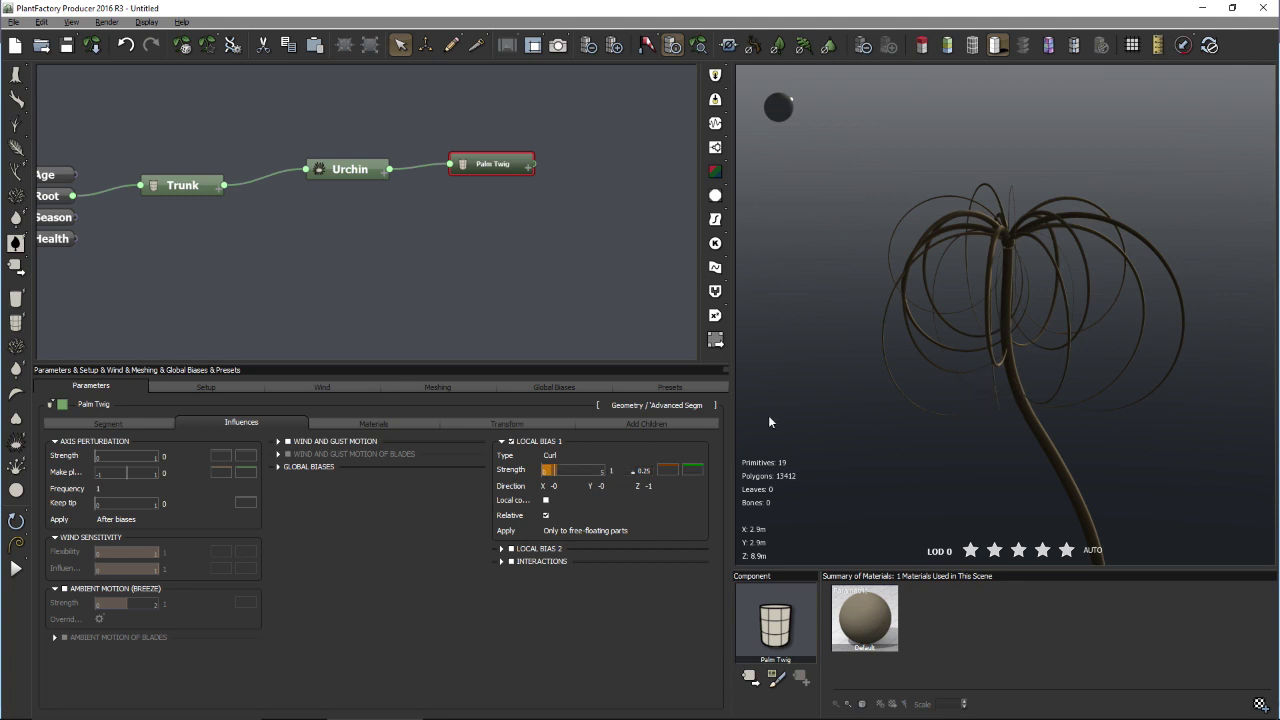
- Edit the curl strength filter so the profile falls linearly from 1 at the base to about 0.31 at the tip
right_click(676, 471)
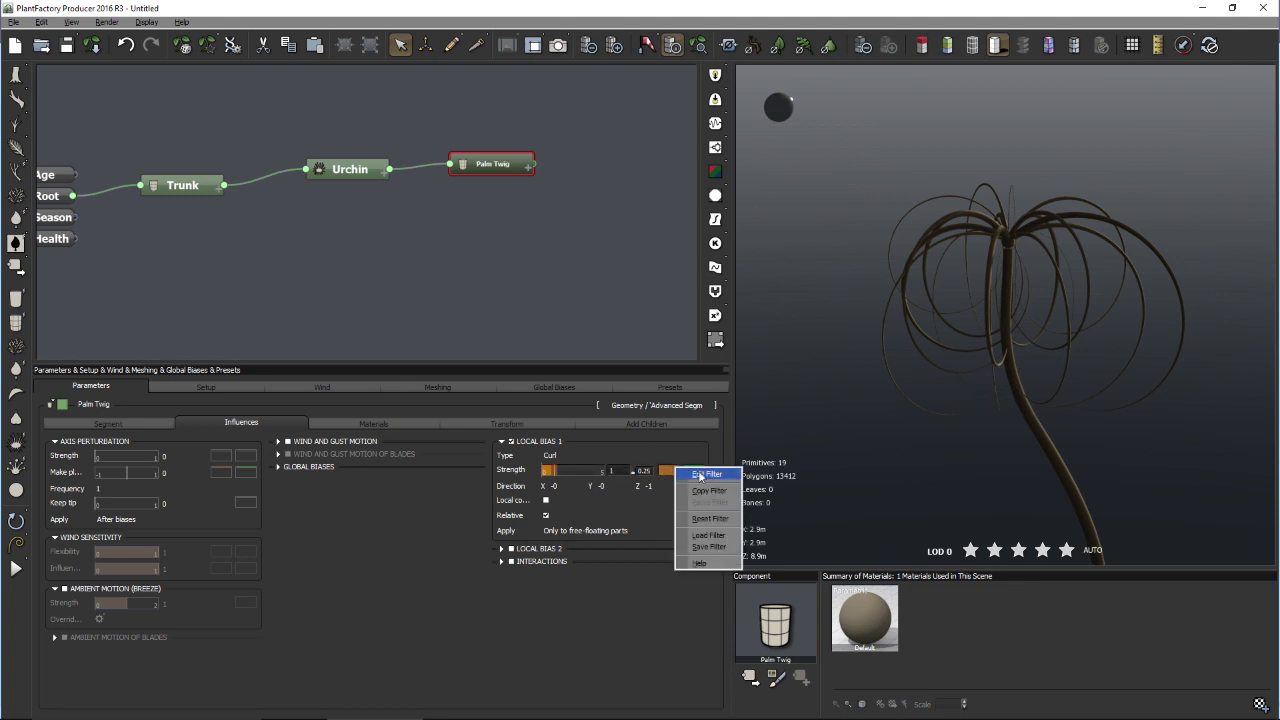
click(700, 476)
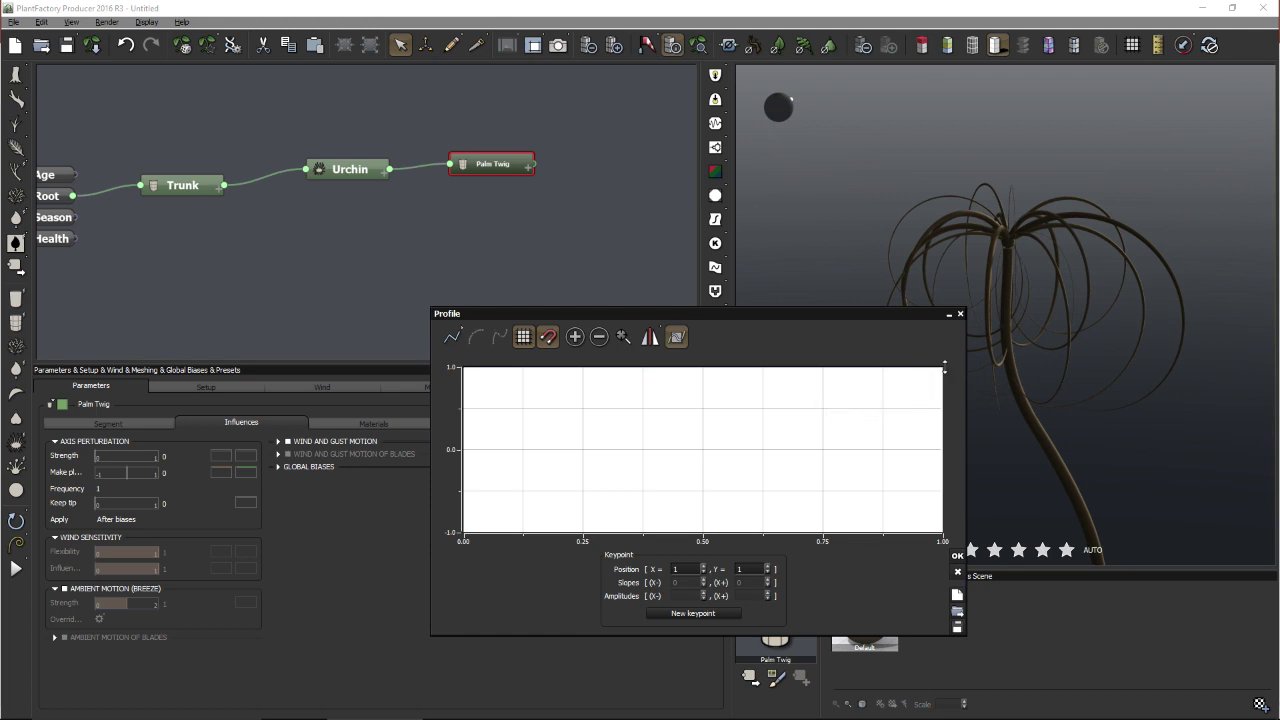
drag(944, 368, 949, 410)
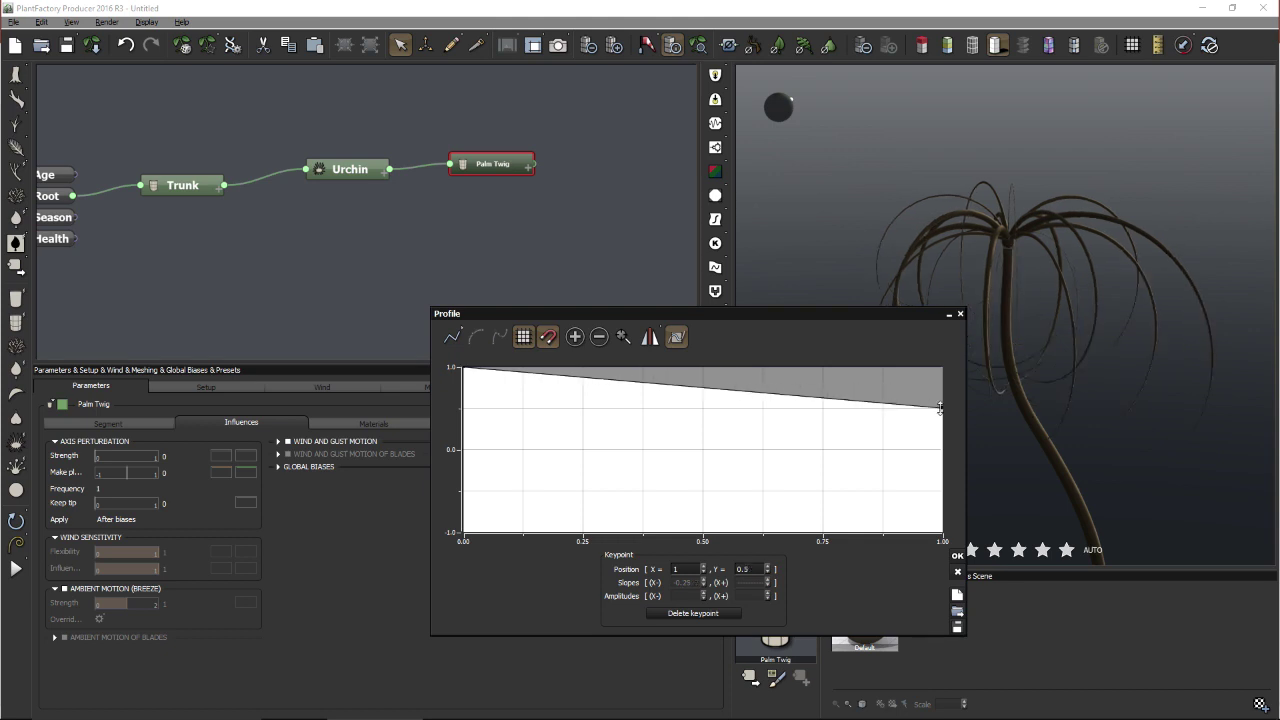
click(940, 408)
drag(940, 408, 942, 424)
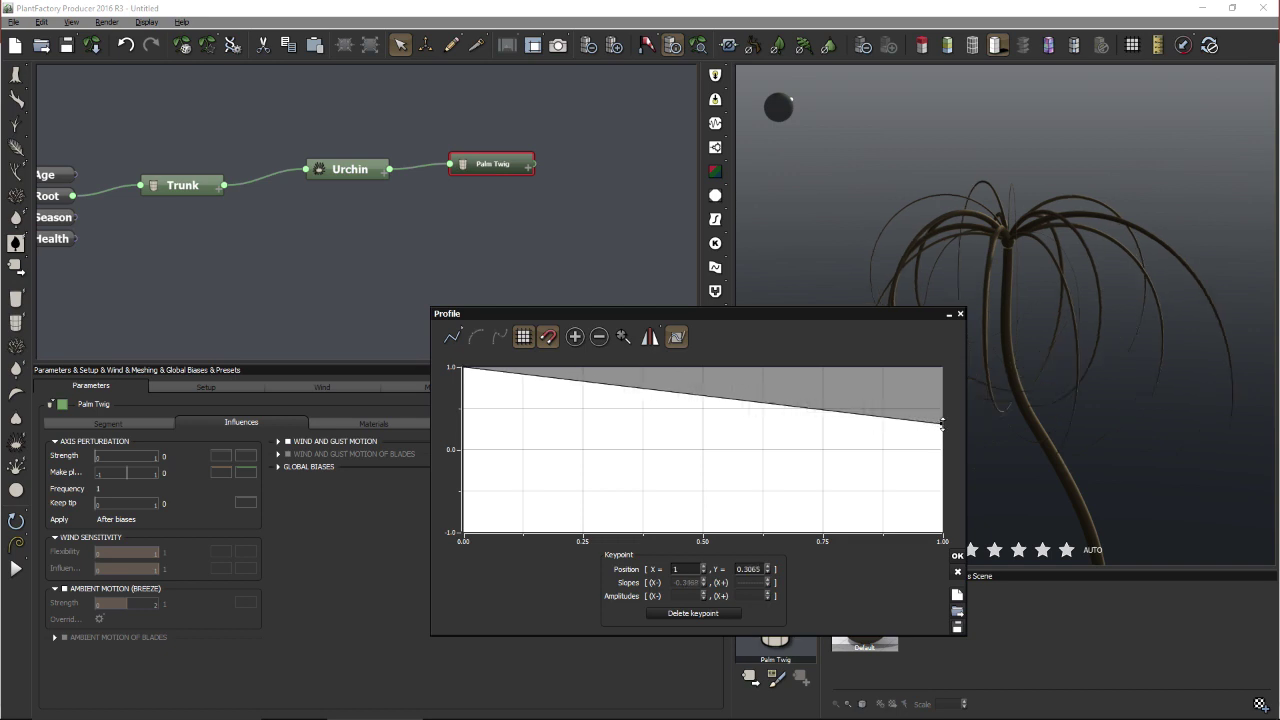
- Enable local coordinates for the Palm Twig's curl bias and set its direction to X 0, Y 1, Z 0
drag(661, 312, 895, 137)
click(546, 500)
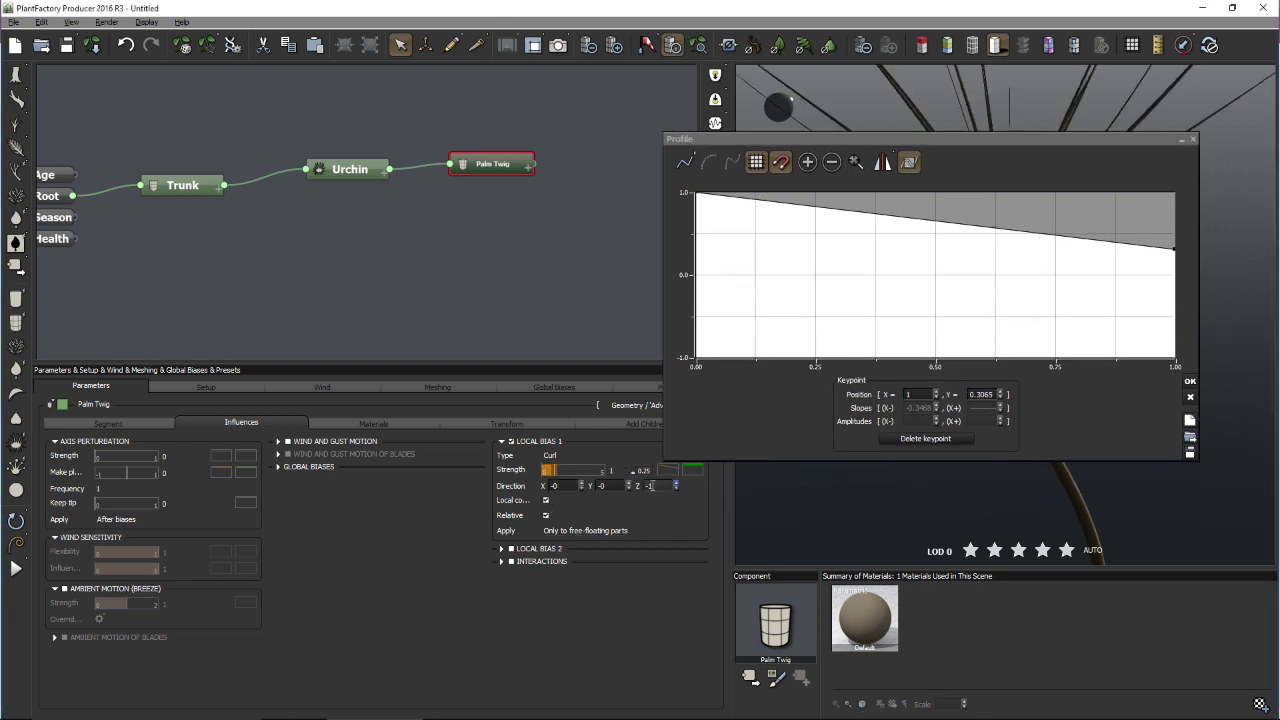
click(611, 486)
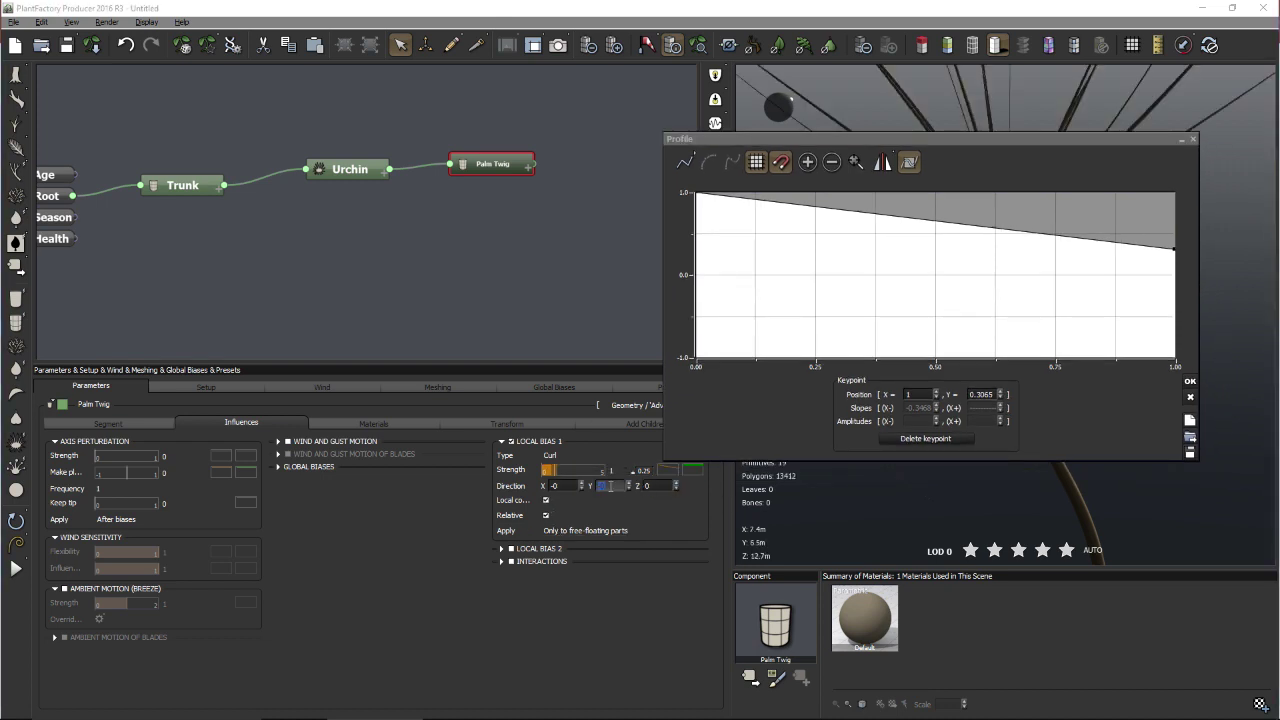
click(893, 139)
drag(868, 136, 310, 71)
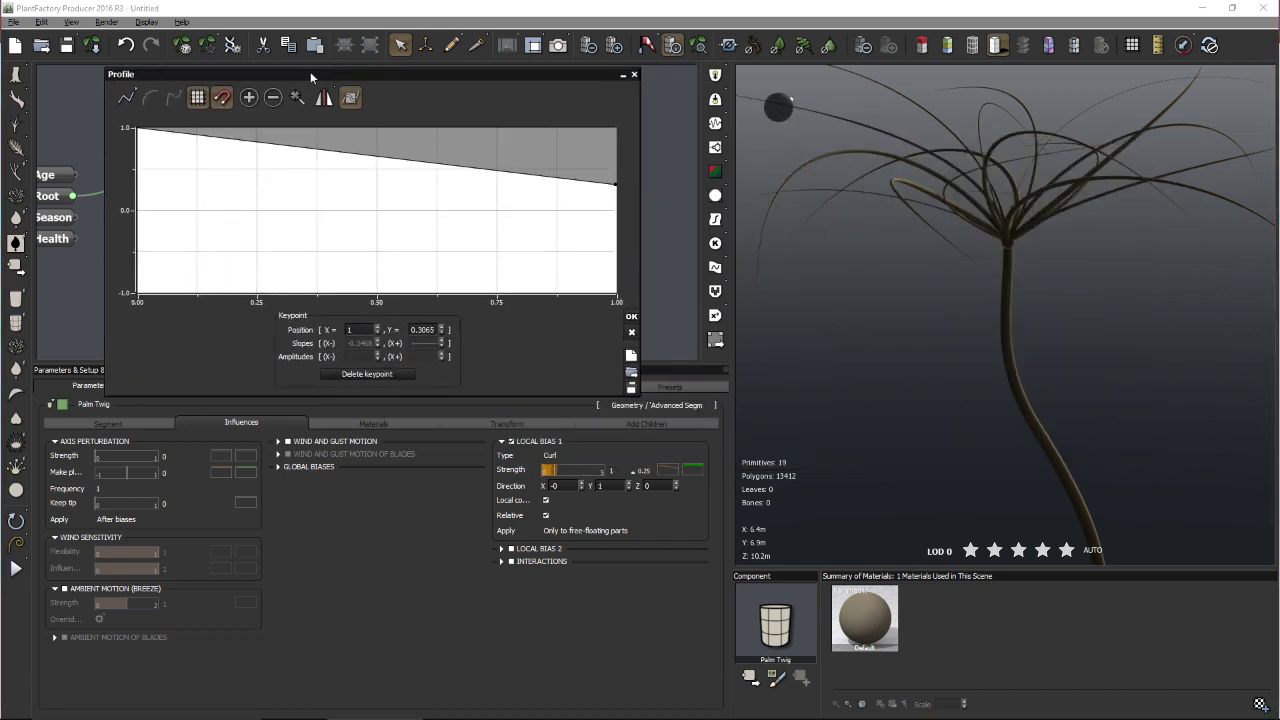
mouse_move(975, 228)
mouse_down()
mouse_move(986, 308)
mouse_move(966, 242)
mouse_up()
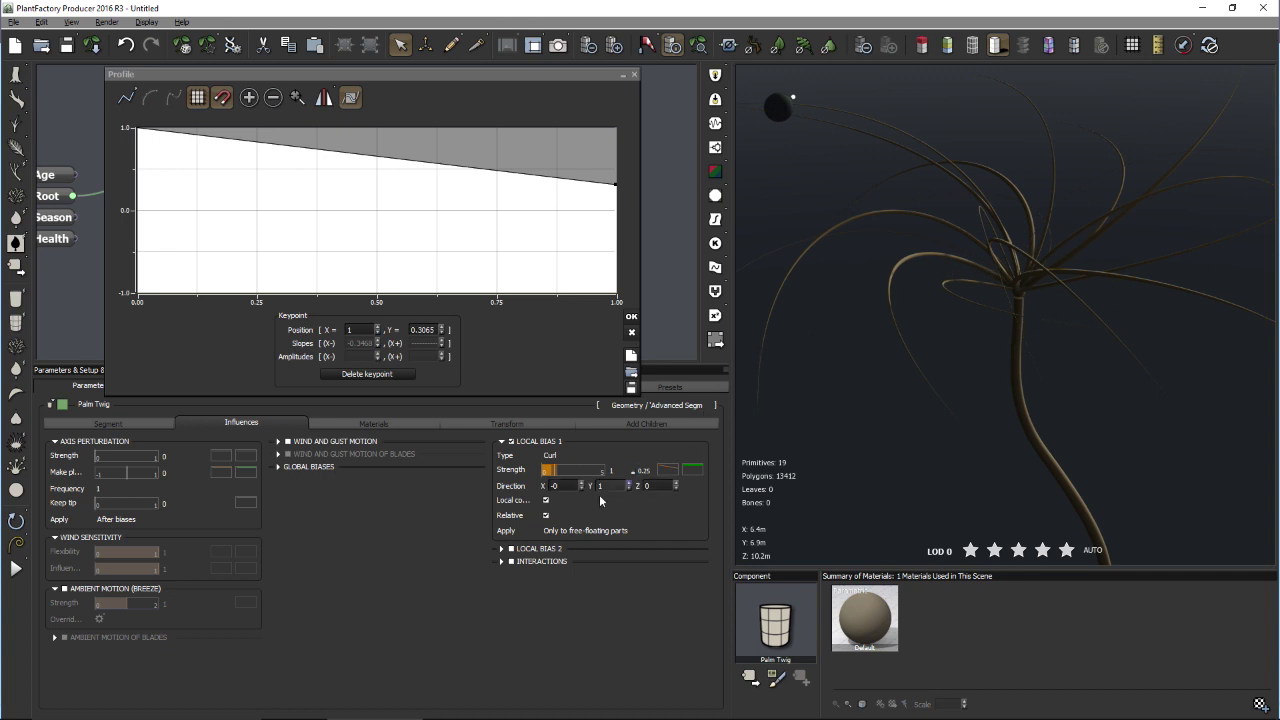
- Reshape the curl strength profile with a keypoint of 0.5 at X 0.8442 and a value of 1 at the tip
click(535, 174)
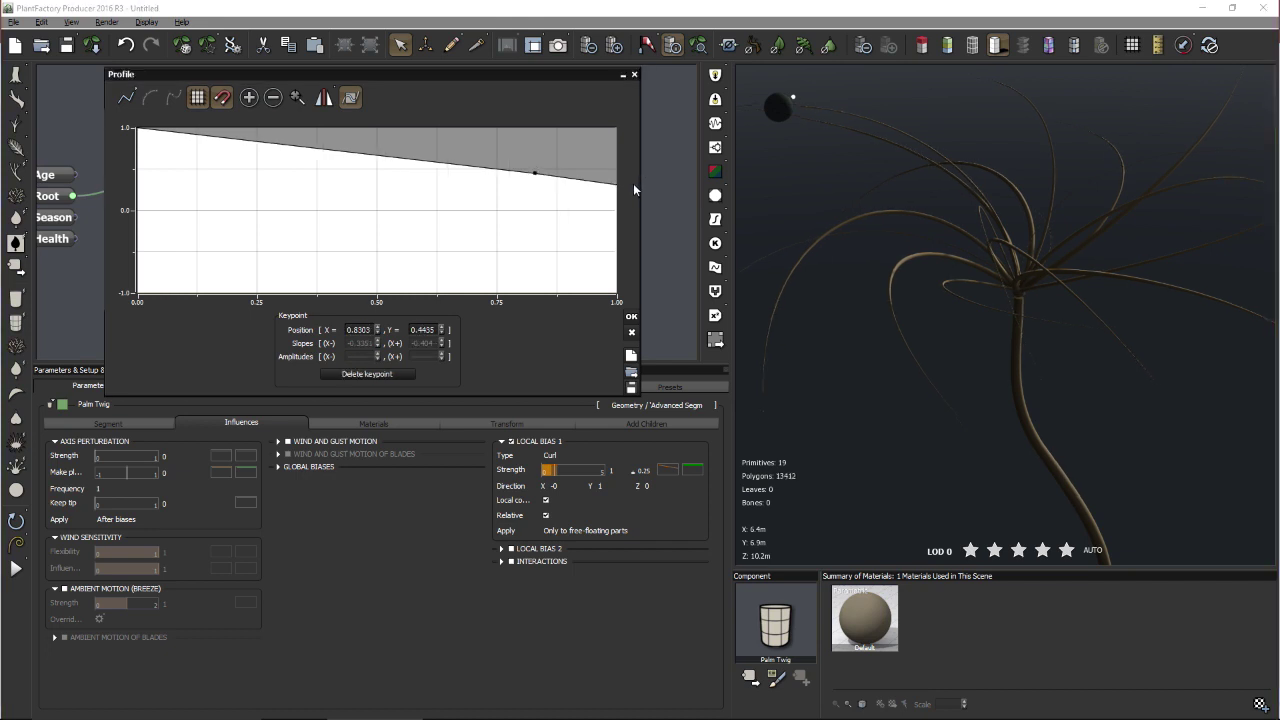
drag(616, 185, 618, 128)
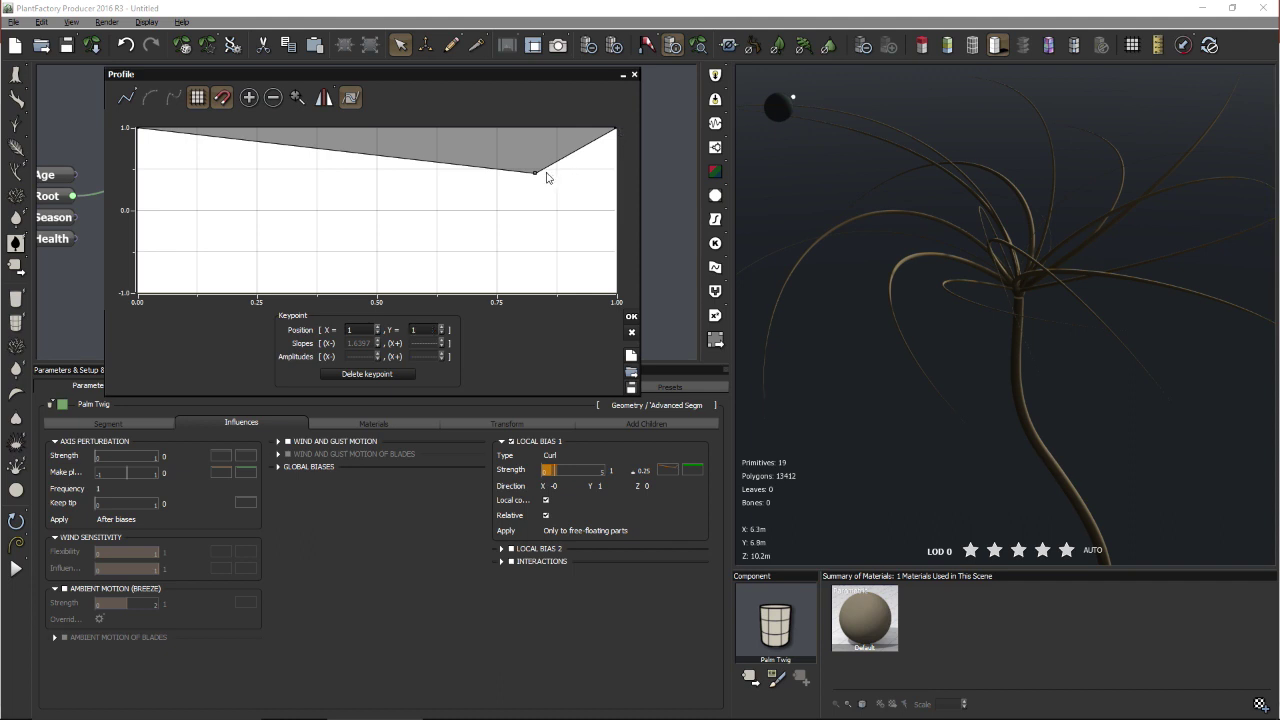
drag(535, 173, 542, 168)
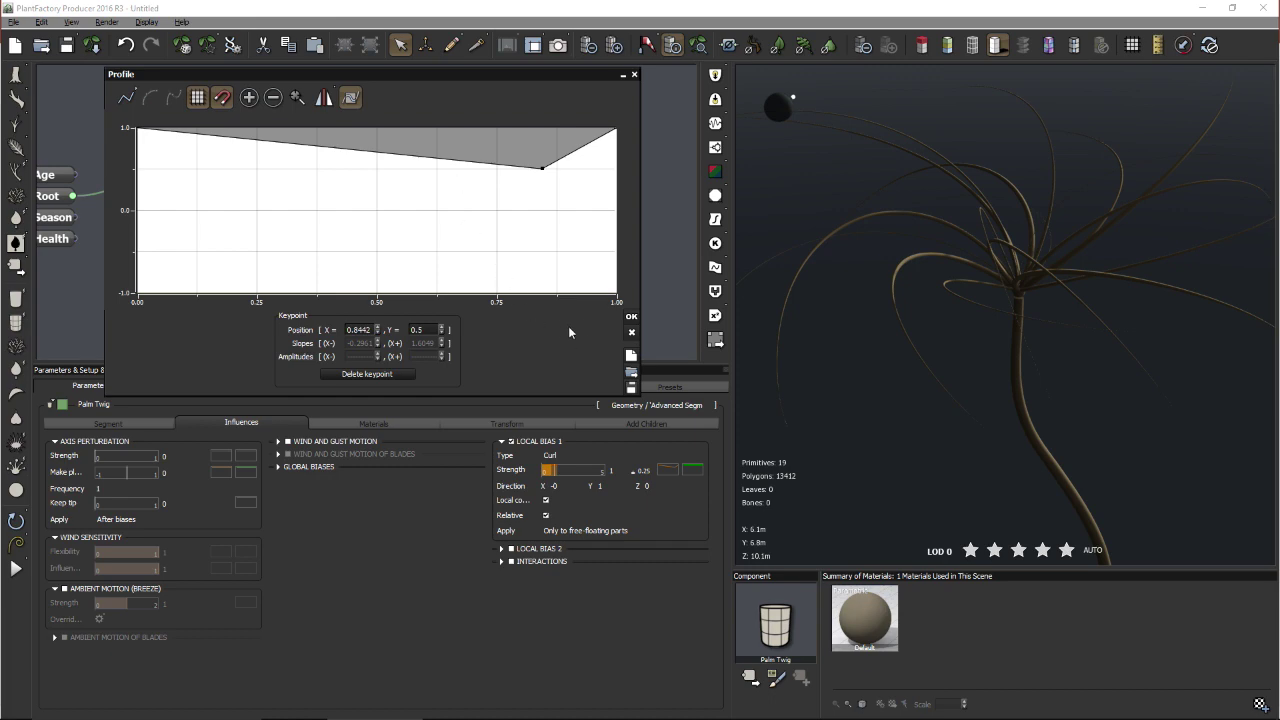
click(631, 317)
drag(1022, 300, 1014, 353)
drag(1078, 320, 1030, 318)
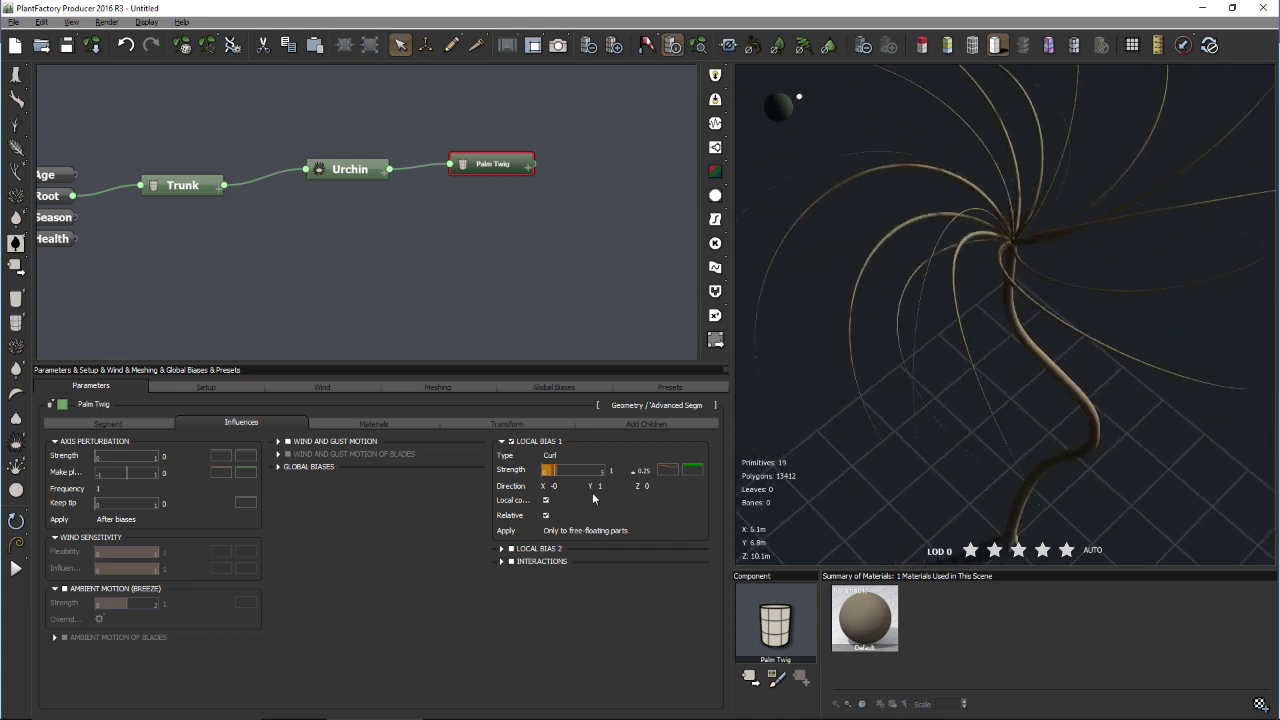
- Enable Local Bias 2 on the Palm Twig as a Direction bias and set its Z direction to 1
click(502, 549)
click(511, 550)
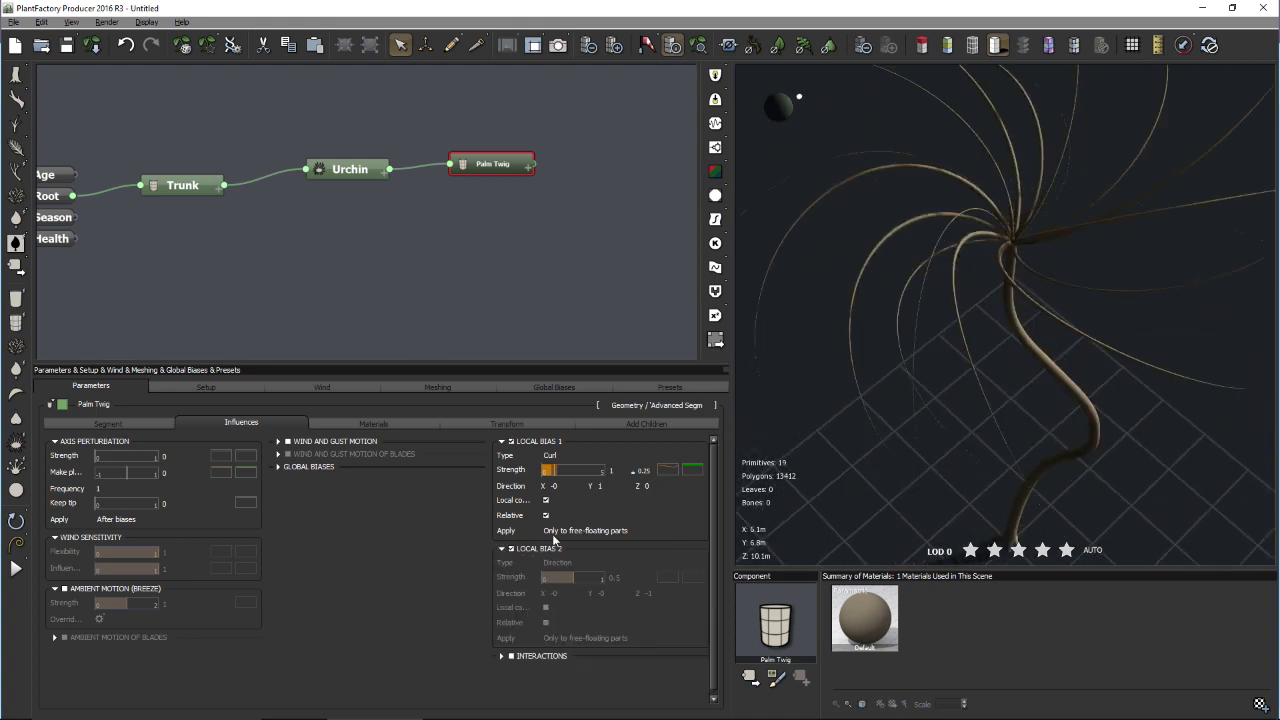
drag(1013, 466, 957, 399)
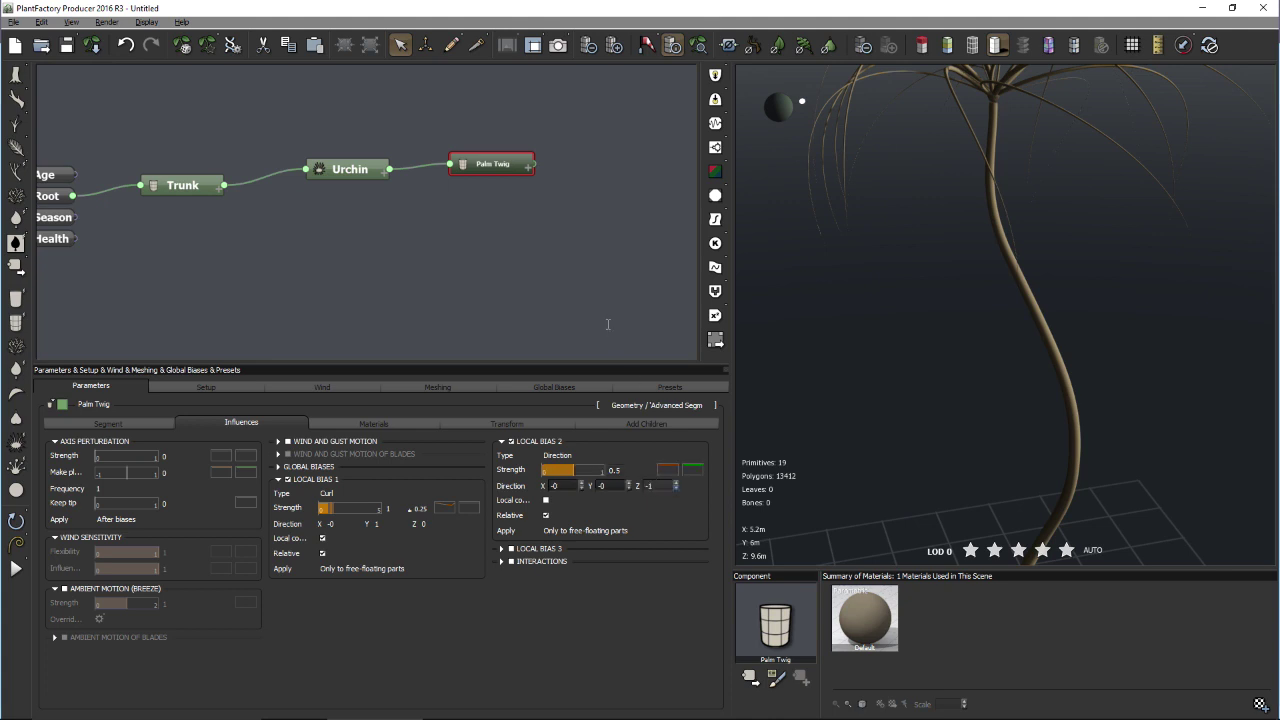
click(657, 488)
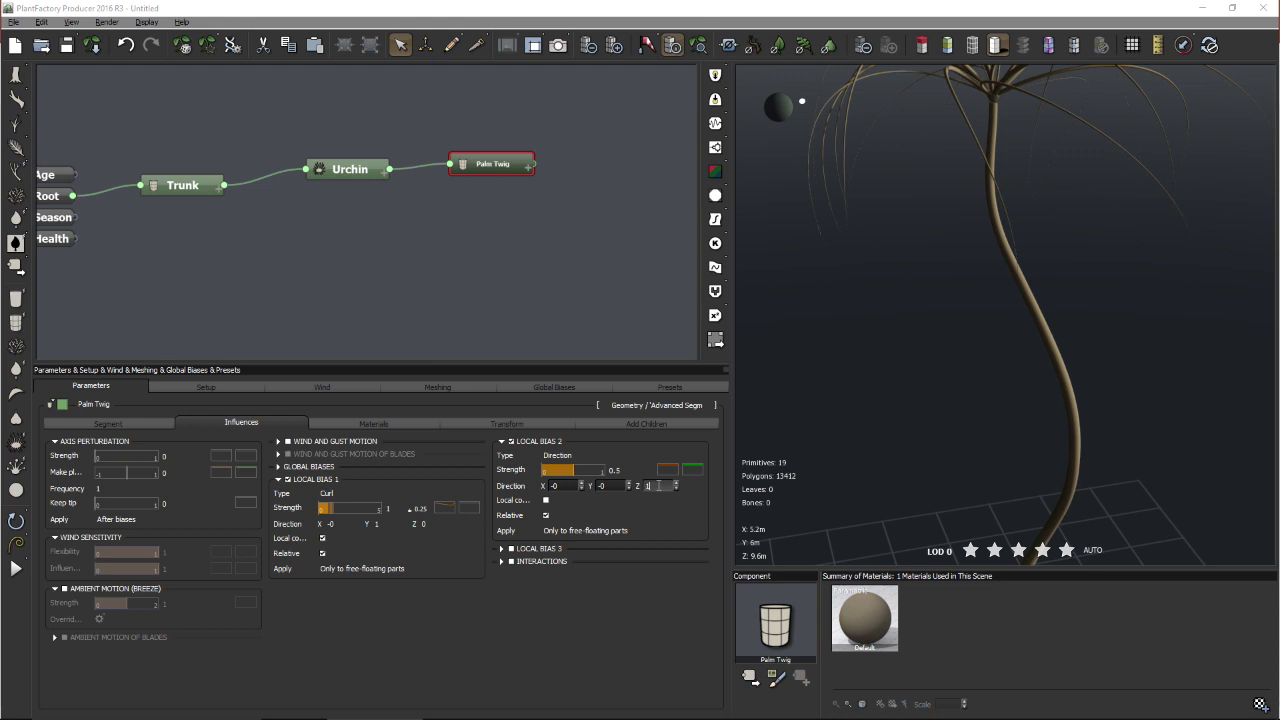
text(1)
key(Return)
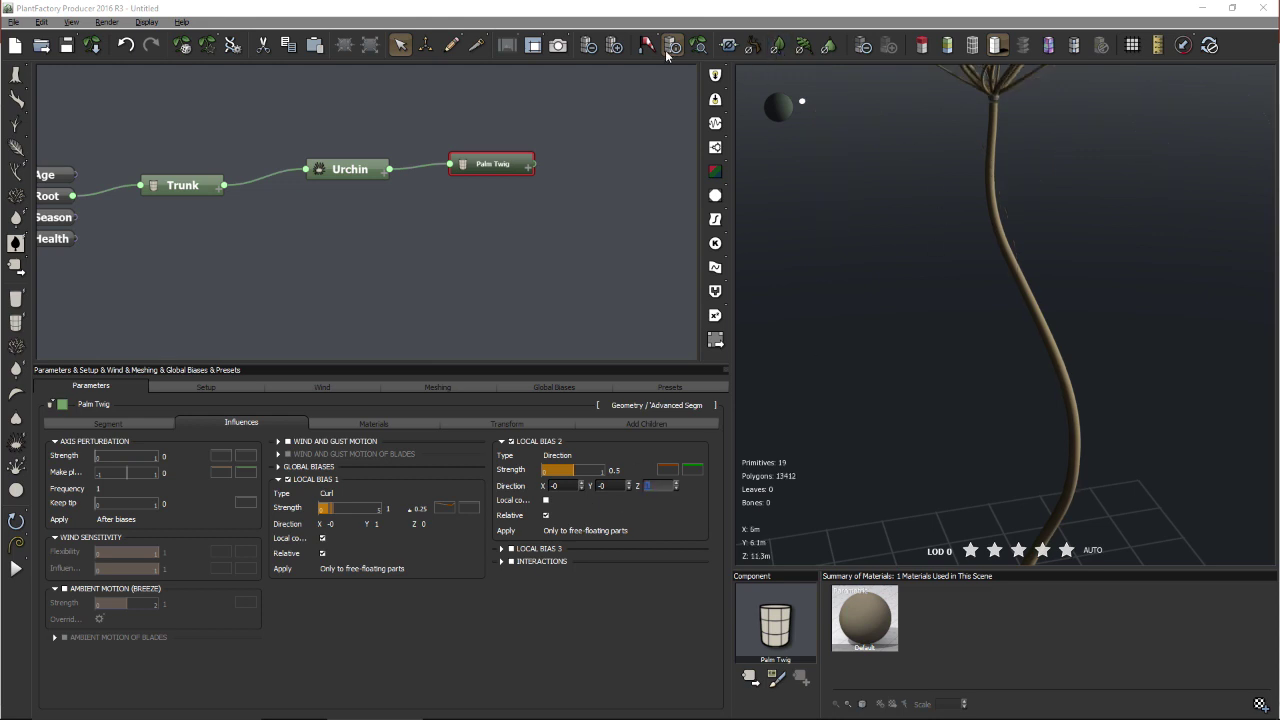
click(981, 344)
drag(981, 344, 934, 311)
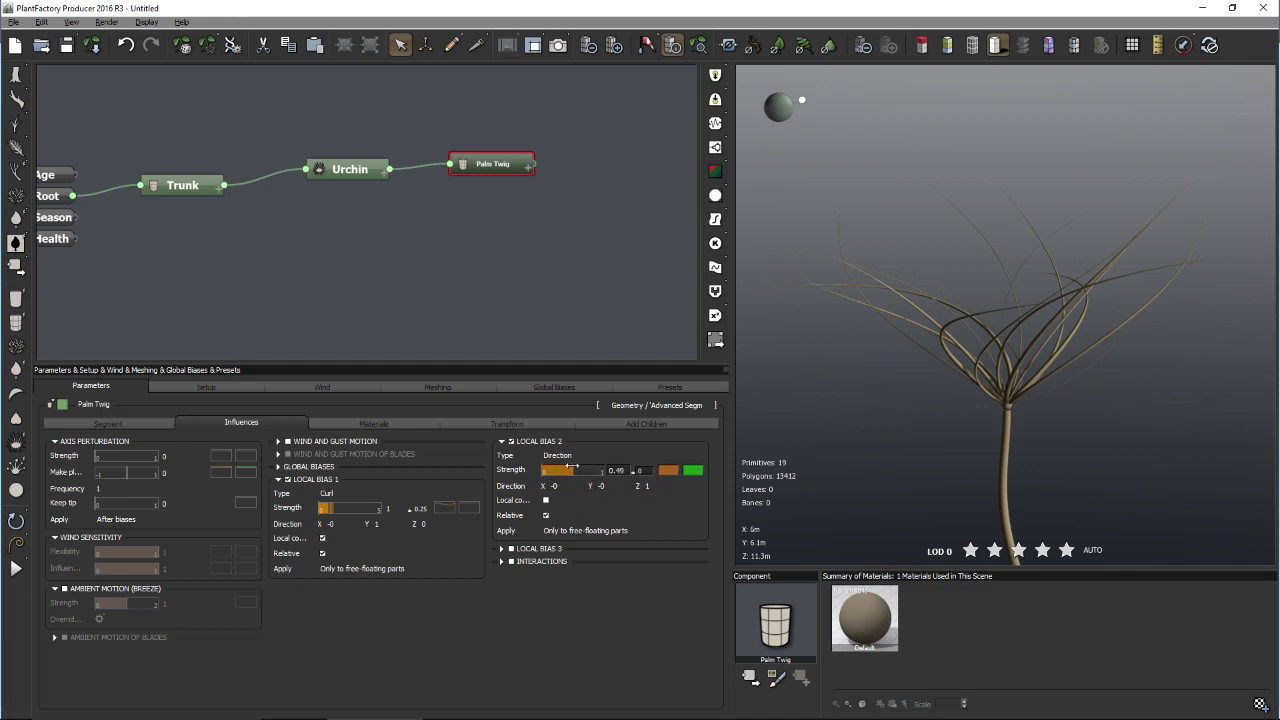
- Lower the Local Bias 2 direction strength to 0.27 and check the crown from above
drag(572, 466, 555, 458)
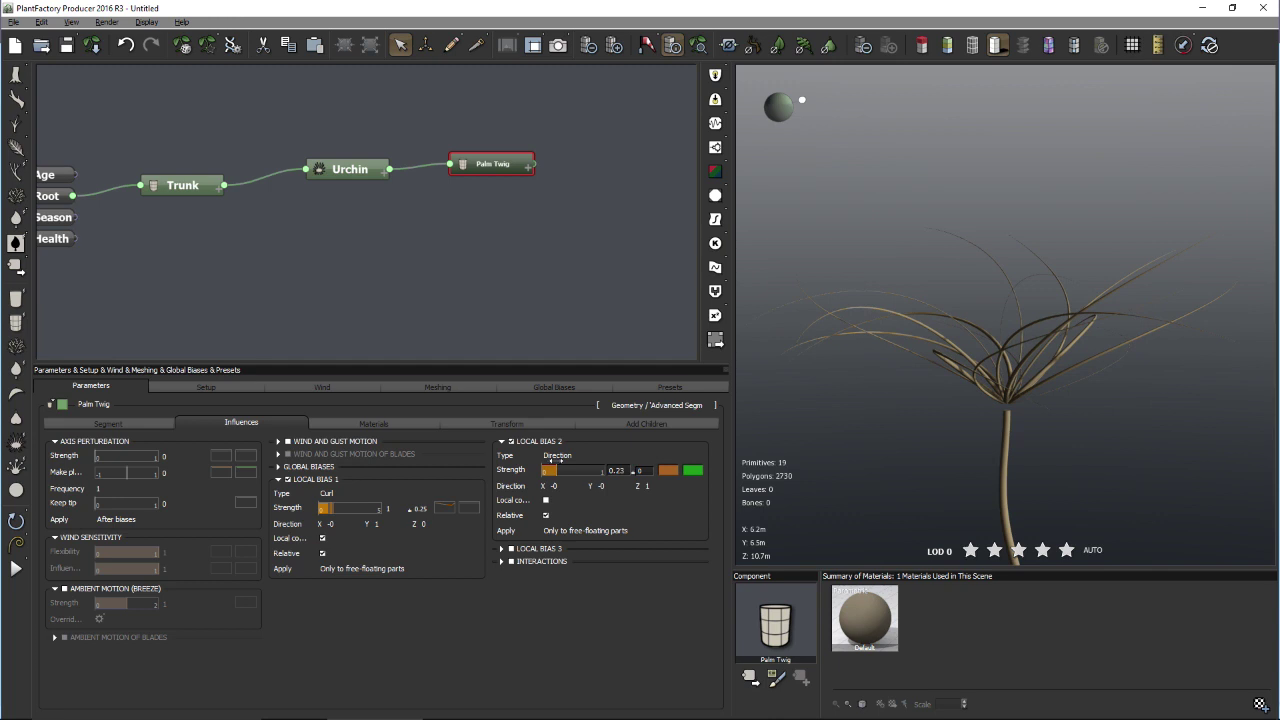
drag(555, 461, 565, 461)
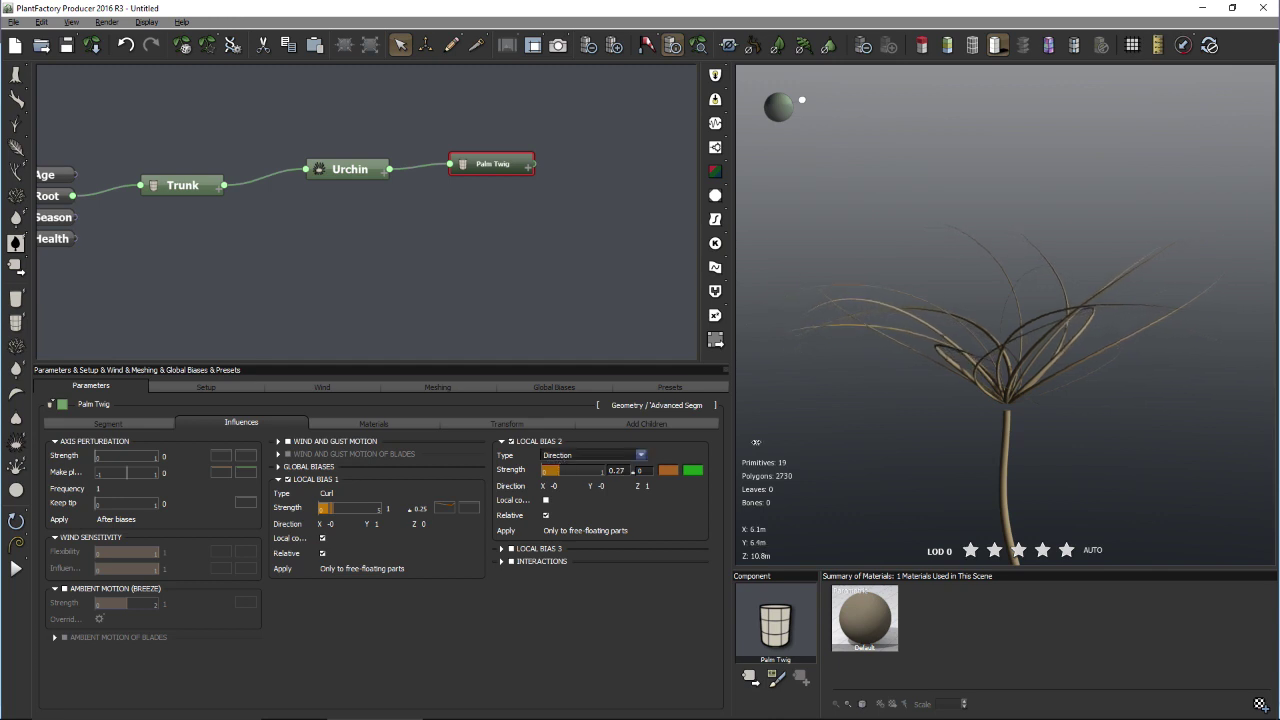
drag(1056, 376, 1026, 456)
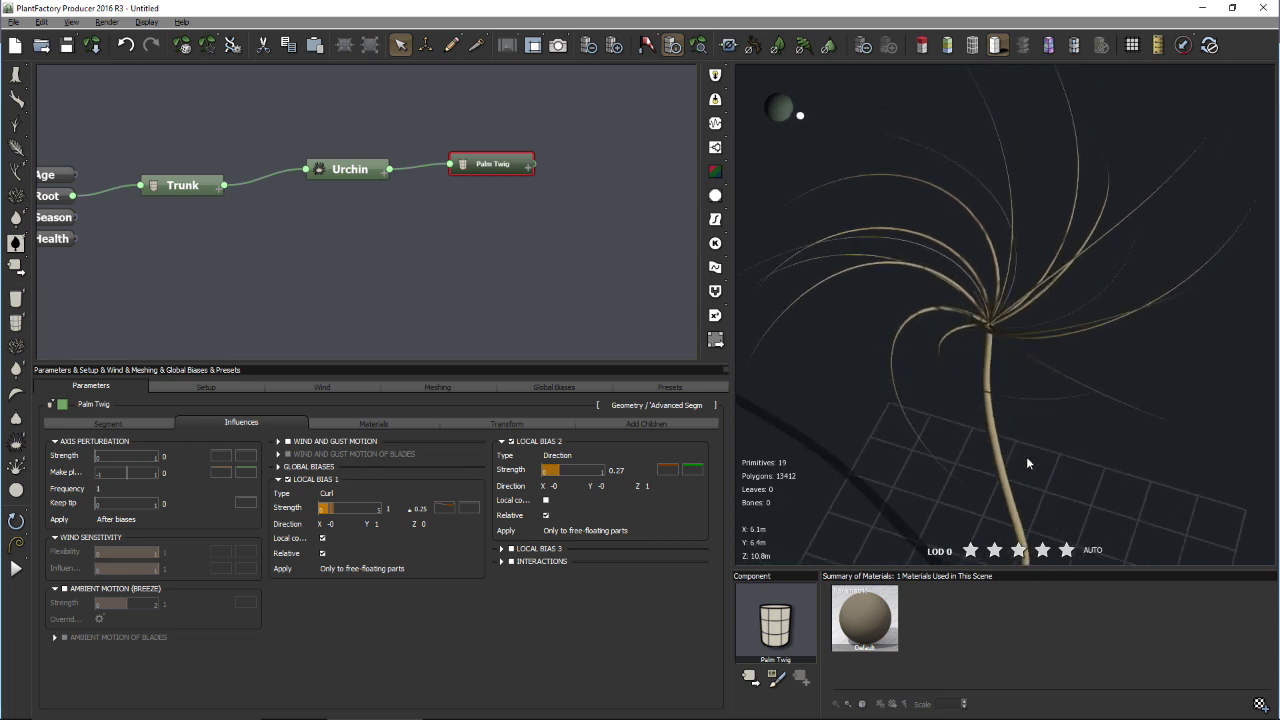
- Open the function-of-parent filter for Local Bias 2's strength and reposition its editor to compare the graph, parameters and crown
right_click(699, 472)
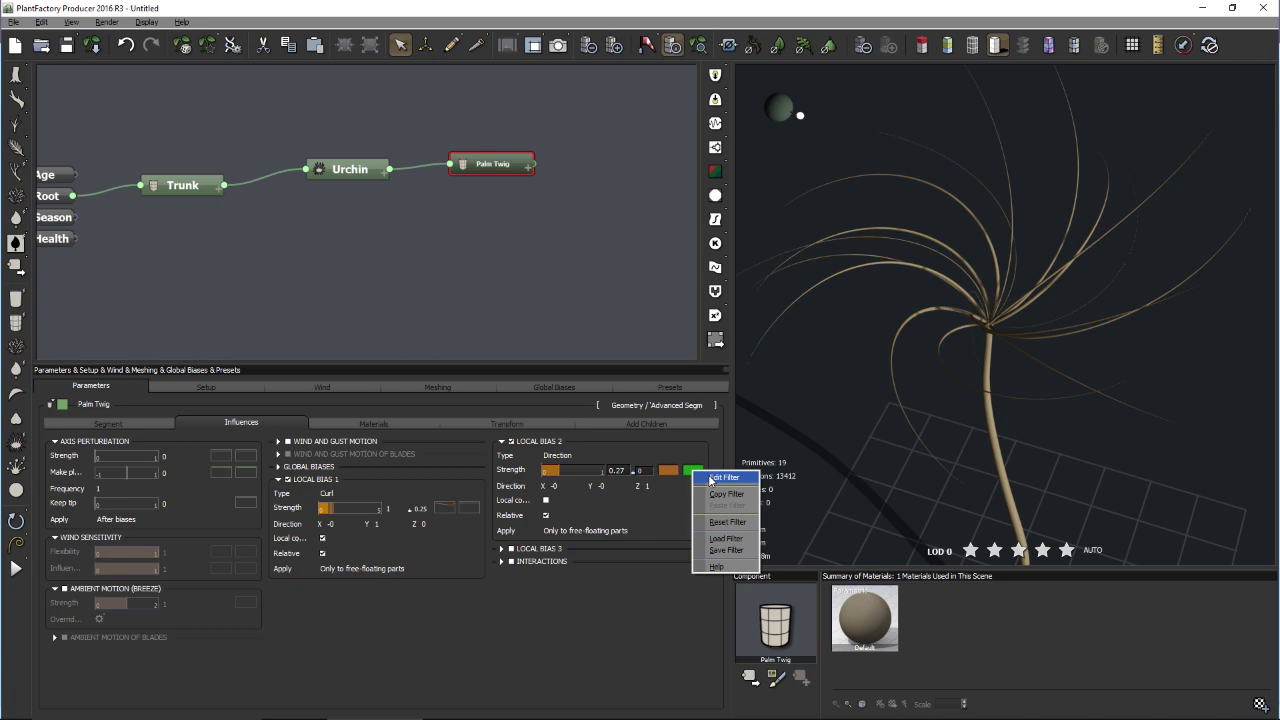
click(722, 478)
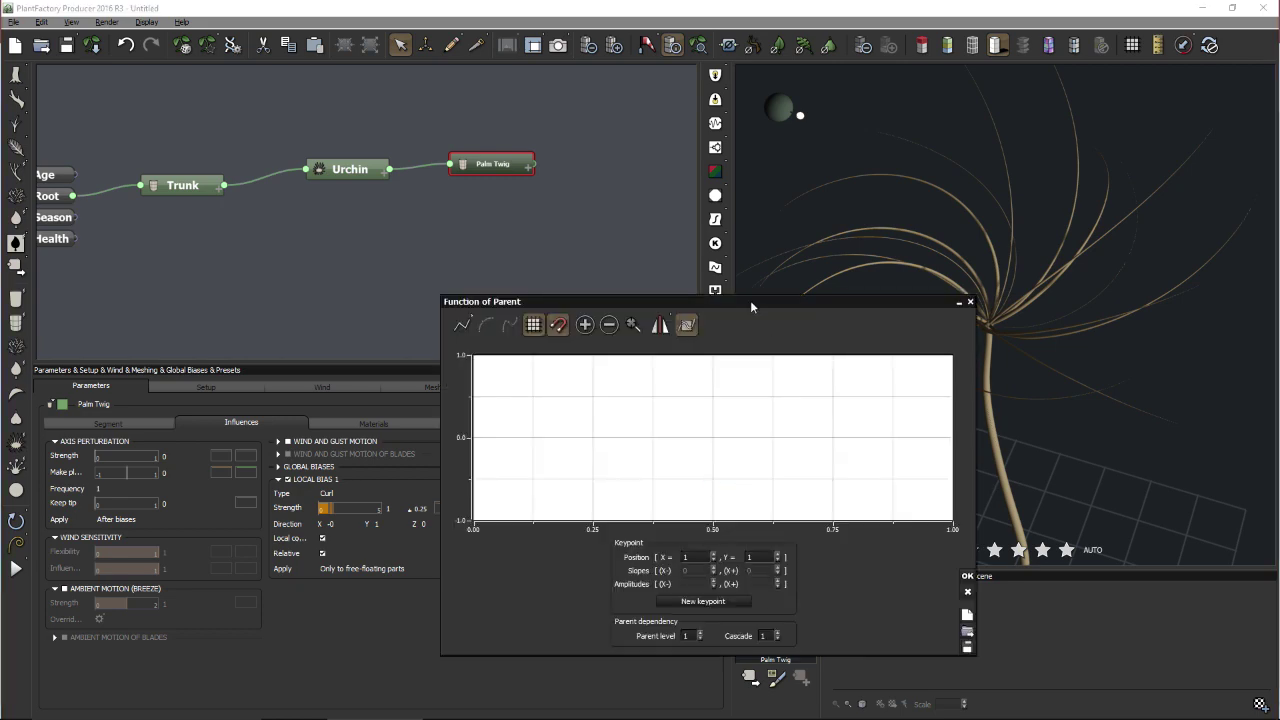
drag(751, 307, 996, 66)
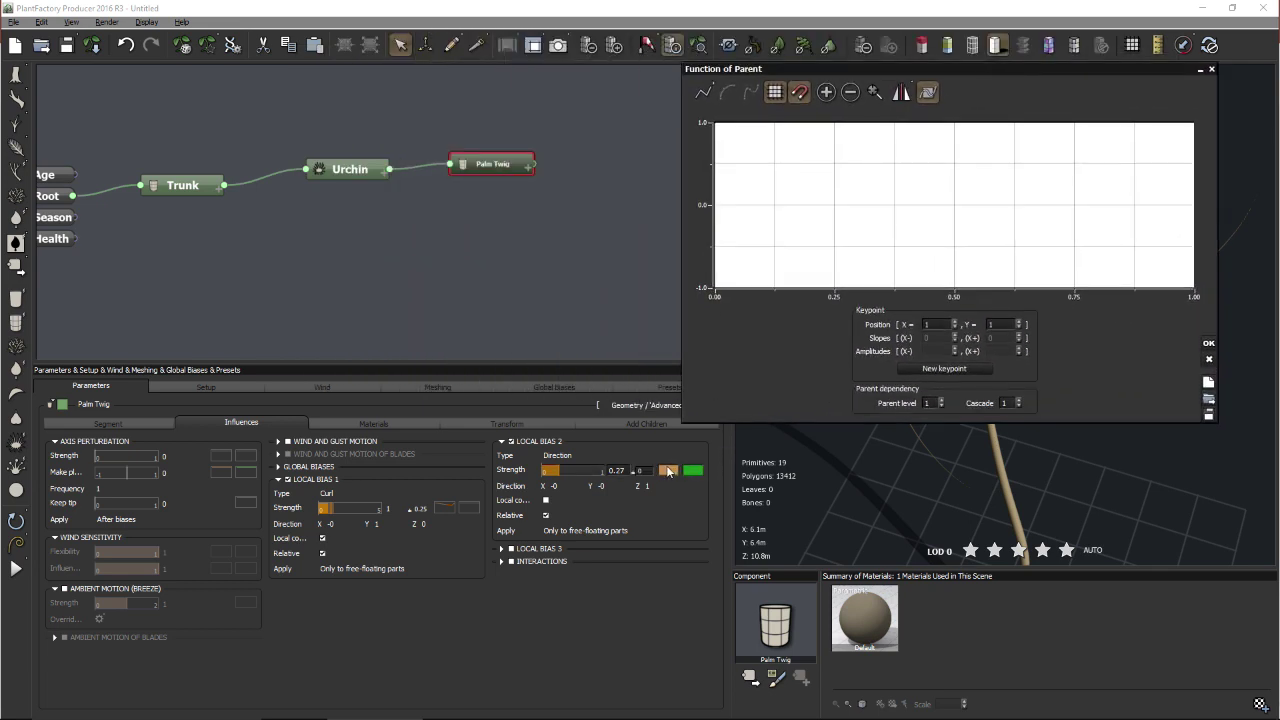
drag(834, 67, 826, 68)
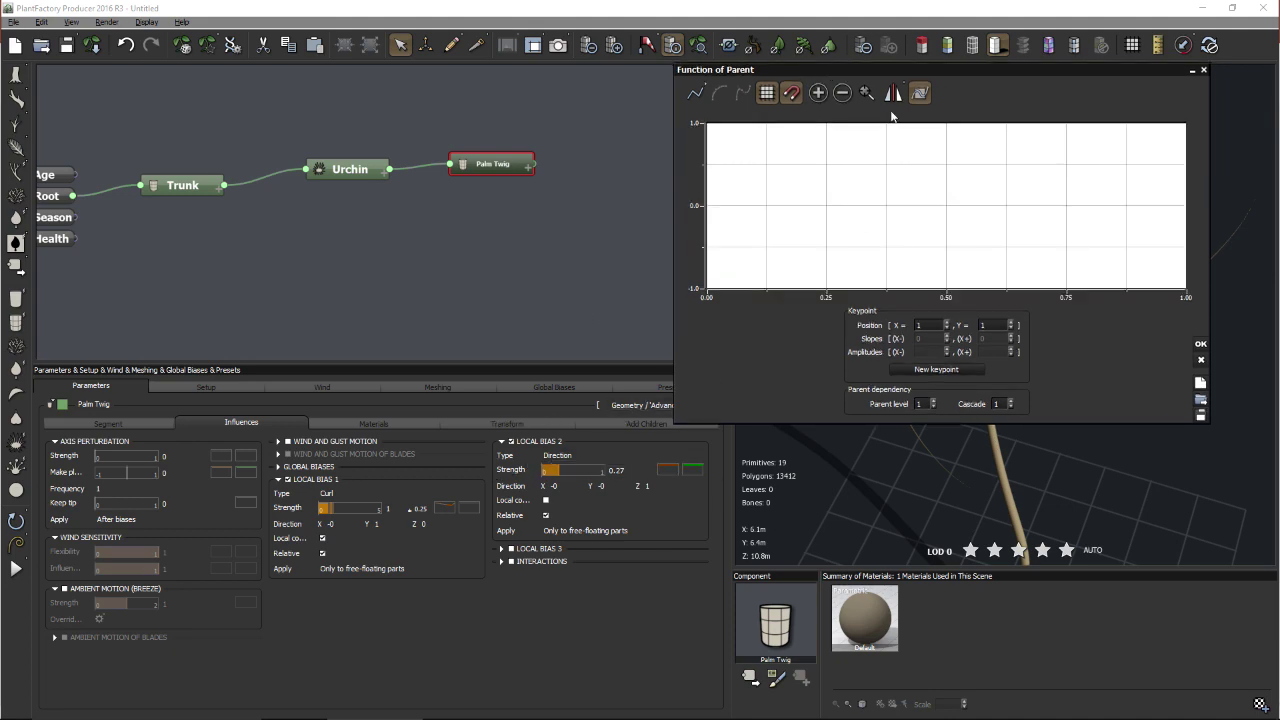
drag(880, 70, 537, 243)
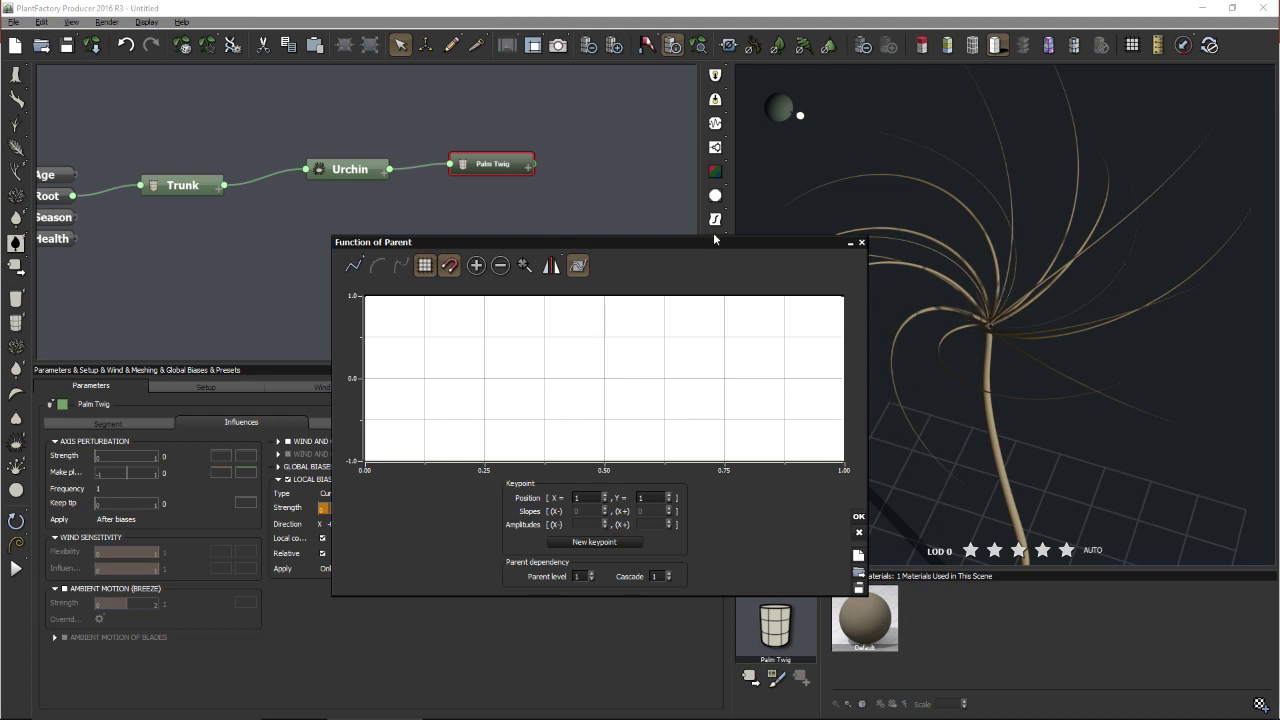
drag(696, 249, 1052, 60)
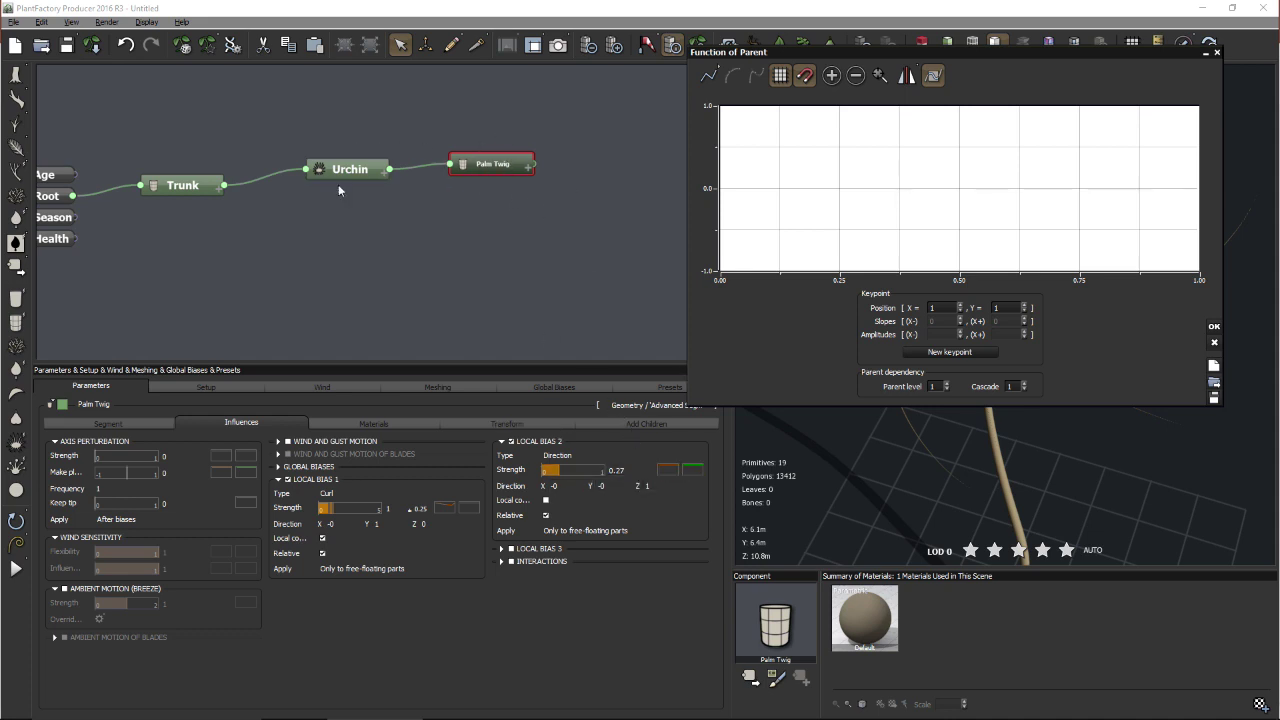
drag(902, 51, 367, 36)
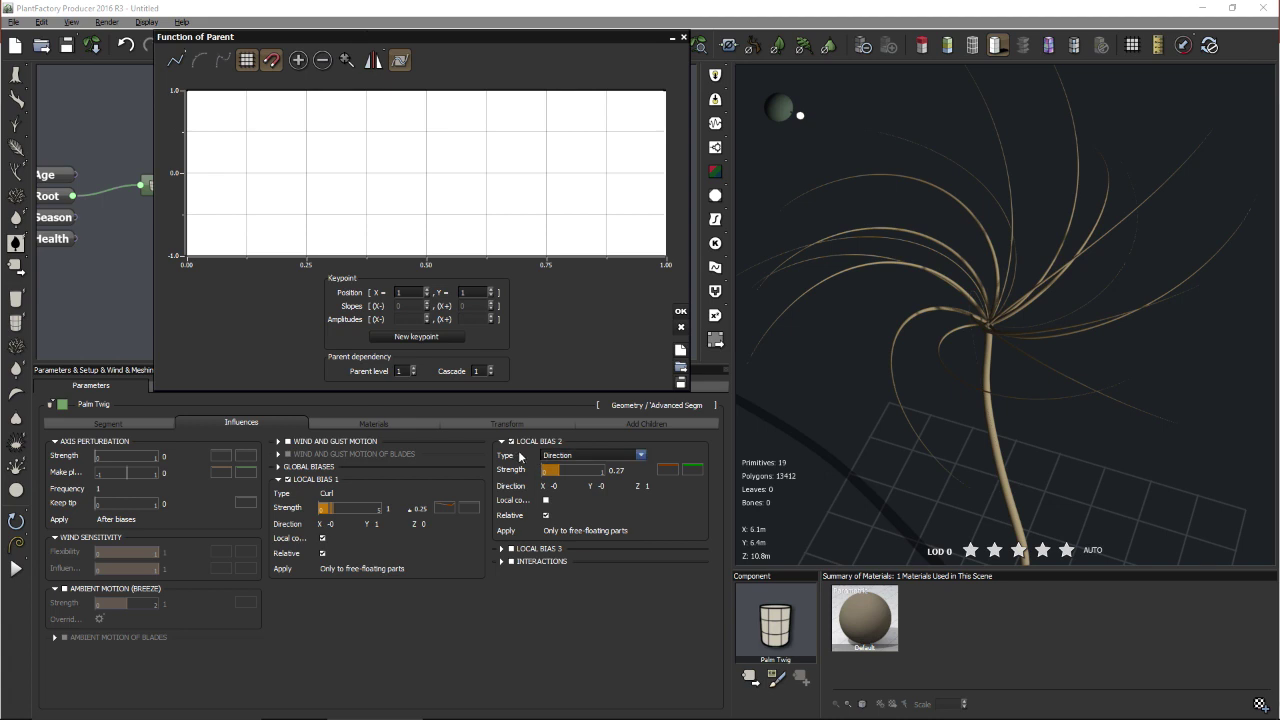
drag(525, 39, 610, 249)
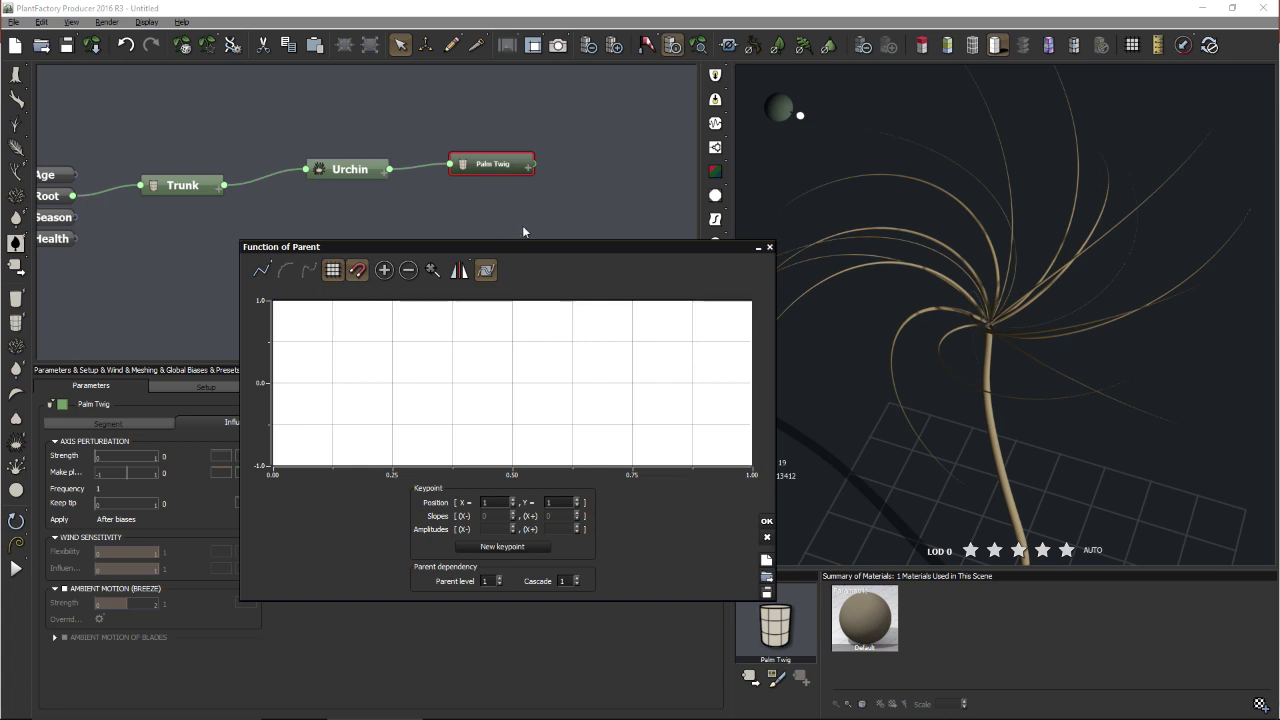
- Try a function-of-parent curve that falls to -1 at X 0.375, as a slope and as a sharp step, and discard the edits
drag(751, 301, 750, 463)
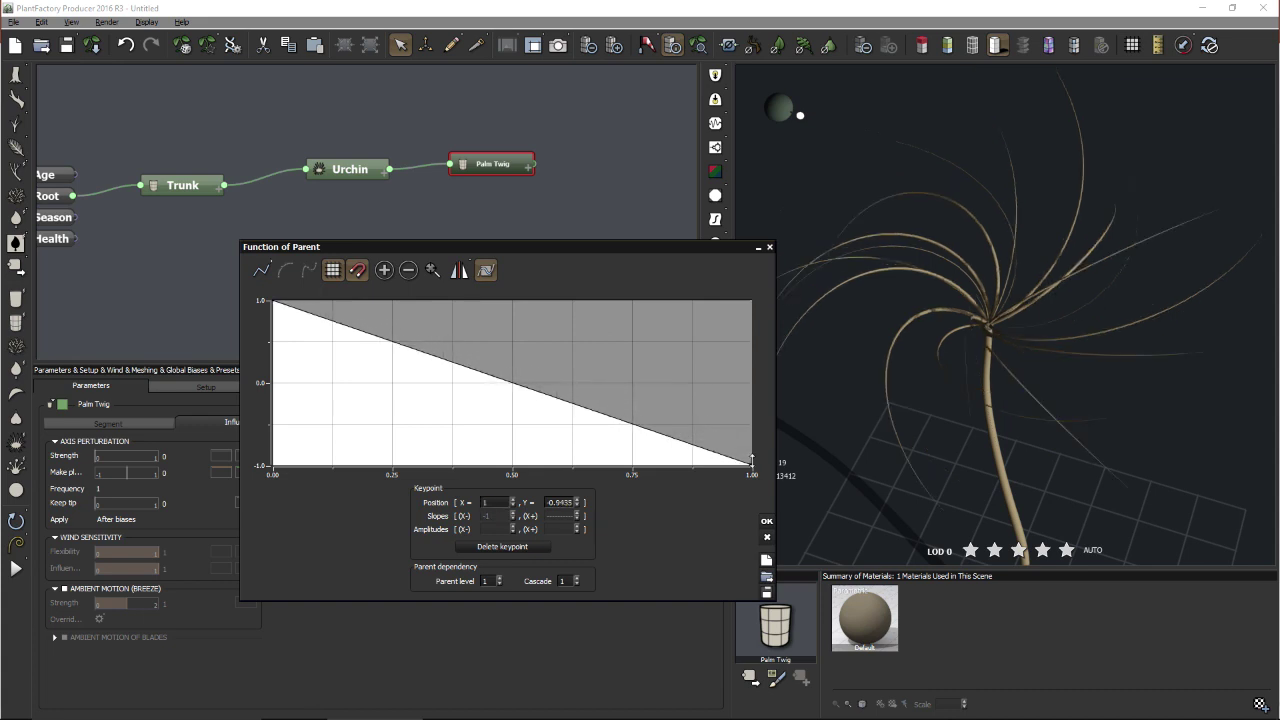
click(353, 446)
drag(353, 446, 452, 466)
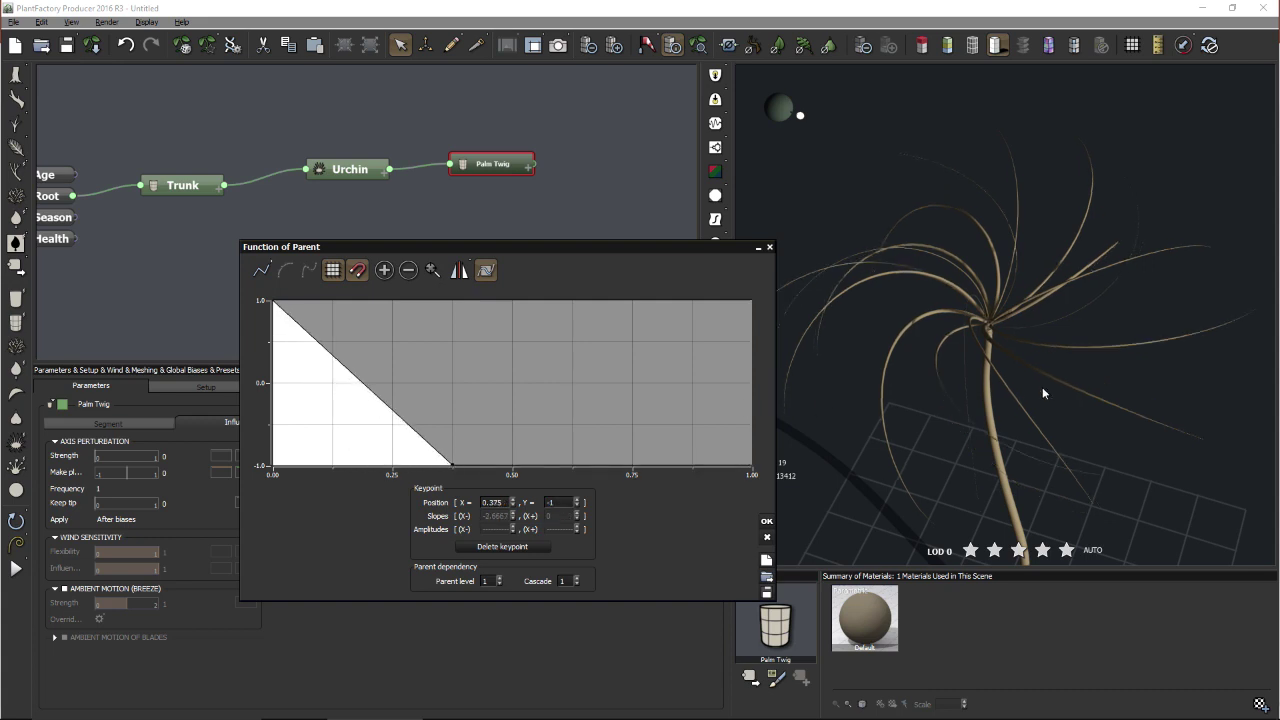
drag(1042, 387, 1047, 340)
scroll(975, 370, up, 3)
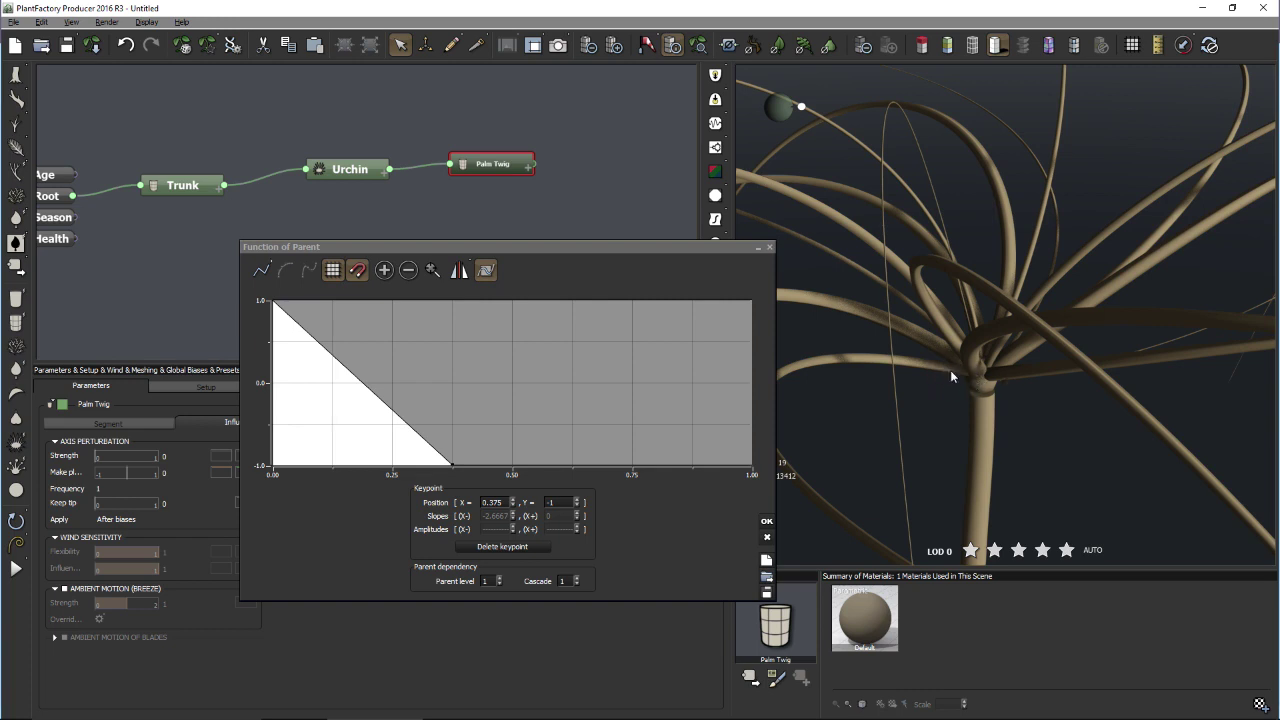
drag(452, 466, 452, 300)
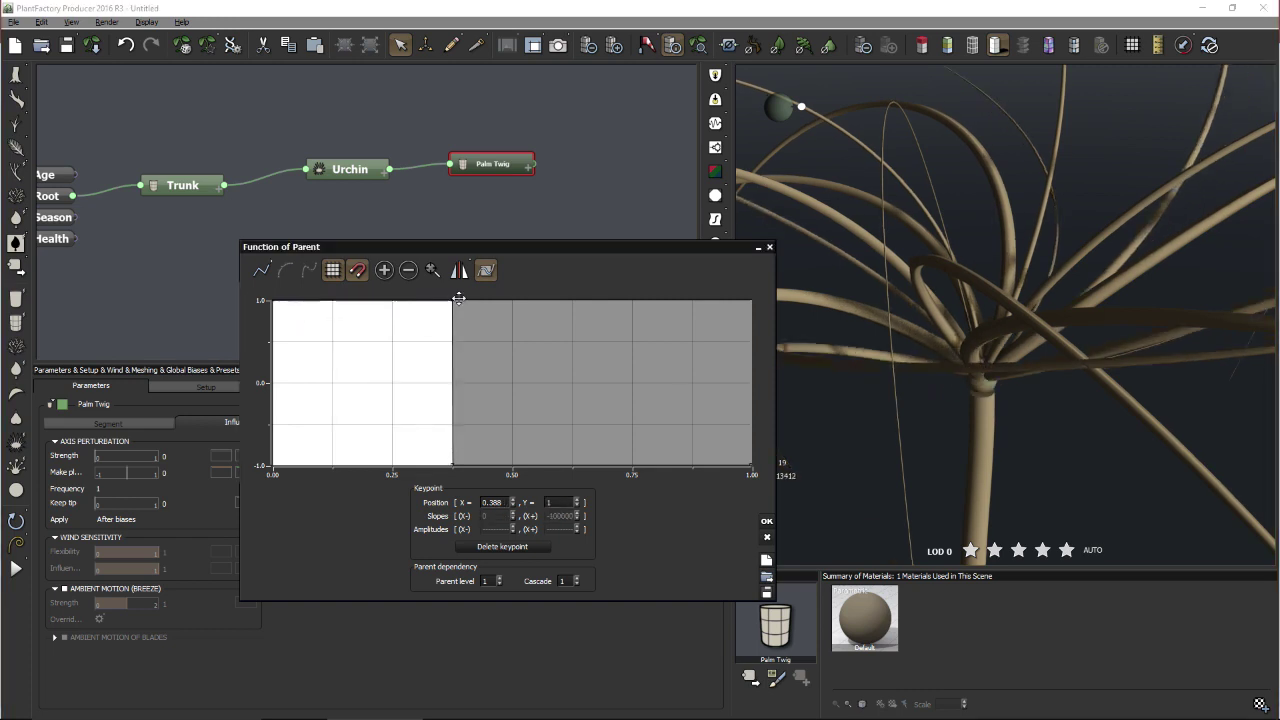
click(1062, 395)
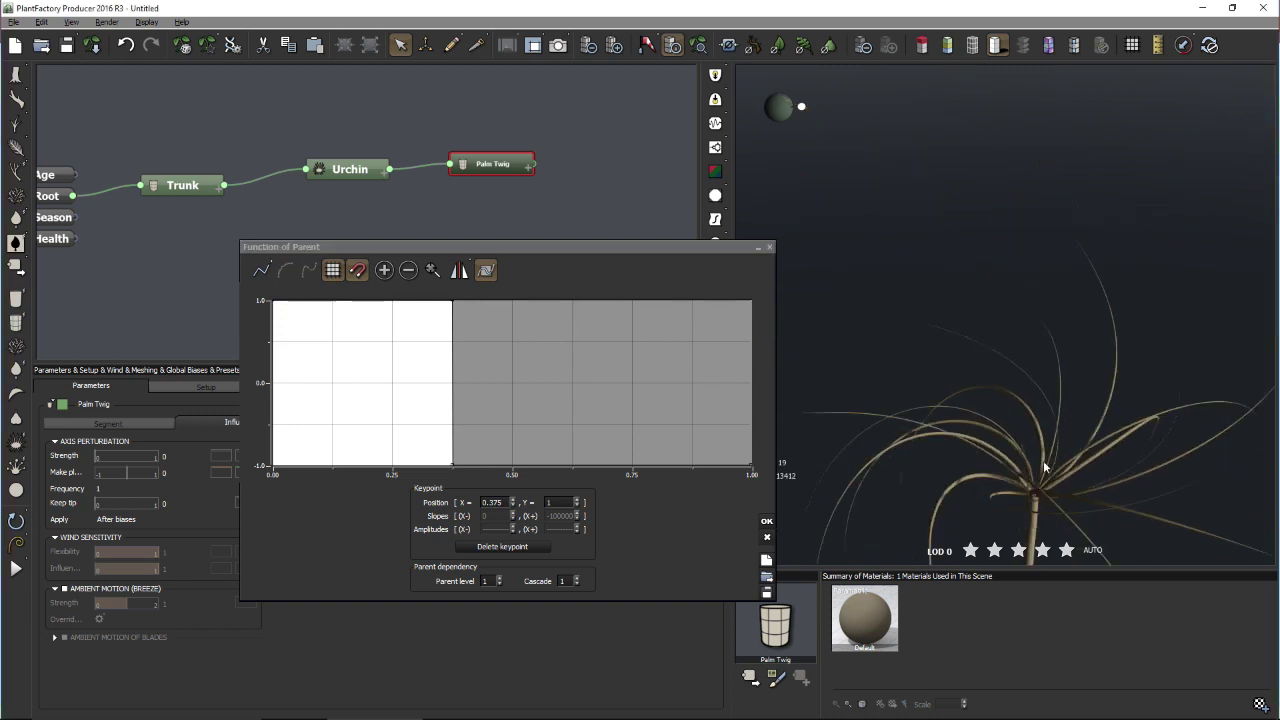
click(768, 537)
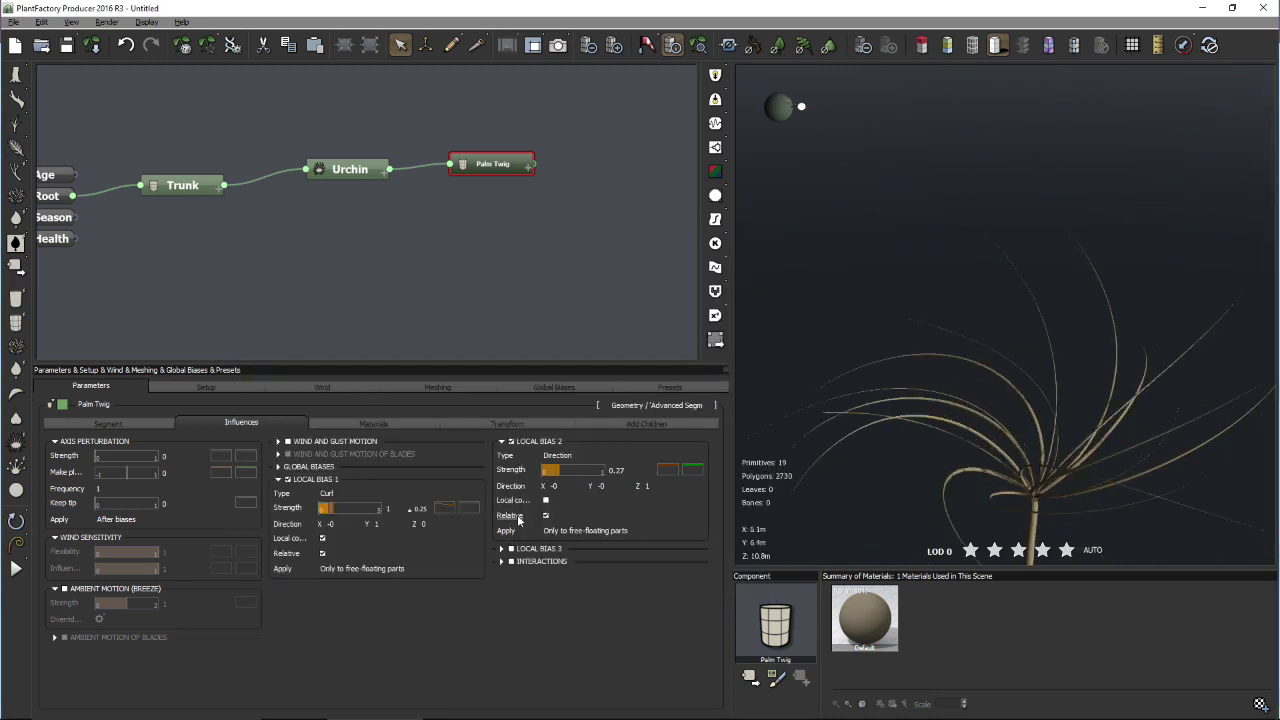
- Switch Local Bias 2 off and back on and change its type to Twist
click(512, 442)
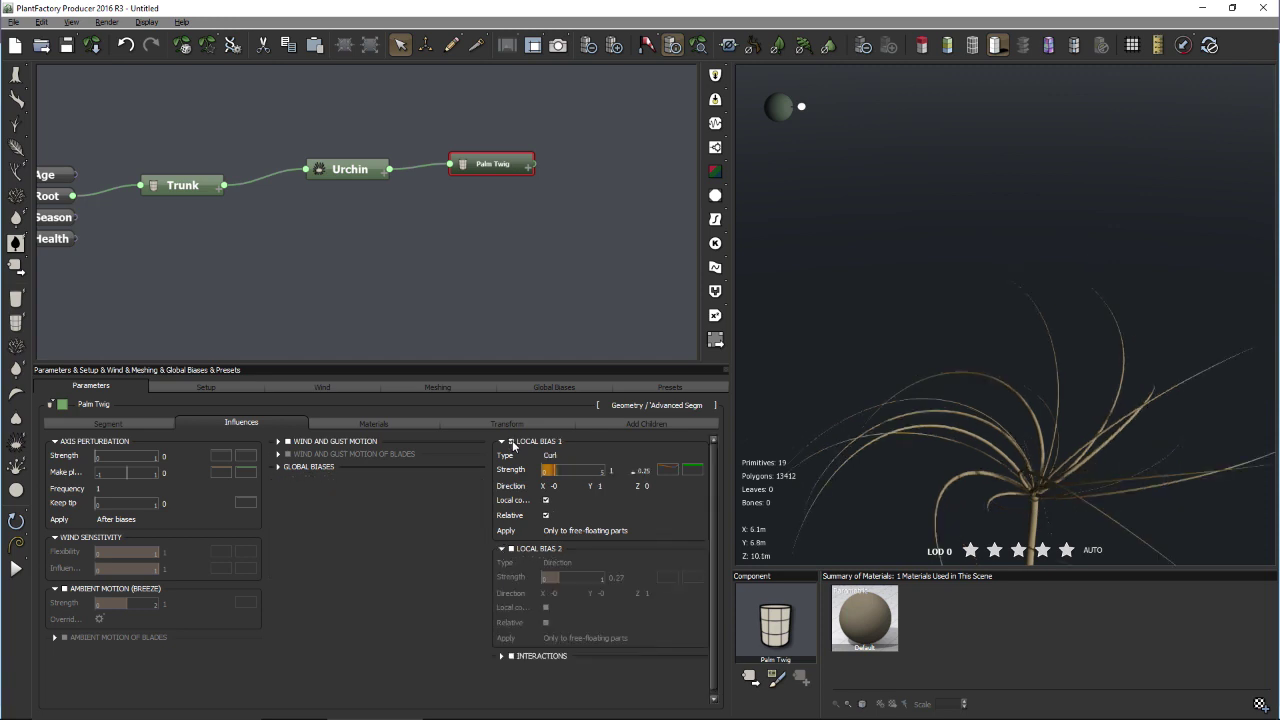
click(551, 541)
click(590, 455)
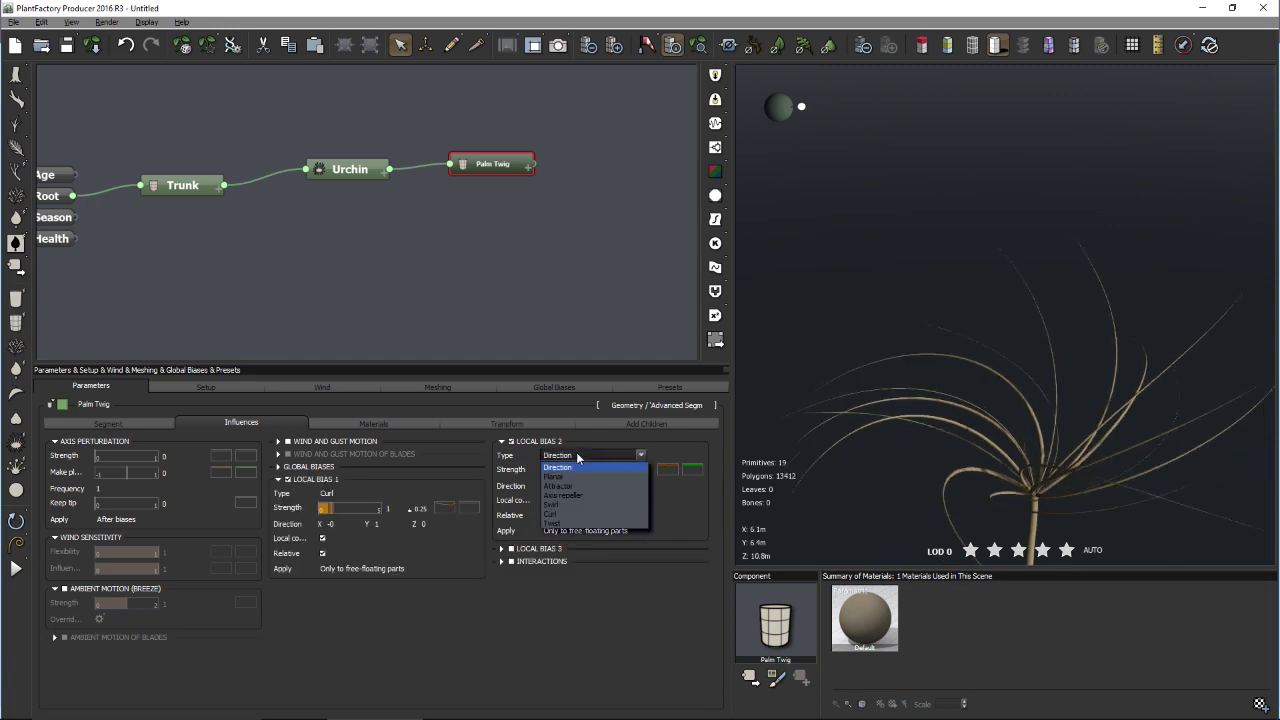
click(564, 524)
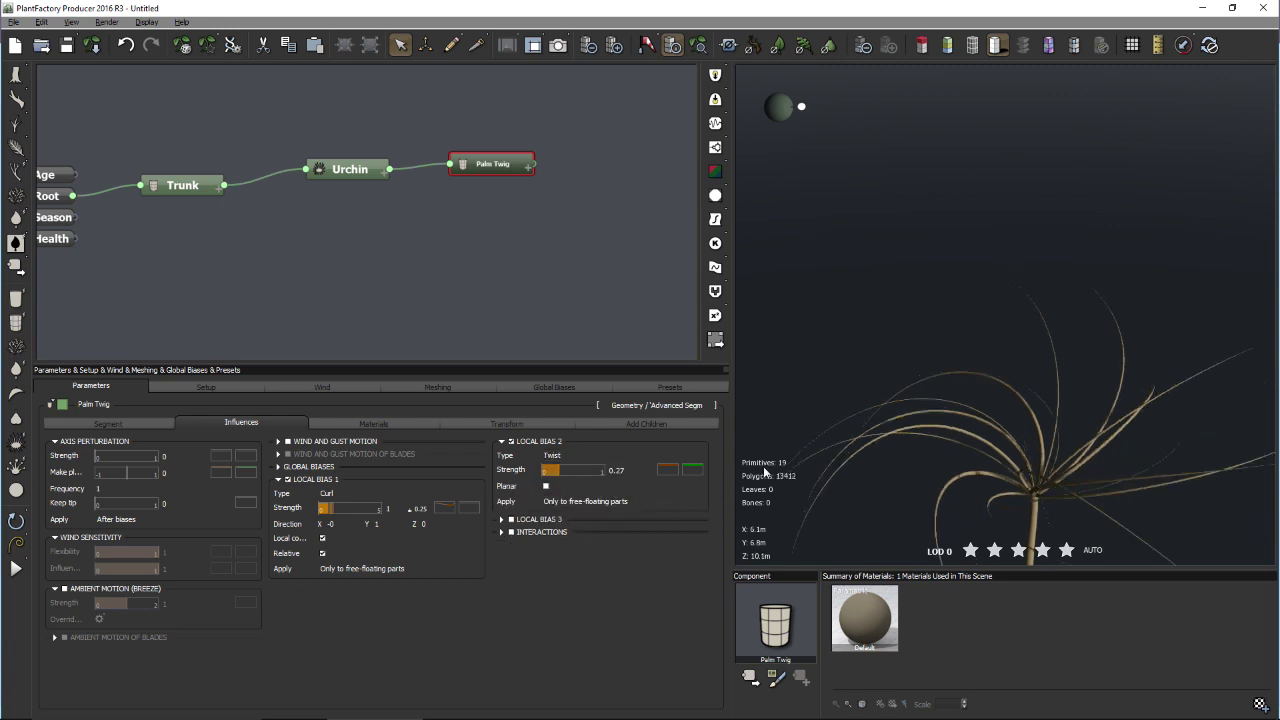
- Raise the twist strength of Local Bias 2 to 3.64 and inspect the twigs around the crown
mouse_move(561, 471)
mouse_down()
mouse_move(650, 471)
mouse_move(600, 471)
mouse_move(607, 485)
mouse_move(585, 469)
mouse_up()
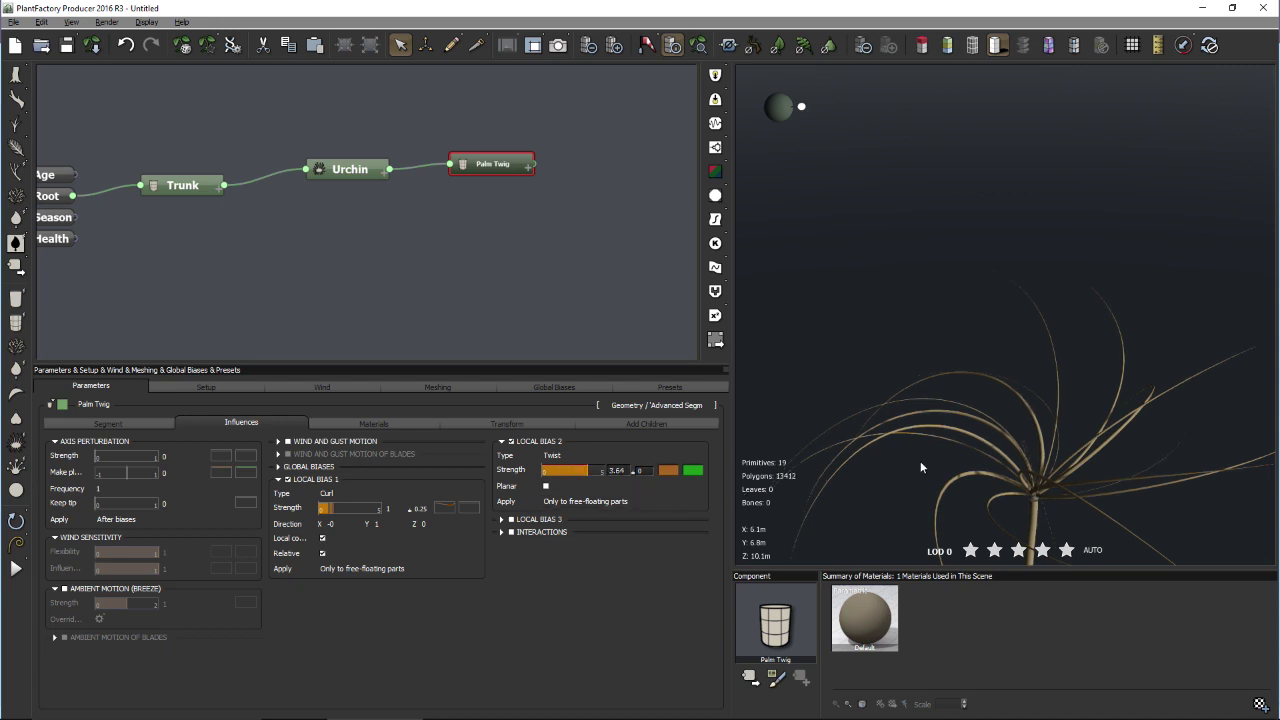
drag(921, 465, 911, 521)
drag(940, 440, 912, 216)
right_click(912, 216)
click(960, 341)
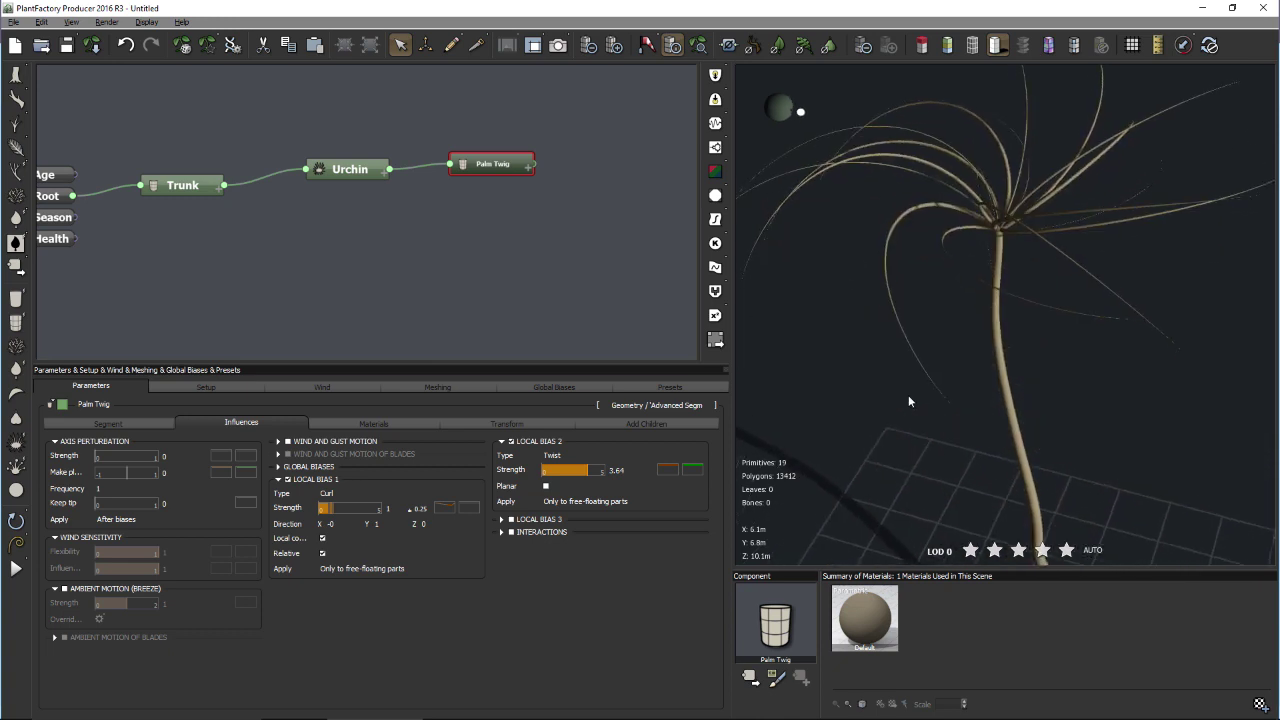
- Change Local Bias 2's type to Swirl, reset its strength to 0 and switch the bias off
click(578, 458)
click(562, 512)
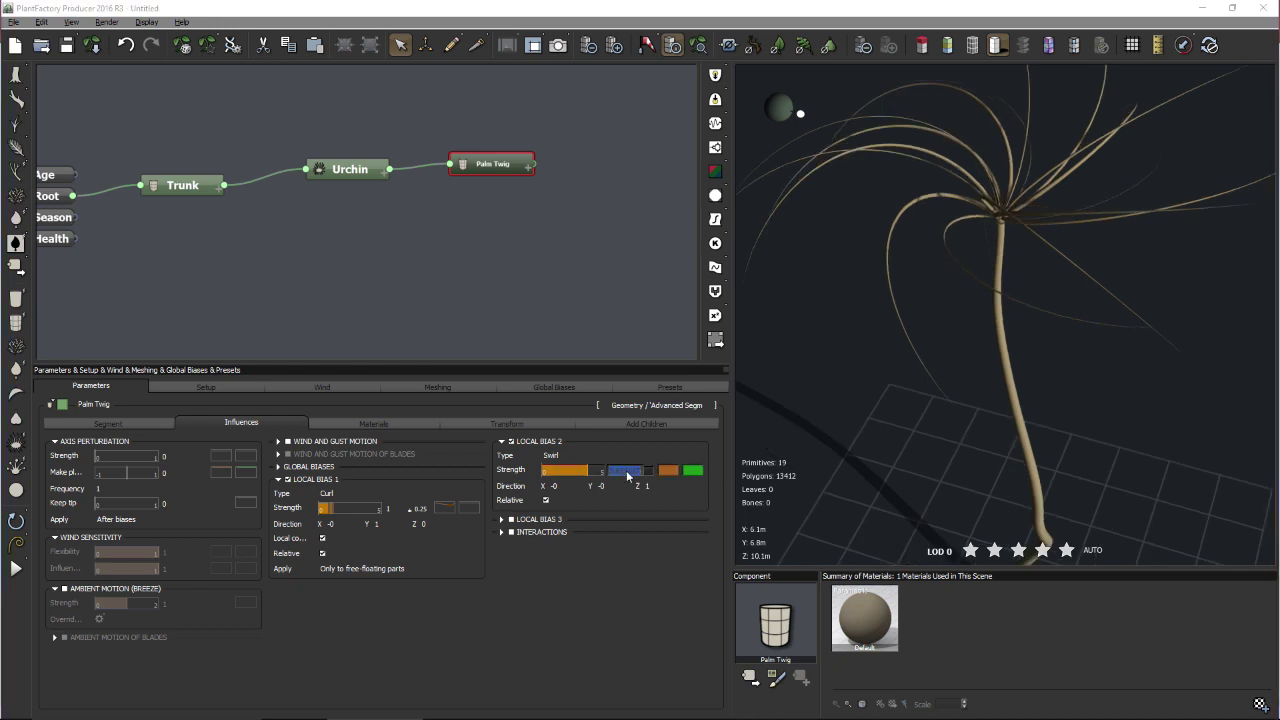
click(626, 471)
key(Return)
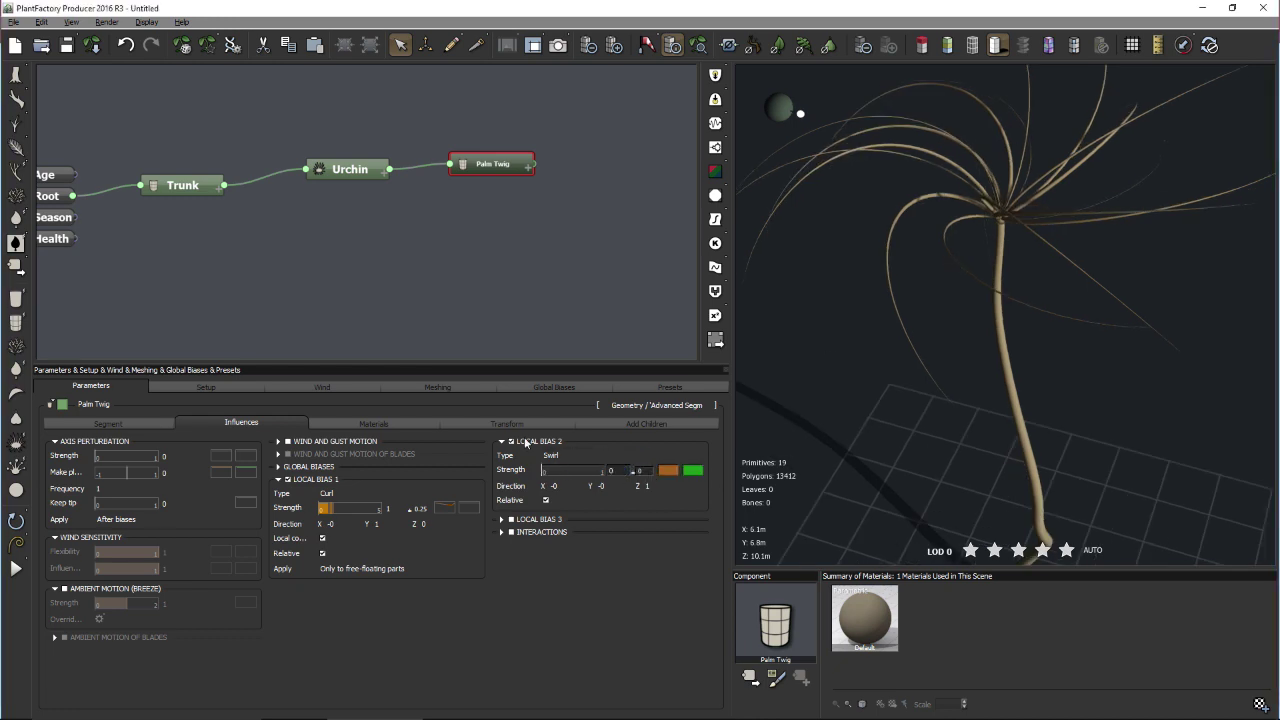
click(511, 441)
- Try an axis perturbation strength of 1.22 on the Palm Twig and inspect the twisted crown
click(111, 455)
drag(111, 455, 176, 456)
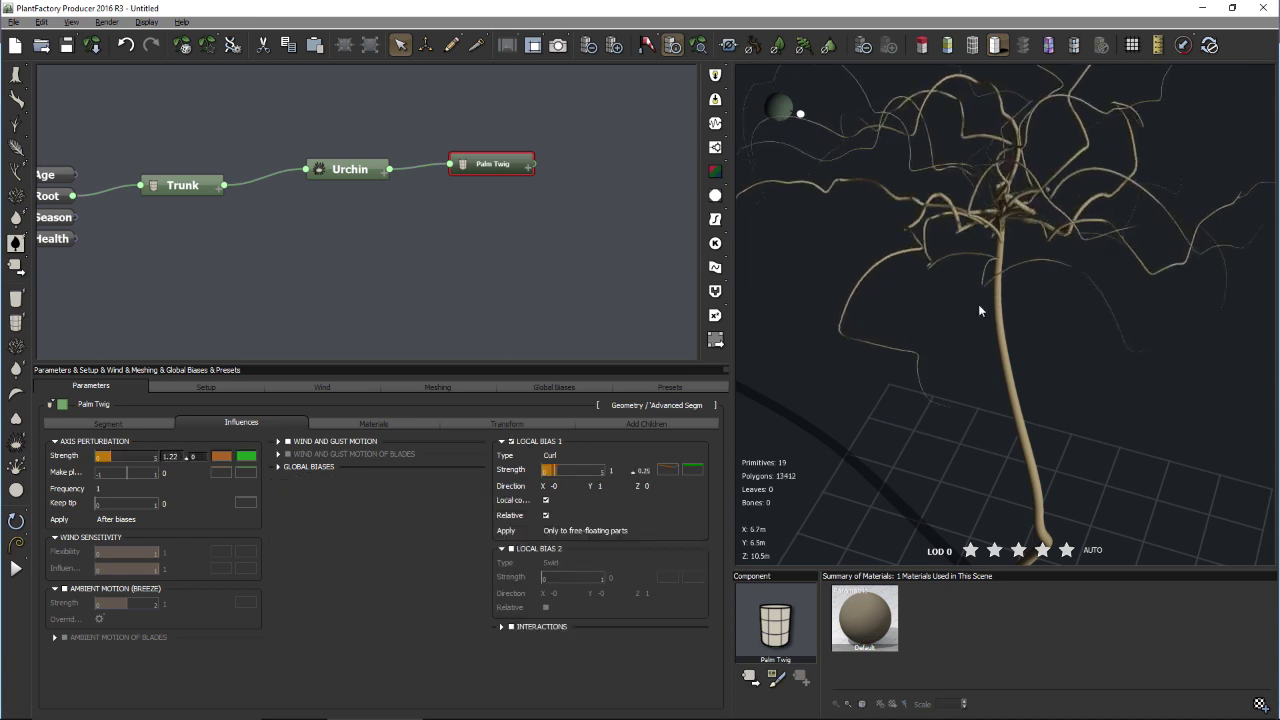
mouse_move(978, 304)
mouse_down()
mouse_move(1009, 258)
mouse_move(1081, 357)
mouse_move(1110, 349)
mouse_up()
right_click(1110, 349)
click(318, 481)
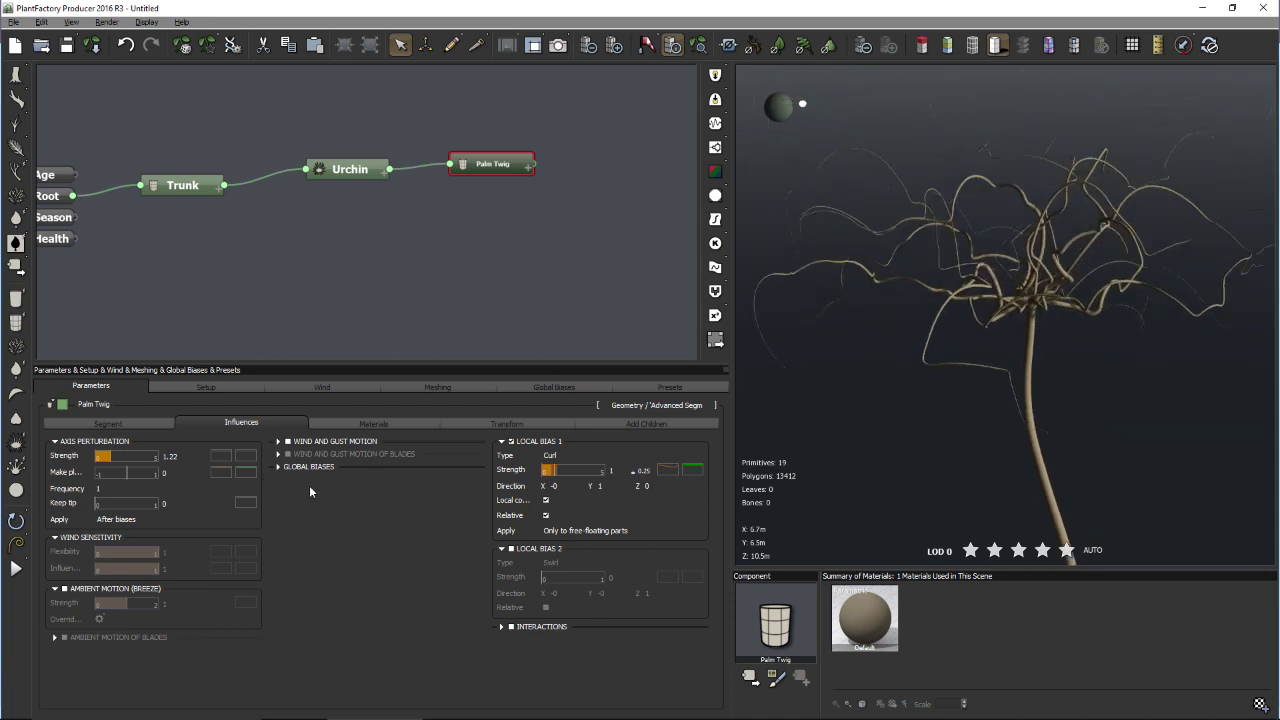
- Try a function-of-parent curve for the axis perturbation strength that drops sharply from 1 to 0 at X 0.25
click(246, 456)
click(287, 460)
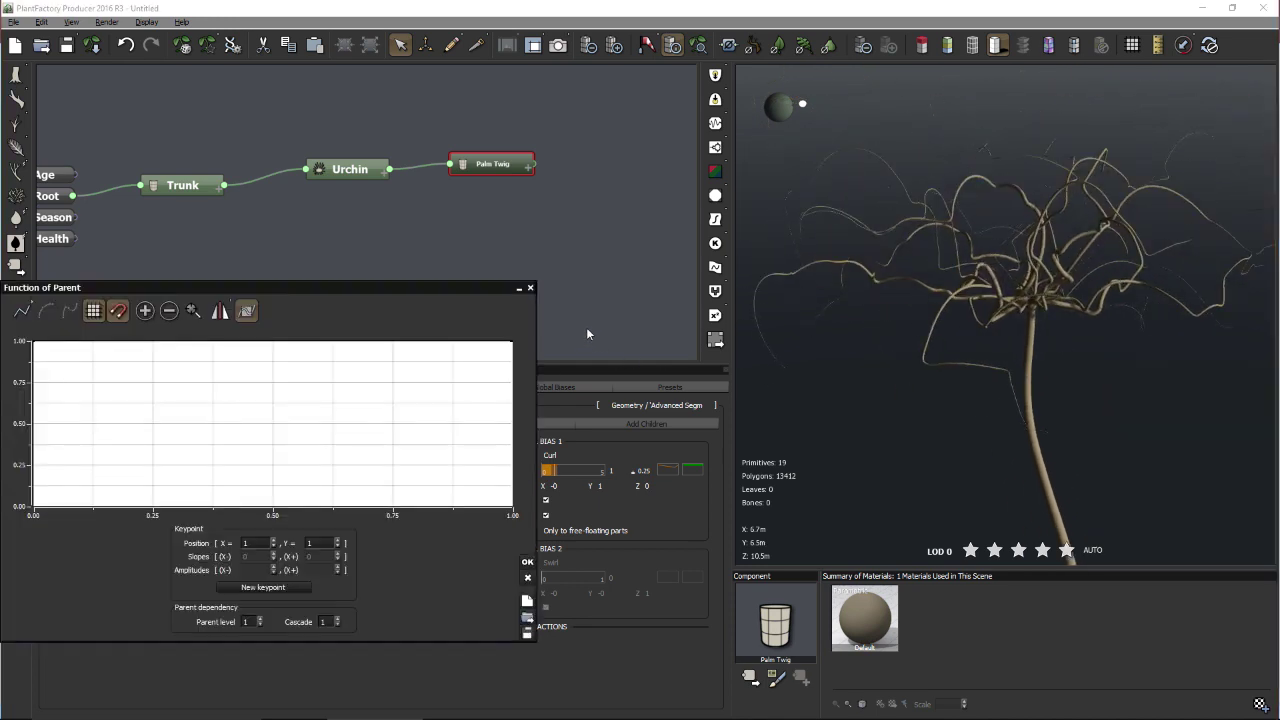
drag(515, 340, 511, 495)
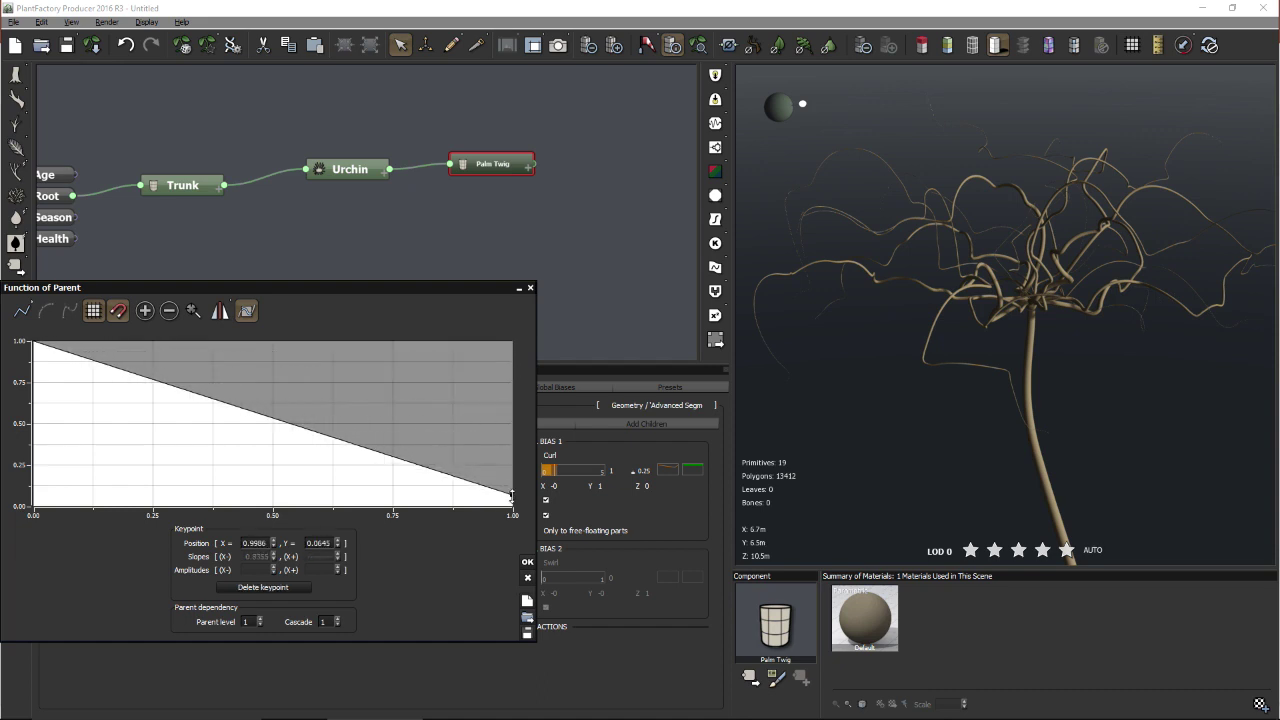
click(168, 487)
drag(168, 487, 153, 503)
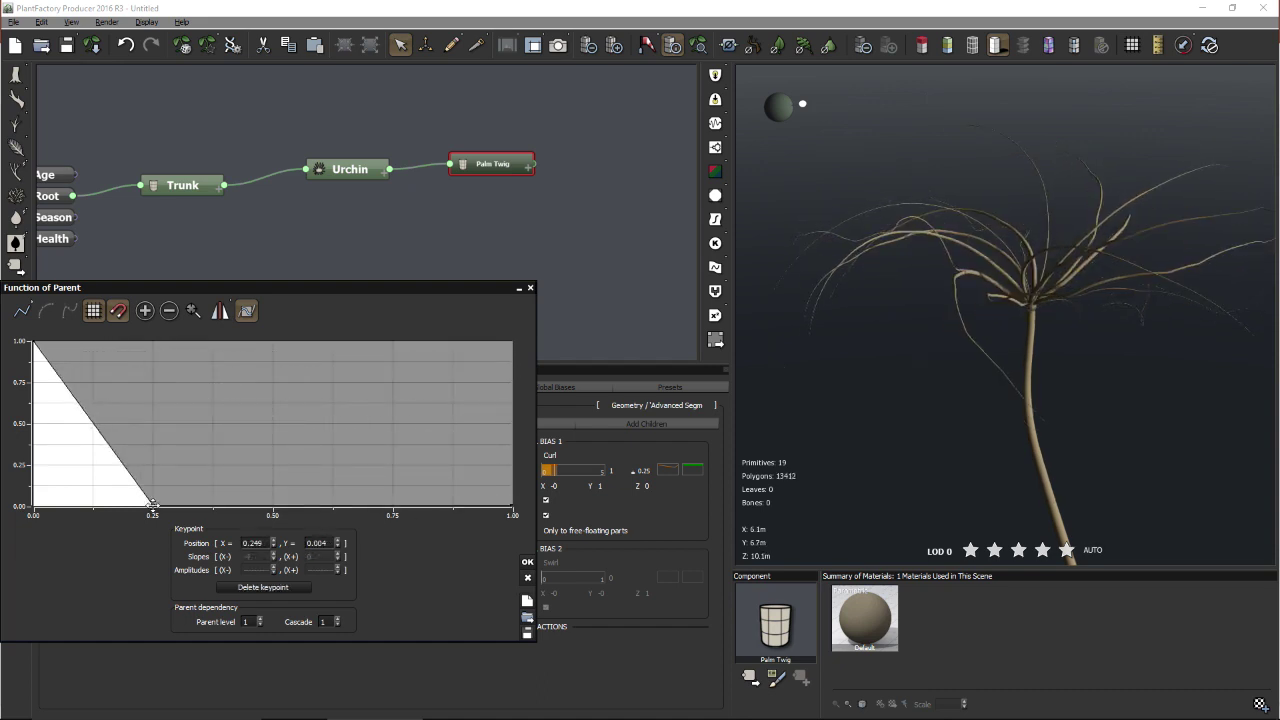
click(124, 366)
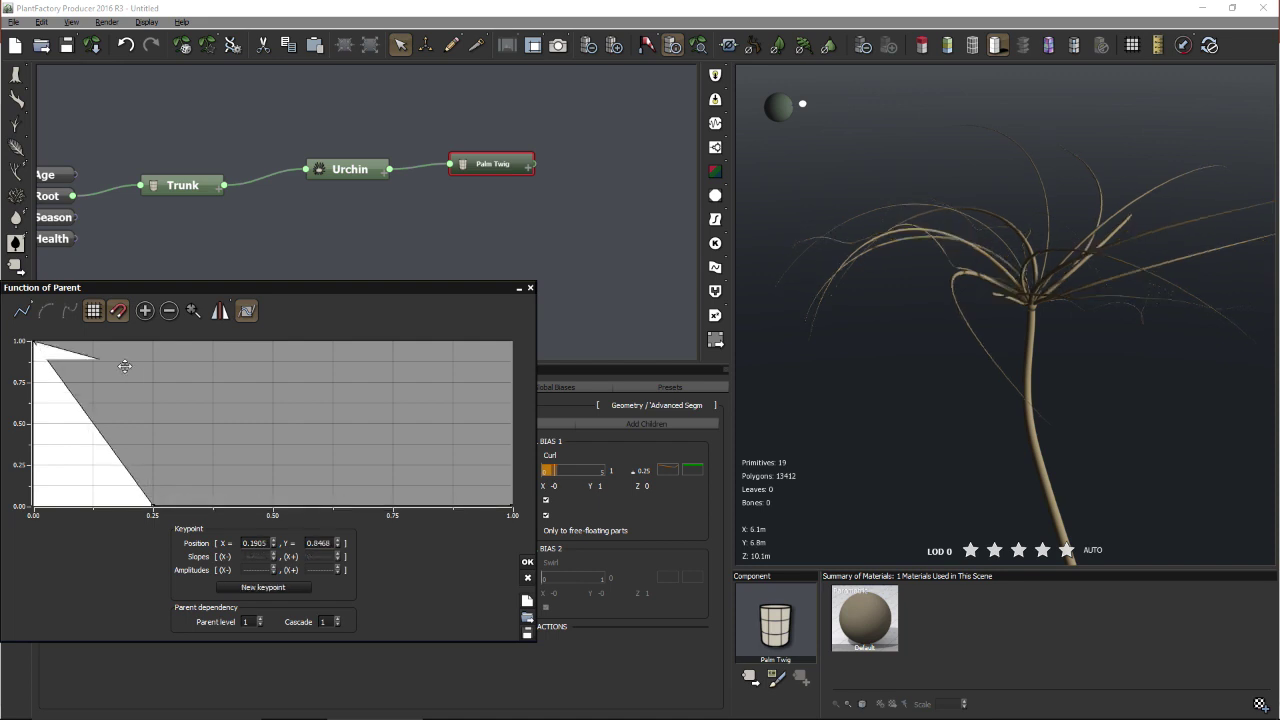
drag(124, 366, 153, 343)
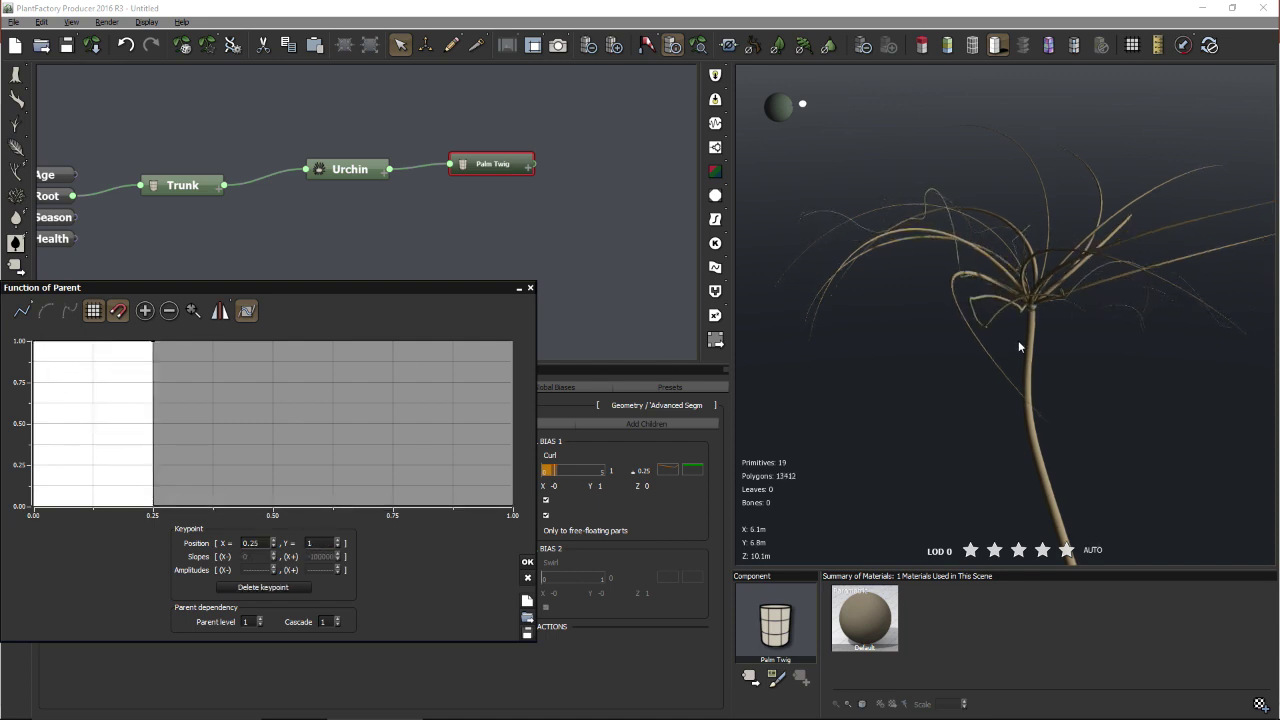
- Inspect the twigs up close, discard the perturbation curve edits and reset the axis perturbation strength to 0
scroll(1072, 314, up, 3)
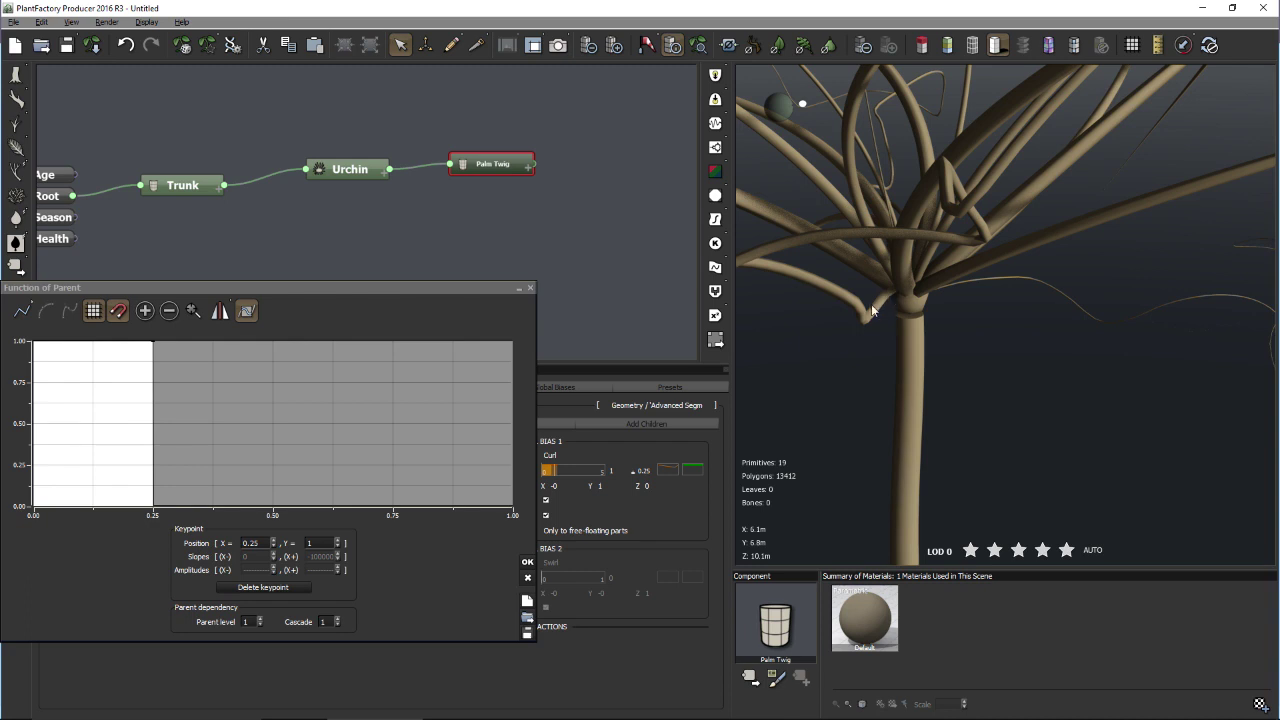
drag(956, 327, 938, 275)
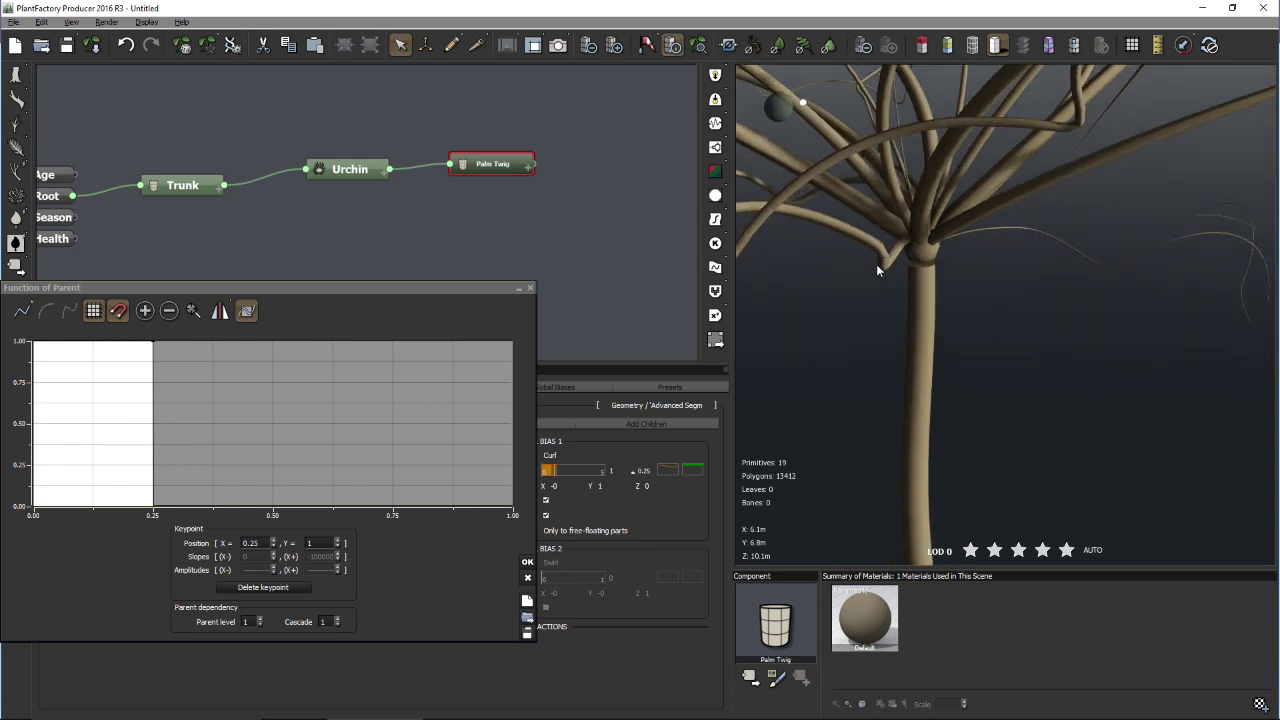
drag(966, 314, 998, 417)
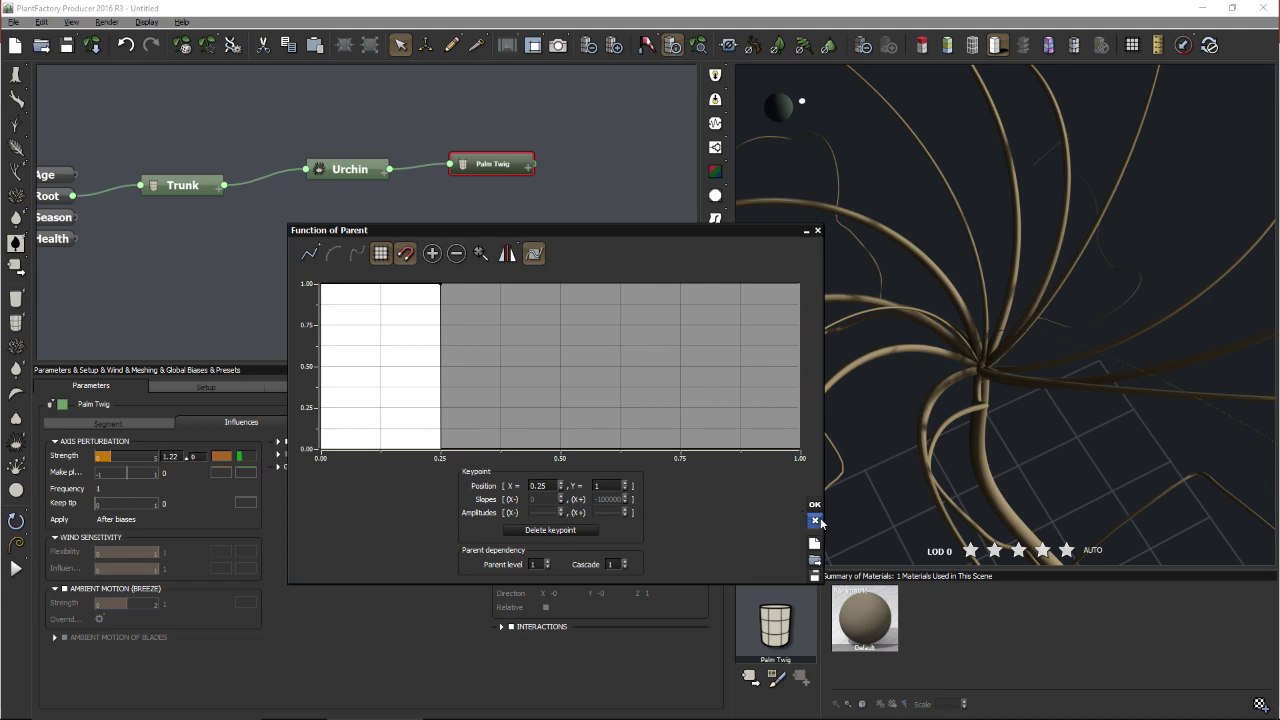
click(816, 521)
drag(1103, 449, 1000, 415)
click(170, 456)
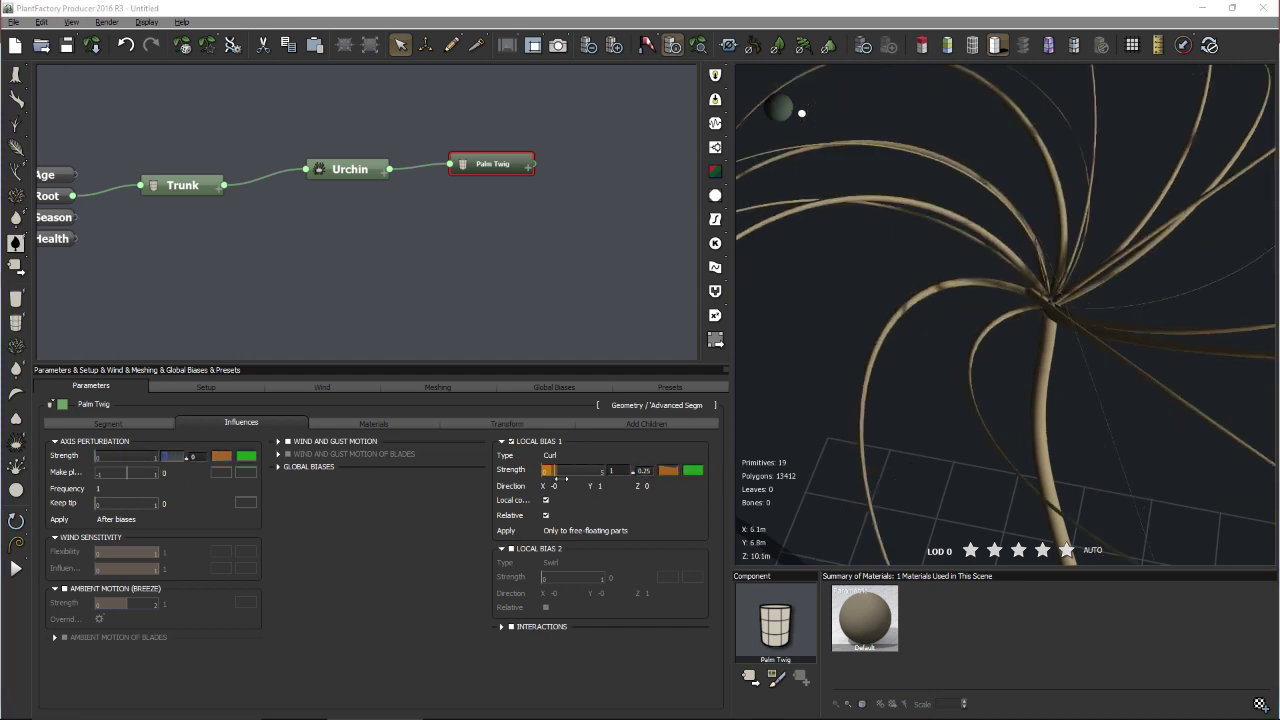
- Switch Local Bias 2 back on, change its type to Direction and set its strength to 0.27
click(553, 552)
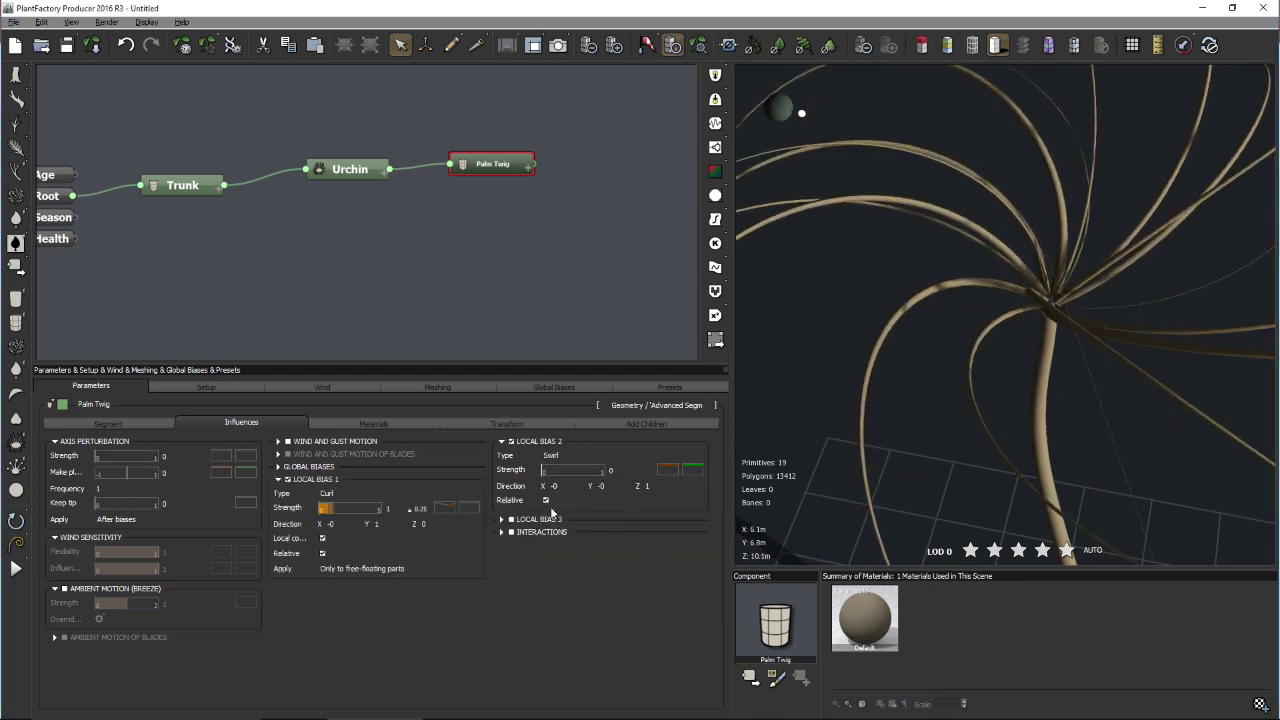
click(572, 456)
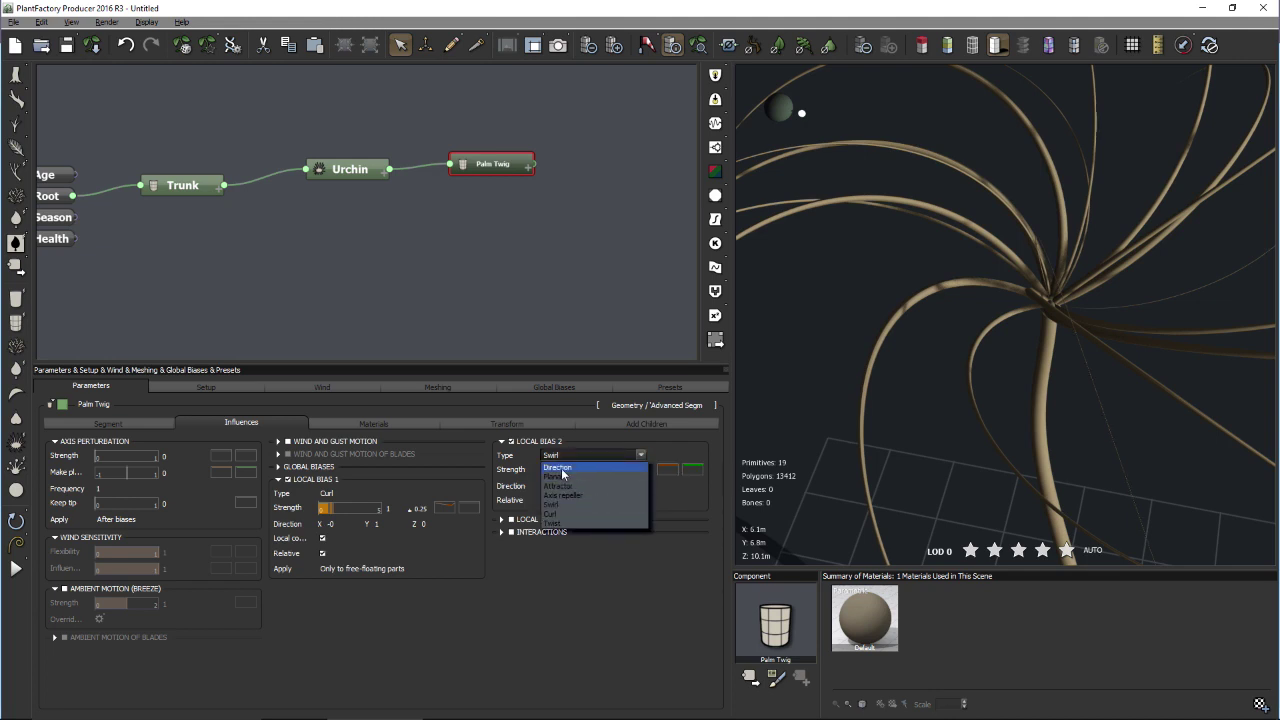
click(561, 469)
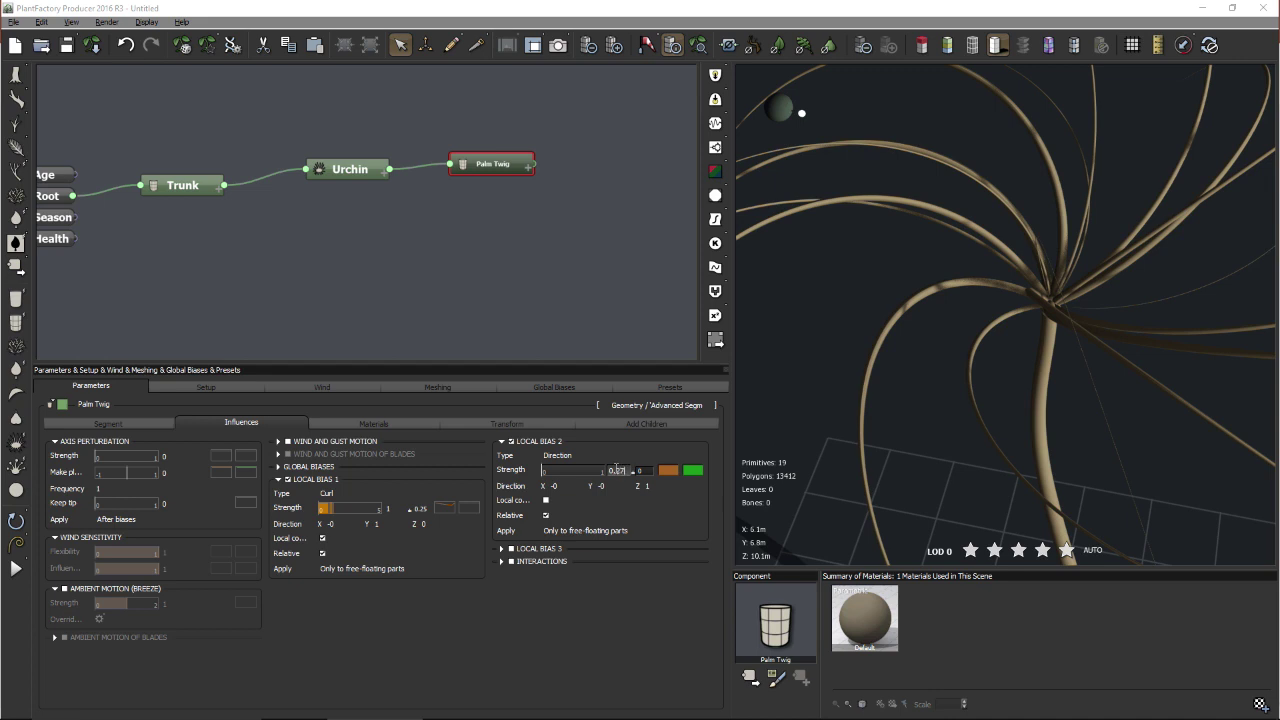
drag(617, 468, 600, 472)
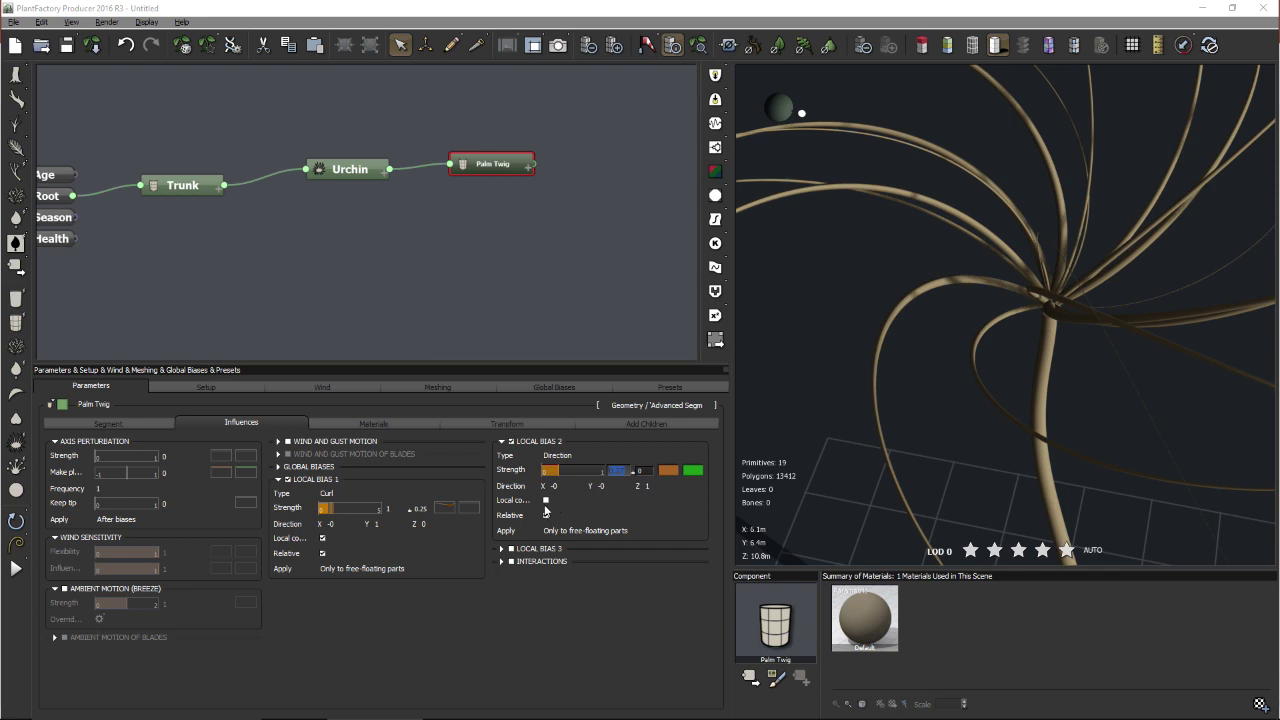
- Shape Local Bias 2's strength function-of-parent curve: about 0 until X 0.38, about 0.76 at X 0.55, and 1 at the end
right_click(704, 469)
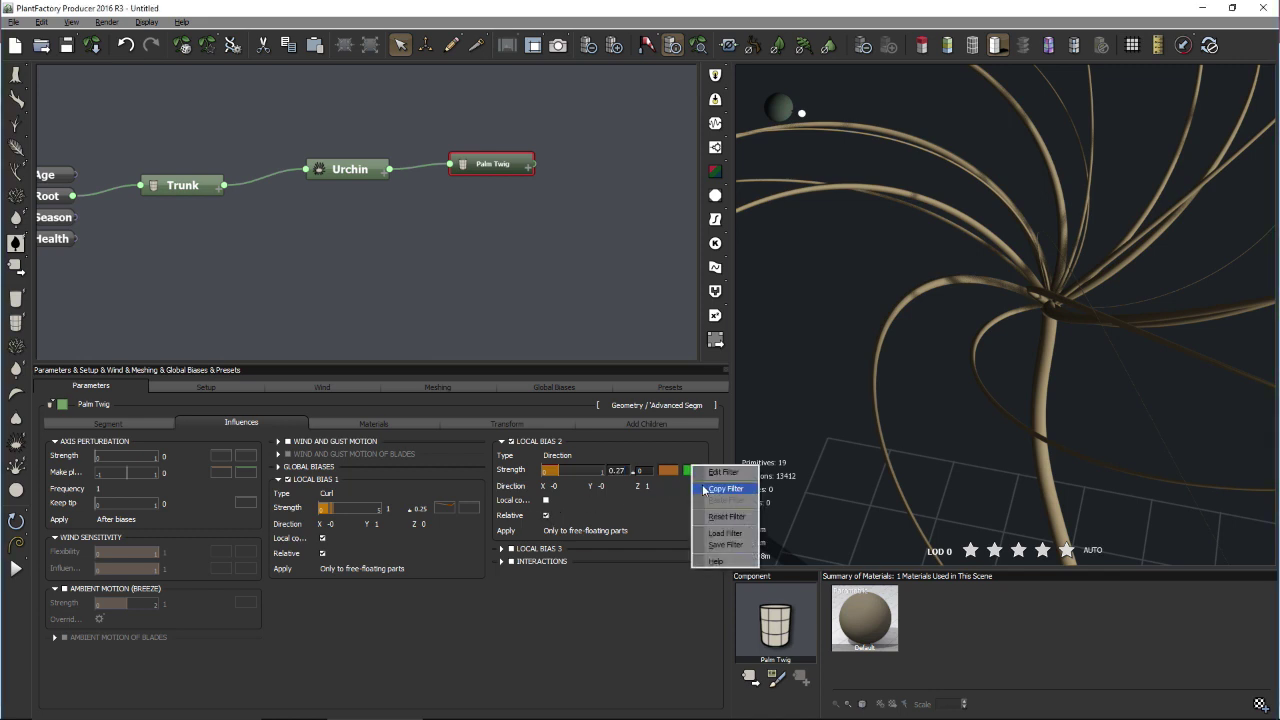
click(721, 474)
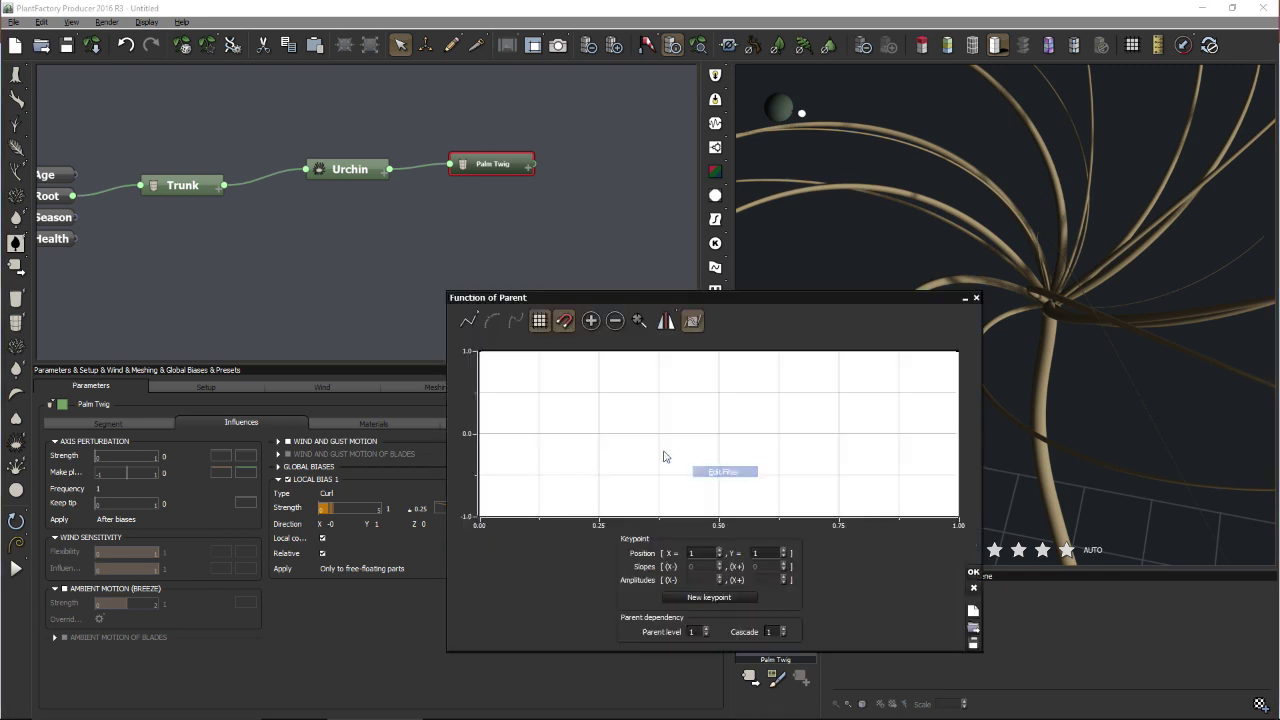
drag(479, 352, 458, 433)
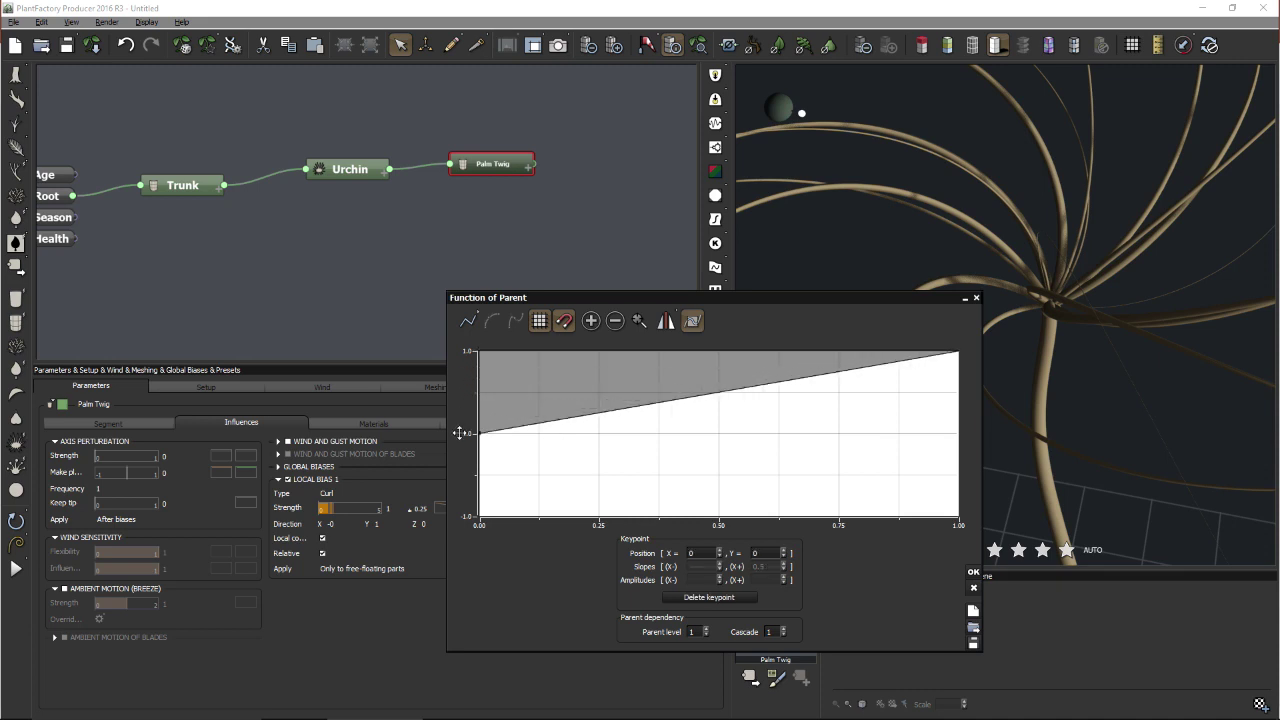
click(660, 434)
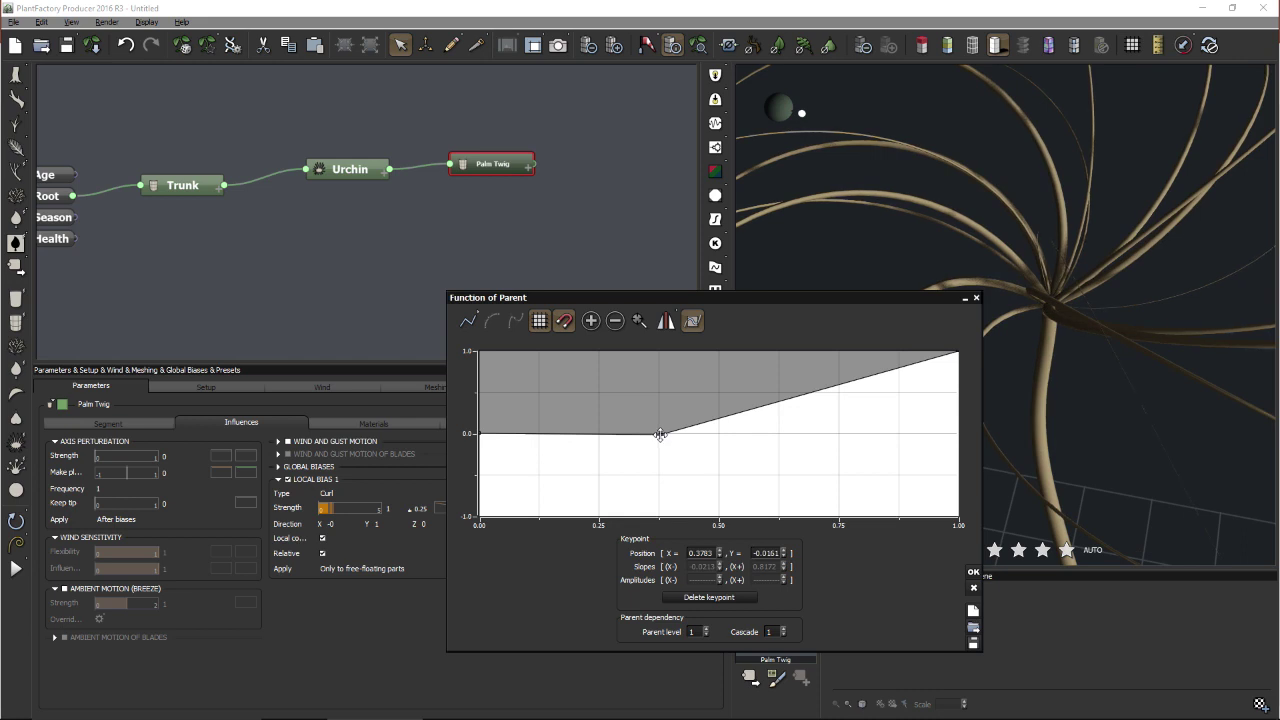
drag(737, 378, 743, 371)
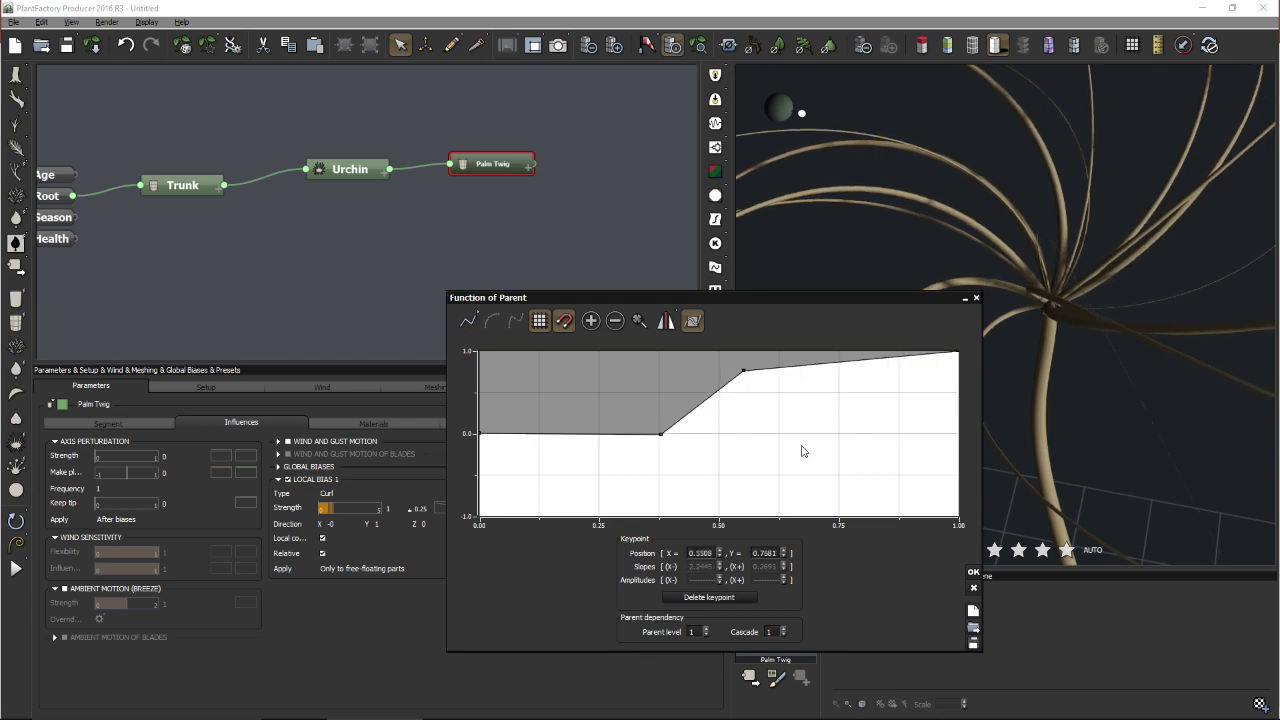
click(973, 574)
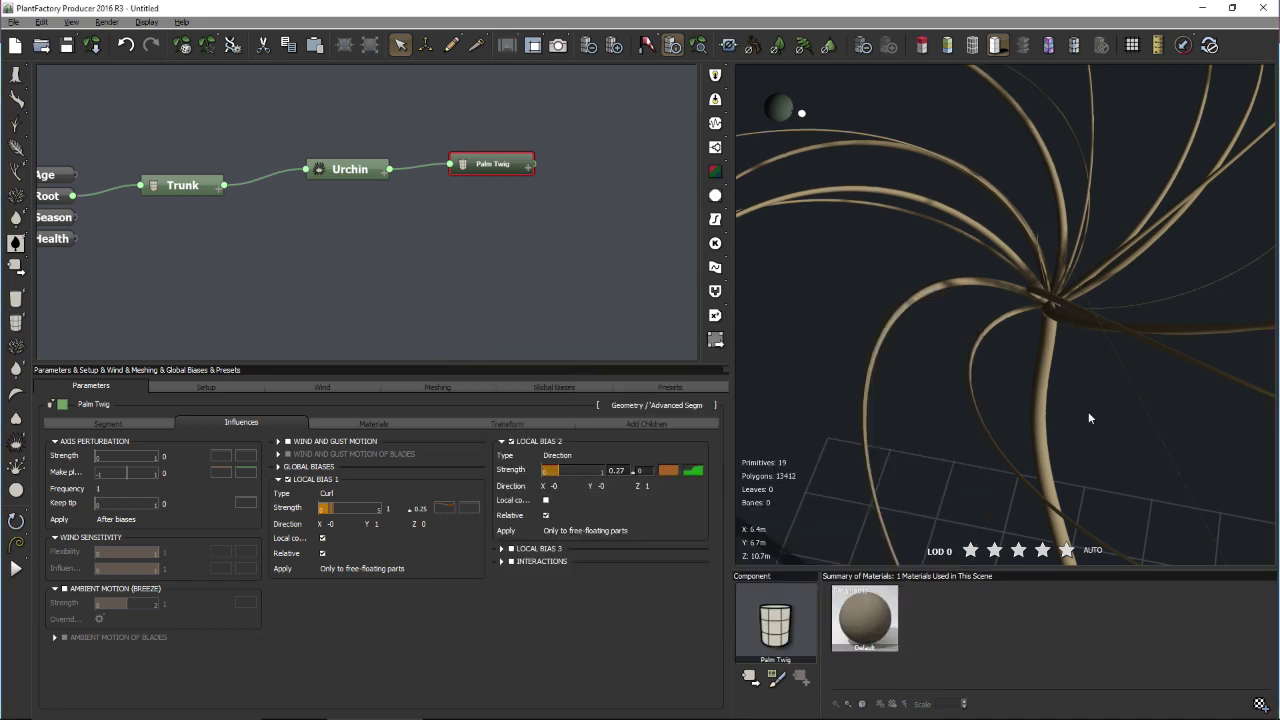
drag(1088, 411, 1062, 414)
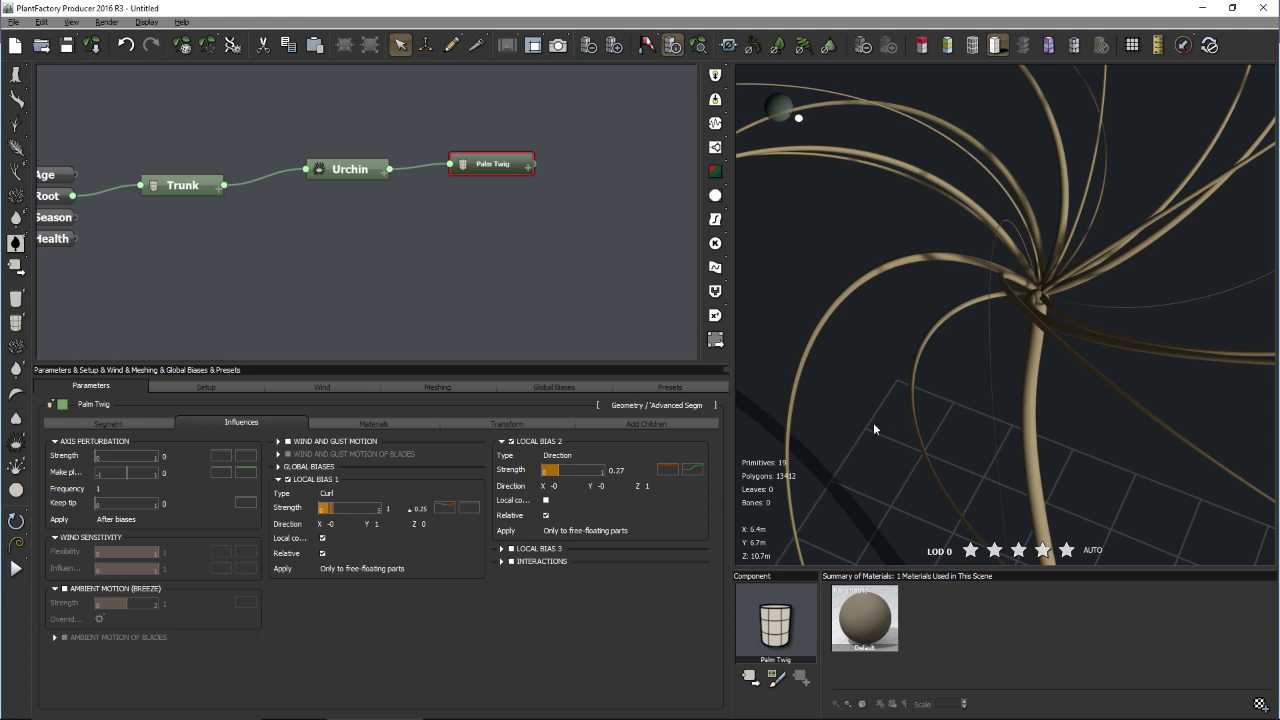
- Set the Palm Twig's X rotation angle to 34° in its transform parameters
click(485, 422)
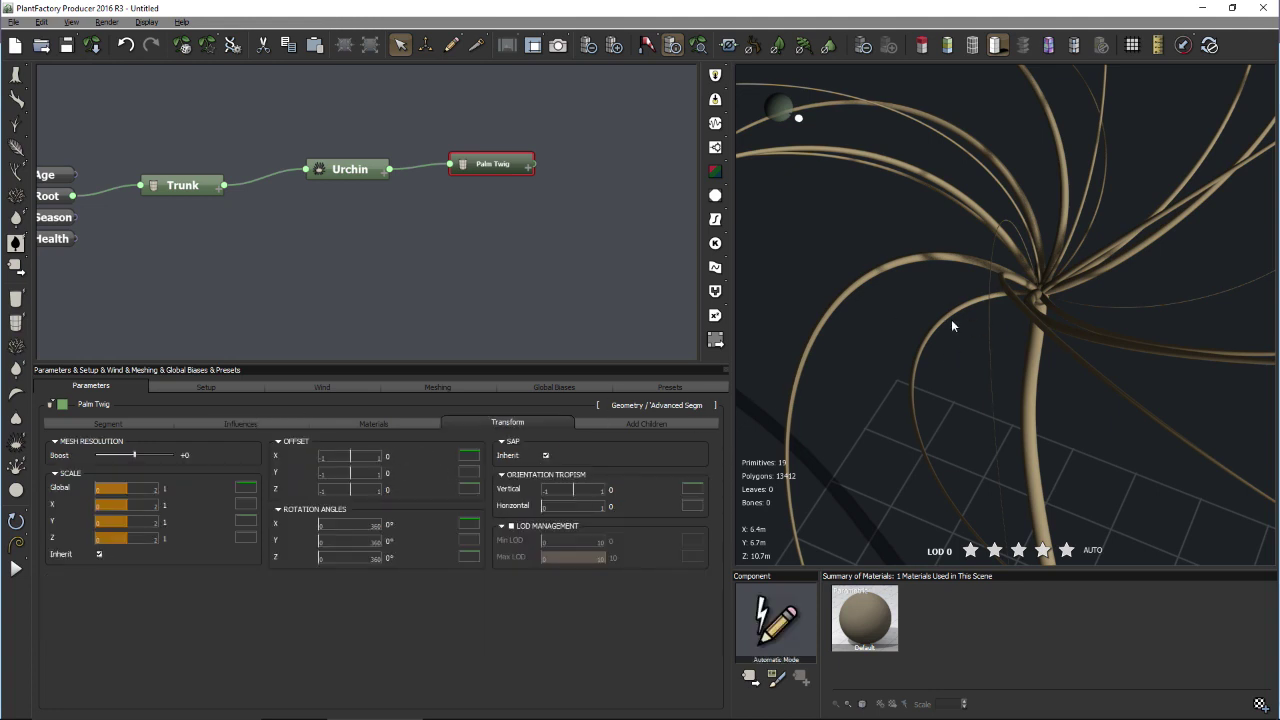
drag(951, 319, 958, 290)
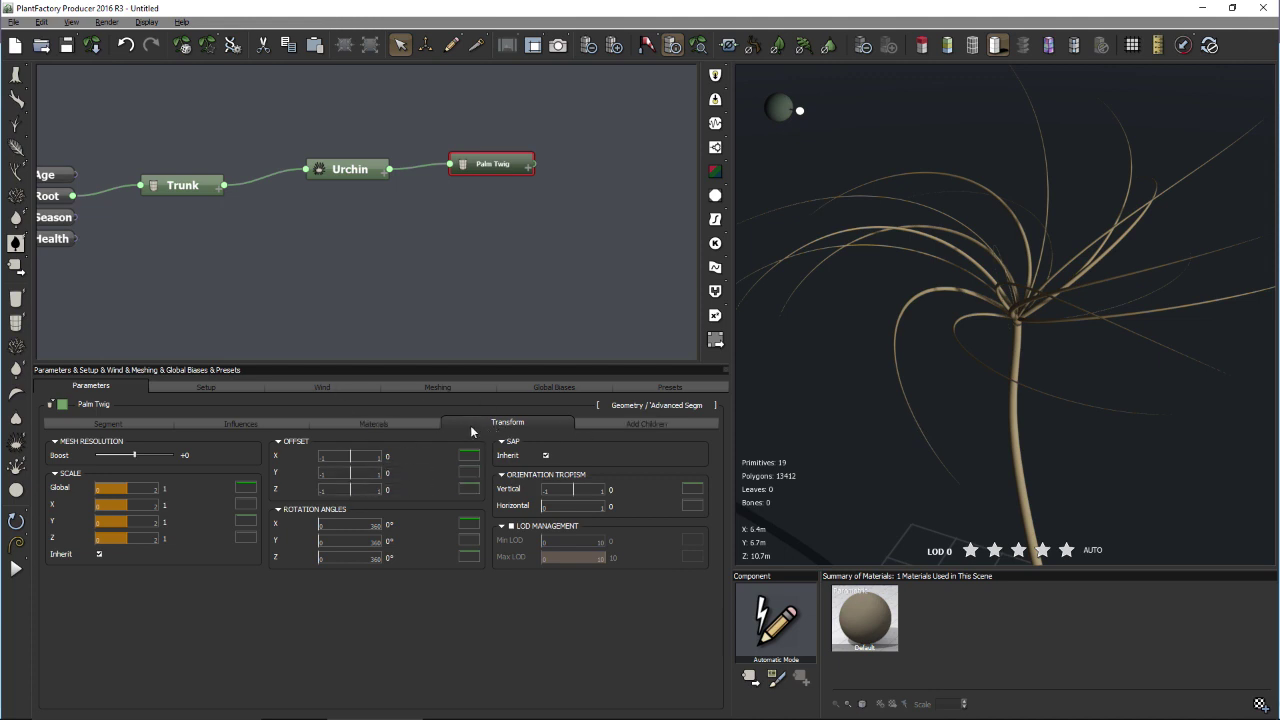
click(398, 527)
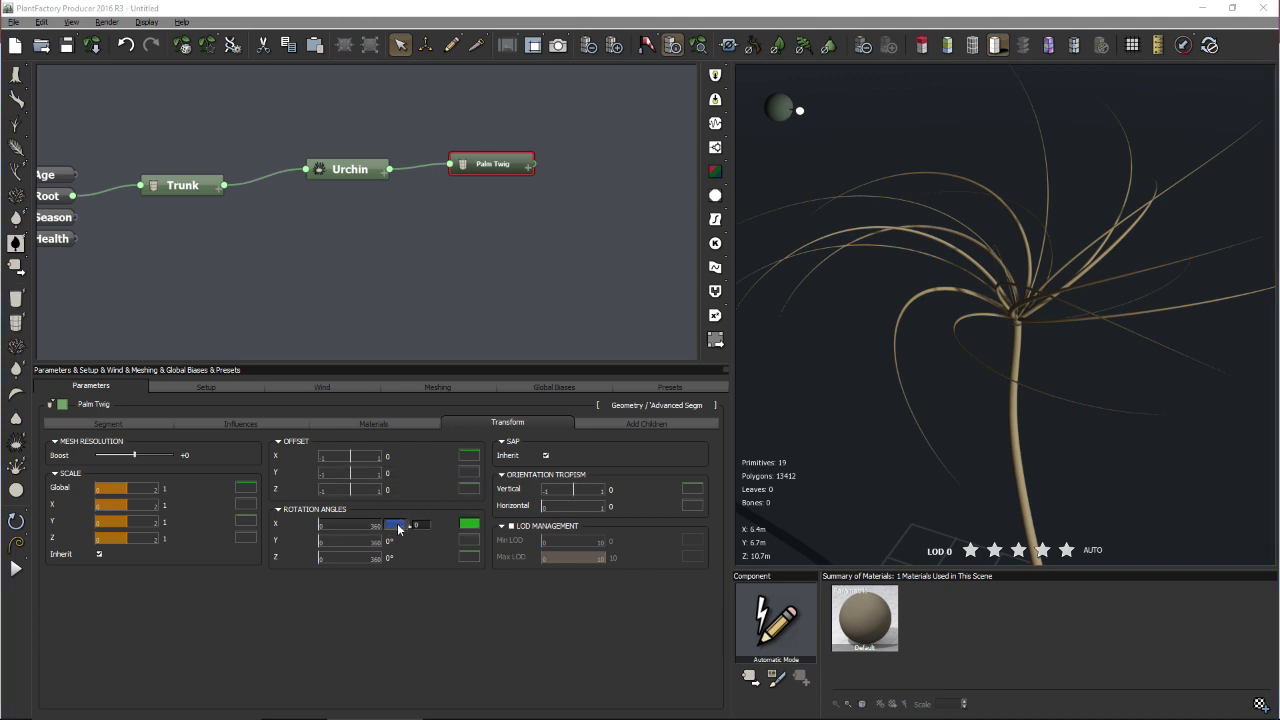
text(100)
key(Return)
- Set the Palm Twig's Z rotation angle to 270° and inspect the arching crown
click(387, 541)
click(395, 557)
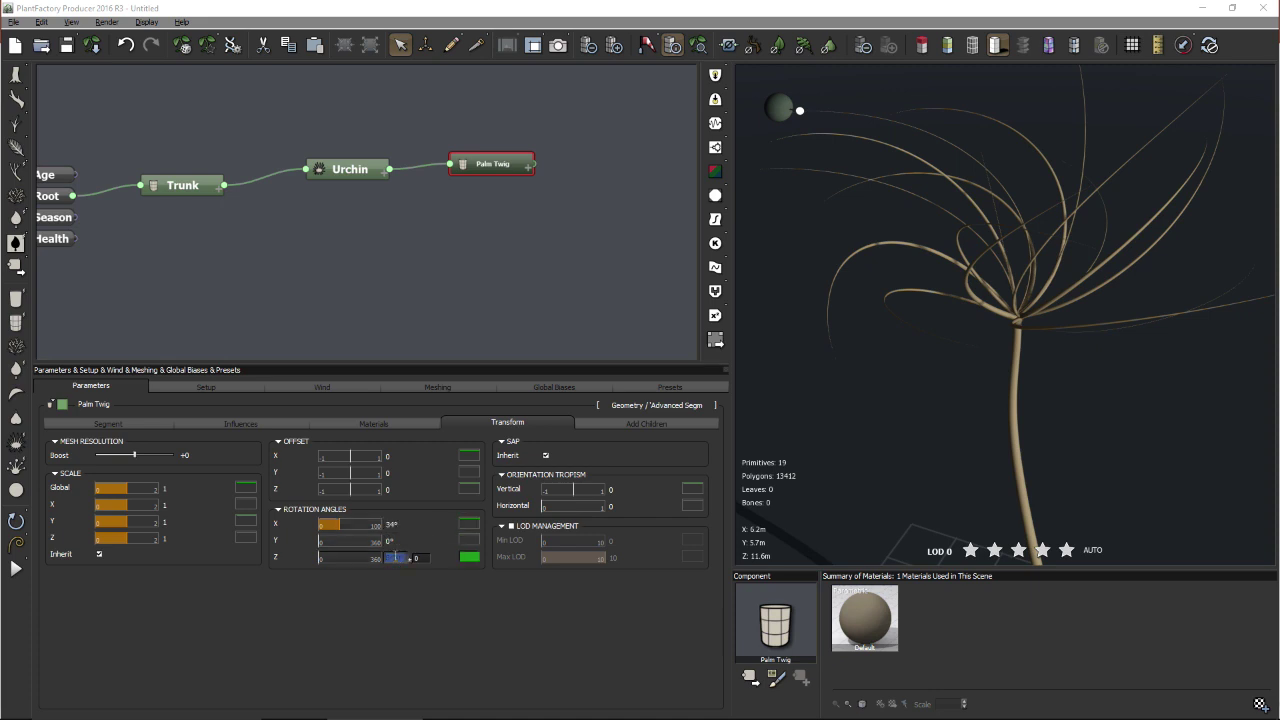
text(270)
key(Return)
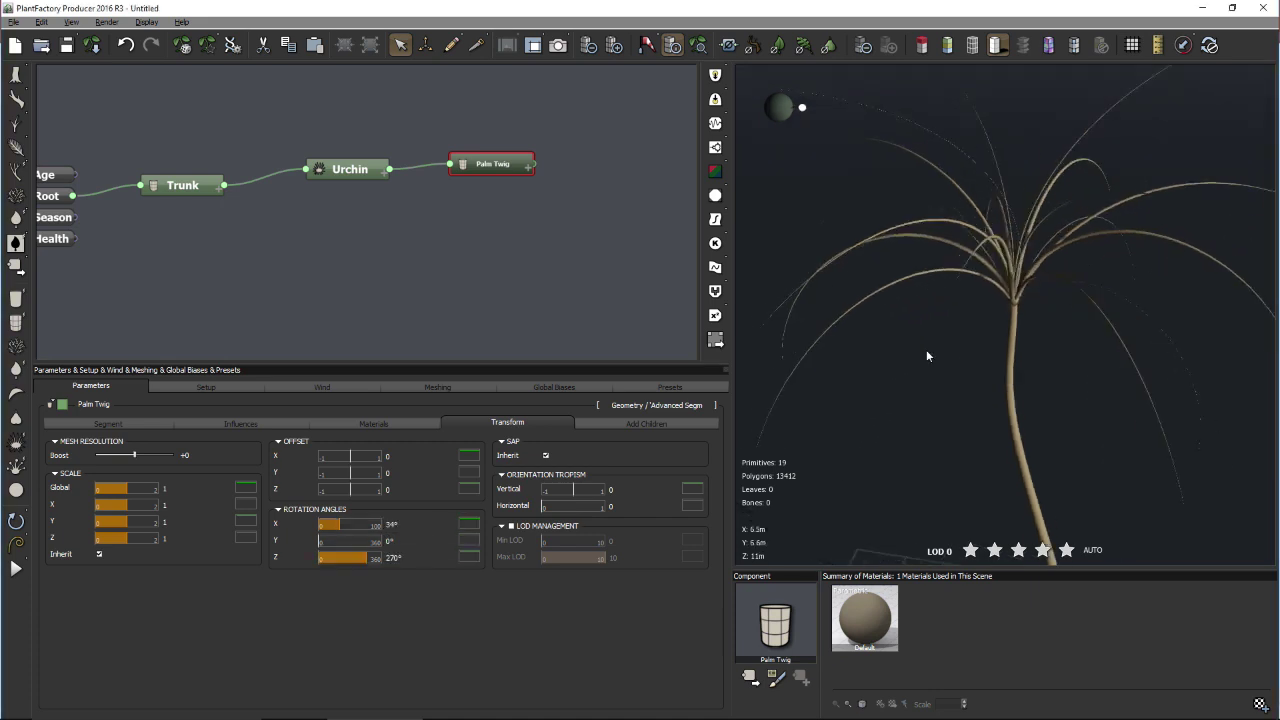
drag(926, 349, 896, 375)
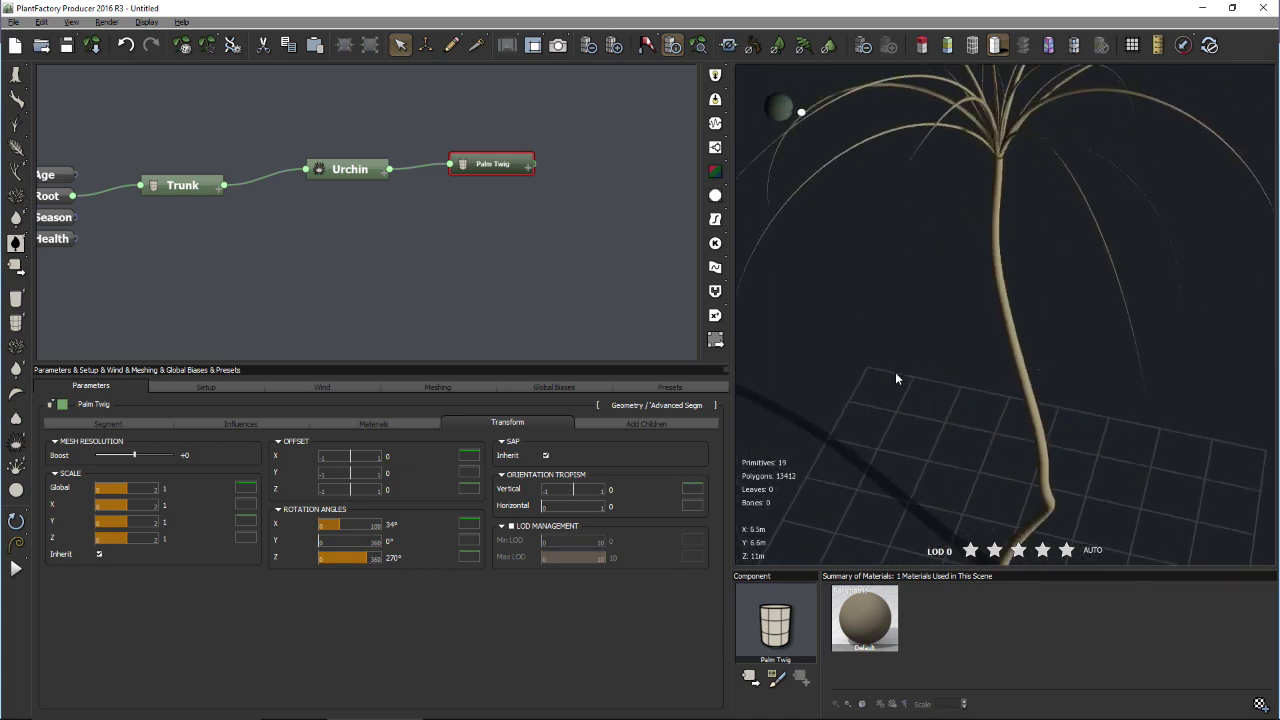
mouse_move(1036, 253)
mouse_down()
mouse_move(1027, 316)
mouse_move(1027, 292)
mouse_up()
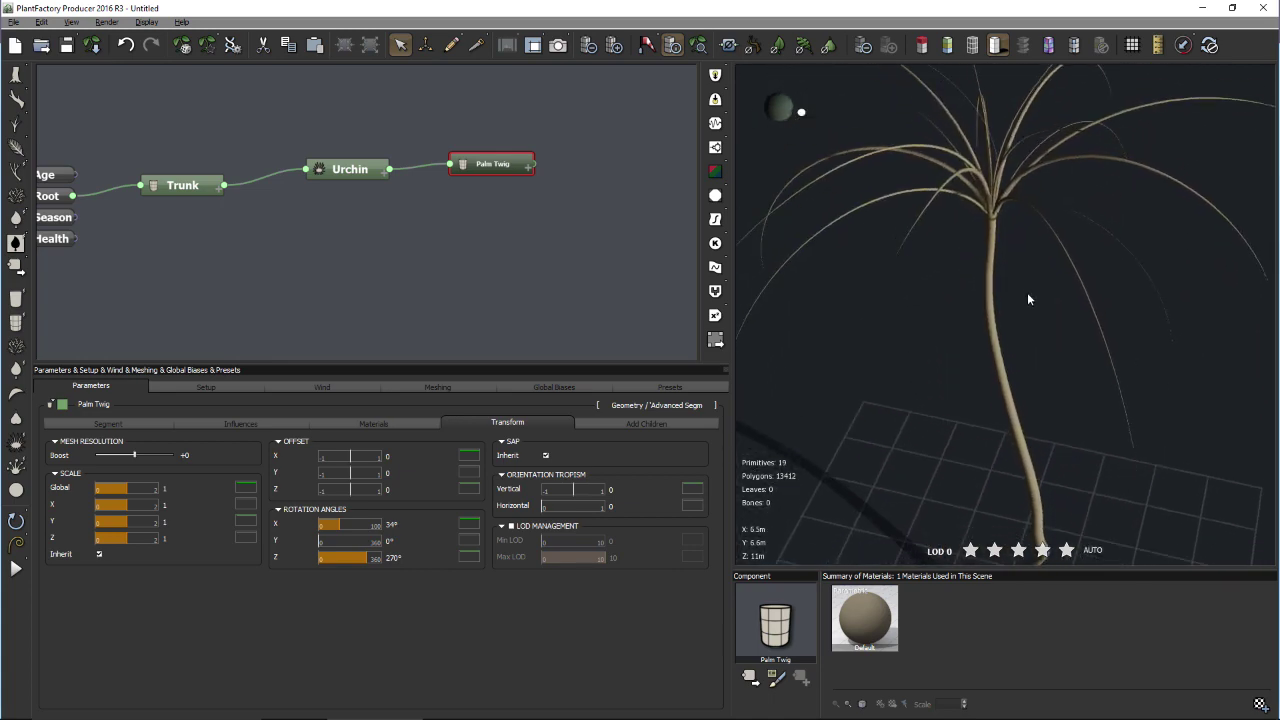
right_click(1028, 294)
- Edit the X rotation's function-of-parent filter so the curve rises from 0.5 at X 0 to 1 at X 1
click(466, 526)
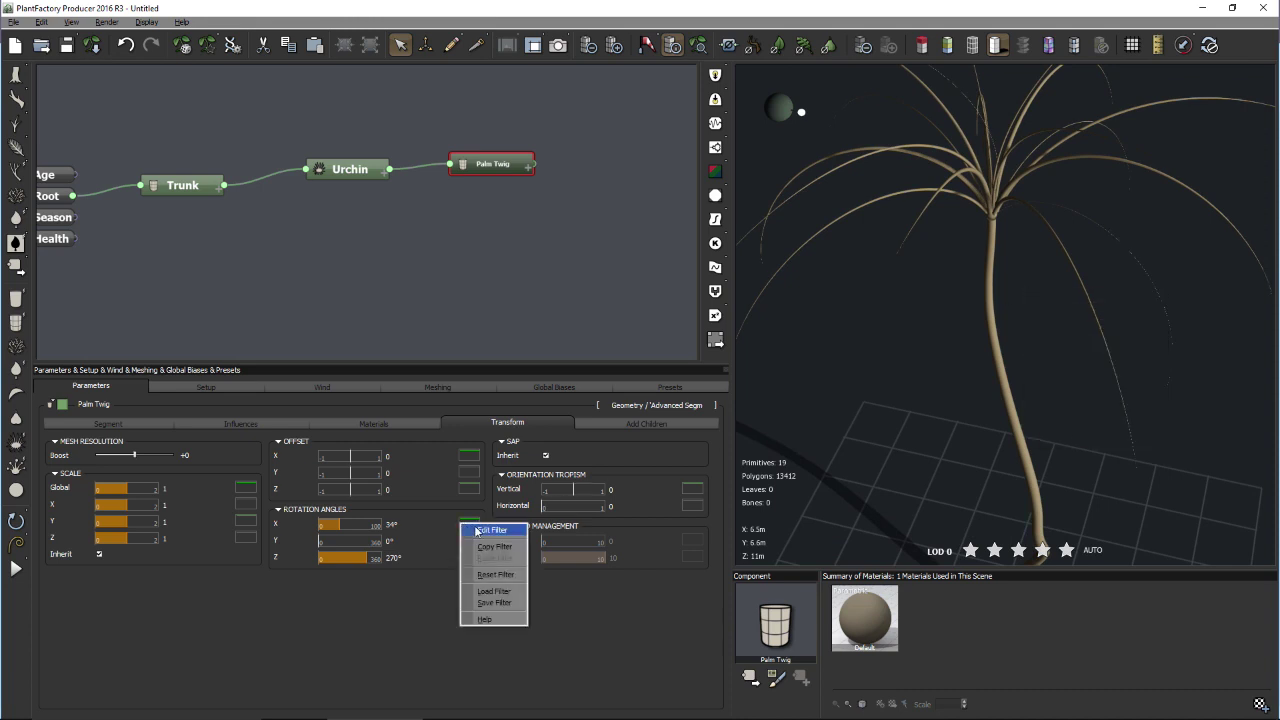
click(475, 530)
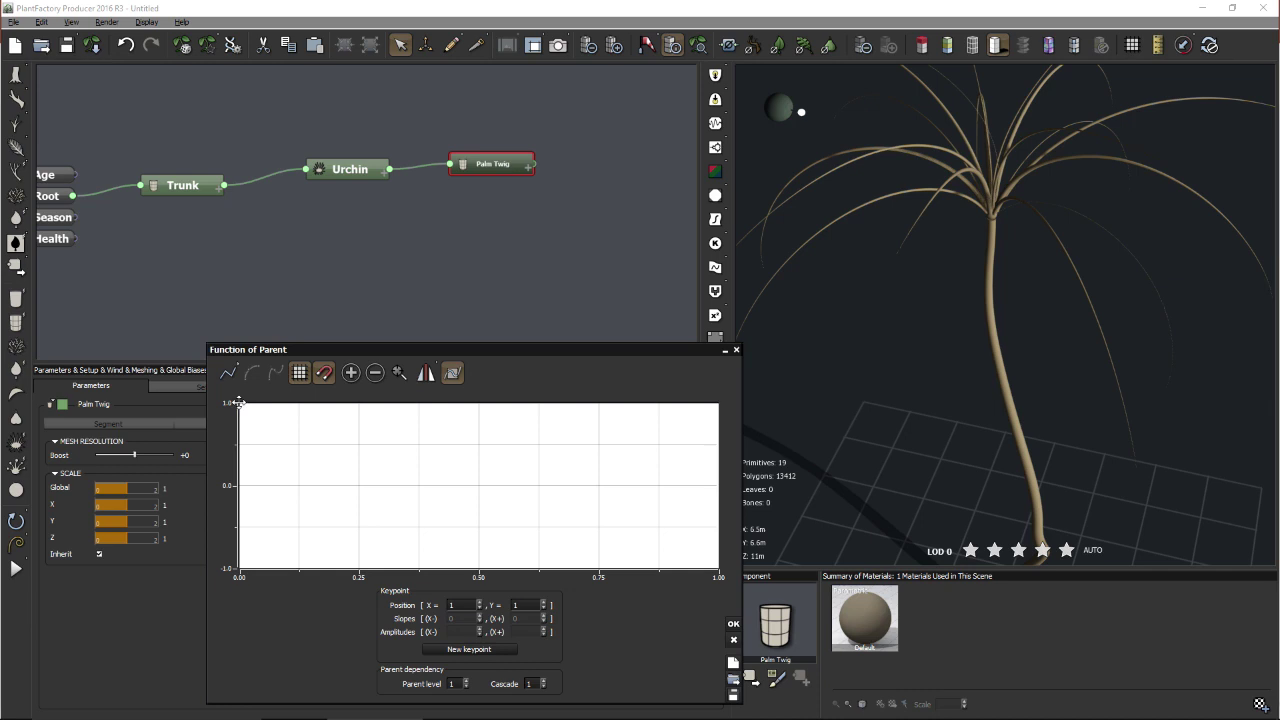
drag(239, 405, 238, 444)
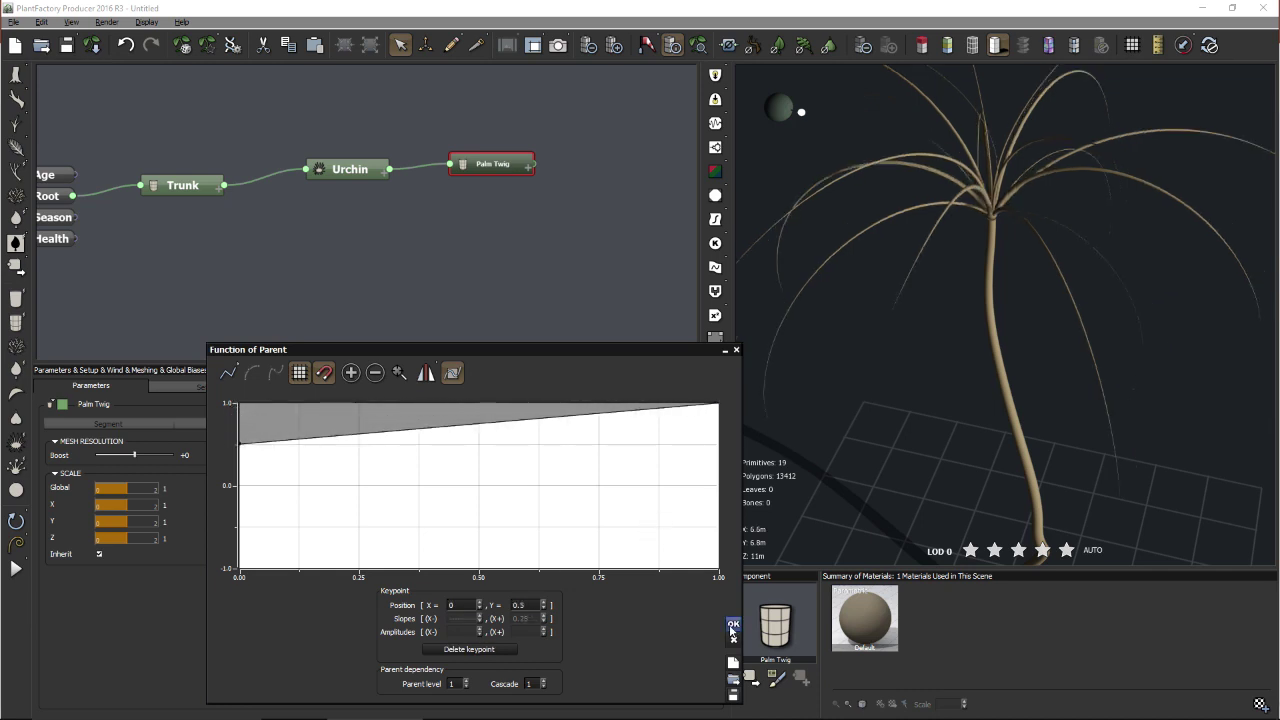
click(733, 624)
click(704, 48)
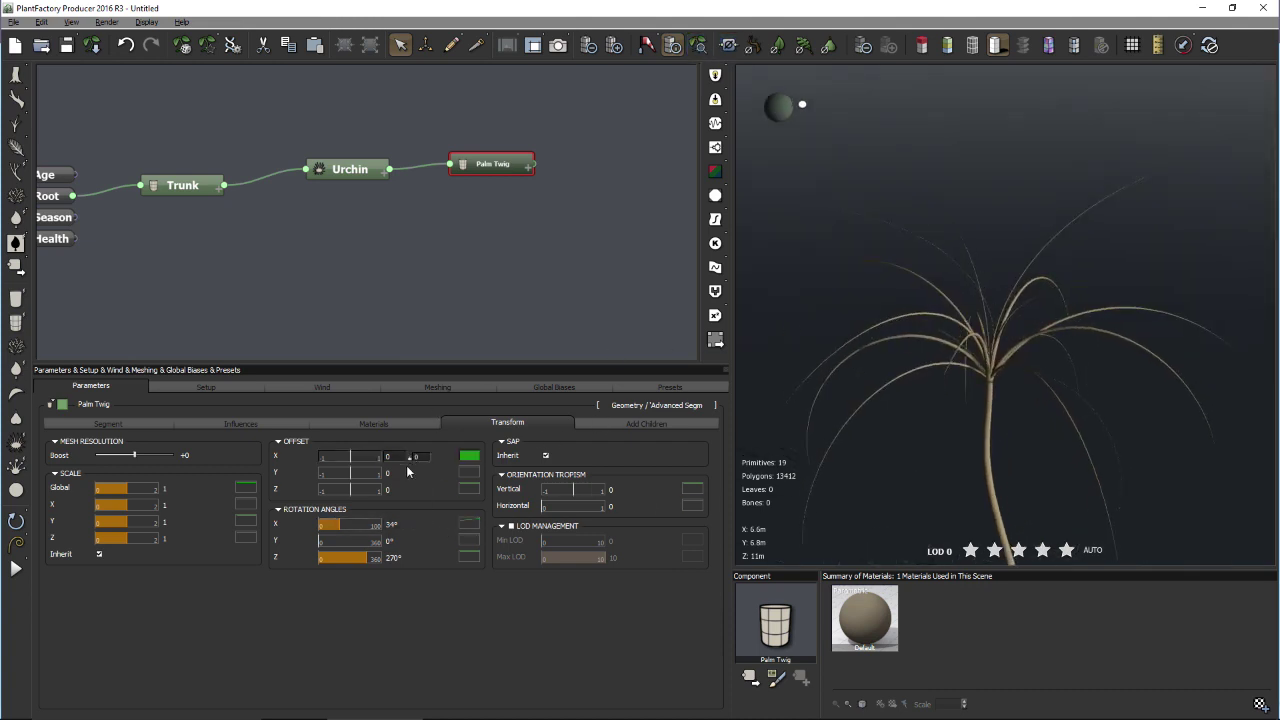
click(262, 423)
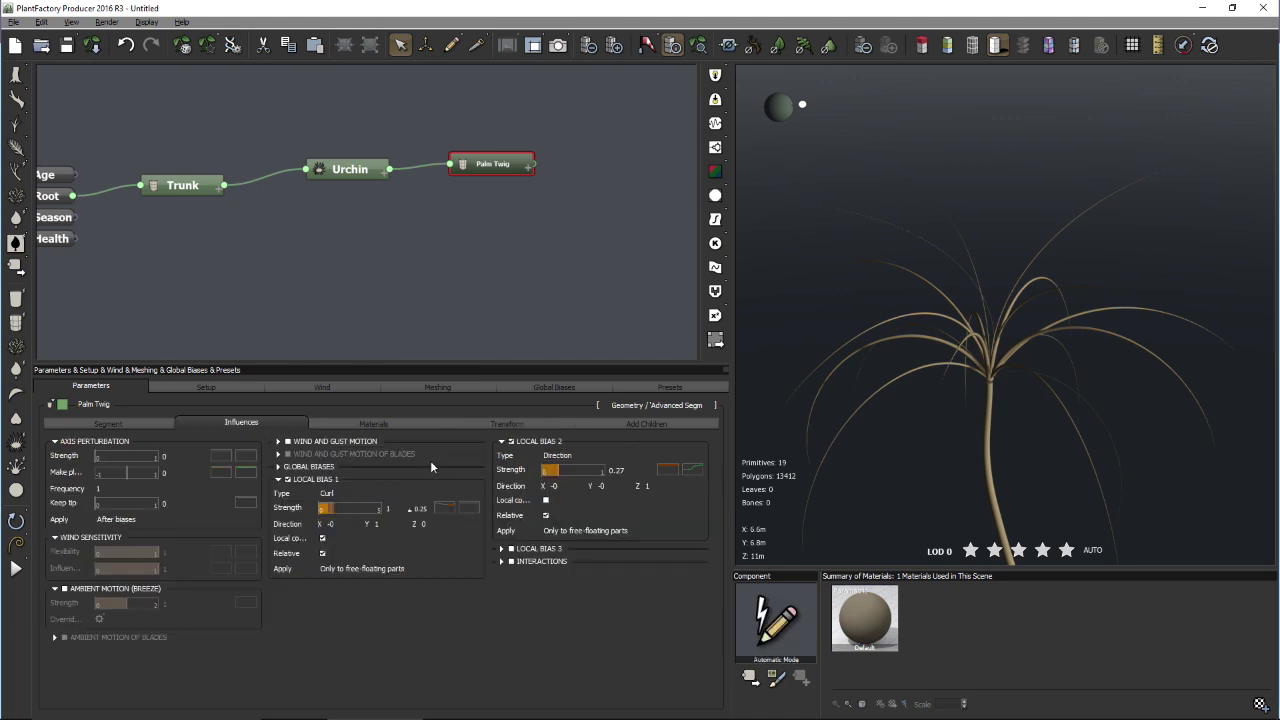
click(507, 423)
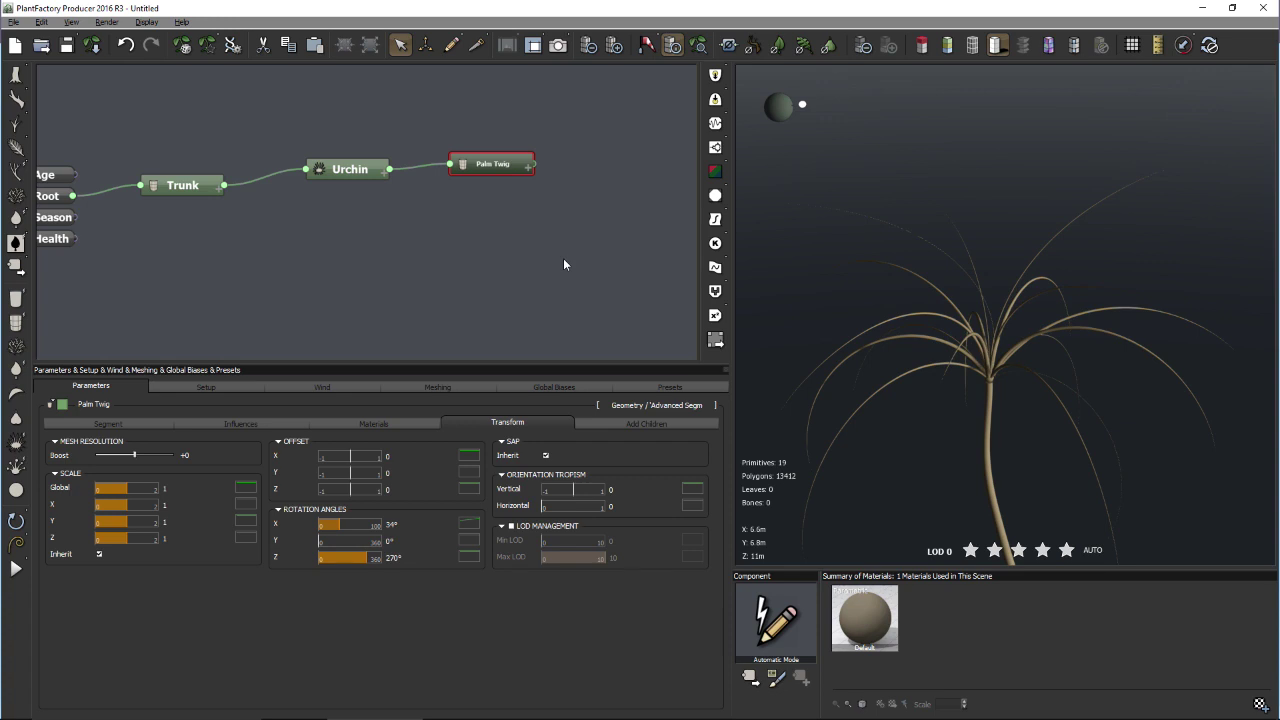
middle_drag(563, 263, 474, 266)
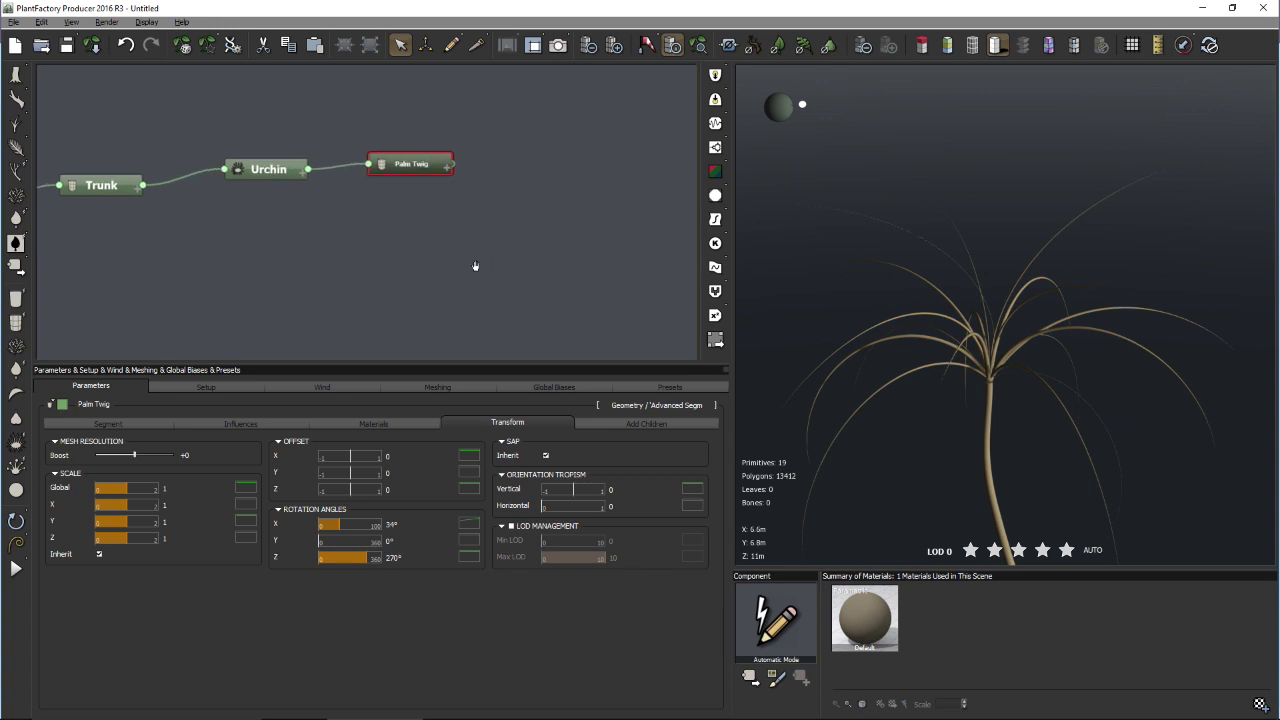
right_click(507, 182)
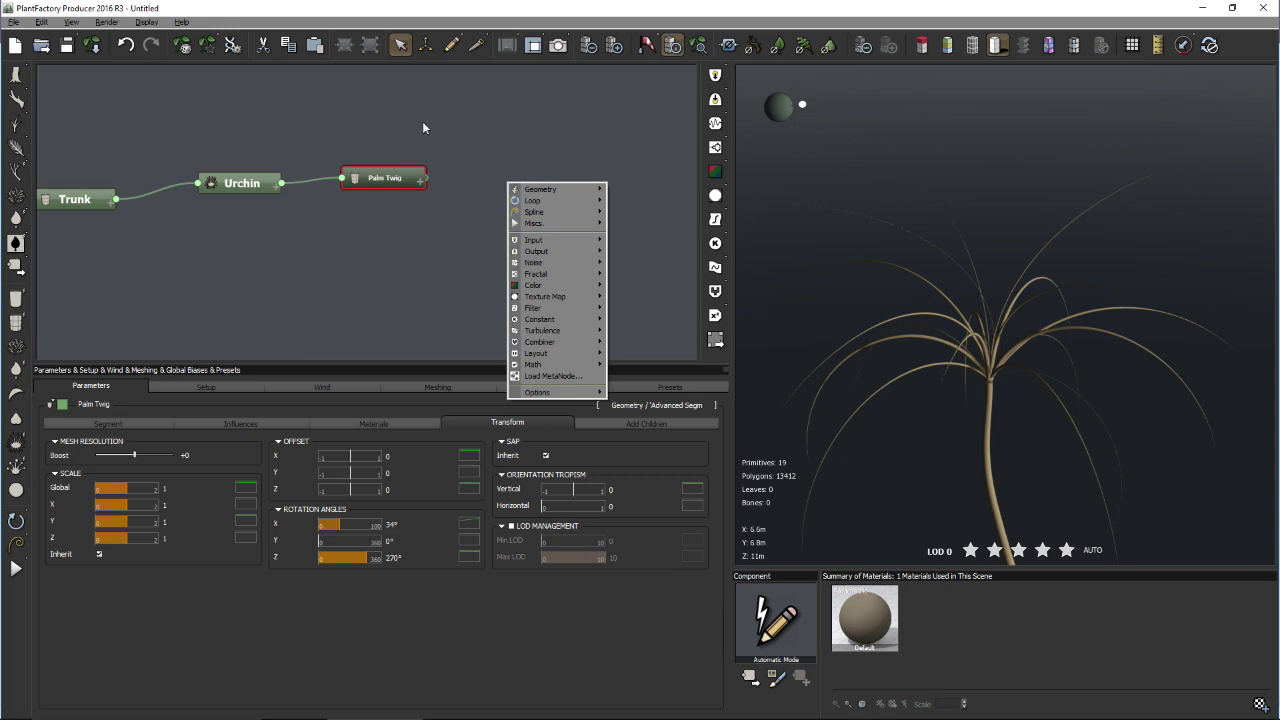
mouse_move(552, 191)
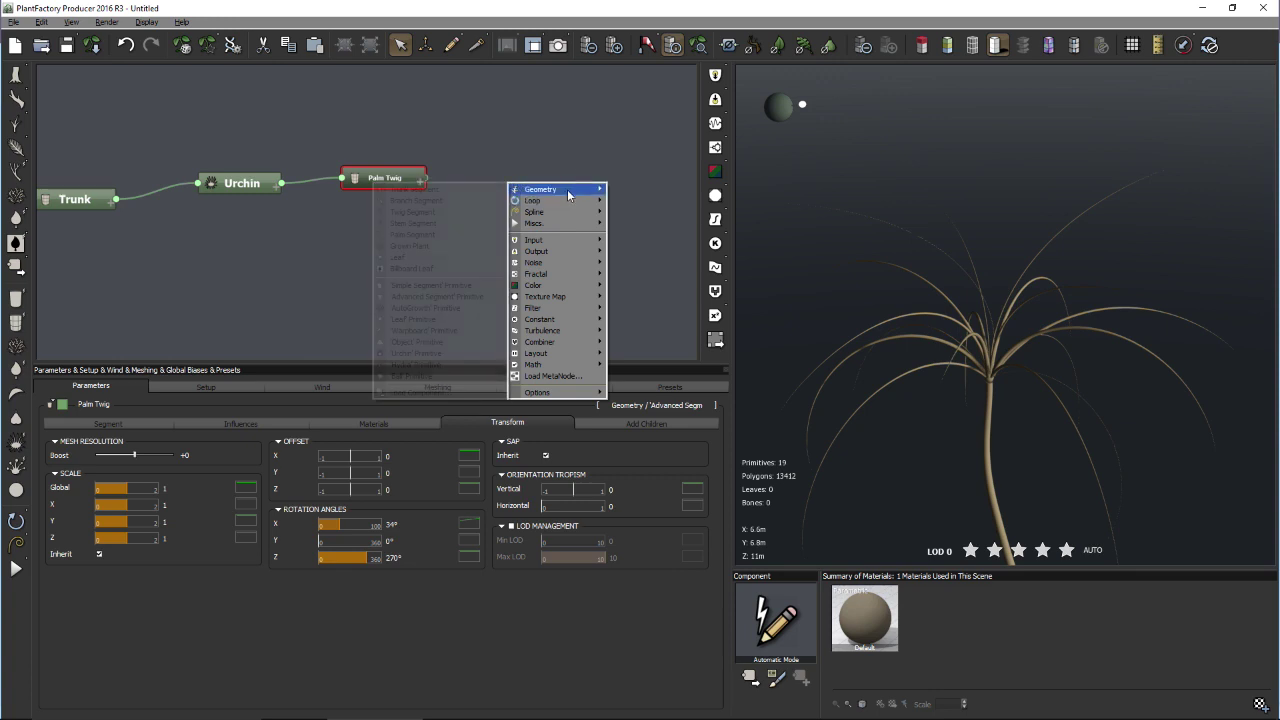
click(529, 157)
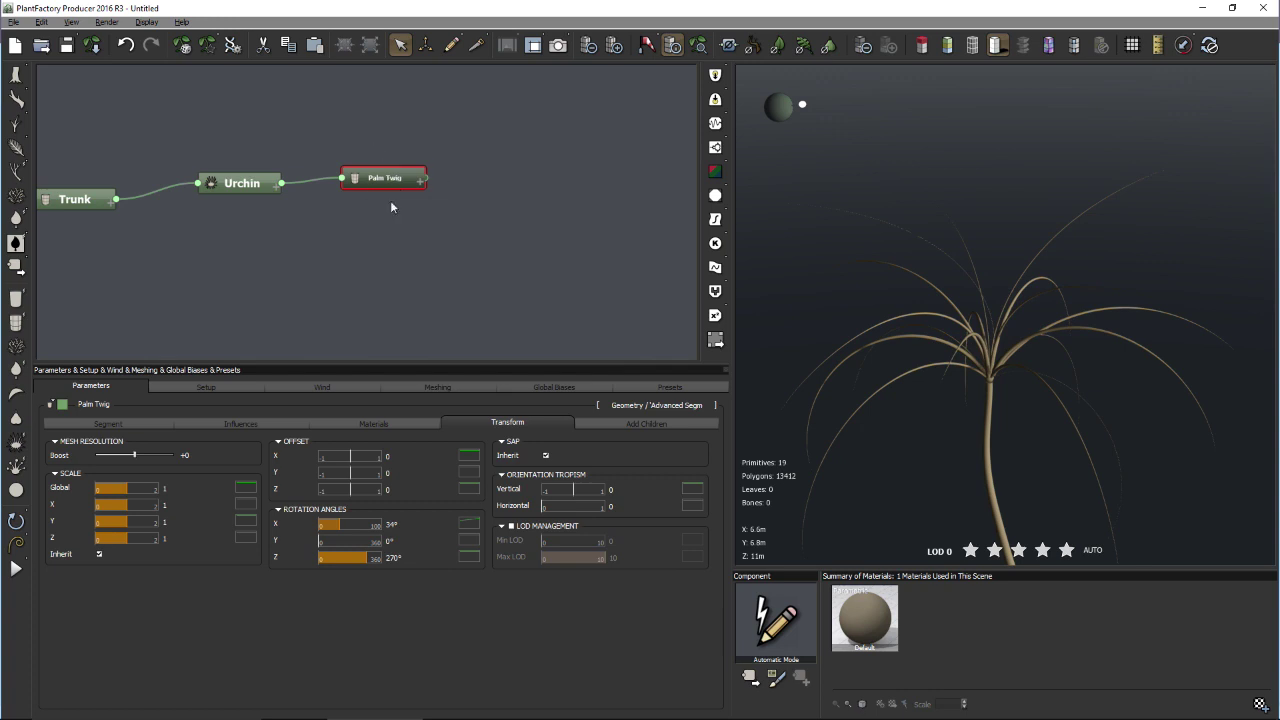
- Add an Advanced Segment Primitive node beside the Palm Twig node in the graph and name it "Palm leaf"
right_click(517, 190)
mouse_move(519, 192)
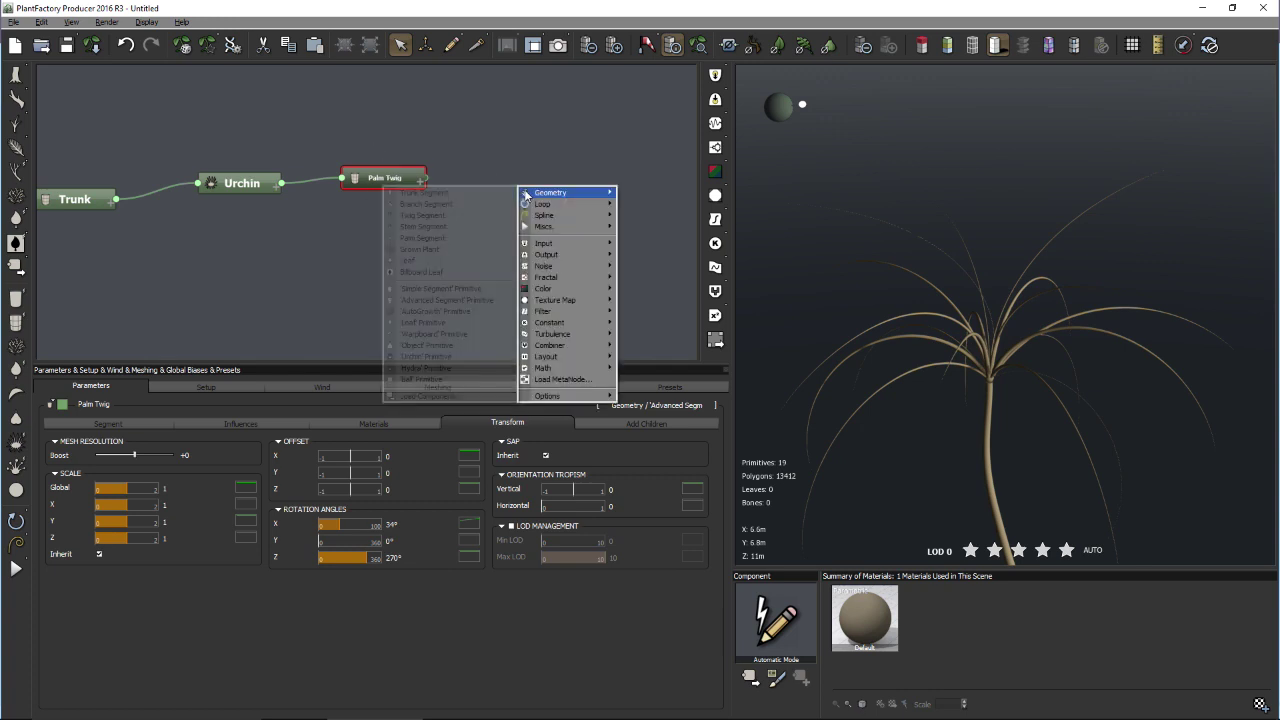
click(455, 300)
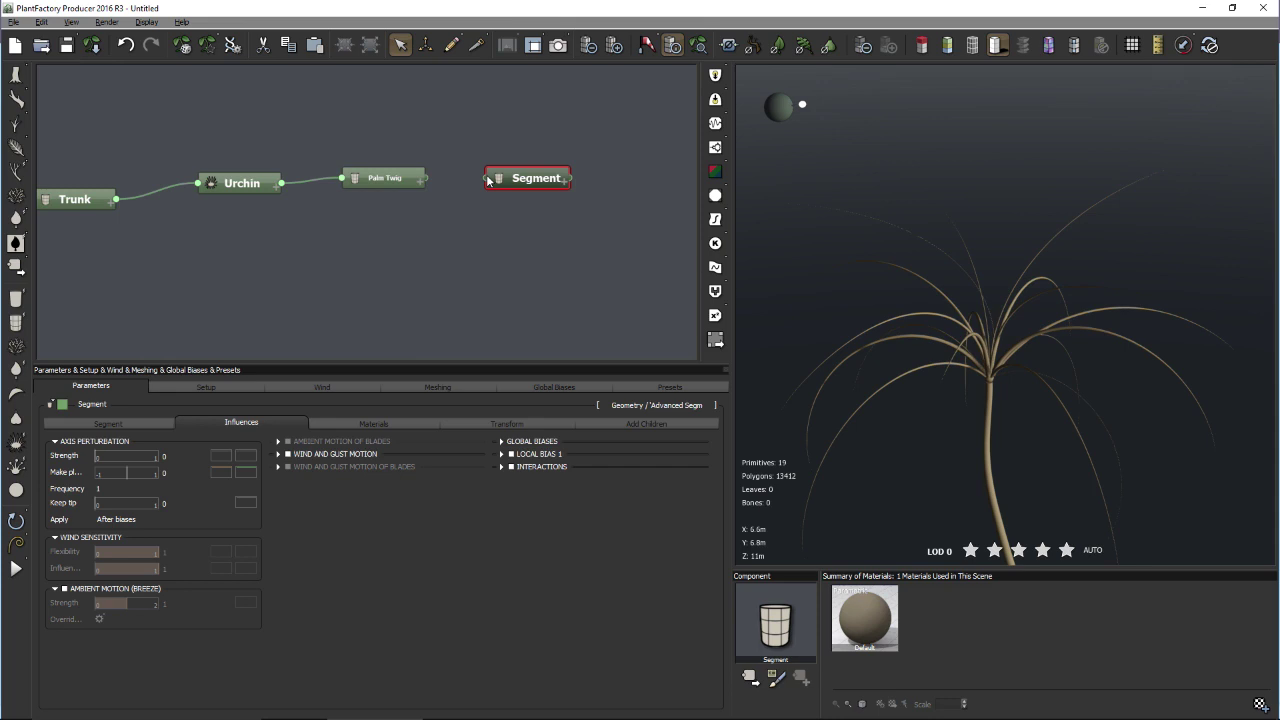
double_click(537, 183)
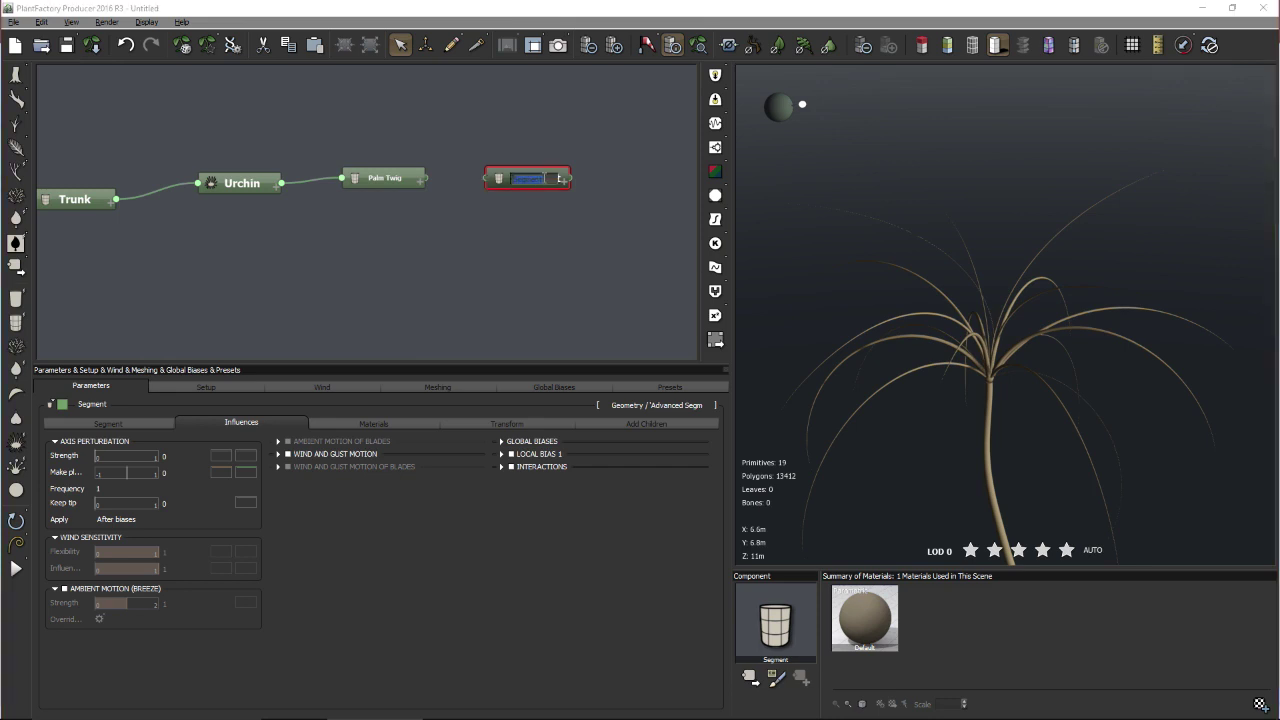
text(aalm_leaf)
key(Return)
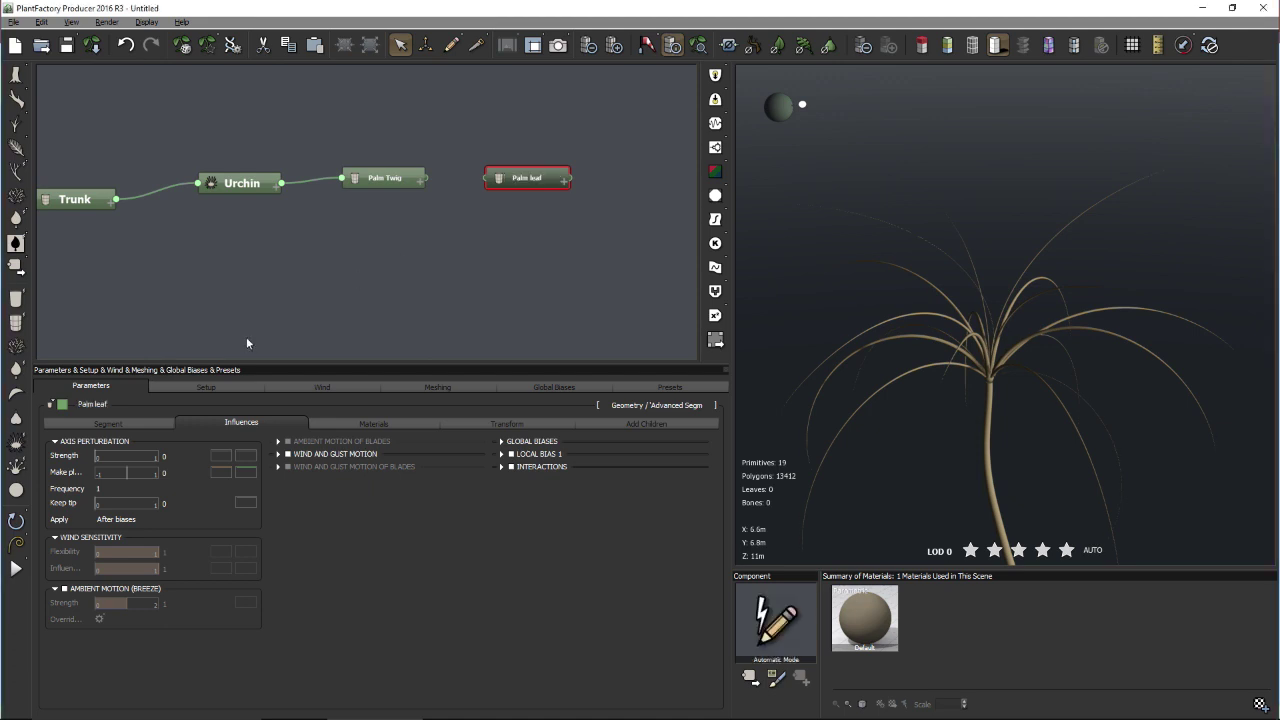
- Enable blades on the Palm leaf segment and set its radius mode to User defined
click(140, 426)
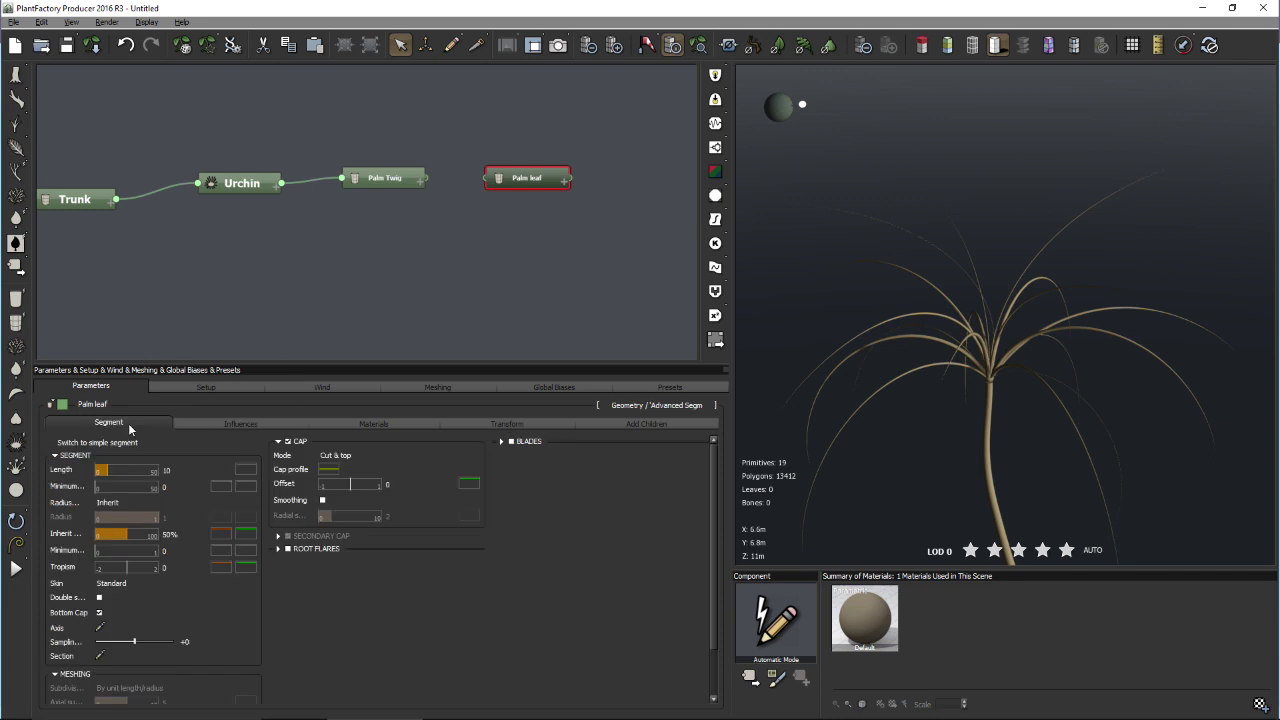
click(512, 443)
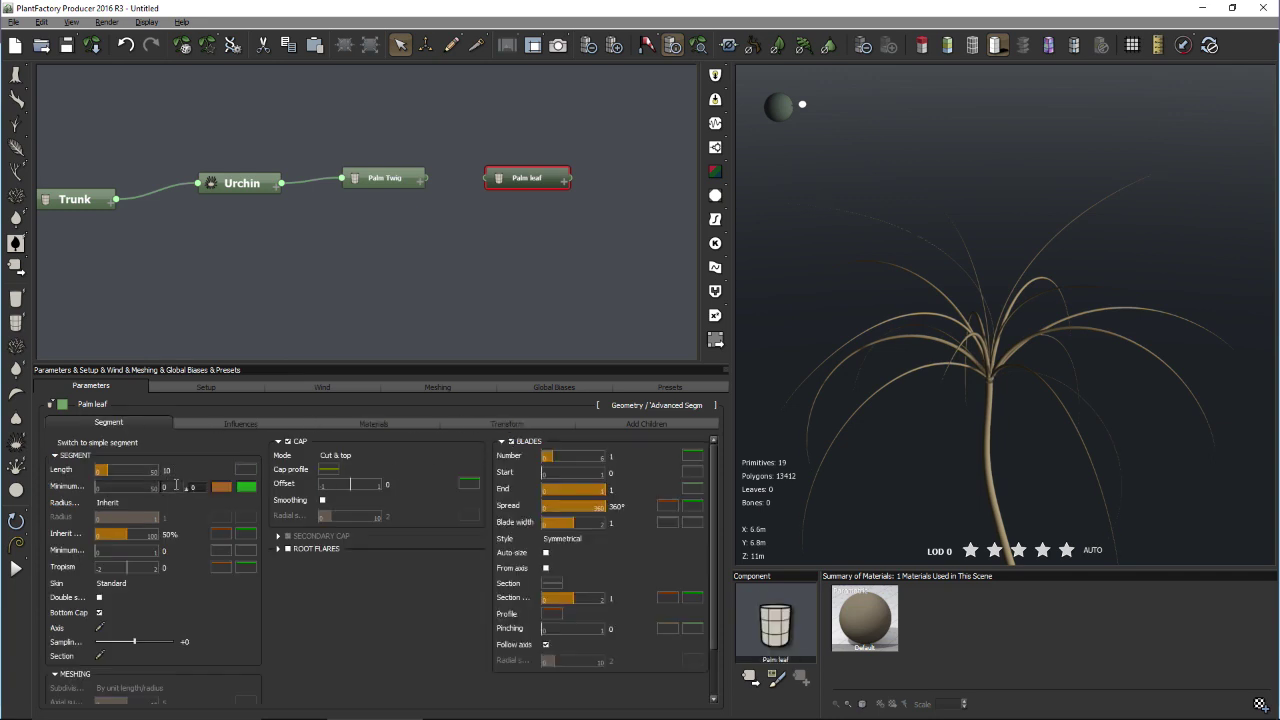
click(130, 502)
click(128, 515)
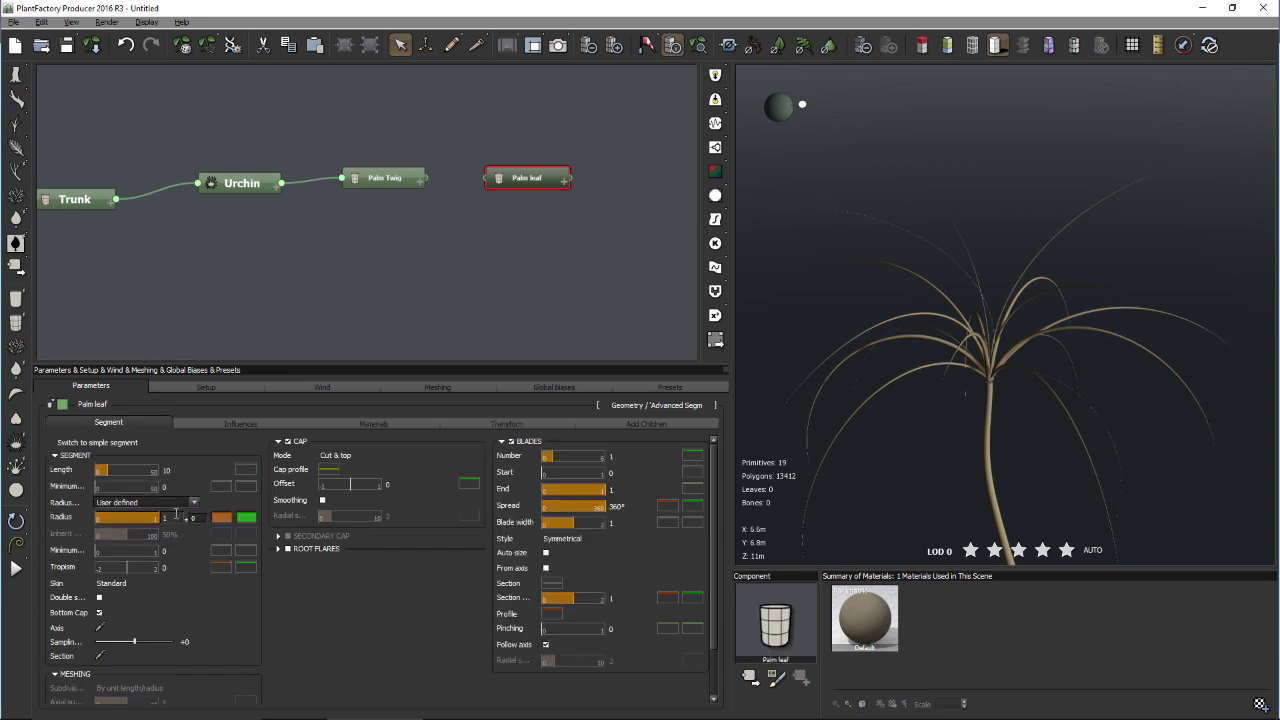
- Set the Palm leaf segment's radius to 0 and connect the Palm Twig node's output to the Palm leaf node
click(176, 516)
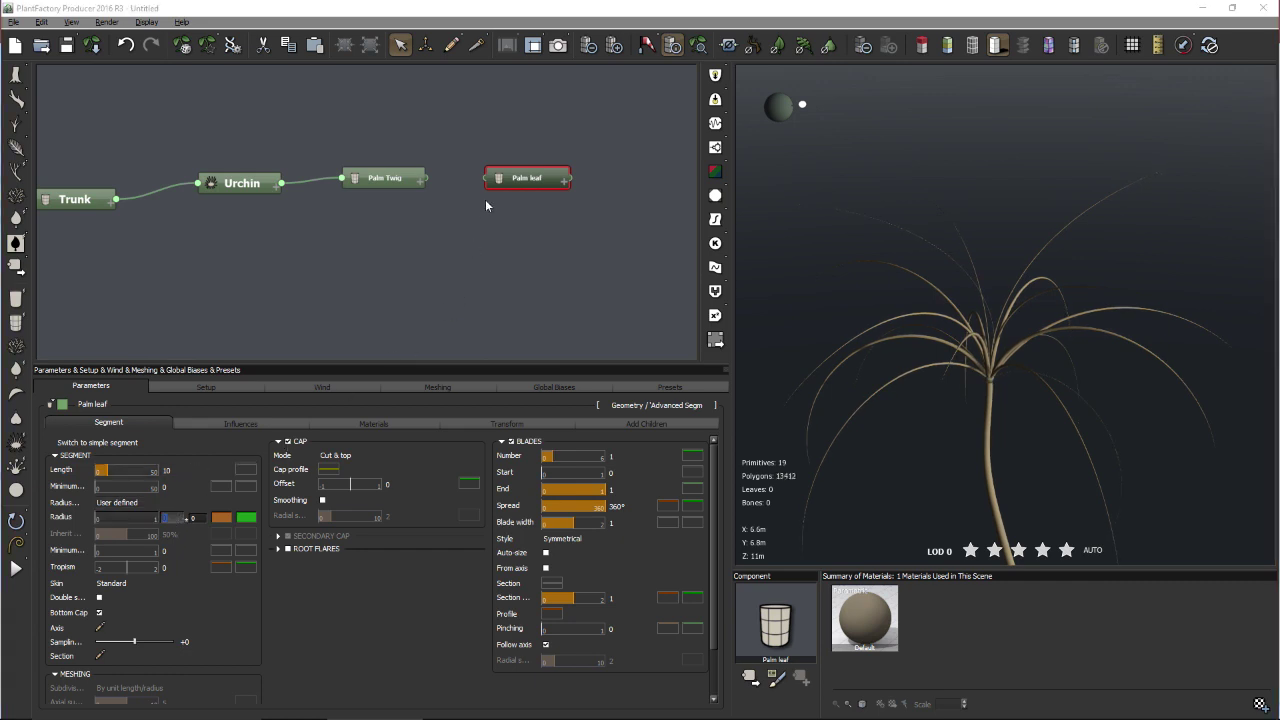
drag(484, 179, 425, 178)
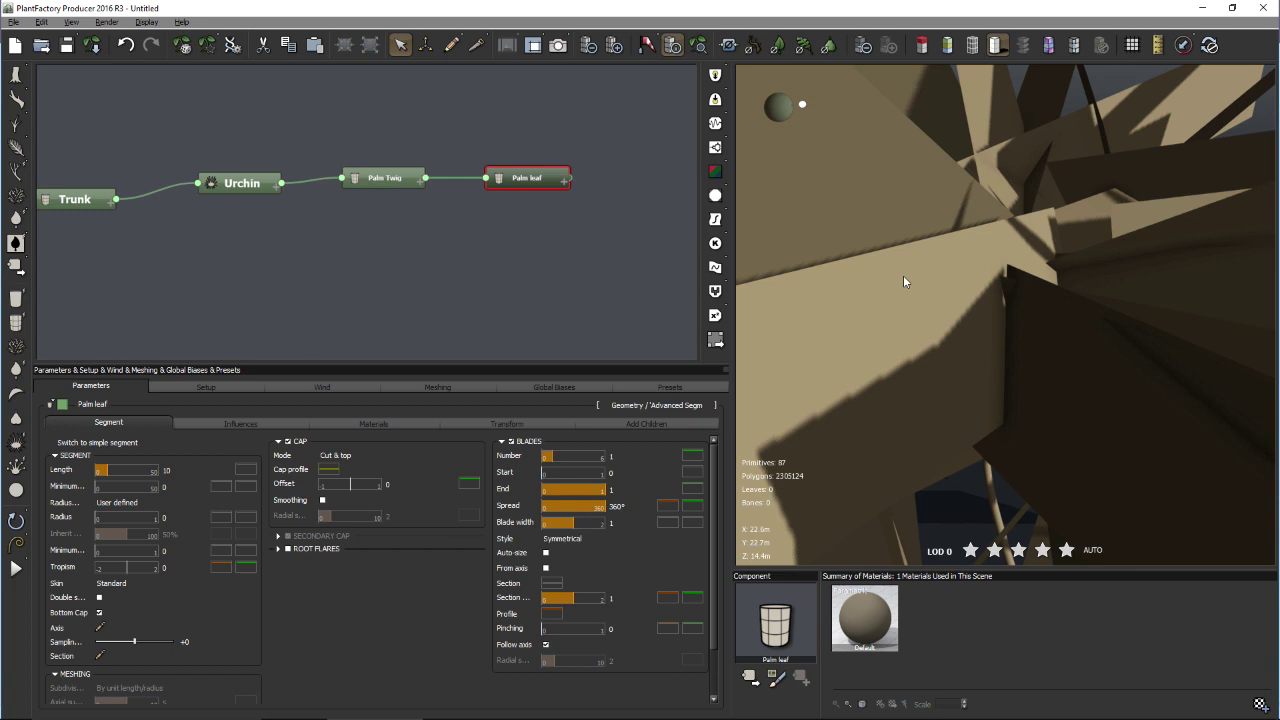
- Set the Palm leaf segment's length to 1.23 with a variation of 0.1
click(178, 470)
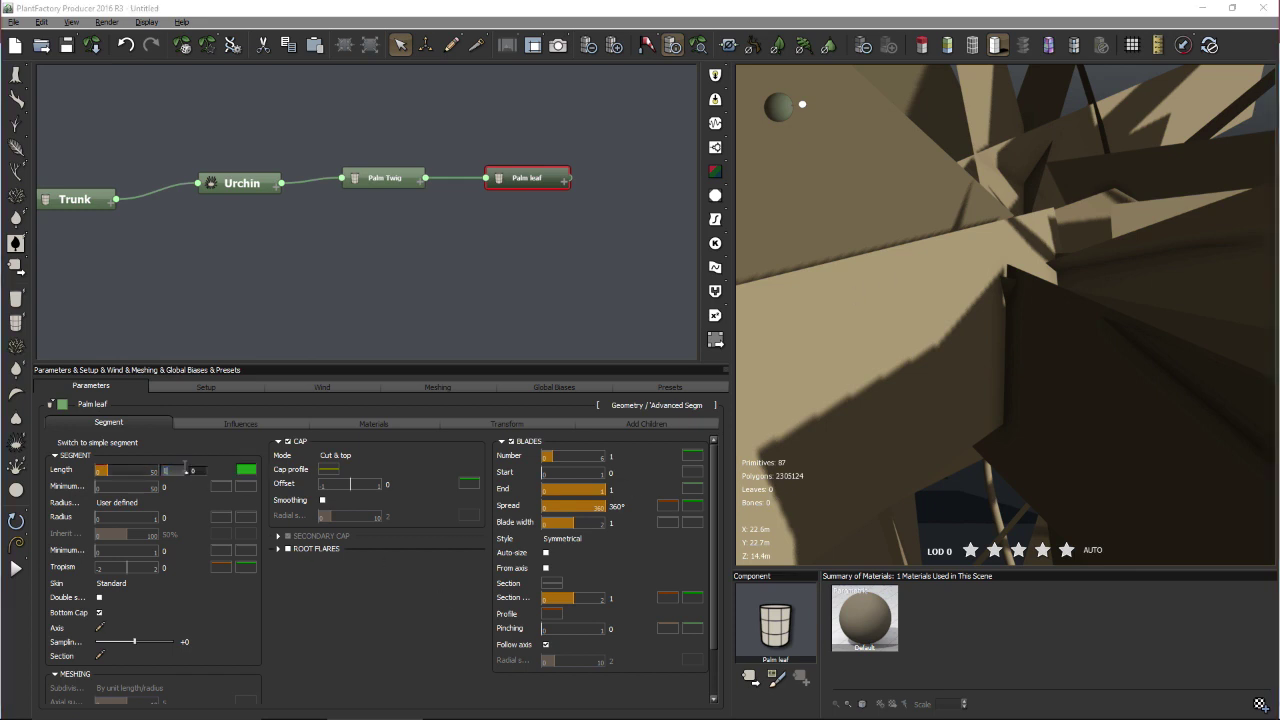
text(1.23)
key(Return)
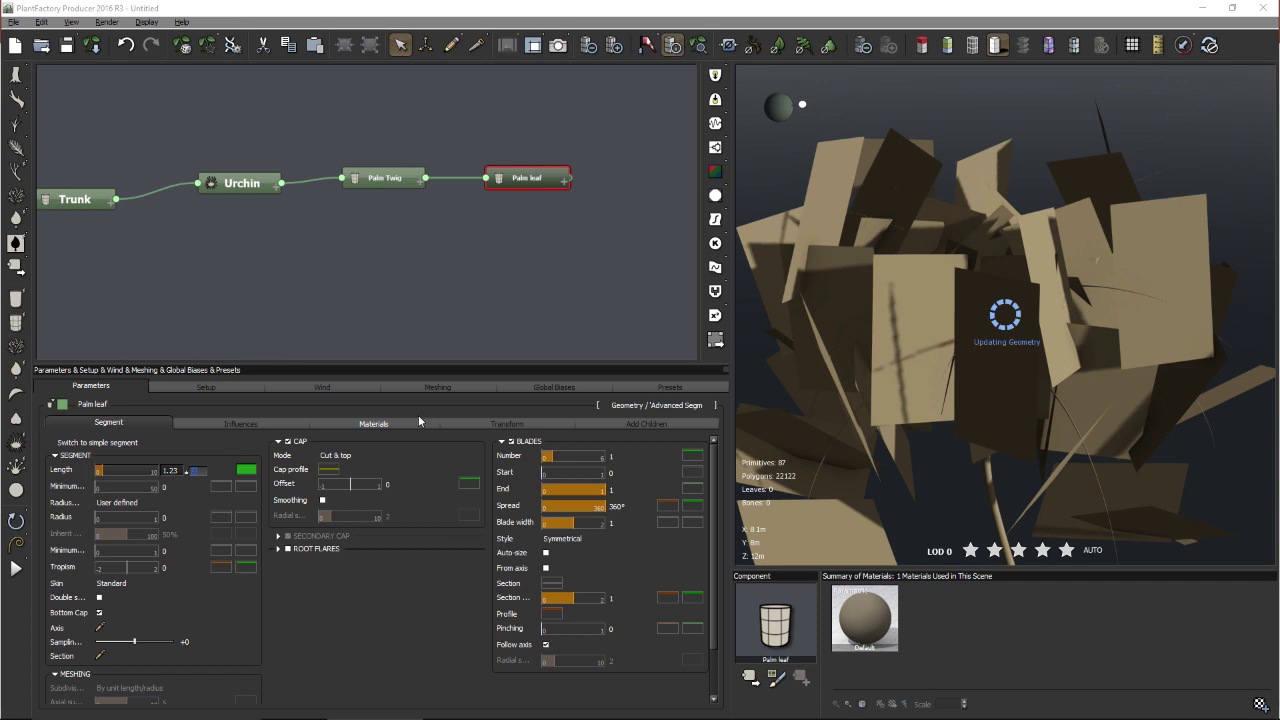
- Configure the leaf blades with Full width style, a blade width of 0.3 with 0.1 variation, and Auto size enabled
click(578, 539)
click(585, 568)
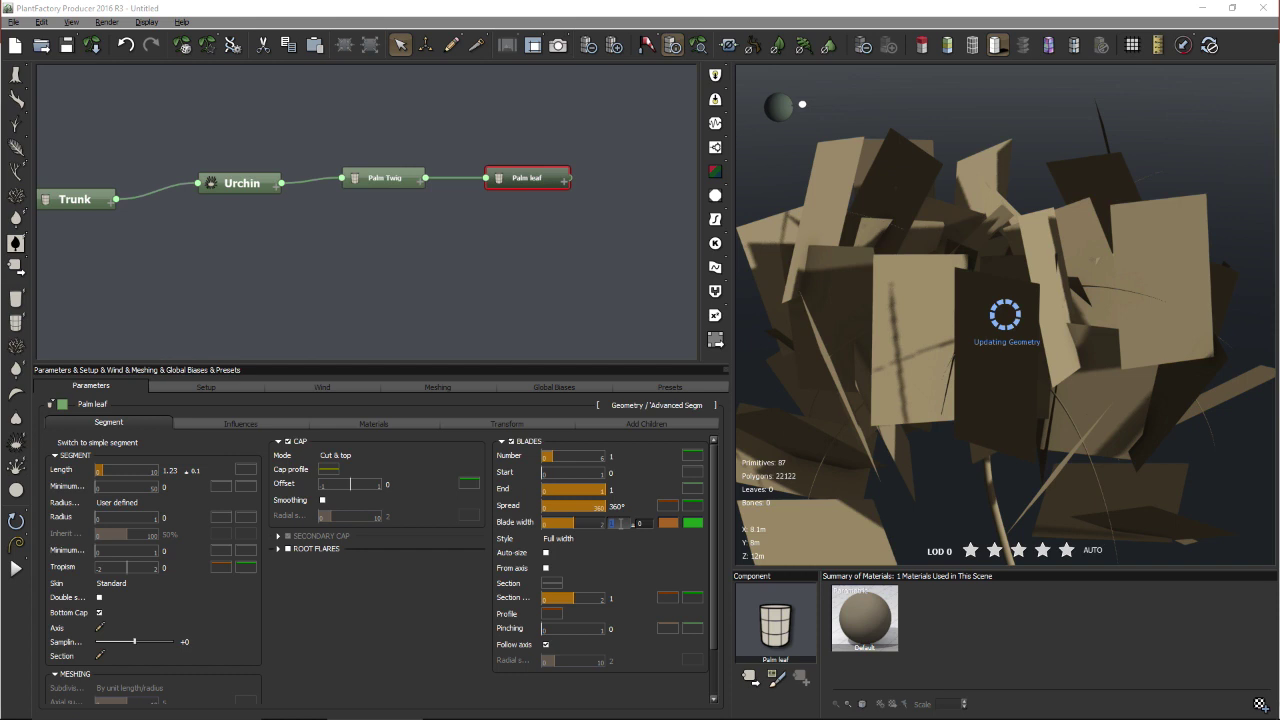
text(0.3)
key(Return)
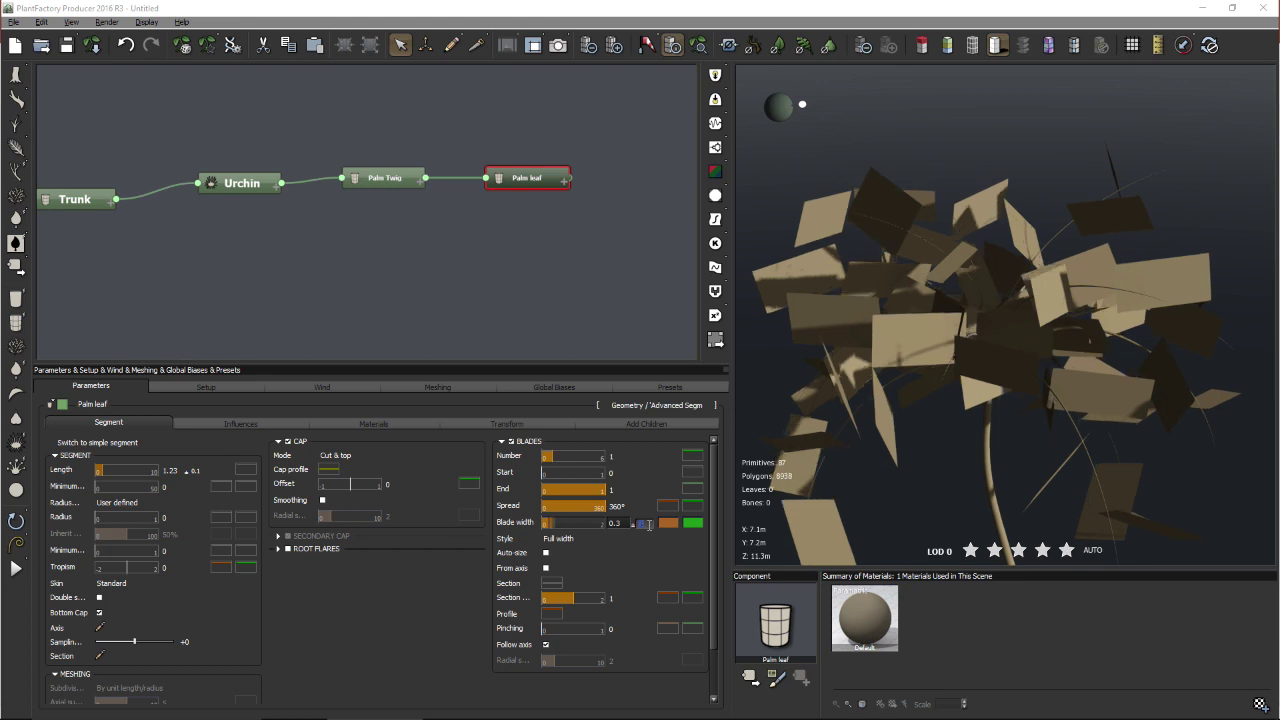
click(547, 553)
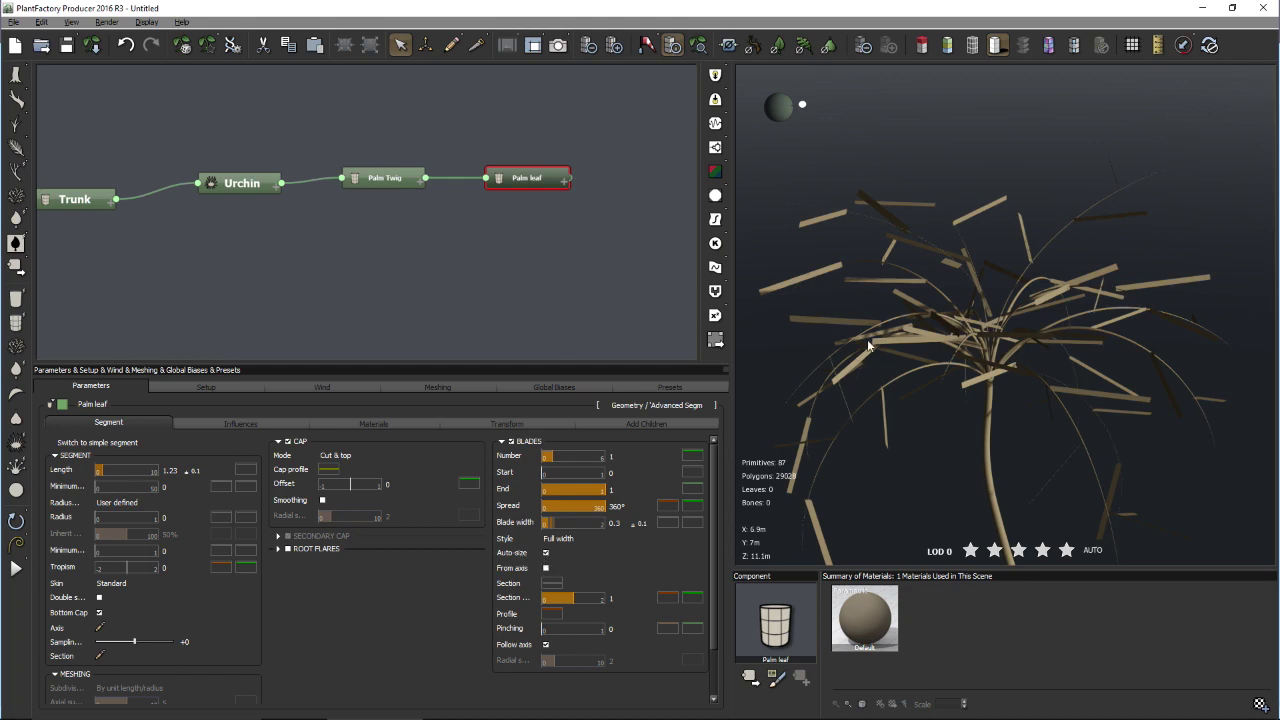
- Set the number of palm leaves distributed along the Palm Twig to 65 with a variation of 10
drag(867, 339, 863, 308)
scroll(987, 332, up, 5)
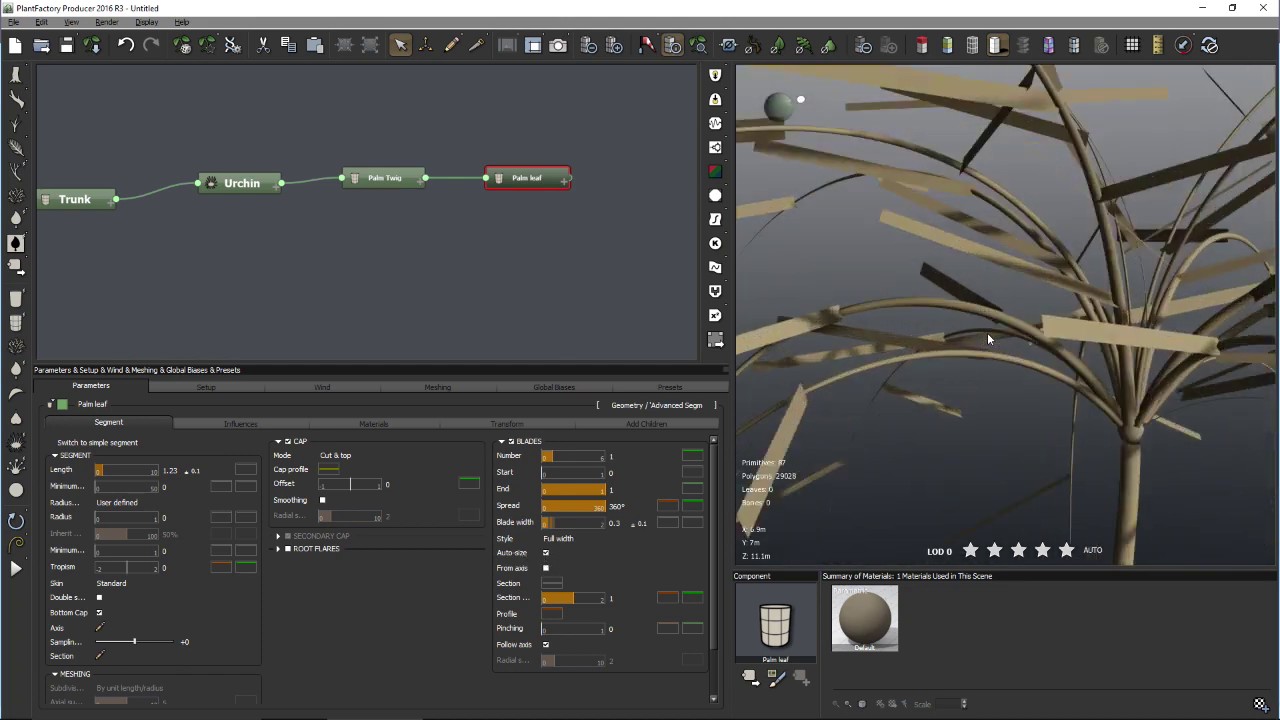
scroll(987, 332, down, 2)
scroll(987, 332, down, 3)
drag(987, 332, 964, 386)
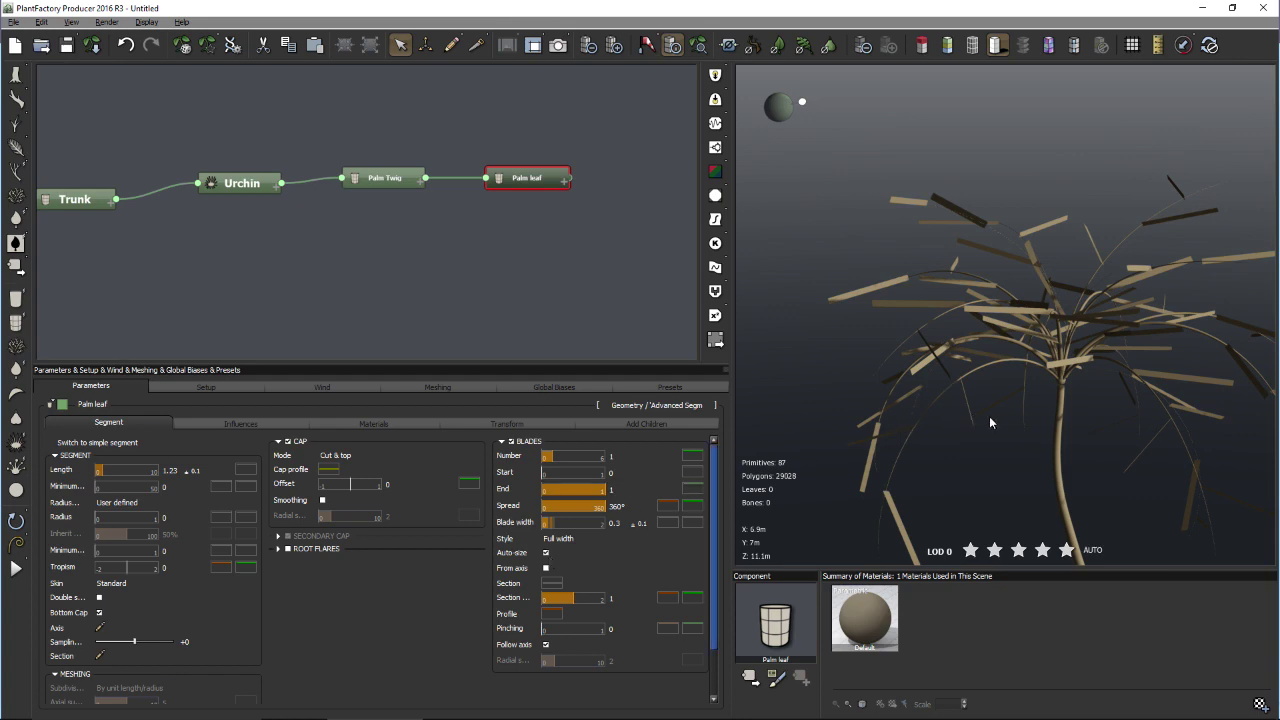
mouse_move(960, 283)
mouse_down()
mouse_move(960, 392)
mouse_move(942, 281)
mouse_move(961, 300)
mouse_up()
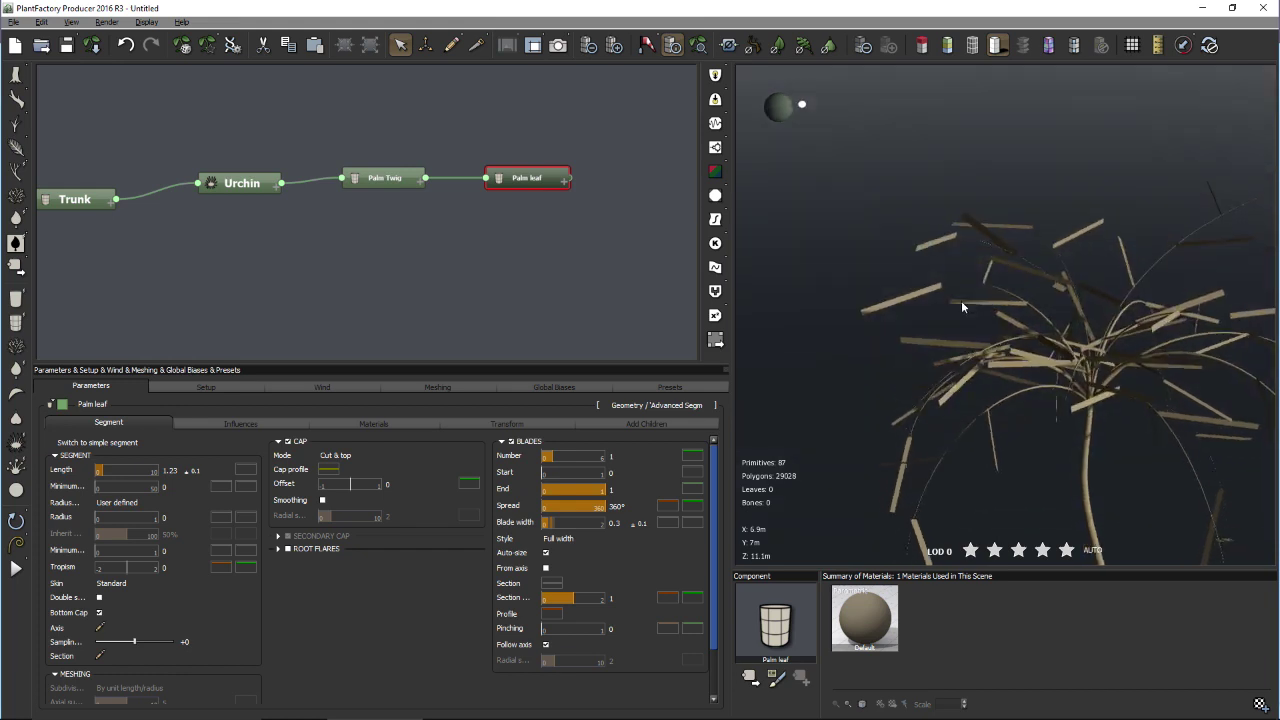
click(384, 180)
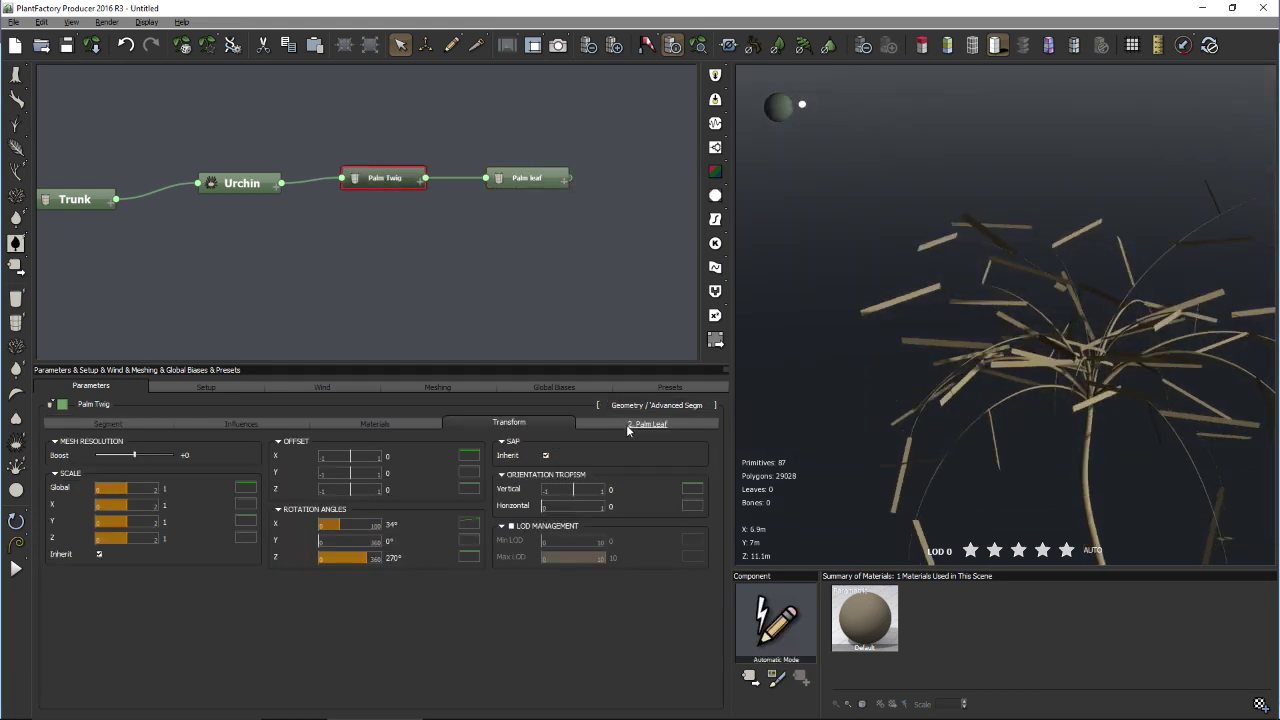
click(628, 426)
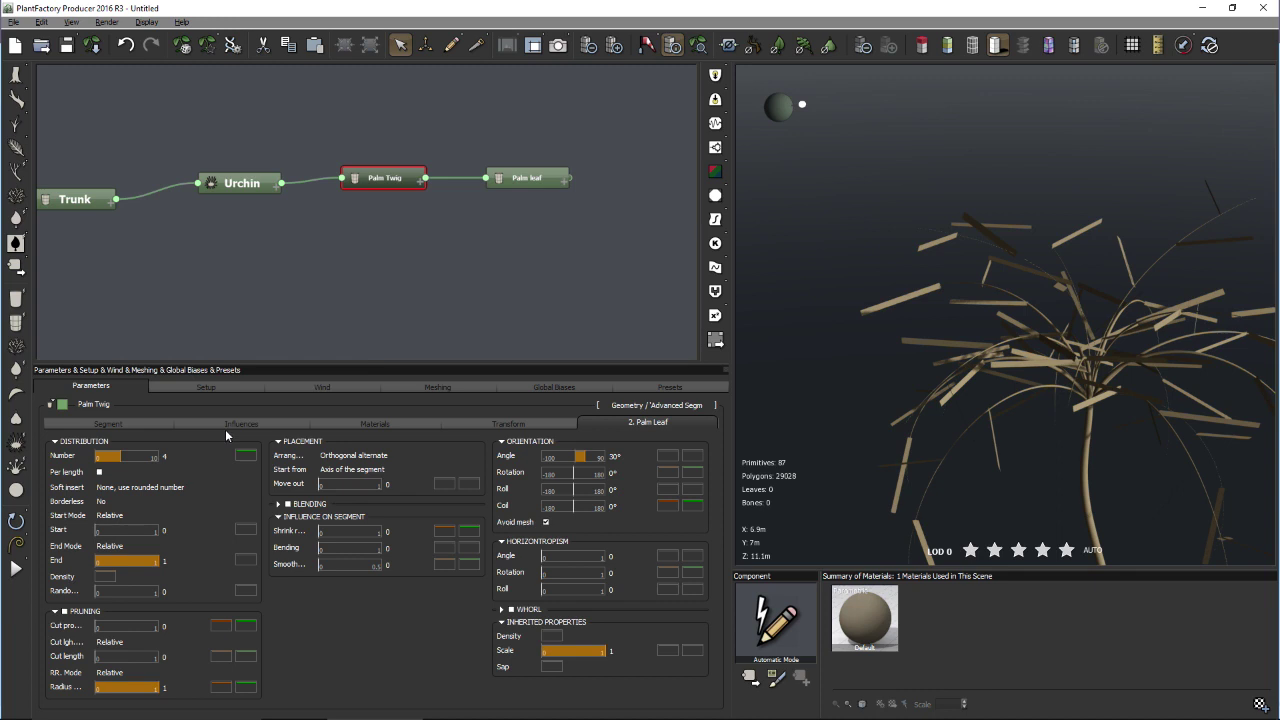
click(165, 459)
text(65)
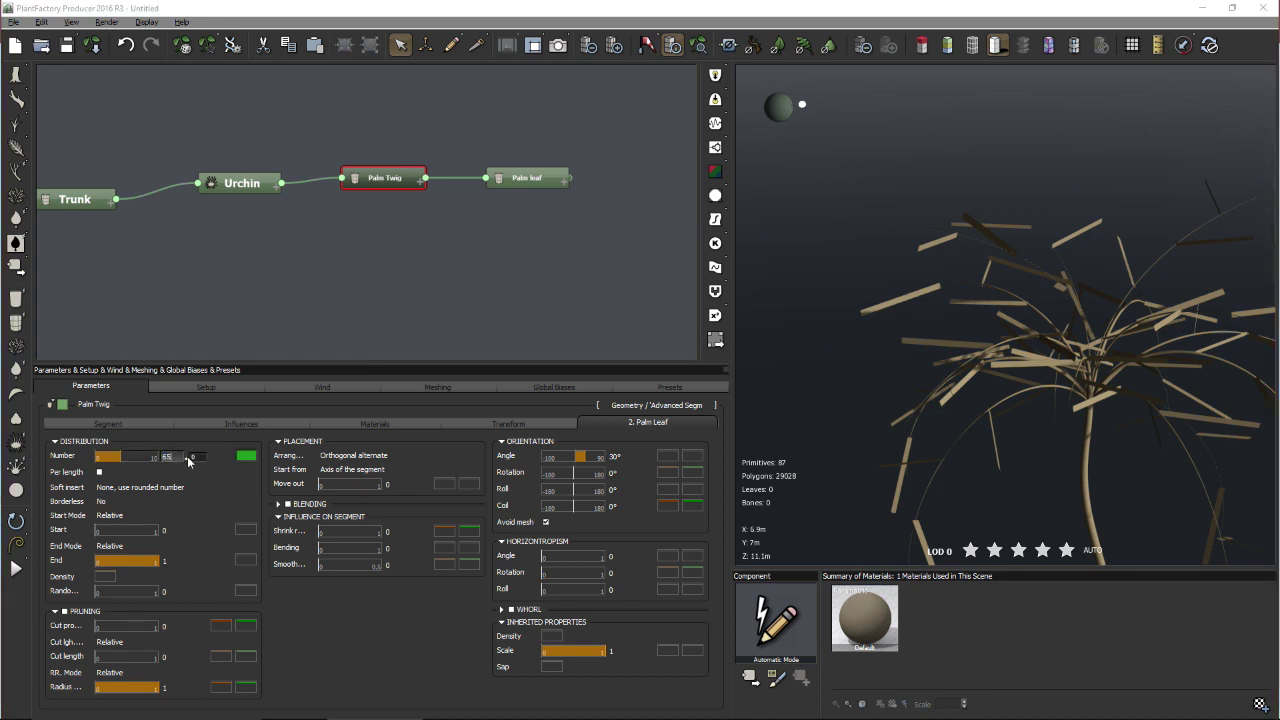
key(Return)
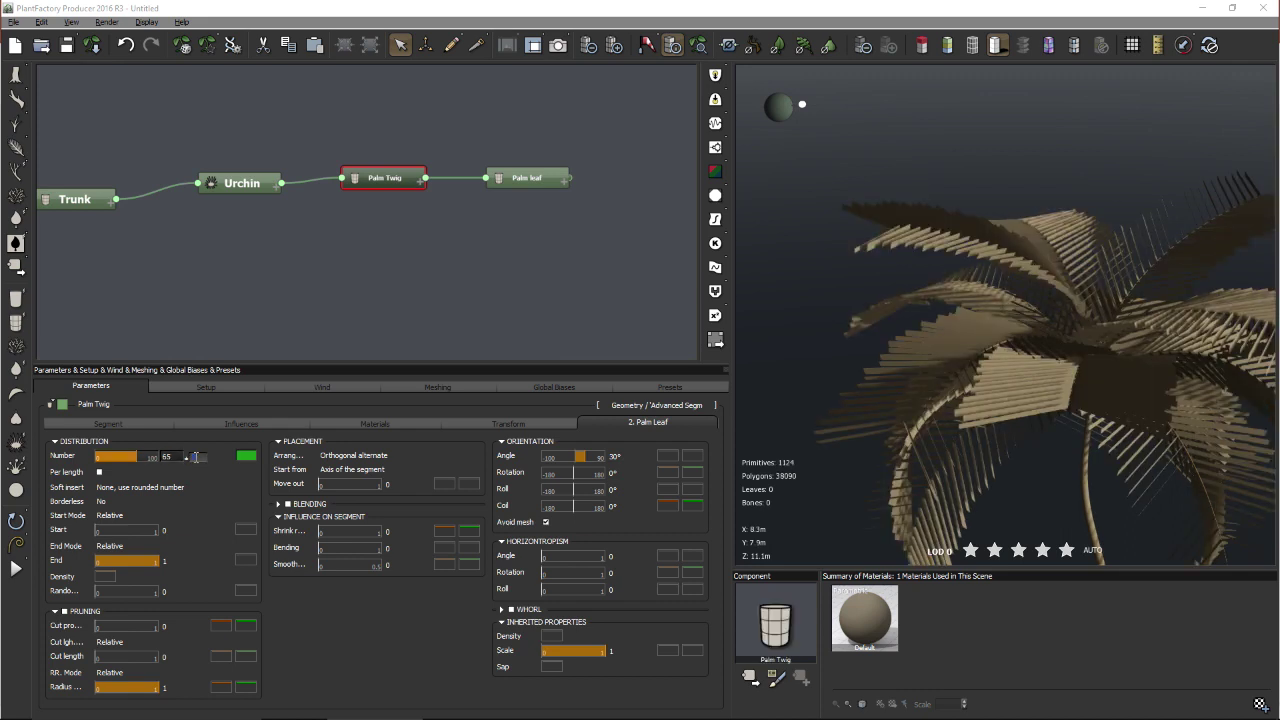
click(196, 456)
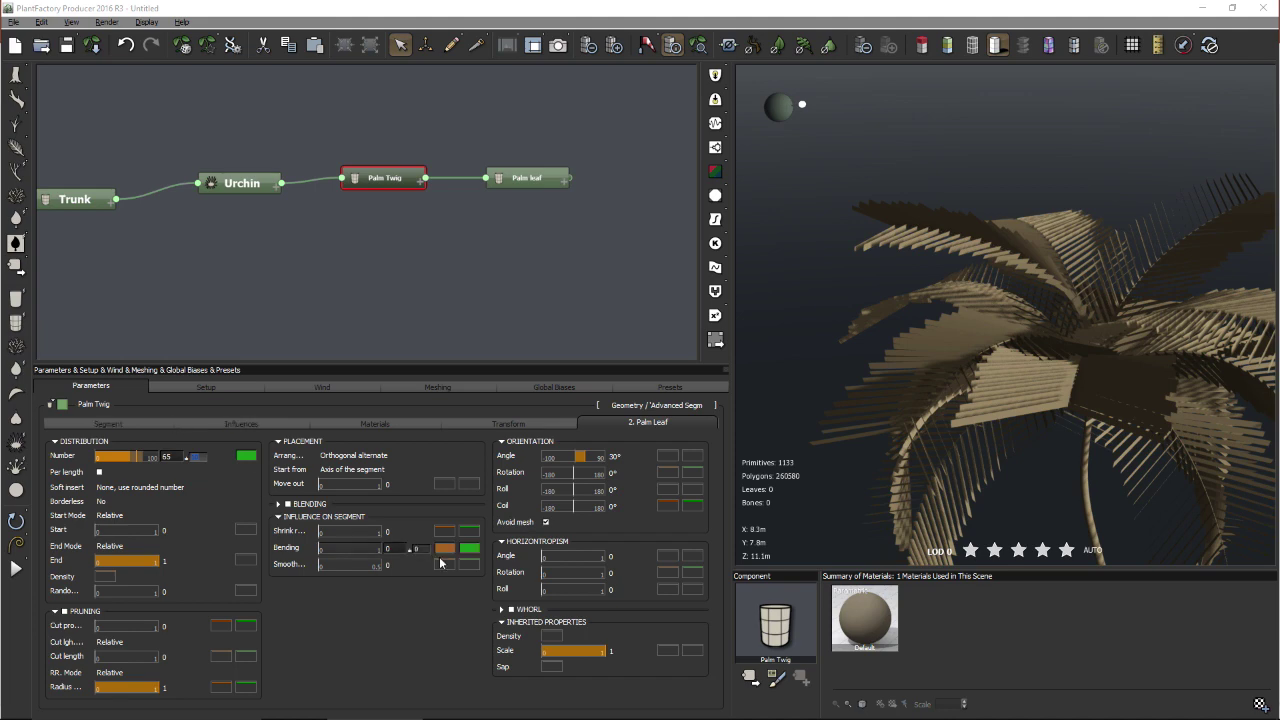
- Set the leaves' orientation angle on the twig to 56° and lower the start of its profile curve to about 0.65
drag(584, 456, 596, 456)
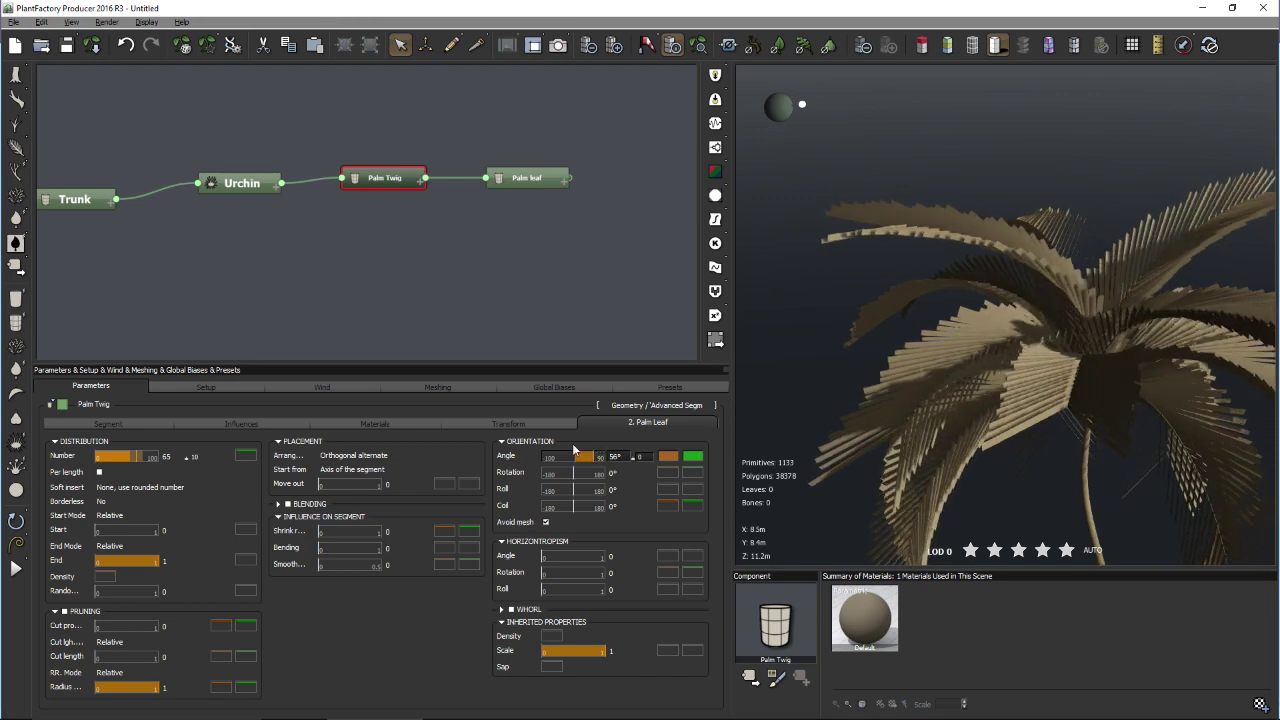
drag(1022, 456, 1006, 433)
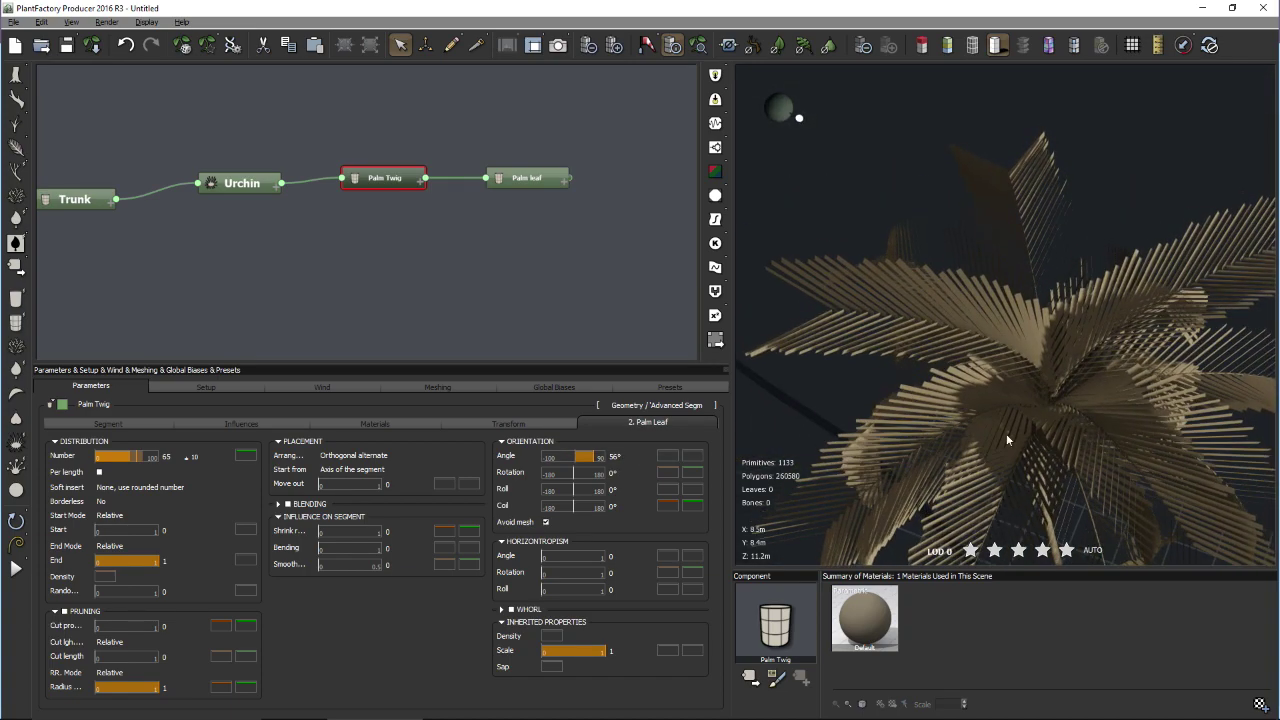
scroll(1006, 433, up, 5)
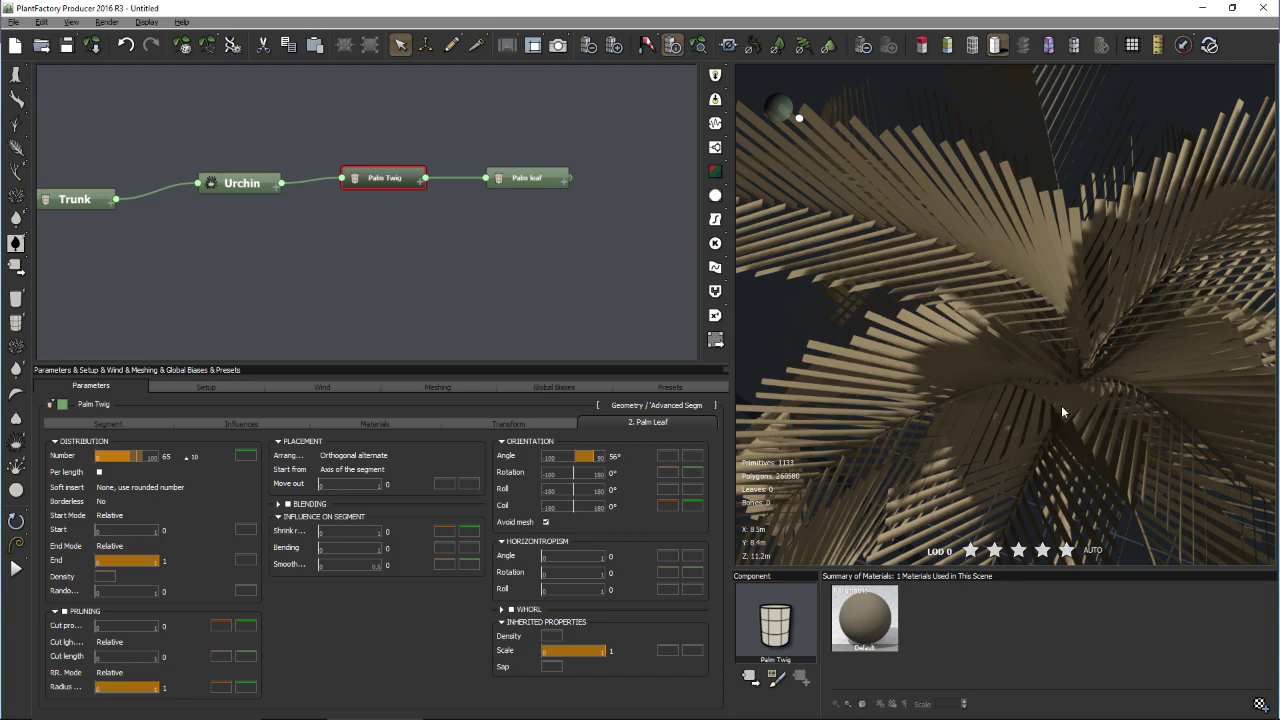
scroll(897, 332, down, 5)
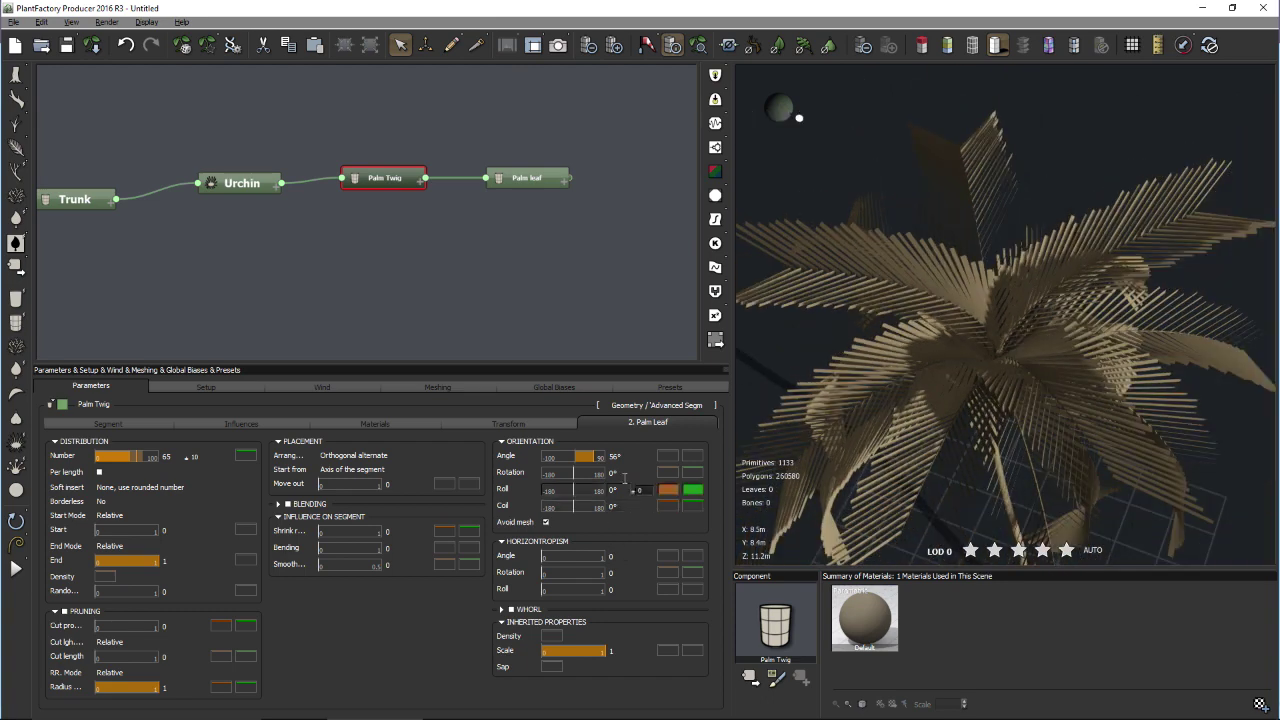
right_click(664, 456)
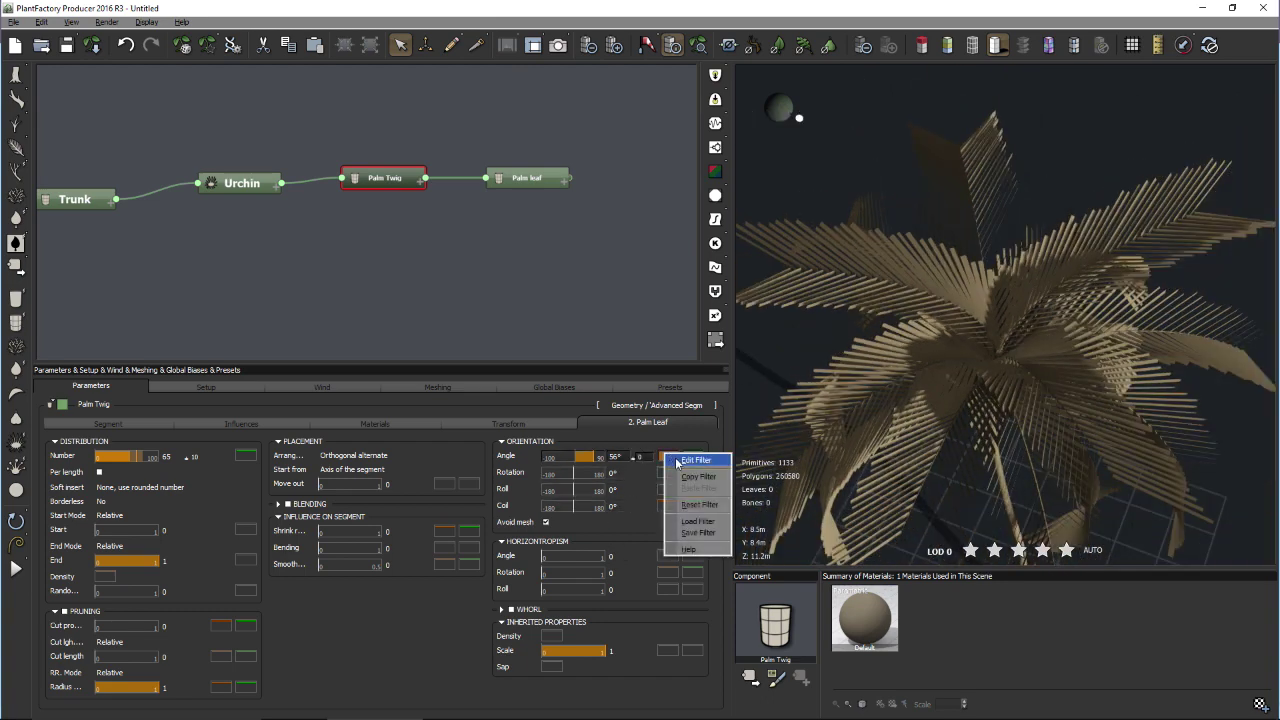
click(694, 460)
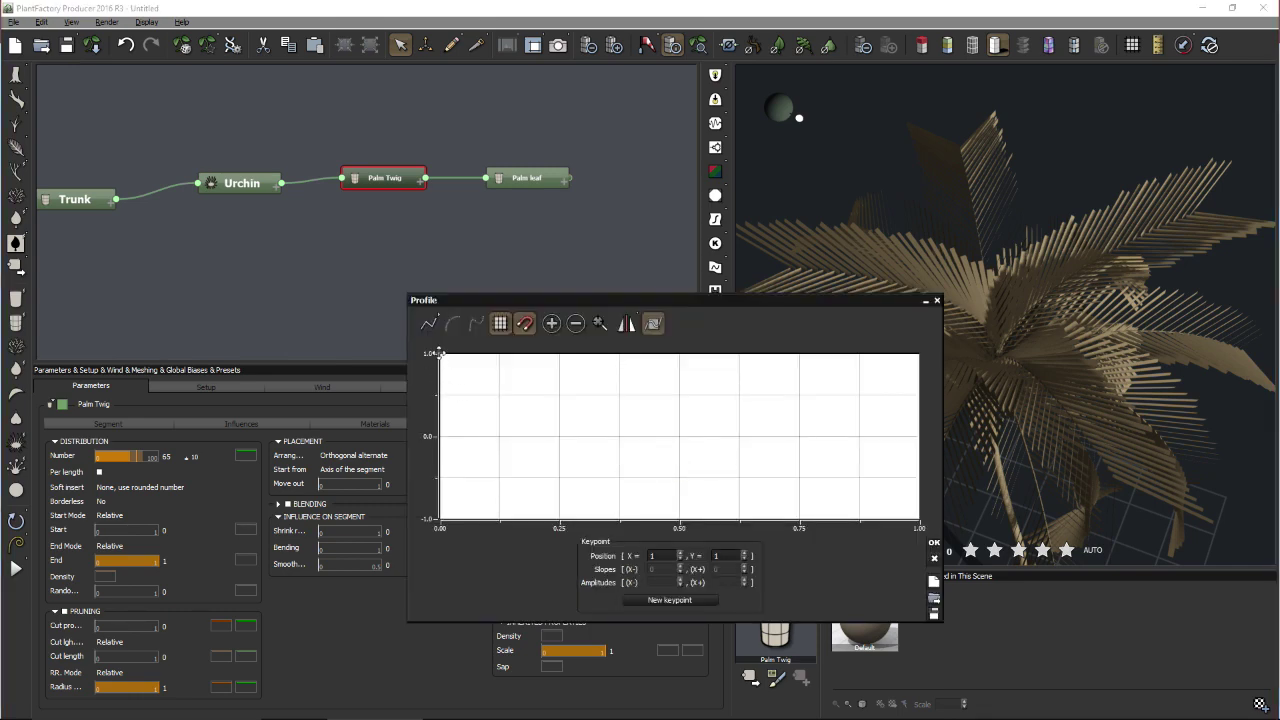
drag(436, 355, 430, 382)
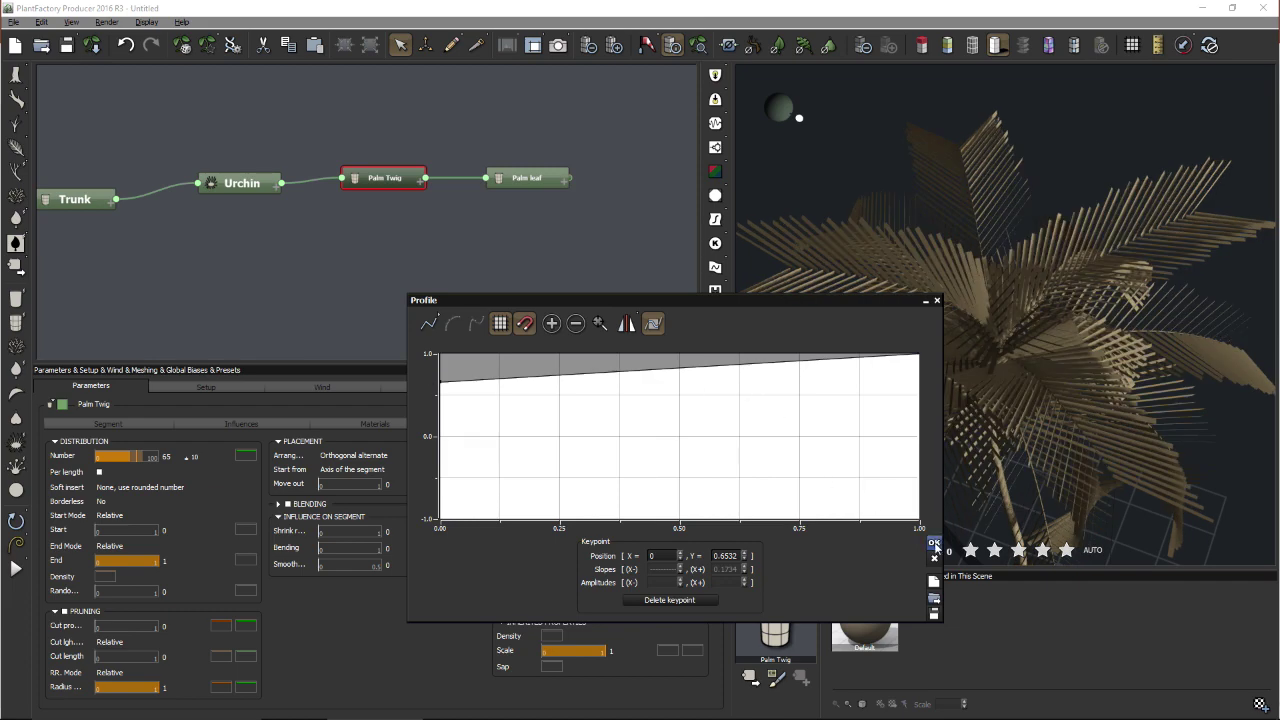
click(934, 545)
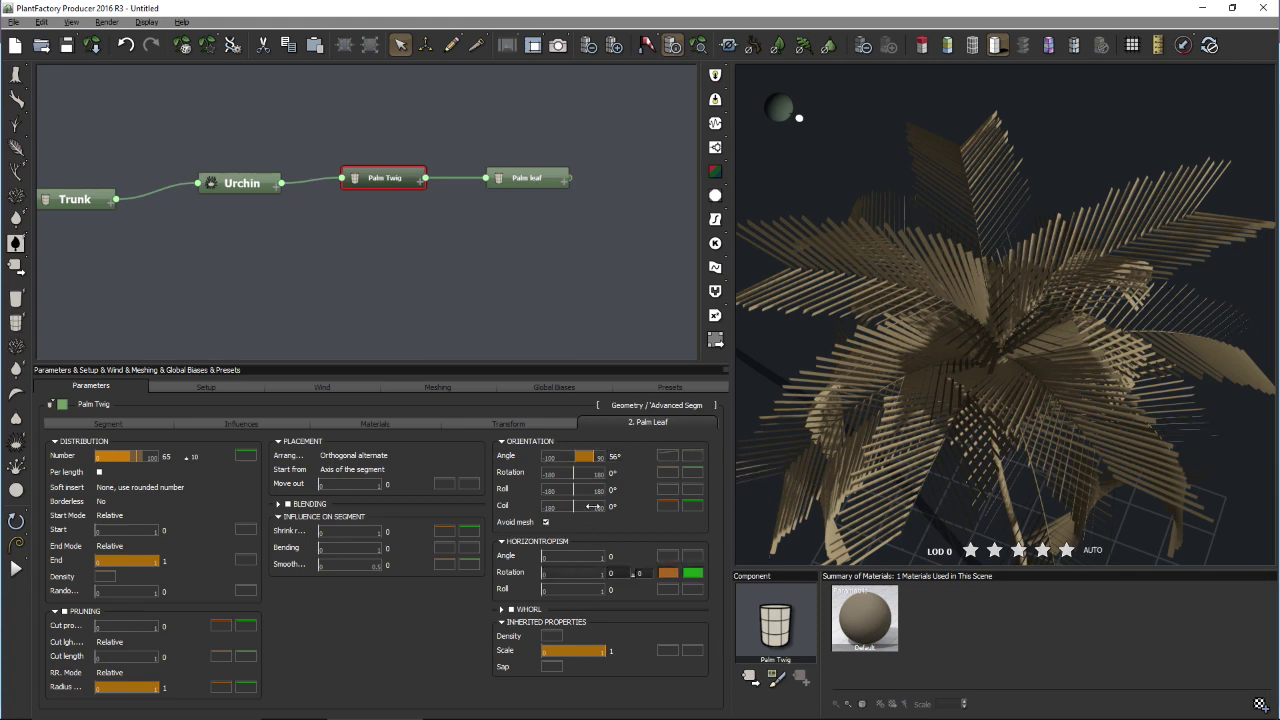
- Set the leaves' orientation rotation to -90° and their roll to 30°
mouse_move(585, 474)
mouse_down()
mouse_move(566, 474)
mouse_move(578, 474)
mouse_up()
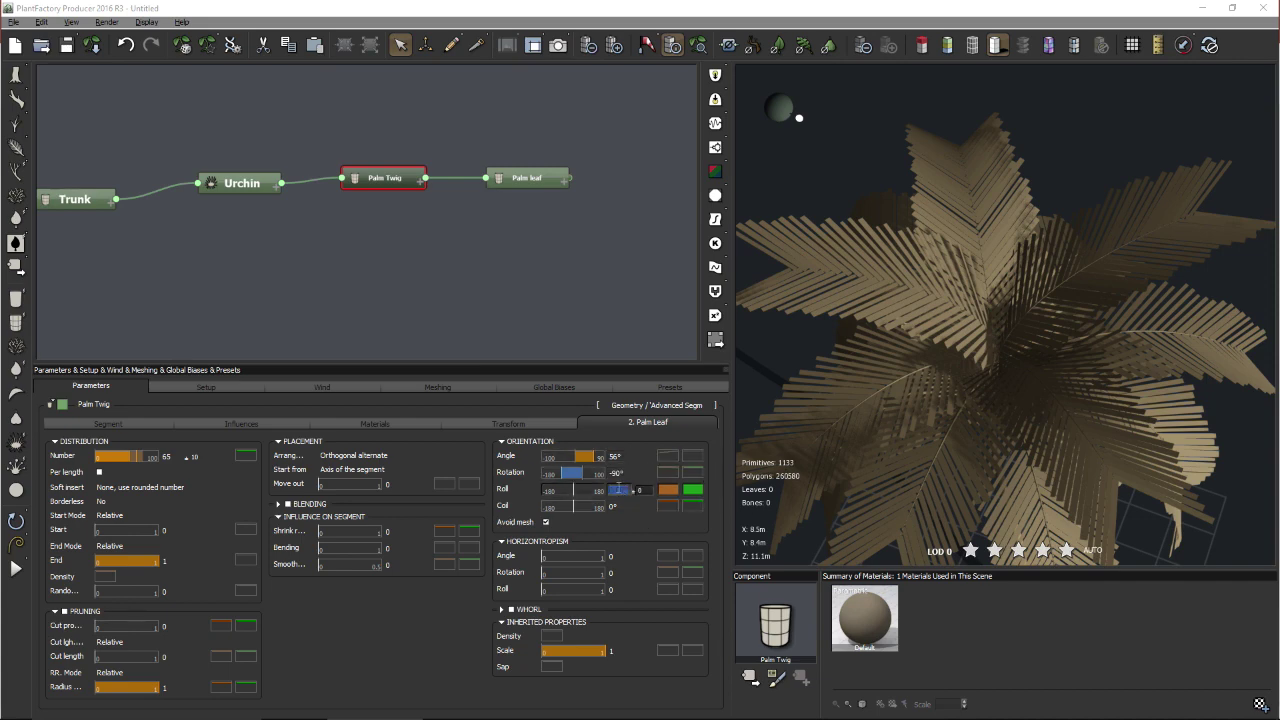
text(30)
key(Return)
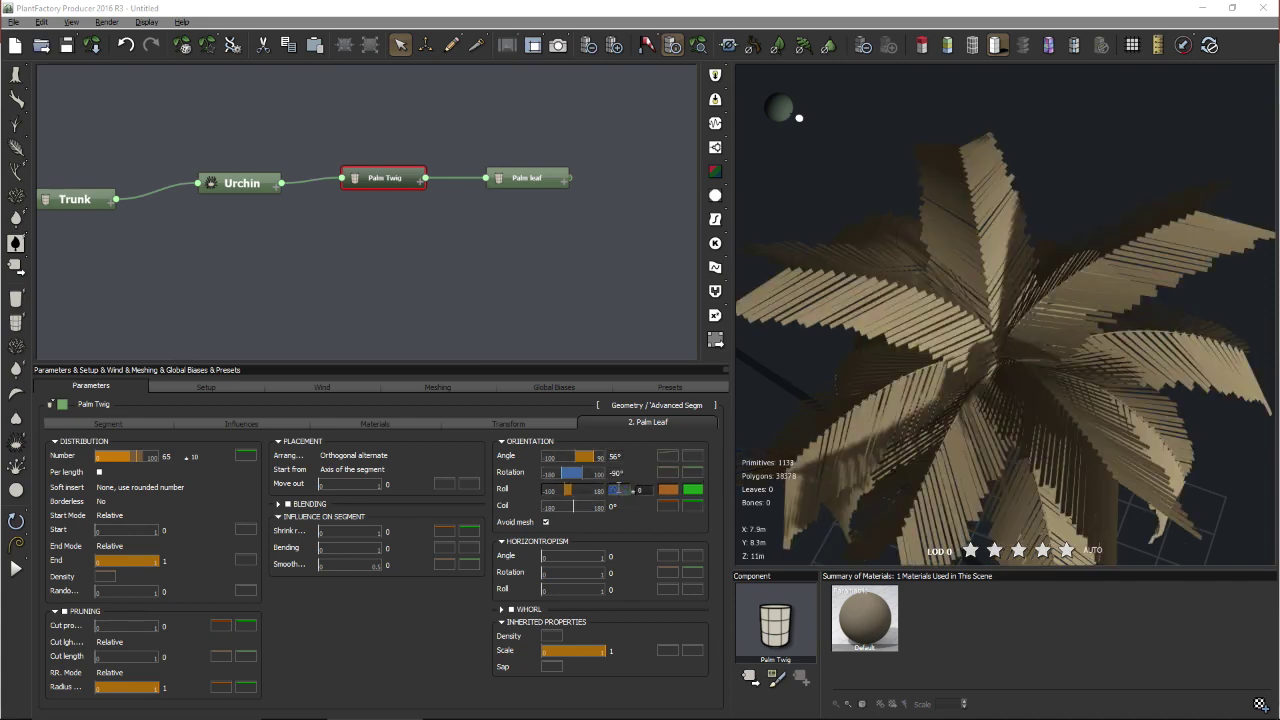
- Make the Palm leaf's blade section curve smooth and add a keypoint at its middle, lowered to about -0.6
mouse_move(1005, 515)
mouse_down()
mouse_move(1005, 470)
mouse_move(969, 409)
mouse_move(844, 410)
mouse_move(1078, 426)
mouse_move(972, 469)
mouse_move(985, 448)
mouse_move(930, 460)
mouse_up()
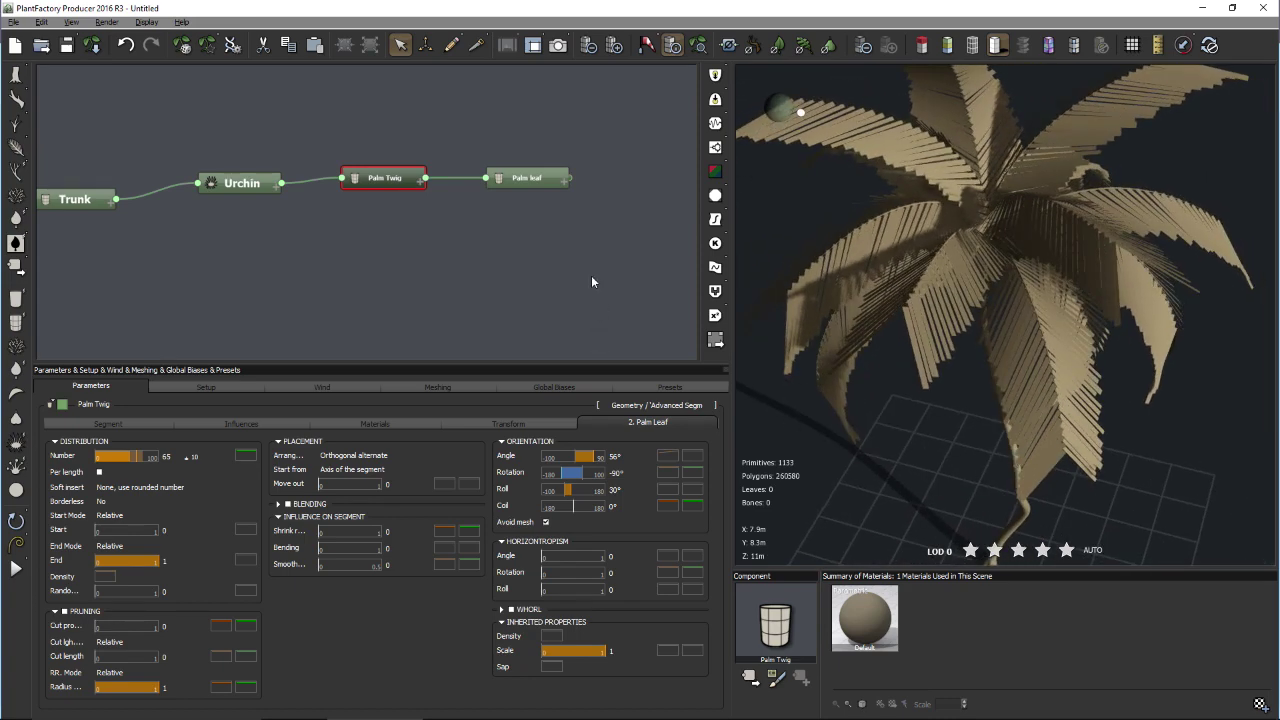
click(531, 182)
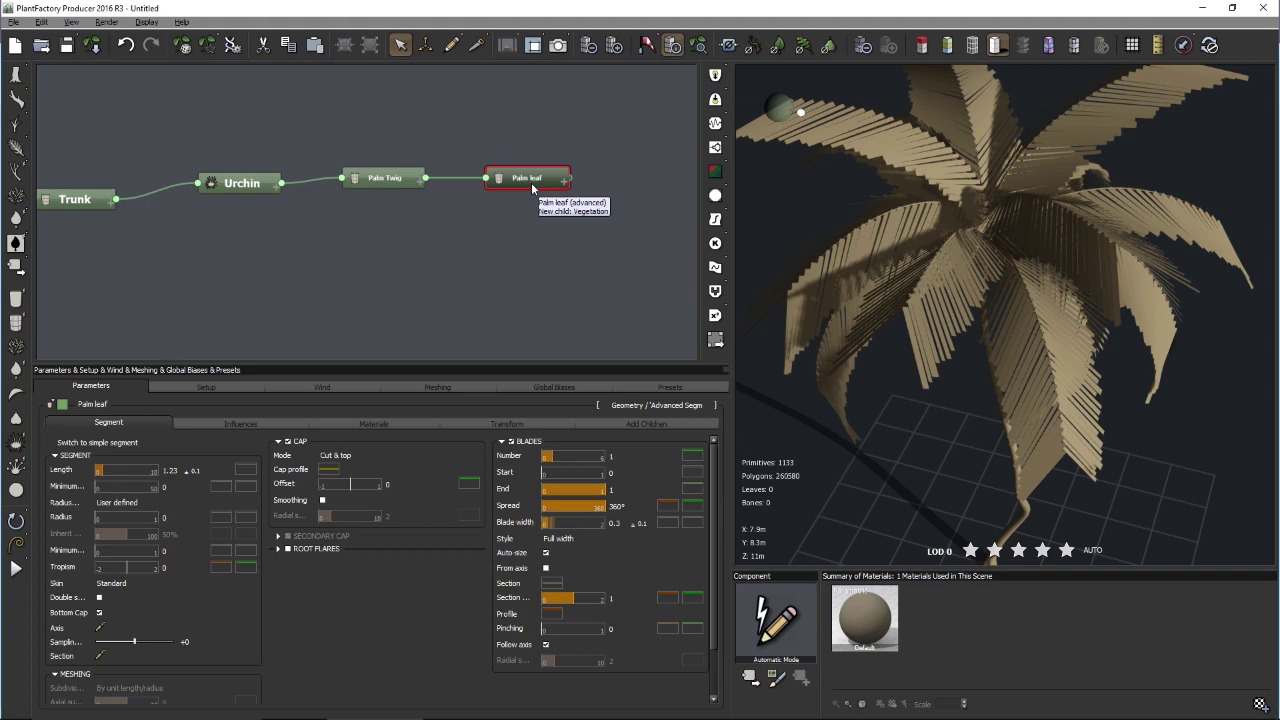
scroll(1097, 420, up, 5)
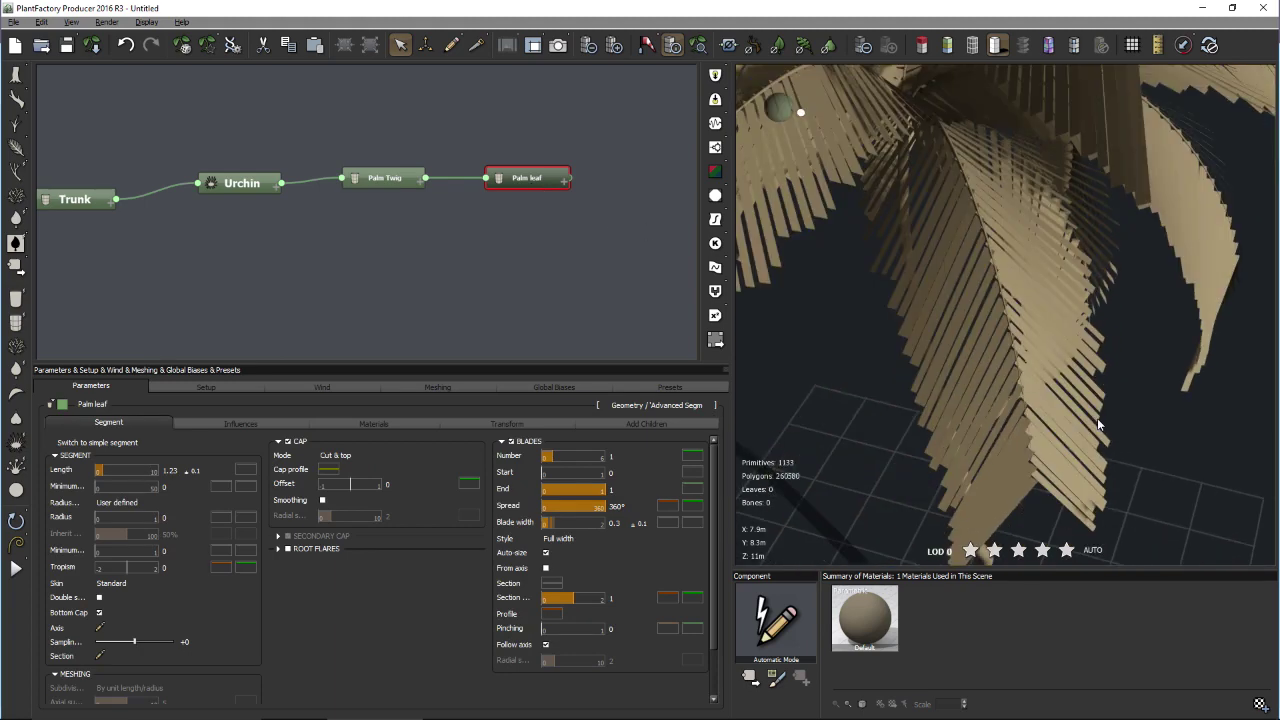
mouse_move(902, 311)
mouse_down()
mouse_move(940, 342)
mouse_move(898, 325)
mouse_move(893, 306)
mouse_up()
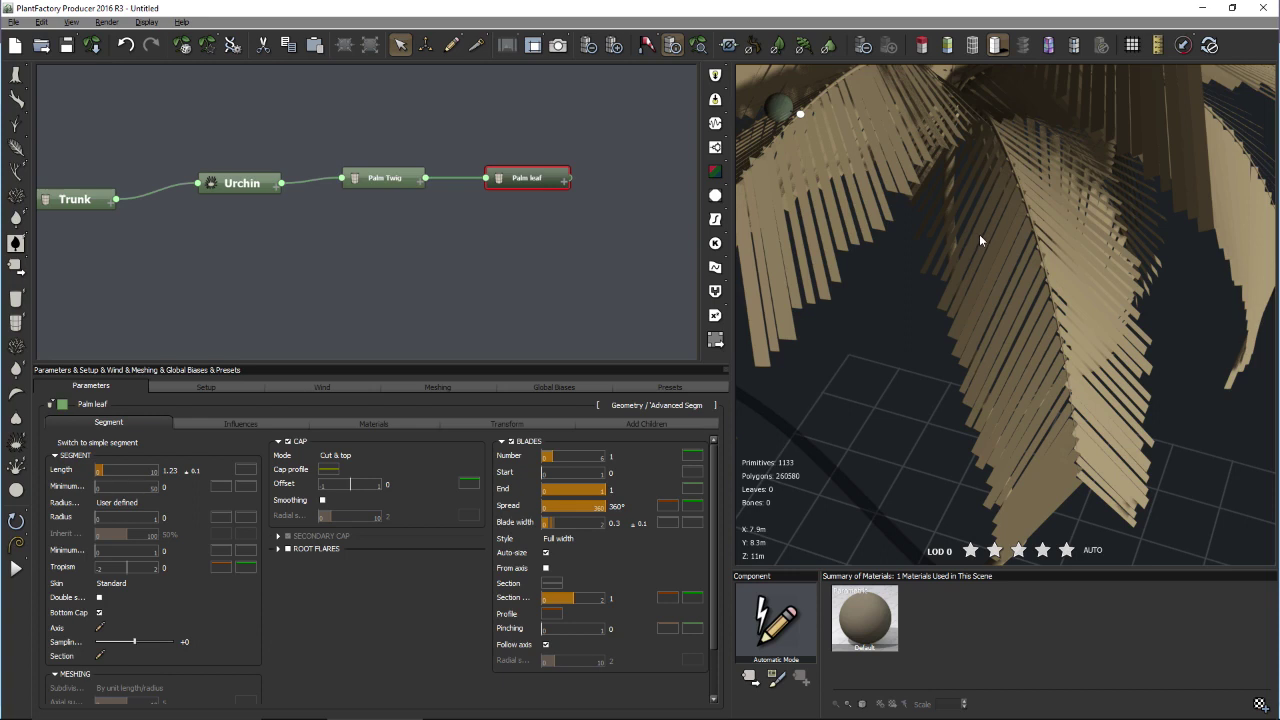
right_click(551, 585)
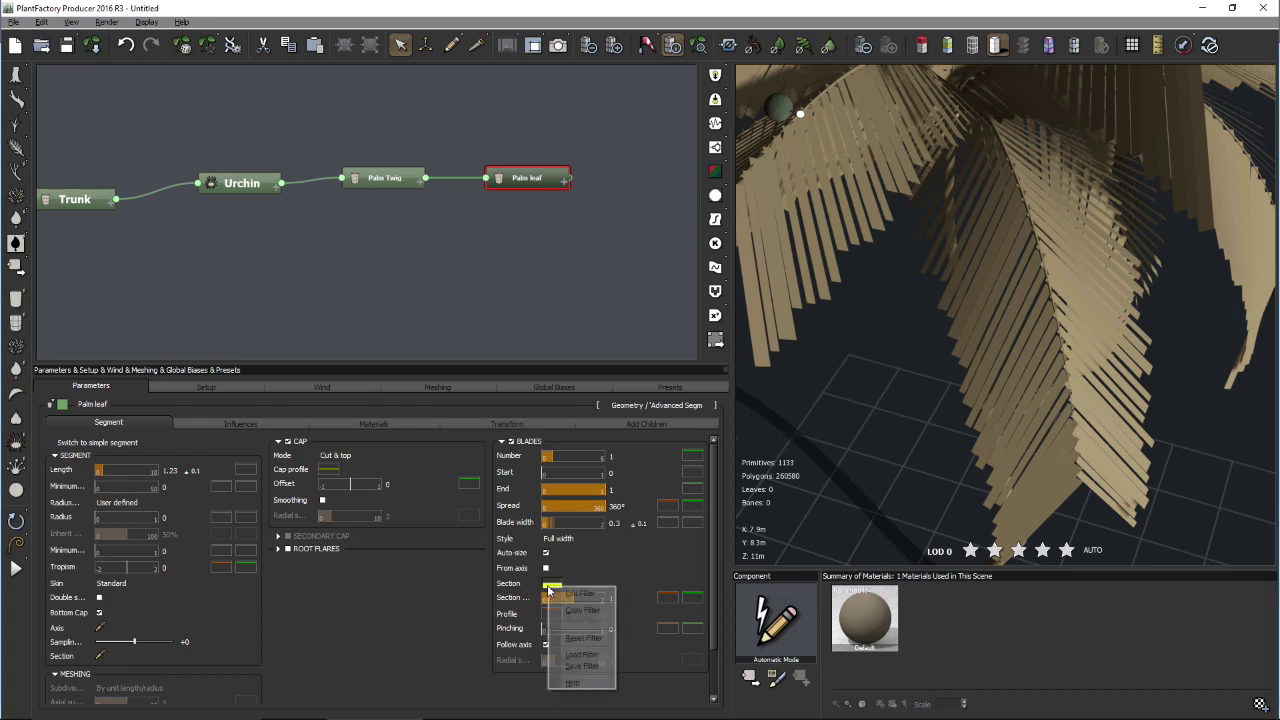
click(580, 594)
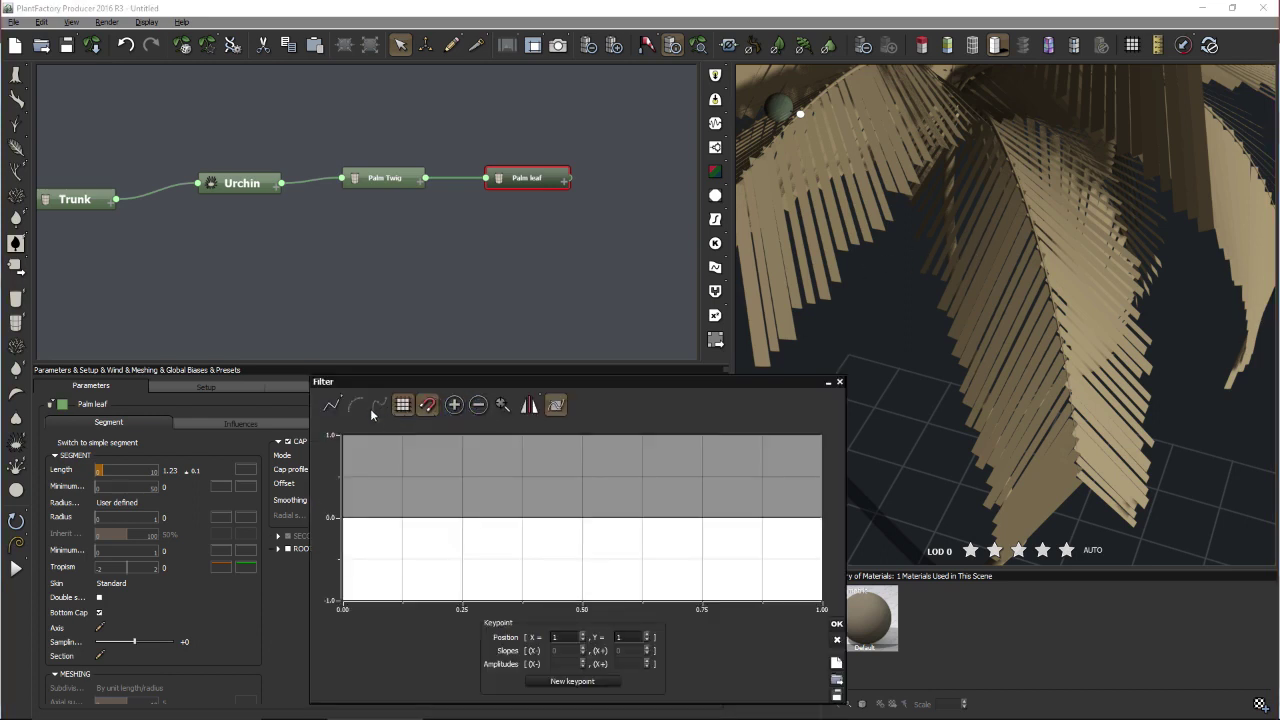
click(329, 404)
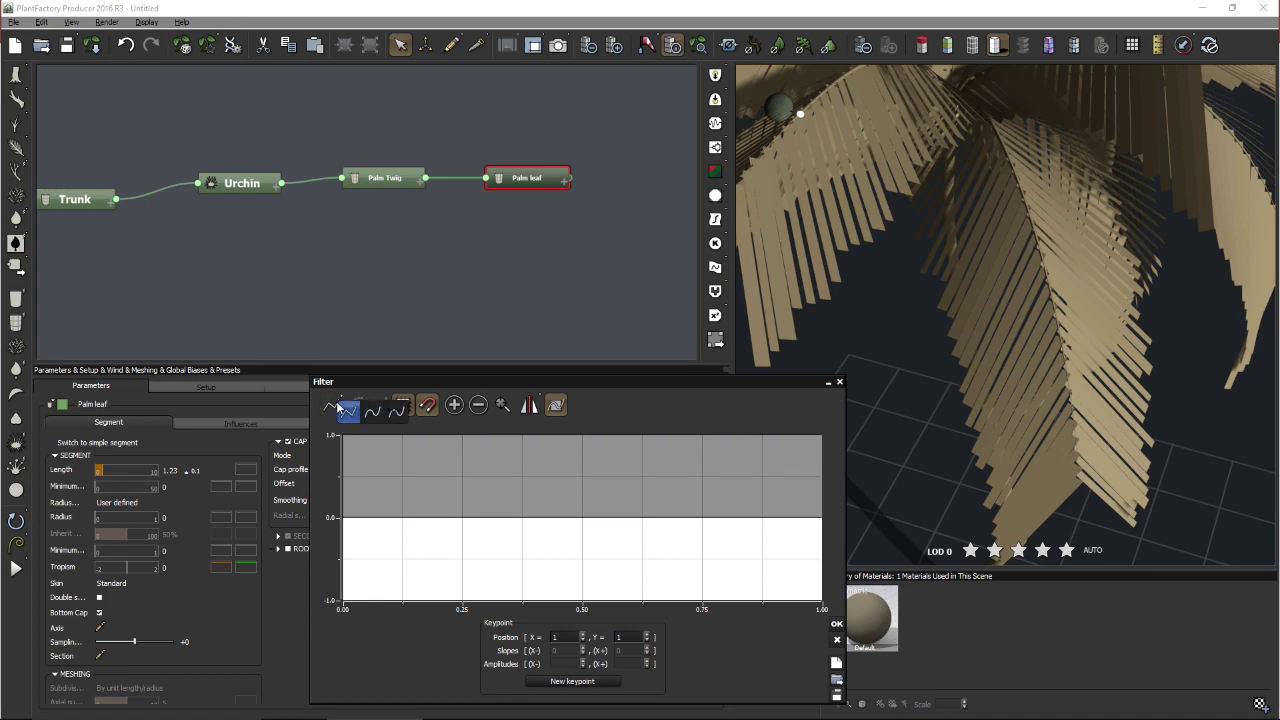
click(372, 412)
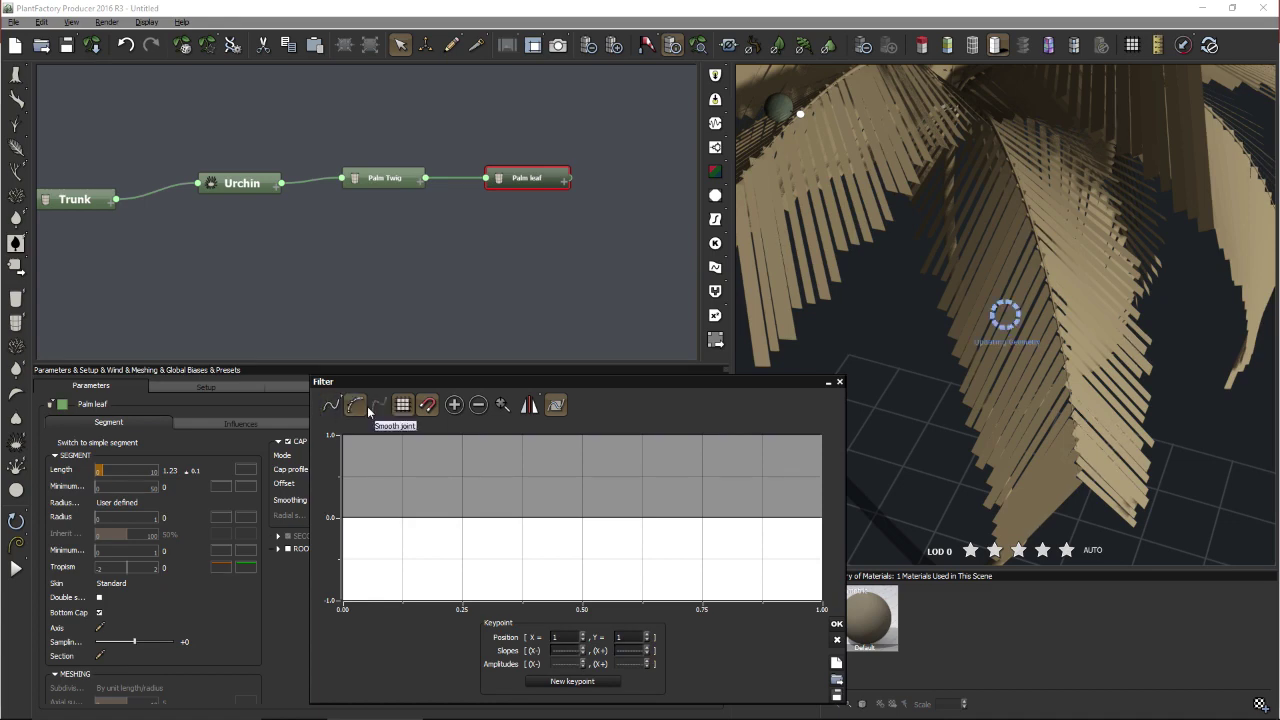
click(582, 564)
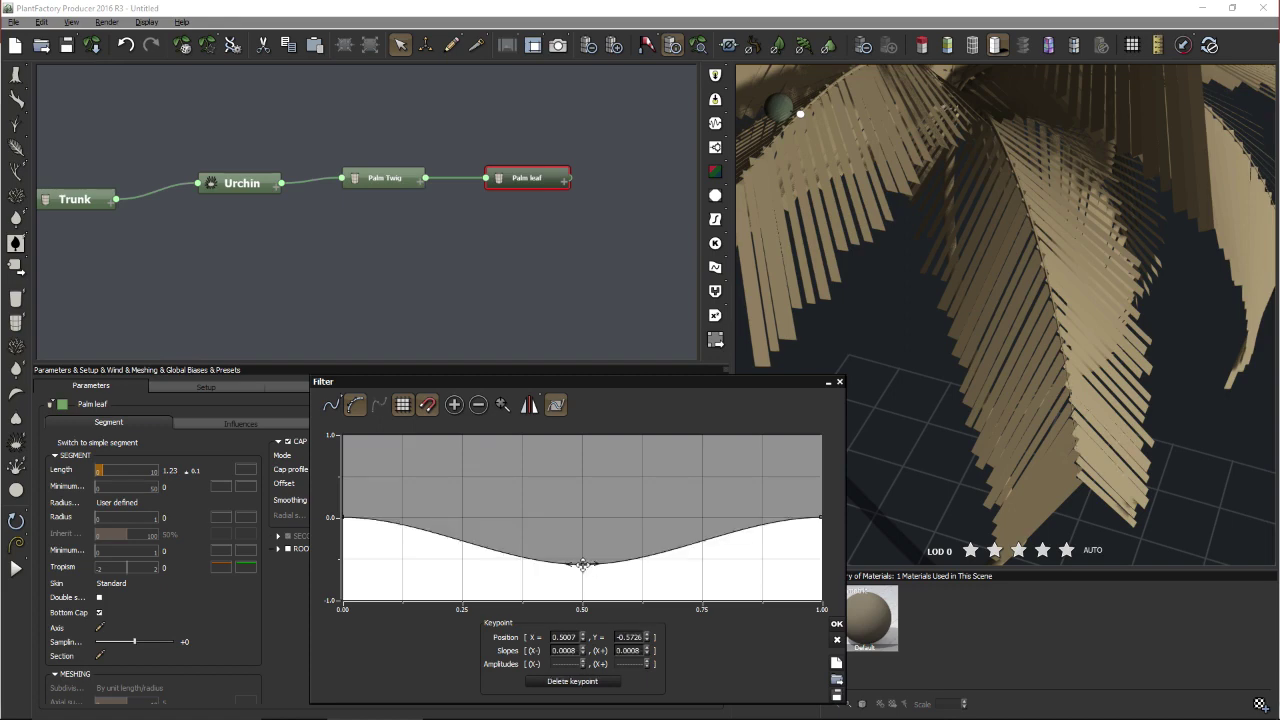
drag(582, 564, 582, 566)
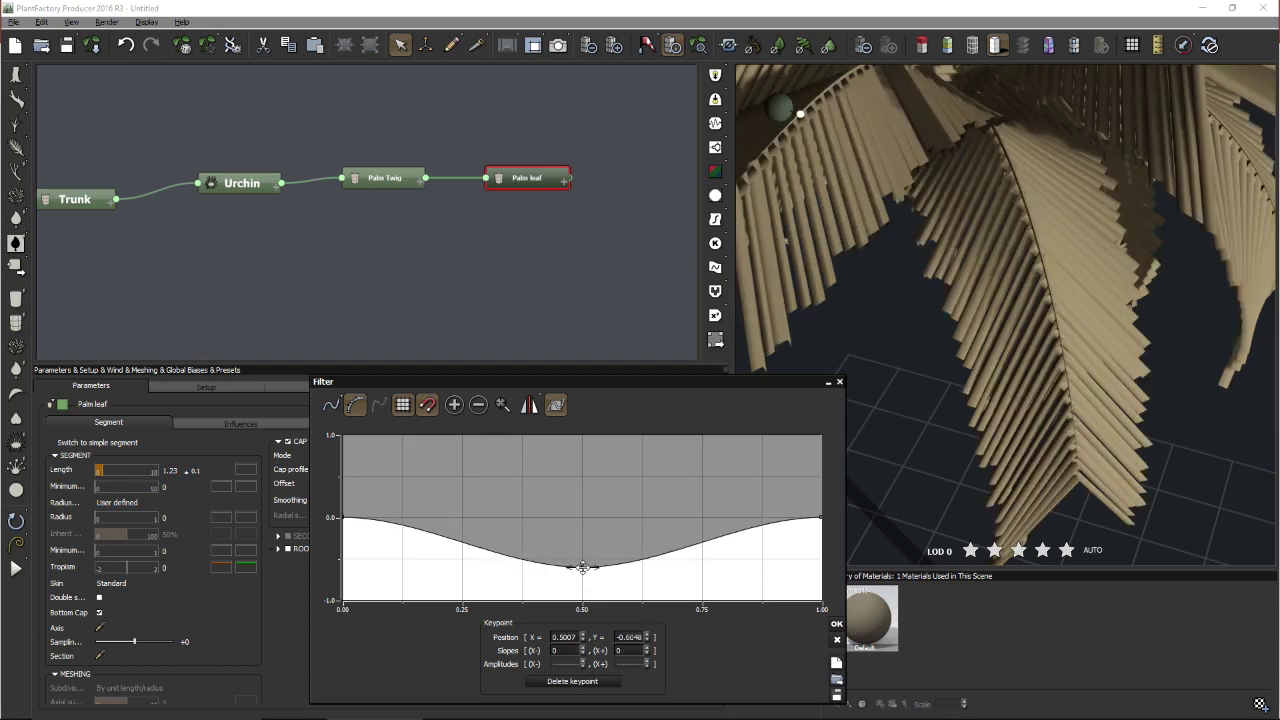
- Shape the section curve into an even arc with end slopes of about -1.23 and 1.39, and accept it
click(342, 517)
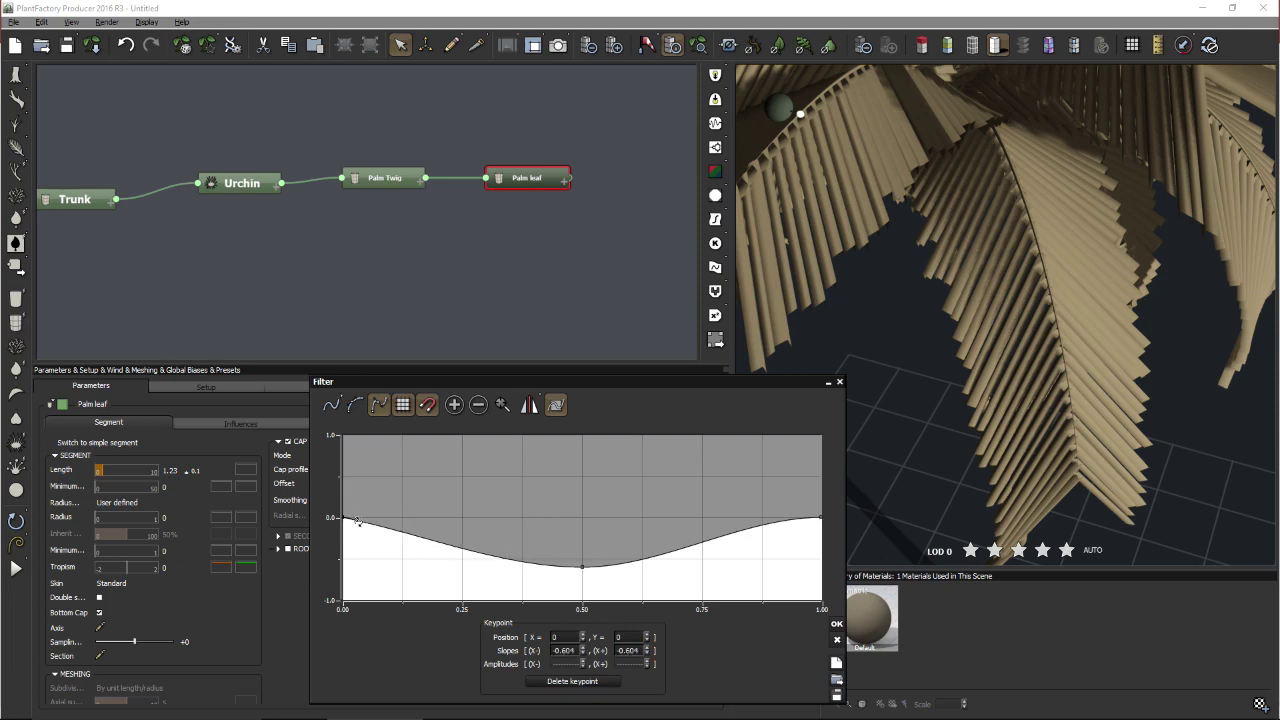
click(820, 517)
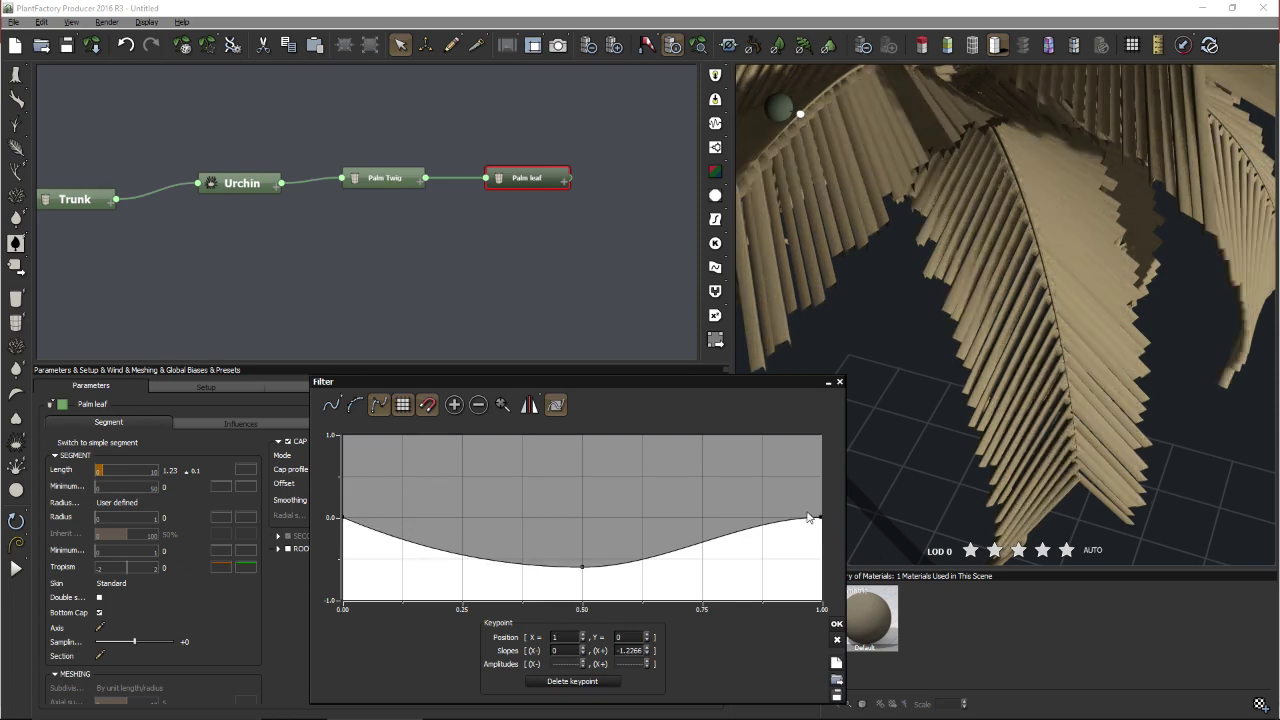
drag(810, 518, 802, 521)
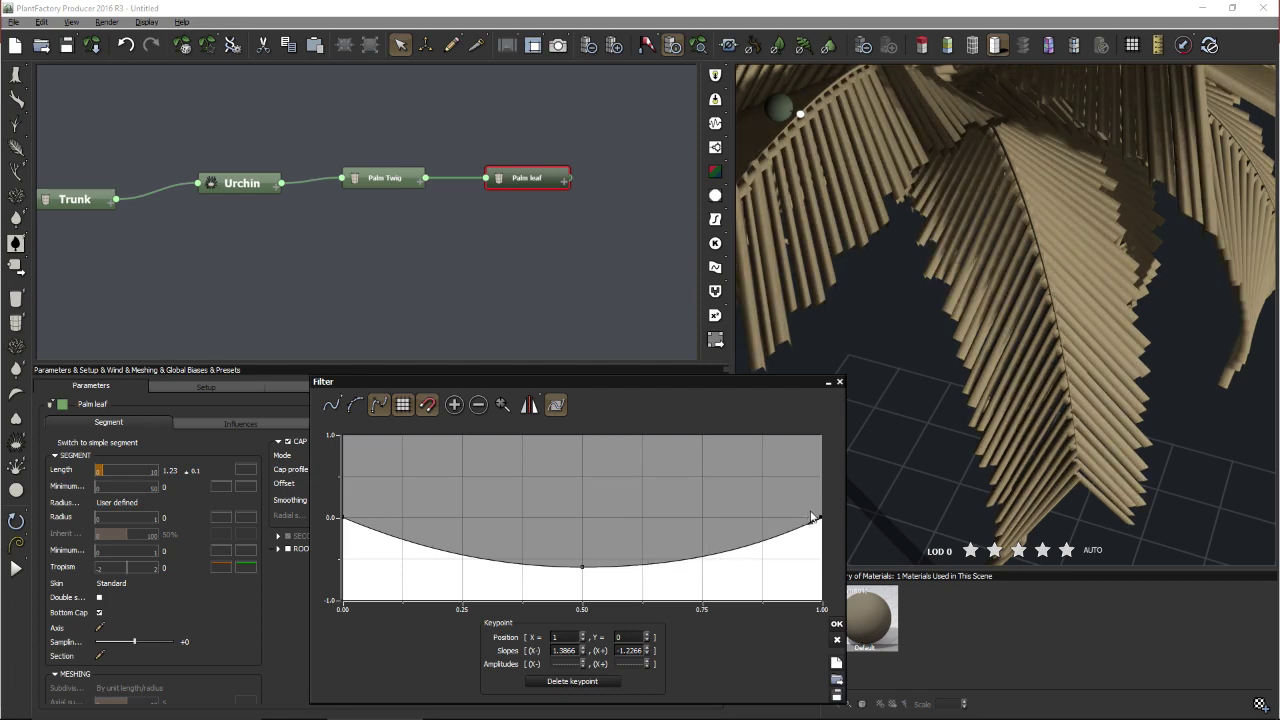
click(837, 624)
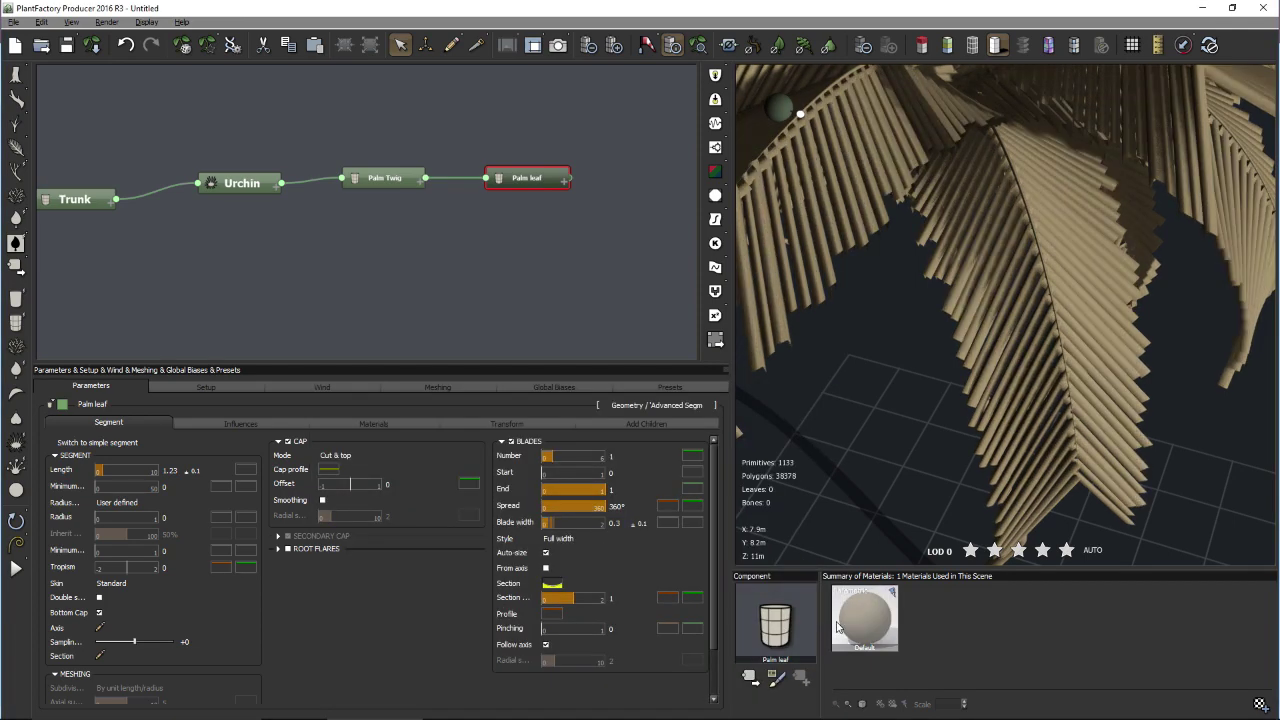
- Taper the blade's profile curve in a straight line from 1 at the base to 0 at the tip
right_click(558, 616)
click(568, 622)
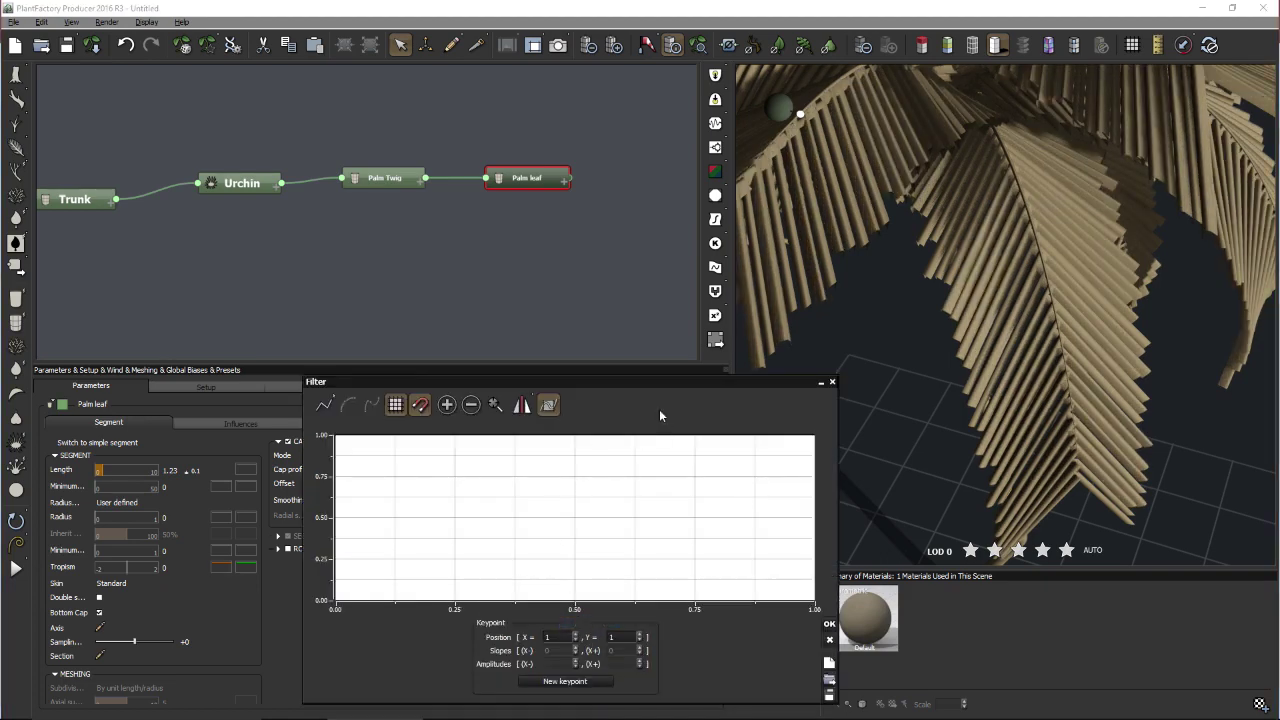
drag(660, 380, 664, 132)
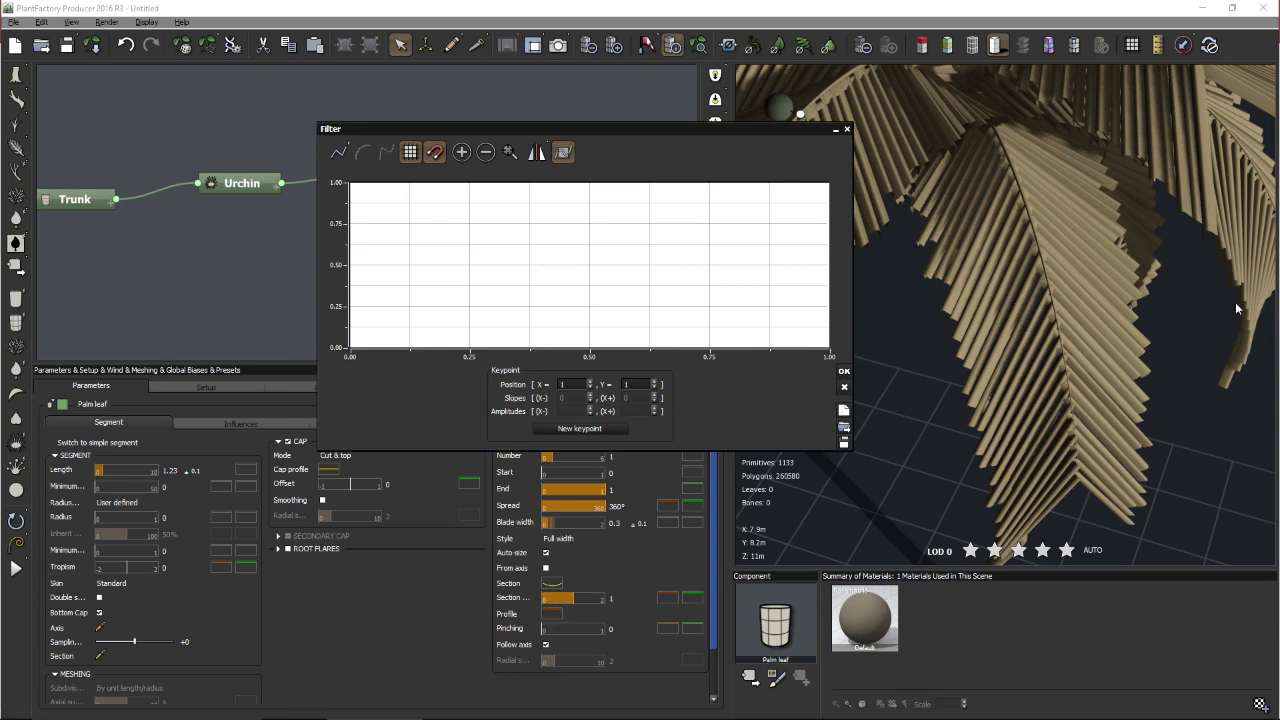
click(829, 179)
drag(829, 179, 827, 348)
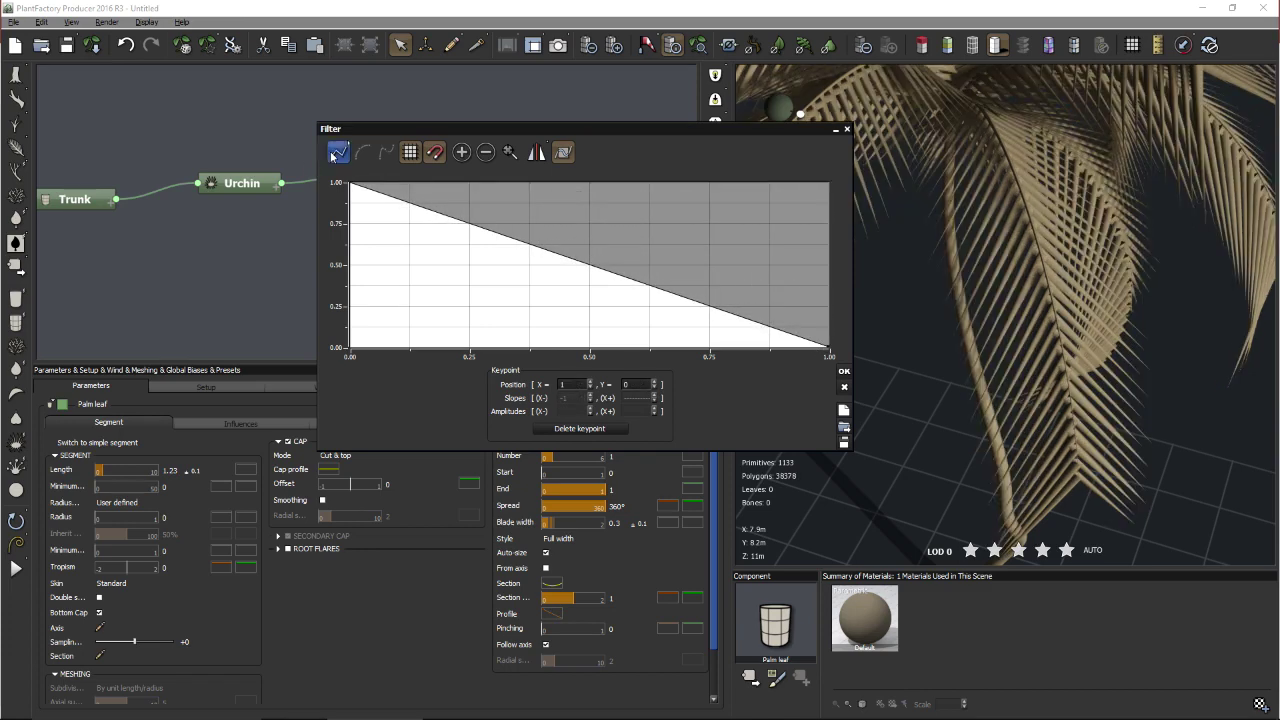
- Smooth the profile curve with an end slope of about -1.84, accept it, and reduce the blade section's strength to 0.29
click(337, 154)
click(356, 158)
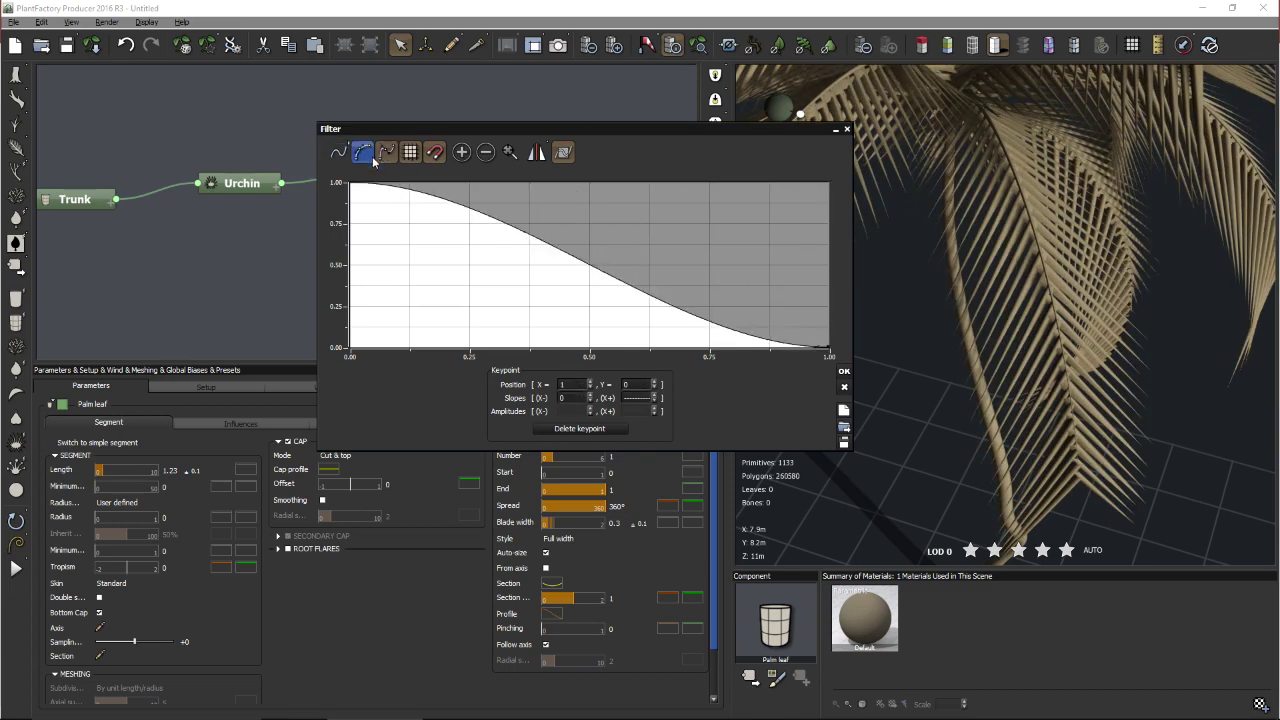
drag(818, 349, 814, 339)
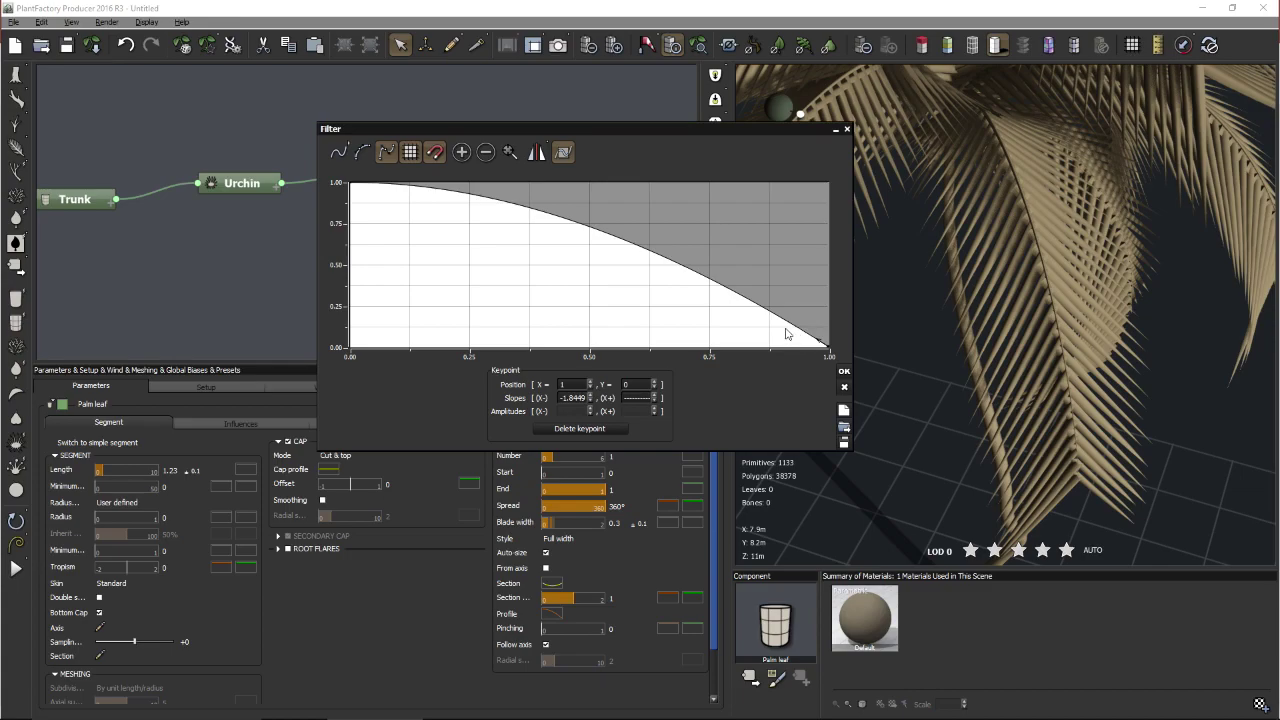
click(845, 372)
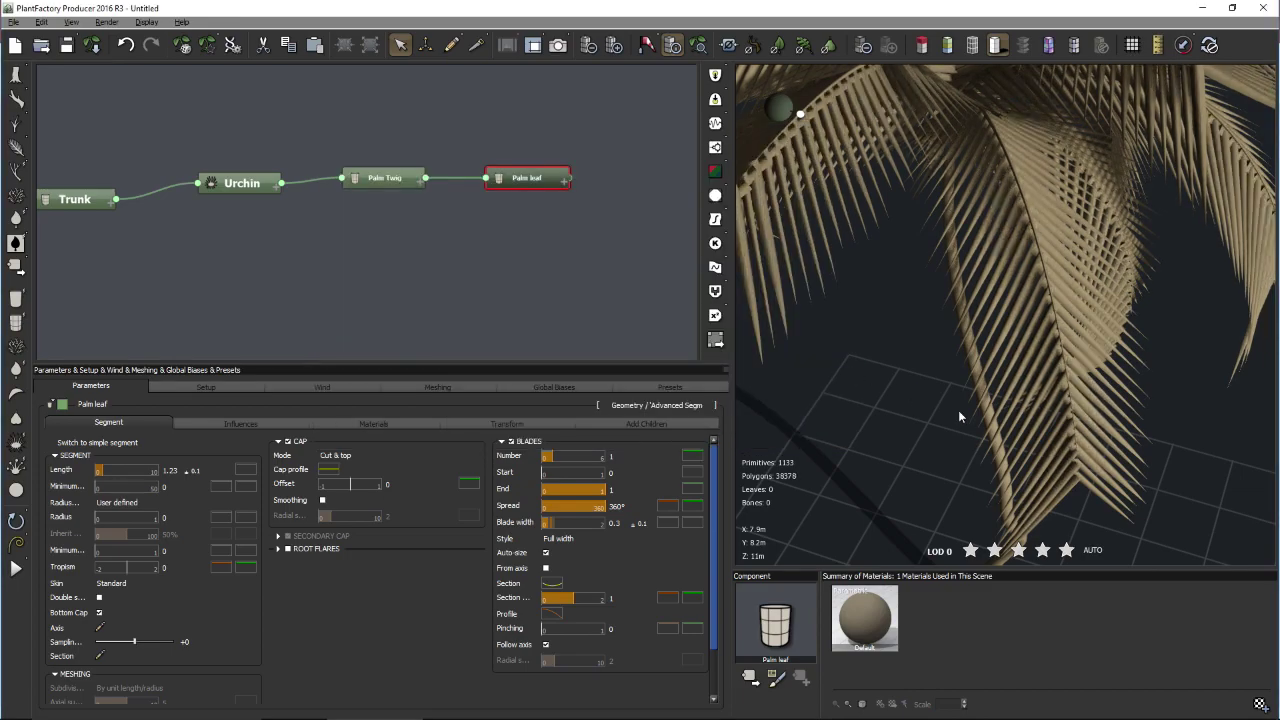
mouse_move(958, 410)
mouse_down()
mouse_move(960, 340)
mouse_move(913, 290)
mouse_move(949, 300)
mouse_move(868, 359)
mouse_move(897, 371)
mouse_move(906, 349)
mouse_move(923, 356)
mouse_up()
drag(592, 597, 568, 593)
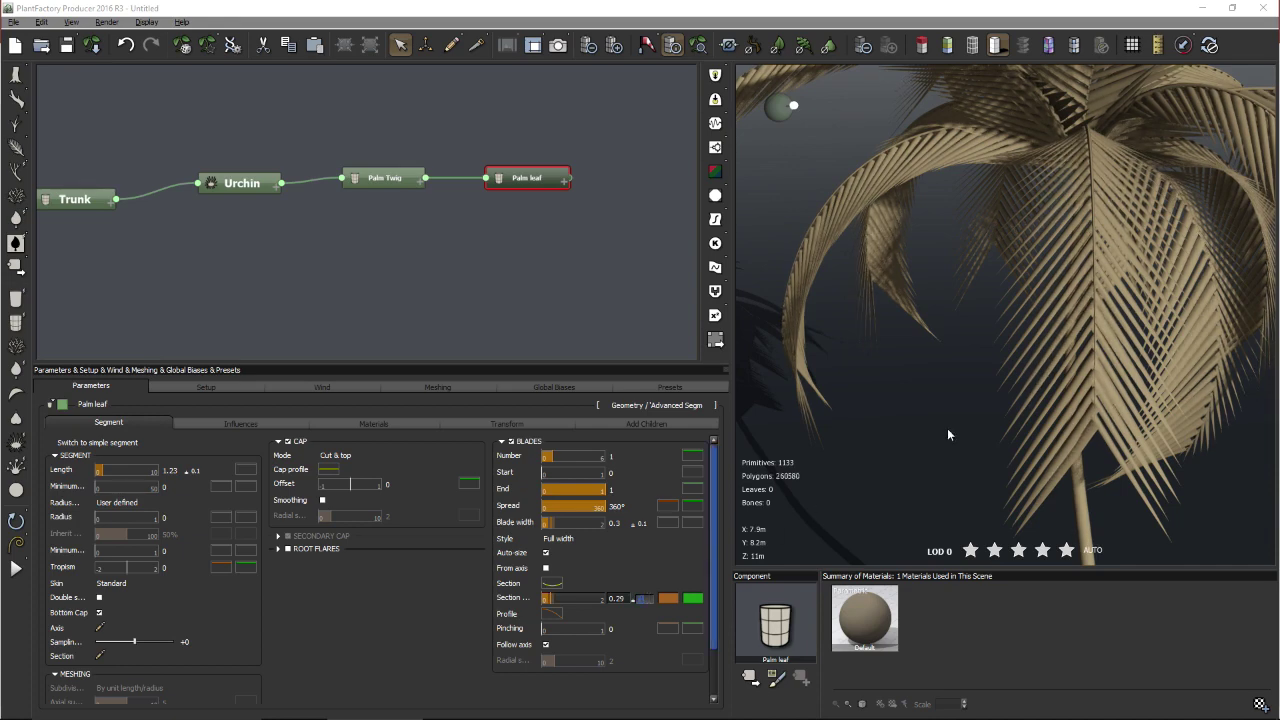
- Set the palm leaf's axis perturbation strength to 0.07 with a variation of 0.04
click(267, 424)
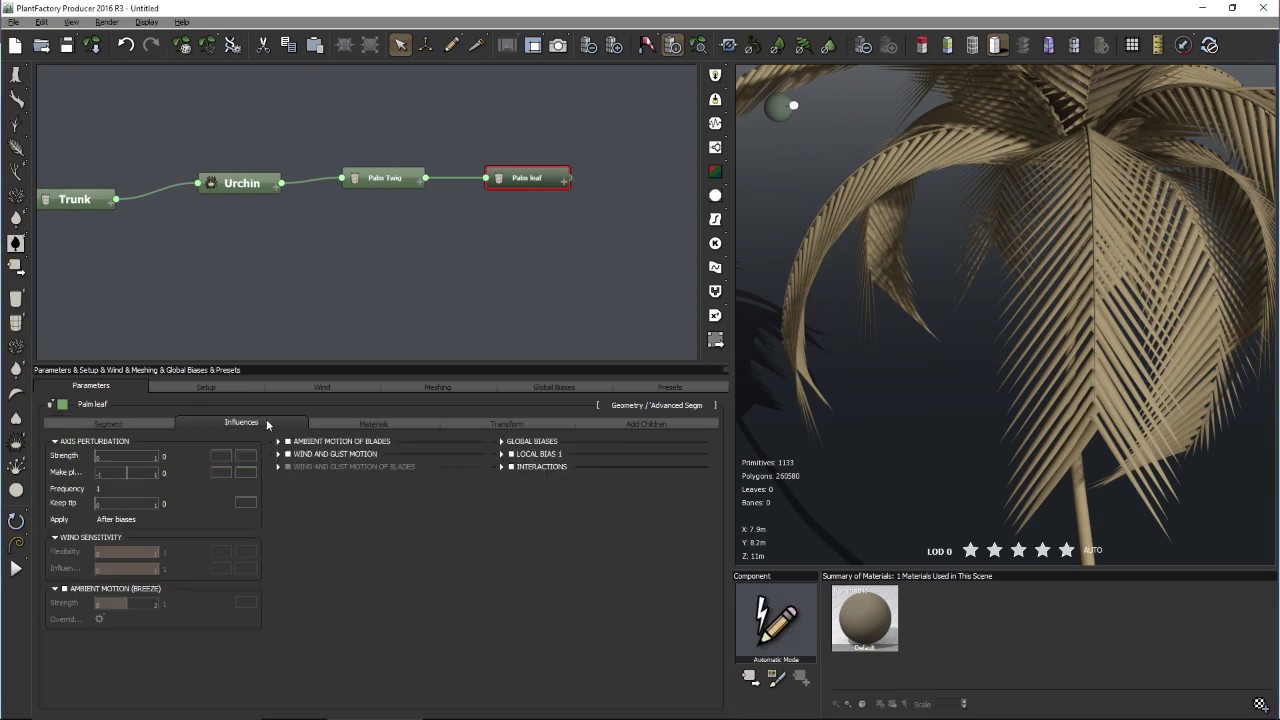
click(164, 458)
text(0.07)
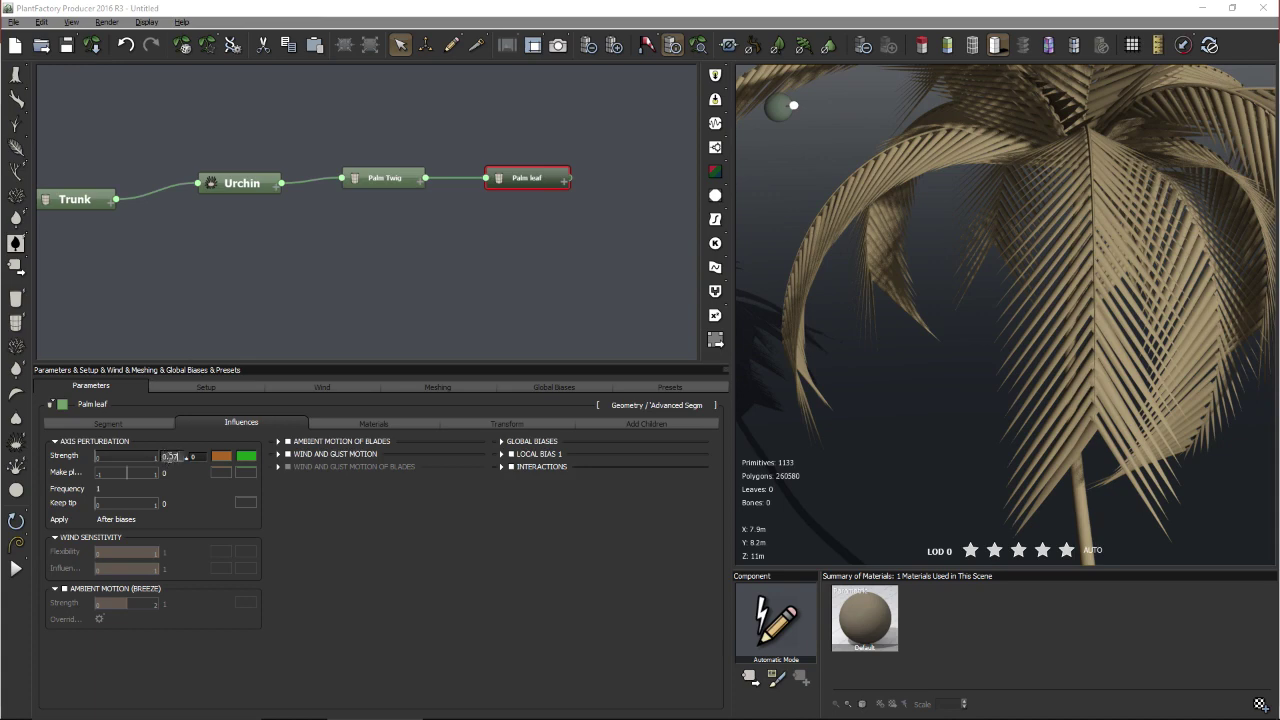
key(Return)
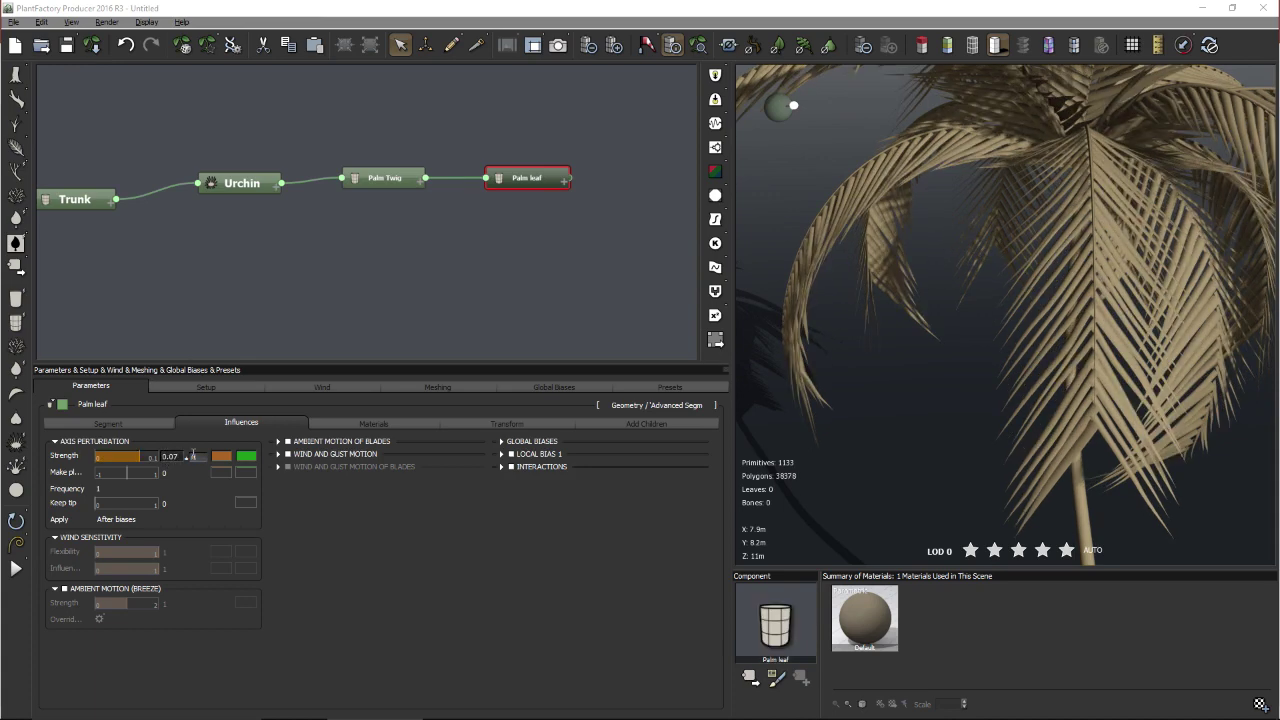
click(232, 457)
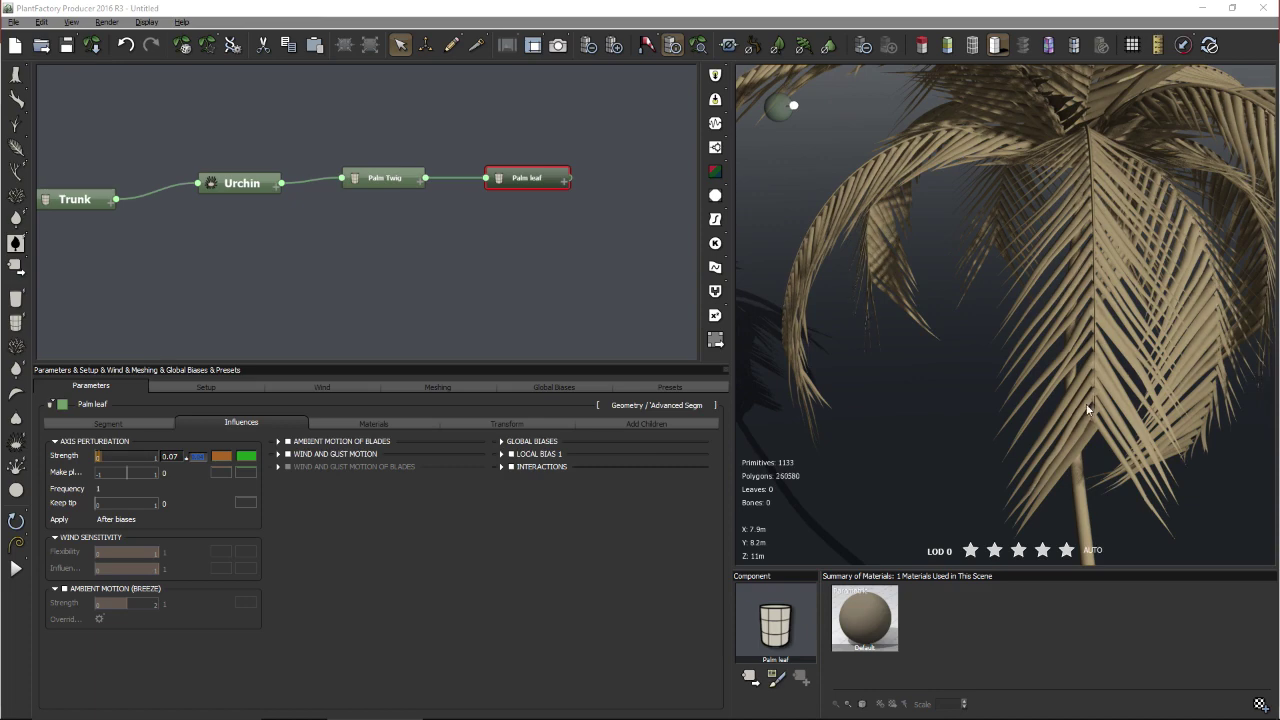
drag(1200, 392, 1097, 310)
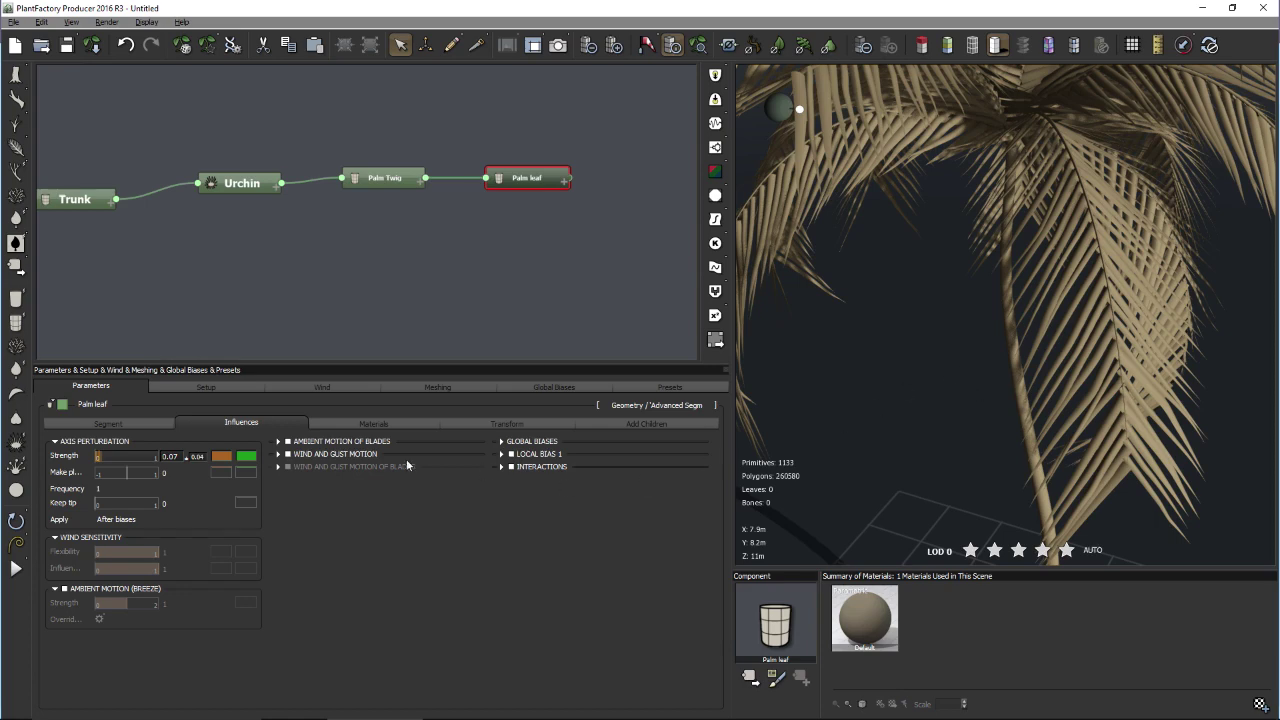
- Enable Local Bias 1 on the palm leaf as a Direction bias with local coordinates off, Y -1 and Z 0
click(512, 456)
click(511, 455)
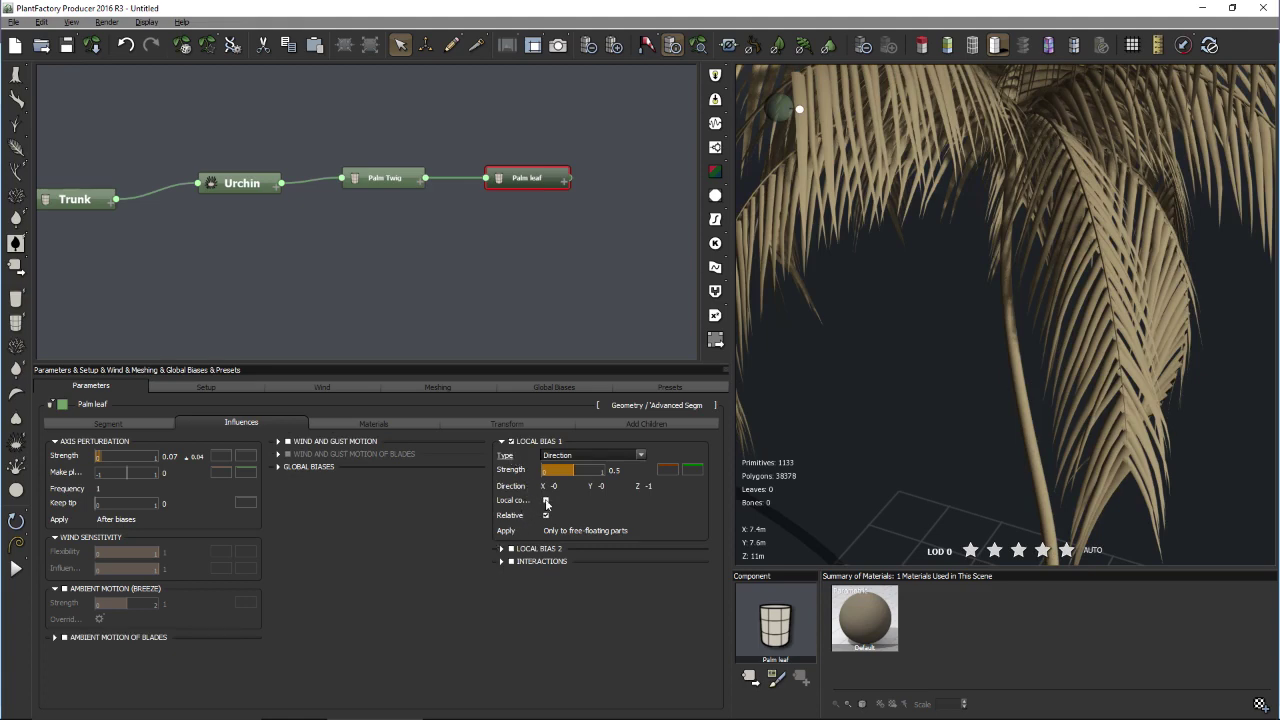
click(546, 501)
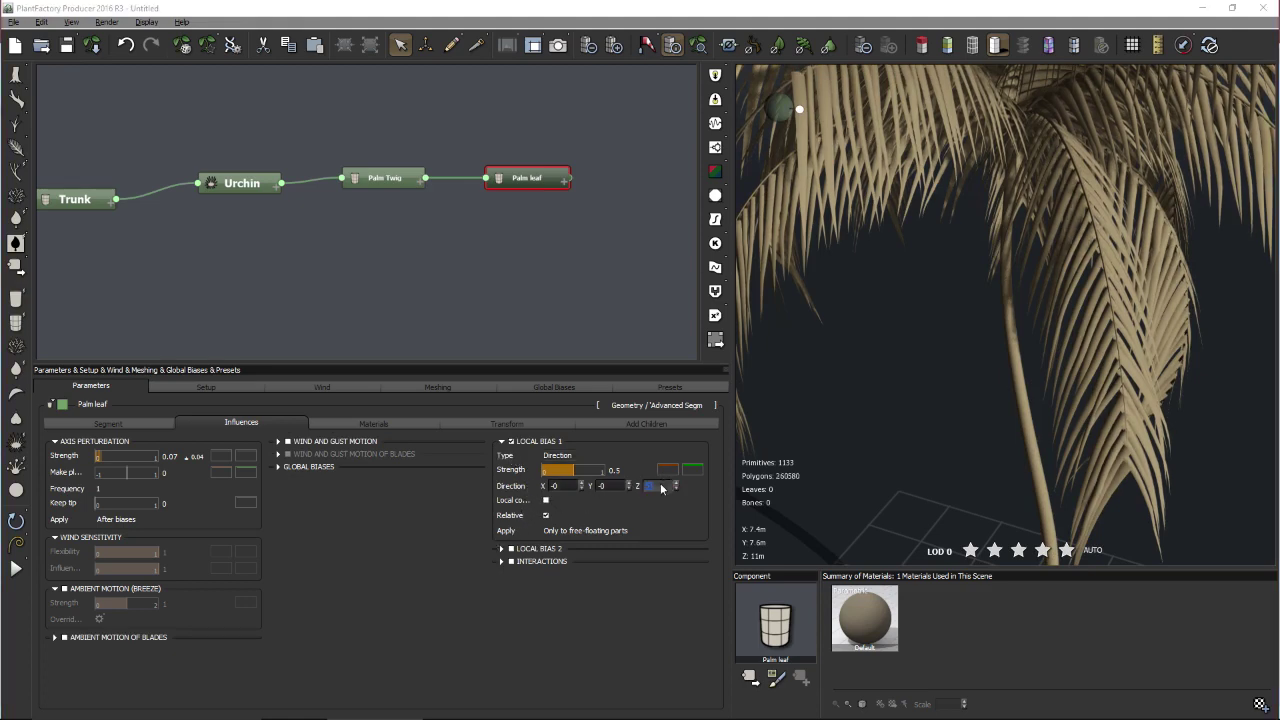
click(610, 486)
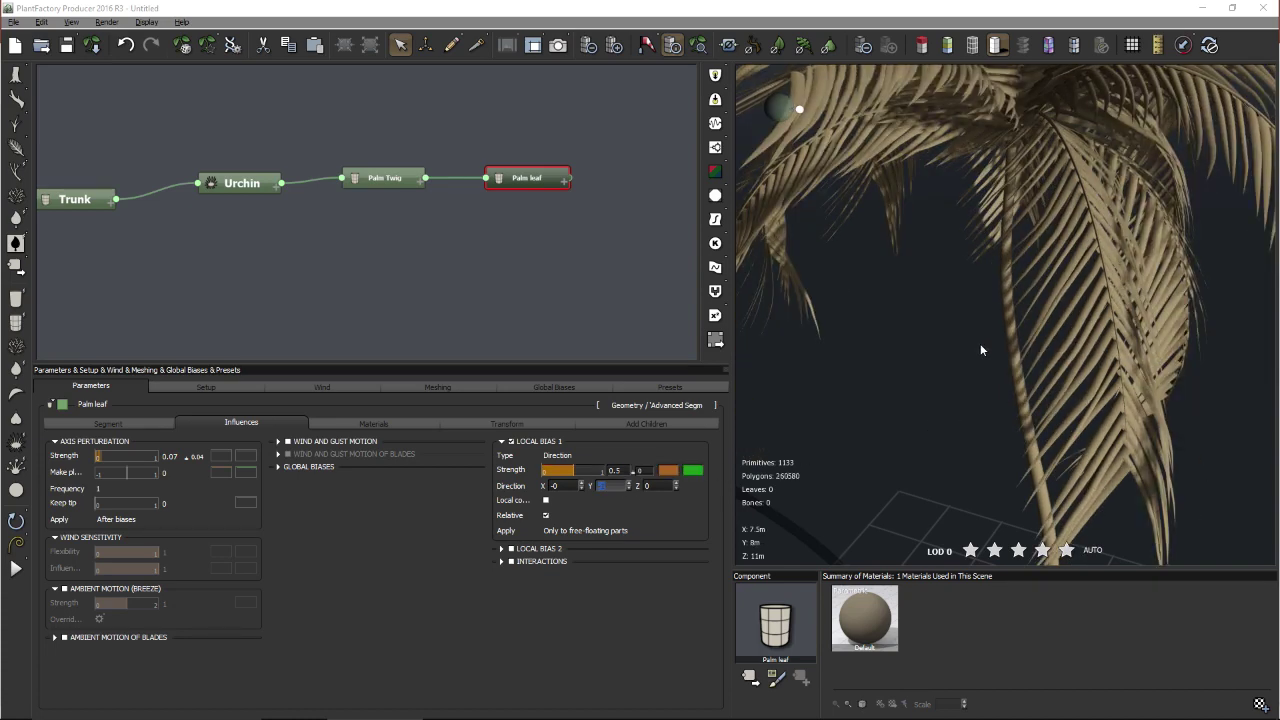
- Set the strength of Local Bias 1 to 0.29 with a variation of 0.1 and check the whole palm
click(618, 472)
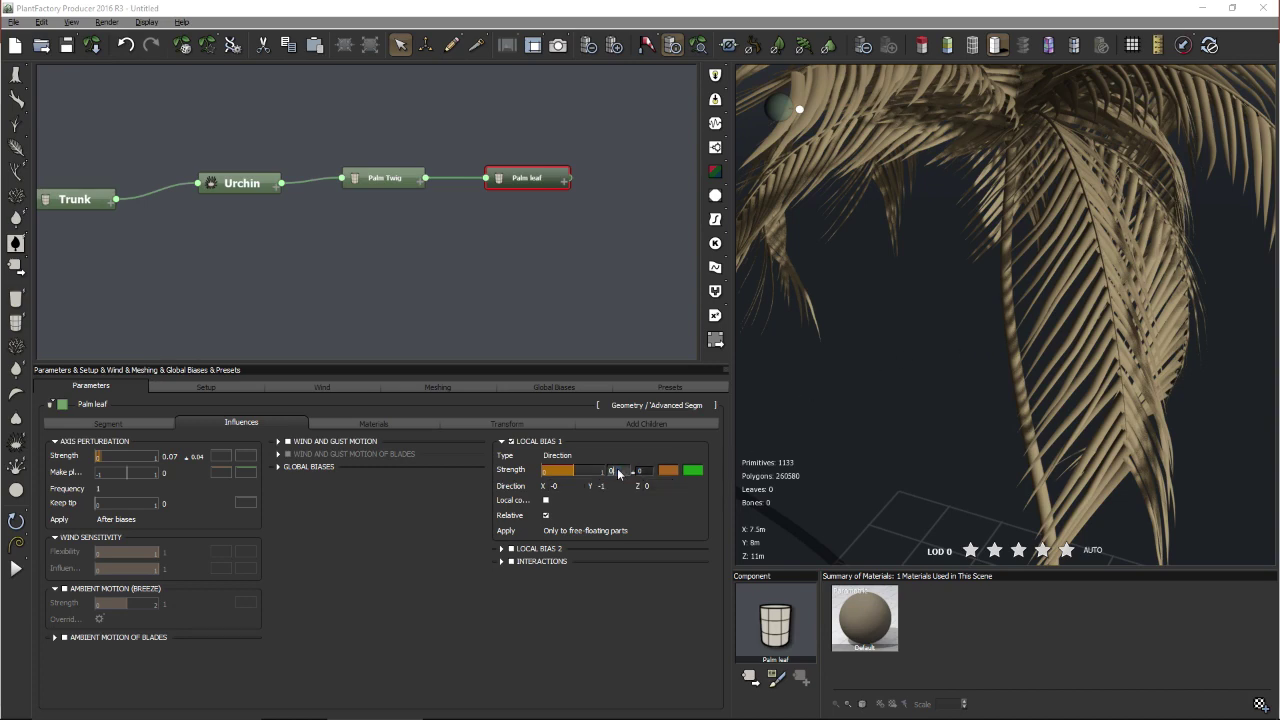
text(0.29)
key(Return)
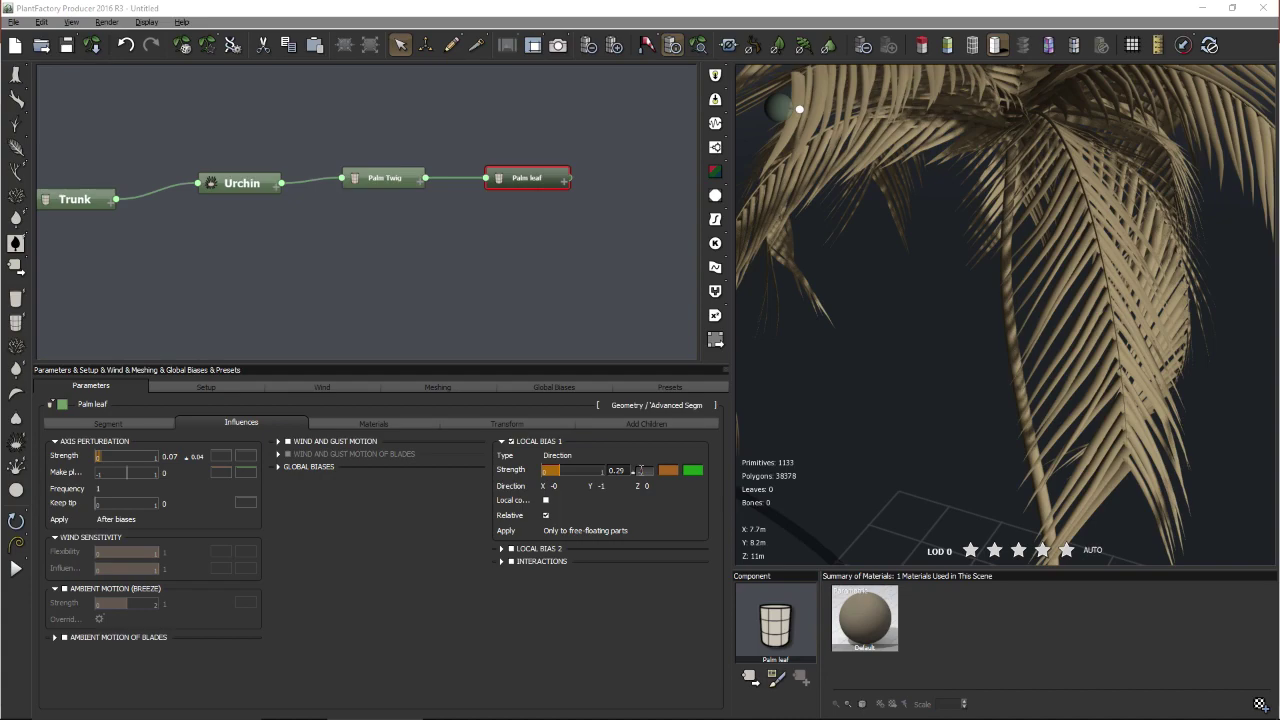
click(640, 470)
text(0.1)
key(Return)
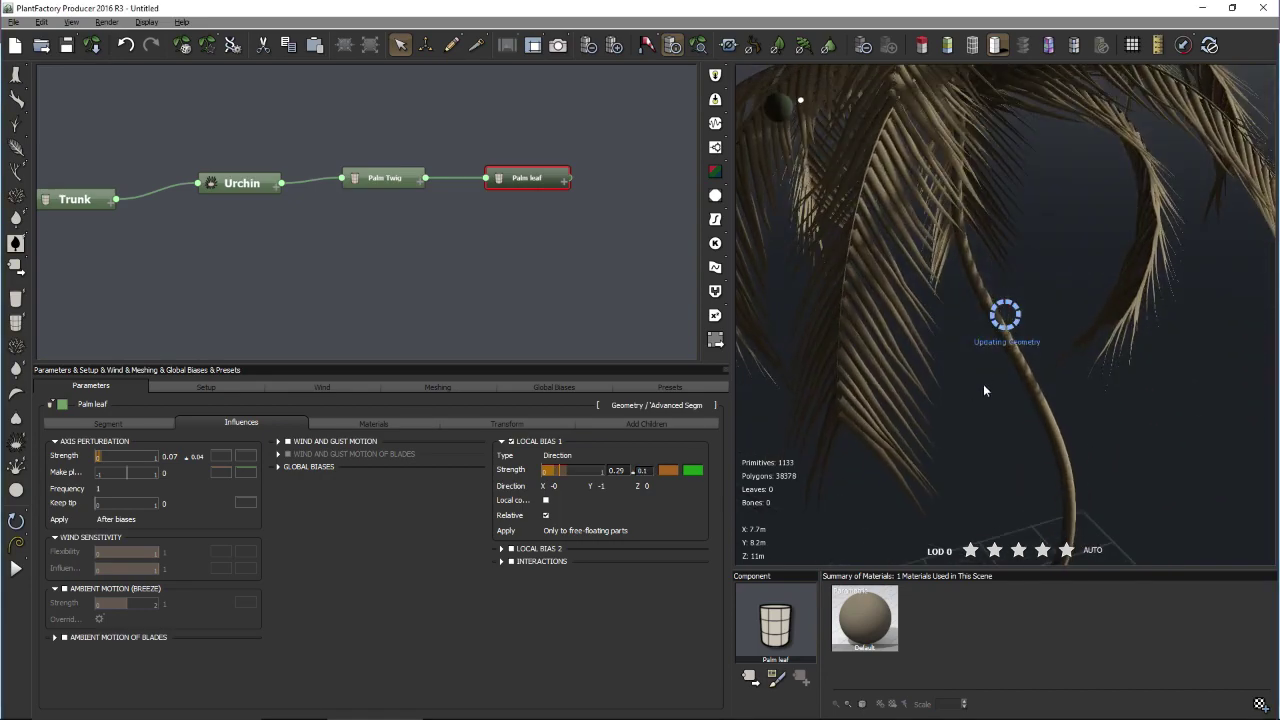
scroll(905, 381, down, 5)
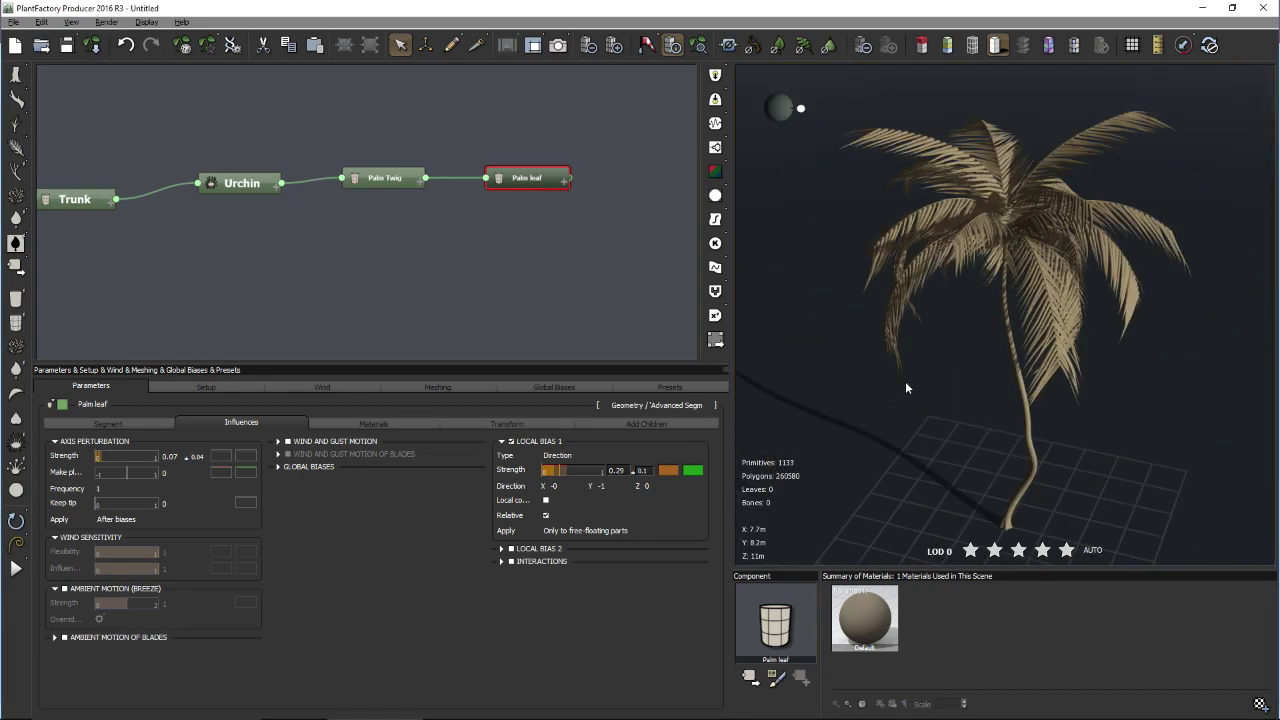
mouse_move(972, 362)
mouse_down()
mouse_move(960, 383)
mouse_move(882, 394)
mouse_move(855, 376)
mouse_move(970, 352)
mouse_move(903, 332)
mouse_move(1030, 345)
mouse_move(1017, 340)
mouse_move(1003, 349)
mouse_move(1010, 389)
mouse_move(1003, 345)
mouse_move(929, 340)
mouse_move(971, 344)
mouse_up()
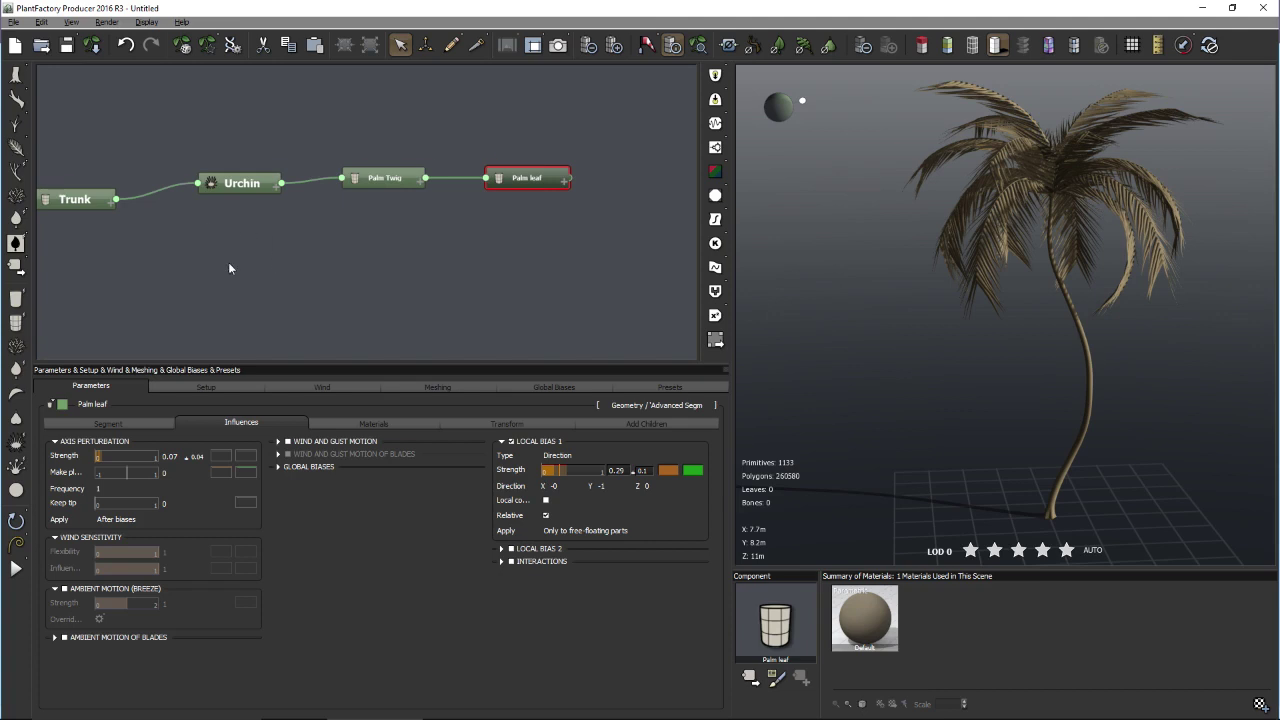
middle_drag(228, 268, 342, 256)
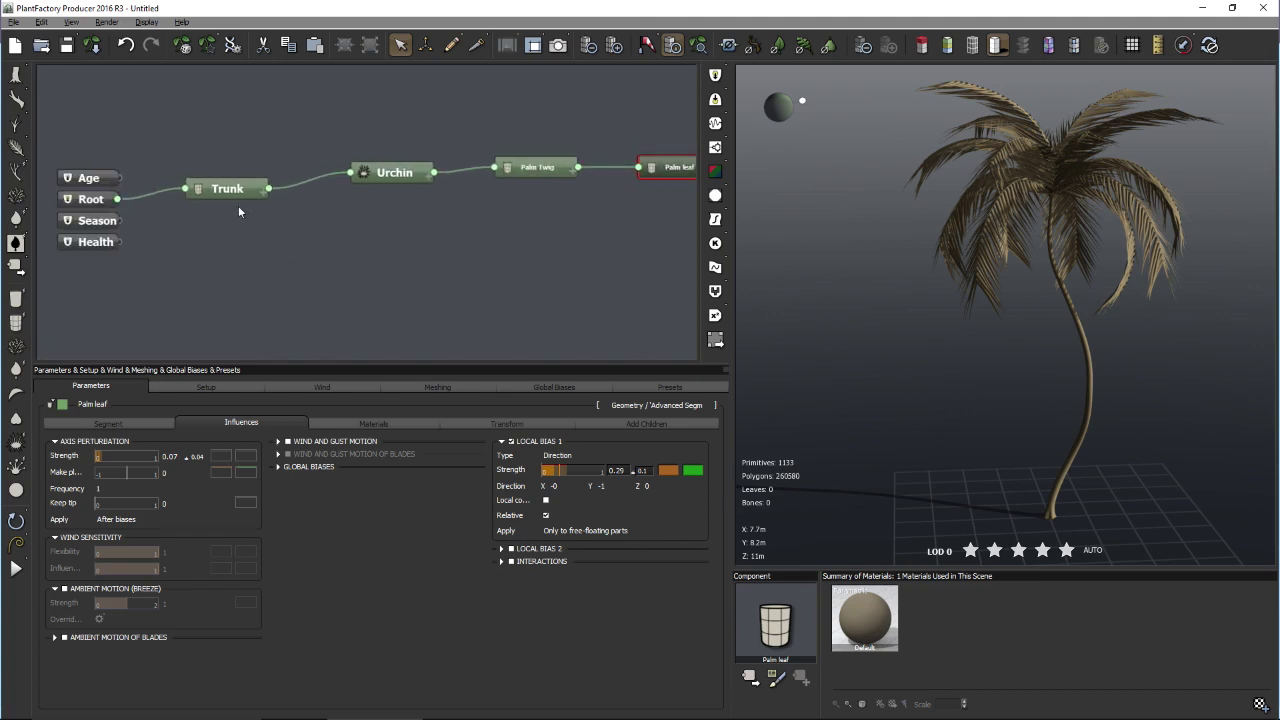
- Open the Trunk's material settings and check the material source options of its segment body
drag(235, 195, 266, 173)
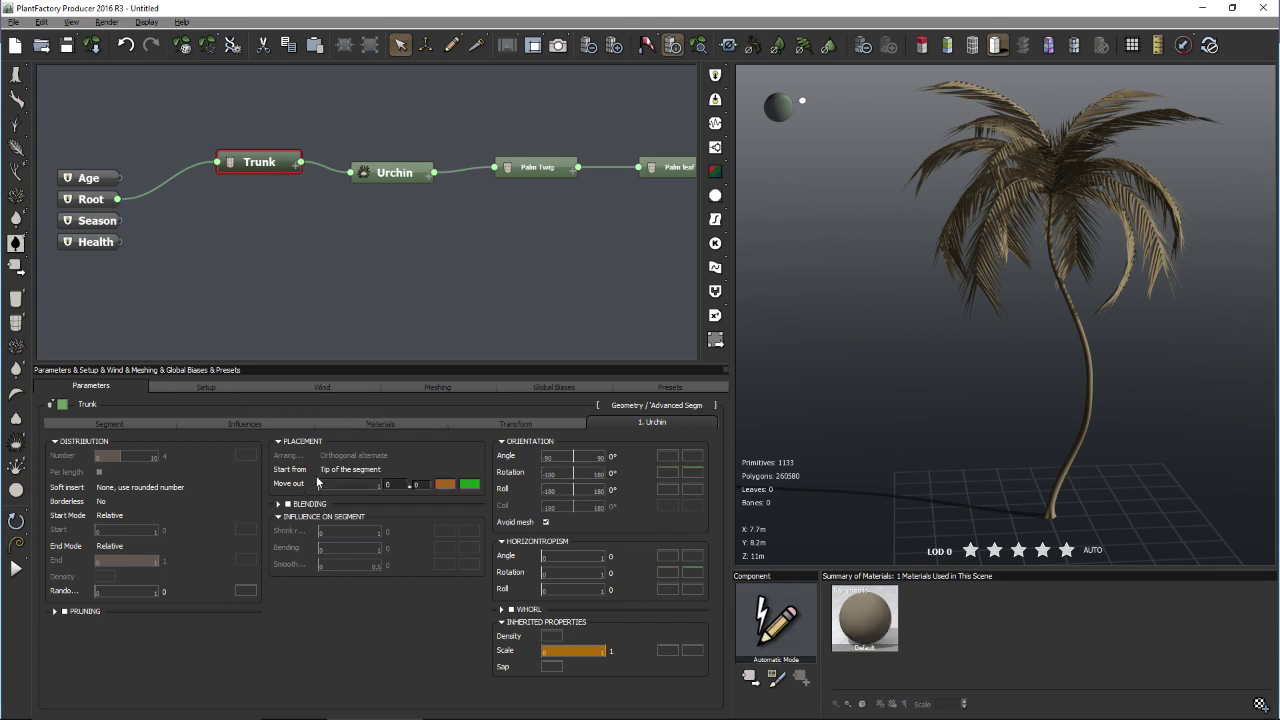
click(362, 423)
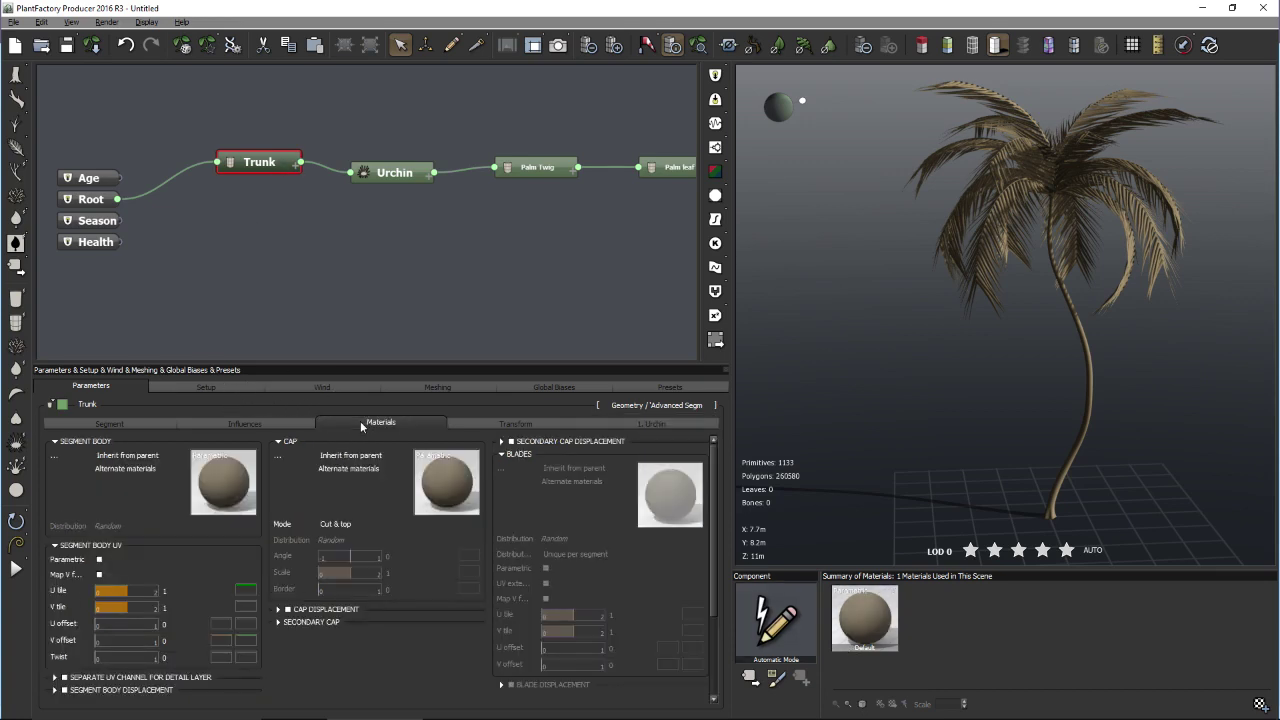
mouse_move(182, 452)
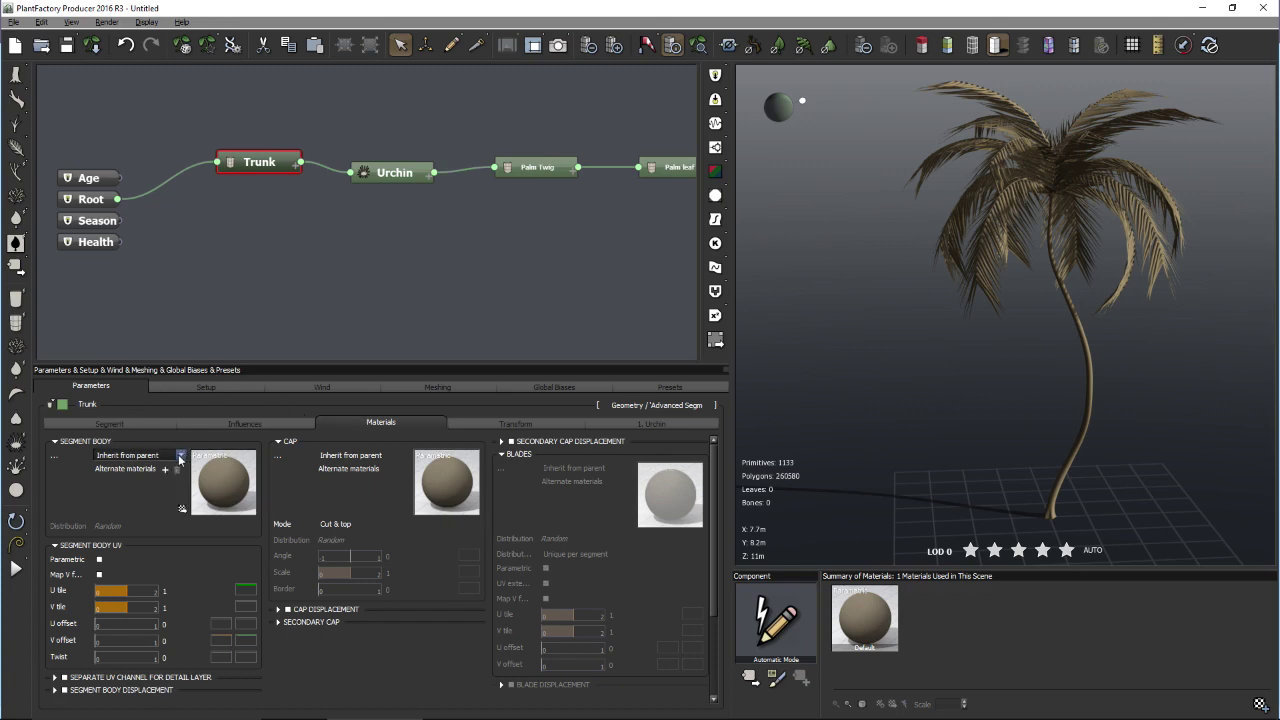
click(180, 456)
- Load Coconut Bark.mat from the Palm Tree folder as the Root's default plant material
click(92, 200)
click(91, 200)
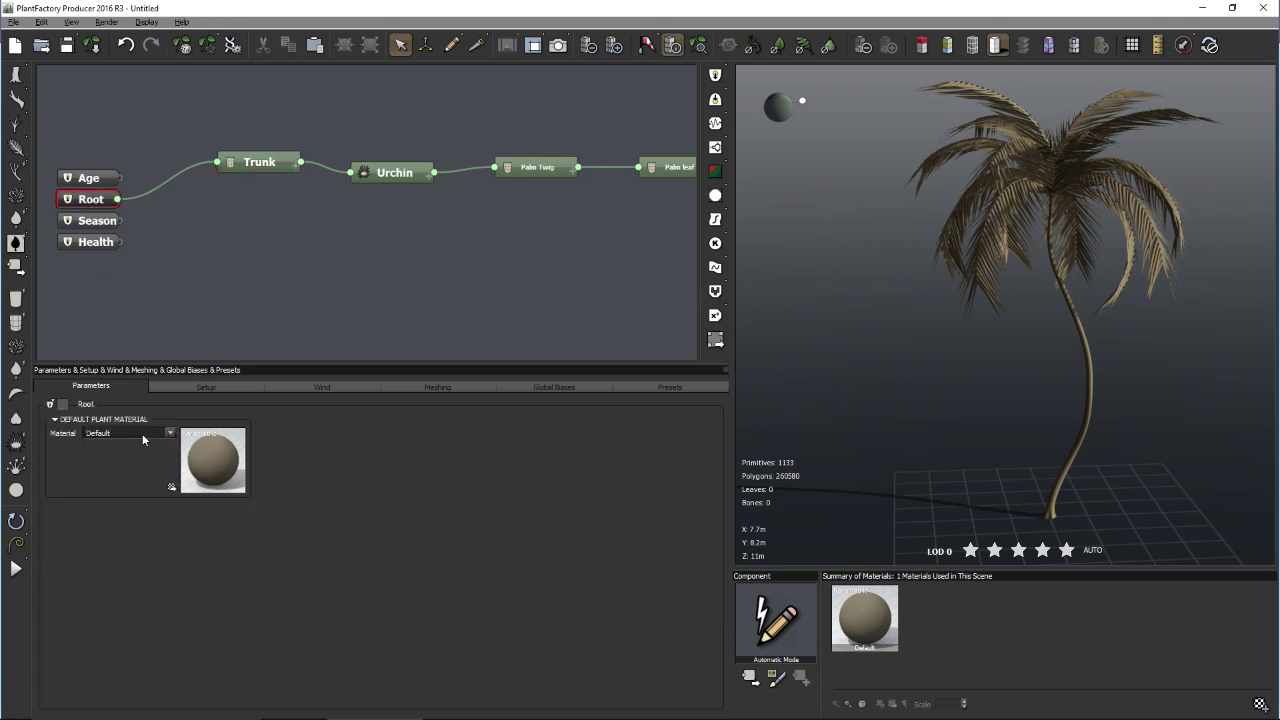
click(172, 487)
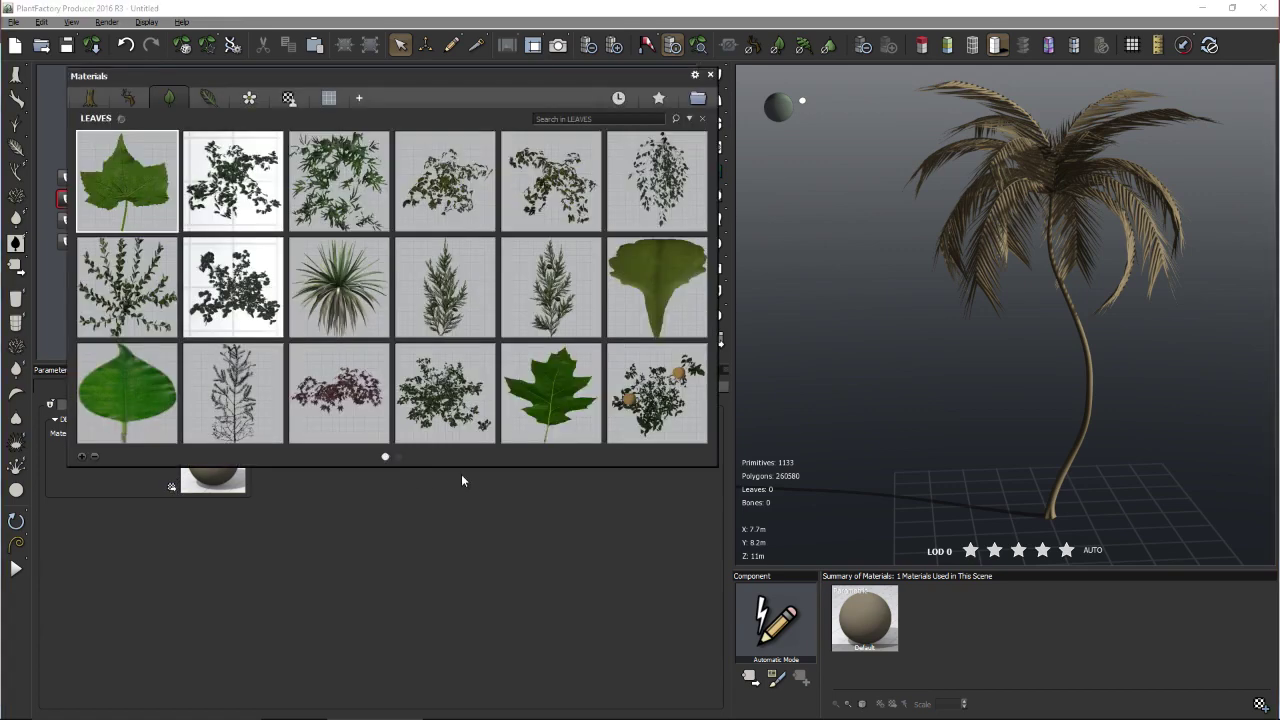
click(697, 97)
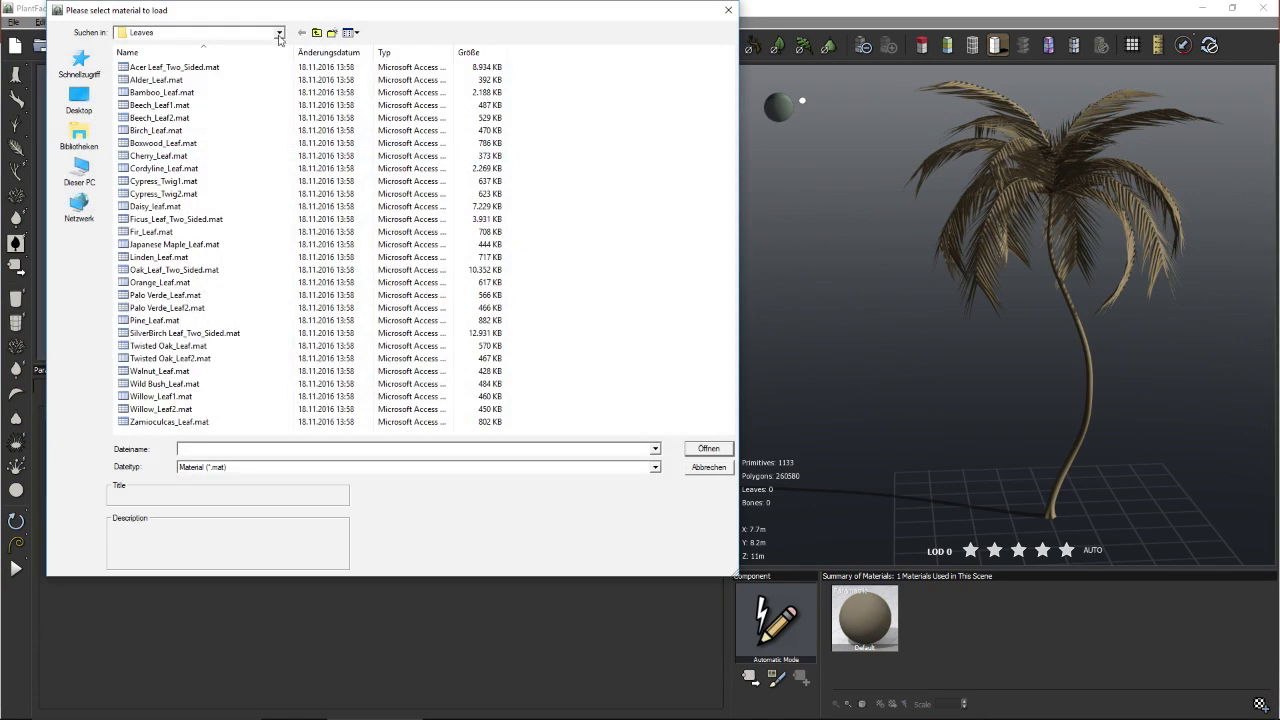
click(280, 33)
scroll(160, 120, up, 2)
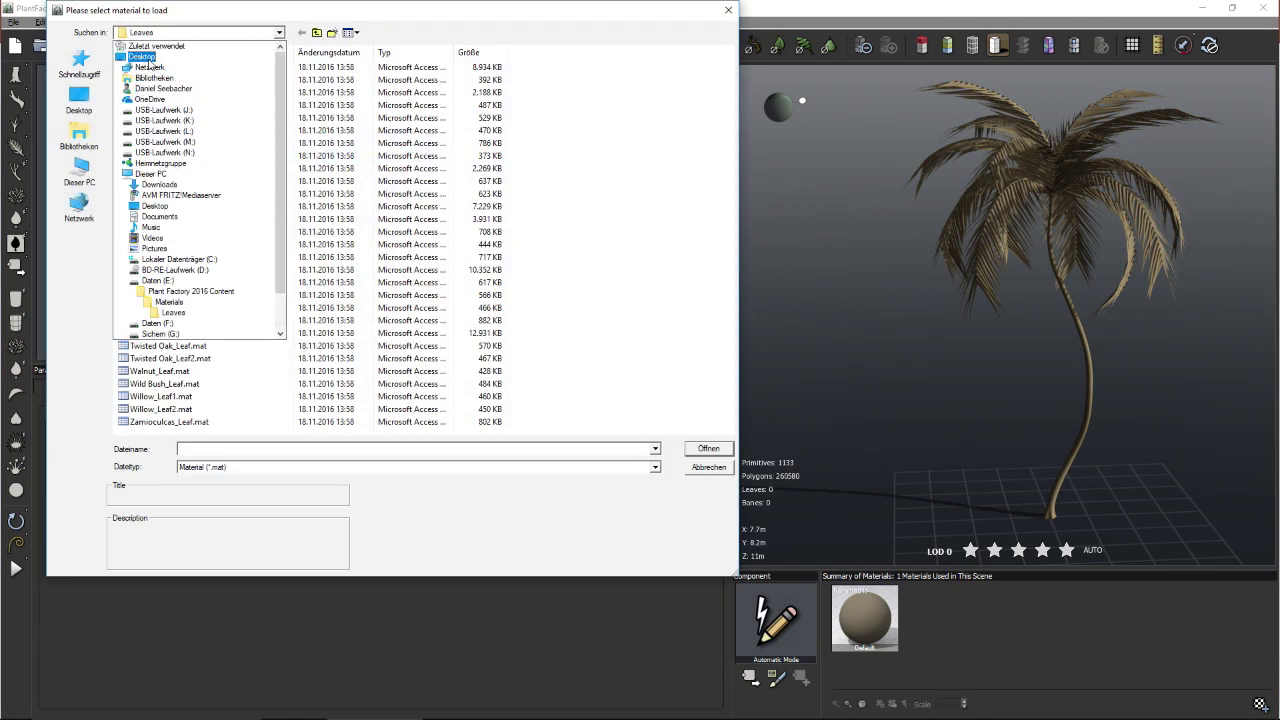
click(145, 58)
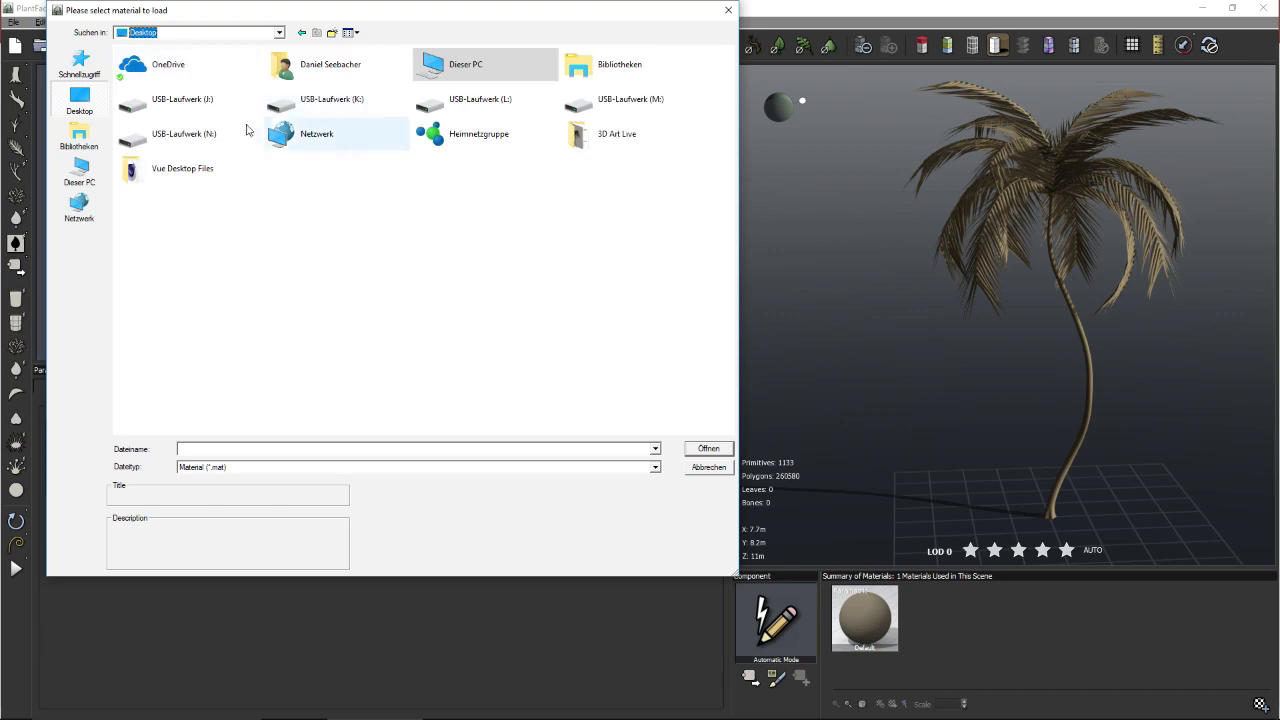
double_click(626, 136)
double_click(155, 104)
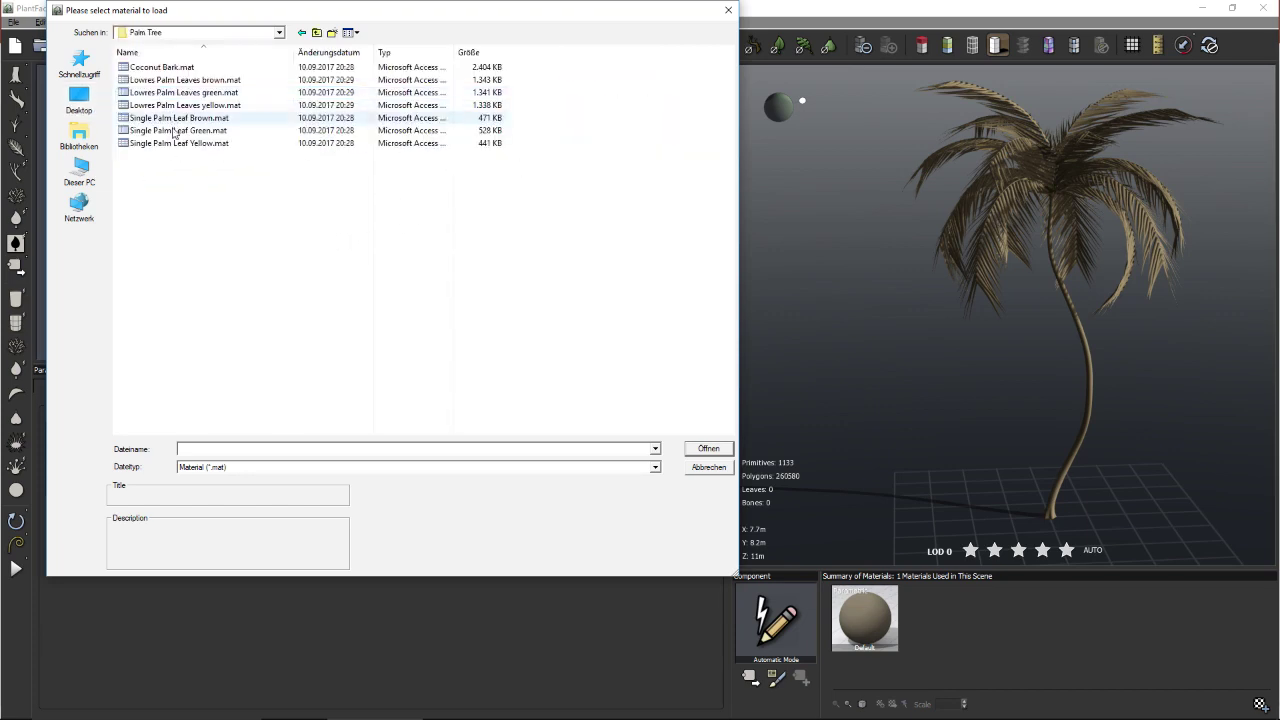
double_click(170, 67)
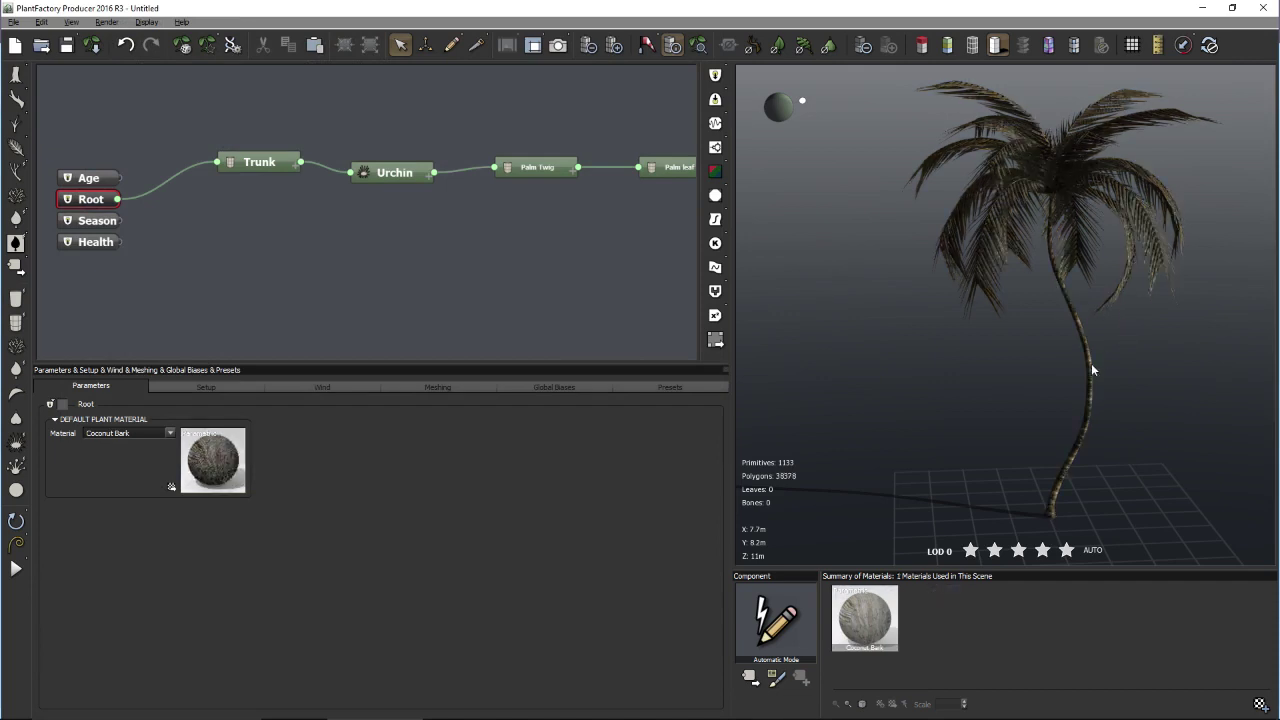
- Enable parametric UV mapping on the Trunk's segment body and set its V tile to 3
scroll(1081, 414, up, 5)
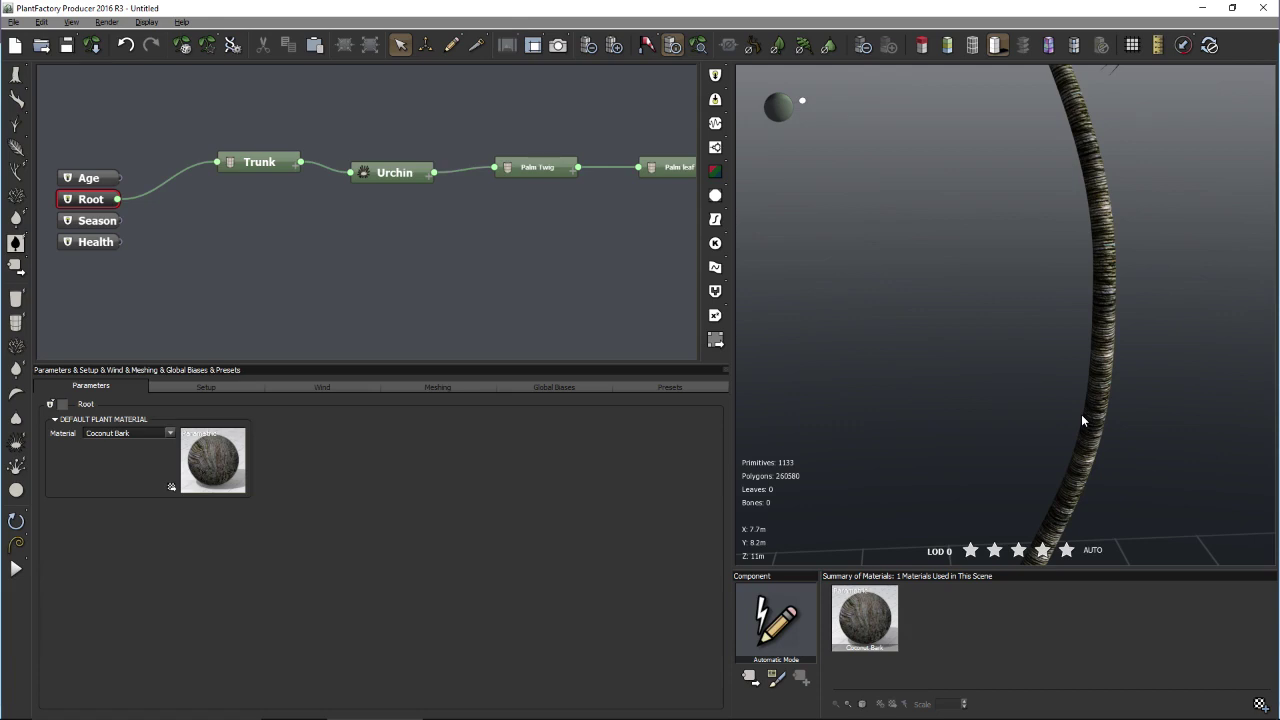
click(285, 162)
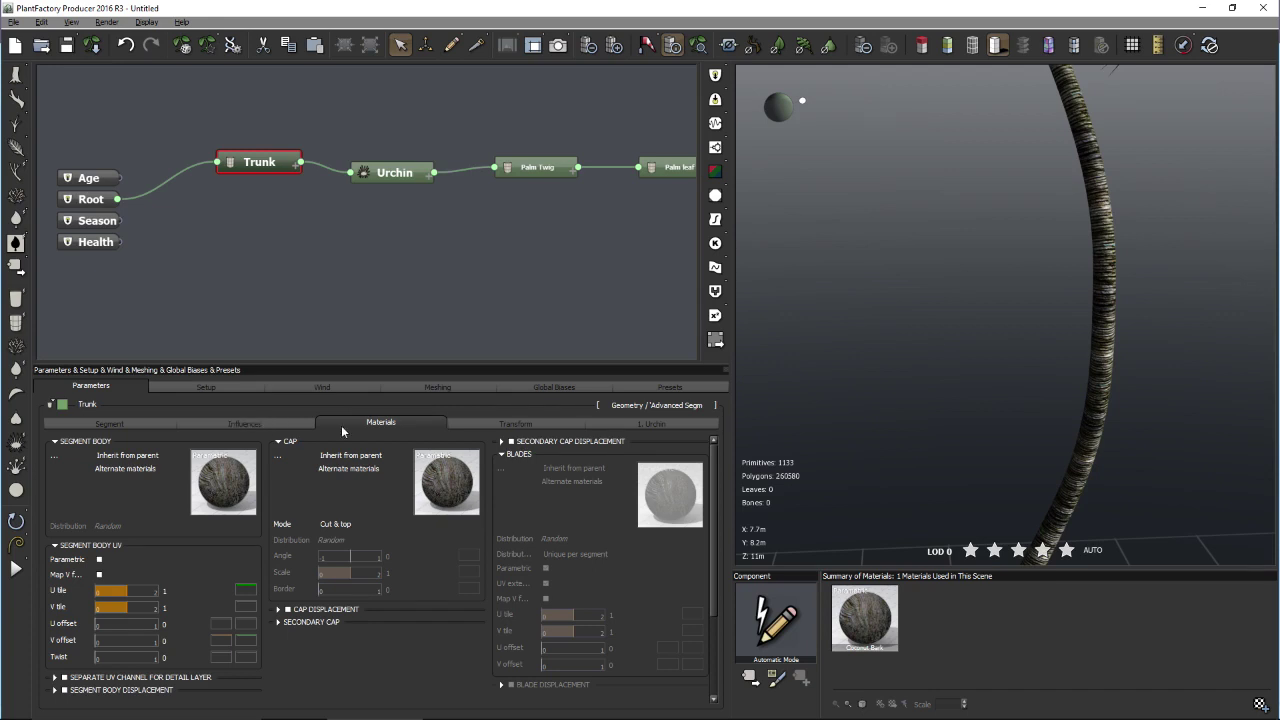
click(99, 560)
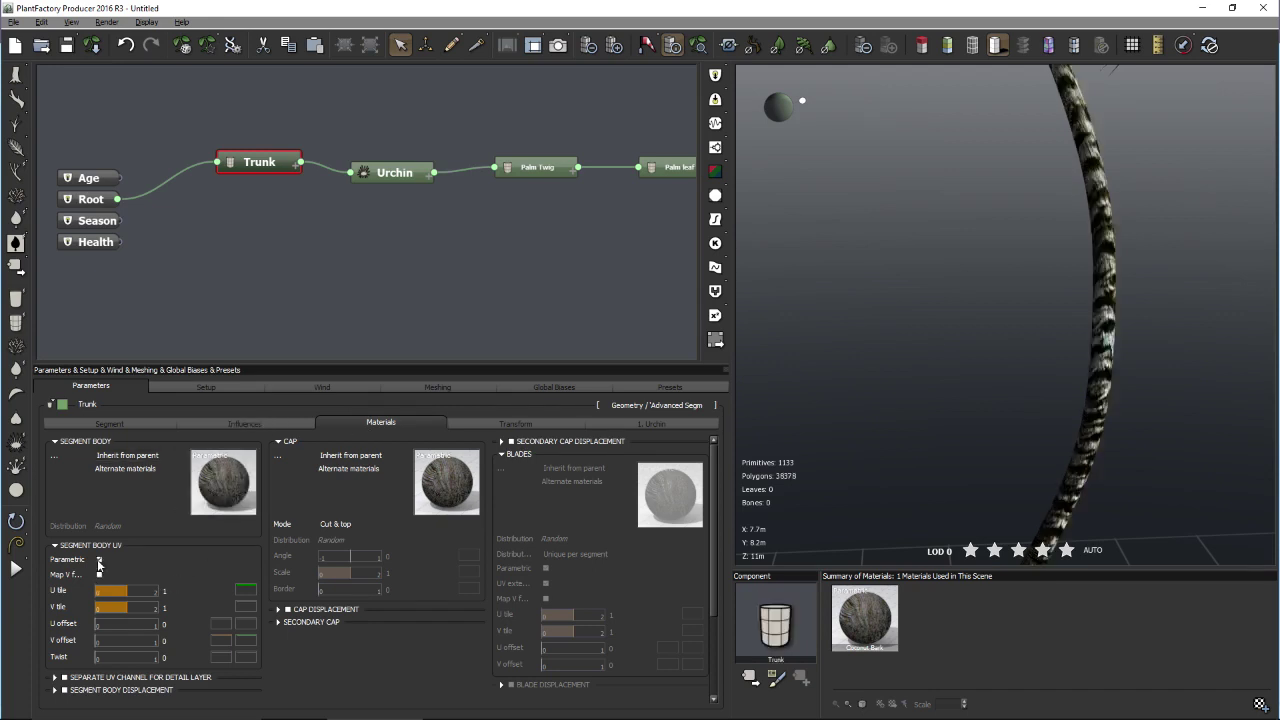
click(174, 606)
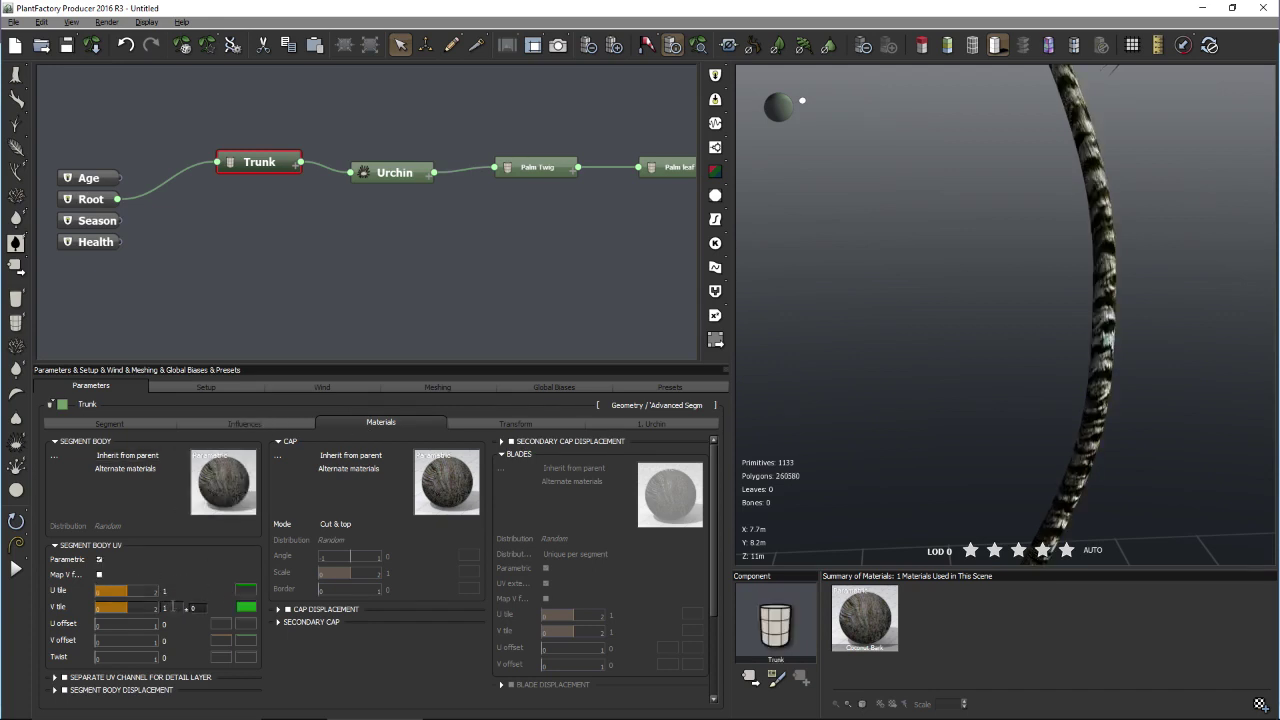
text(3)
key(Return)
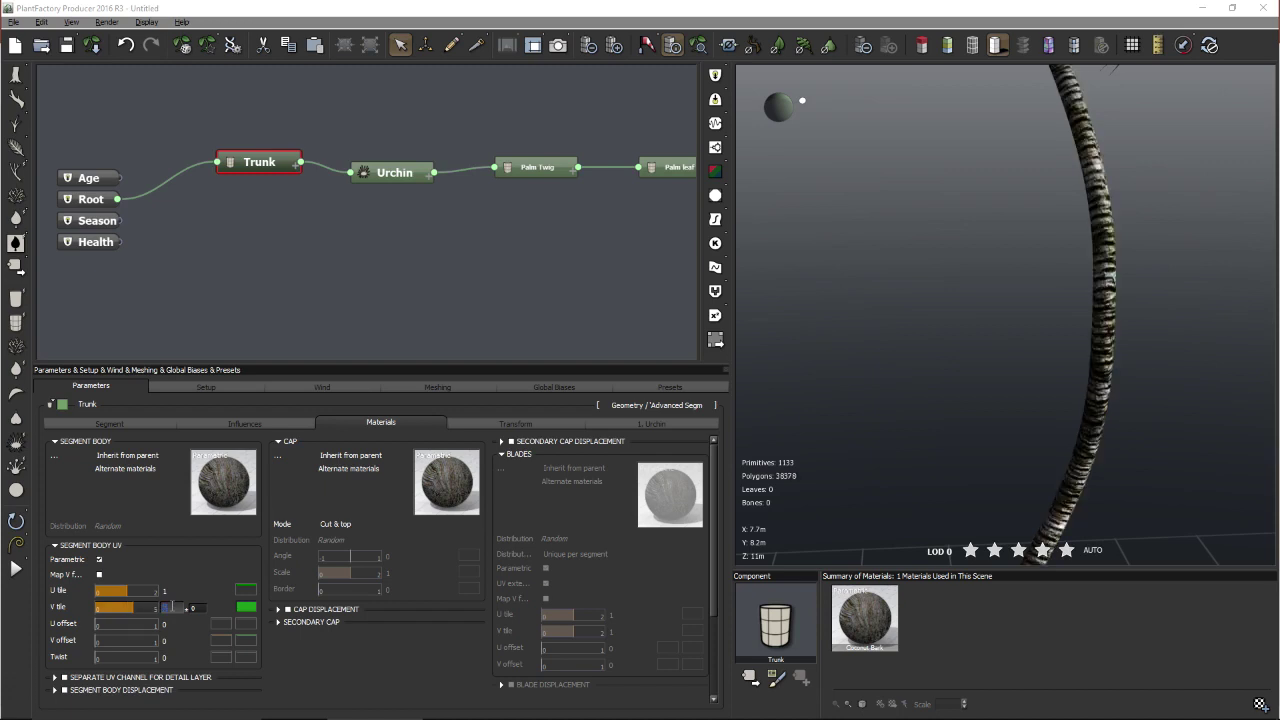
- Try U tile values of 5 and 3 on the Trunk and inspect the bark from several angles
click(176, 591)
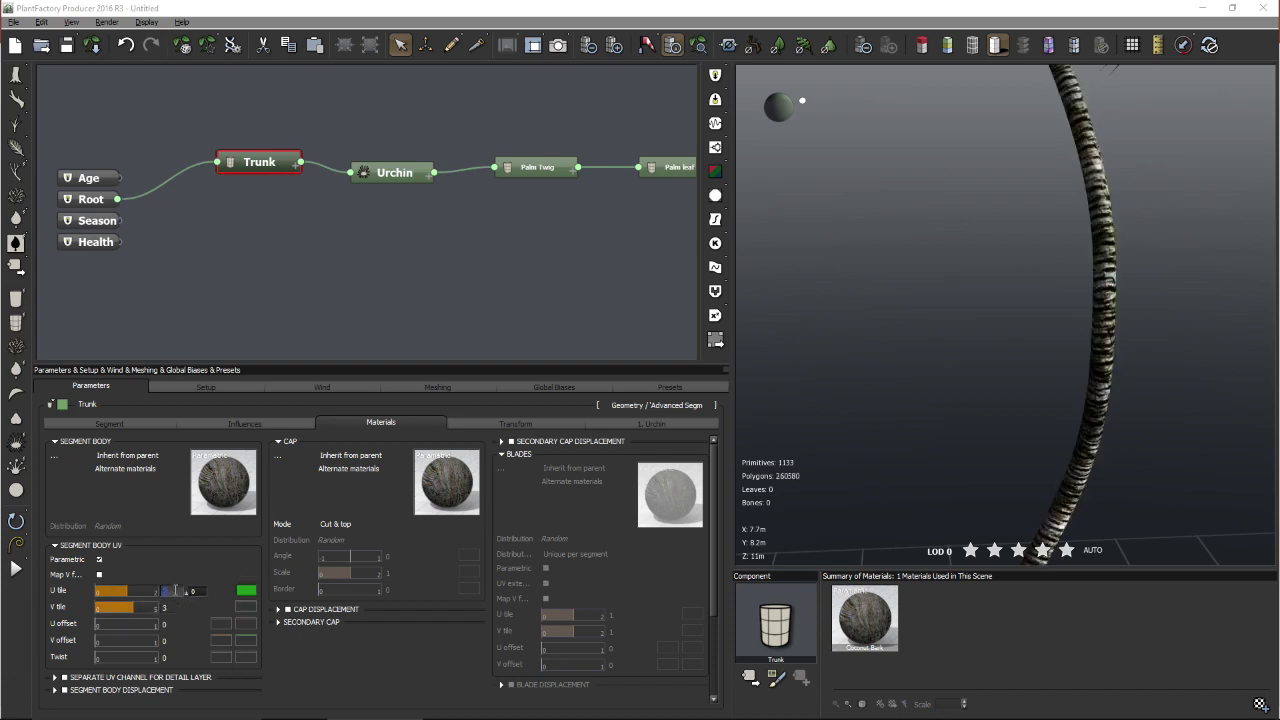
text(5)
key(Return)
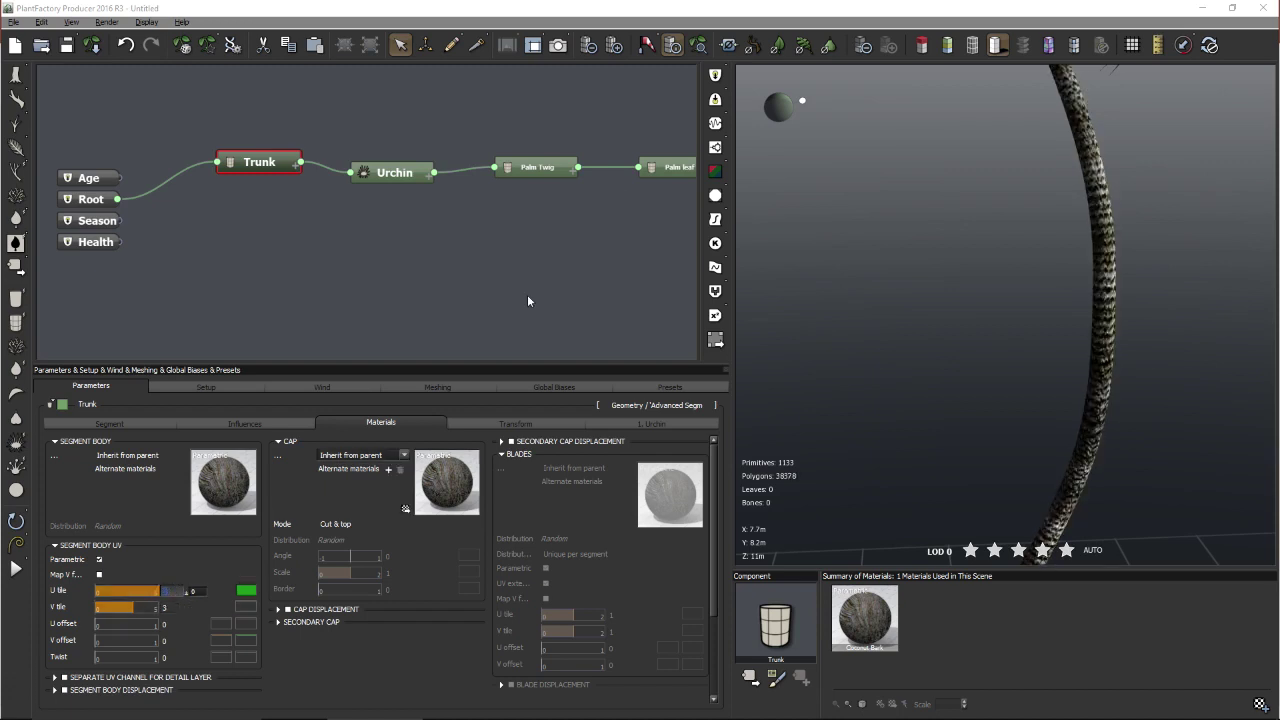
click(697, 45)
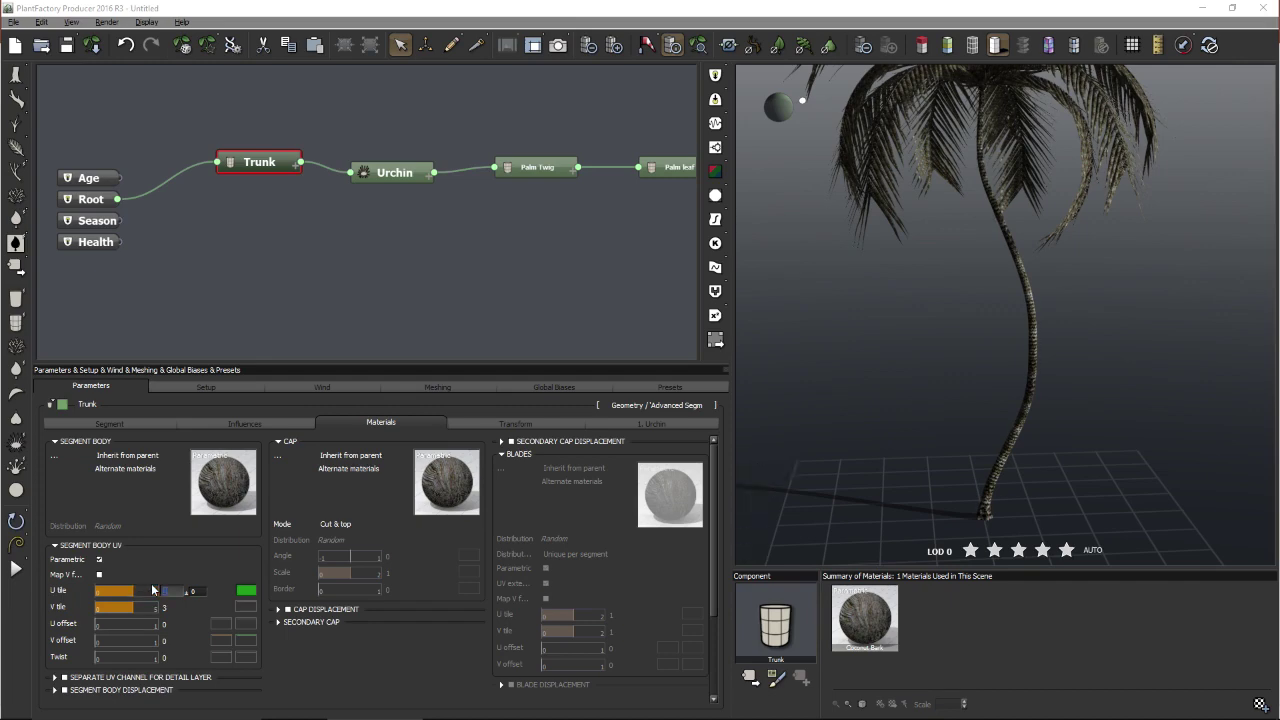
drag(930, 443, 910, 389)
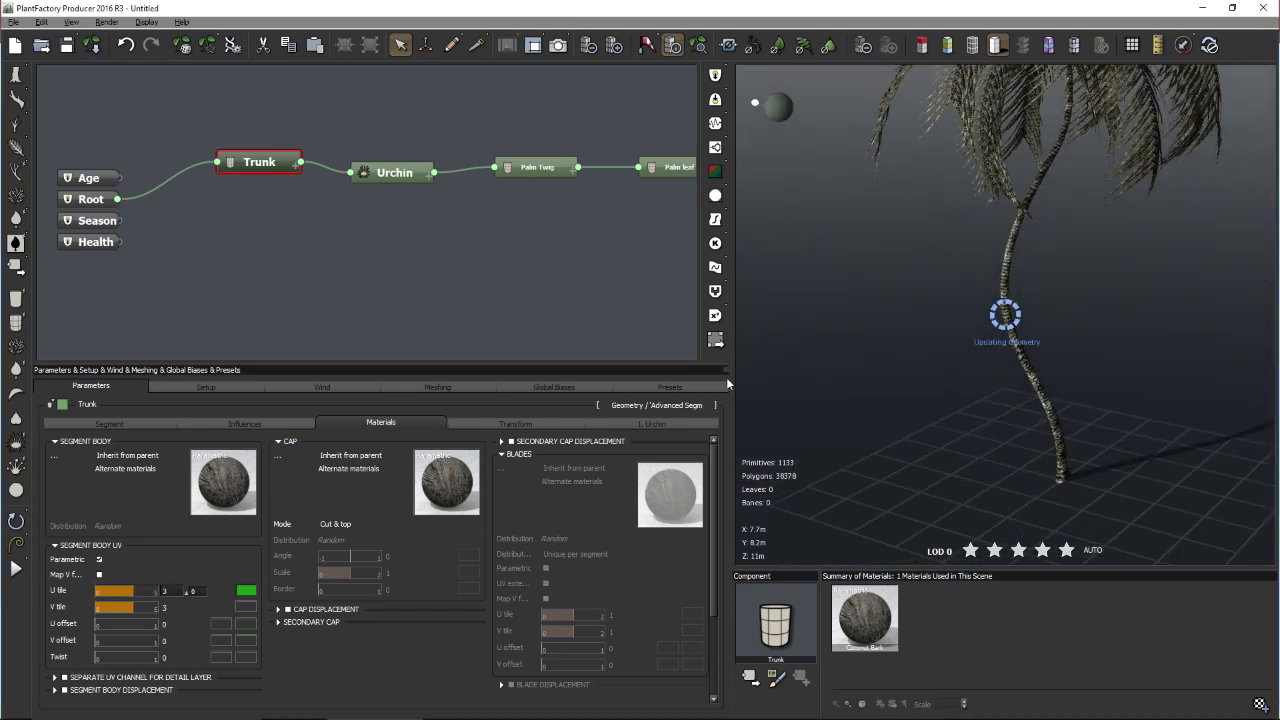
drag(740, 378, 978, 381)
- Set both the U tile and the V tile of the Trunk's segment body to 2
text(2)
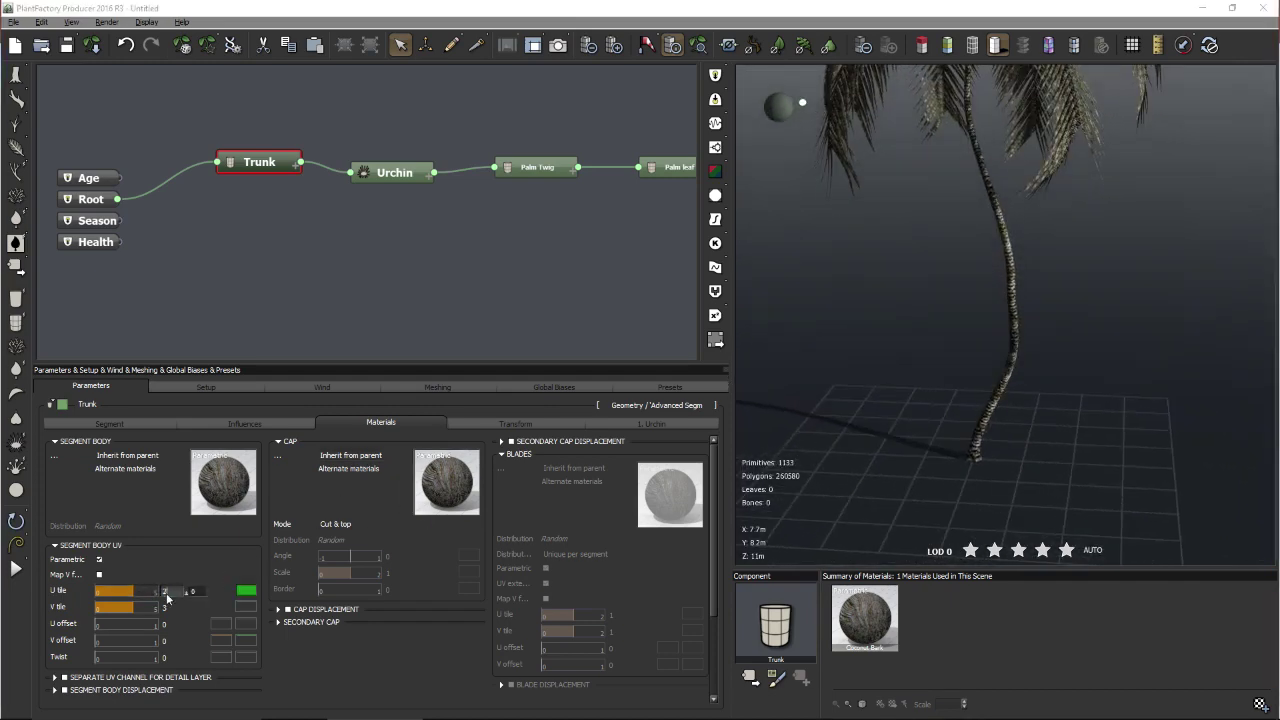
key(Return)
click(170, 607)
text(2)
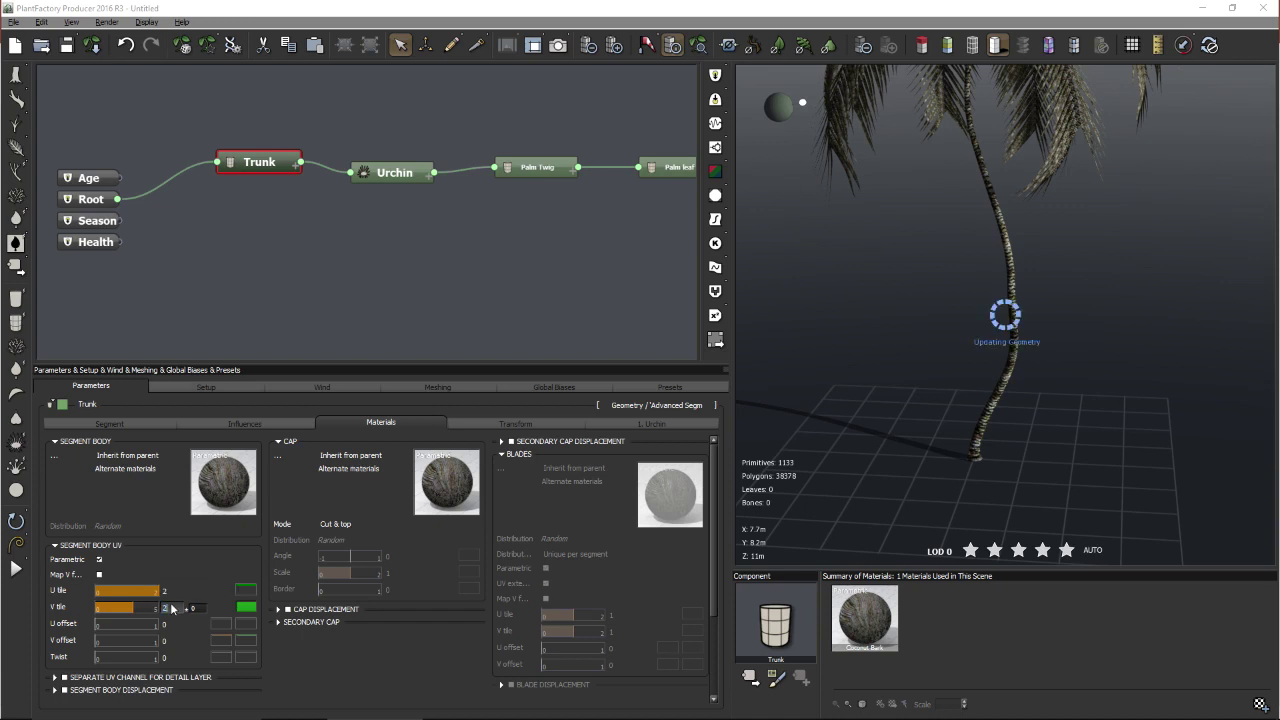
key(Return)
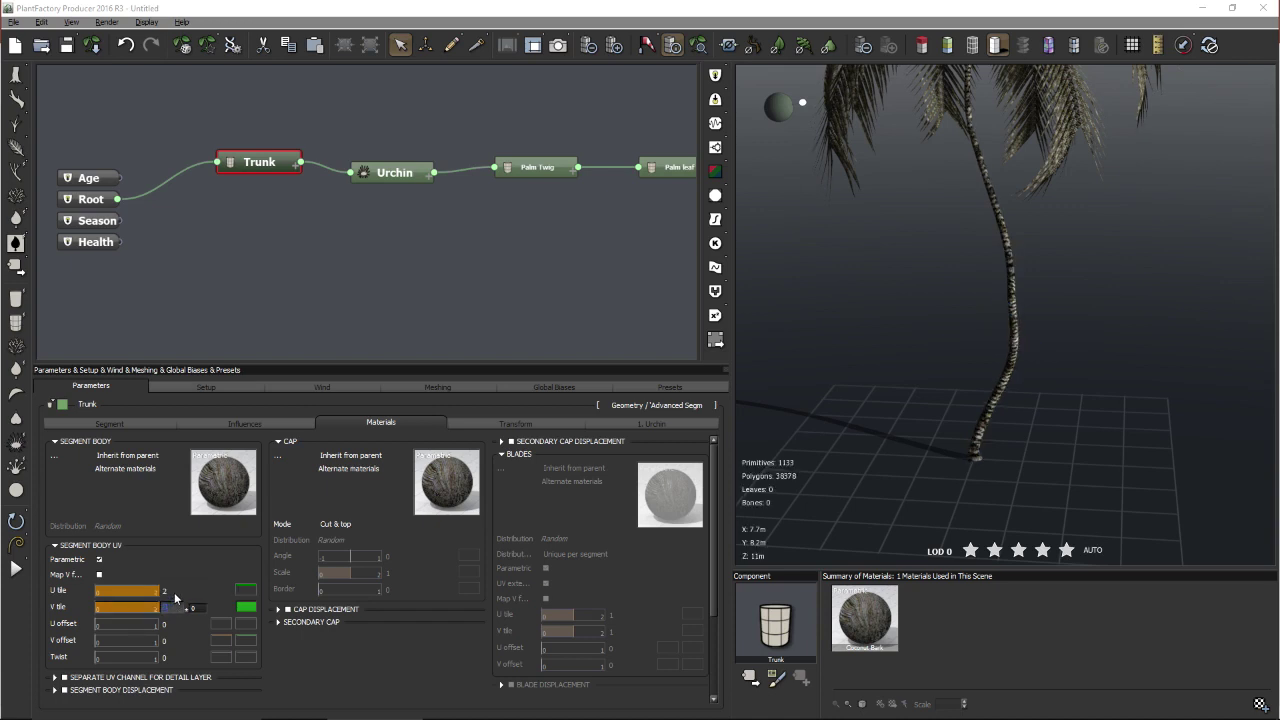
- Try a V tile of 1 on the Trunk's bark, and settle on 3 with the U tile at 2
click(178, 590)
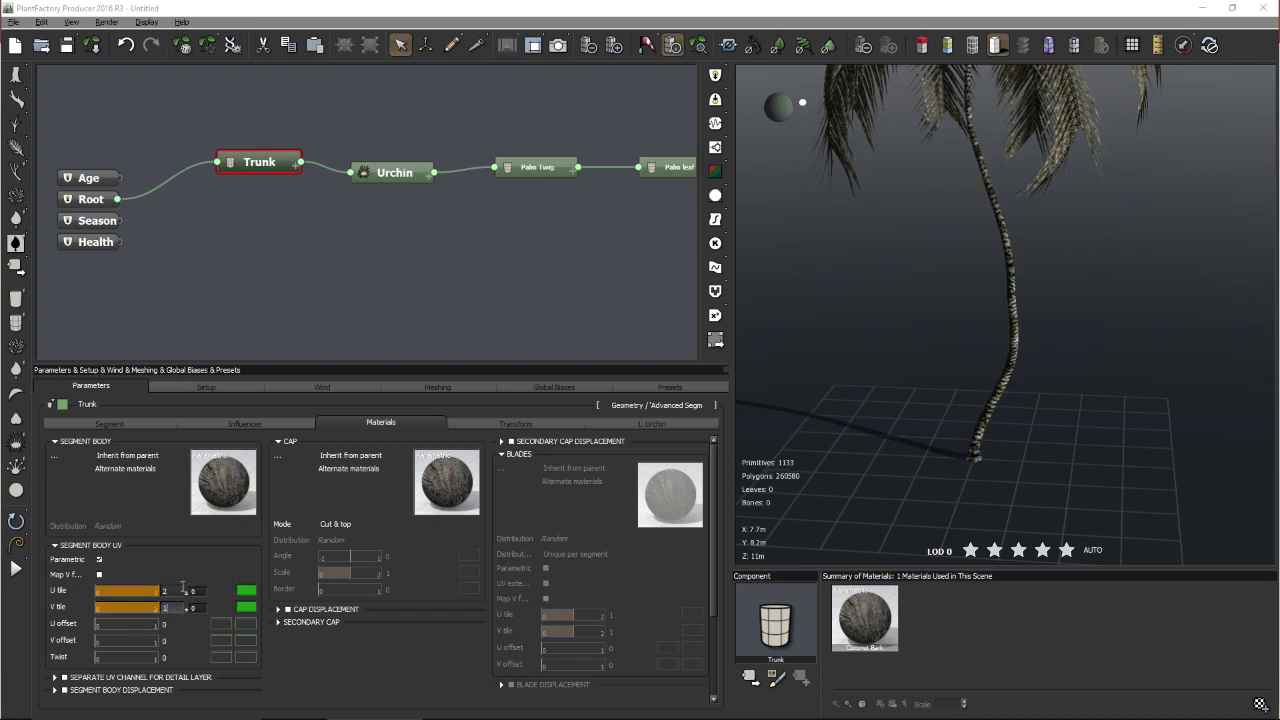
text(2)
key(Tab)
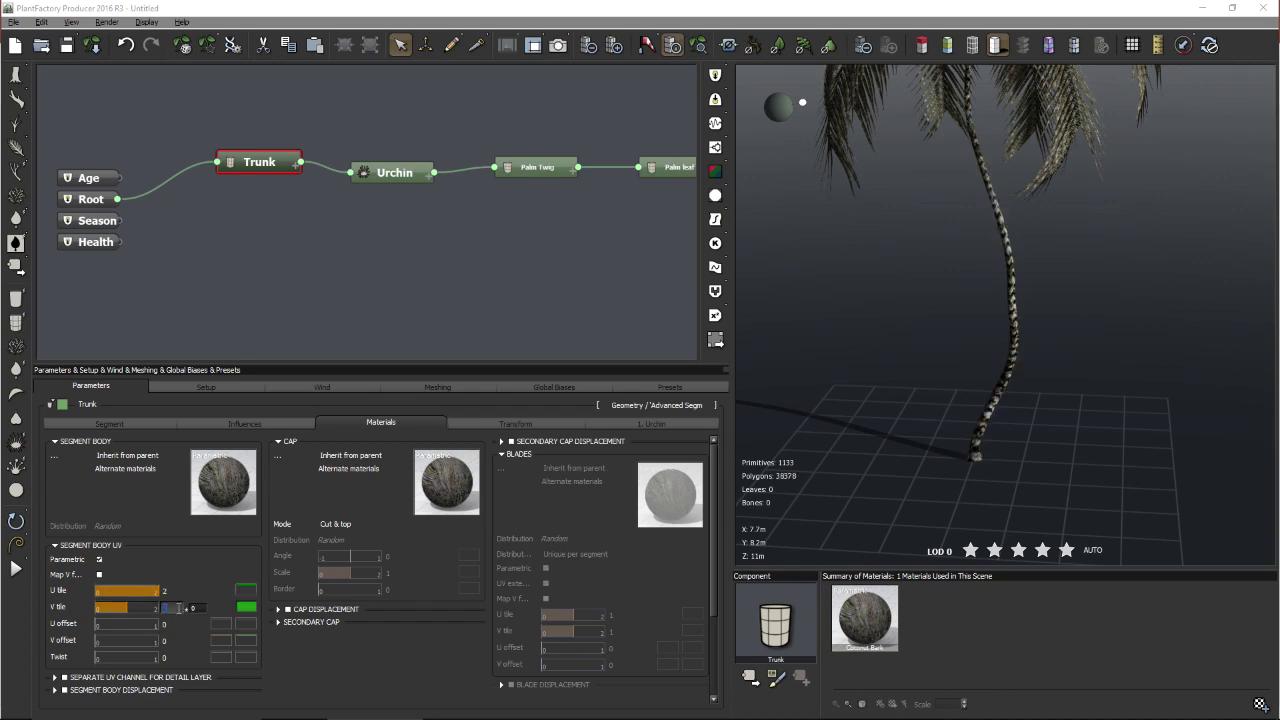
text(3)
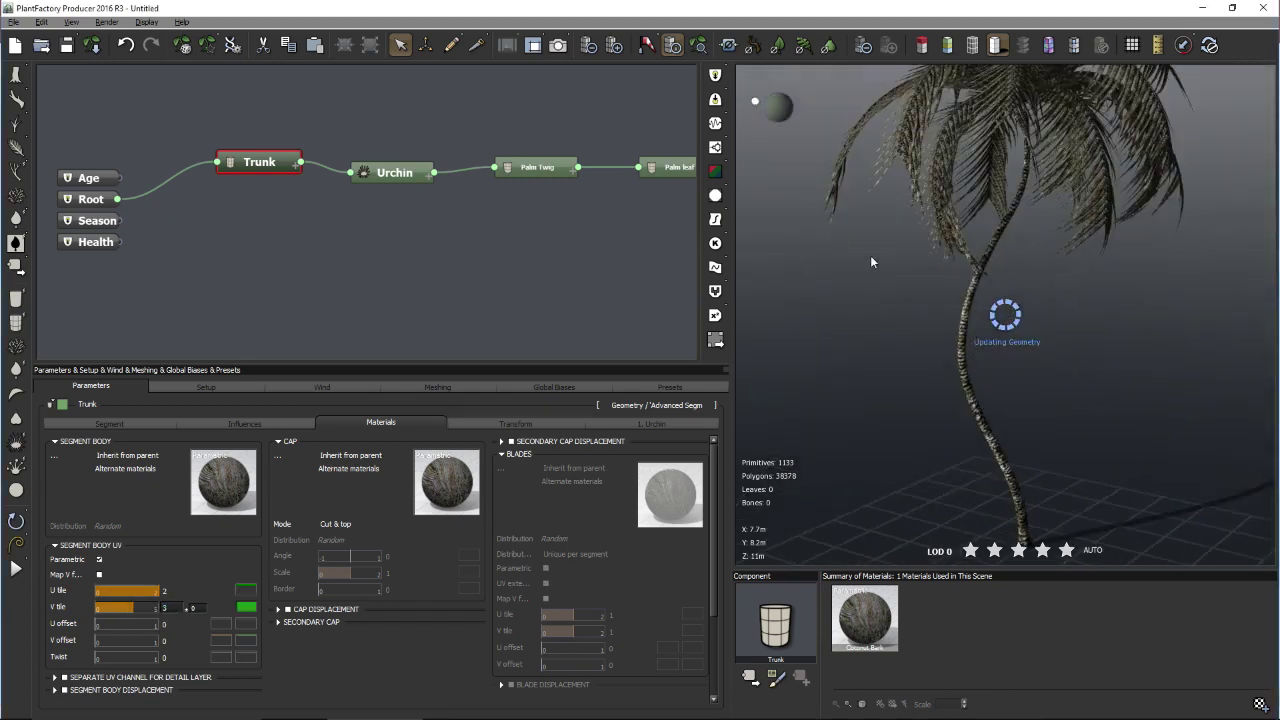
mouse_move(1153, 295)
mouse_down()
mouse_move(1126, 323)
mouse_move(1139, 308)
mouse_up()
- Set the Urchin's skin to None
click(392, 173)
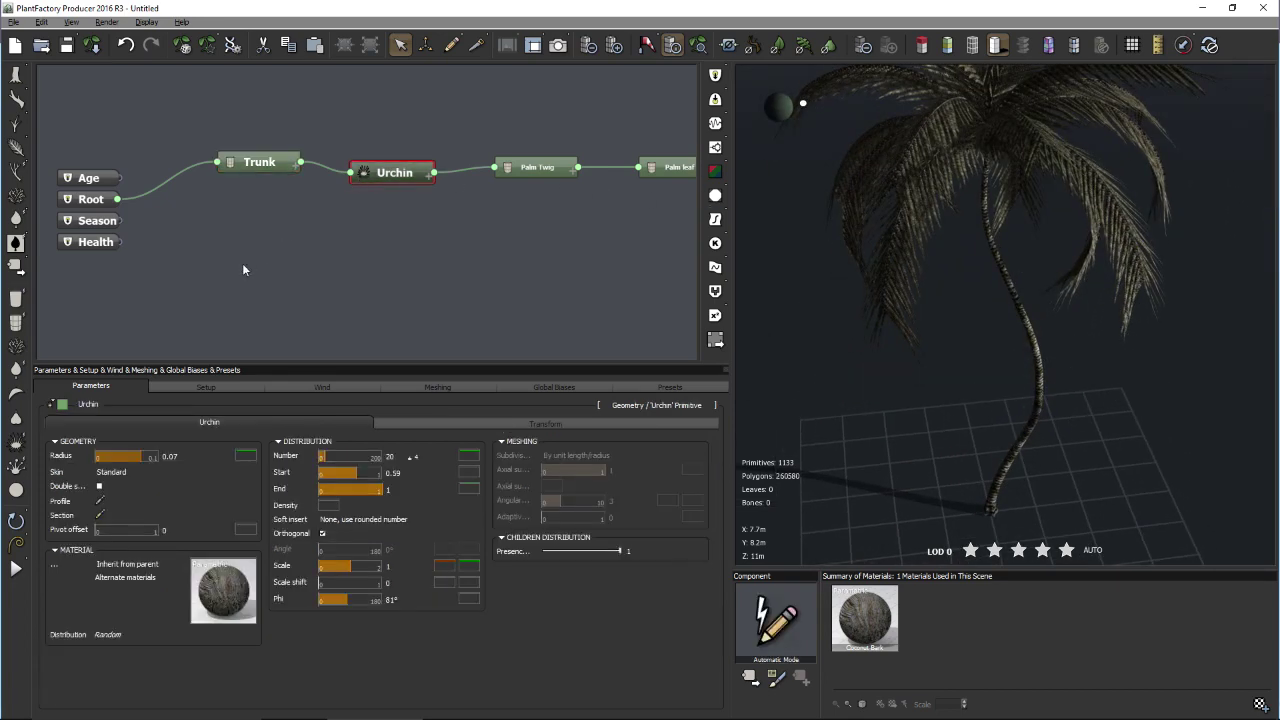
click(152, 471)
click(126, 489)
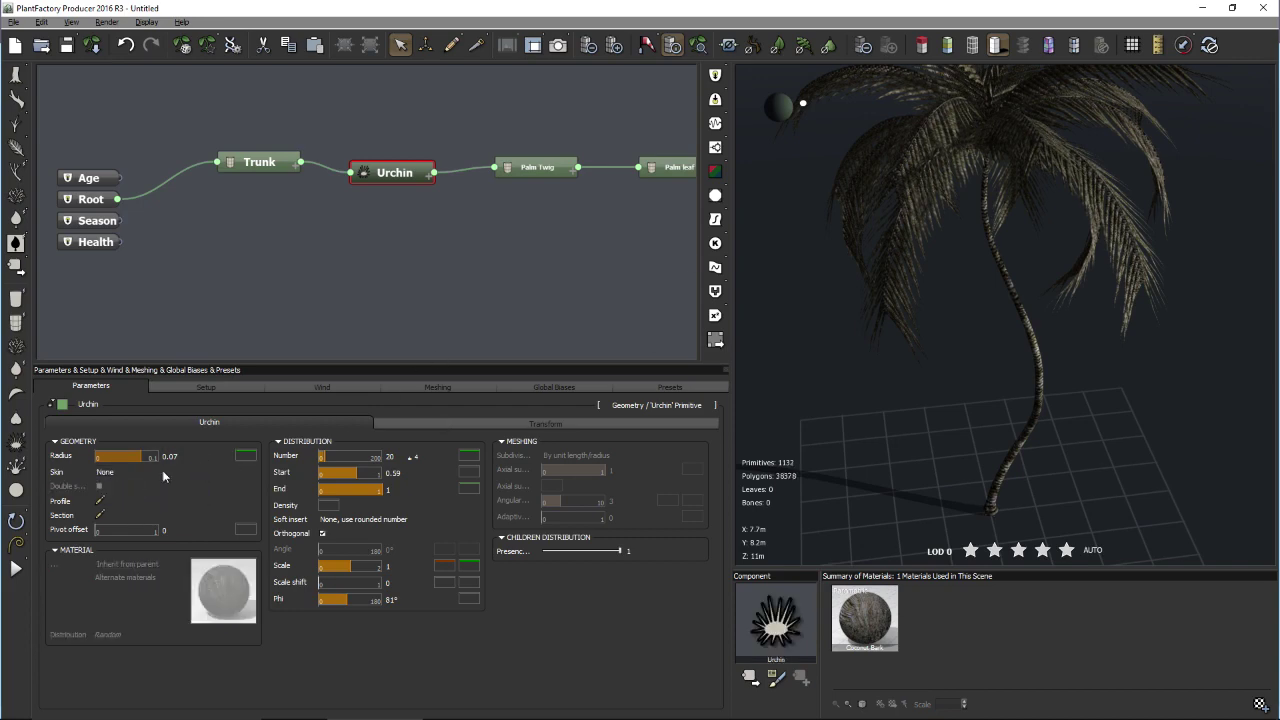
- Lower the Urchin onto the trunk tip by setting its Z offset to -0.23
scroll(1040, 241, up, 3)
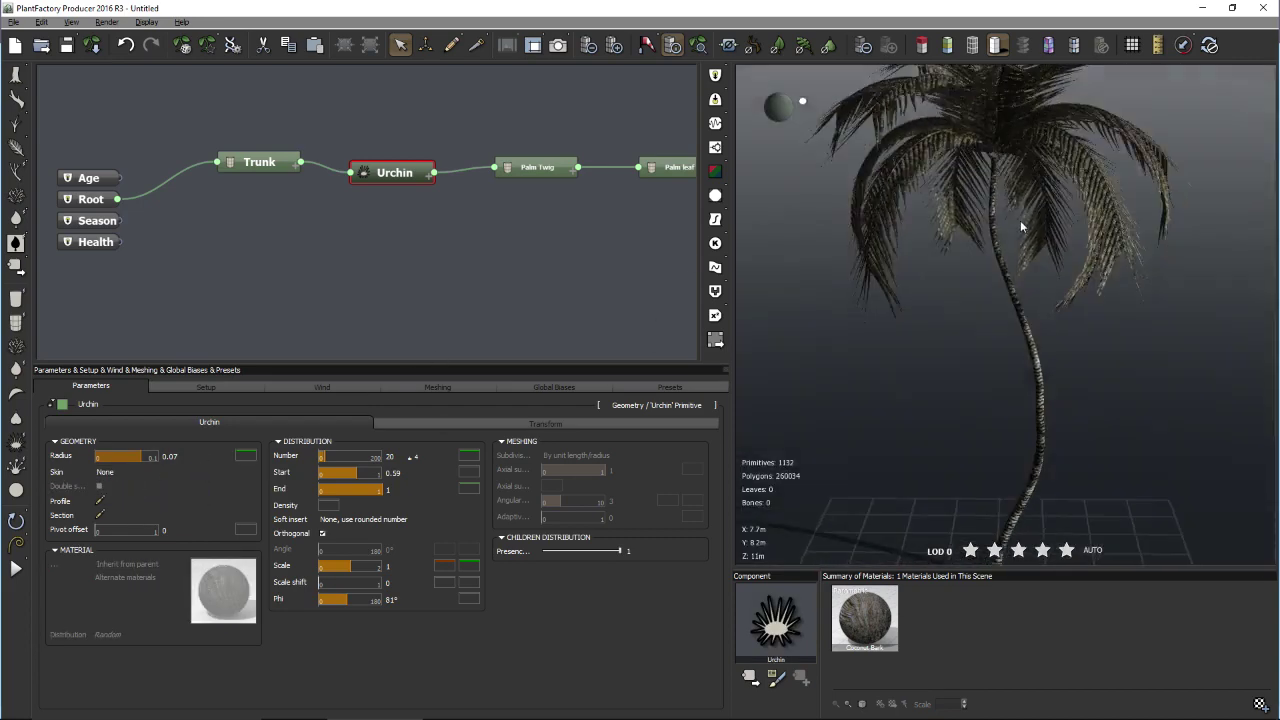
scroll(1020, 220, up, 5)
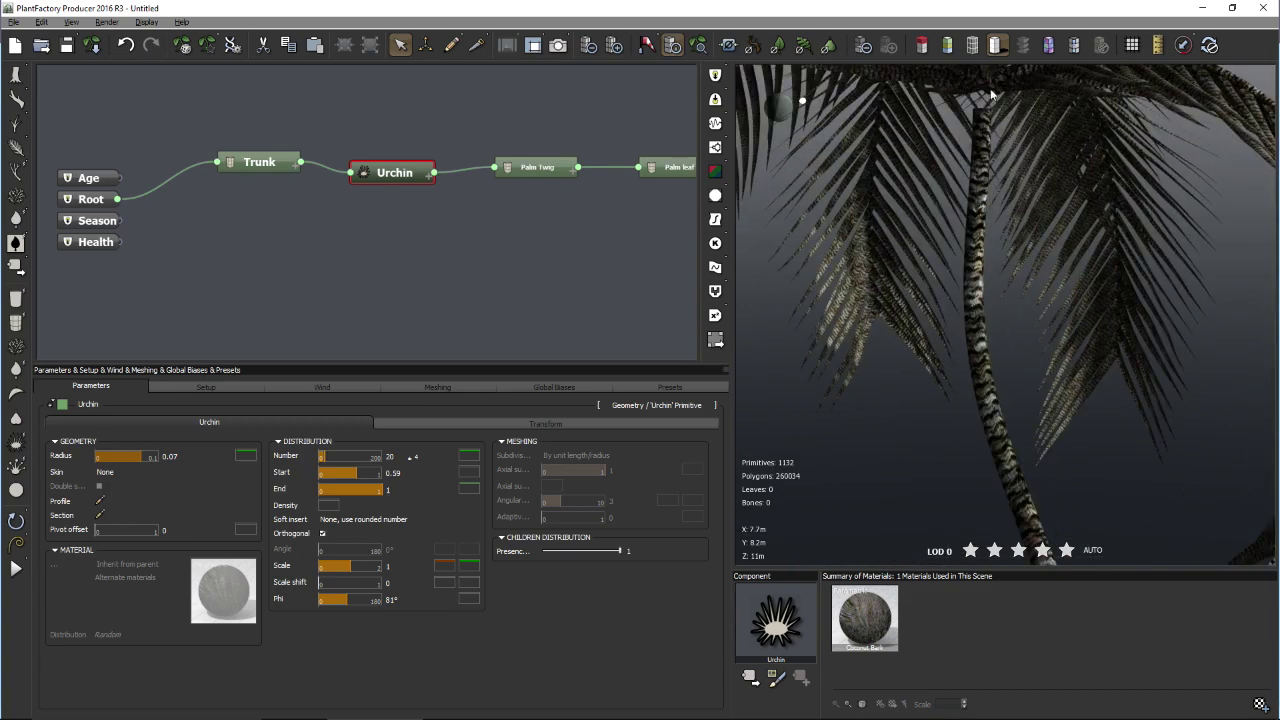
scroll(994, 123, up, 3)
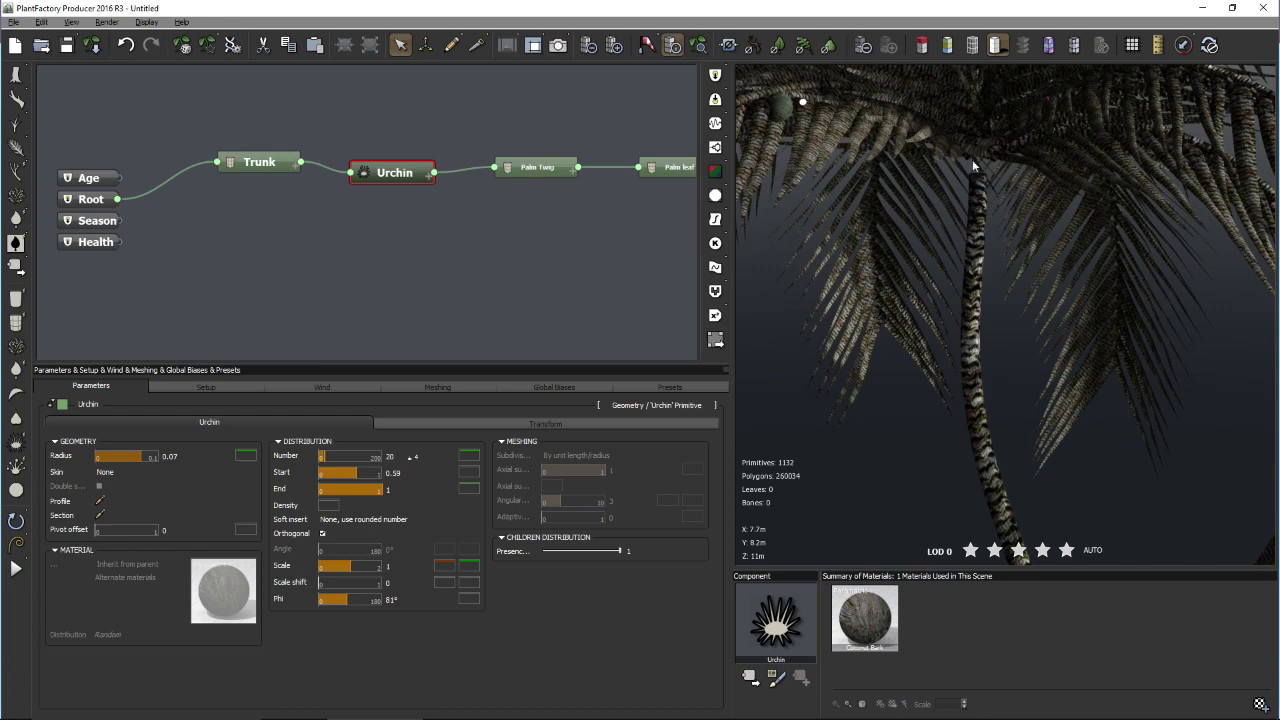
click(528, 424)
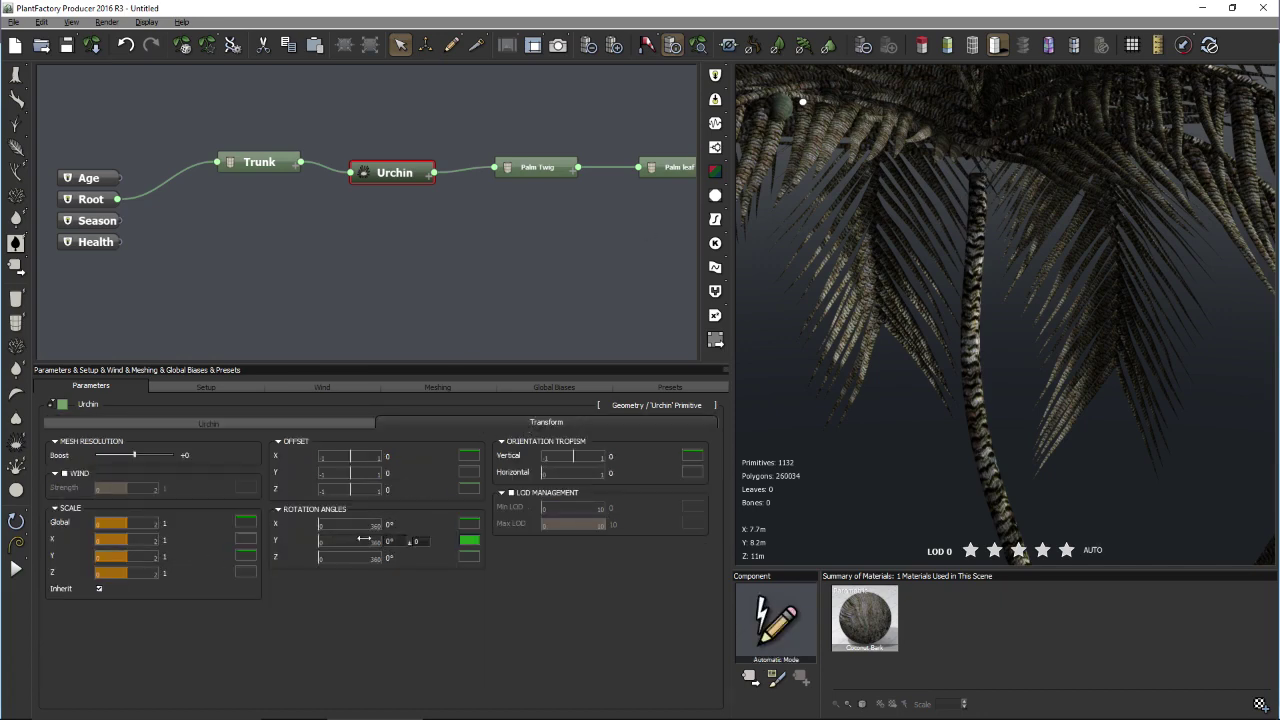
drag(353, 490, 347, 490)
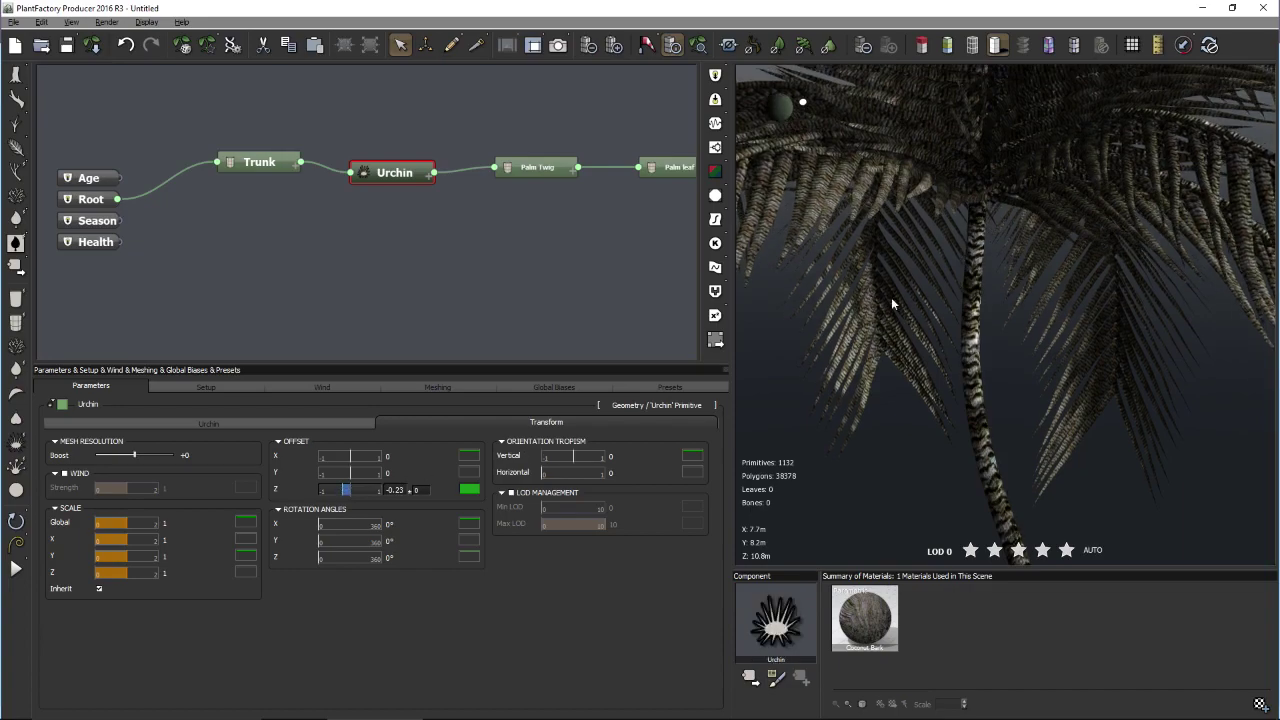
drag(949, 234, 1026, 258)
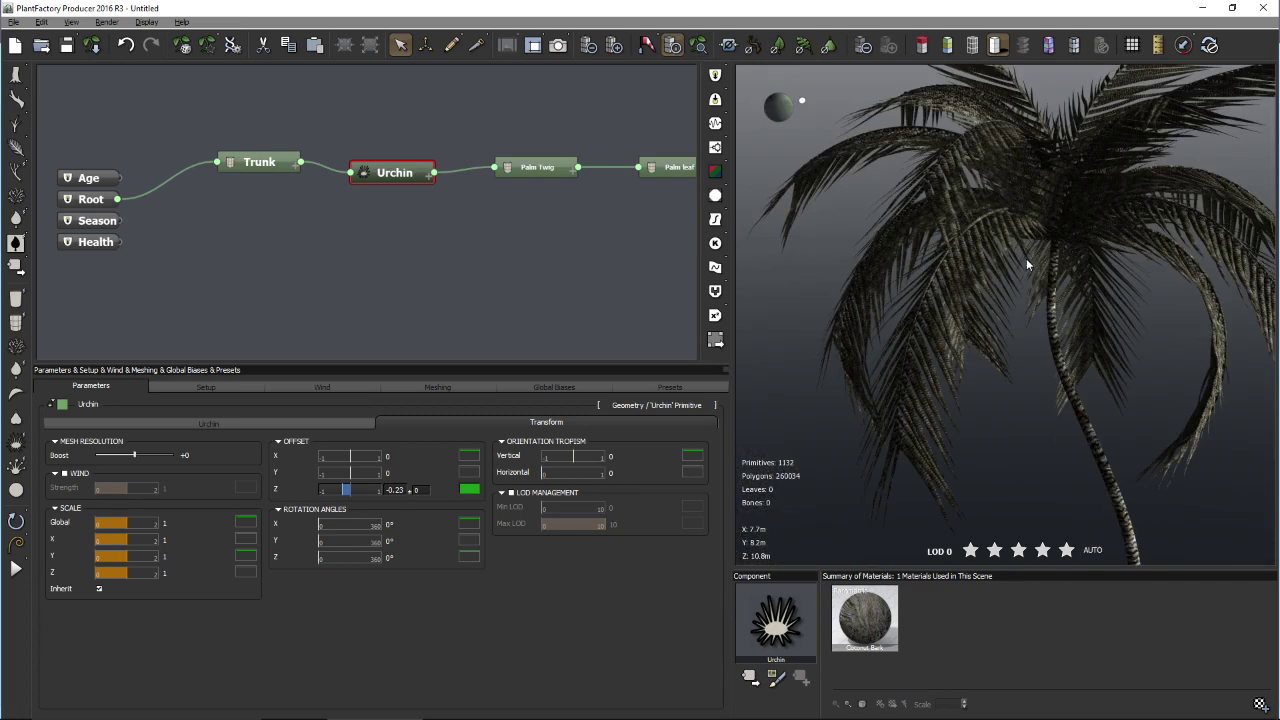
- Choose to load a material for the Palm Twig's segment body
click(526, 172)
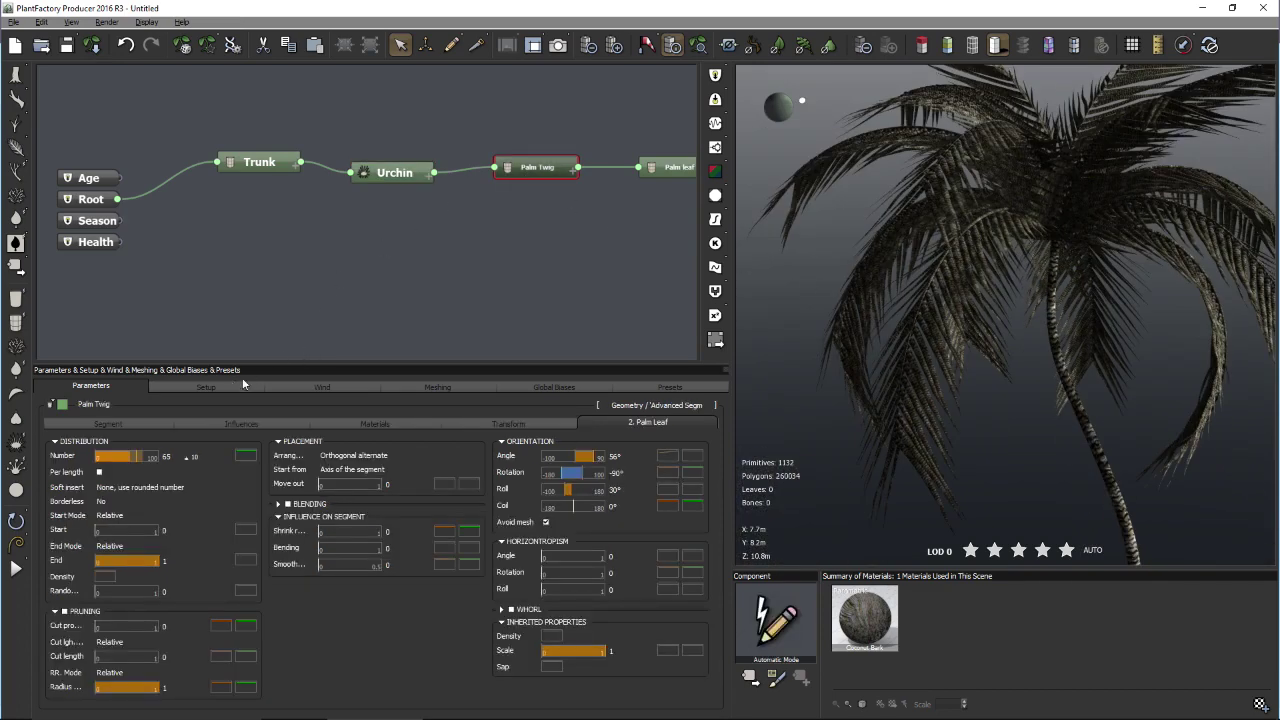
drag(608, 198, 542, 210)
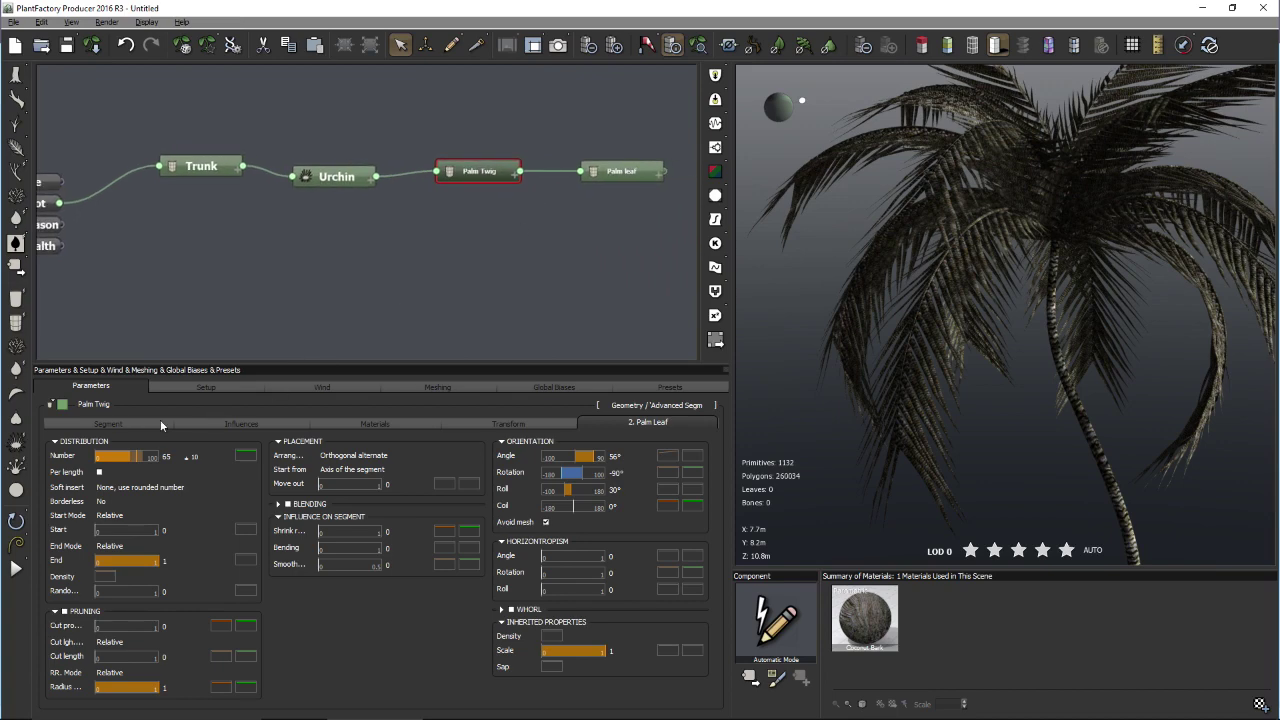
click(391, 424)
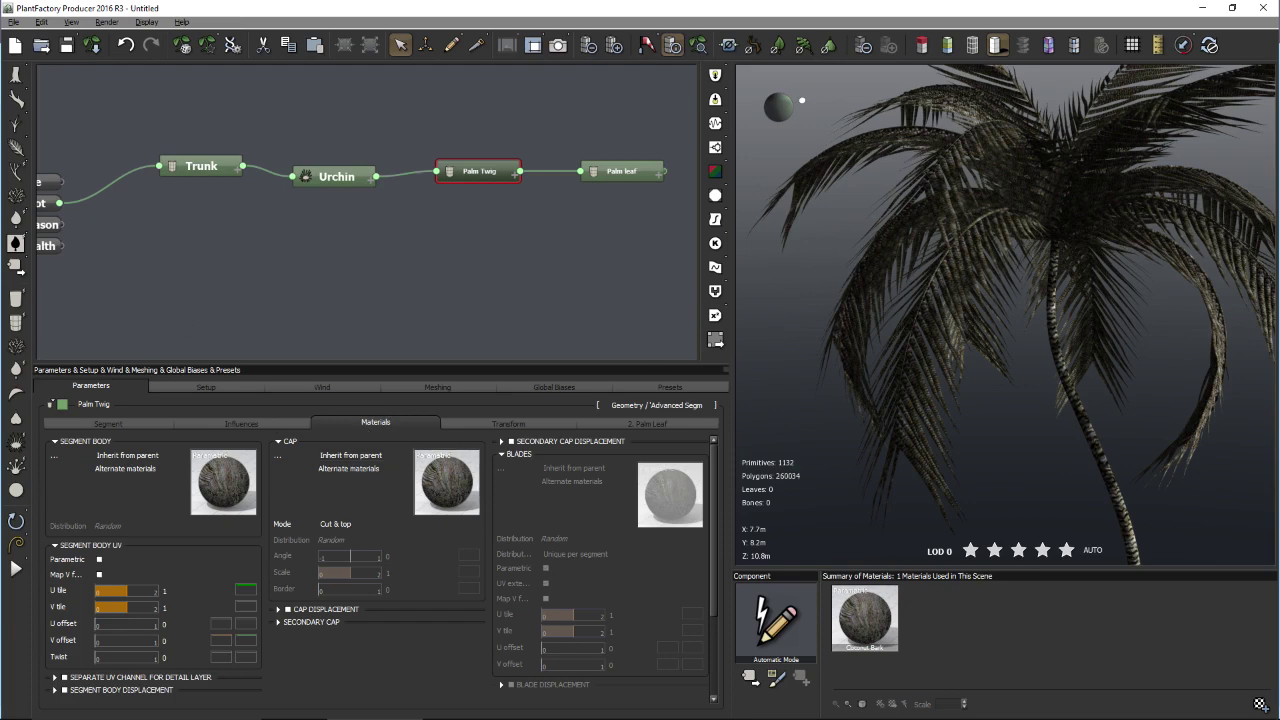
drag(813, 285, 986, 343)
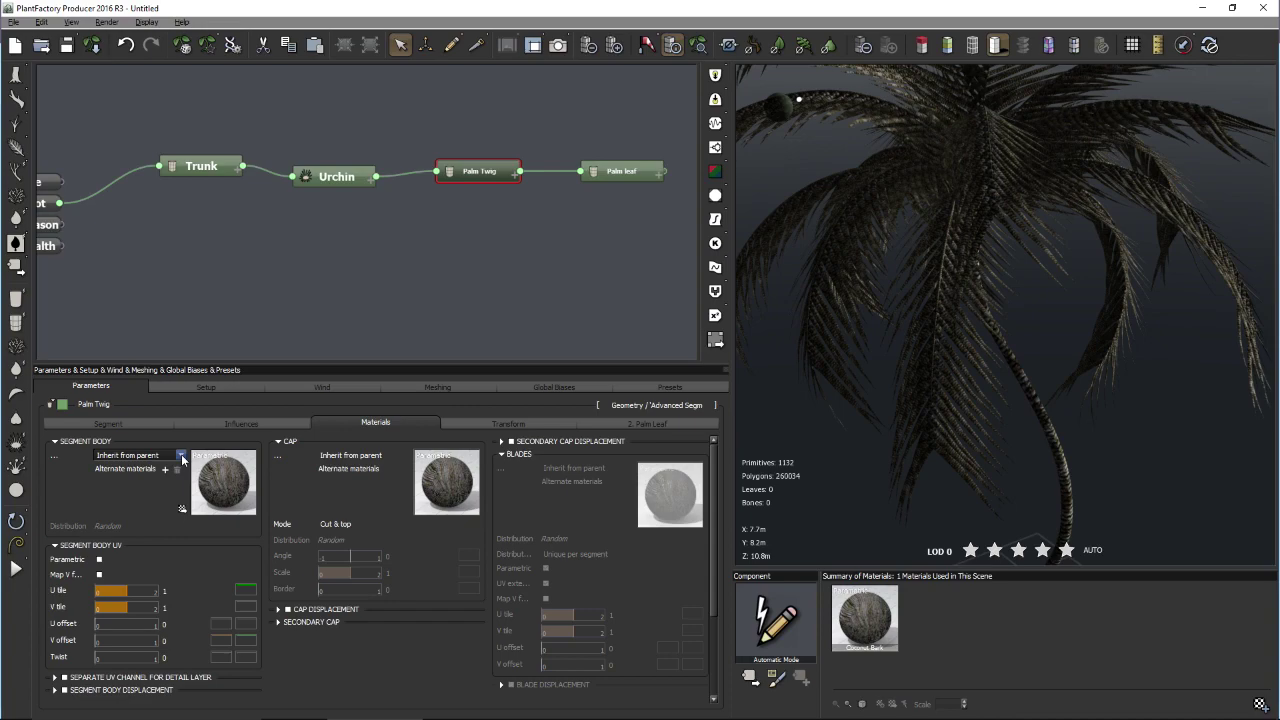
drag(777, 354, 838, 293)
click(150, 458)
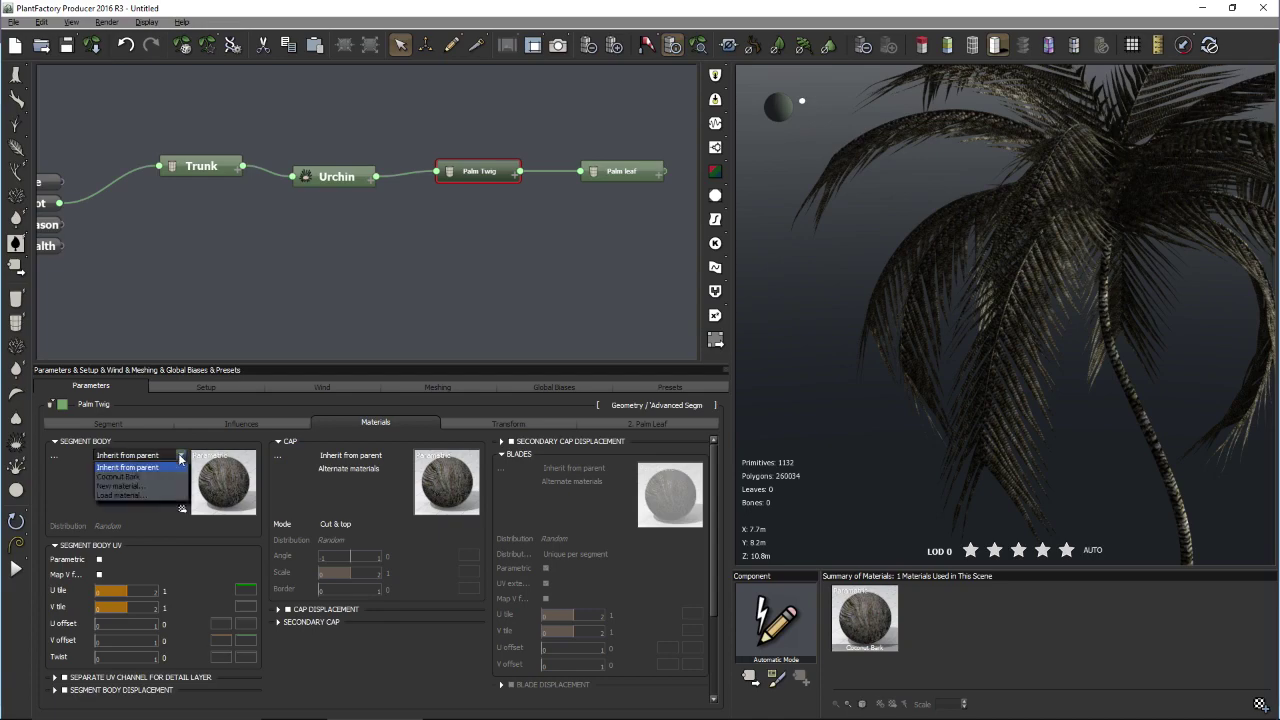
click(175, 497)
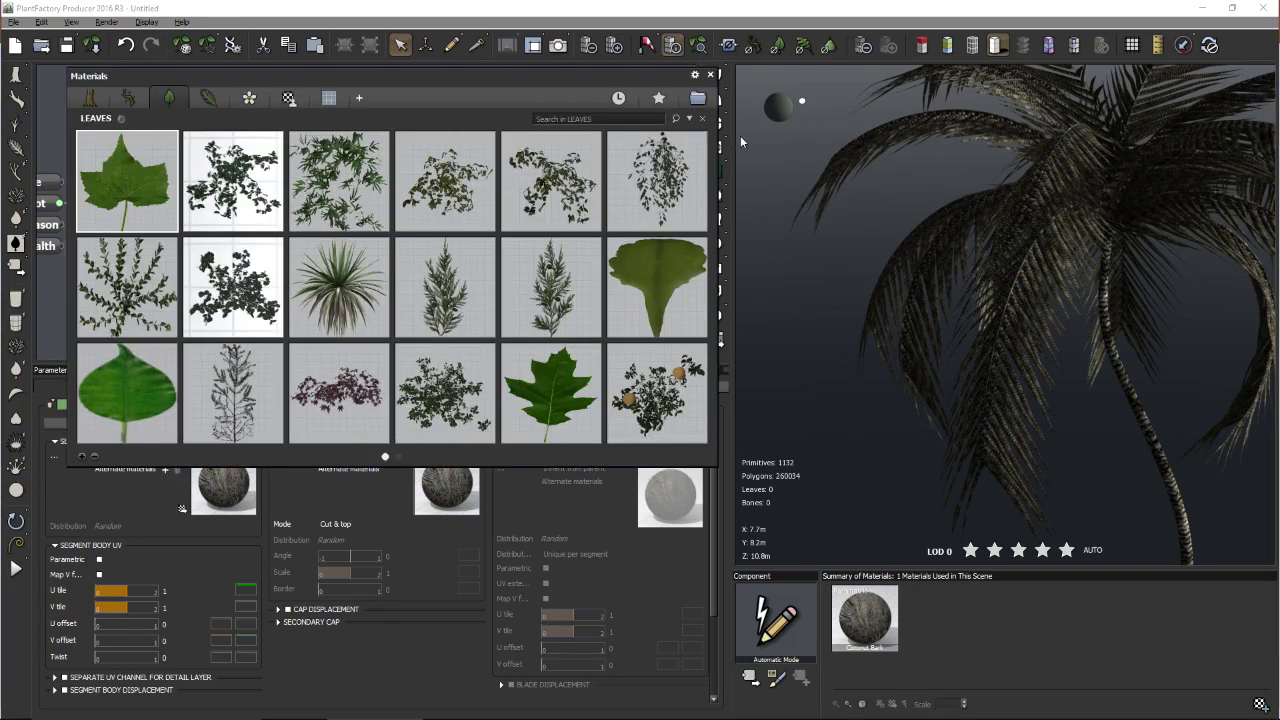
- Load Single Palm Leaf Green.mat from the desktop's 3D Art Live / Palm Tree folder and enable Parametric for the twig's segment body UV
click(697, 100)
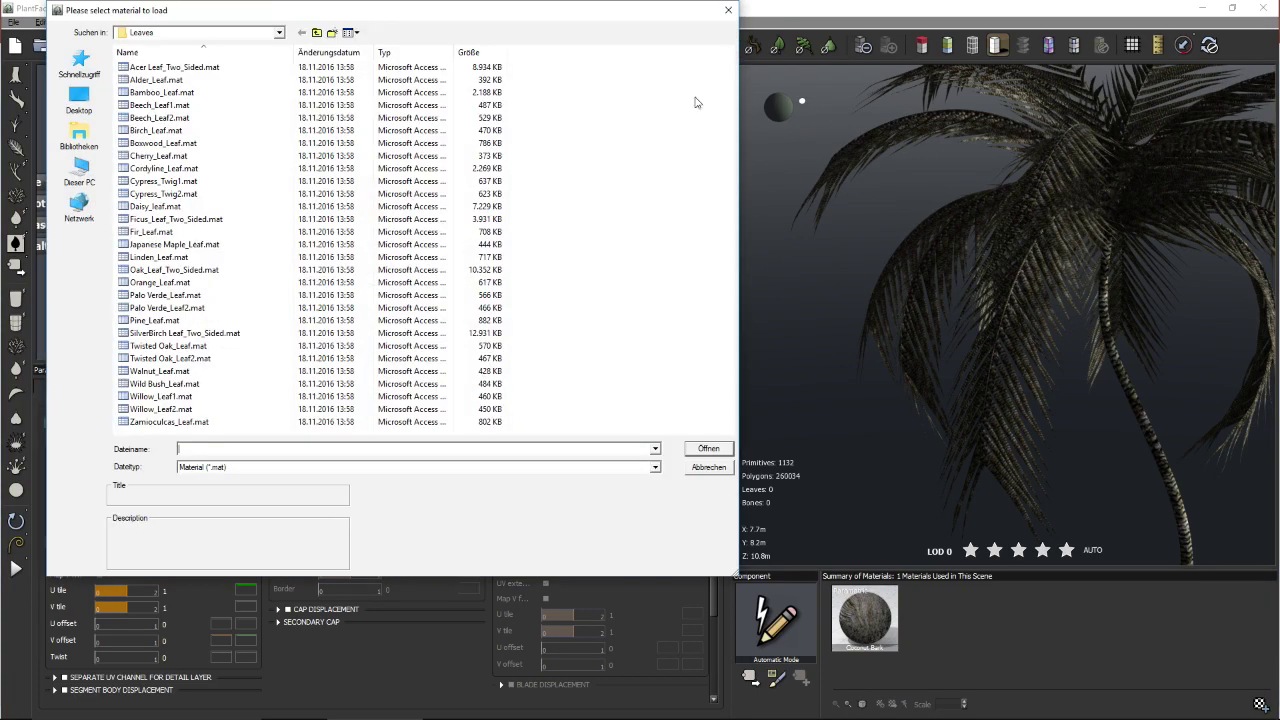
click(280, 32)
scroll(284, 68, up, 1)
scroll(284, 68, up, 1)
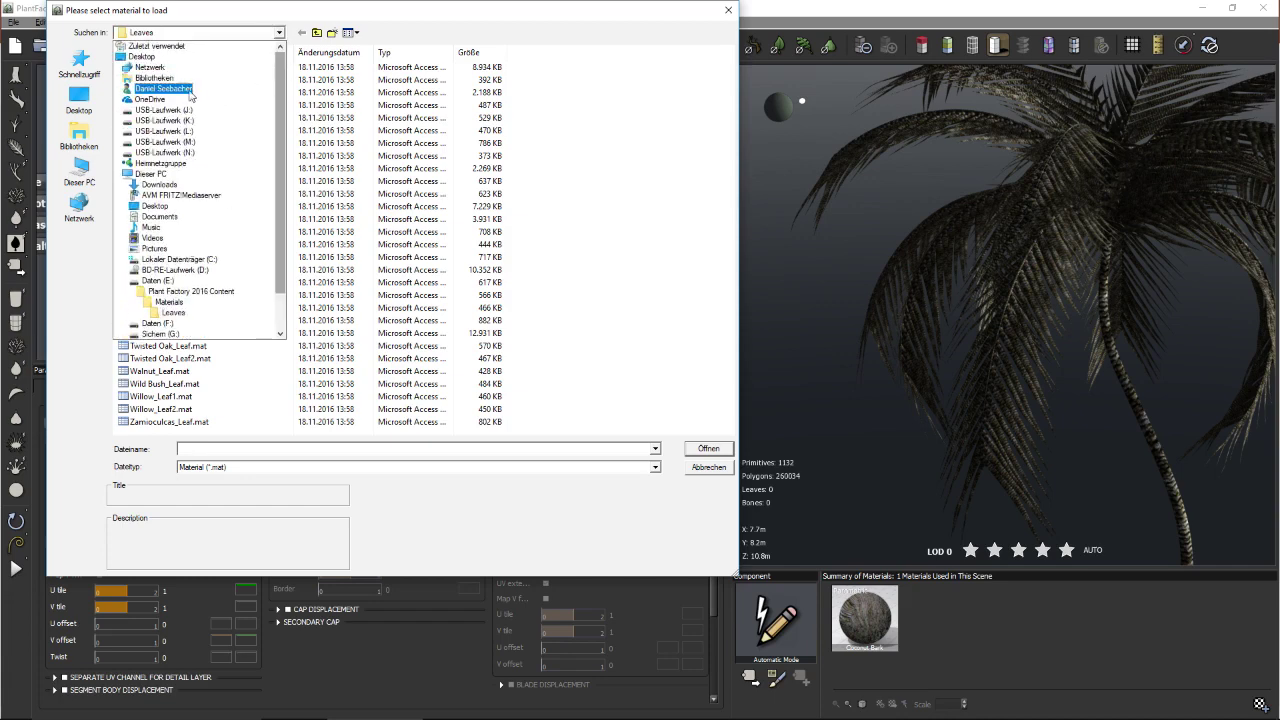
click(145, 60)
click(290, 192)
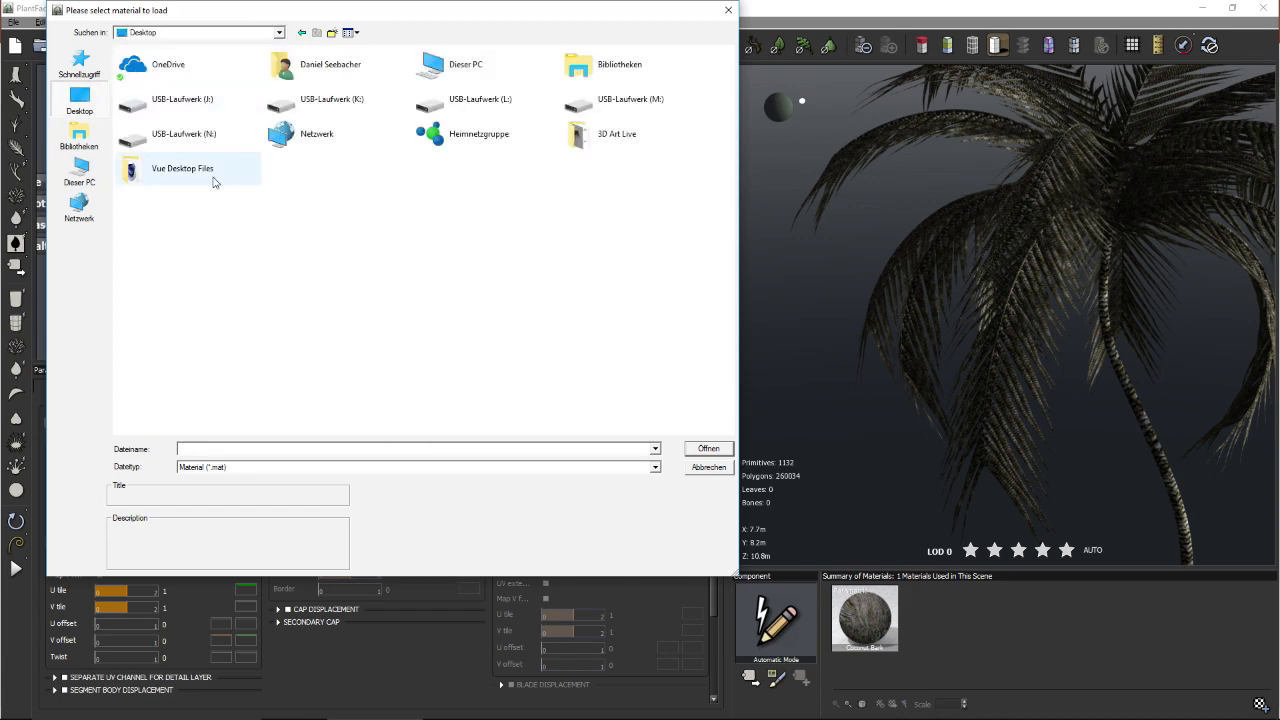
click(594, 144)
double_click(594, 144)
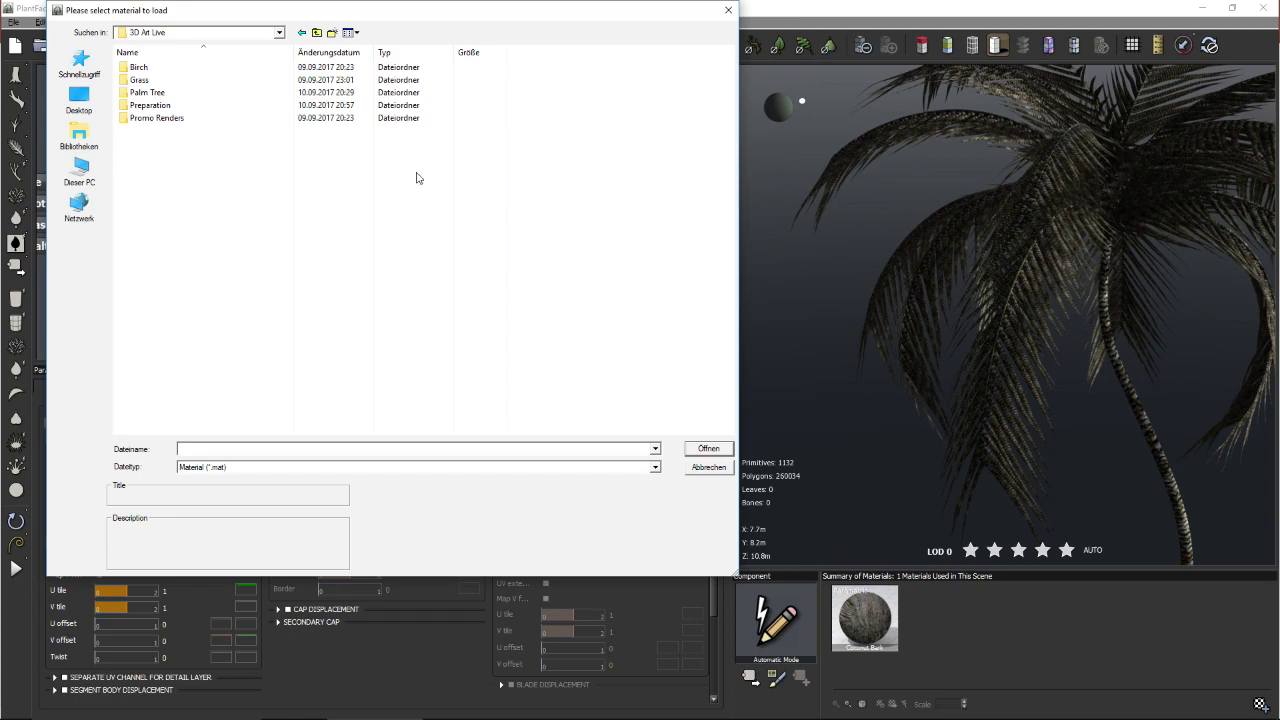
double_click(188, 94)
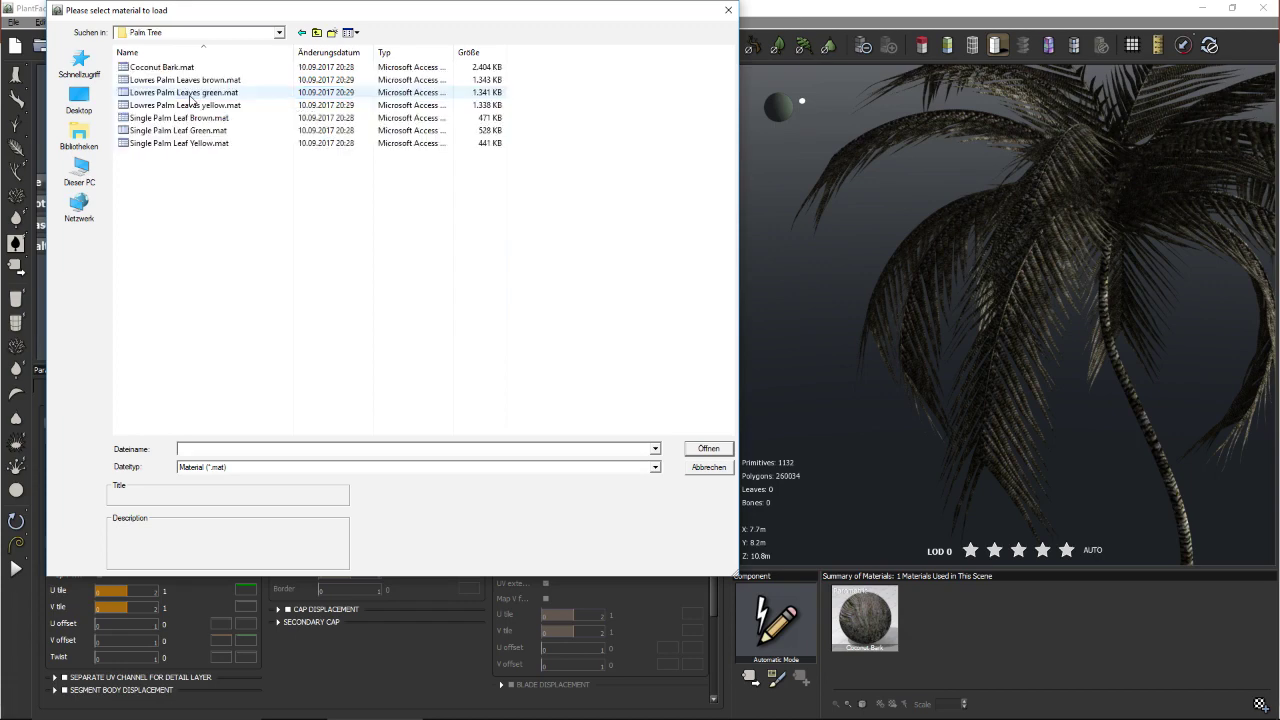
double_click(228, 131)
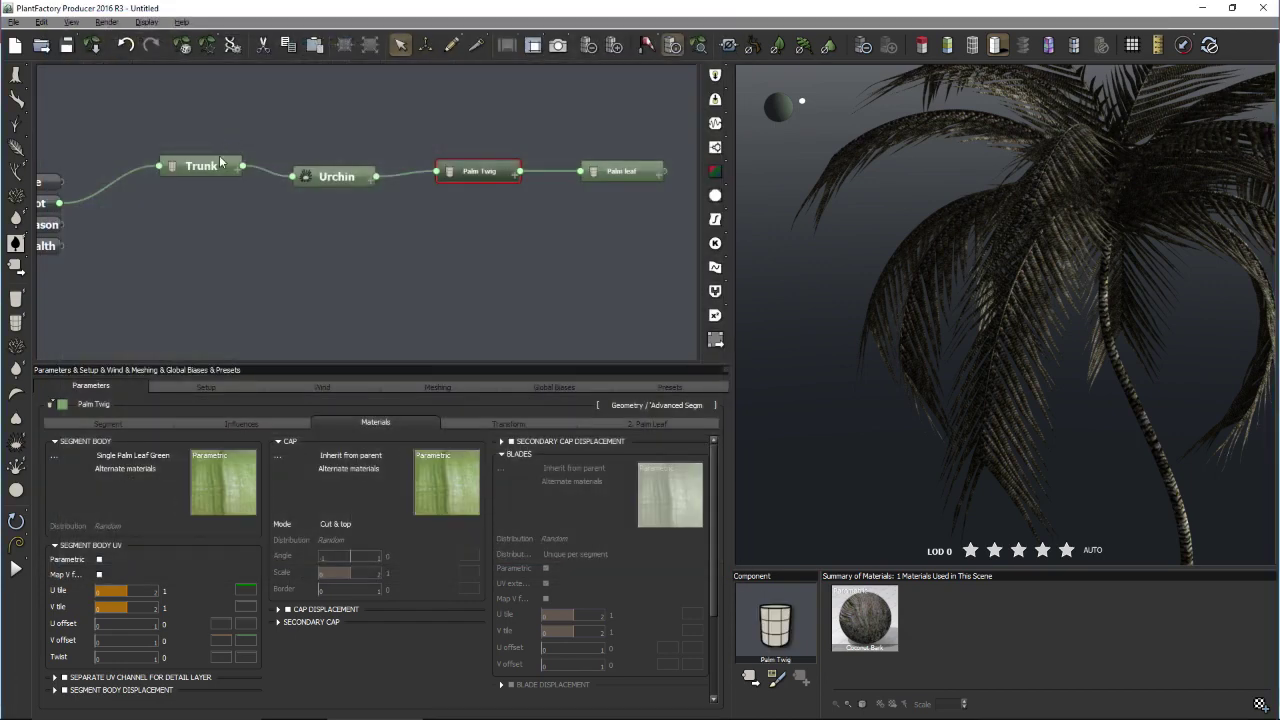
click(99, 560)
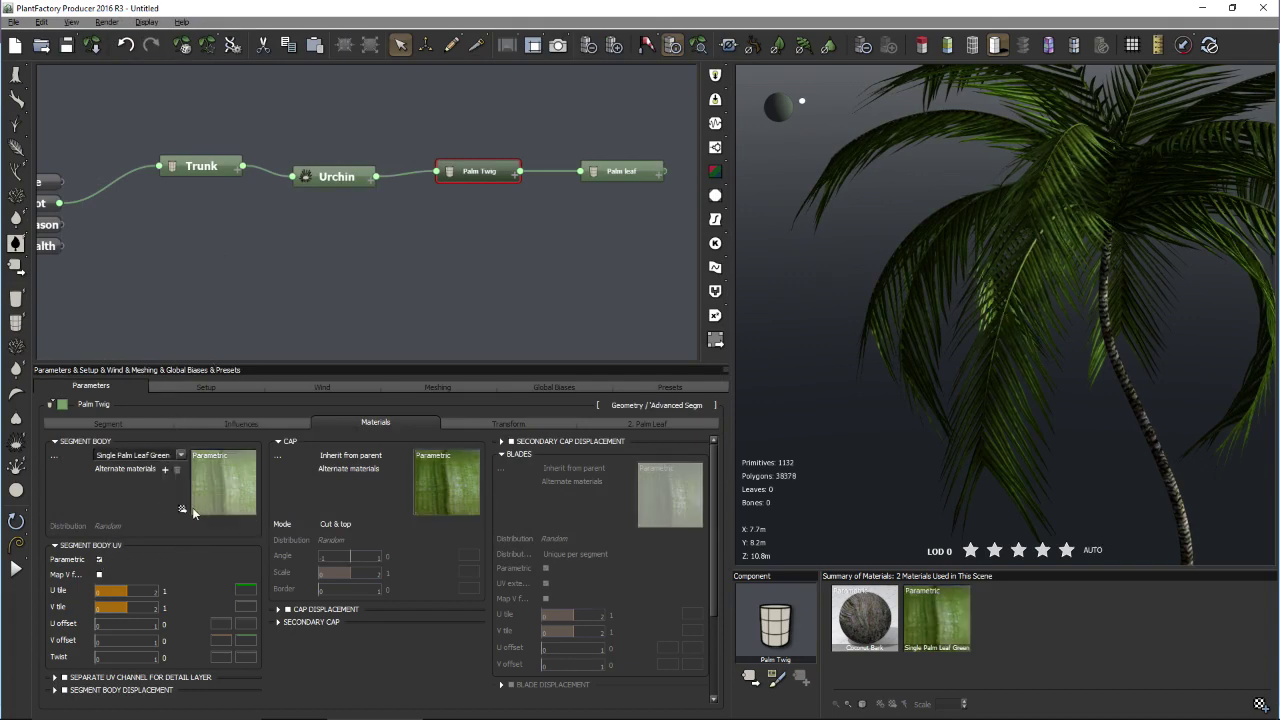
drag(1120, 351, 1059, 341)
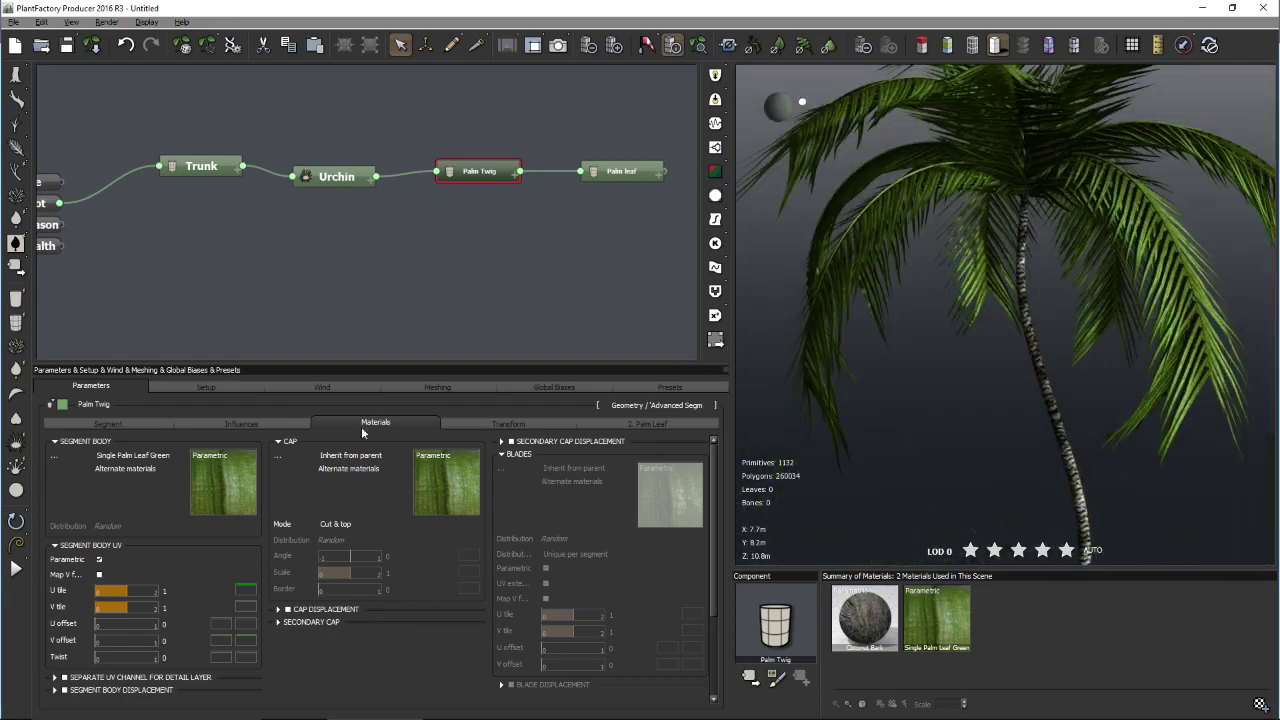
- Add an alternate material to the Palm Twig's segment body
mouse_move(199, 474)
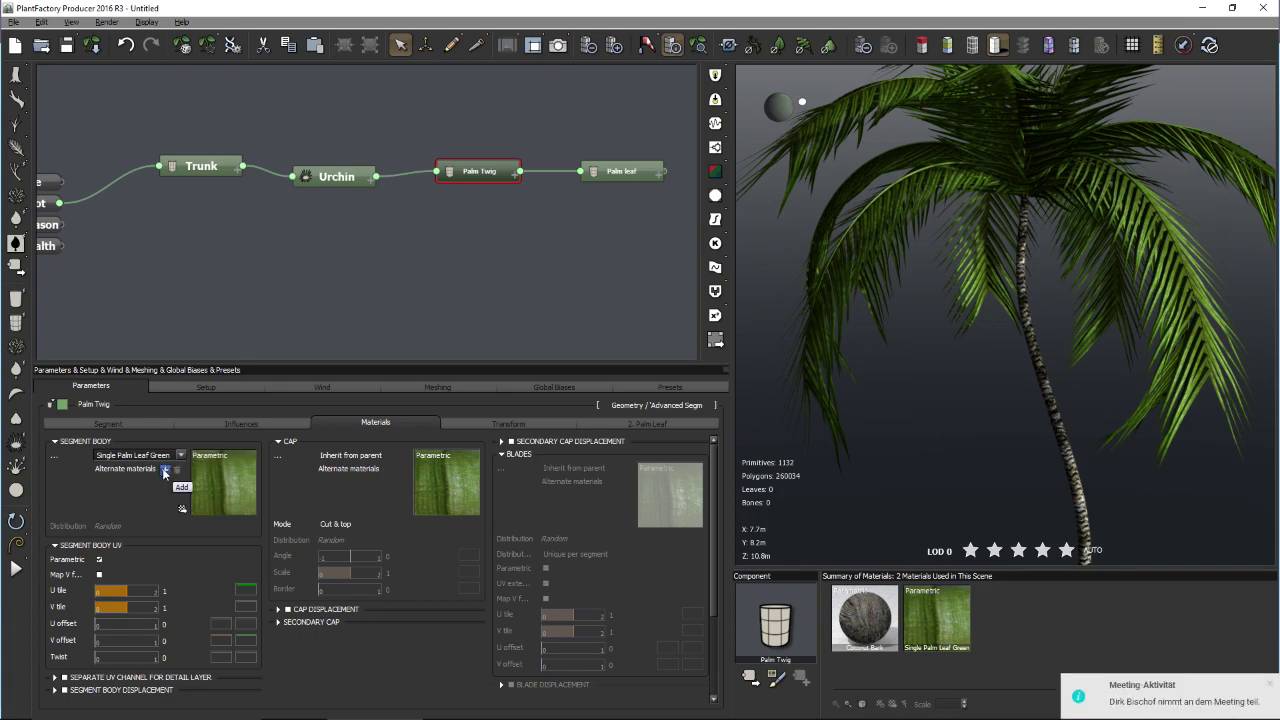
click(165, 472)
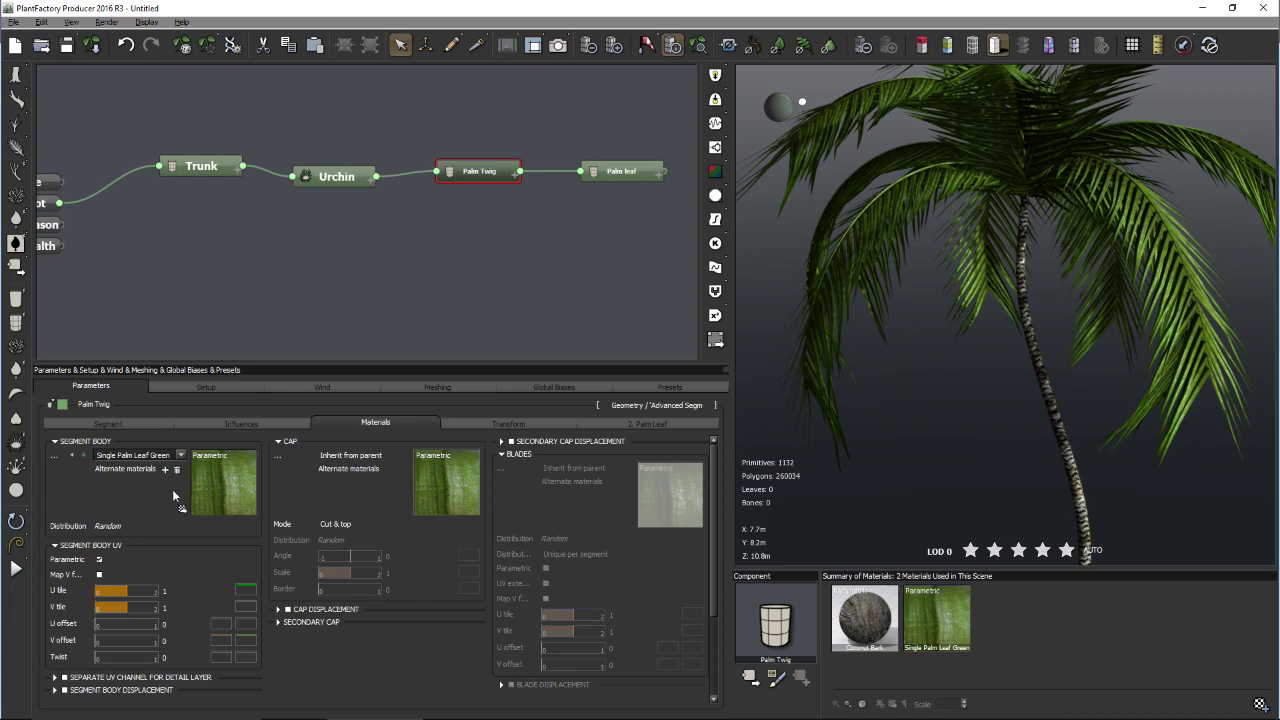
- Try Lowres Palm Leaves brown.mat from the 3D Art Live / Palm Tree folder as the twig's alternate material
click(205, 495)
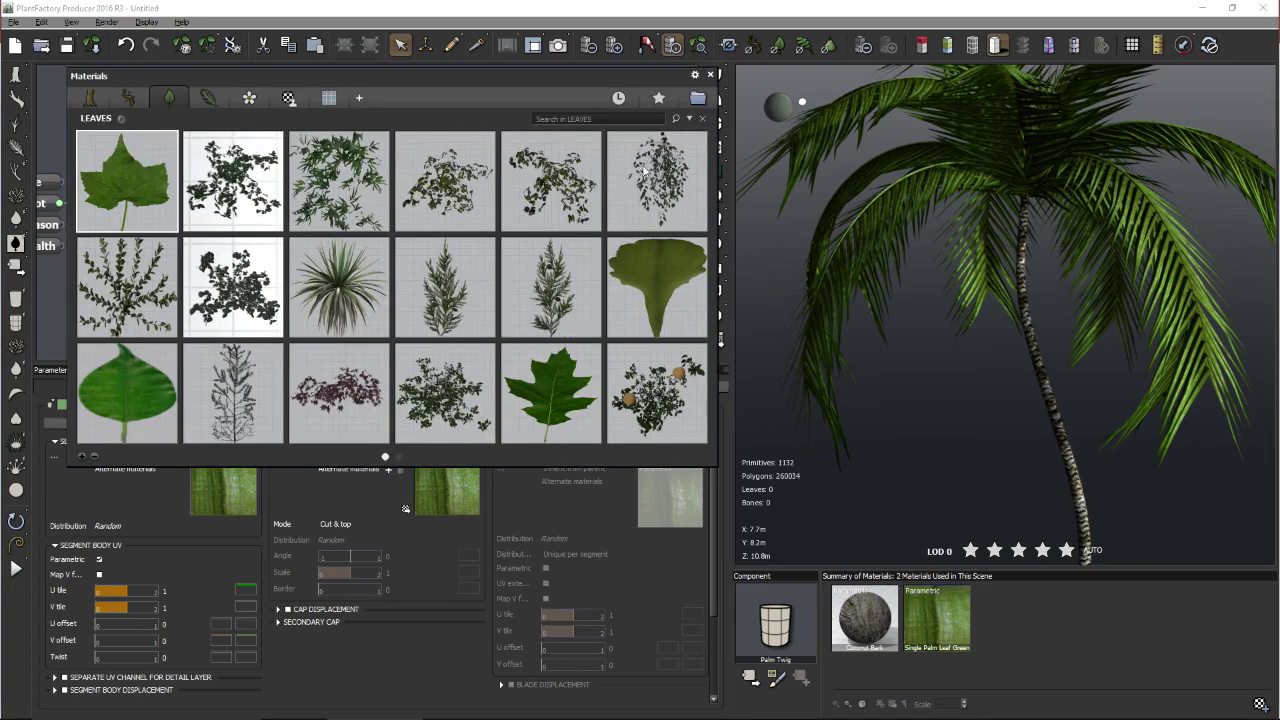
click(697, 99)
click(280, 33)
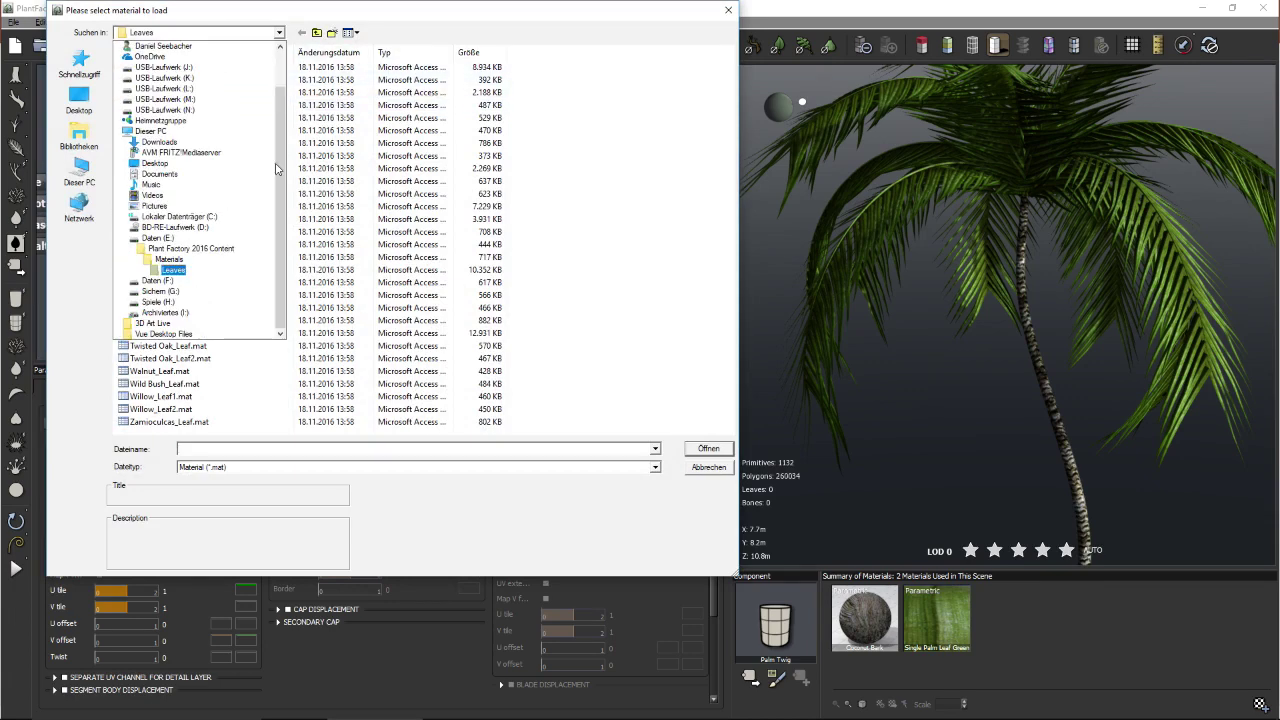
scroll(278, 170, up, 2)
click(150, 47)
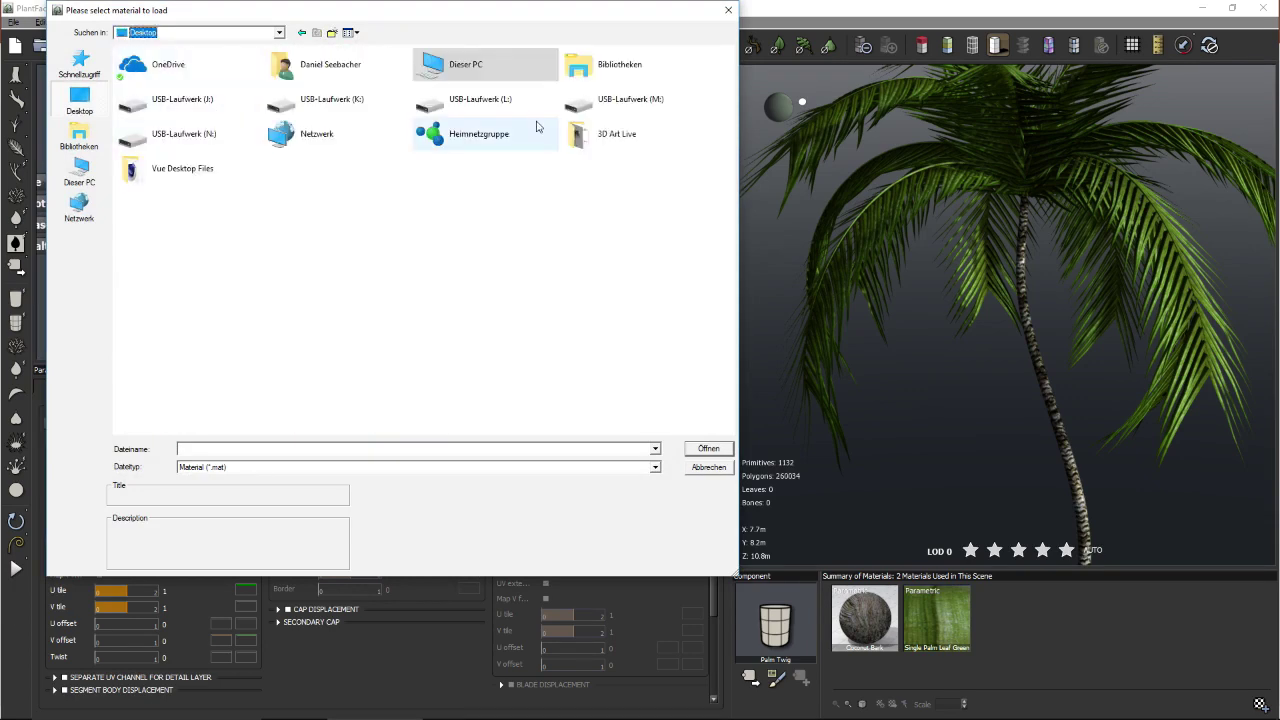
double_click(586, 133)
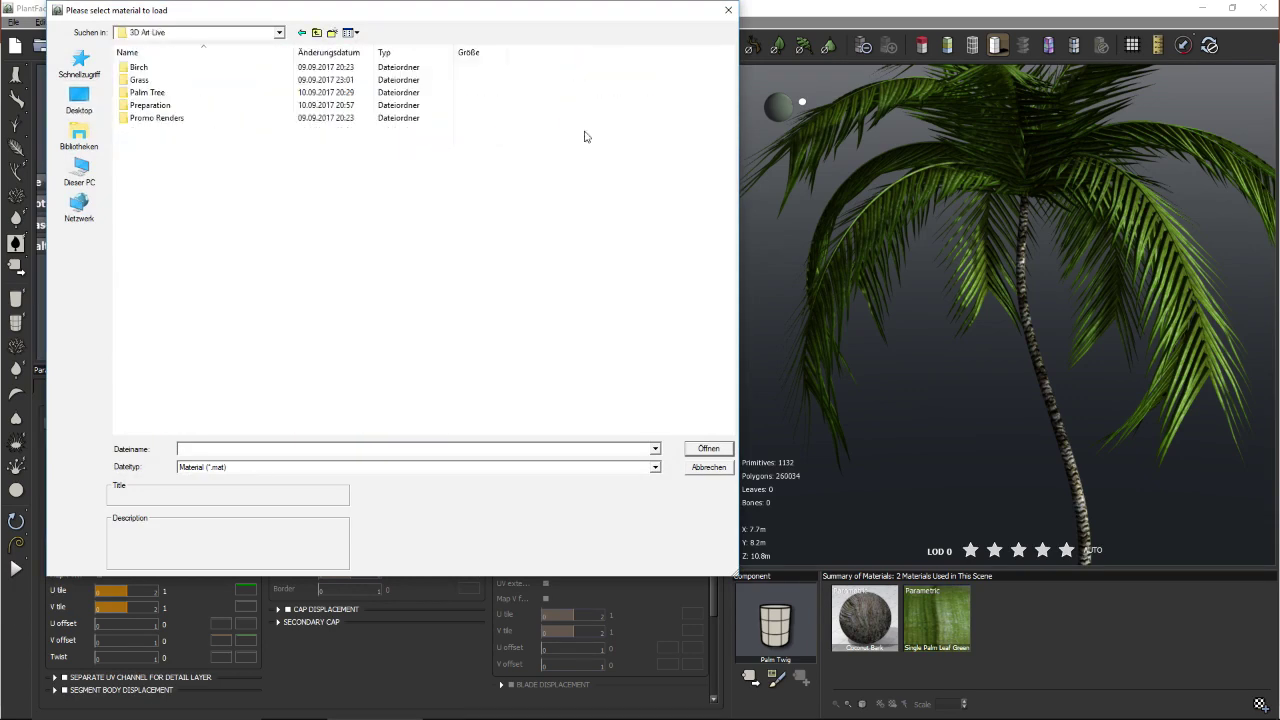
double_click(147, 92)
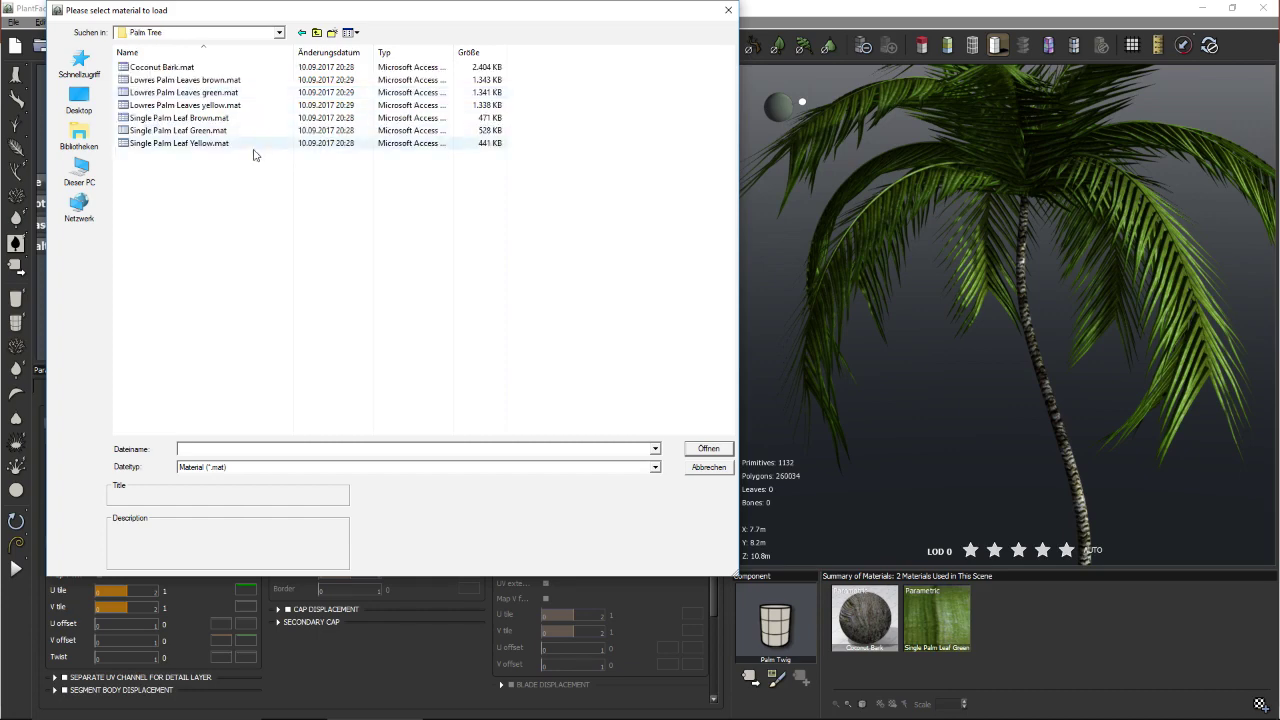
double_click(247, 81)
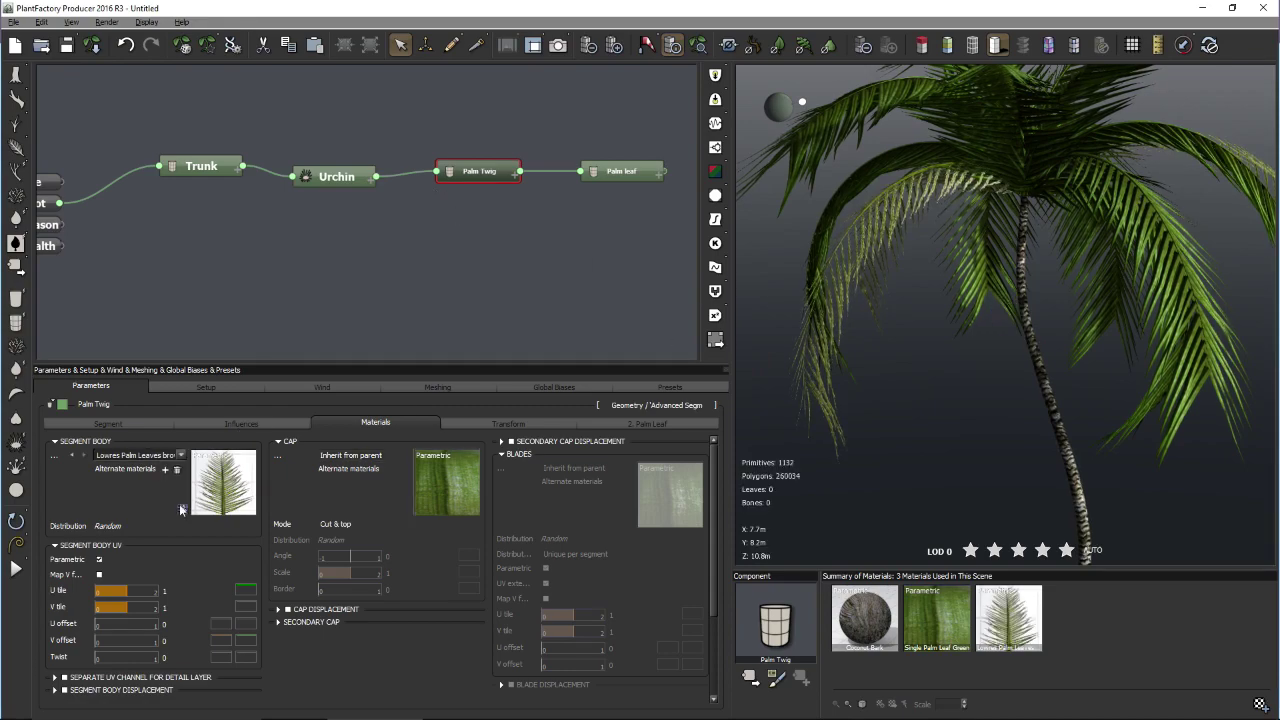
- Replace the twig's alternate material with Single Palm Leaf Brown.mat from the 3D Art Live / Palm Tree folder
click(135, 455)
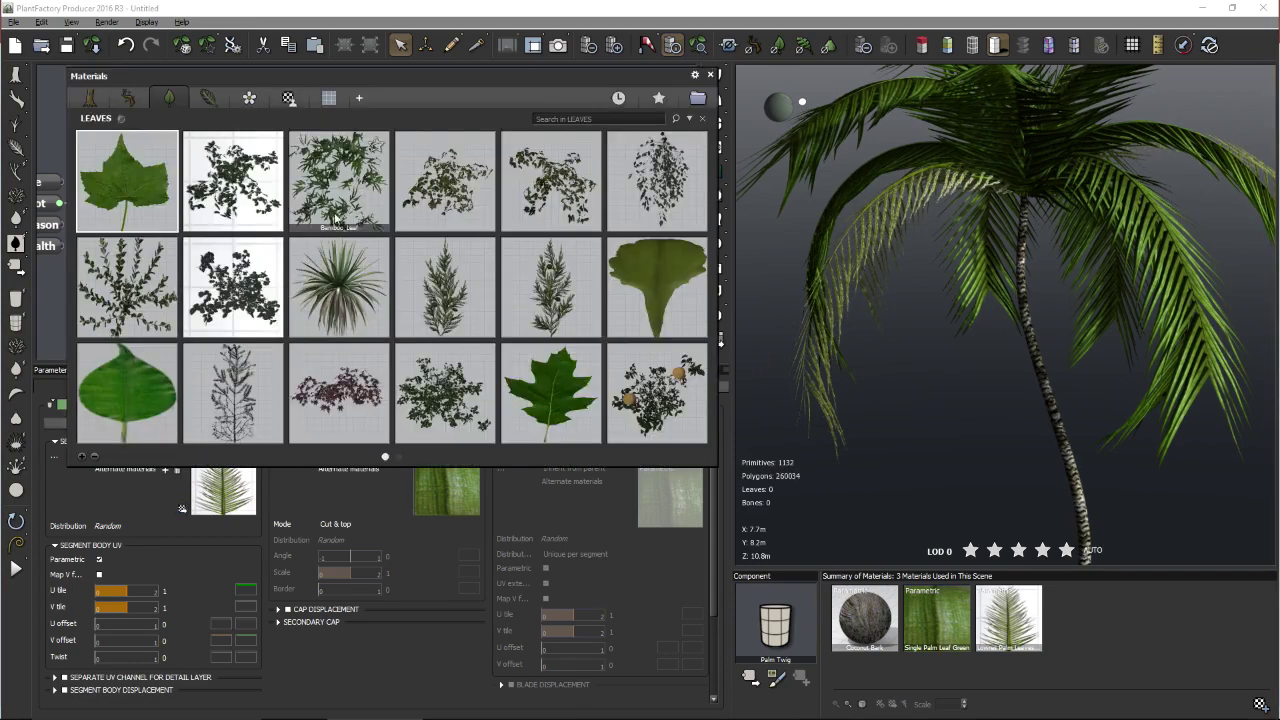
click(699, 99)
click(150, 32)
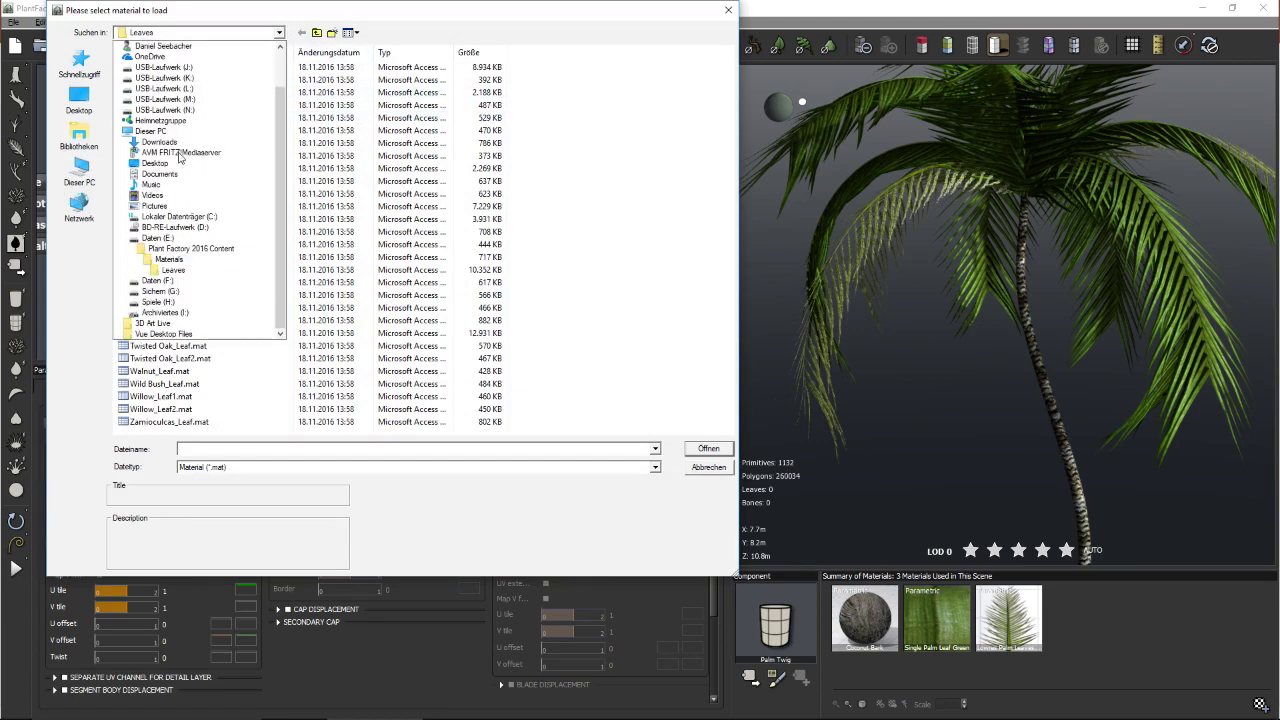
scroll(126, 88, up, 2)
click(135, 56)
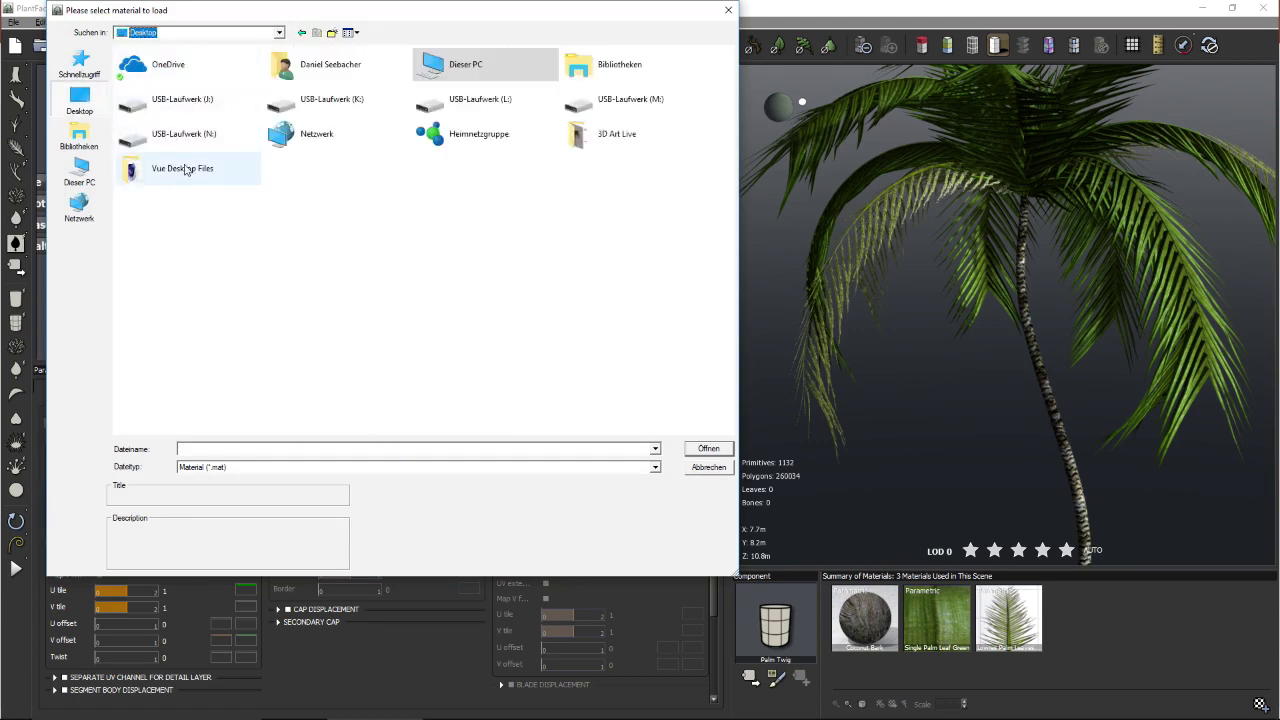
double_click(621, 147)
double_click(171, 93)
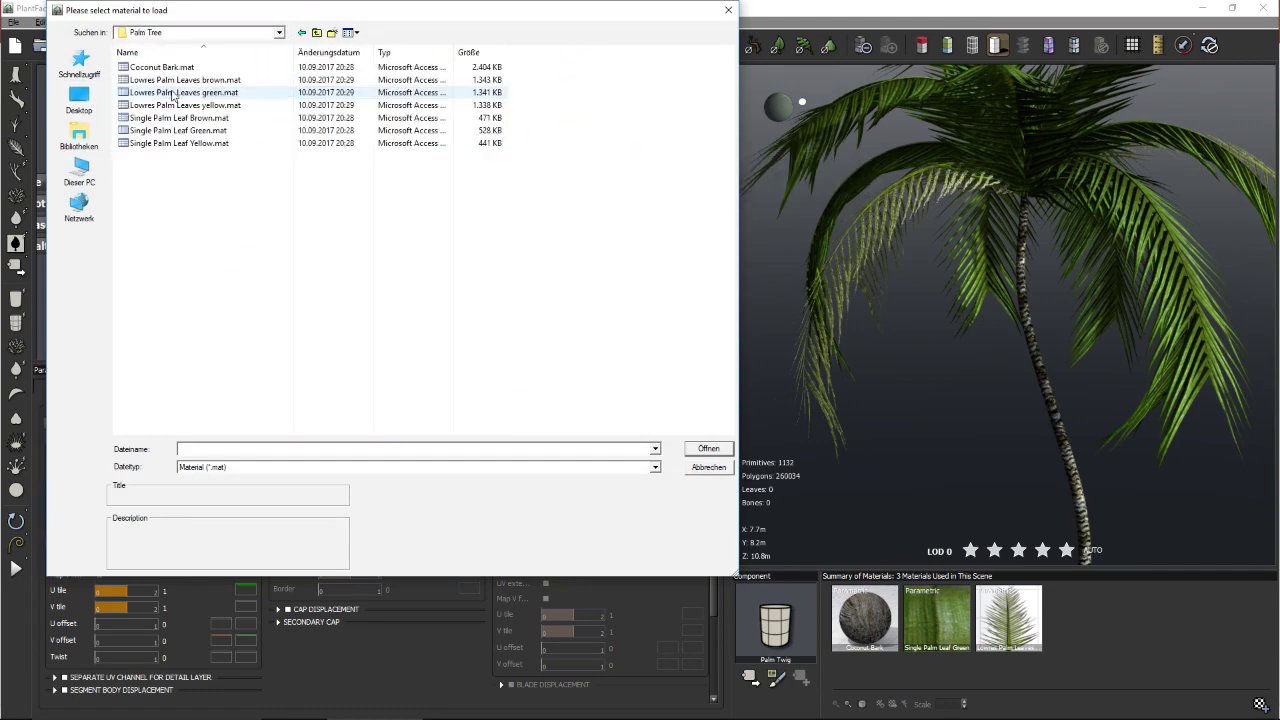
double_click(219, 118)
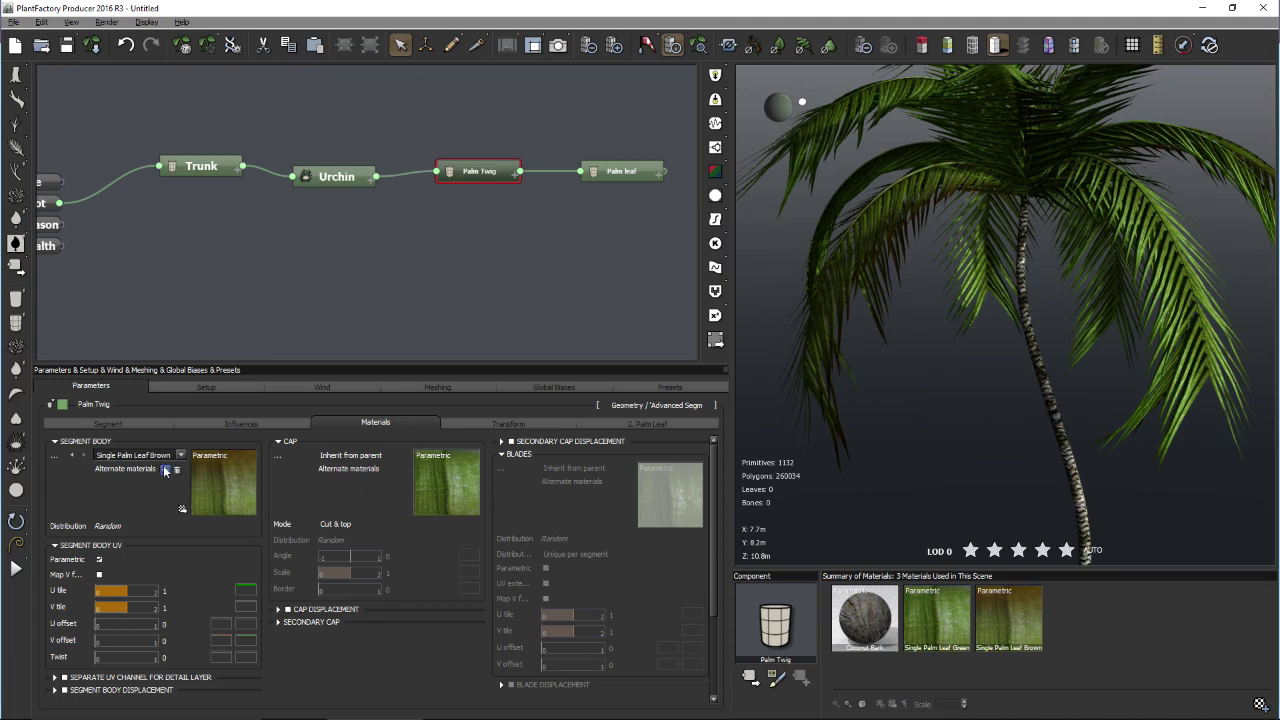
- Add another alternate material to the Palm Twig's segment body and load Single Palm Leaf Yellow.mat from the Palm Tree folder into it
click(165, 470)
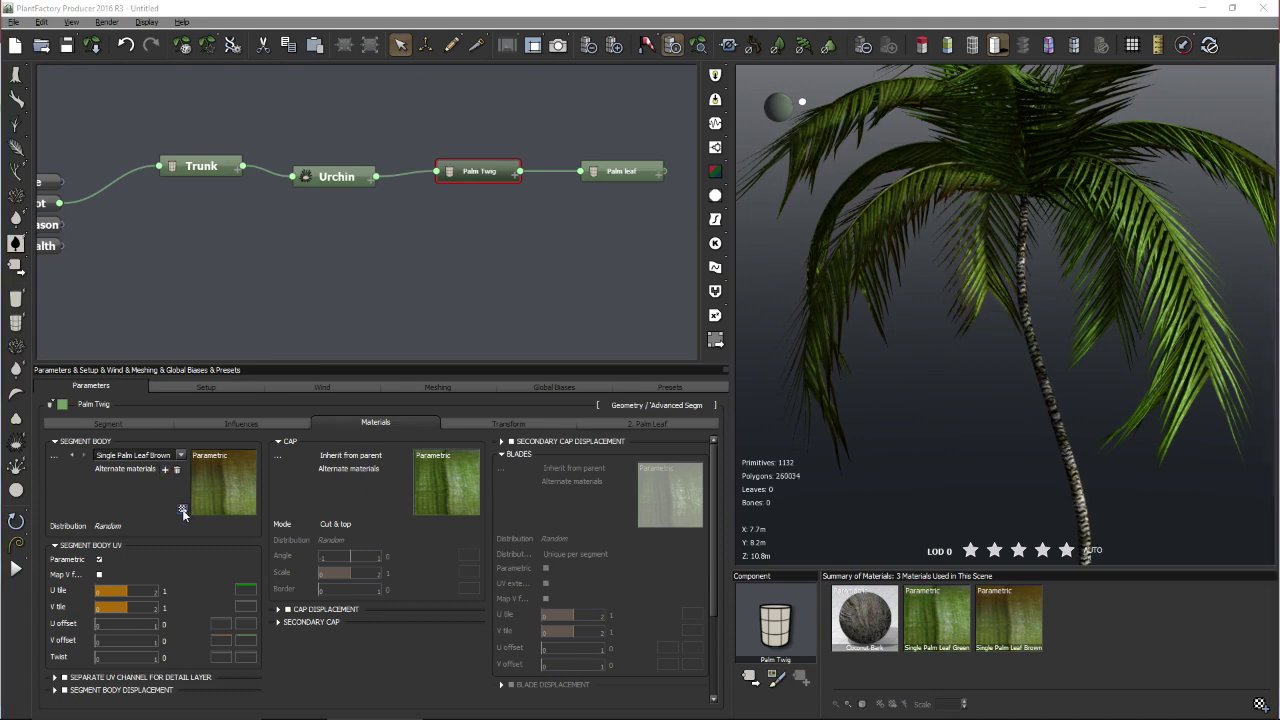
click(182, 510)
click(691, 120)
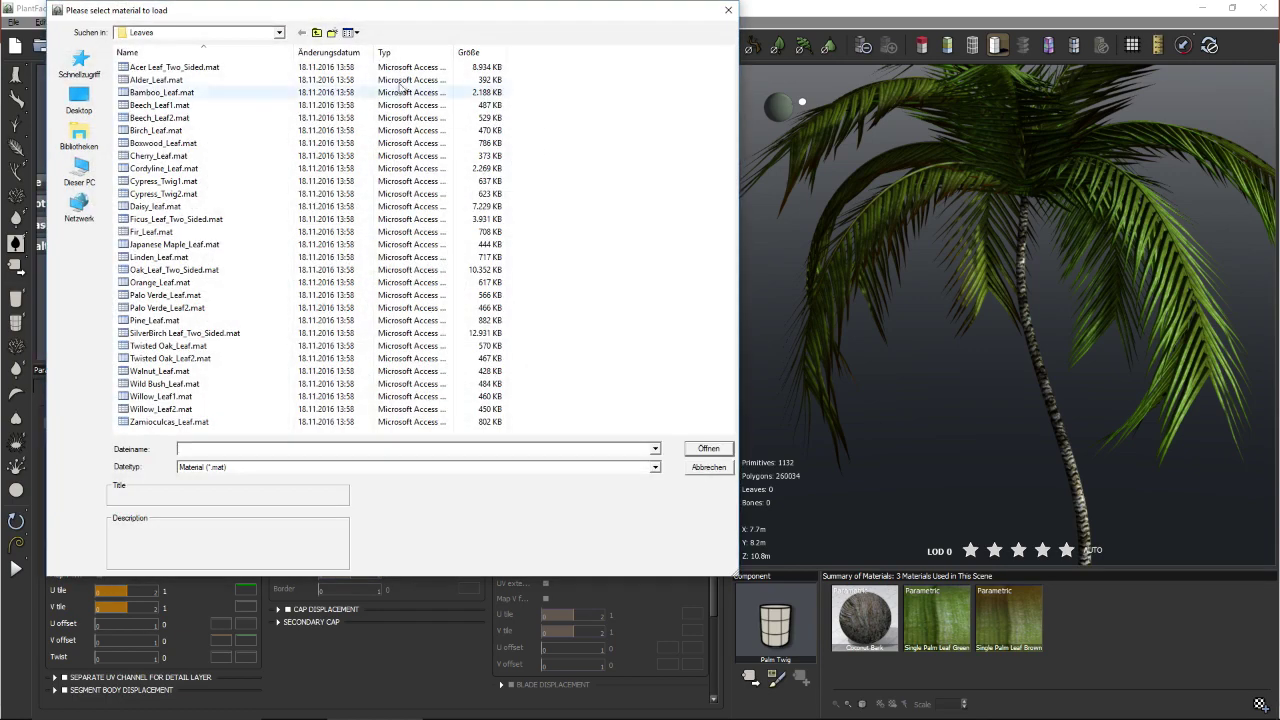
click(281, 33)
scroll(160, 60, up, 4)
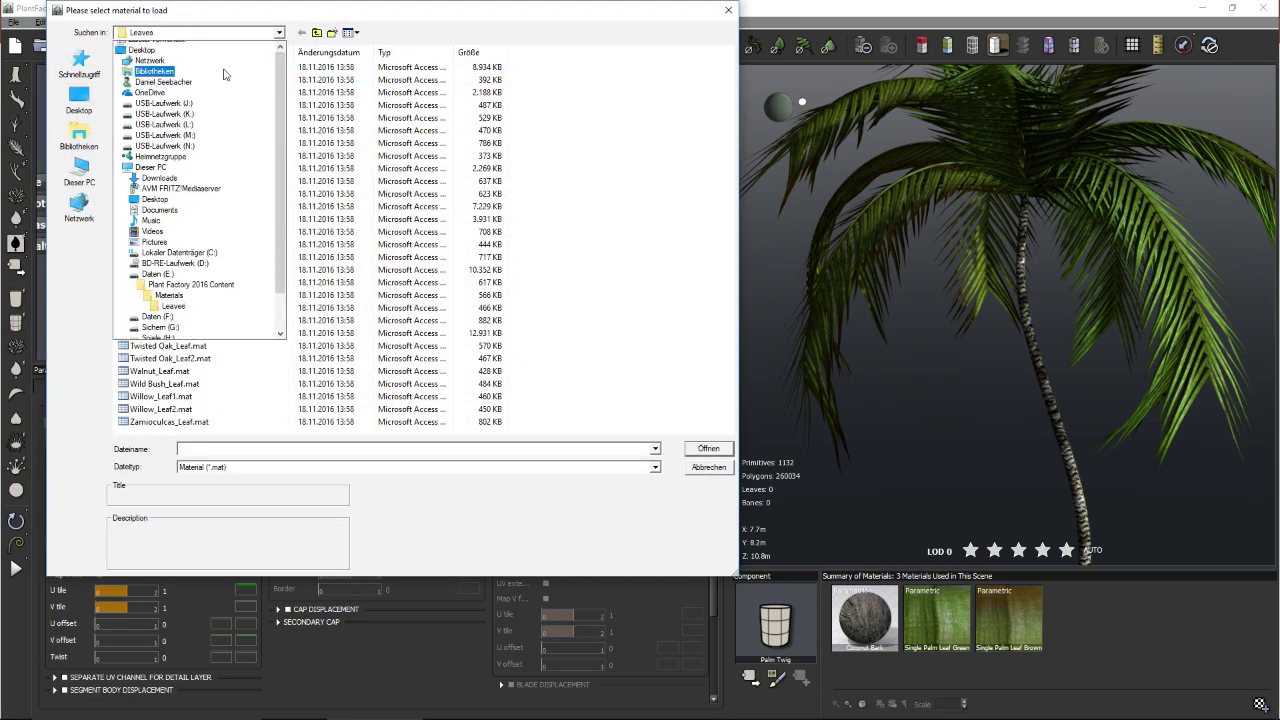
click(163, 66)
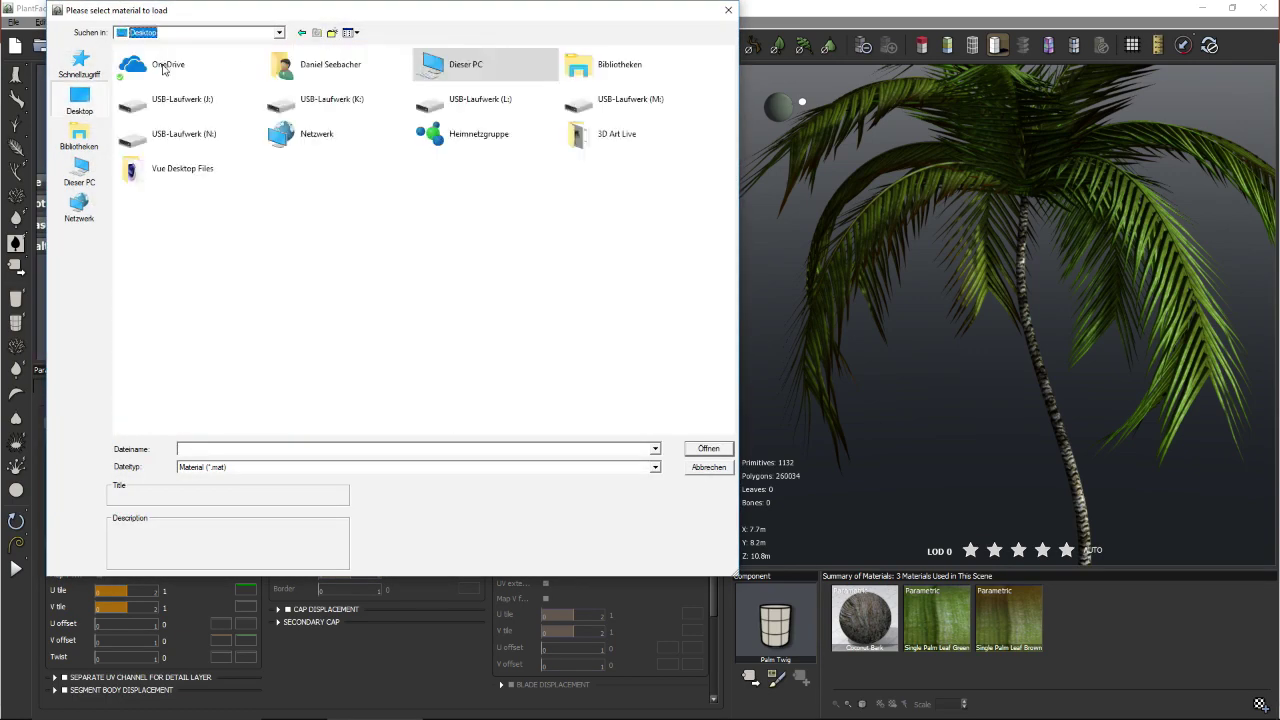
double_click(585, 136)
double_click(160, 93)
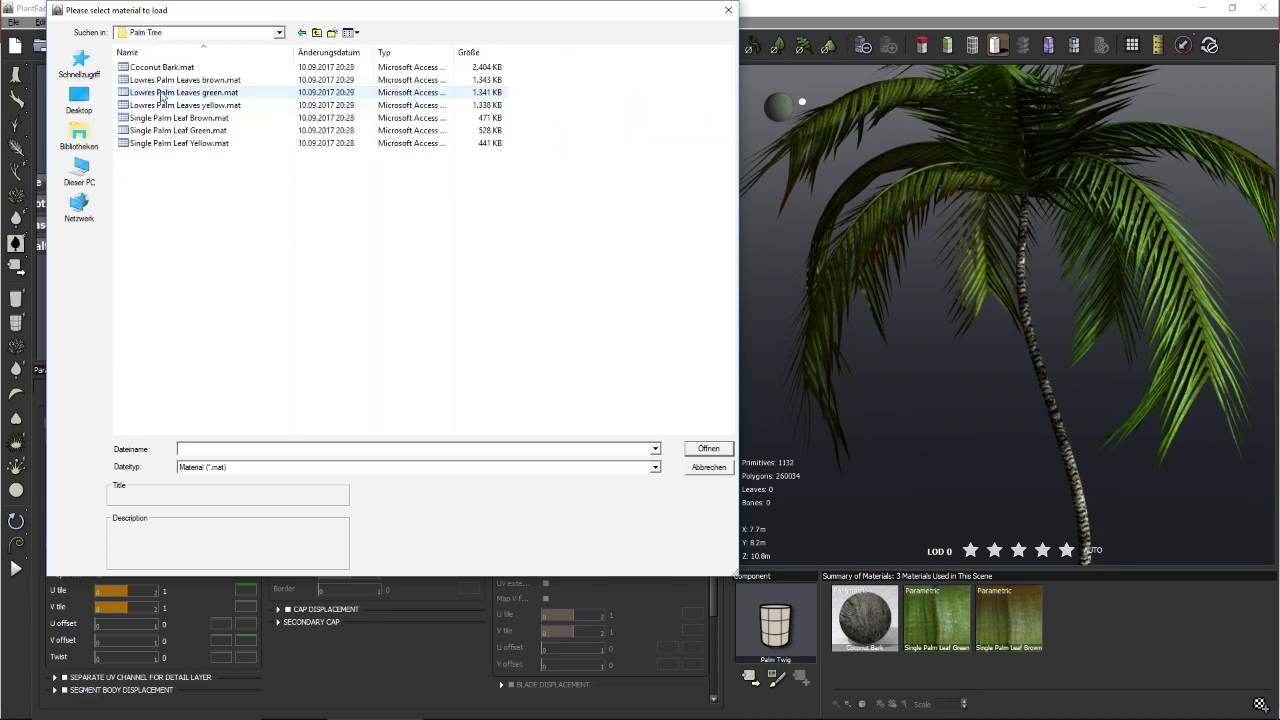
double_click(180, 143)
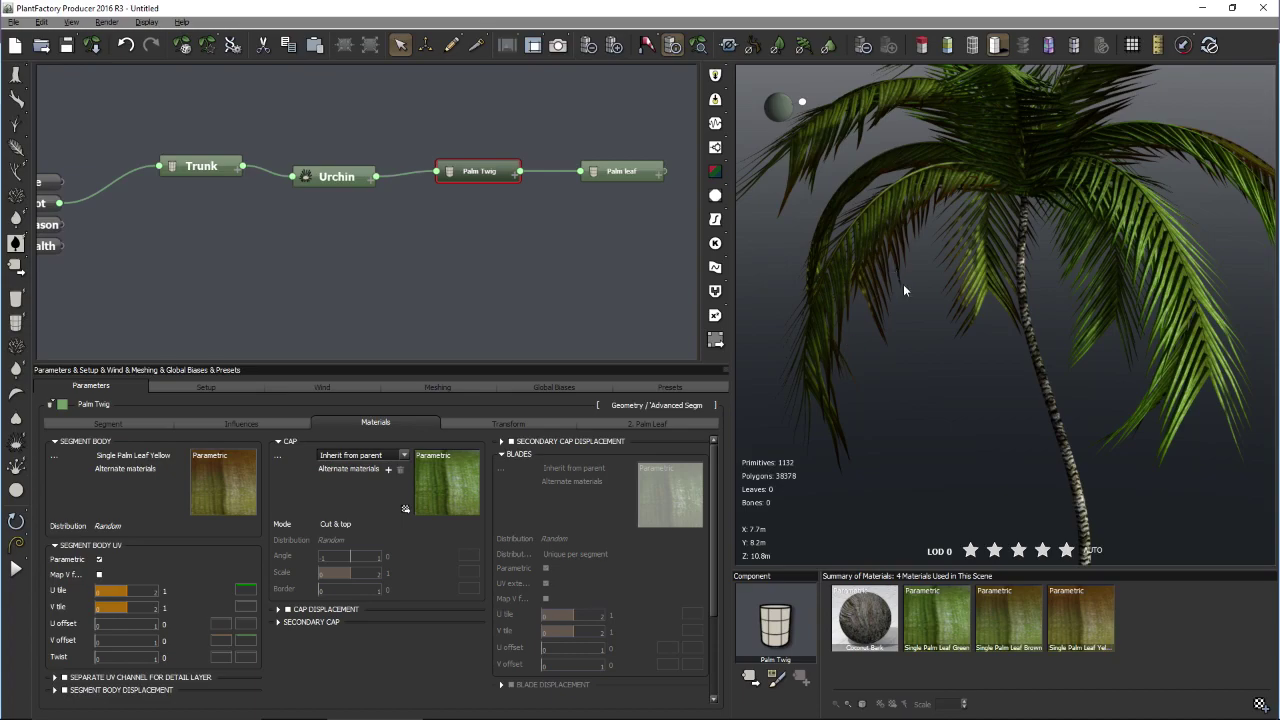
drag(903, 284, 863, 288)
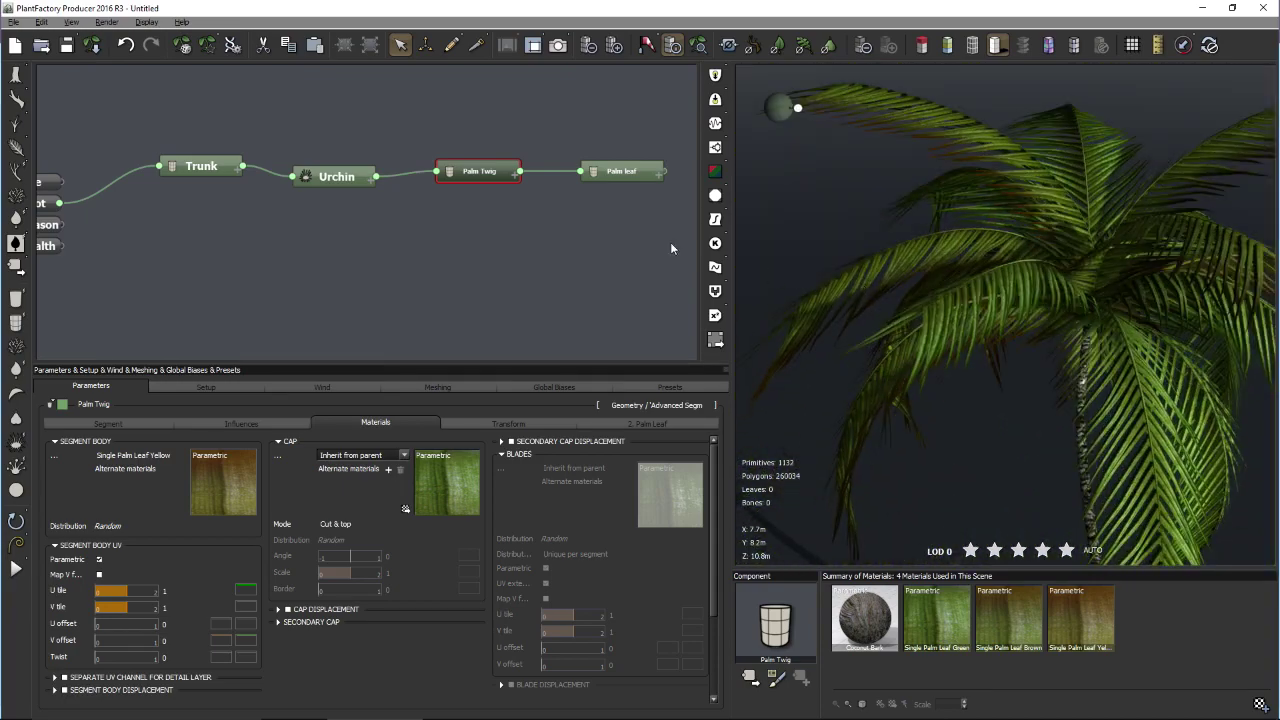
- Give the Palm Twig's segment length a function-of-parent curve falling linearly from 1 to 0.75 at the parent's end
click(617, 170)
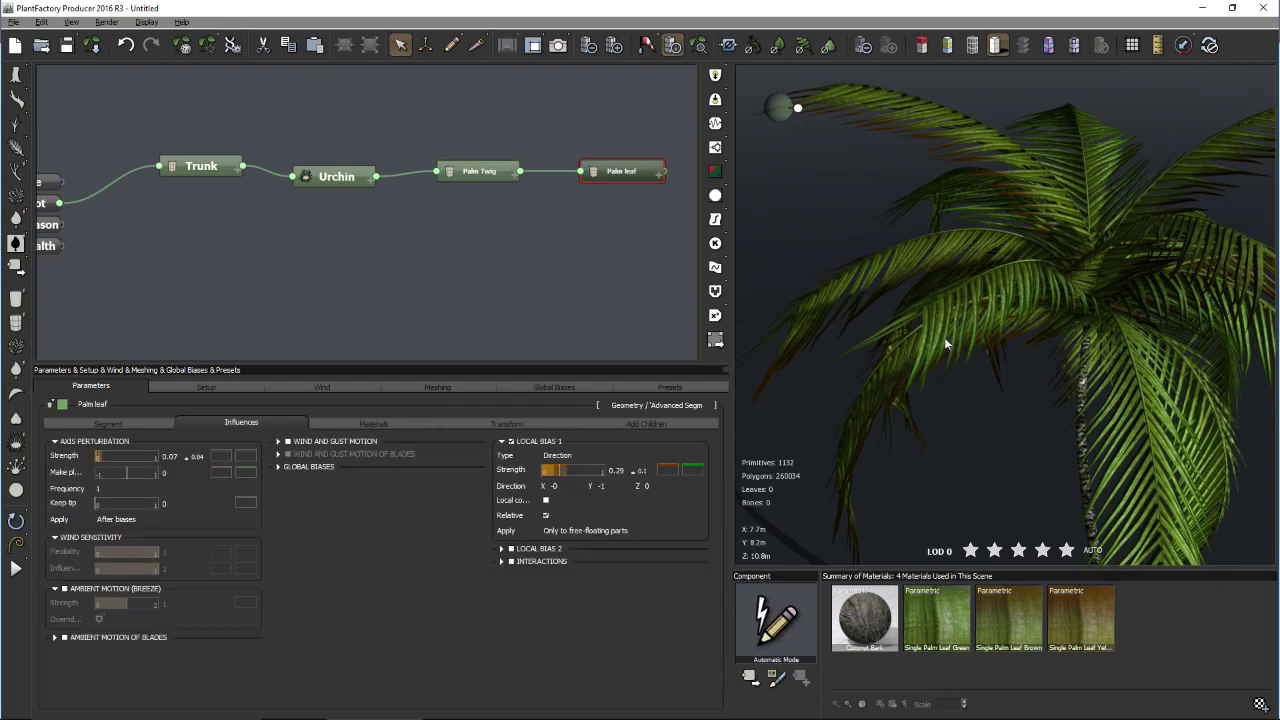
drag(972, 373, 955, 334)
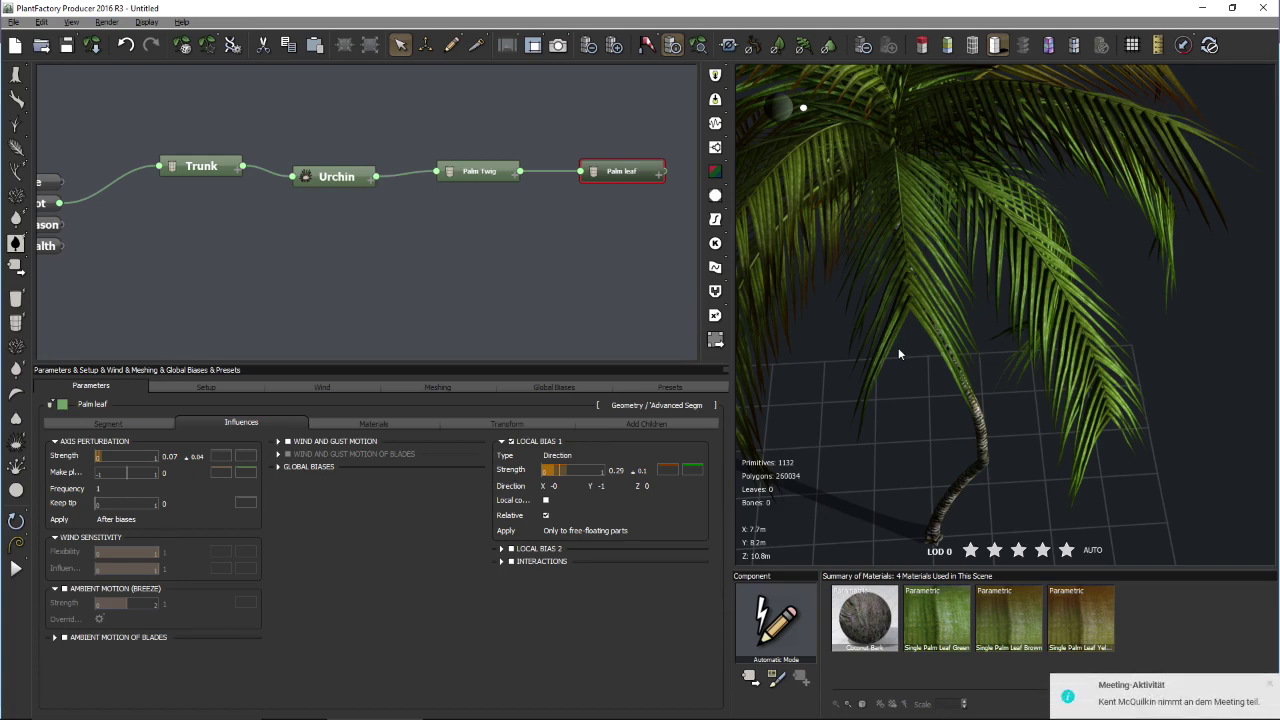
click(108, 427)
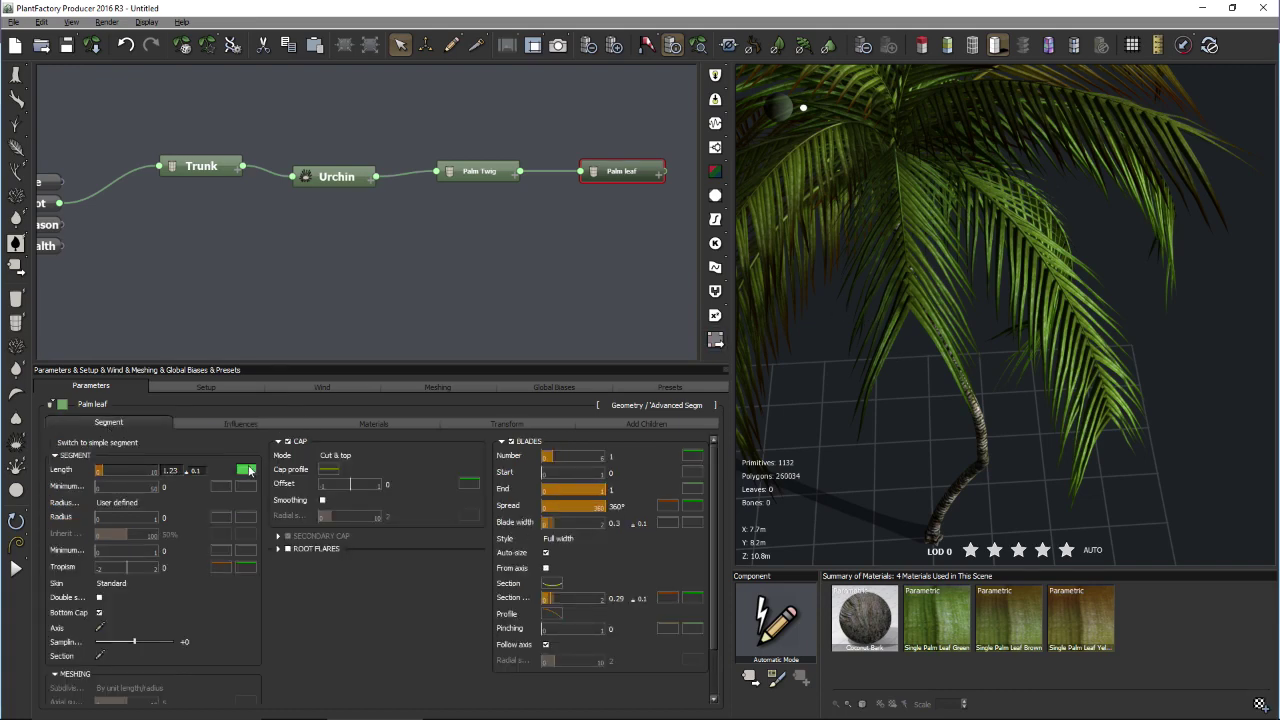
click(475, 171)
click(141, 423)
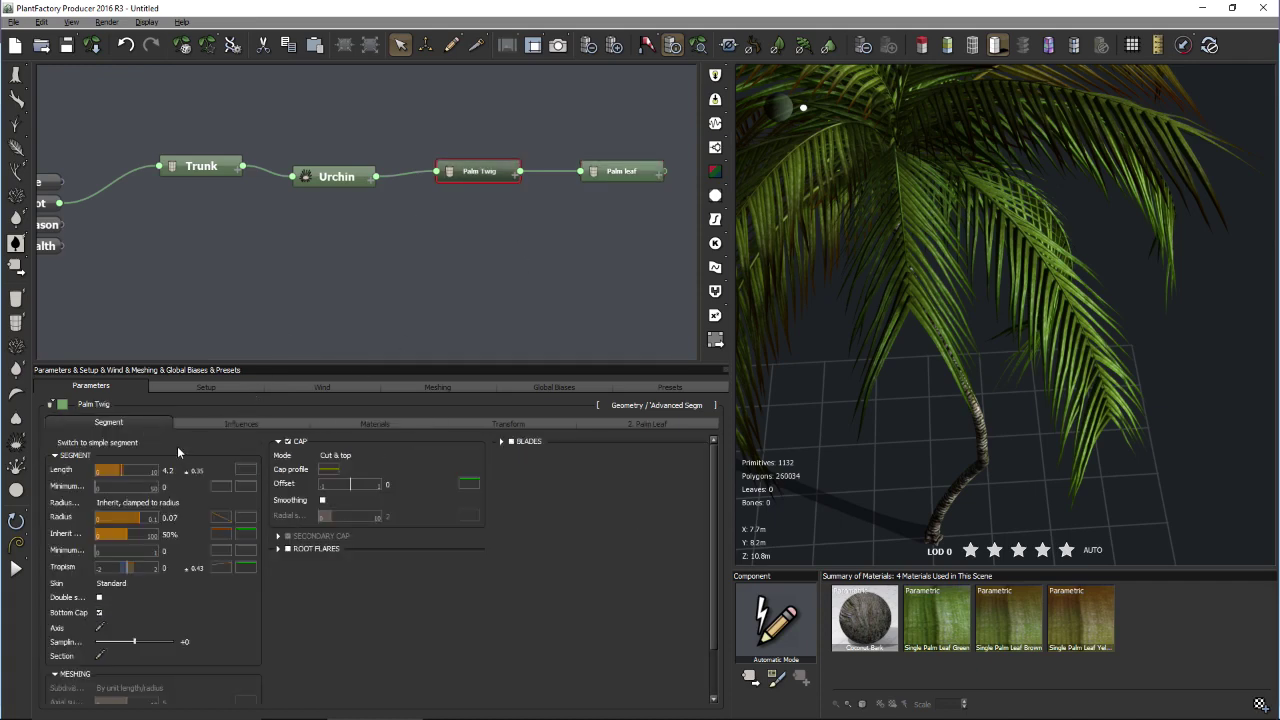
click(246, 470)
click(272, 490)
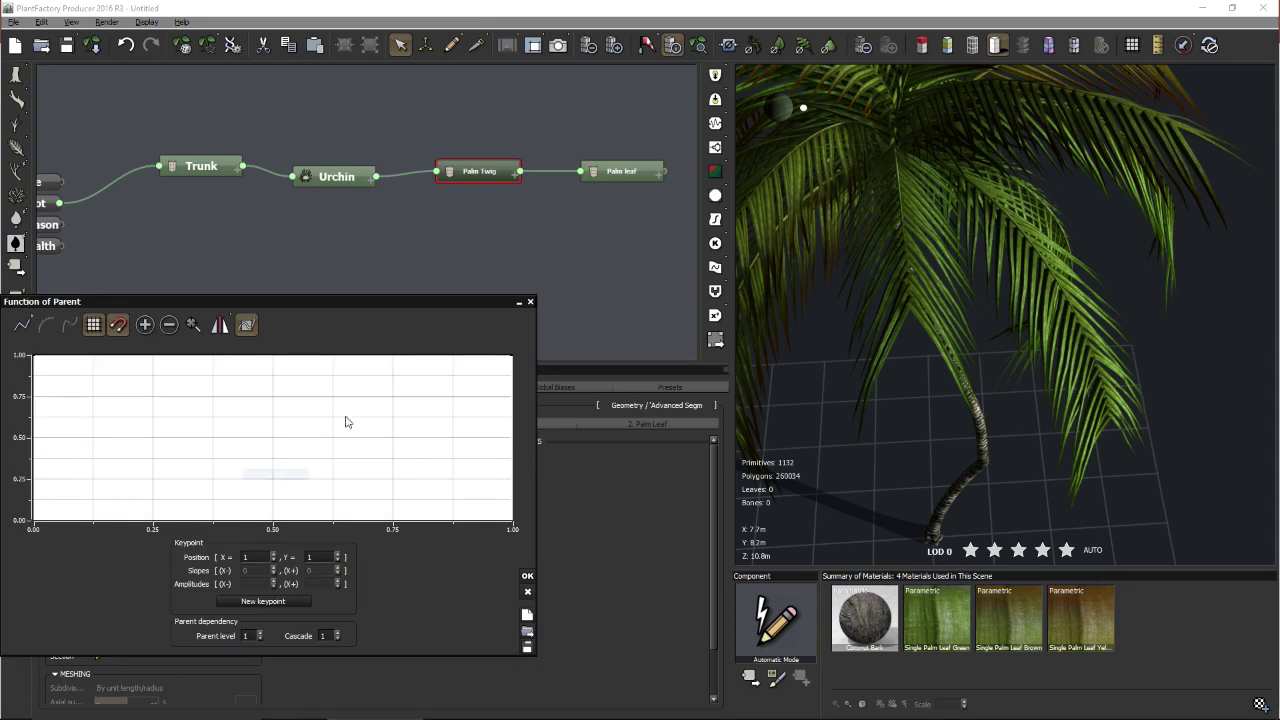
click(510, 355)
drag(510, 355, 530, 396)
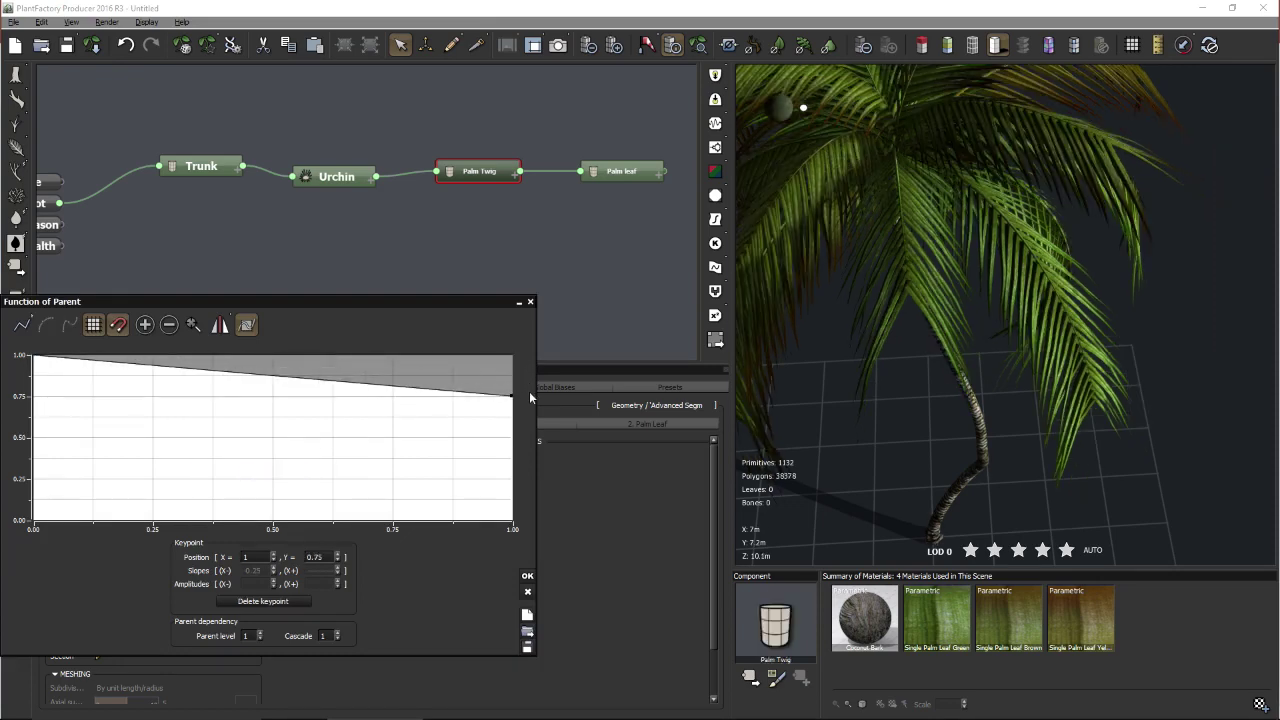
click(527, 576)
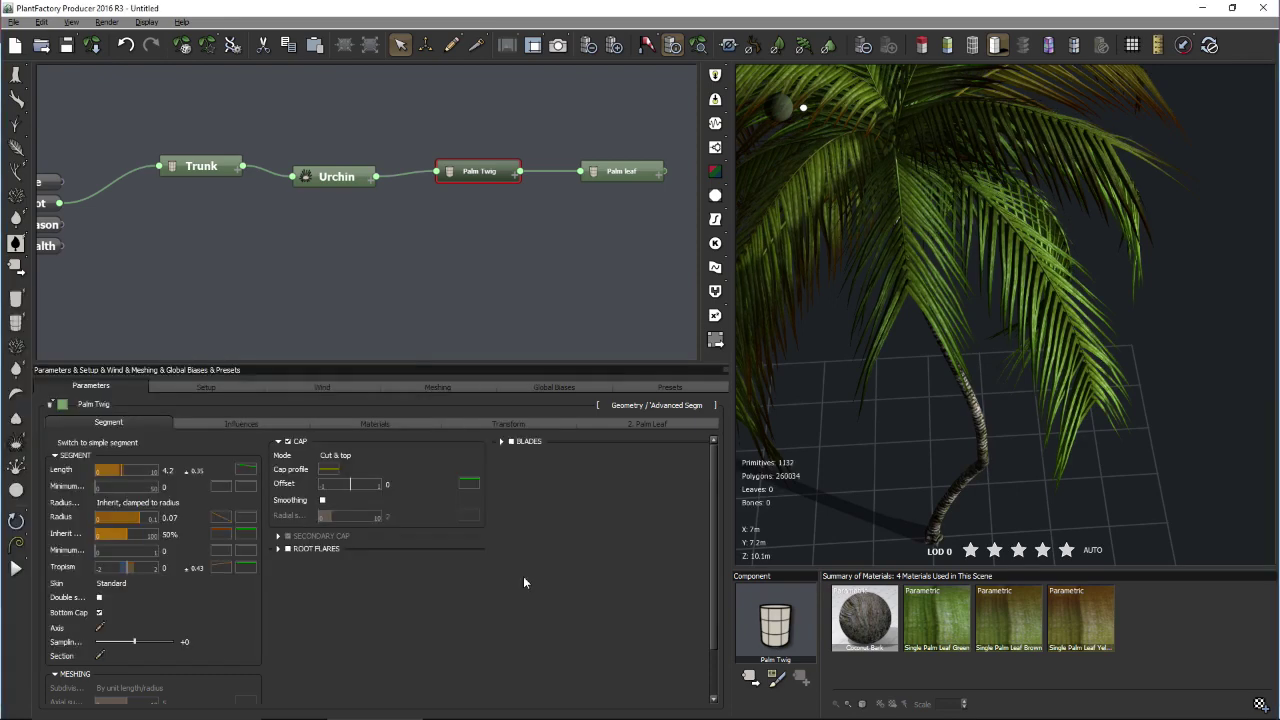
- Give the Palm leaf's segment length a smooth function-of-parent curve falling from 1 to about 0.29 at the end
click(603, 178)
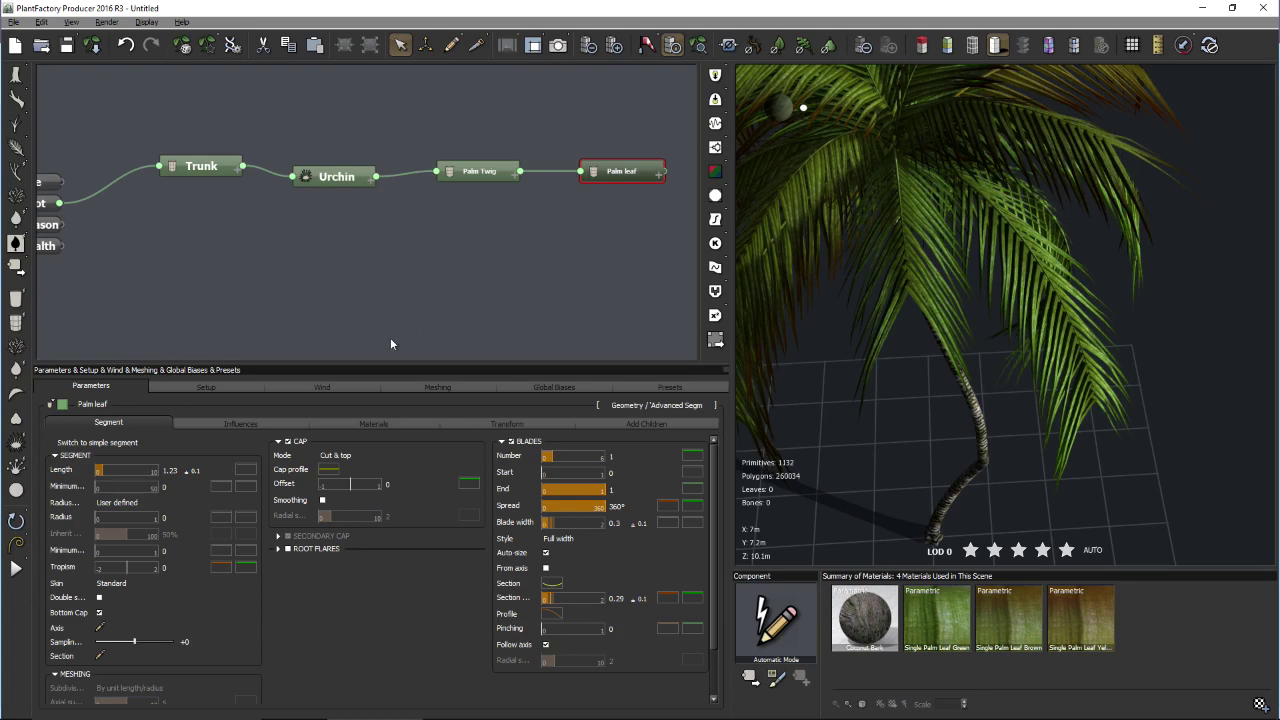
click(245, 469)
click(270, 477)
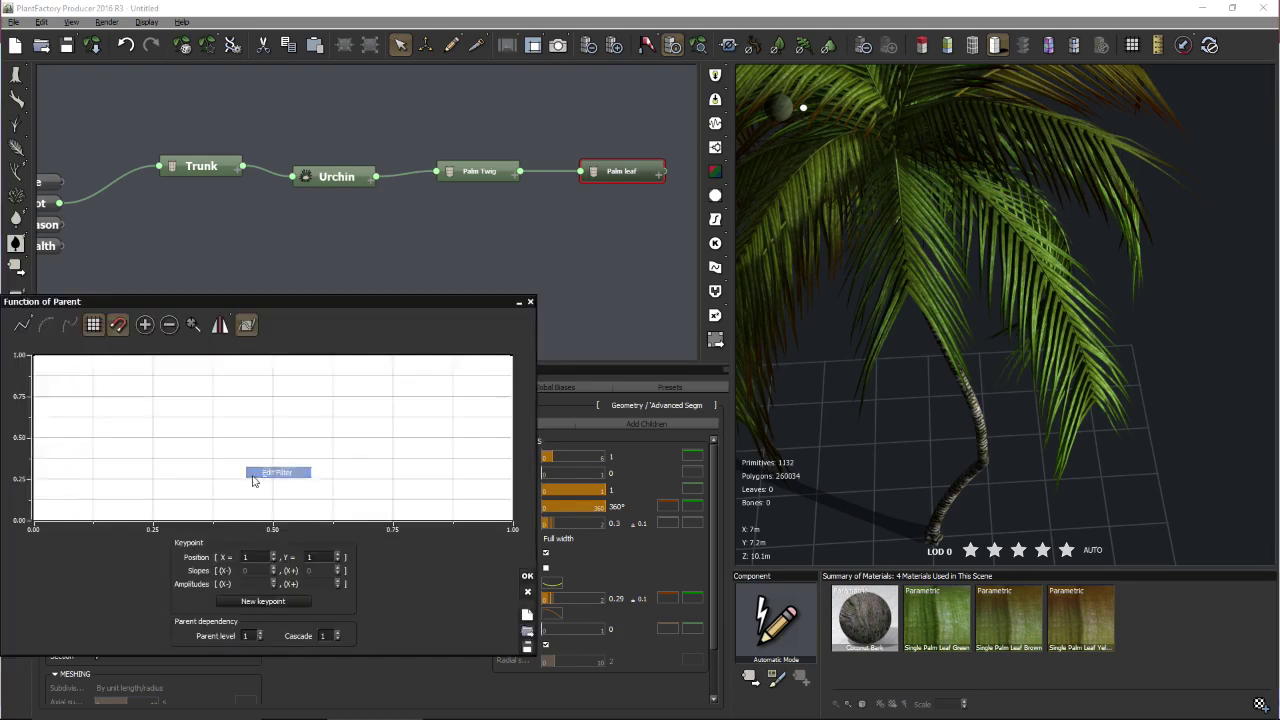
click(45, 326)
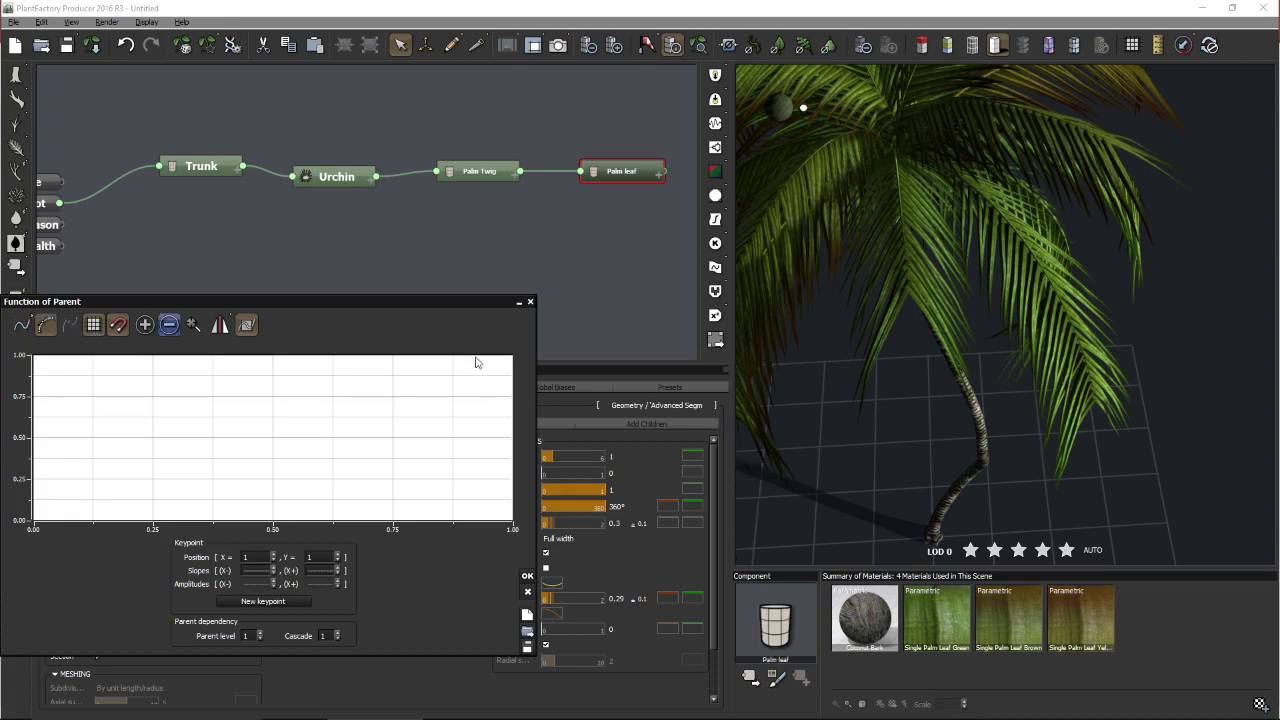
click(516, 354)
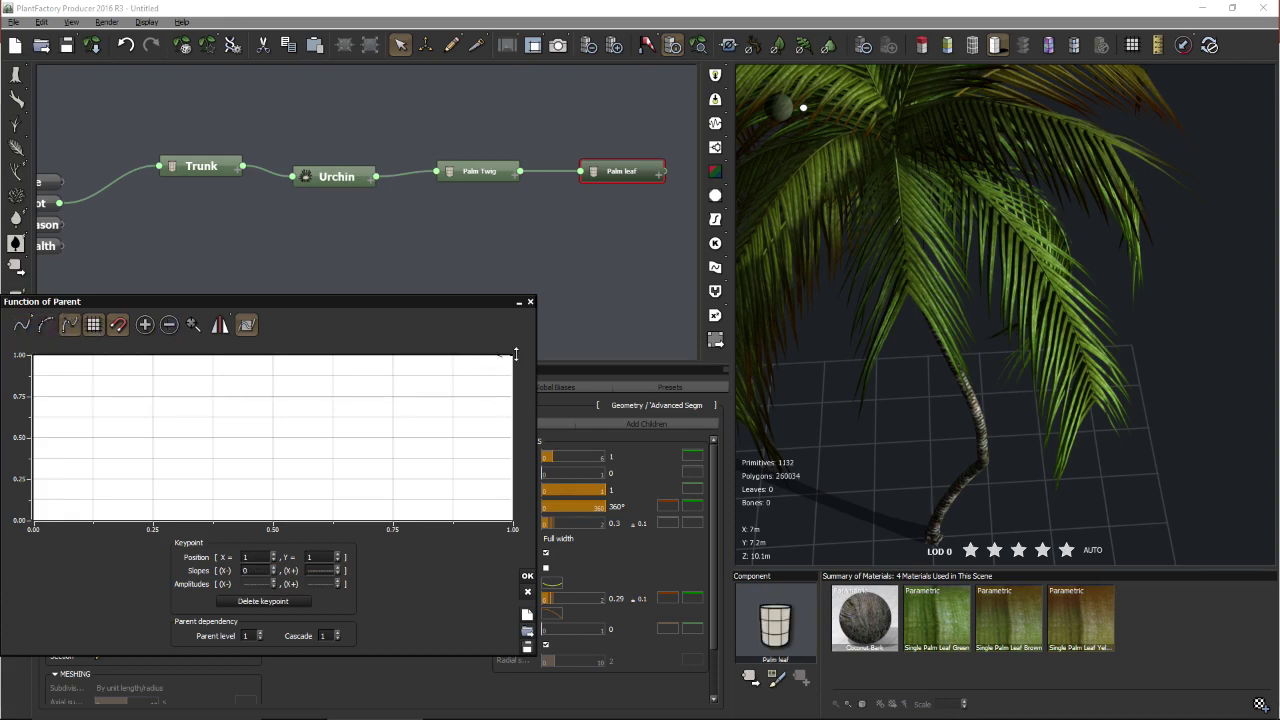
mouse_move(516, 354)
mouse_down()
mouse_move(511, 416)
mouse_move(500, 385)
mouse_move(492, 410)
mouse_up()
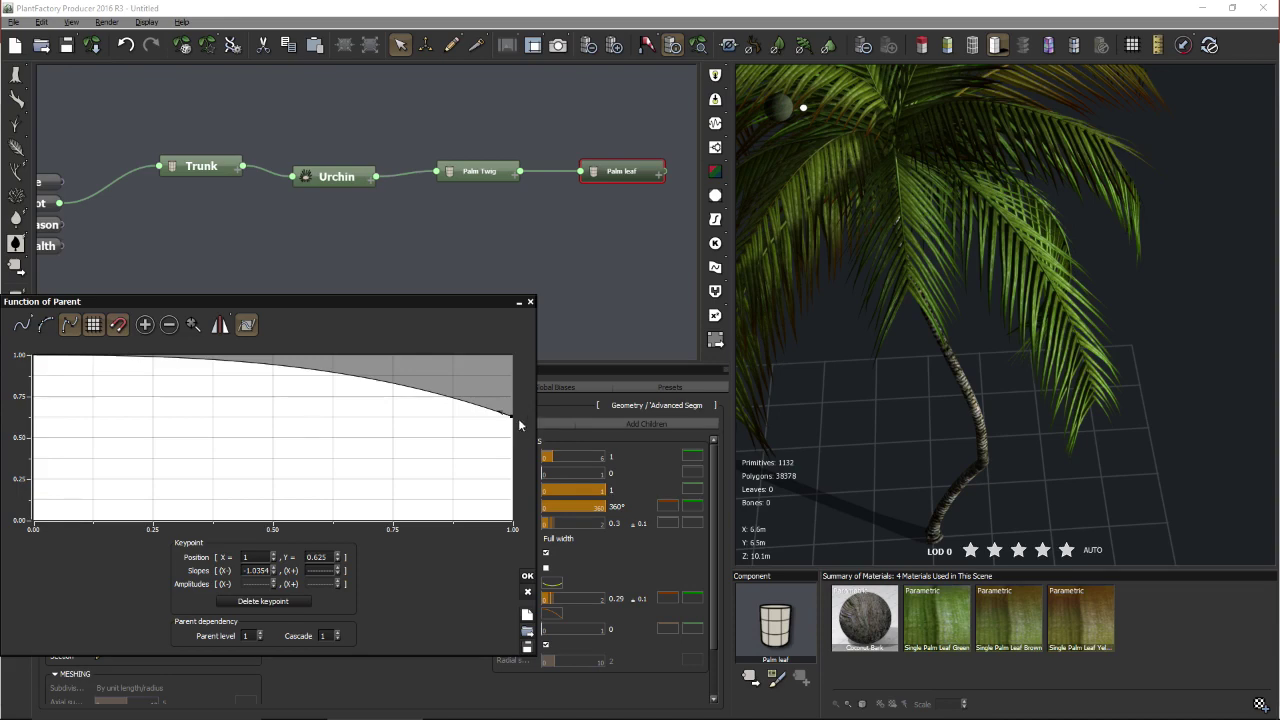
mouse_move(512, 421)
mouse_down()
mouse_move(512, 445)
mouse_move(510, 433)
mouse_up()
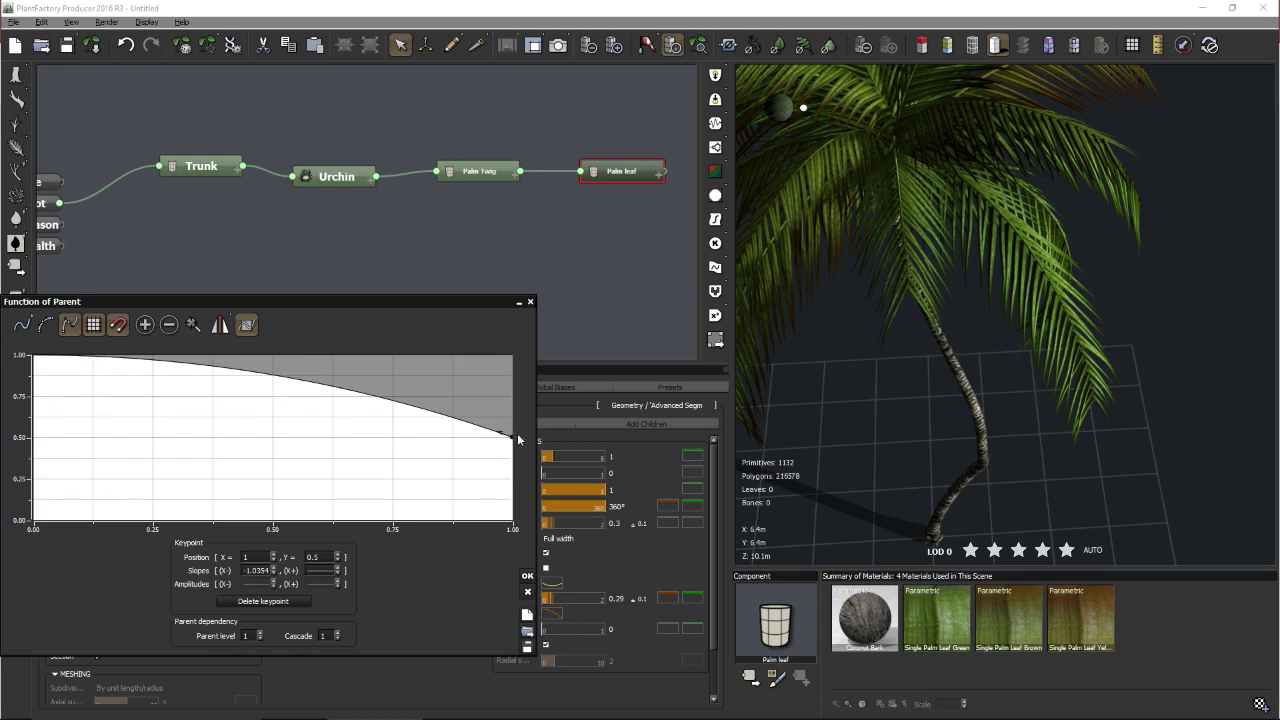
click(496, 406)
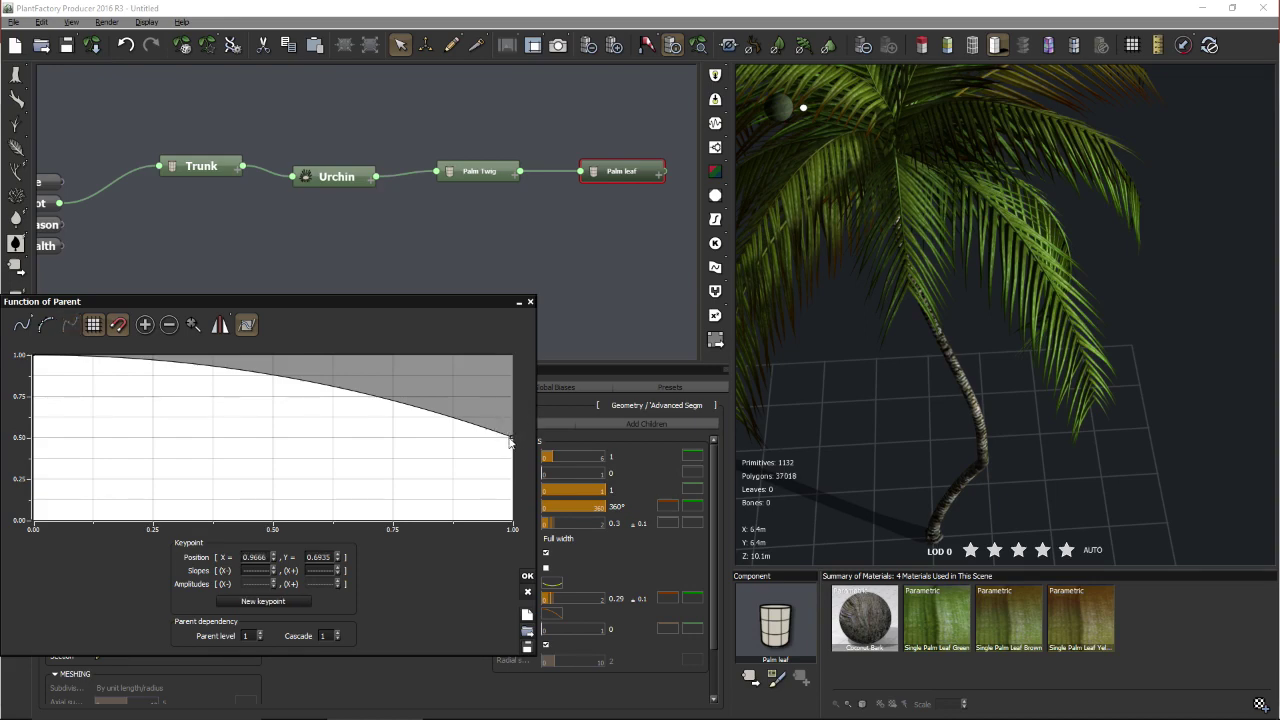
mouse_move(511, 461)
mouse_down()
mouse_move(511, 472)
mouse_move(496, 462)
mouse_up()
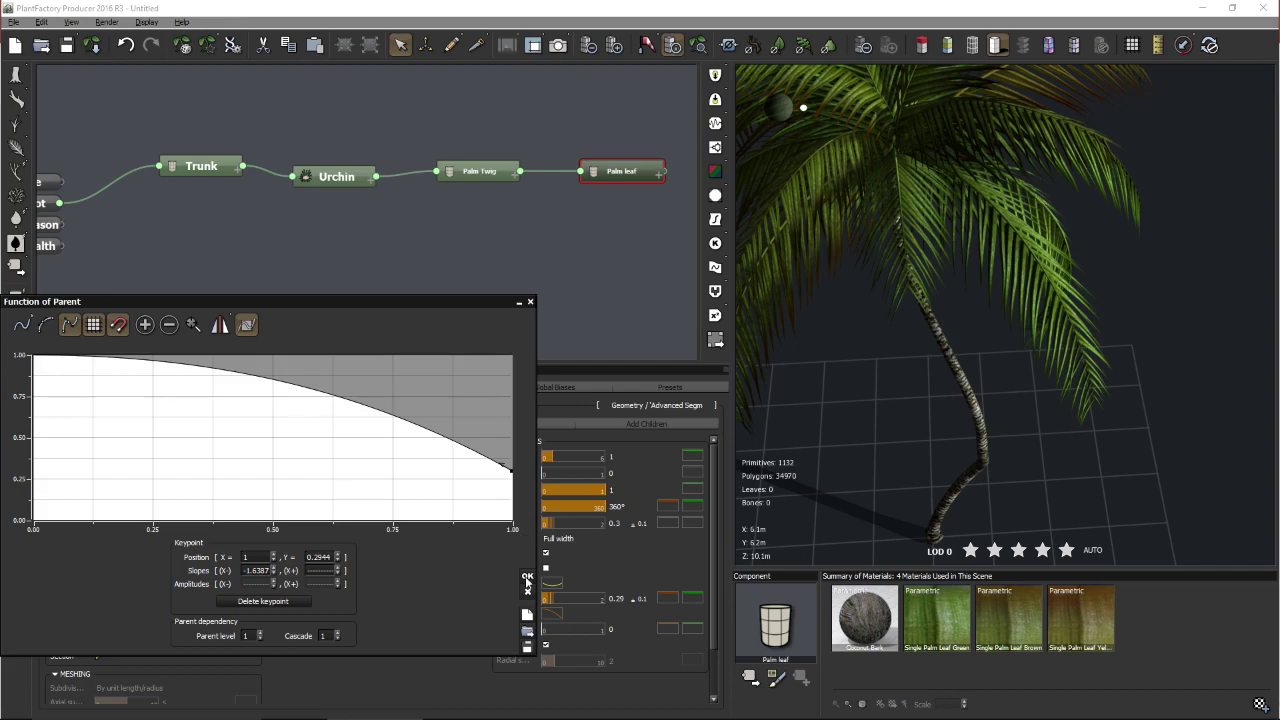
click(527, 580)
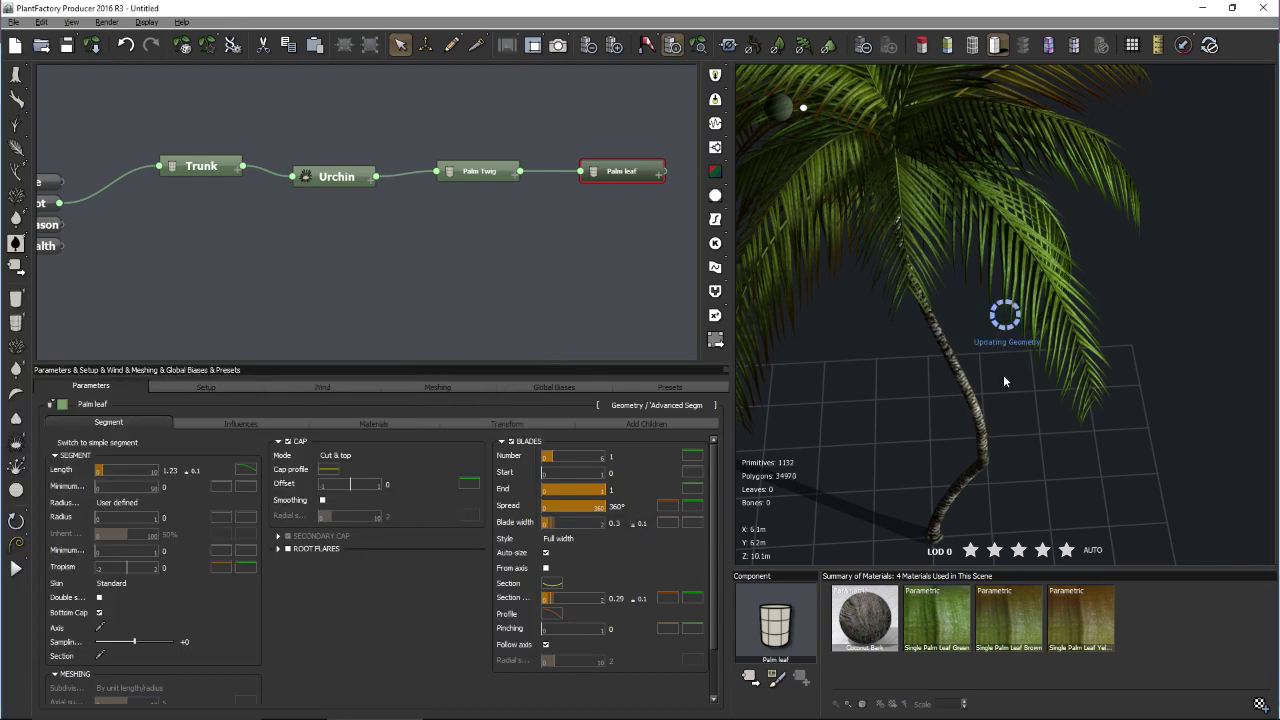
- Examine the palm's crown and the colour variation of its fronds from several angles
drag(1123, 318, 980, 290)
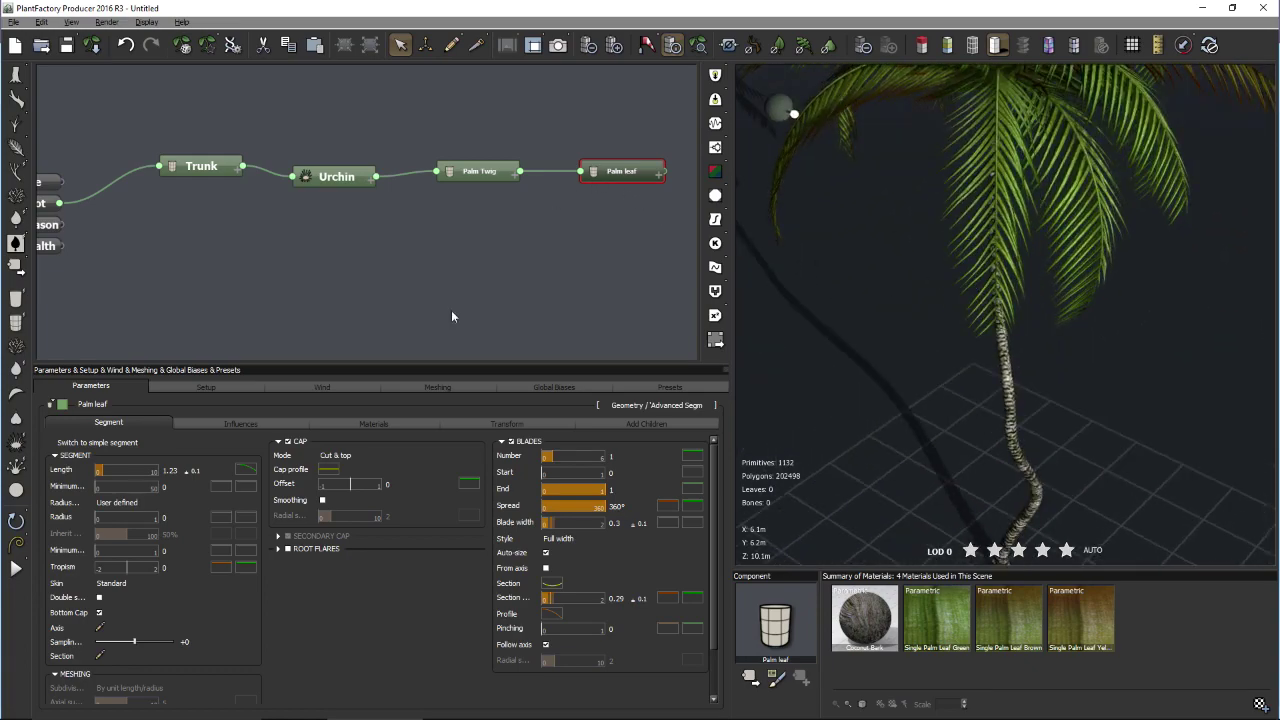
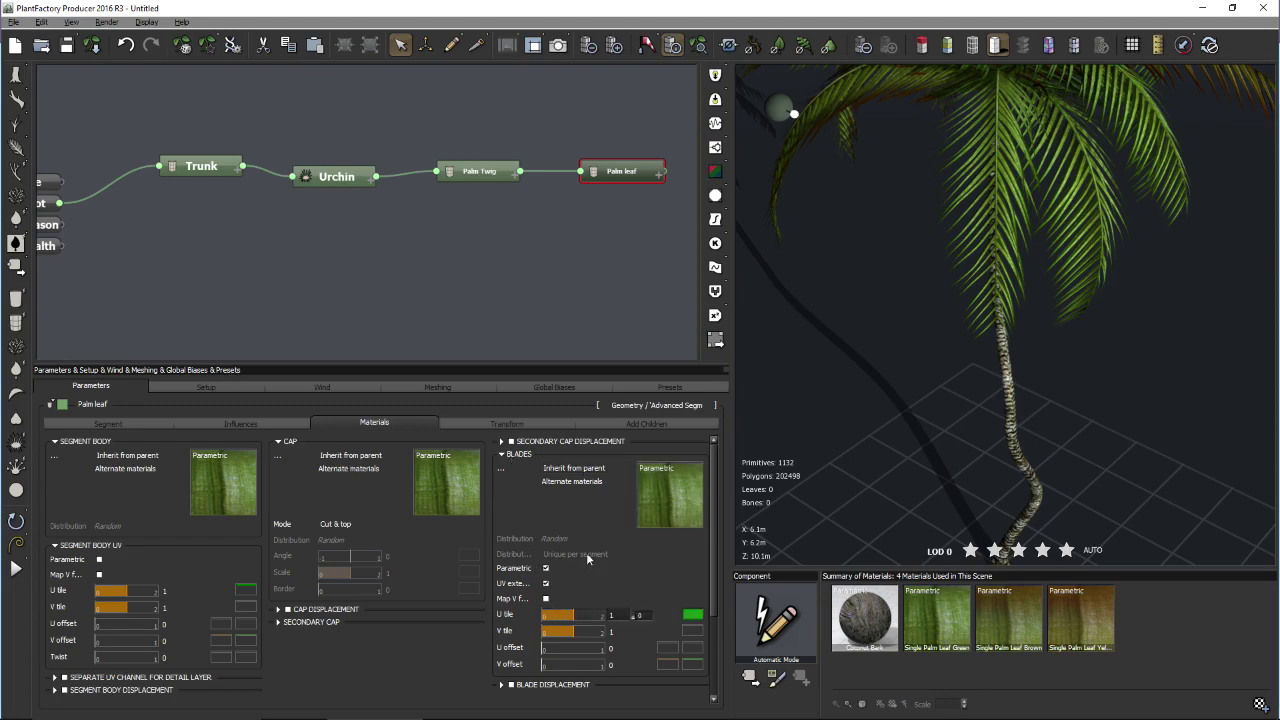
drag(1095, 220, 950, 190)
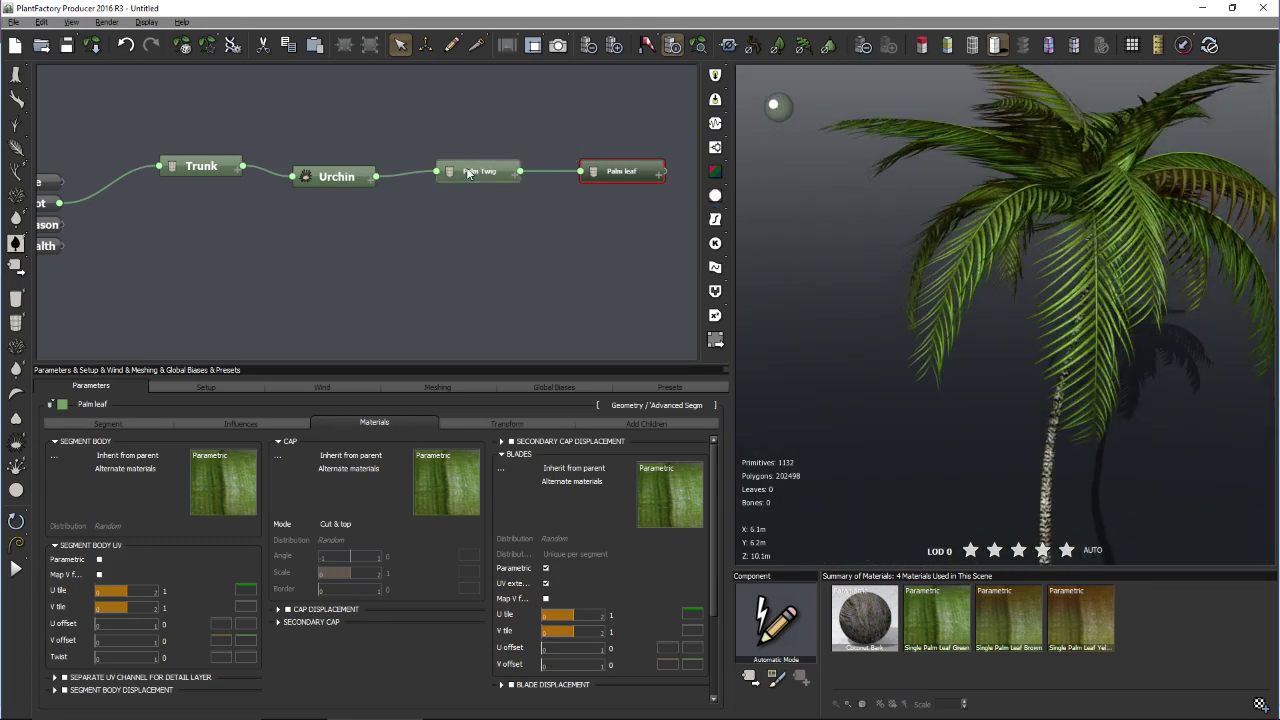
click(469, 173)
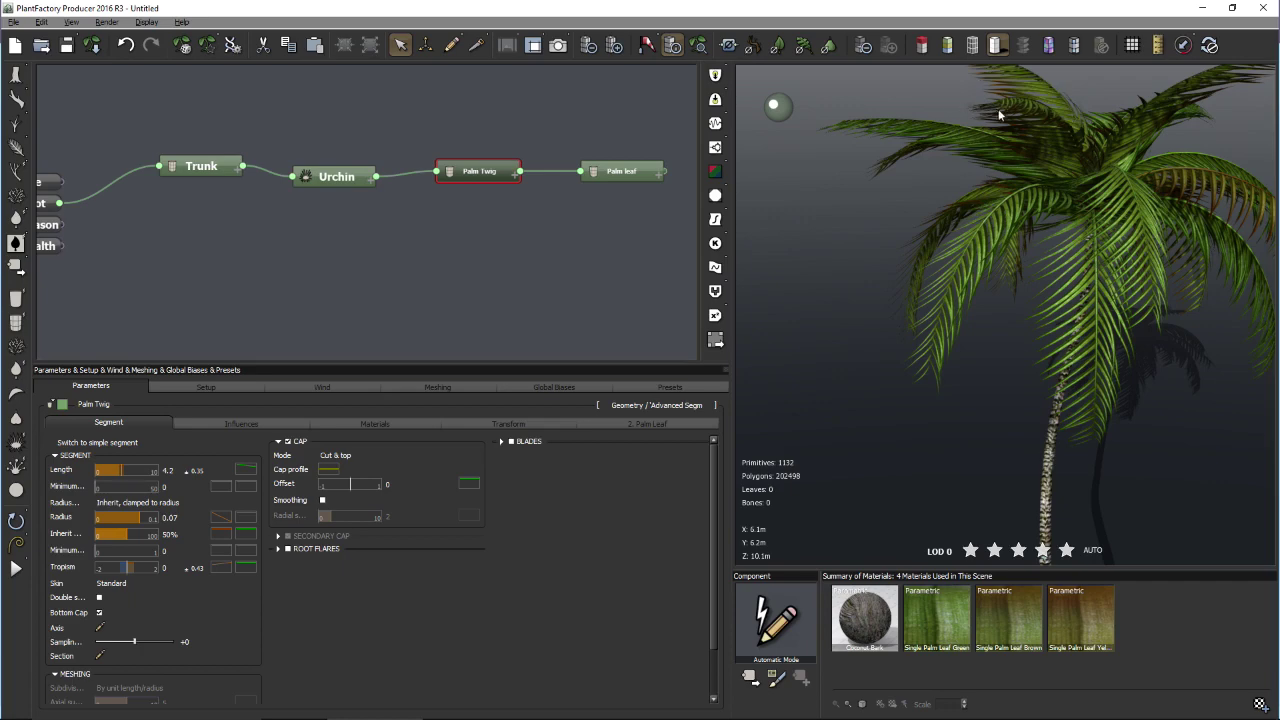
drag(1061, 175, 1121, 199)
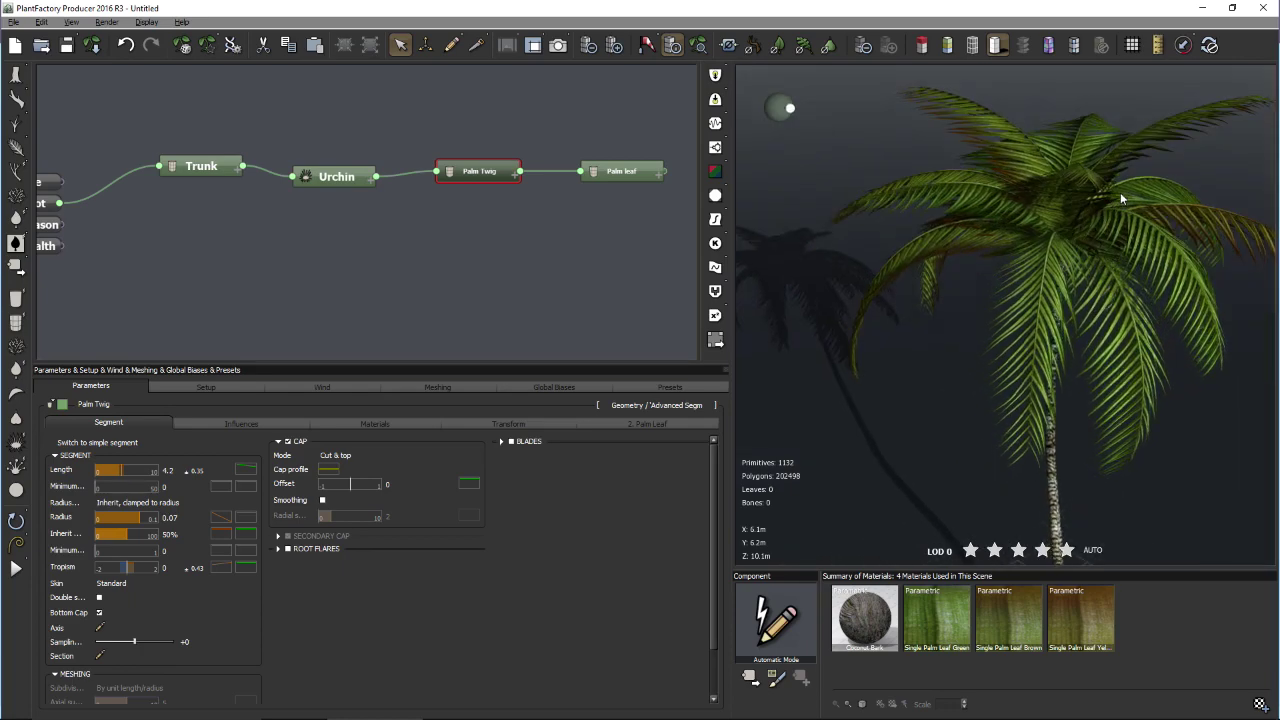
drag(995, 240, 1050, 365)
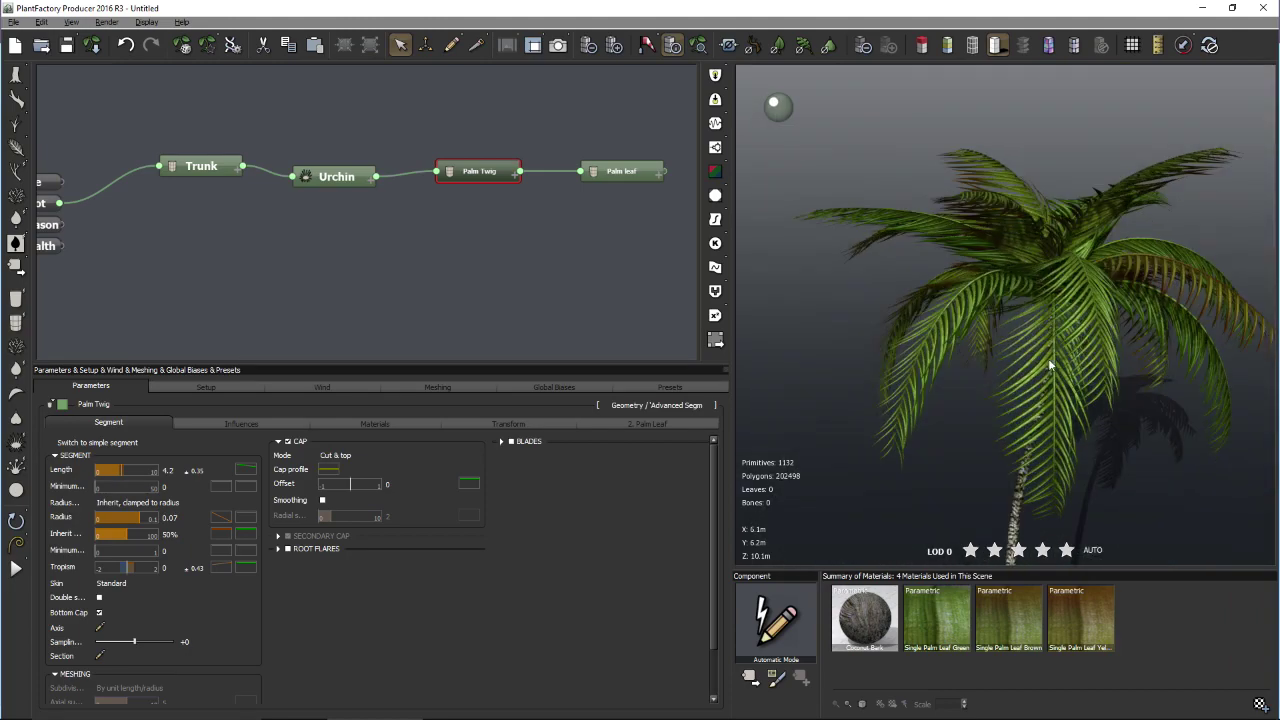
mouse_move(1138, 428)
mouse_down()
mouse_move(1112, 373)
mouse_move(1106, 391)
mouse_move(1106, 362)
mouse_move(1110, 407)
mouse_move(1107, 268)
mouse_move(1113, 315)
mouse_up()
right_click(1106, 391)
right_click(1113, 315)
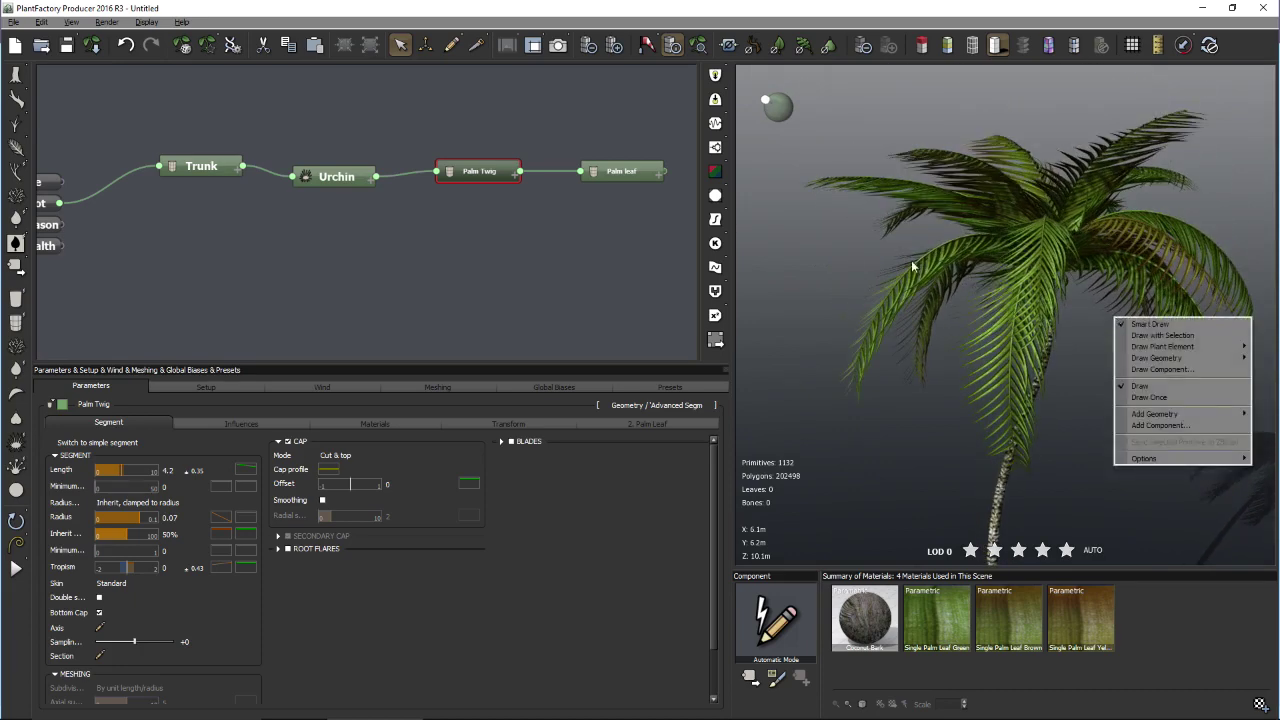
click(616, 136)
- Expand the Palm Twig node's additional parameters to expose the Distribution input of its segment body material
click(482, 174)
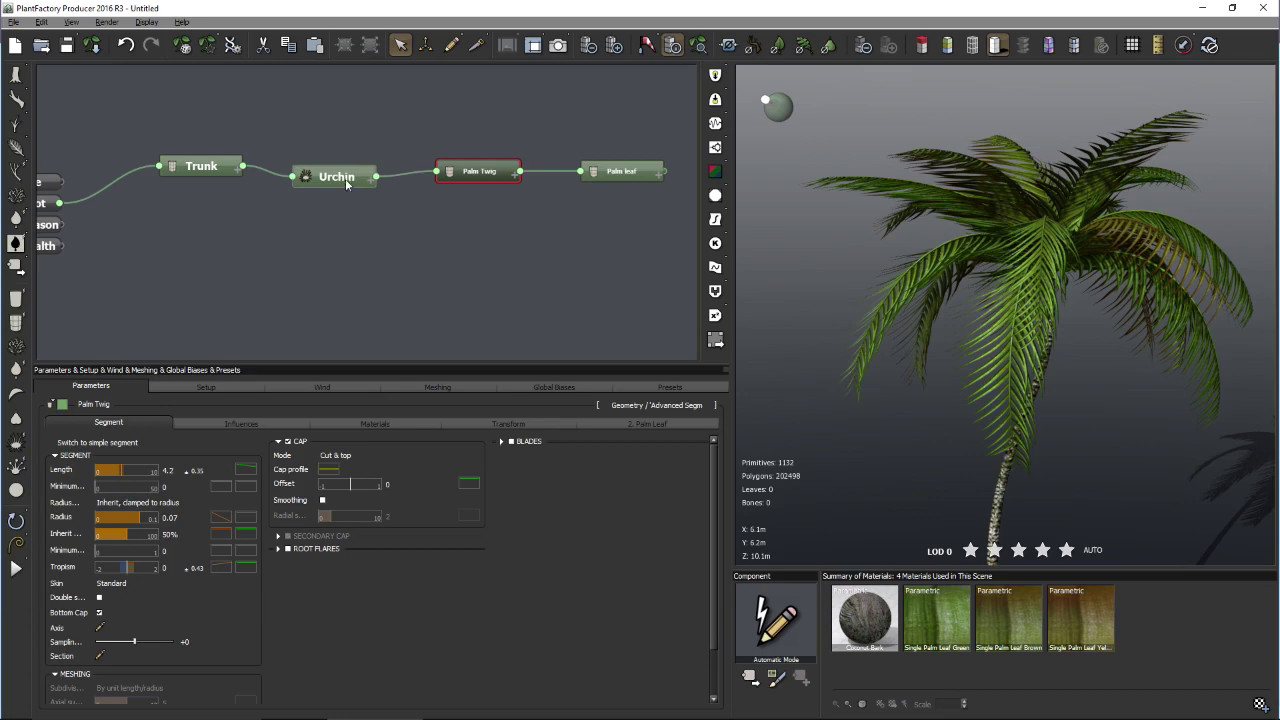
click(516, 179)
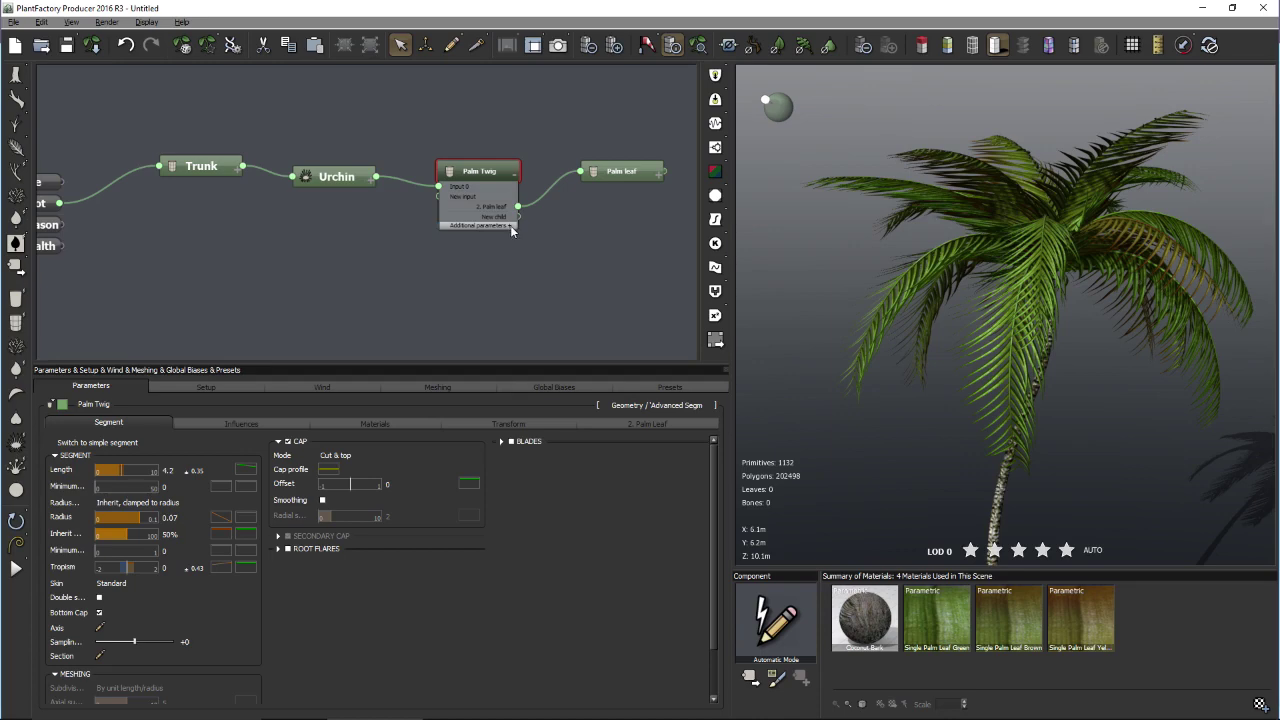
click(510, 226)
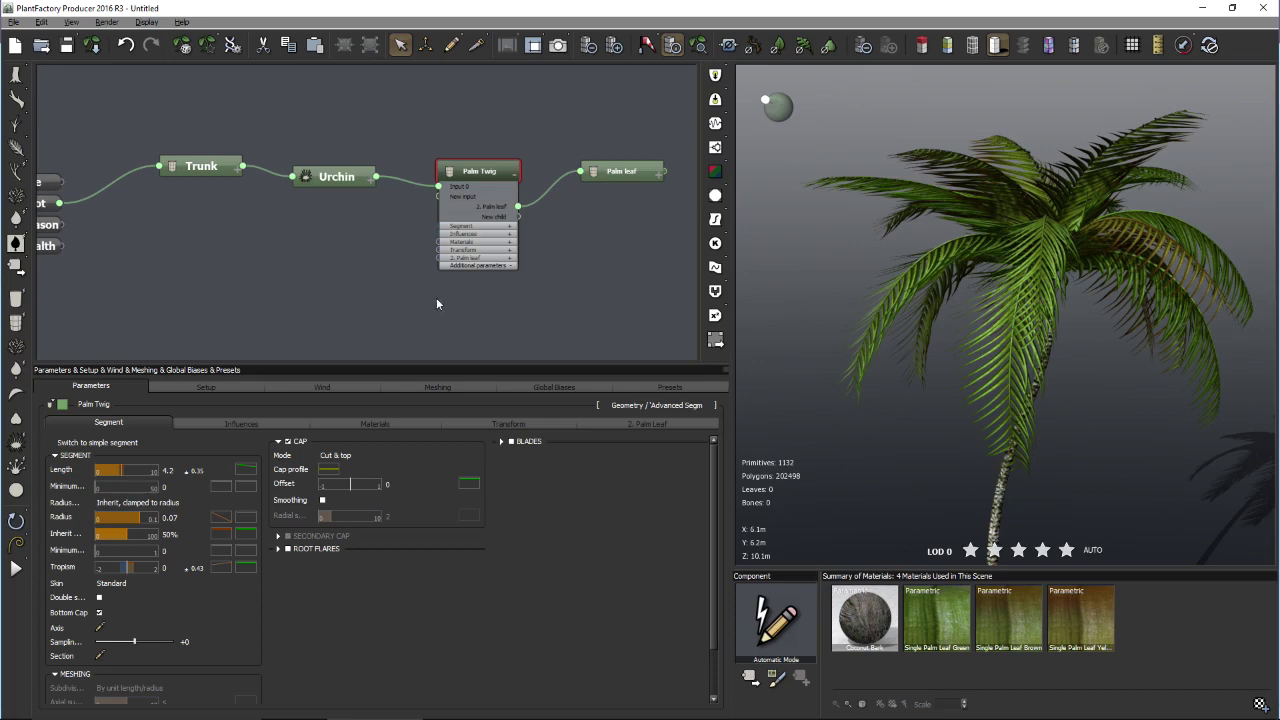
middle_drag(507, 298, 518, 221)
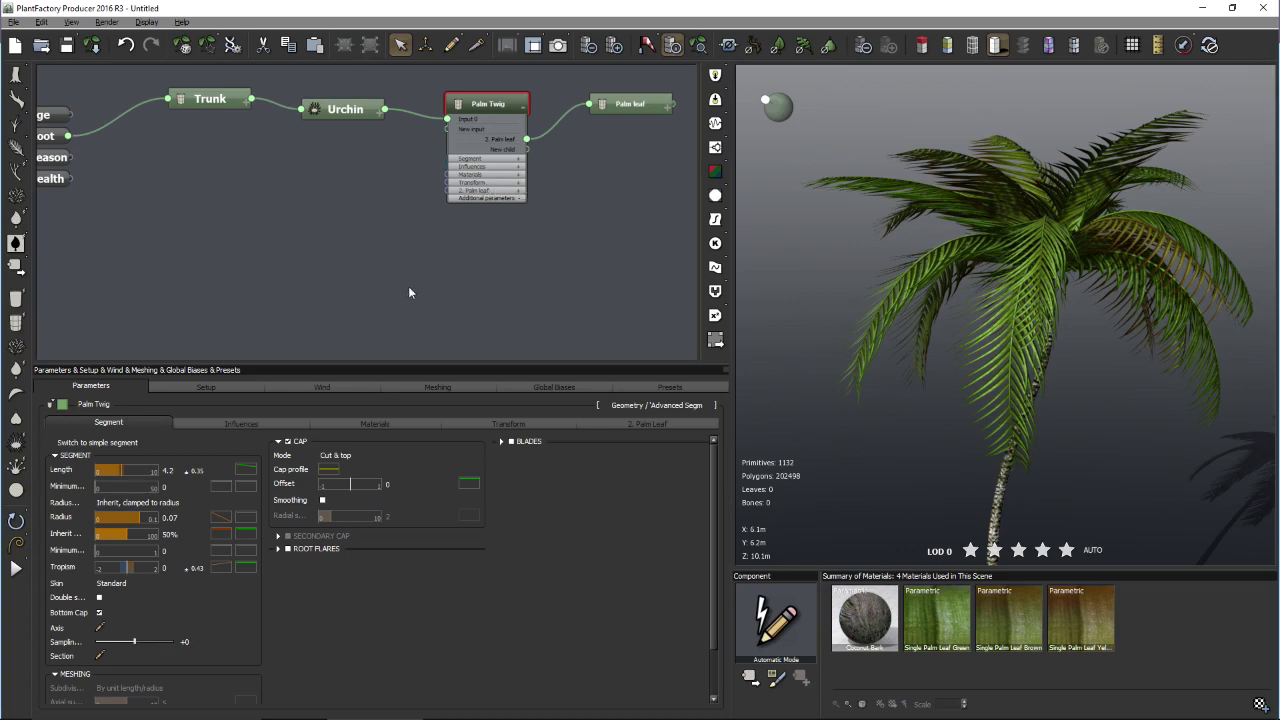
click(519, 176)
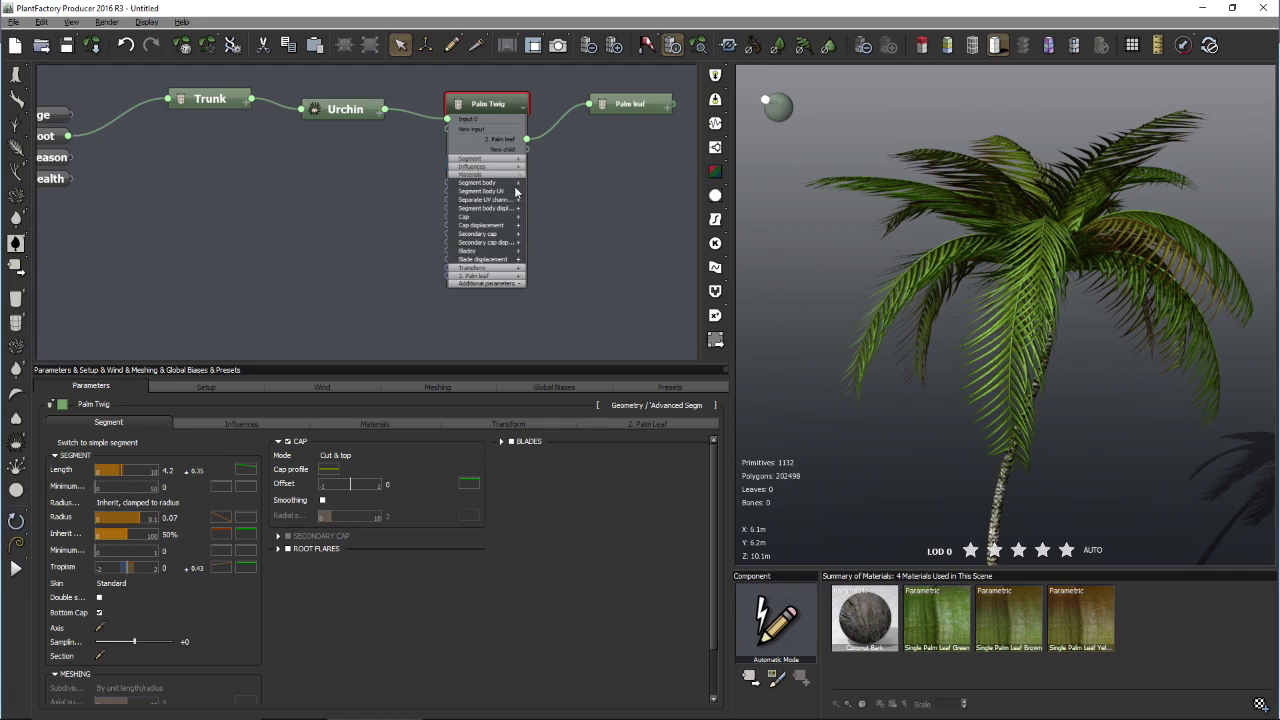
scroll(514, 186, up, 1)
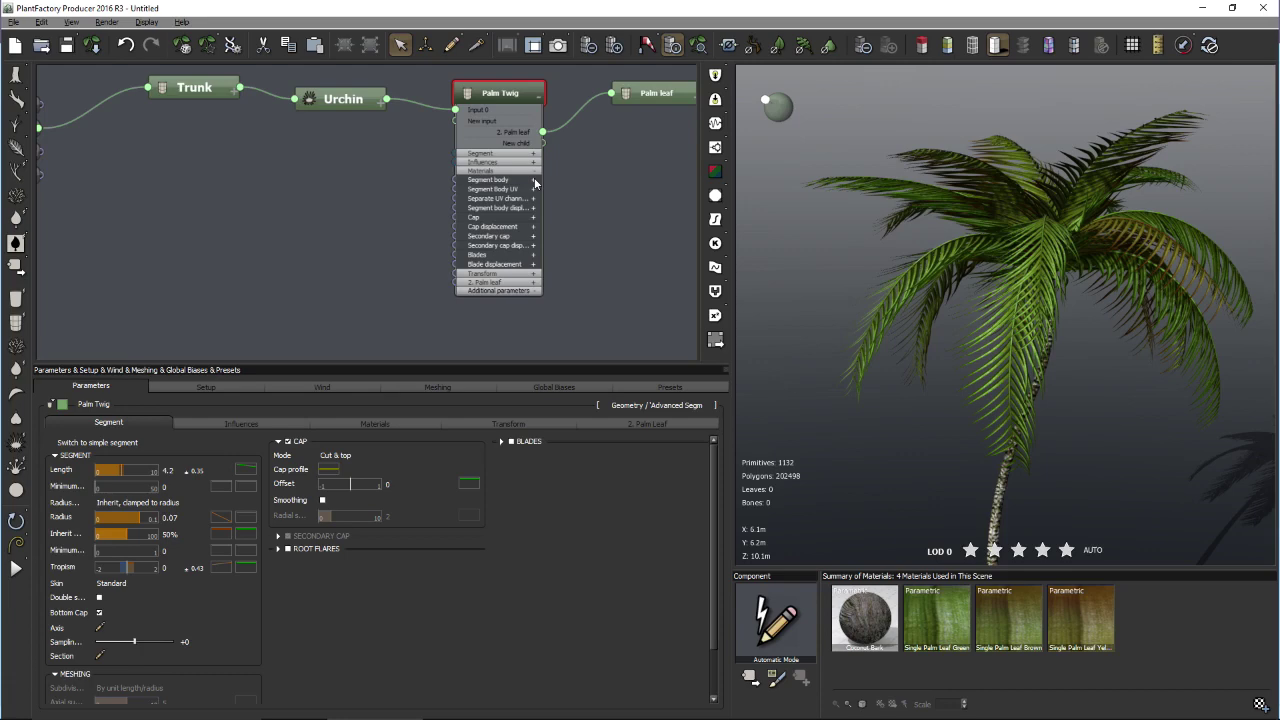
click(534, 179)
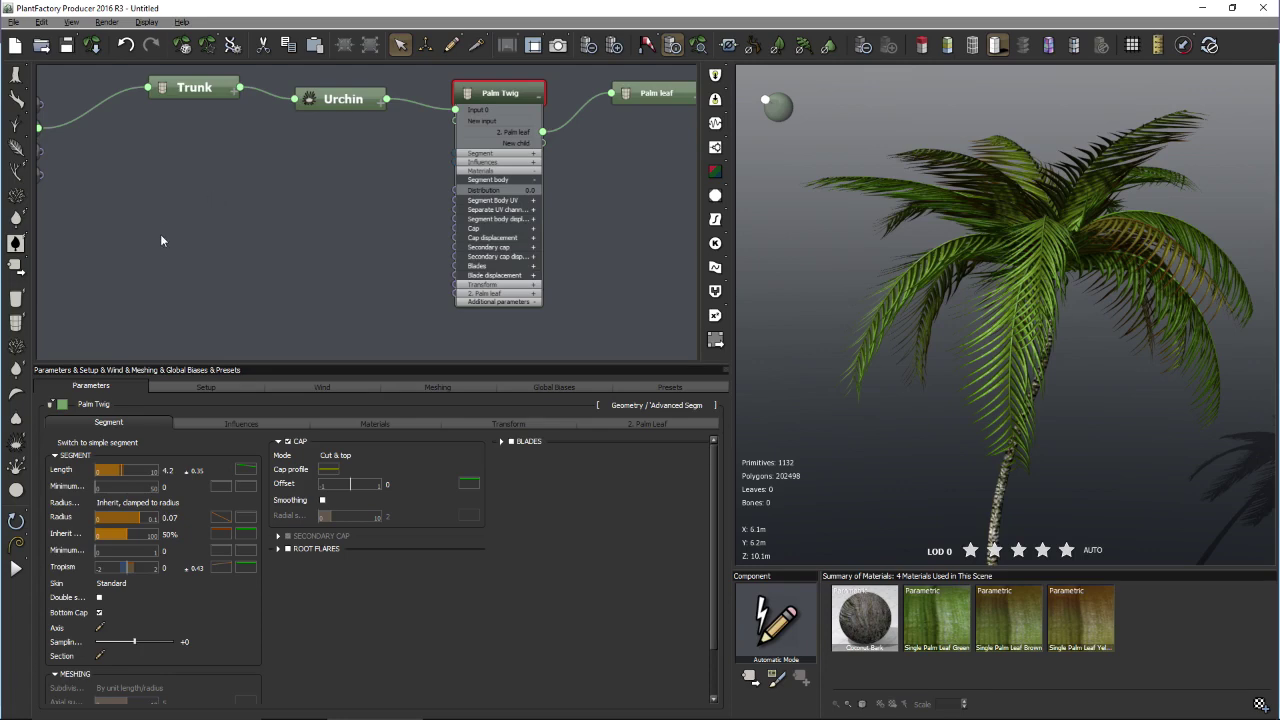
- Add a Parent Parameters node set to the Urchin's Position on Primitive Instance
right_click(223, 158)
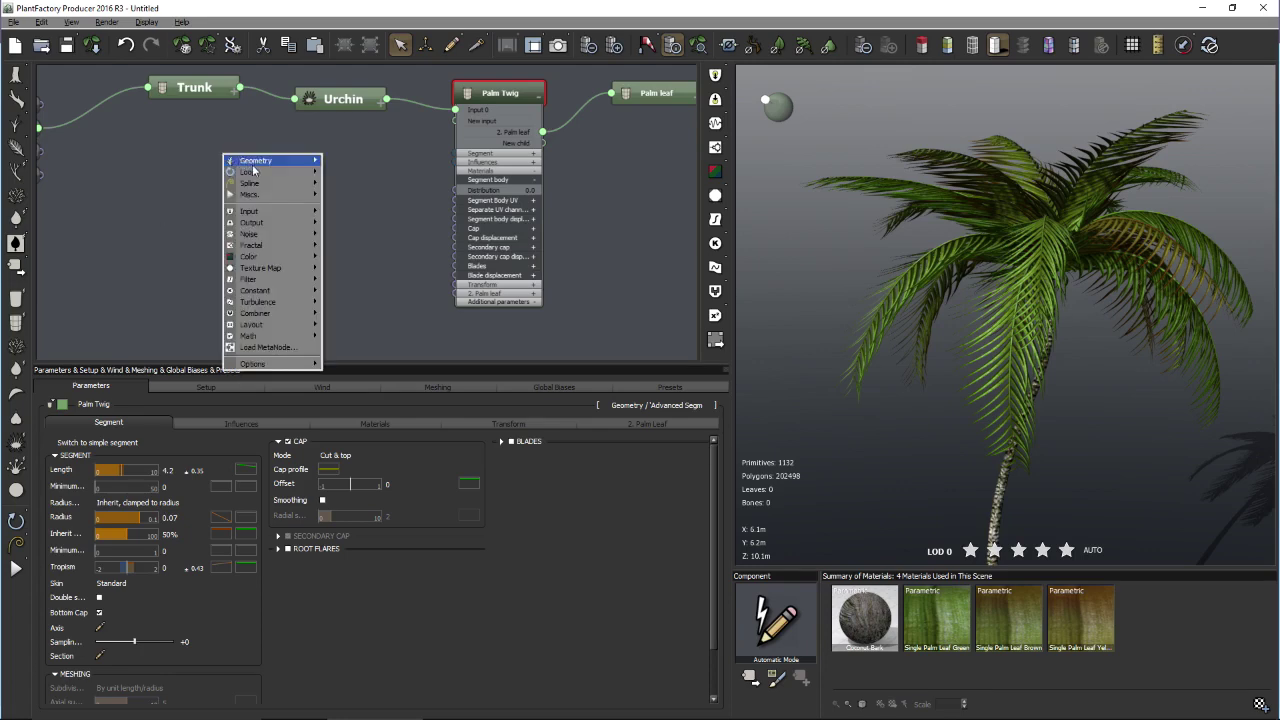
mouse_move(260, 195)
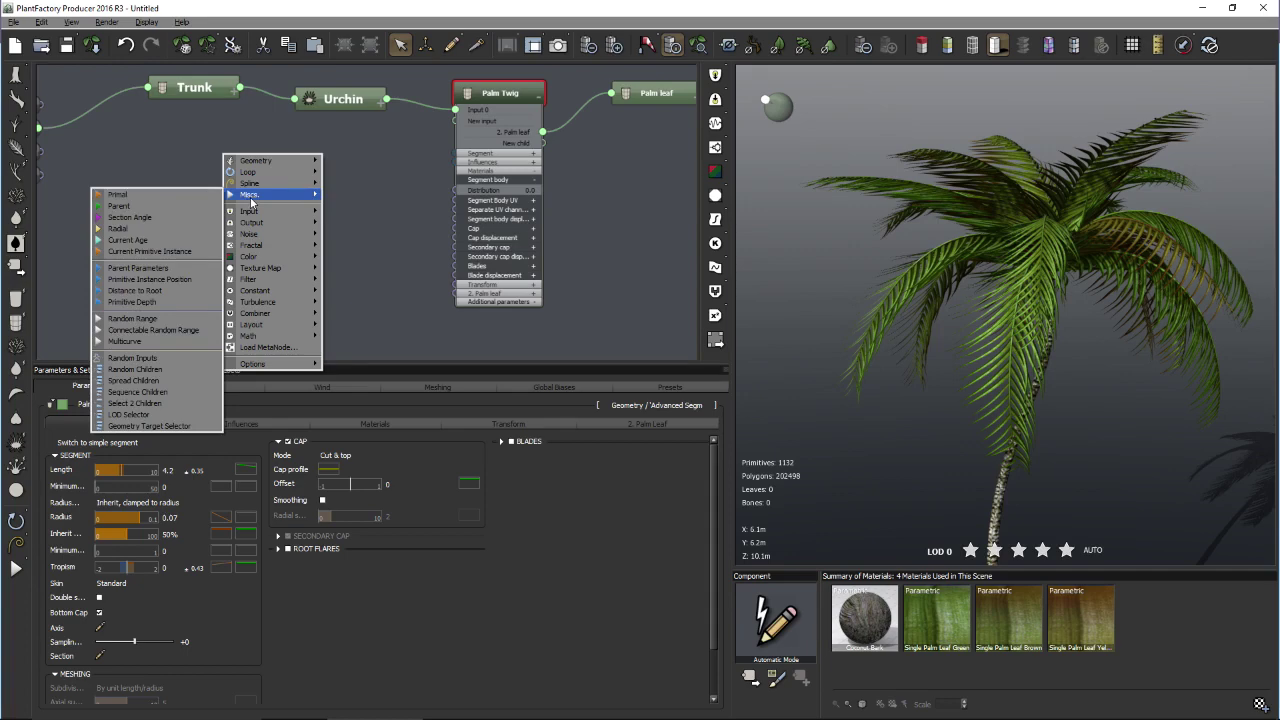
click(151, 268)
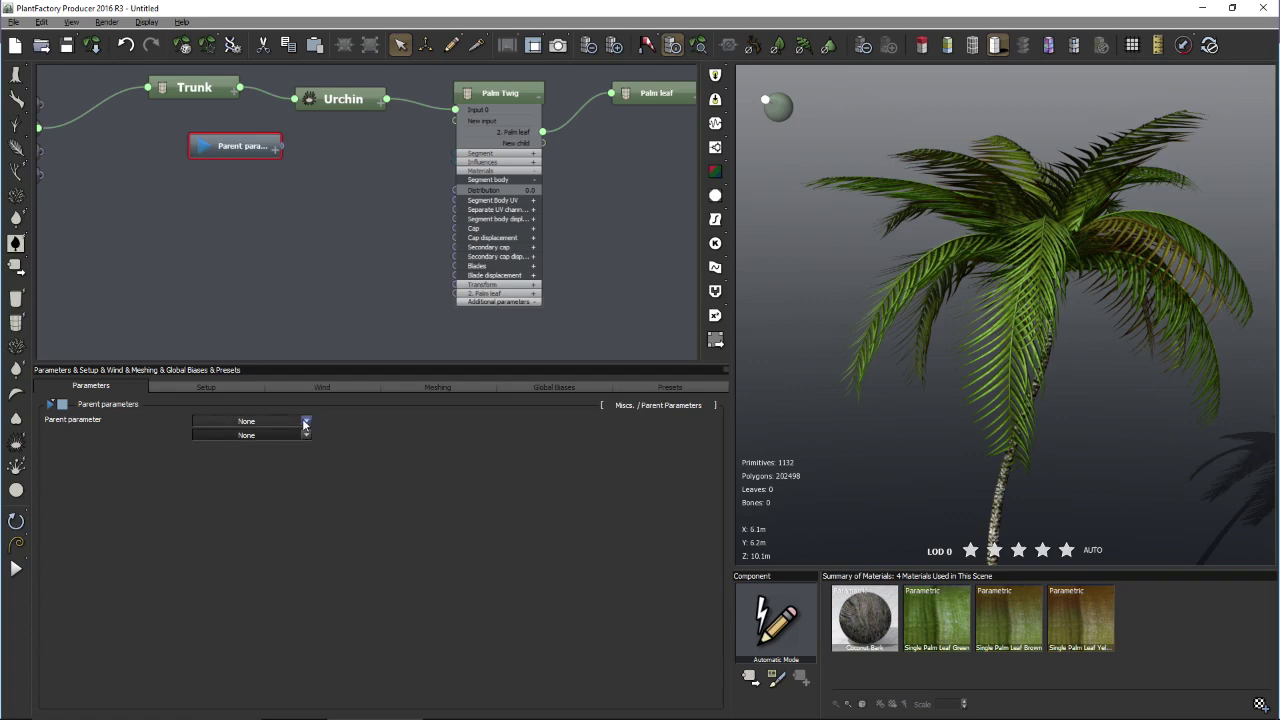
click(306, 421)
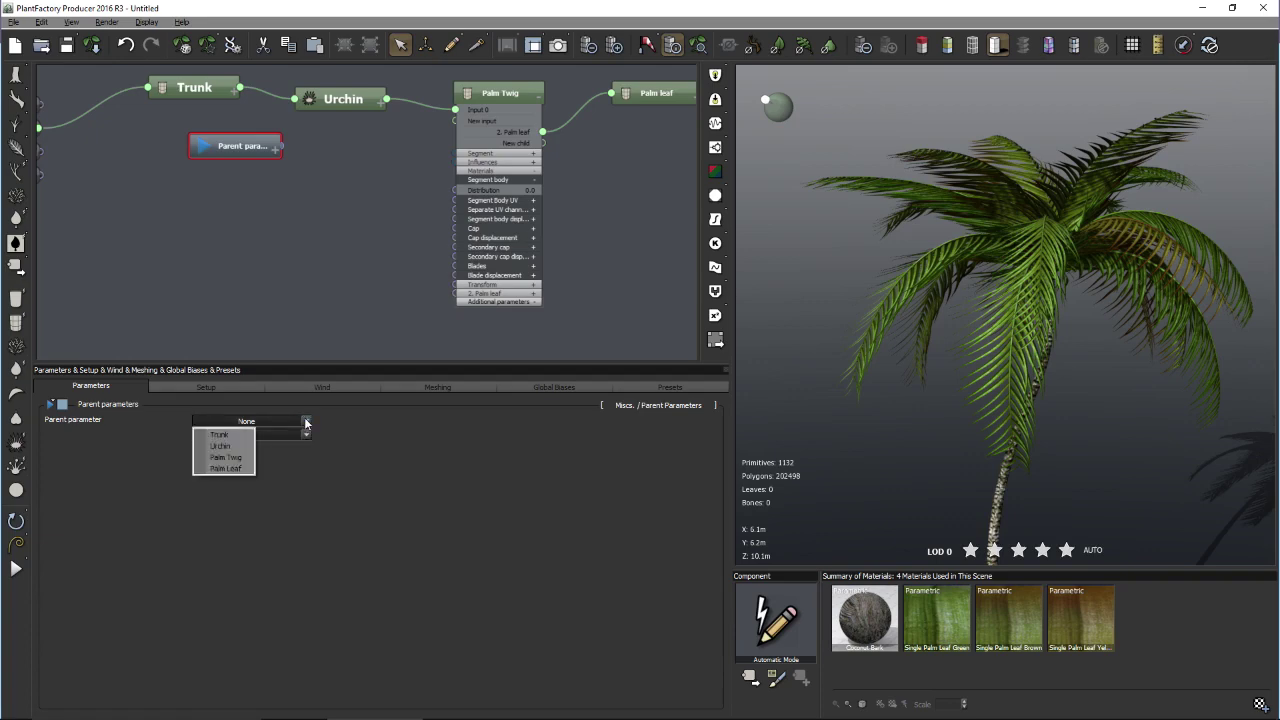
click(232, 449)
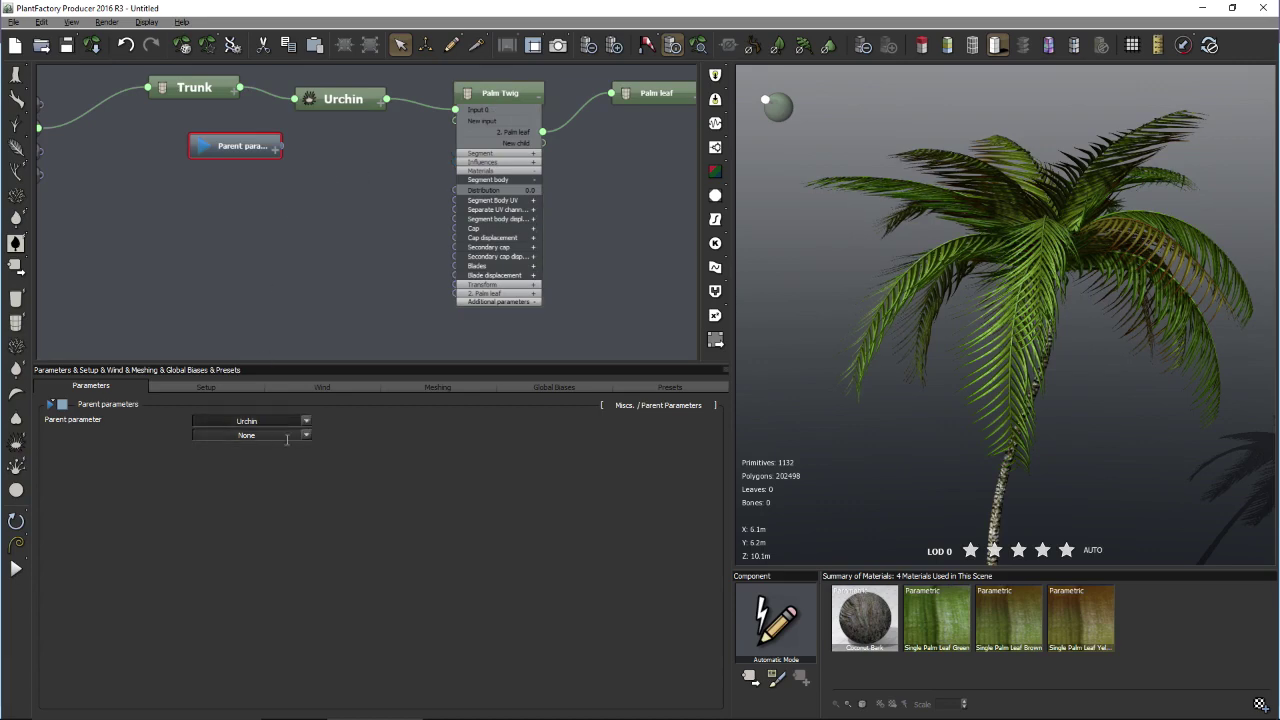
click(307, 436)
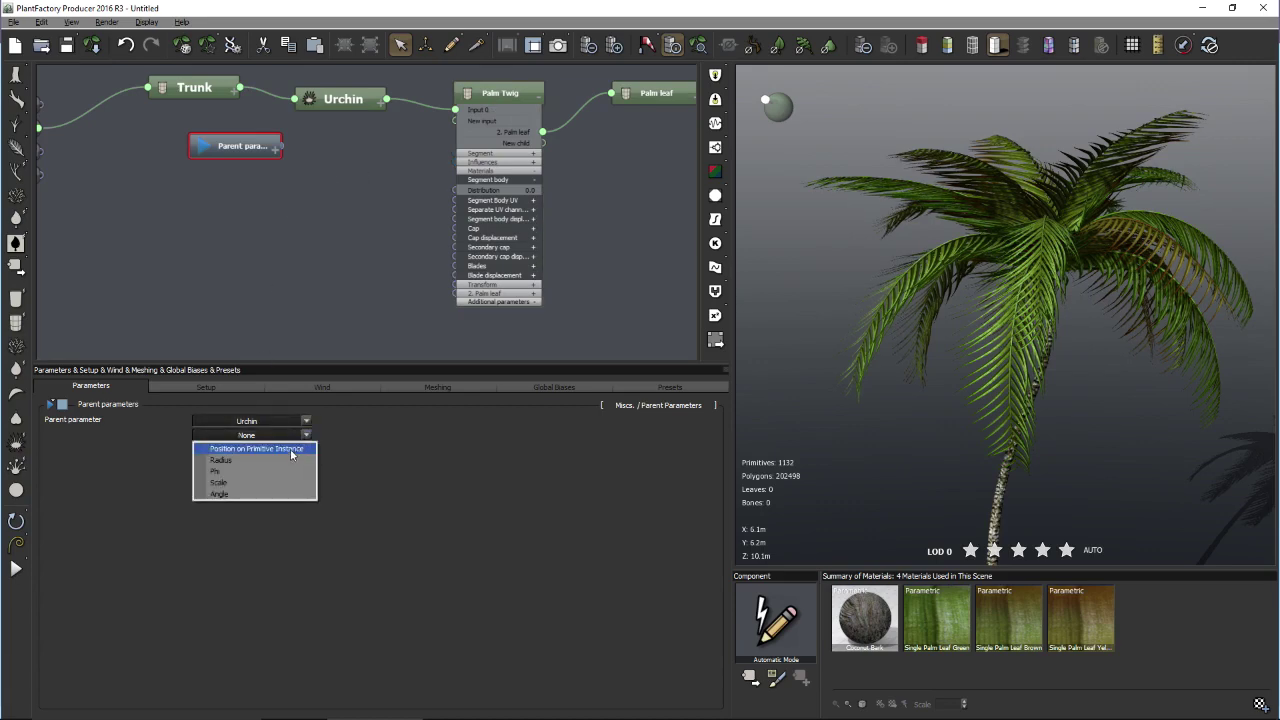
click(237, 450)
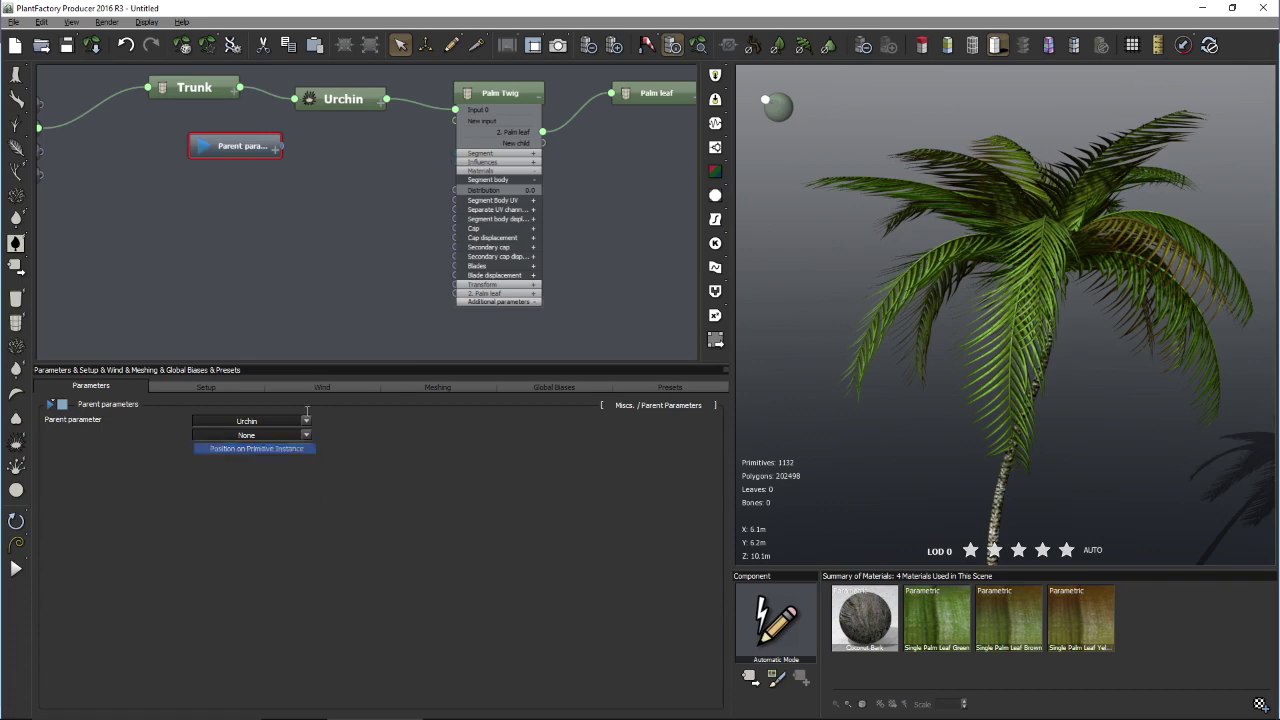
- Connect the Parent Parameters node to the Distribution input of the Palm Twig's segment body and check the crown's colours
drag(238, 156, 248, 168)
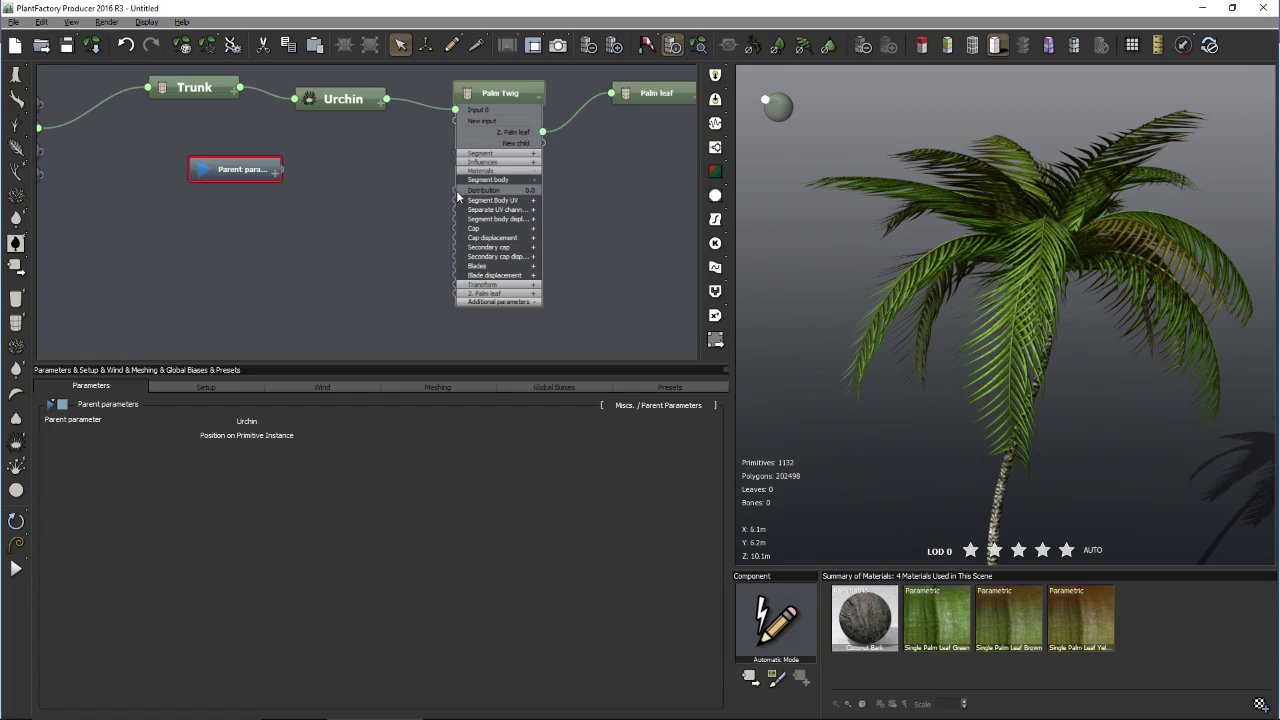
drag(456, 190, 268, 170)
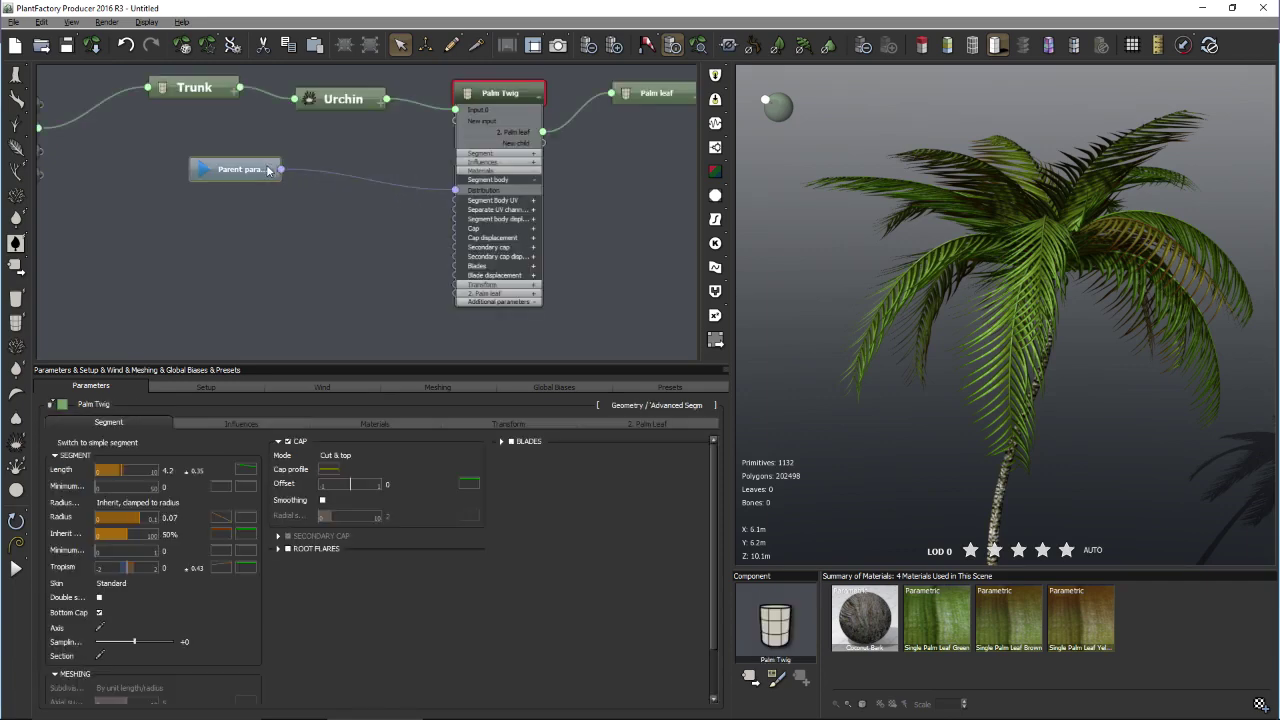
drag(1009, 244, 1076, 234)
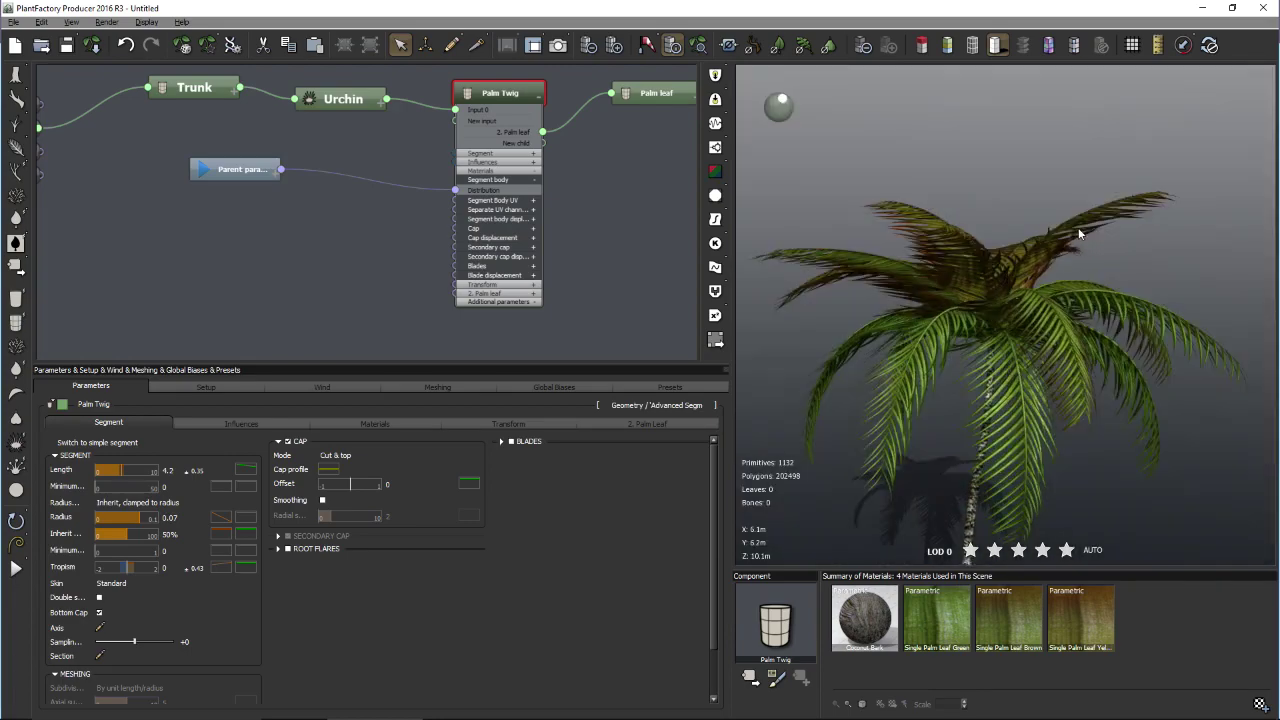
- Add a Map filter node between Parent Parameters and Palm Twig, and feed the Parent Parameters output into it
click(224, 178)
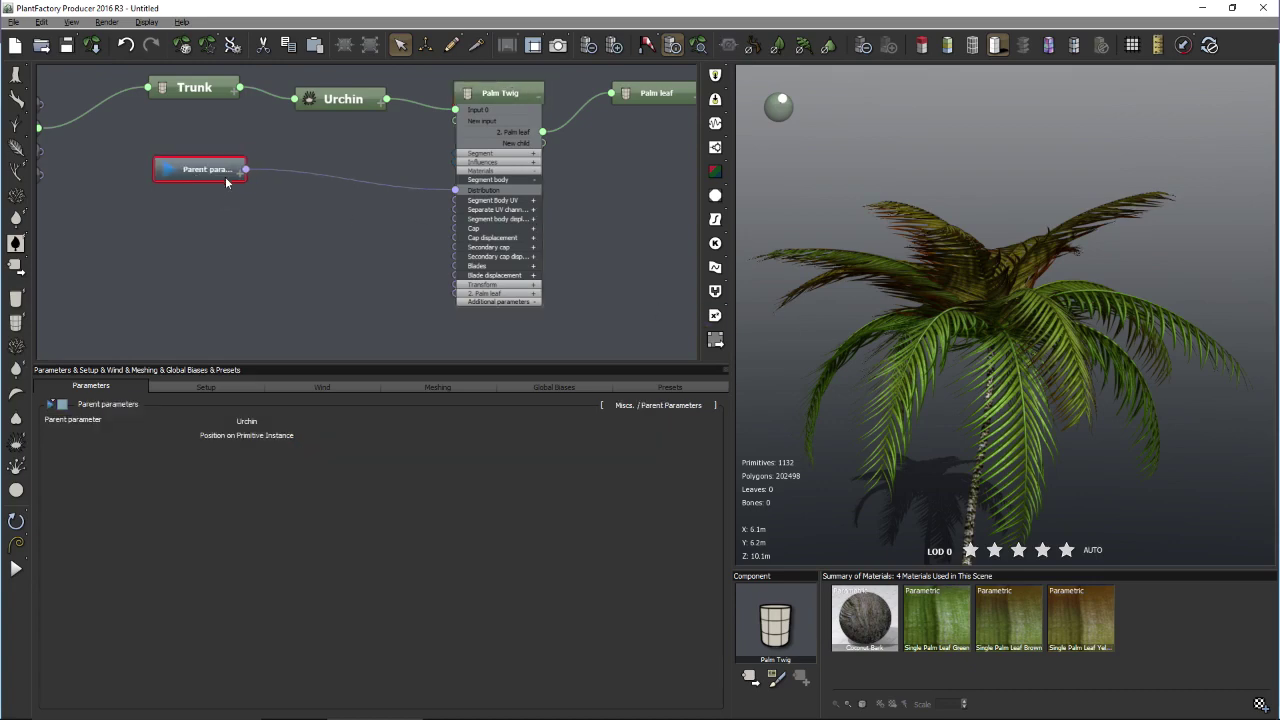
click(300, 175)
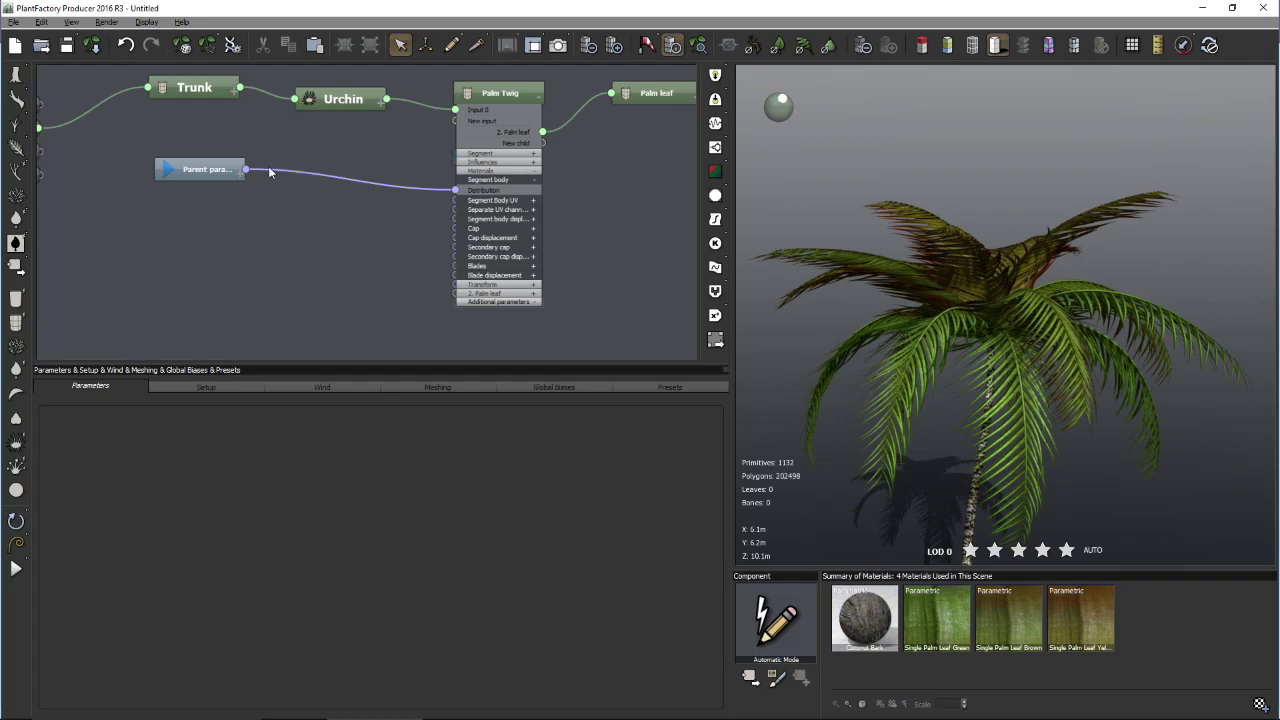
right_click(337, 190)
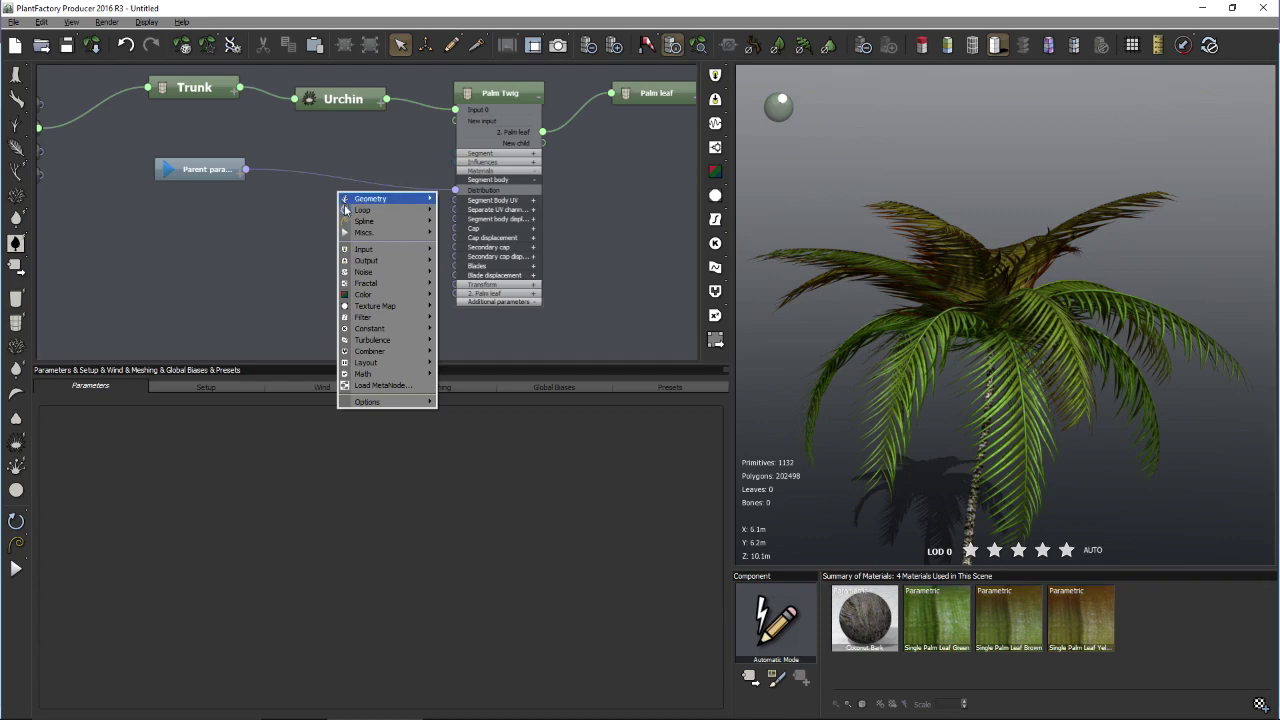
mouse_move(374, 318)
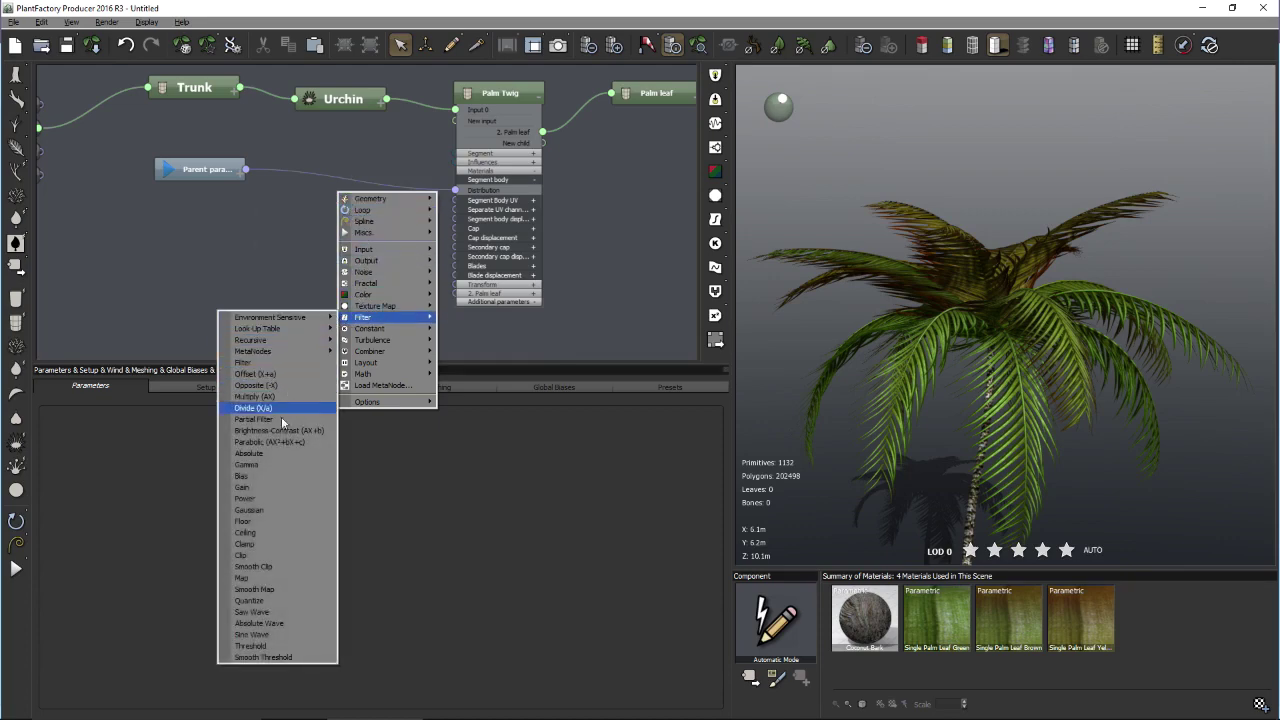
click(258, 578)
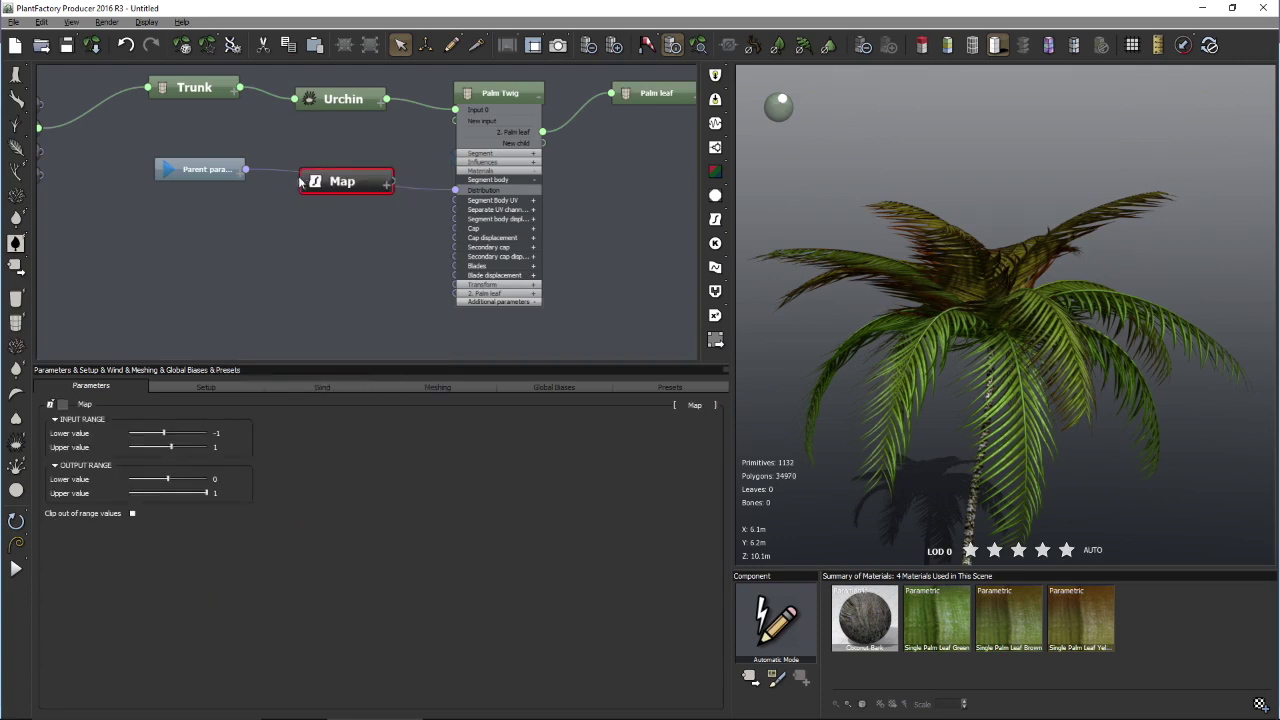
drag(240, 171, 244, 169)
- Set the Map node's input range to 0–1 and invert its output range to run from 1 to 0
click(227, 431)
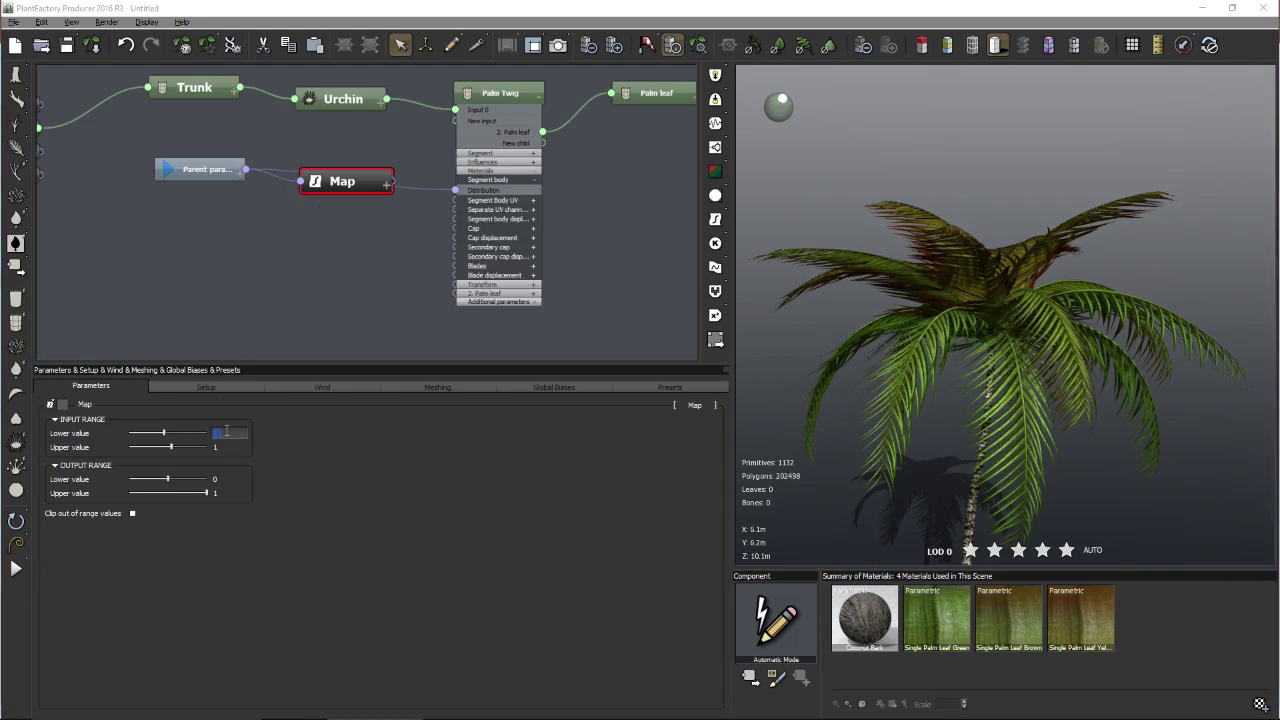
text(0)
key(Return)
click(228, 479)
text(1)
key(Tab)
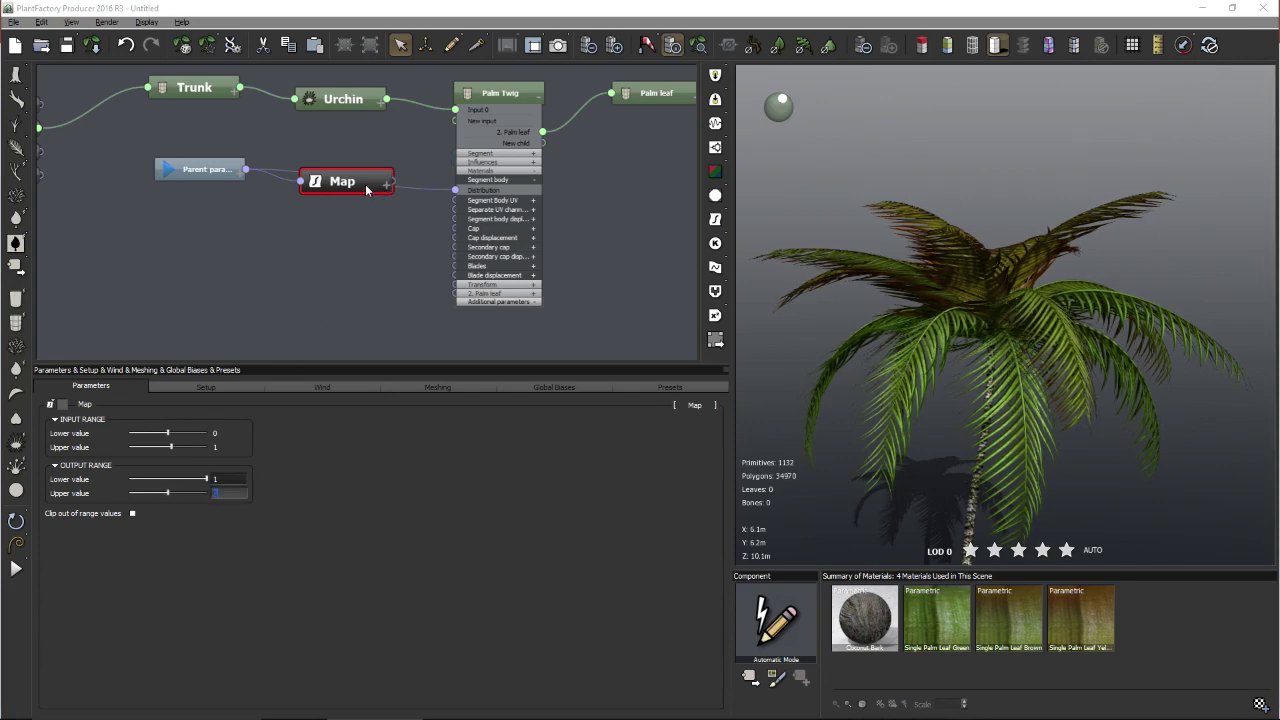
- Connect the Map node's output to the Palm Twig's Distribution input and review the whole palm's colouring
drag(367, 189, 361, 225)
drag(455, 189, 365, 181)
drag(1011, 256, 1065, 256)
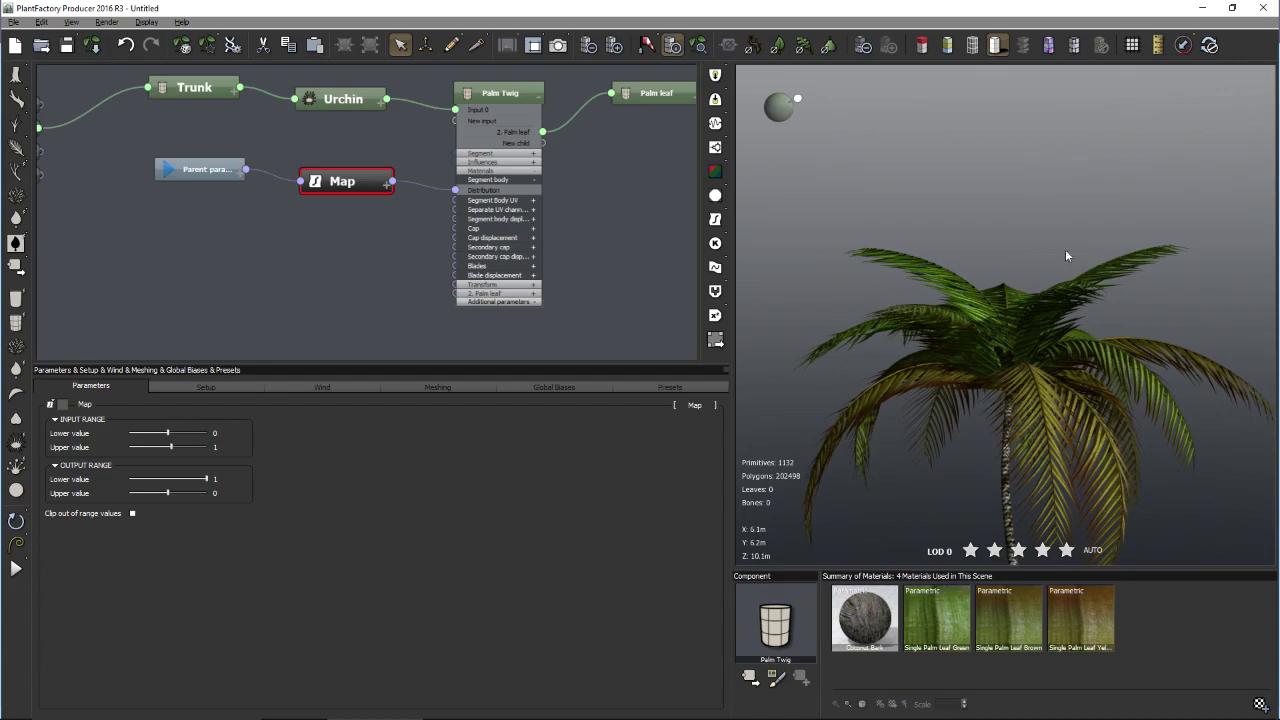
click(699, 45)
drag(1126, 294, 1010, 260)
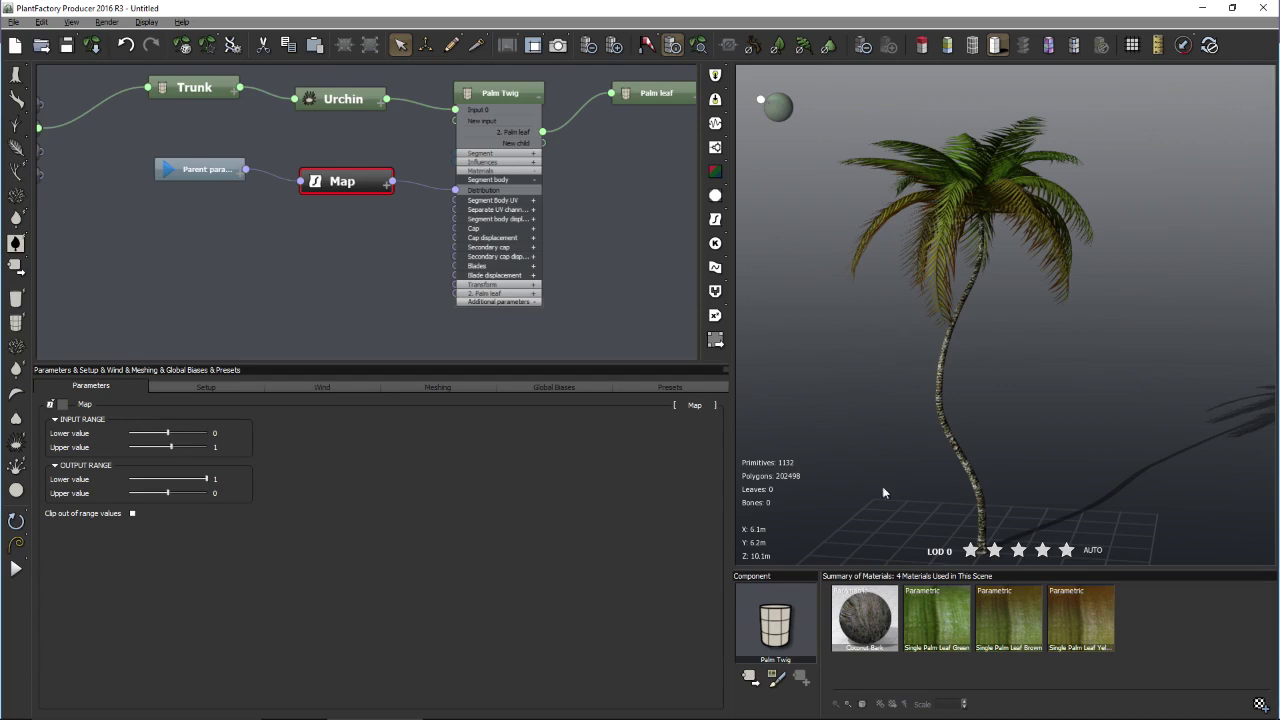
- Open the Single Palm Leaf Green material in the basic editor and examine its colour, bump and lighting settings
right_click(930, 615)
click(962, 622)
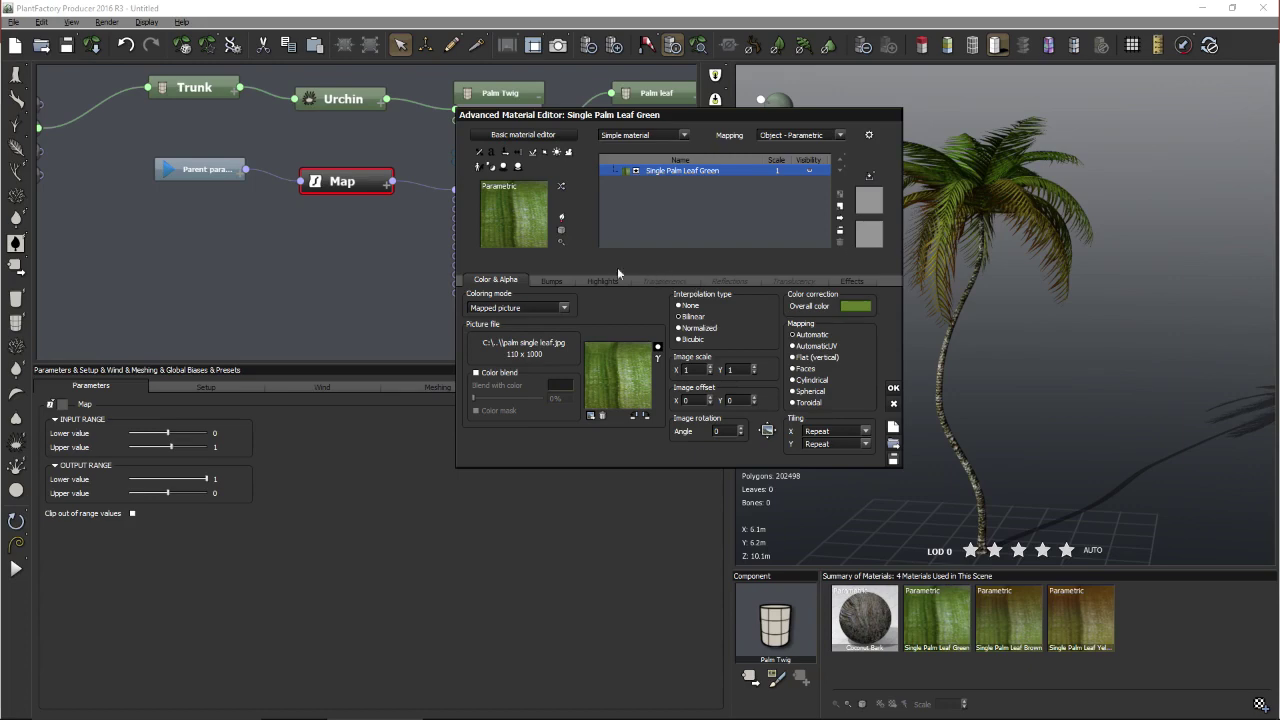
click(523, 134)
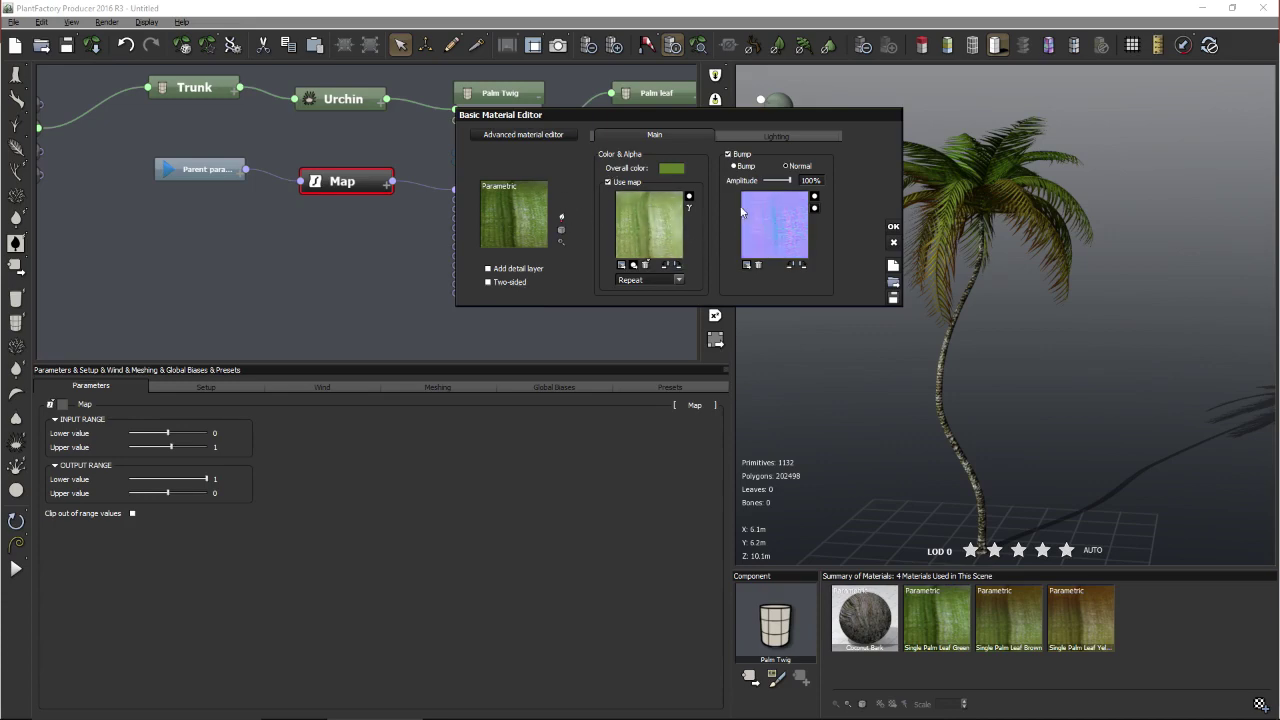
click(746, 137)
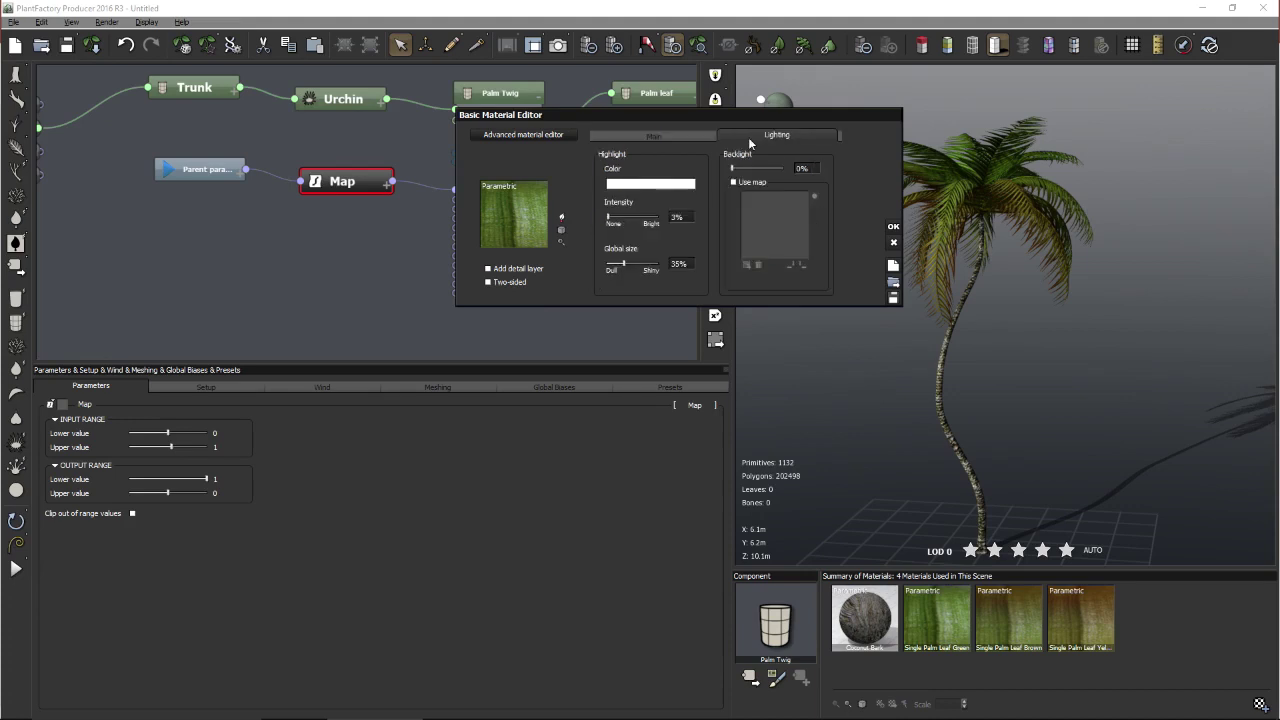
click(672, 136)
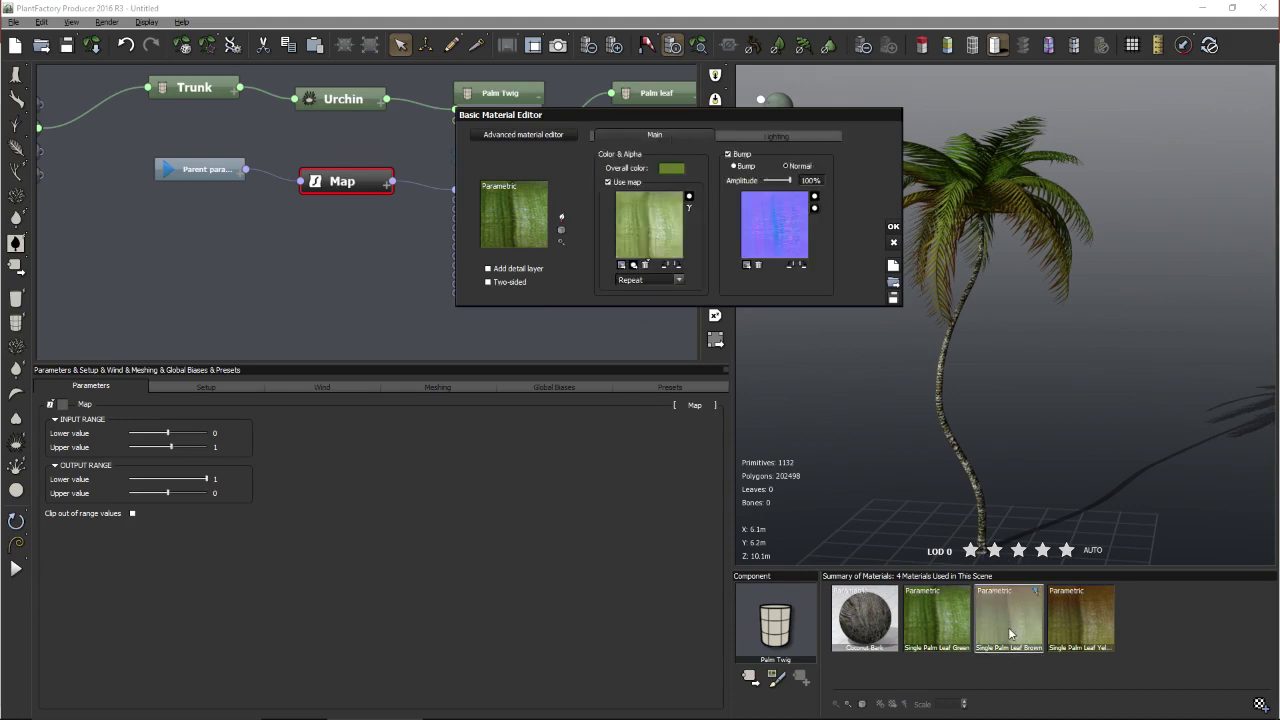
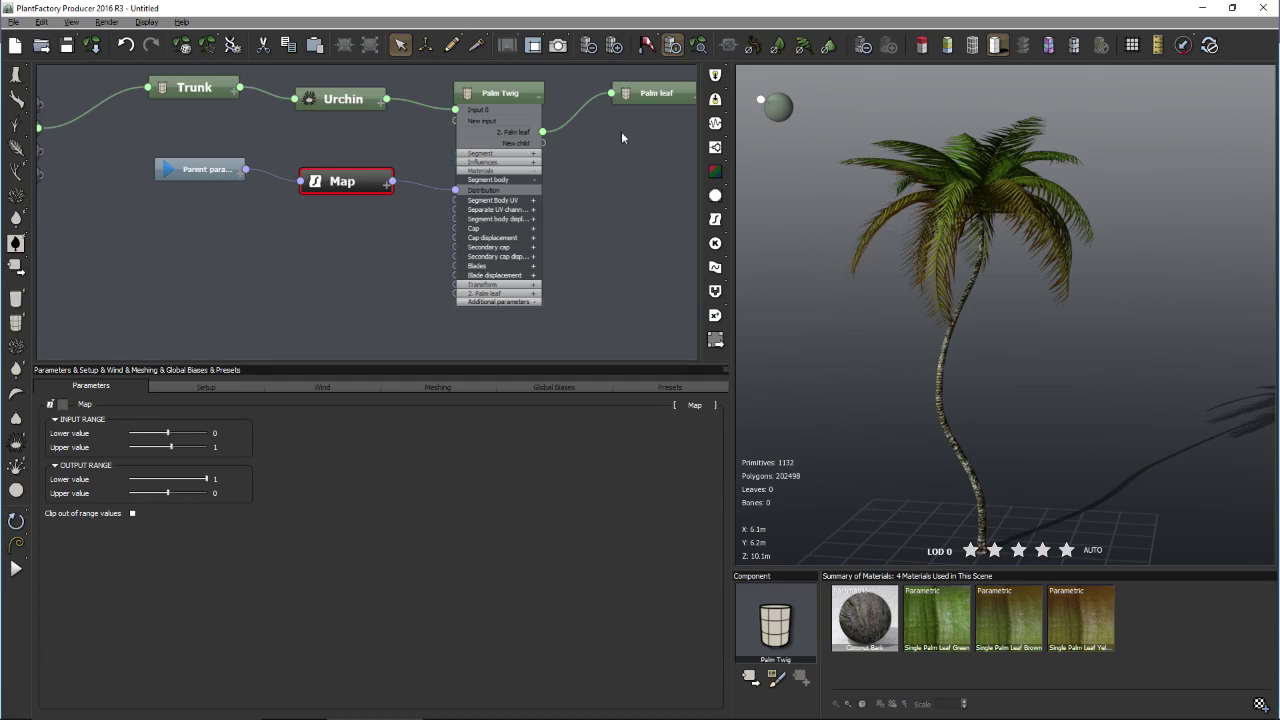
- Assign Single Palm Leaf Green to the Palm leaf's blades, with Single Palm Leaf Brown and Single Palm Leaf Yellow as alternate materials
right_drag(621, 132, 523, 163)
click(547, 111)
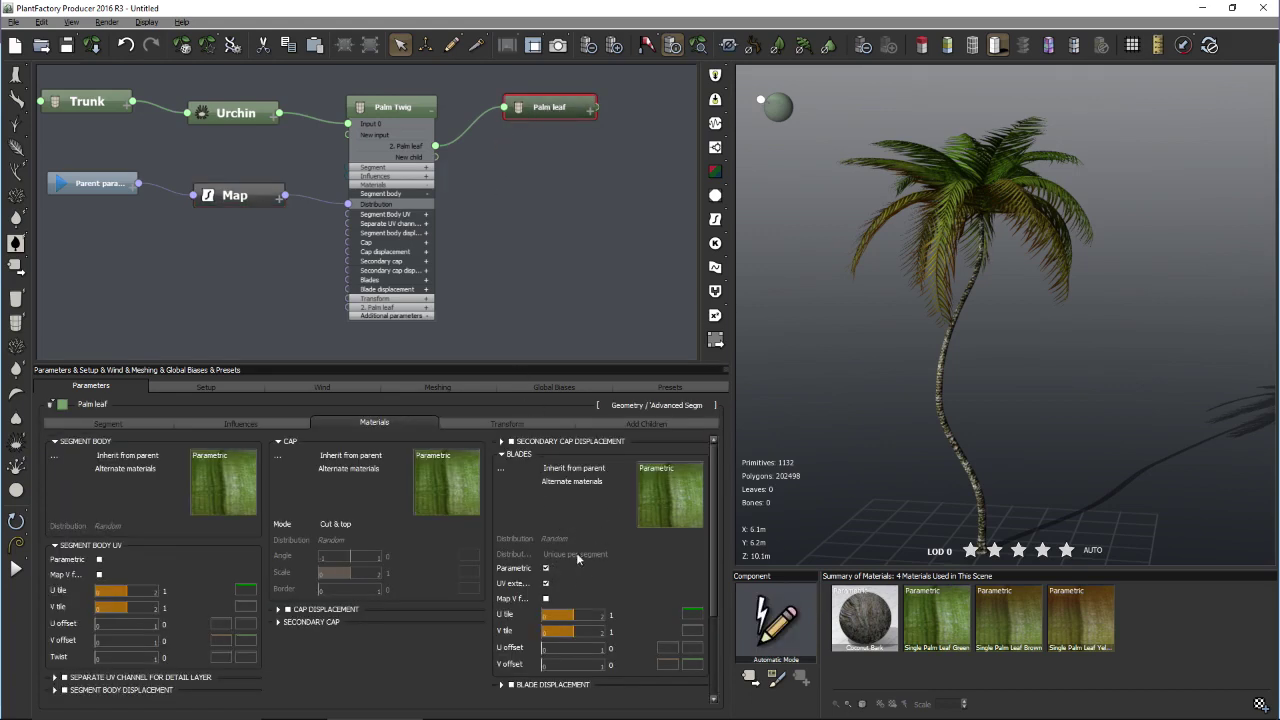
click(628, 468)
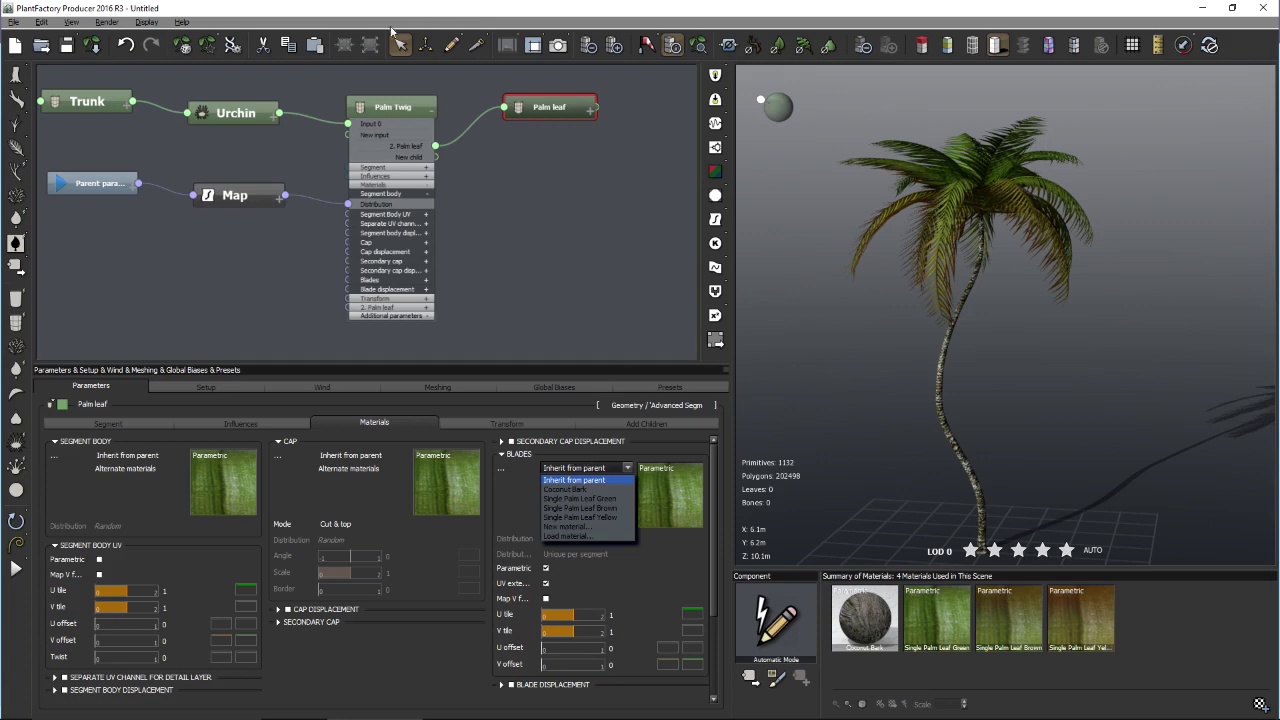
click(625, 499)
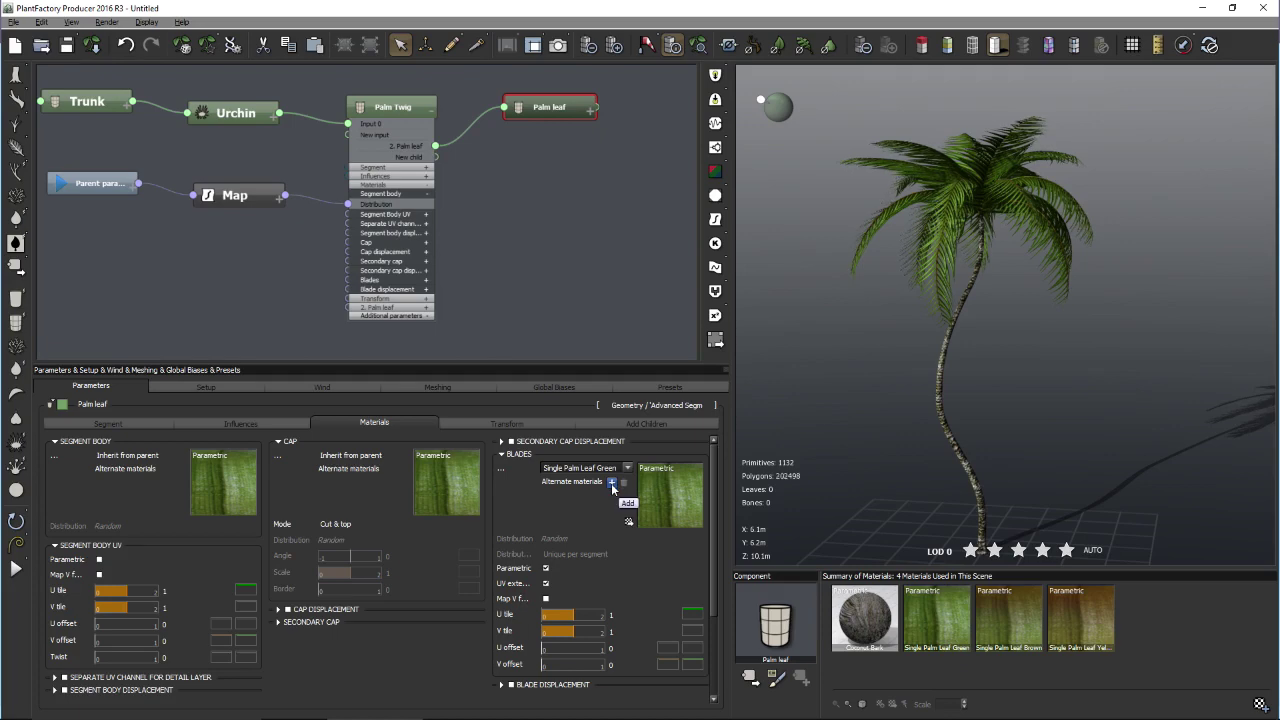
click(612, 482)
click(627, 468)
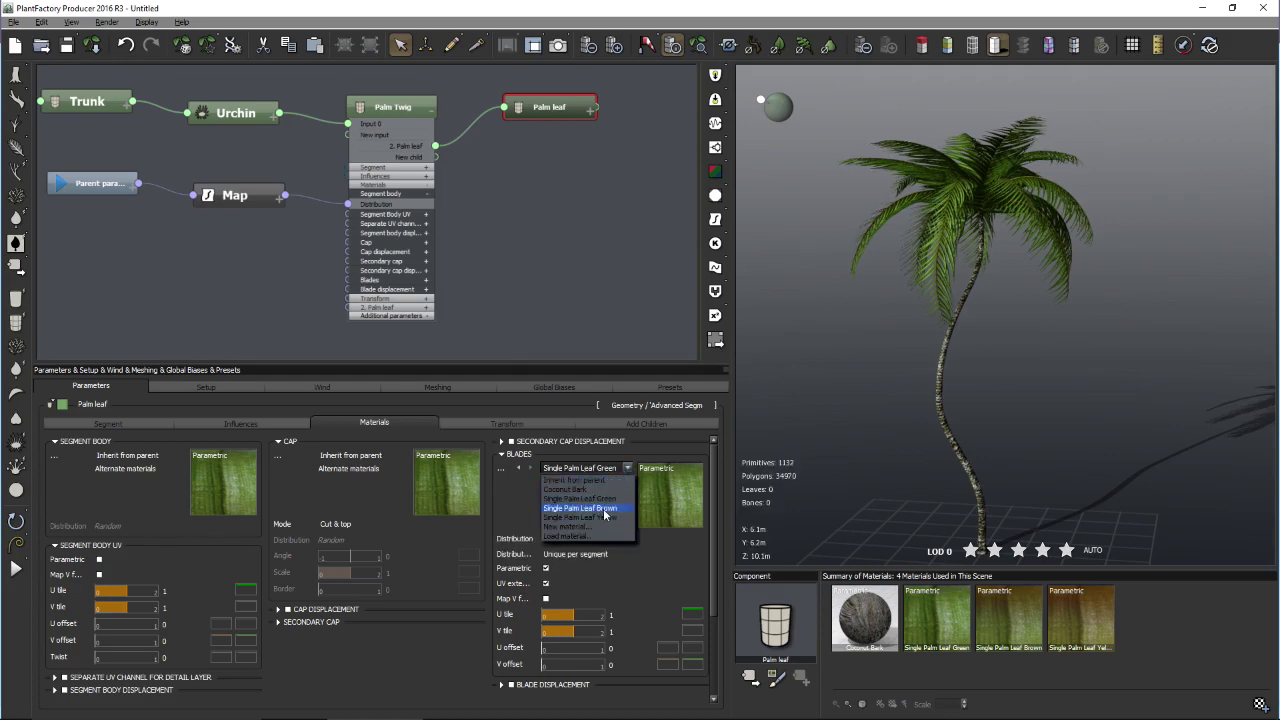
click(604, 510)
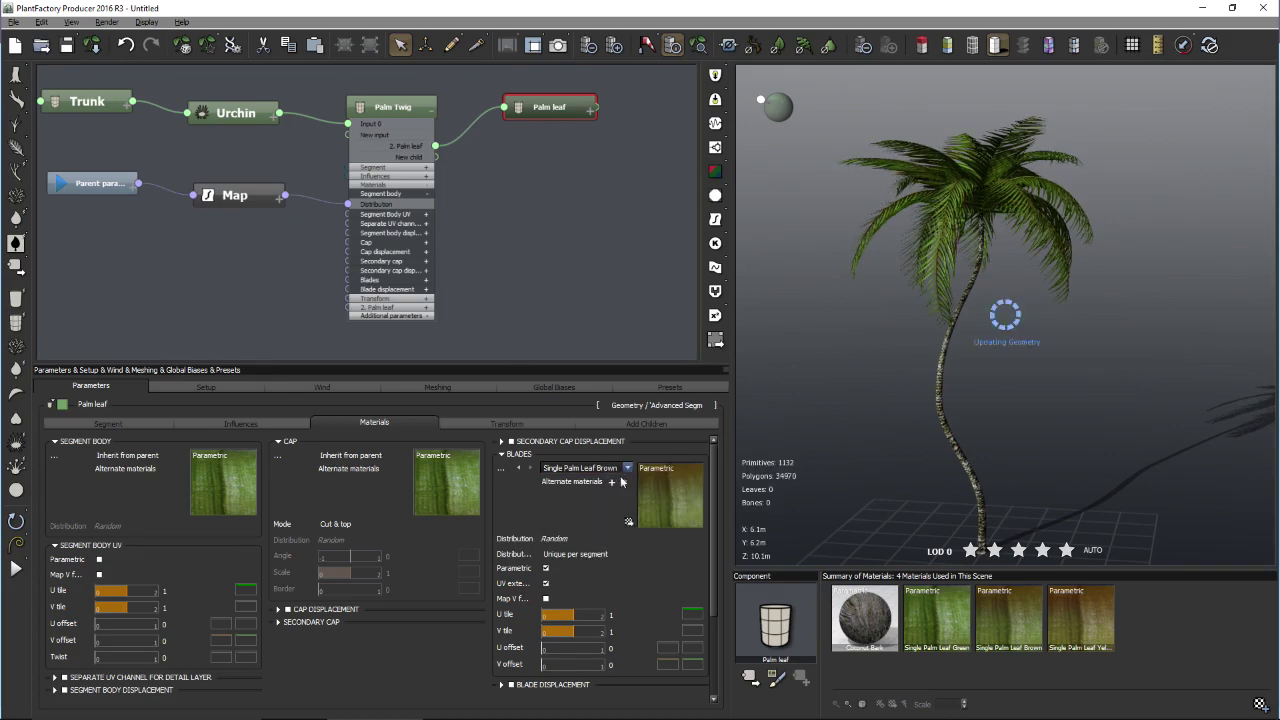
click(627, 468)
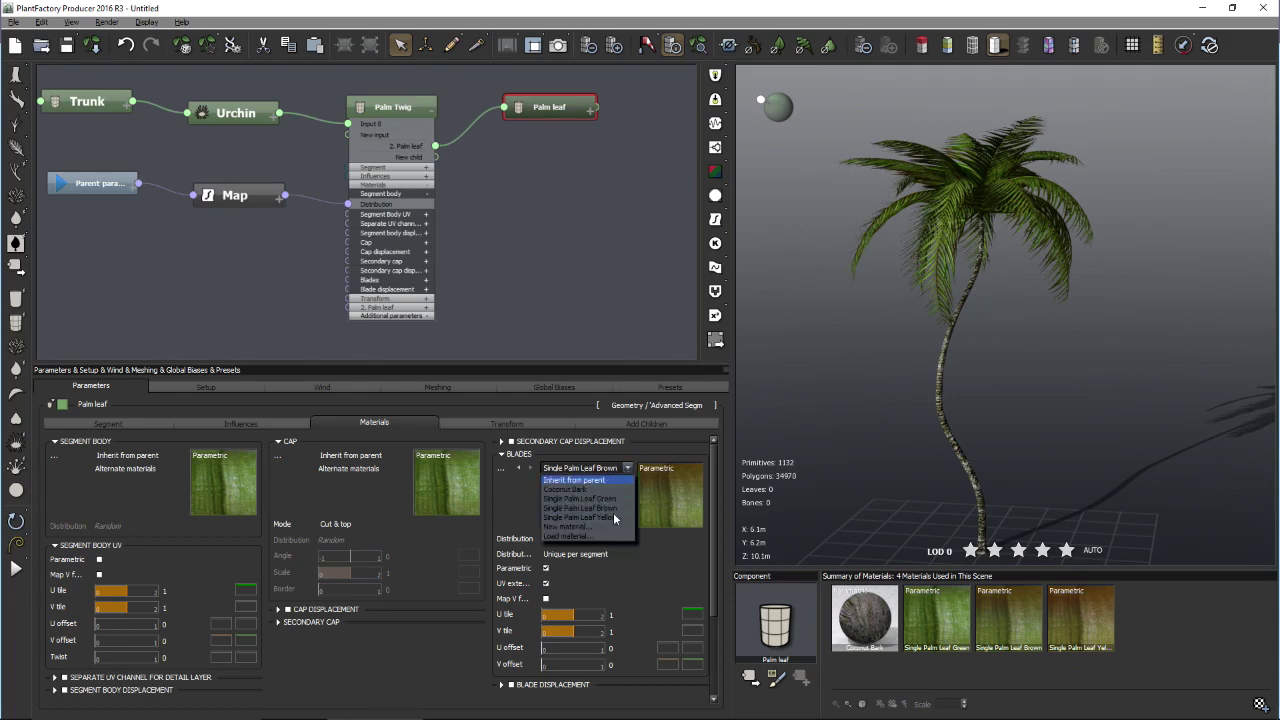
click(596, 517)
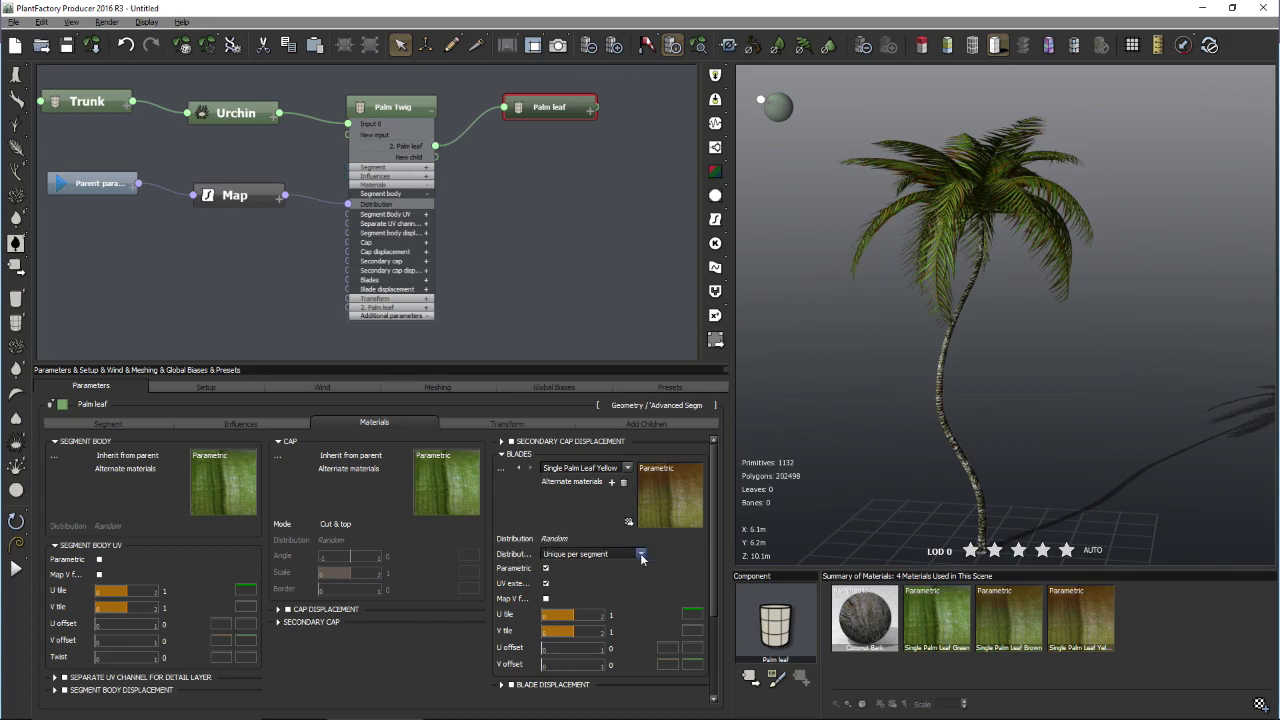
- Inspect the fronds up close and set the Palm leaf blades' material distribution mode to Unique per blade
scroll(1032, 308, up, 6)
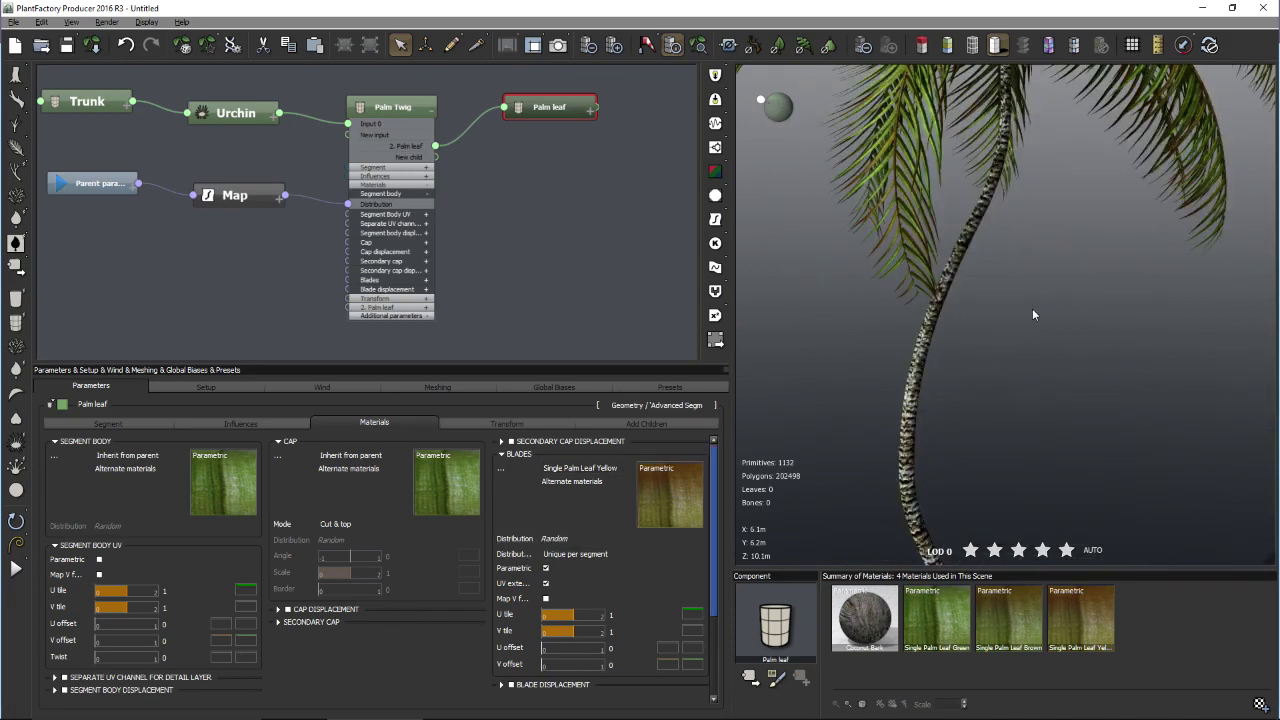
drag(1056, 351, 963, 246)
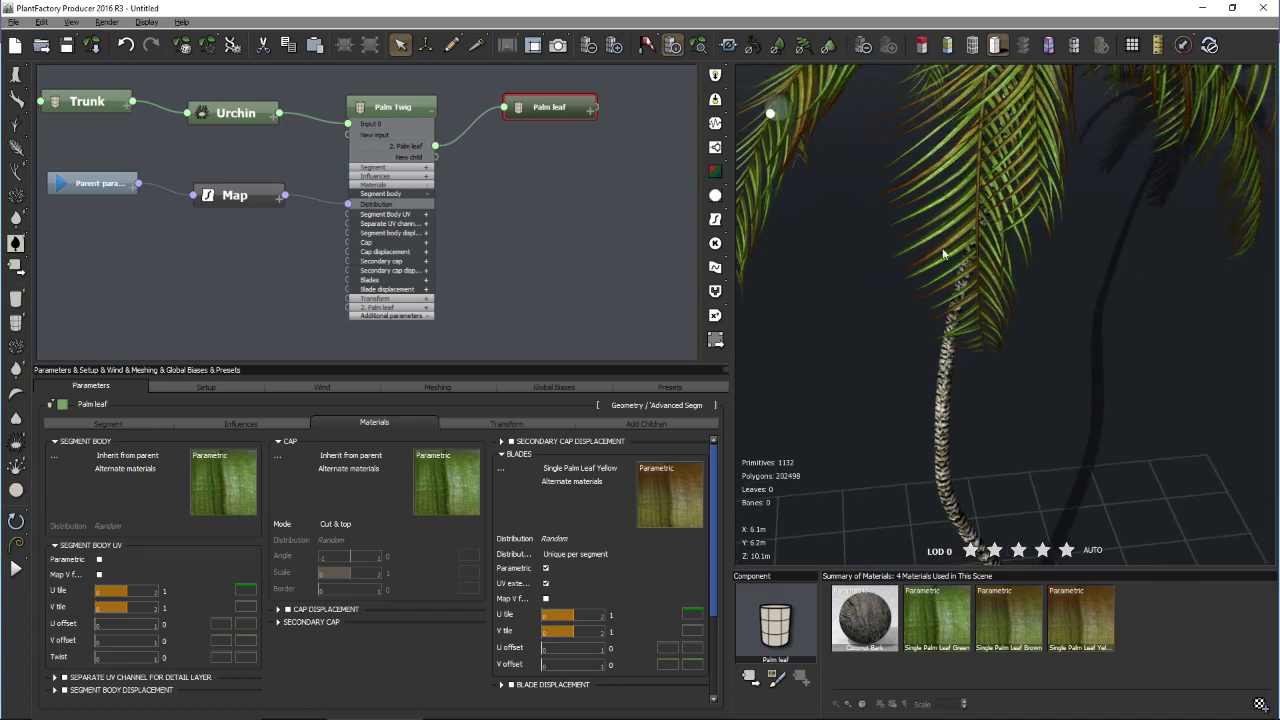
click(614, 553)
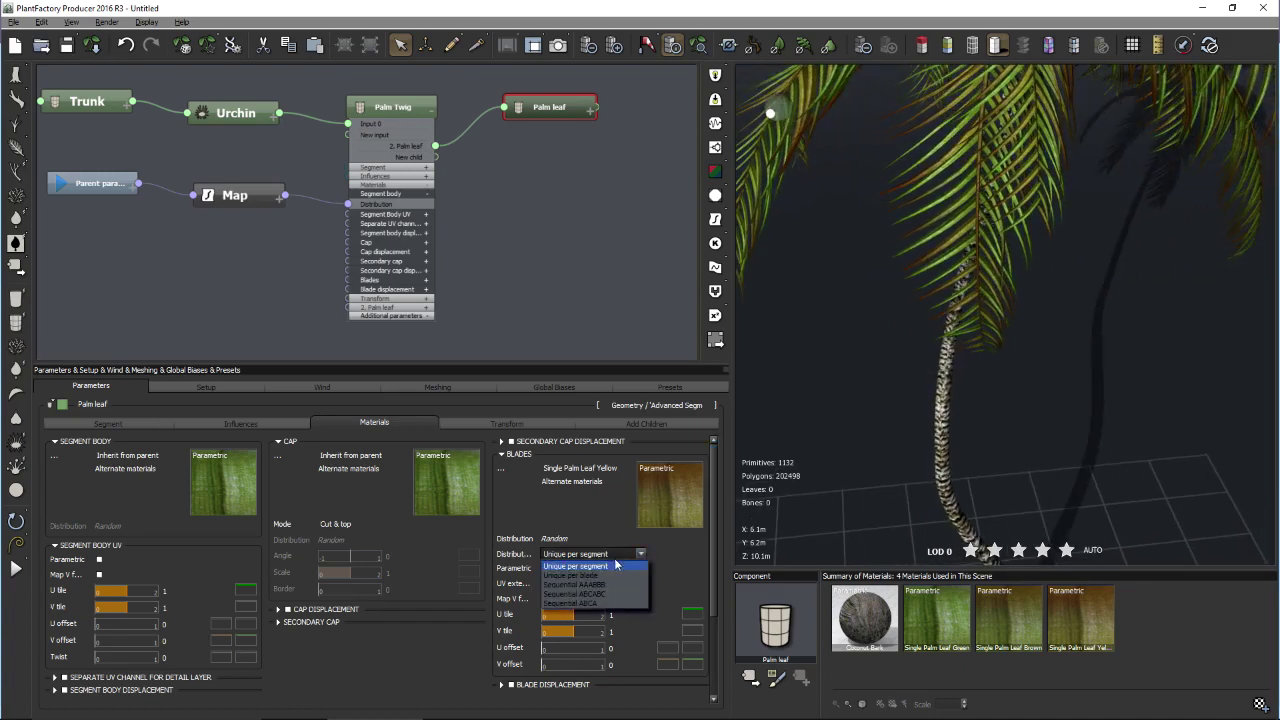
click(601, 576)
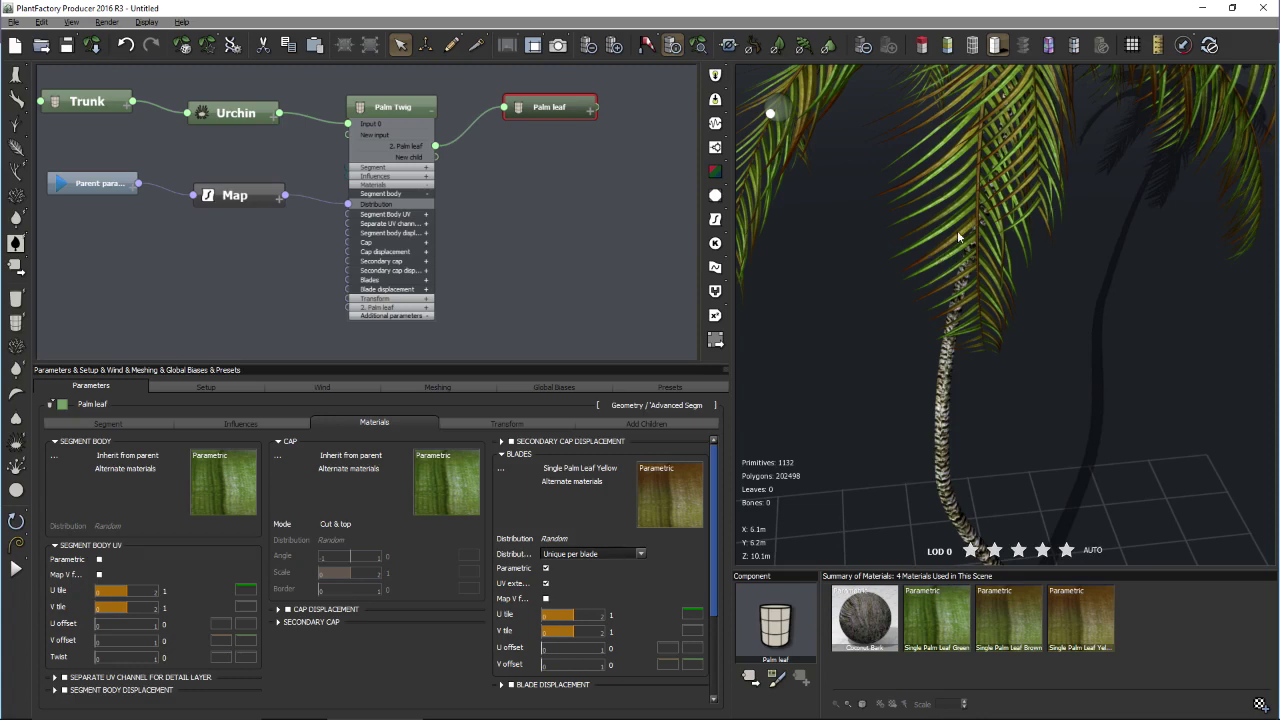
- Try the Sequential AAABBB material distribution mode on the Palm leaf's blades, then set it to Unique per segment
click(638, 555)
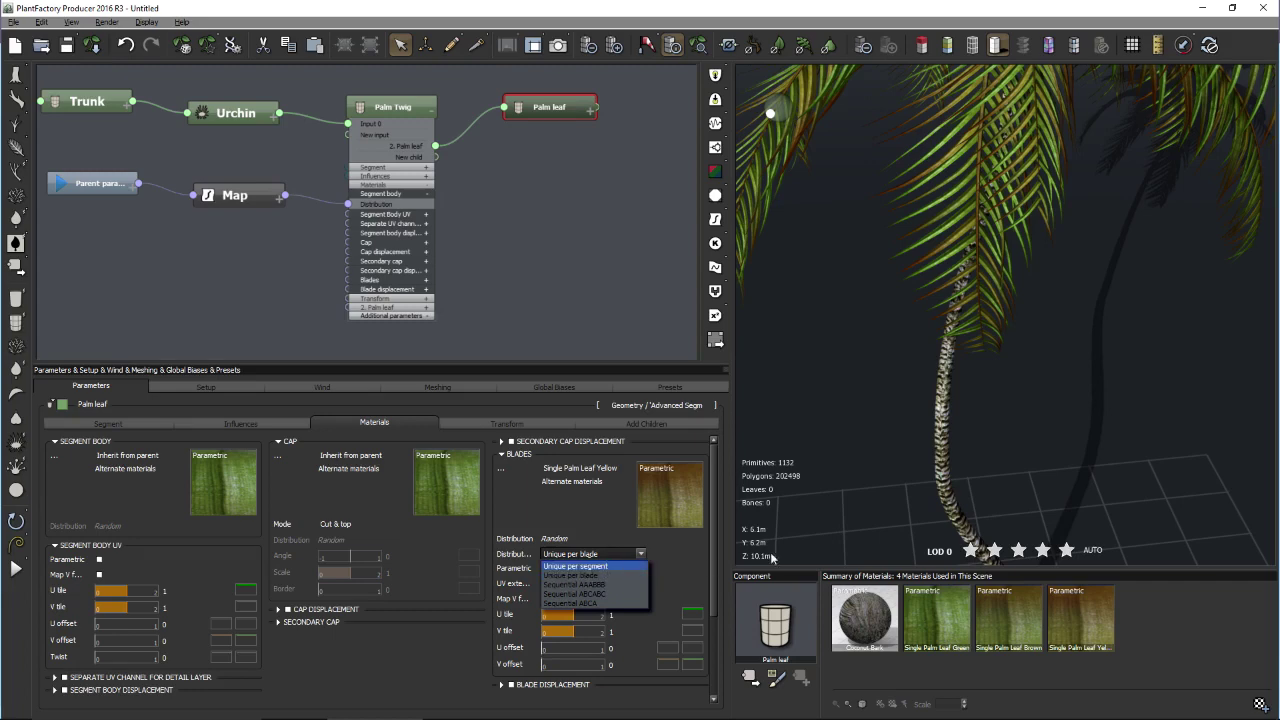
click(618, 586)
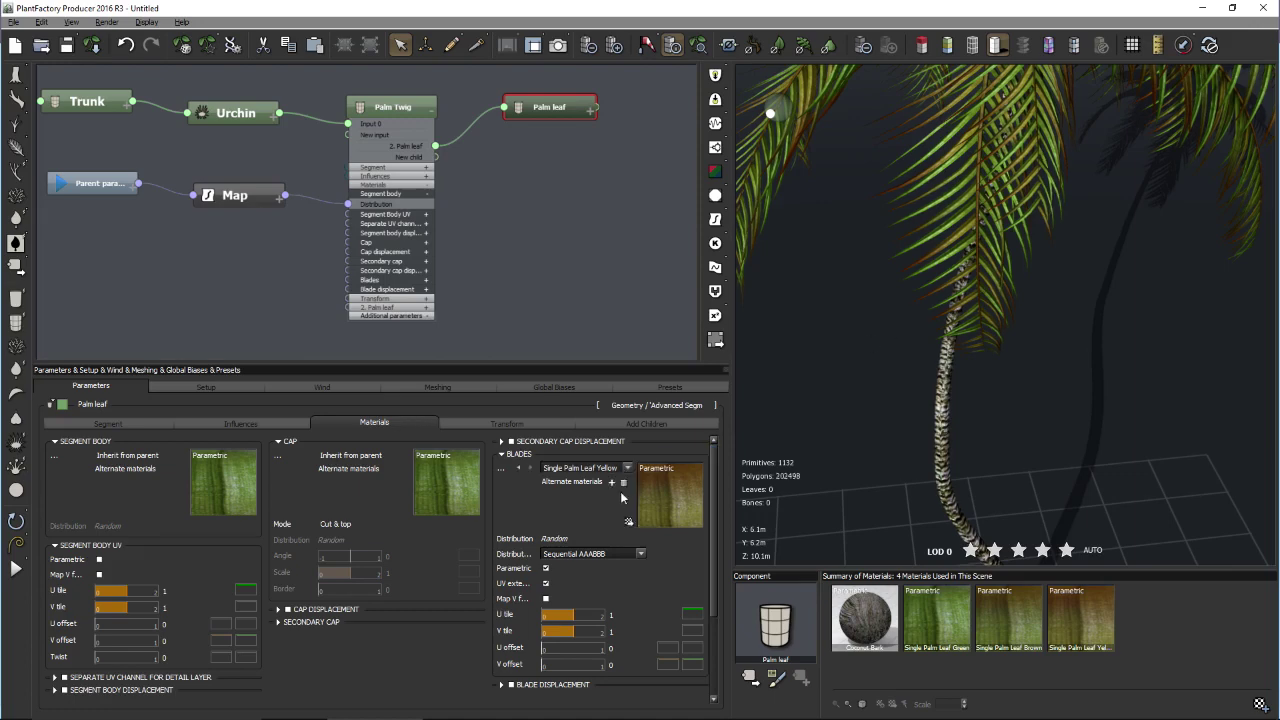
click(615, 554)
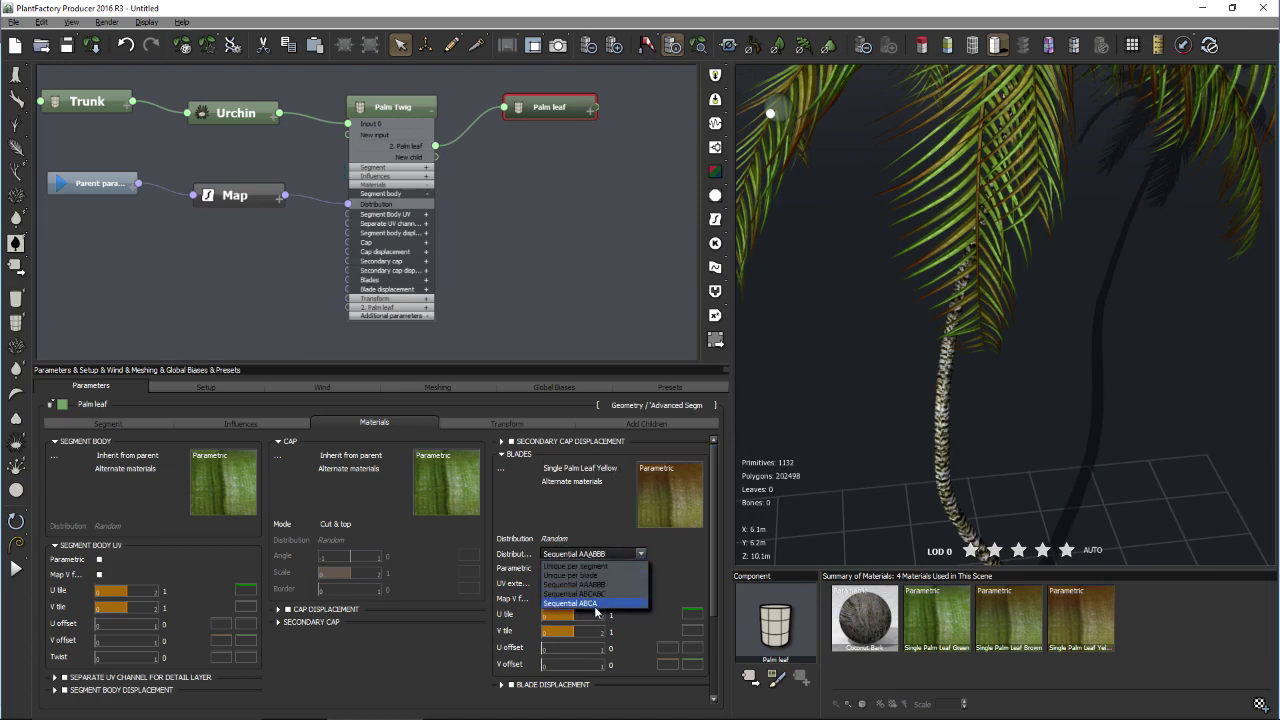
click(575, 566)
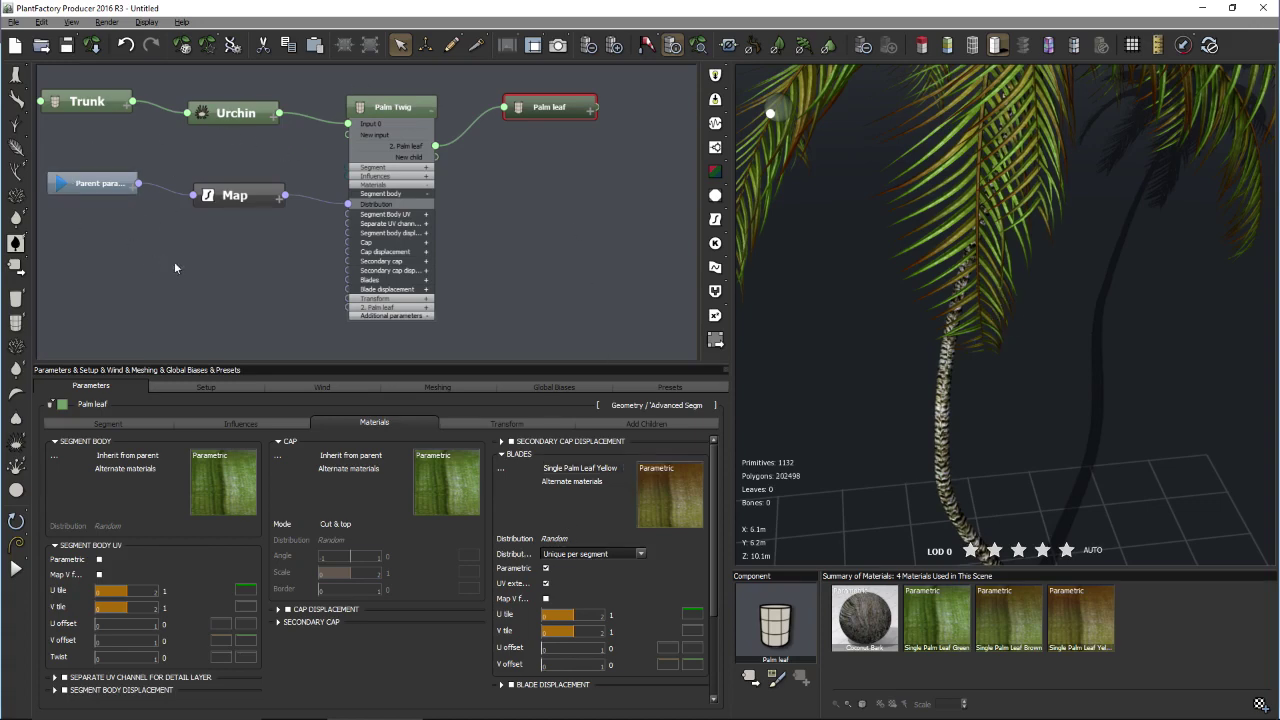
- Set the Palm leaf blades' material to Inherit from parent and remove their alternate brown and yellow materials
middle_drag(142, 216, 213, 216)
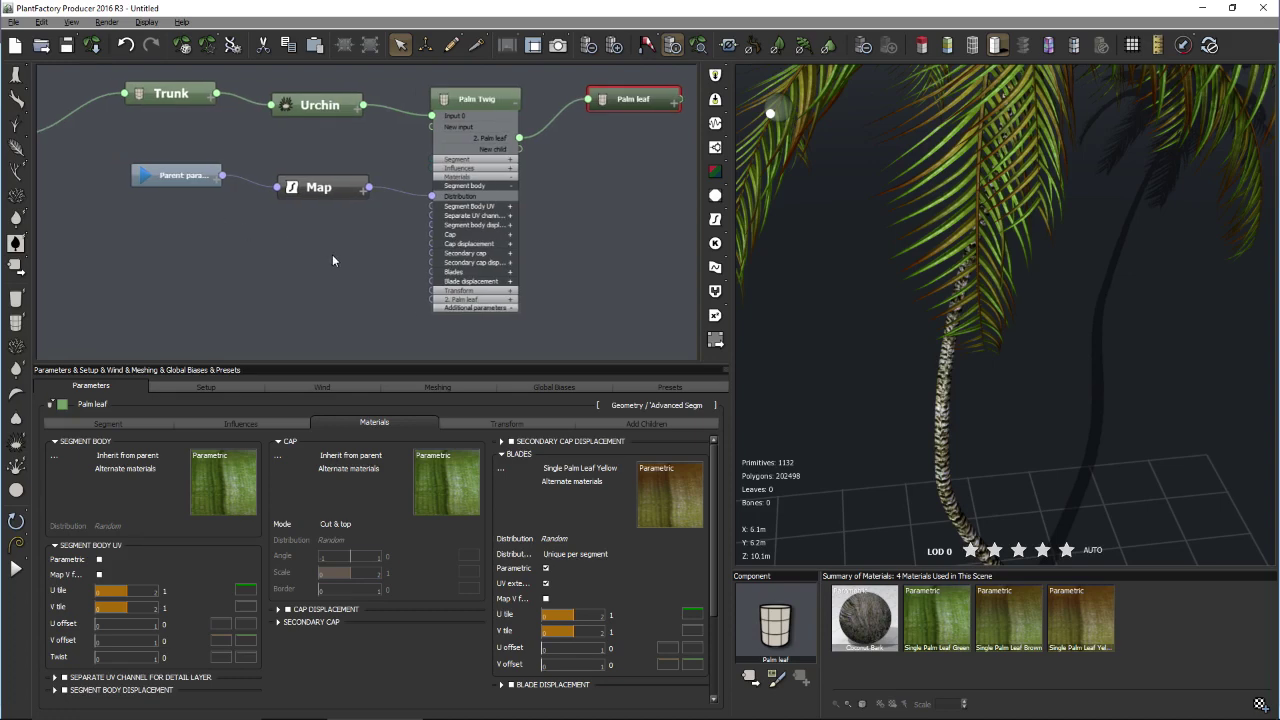
click(588, 469)
click(589, 480)
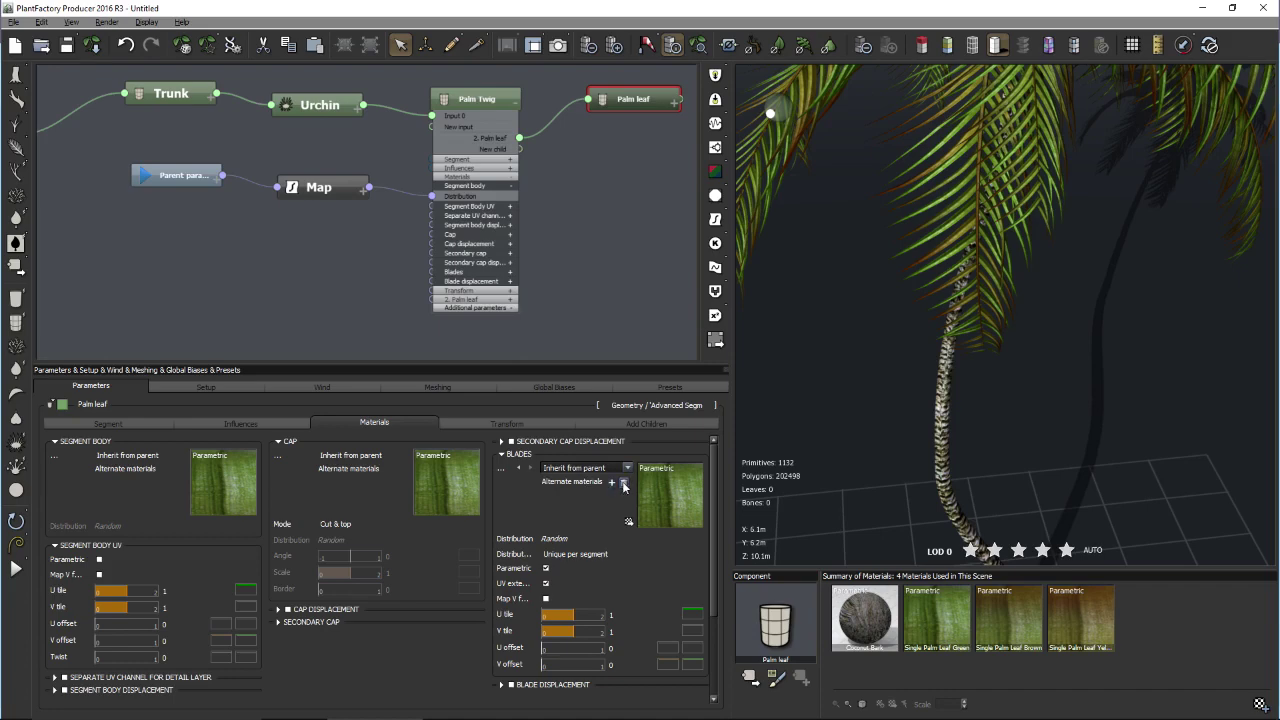
click(530, 468)
click(532, 468)
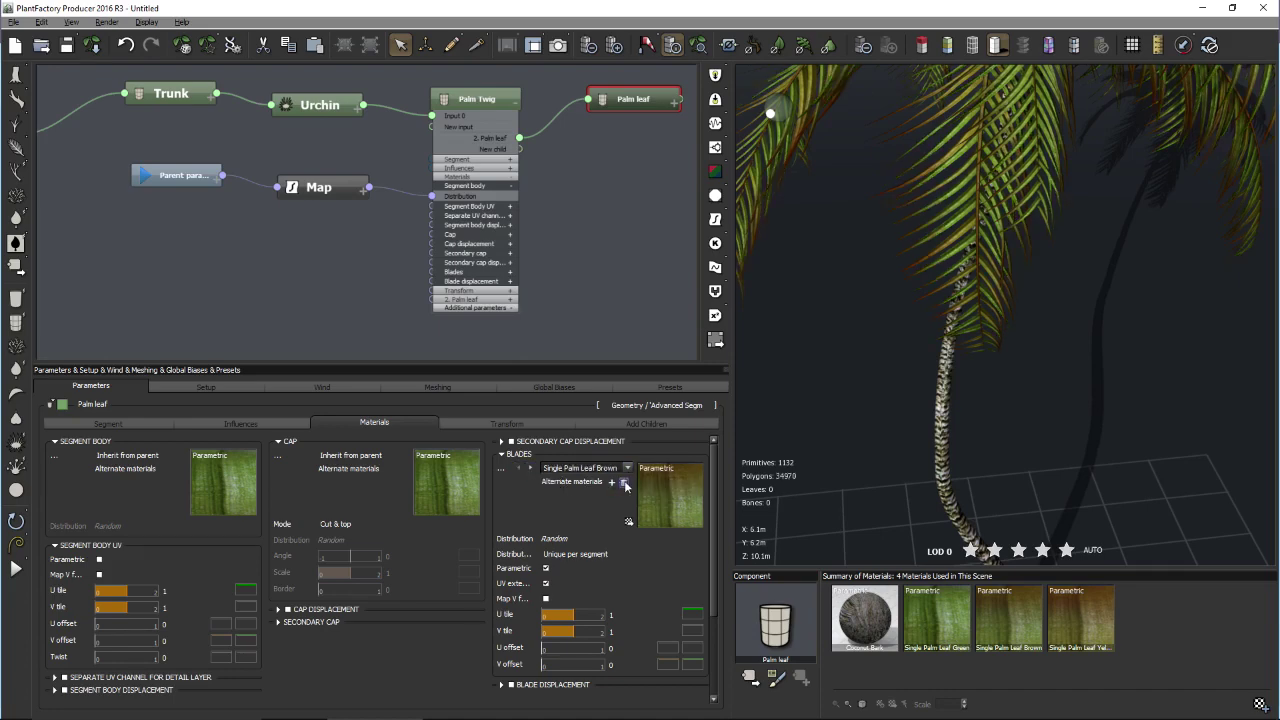
click(624, 482)
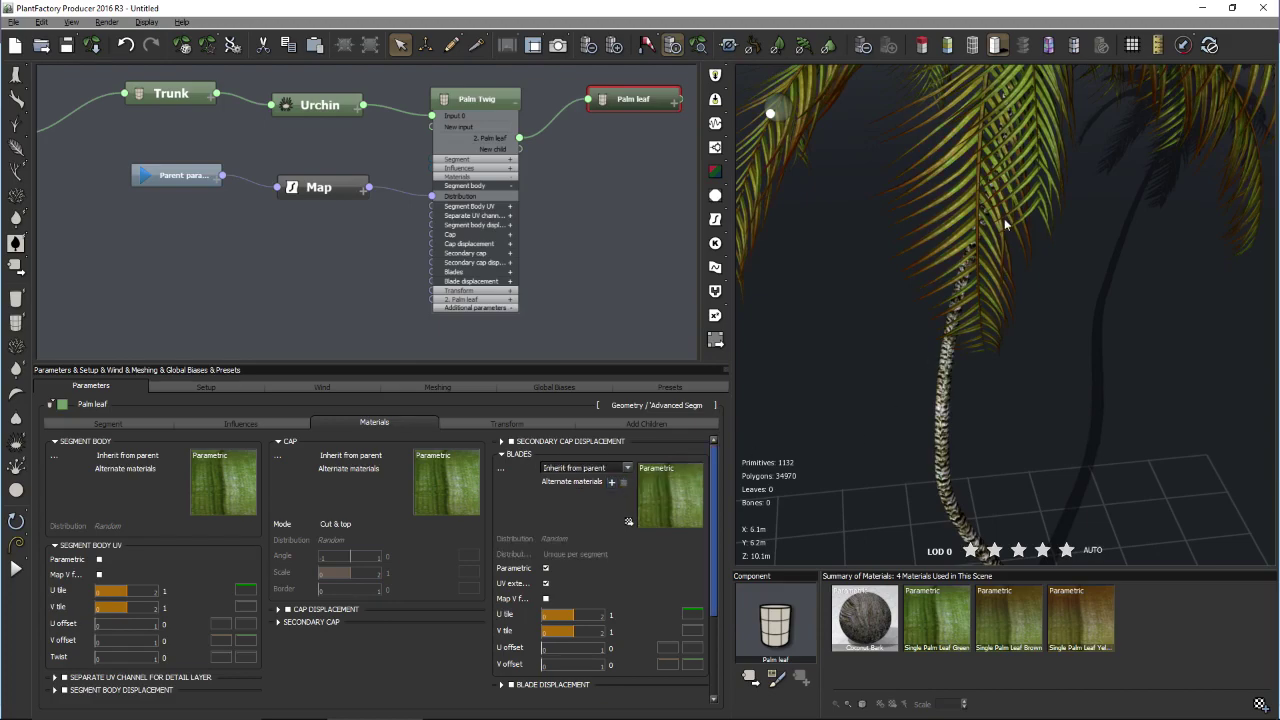
- Collapse the Palm Twig node and review the colouring of the whole palm
mouse_move(1035, 232)
mouse_down()
mouse_move(1000, 309)
mouse_move(1034, 214)
mouse_up()
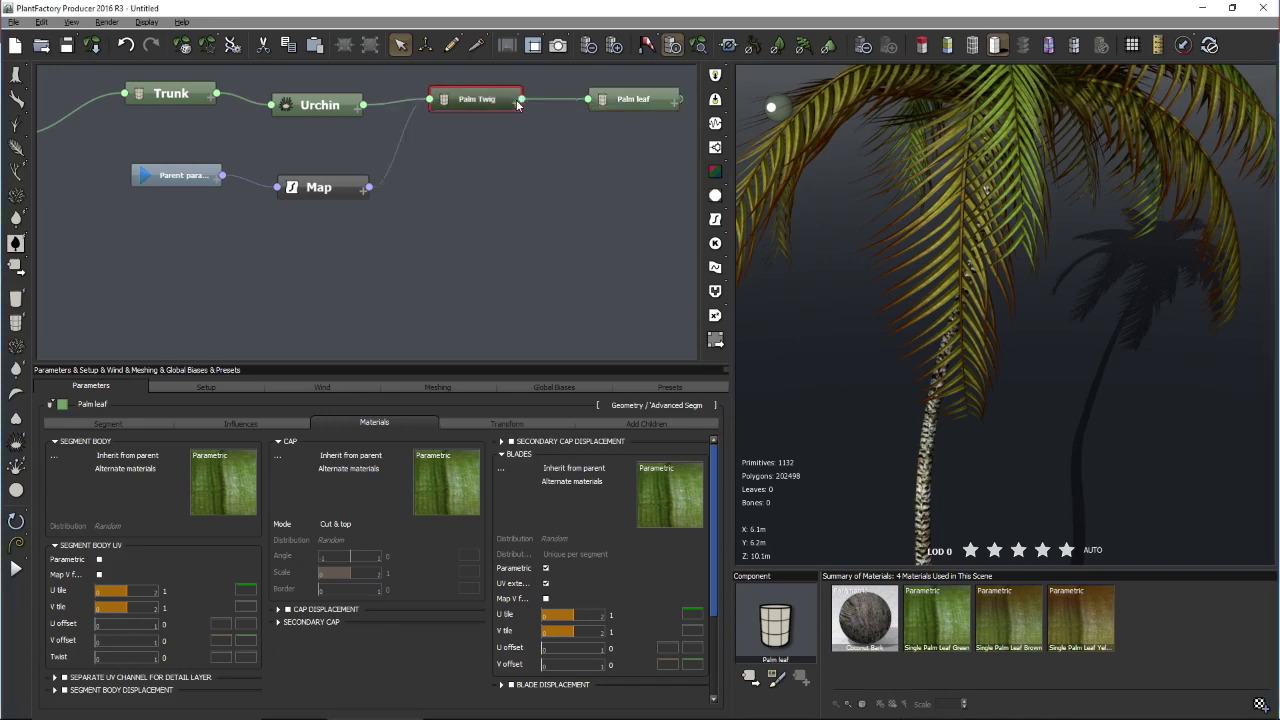
click(476, 99)
click(589, 227)
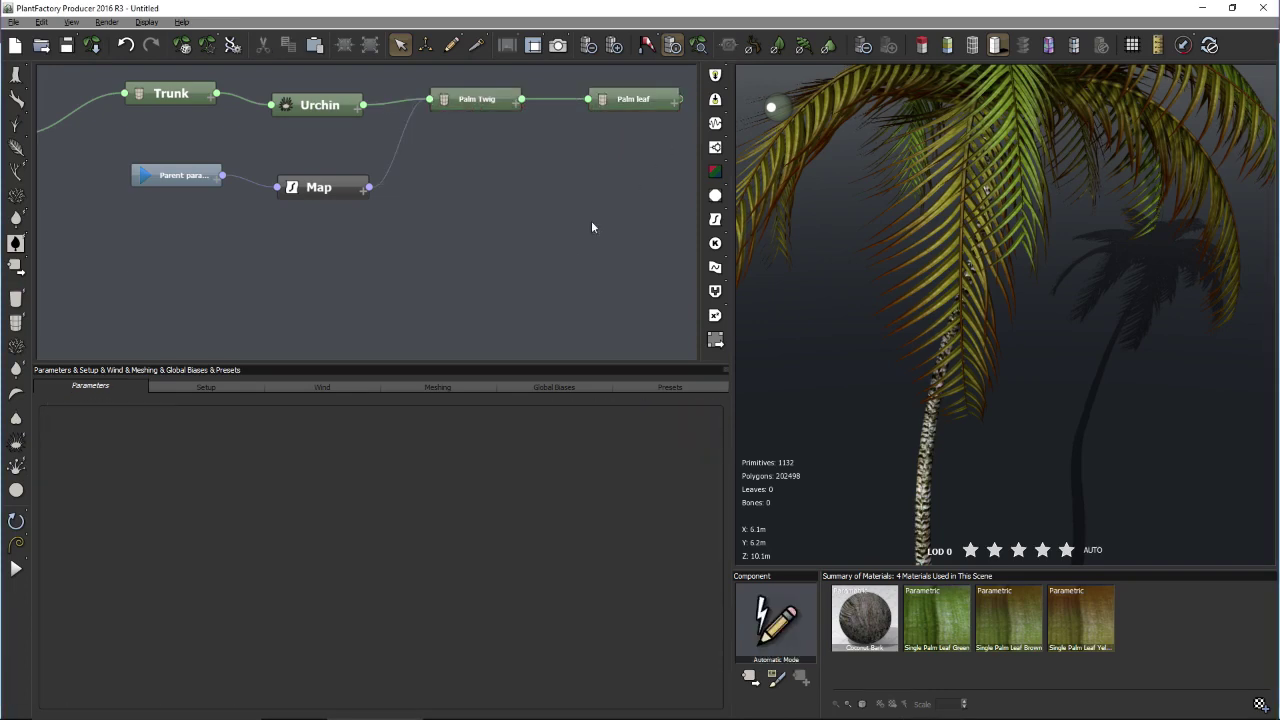
click(698, 45)
drag(816, 180, 997, 257)
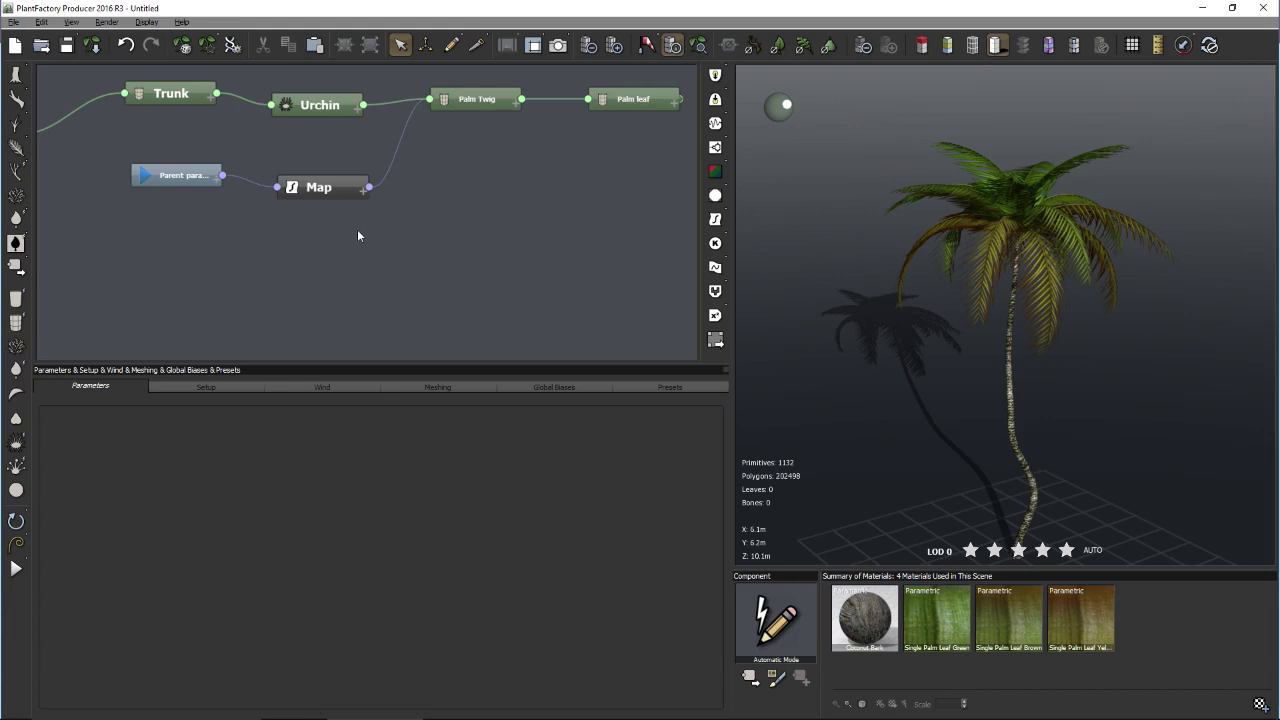
- Check the geometry targets in the meshing settings and add a Geometry Target Selector node below the Palm Twig
drag(348, 247, 321, 274)
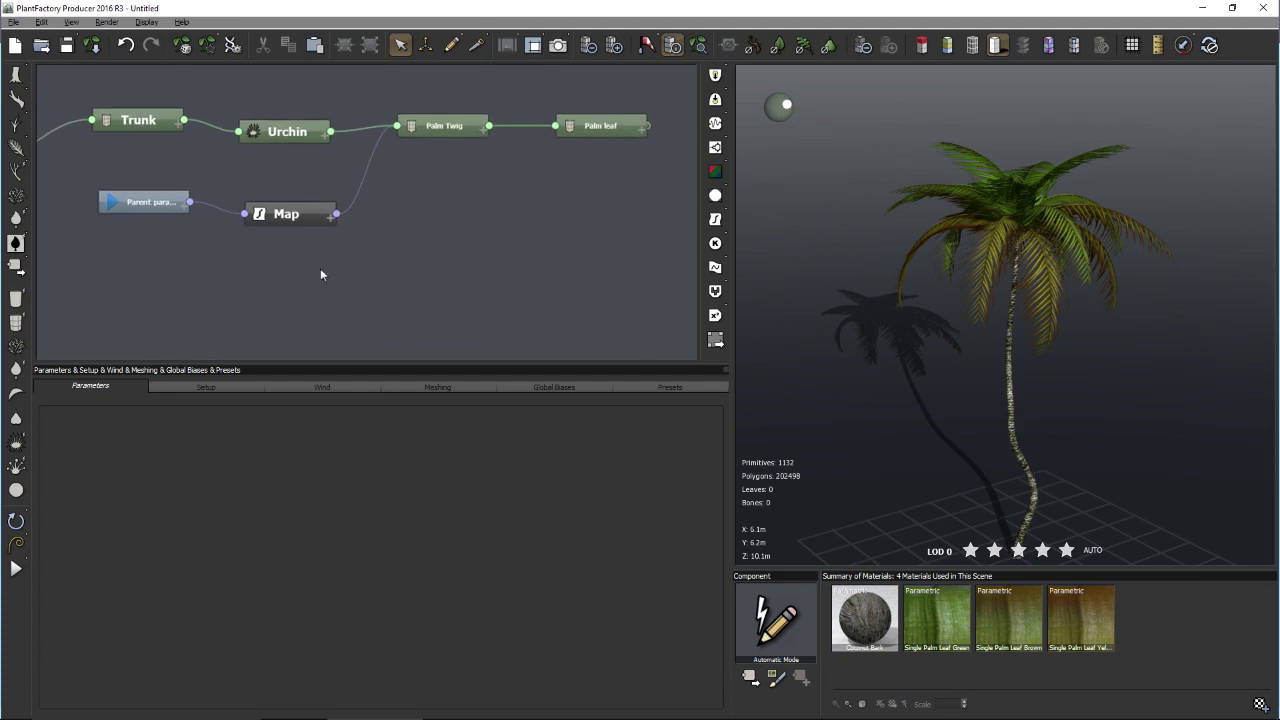
click(433, 390)
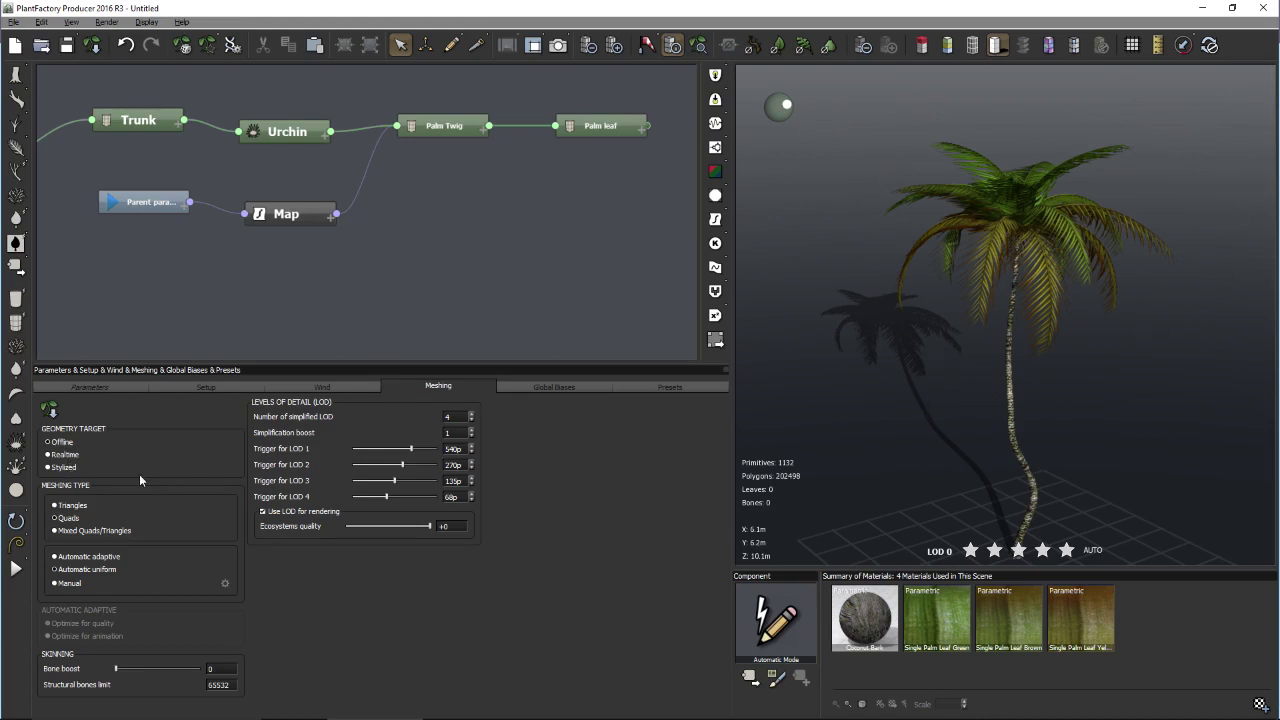
right_click(447, 169)
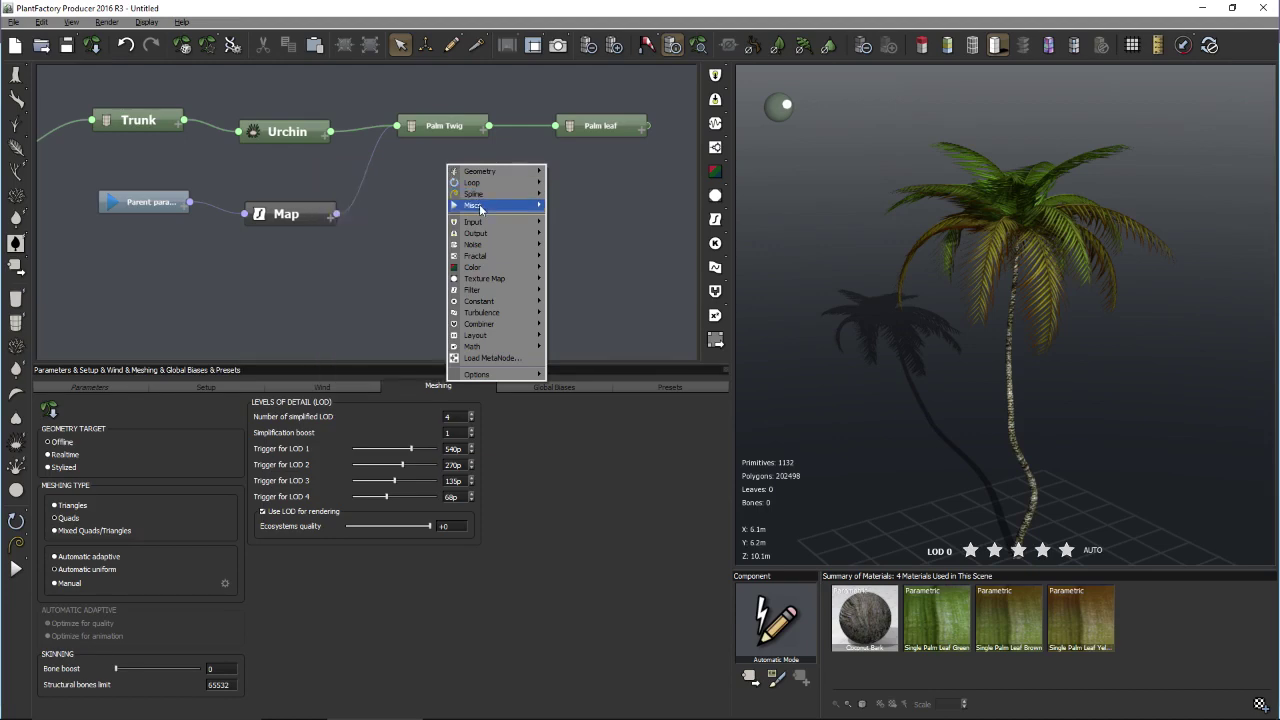
mouse_move(480, 207)
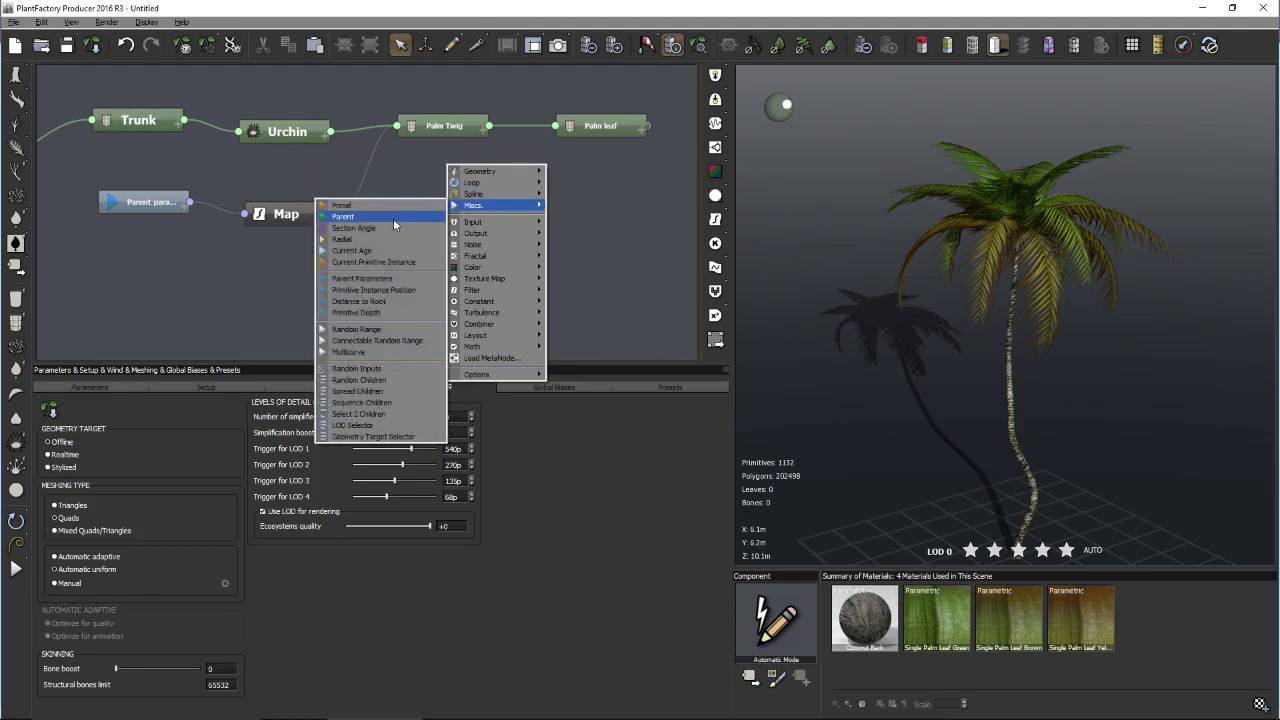
click(380, 437)
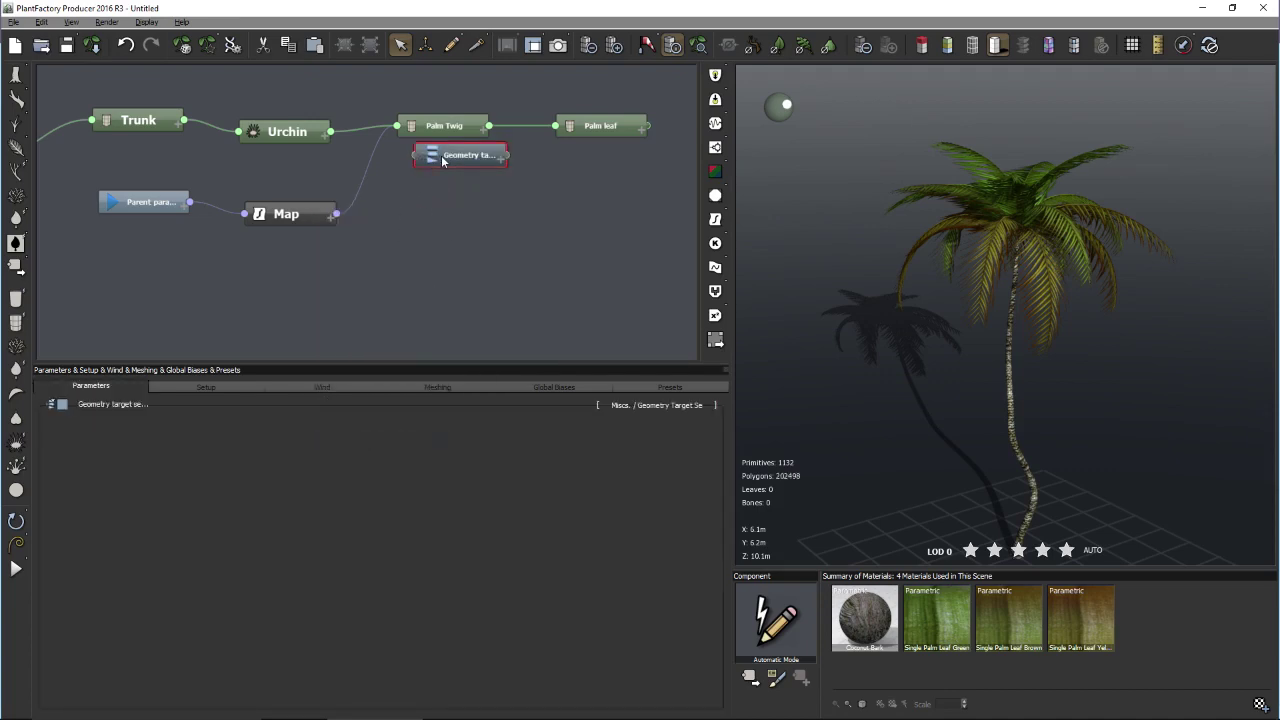
drag(443, 157, 414, 204)
- Remove the connection between Urchin and Palm Twig, attach the Geometry Target Selector as Urchin's child, and place it between them
click(356, 131)
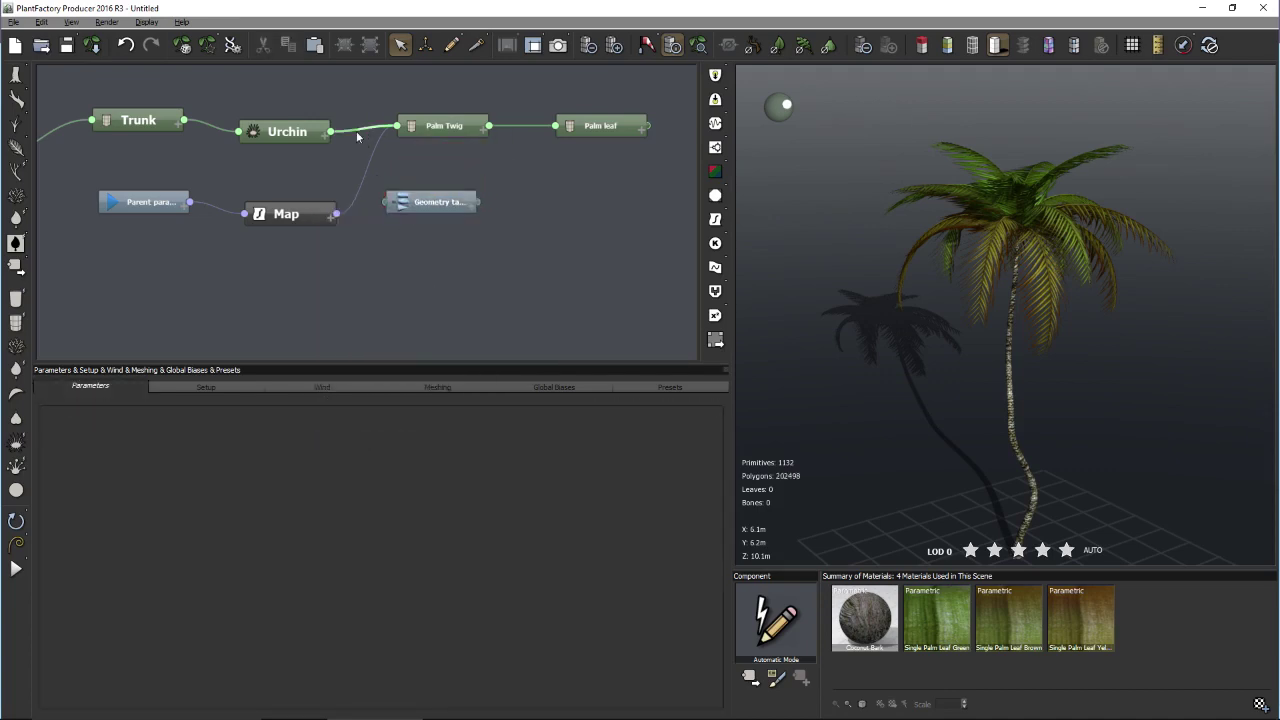
key(Delete)
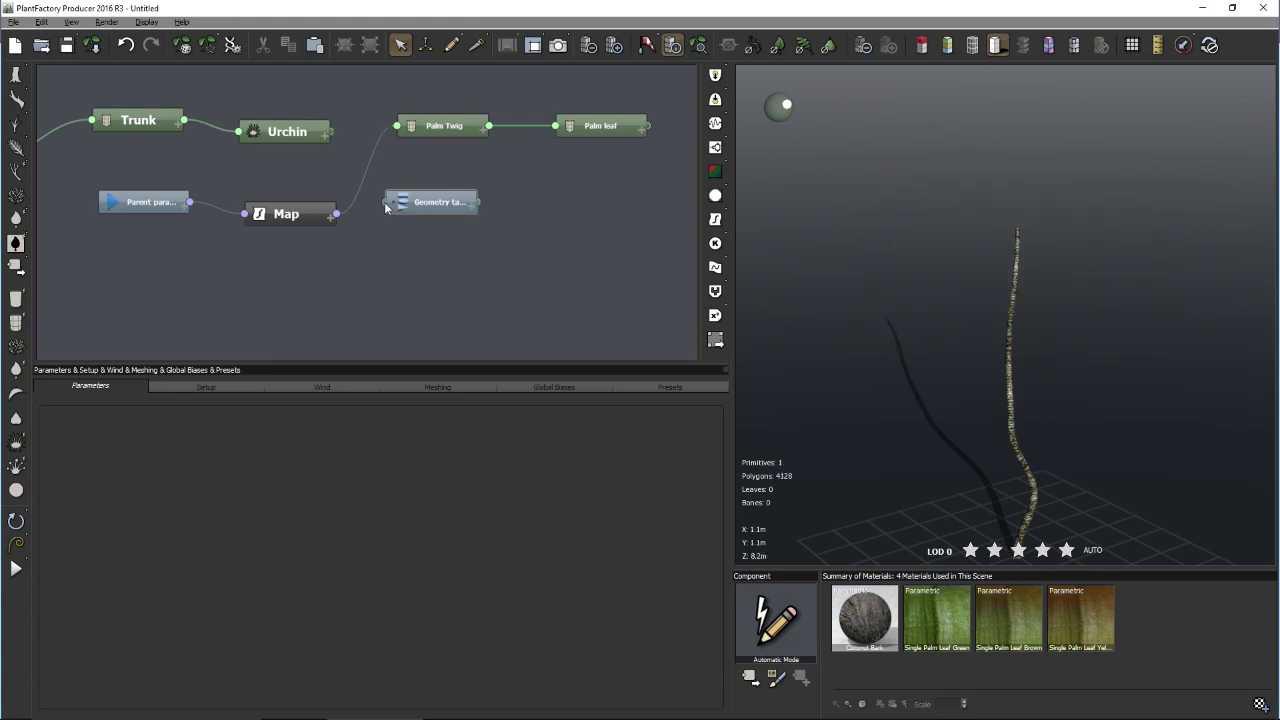
drag(391, 207, 316, 136)
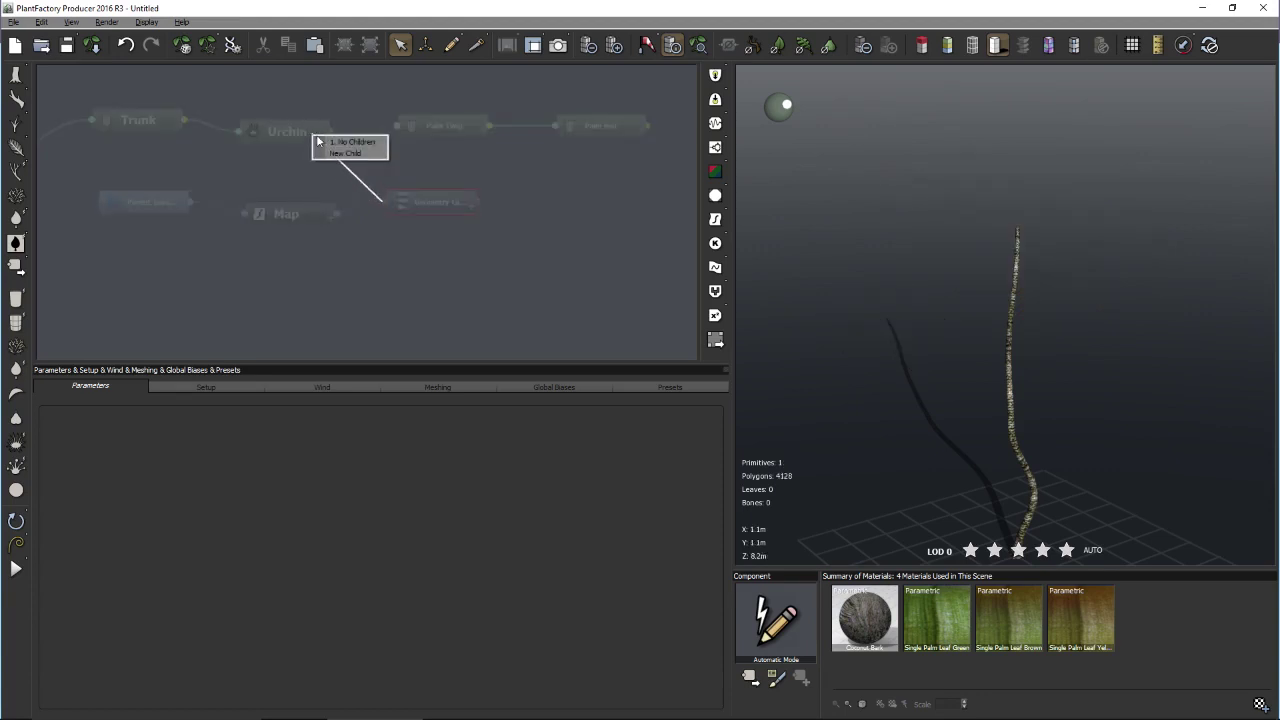
click(349, 146)
drag(626, 151, 597, 121)
click(531, 176)
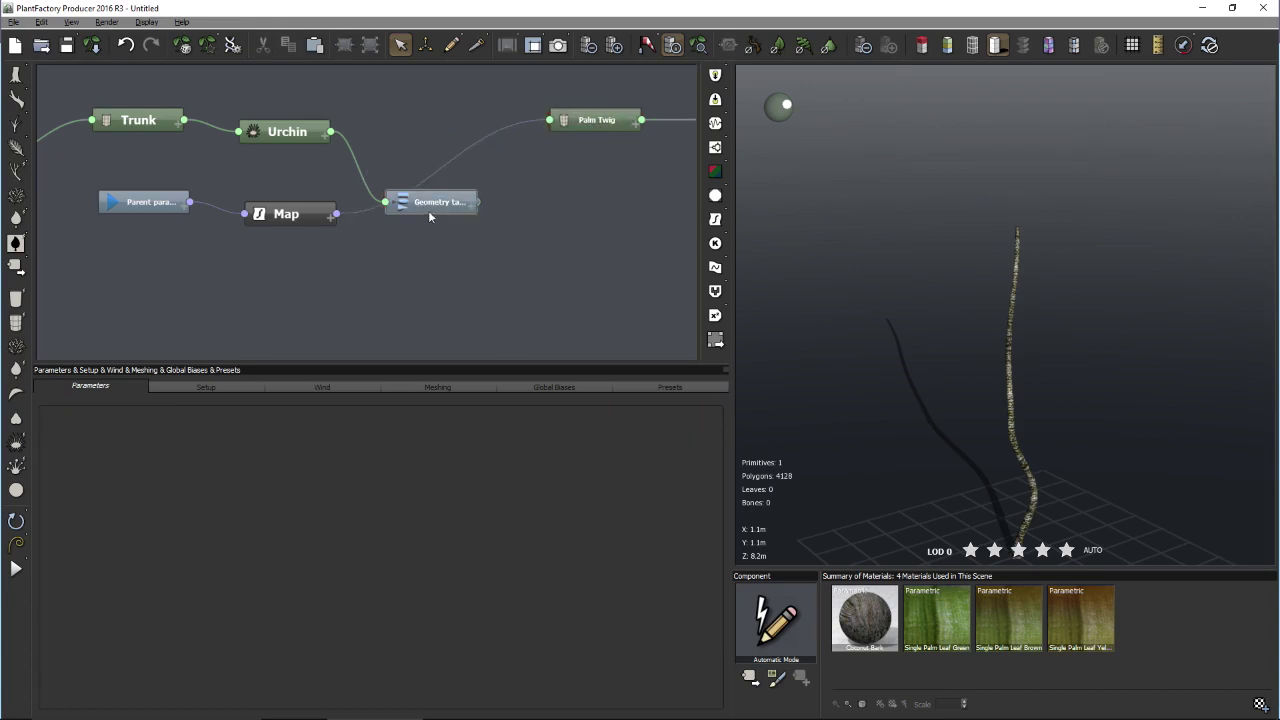
drag(428, 210, 431, 143)
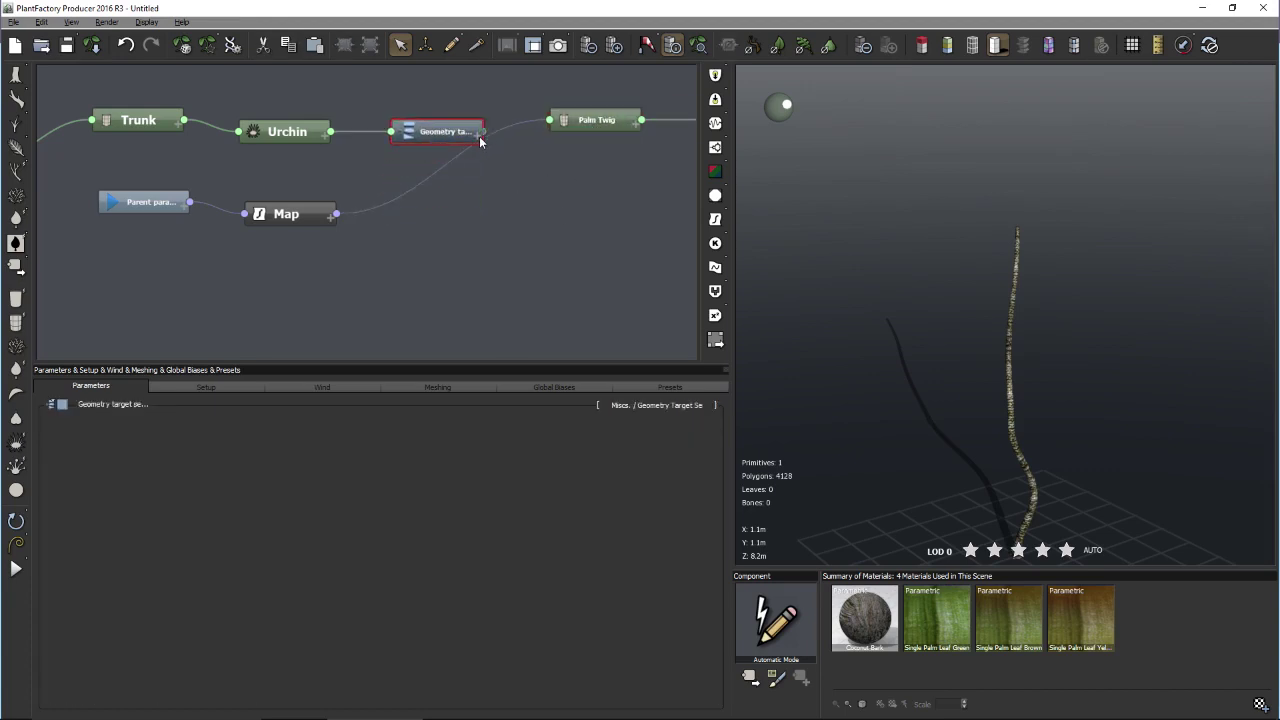
- Expand the Geometry Target Selector and connect its Offline output to the Palm Twig
mouse_move(479, 141)
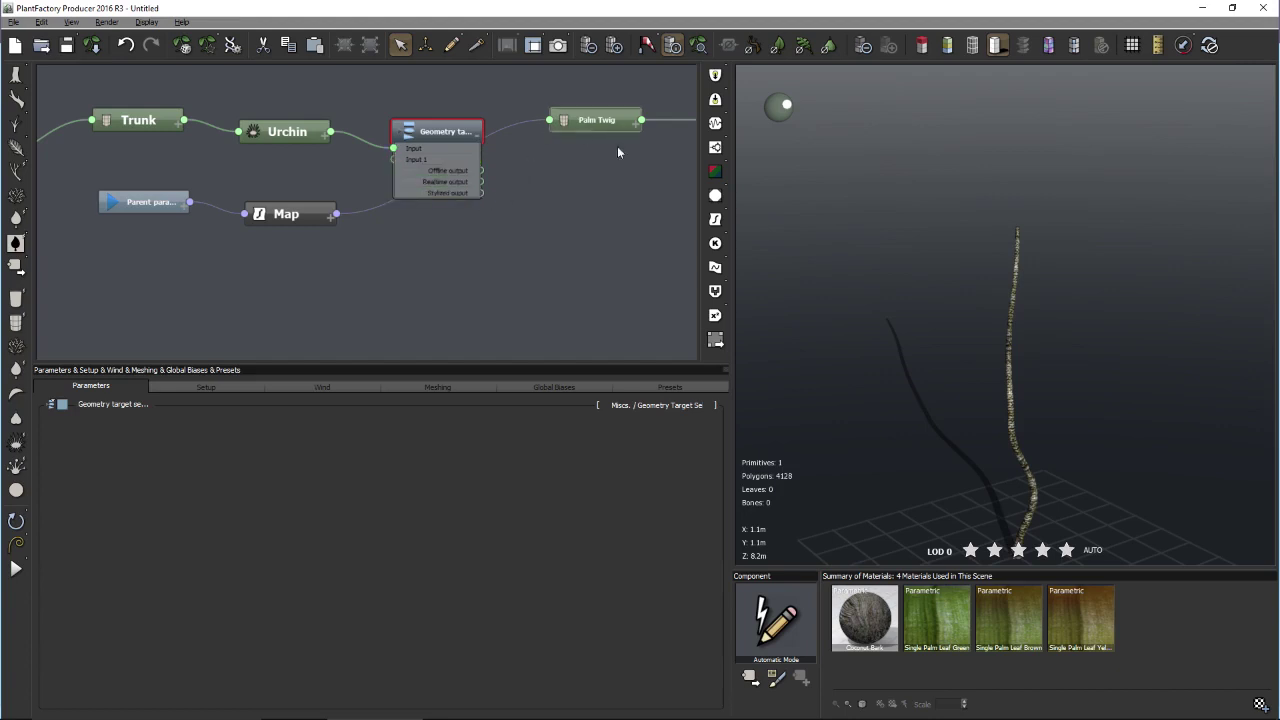
middle_drag(617, 150, 440, 186)
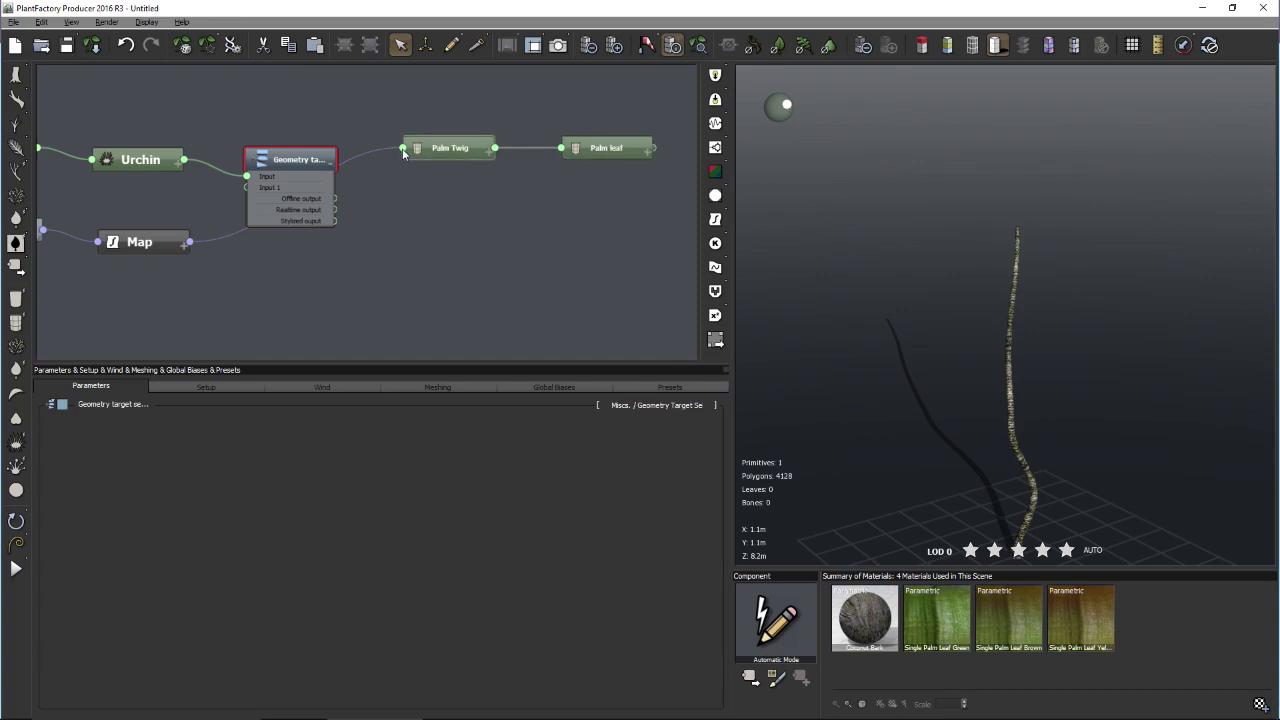
drag(403, 149, 327, 203)
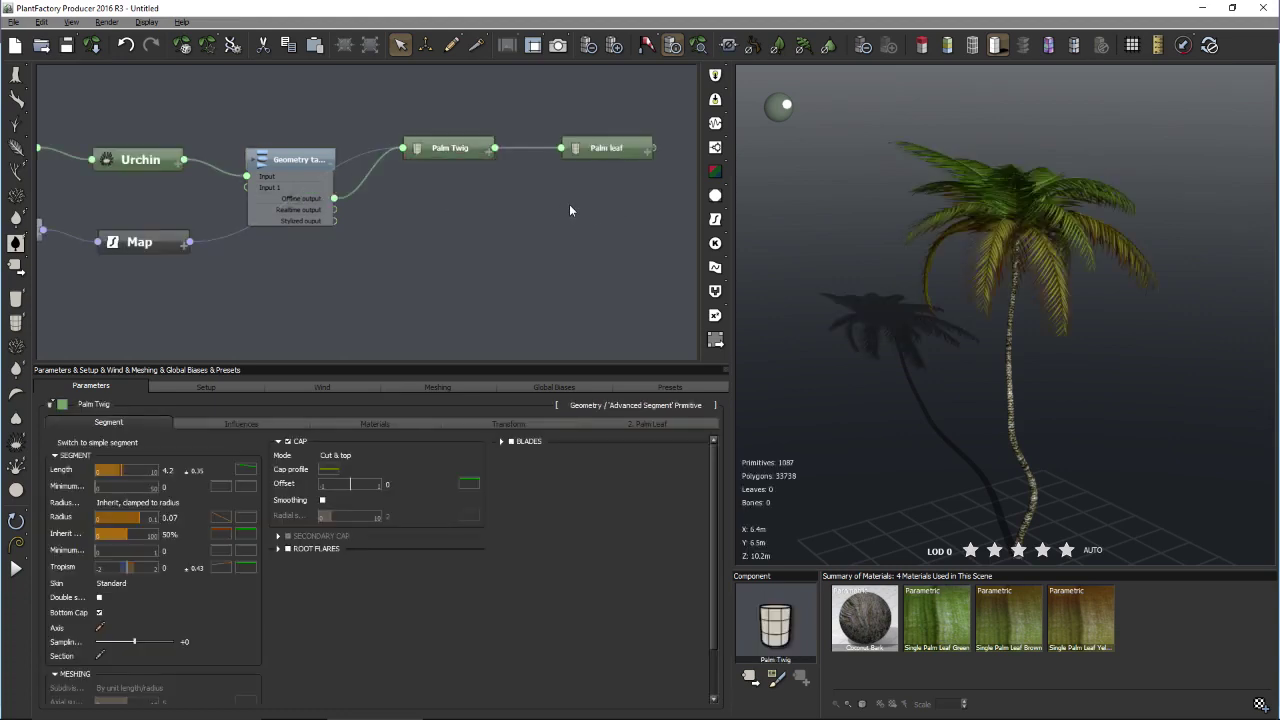
click(569, 204)
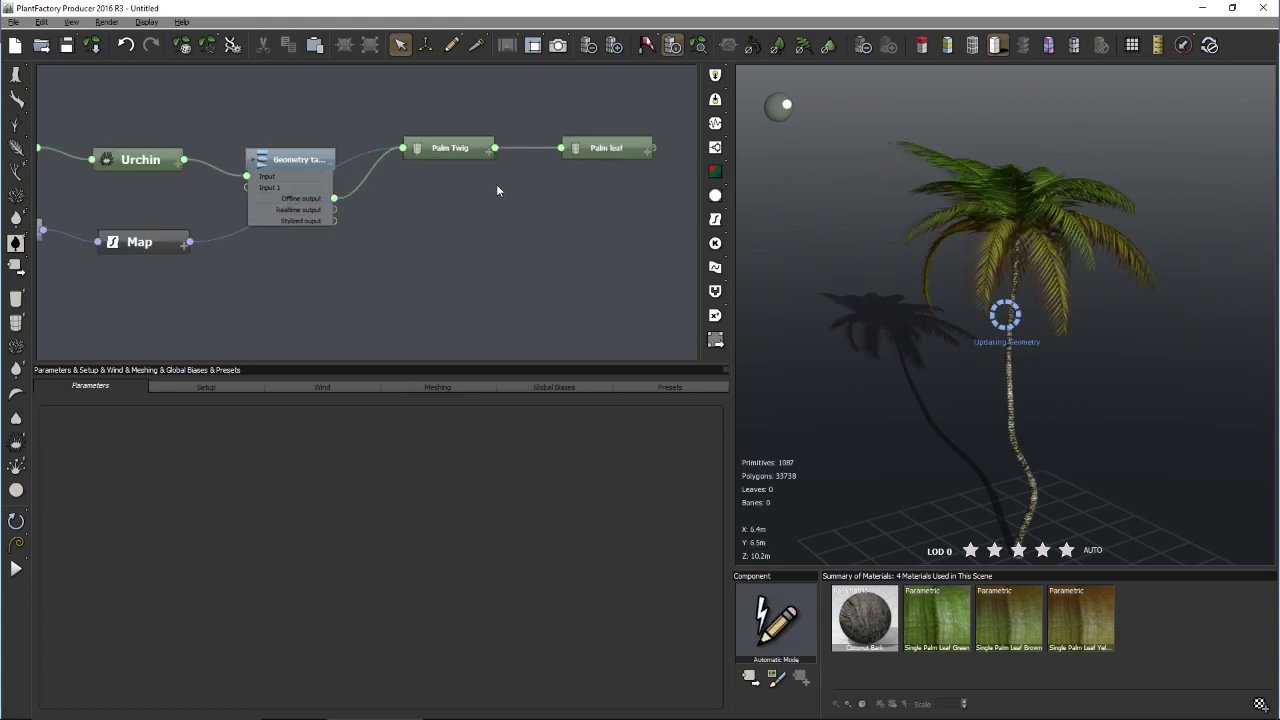
- Duplicate the Palm Twig node and connect the copy to the Geometry Target Selector's Realtime output
click(458, 150)
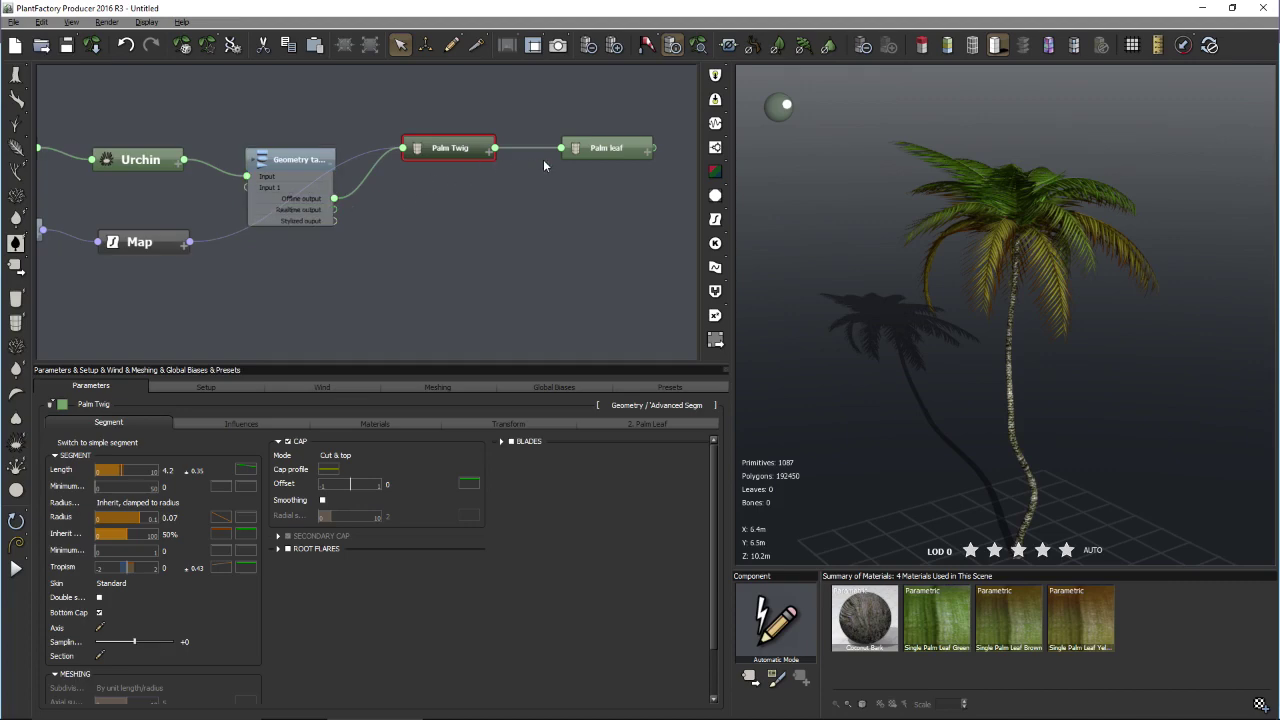
key(ctrl+d)
drag(457, 191, 330, 211)
click(392, 228)
key(Delete)
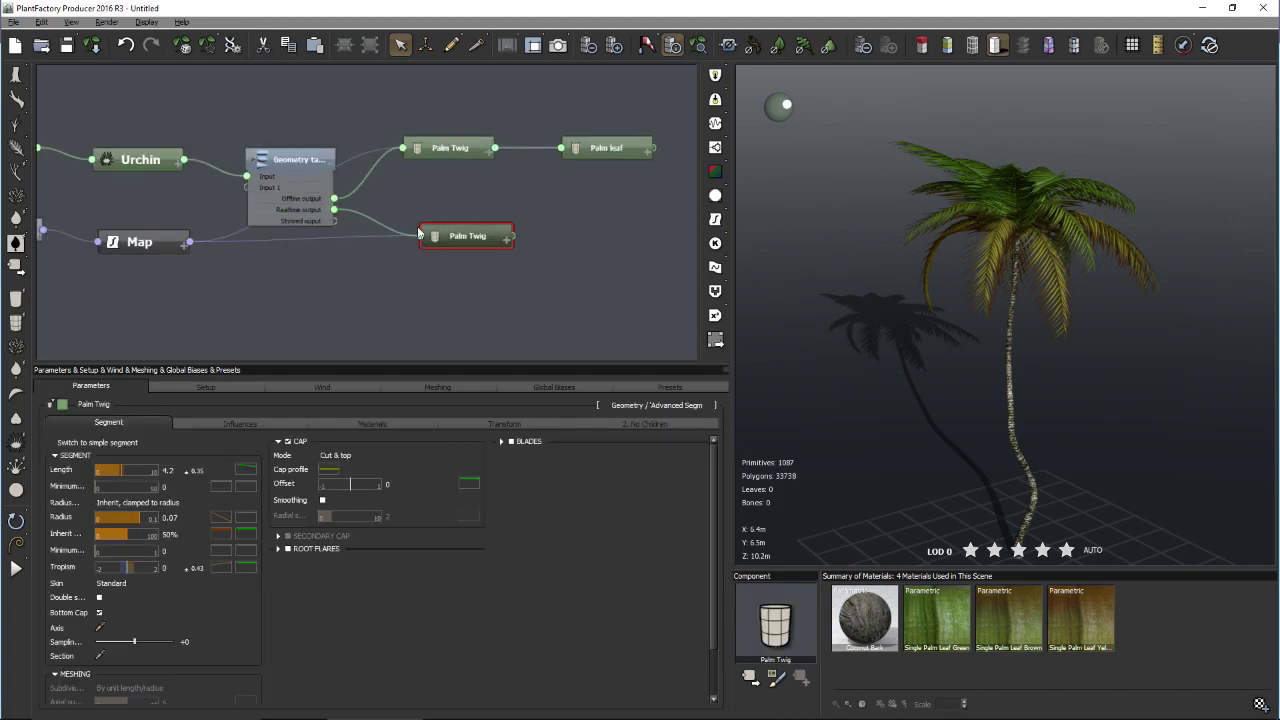
- Switch the geometry target to Realtime and enable blades on the duplicated Palm Twig's segment
click(437, 388)
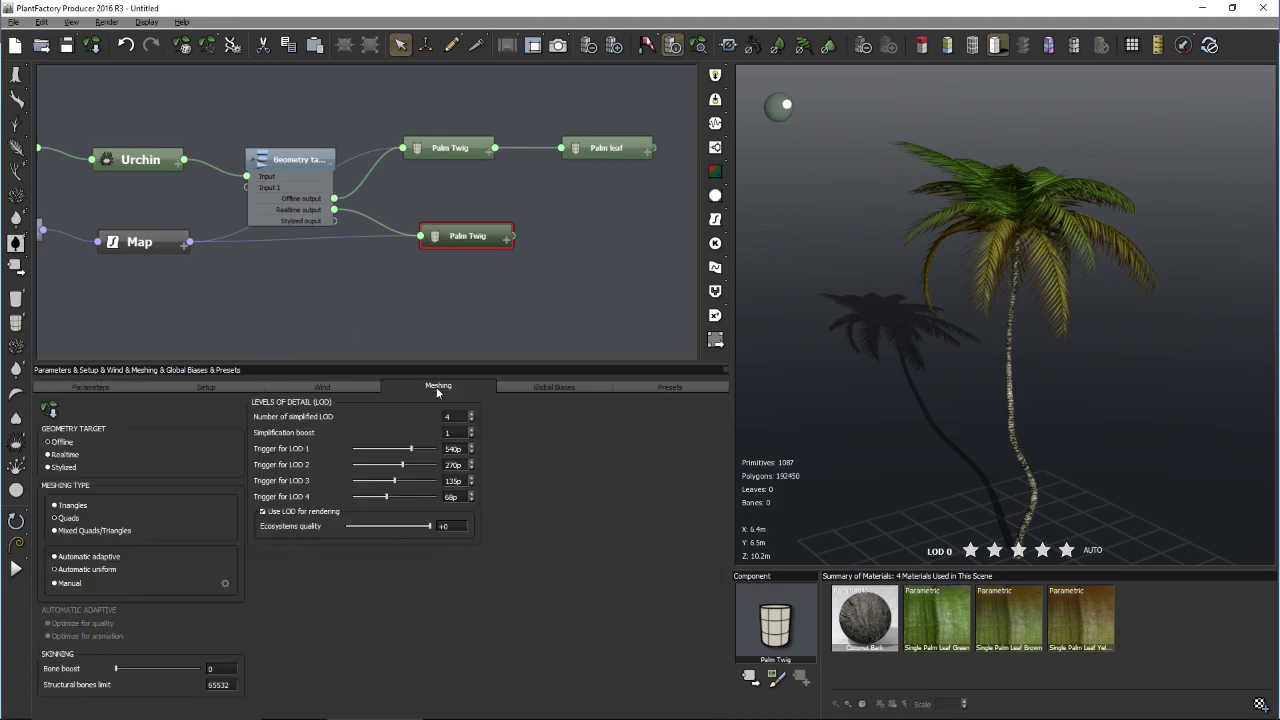
click(65, 455)
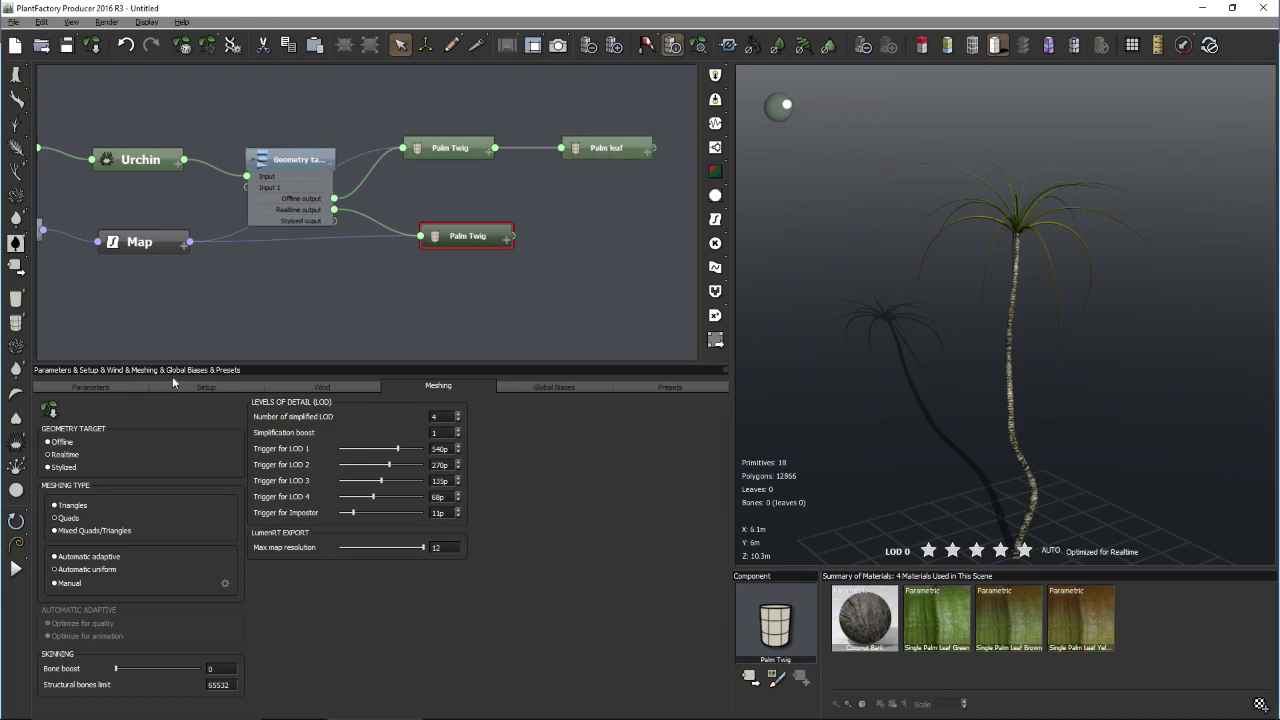
click(123, 390)
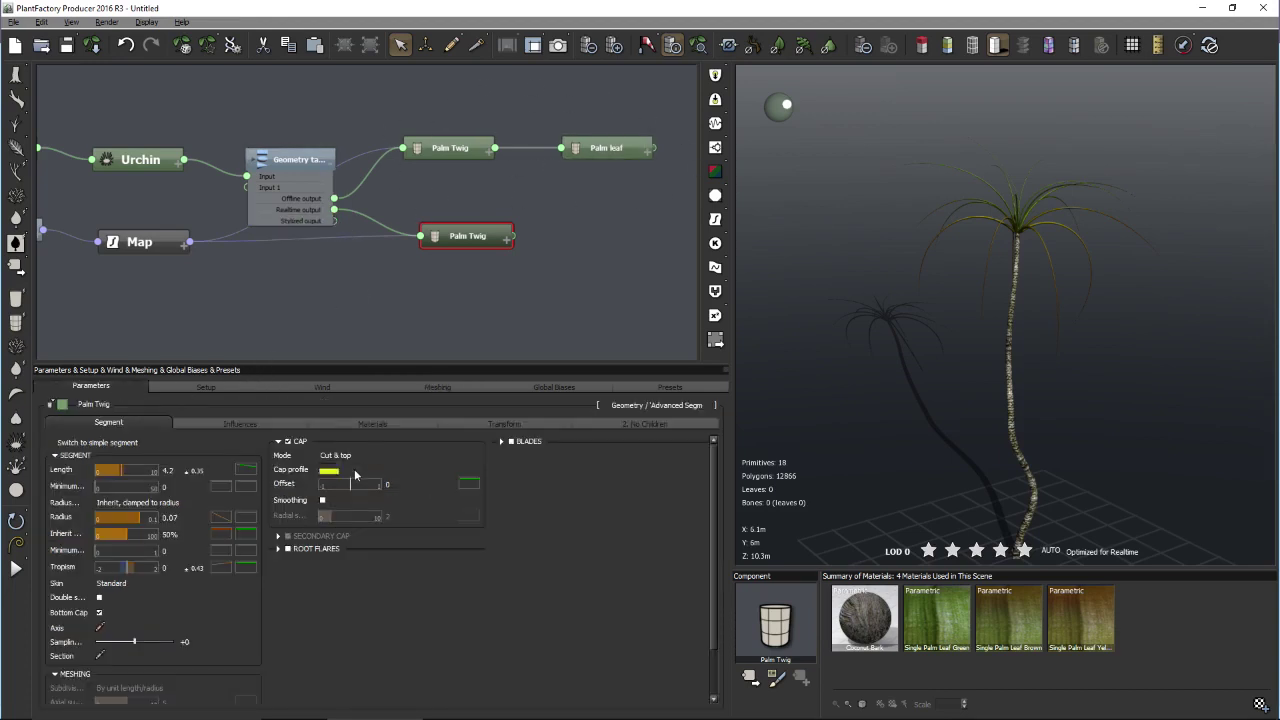
click(531, 442)
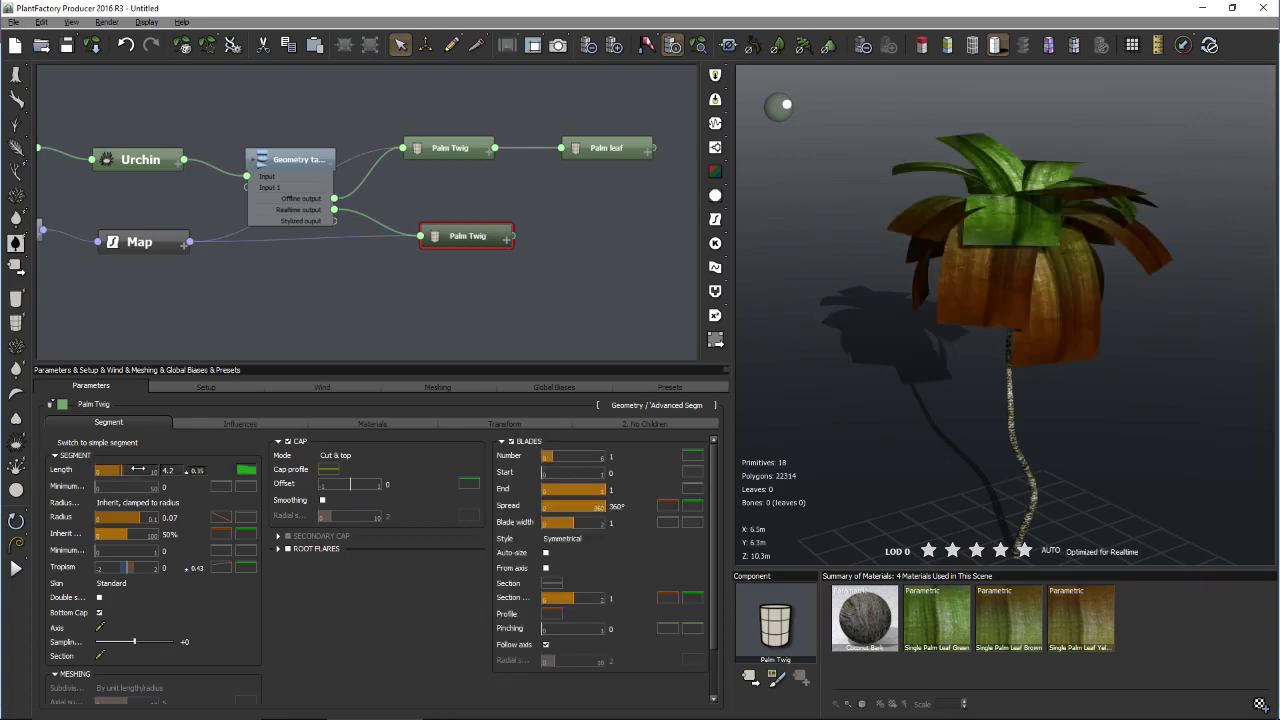
- Set the duplicated Palm Twig's radius mode to User defined with a radius of 0, and open its influence settings
click(160, 503)
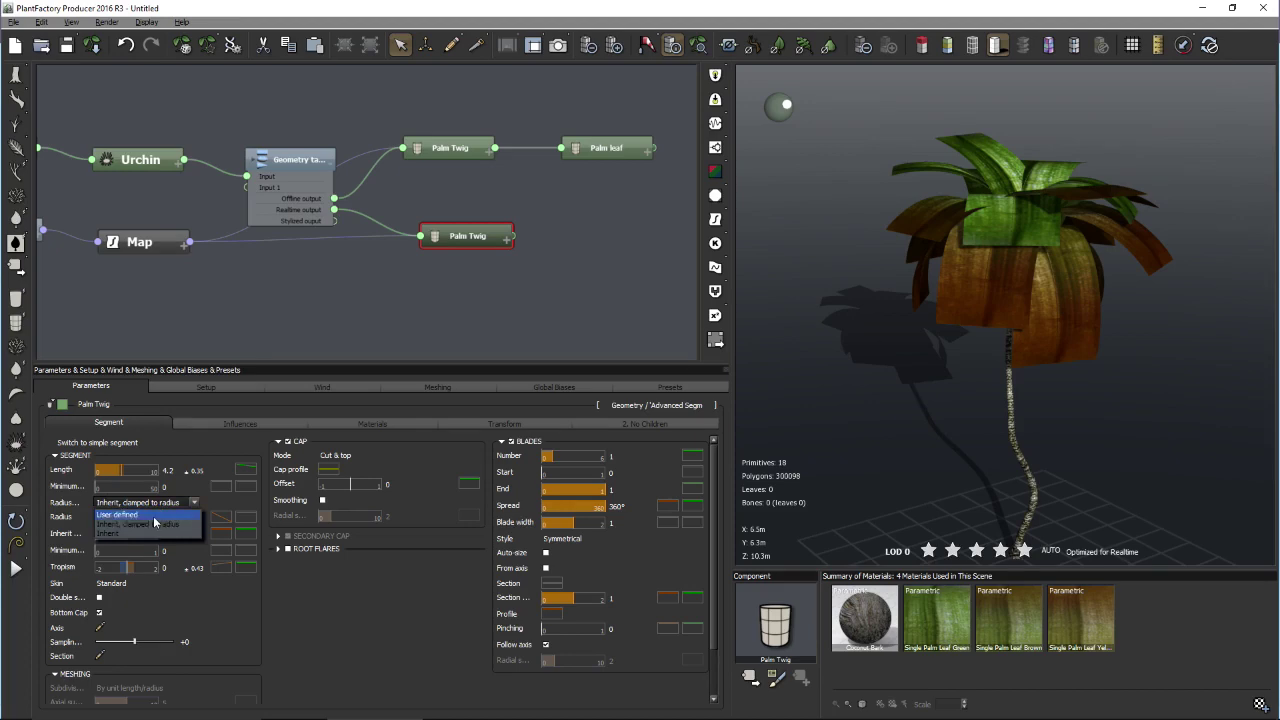
click(160, 518)
key(BackSpace)
key(BackSpace)
key(BackSpace)
key(BackSpace)
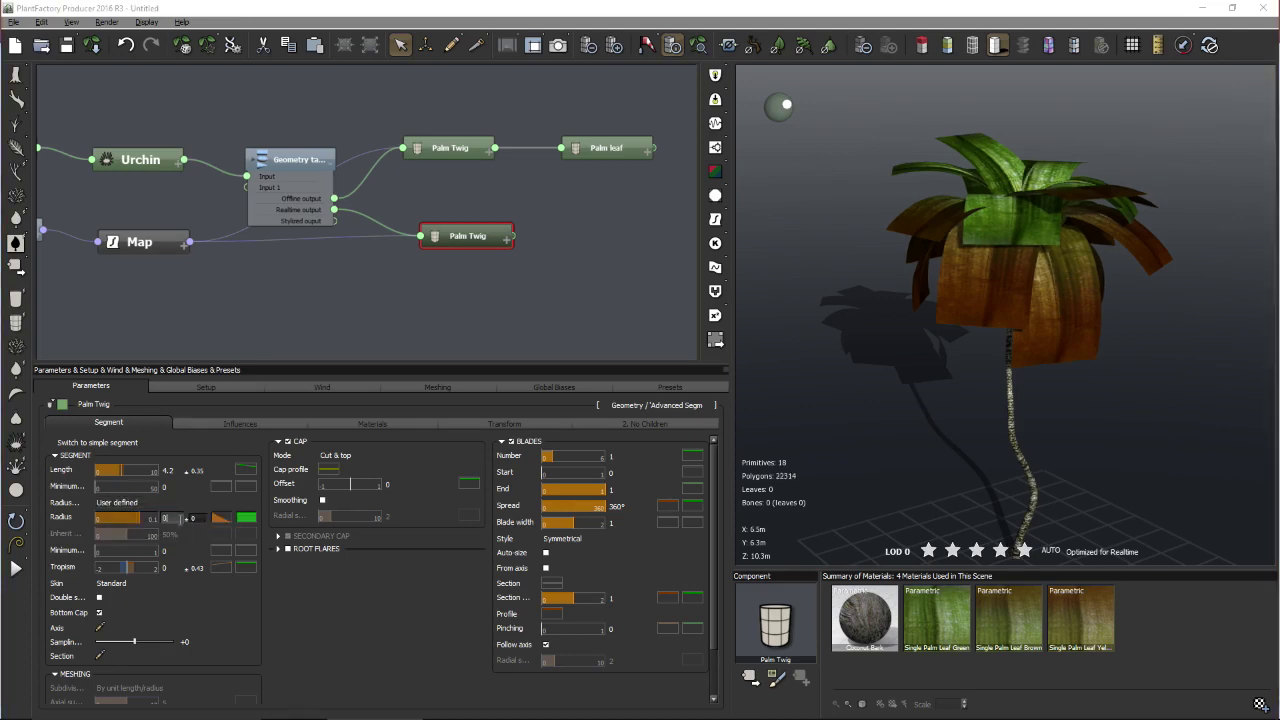
text(0)
key(Return)
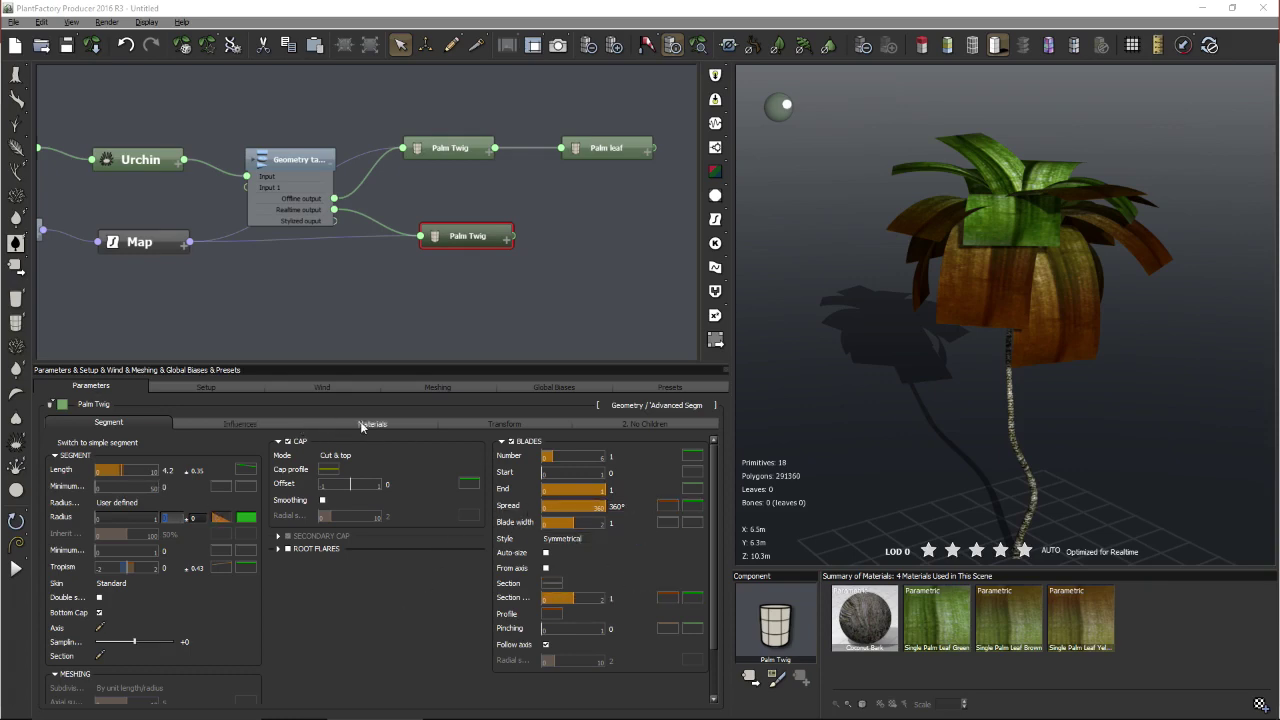
click(240, 423)
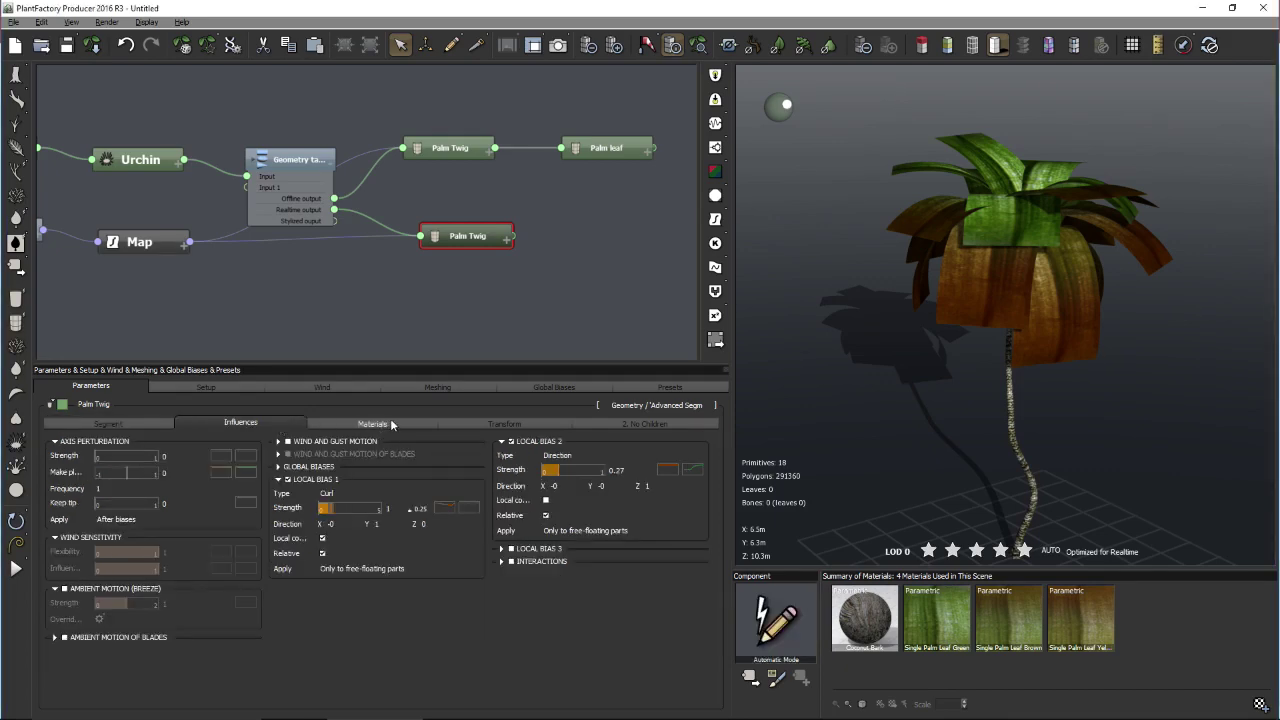
- Load Lowres Palm Leaves green.mat from the Palm Tree folder inside 3D Art Live as the duplicated Palm Twig's blades material
click(347, 419)
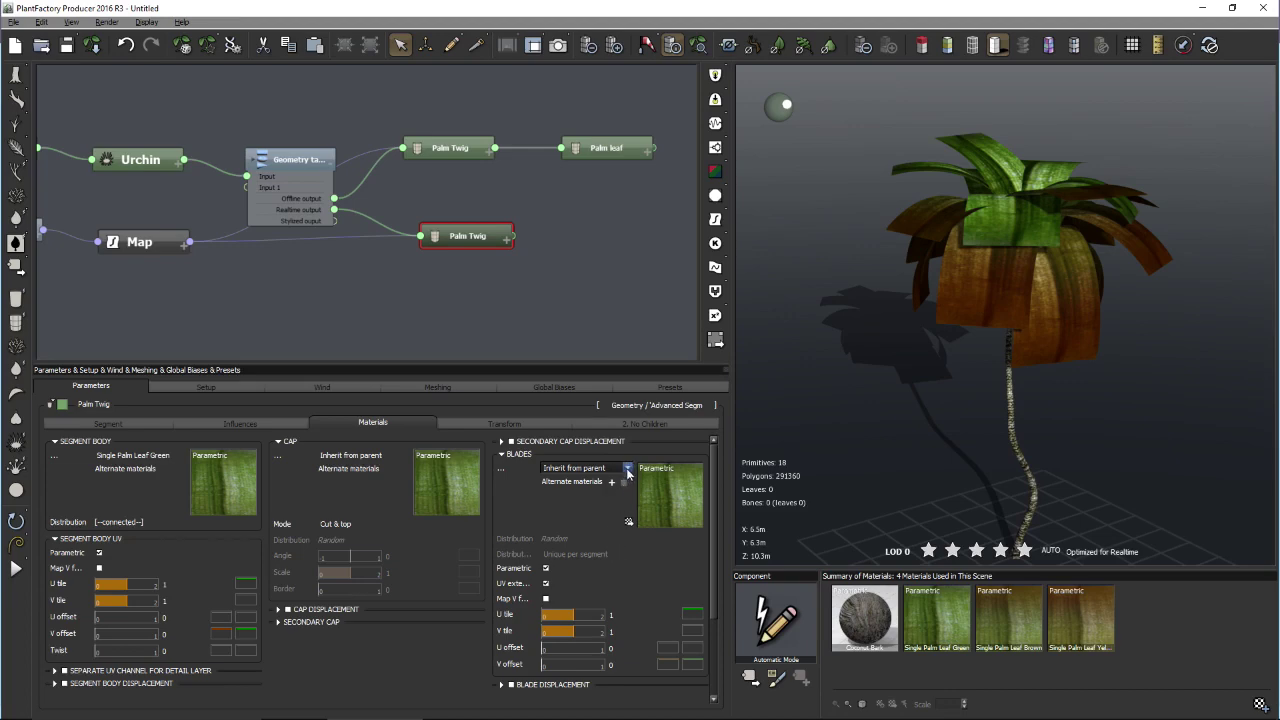
click(628, 469)
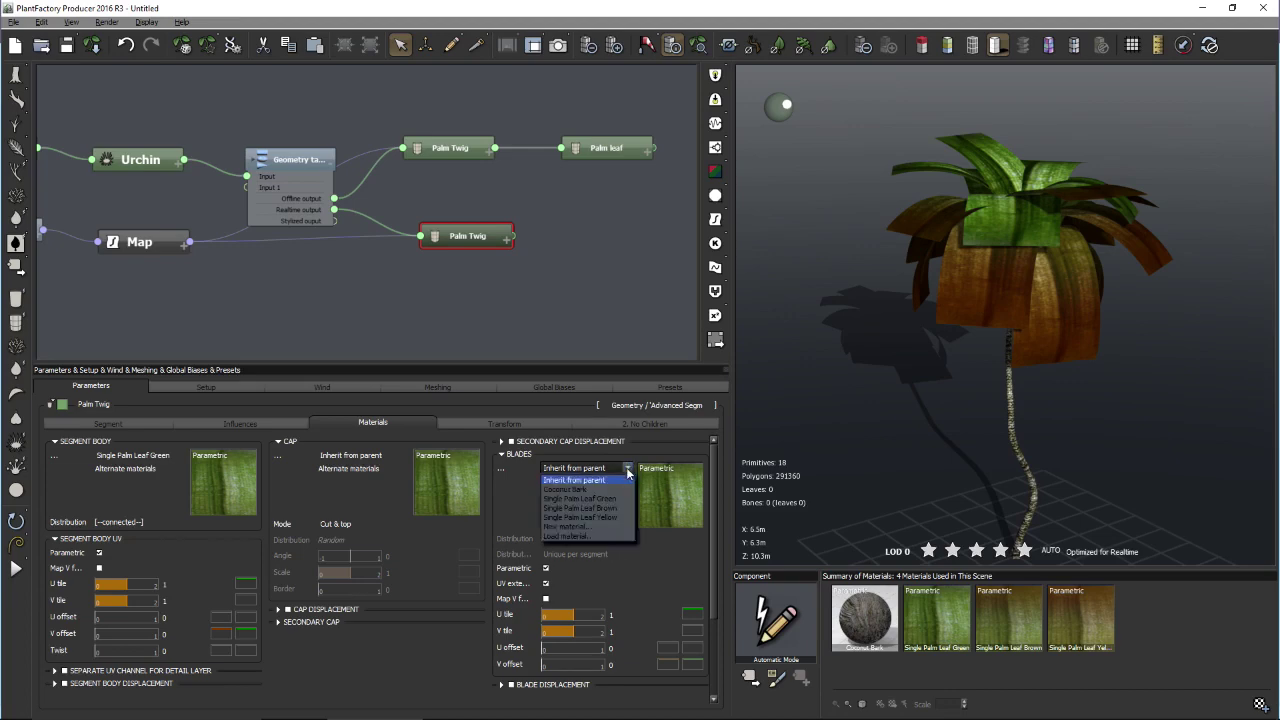
click(576, 536)
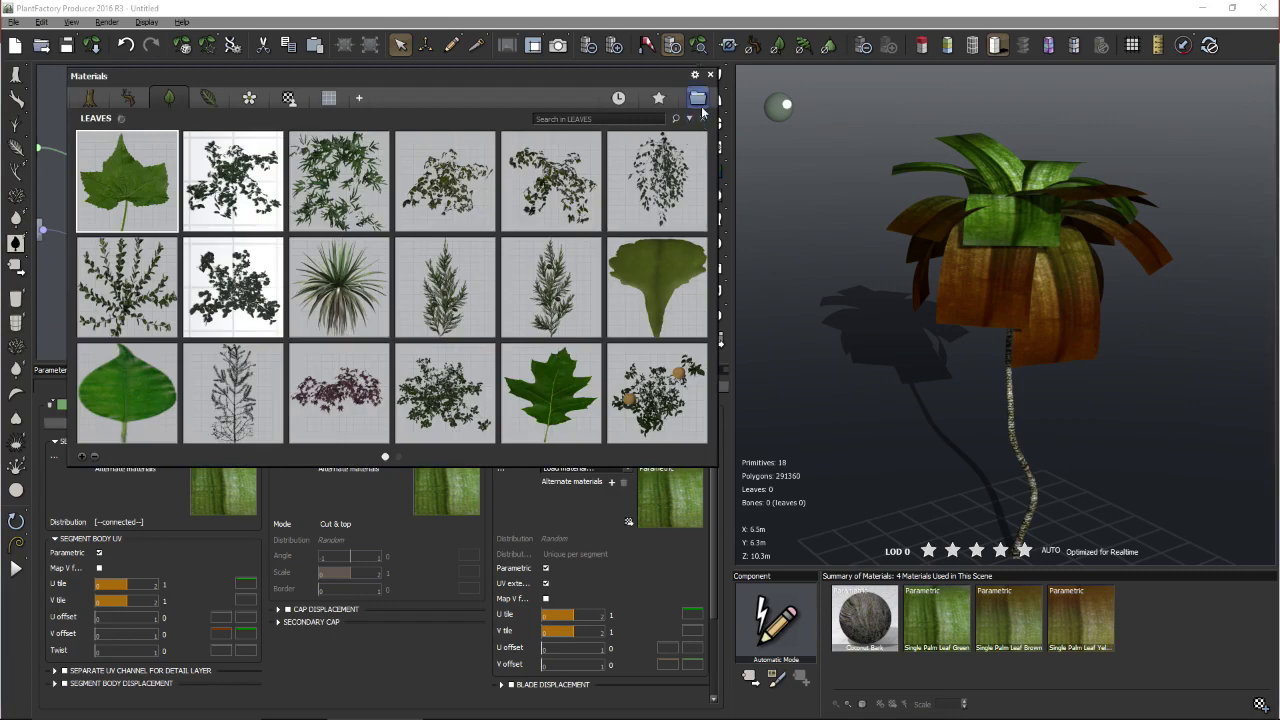
click(690, 104)
click(279, 32)
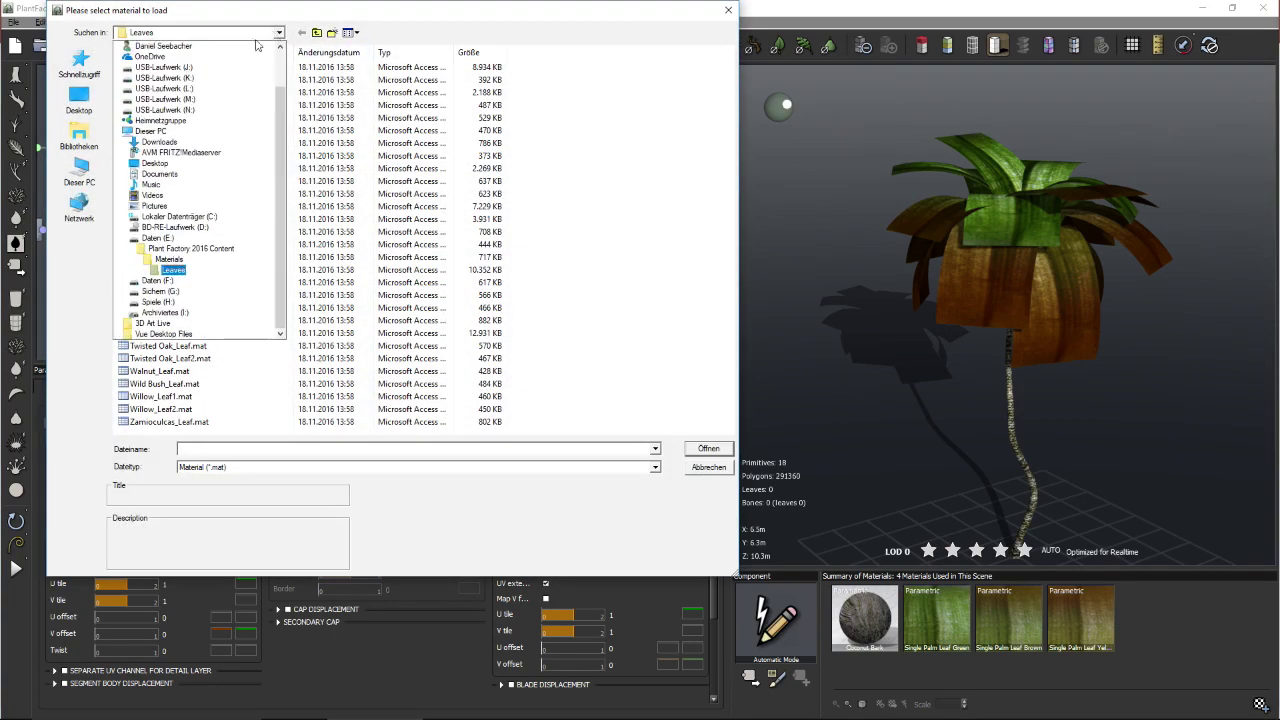
scroll(200, 94, up, 2)
click(150, 47)
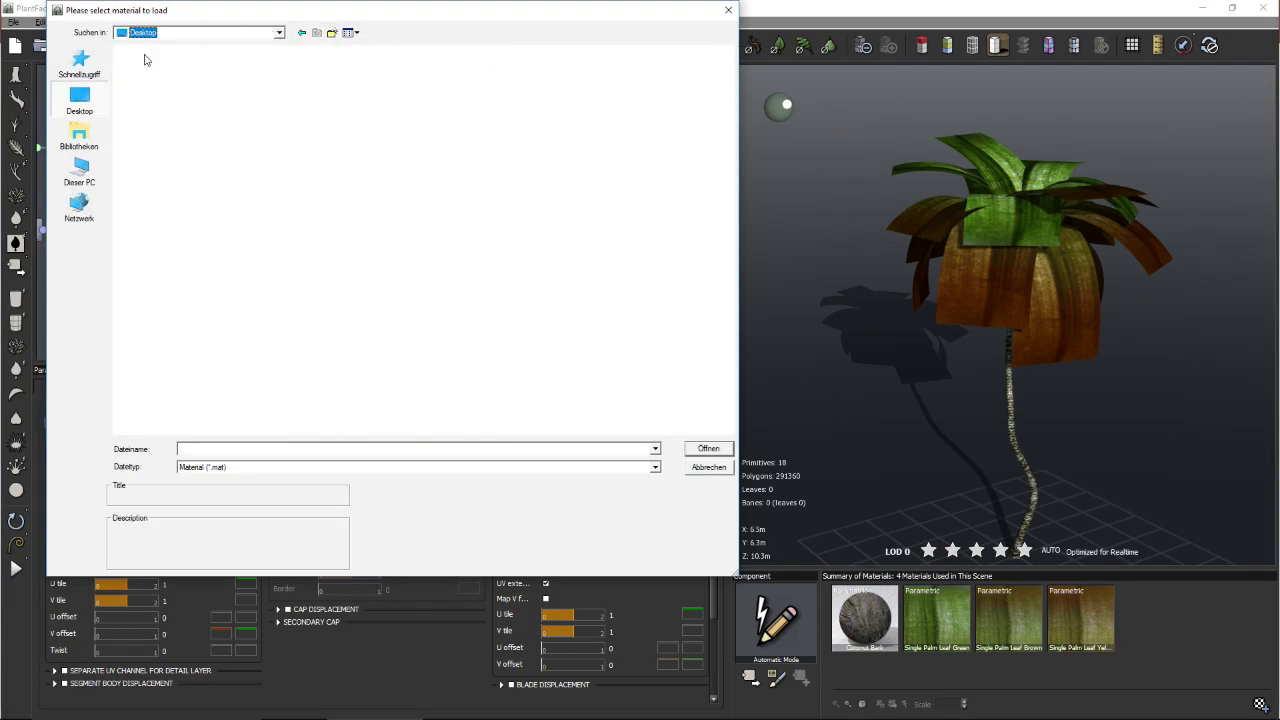
double_click(605, 134)
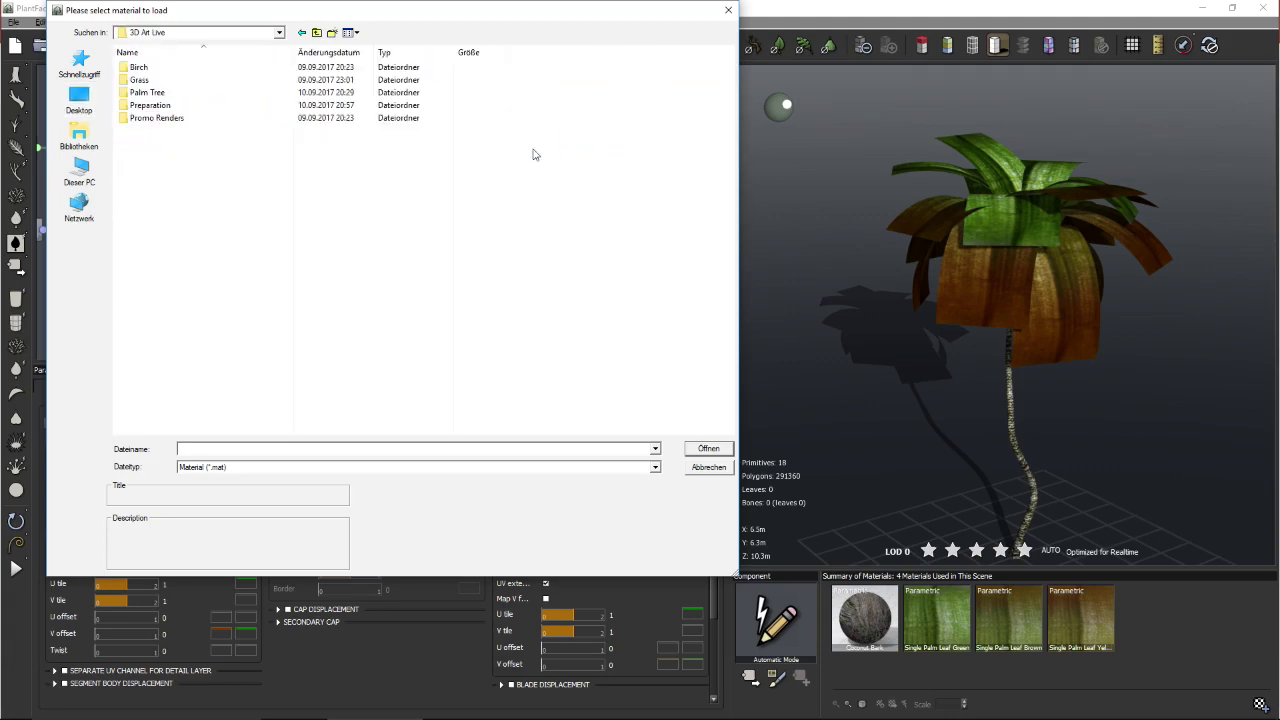
double_click(147, 92)
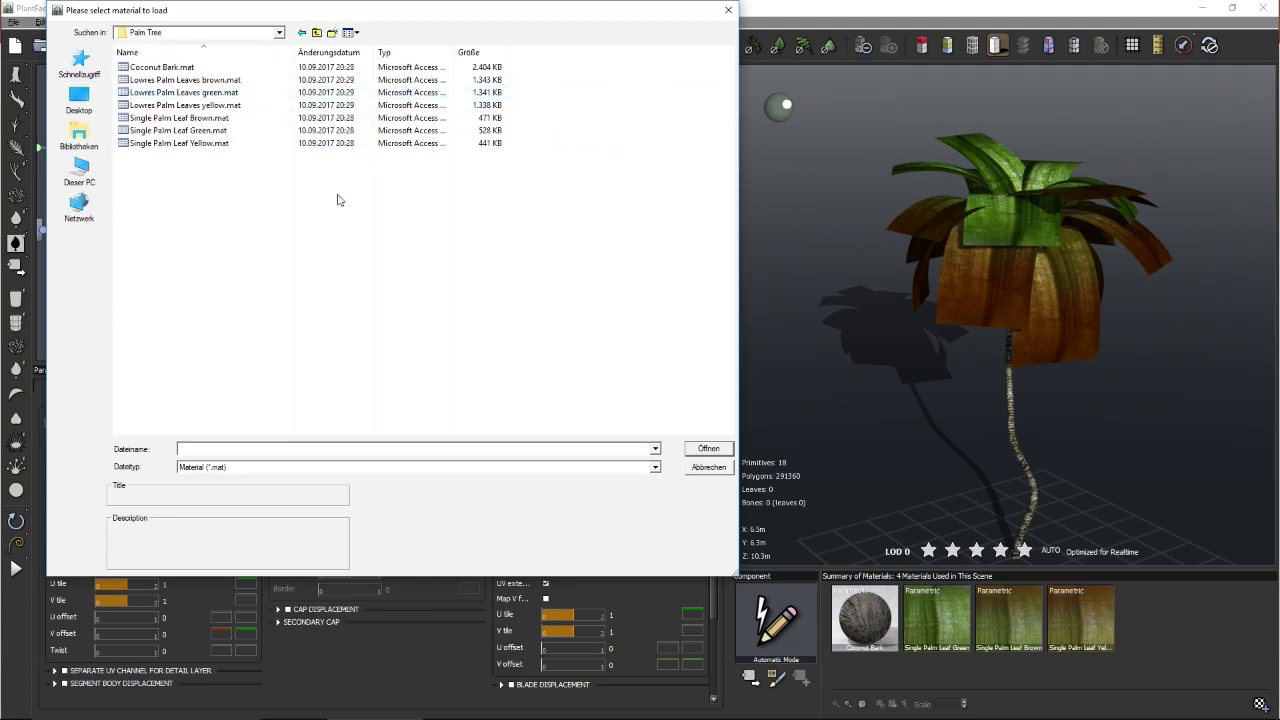
double_click(230, 92)
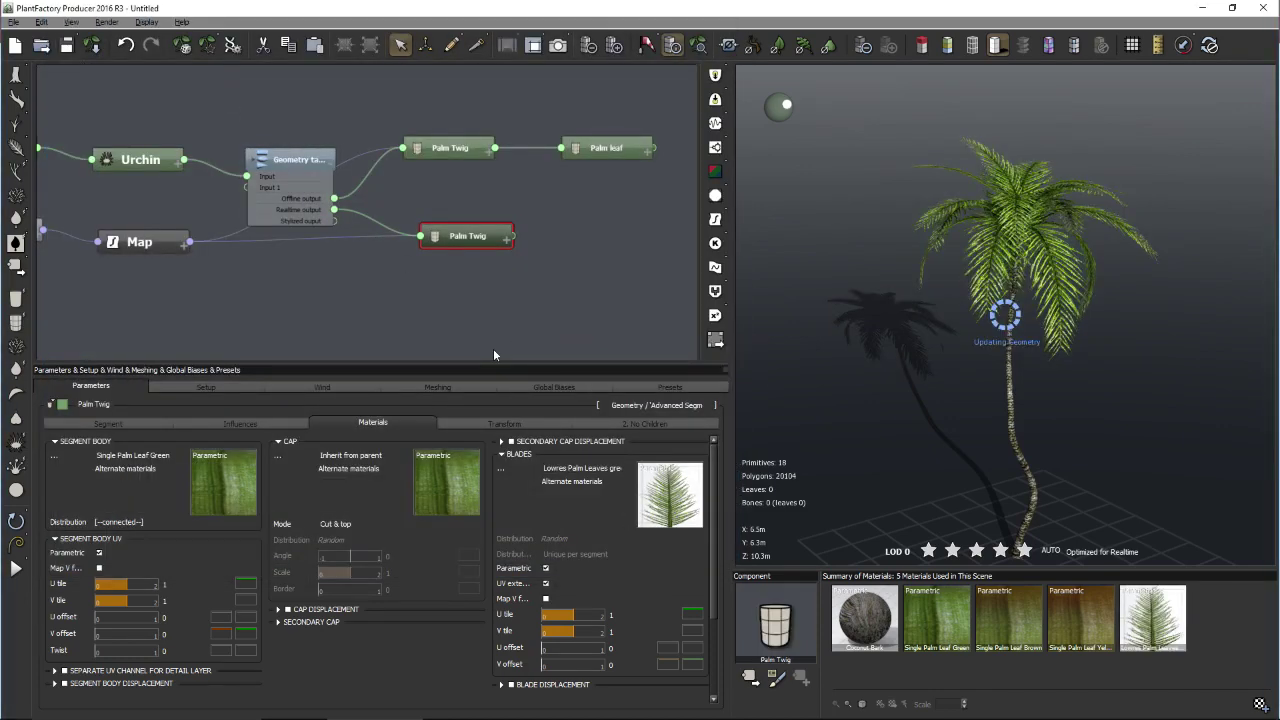
- Add Lowres Palm Leaves brown.mat from the Palm Tree folder as an alternate material for the blades
mouse_move(613, 487)
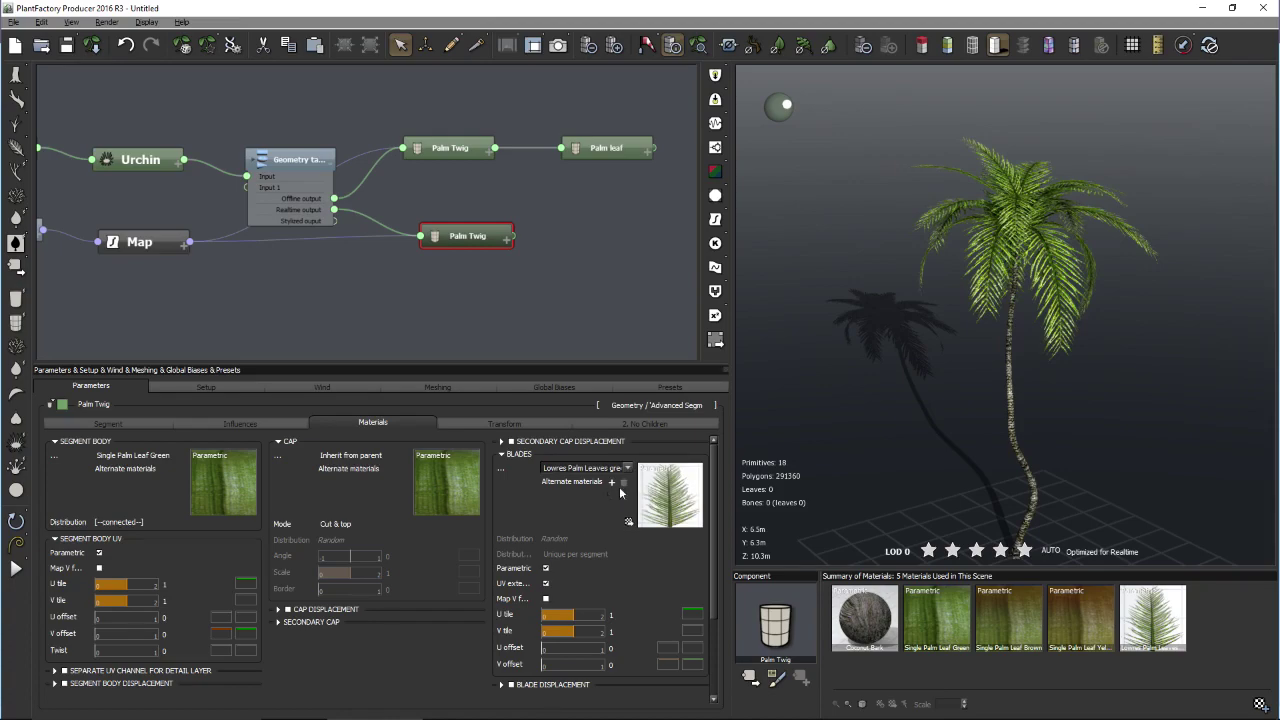
click(611, 482)
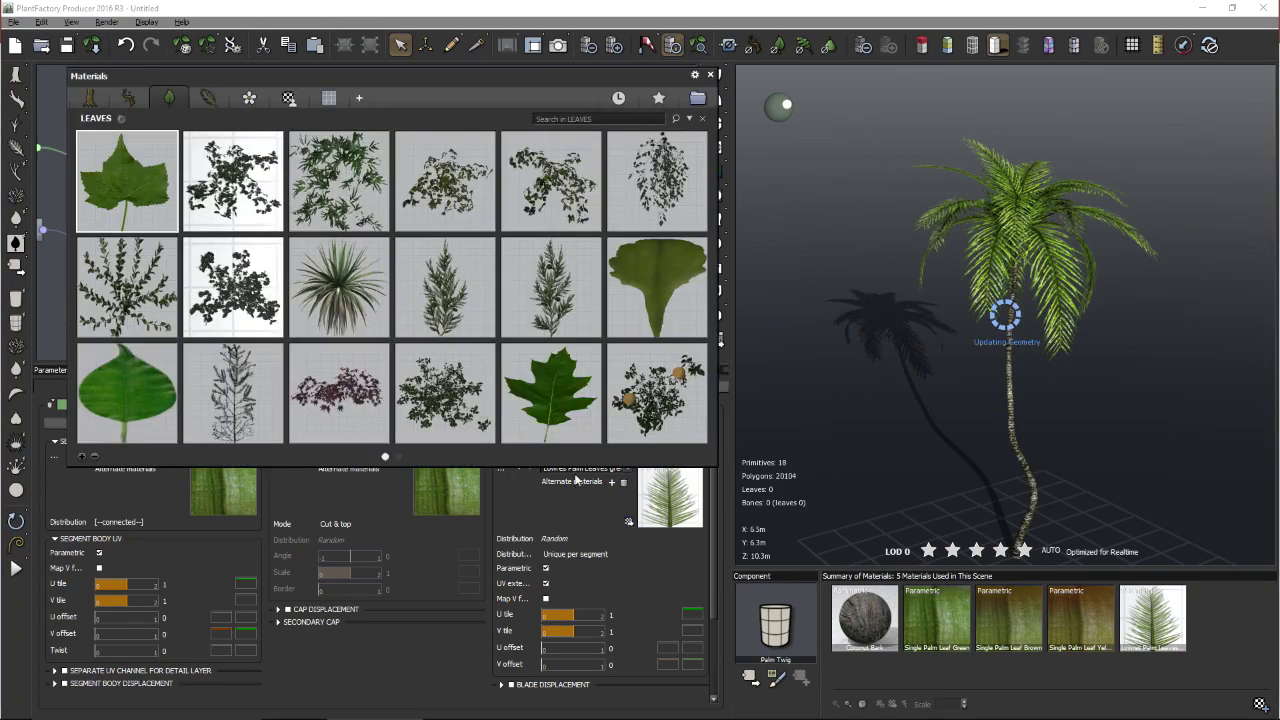
click(697, 98)
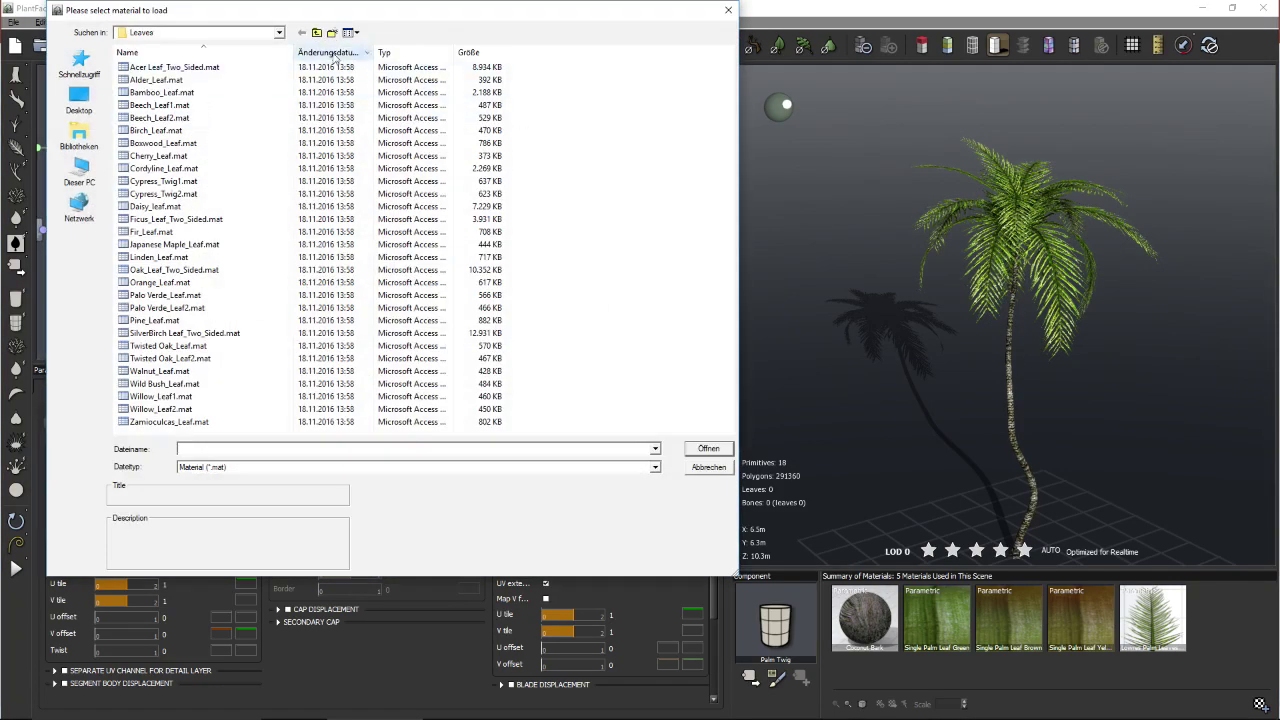
click(279, 32)
click(141, 56)
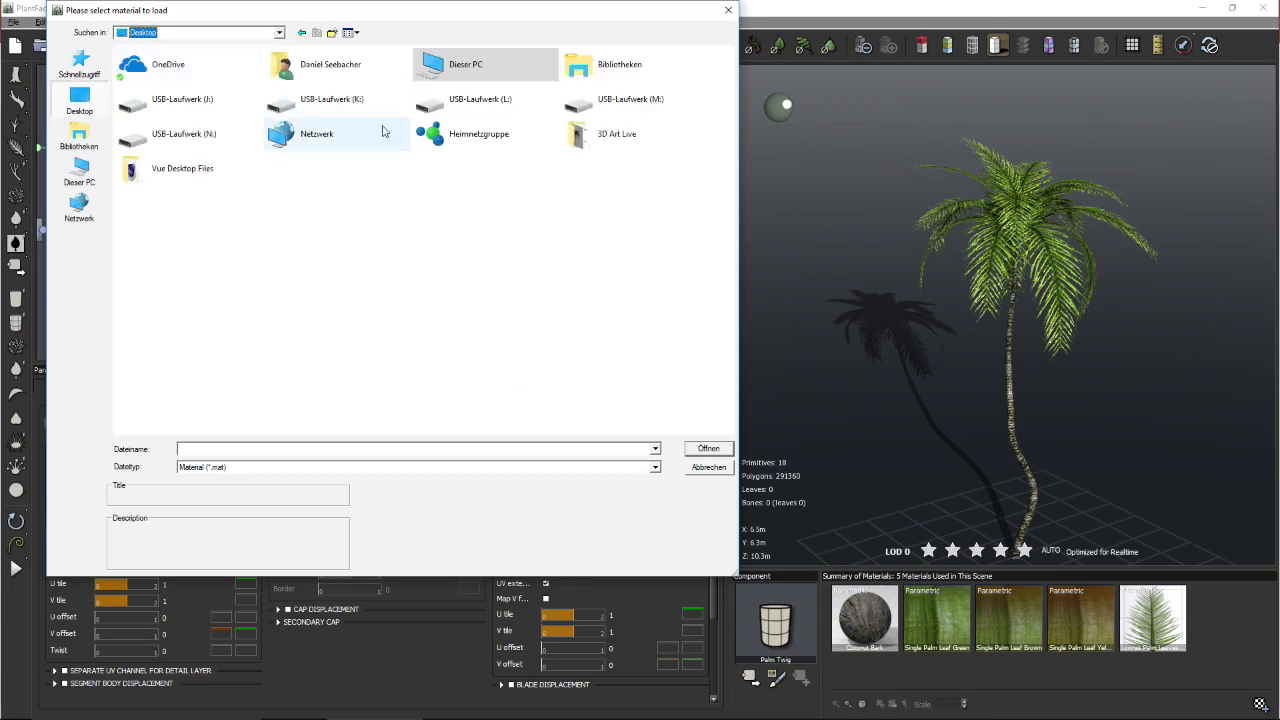
double_click(630, 130)
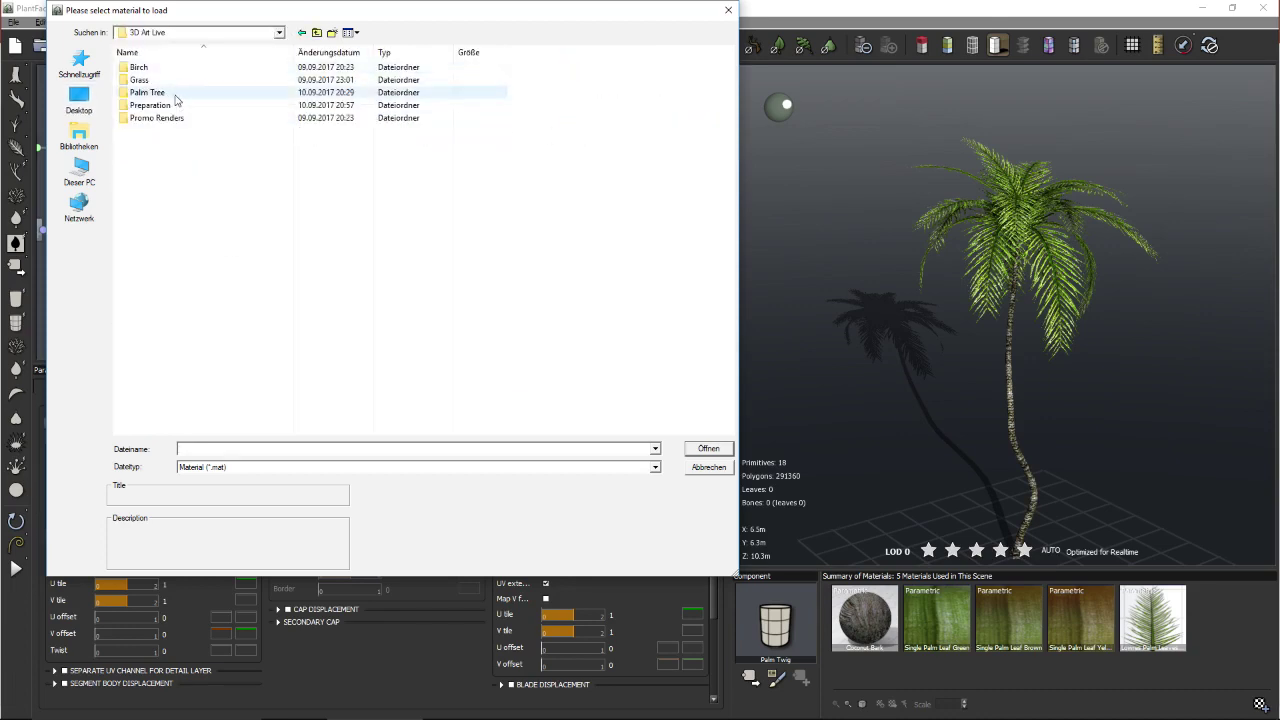
double_click(150, 92)
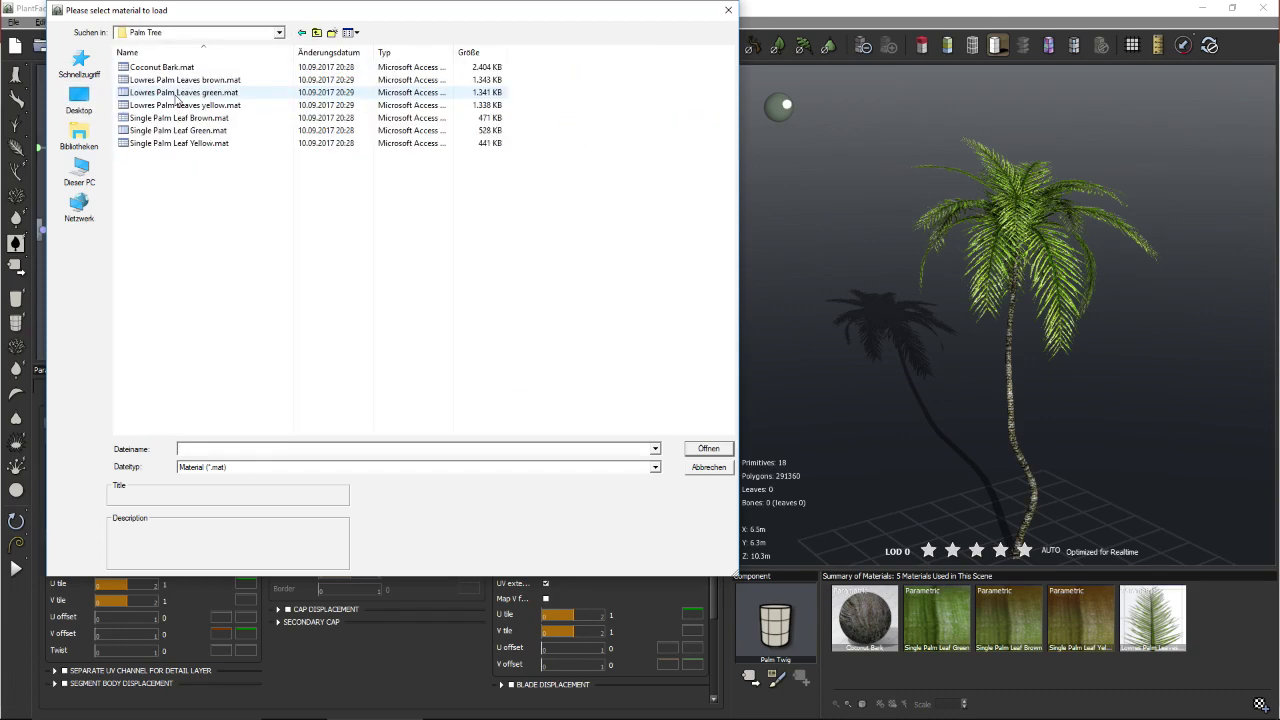
double_click(254, 82)
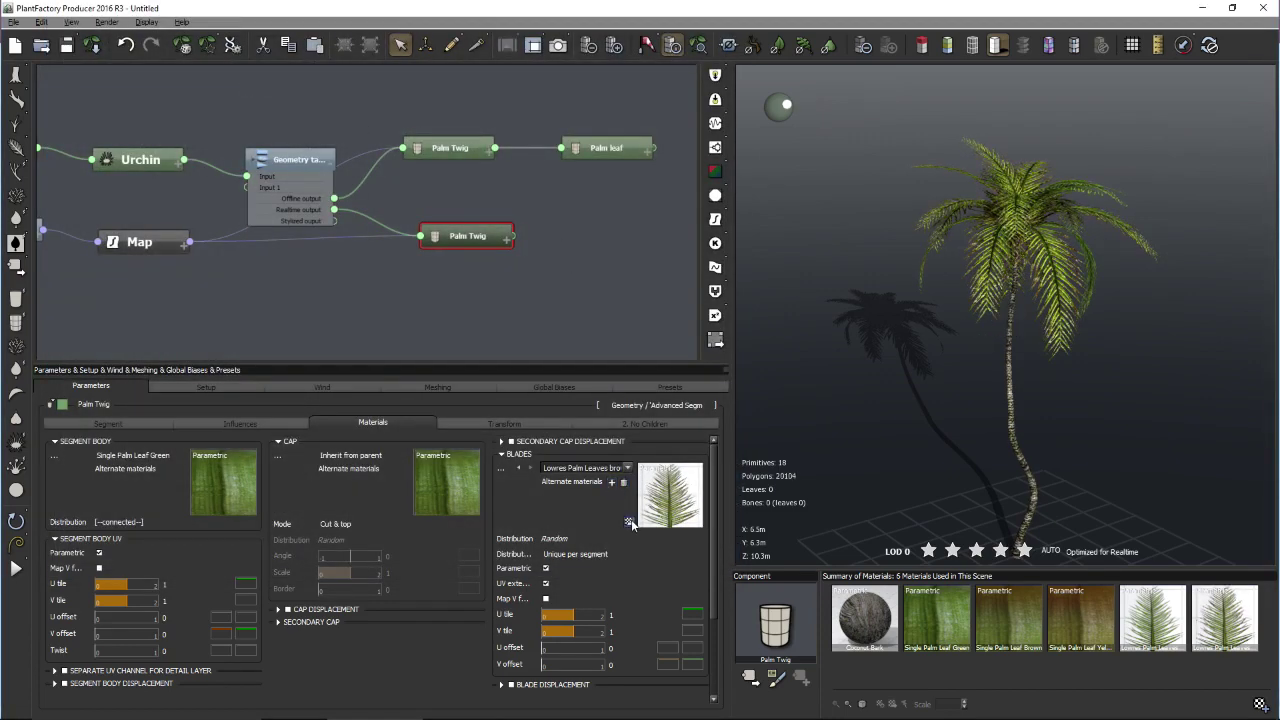
- Add Lowres Palm Leaves yellow.mat from the Palm Tree folder as another alternate material for the blades
click(629, 521)
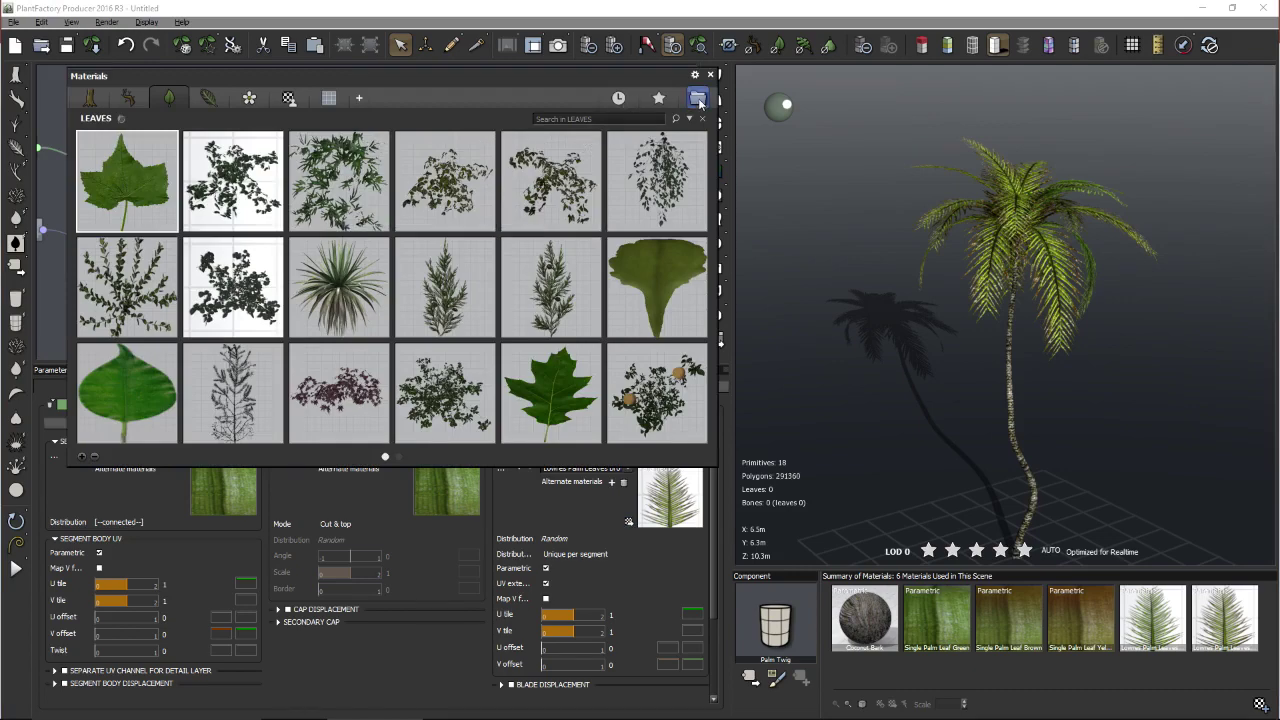
click(698, 98)
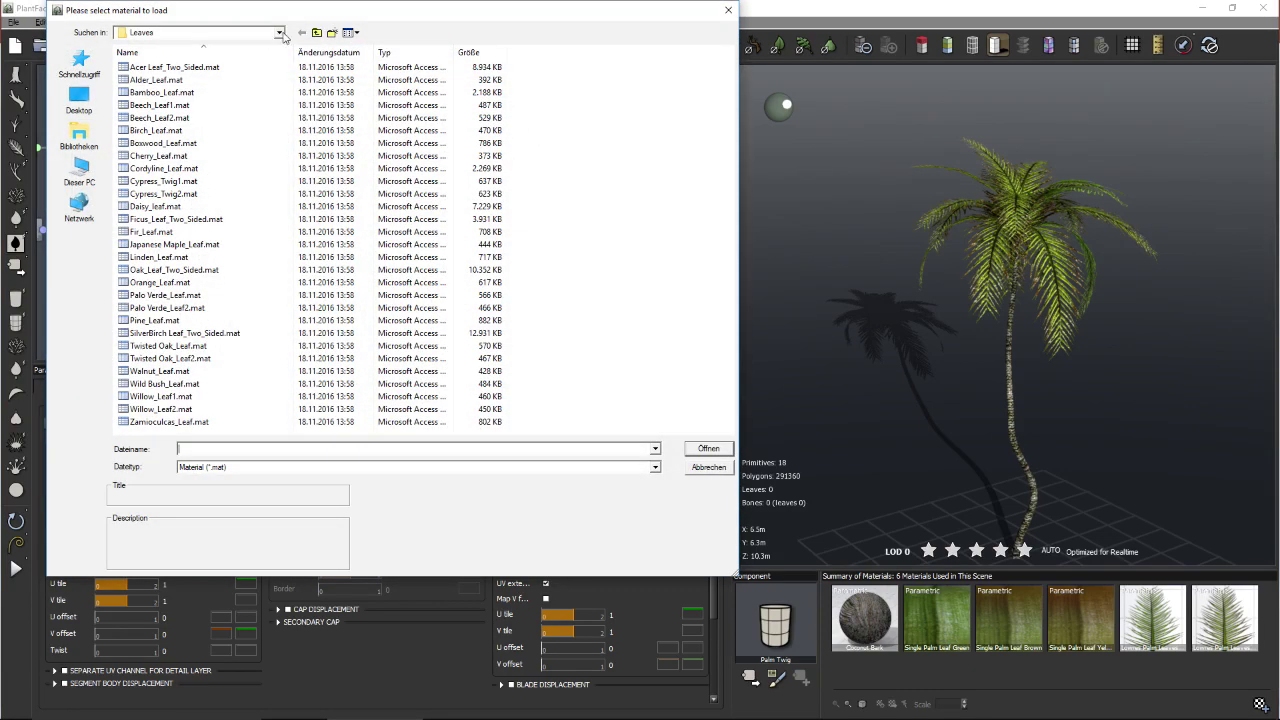
click(279, 33)
scroll(140, 80, up, 3)
click(137, 55)
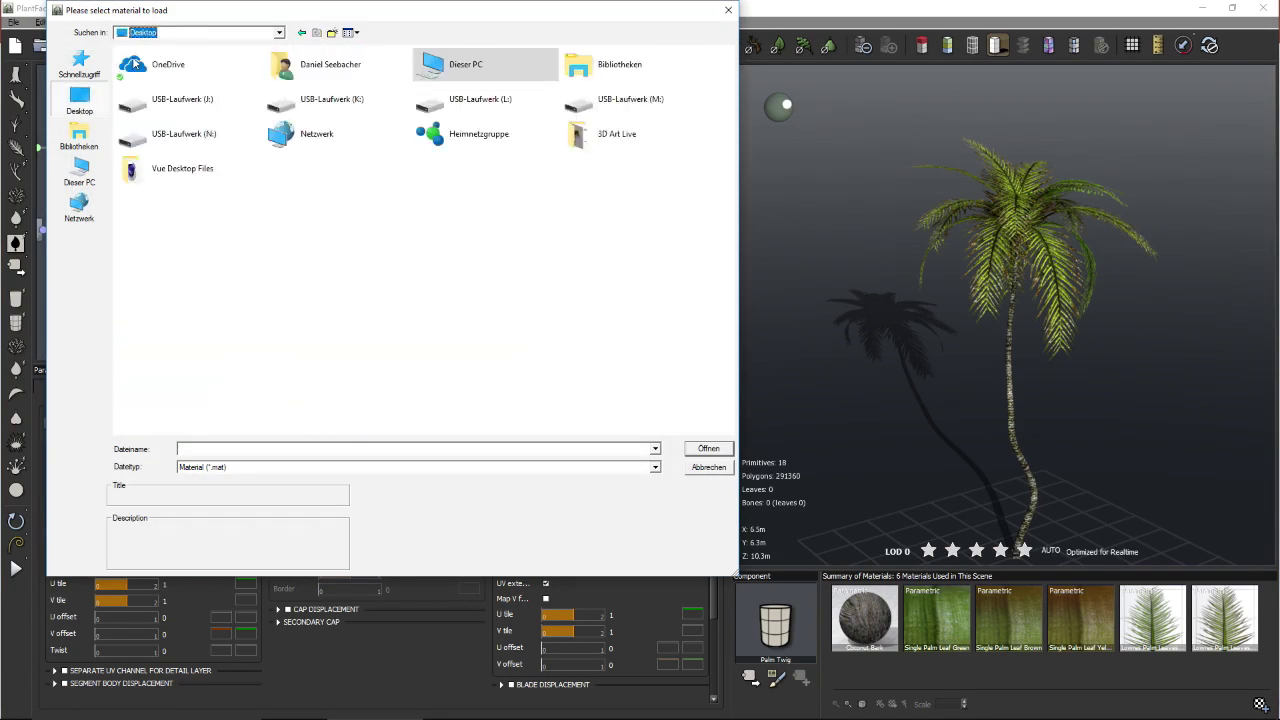
double_click(605, 134)
double_click(191, 92)
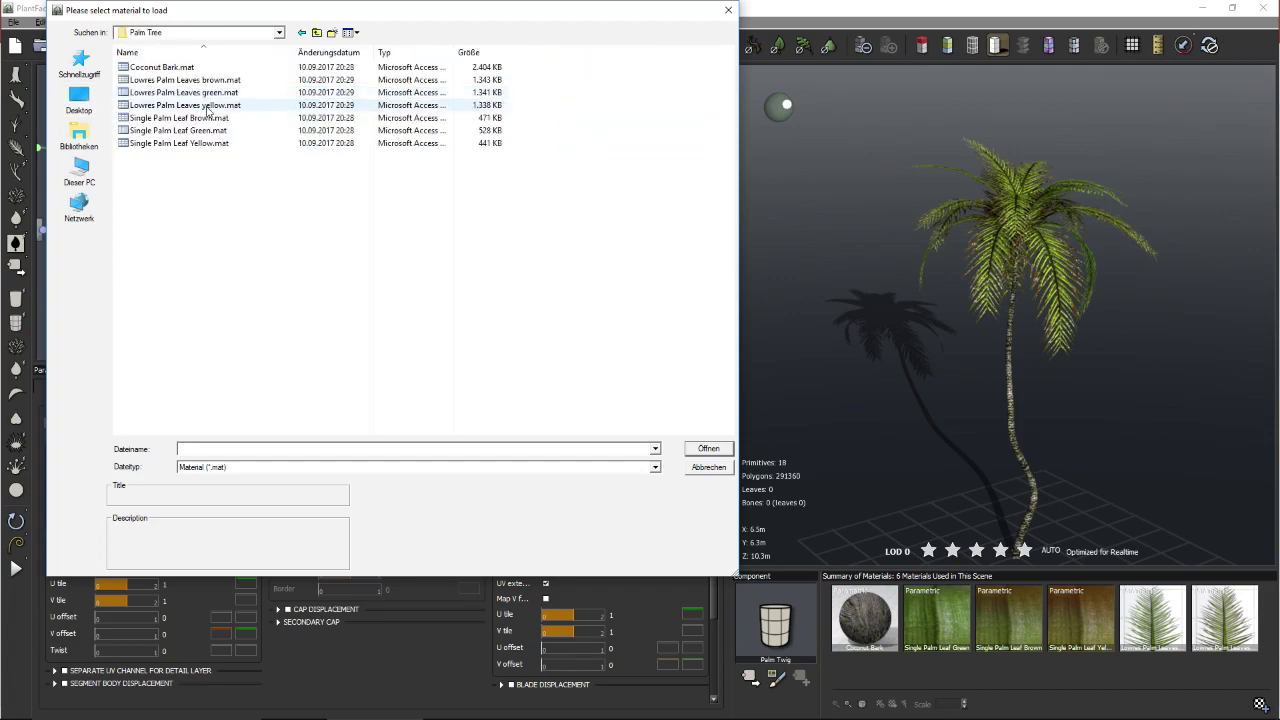
double_click(238, 105)
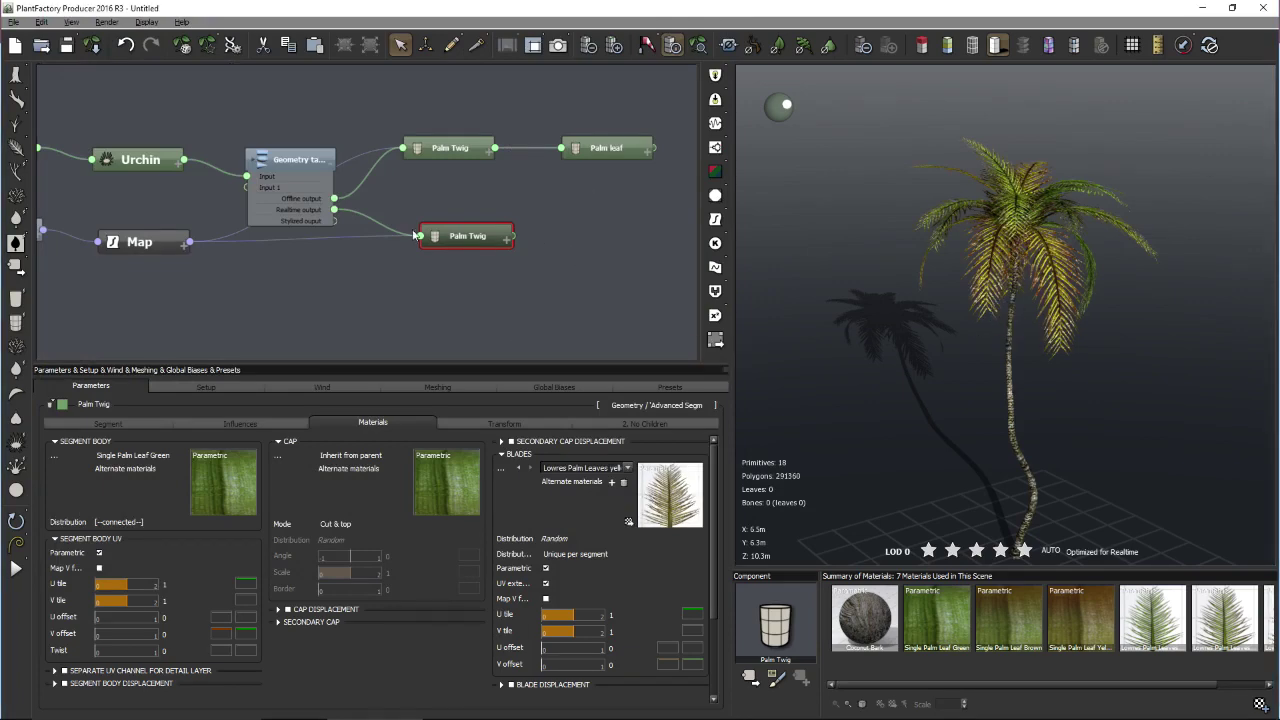
- Delete the link from the Map node to the duplicated Palm Twig's segment body material distribution
middle_drag(467, 272, 516, 240)
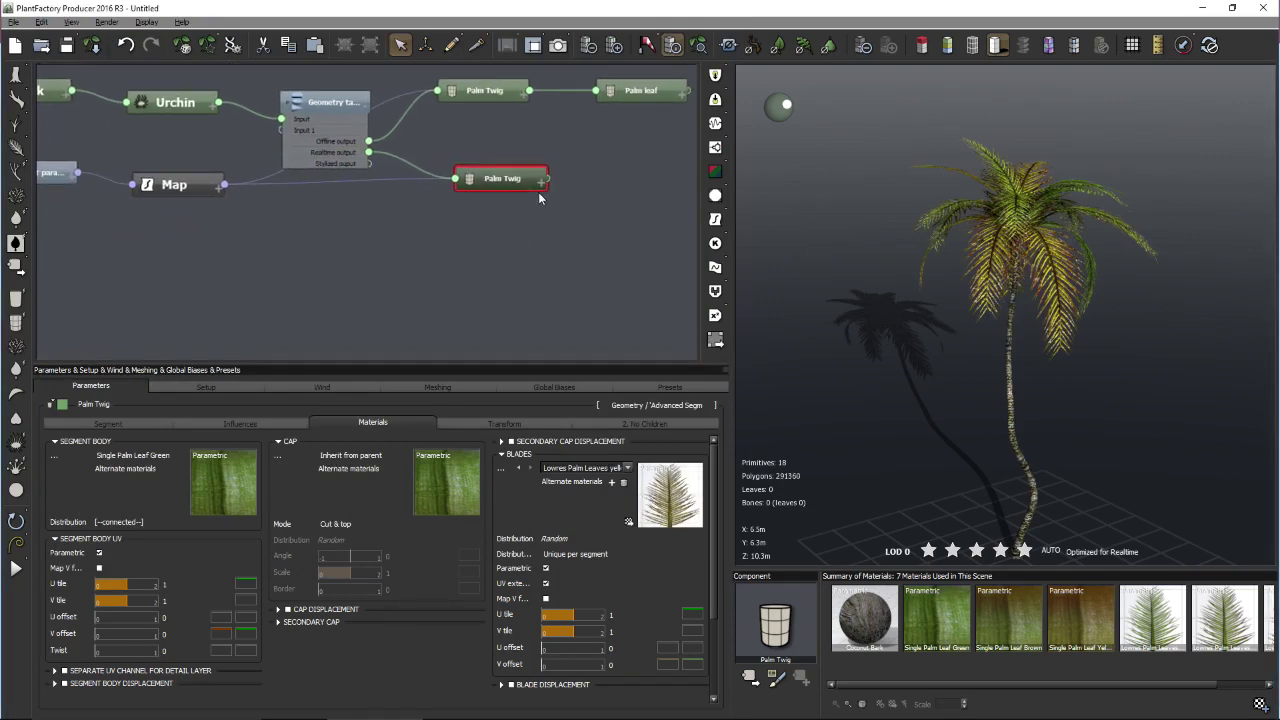
mouse_move(541, 190)
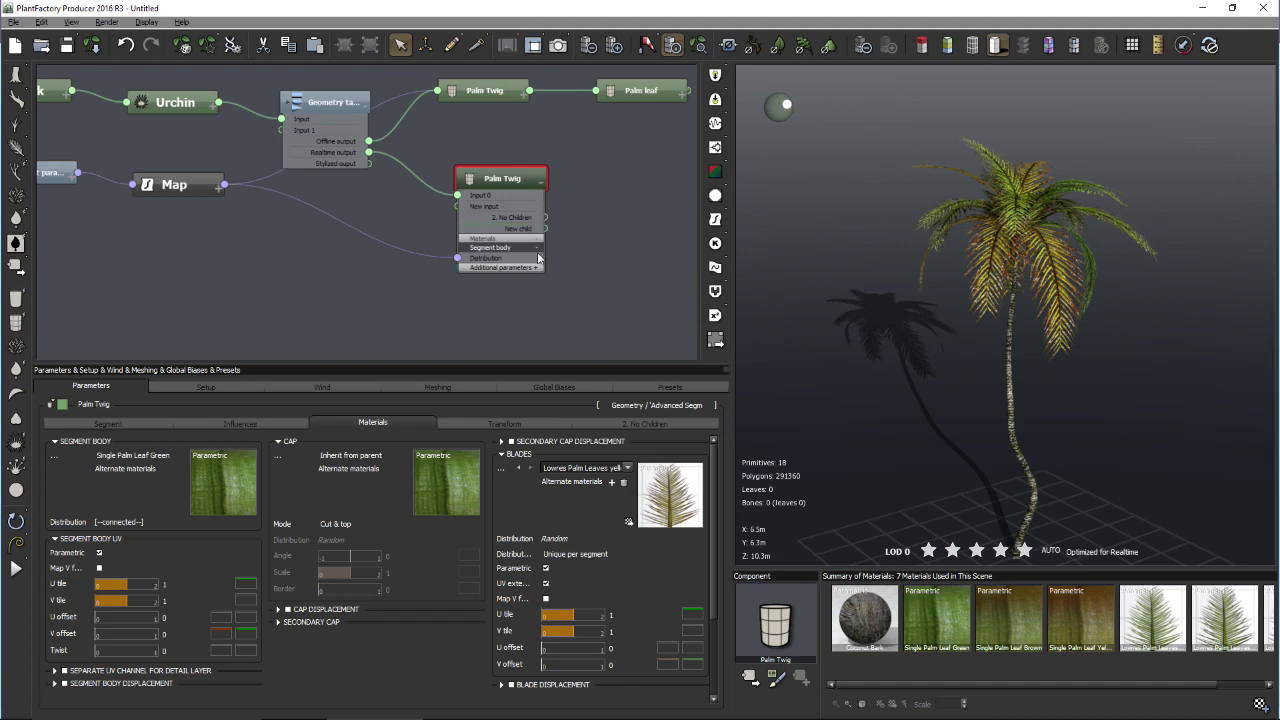
click(420, 256)
key(Delete)
- Expand the duplicated Palm Twig's blades material parameters and connect their Distribution input to the Map node
click(538, 240)
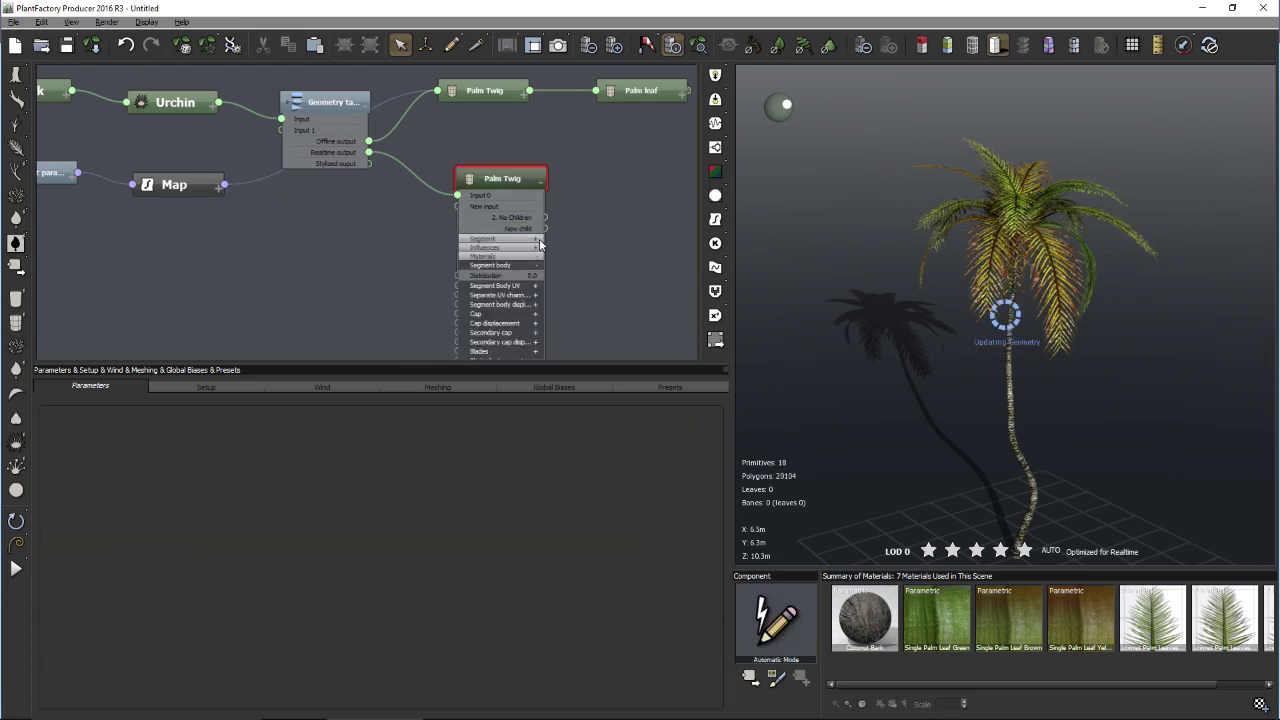
click(540, 257)
middle_drag(589, 289, 588, 200)
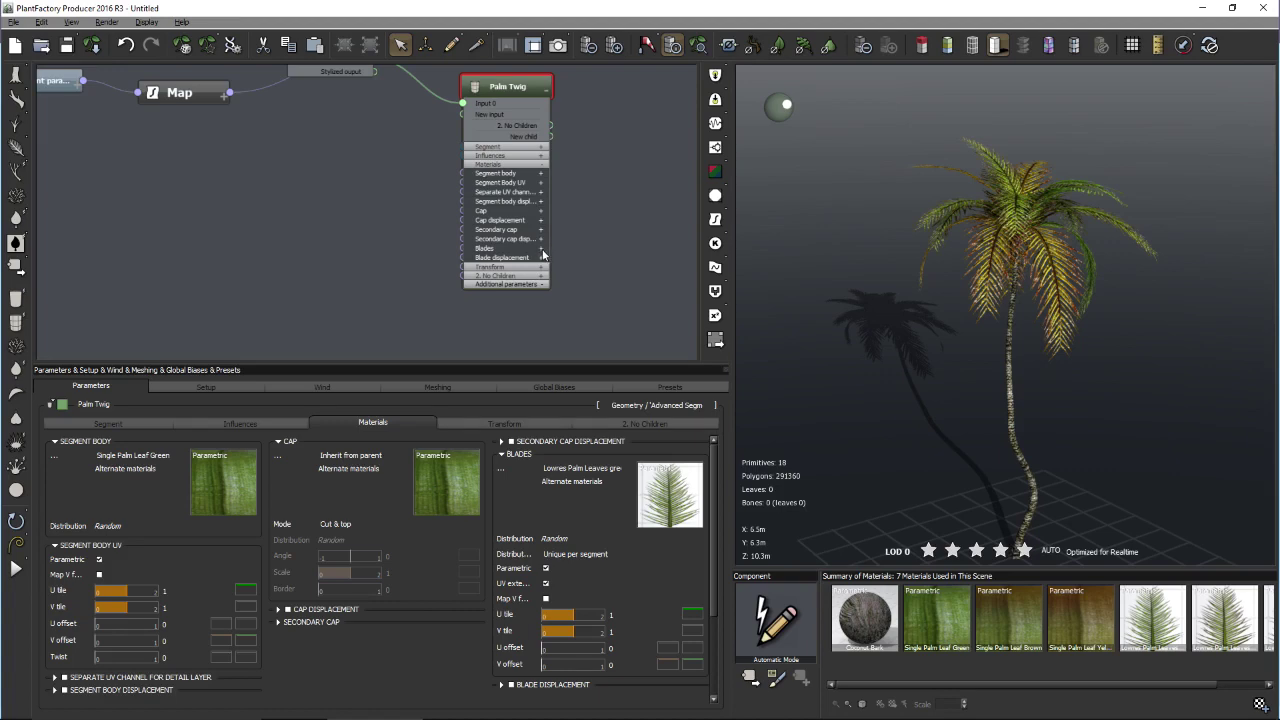
click(542, 249)
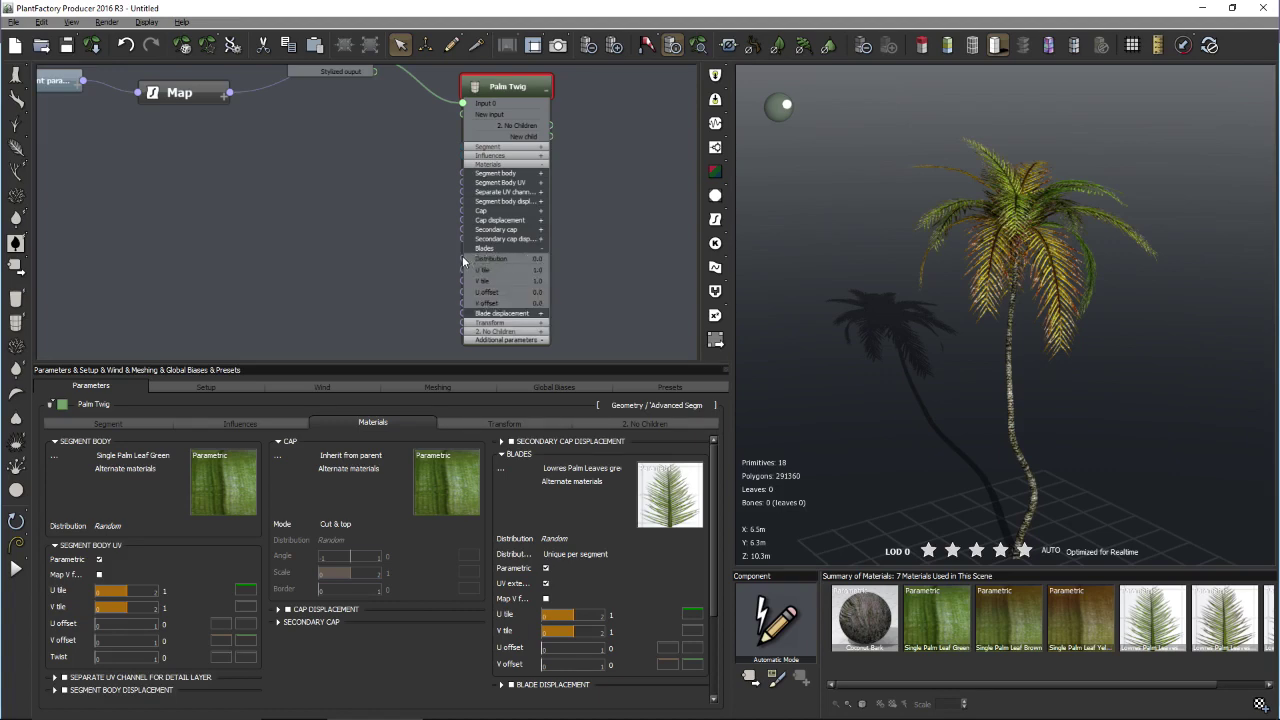
drag(462, 258, 208, 94)
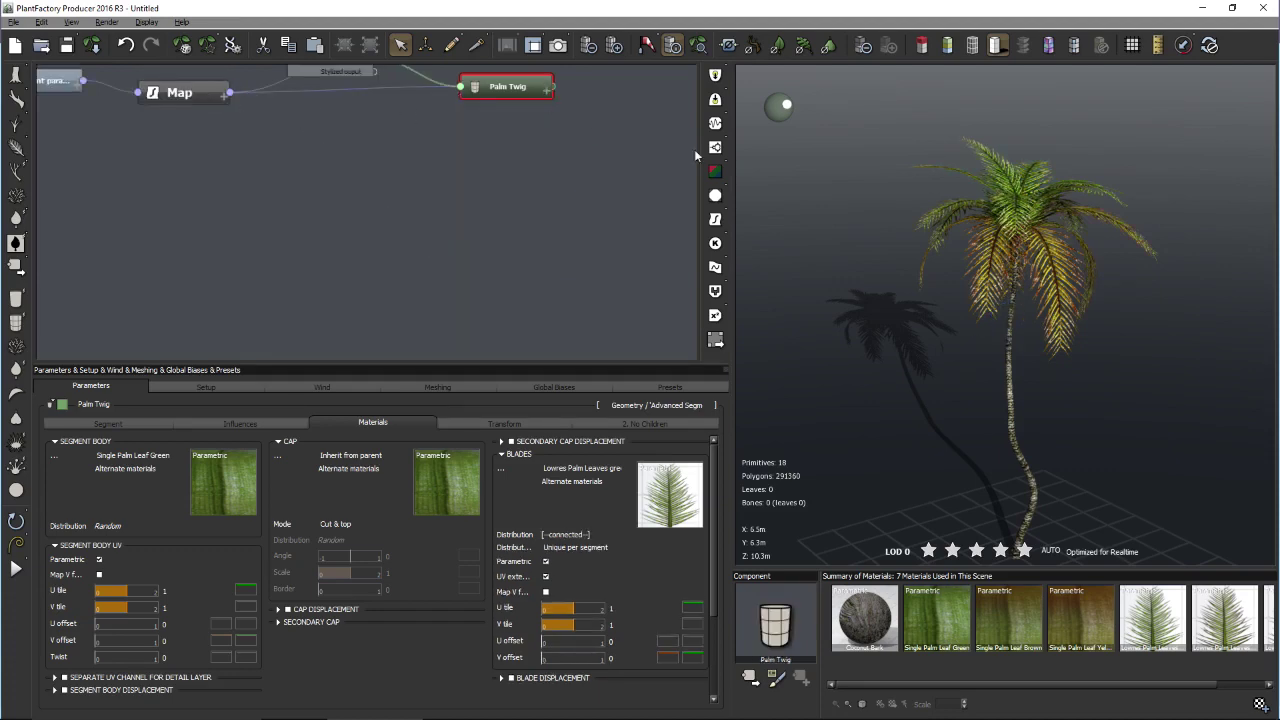
- Open the filter curve of the blades' Section and overlay the wireframe on the palm in the preview
mouse_move(940, 228)
mouse_down()
mouse_move(890, 298)
mouse_move(950, 250)
mouse_up()
scroll(965, 260, up, 3)
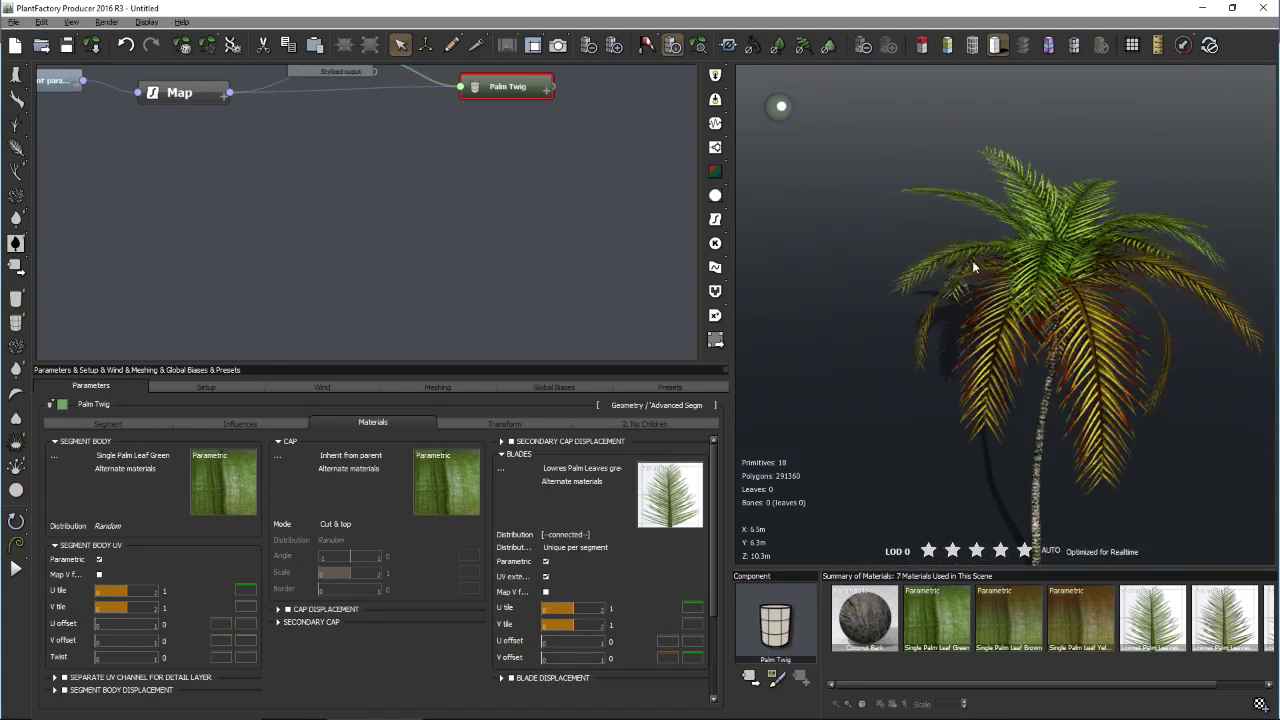
scroll(1103, 355, down, 1)
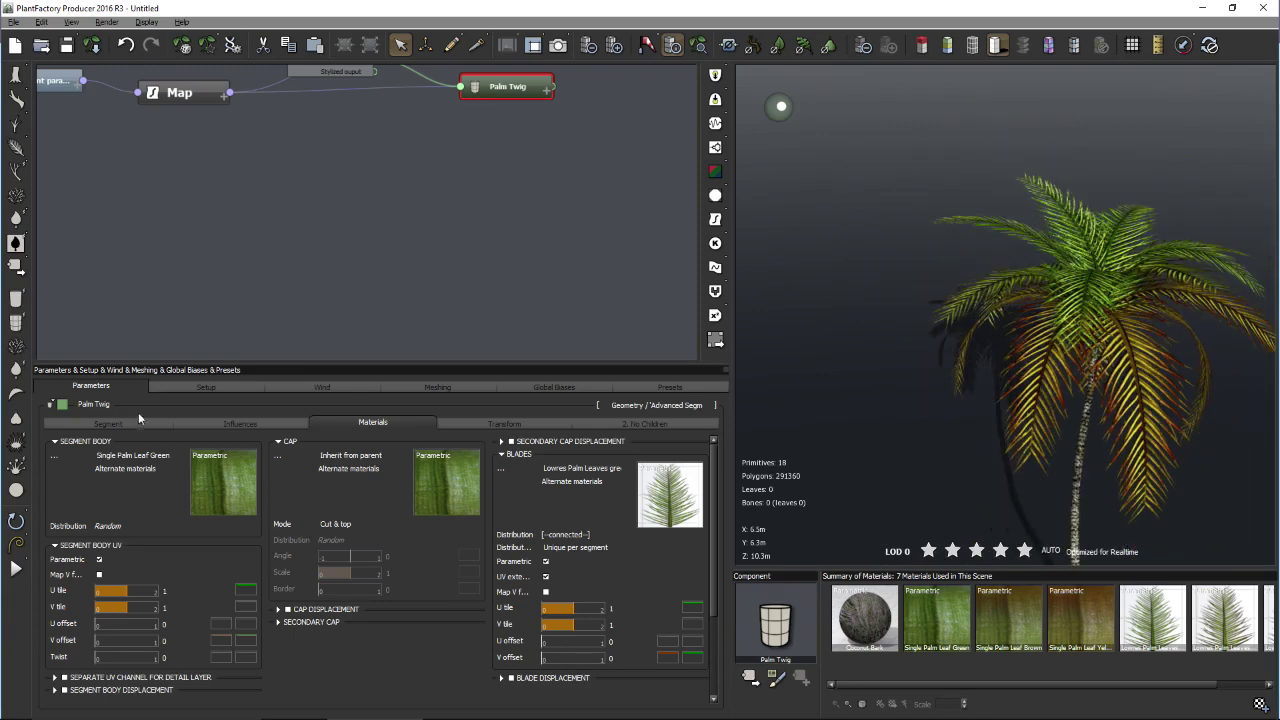
click(108, 424)
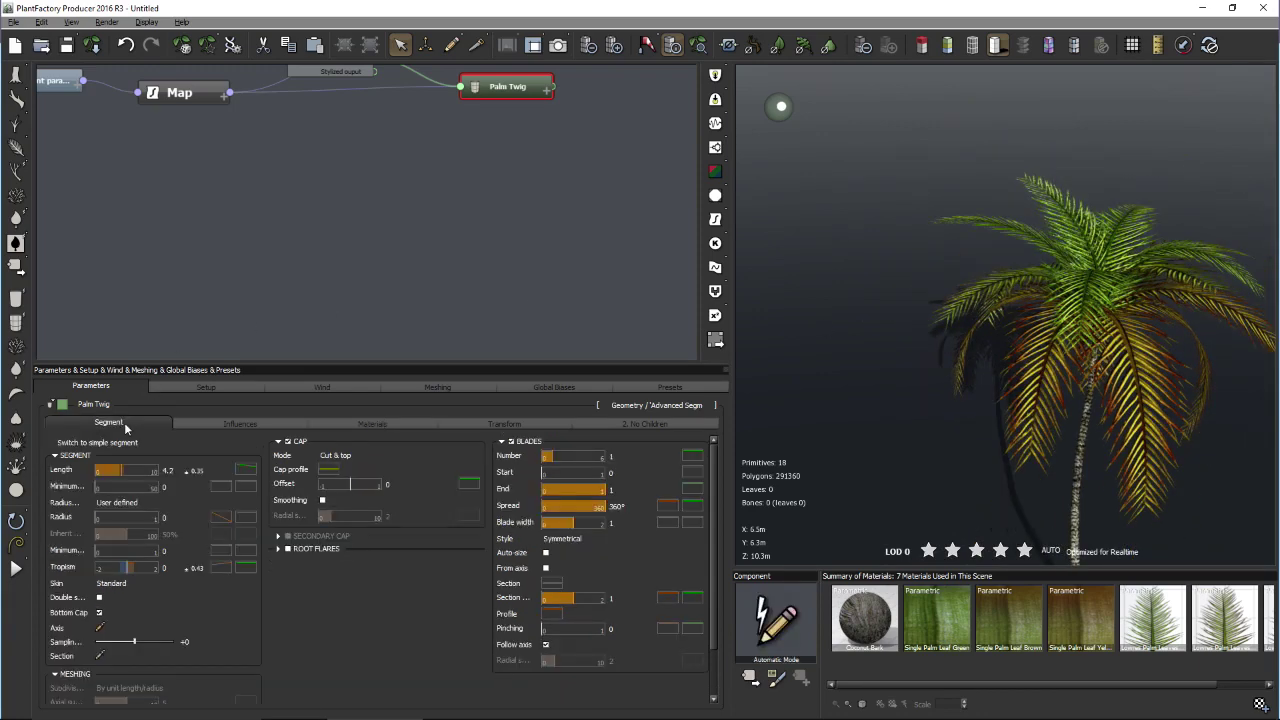
right_click(556, 585)
click(573, 593)
click(972, 46)
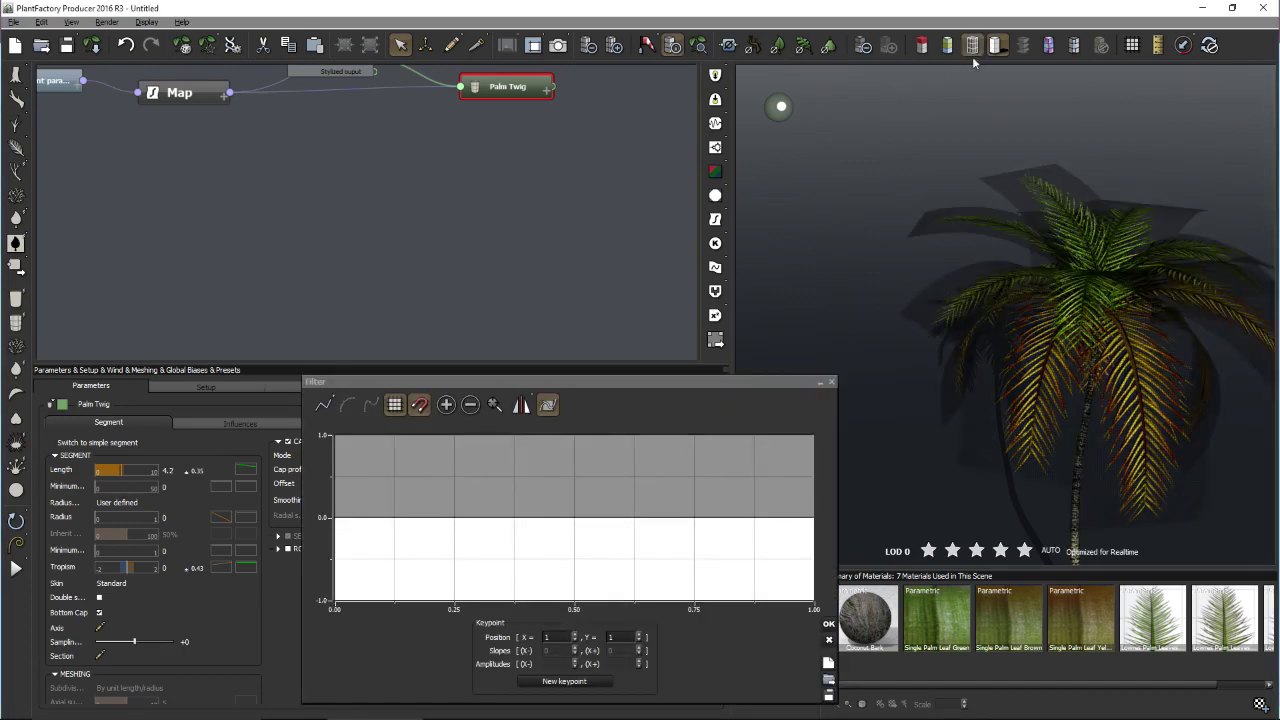
drag(1029, 294, 970, 261)
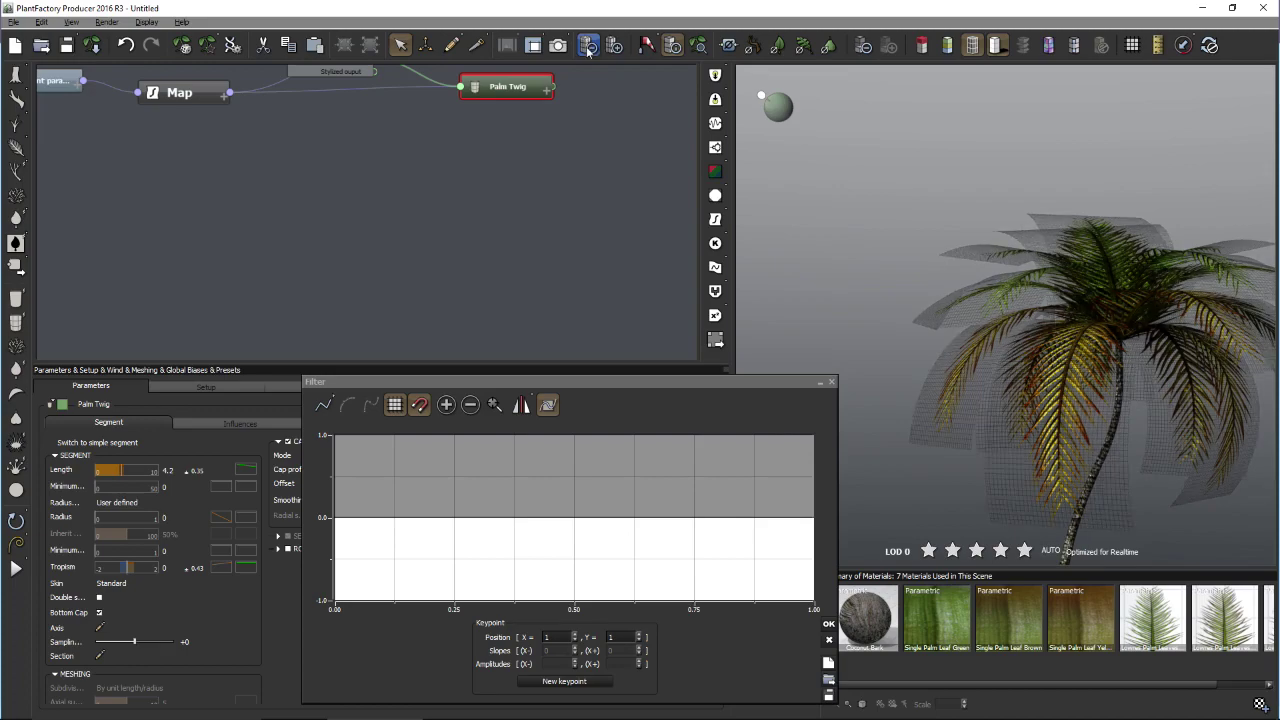
drag(893, 316, 801, 335)
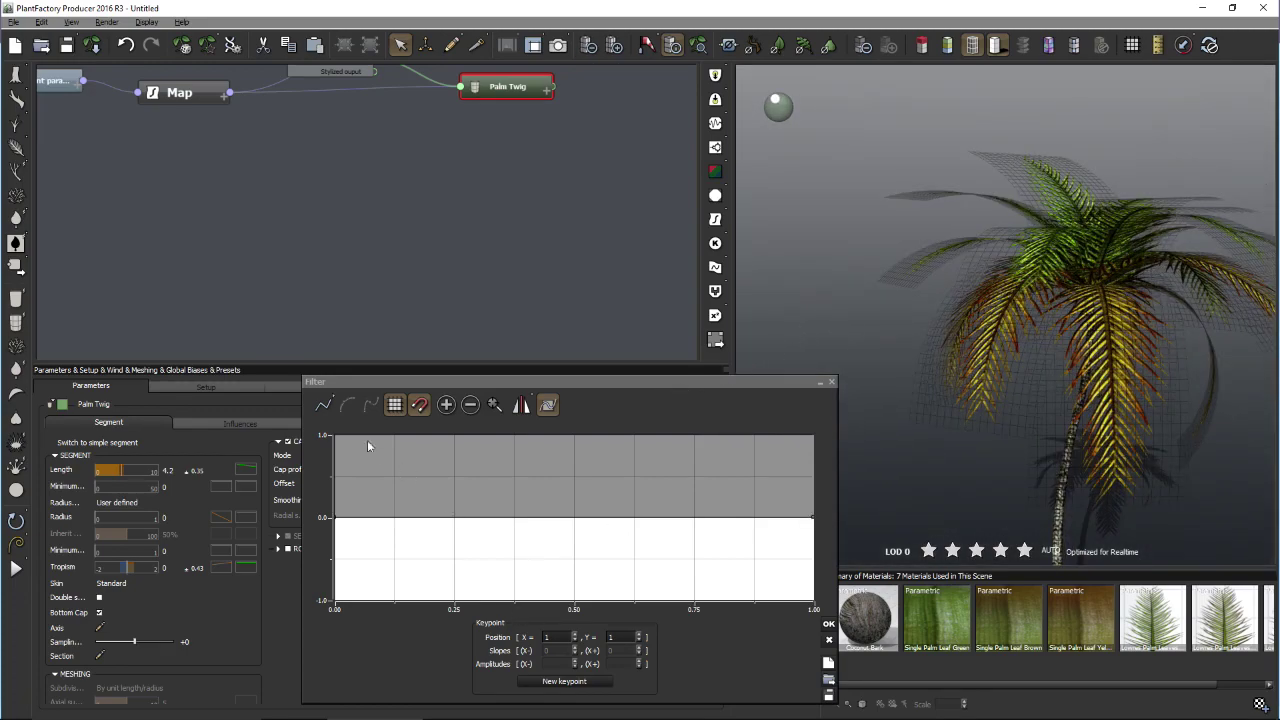
- Shape the blades' Section filter into a smooth arch peaking near Y 1 mid-curve, with the start at Y -1 and the end lowered
drag(373, 383, 240, 135)
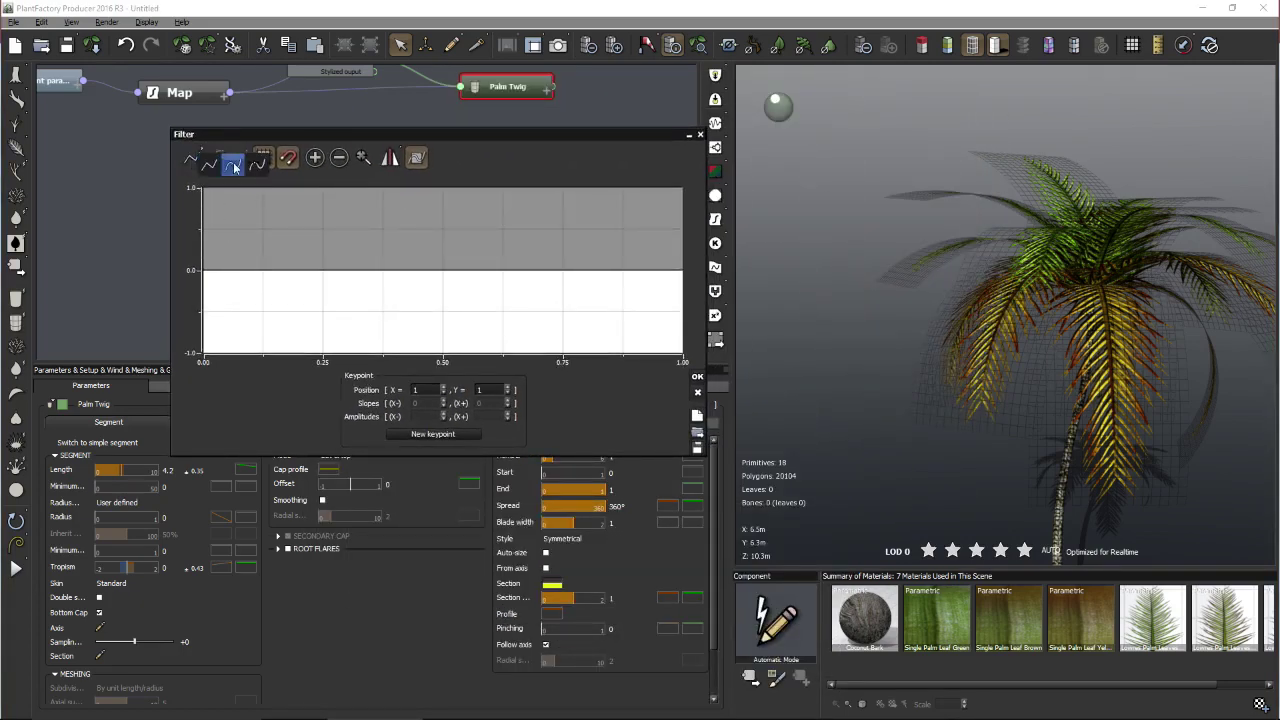
click(216, 158)
click(201, 270)
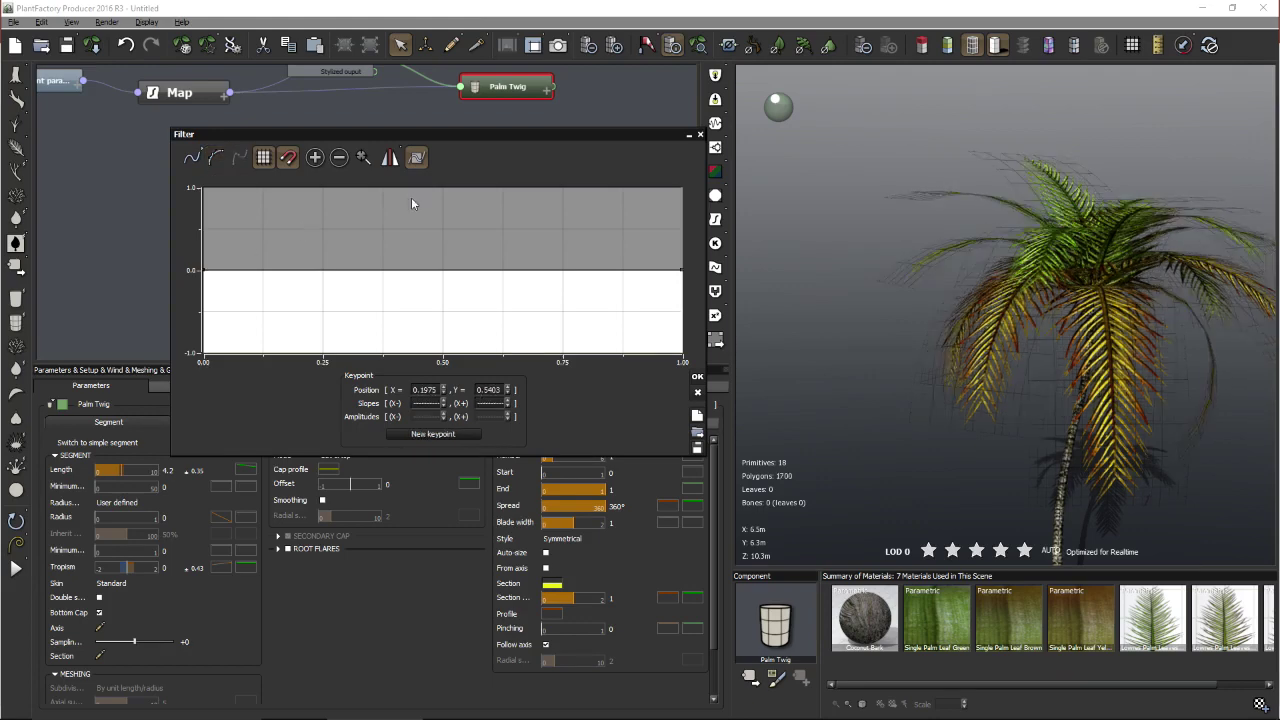
click(444, 188)
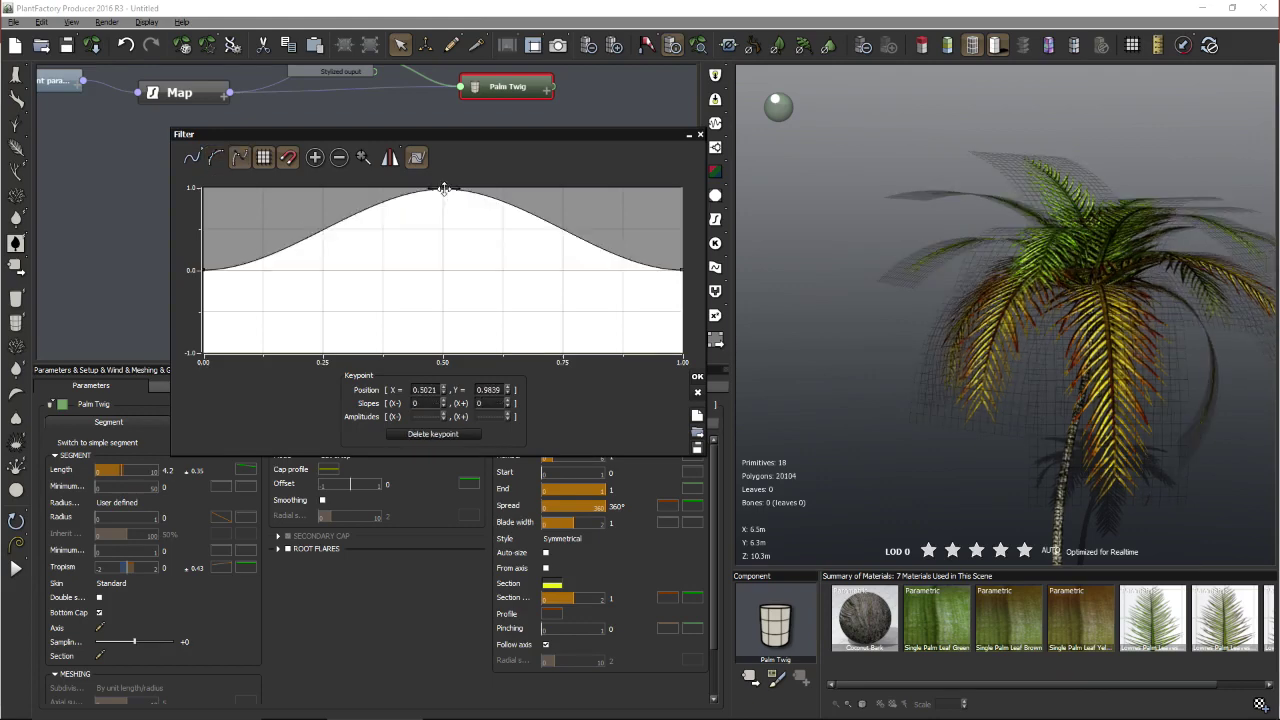
click(339, 157)
click(283, 270)
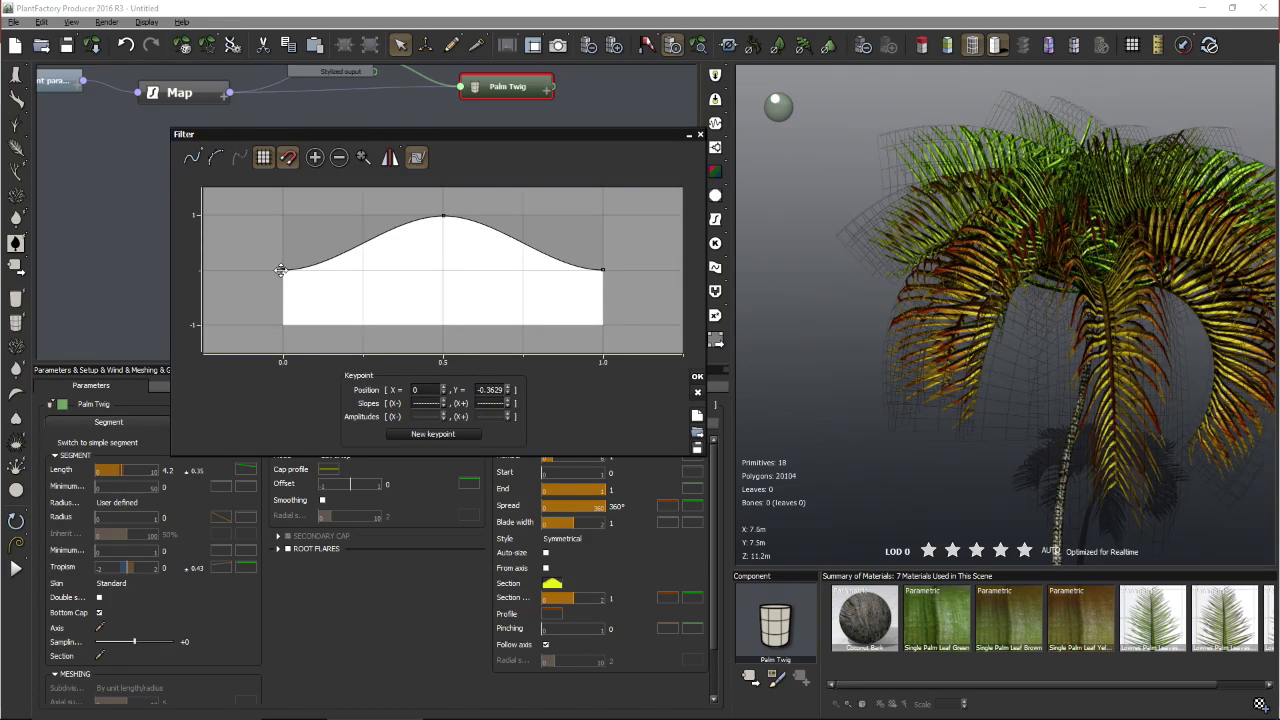
drag(283, 270, 276, 338)
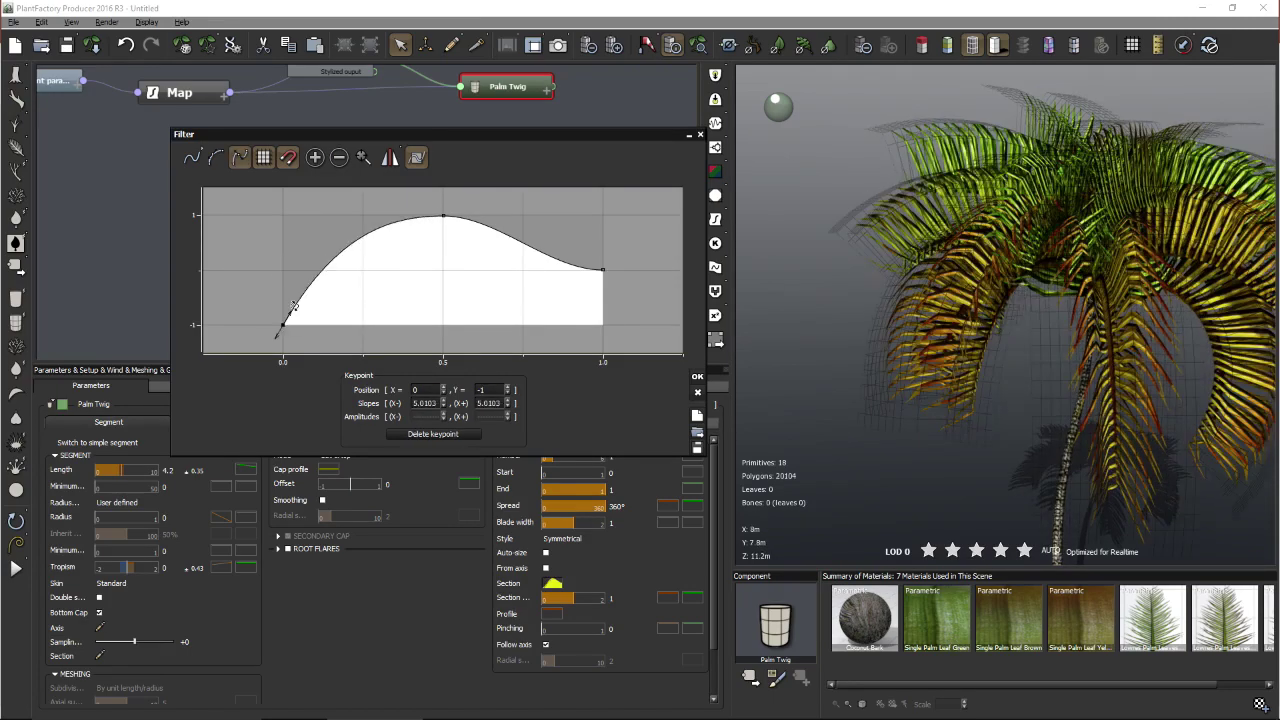
drag(602, 270, 595, 312)
click(697, 380)
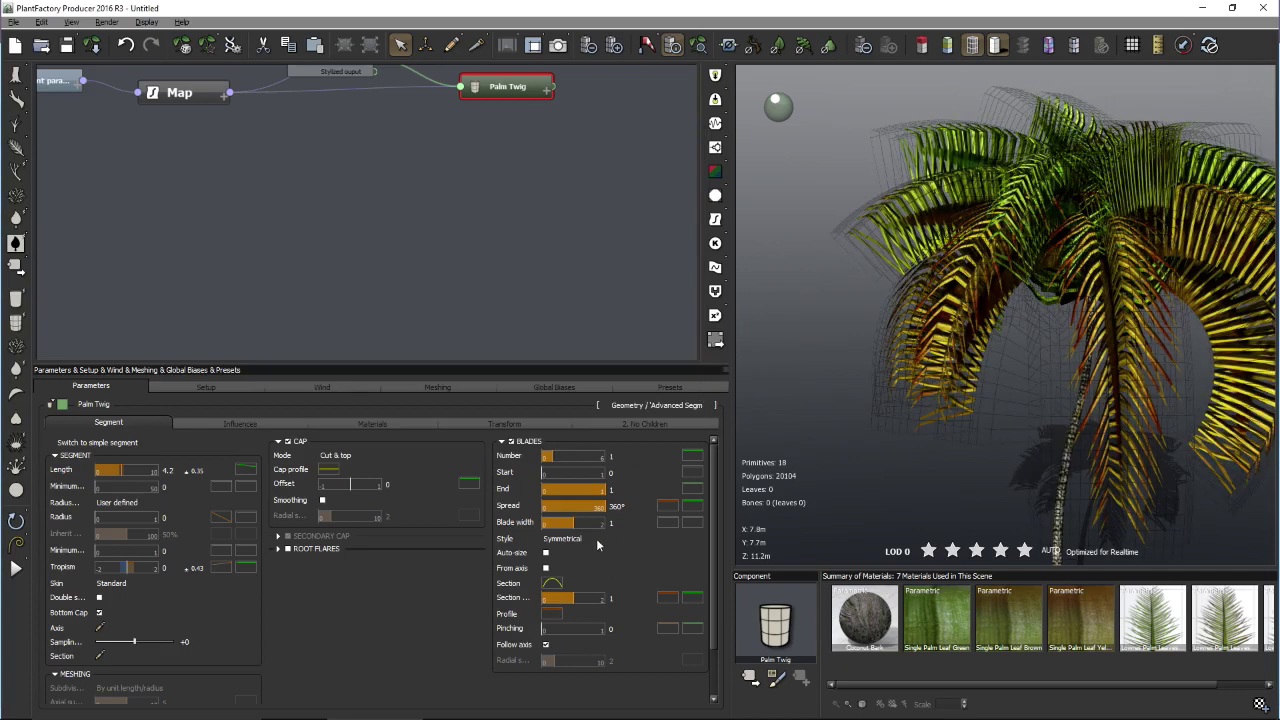
- Set the blades' Style to Full width and inspect the fronds from another angle
click(592, 538)
click(571, 570)
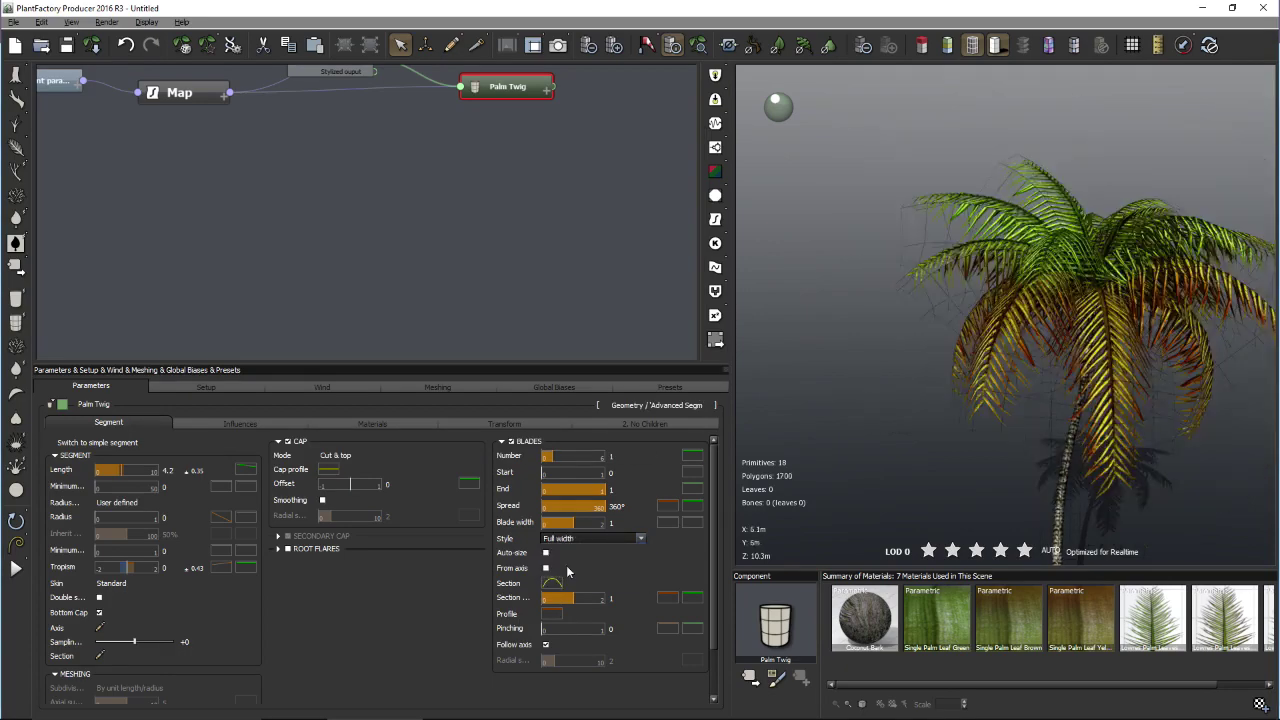
drag(1000, 300, 1036, 308)
drag(1161, 241, 1062, 270)
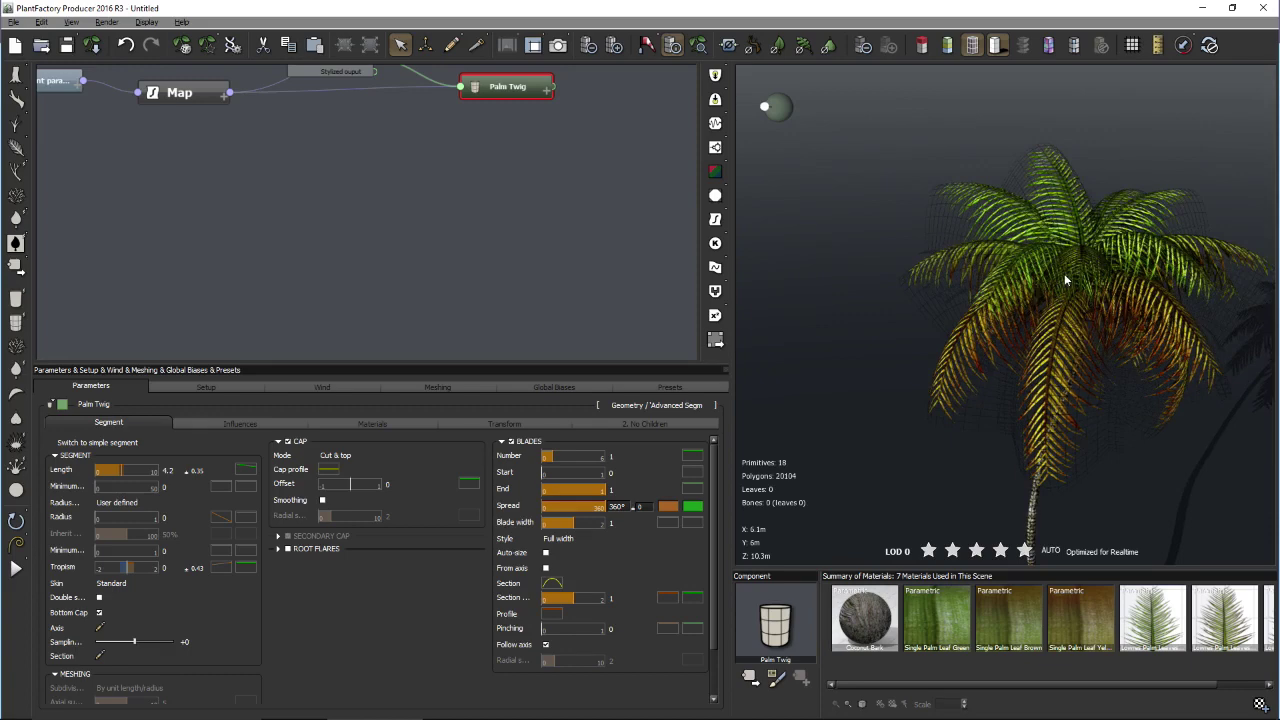
- Edit the blades' Profile filter as a smooth curve falling from 1 at the start to 0 at X 1
right_click(551, 612)
click(568, 617)
drag(362, 386, 264, 218)
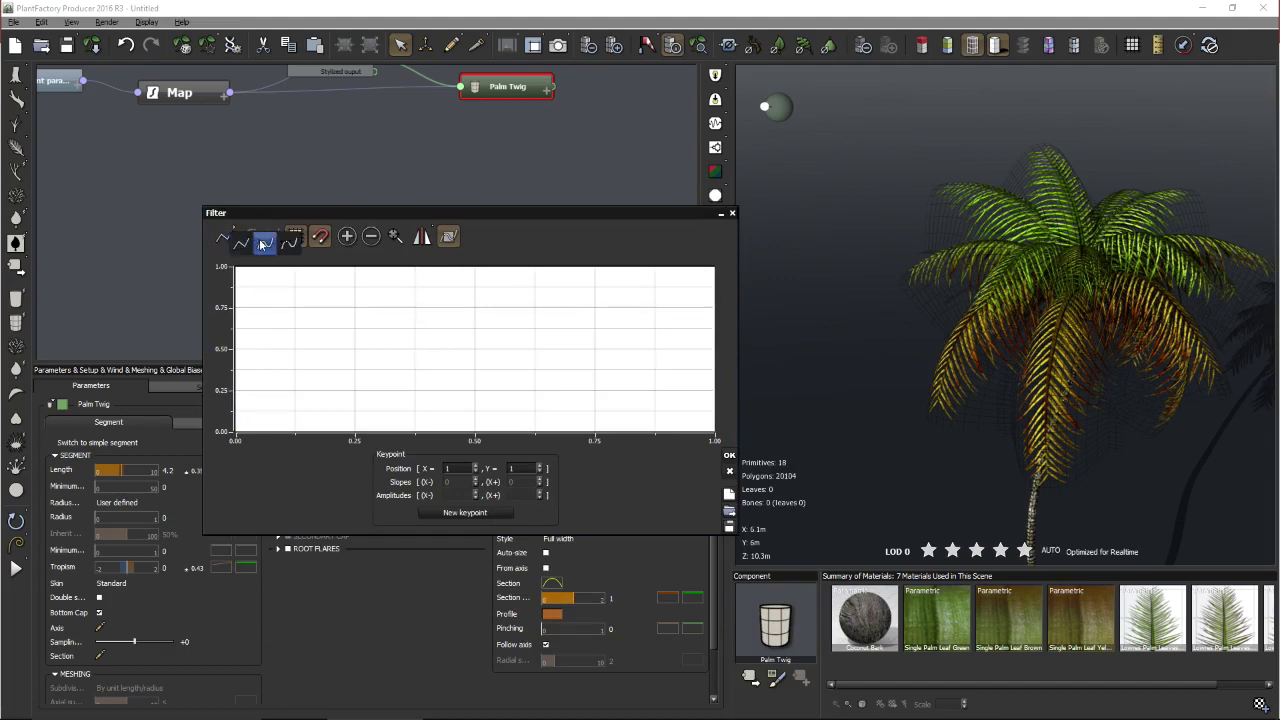
click(252, 240)
drag(722, 259, 700, 418)
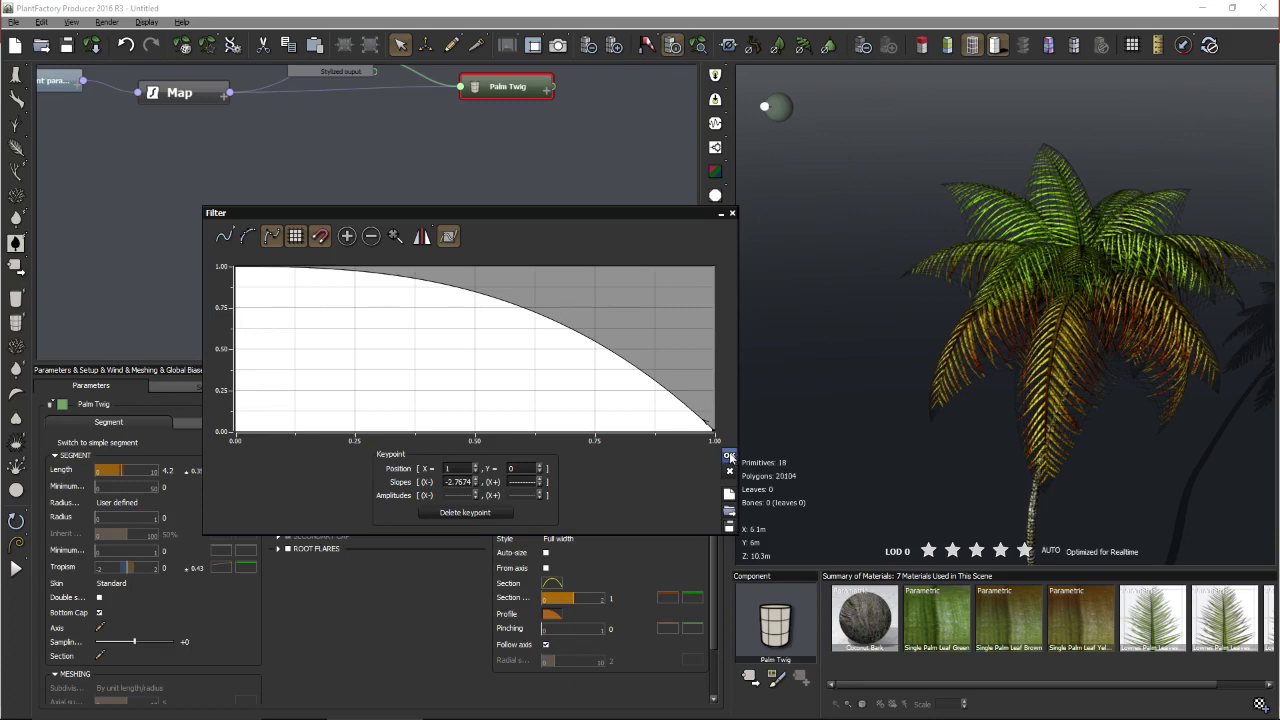
click(728, 456)
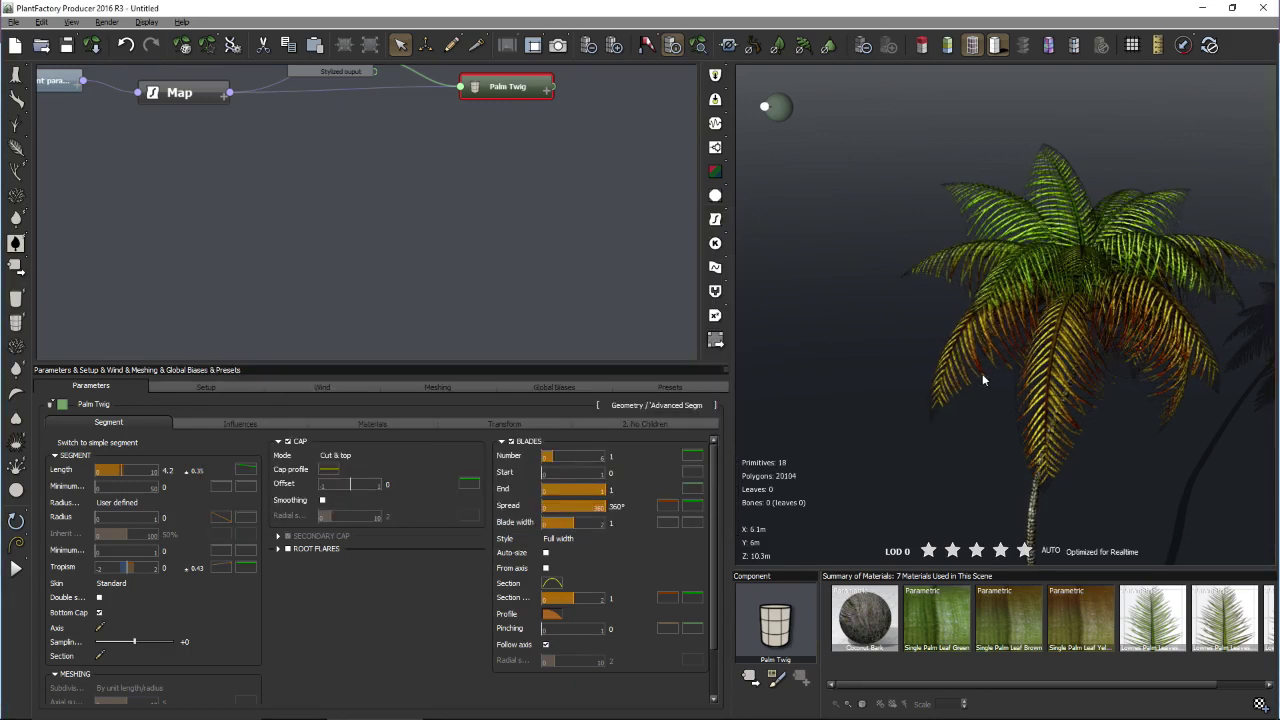
- Set the blades' Pinching to 1 and hide the wireframe overlay on the palm
scroll(1062, 456, up, 5)
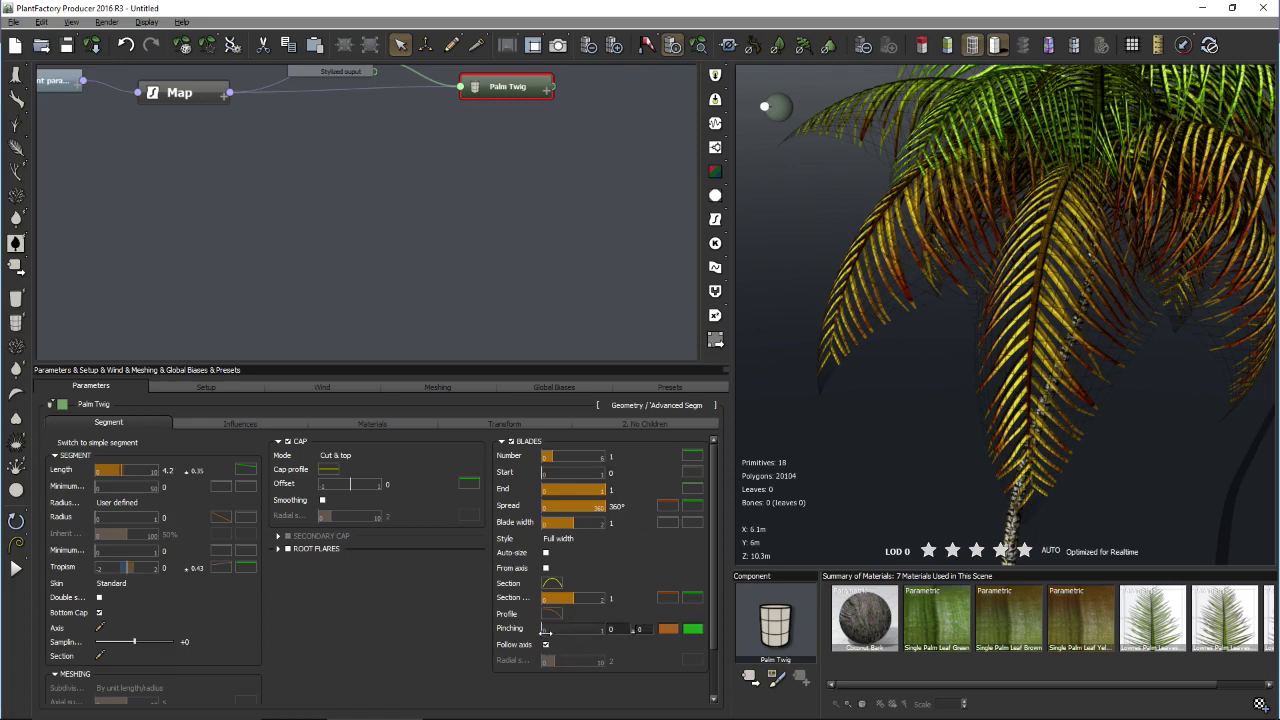
drag(546, 628, 615, 628)
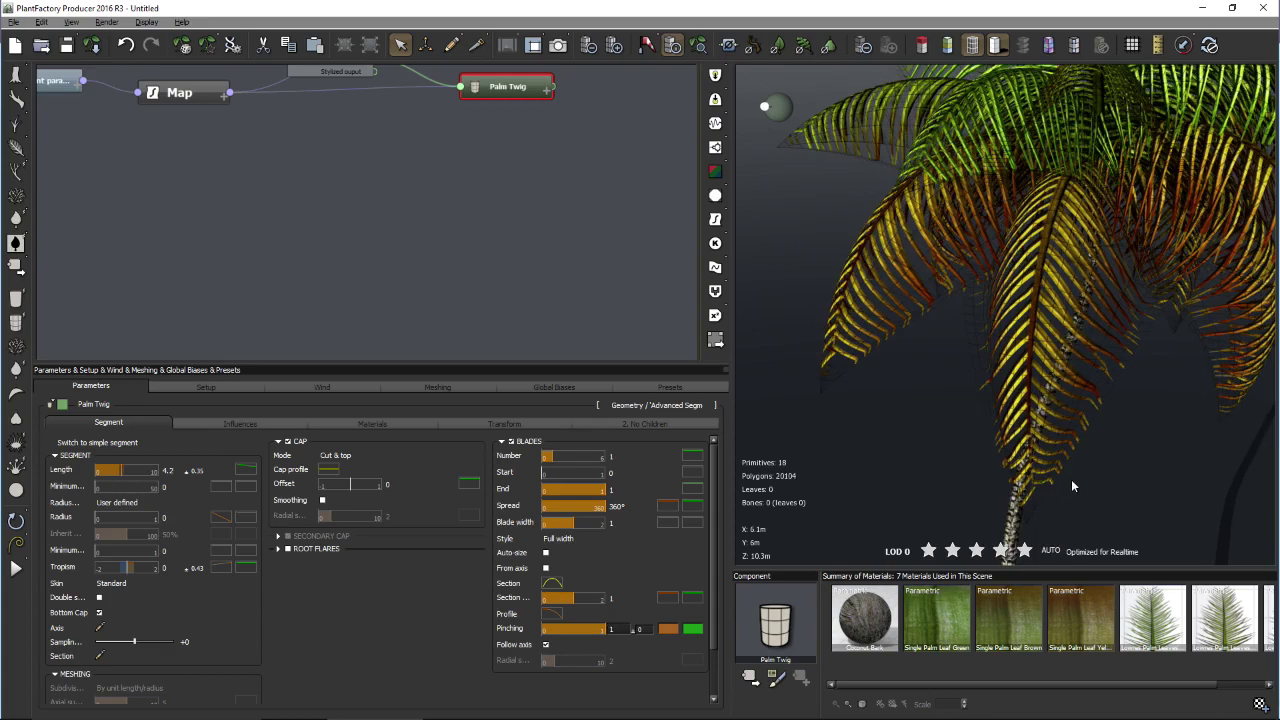
drag(890, 394, 988, 405)
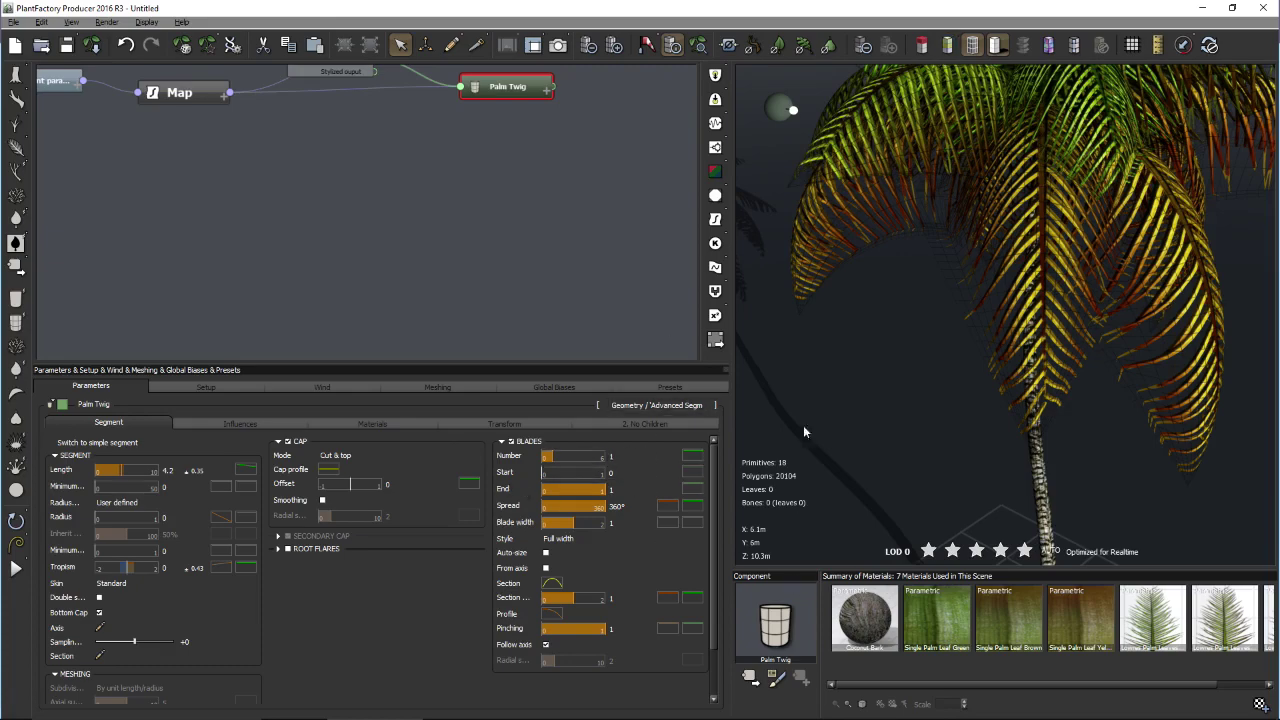
click(971, 45)
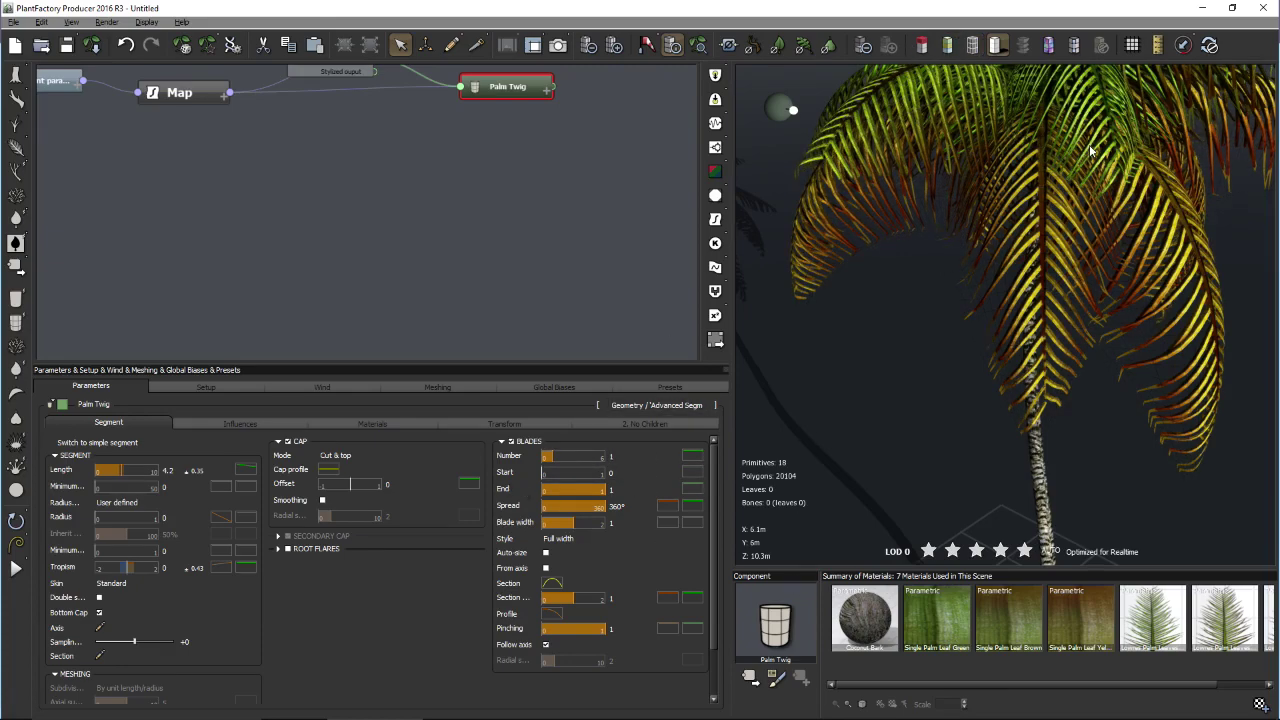
drag(1093, 151, 993, 173)
- Lower the palm's mesh resolution by one level to reduce its polygons
scroll(993, 173, down, 5)
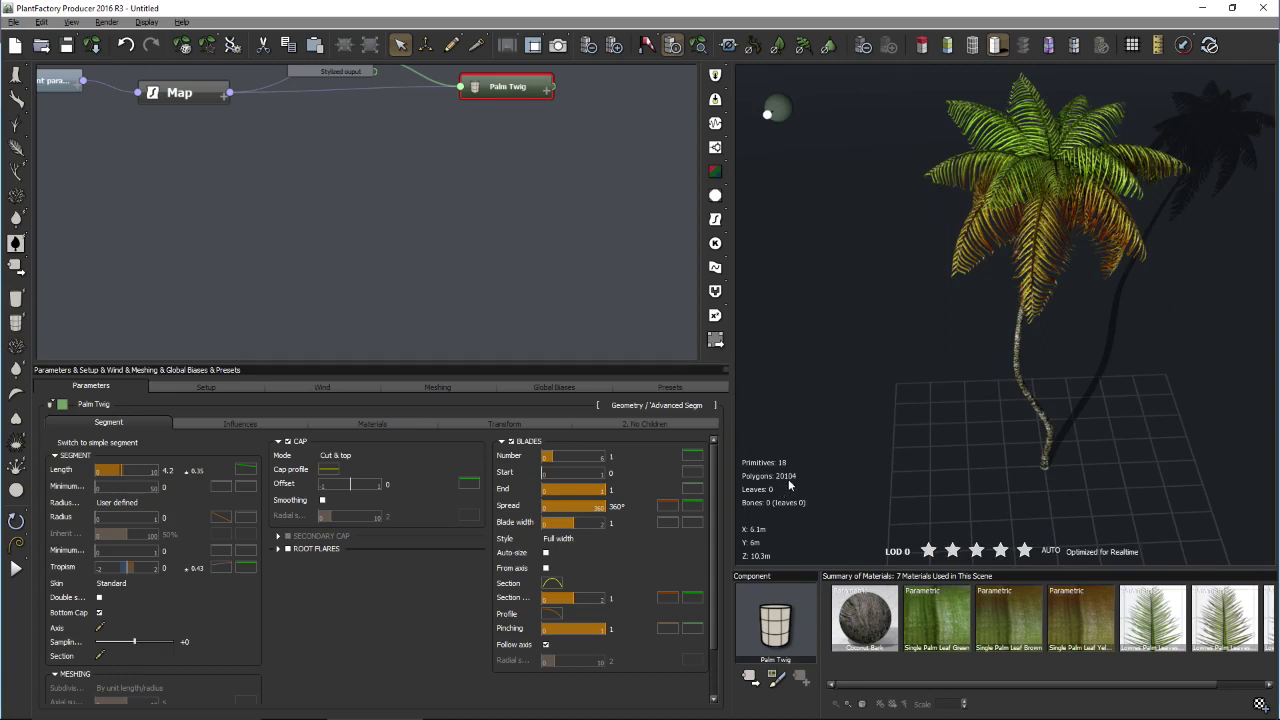
click(590, 46)
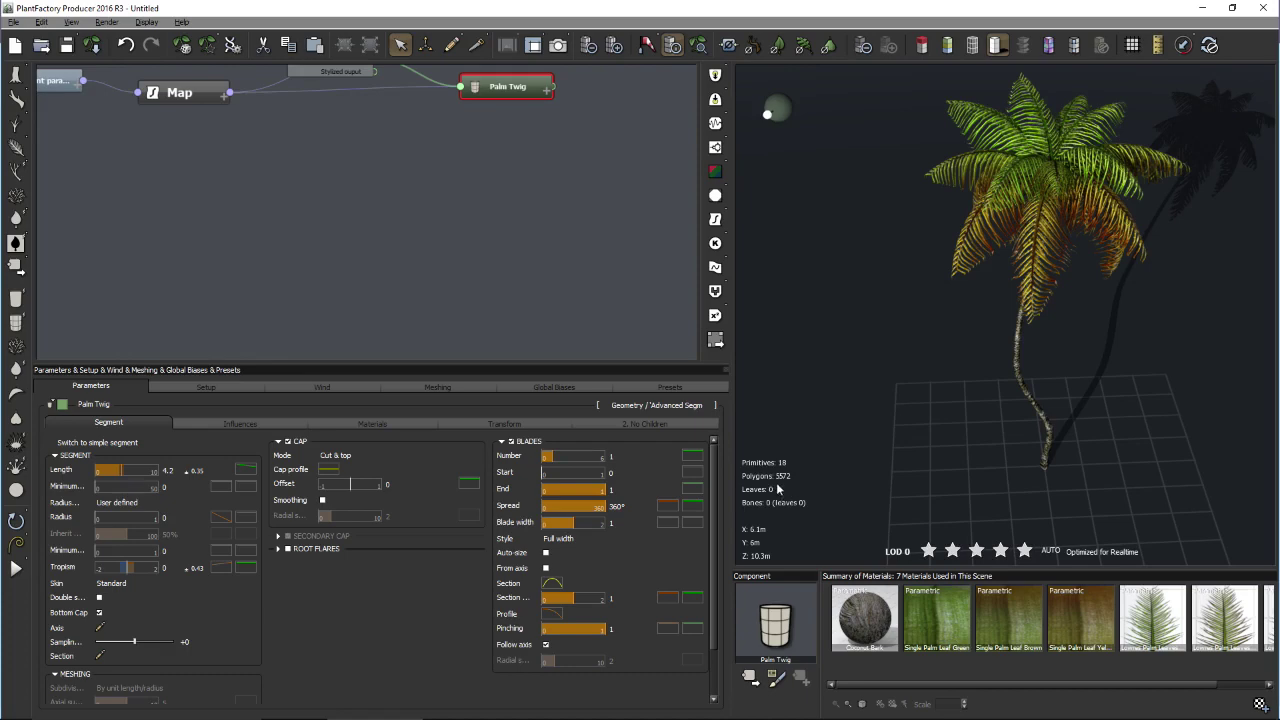
drag(804, 394, 788, 358)
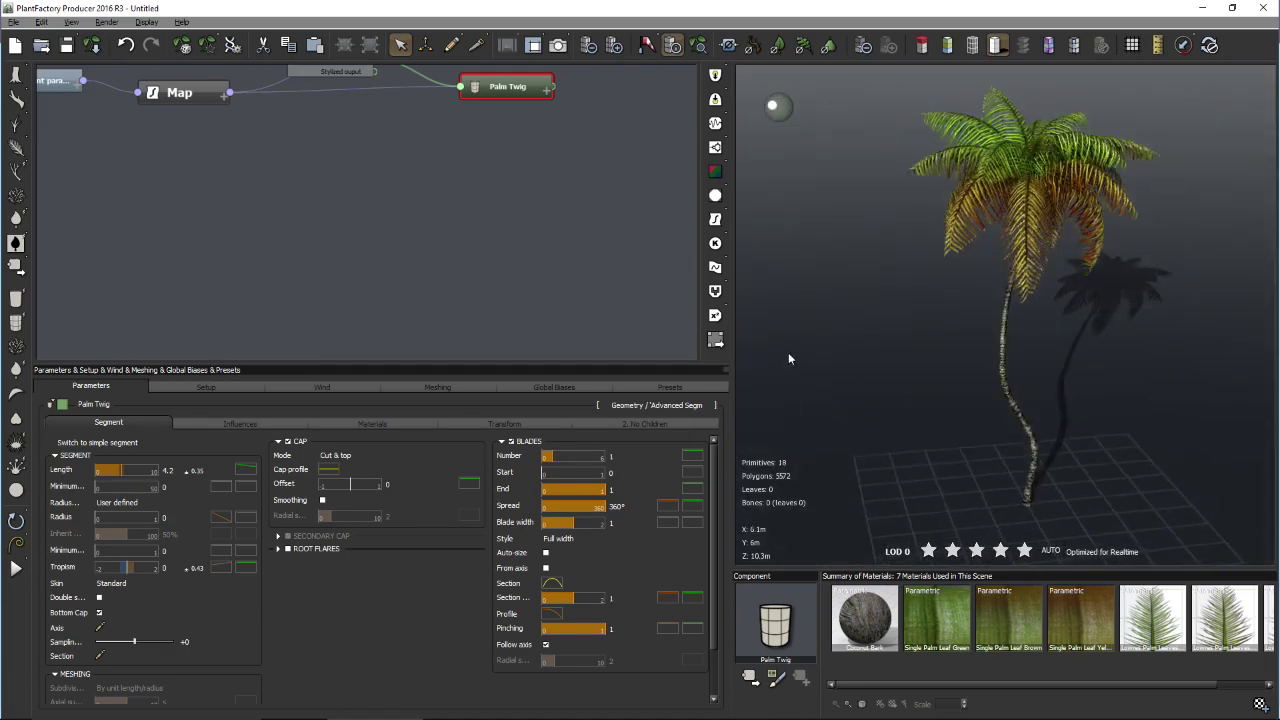
- Switch the meshing geometry target to Offline and select the geometry target selector node in the graph
click(420, 385)
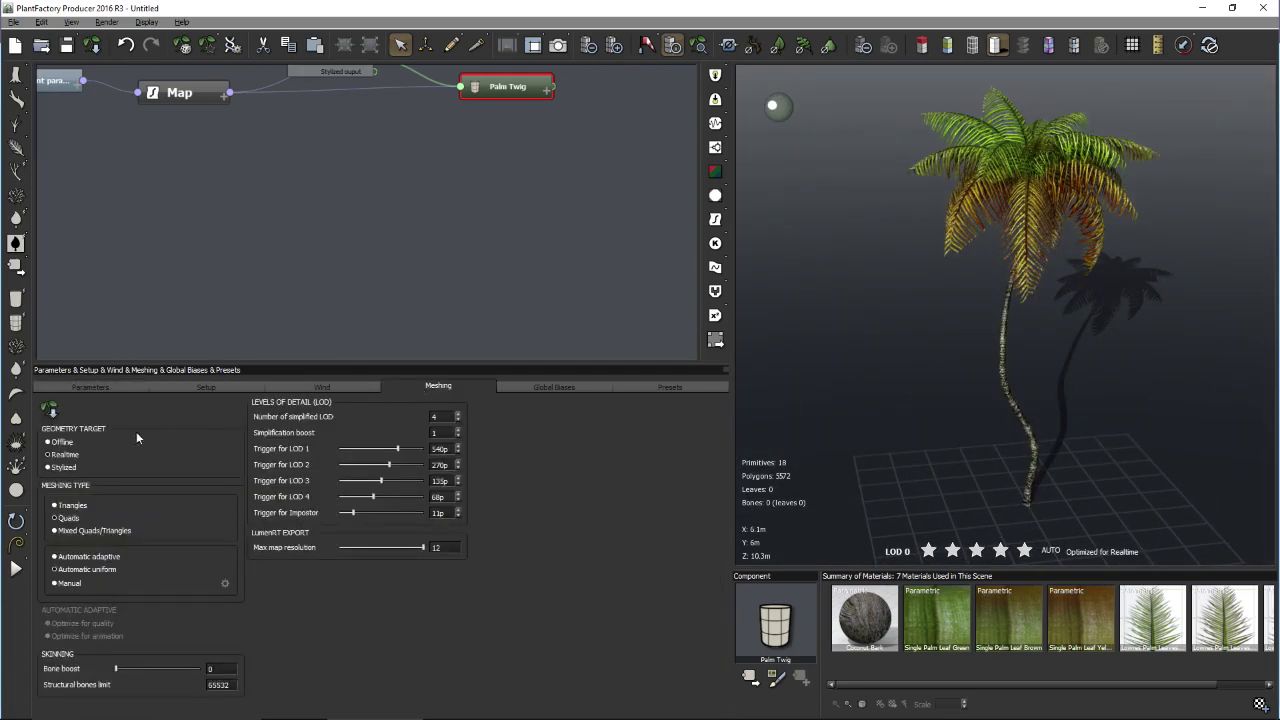
click(62, 442)
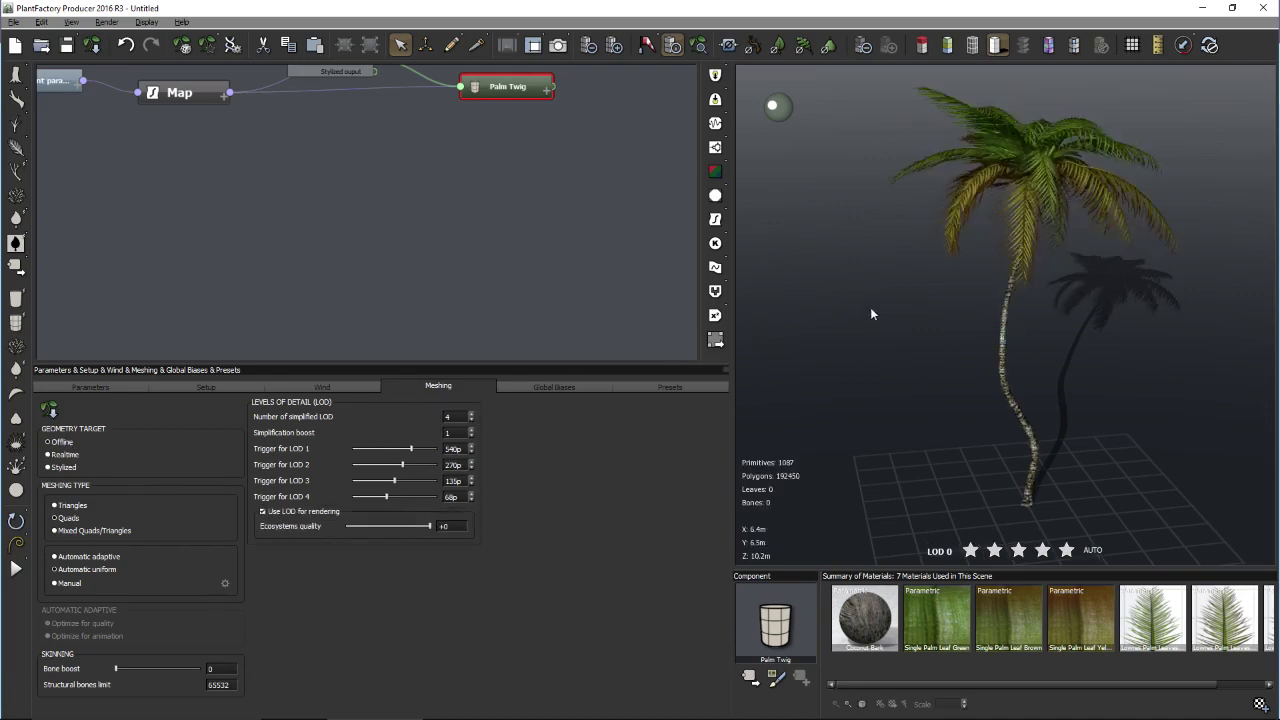
drag(1082, 287, 799, 448)
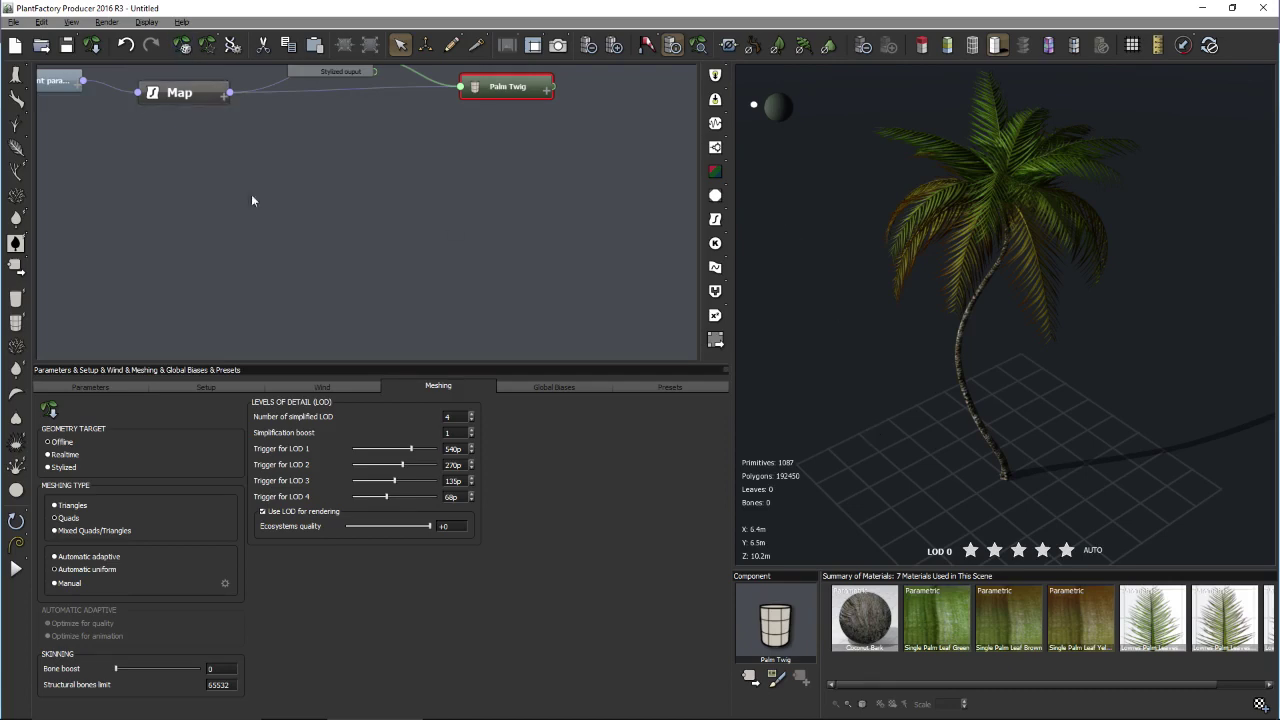
right_drag(254, 197, 374, 297)
click(474, 104)
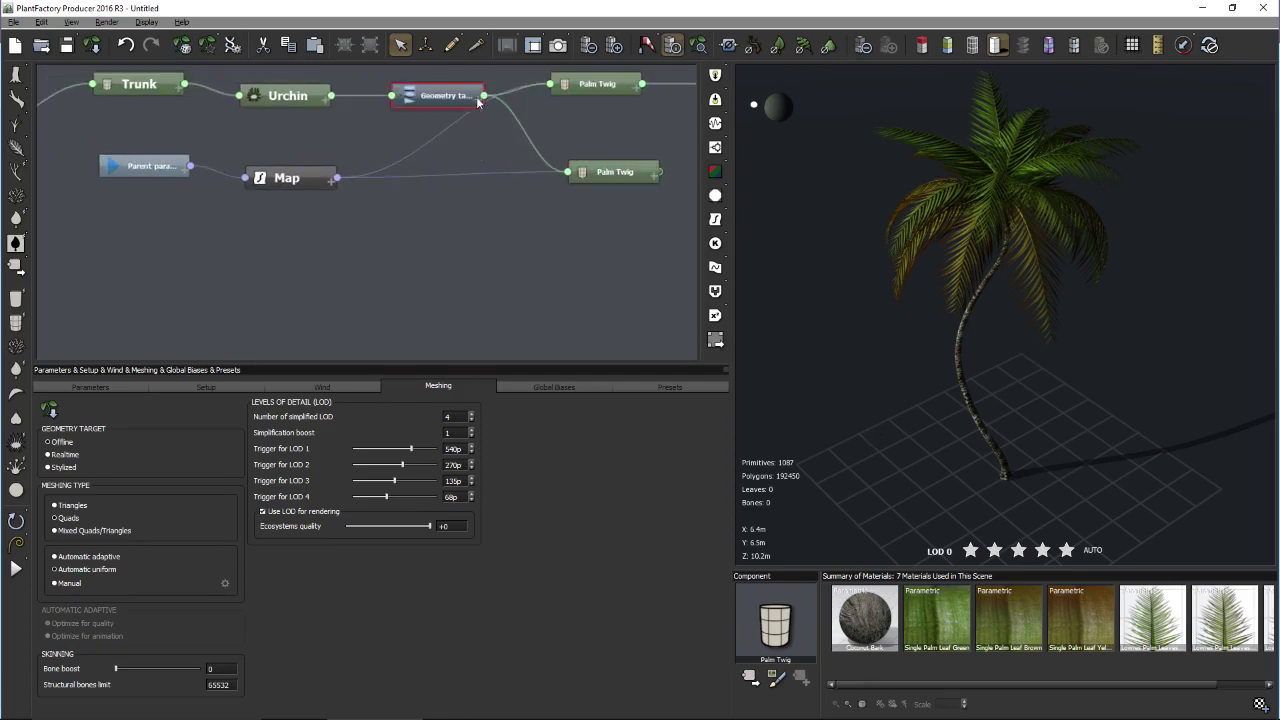
scroll(363, 137, down, 2)
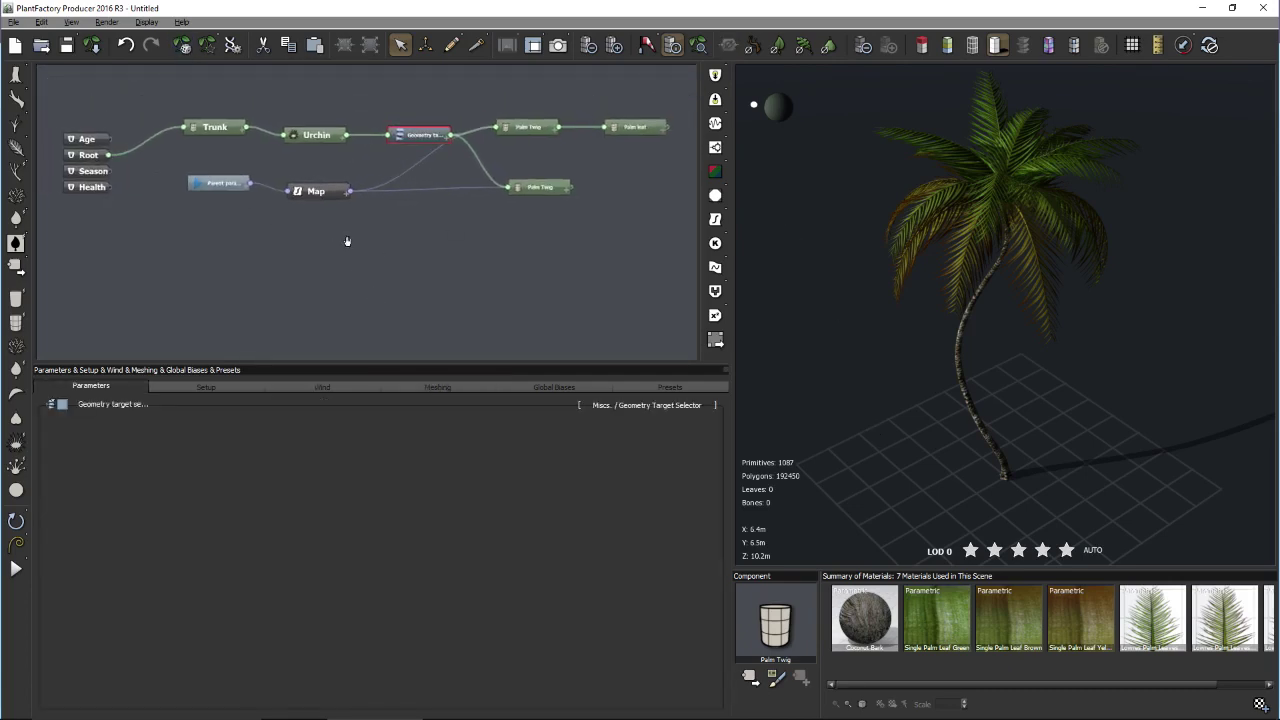
- Save the scene as Palm Tree rebuilt in the 3D Art Live folder, in the Tpf scene format
click(13, 21)
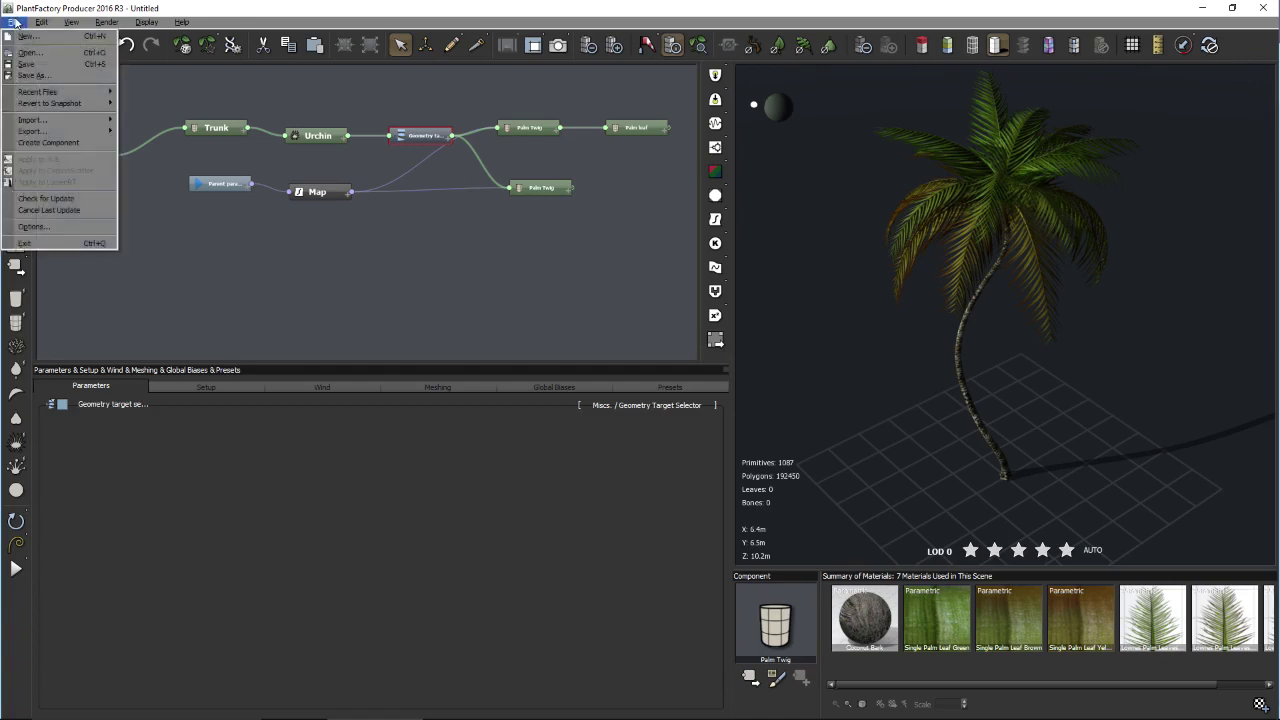
click(36, 75)
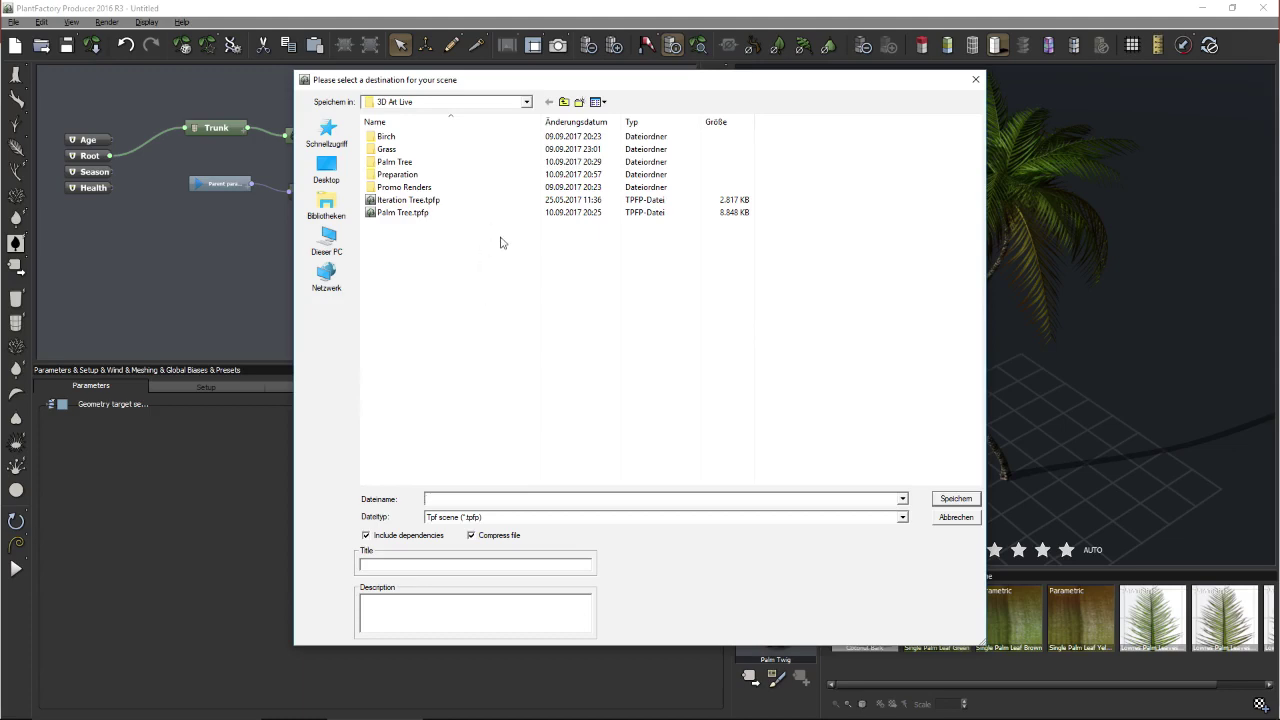
text(Palm Tree rebuilt)
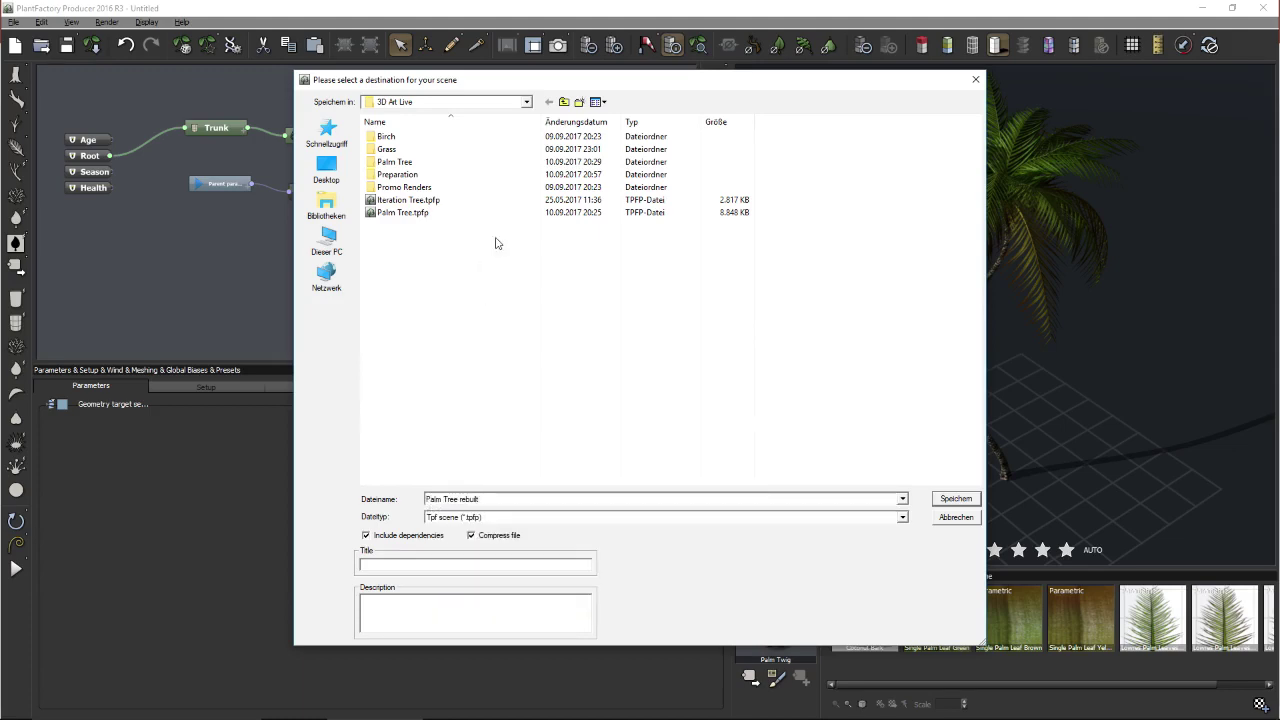
key(Return)
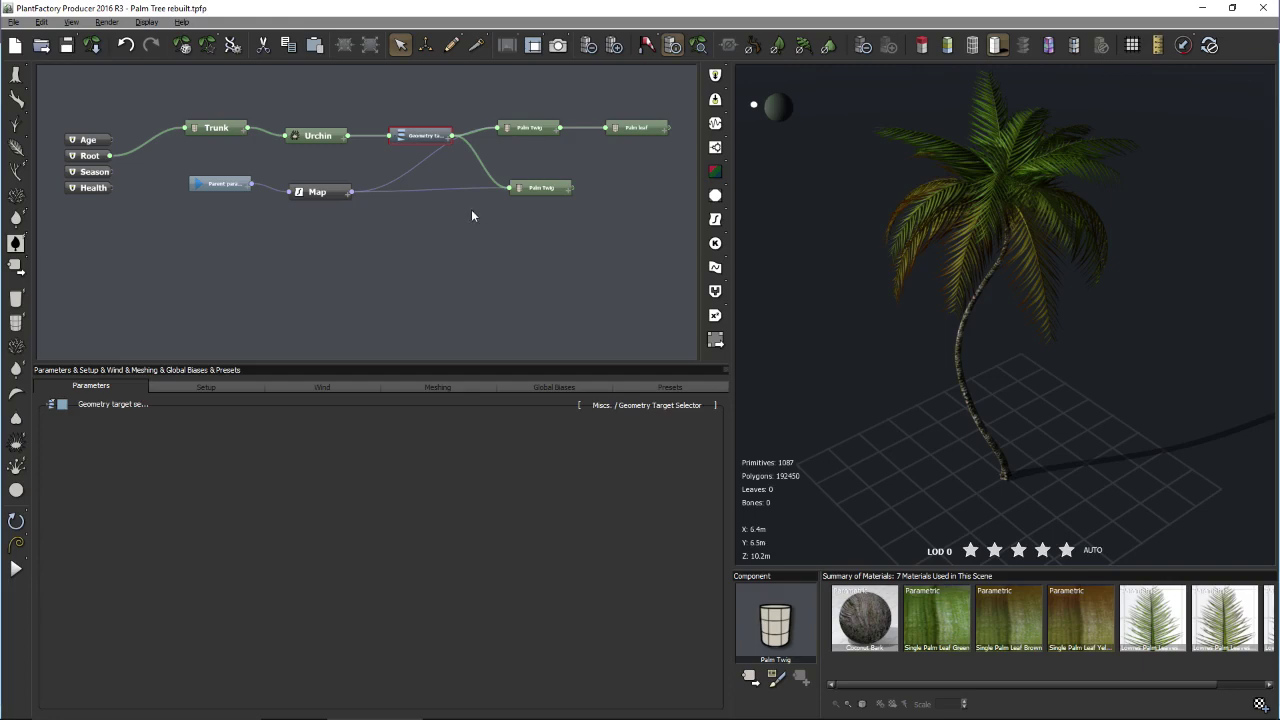
- Expand the geometry target selector node to show its outputs and switch the meshing geometry target to Stylized
mouse_move(449, 146)
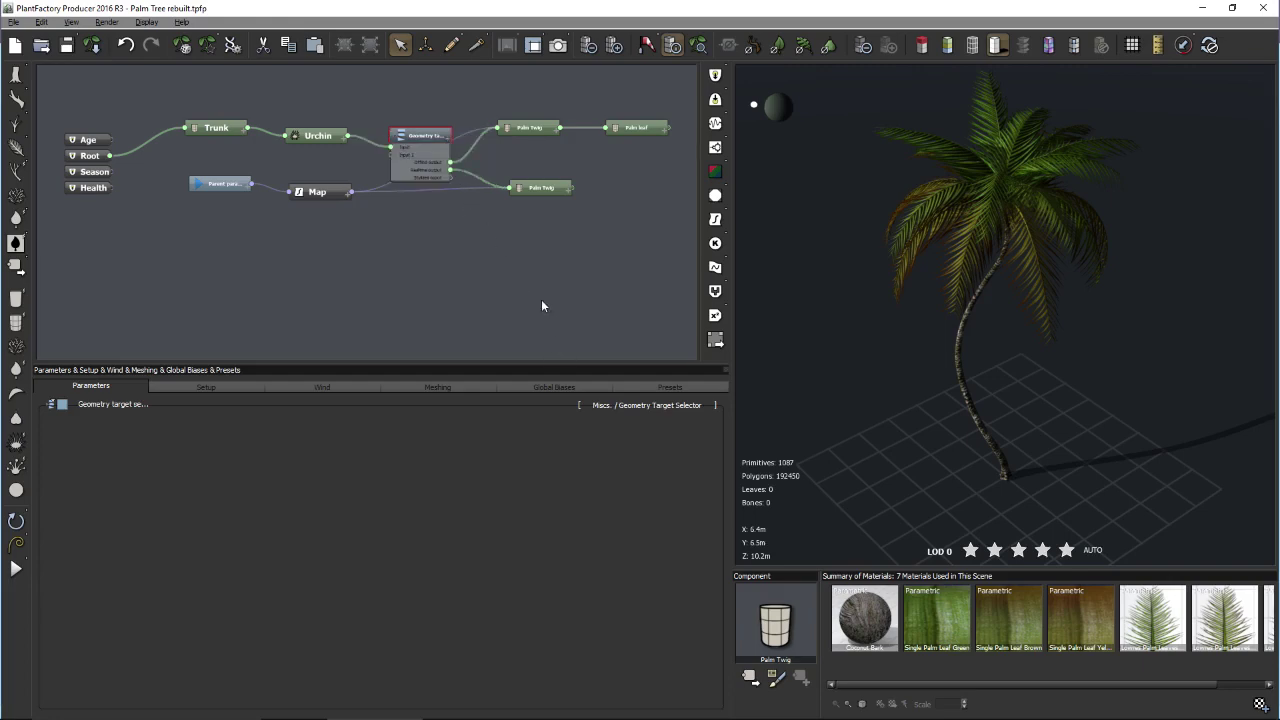
scroll(541, 300, up, 2)
middle_drag(588, 185, 537, 260)
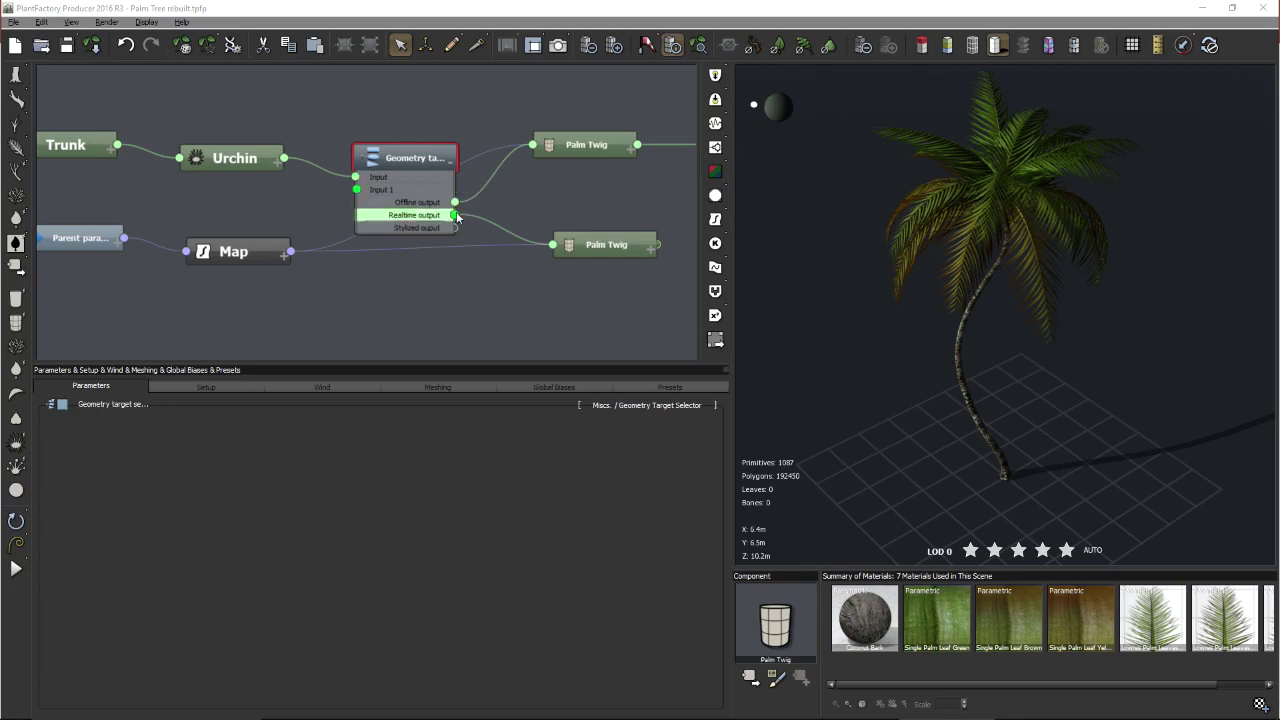
click(440, 388)
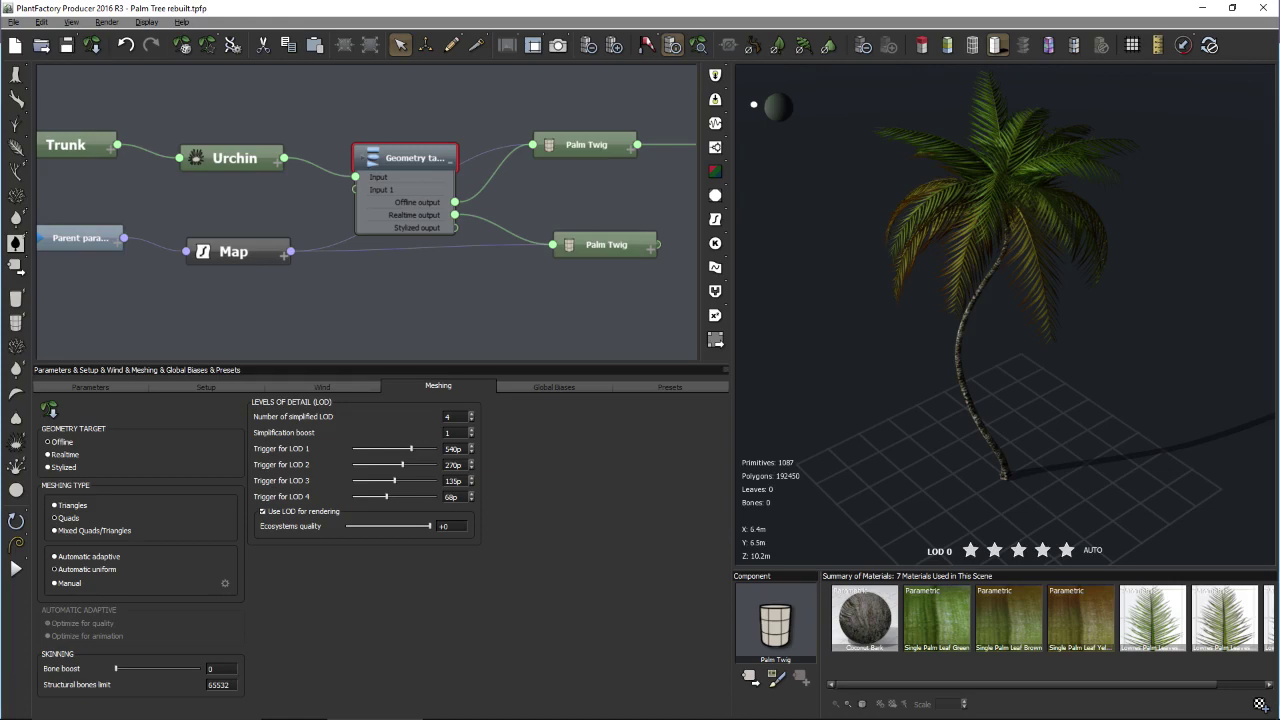
click(64, 468)
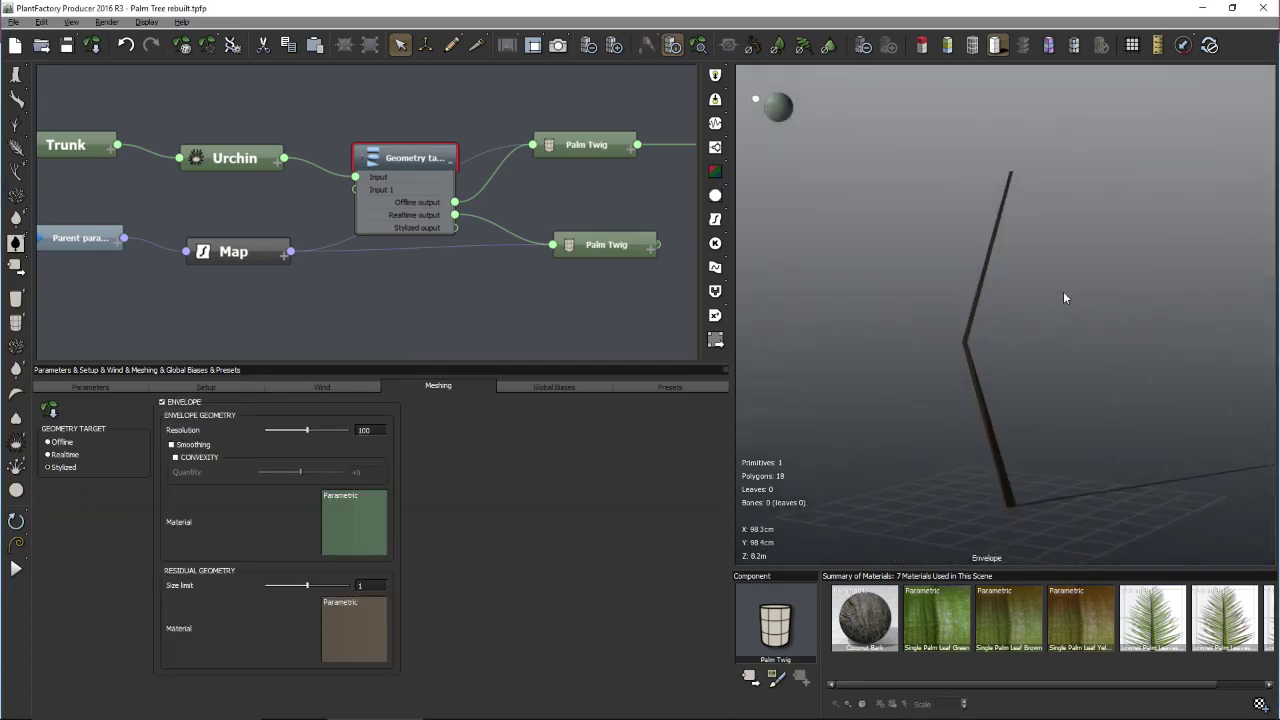
- Enable Smoothing and Convexity for the stylized envelope geometry, and turn the Envelope off
click(176, 445)
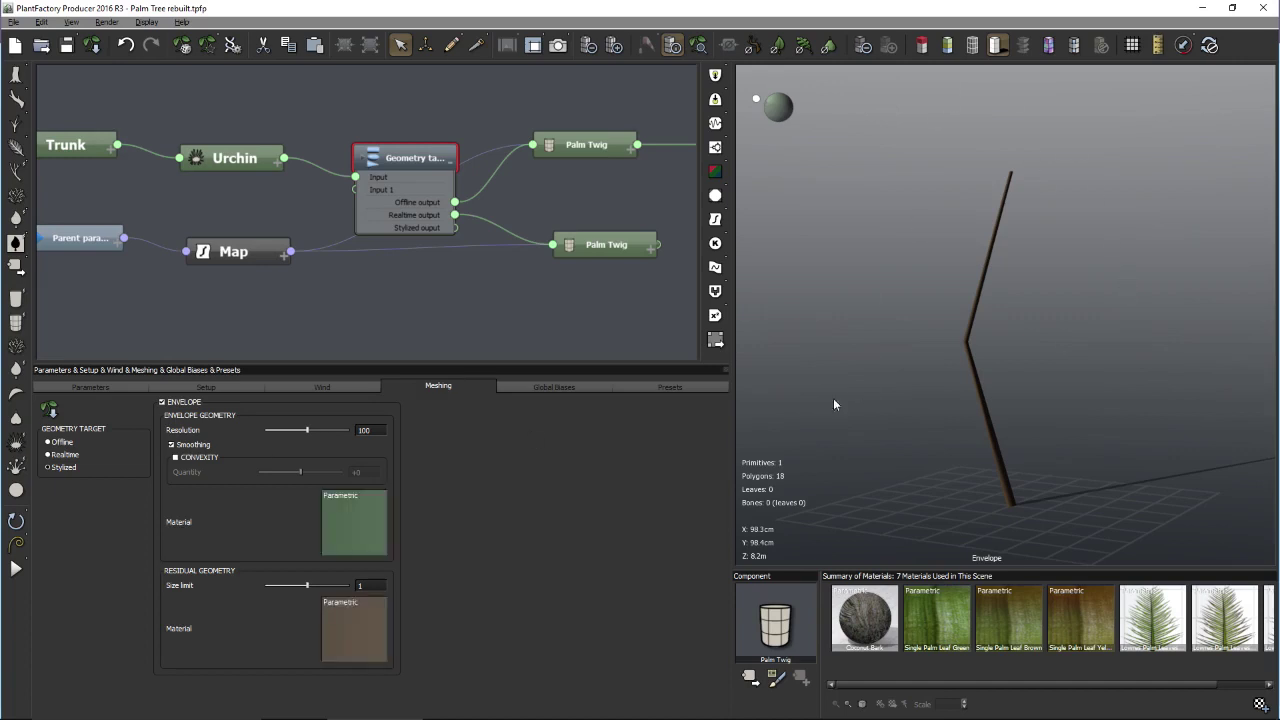
click(213, 458)
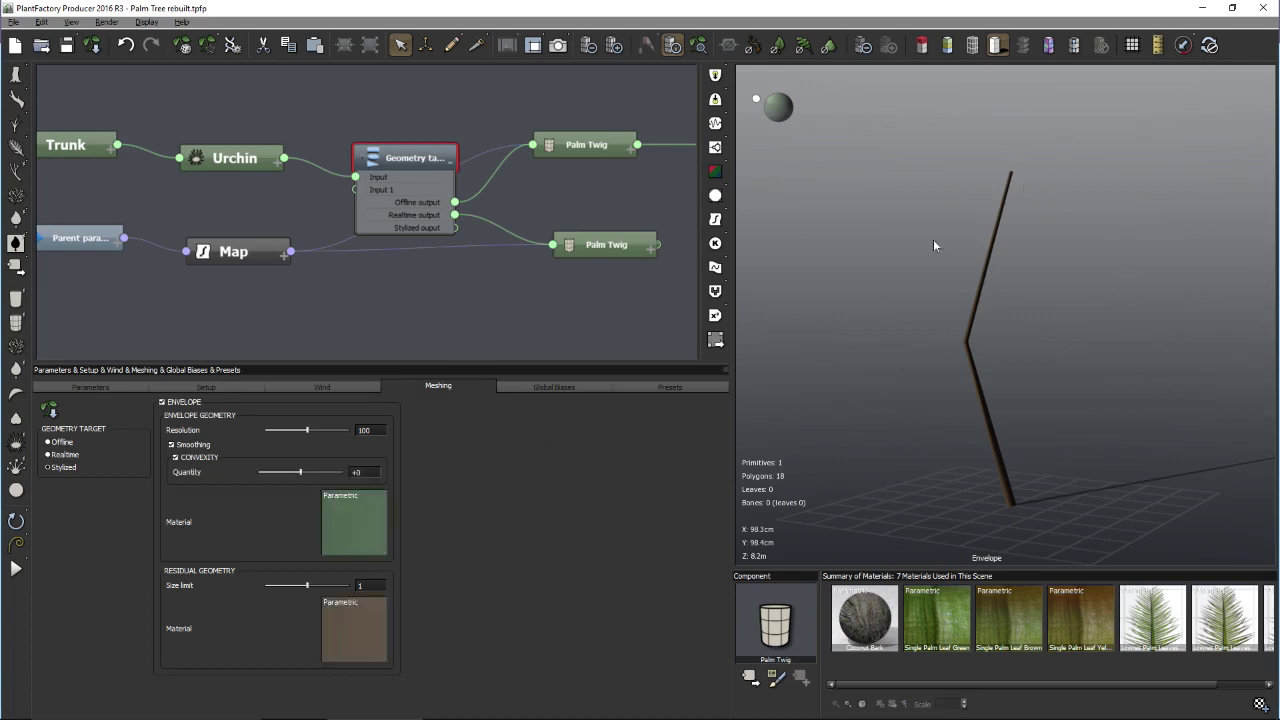
mouse_move(1057, 258)
mouse_down()
mouse_move(1014, 347)
mouse_move(1069, 266)
mouse_up()
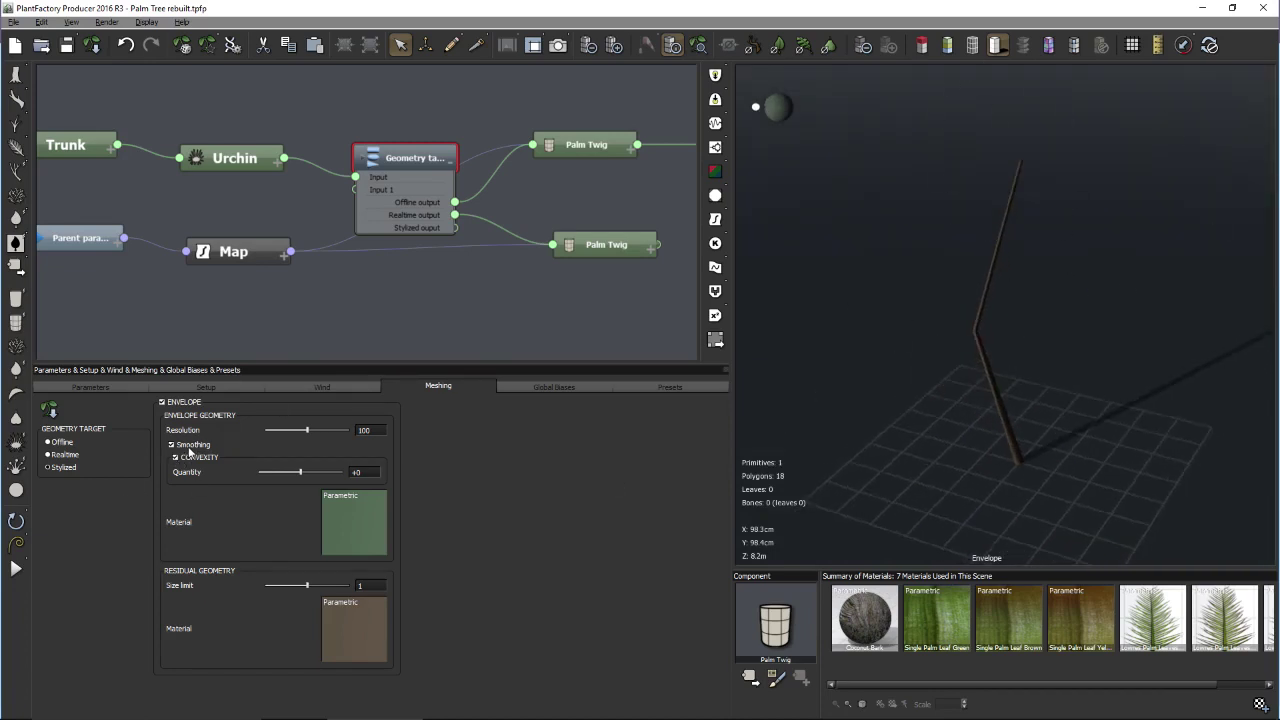
click(182, 402)
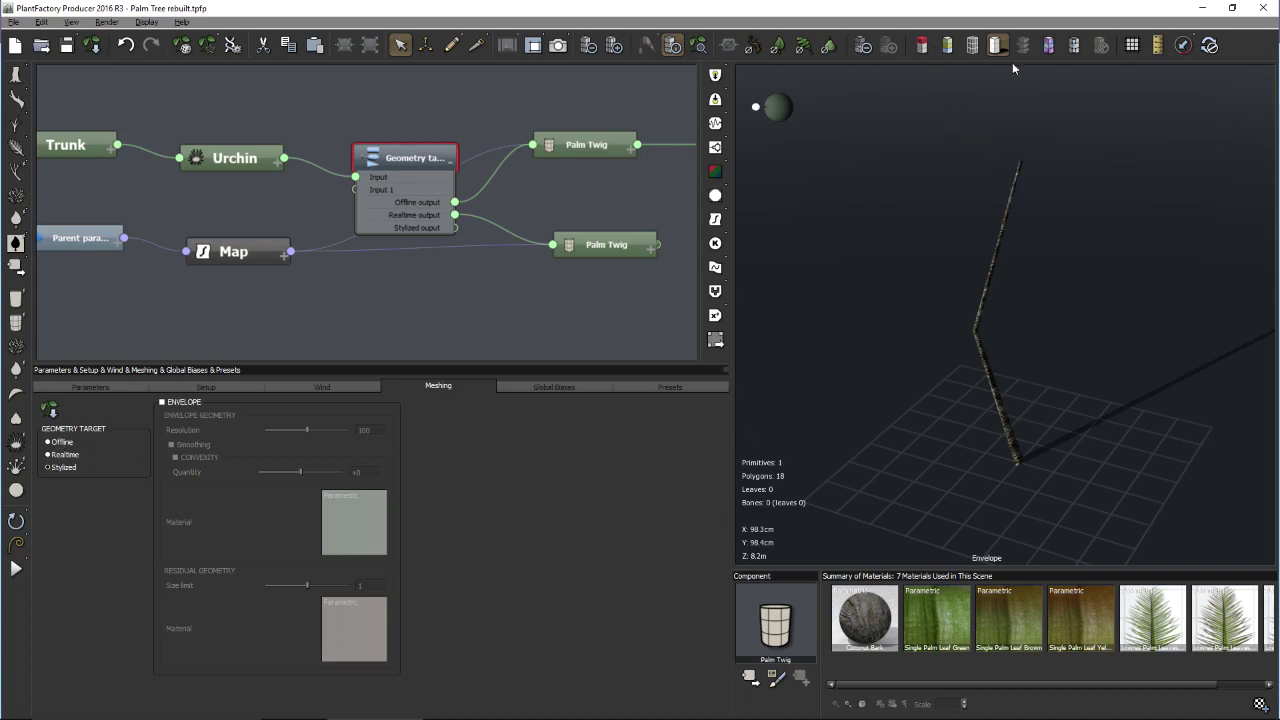
- Switch the meshing geometry target back to Offline and view the full palm tree
click(62, 453)
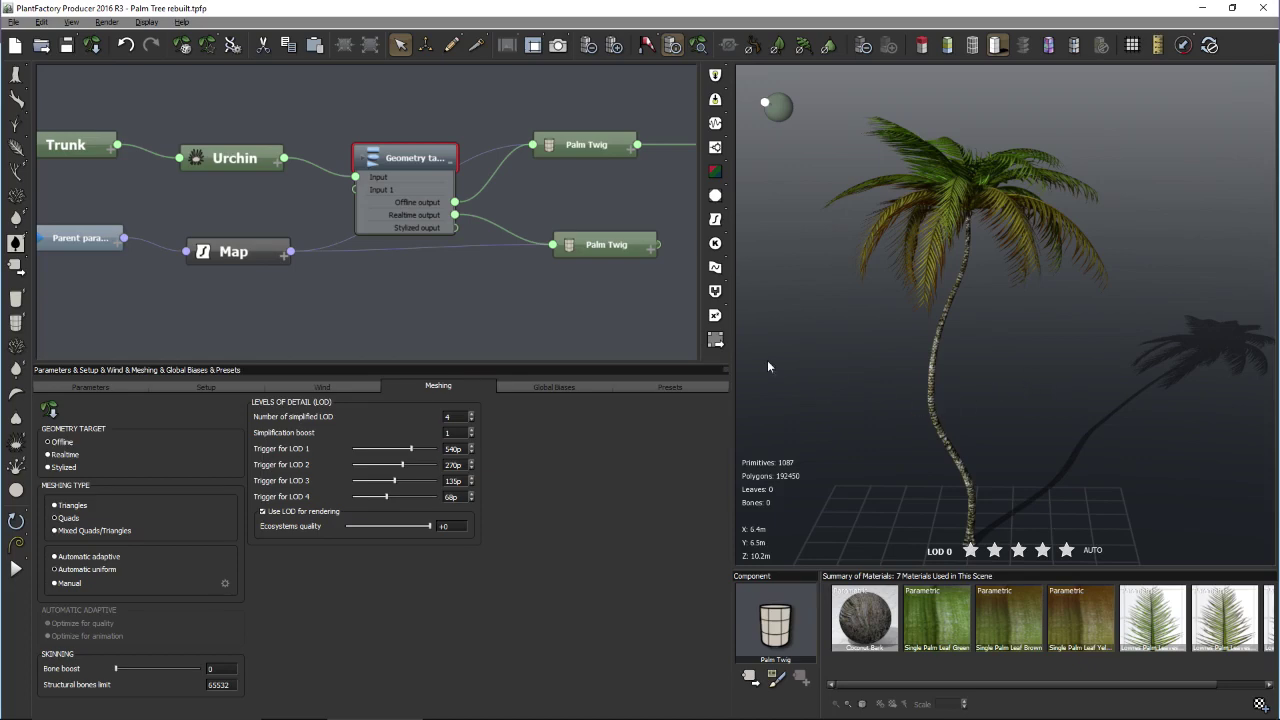
drag(977, 313, 1028, 326)
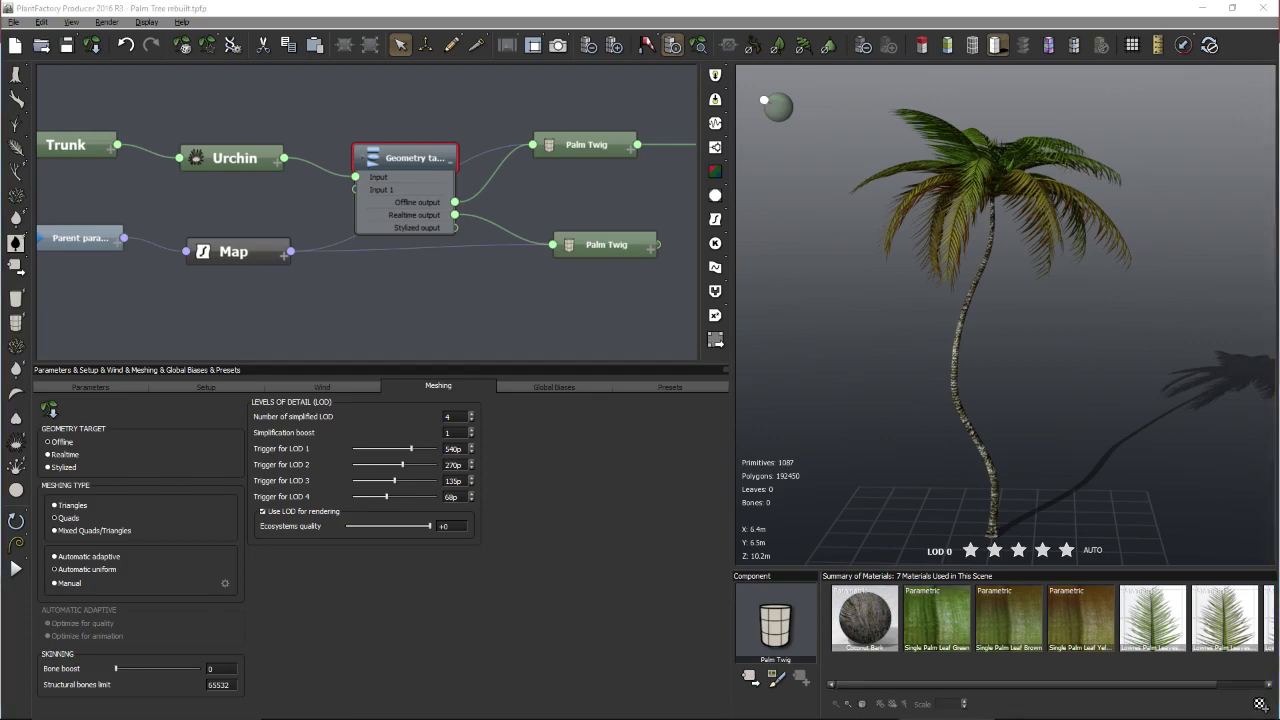
click(125, 12)
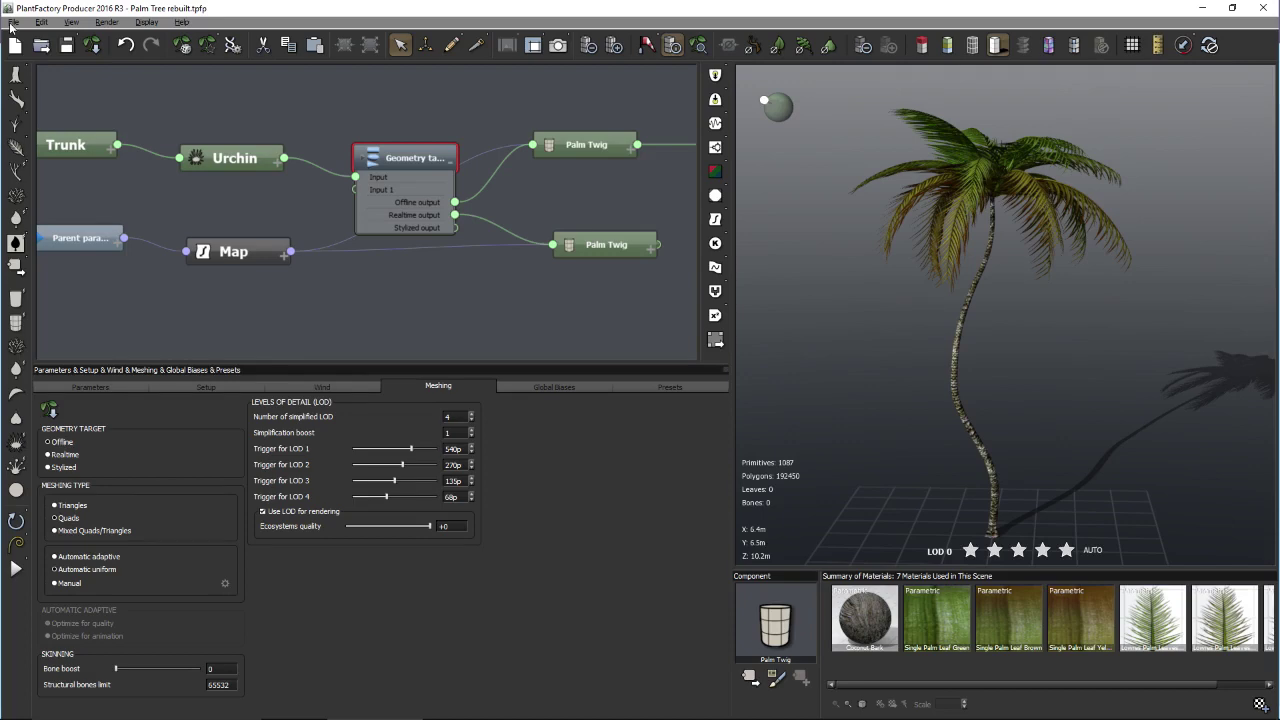
click(12, 23)
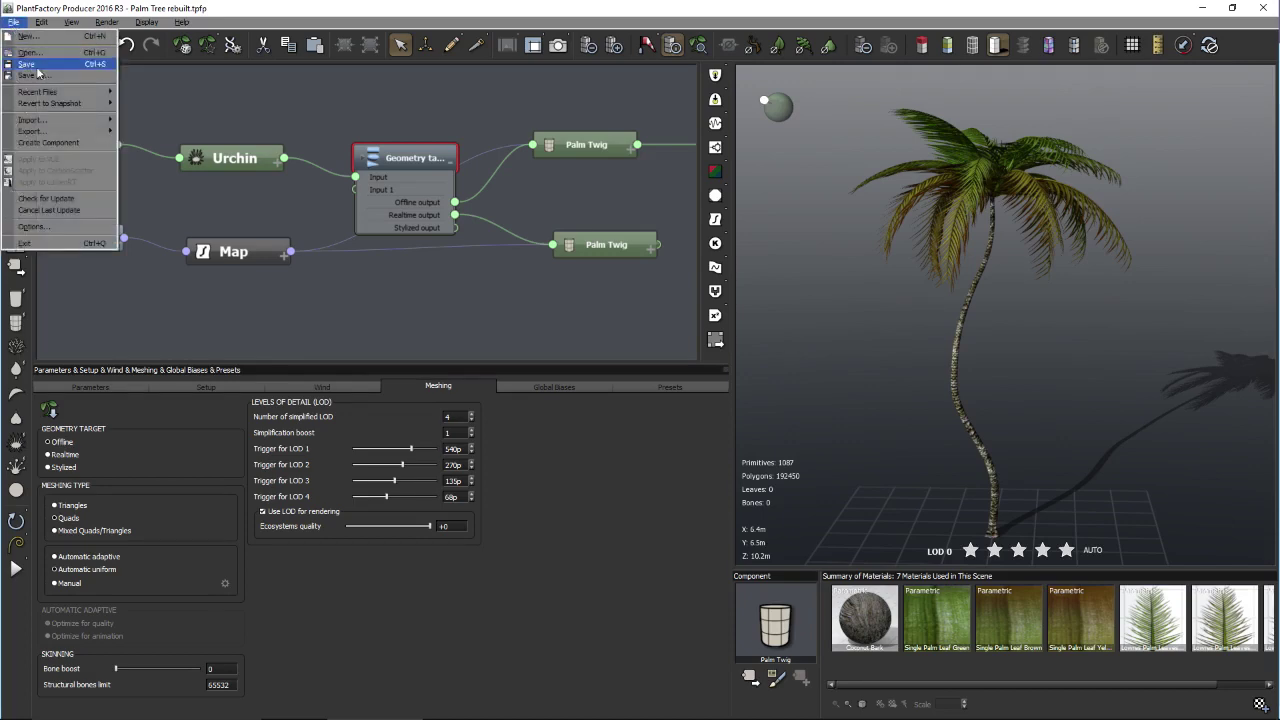
mouse_move(63, 92)
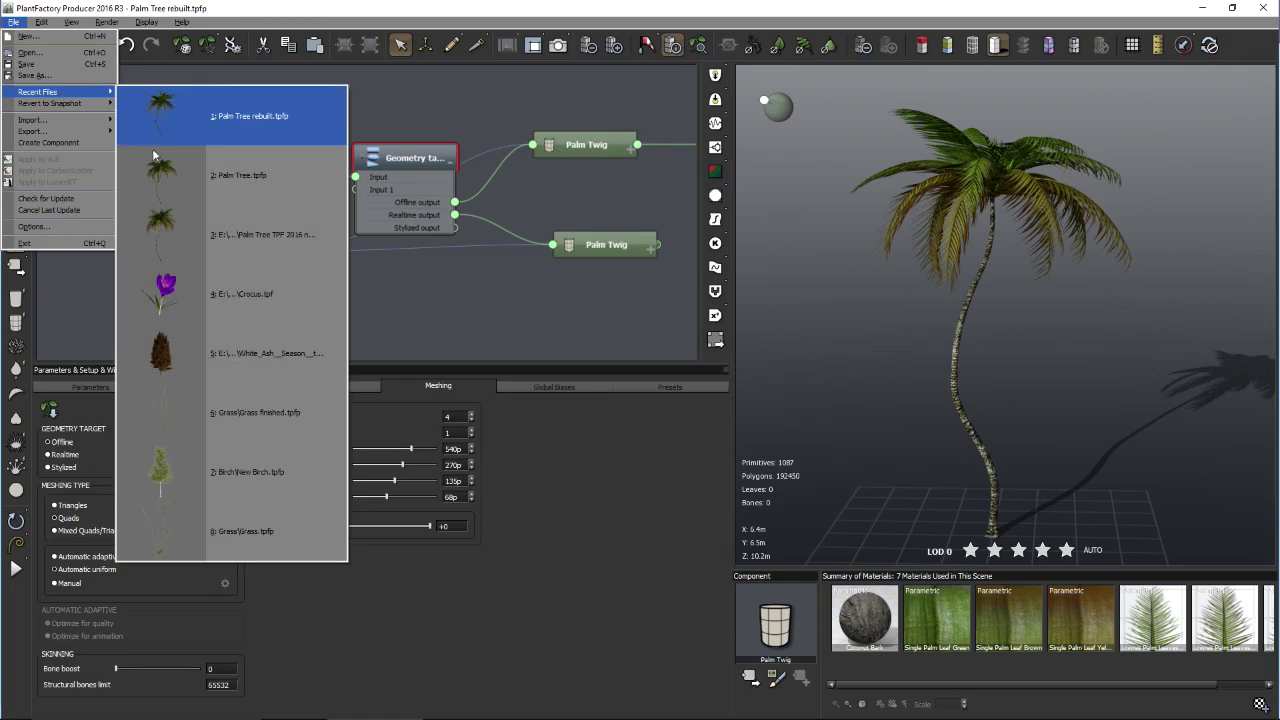
click(184, 114)
click(733, 386)
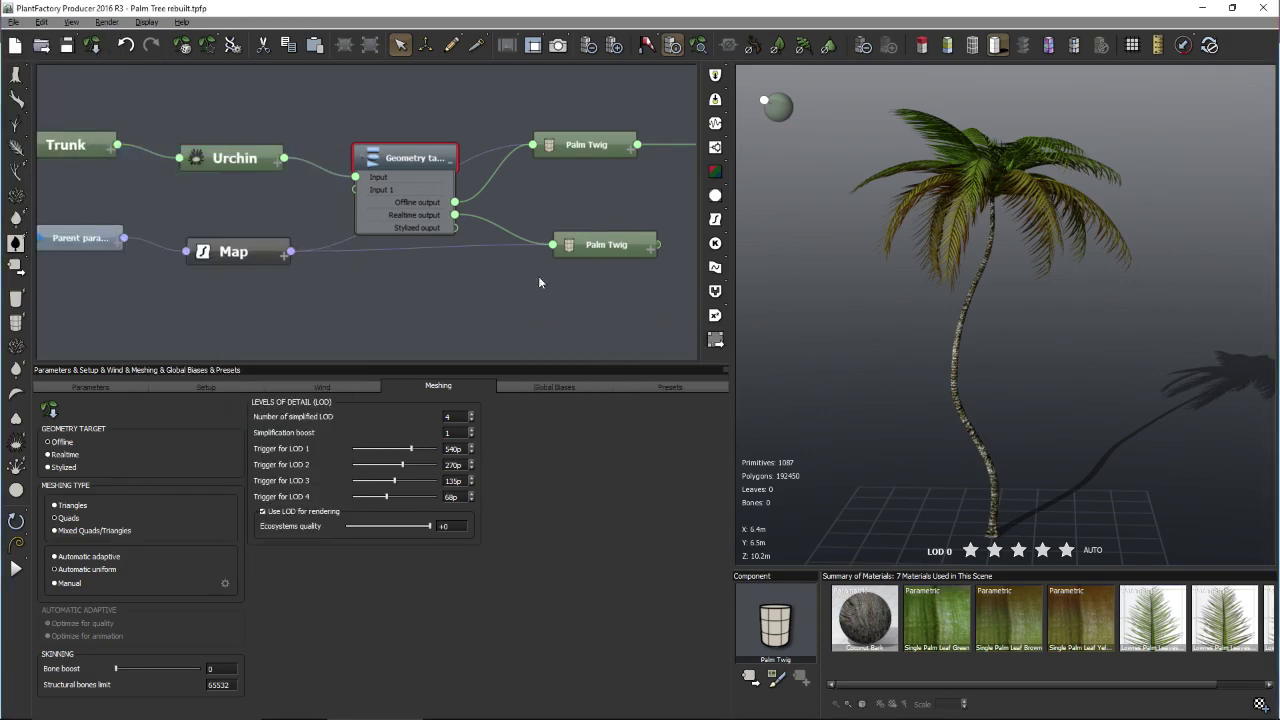
- Start a new scene, discarding the unsaved changes to the palm tree, and show the component parameters
click(15, 45)
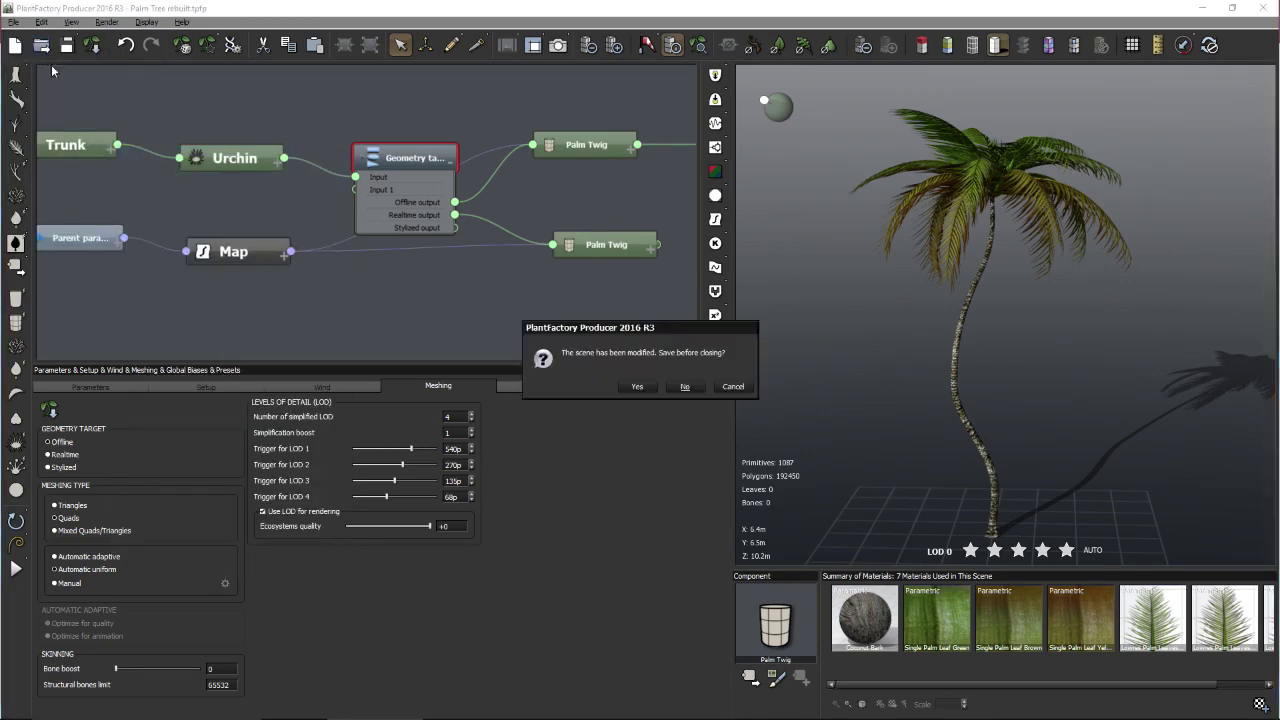
click(686, 386)
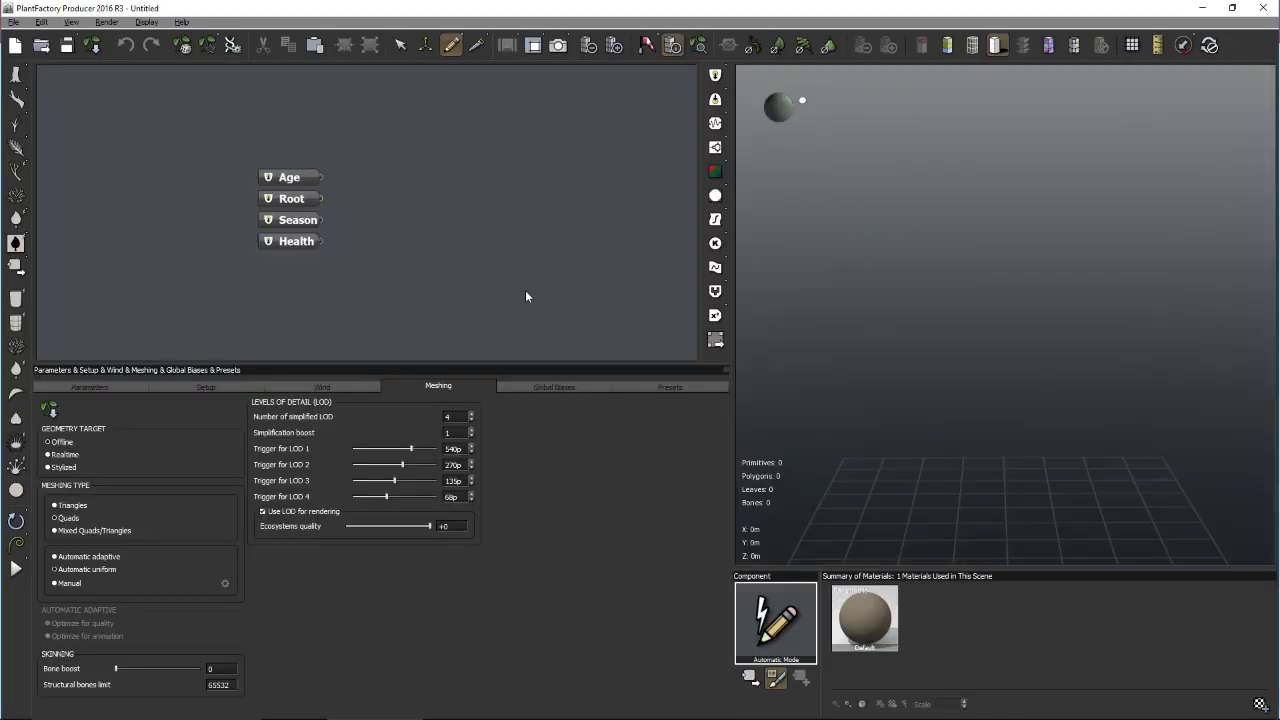
click(103, 388)
- Add an advanced Segment connected to the Root node and frame it in the preview
drag(361, 224, 257, 189)
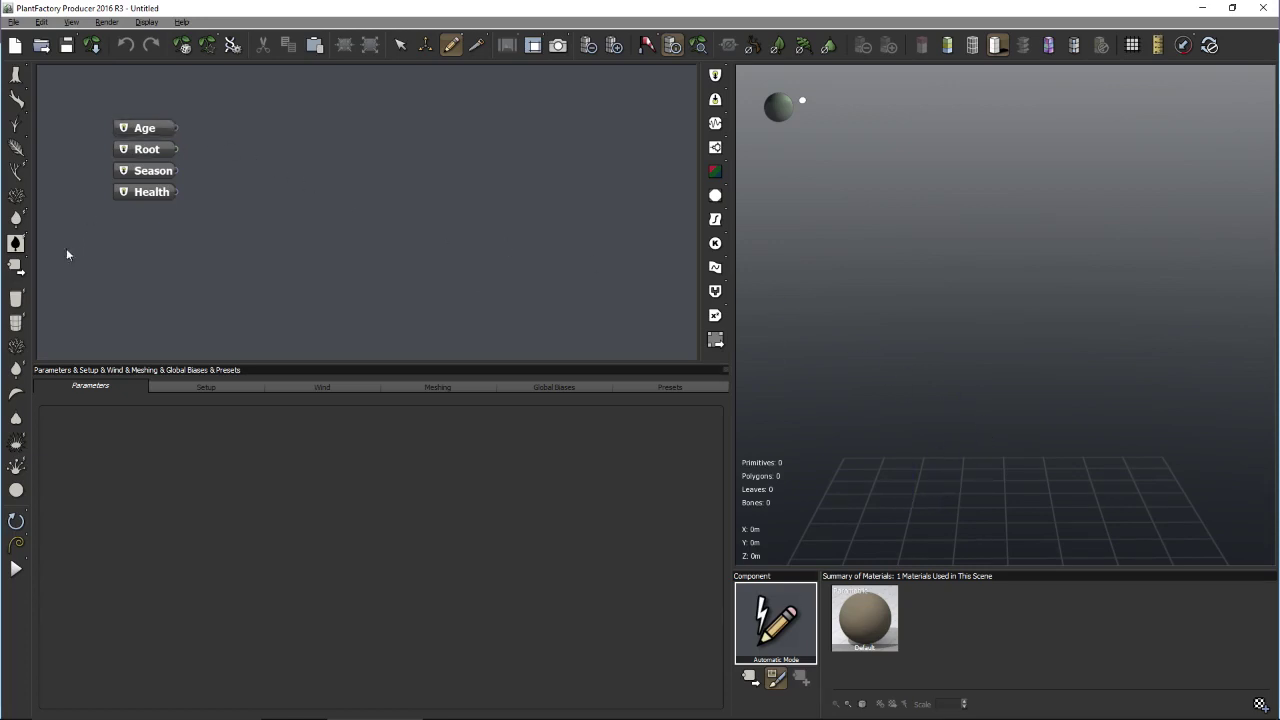
click(16, 322)
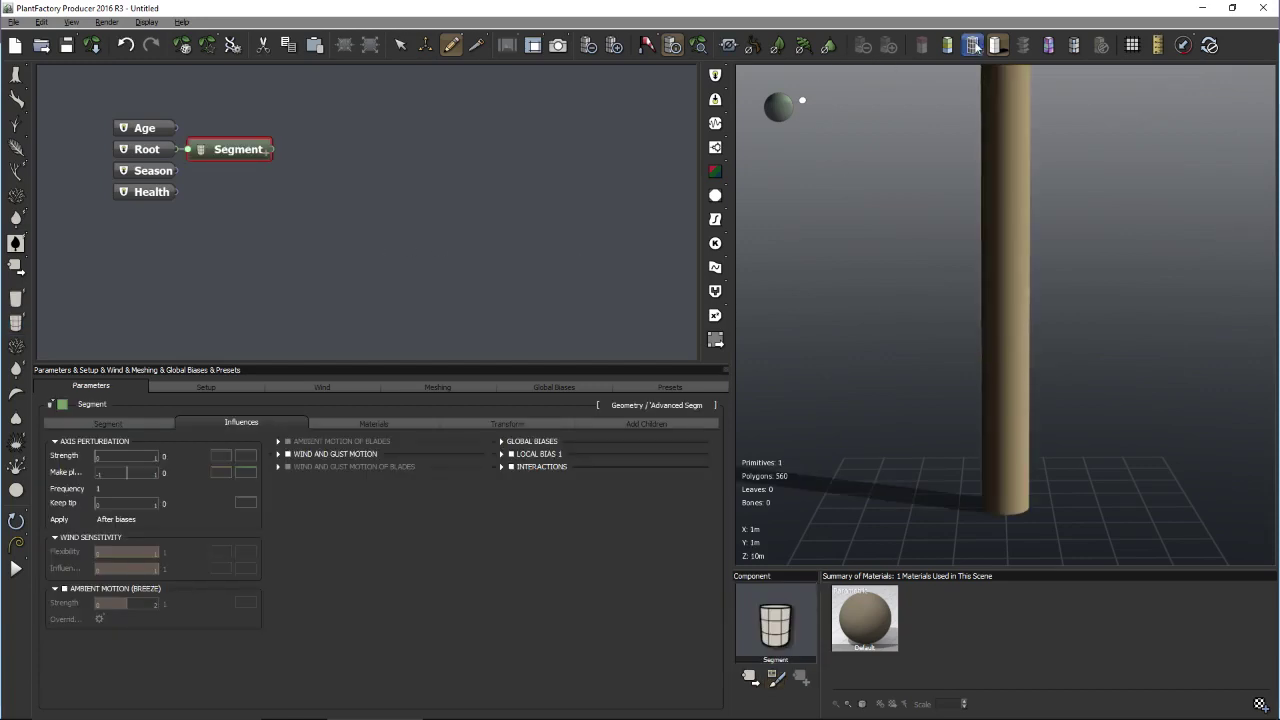
click(698, 45)
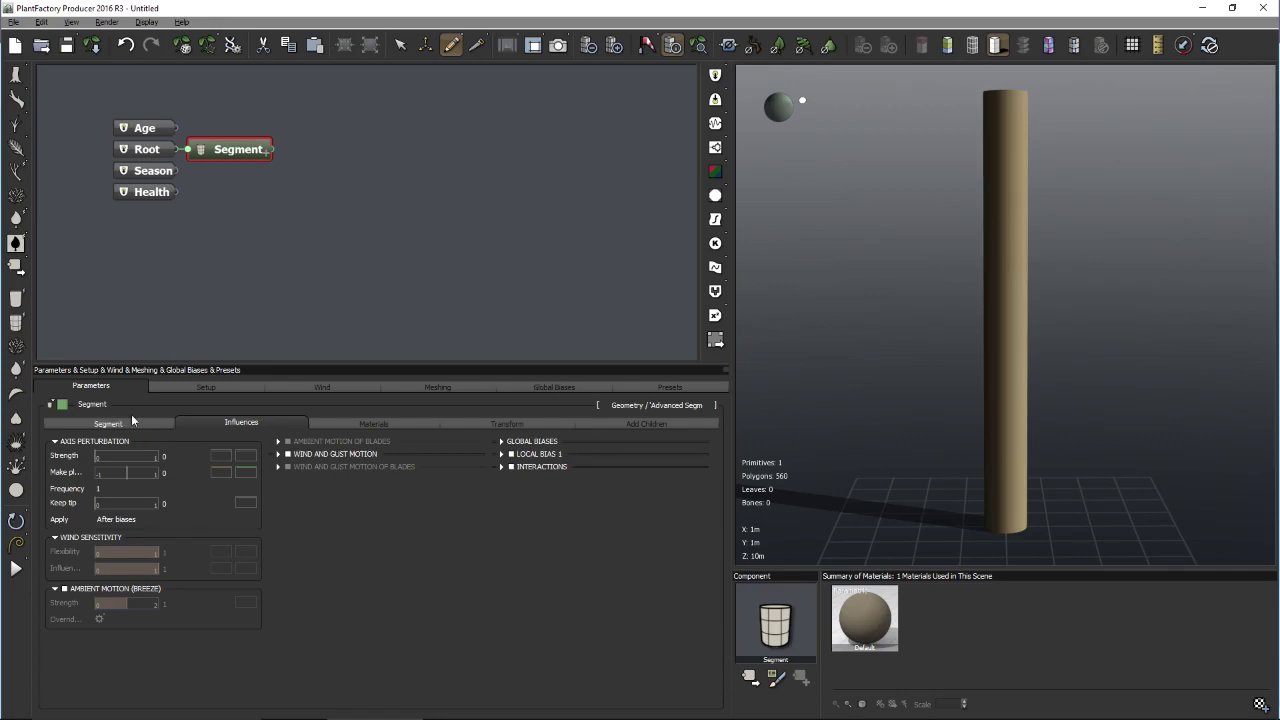
- Add a Leaf node, delete its link to the Segment, and connect it directly to Root below the Segment
click(16, 370)
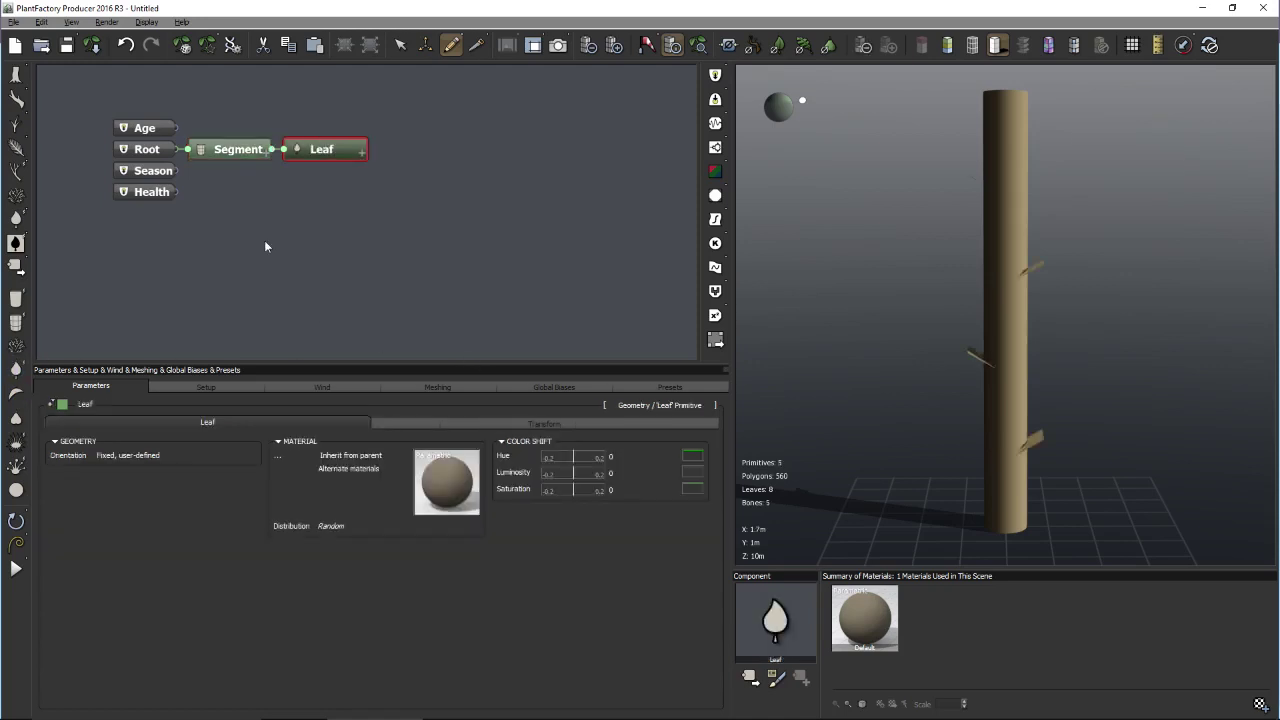
drag(317, 157, 403, 152)
drag(262, 158, 290, 121)
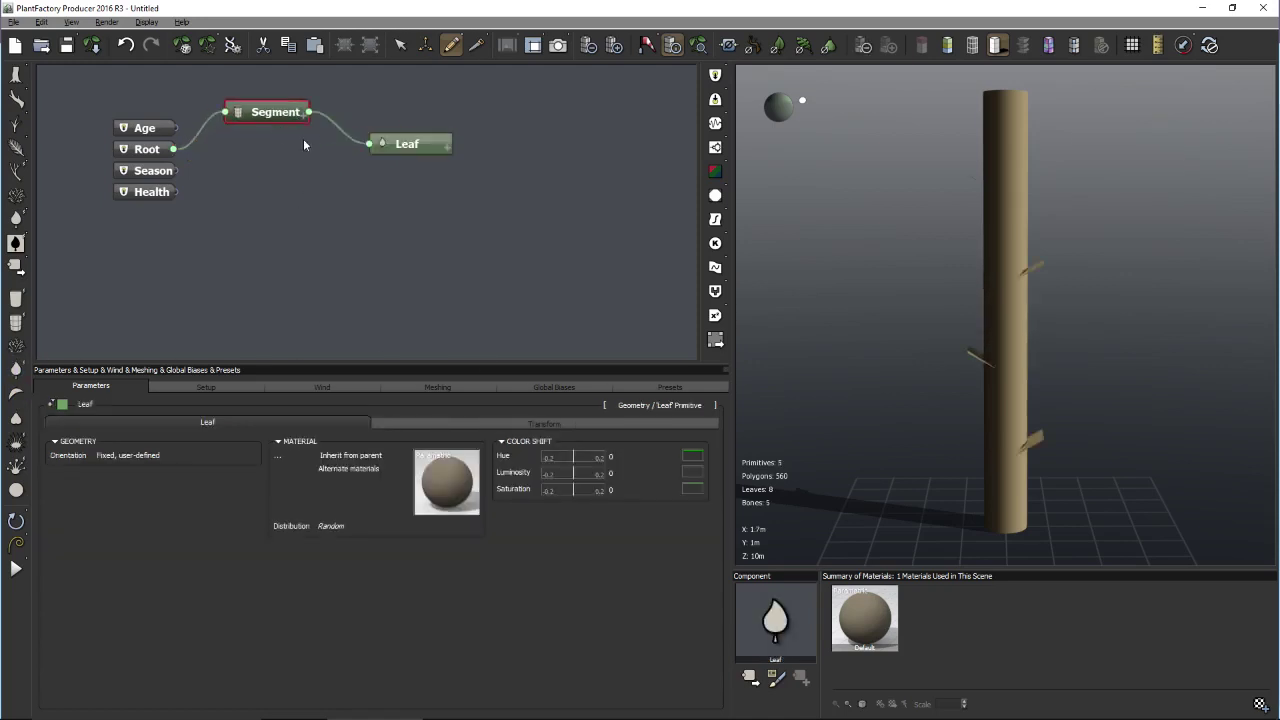
click(340, 126)
key(Delete)
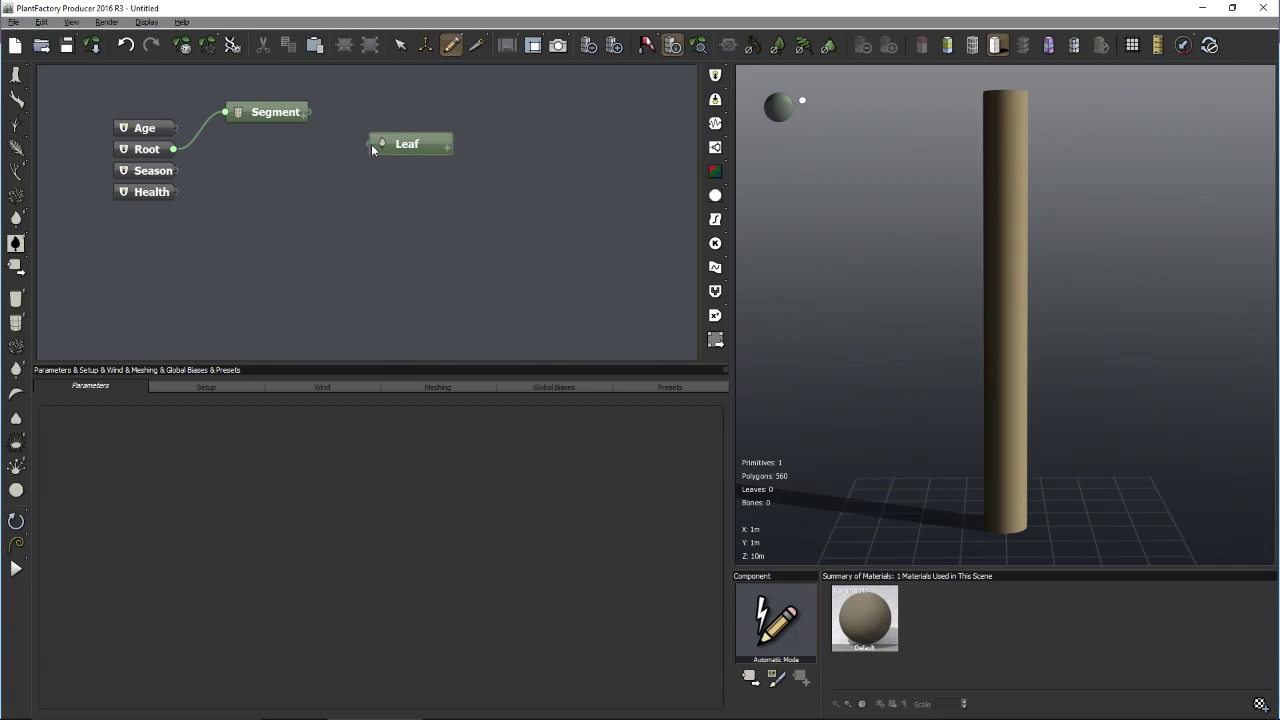
drag(371, 144, 173, 149)
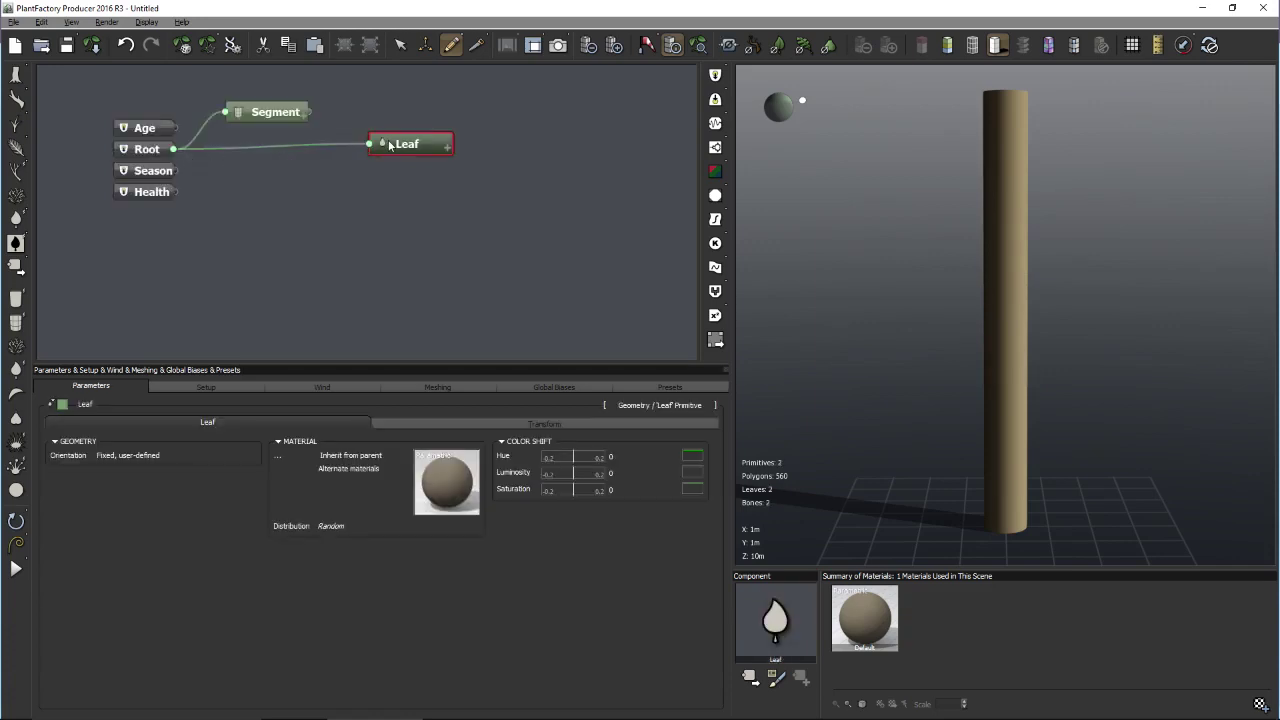
drag(390, 145, 267, 155)
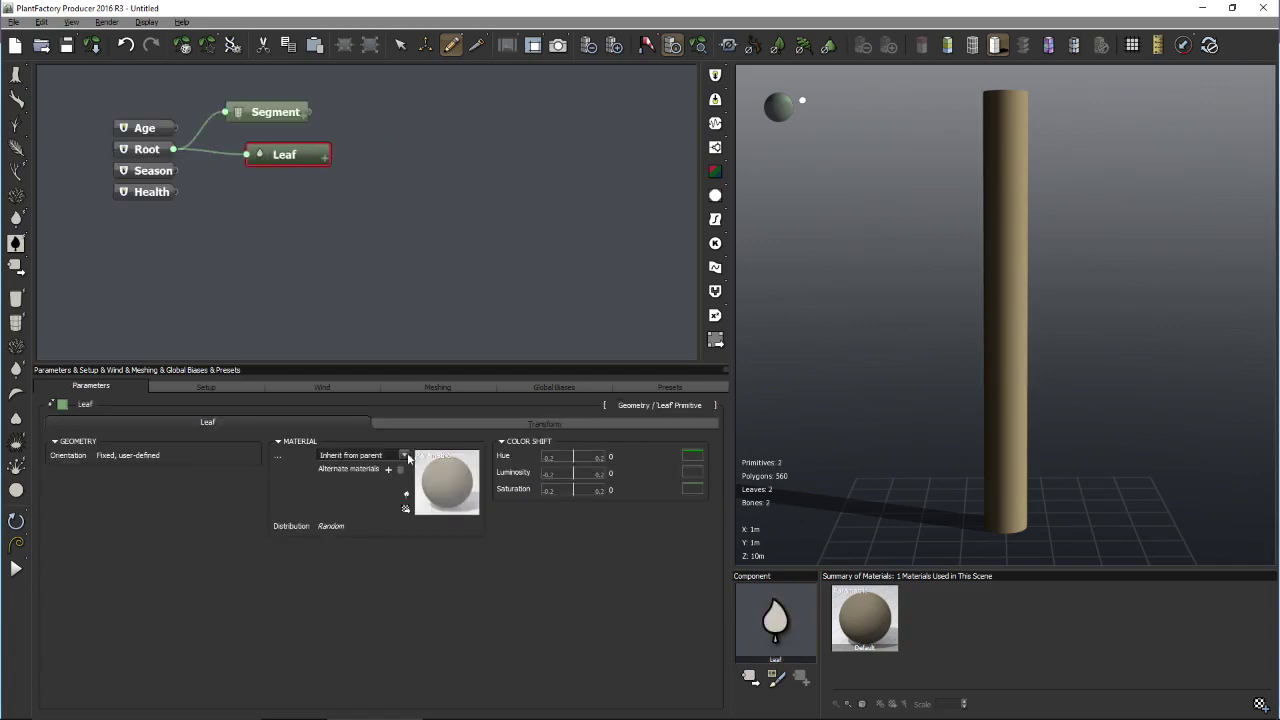
- Offset the Leaf along X so it stands clear beside the base of the segment
click(449, 426)
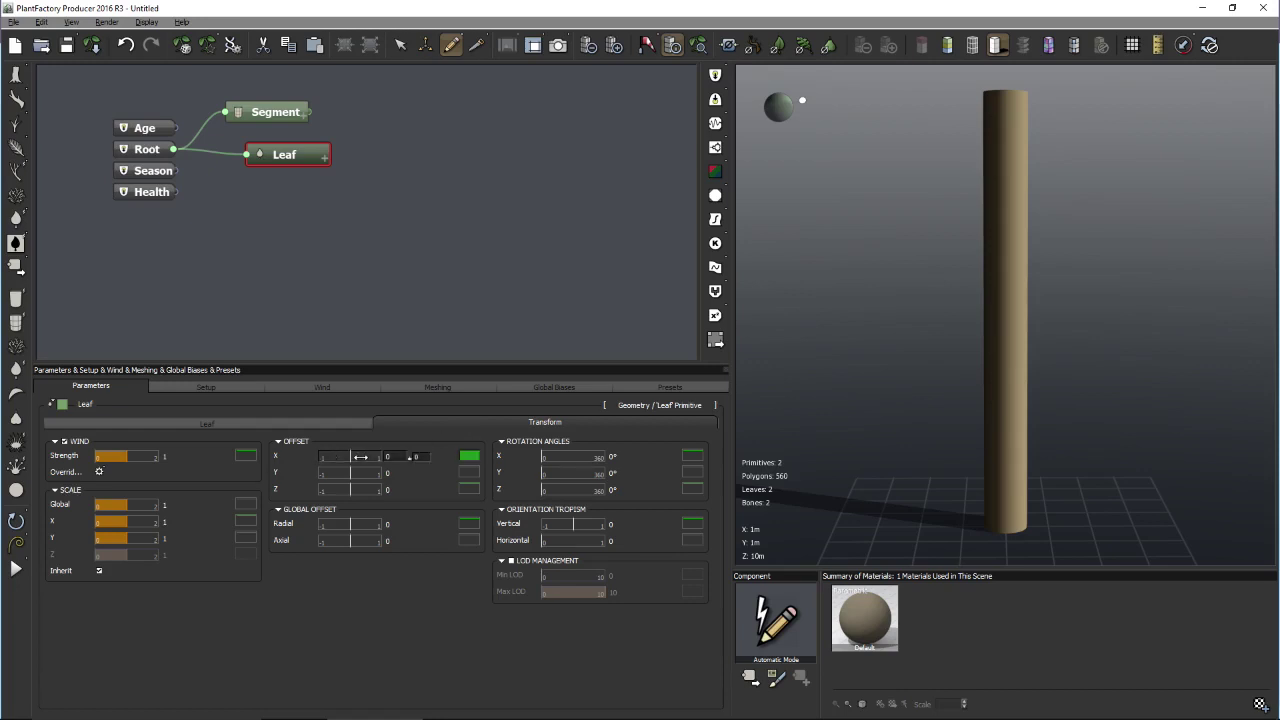
click(401, 456)
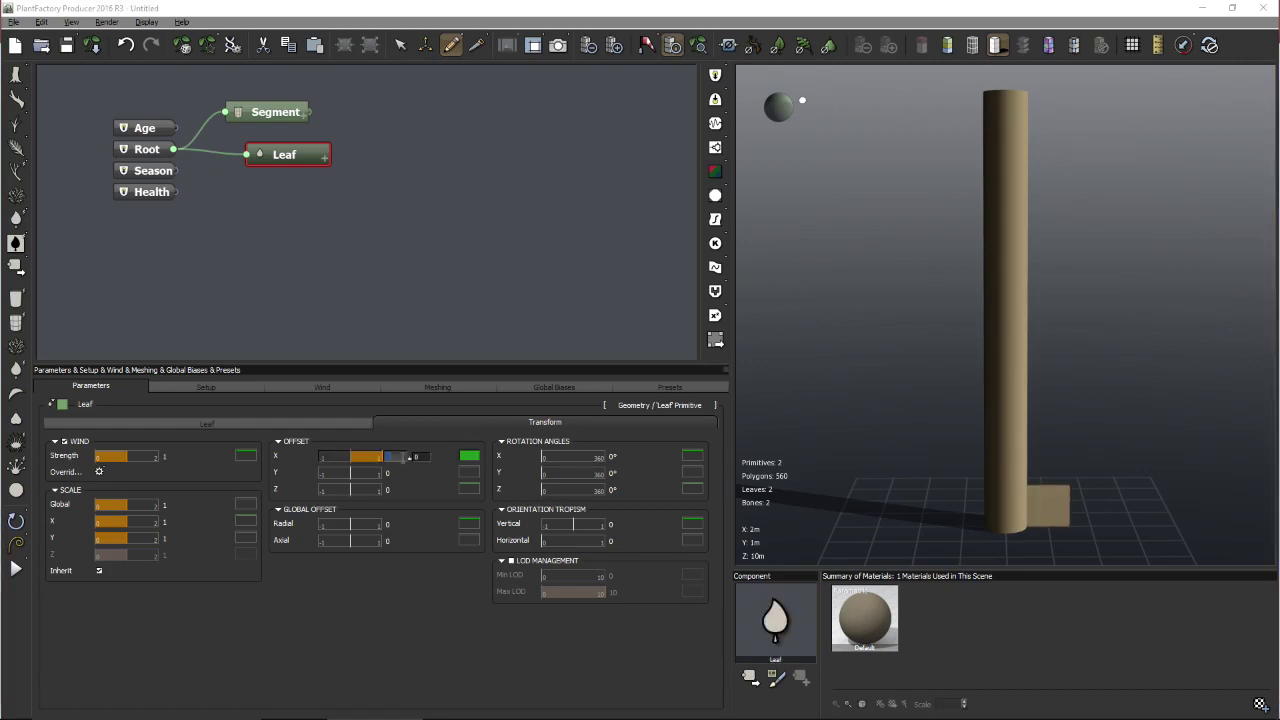
drag(401, 456, 410, 456)
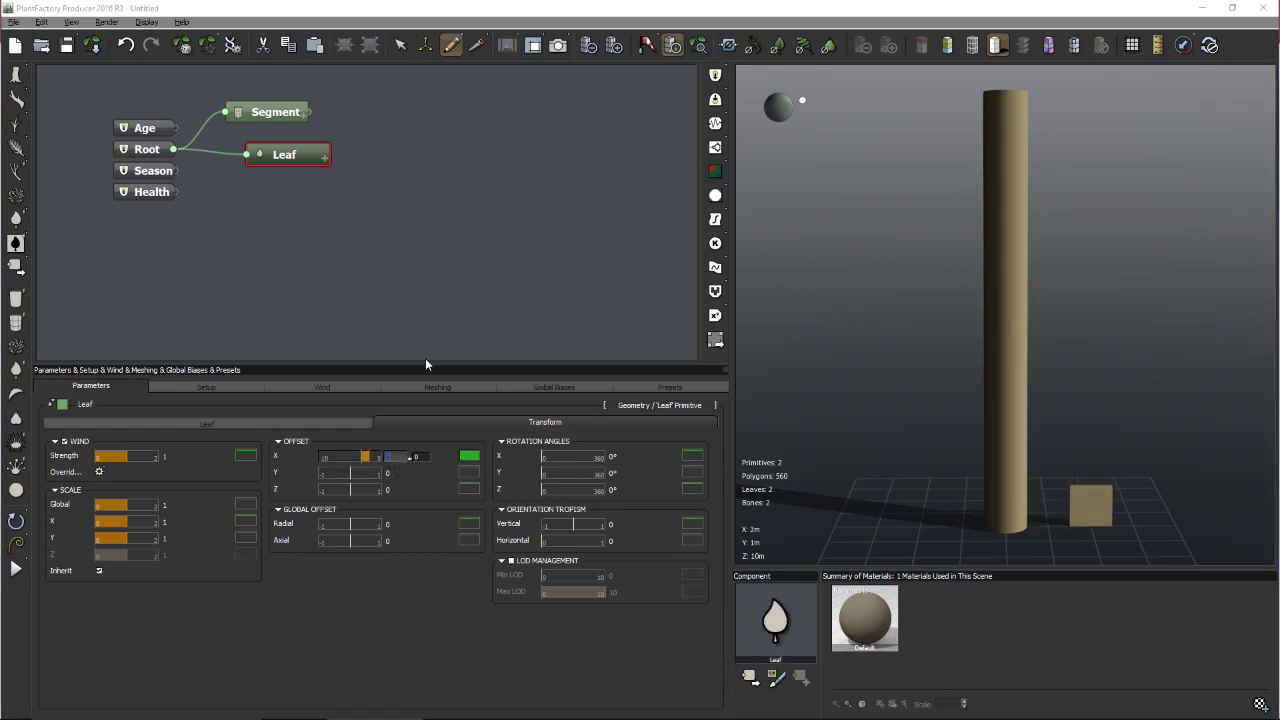
click(262, 258)
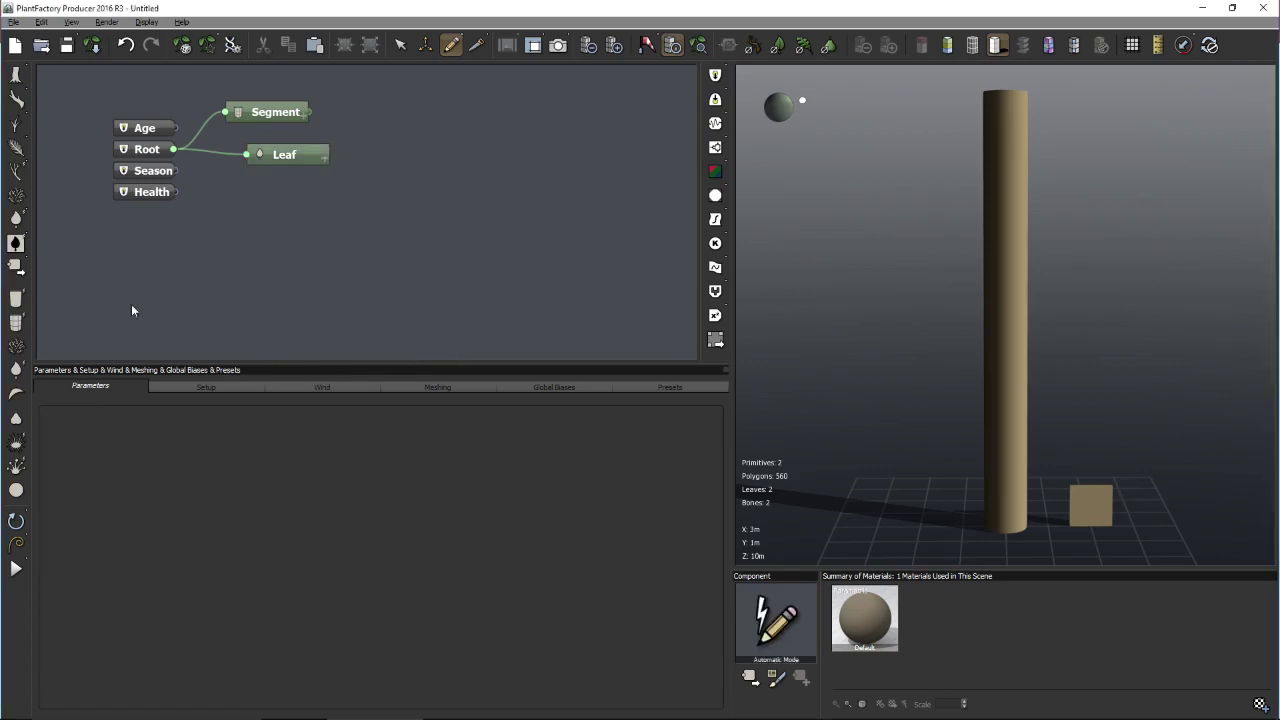
- Add a Warpboard node, remove its link to the Segment, and connect it directly to Root below the Leaf
click(18, 396)
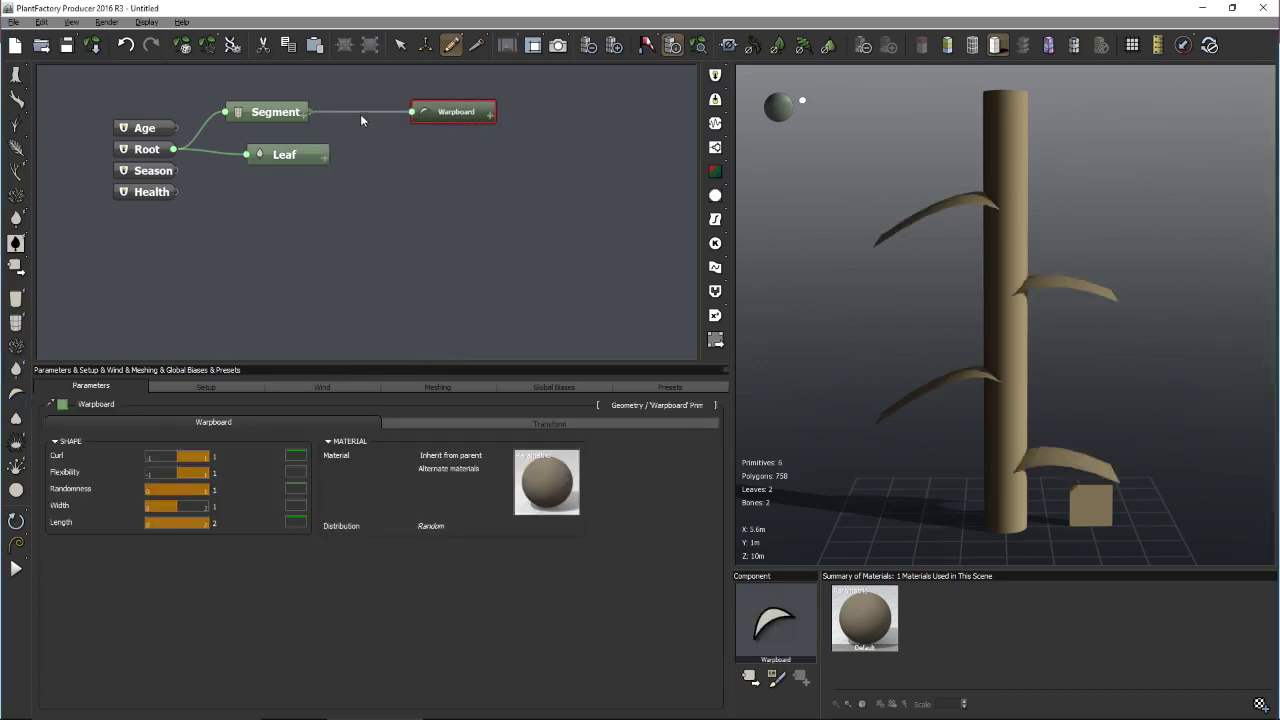
click(366, 109)
right_click(356, 113)
click(342, 110)
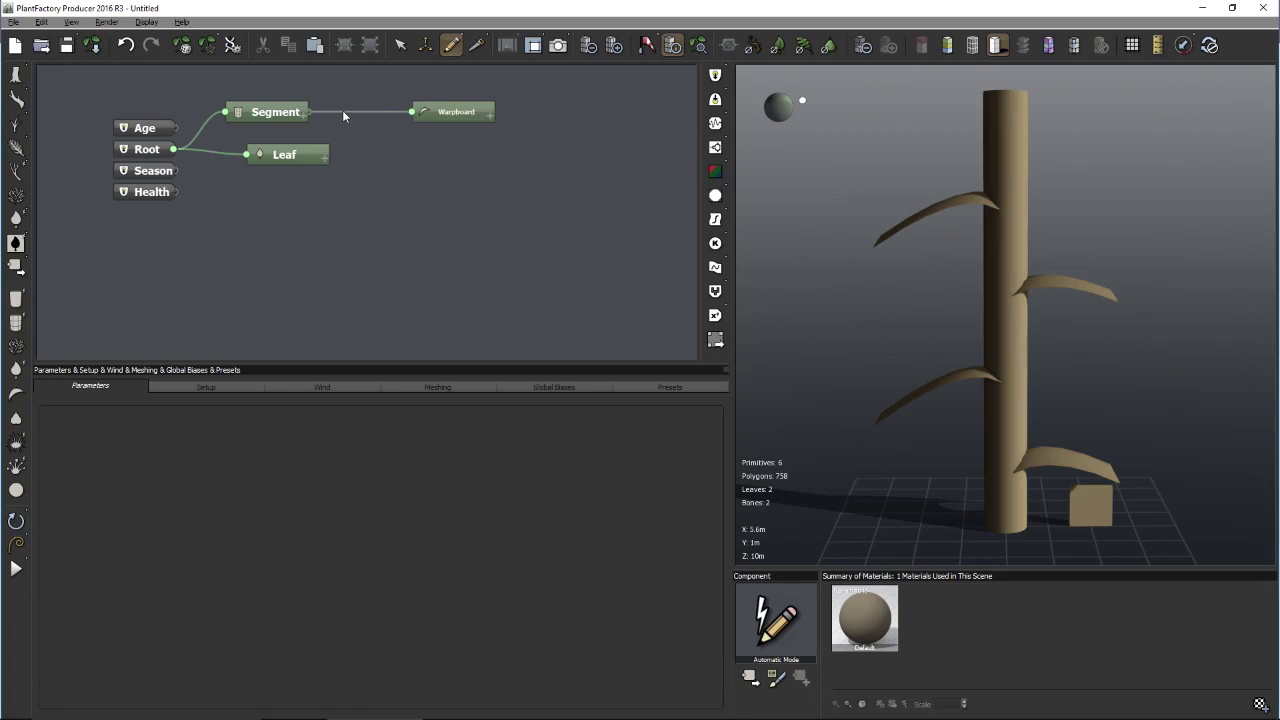
drag(412, 112, 162, 149)
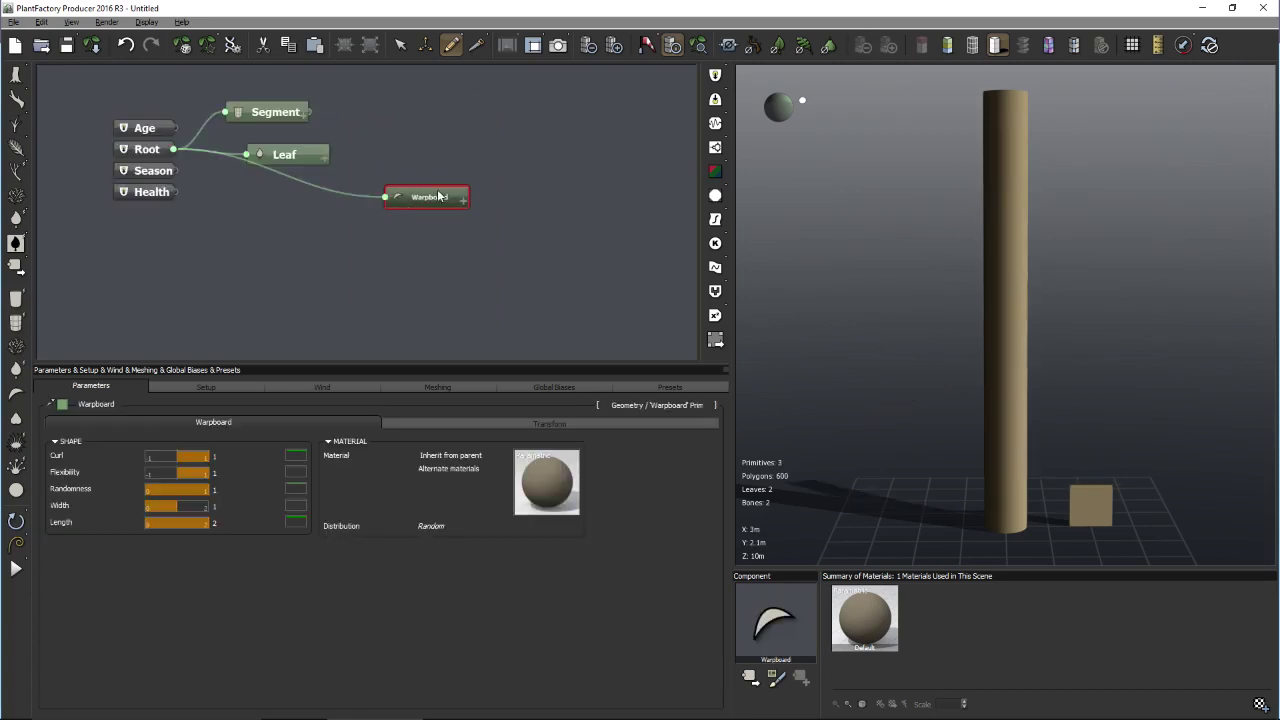
drag(440, 198, 301, 197)
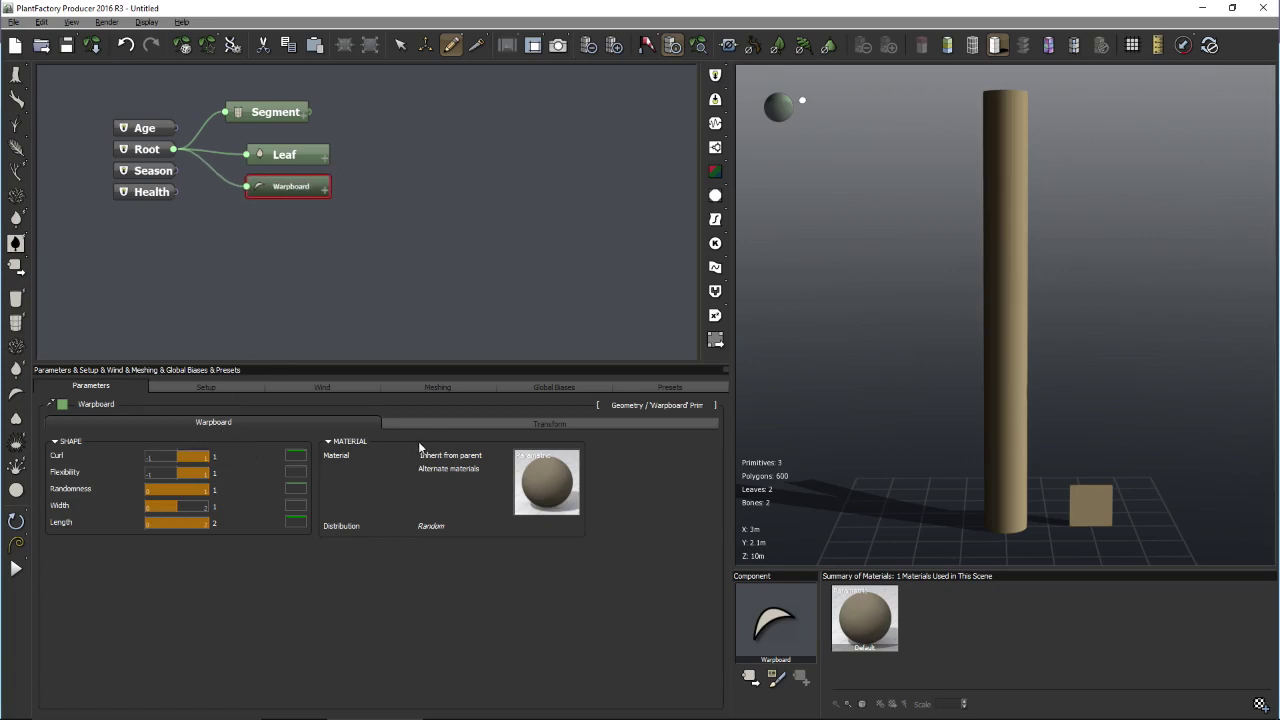
- Open the Warpboard's X offset for editing in its transform parameters
click(534, 421)
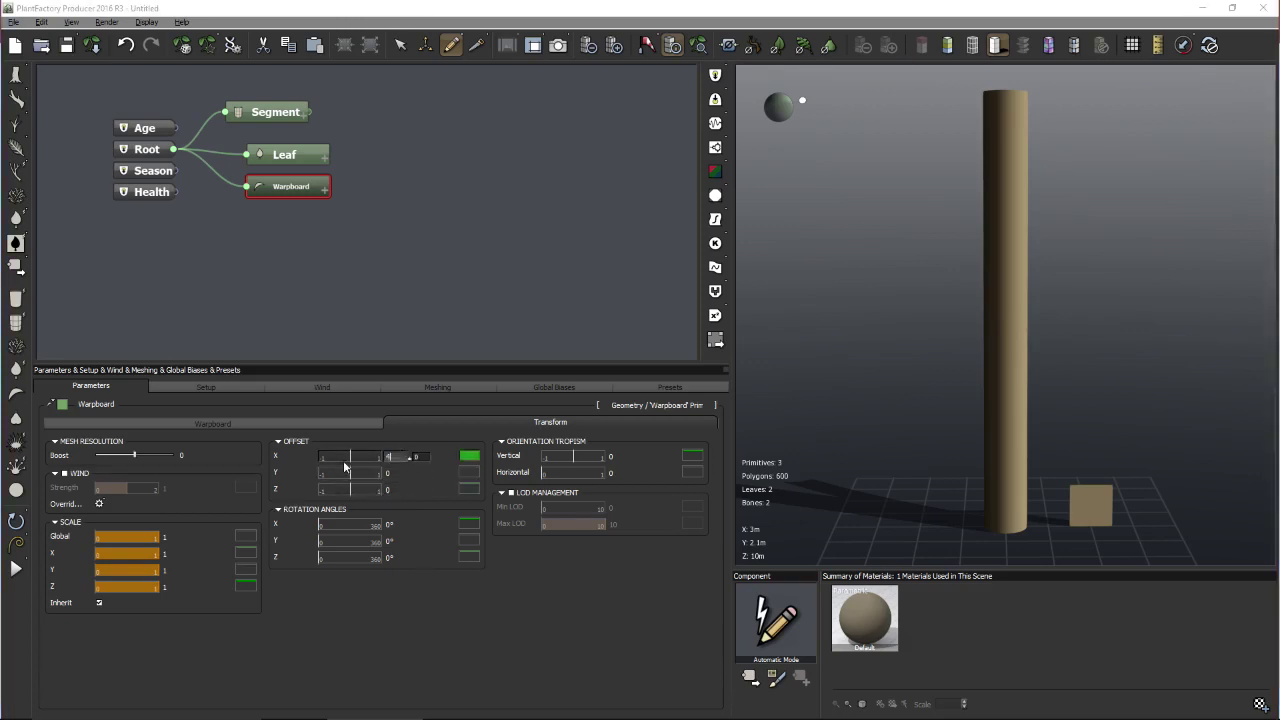
- Offset the warpboard along X so it stands clear beyond the leaf
drag(405, 456, 345, 467)
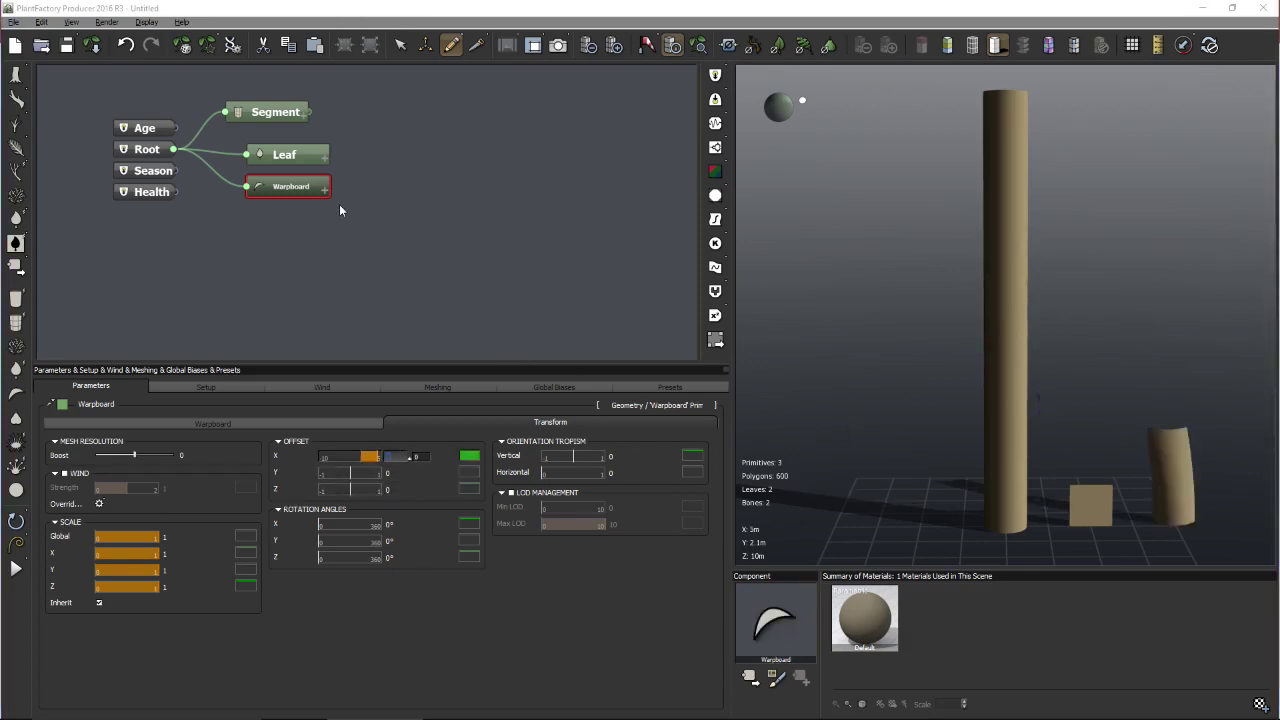
click(262, 229)
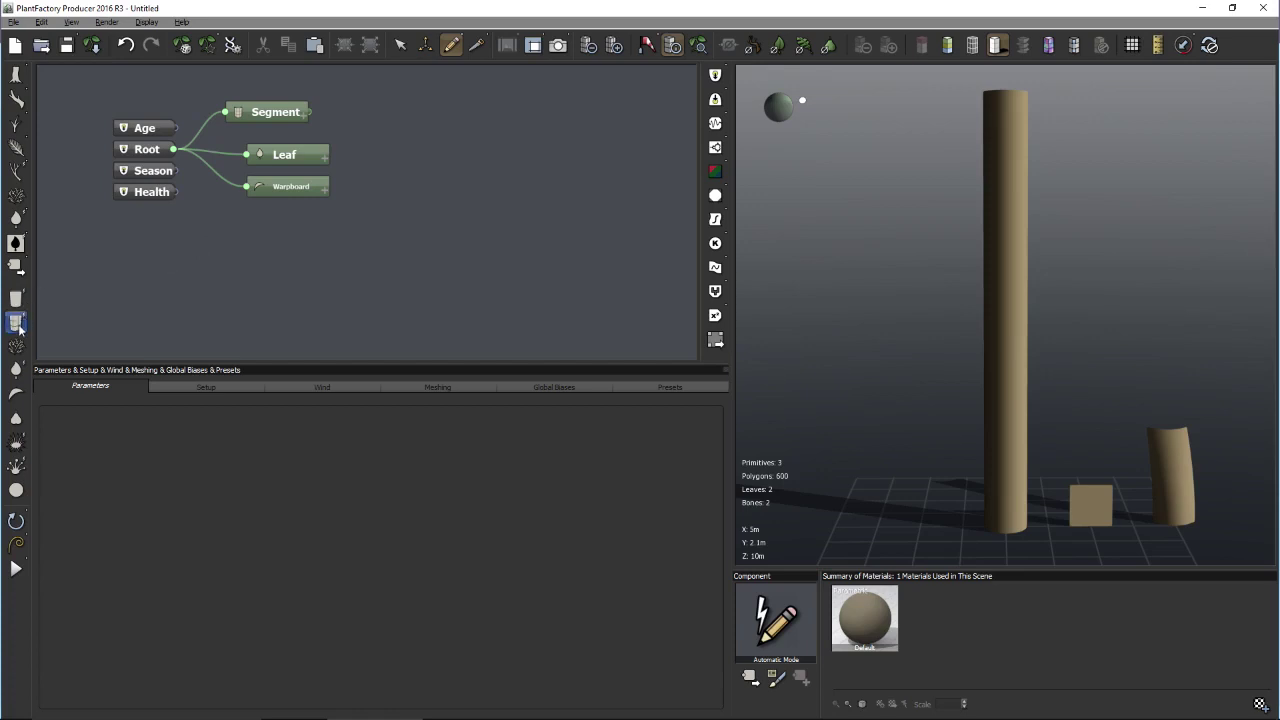
- Add a second segment to the plant graph and connect it directly to the Root node
drag(16, 322, 306, 118)
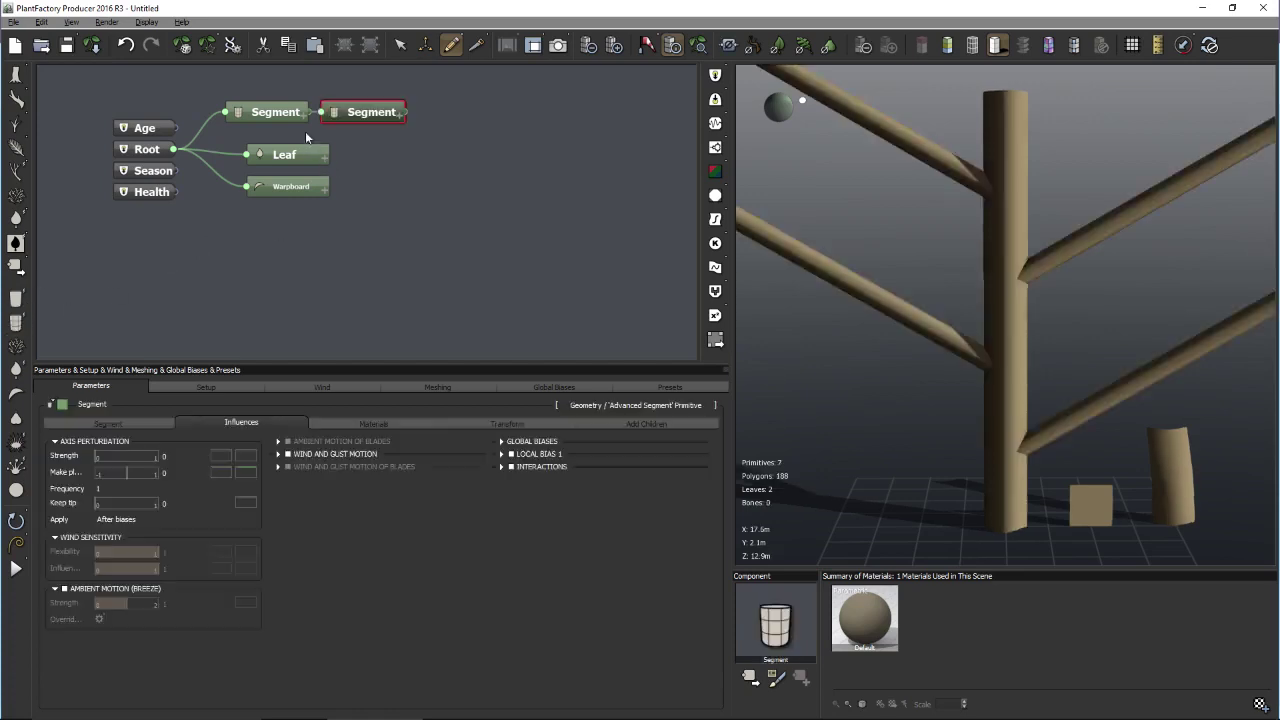
click(352, 106)
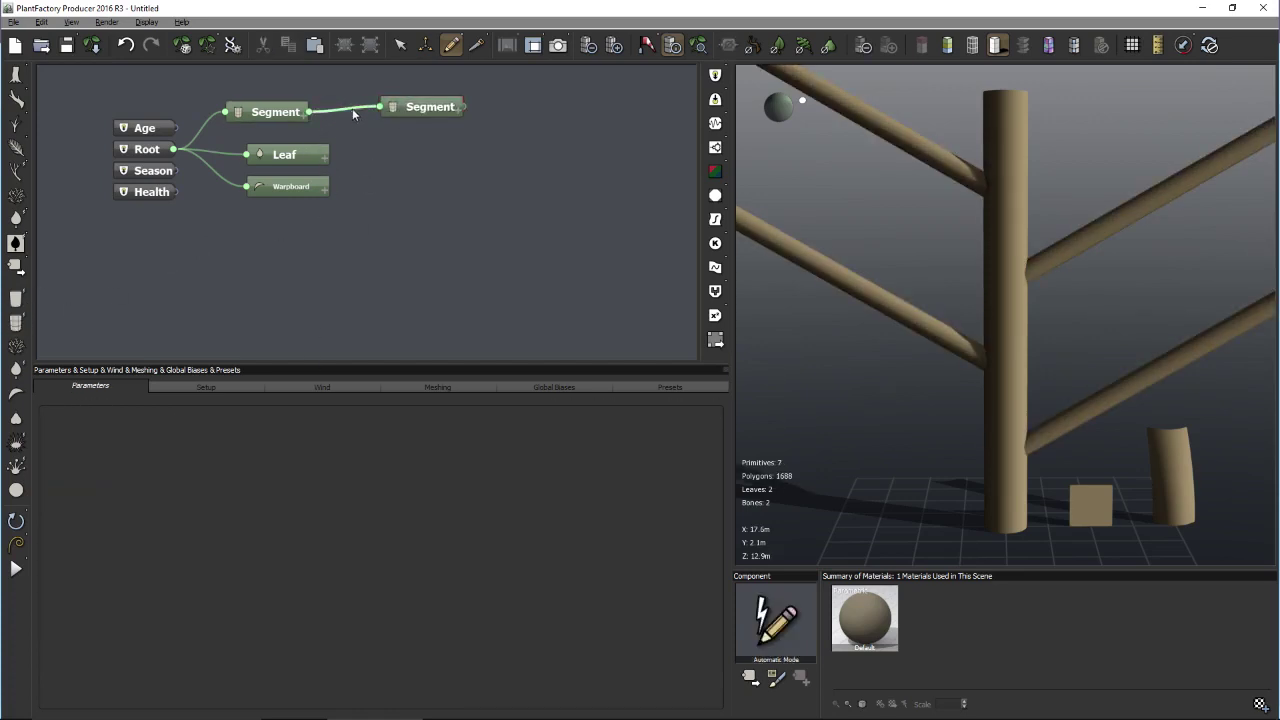
click(352, 108)
drag(404, 106, 162, 148)
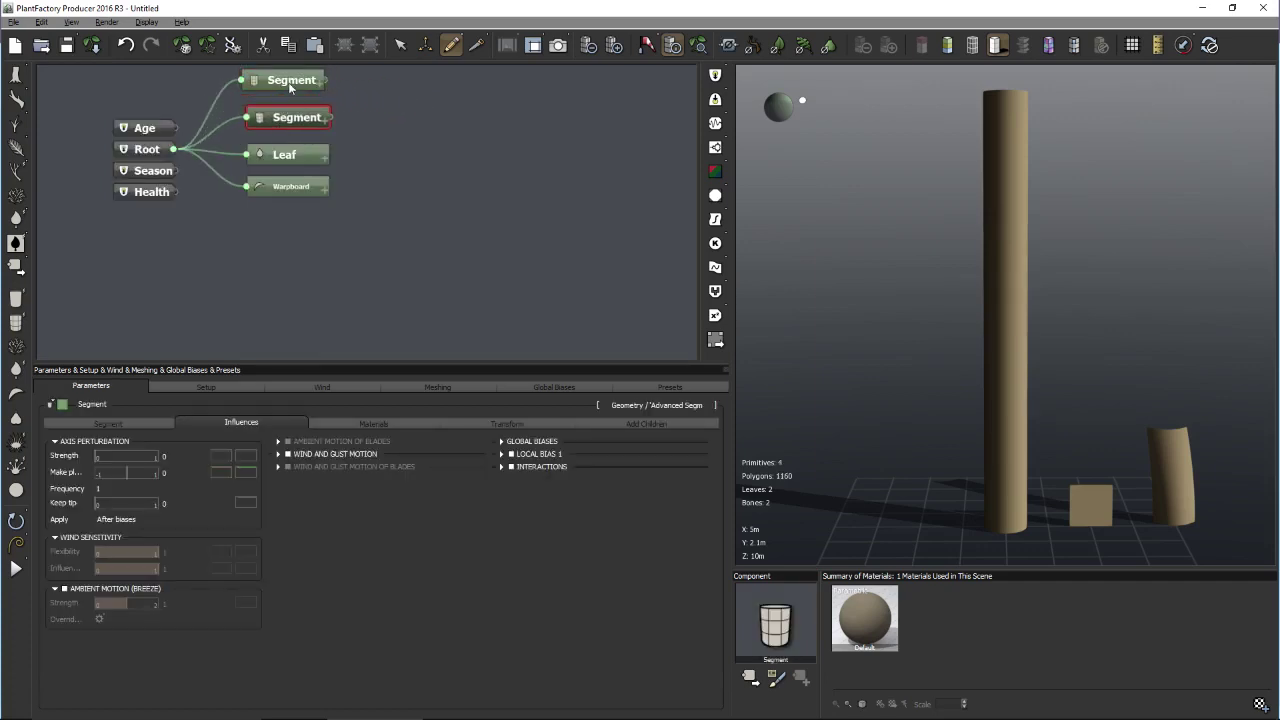
- Set the X offset of the uppermost segment node to -2
click(290, 82)
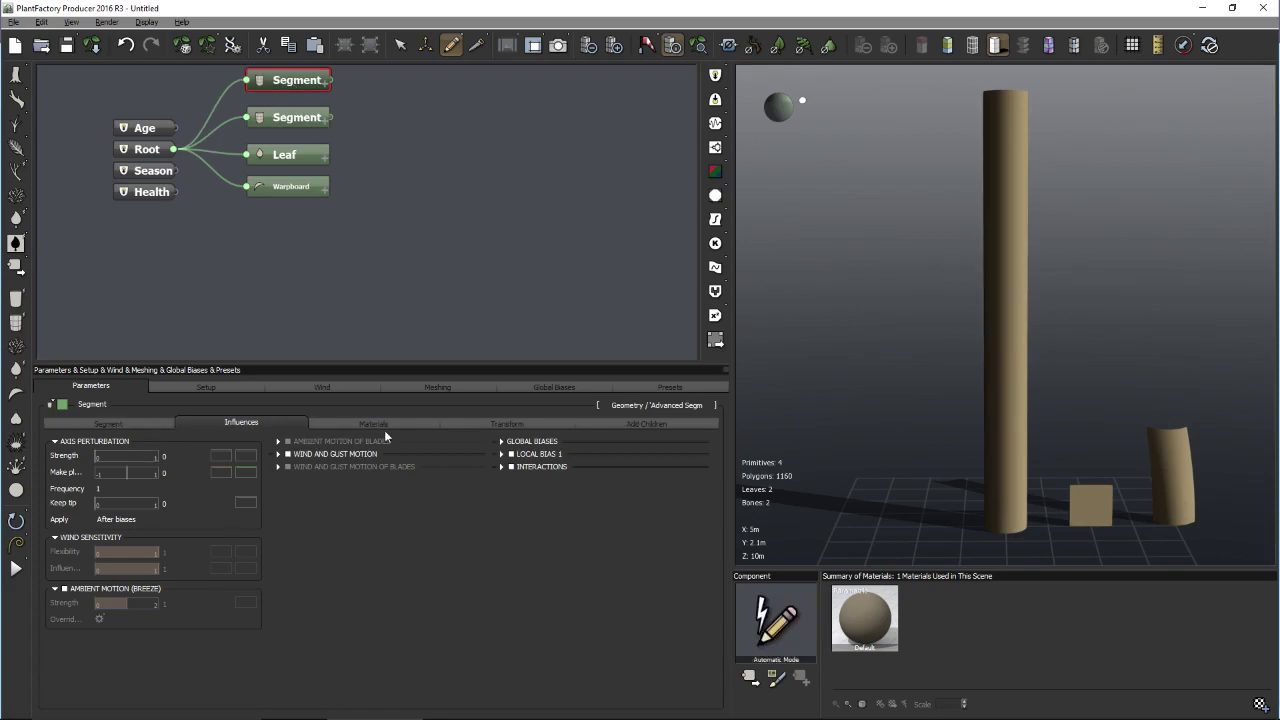
click(510, 424)
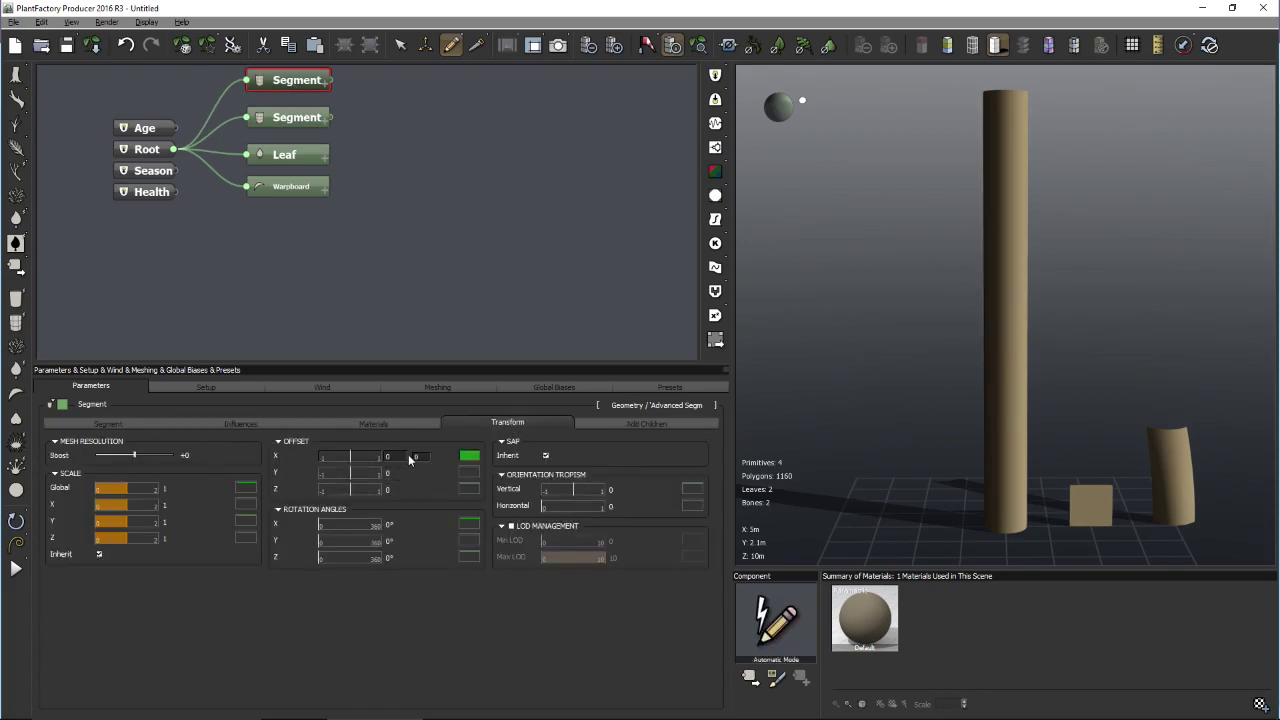
click(400, 456)
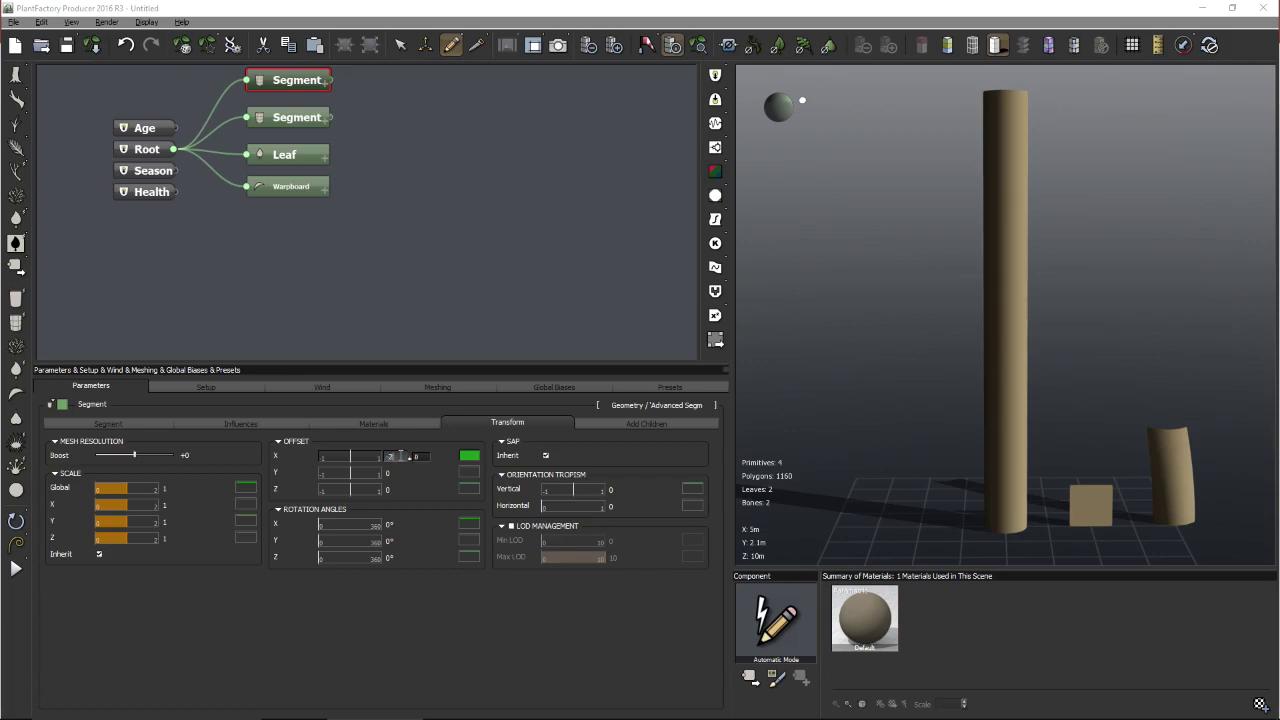
text(2)
key(Return)
- Enable blades on the offset segment and set its length to 2
click(108, 424)
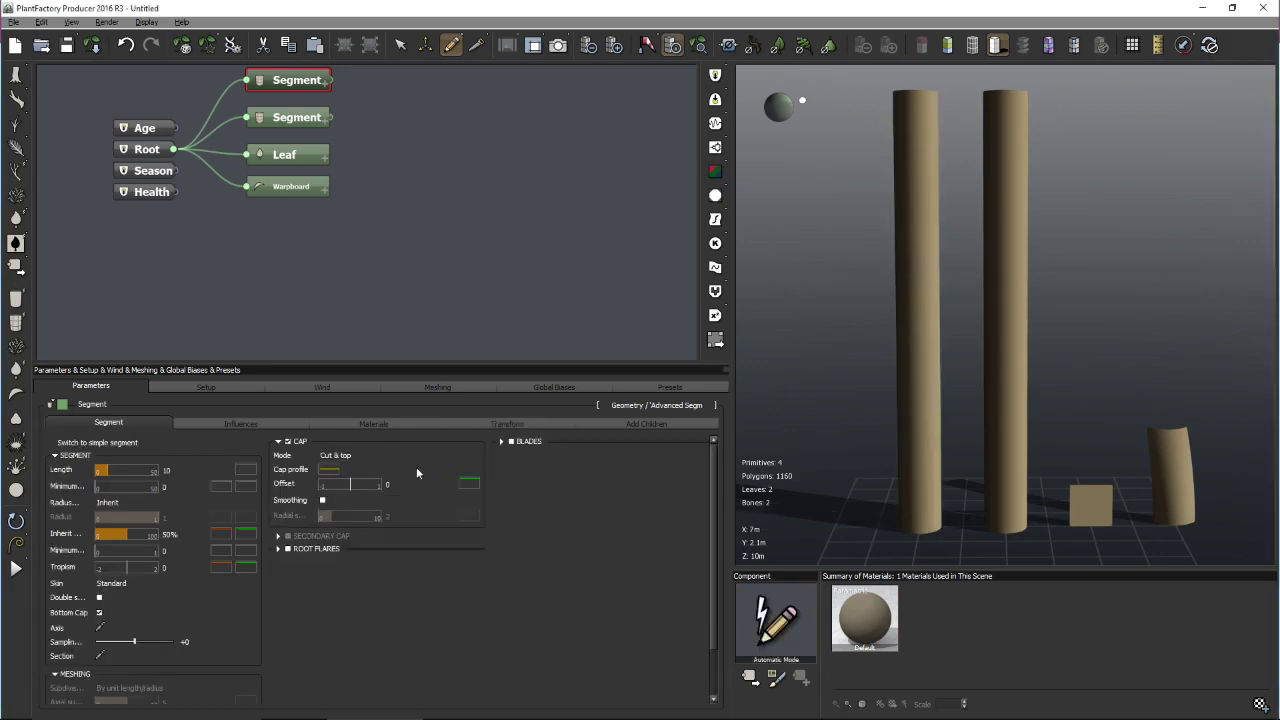
click(511, 441)
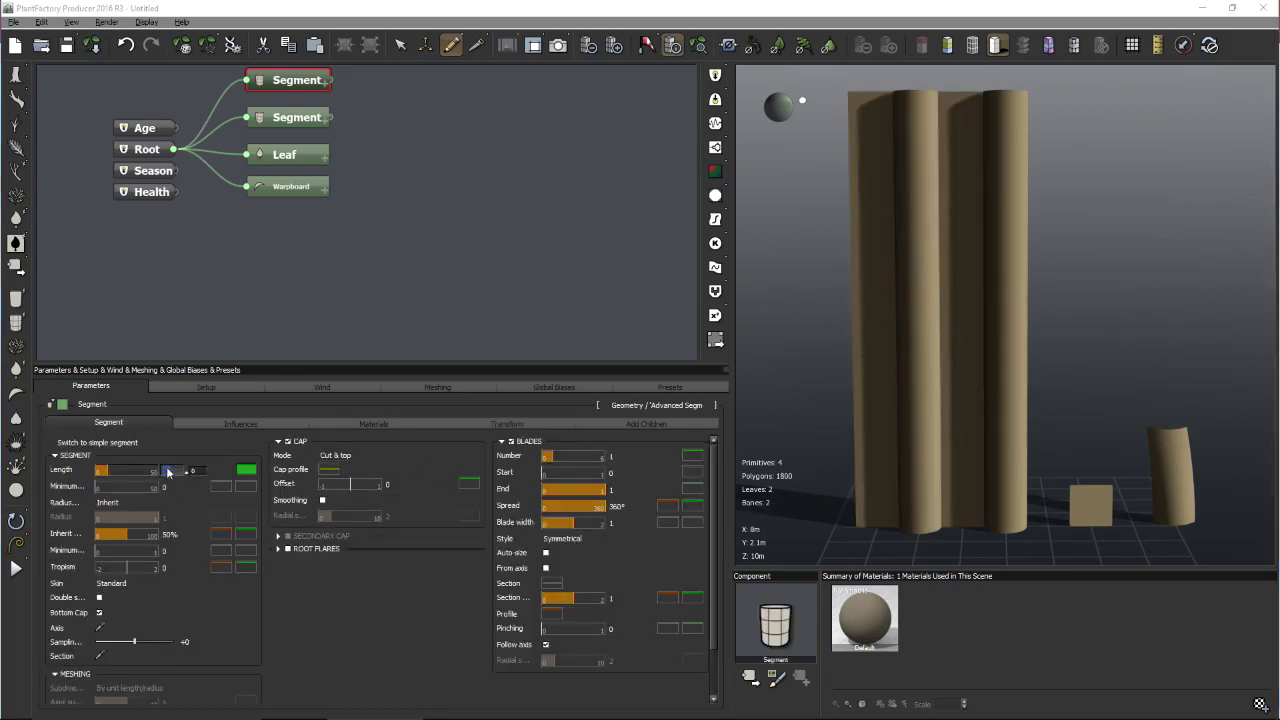
text(32)
key(Return)
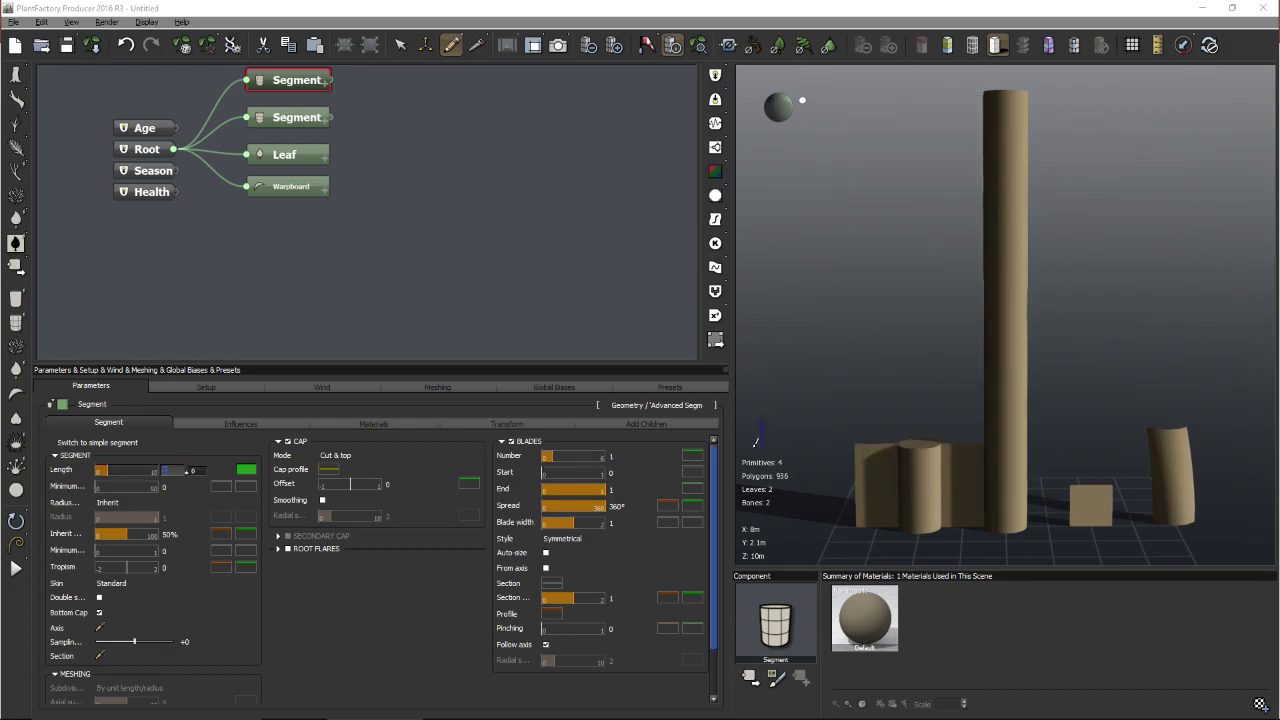
- Set the bladed segment's X offset to -3 and deselect its node
click(447, 425)
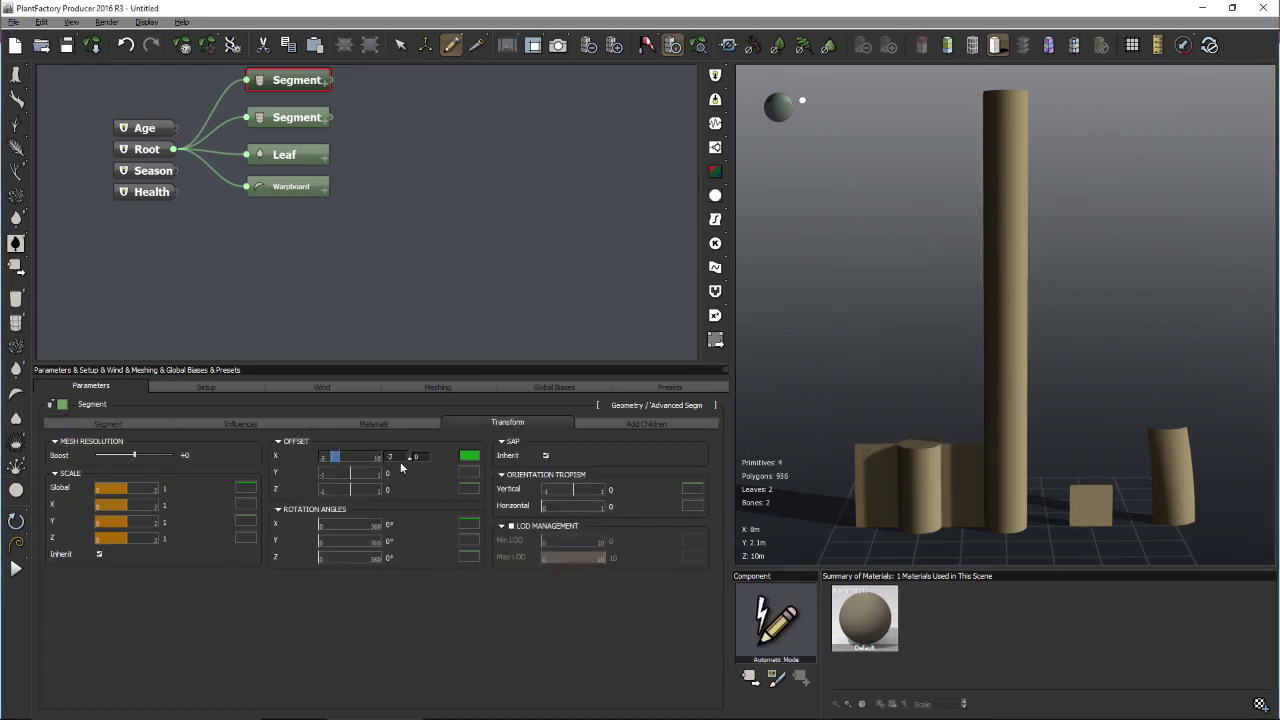
click(398, 461)
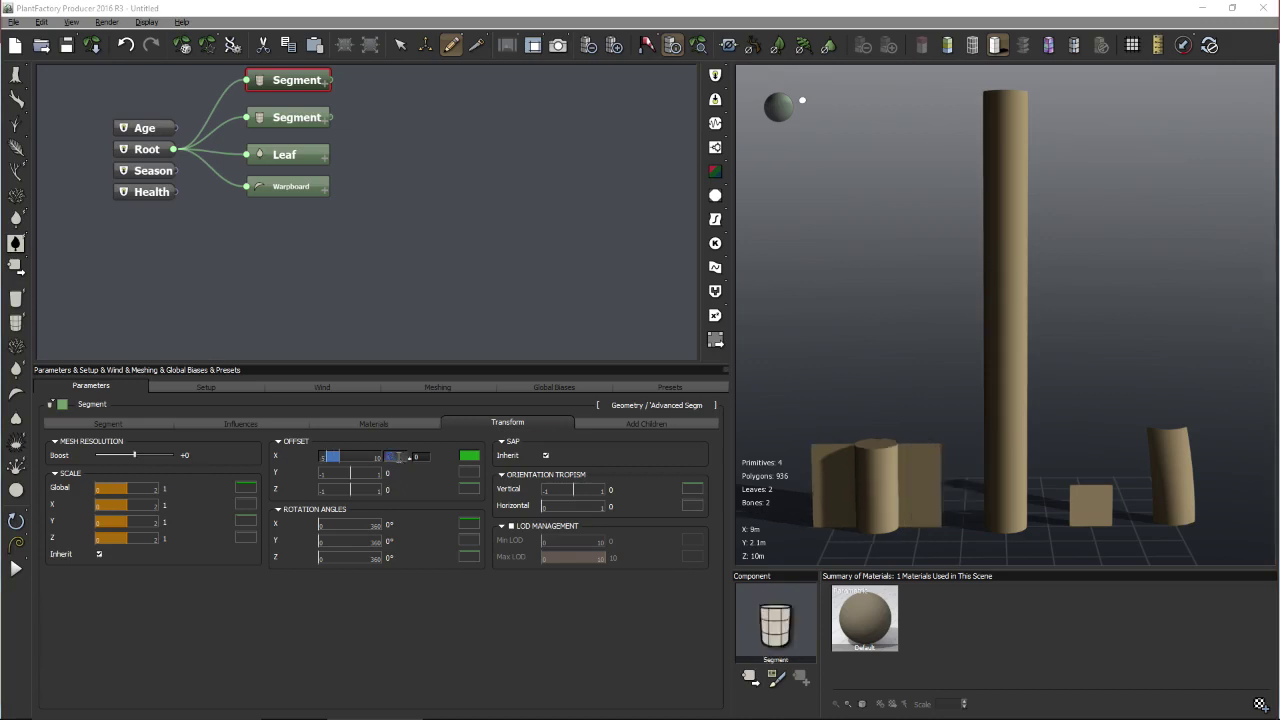
click(559, 288)
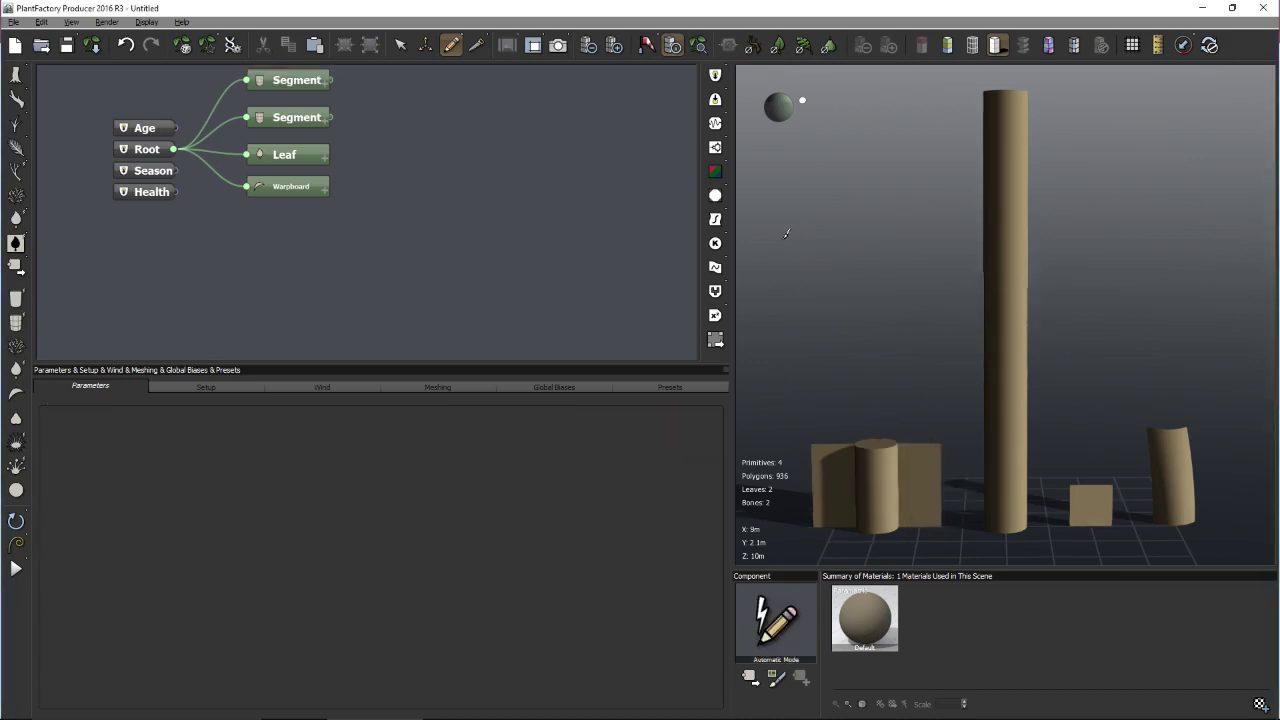
- Run the wind preview on the four primitives and stop it
drag(520, 197, 479, 244)
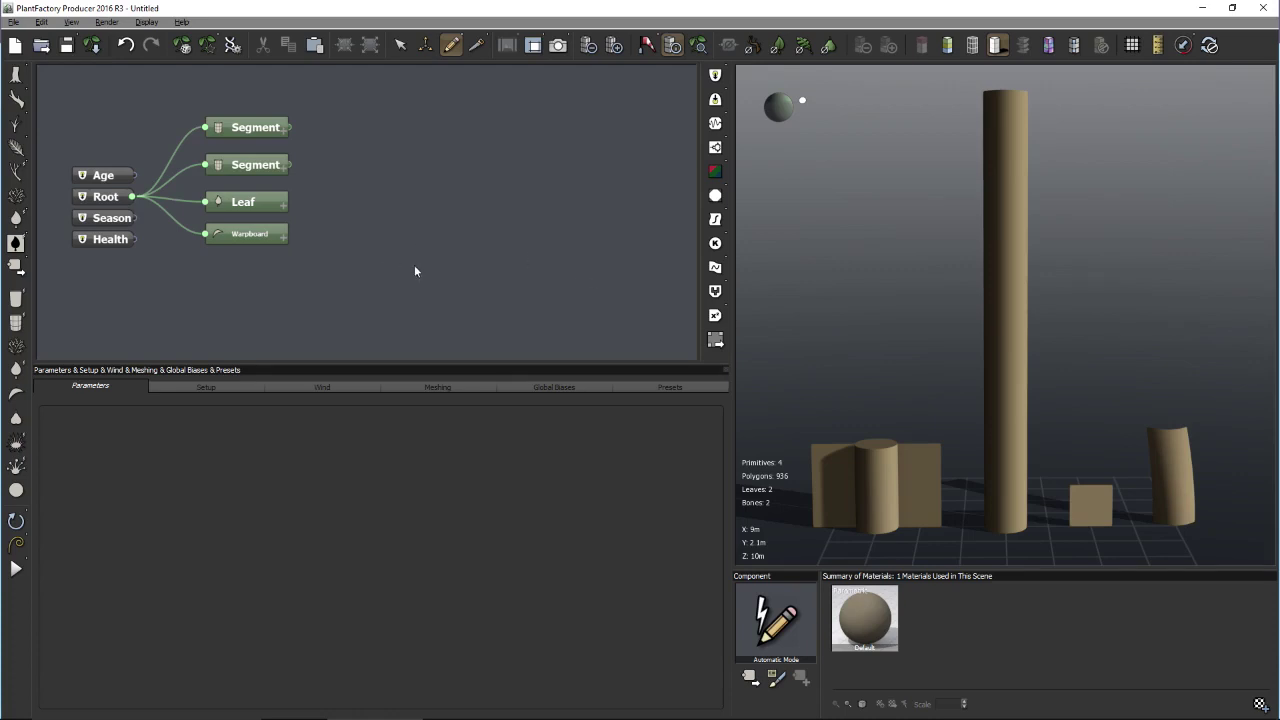
drag(971, 320, 943, 314)
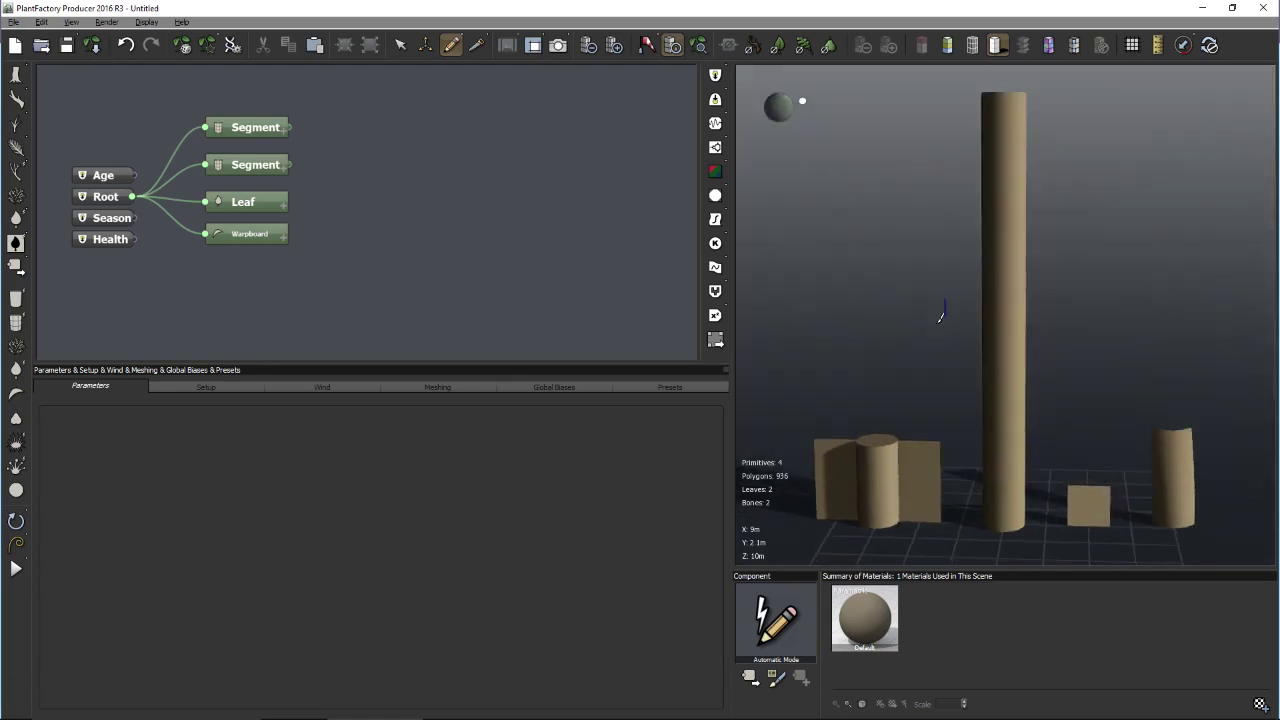
click(647, 47)
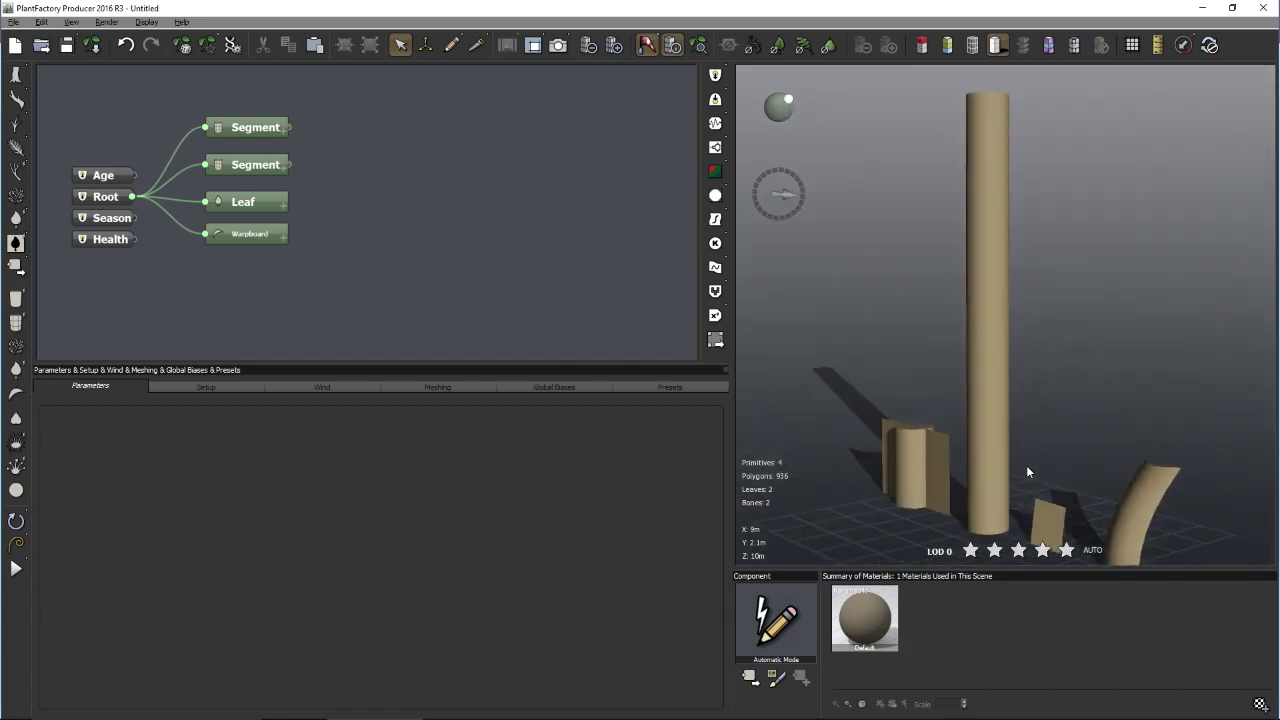
click(647, 45)
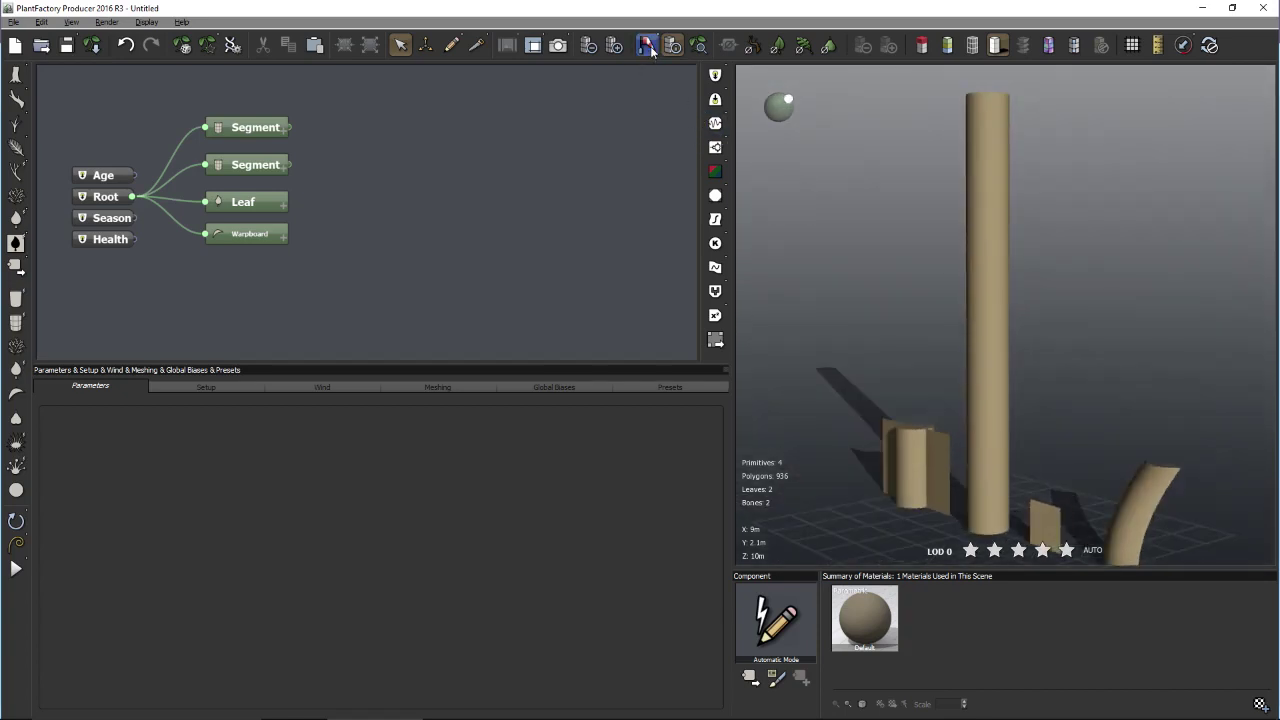
- Set the wind preview's animation duration to 5 seconds and close its settings
right_click(648, 46)
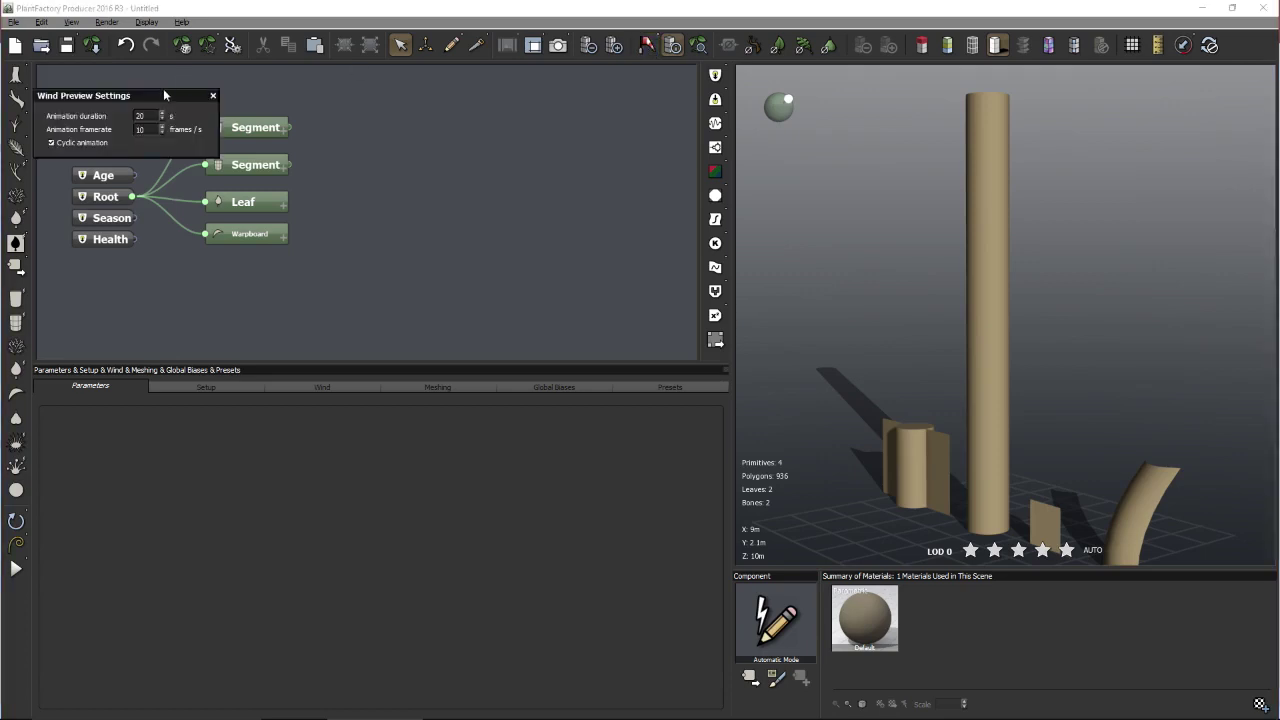
drag(156, 95, 493, 122)
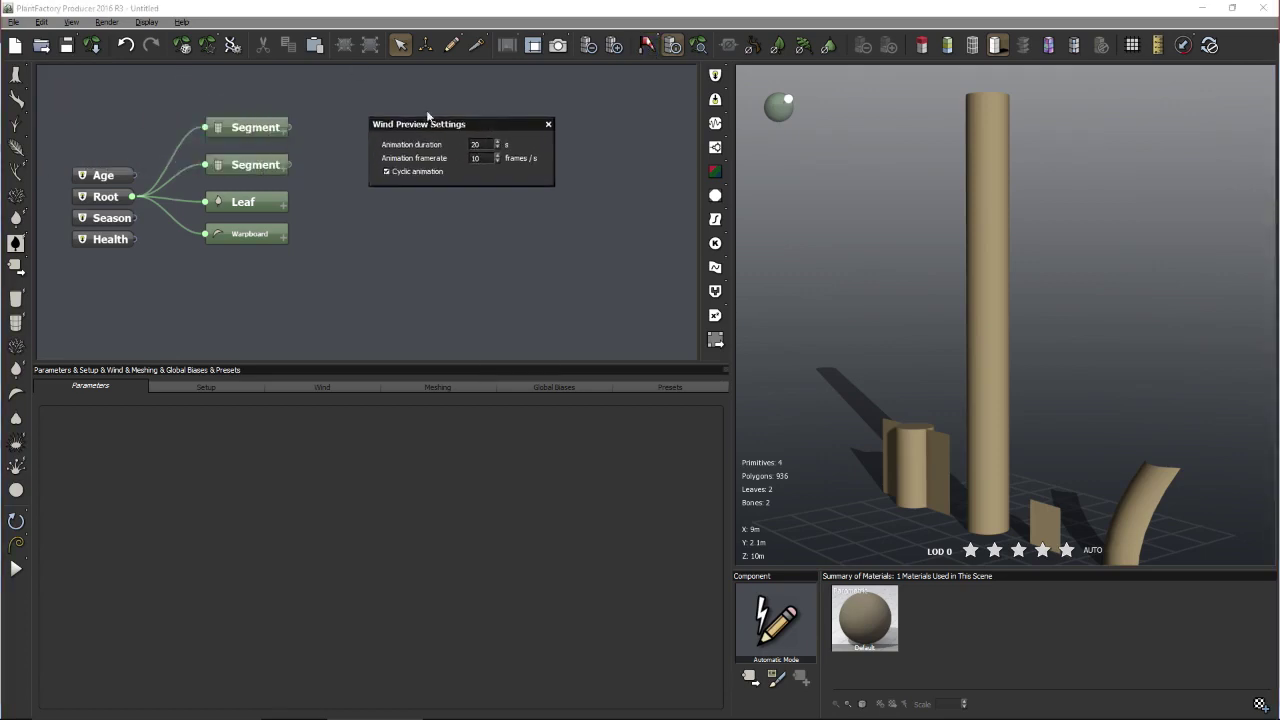
double_click(485, 144)
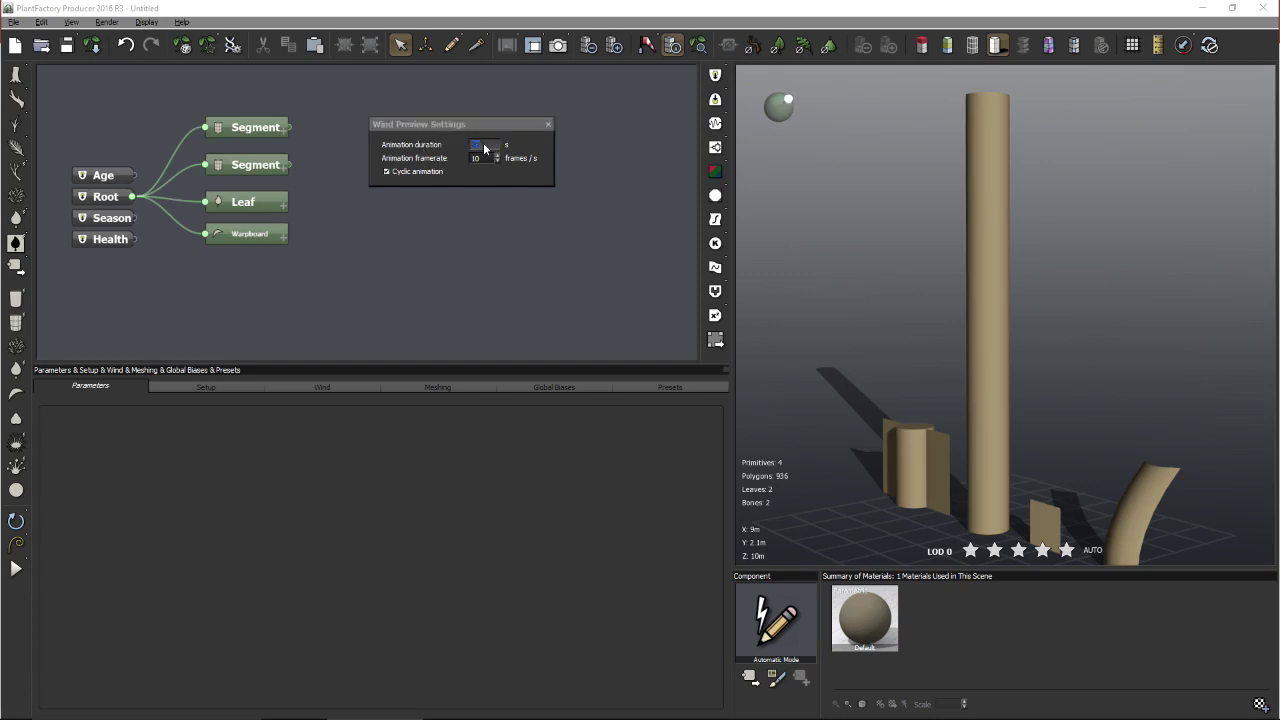
text(5)
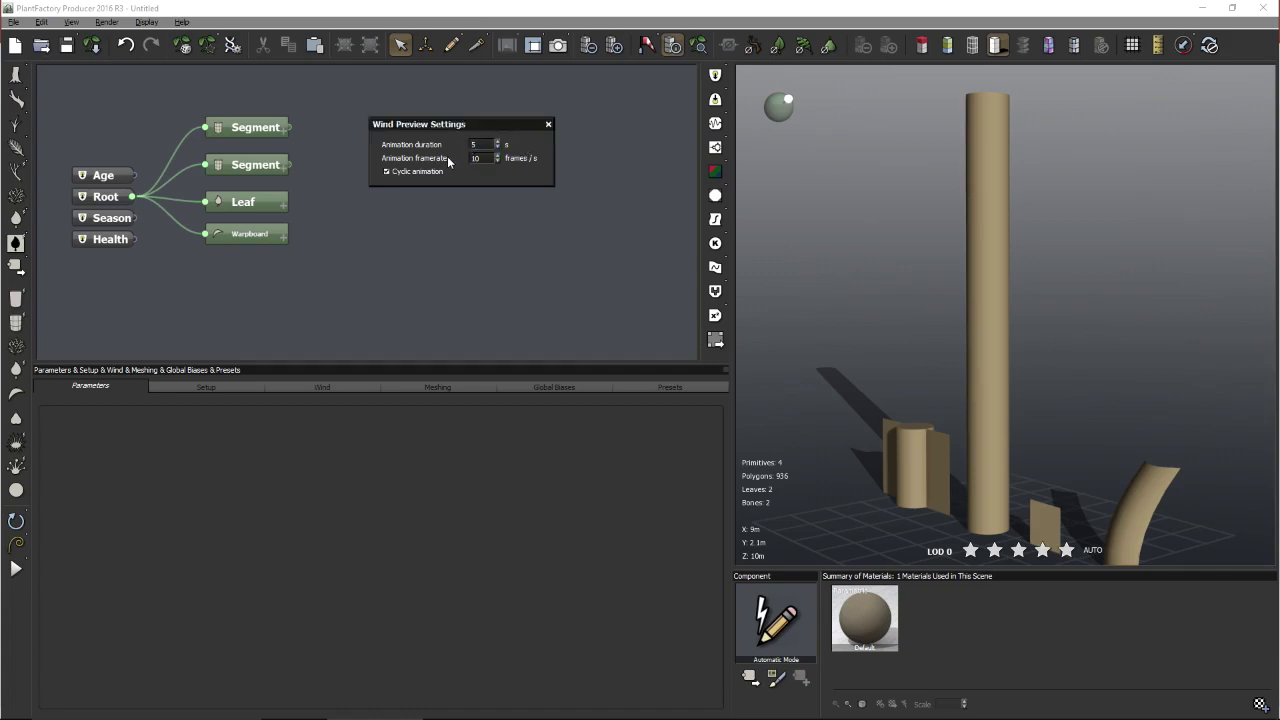
click(478, 158)
click(1056, 462)
click(549, 124)
- Shift the two segment, leaf and warpboard nodes together slightly downward in the graph and deselect them
mouse_move(869, 274)
mouse_down()
mouse_move(925, 294)
mouse_move(880, 290)
mouse_up()
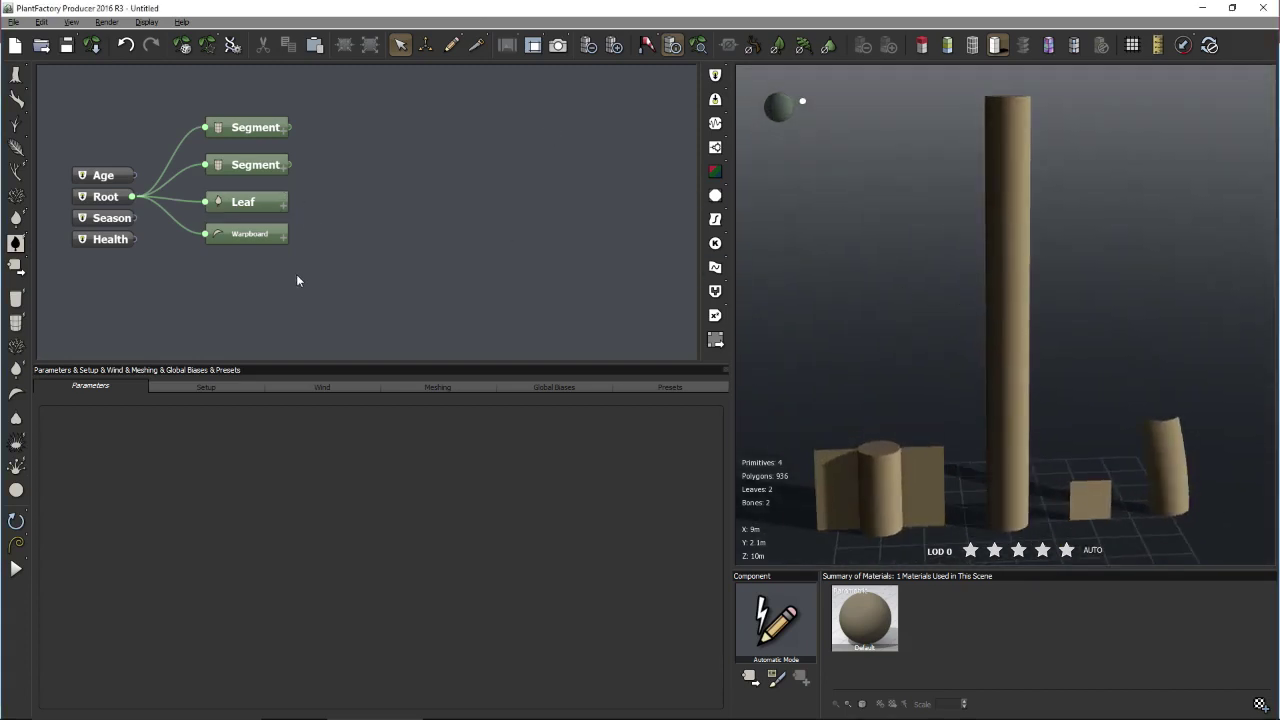
drag(296, 280, 236, 158)
click(347, 195)
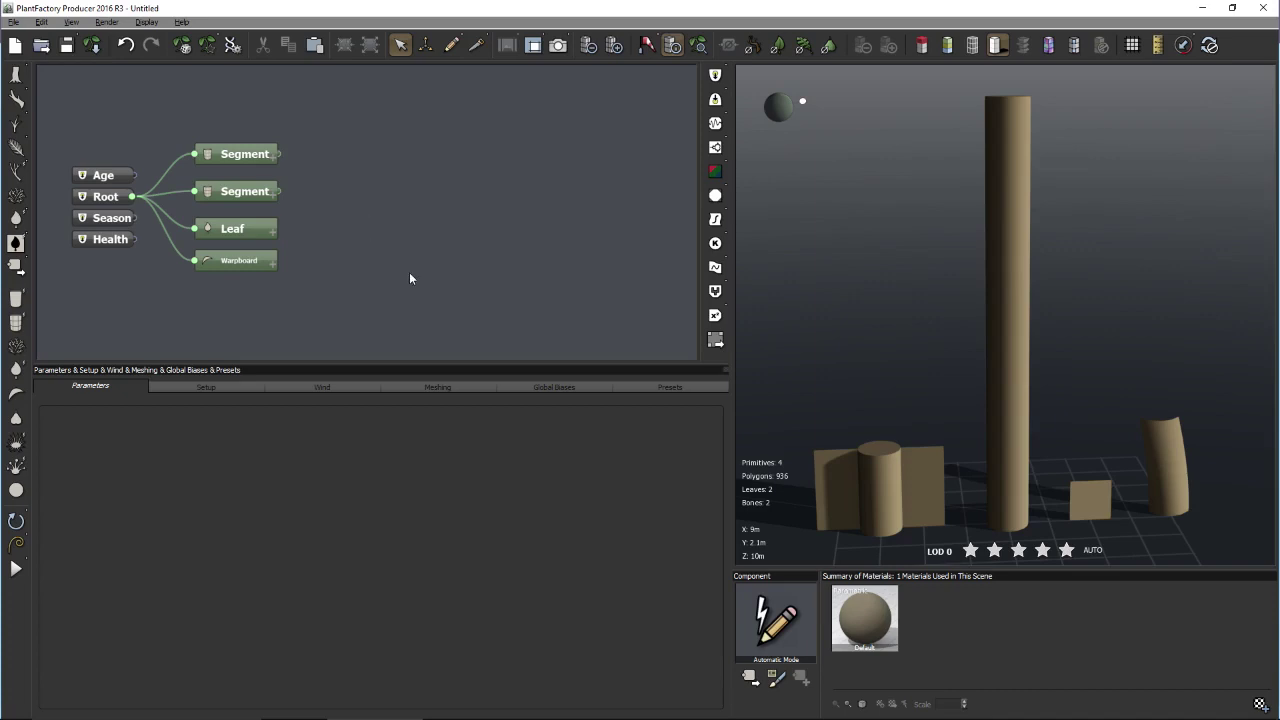
- Enable custom breeze settings in the Atmosphere Editor and accept customizing the wind
key(F4)
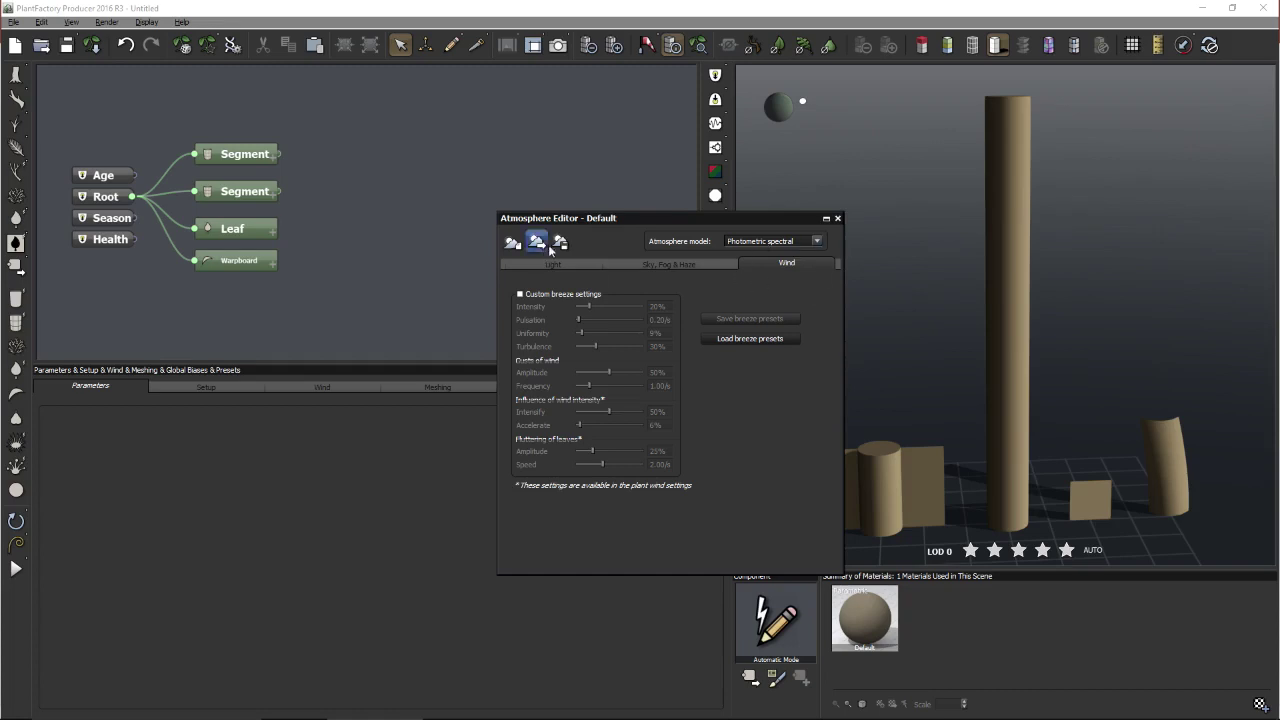
drag(584, 220, 474, 103)
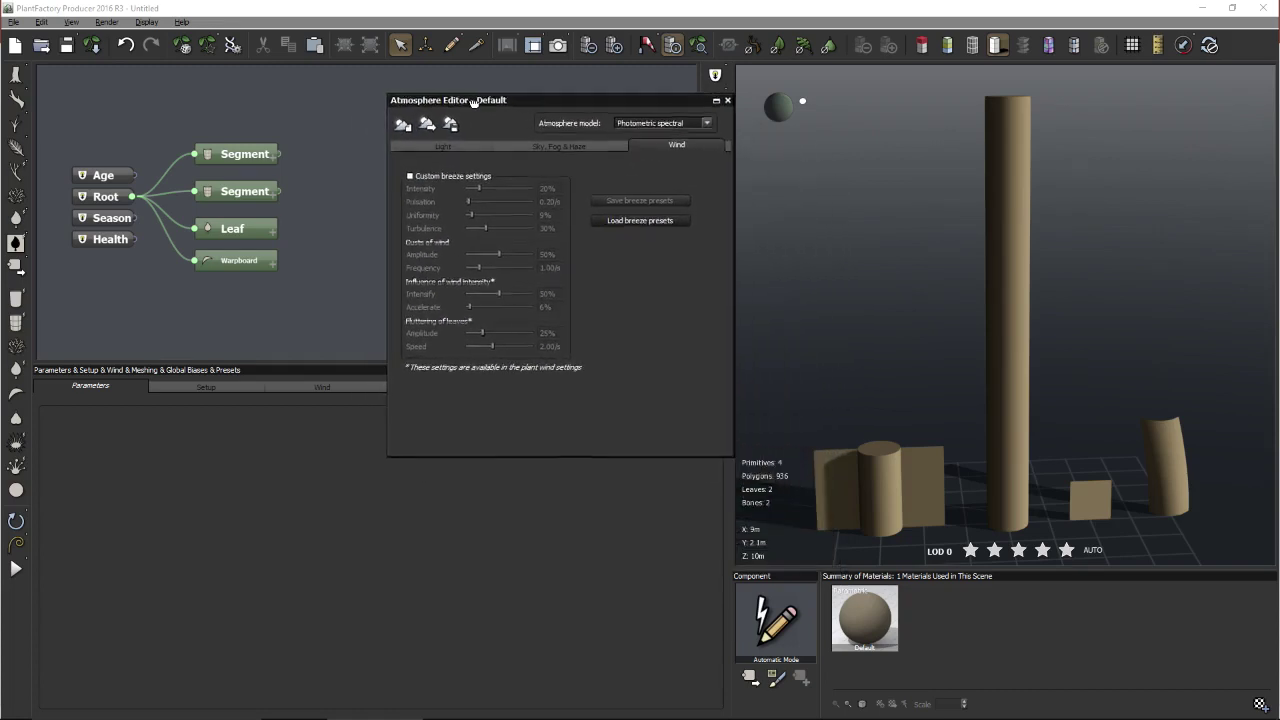
click(448, 177)
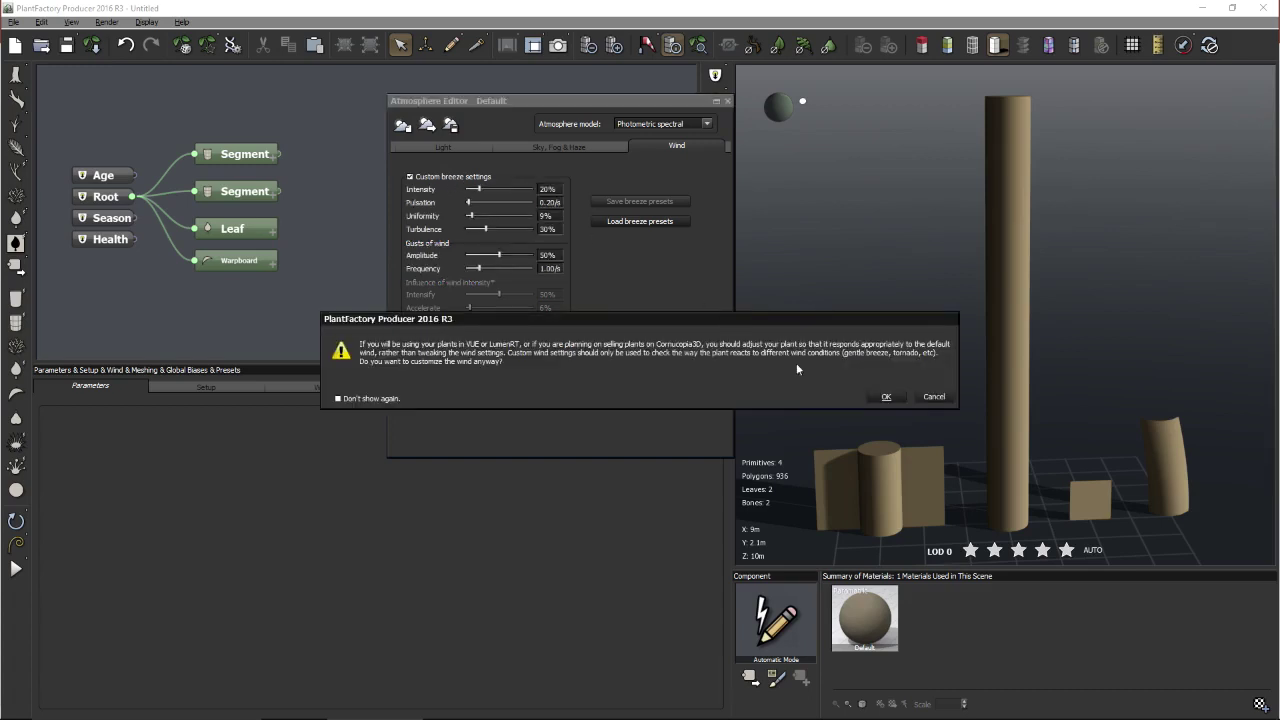
click(884, 397)
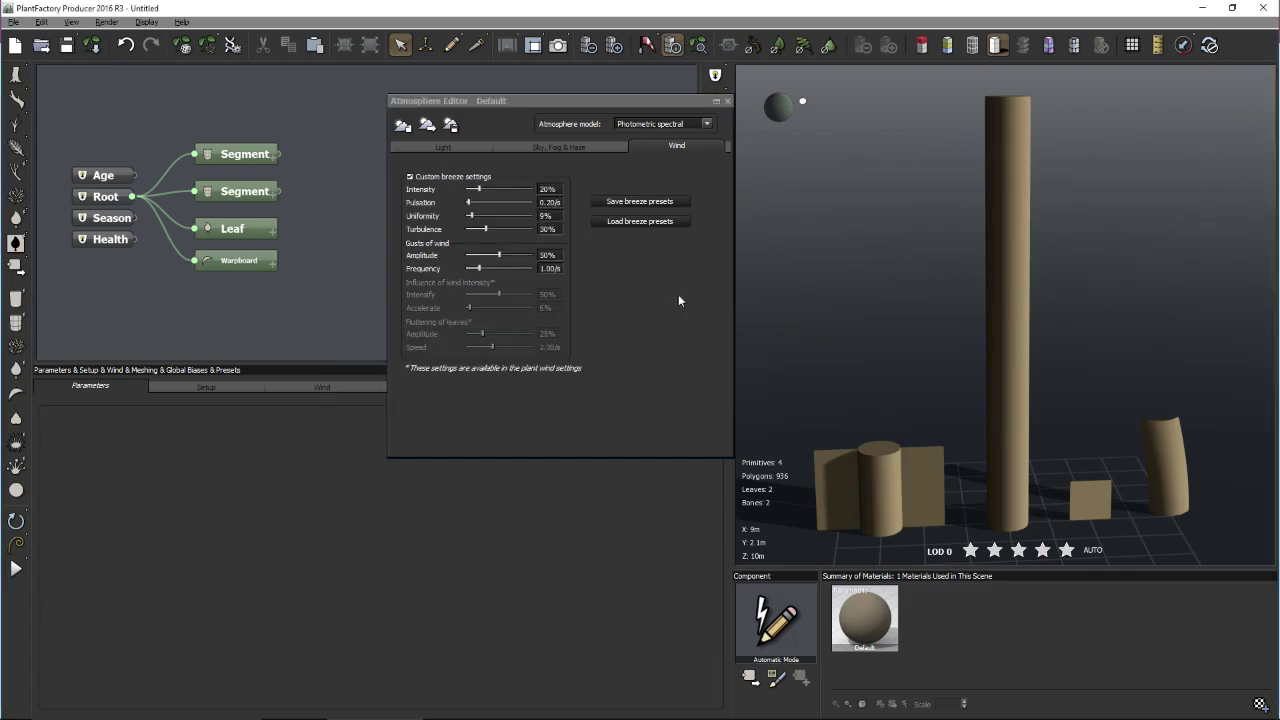
- Examine the breeze, gust, wind influence and leaf fluttering settings, and close the Atmosphere Editor
drag(484, 101, 427, 107)
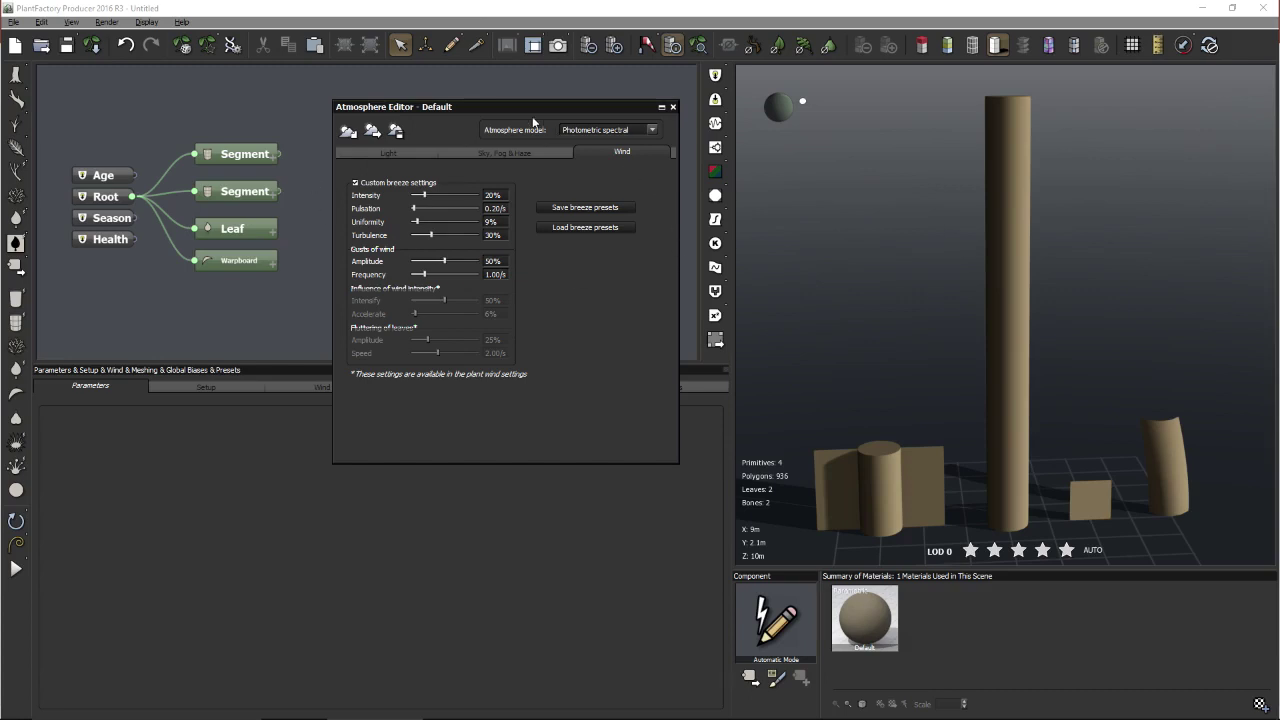
drag(528, 108, 539, 114)
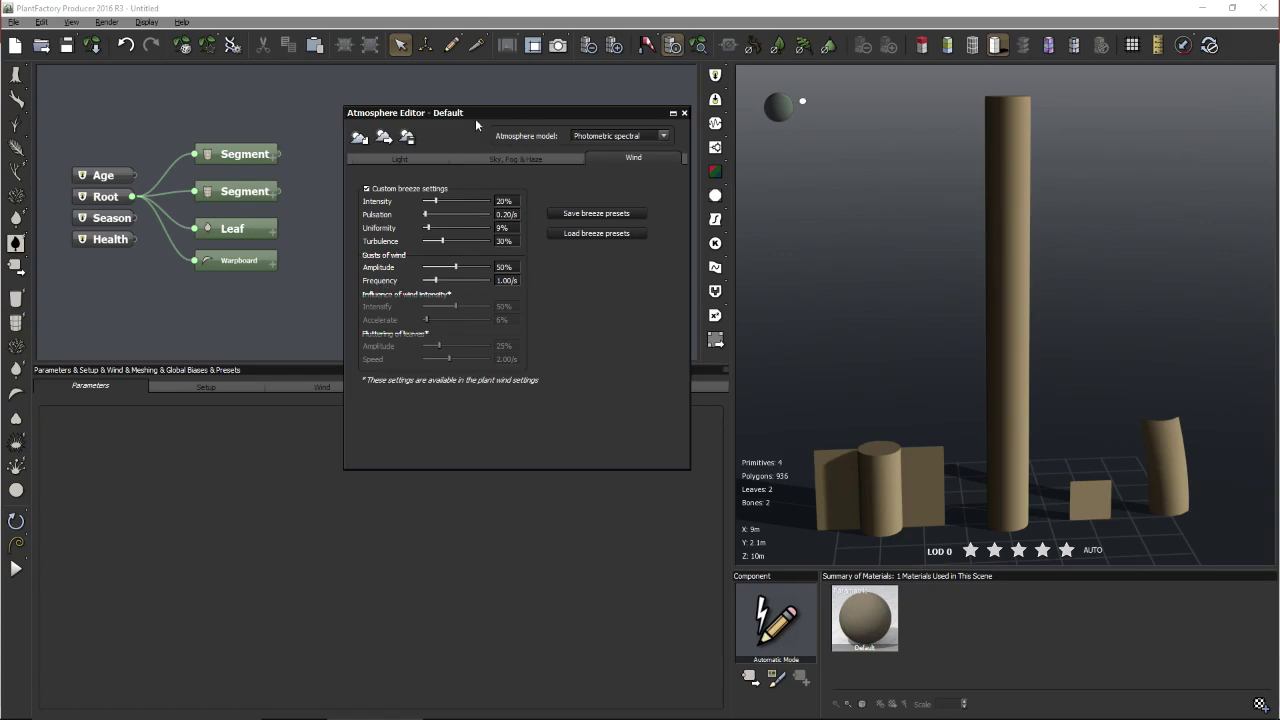
drag(475, 118, 650, 97)
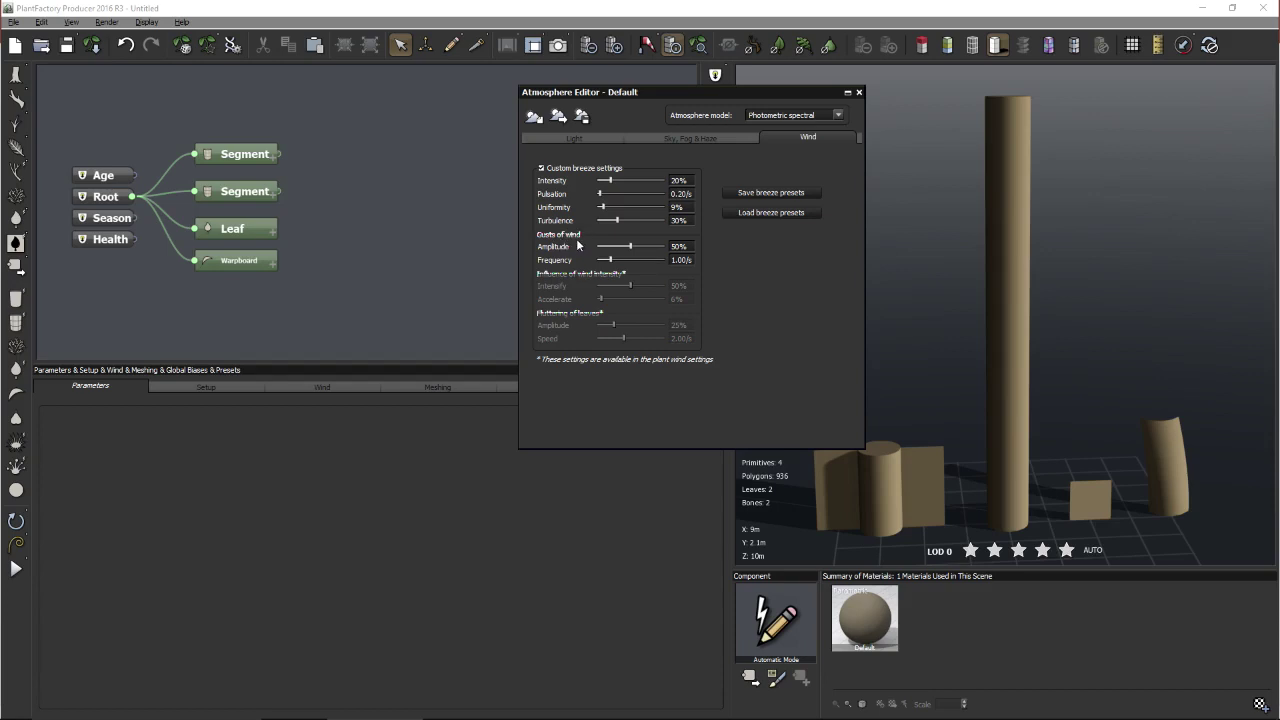
click(858, 93)
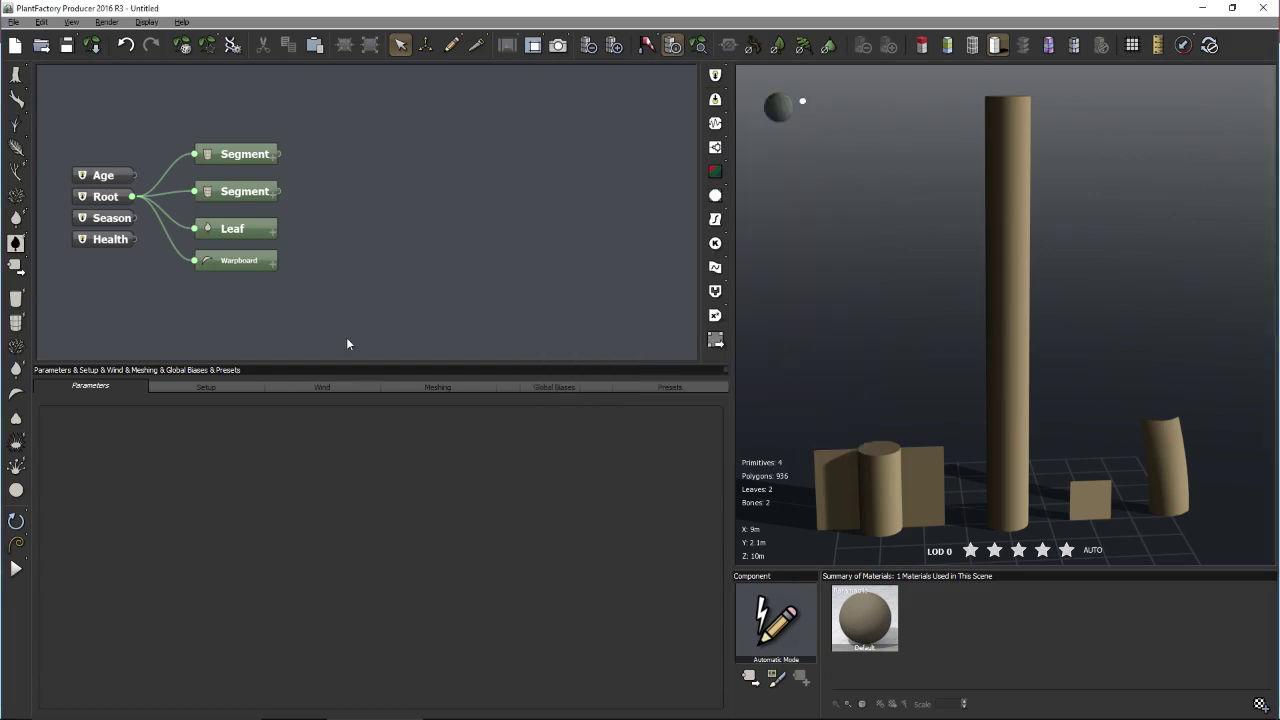
- Examine the plant's wind settings, including constant wind strength, and open the atmospheric breeze settings
click(316, 386)
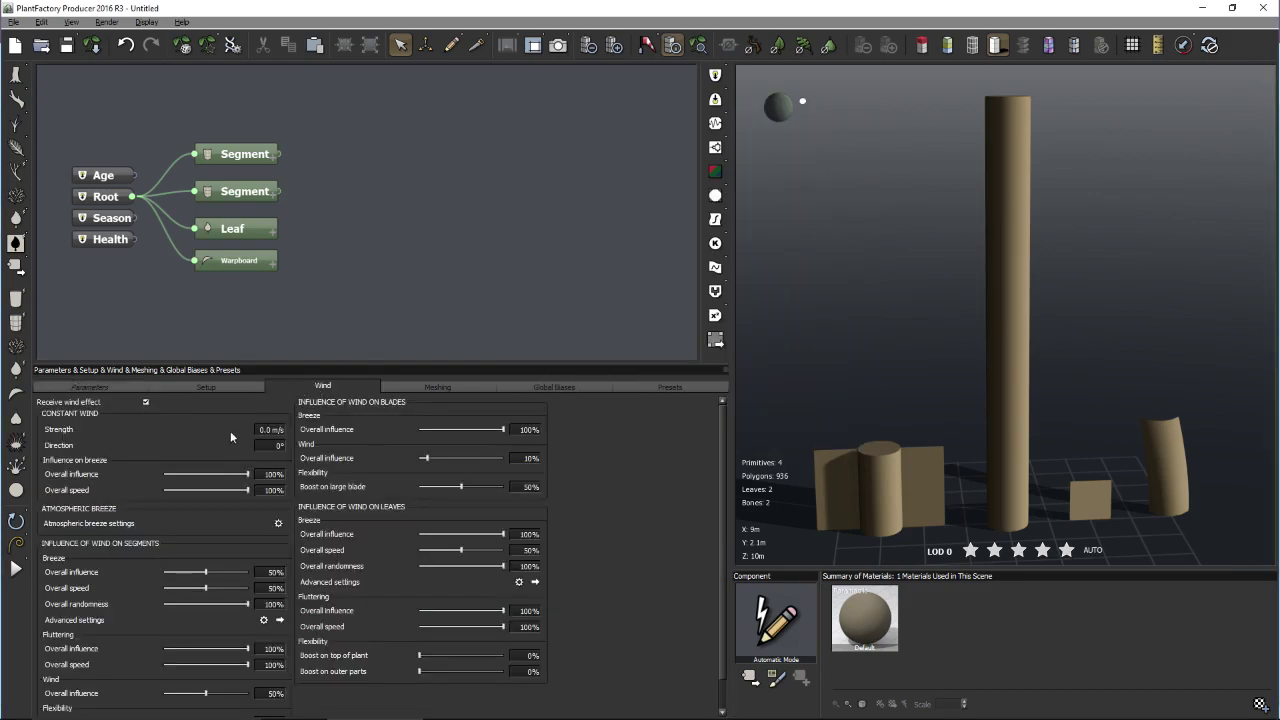
click(270, 428)
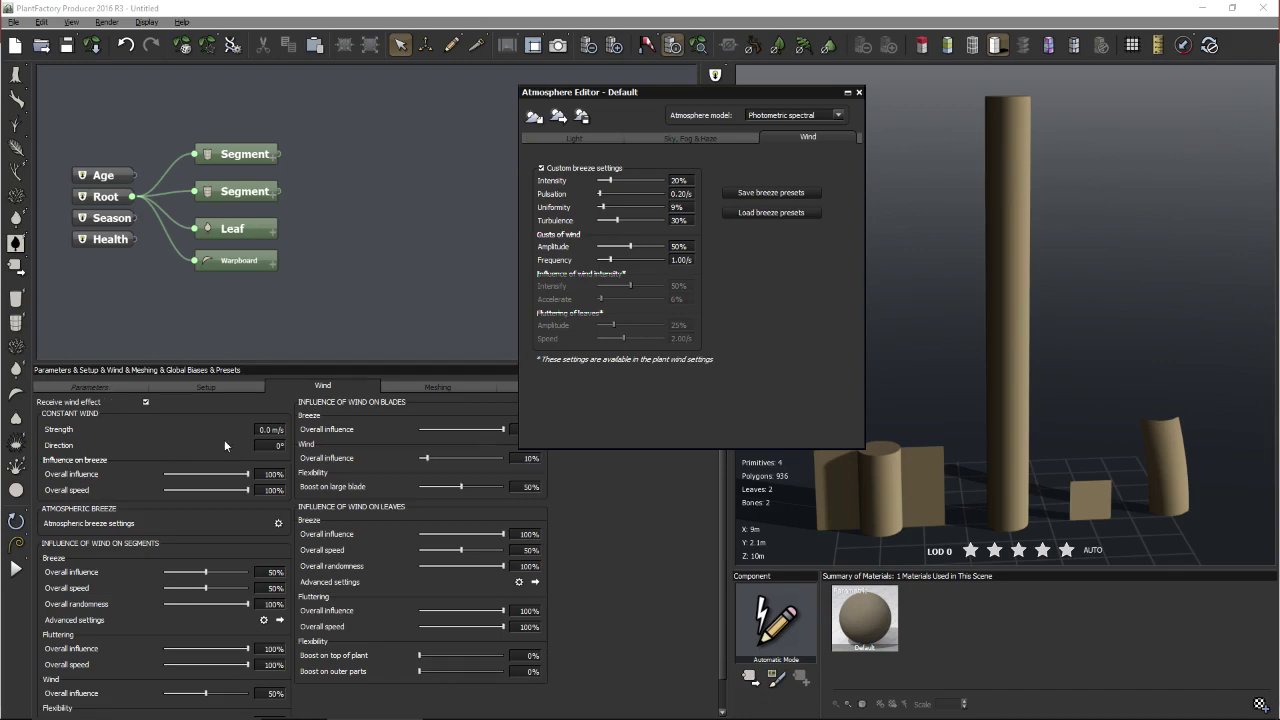
- Close the Atmosphere Editor, turn on highlighting of the selected primitive, and rename the bladed segment node to Blades
click(240, 161)
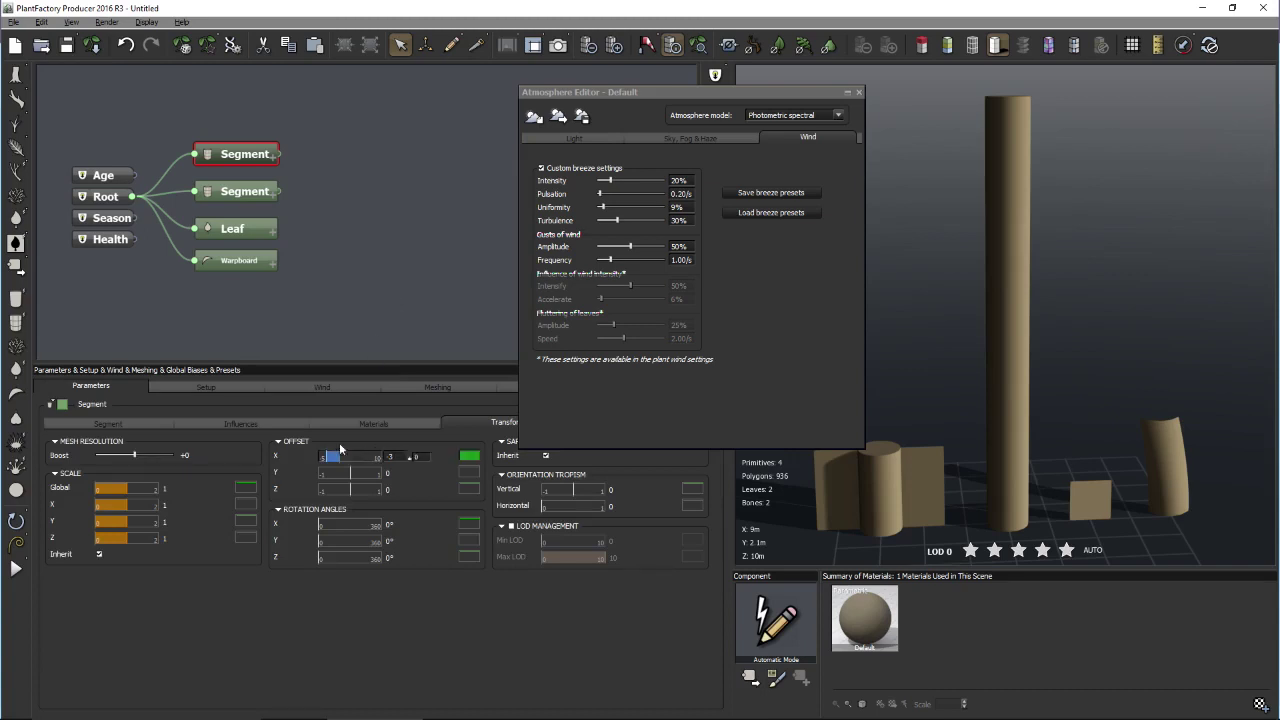
click(858, 94)
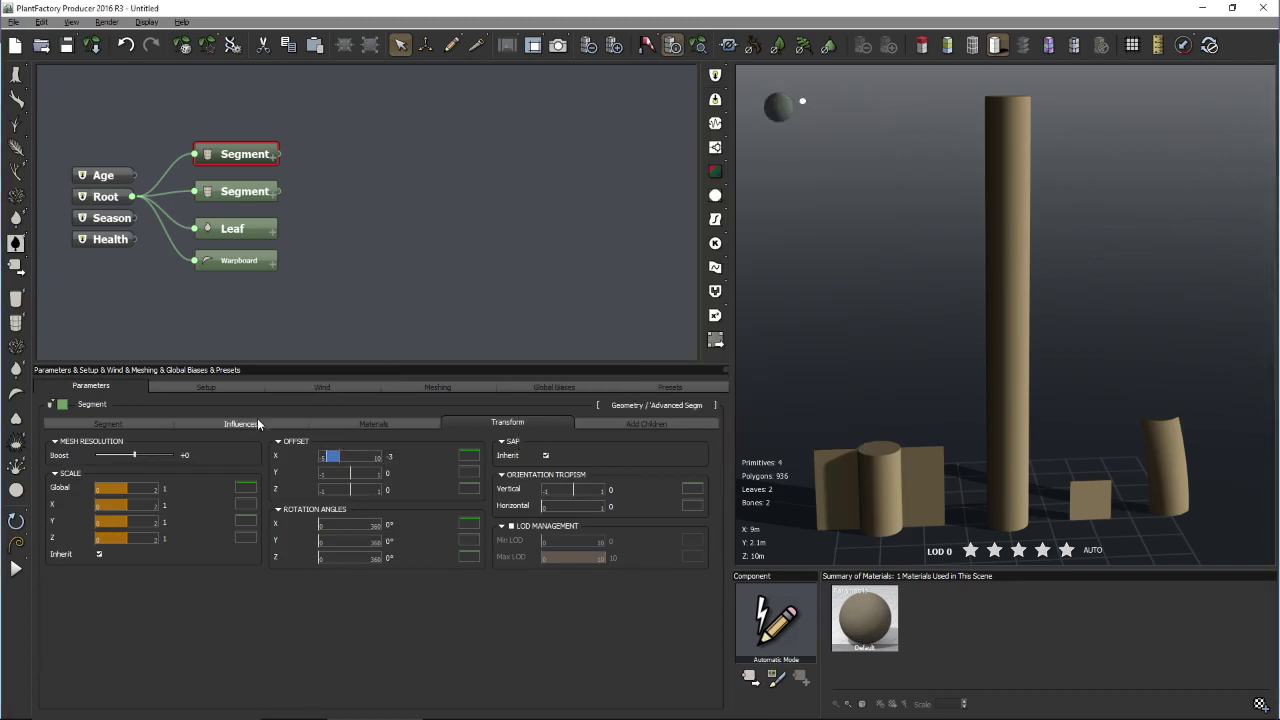
click(921, 46)
double_click(249, 156)
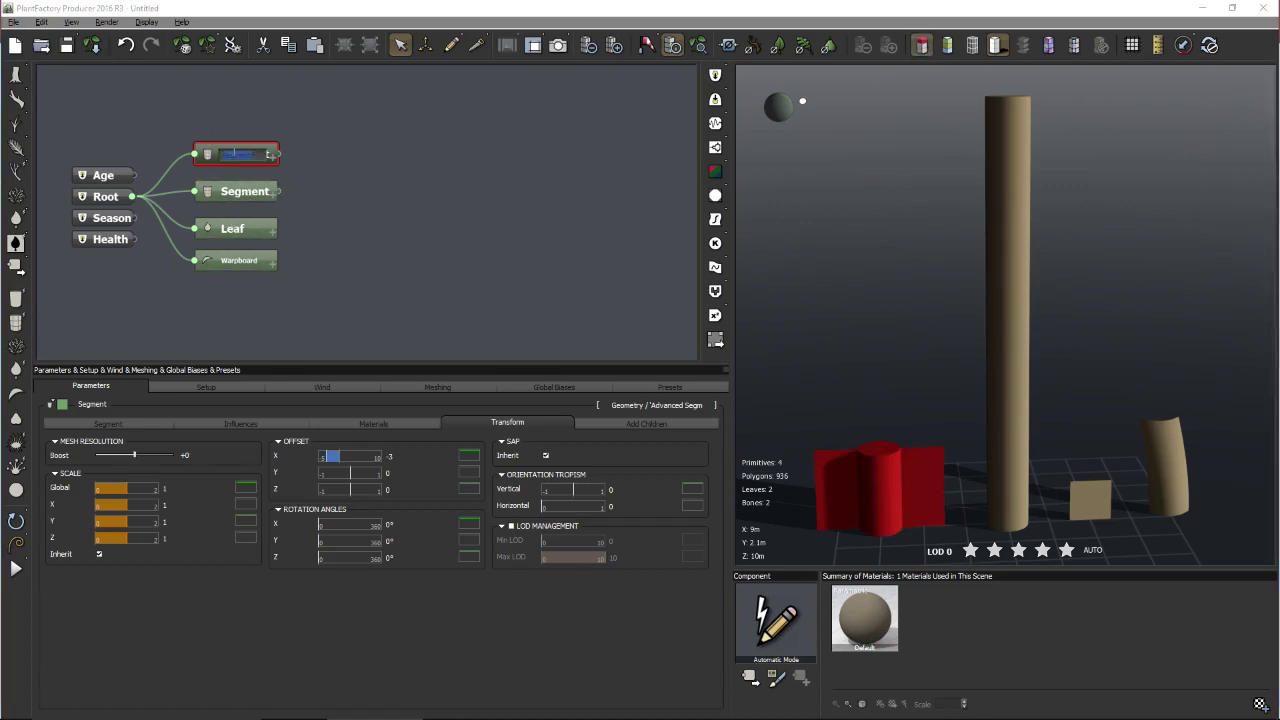
text(Blades)
- Enable ambient motion (breeze) on the plain Segment, accepting bone creation and suppressing future warnings of this kind
click(234, 191)
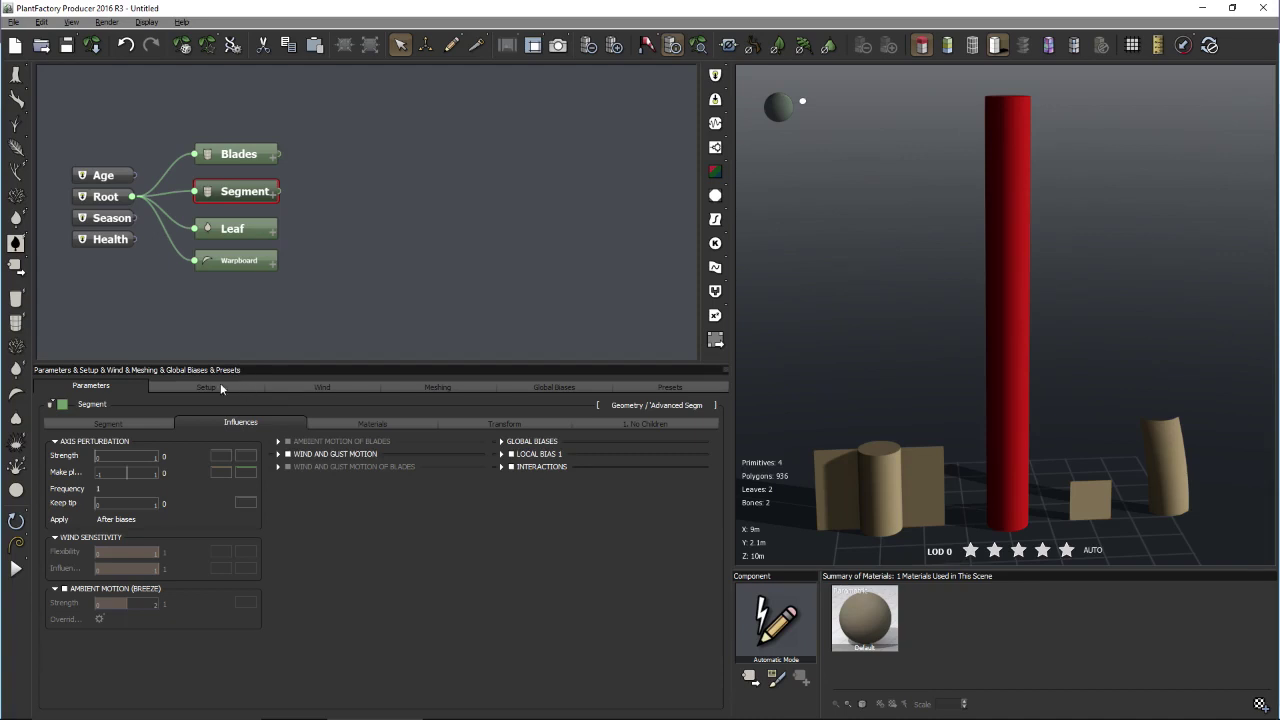
click(85, 587)
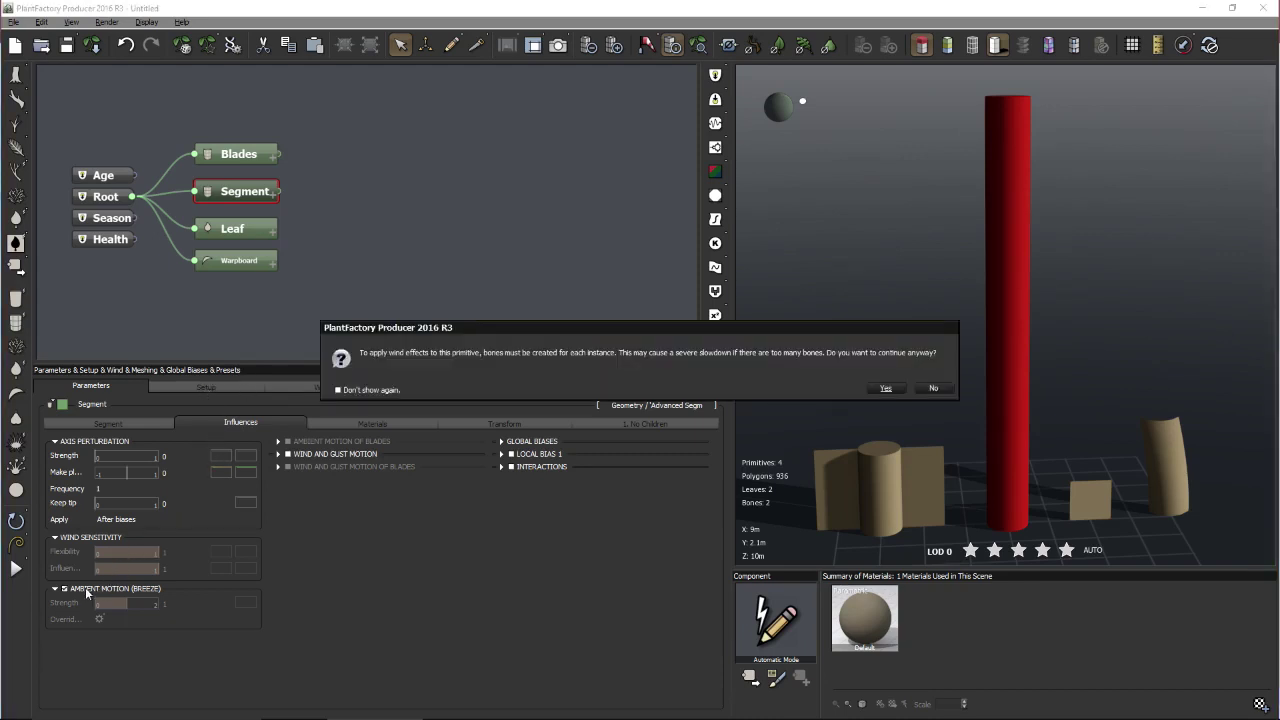
drag(786, 336, 782, 255)
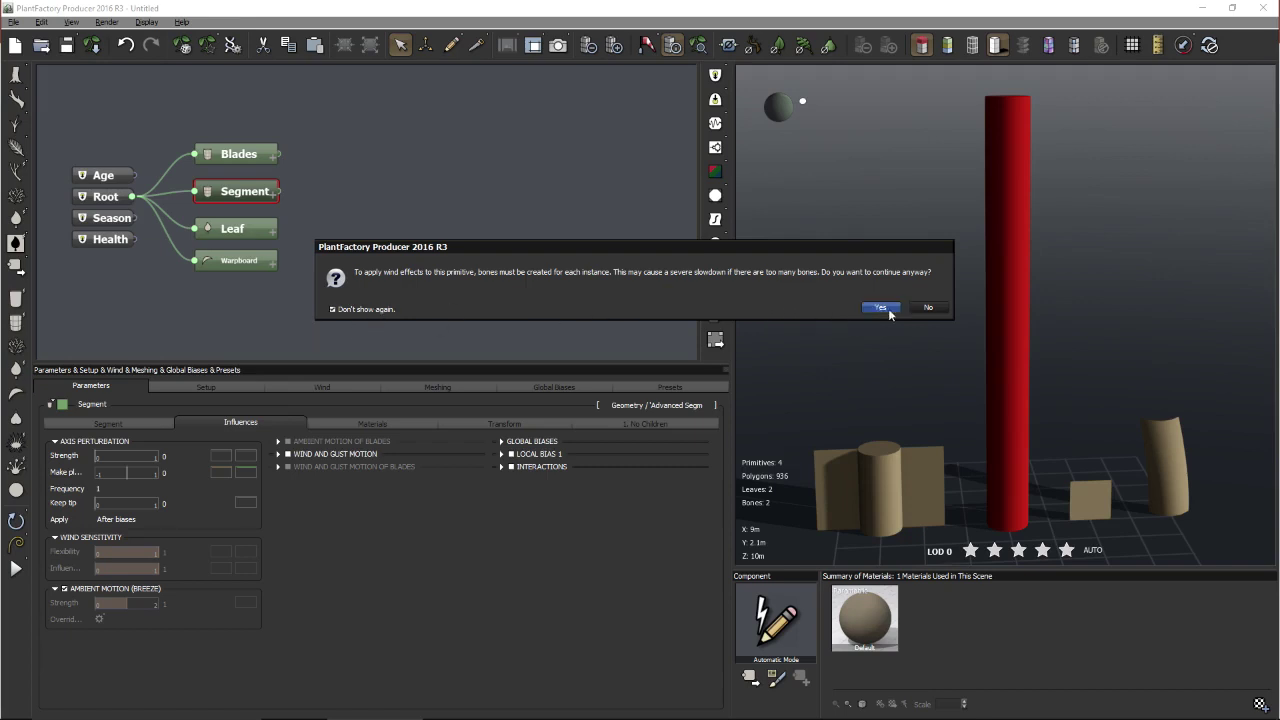
click(880, 308)
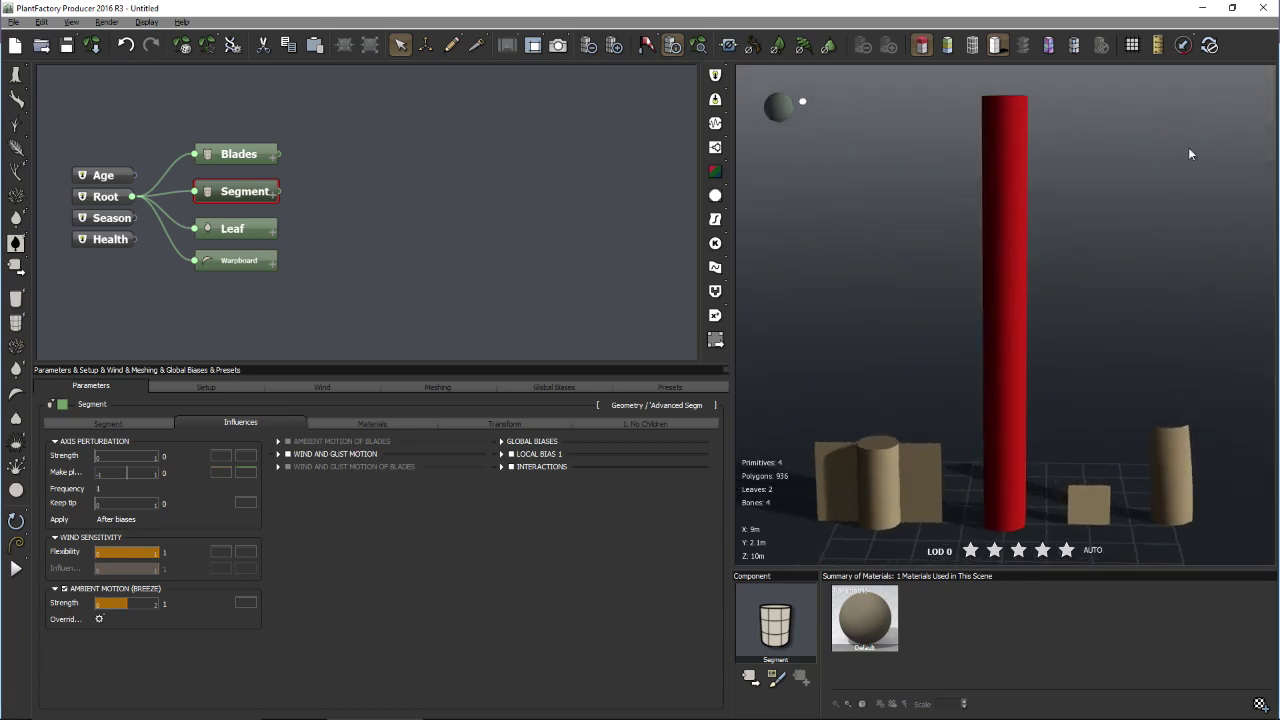
- Inspect the segment's bones, hide them again, and turn on the wind preview to view the primitives from several sides
click(1074, 45)
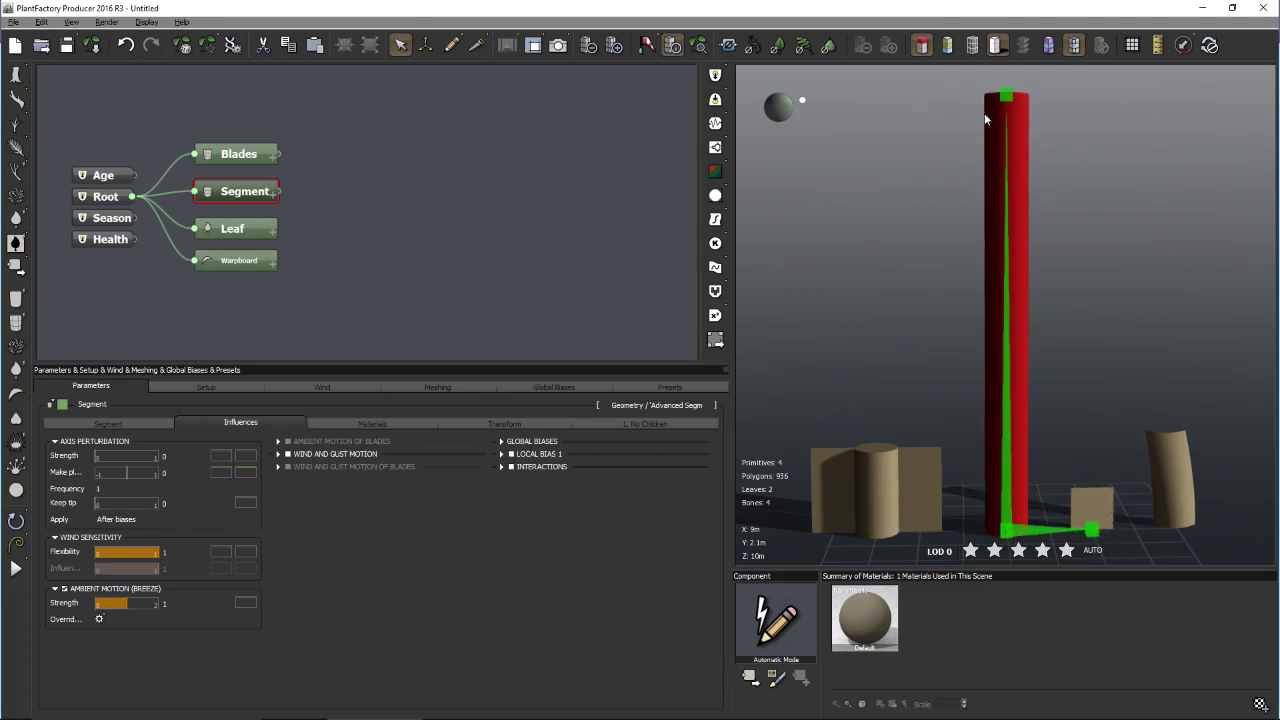
click(1075, 45)
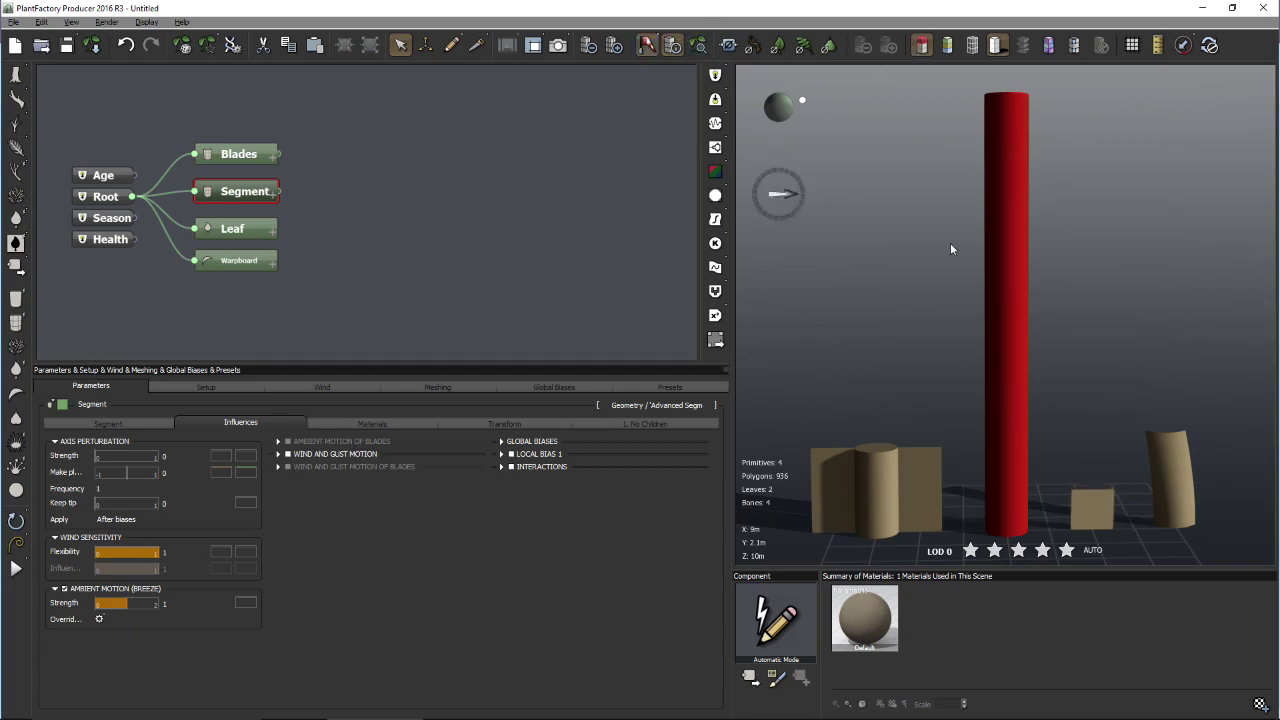
drag(950, 243, 895, 264)
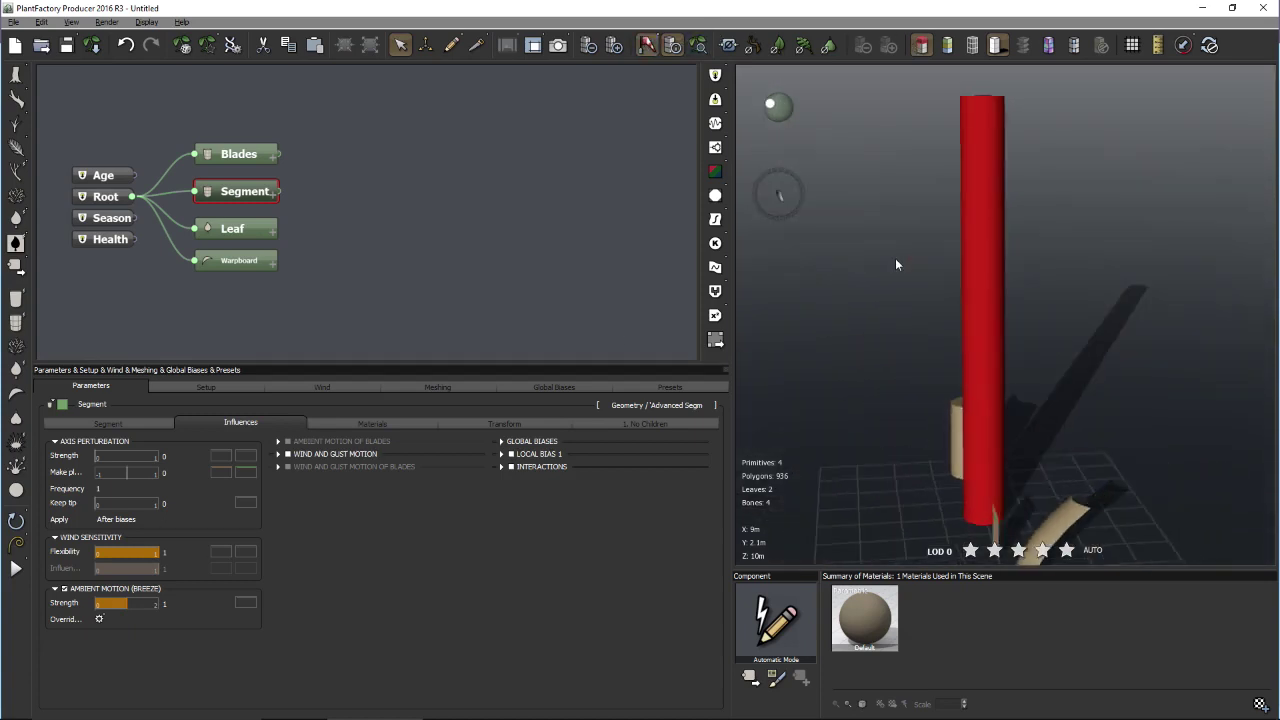
click(636, 244)
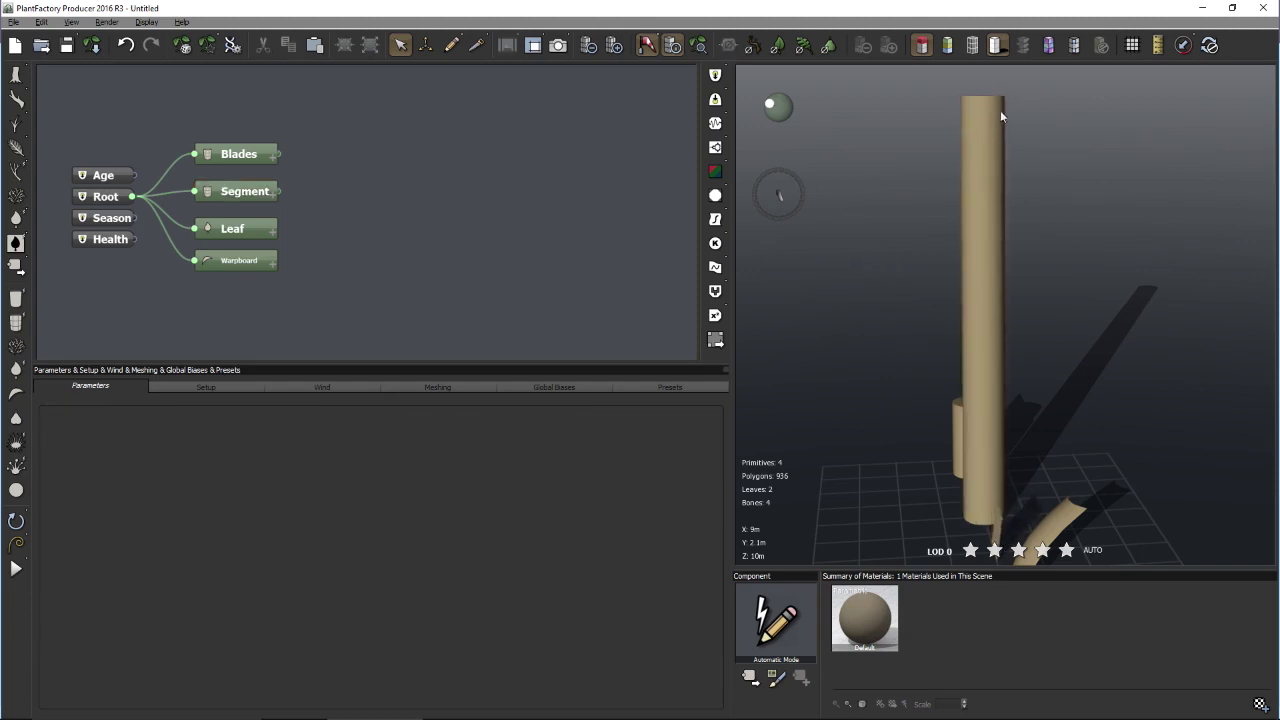
drag(1058, 306, 1124, 301)
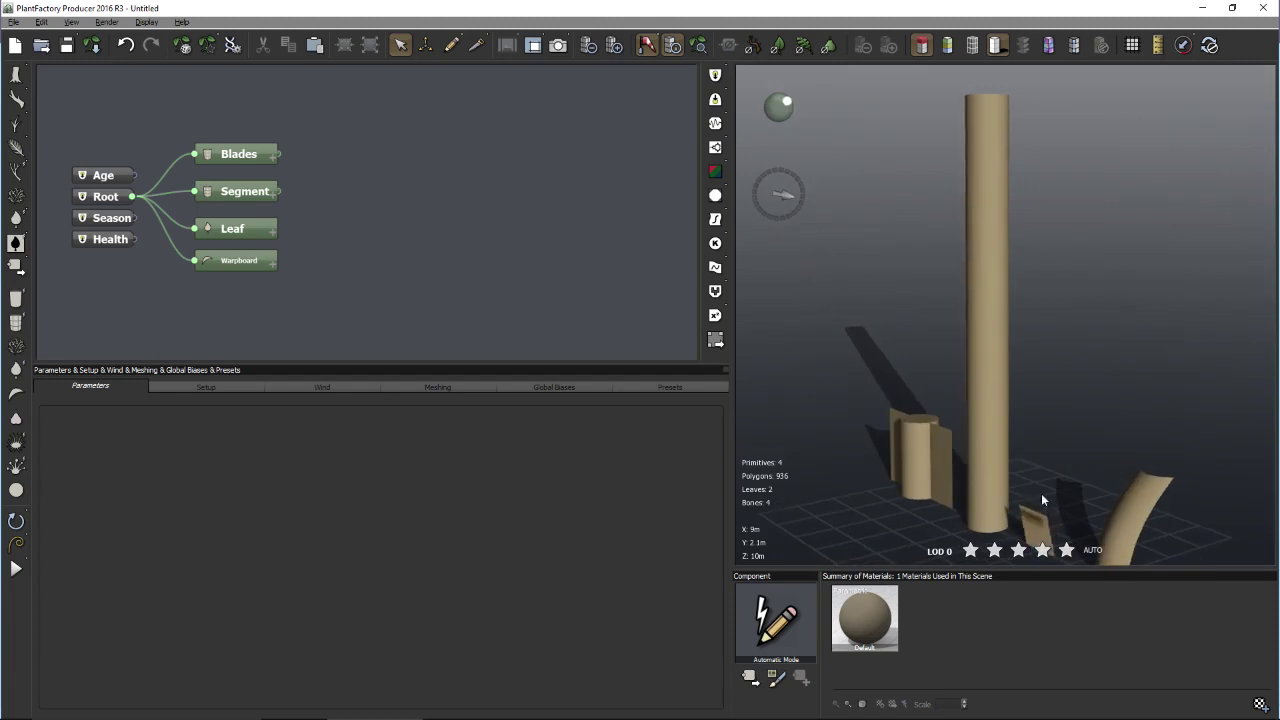
drag(1044, 421, 958, 357)
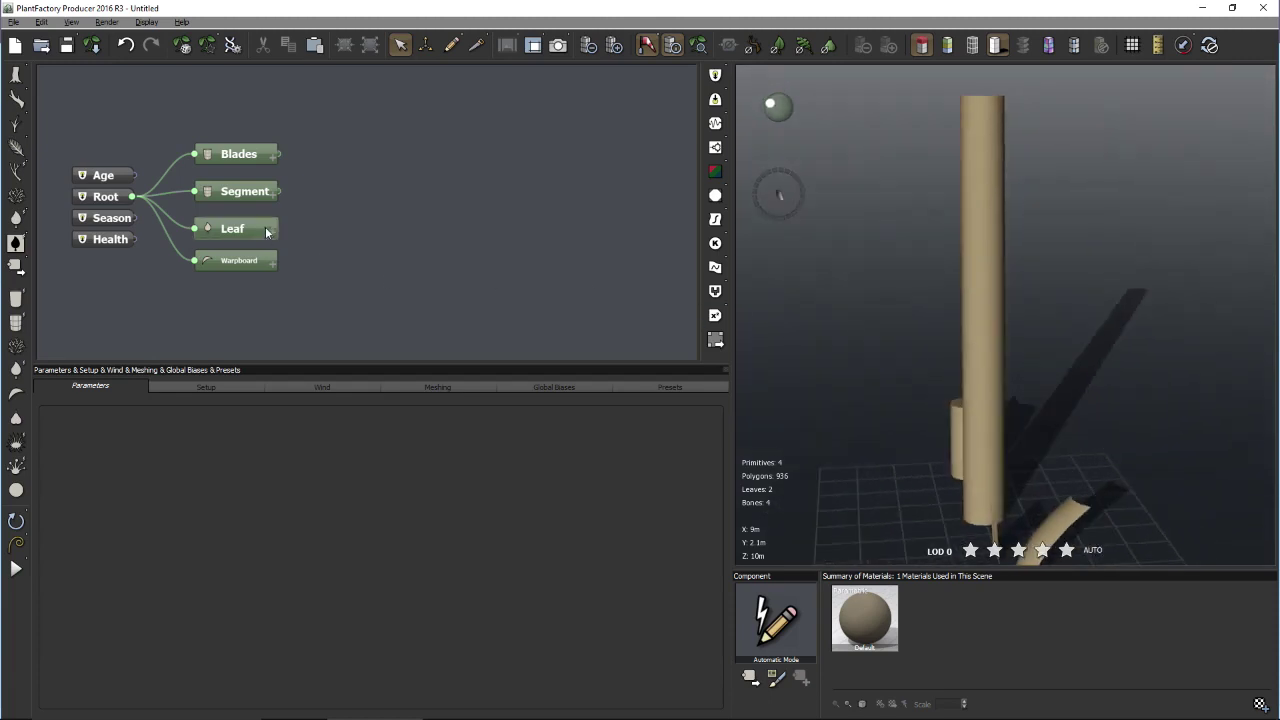
- Set the plain Segment's wind sensitivity flexibility to 100 and check how it bends in the breeze
click(995, 462)
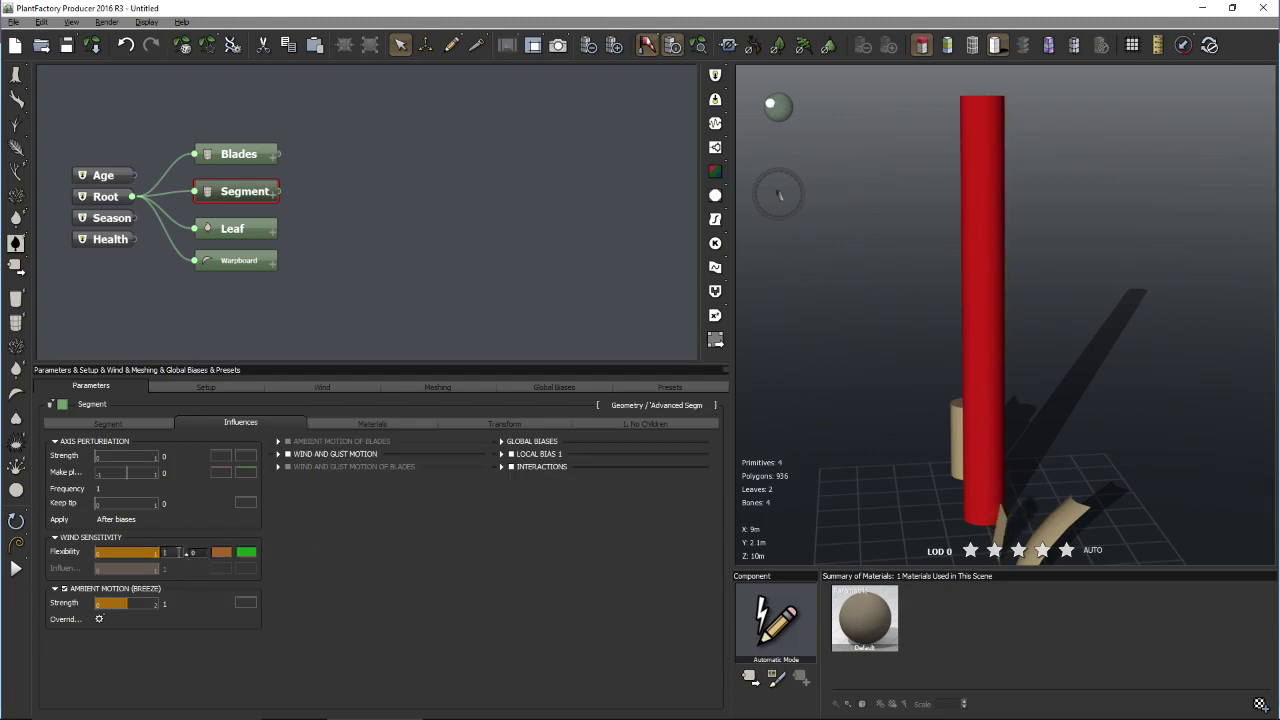
double_click(169, 603)
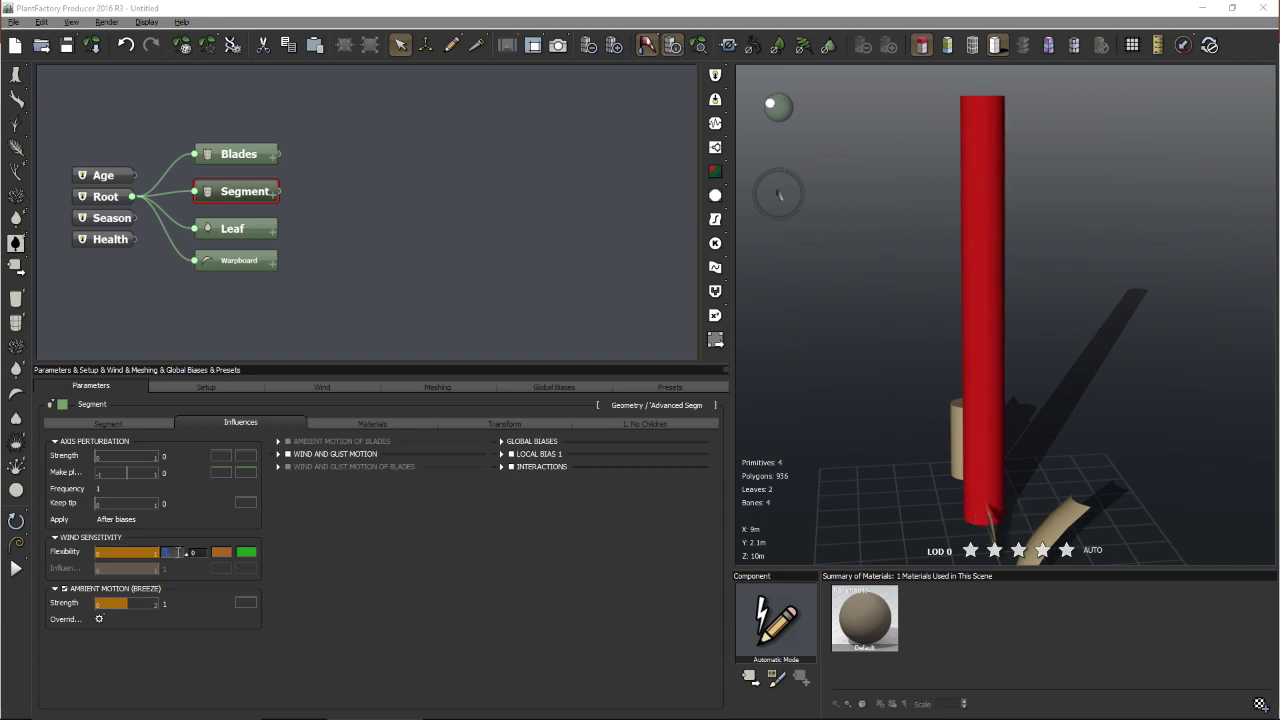
double_click(176, 555)
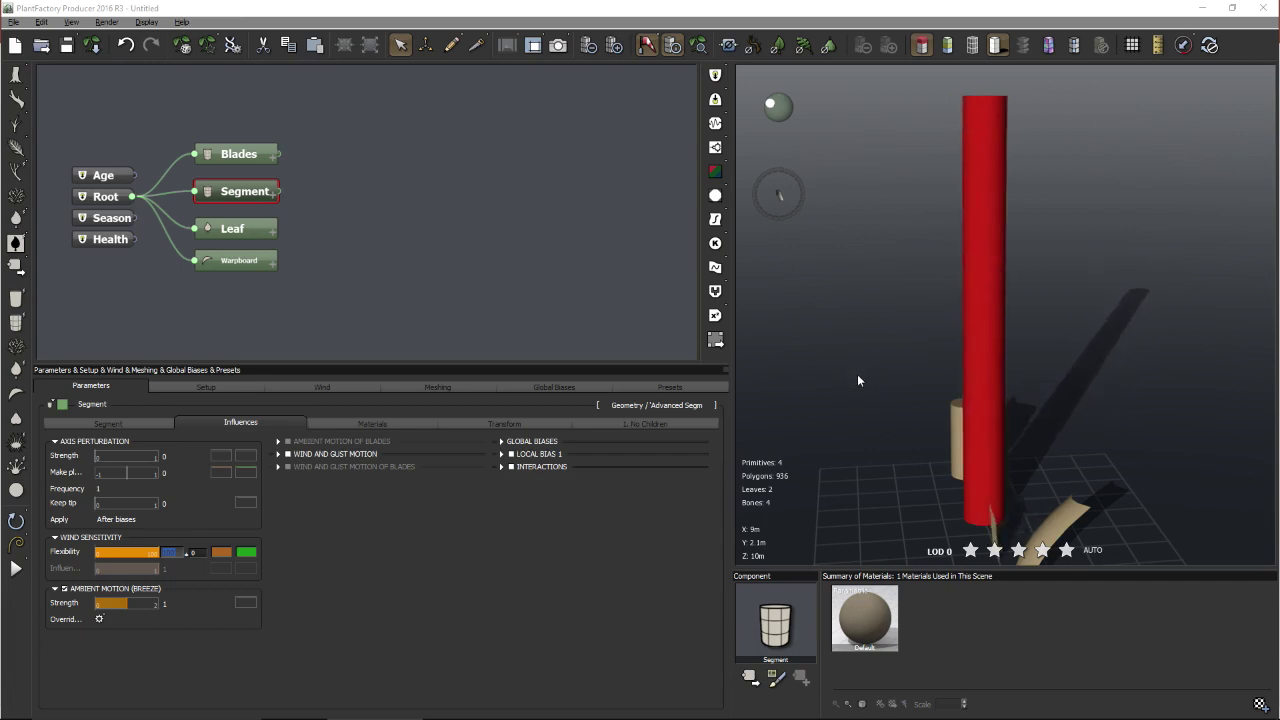
drag(1068, 391, 1032, 391)
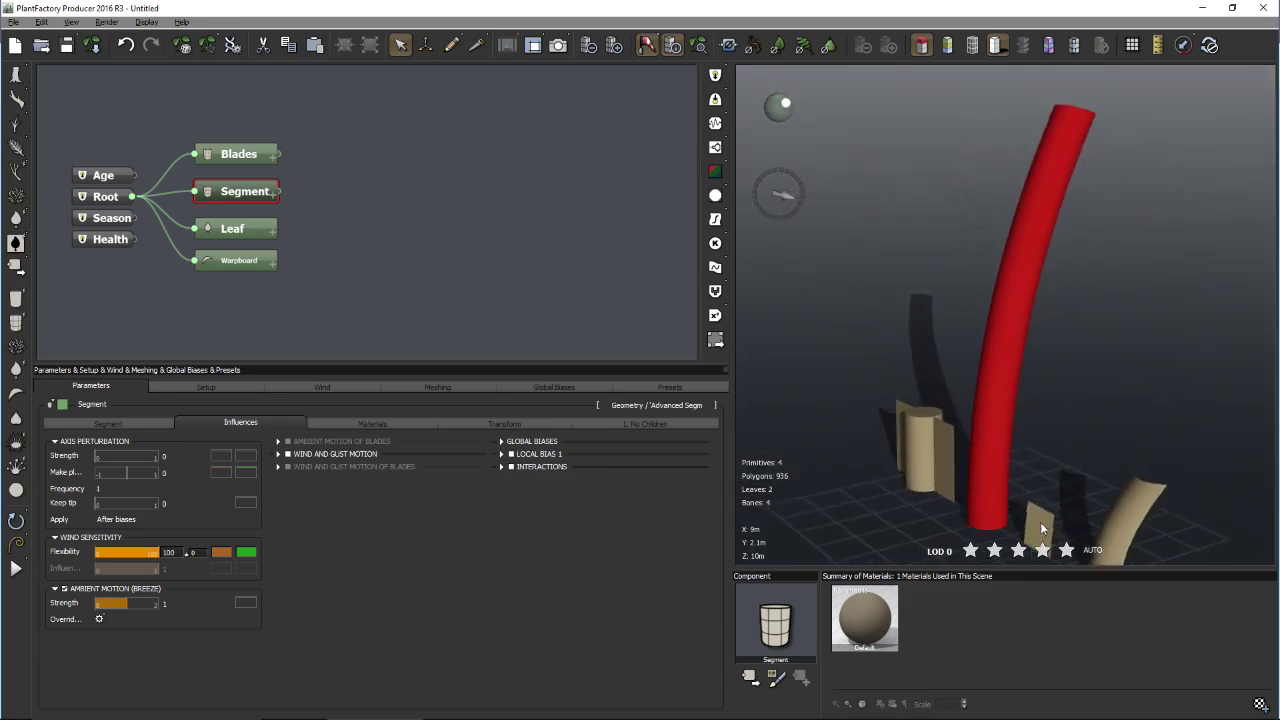
- Enable wind on the Warpboard, accept creating bones for it, and view its motion
click(238, 260)
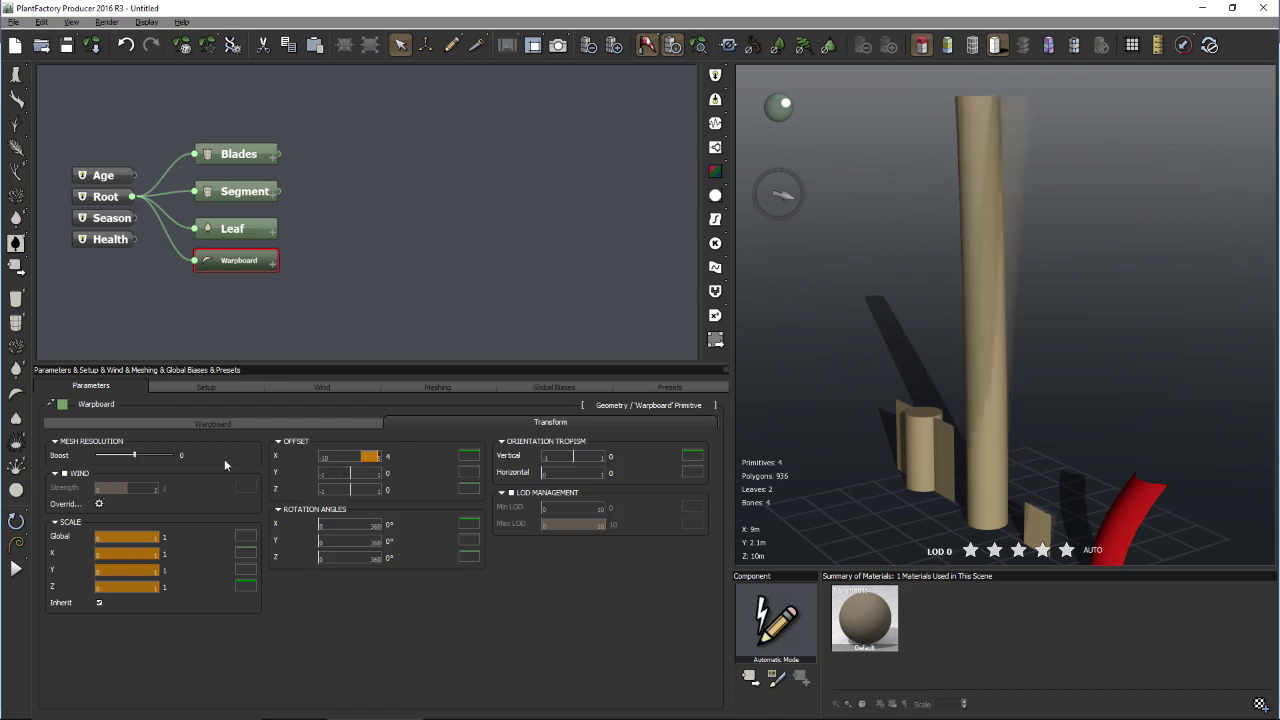
click(65, 473)
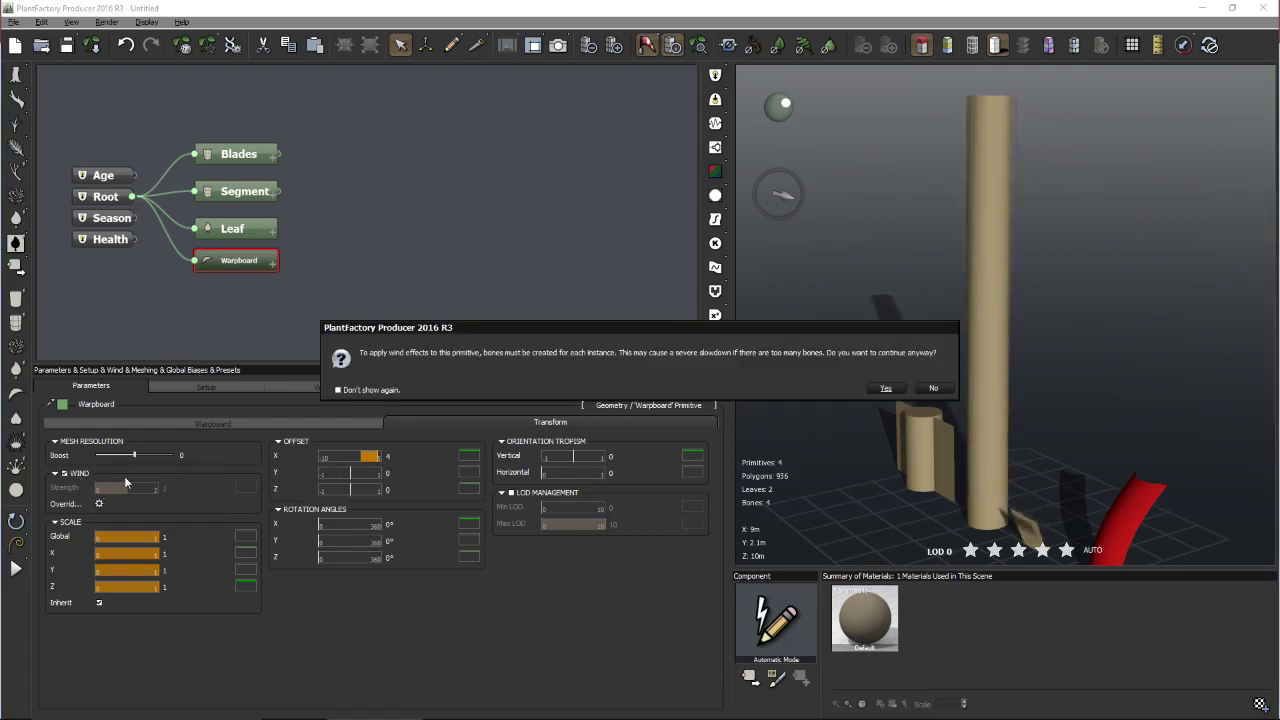
click(885, 388)
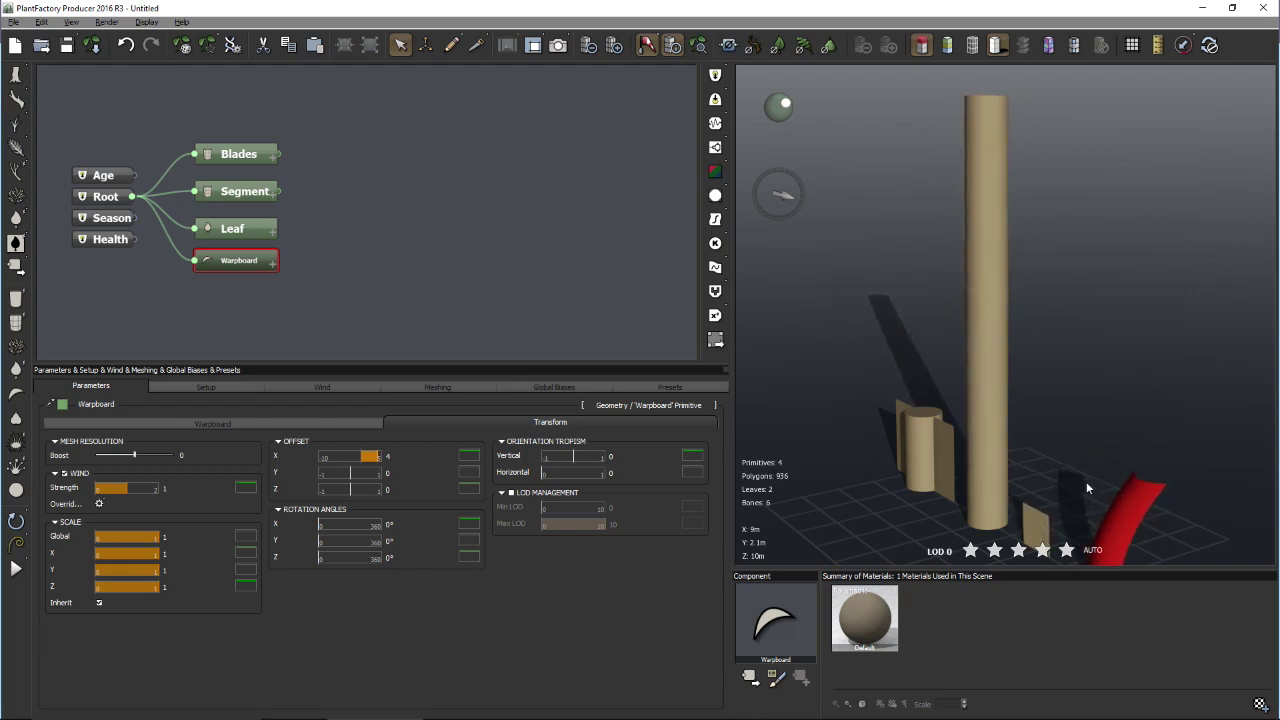
drag(1086, 481, 1133, 496)
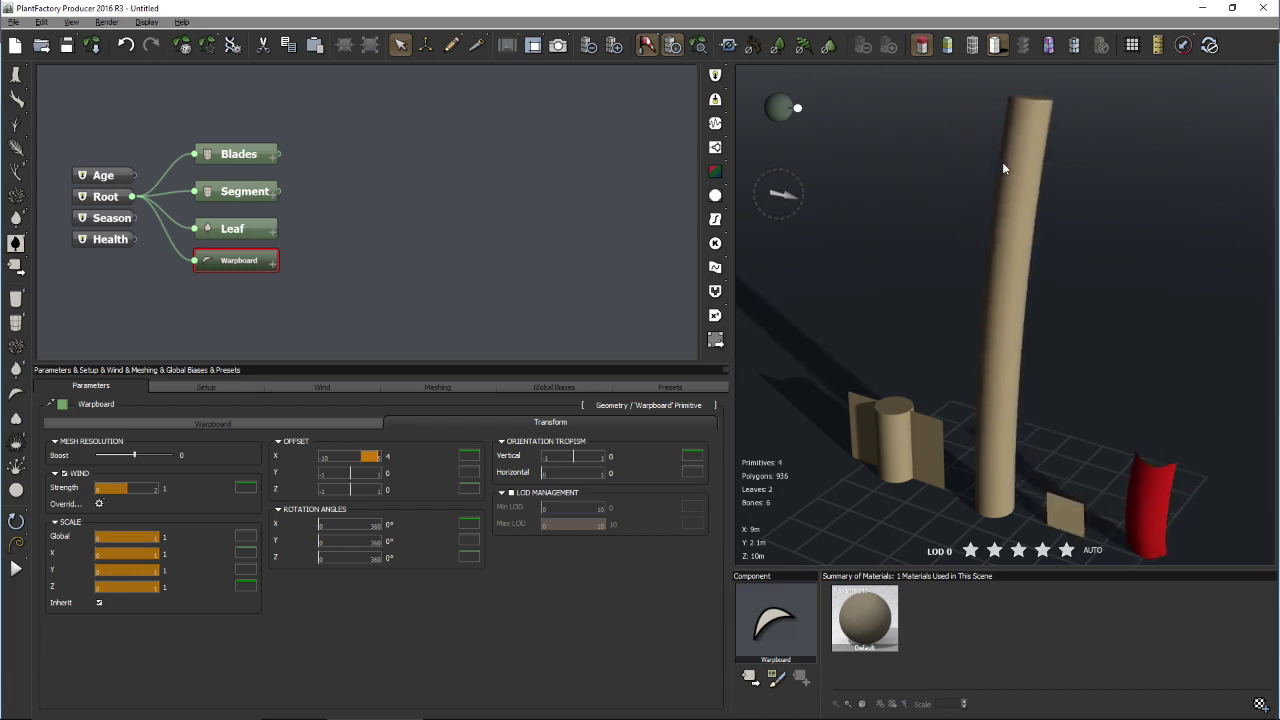
- Enable ambient motion (breeze) on the Blades segment and set its wind sensitivity influence to 0
click(240, 154)
click(245, 421)
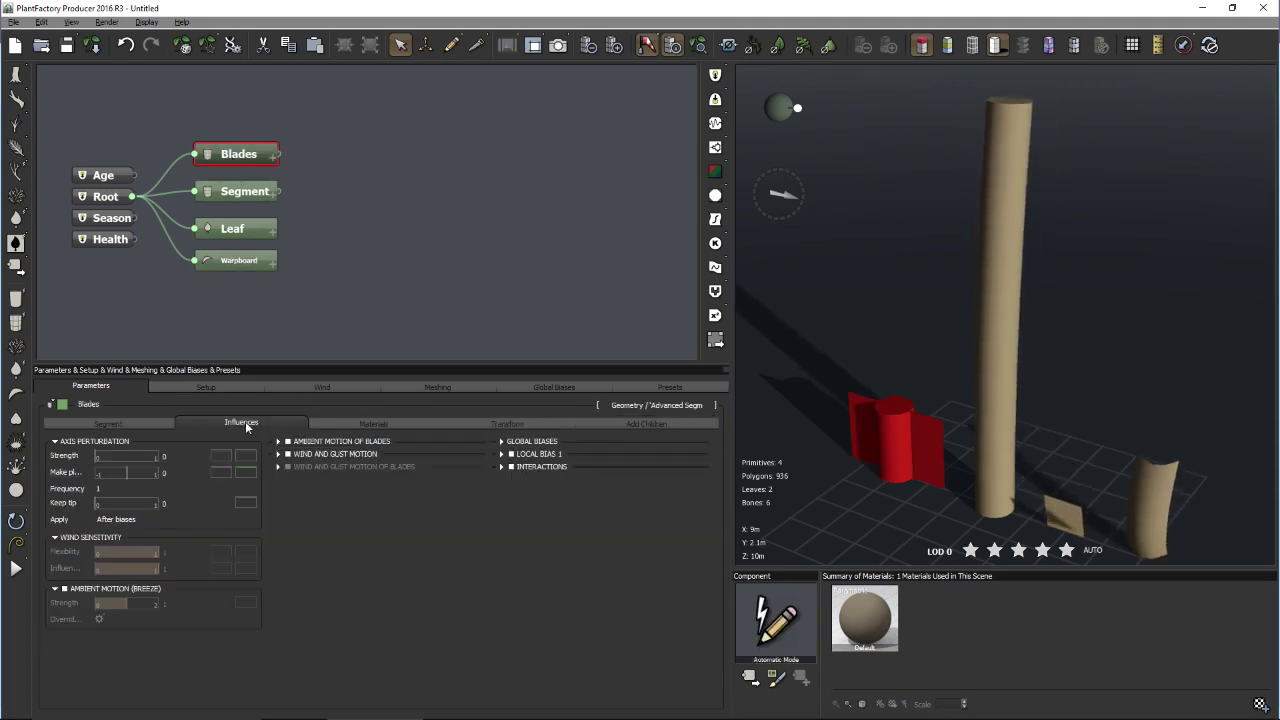
click(64, 588)
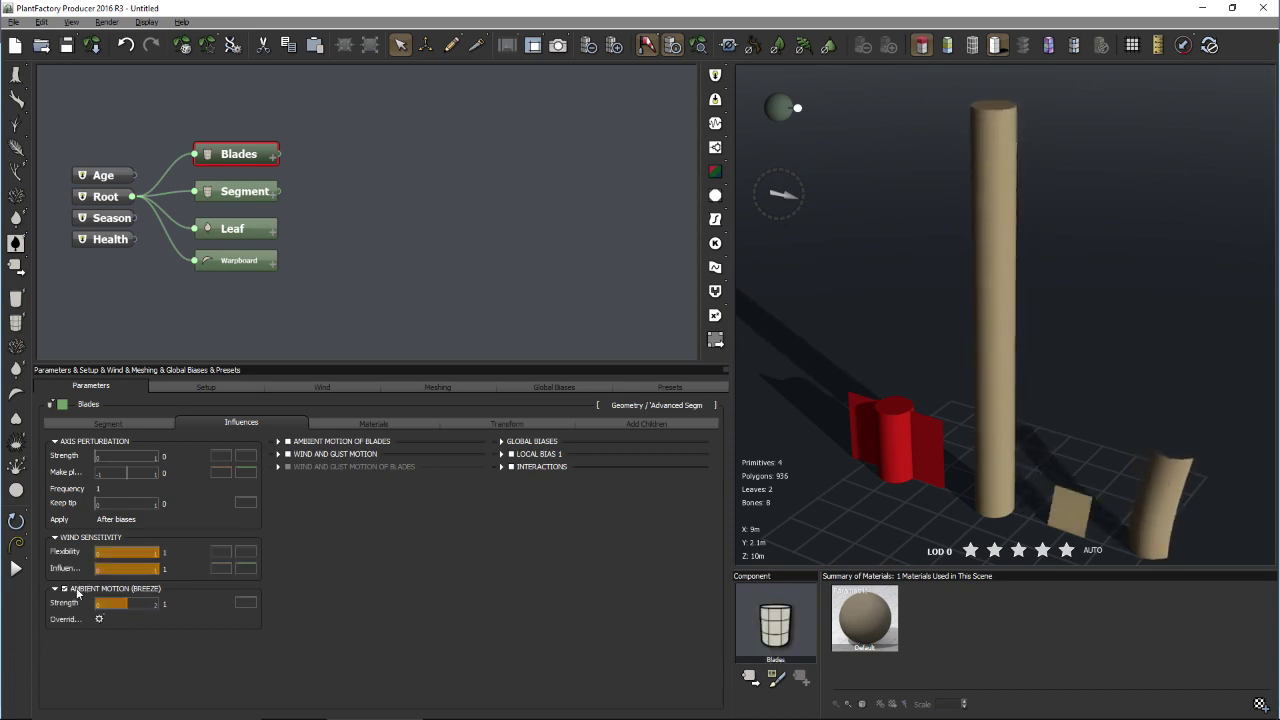
mouse_move(214, 563)
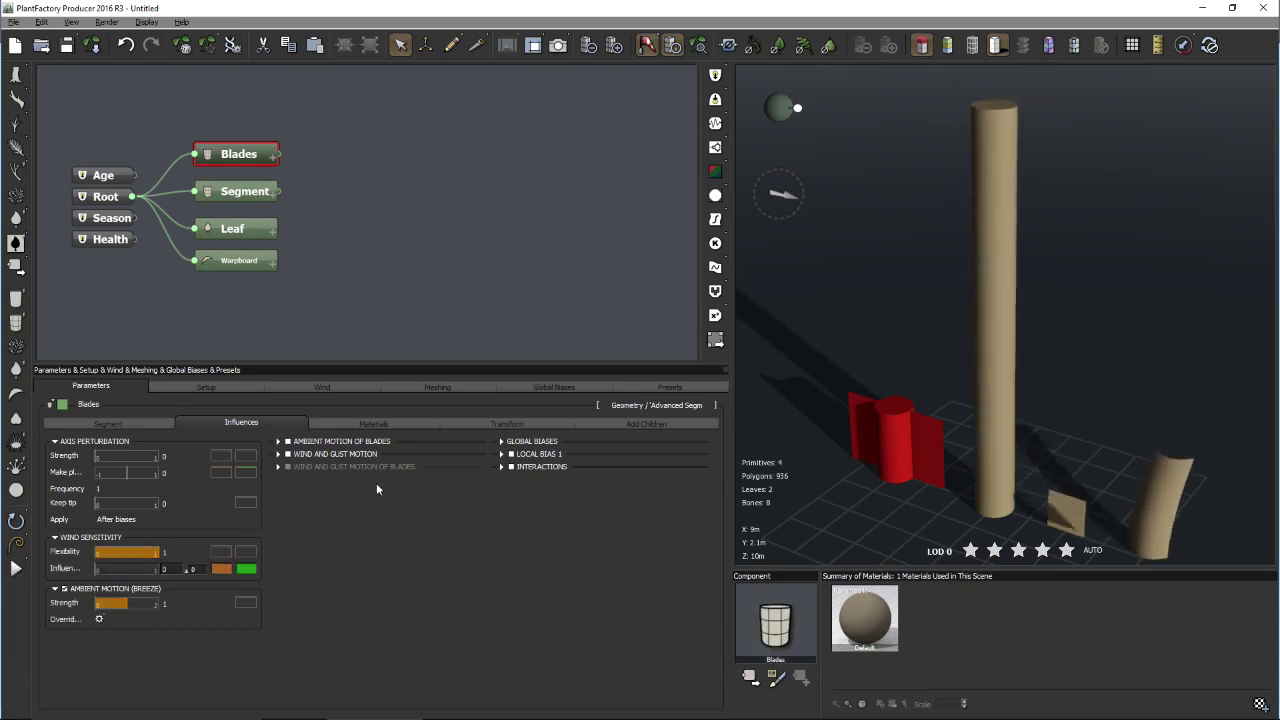
- Try an ambient motion strength of 10 on the Blades segment and undo it
click(165, 603)
text(10)
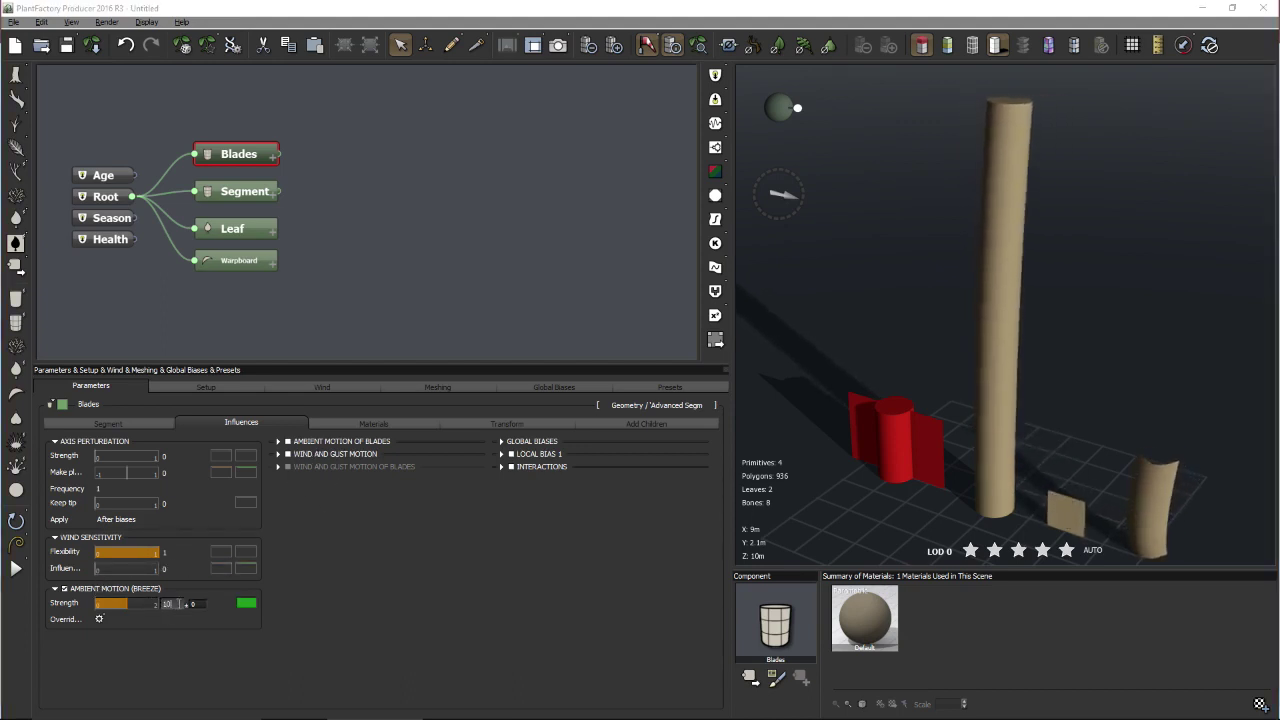
key(Return)
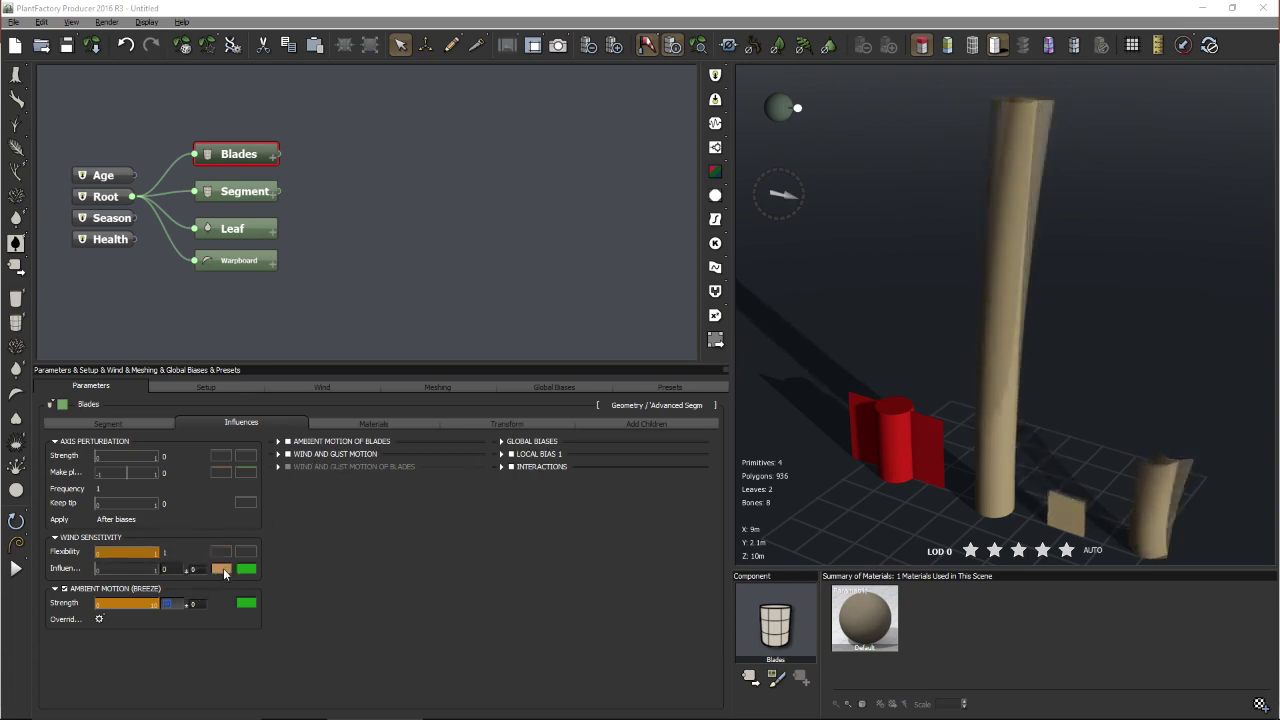
key(ctrl+z)
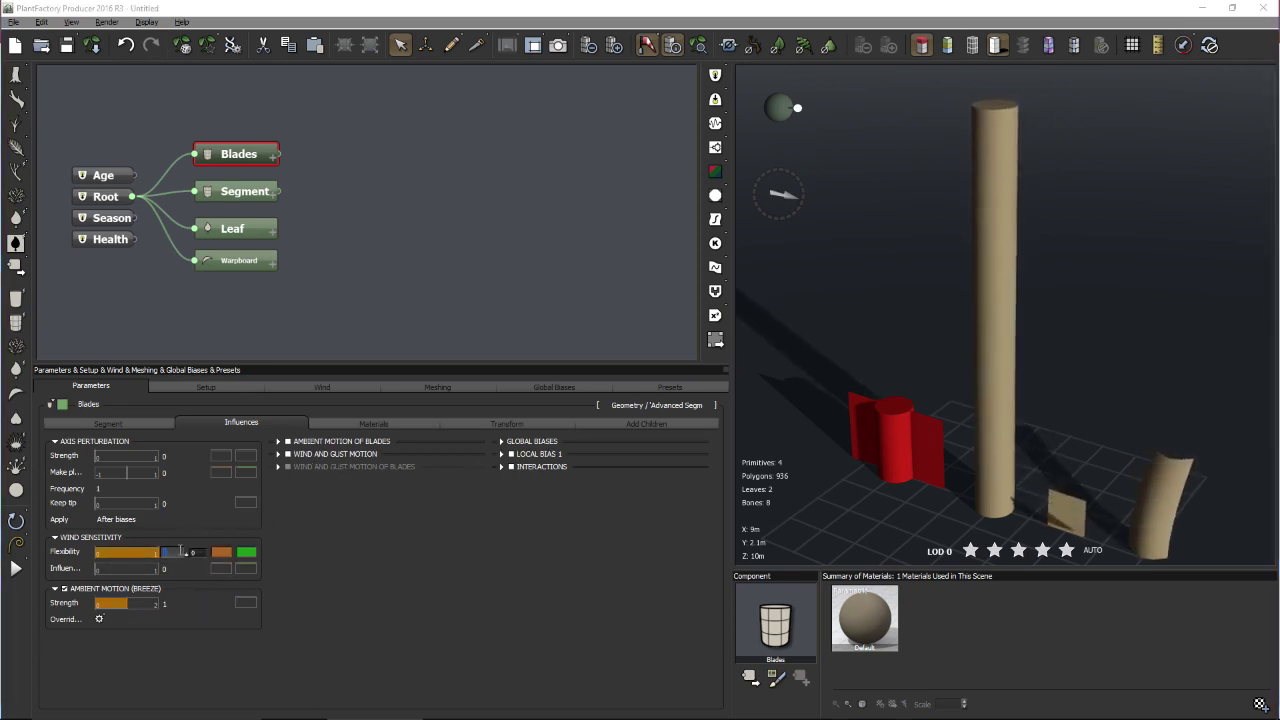
- Set the Blades segment's flexibility to 10 and its ambient motion strength to 10
key(Return)
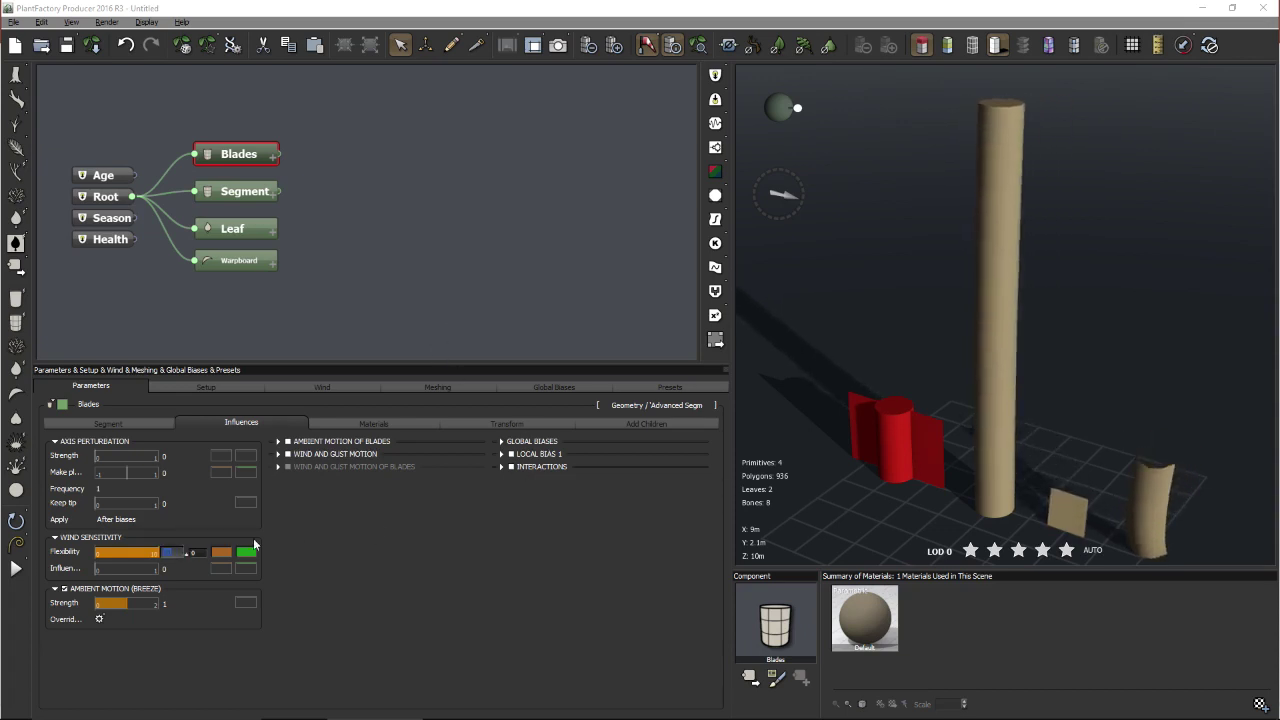
click(174, 603)
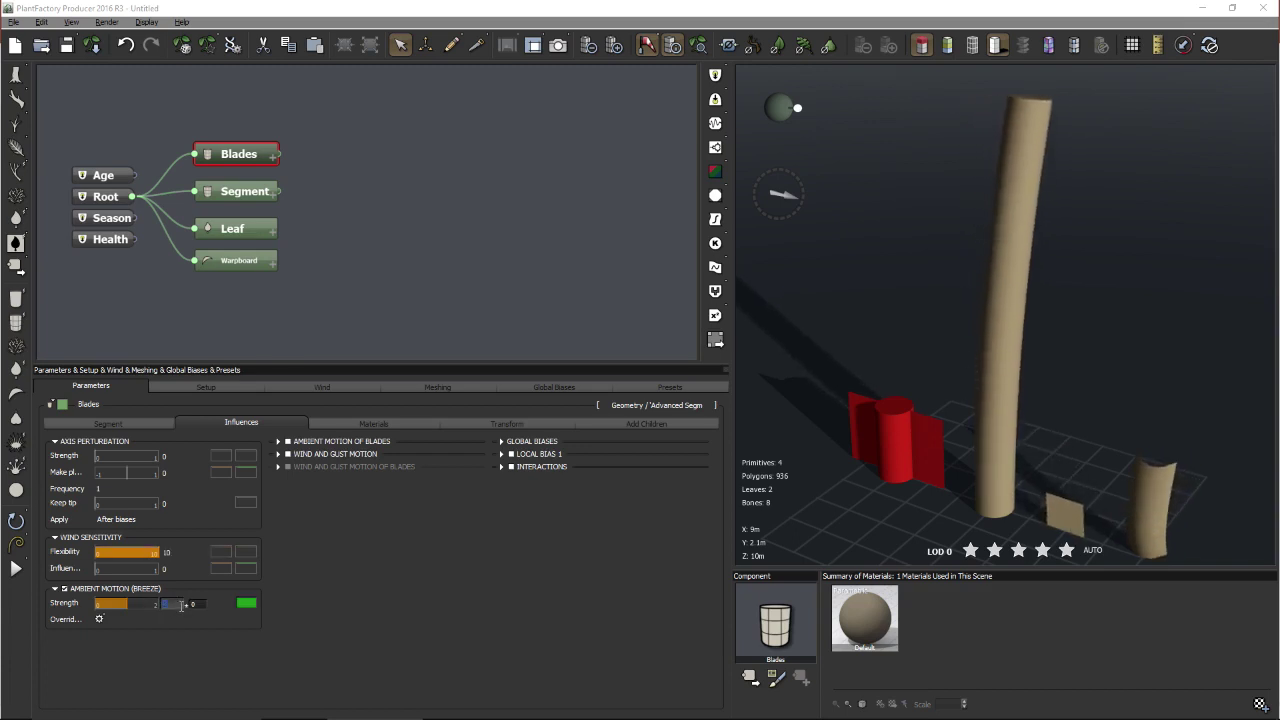
text(10)
key(Return)
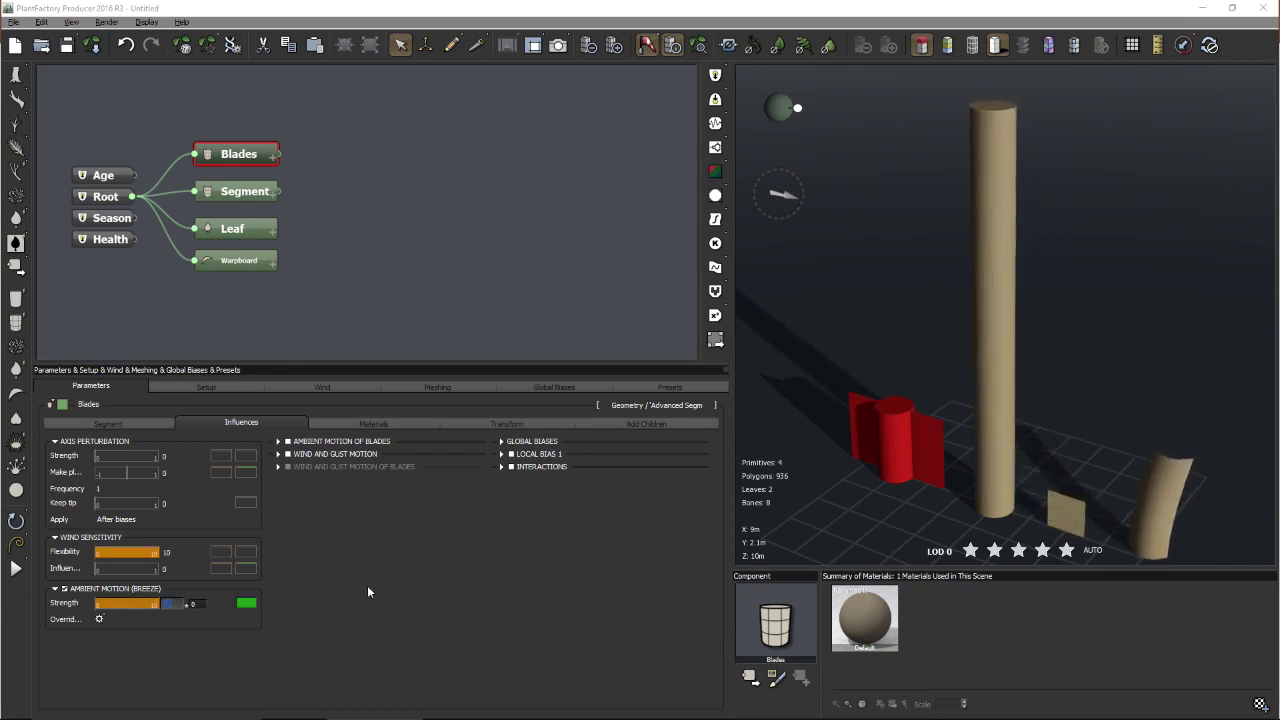
- Examine the Blades segment's breeze motion from several angles and reopen the wind settings in the Atmosphere Editor
middle_drag(929, 486, 874, 503)
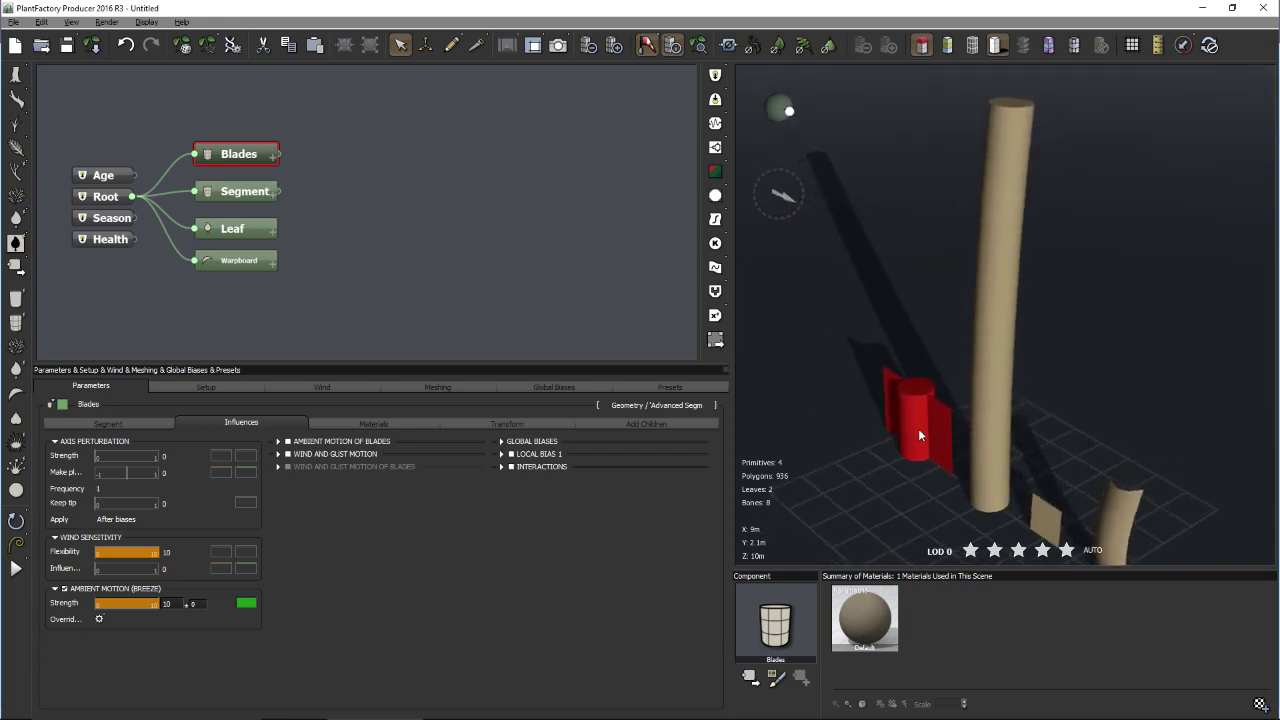
middle_drag(916, 473, 983, 456)
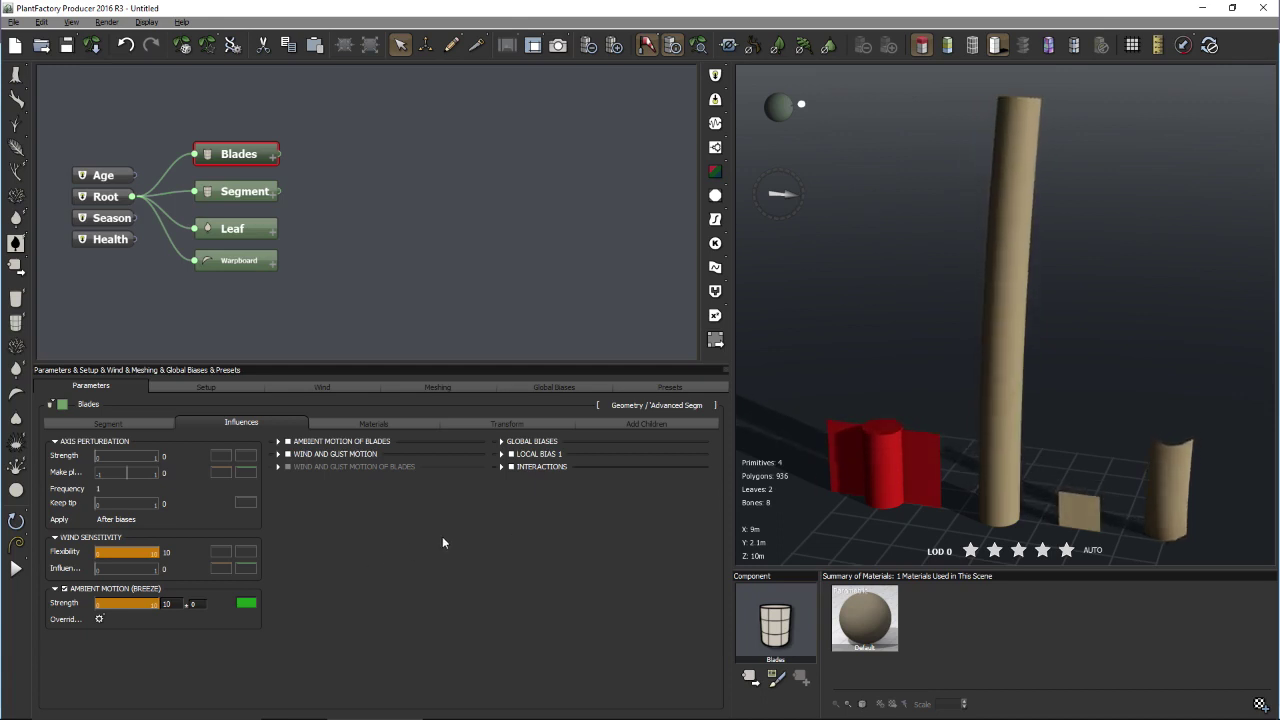
middle_drag(1060, 374, 947, 393)
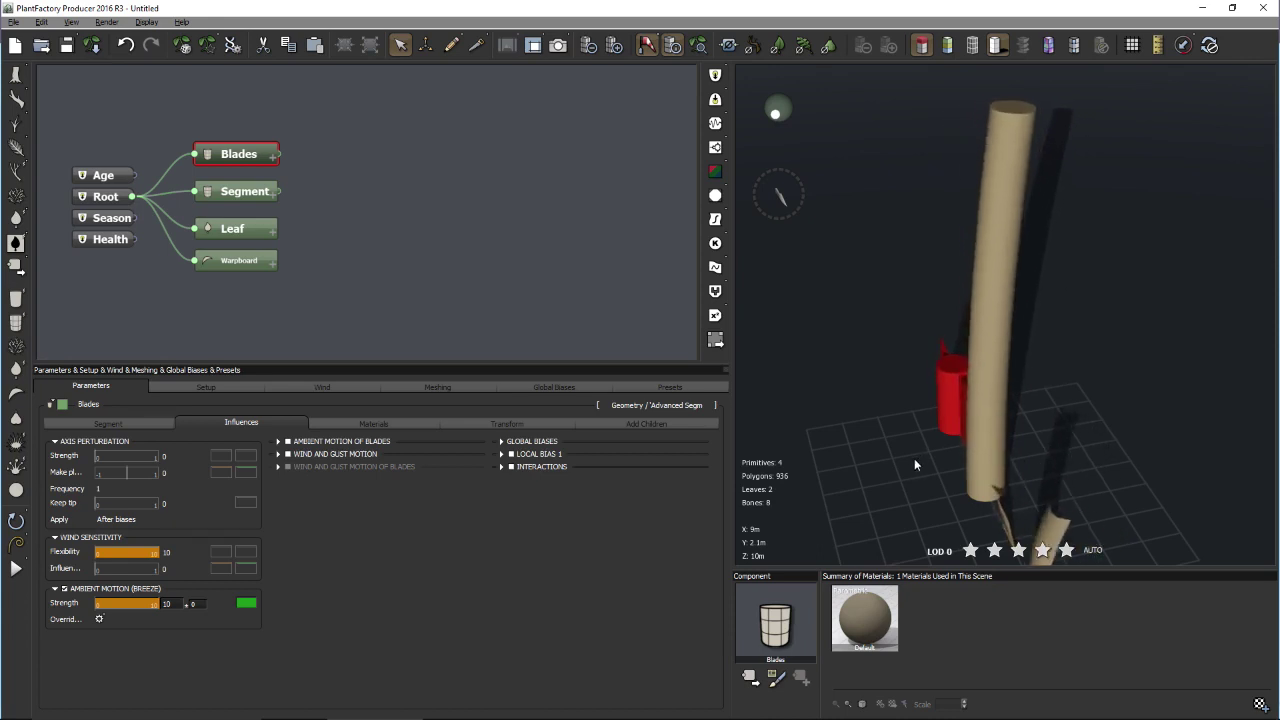
middle_drag(914, 463, 1080, 471)
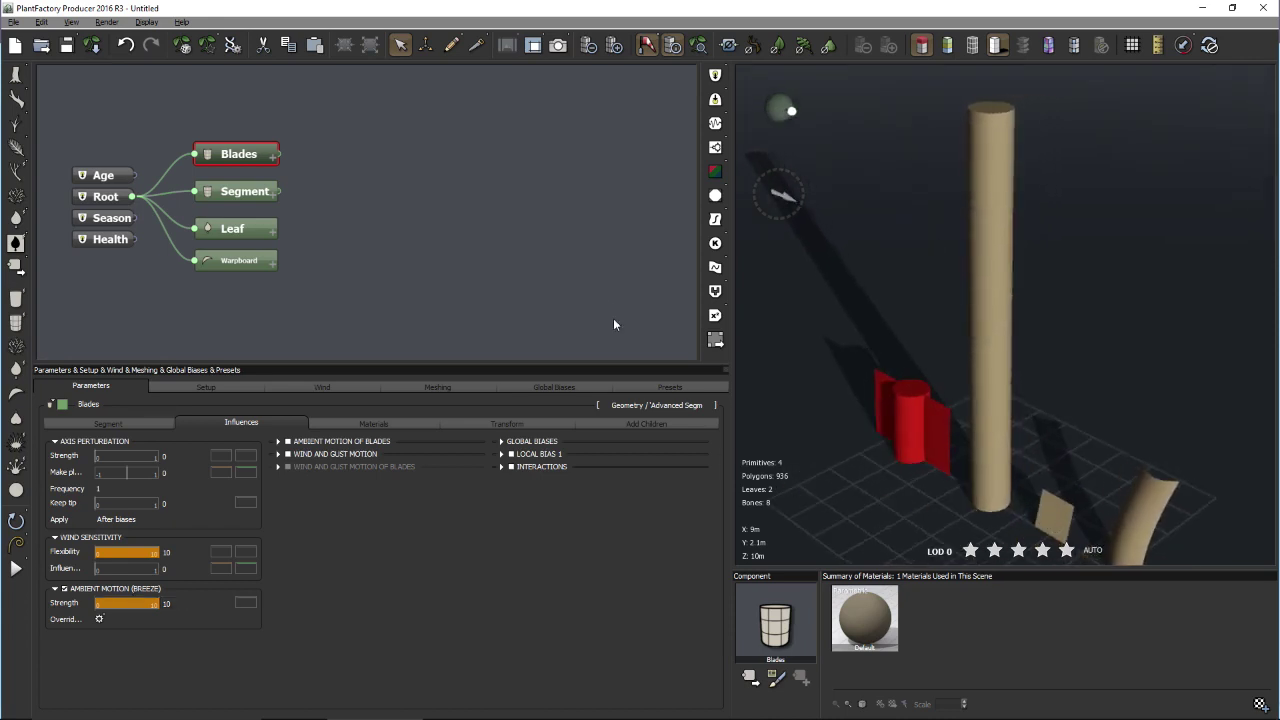
key(F4)
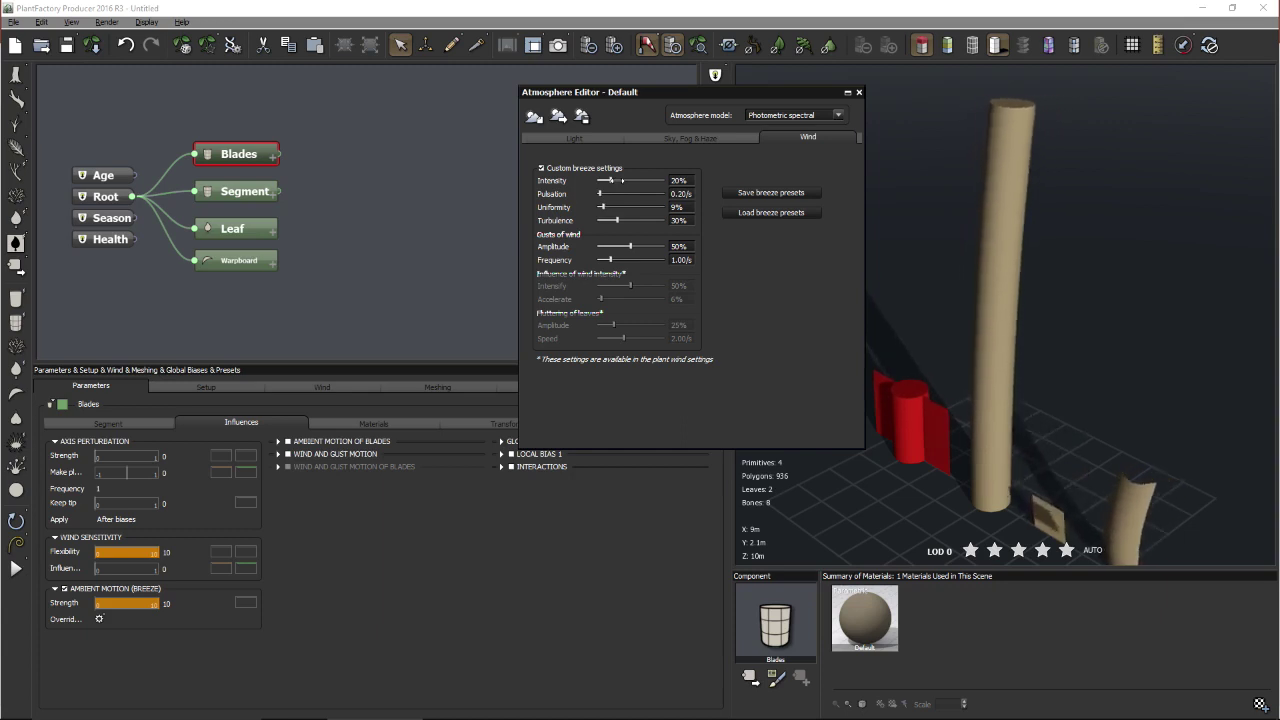
- Try a breeze intensity of 100% in the atmosphere's custom breeze settings and restore it to 20%
drag(611, 180, 668, 180)
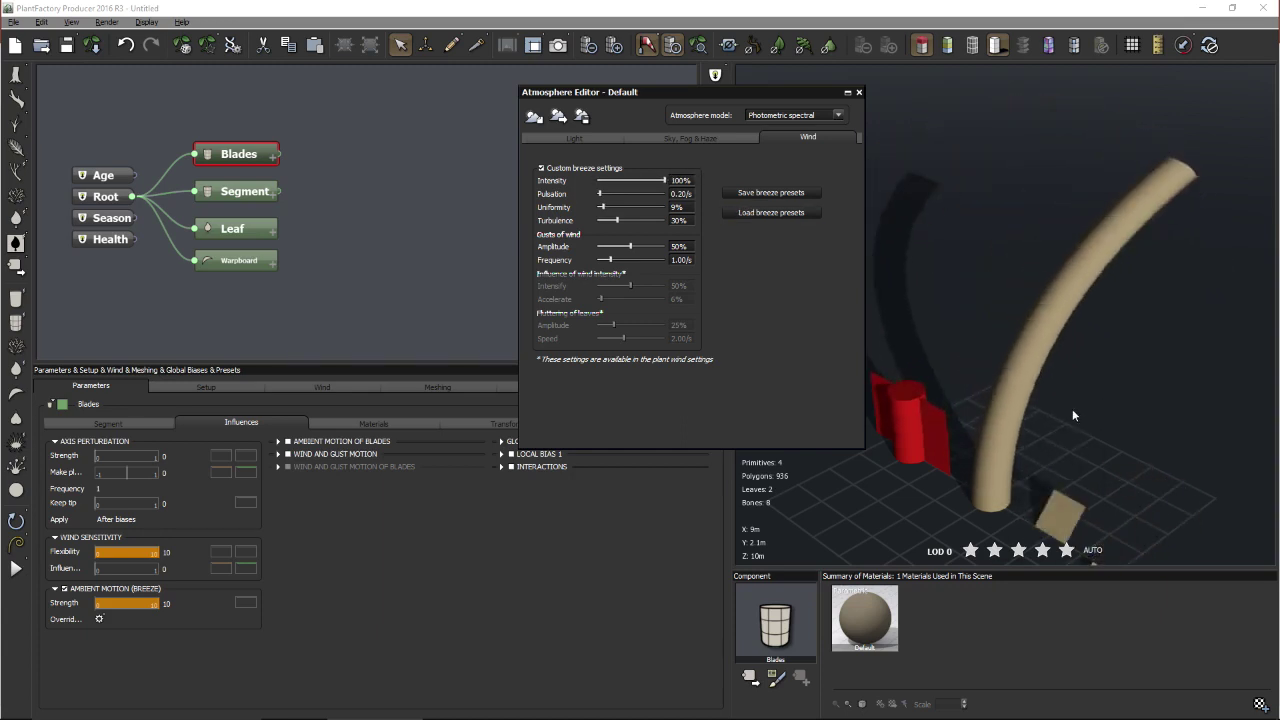
drag(653, 92, 566, 92)
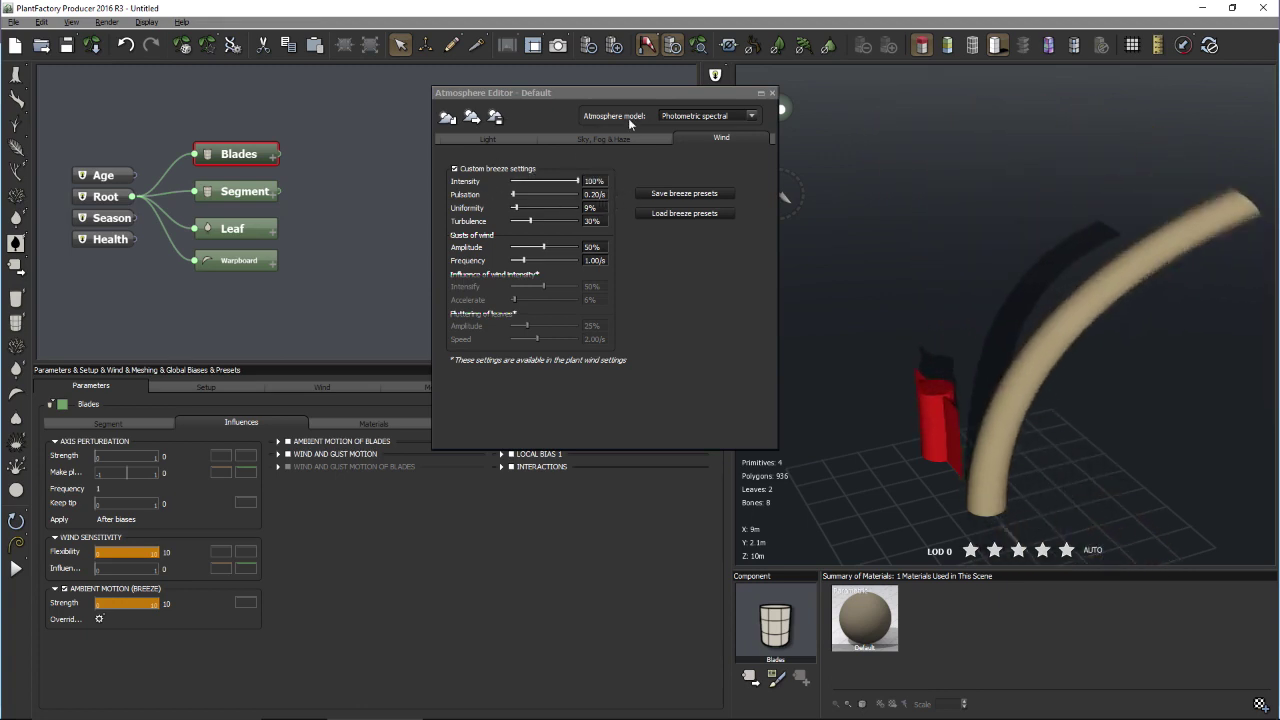
drag(618, 95, 554, 42)
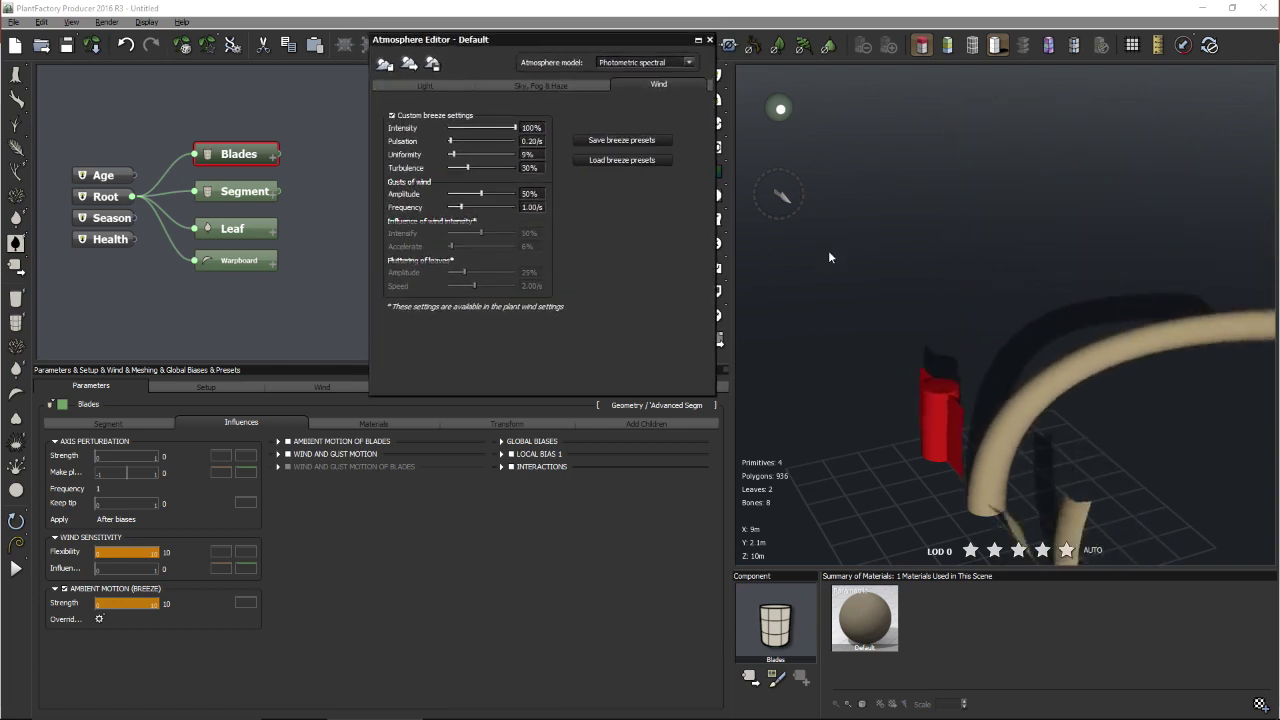
click(535, 128)
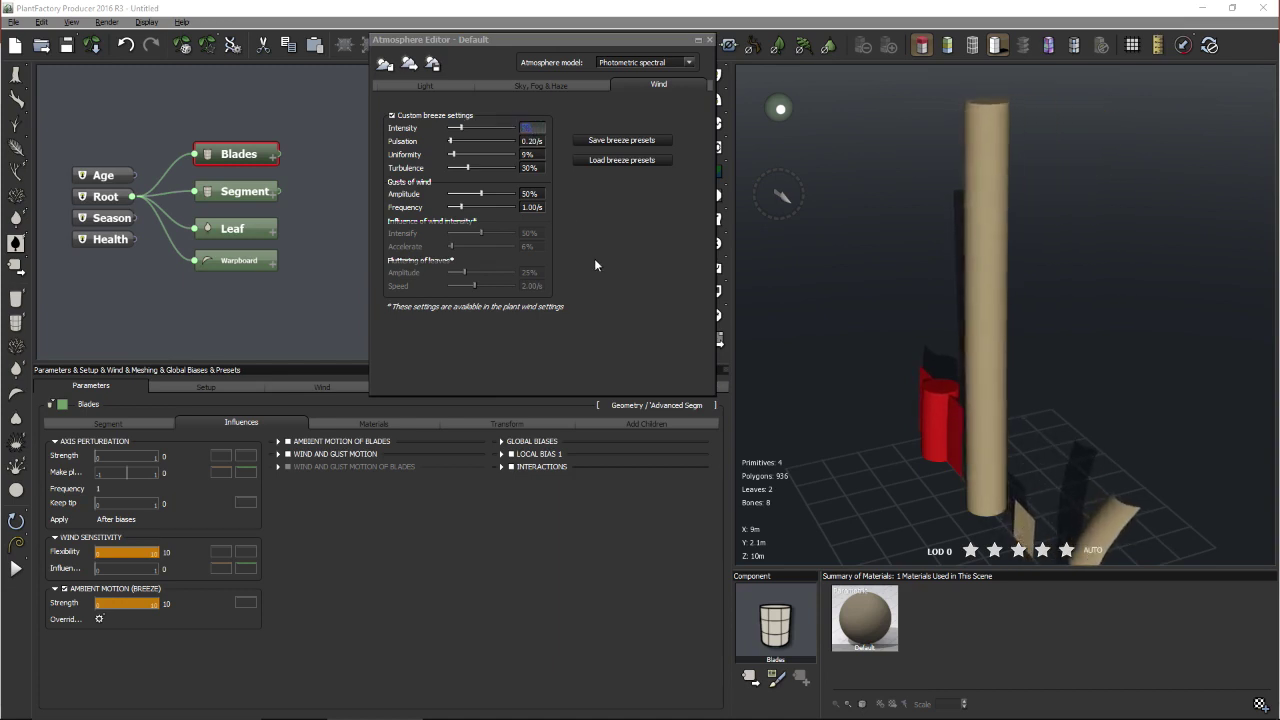
text(20)
key(Return)
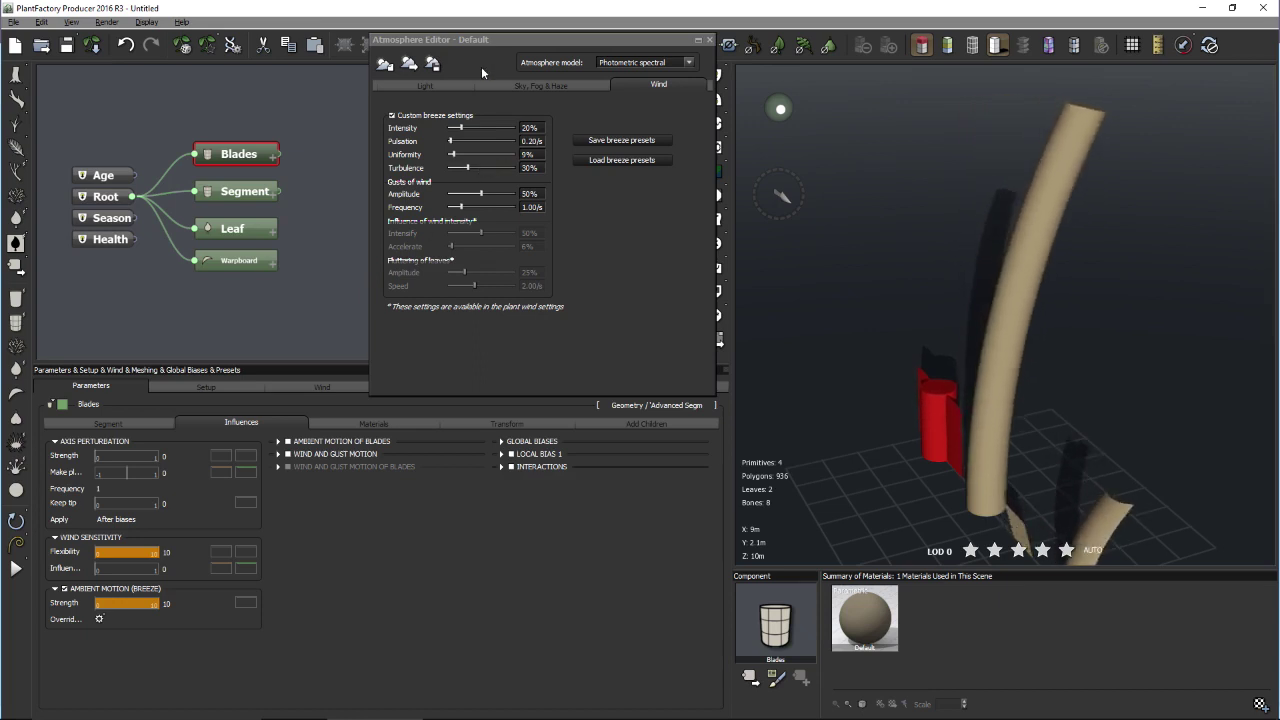
- In the plant's wind settings, set the overall breeze influence on leaves to 12%
drag(485, 43, 570, 28)
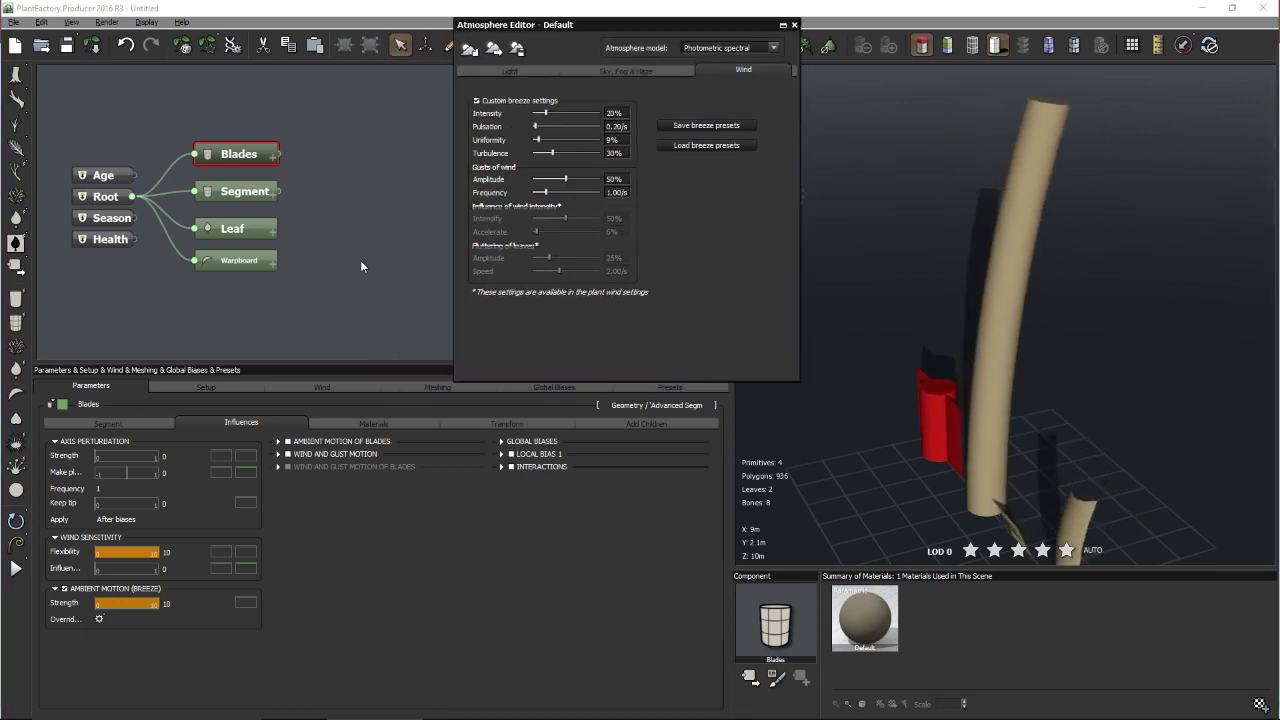
click(329, 385)
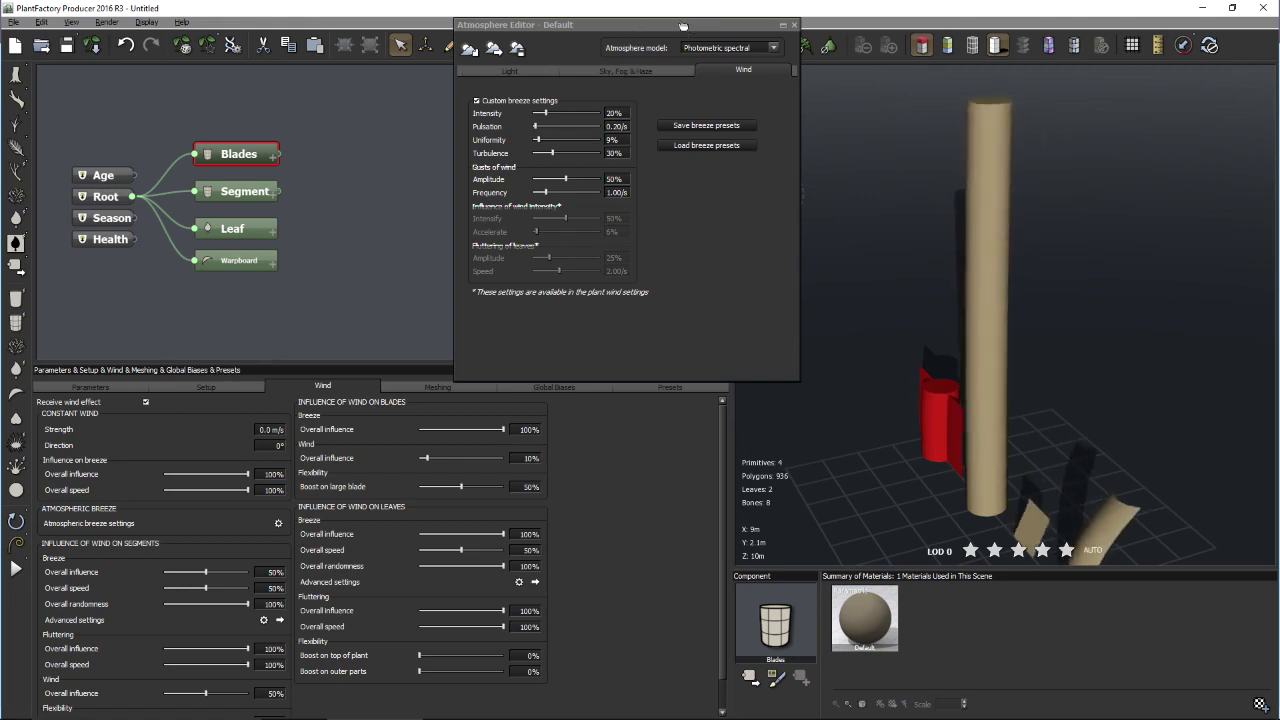
drag(701, 20, 756, 13)
drag(400, 362, 406, 305)
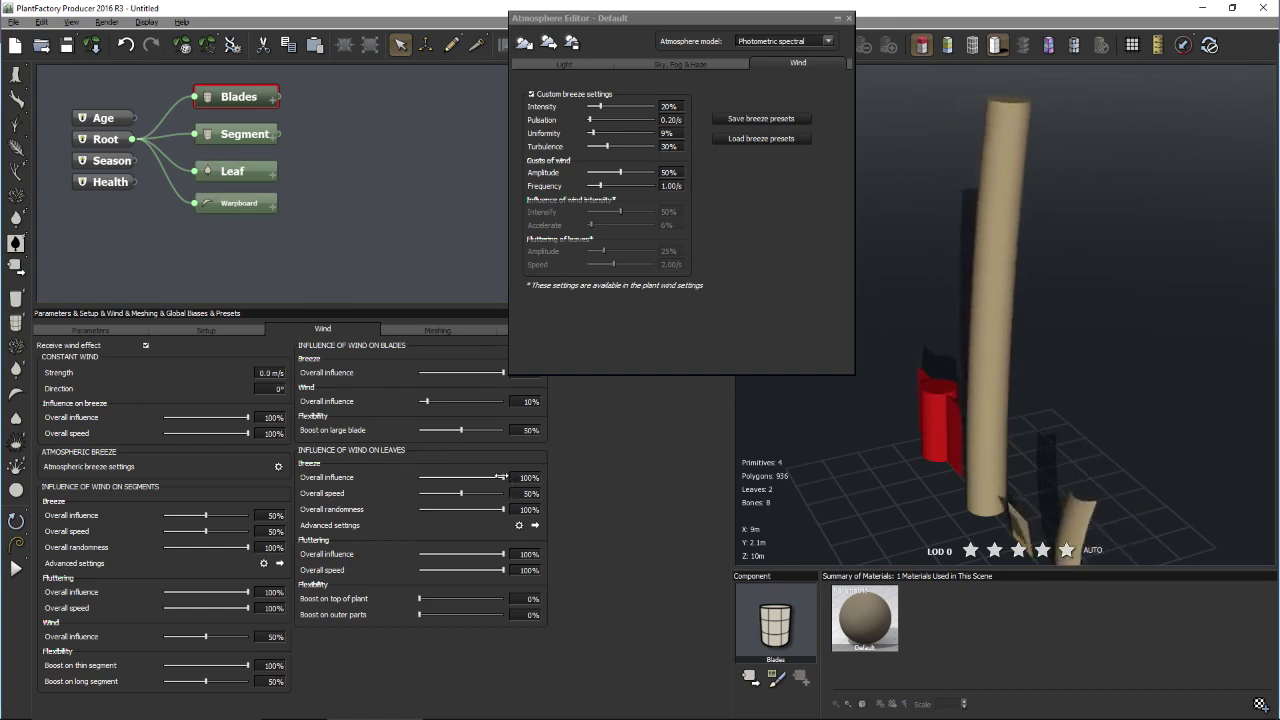
drag(500, 477, 429, 477)
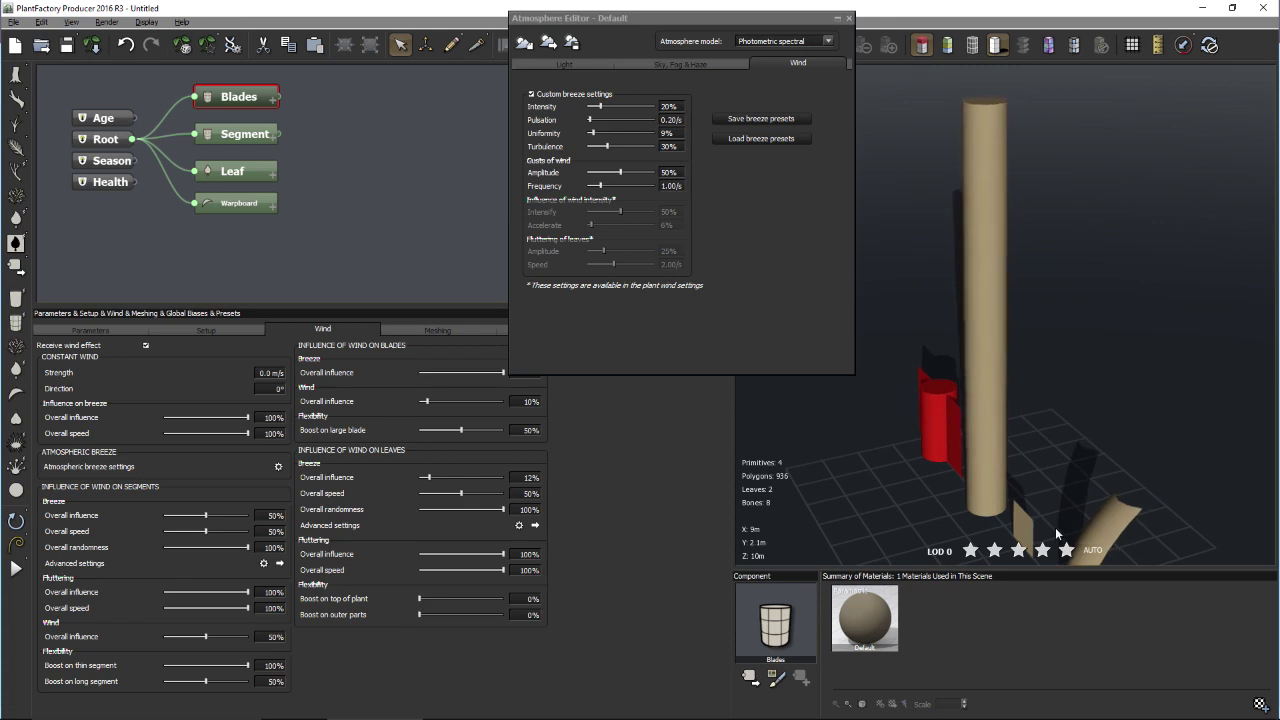
right_drag(1177, 524, 1146, 423)
right_drag(1138, 365, 1121, 342)
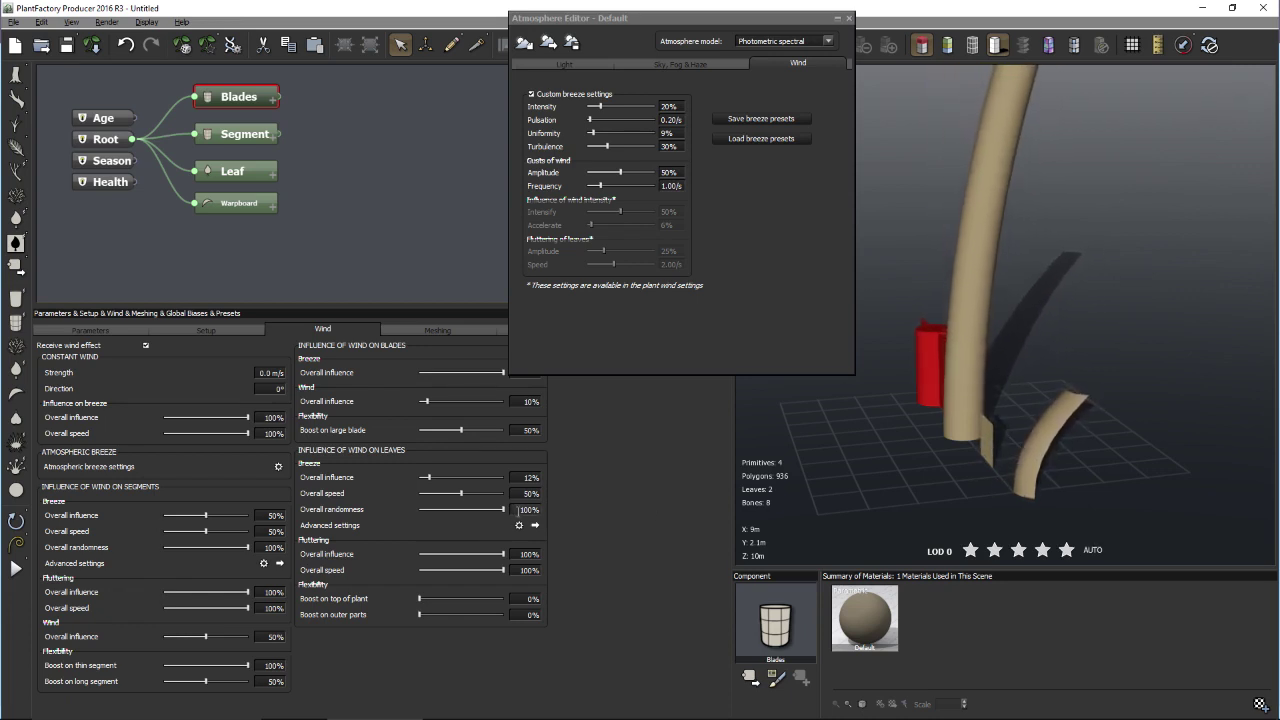
- Set the overall breeze speed for leaves to 400% in the plant's wind settings
drag(474, 492, 598, 497)
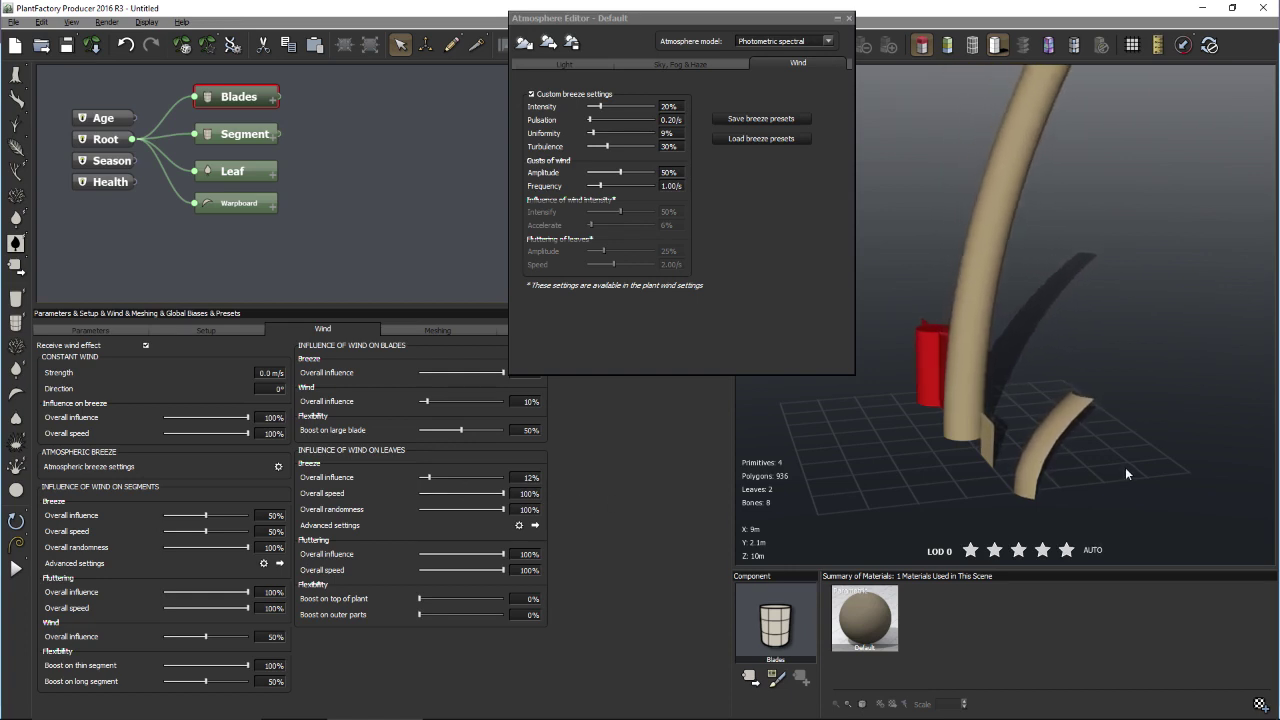
click(526, 493)
text(400)
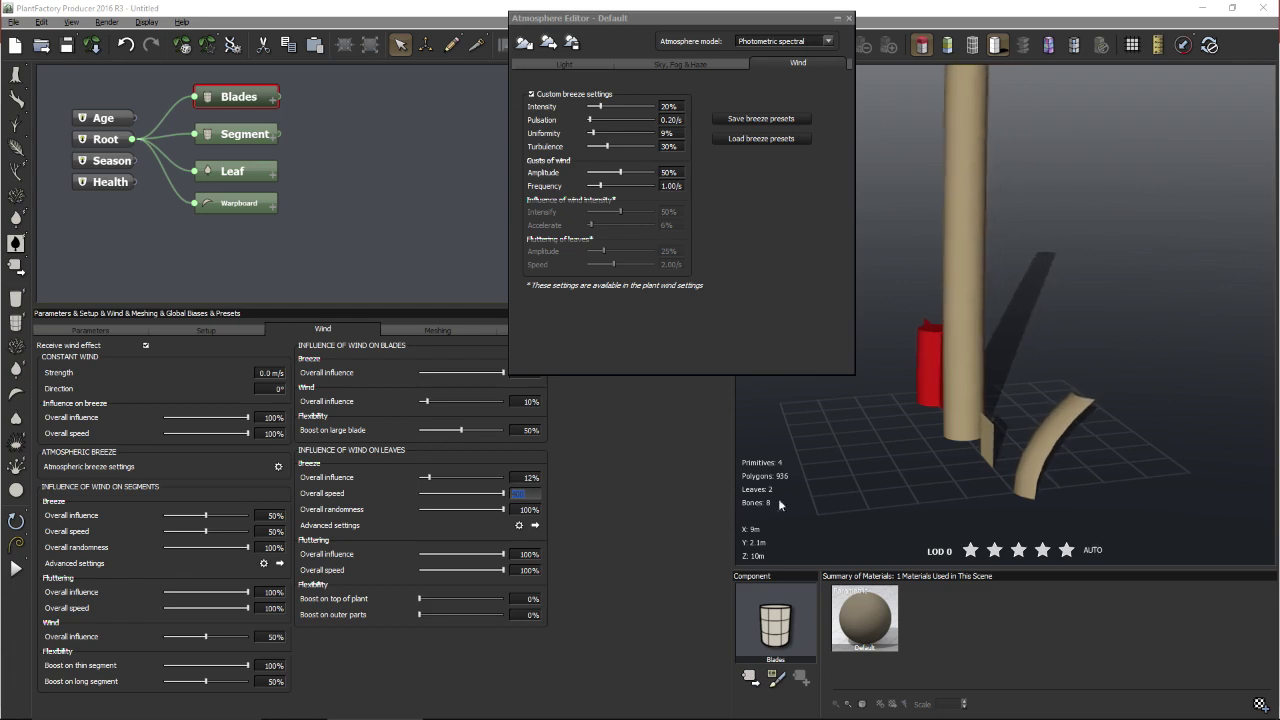
key(Return)
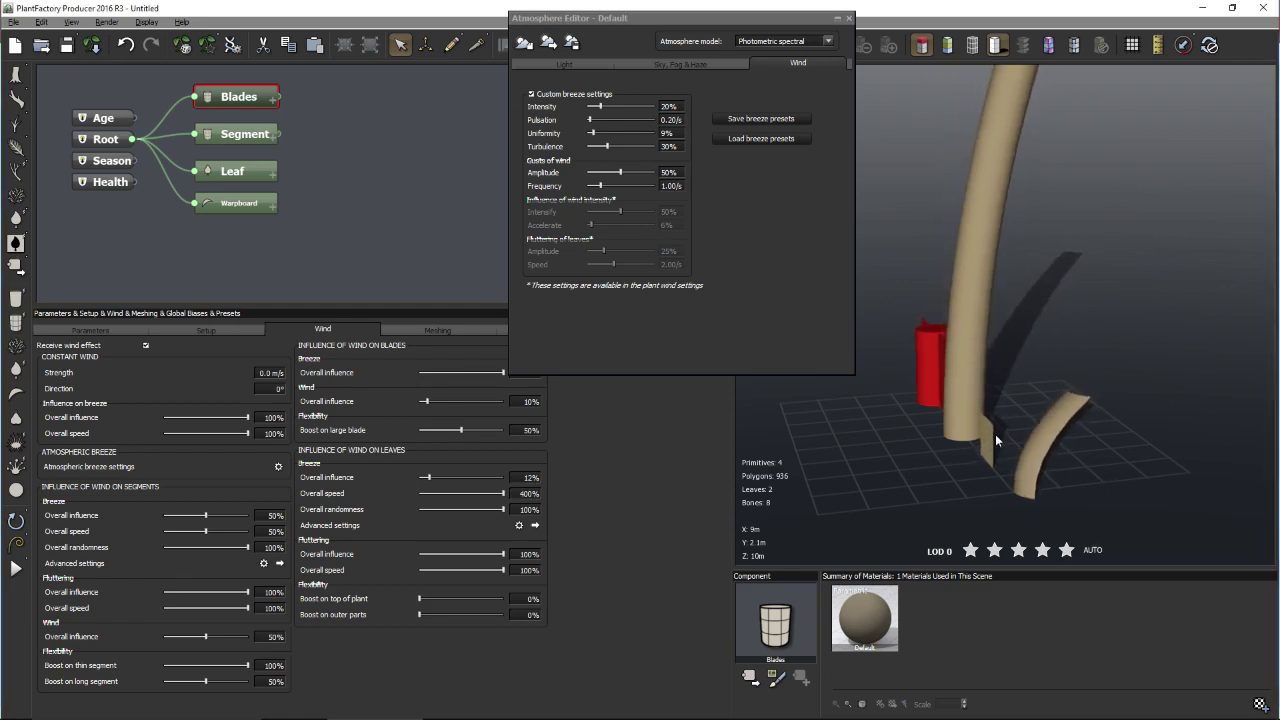
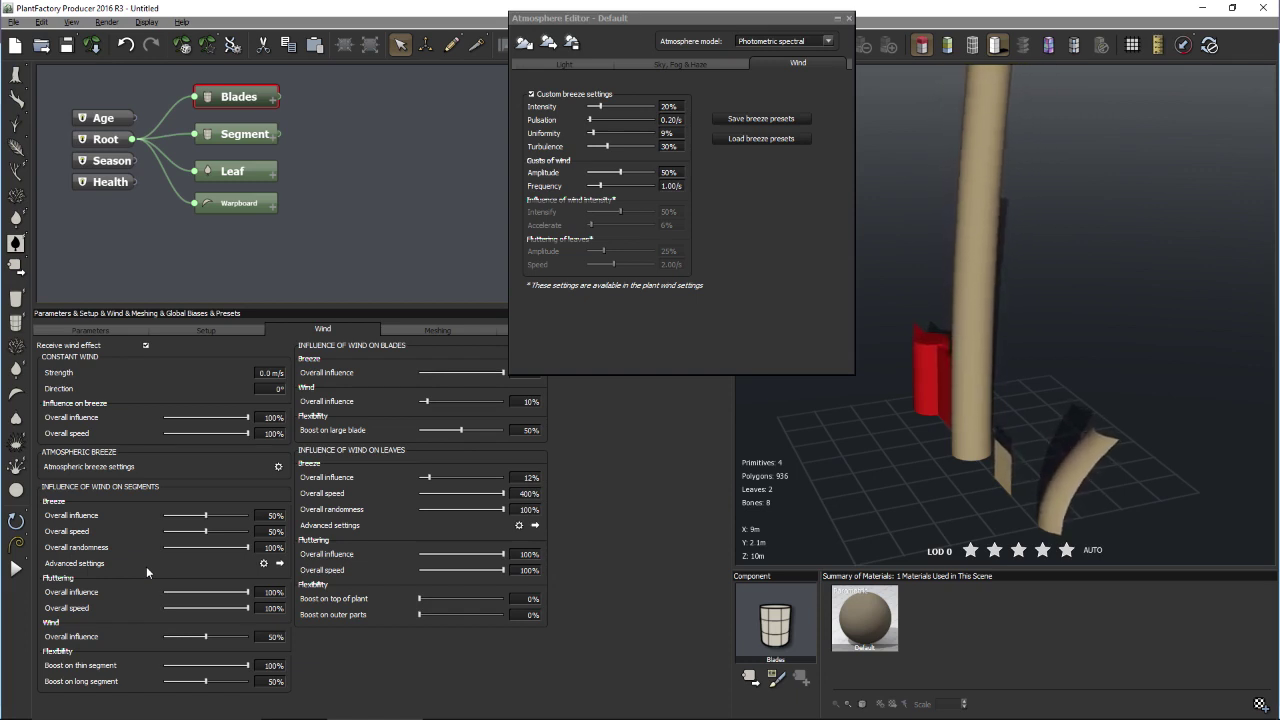
- Set the Blades segment's radius inheritance to 0% so that only its flat blade remains
drag(841, 456, 938, 443)
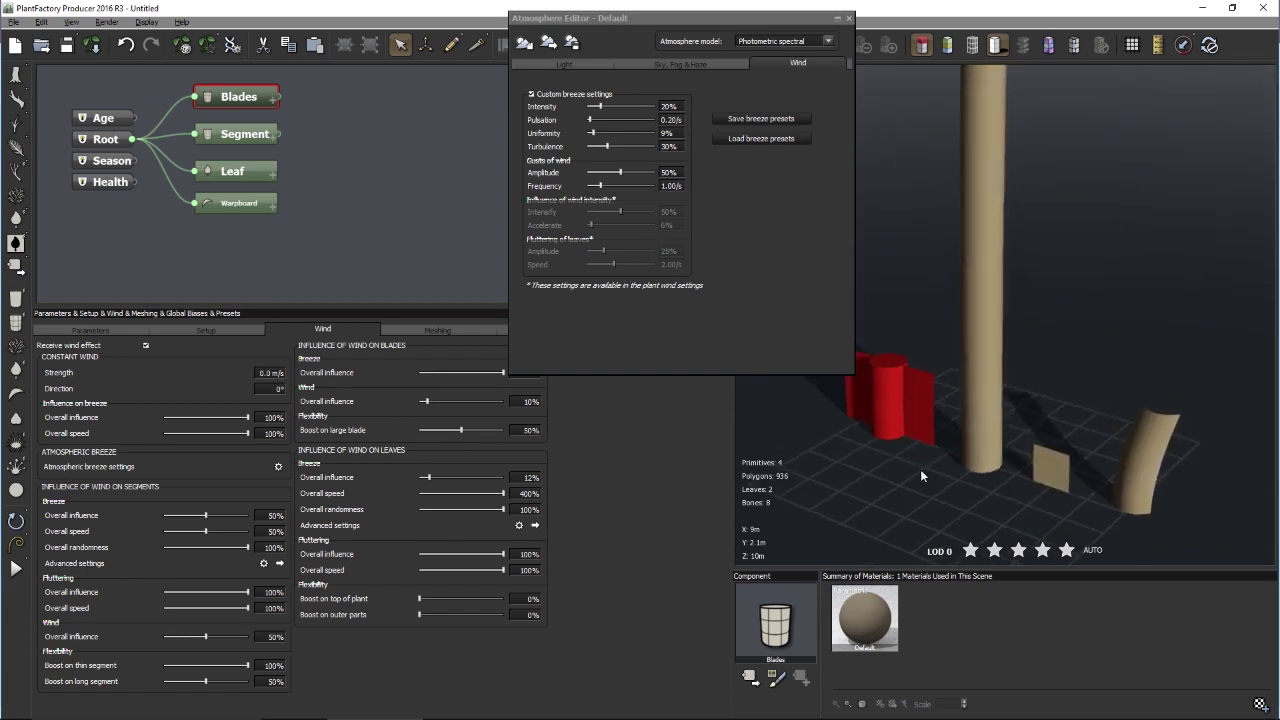
right_drag(920, 469, 1055, 455)
key(Escape)
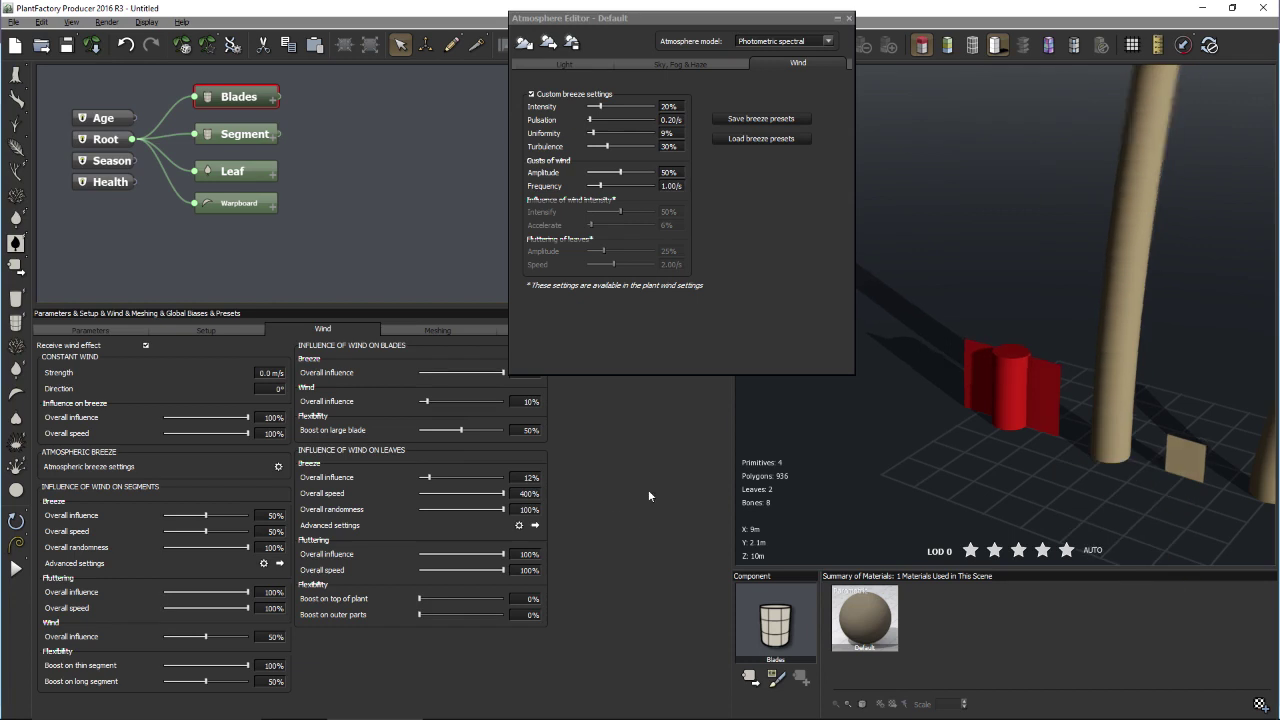
click(88, 330)
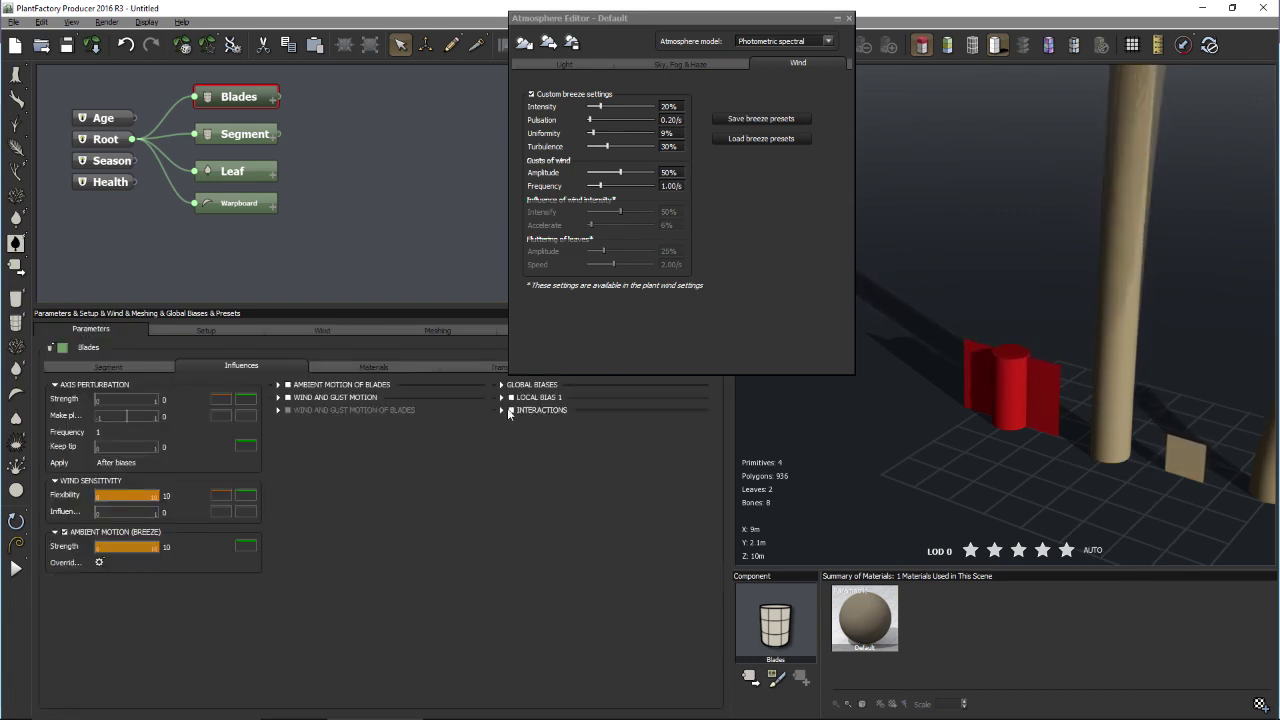
click(108, 367)
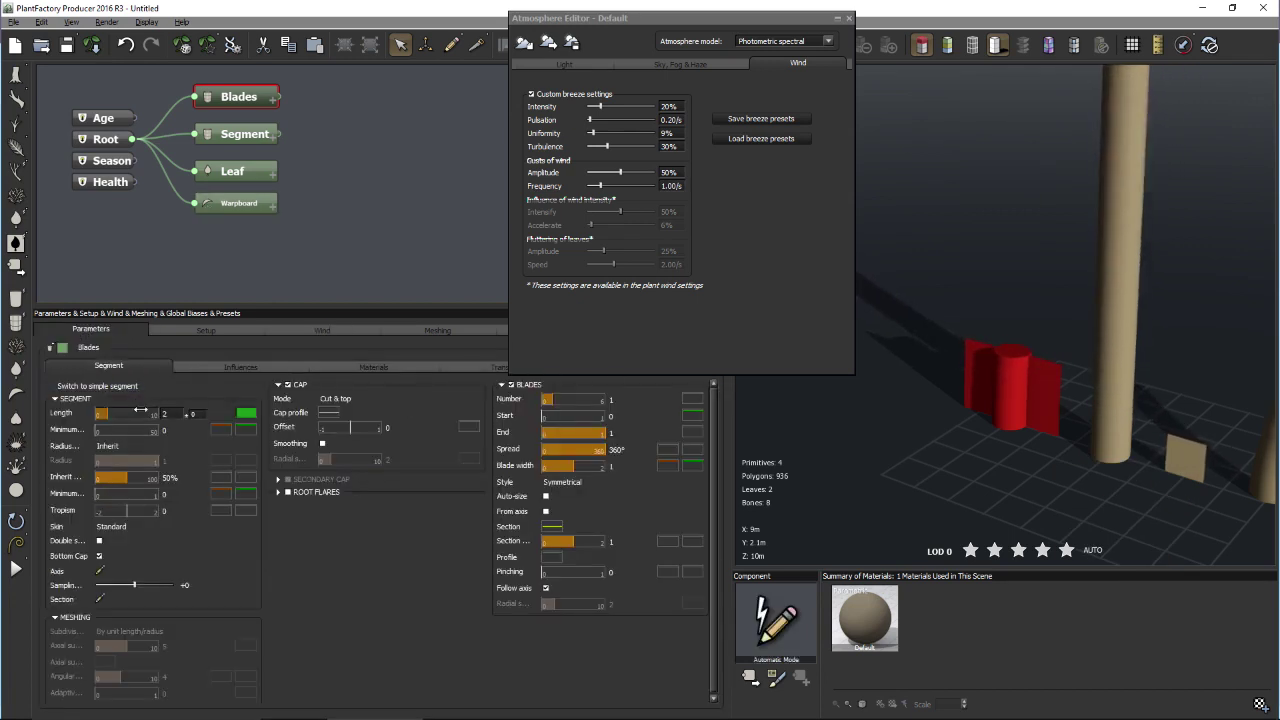
drag(181, 466, 97, 478)
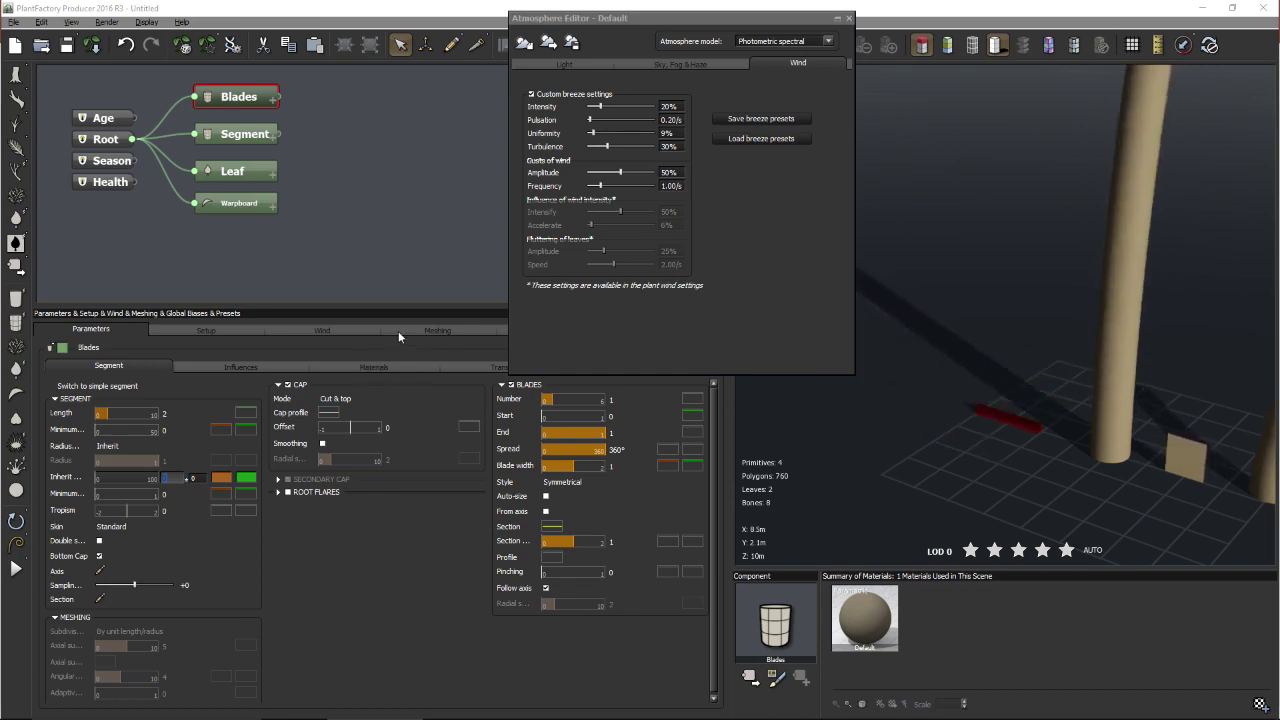
- Set the Blades segment's wind sensitivity influence to 0.03 and view the blade's motion from several angles
click(344, 328)
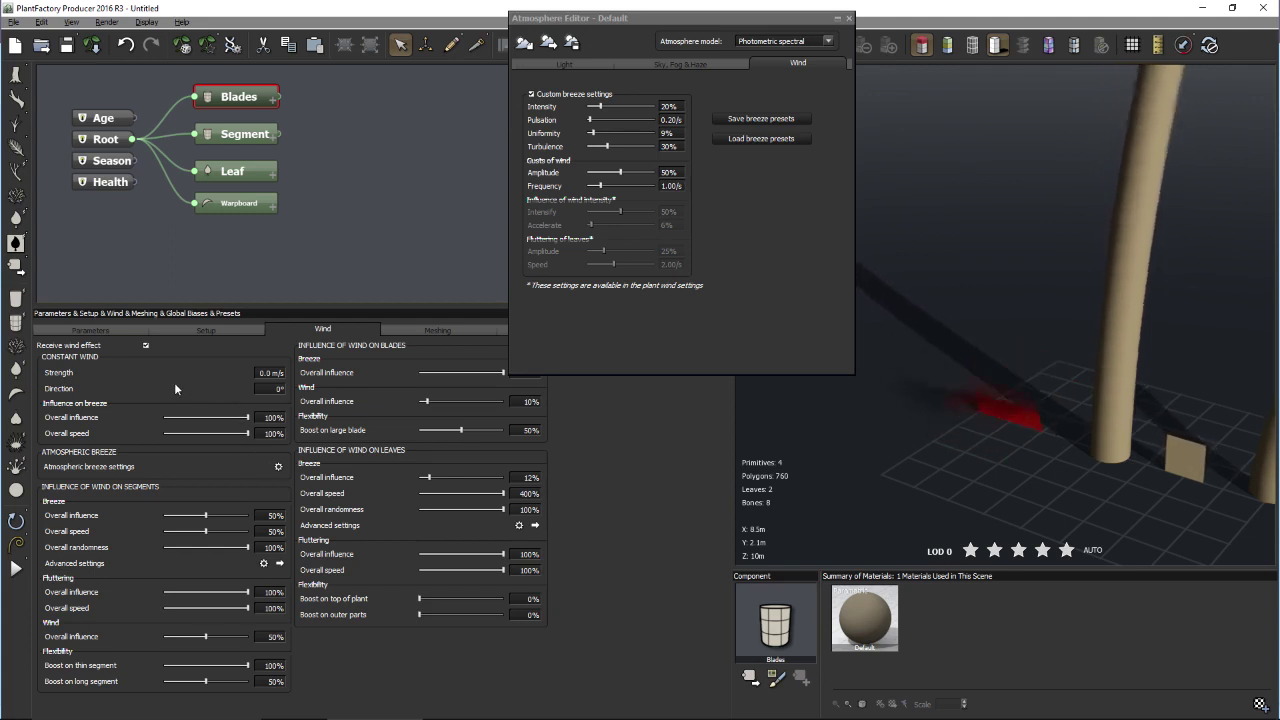
click(105, 330)
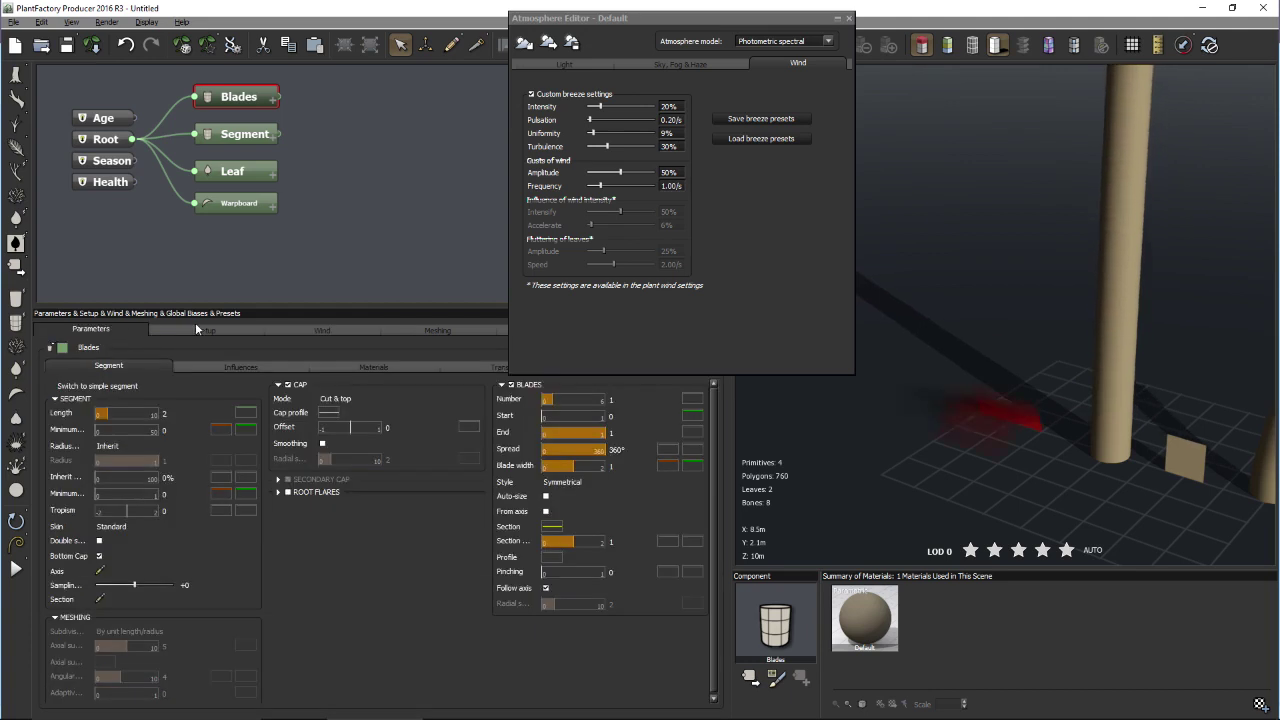
click(240, 365)
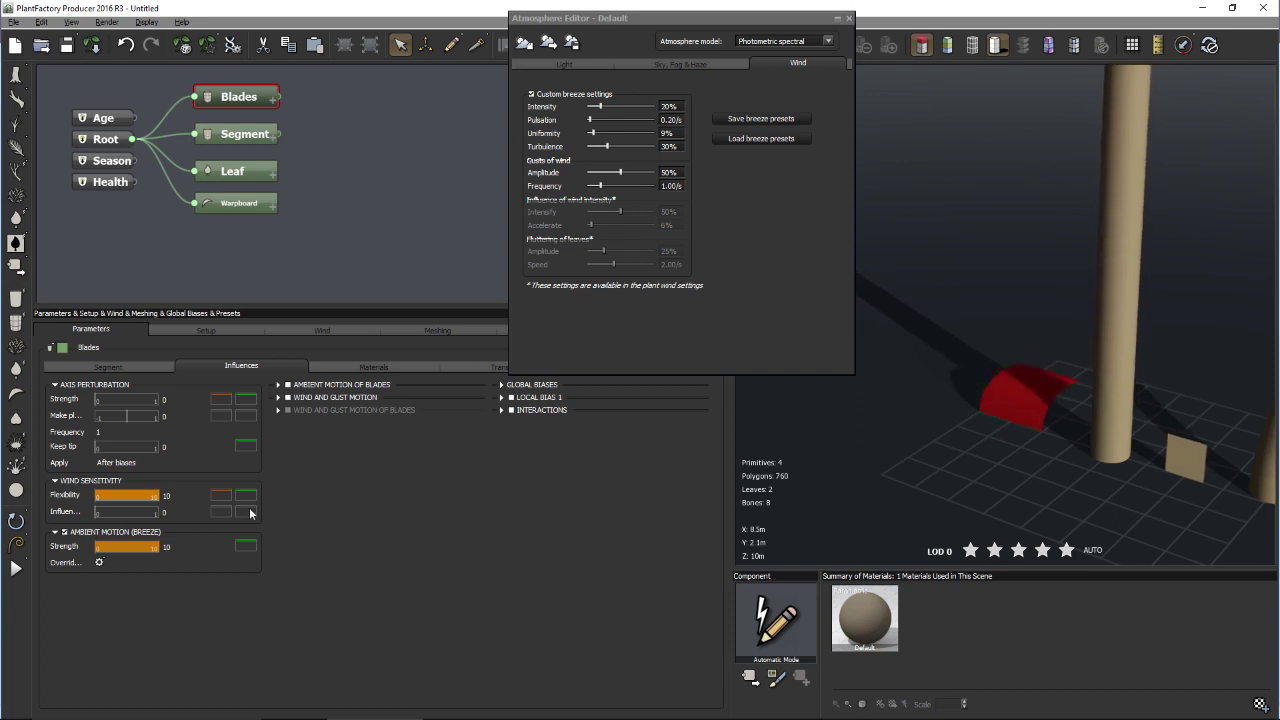
click(105, 512)
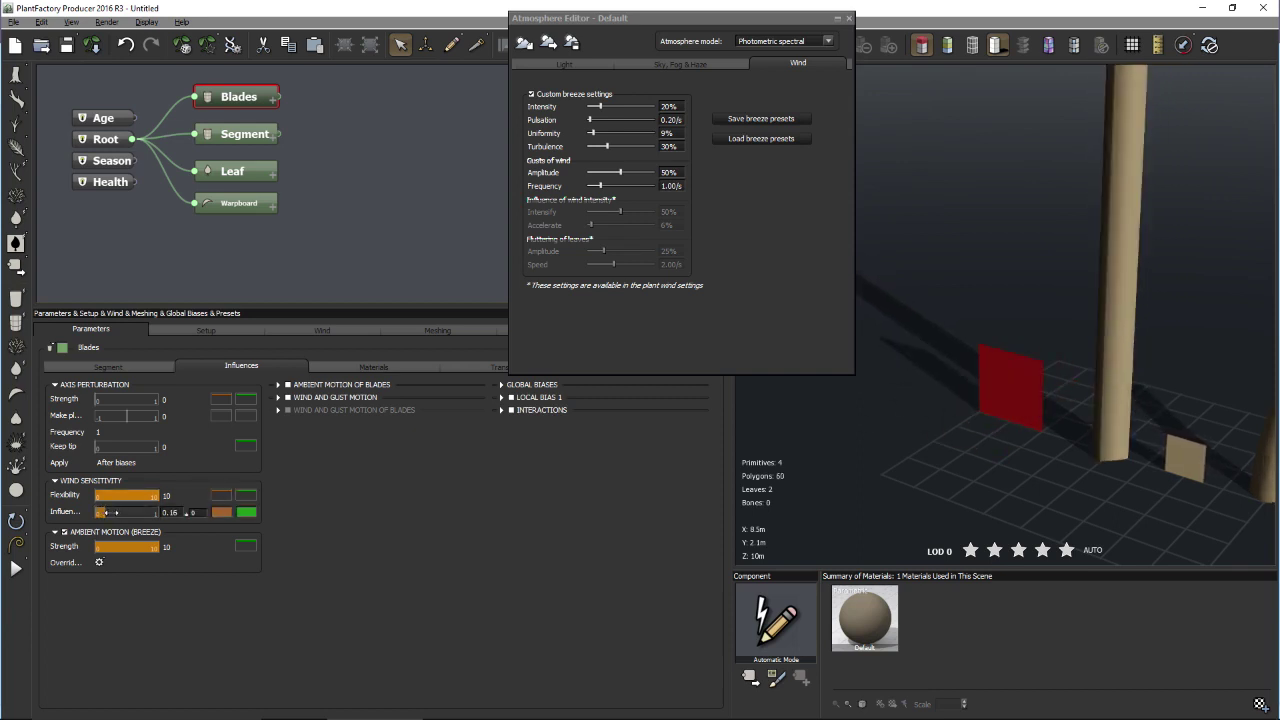
drag(132, 511, 140, 511)
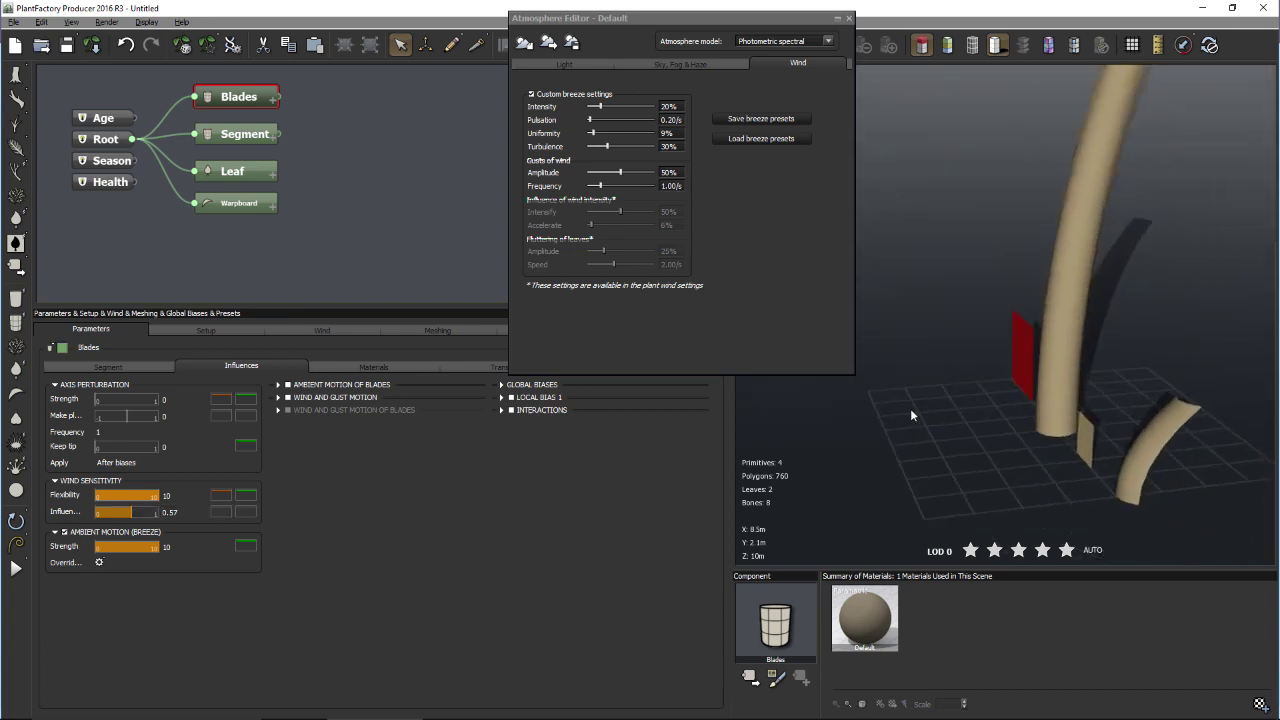
click(117, 512)
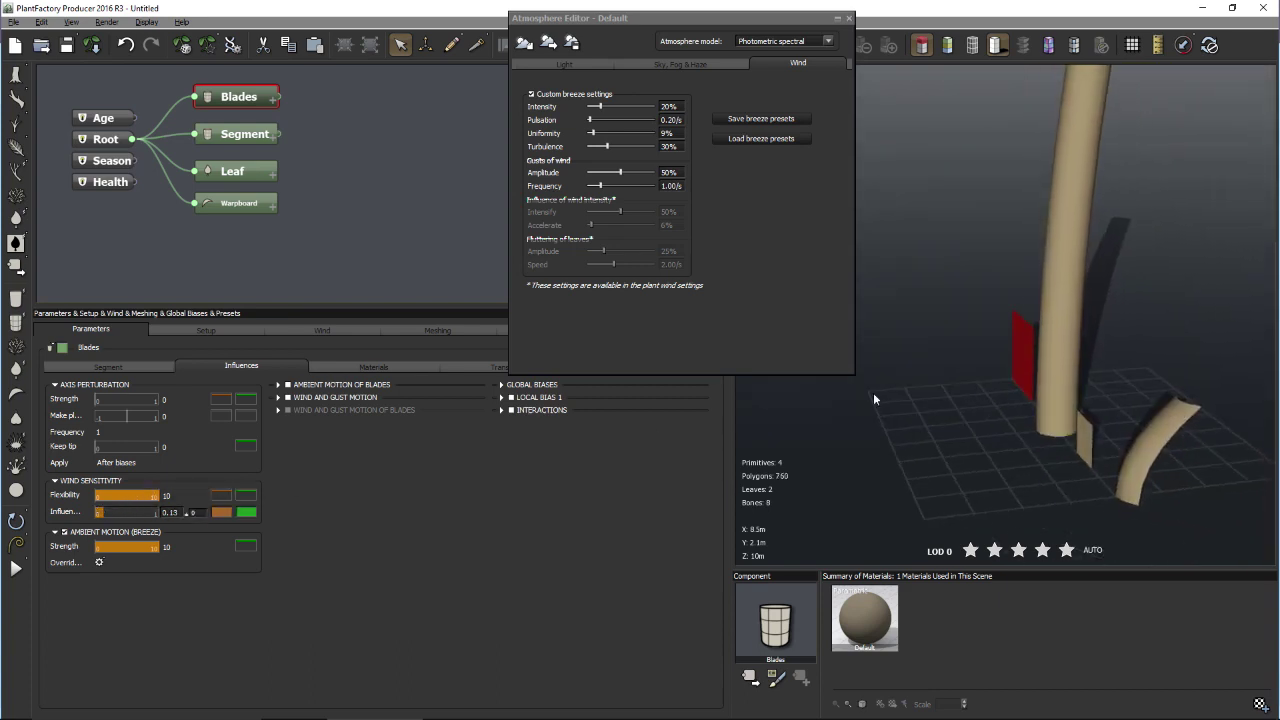
drag(141, 512, 138, 512)
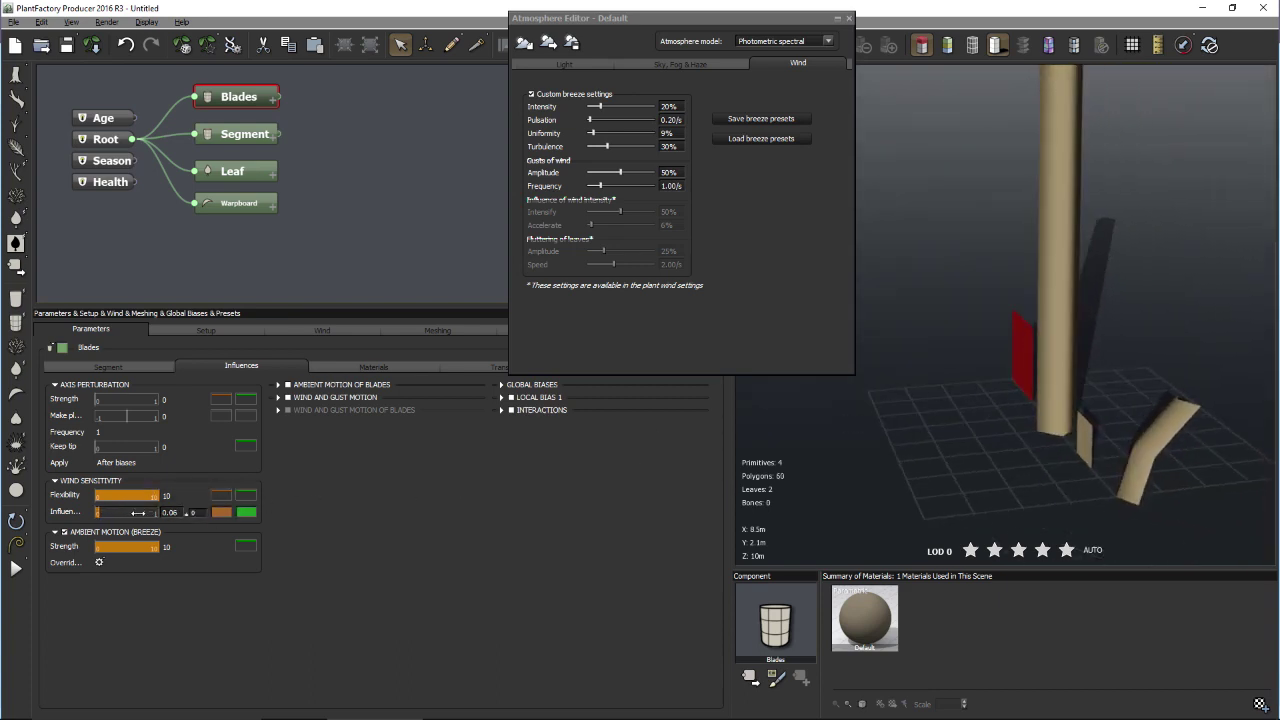
drag(1005, 375, 937, 436)
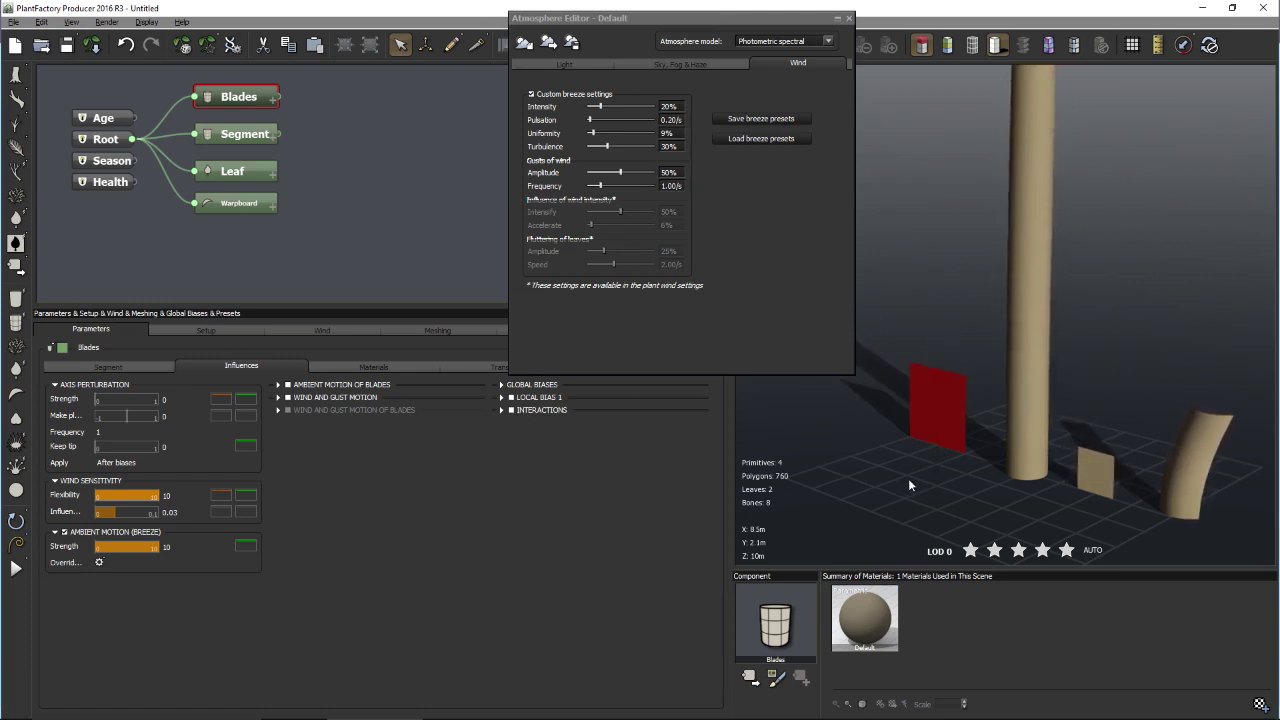
drag(919, 449, 1014, 463)
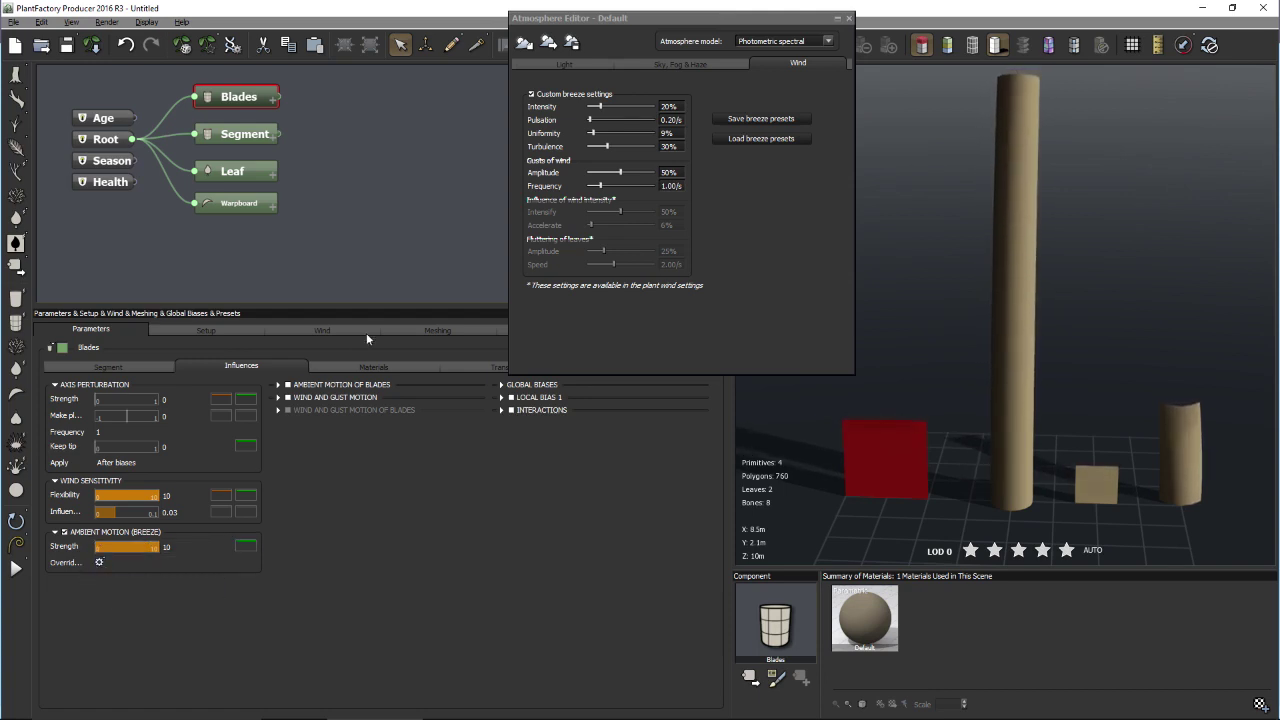
- In the Blades segment's advanced breeze response, disable the X rotation and enable the Y rotation
click(322, 330)
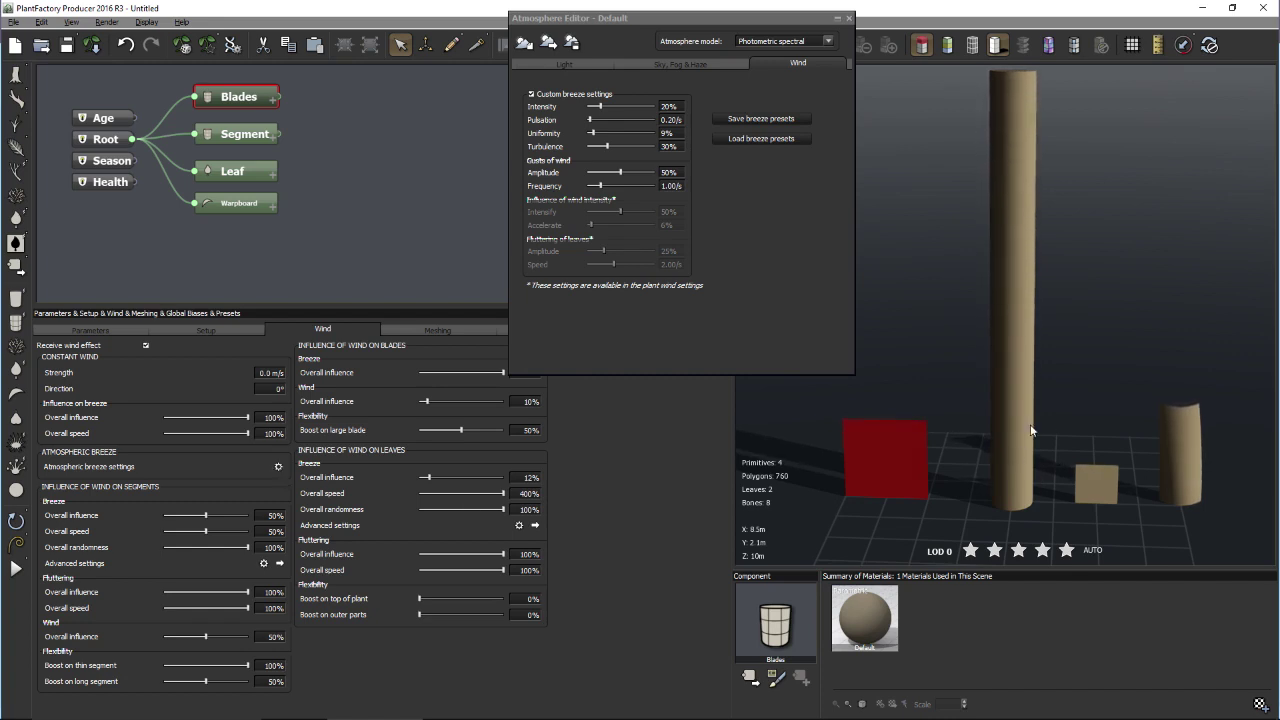
drag(1032, 430, 953, 402)
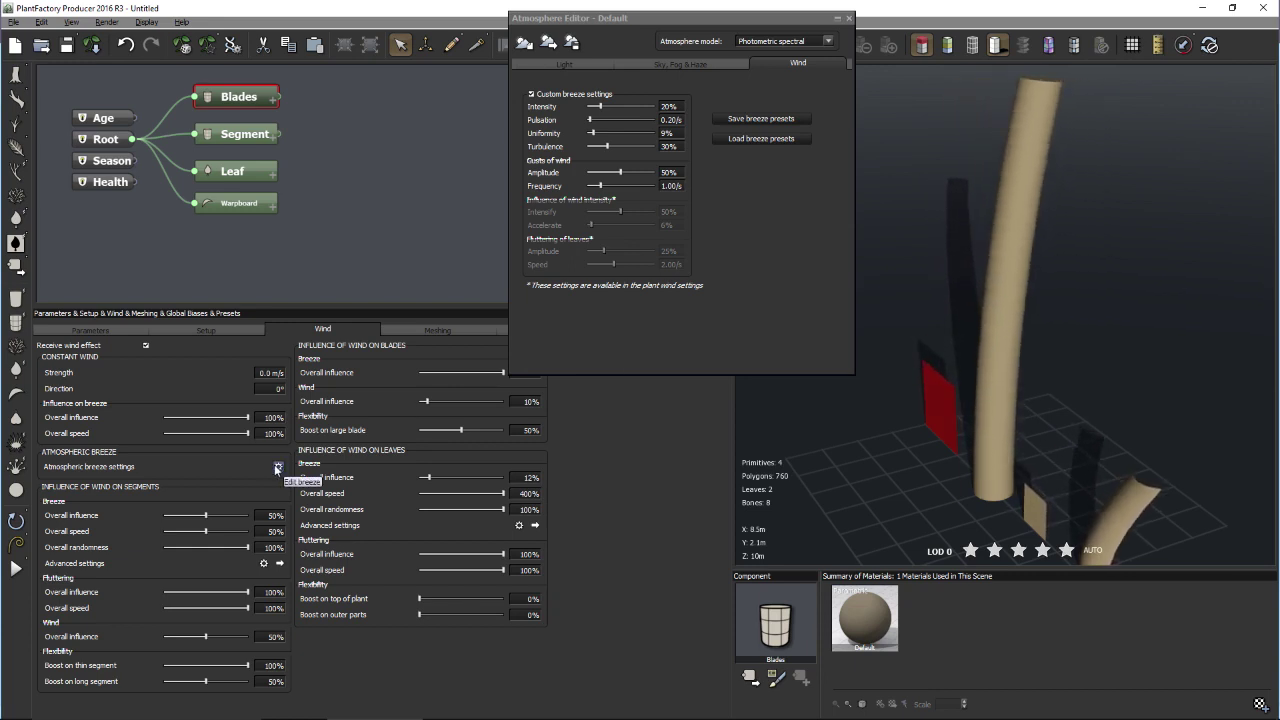
click(90, 329)
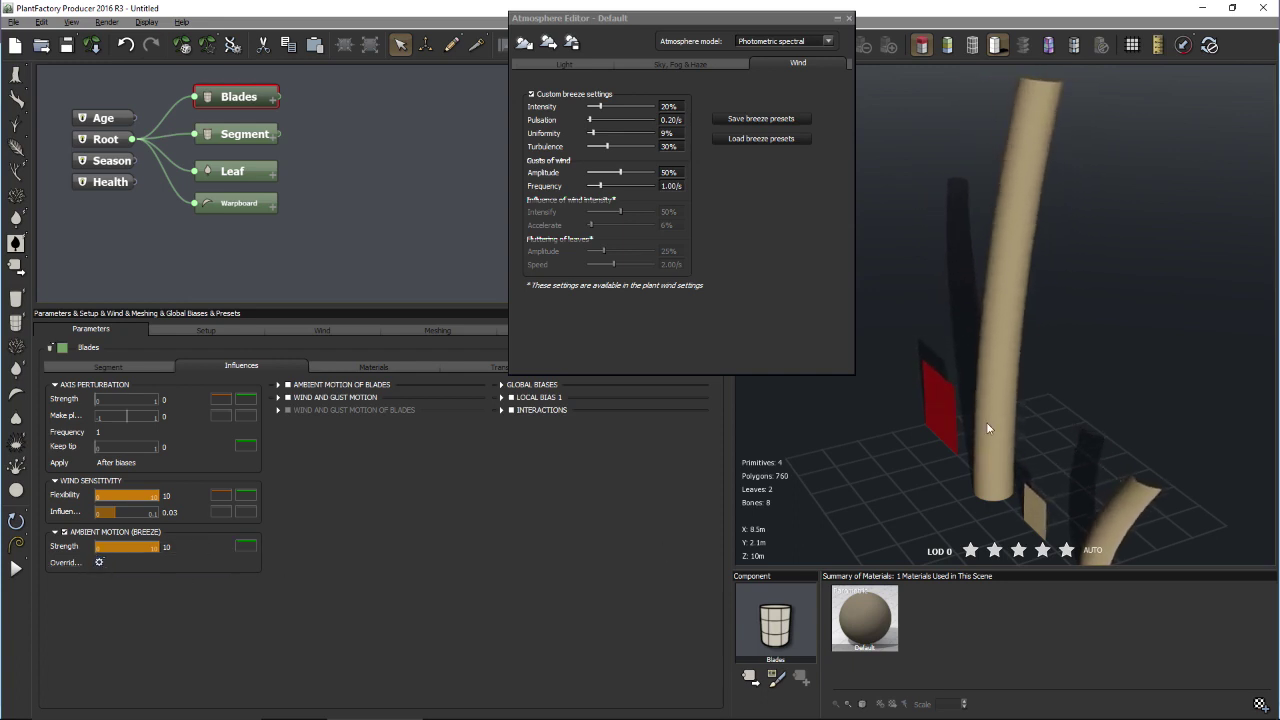
click(99, 563)
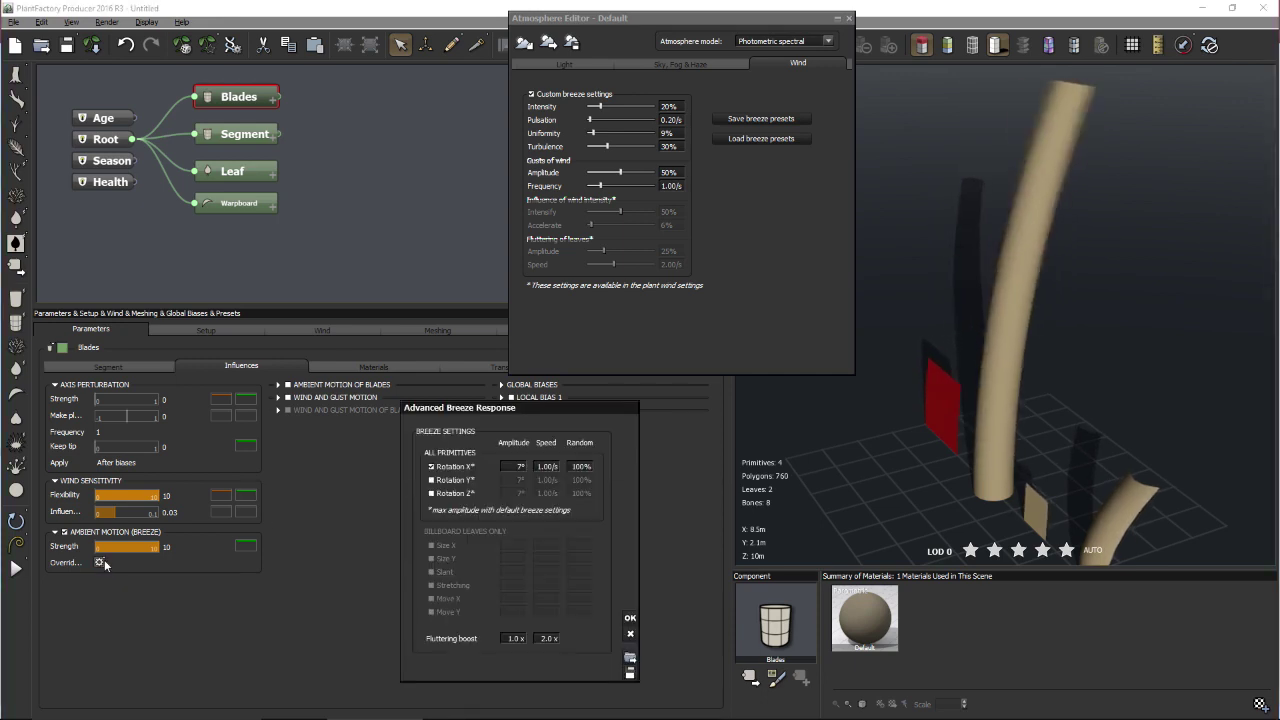
drag(488, 412, 475, 162)
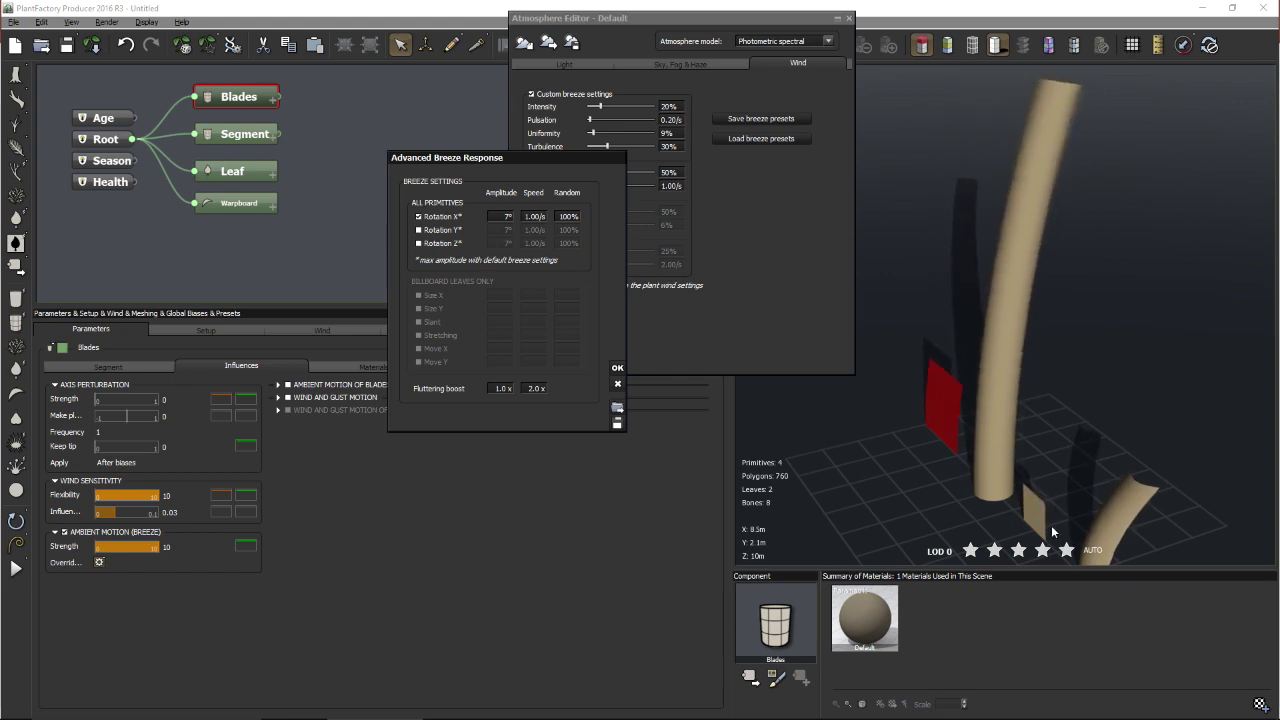
click(443, 218)
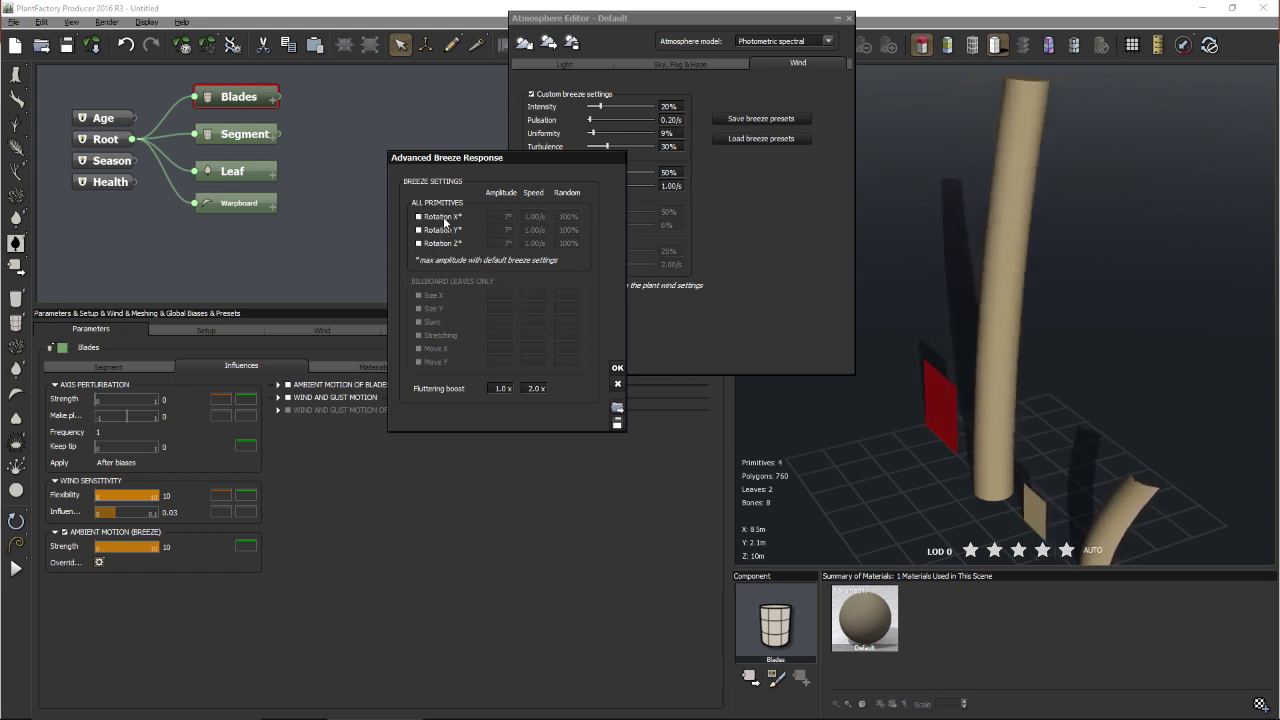
click(420, 231)
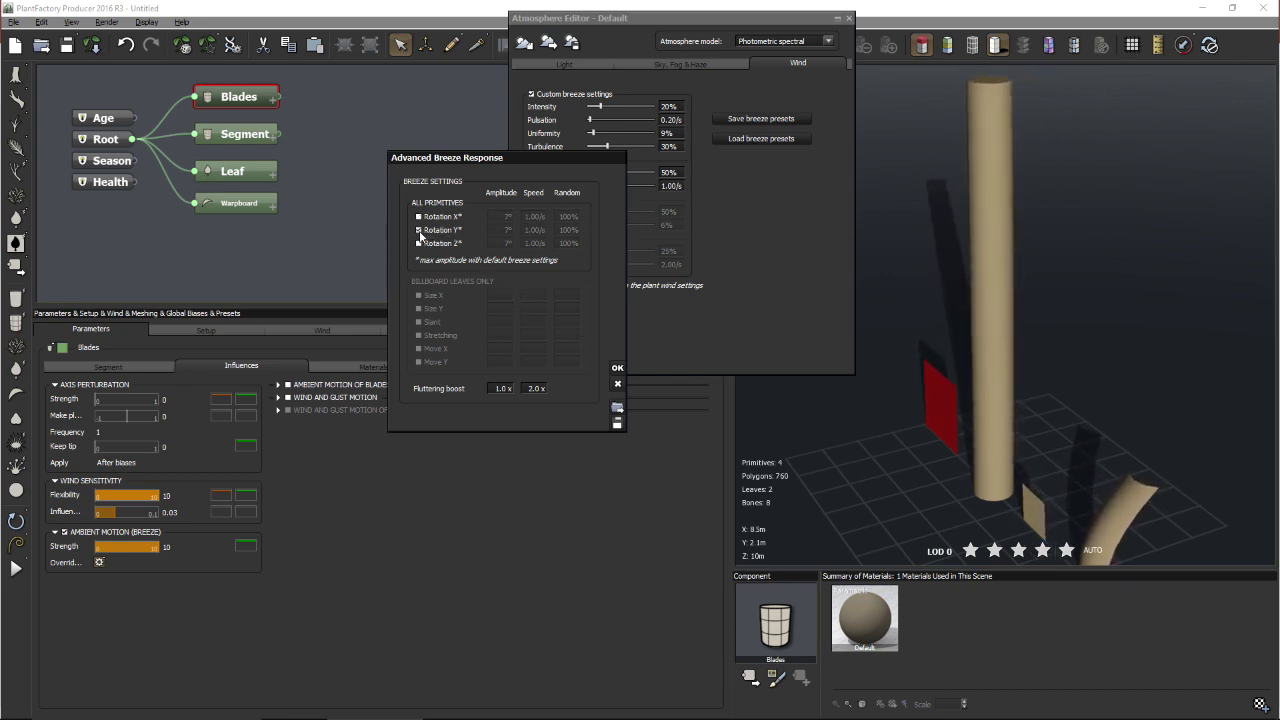
- Switch the blade's breeze response from Y rotation to Z rotation and view the motion from the side
click(923, 433)
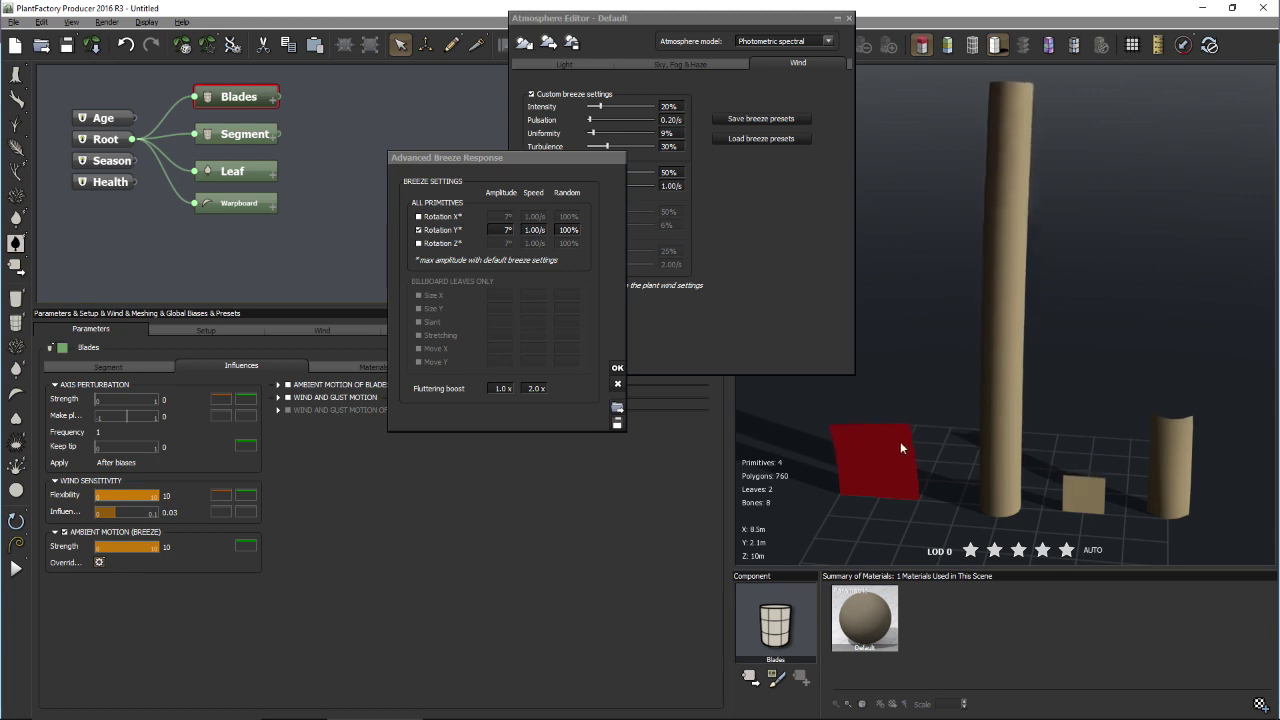
click(436, 233)
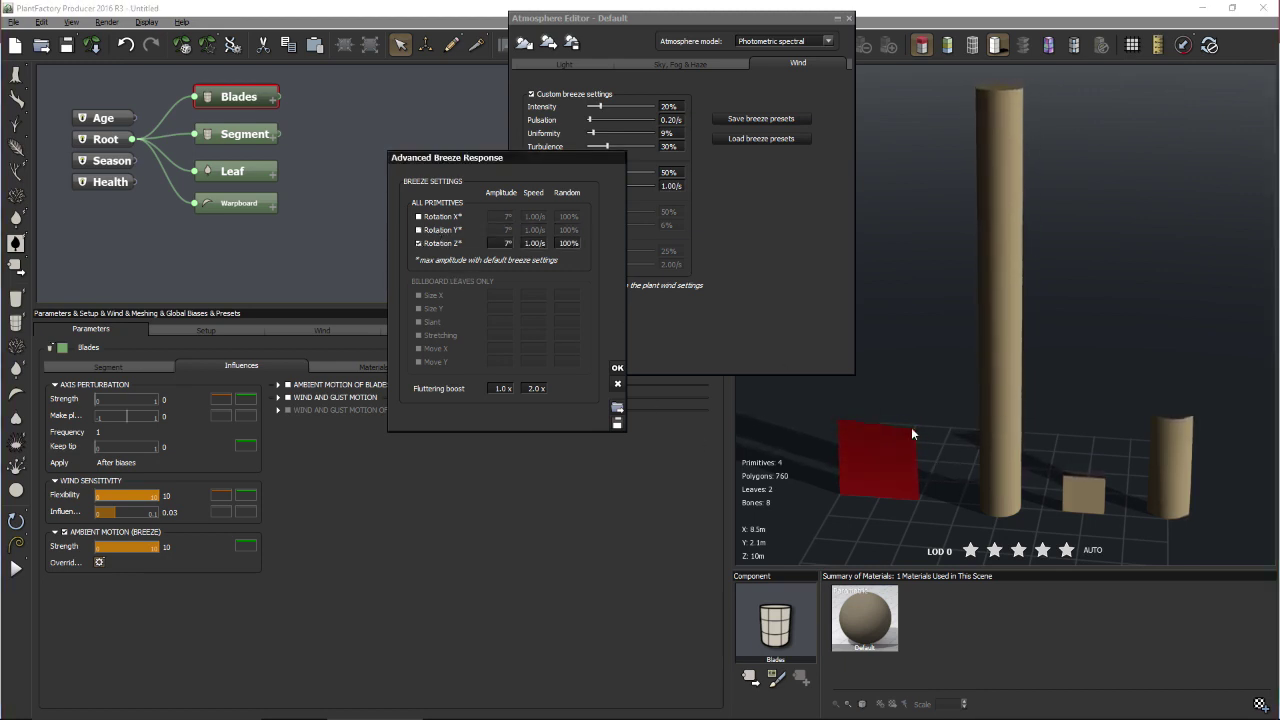
drag(936, 467, 890, 481)
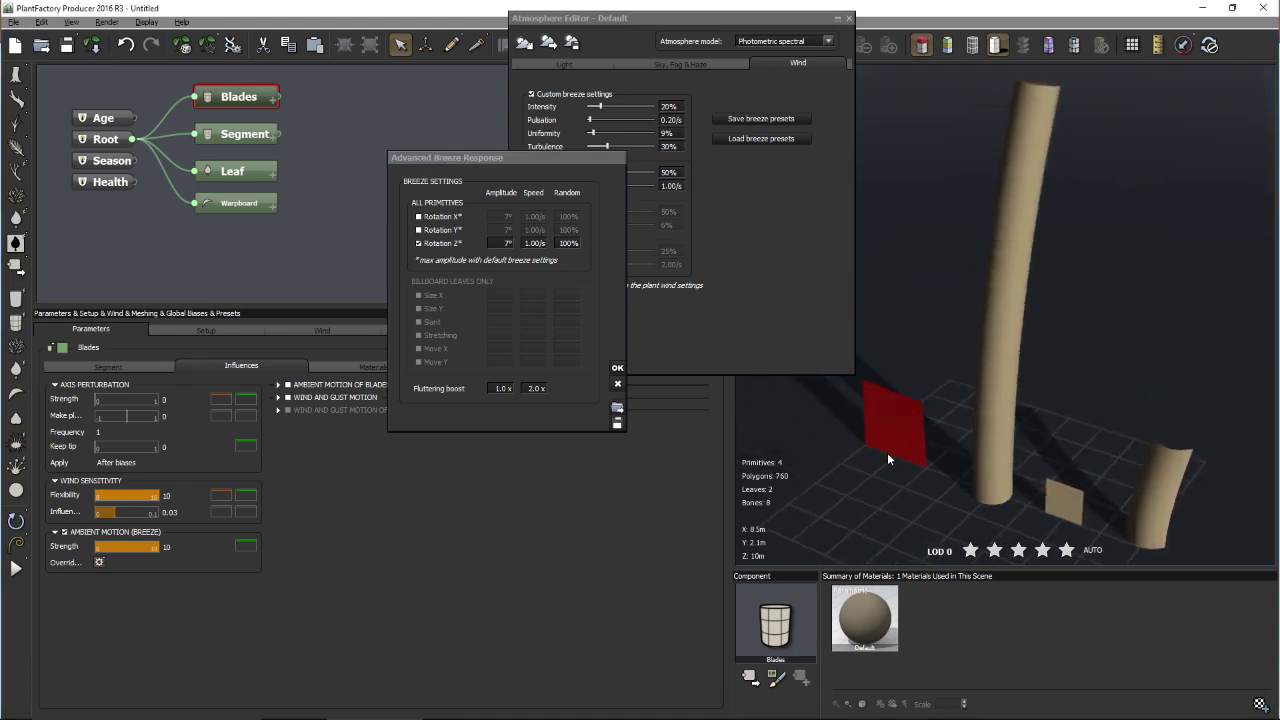
click(505, 243)
click(517, 271)
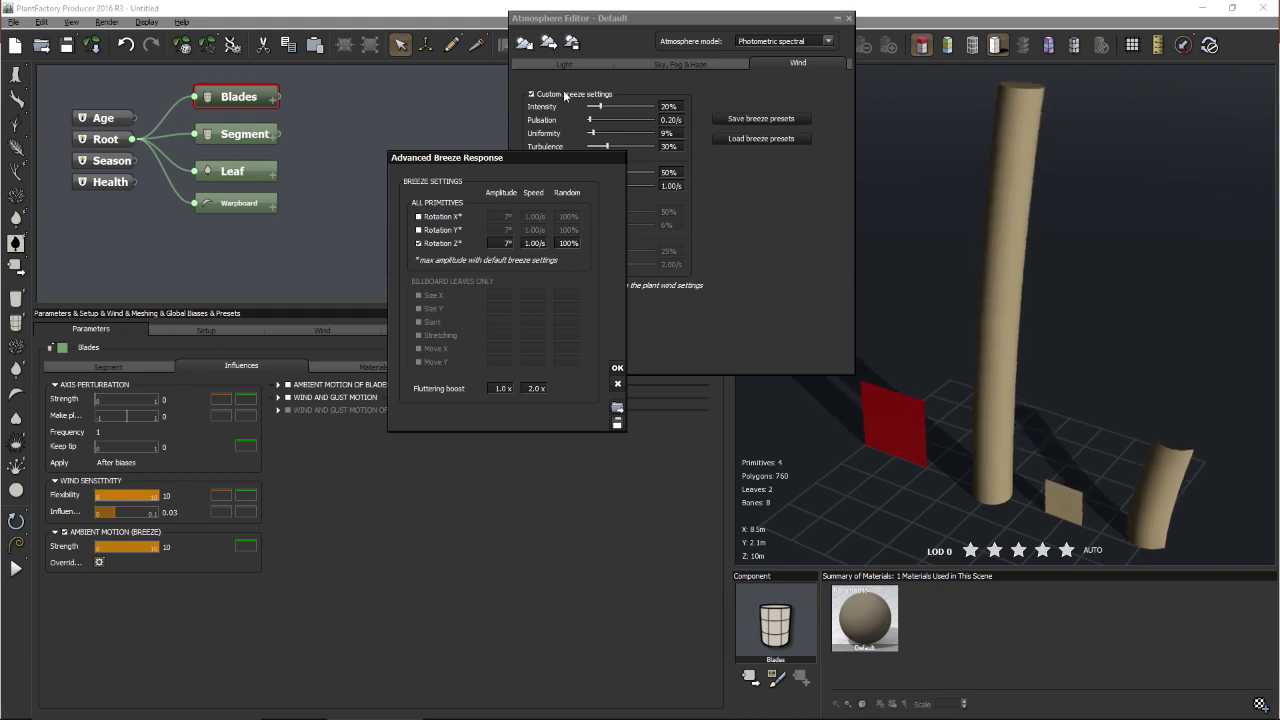
- Load the Stormy Breeze.aws preset into the atmosphere's custom breeze settings
drag(556, 160, 370, 141)
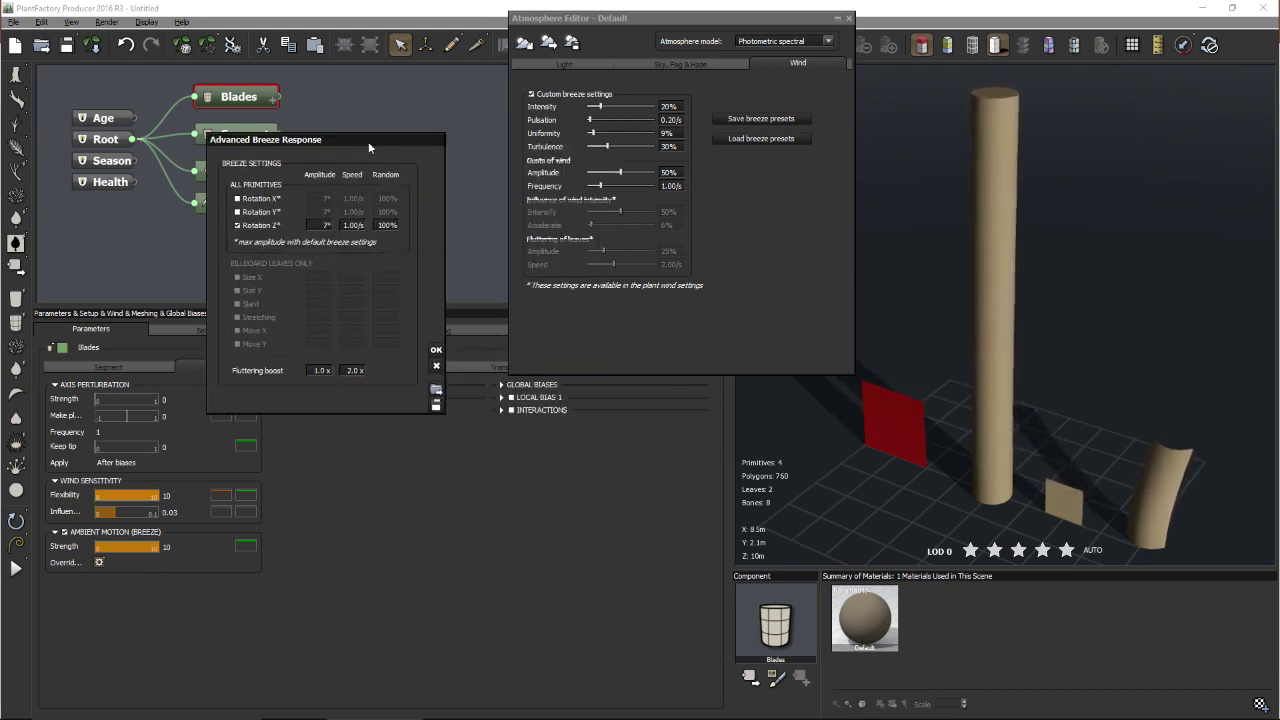
click(314, 225)
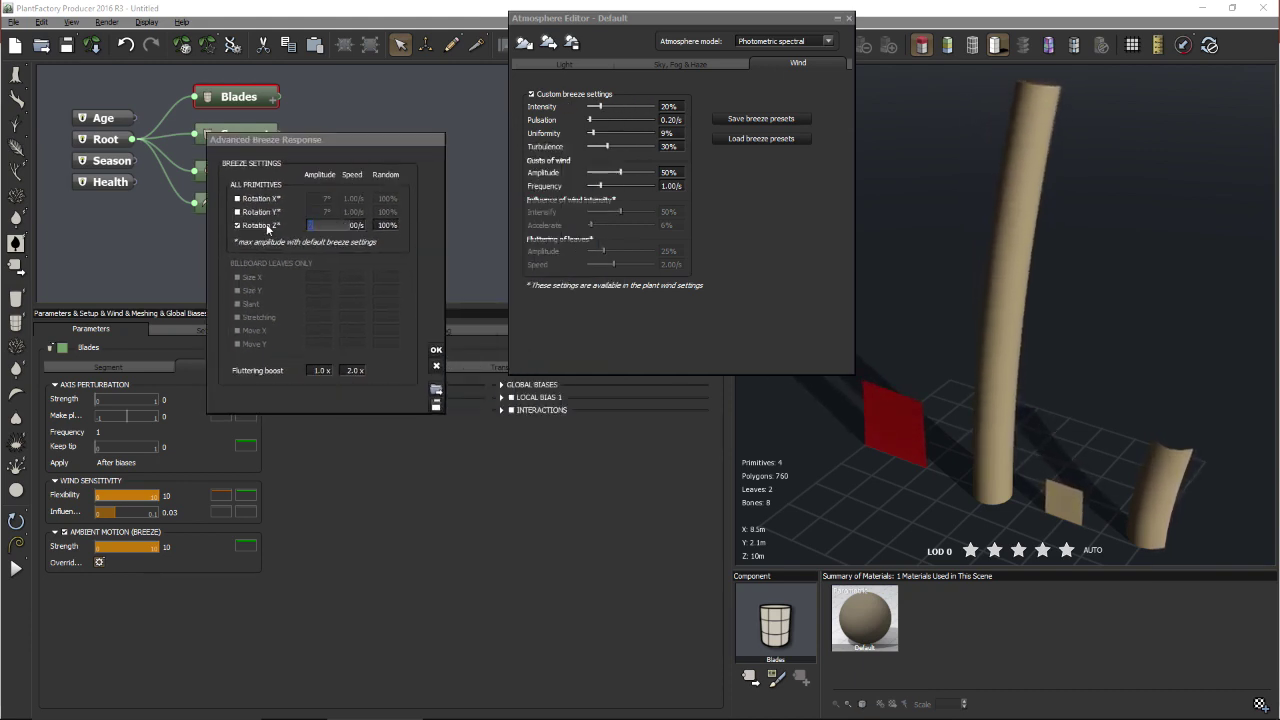
click(761, 138)
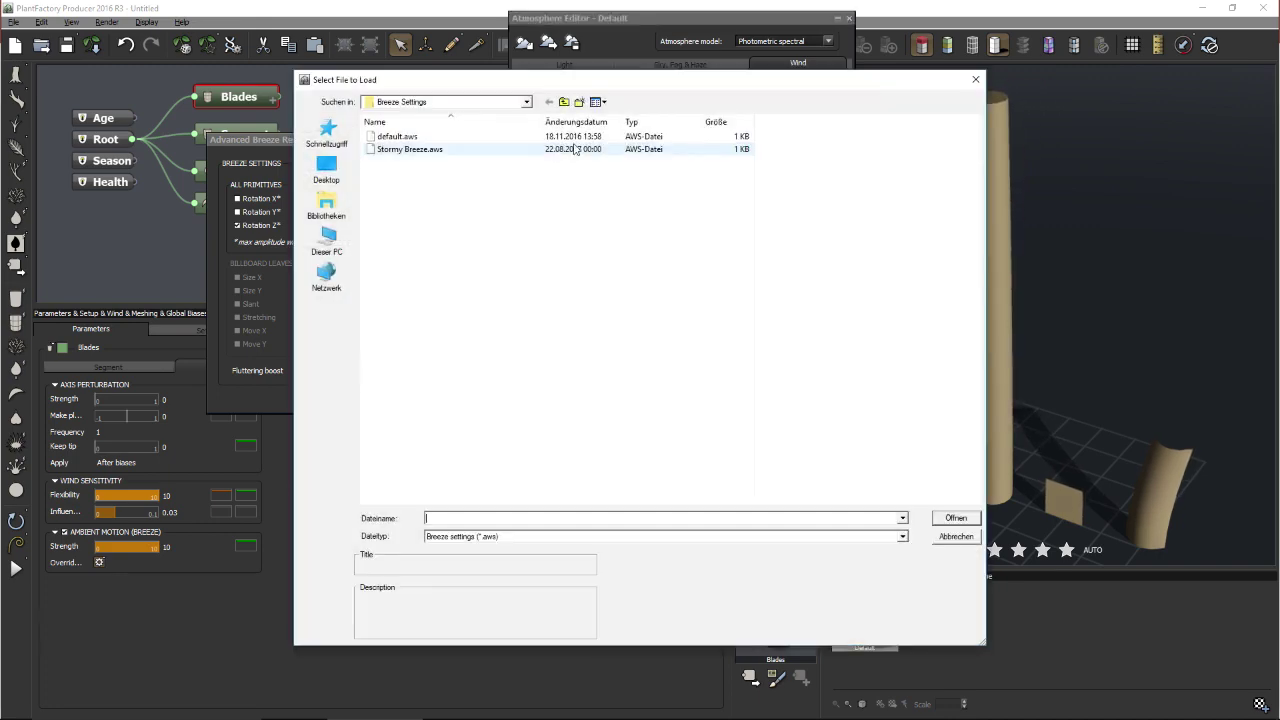
double_click(423, 150)
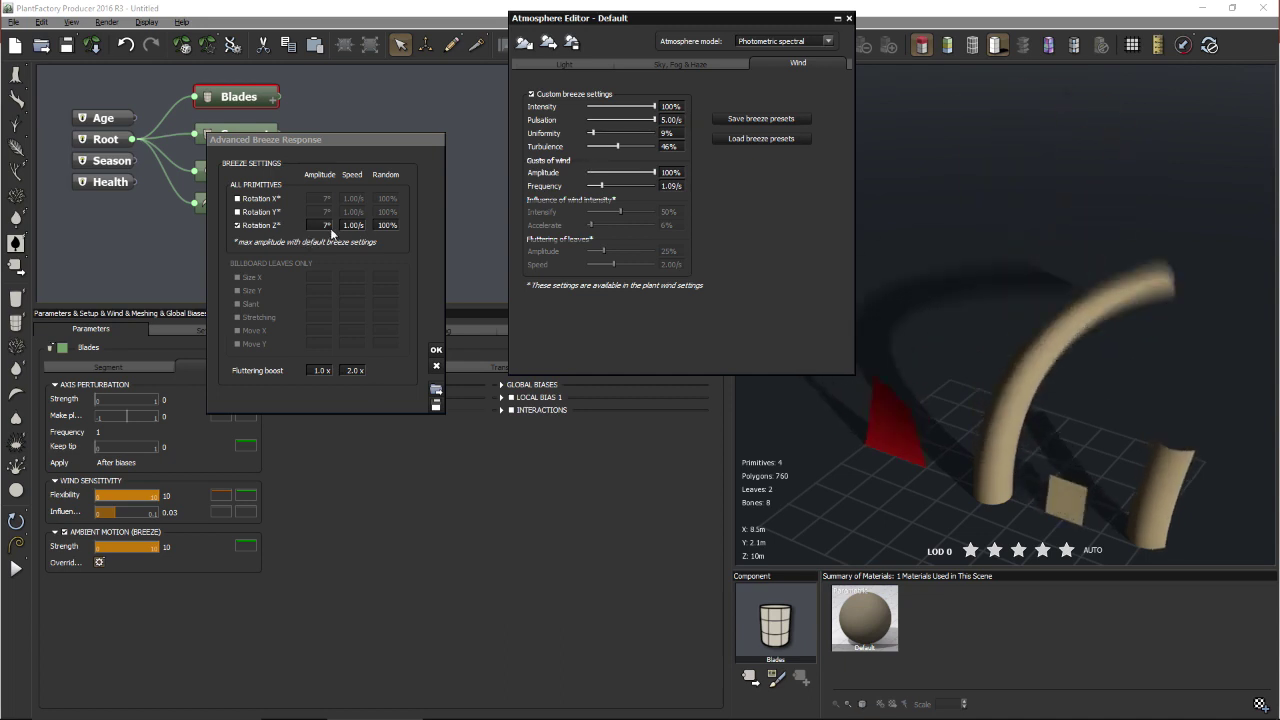
- Restore the atmosphere's breeze settings by loading the default.aws preset
click(350, 156)
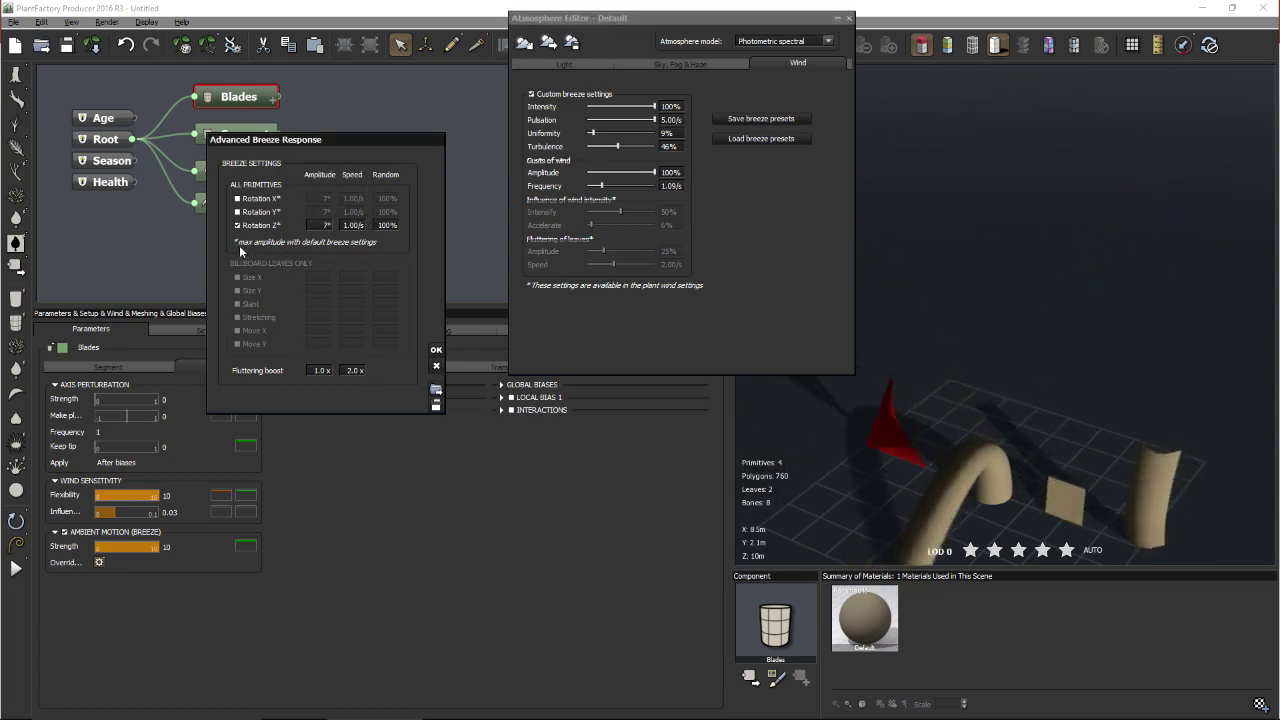
click(757, 142)
double_click(414, 140)
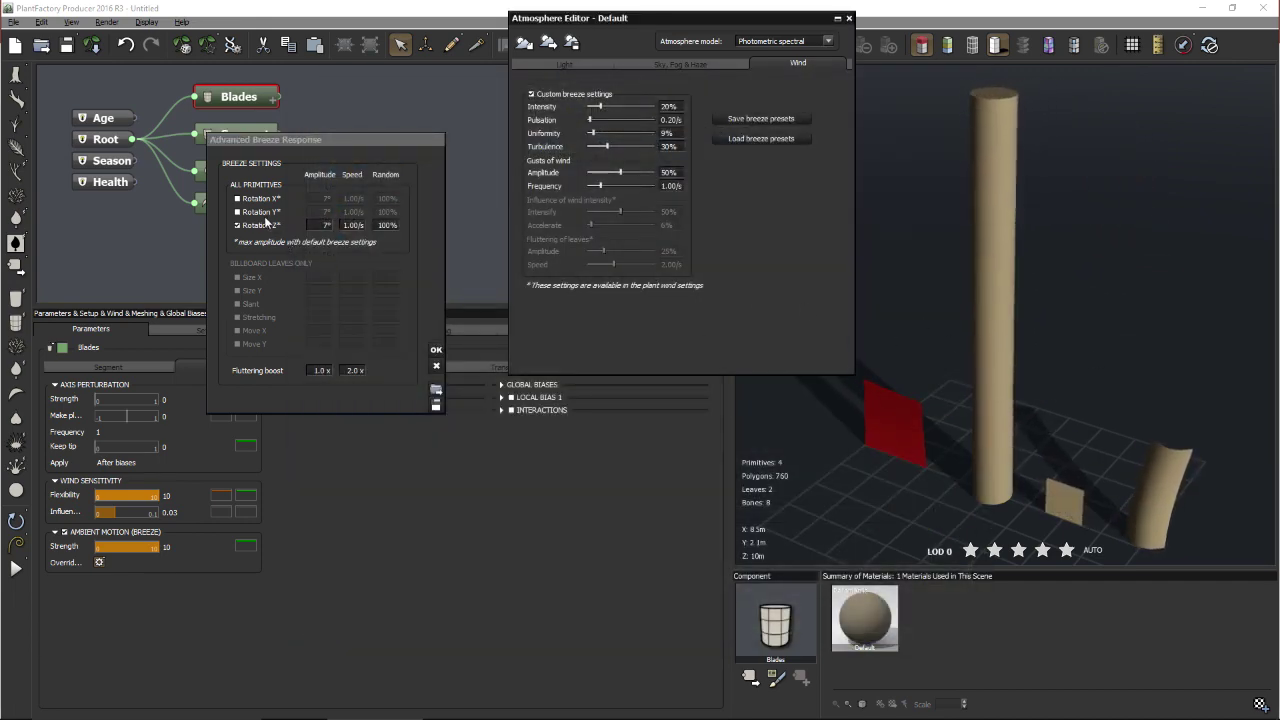
- Set the Z rotation speed to 3.00/s in the Blades segment's advanced breeze response
drag(290, 139, 351, 132)
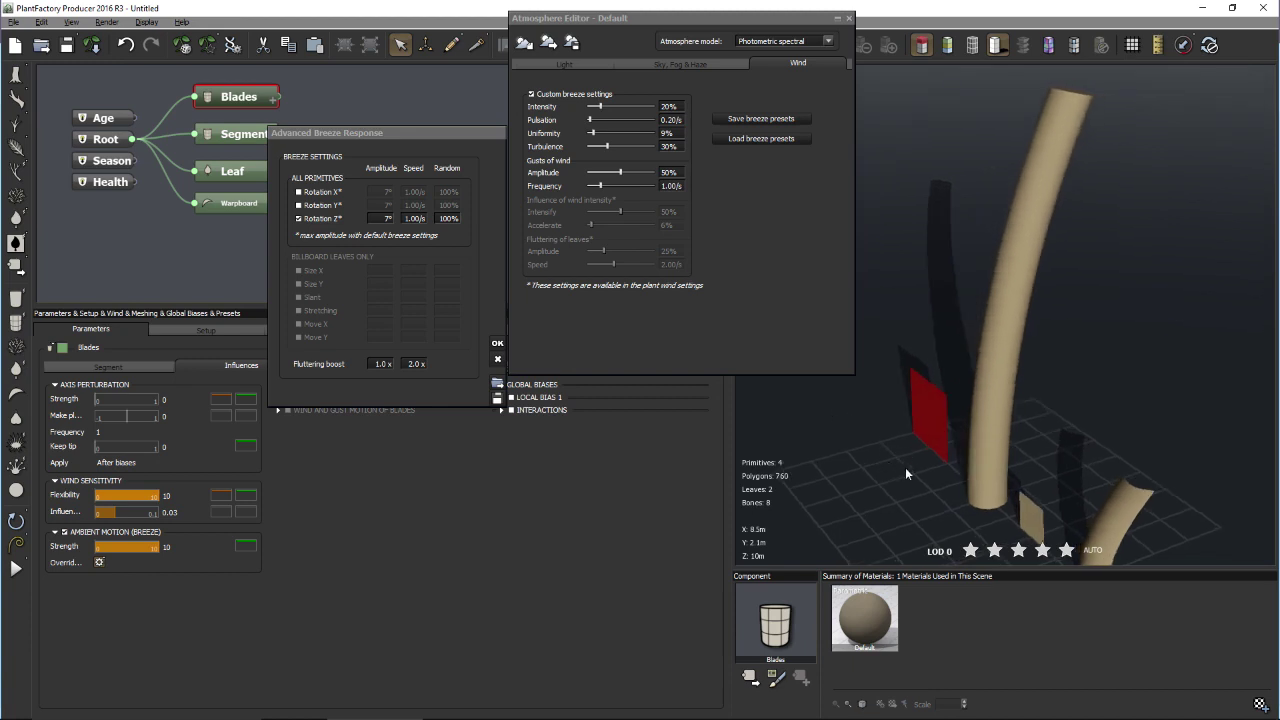
double_click(413, 218)
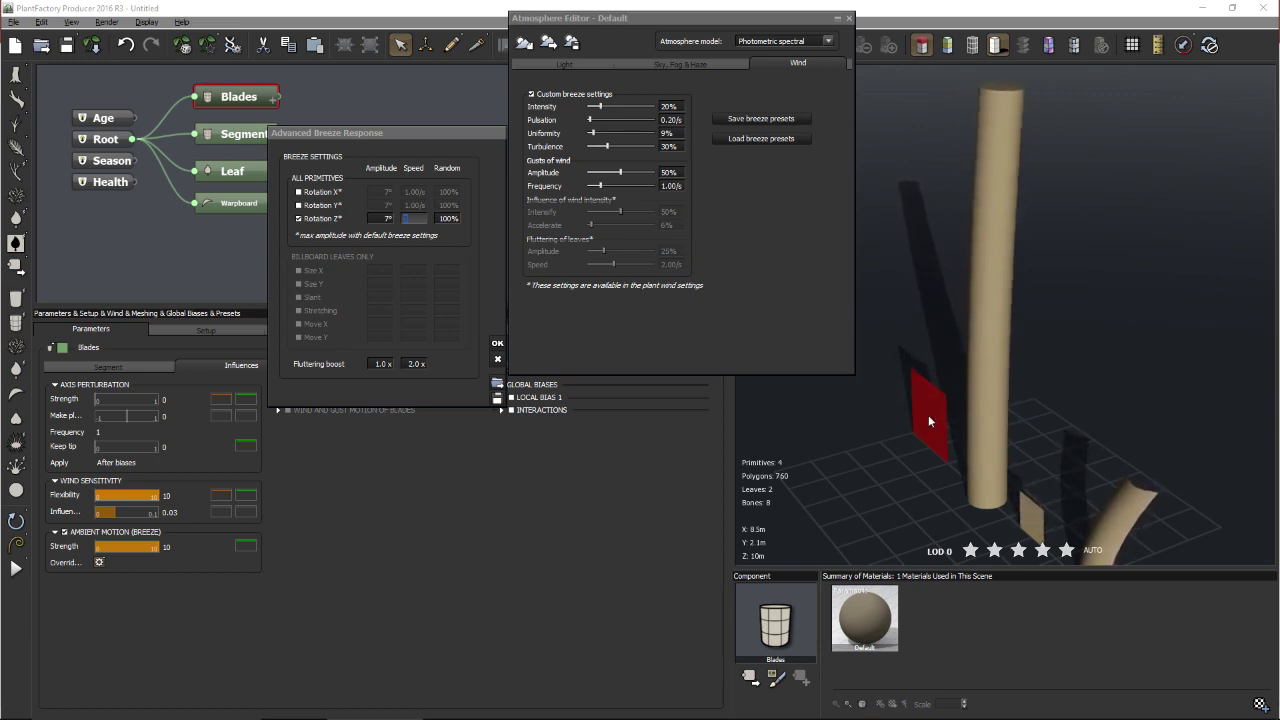
click(474, 210)
text(3.00/s)
key(Return)
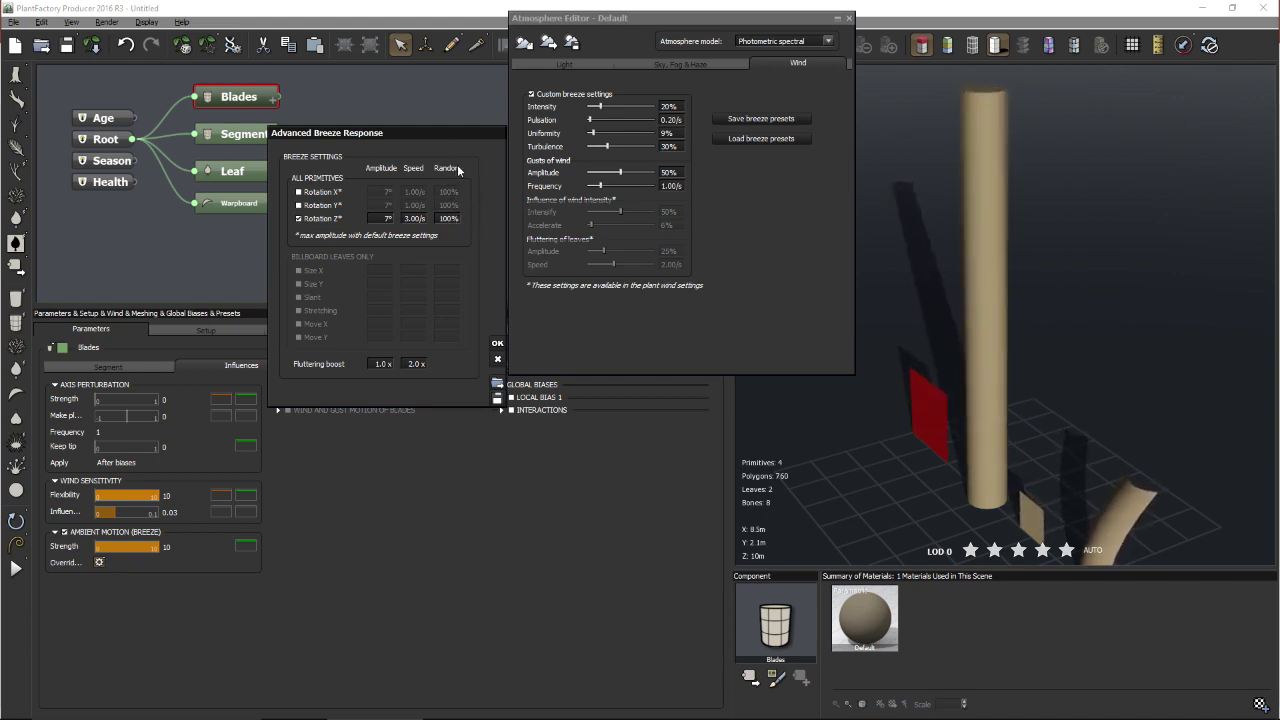
- Set the fluttering boost amplitude to 3.0x and dismiss the advanced breeze response without applying its changes
drag(456, 135, 564, 72)
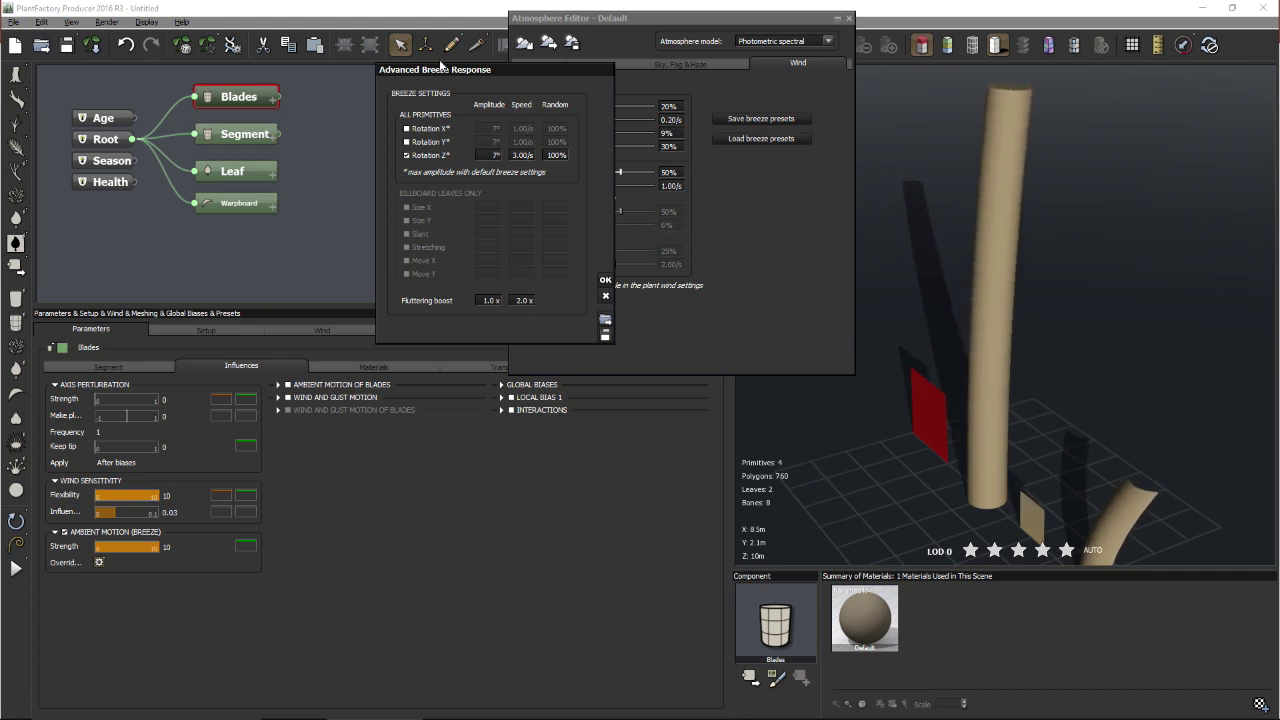
drag(471, 77, 325, 43)
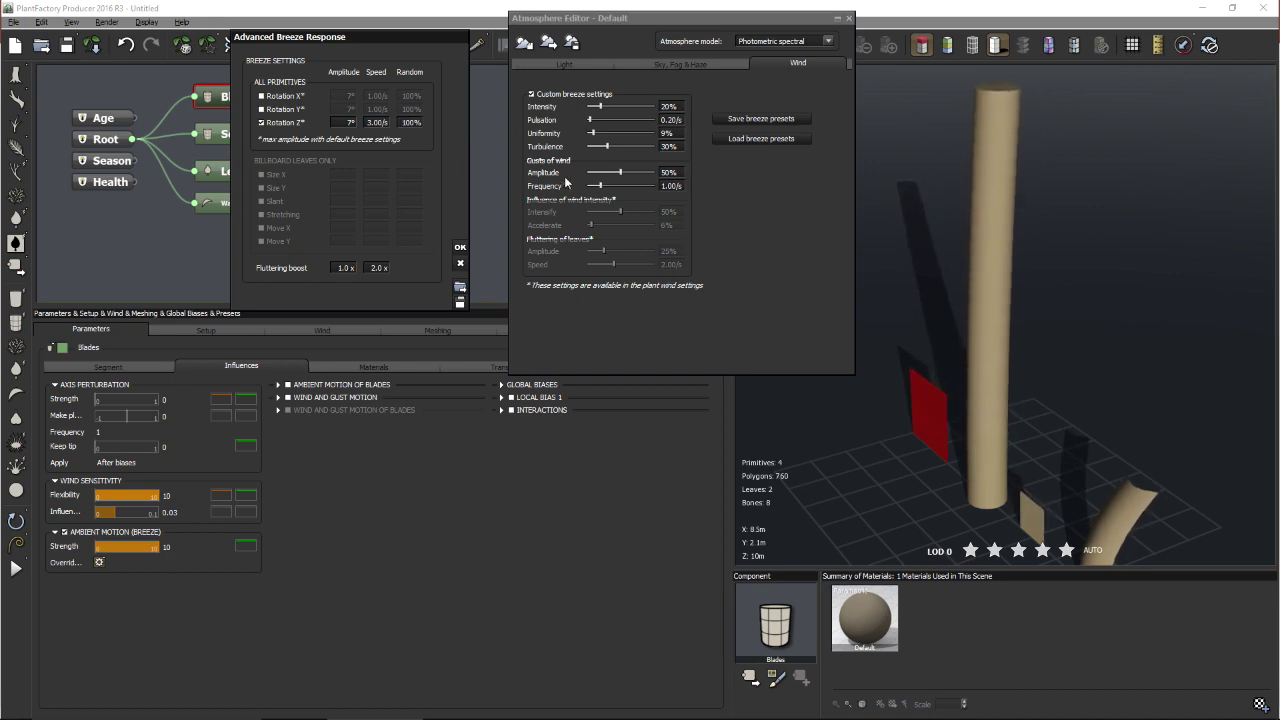
click(630, 175)
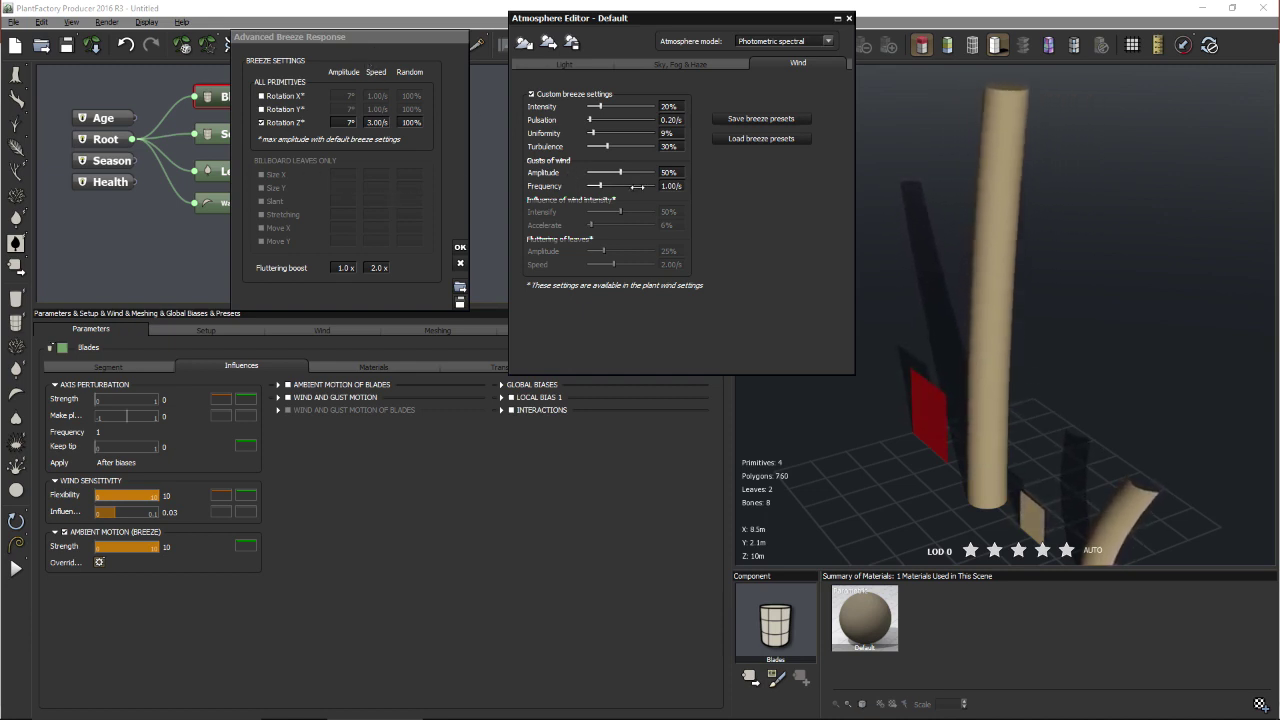
click(347, 286)
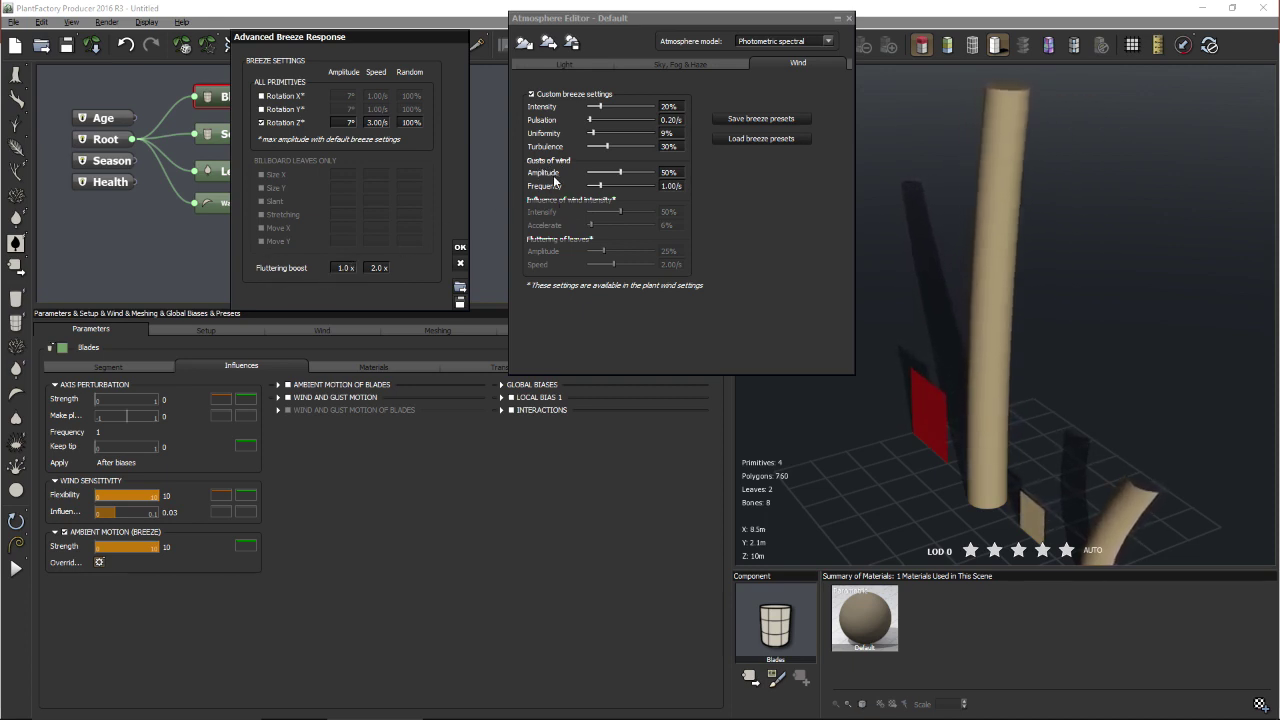
click(352, 267)
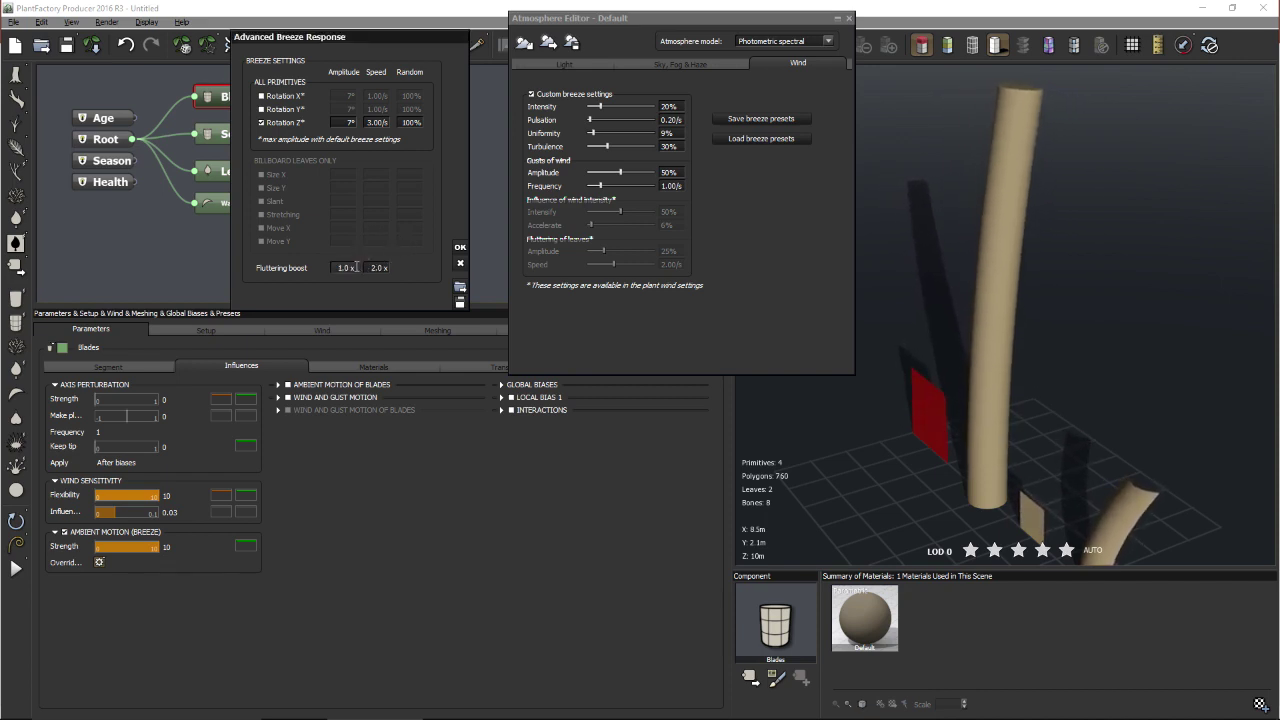
double_click(352, 267)
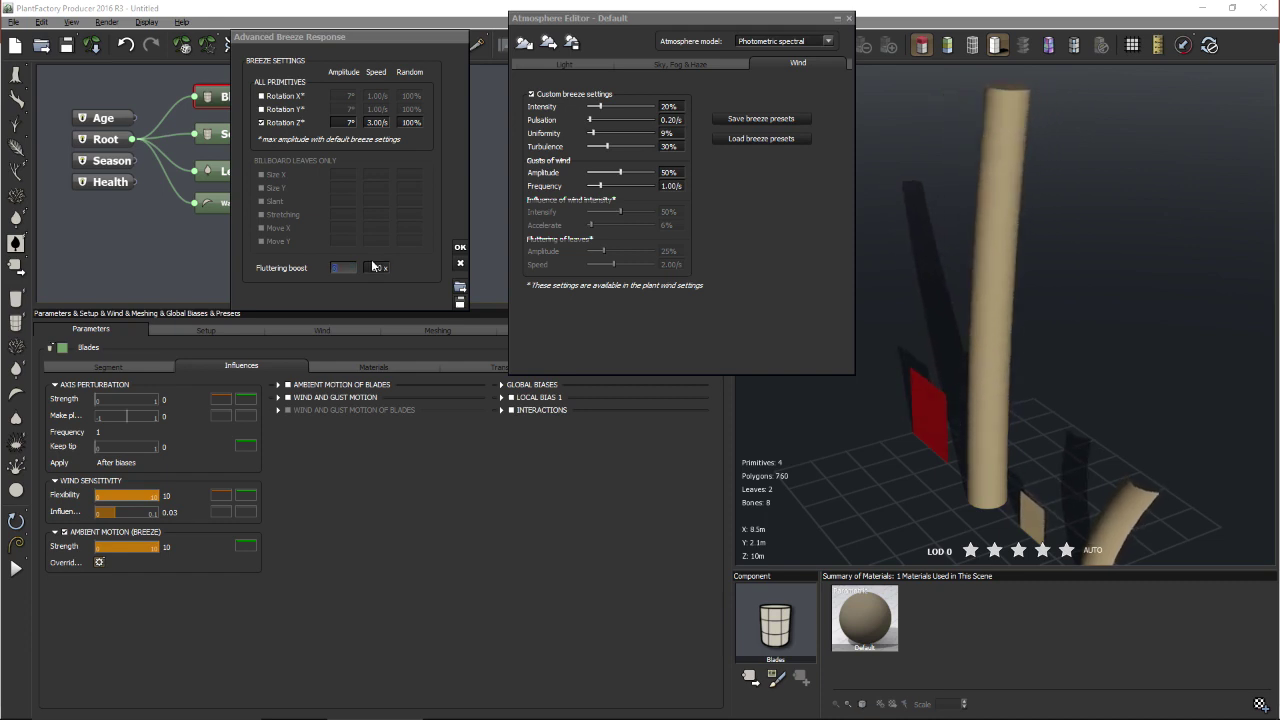
text(3)
key(Return)
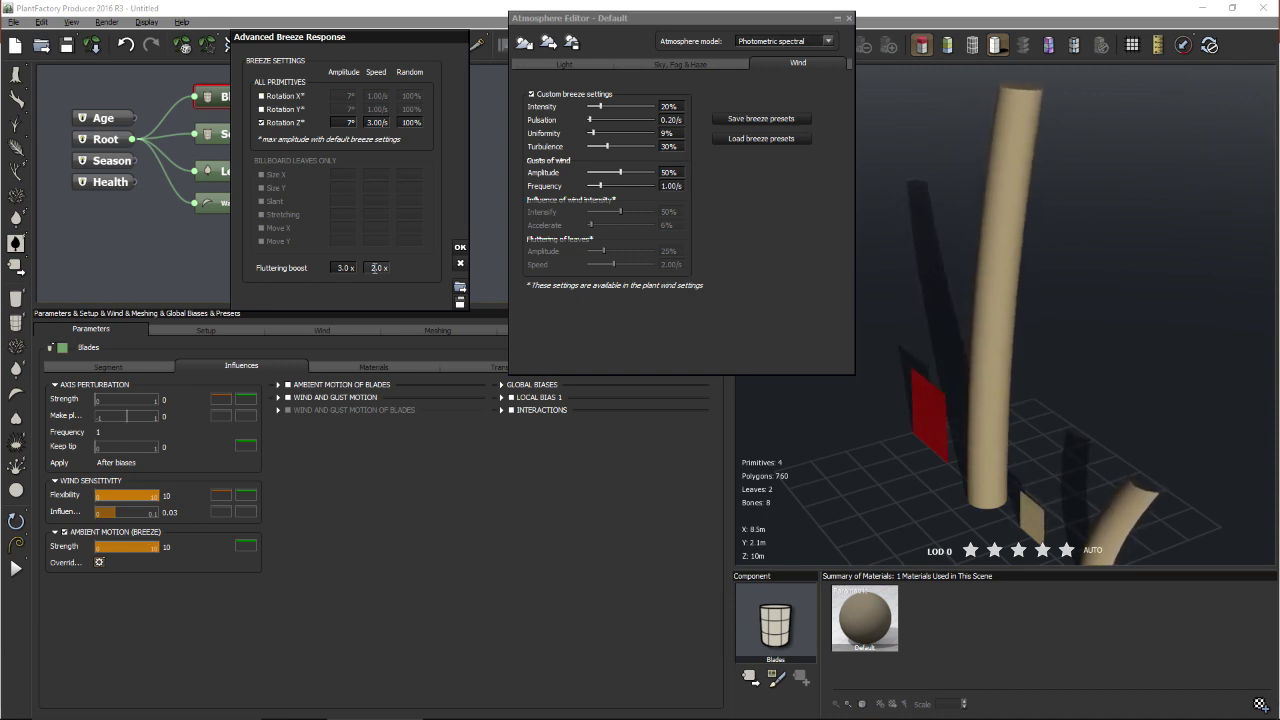
click(457, 264)
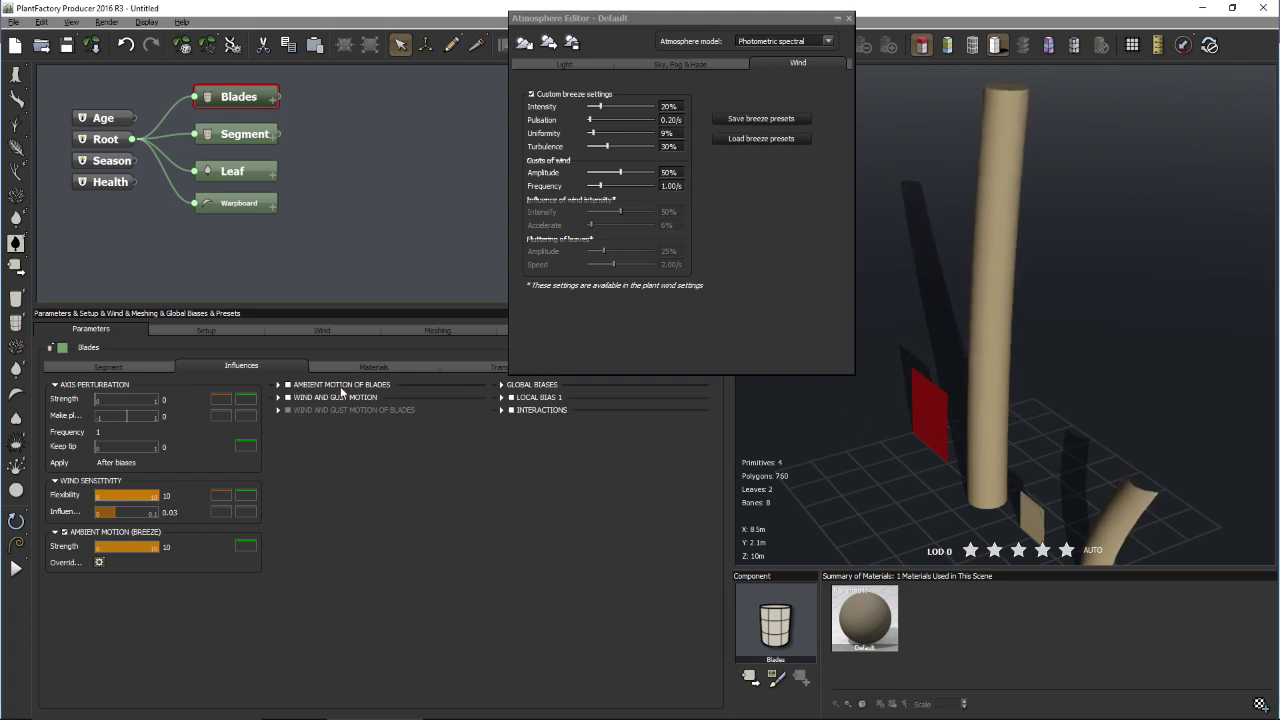
- Turn off Ambient Motion (Breeze) for the Blades segment and enable Ambient Motion of Blades instead
click(64, 532)
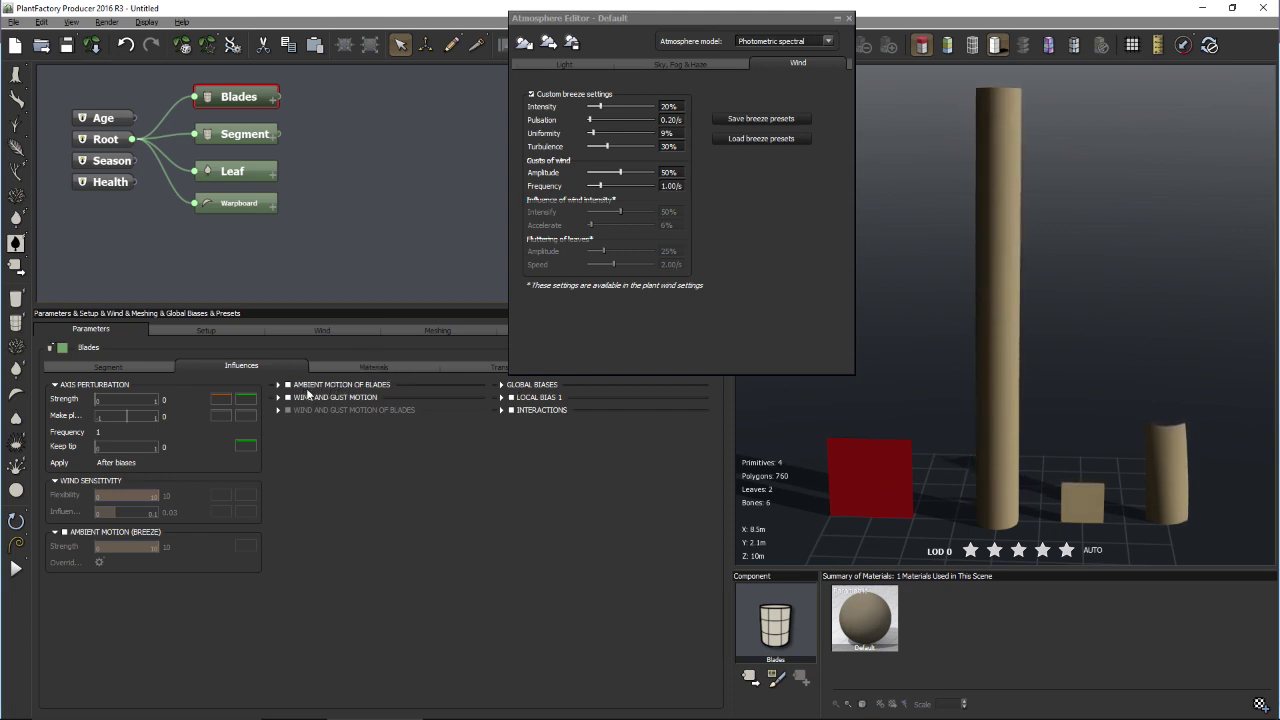
click(313, 388)
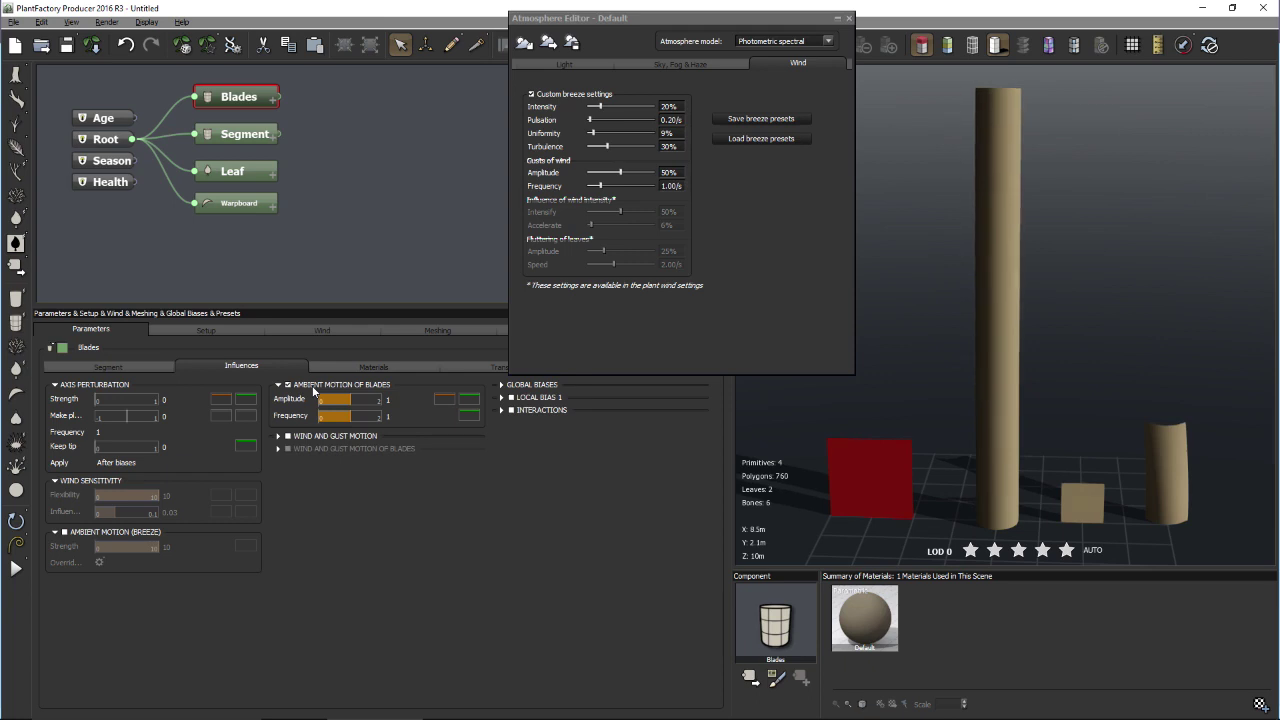
drag(934, 409, 861, 418)
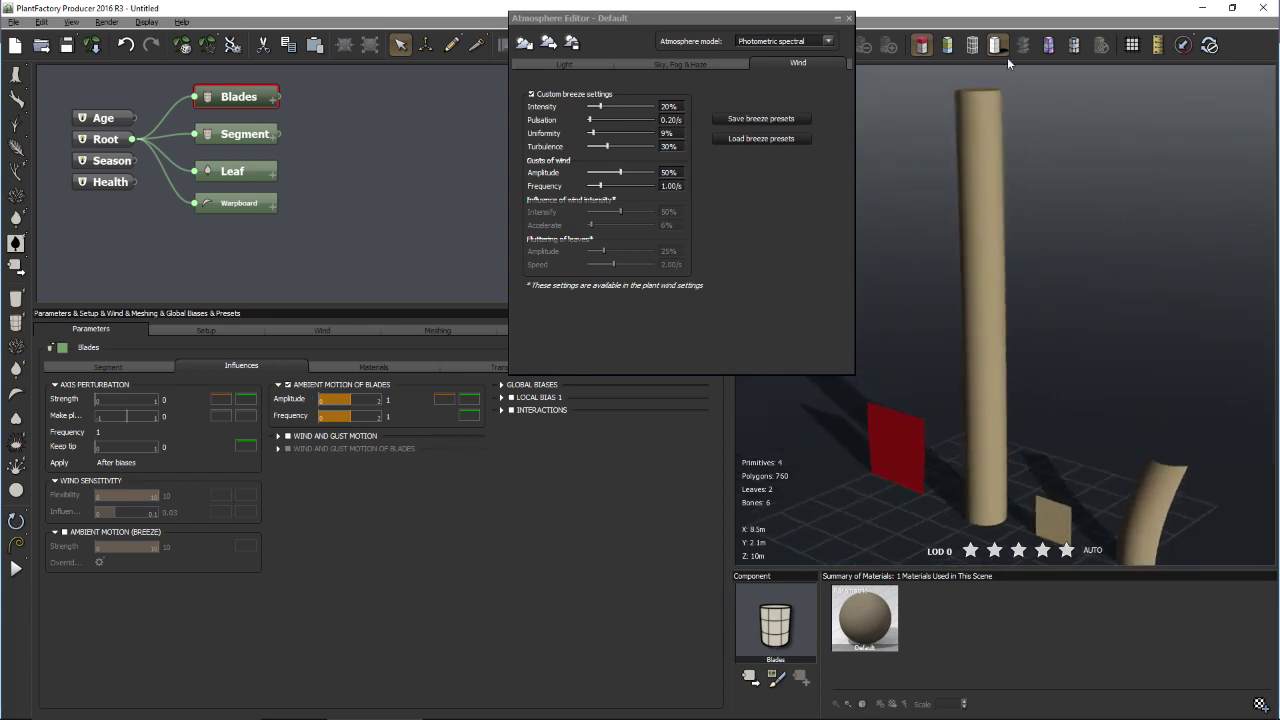
- Display the mesh wireframe on the primitives and set the amplitude of the blades' ambient motion to 10
click(972, 45)
scroll(894, 458, up, 5)
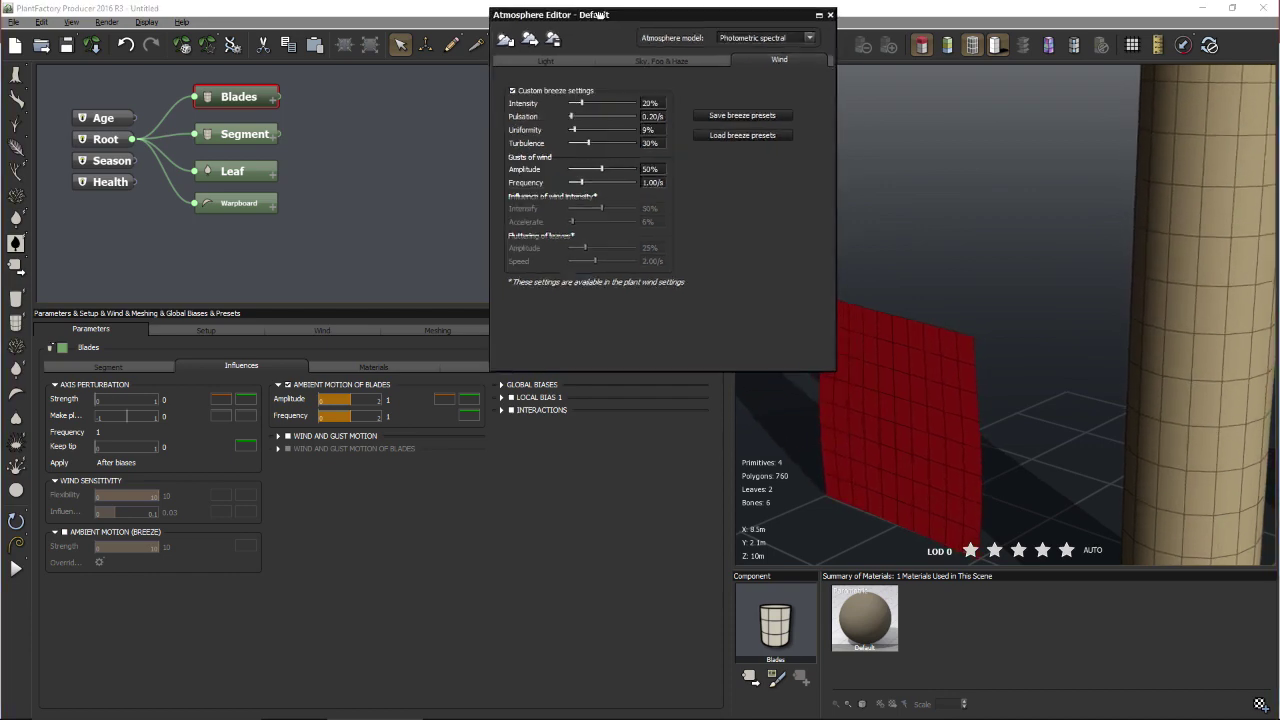
drag(648, 18, 578, 436)
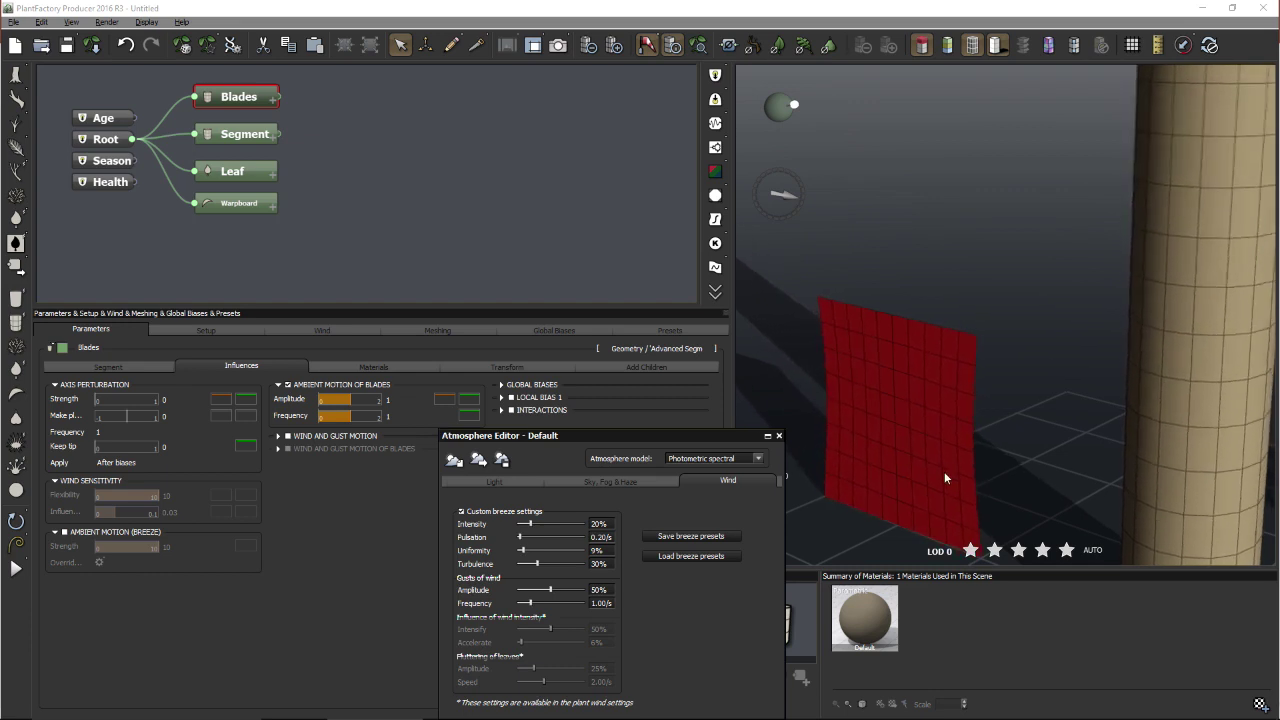
click(396, 400)
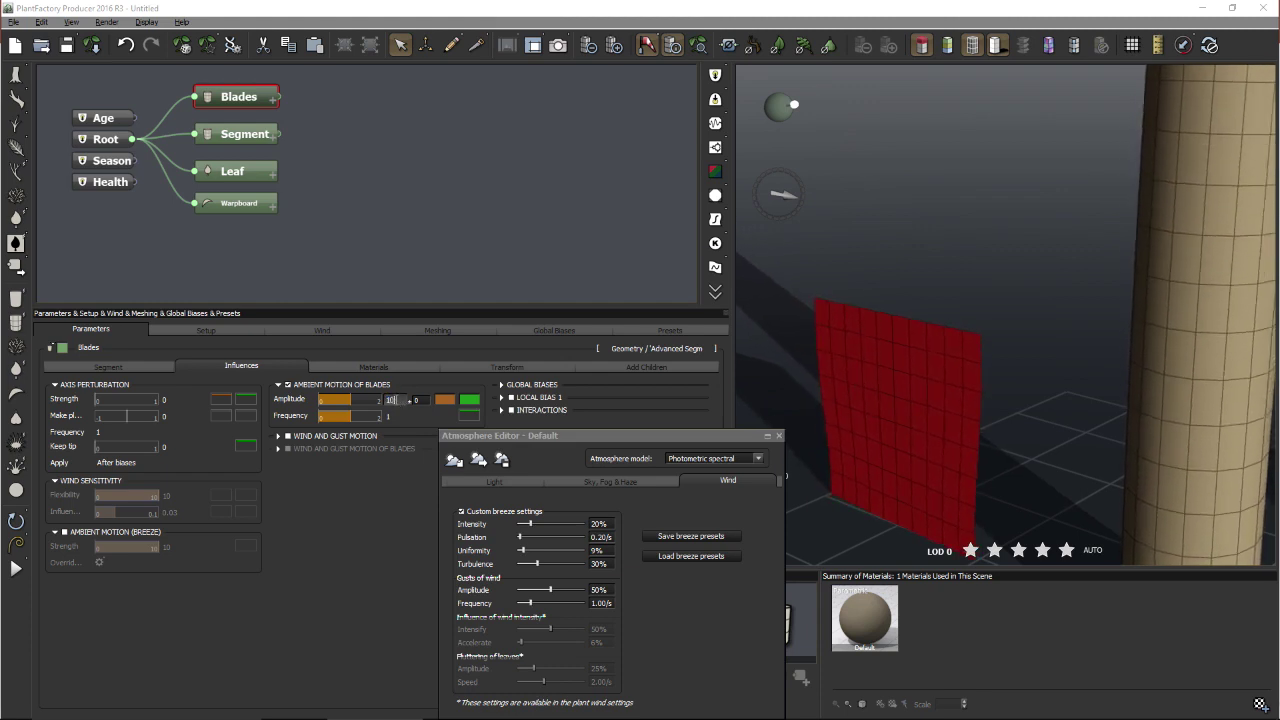
key(Return)
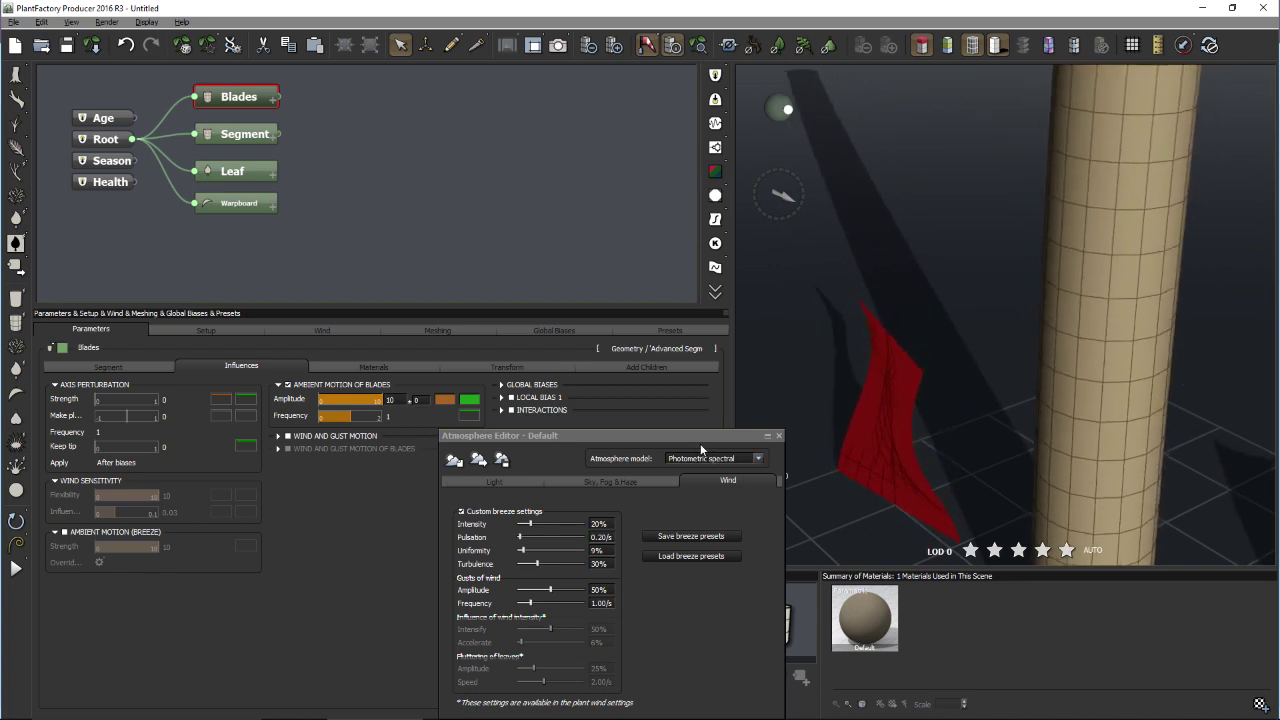
- Set the frequency of the blades' ambient motion to 3 and turn off the mesh wireframe and the red selection highlight
mouse_move(701, 446)
mouse_down()
mouse_move(691, 420)
mouse_move(692, 438)
mouse_up()
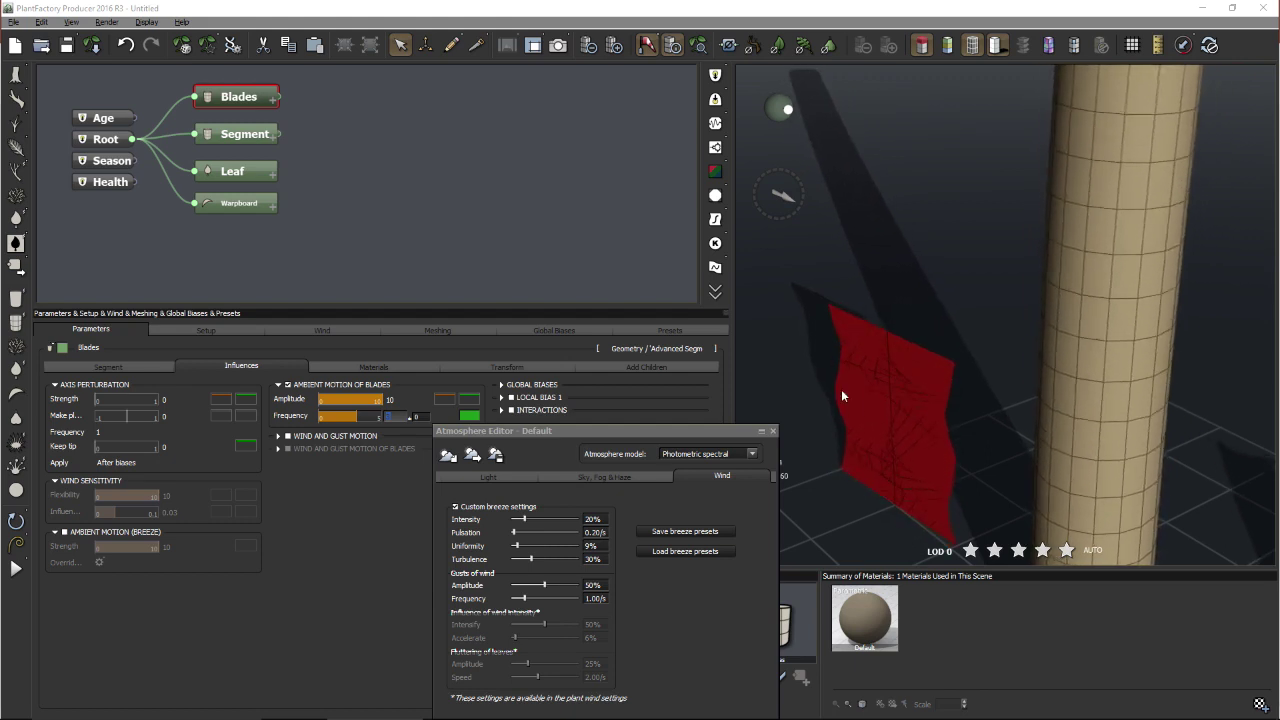
click(972, 45)
click(921, 45)
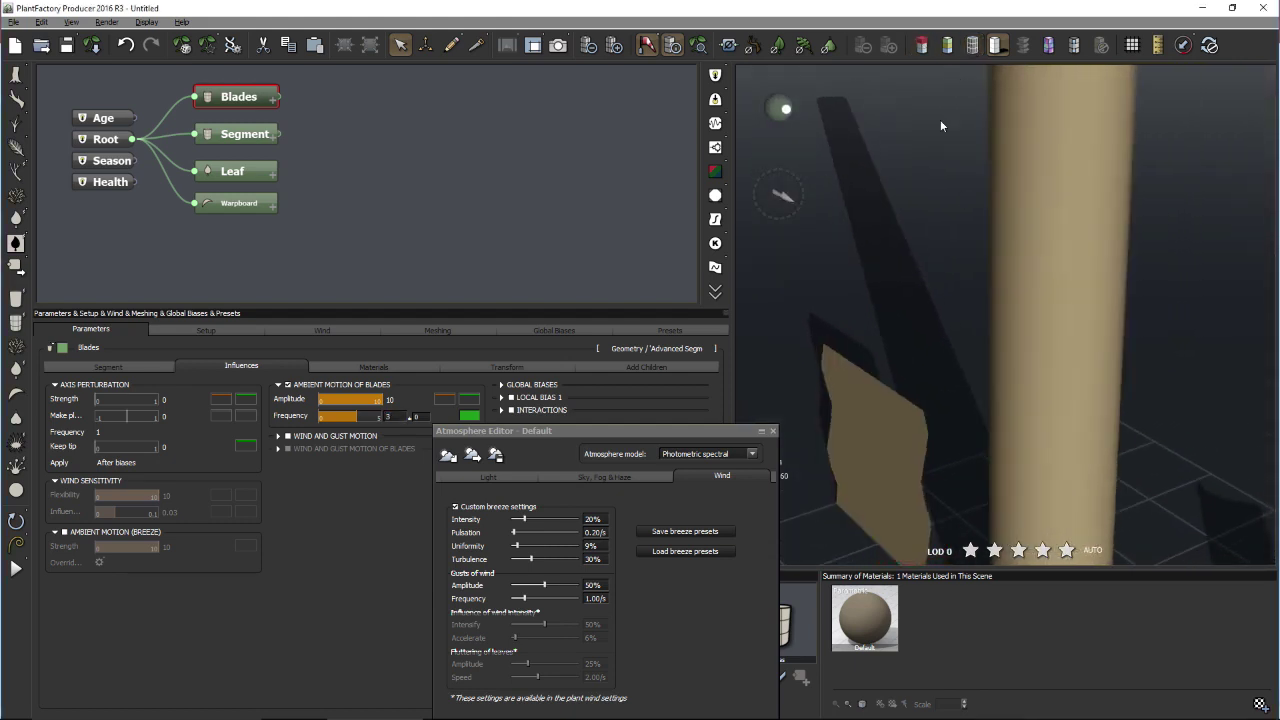
scroll(921, 355, down, 3)
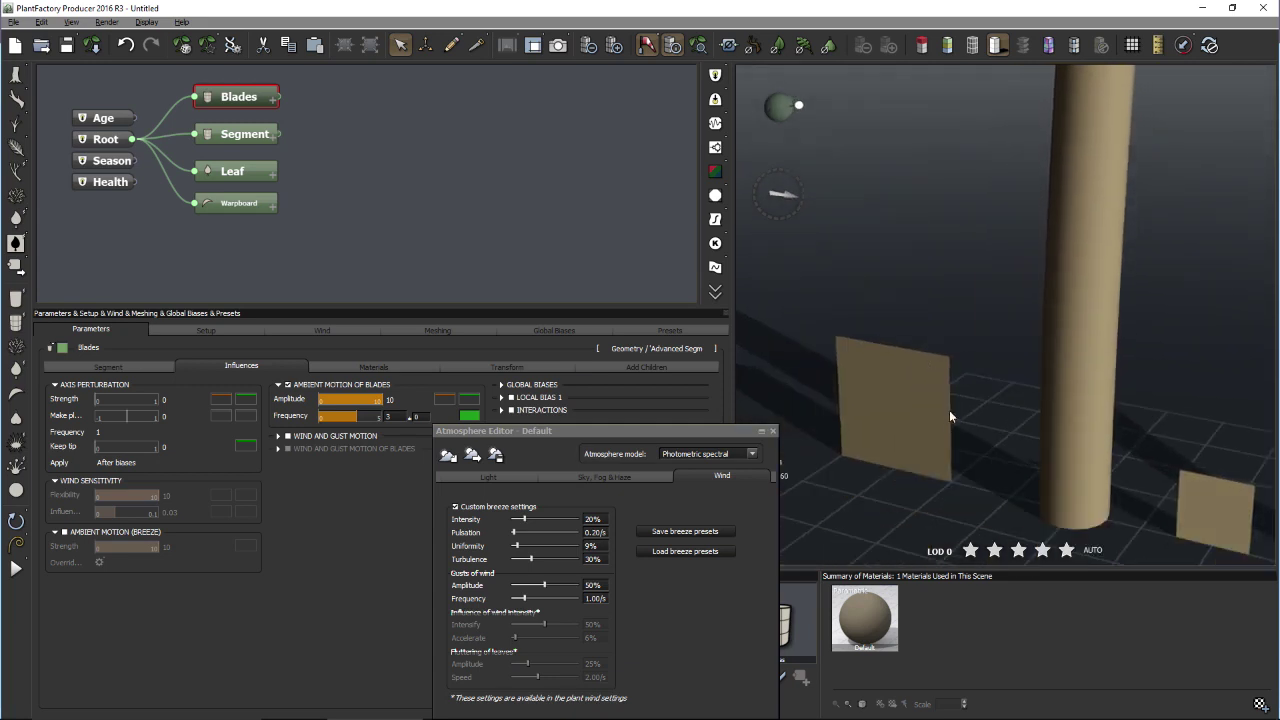
- Turn off Ambient Motion of Blades and enable Wind and Gust Motion for the Blades segment, accepting the creation of bones for each instance
click(288, 385)
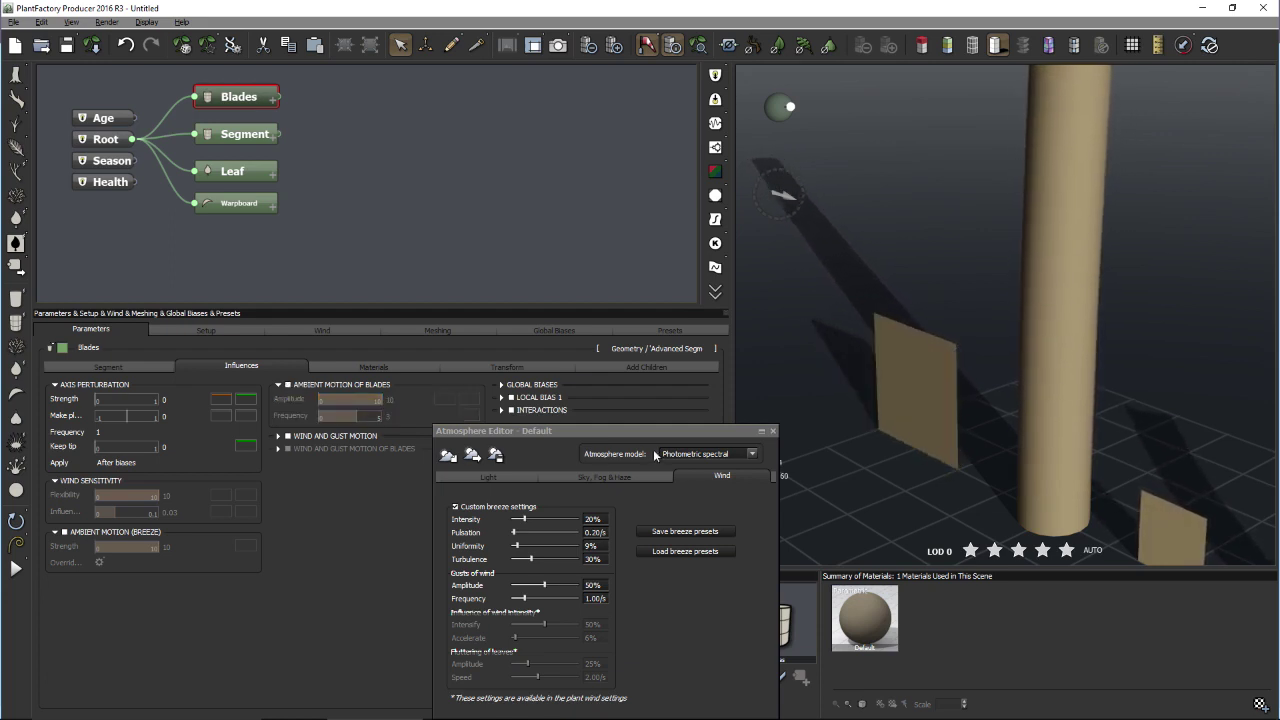
click(288, 437)
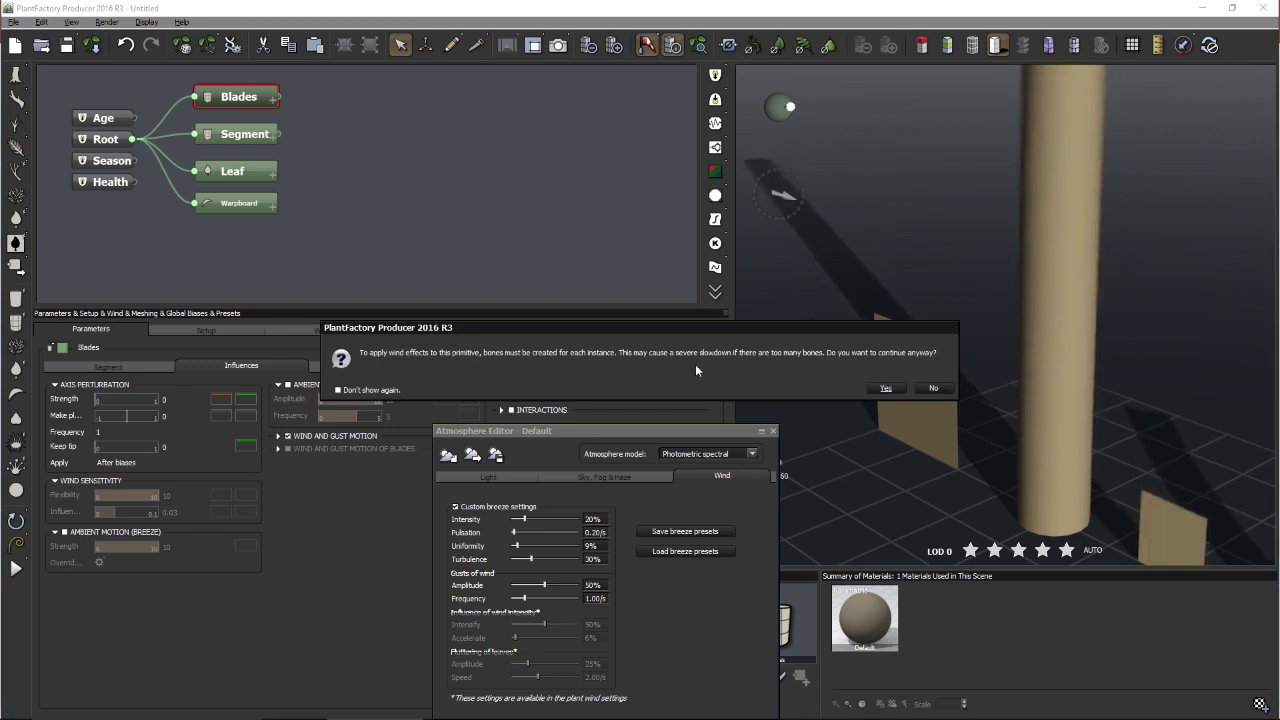
click(885, 388)
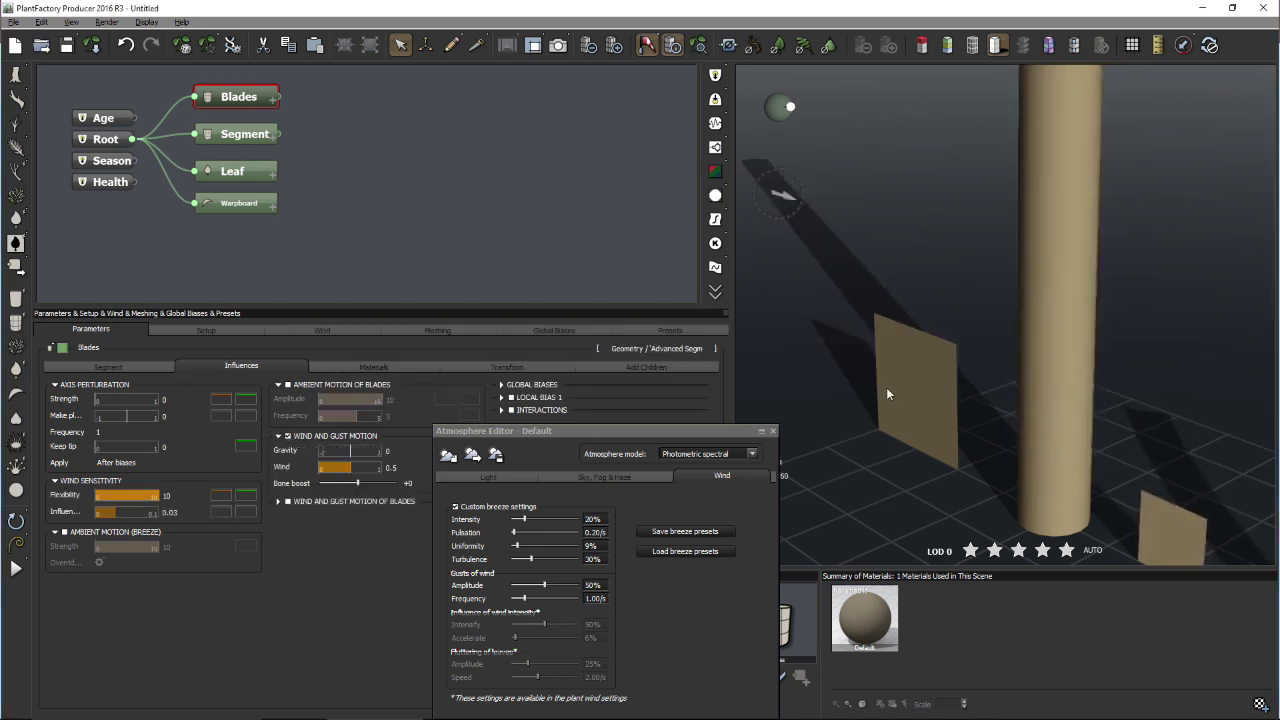
- Set the Wind value of the Blades segment's Wind and Gust Motion to 5, keeping the Atmosphere Editor clear of the parameters
drag(646, 430, 1168, 56)
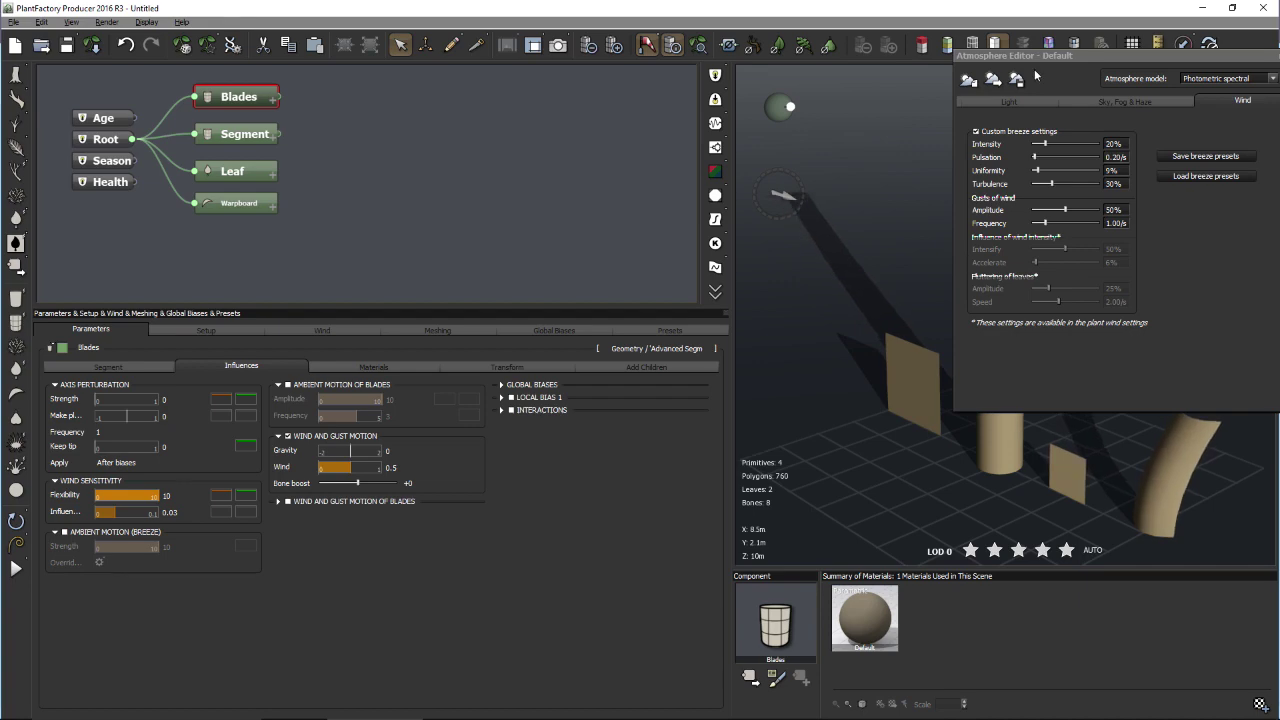
drag(1021, 57, 501, 16)
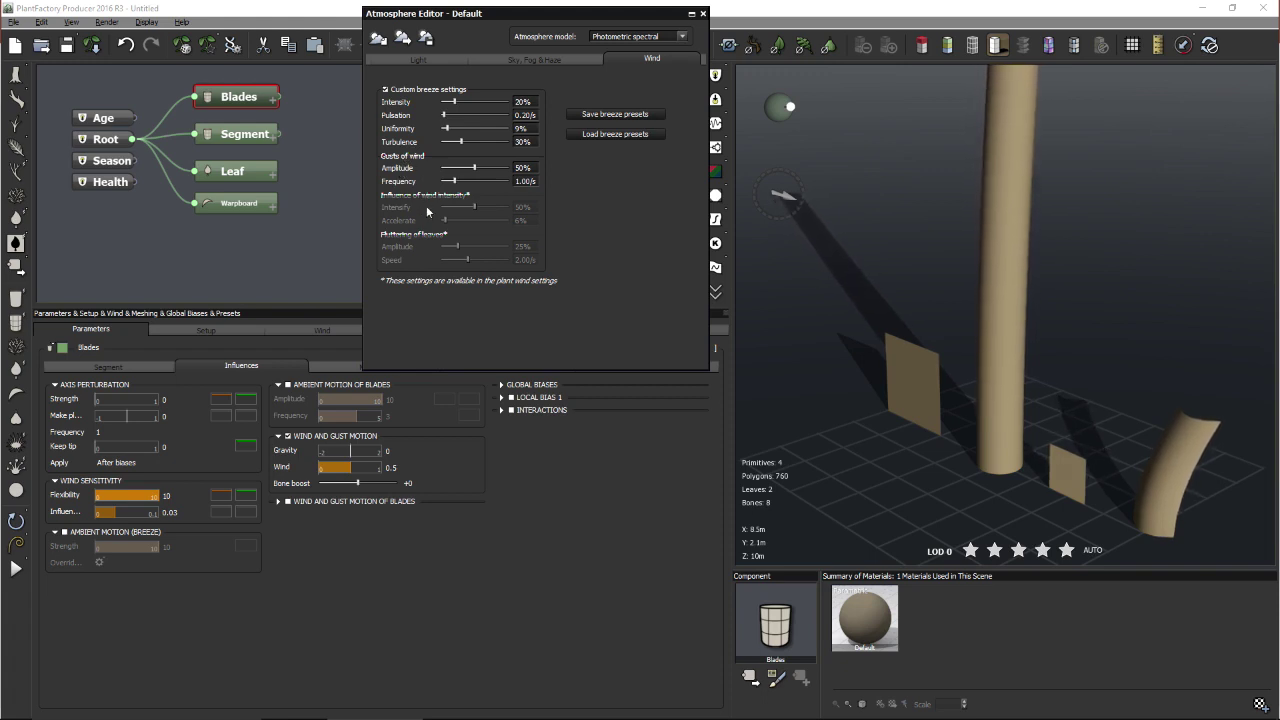
click(404, 469)
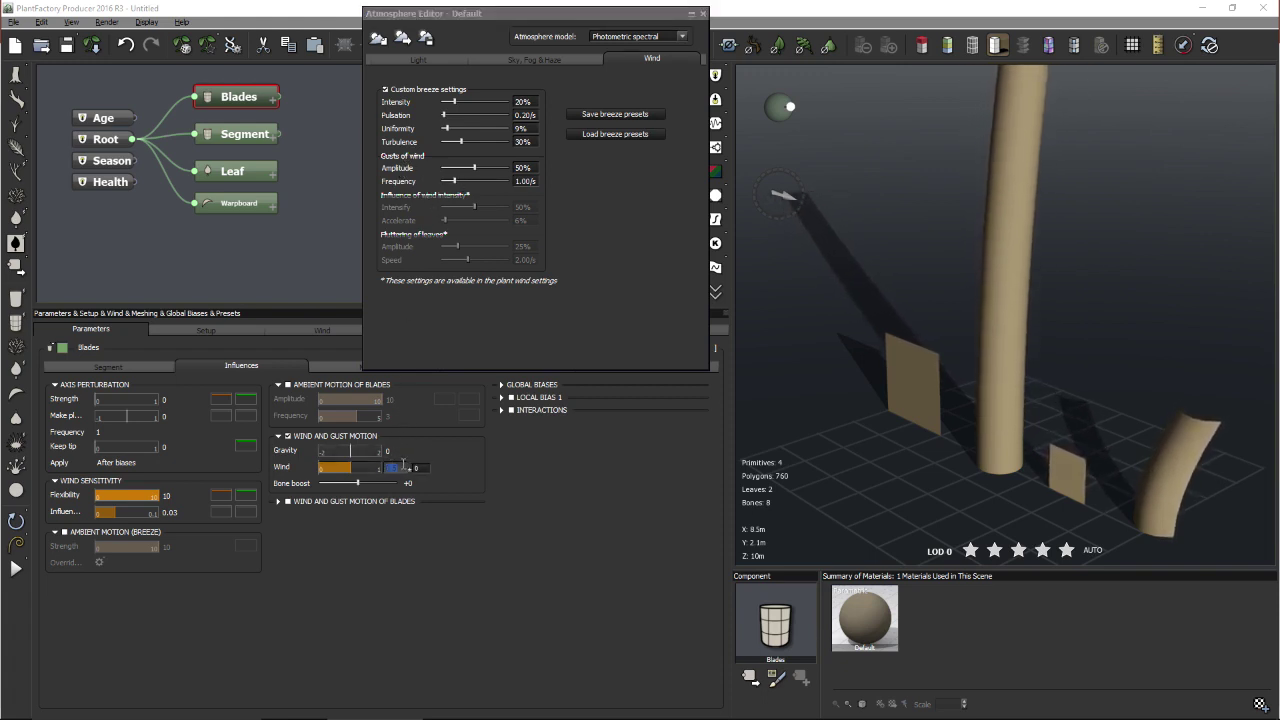
key(Return)
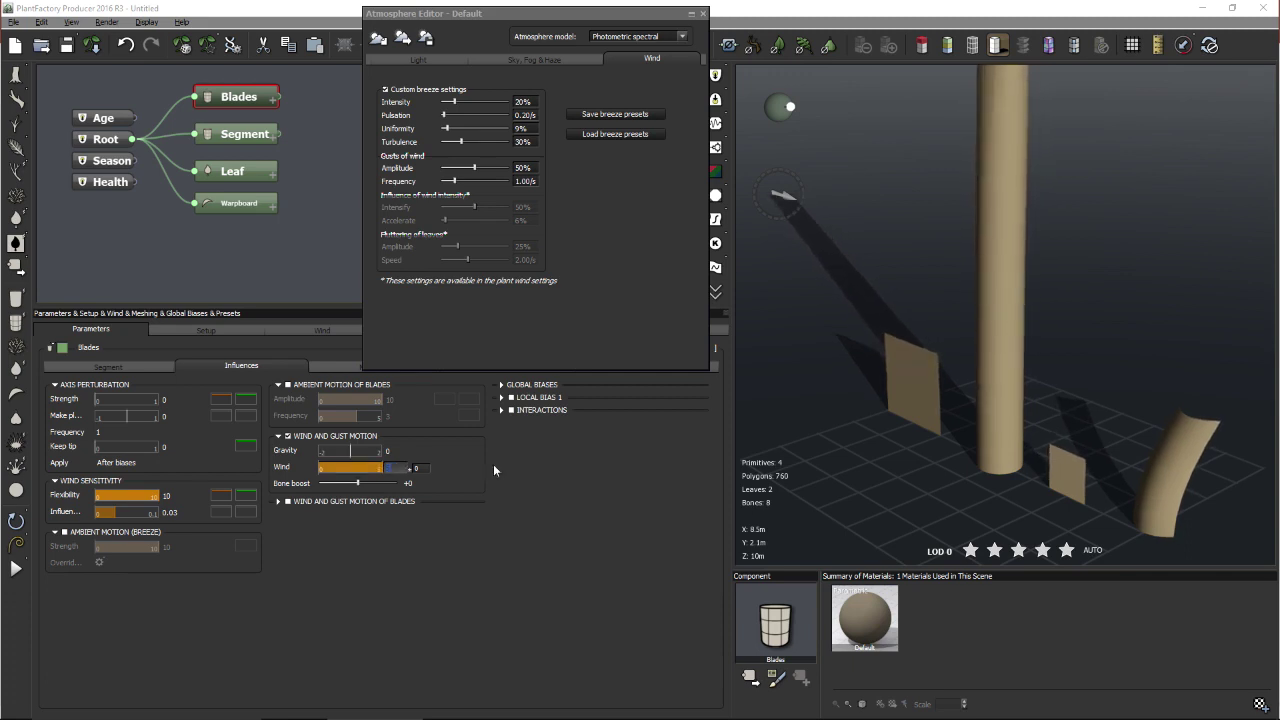
- Switch the Blades segment's radius mode to User defined and set its radius to 0.2
click(108, 365)
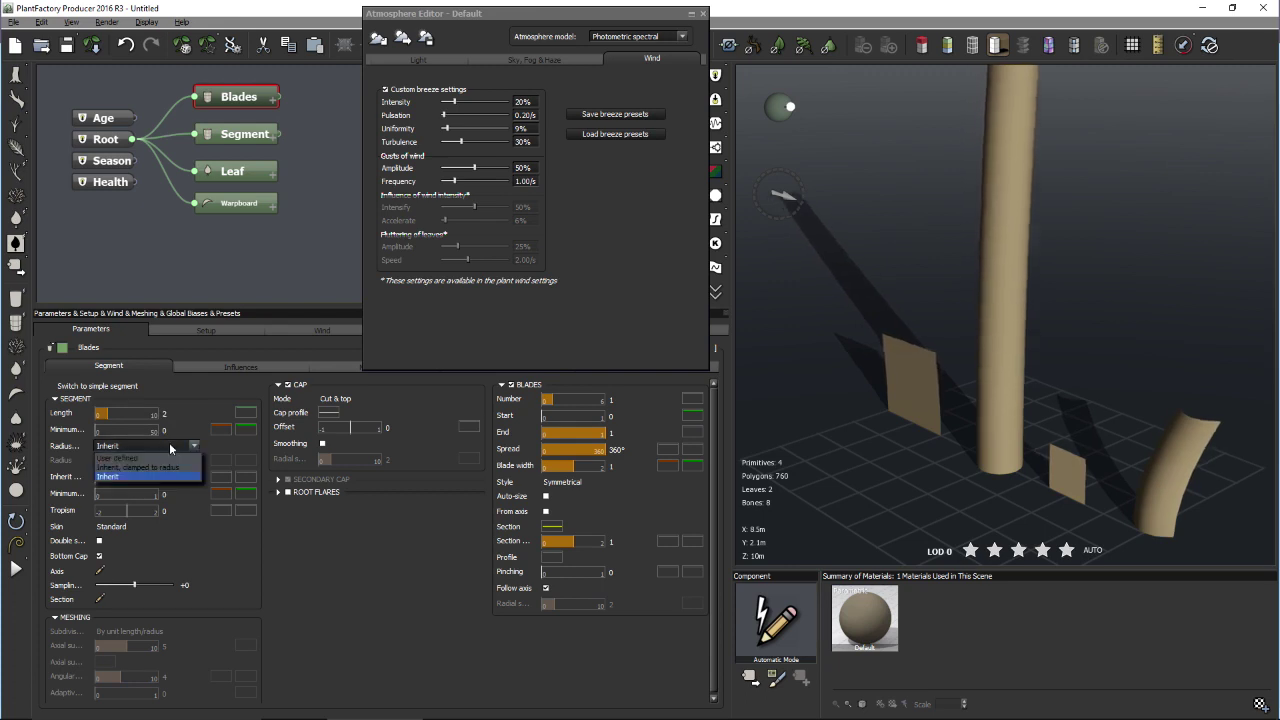
click(159, 457)
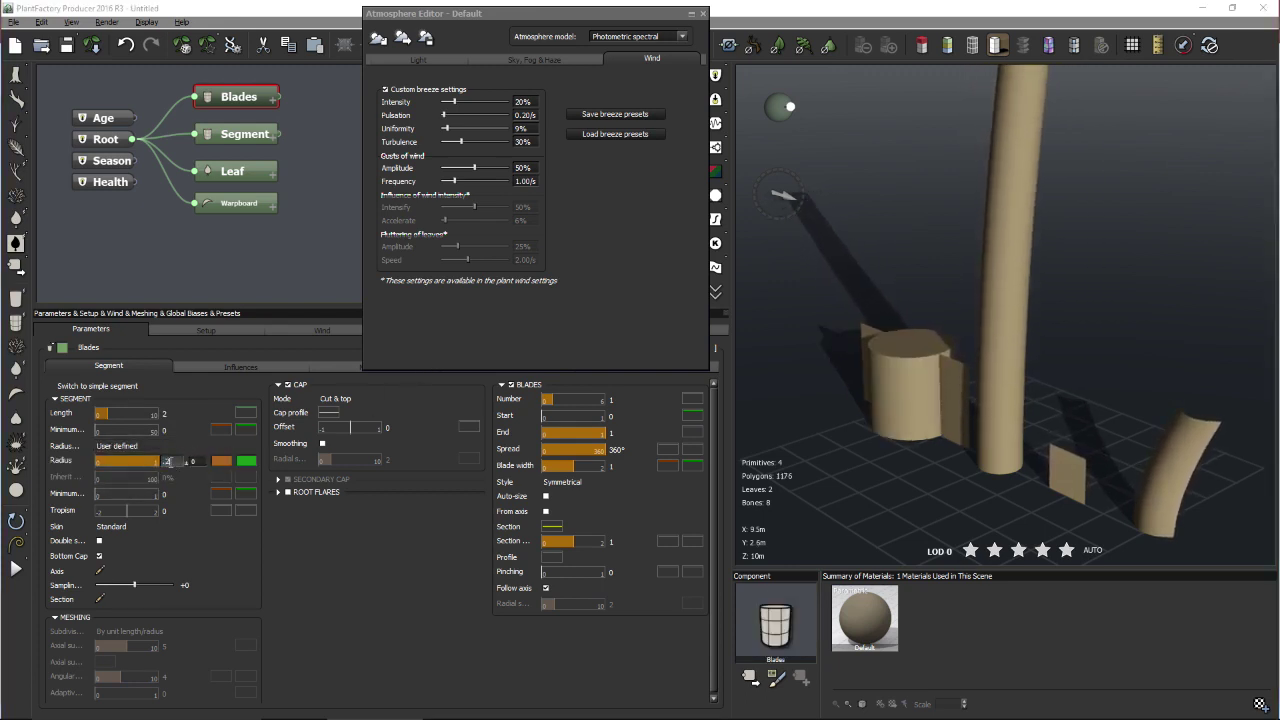
click(170, 461)
- Set the influence value in the Blades segment's Wind Sensitivity to 0 and inspect the bending blades from several angles
click(250, 366)
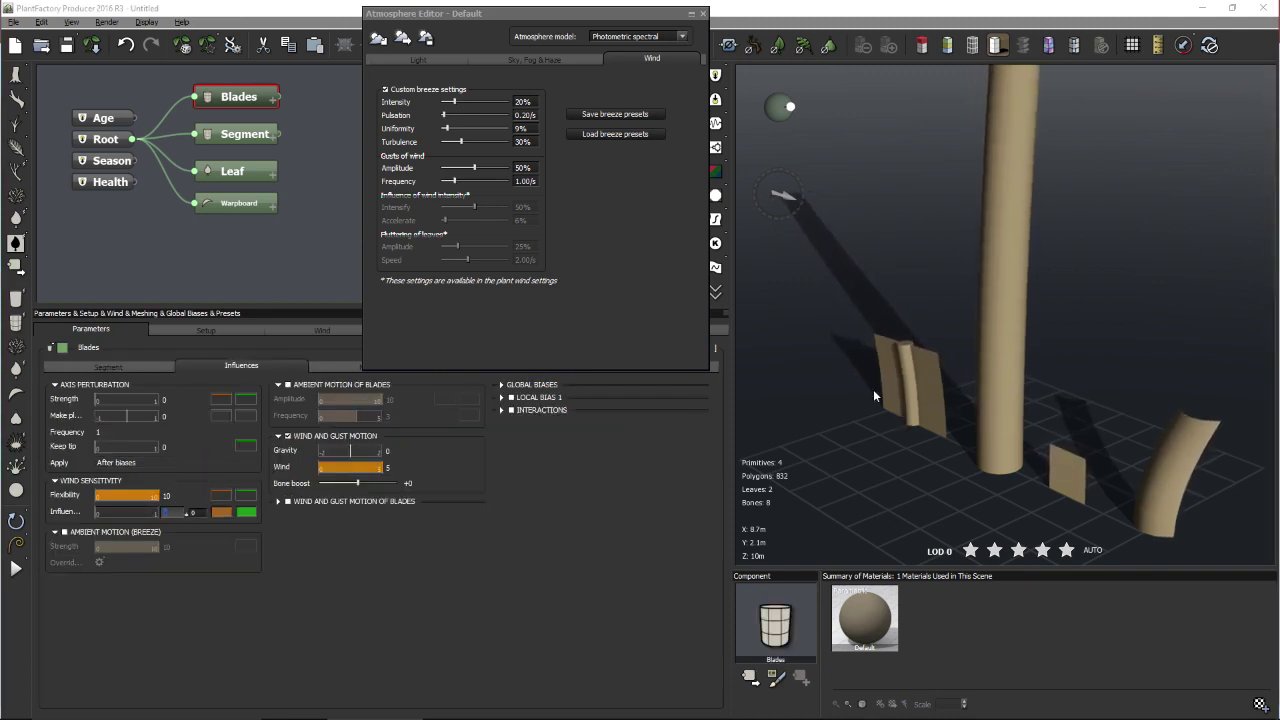
drag(873, 389, 968, 420)
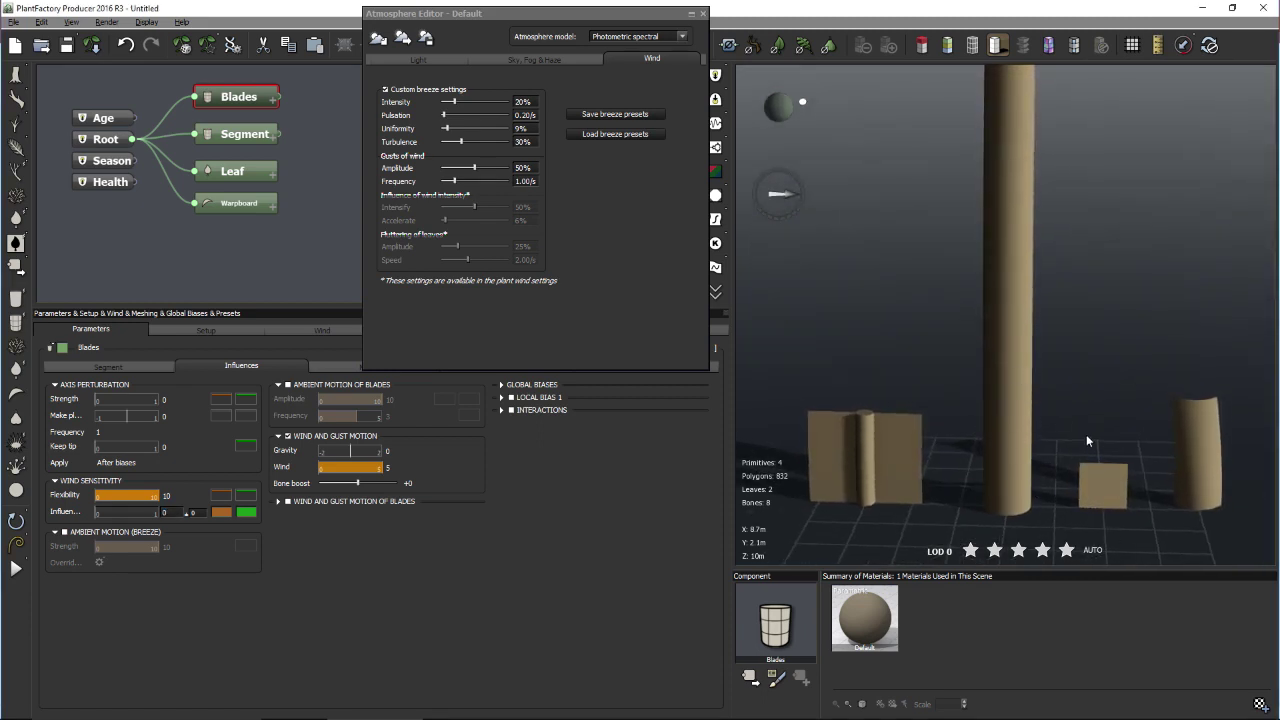
drag(1086, 441, 1003, 452)
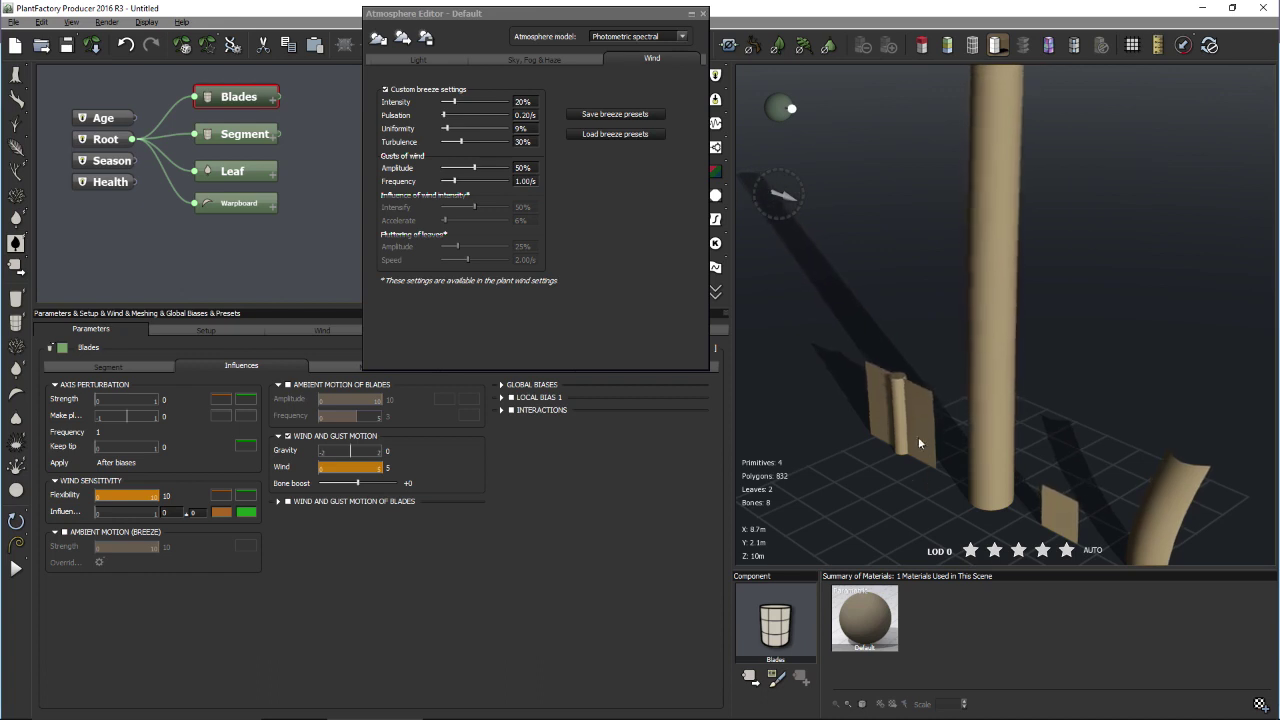
drag(918, 436, 892, 467)
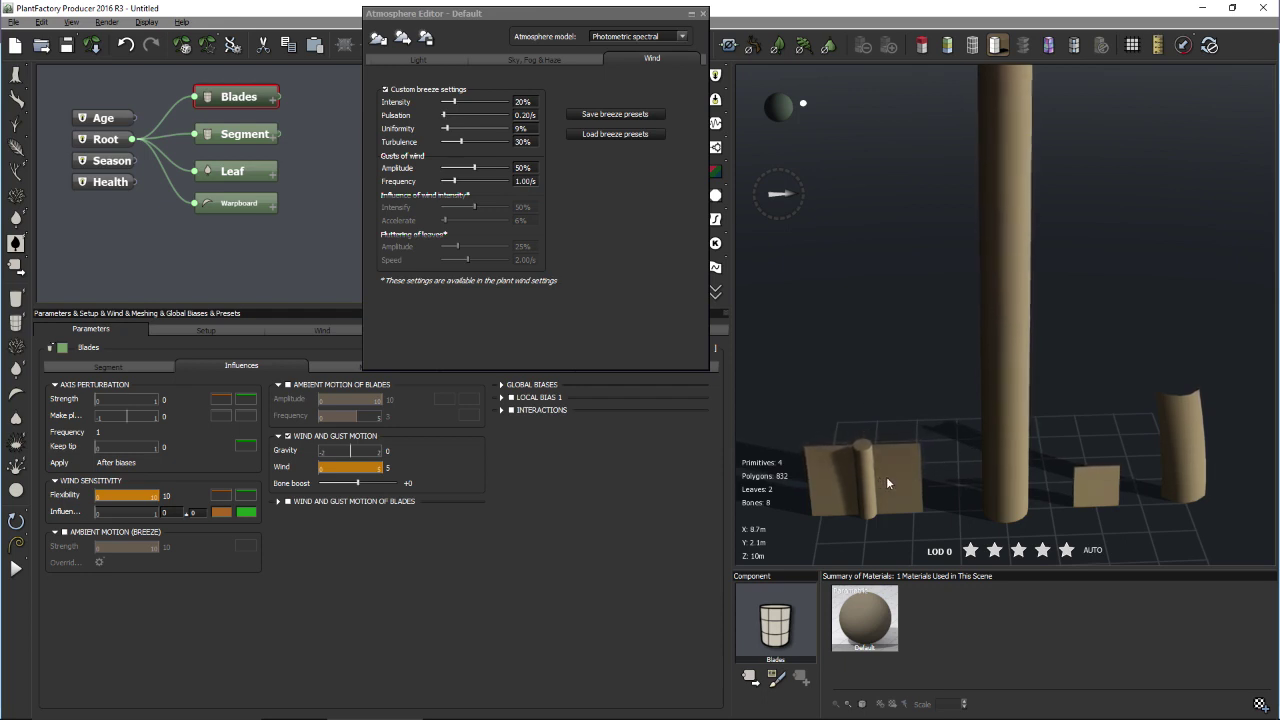
- Enable Wind and Gust Motion of Blades for the Blades segment and set its wind influence to 50
click(288, 502)
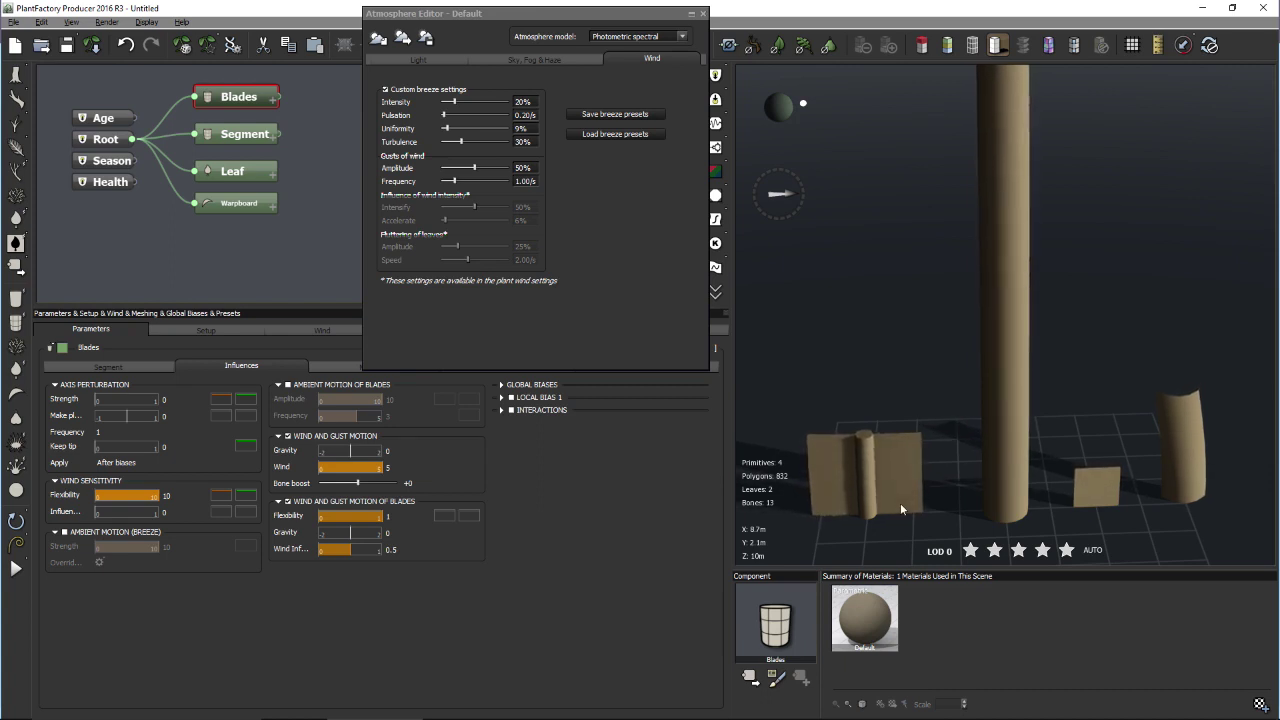
drag(964, 507, 877, 426)
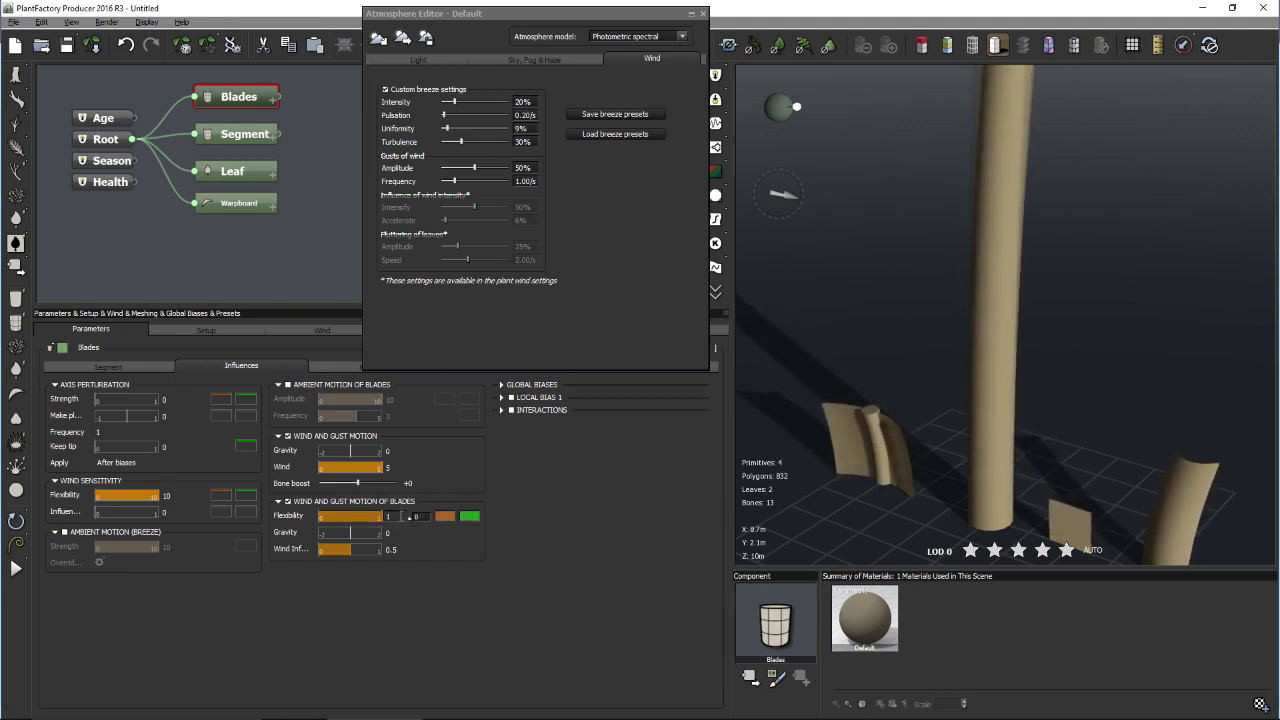
double_click(393, 549)
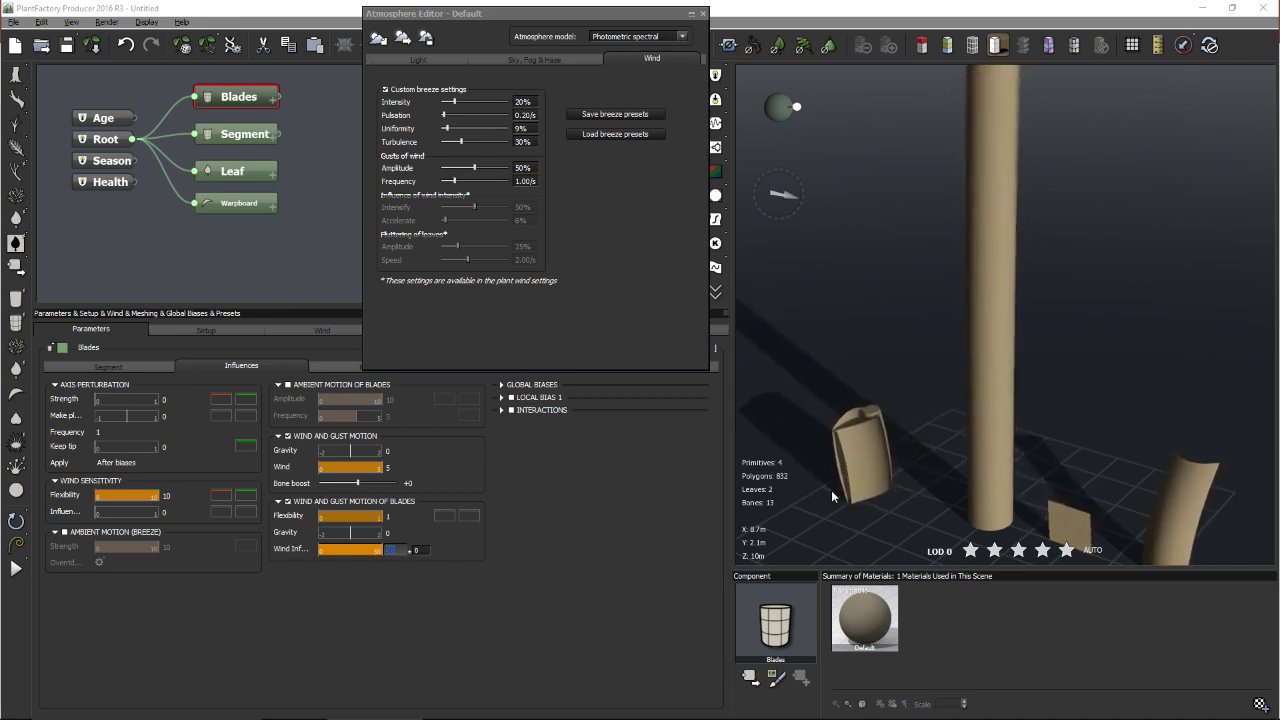
mouse_move(447, 517)
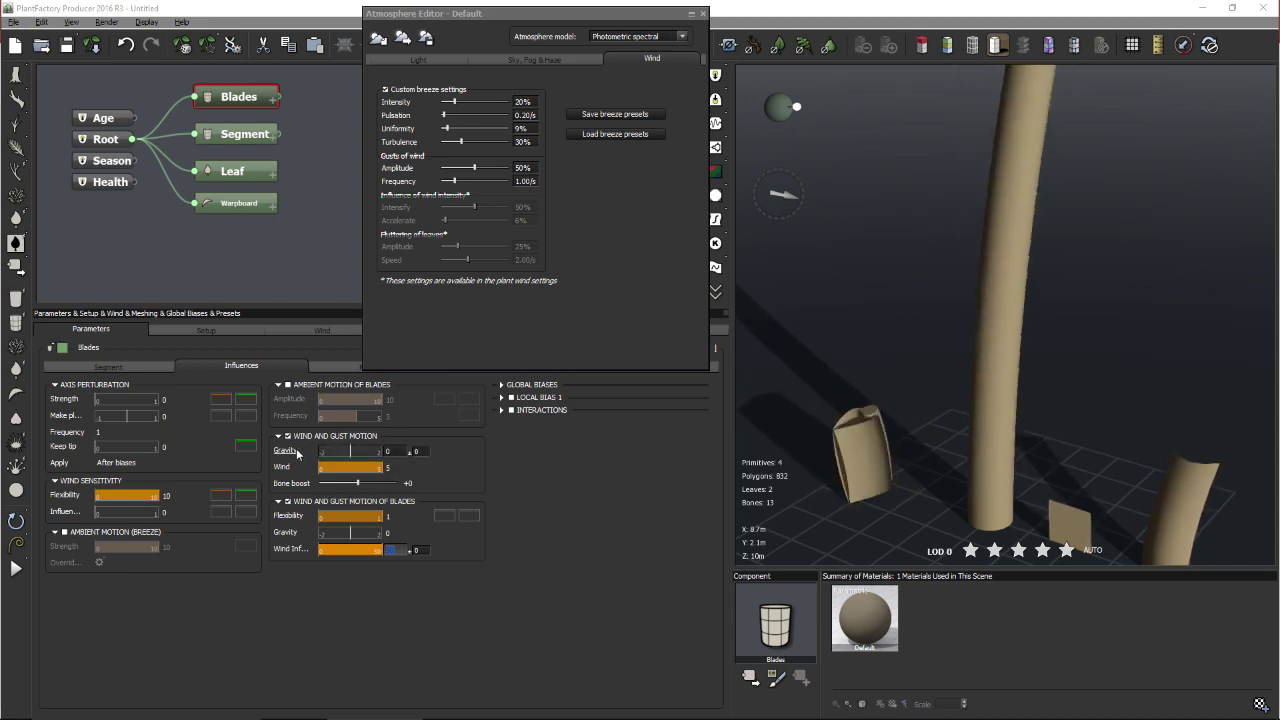
- Set gravity to about 0.63 in Wind and Gust Motion of Blades and about 2.24 in Wind and Gust Motion
click(222, 330)
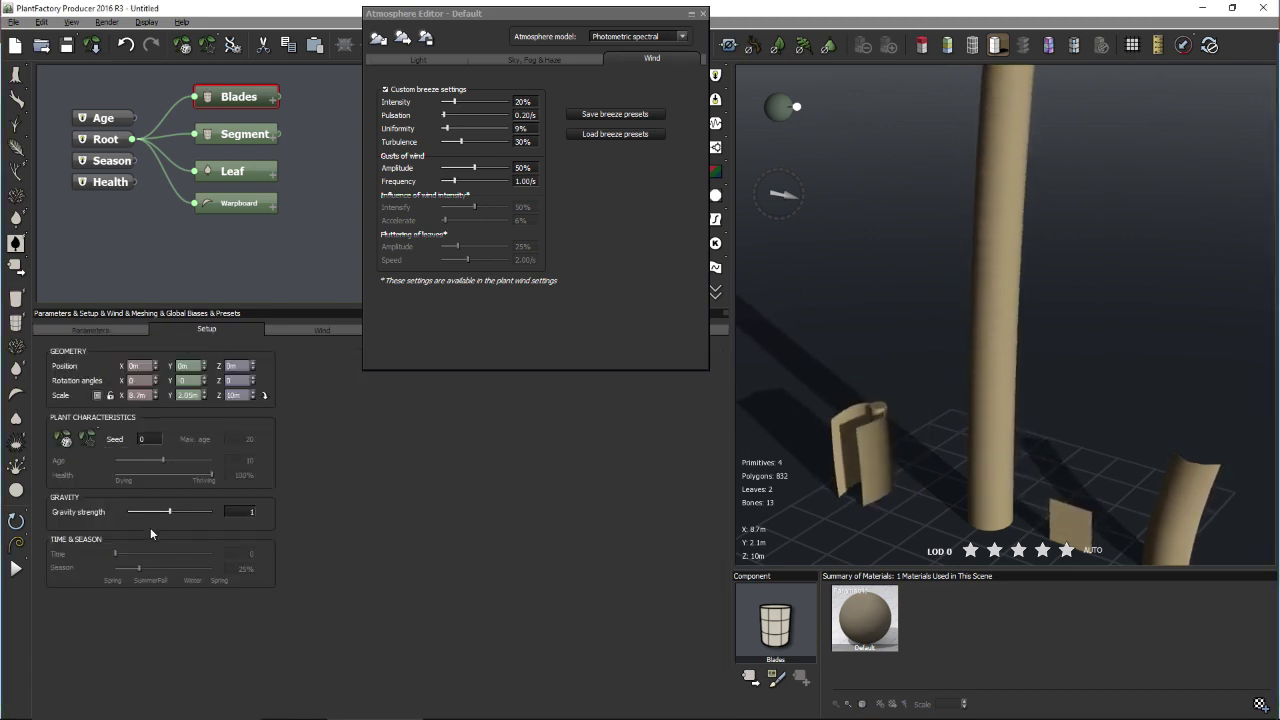
click(118, 329)
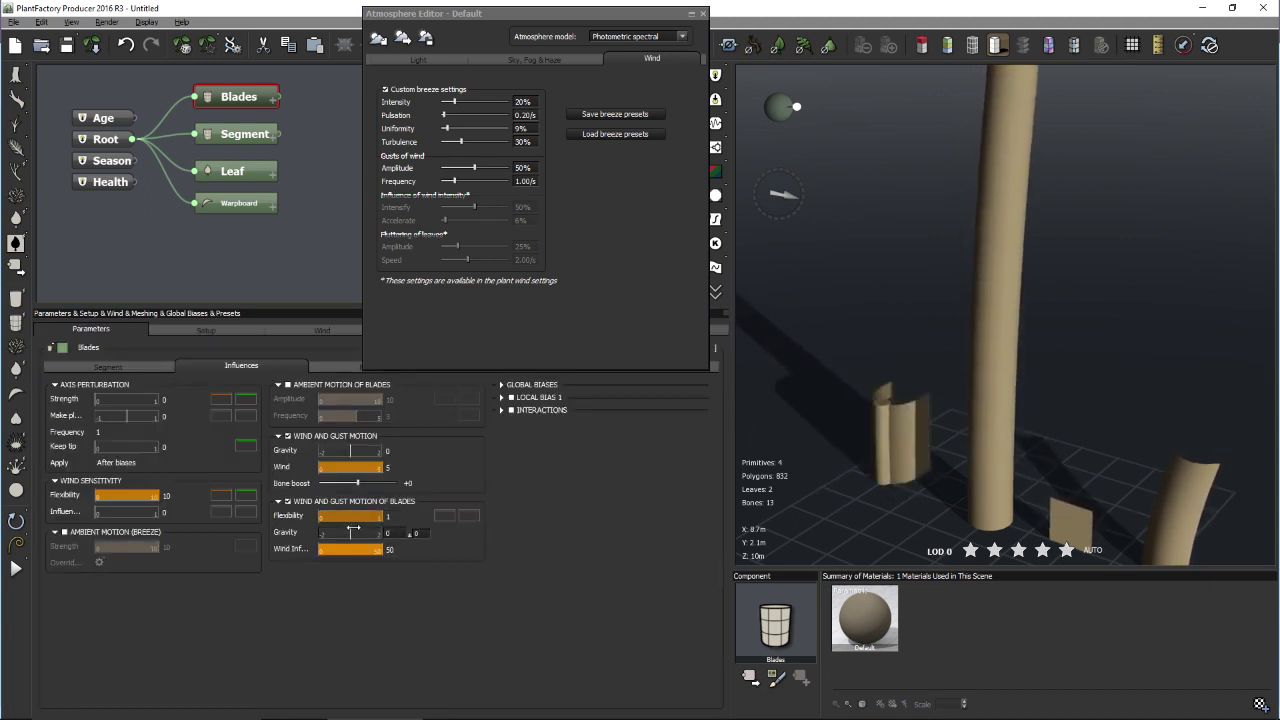
drag(352, 528, 355, 528)
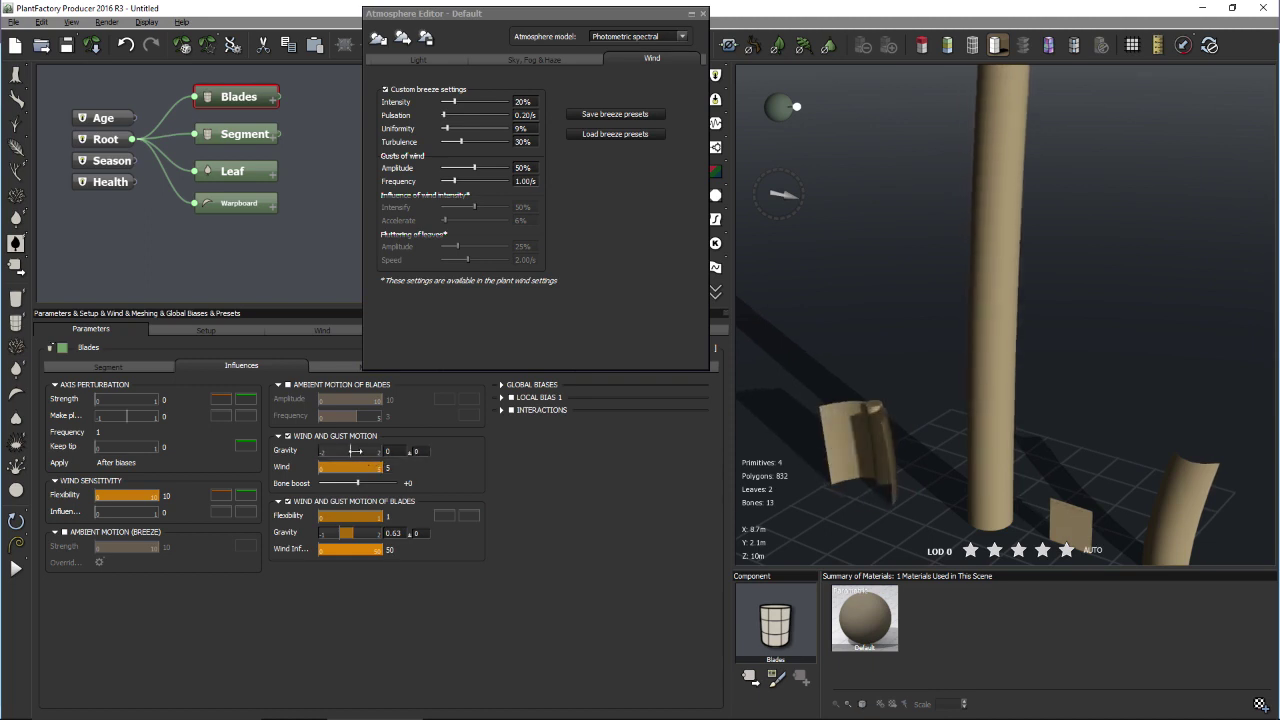
drag(355, 451, 358, 450)
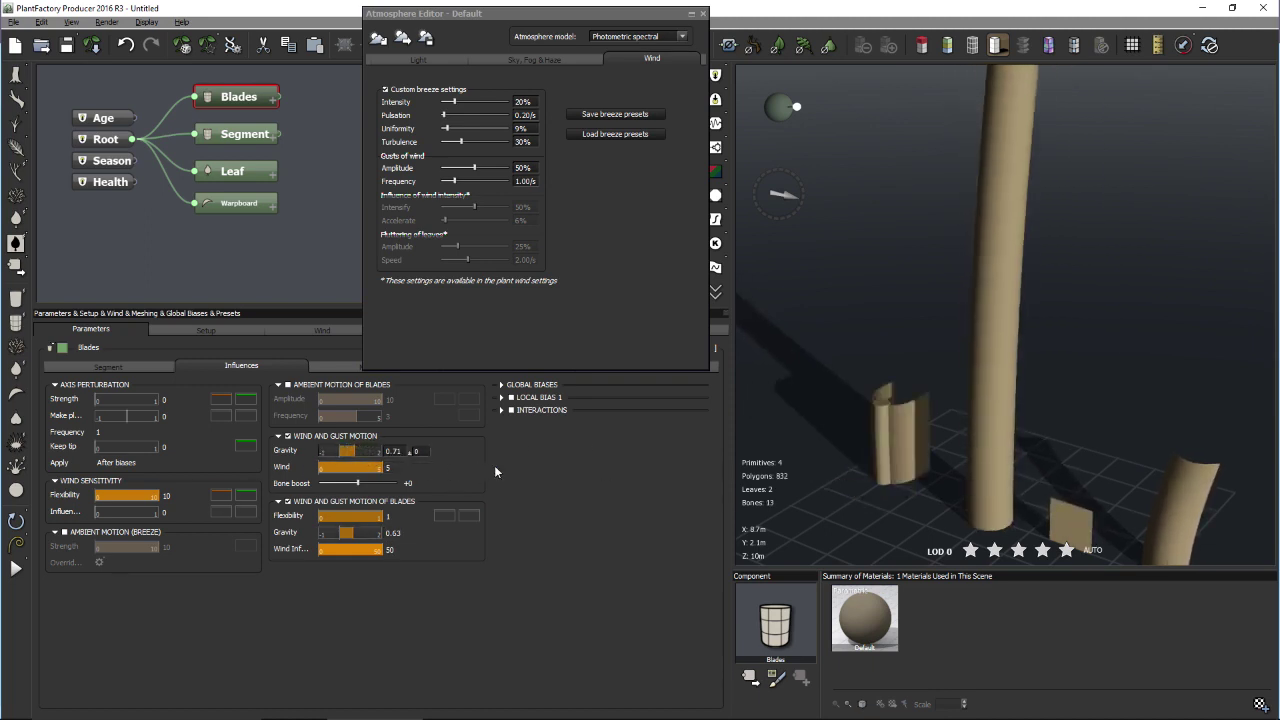
drag(363, 450, 373, 450)
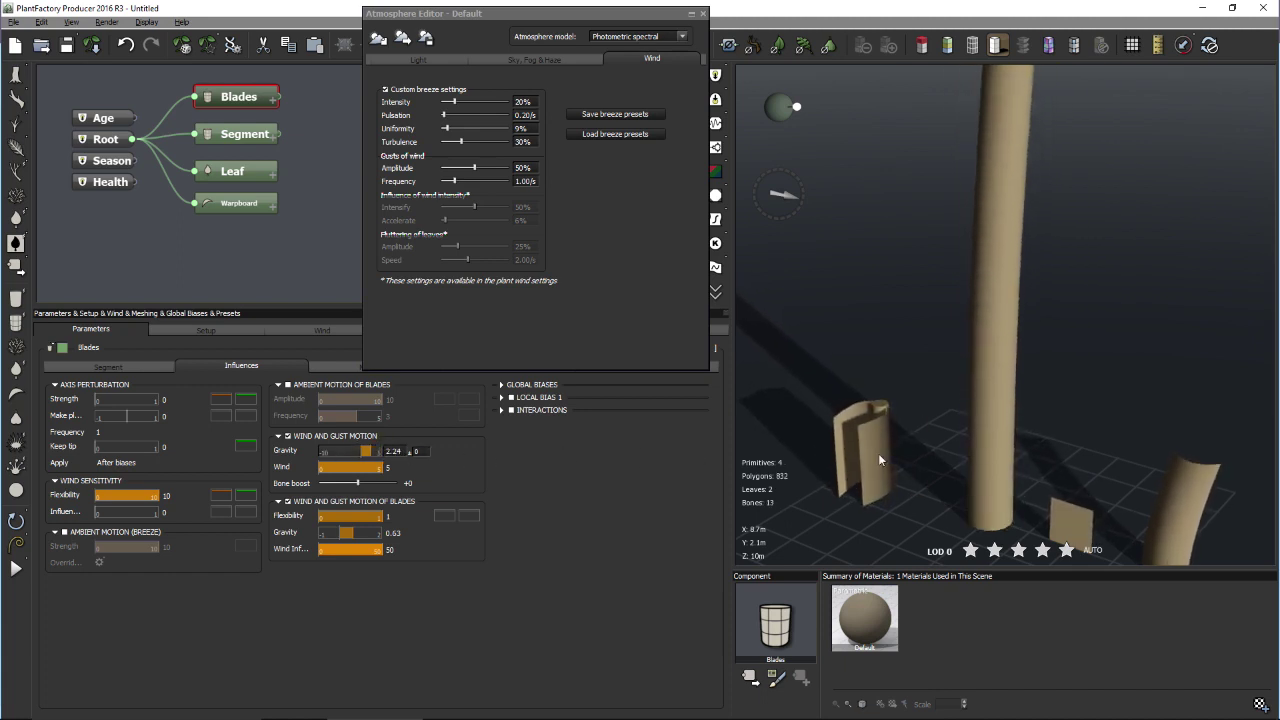
drag(920, 438, 866, 457)
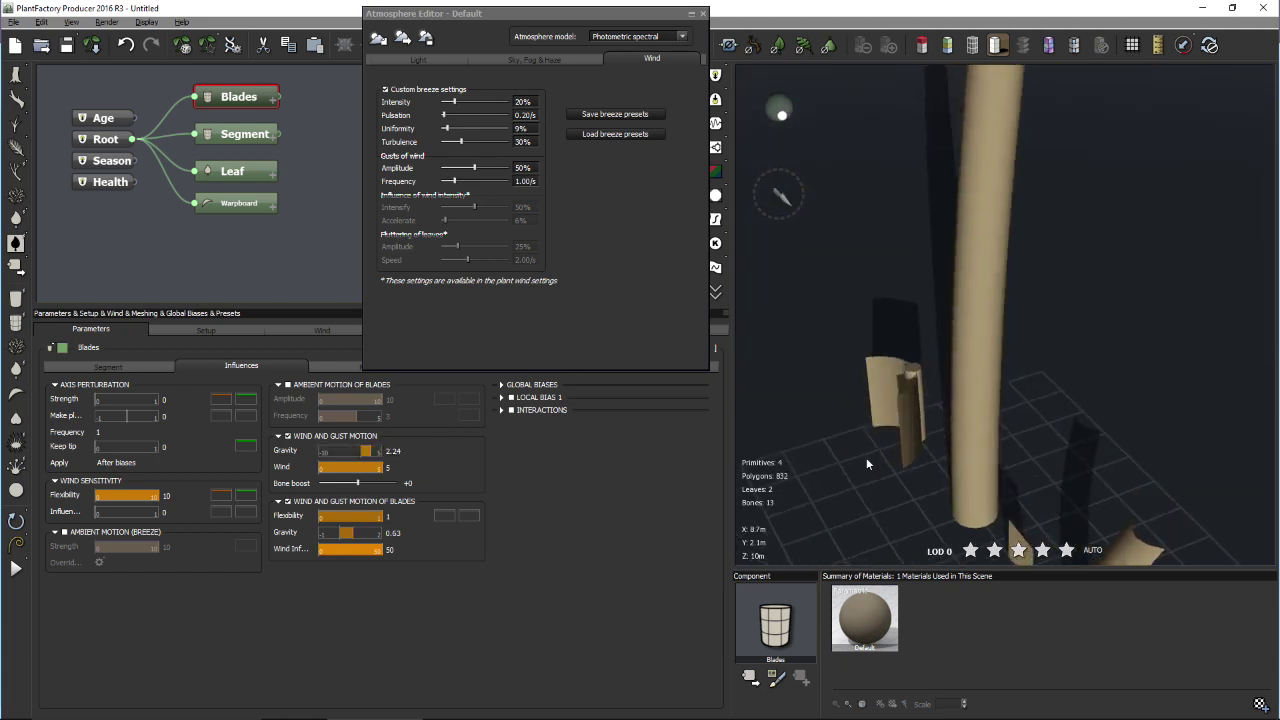
drag(942, 384, 1092, 316)
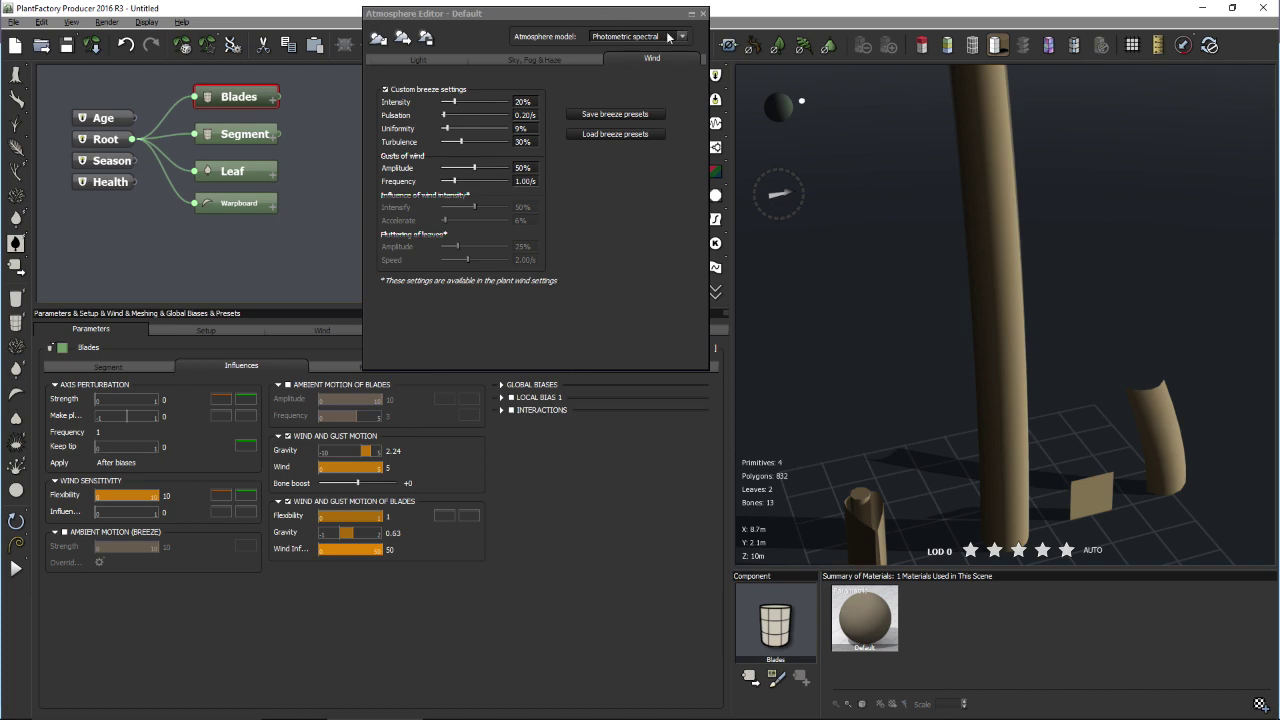
- Set the plant's constant wind strength to 20.0 m/s in the wind settings, and stop the wind animation in the viewport
drag(629, 13, 789, 104)
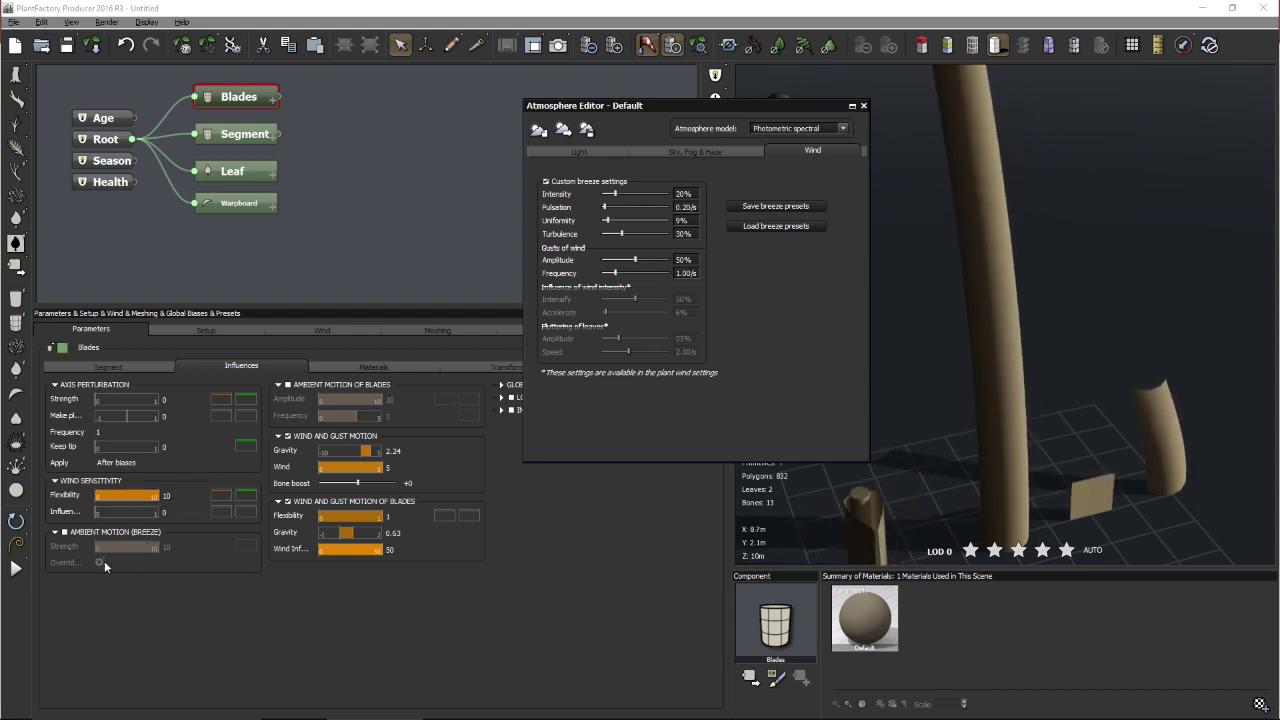
click(326, 330)
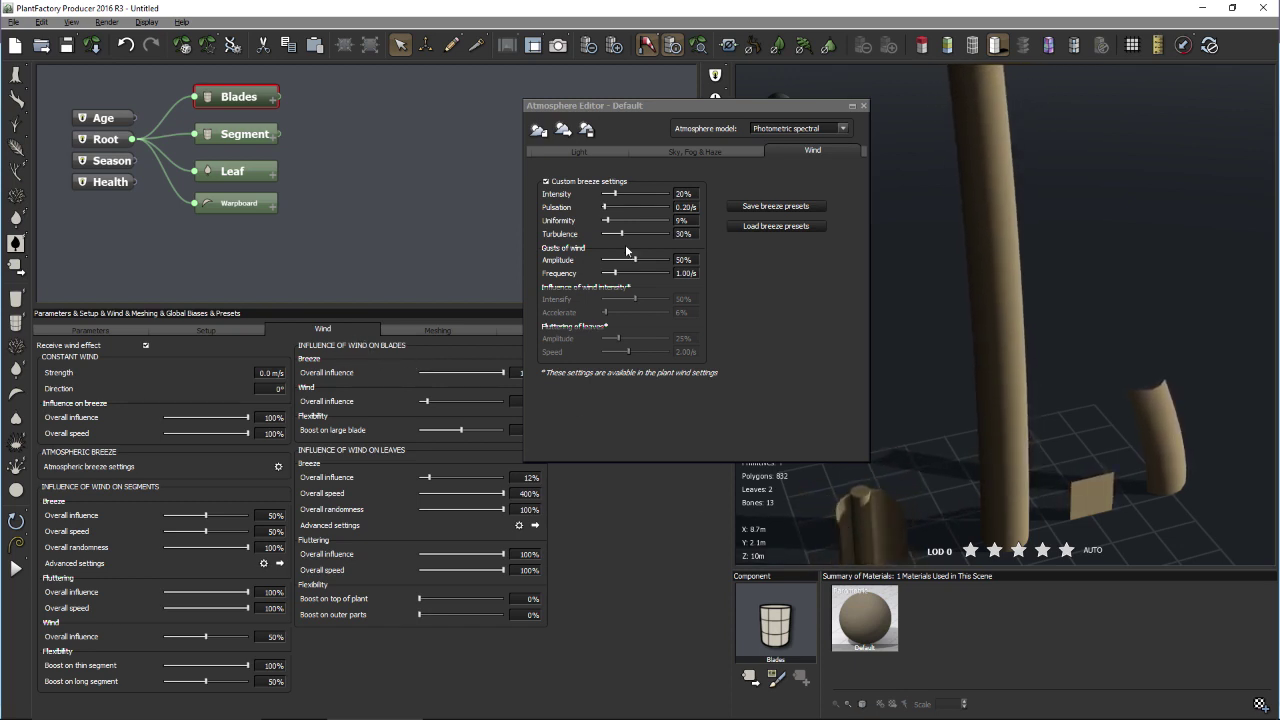
drag(656, 108, 659, 53)
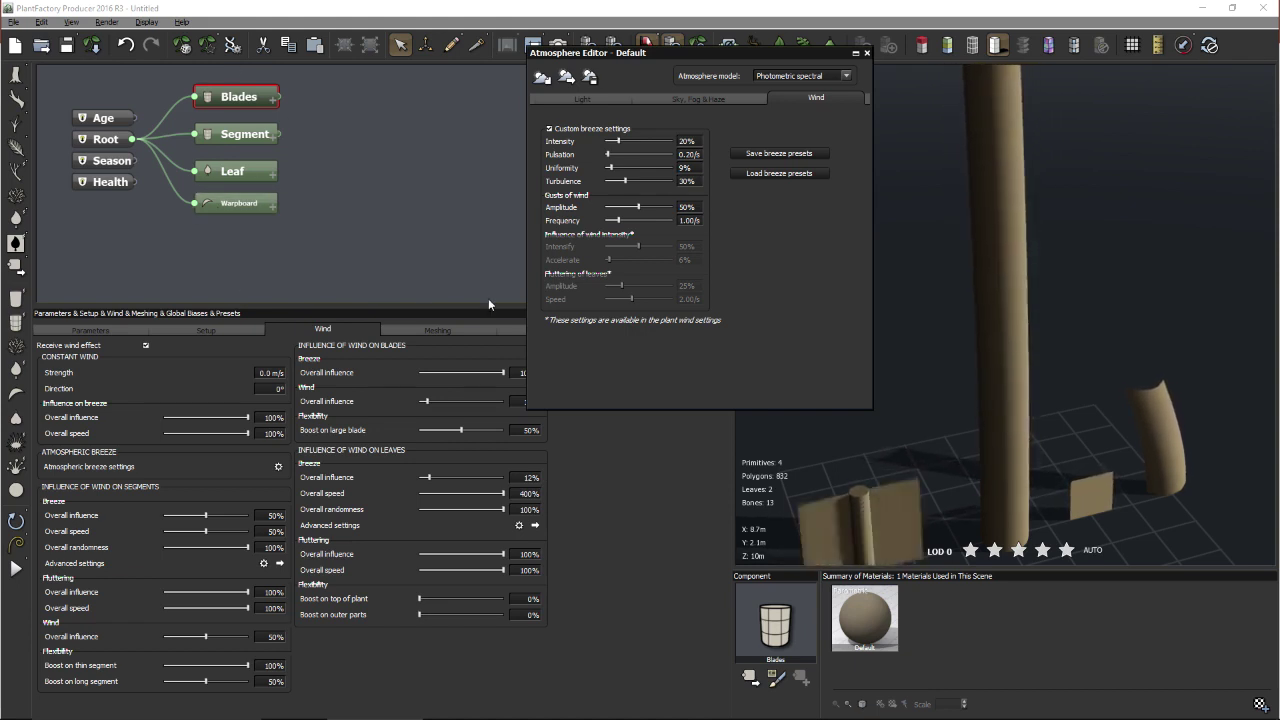
drag(575, 54, 545, 122)
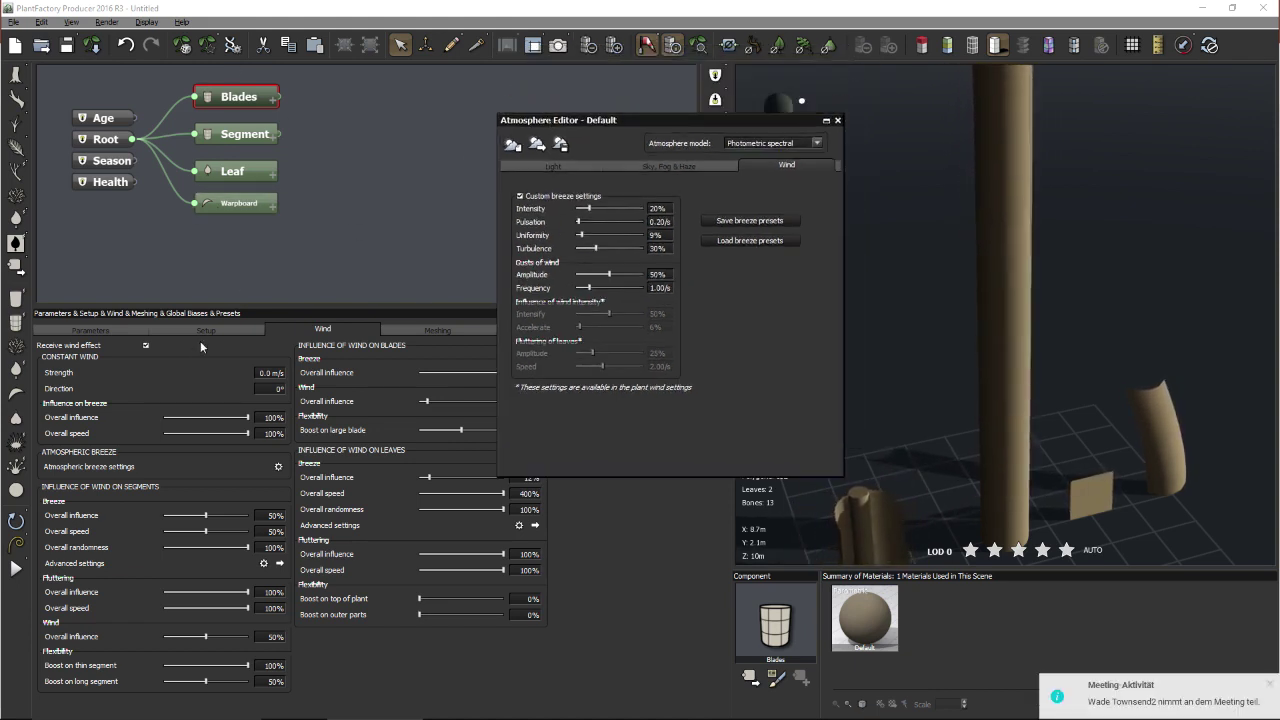
click(269, 372)
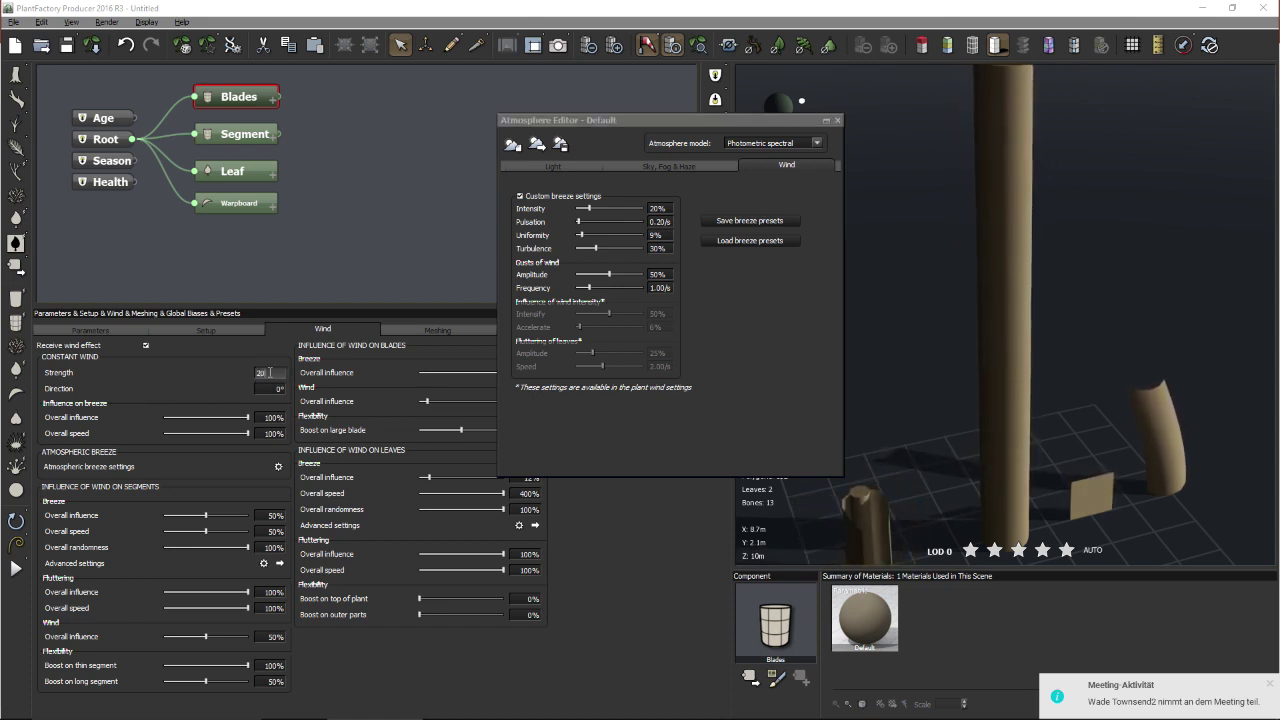
key(Return)
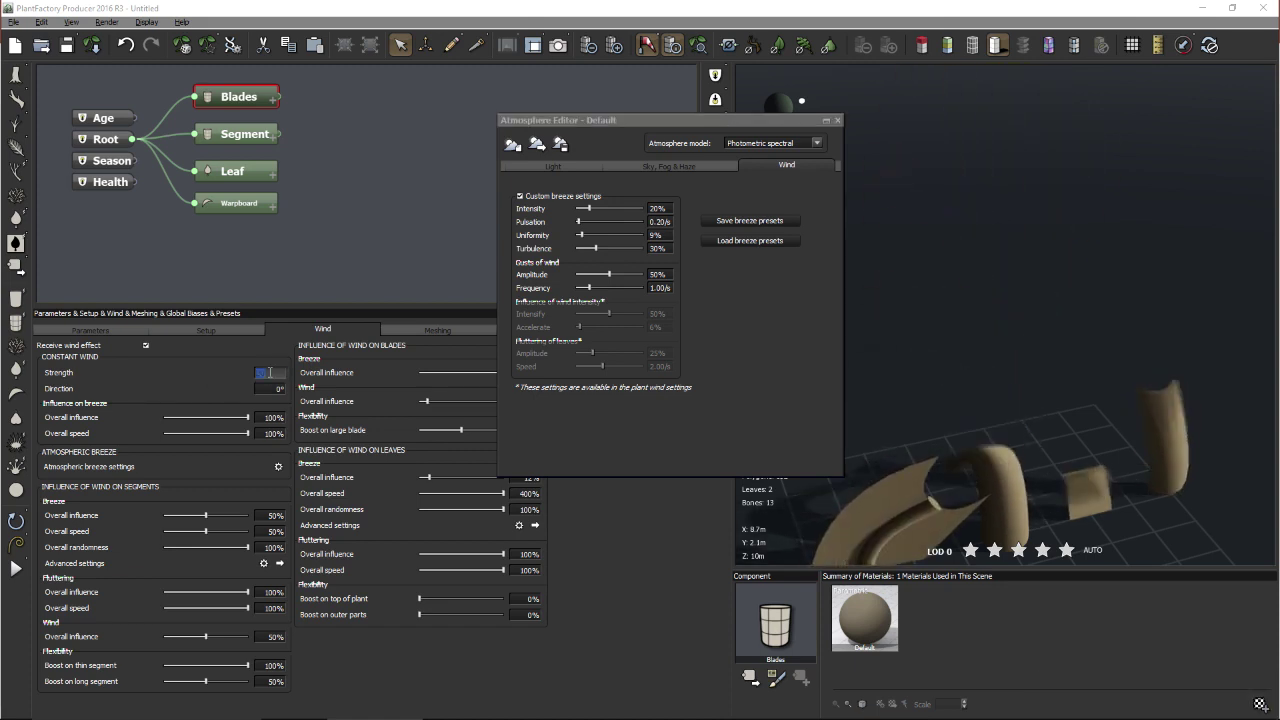
click(1183, 45)
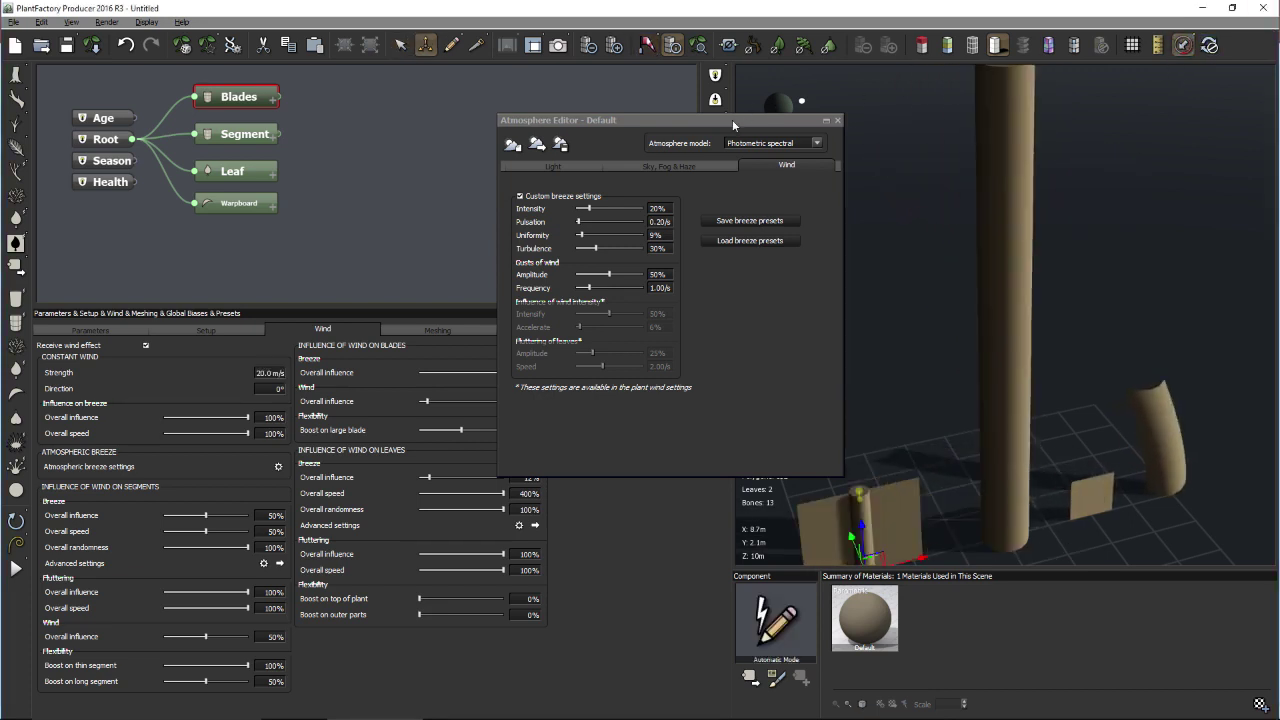
scroll(1048, 184, down, 5)
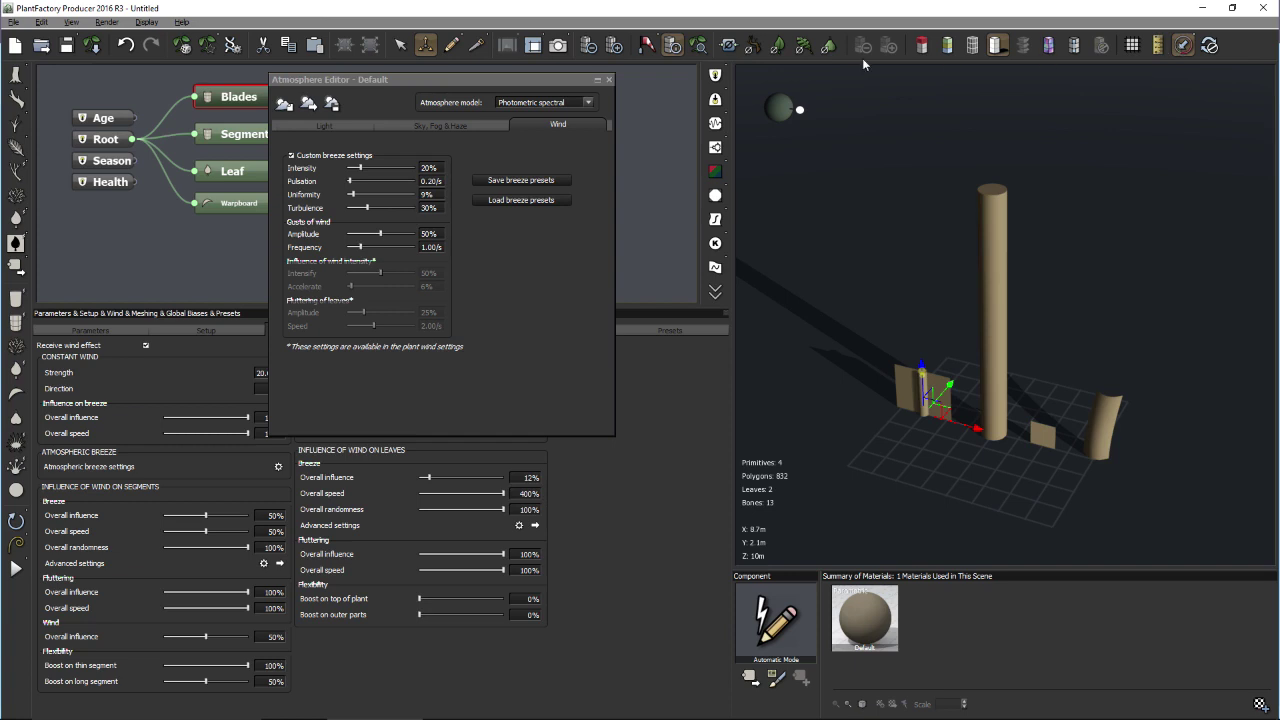
- Resume the wind animation in the viewport and set the plant's constant wind strength to 50.0 m/s
click(1183, 45)
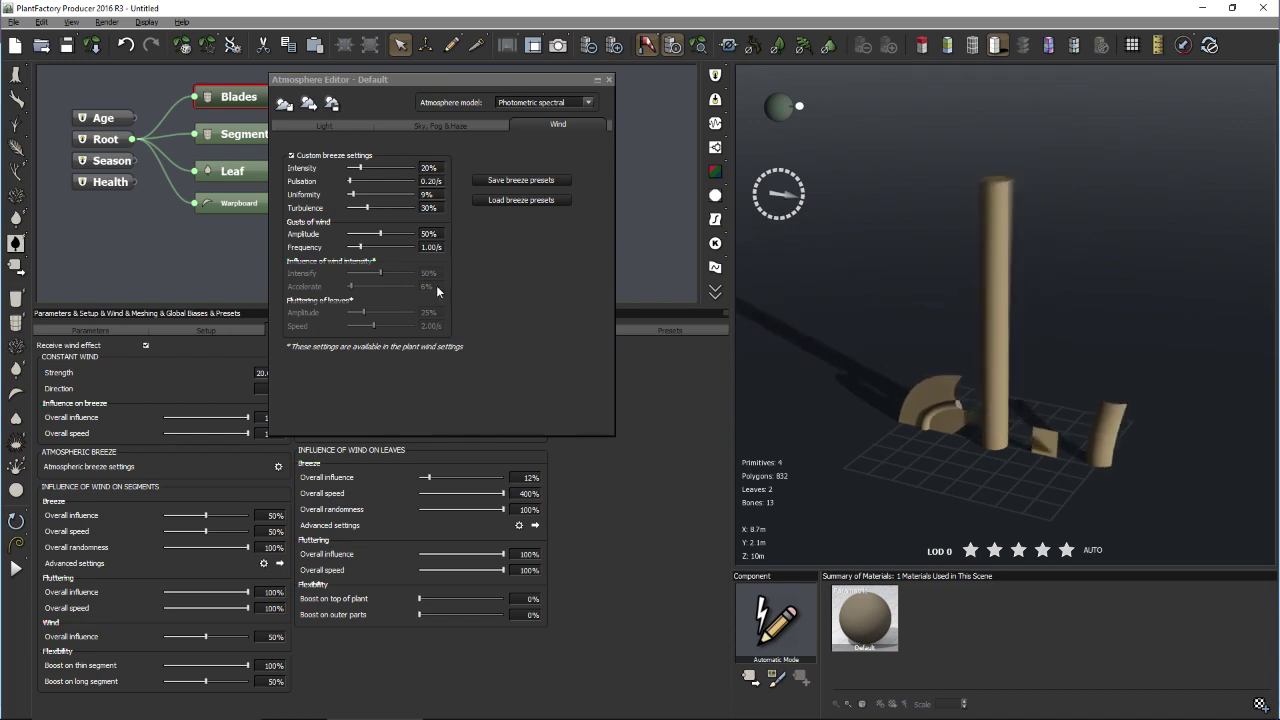
double_click(262, 372)
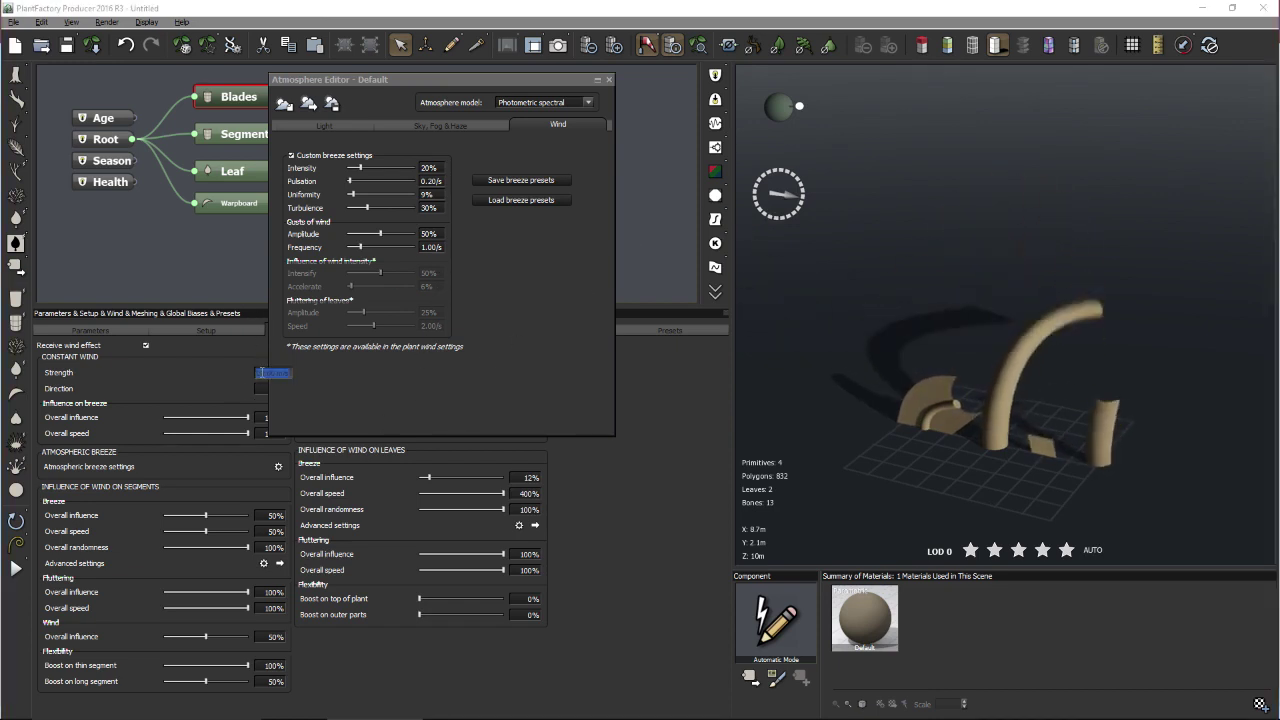
text(3)
key(Return)
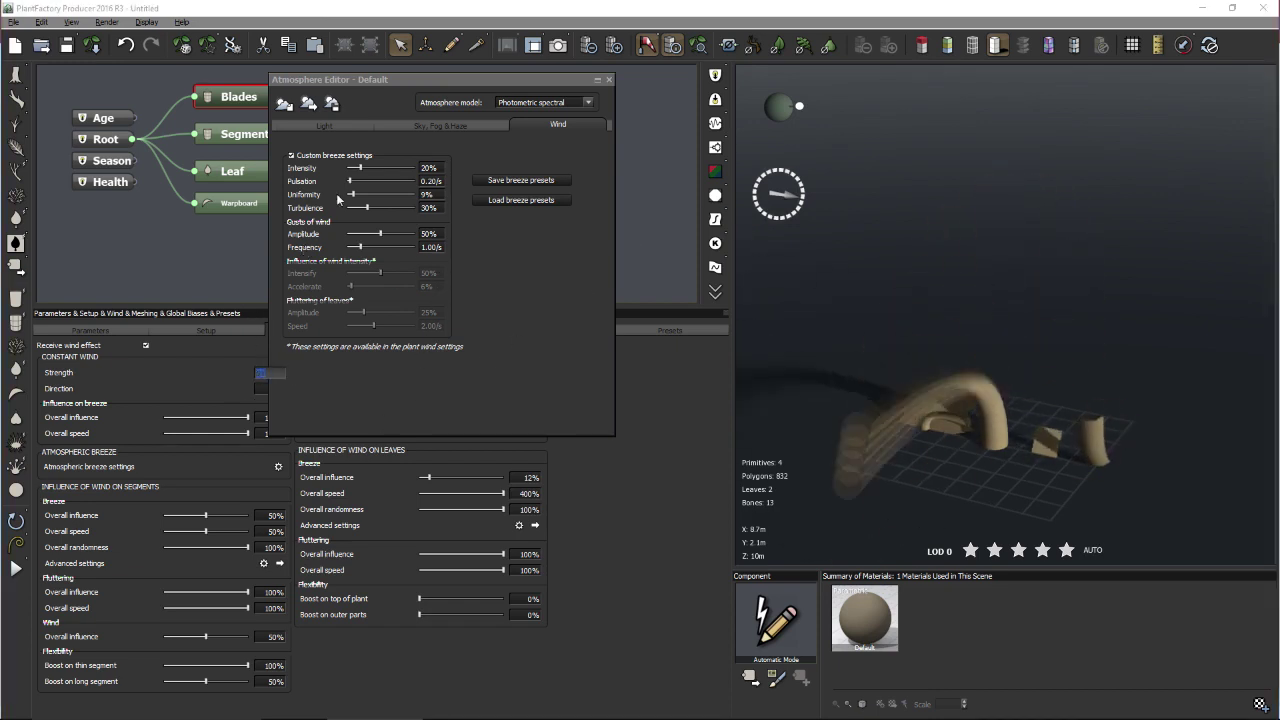
- Enable Wind and Gust Motion for the Segment node
drag(382, 93, 495, 86)
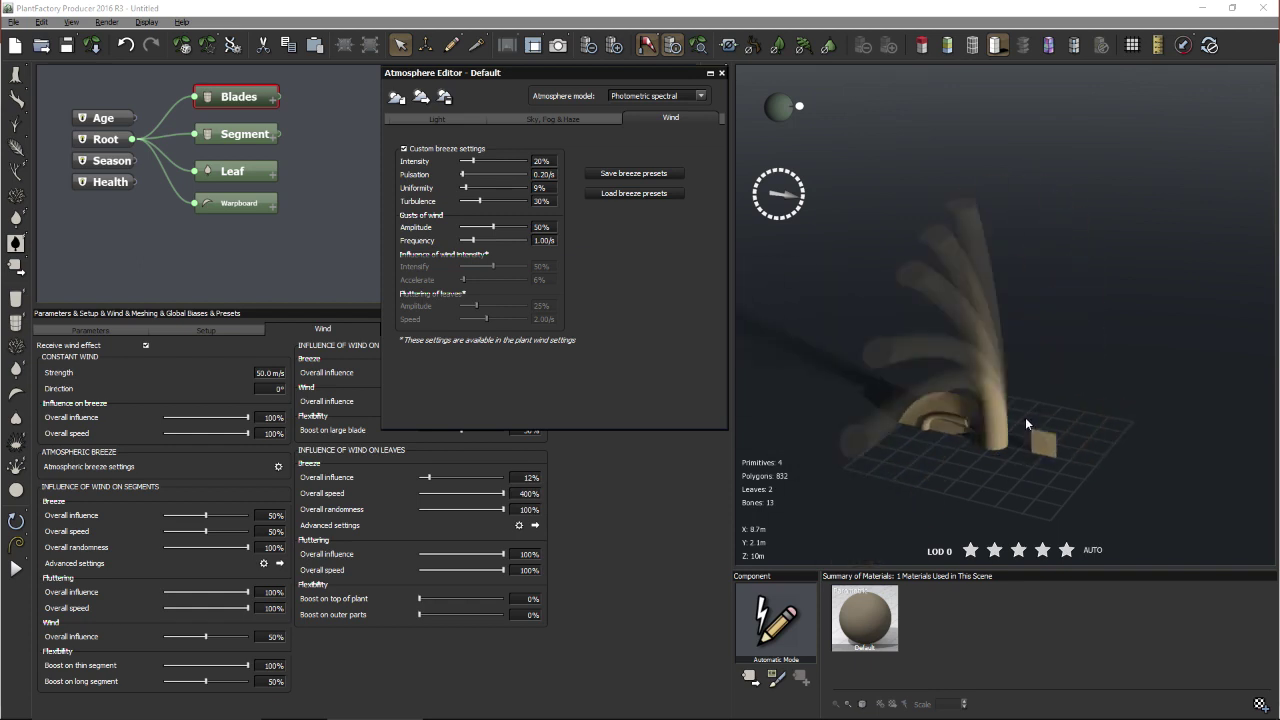
click(240, 134)
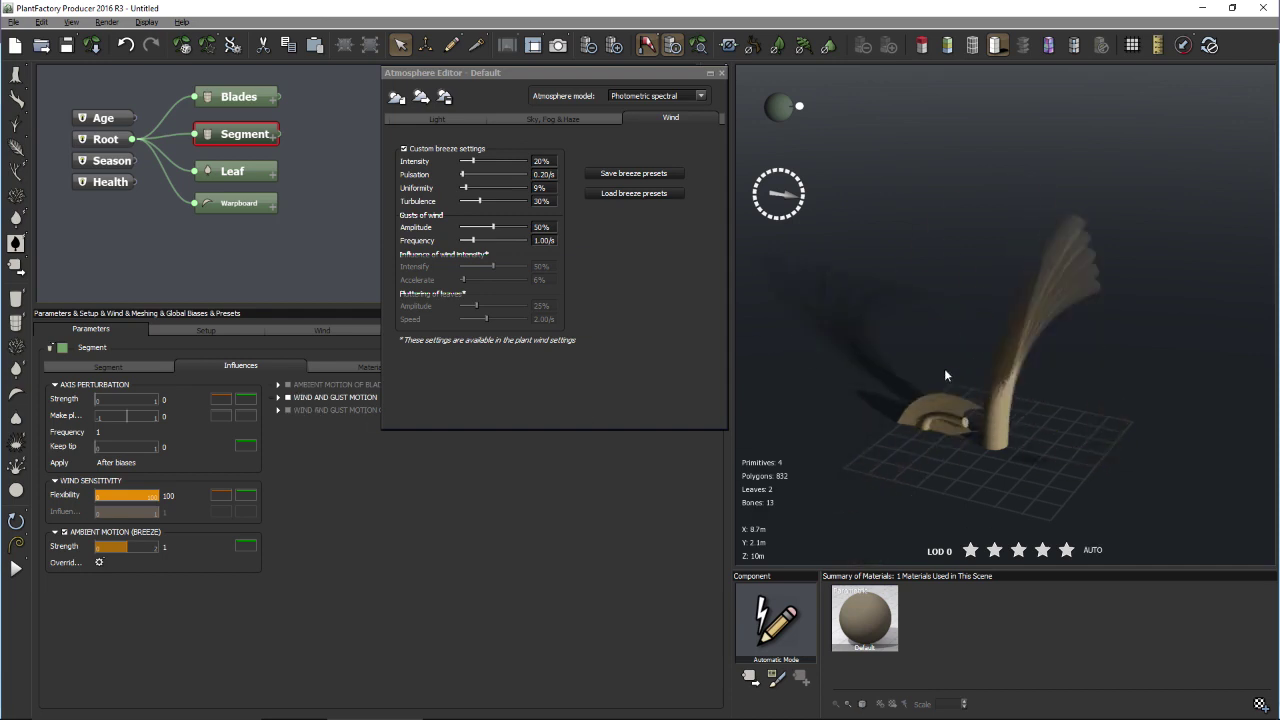
click(288, 398)
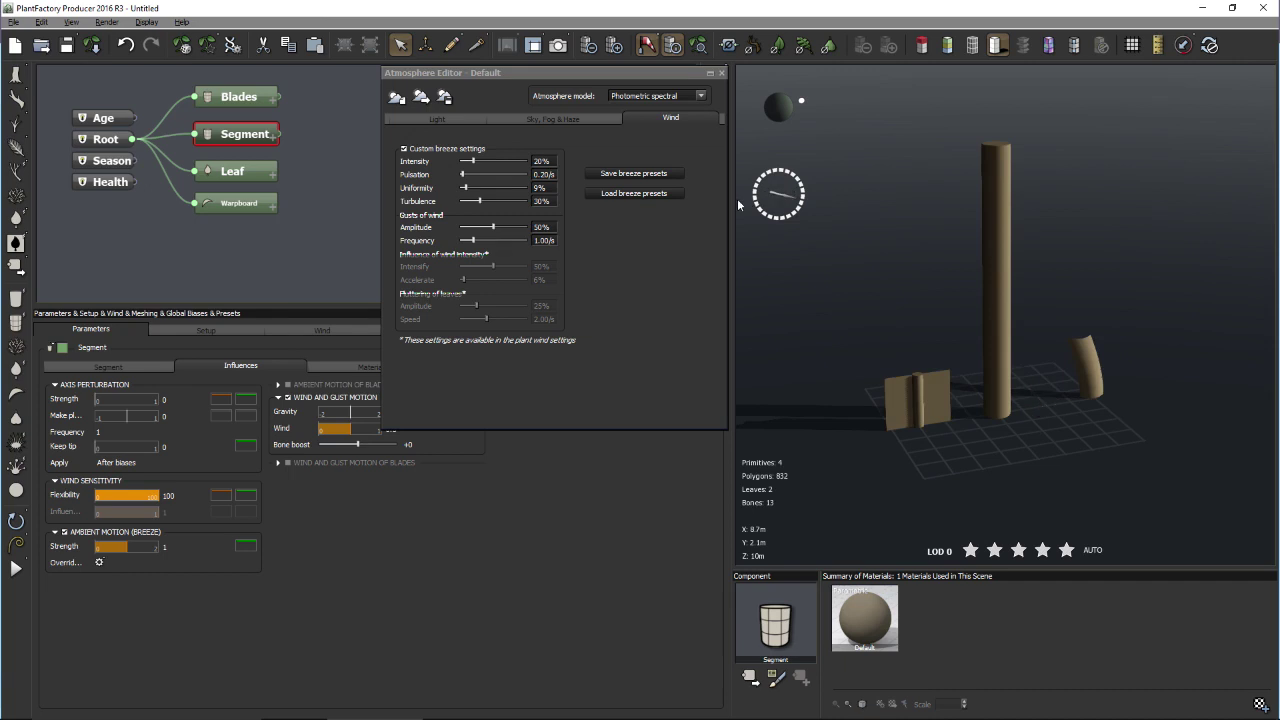
- Lower the plant's constant wind strength to 6.4 m/s and inspect how the cylinder bends from another angle
click(312, 329)
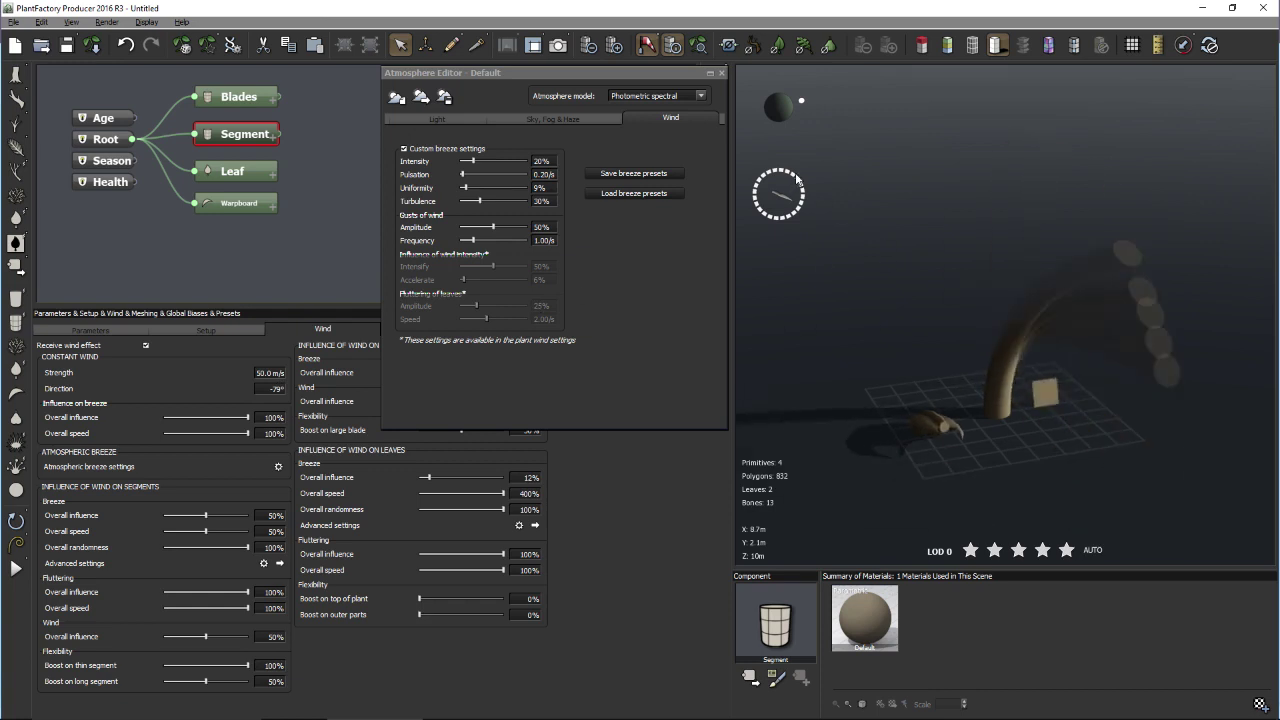
drag(797, 178, 755, 180)
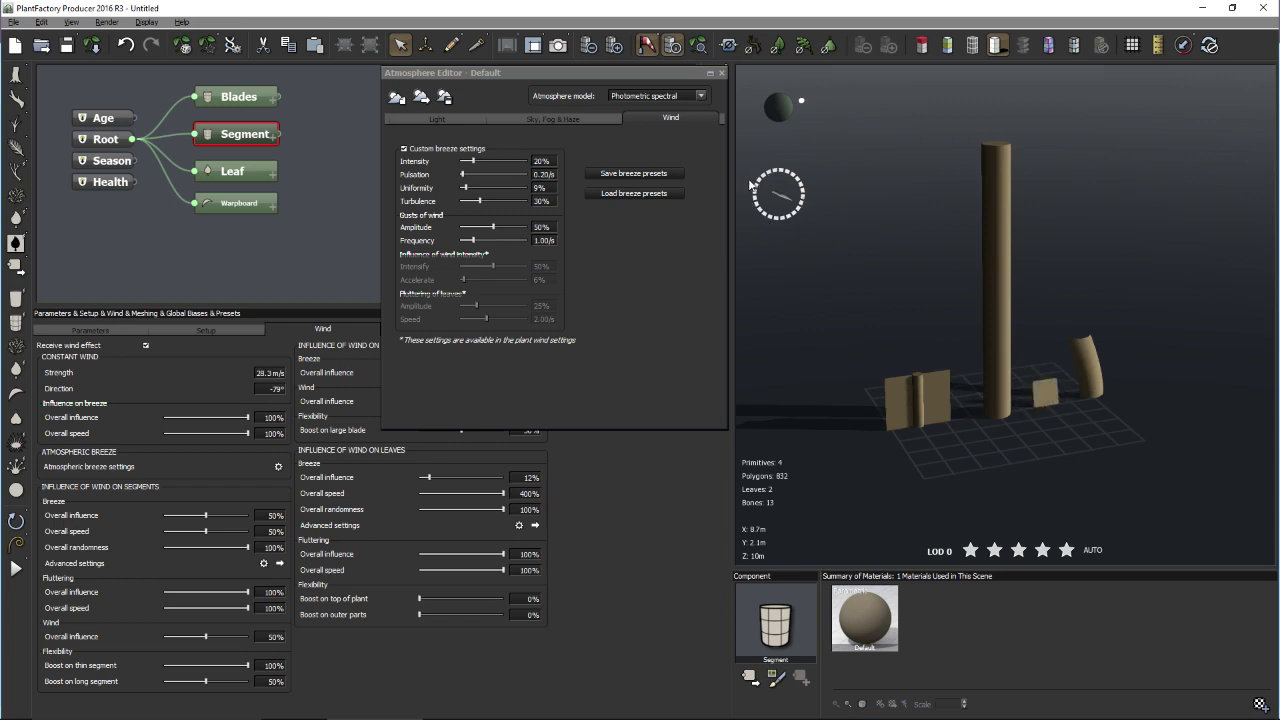
drag(808, 197, 786, 174)
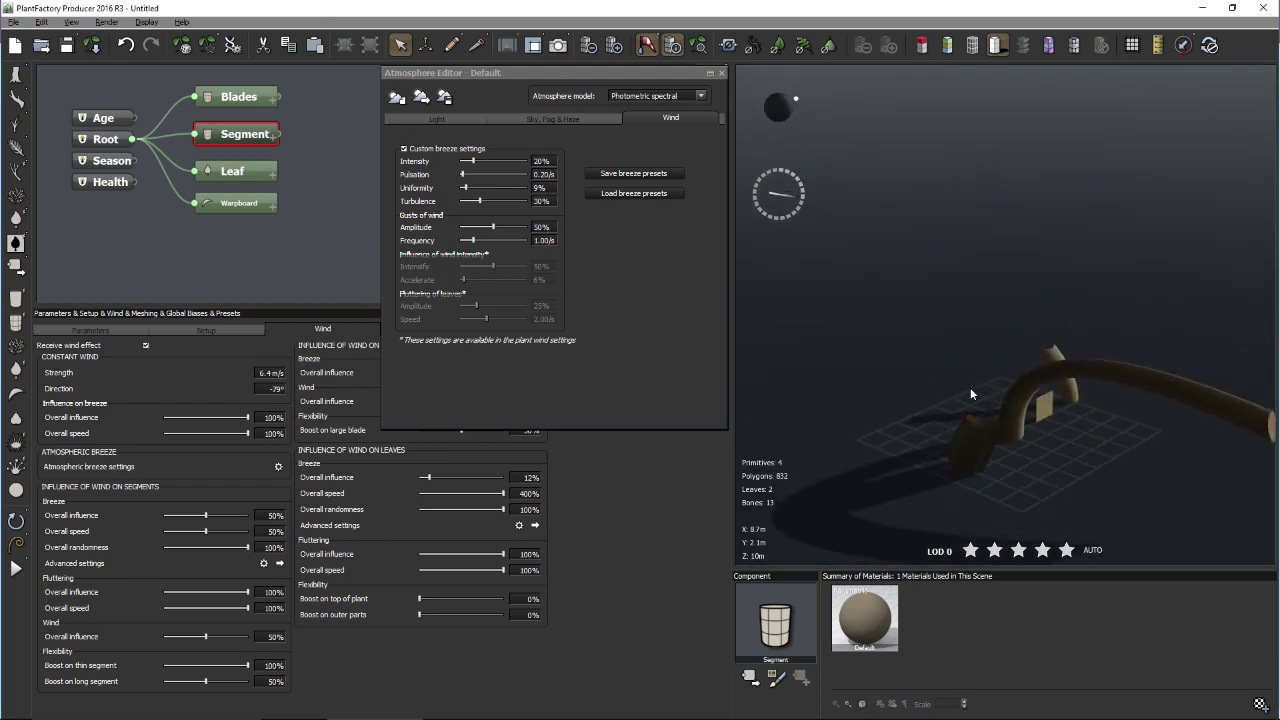
drag(1044, 240, 942, 232)
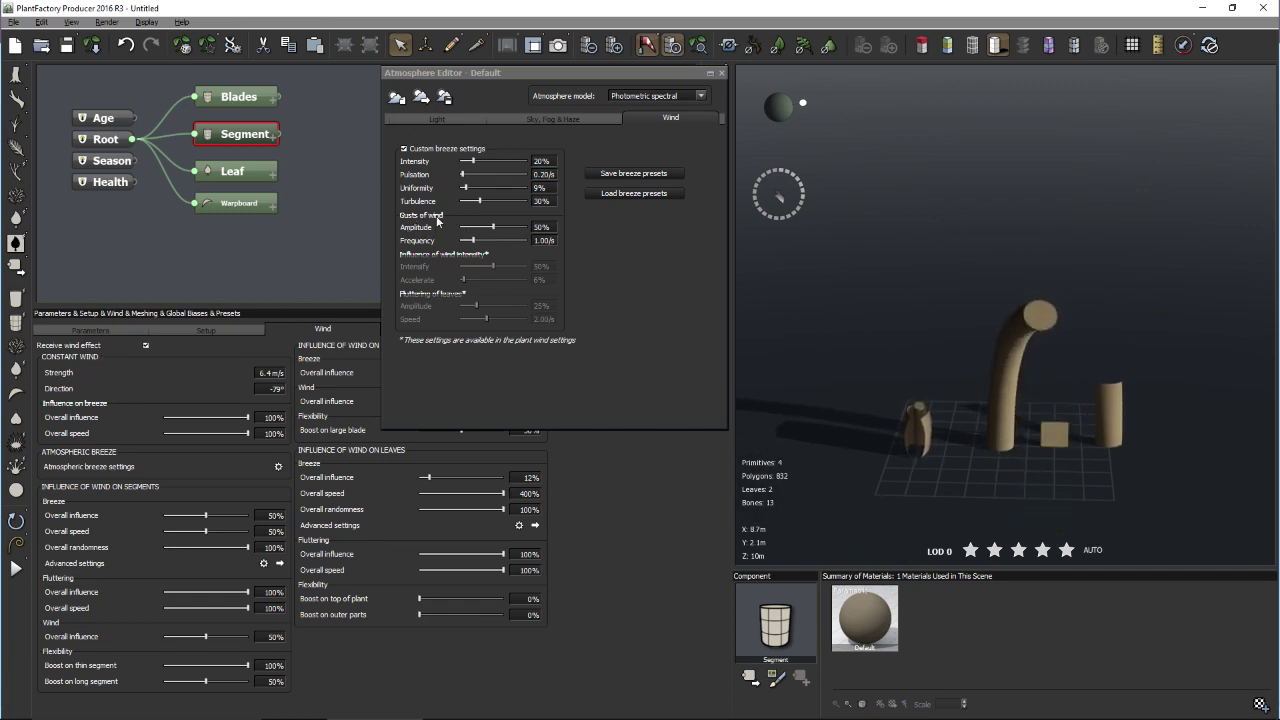
- View the plant's setup settings, deselect the Segment node, and close the Atmosphere Editor
click(203, 329)
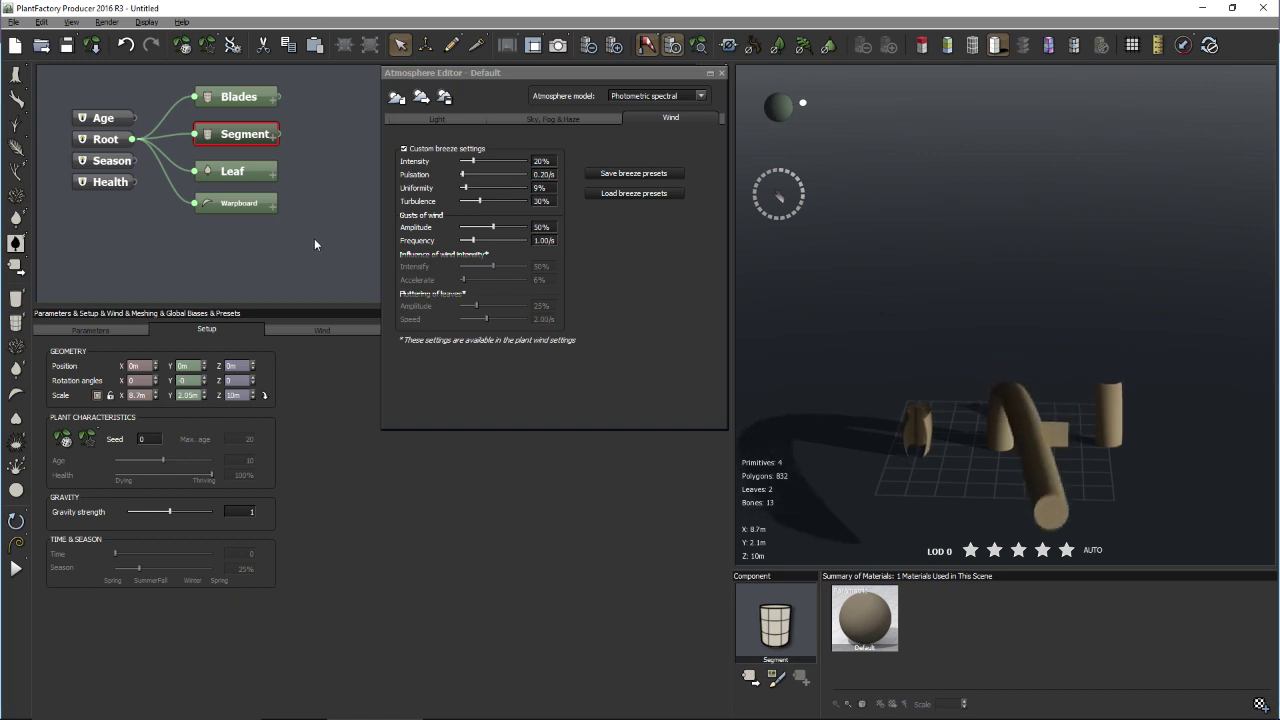
drag(314, 238, 253, 97)
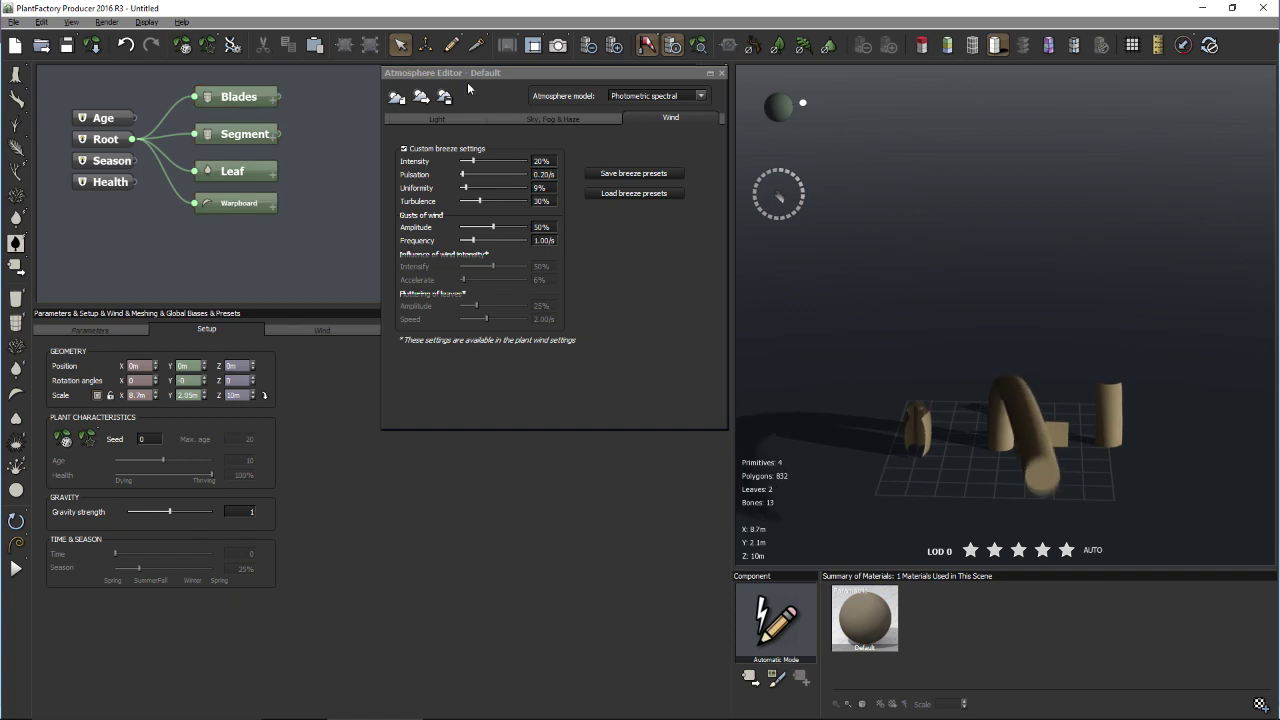
drag(538, 76, 509, 97)
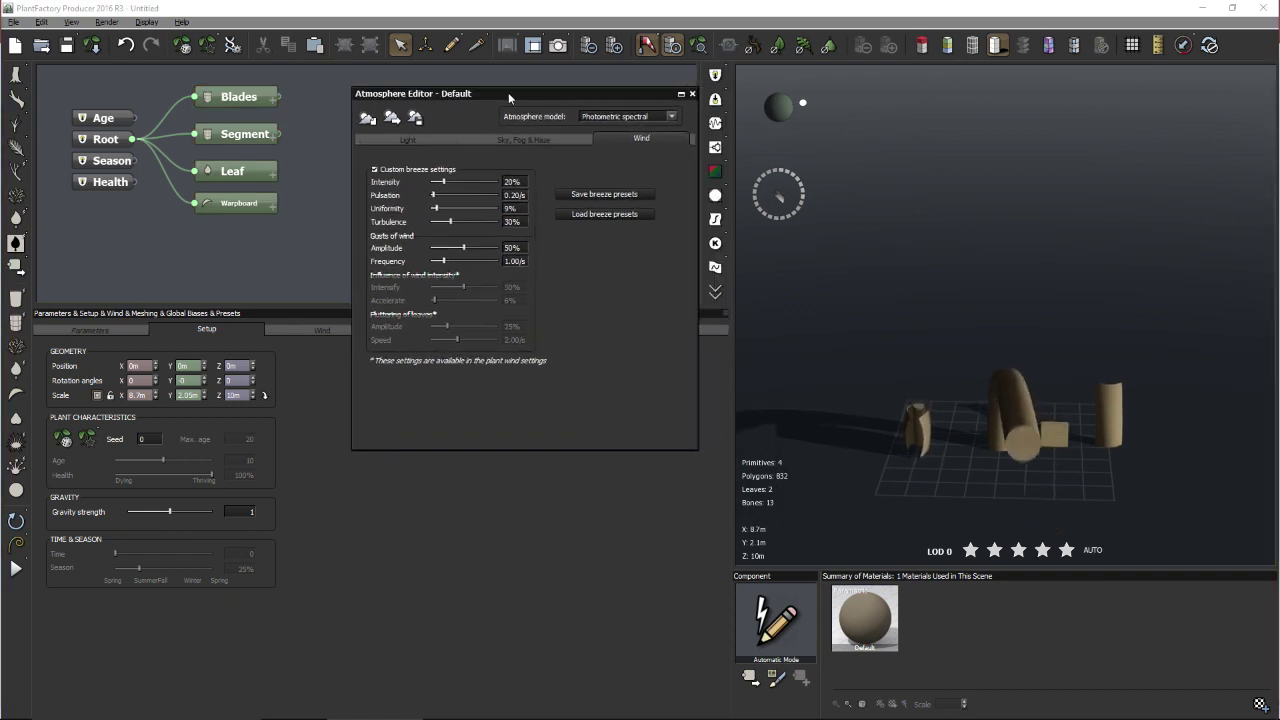
click(691, 95)
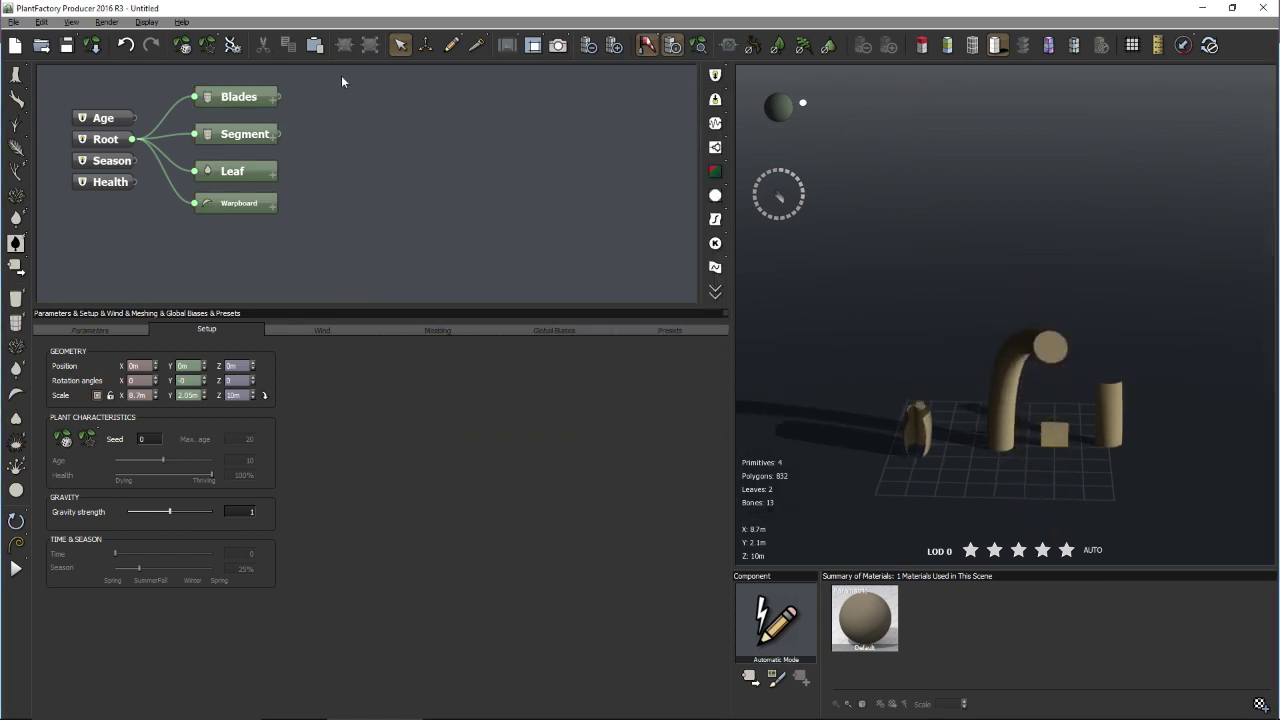
- Open the recent file Palm Tree.tpfp without saving the current scene, and enlarge the node graph area
click(13, 21)
mouse_move(58, 93)
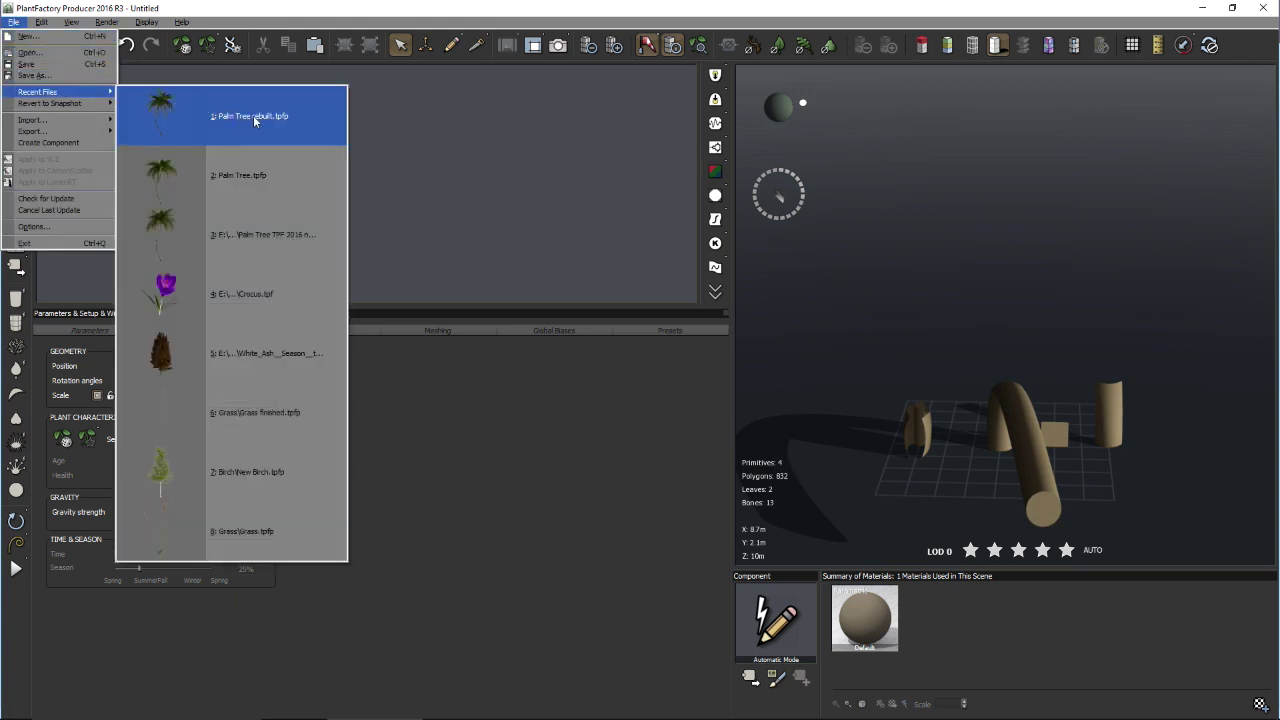
click(225, 174)
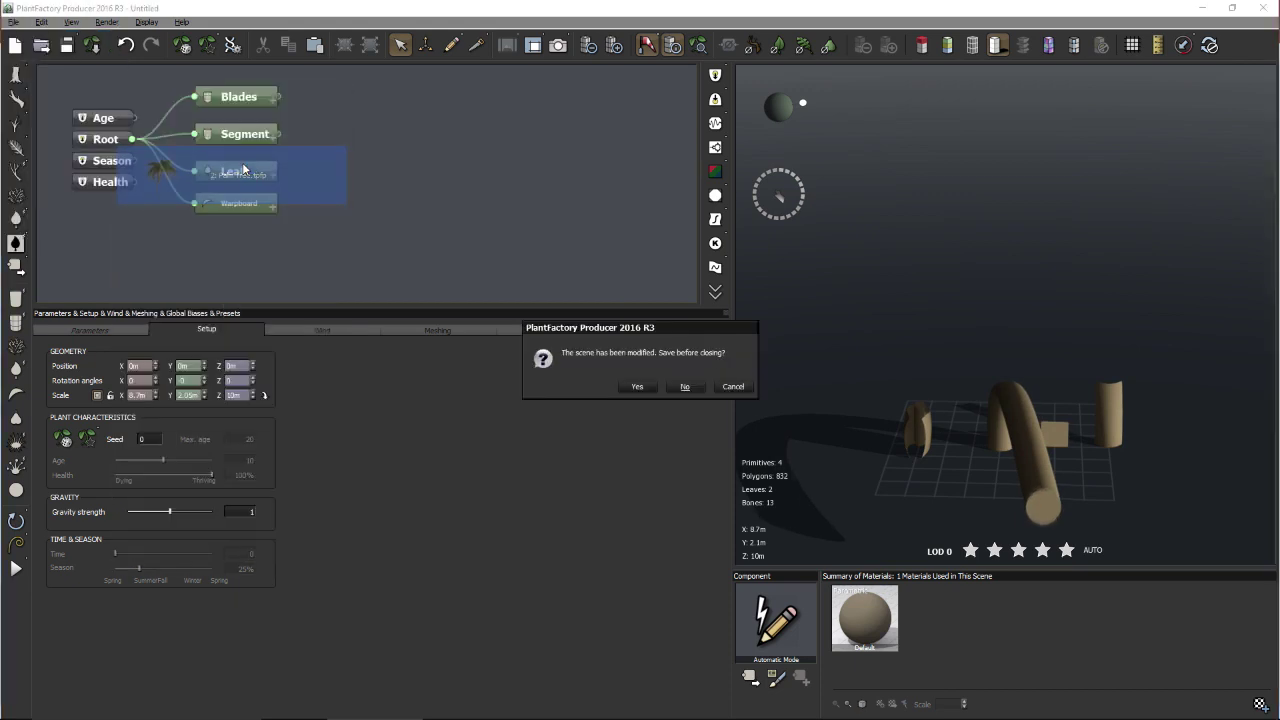
click(684, 387)
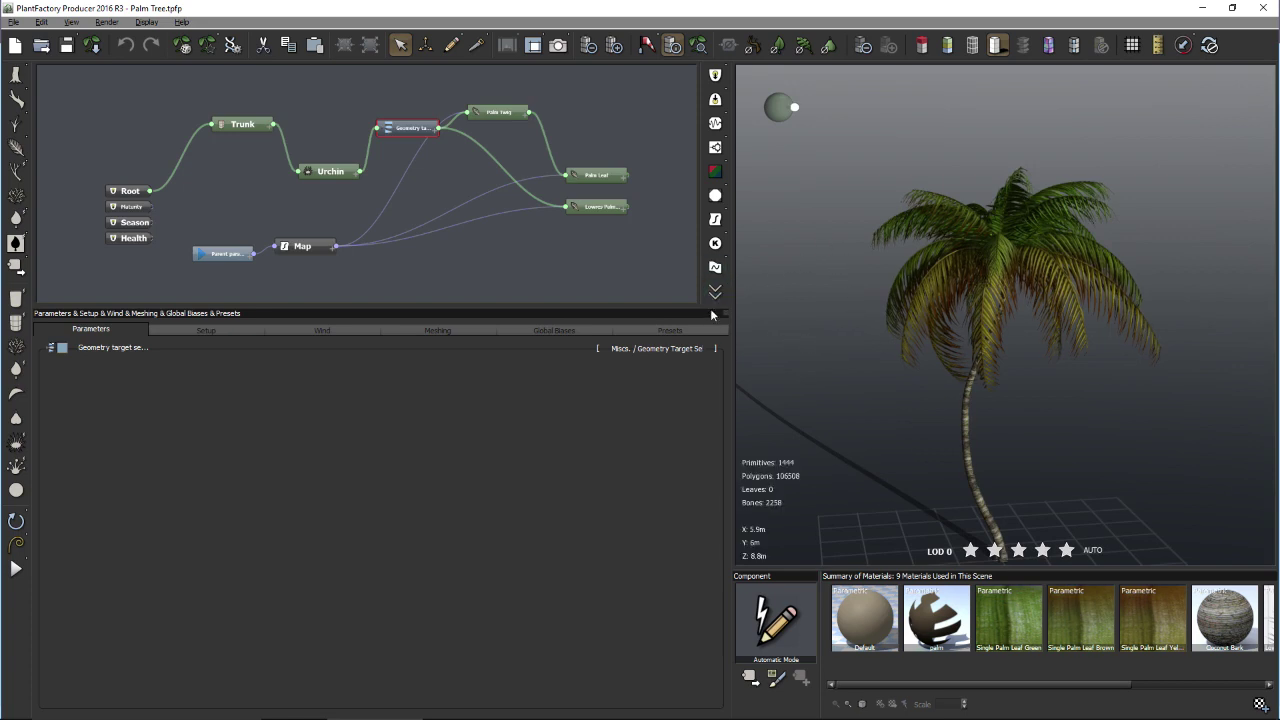
drag(712, 311, 708, 356)
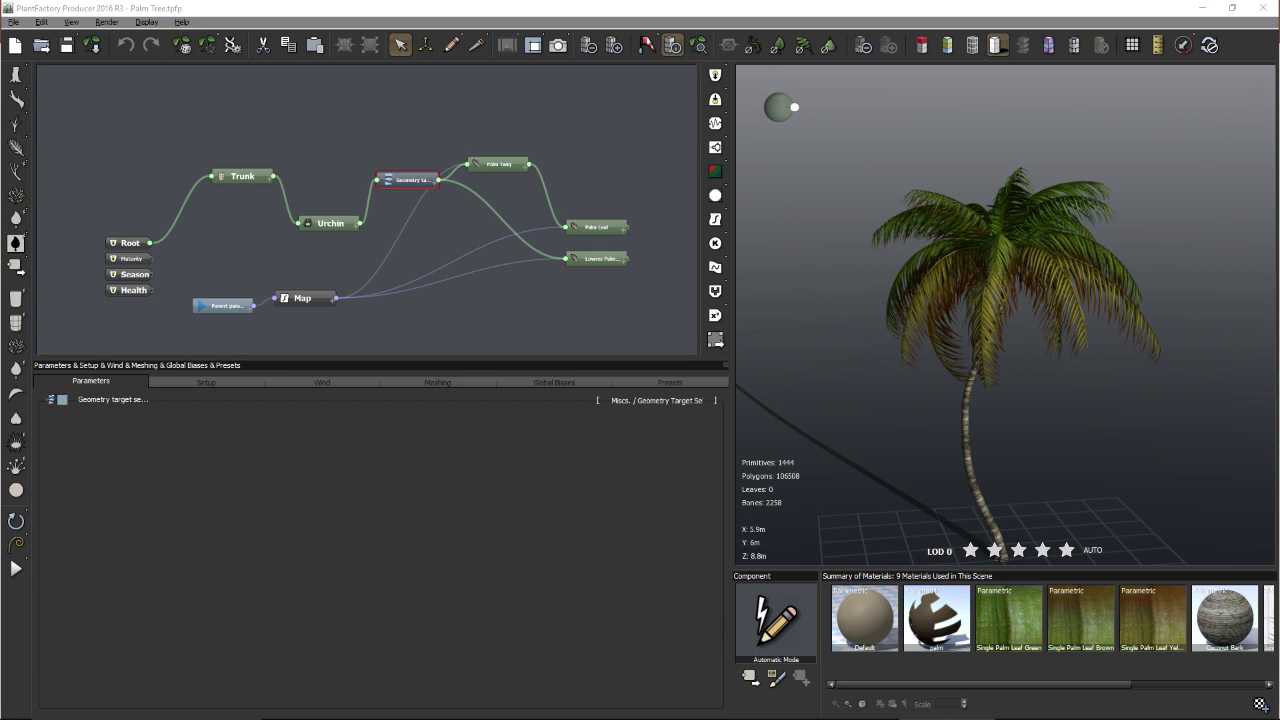
- Examine the rigging and animation options for a Cinema4D mesh export, trying Animated bones as the animation data, and leave without exporting
click(15, 23)
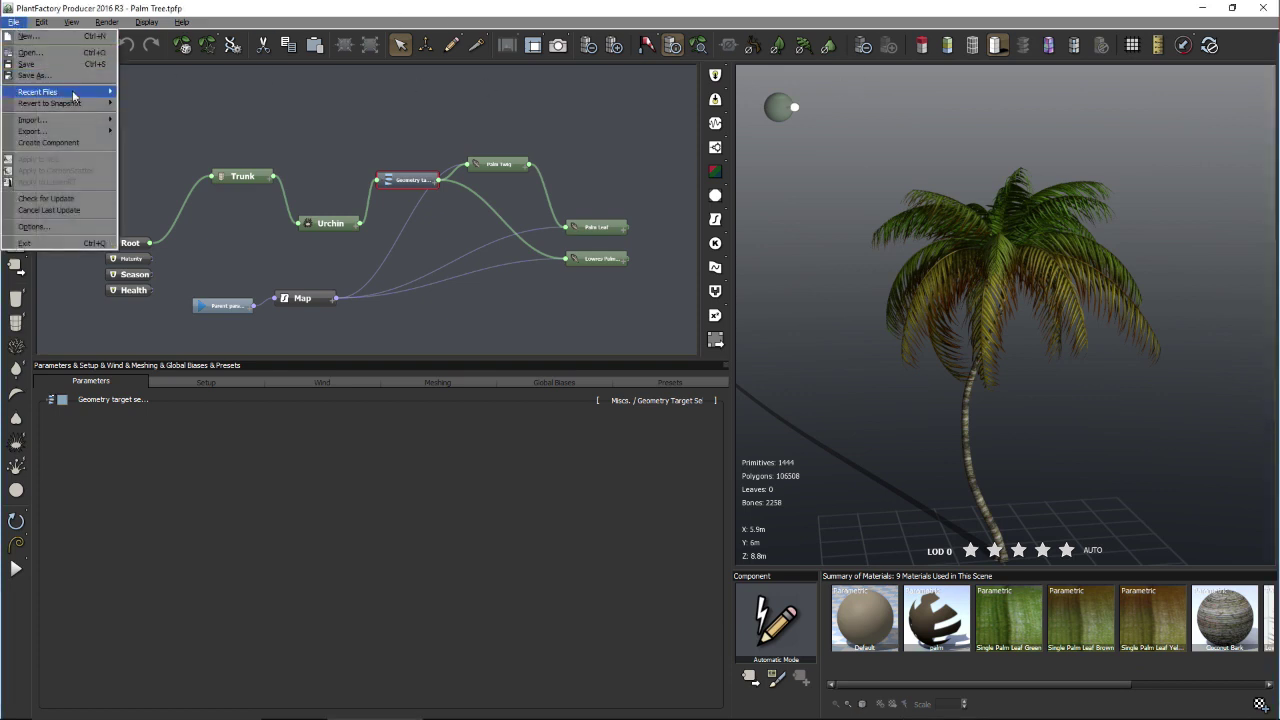
mouse_move(110, 133)
click(173, 131)
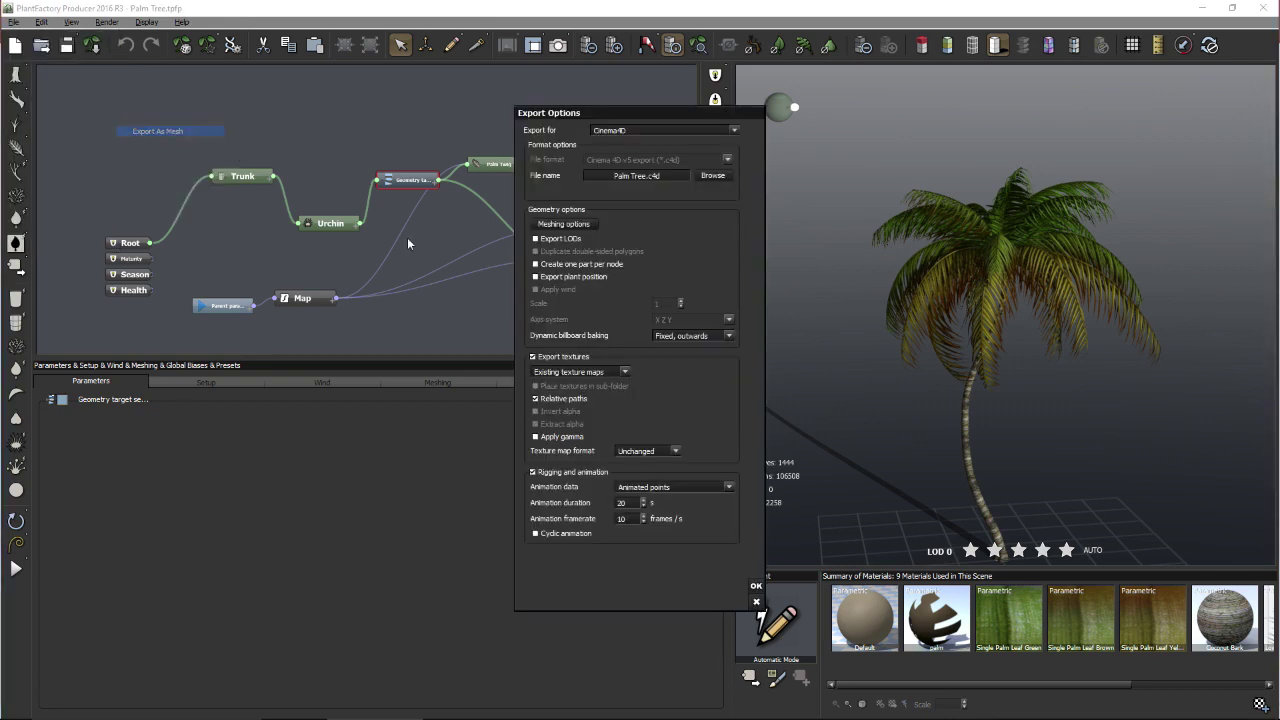
click(701, 488)
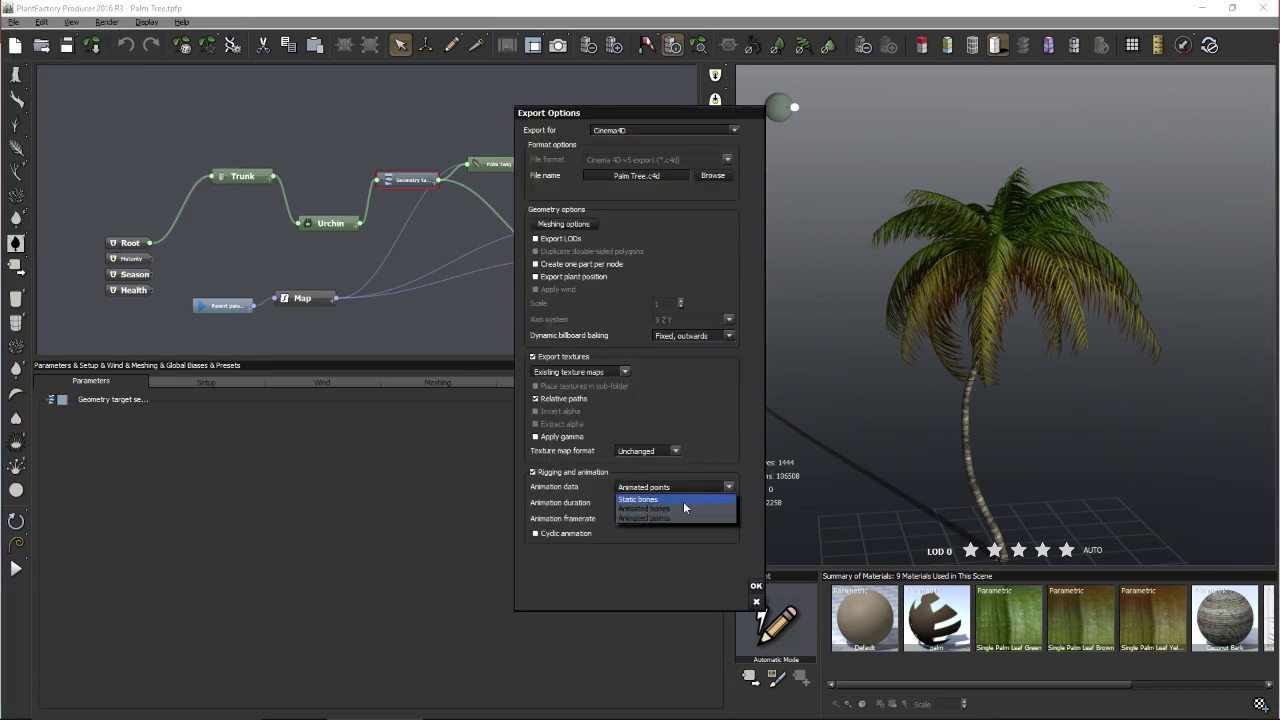
click(681, 504)
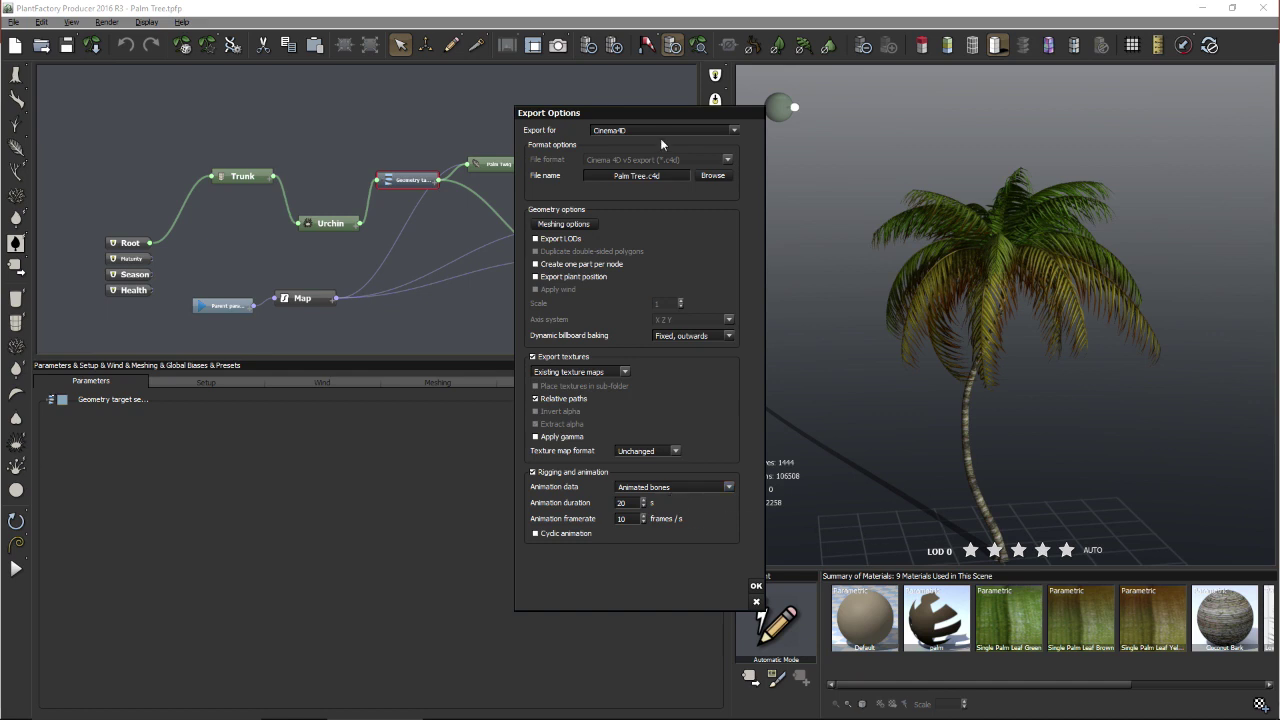
drag(653, 118, 550, 126)
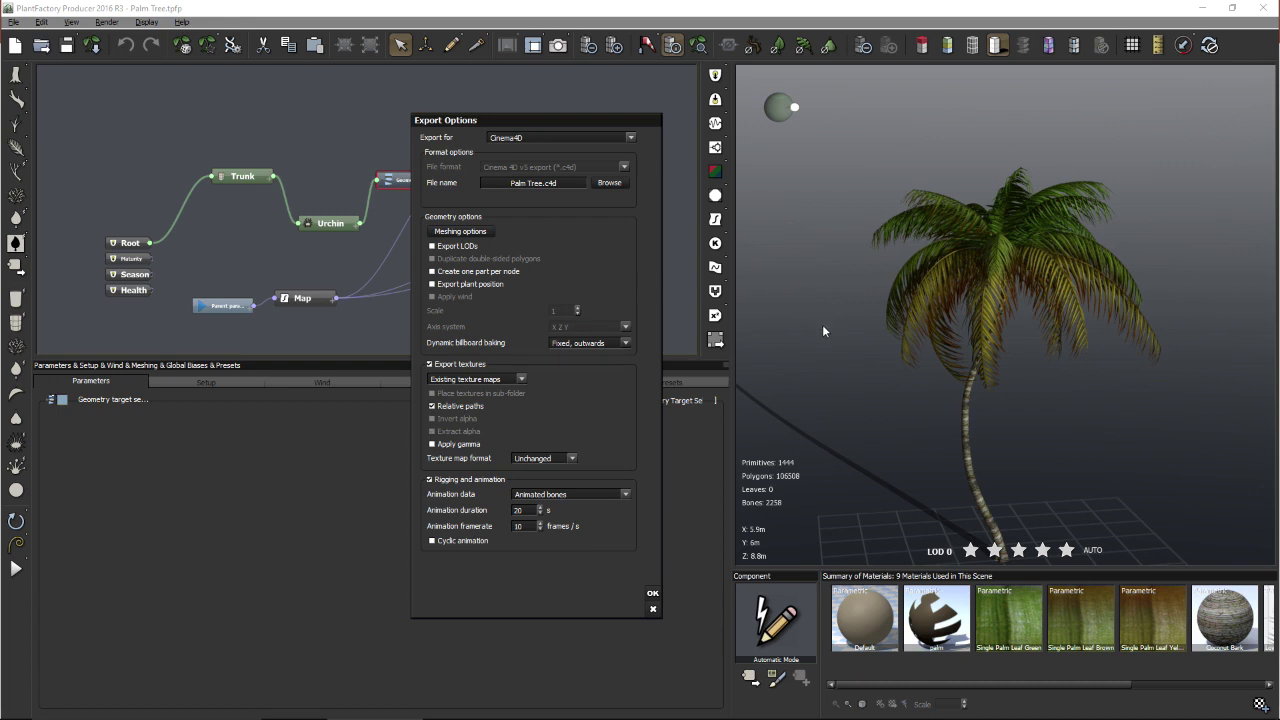
click(574, 492)
click(556, 525)
click(652, 610)
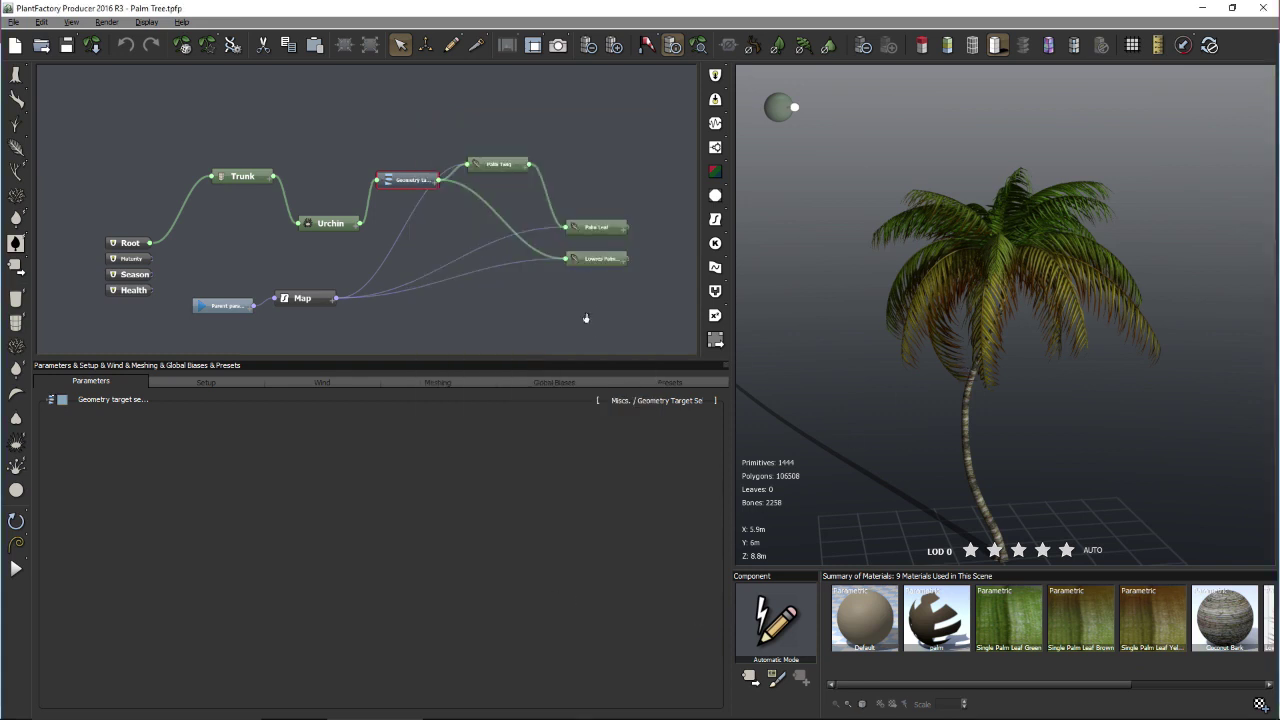
- Turn on the wind preview for the palm tree, answer the bone-count prompt so previewing stays enabled, and show the plant's wind settings
middle_drag(586, 318, 571, 294)
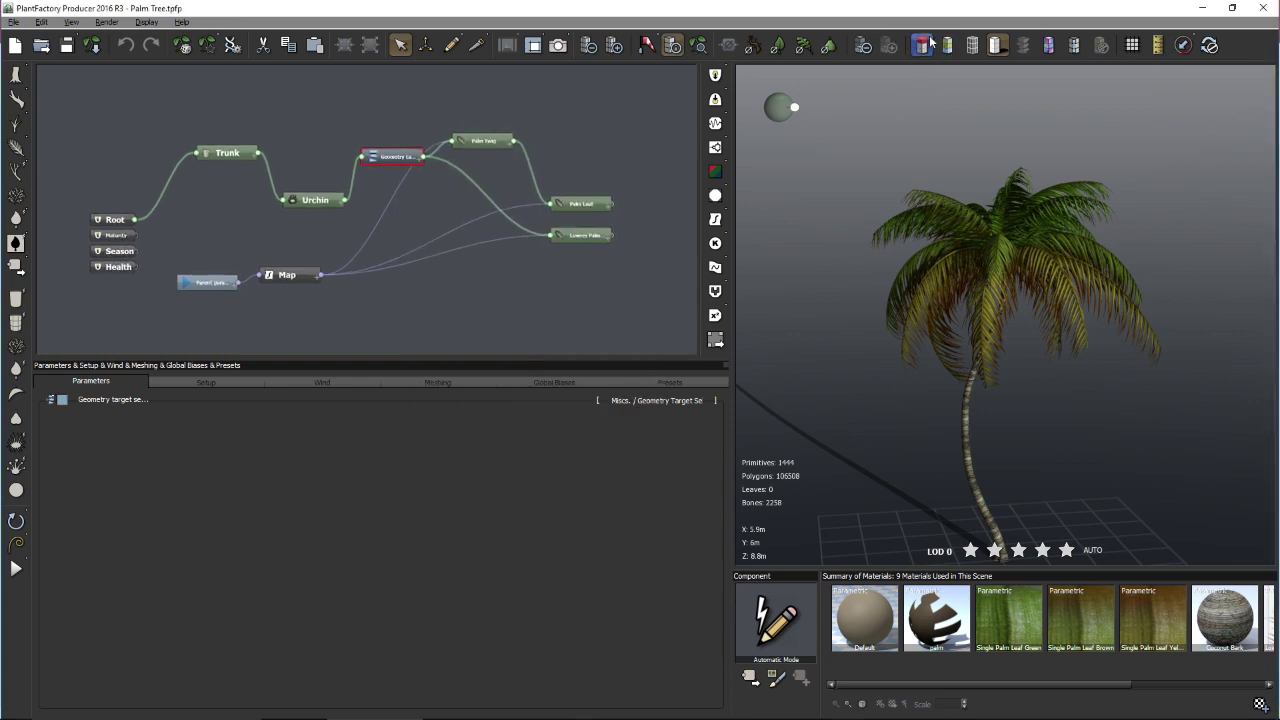
click(649, 46)
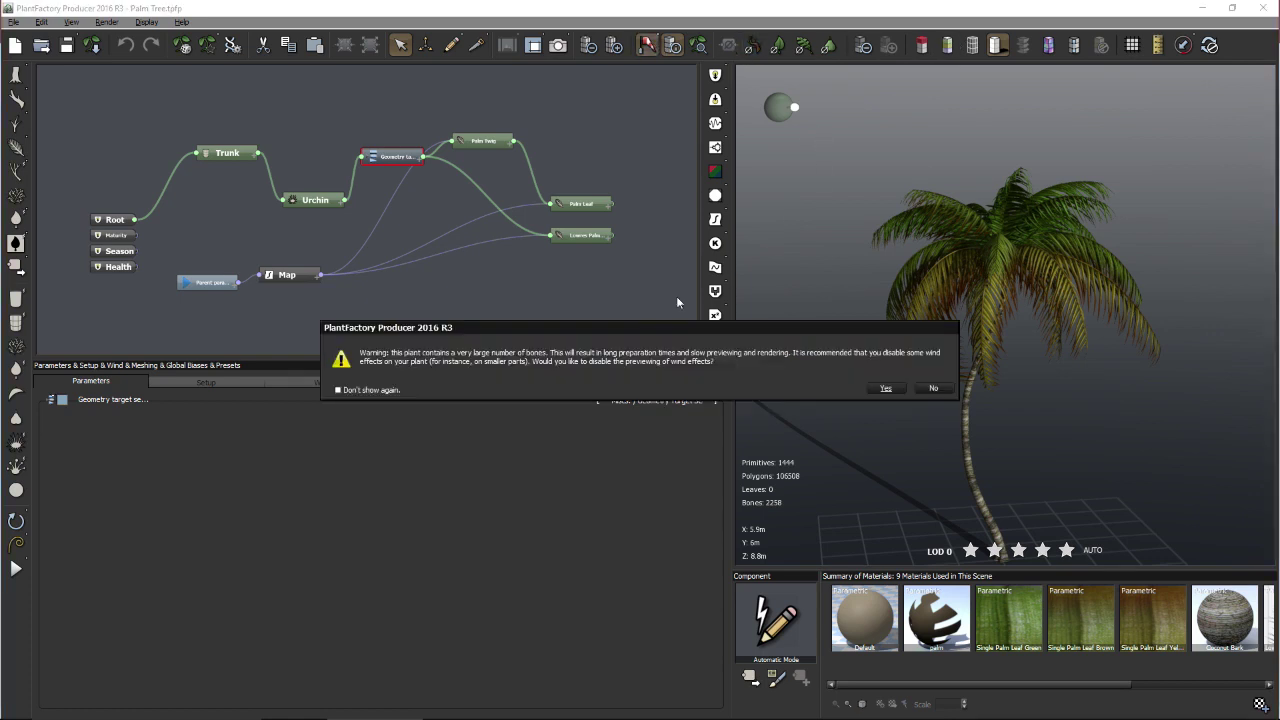
click(884, 388)
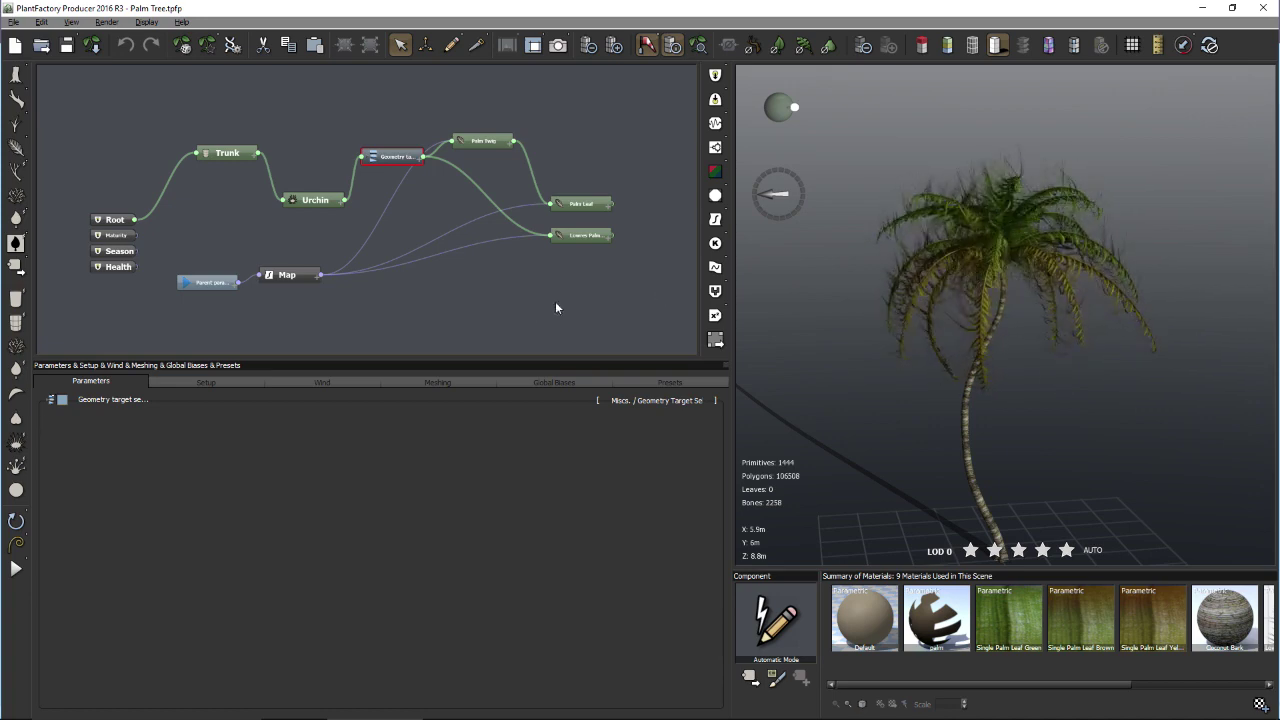
click(340, 380)
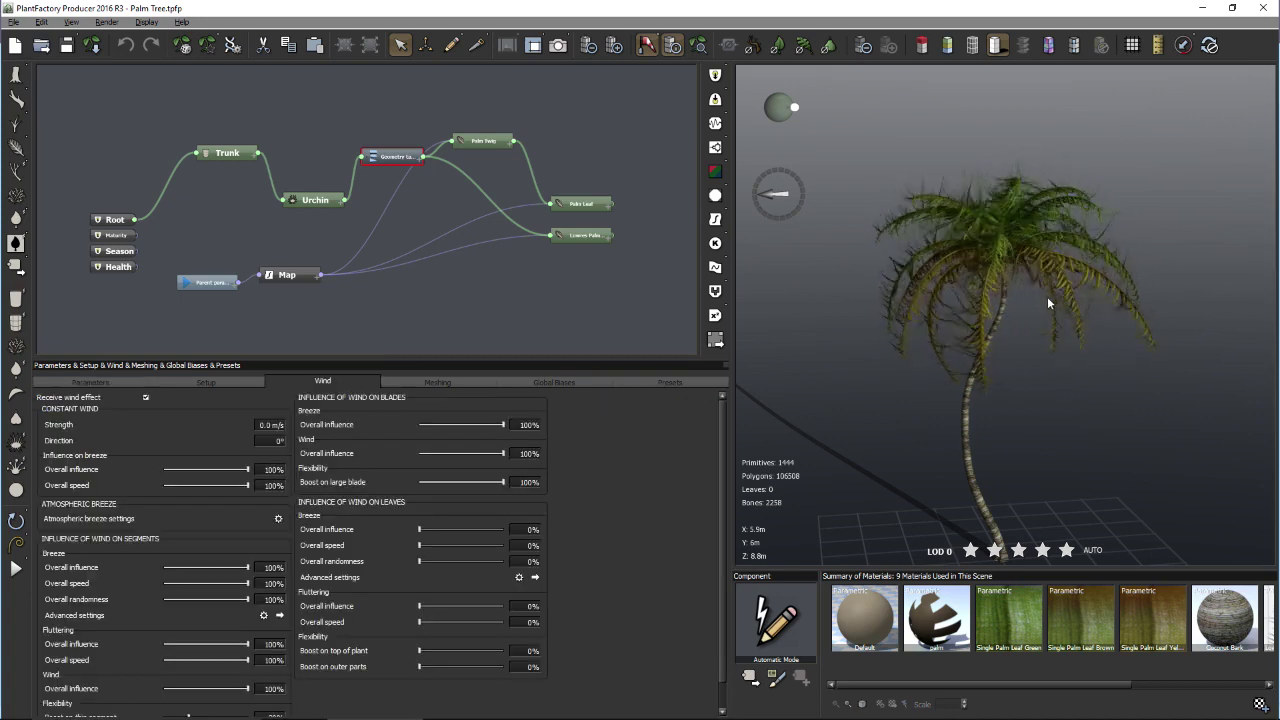
- Enable custom breeze settings for the palm tree scene's atmosphere, accept the customization prompt, and close the Atmosphere Editor
click(800, 175)
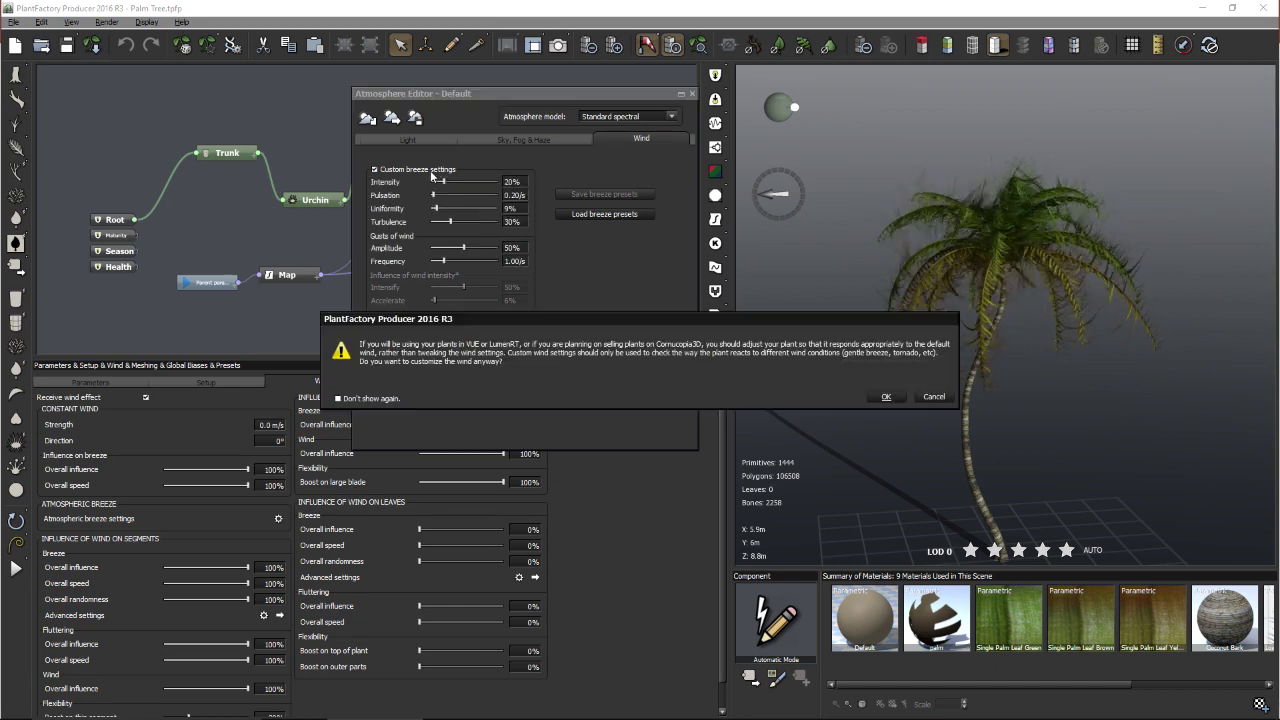
click(886, 396)
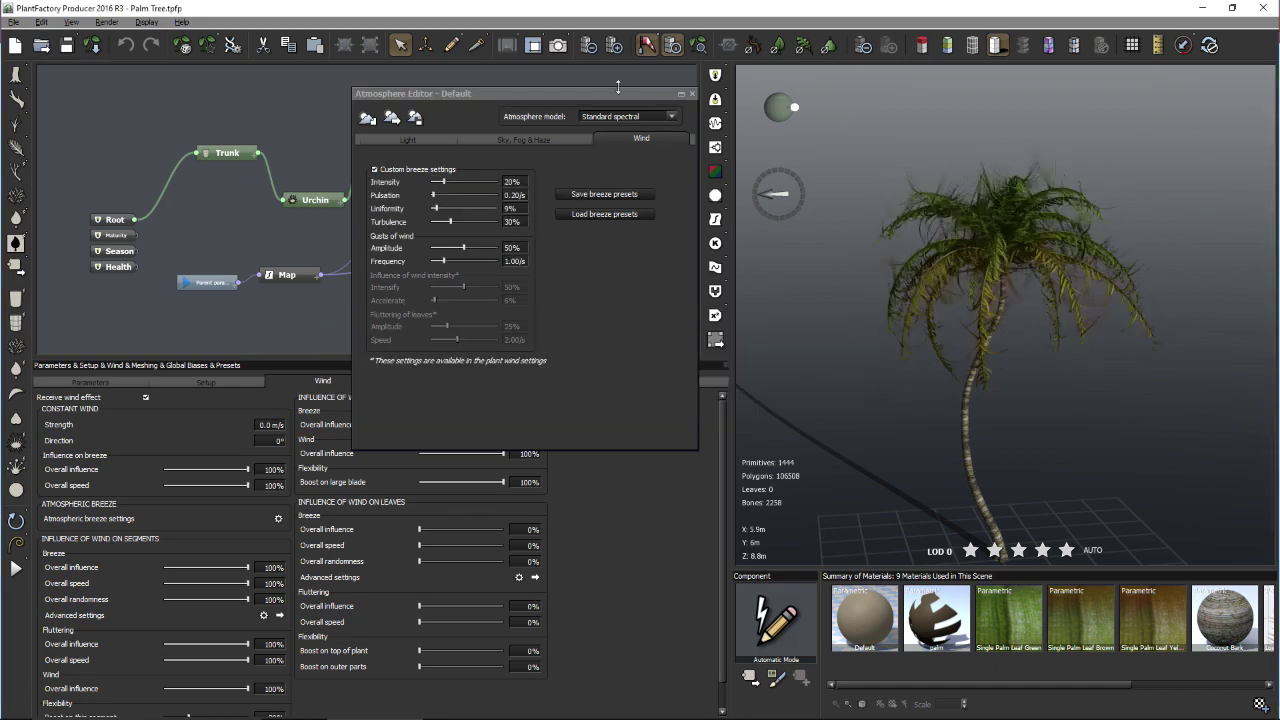
drag(606, 94, 1006, 101)
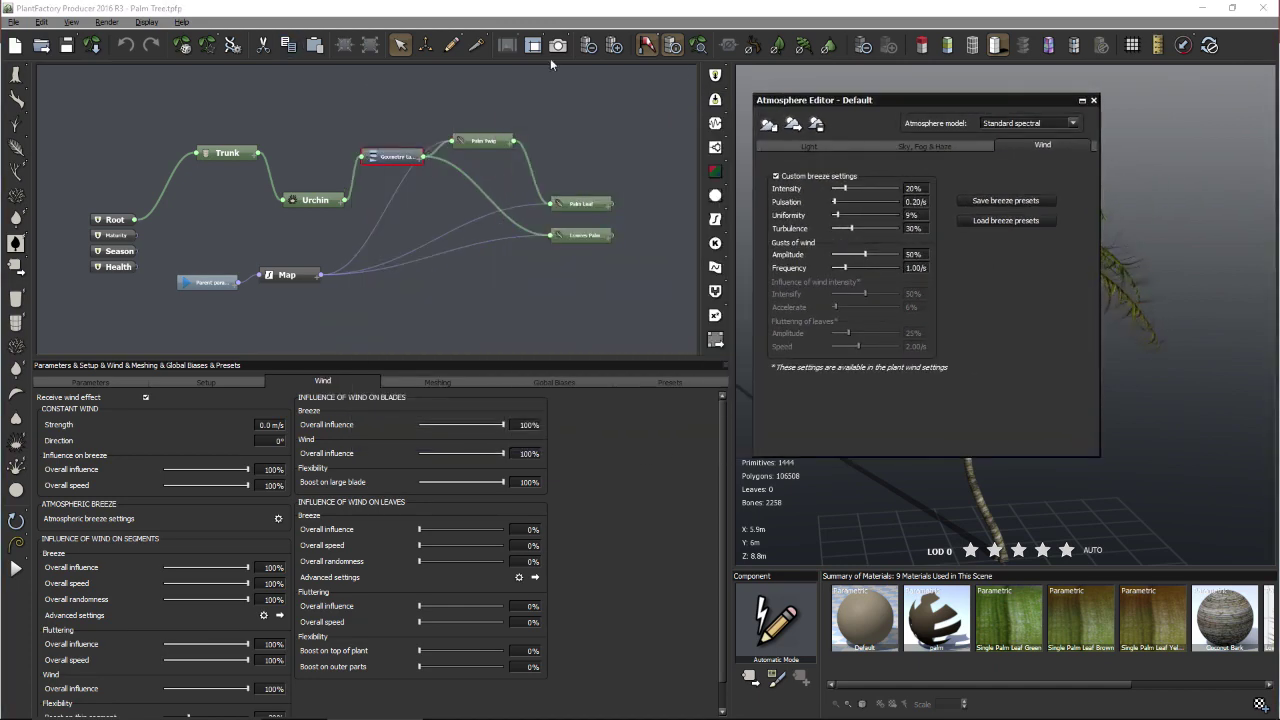
click(1094, 101)
- Reopen Palm Tree.tpfp from the 3D Art Live folder on the desktop, reverting to its last saved version
click(13, 21)
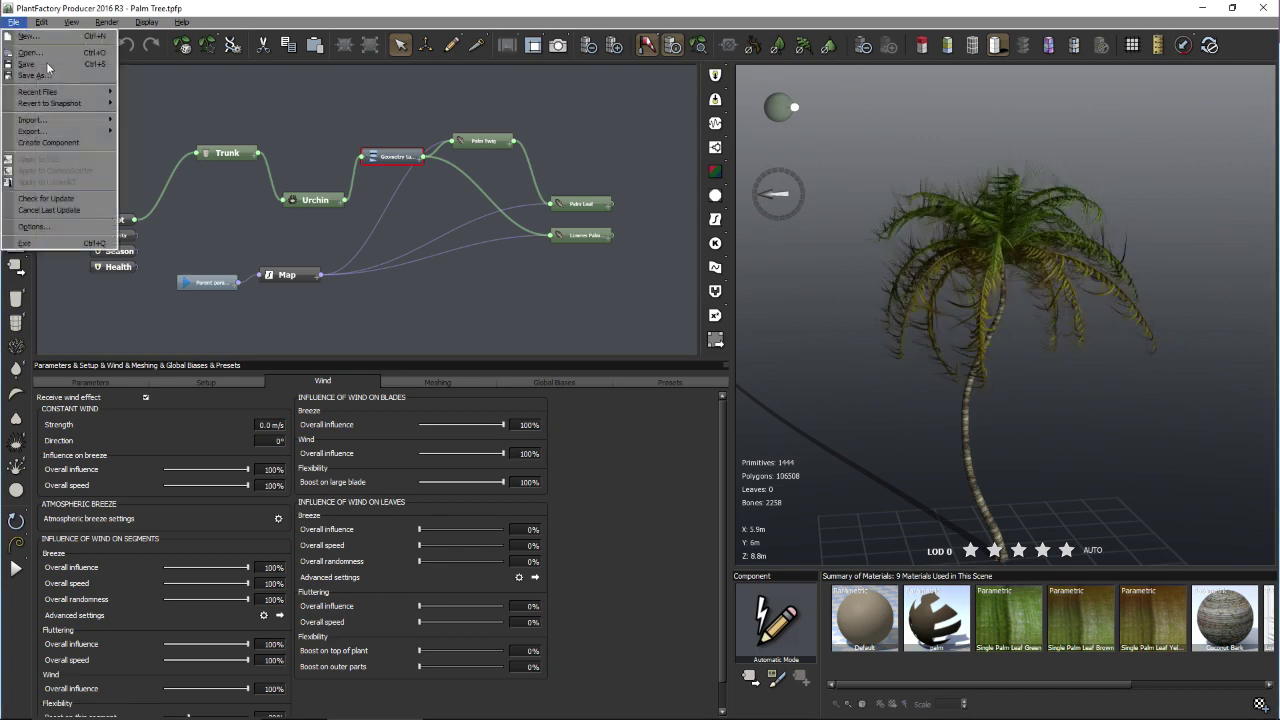
click(32, 52)
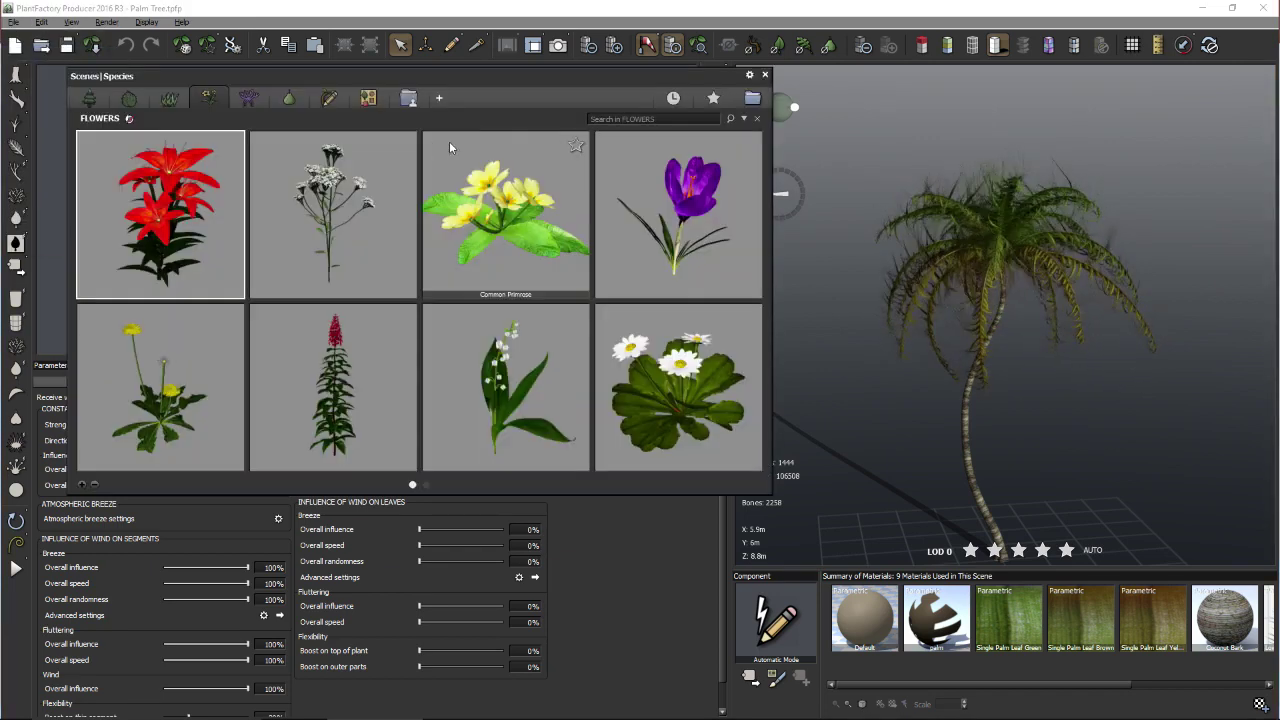
click(752, 98)
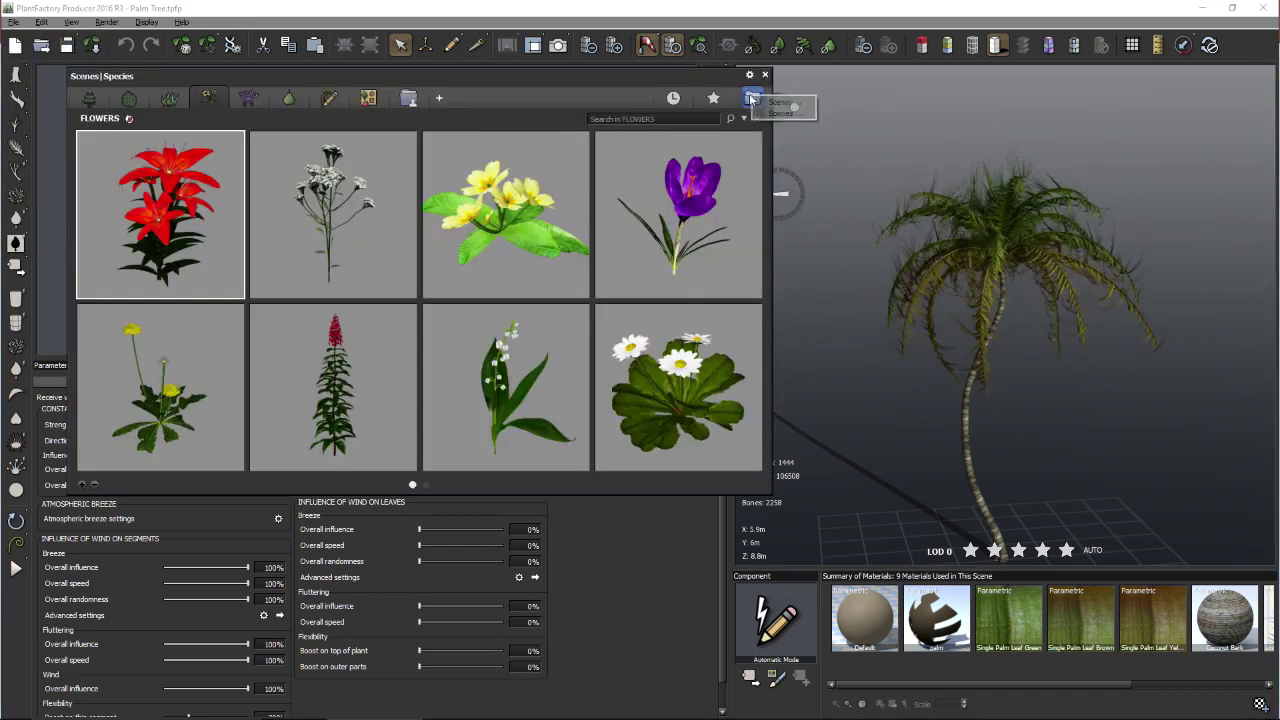
click(800, 111)
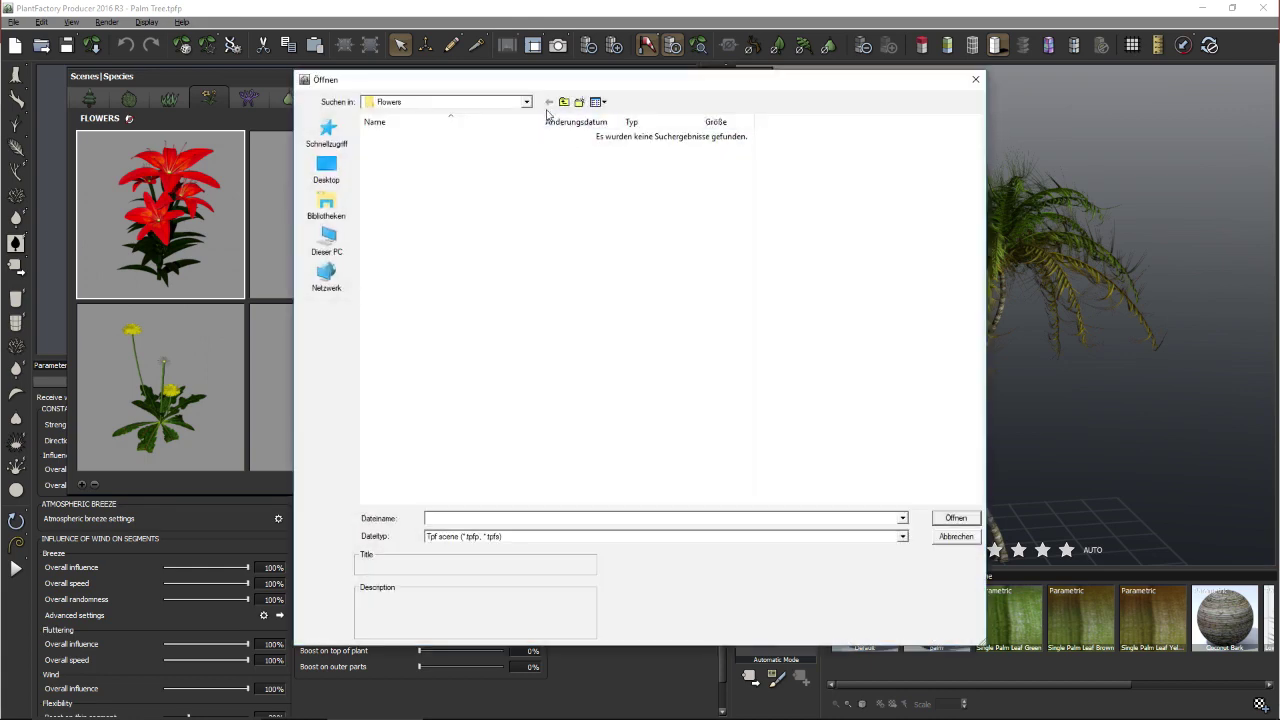
click(446, 102)
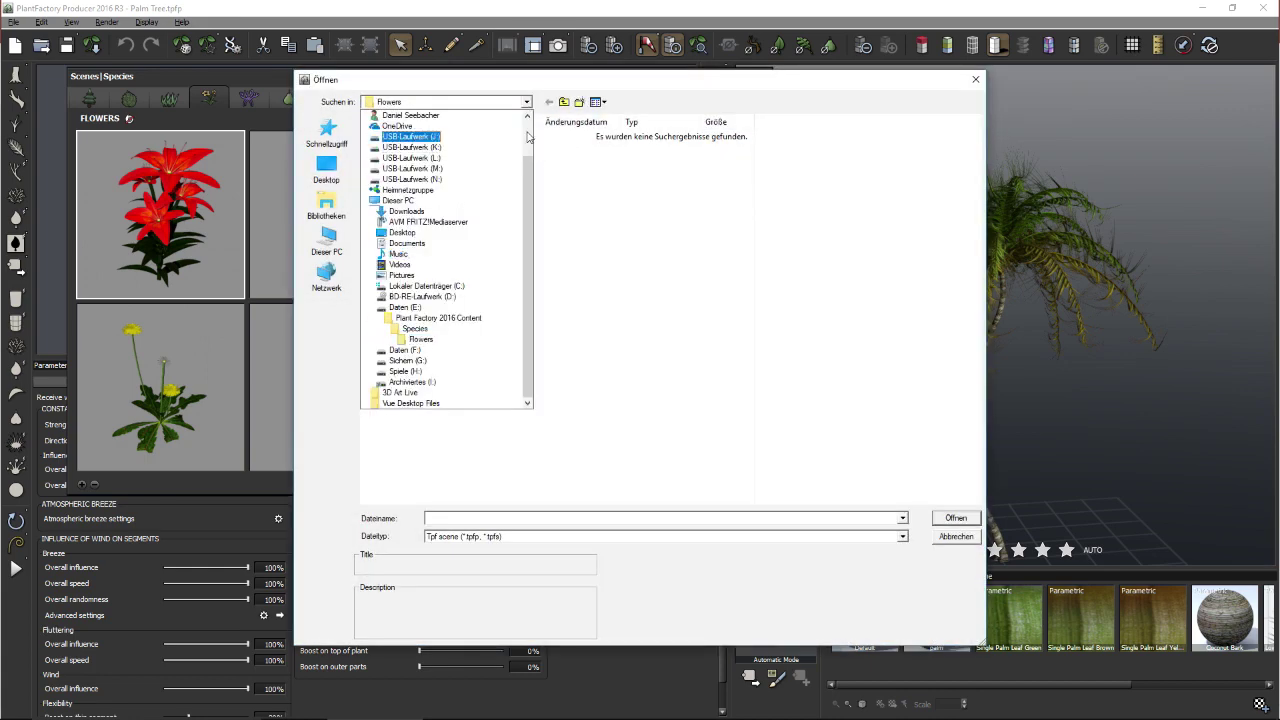
scroll(528, 145, up, 2)
click(414, 129)
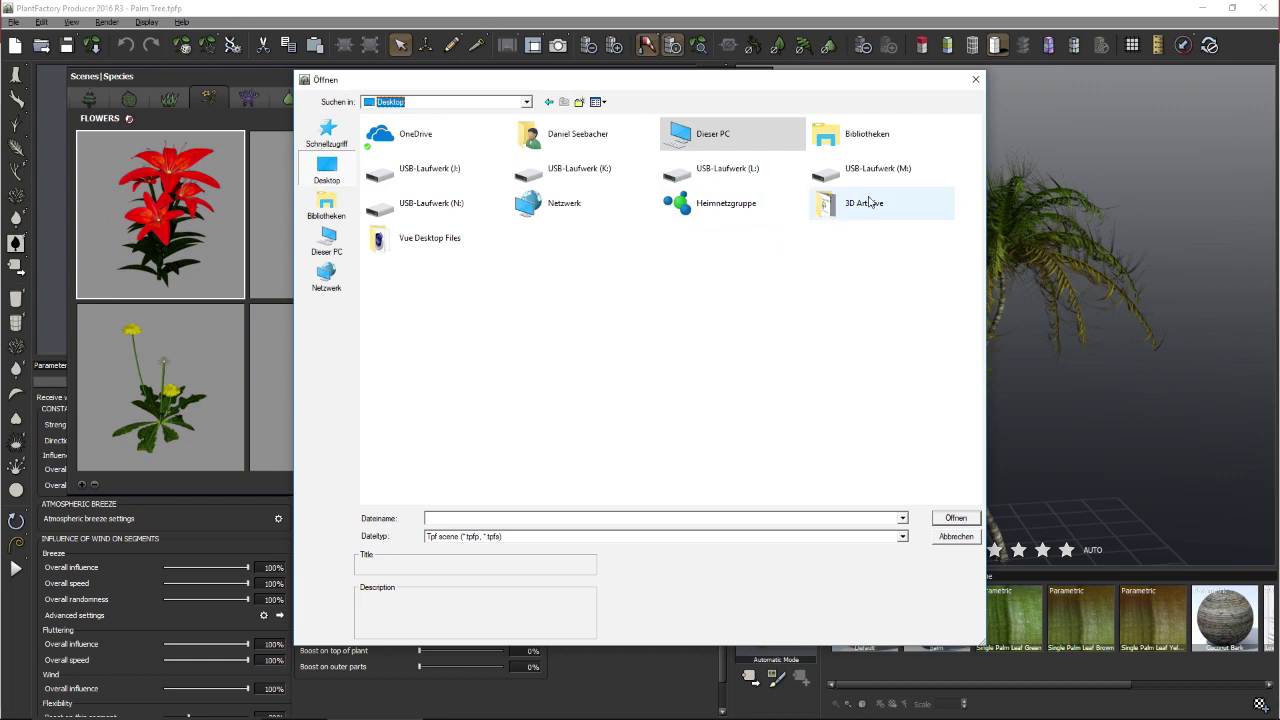
double_click(838, 204)
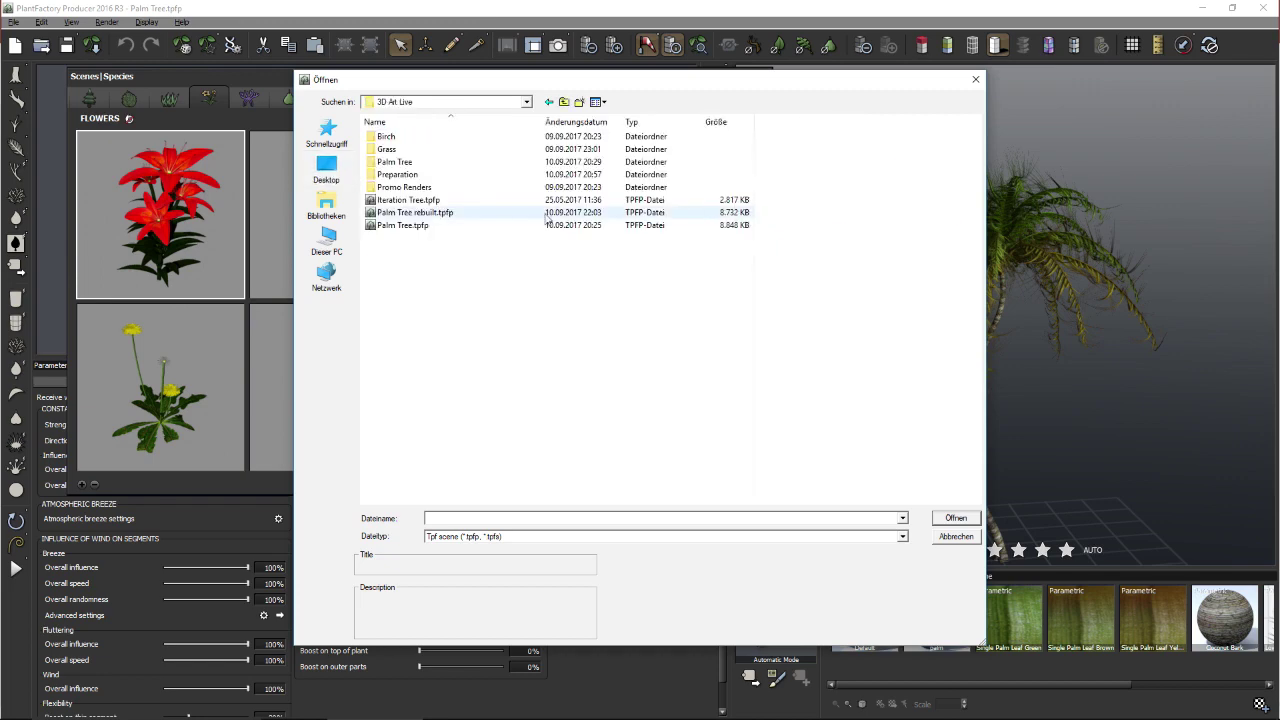
double_click(441, 226)
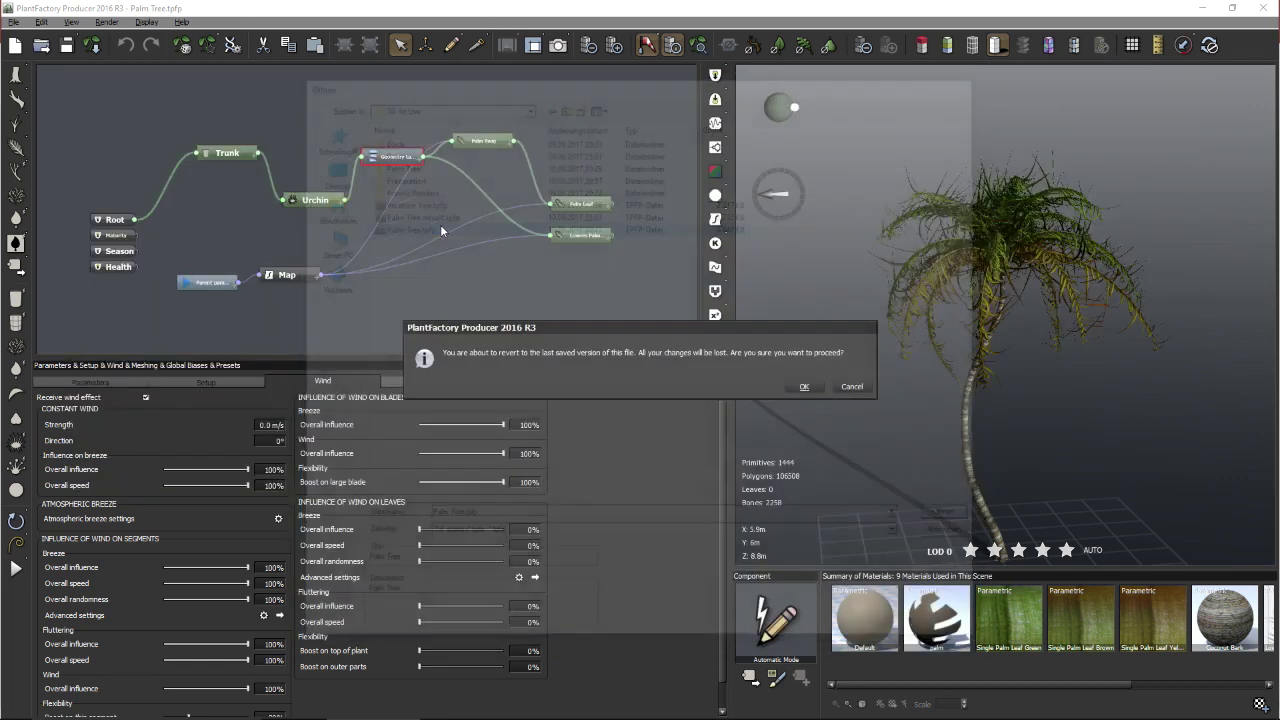
click(806, 384)
key(ctrl+n)
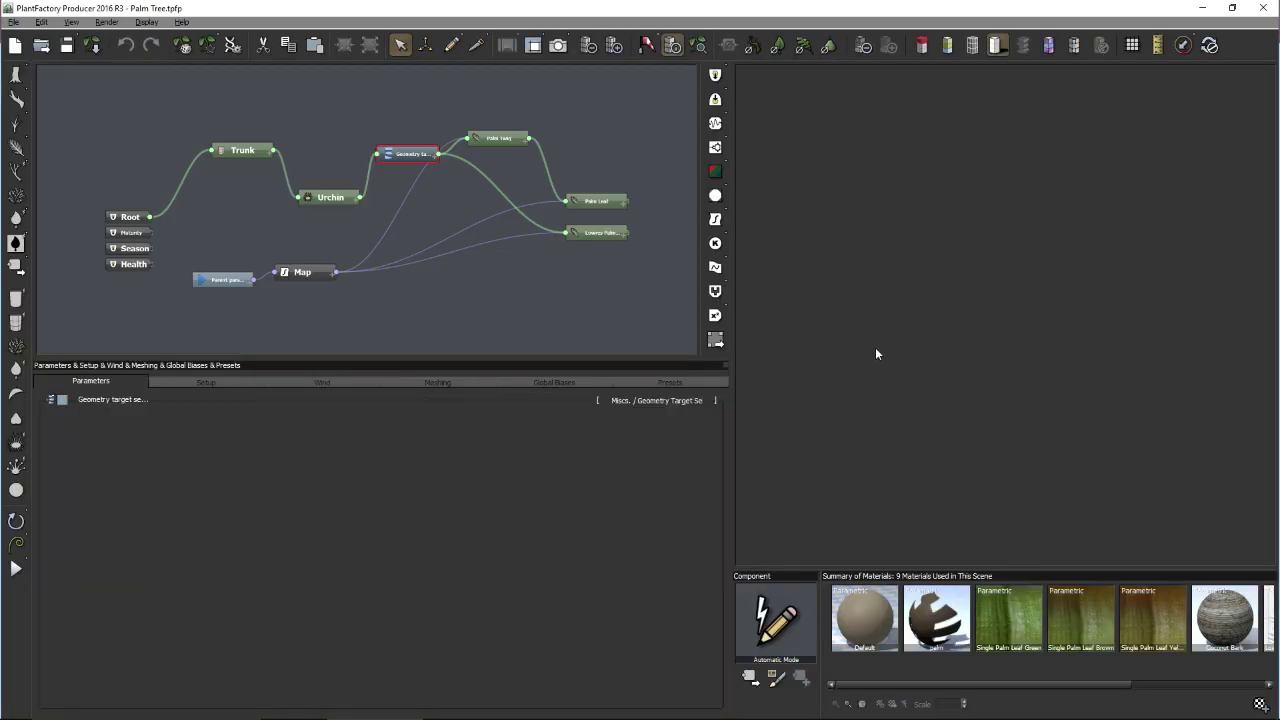
- Turn on the wind preview for the palm tree, keep previewing enabled at the bone-count prompt, and show all its wind settings in an enlarged area
click(649, 47)
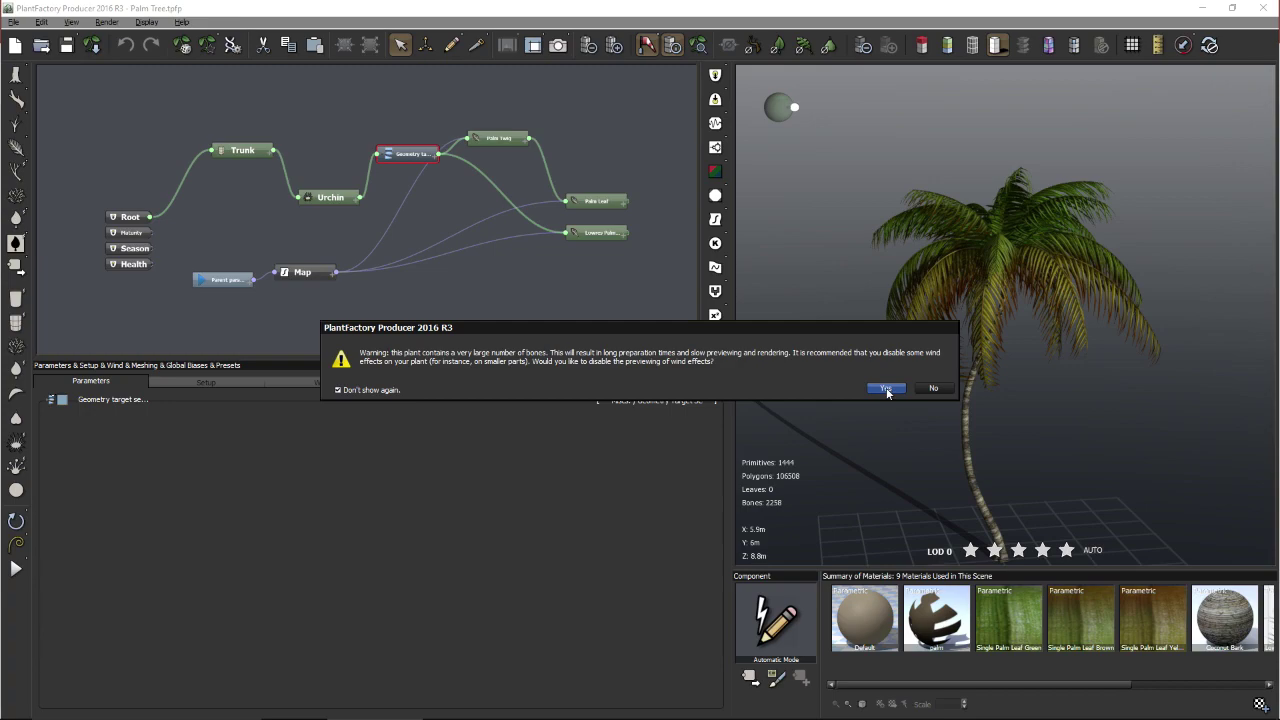
click(931, 387)
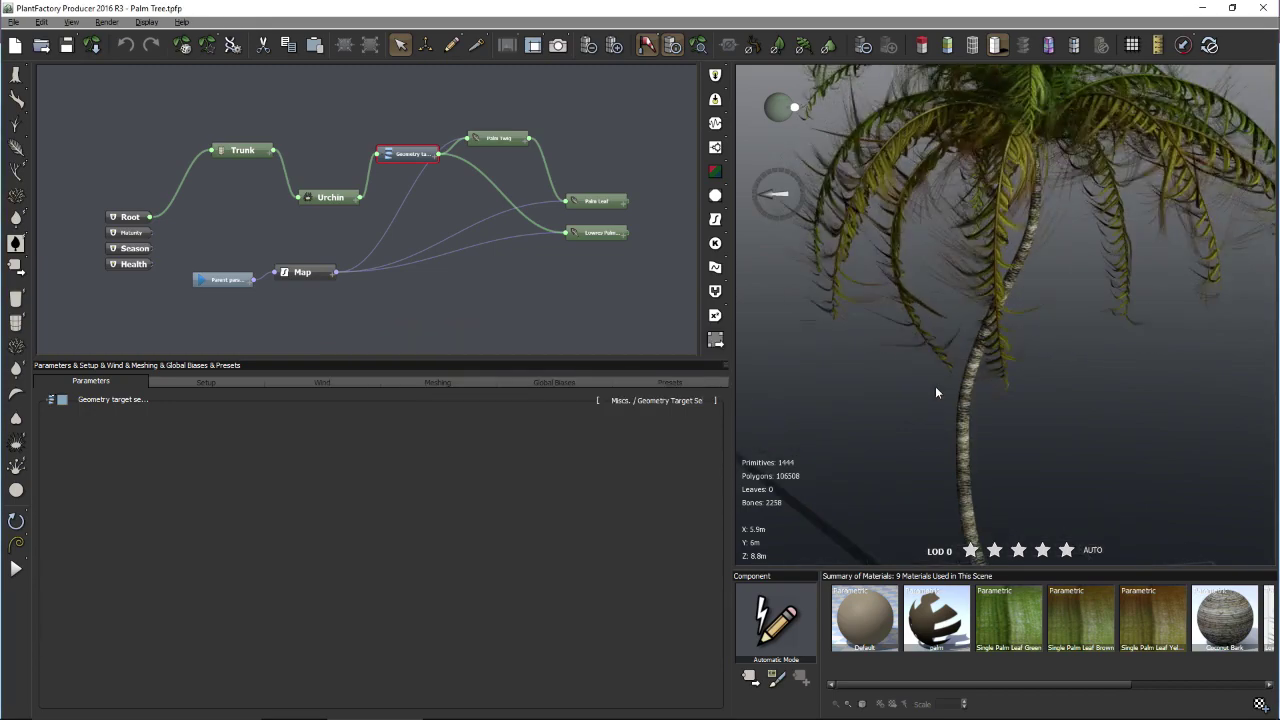
click(327, 381)
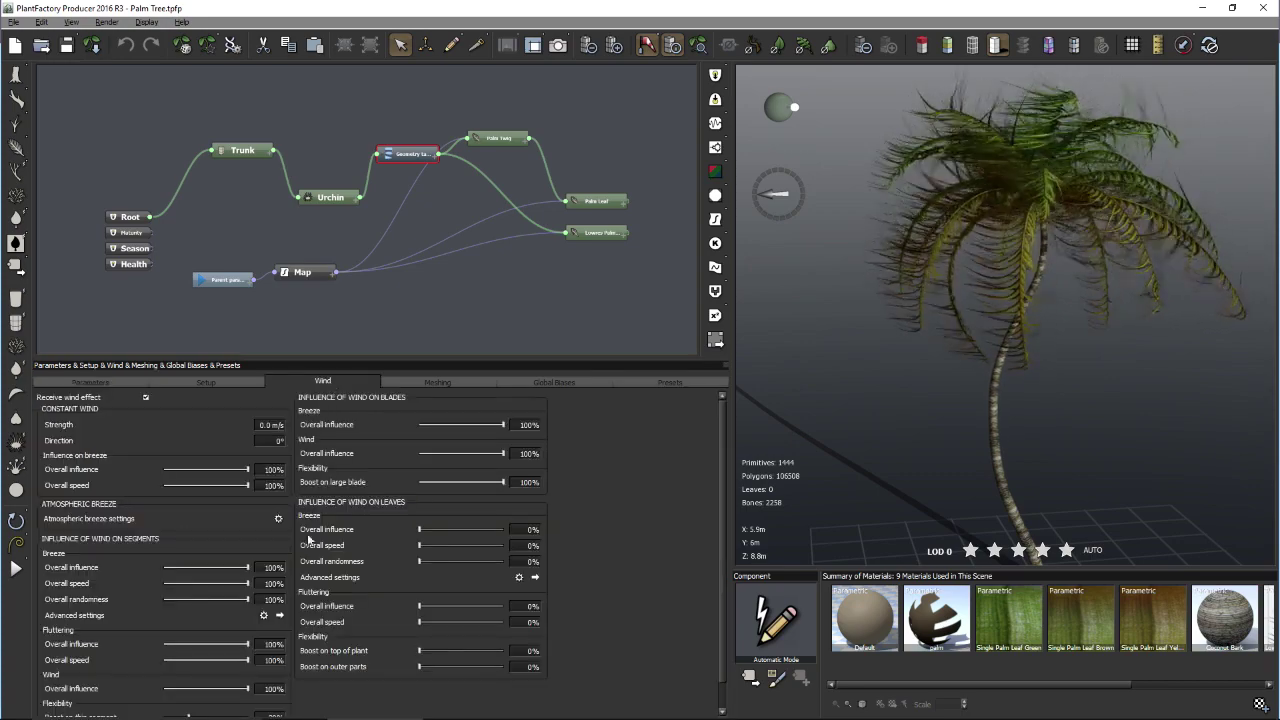
drag(477, 362, 477, 303)
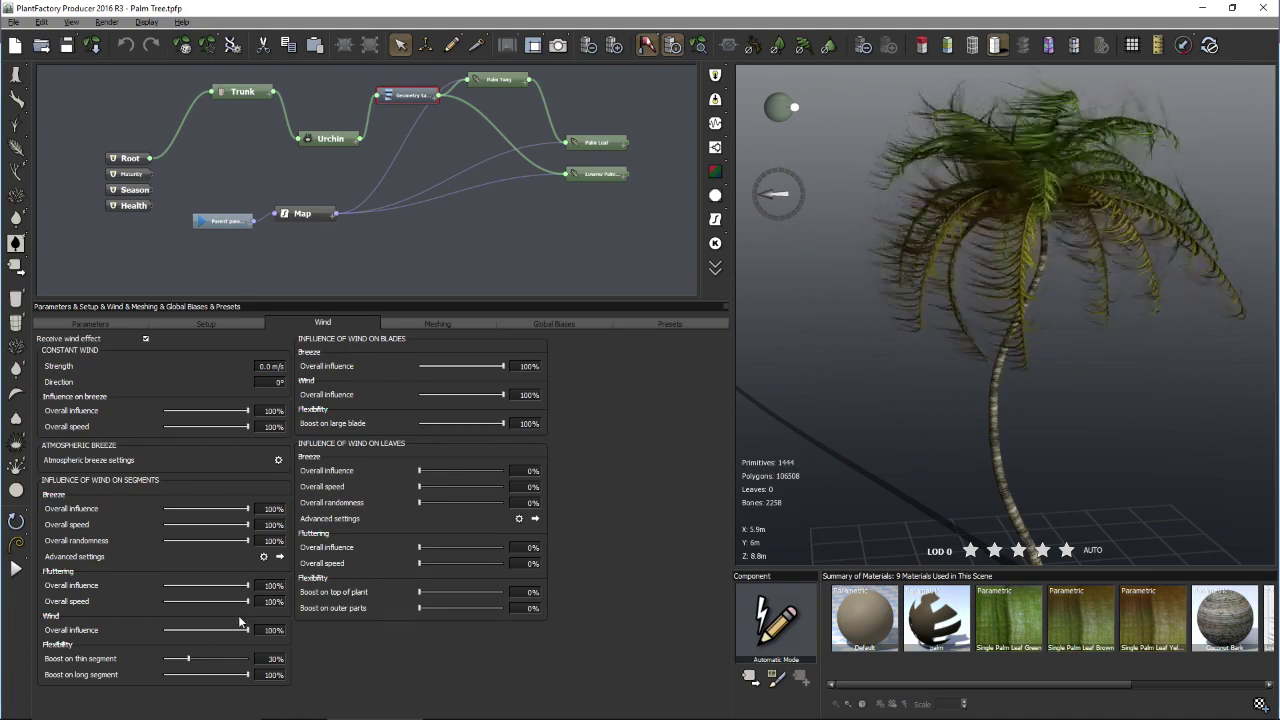
- Try lower values for the segments' Boost on thin segment flexibility, ending at 0%
drag(229, 653, 162, 655)
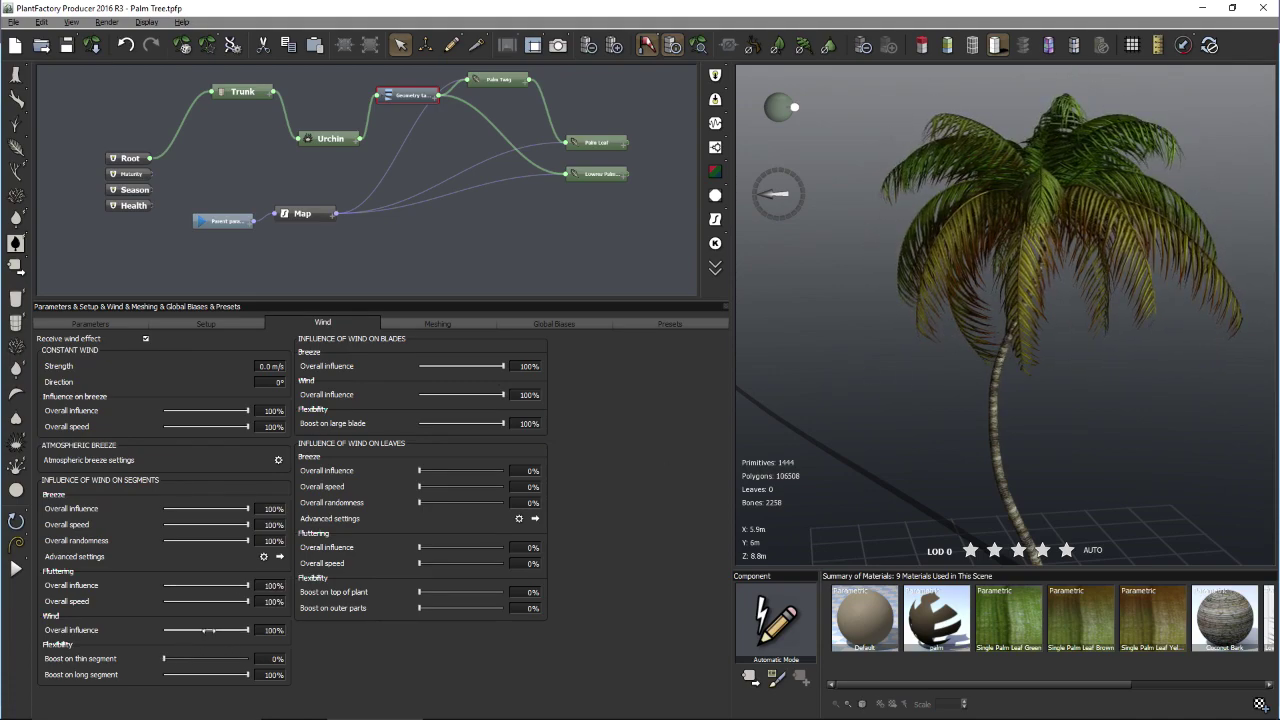
drag(196, 656, 199, 658)
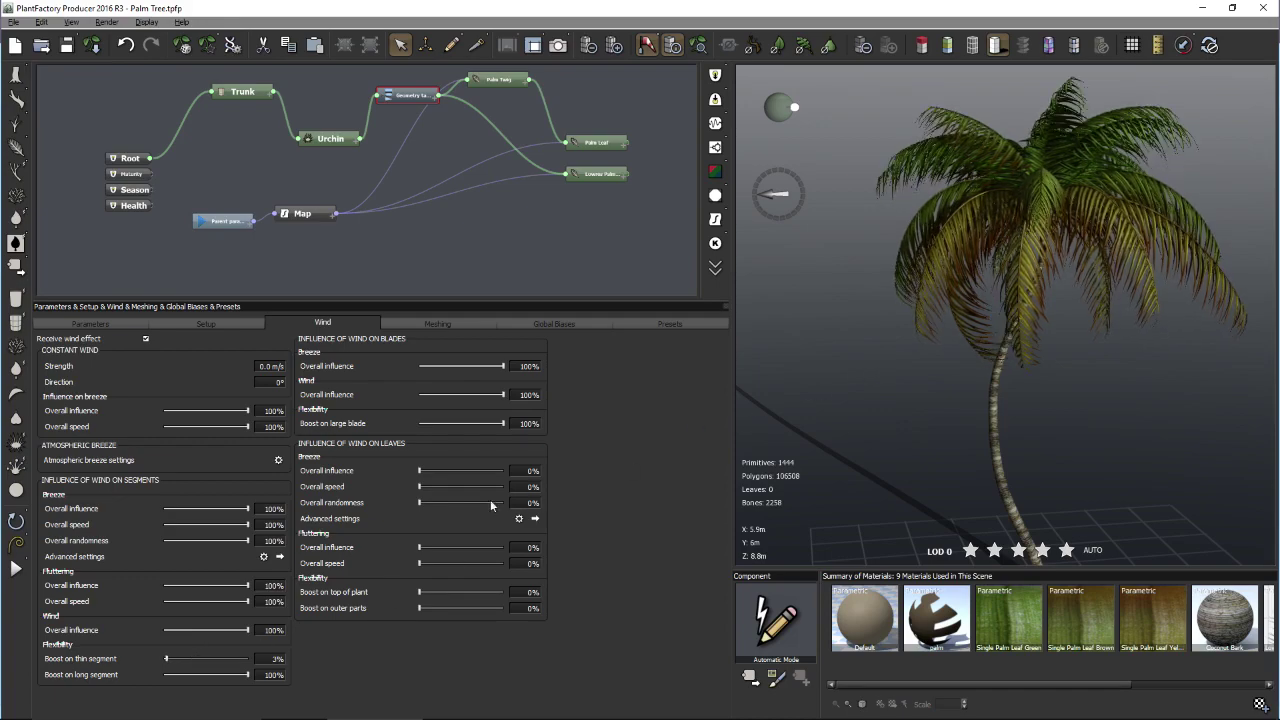
drag(211, 661, 163, 660)
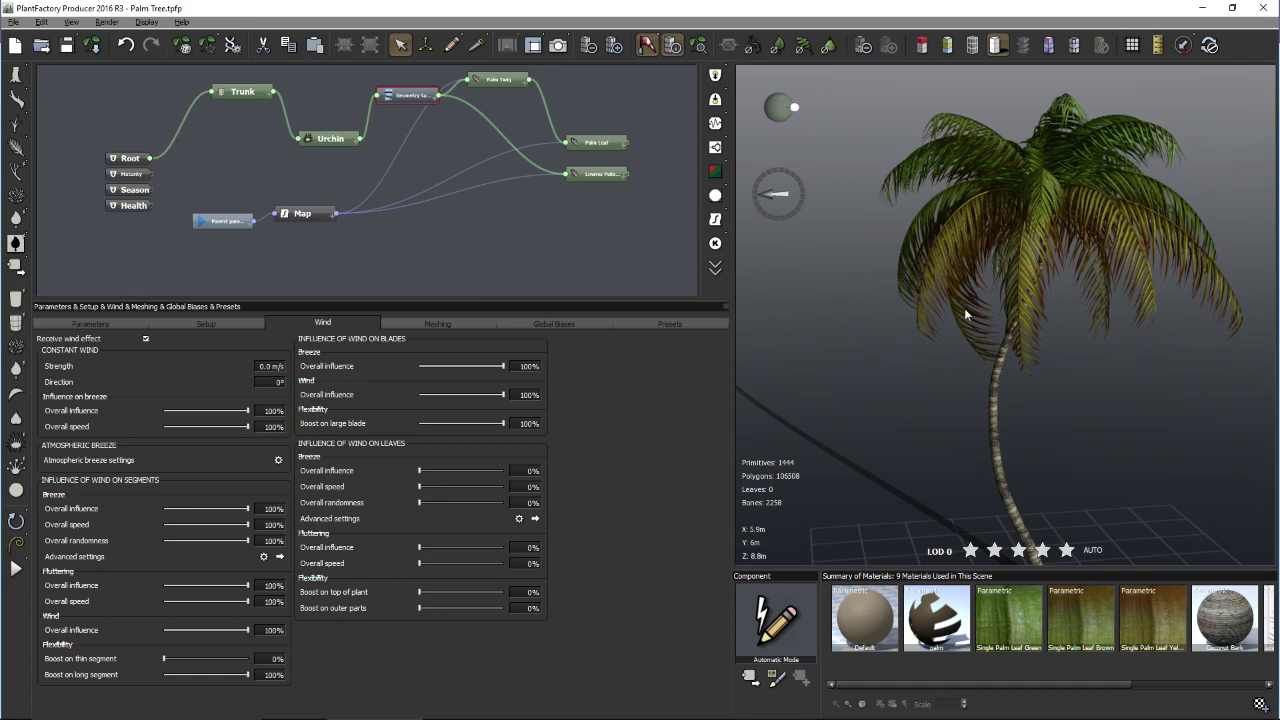
- Enable custom breeze settings for the atmosphere and load the Stormy Breeze.aws preset, placing the editor clear of the palm tree preview
key(F4)
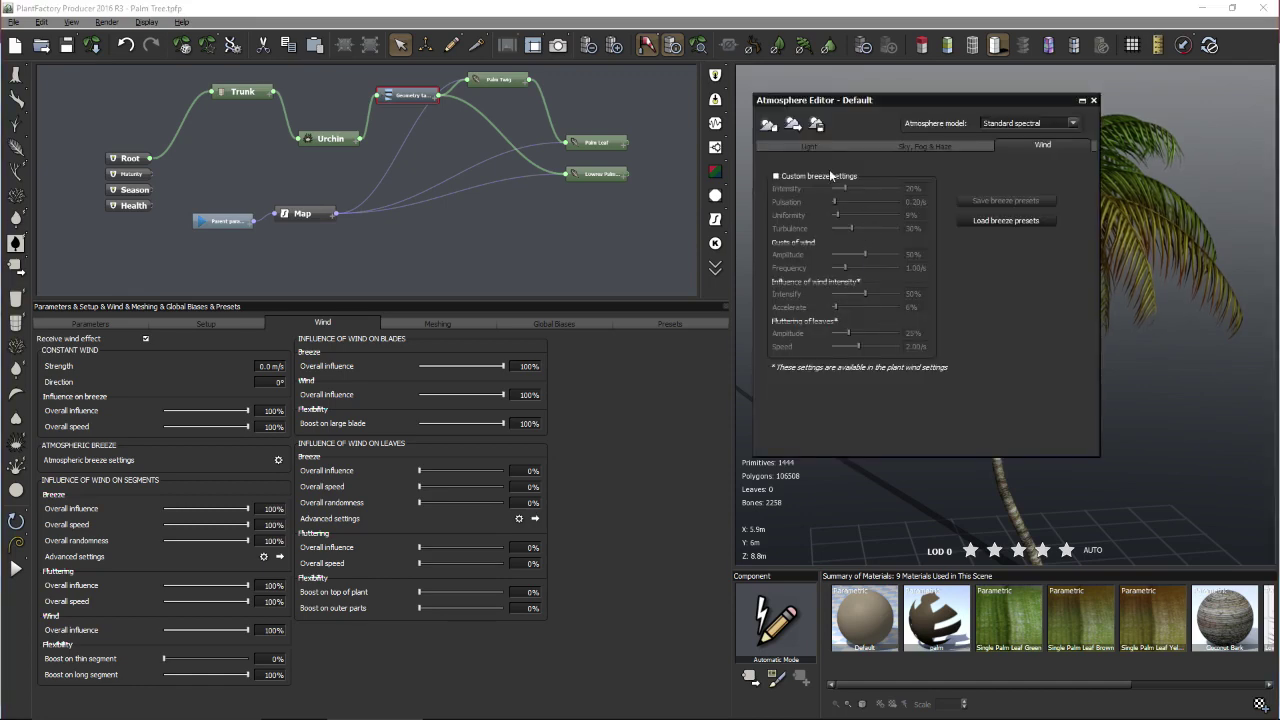
click(823, 175)
click(886, 398)
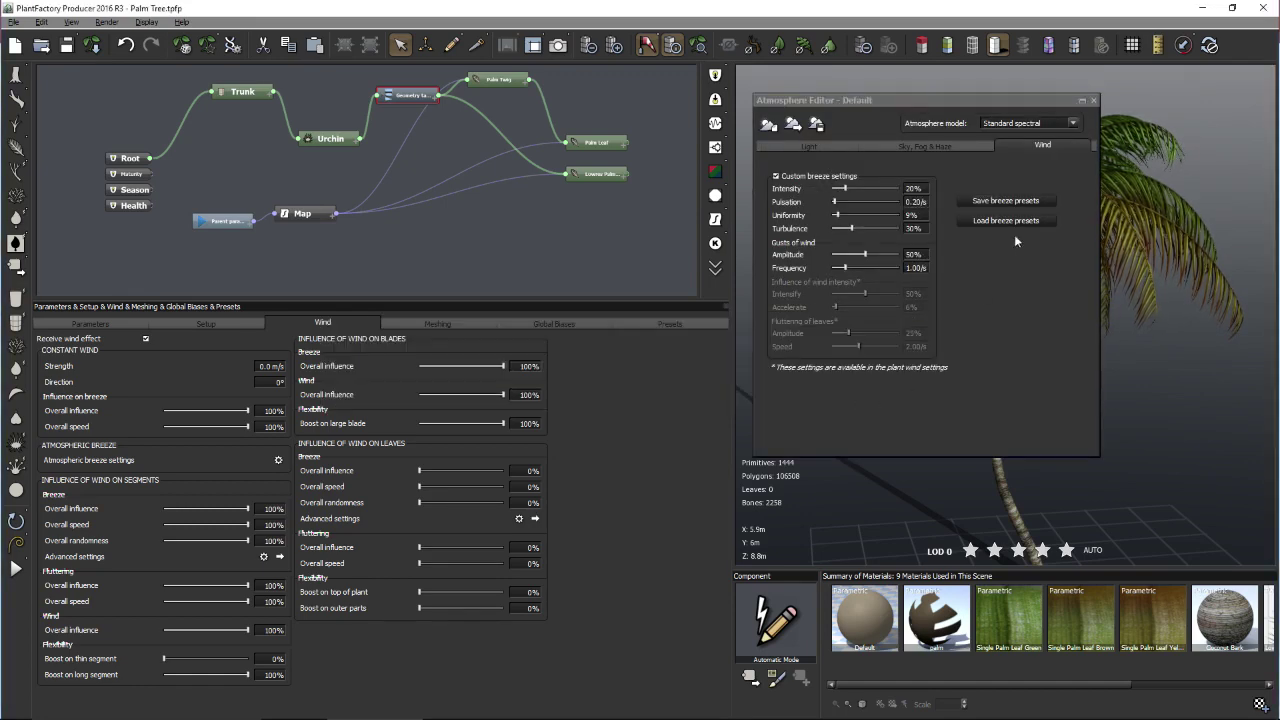
click(1005, 220)
double_click(437, 151)
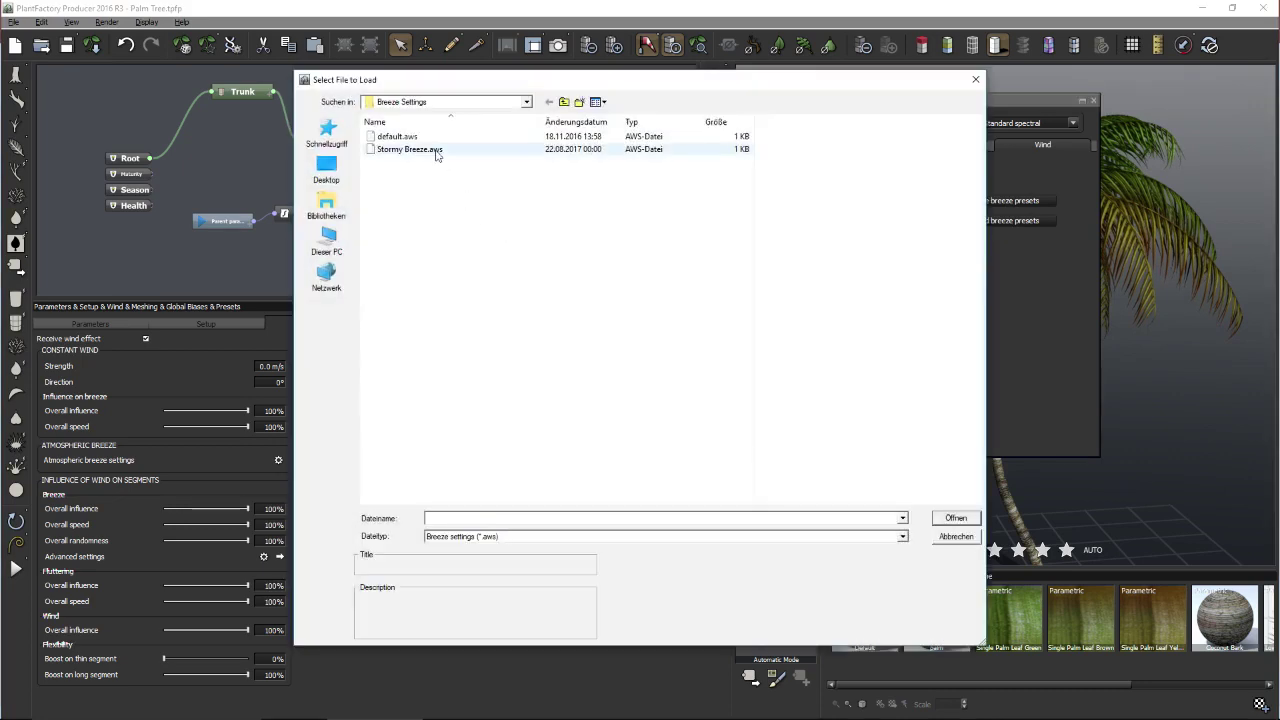
drag(986, 103, 707, 193)
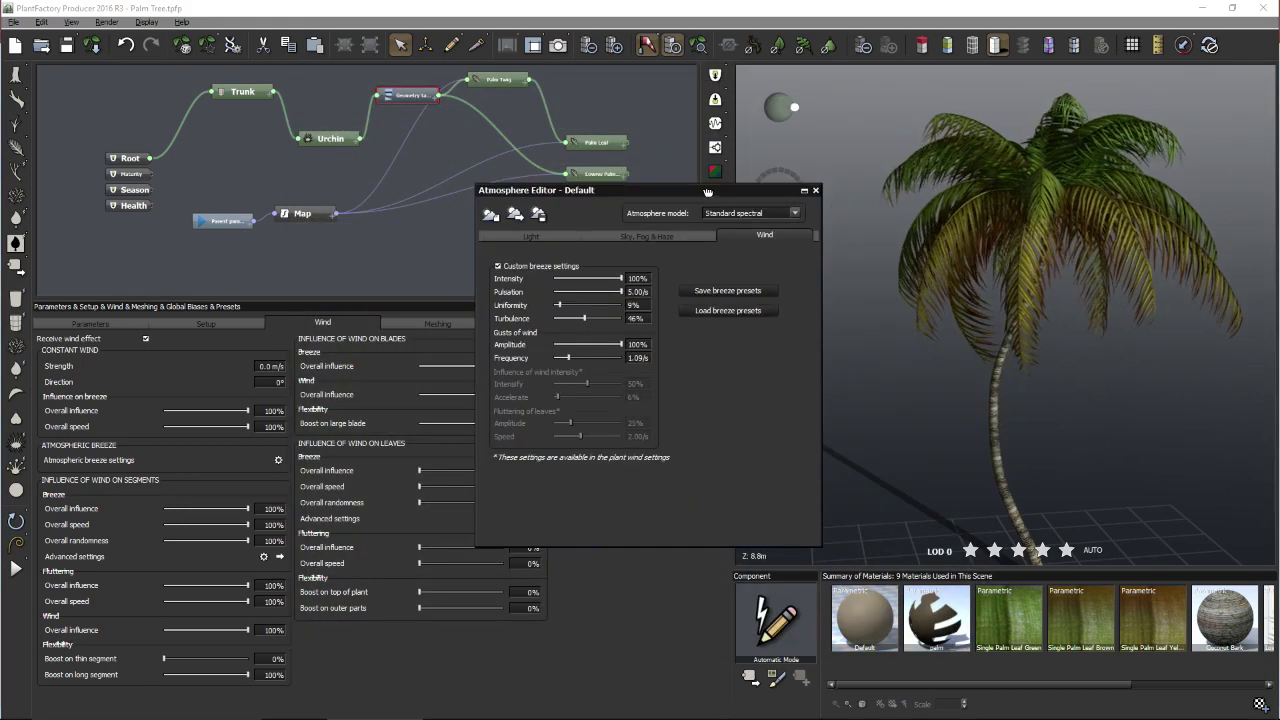
- Set the segments' Boost on thin segment to 1% and look through the plant's setup and meshing settings
double_click(270, 658)
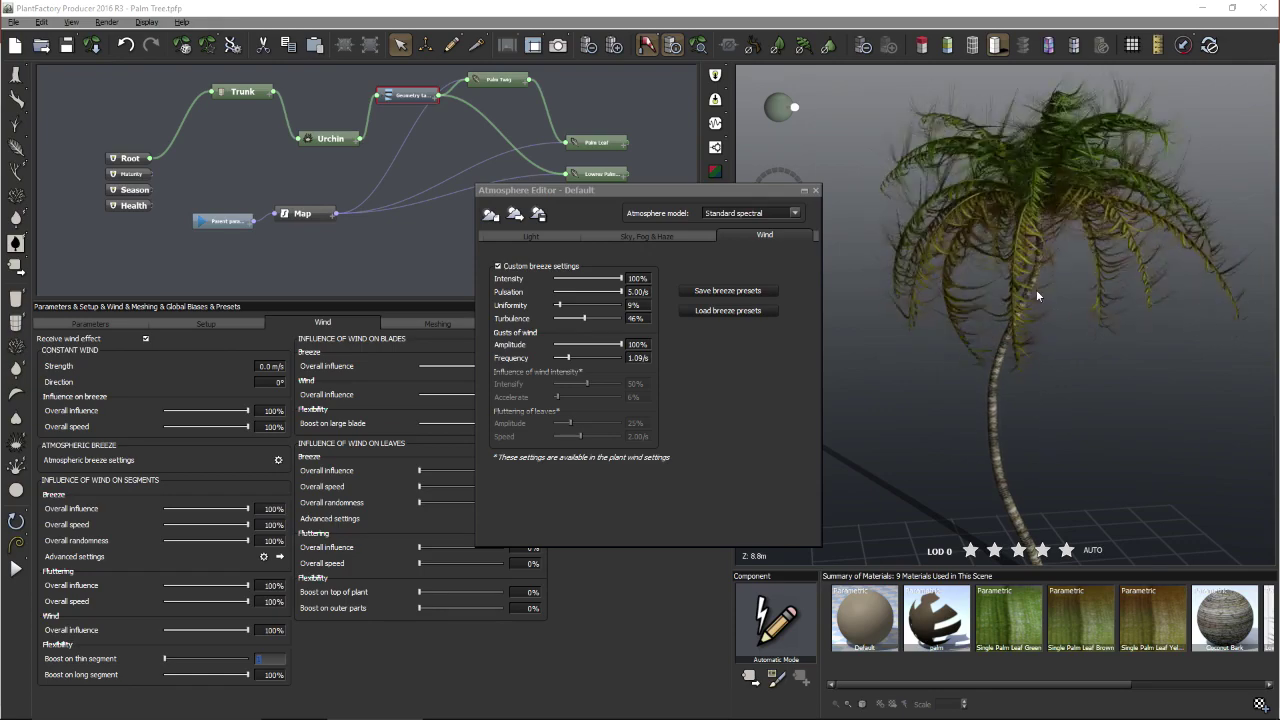
click(150, 322)
click(204, 324)
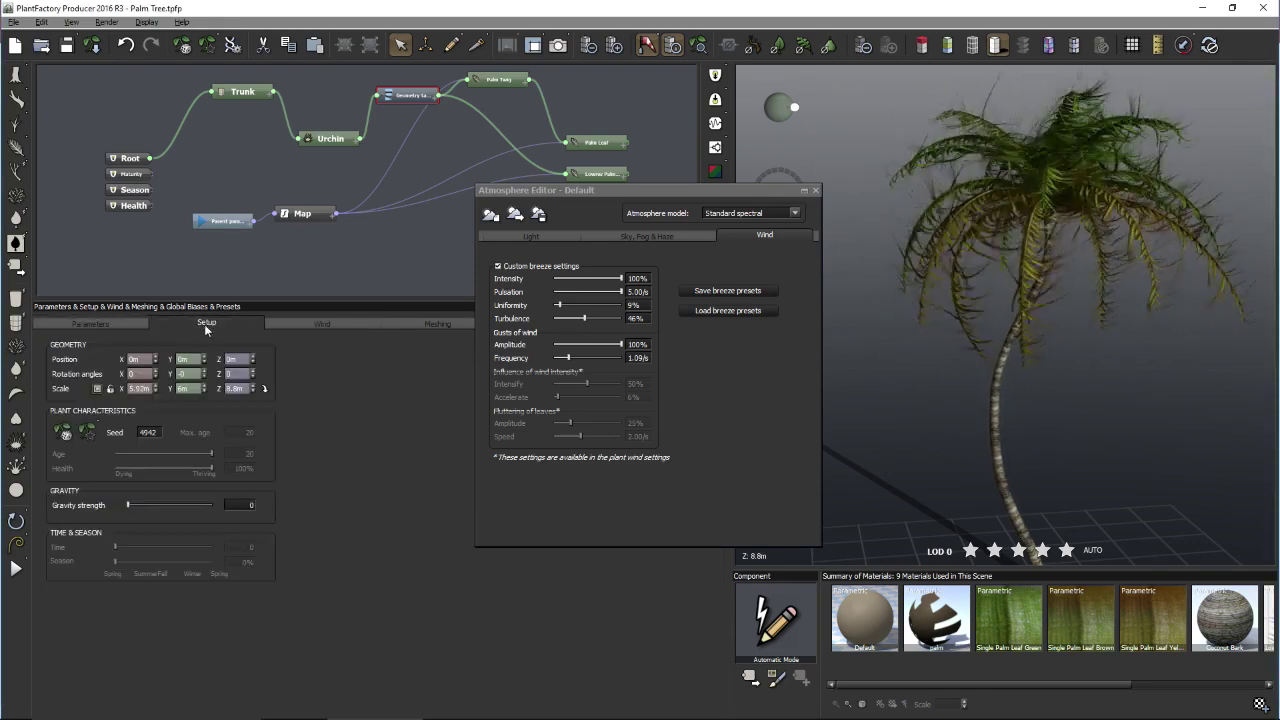
click(339, 323)
click(398, 320)
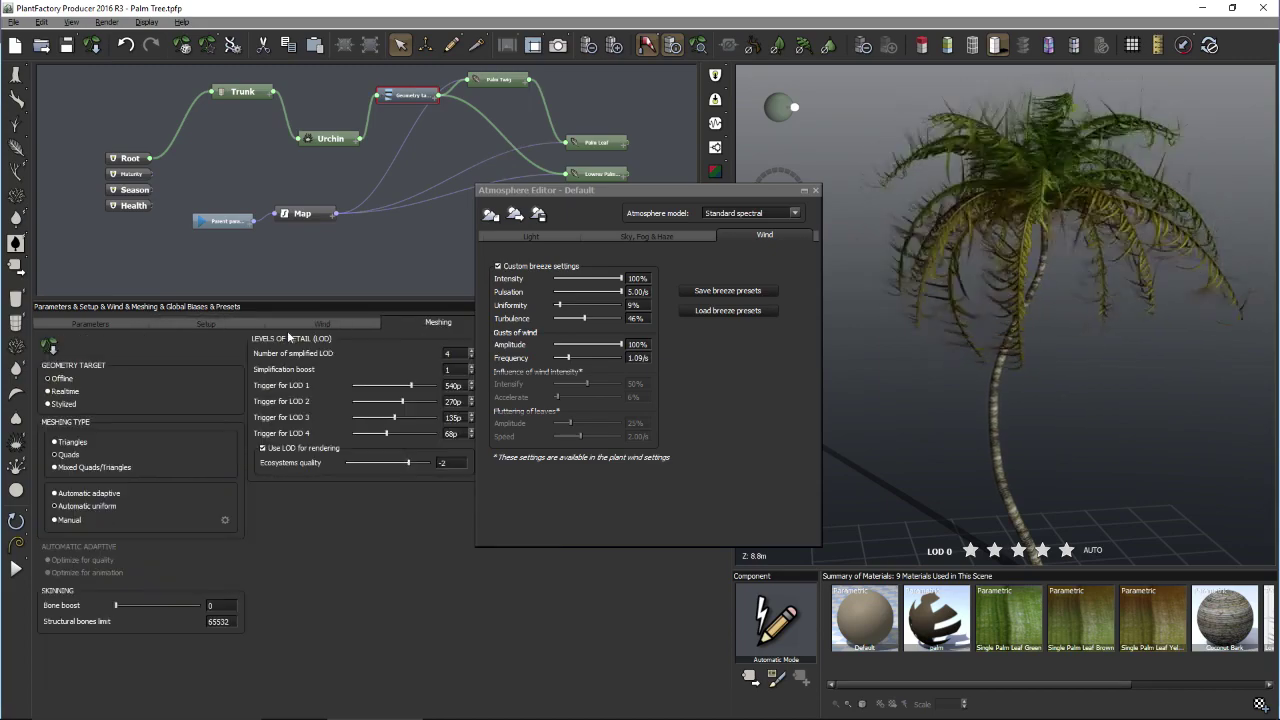
- Reduce the ambient motion (breeze) strength of the Palm Leaf node
click(126, 321)
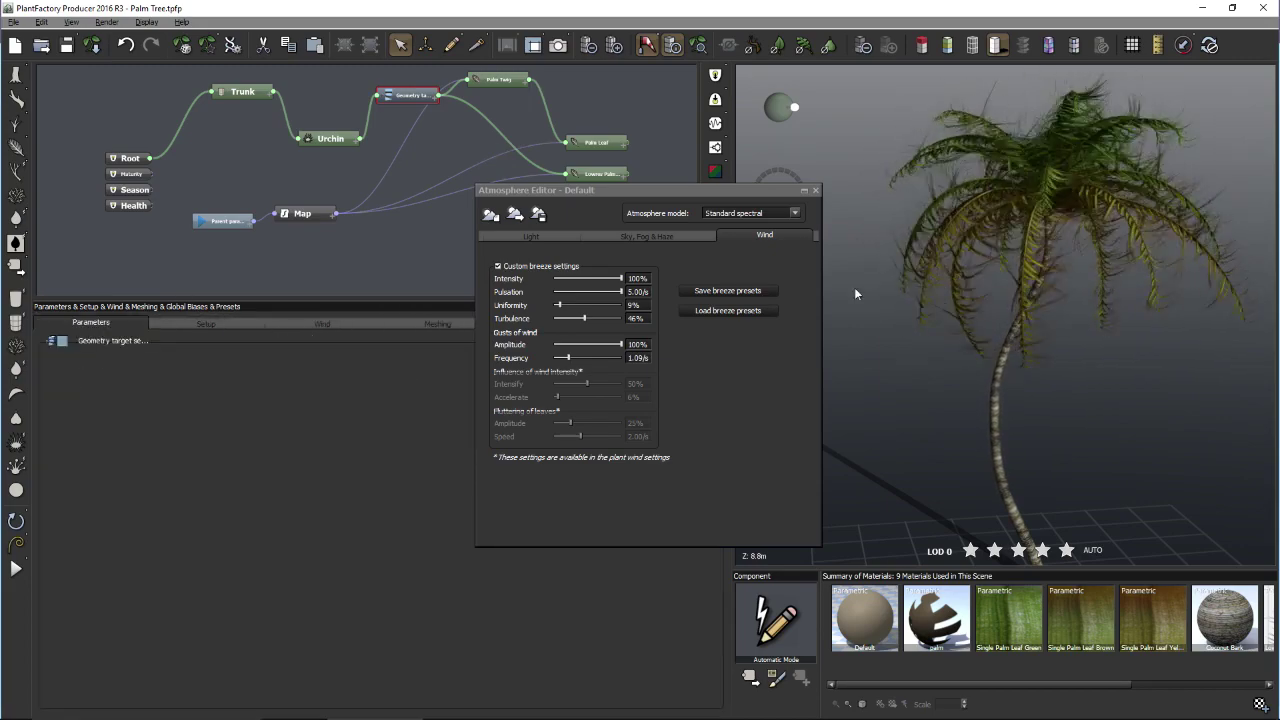
middle_drag(431, 170, 286, 163)
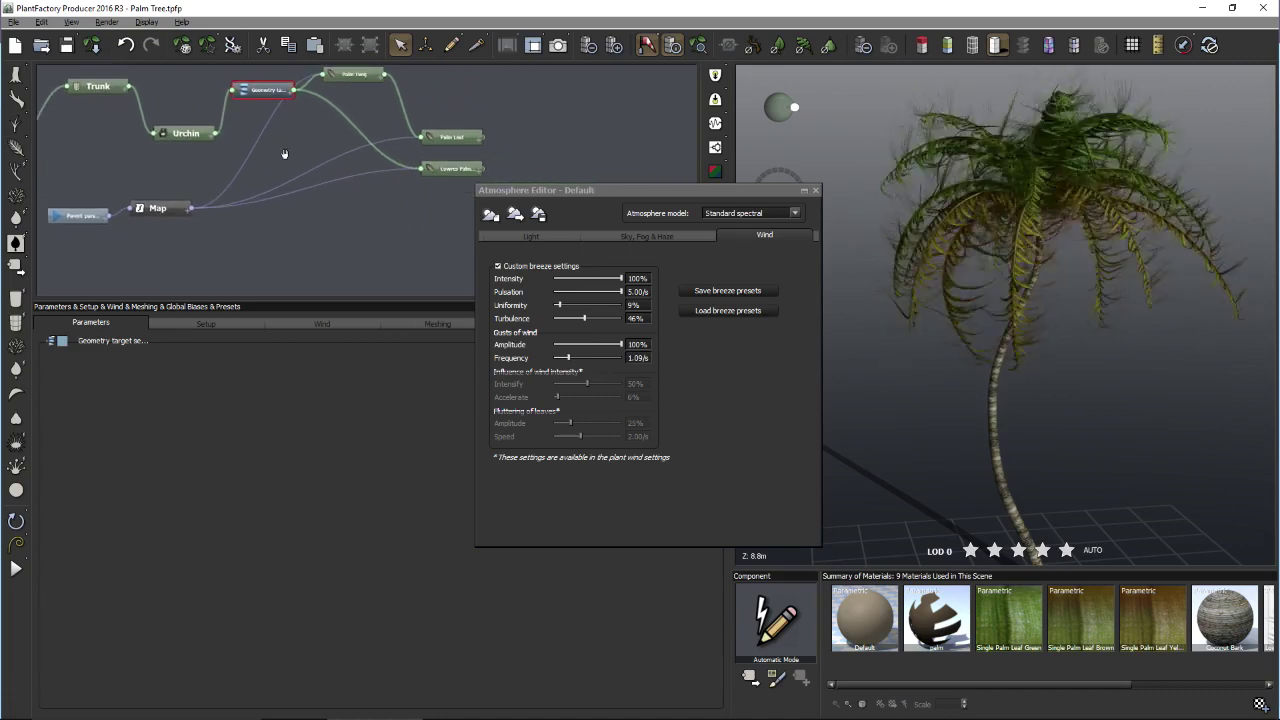
click(438, 136)
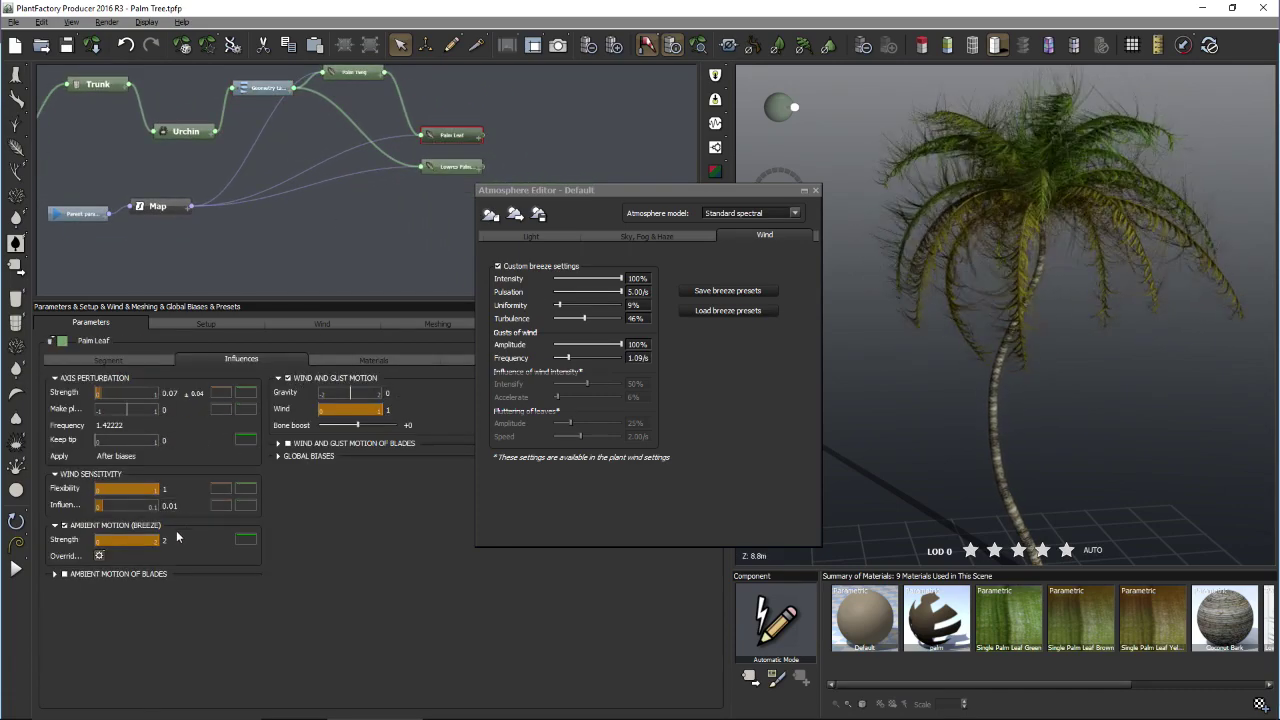
click(172, 539)
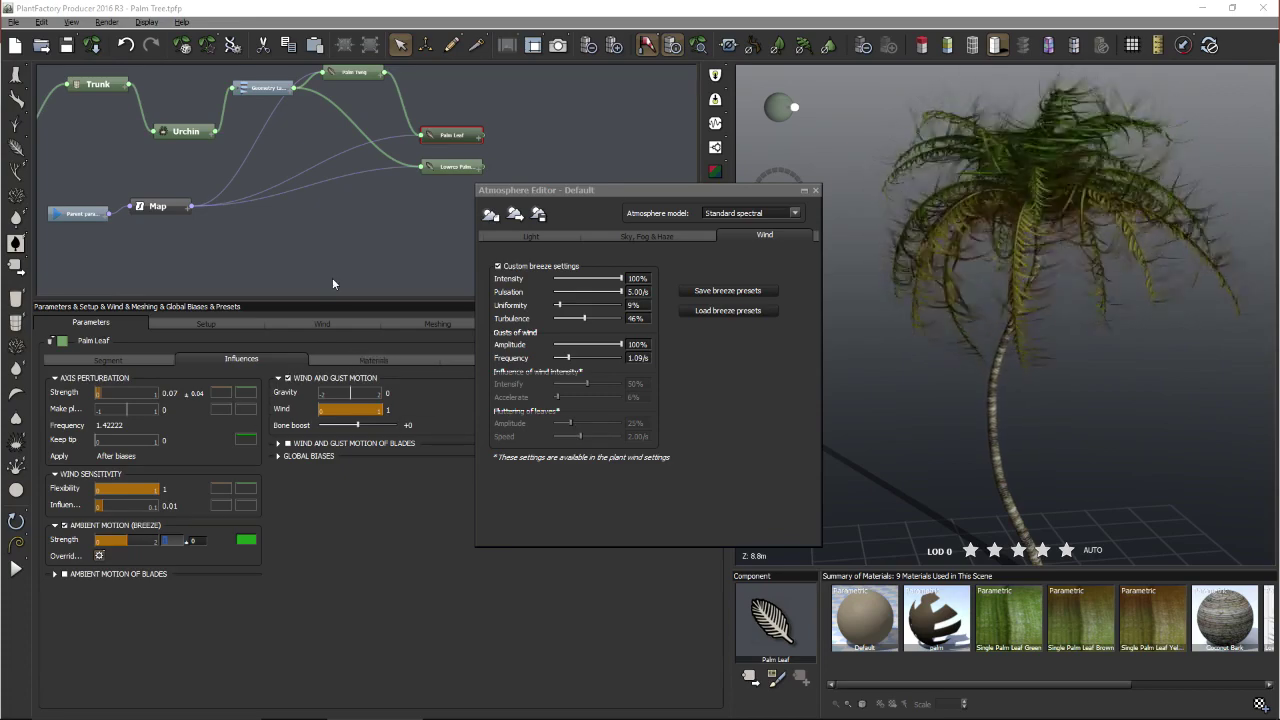
- Set the plant's constant wind strength to 25 m/s and examine the palm tree from another side
click(331, 329)
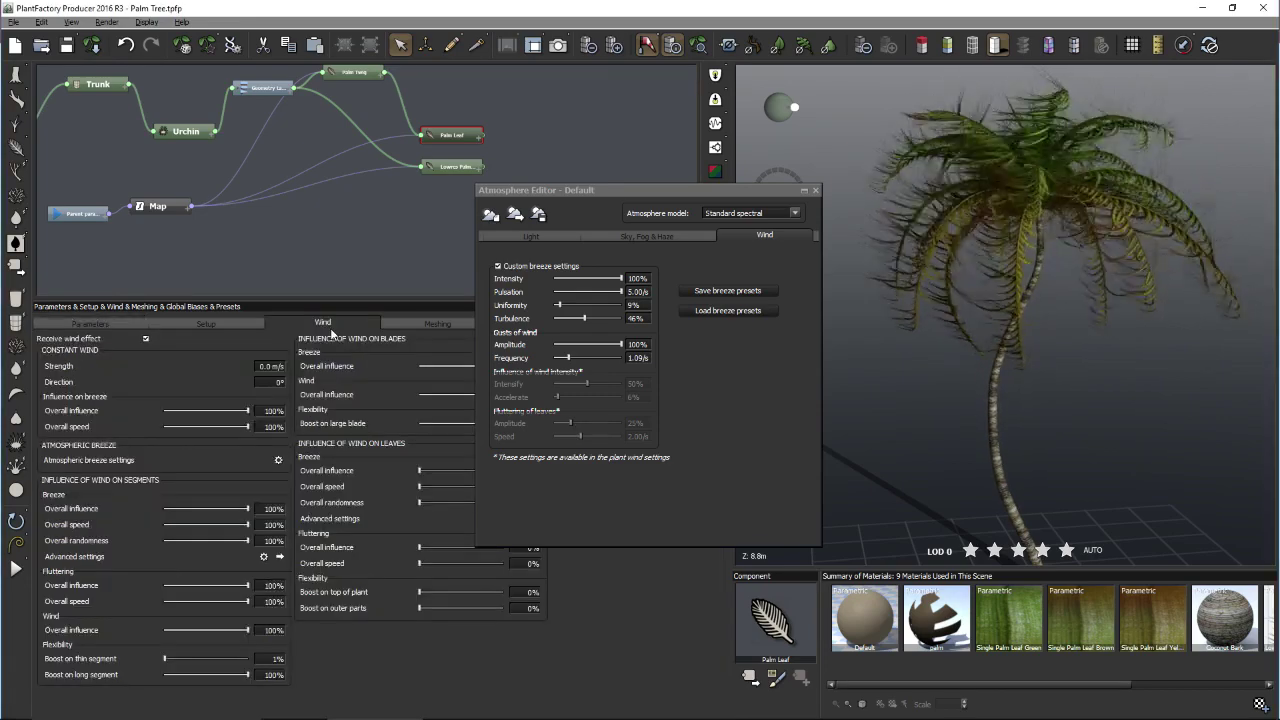
click(270, 367)
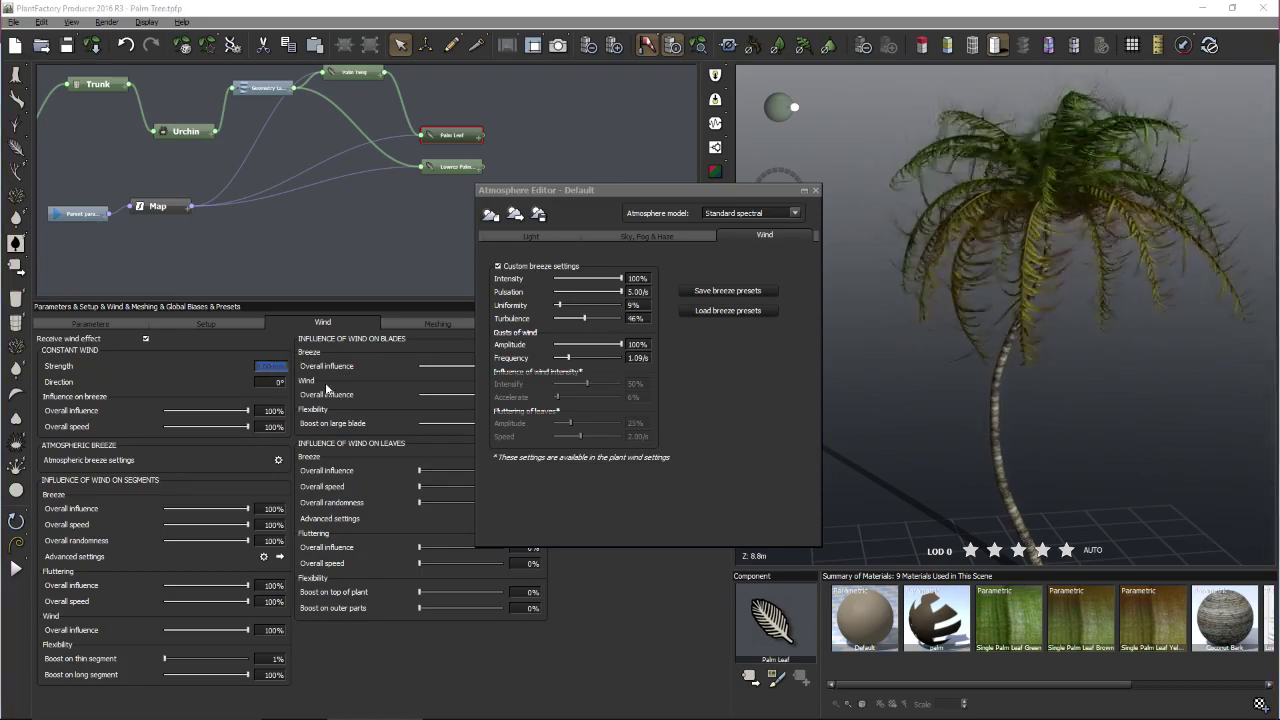
click(806, 313)
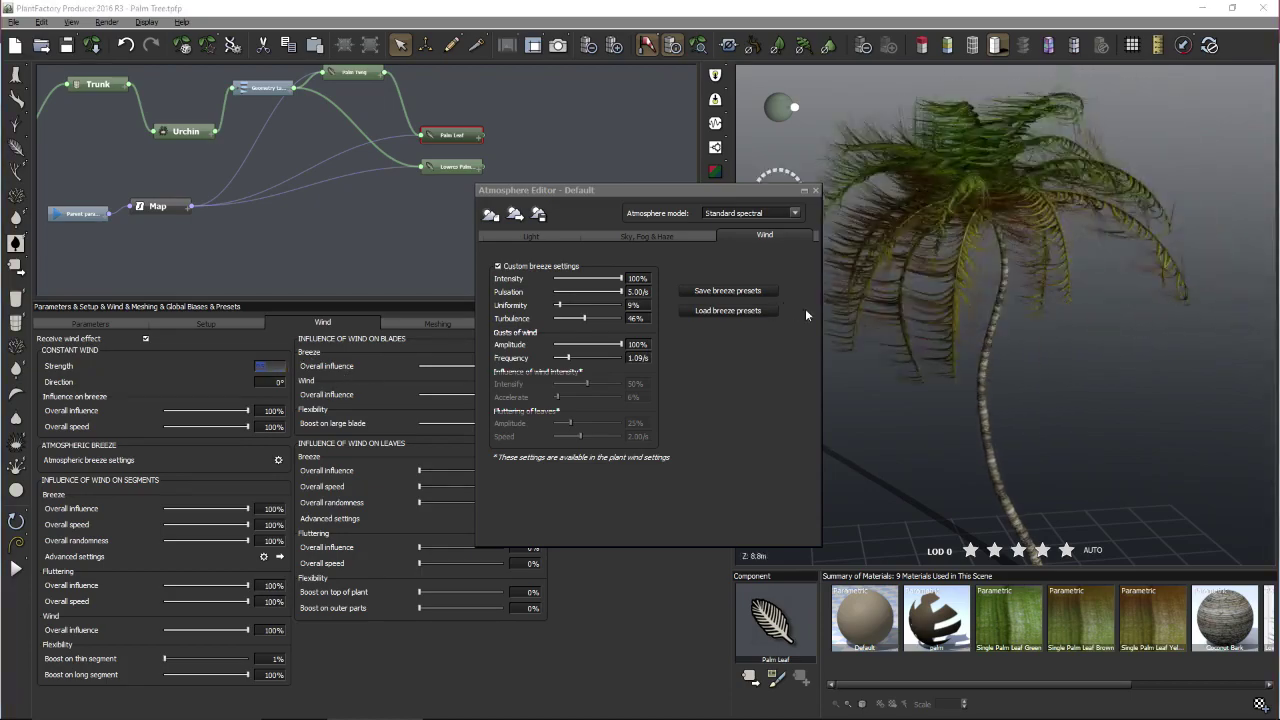
drag(1077, 322, 773, 334)
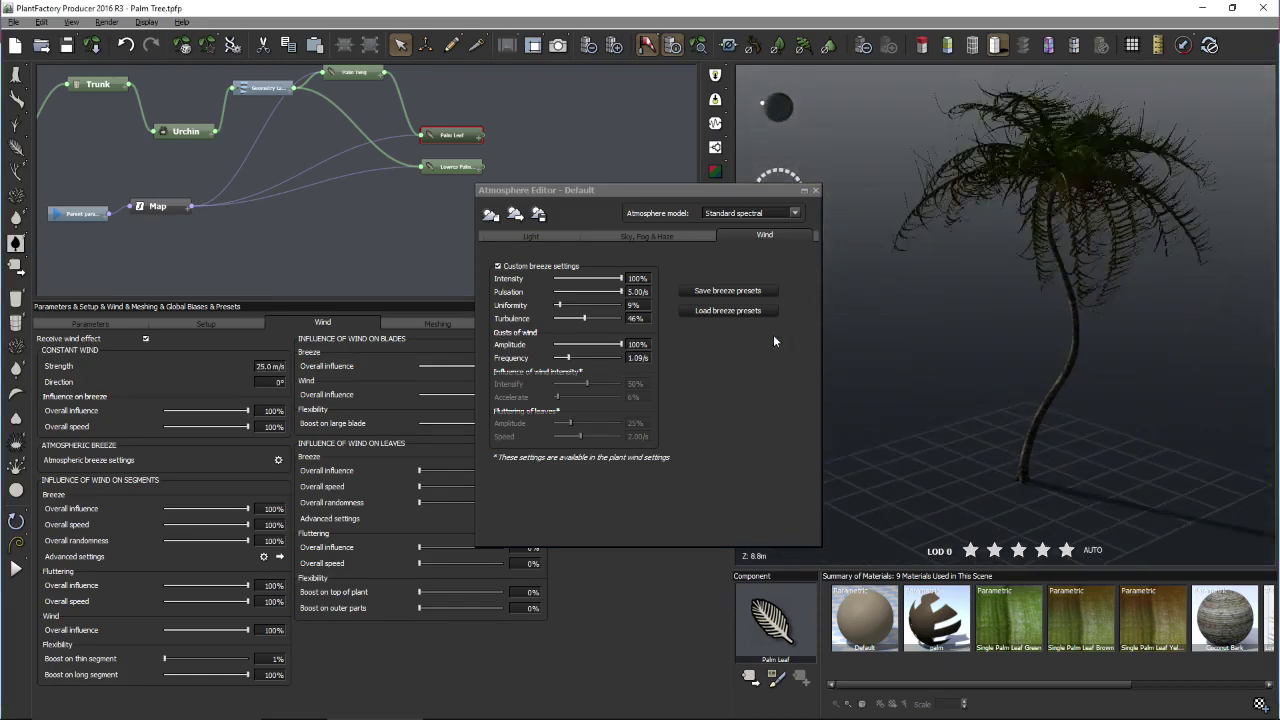
- Load the default.aws breeze preset and set the segments' Boost on long segment to 29%
click(728, 310)
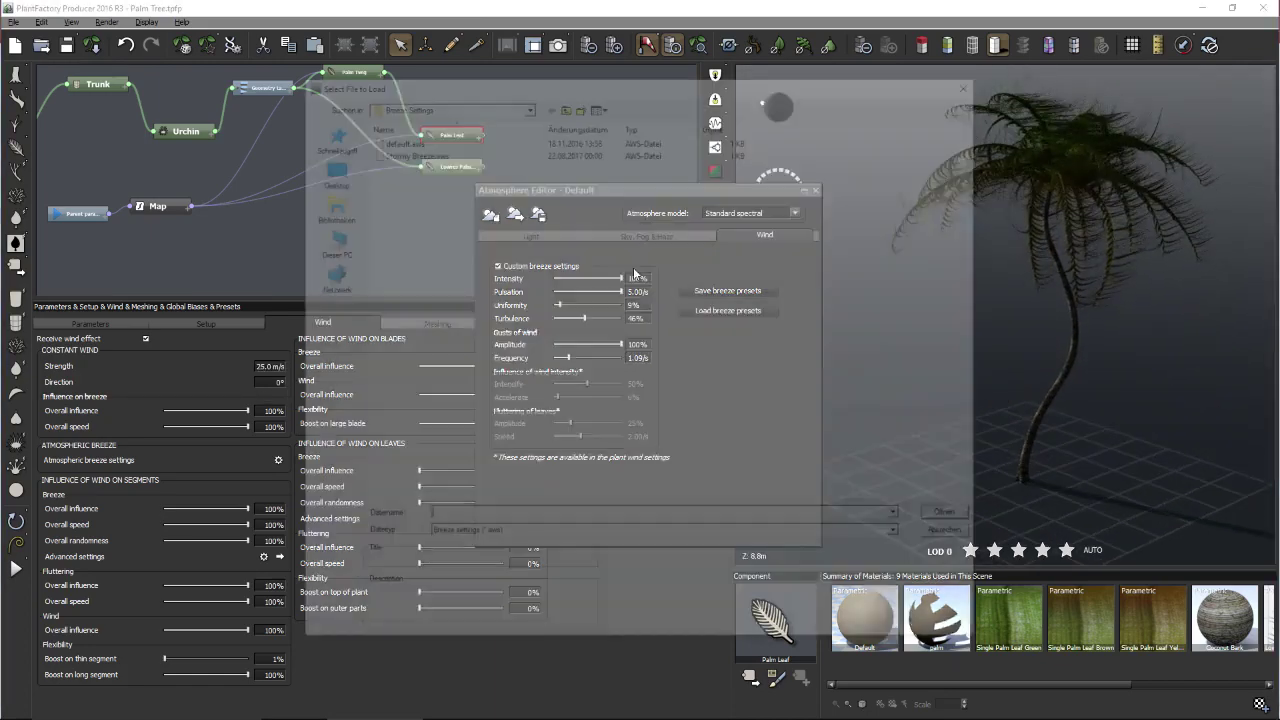
double_click(395, 135)
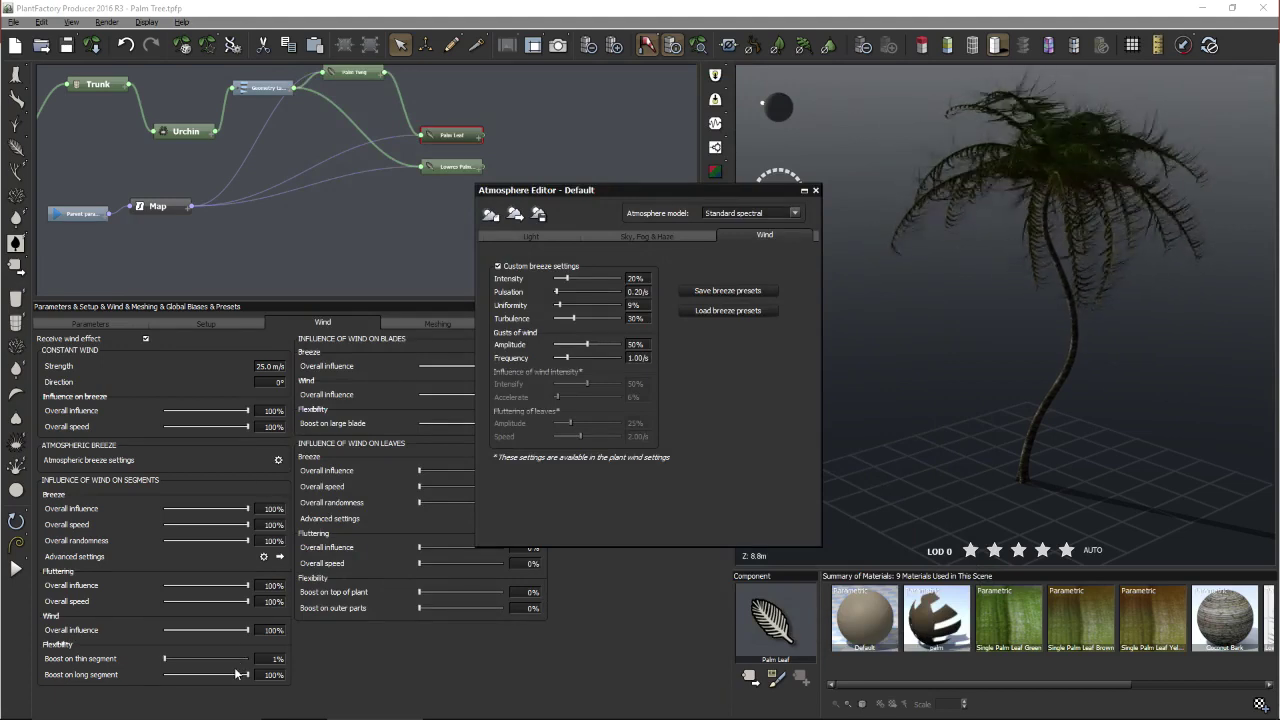
drag(240, 674, 197, 674)
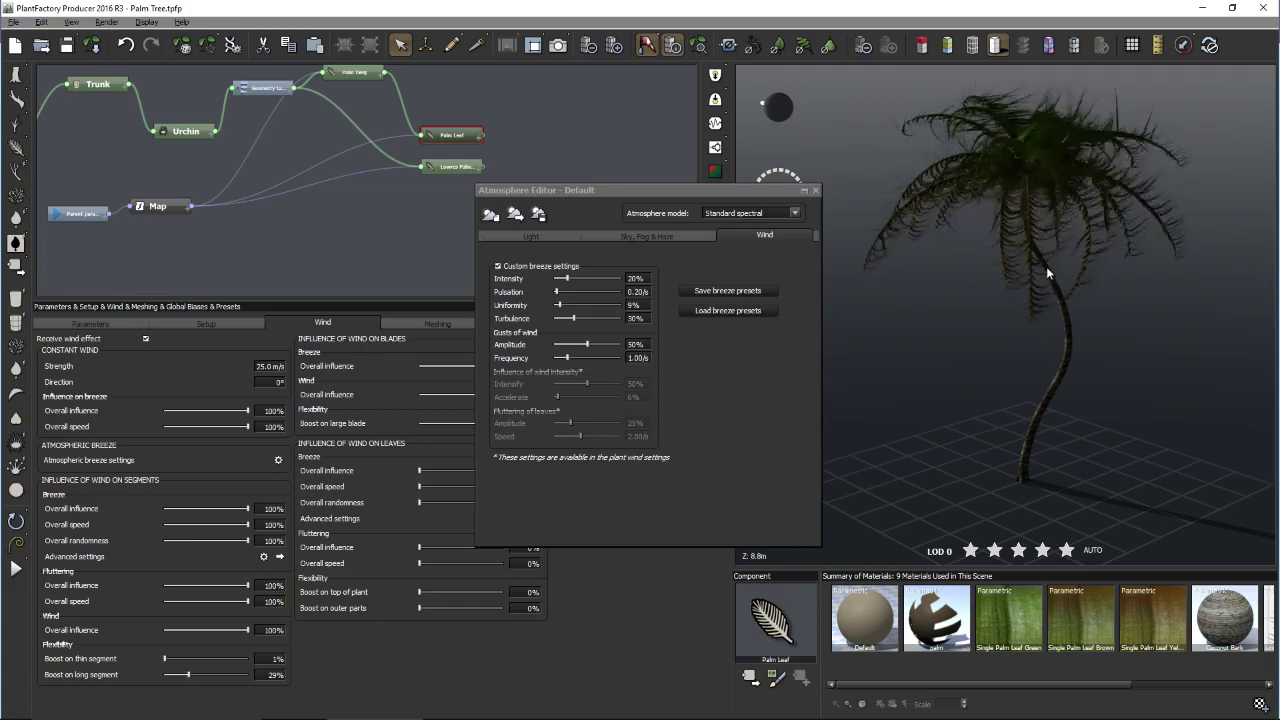
drag(1046, 266, 1213, 279)
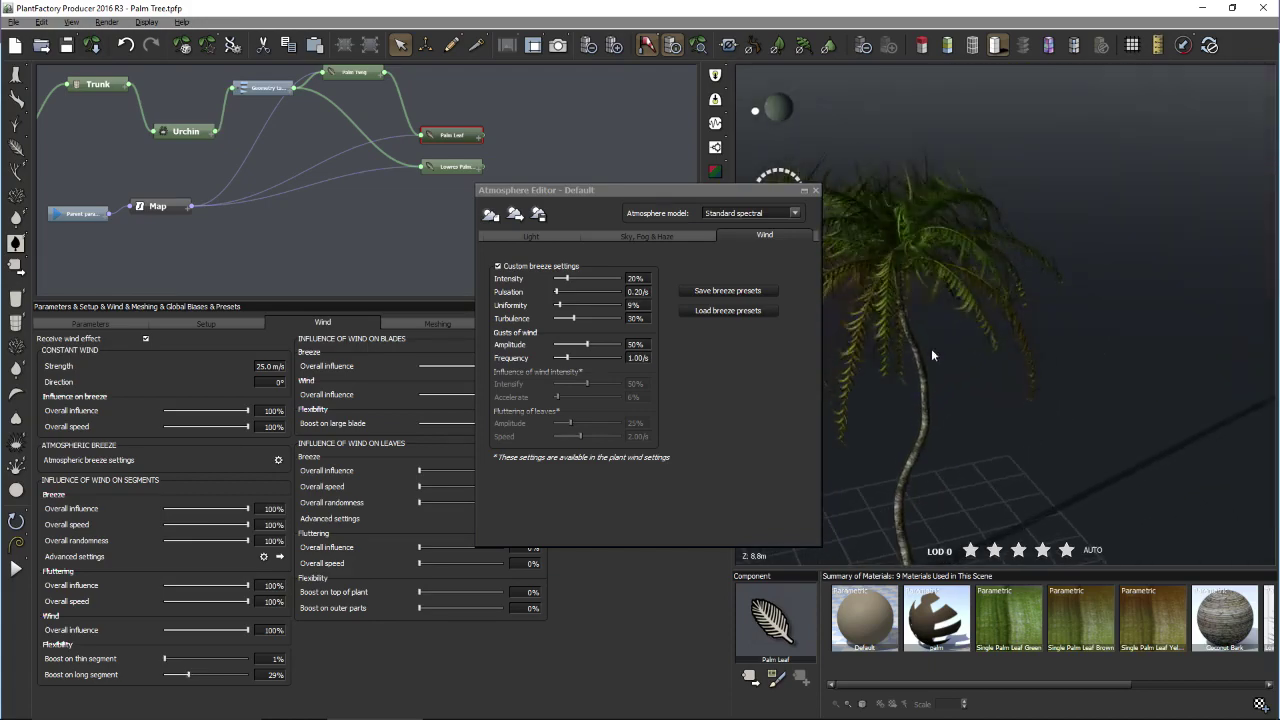
- Close the Atmosphere Editor and start a new empty plant, discarding the changes to the palm tree scene
drag(972, 348, 1105, 308)
right_click(1104, 301)
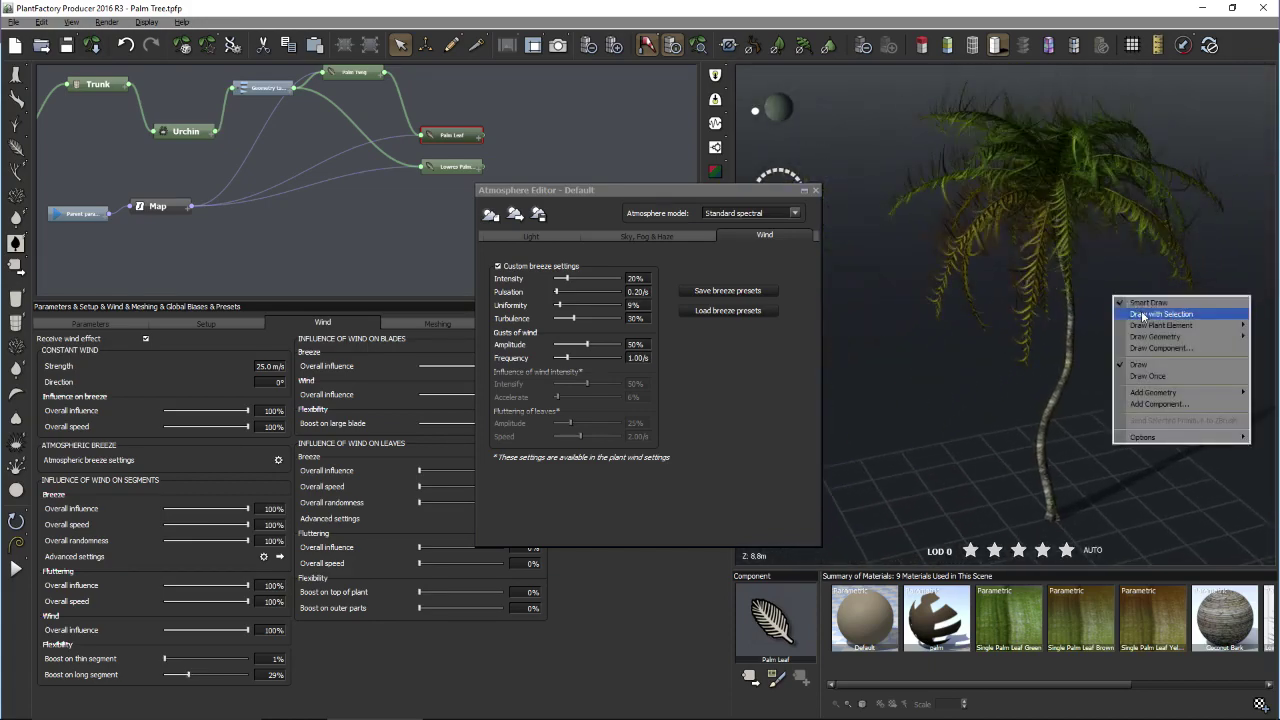
click(1127, 314)
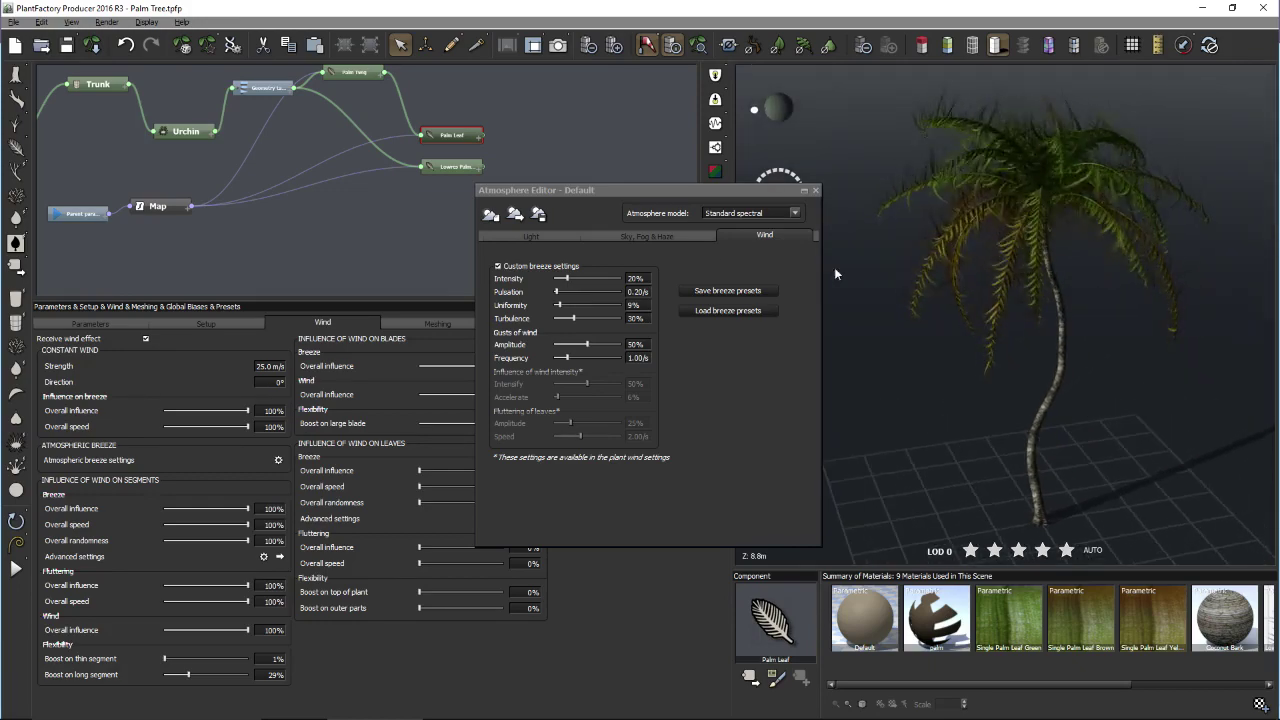
drag(679, 196, 817, 236)
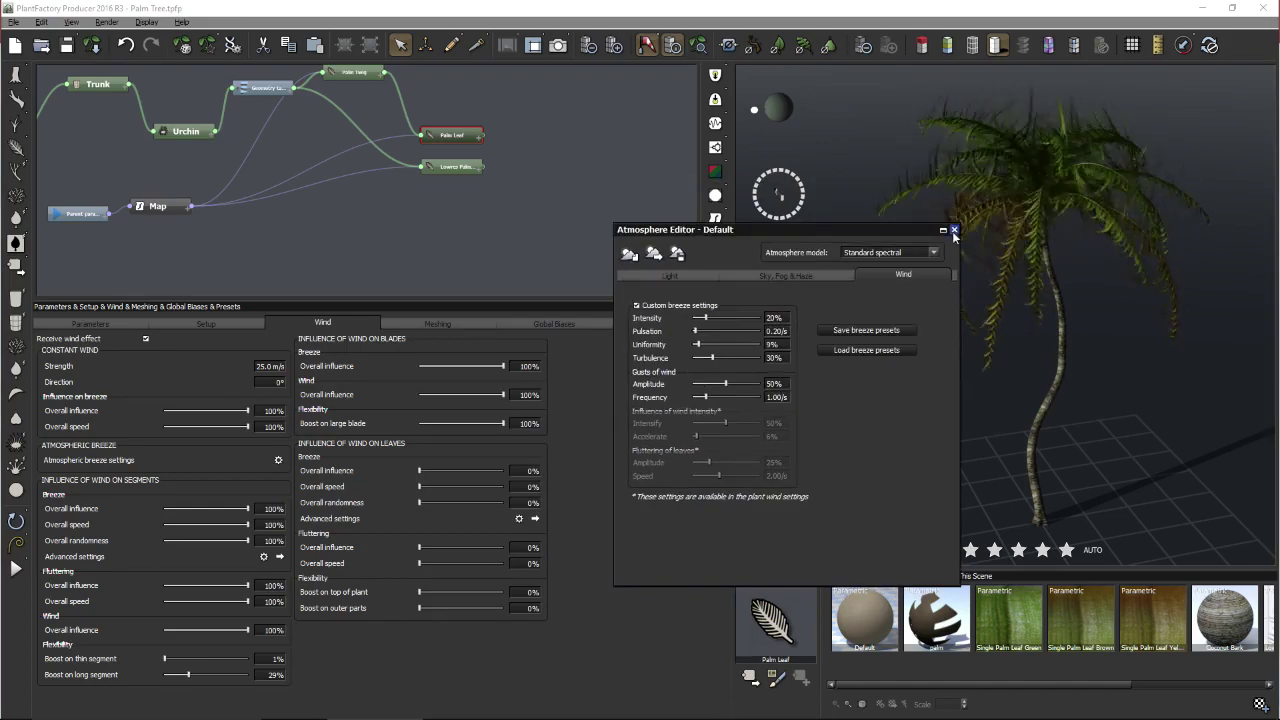
key(Escape)
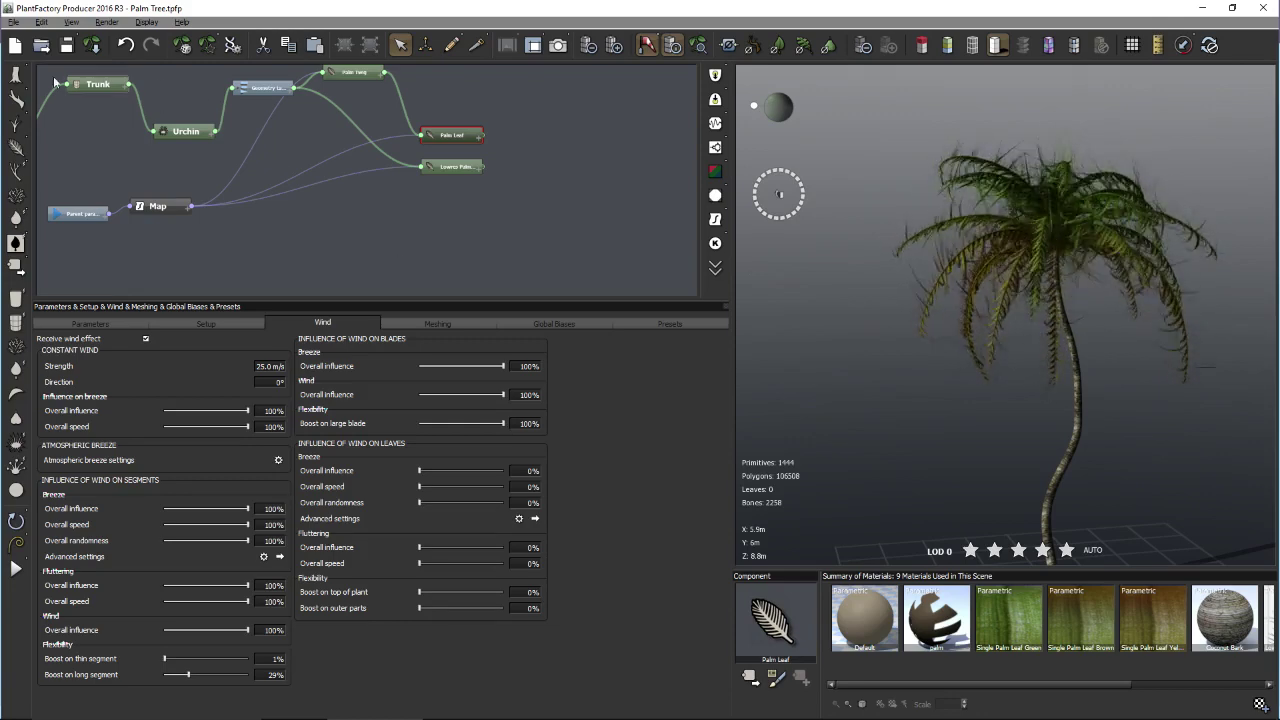
key(alt+F4)
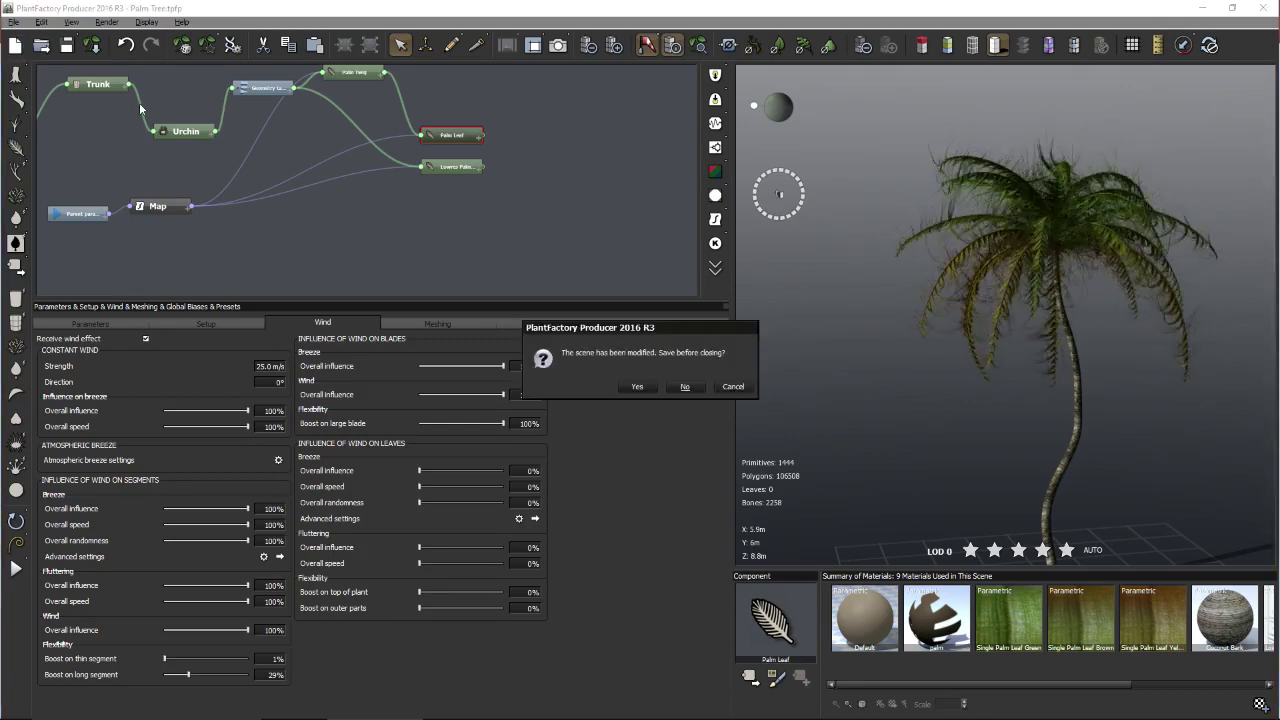
click(685, 384)
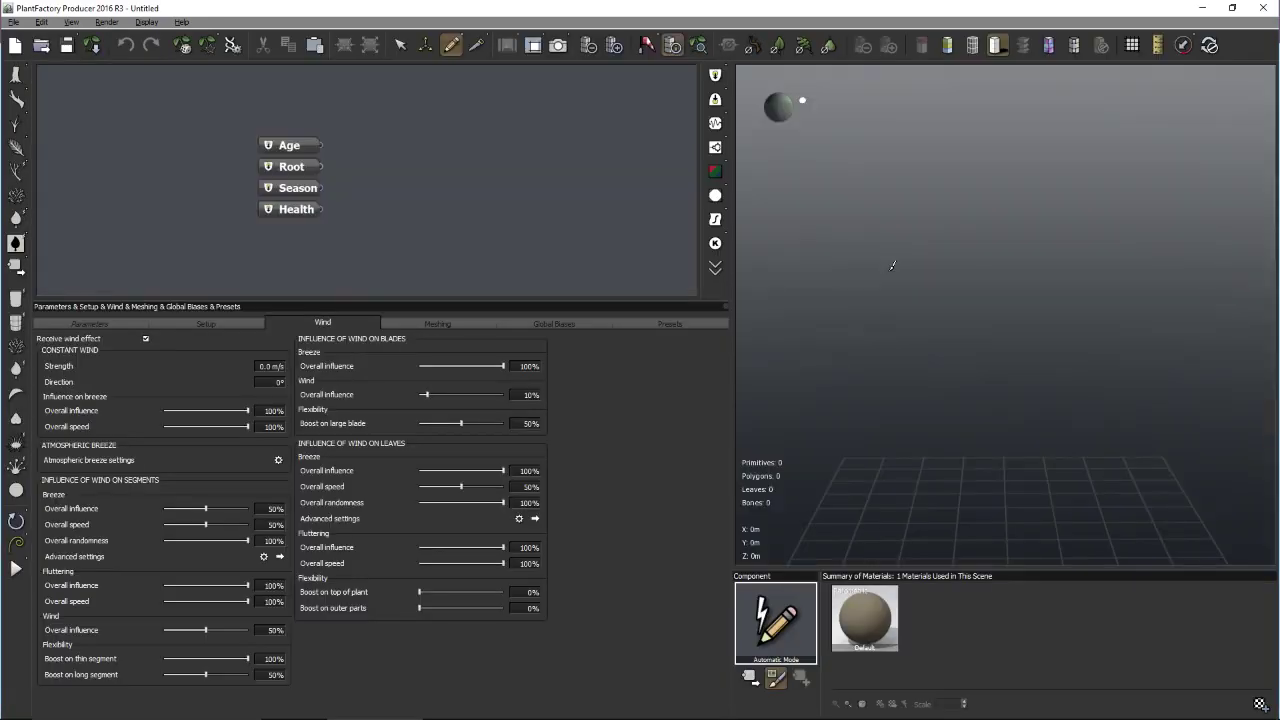
- Add an advanced segment connected to the Root node, space it away from the inputs and show its wireframe
click(195, 323)
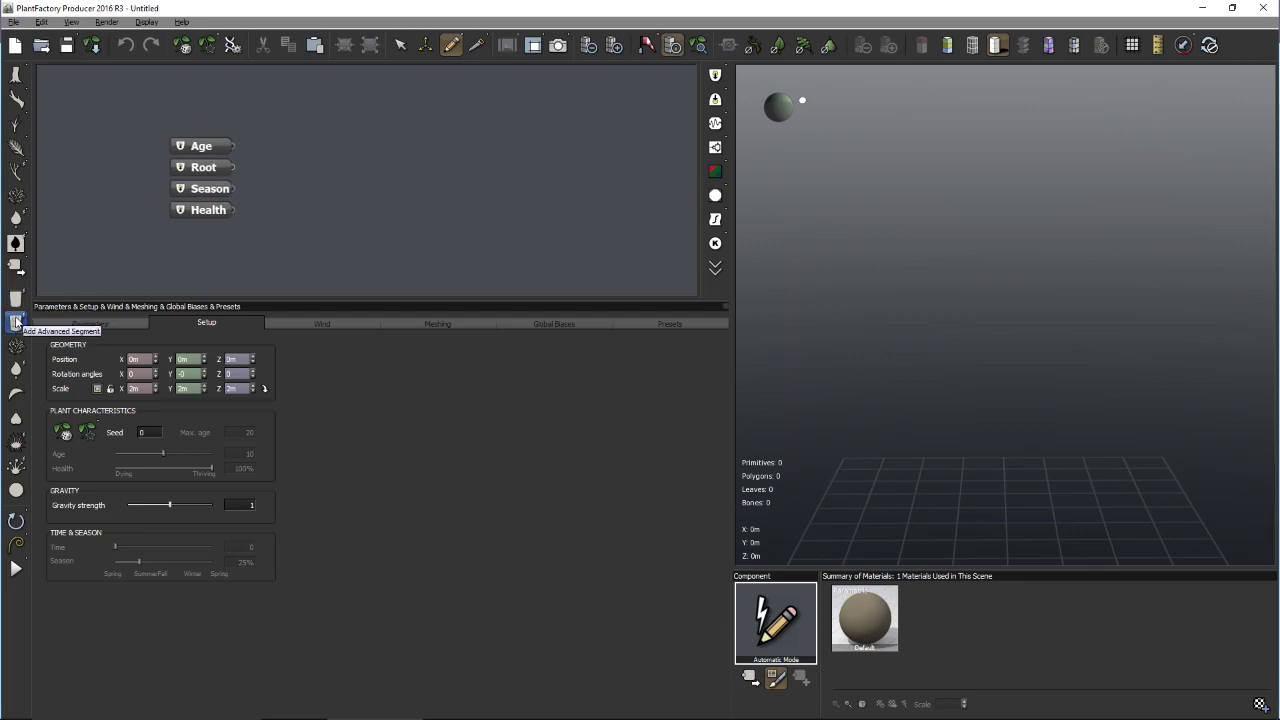
click(16, 321)
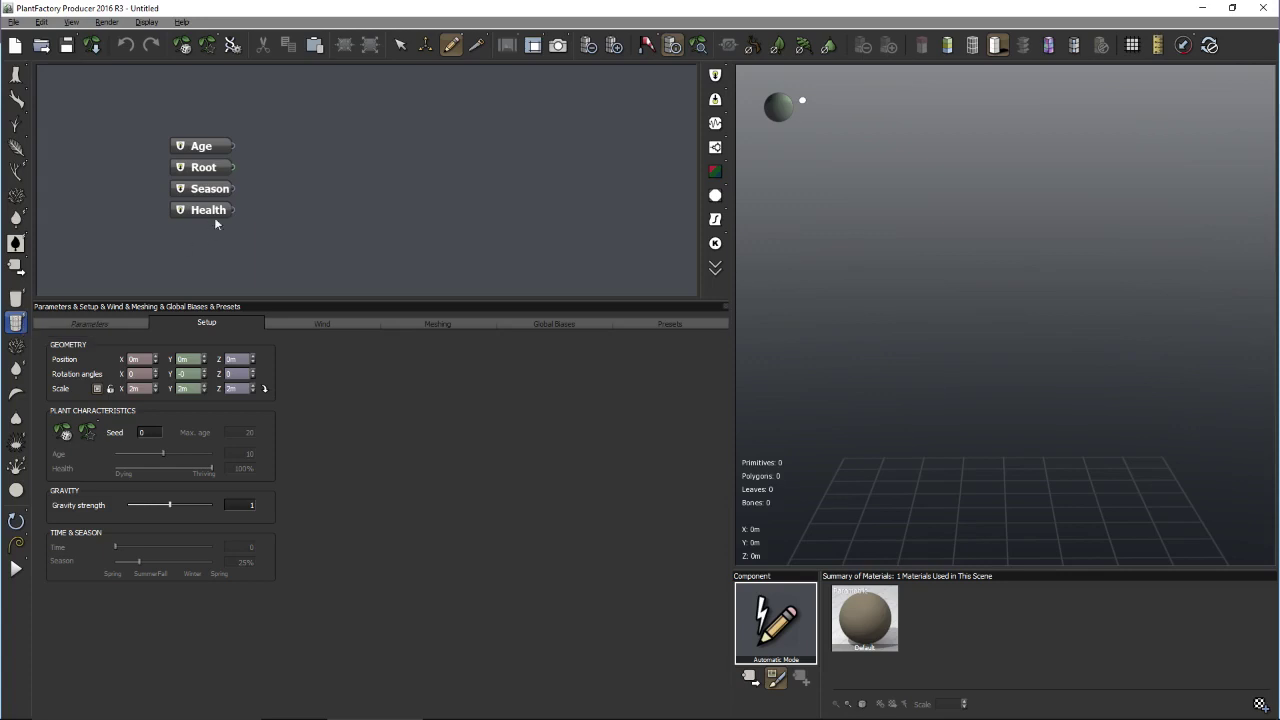
drag(297, 173, 484, 176)
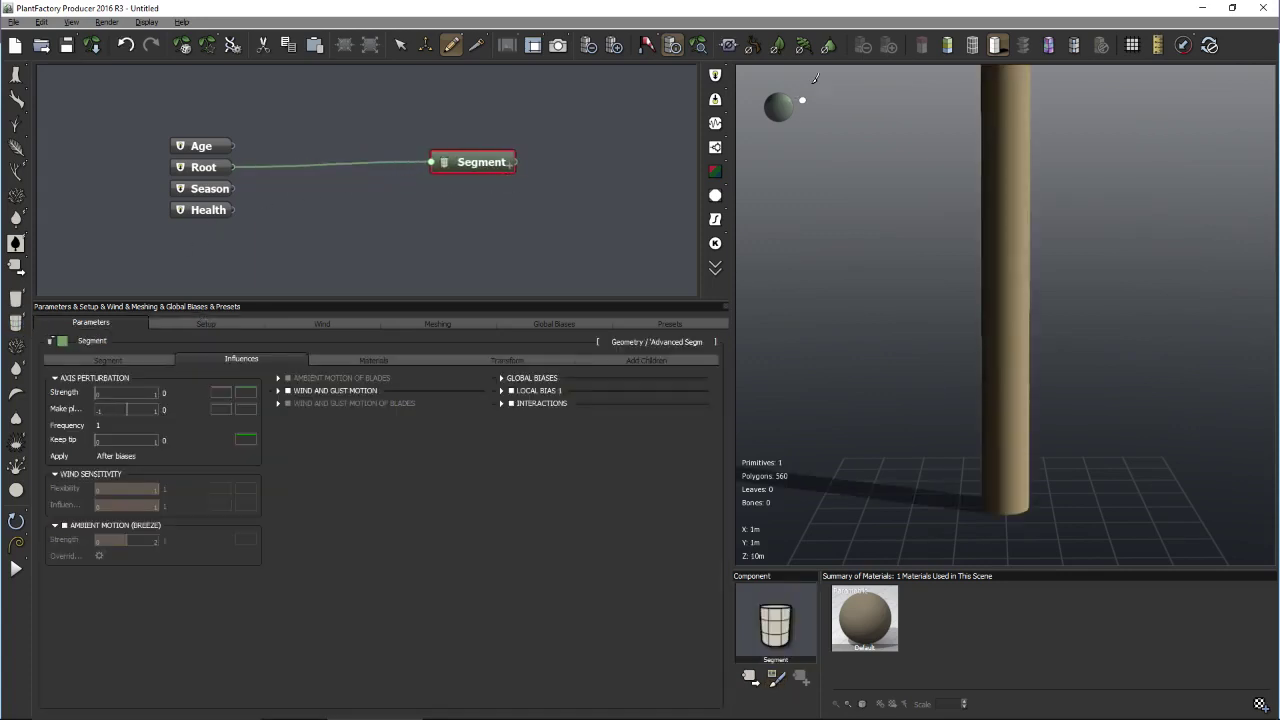
click(972, 45)
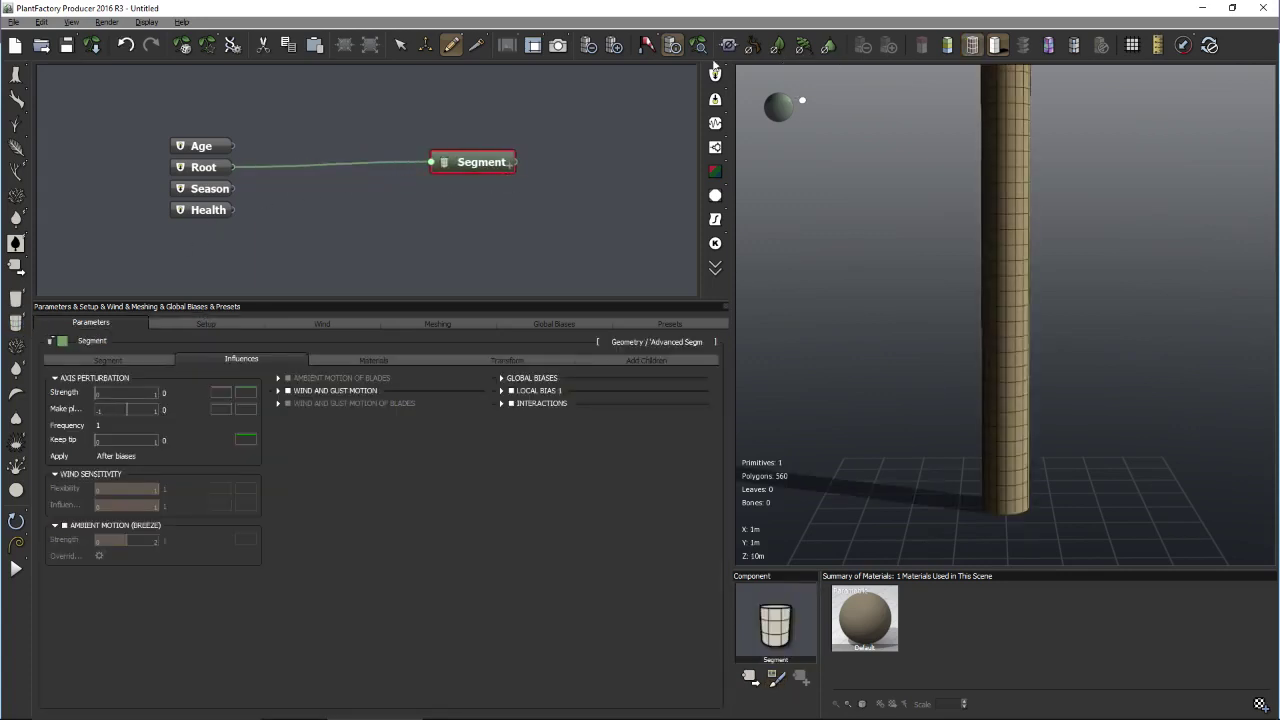
scroll(966, 273, down, 1)
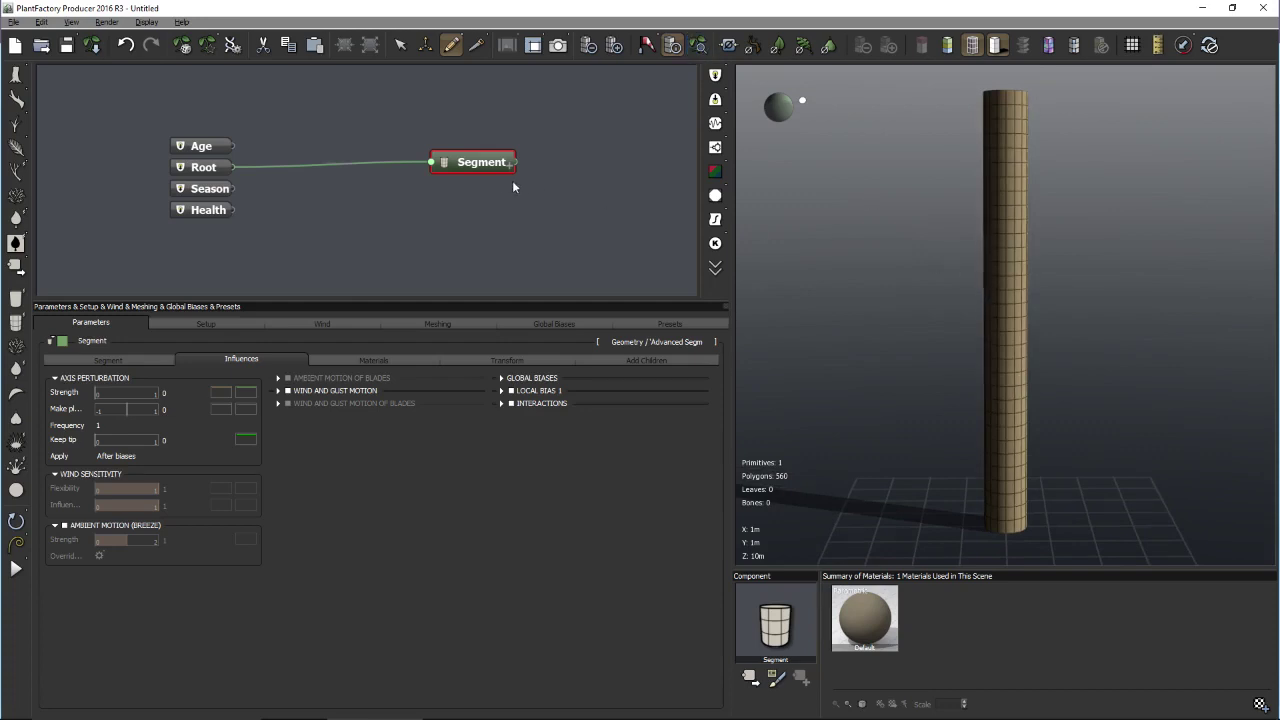
drag(490, 168, 533, 152)
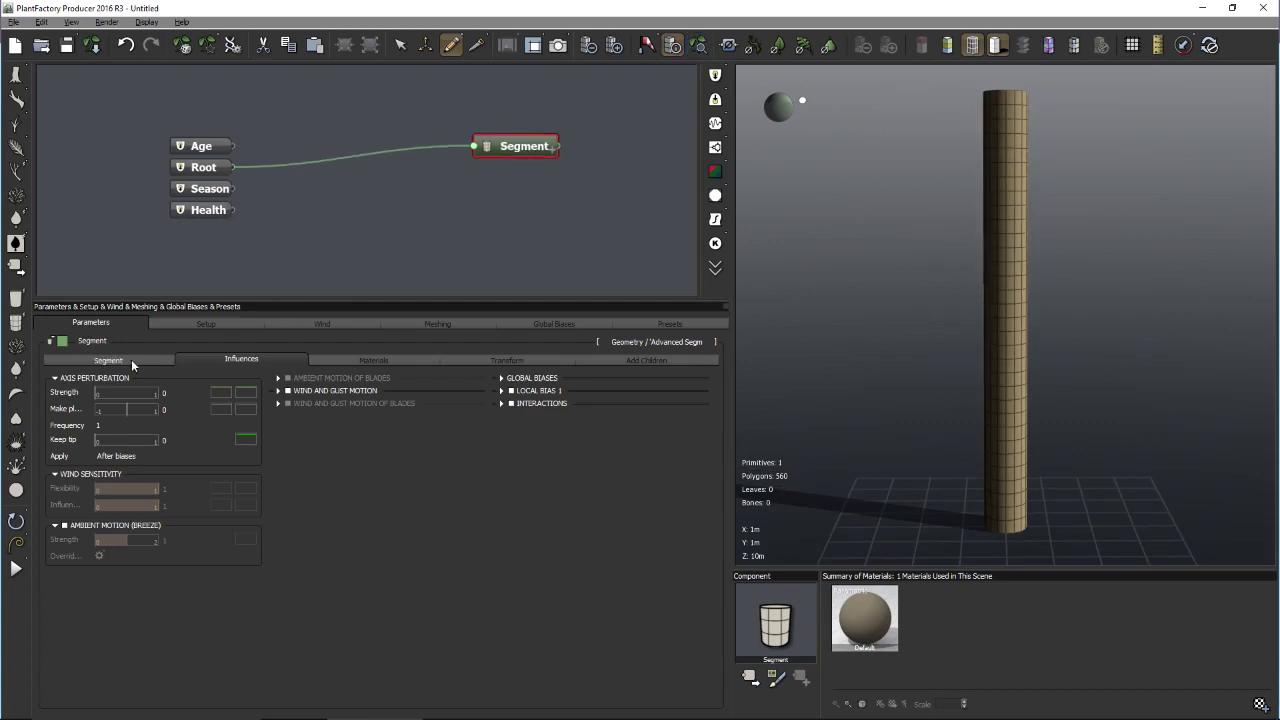
- Add a Maturity input node to the graph and place it just above the Age node
click(212, 323)
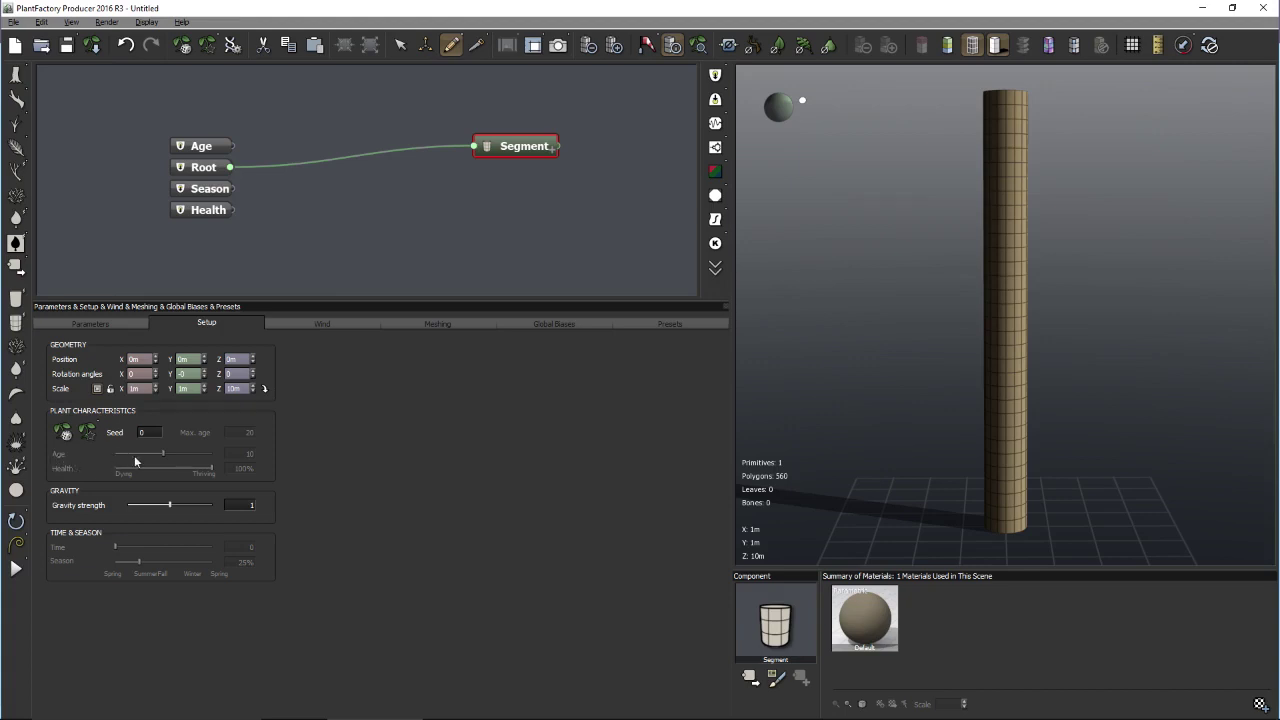
right_click(198, 93)
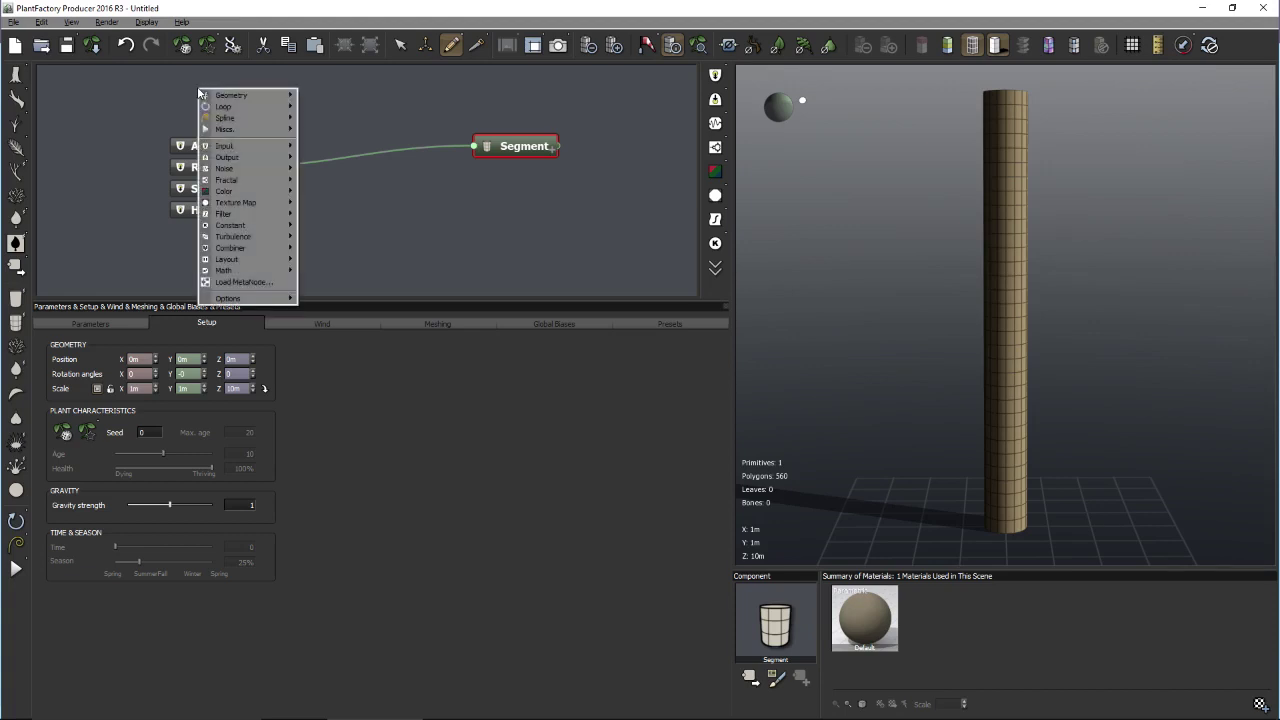
mouse_move(215, 100)
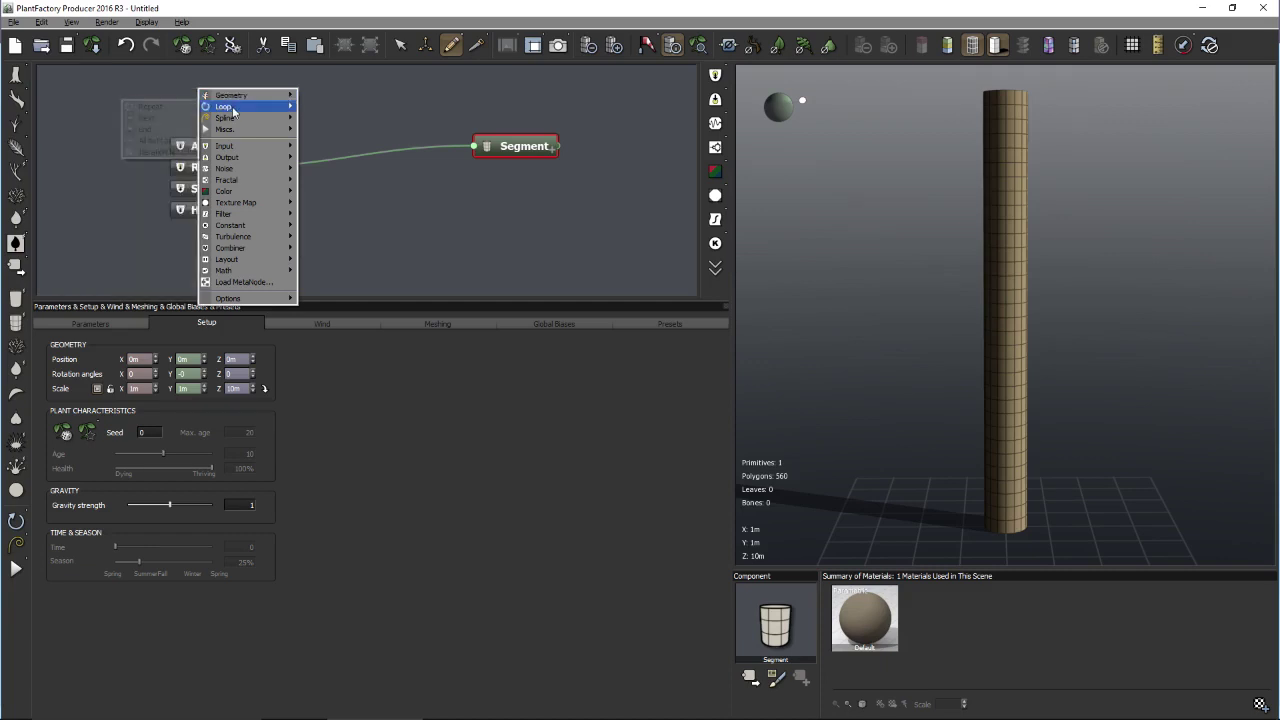
mouse_move(230, 146)
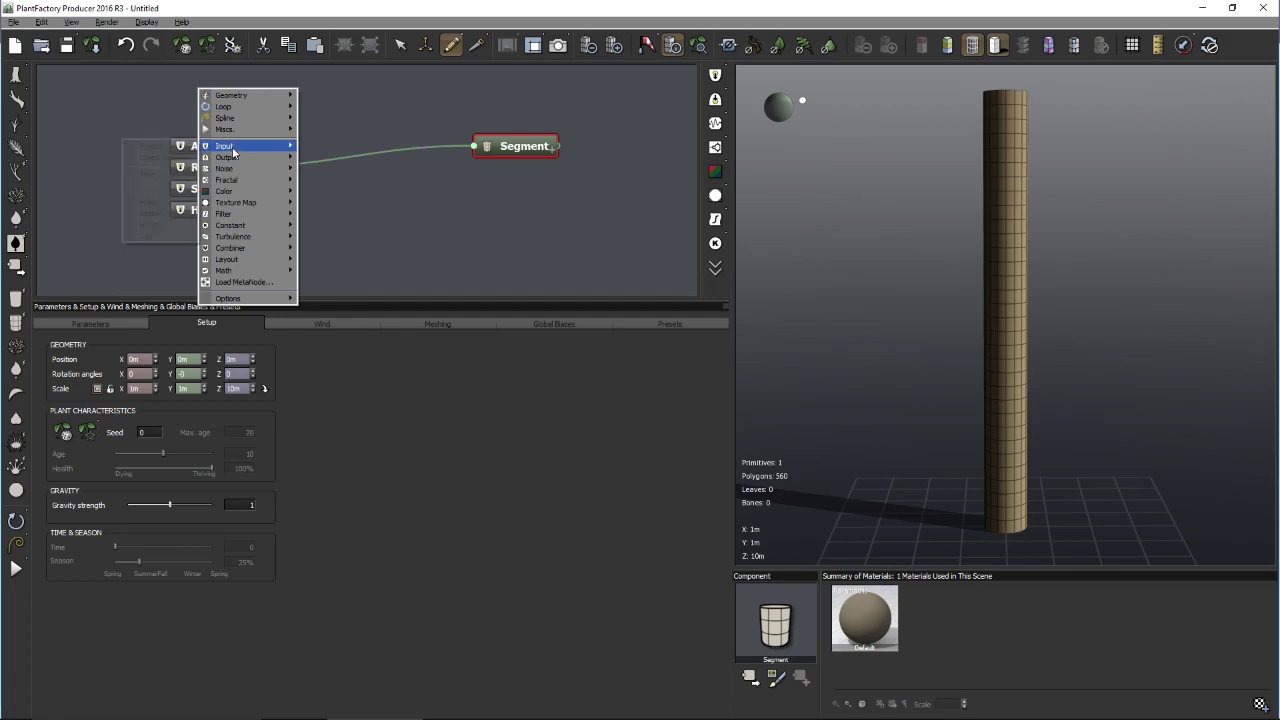
click(166, 202)
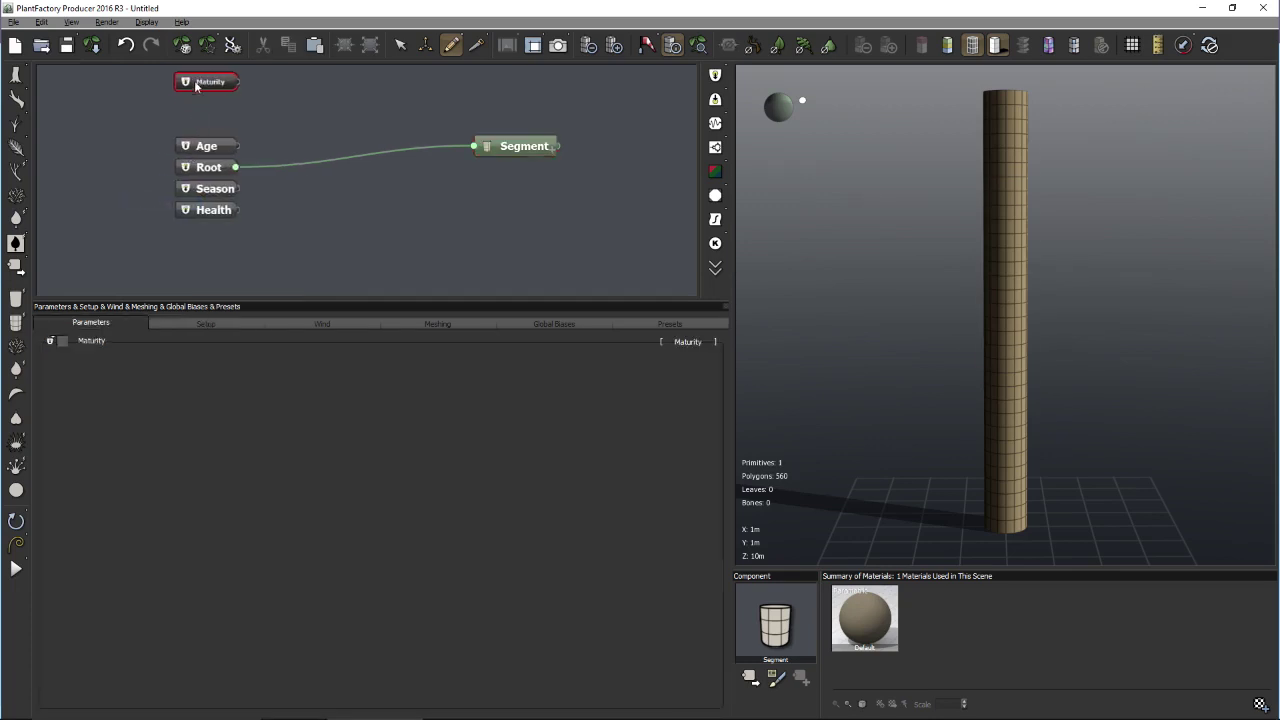
click(214, 149)
- Compare the parameters of the Root and Maturity nodes with the plant's setup settings
click(222, 170)
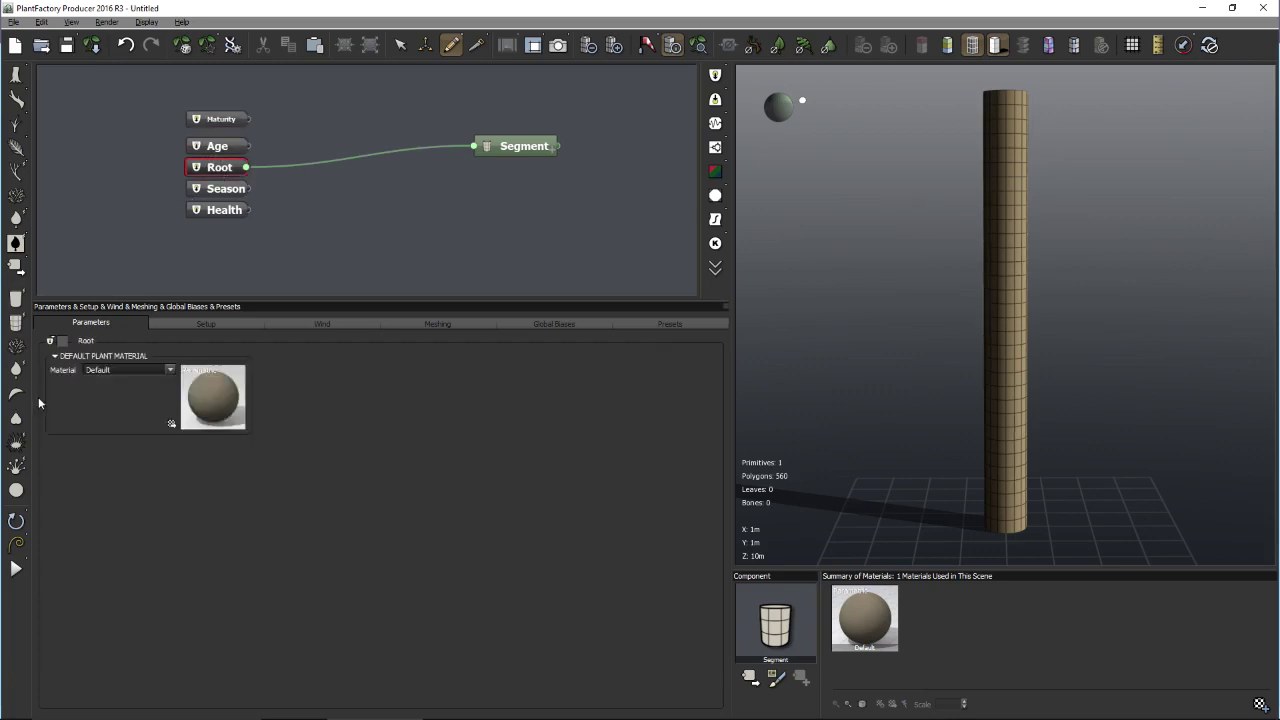
click(206, 322)
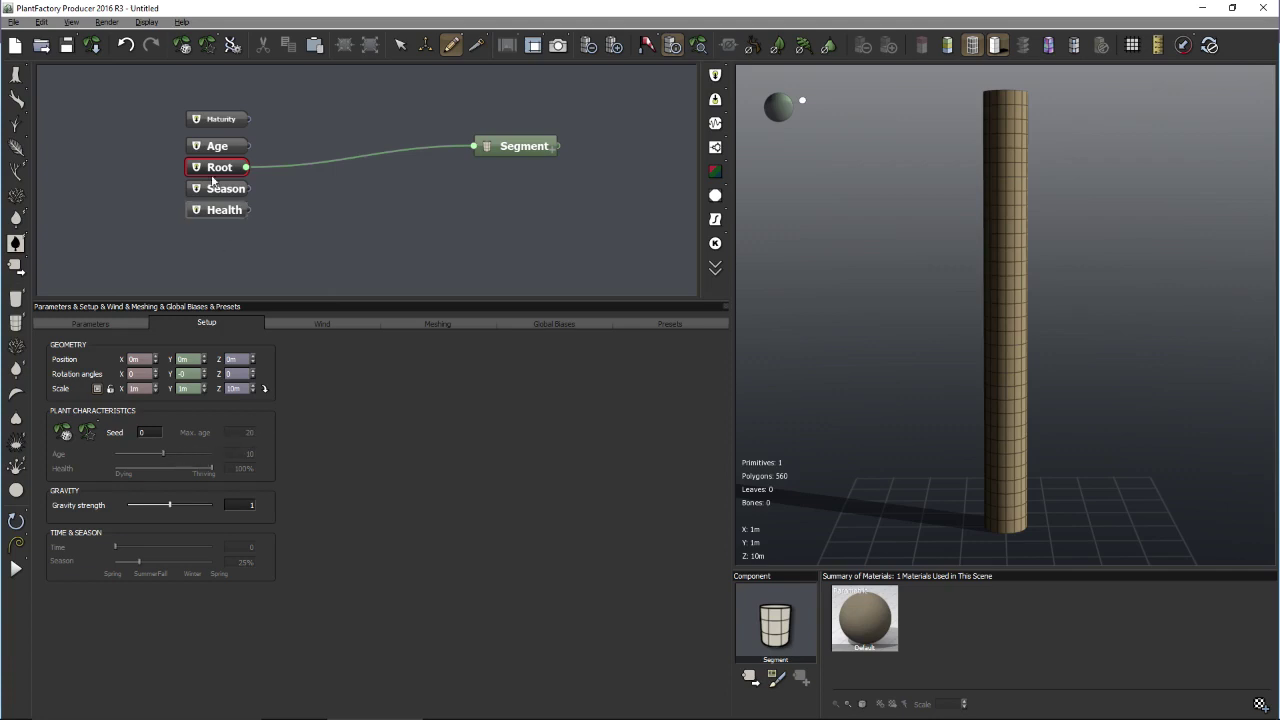
click(228, 121)
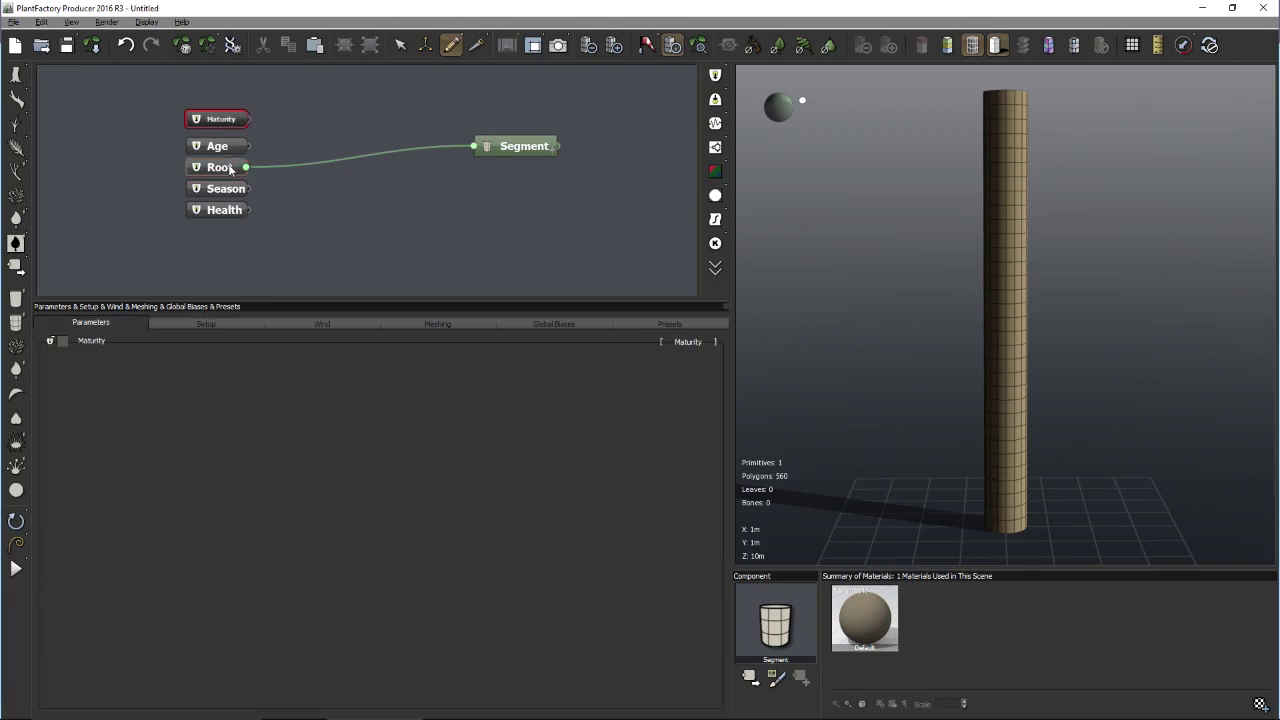
click(230, 166)
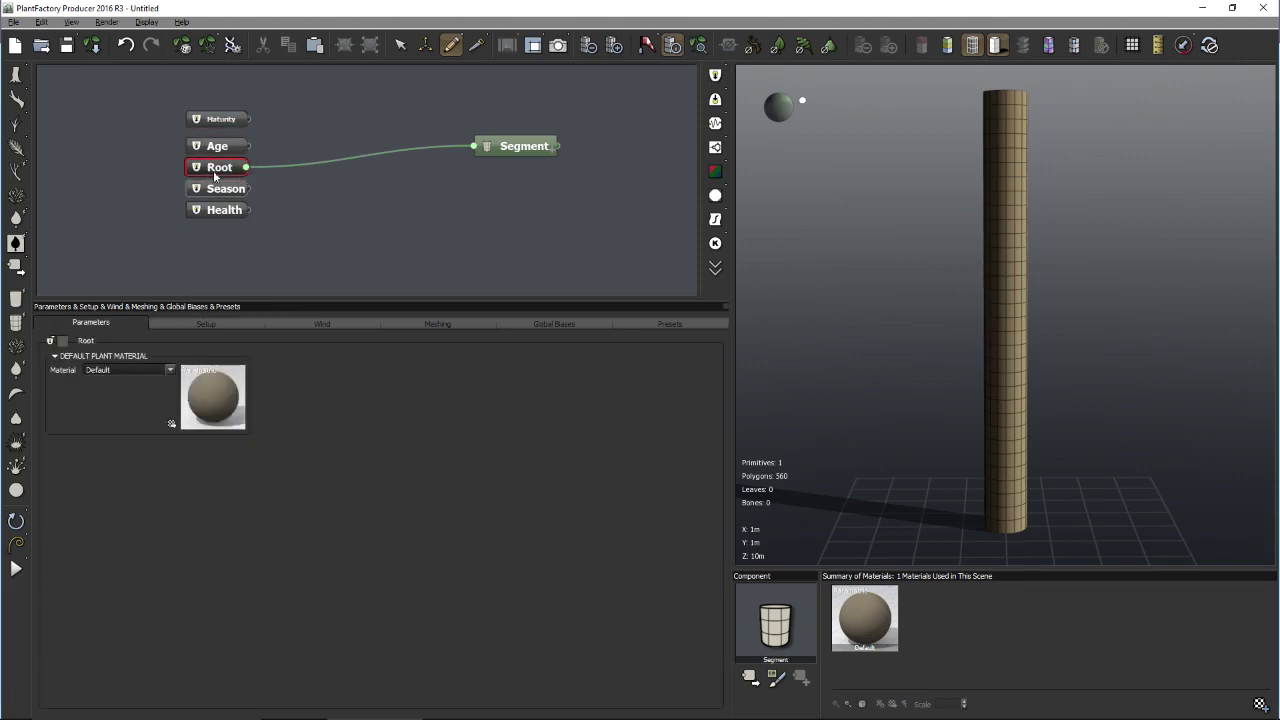
click(206, 323)
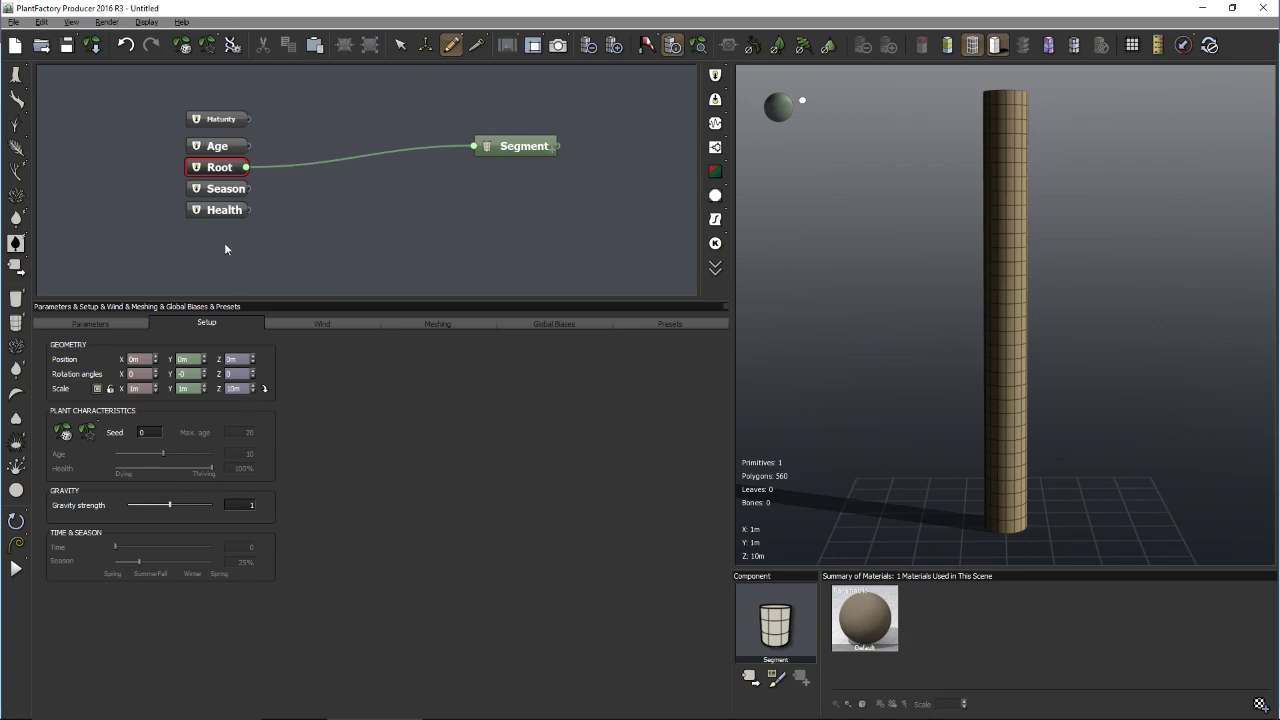
- Turn off the wireframe display and connect the segment's Length parameter to a separate node placed between Root and Segment
click(490, 150)
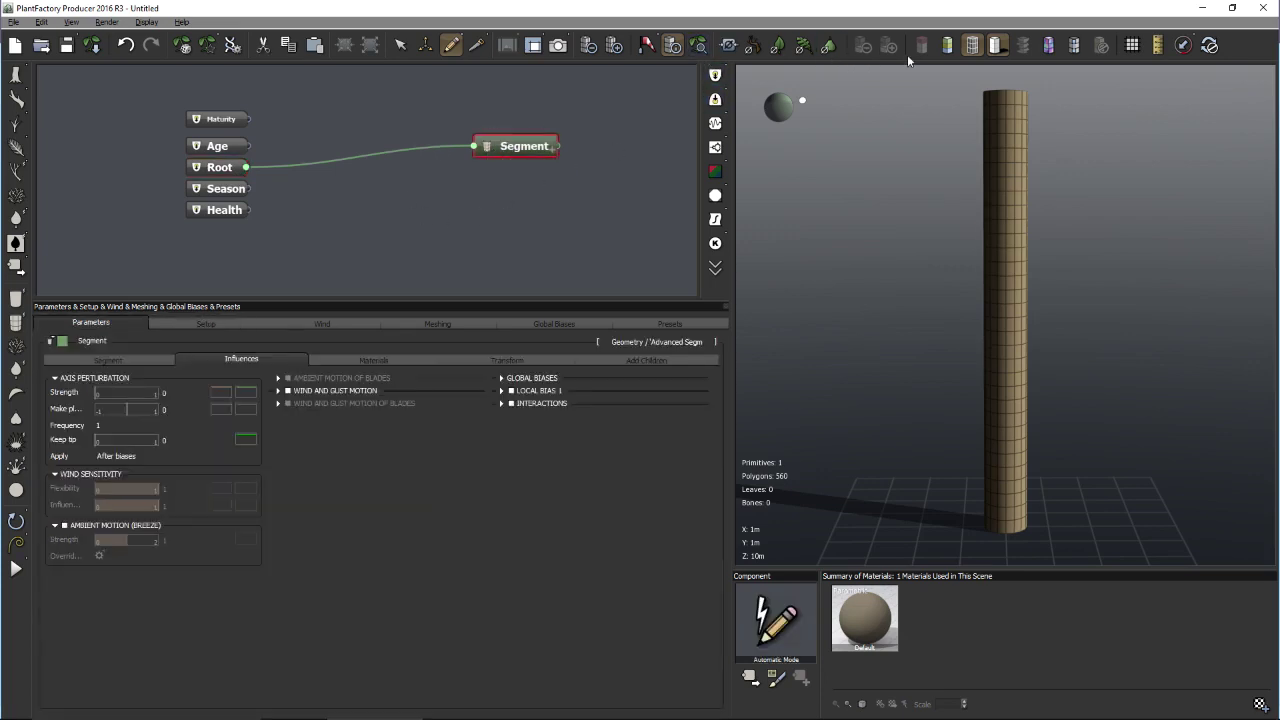
click(971, 45)
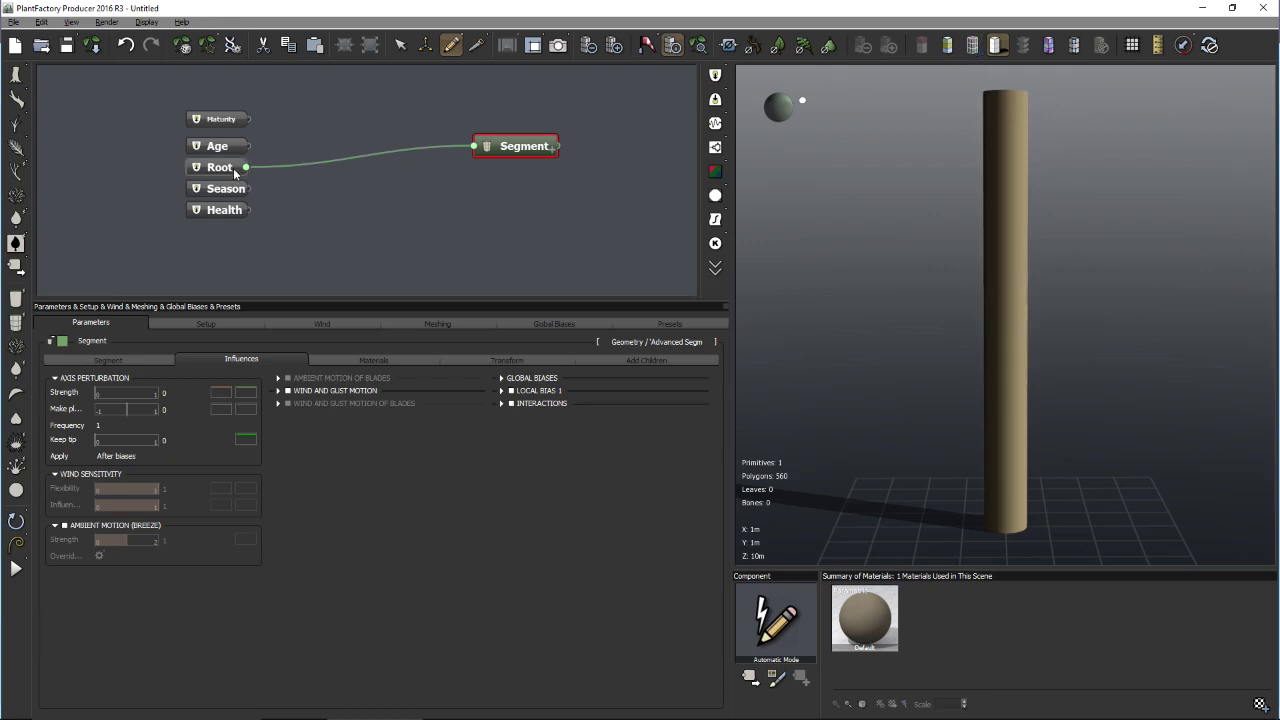
click(108, 360)
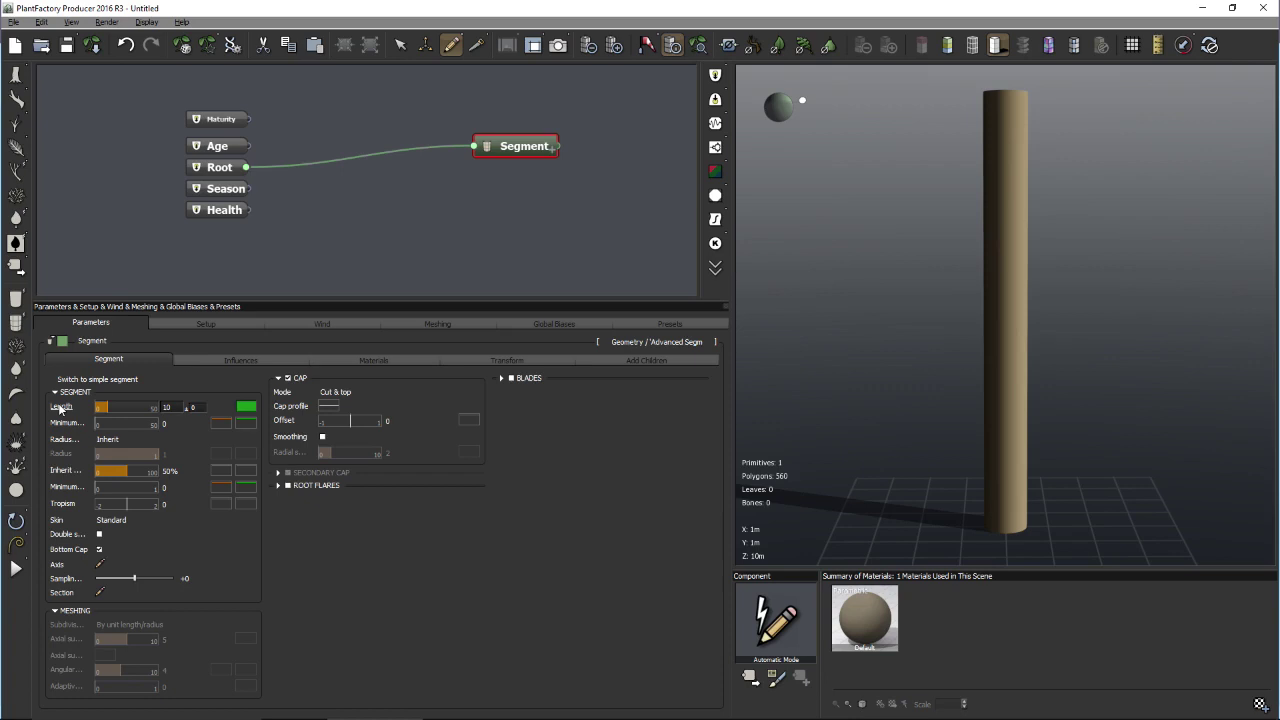
right_click(60, 408)
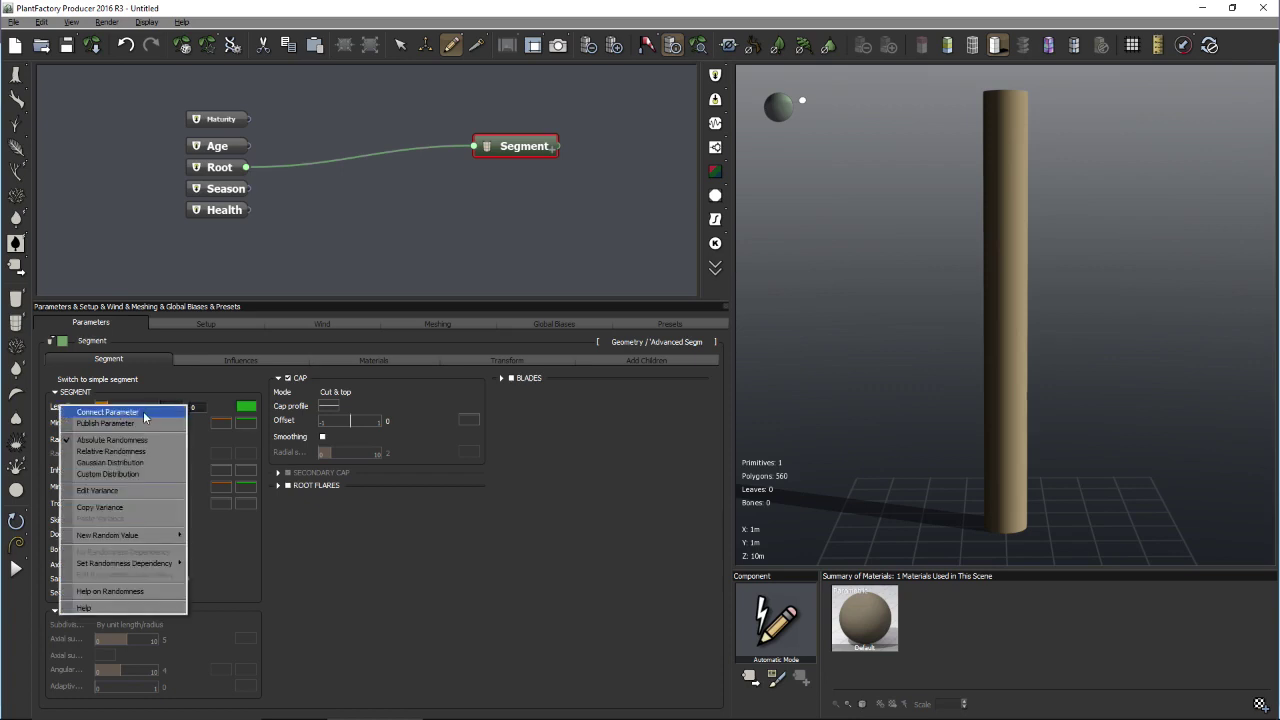
click(146, 413)
drag(417, 186, 323, 207)
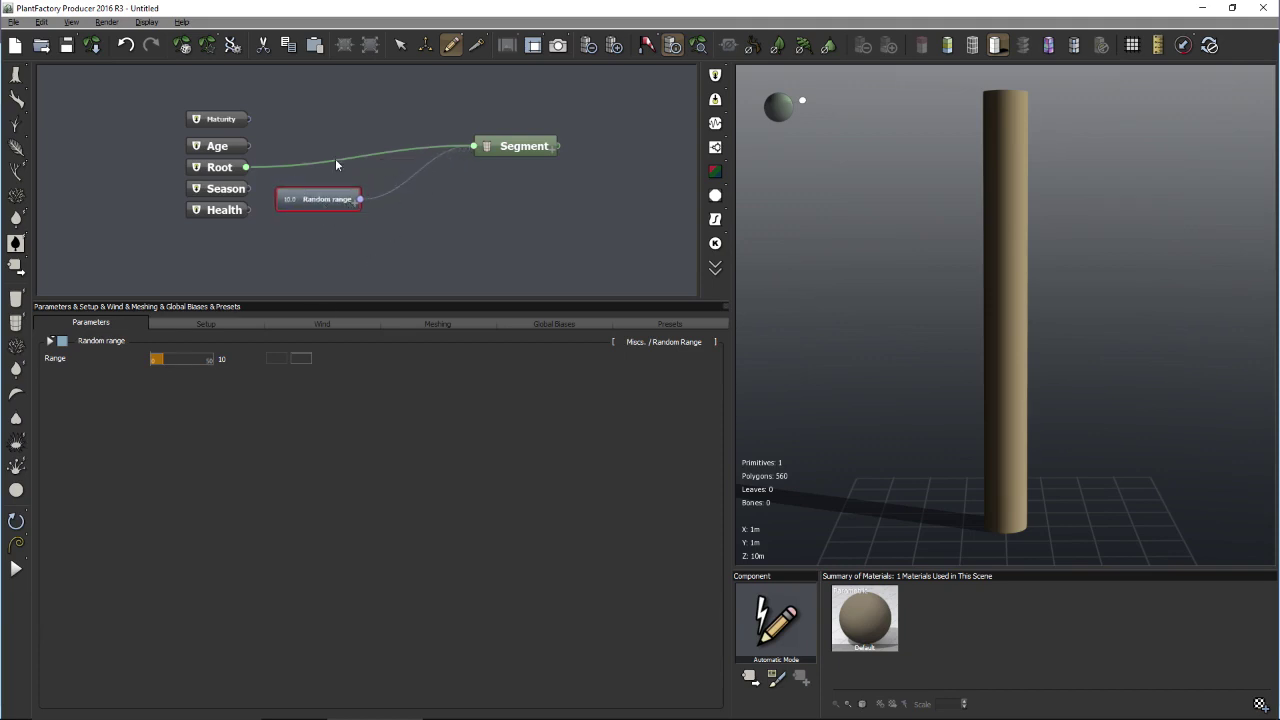
- Expand the Segment node's inputs down to Length and inspect the Range value of the connected Random range node
click(509, 152)
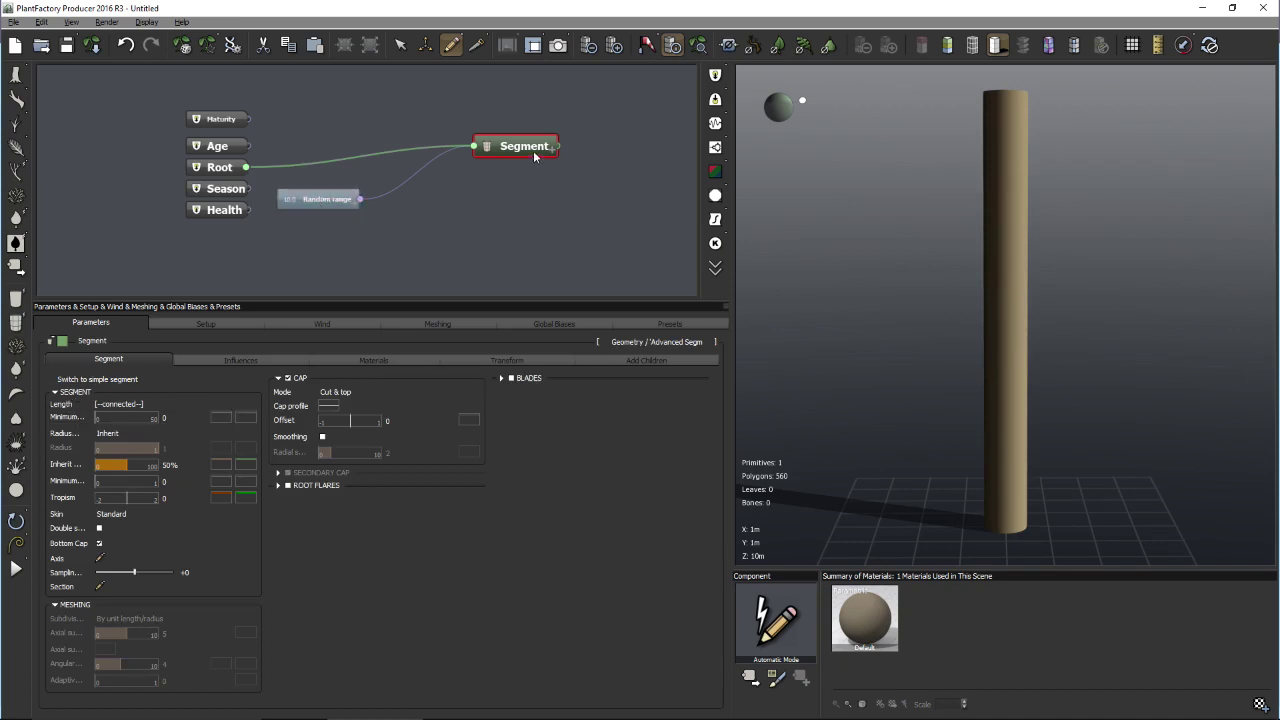
mouse_move(557, 151)
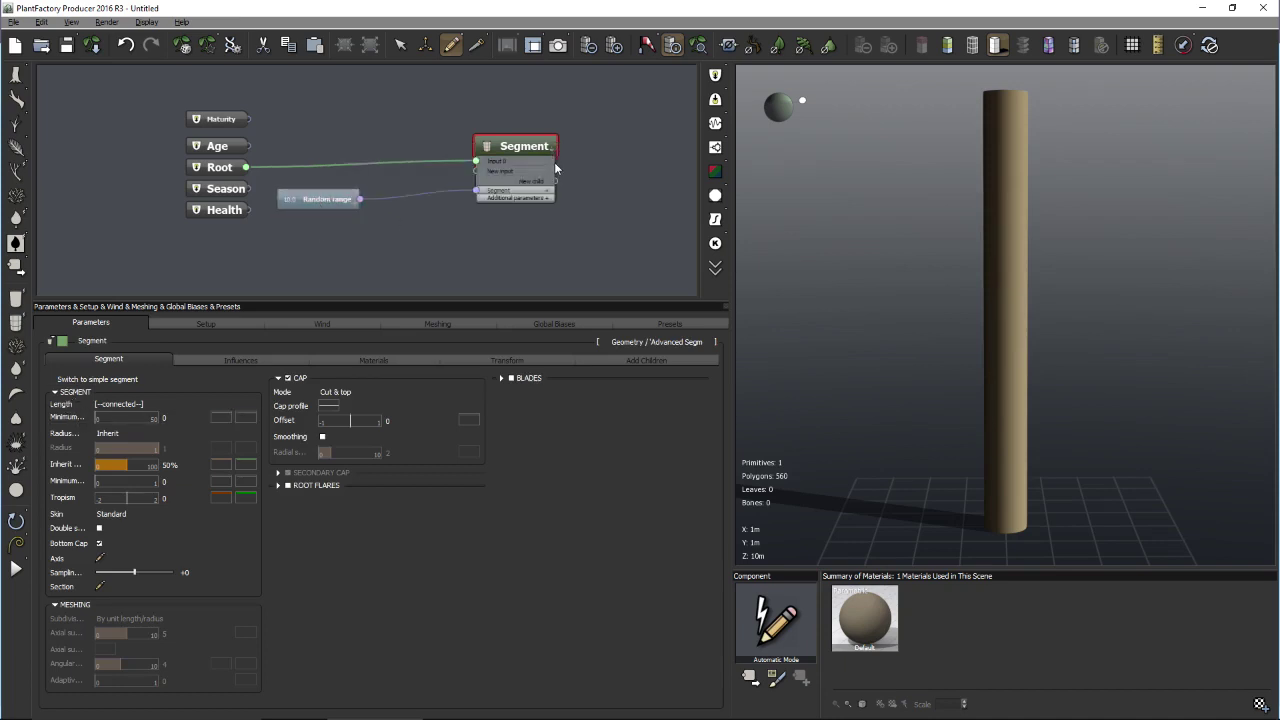
click(548, 191)
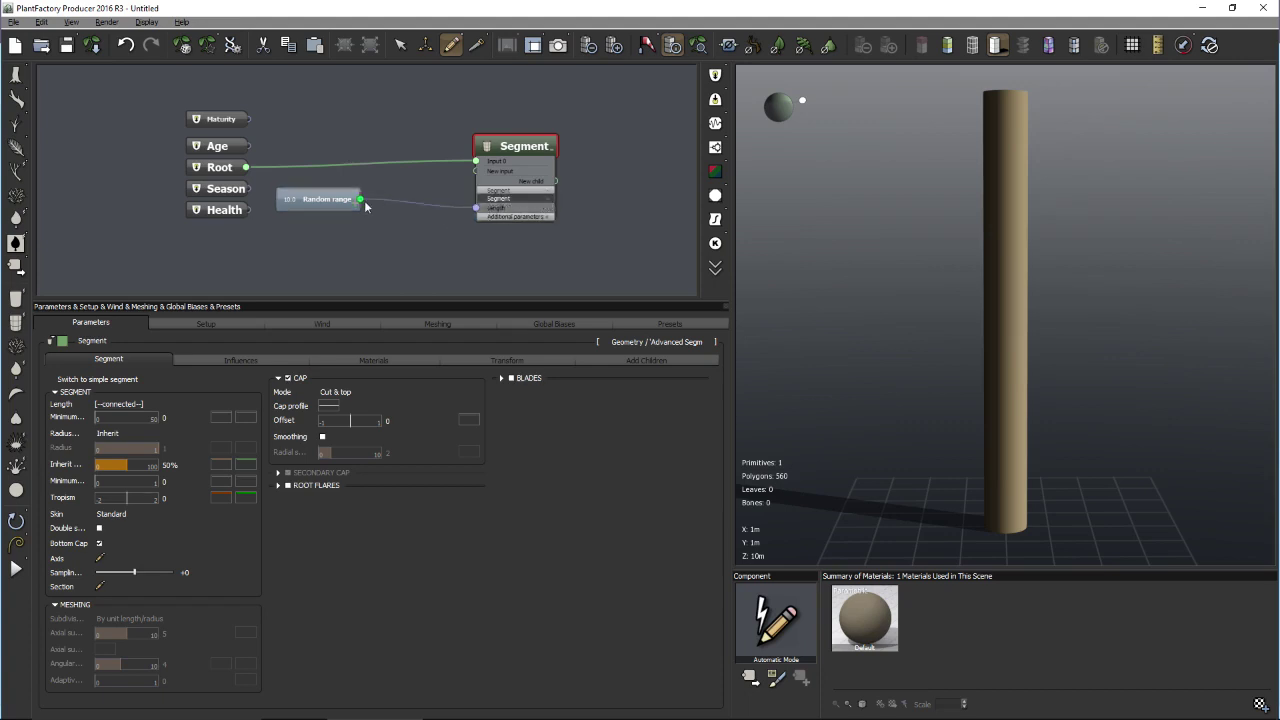
click(316, 201)
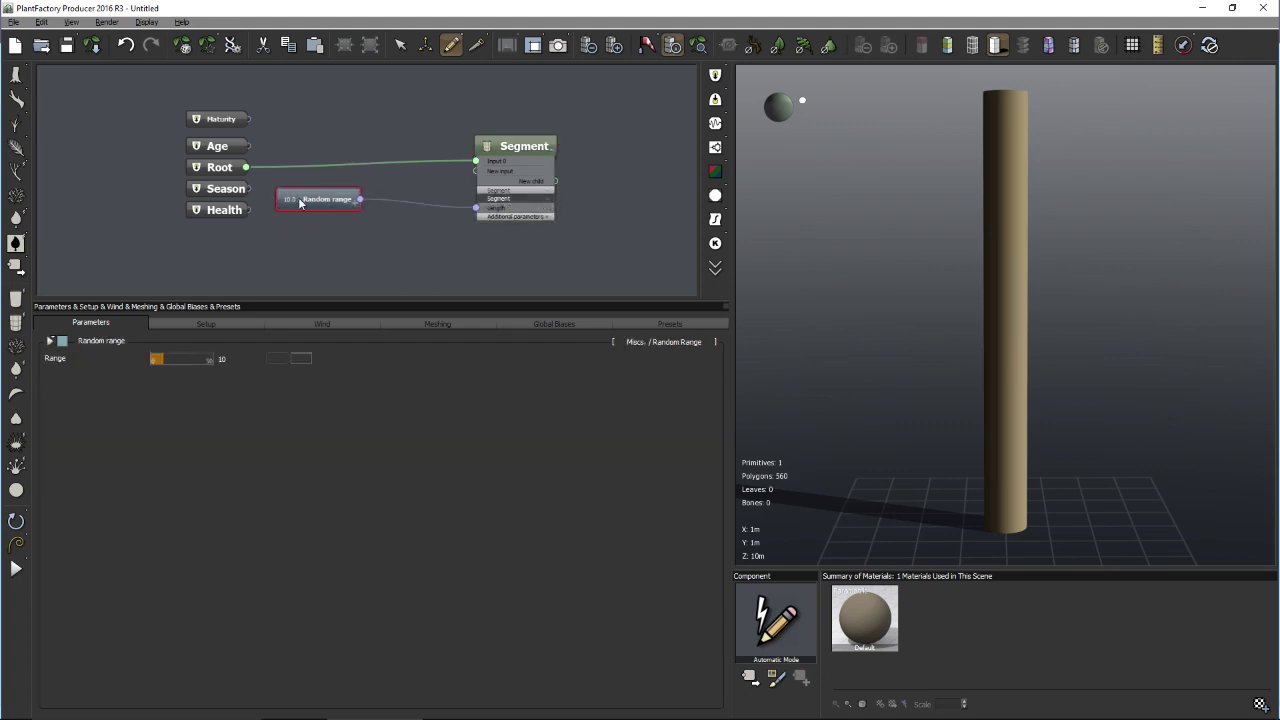
click(221, 358)
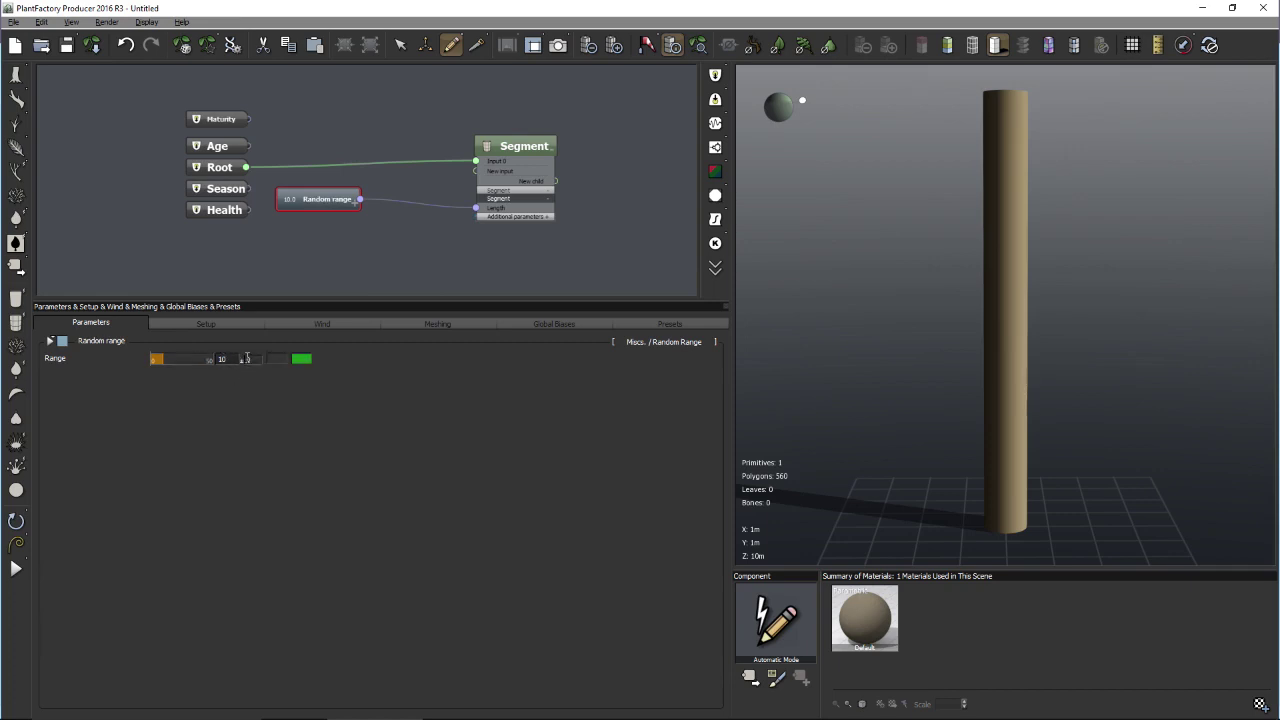
key(Return)
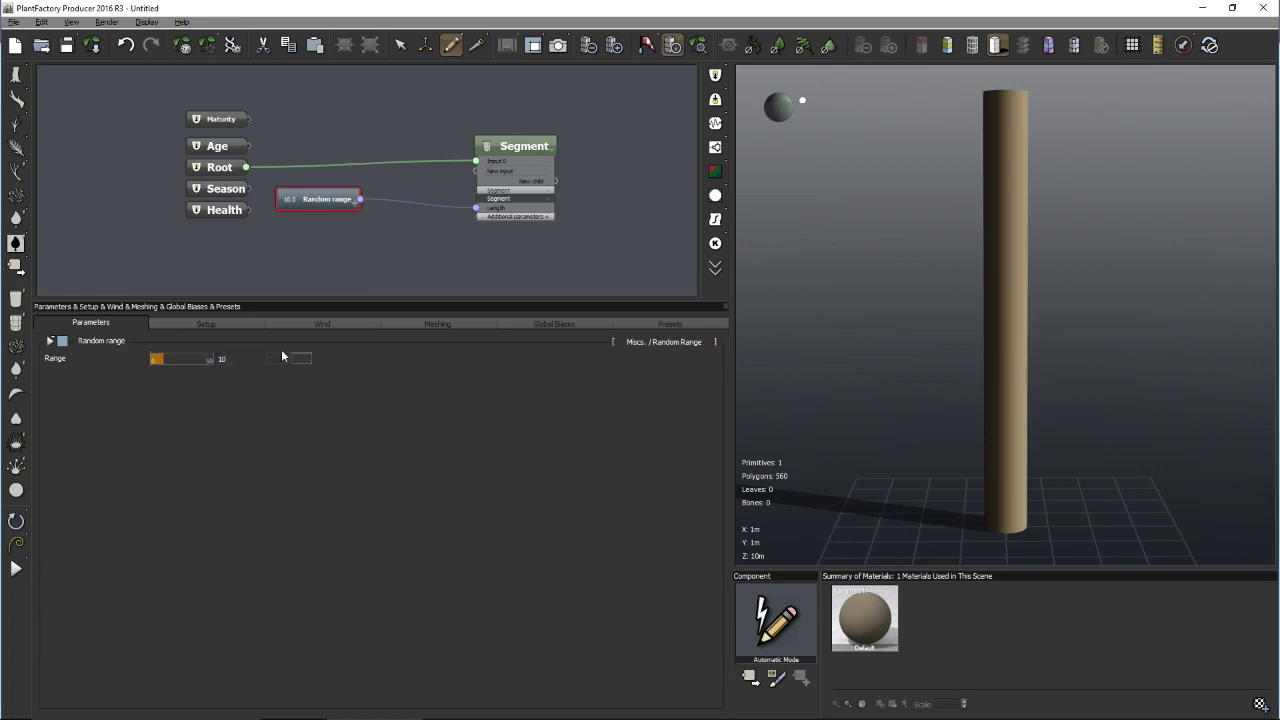
- Move the Random range node next to the Health node and shift the Segment node farther away to free space between them
click(231, 121)
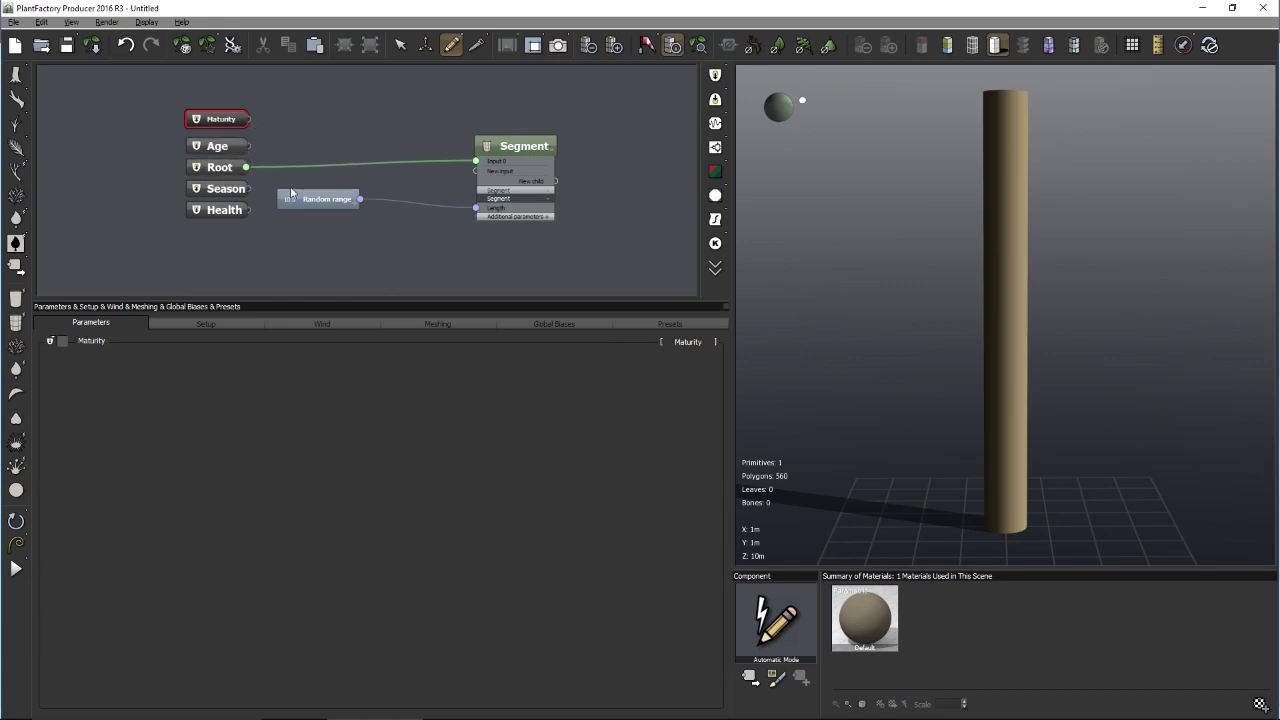
drag(284, 202, 216, 207)
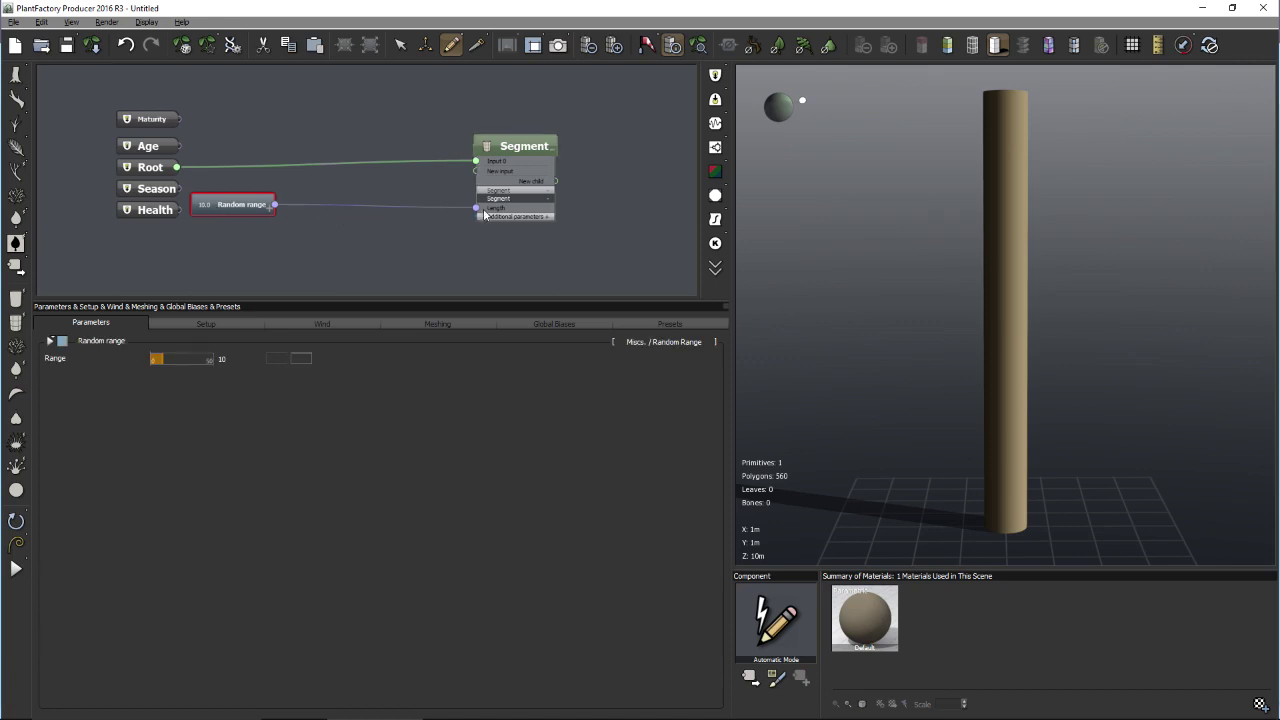
drag(531, 152, 567, 130)
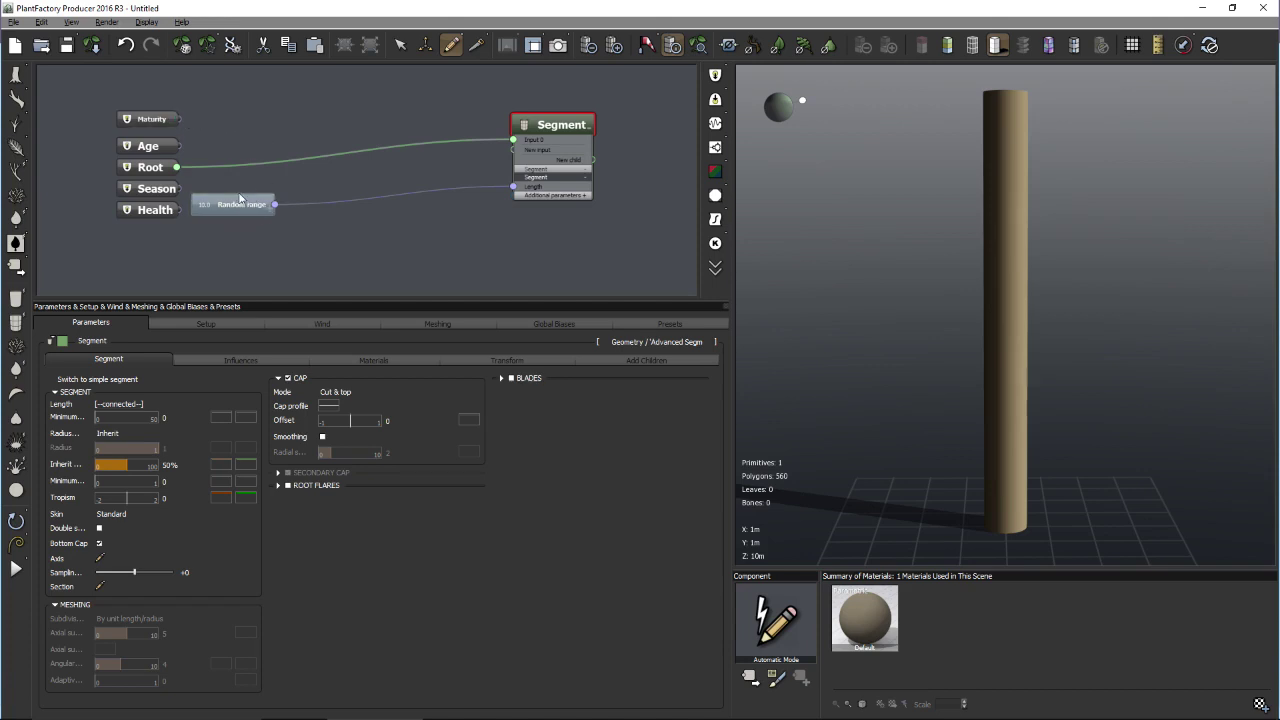
- Add a Multiply Inputs combiner node to the empty space between the input nodes and the Segment node
click(380, 167)
right_click(380, 167)
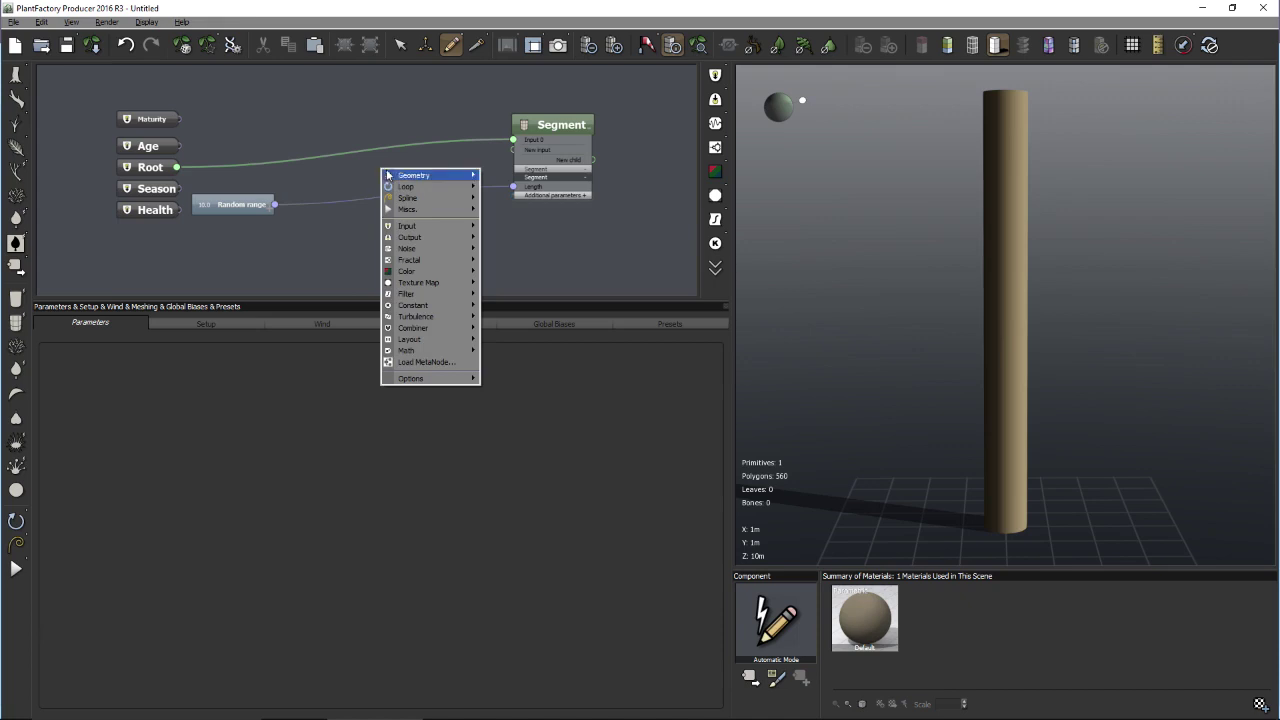
mouse_move(403, 328)
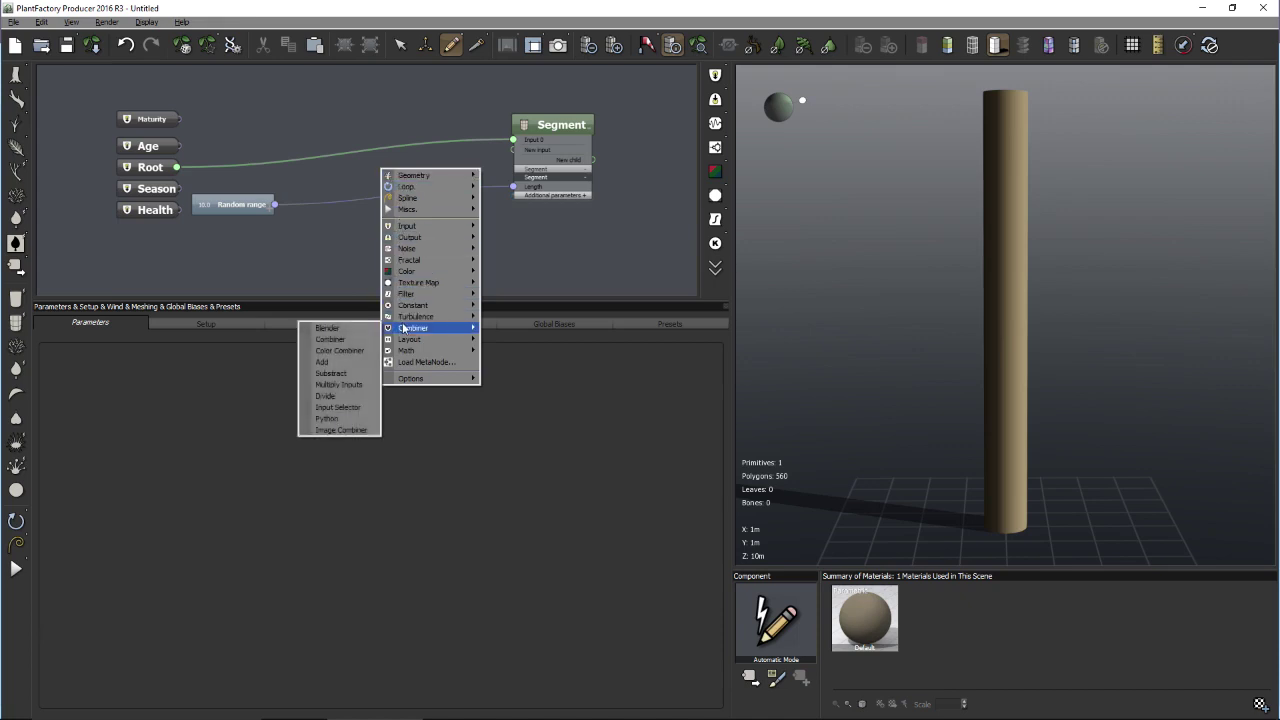
click(340, 384)
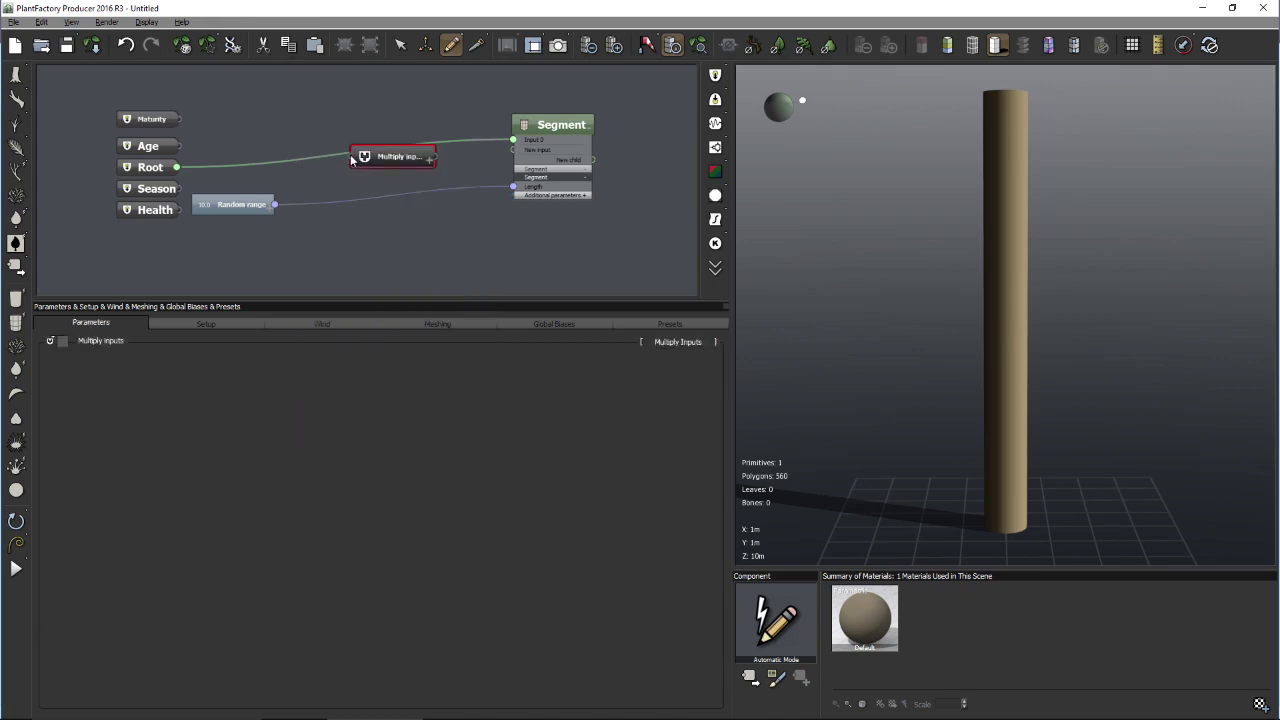
- Feed the Random range and Maturity nodes into the Multiply Inputs node and connect its output to the segment's Length
drag(348, 157, 274, 204)
drag(350, 157, 175, 119)
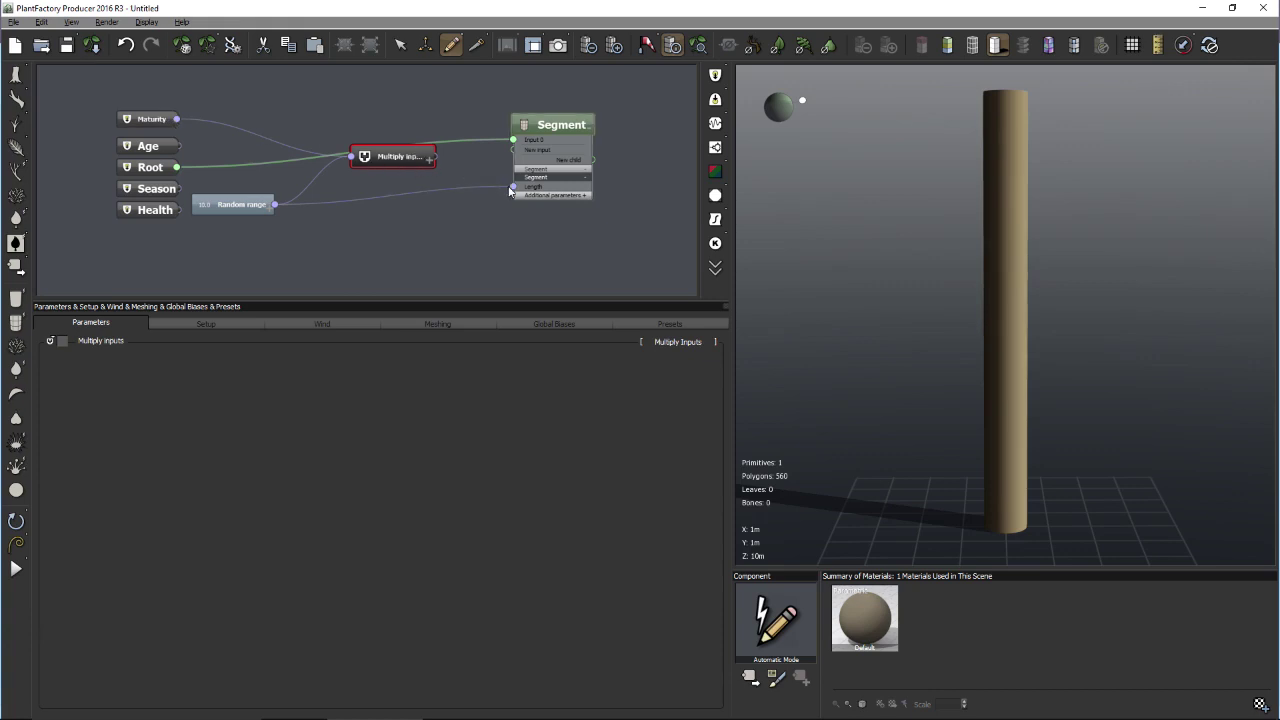
drag(509, 184, 432, 157)
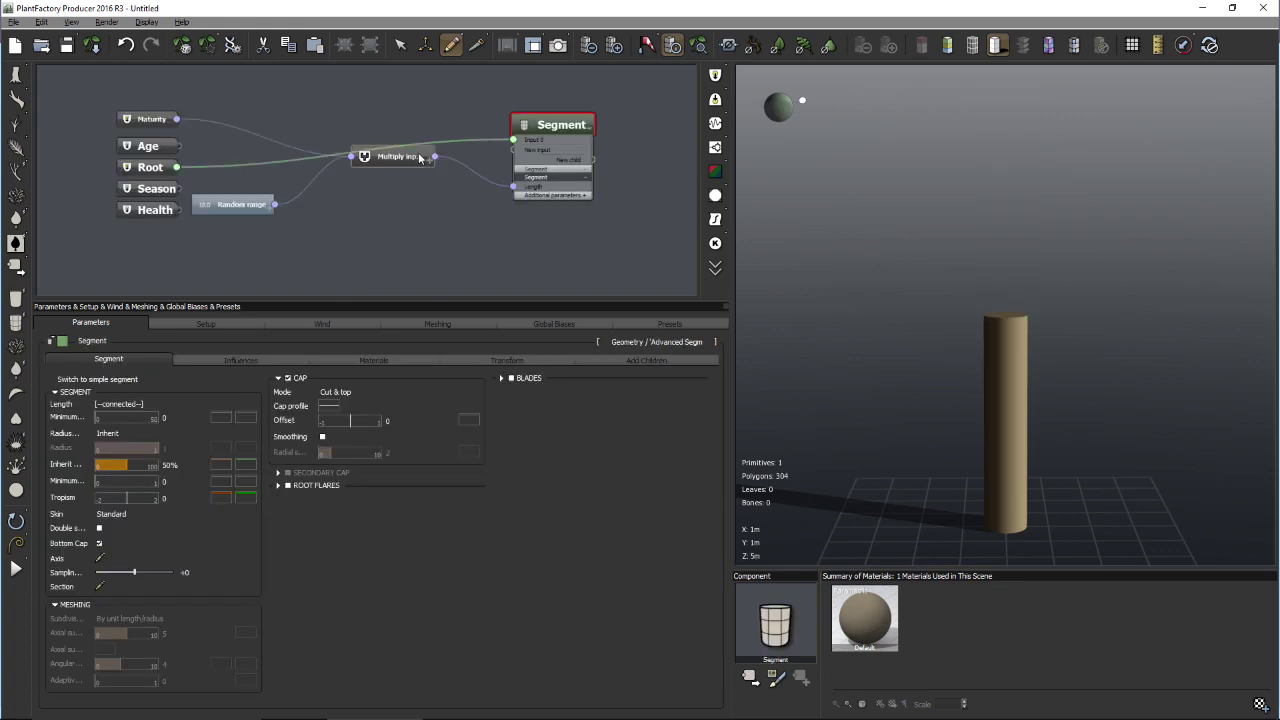
- Test how the segment grows by setting the plant's Age to 1, 4 and finally 20
click(149, 150)
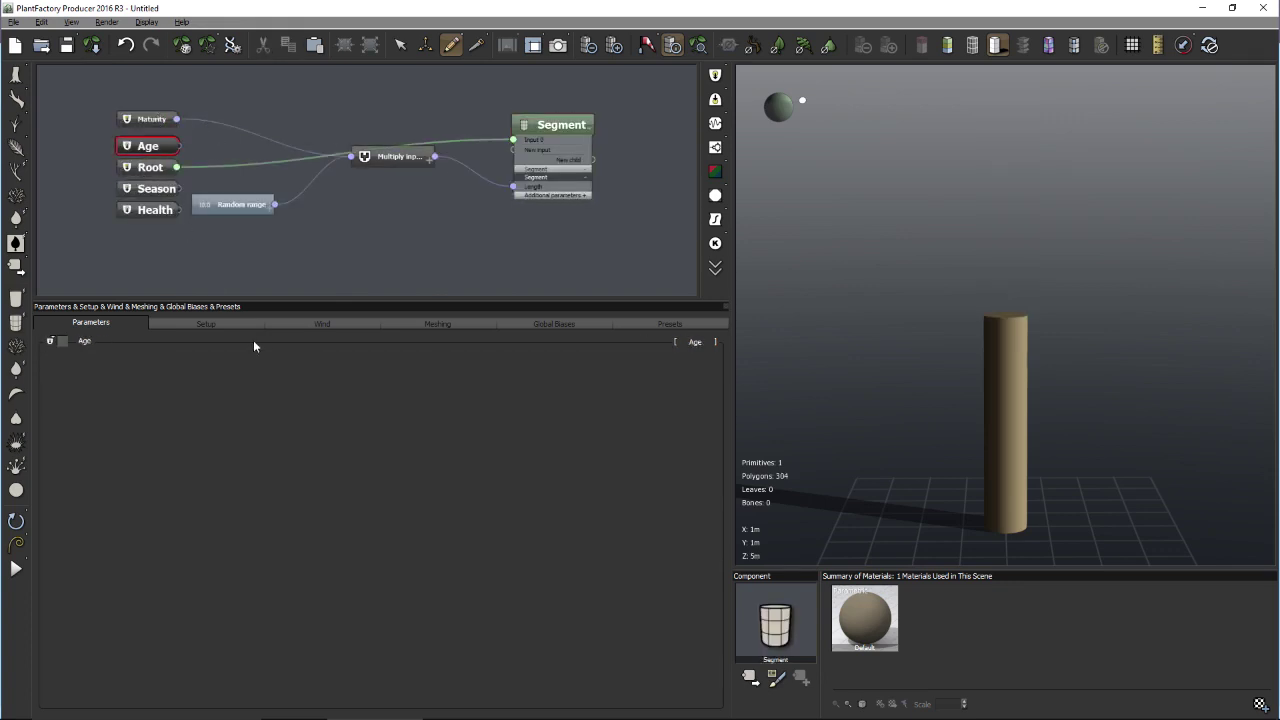
click(210, 325)
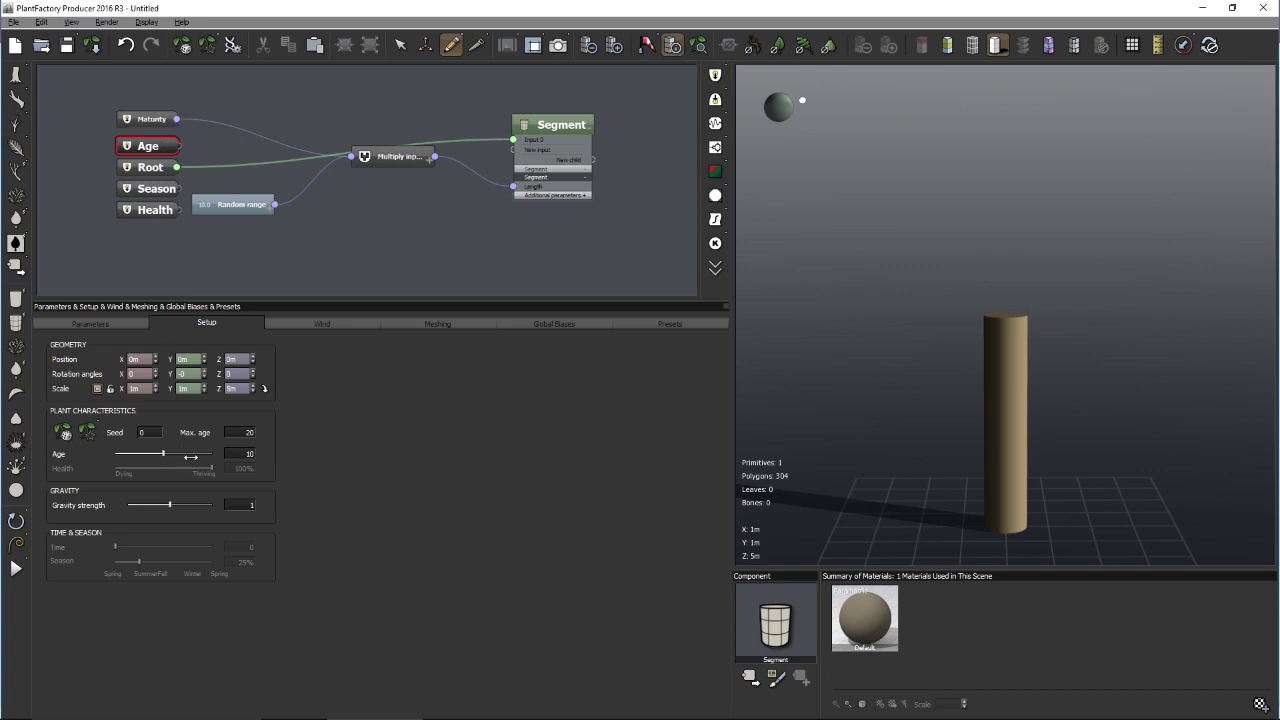
drag(163, 454, 124, 462)
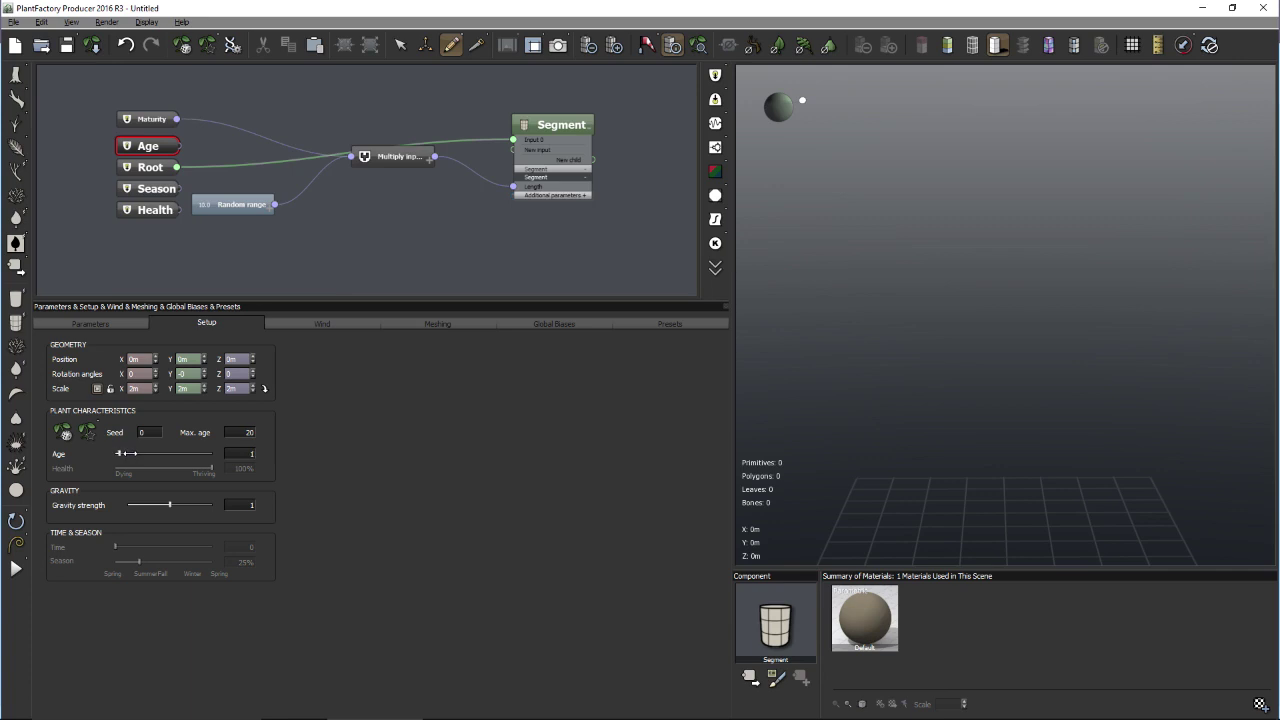
drag(127, 453, 137, 452)
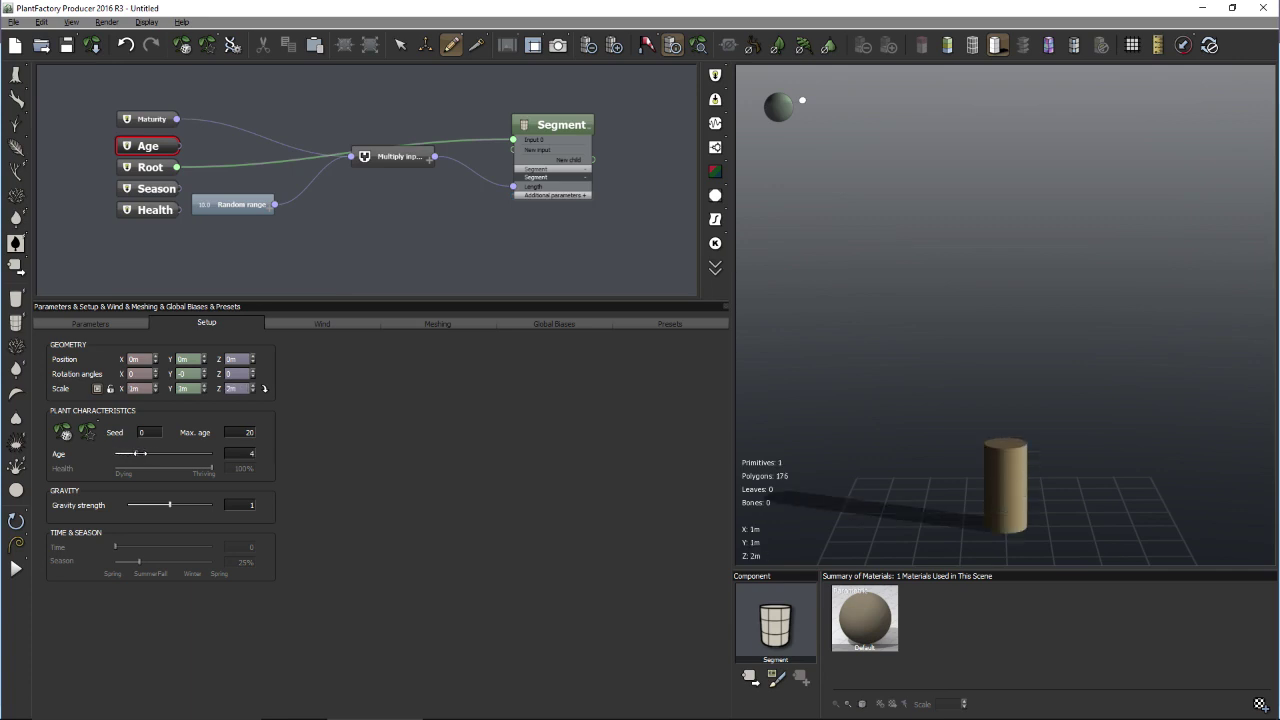
drag(152, 453, 212, 454)
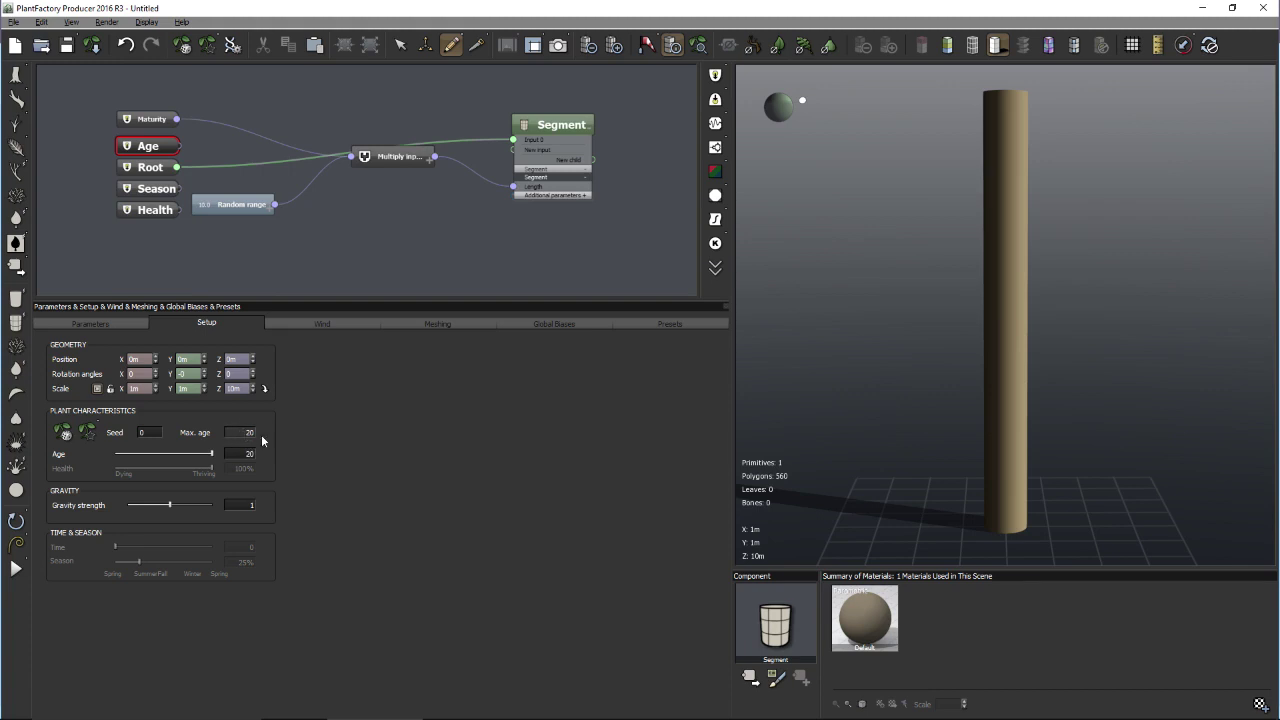
- Shift the Multiply Inputs node closer to the Segment node and add a Filter node above the graph's input nodes
drag(375, 160, 418, 166)
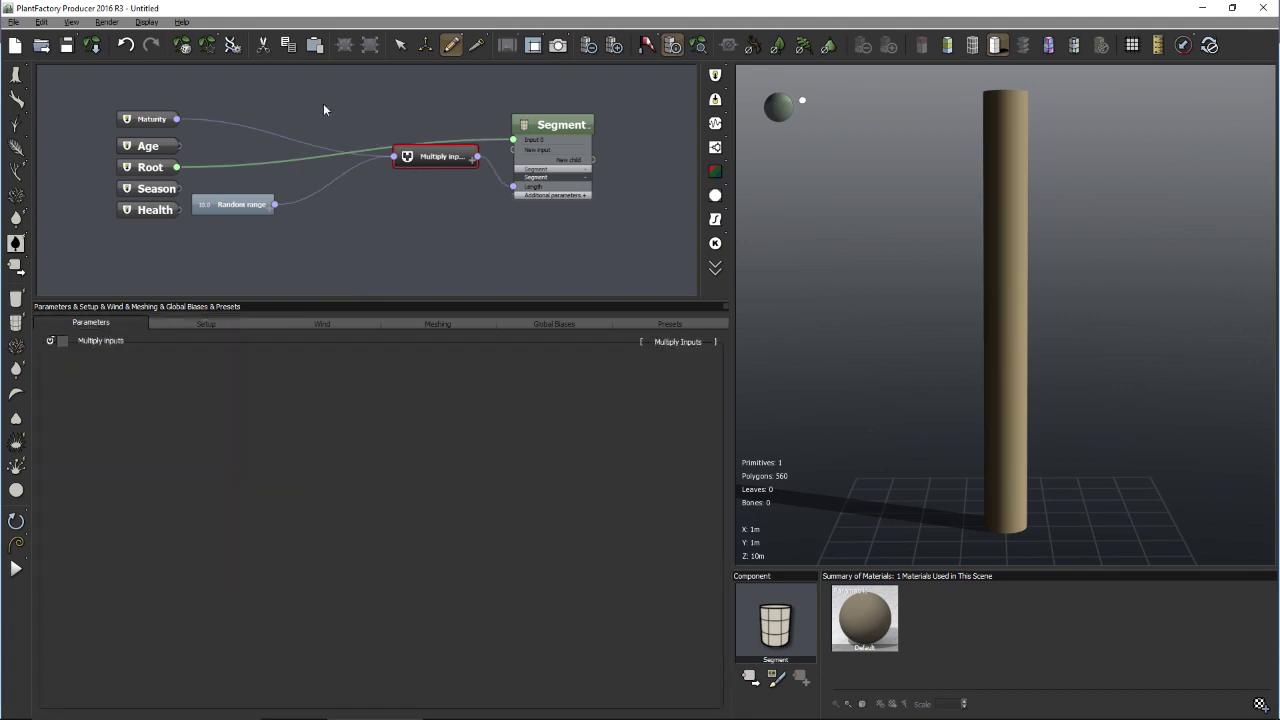
right_click(270, 97)
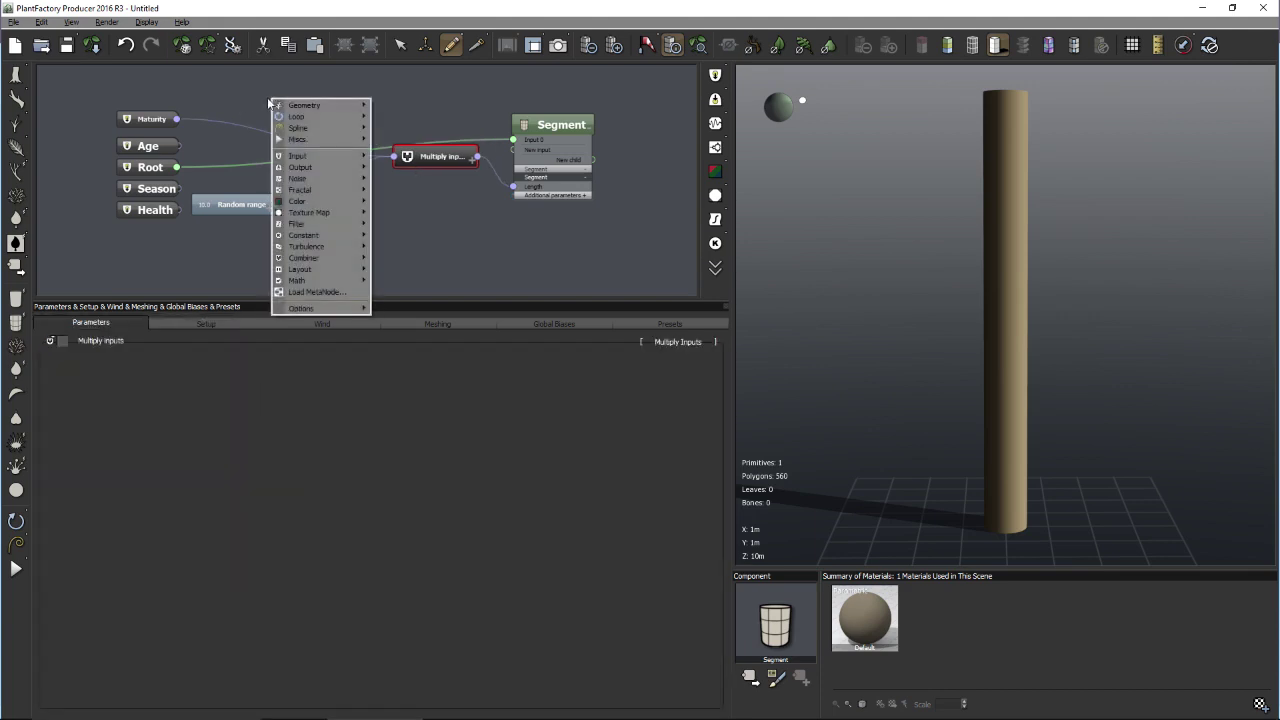
mouse_move(305, 224)
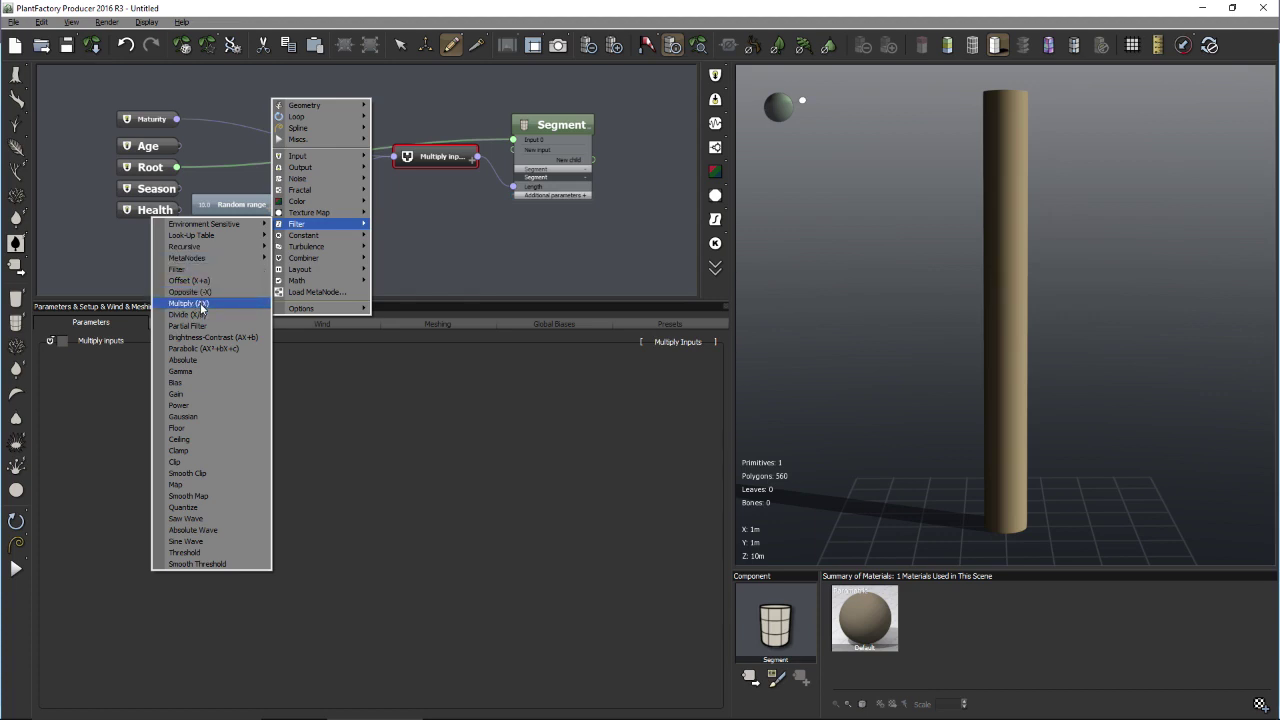
click(189, 270)
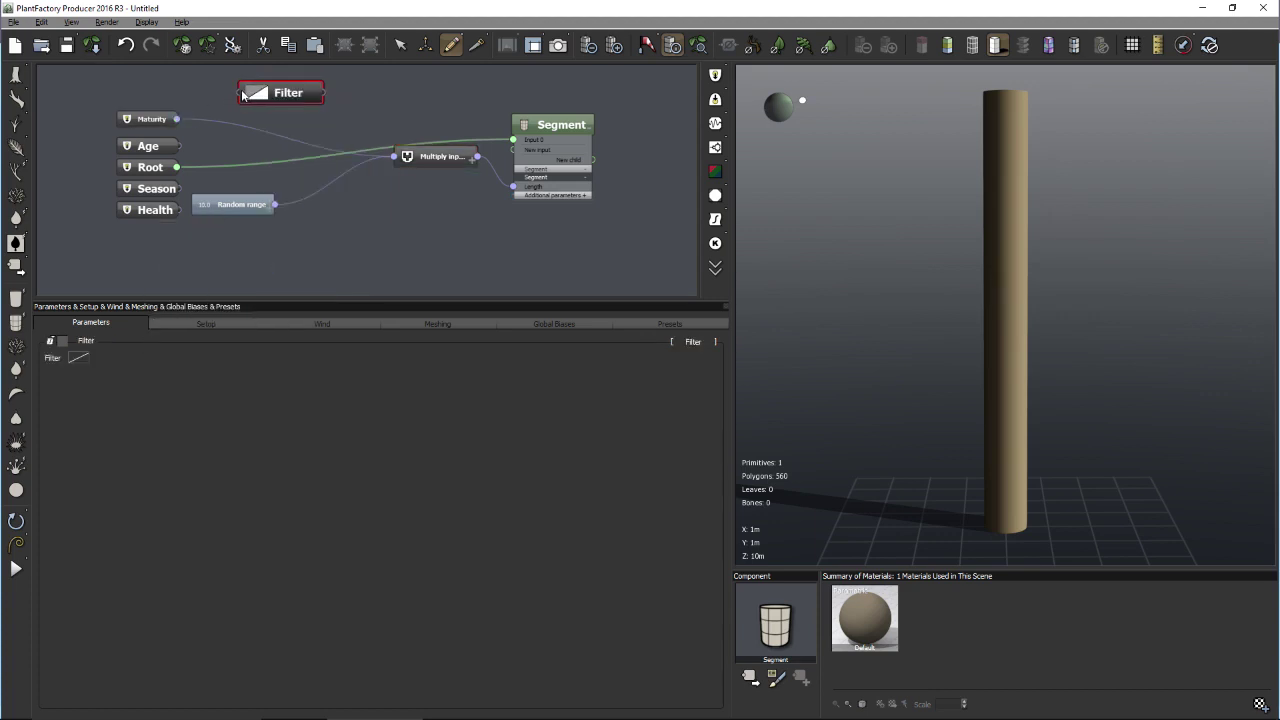
- Route Maturity through the Filter node into Input 1 of the Multiply Inputs node, replacing the direct link, and align the Filter beside Maturity
drag(243, 96, 165, 119)
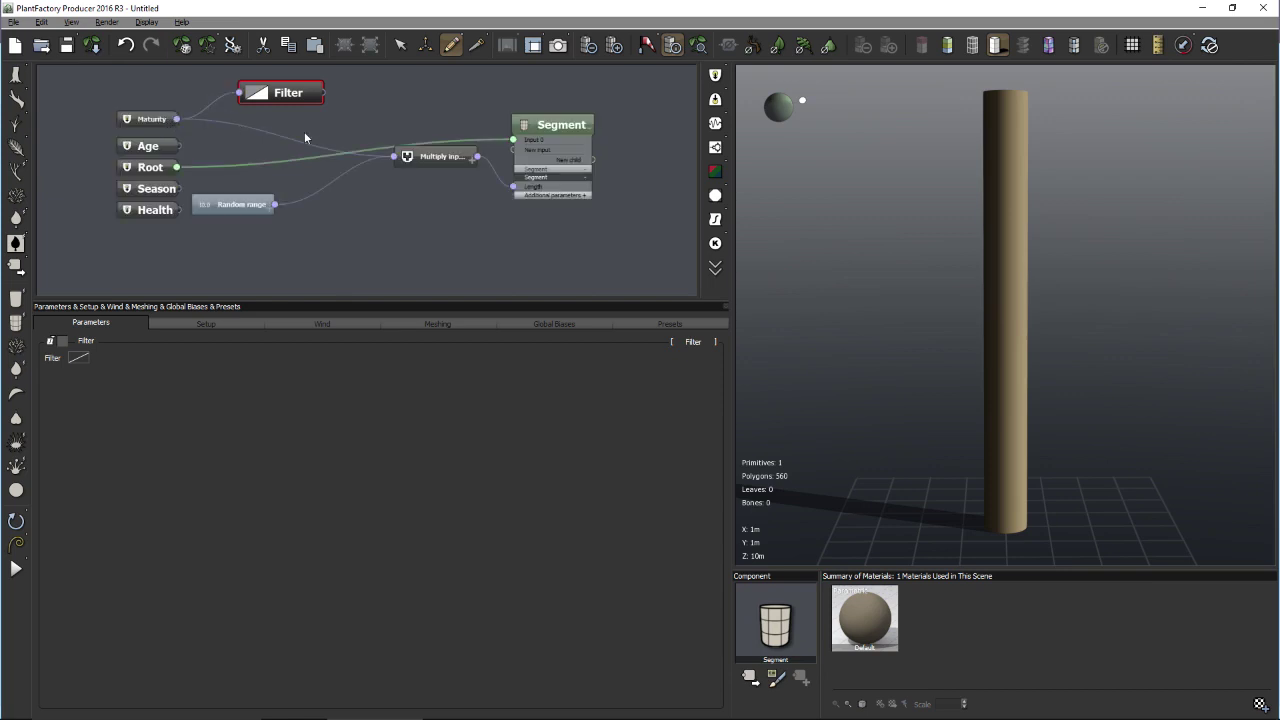
click(469, 158)
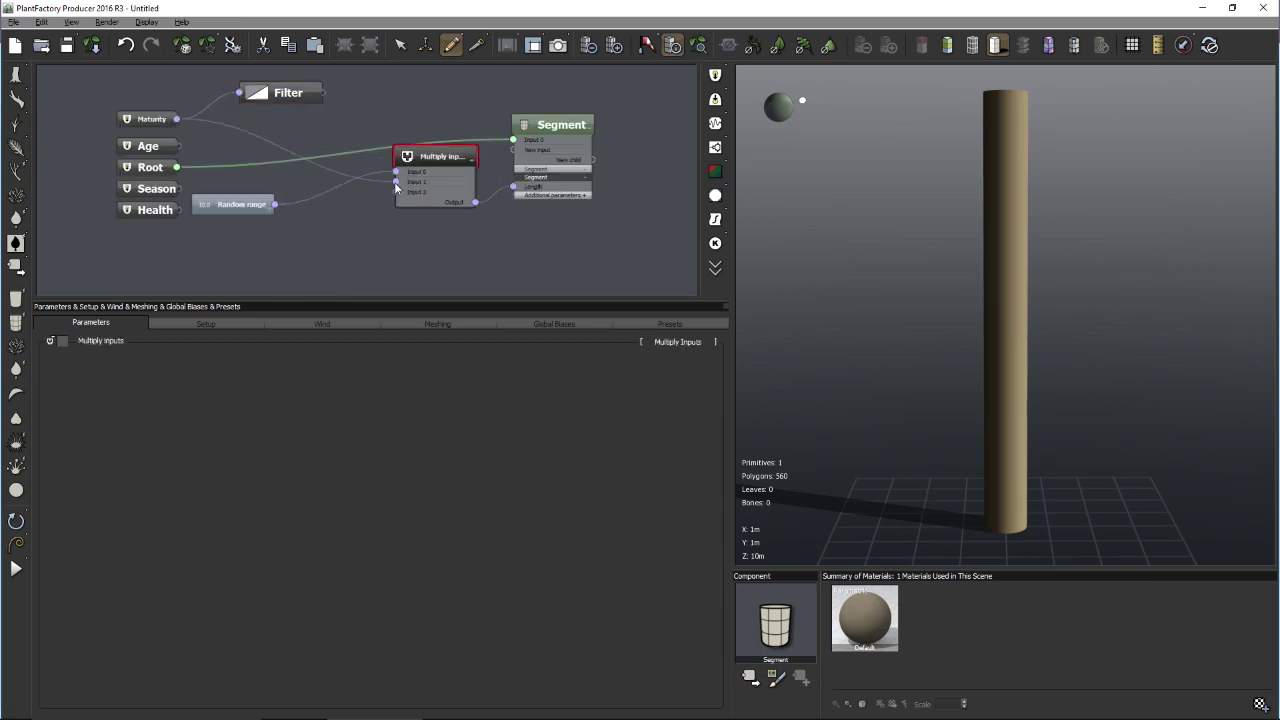
drag(394, 182, 268, 134)
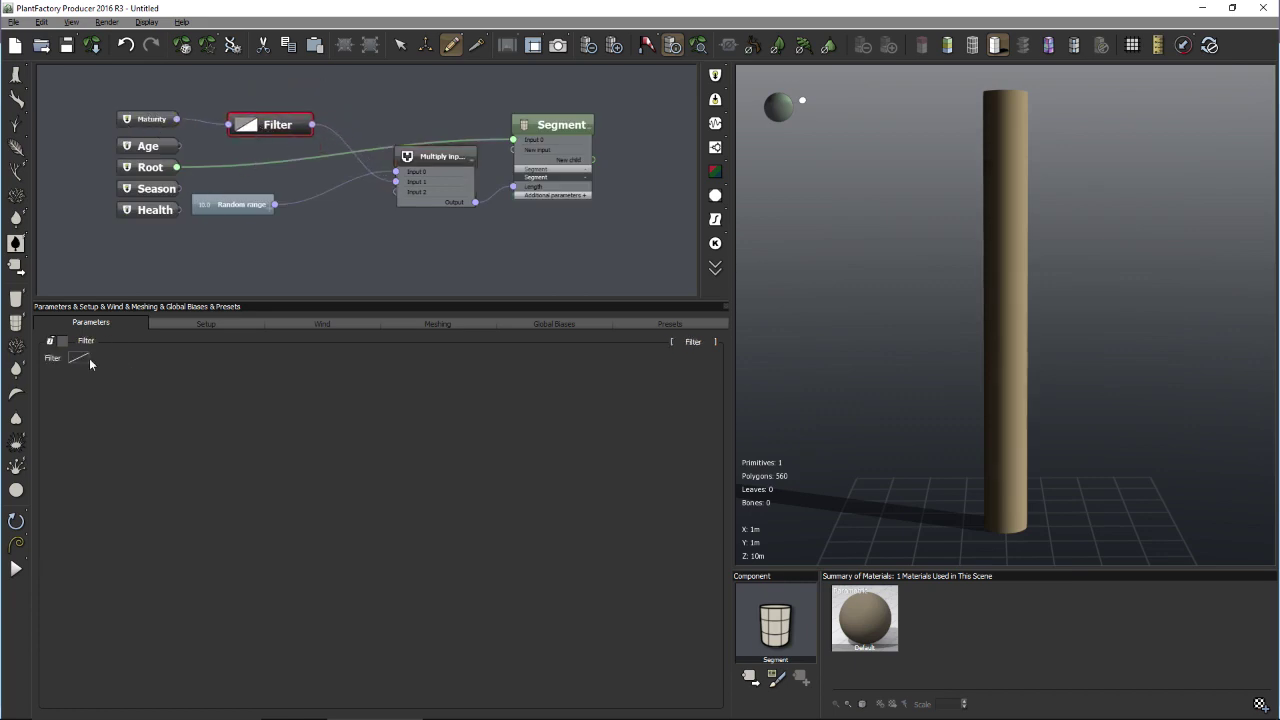
- Edit the Filter node's curve and set its minimum bounds to X 0 and Y 0
click(86, 359)
click(115, 370)
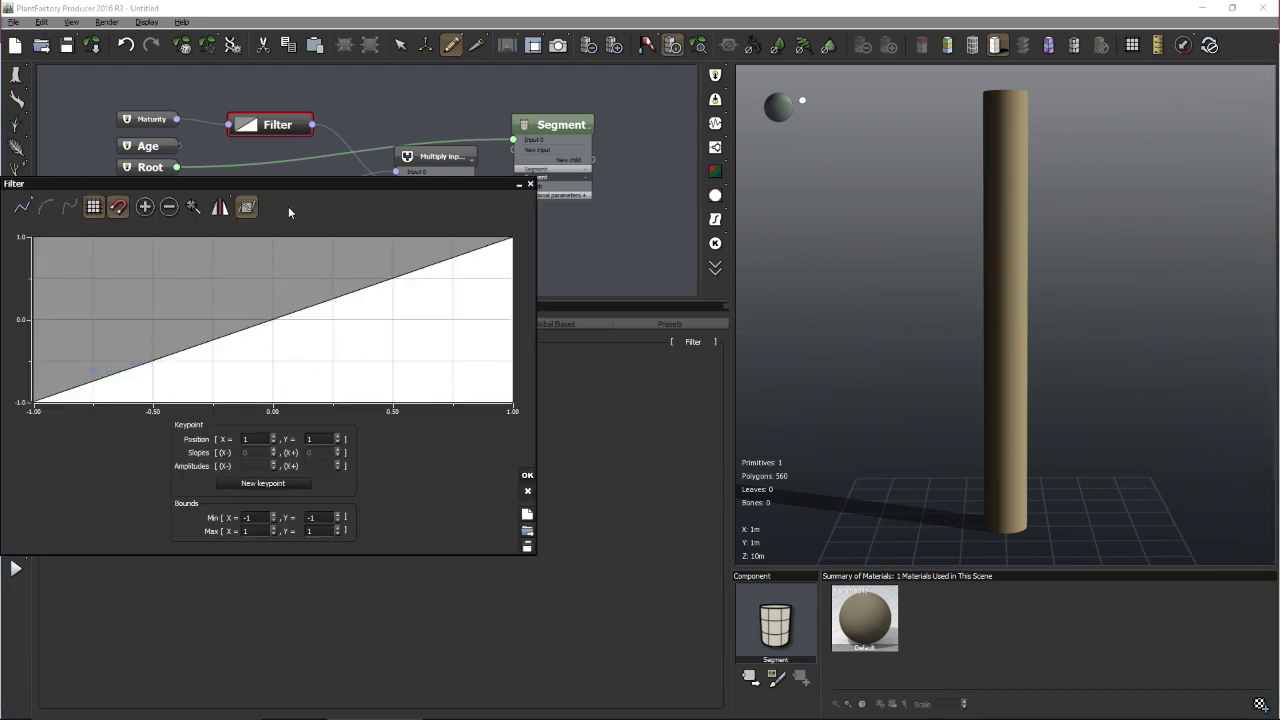
drag(288, 184, 432, 198)
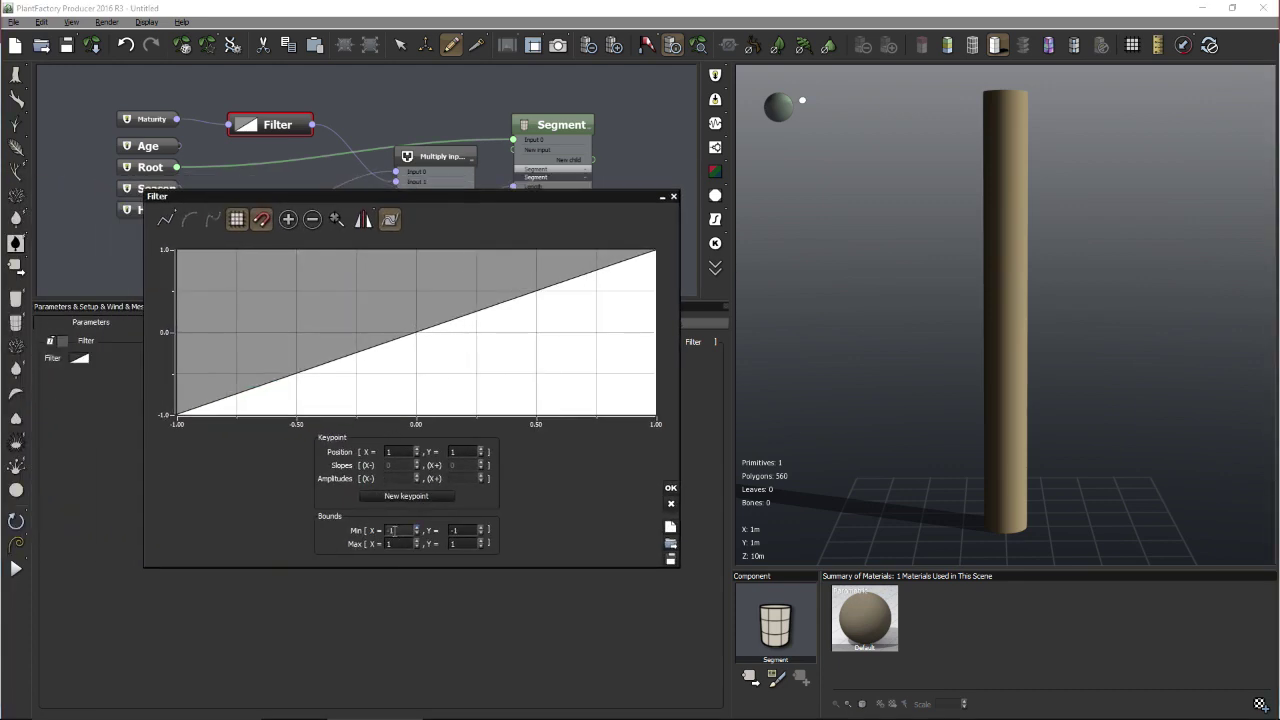
text(0)
key(Tab)
text(0)
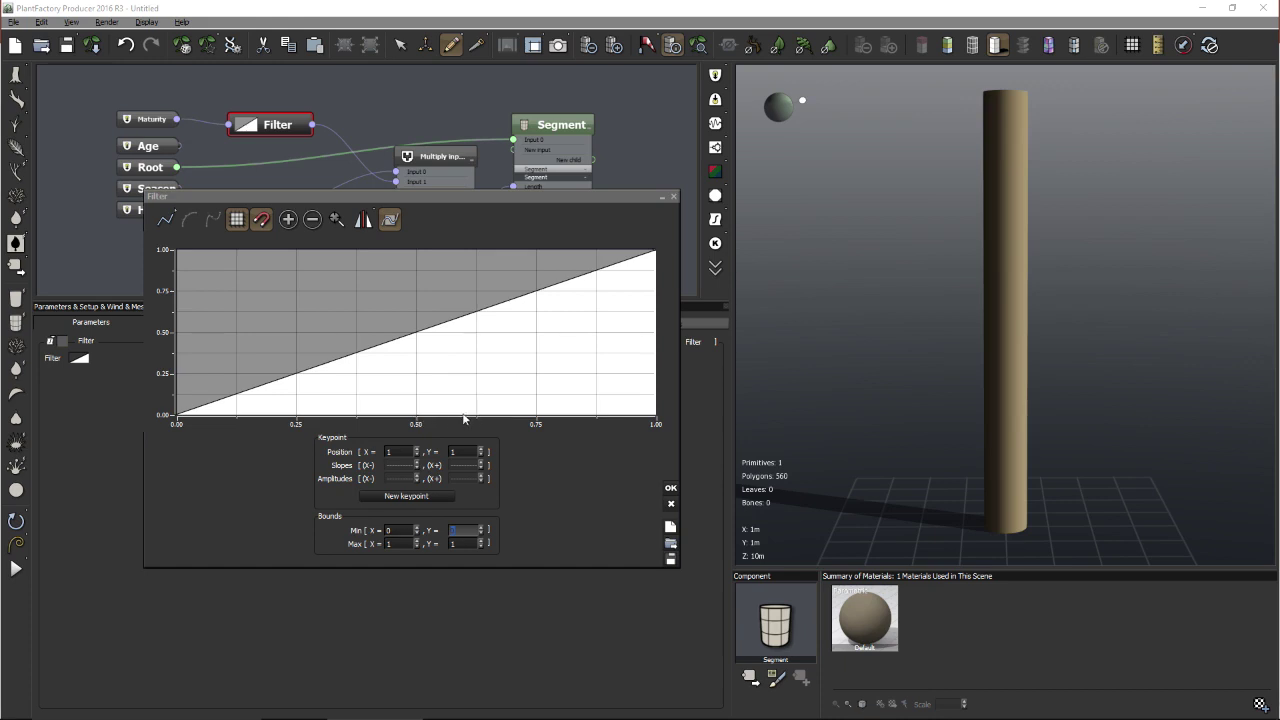
- Add a keypoint to the filter curve at about X 0.5, pull it down to the zero line, and accept the curve
click(416, 414)
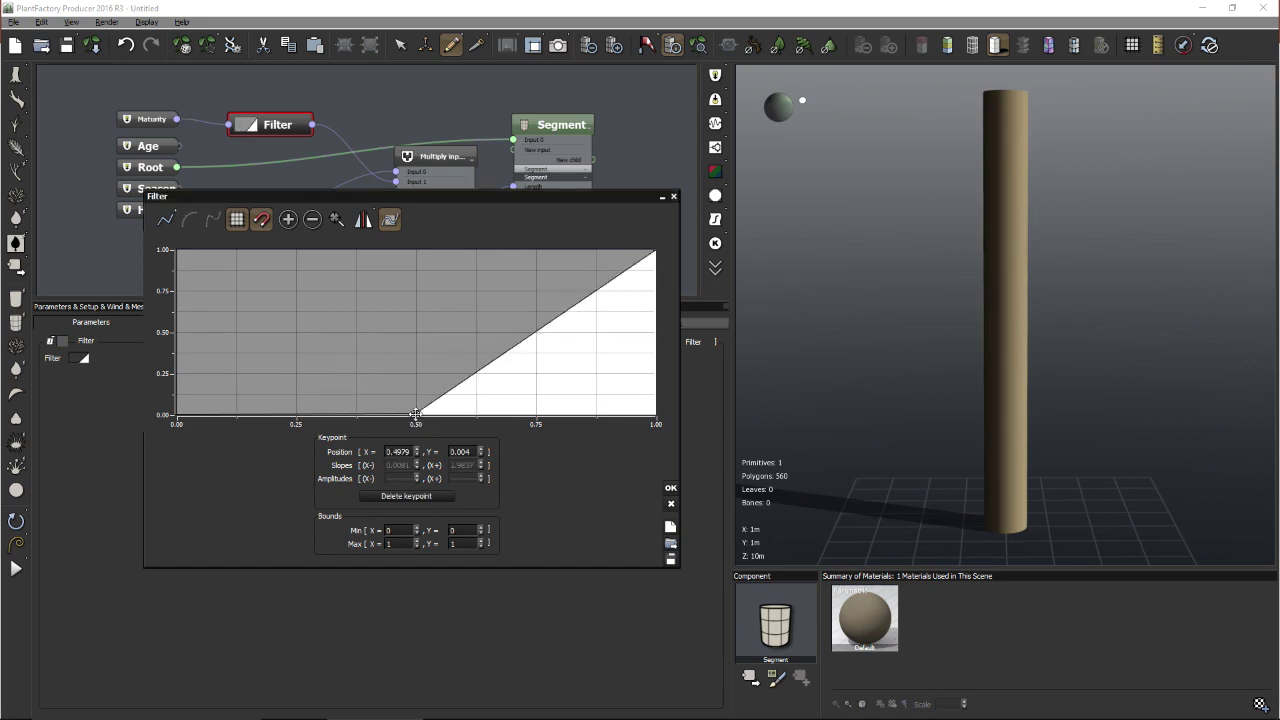
click(311, 221)
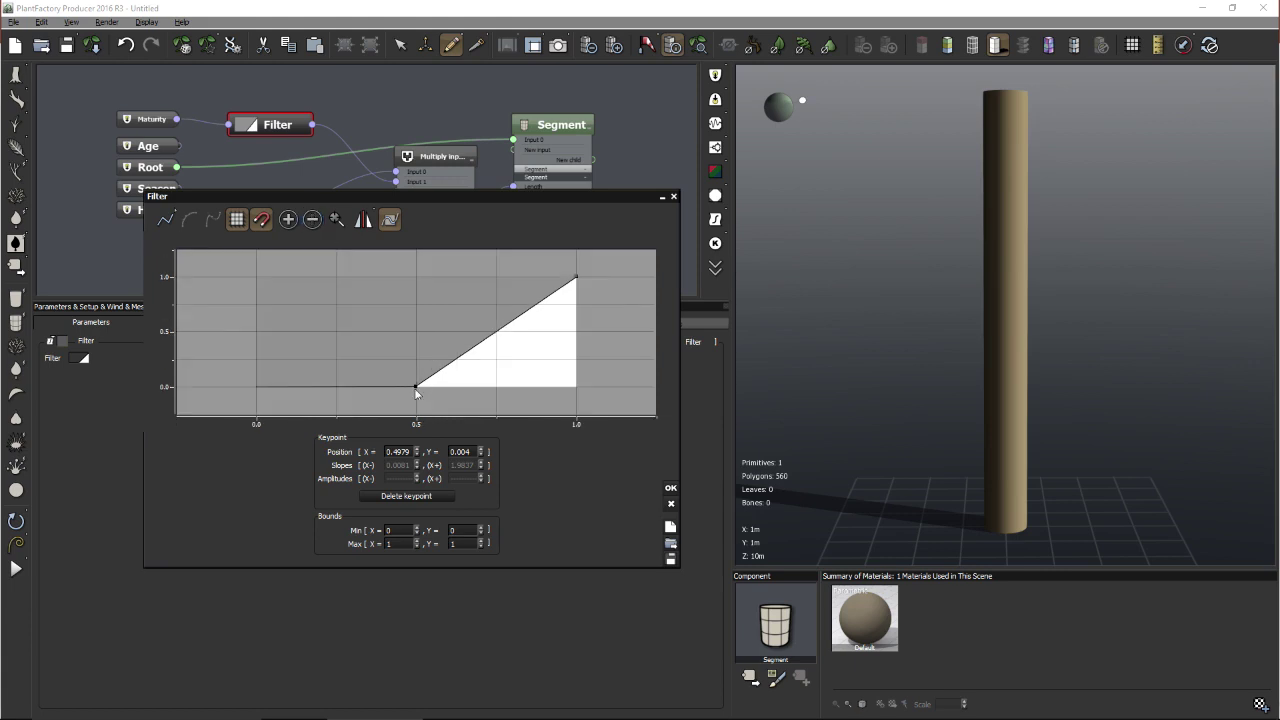
drag(416, 389, 409, 421)
click(670, 488)
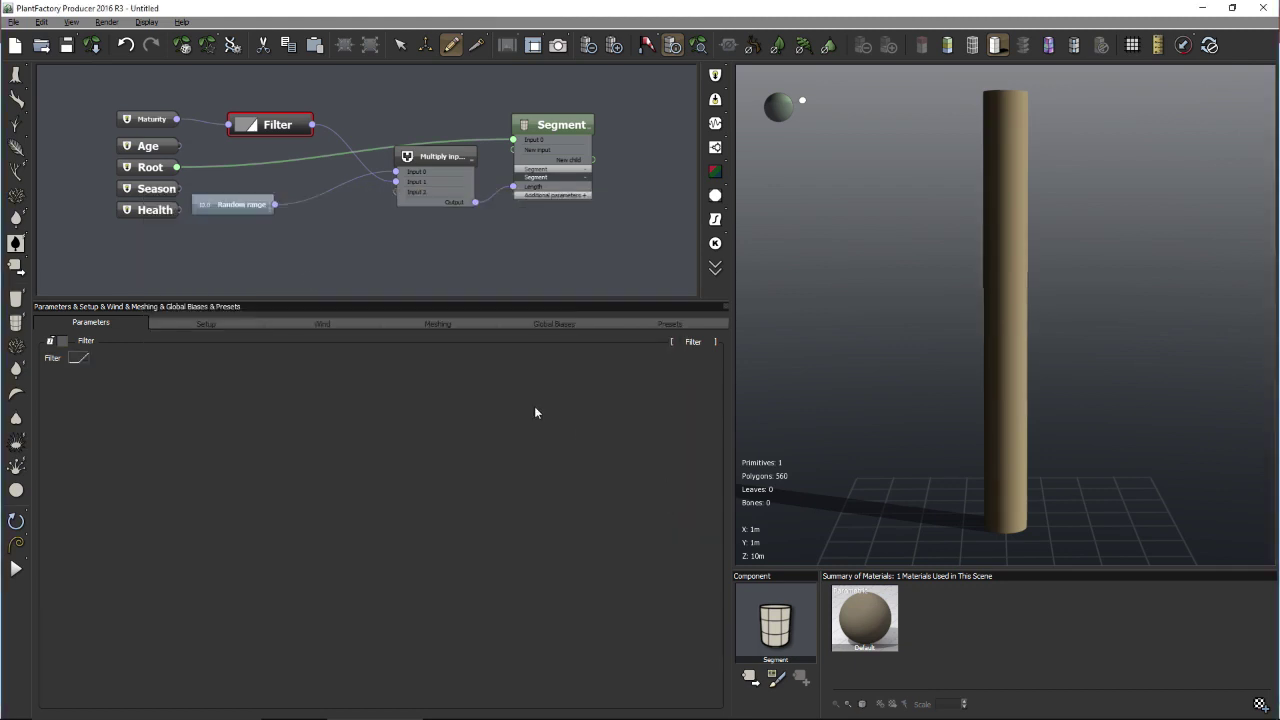
- Test the filtered growth by lowering the plant's Age to 15 and returning it to 20
click(247, 322)
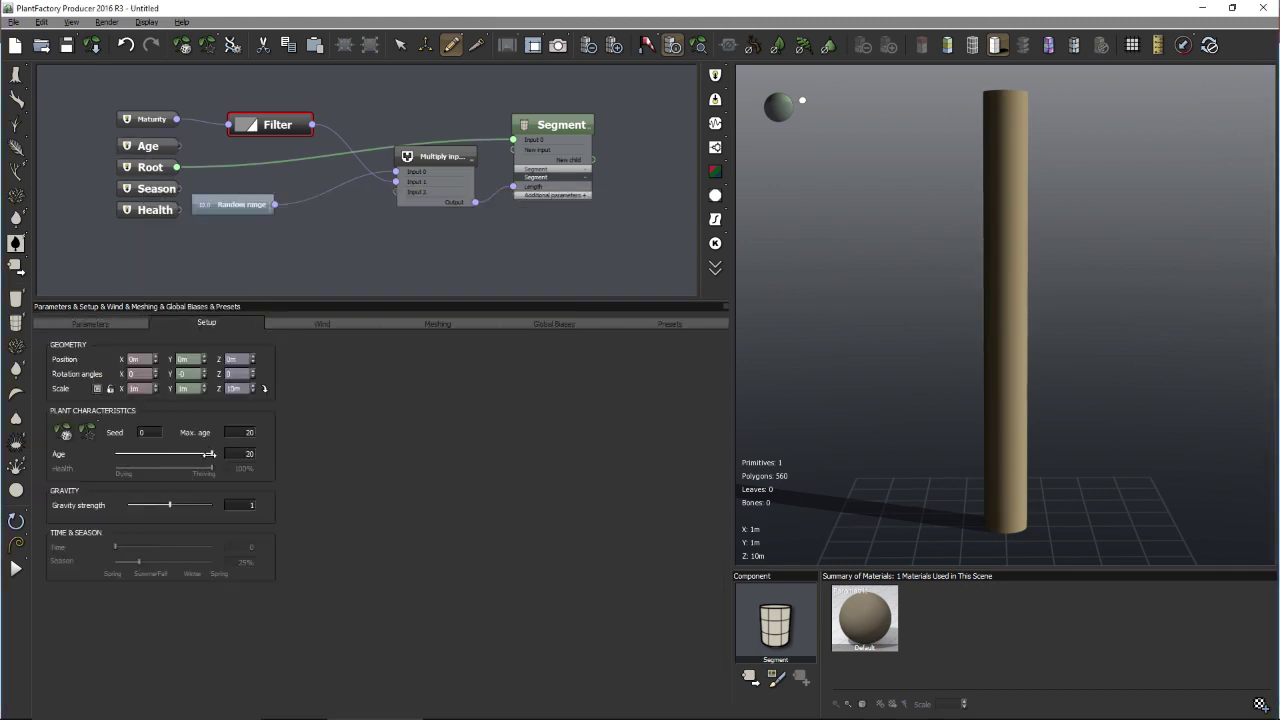
mouse_move(211, 454)
mouse_down()
mouse_move(114, 453)
mouse_move(195, 453)
mouse_up()
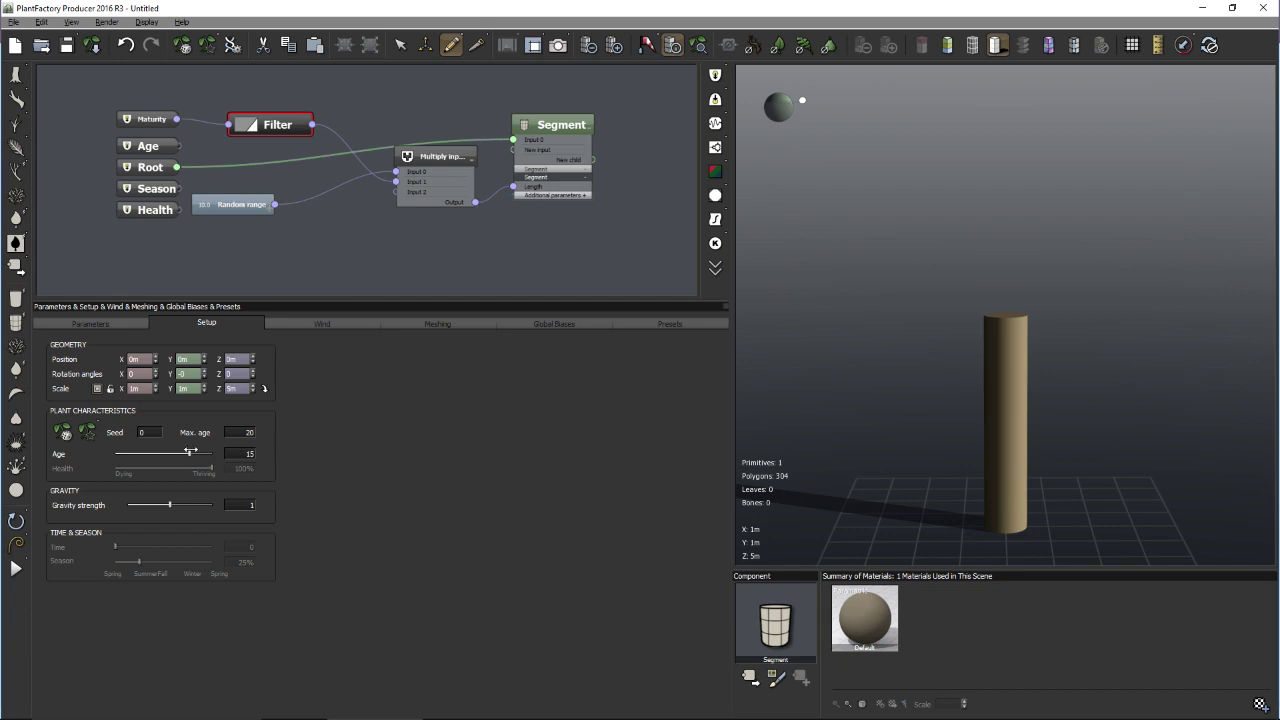
drag(190, 454, 211, 454)
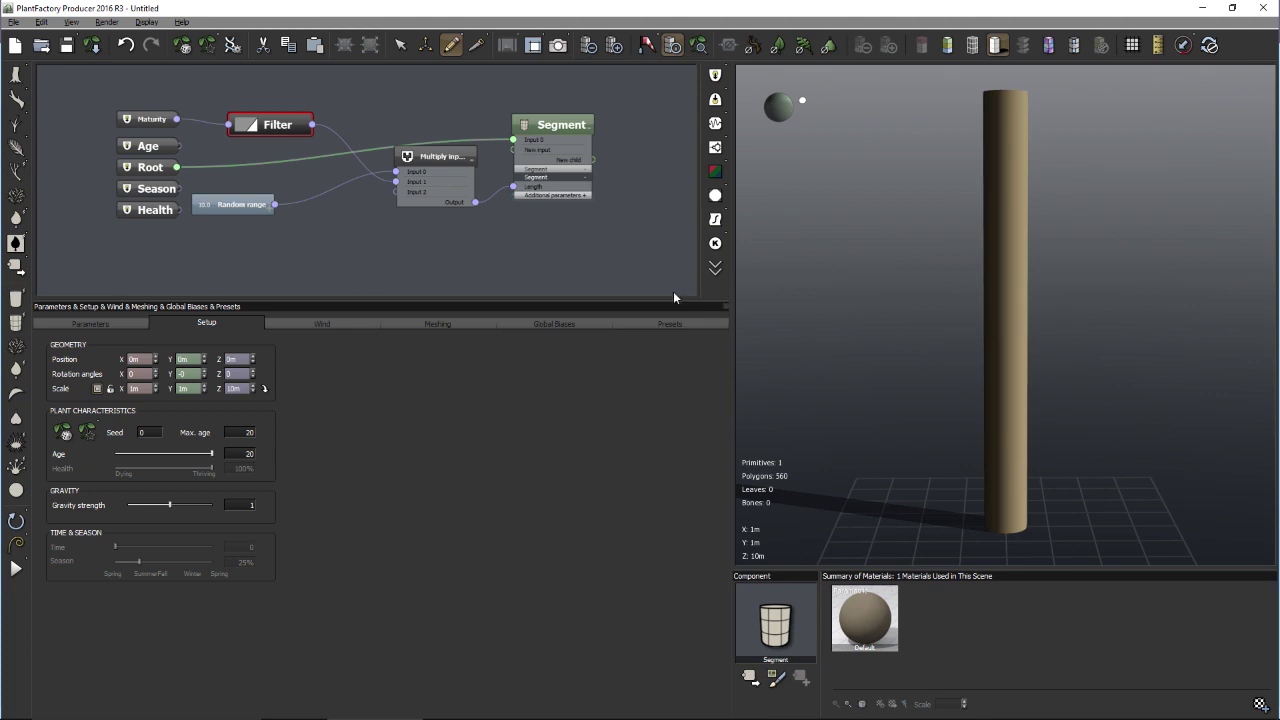
- Place the Random range node directly above the Filter node
mouse_move(236, 206)
mouse_down()
mouse_move(340, 130)
mouse_move(335, 95)
mouse_move(268, 93)
mouse_up()
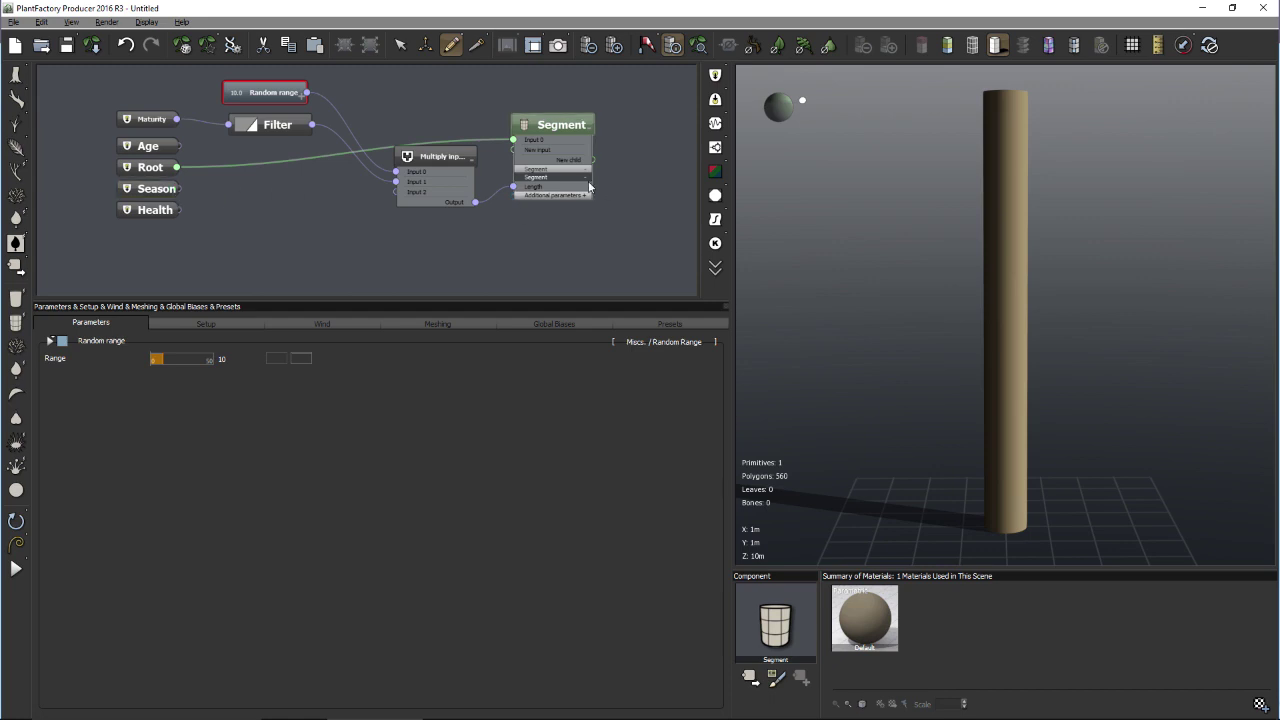
middle_drag(610, 190, 498, 170)
- Add a Leaf child to the Segment node and enlarge the leaves by raising their Global scale
click(496, 133)
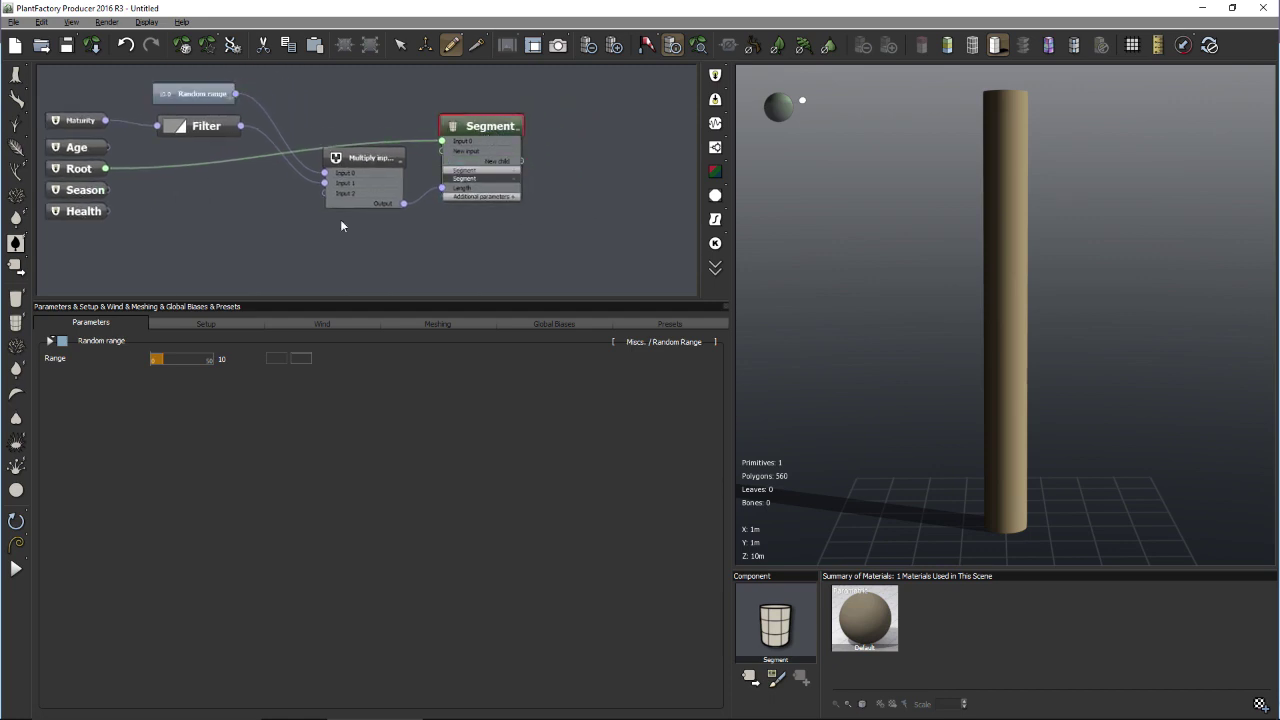
click(16, 370)
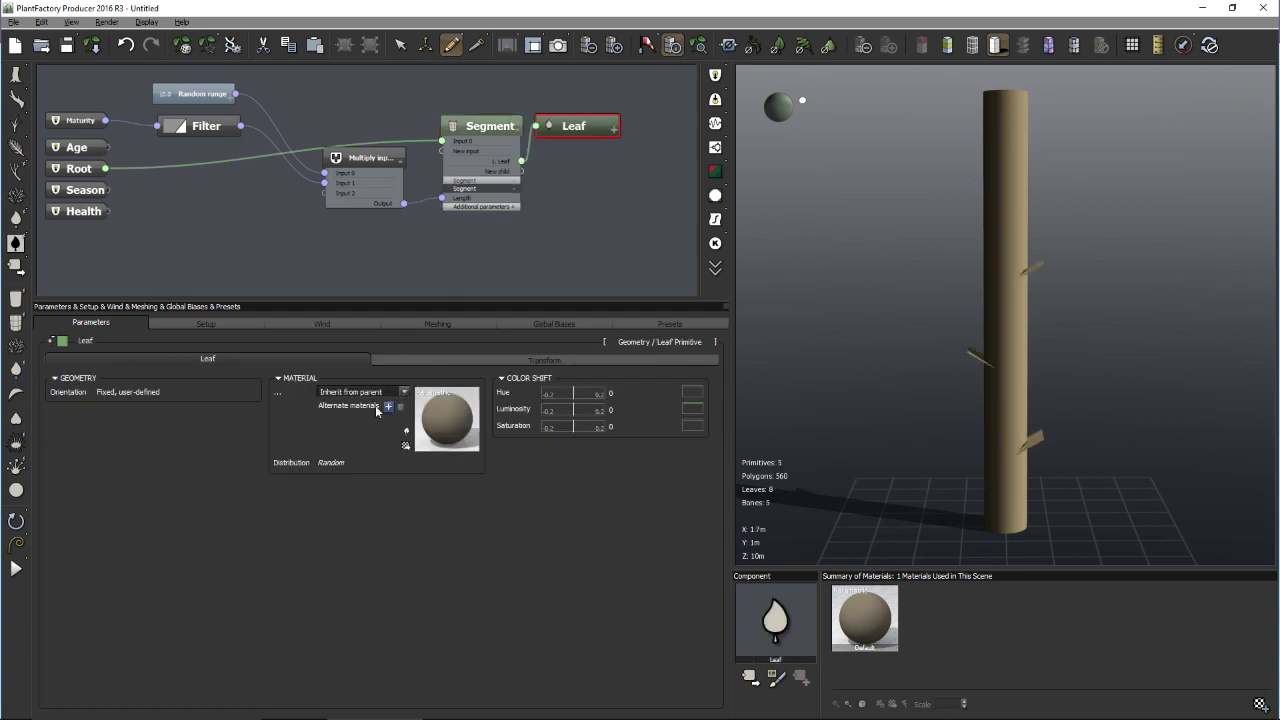
click(530, 360)
drag(140, 441, 171, 443)
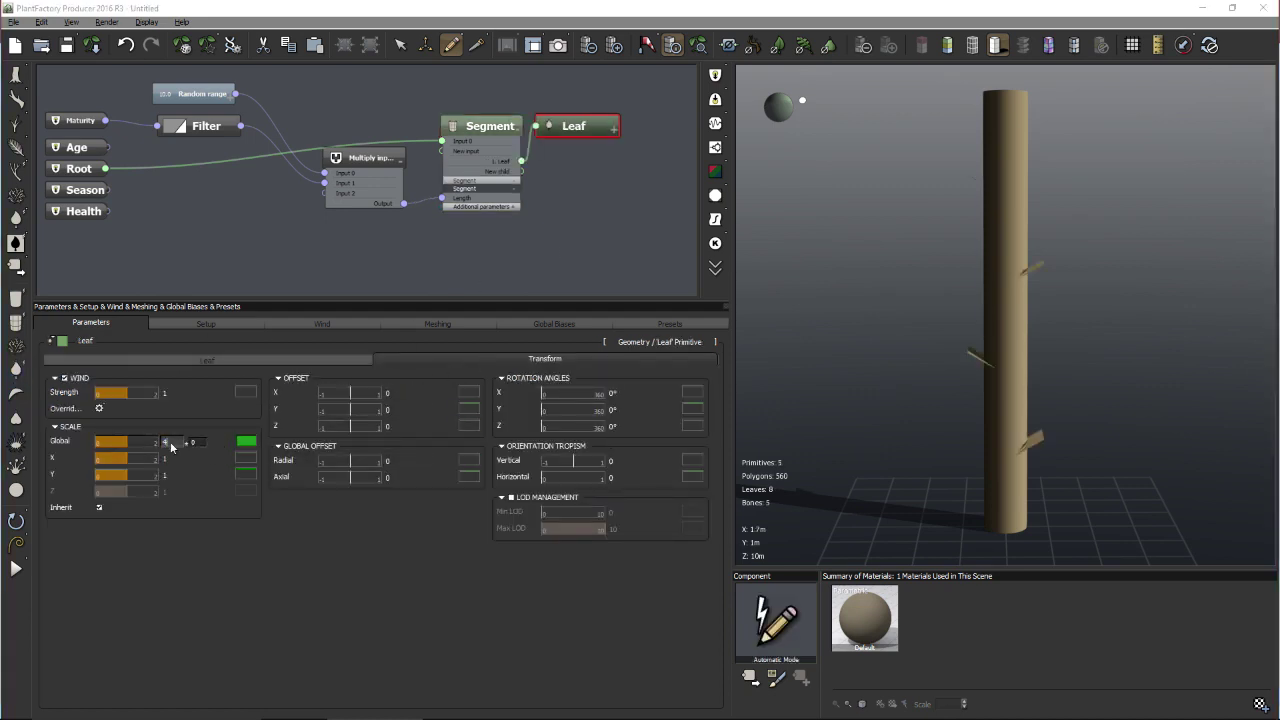
click(240, 358)
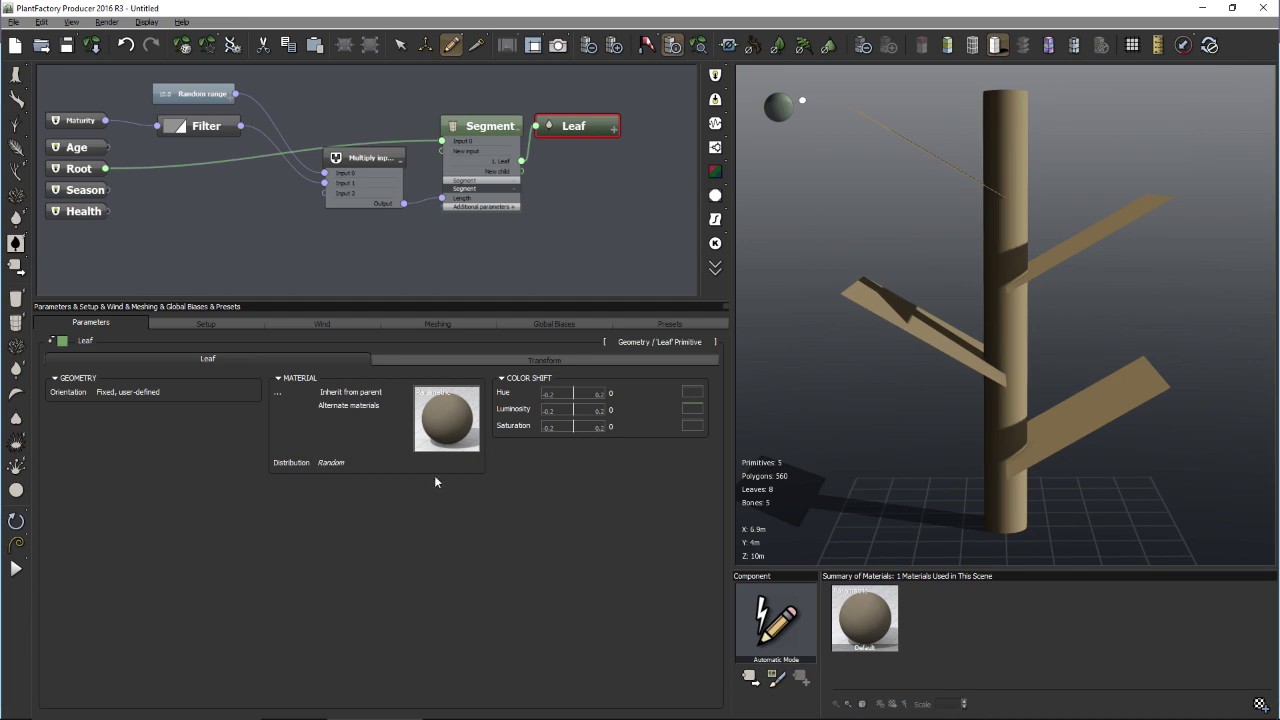
- Make the Segment's leaves start from the surface of the segment and raise their number to 8
click(500, 124)
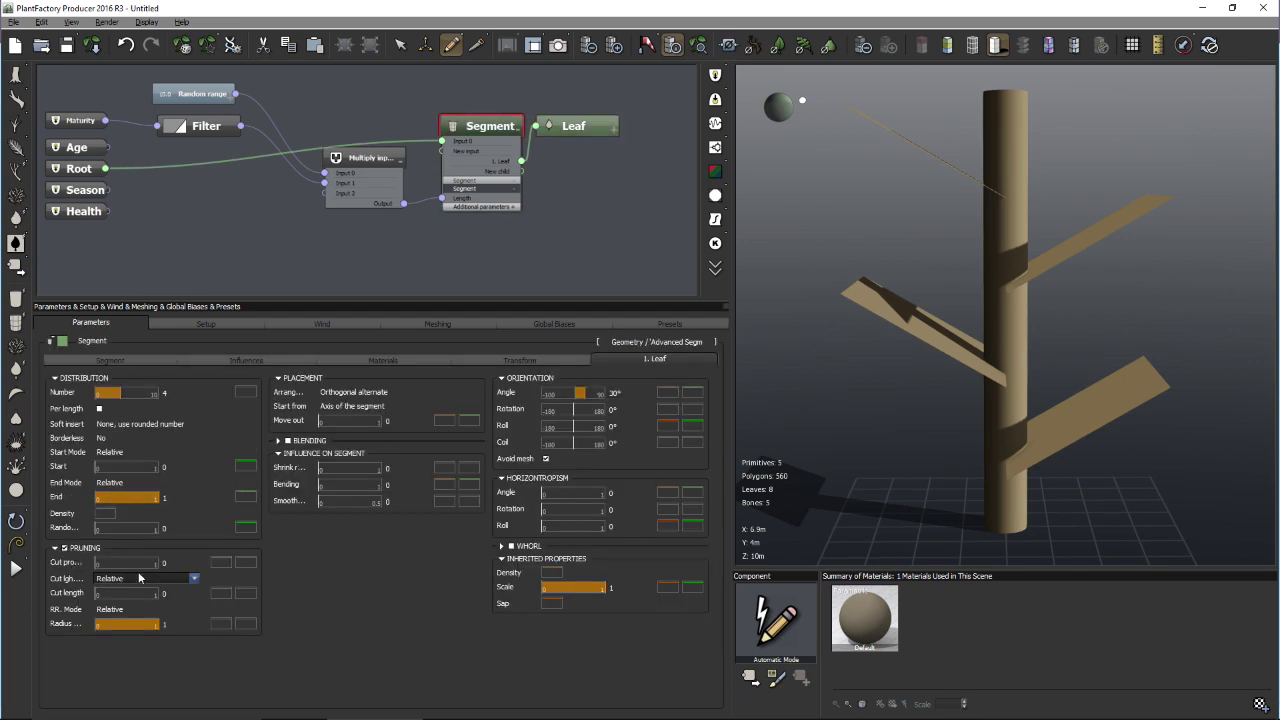
click(418, 406)
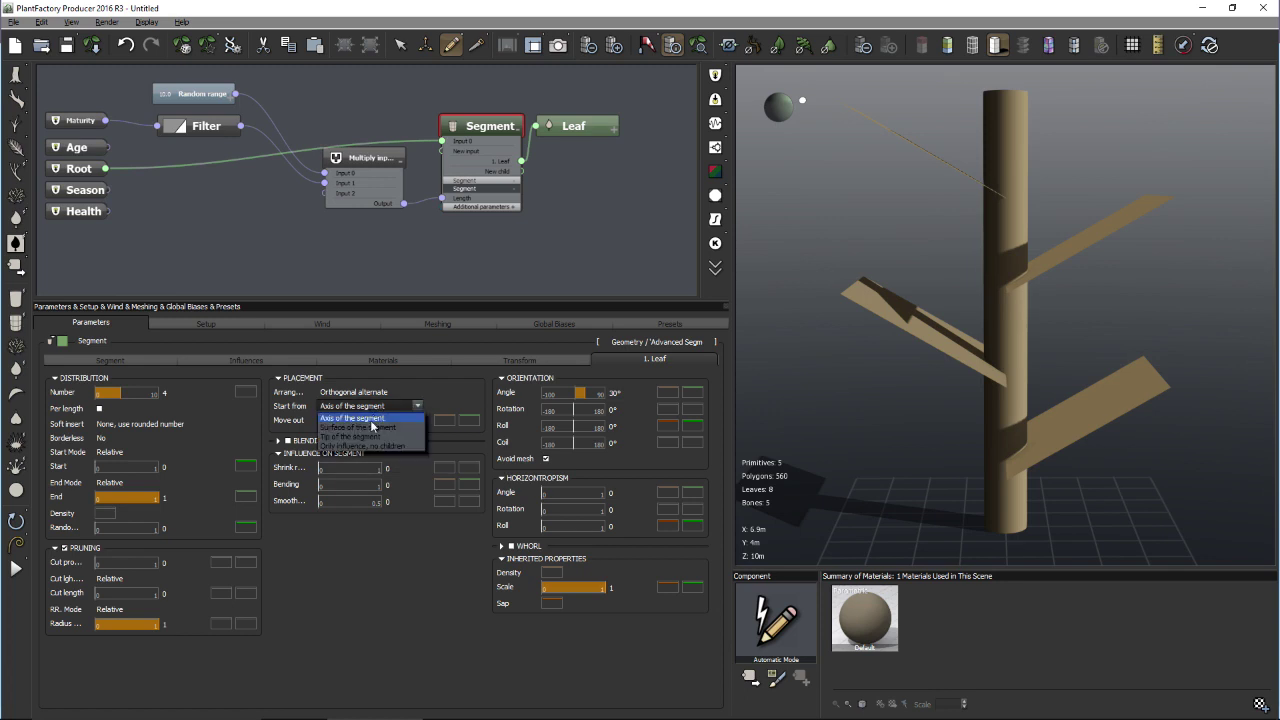
click(372, 427)
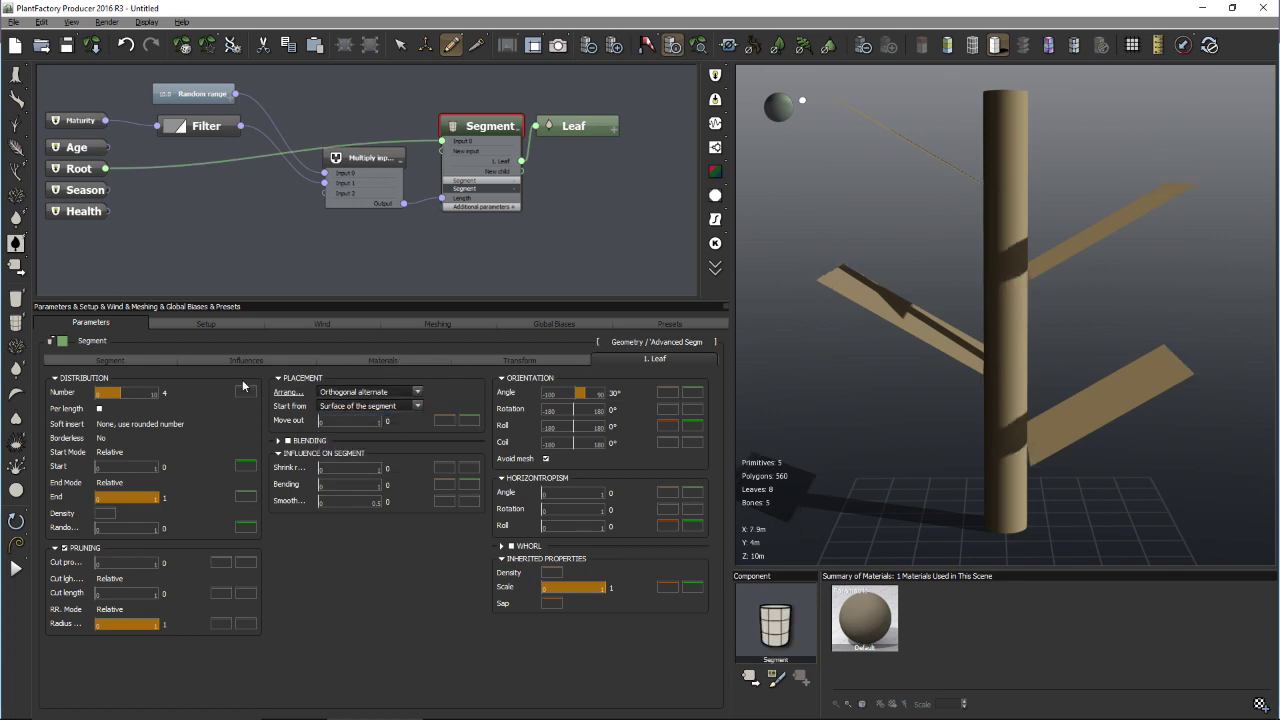
drag(171, 397, 328, 293)
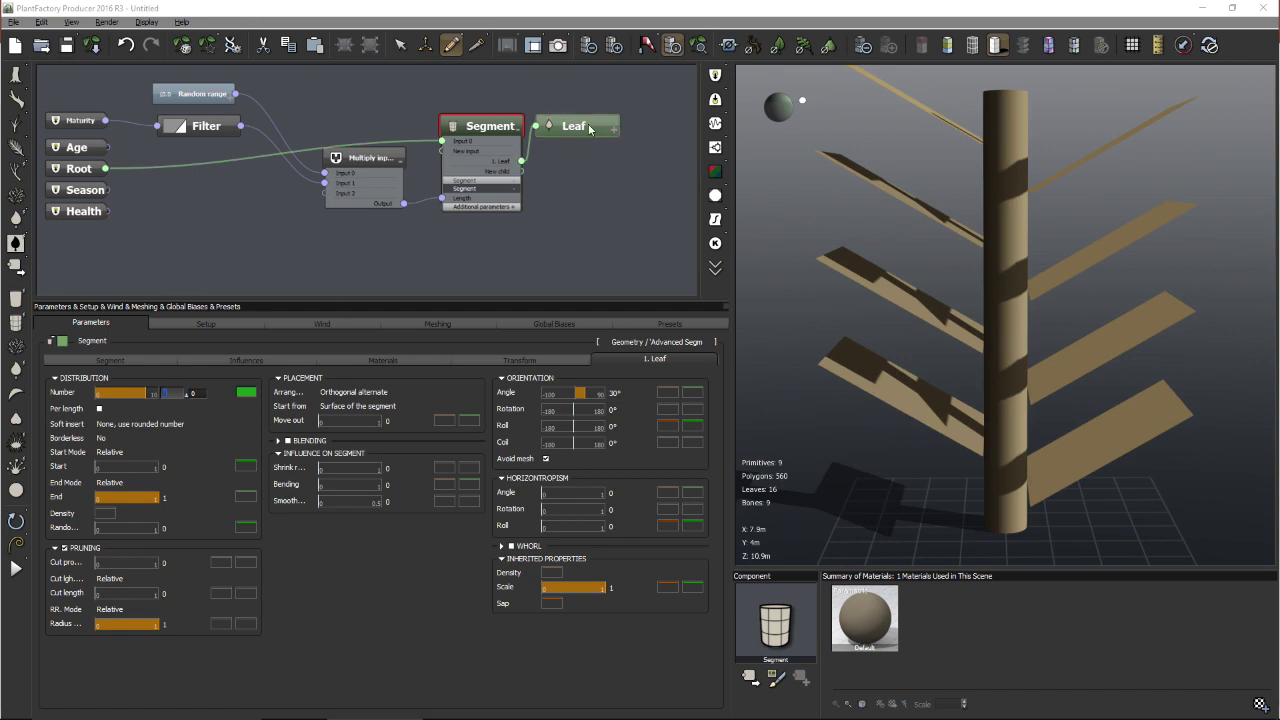
- Move the Leaf node farther right and the Segment node higher to spread out the graph
drag(581, 134, 630, 139)
drag(489, 134, 500, 103)
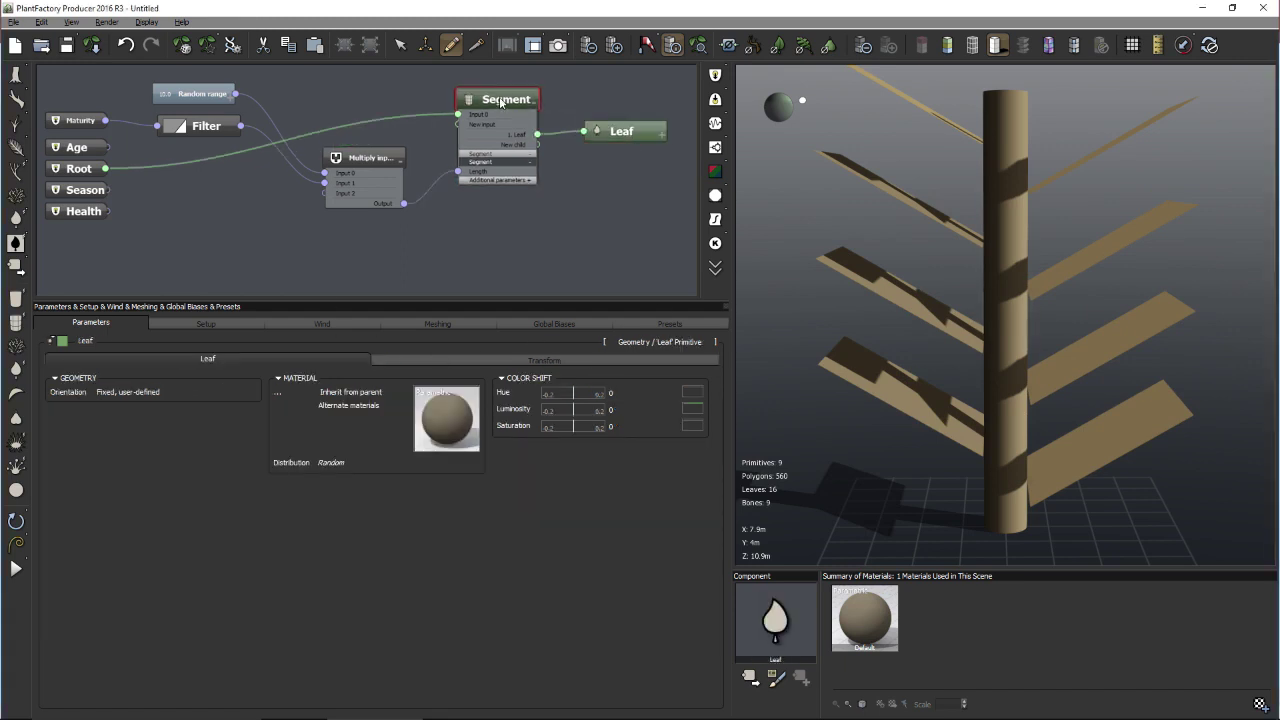
- Add a Map filter node beside the Season input and connect Season to it
click(87, 189)
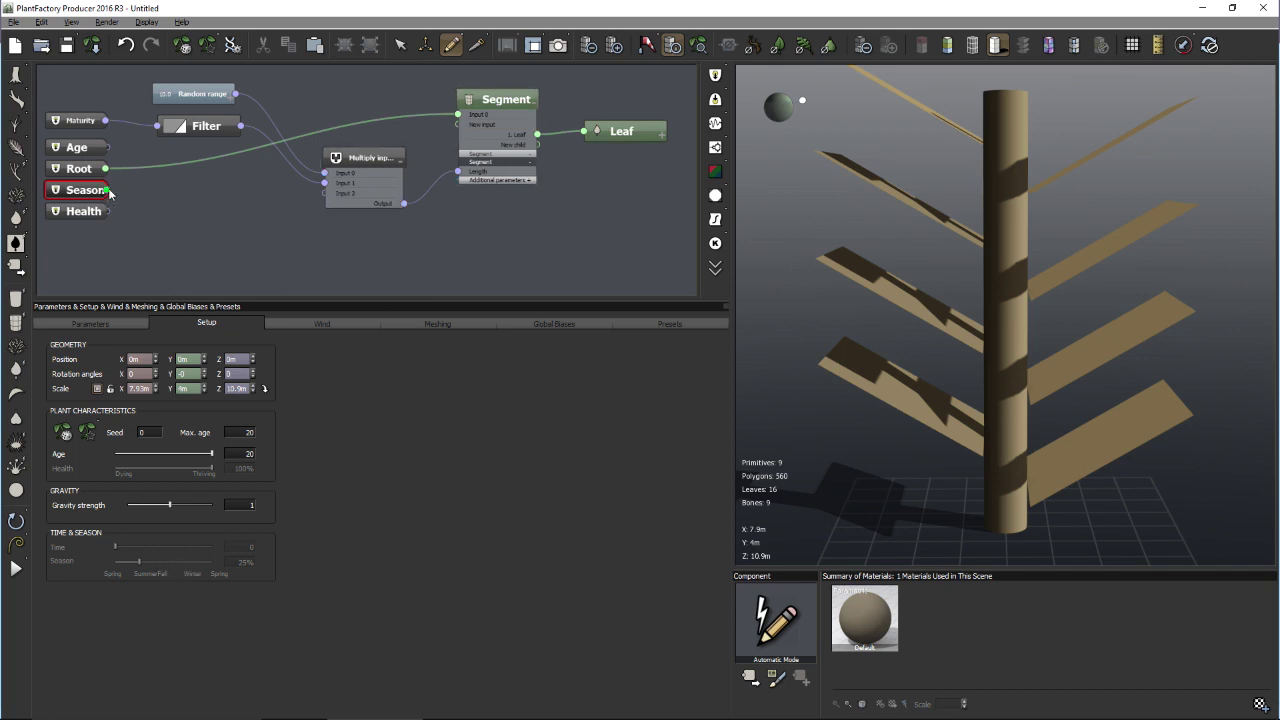
click(189, 192)
right_click(189, 193)
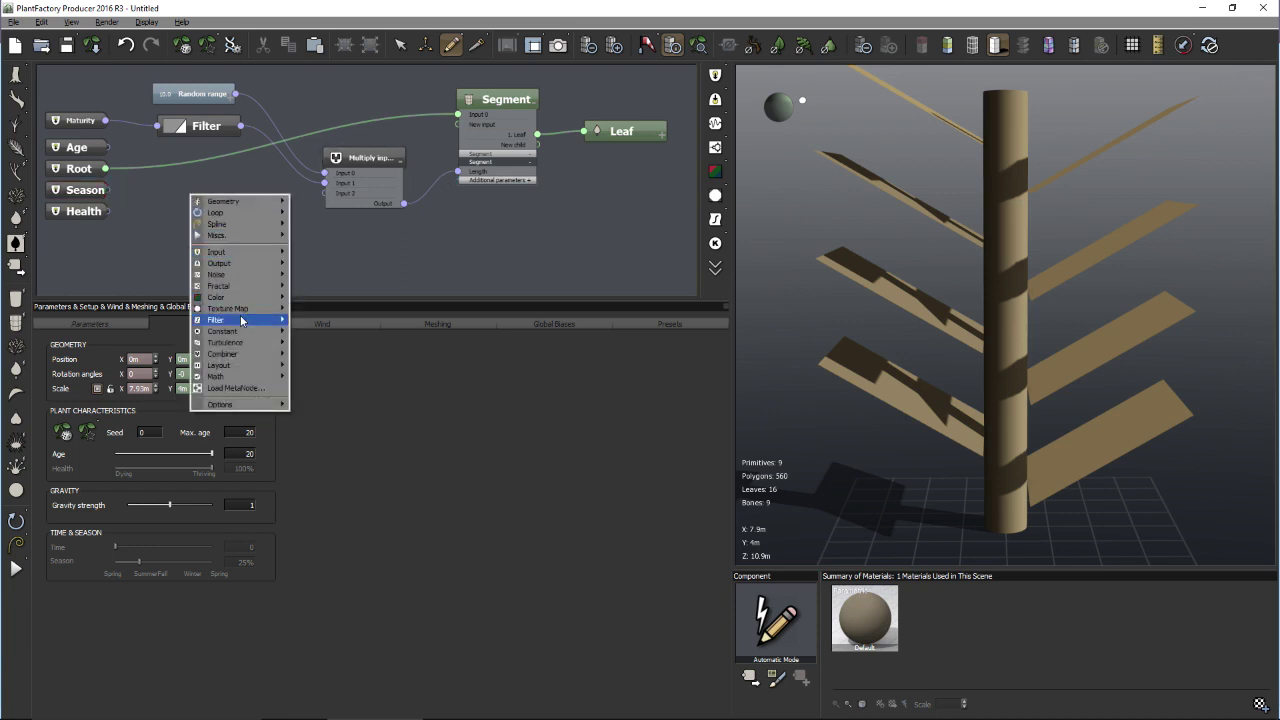
mouse_move(241, 320)
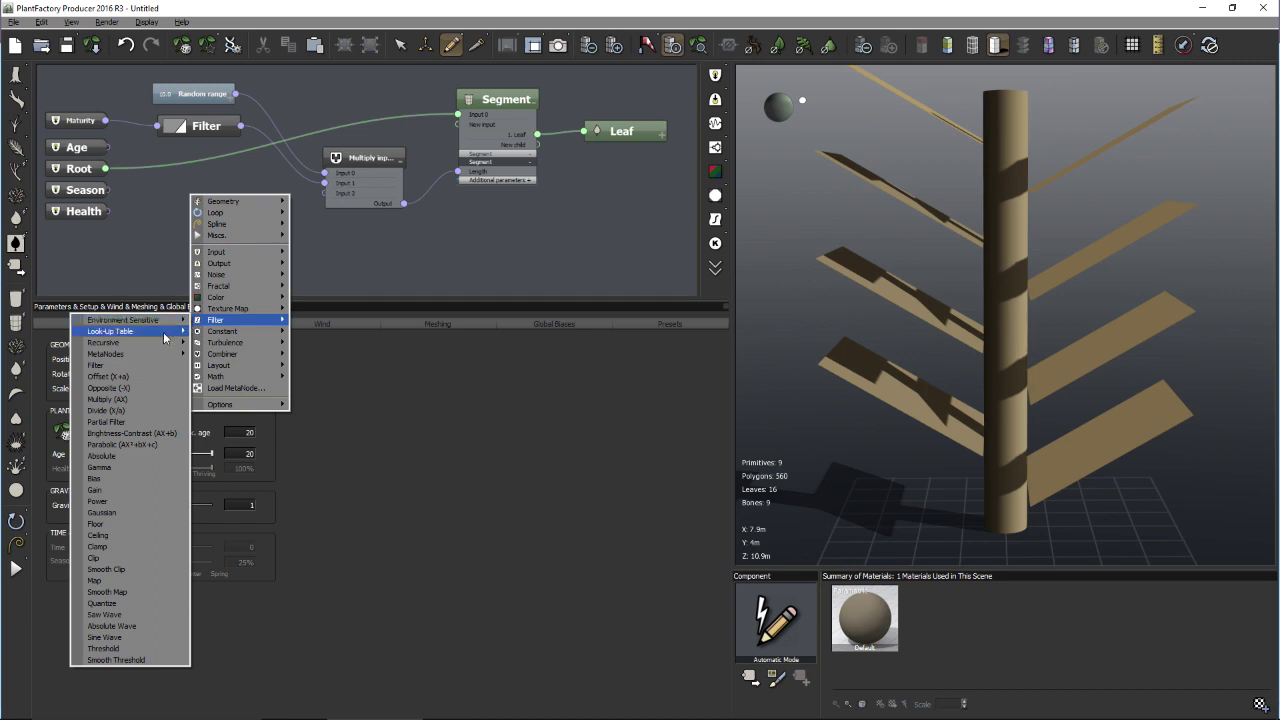
click(134, 580)
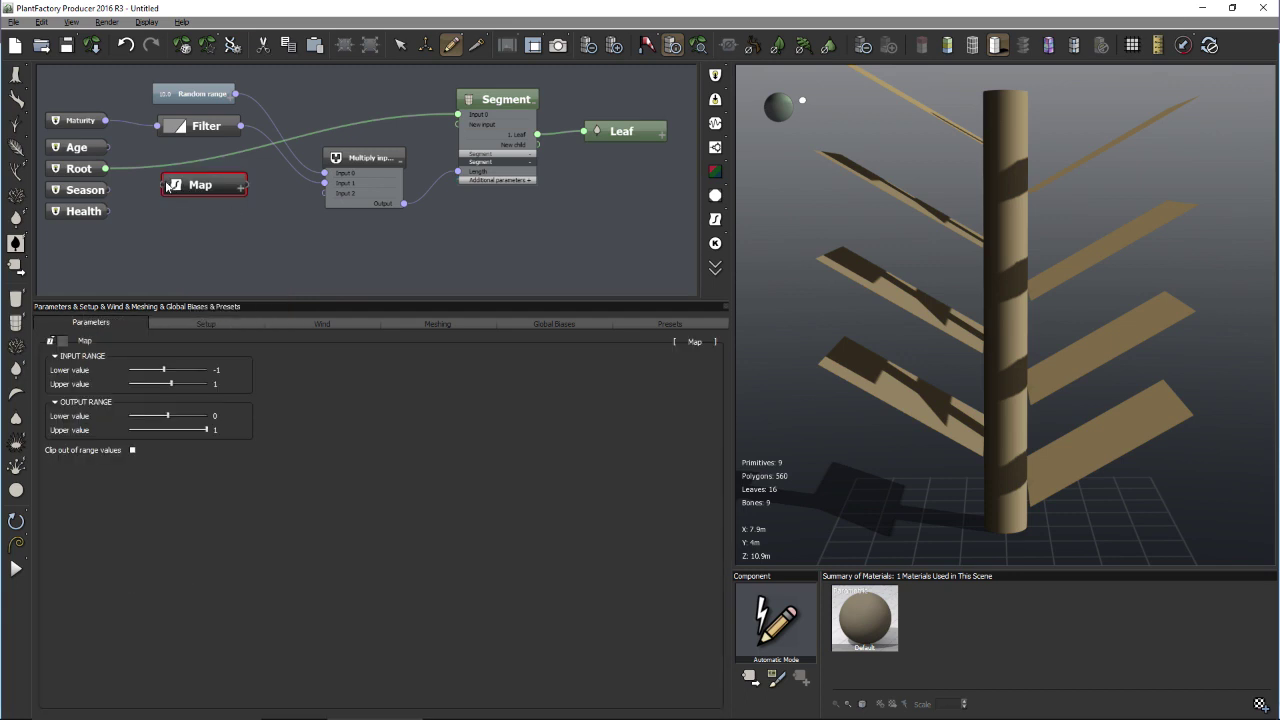
drag(165, 190, 105, 189)
- Set the Map's input lower value to 0 and its output range from 1 to 0, and align the node with Season
key(Return)
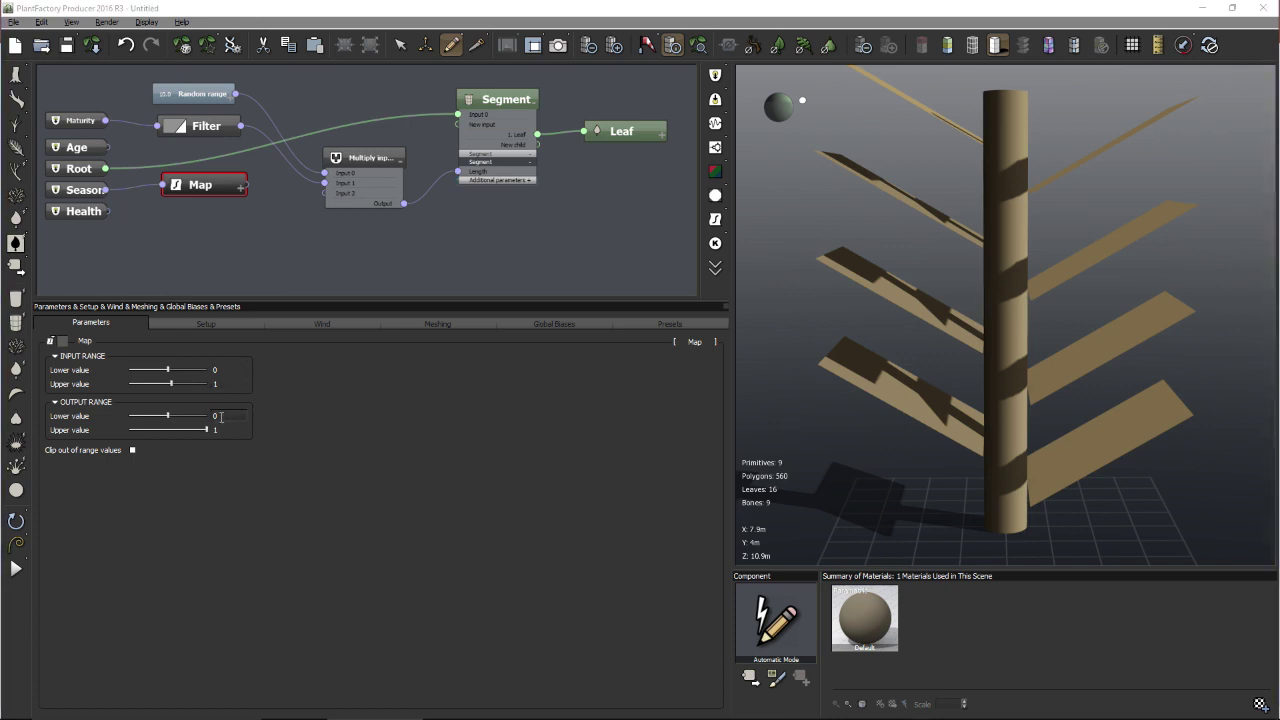
click(230, 415)
text(1)
click(232, 428)
text(0)
key(Return)
drag(209, 183, 198, 193)
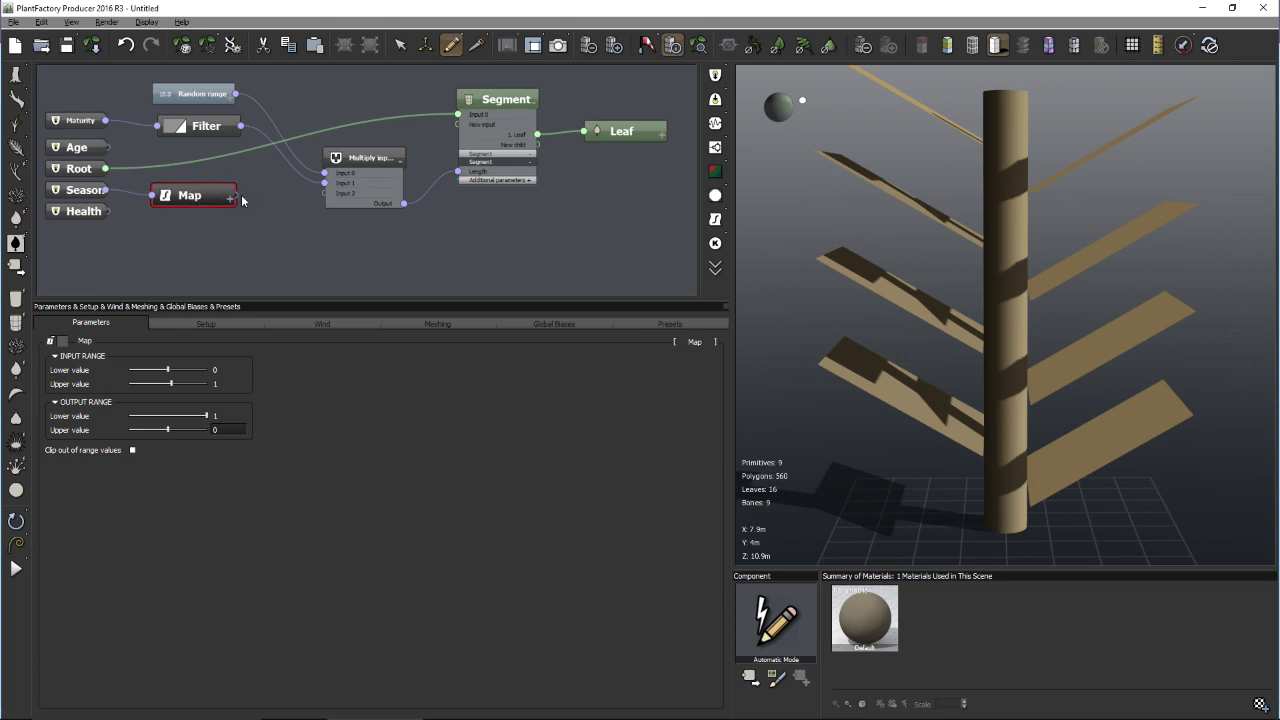
- Add a Filter node fed by the Map node and place it just to the Map's right
right_click(277, 211)
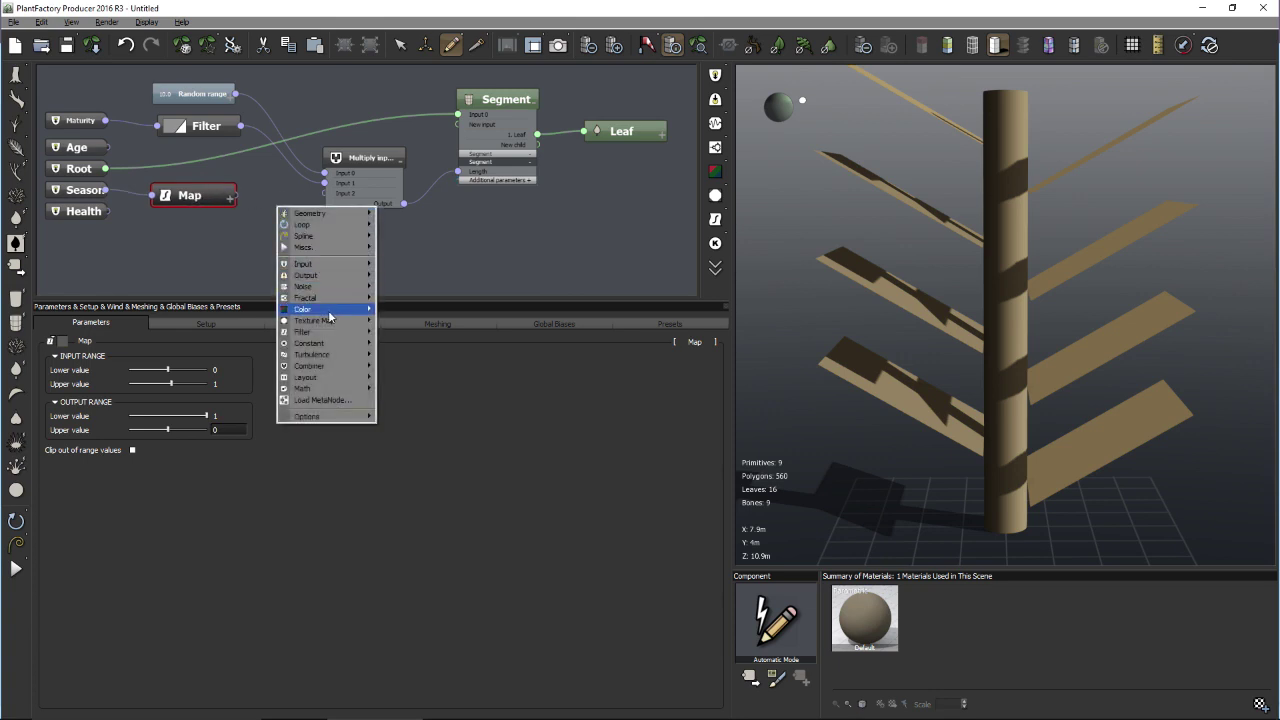
mouse_move(281, 343)
click(240, 377)
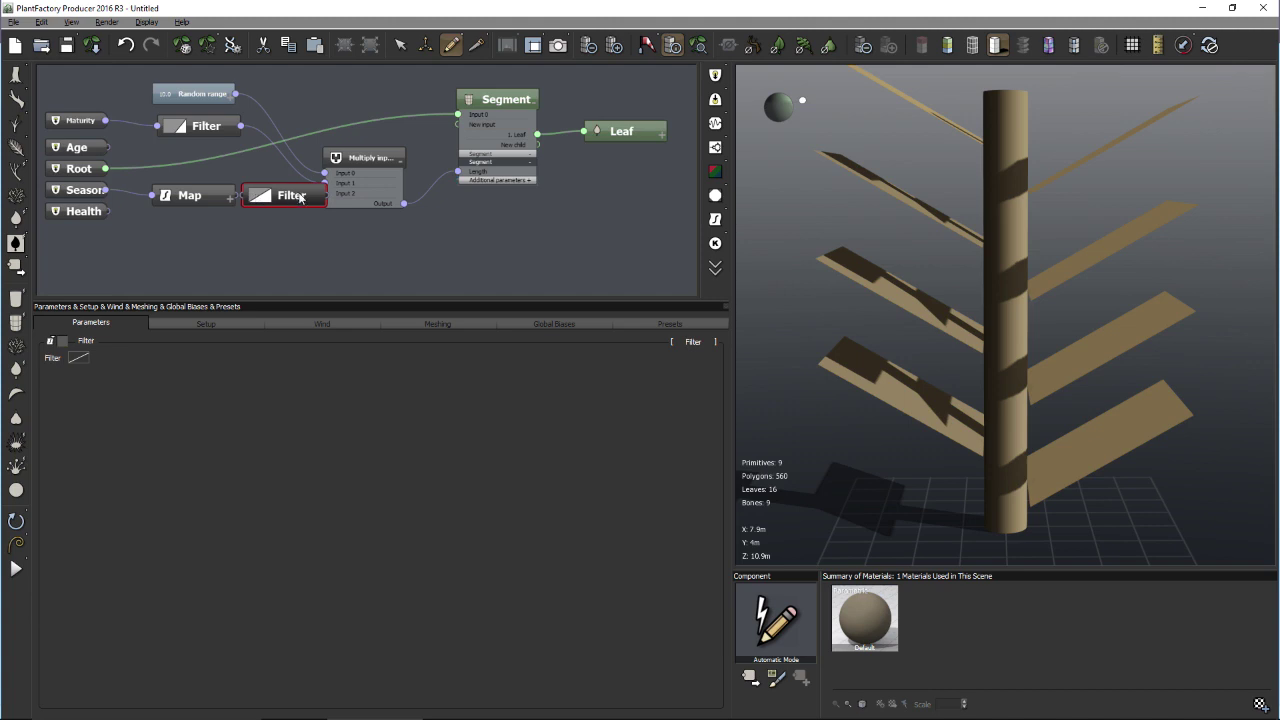
mouse_move(300, 197)
mouse_down()
mouse_move(343, 192)
mouse_move(223, 200)
mouse_move(293, 213)
mouse_up()
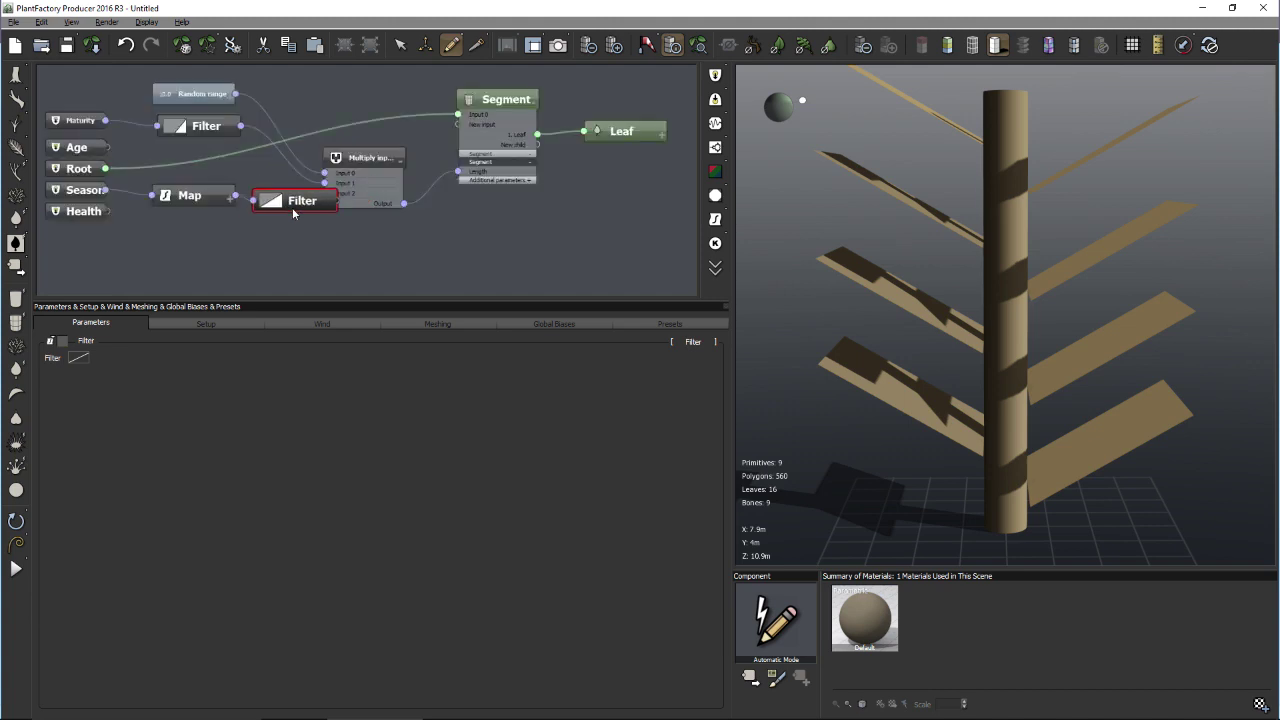
- Open the new Filter's curve, add a keypoint near its centre and move it to X -1, Y 1
click(78, 357)
click(106, 369)
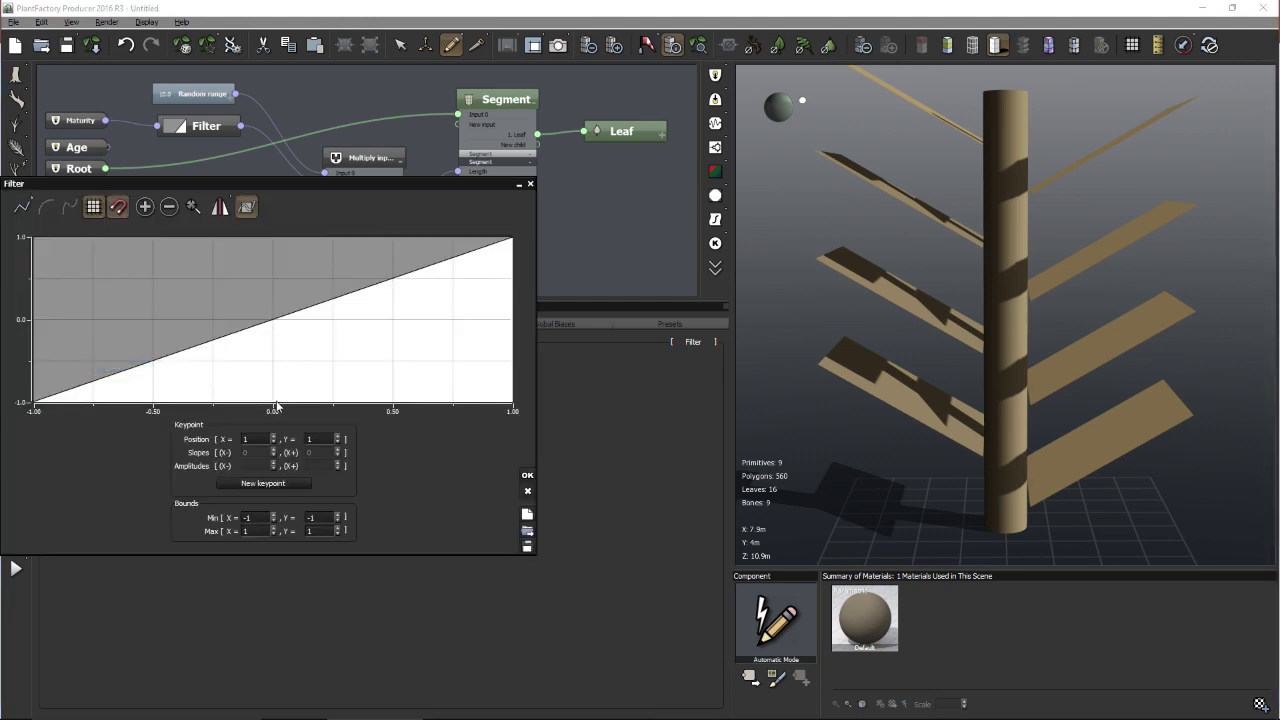
click(270, 315)
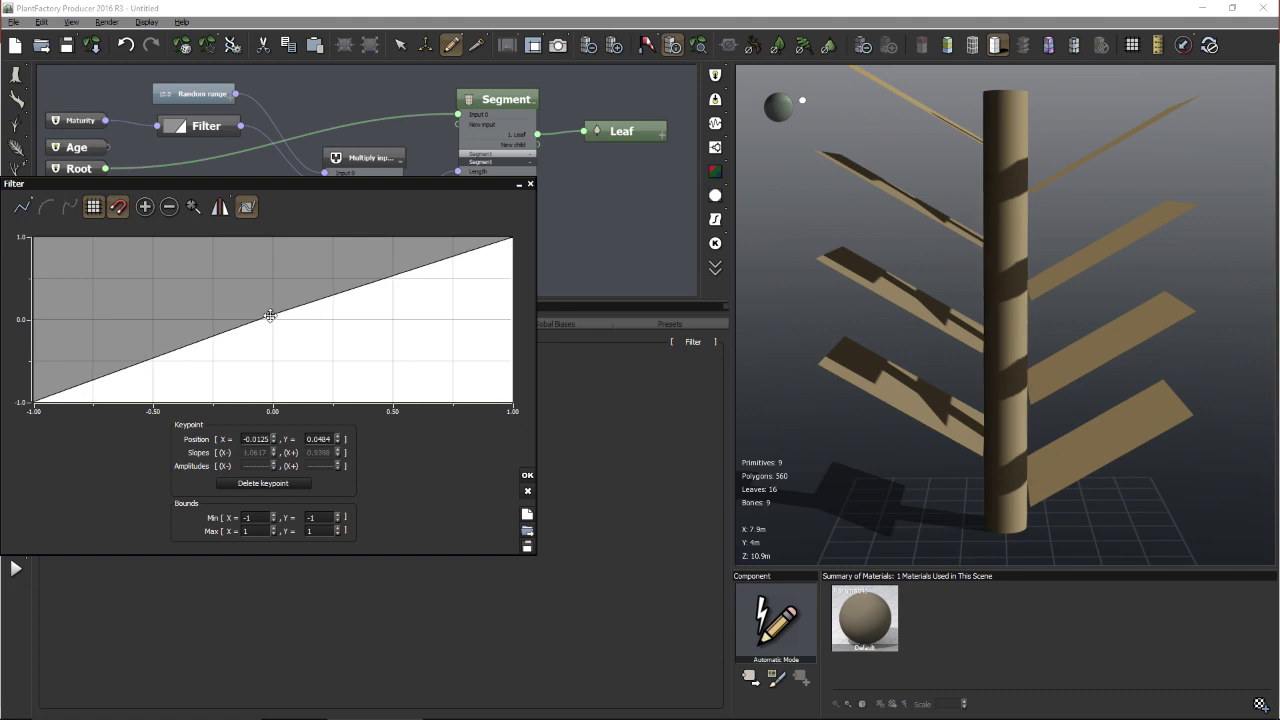
drag(270, 315, 32, 236)
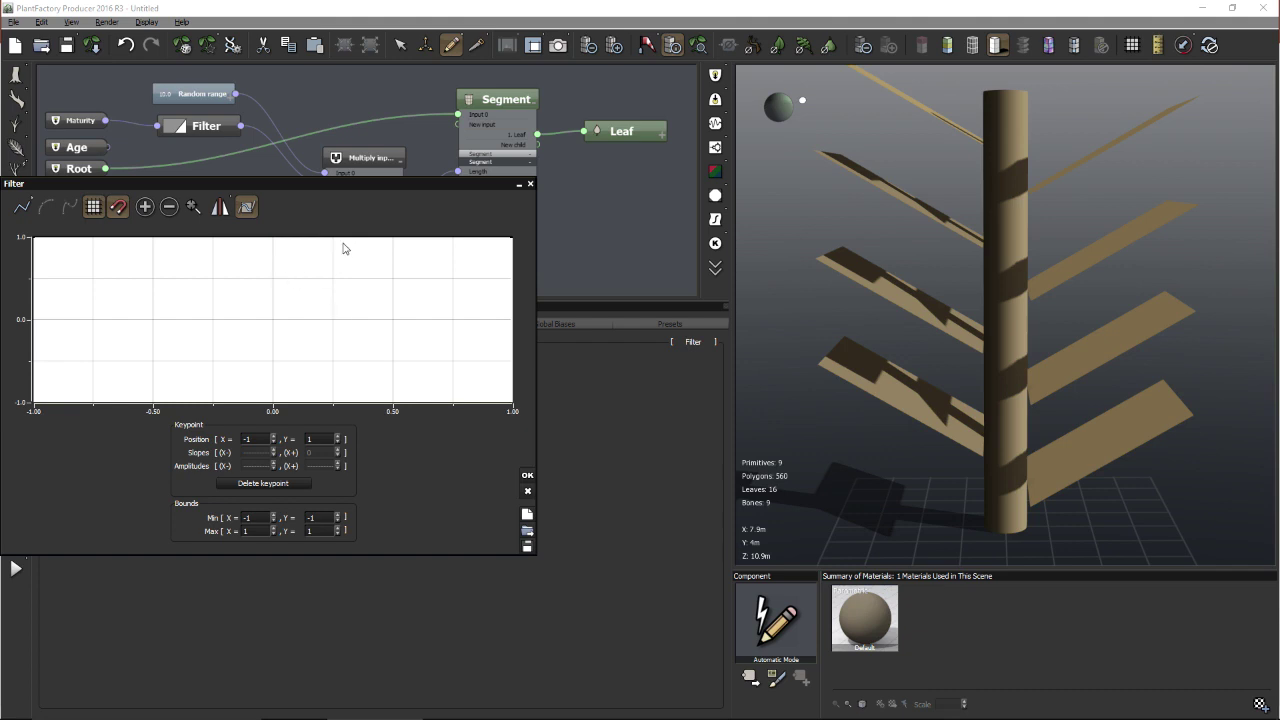
- Set the curve's minimum bounds to X 0 and Y 0
double_click(255, 517)
text(0)
key(Tab)
text(0)
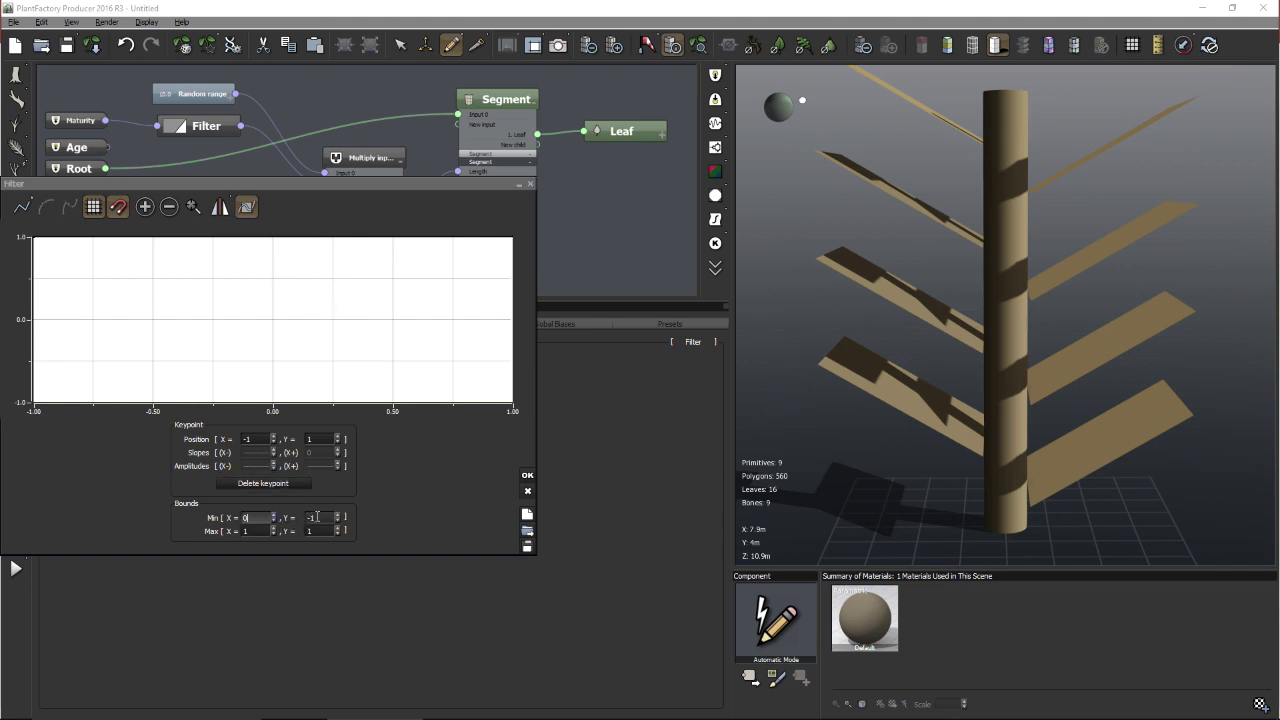
- Set the filter's minimum X and Y bounds to 0 and shape its curve flat at 1 until X 0.5, falling to 0 at about X 0.75
key(Return)
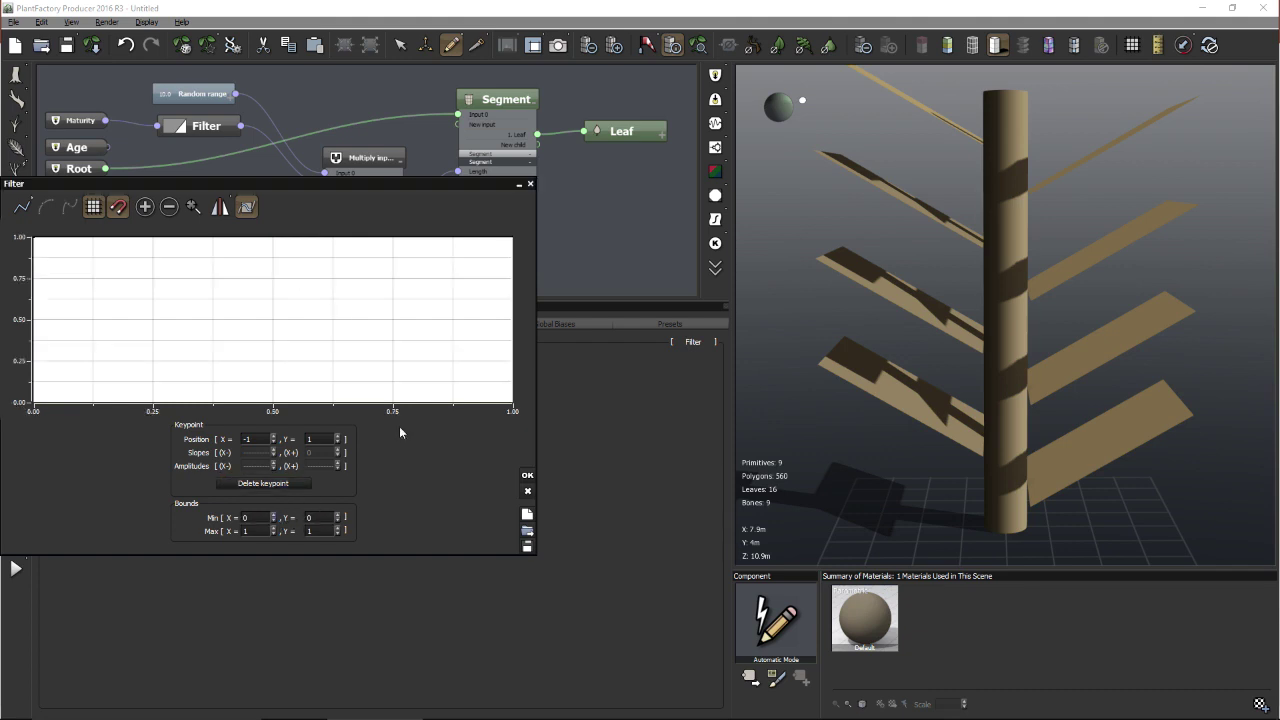
click(273, 238)
drag(513, 239, 515, 405)
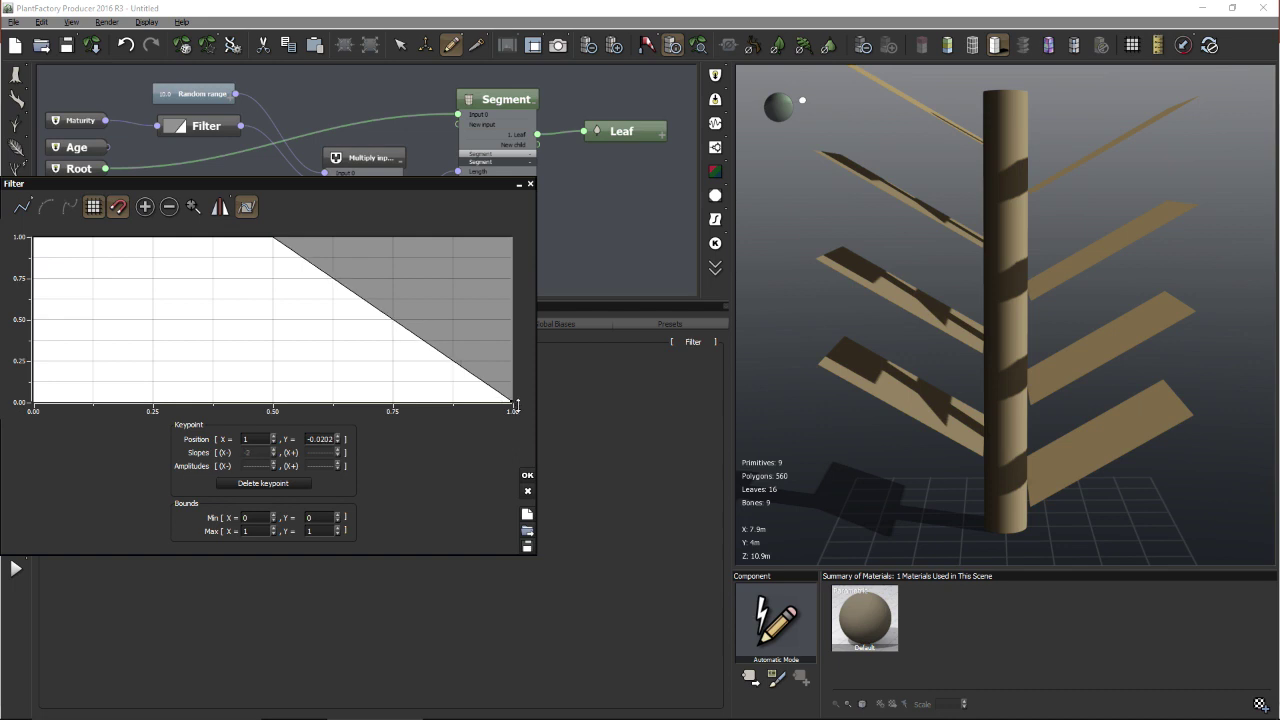
drag(370, 348, 351, 381)
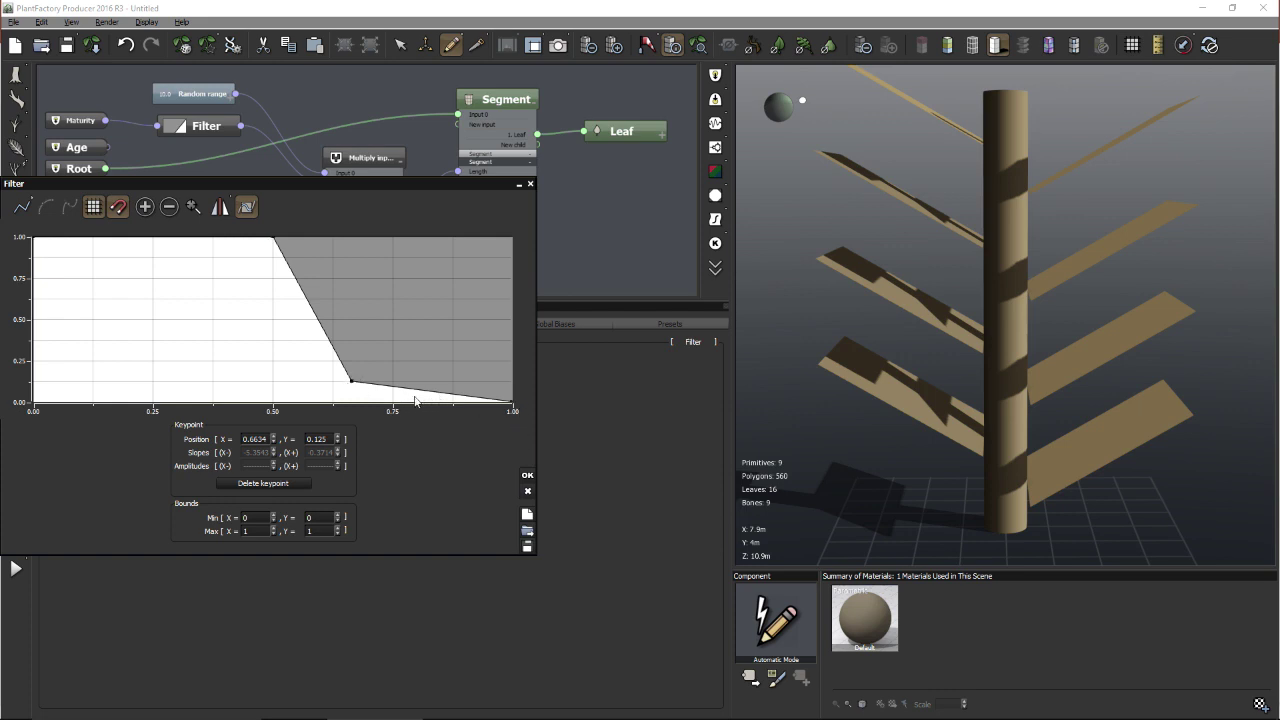
drag(403, 403, 393, 402)
click(527, 476)
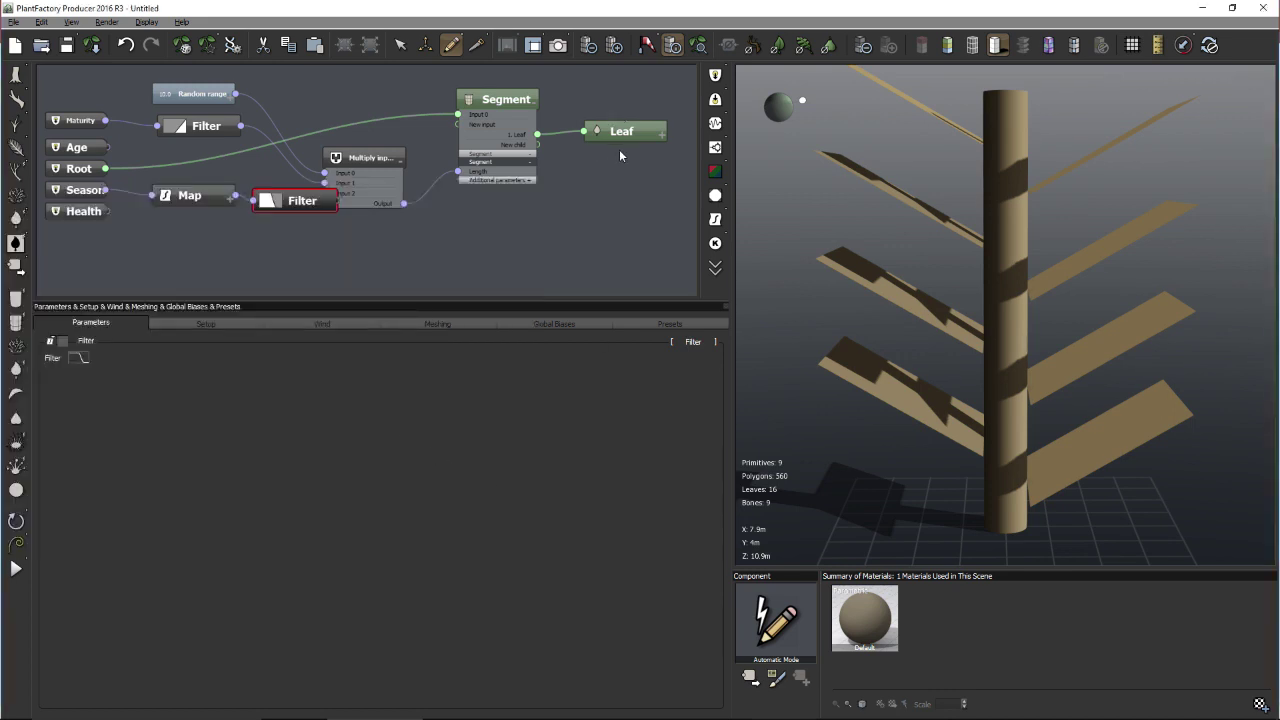
- Expose the leaf distribution's Number input on the Segment node and drive it with a Random range node placed below the Map node
click(488, 172)
click(528, 180)
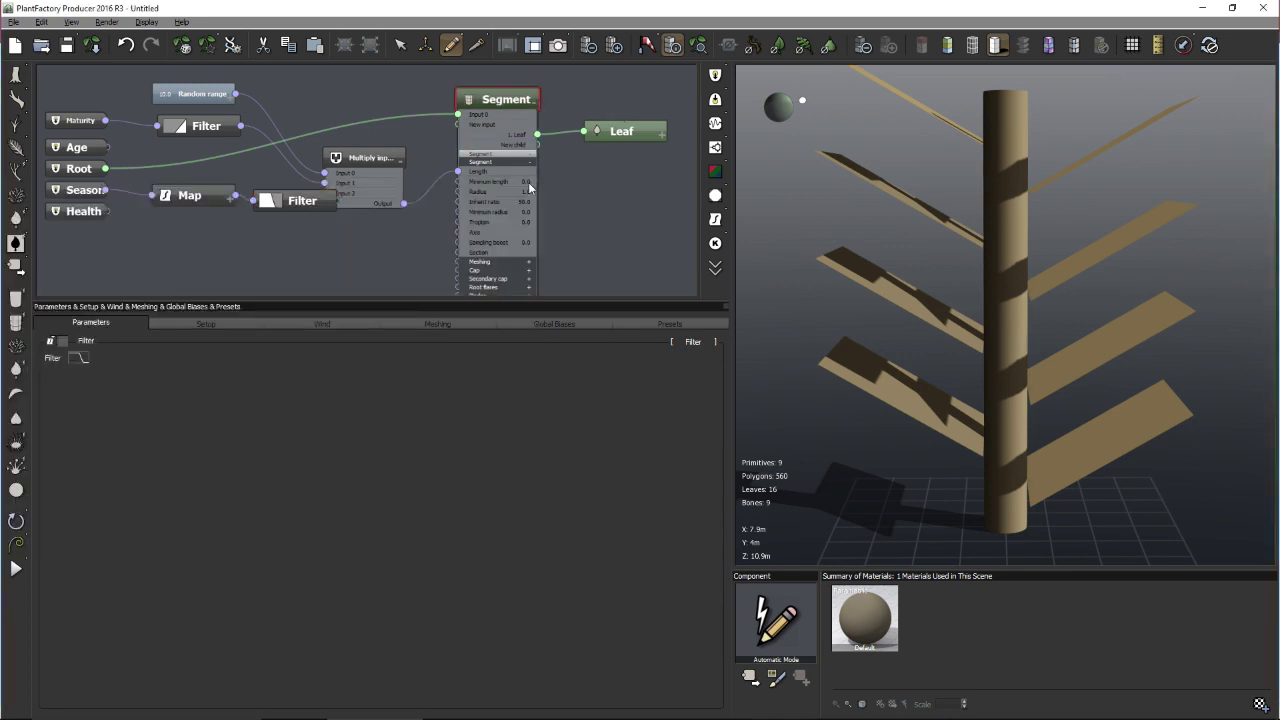
click(531, 157)
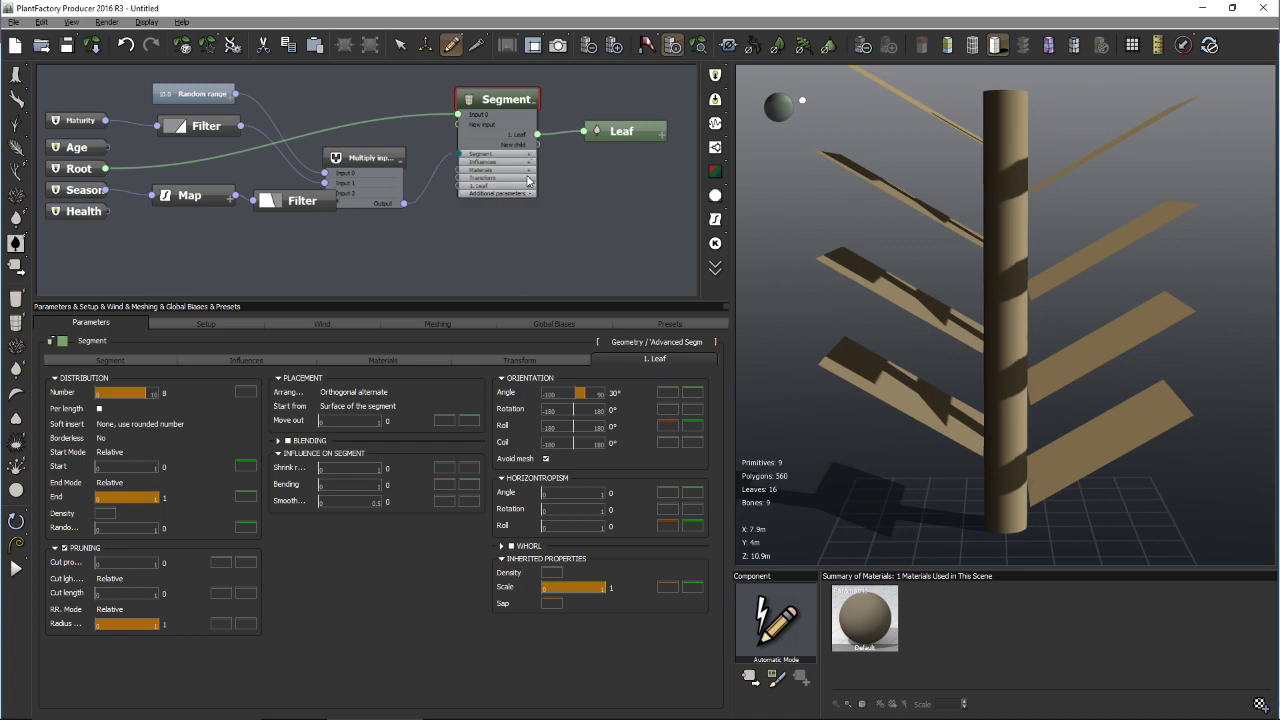
click(529, 187)
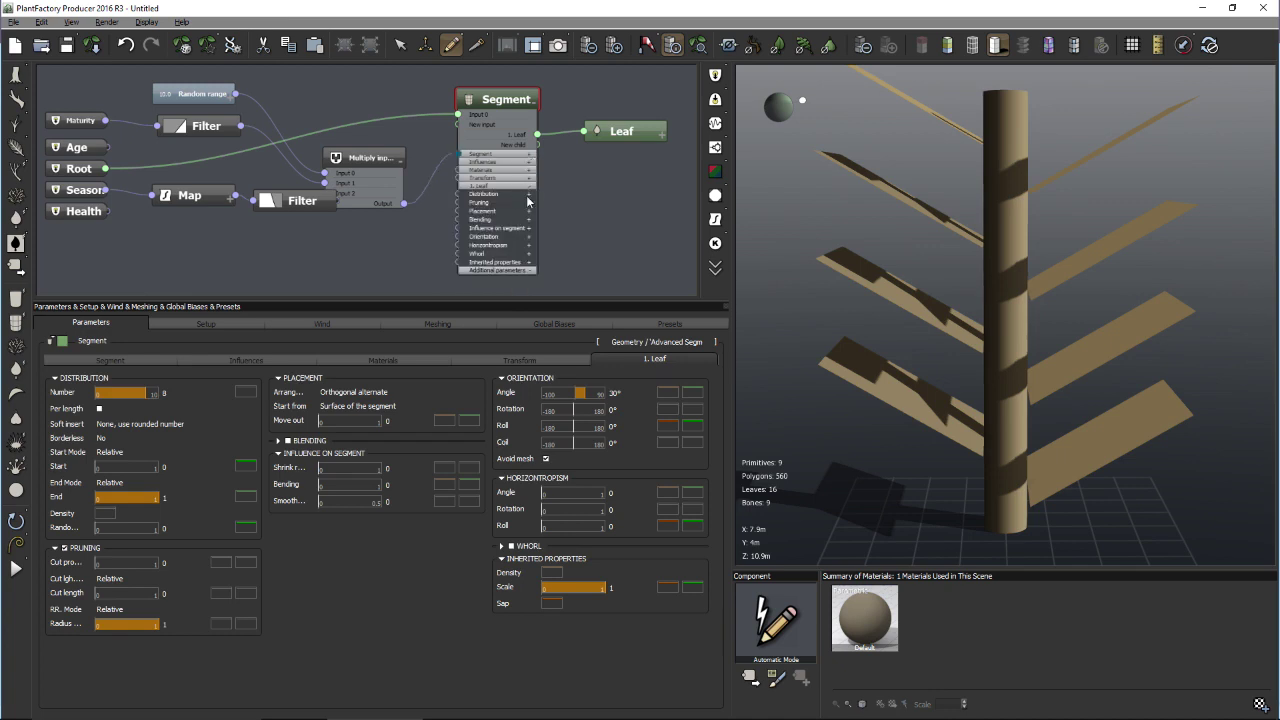
click(529, 196)
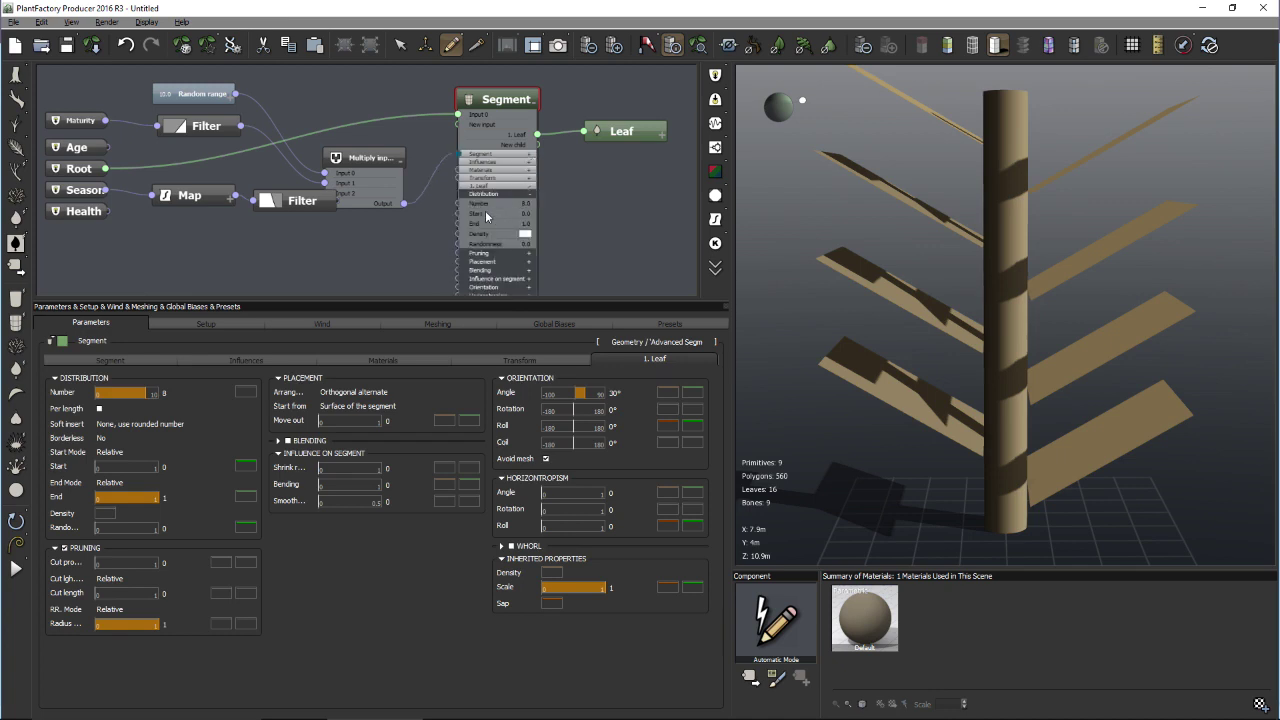
right_click(69, 397)
click(115, 401)
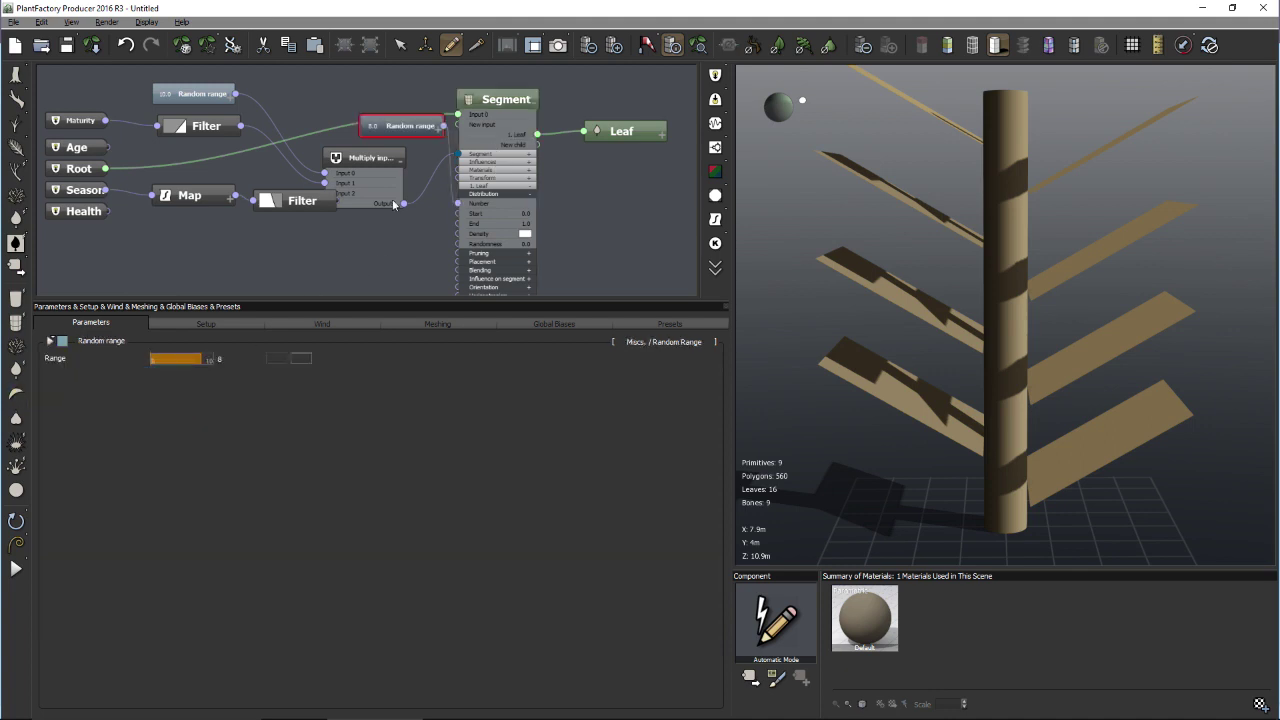
click(186, 262)
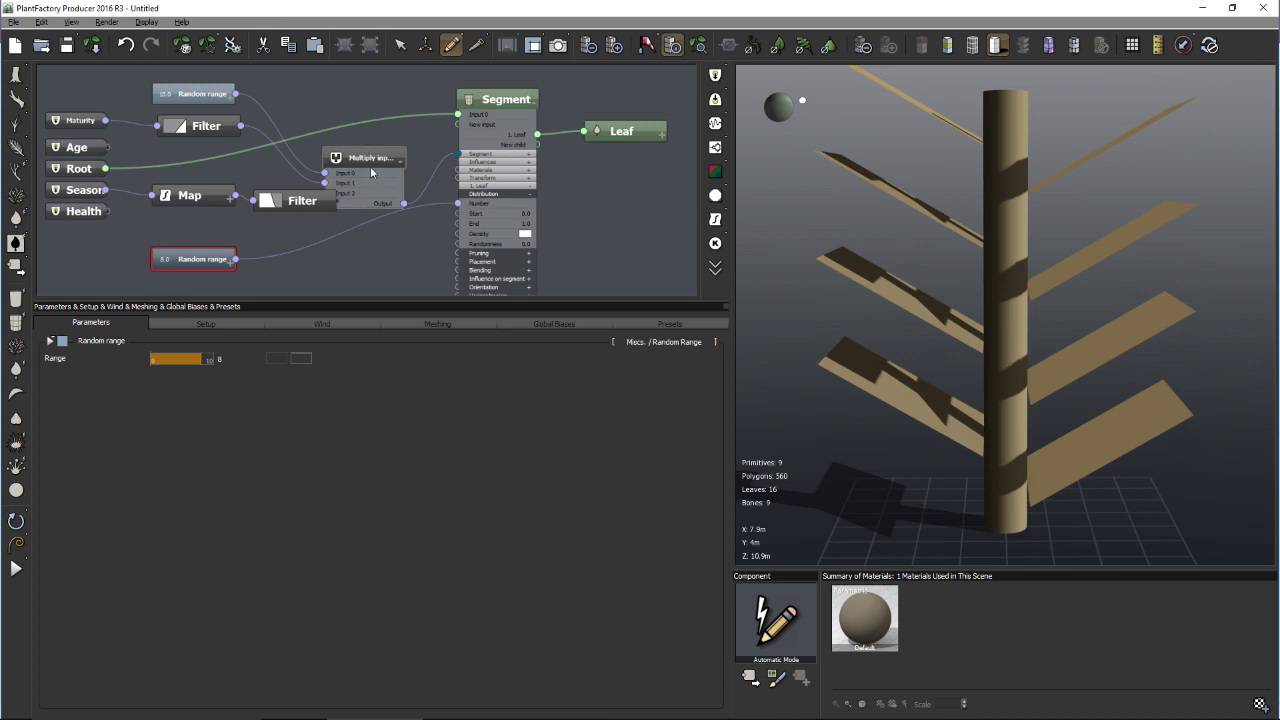
- Move the existing multiply node up and add a second Multiply Inputs node combining the season Filter and lower Random range into the leaf Number
drag(370, 166, 389, 92)
click(402, 179)
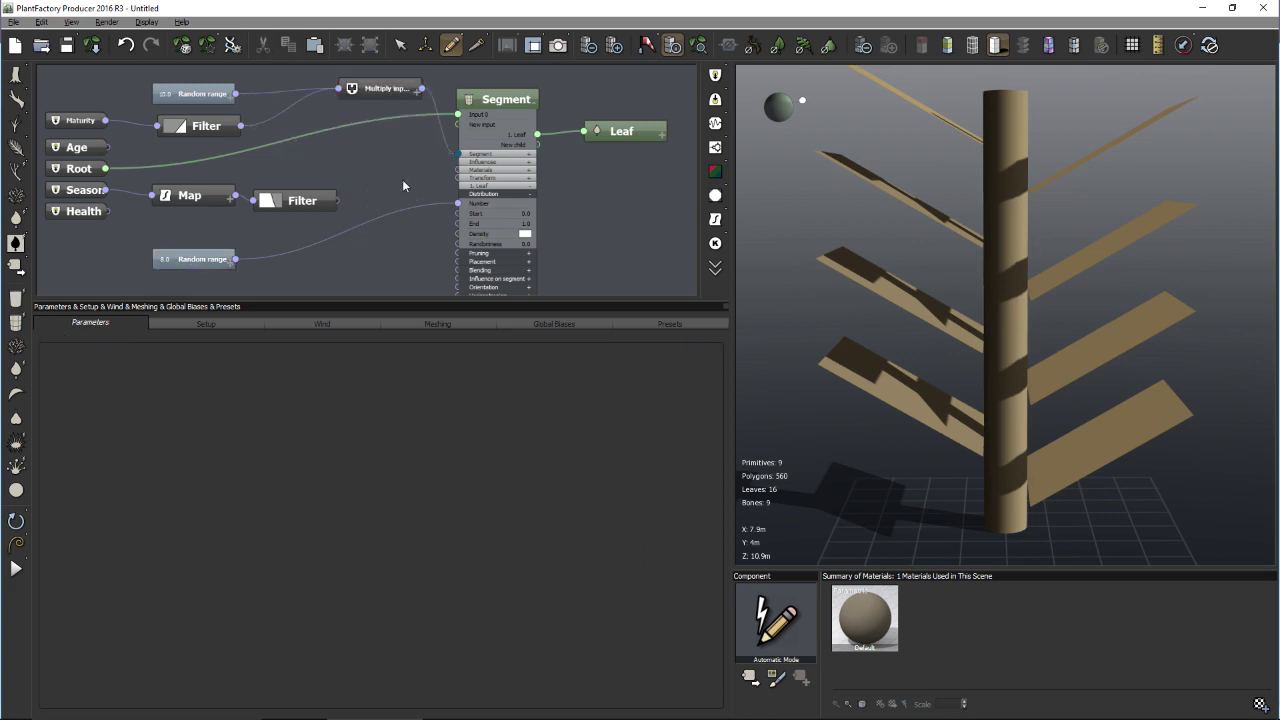
right_click(389, 193)
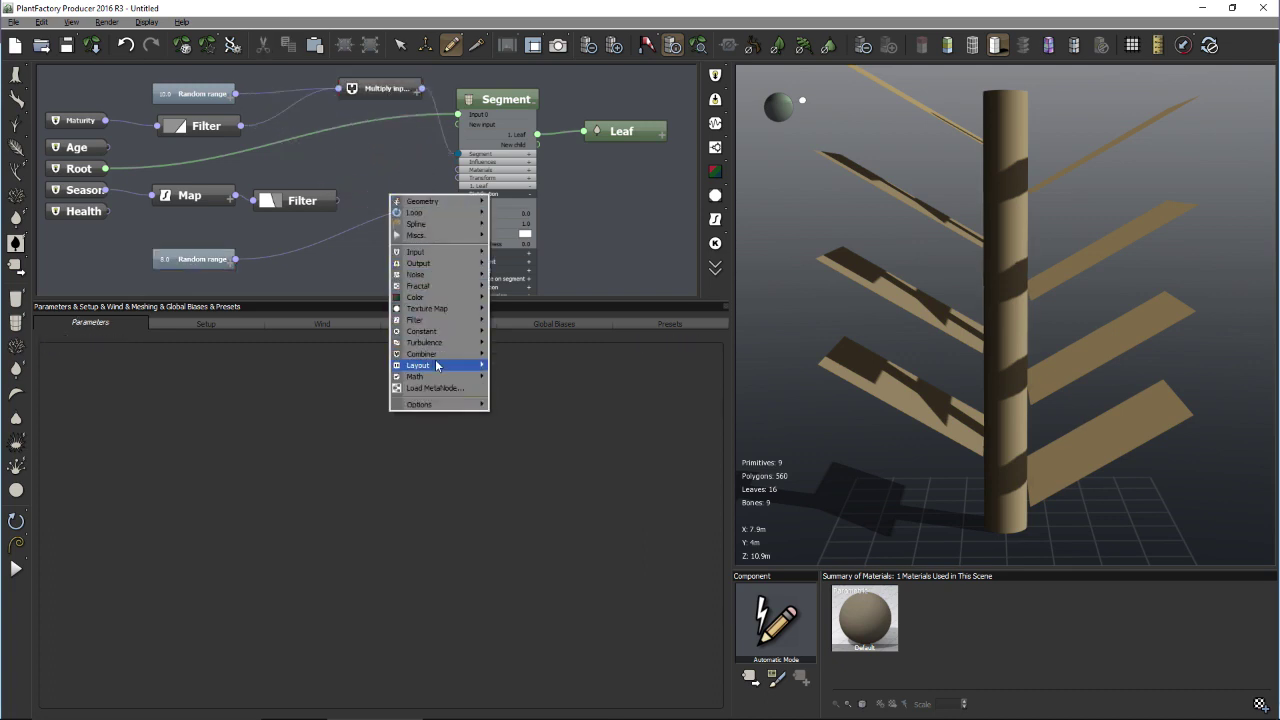
mouse_move(435, 354)
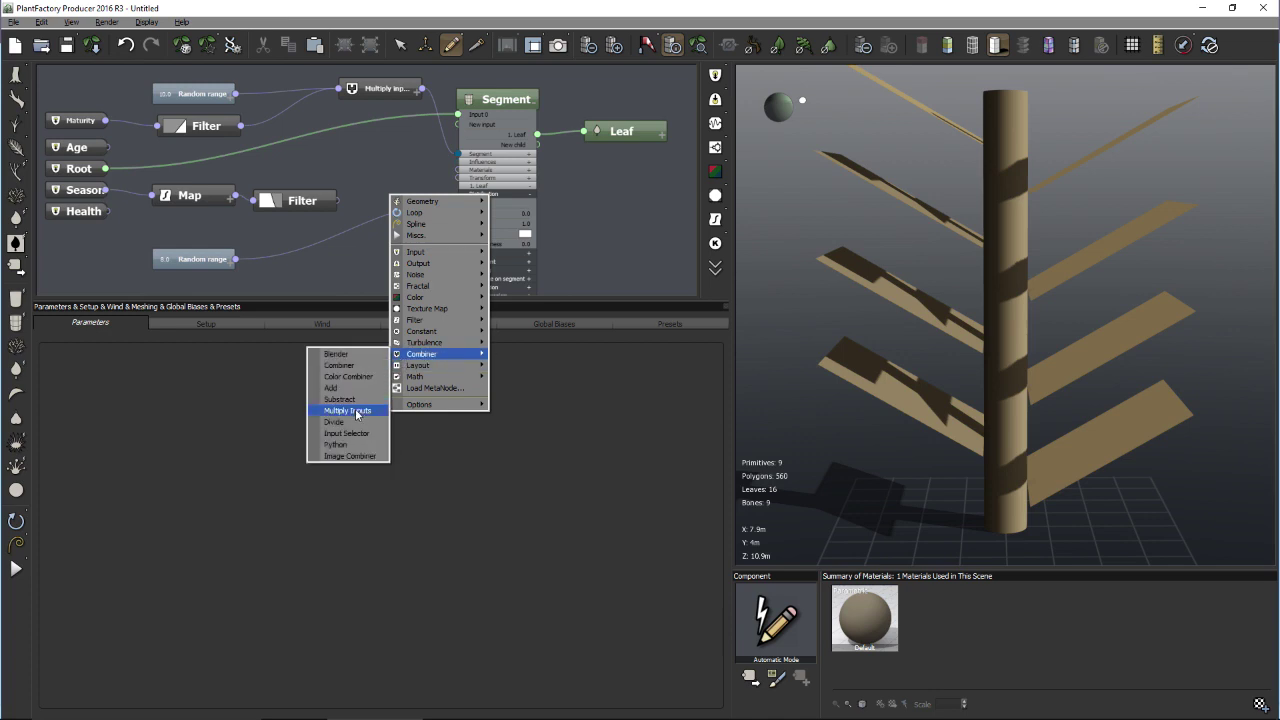
click(357, 411)
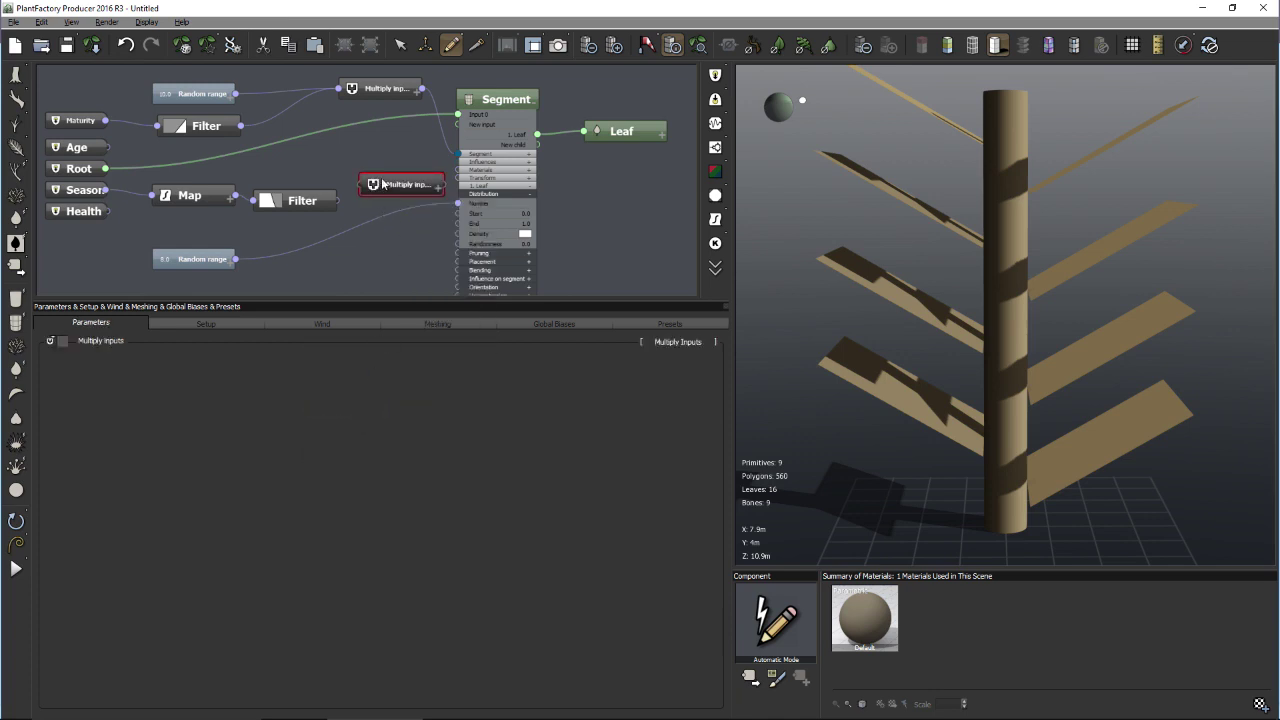
drag(383, 184, 235, 259)
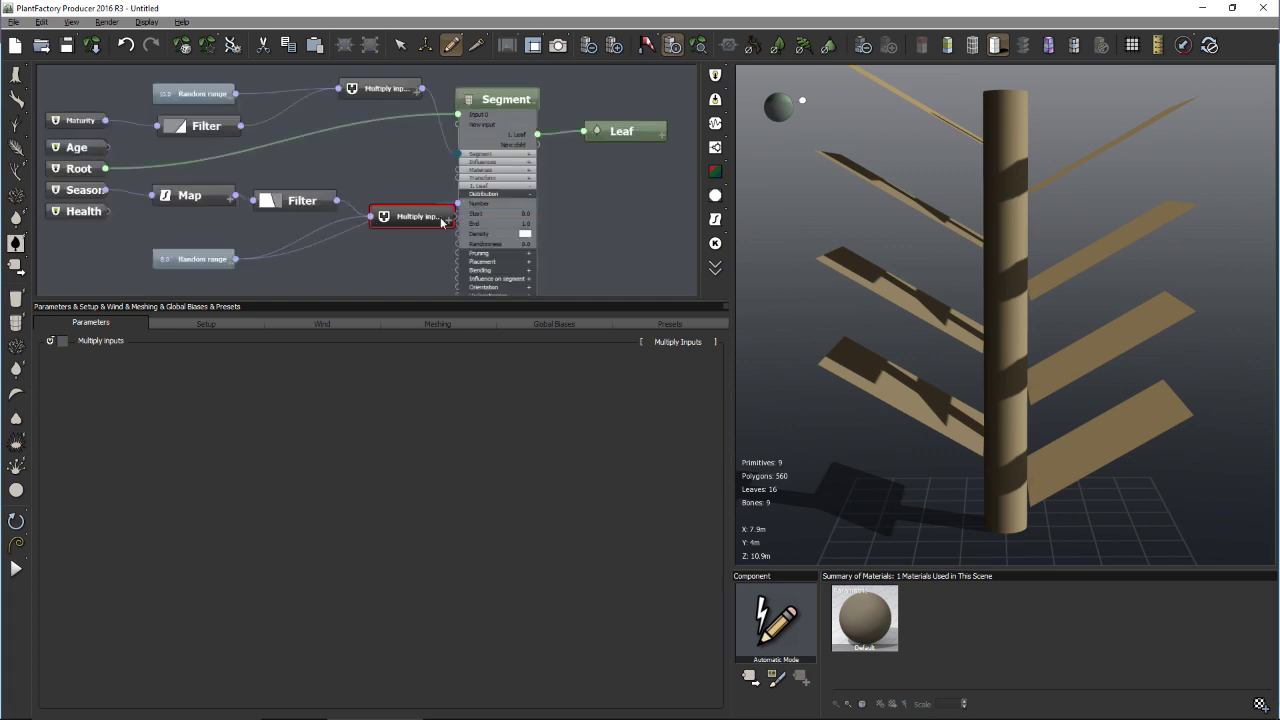
mouse_move(418, 222)
mouse_down()
mouse_move(396, 222)
mouse_move(416, 221)
mouse_up()
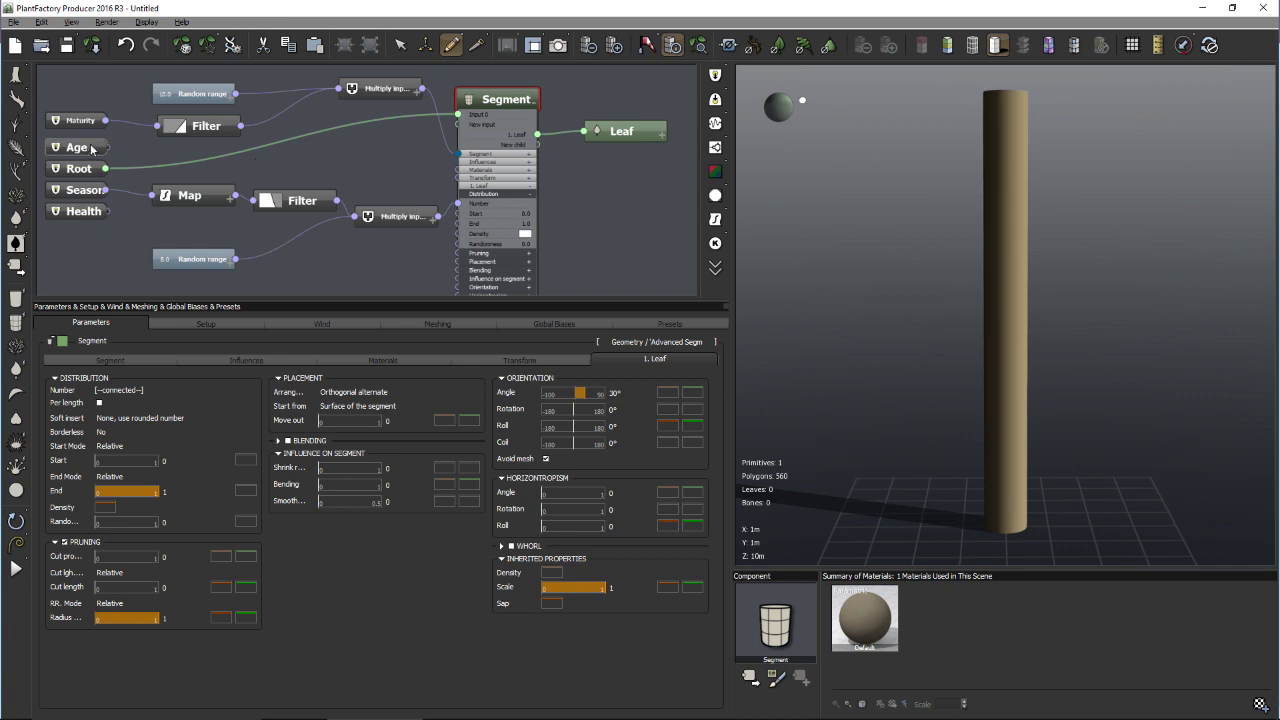
- Test the leaf count by moving the season towards the end of its range, and delete the Map node between Season and Filter
click(217, 323)
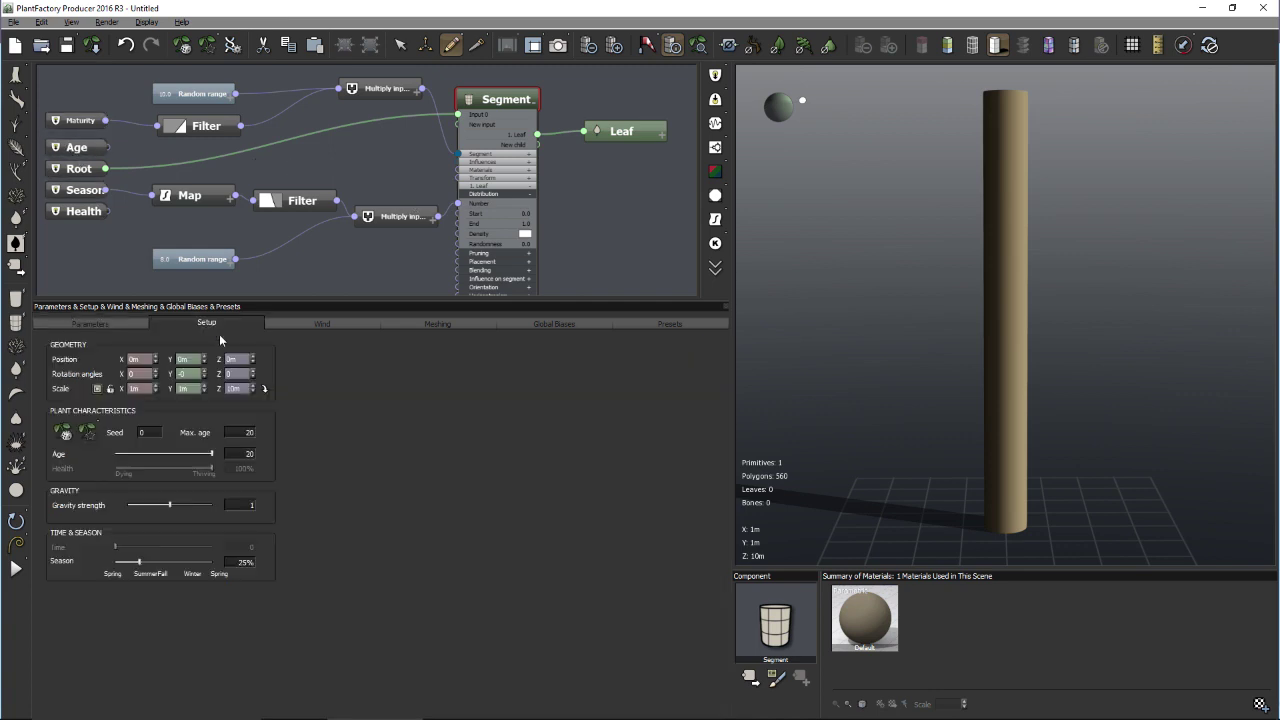
drag(138, 562, 218, 566)
click(280, 201)
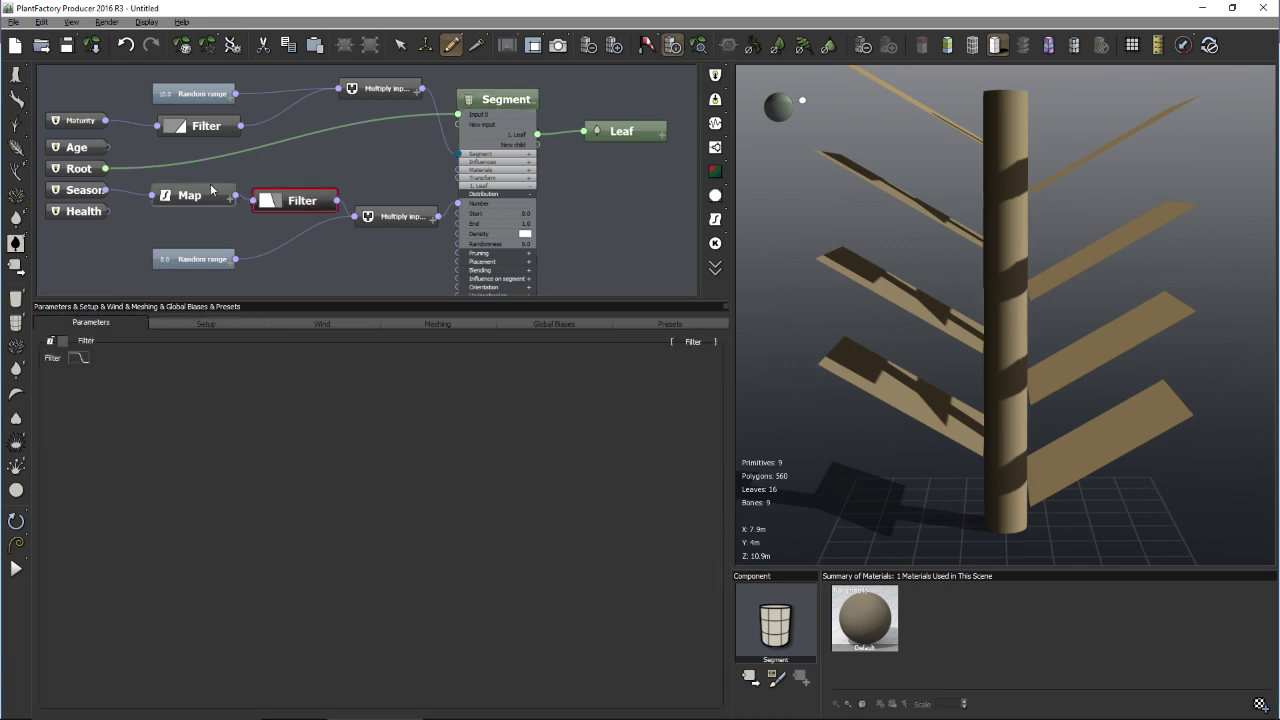
click(218, 200)
key(Delete)
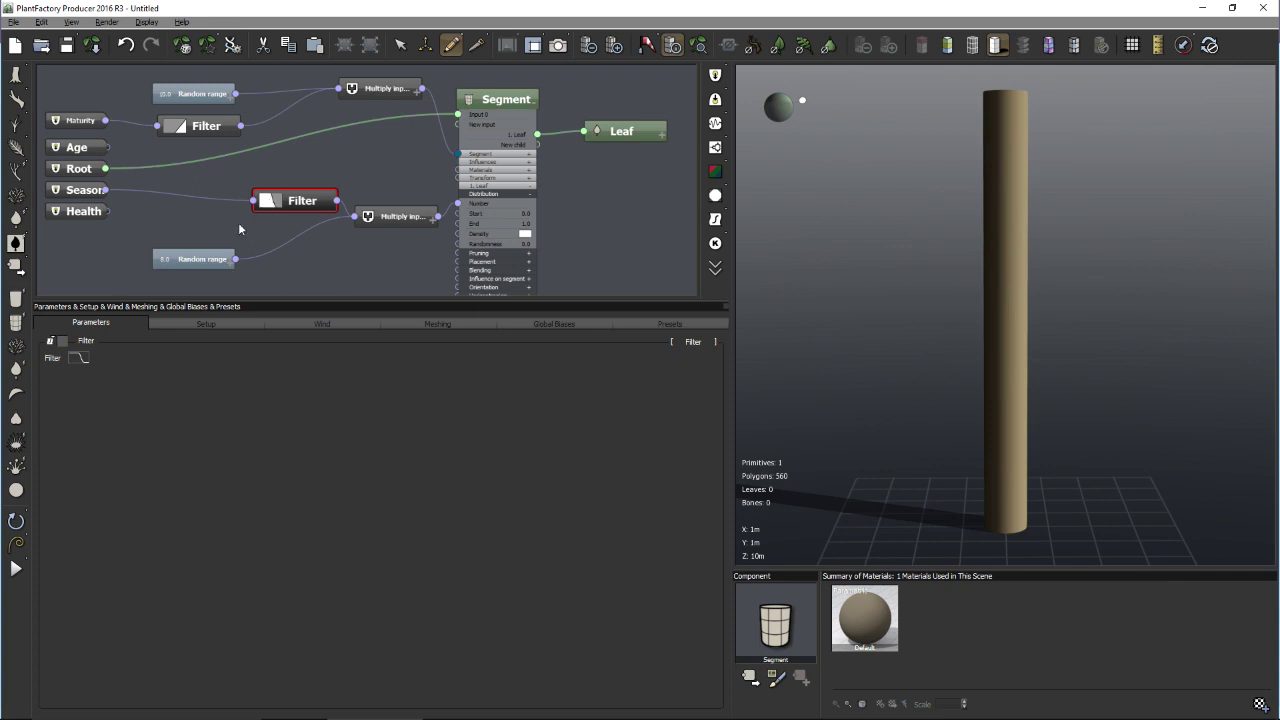
- Set the plant's season to 75% in the time and season settings
click(73, 149)
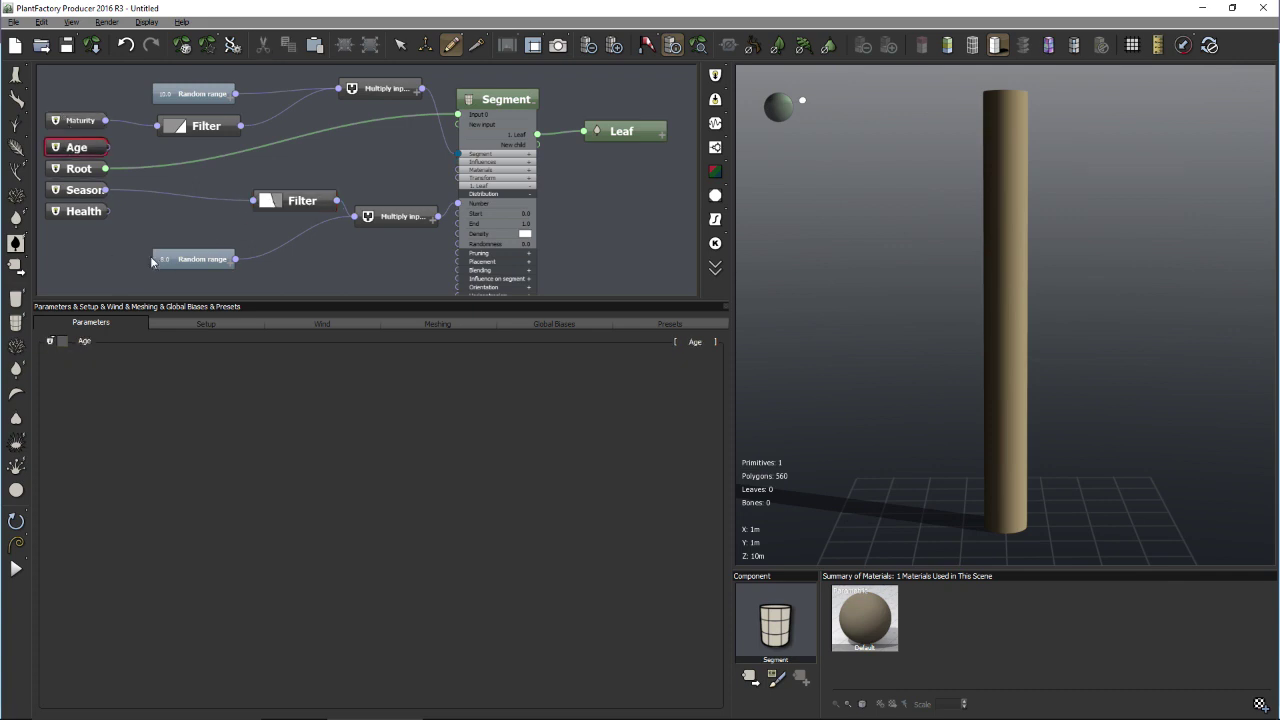
click(210, 324)
mouse_move(205, 561)
mouse_down()
mouse_move(130, 561)
mouse_move(192, 561)
mouse_up()
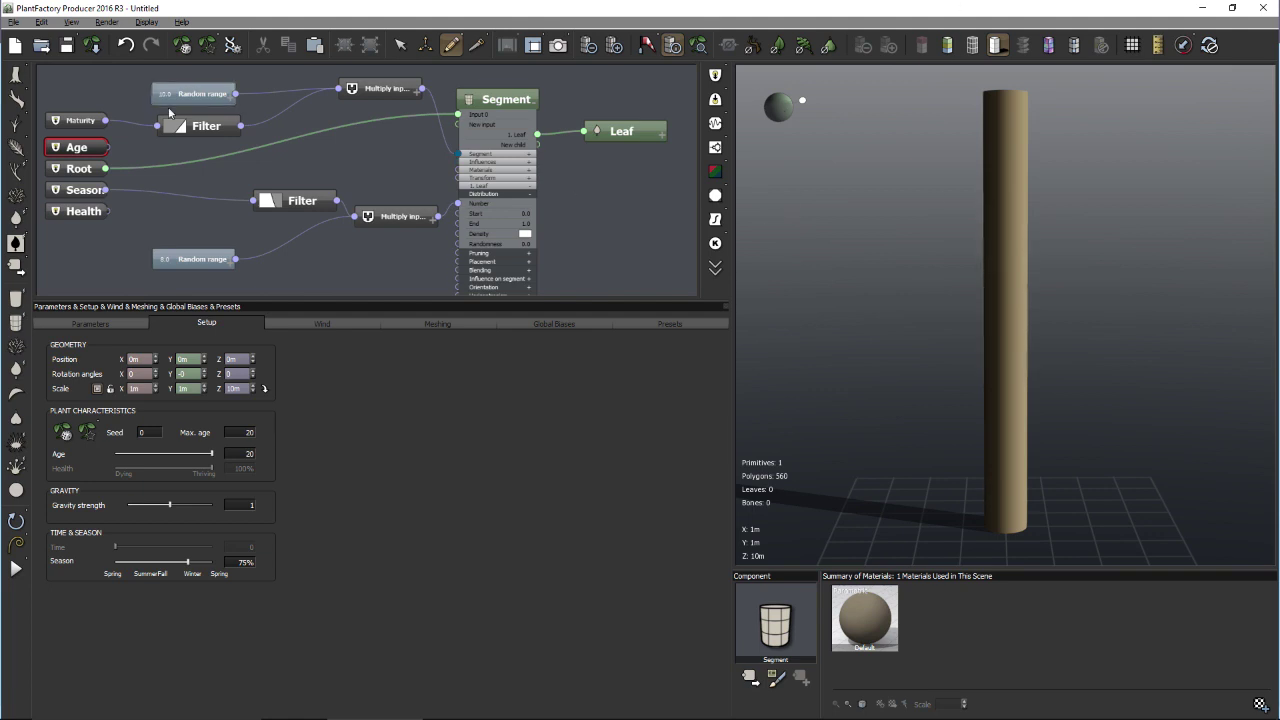
- Start a new scene without saving the current one and open Iteration Tree.tpfp from the 3D Art Live folder, dismissing the subdivision warning
click(16, 46)
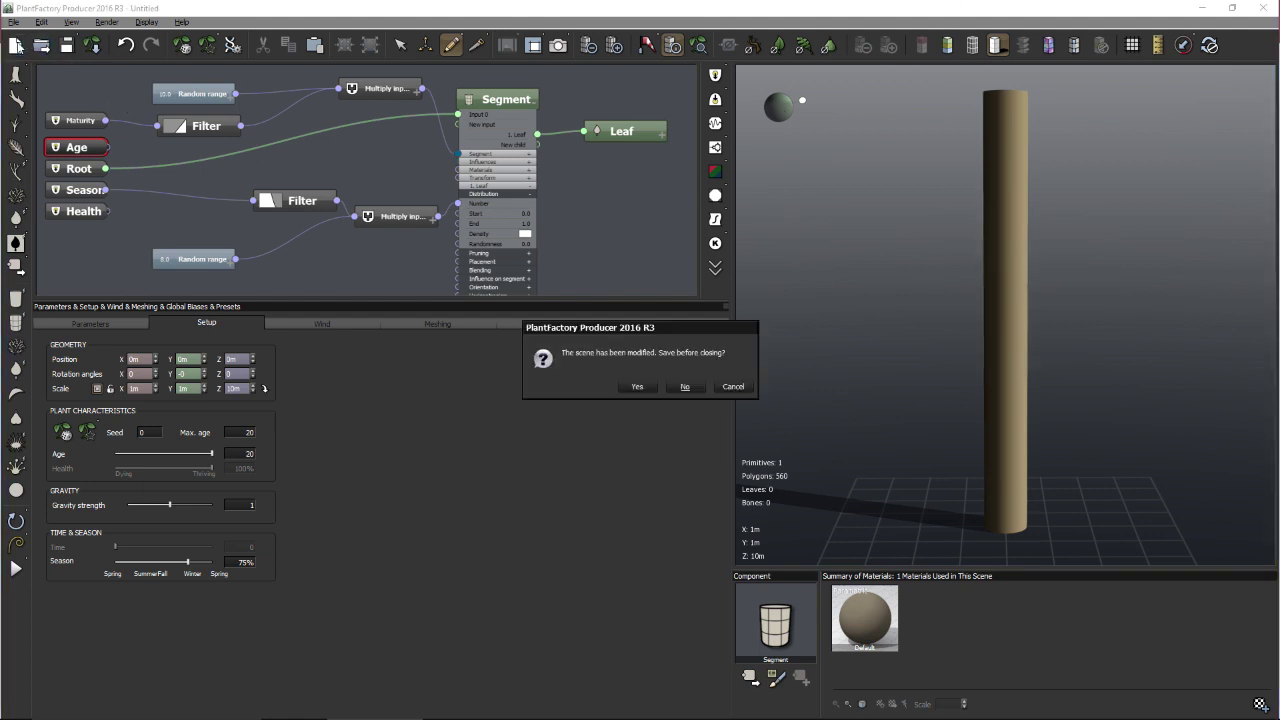
click(685, 387)
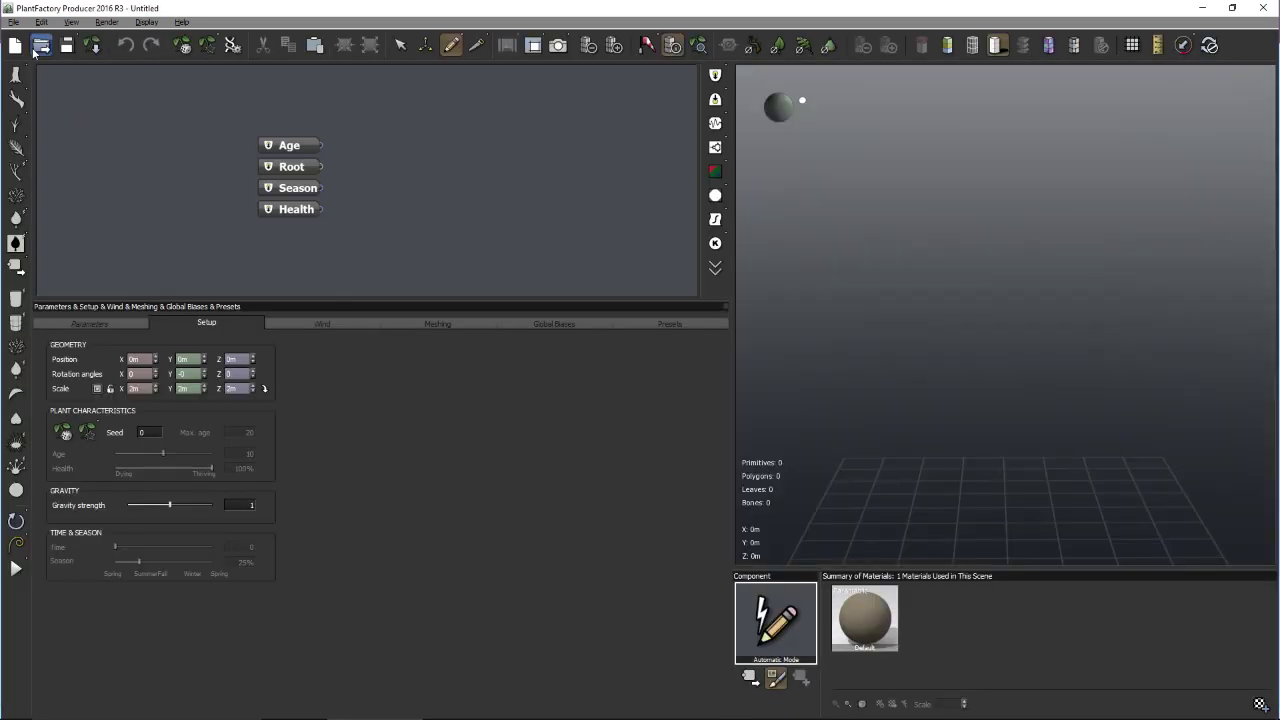
click(38, 47)
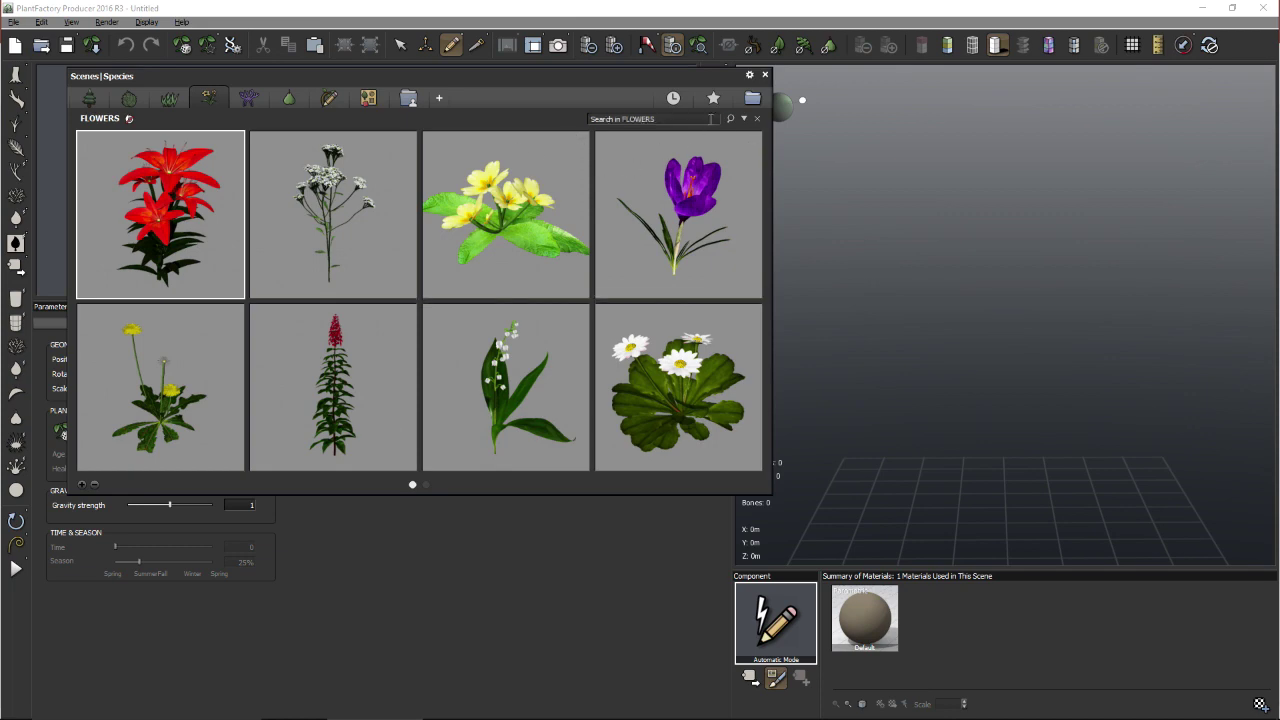
click(753, 100)
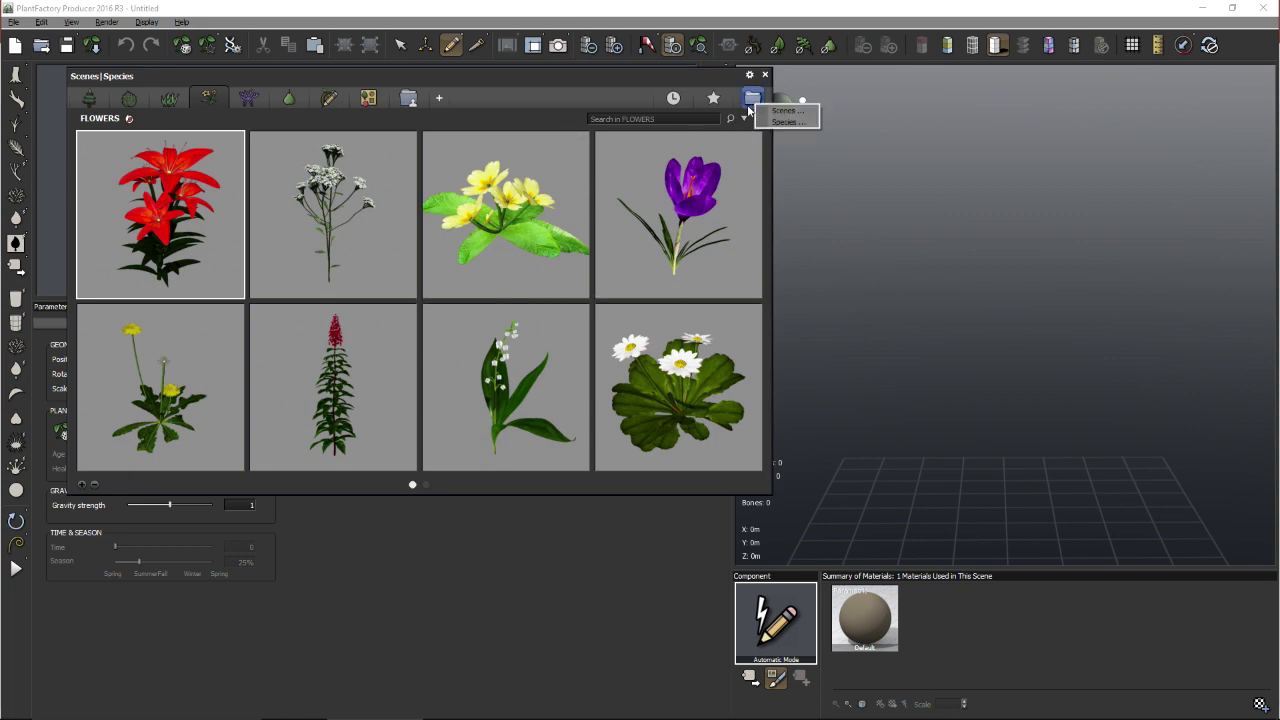
click(787, 111)
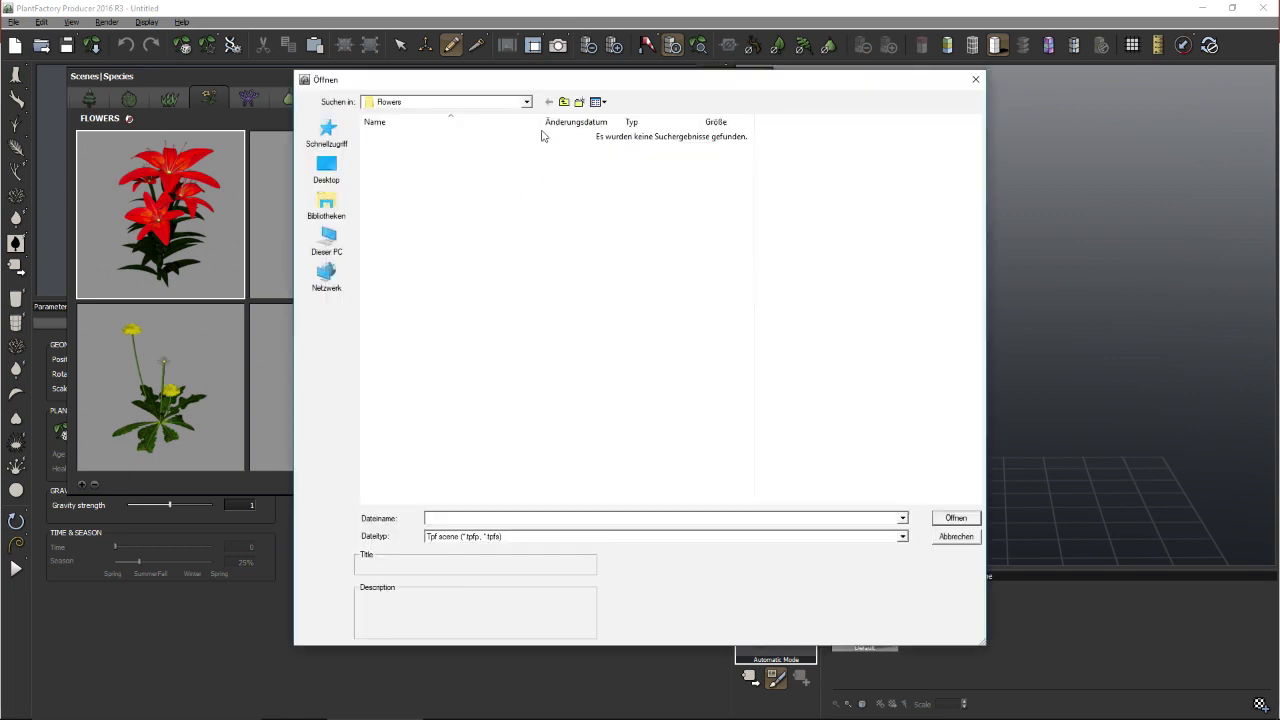
click(526, 102)
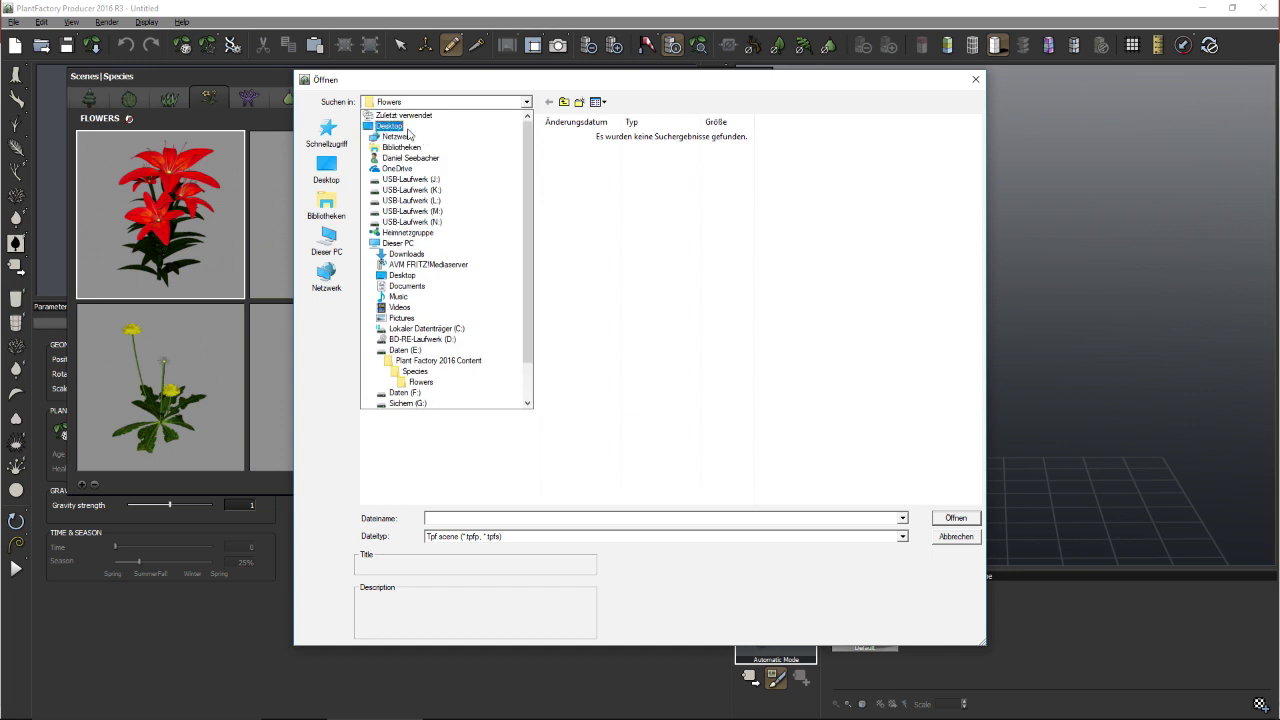
click(400, 126)
double_click(830, 218)
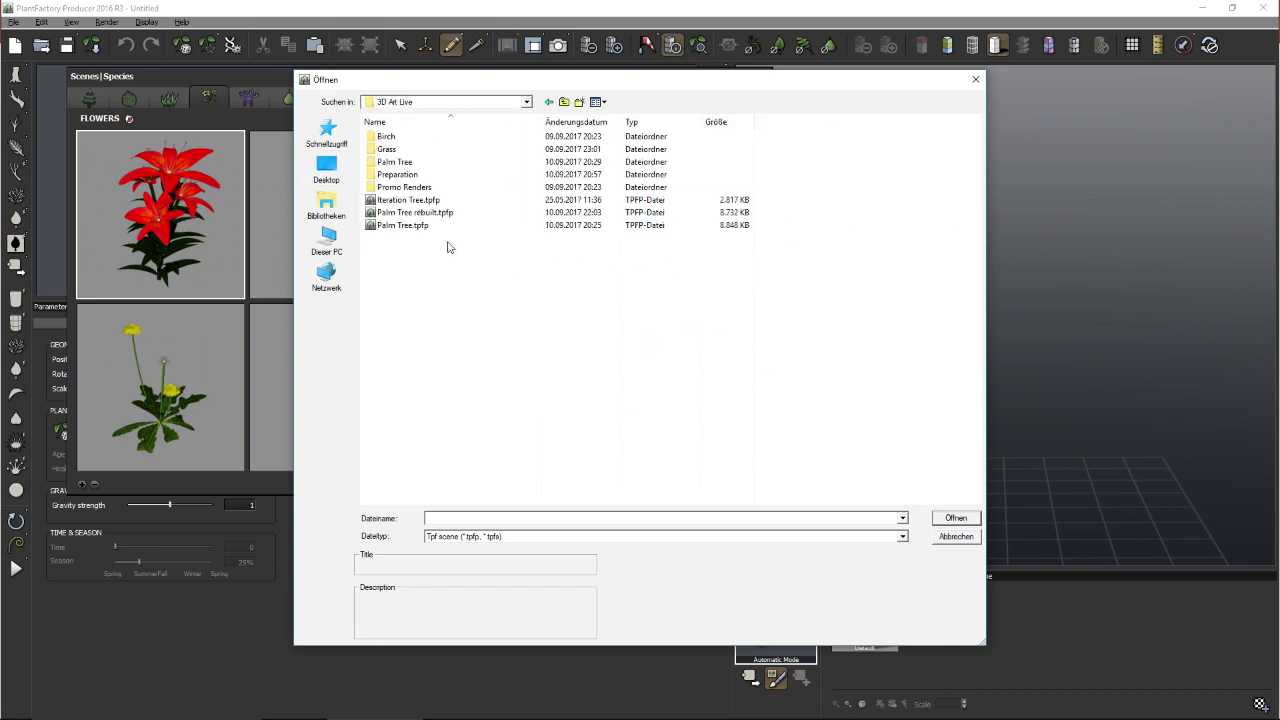
double_click(412, 199)
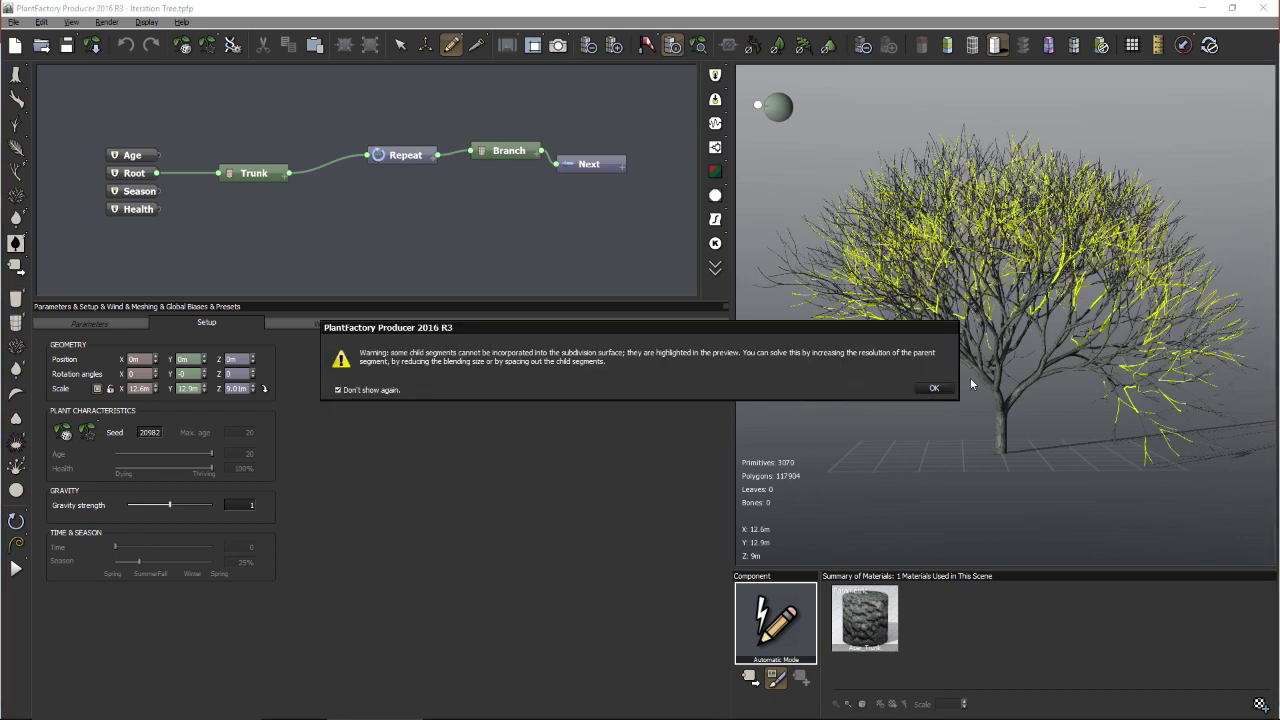
click(932, 389)
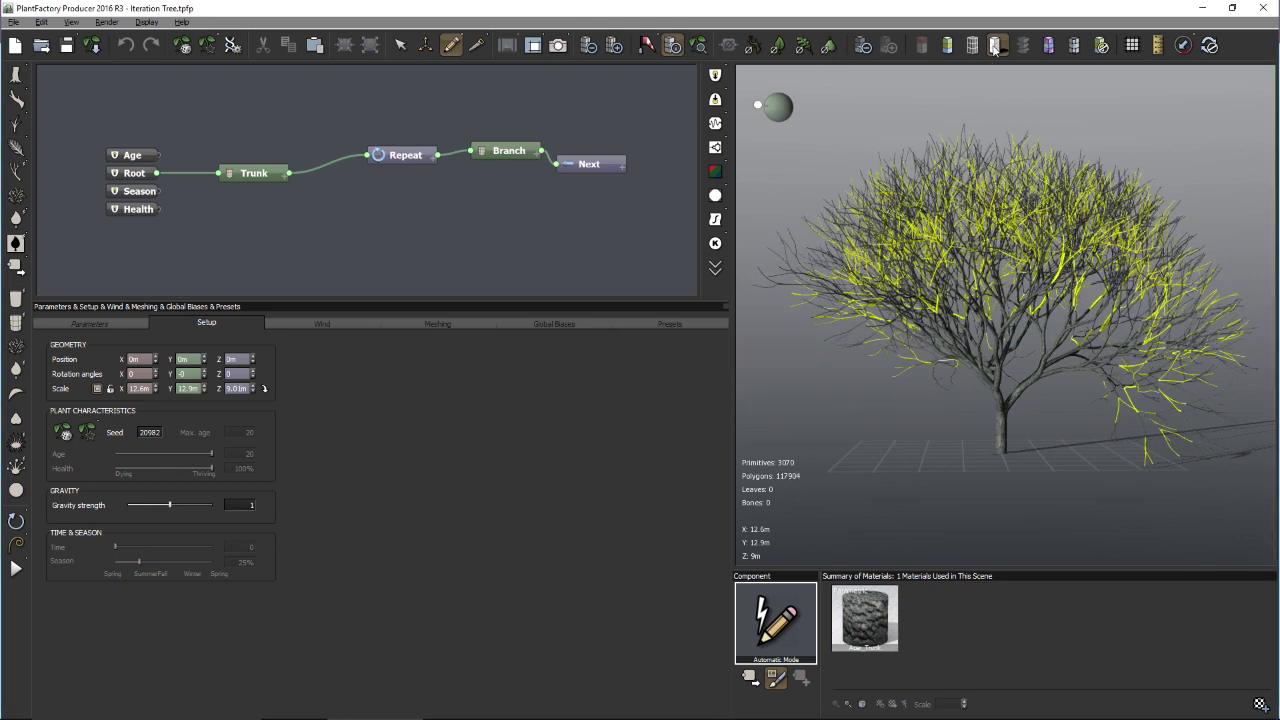
- Turn off the yellow problem-segment highlighting in the preview, switch to selection mode and highlight the Trunk node's geometry in the tree
click(1101, 45)
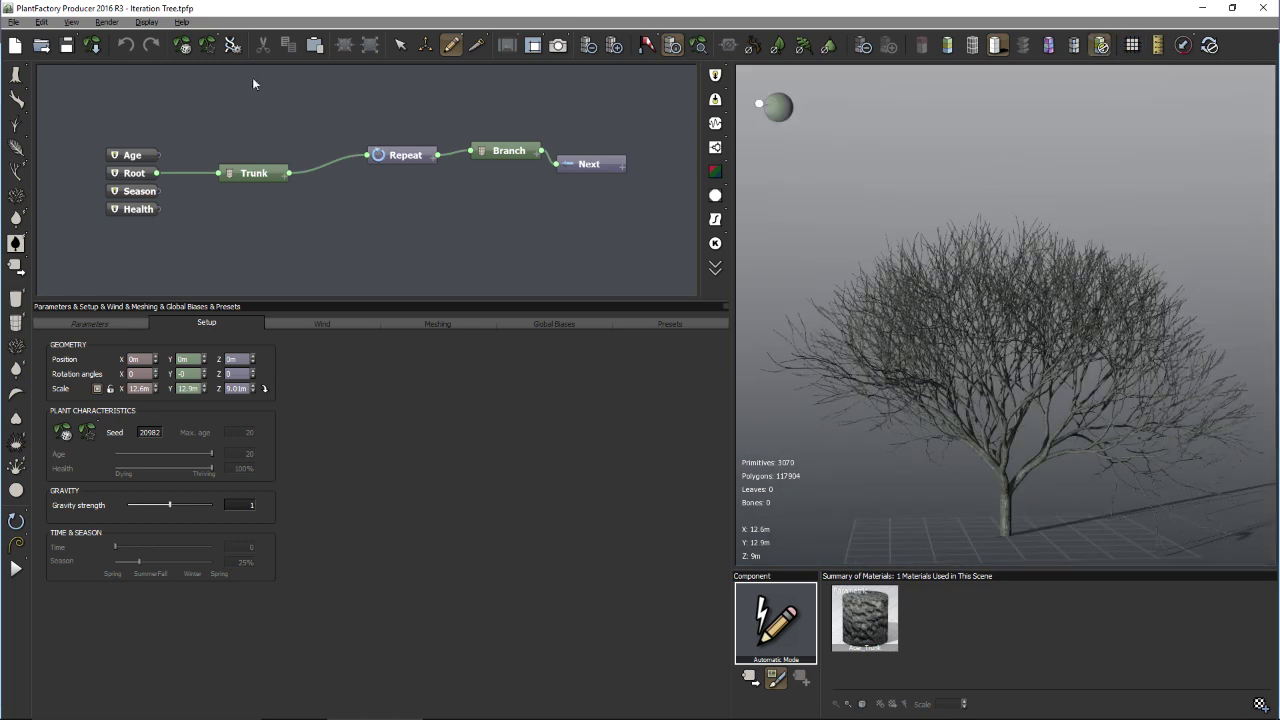
click(399, 45)
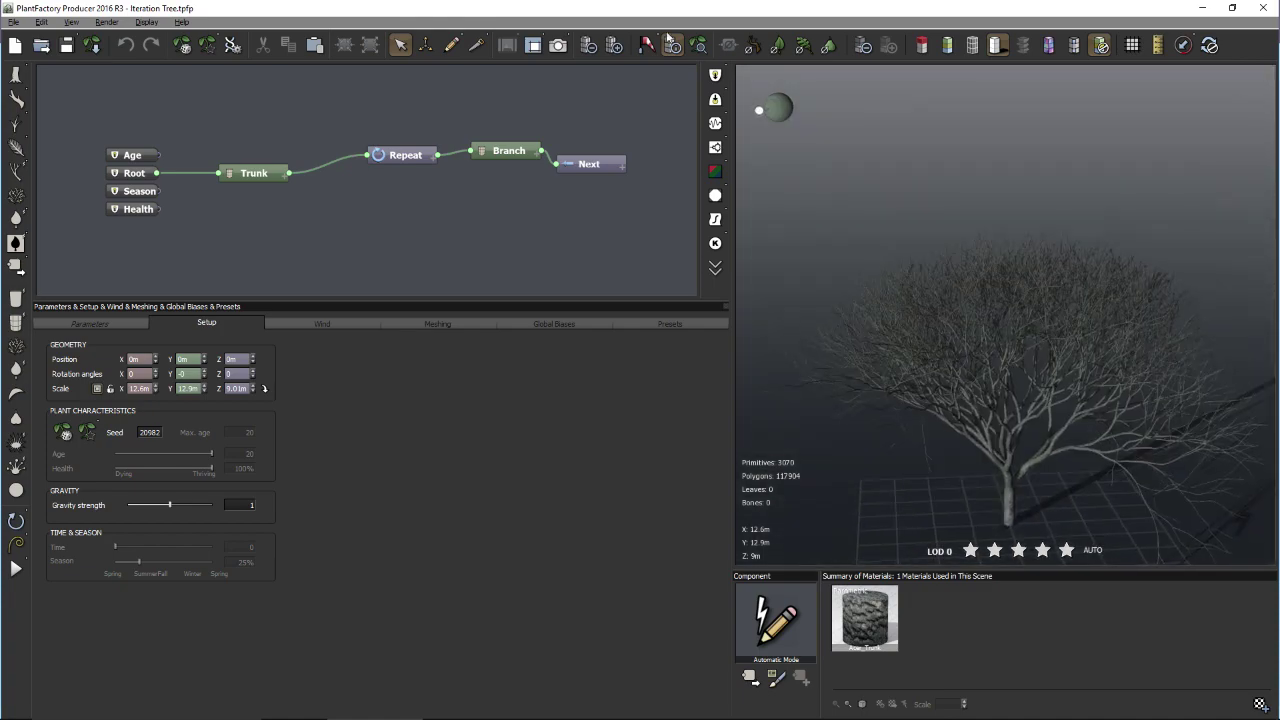
scroll(936, 330, up, 6)
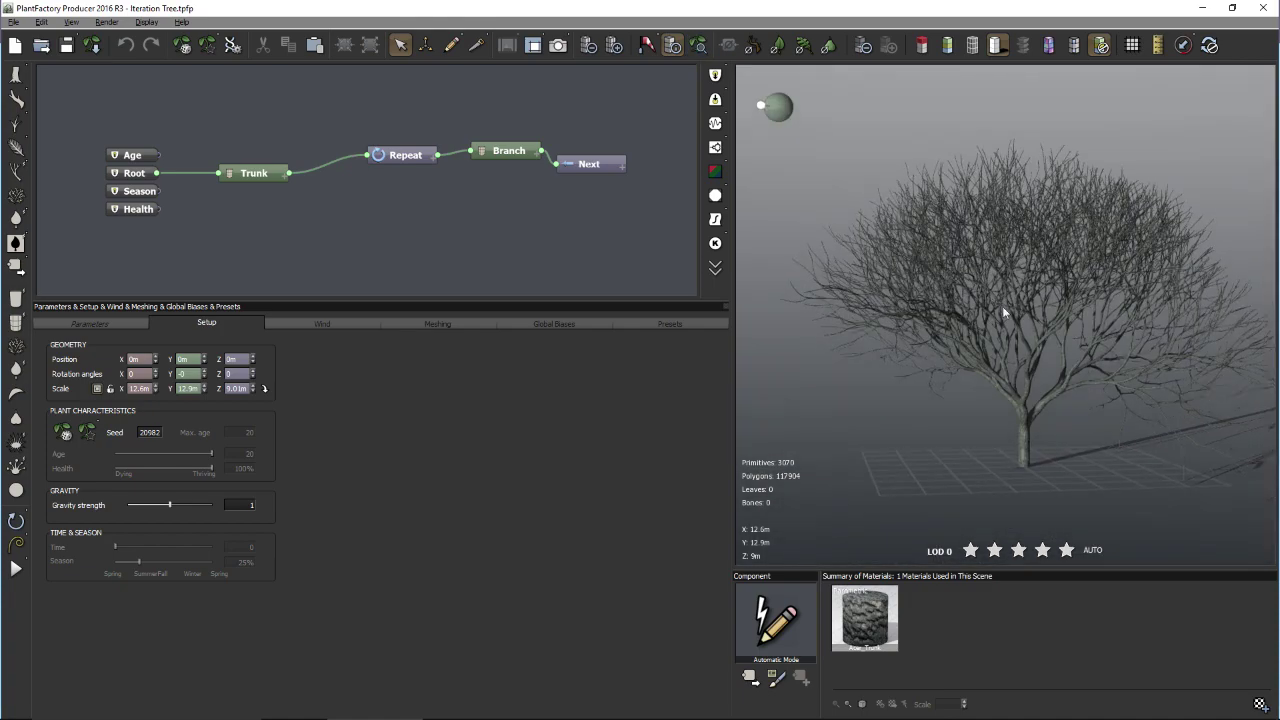
scroll(1040, 335, down, 6)
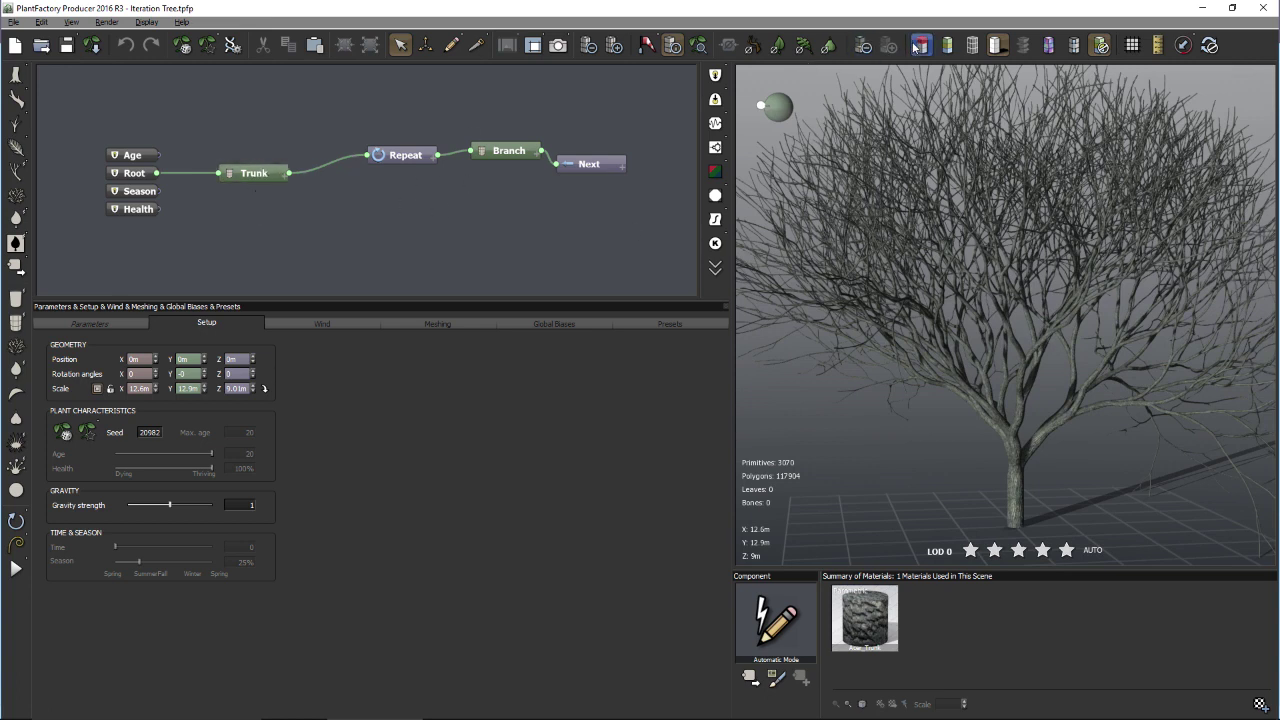
click(238, 178)
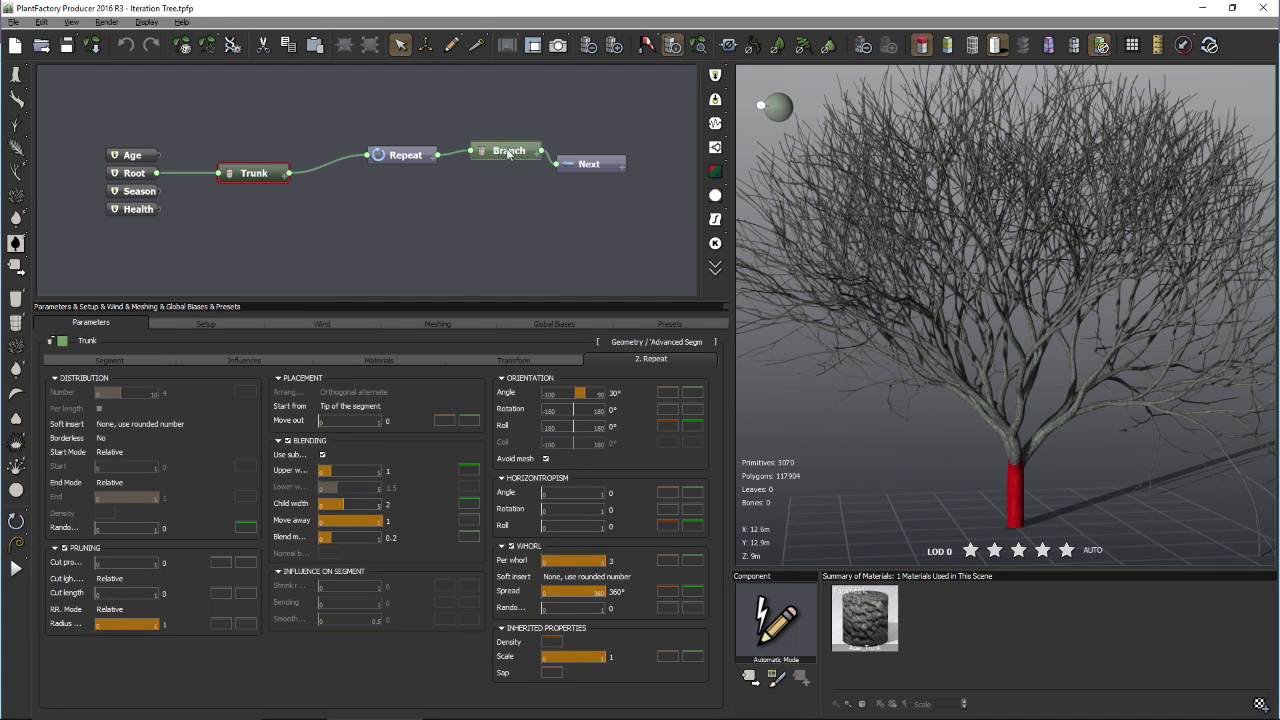
- Highlight the Branch node's geometry in the tree, and line up the Branch and Next nodes with the Repeat node
click(508, 152)
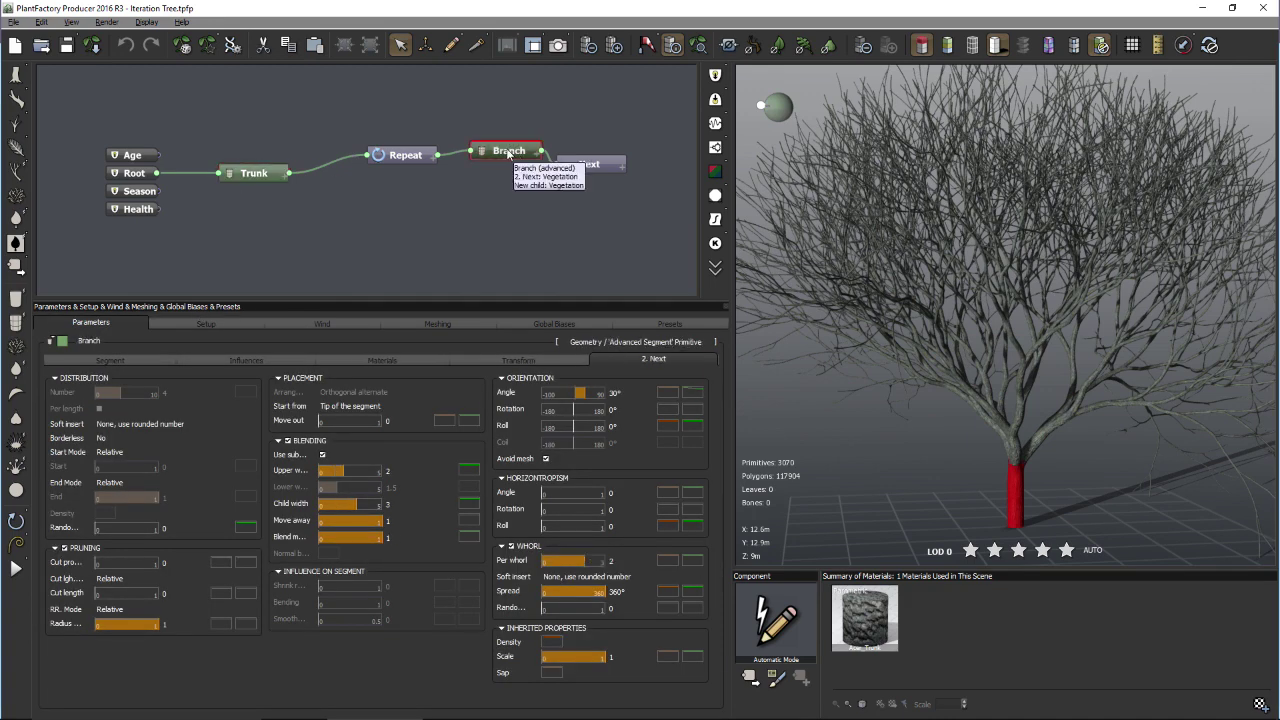
mouse_move(1077, 481)
mouse_down()
mouse_move(1038, 475)
mouse_move(1046, 490)
mouse_move(1073, 484)
mouse_up()
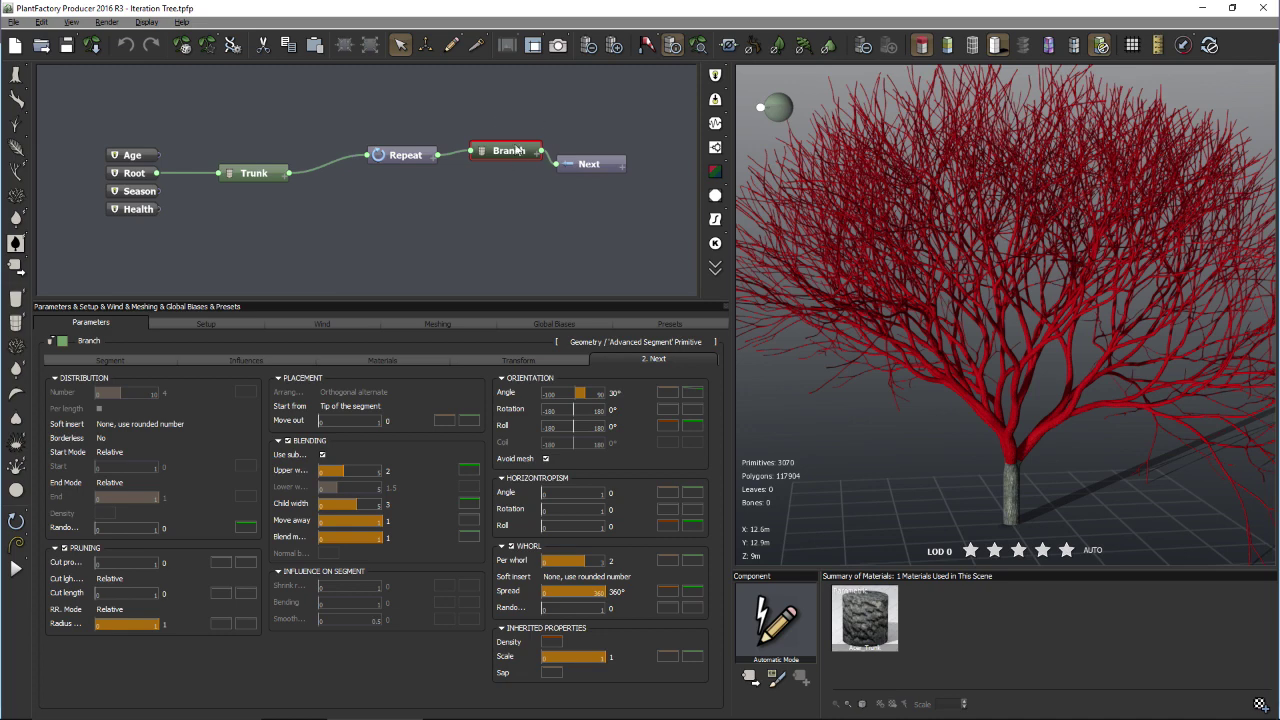
drag(527, 160, 589, 153)
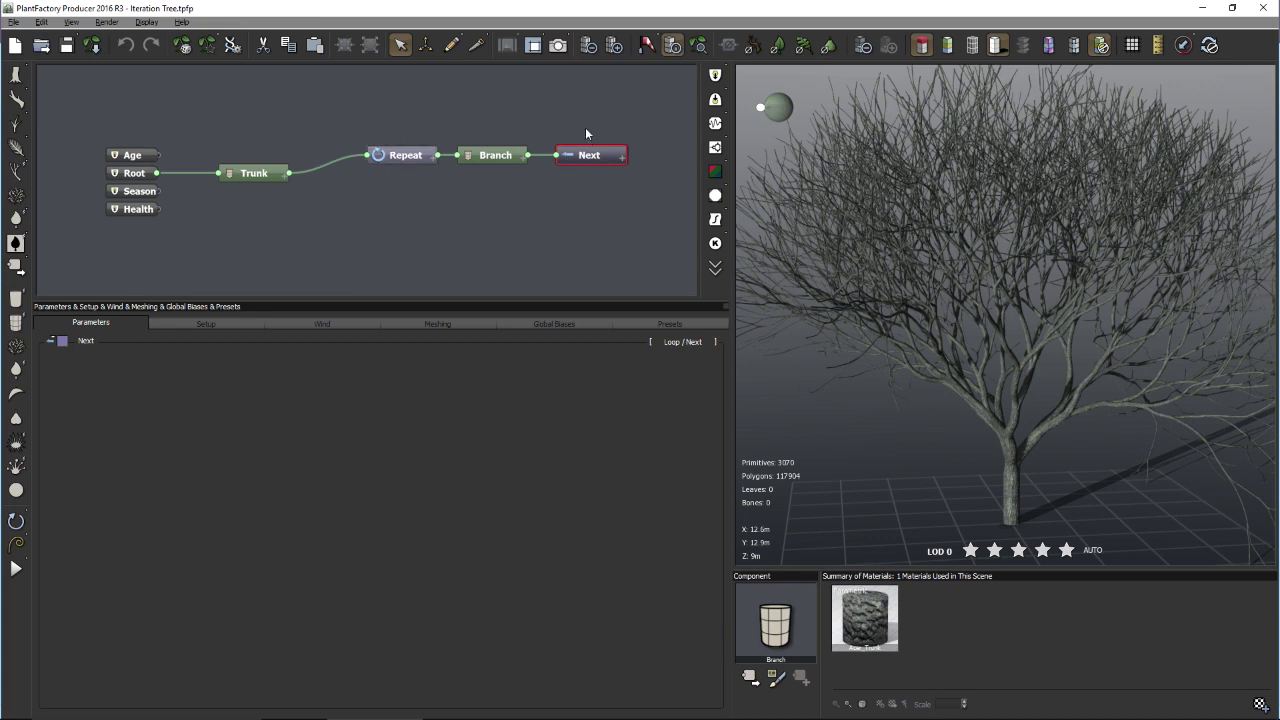
click(591, 201)
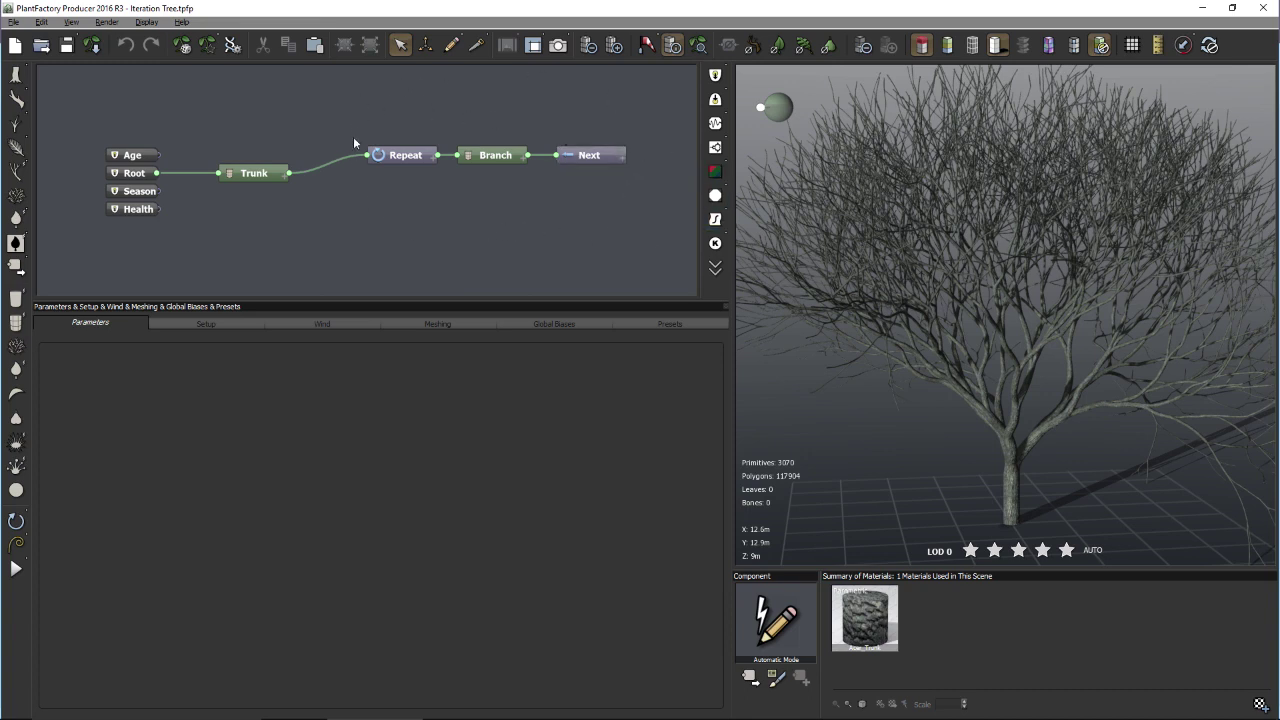
- Inspect the Trunk node's placement and blending settings and compare them with those of the Branch node
click(257, 173)
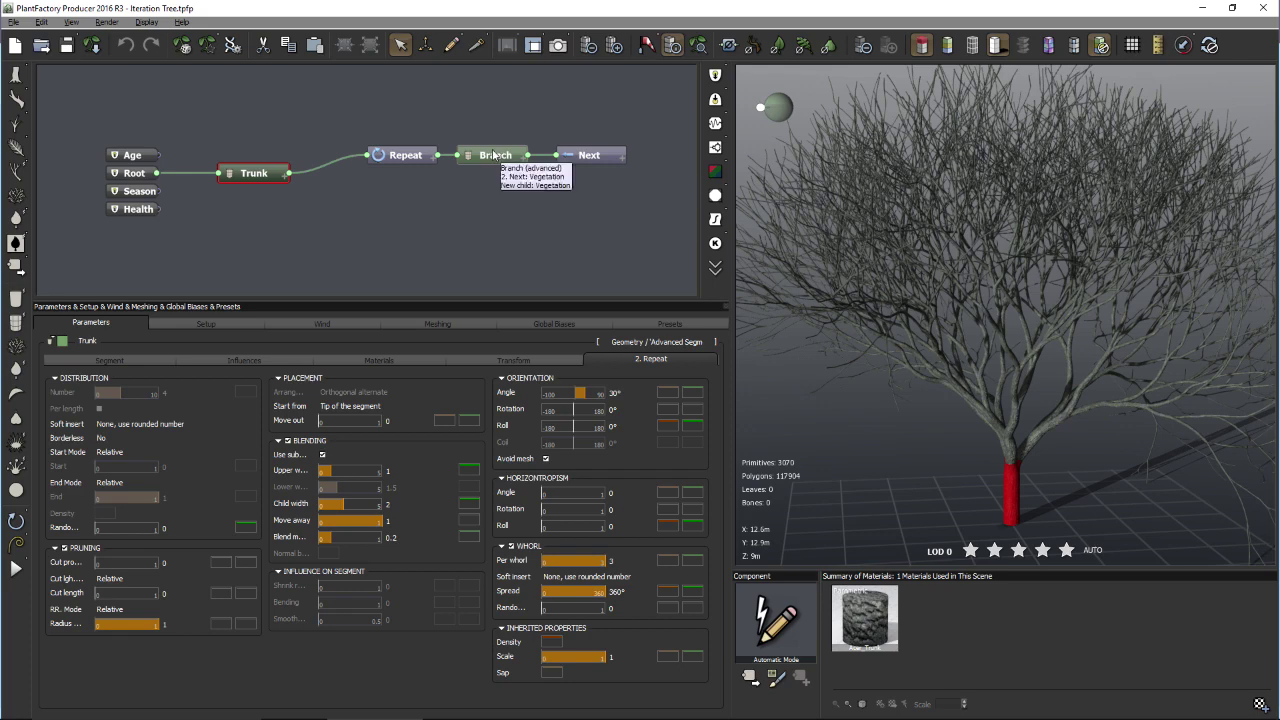
mouse_move(175, 627)
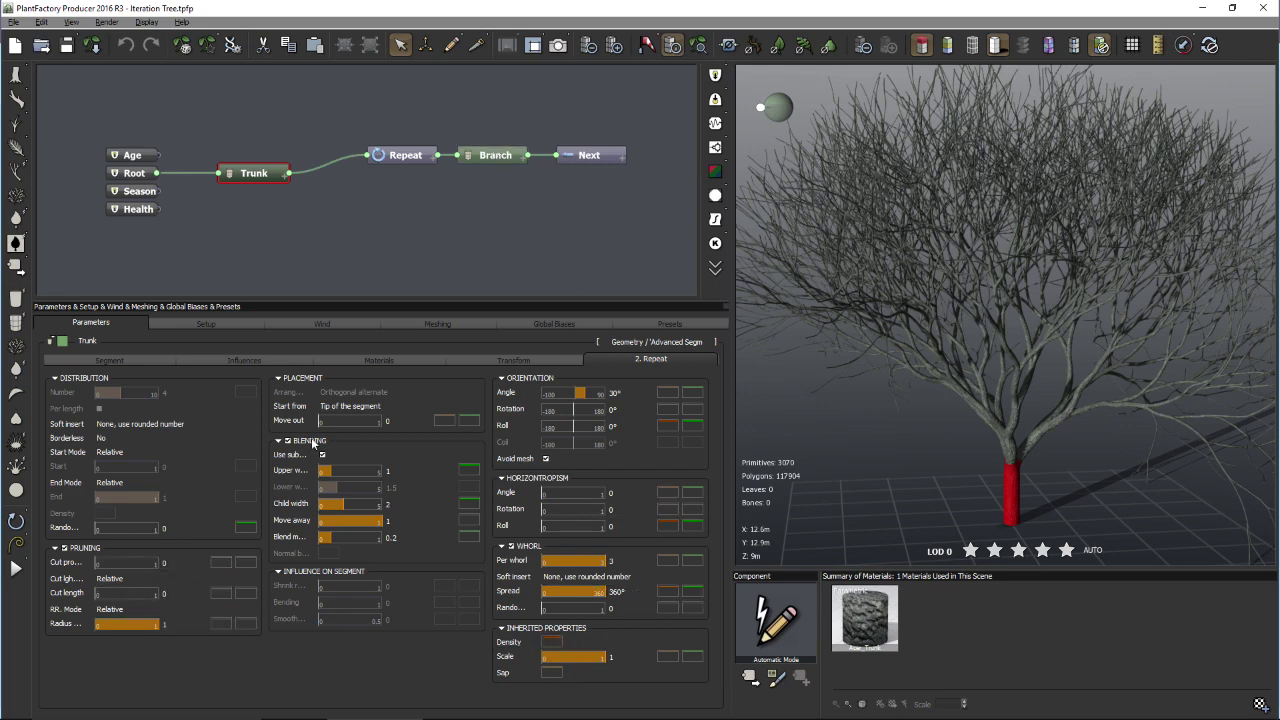
mouse_move(350, 406)
click(476, 157)
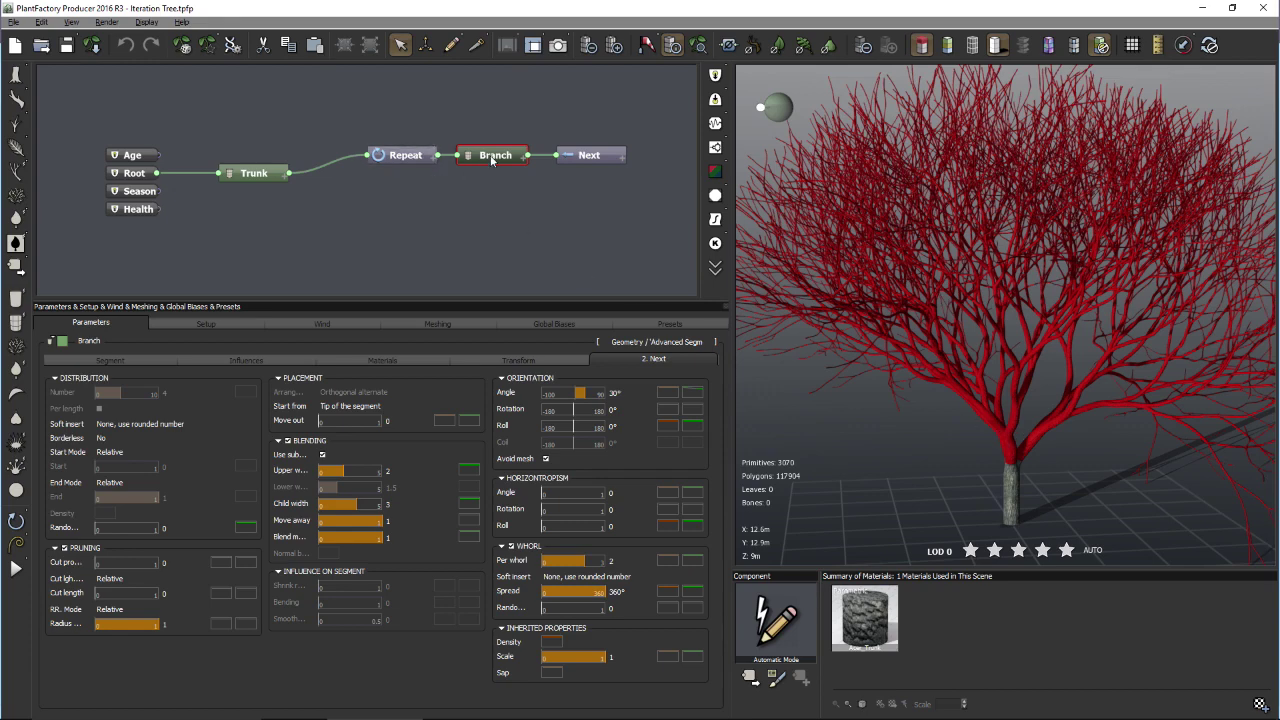
- Realign the Repeat, Branch and Next nodes in one row, and expand the Branch node to show its inputs and outputs
mouse_move(401, 162)
mouse_down()
mouse_move(375, 155)
mouse_move(378, 168)
mouse_up()
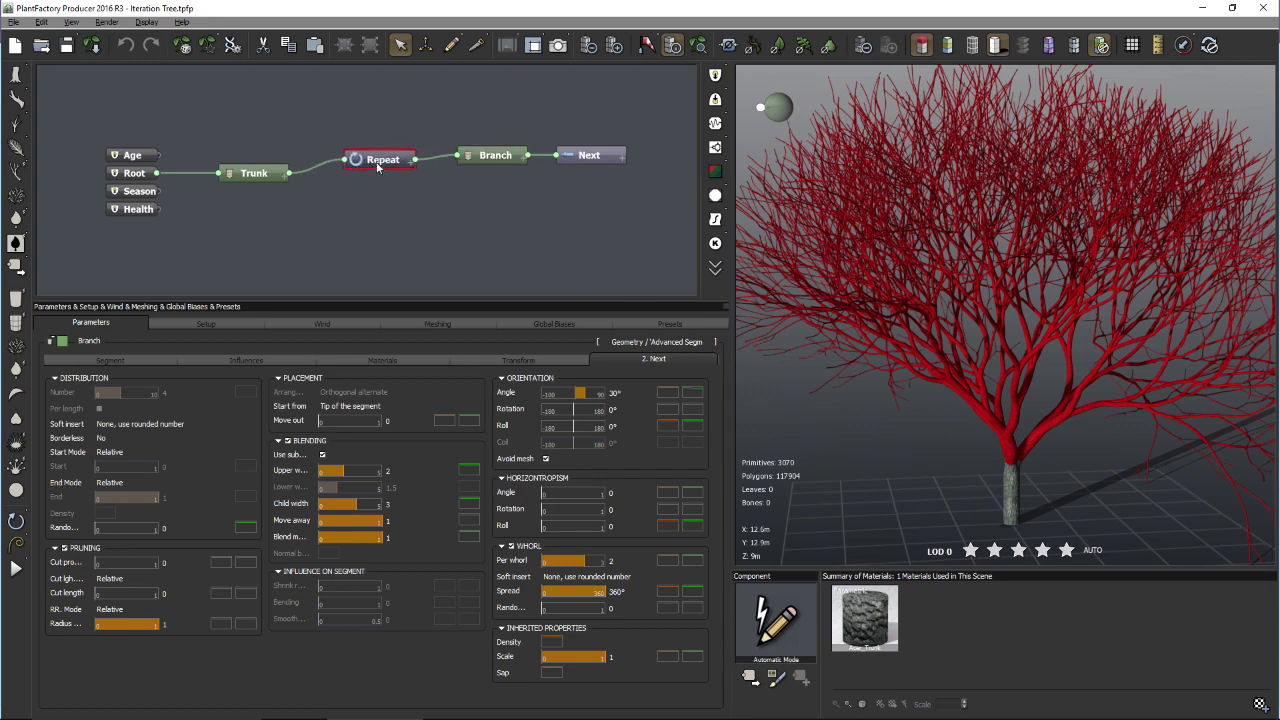
drag(501, 156, 487, 160)
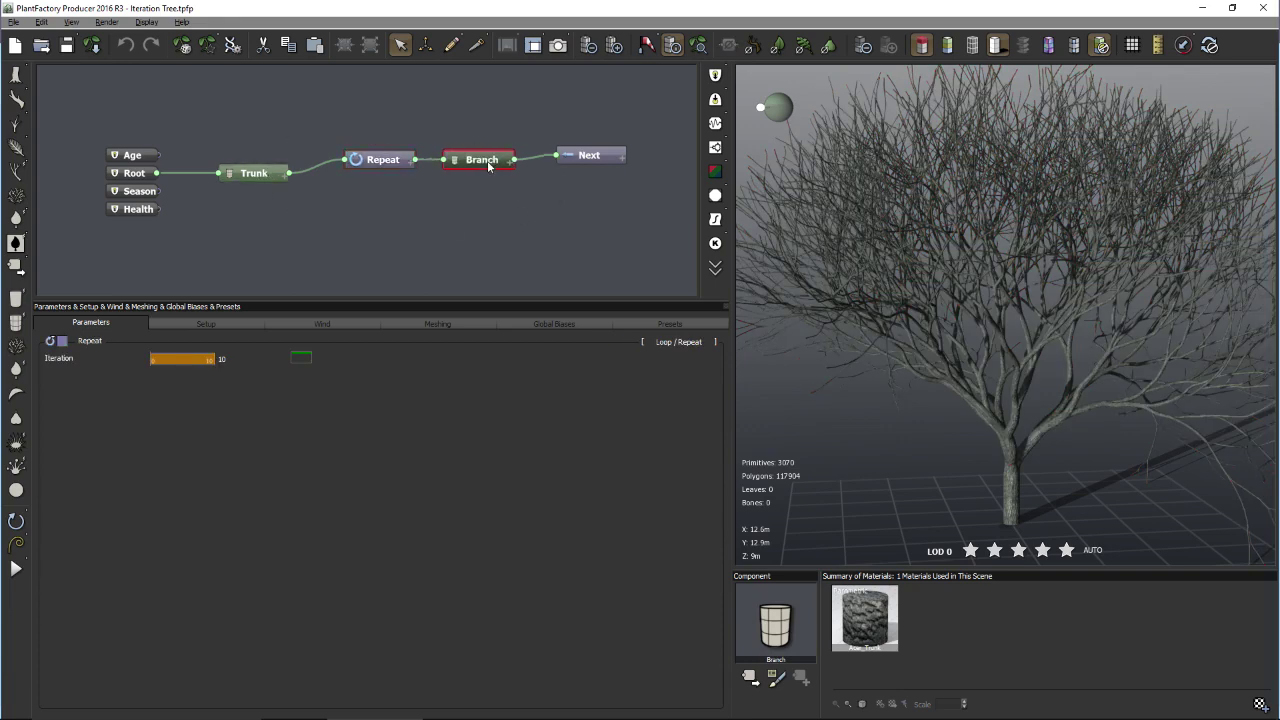
drag(576, 166, 577, 170)
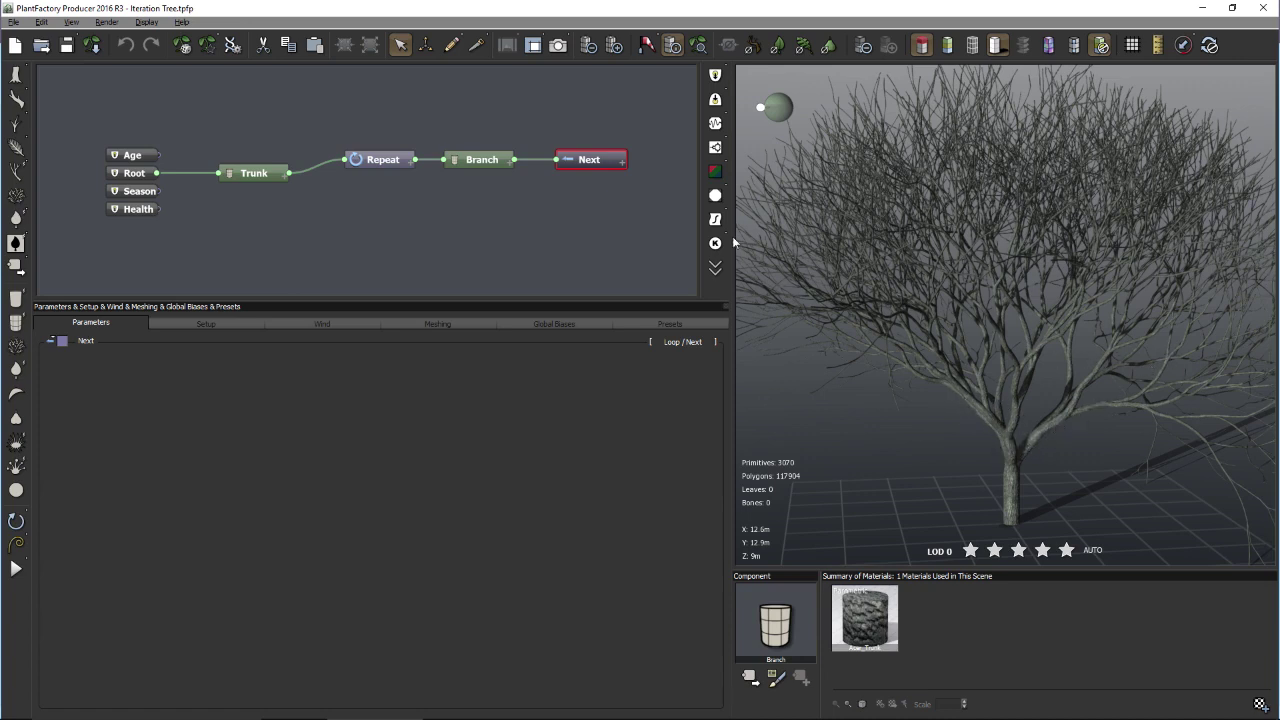
click(389, 164)
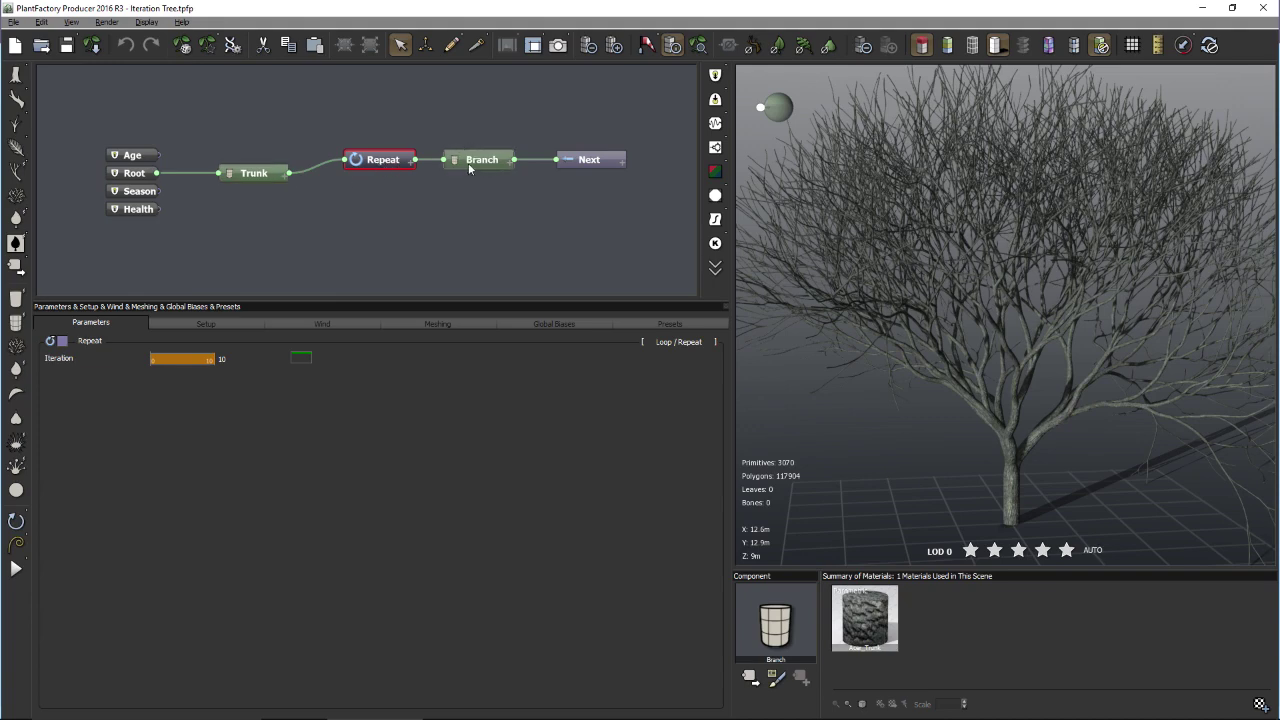
click(511, 162)
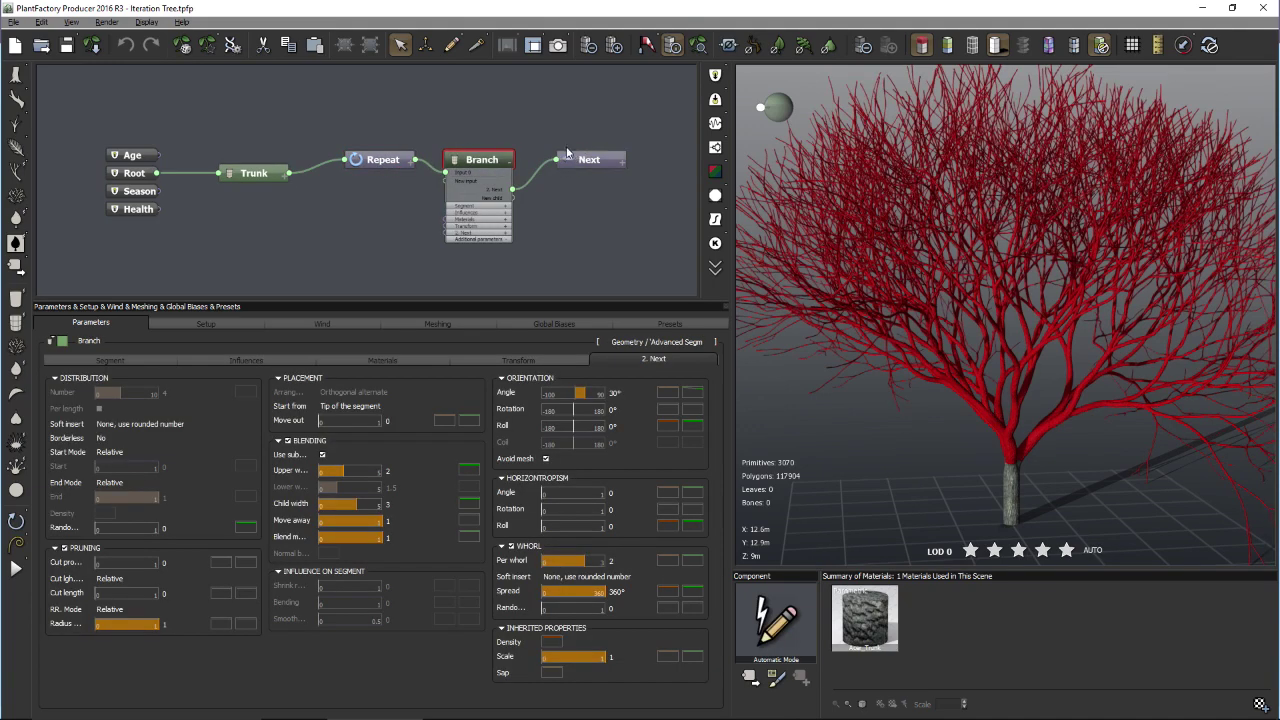
scroll(570, 164, up, 4)
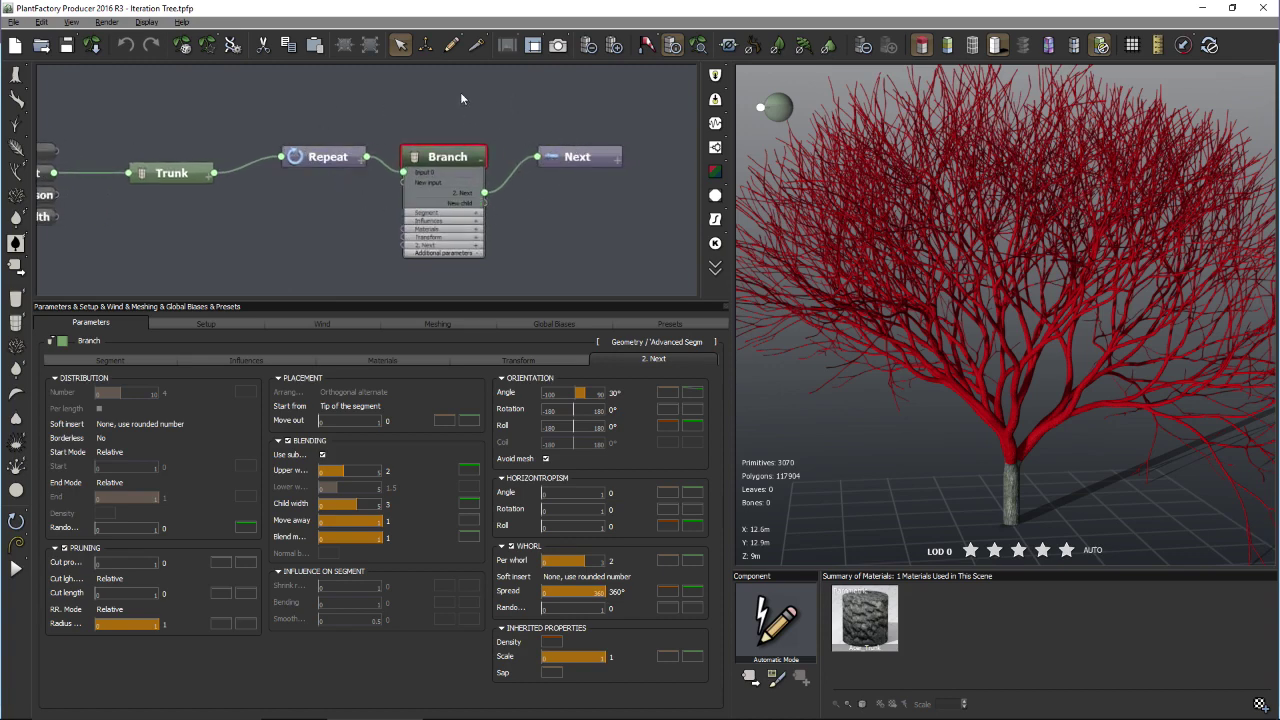
- Test the Repeat node with an iteration count of 0 and with a count of 1
click(322, 157)
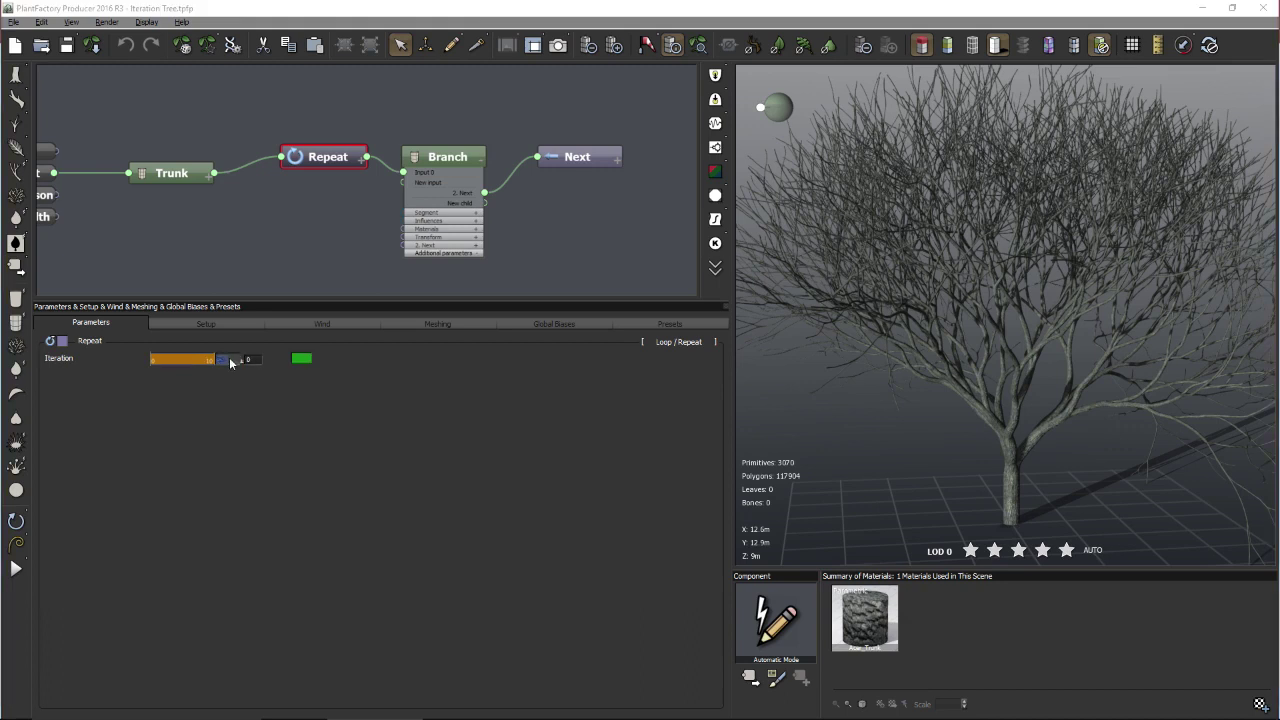
click(230, 361)
key(Return)
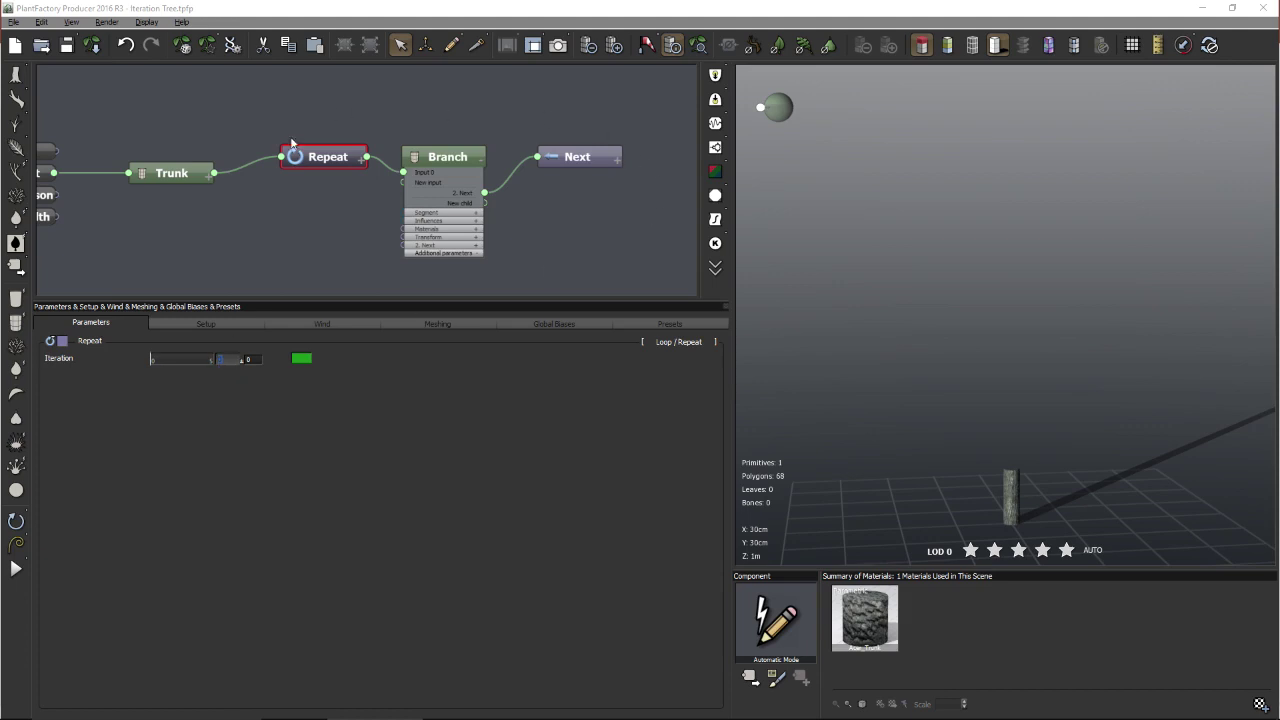
text(1)
key(Return)
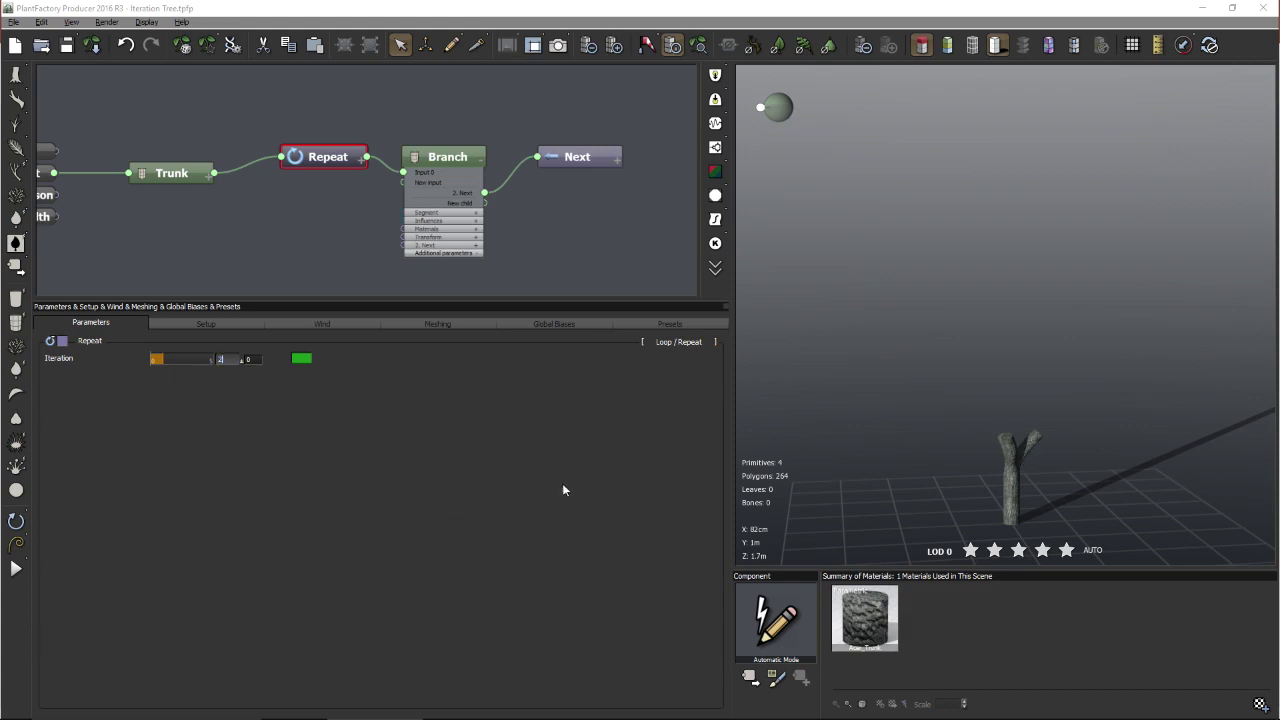
- Raise the Repeat node's iteration count one at a time from 2 to 10 to watch the tree grow
key(Return)
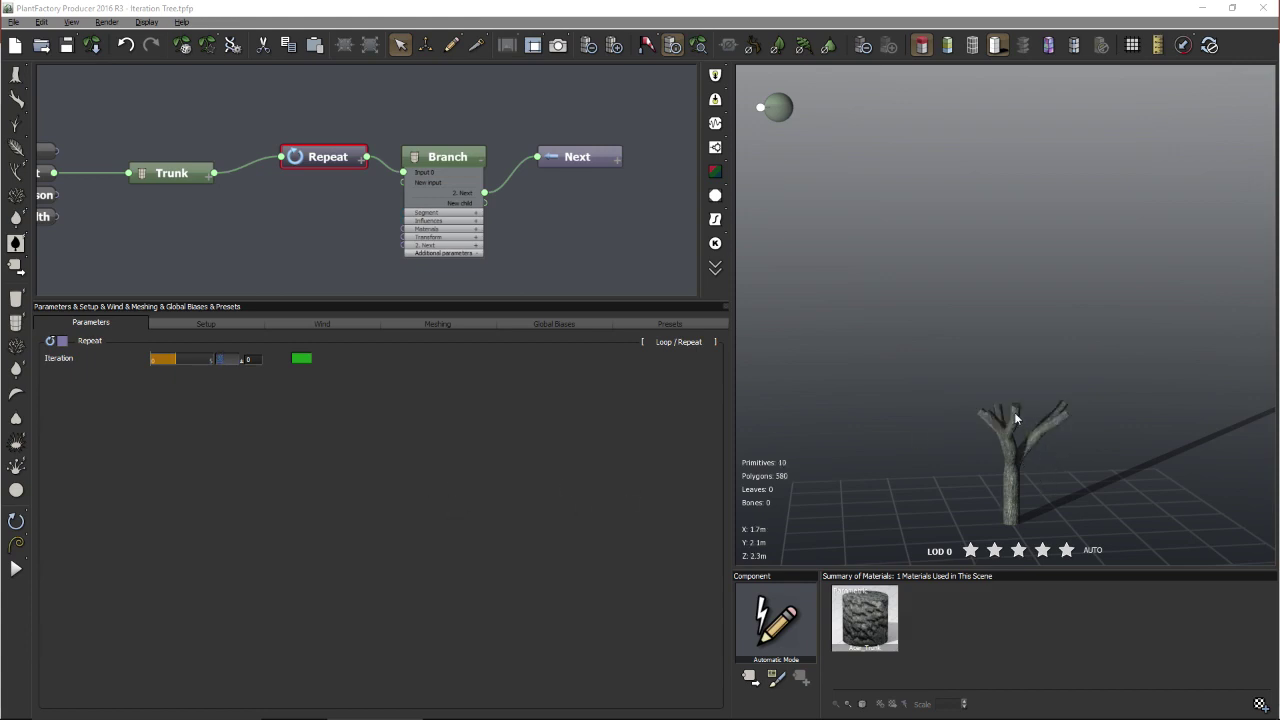
key(Up)
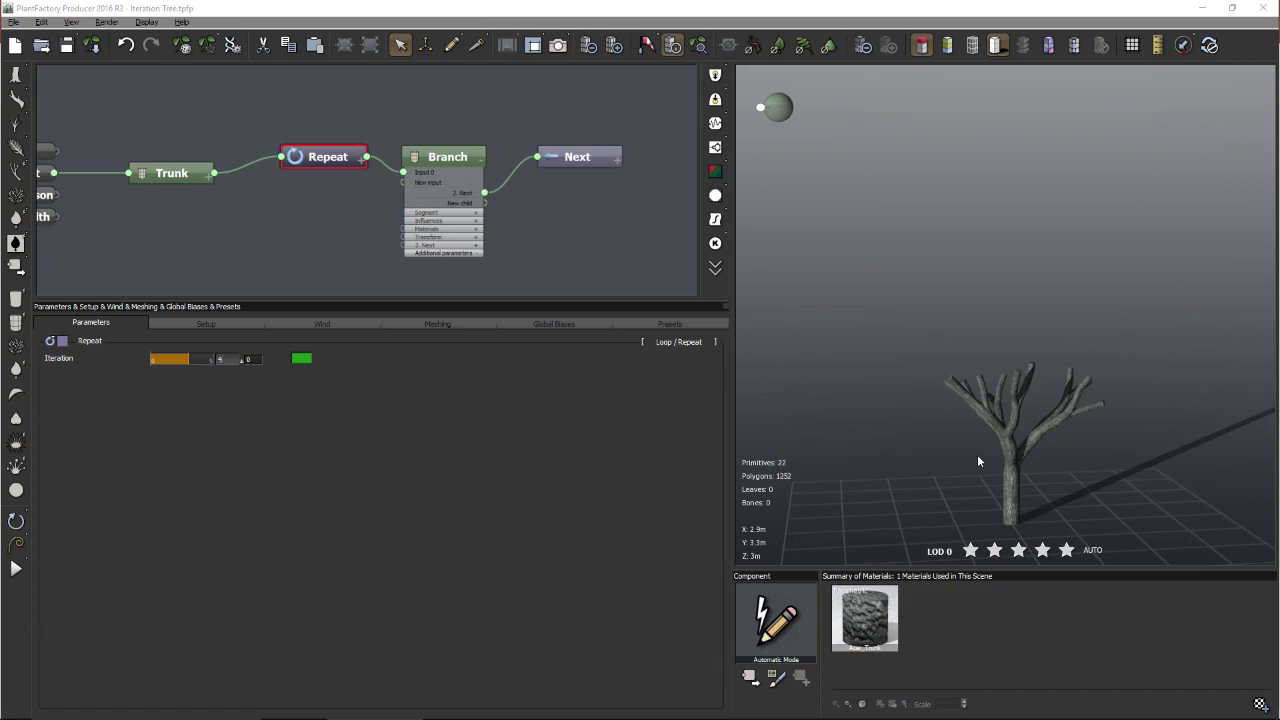
key(Up)
key(Up)
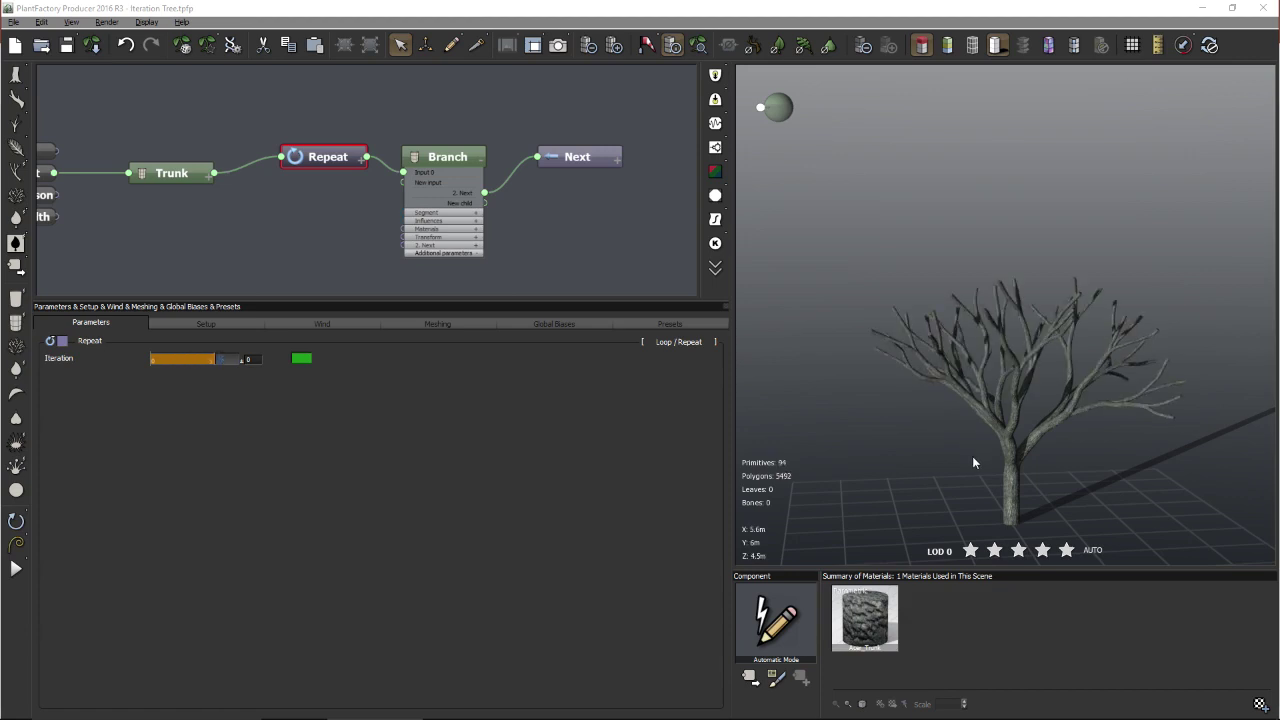
key(Up)
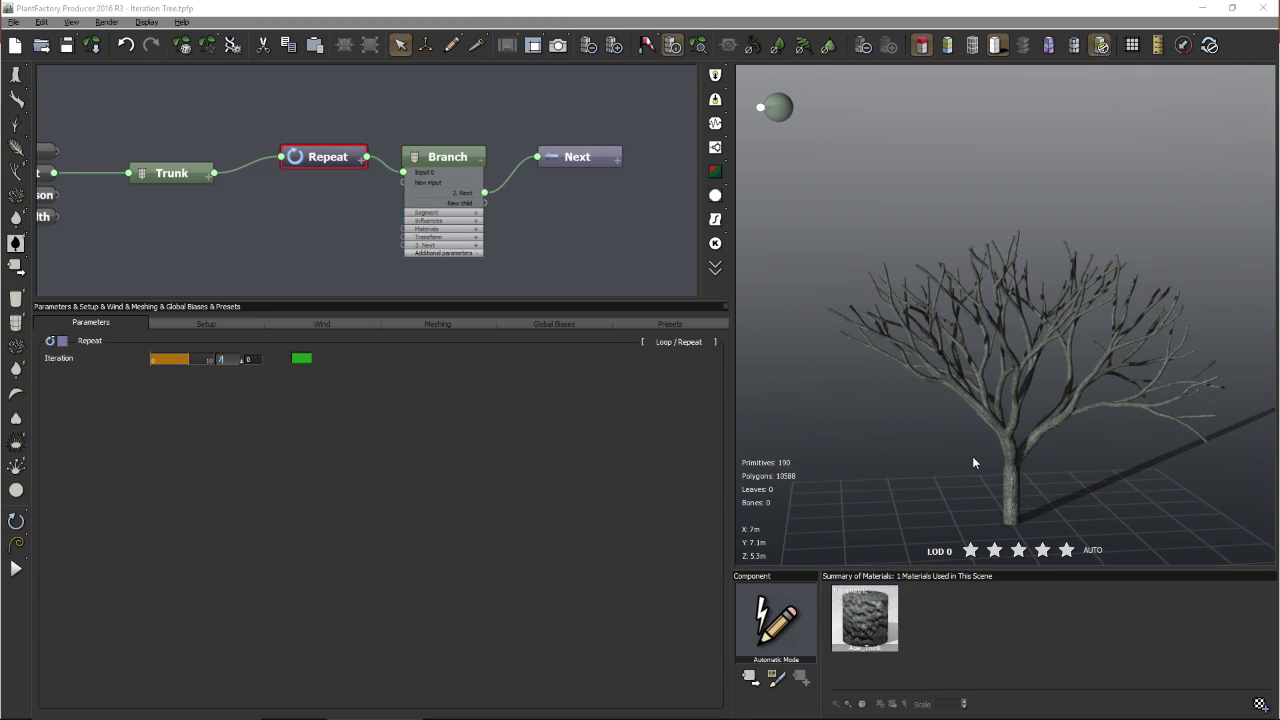
key(Up)
key(Up)
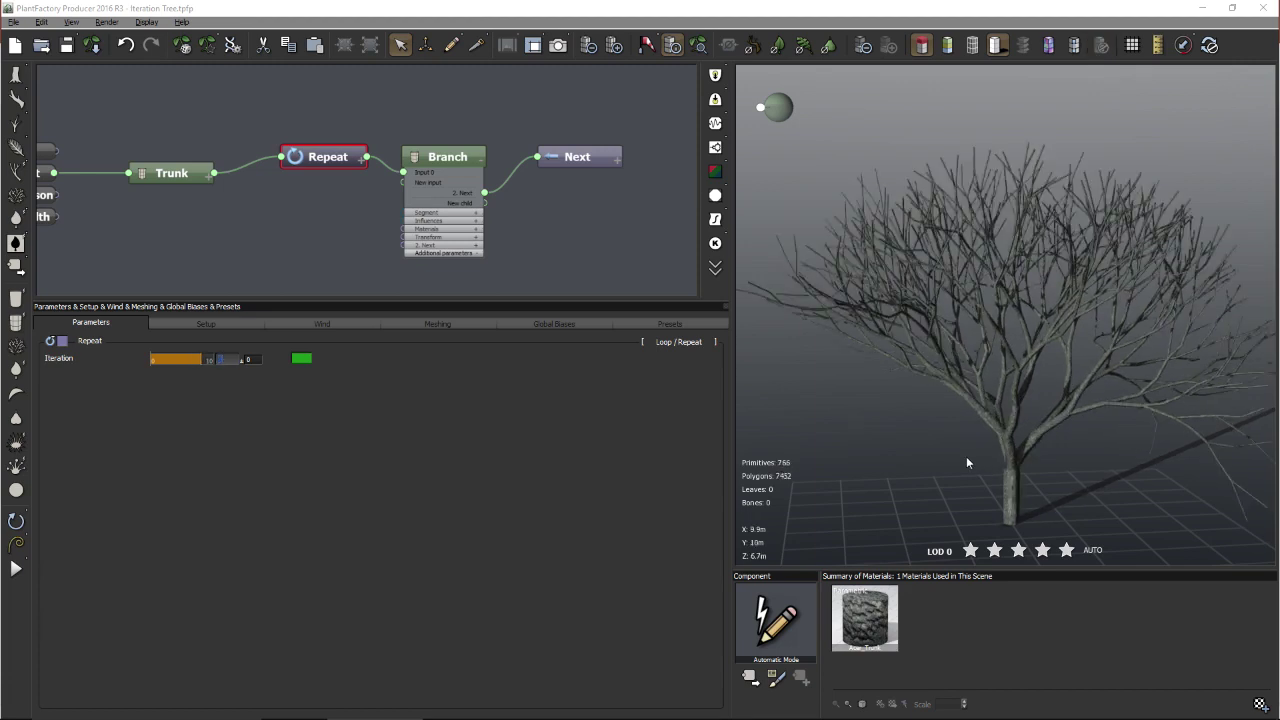
key(Up)
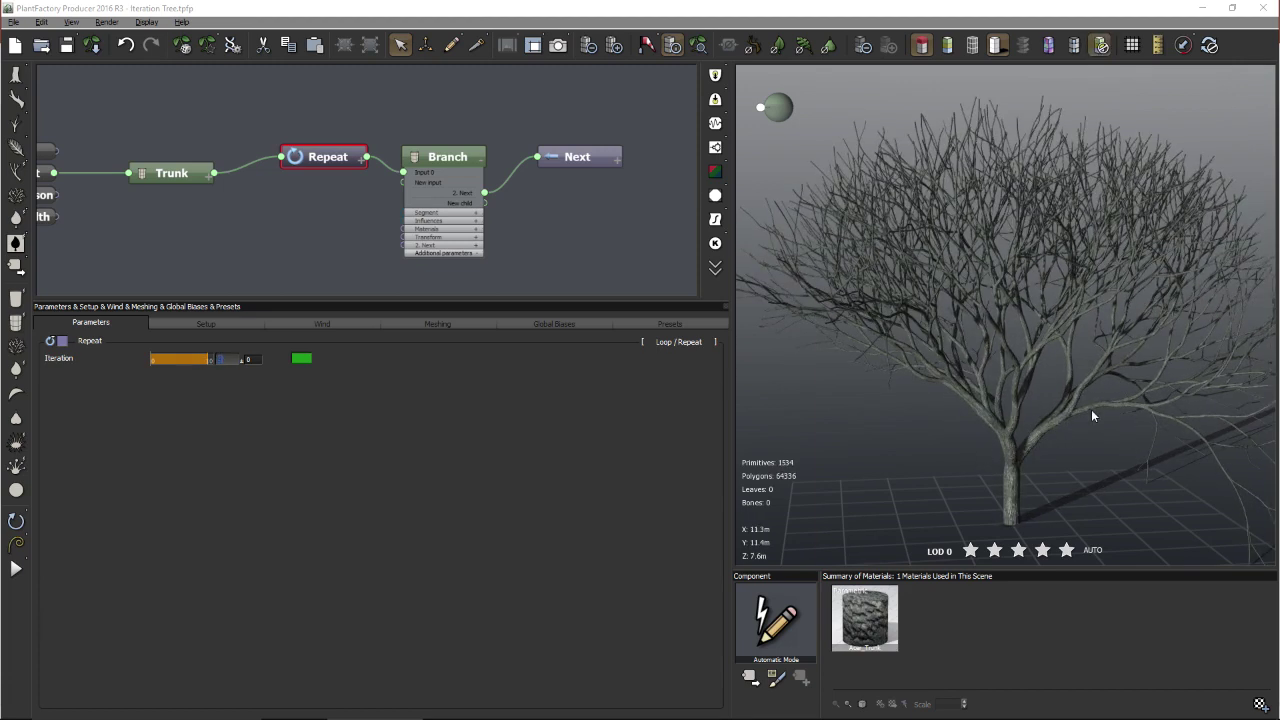
key(Up)
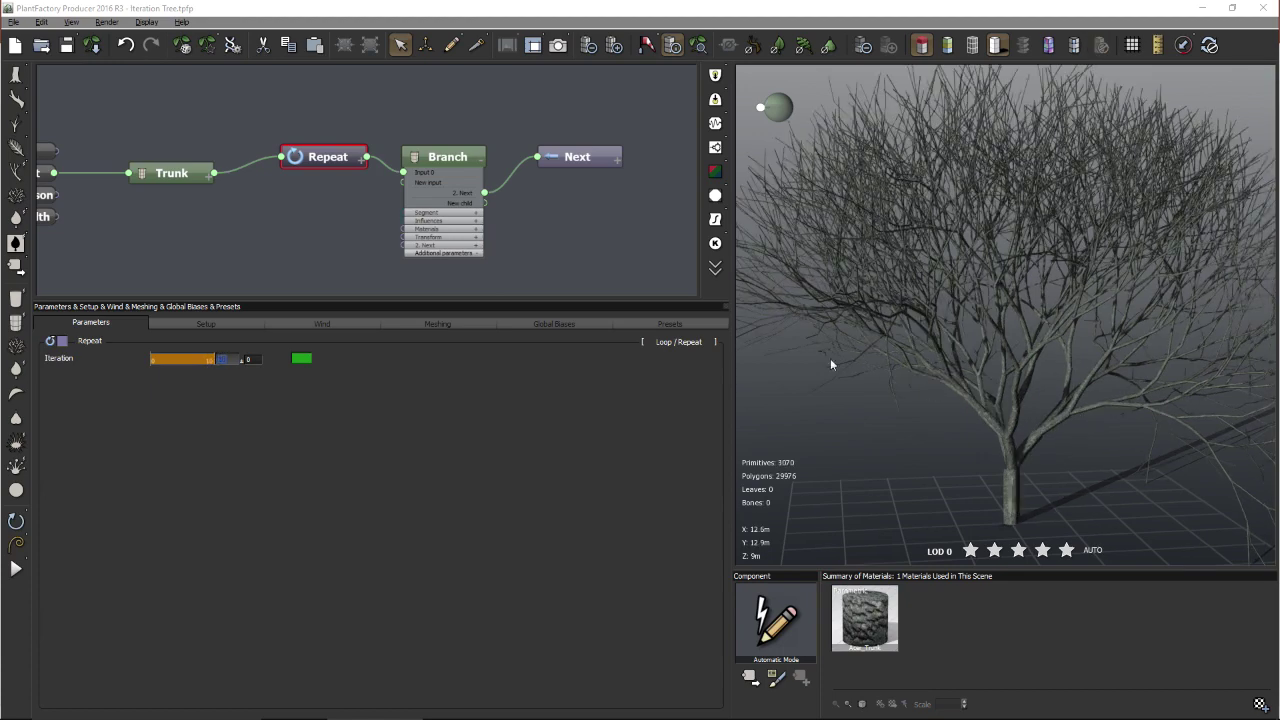
- Examine the Branch node's segment parameters, such as length, inherited radius and tropism
click(458, 166)
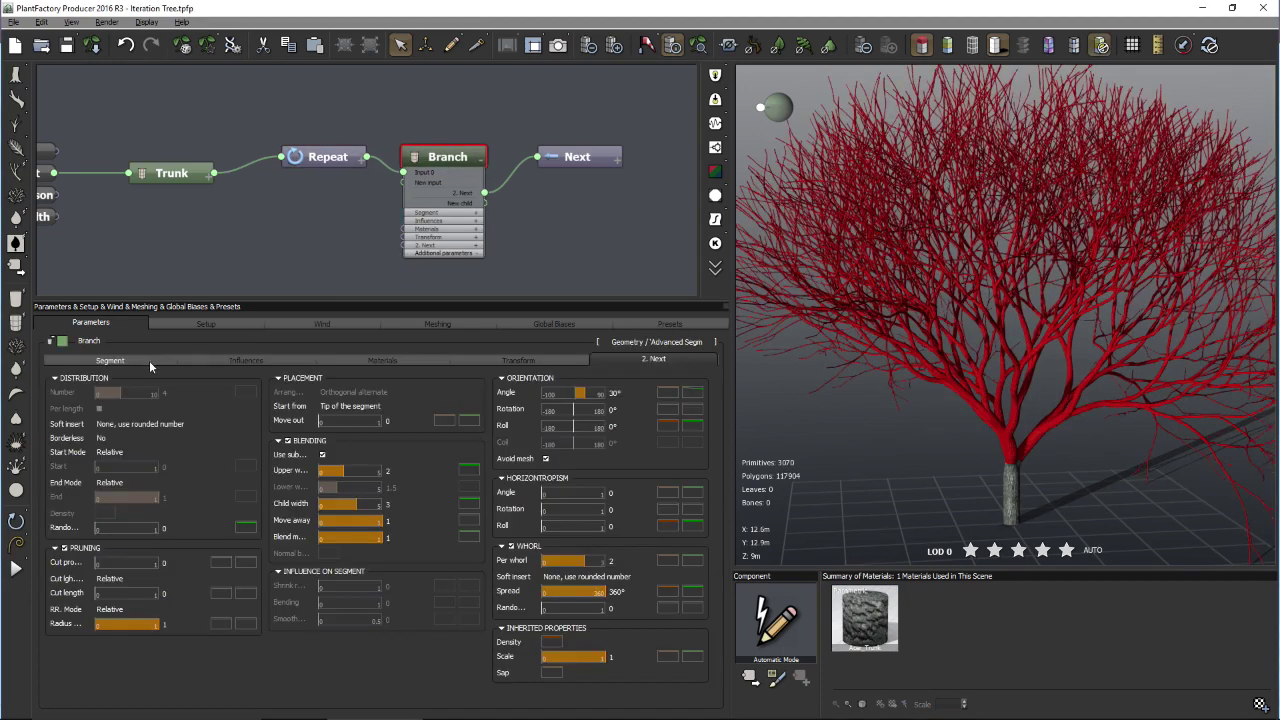
click(144, 362)
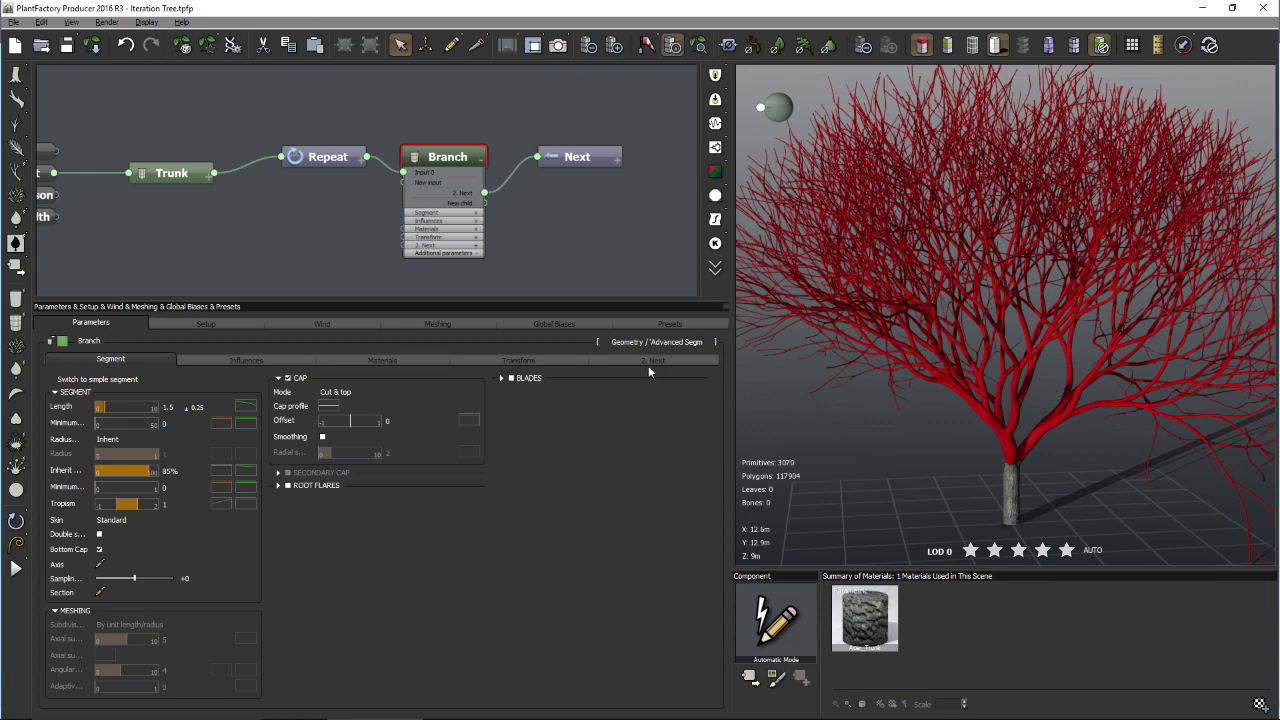
- Add a Loop End node below the Next node and connect it to the Branch node's New child output
middle_drag(576, 266, 540, 257)
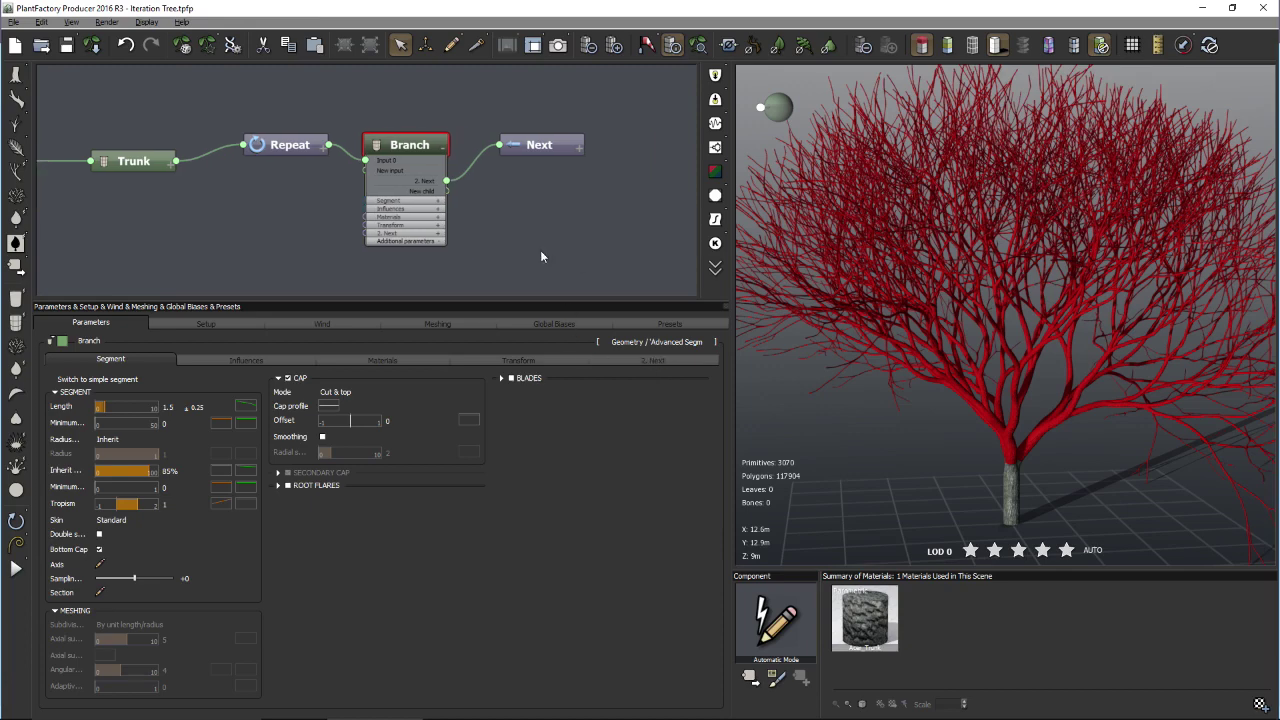
right_click(532, 192)
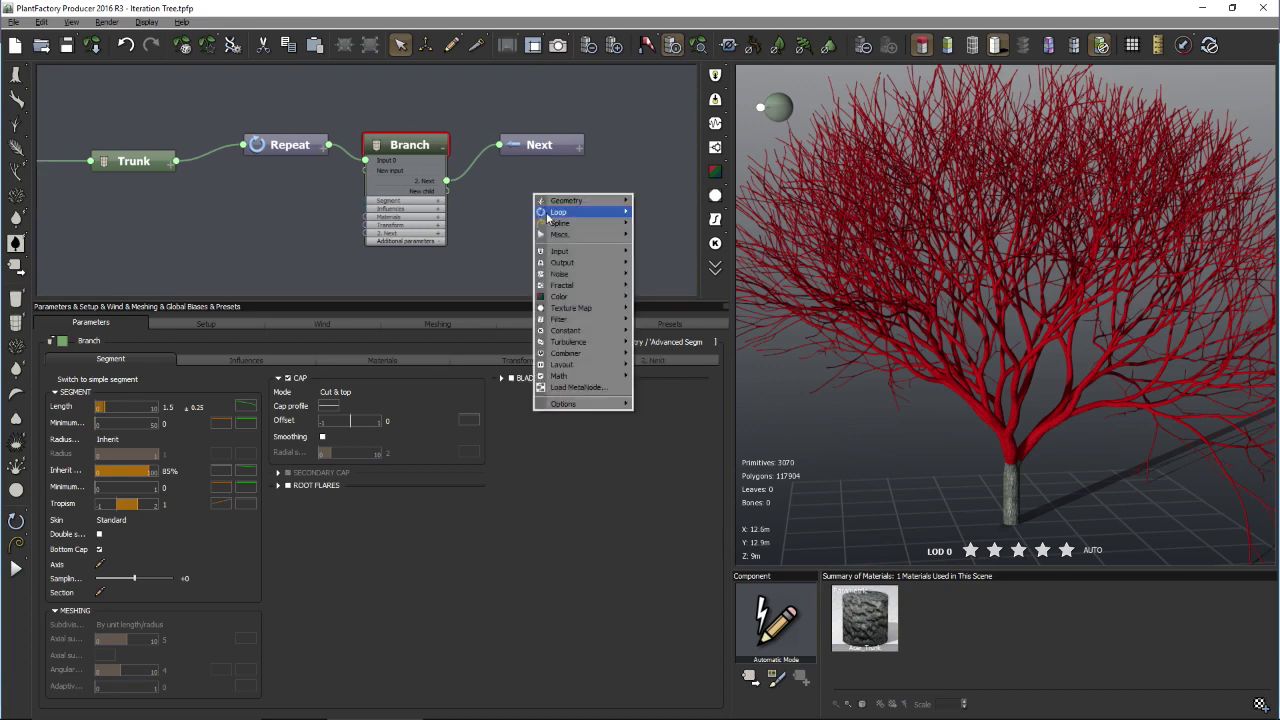
mouse_move(548, 214)
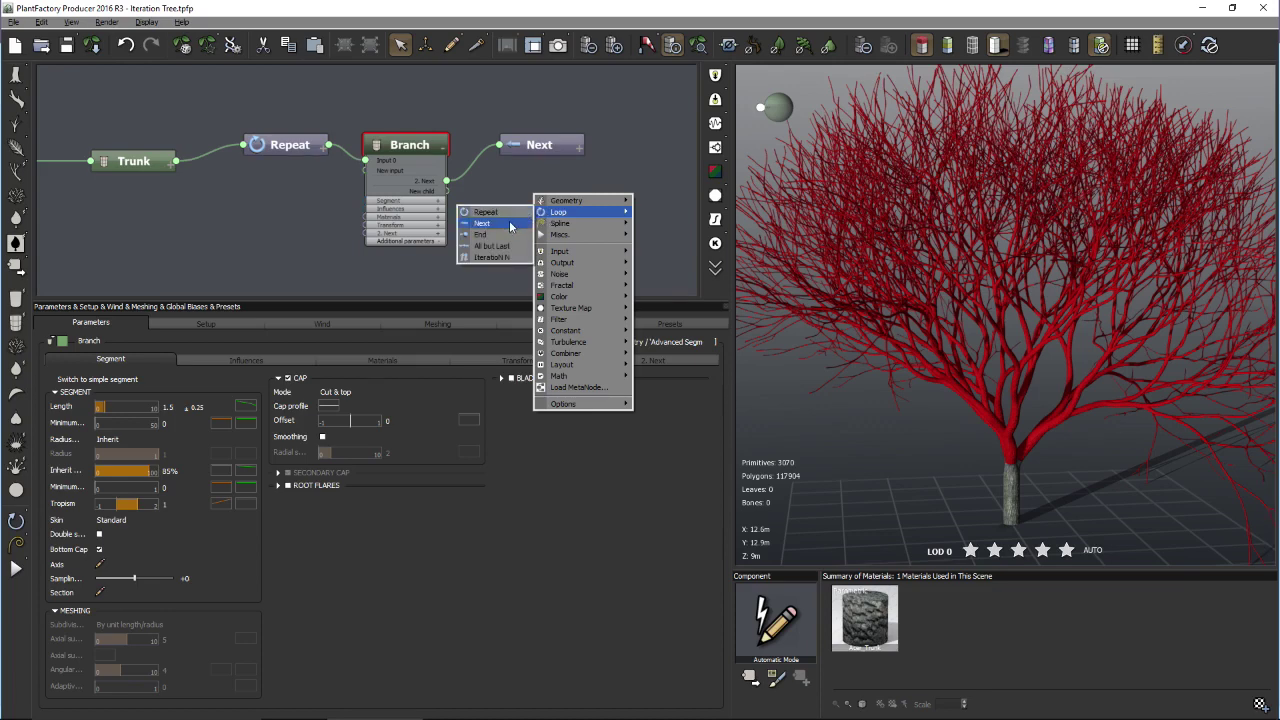
click(480, 236)
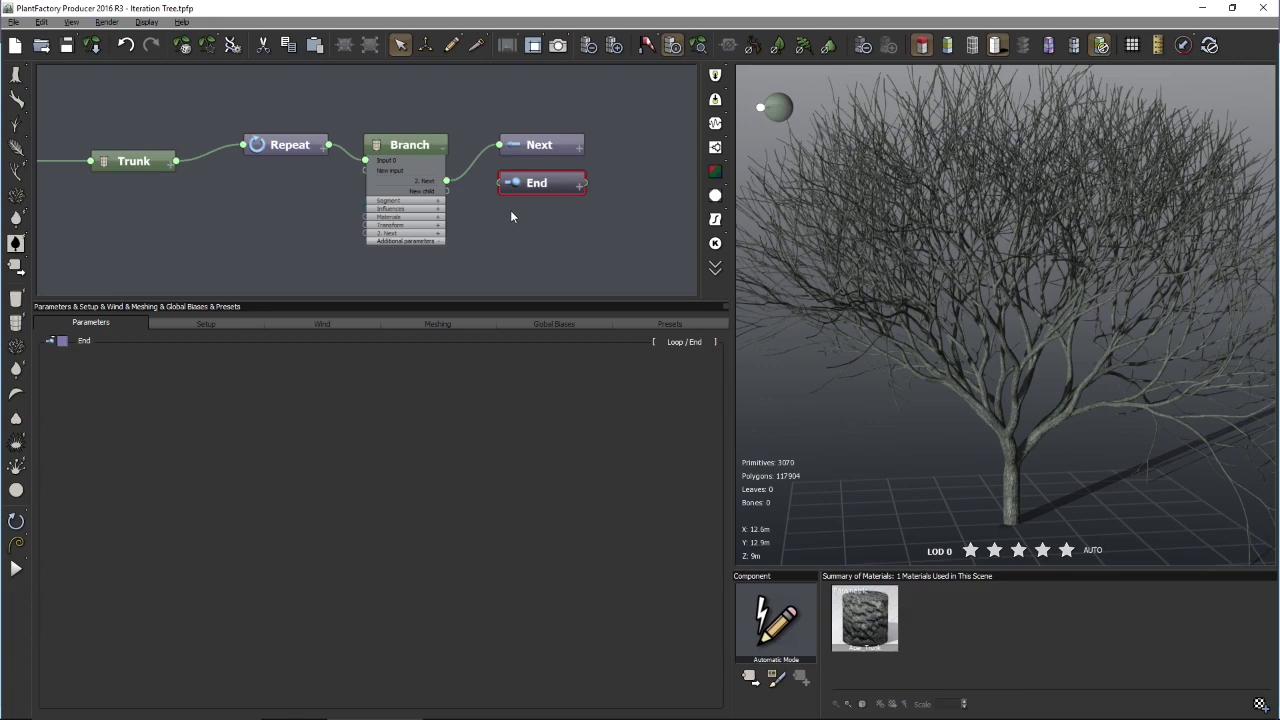
drag(508, 189, 507, 194)
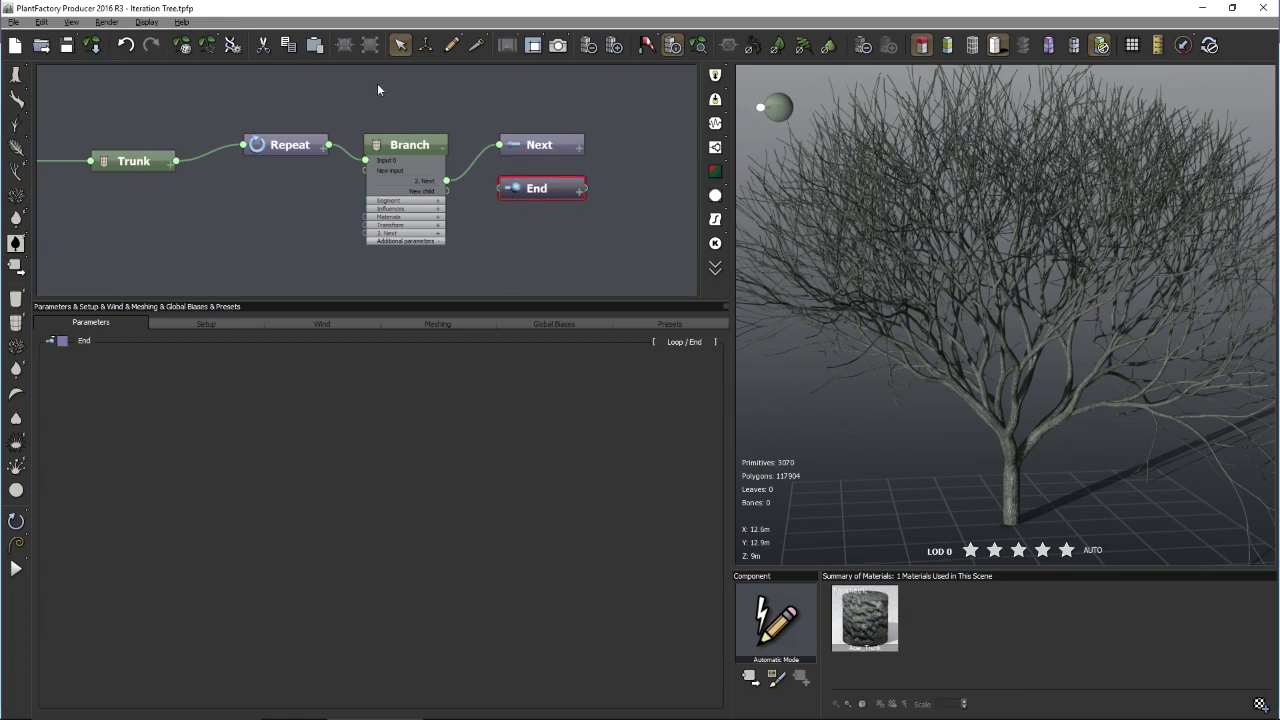
drag(502, 193, 449, 193)
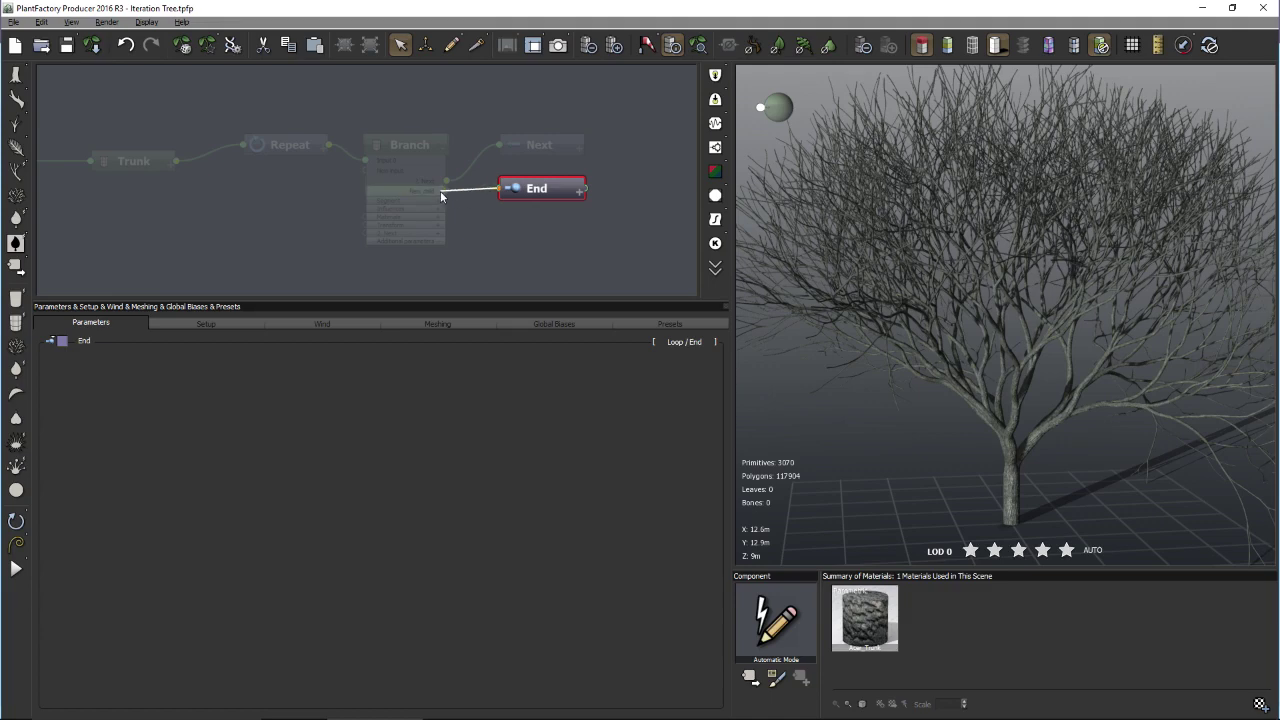
drag(440, 191, 440, 191)
drag(533, 193, 517, 188)
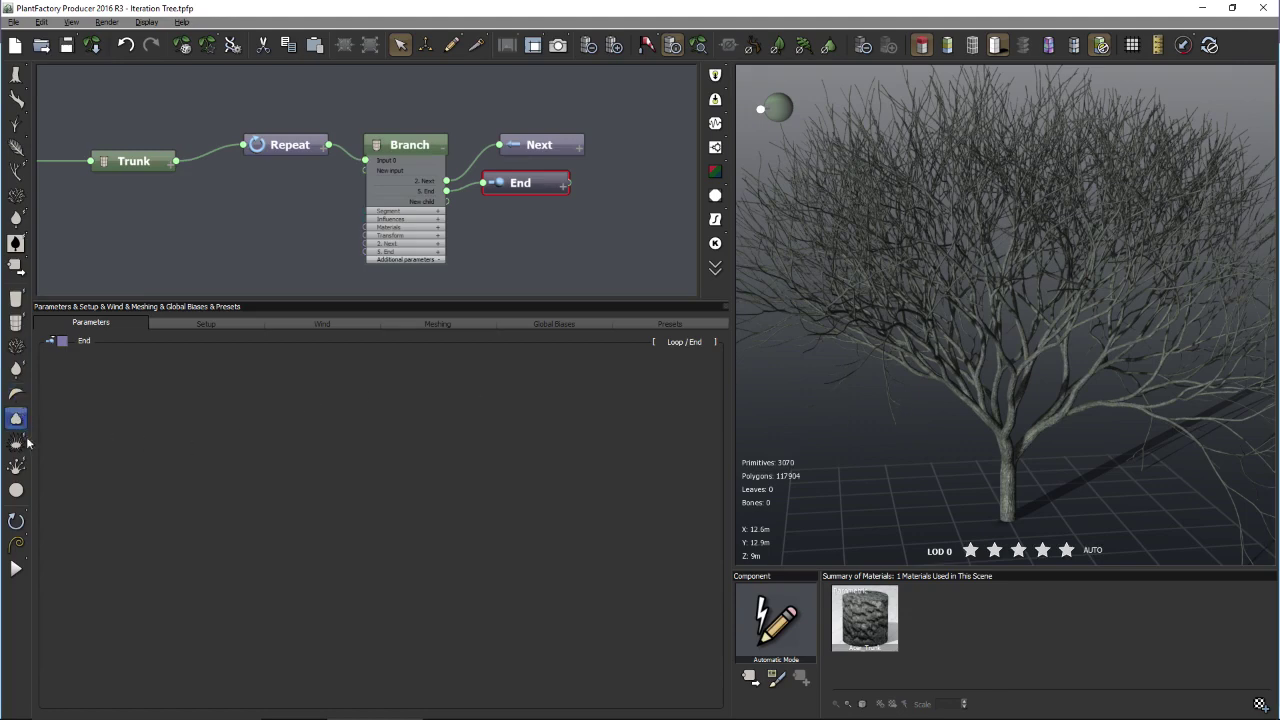
- Add a Leaf node as a child of the Branch node and set its global scale to 0.1
click(15, 370)
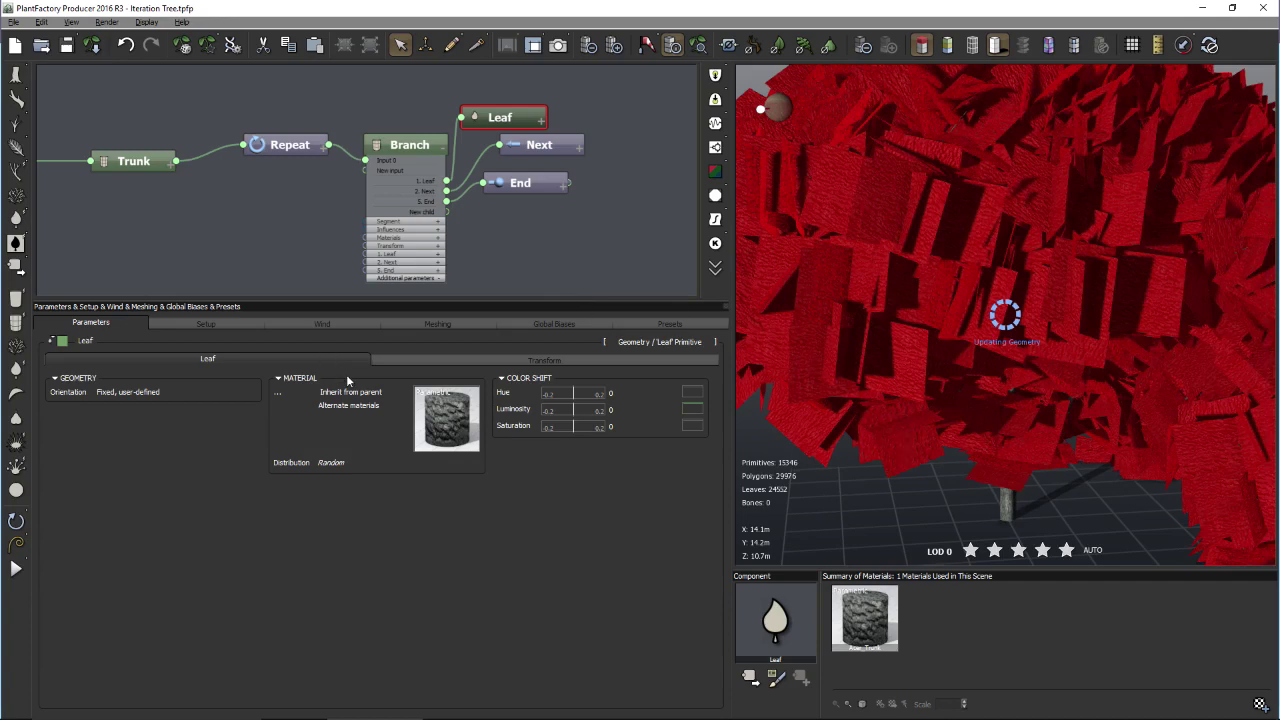
click(544, 359)
click(171, 447)
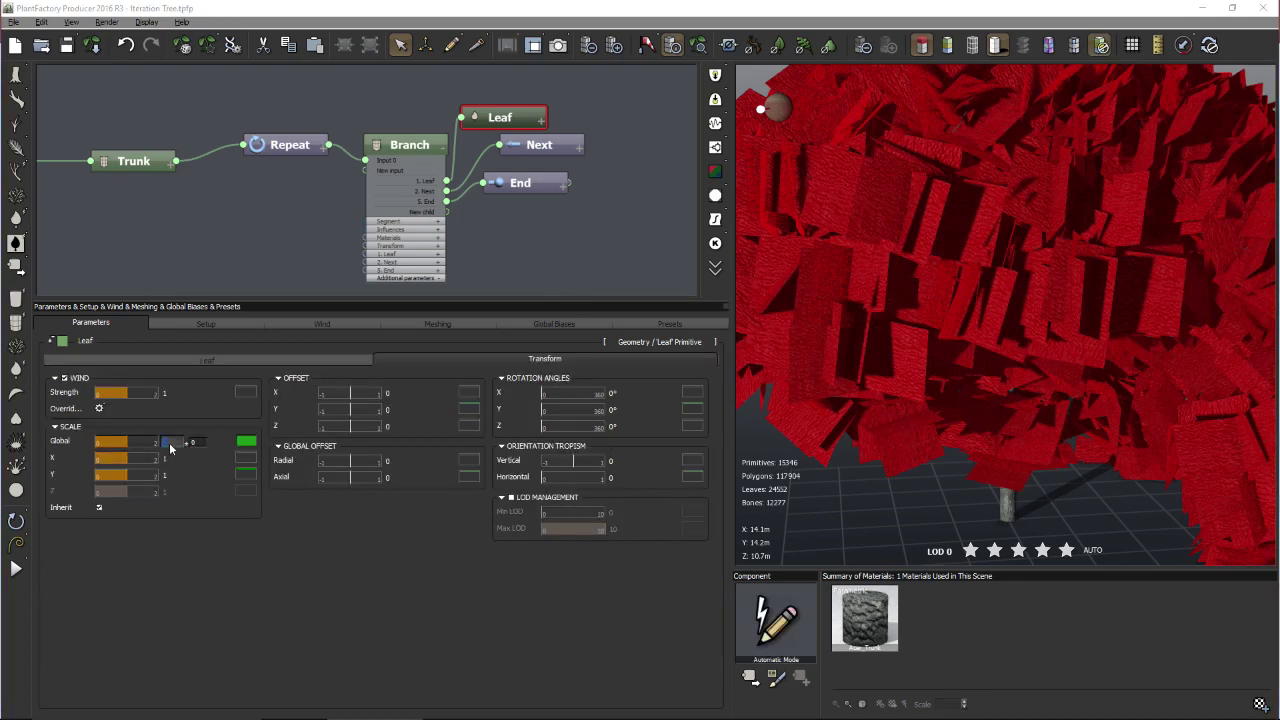
text(0.1)
key(Return)
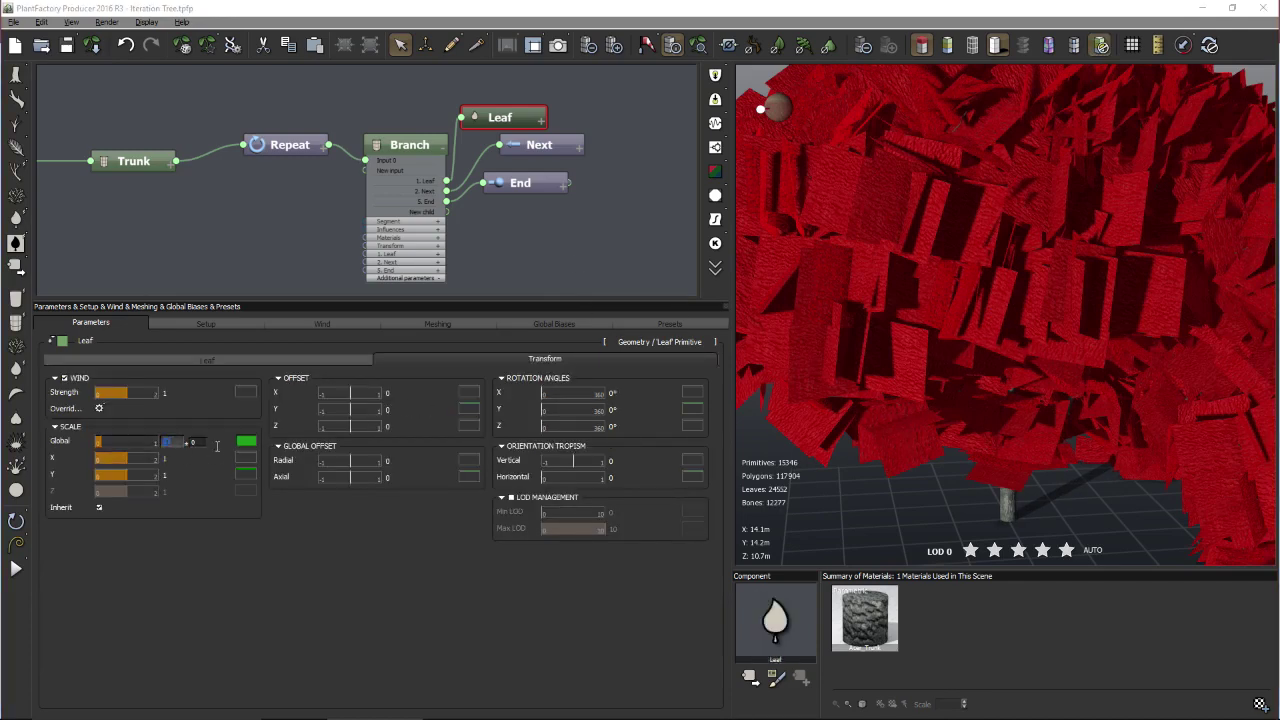
- Assign the Acer Leaf_Two_Sided material from the Leaves collection to the Leaf node
scroll(1006, 314, up, 3)
click(1006, 314)
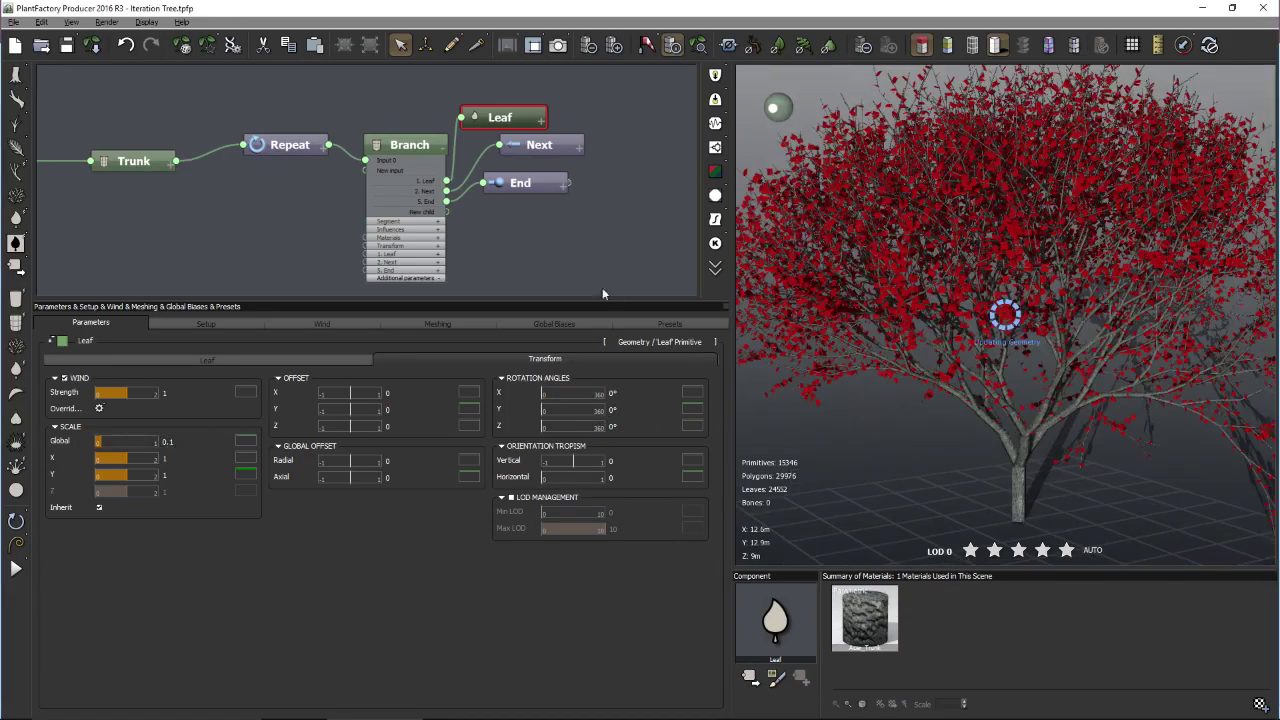
drag(1110, 440, 1140, 448)
click(522, 186)
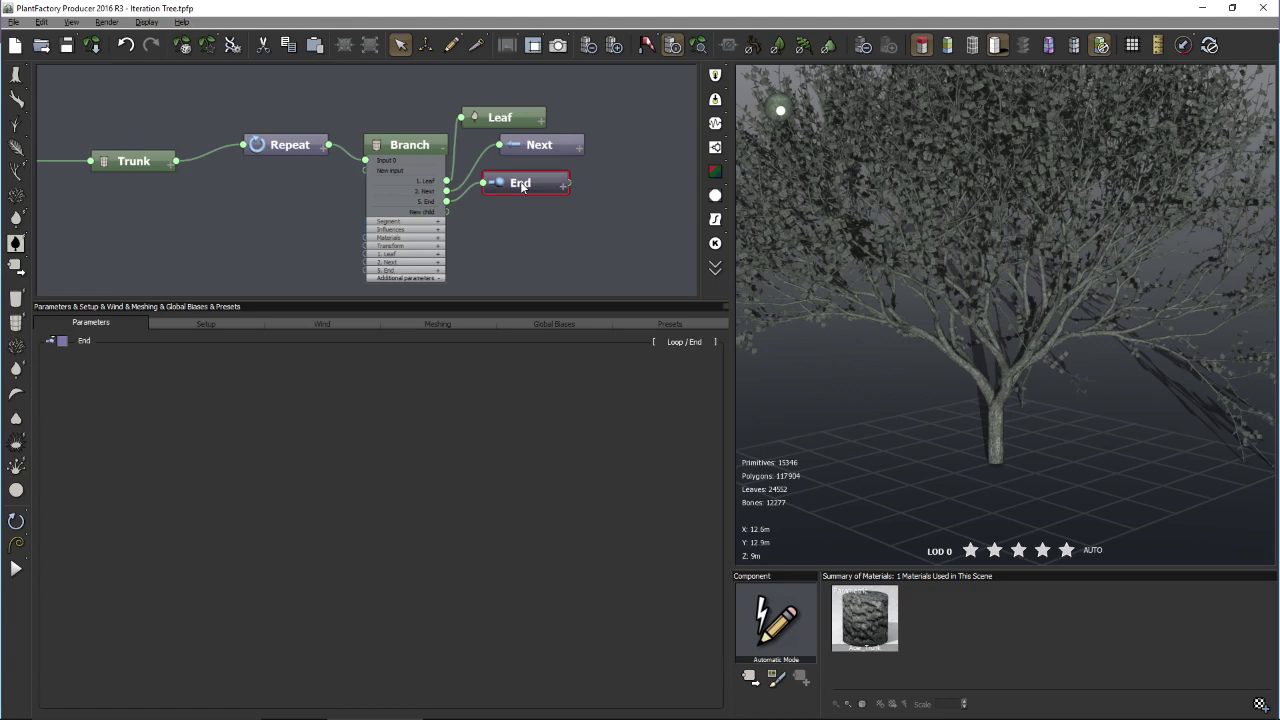
click(500, 118)
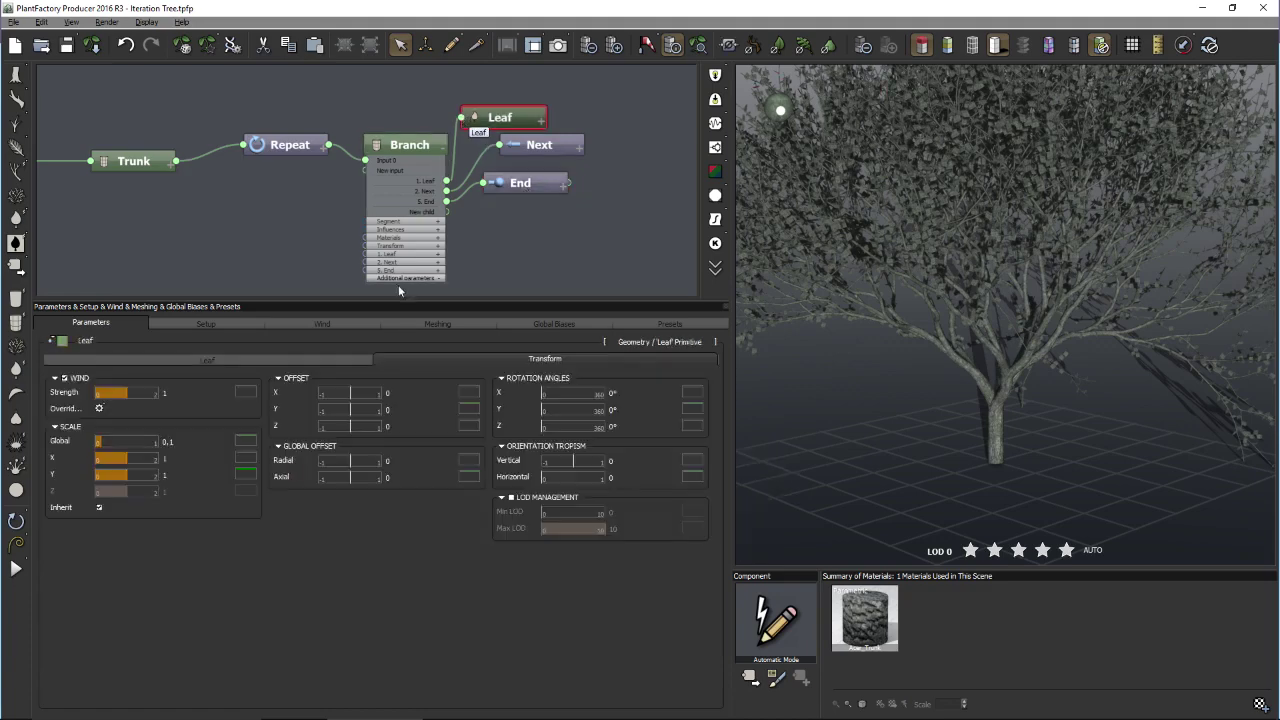
click(200, 361)
click(405, 445)
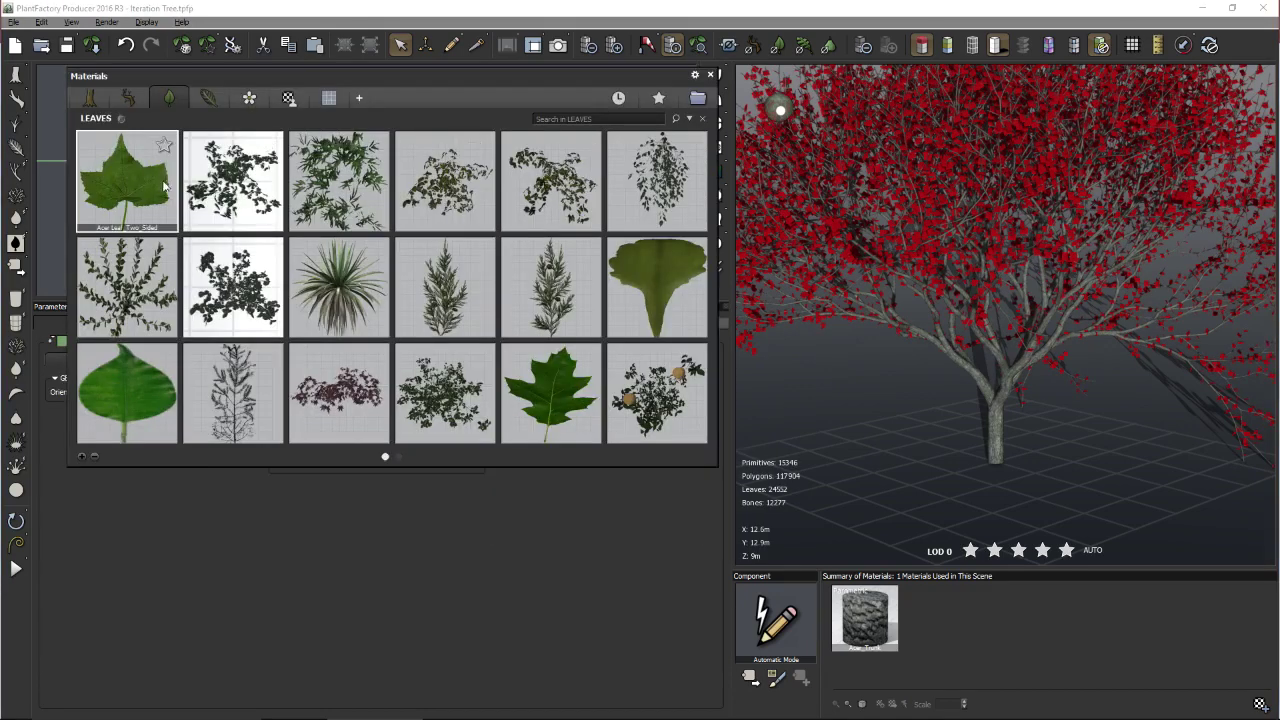
key(Escape)
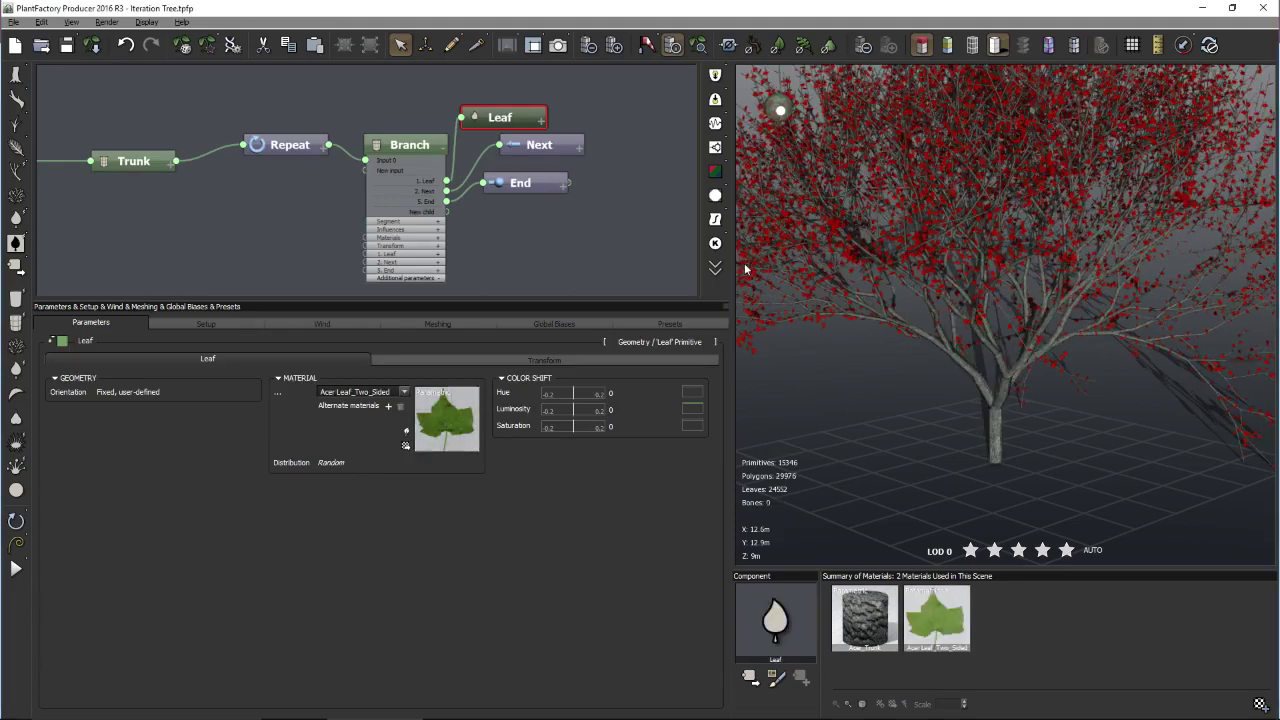
click(658, 250)
mouse_move(1073, 372)
mouse_down()
mouse_move(1012, 403)
mouse_move(1063, 426)
mouse_move(1052, 398)
mouse_move(1098, 413)
mouse_move(1128, 399)
mouse_move(1048, 386)
mouse_move(1080, 408)
mouse_up()
right_click(1133, 397)
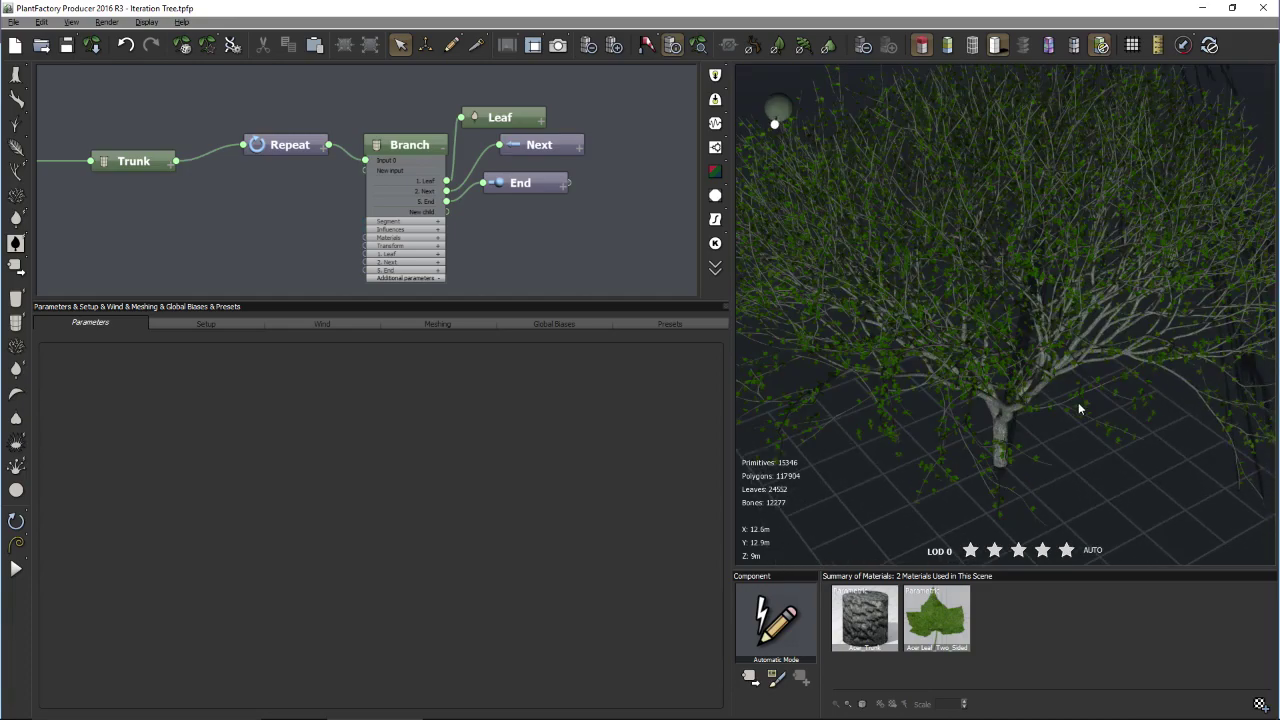
- Collapse the Branch node and line up its Leaf, Next and End child nodes in a column beside it
click(440, 152)
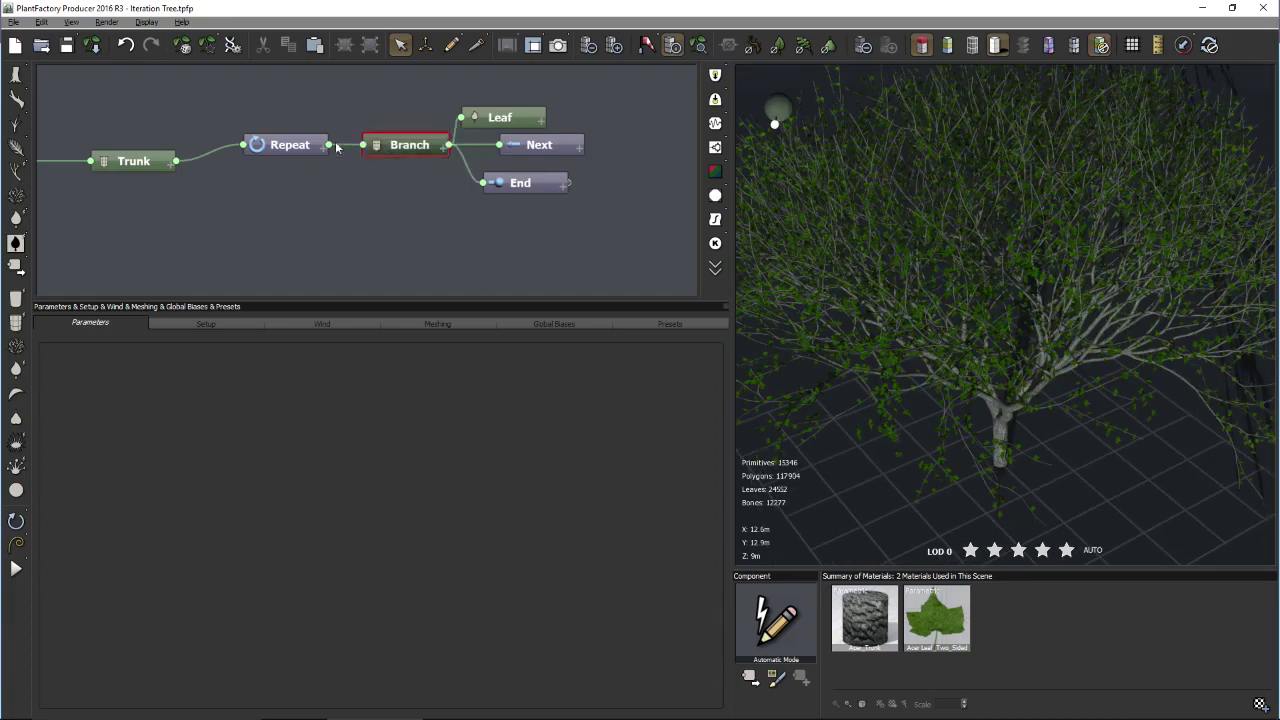
drag(1103, 317, 1125, 241)
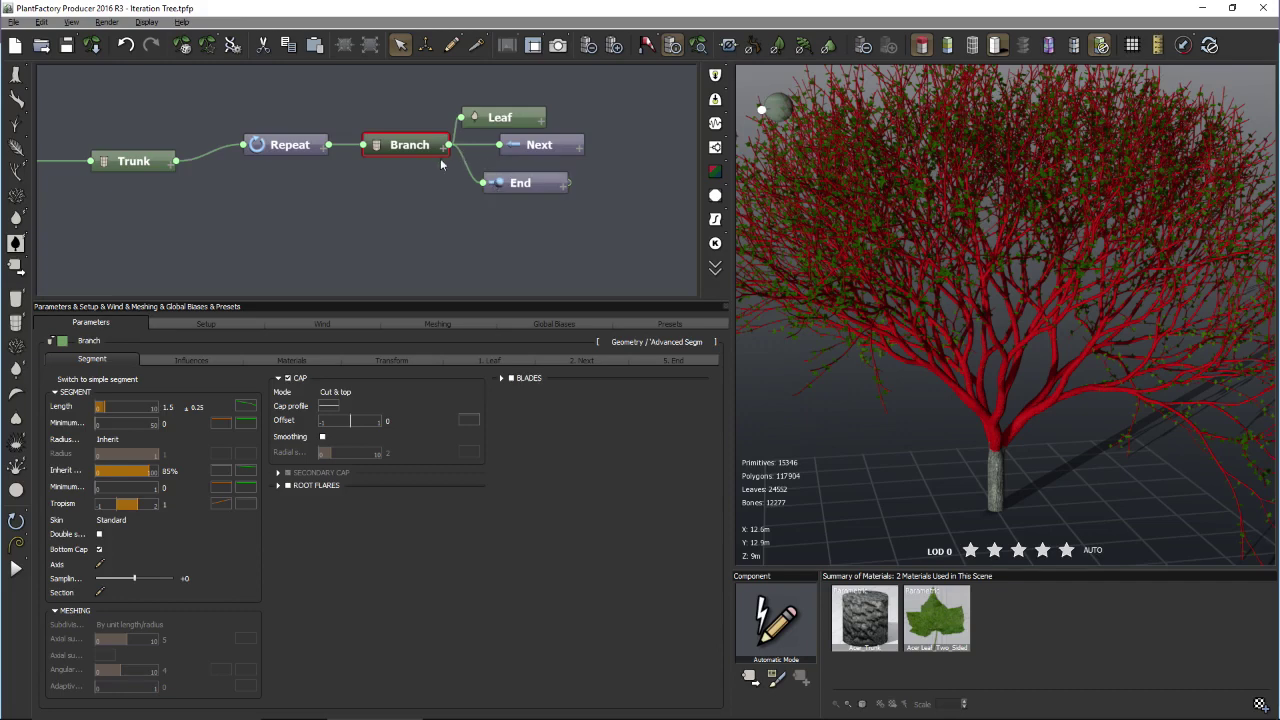
click(526, 115)
click(522, 142)
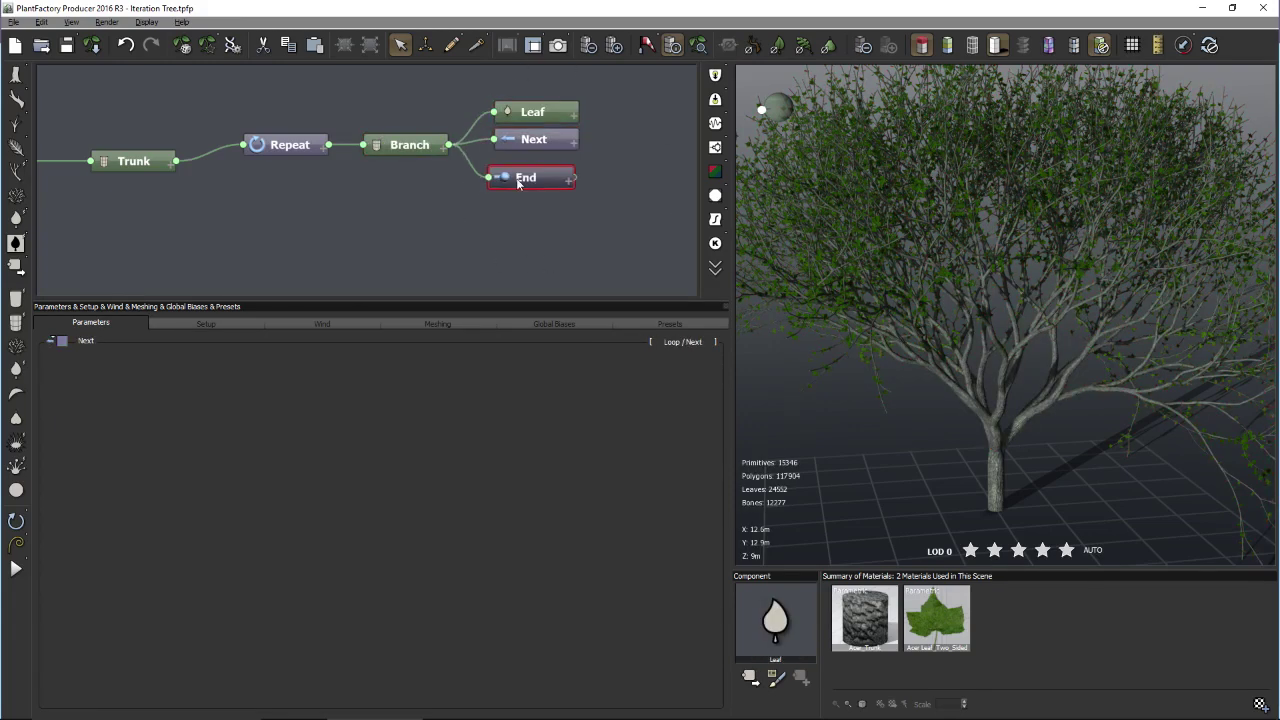
click(520, 181)
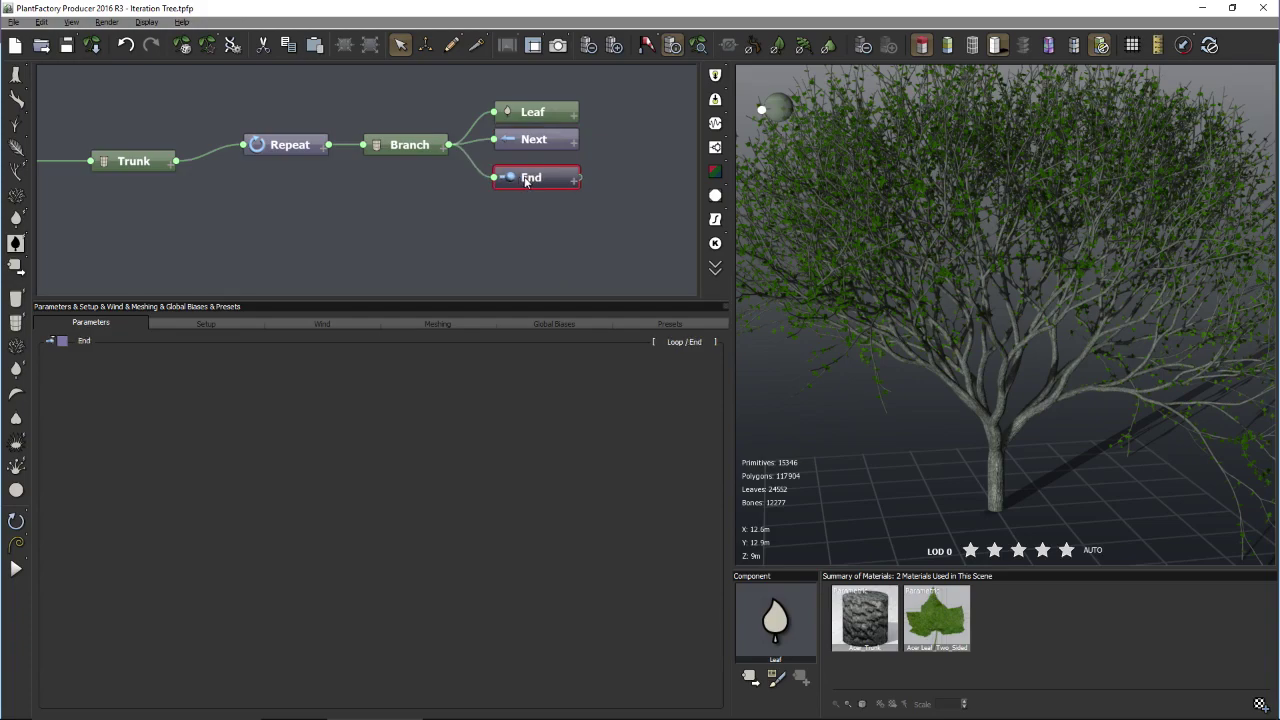
scroll(942, 335, up, 5)
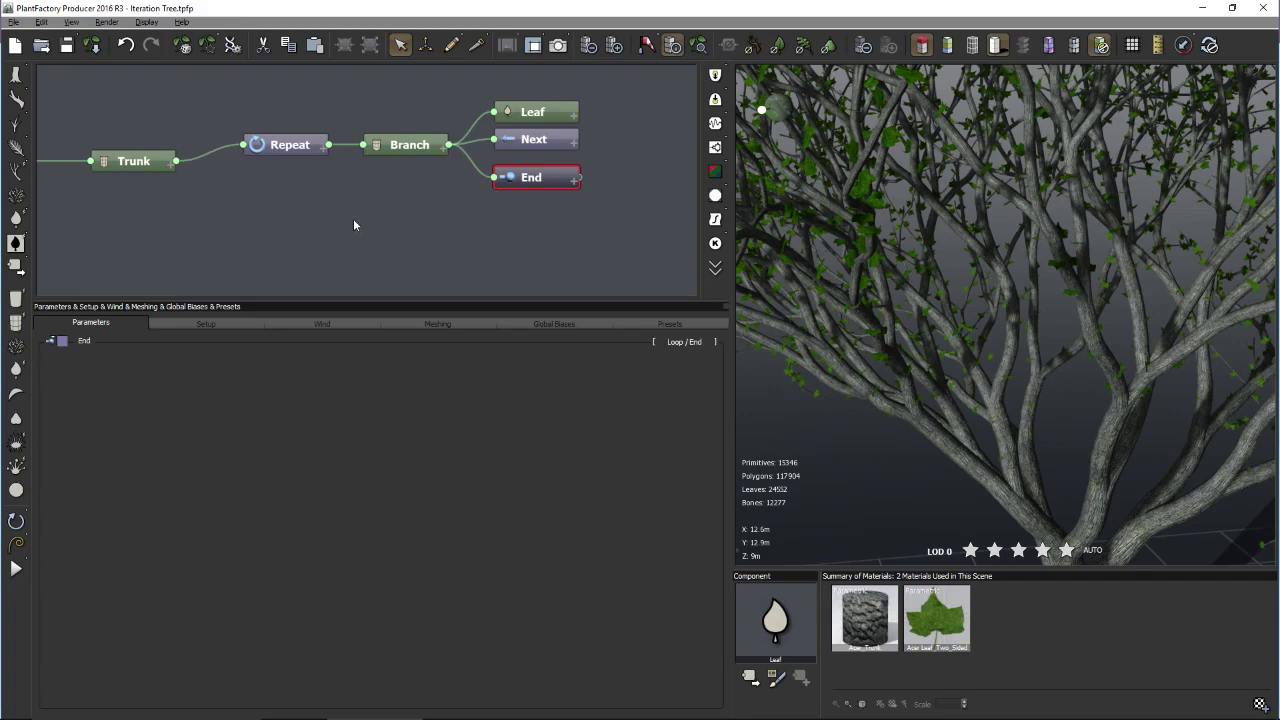
- Move the Repeat node up and add a Loop IterationN node in the free space below it
drag(292, 148, 279, 122)
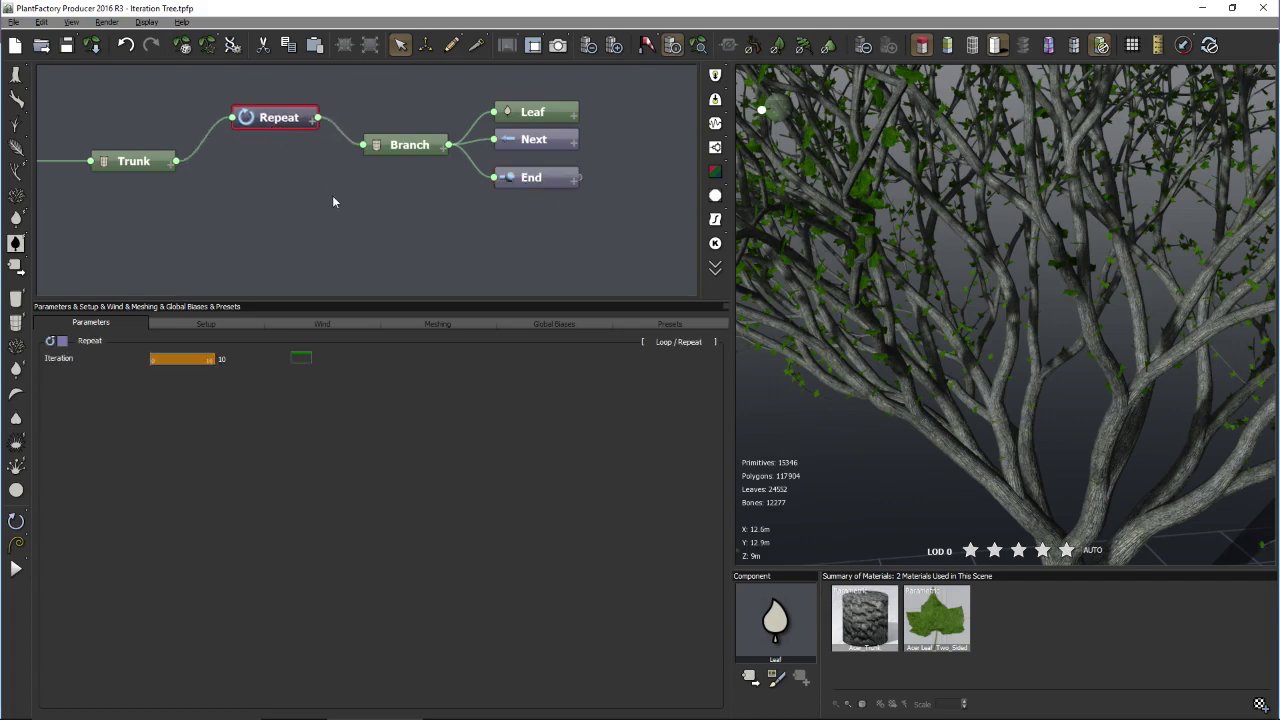
right_click(268, 188)
mouse_move(295, 204)
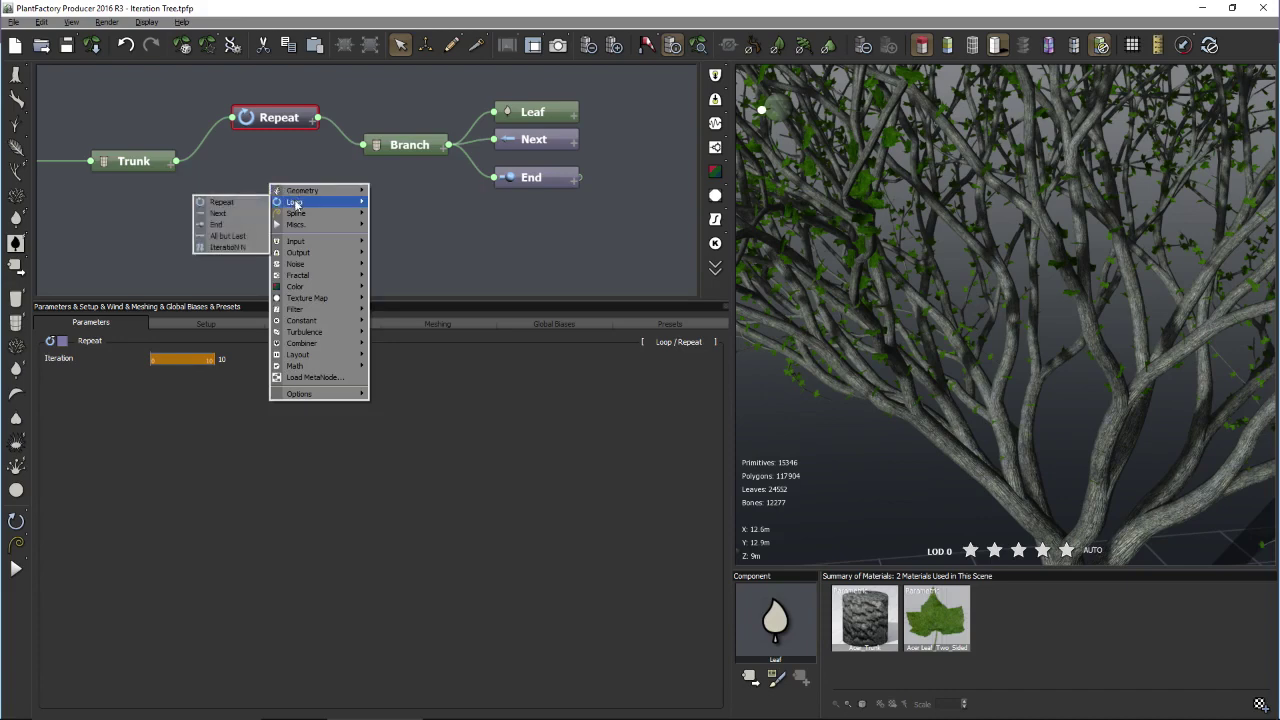
click(228, 248)
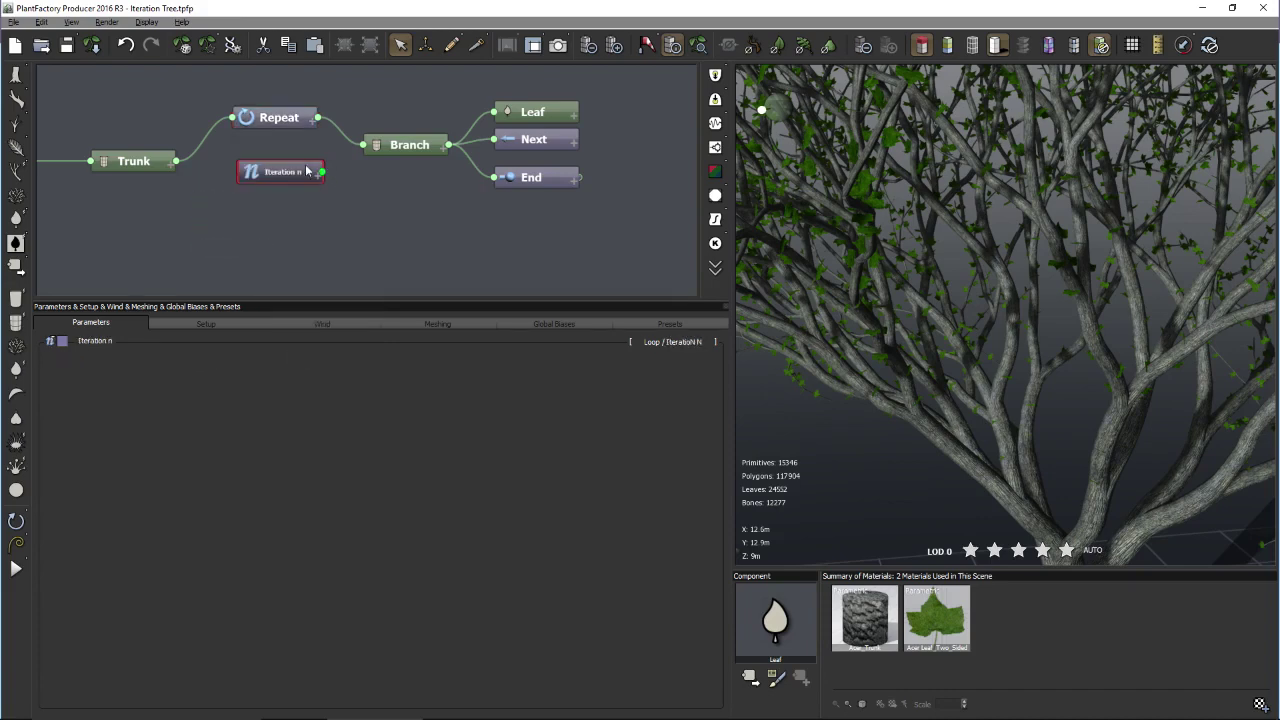
drag(250, 183, 201, 213)
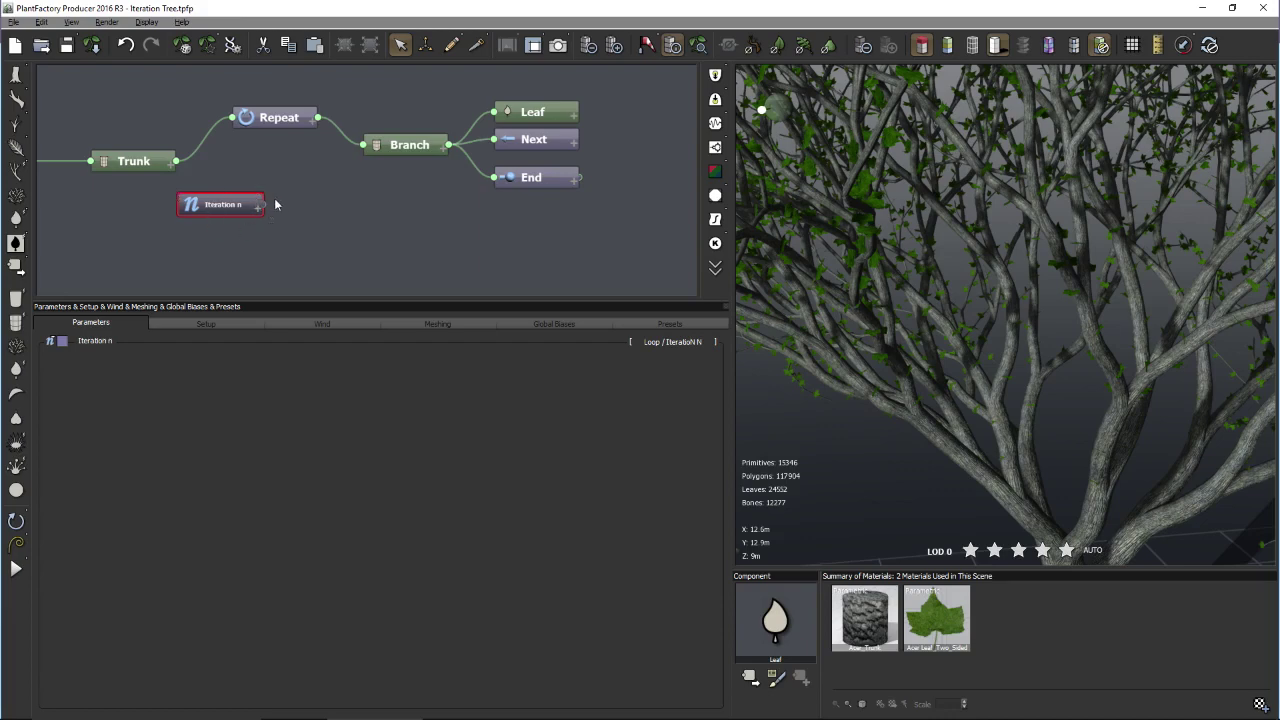
click(278, 118)
mouse_move(222, 366)
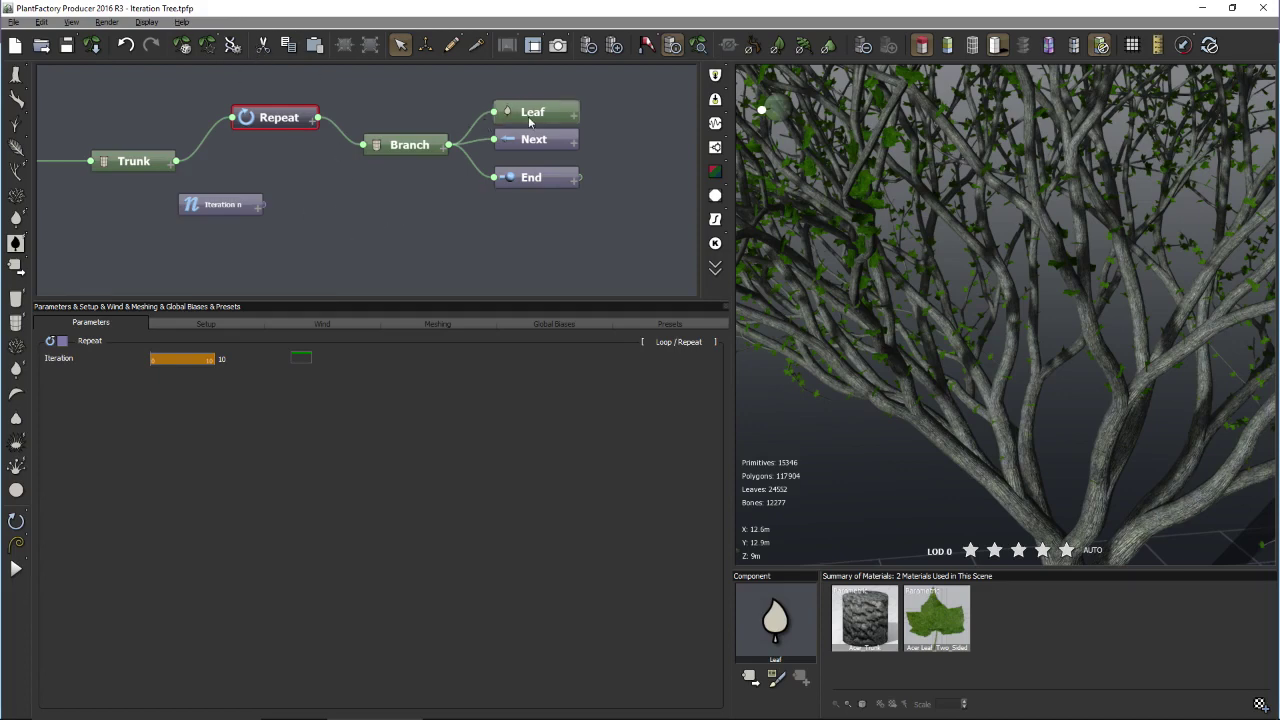
- Add a Filter node, connect the Iteration n output to its input, and rearrange the Filter and Branch nodes
right_click(340, 206)
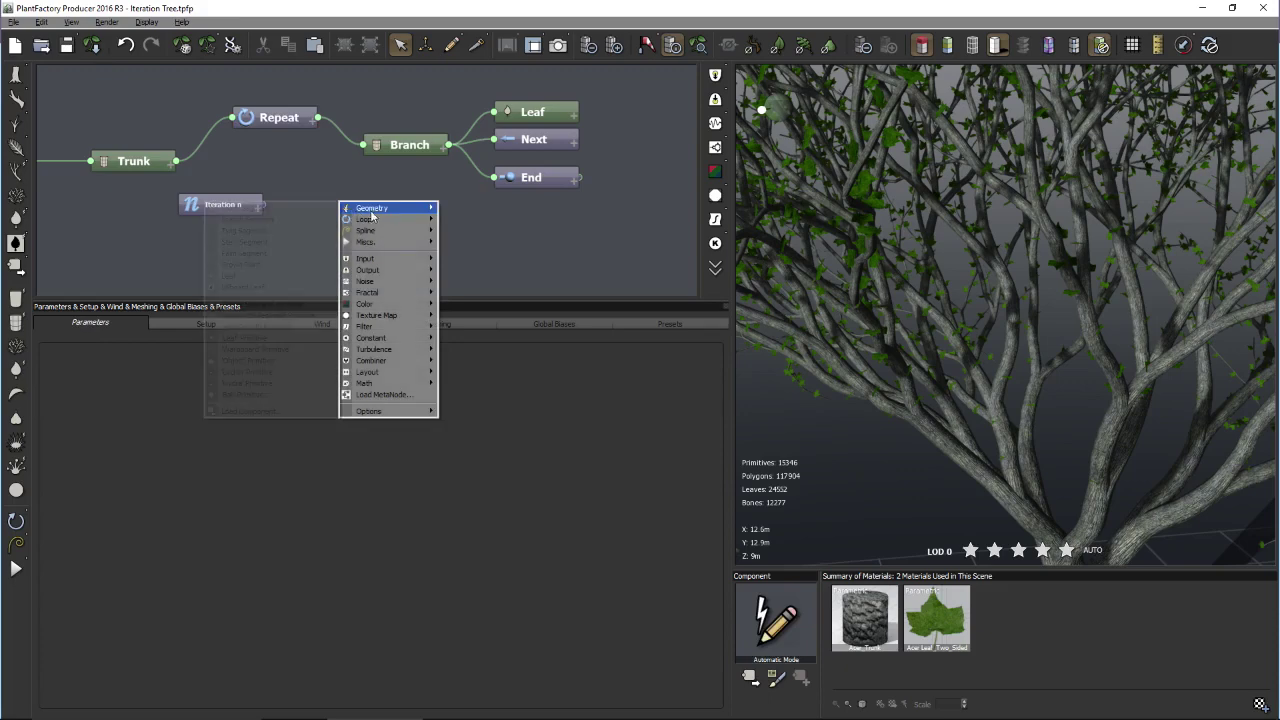
mouse_move(380, 261)
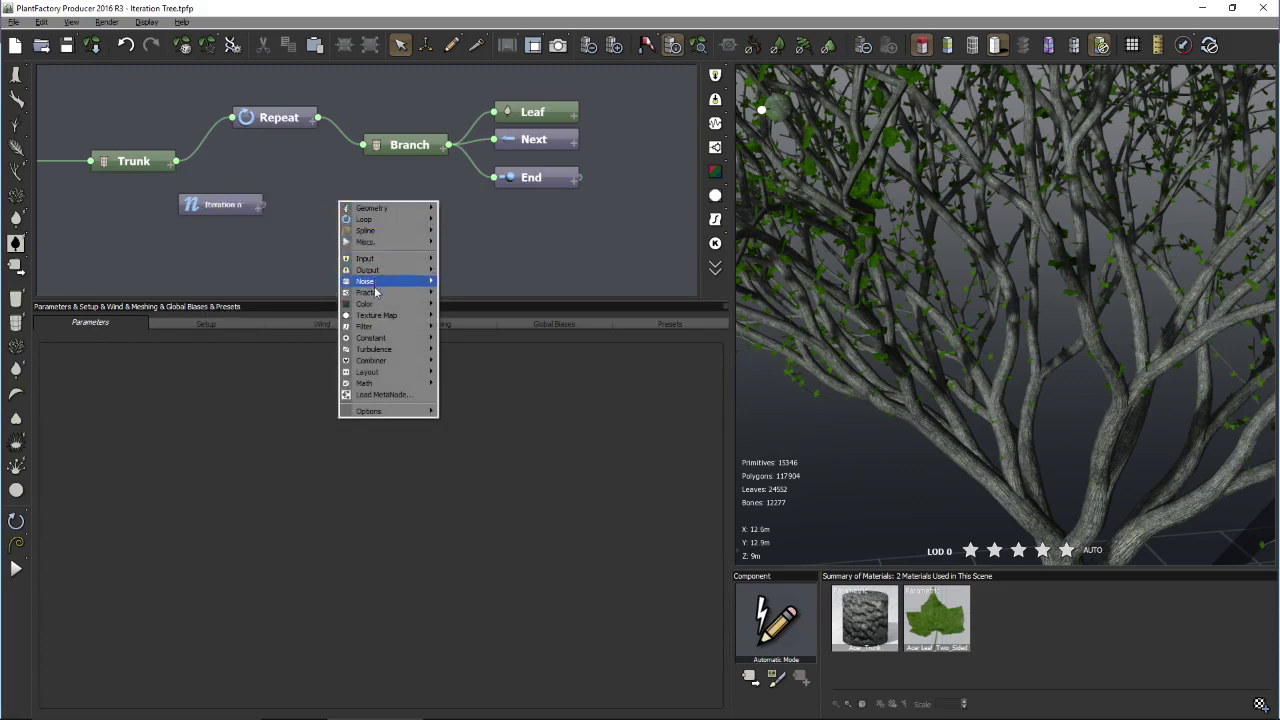
mouse_move(372, 305)
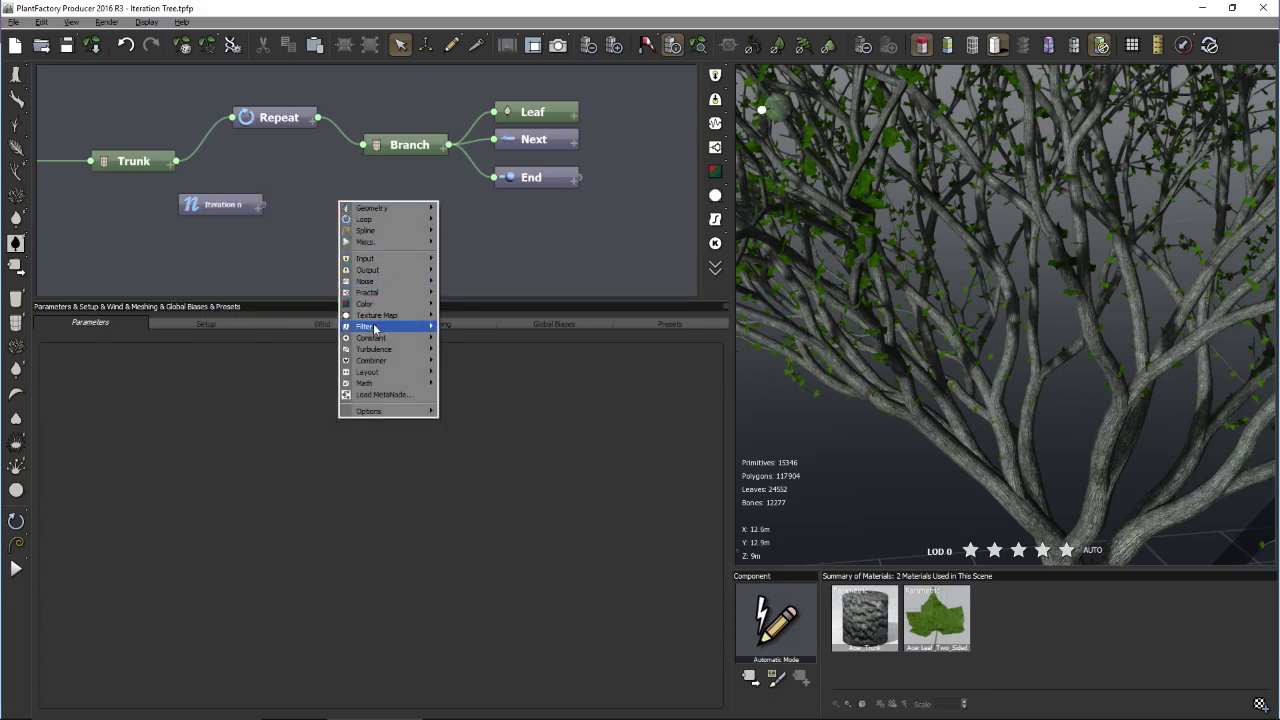
mouse_move(370, 327)
click(290, 372)
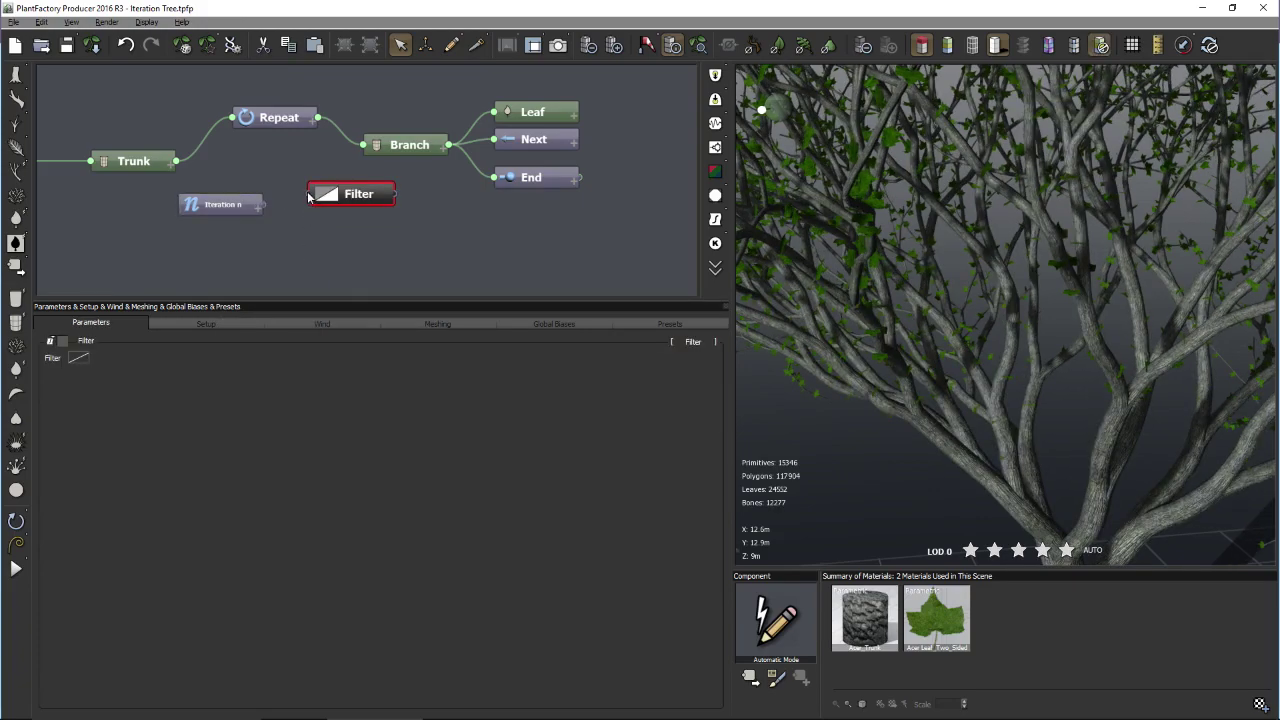
mouse_move(309, 196)
mouse_down()
mouse_move(243, 206)
mouse_move(338, 198)
mouse_move(310, 195)
mouse_up()
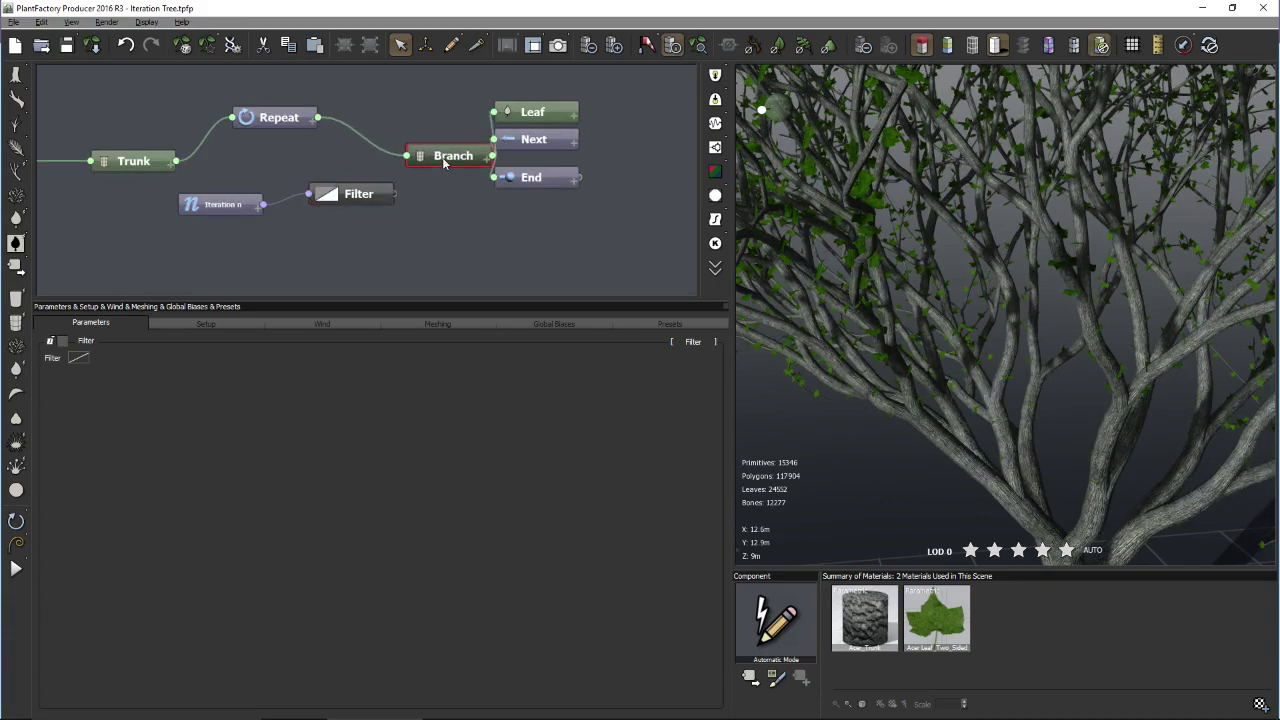
drag(444, 163, 433, 169)
drag(333, 191, 273, 170)
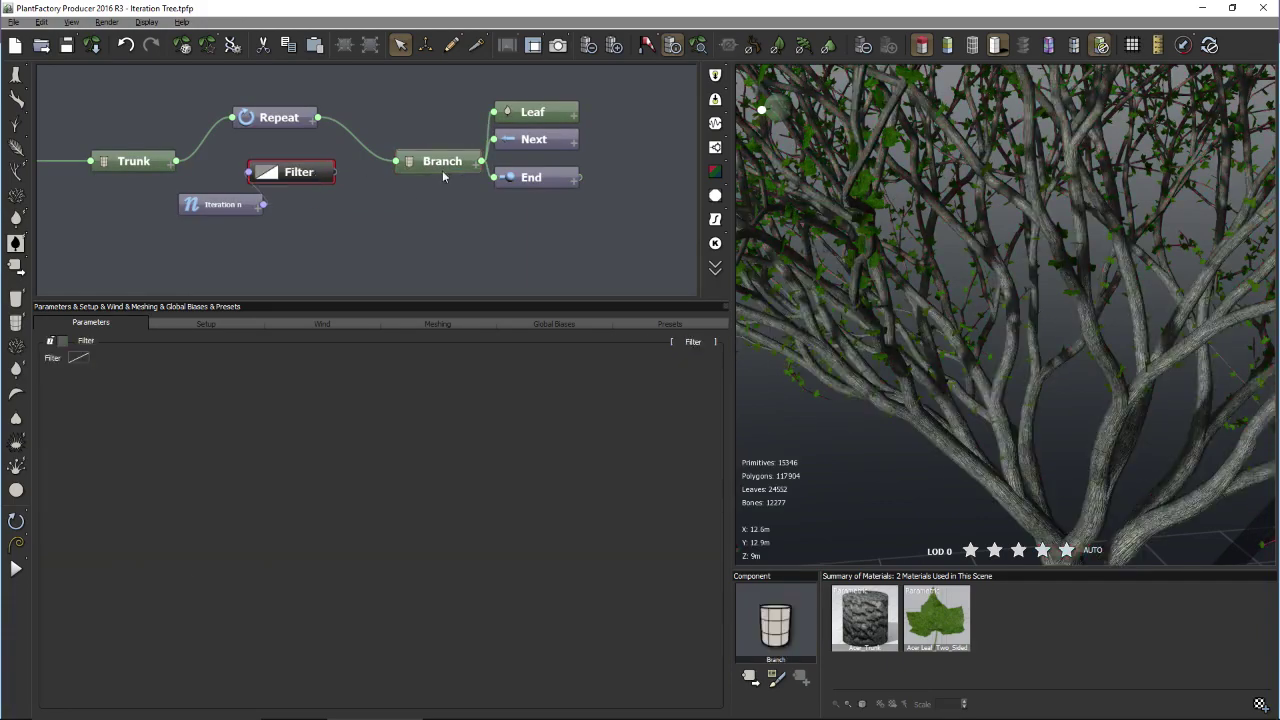
- Expose the Branch node's axis perturbation inputs under Influences and connect the Filter output to Strength
click(476, 171)
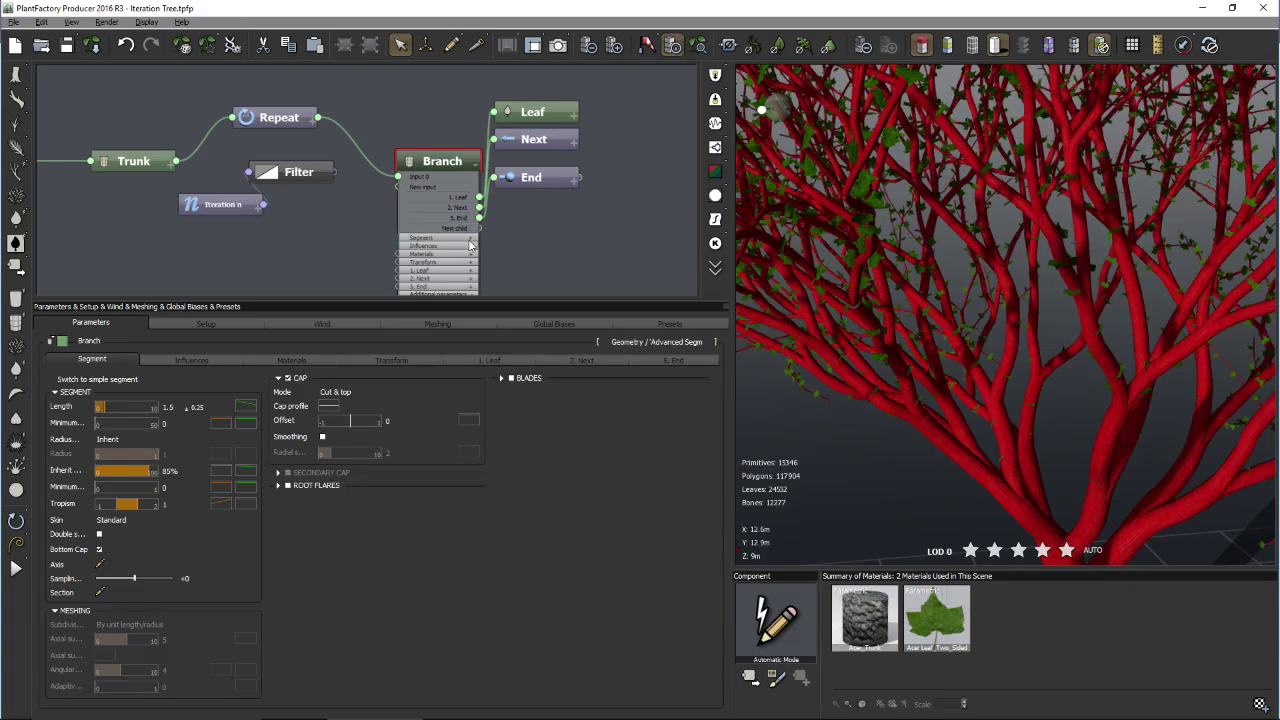
scroll(505, 255, down, 2)
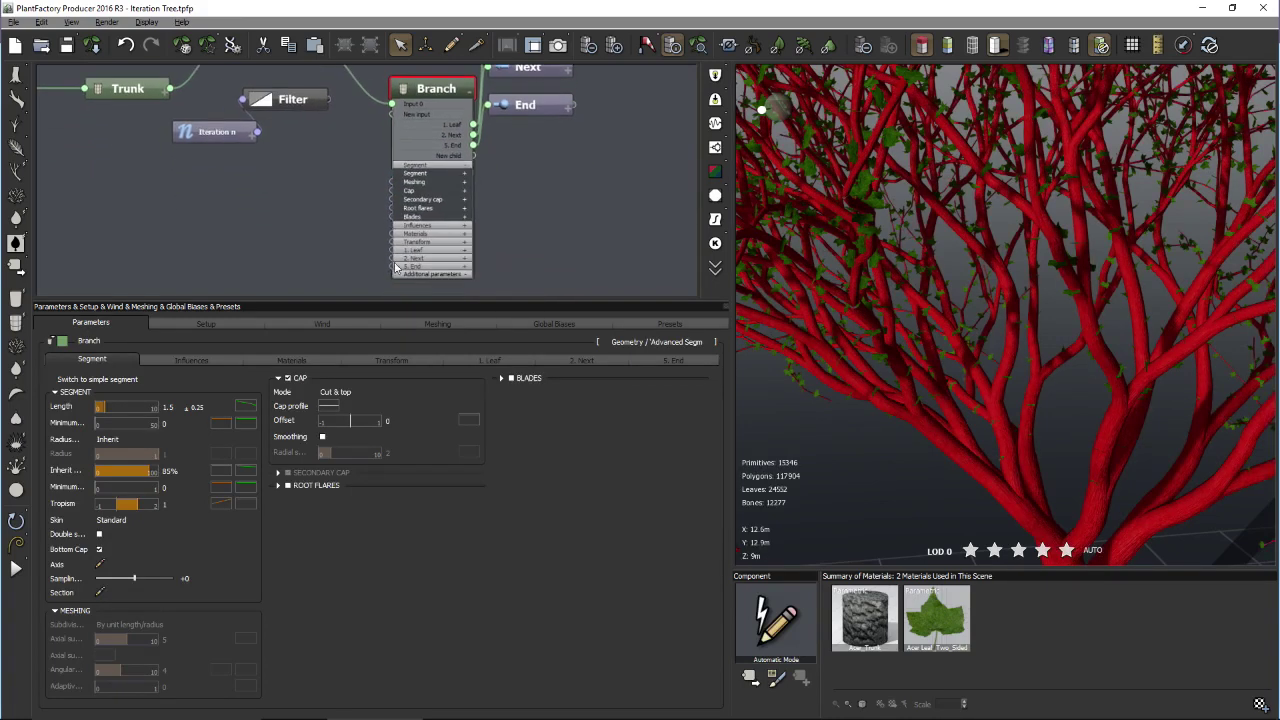
click(238, 358)
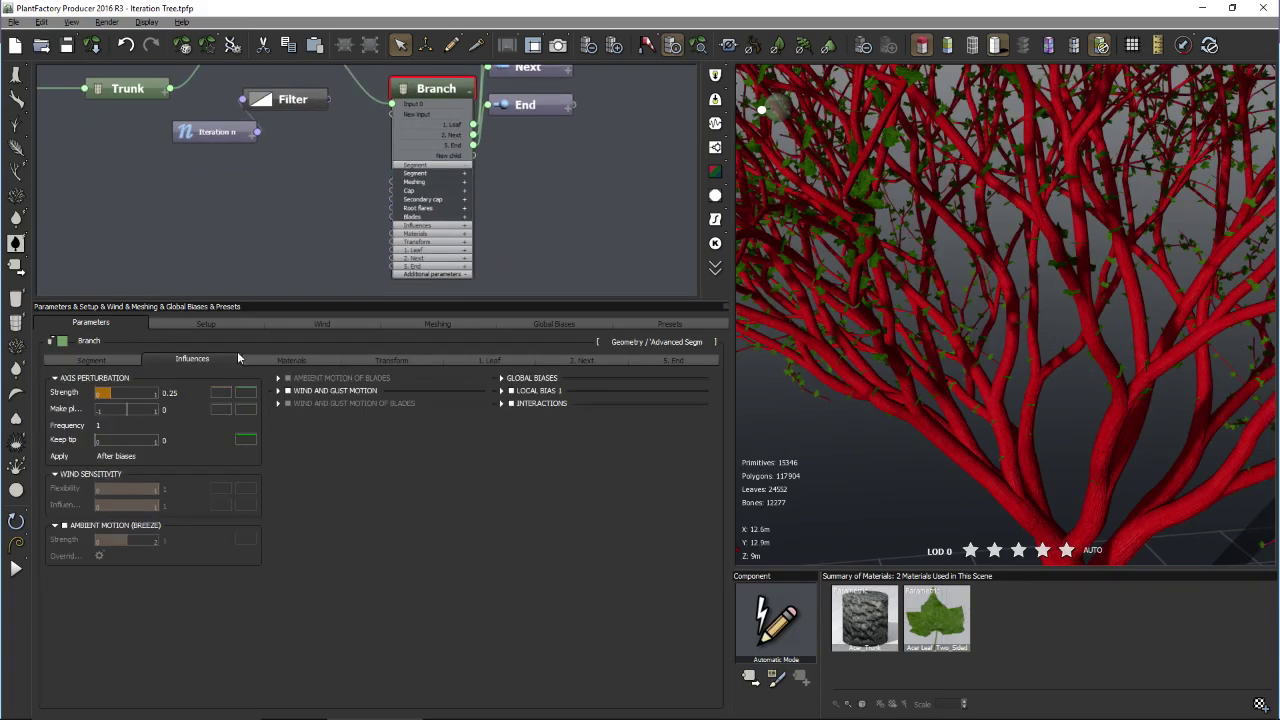
right_click(75, 393)
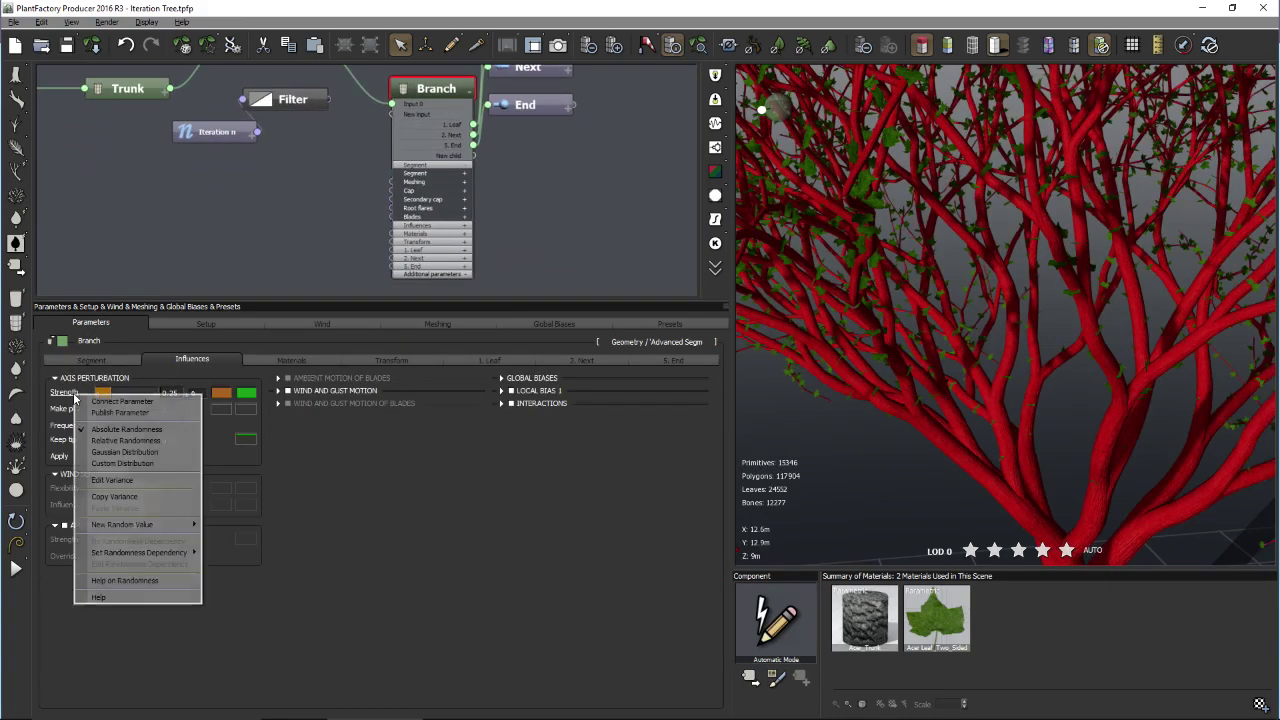
click(471, 172)
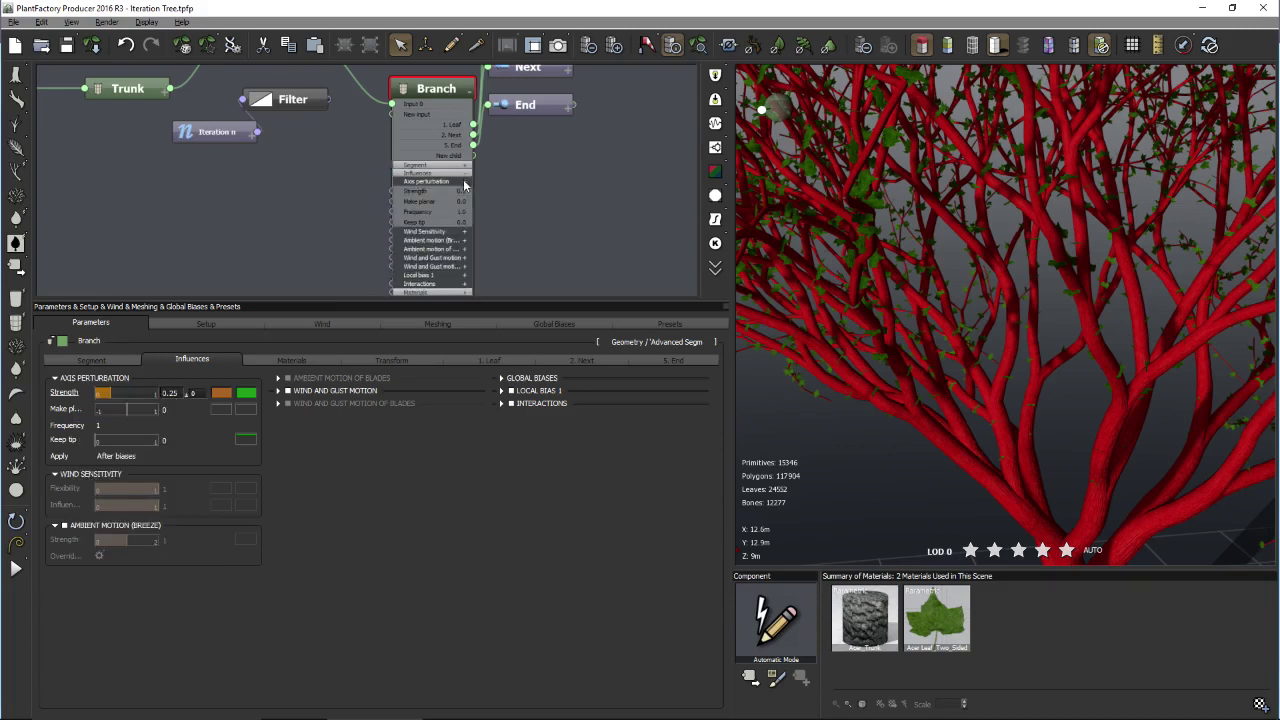
drag(392, 192, 309, 101)
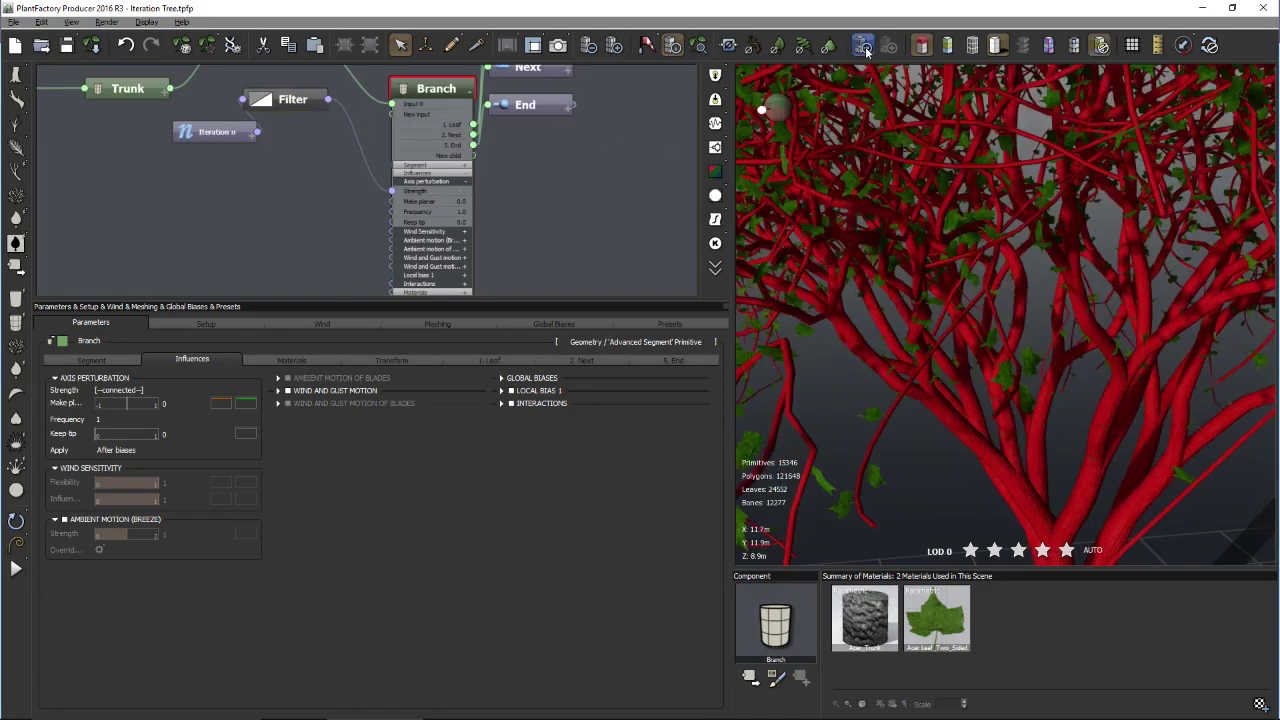
click(700, 46)
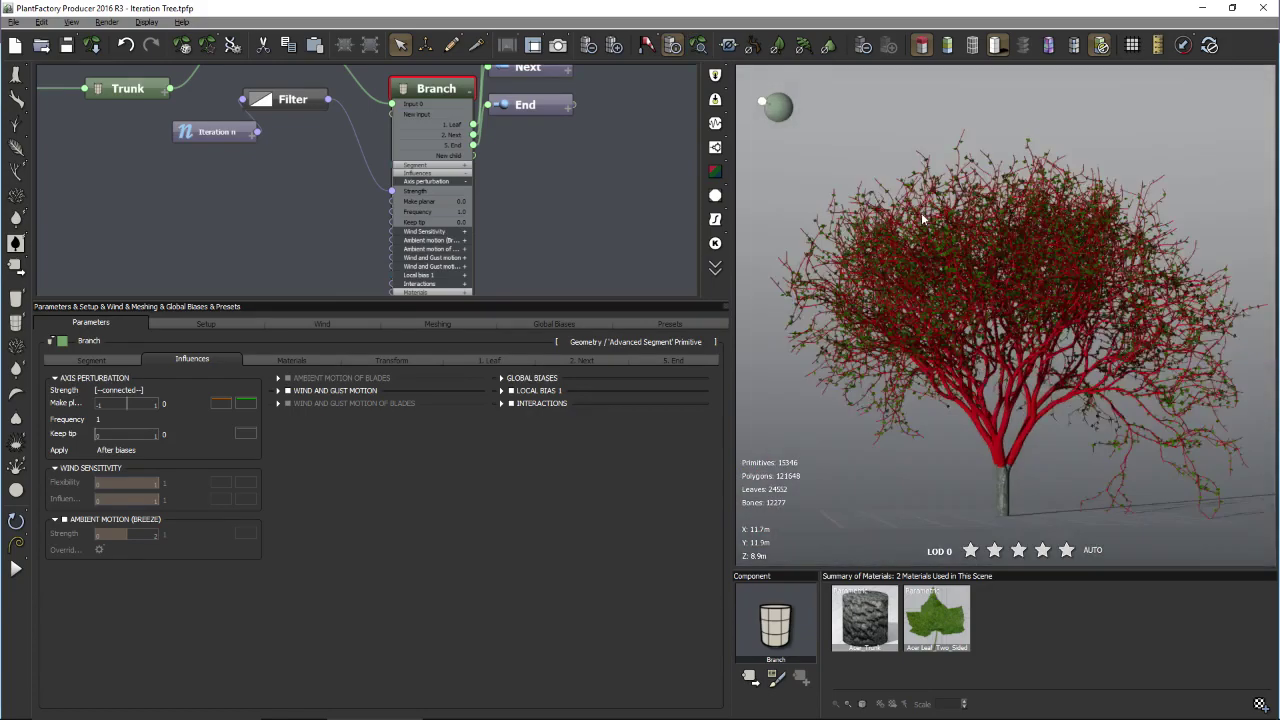
- Place the Filter node between Iteration n and Branch, and set its curve's minimum X and Y bounds to 0
drag(268, 107, 310, 129)
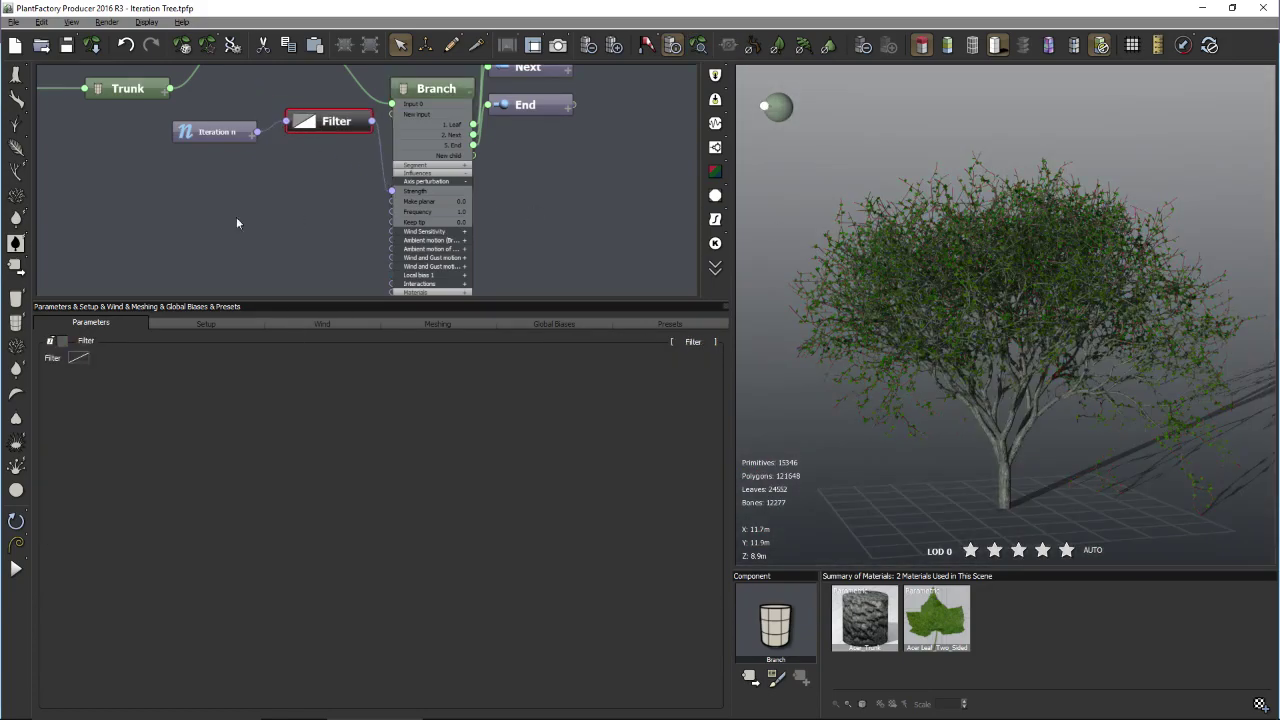
right_click(86, 357)
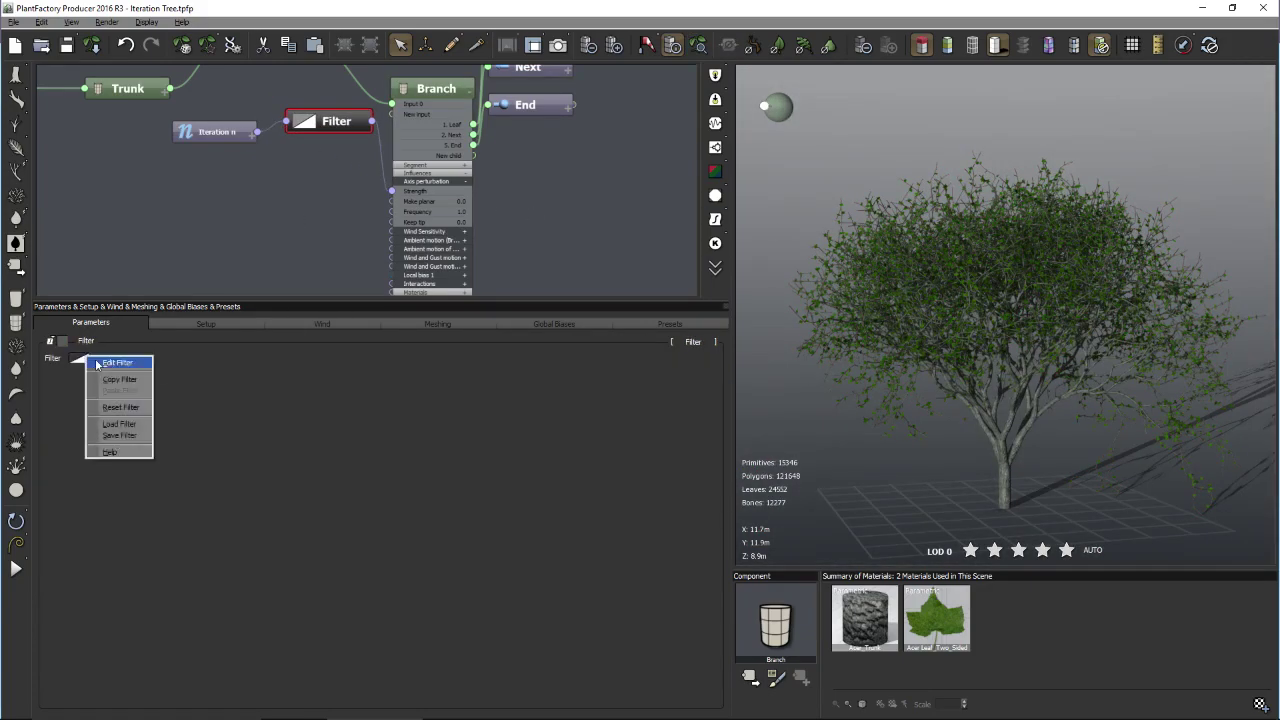
click(110, 363)
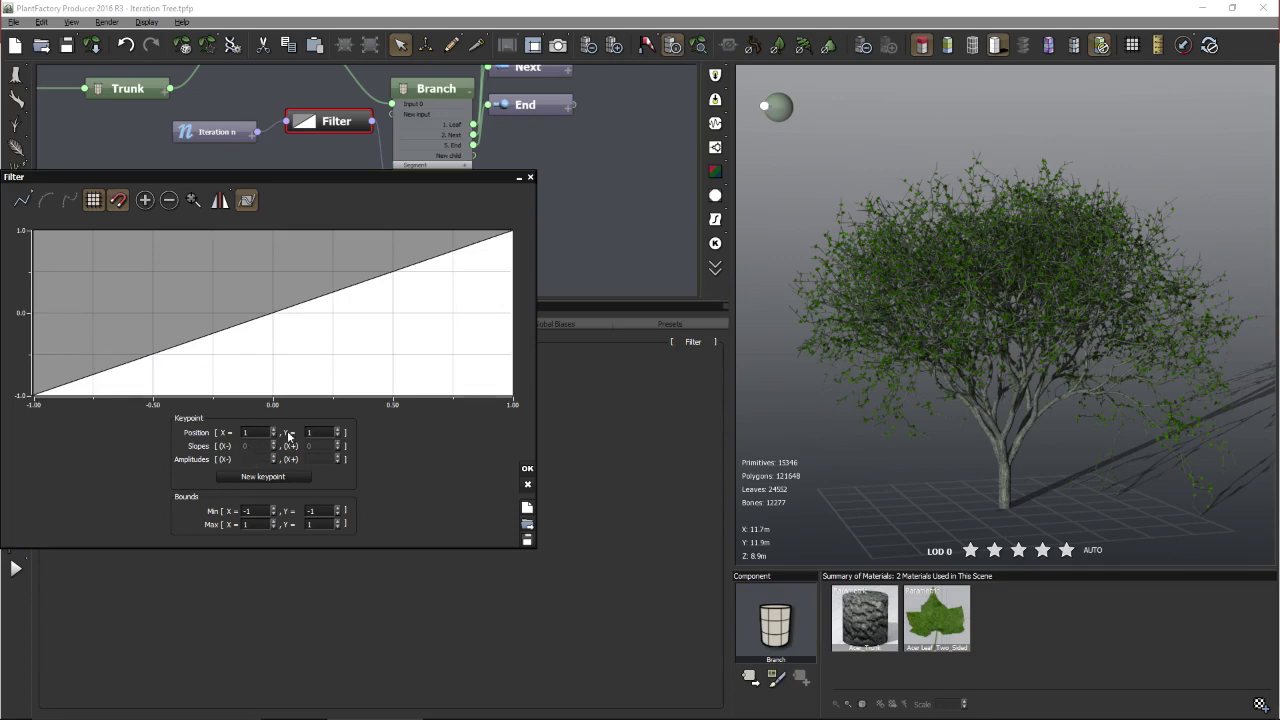
double_click(252, 511)
text(0)
double_click(318, 511)
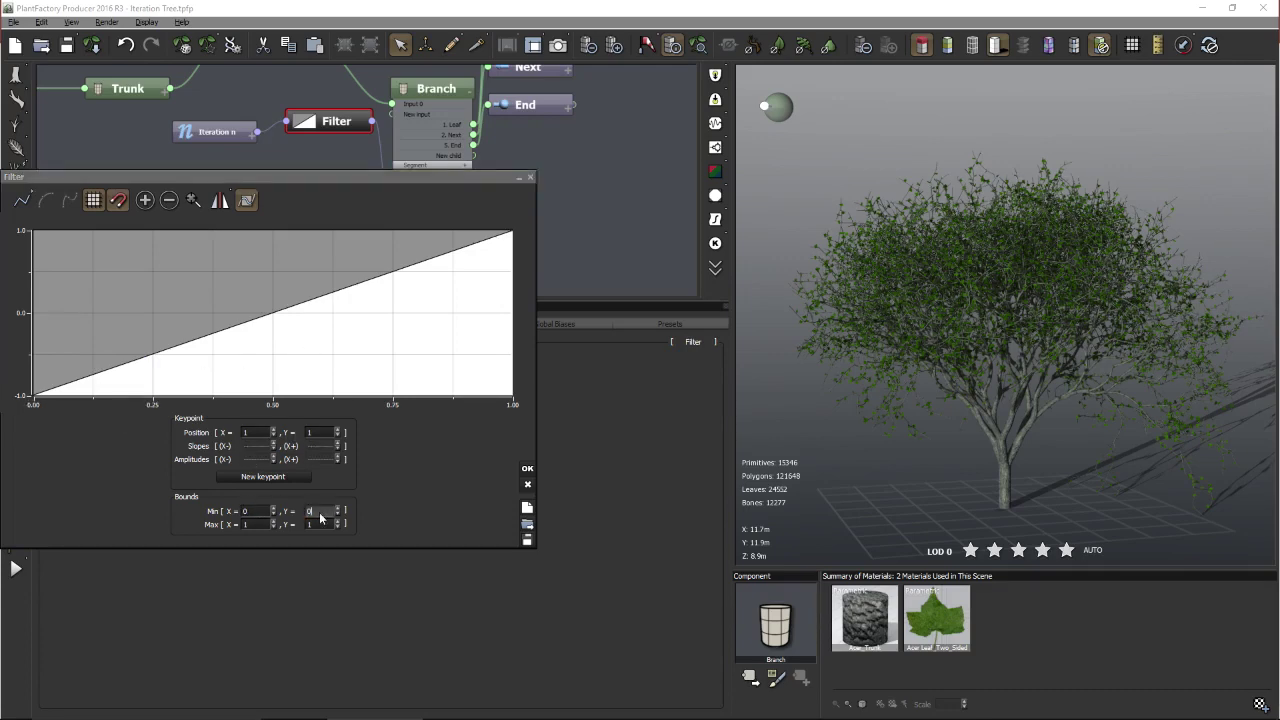
text(0)
key(Return)
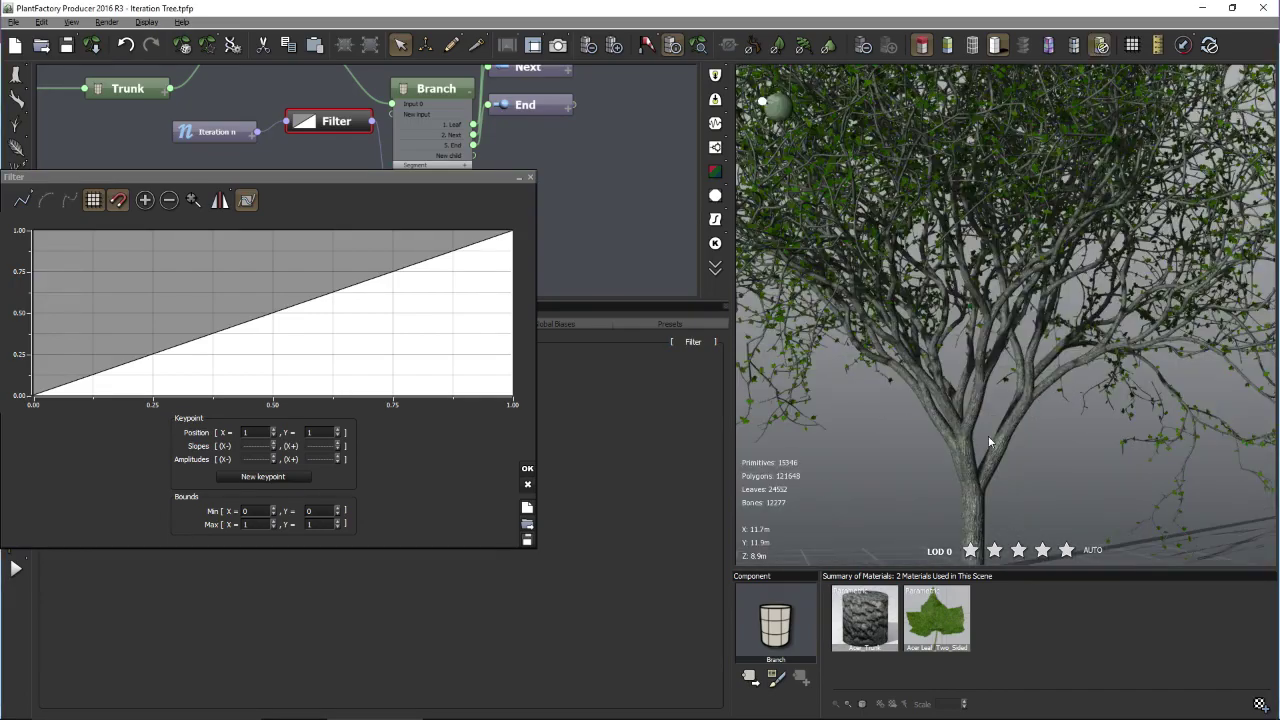
drag(1053, 401, 1152, 431)
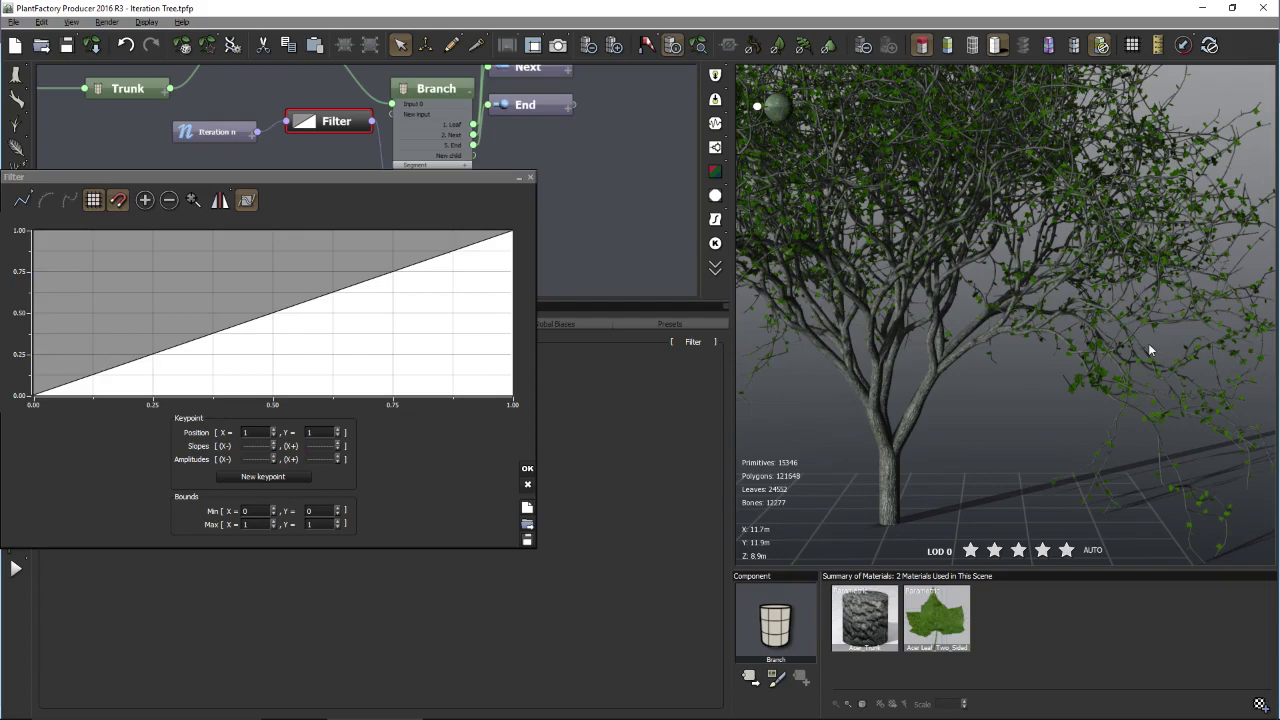
- Shape the filter curve with keypoints at X 0.5, Y 1 and X 0.75, Y 1, and lower its end point to Y 0
drag(1147, 285, 1108, 354)
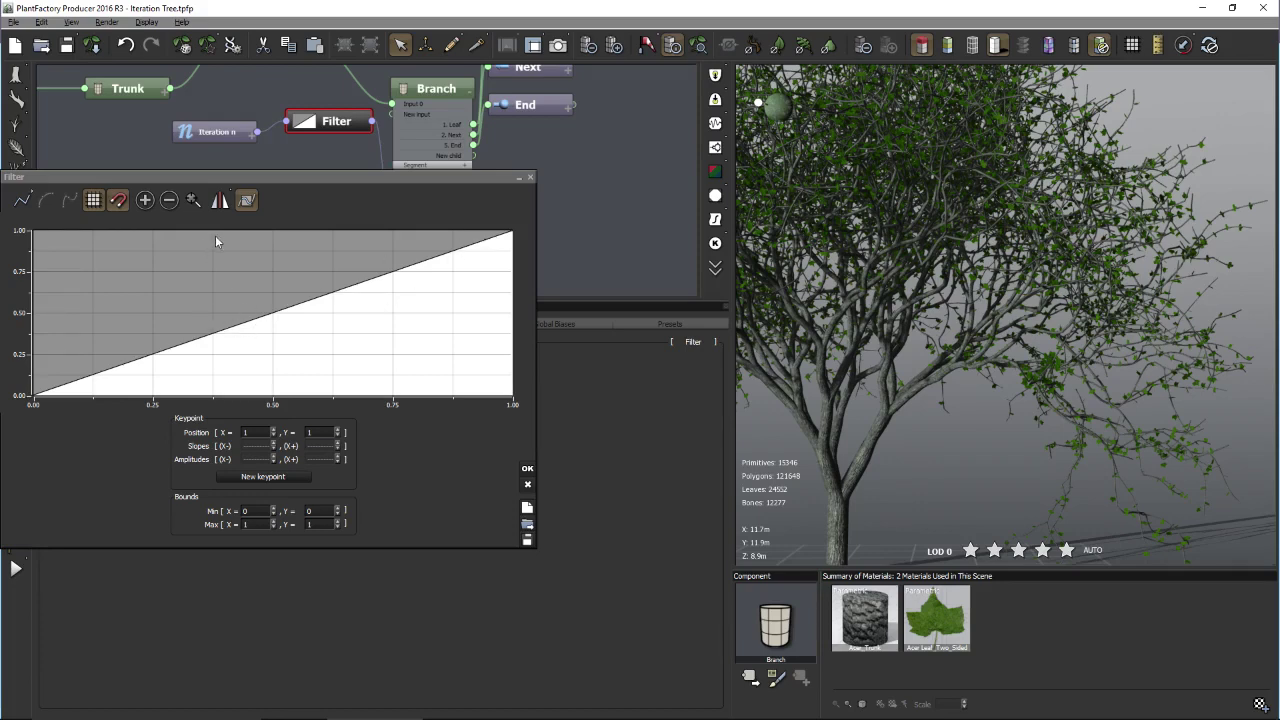
drag(215, 236, 273, 231)
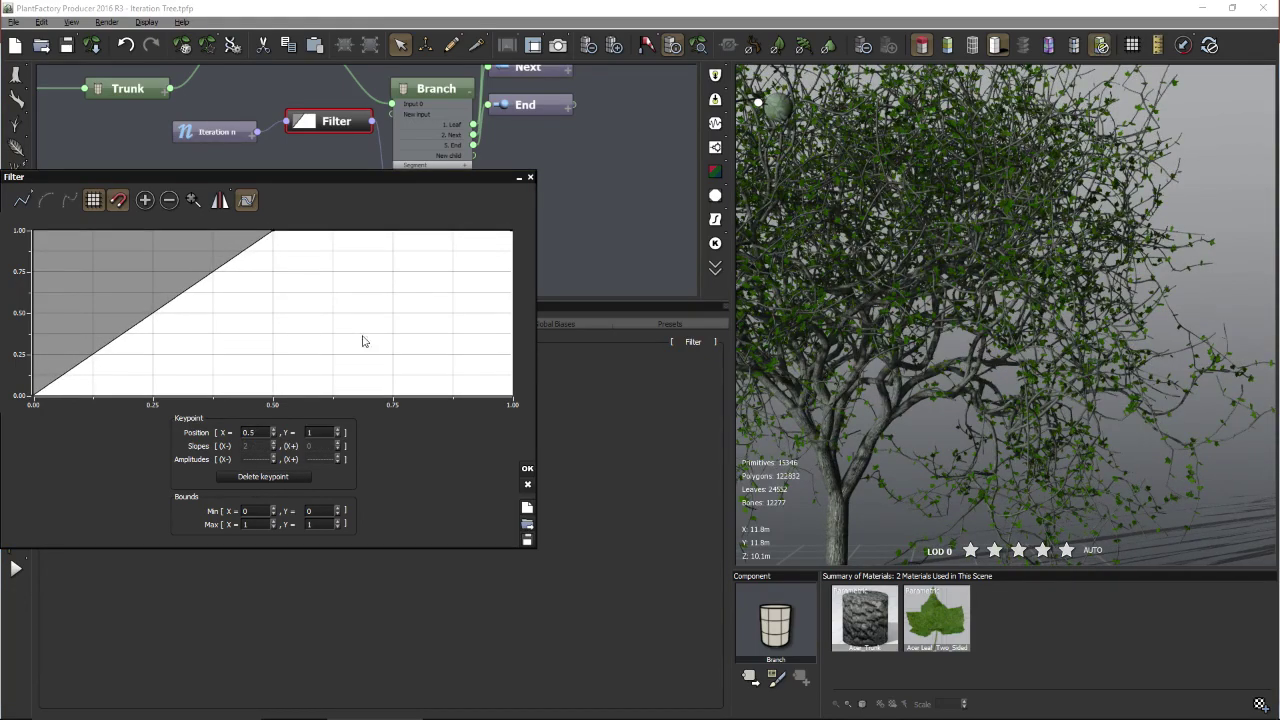
drag(512, 232, 512, 396)
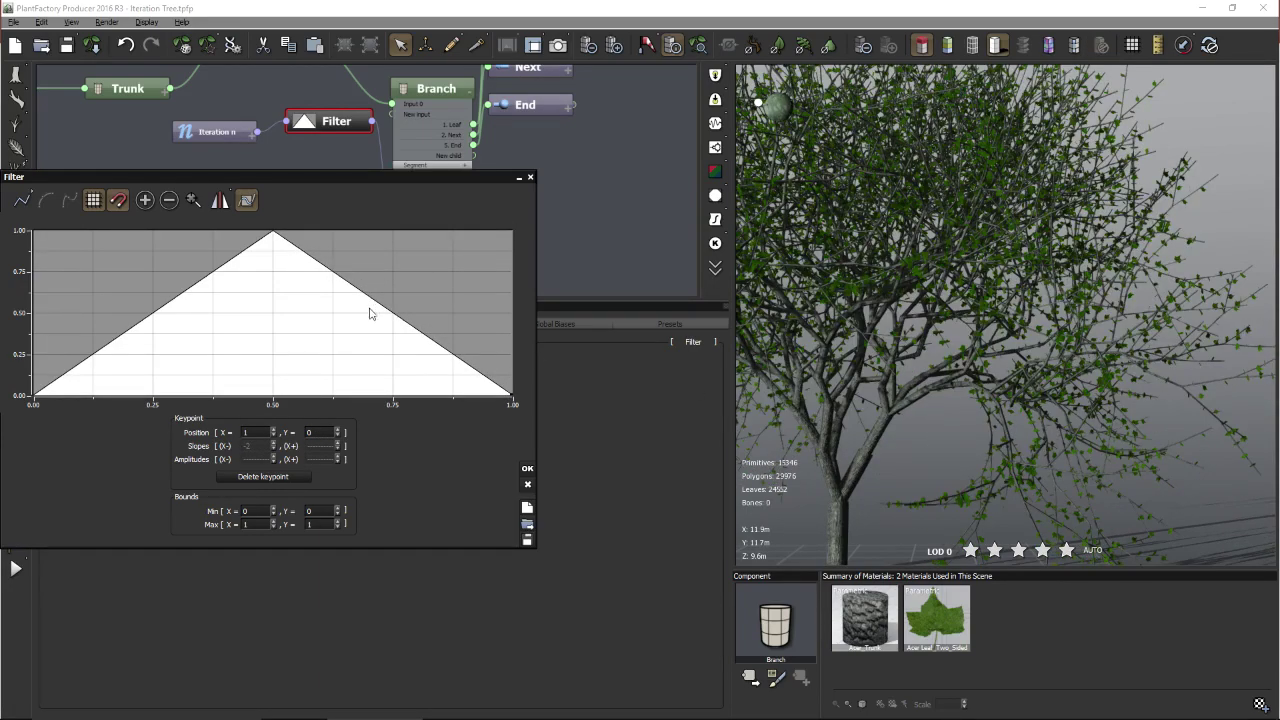
click(393, 234)
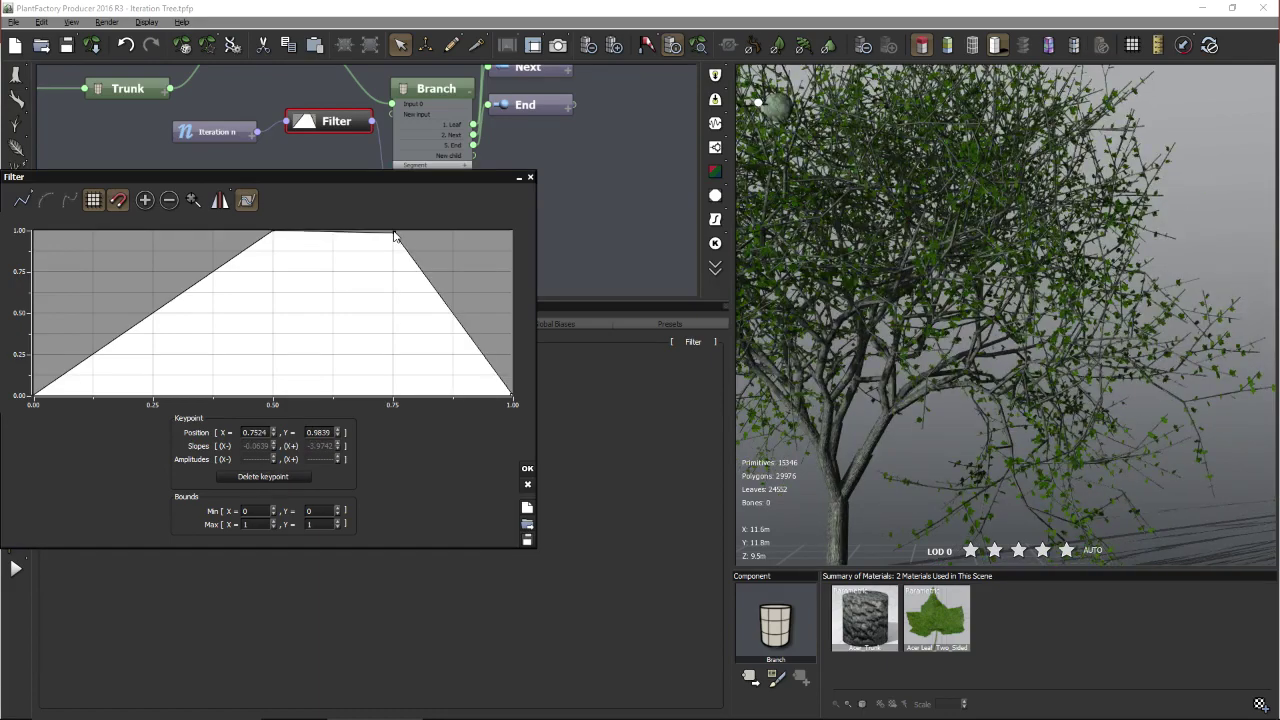
drag(392, 231, 393, 231)
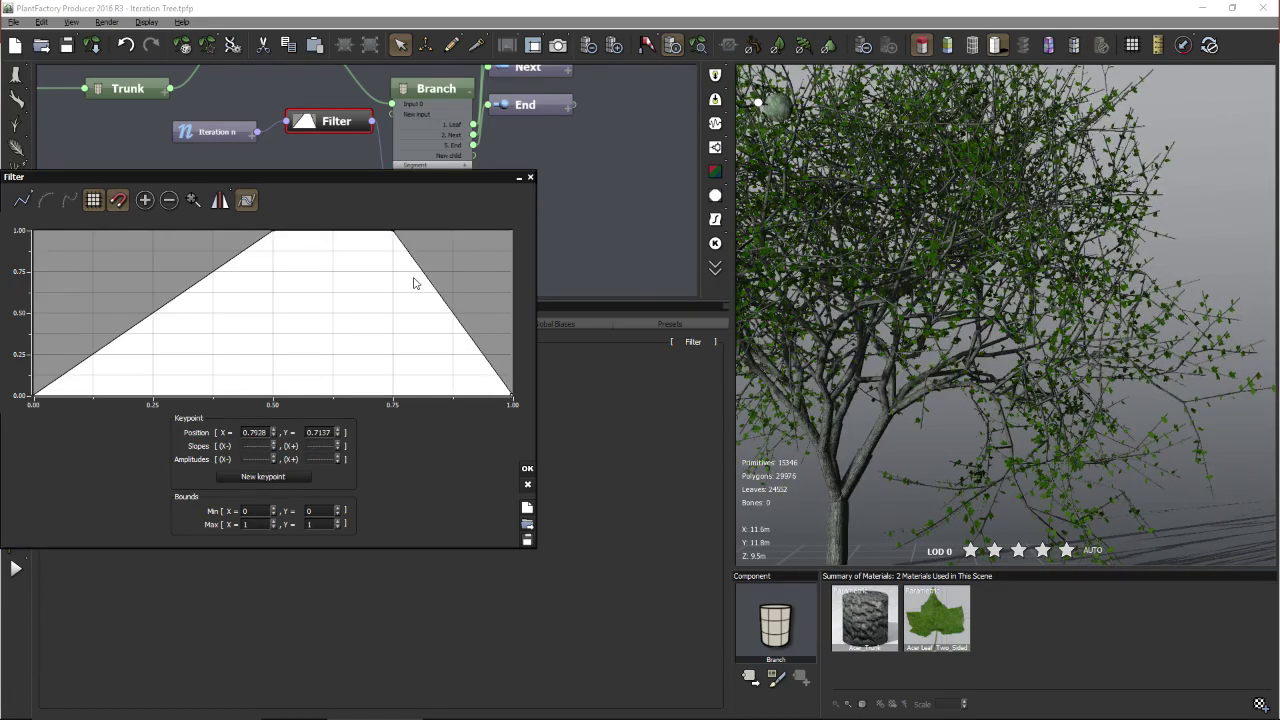
- Add a keypoint at X 0.75, Y 0 for a vertical drop in the curve, inspect the tree, and accept the filter
click(413, 278)
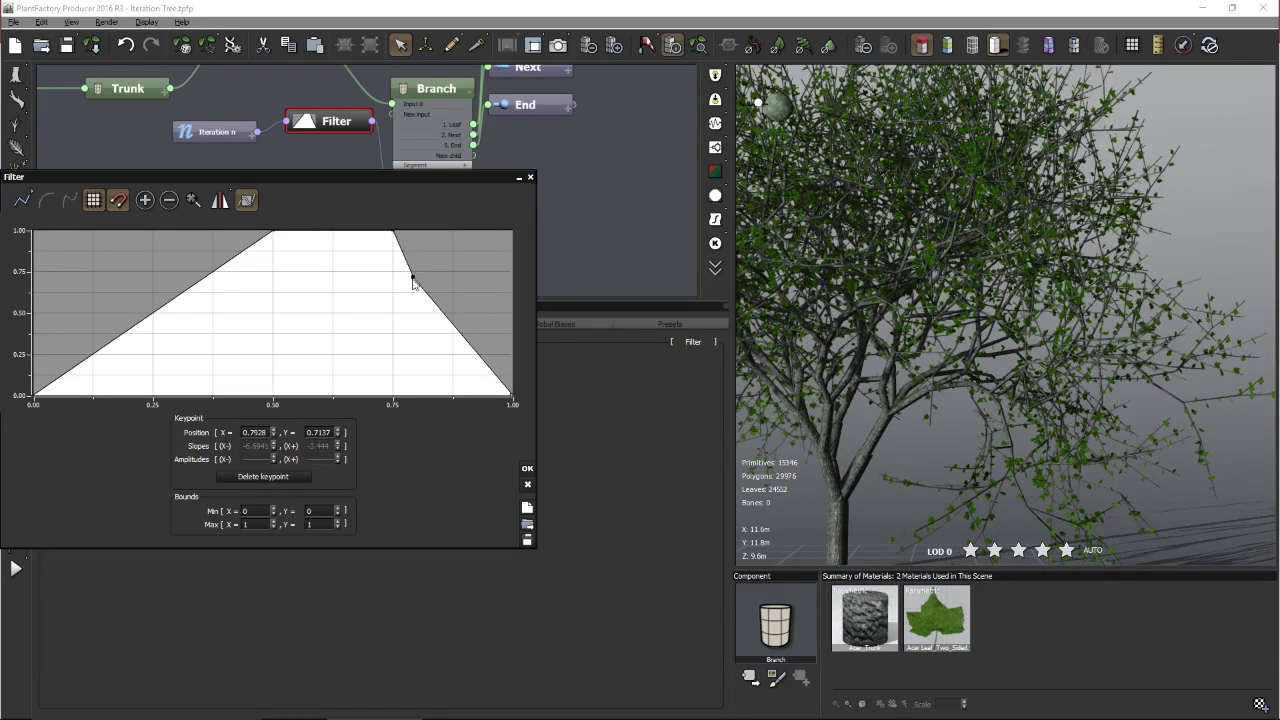
drag(411, 278, 392, 395)
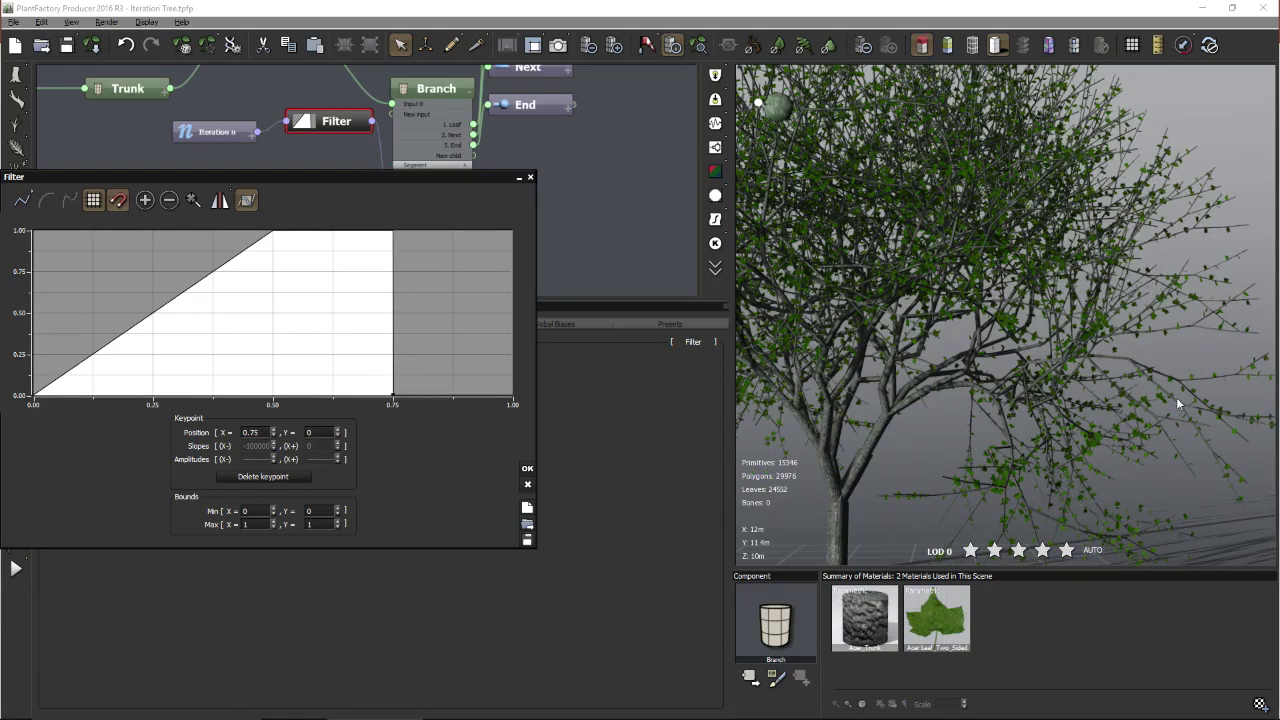
drag(1208, 396, 988, 413)
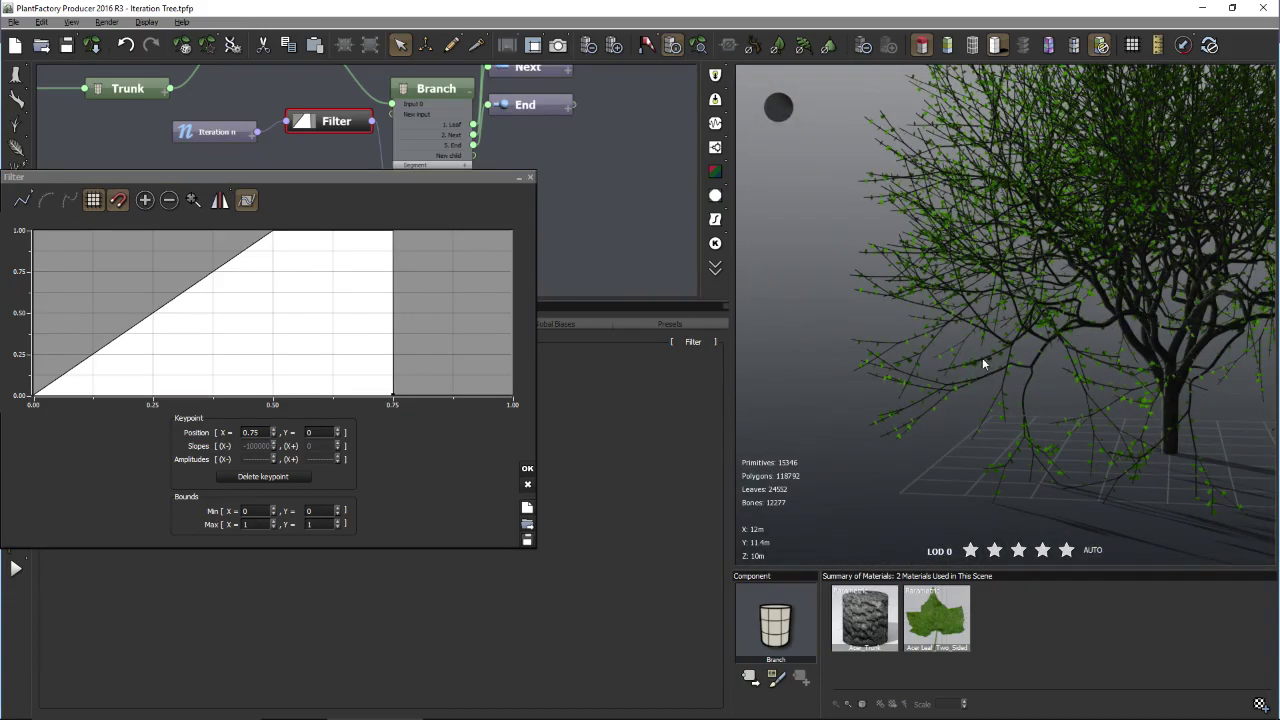
drag(940, 369, 886, 245)
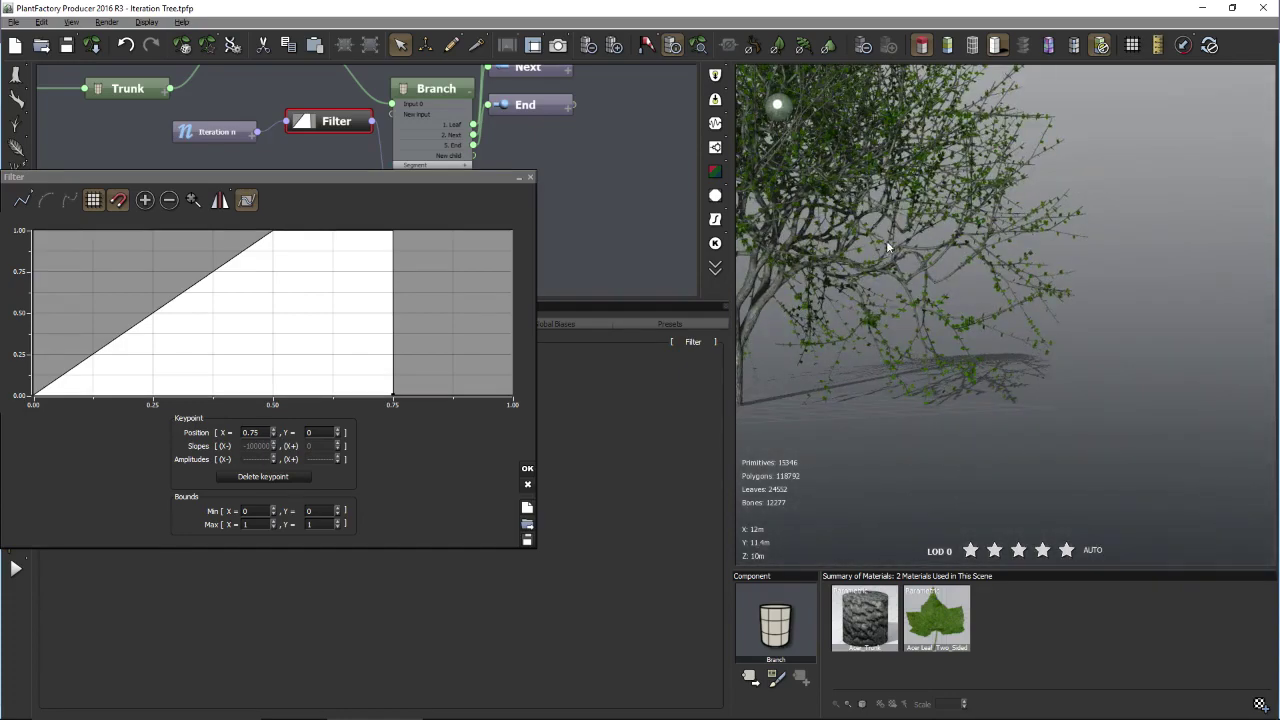
click(527, 470)
- Collapse and reposition the Branch node, show its 2. Next parameters, and enlarge the node graph area
mouse_move(517, 174)
middle_down()
mouse_move(503, 206)
mouse_move(511, 195)
middle_up()
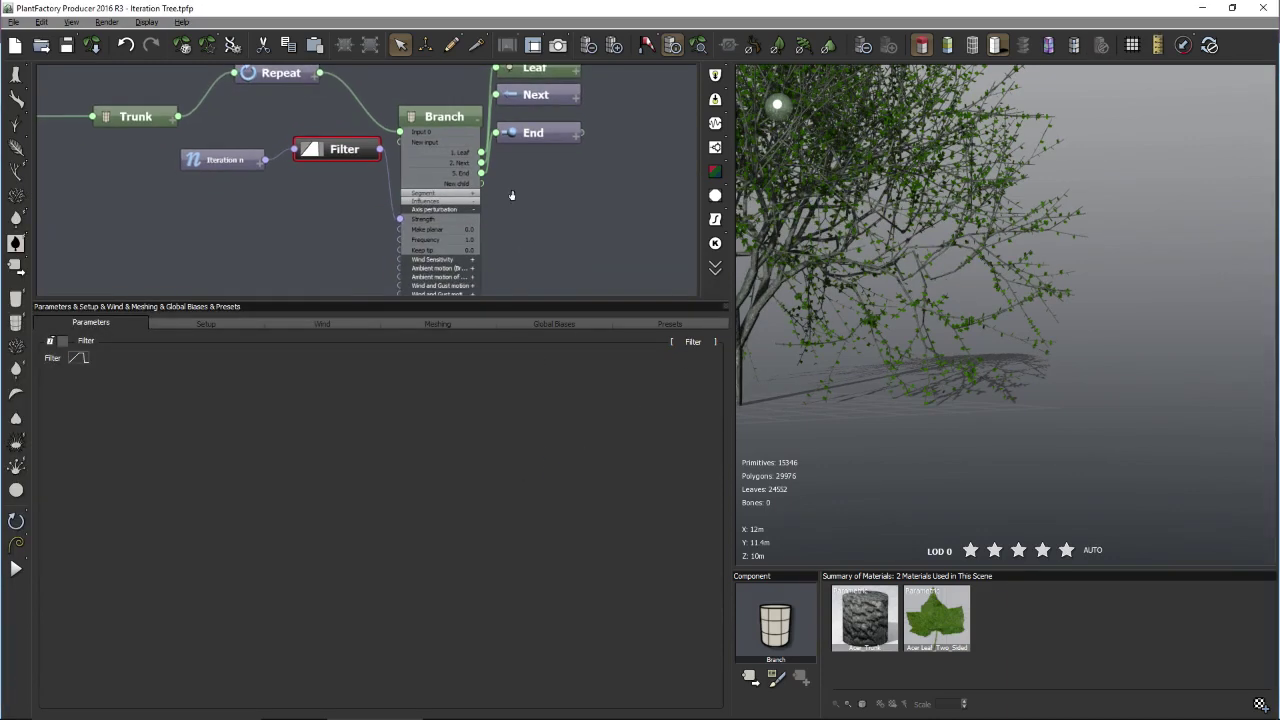
click(478, 124)
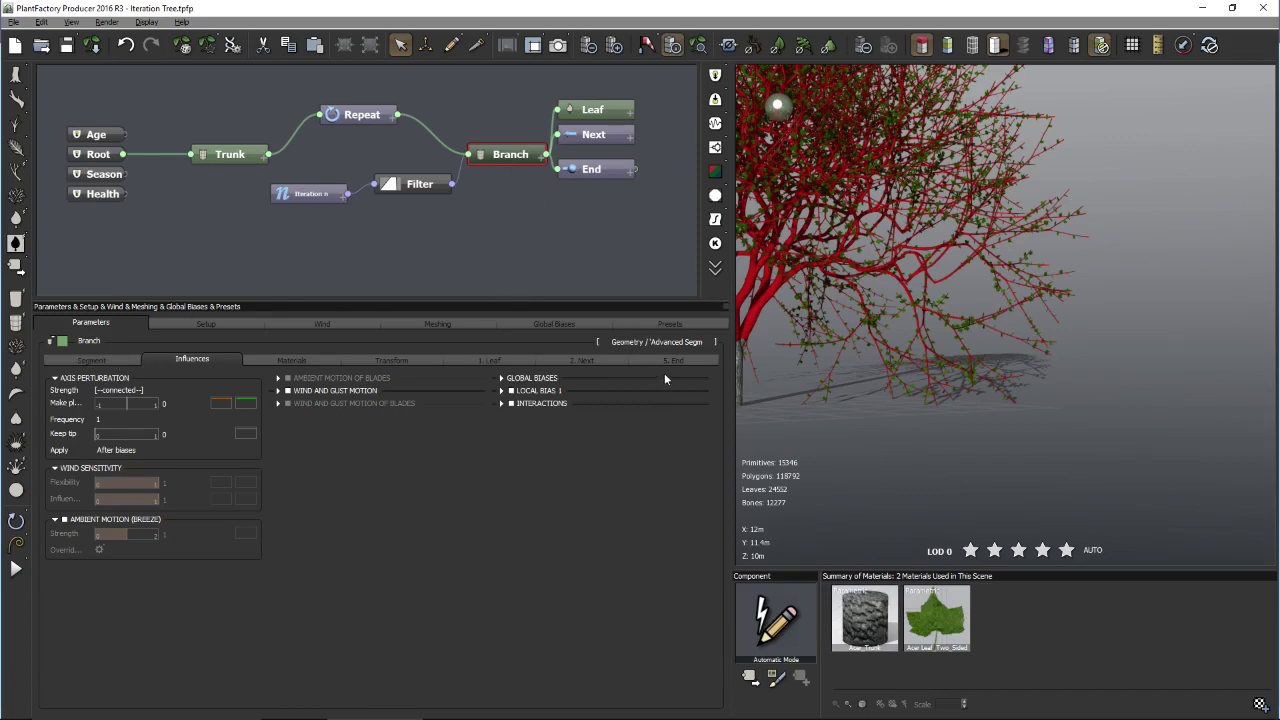
drag(515, 160, 500, 145)
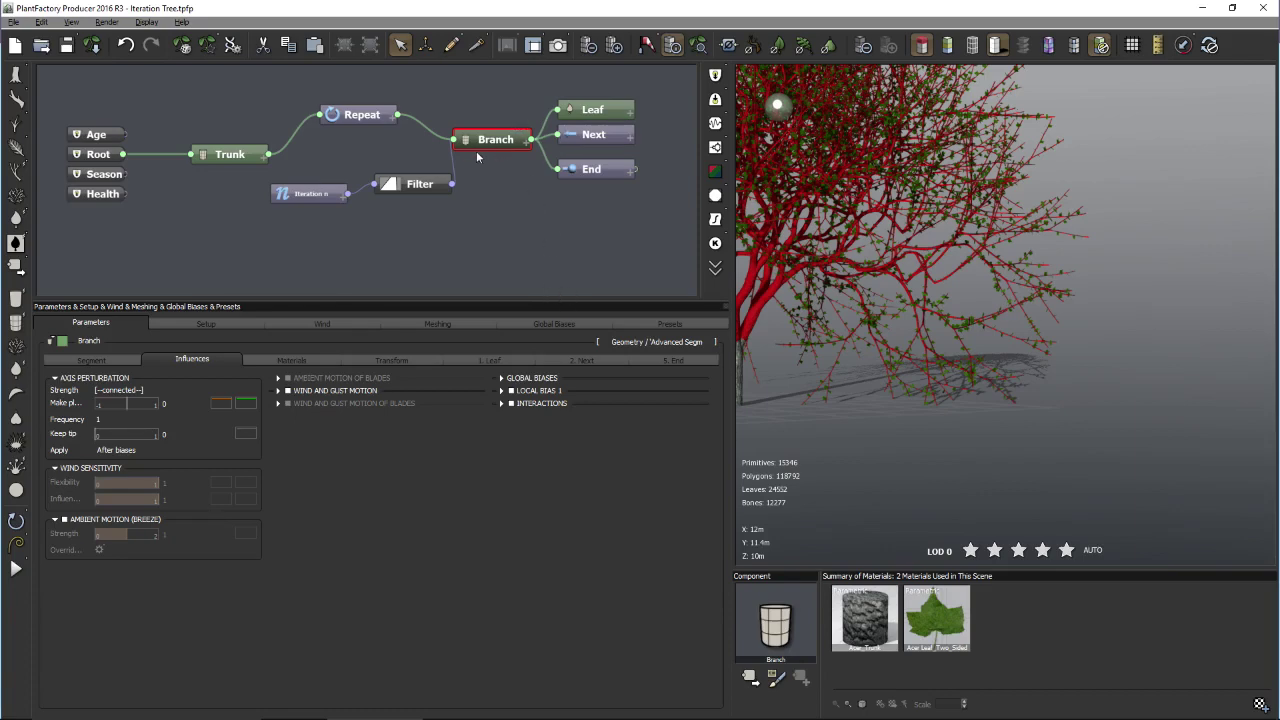
click(579, 360)
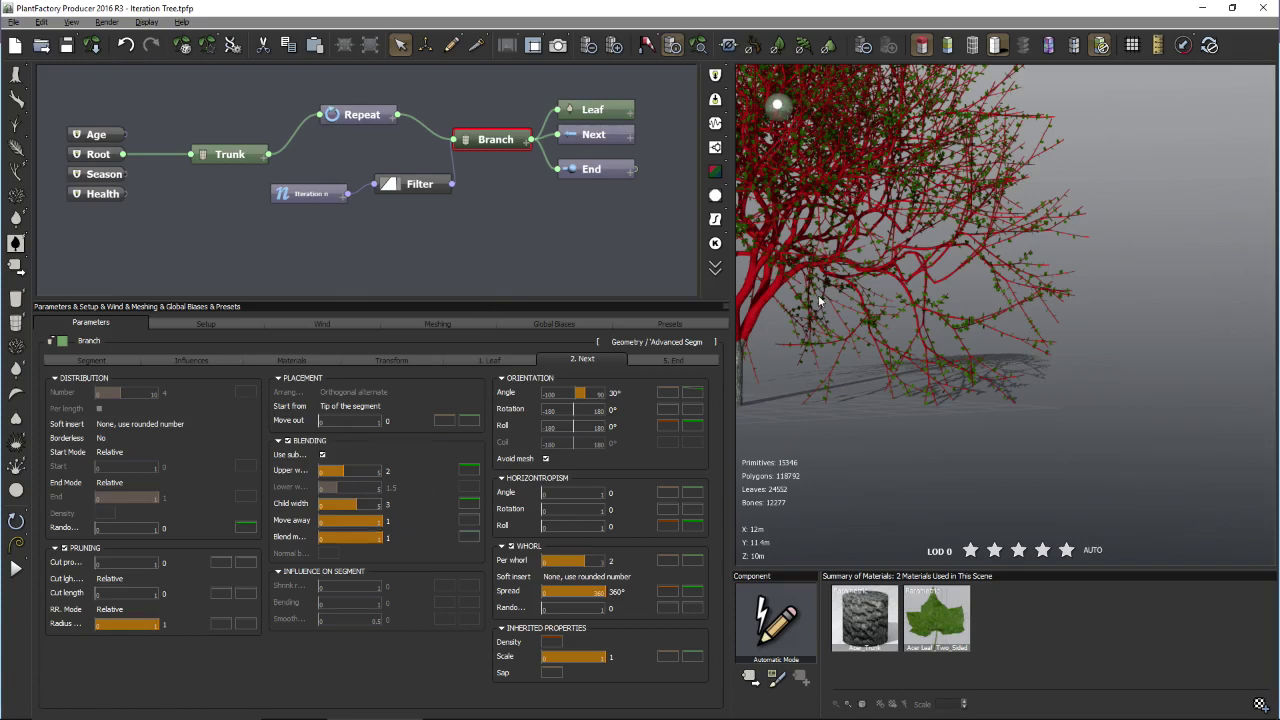
drag(714, 300, 716, 352)
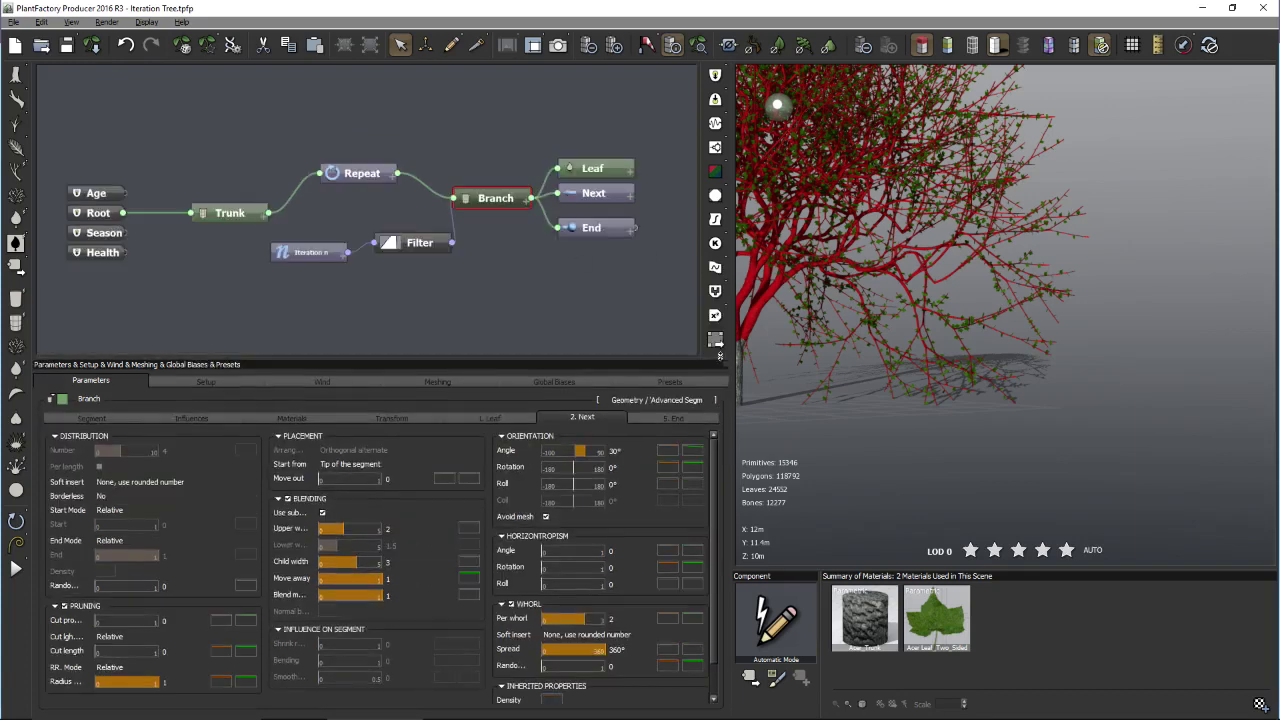
- Start a new plant without saving the current one, add an AutoGrowth node connected to Root, and move it up slightly
click(15, 45)
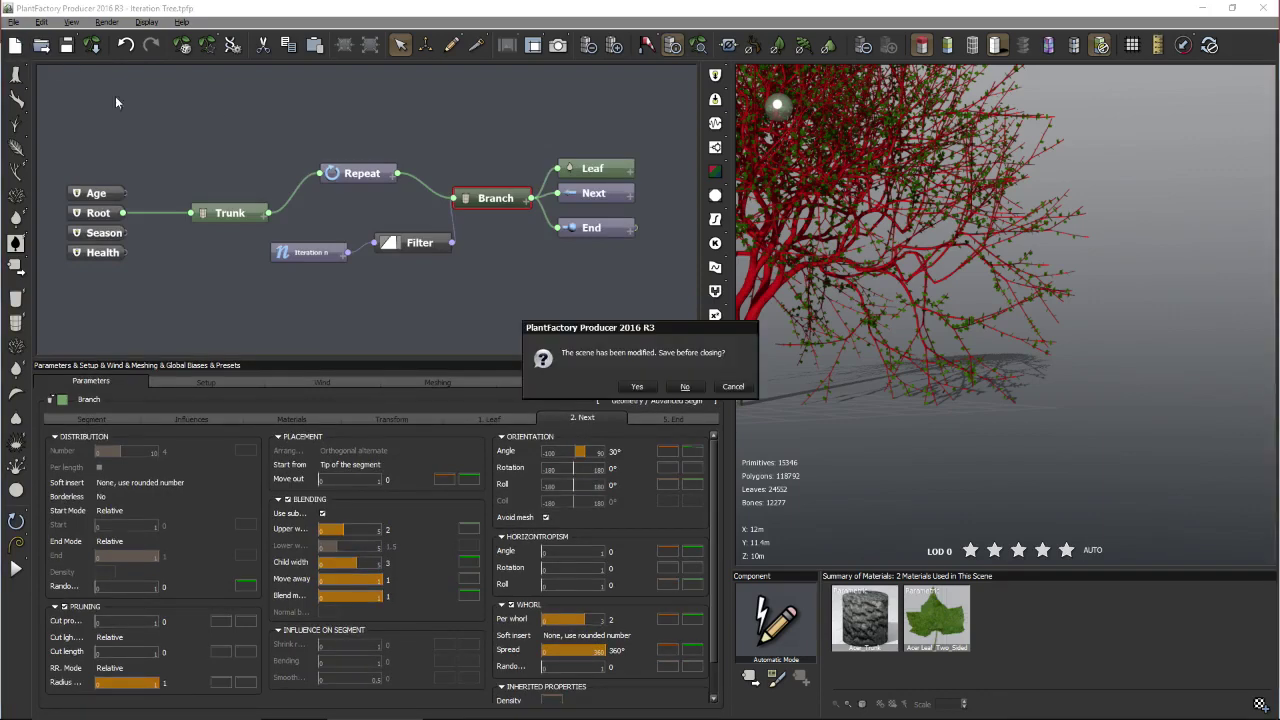
click(684, 387)
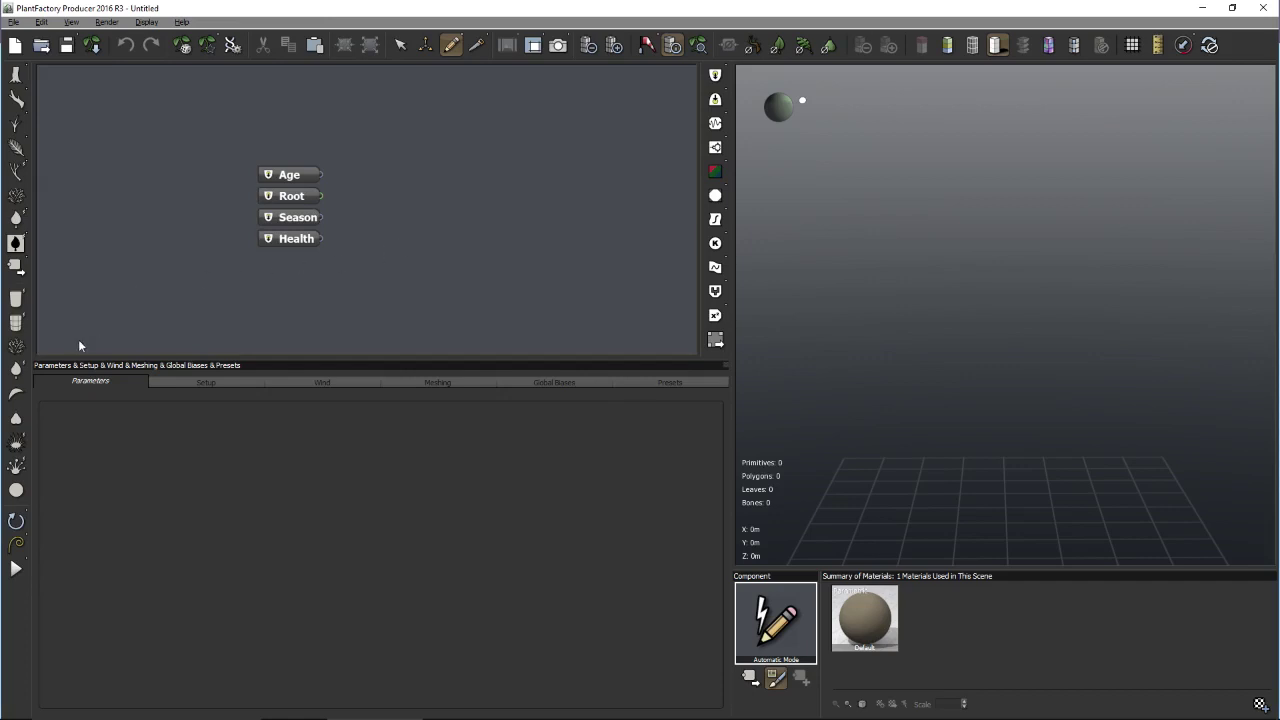
click(17, 346)
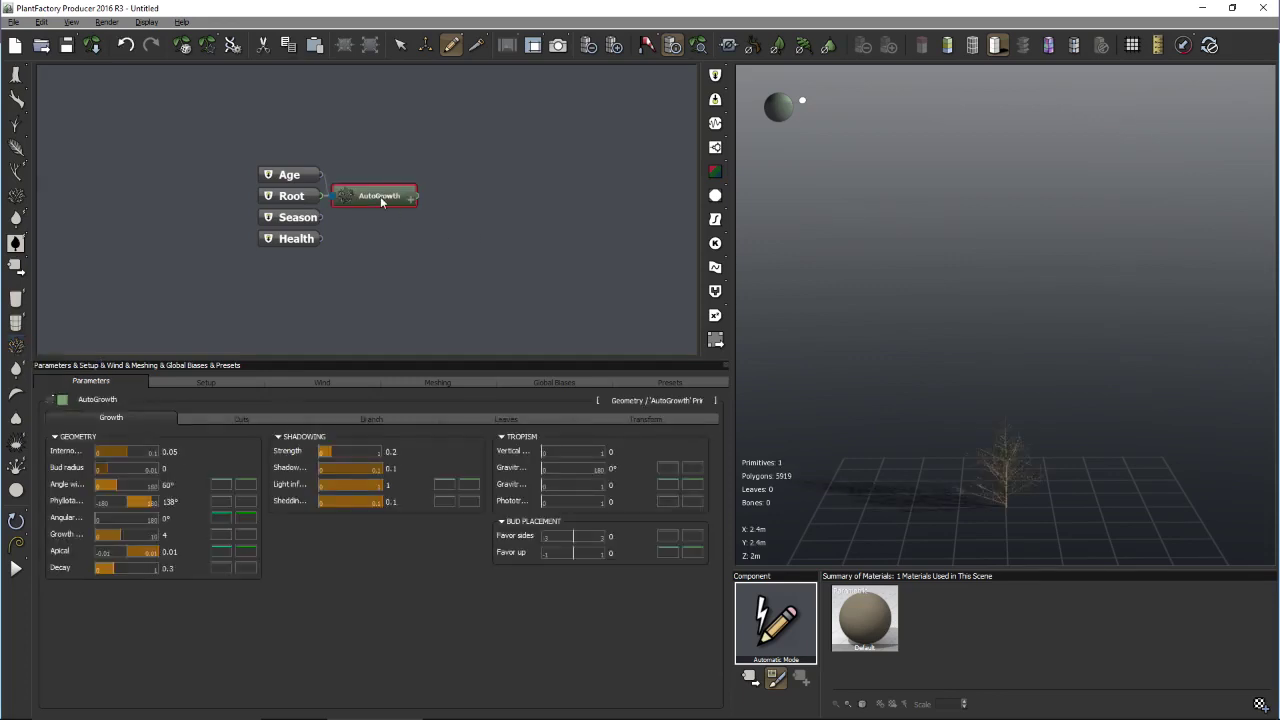
mouse_move(381, 202)
mouse_down()
mouse_move(400, 176)
mouse_move(401, 192)
mouse_up()
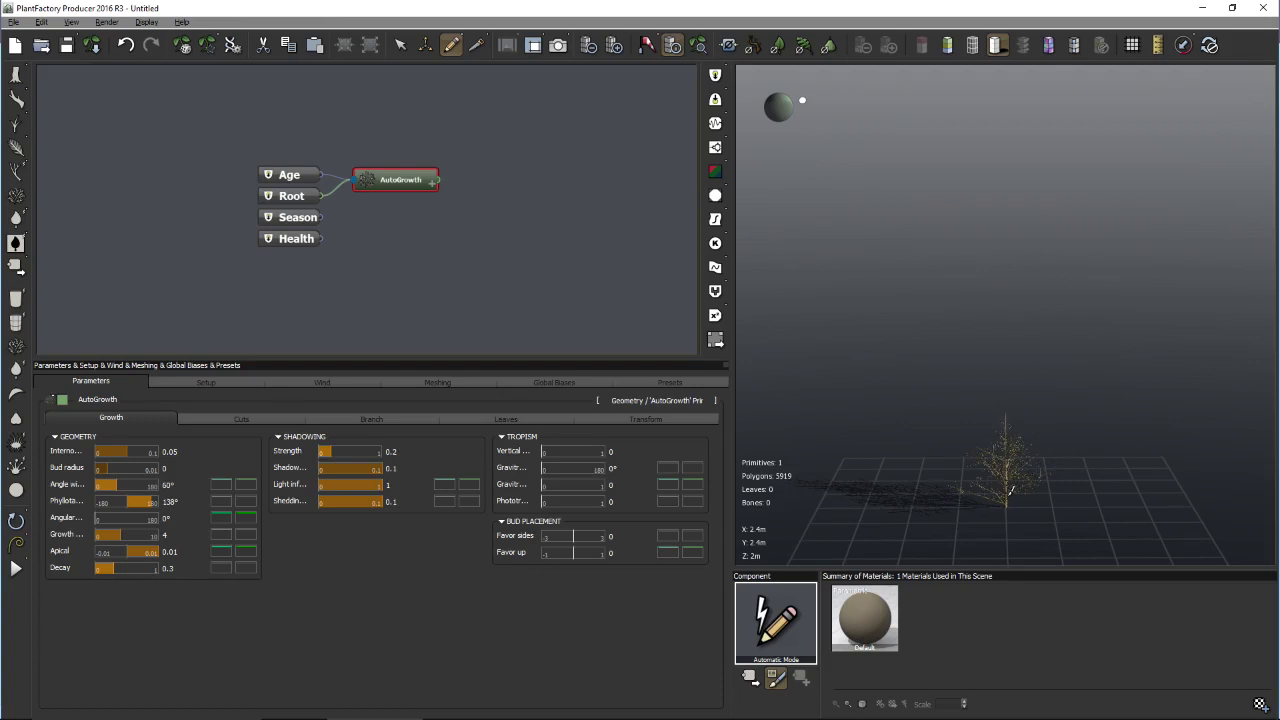
click(699, 45)
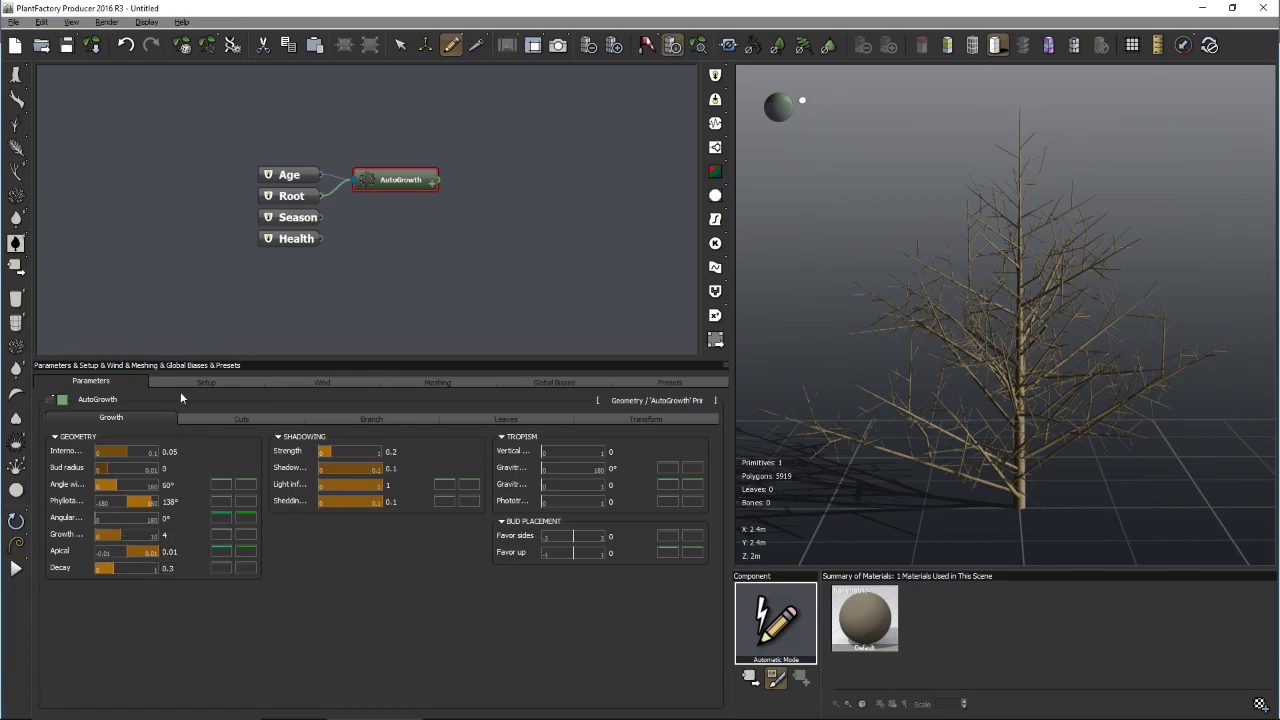
- Set the plant's age to 17 in the plant characteristics and fit the whole tree in the preview
click(220, 379)
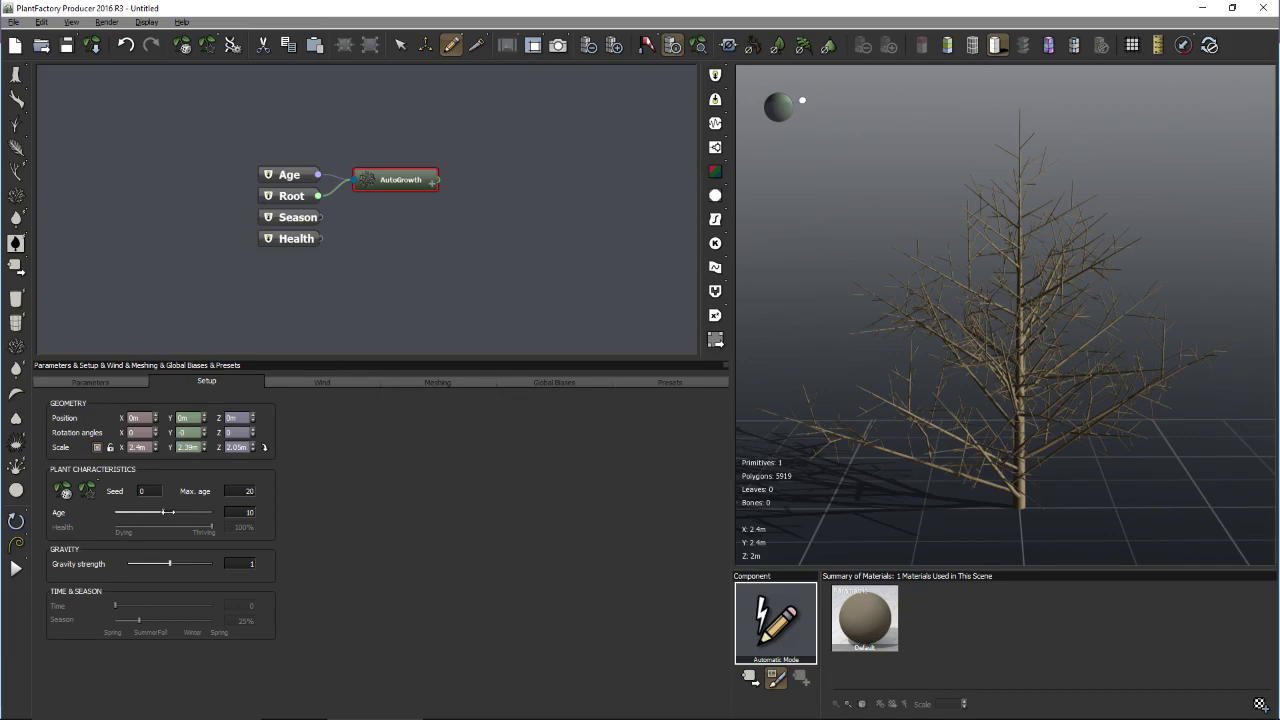
drag(155, 513, 195, 513)
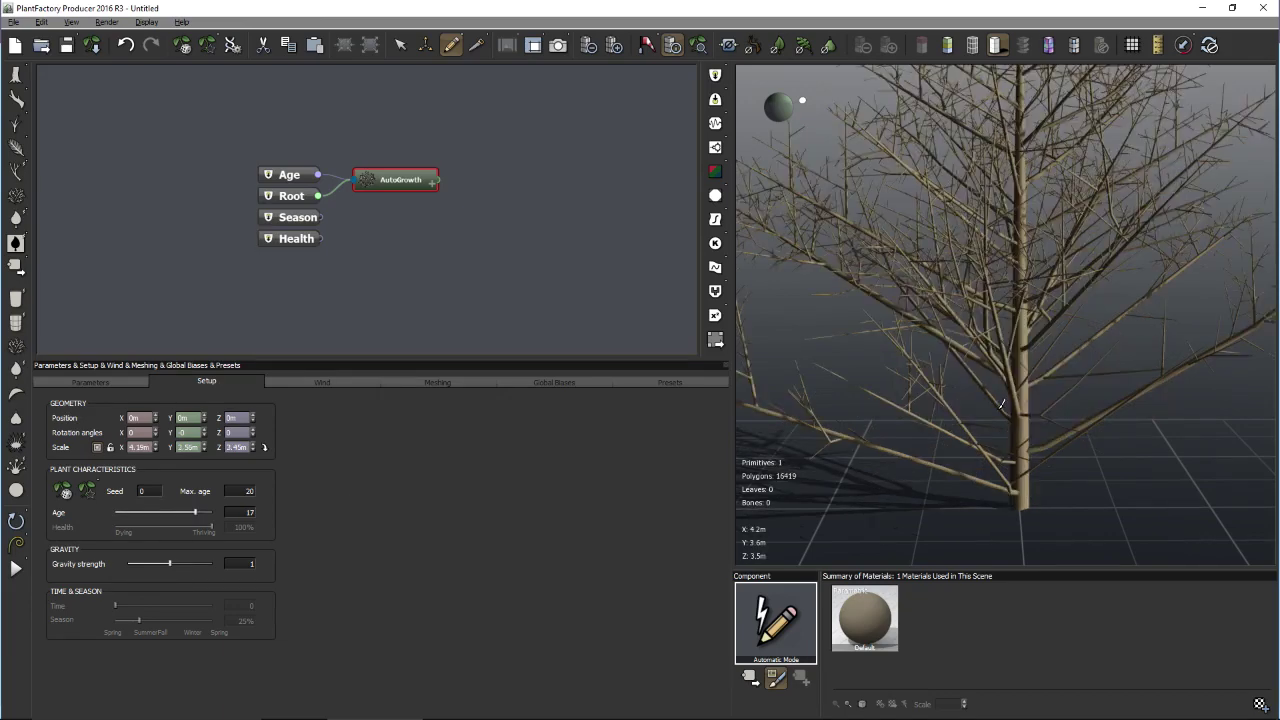
click(700, 46)
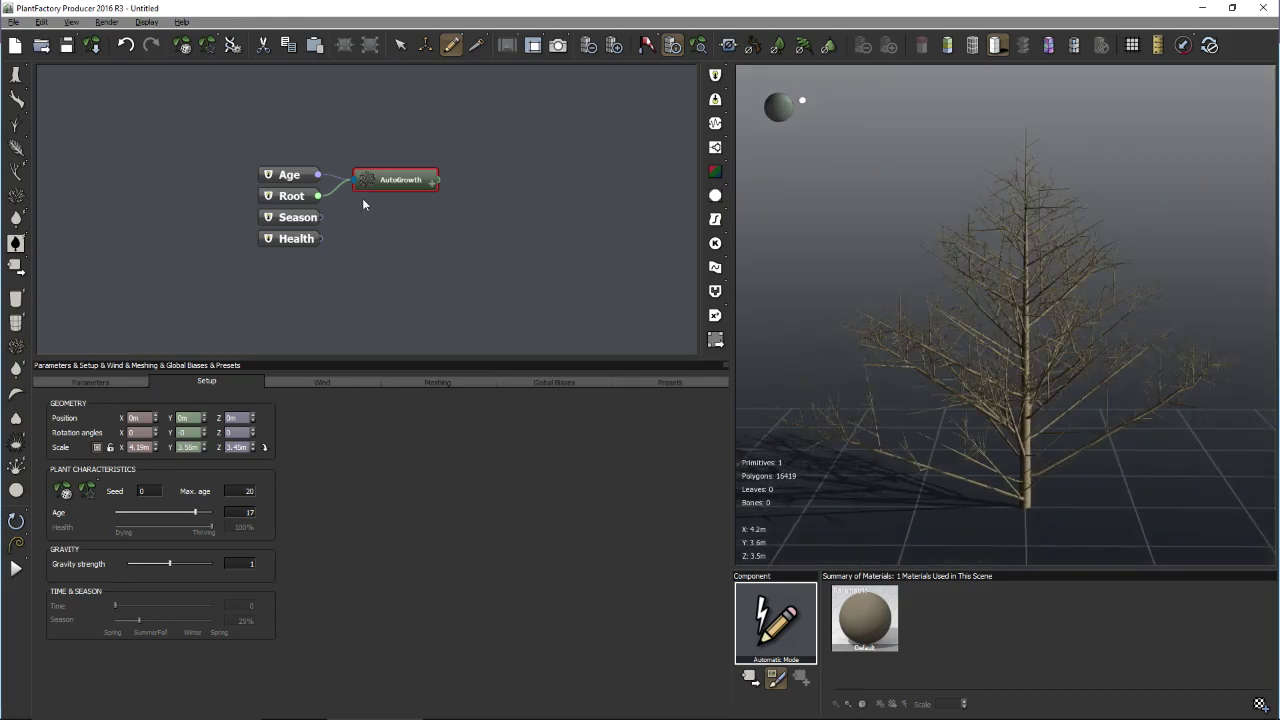
- Set the AutoGrowth node's angular value in the Growth geometry parameters to 36° and inspect the tree
click(98, 383)
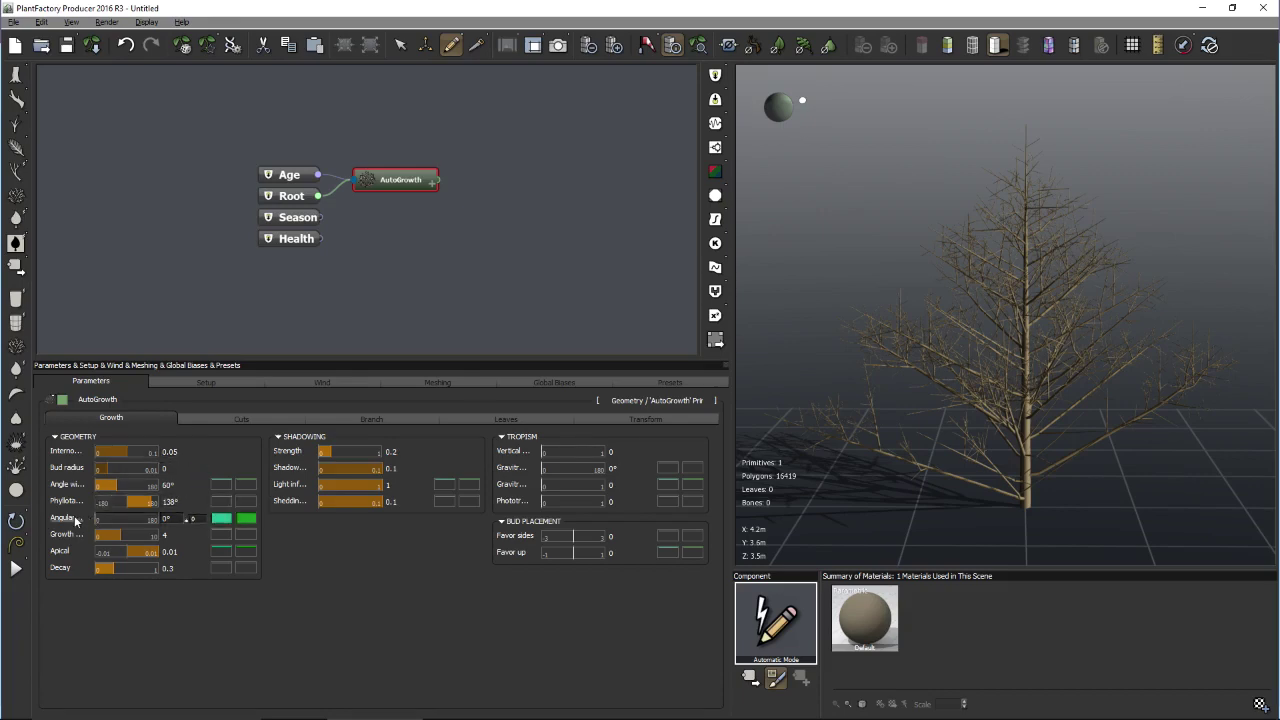
drag(101, 518, 113, 518)
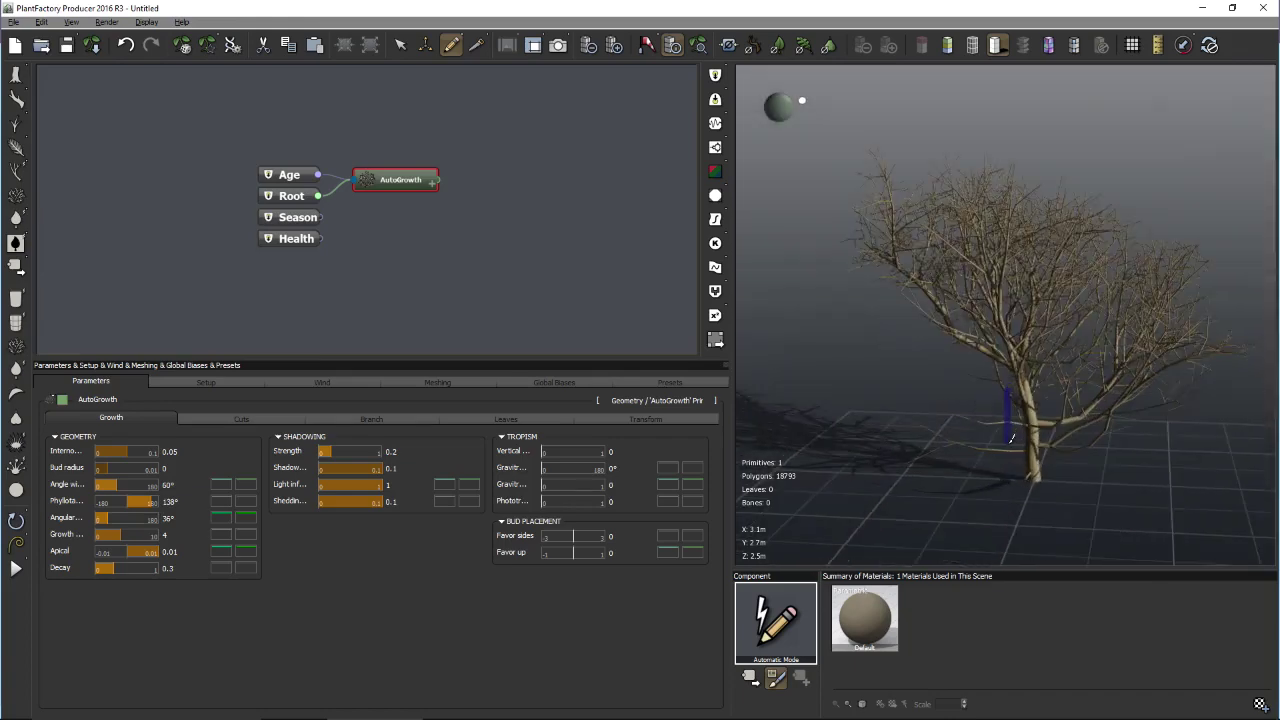
scroll(860, 360, up, 3)
scroll(842, 344, down, 3)
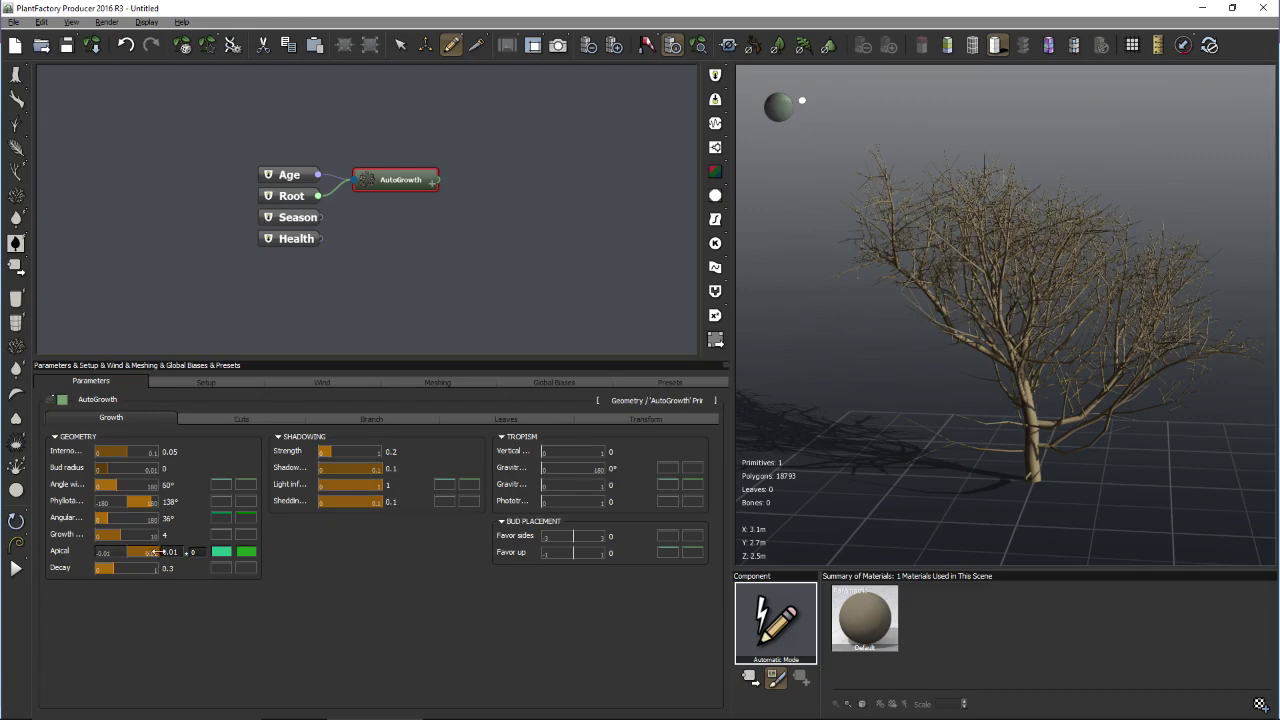
- Try an Apical value of 0.09 in the growth geometry, set it to -0.01 instead, and inspect the plant
mouse_move(152, 552)
mouse_down()
mouse_move(216, 551)
mouse_move(163, 552)
mouse_up()
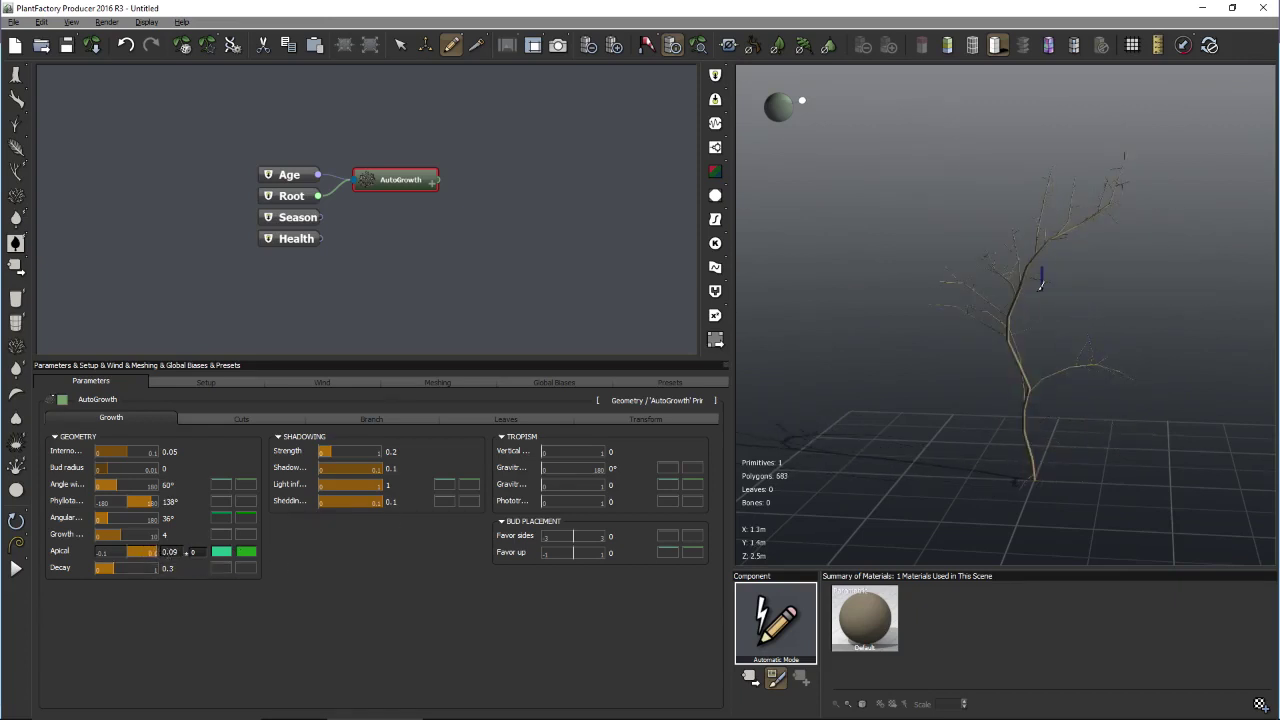
middle_drag(1040, 283, 1006, 286)
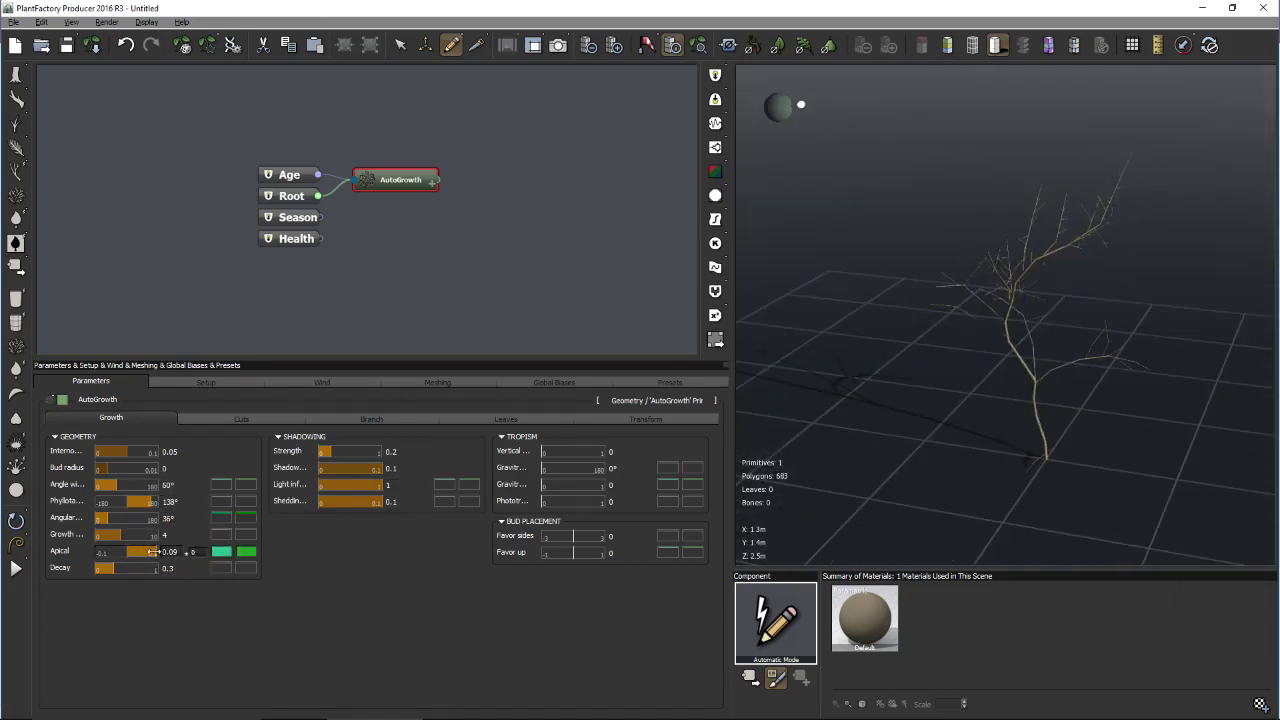
drag(147, 551, 120, 551)
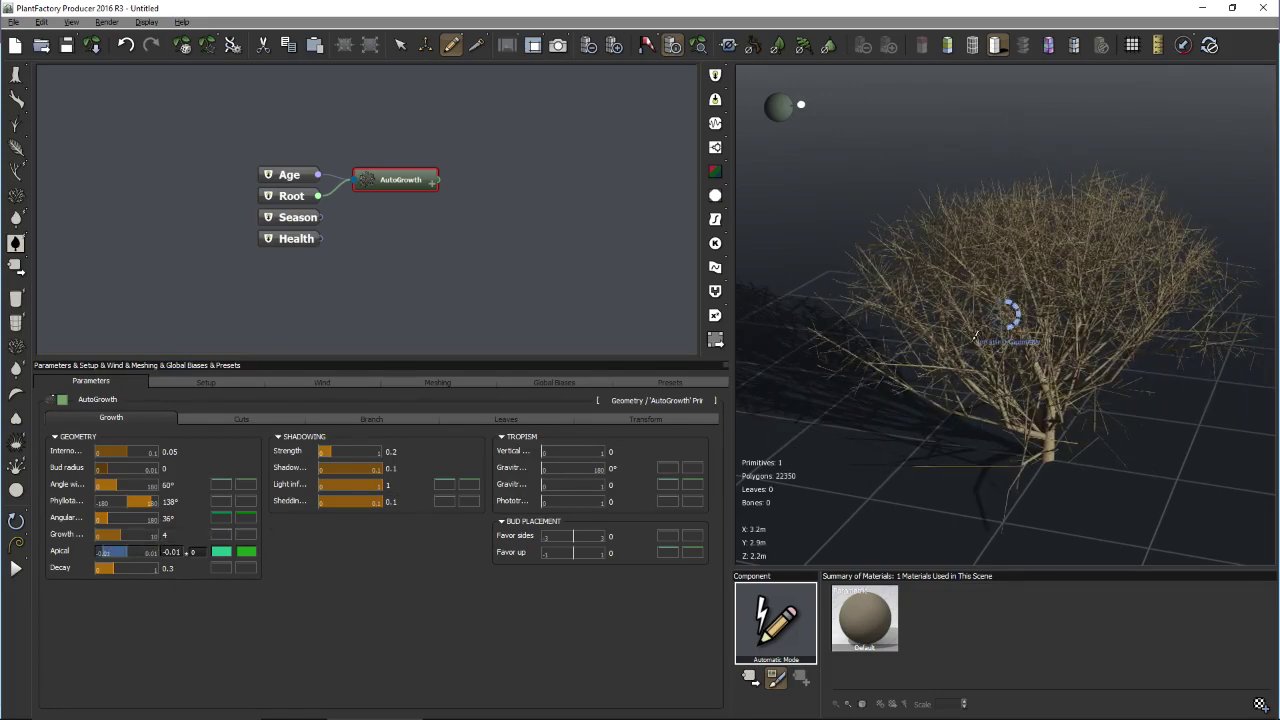
mouse_move(940, 384)
middle_down()
mouse_move(998, 408)
mouse_move(960, 390)
middle_up()
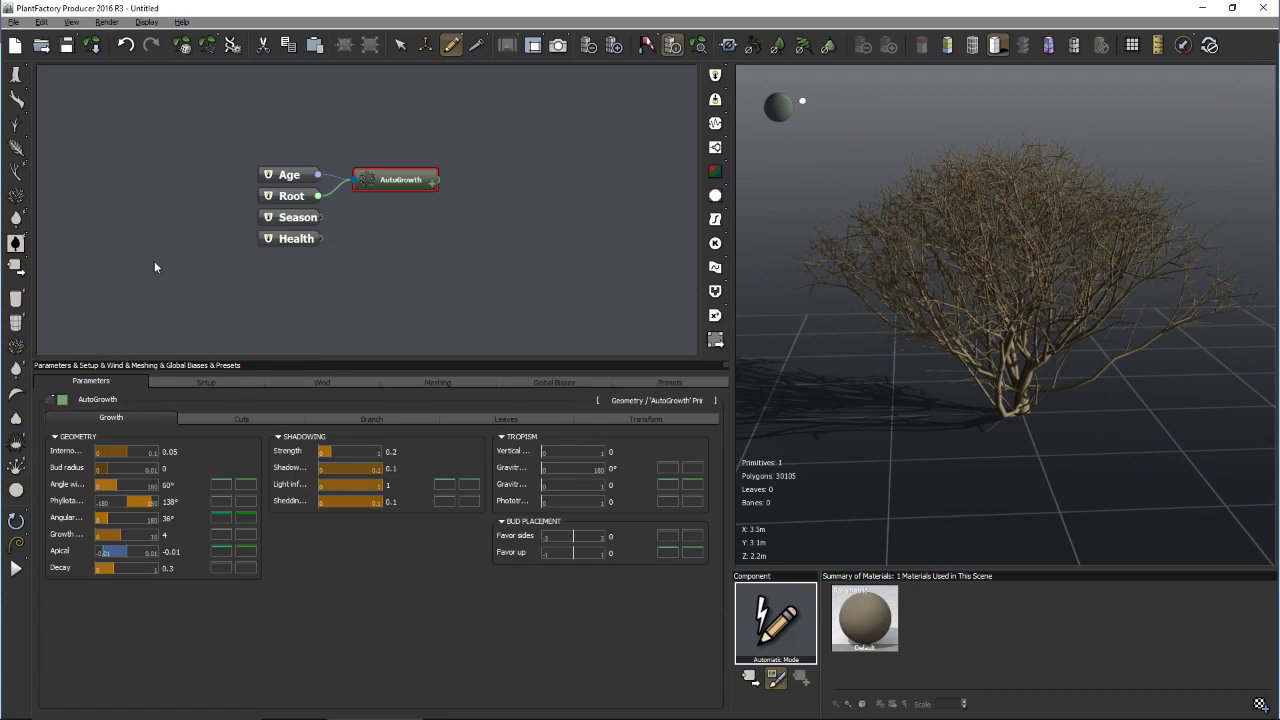
- Add a Leaf node to the AutoGrowth node and greatly reduce the leaves' Global scale
click(16, 370)
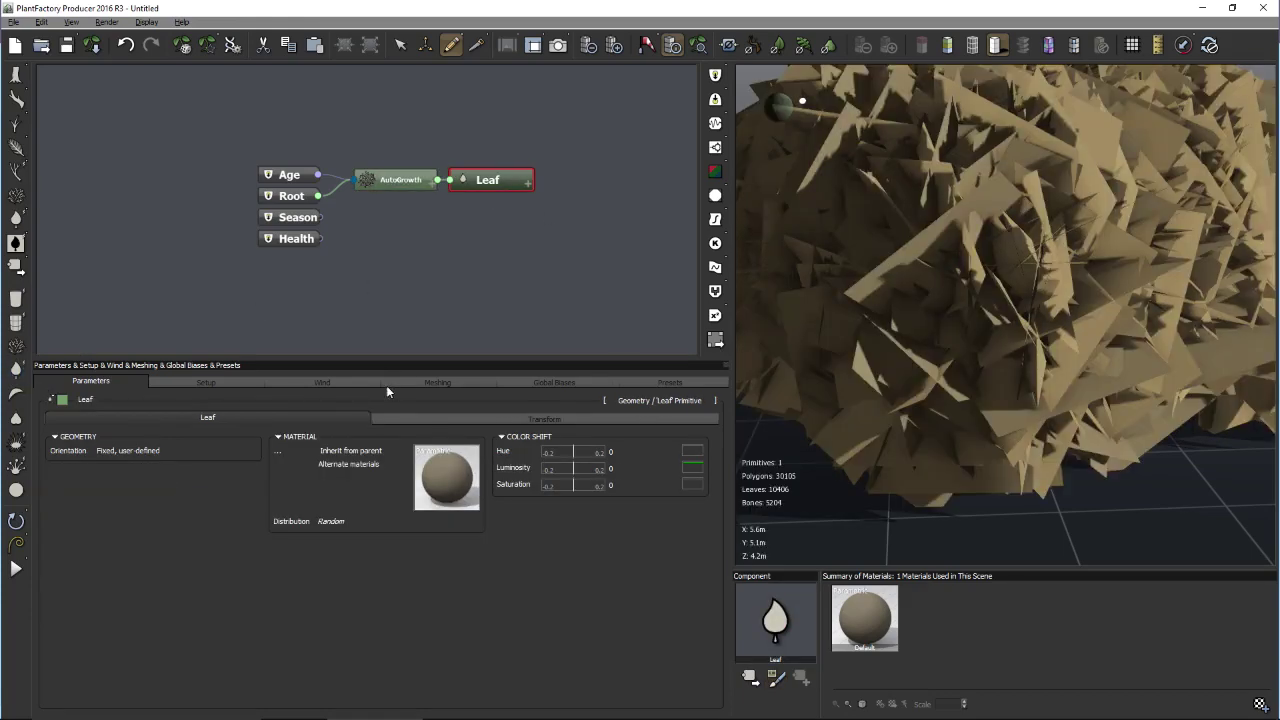
click(446, 420)
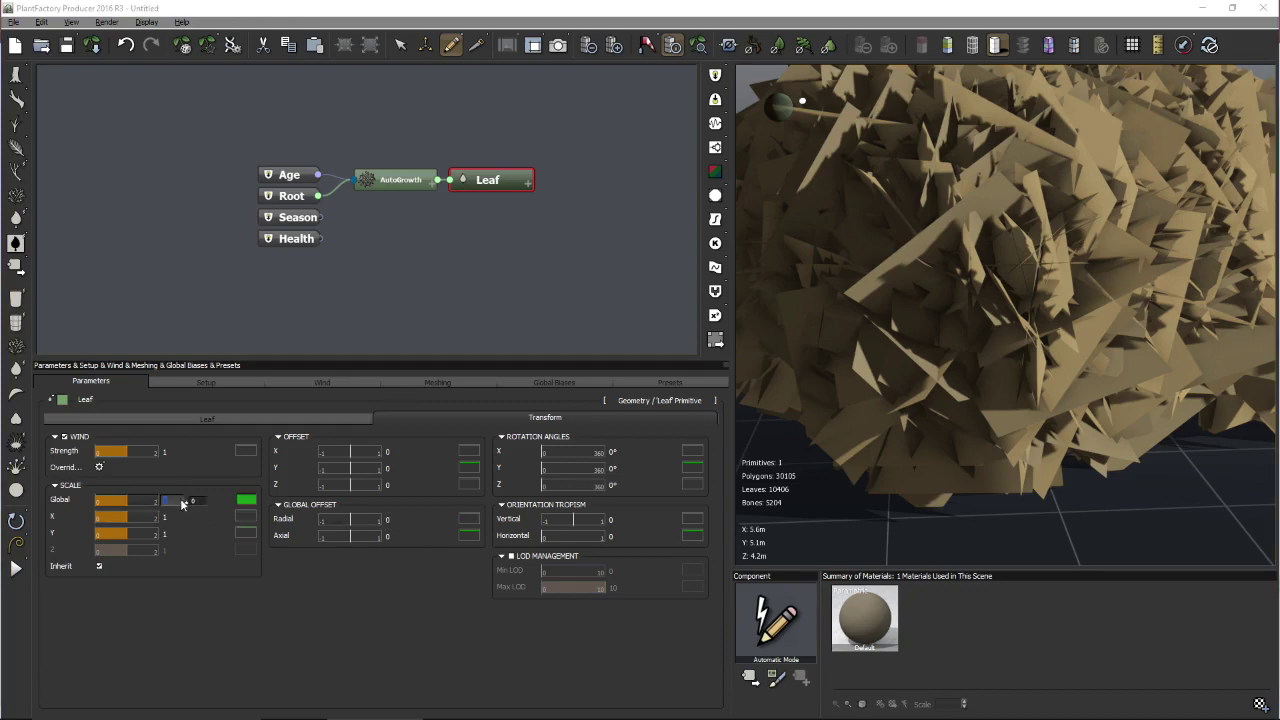
drag(128, 500, 98, 500)
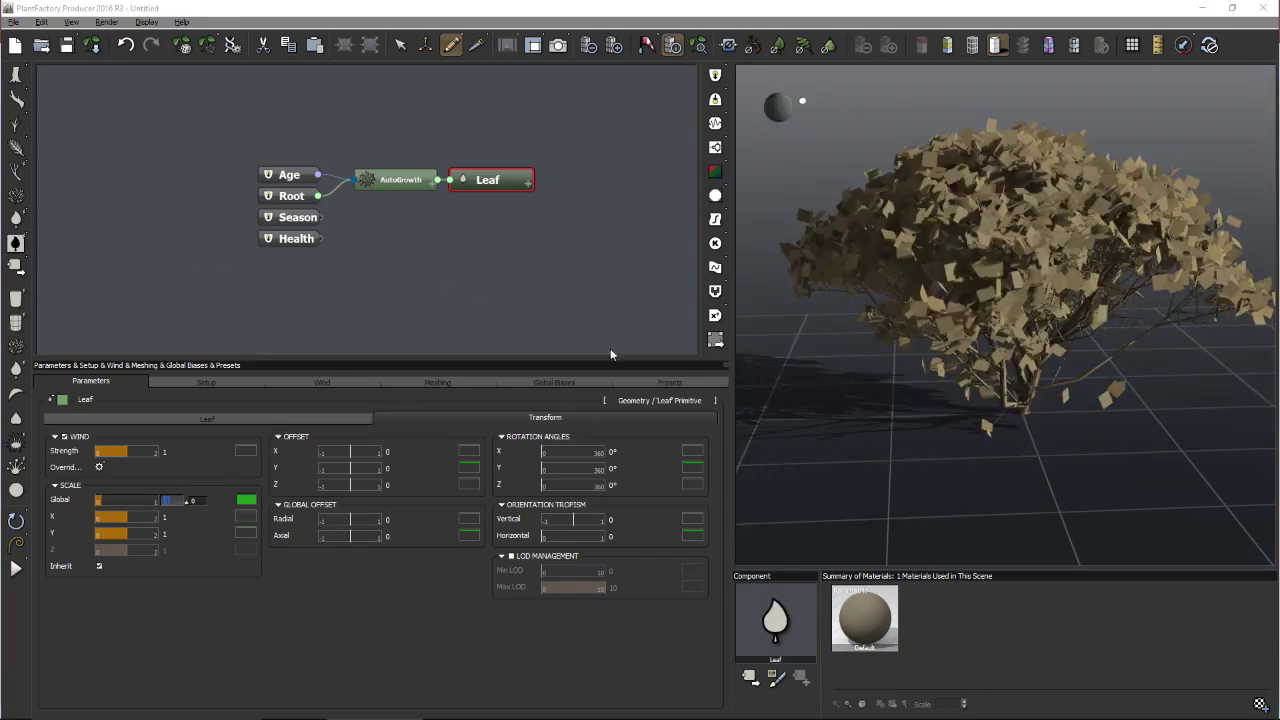
- Assign the Acer Leaf_Two_Sided material from the Leaves collection to the Leaf node and inspect the foliage up close
click(256, 414)
click(407, 503)
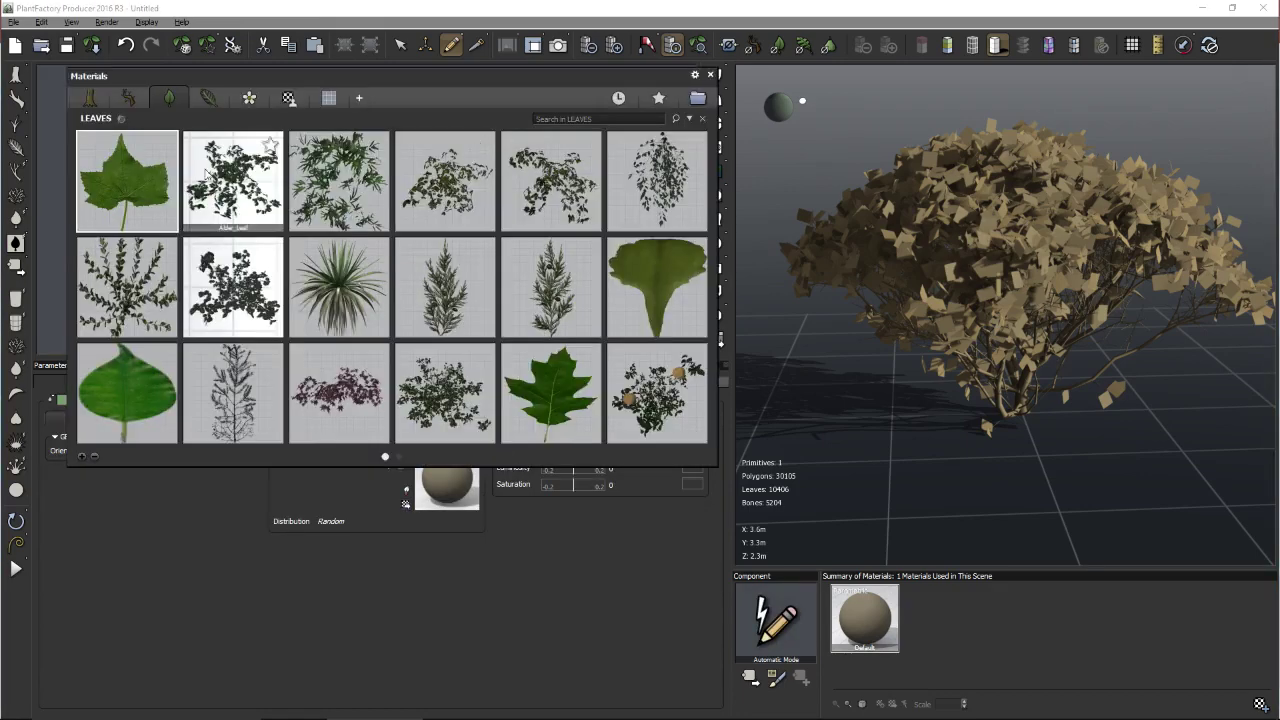
double_click(112, 161)
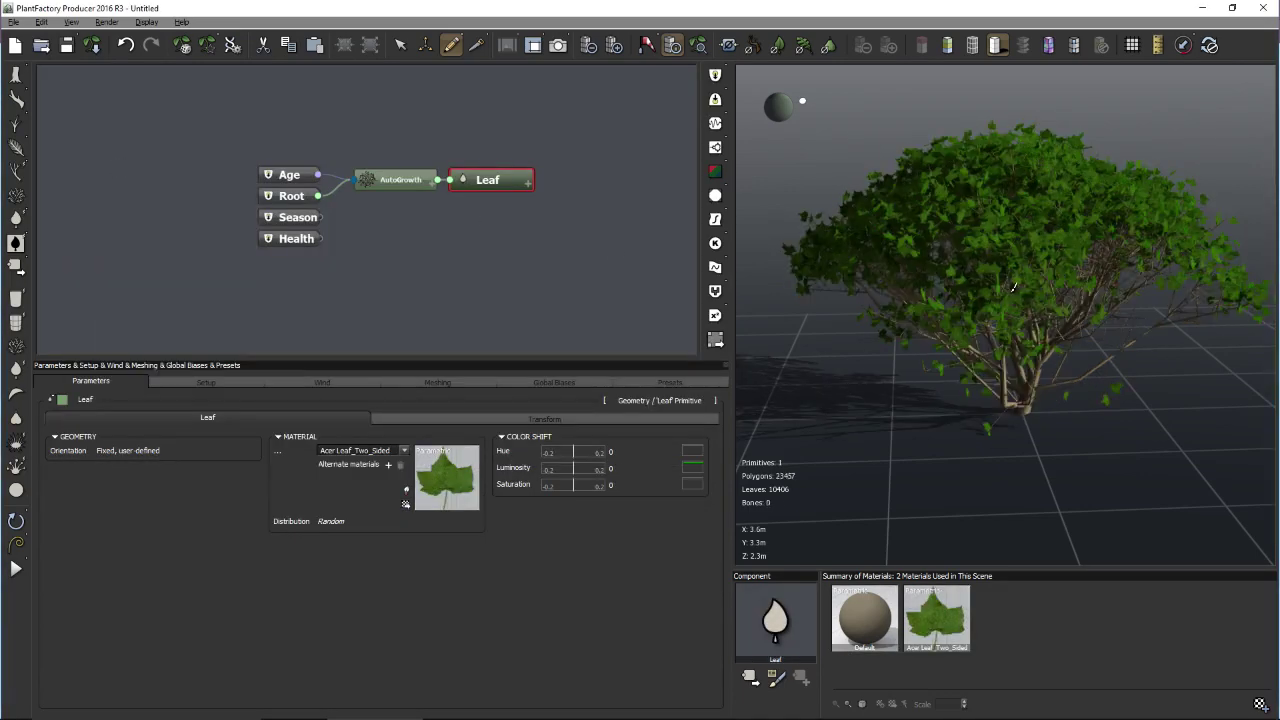
scroll(1035, 385, up, 5)
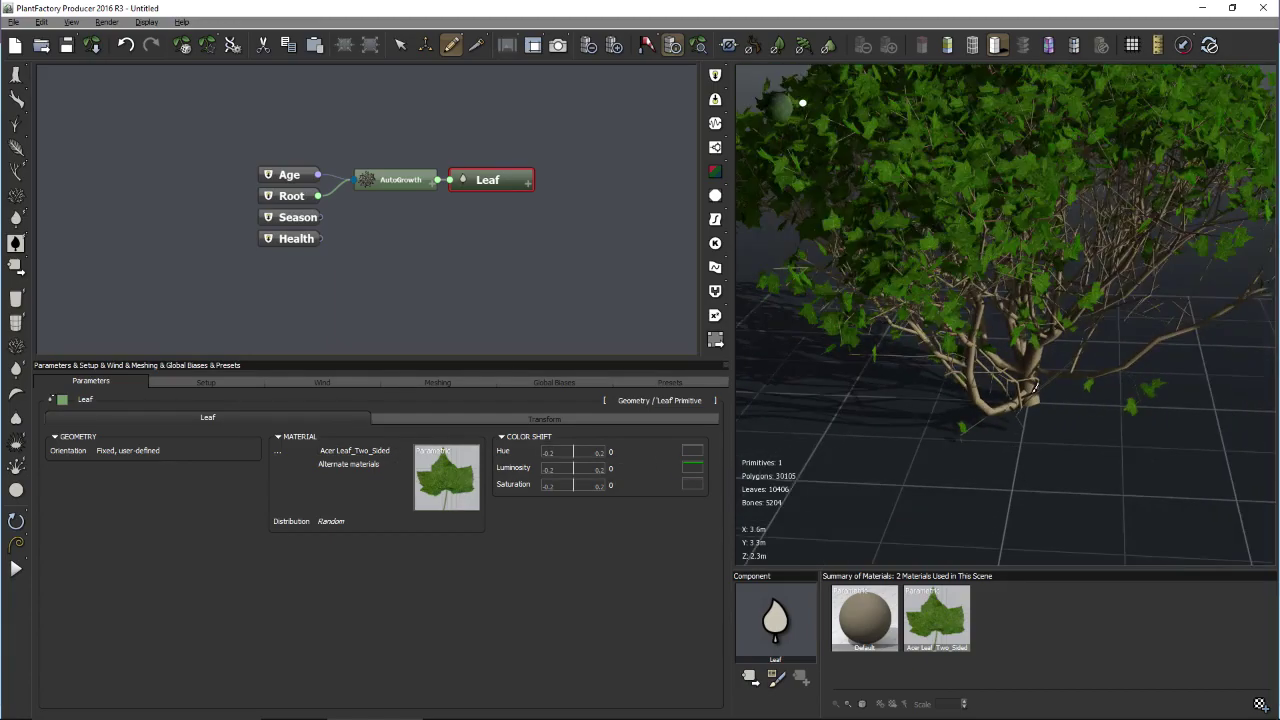
- Set the AutoGrowth node's shadowing Strength to 0.69 and inspect the denser plant from several angles
scroll(1035, 385, up, 5)
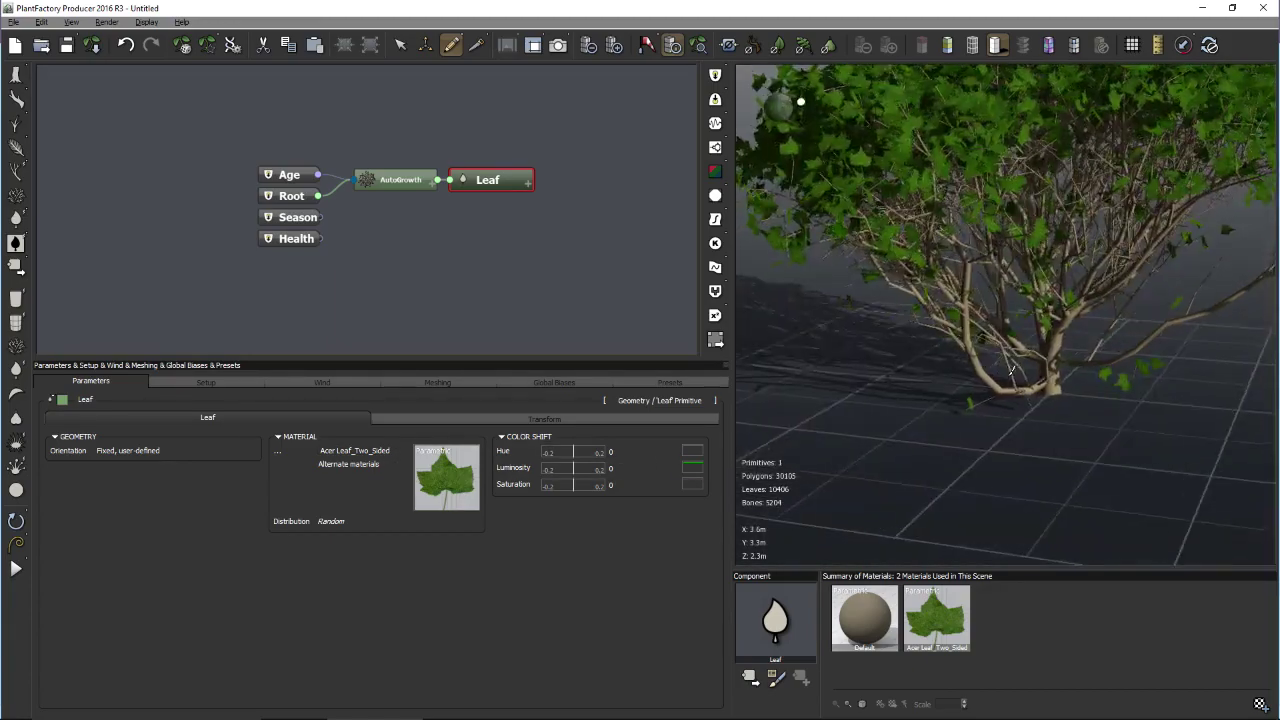
scroll(1030, 392, down, 6)
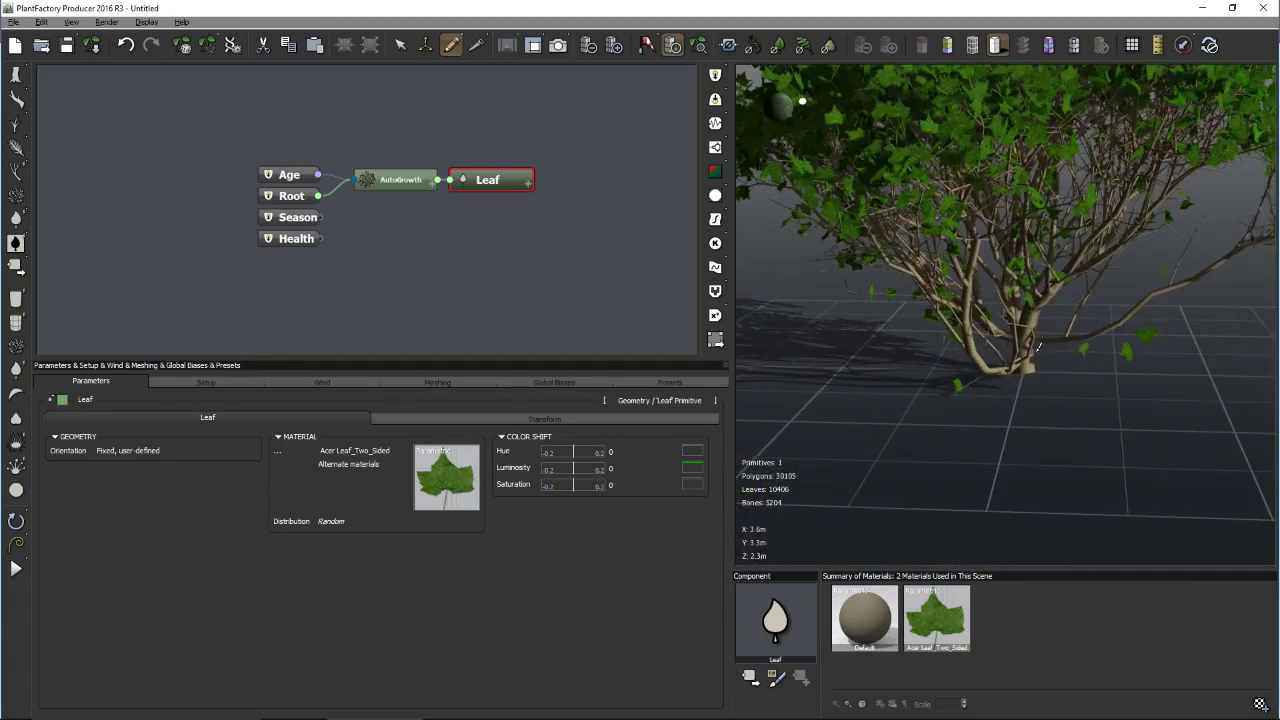
click(398, 180)
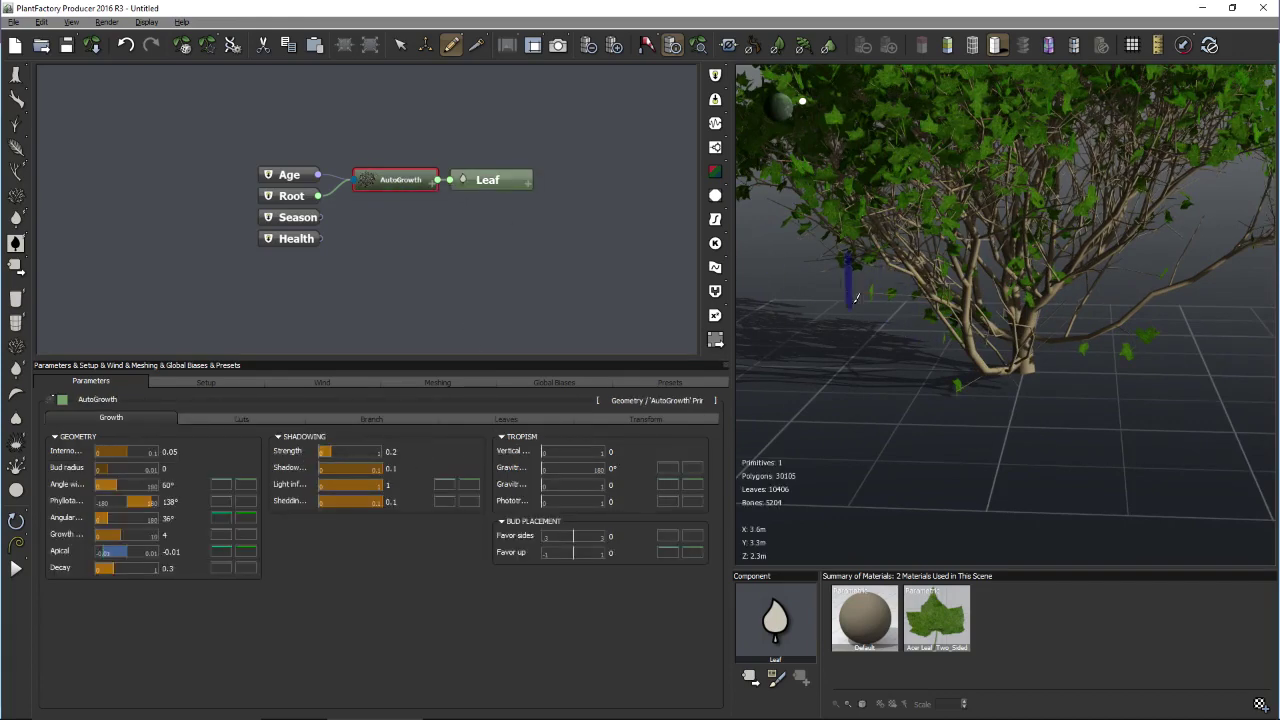
scroll(1021, 160, up, 5)
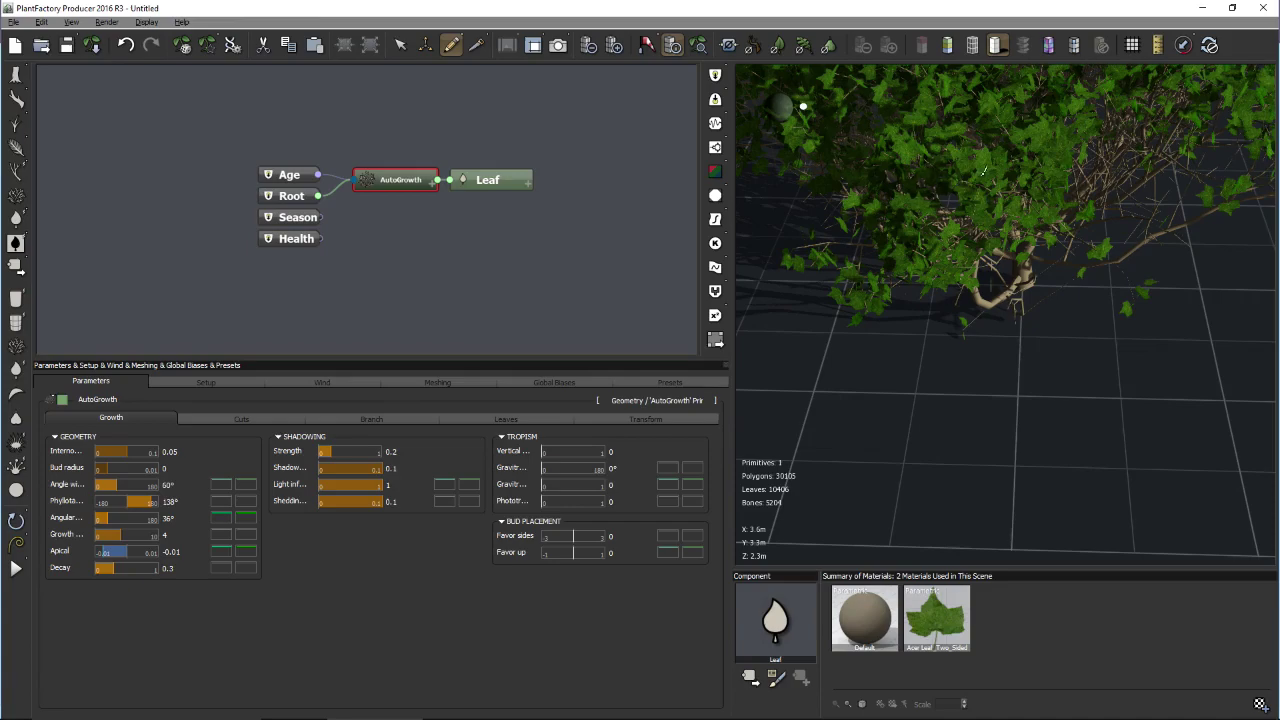
drag(993, 186, 993, 145)
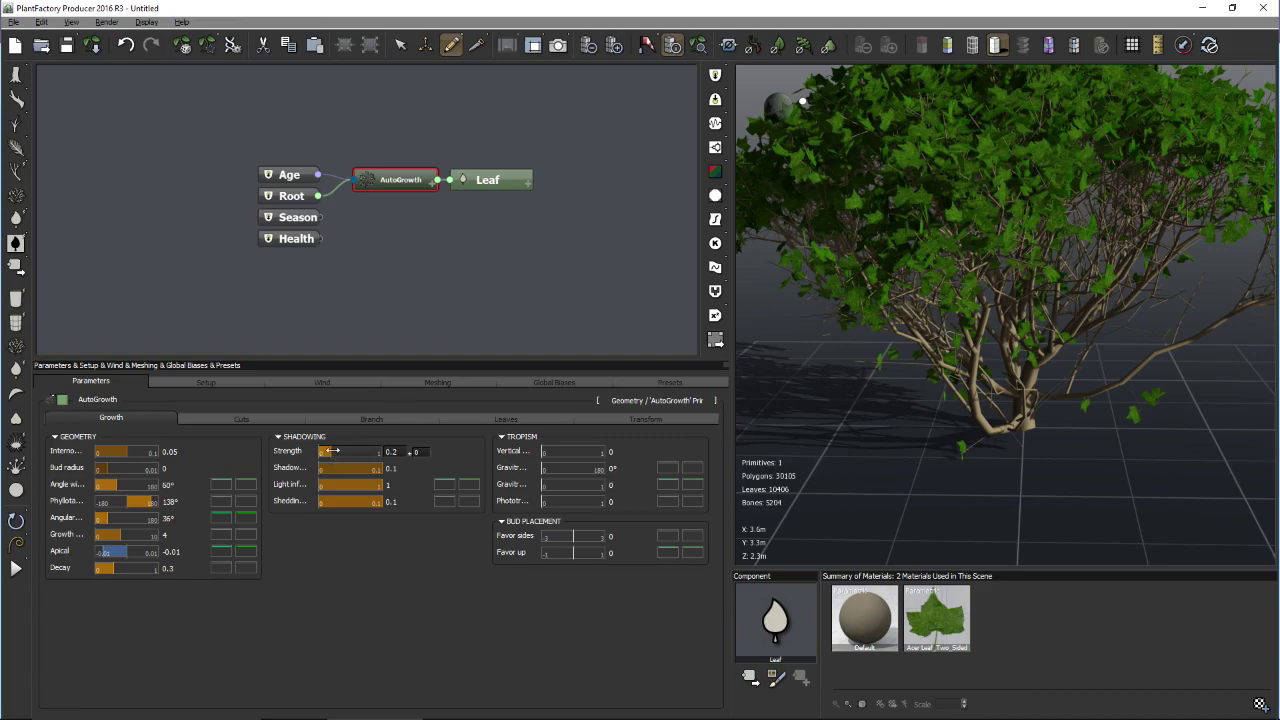
drag(335, 451, 362, 451)
drag(1006, 314, 884, 407)
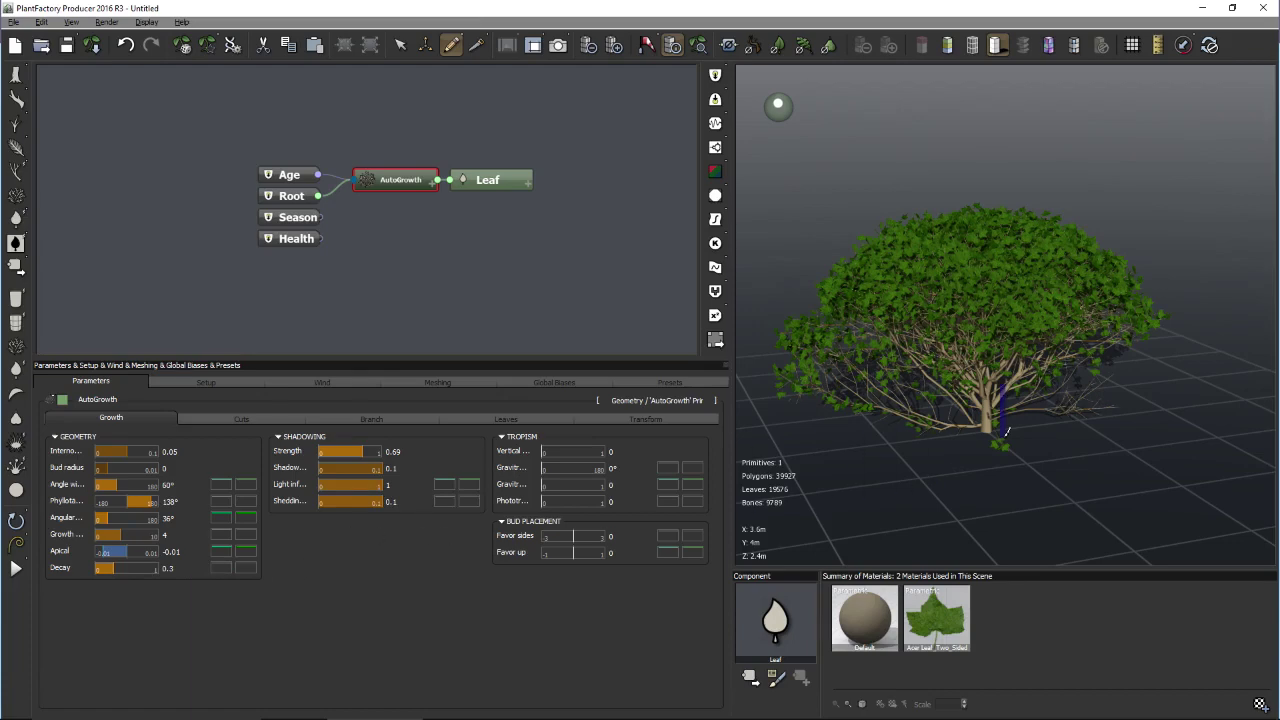
scroll(1008, 425, up, 3)
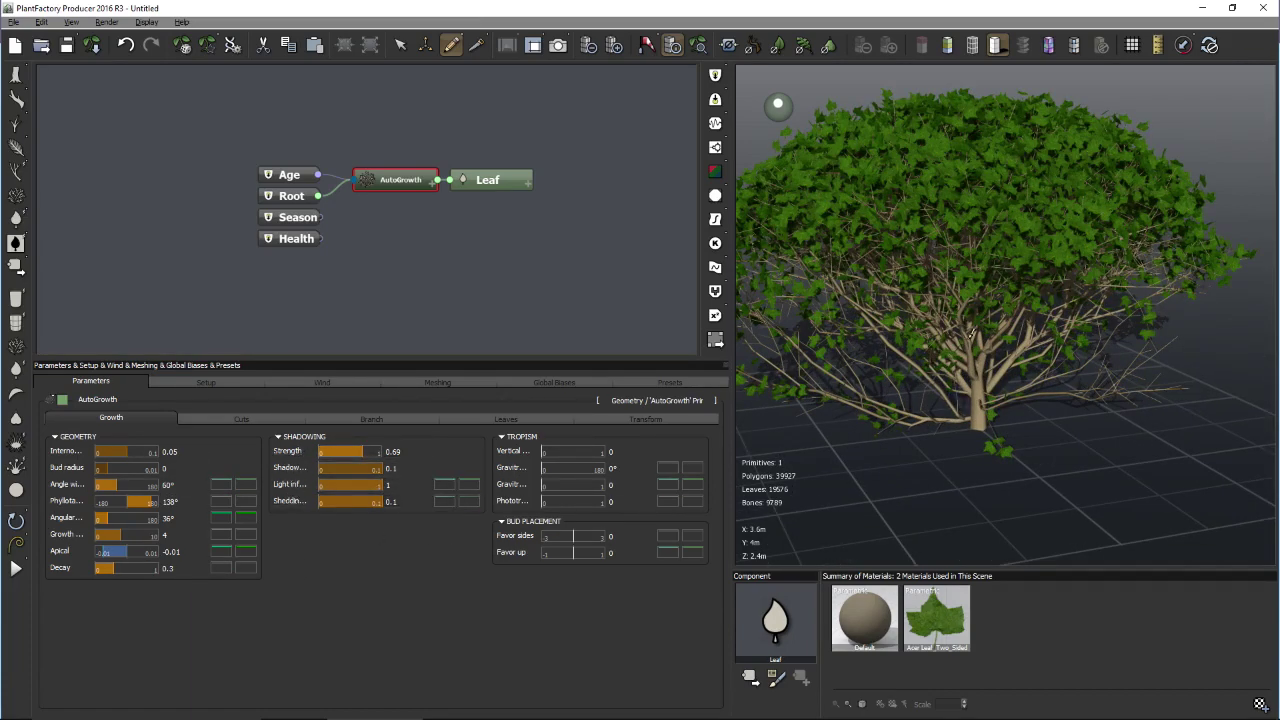
drag(968, 392, 1018, 387)
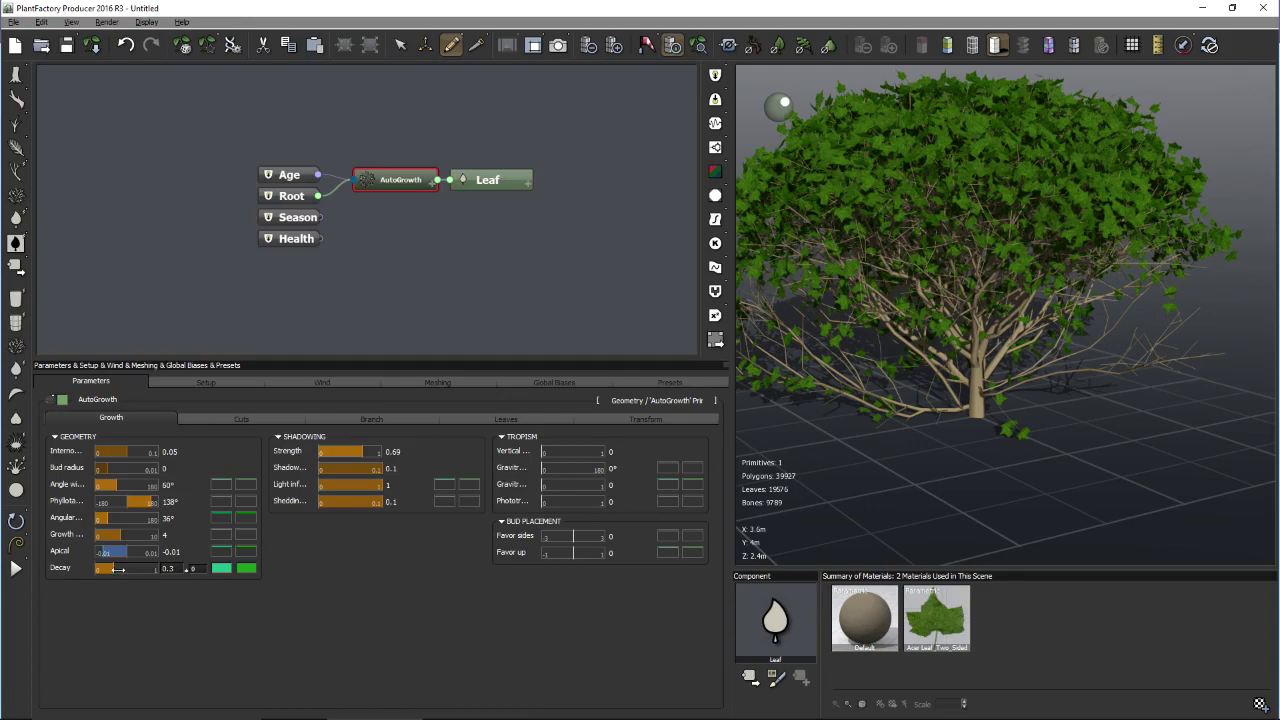
- Set the AutoGrowth node's geometry Decay to 1 and its shadowing Shedding value to 0.17, and inspect the lower branches
drag(119, 568, 158, 568)
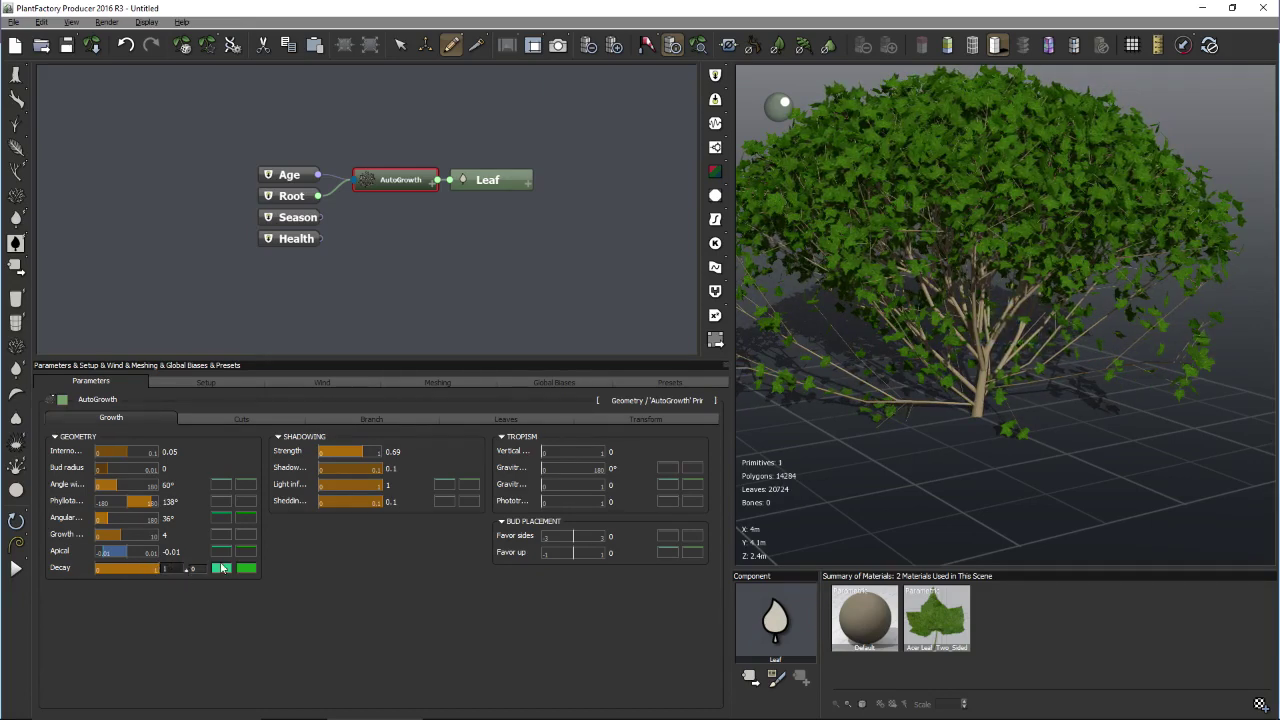
drag(1030, 392, 1000, 420)
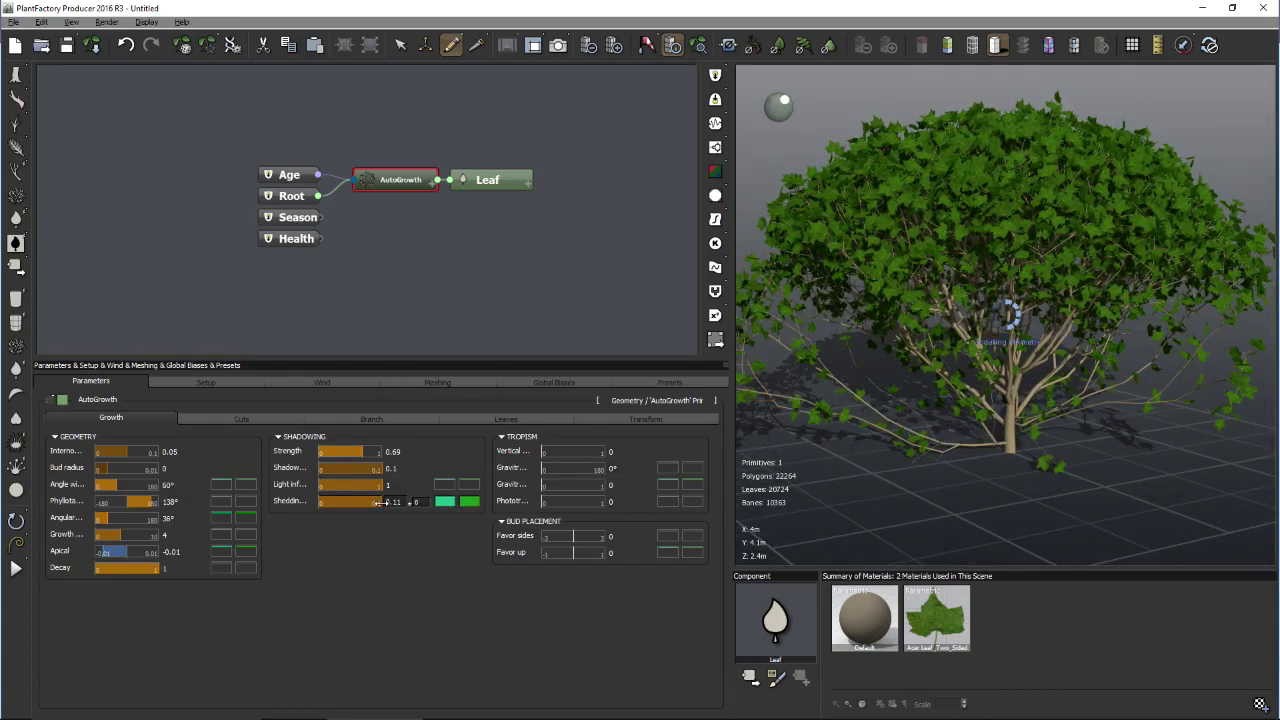
drag(380, 503, 481, 505)
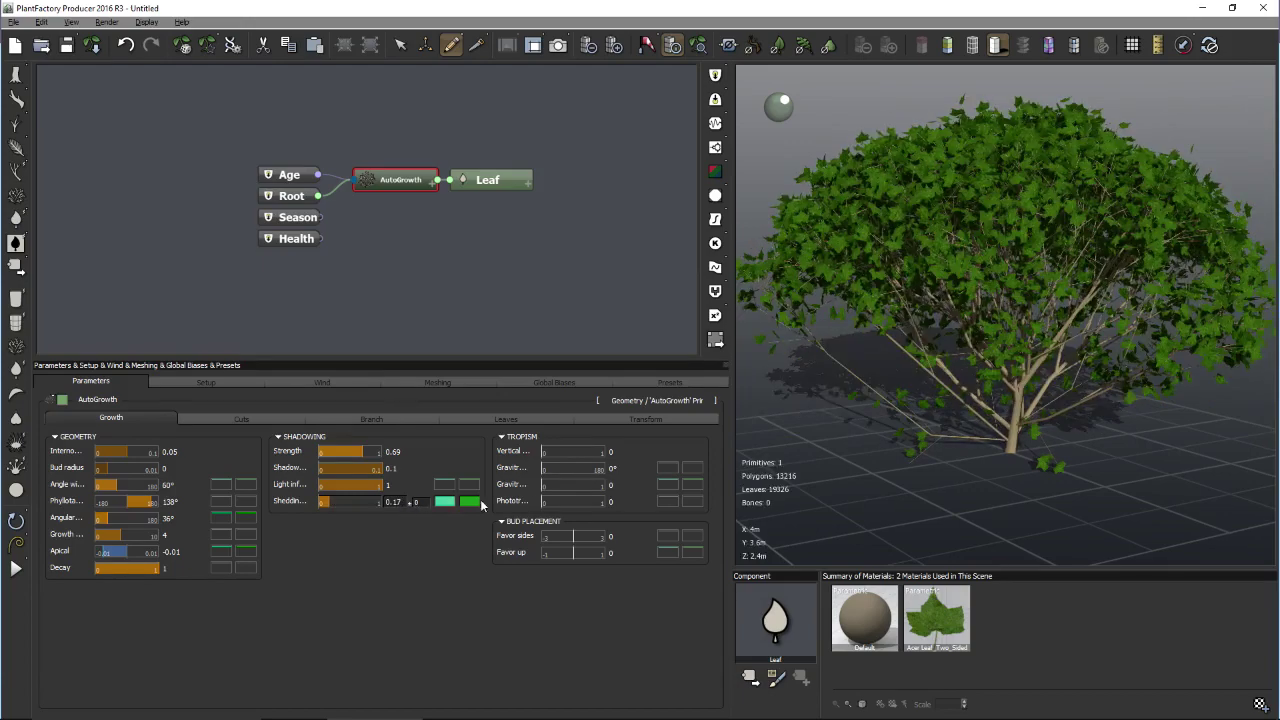
drag(1000, 309, 987, 345)
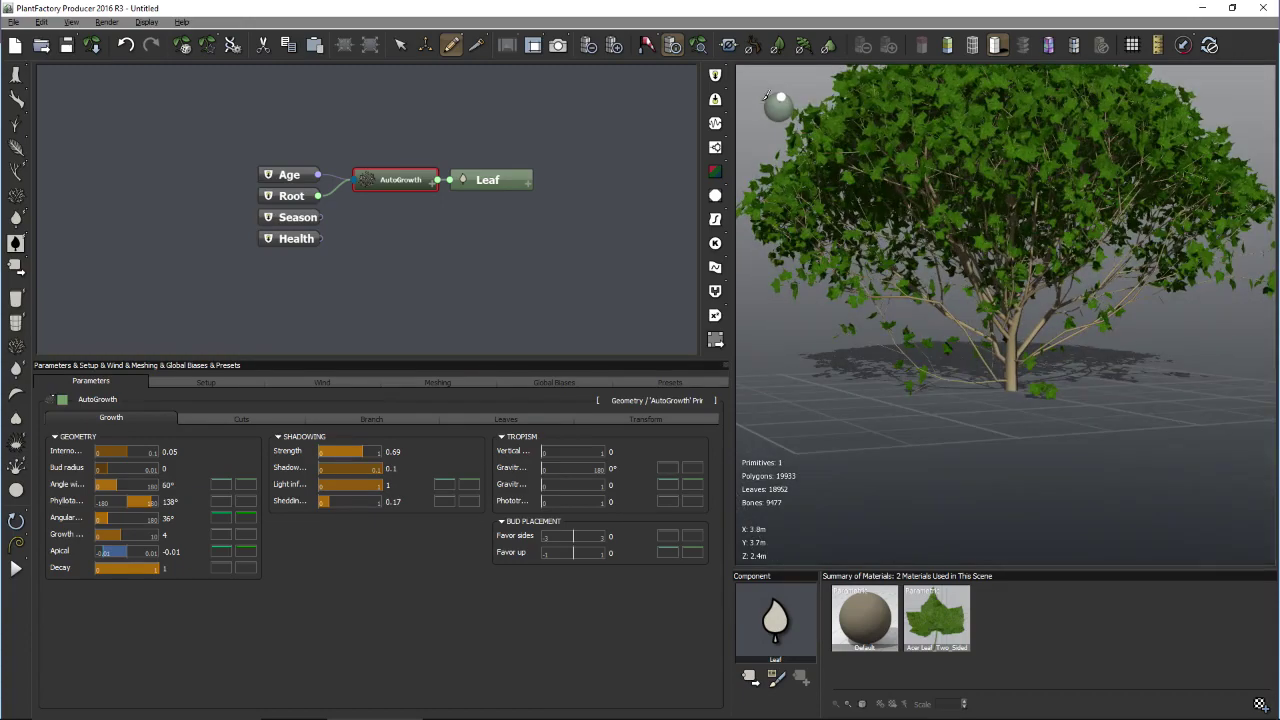
drag(767, 95, 930, 285)
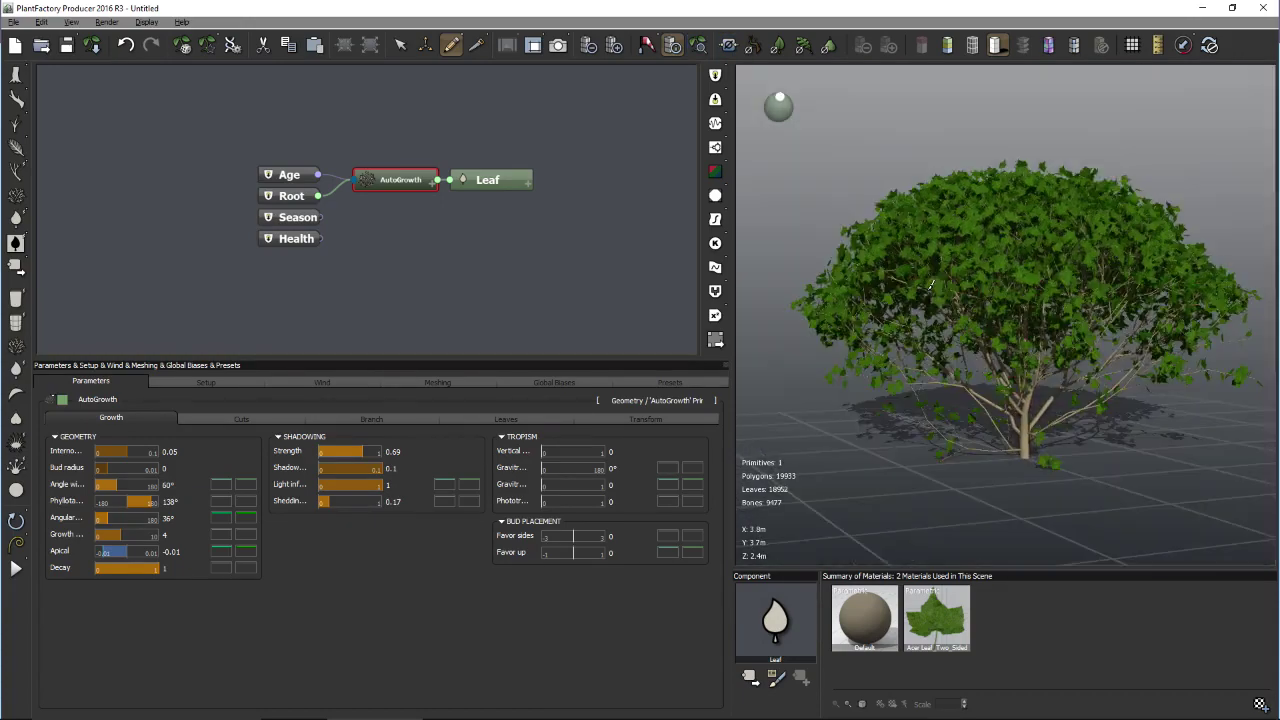
mouse_move(573, 549)
mouse_move(519, 540)
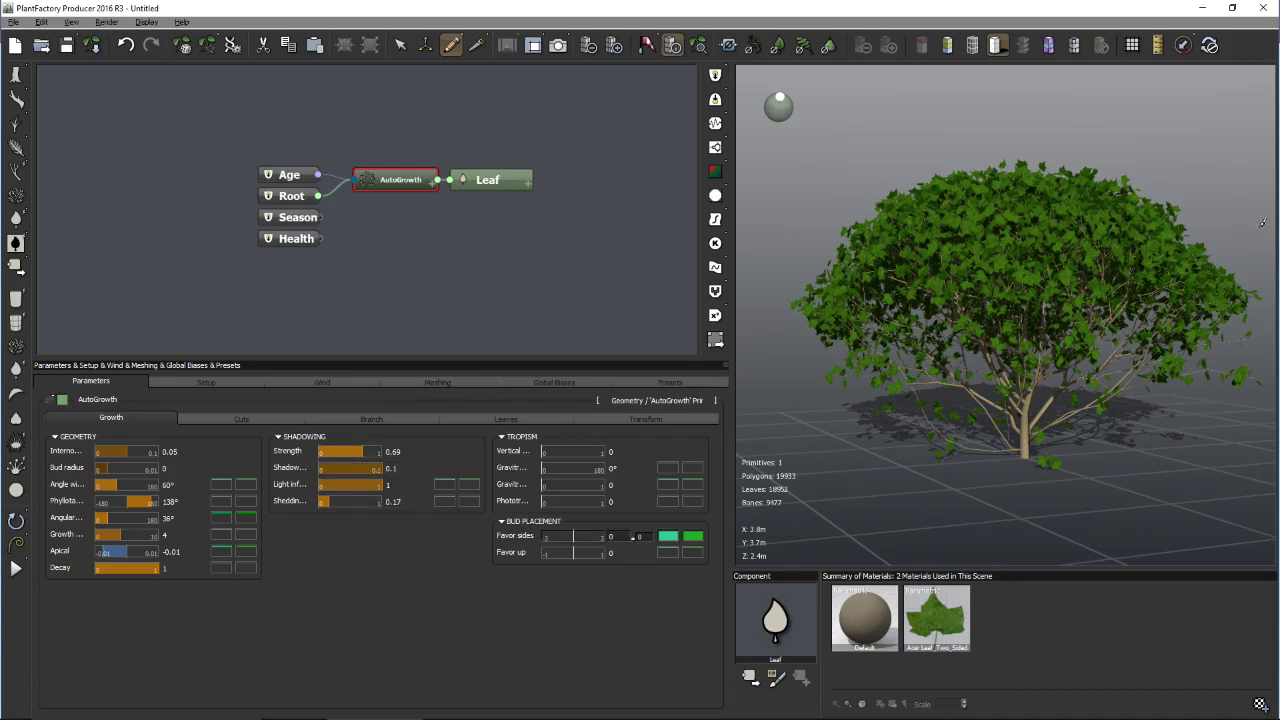
middle_drag(1107, 228, 1045, 232)
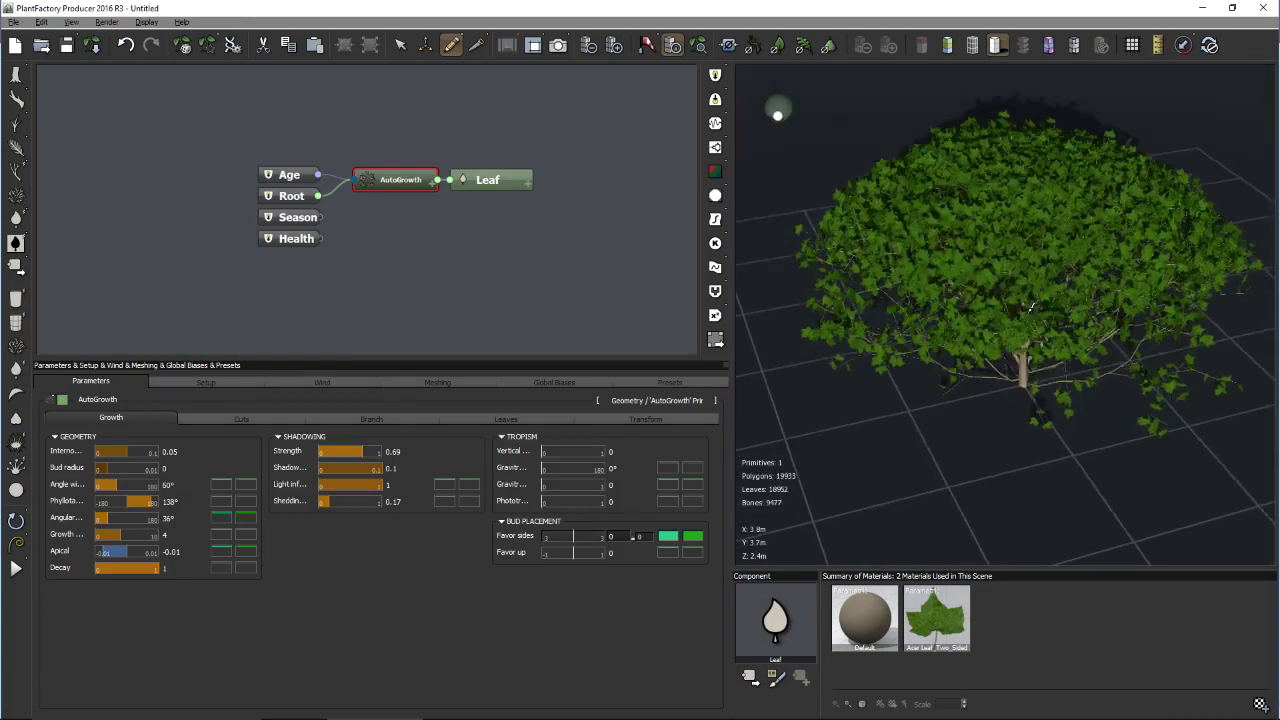
click(289, 175)
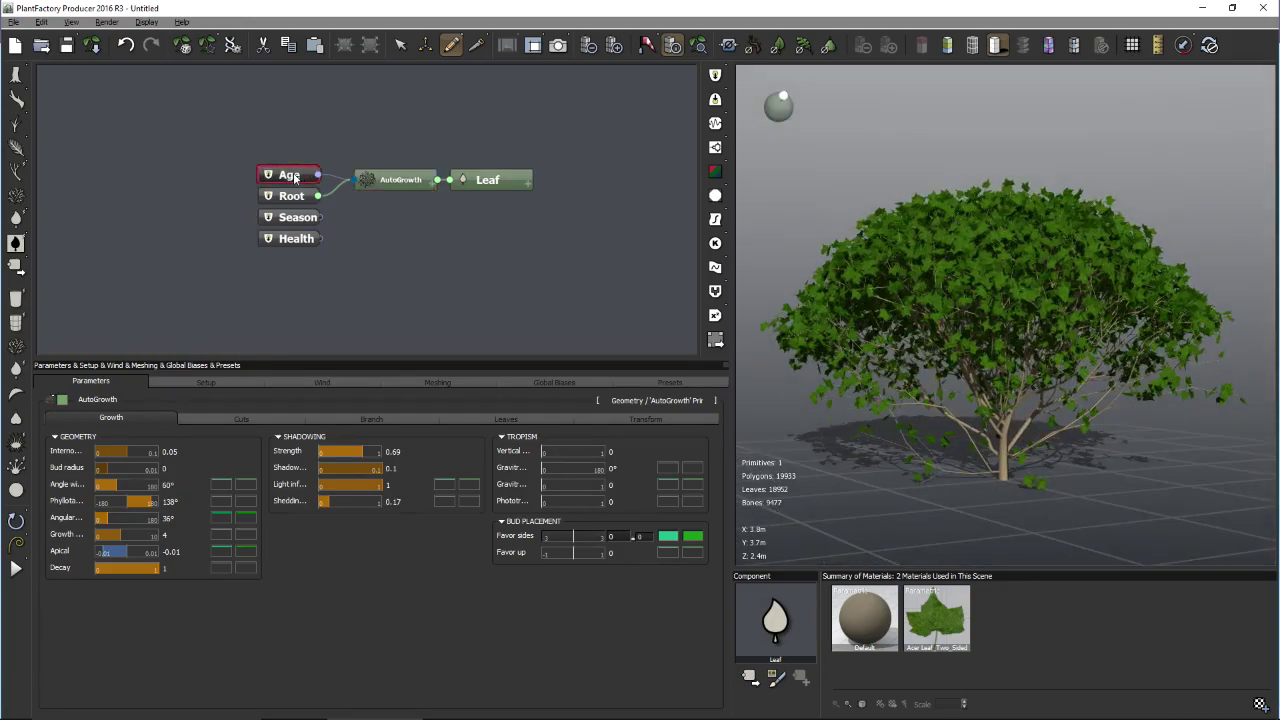
click(291, 198)
- Enable the AutoGrowth node's Profile Cut and shape its profile filter into a wavy curve, placing both end keypoints at 0.25
click(392, 181)
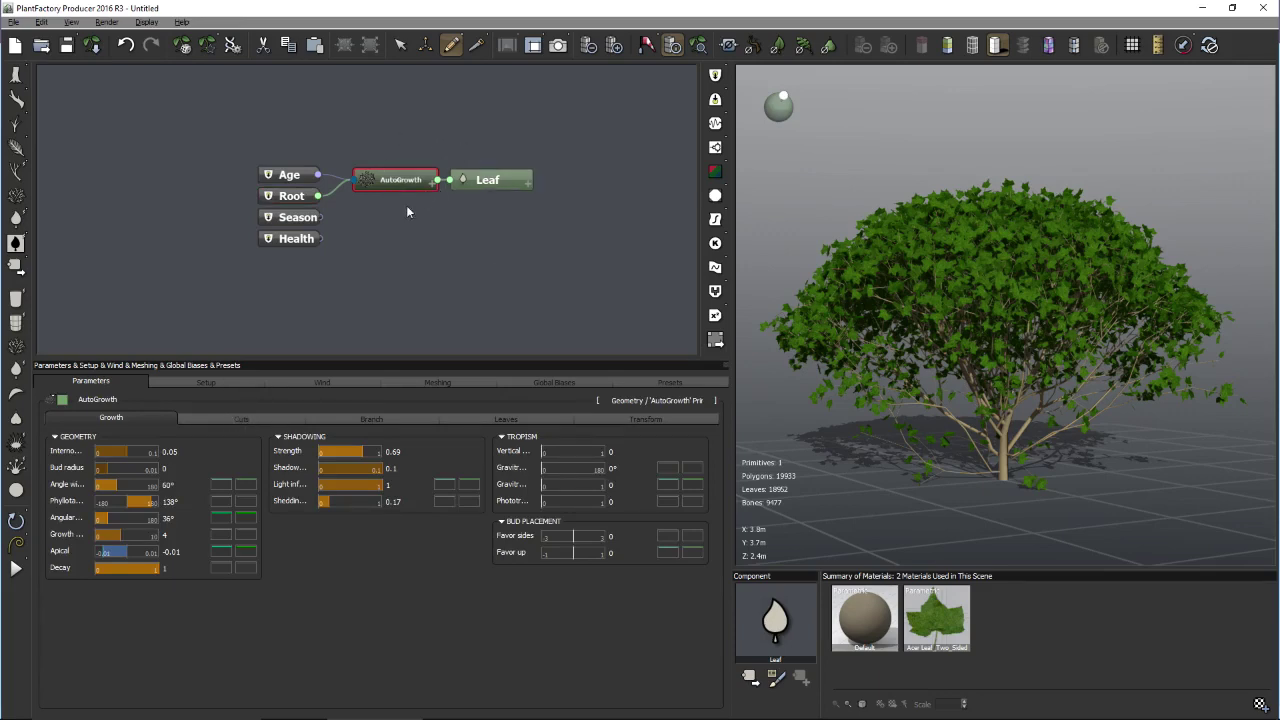
click(296, 418)
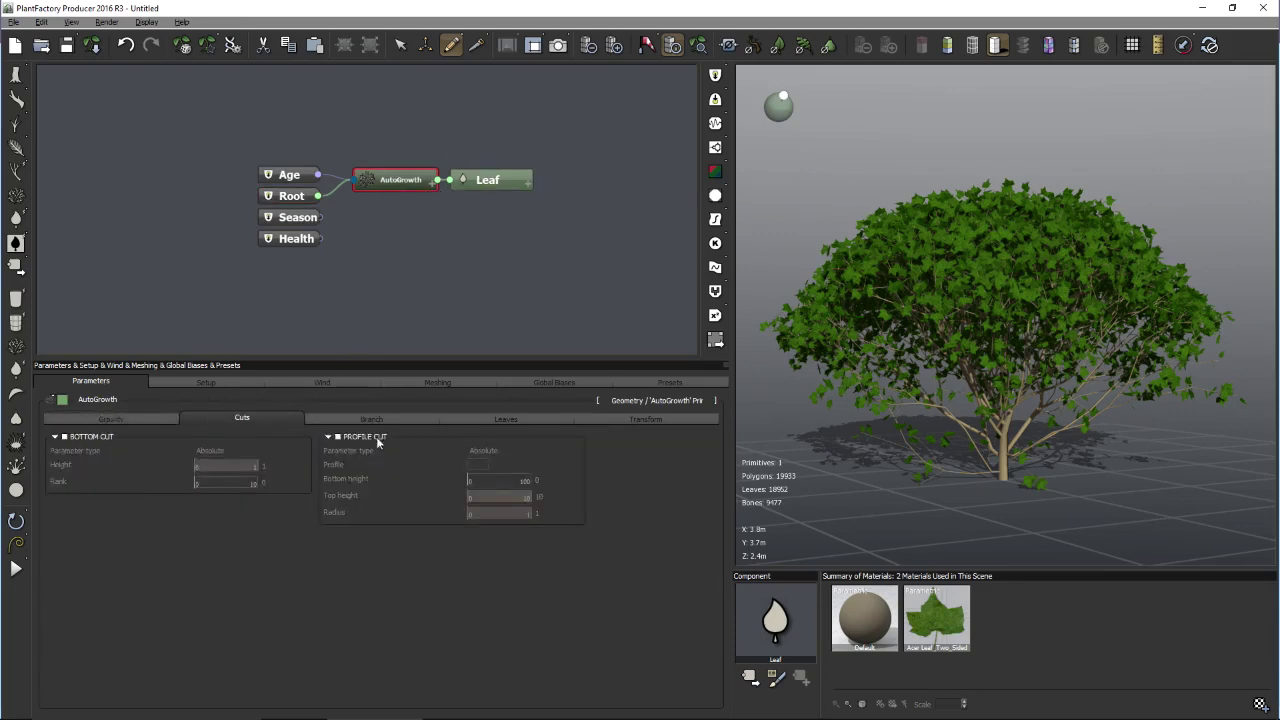
click(381, 438)
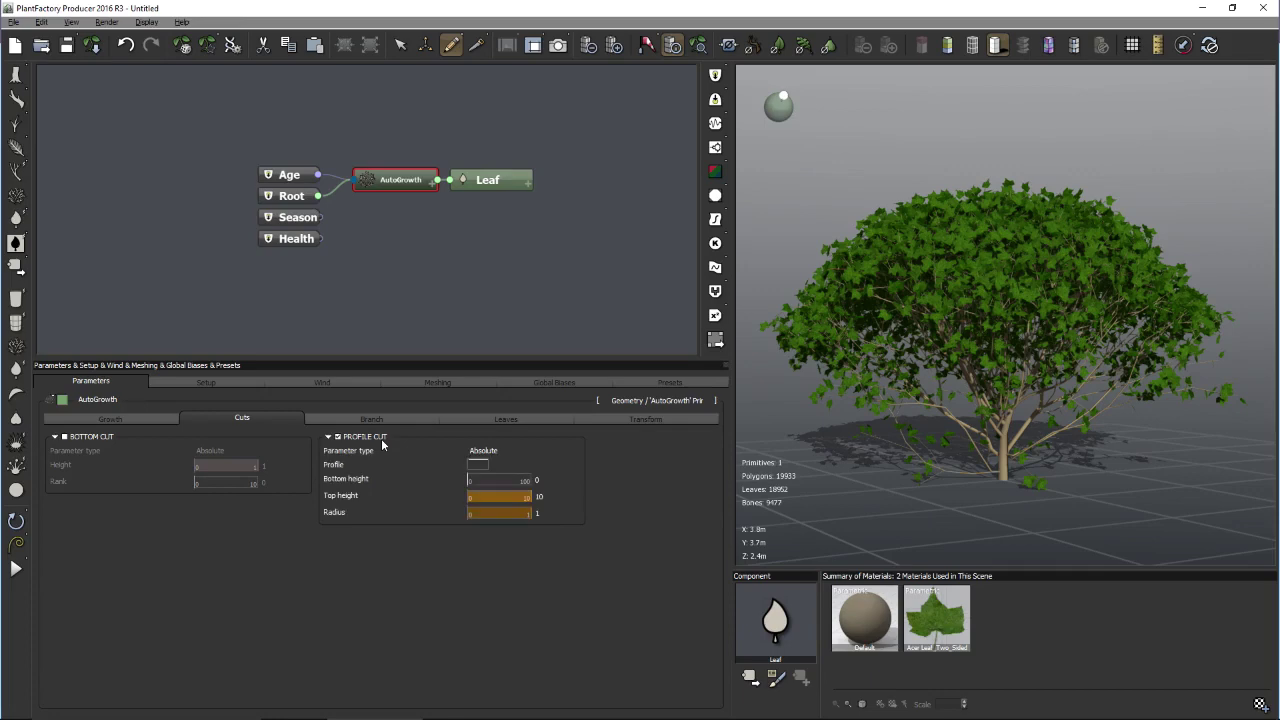
click(481, 466)
click(495, 477)
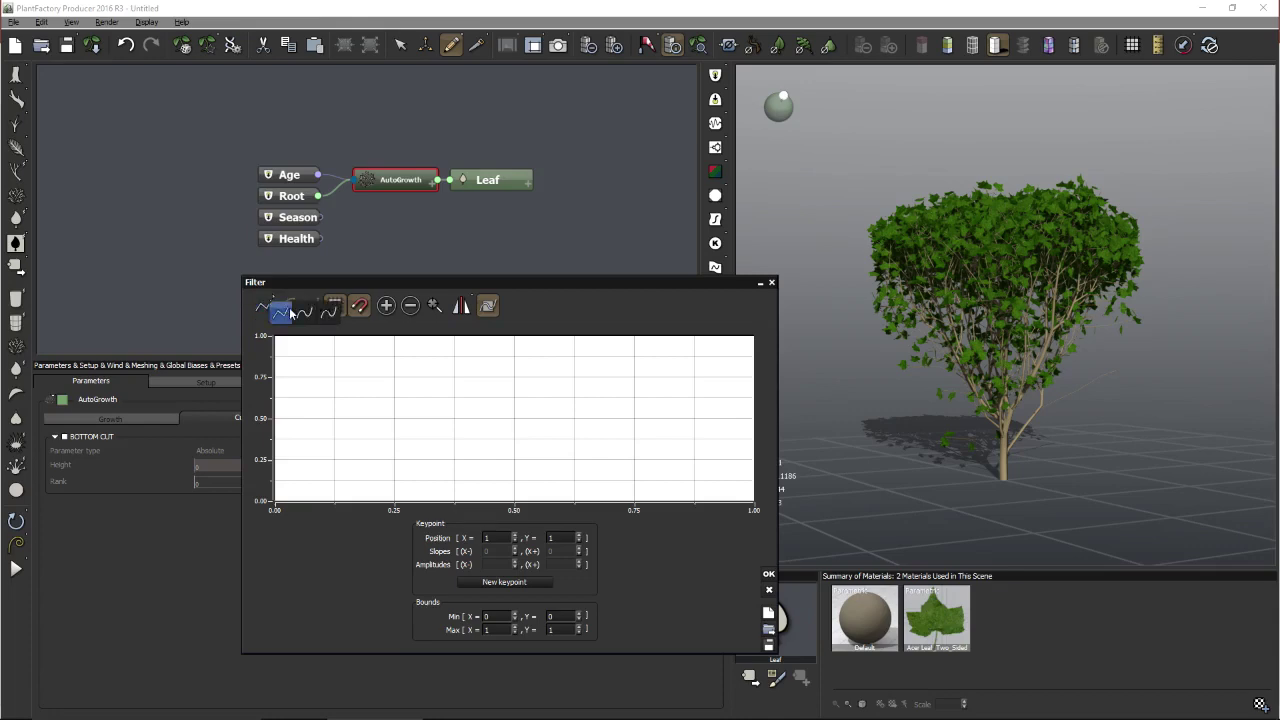
click(287, 306)
drag(274, 336, 275, 459)
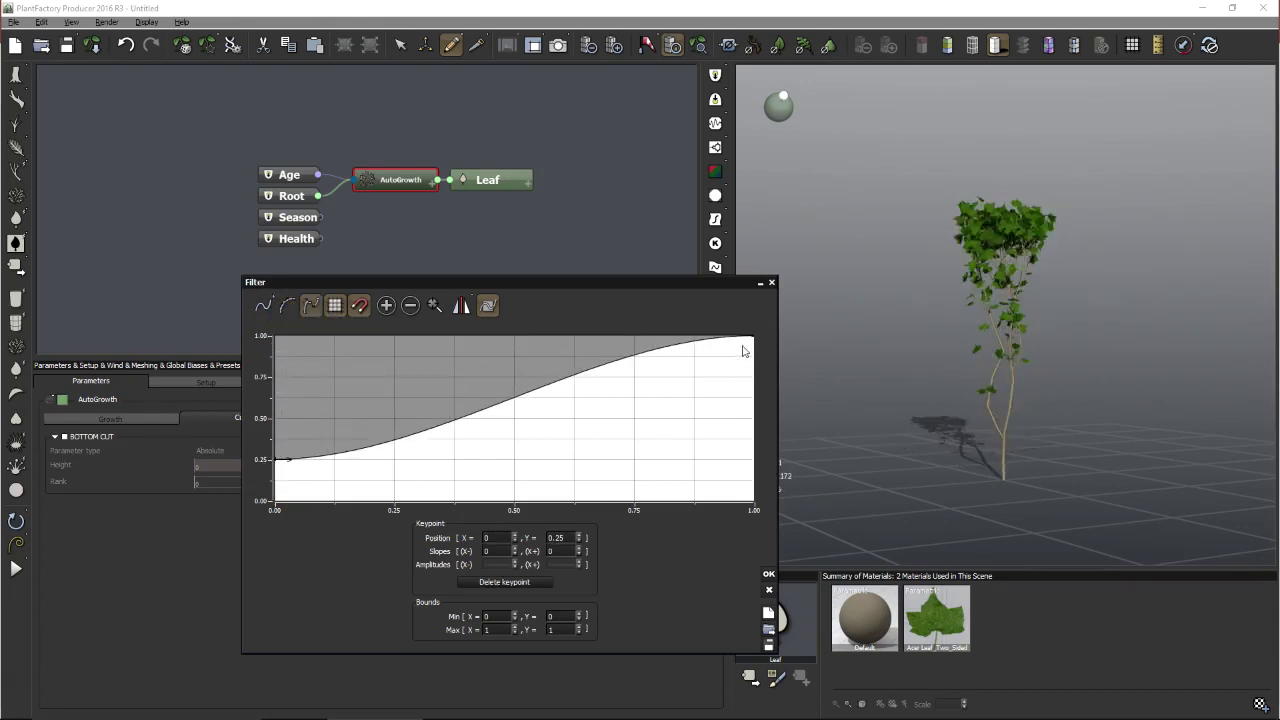
drag(753, 336, 620, 380)
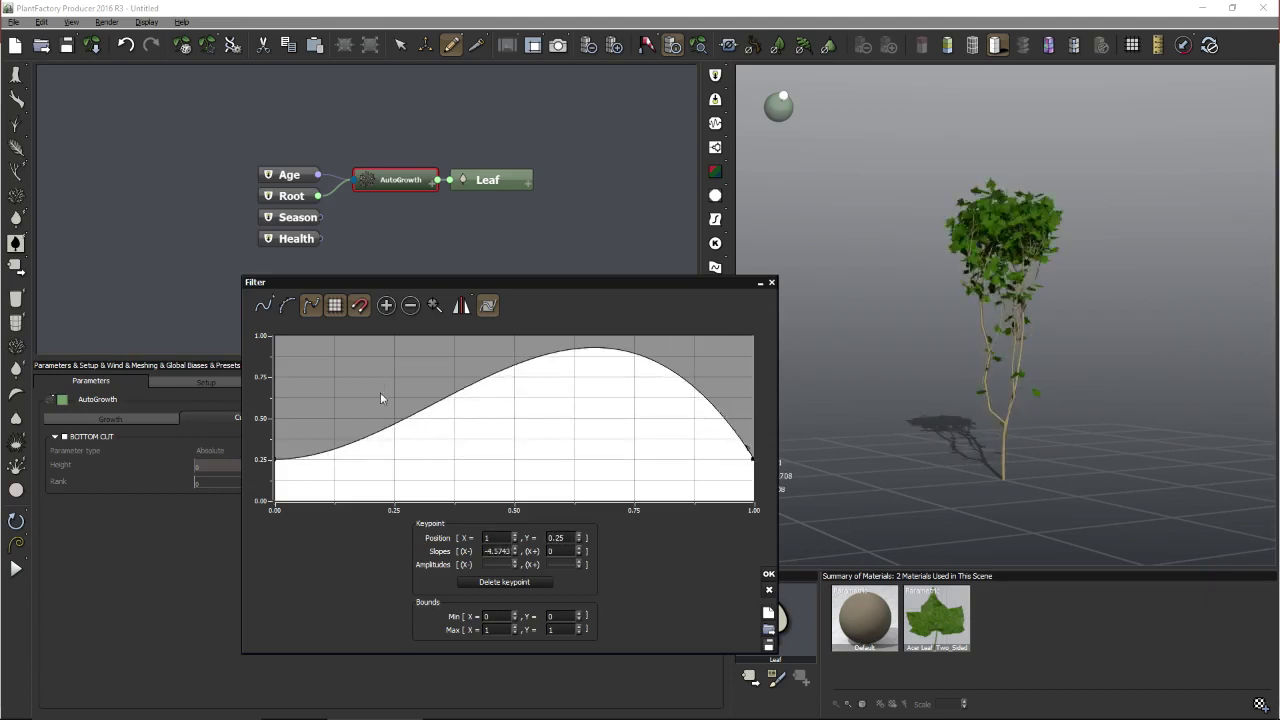
click(321, 372)
click(530, 455)
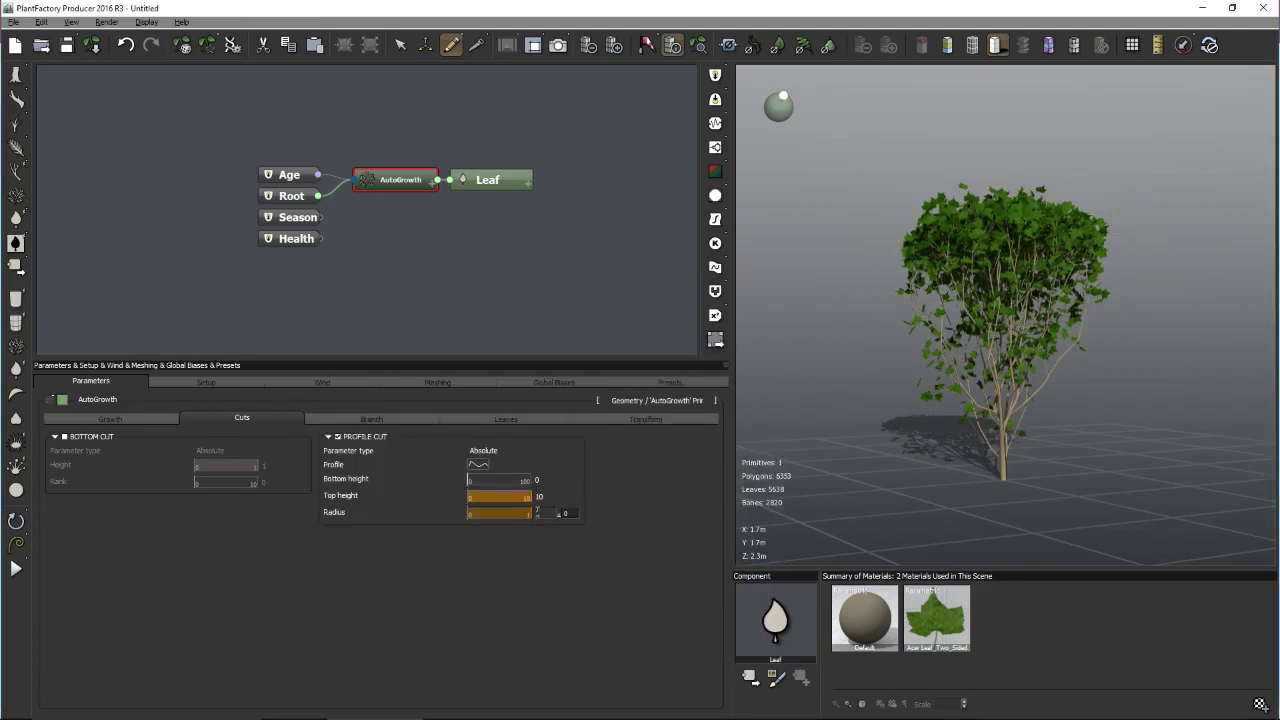
- Set the profile cut's Top height to 4.79 and its Radius to 8.7, and inspect the plant from above
drag(519, 513, 604, 512)
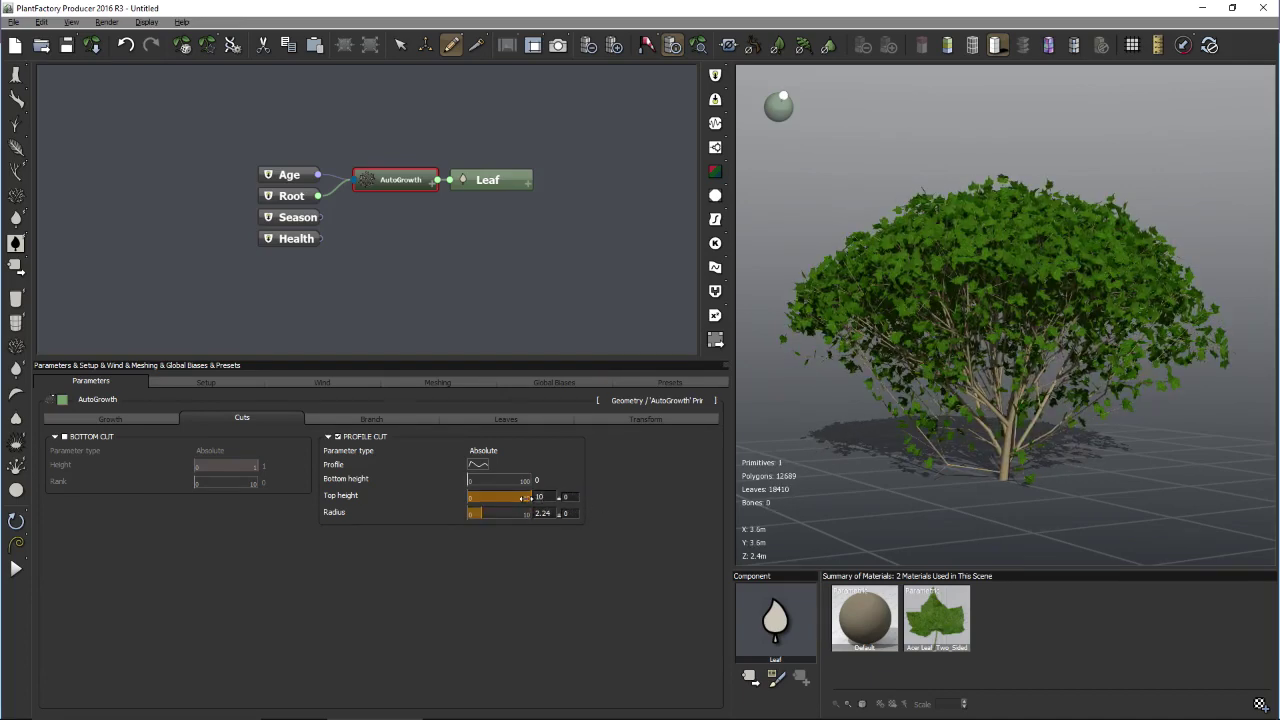
drag(524, 497, 578, 527)
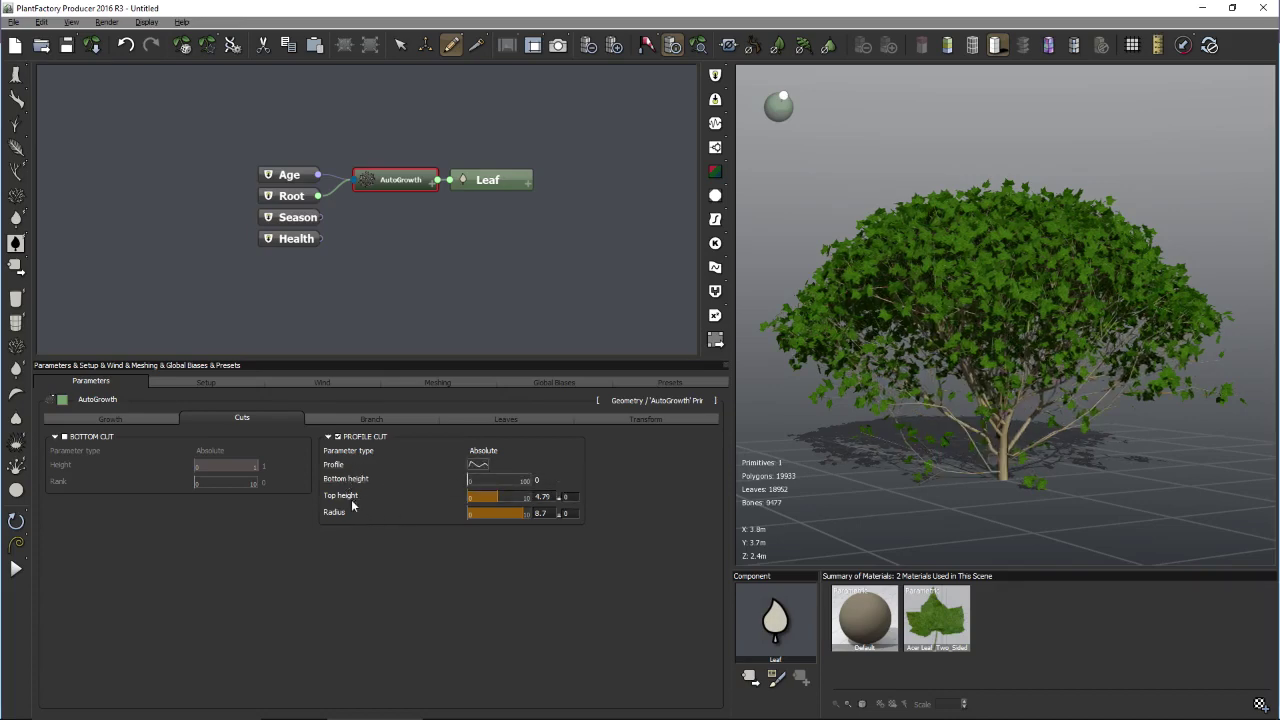
drag(858, 210, 957, 312)
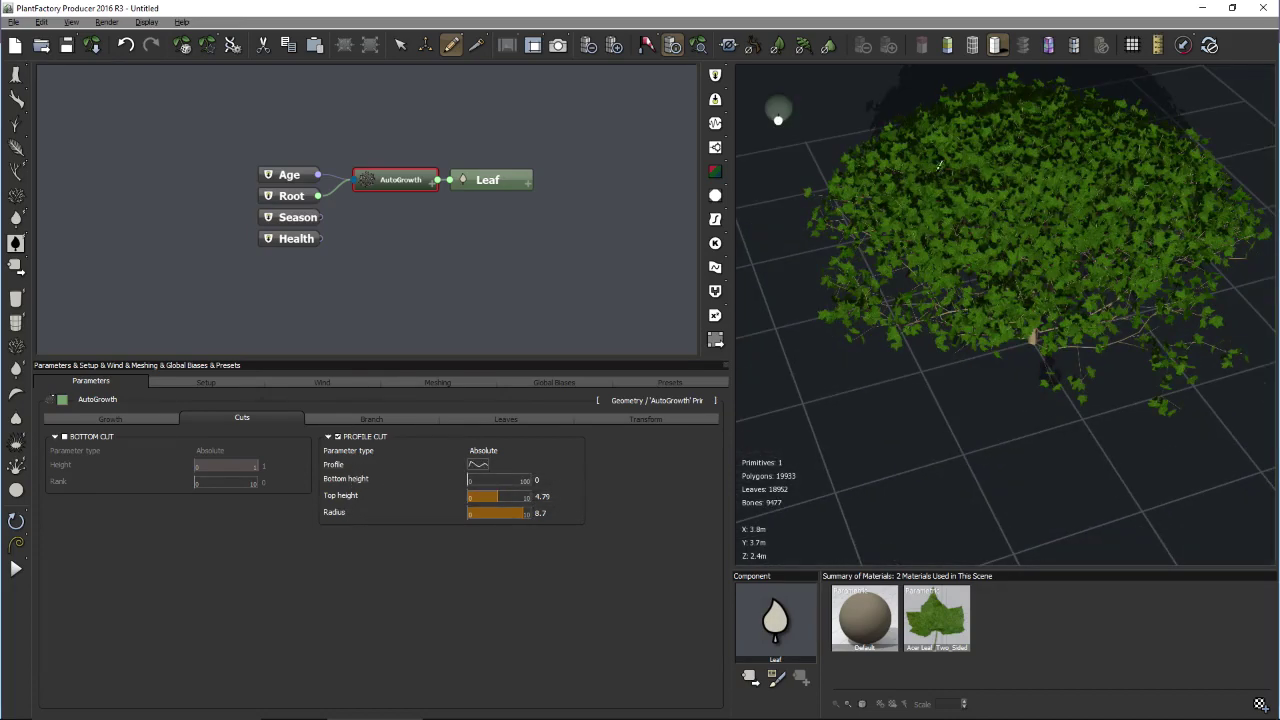
mouse_move(744, 524)
mouse_down()
mouse_move(762, 545)
mouse_move(758, 519)
mouse_up()
- Review the AutoGrowth node's Growth, Cuts and Branch parameters, the plant's Setup values and the list of recent files
click(413, 417)
click(262, 417)
click(176, 420)
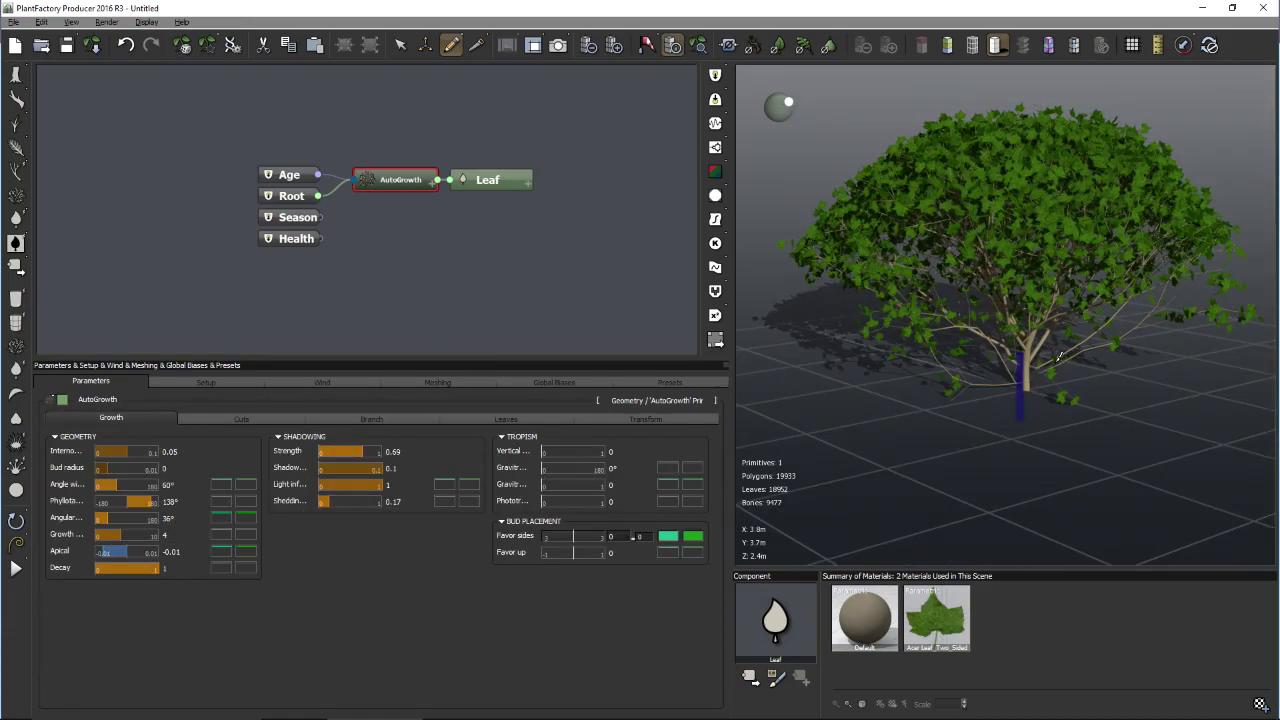
click(698, 45)
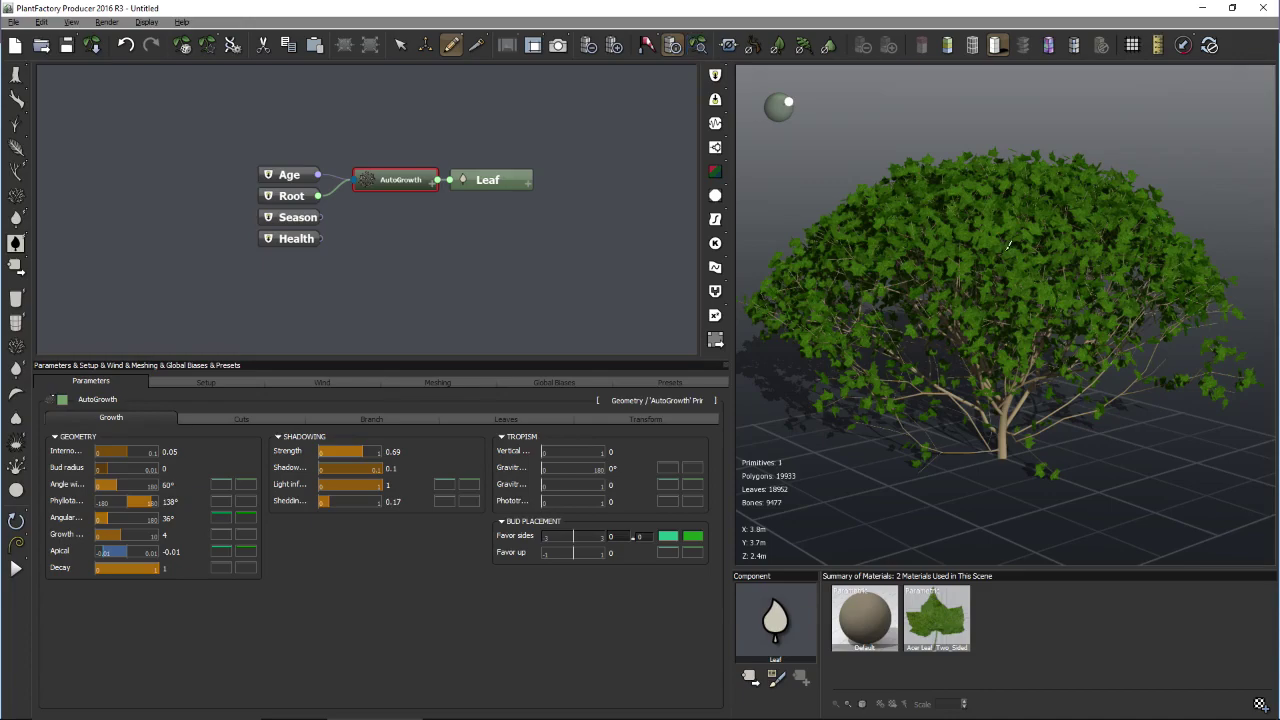
drag(960, 300, 1030, 340)
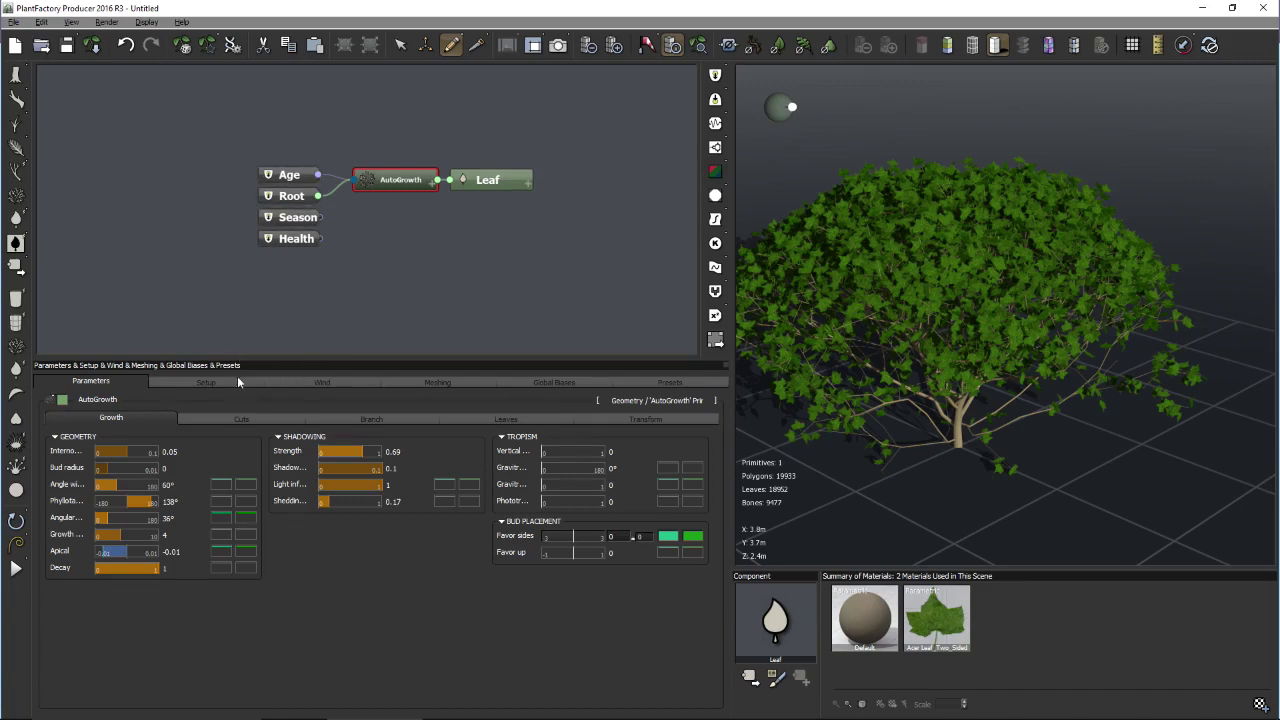
click(206, 382)
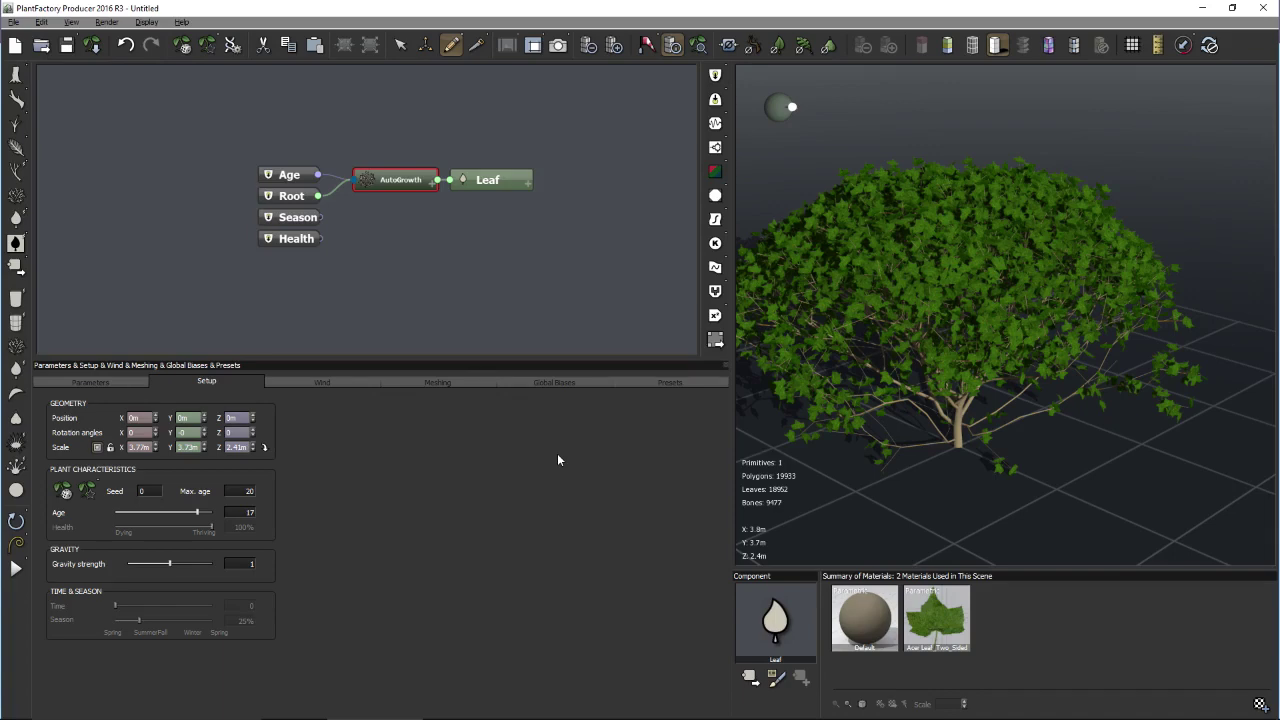
click(16, 24)
mouse_move(64, 93)
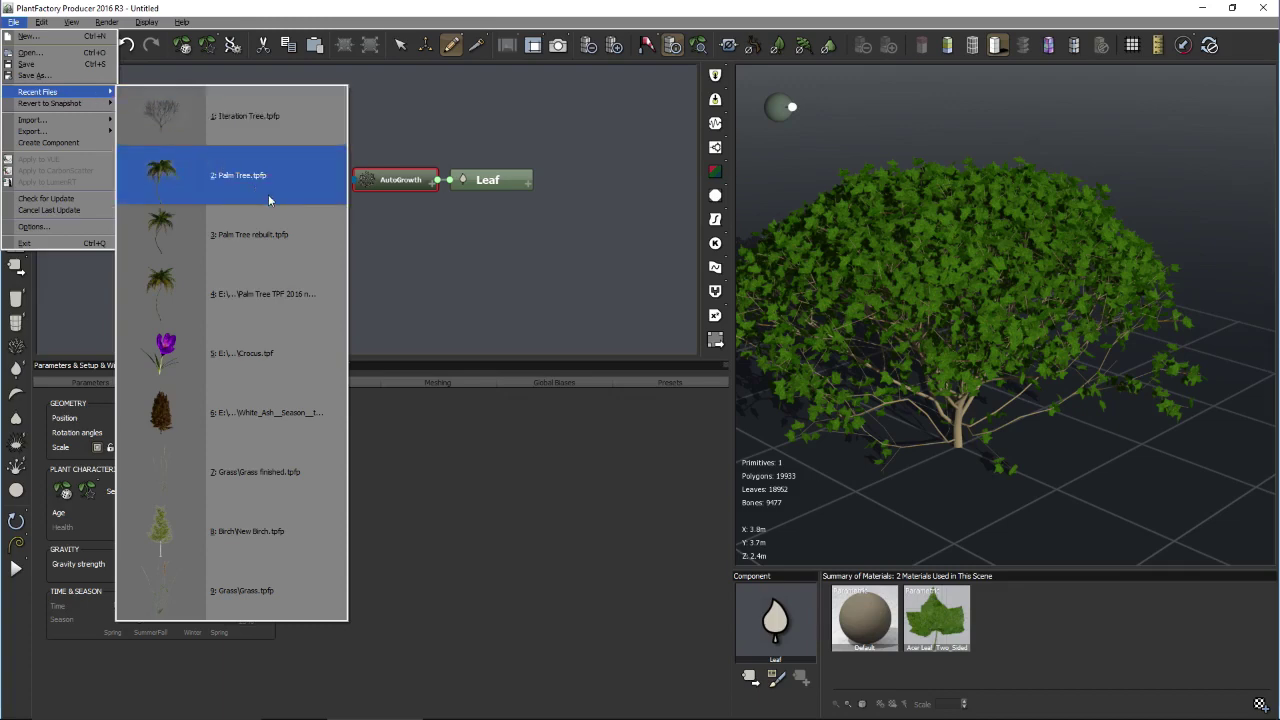
click(508, 14)
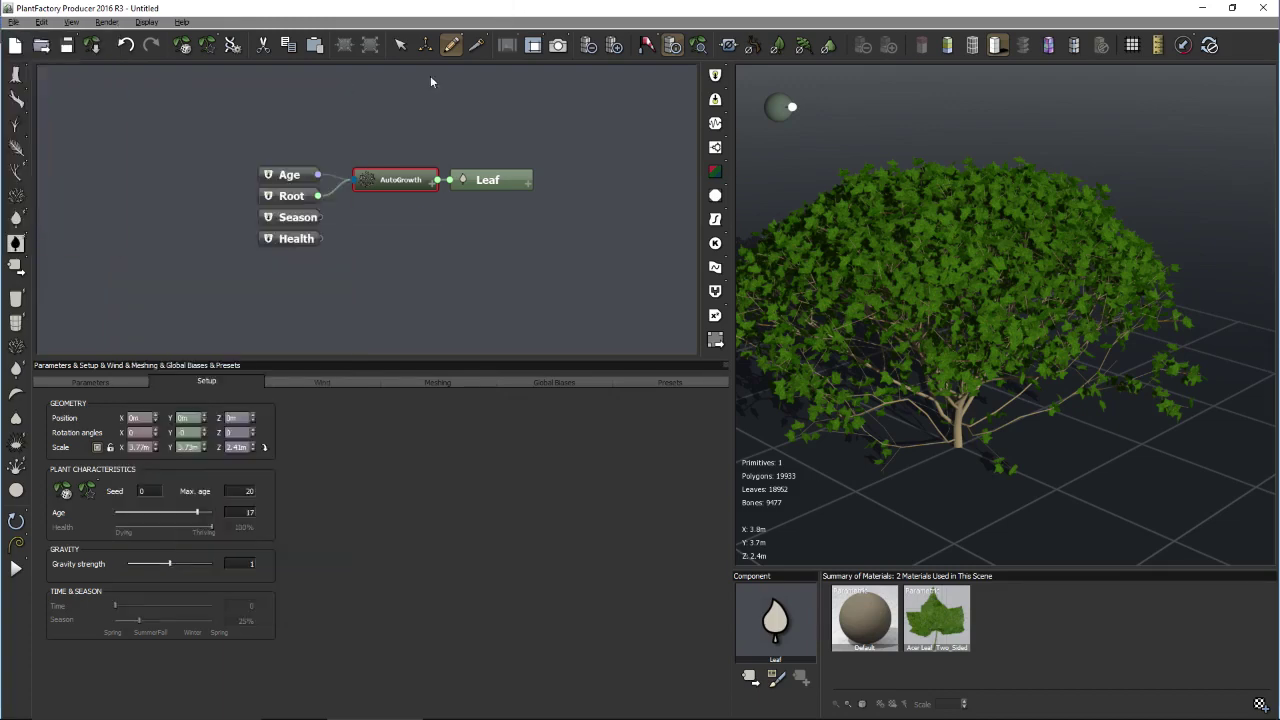
click(90, 381)
click(371, 419)
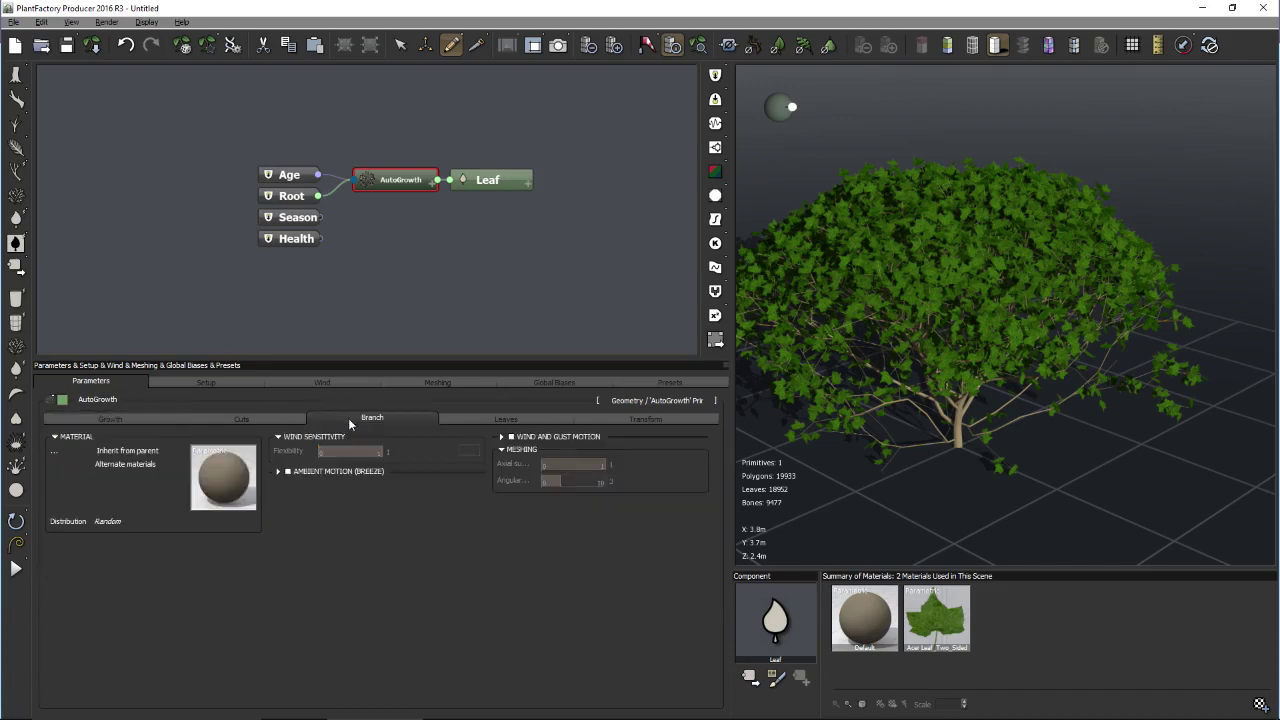
click(270, 417)
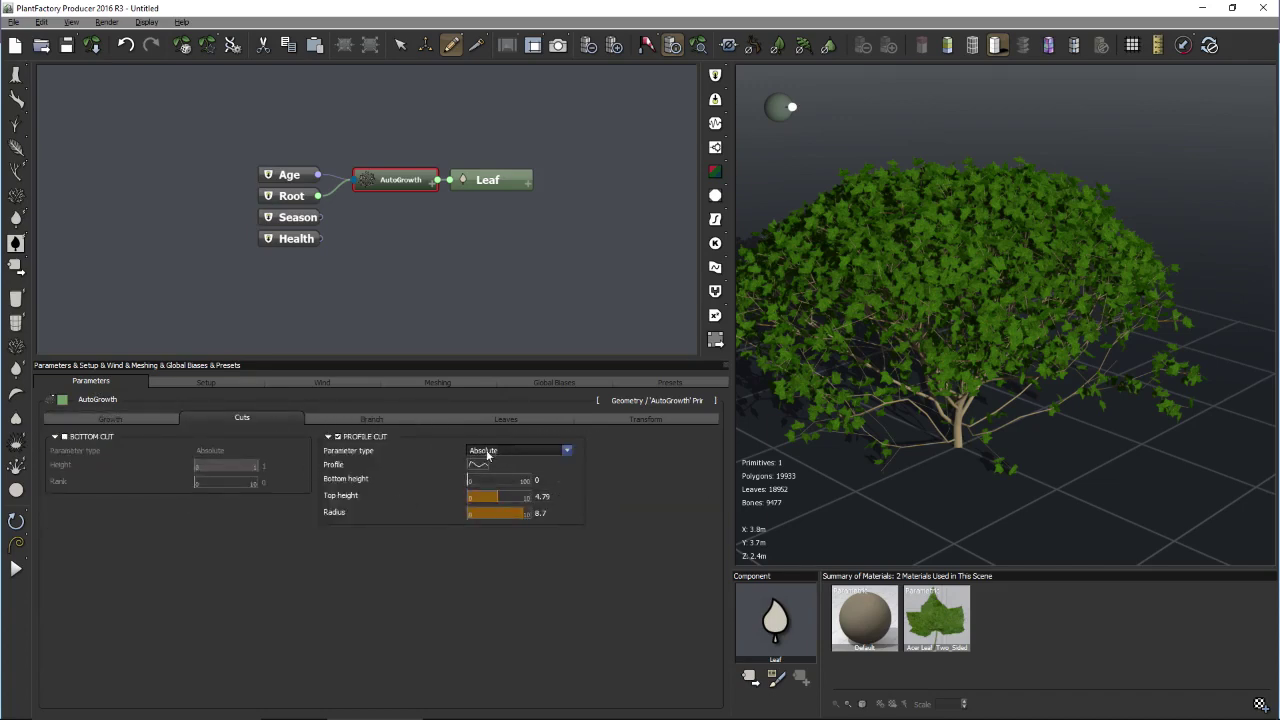
click(360, 419)
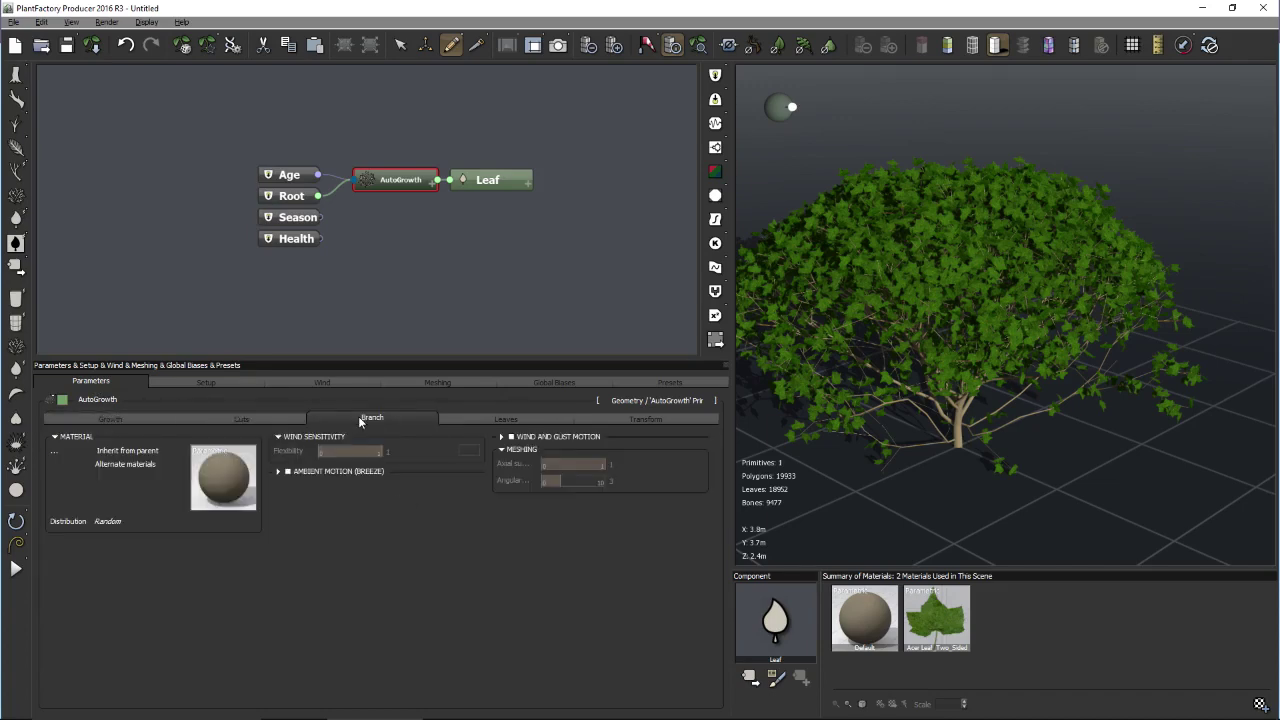
- Set the preferred documentation media to PDF in the program's Operations options
click(273, 417)
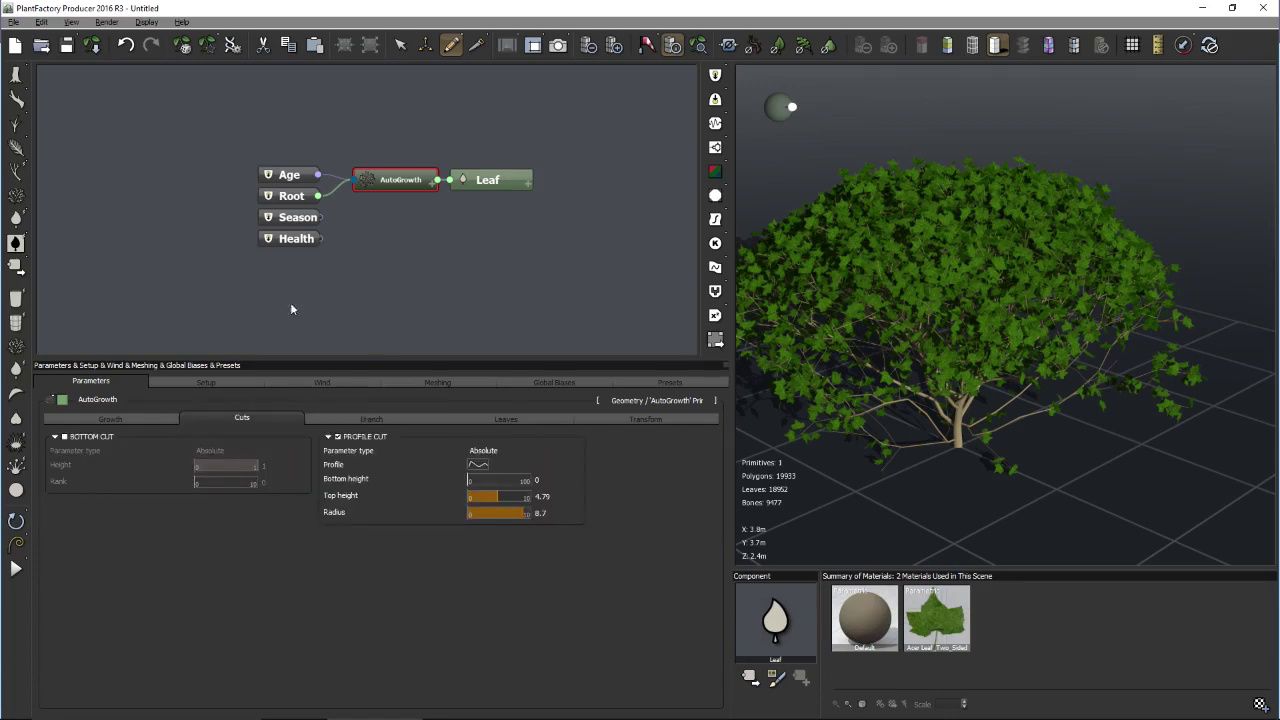
click(20, 22)
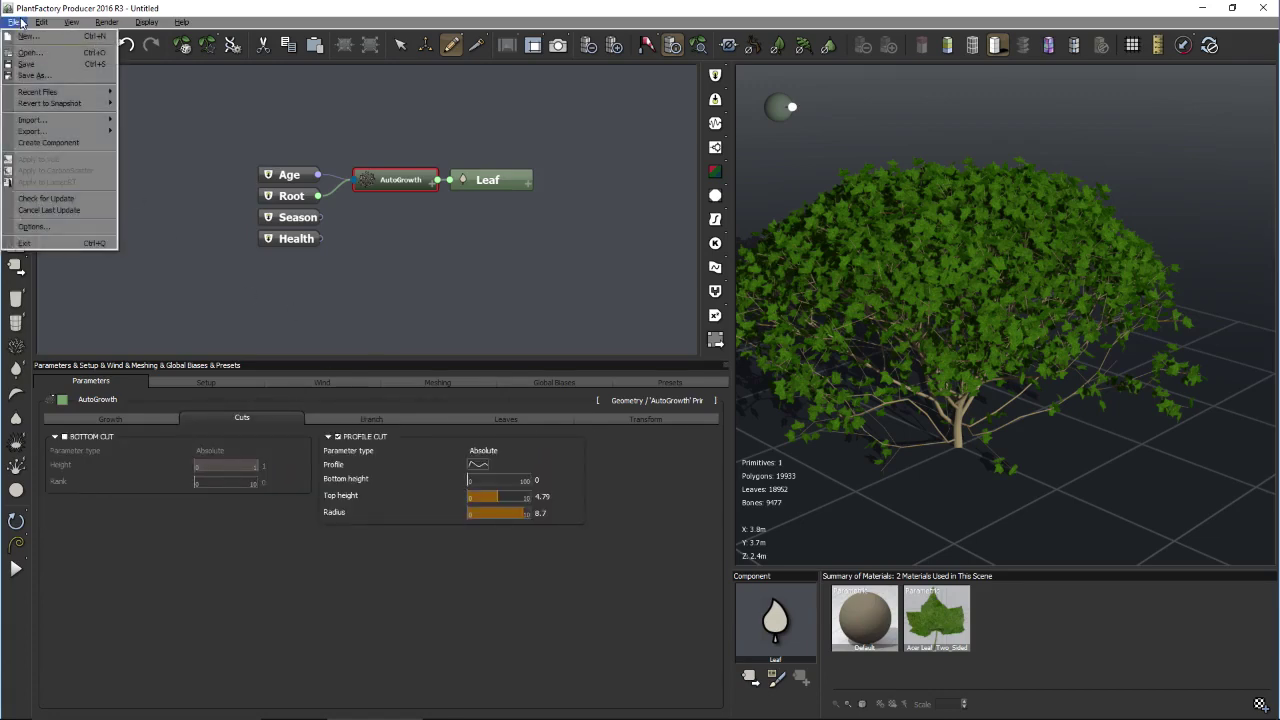
click(89, 227)
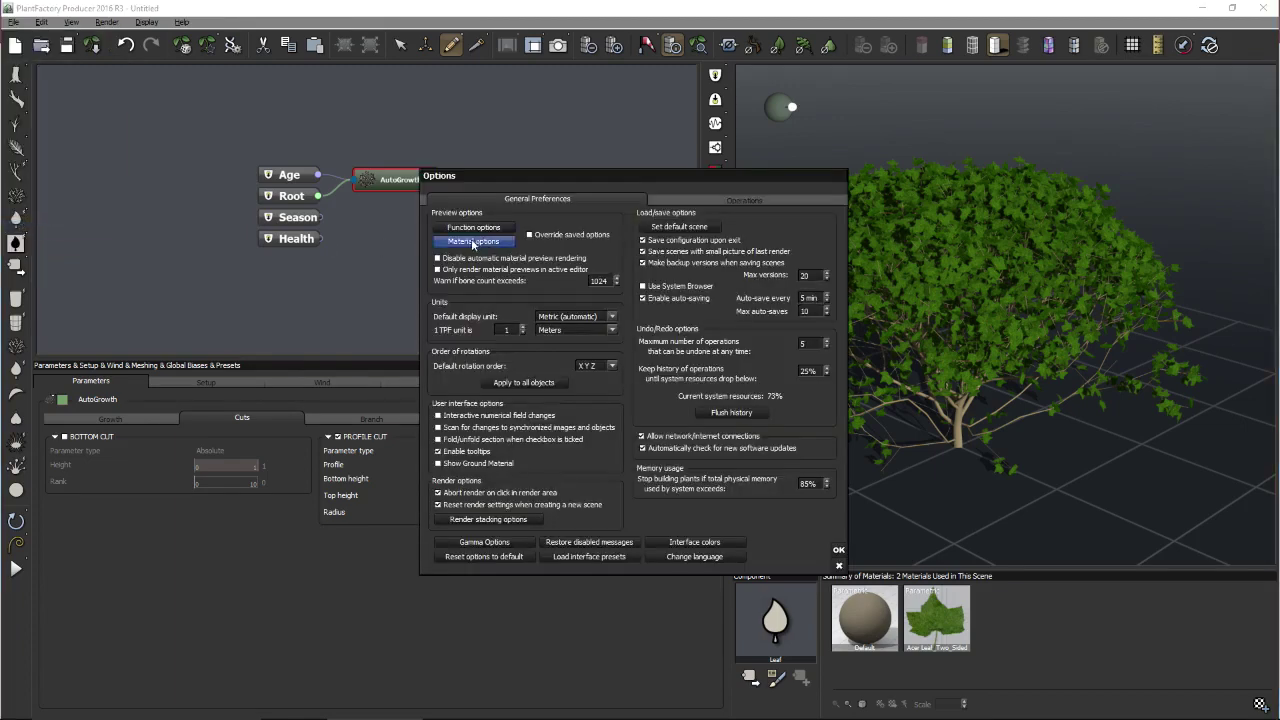
click(692, 198)
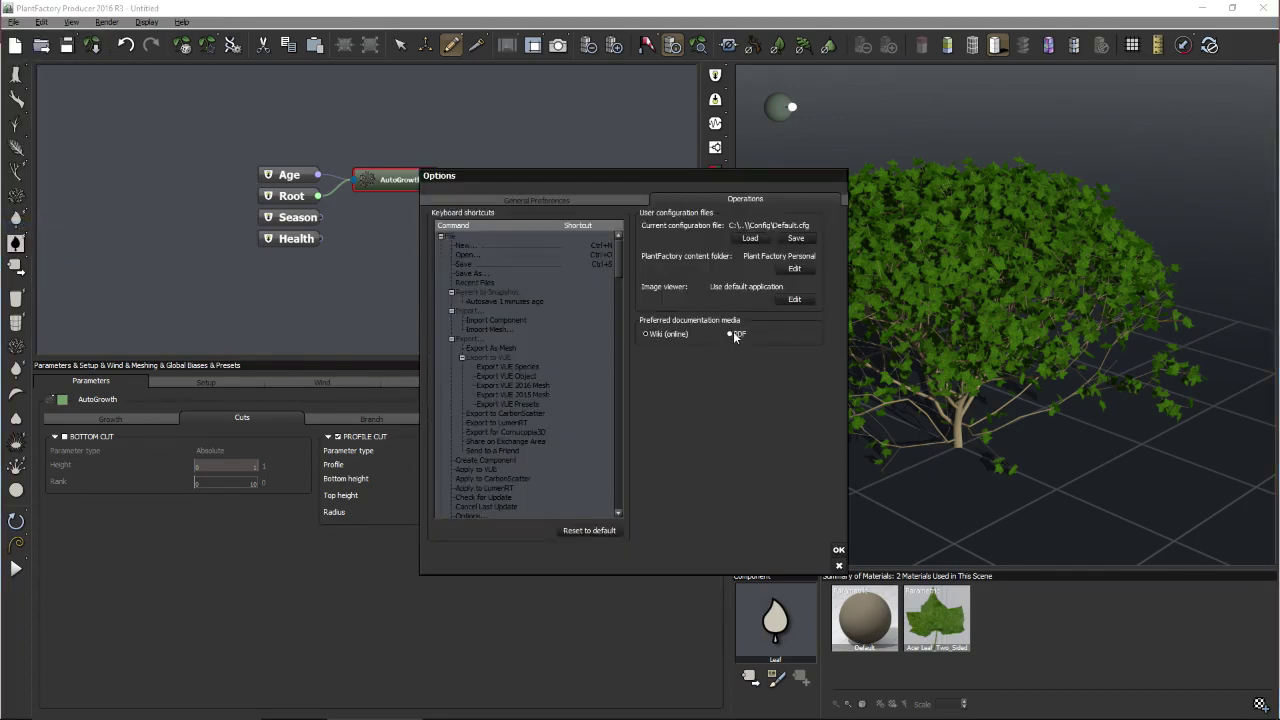
click(838, 549)
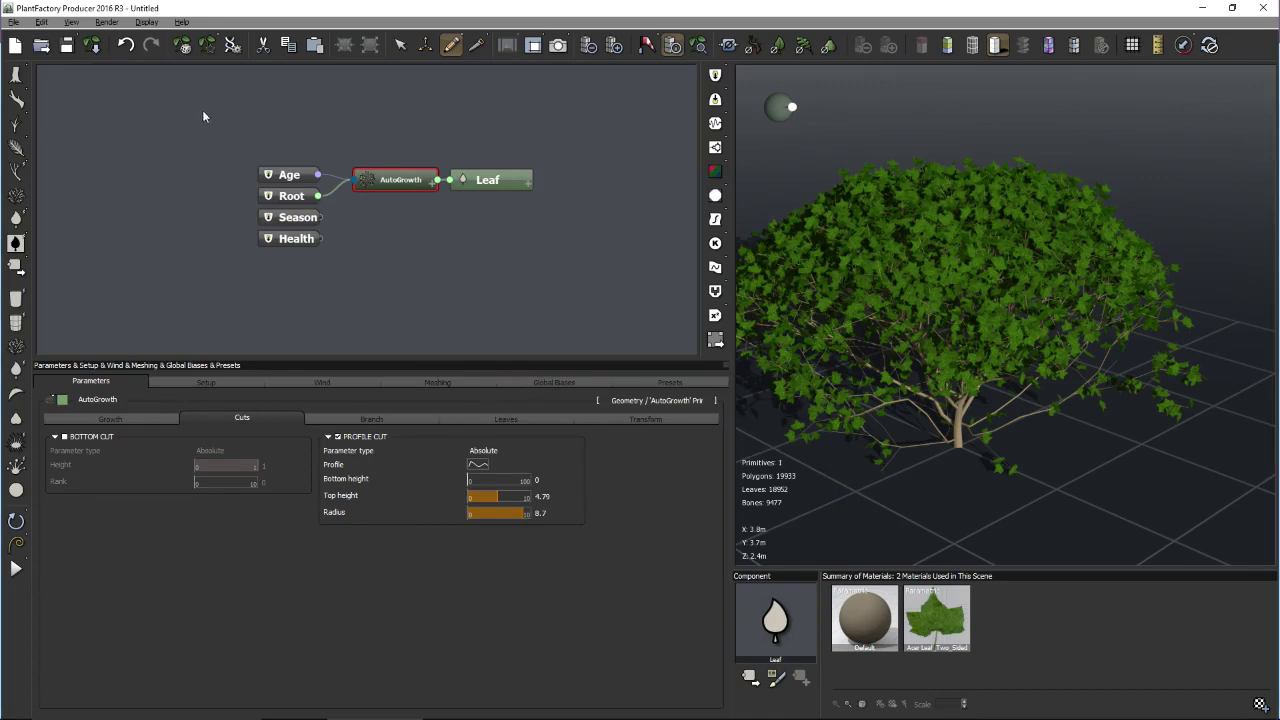
- Open the PlantFactory reference manual from the program's help and search it for "autogrowth"
click(179, 26)
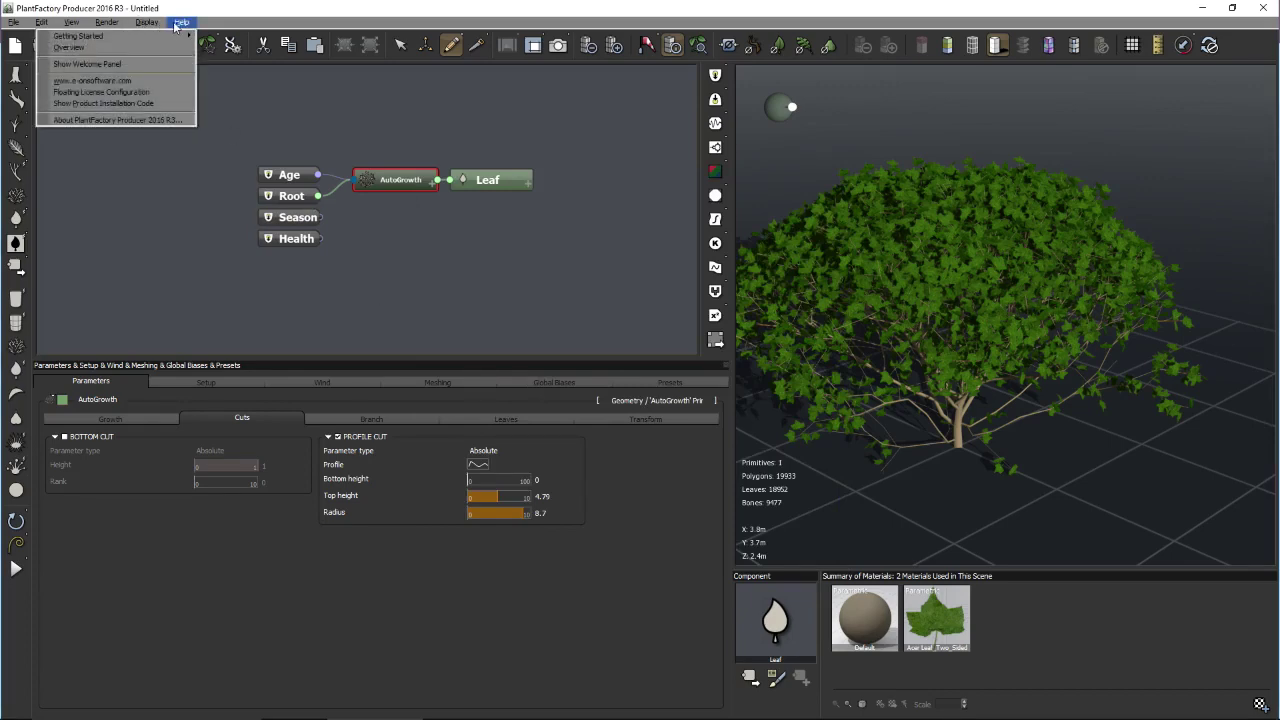
click(130, 49)
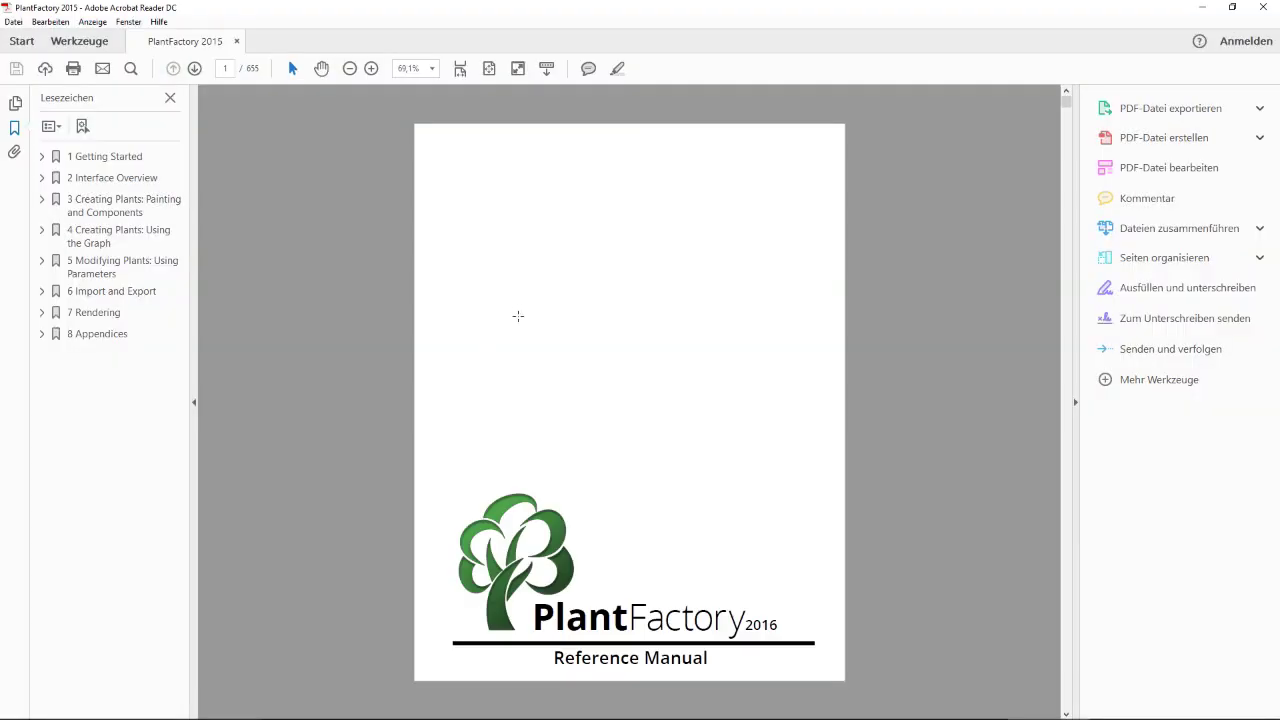
key(ctrl+f)
text(aut)
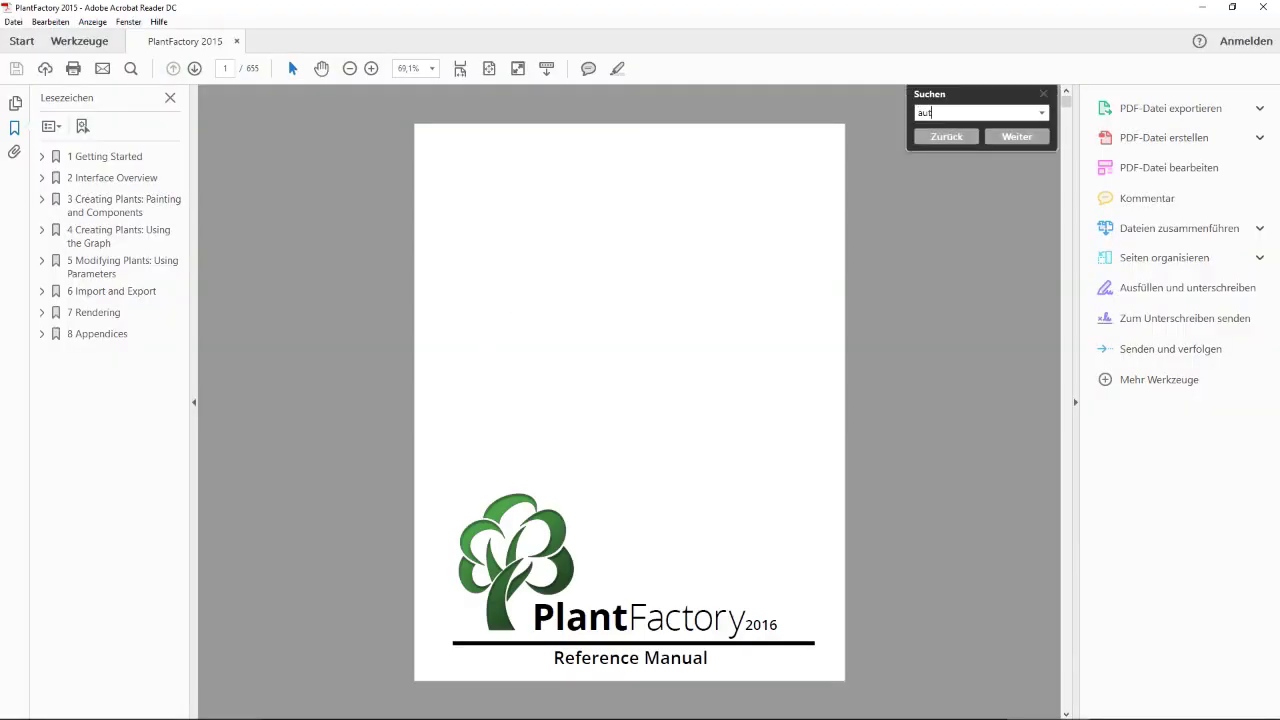
text(ogrowth)
key(Return)
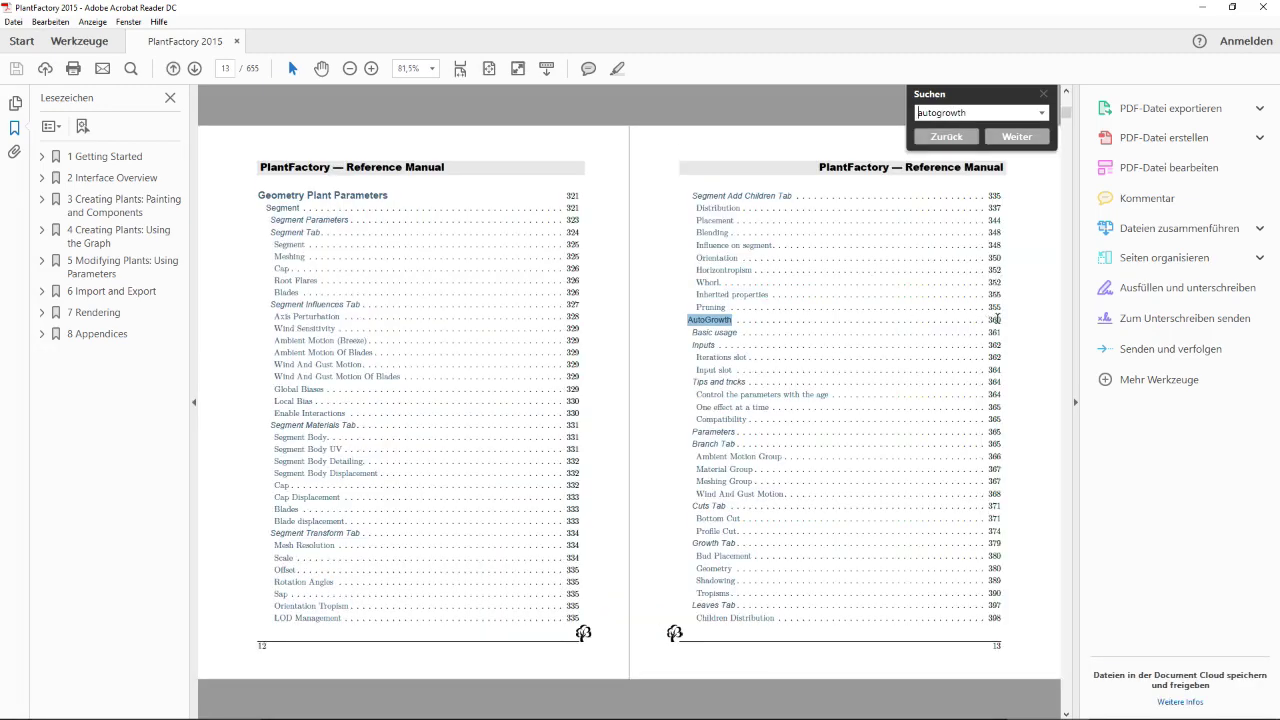
- Read through the manual's AutoGrowth chapter, including the Branch, Cuts and Profile Cut pages, and return to PlantFactory
click(712, 321)
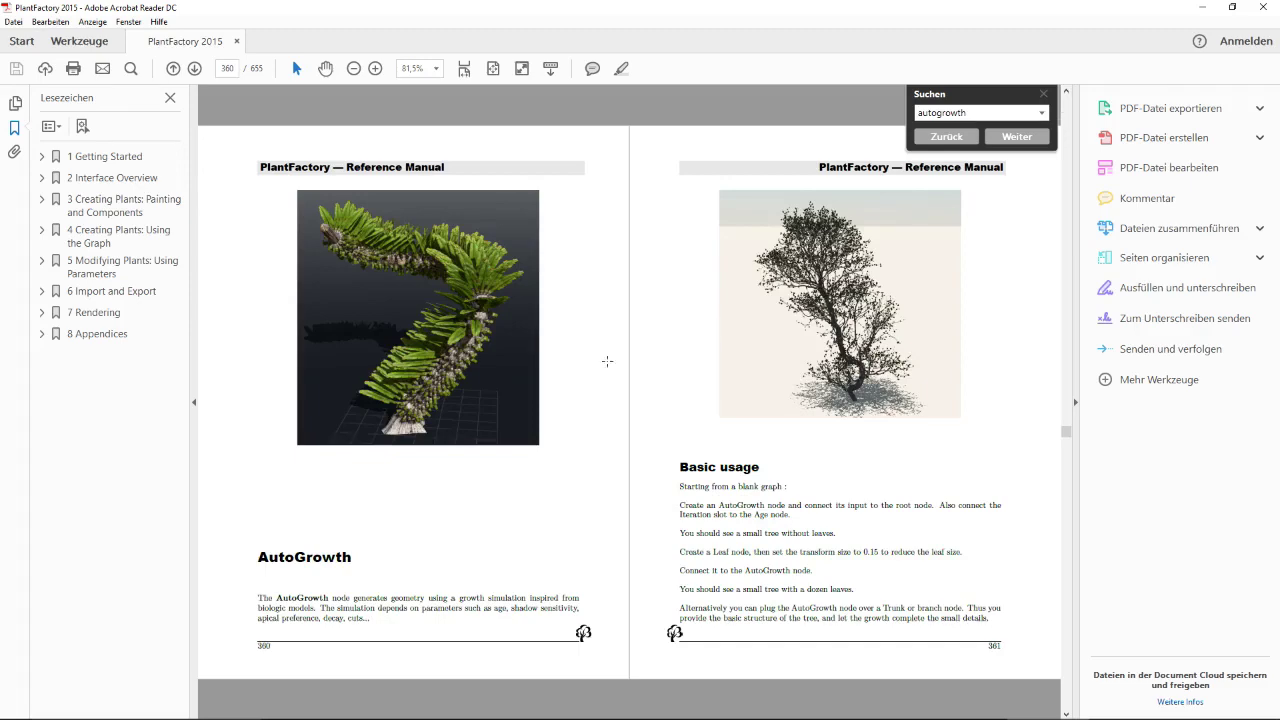
scroll(817, 375, down, 2)
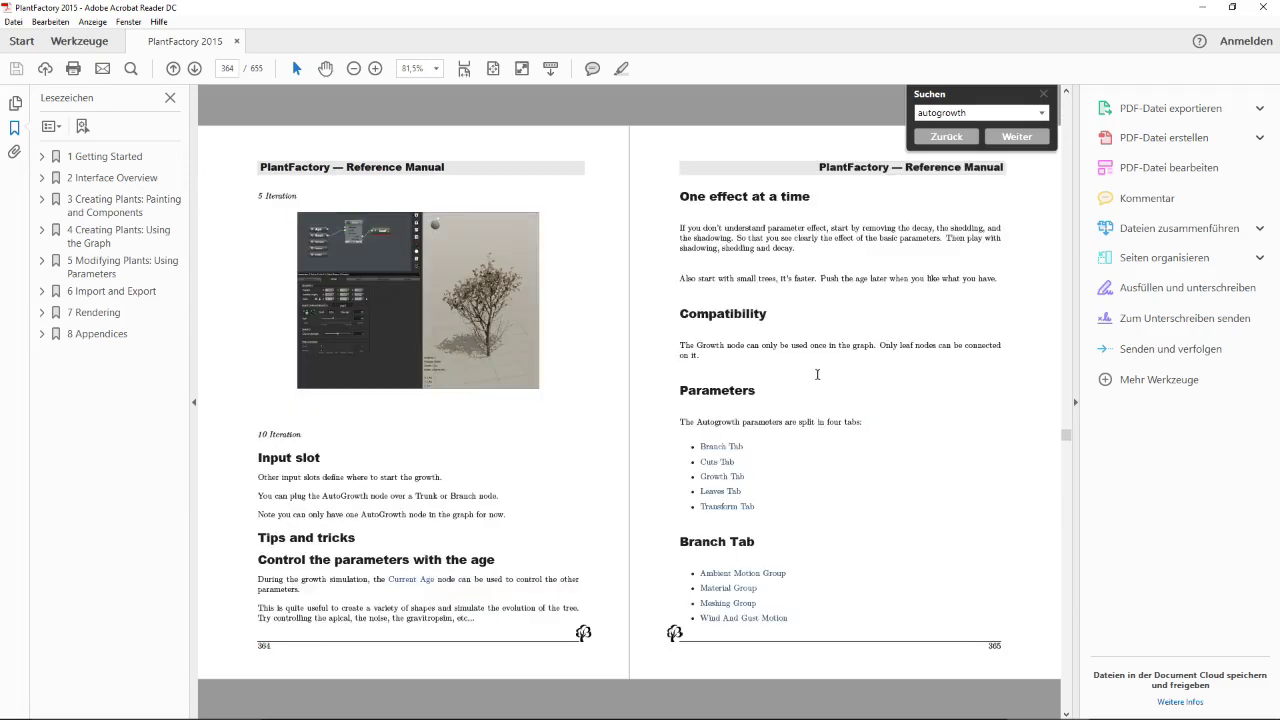
scroll(817, 375, down, 2)
scroll(817, 375, down, 2)
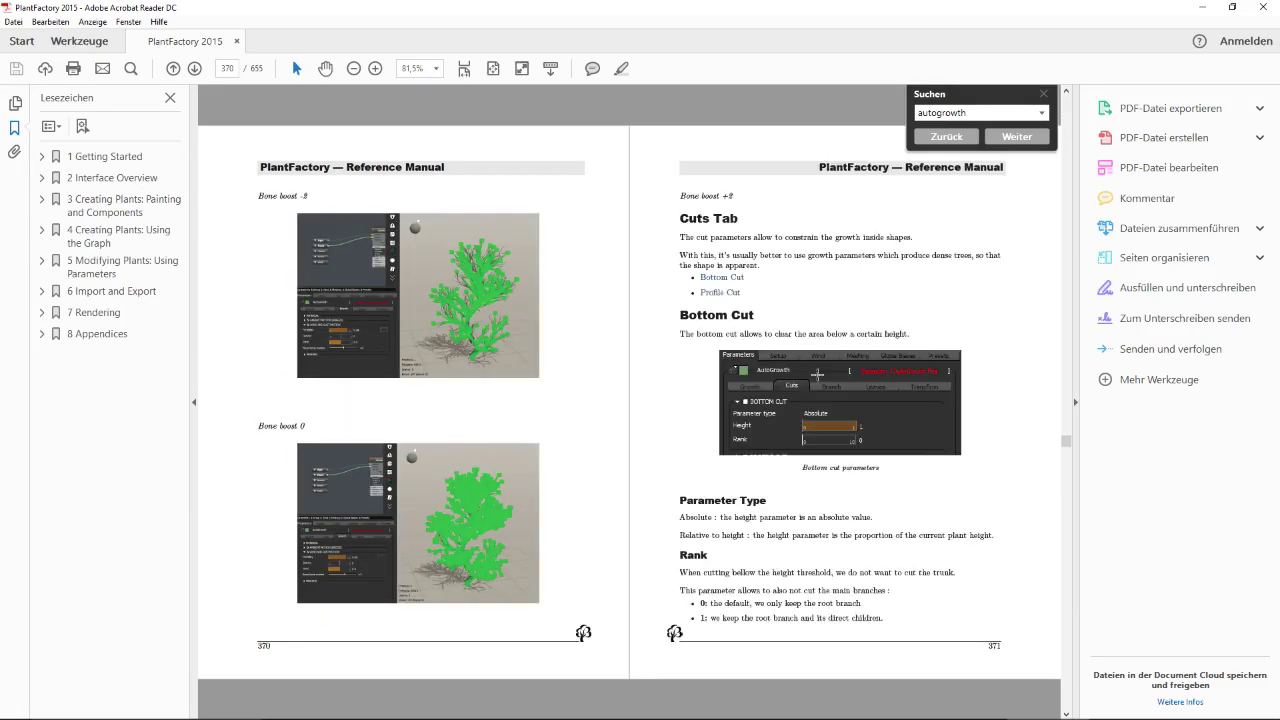
scroll(806, 378, down, 3)
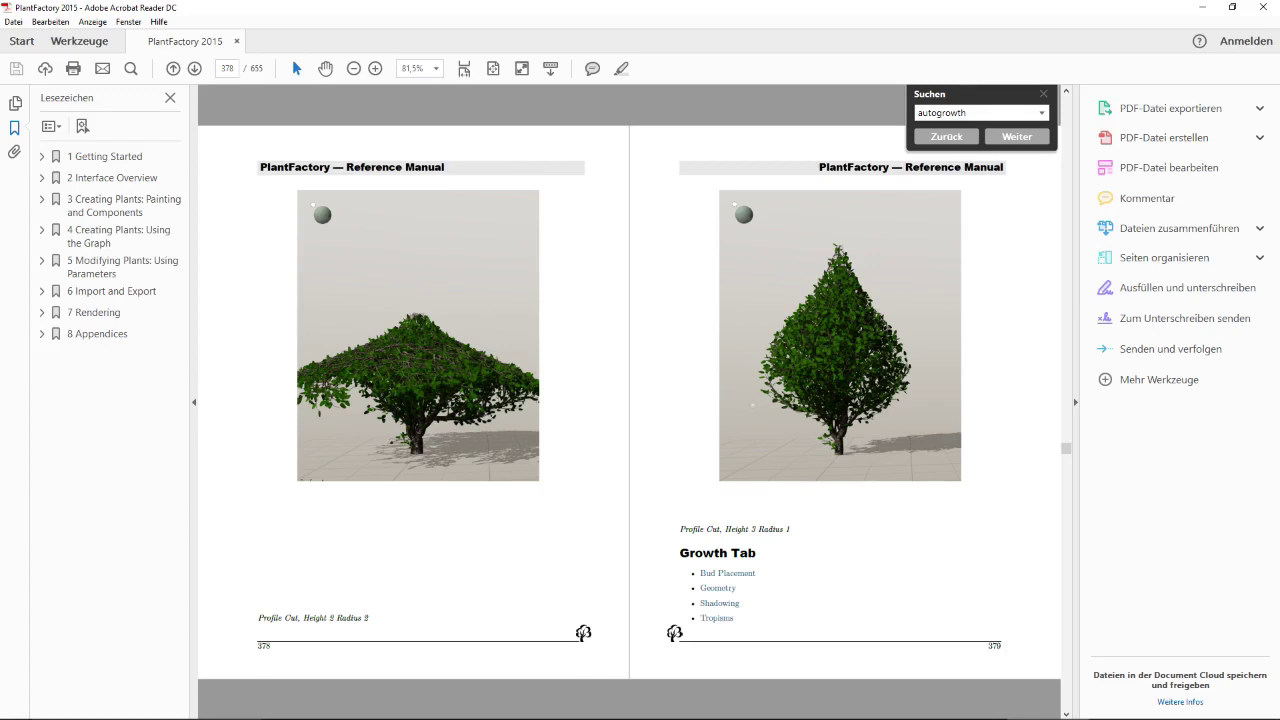
scroll(885, 412, down, 1)
scroll(875, 400, up, 1)
click(1201, 8)
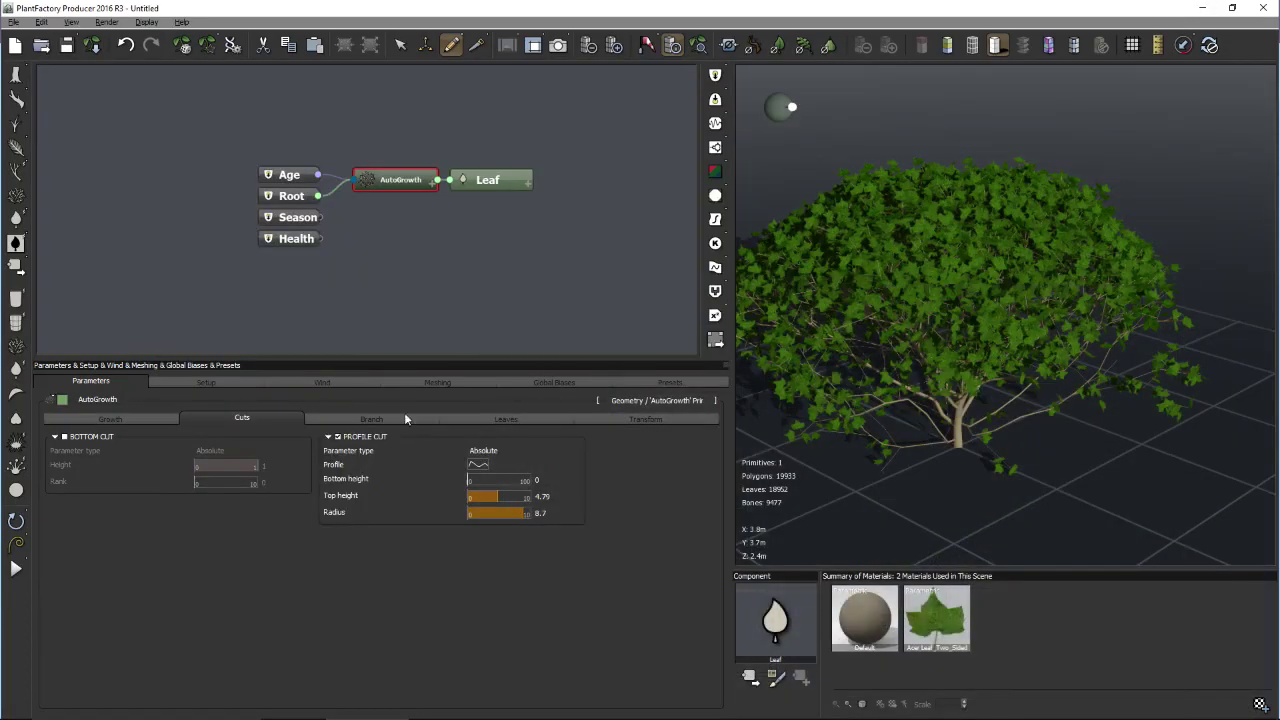
- Review the AutoGrowth node's Growth parameters and the plant's Setup values, and examine the plant's overall shape
click(164, 421)
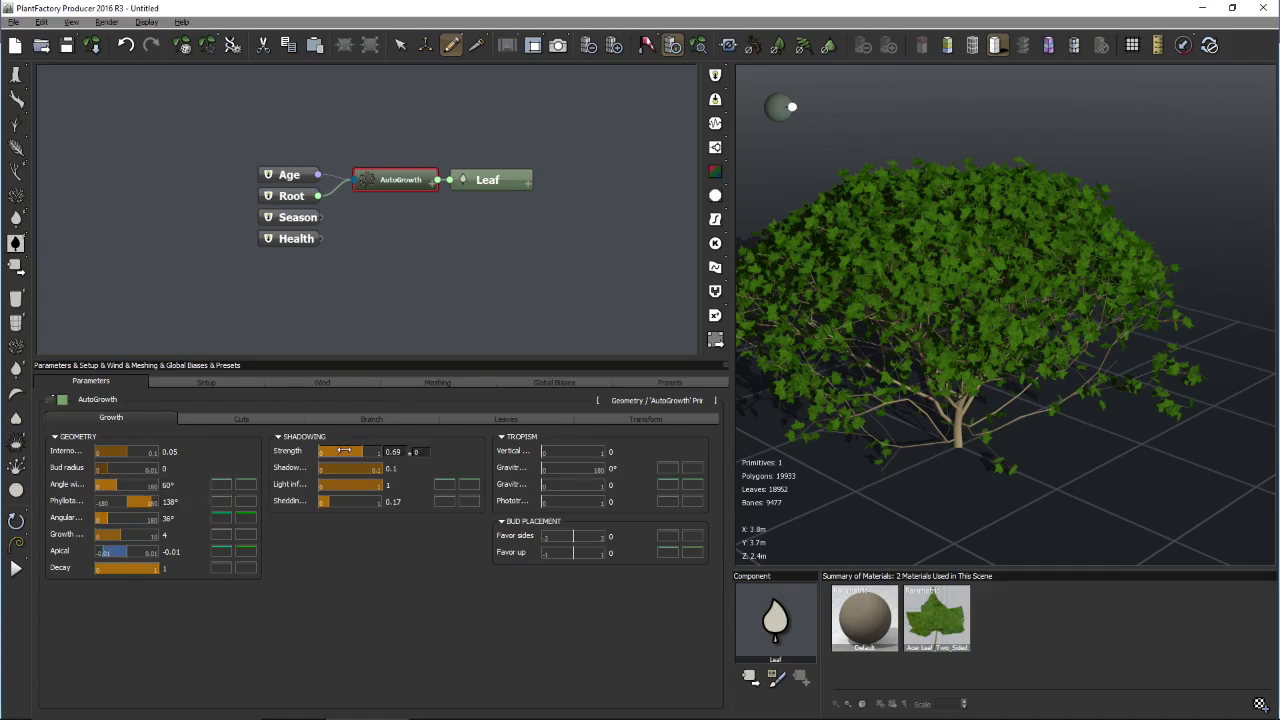
click(244, 486)
drag(855, 415, 940, 350)
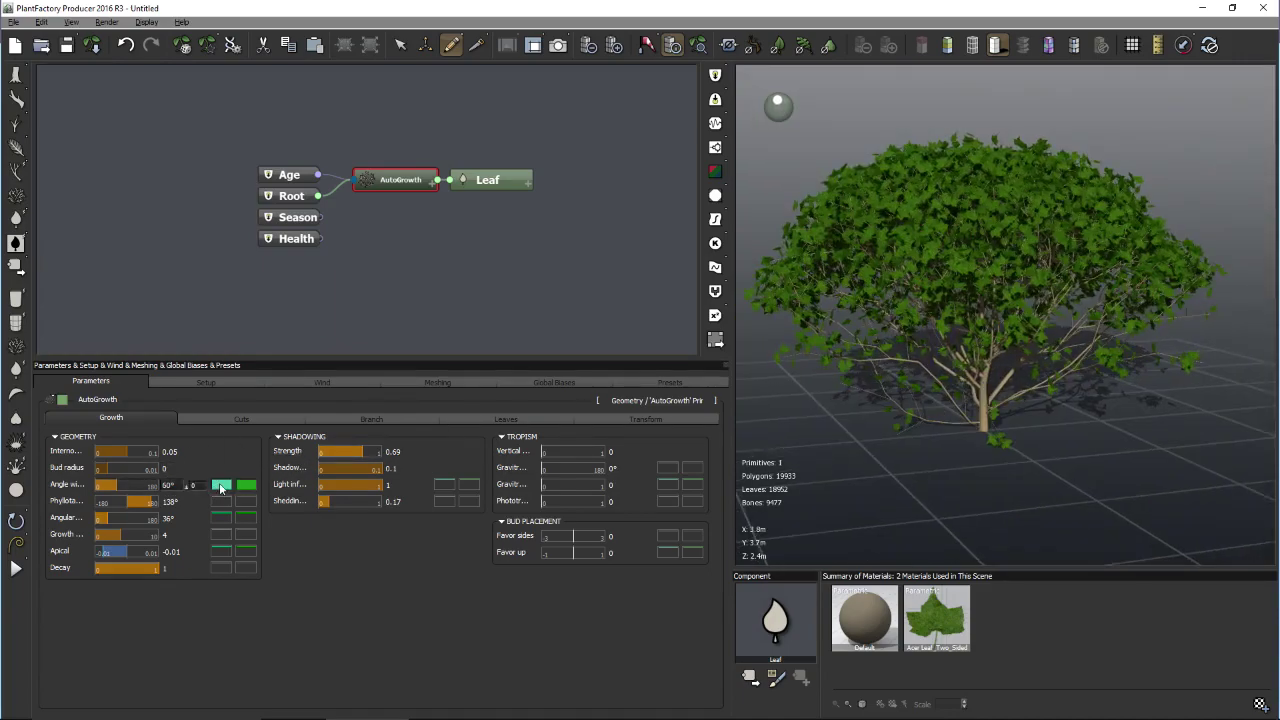
click(207, 382)
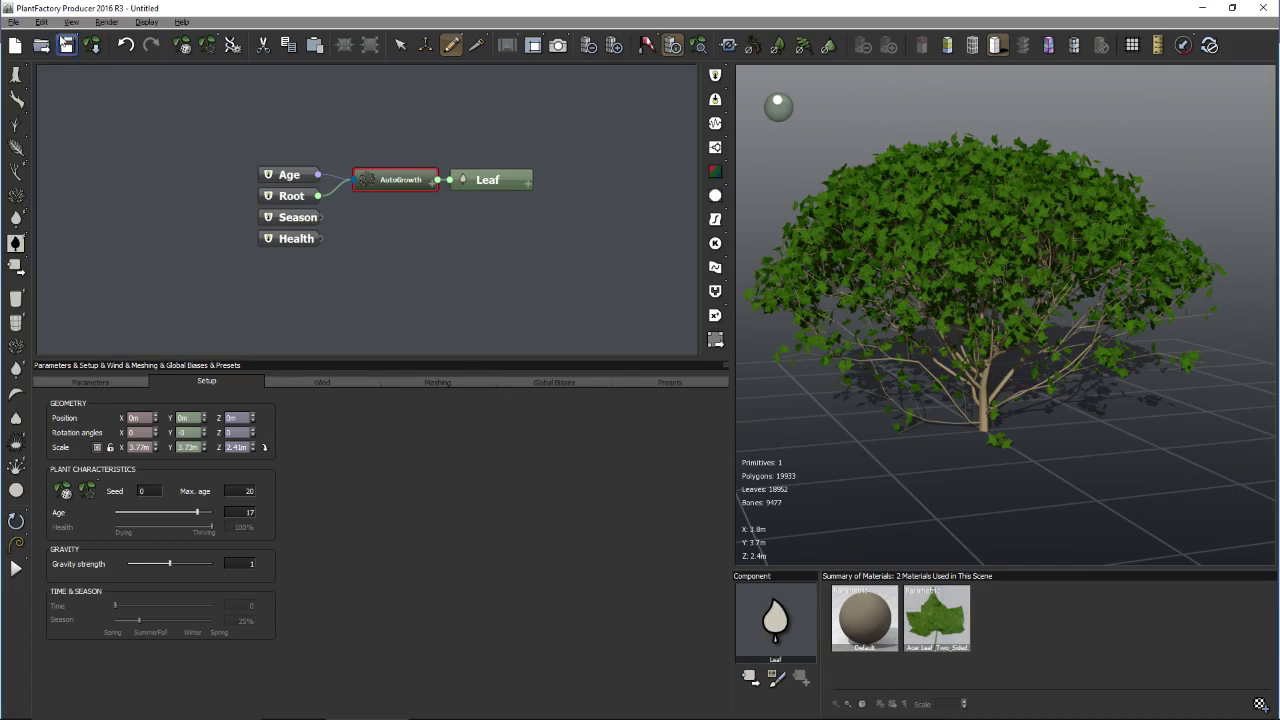
- Open the recent file Palm Tree.tpfp without saving the current scene
click(21, 22)
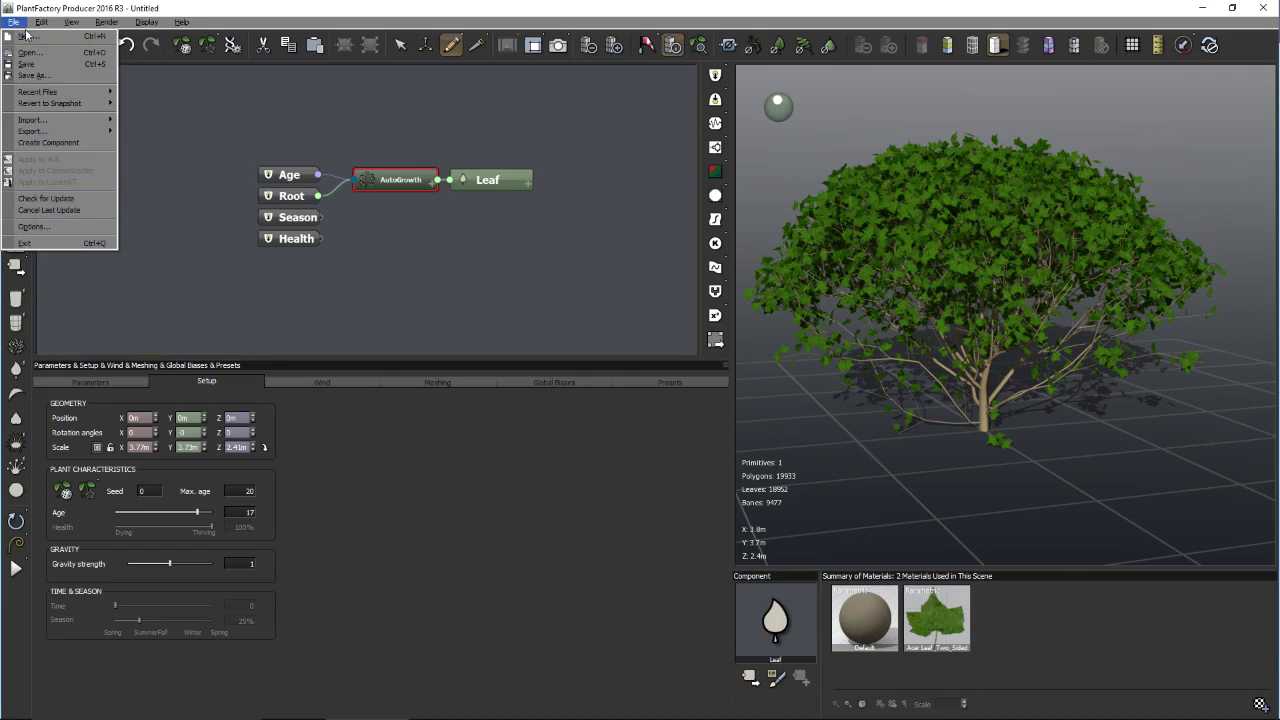
mouse_move(61, 94)
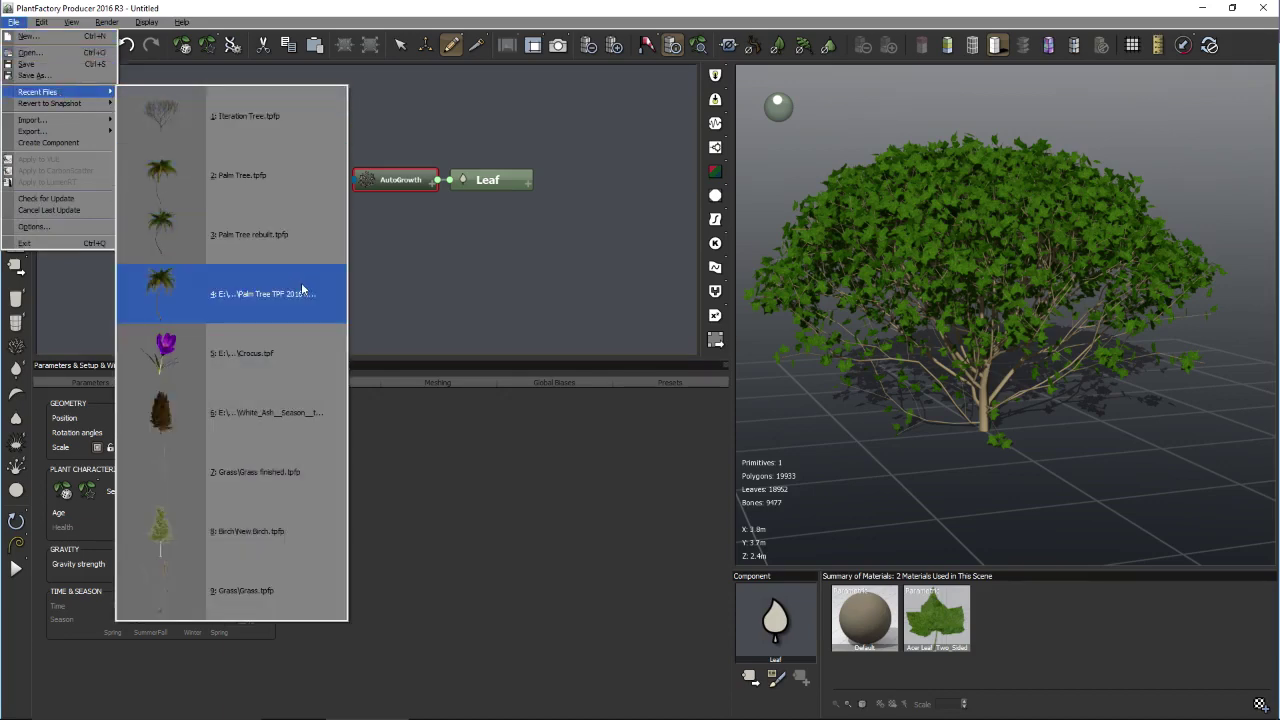
click(257, 184)
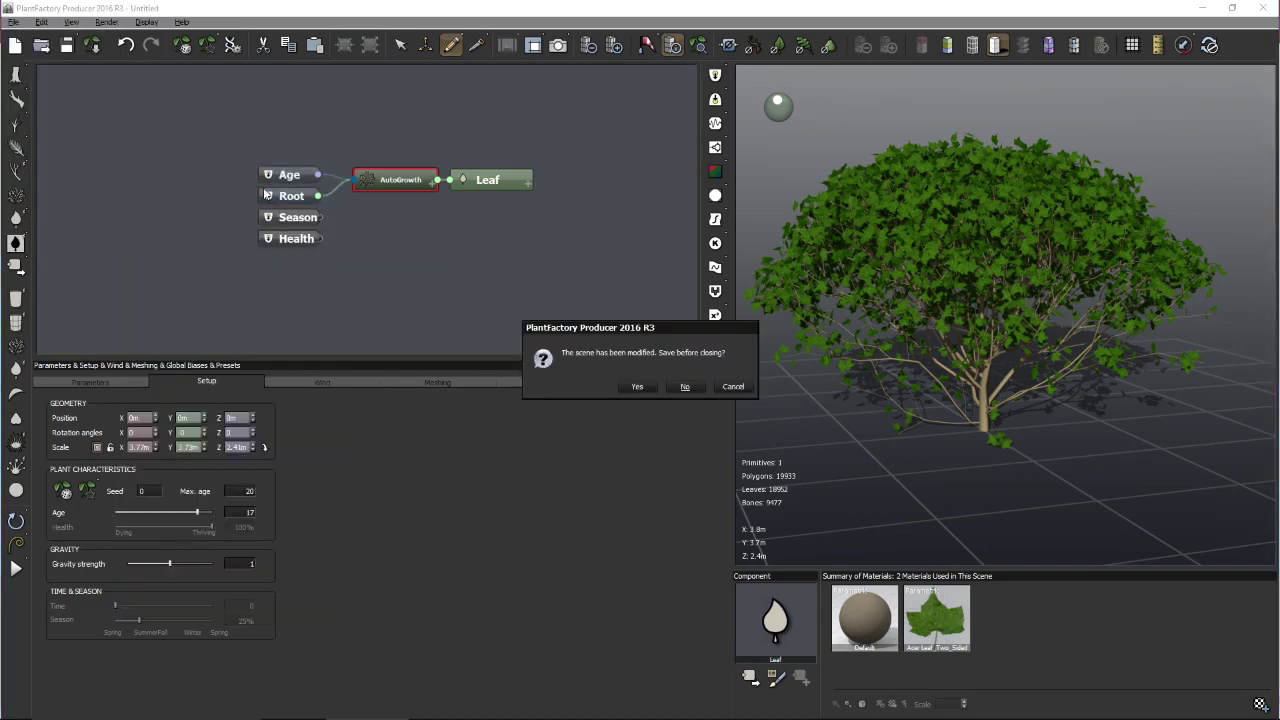
click(681, 387)
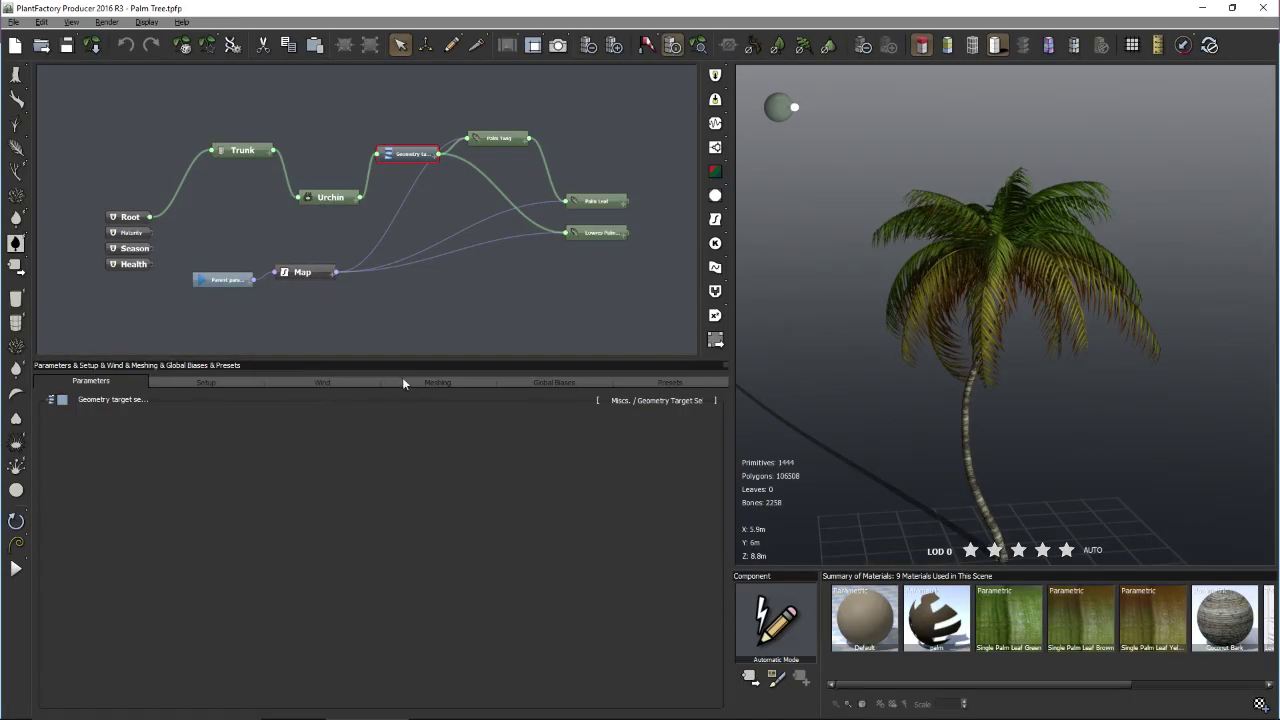
- Bring up the palm's Meshing settings, turn on the wireframe display, and inspect the trunk's mesh up close
click(436, 380)
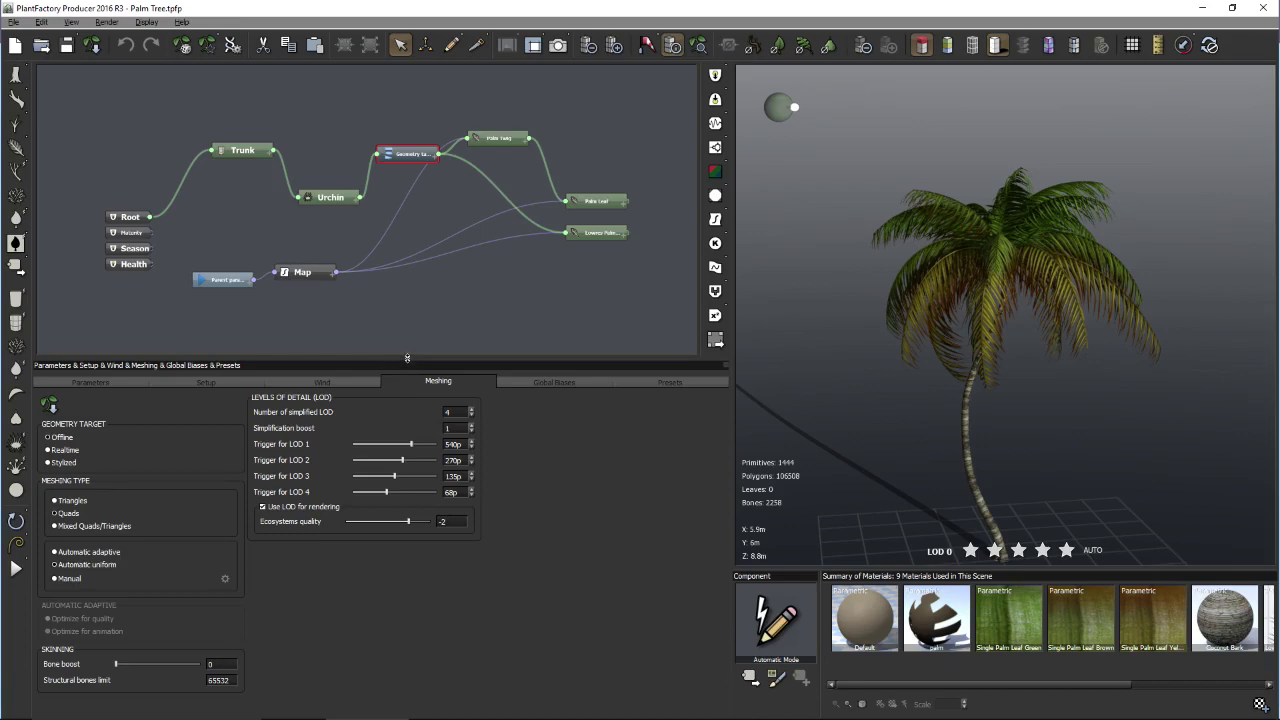
drag(407, 358, 407, 332)
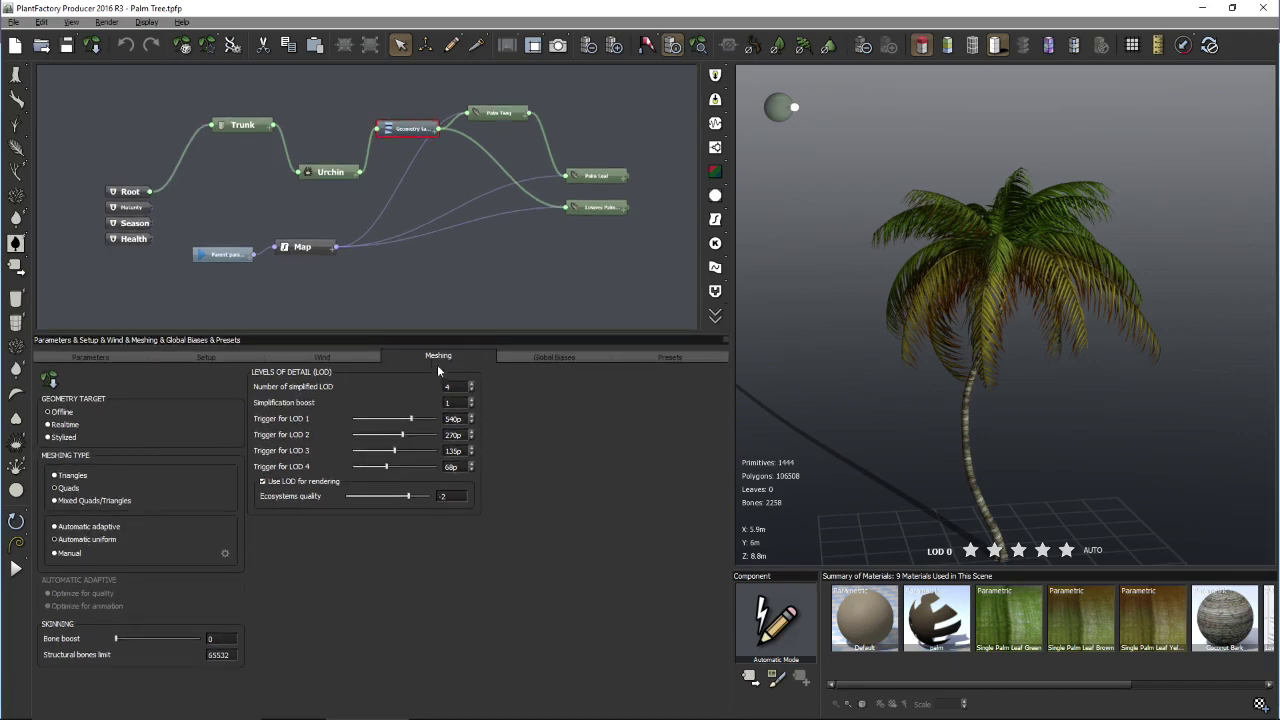
click(971, 46)
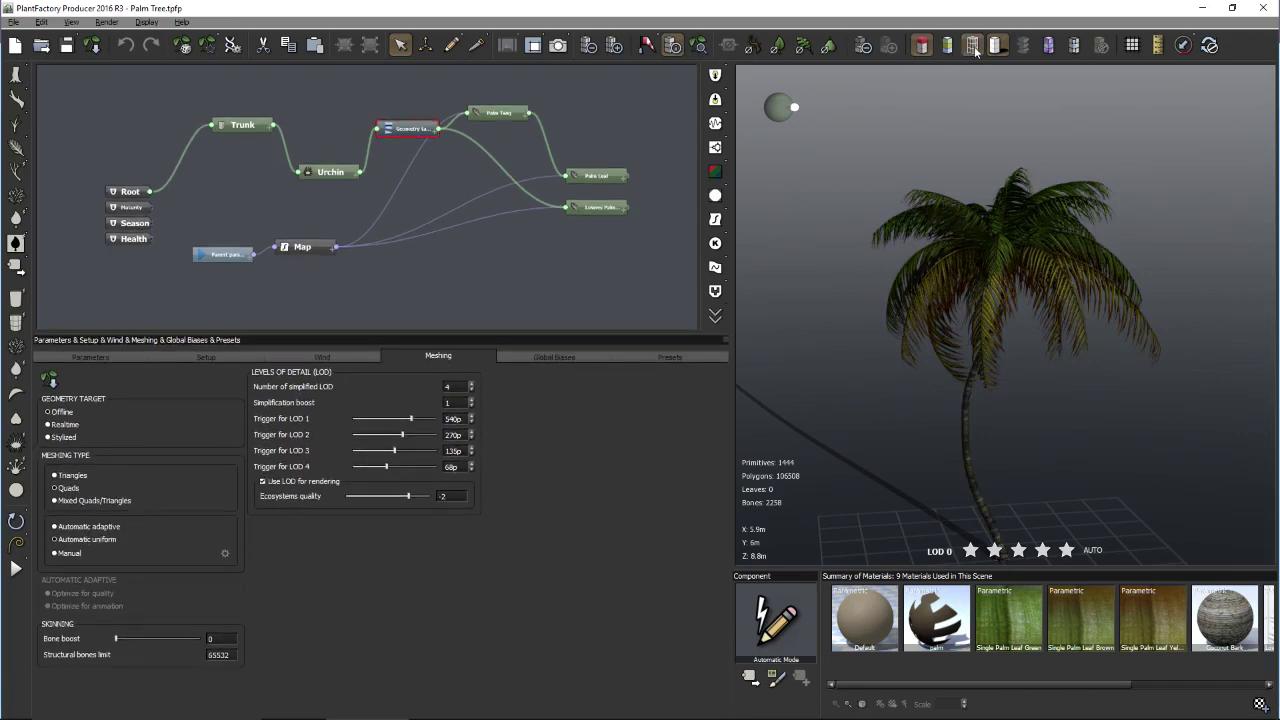
scroll(1012, 412, up, 5)
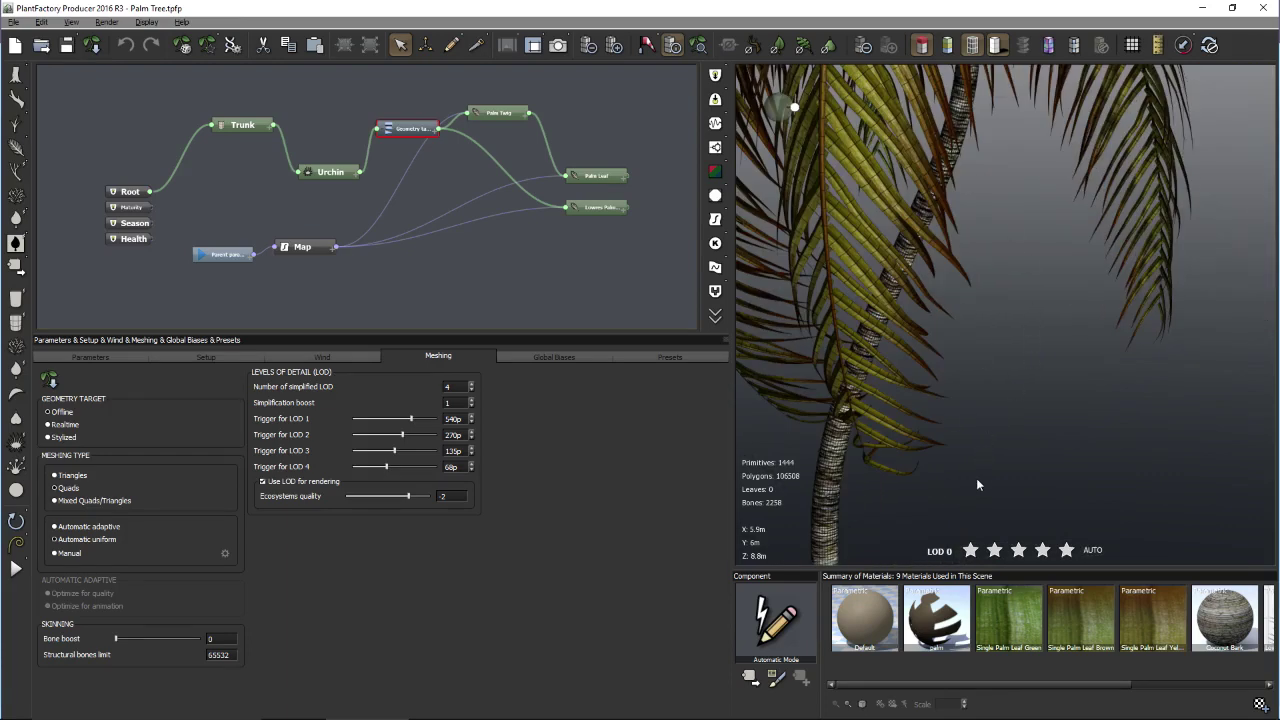
right_drag(976, 484, 1061, 99)
right_drag(1082, 395, 1064, 372)
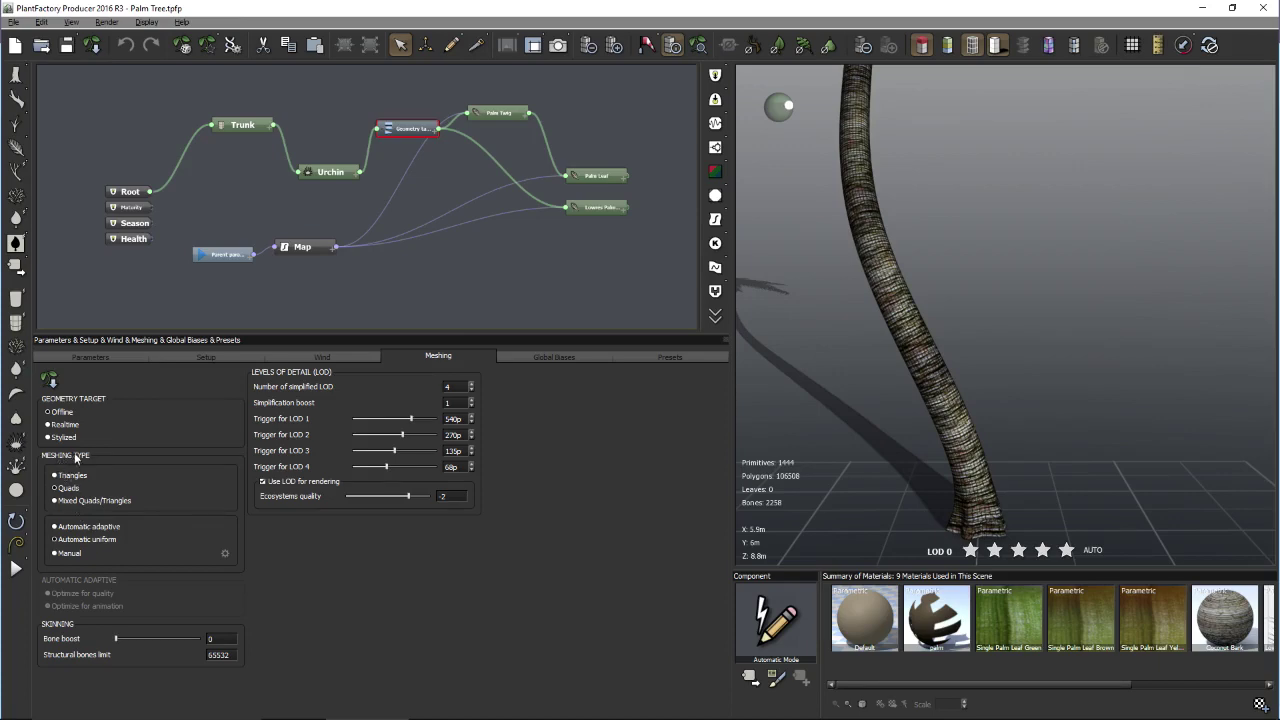
scroll(970, 426, up, 5)
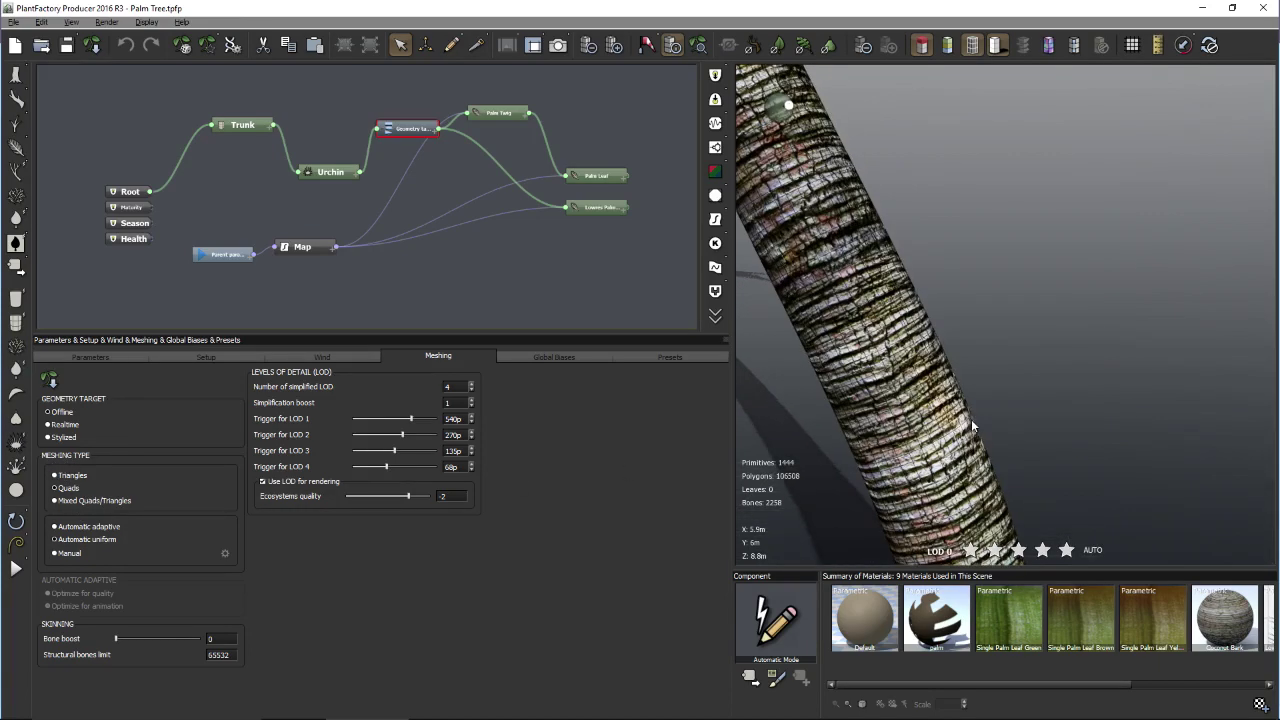
scroll(972, 426, up, 3)
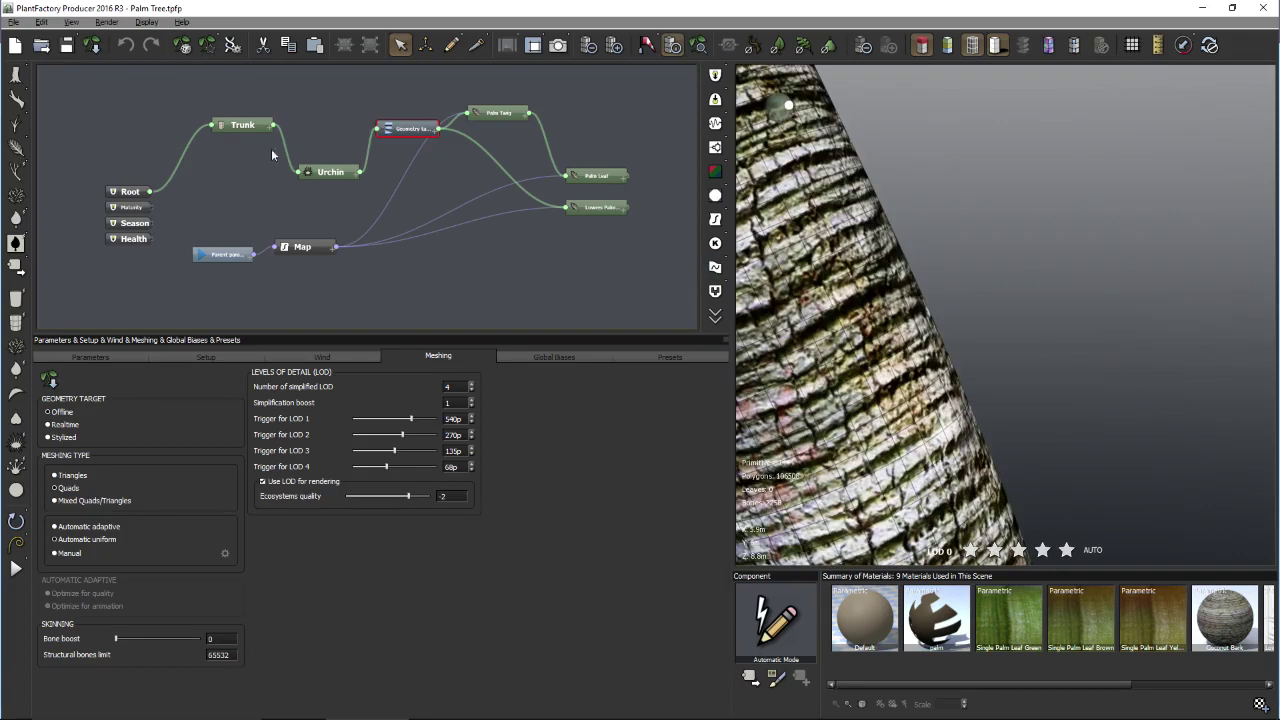
- Select the Trunk node to highlight the trunk in the preview, and return to the plant's Meshing settings
click(244, 127)
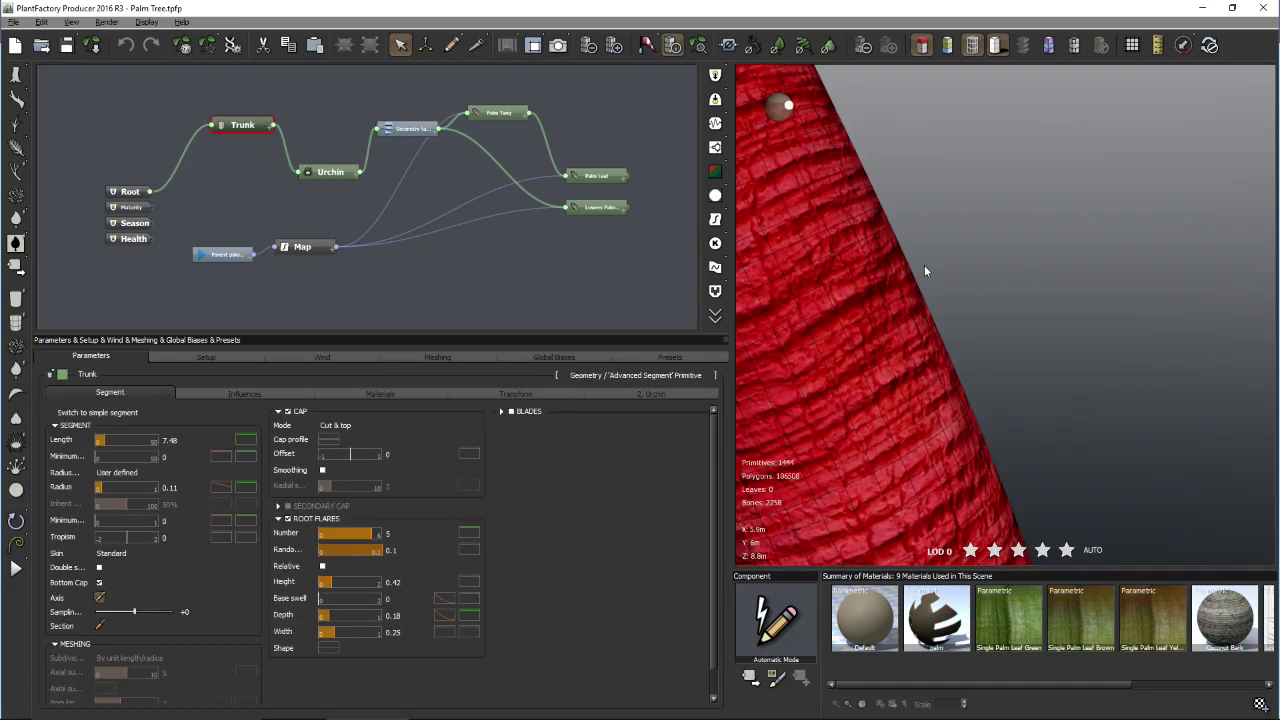
scroll(923, 270, down, 3)
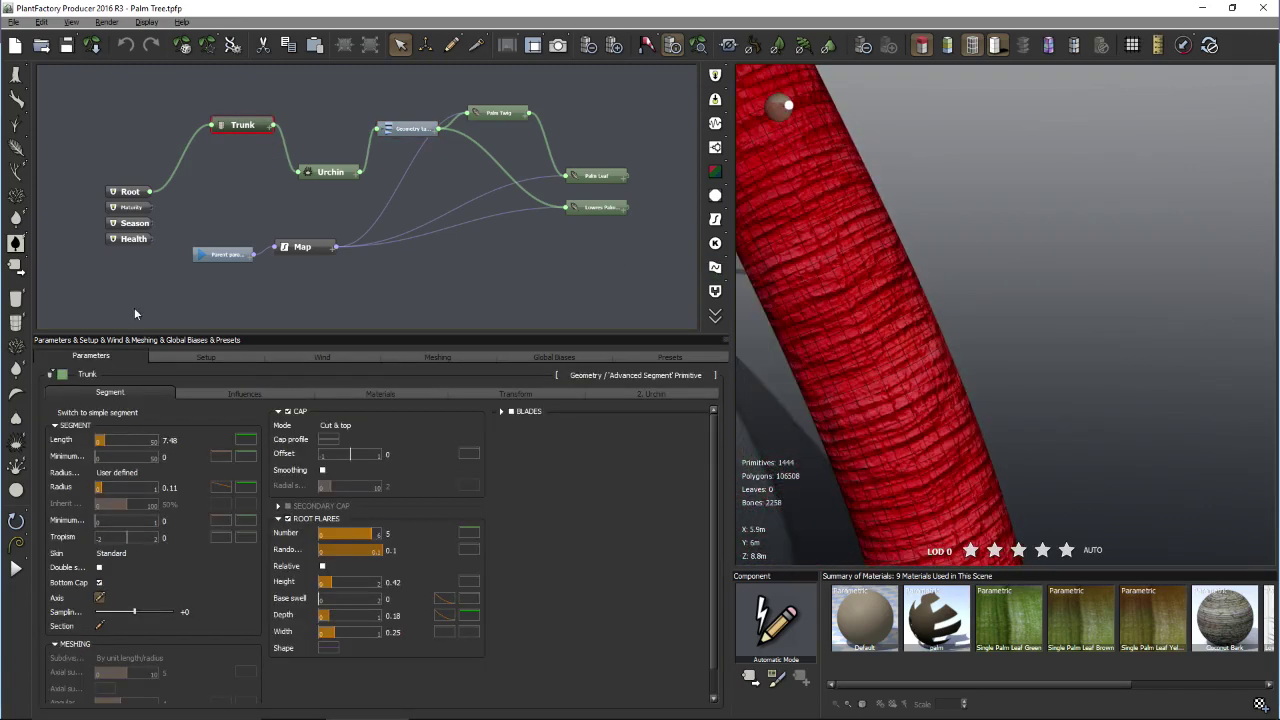
click(326, 357)
click(200, 356)
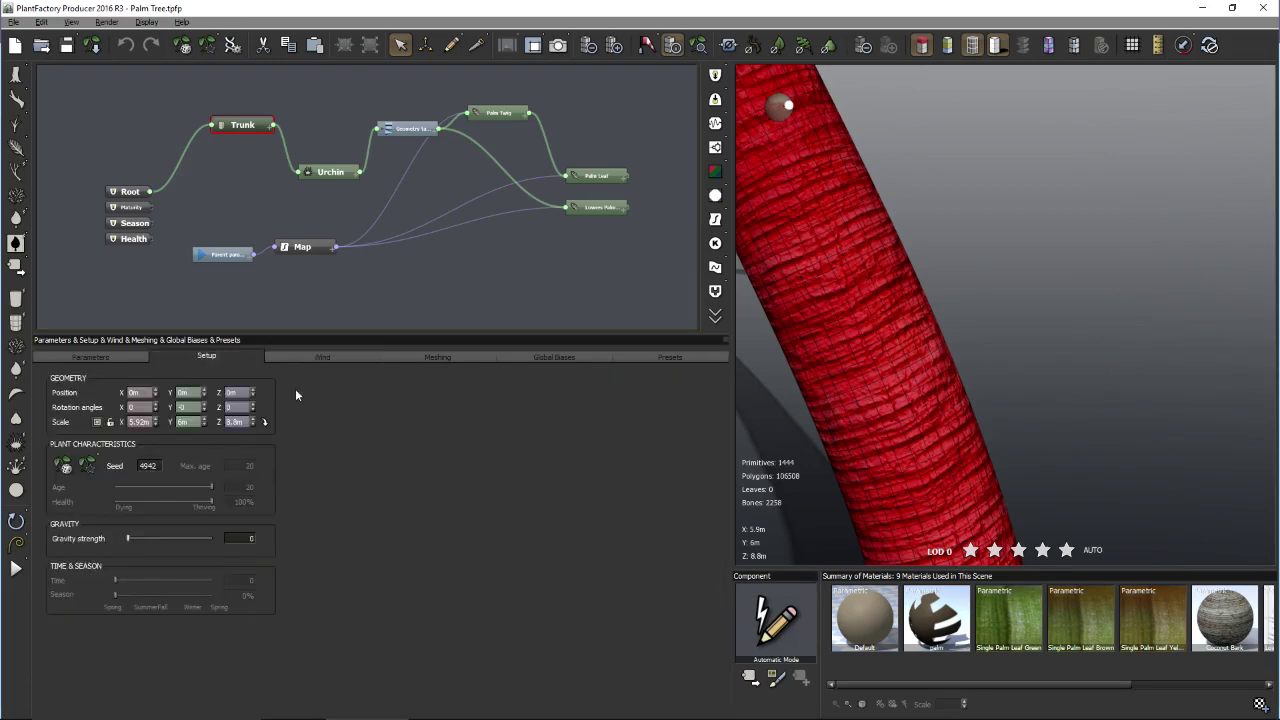
click(447, 358)
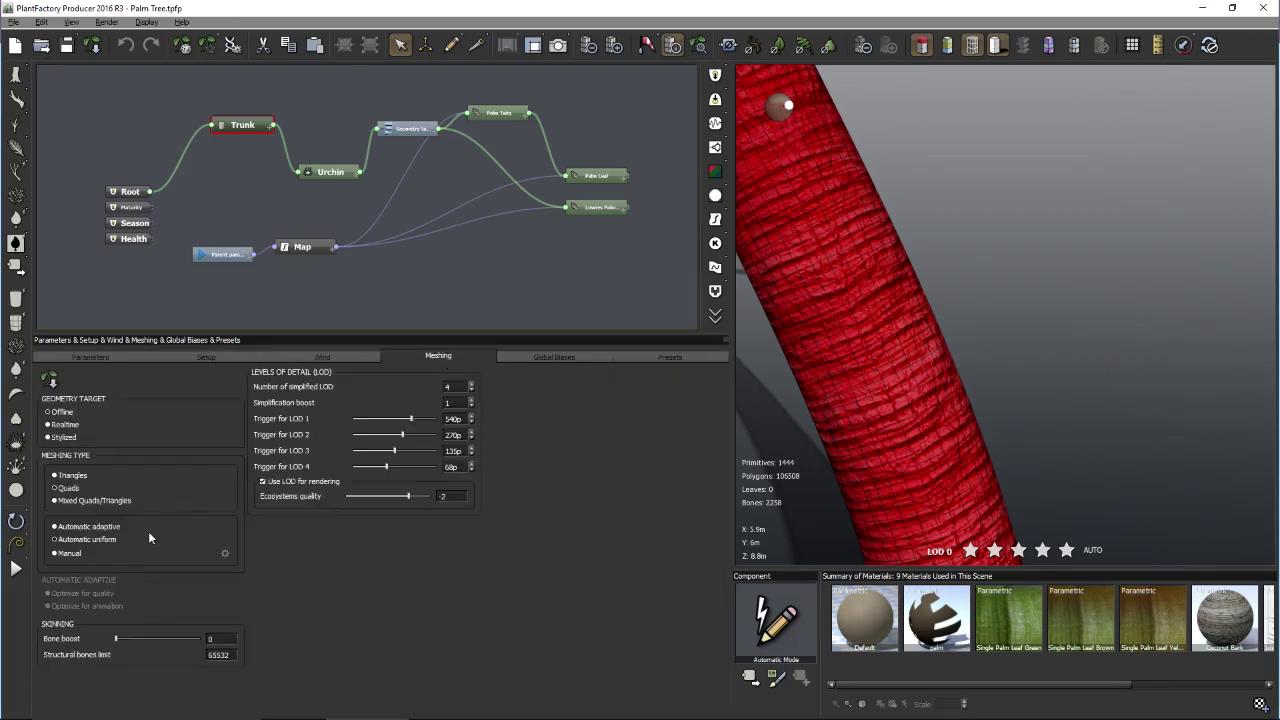
- Switch the meshing type to Triangles and examine the resulting mesh on the trunk
click(68, 488)
scroll(878, 404, up, 5)
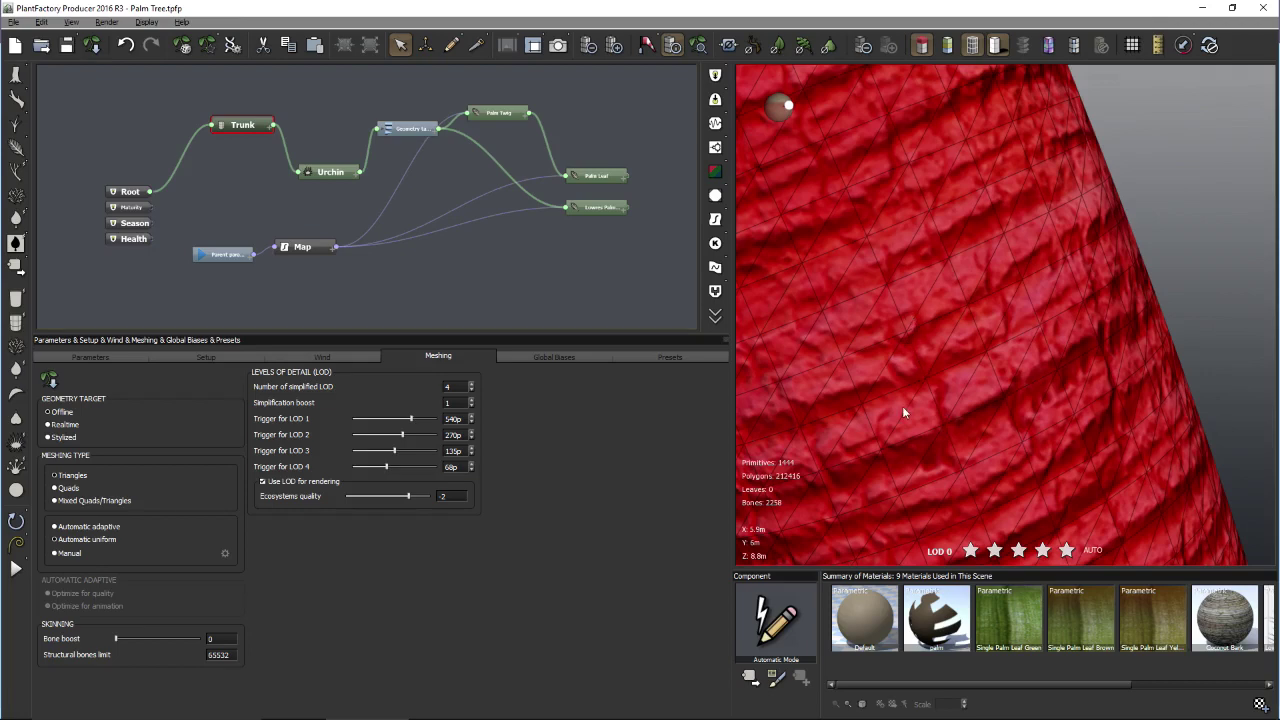
scroll(902, 406, down, 2)
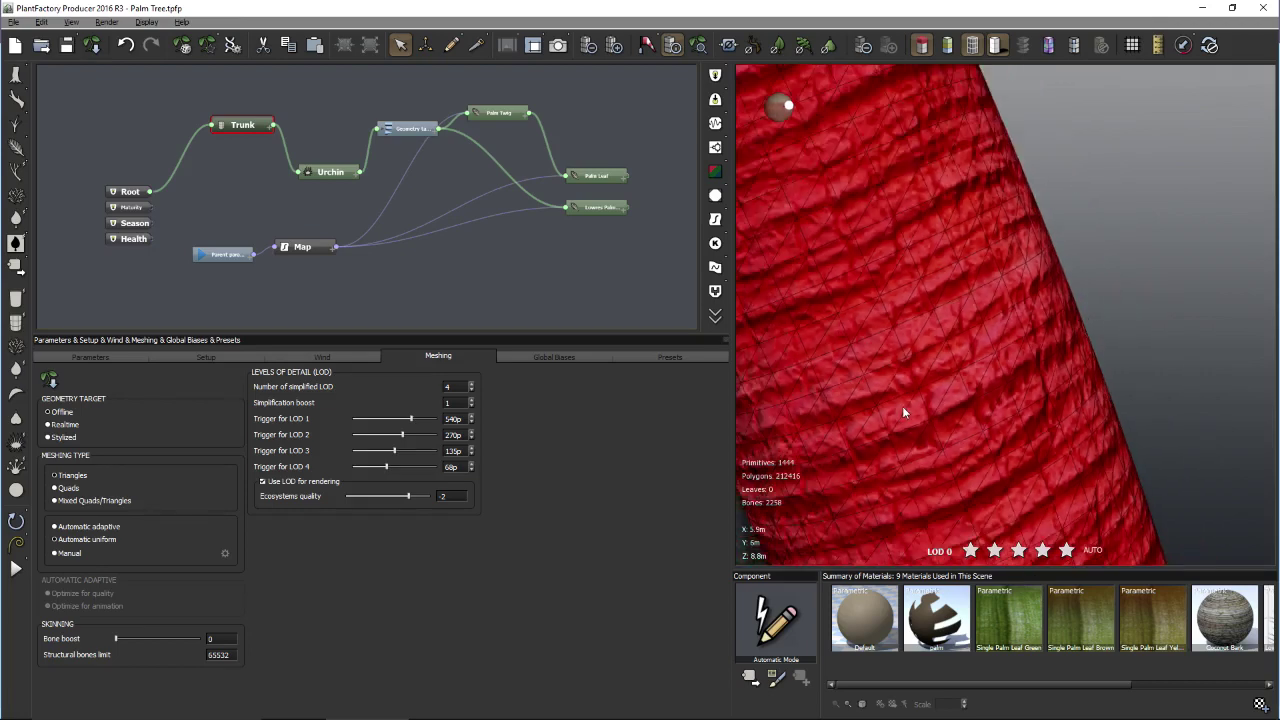
- Set the meshing type to Mixed Quads/Triangles and inspect the trunk's mesh
click(82, 501)
scroll(936, 349, down, 6)
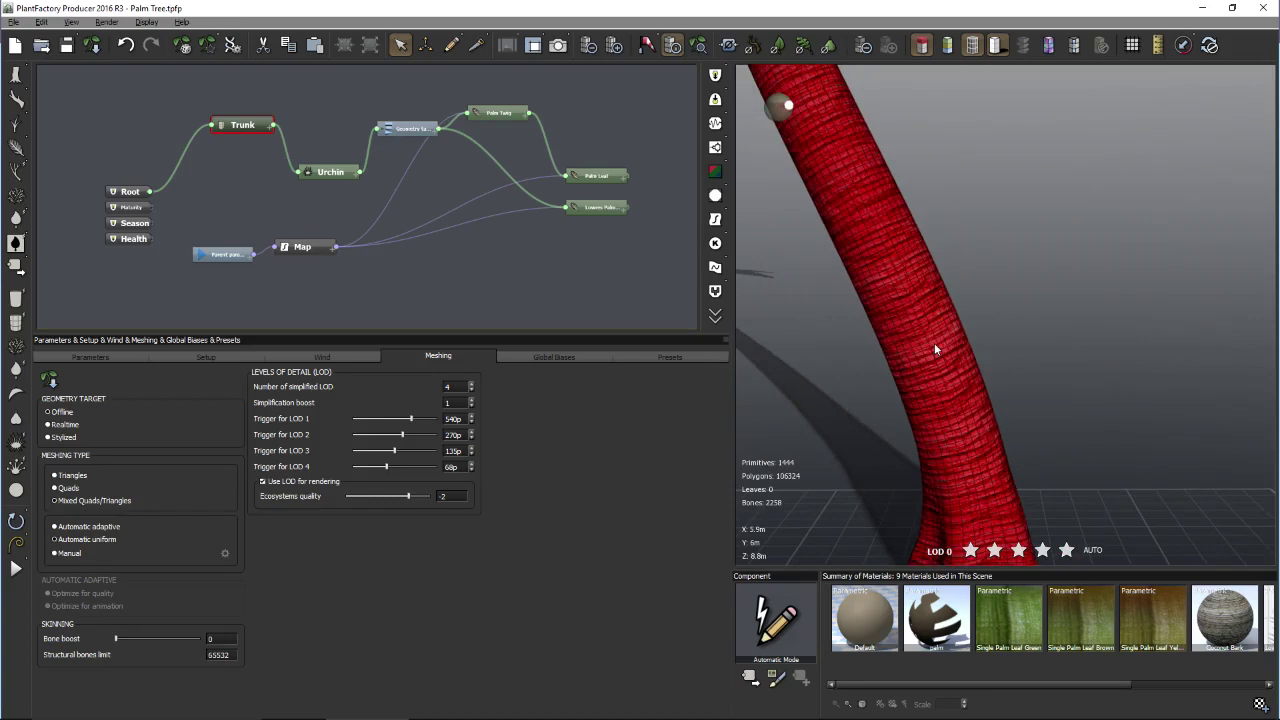
- Examine the trunk's Mixed Quads/Triangles mesh from the base up to the palm fronds
scroll(934, 349, down, 3)
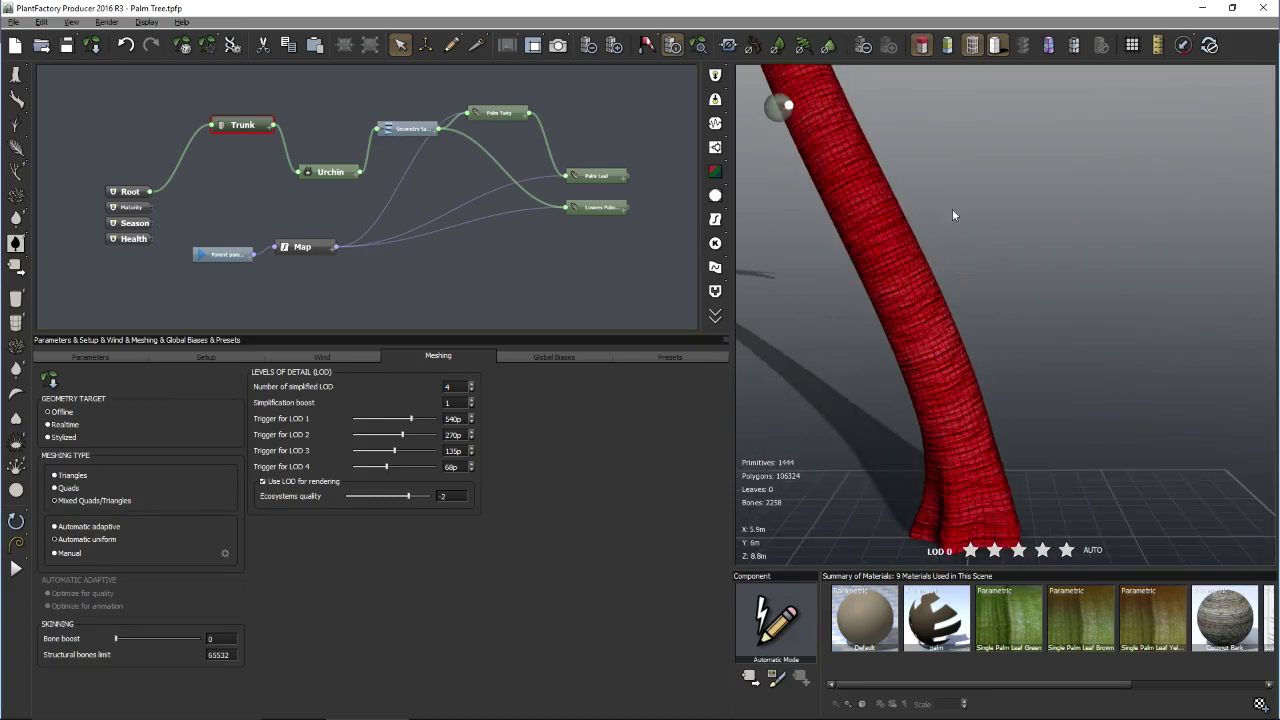
mouse_move(918, 143)
right_down()
mouse_move(1046, 400)
mouse_move(1057, 463)
right_up()
right_drag(1032, 111, 1033, 413)
mouse_move(990, 202)
right_down()
mouse_move(980, 392)
mouse_move(1100, 150)
mouse_move(1013, 405)
right_up()
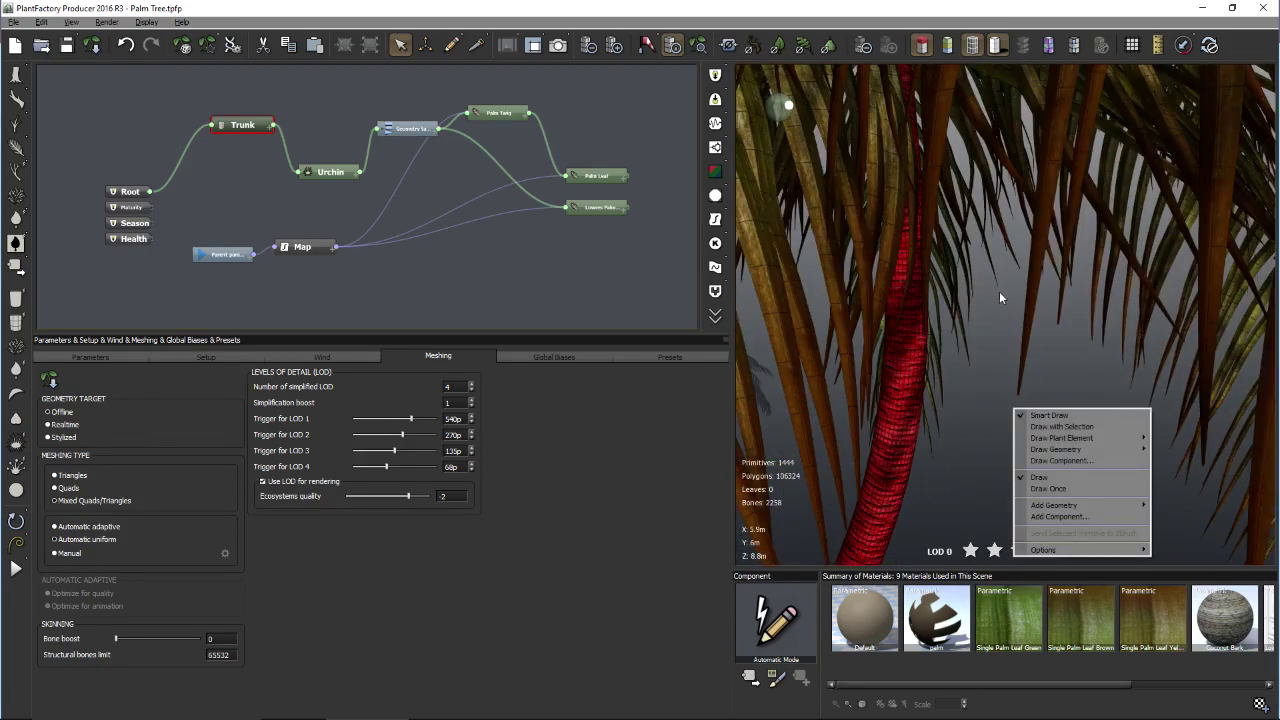
right_drag(990, 336, 951, 157)
right_drag(1016, 485, 946, 158)
right_click(946, 158)
click(668, 428)
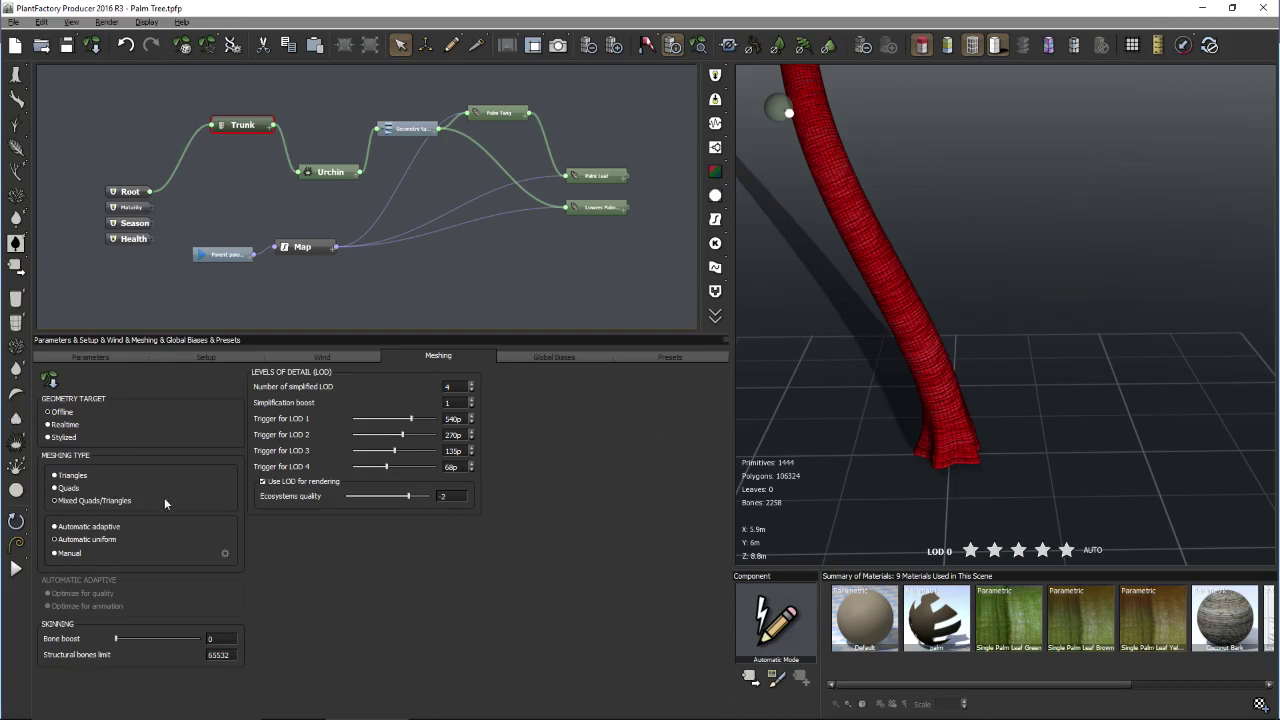
- Switch the palm's meshing type back to Quads and view the trunk's mesh up close
scroll(871, 376, up, 5)
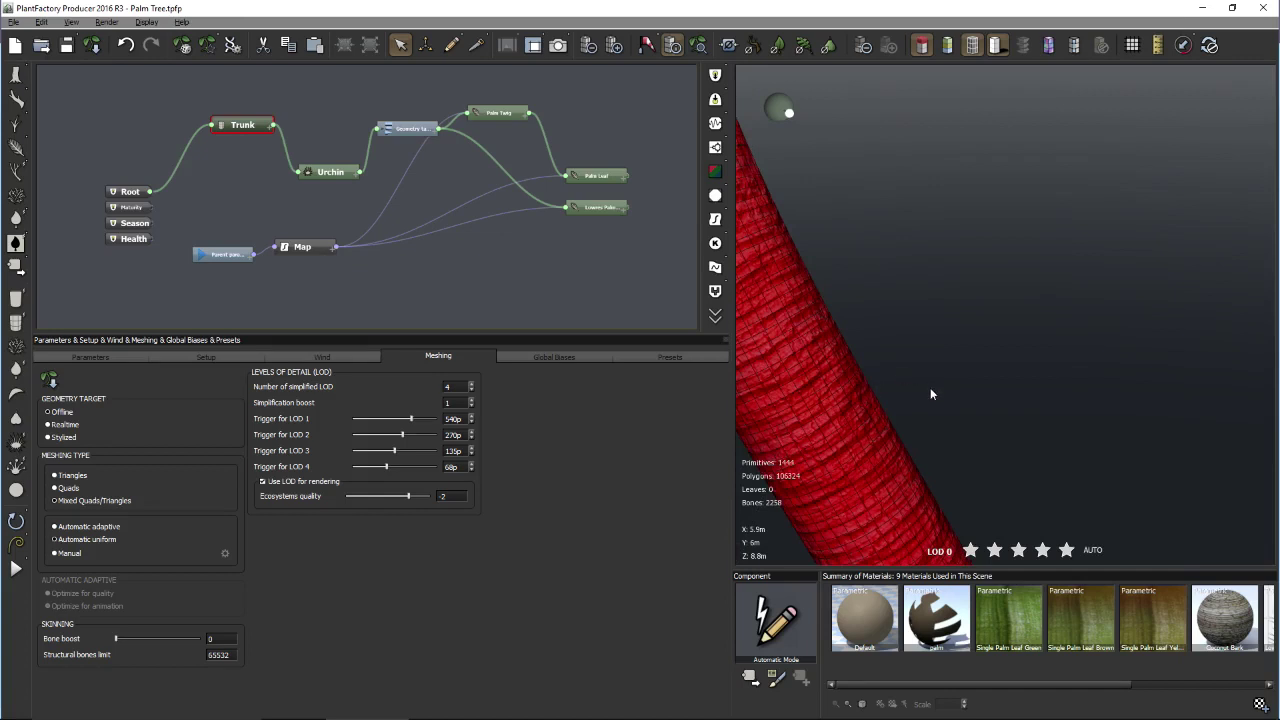
right_drag(930, 387, 1023, 314)
click(466, 576)
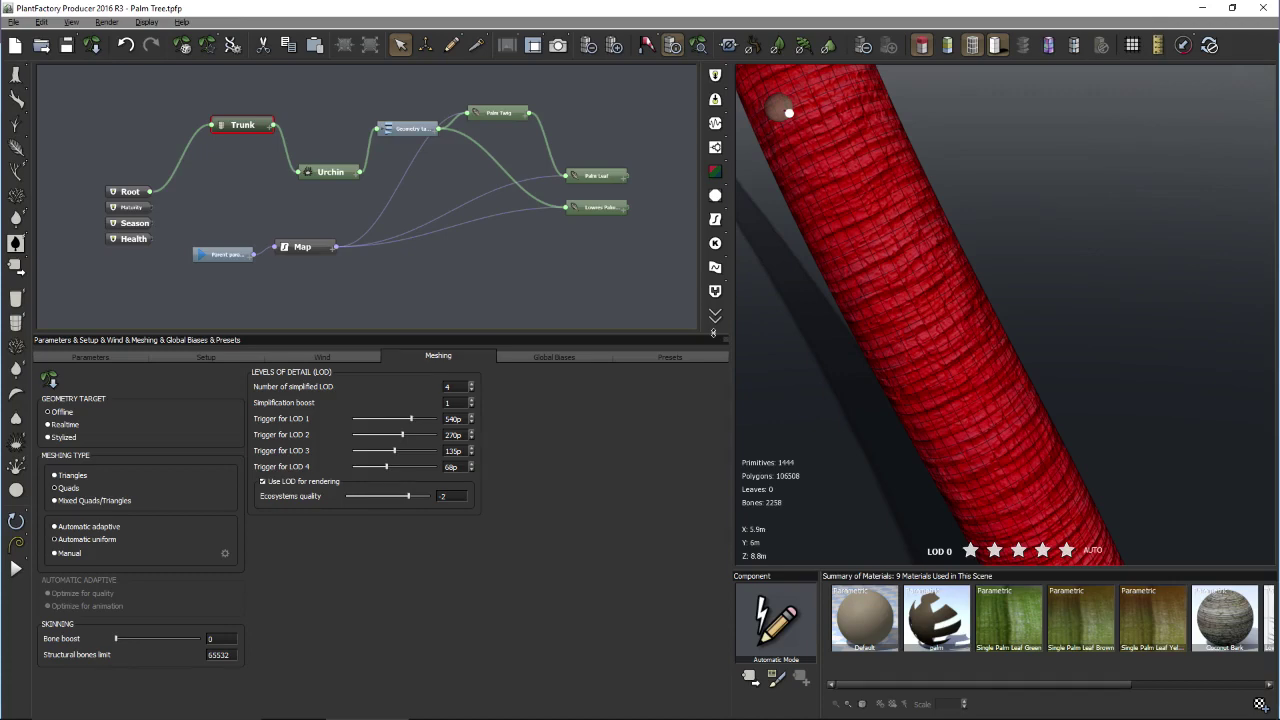
- Set the palm's meshing to Automatic adaptive and inspect the mesh along the trunk and around the fronds
click(88, 529)
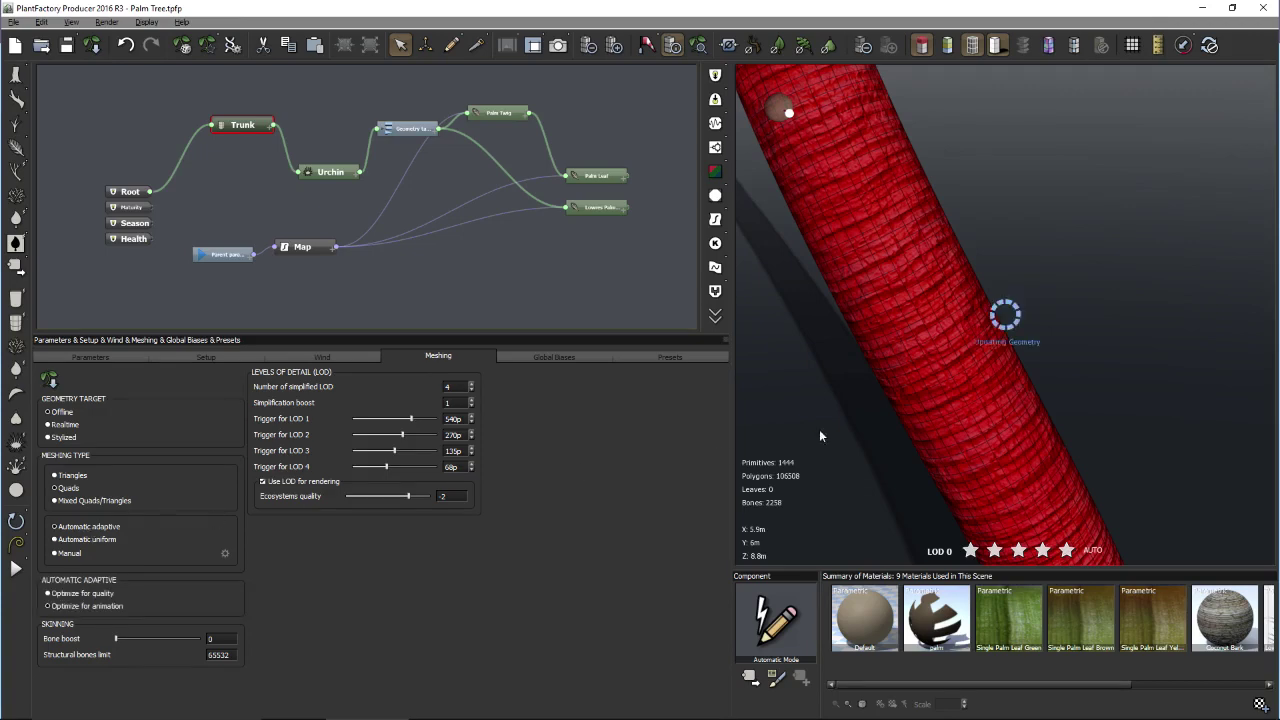
drag(1090, 382, 1030, 410)
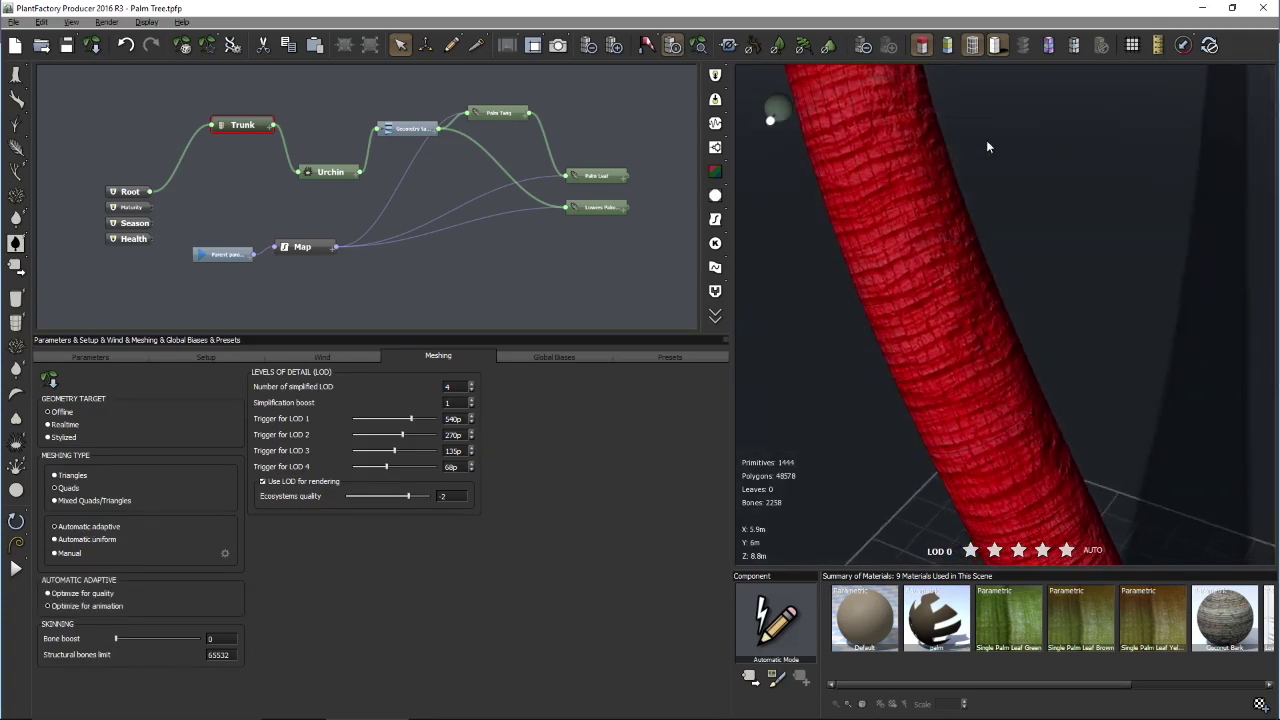
scroll(1071, 353, down, 5)
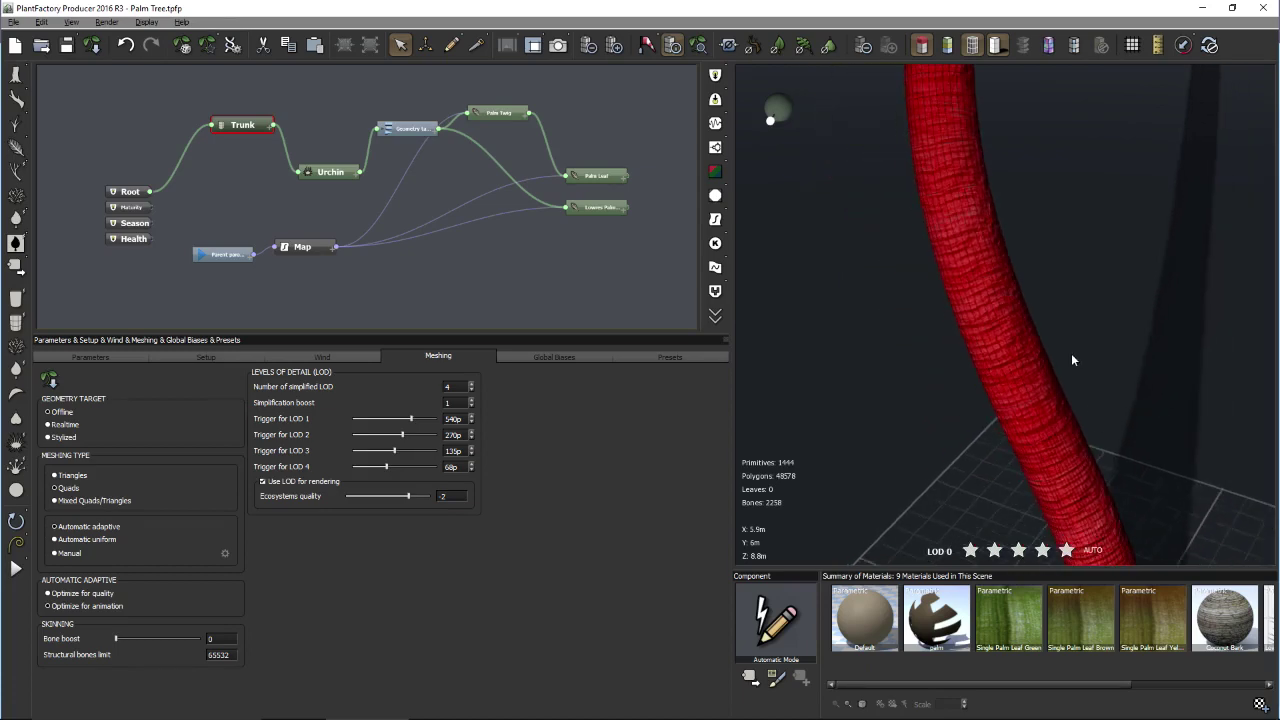
right_click(1007, 303)
drag(1007, 303, 999, 402)
right_drag(999, 402, 1066, 188)
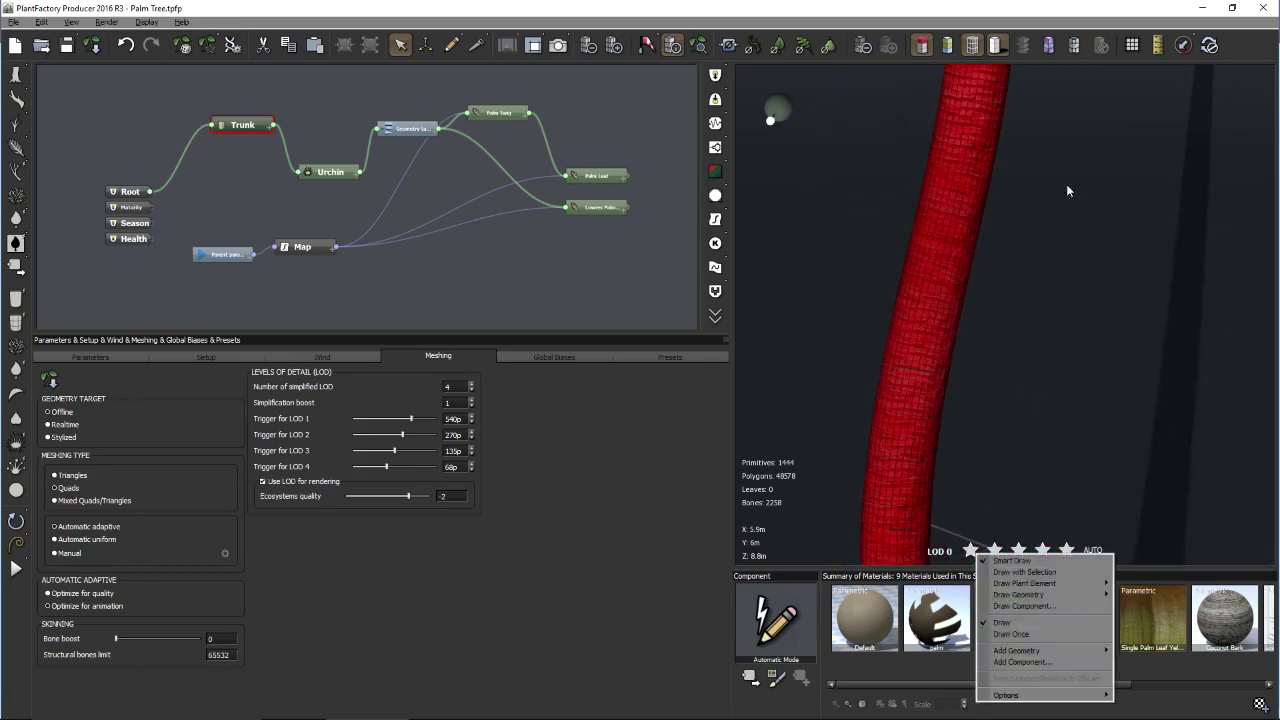
drag(1066, 188, 978, 164)
right_drag(978, 171, 933, 206)
mouse_move(933, 206)
mouse_down()
mouse_move(923, 423)
mouse_move(945, 171)
mouse_up()
right_drag(945, 171, 937, 305)
mouse_move(937, 305)
mouse_down()
mouse_move(938, 254)
mouse_move(963, 238)
mouse_move(955, 304)
mouse_up()
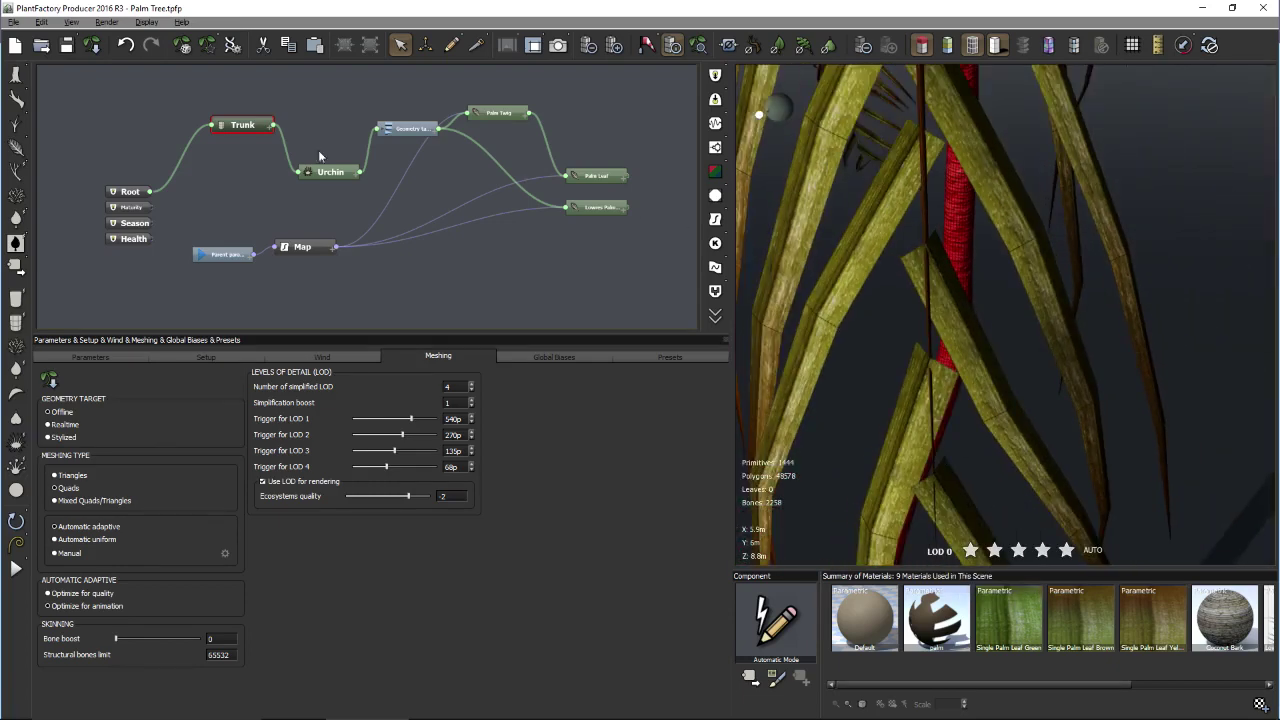
scroll(912, 317, down, 5)
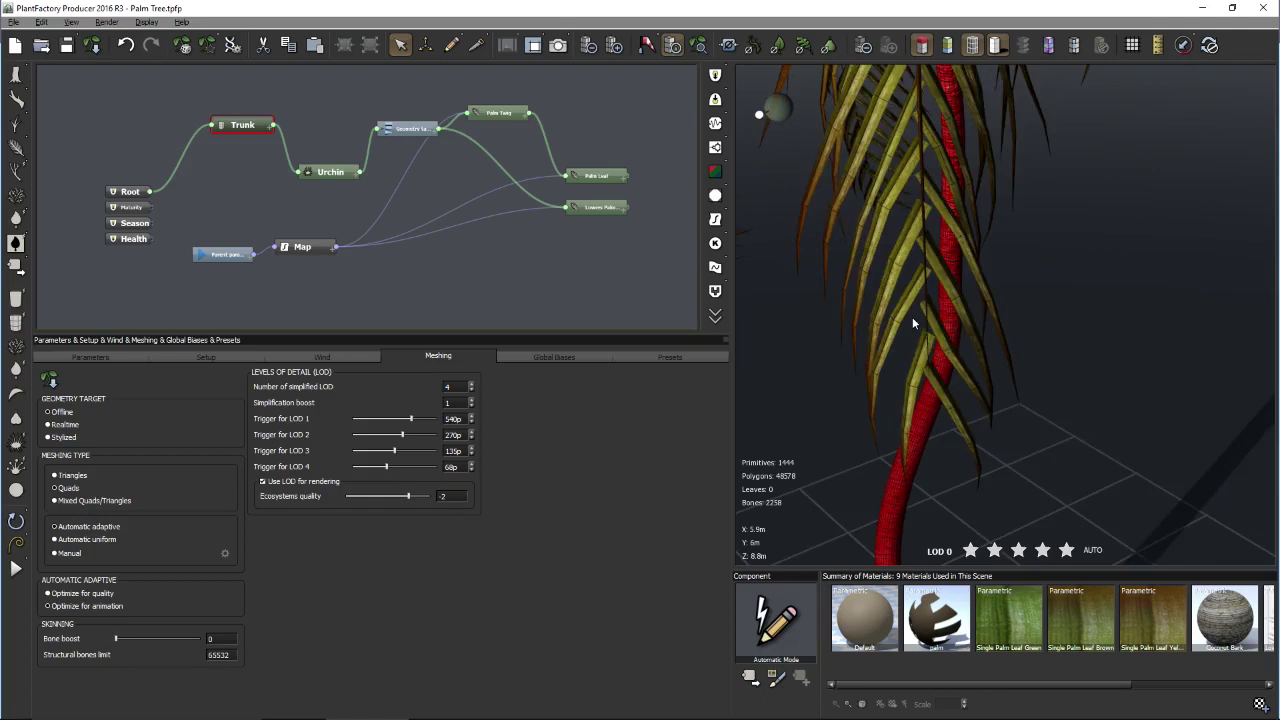
- Start a new plant and add a Segment node connected to Root
click(15, 45)
click(685, 386)
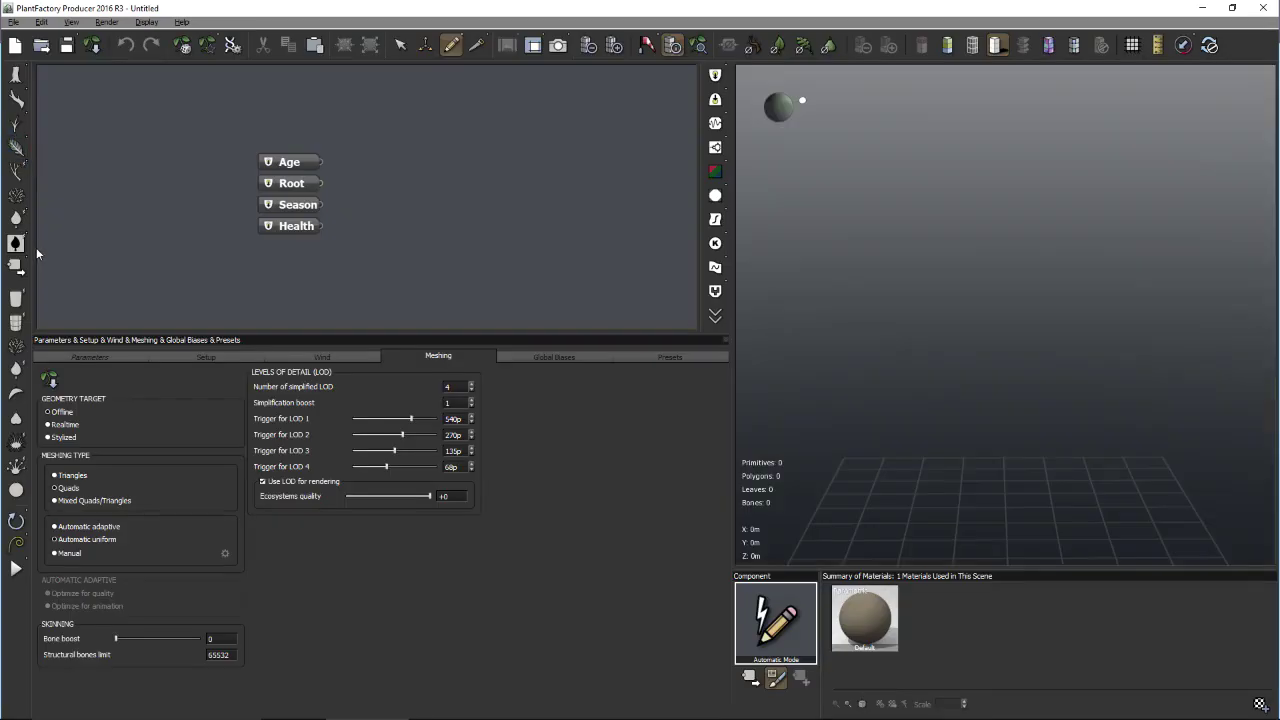
click(846, 300)
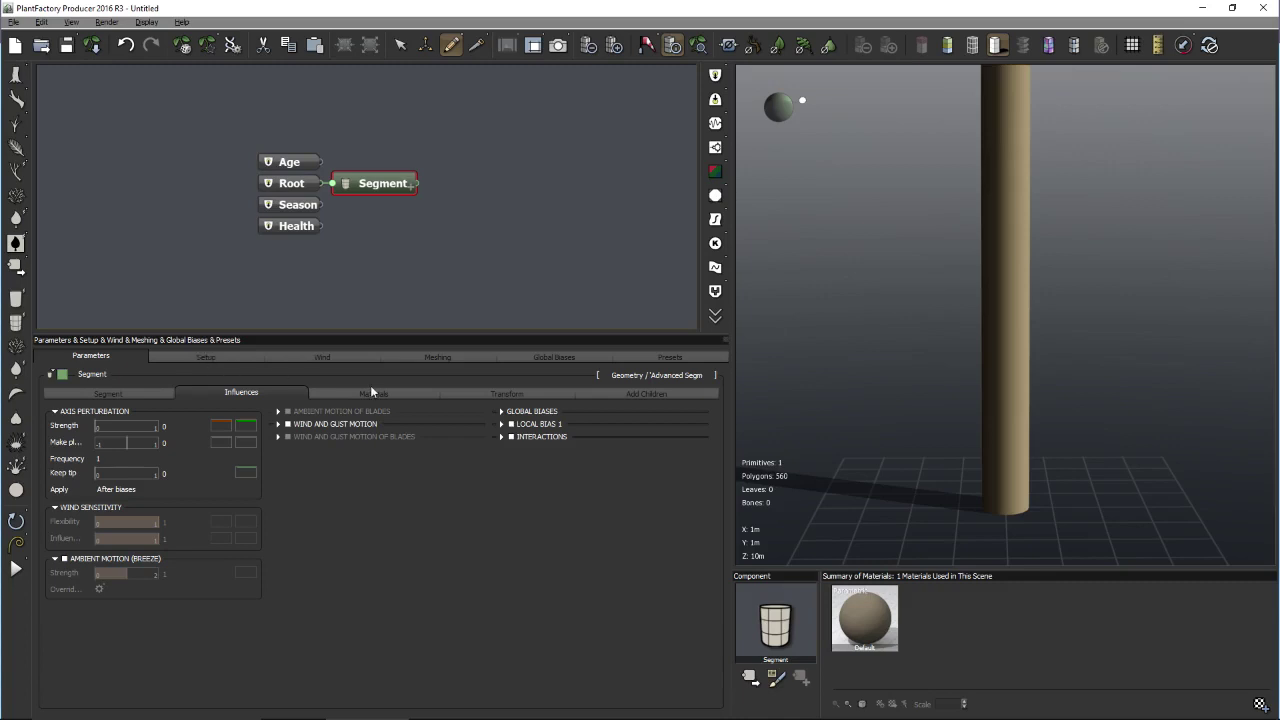
- Set the segment's axis perturbation strength to 1.86 and turn on the wireframe display
drag(126, 426, 222, 428)
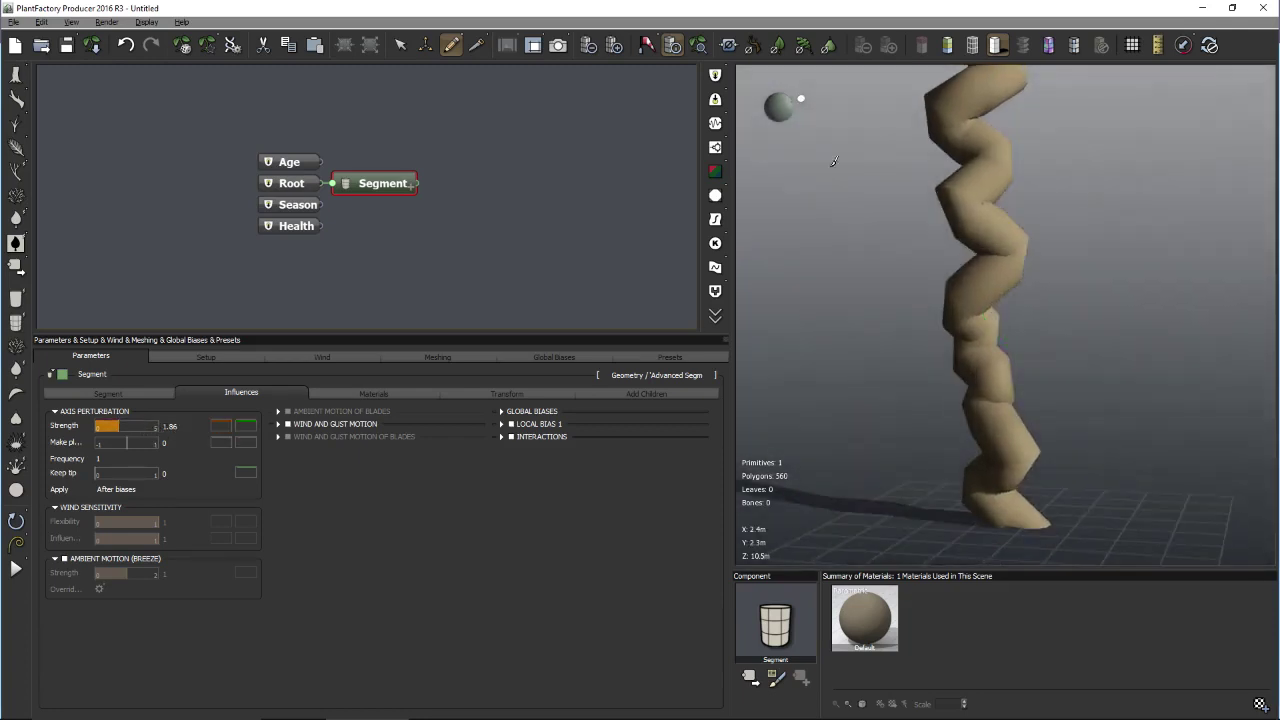
click(972, 45)
scroll(1072, 369, up, 2)
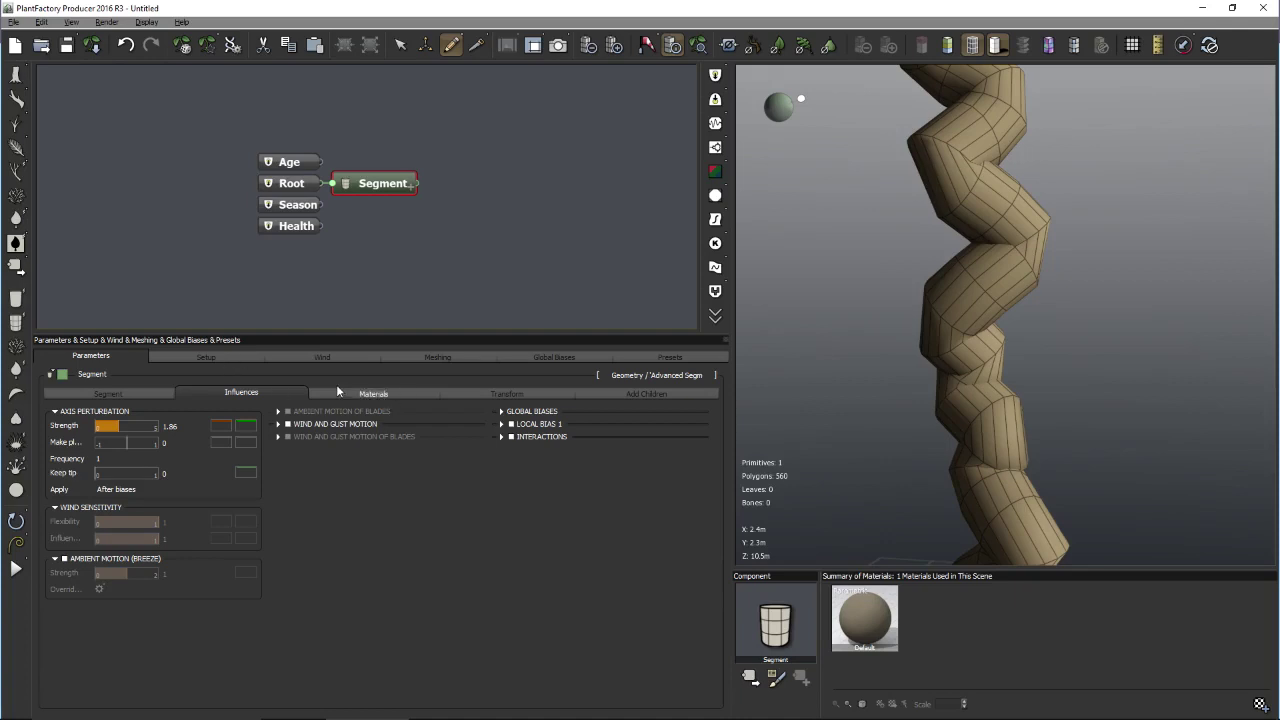
- Bring up the new plant's Meshing settings and increase the segment's mesh resolution twice
click(420, 360)
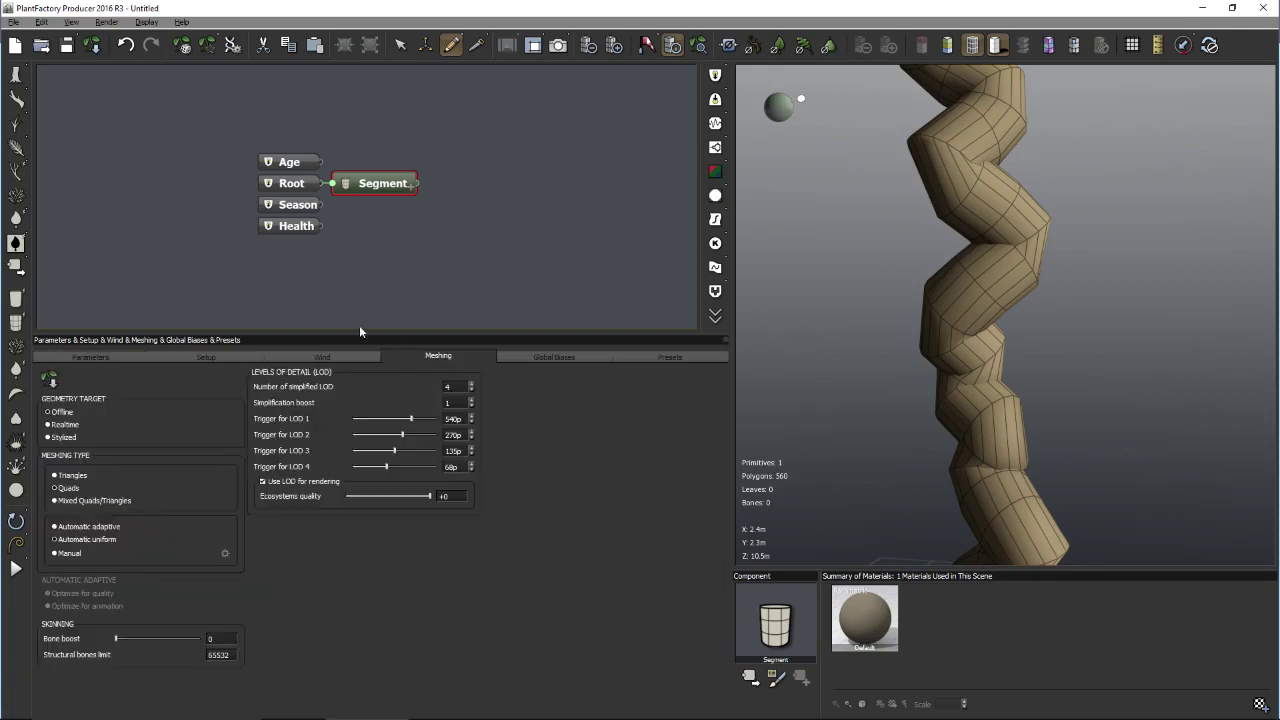
drag(852, 452, 974, 457)
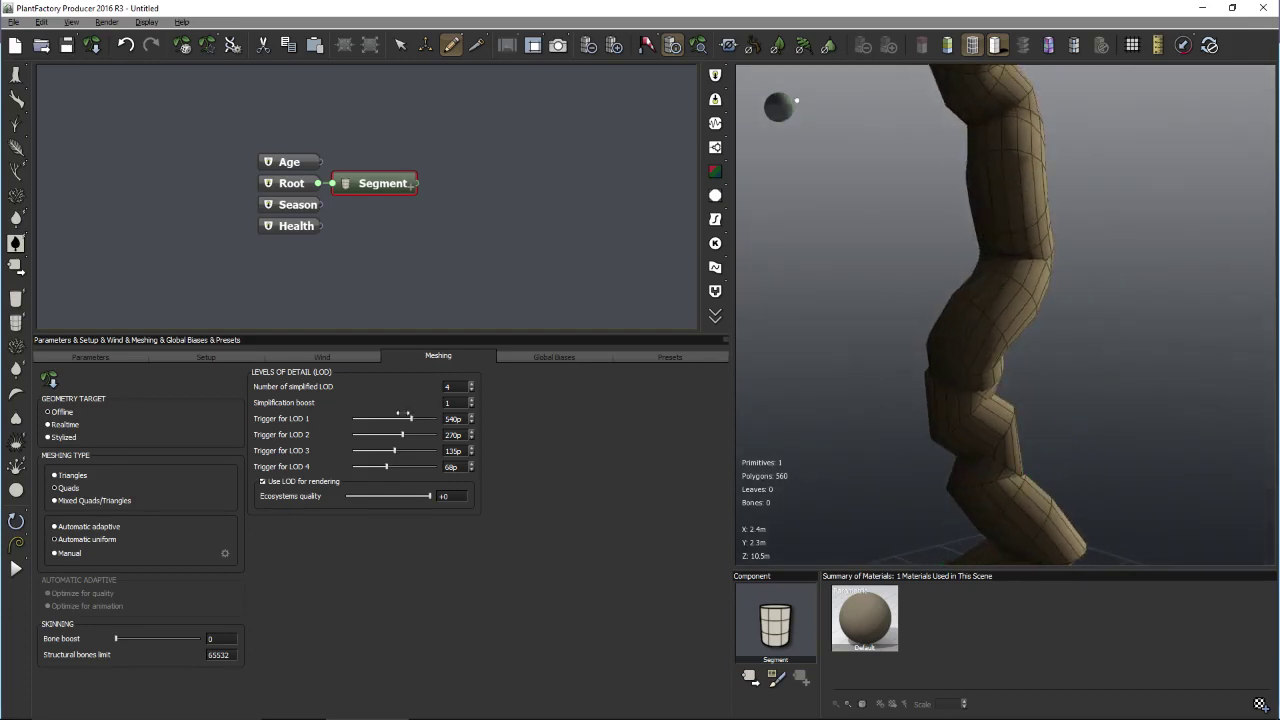
click(613, 42)
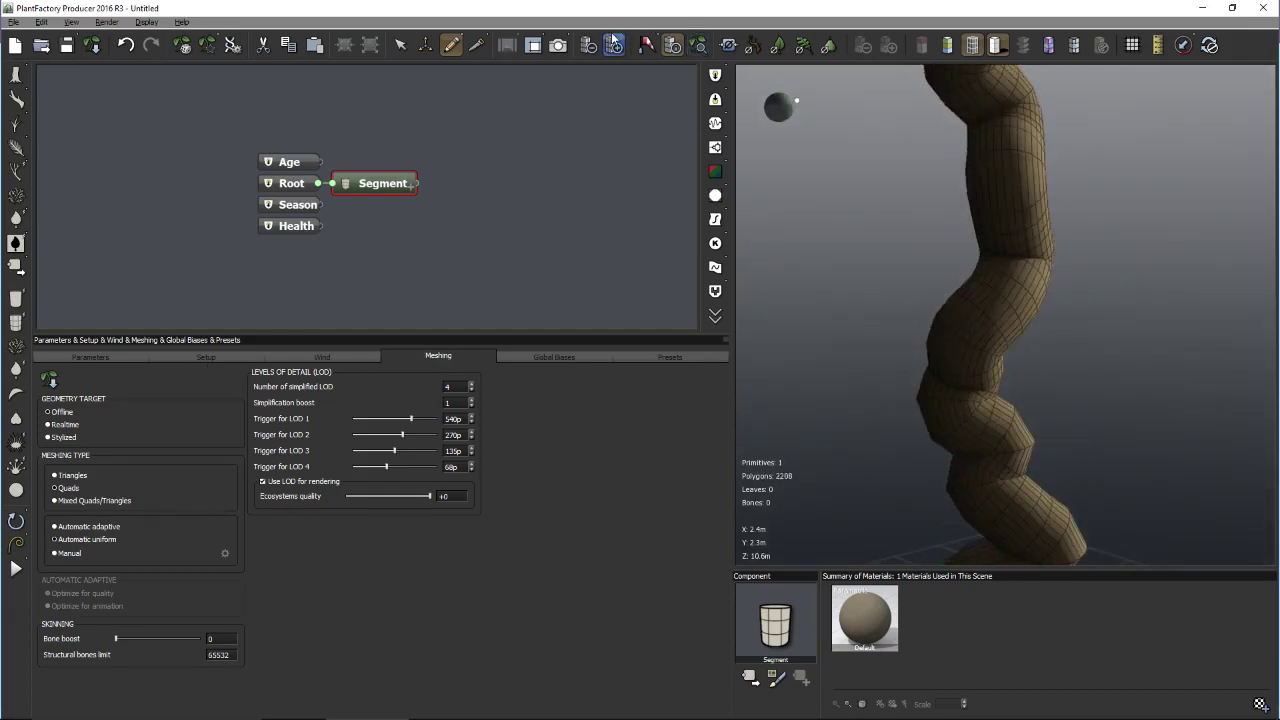
click(613, 42)
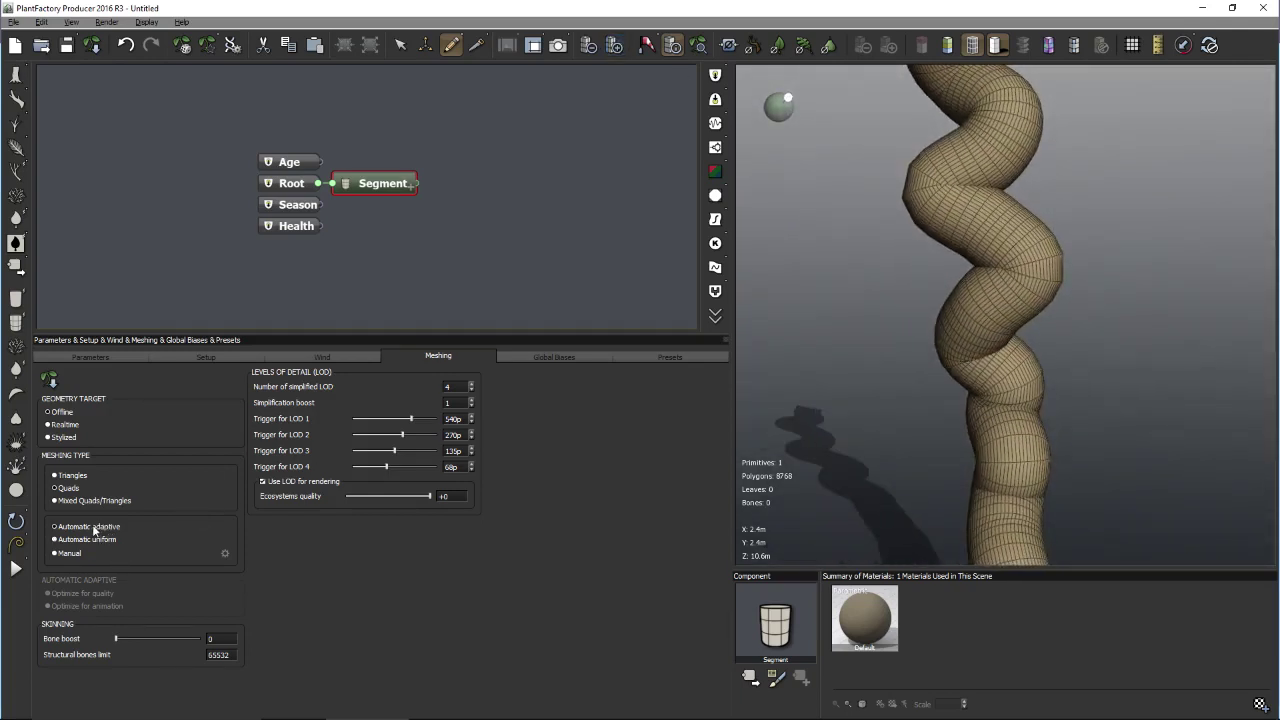
- Set the segment's meshing to Automatic adaptive and inspect the polygon distribution from its bends to its base
click(94, 528)
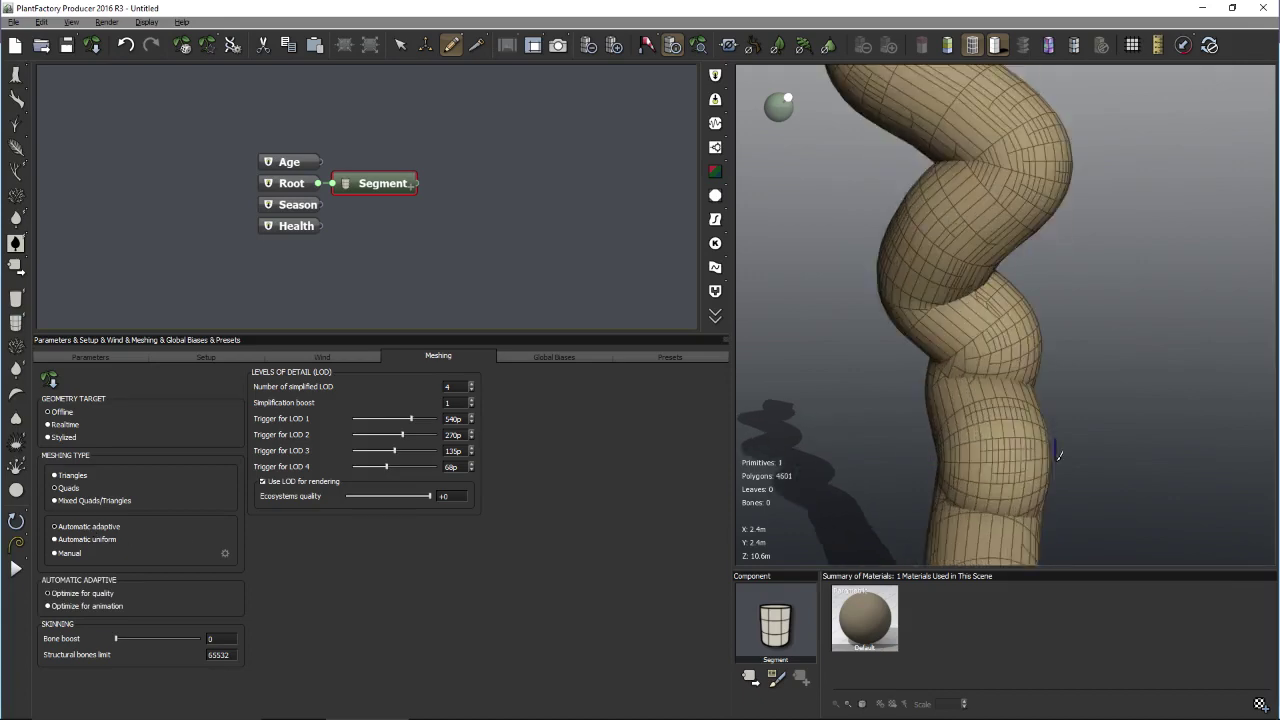
scroll(1059, 455, up, 2)
mouse_move(1092, 446)
mouse_down()
mouse_move(1070, 485)
mouse_move(940, 358)
mouse_move(960, 190)
mouse_move(928, 203)
mouse_move(1012, 428)
mouse_move(1004, 360)
mouse_move(987, 428)
mouse_move(993, 406)
mouse_move(1012, 416)
mouse_move(1016, 405)
mouse_move(1078, 488)
mouse_up()
scroll(1040, 450, down, 2)
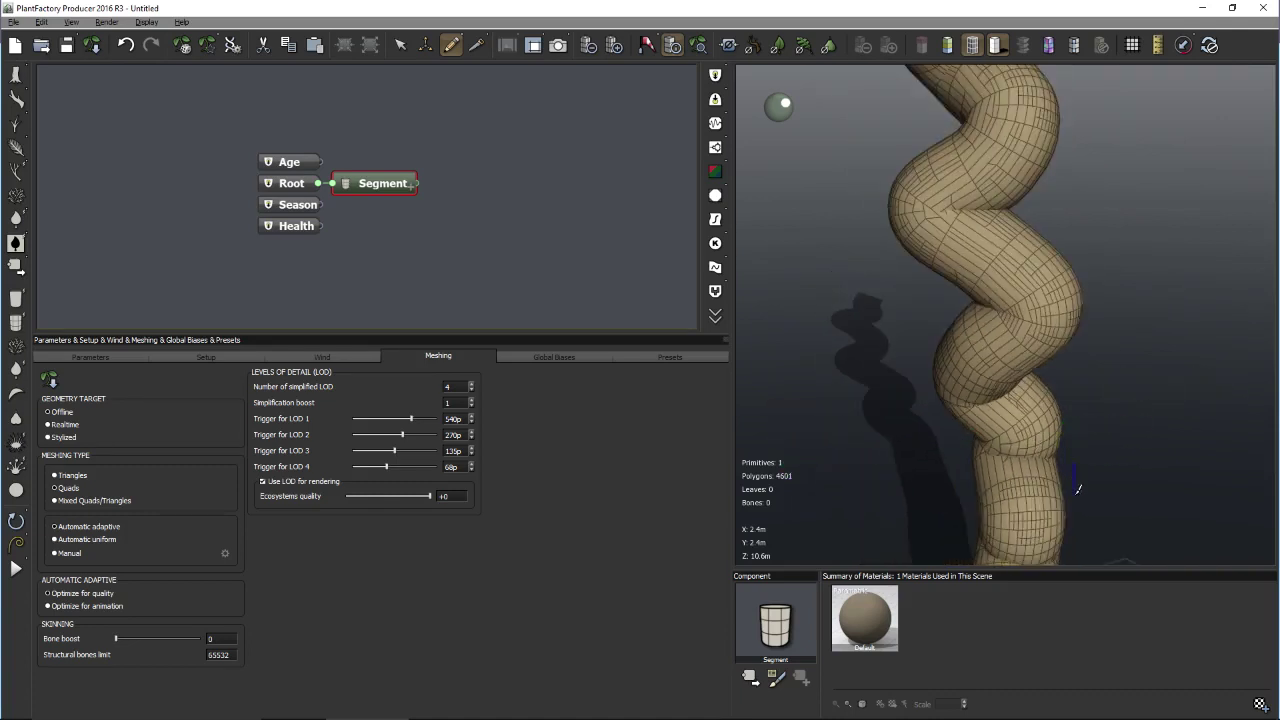
right_drag(1093, 503, 1086, 290)
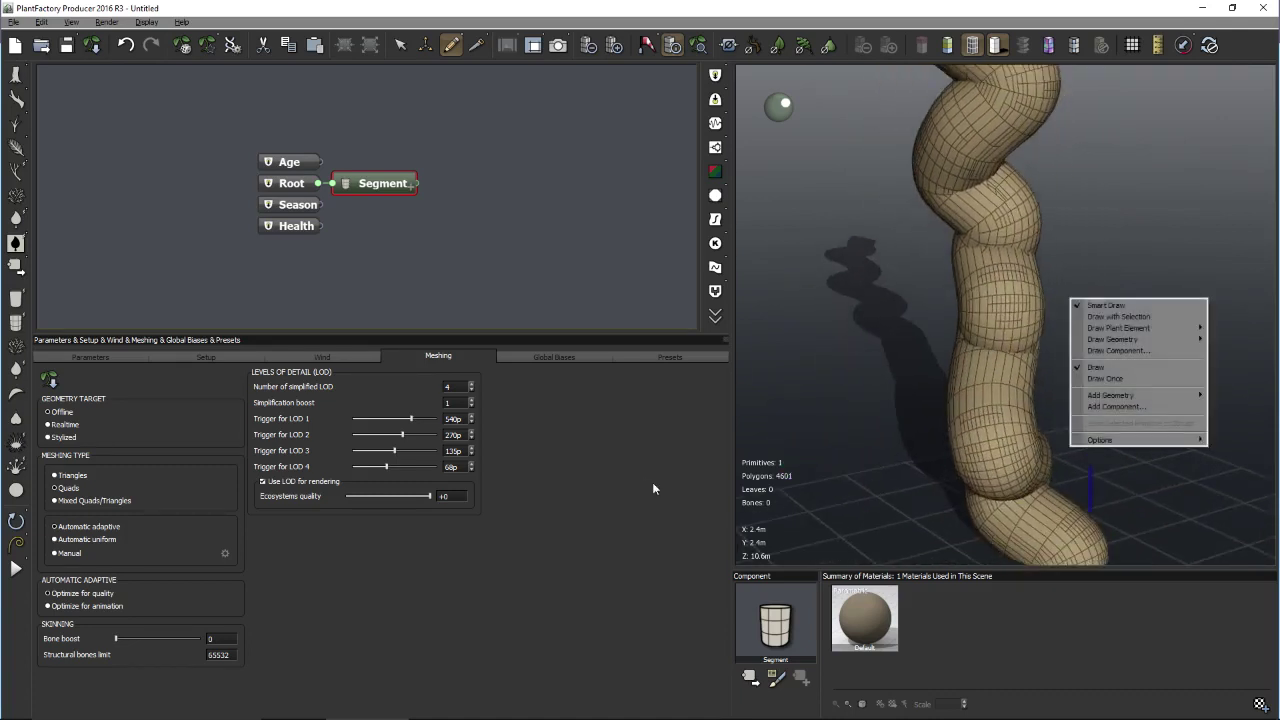
click(676, 482)
drag(1040, 400, 775, 470)
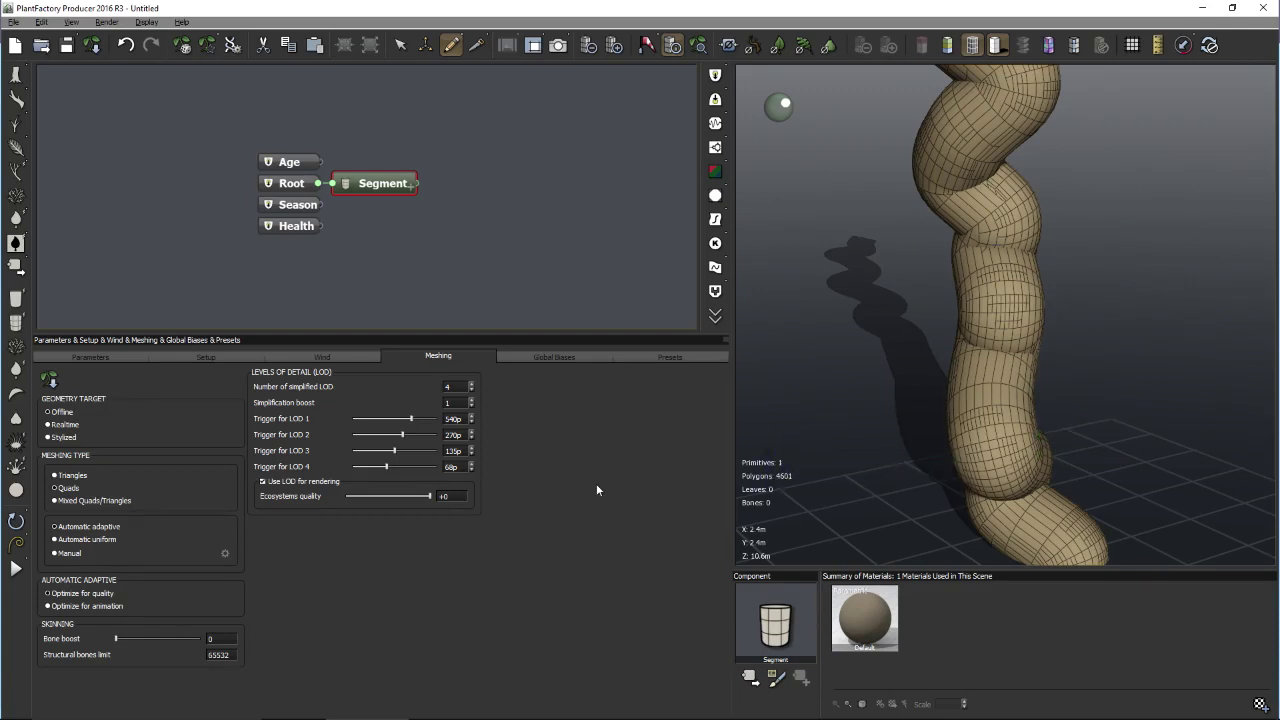
- Switch the segment's meshing to Automatic uniform with Quads and turn off the wireframe display
click(69, 541)
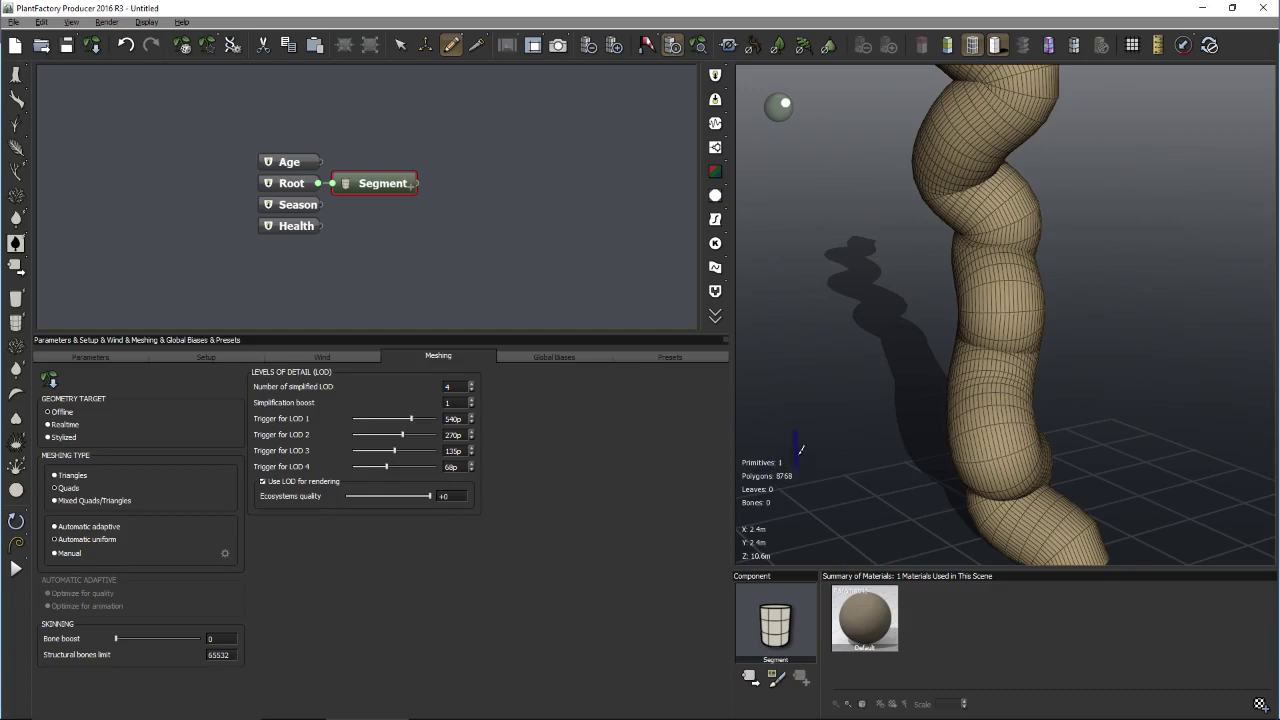
click(971, 45)
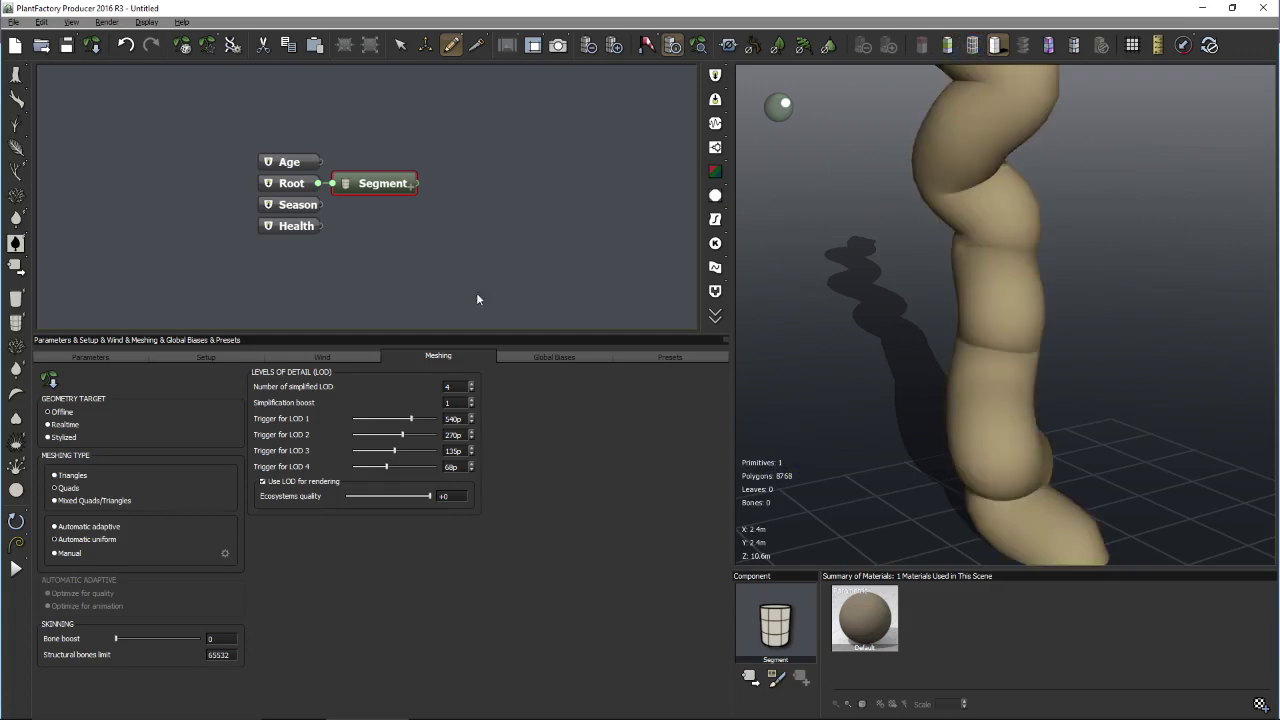
click(70, 487)
- Return the meshing to Automatic adaptive and inspect the segment's smooth surface from afar and up close
click(92, 530)
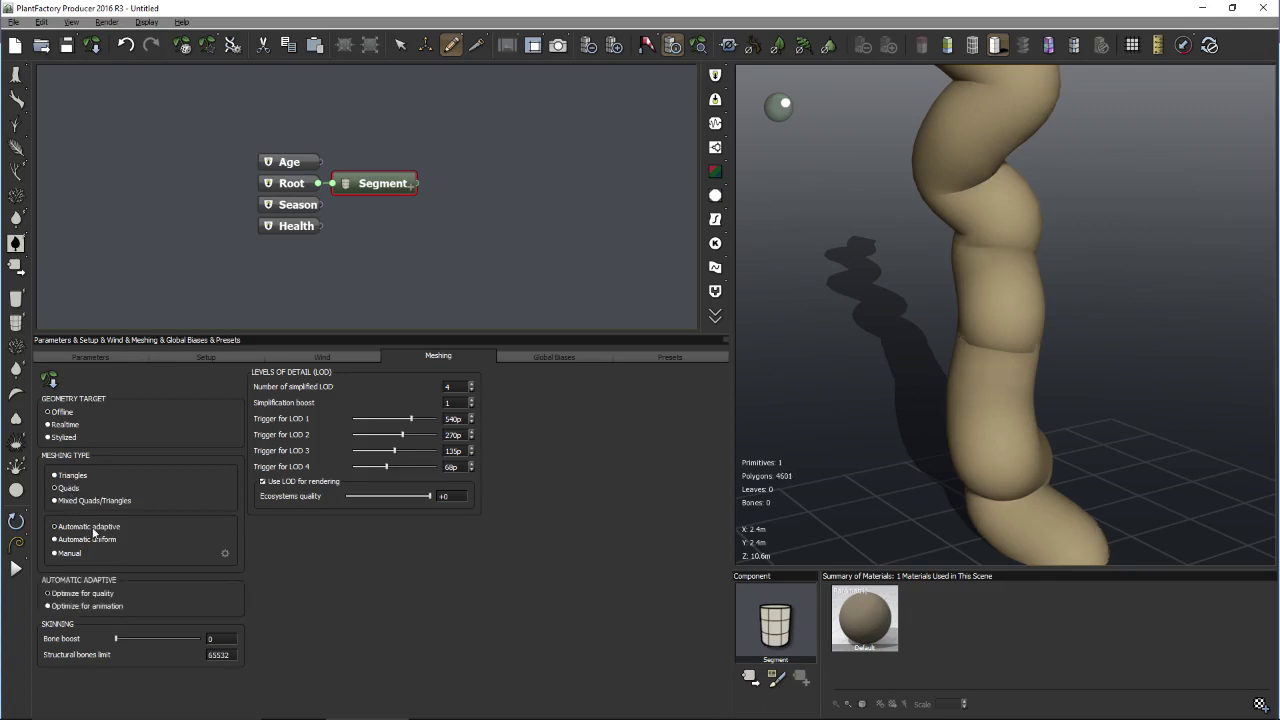
scroll(973, 230, down, 5)
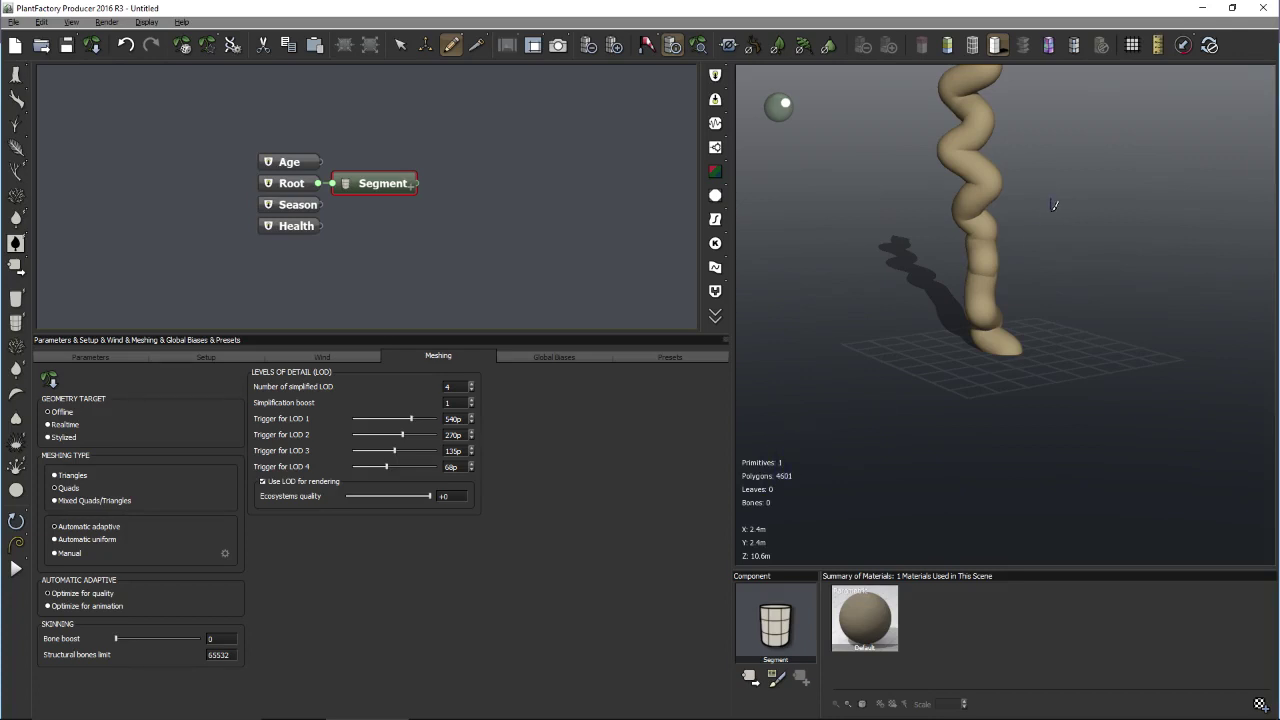
right_drag(1040, 263, 990, 288)
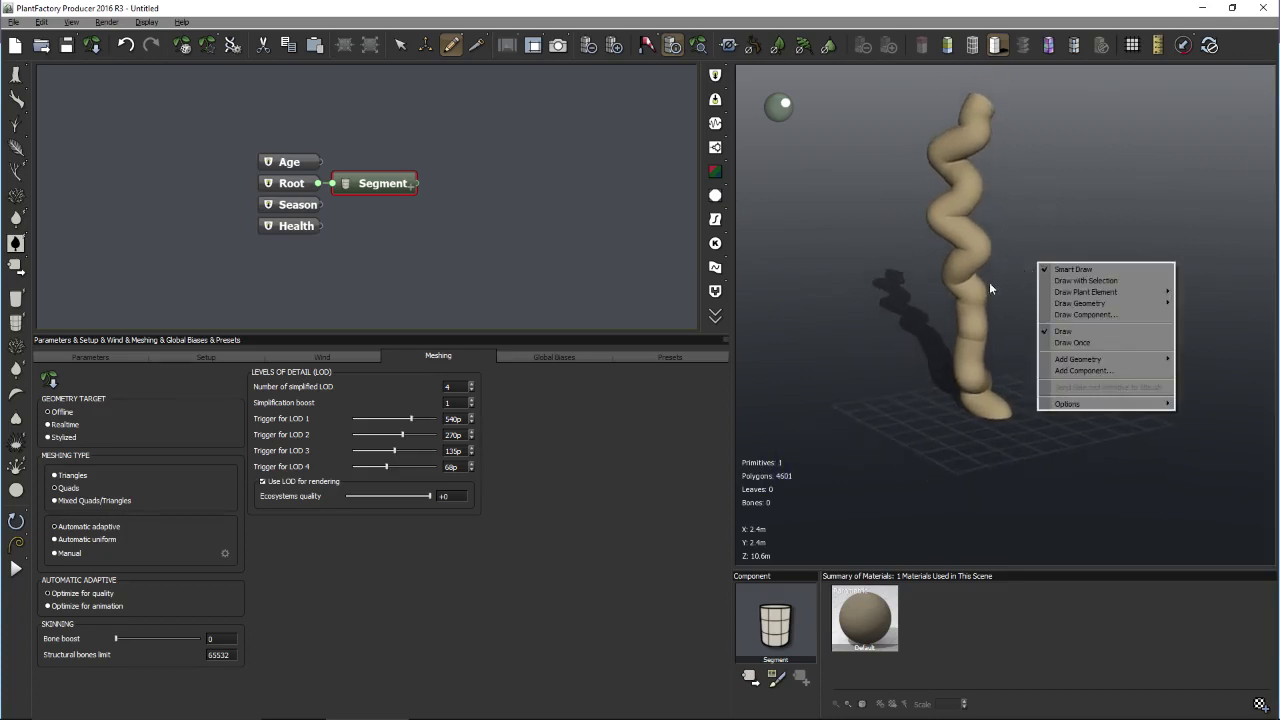
click(495, 578)
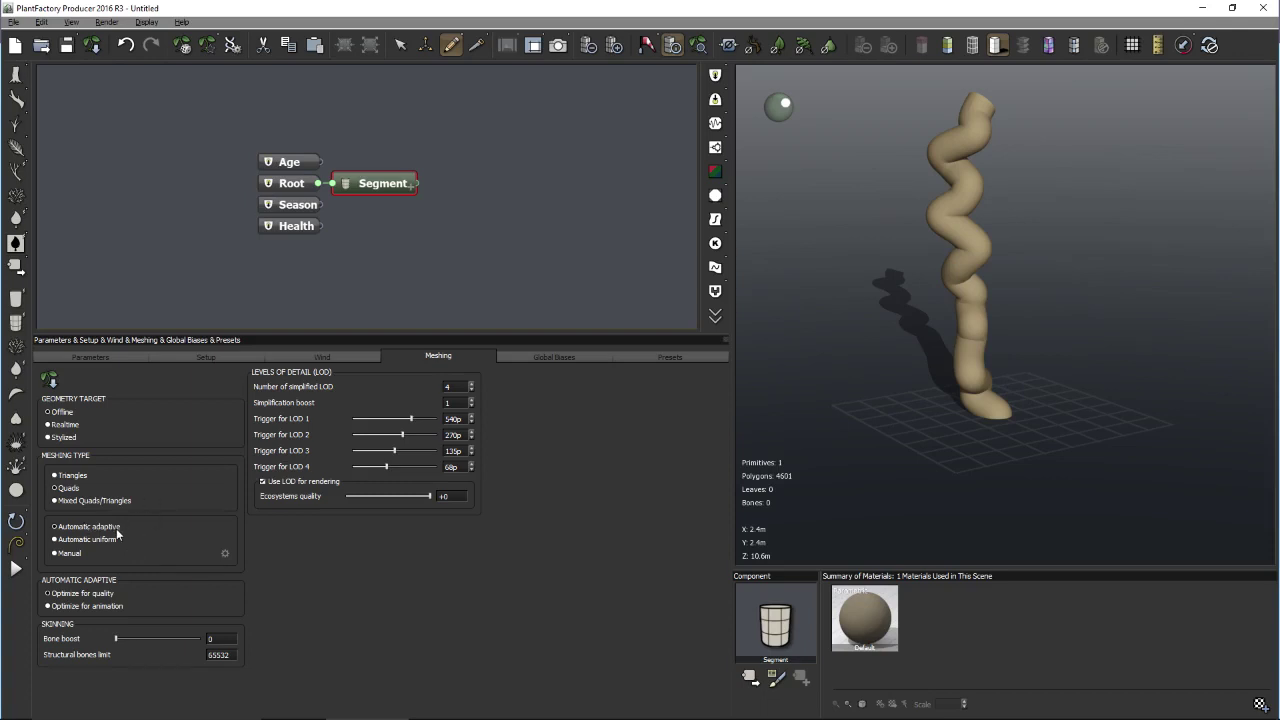
scroll(1000, 298, up, 5)
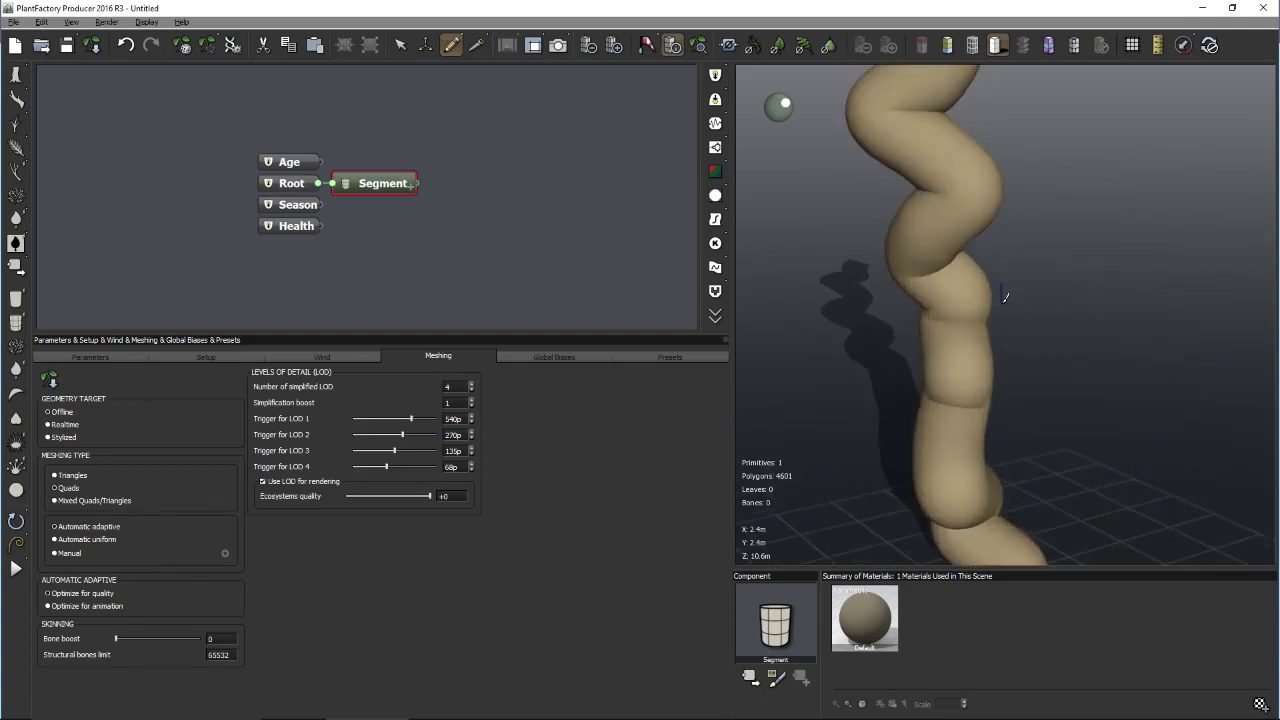
scroll(1000, 290, up, 2)
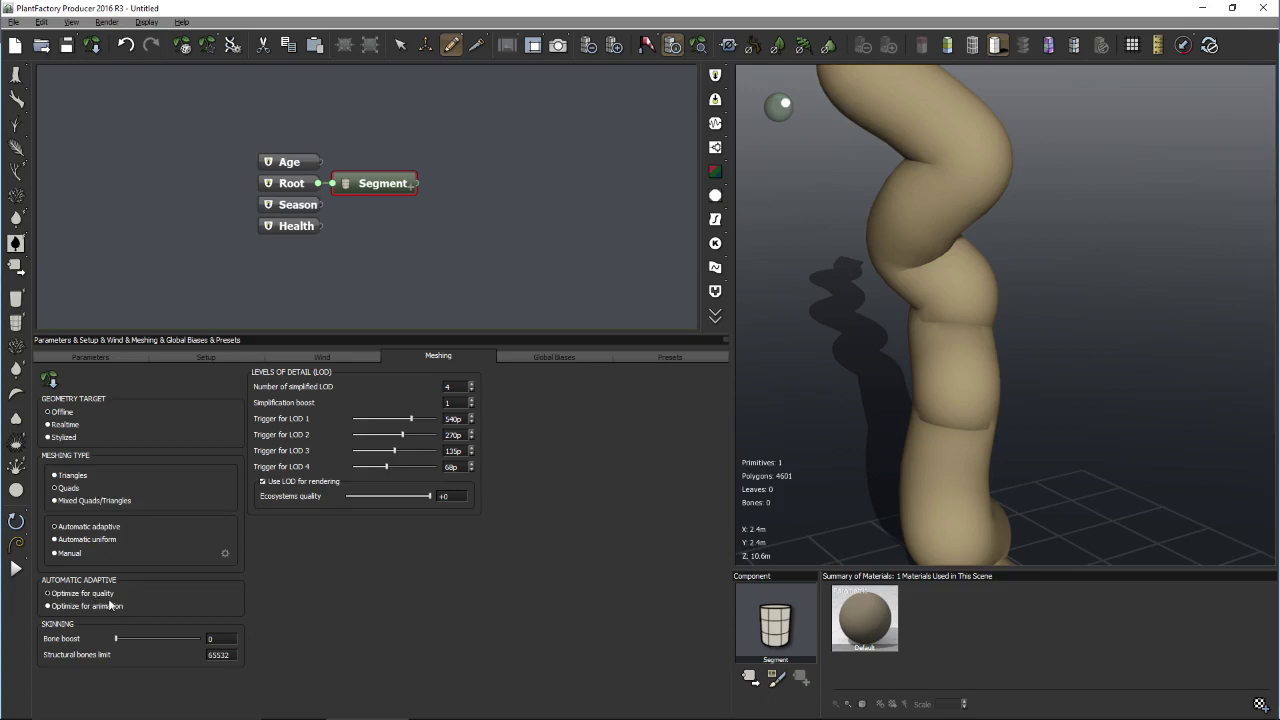
drag(1082, 340, 985, 330)
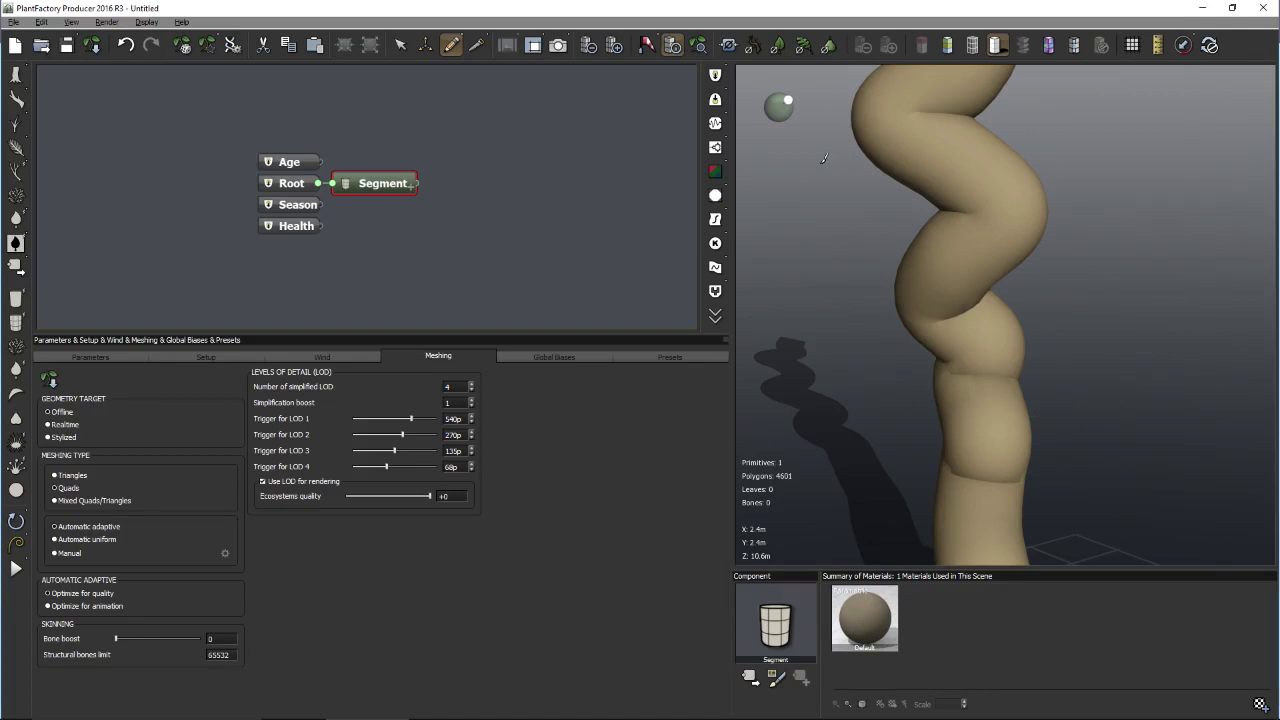
- Show the segment's wireframe at a higher mesh resolution and inspect the adaptive mesh around its bends
click(972, 45)
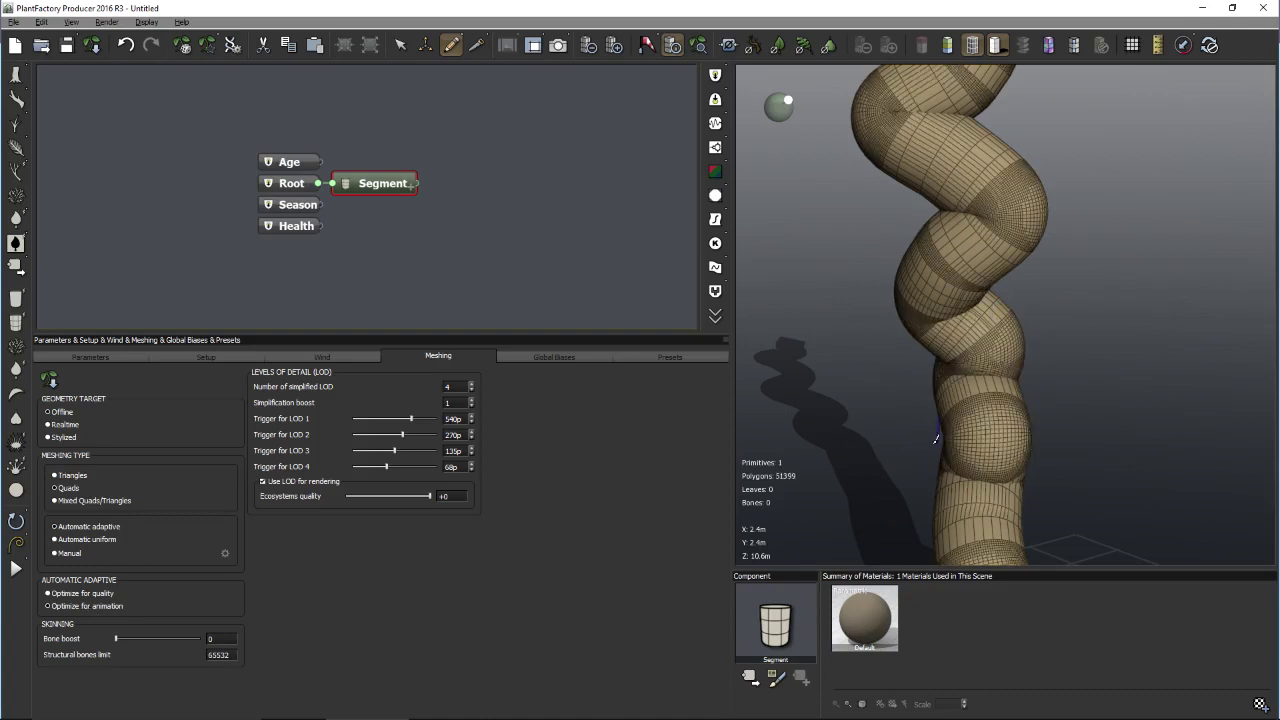
mouse_move(936, 437)
mouse_down()
mouse_move(915, 442)
mouse_move(997, 443)
mouse_move(1004, 468)
mouse_move(1017, 450)
mouse_up()
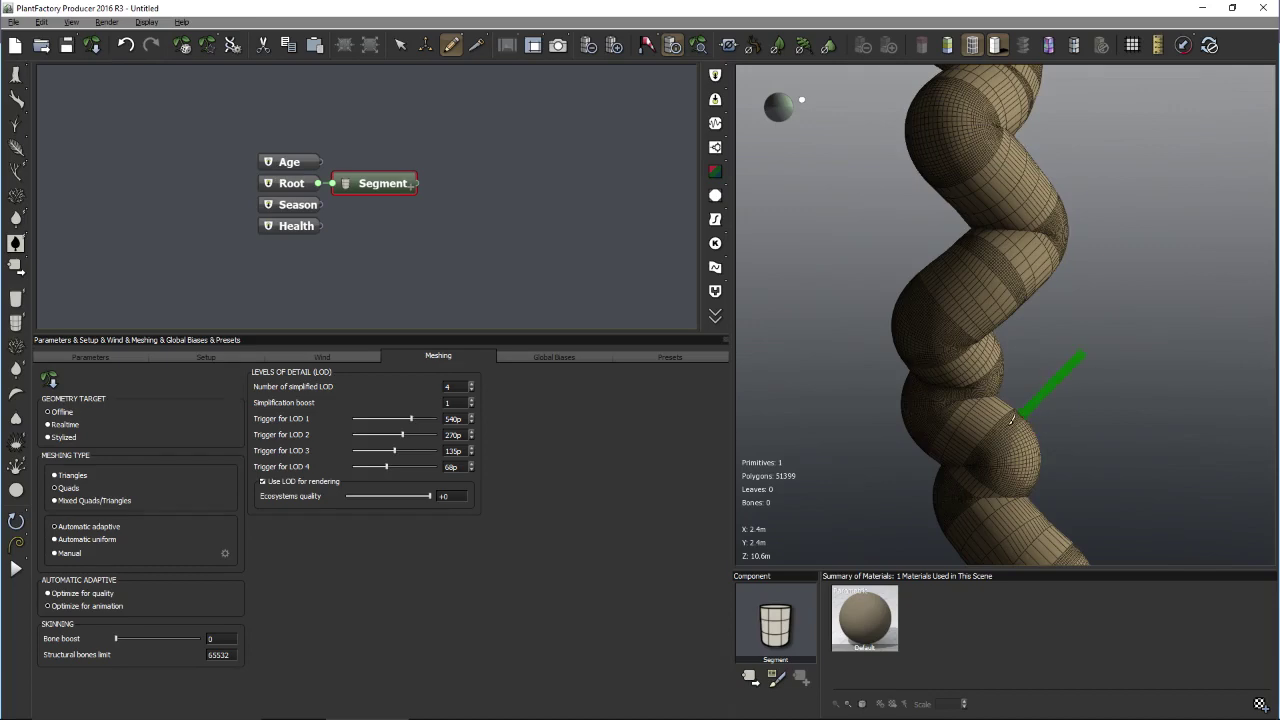
middle_drag(1080, 440, 1030, 482)
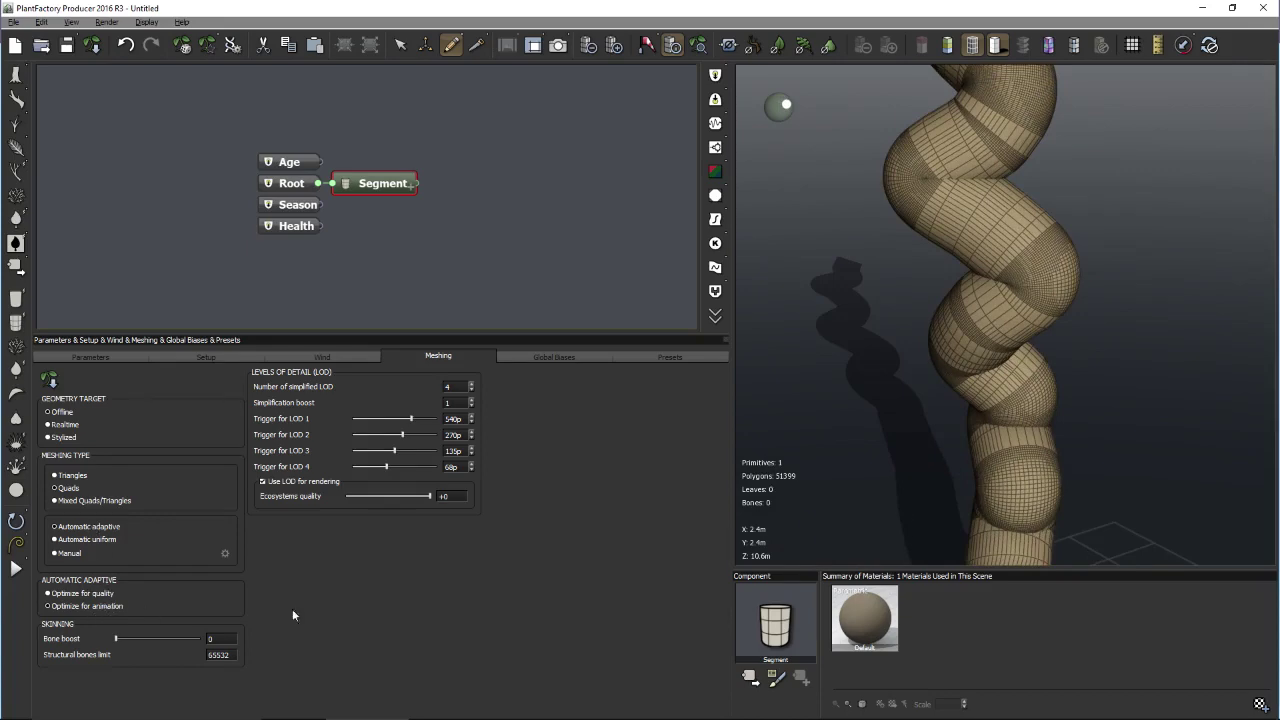
- Switch the segment's meshing to Manual and show the segment's own meshing subdivision parameters
middle_drag(1065, 482, 1083, 429)
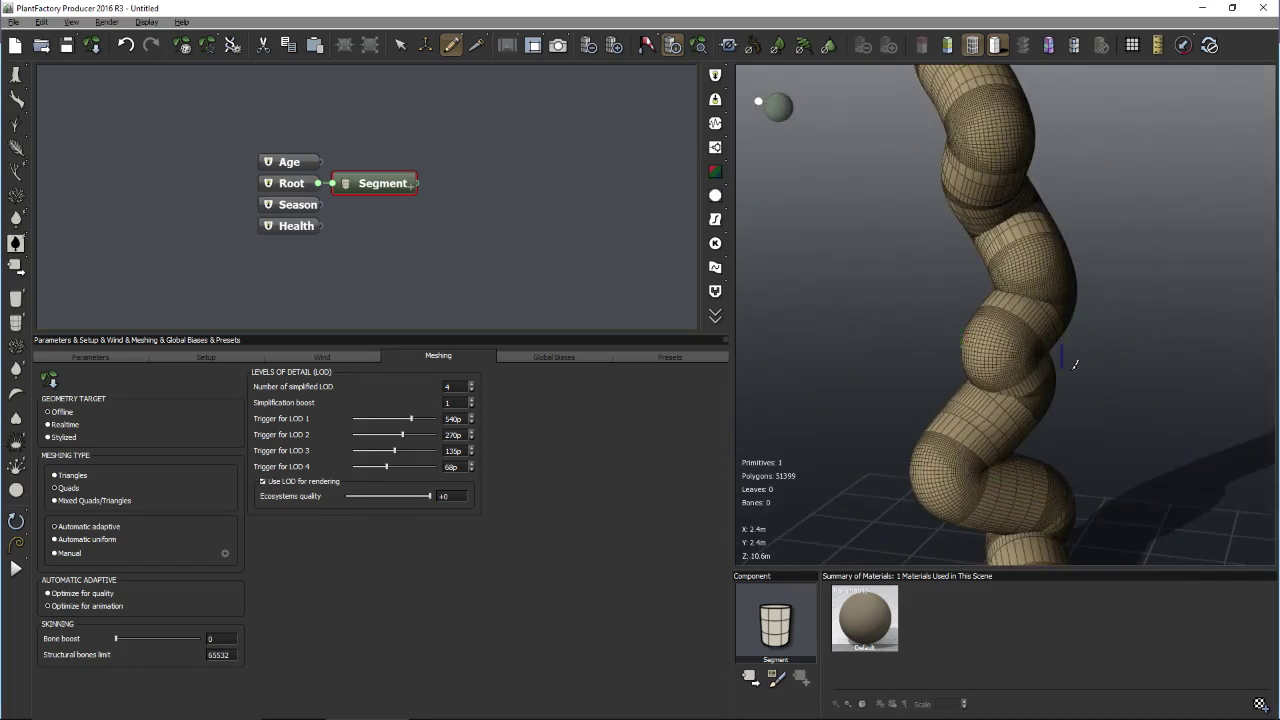
middle_drag(1075, 365, 1080, 350)
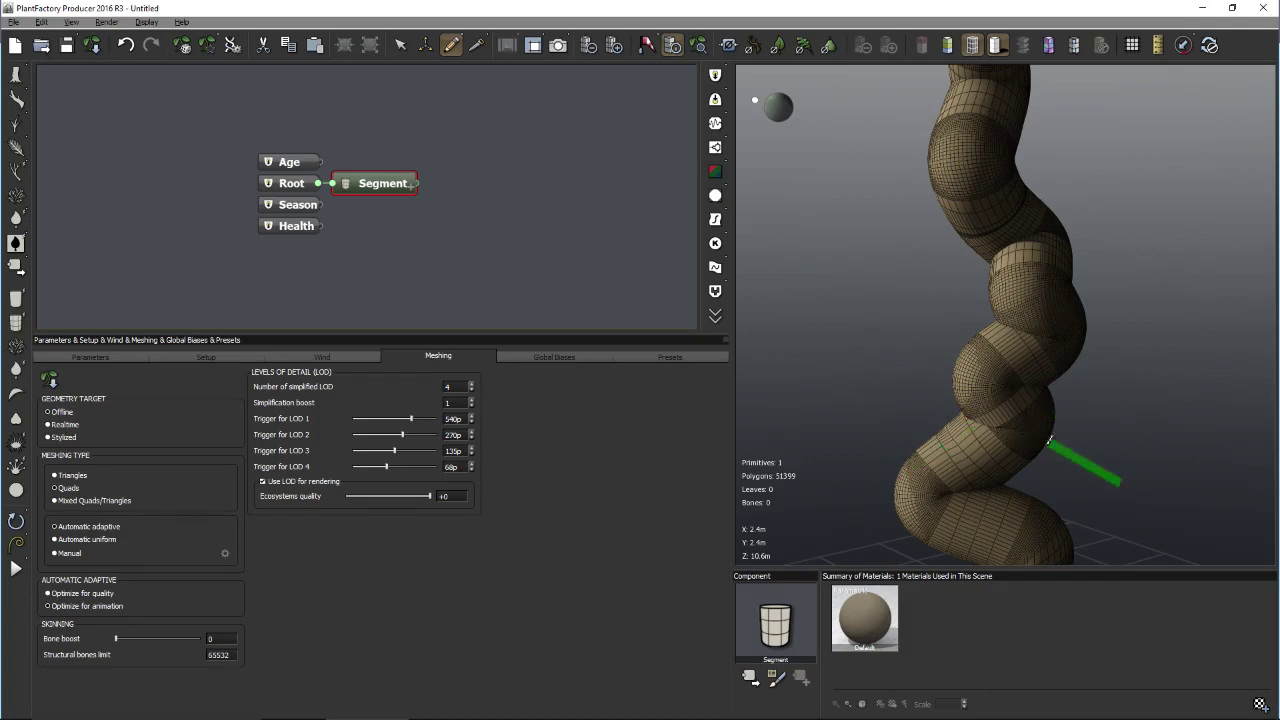
middle_drag(1049, 440, 1047, 413)
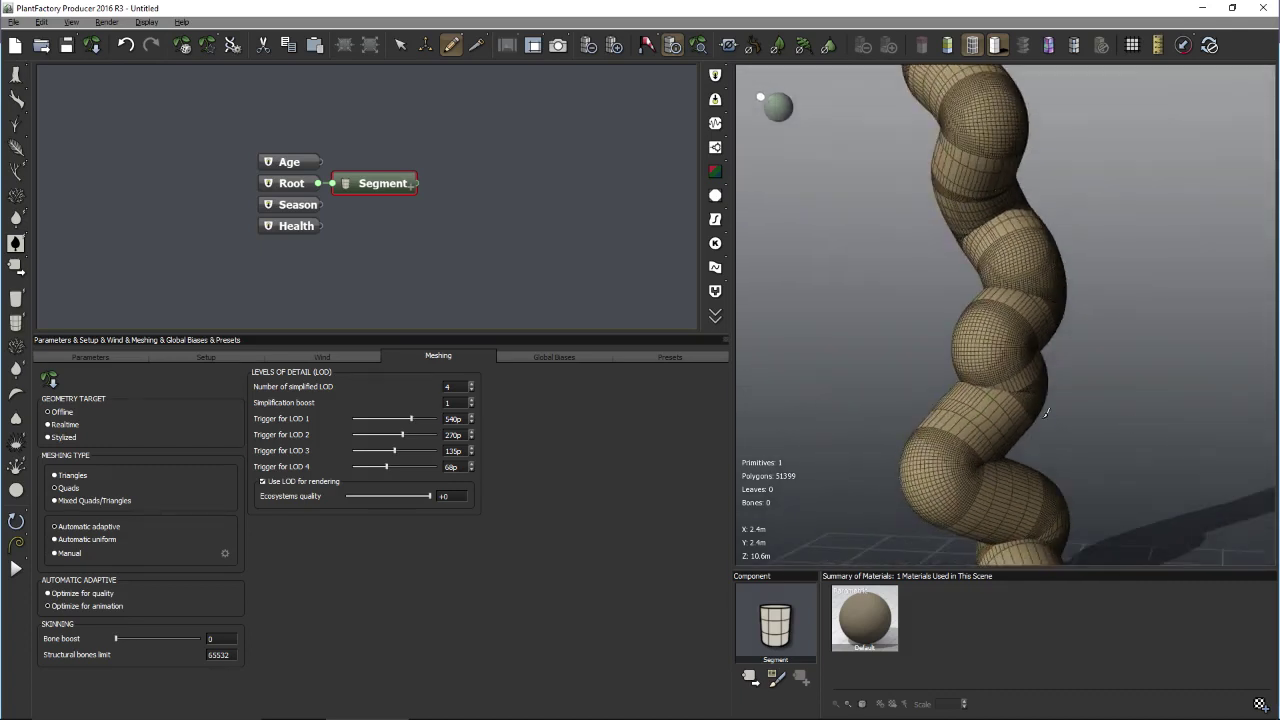
click(57, 555)
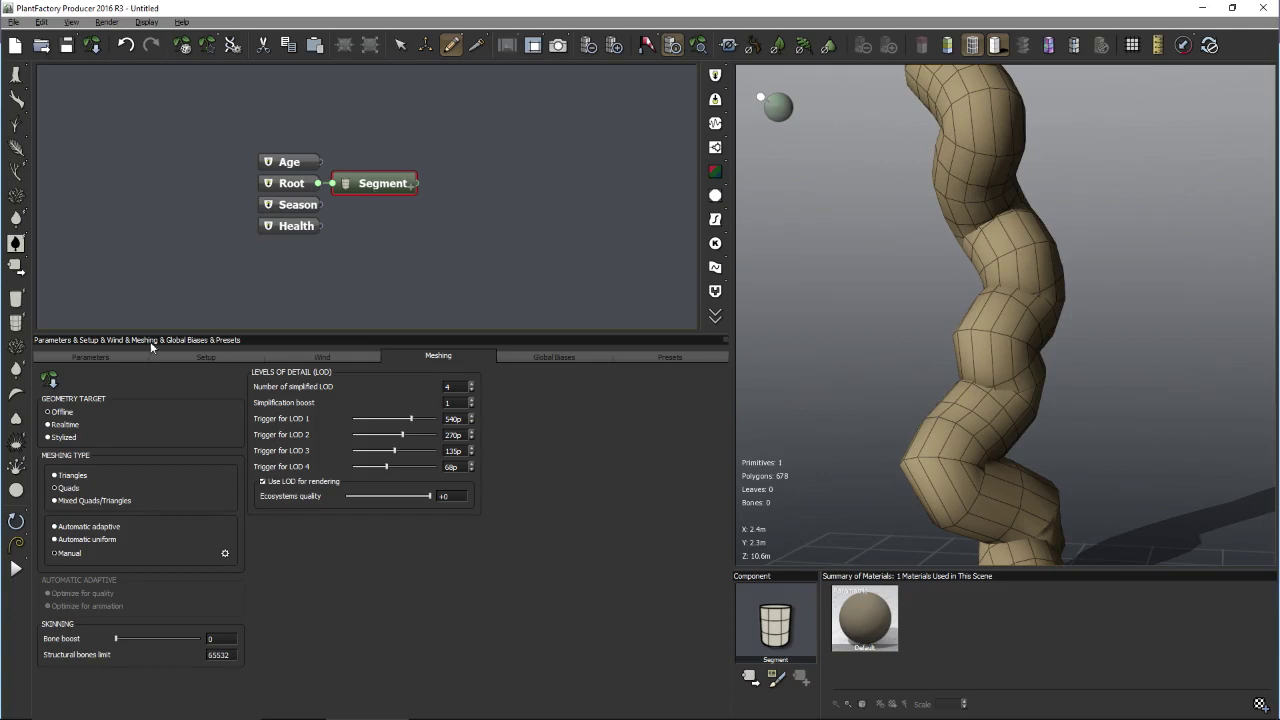
click(91, 357)
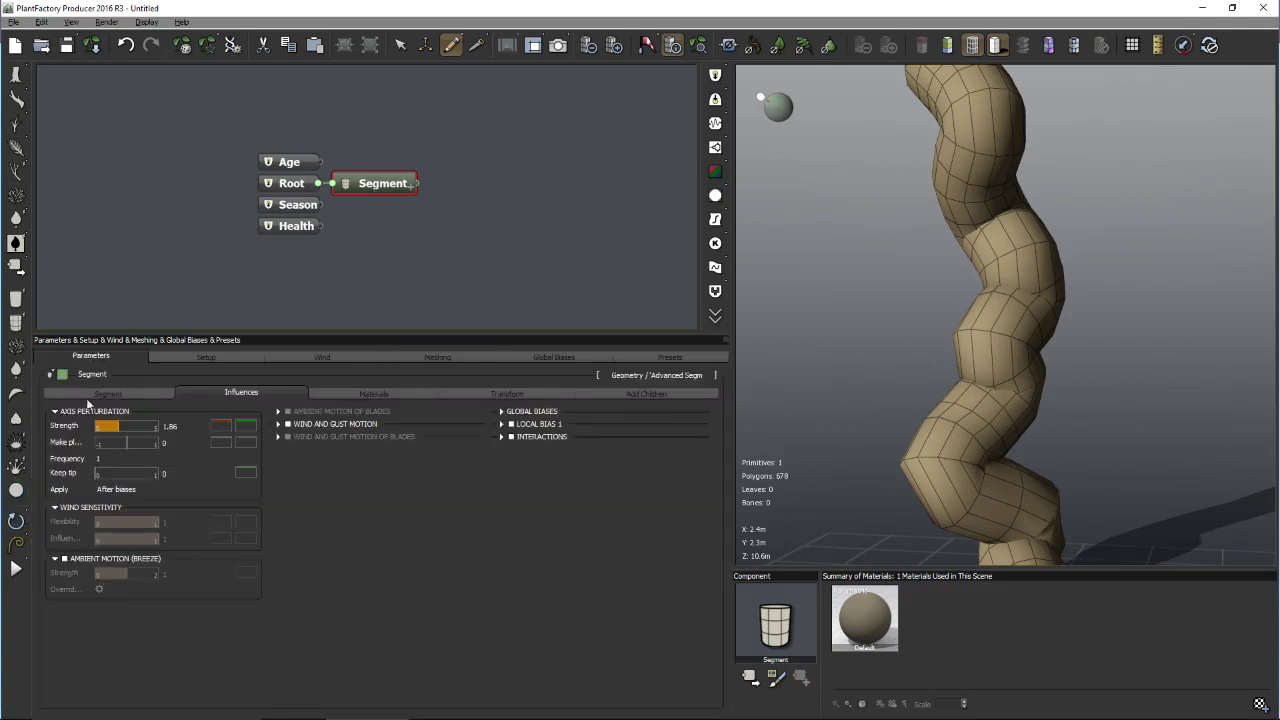
click(100, 395)
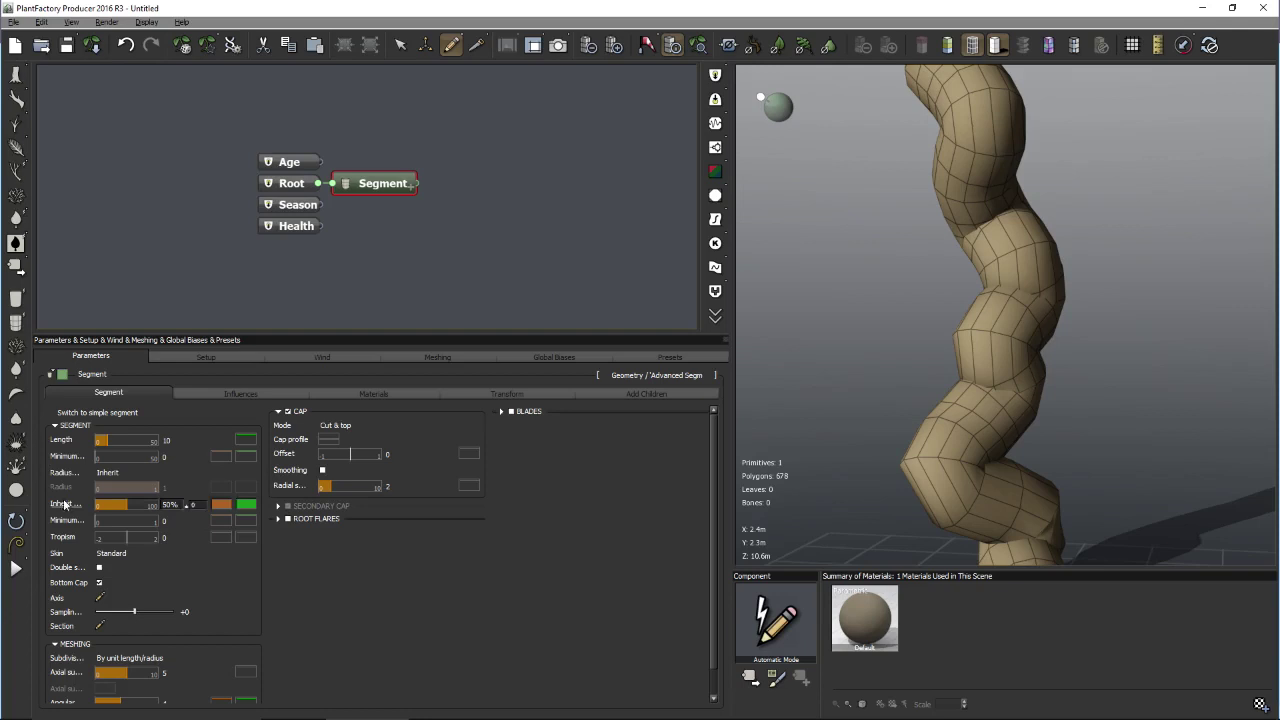
click(58, 426)
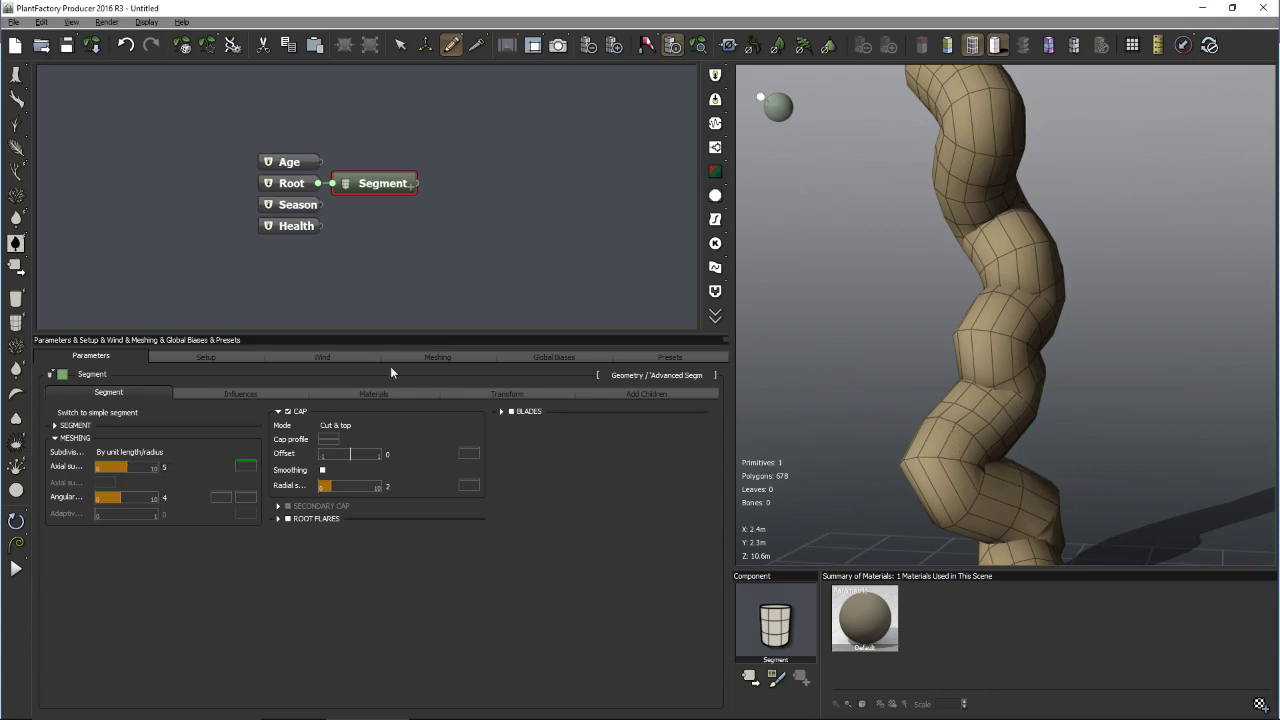
- Set the segment's axis perturbation strength to 0 and its meshing subdivision mode to Parametric
click(241, 393)
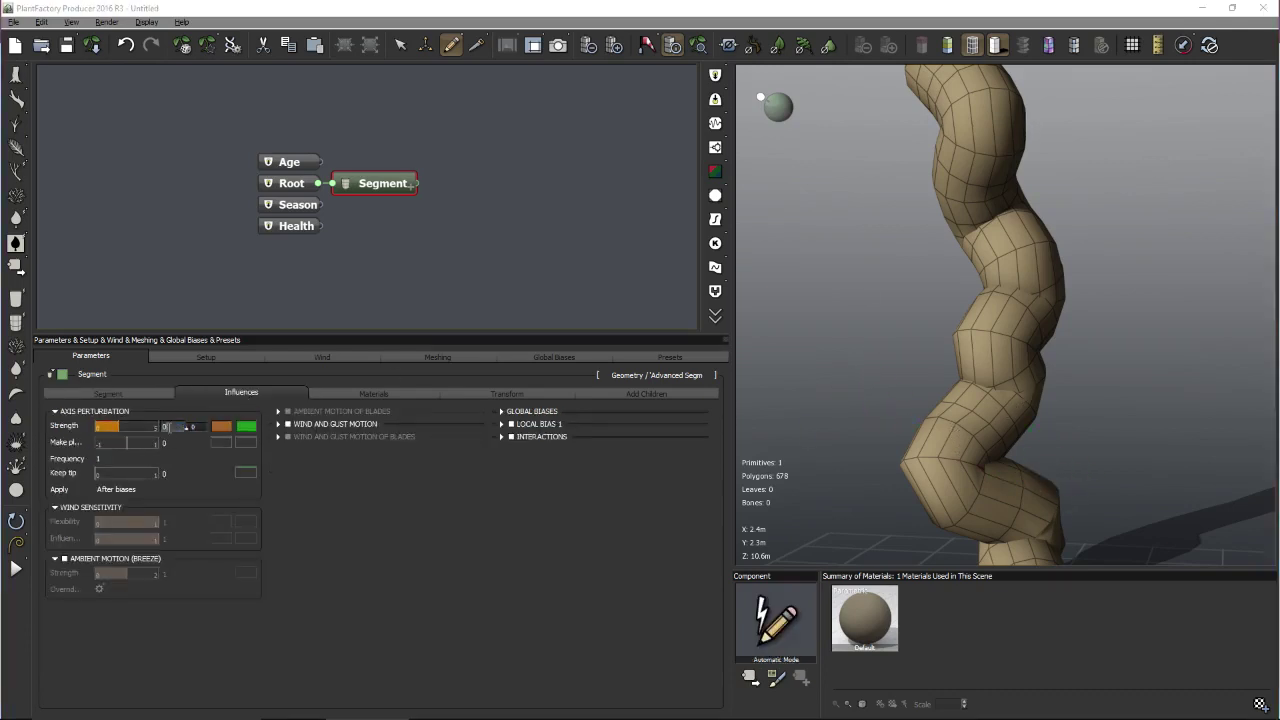
drag(170, 427, 140, 427)
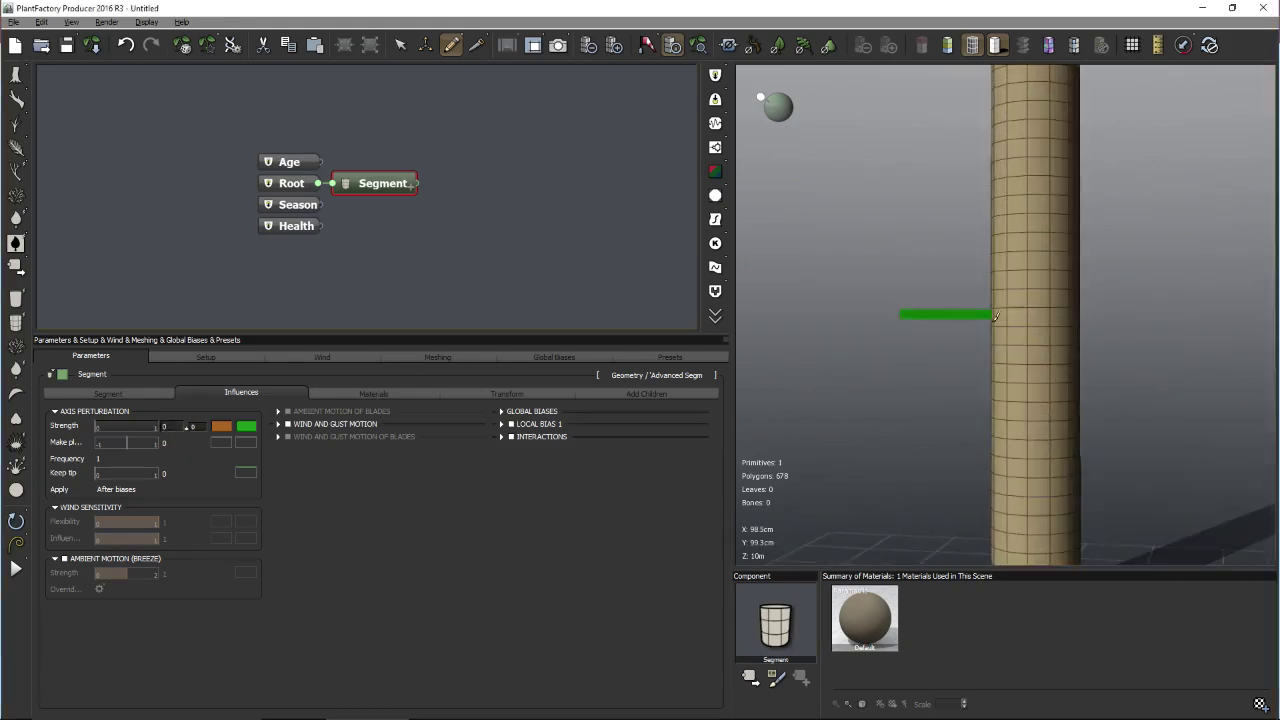
click(108, 393)
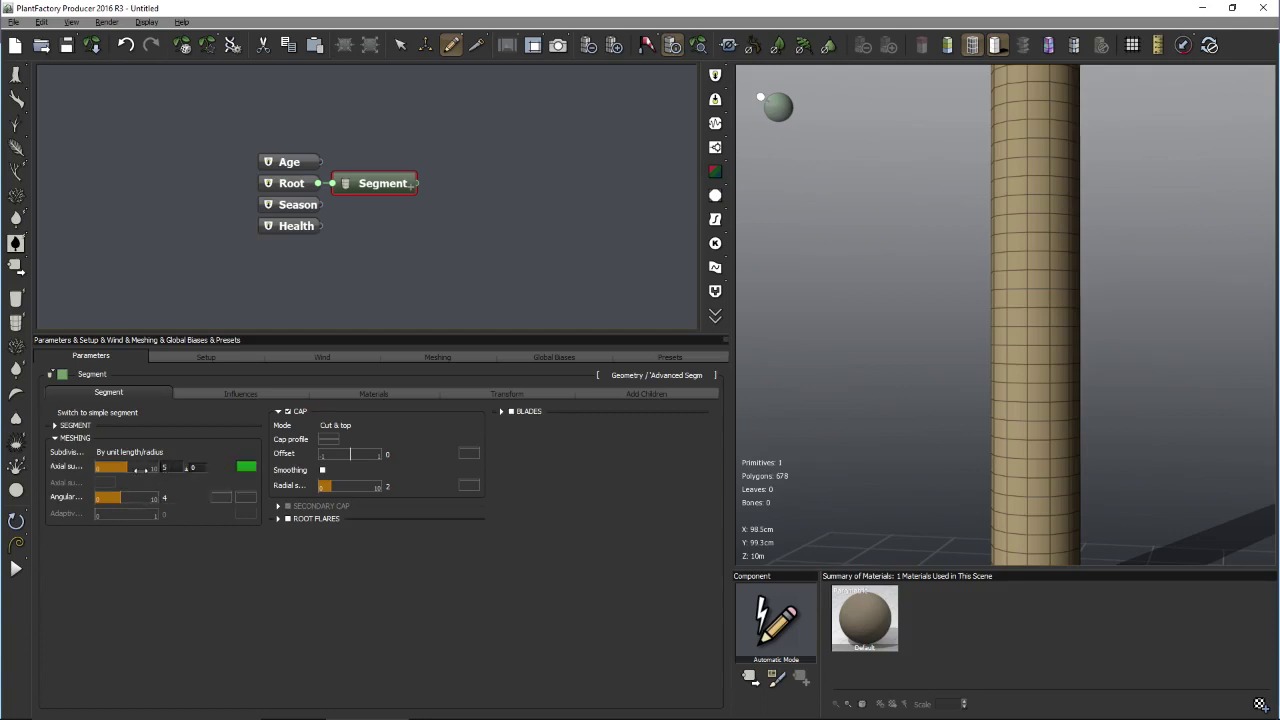
click(153, 452)
click(152, 464)
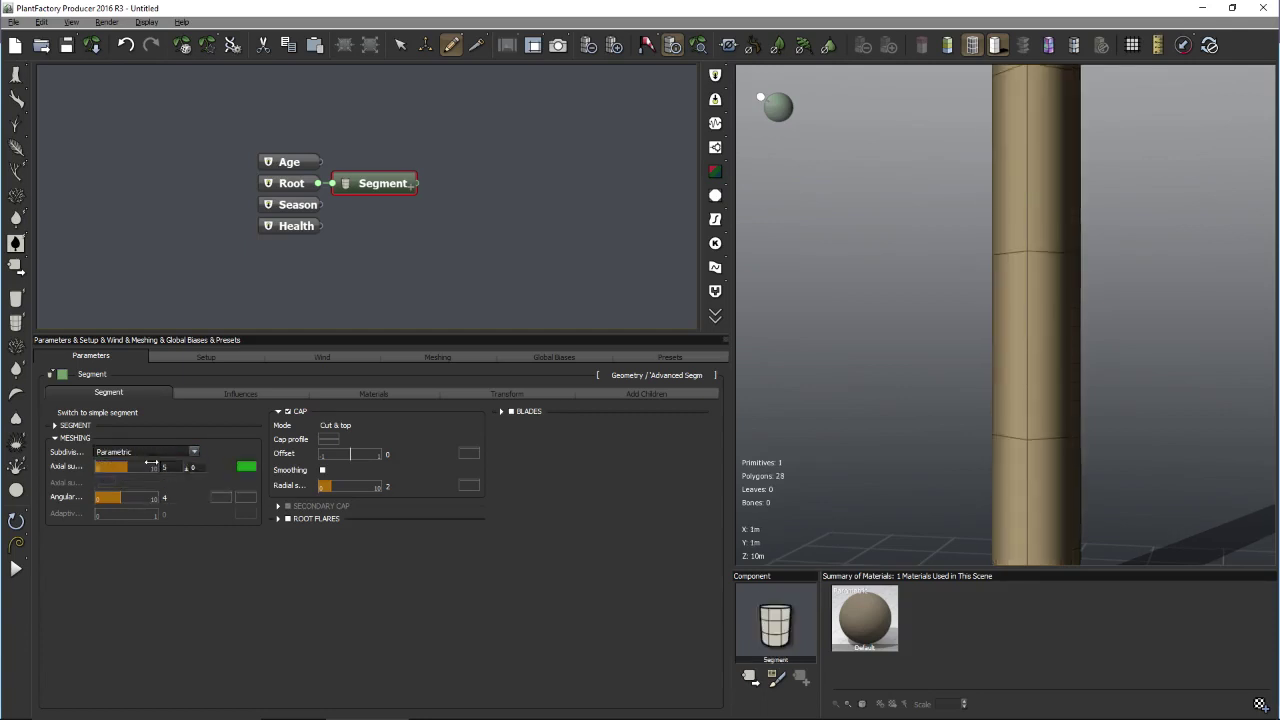
- Set the segment's axial subdivision to 15 and its angular subdivision to 10
scroll(1036, 372, down, 3)
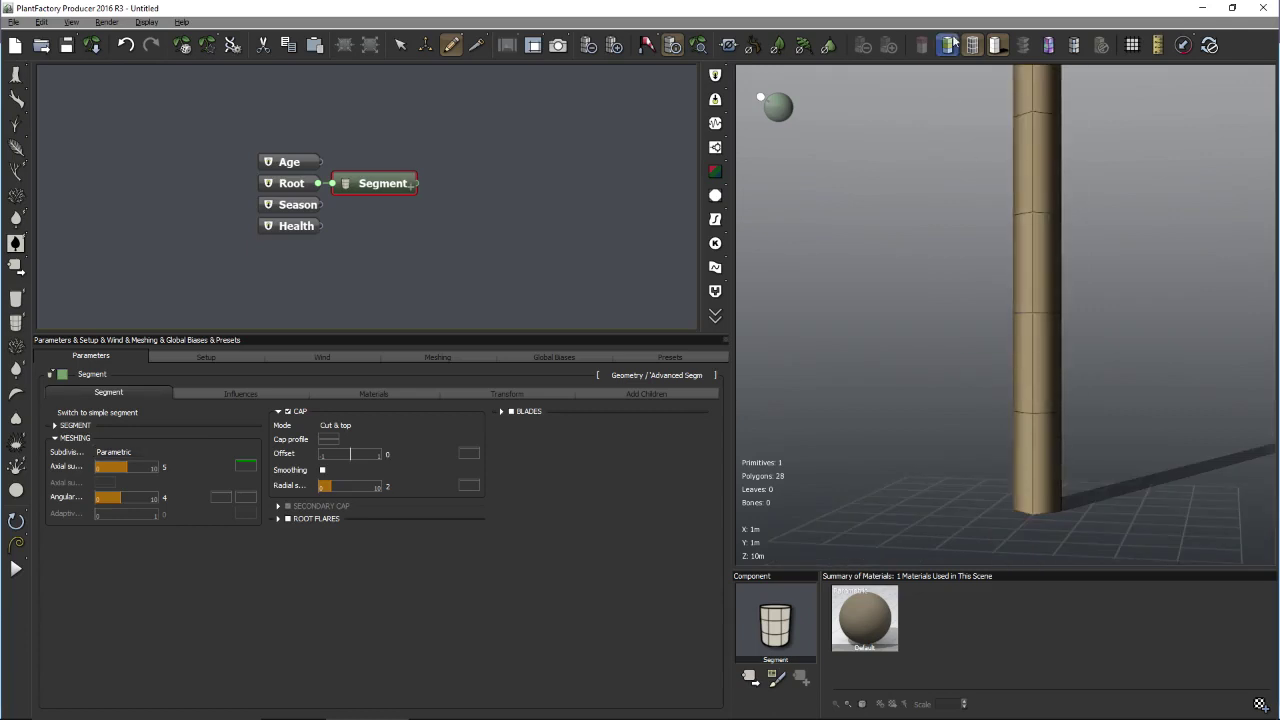
click(698, 50)
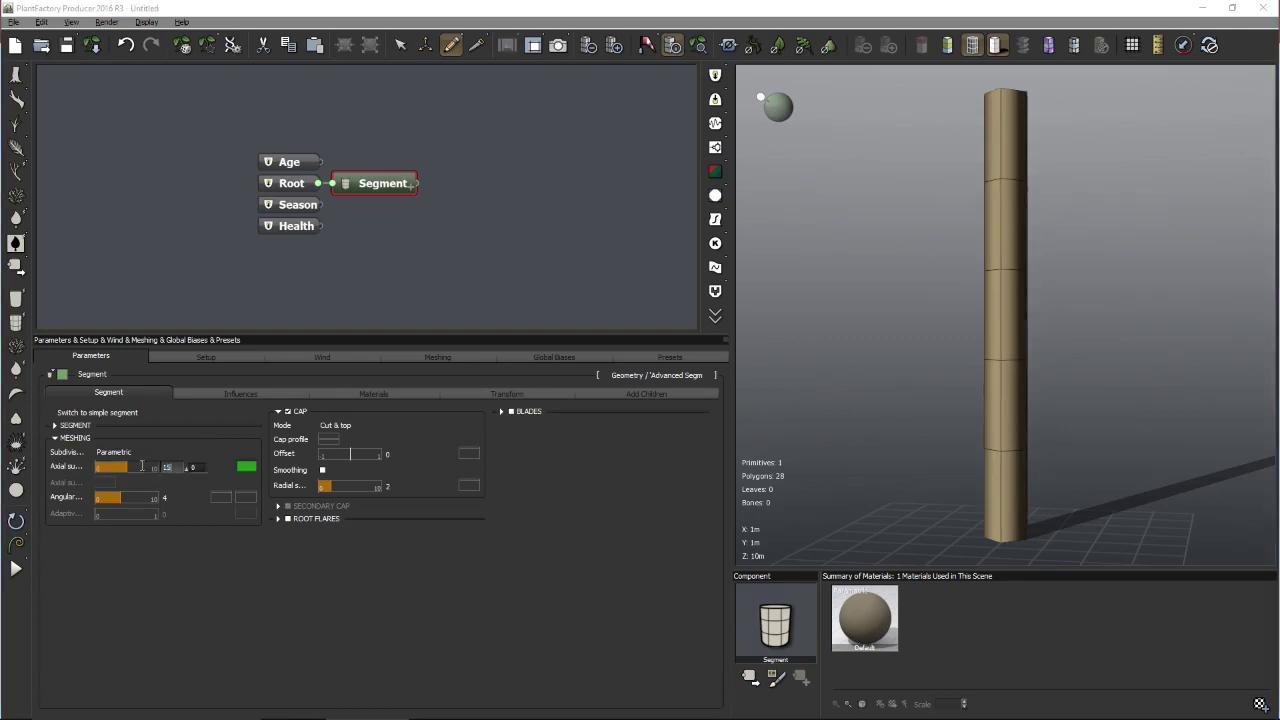
key(Return)
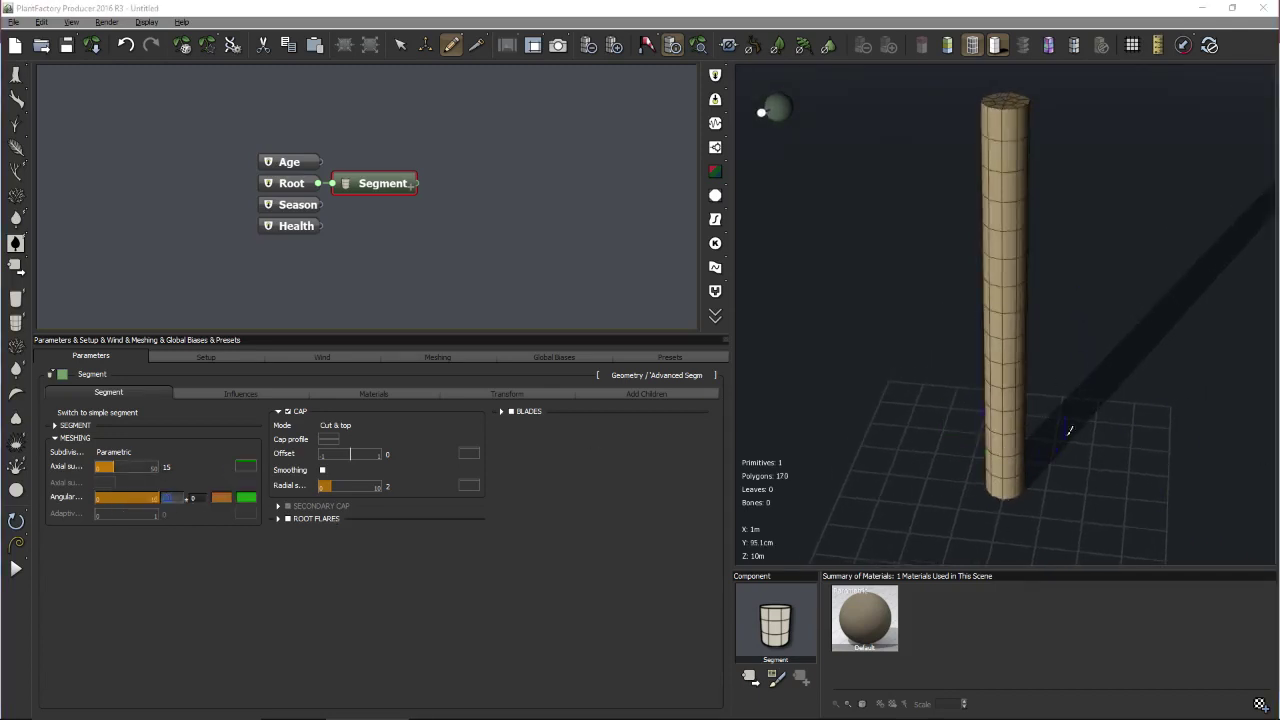
drag(1069, 430, 1063, 334)
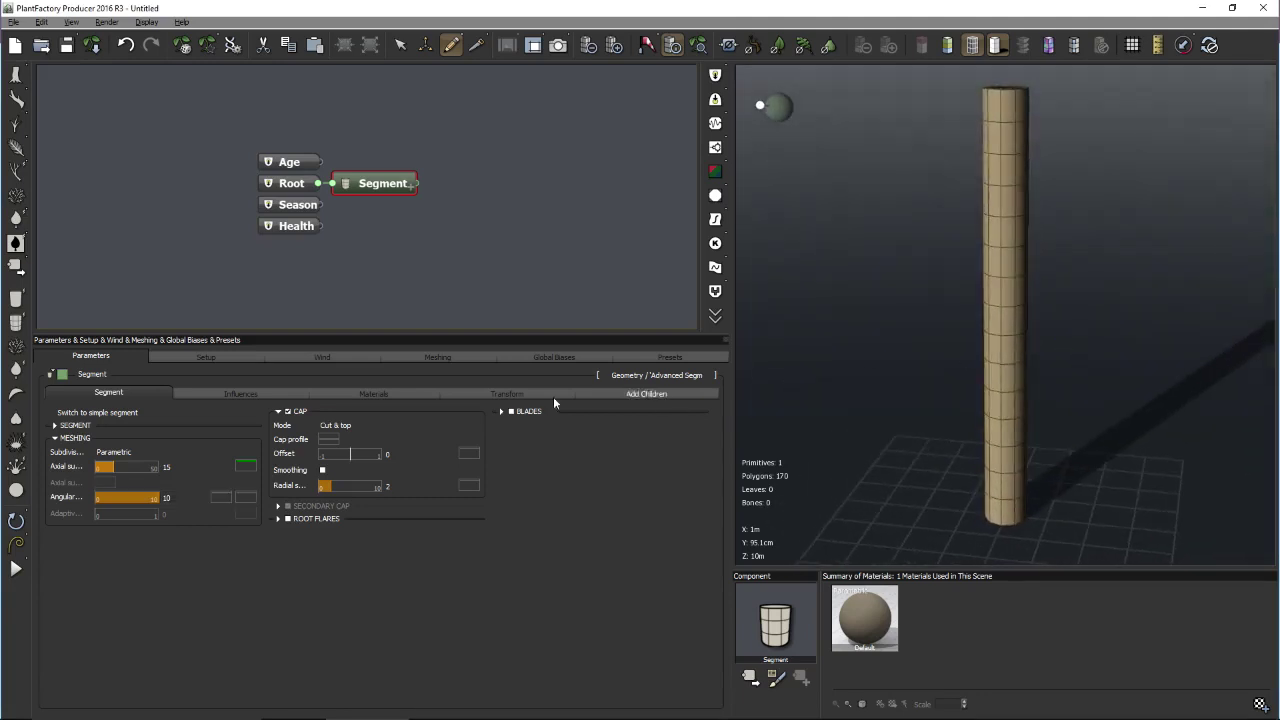
drag(996, 405, 1040, 420)
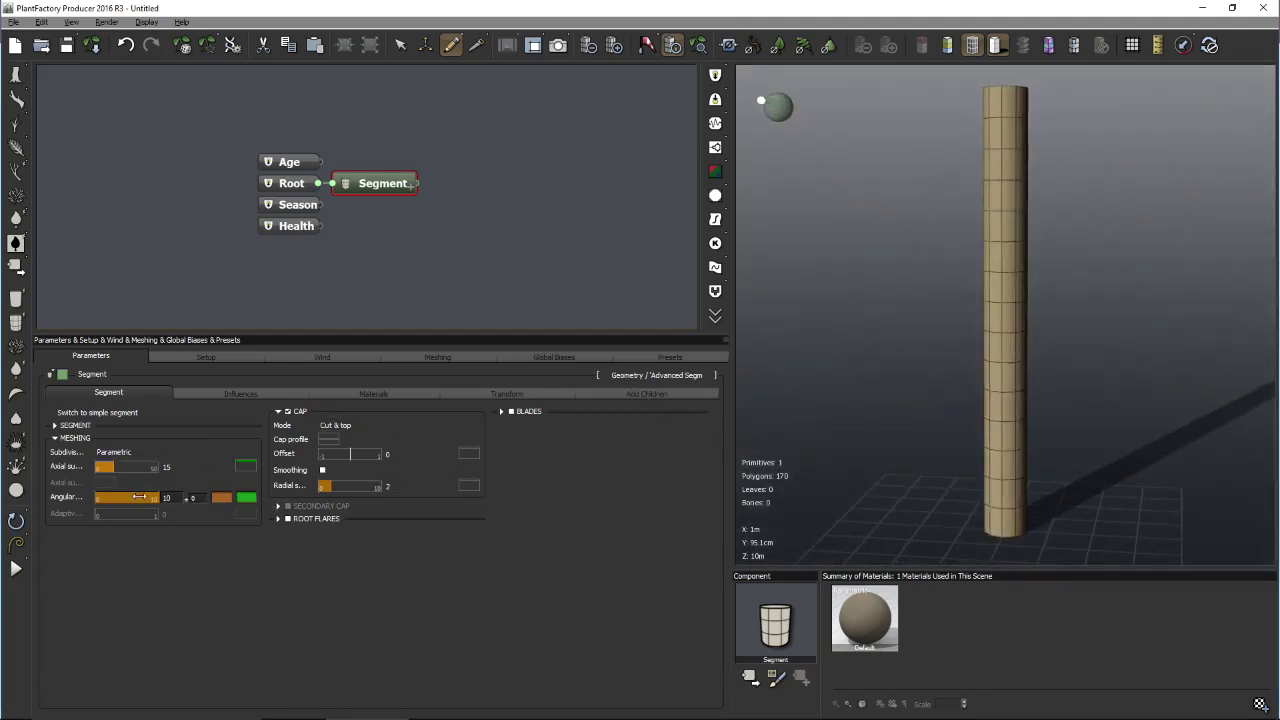
right_click(224, 499)
click(254, 504)
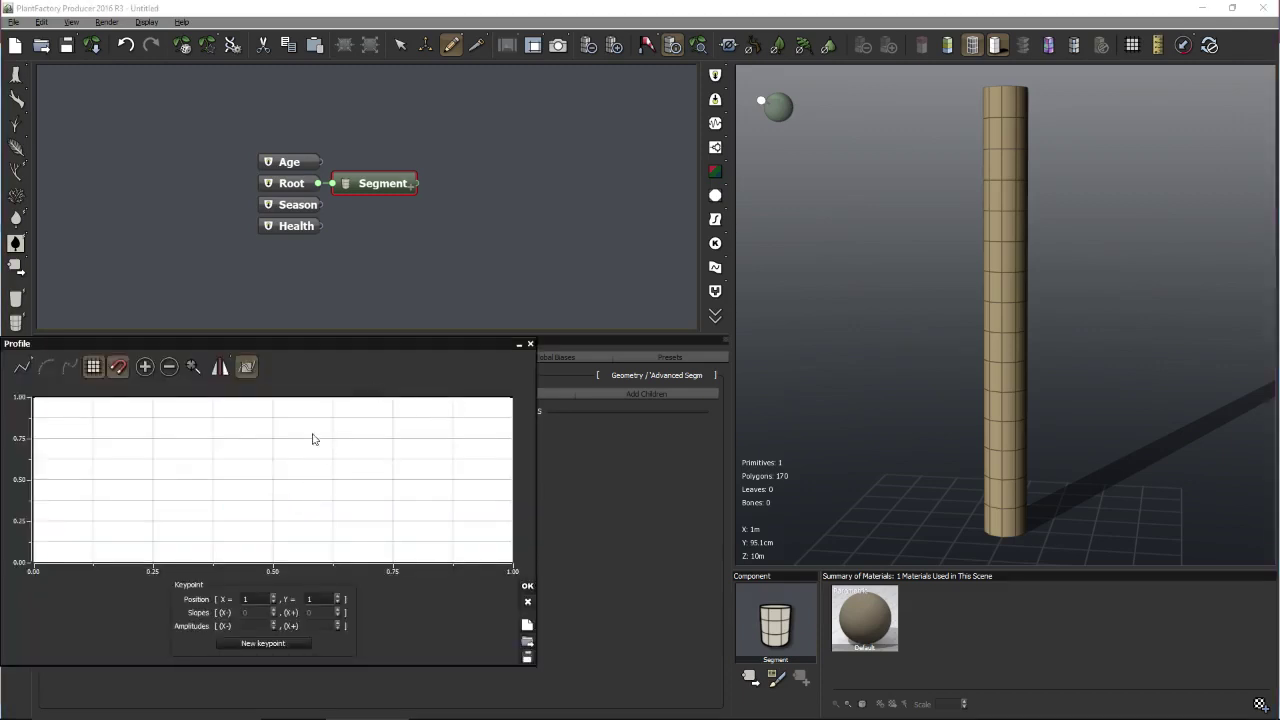
click(267, 522)
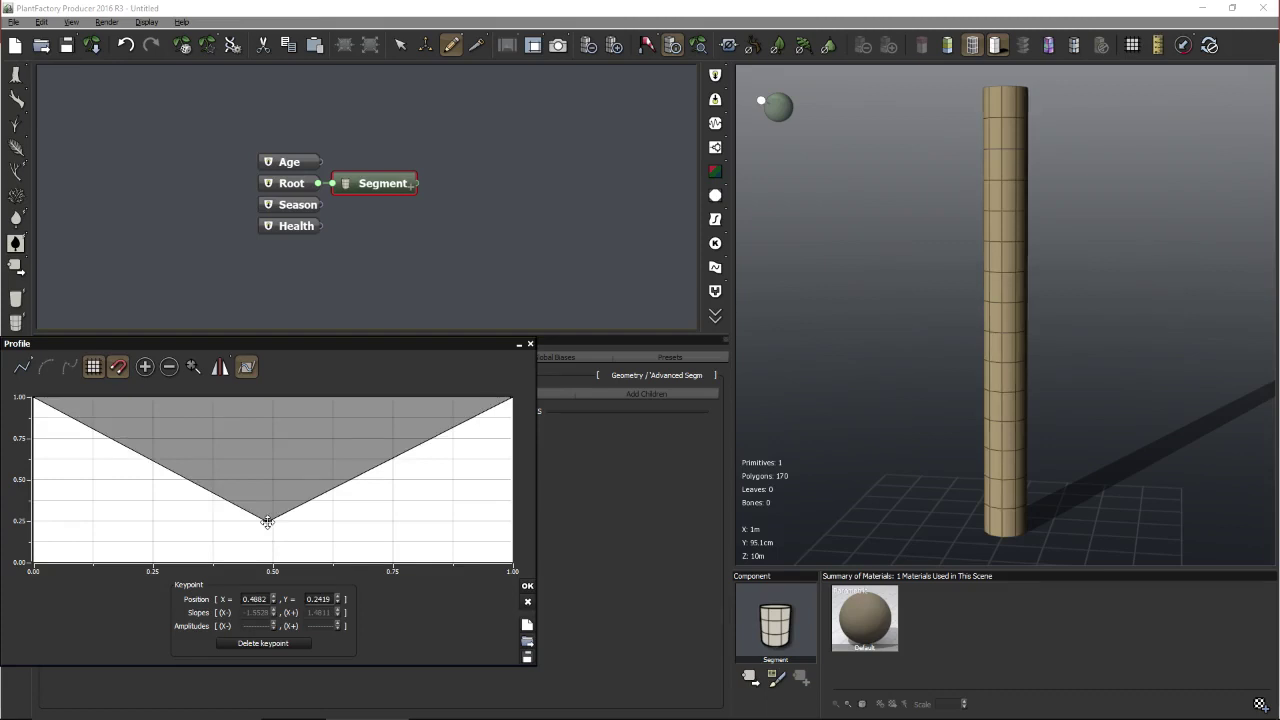
drag(267, 522, 495, 527)
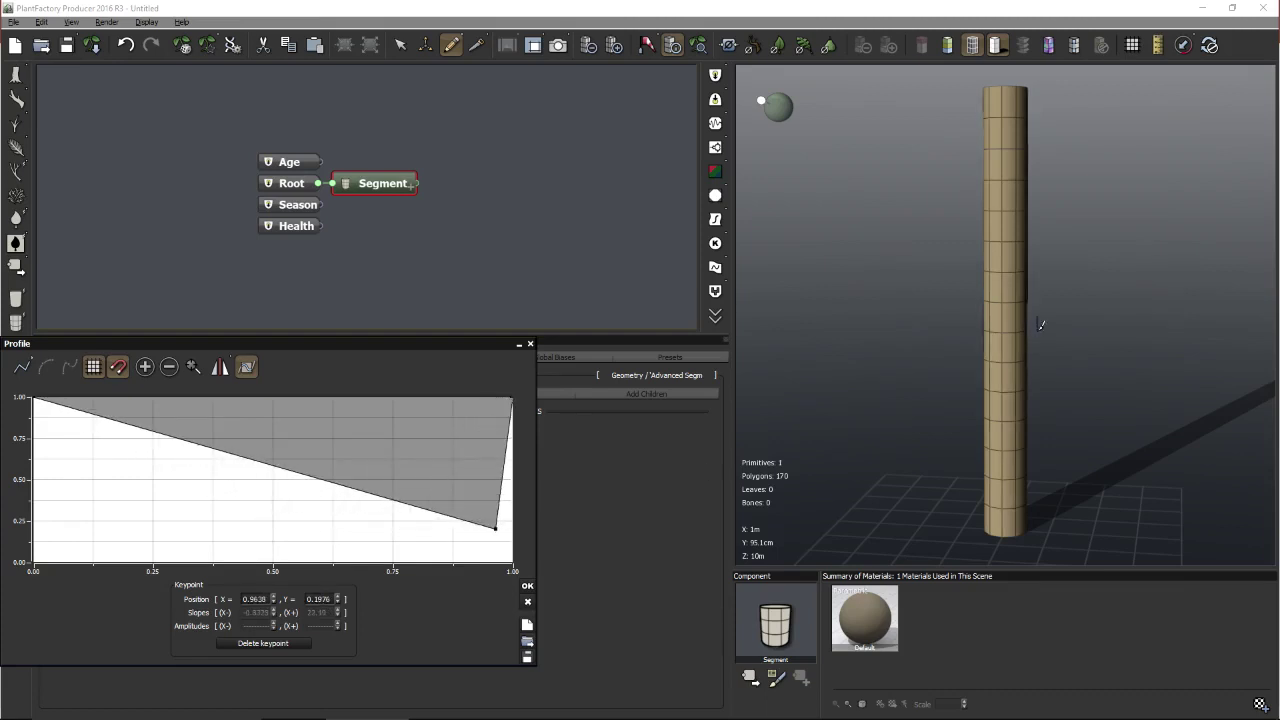
mouse_move(1041, 324)
mouse_down()
mouse_move(1017, 390)
mouse_move(857, 414)
mouse_move(1049, 314)
mouse_up()
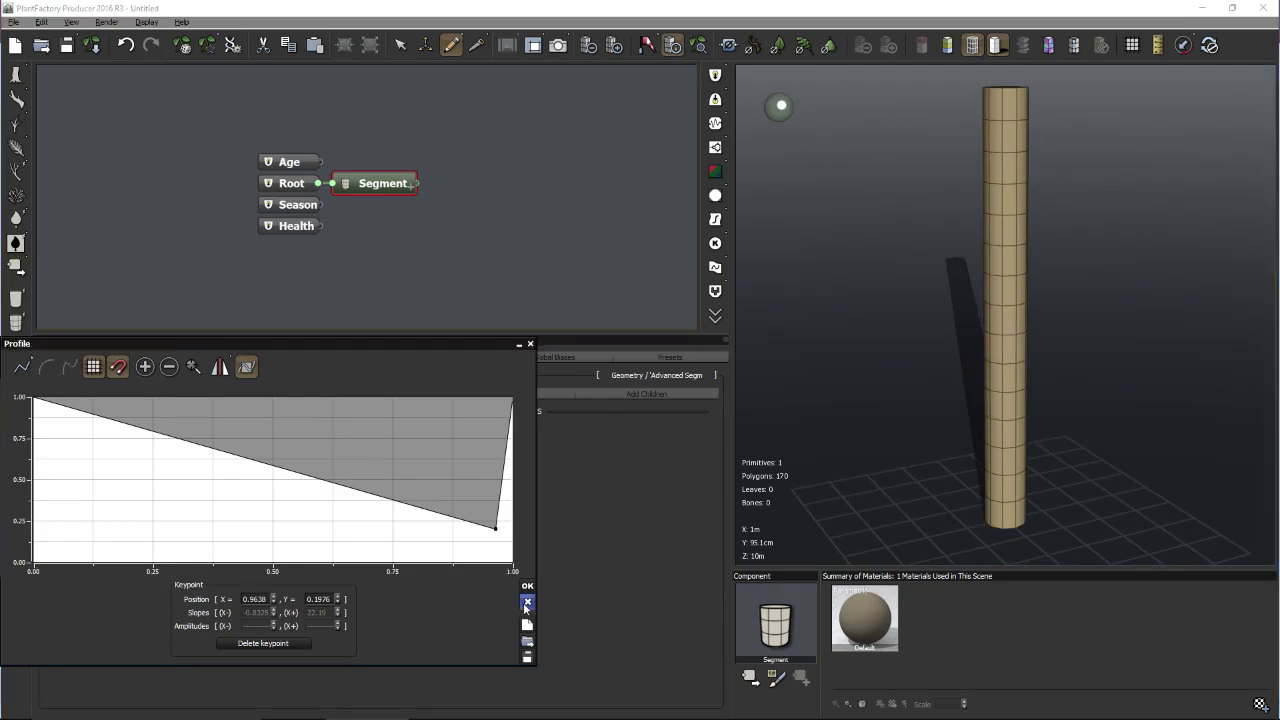
click(527, 601)
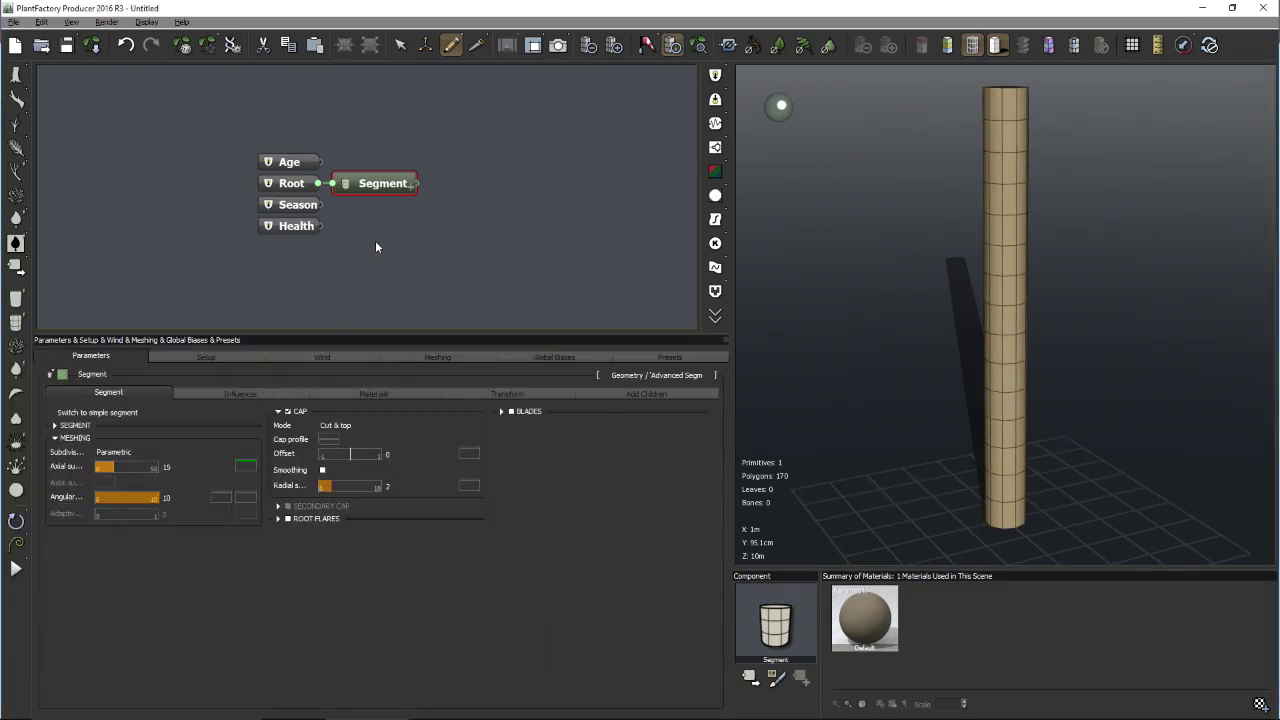
- Show the segment's level-of-detail meshing settings and turn on the automatic LOD preview in the viewport
click(422, 356)
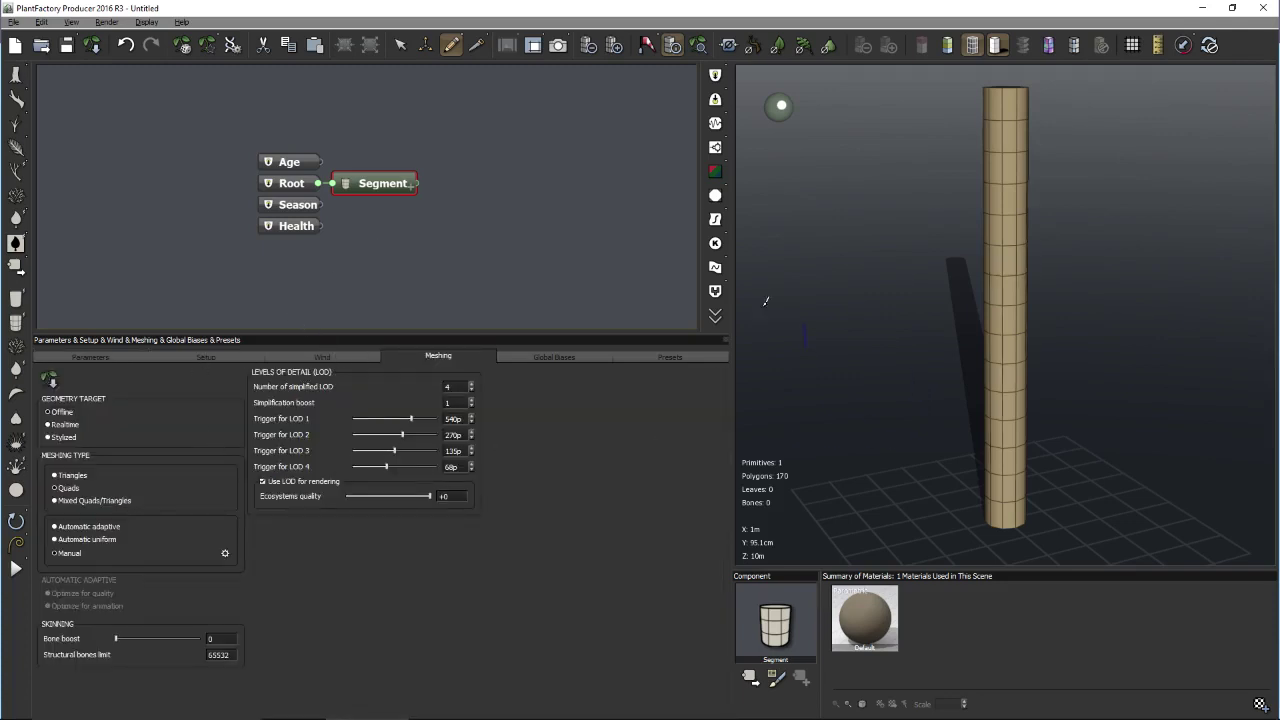
click(401, 47)
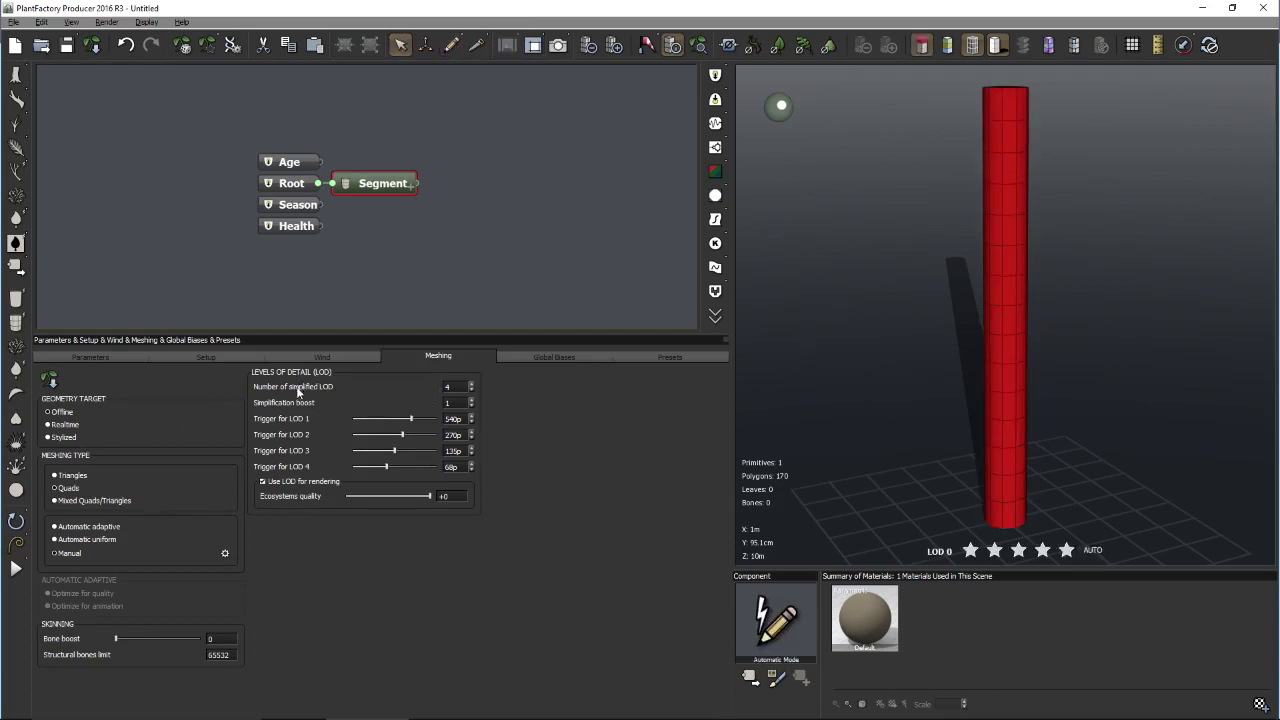
double_click(450, 386)
scroll(1104, 414, down, 2)
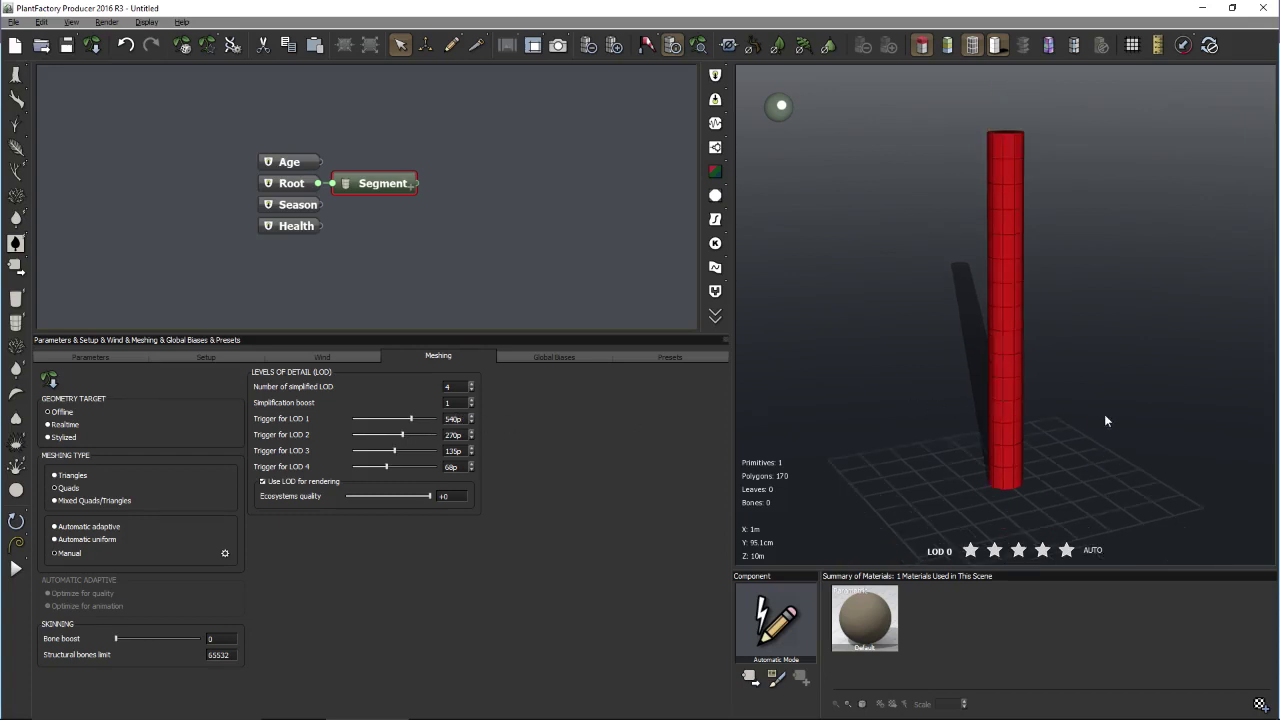
scroll(1104, 414, down, 5)
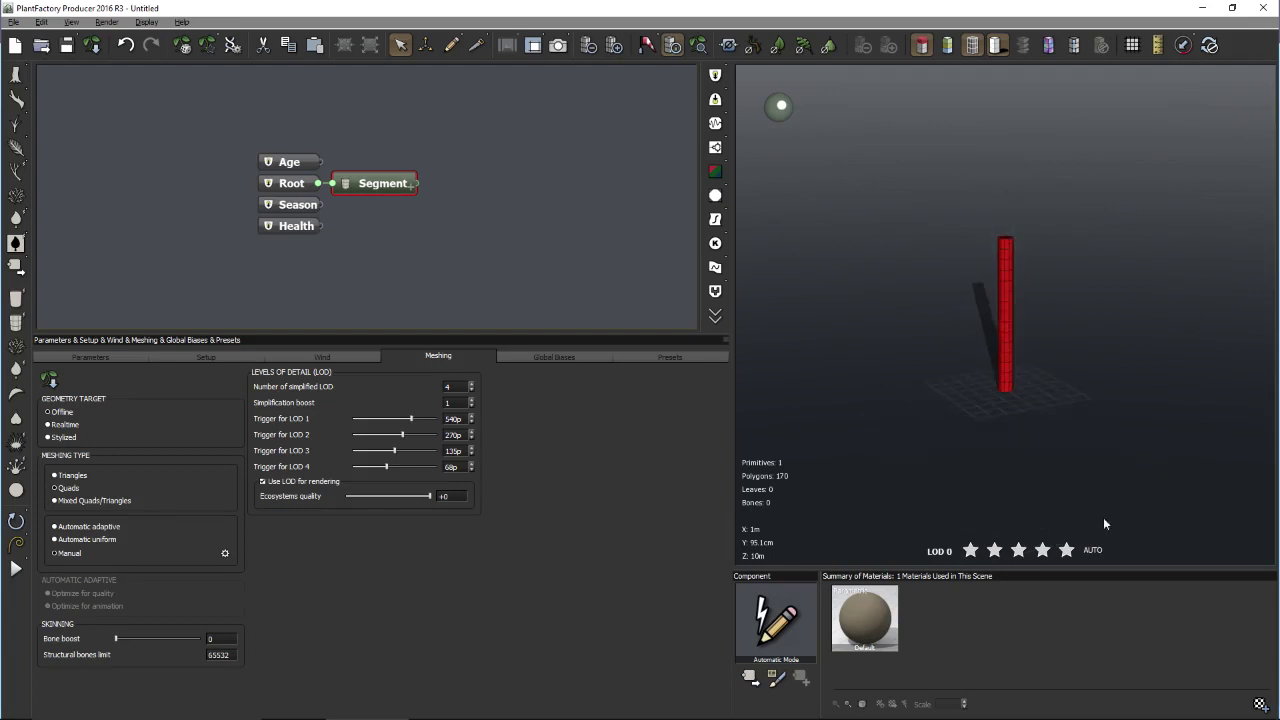
scroll(1056, 432, up, 5)
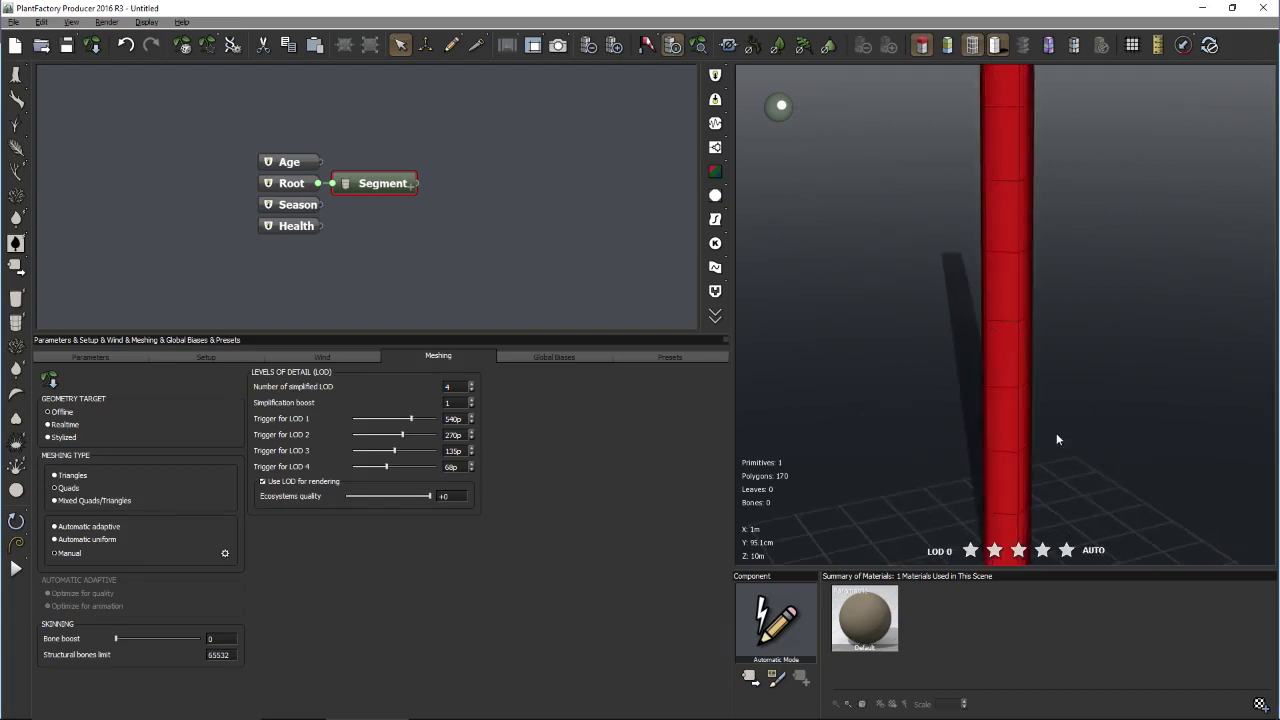
- Examine how the segment's wireframe and automatic LOD level change as the viewing distance increases and decreases
scroll(1188, 423, down, 3)
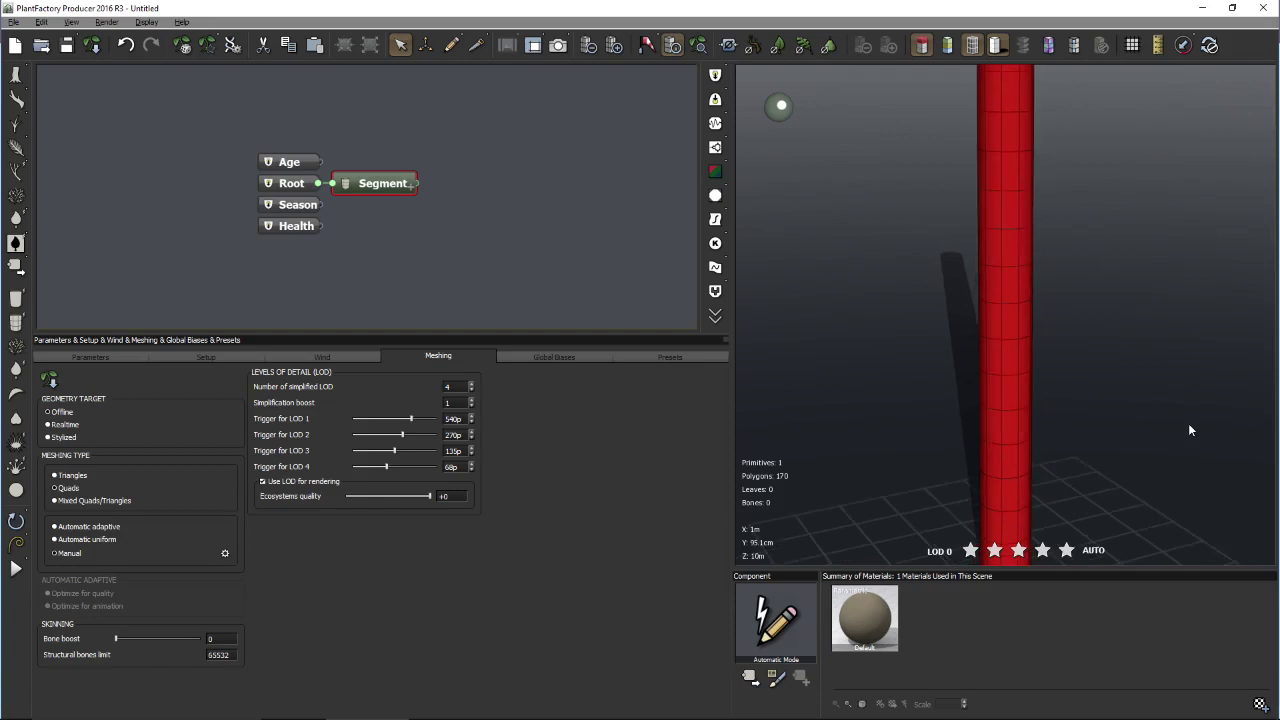
scroll(1189, 425, down, 4)
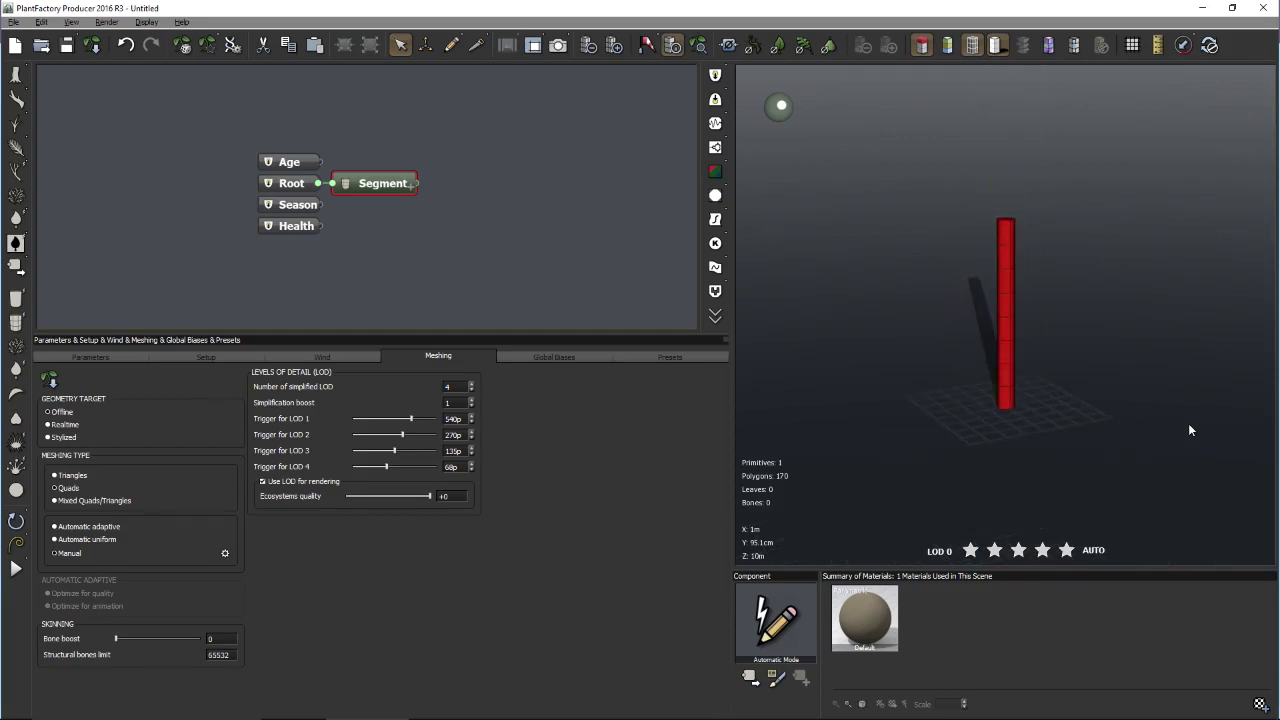
scroll(1189, 425, down, 1)
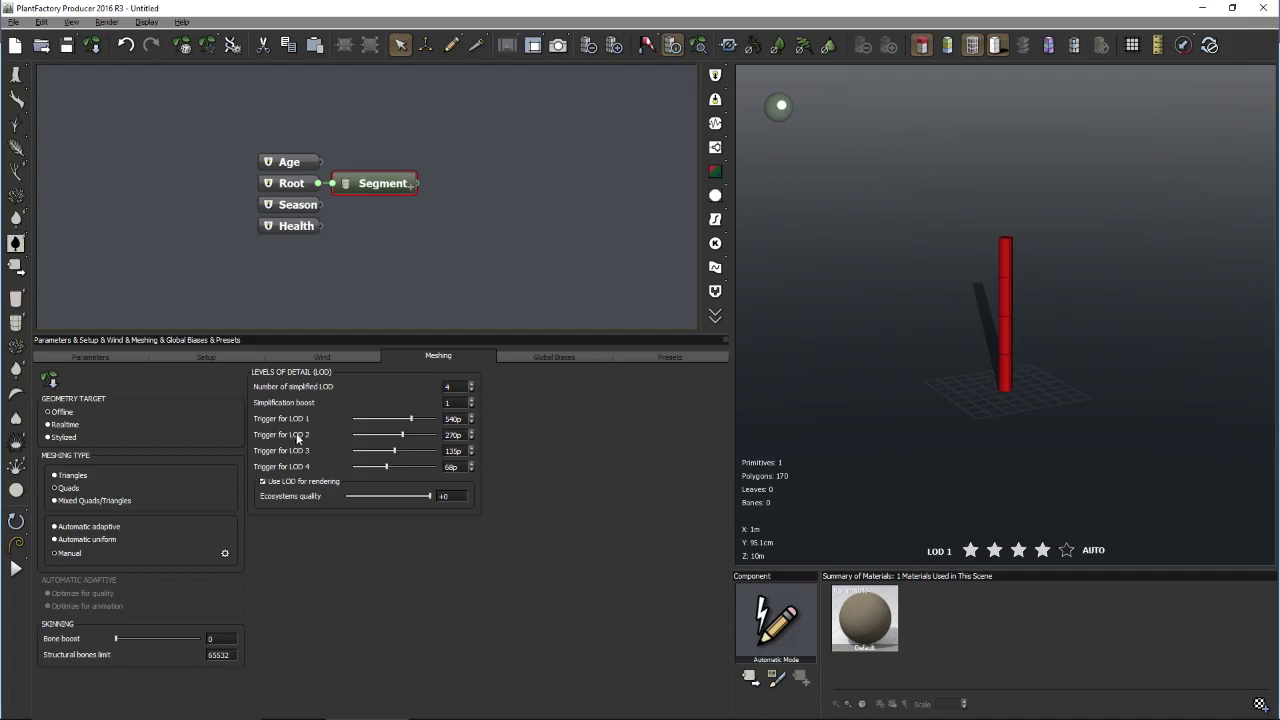
scroll(897, 362, down, 1)
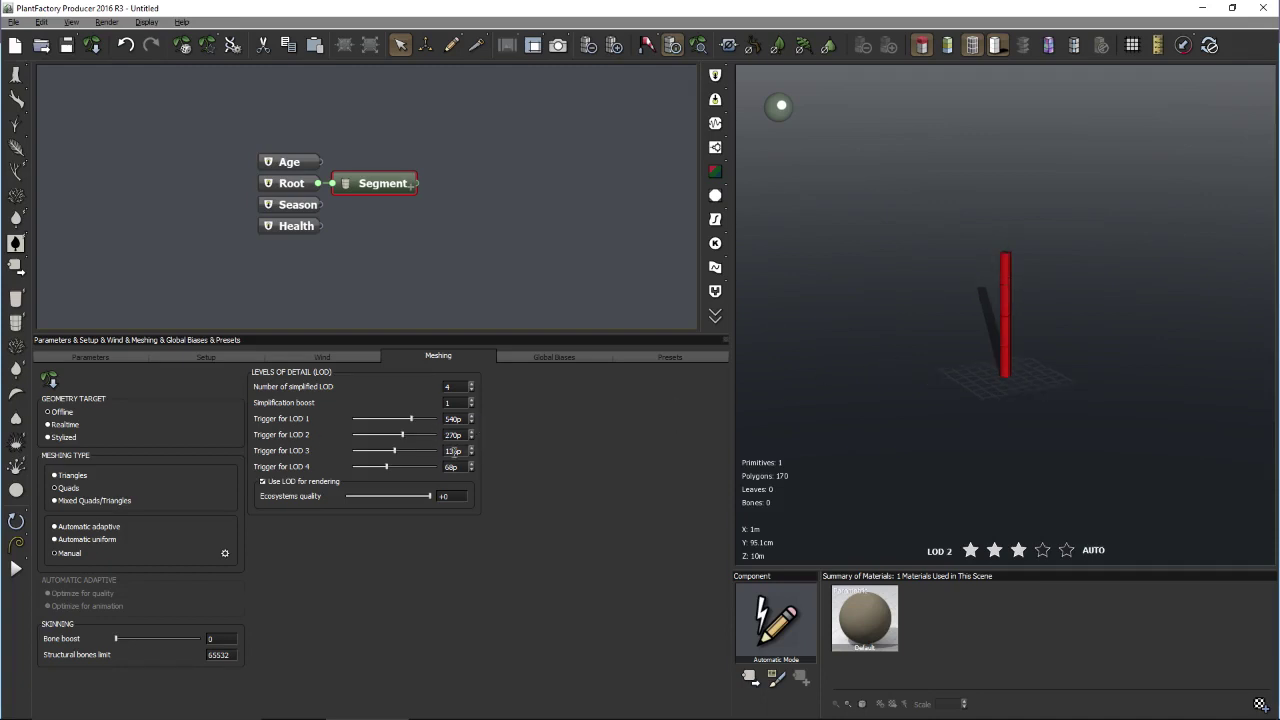
scroll(974, 390, down, 4)
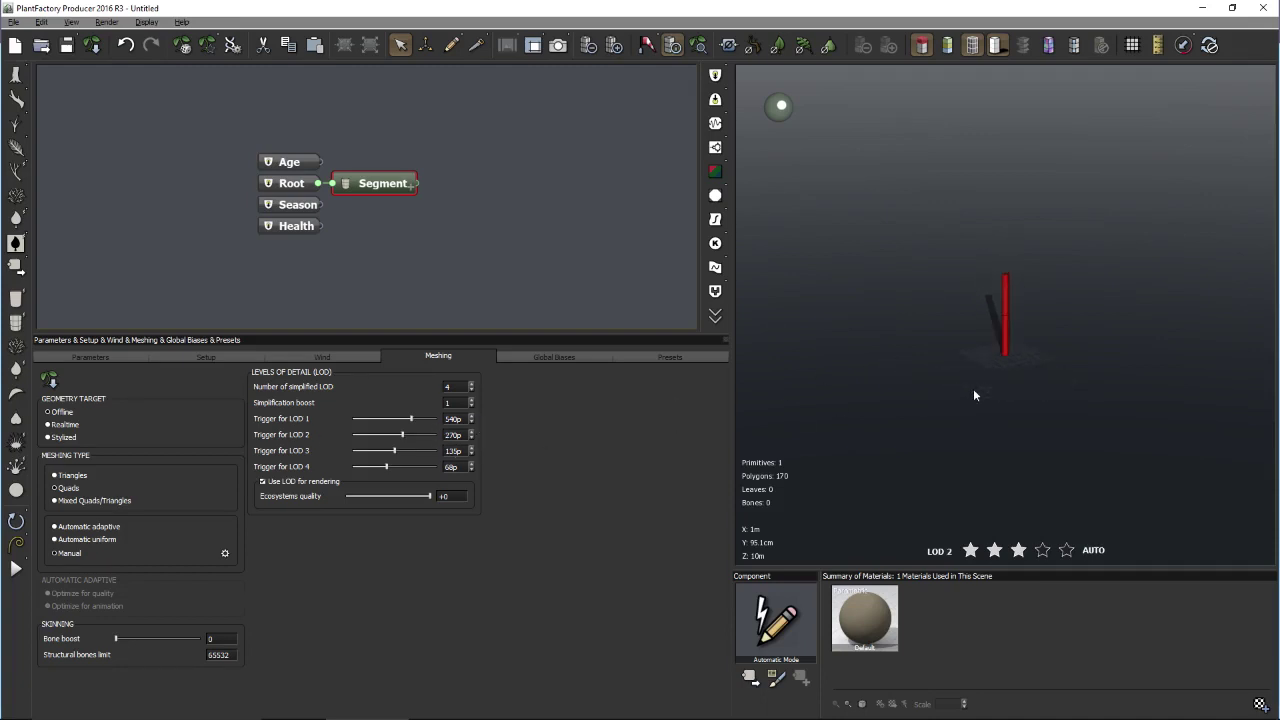
scroll(974, 395, down, 1)
scroll(974, 395, up, 6)
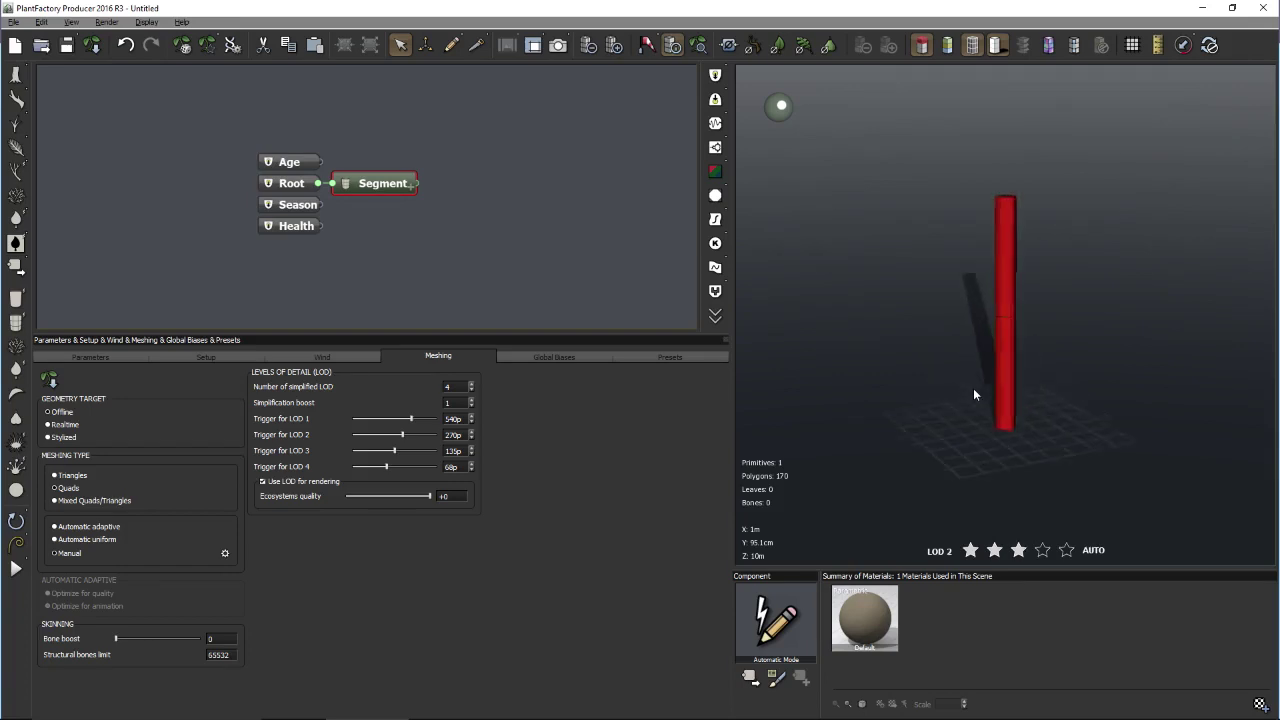
scroll(973, 394, up, 2)
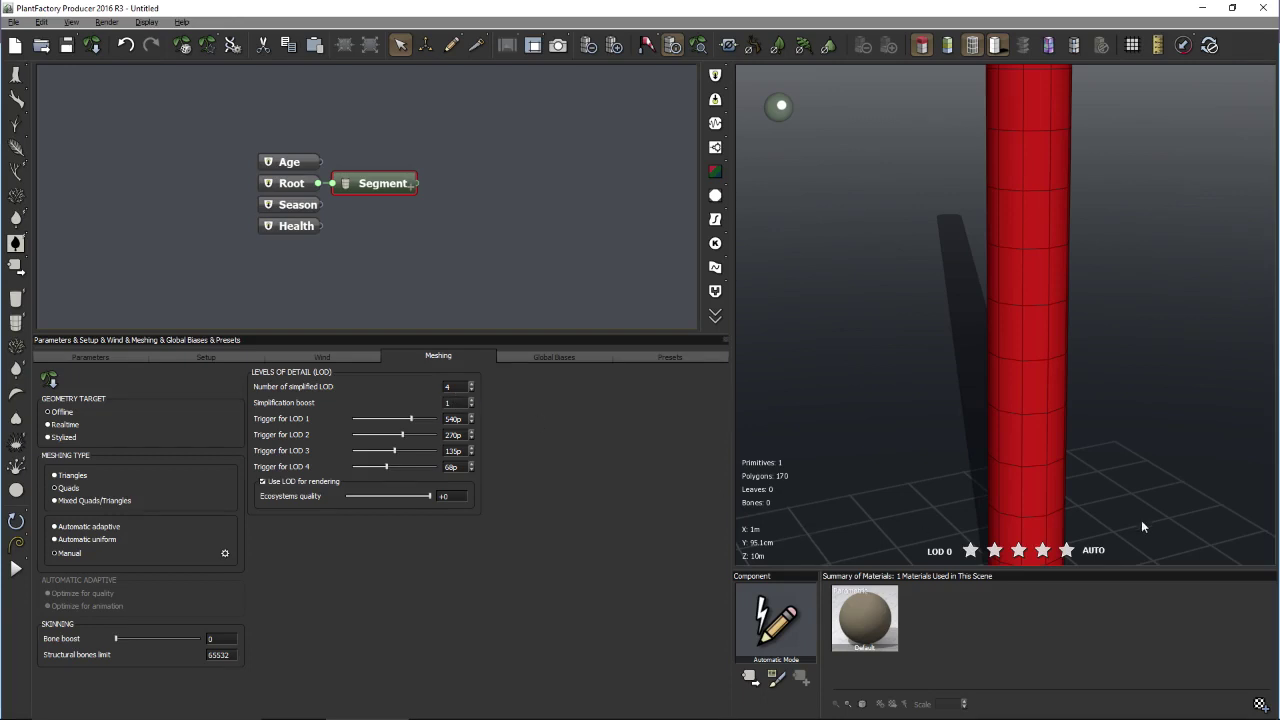
- Preview the segment up close at LOD 1 and at LOD 2
click(1042, 550)
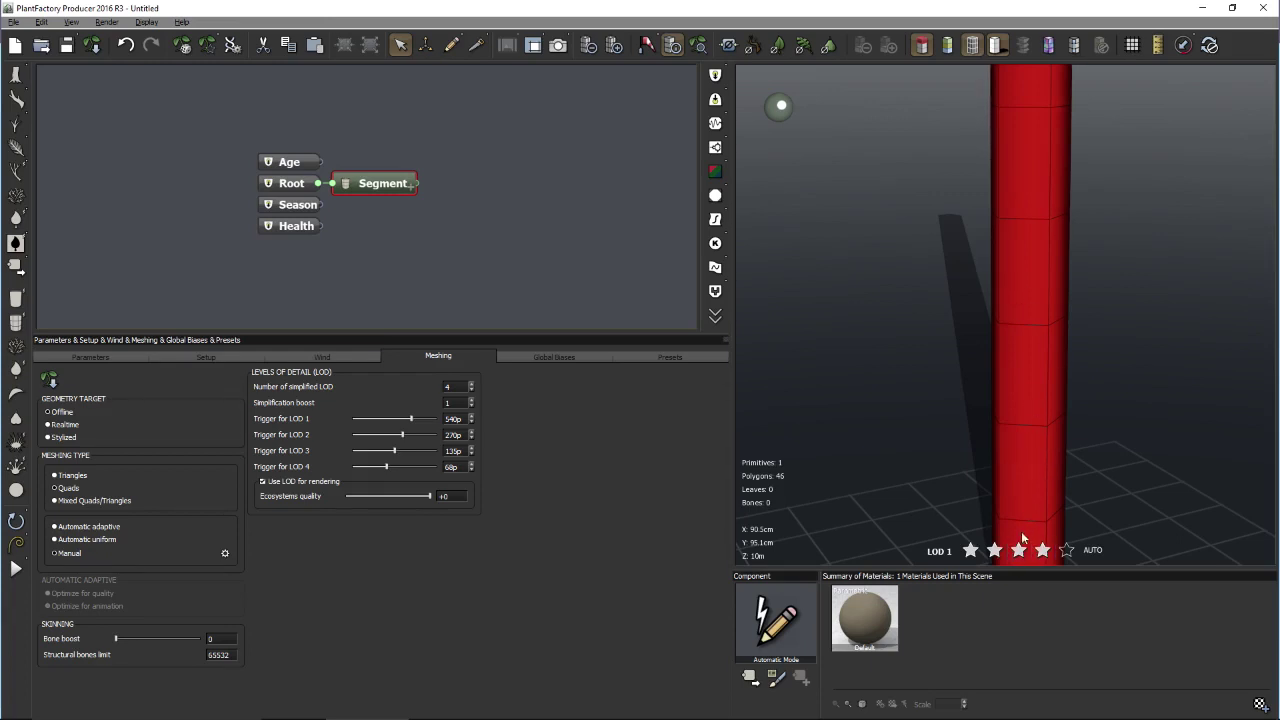
click(1018, 551)
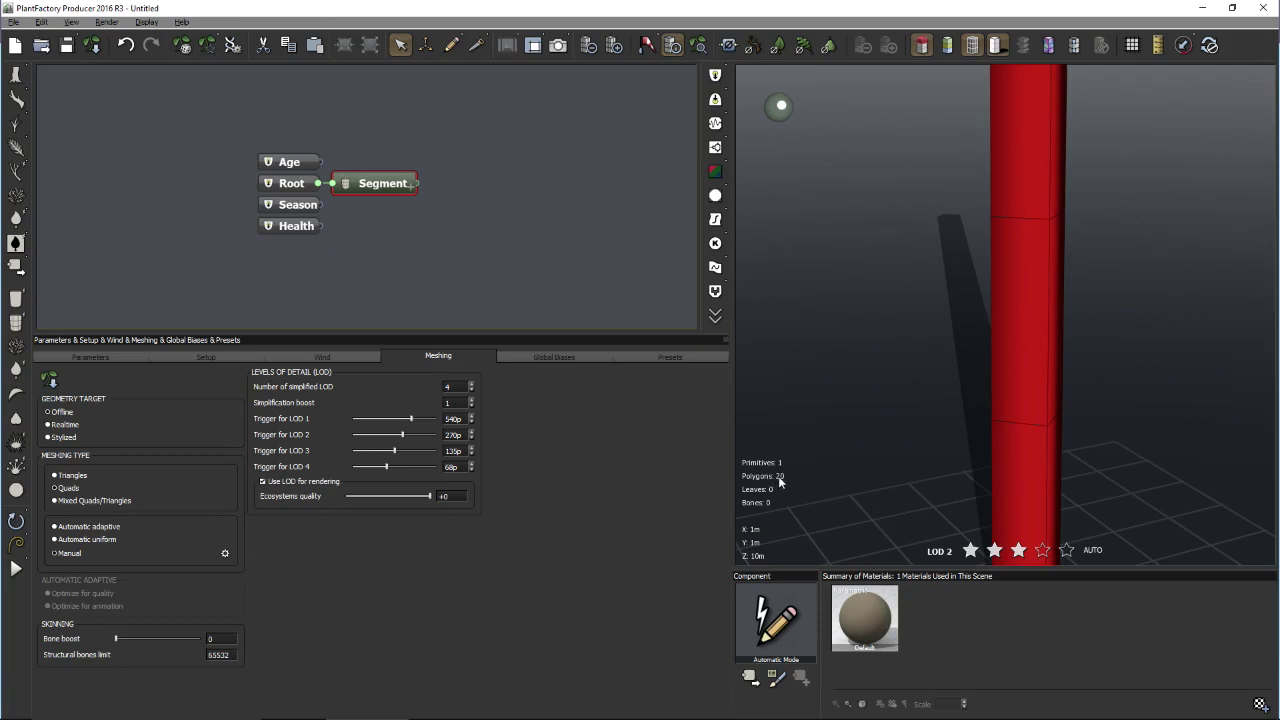
- Preview the segment at LOD 3 and from farther away
click(992, 550)
scroll(1027, 359, down, 3)
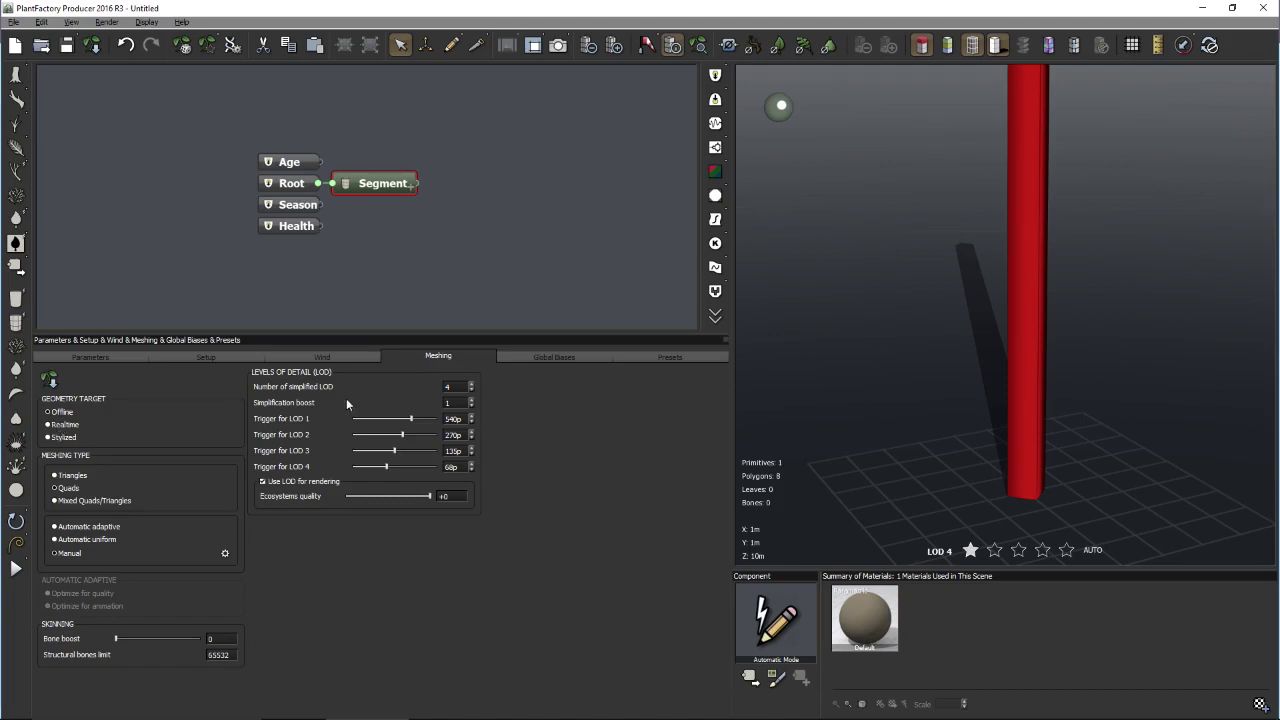
- Try the Realtime geometry target to compare its level-of-detail settings, and return the target to Offline
click(48, 425)
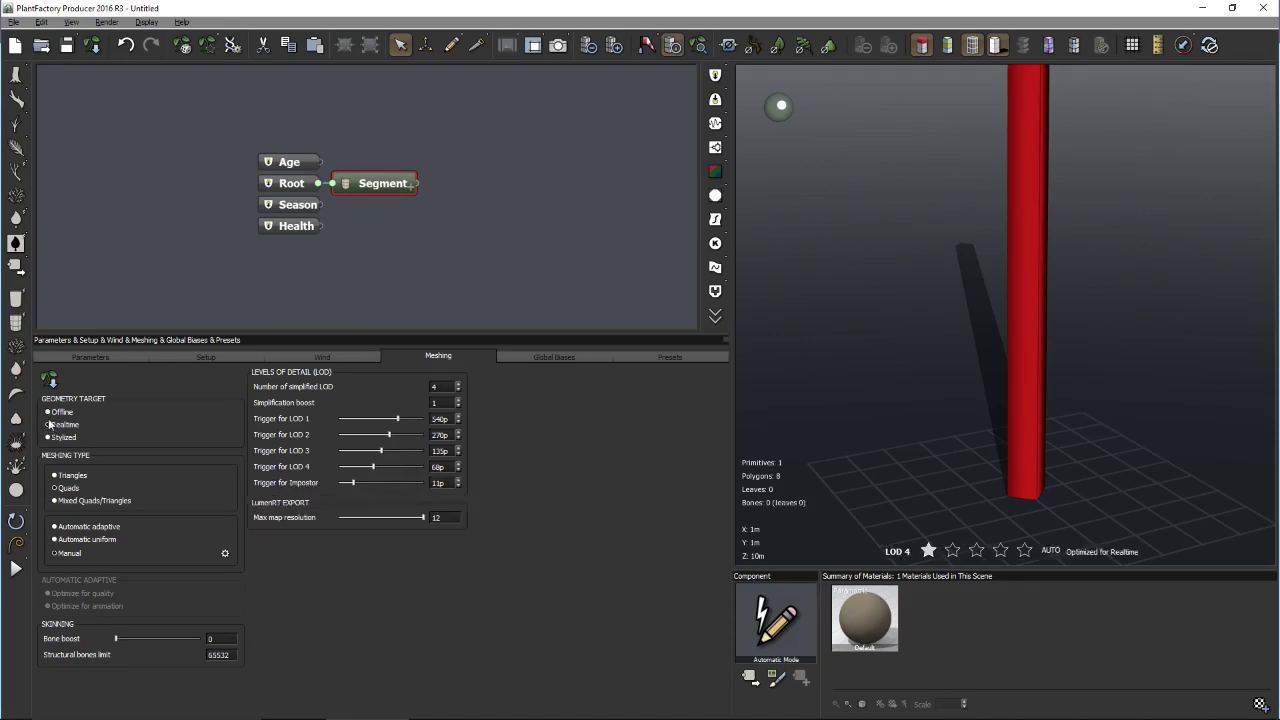
click(48, 432)
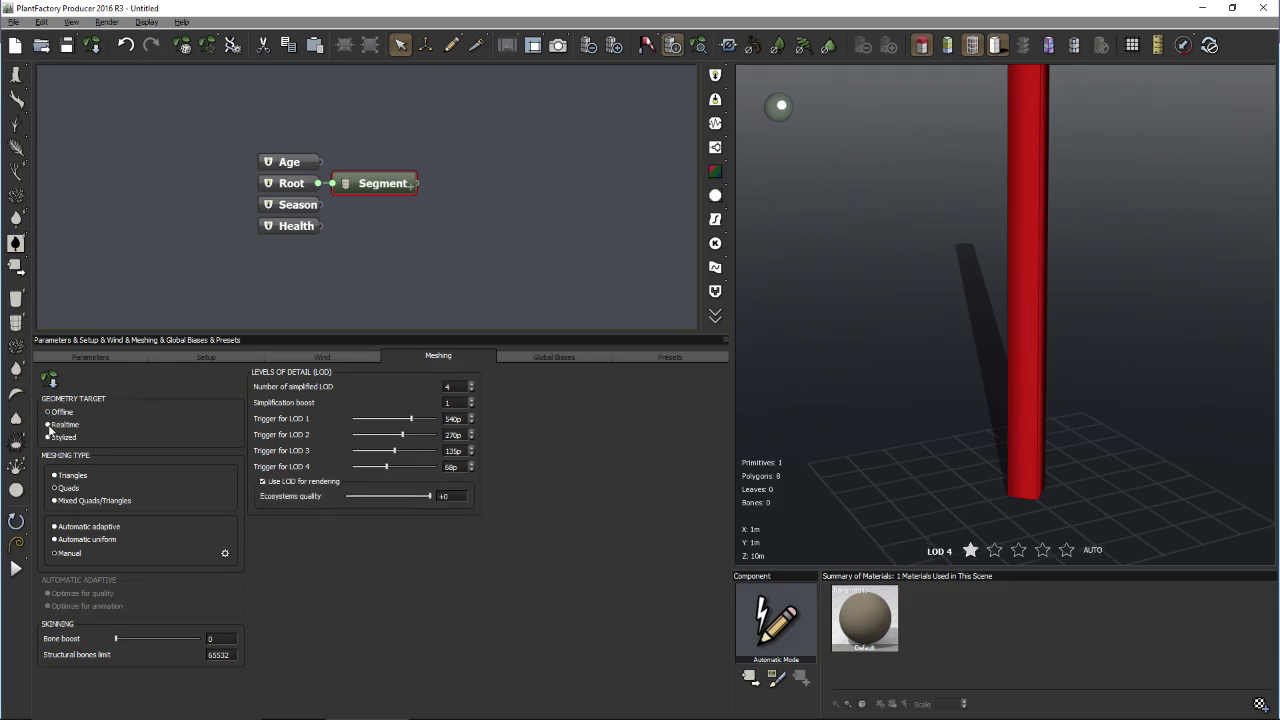
click(48, 426)
click(51, 411)
- View the Export LODs option in the mesh export options and close them without exporting
click(14, 22)
mouse_move(44, 123)
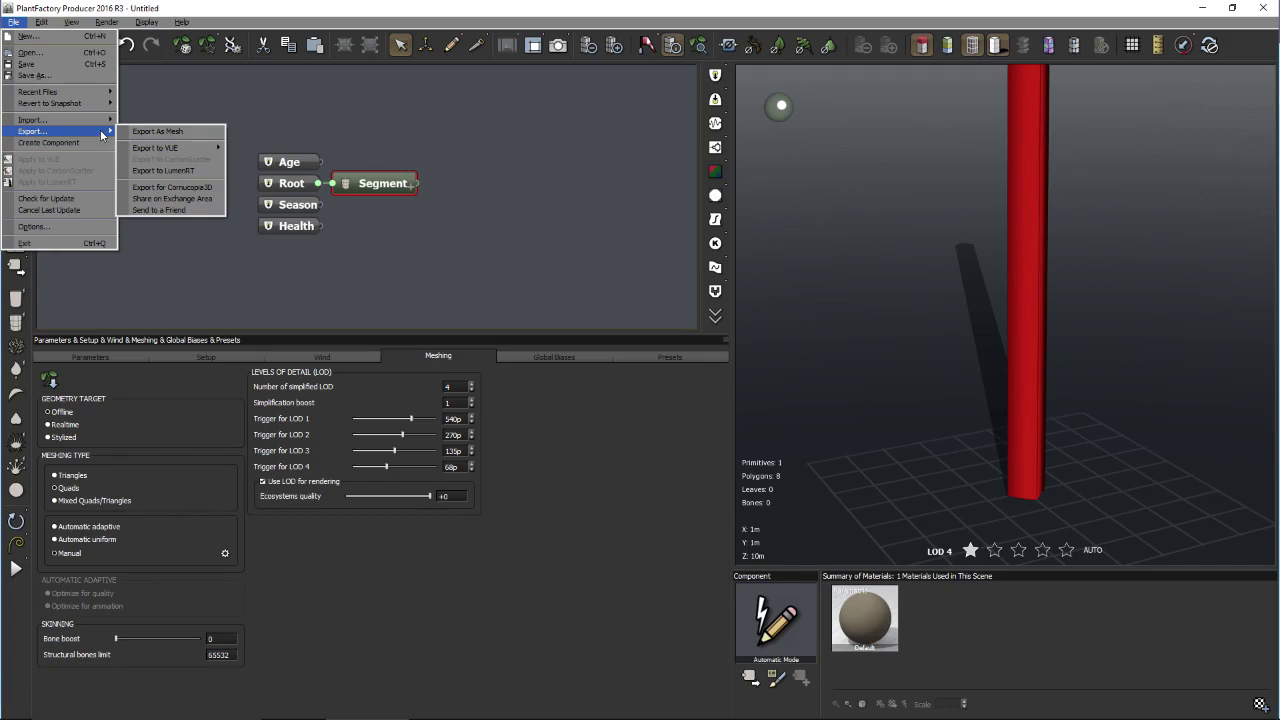
click(150, 131)
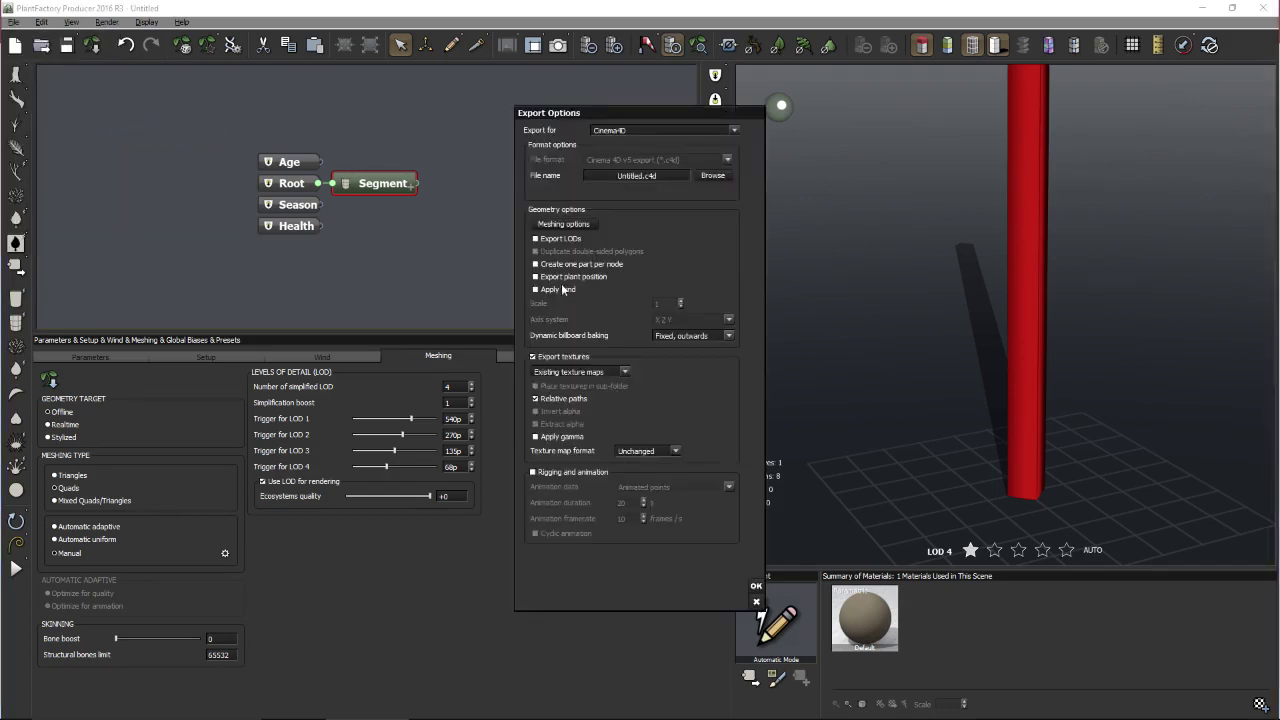
click(567, 240)
click(756, 601)
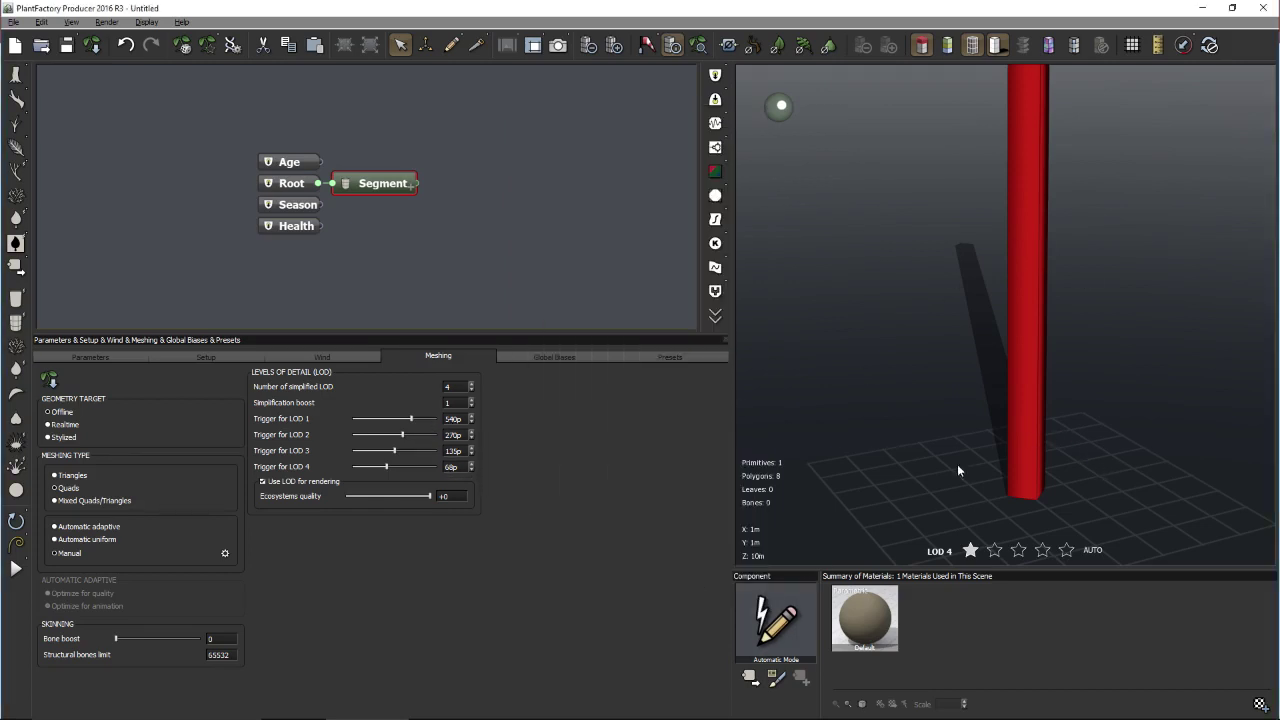
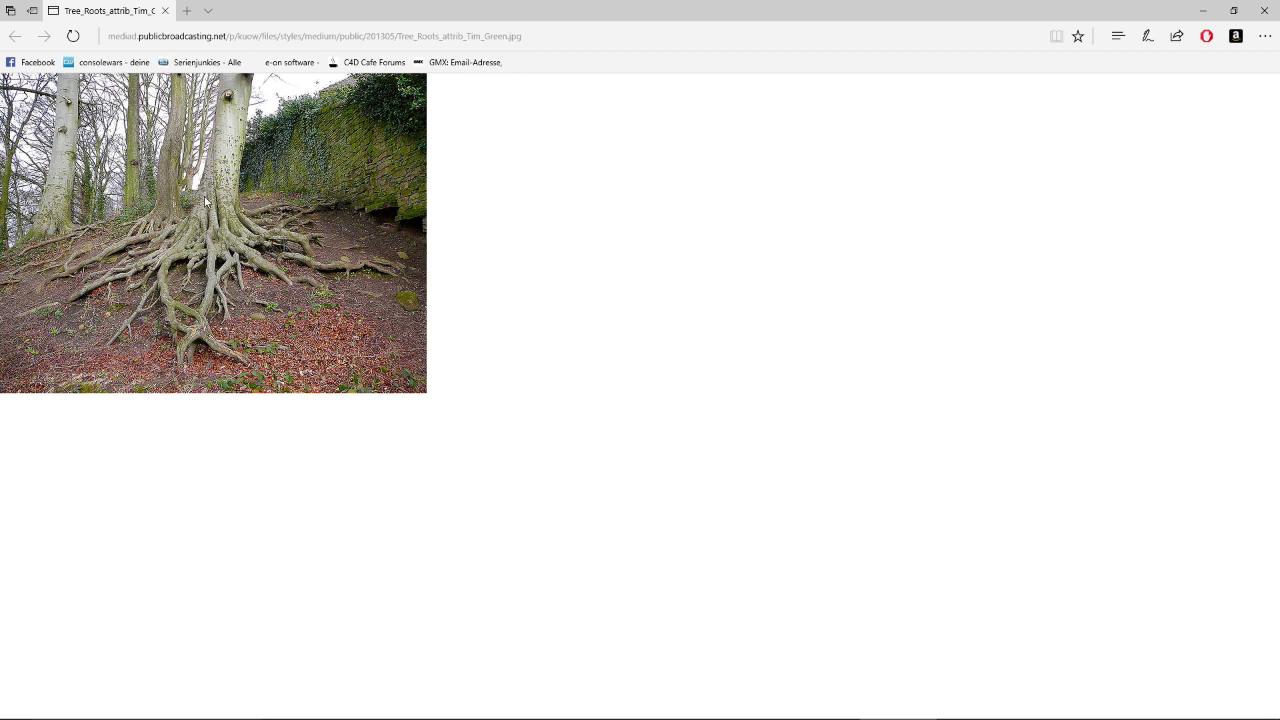
- In PlantFactory, start a new plant without saving the current one and add a segment with a child segment to the root
mouse_move(440, 714)
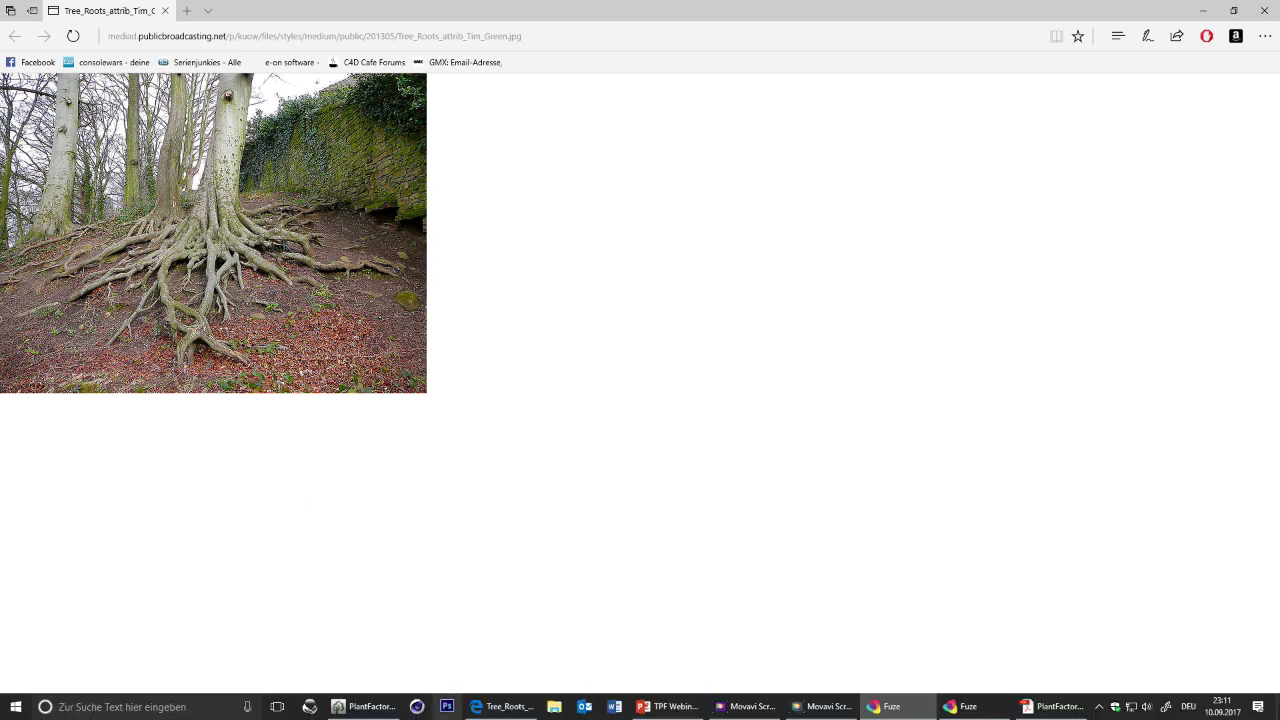
click(366, 706)
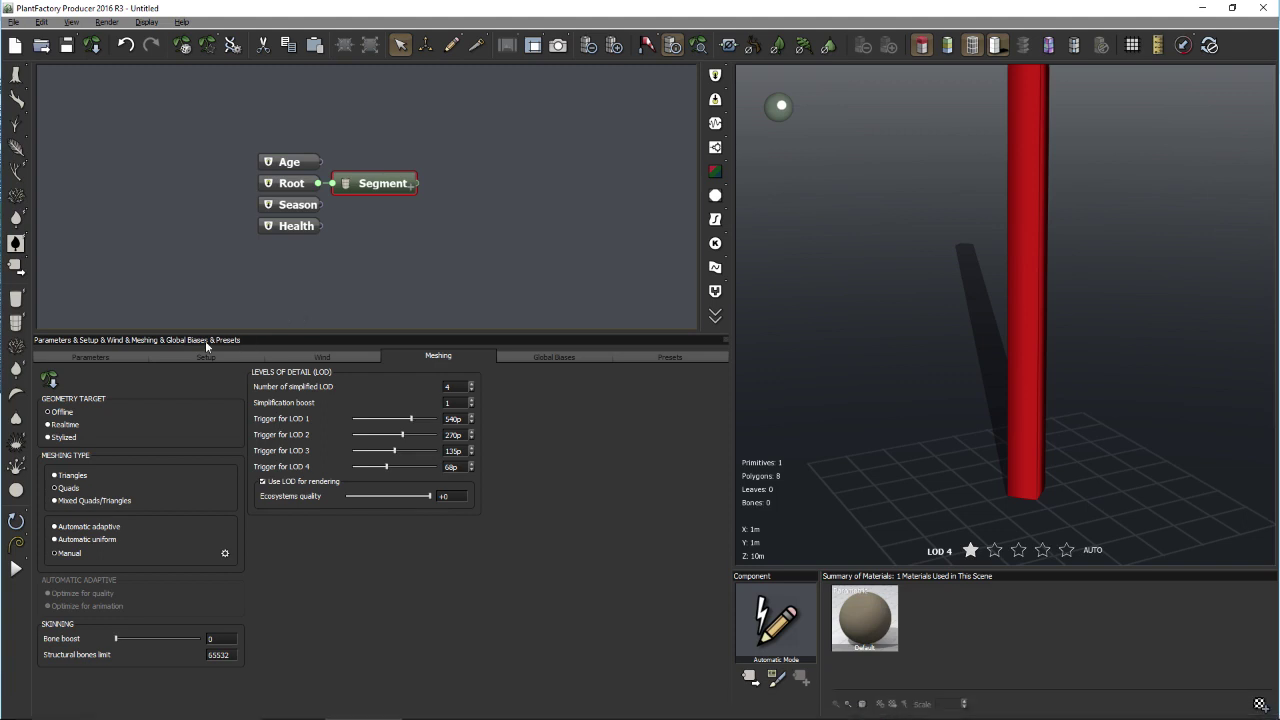
drag(378, 196, 415, 191)
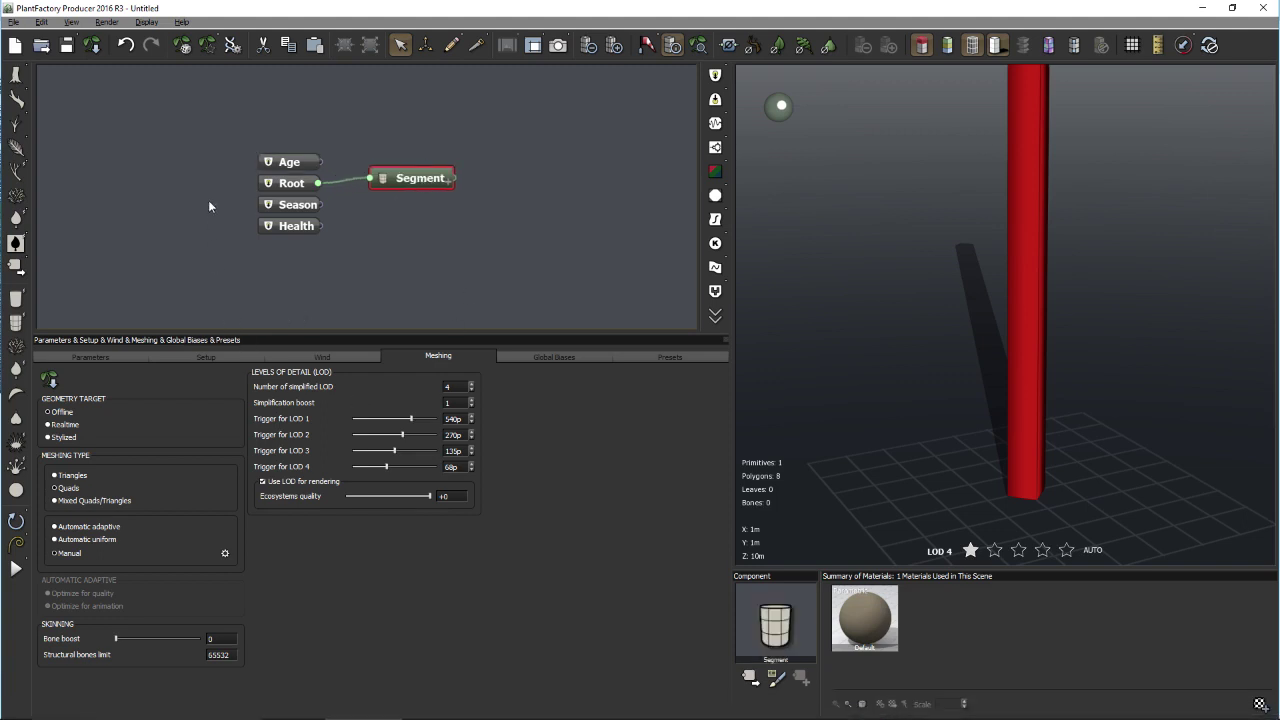
click(15, 45)
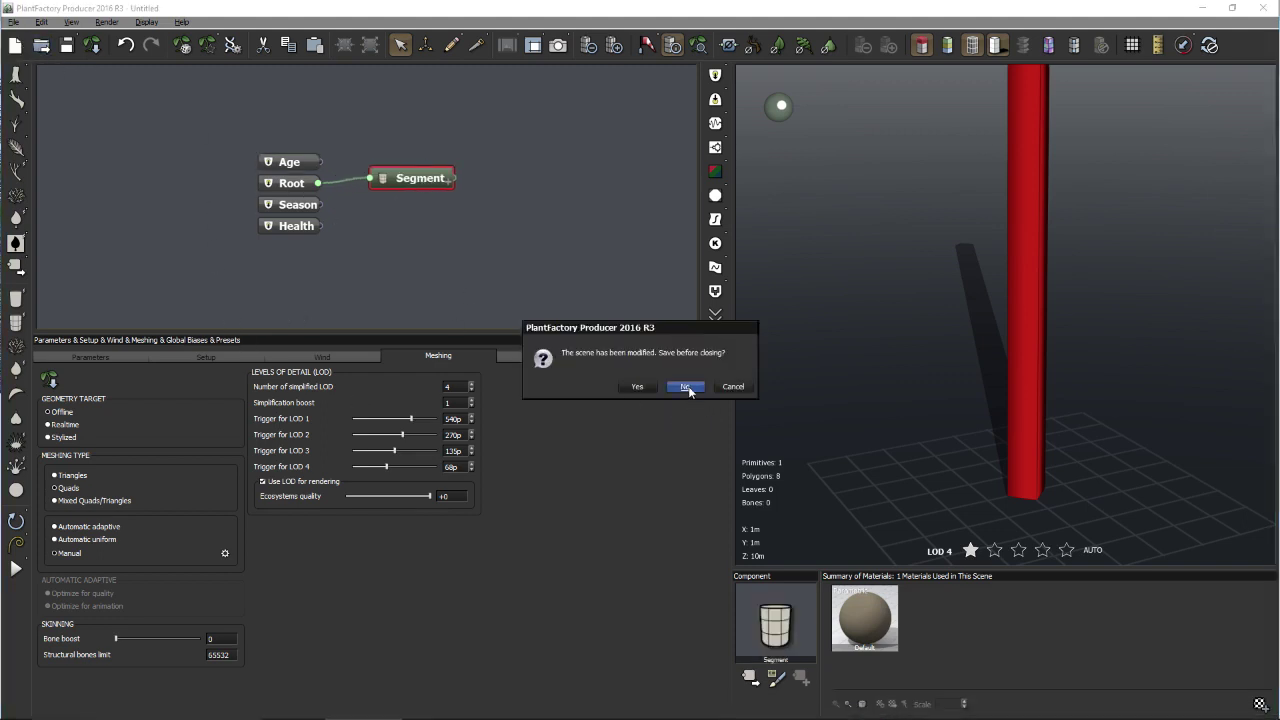
click(686, 387)
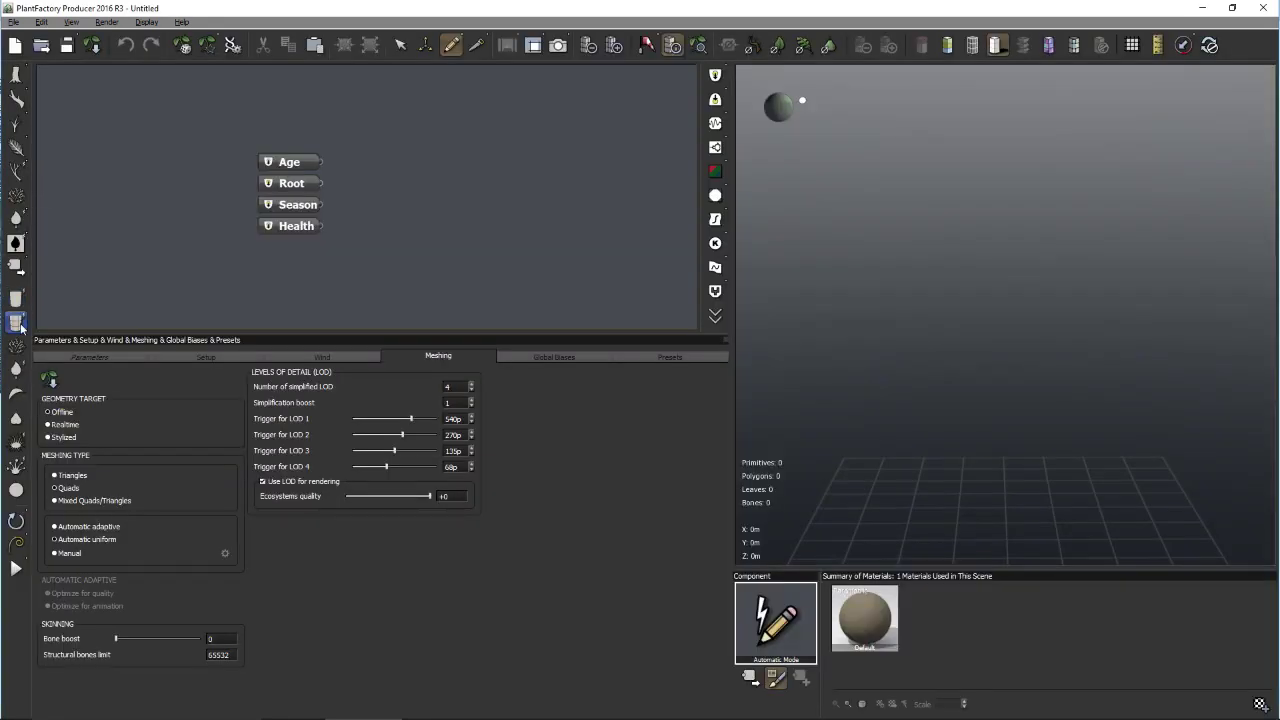
click(15, 322)
click(15, 322)
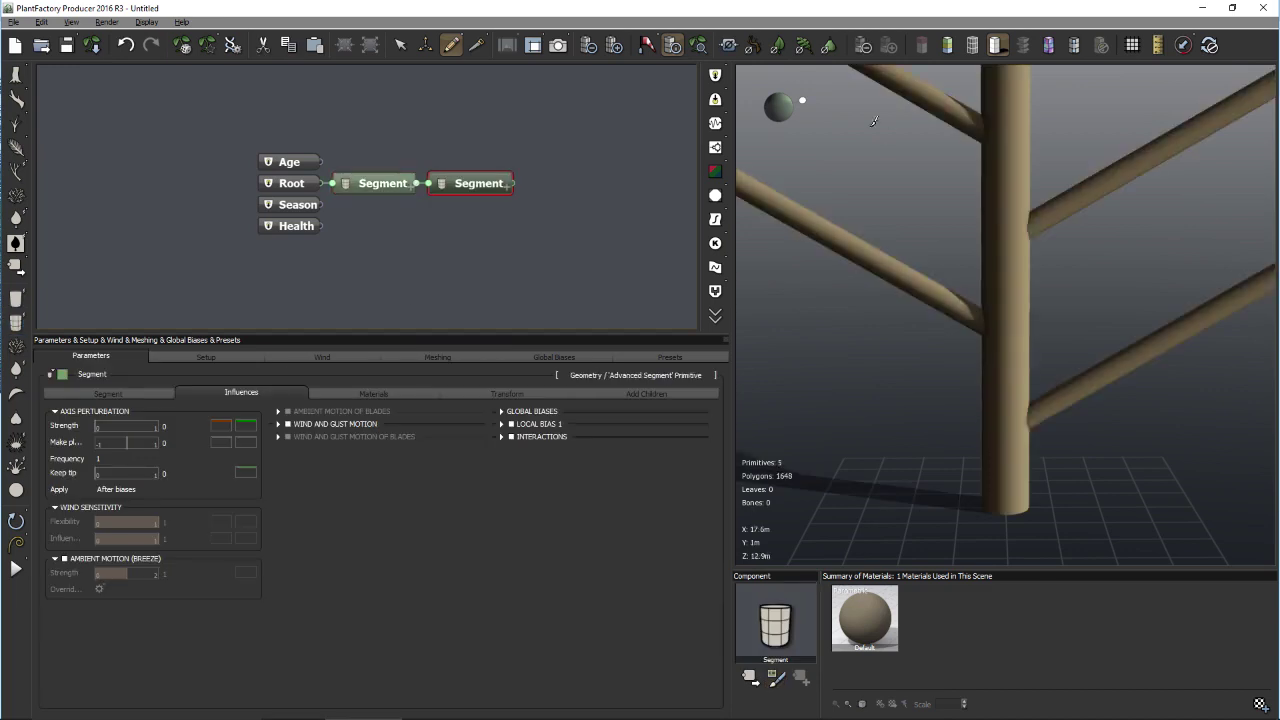
- Display the wireframe and enable blending with its subdivision option where the child segments join the first segment
click(346, 185)
click(649, 392)
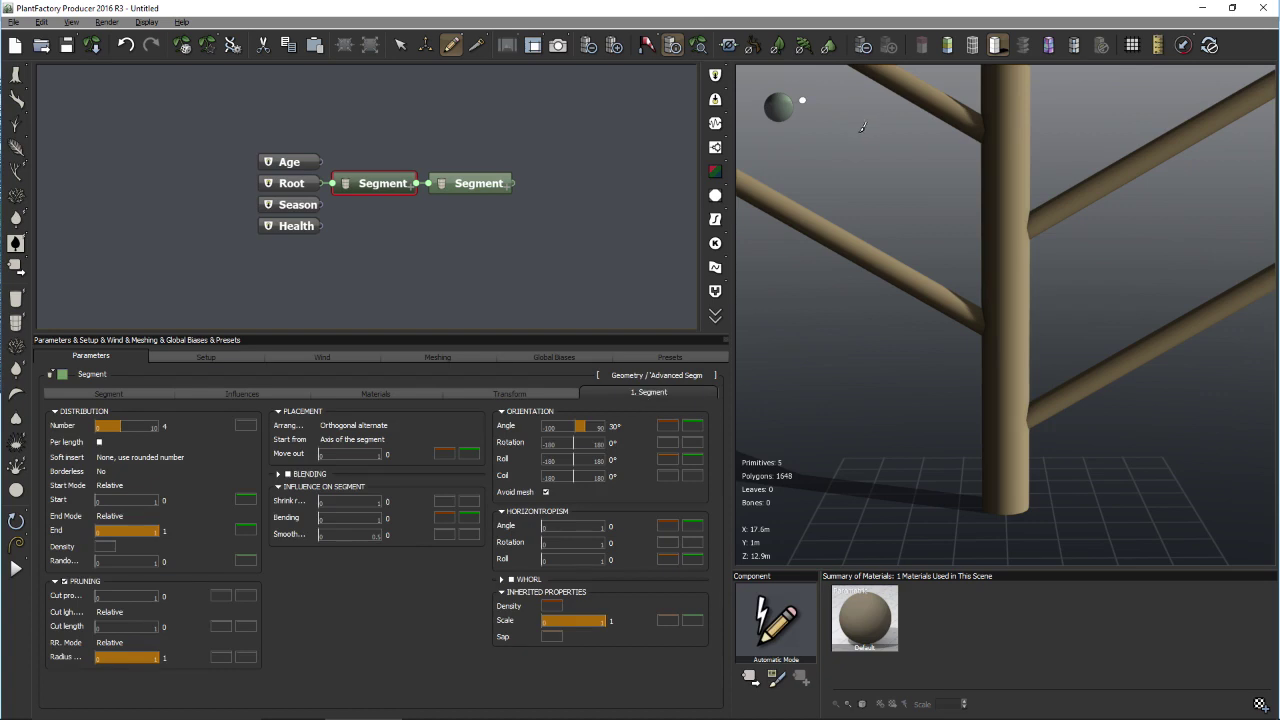
click(971, 45)
click(289, 474)
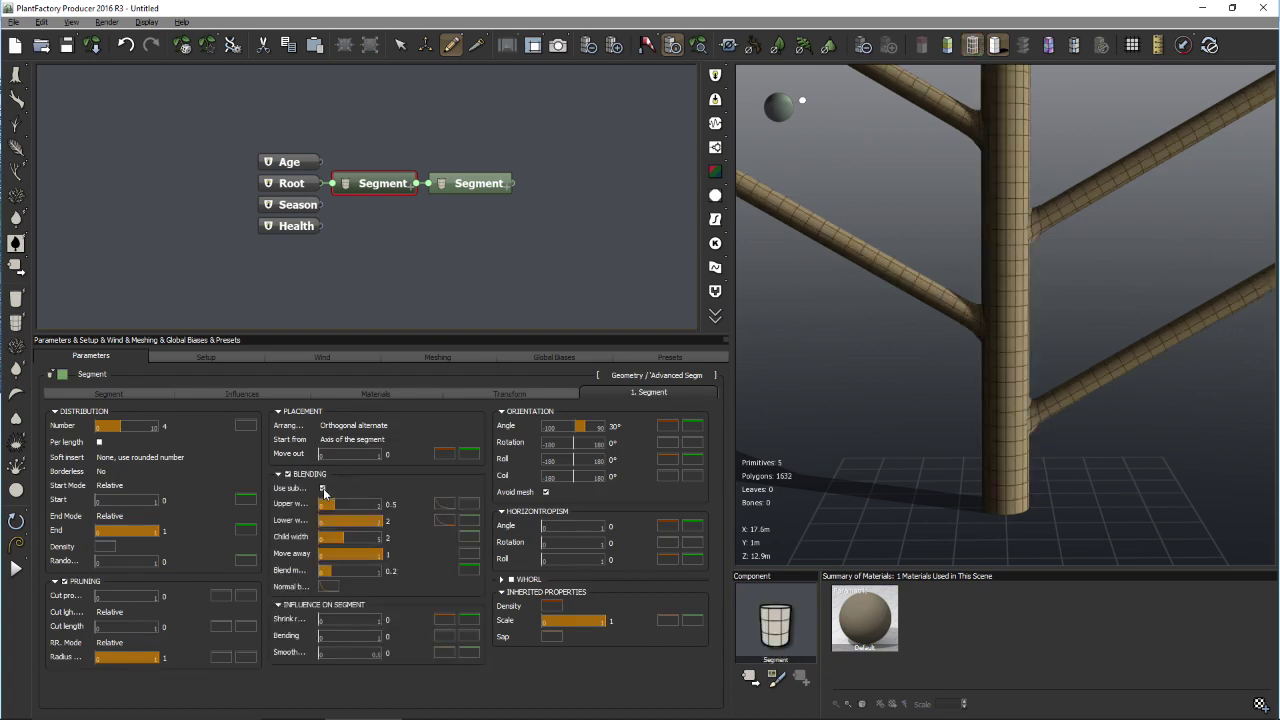
click(323, 488)
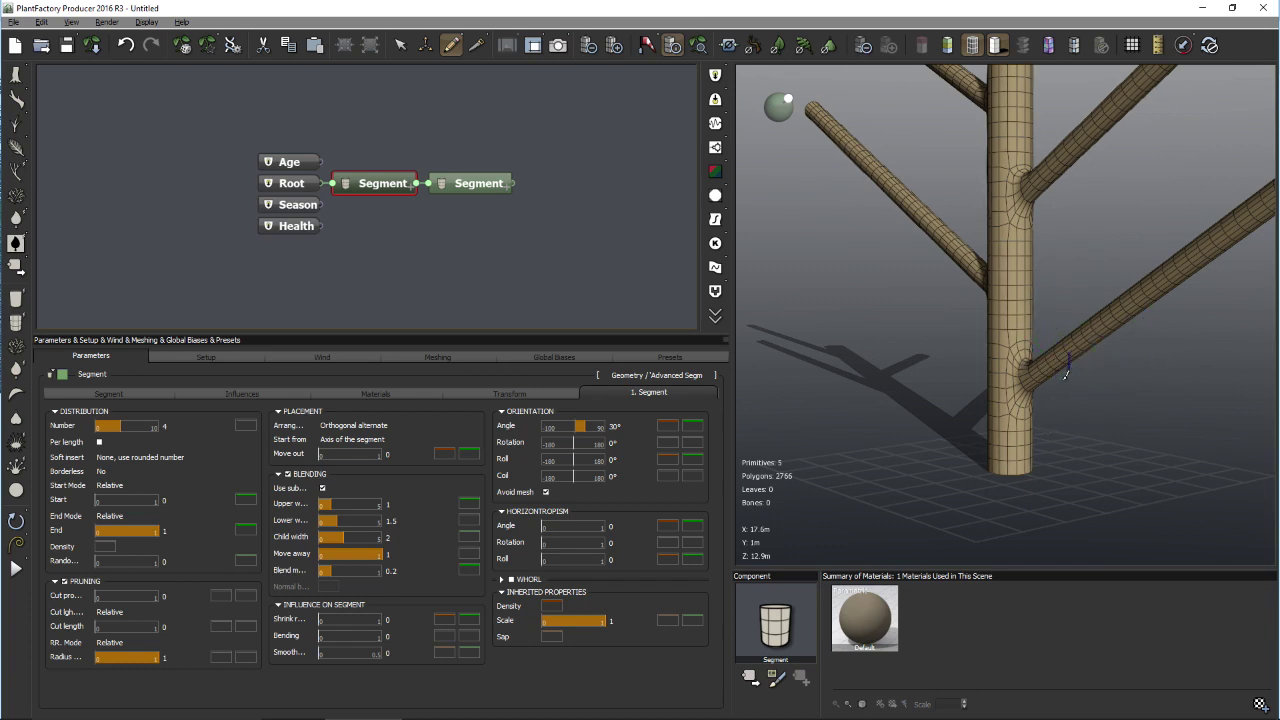
drag(1066, 375, 1027, 395)
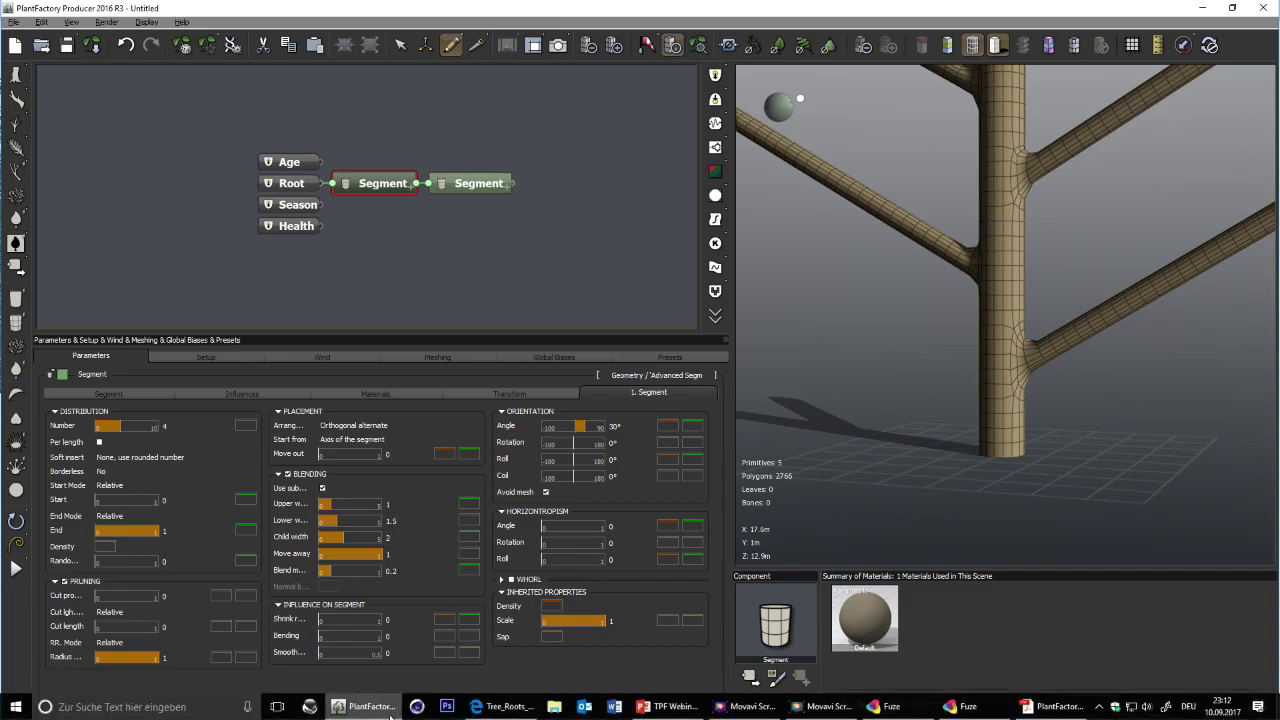
- Look at the tree roots reference photo in the browser and return to PlantFactory
click(505, 707)
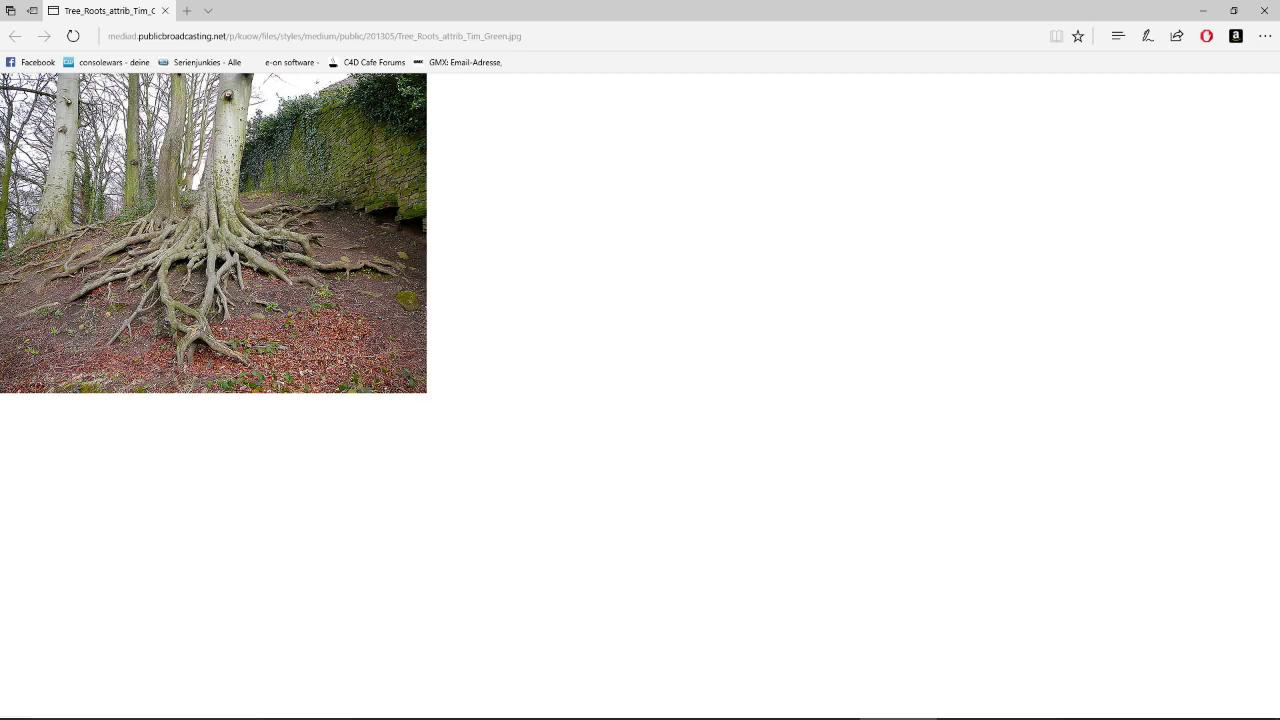
click(370, 707)
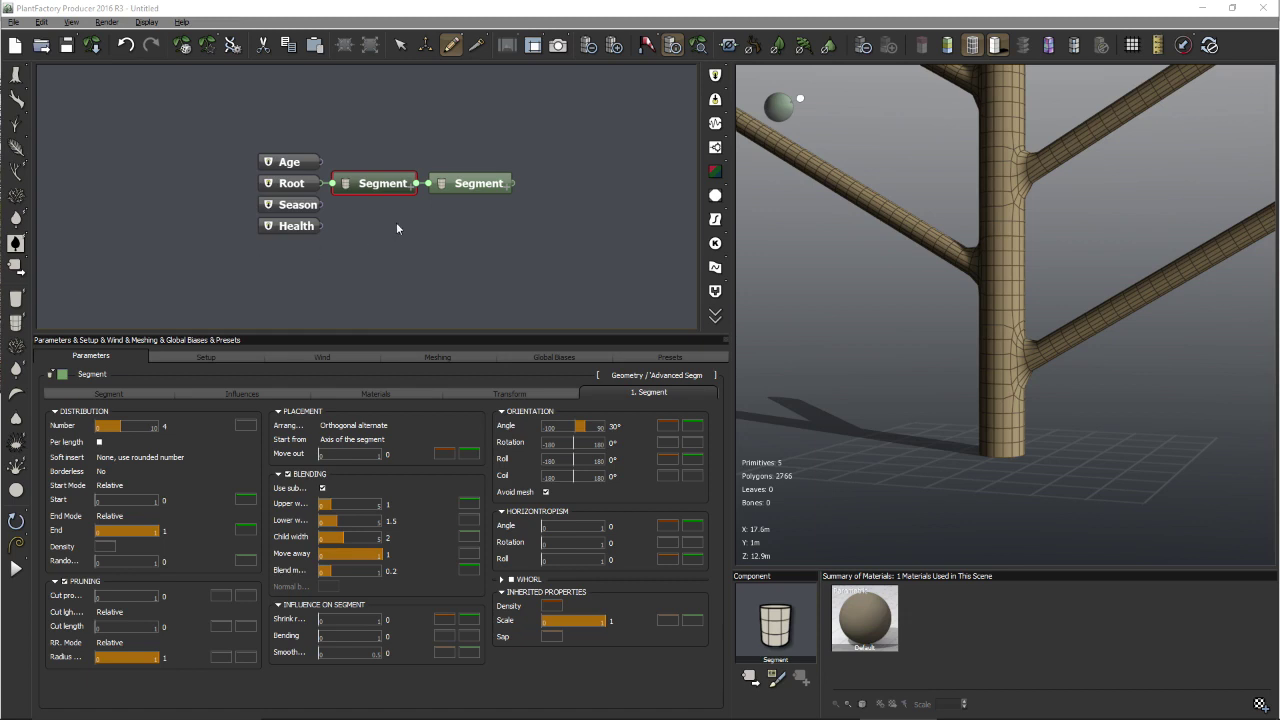
- Browse the tutorial scenes in the Advanced Tips, Age Health Season, Geometry, Loop Nodes and Miscs. Nodes folders
click(41, 45)
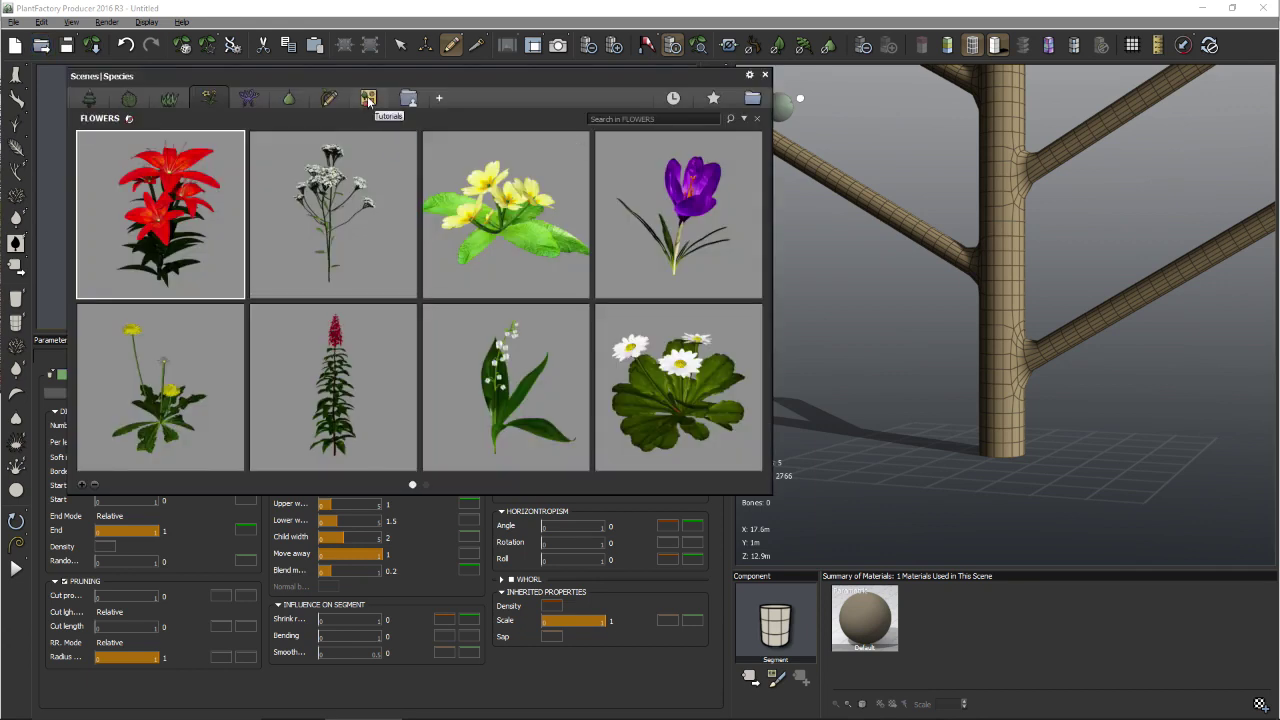
click(369, 100)
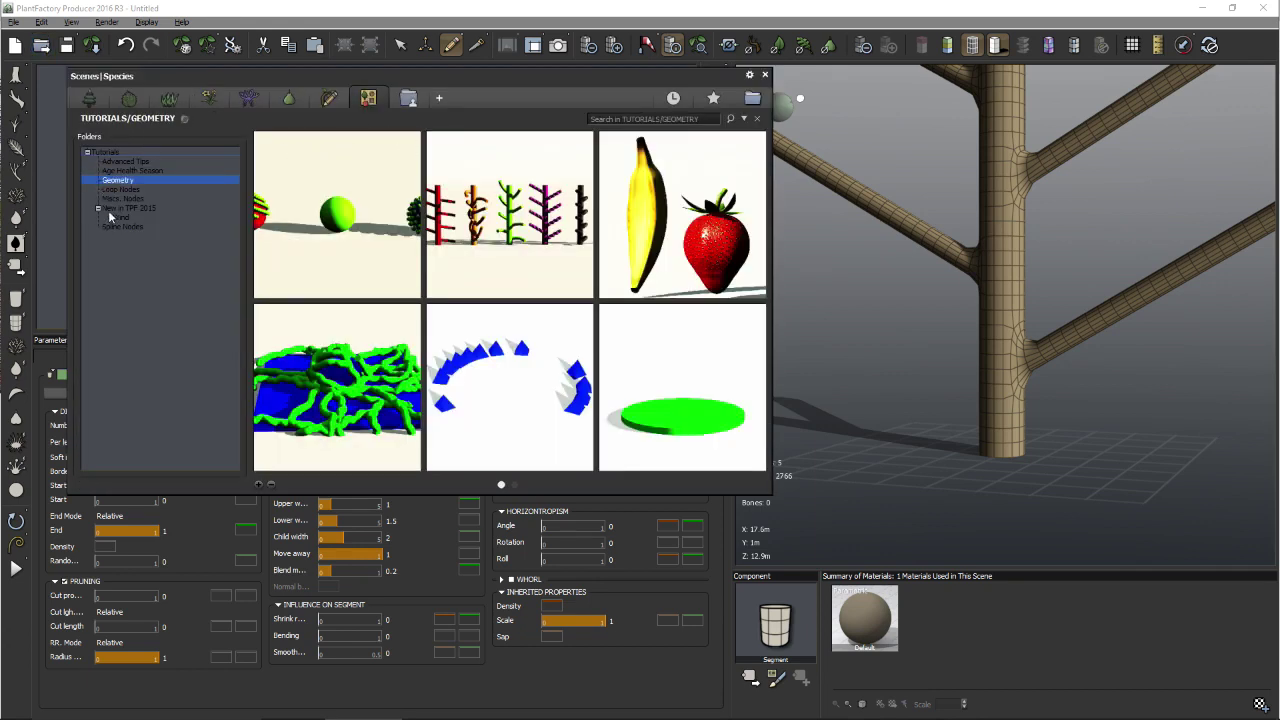
click(133, 162)
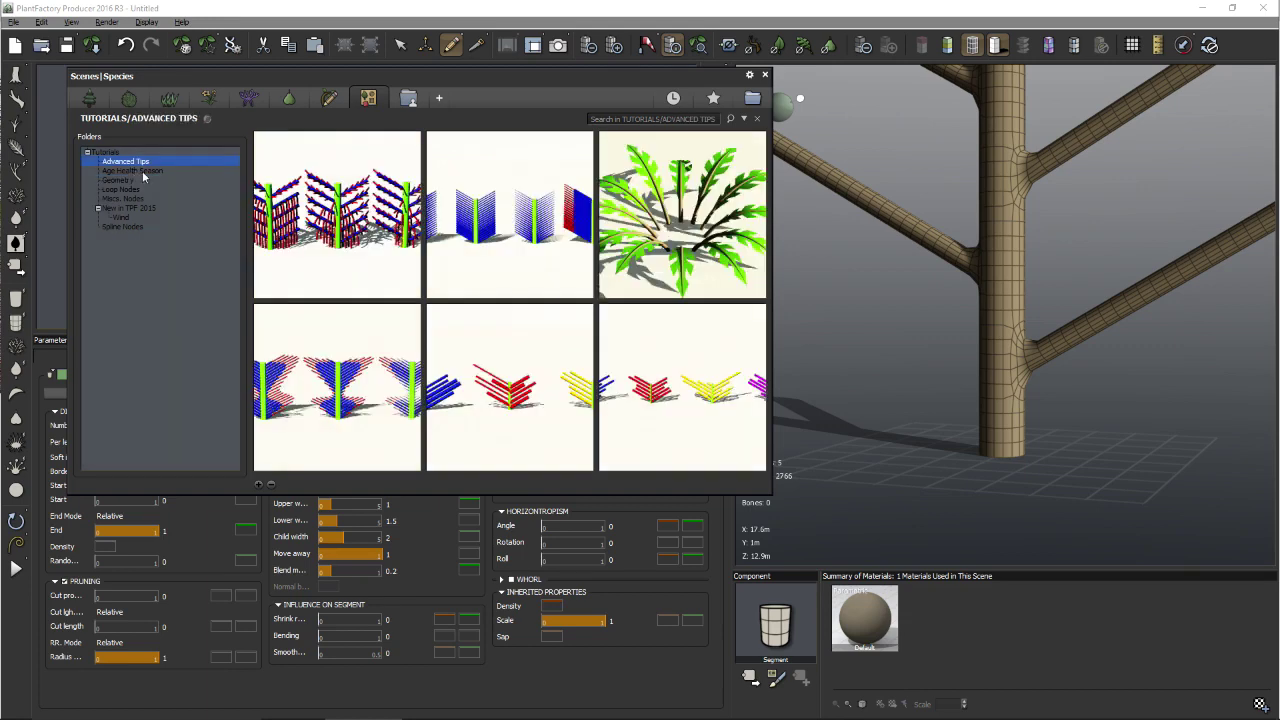
click(137, 172)
click(122, 182)
click(124, 190)
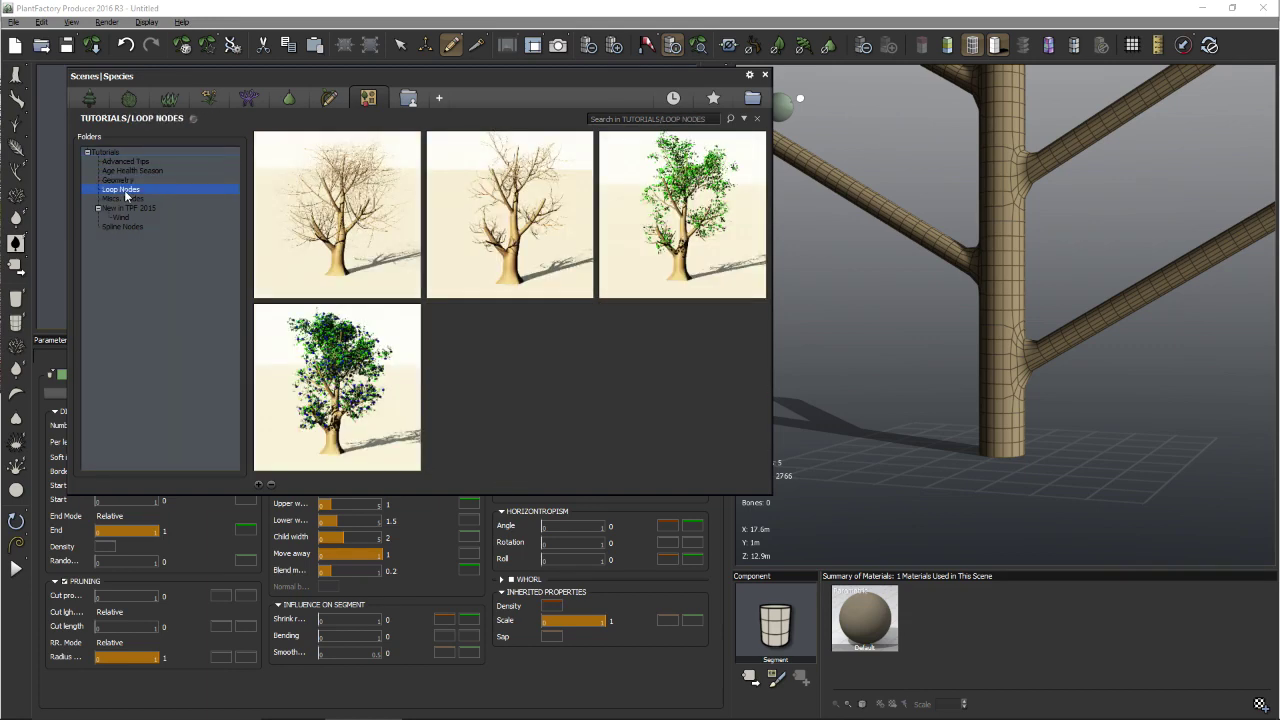
click(127, 199)
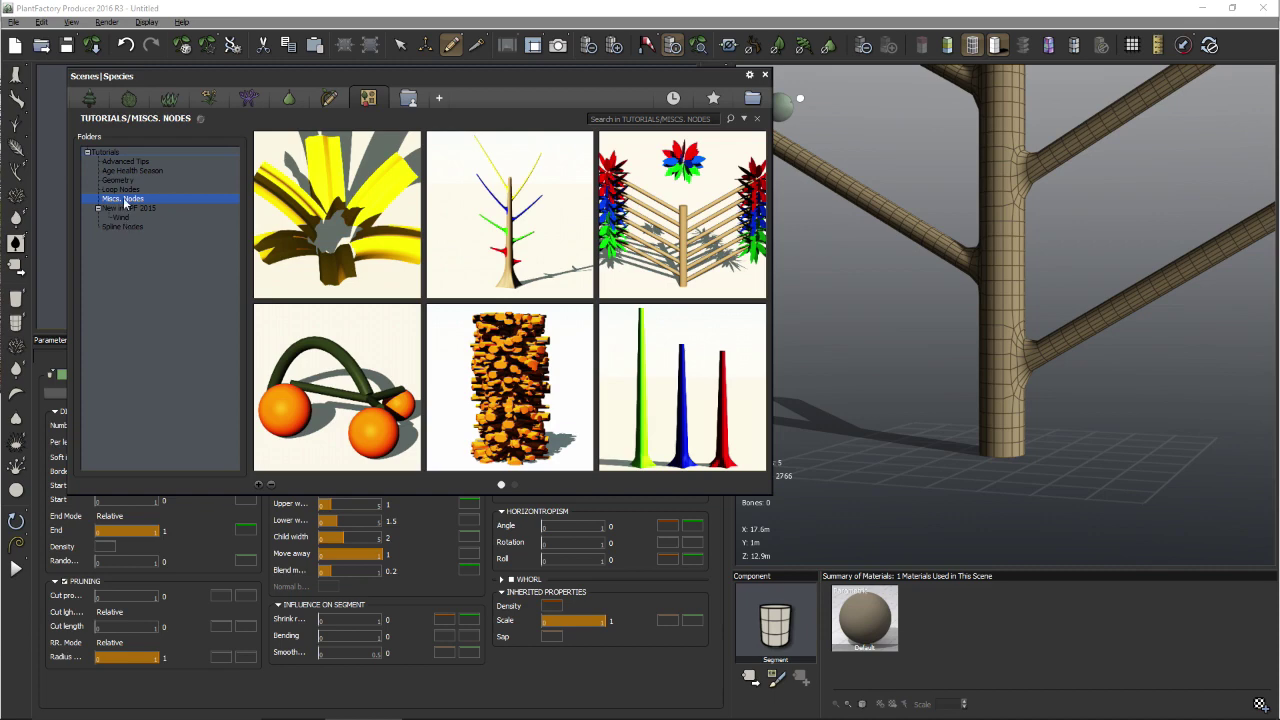
- Open the Fruits scene from the Geometry tutorials without saving the current plant
click(121, 181)
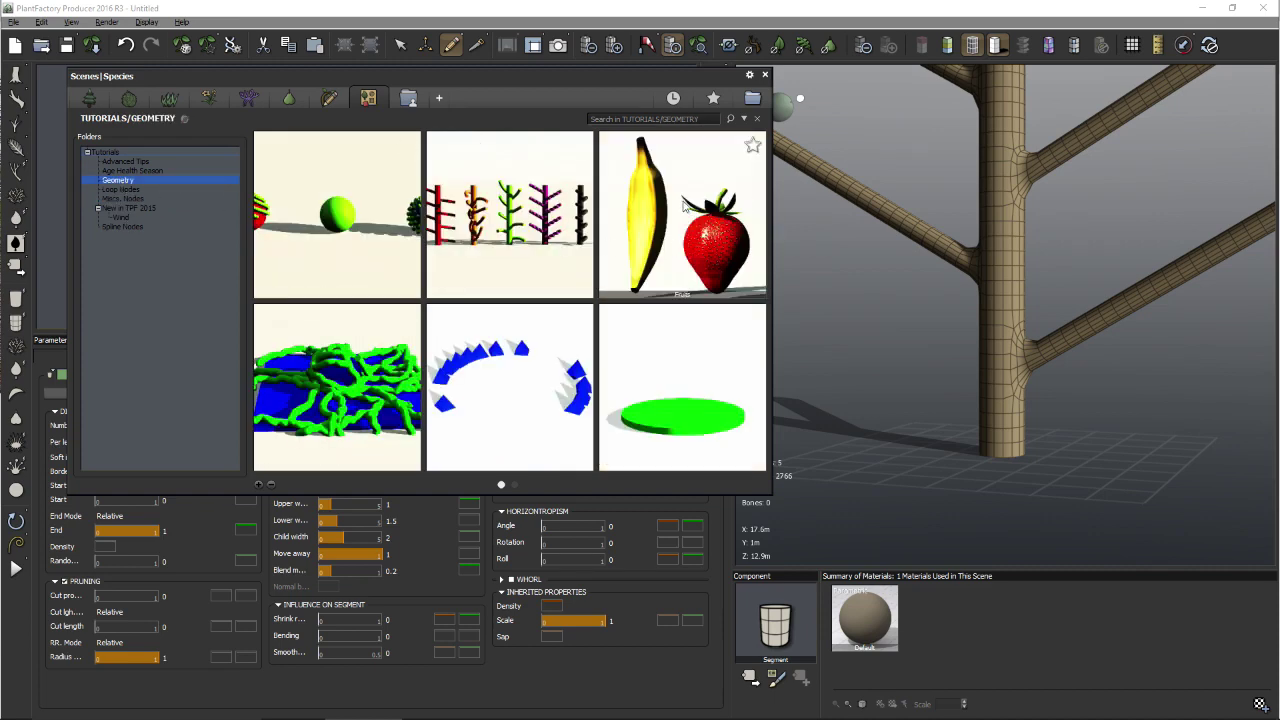
double_click(654, 160)
click(686, 387)
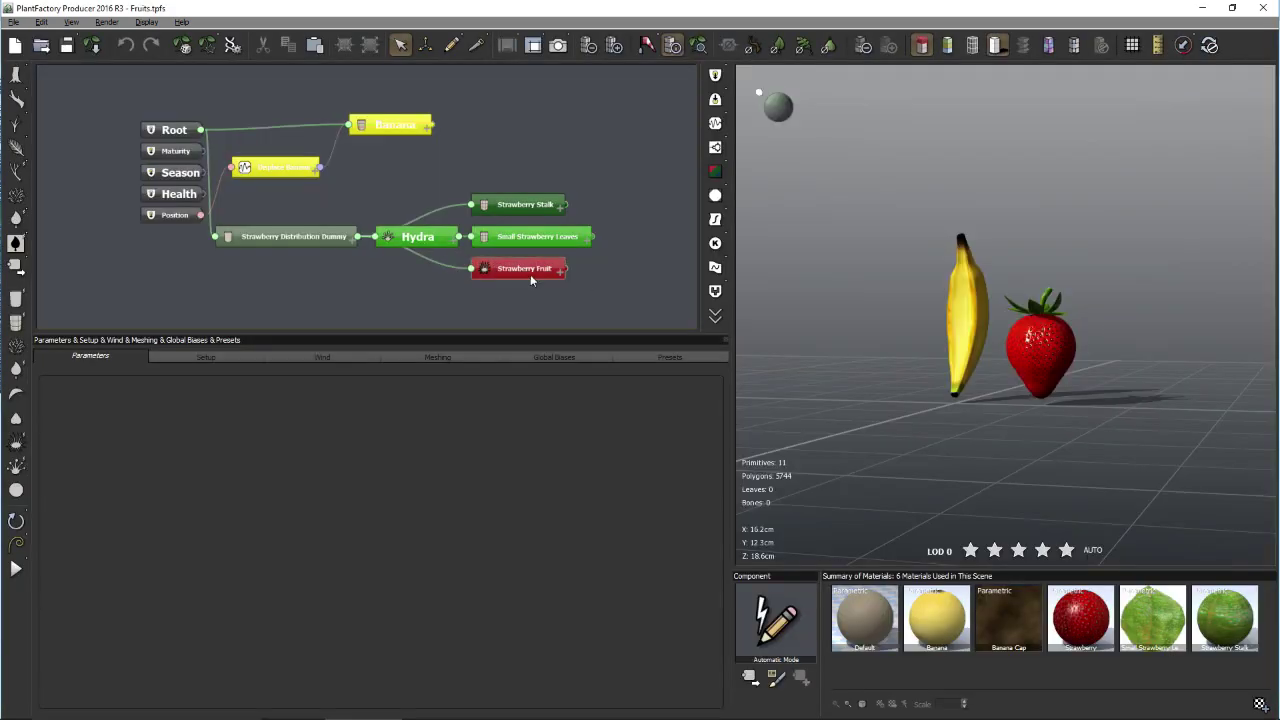
- Inspect the profile spline of the Strawberry Fruit urchin node and examine the banana and strawberry from several angles
drag(935, 378, 896, 398)
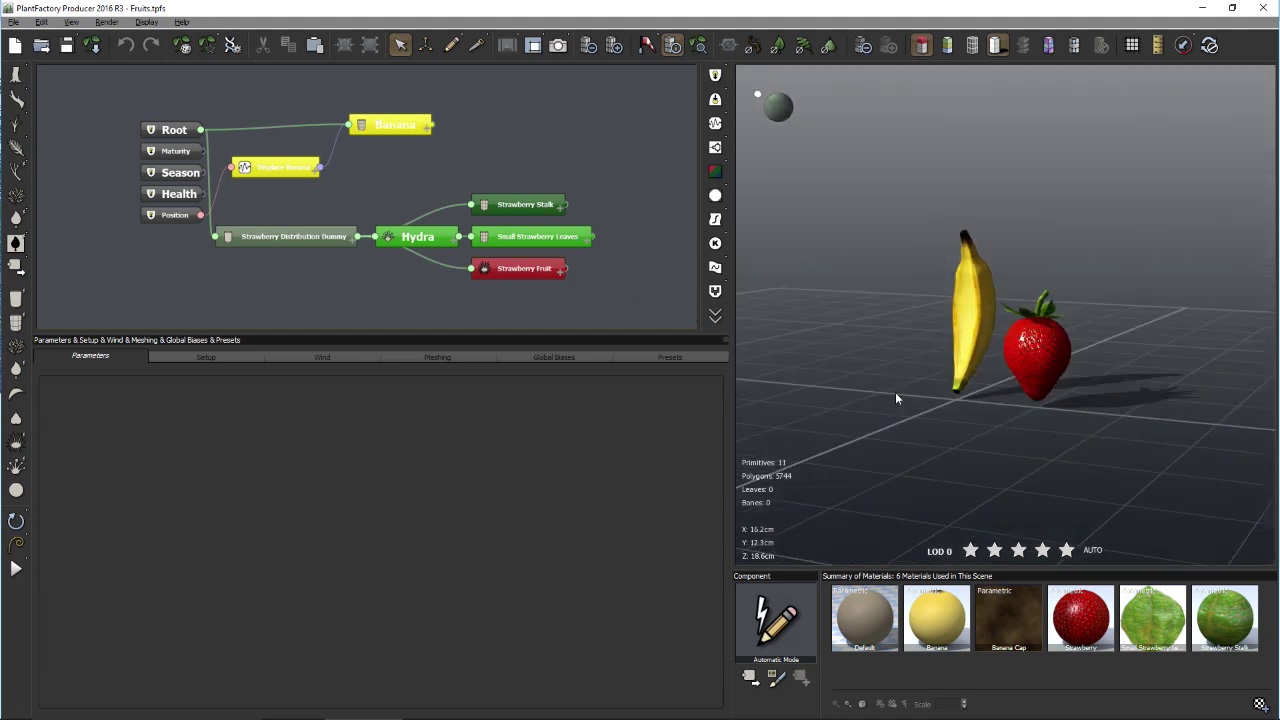
click(512, 274)
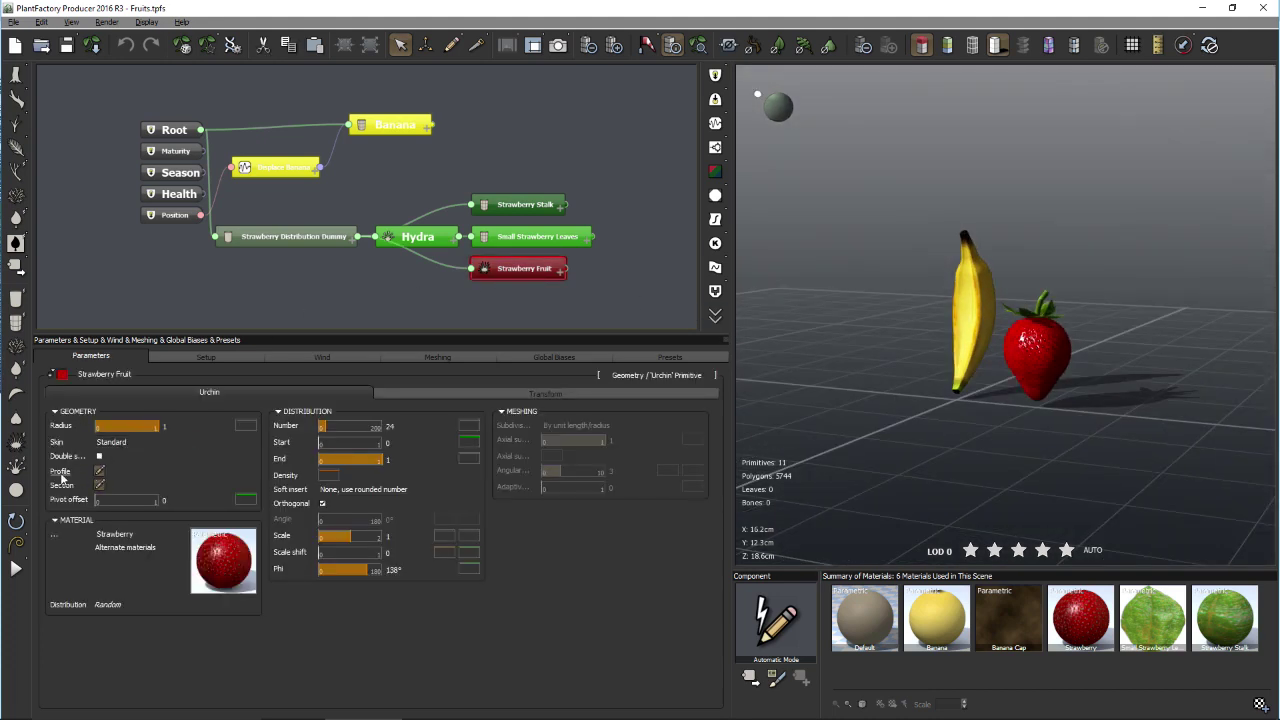
click(99, 472)
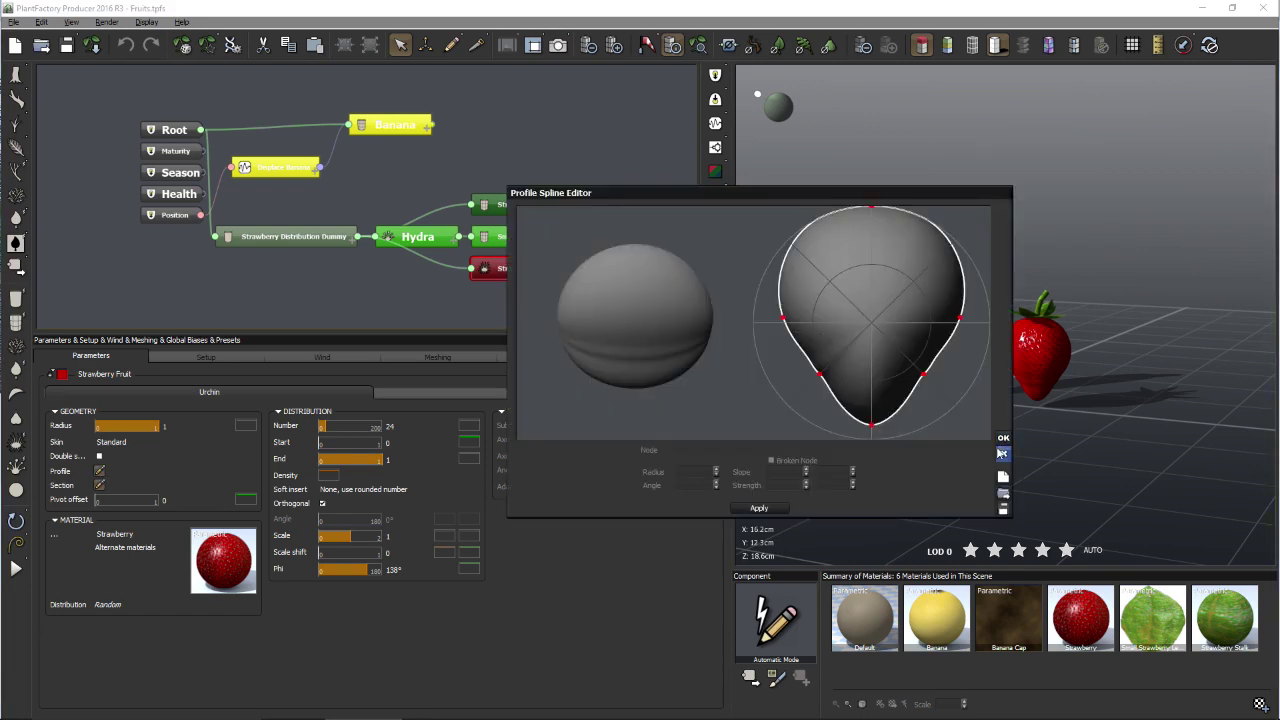
click(1003, 438)
drag(1088, 352, 970, 369)
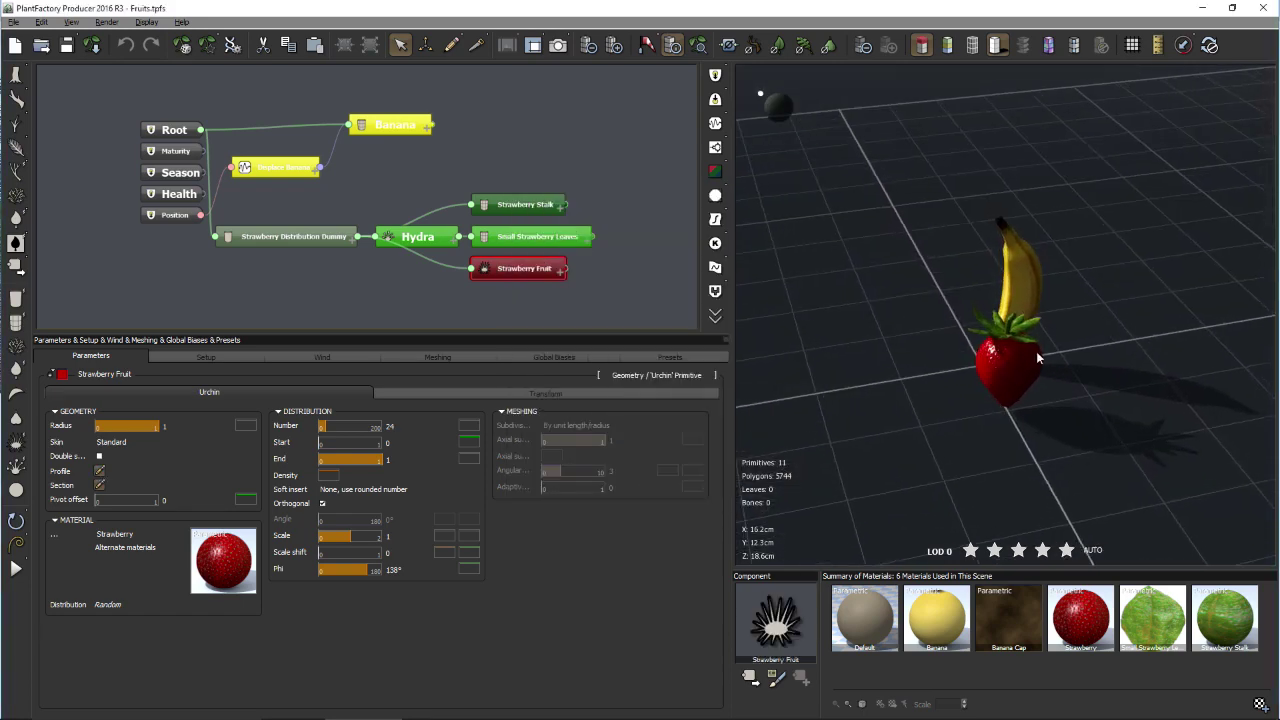
scroll(1036, 351, up, 5)
scroll(1088, 353, down, 2)
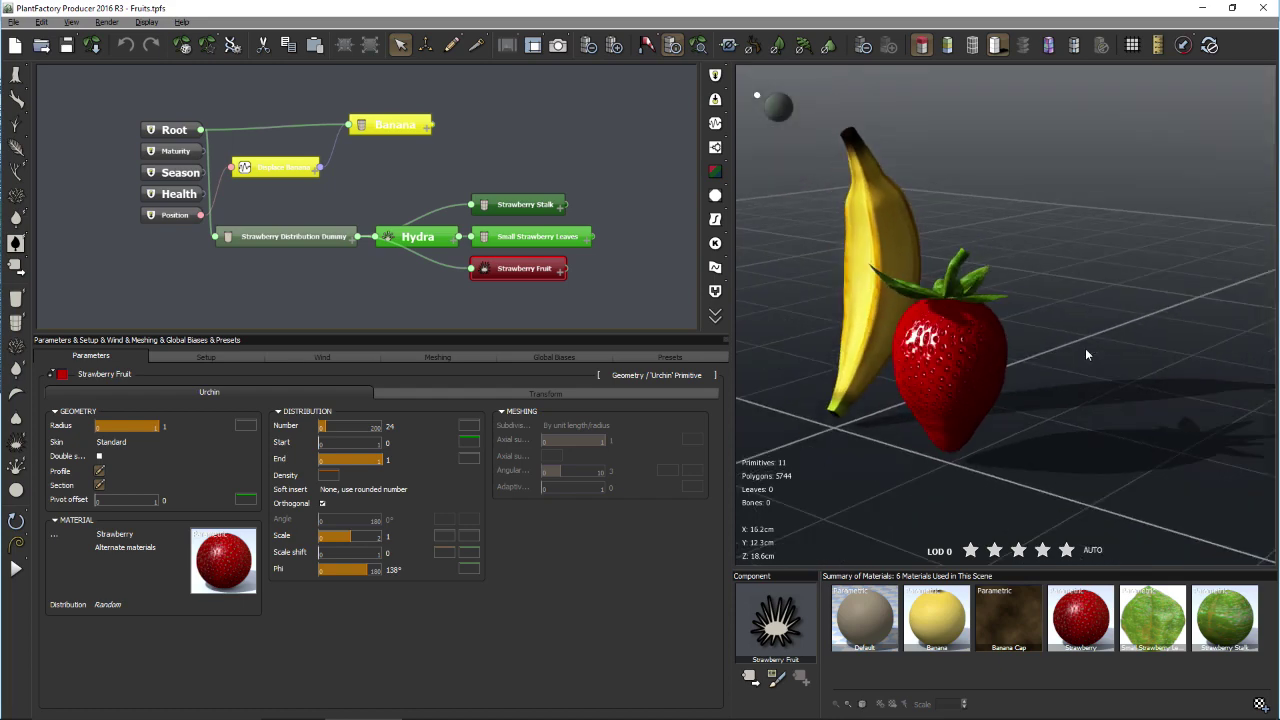
scroll(1085, 348, down, 1)
drag(1085, 348, 1075, 376)
- Open the Ball and Urchin scene from the Geometry tutorials and display the Info window beside the node graph
click(41, 45)
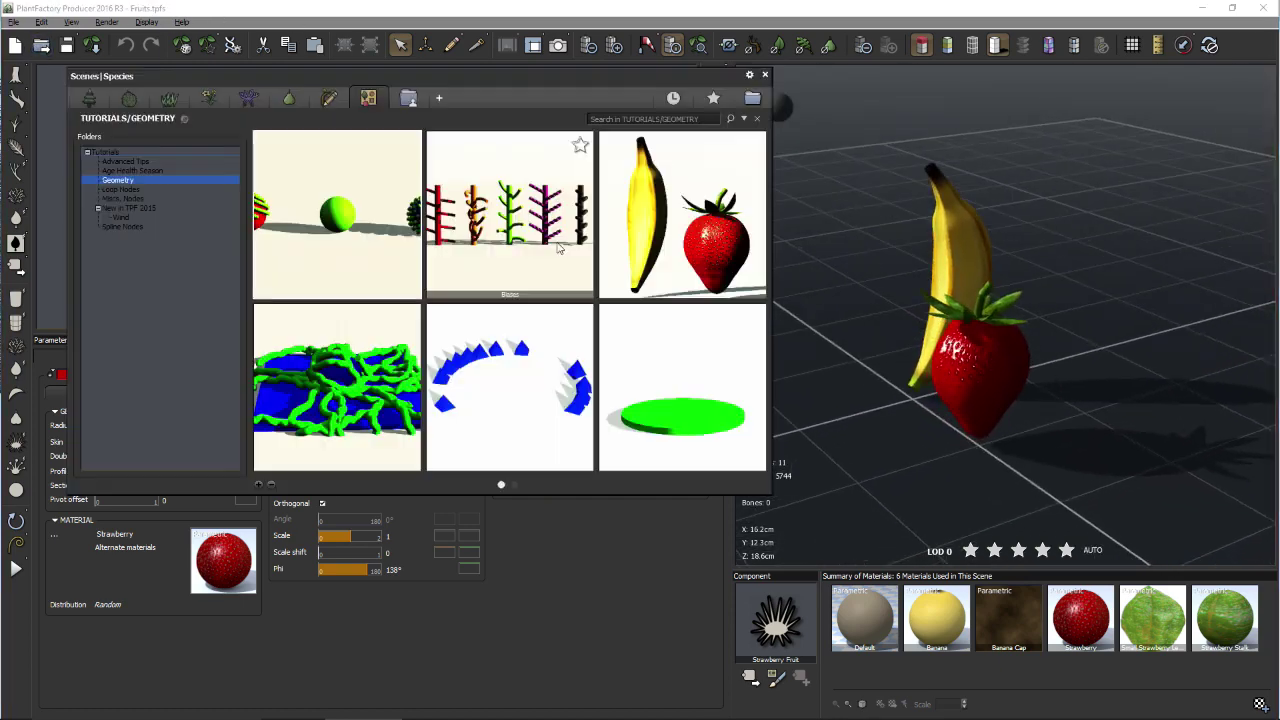
double_click(312, 203)
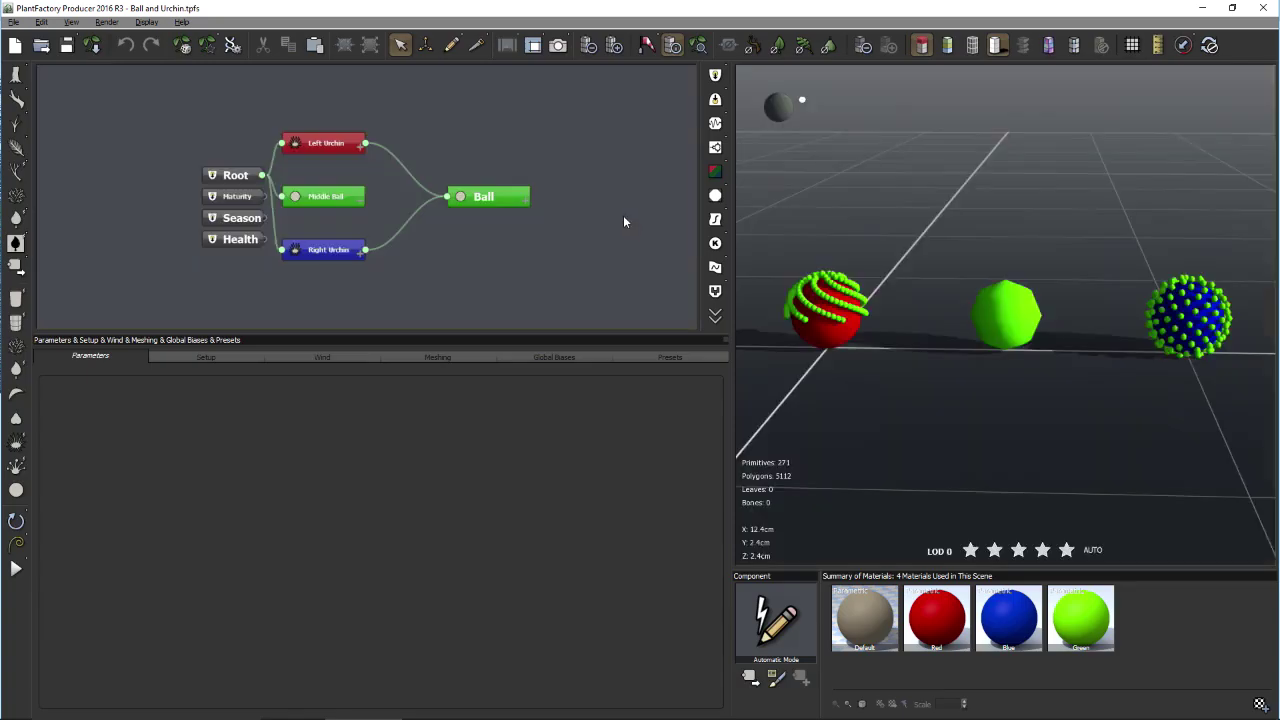
click(147, 22)
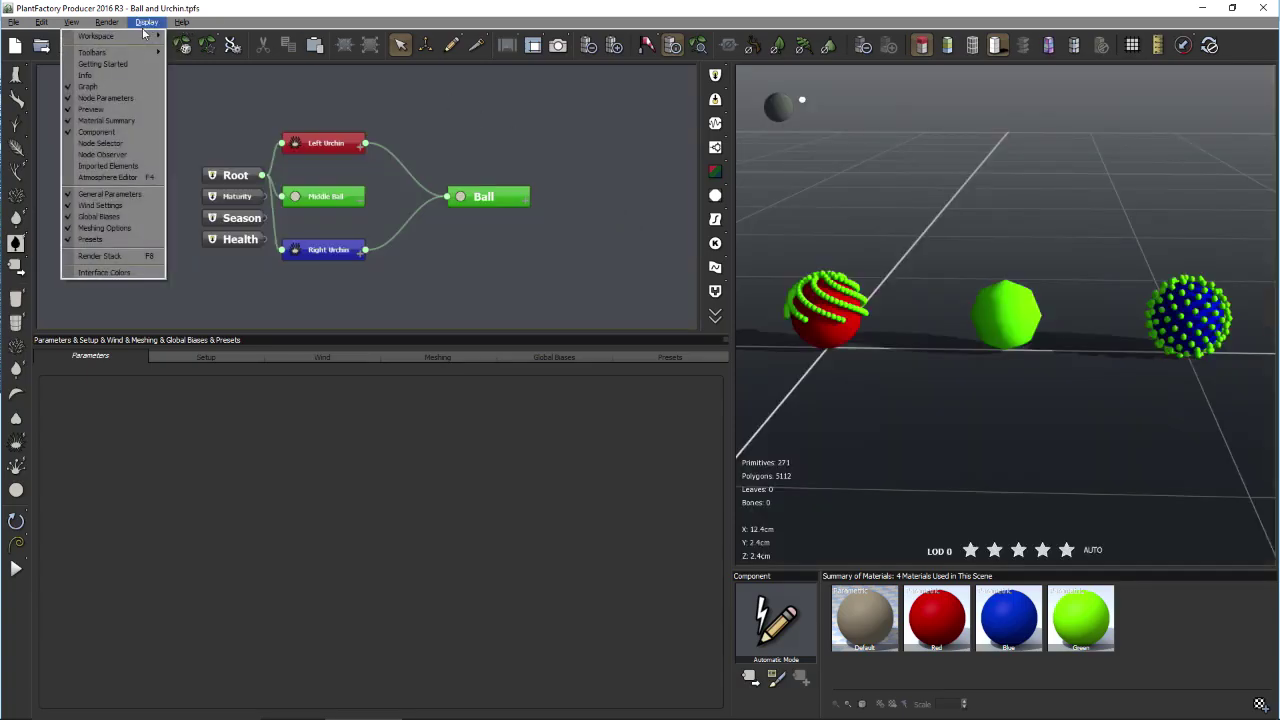
click(124, 76)
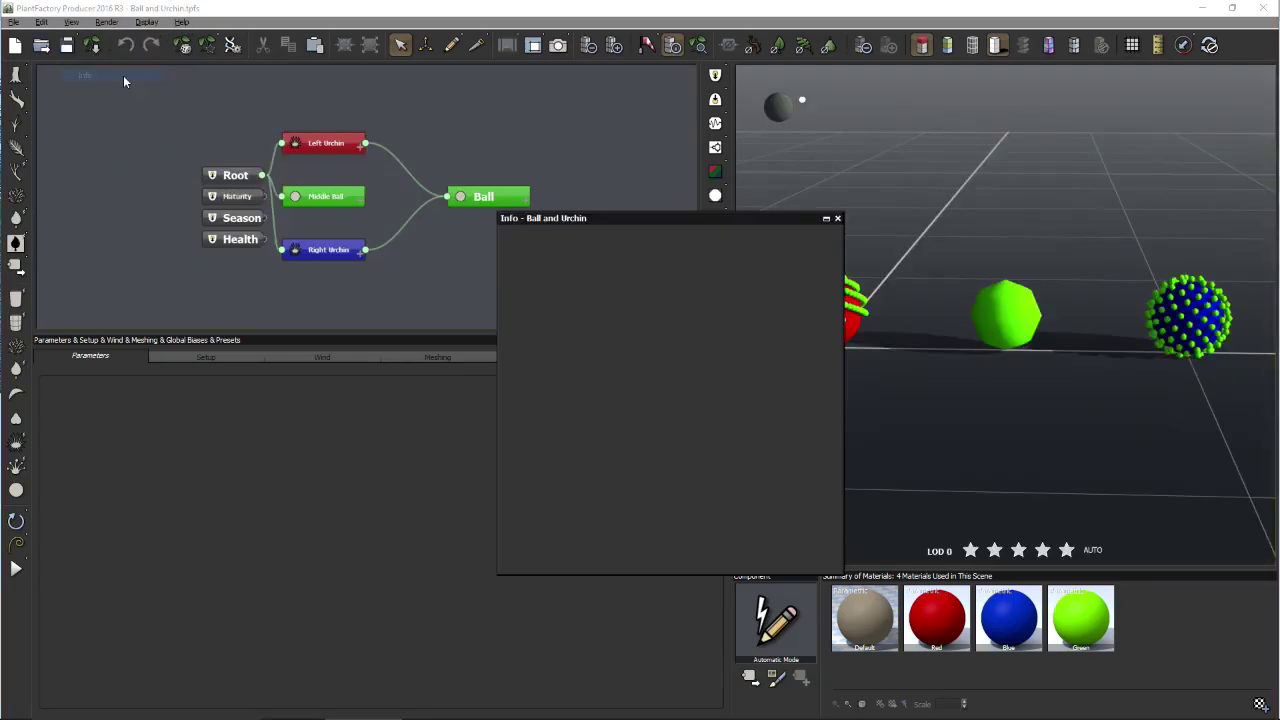
drag(597, 217, 851, 221)
- Read the info notes of the Ball, Middle Ball and Right Urchin nodes, moving the Info window to uncover the model
click(463, 198)
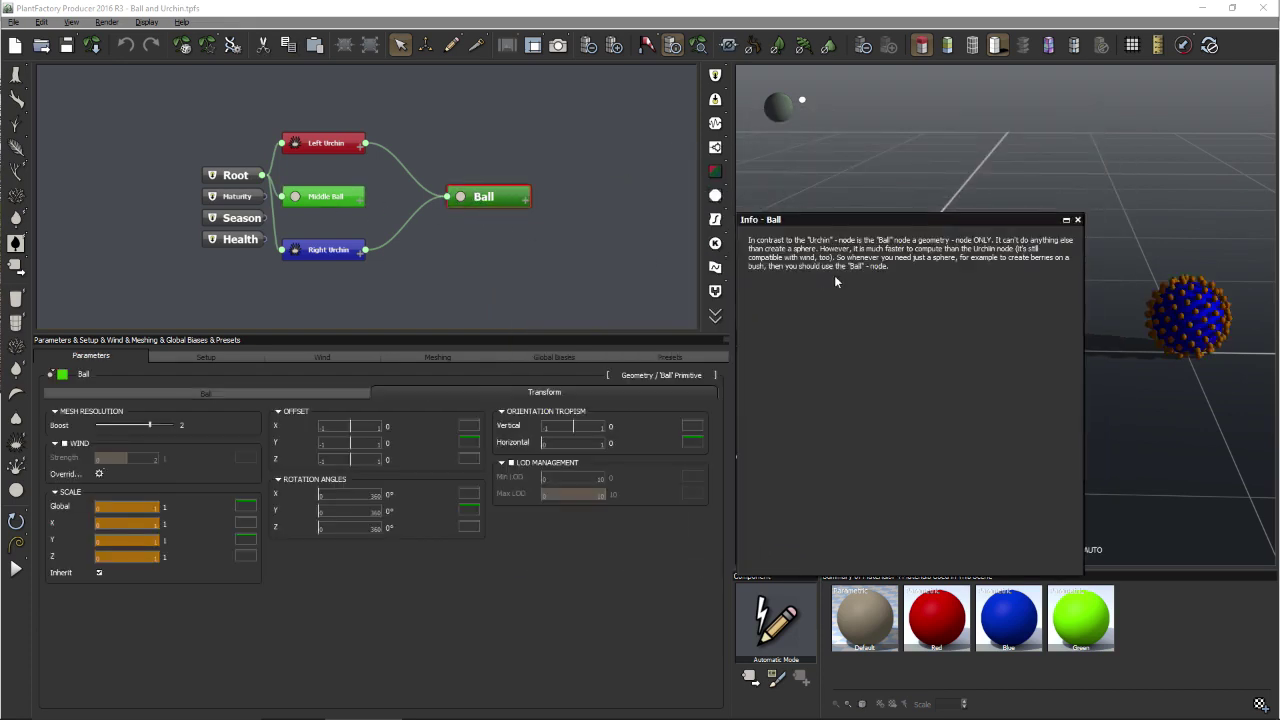
click(309, 197)
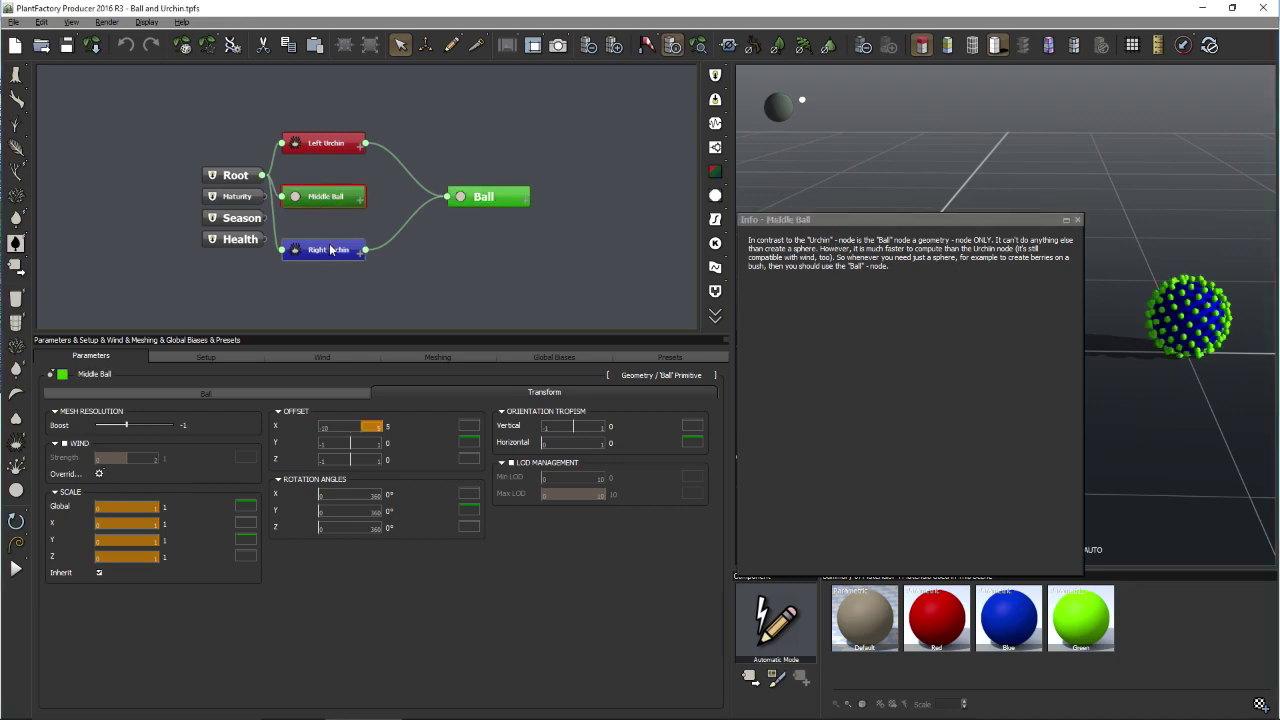
click(330, 250)
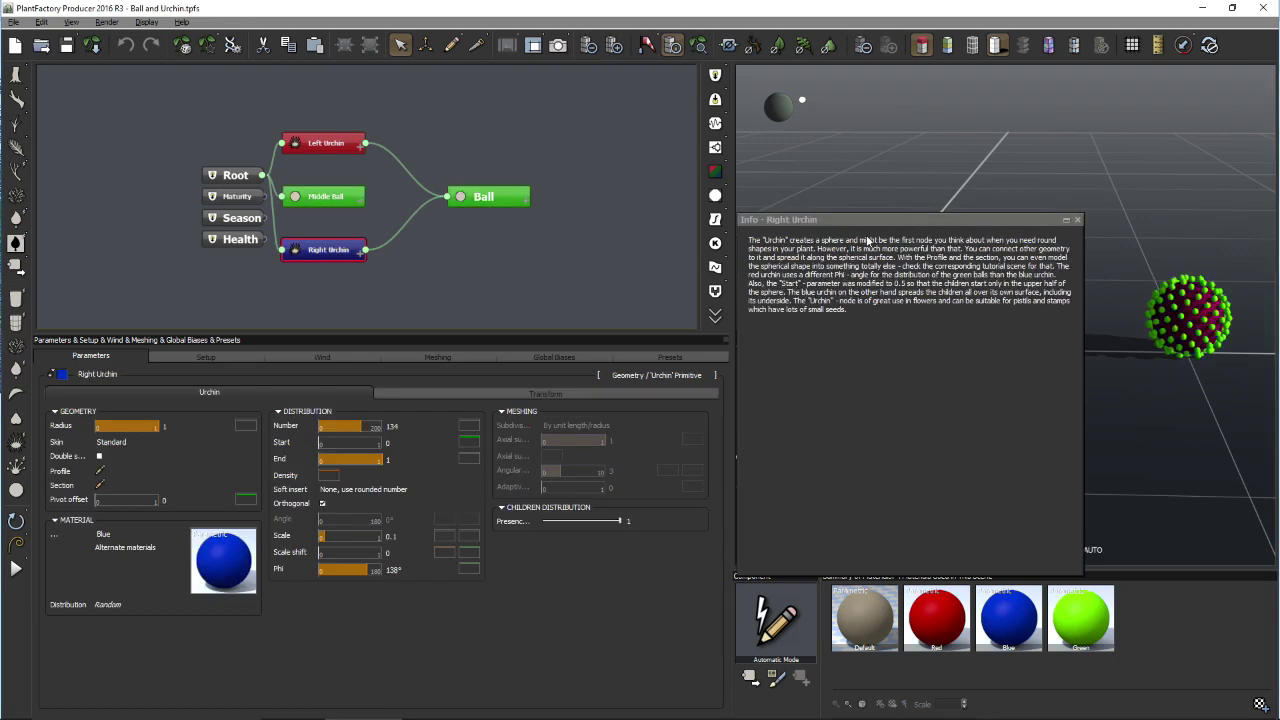
drag(857, 218, 685, 170)
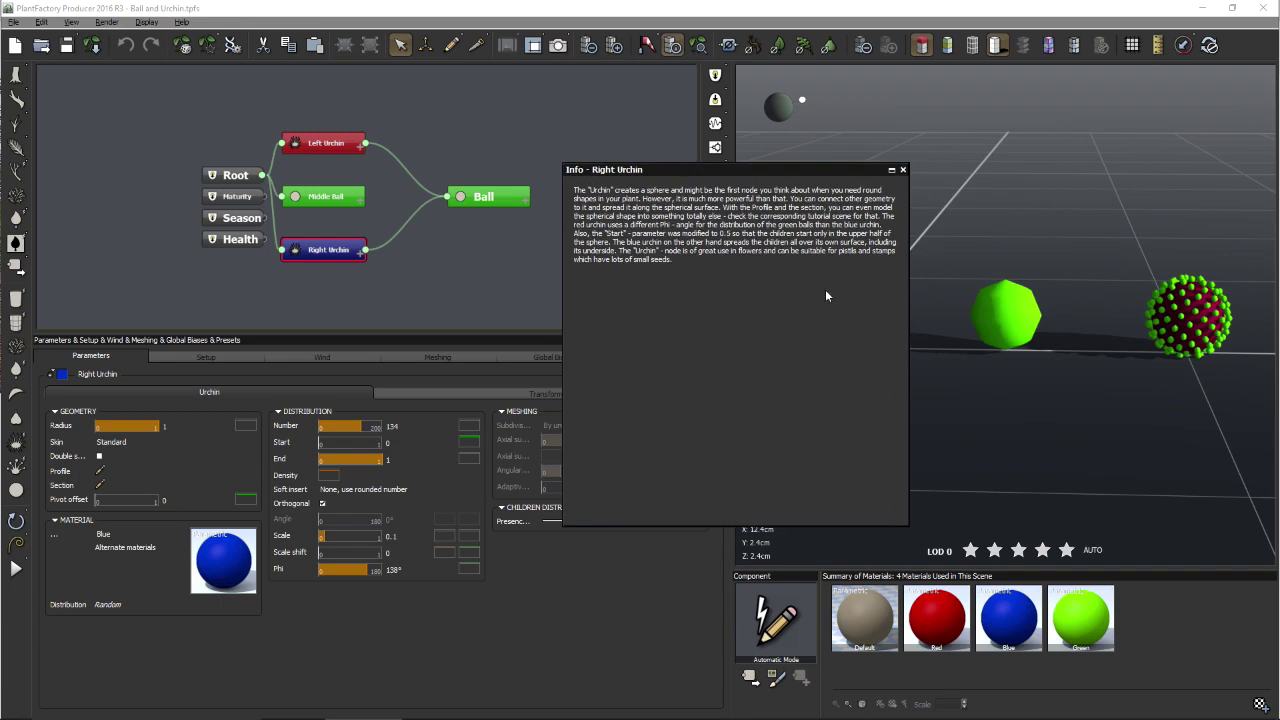